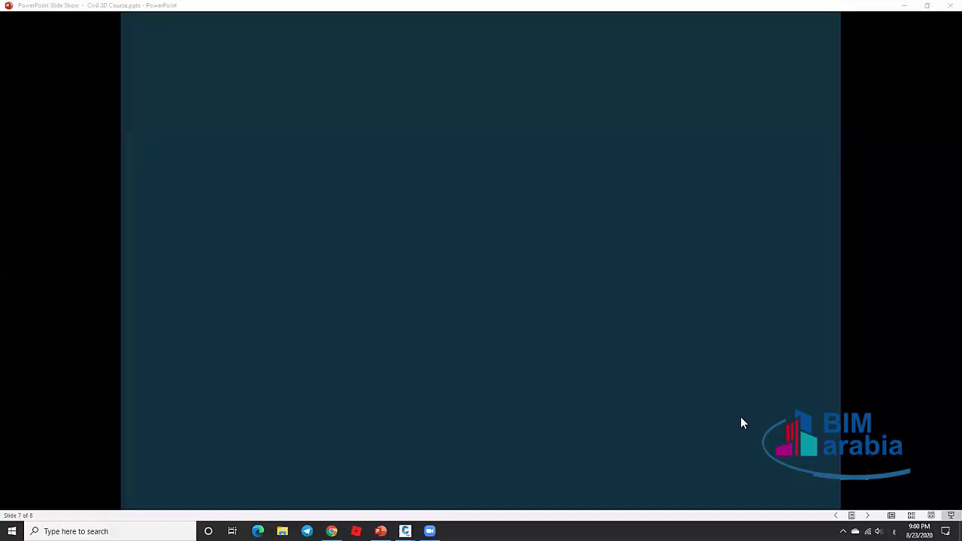
# Advance slide 7's animations to show the first four lecture-3 bullets, through surface properties and statistics.
pyautogui.click(740, 311)
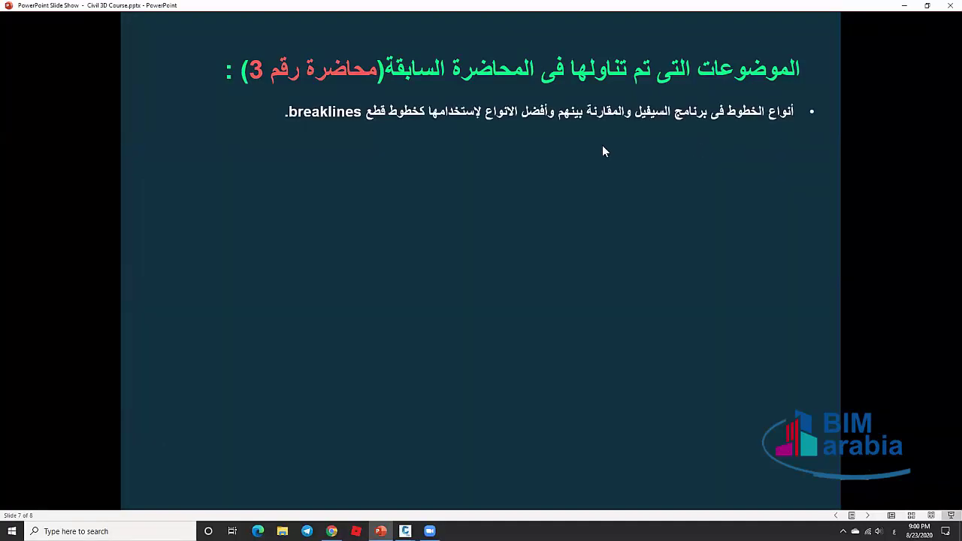
pyautogui.click(476, 143)
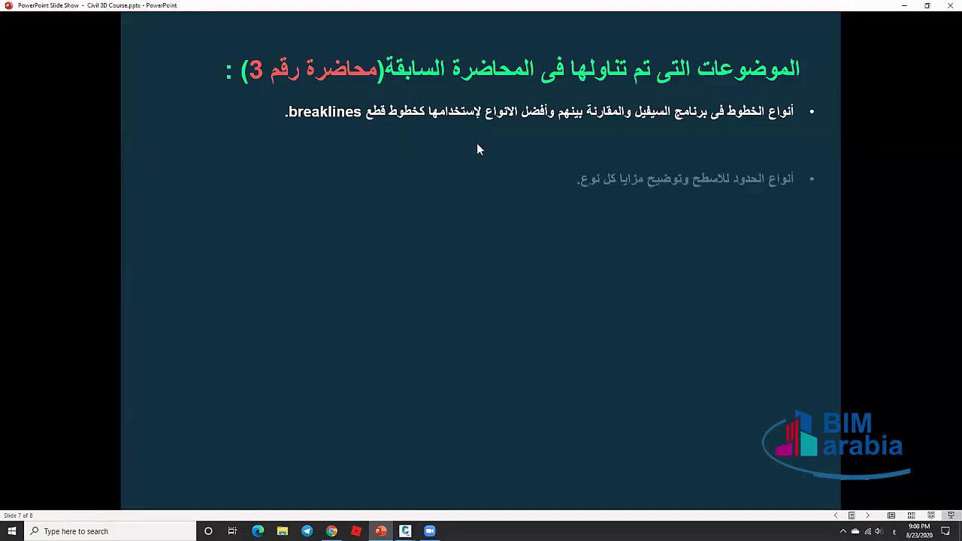
pyautogui.click(728, 163)
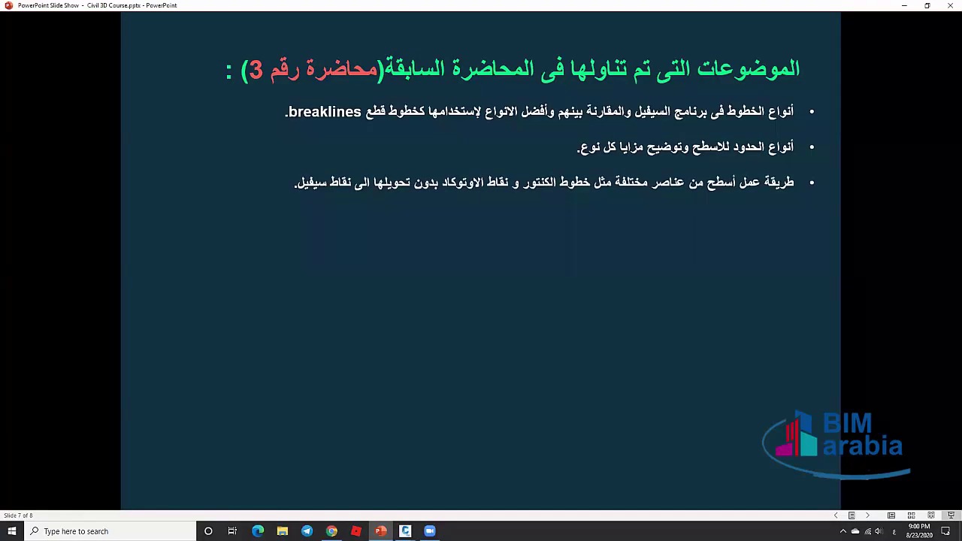
pyautogui.click(575, 228)
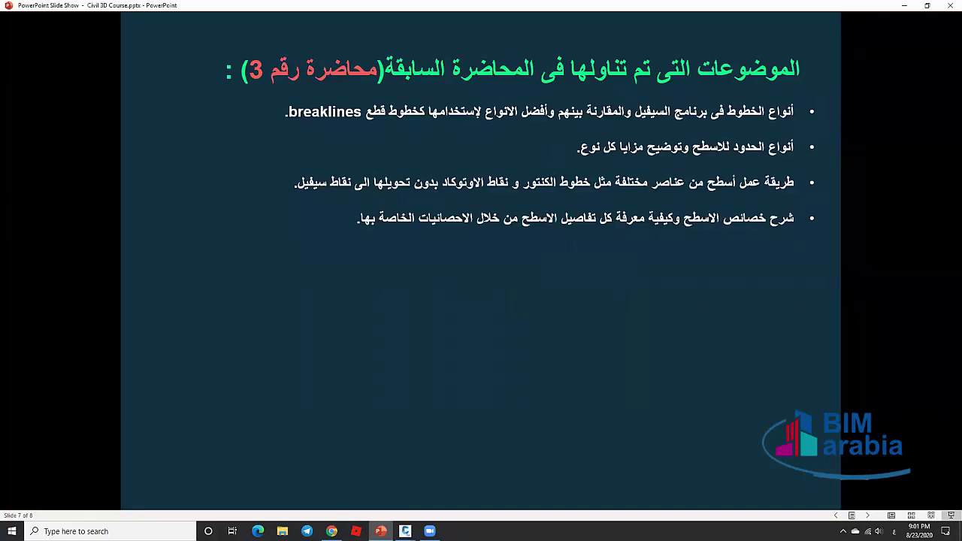
# Reveal bullets five to eleven, ending on attendees' questions, then minimize the slide show.
pyautogui.click(732, 291)
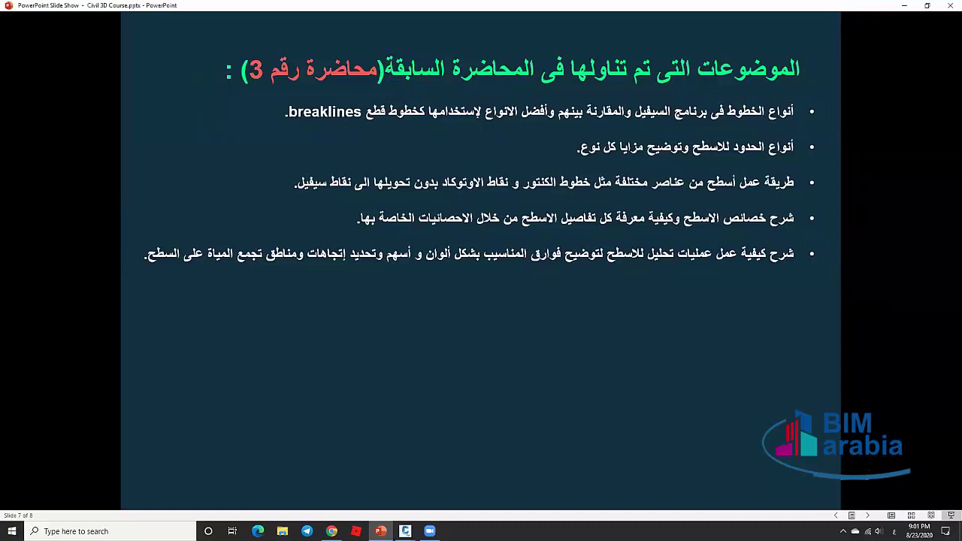
pyautogui.press('Right')
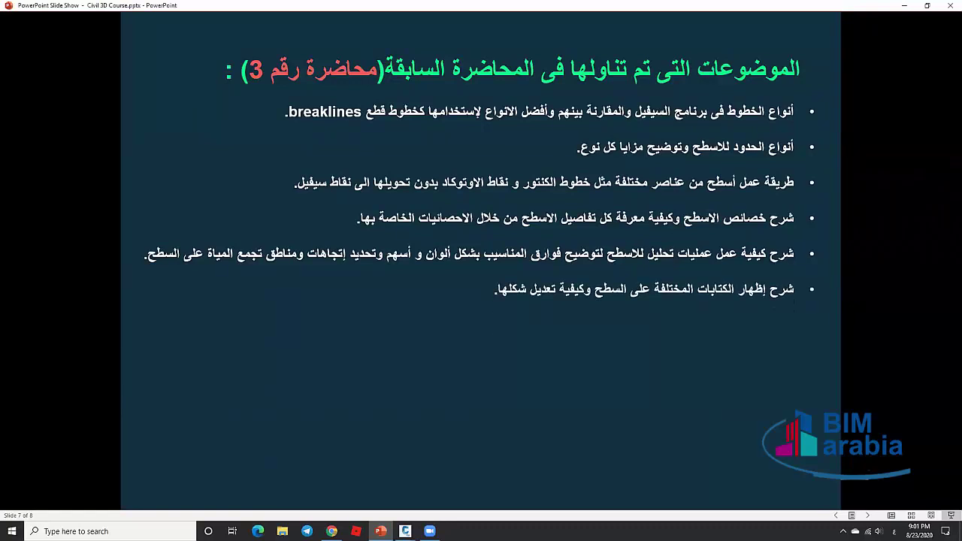
pyautogui.press('Right')
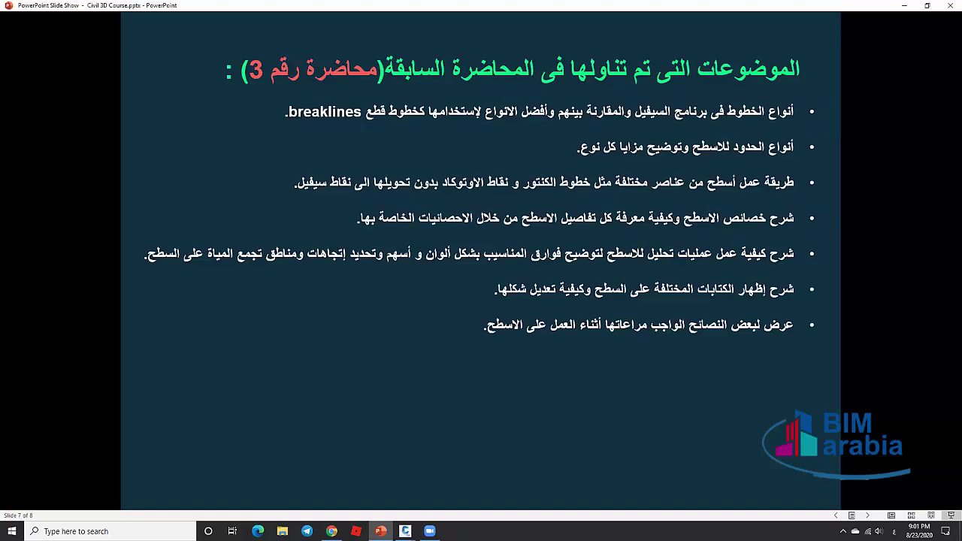
pyautogui.press('Right')
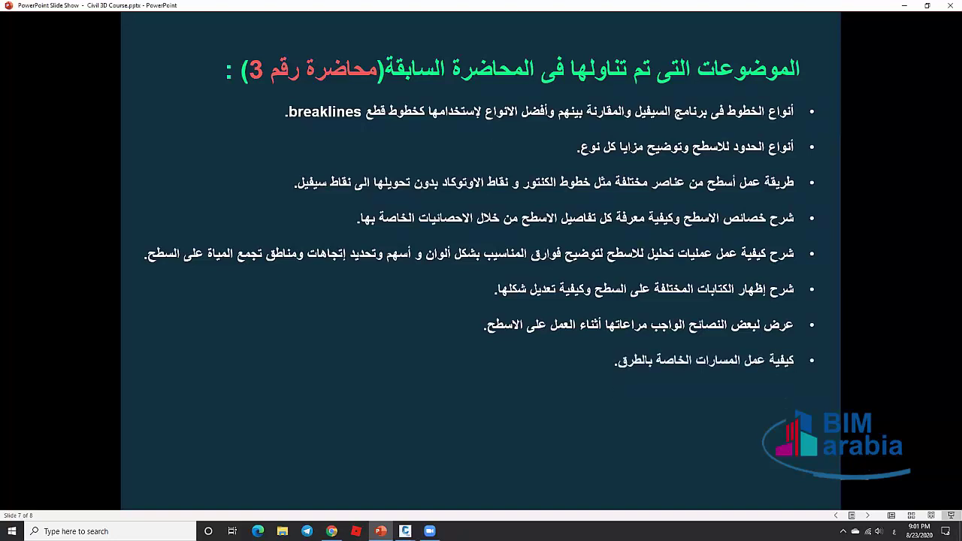
pyautogui.press('Right')
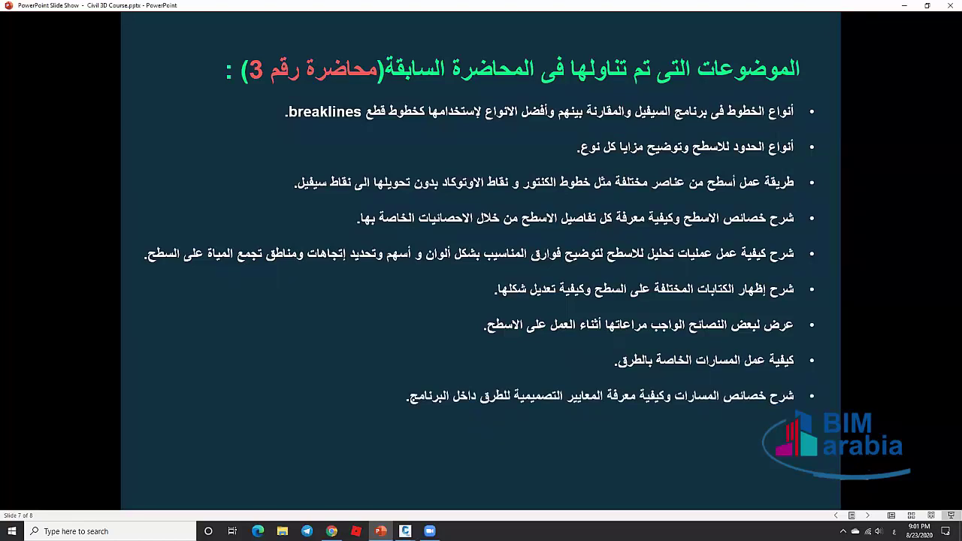
pyautogui.press('Right')
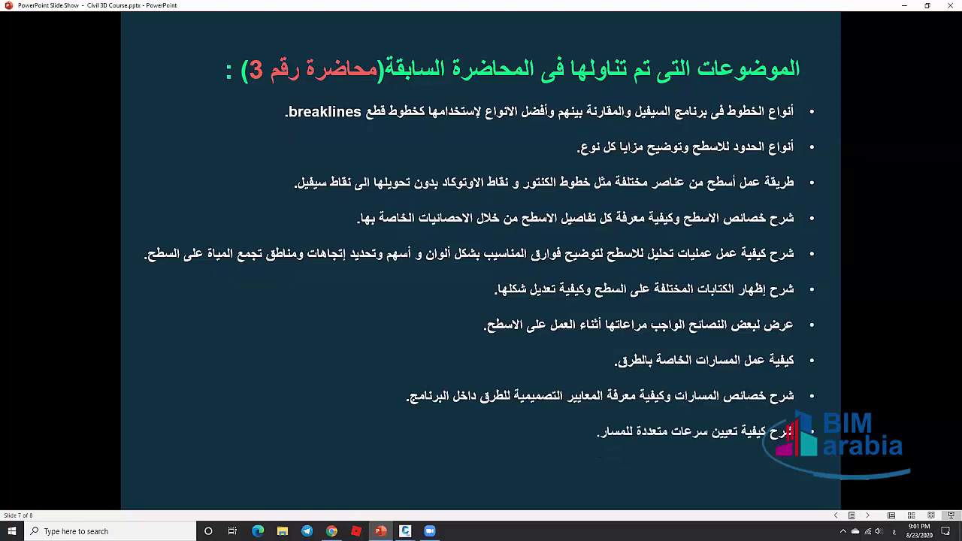
pyautogui.press('Right')
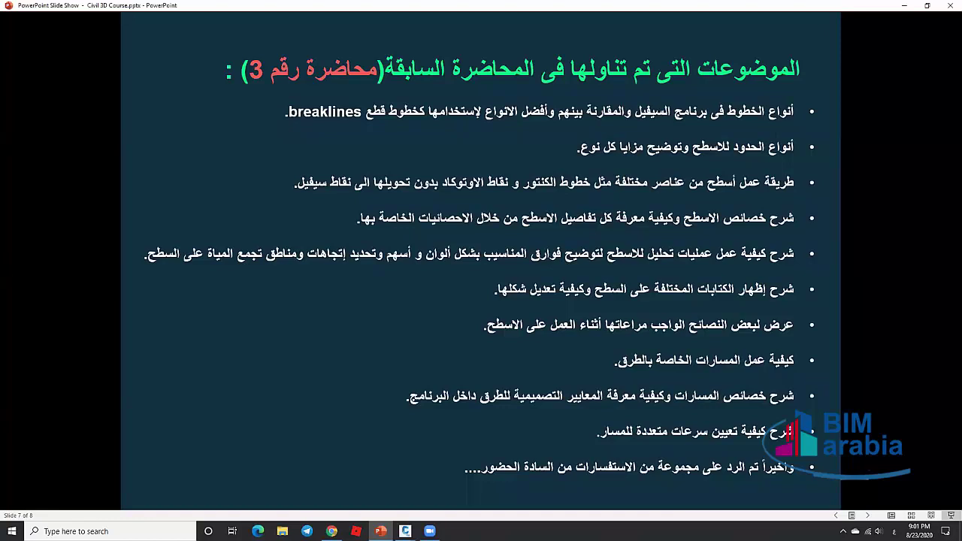
pyautogui.click(904, 9)
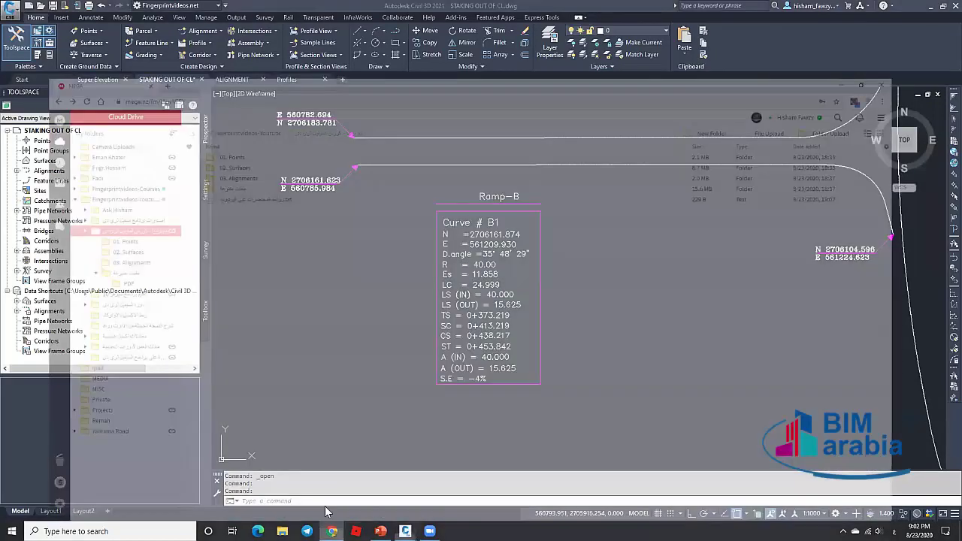
# Switch to the Chrome window showing the MEGA course folder.
pyautogui.click(328, 508)
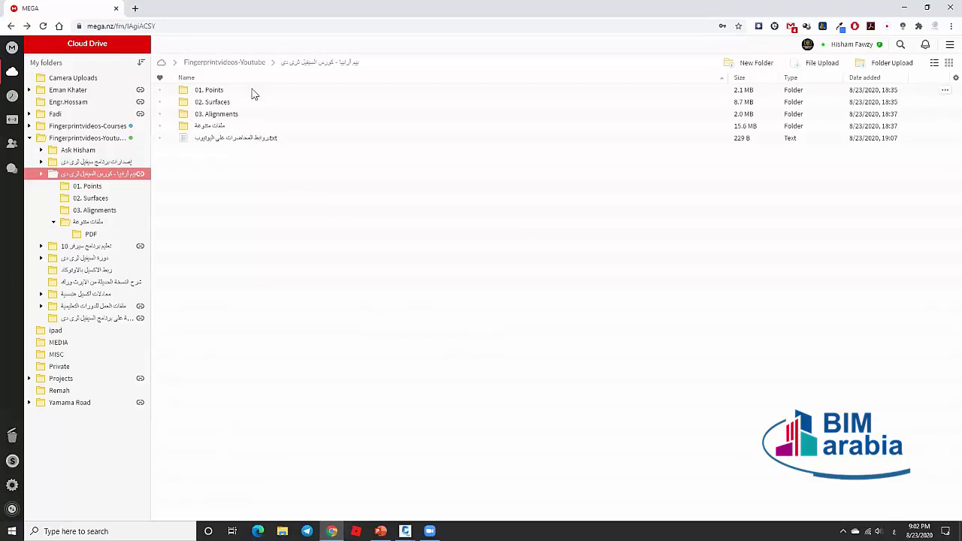
# Look inside 01. Points, return to the course folder, and open the miscellaneous files folder.
pyautogui.doubleClick(224, 94)
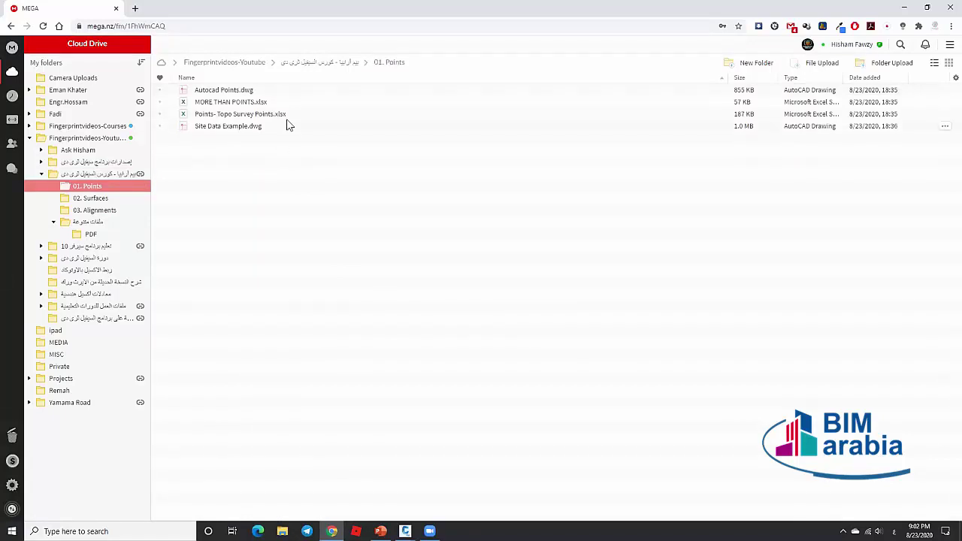
pyautogui.click(317, 63)
pyautogui.click(228, 105)
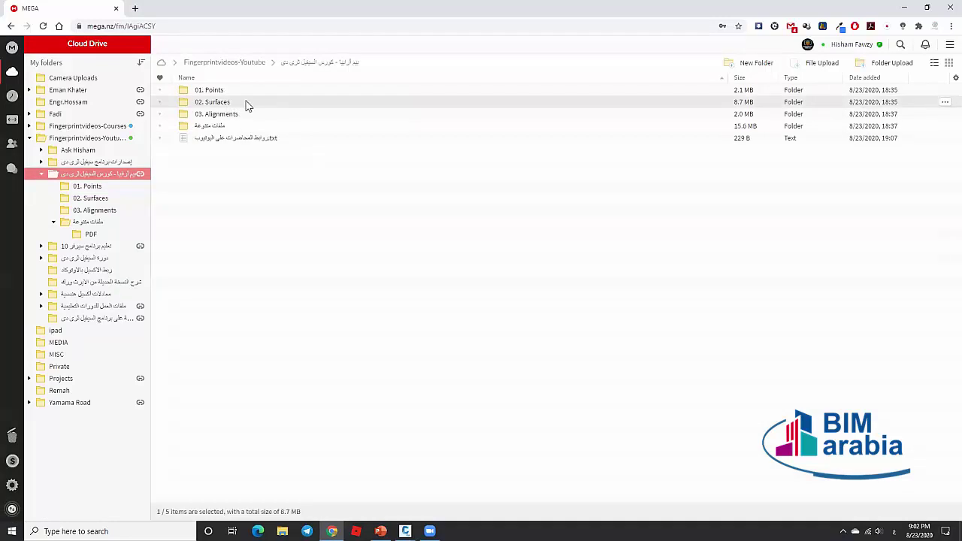
pyautogui.click(250, 115)
pyautogui.click(251, 127)
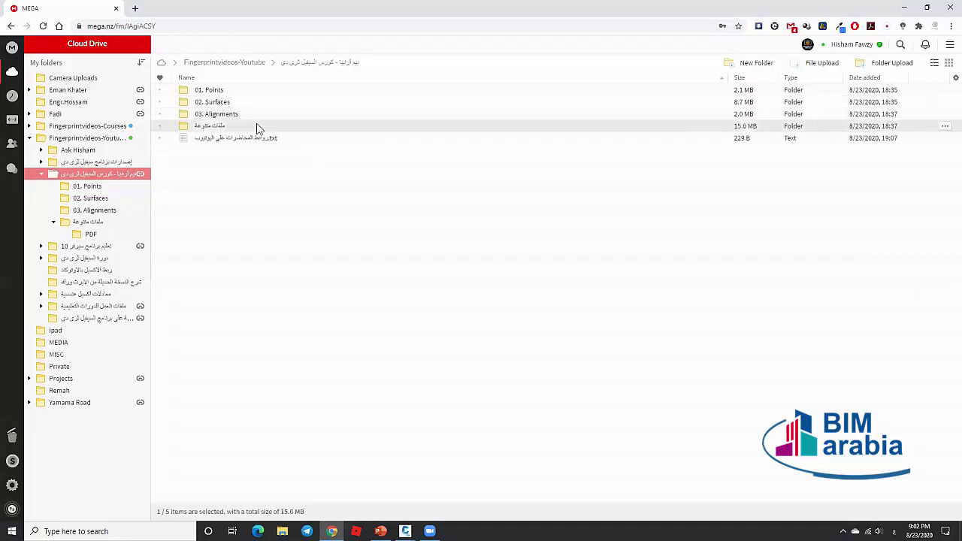
pyautogui.doubleClick(249, 128)
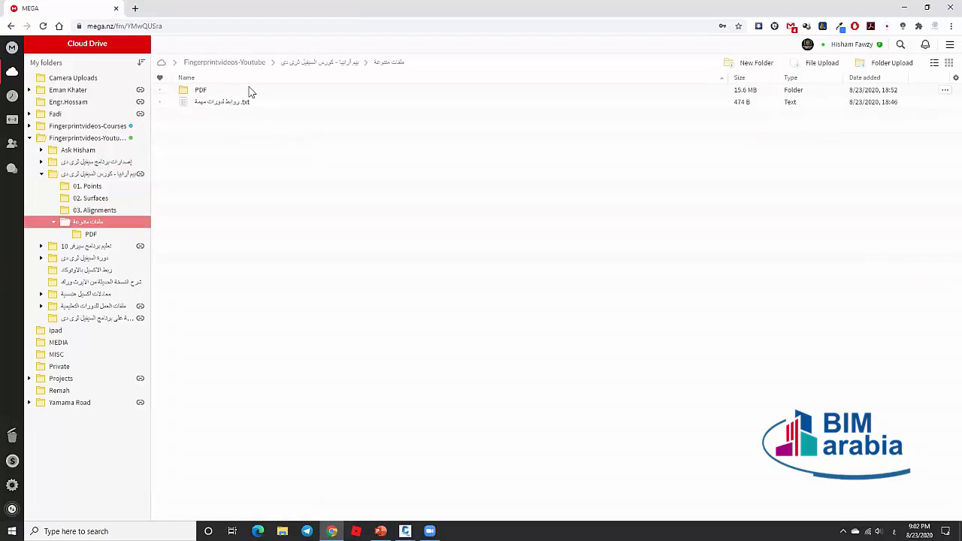
# Open the PDF folder, go back, and open the course links text file.
pyautogui.click(262, 94)
pyautogui.click(281, 105)
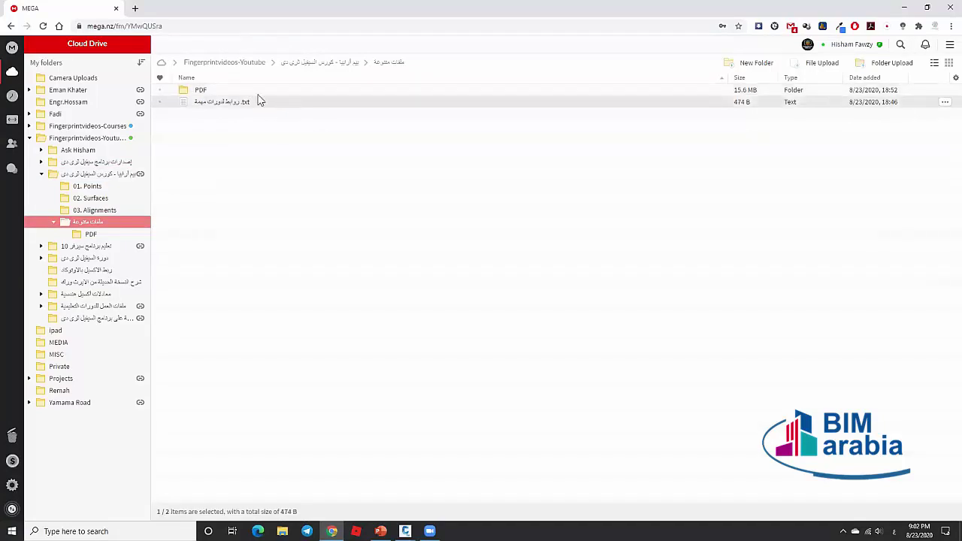
pyautogui.doubleClick(263, 90)
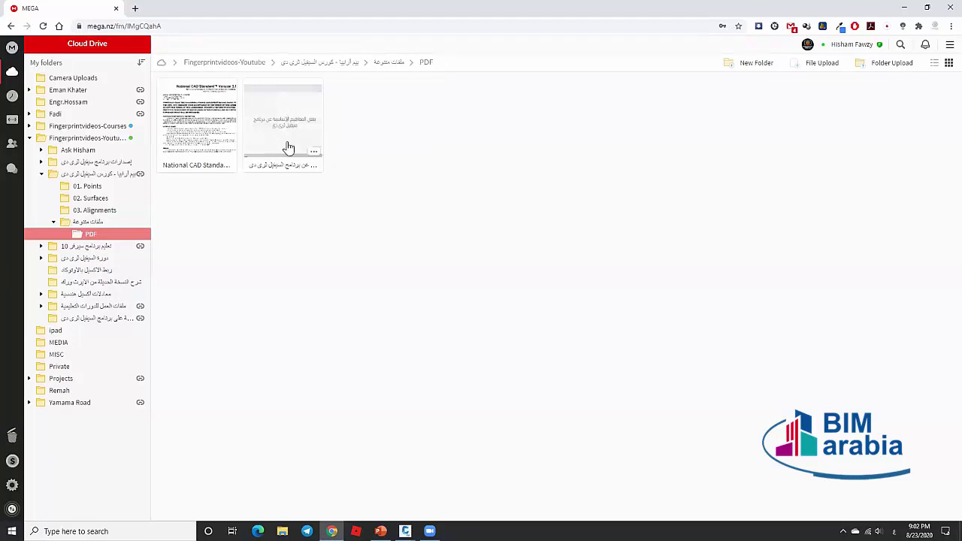
pyautogui.click(387, 65)
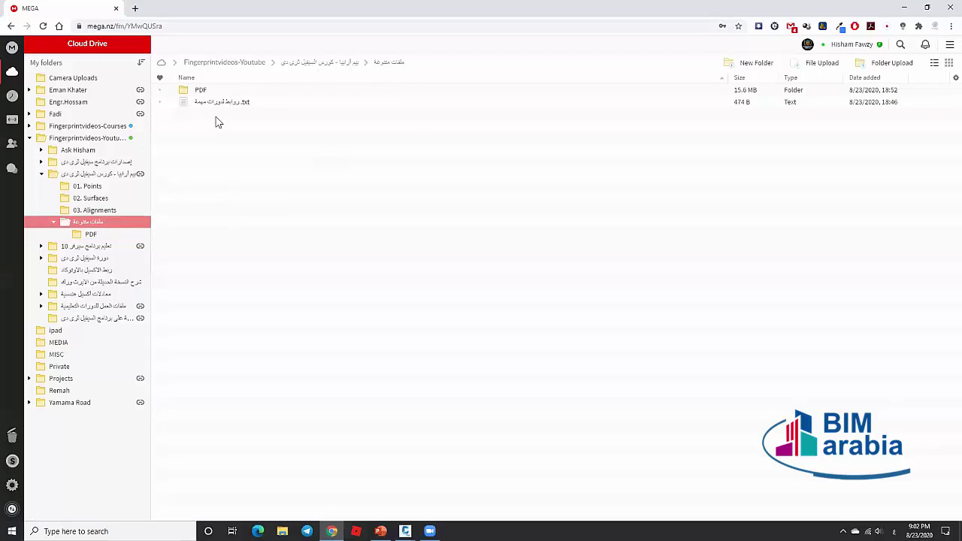
pyautogui.doubleClick(265, 103)
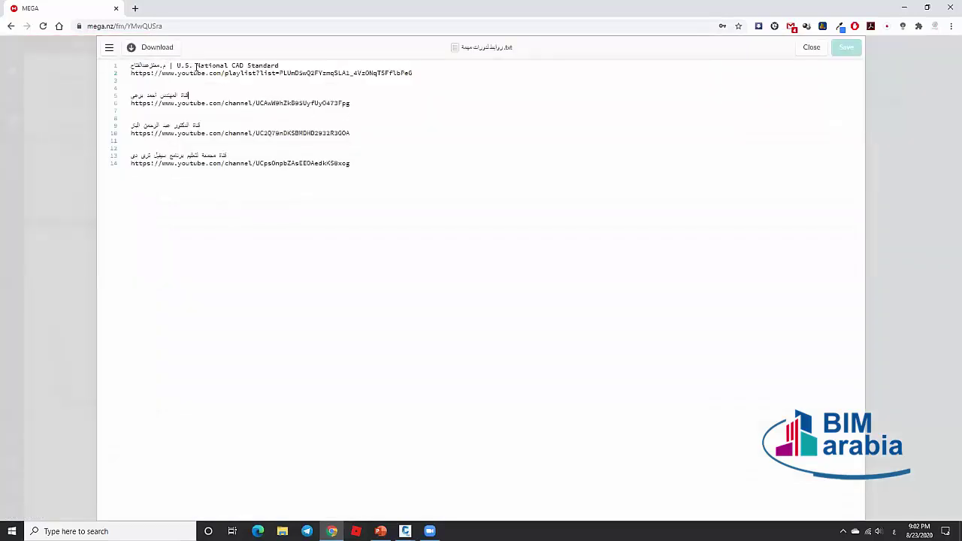
# Review the National CAD Standard playlist and YouTube channel links, then close the file.
pyautogui.click(345, 73)
pyautogui.click(187, 133)
pyautogui.click(220, 163)
pyautogui.click(811, 48)
# Open and close the YouTube lecture links file, then minimize Chrome.
pyautogui.click(299, 65)
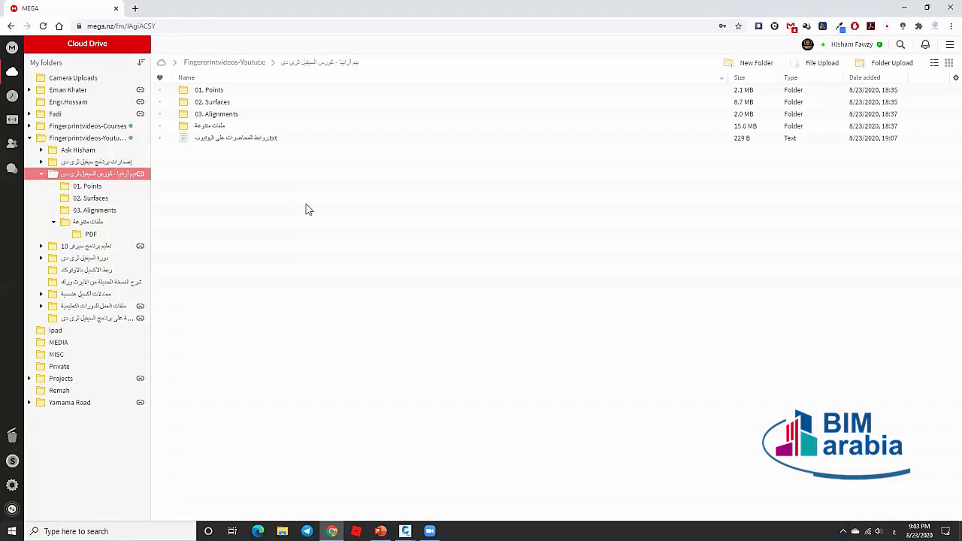
pyautogui.doubleClick(239, 139)
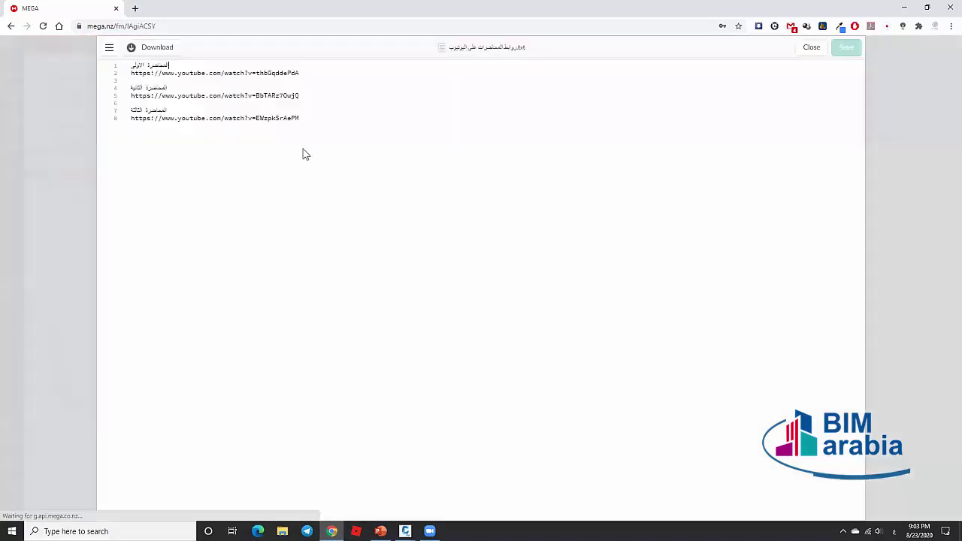
pyautogui.click(810, 48)
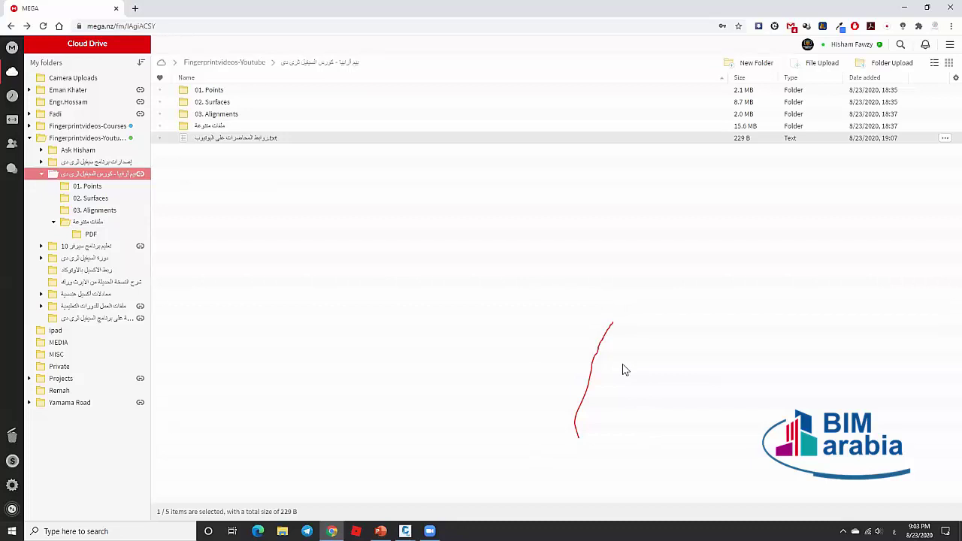
pyautogui.click(904, 8)
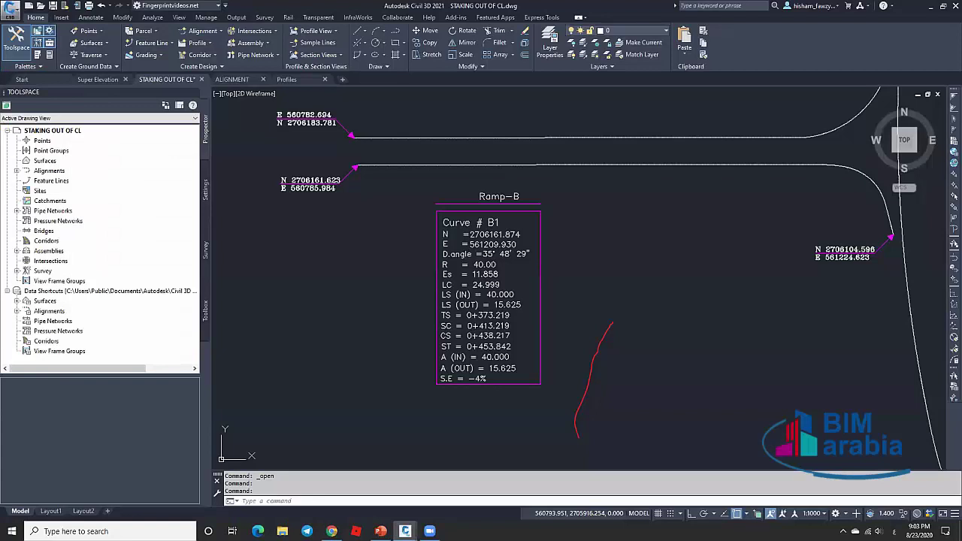
# Zoom out and pan the drawing to show the Ramp-A, Ramp-B and Center Line curve tables.
pyautogui.click(885, 445)
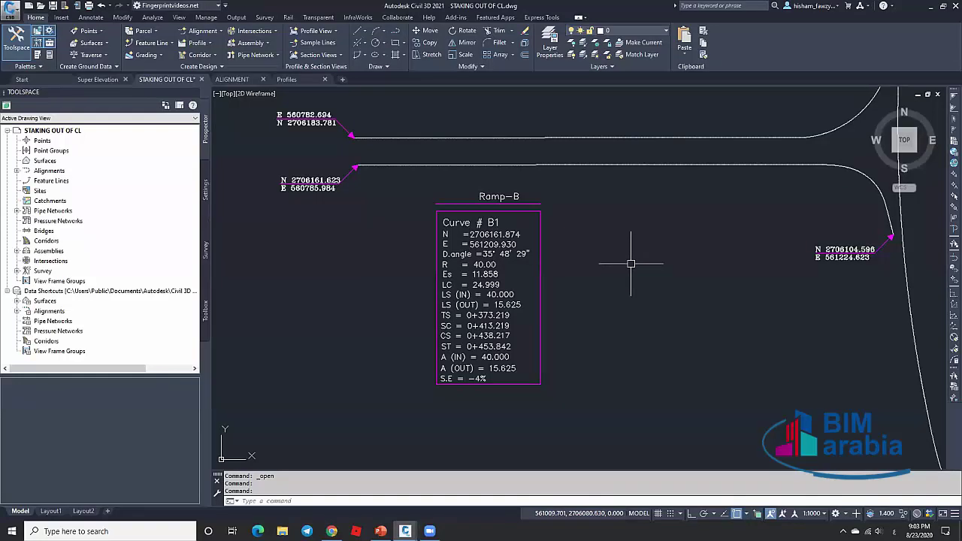
pyautogui.scroll(-2, 637, 261)
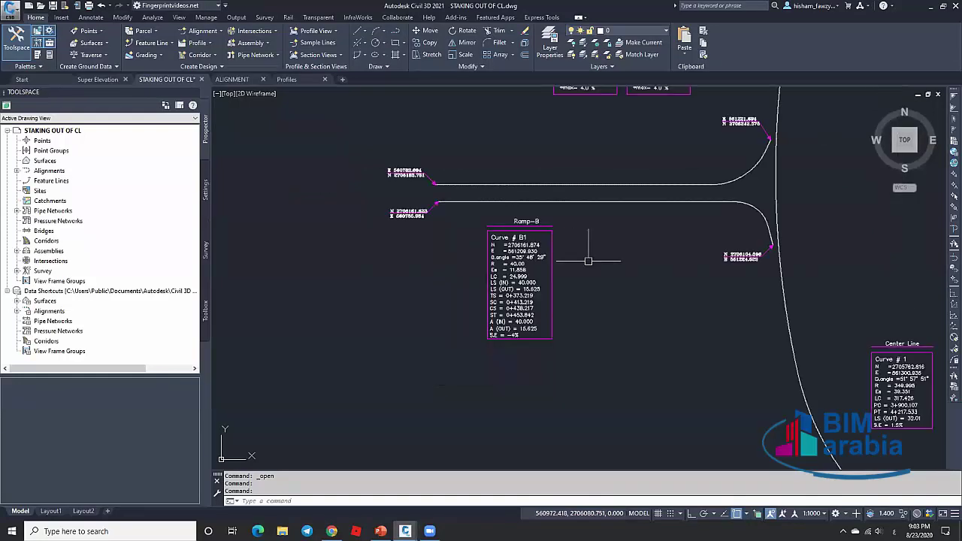
pyautogui.scroll(-3, 649, 256)
pyautogui.moveTo(663, 251); pyautogui.dragTo(518, 298, button='middle')
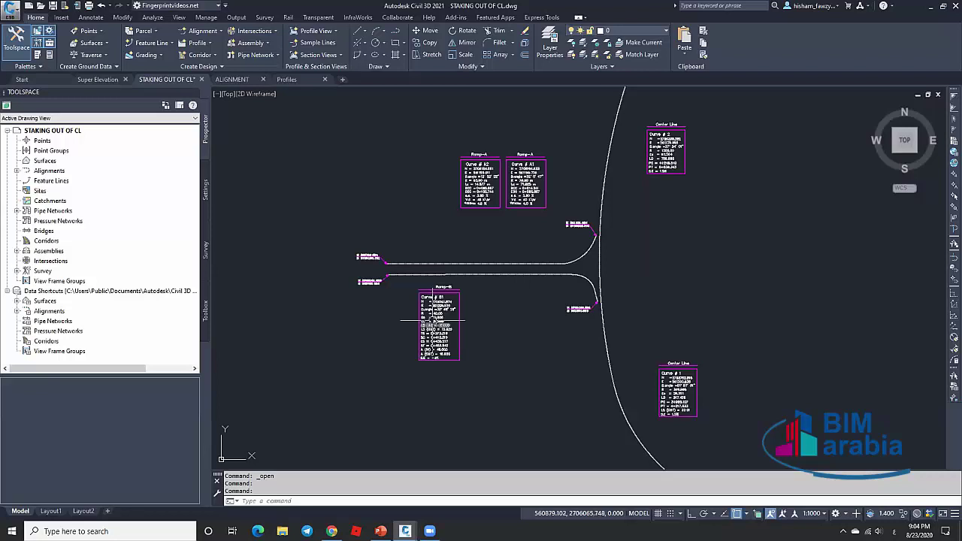
pyautogui.scroll(4, 432, 320)
pyautogui.moveTo(298, 210); pyautogui.dragTo(372, 208, button='middle')
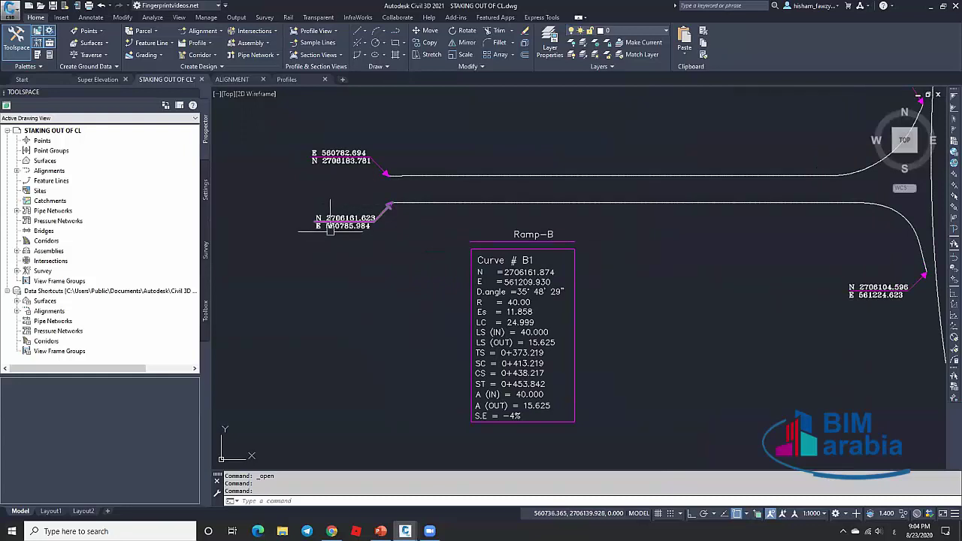
pyautogui.scroll(-2, 315, 221)
pyautogui.scroll(5, 688, 274)
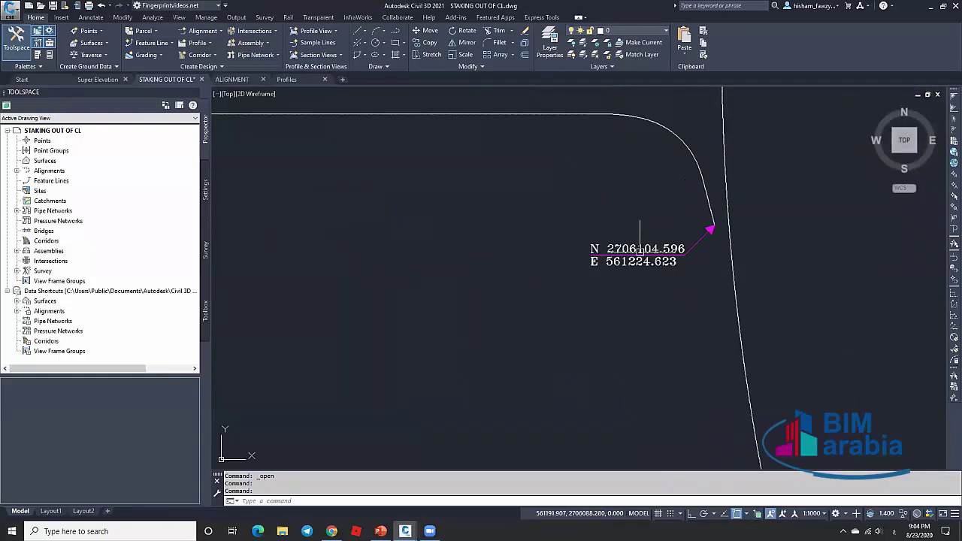
pyautogui.scroll(-3, 684, 259)
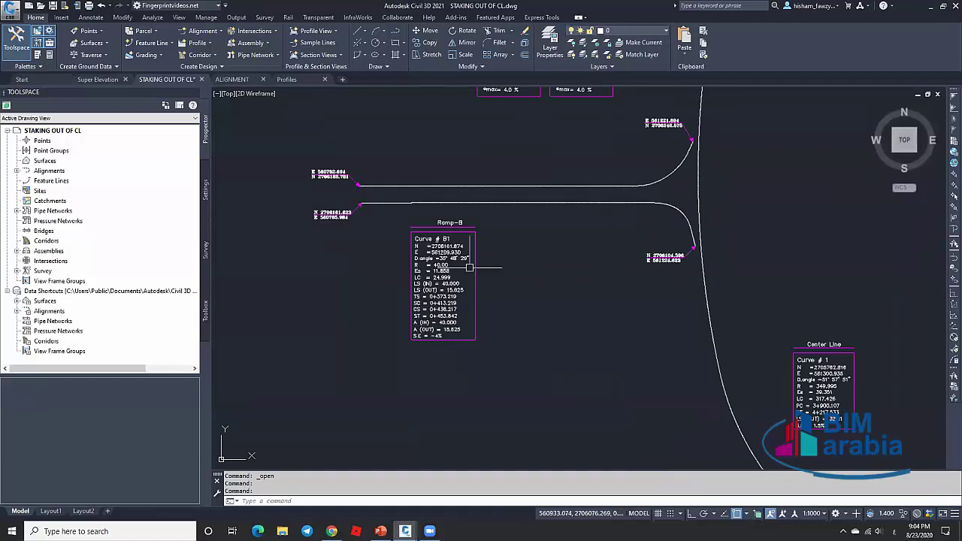
pyautogui.scroll(4, 565, 208)
pyautogui.scroll(-1, 448, 173)
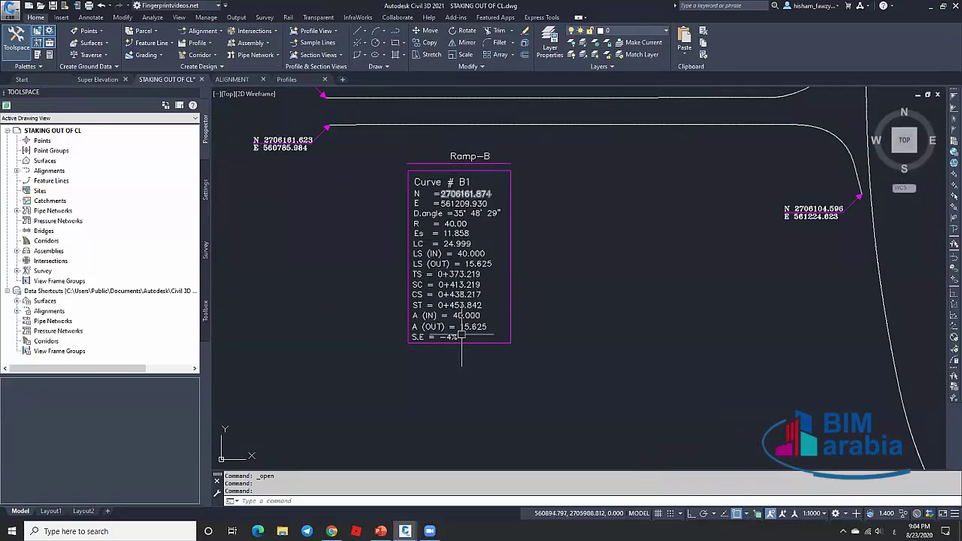
pyautogui.scroll(-2, 567, 267)
pyautogui.moveTo(566, 267); pyautogui.dragTo(555, 291, button='middle')
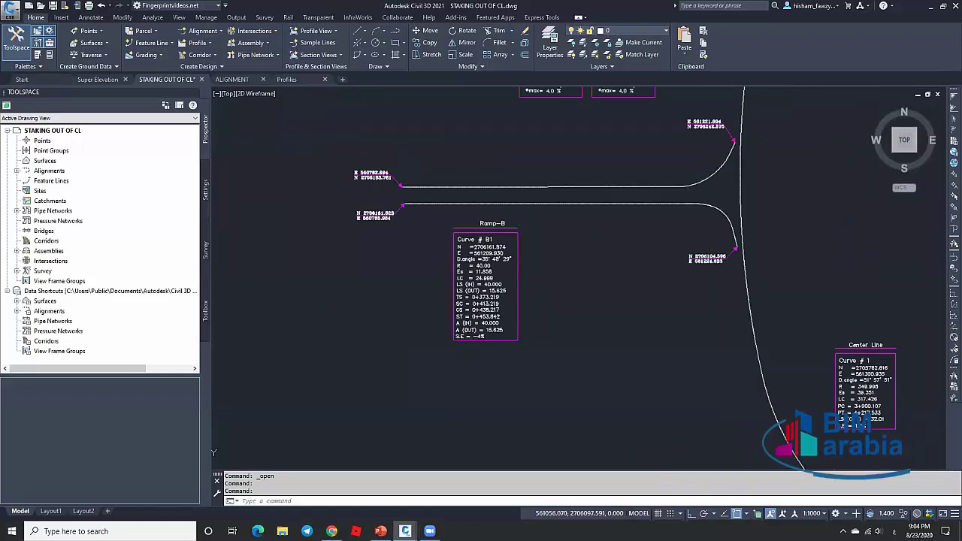
pyautogui.click(648, 204)
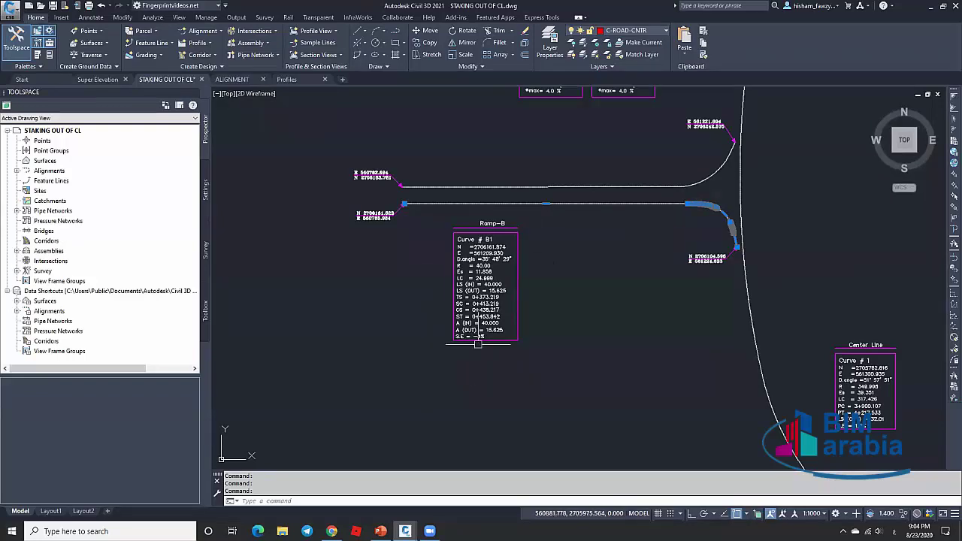
pyautogui.press('Escape')
pyautogui.scroll(-4, 617, 329)
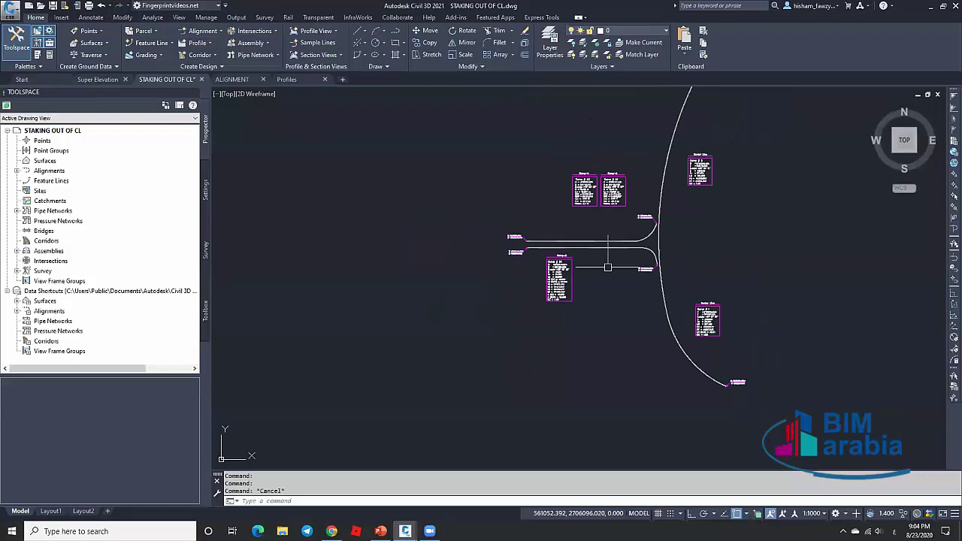
pyautogui.scroll(2, 624, 226)
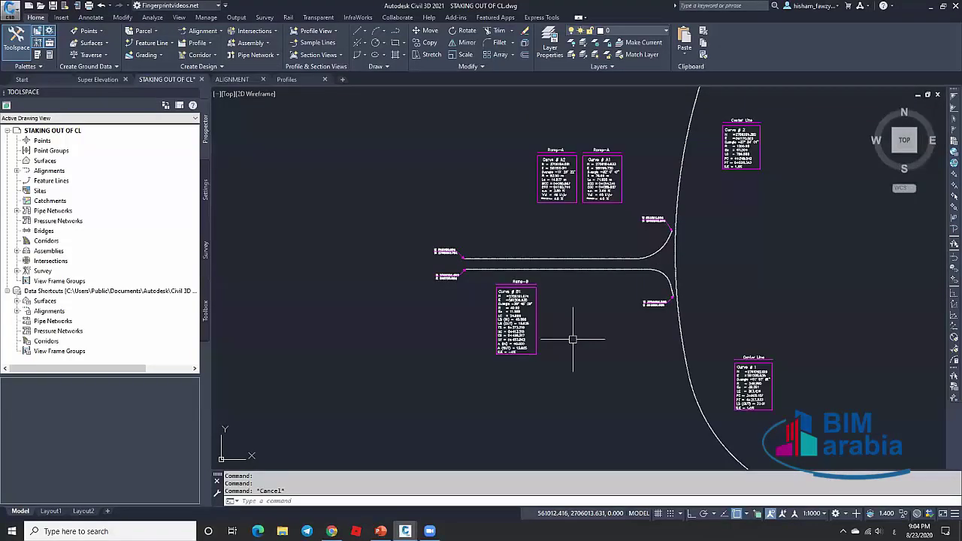
pyautogui.scroll(4, 535, 315)
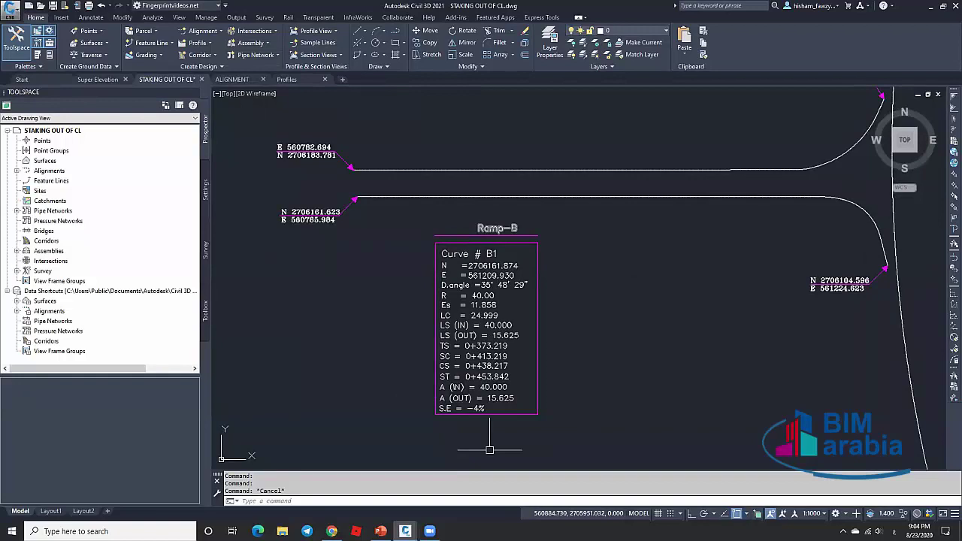
pyautogui.scroll(3, 484, 276)
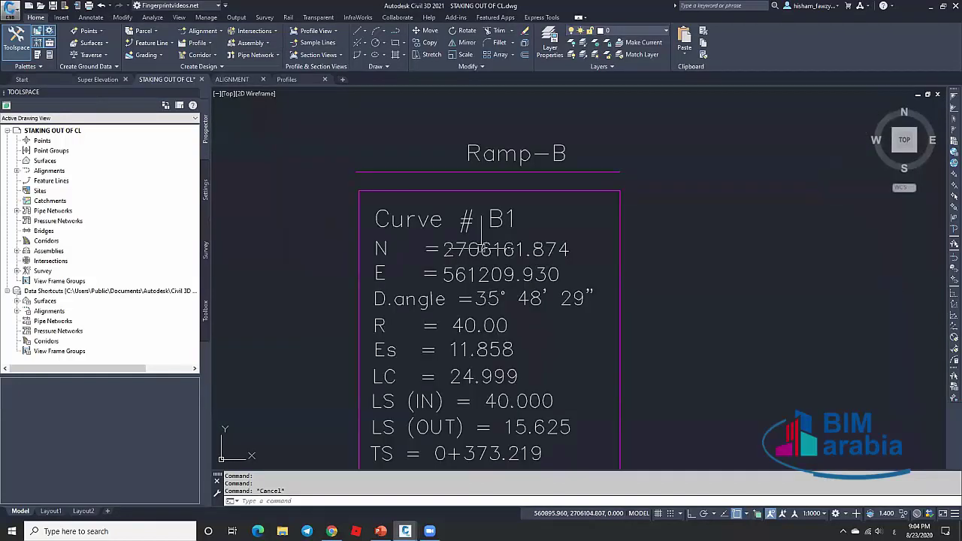
pyautogui.scroll(-5, 450, 248)
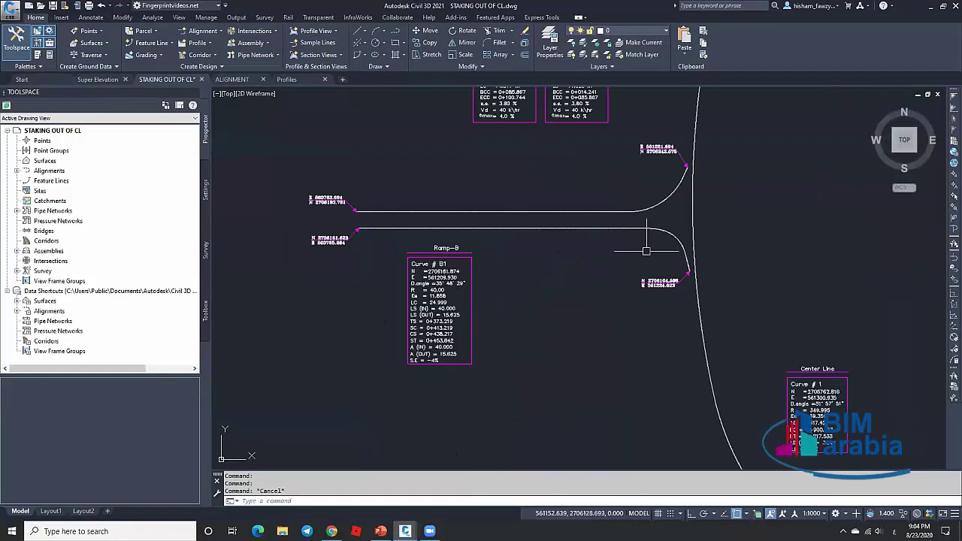
pyautogui.scroll(1, 692, 264)
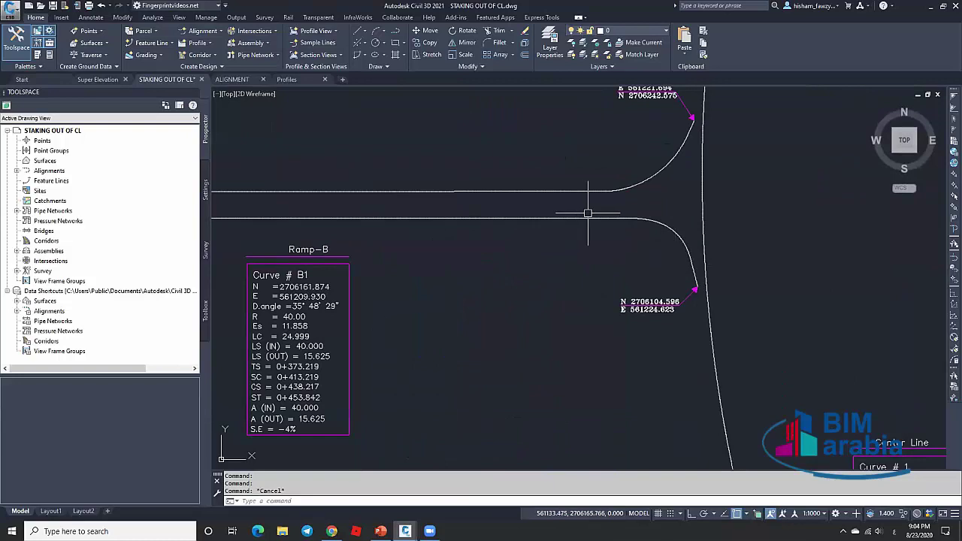
pyautogui.scroll(-2, 676, 216)
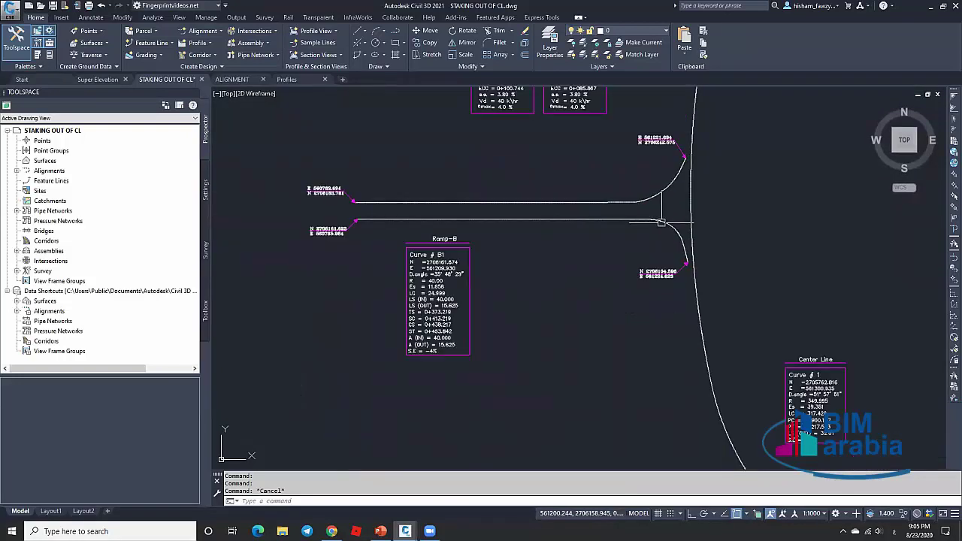
pyautogui.scroll(4, 424, 307)
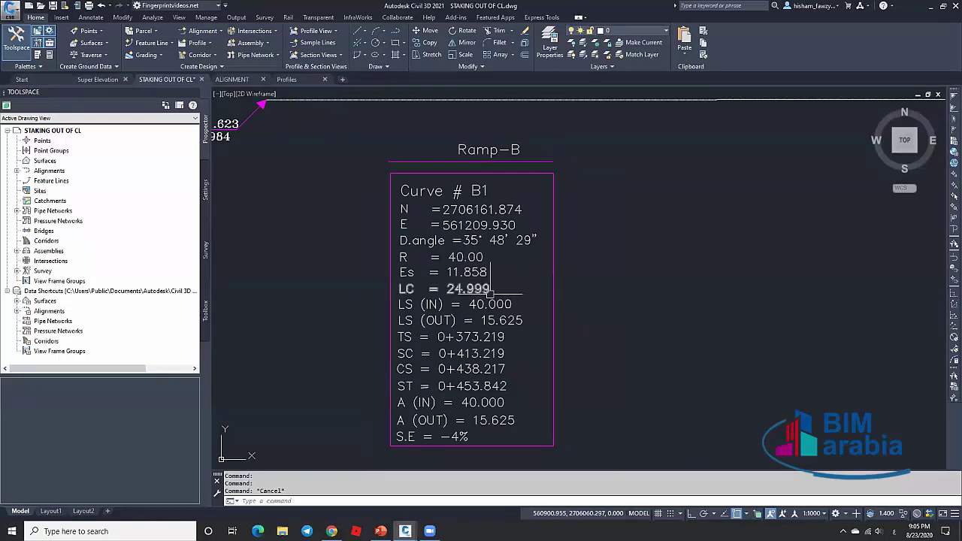
pyautogui.scroll(-3, 495, 290)
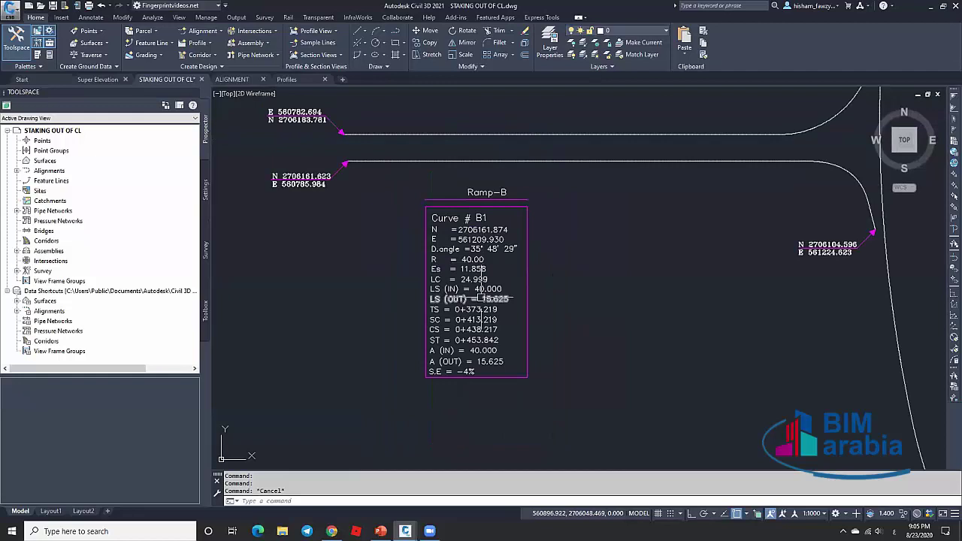
pyautogui.scroll(3, 467, 298)
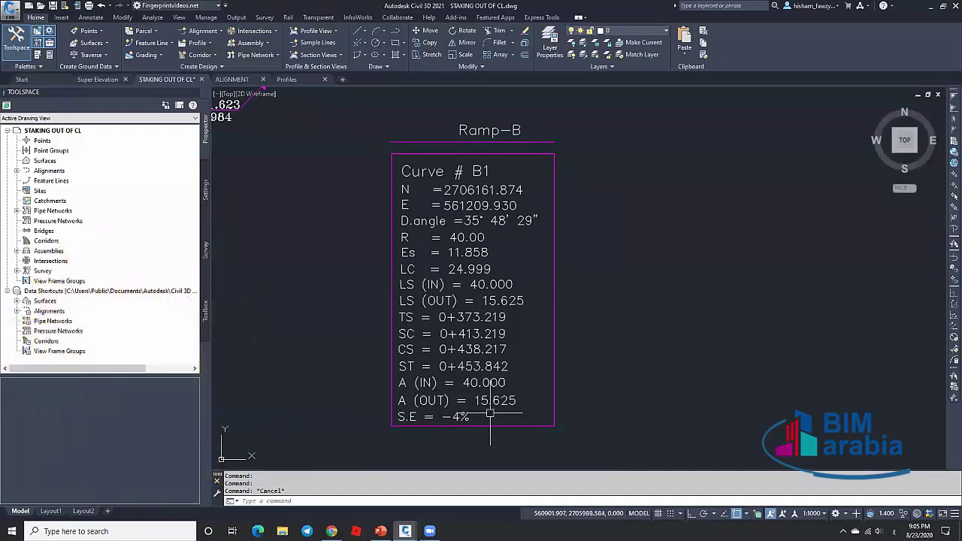
pyautogui.doubleClick(489, 405)
pyautogui.scroll(-3, 496, 357)
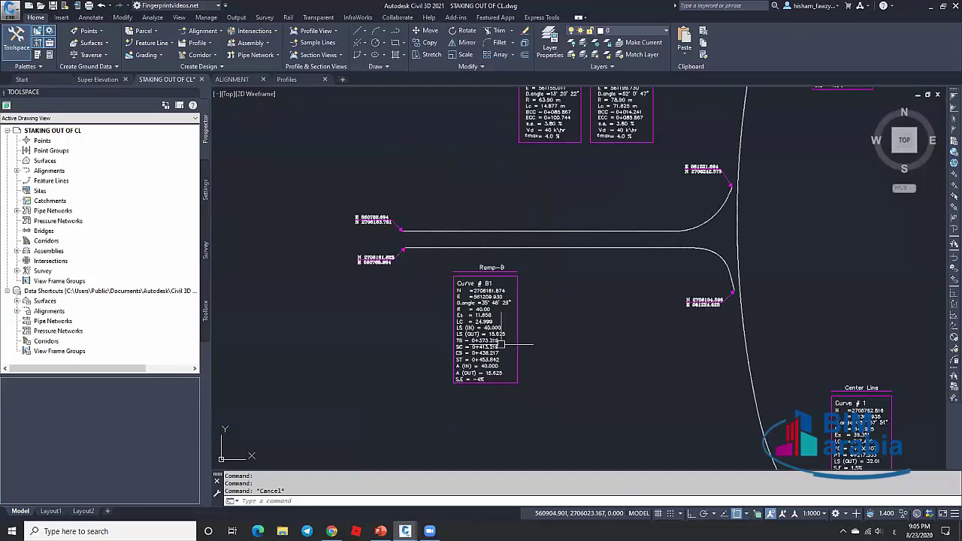
pyautogui.moveTo(593, 280); pyautogui.dragTo(560, 249, button='middle')
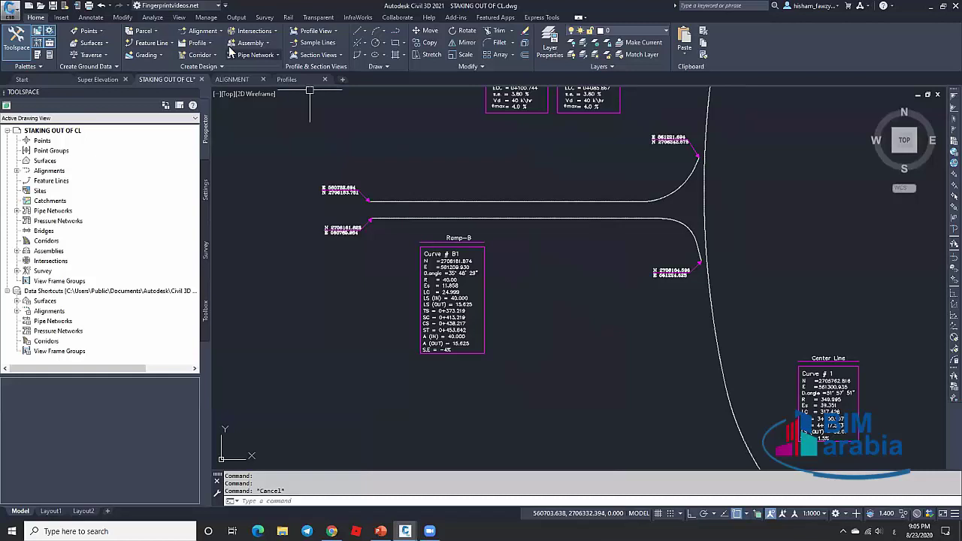
pyautogui.click(203, 32)
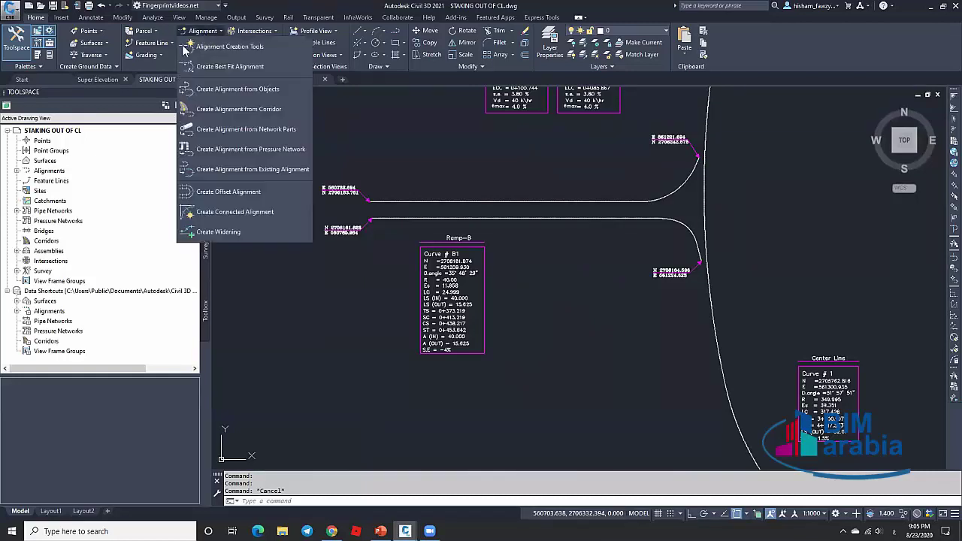
pyautogui.click(264, 46)
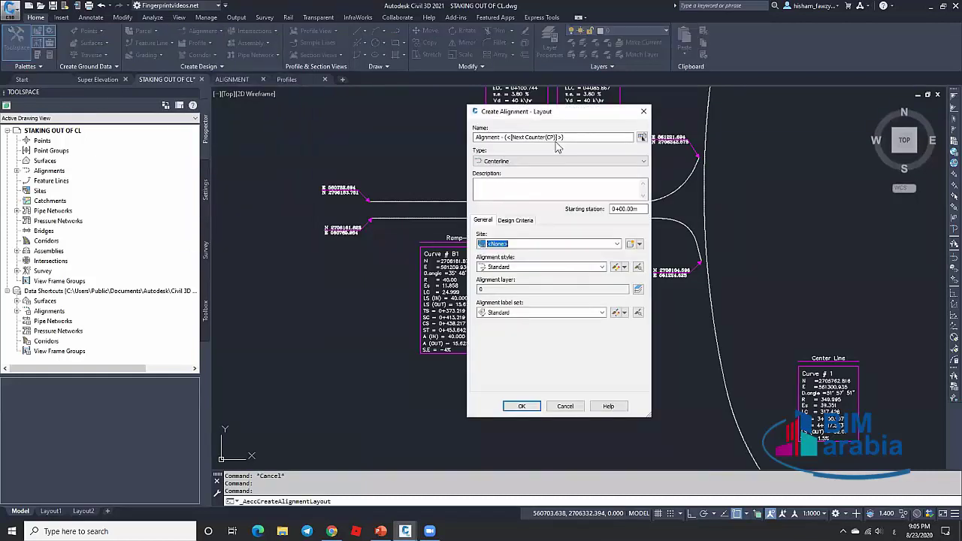
pyautogui.click(587, 136)
pyautogui.moveTo(586, 136); pyautogui.dragTo(472, 137)
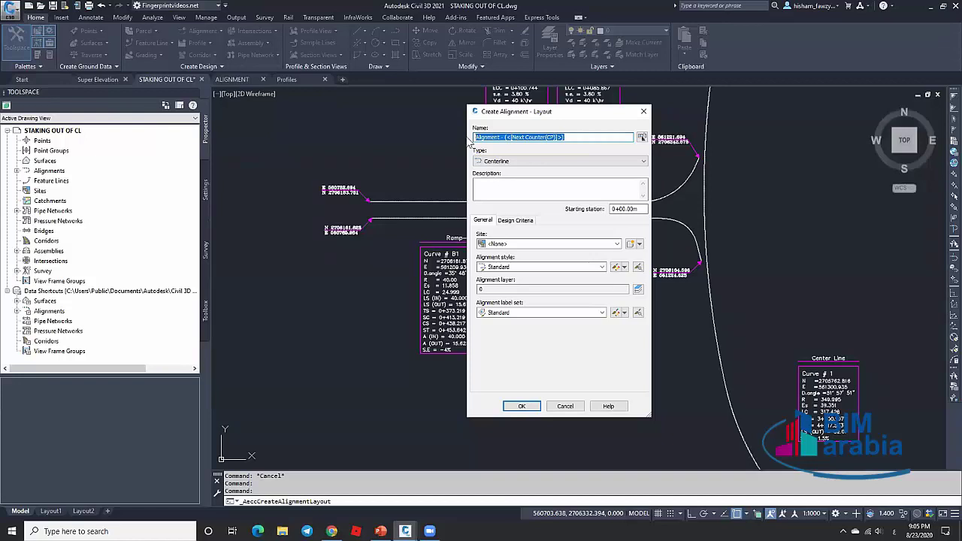
pyautogui.write('c')
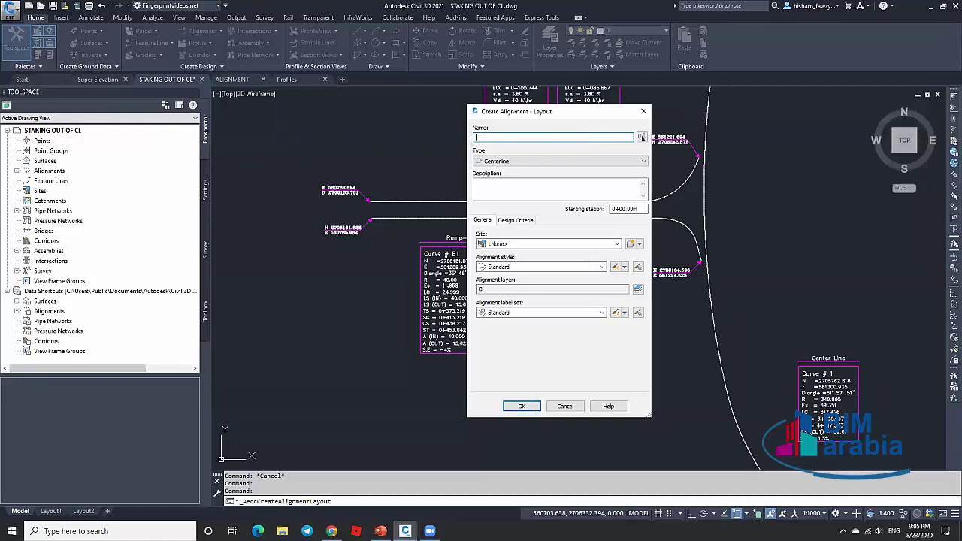
pyautogui.write('RD 01')
pyautogui.click(526, 268)
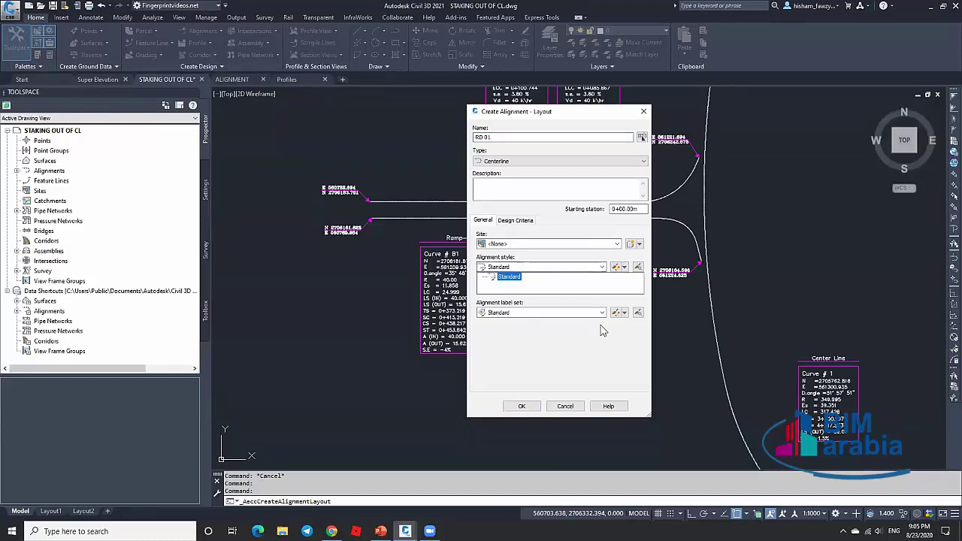
pyautogui.click(562, 268)
pyautogui.click(566, 268)
pyautogui.click(508, 277)
pyautogui.click(541, 313)
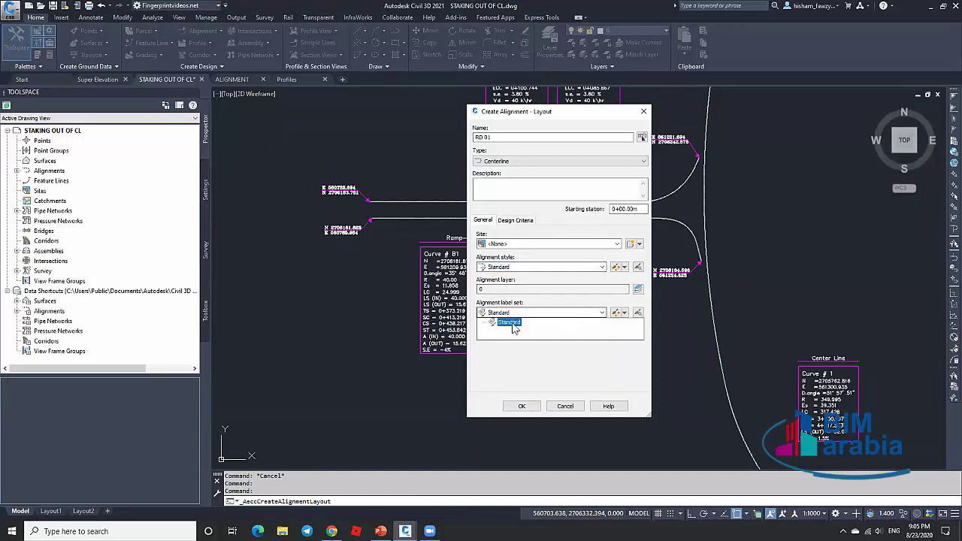
pyautogui.click(556, 398)
pyautogui.click(564, 406)
pyautogui.scroll(-3, 541, 297)
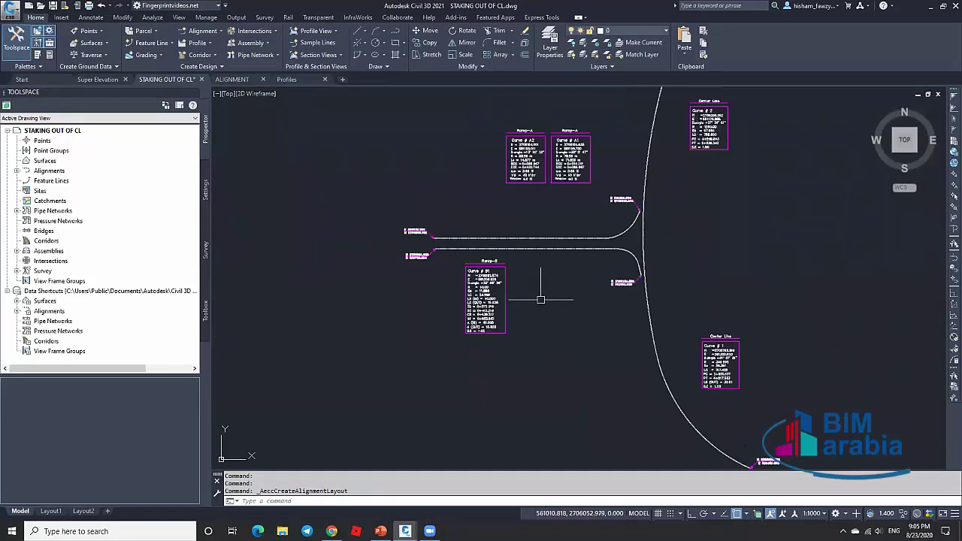
# Window-select all the ramp and centre line objects and copy them.
pyautogui.scroll(-2, 539, 297)
pyautogui.click(444, 129)
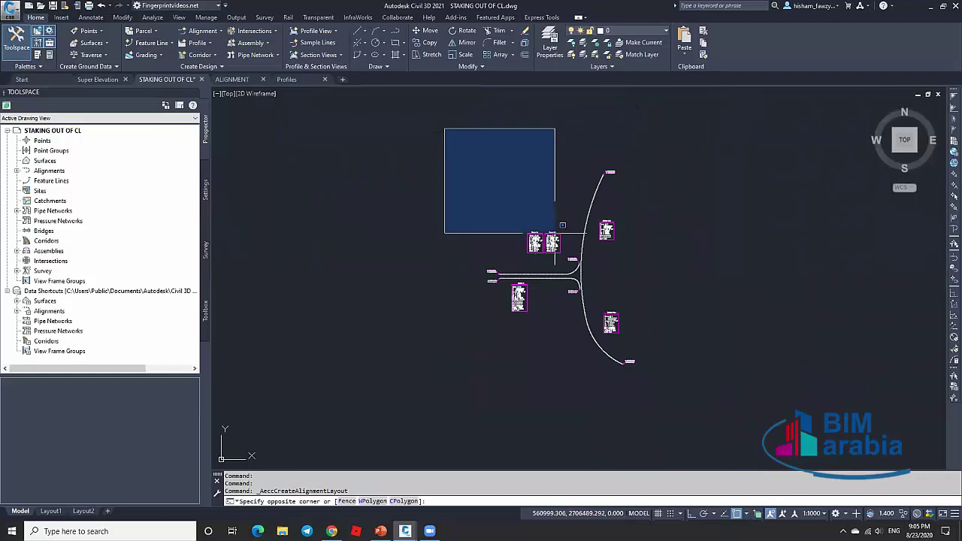
pyautogui.click(703, 422)
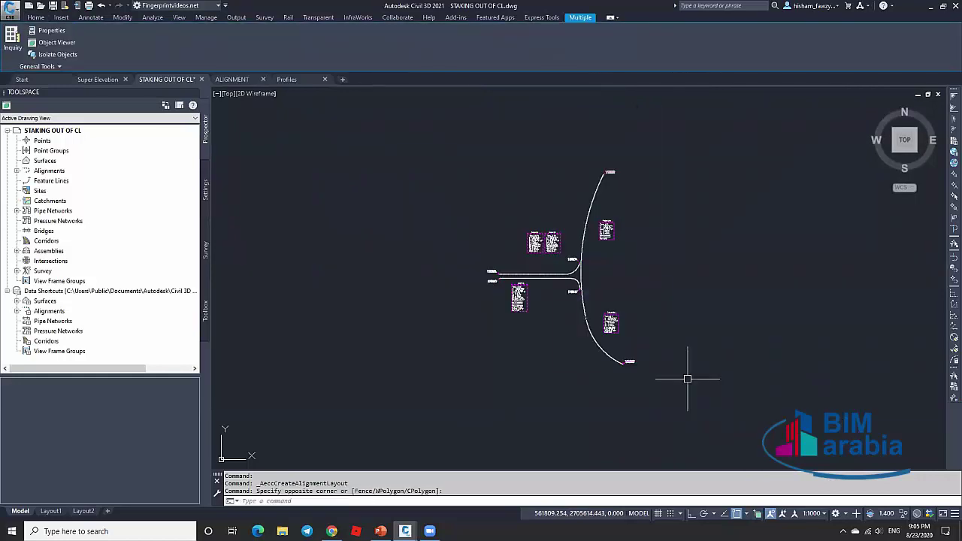
pyautogui.hotkey('ctrl', 'c')
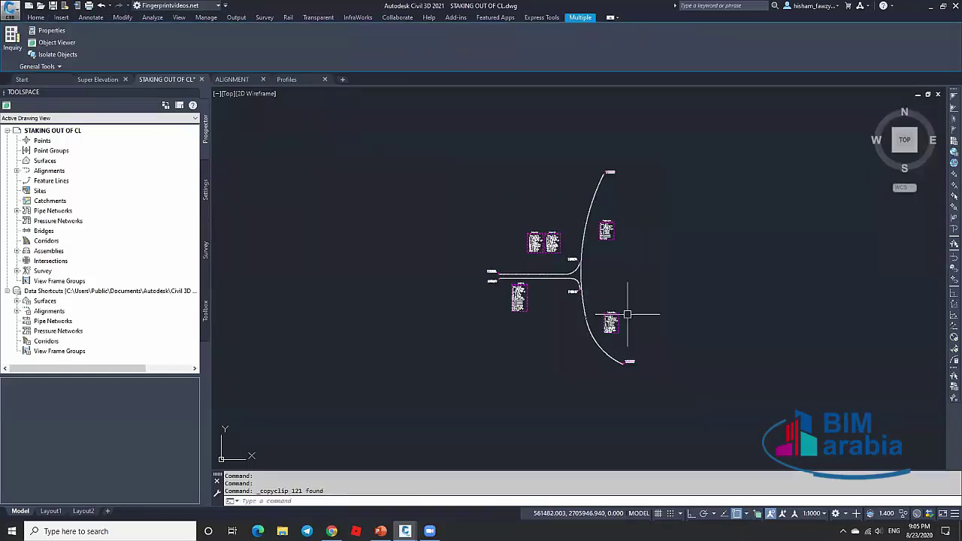
# Paste them into new Drawing2 at original coordinates and zoom to the extents.
pyautogui.click(343, 79)
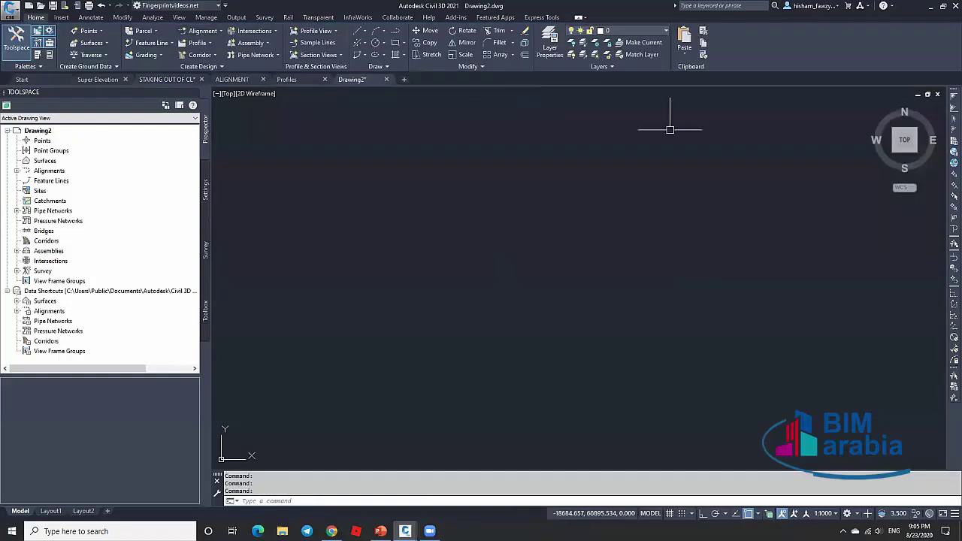
pyautogui.click(684, 51)
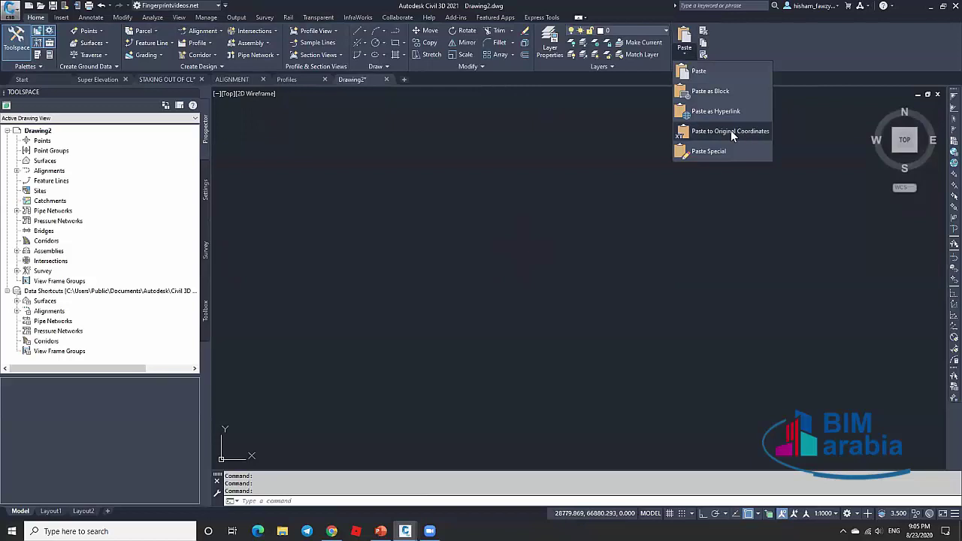
pyautogui.click(730, 131)
pyautogui.middleClick(575, 250)
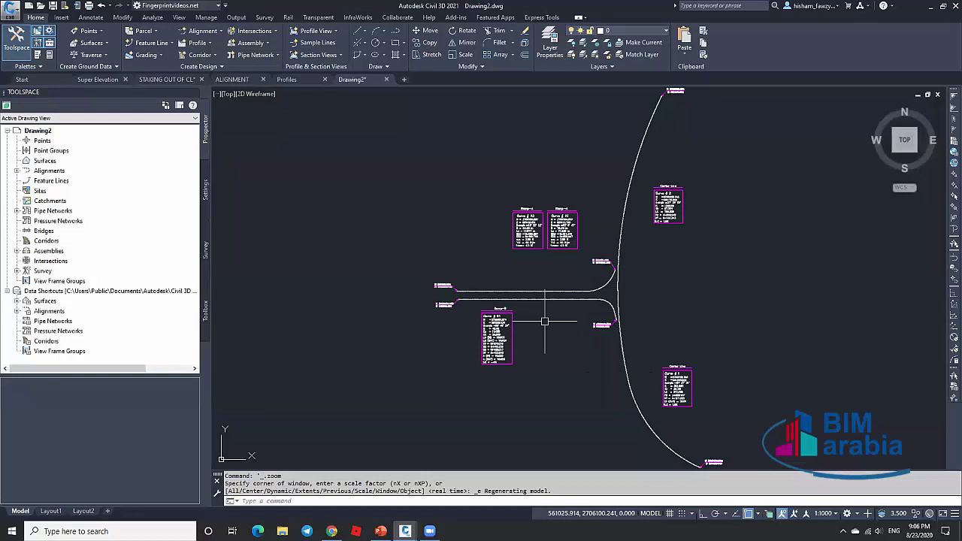
# Create alignment RD01 with the Proposed style and the _No Labels label set.
pyautogui.scroll(4, 514, 360)
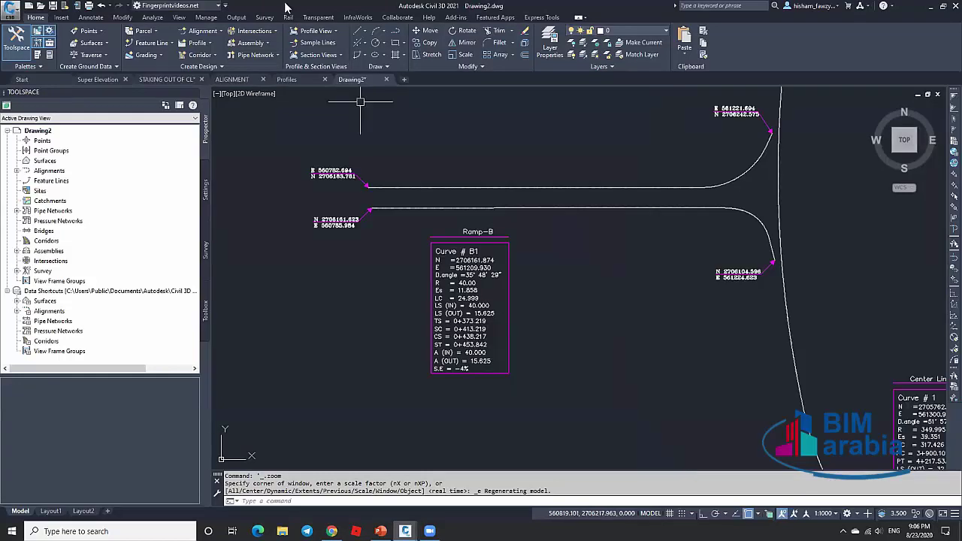
pyautogui.click(202, 30)
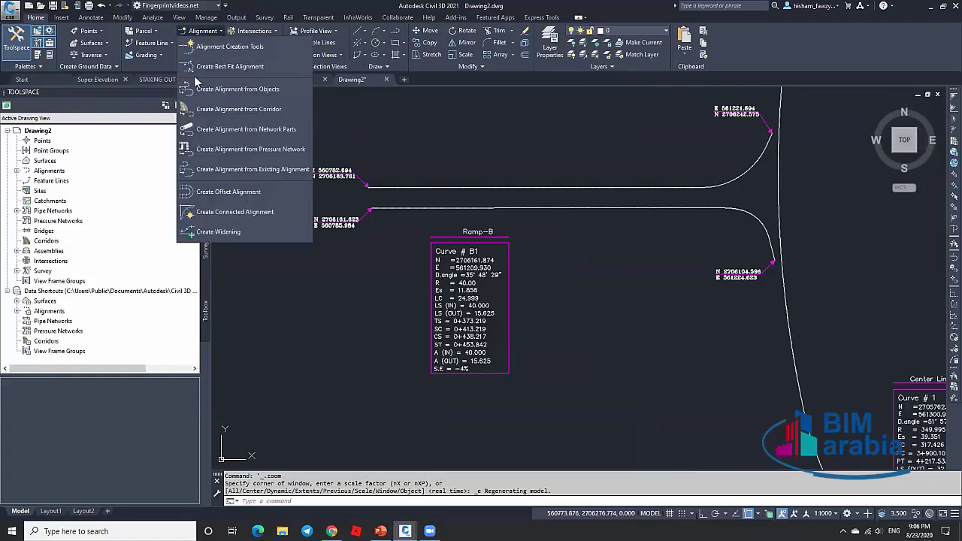
pyautogui.click(261, 45)
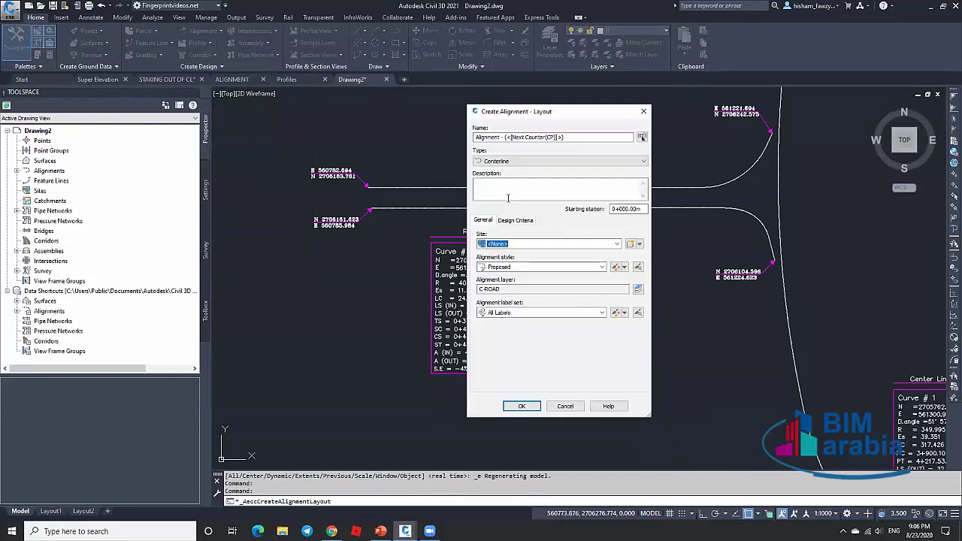
pyautogui.write('RD01')
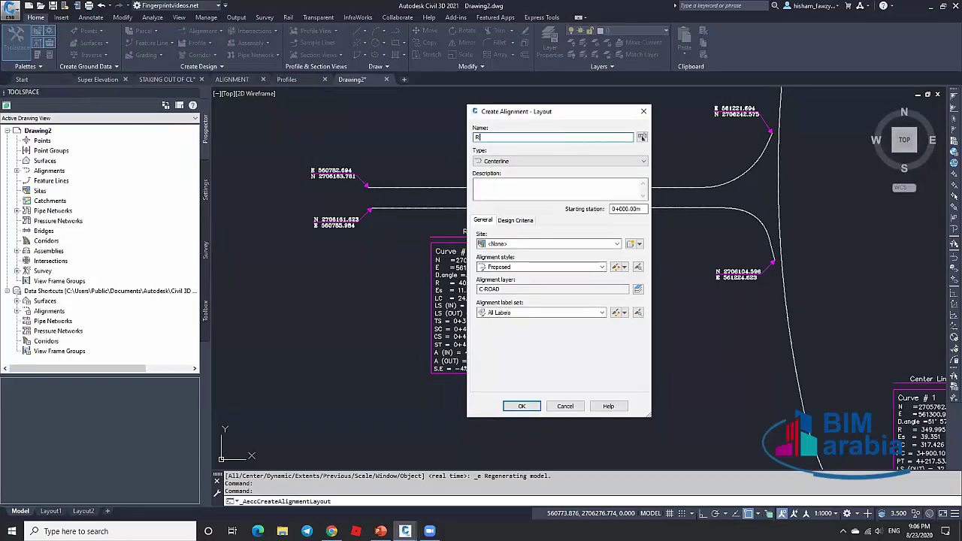
pyautogui.click(536, 268)
pyautogui.click(531, 314)
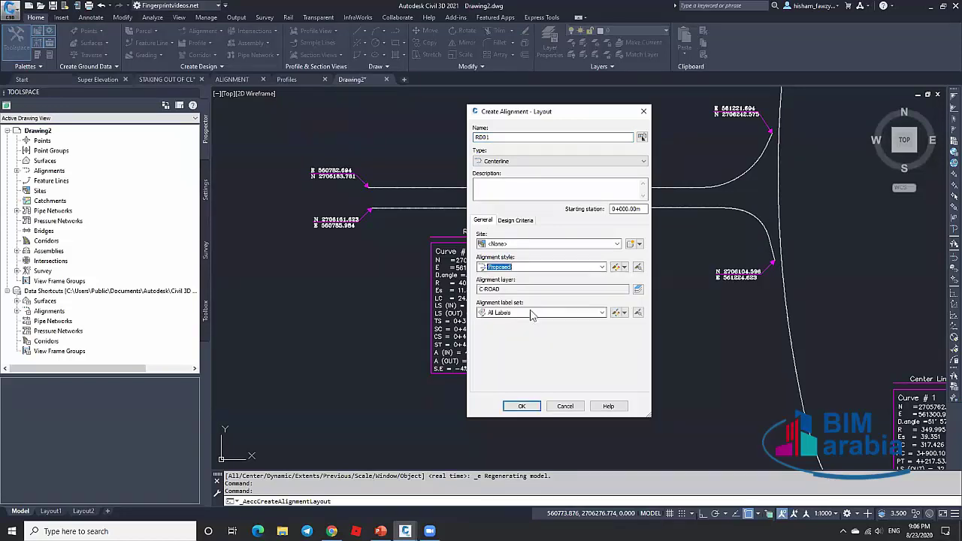
pyautogui.click(530, 314)
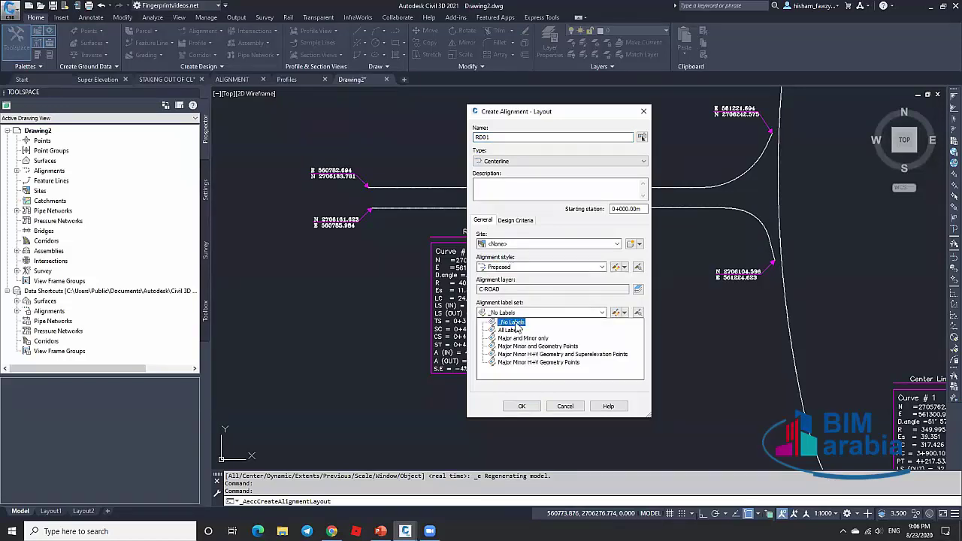
pyautogui.click(514, 323)
pyautogui.click(522, 405)
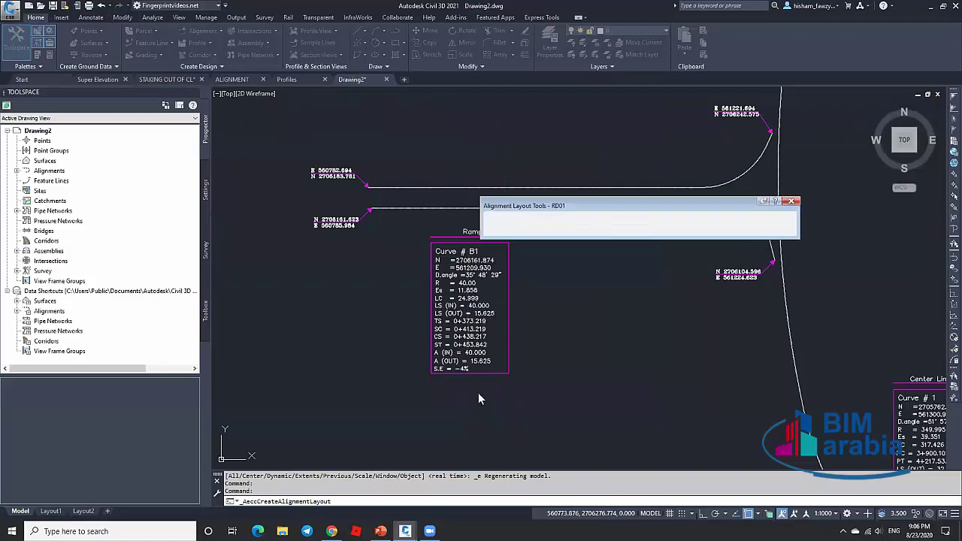
# Reposition the Alignment Layout Tools toolbar and browse its tangent and line options.
pyautogui.moveTo(562, 204); pyautogui.dragTo(472, 119)
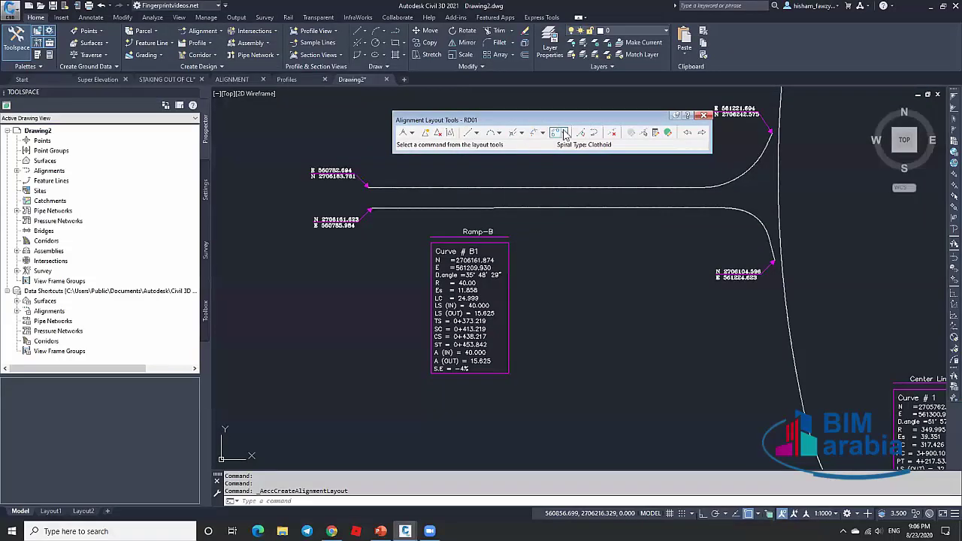
pyautogui.click(412, 133)
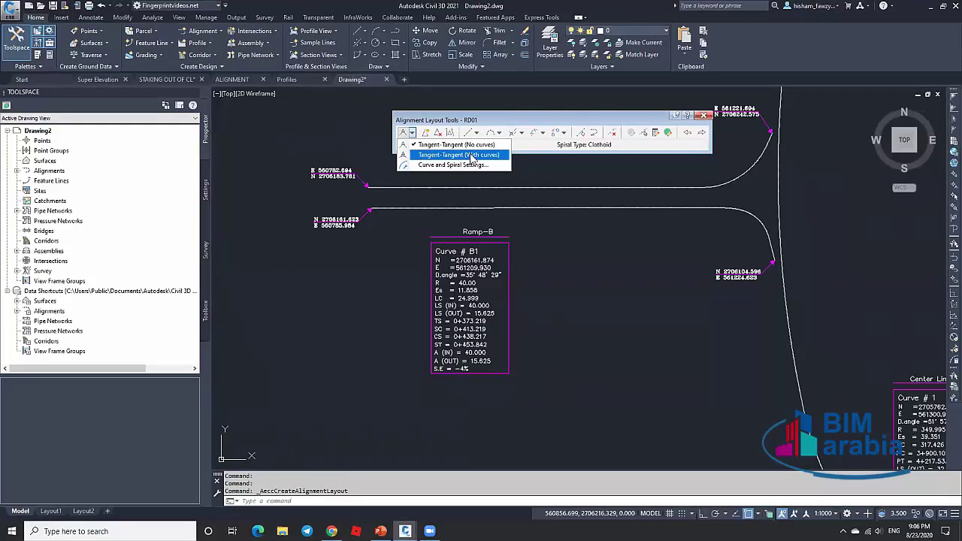
pyautogui.click(490, 120)
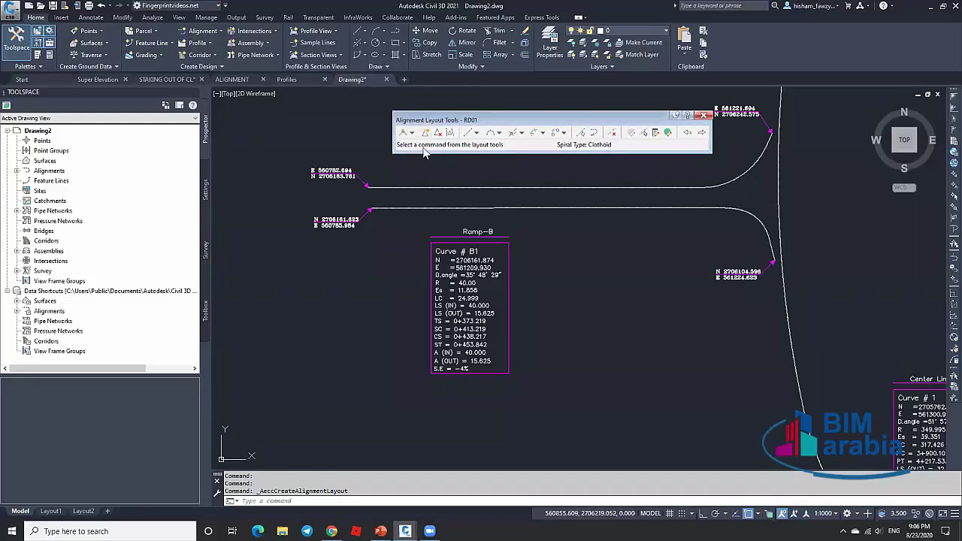
pyautogui.click(475, 133)
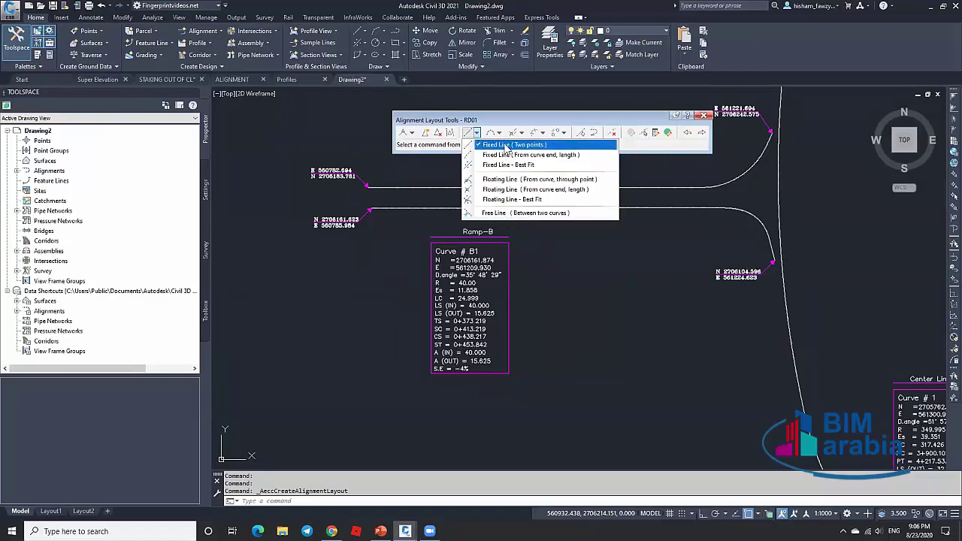
# Draw RD01's first fixed tangent line through two picked points.
pyautogui.click(508, 145)
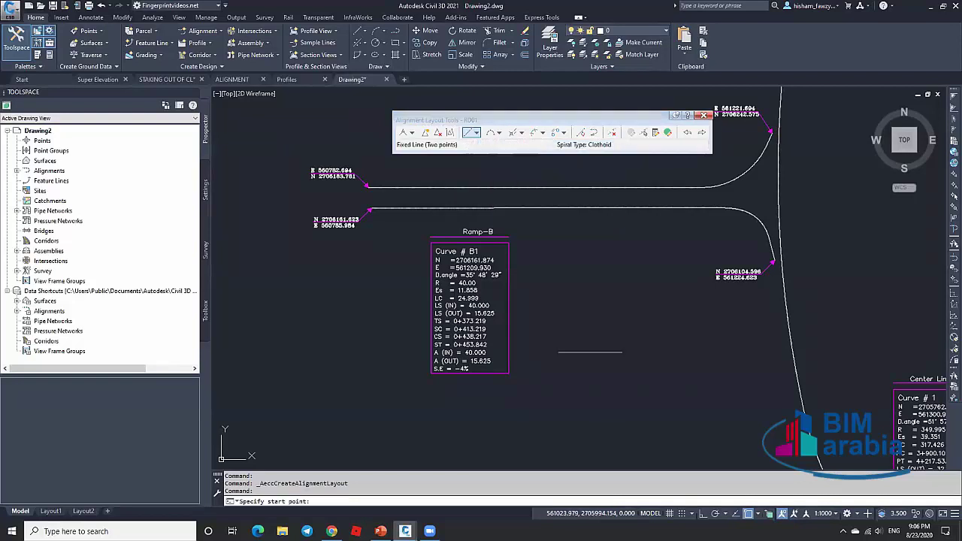
pyautogui.scroll(-2, 597, 277)
pyautogui.click(464, 409)
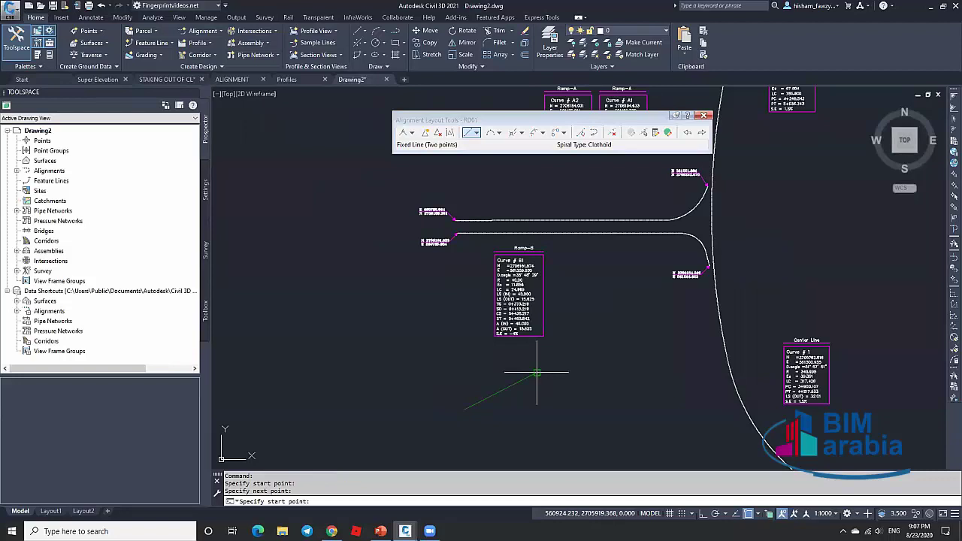
pyautogui.scroll(4, 518, 402)
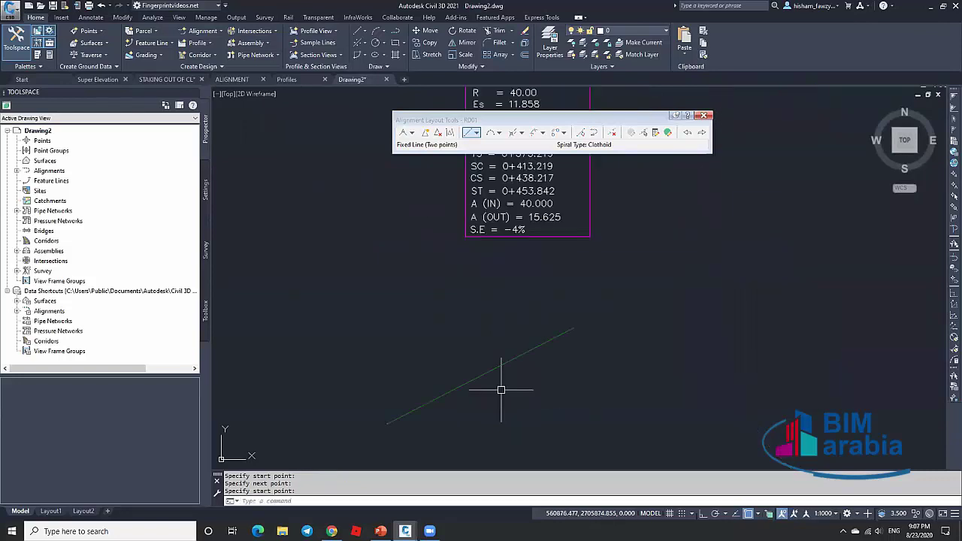
pyautogui.click(387, 422)
pyautogui.press('Return')
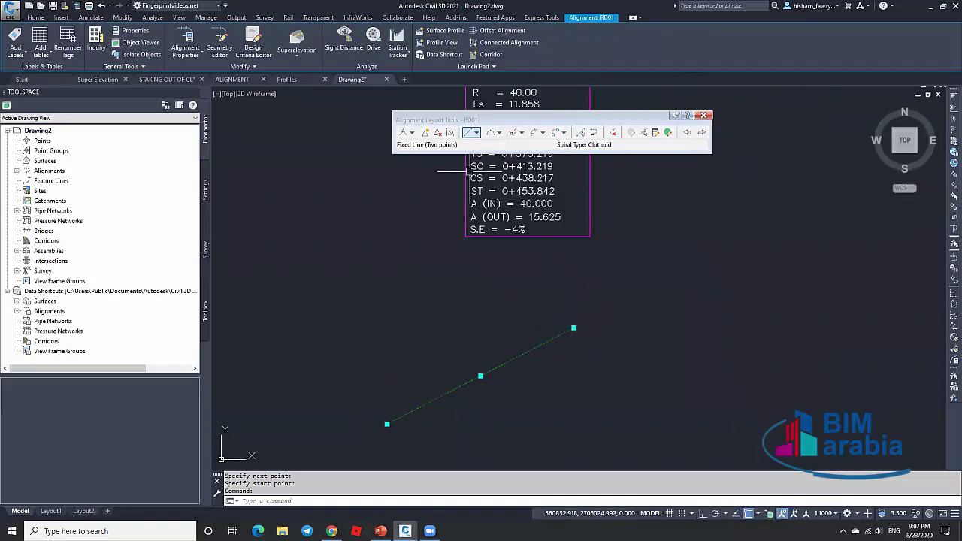
# Draw a second two-point fixed tangent from the first line's end, forming the apex.
pyautogui.click(473, 133)
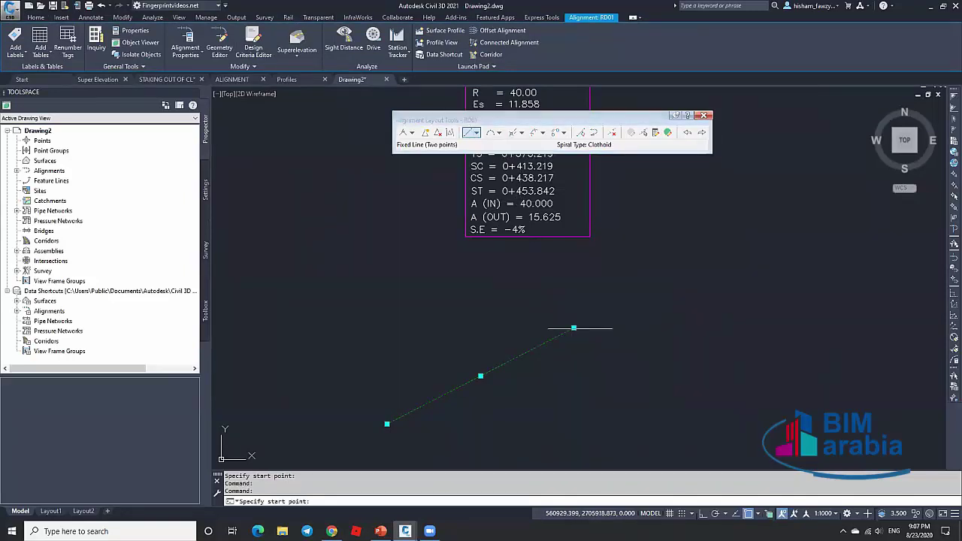
pyautogui.click(476, 133)
pyautogui.click(511, 147)
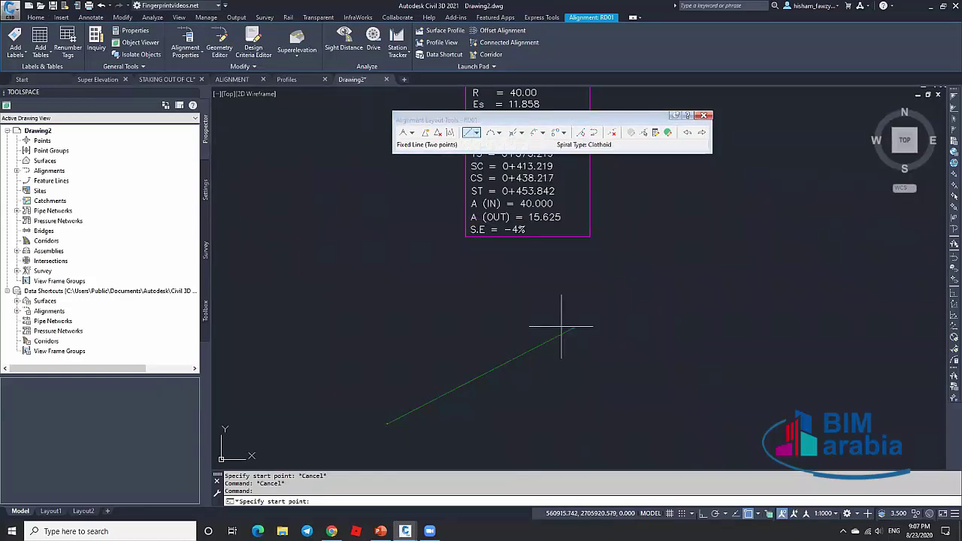
pyautogui.click(570, 328)
pyautogui.scroll(-4, 569, 301)
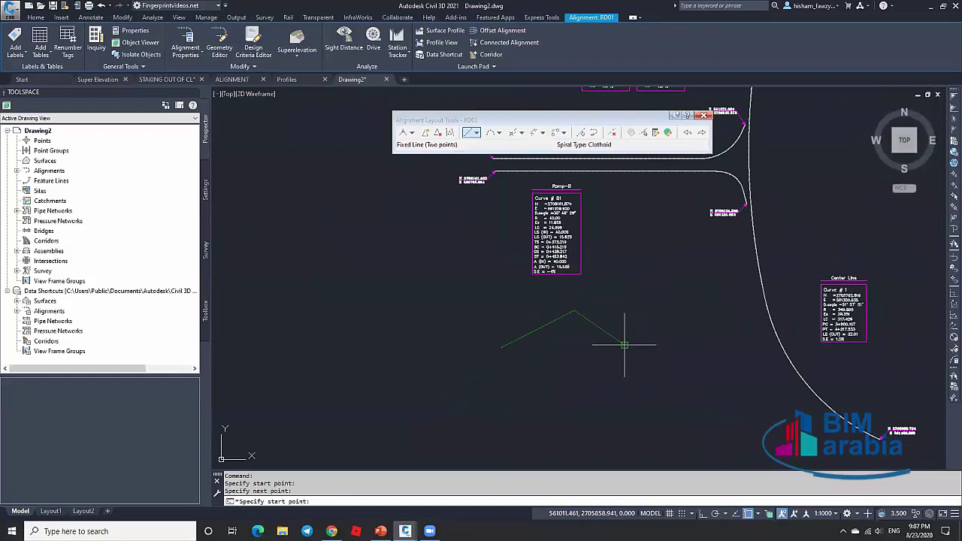
pyautogui.press('Return')
pyautogui.scroll(4, 594, 324)
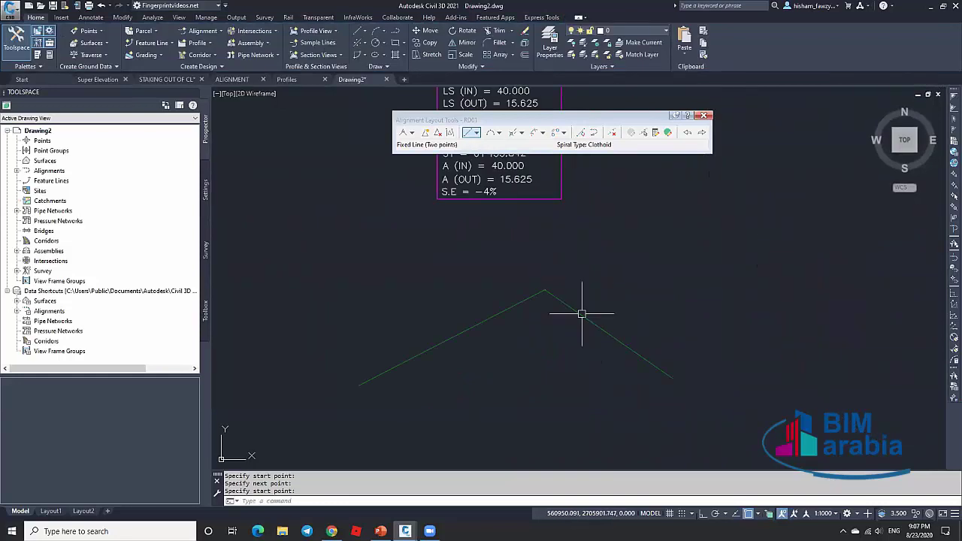
pyautogui.click(510, 303)
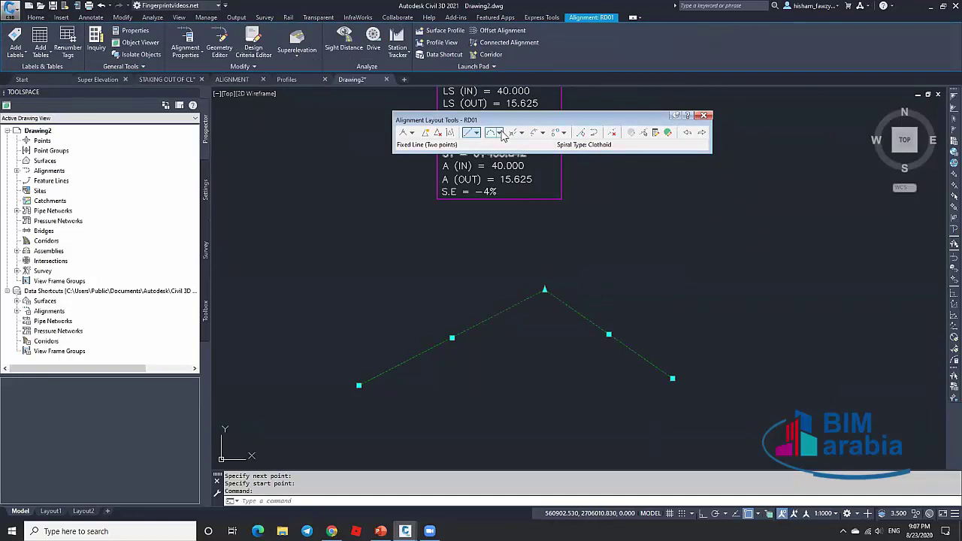
pyautogui.click(499, 133)
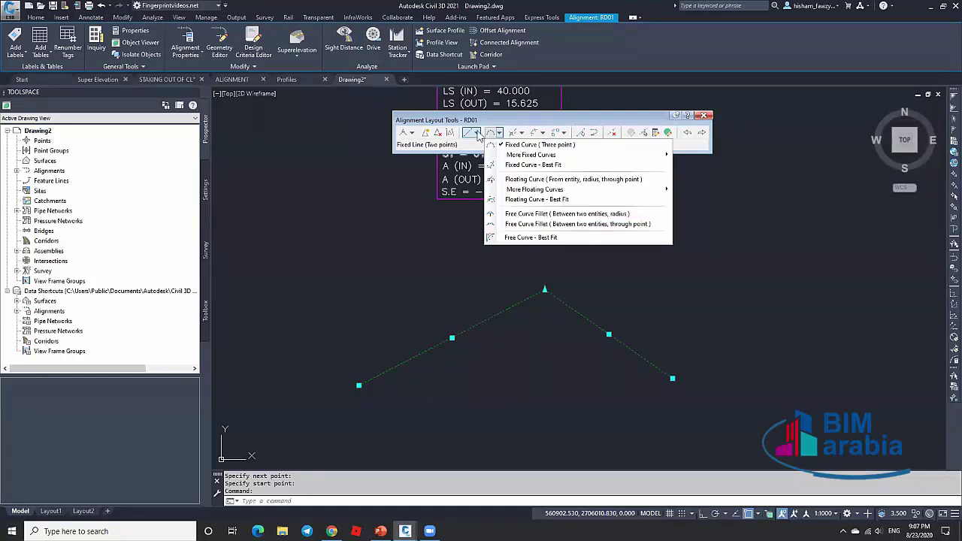
pyautogui.click(477, 134)
pyautogui.click(477, 133)
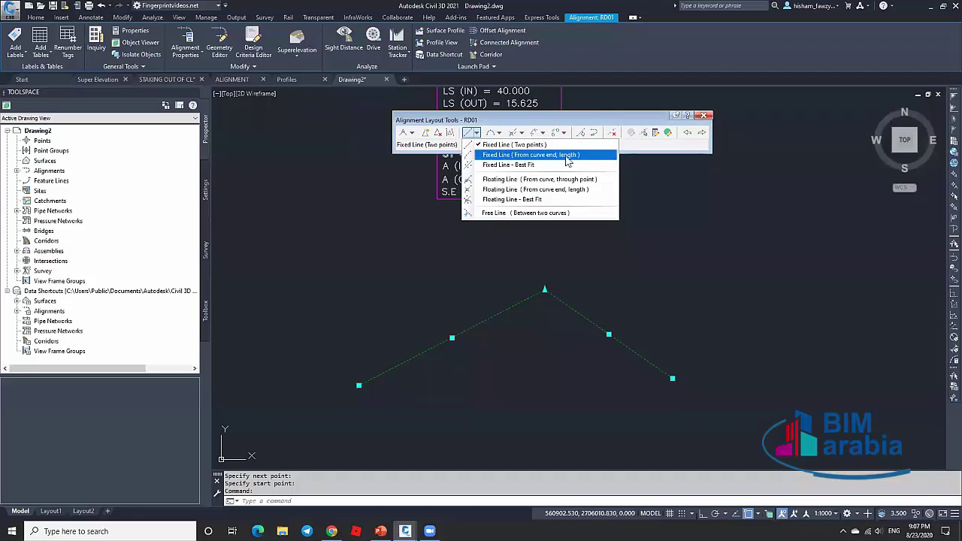
pyautogui.click(546, 145)
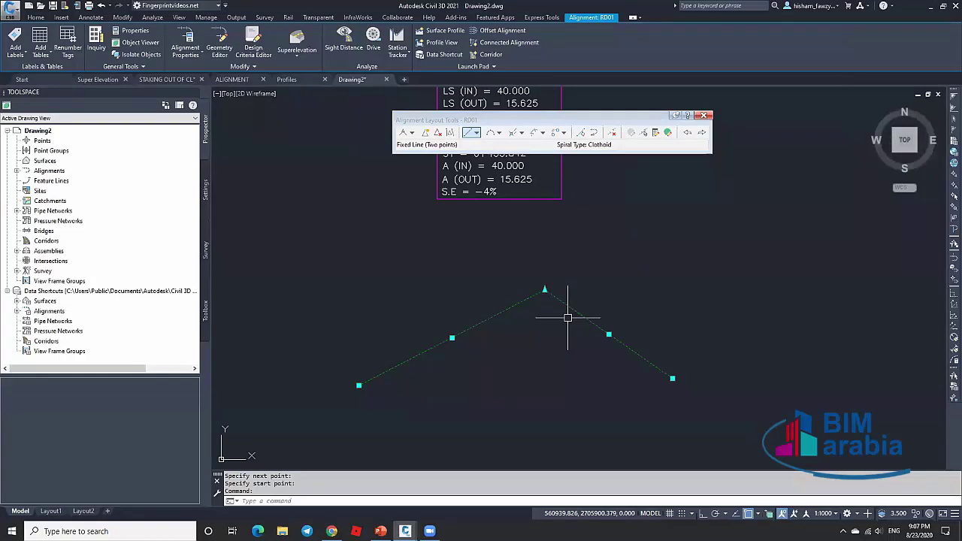
pyautogui.click(476, 133)
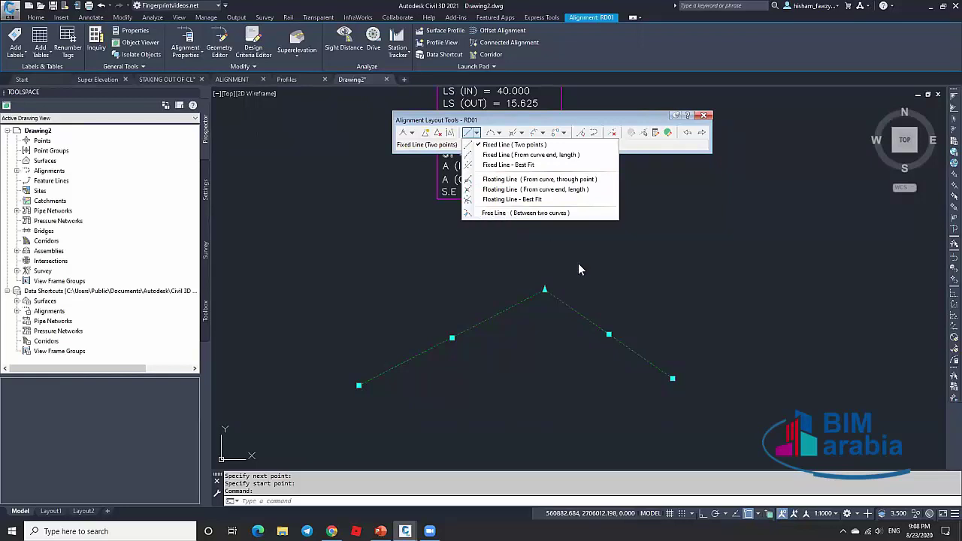
pyautogui.click(574, 287)
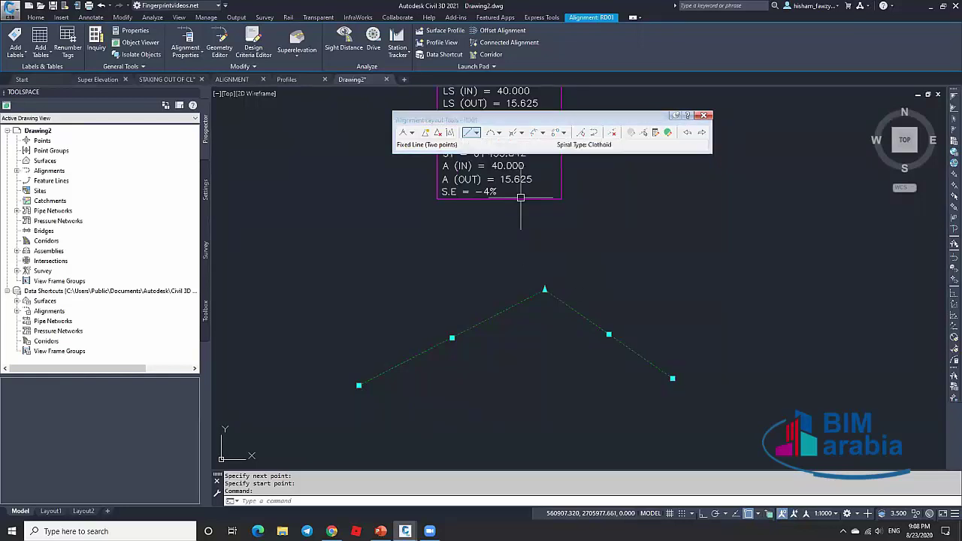
# Fillet RD01's two tangents with a less-than-180 free curve of radius 25.
pyautogui.click(499, 133)
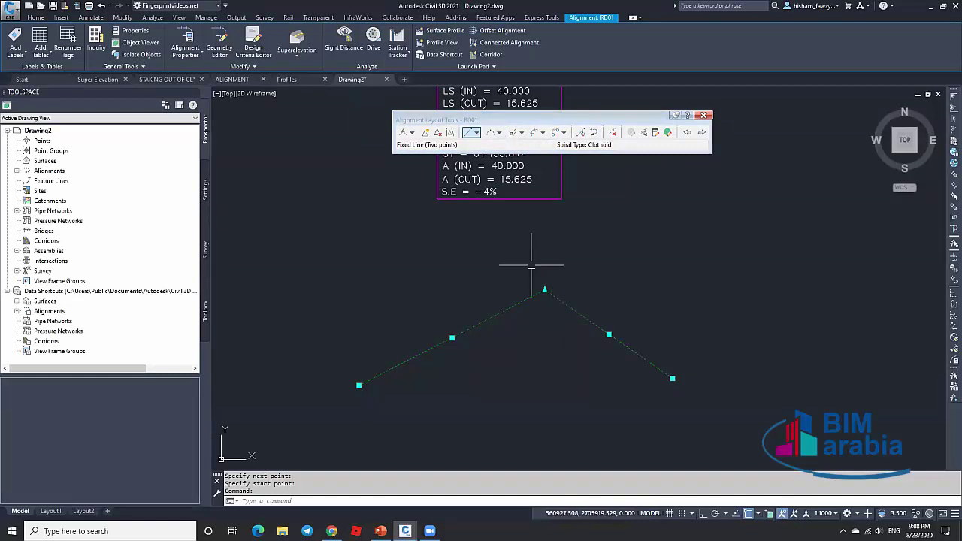
pyautogui.click(498, 133)
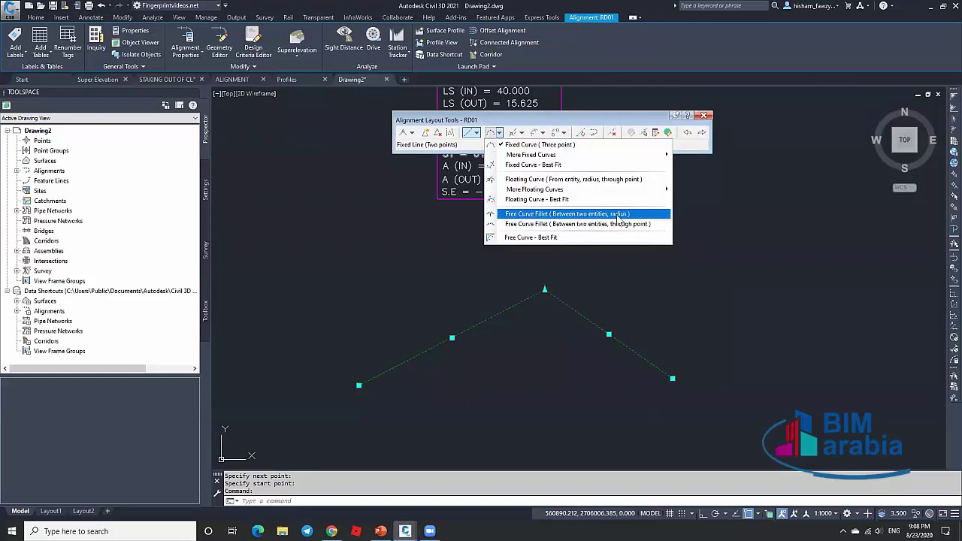
pyautogui.click(569, 215)
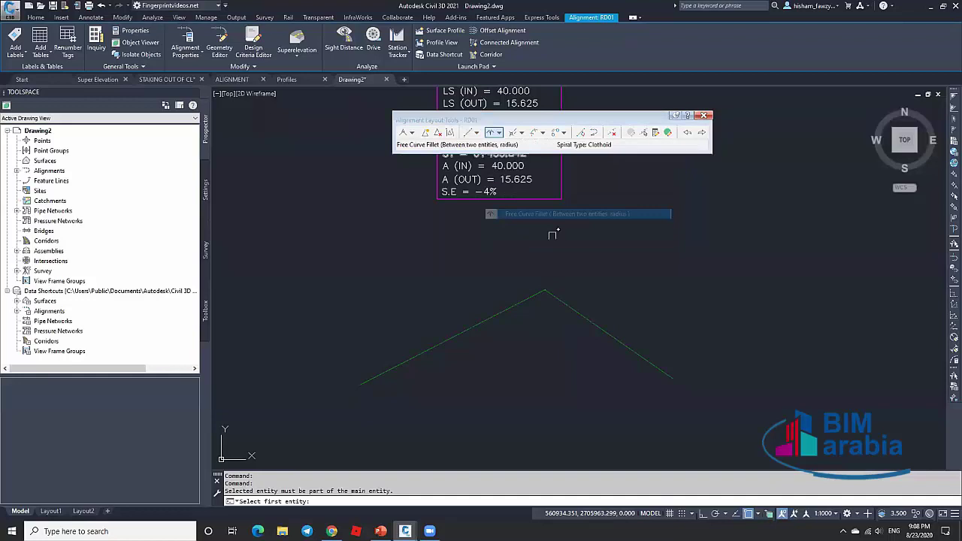
pyautogui.click(524, 304)
pyautogui.click(571, 310)
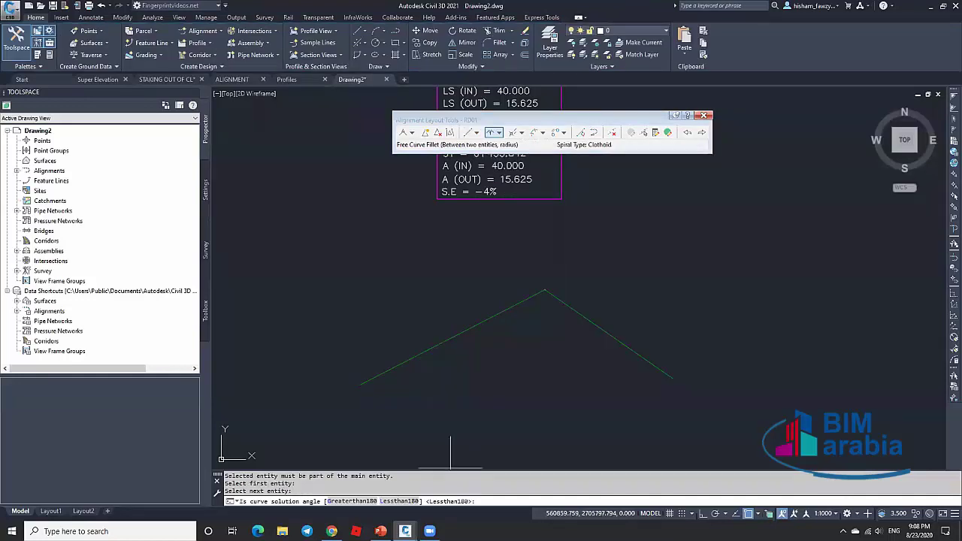
pyautogui.click(400, 501)
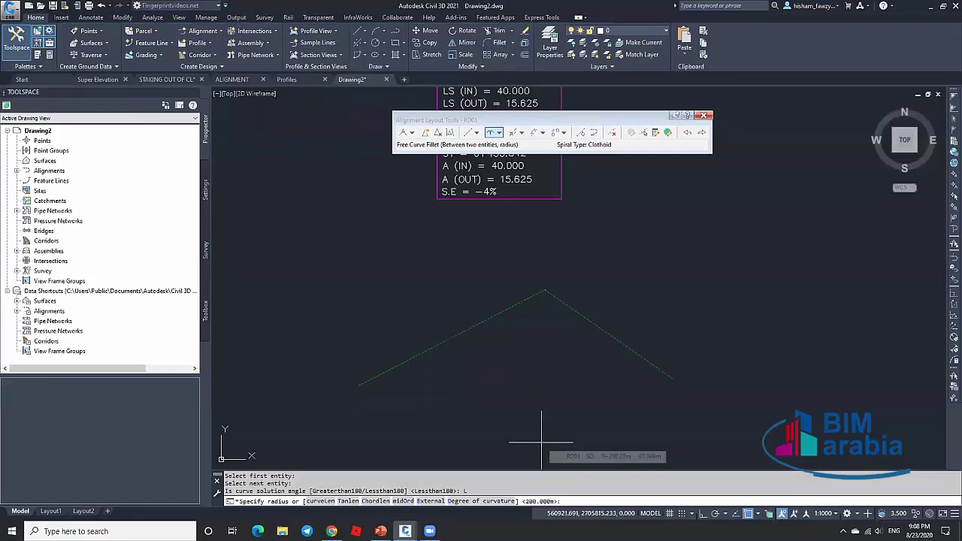
pyautogui.write('25')
pyautogui.press('Return')
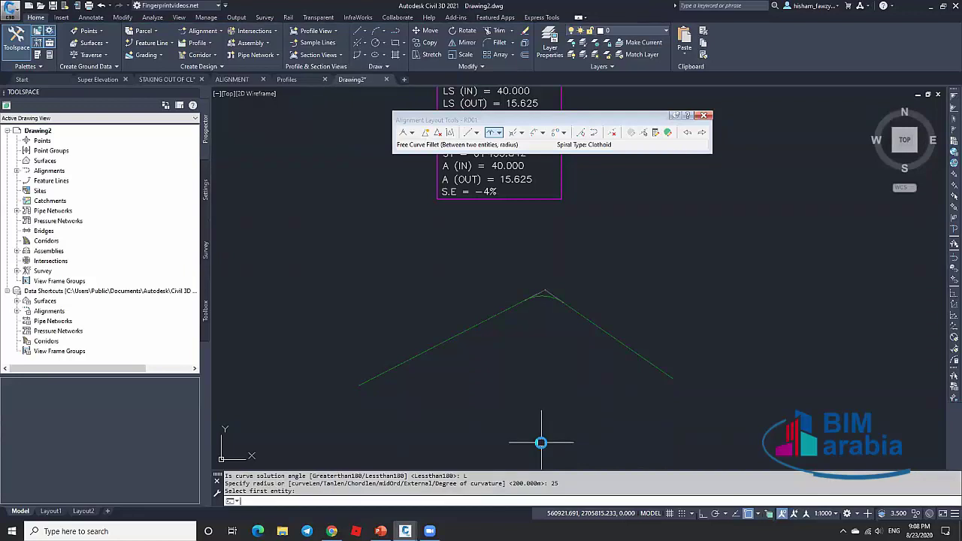
# Exit the fillet command and select alignment RD01 to check the curve.
pyautogui.scroll(5, 556, 271)
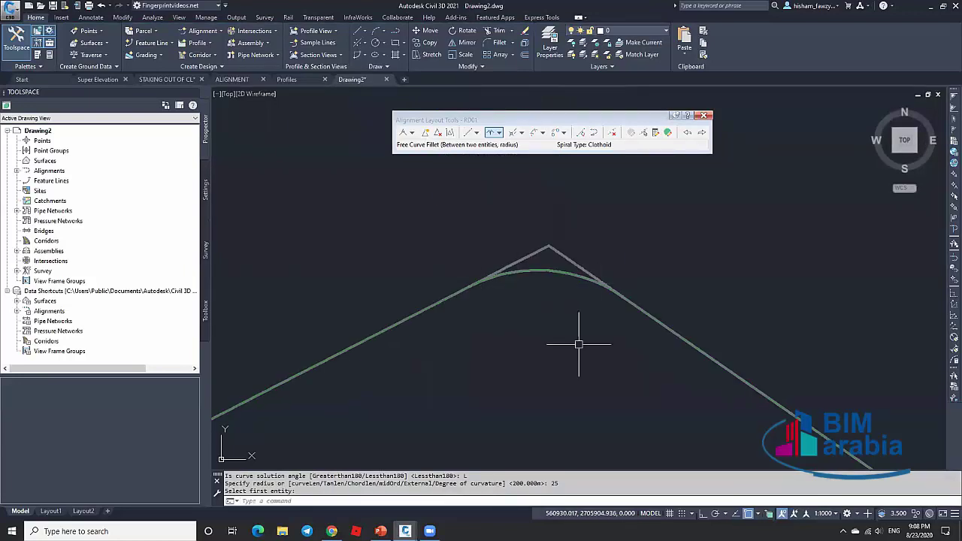
pyautogui.scroll(-2, 550, 287)
pyautogui.press('Escape')
pyautogui.click(637, 324)
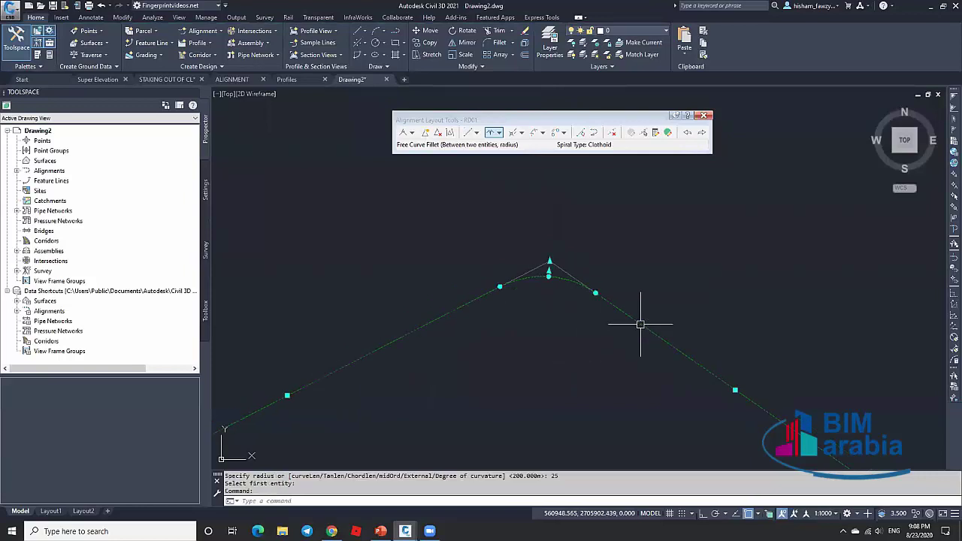
# Drag the alignment's end grip to a new spot, lengthening the first tangent.
pyautogui.click(771, 411)
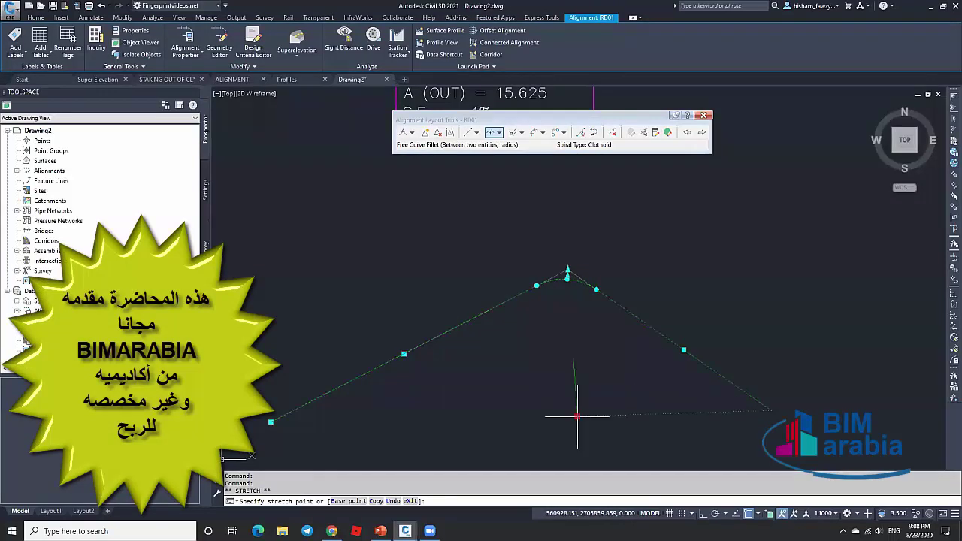
pyautogui.click(559, 437)
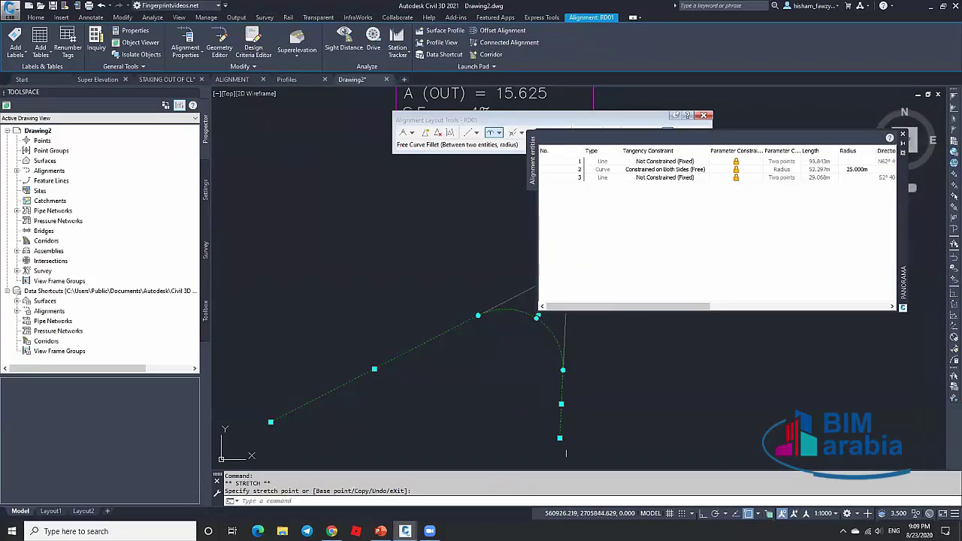
pyautogui.click(716, 394)
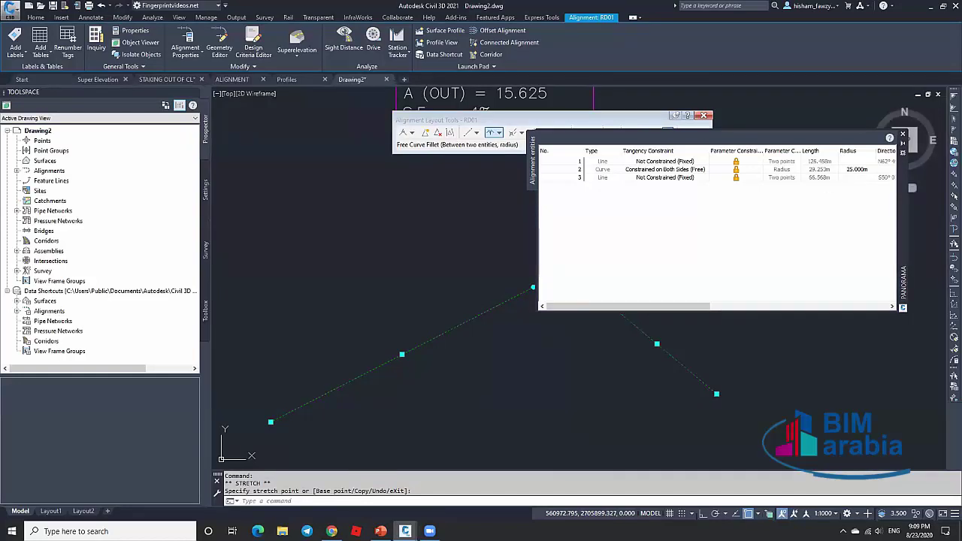
# Close the Alignment Entities table and erase the selected alignment.
pyautogui.scroll(-3, 518, 361)
pyautogui.scroll(3, 556, 361)
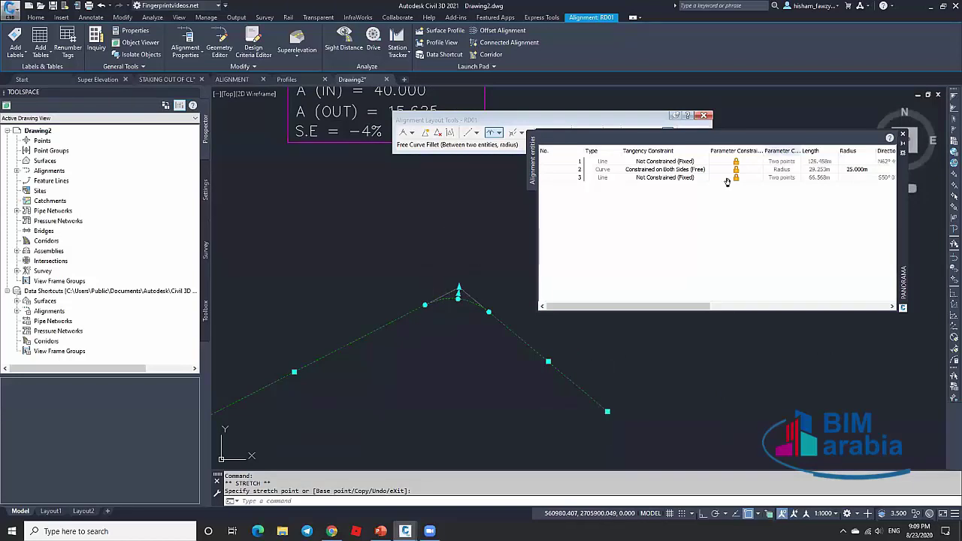
pyautogui.click(903, 137)
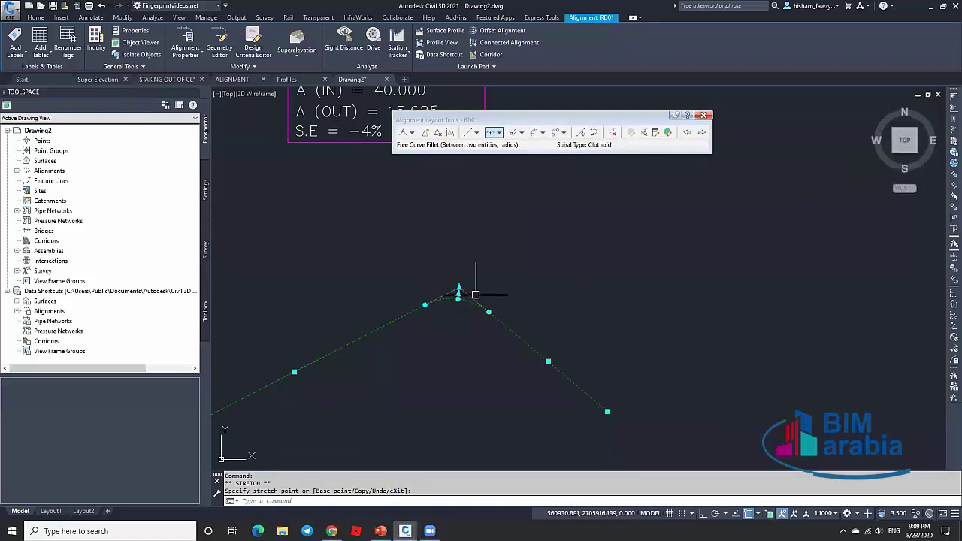
pyautogui.press('Delete')
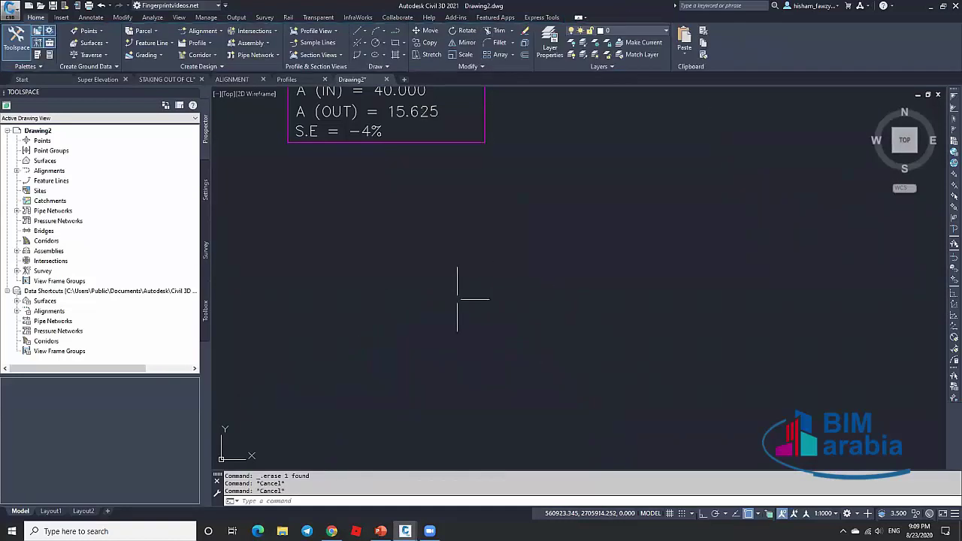
# Create alignment RD01 with the Major and Minor only station label set.
pyautogui.scroll(-2, 505, 267)
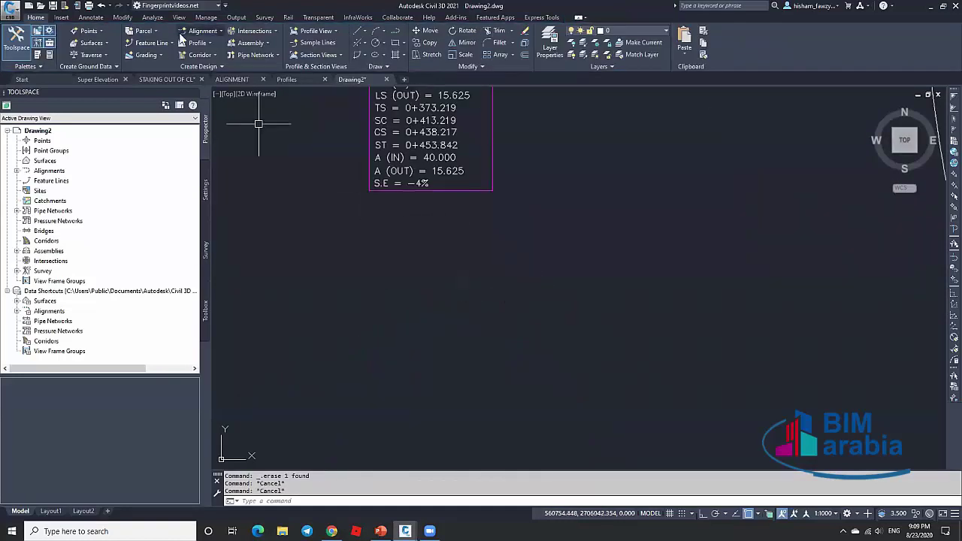
pyautogui.click(201, 31)
pyautogui.click(264, 47)
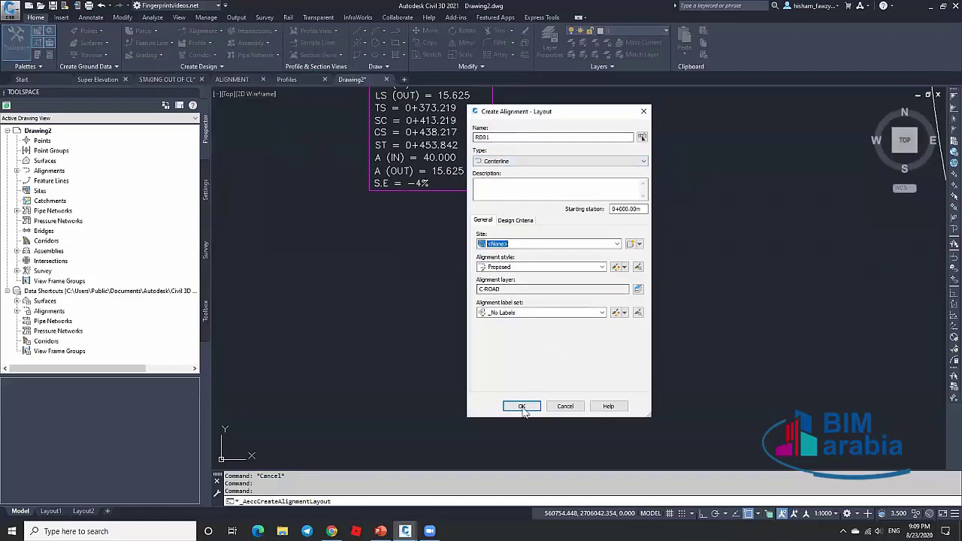
pyautogui.click(529, 313)
pyautogui.click(522, 338)
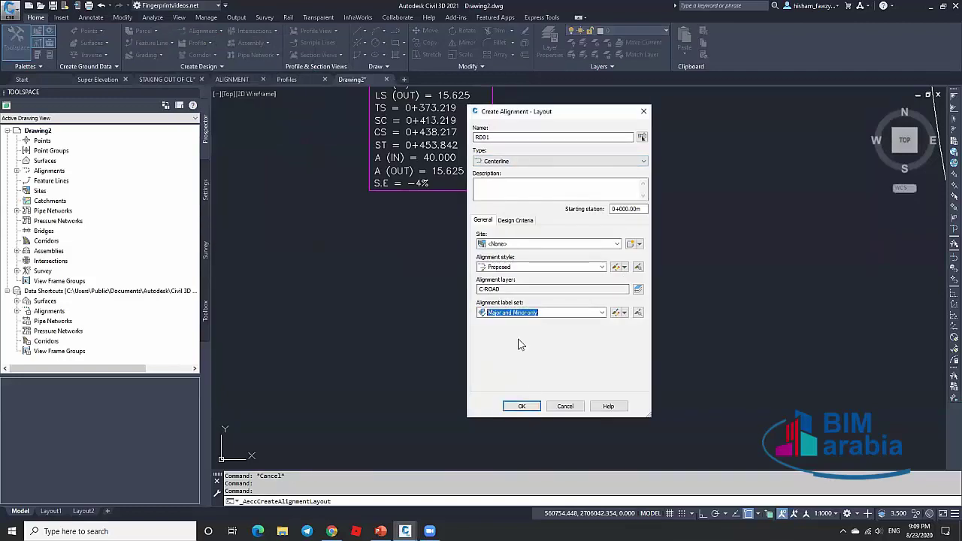
pyautogui.click(521, 406)
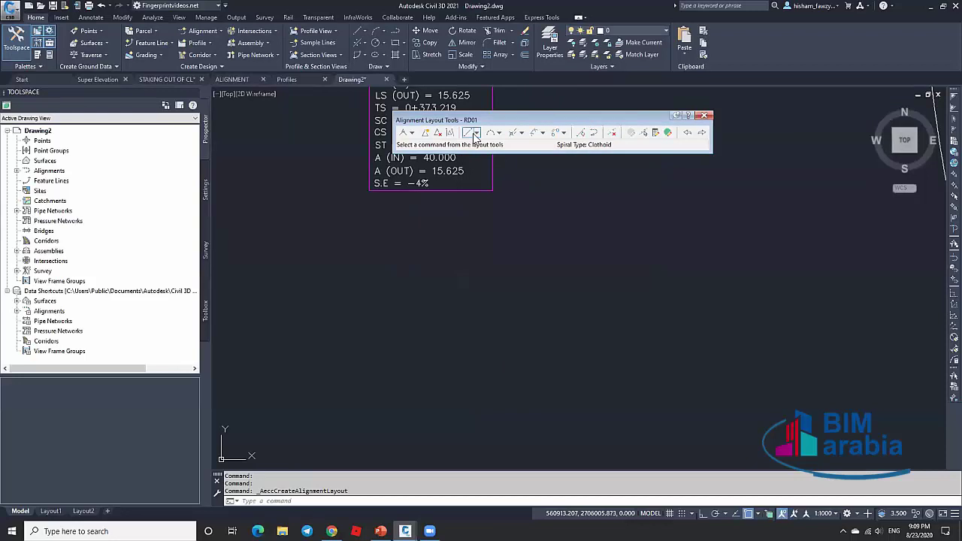
# Draw a Fixed Curve (Three point) arc by picking start, middle and end points.
pyautogui.click(500, 133)
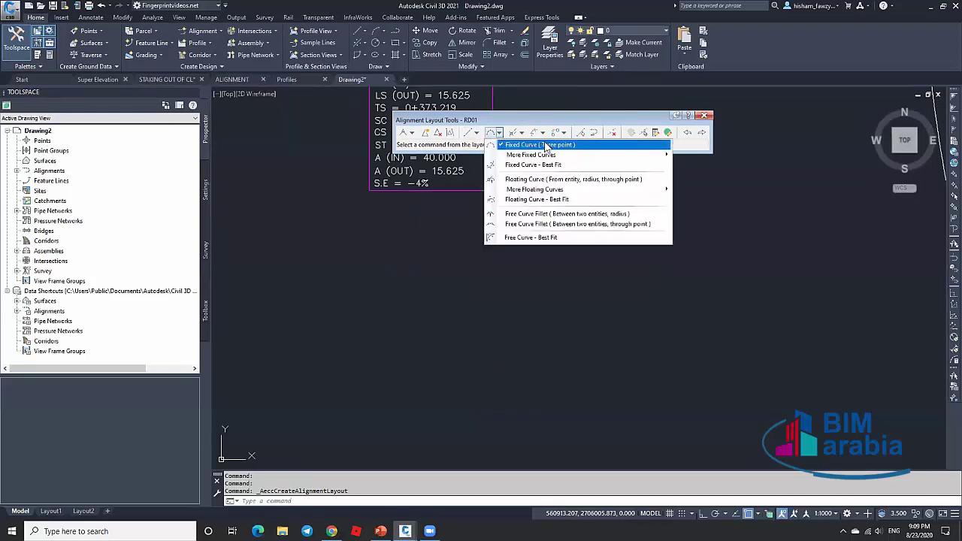
pyautogui.click(546, 145)
pyautogui.click(448, 328)
pyautogui.click(492, 292)
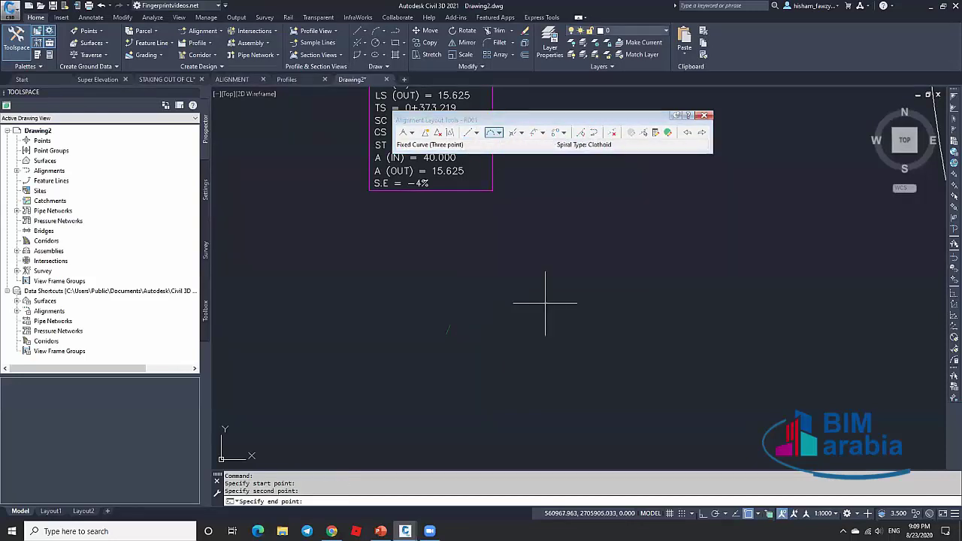
pyautogui.click(545, 303)
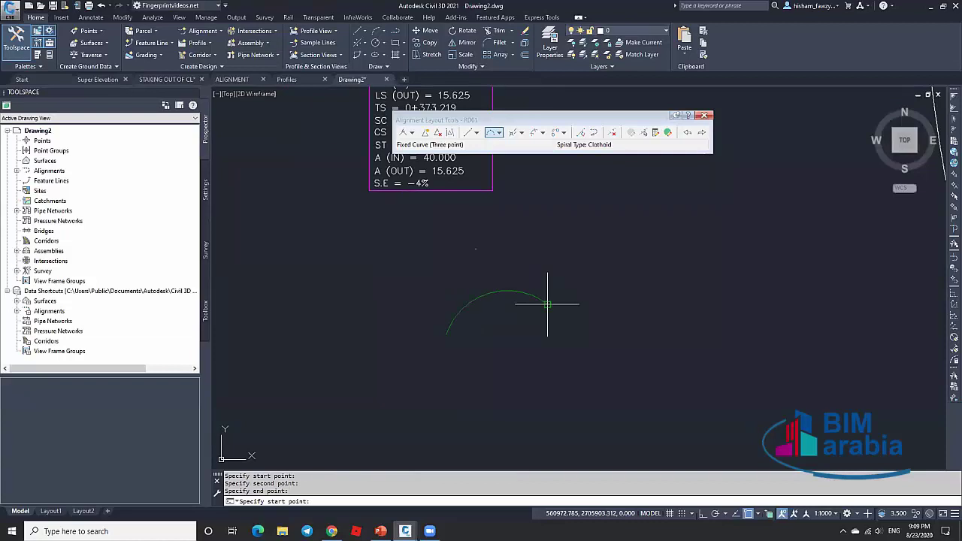
# Add a Fixed Line (Two points) from the arc end down-right, then stop adding lines.
pyautogui.click(476, 133)
pyautogui.click(499, 144)
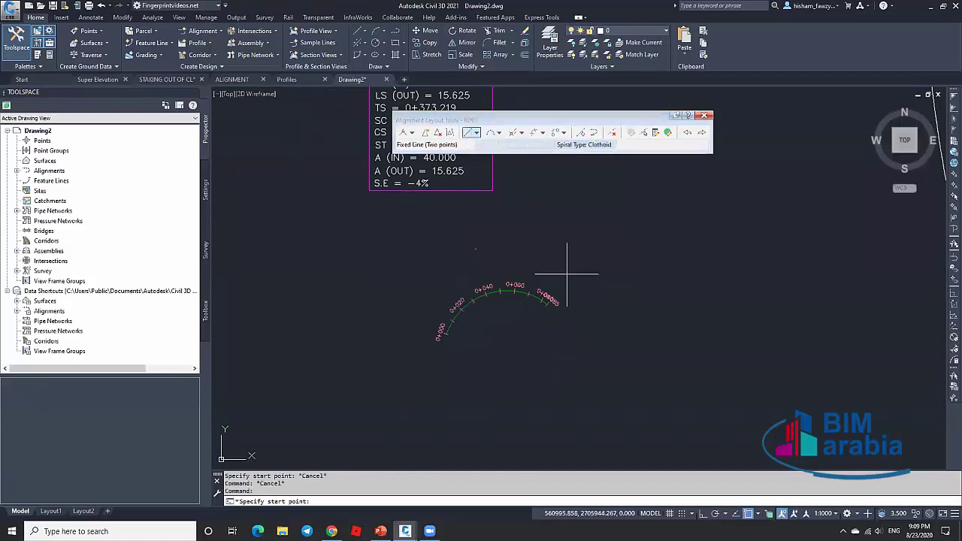
pyautogui.scroll(8, 549, 302)
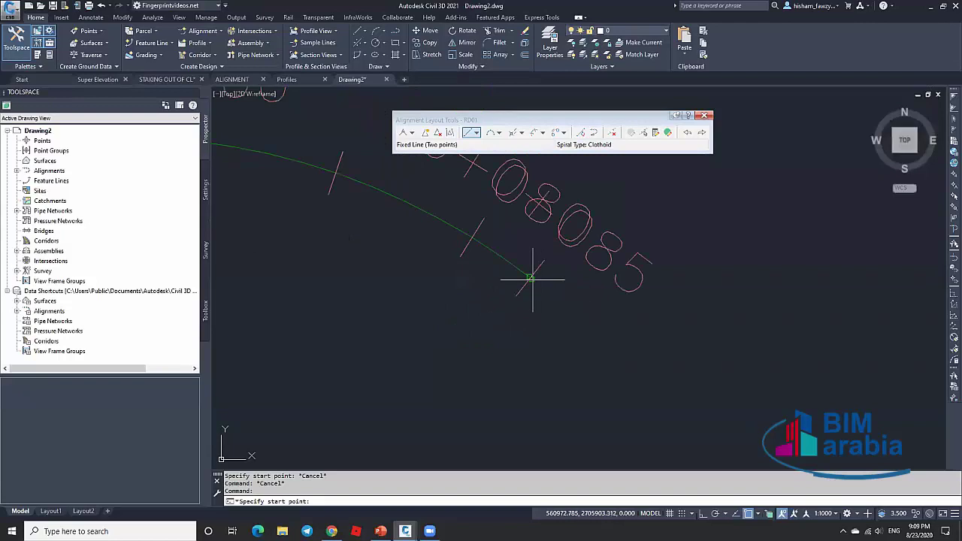
pyautogui.click(546, 302)
pyautogui.scroll(-4, 556, 316)
pyautogui.click(642, 356)
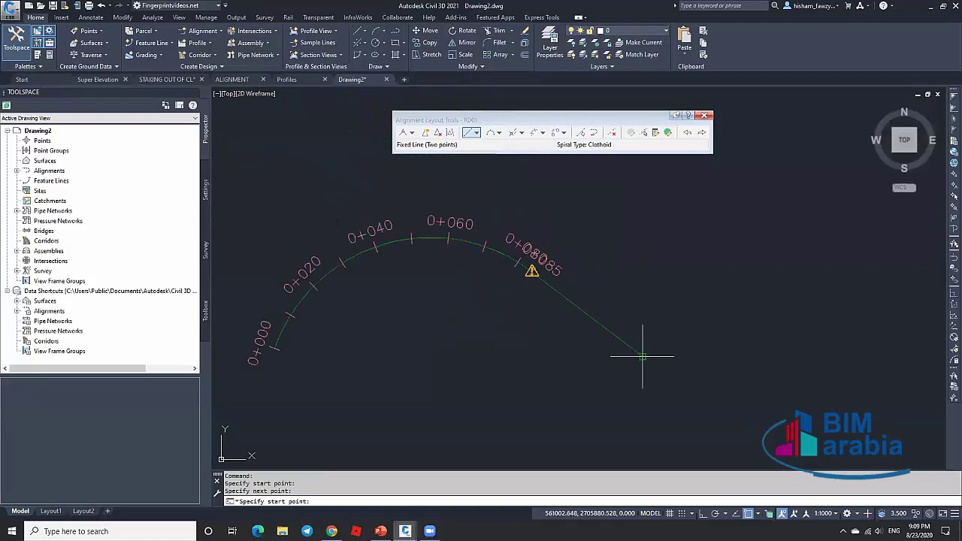
pyautogui.scroll(5, 532, 272)
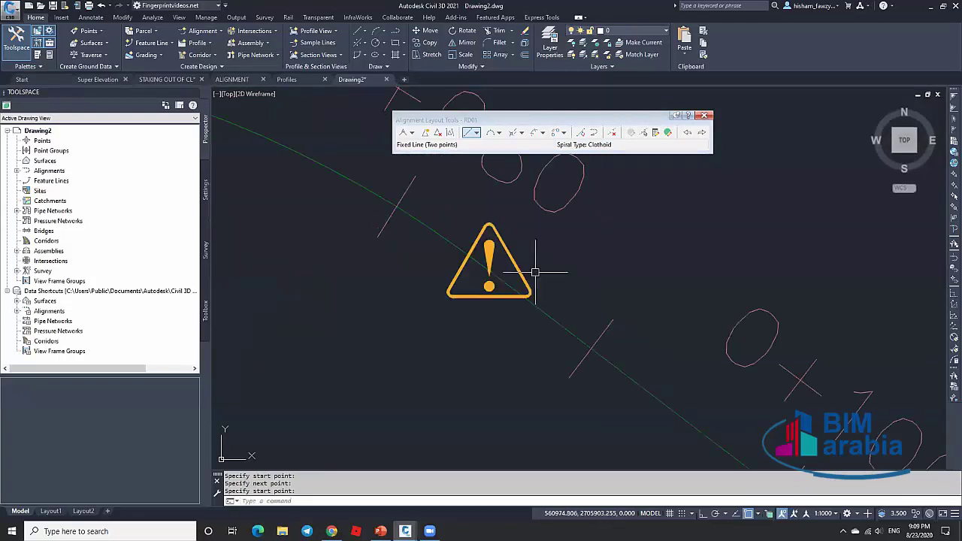
pyautogui.press('Escape')
pyautogui.moveTo(491, 248)
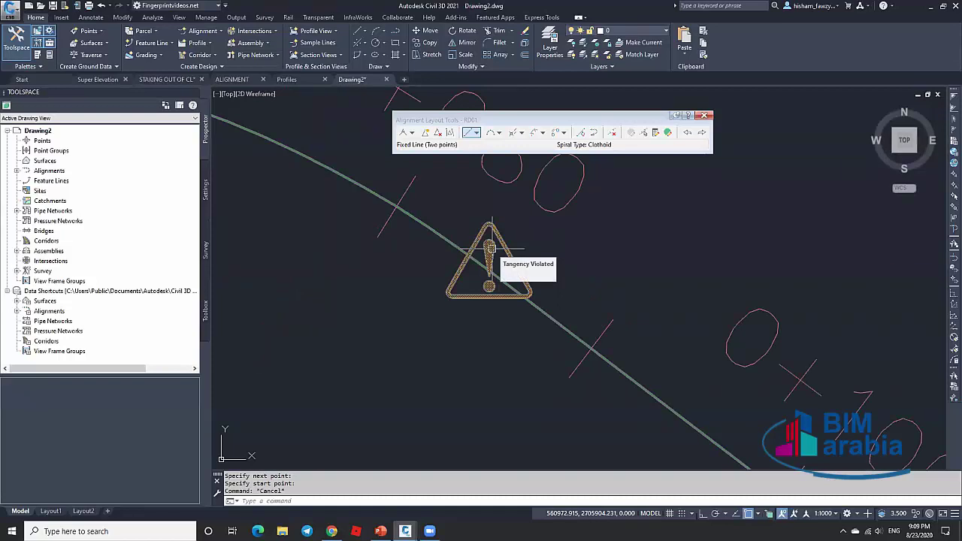
pyautogui.scroll(-3, 491, 247)
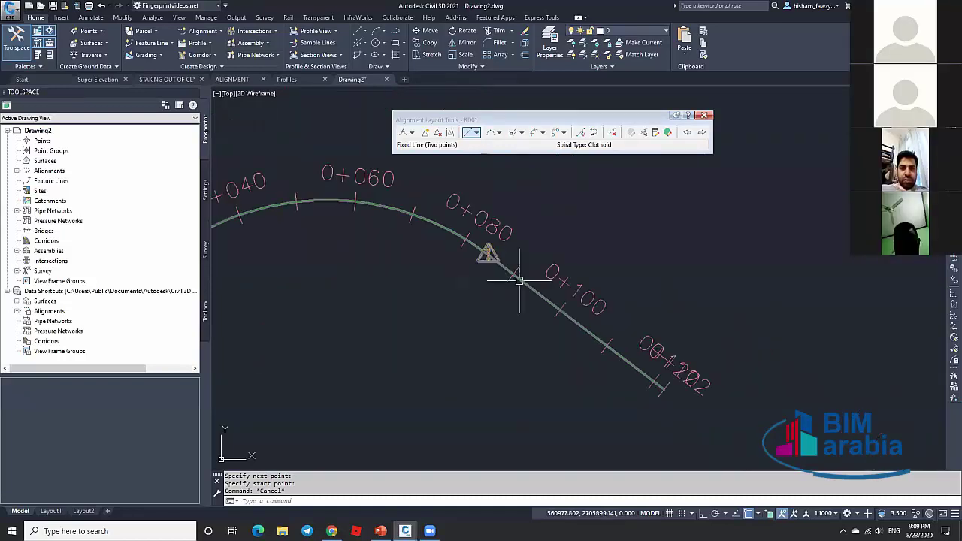
# Select RD01 and stretch its end grip up-right, then further down.
pyautogui.click(518, 281)
pyautogui.scroll(-3, 511, 270)
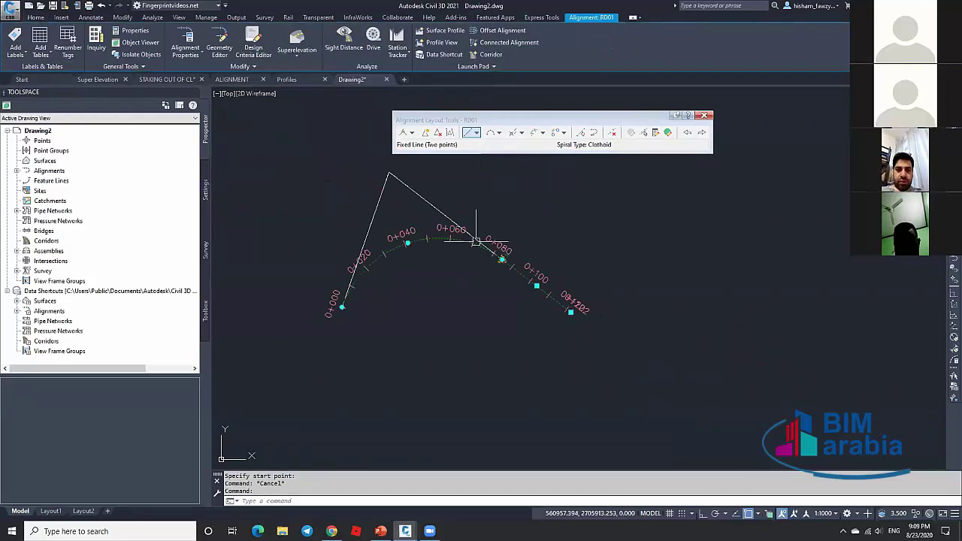
pyautogui.scroll(4, 500, 259)
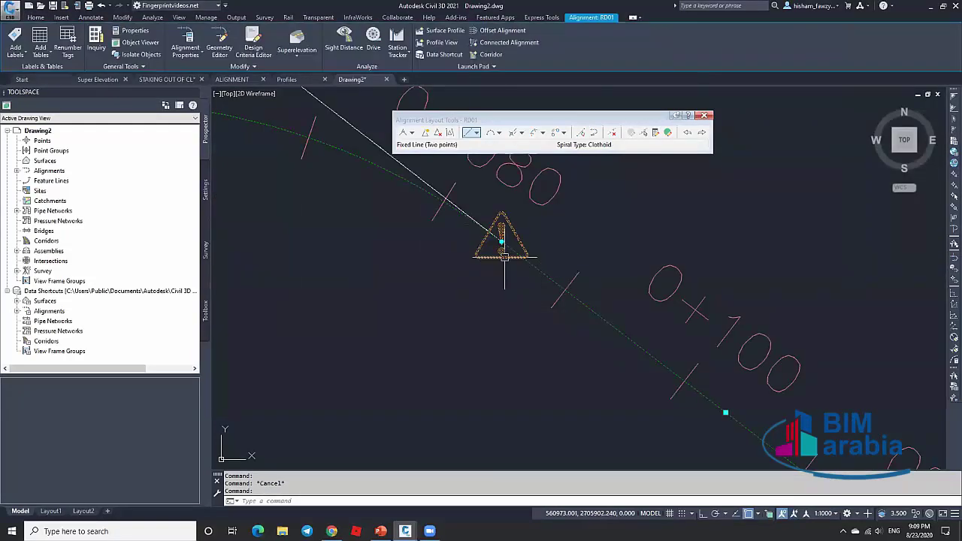
pyautogui.scroll(-4, 504, 257)
pyautogui.scroll(4, 511, 256)
pyautogui.scroll(-1, 538, 279)
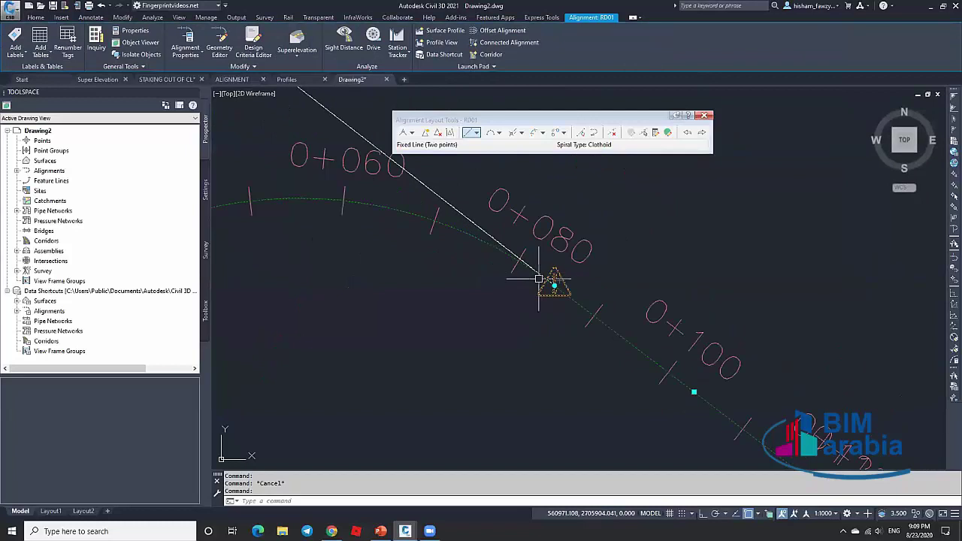
pyautogui.scroll(-4, 537, 279)
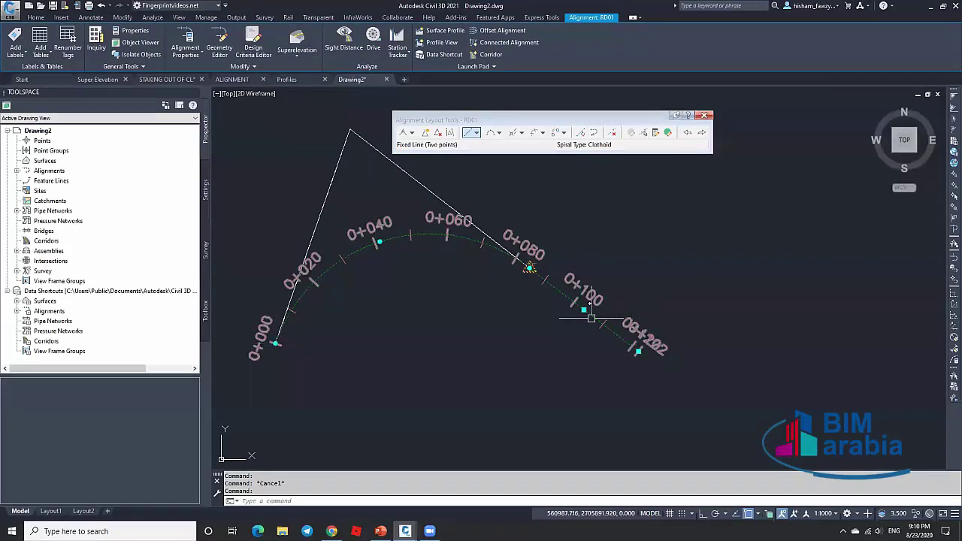
pyautogui.click(638, 351)
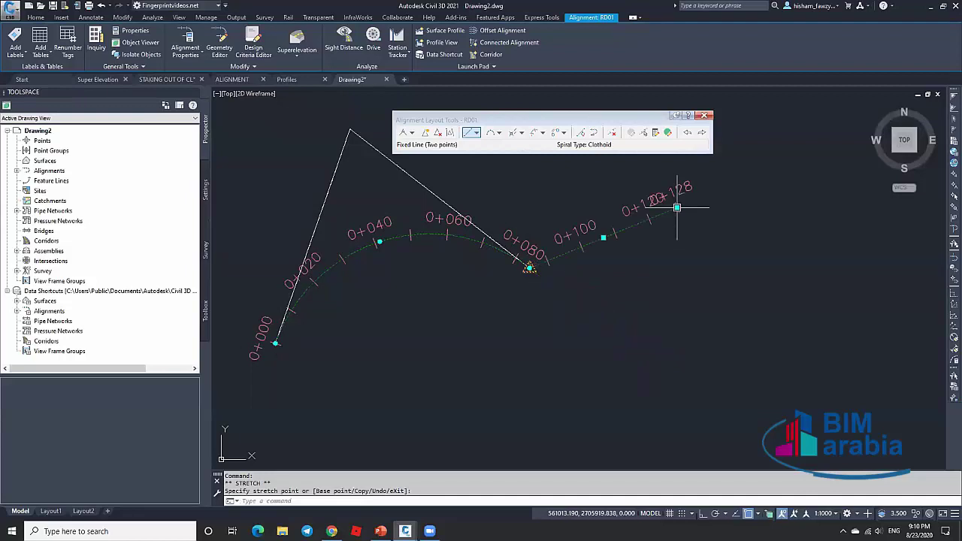
pyautogui.click(677, 207)
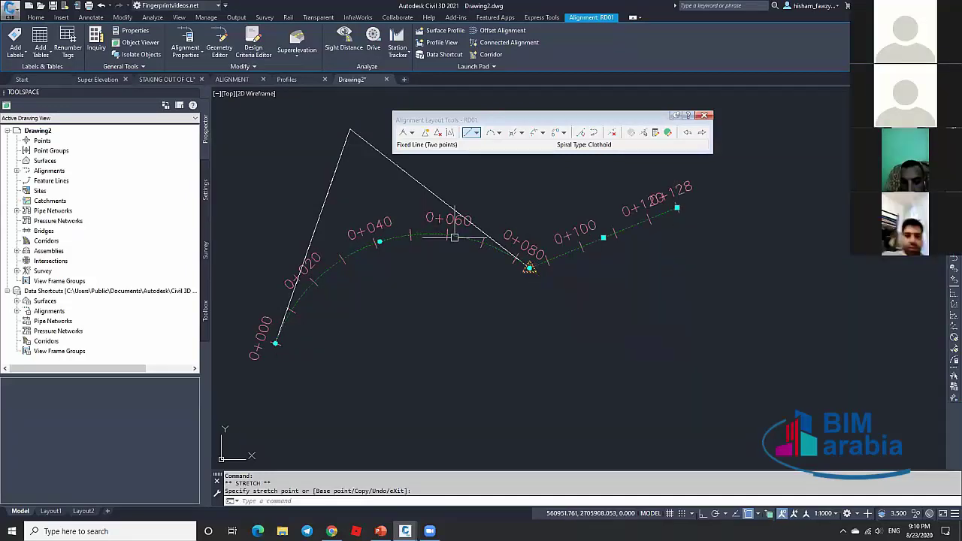
pyautogui.click(676, 206)
pyautogui.click(557, 399)
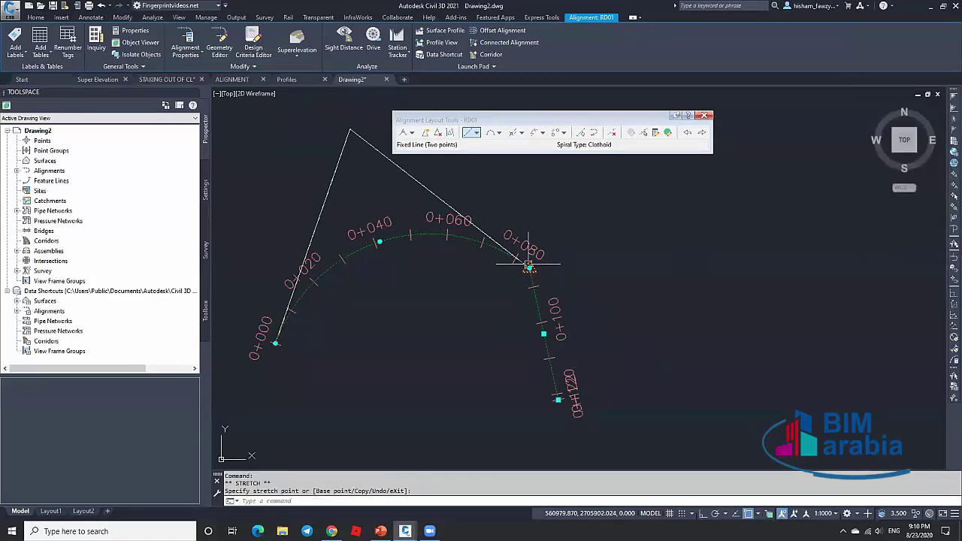
# Move the end grip once more and drag the start grip to a new position.
pyautogui.click(558, 398)
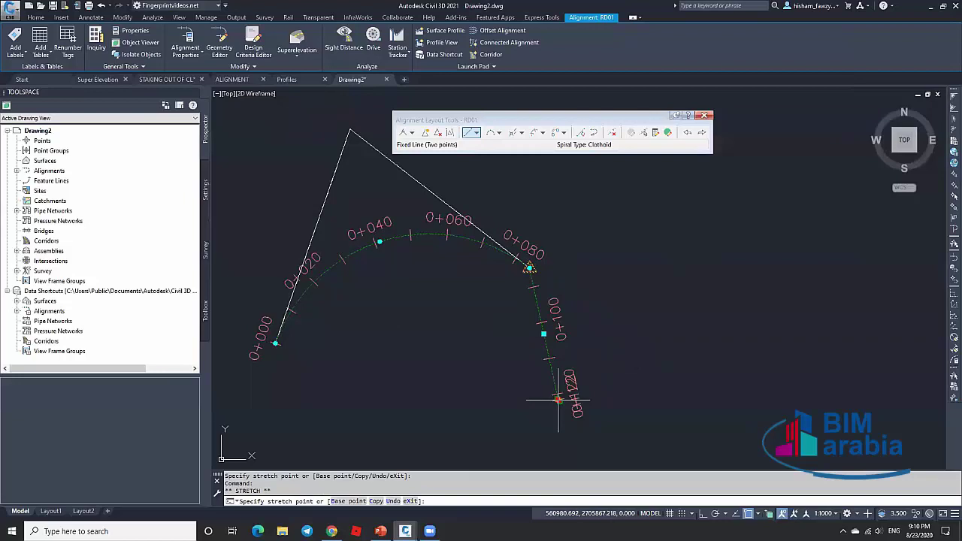
pyautogui.click(676, 356)
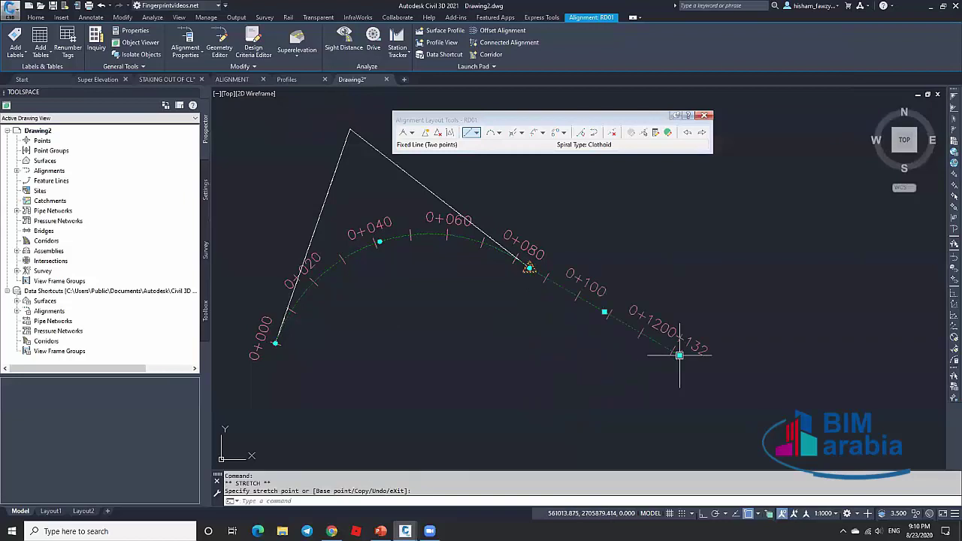
pyautogui.click(277, 341)
pyautogui.click(375, 392)
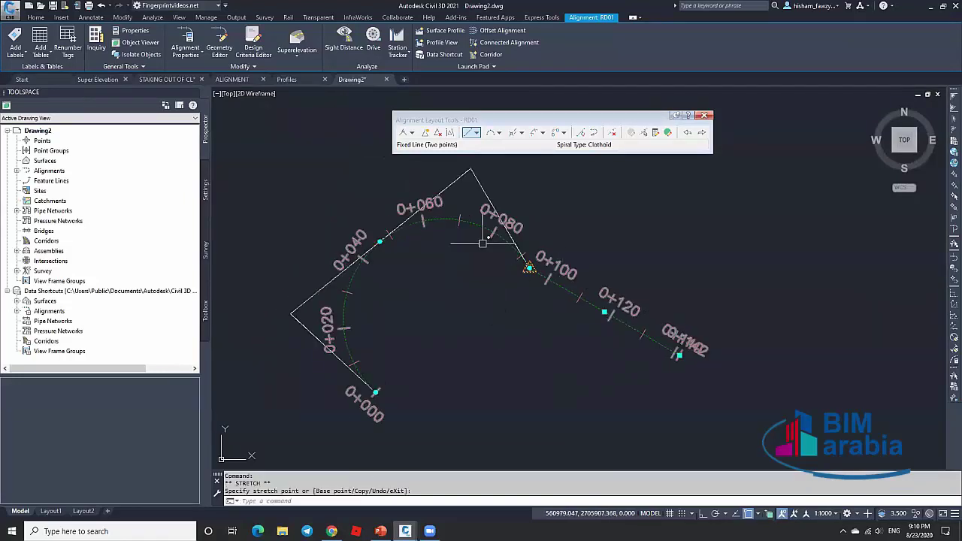
# Undo the grip edits and the added fixed line, leaving only the three-point arc.
pyautogui.hotkey('ctrl', 'z')
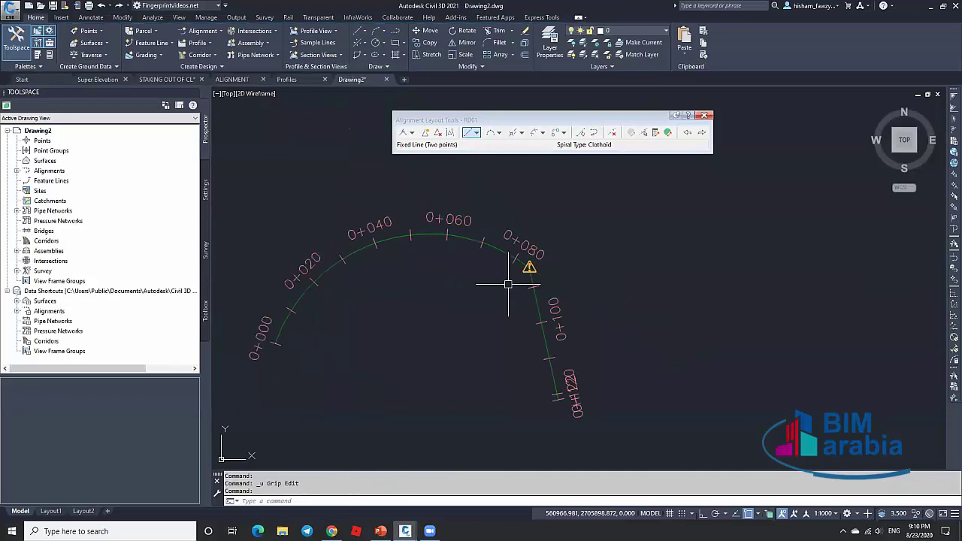
pyautogui.scroll(3, 508, 284)
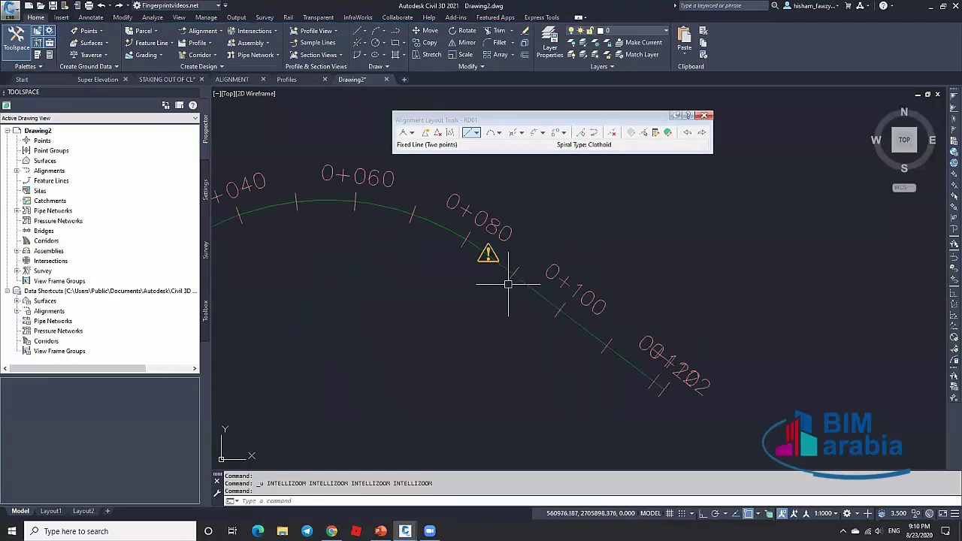
pyautogui.scroll(3, 508, 284)
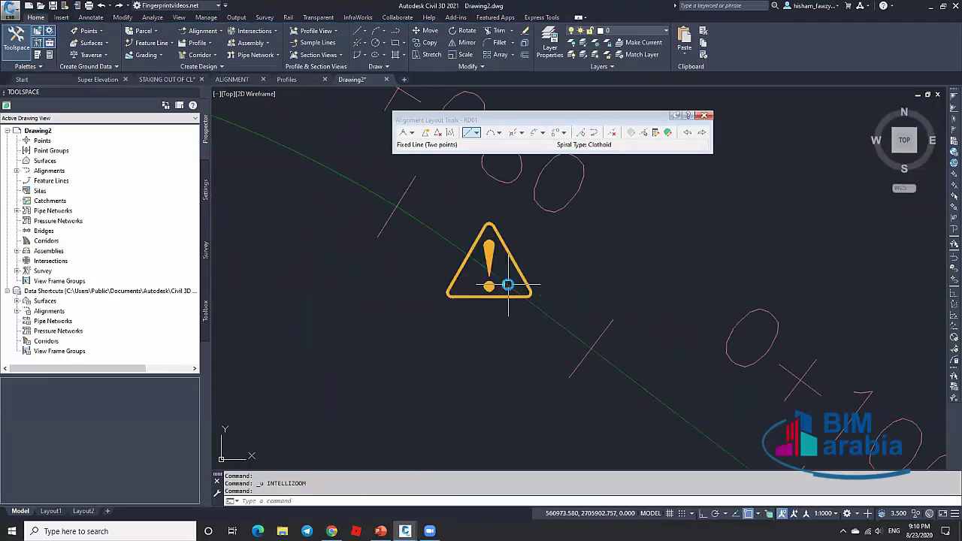
pyautogui.hotkey('ctrl', 'z')
pyautogui.hotkey('ctrl', 'z')
pyautogui.hotkey('ctrl', 'z')
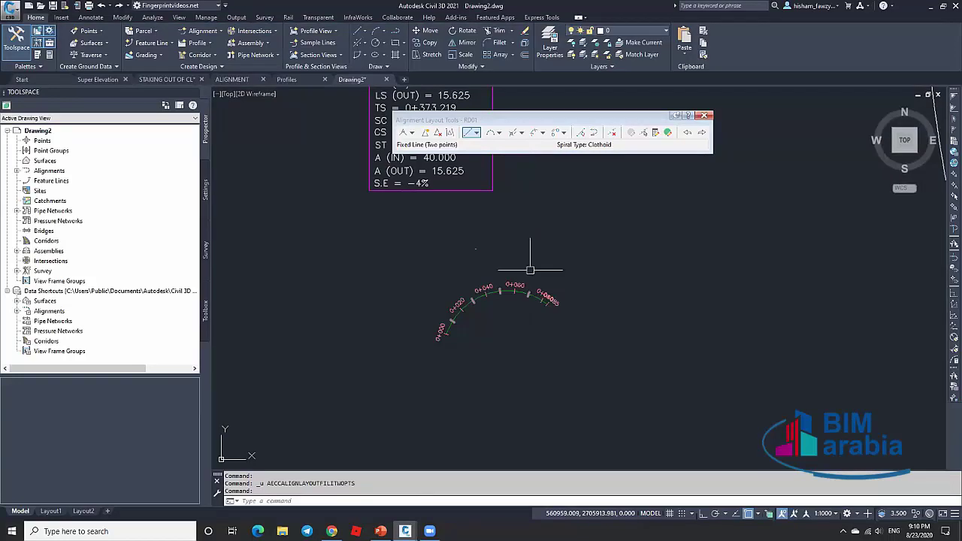
pyautogui.click(476, 132)
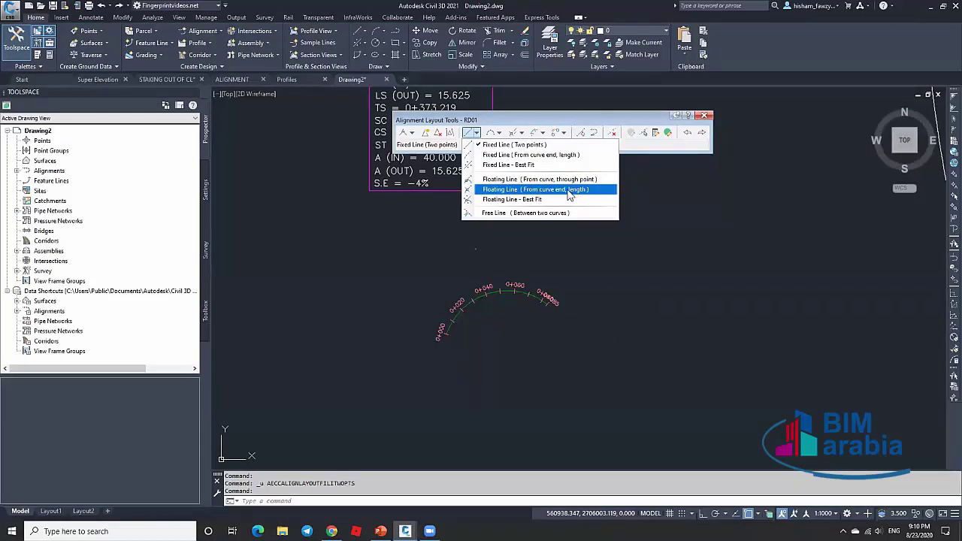
# Attach a Floating Line (From curve end, length) of 100 to RD01's curve end.
pyautogui.click(535, 189)
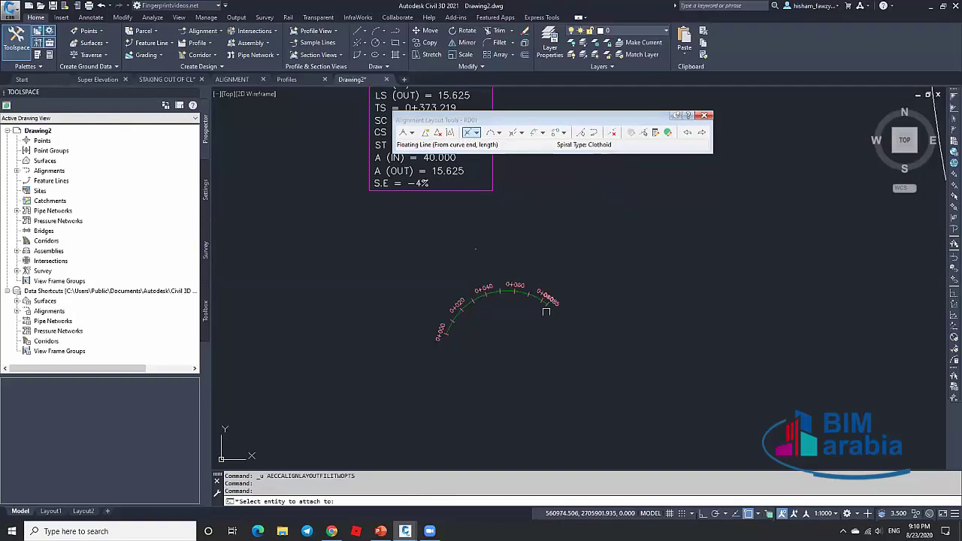
pyautogui.scroll(6, 536, 334)
pyautogui.click(569, 204)
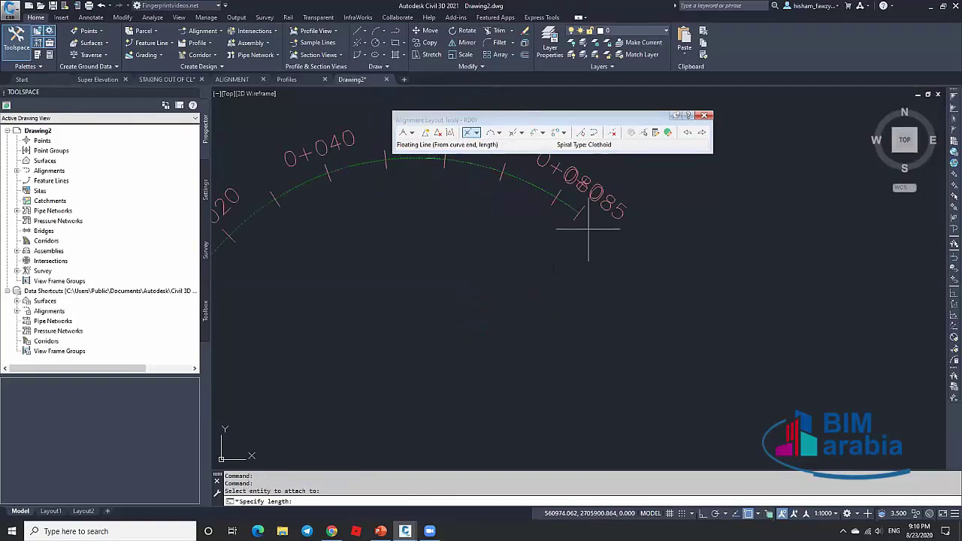
pyautogui.scroll(-4, 598, 235)
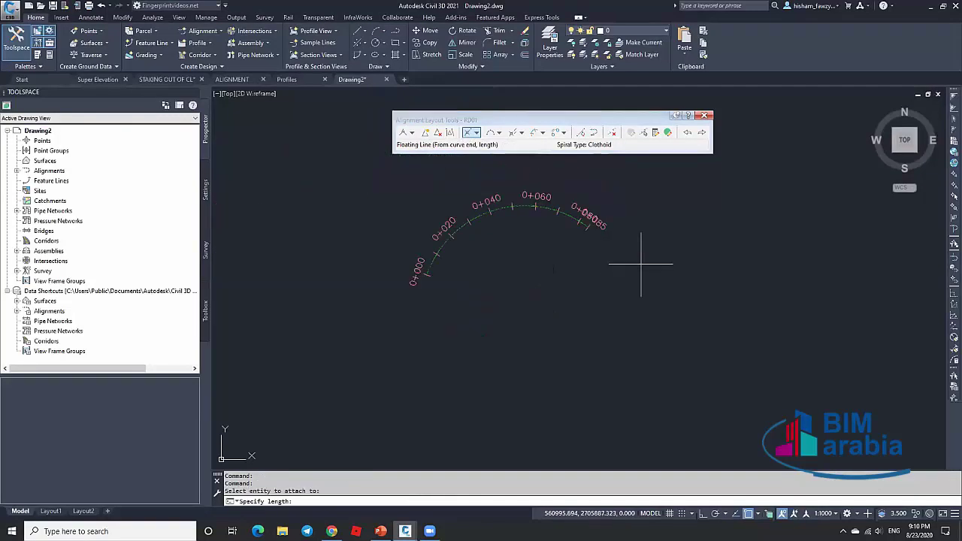
pyautogui.press('Return')
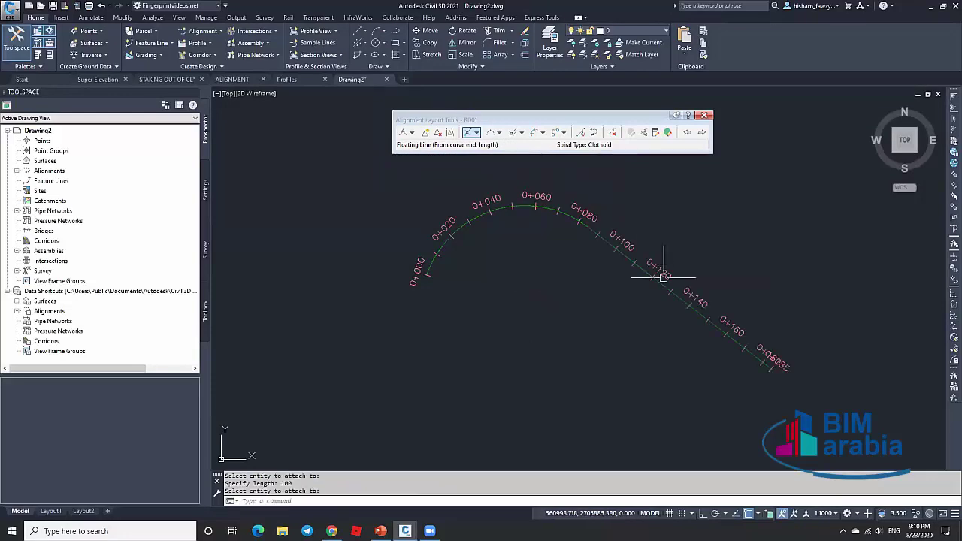
pyautogui.scroll(2, 666, 282)
pyautogui.press('Return')
pyautogui.scroll(1, 552, 207)
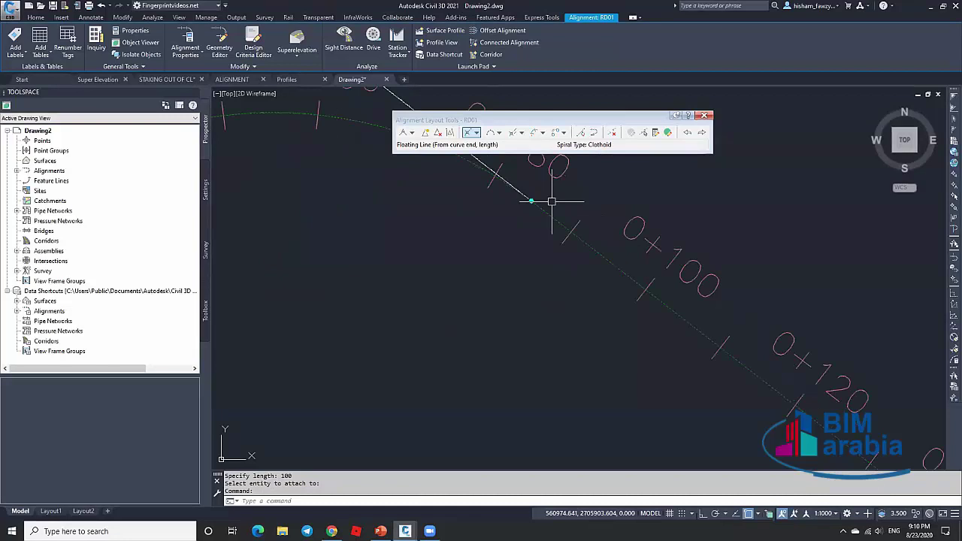
pyautogui.scroll(-3, 459, 235)
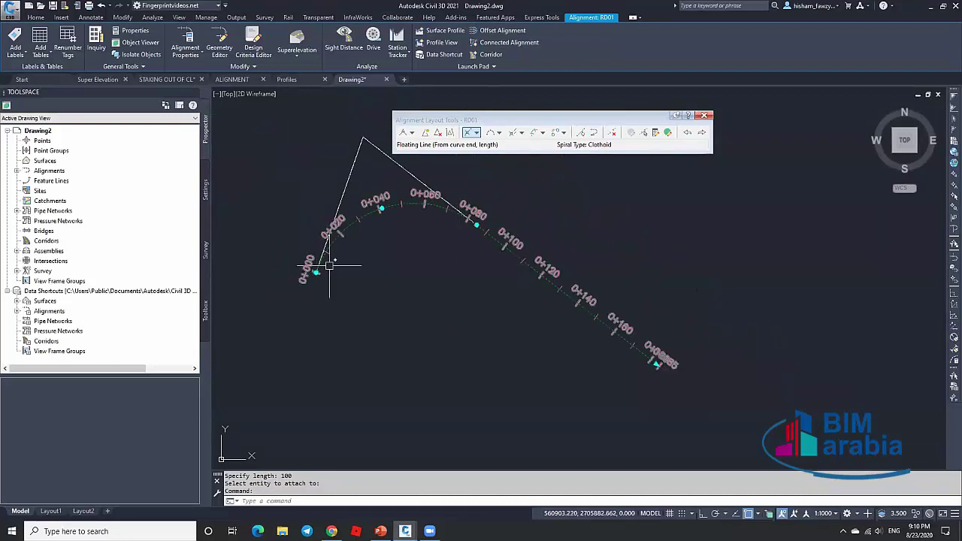
# Drag the curve grip of RD01 to reshape it into a flatter arc.
pyautogui.click(383, 208)
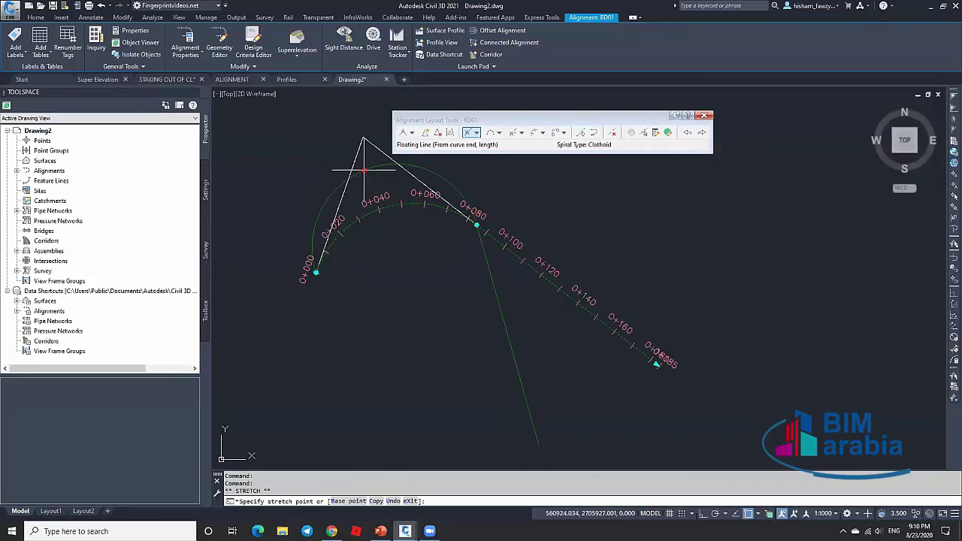
pyautogui.click(460, 241)
pyautogui.scroll(-2, 477, 248)
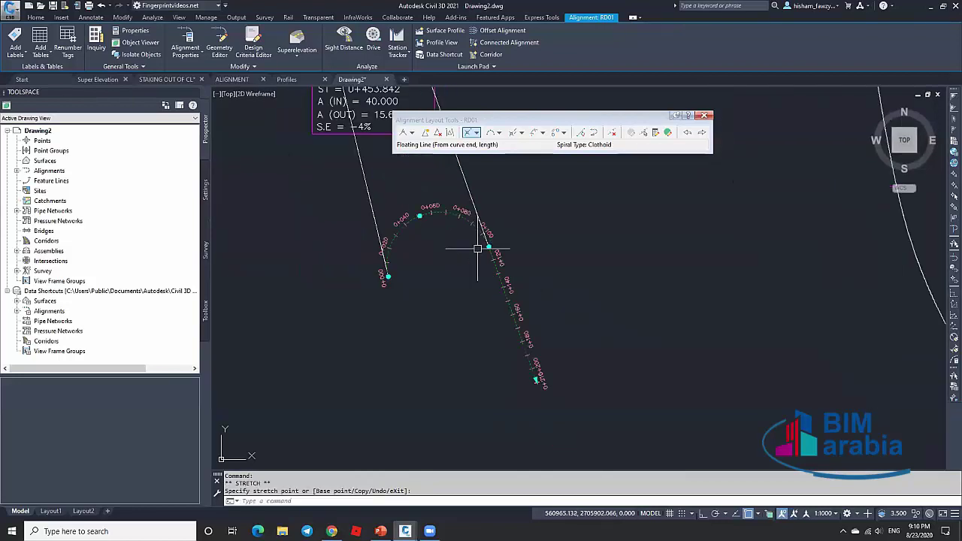
pyautogui.scroll(2, 477, 248)
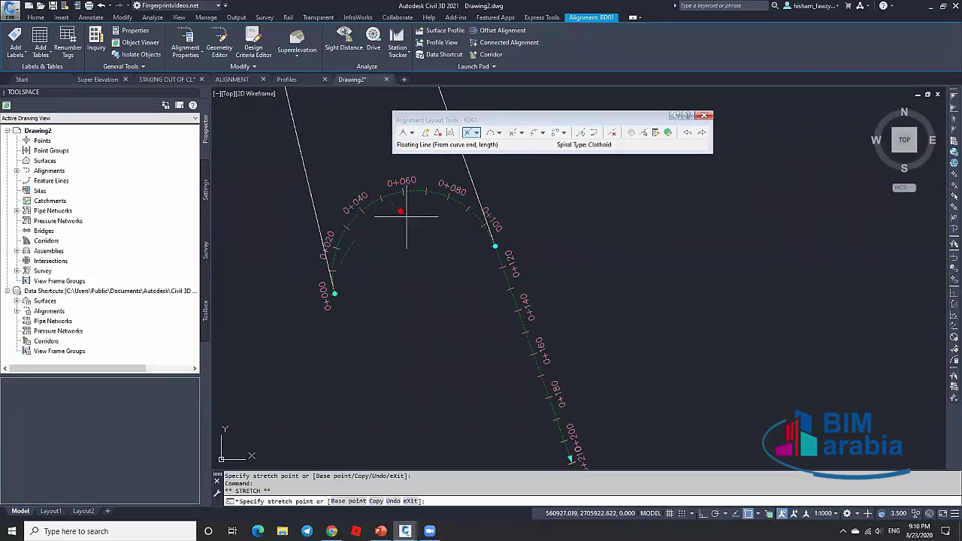
pyautogui.click(518, 261)
pyautogui.press('Escape')
pyautogui.scroll(2, 518, 262)
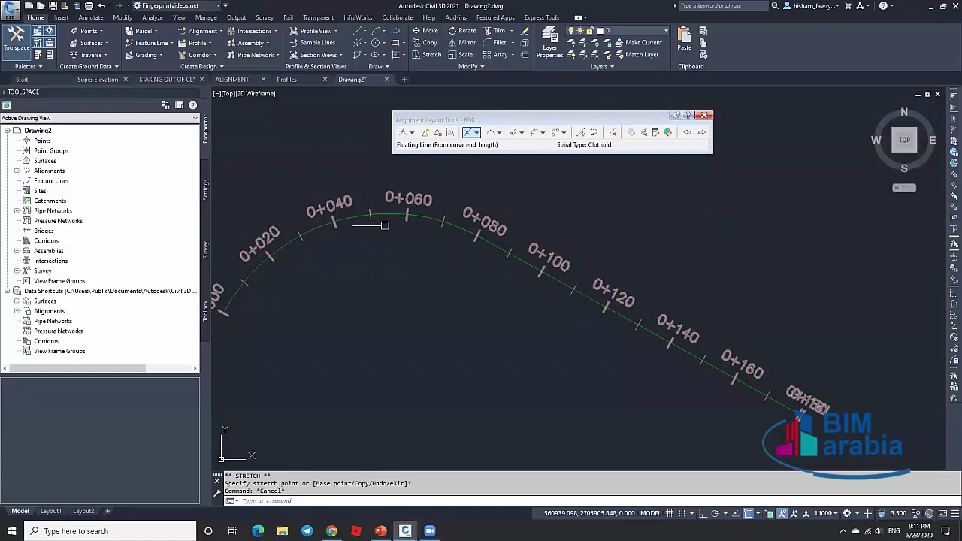
# Browse the tangent line and curve type lists without changing anything.
pyautogui.click(475, 133)
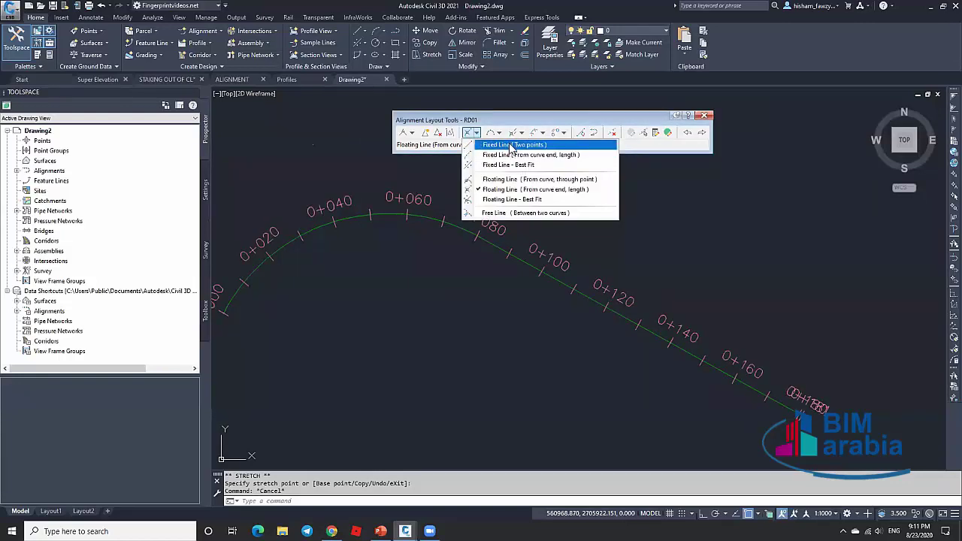
pyautogui.press('Escape')
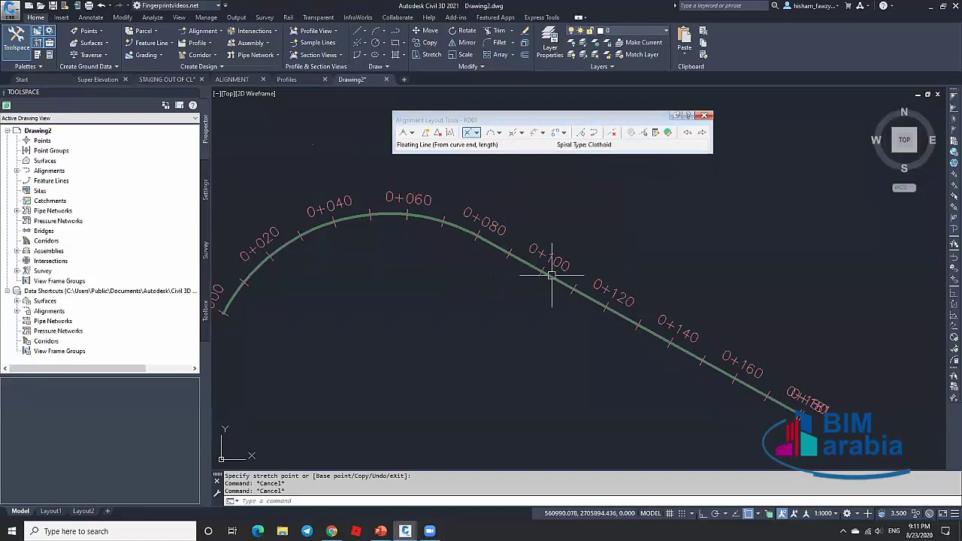
pyautogui.click(477, 133)
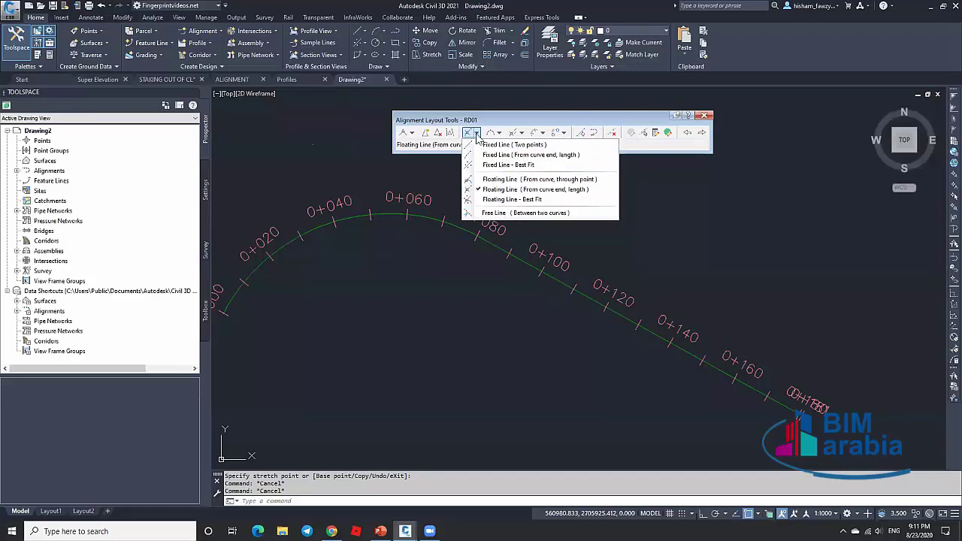
pyautogui.click(476, 134)
pyautogui.click(476, 134)
pyautogui.click(477, 134)
pyautogui.click(498, 133)
pyautogui.click(492, 145)
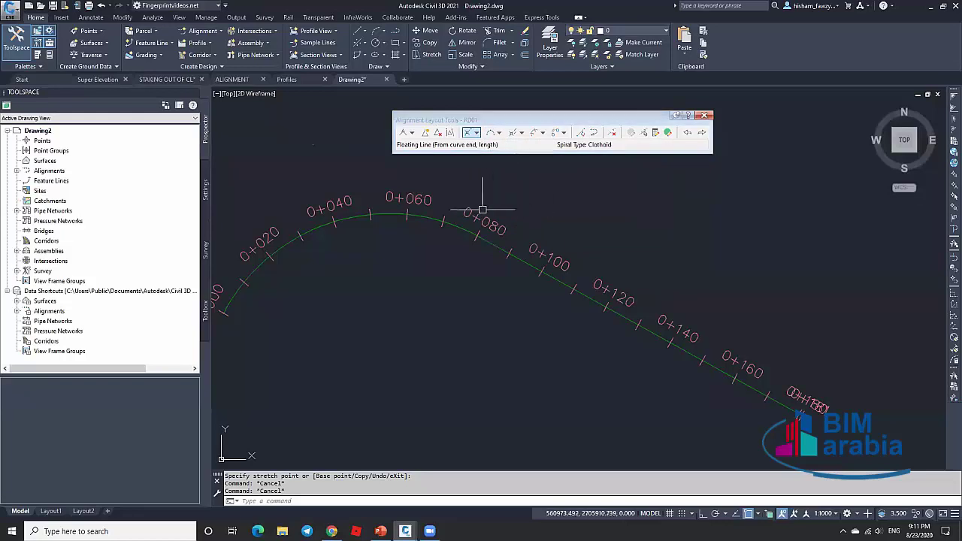
# Review the type lists again, pick a tangent line type, and reselect RD01.
pyautogui.click(476, 133)
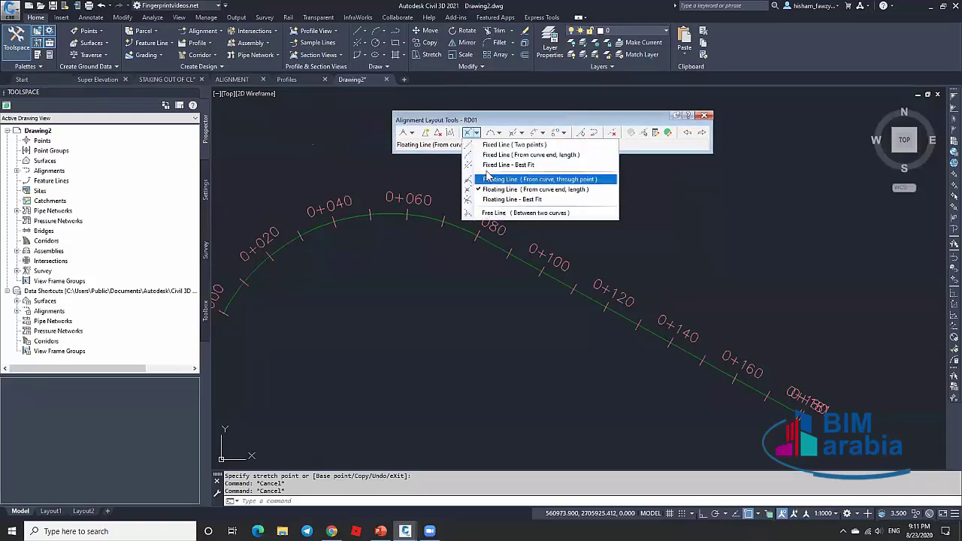
pyautogui.click(439, 218)
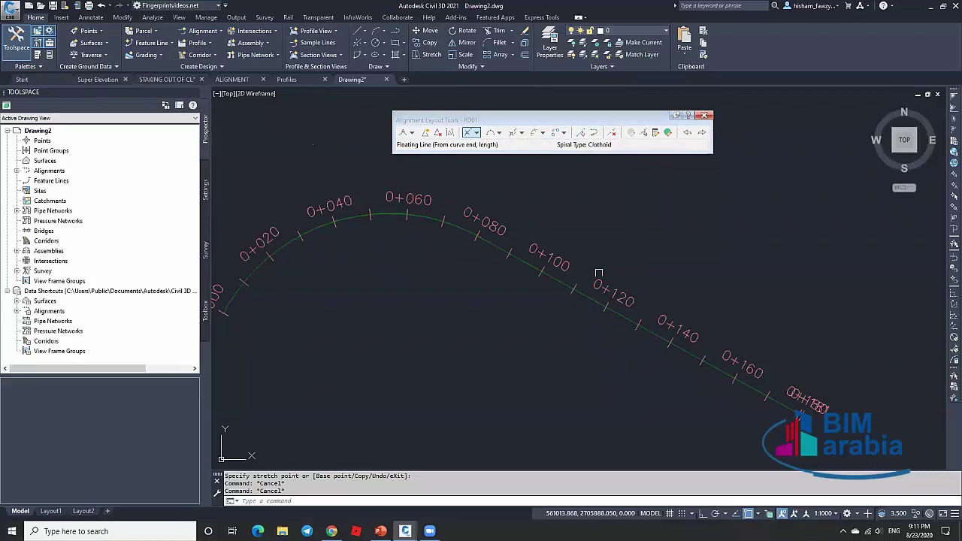
pyautogui.click(475, 133)
pyautogui.click(476, 133)
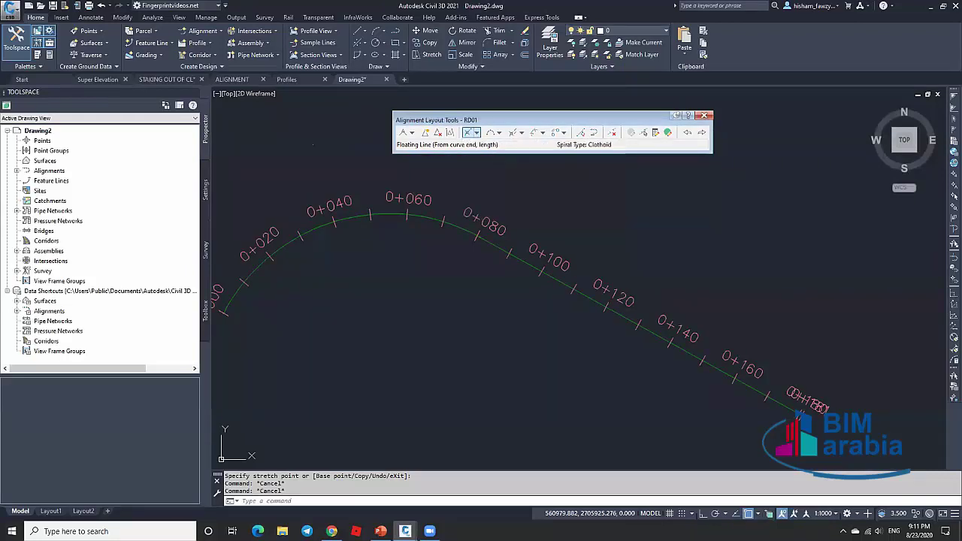
pyautogui.click(475, 133)
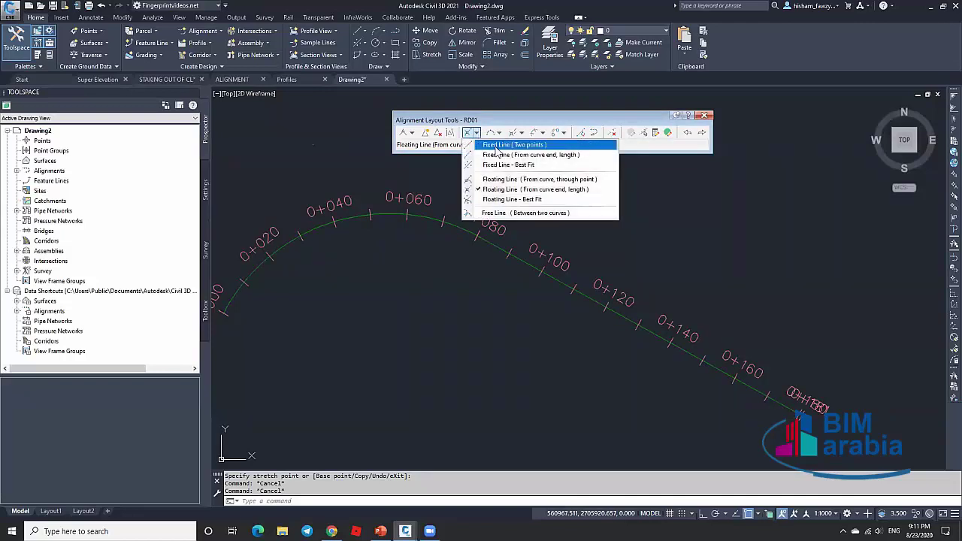
pyautogui.click(487, 209)
pyautogui.click(492, 250)
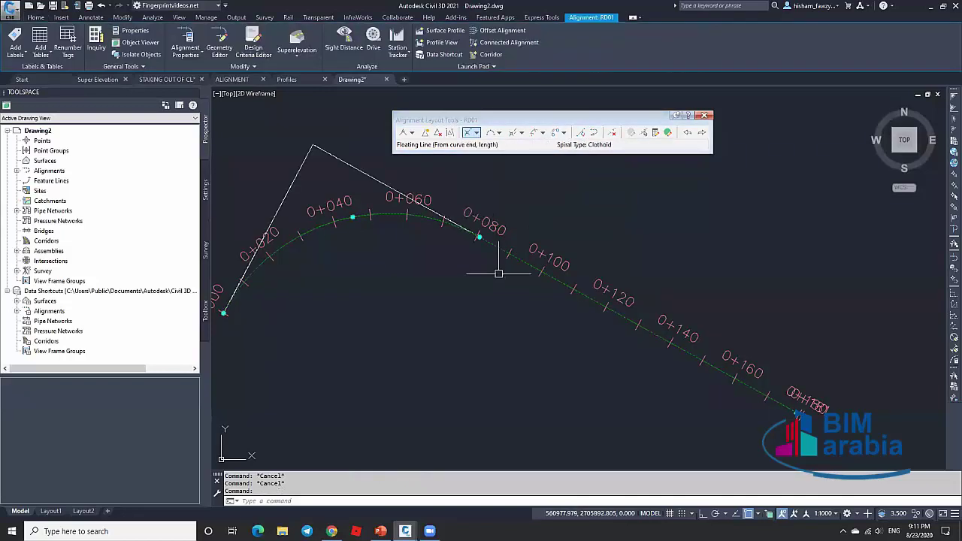
# Erase RD01 and zoom to the Ramp-B lines and the Curve # B1 table.
pyautogui.press('Delete')
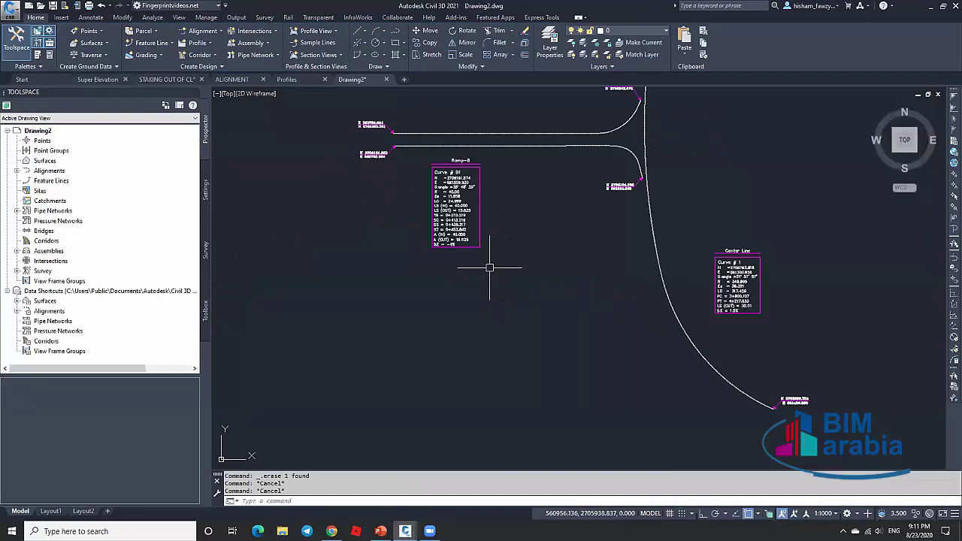
pyautogui.scroll(-3, 489, 267)
pyautogui.scroll(5, 492, 210)
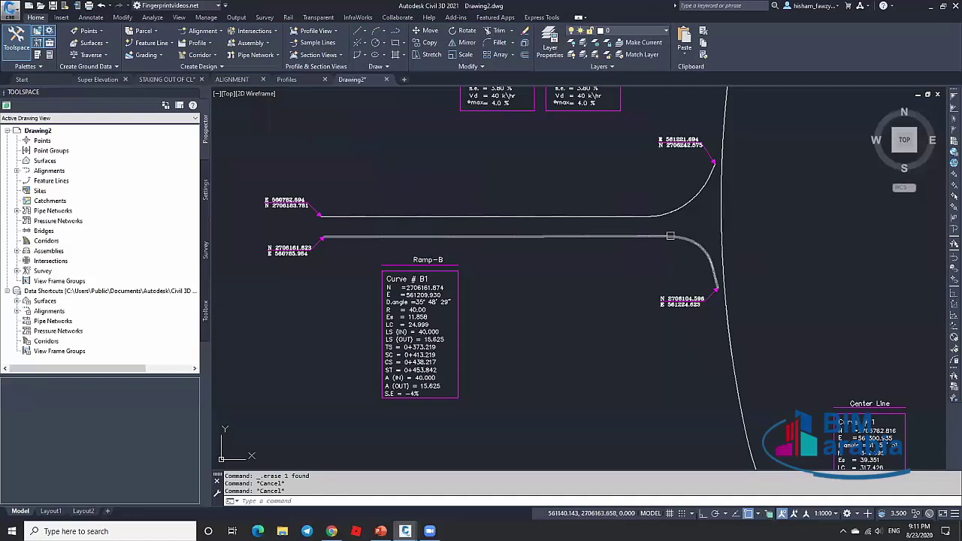
pyautogui.scroll(4, 294, 252)
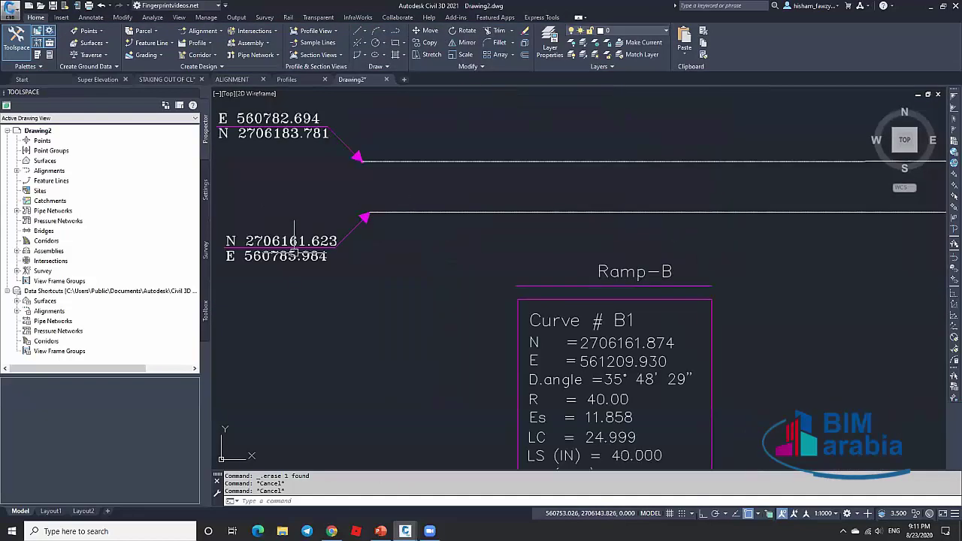
pyautogui.scroll(-4, 305, 240)
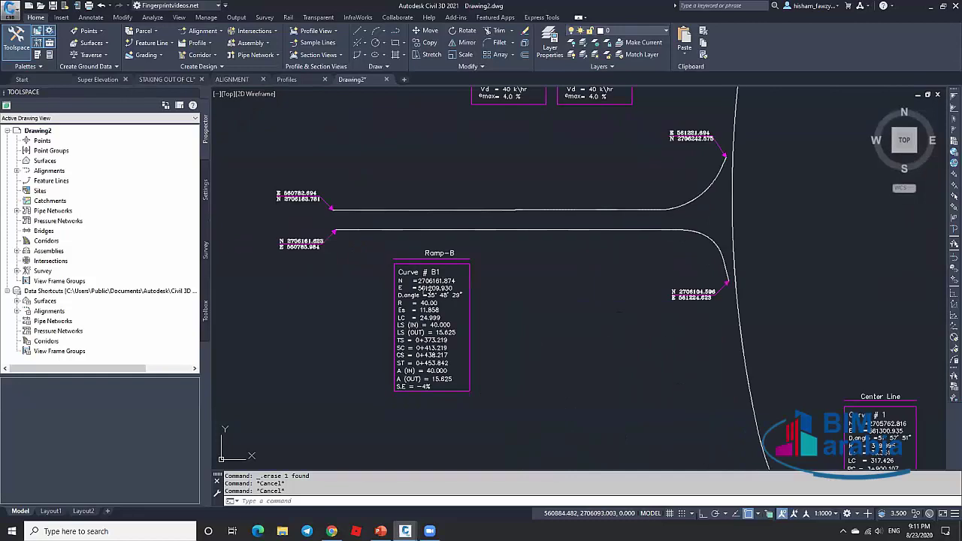
pyautogui.scroll(4, 443, 282)
pyautogui.scroll(-4, 567, 268)
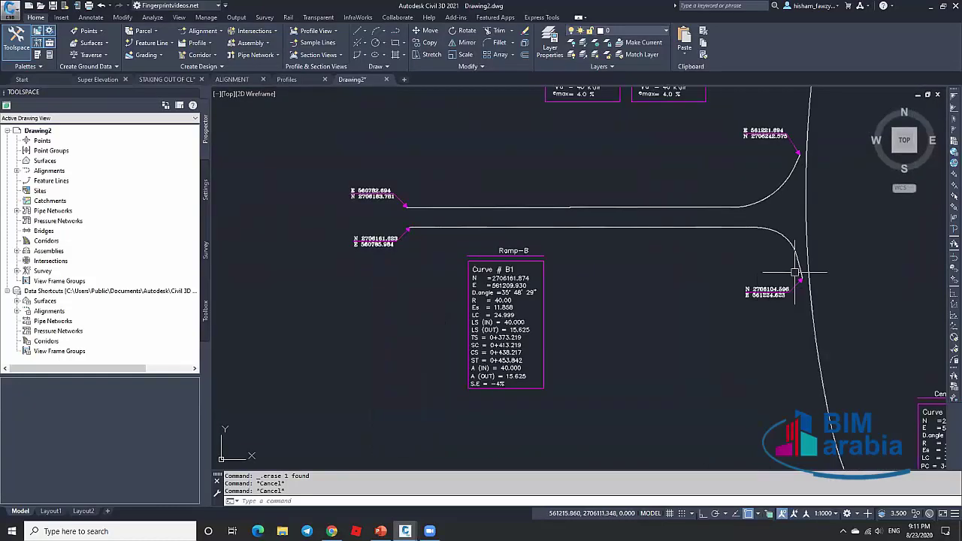
pyautogui.scroll(4, 764, 226)
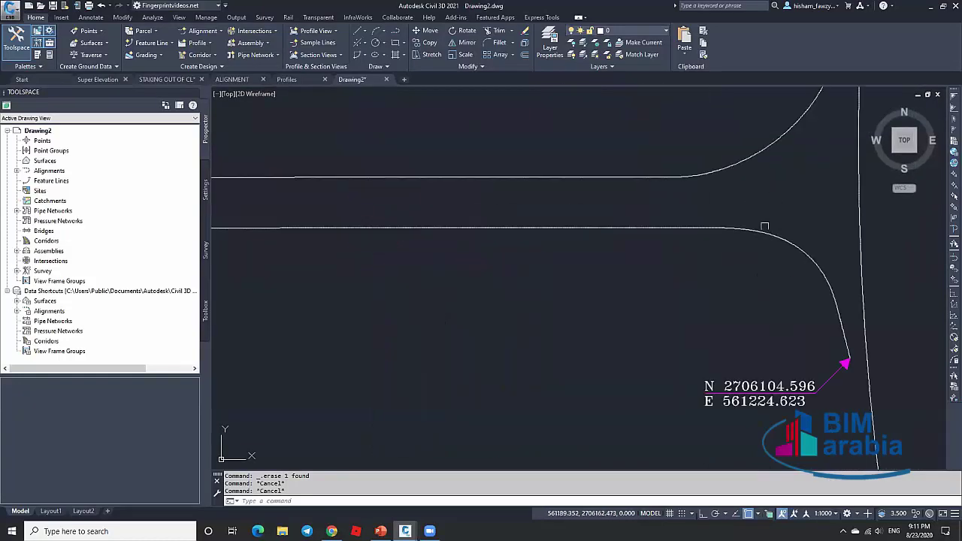
pyautogui.scroll(-2, 725, 227)
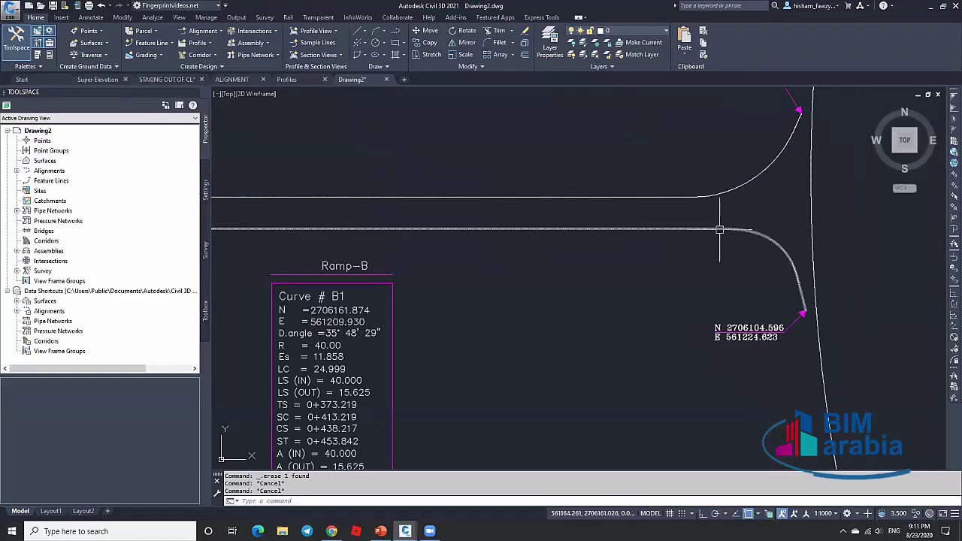
pyautogui.scroll(-4, 749, 244)
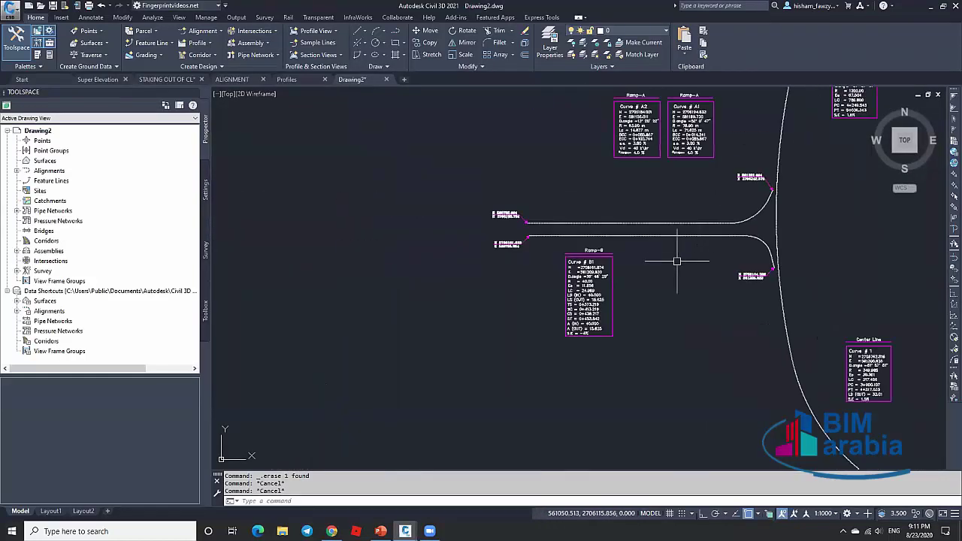
pyautogui.scroll(2, 614, 261)
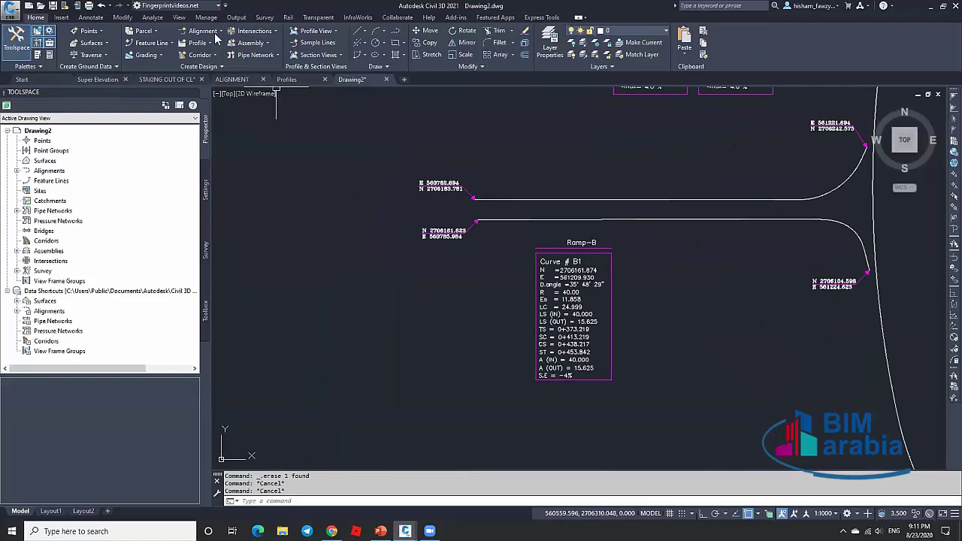
# Create RD01 with Major and Minor only labels: major 100, minor 25, no Profile Geometry row.
pyautogui.click(217, 34)
pyautogui.click(537, 313)
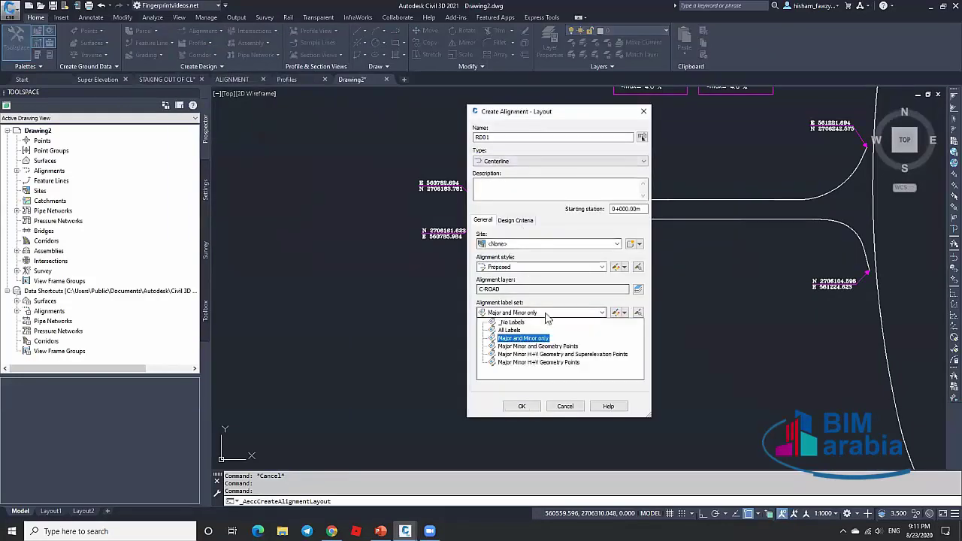
pyautogui.click(530, 339)
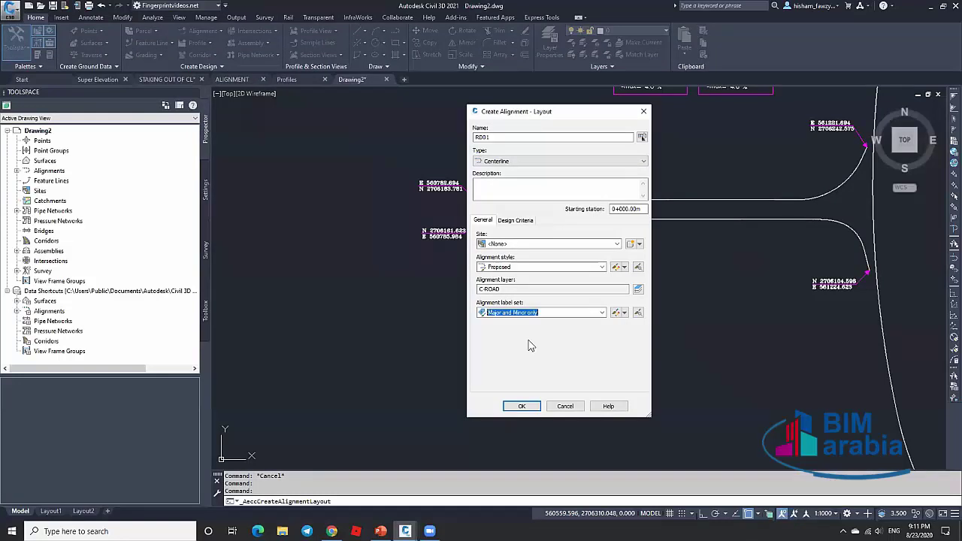
pyautogui.click(615, 312)
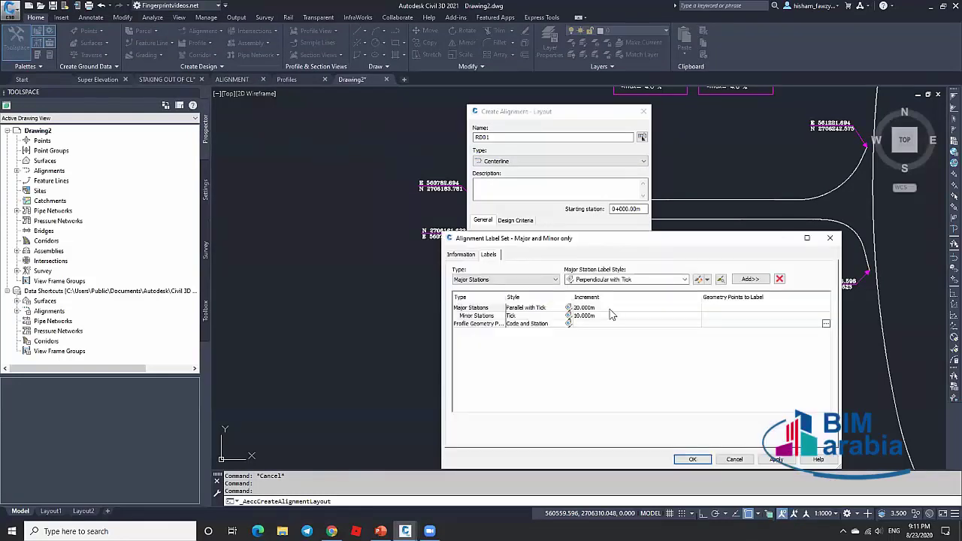
pyautogui.click(610, 308)
pyautogui.write('100')
pyautogui.click(600, 316)
pyautogui.click(601, 316)
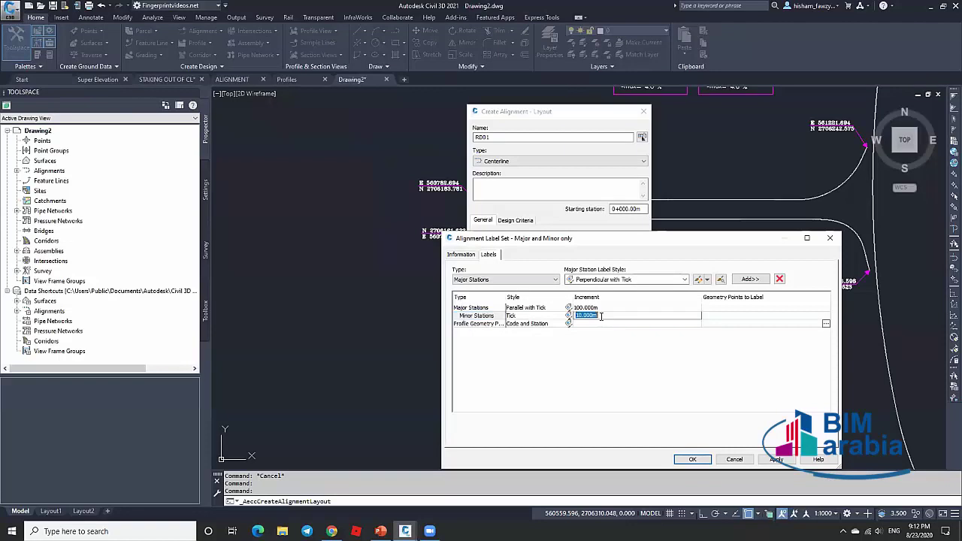
pyautogui.click(543, 324)
pyautogui.click(779, 279)
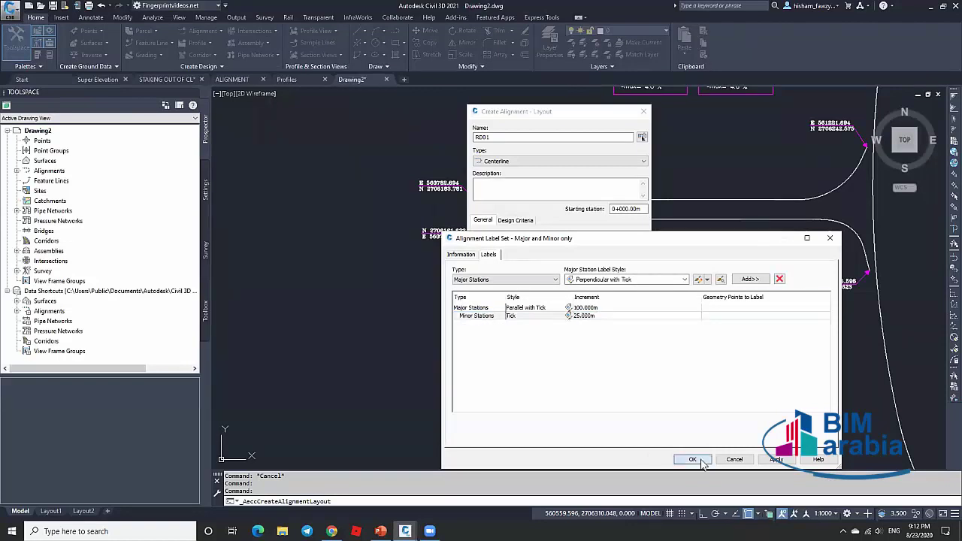
pyautogui.click(692, 459)
pyautogui.press('Return')
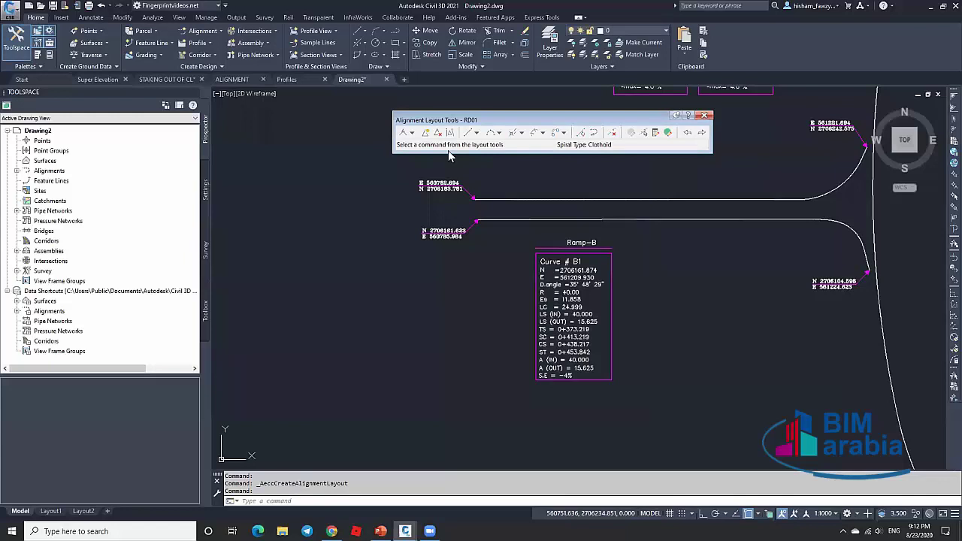
# Choose the Tangent-Tangent (No Curves) layout method for RD01.
pyautogui.click(412, 133)
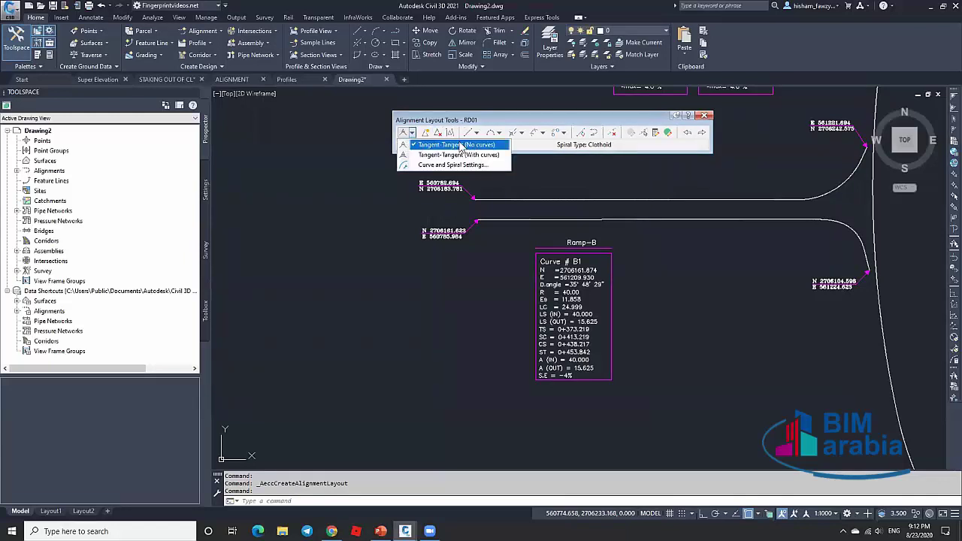
pyautogui.click(478, 133)
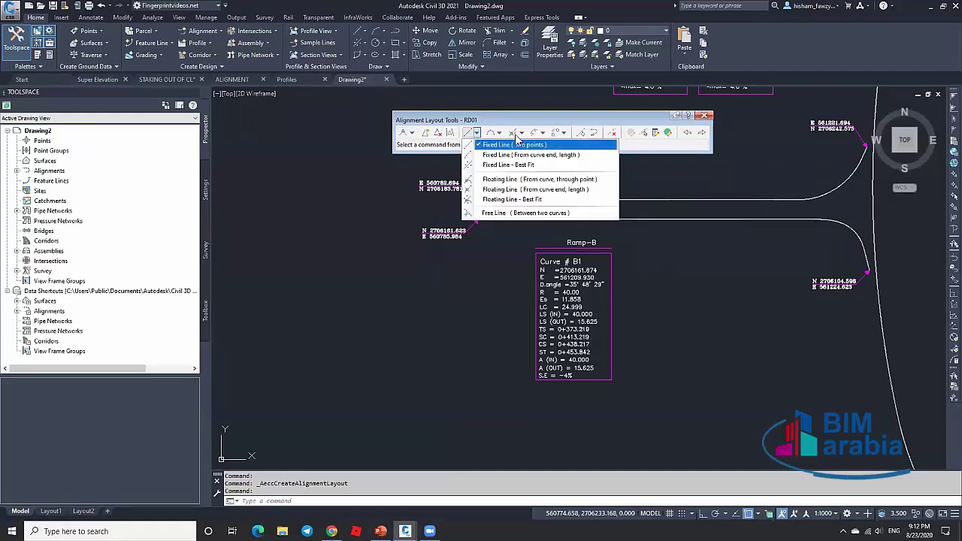
pyautogui.click(413, 134)
pyautogui.click(412, 133)
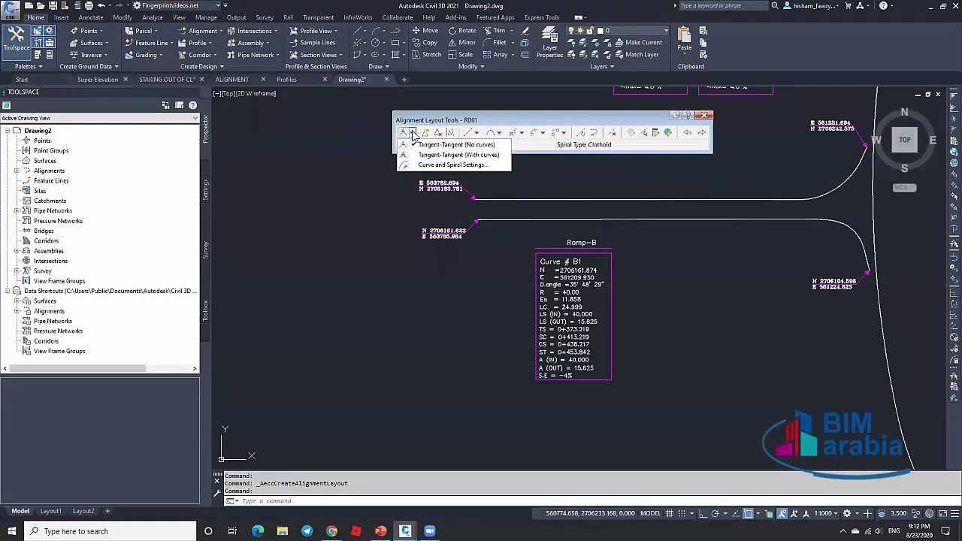
pyautogui.click(432, 144)
pyautogui.scroll(4, 455, 218)
pyautogui.scroll(2, 466, 218)
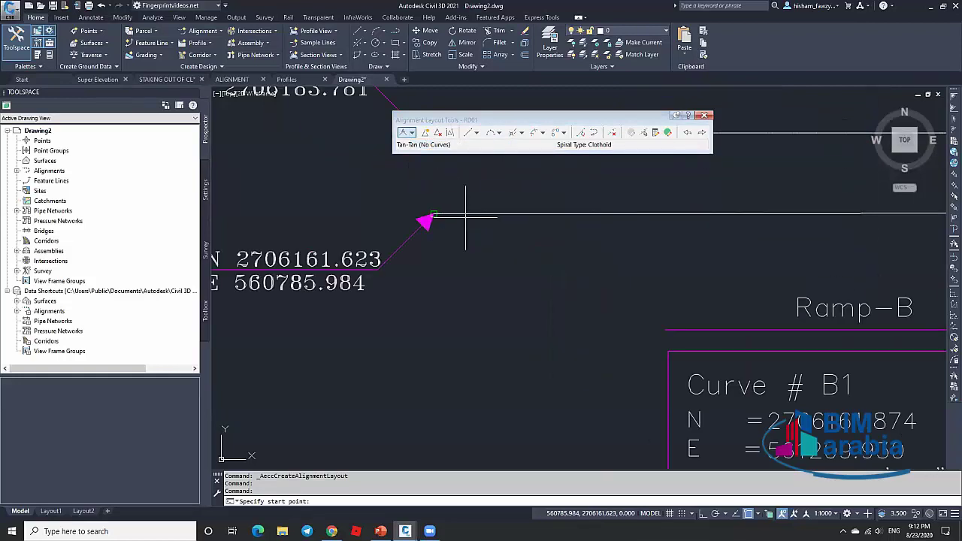
pyautogui.scroll(-2, 435, 226)
pyautogui.scroll(2, 348, 263)
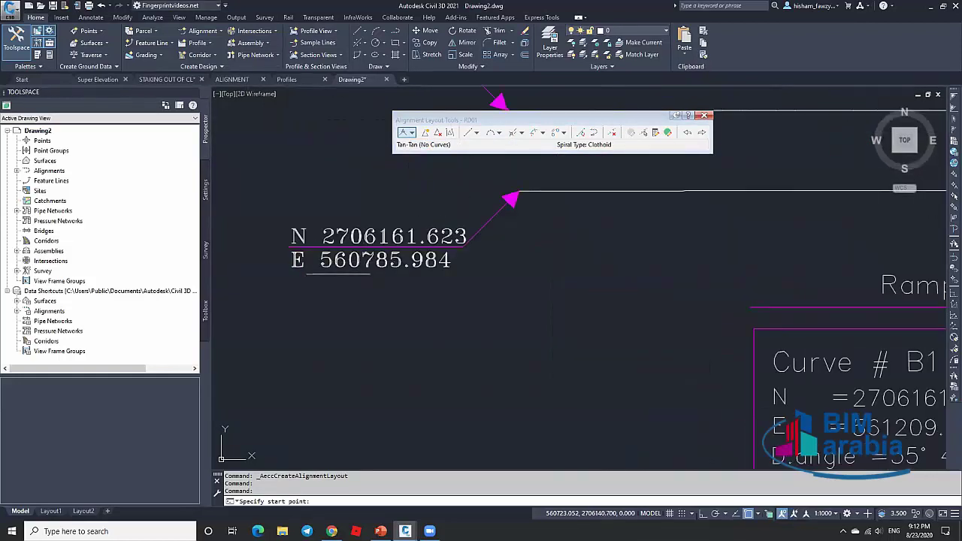
# Lay tangents from the Ramp-B start point through curve B1's PI at 561209.93,2706161.874.
pyautogui.click(535, 193)
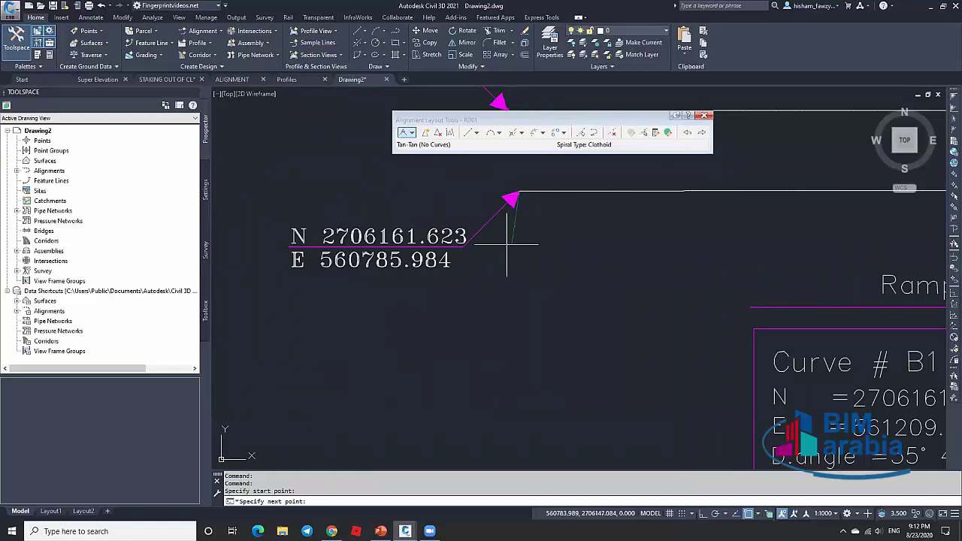
pyautogui.scroll(-3, 450, 229)
pyautogui.scroll(2, 676, 248)
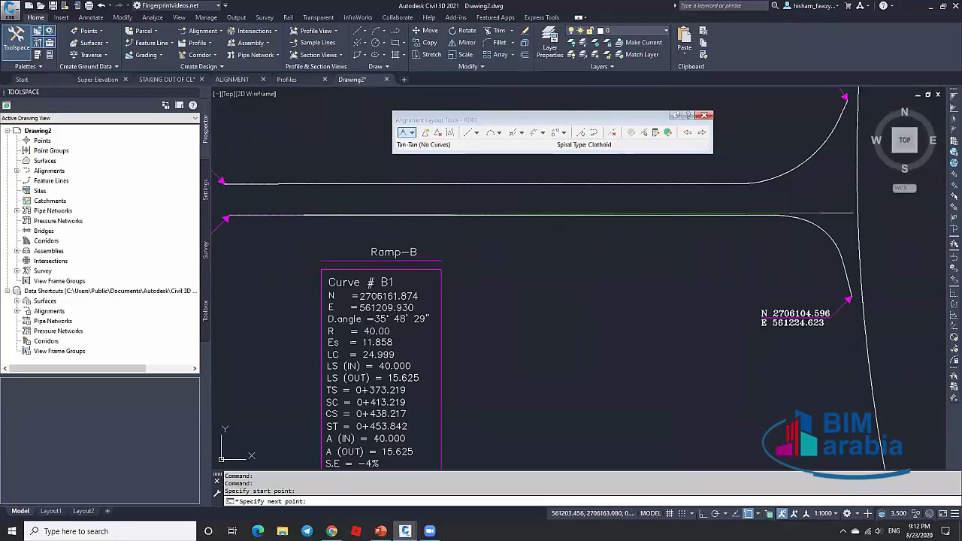
pyautogui.scroll(-1, 644, 257)
pyautogui.scroll(1, 602, 283)
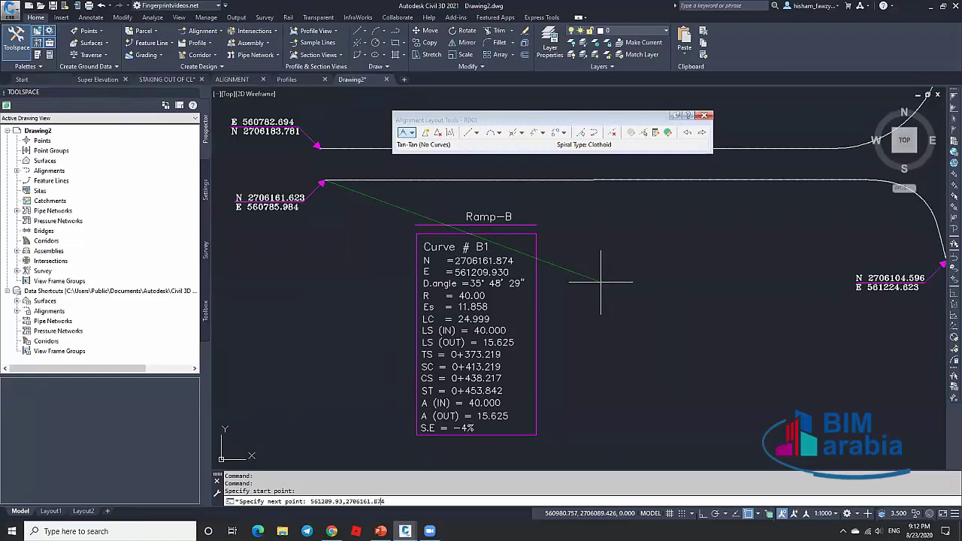
pyautogui.press('Return')
pyautogui.scroll(-3, 600, 283)
pyautogui.scroll(6, 834, 398)
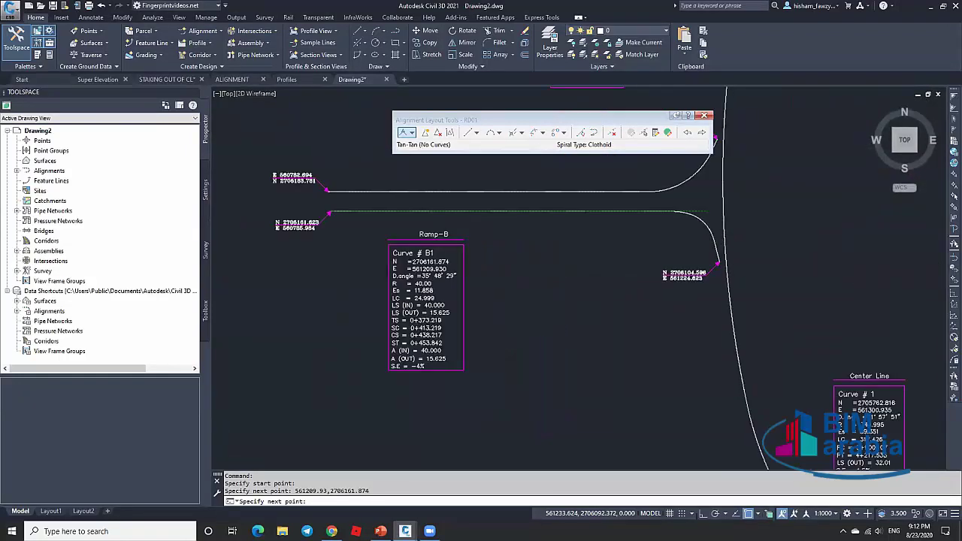
pyautogui.scroll(4, 695, 225)
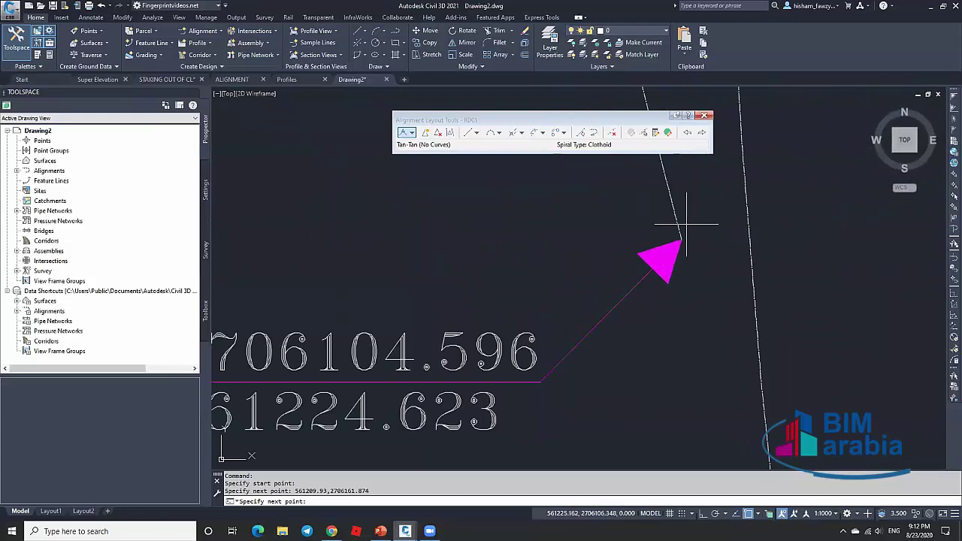
pyautogui.scroll(-3, 699, 222)
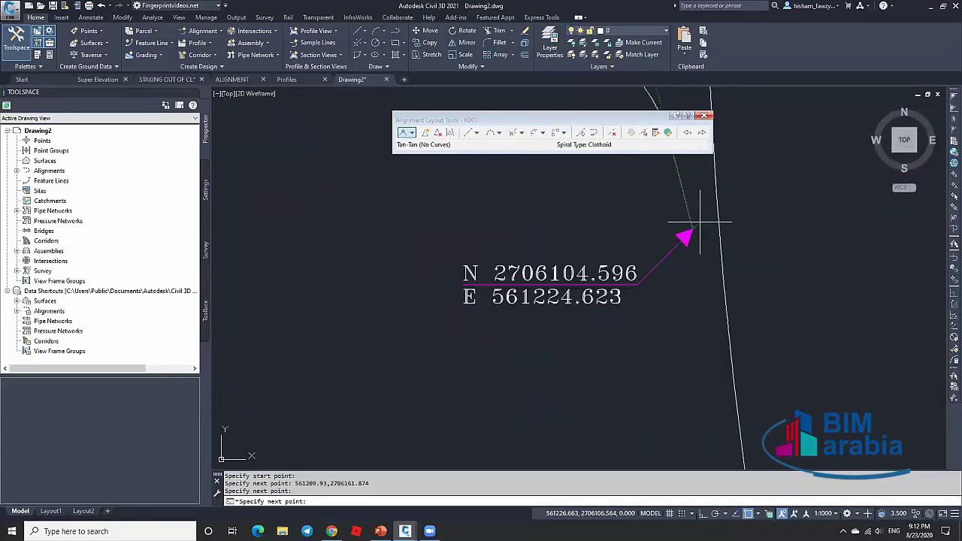
pyautogui.scroll(3, 698, 222)
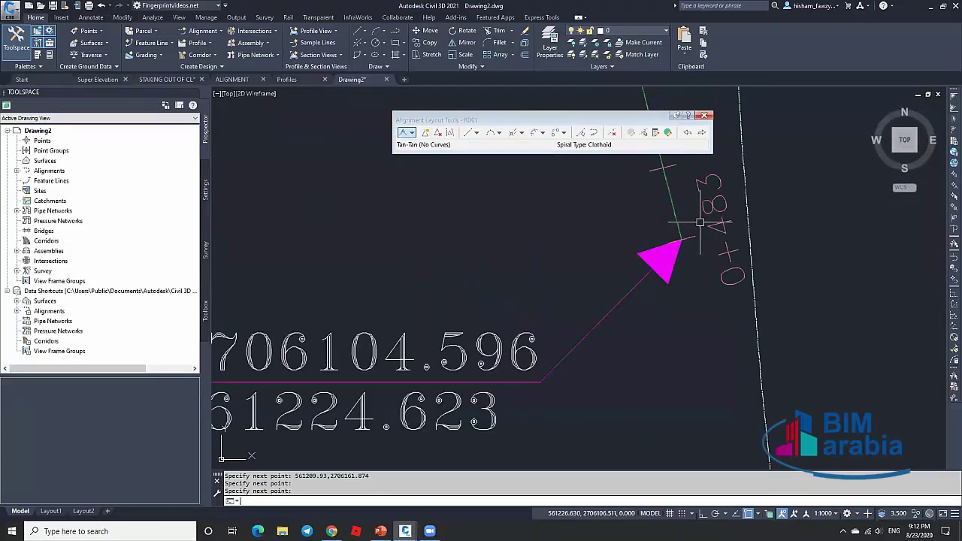
pyautogui.scroll(-5, 699, 222)
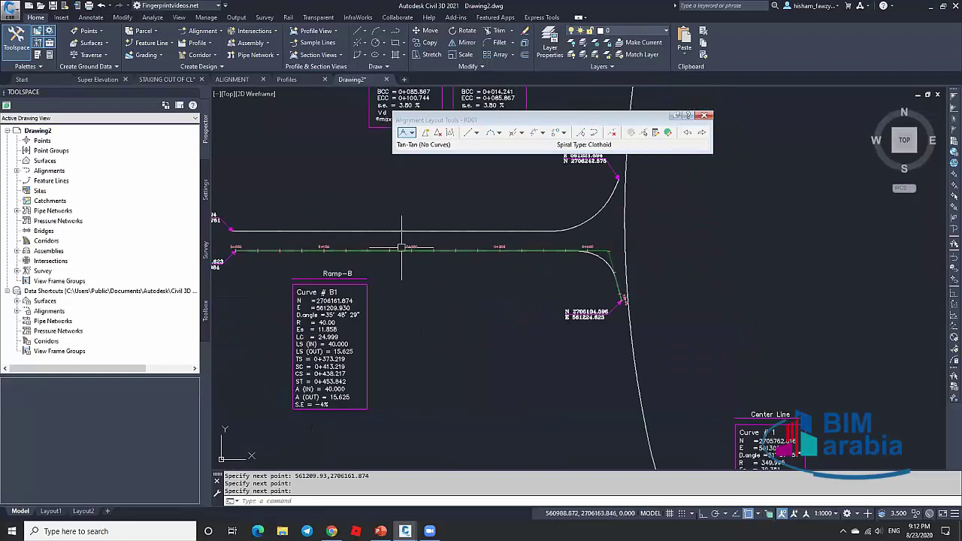
pyautogui.scroll(5, 631, 239)
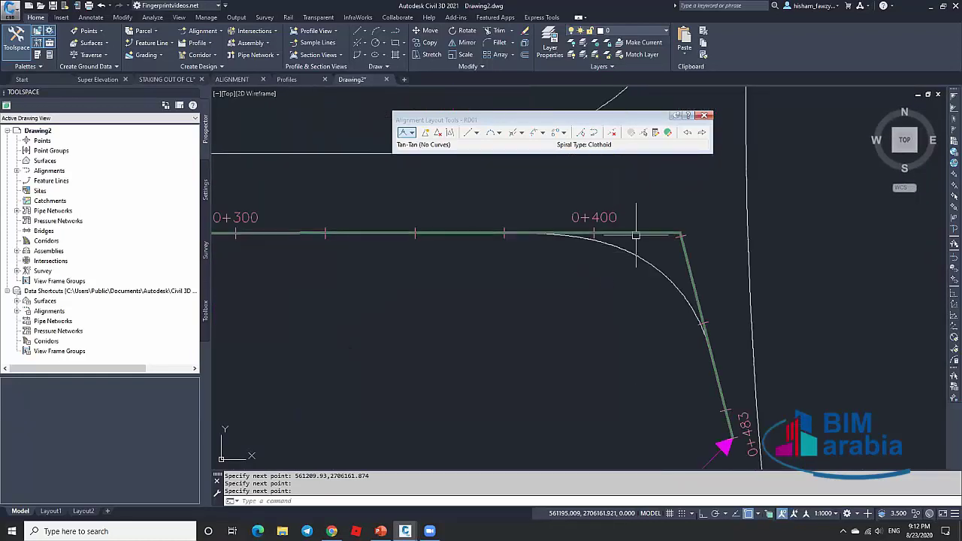
pyautogui.scroll(-2, 660, 217)
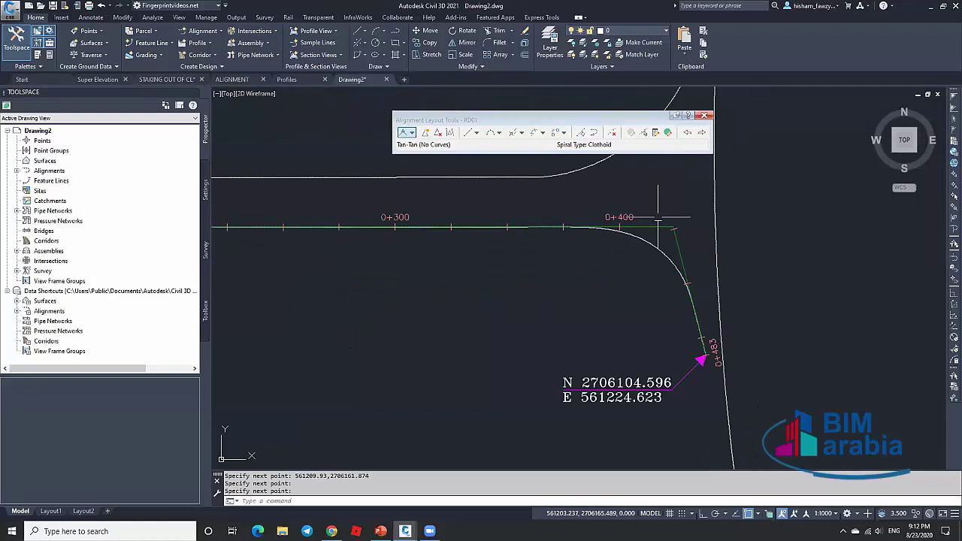
pyautogui.scroll(-4, 660, 217)
pyautogui.scroll(4, 541, 225)
pyautogui.scroll(1, 552, 250)
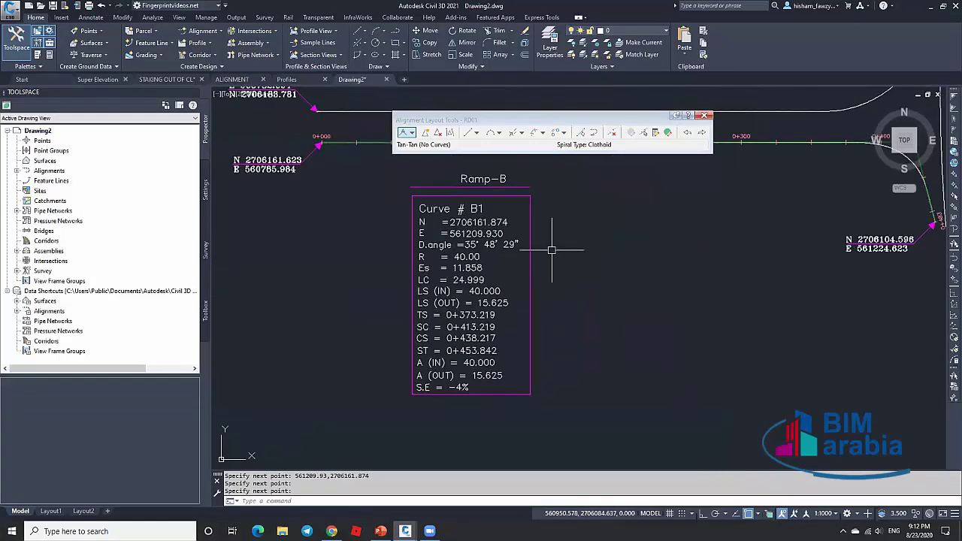
pyautogui.scroll(2, 466, 265)
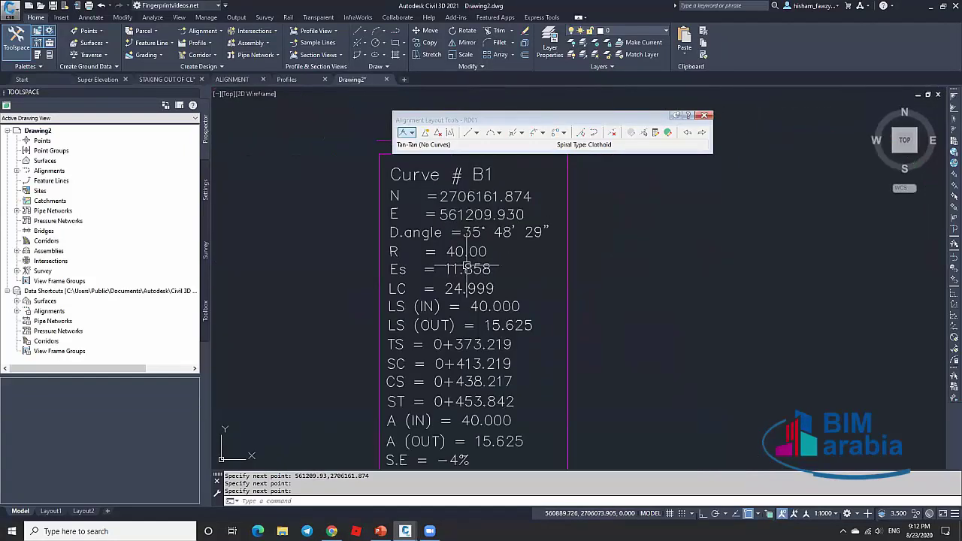
pyautogui.scroll(3, 466, 268)
pyautogui.scroll(-6, 488, 315)
pyautogui.scroll(5, 496, 339)
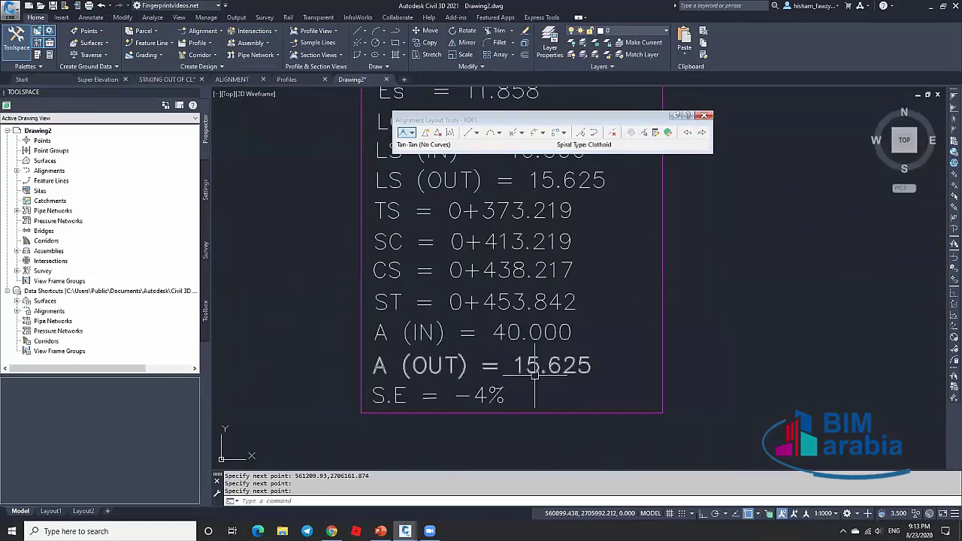
pyautogui.scroll(-3, 597, 272)
pyautogui.moveTo(616, 263); pyautogui.dragTo(523, 300, button='middle')
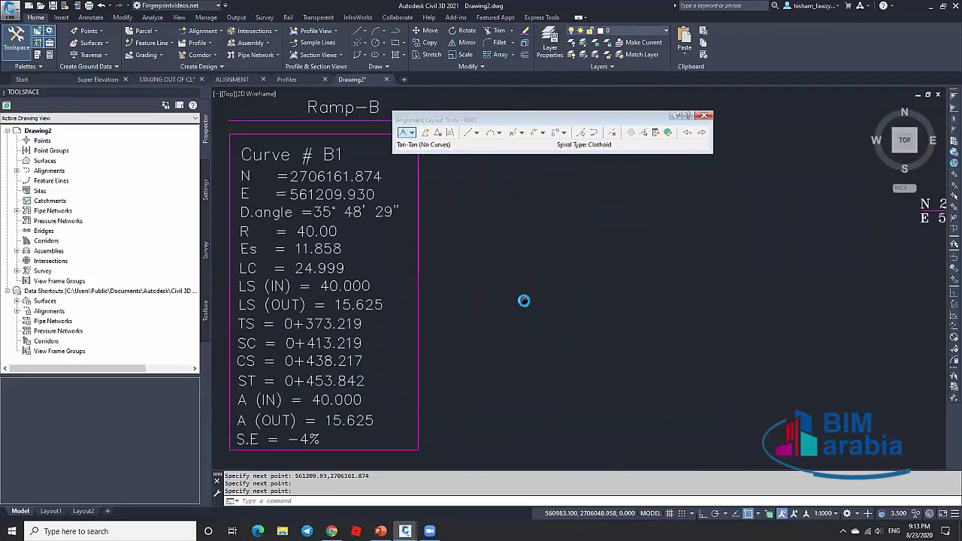
pyautogui.scroll(-3, 545, 286)
pyautogui.moveTo(618, 260); pyautogui.dragTo(559, 271, button='middle')
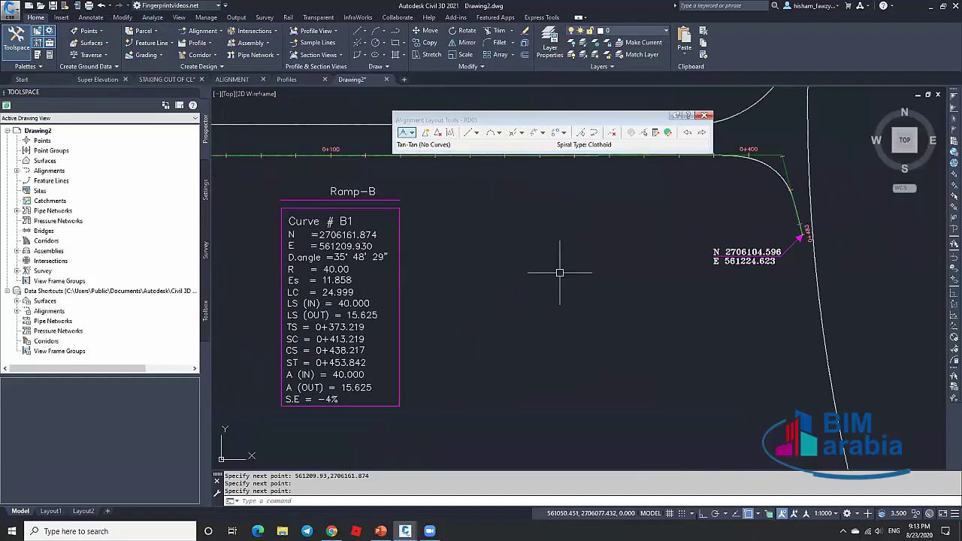
# Browse the line, curve, line-with-spiral and spiral-only layout option lists in Alignment Layout Tools.
pyautogui.click(499, 133)
pyautogui.click(476, 133)
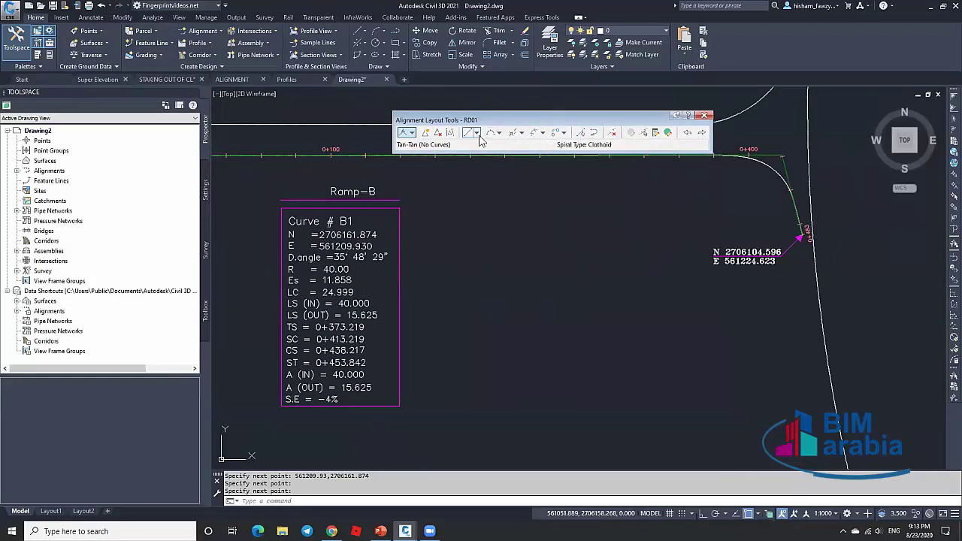
pyautogui.click(476, 133)
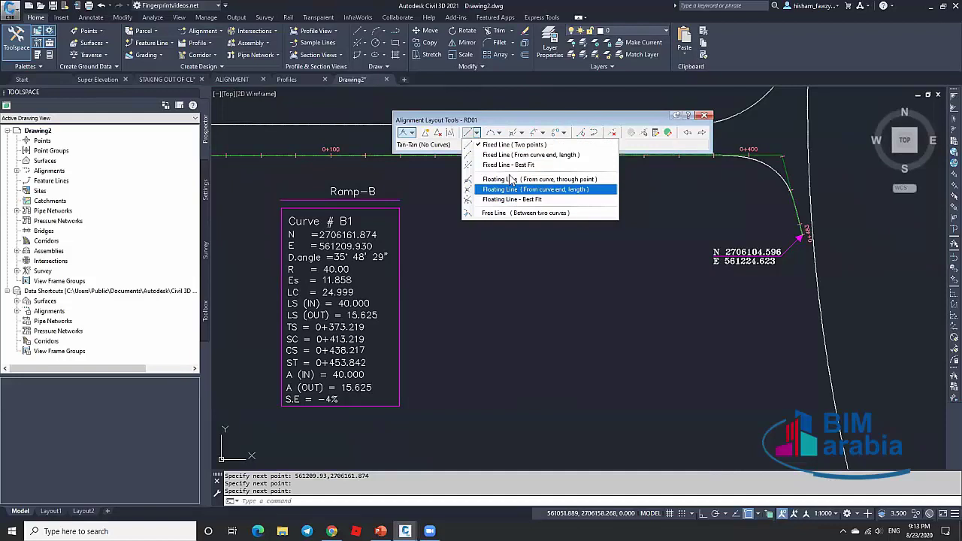
pyautogui.click(499, 133)
pyautogui.click(499, 133)
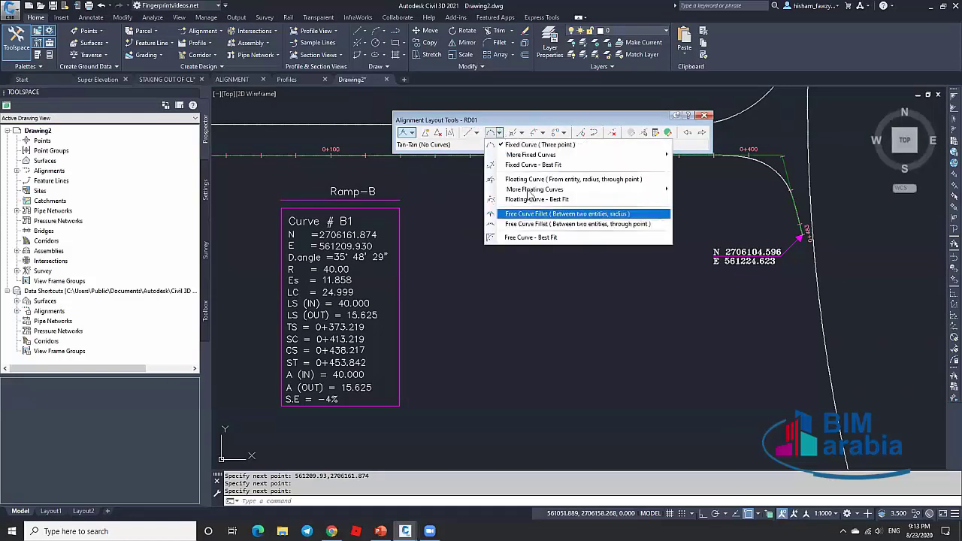
pyautogui.click(522, 133)
pyautogui.click(522, 133)
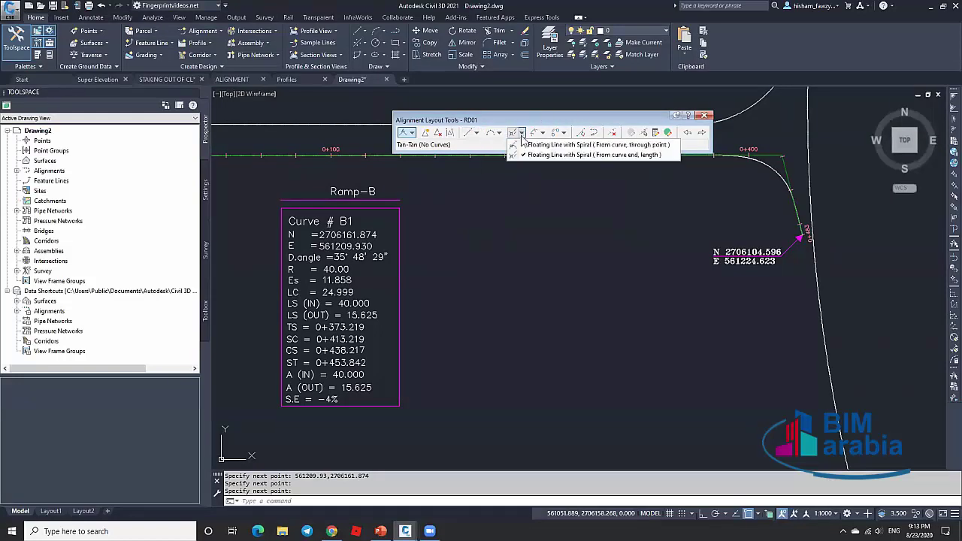
pyautogui.click(542, 154)
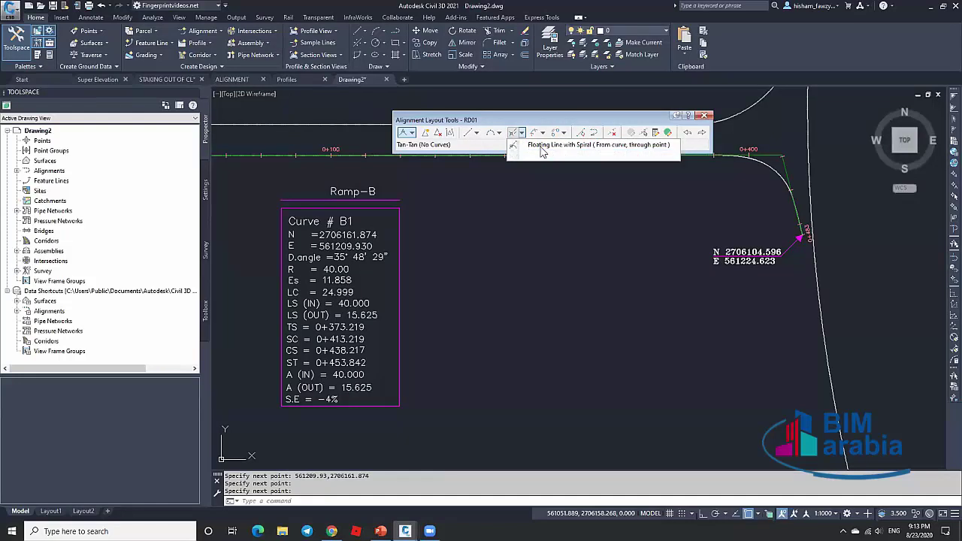
pyautogui.click(542, 133)
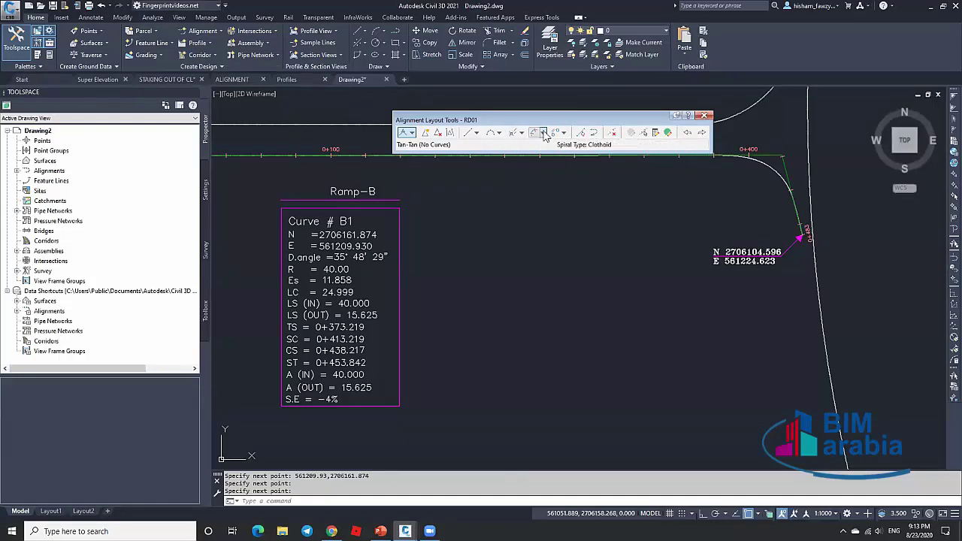
pyautogui.click(542, 133)
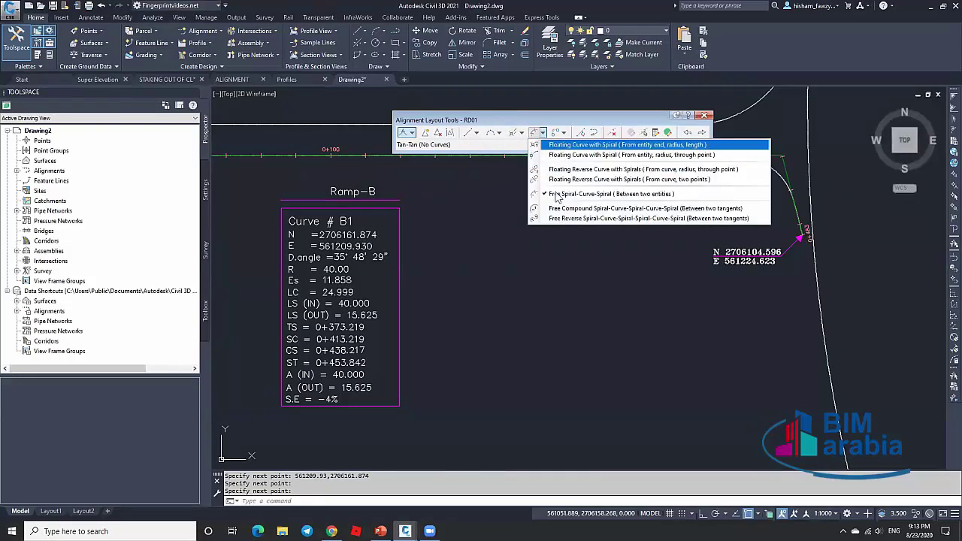
pyautogui.click(563, 133)
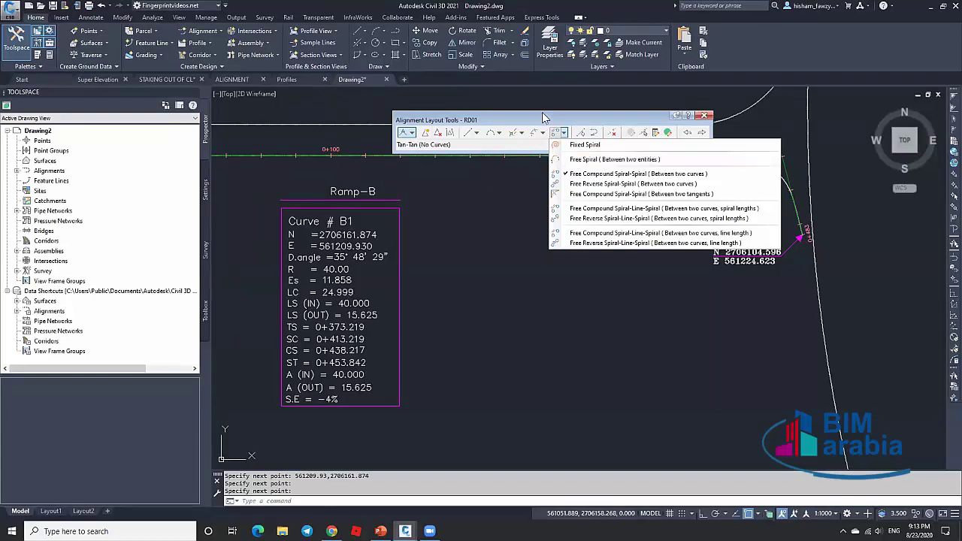
pyautogui.click(587, 145)
# Recheck the floating line-with-spiral and free spiral options, then bring up the spiral-curve-spiral list.
pyautogui.click(476, 133)
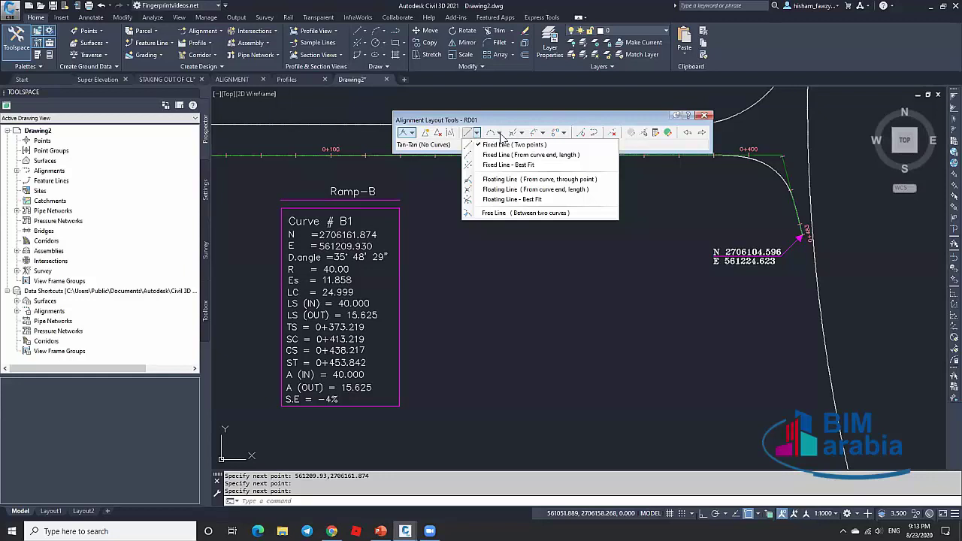
pyautogui.click(521, 133)
pyautogui.click(522, 133)
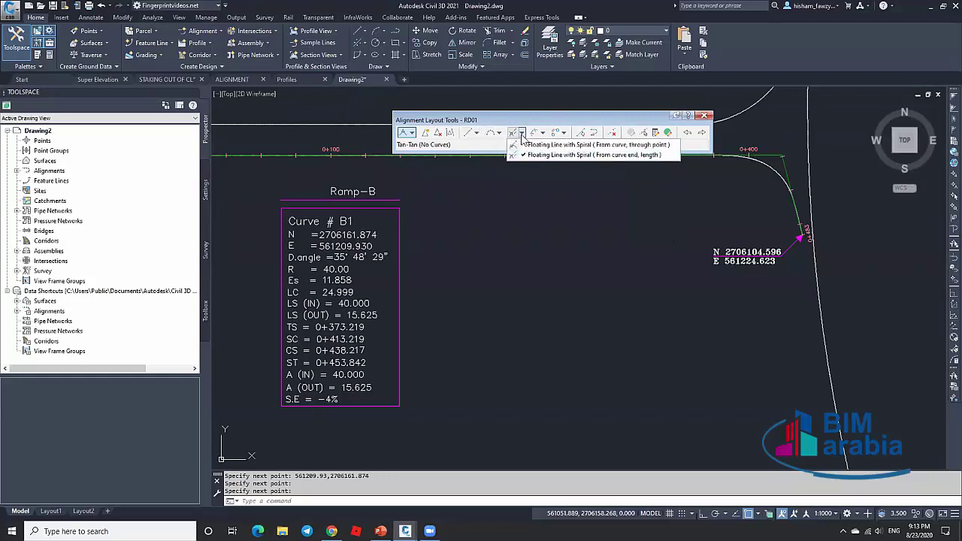
pyautogui.click(542, 136)
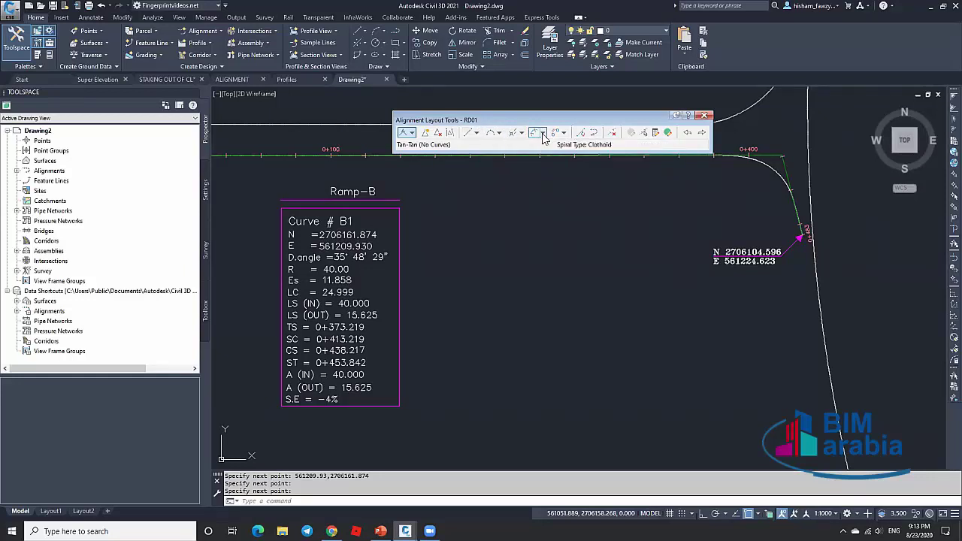
pyautogui.click(543, 133)
pyautogui.click(563, 134)
pyautogui.click(564, 135)
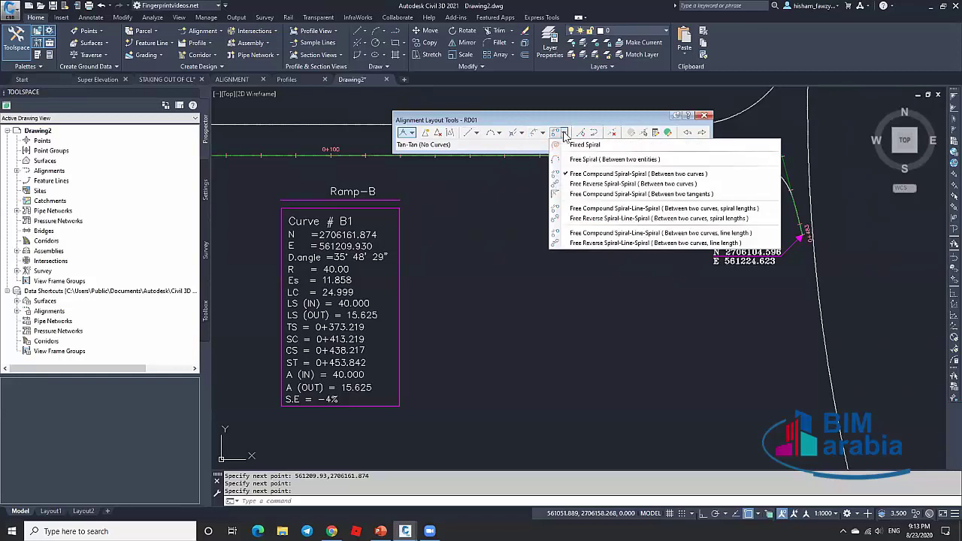
pyautogui.click(564, 134)
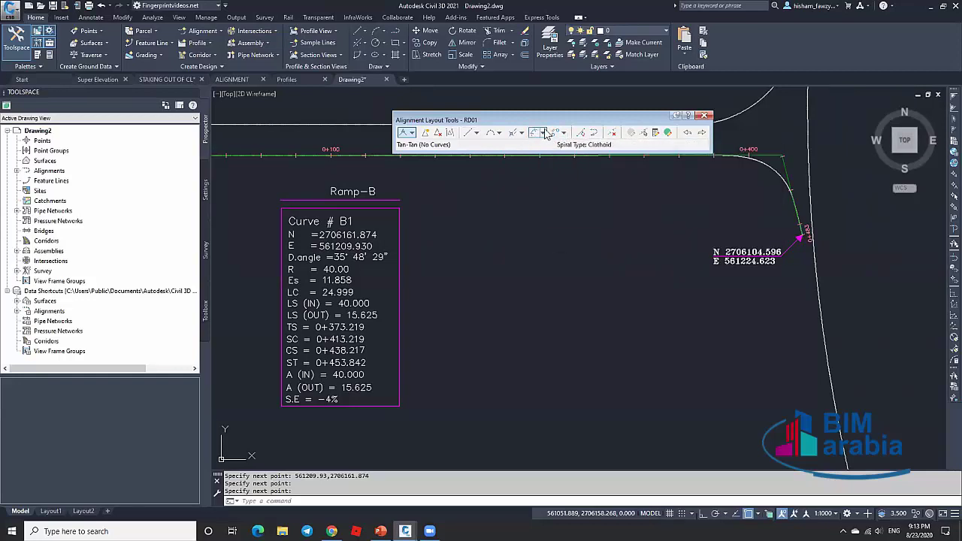
pyautogui.click(544, 134)
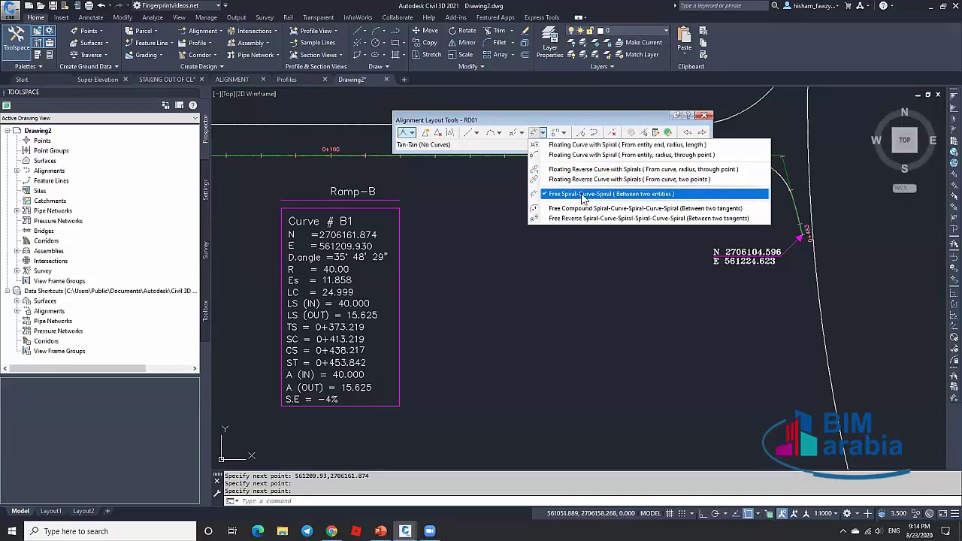
# Start a free spiral-curve-spiral between RD01's two tangents with a solution angle less than 180.
pyautogui.click(645, 197)
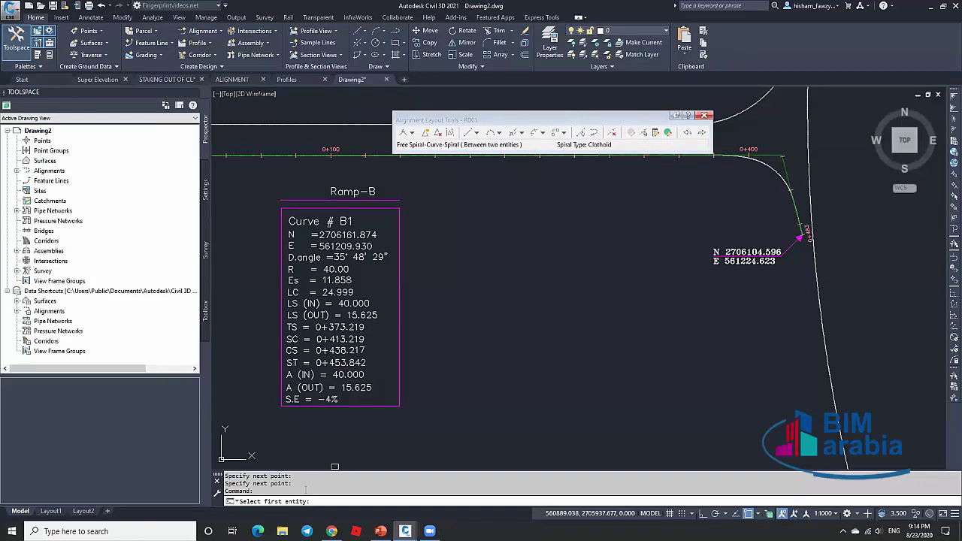
pyautogui.click(770, 154)
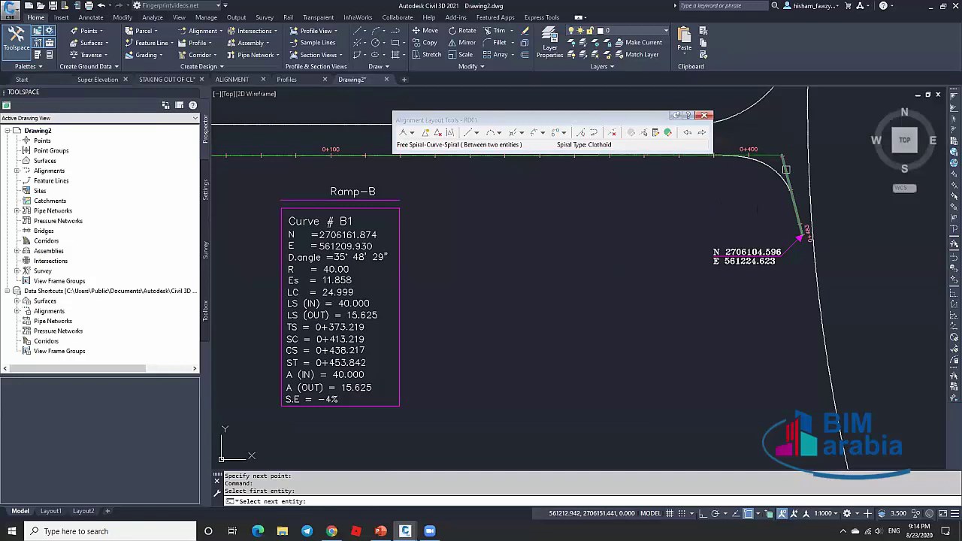
pyautogui.click(788, 169)
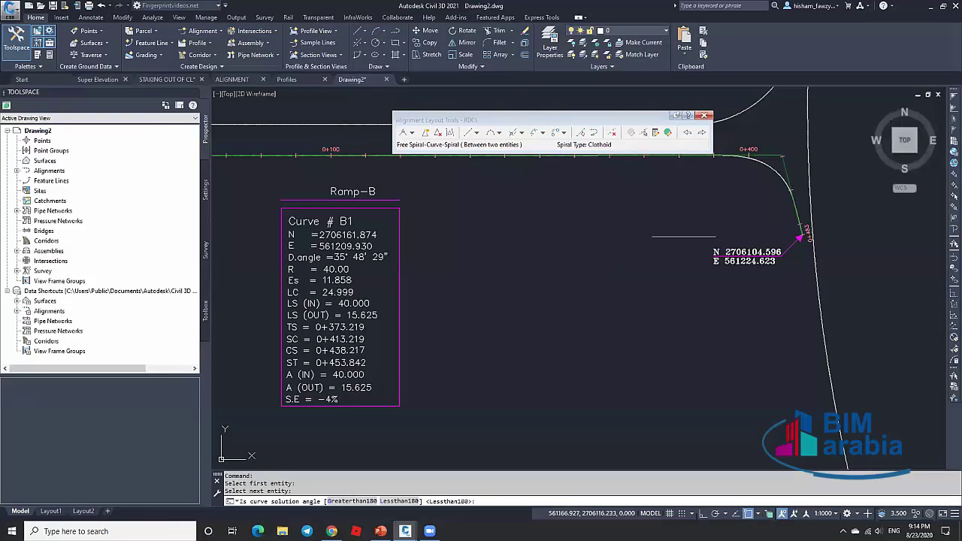
pyautogui.click(395, 501)
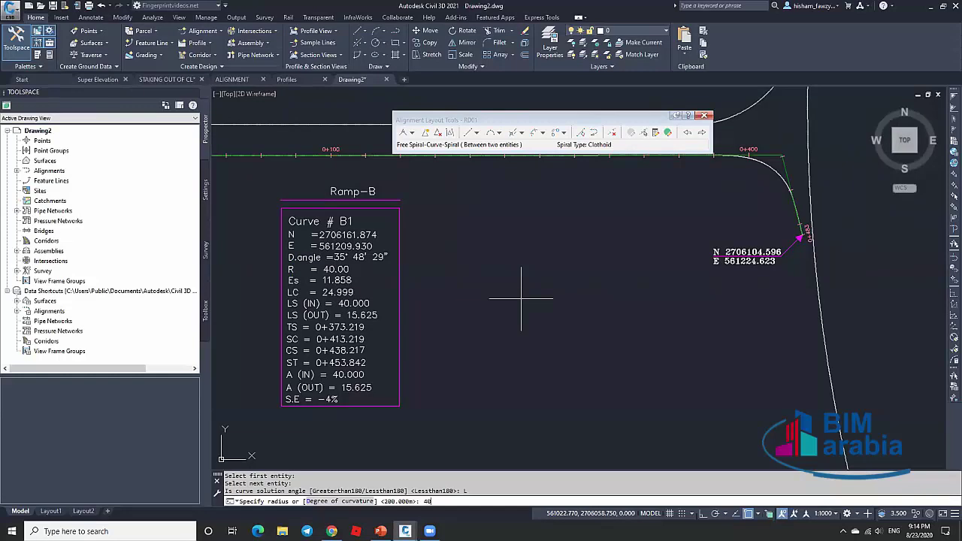
# Give the spiral-curve-spiral radius 40, spiral-in length 40 and spiral-out length 15.625.
pyautogui.write('40')
pyautogui.press('Return')
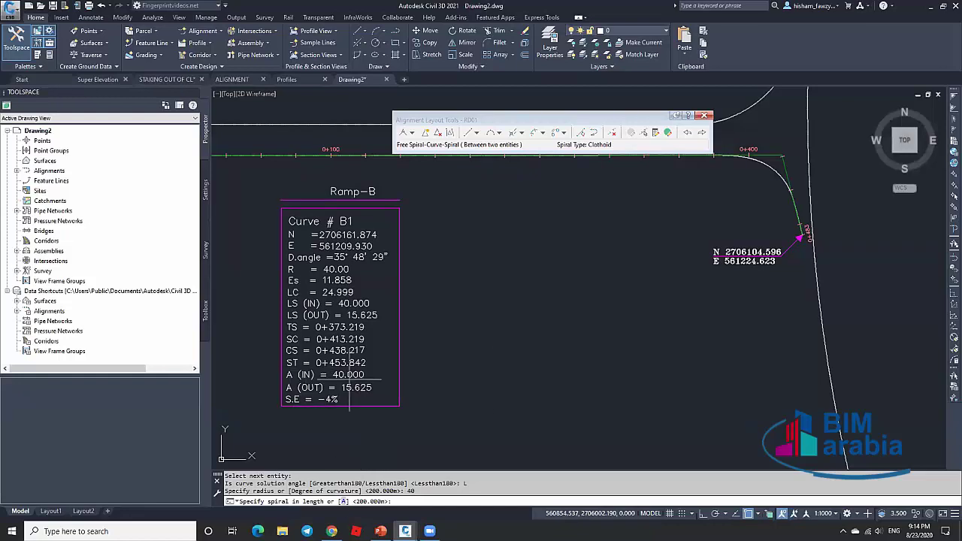
pyautogui.write('0')
pyautogui.press('Return')
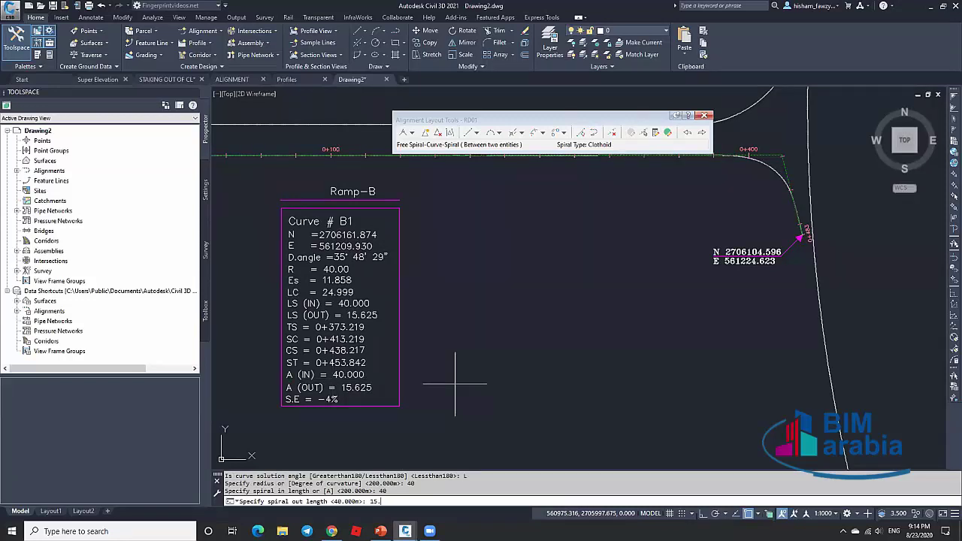
pyautogui.write('15.625')
pyautogui.press('Return')
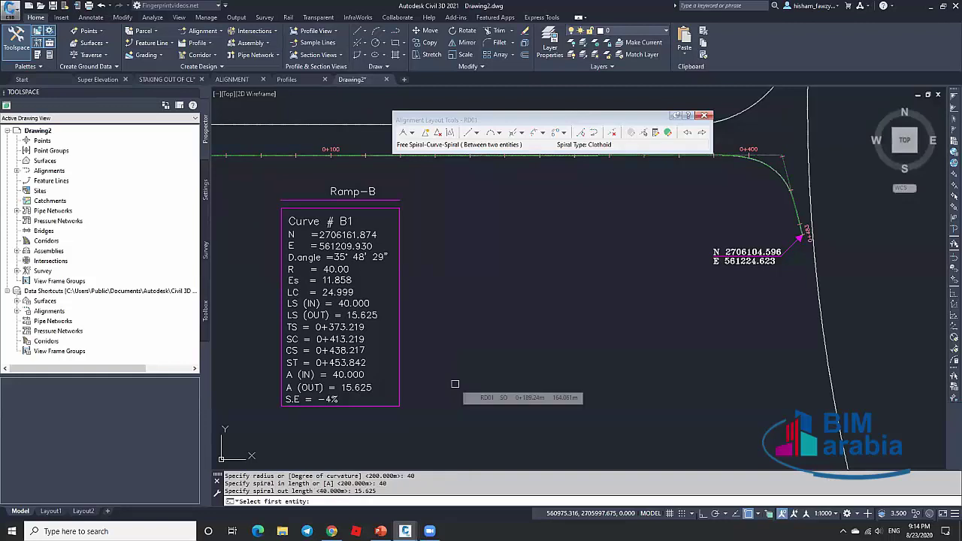
pyautogui.scroll(-3, 624, 252)
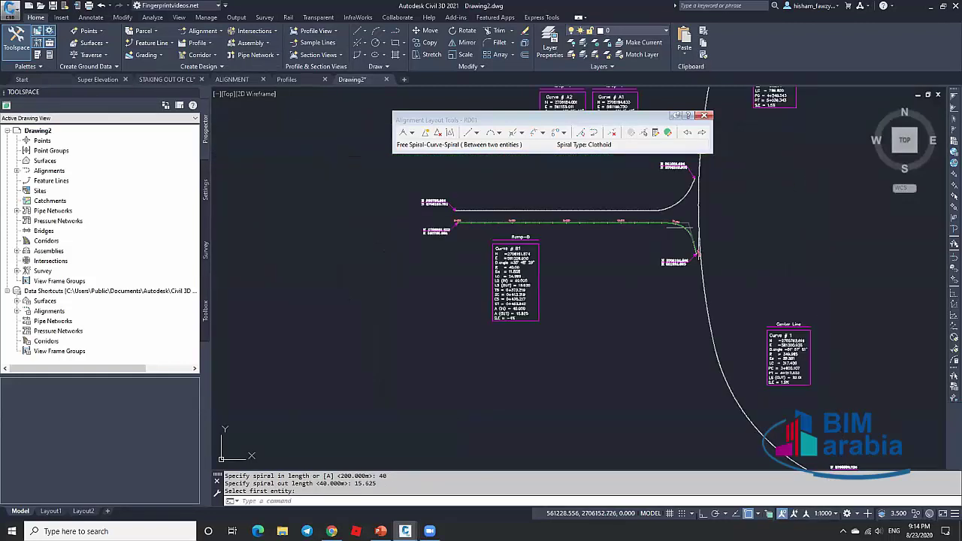
pyautogui.scroll(5, 684, 187)
pyautogui.press('Escape')
pyautogui.click(684, 226)
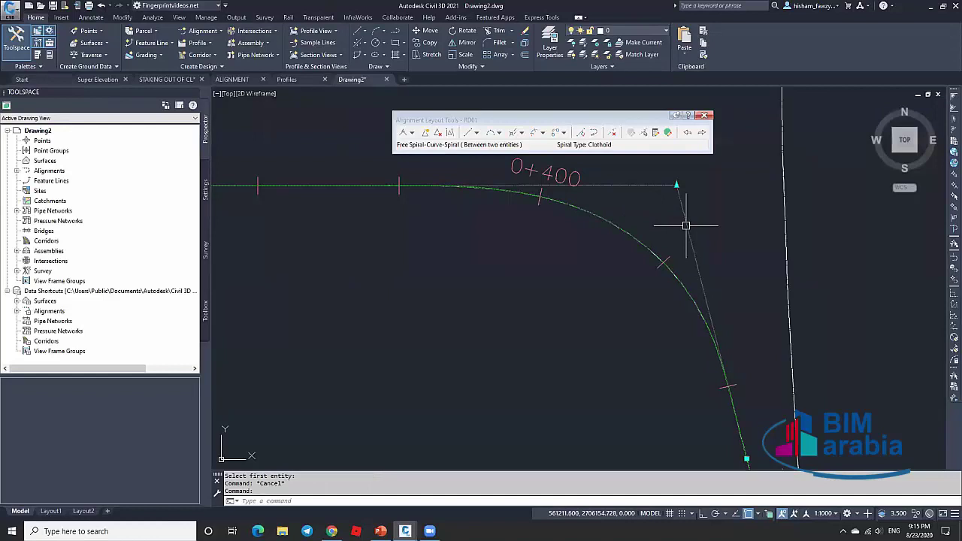
pyautogui.click(667, 133)
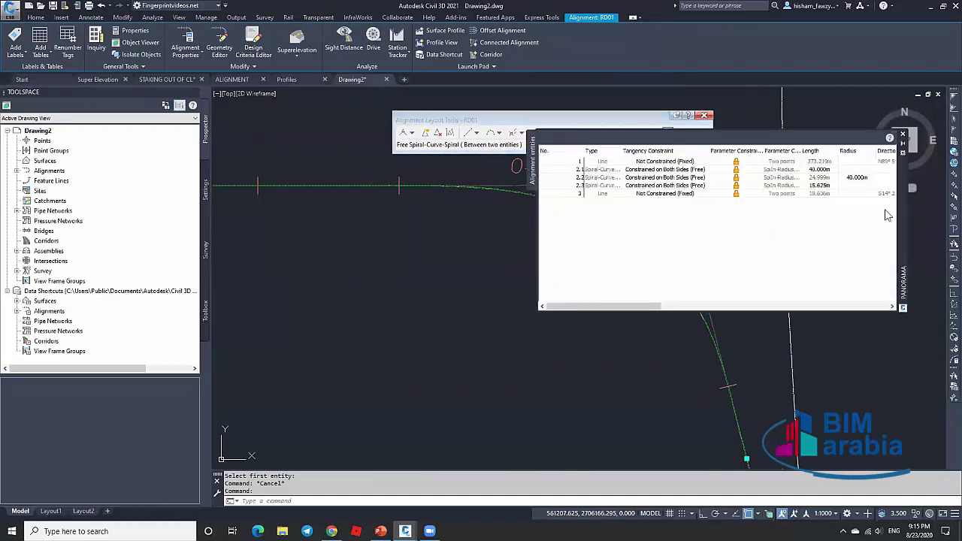
pyautogui.moveTo(843, 232); pyautogui.dragTo(403, 220)
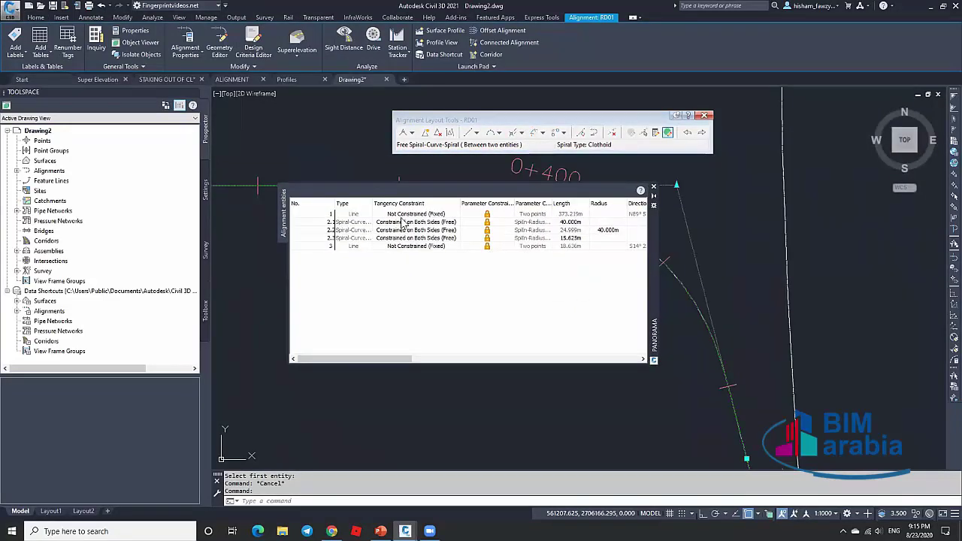
pyautogui.click(435, 215)
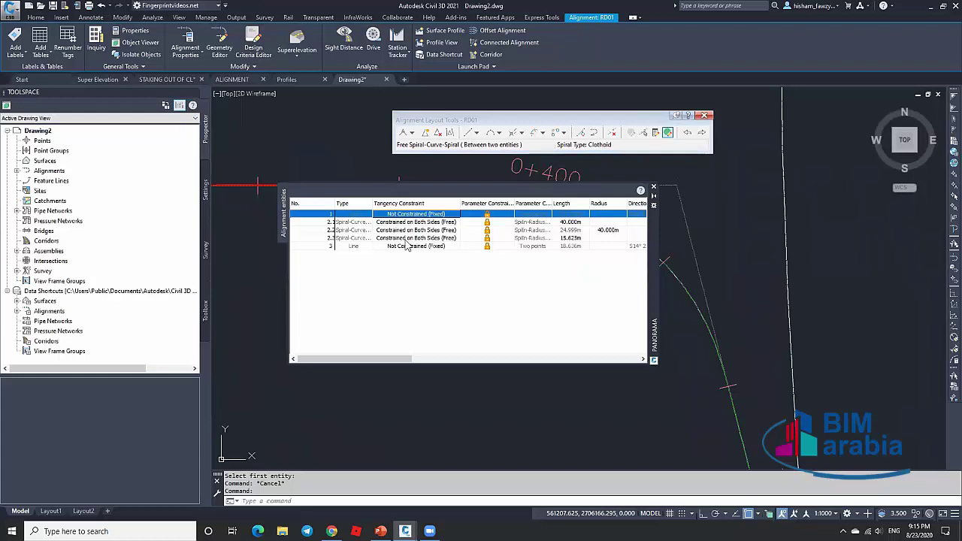
pyautogui.click(422, 247)
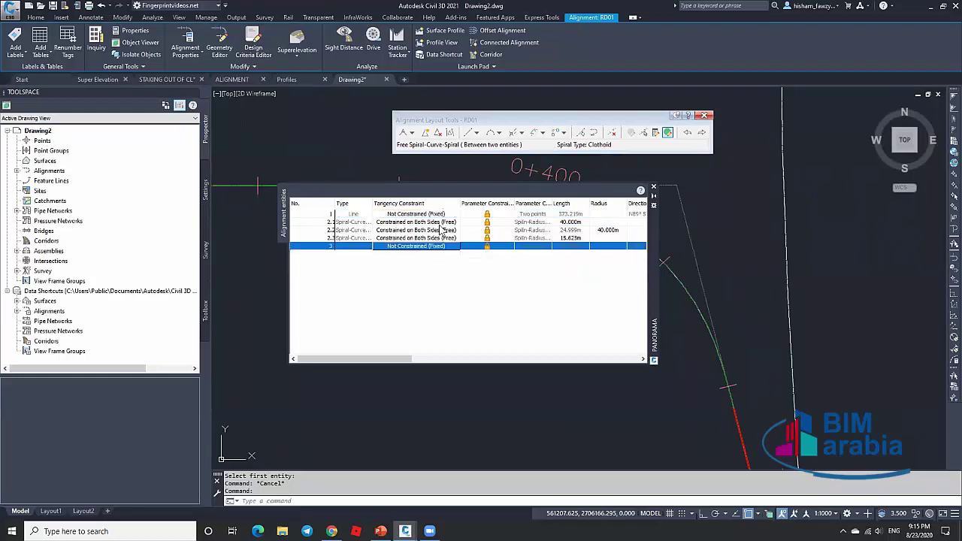
pyautogui.click(438, 222)
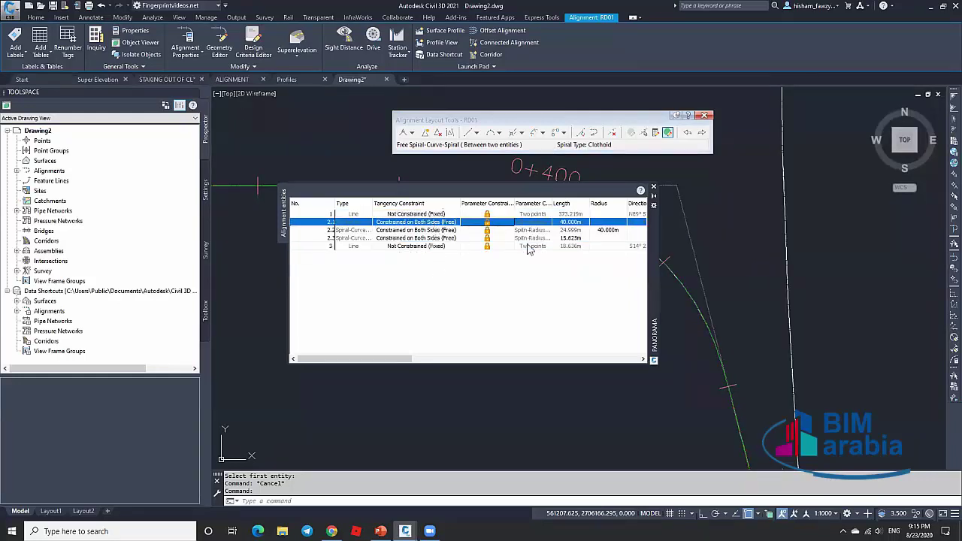
pyautogui.click(453, 230)
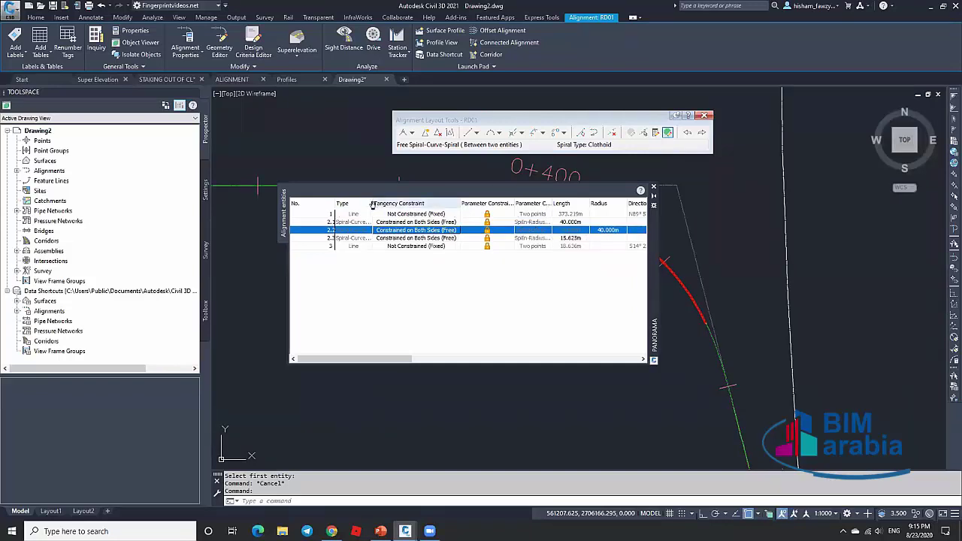
pyautogui.moveTo(372, 205); pyautogui.dragTo(397, 204)
pyautogui.click(365, 223)
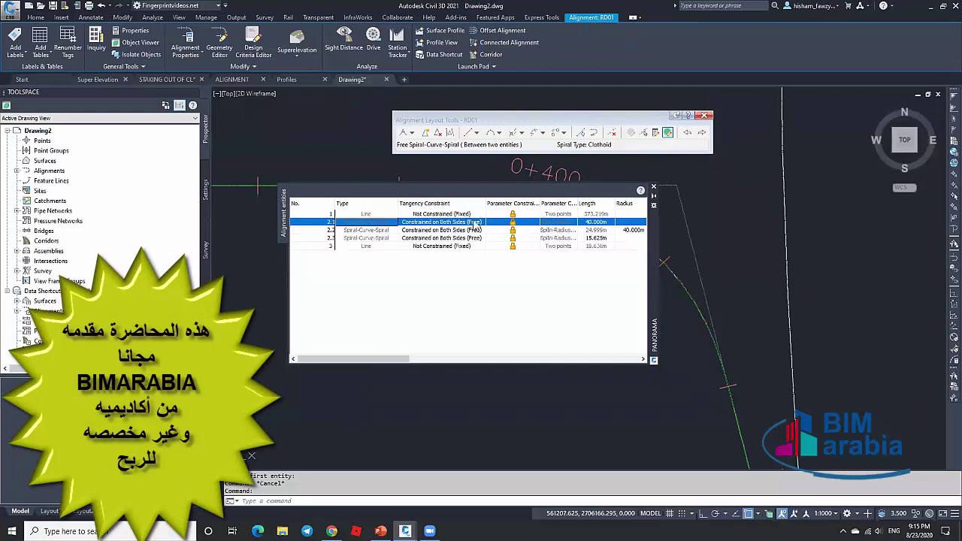
pyautogui.moveTo(403, 360); pyautogui.dragTo(438, 361)
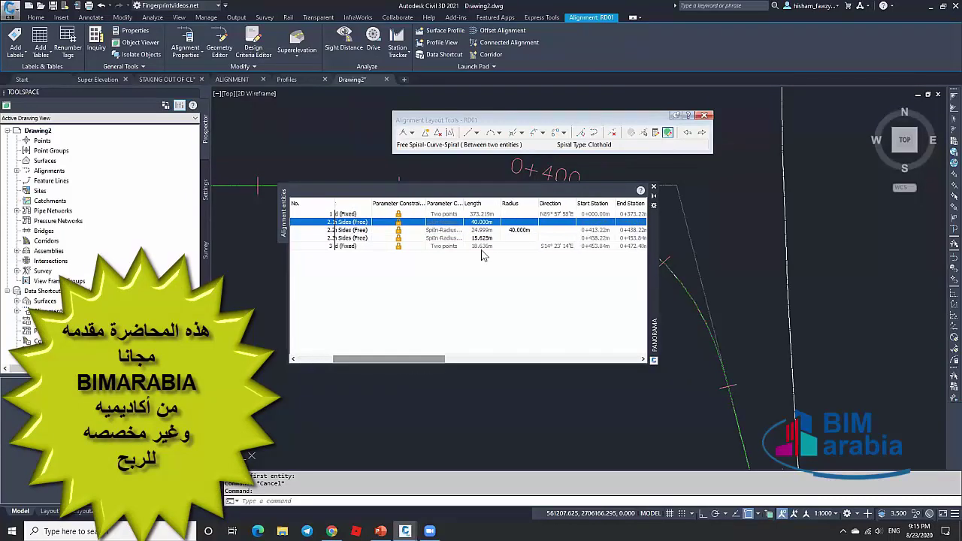
pyautogui.click(539, 230)
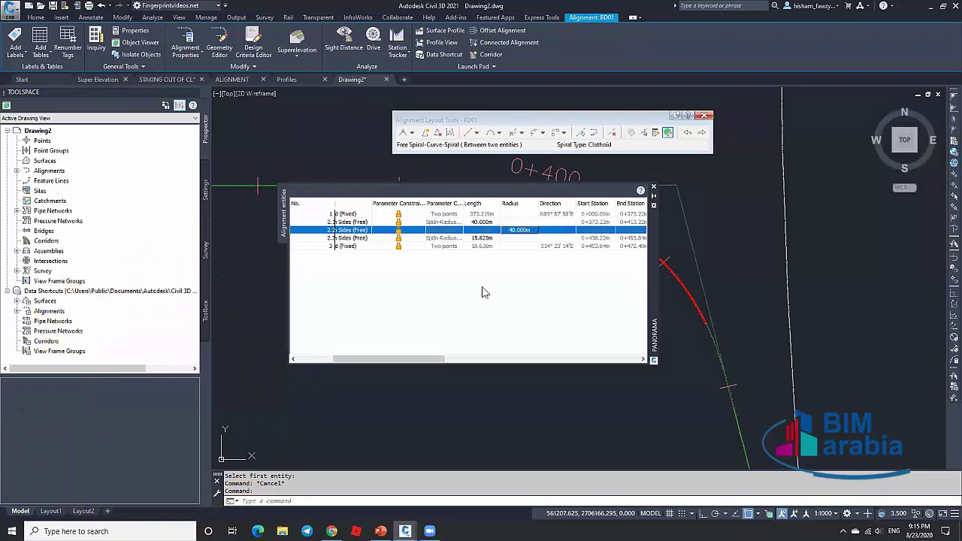
pyautogui.click(507, 238)
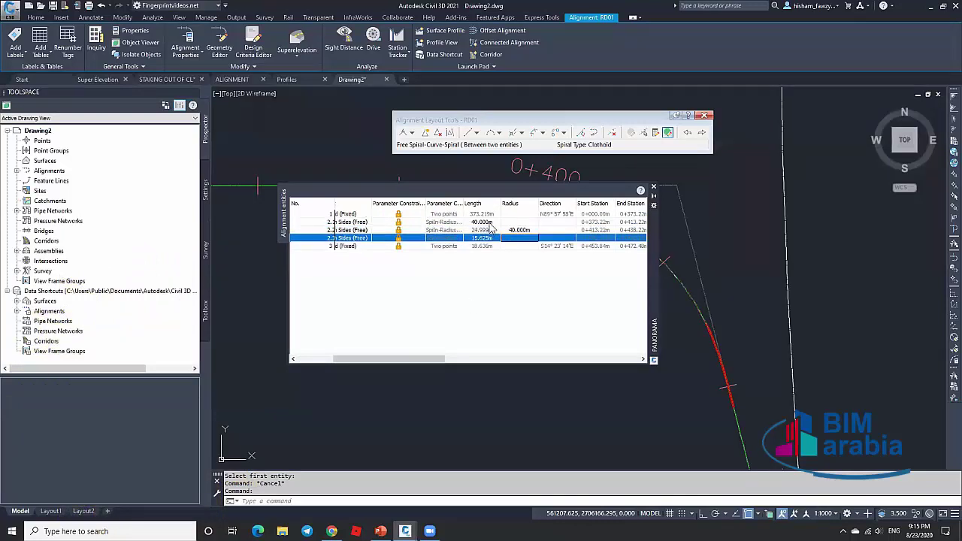
pyautogui.click(489, 223)
pyautogui.click(494, 239)
pyautogui.moveTo(440, 357); pyautogui.dragTo(523, 358)
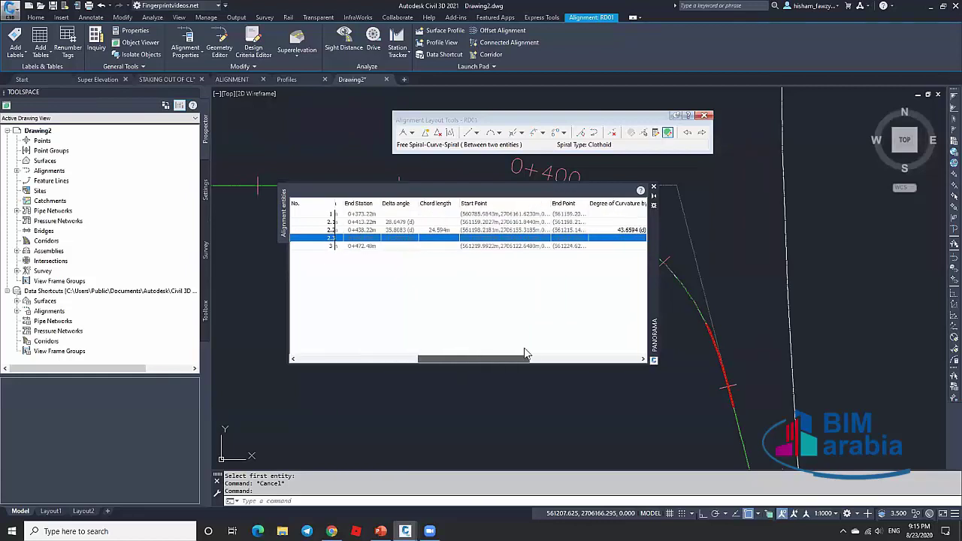
pyautogui.rightClick(513, 204)
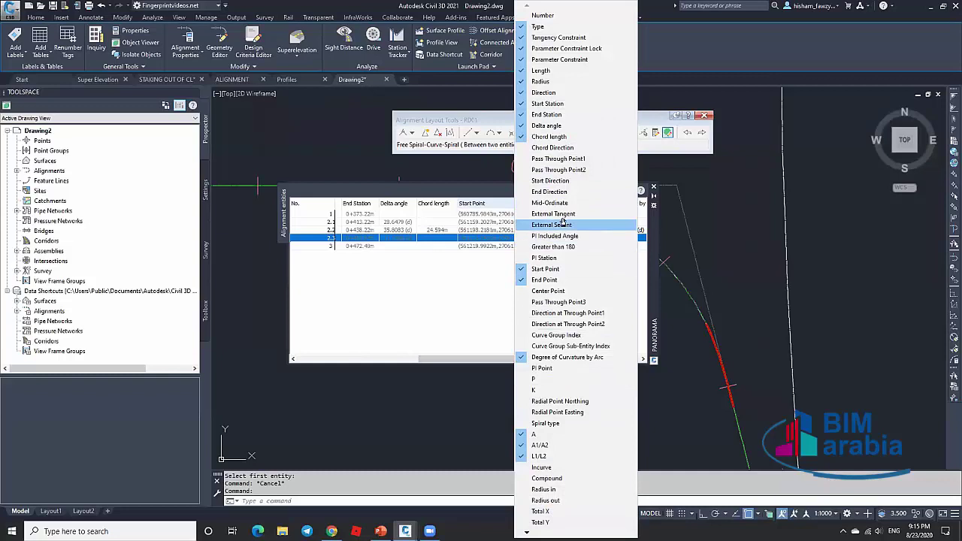
pyautogui.click(490, 319)
pyautogui.moveTo(502, 359); pyautogui.dragTo(339, 355)
pyautogui.click(652, 190)
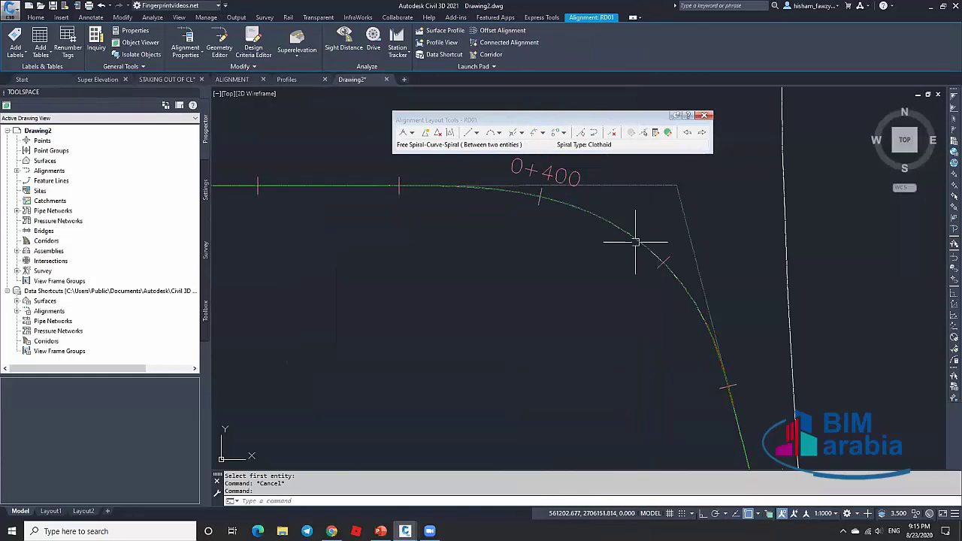
# Cancel the alignment selection and regenerate the drawing display.
pyautogui.scroll(3, 650, 304)
pyautogui.scroll(-3, 651, 304)
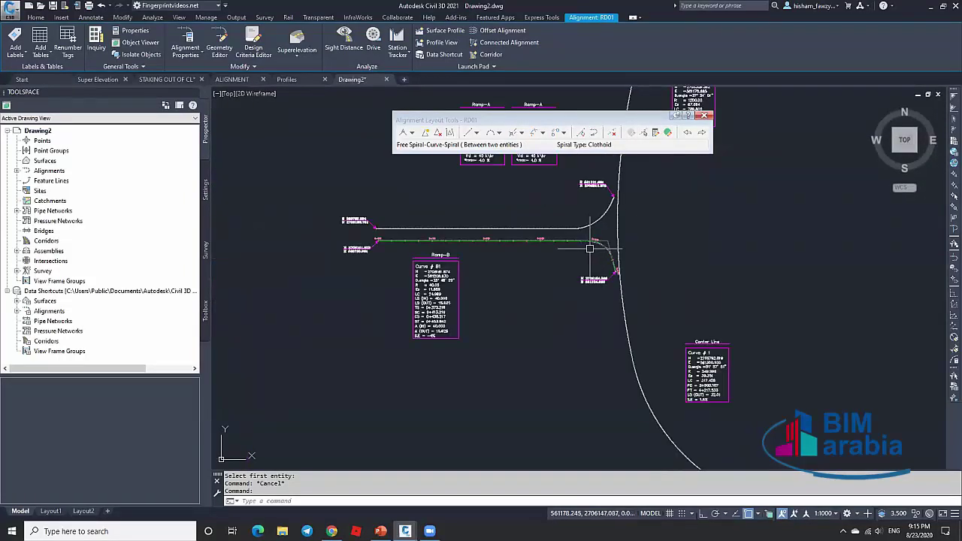
pyautogui.scroll(3, 444, 256)
pyautogui.scroll(-4, 477, 277)
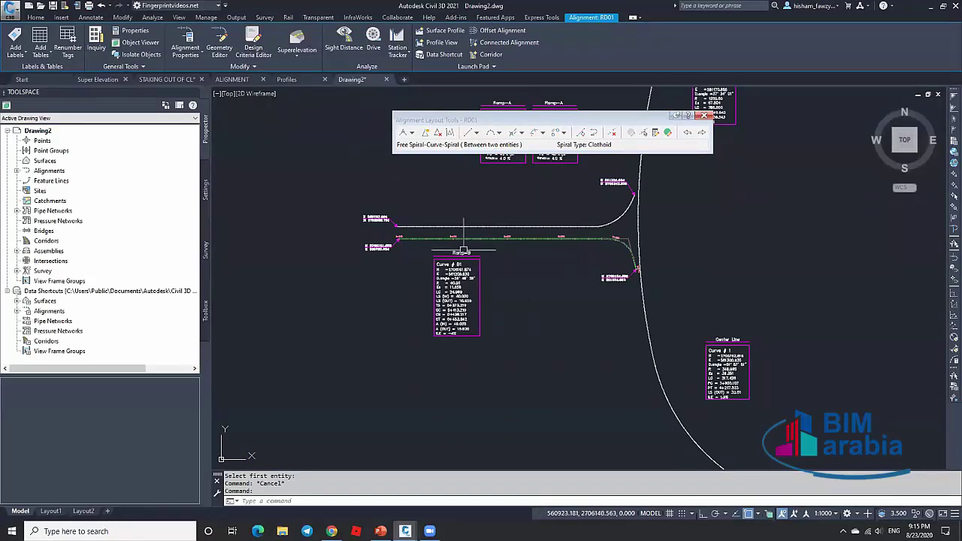
pyautogui.scroll(4, 451, 245)
pyautogui.scroll(6, 751, 225)
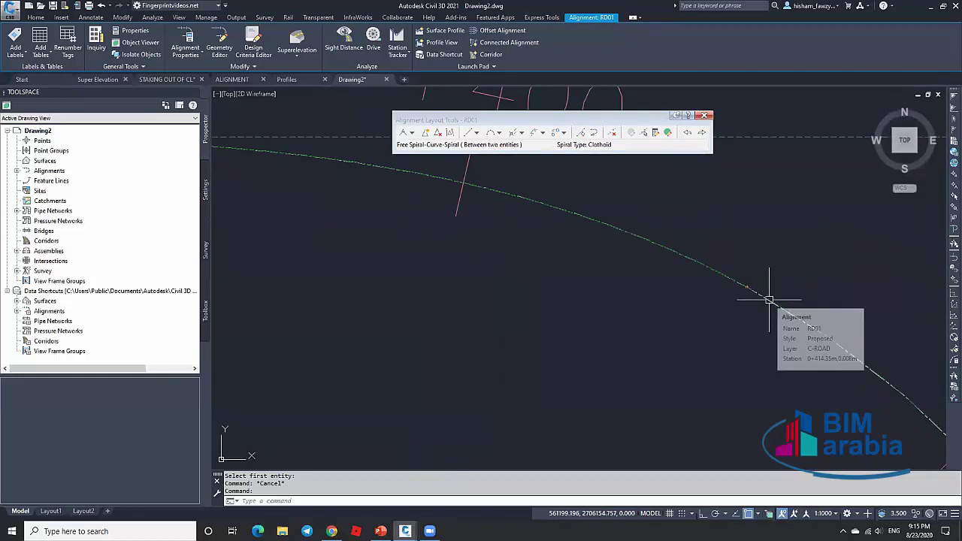
pyautogui.press('Escape')
pyautogui.press('Return')
# Clear the active command, recentre the view on the ramps and bring up the line layout options.
pyautogui.scroll(5, 777, 311)
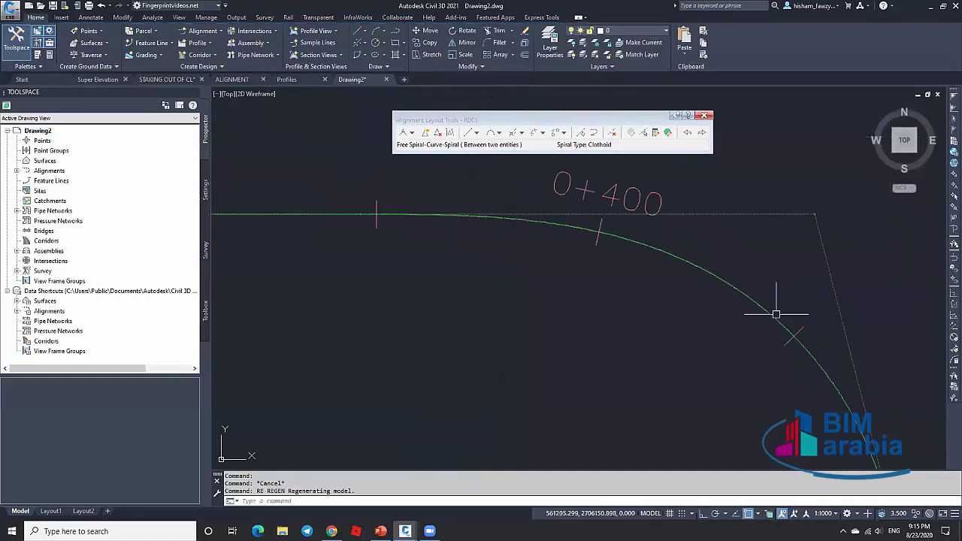
pyautogui.scroll(-5, 699, 240)
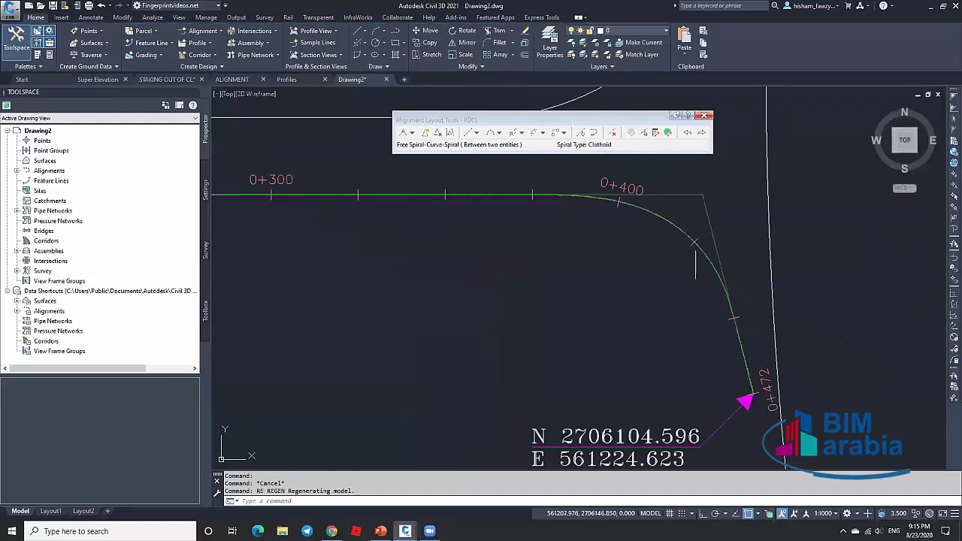
pyautogui.press('Escape')
pyautogui.scroll(-5, 662, 284)
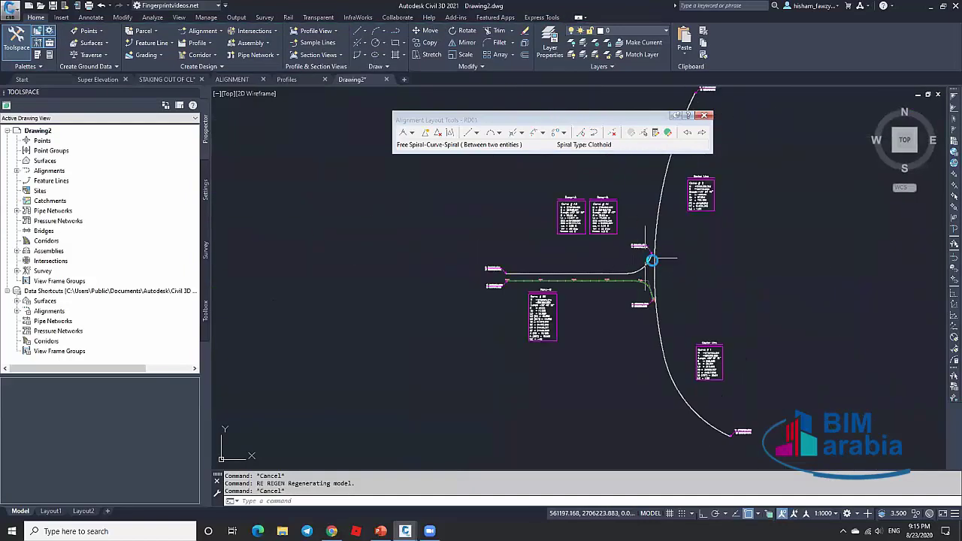
pyautogui.moveTo(571, 339); pyautogui.dragTo(480, 385, button='middle')
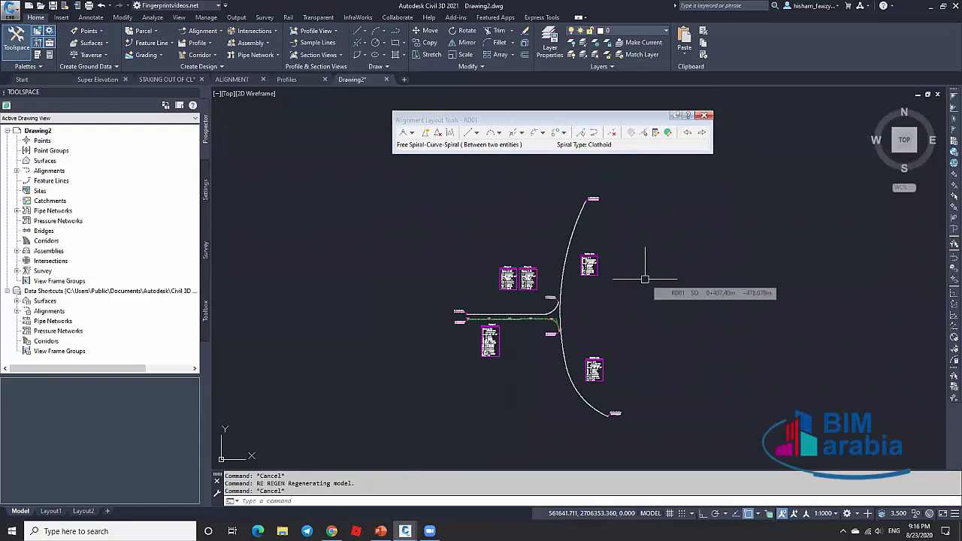
pyautogui.scroll(4, 527, 316)
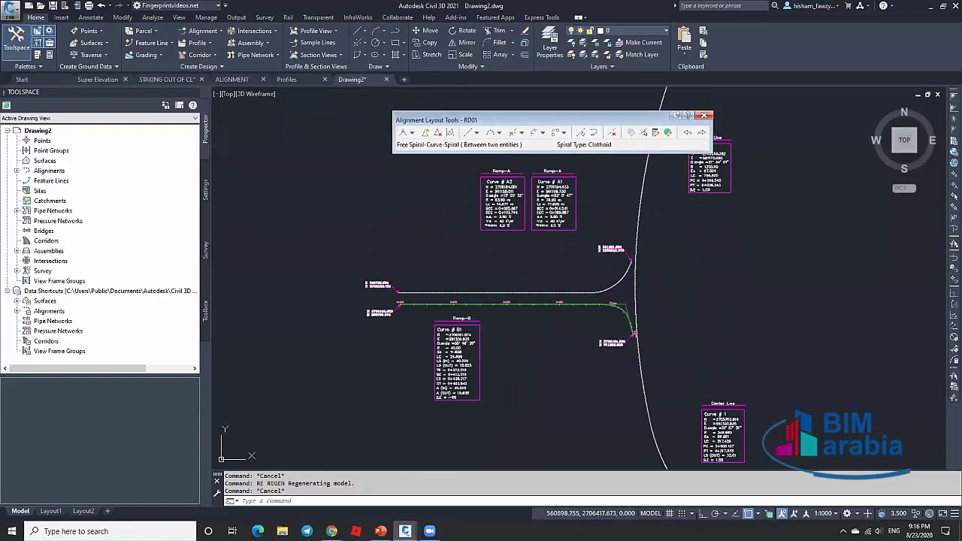
pyautogui.click(477, 133)
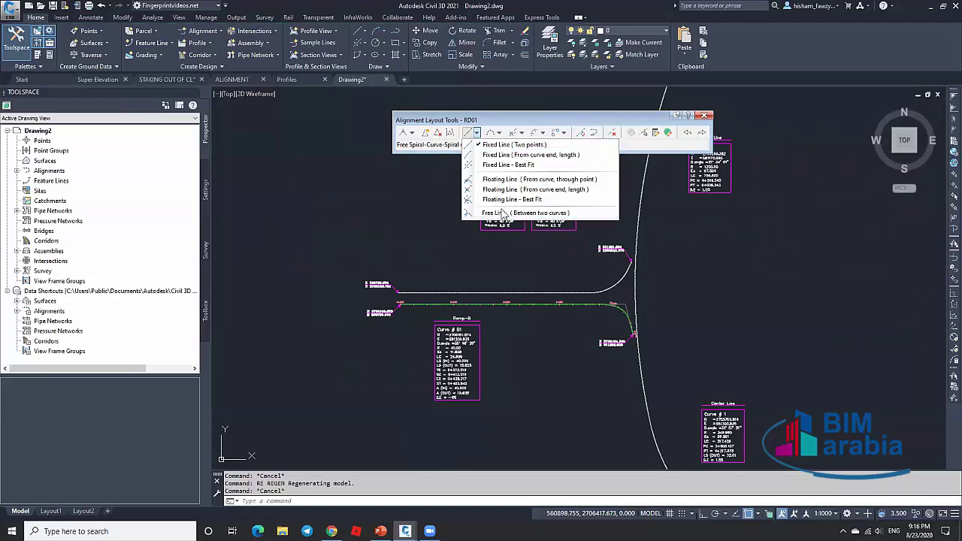
pyautogui.click(494, 129)
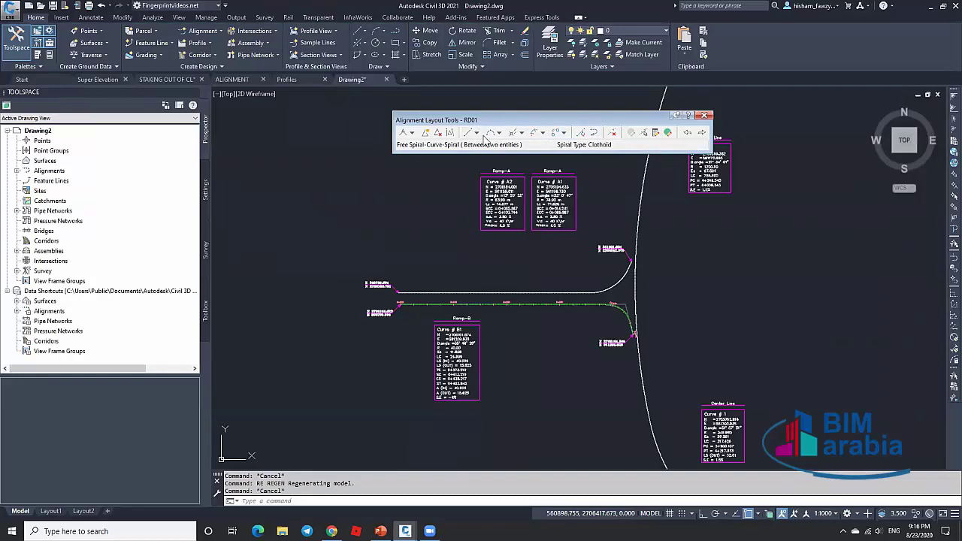
pyautogui.click(475, 133)
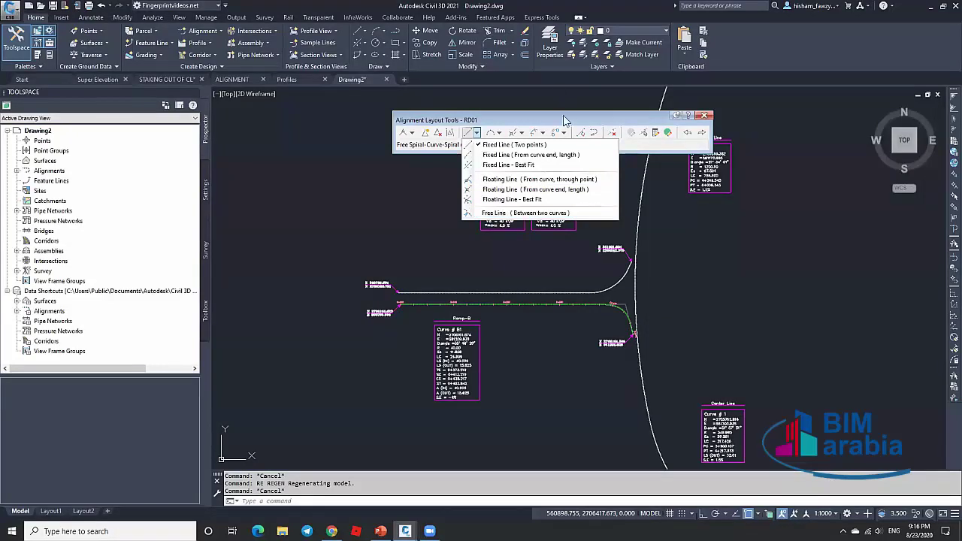
pyautogui.click(496, 214)
pyautogui.scroll(4, 601, 255)
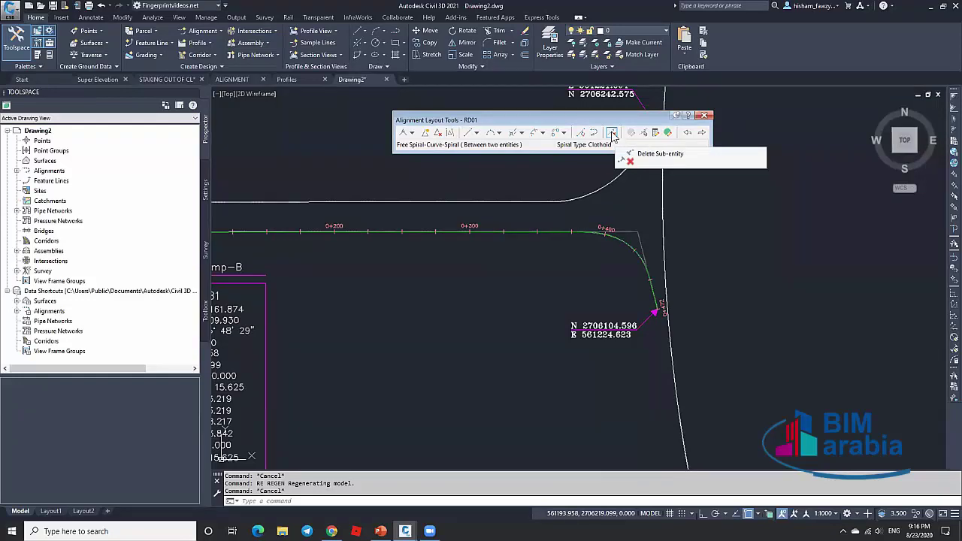
# Attempt to delete RD01's end piece, then cancel the removal prompt.
pyautogui.click(611, 133)
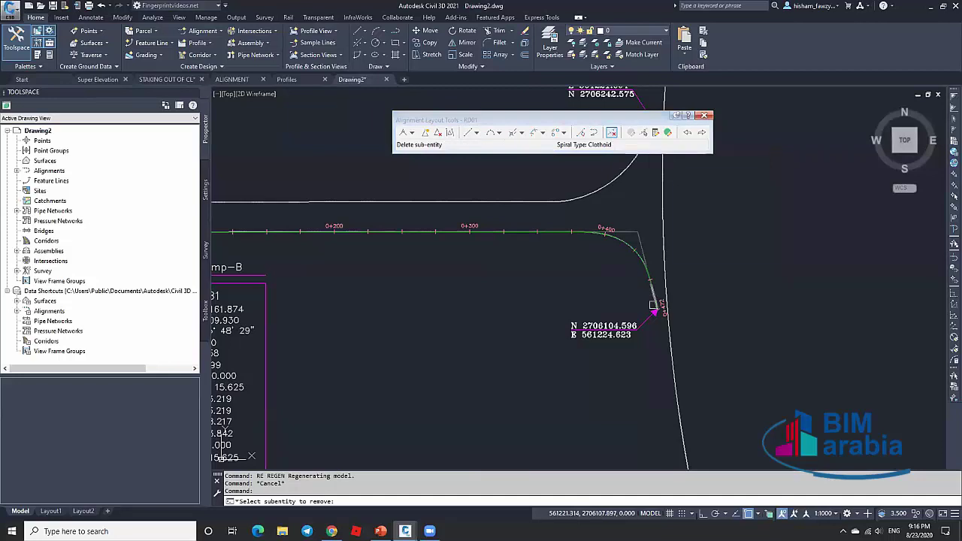
pyautogui.scroll(8, 653, 300)
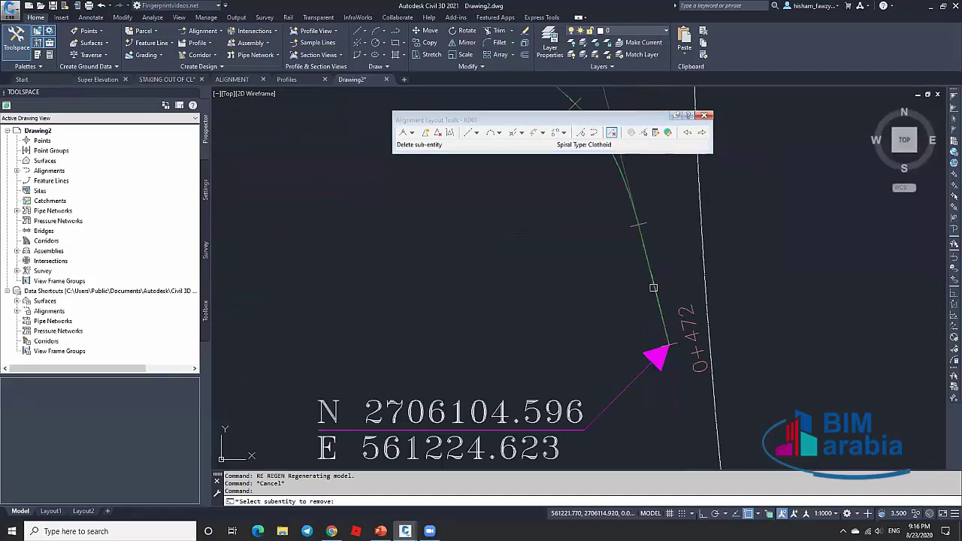
pyautogui.click(631, 241)
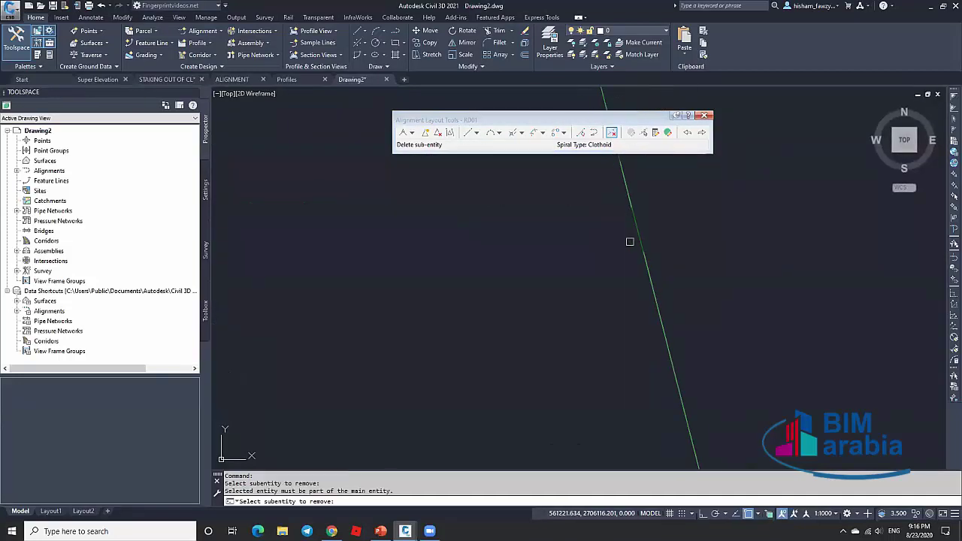
pyautogui.click(638, 230)
pyautogui.scroll(-2, 628, 336)
pyautogui.press('Escape')
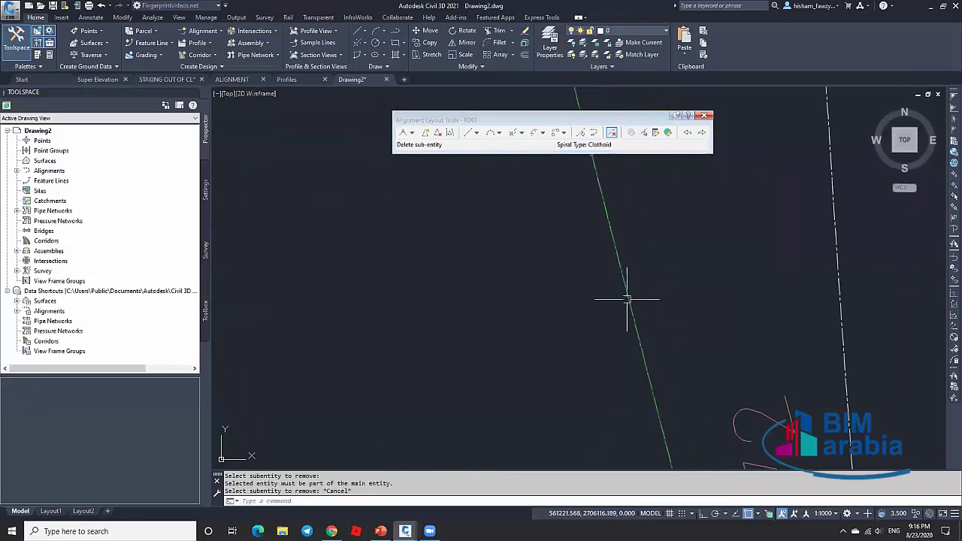
# Send the polyline overlapping the curve end to the back with DRAWORDER, then erase it.
pyautogui.click(626, 295)
pyautogui.scroll(-2, 652, 305)
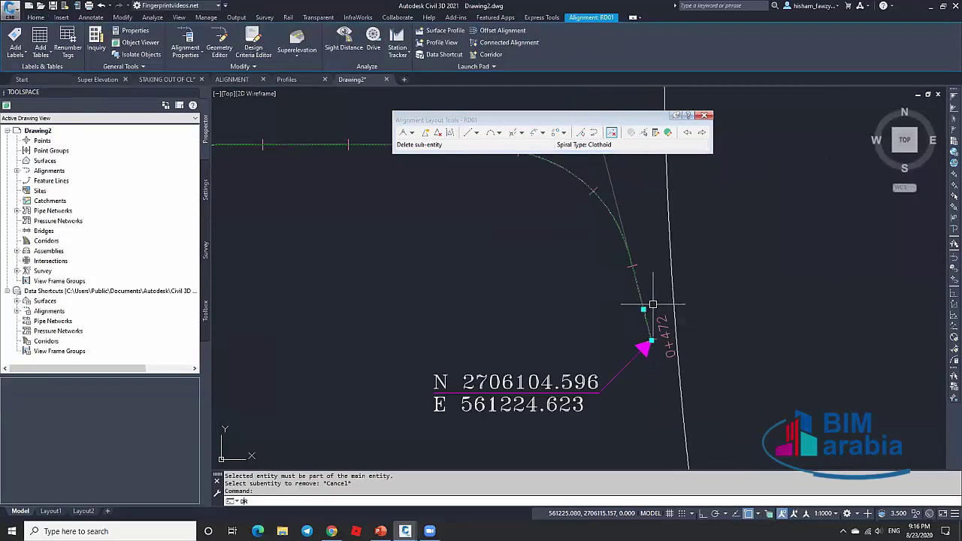
pyautogui.write('dr')
pyautogui.press('Return')
pyautogui.press('Return')
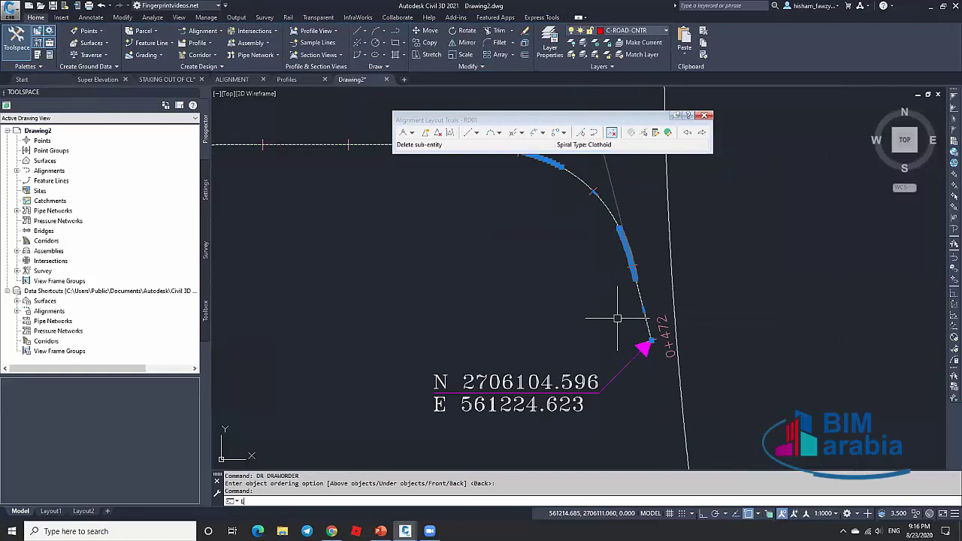
pyautogui.write('e')
pyautogui.press('Return')
# Delete RD01's final tangent so the alignment ends near 0+454.
pyautogui.click(611, 132)
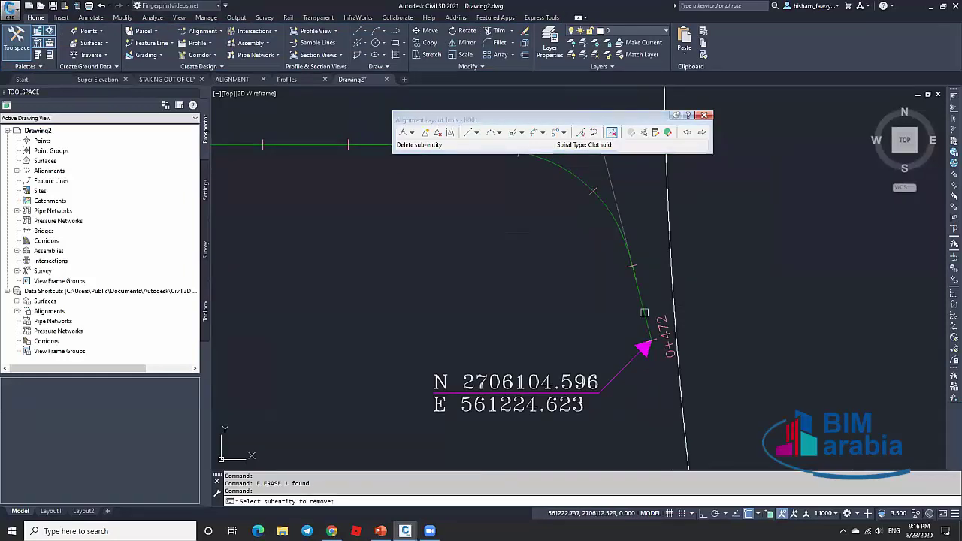
pyautogui.click(643, 312)
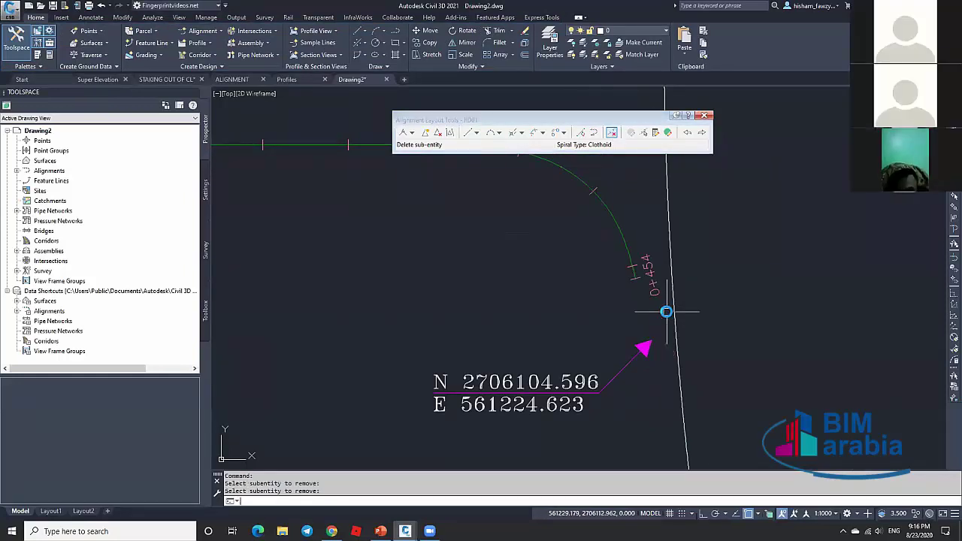
pyautogui.press('Escape')
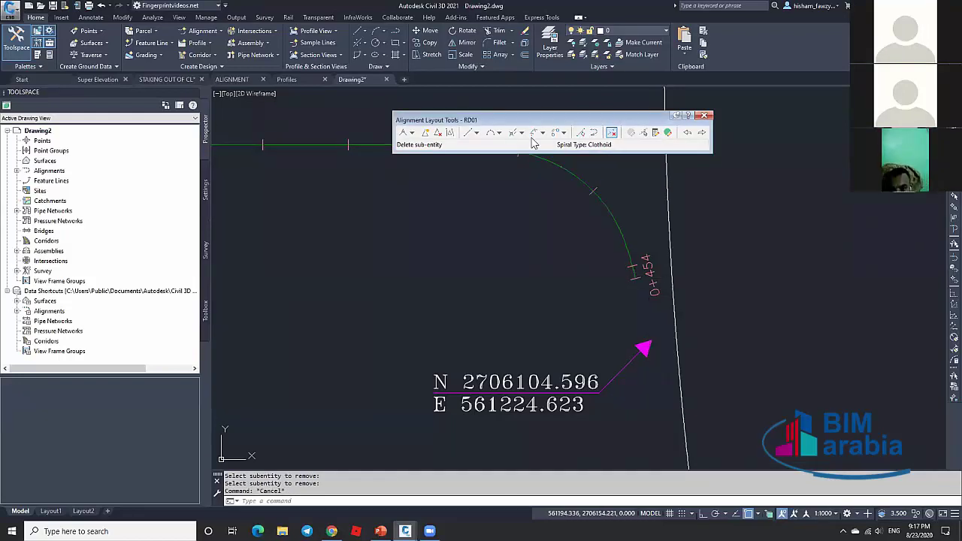
# Attach a 15 m floating line from the curve end to RD01's exiting spiral.
pyautogui.click(476, 132)
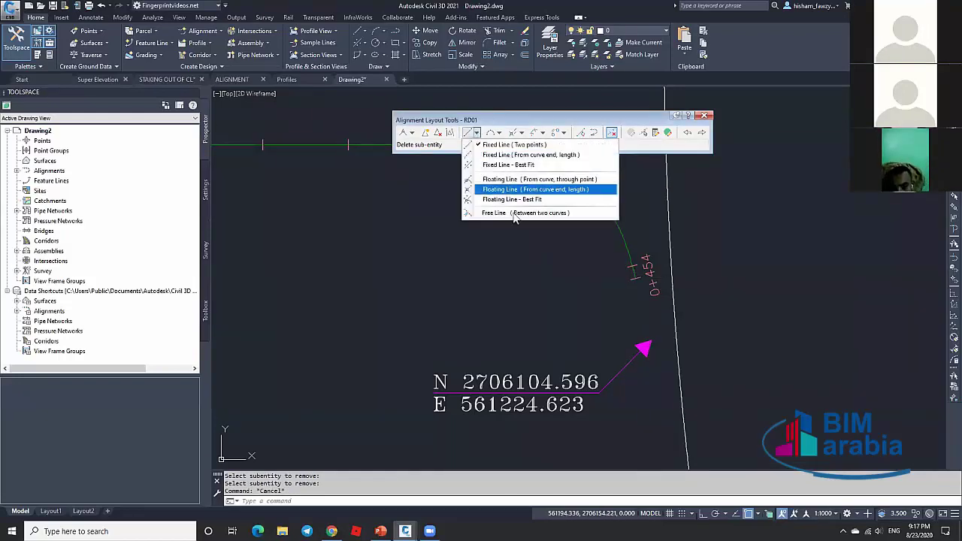
pyautogui.click(515, 190)
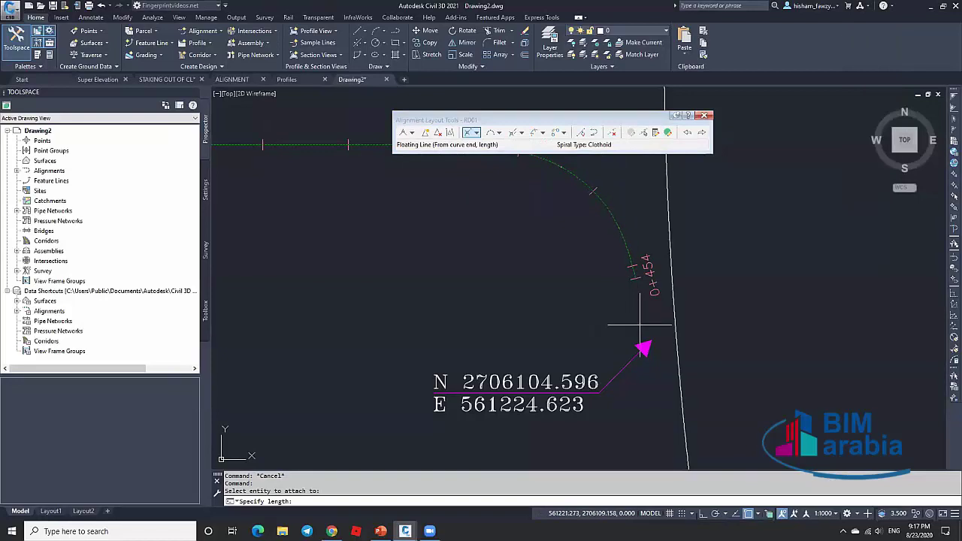
pyautogui.write('1')
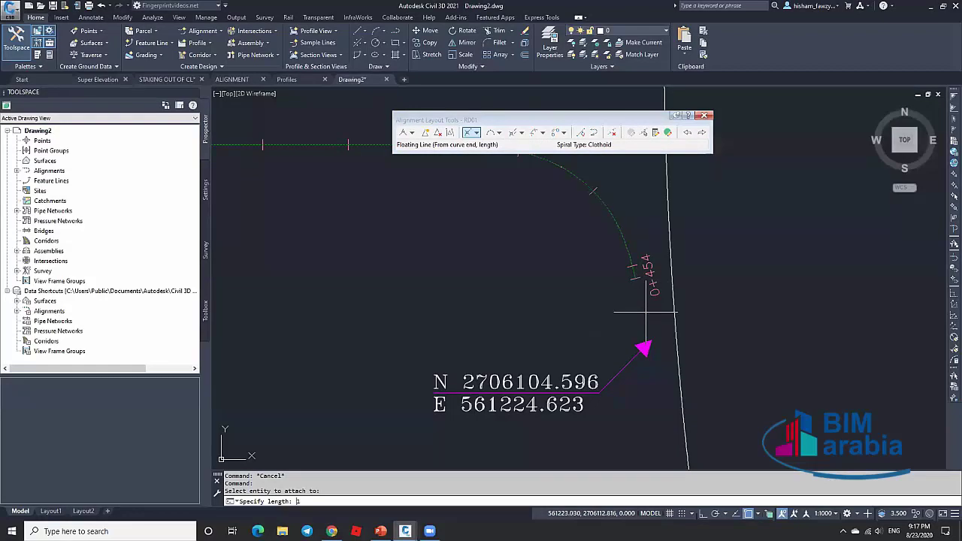
pyautogui.write('5')
pyautogui.press('Return')
pyautogui.press('Return')
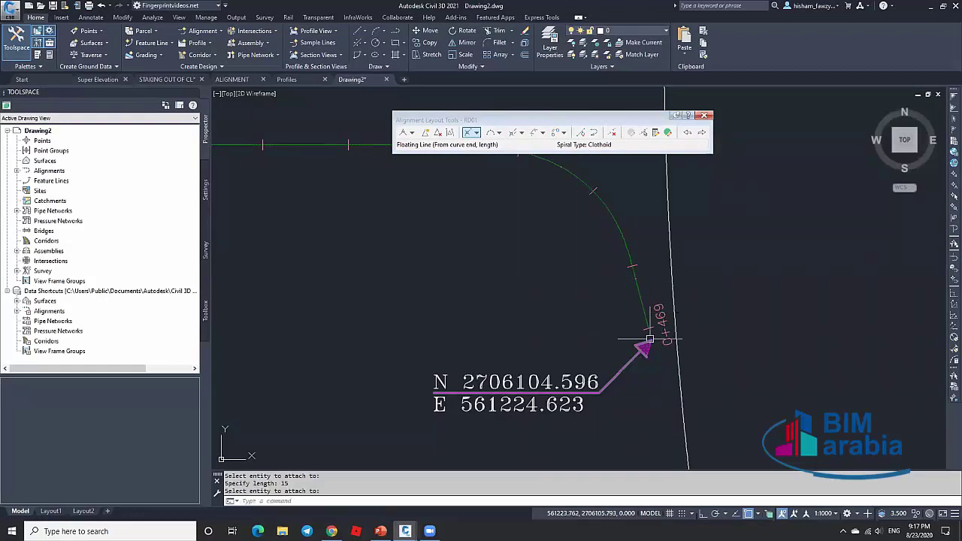
pyautogui.click(649, 336)
pyautogui.scroll(2, 648, 335)
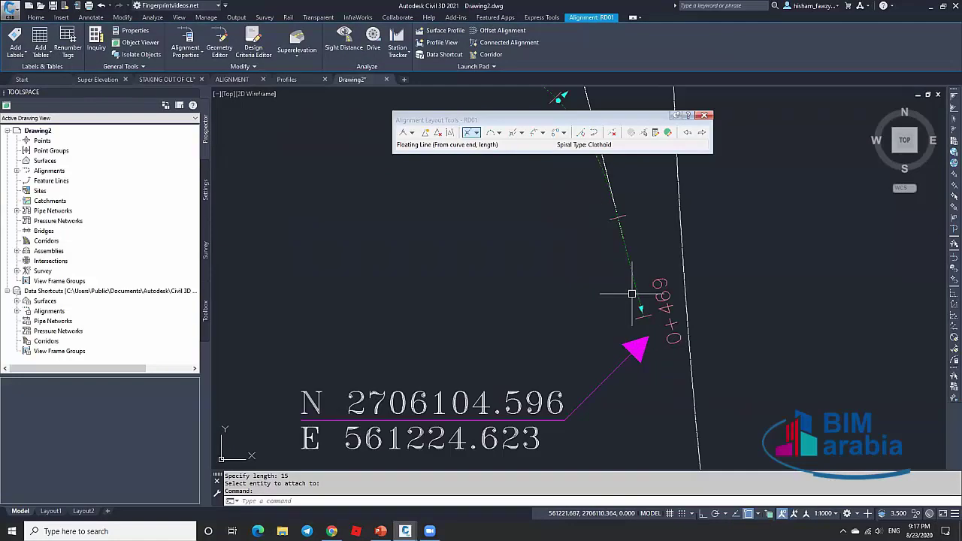
# In the Sub-entity Grid View, change row 5's end-line length to 25.
pyautogui.click(668, 132)
pyautogui.click(601, 248)
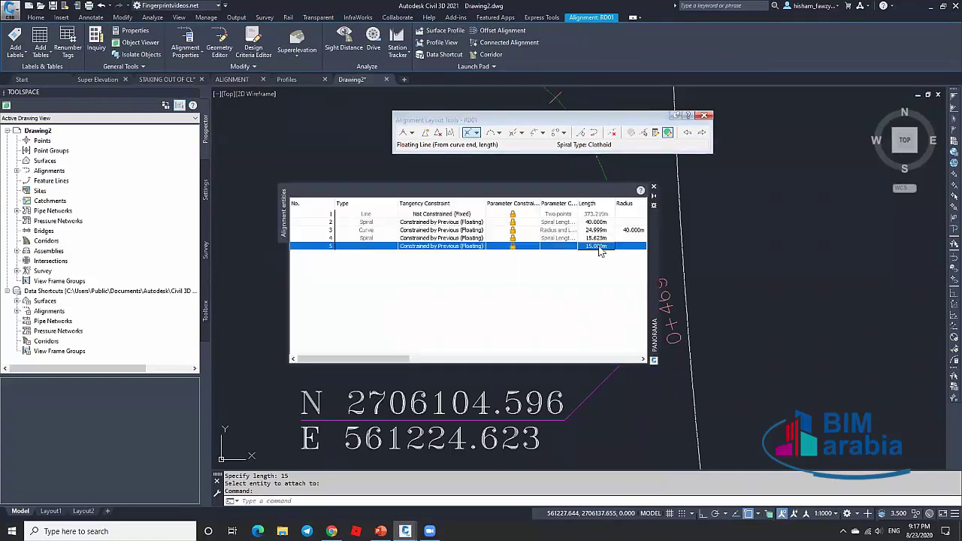
pyautogui.click(604, 249)
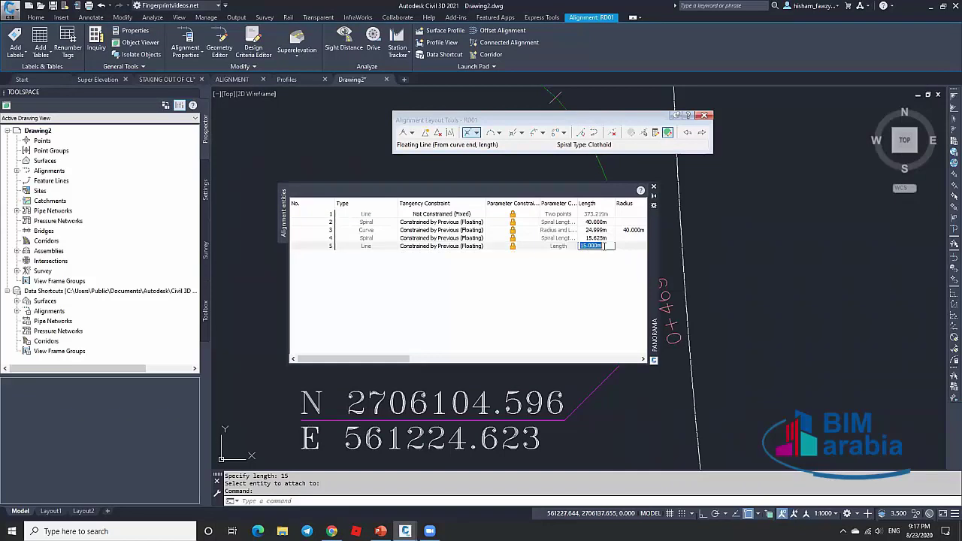
pyautogui.press('Return')
pyautogui.scroll(2, 865, 398)
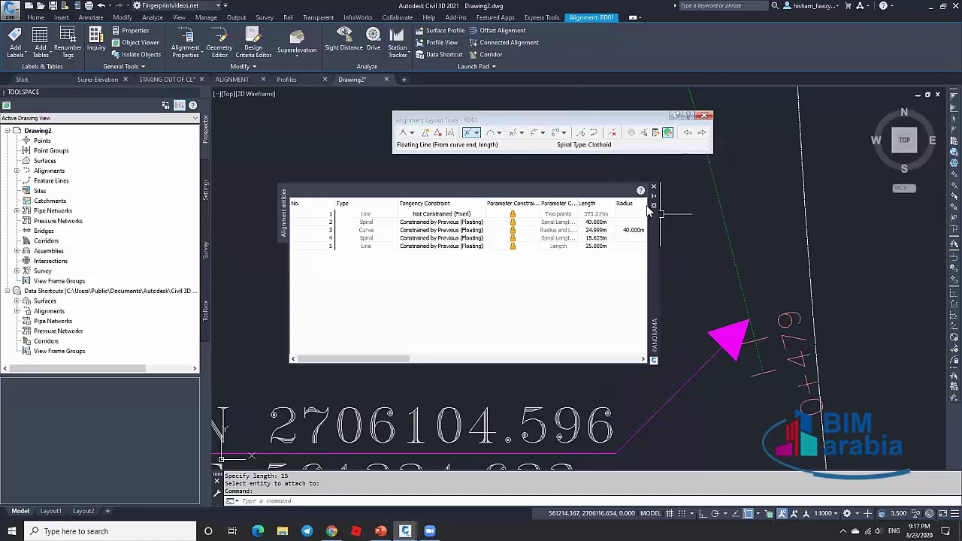
pyautogui.scroll(-4, 759, 357)
pyautogui.scroll(-2, 760, 346)
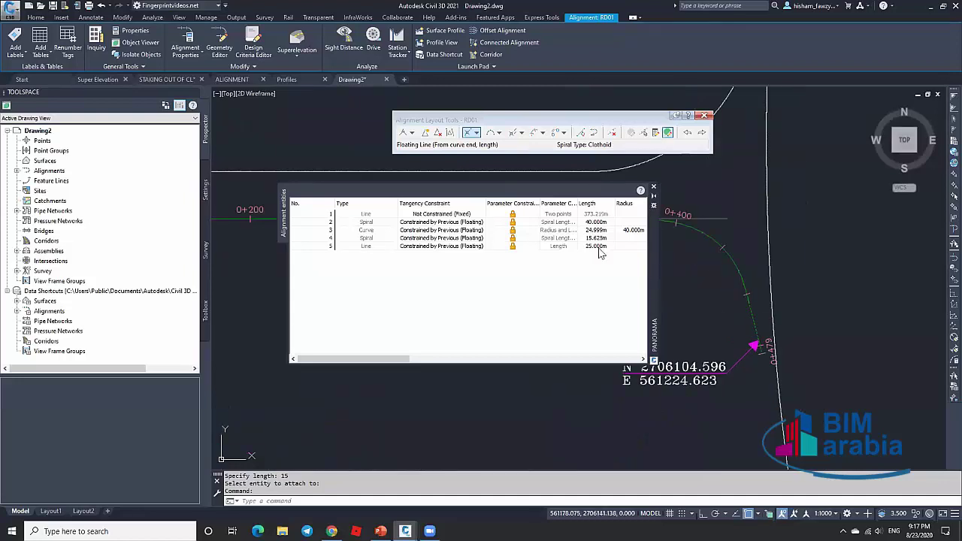
pyautogui.click(653, 188)
pyautogui.scroll(-5, 651, 269)
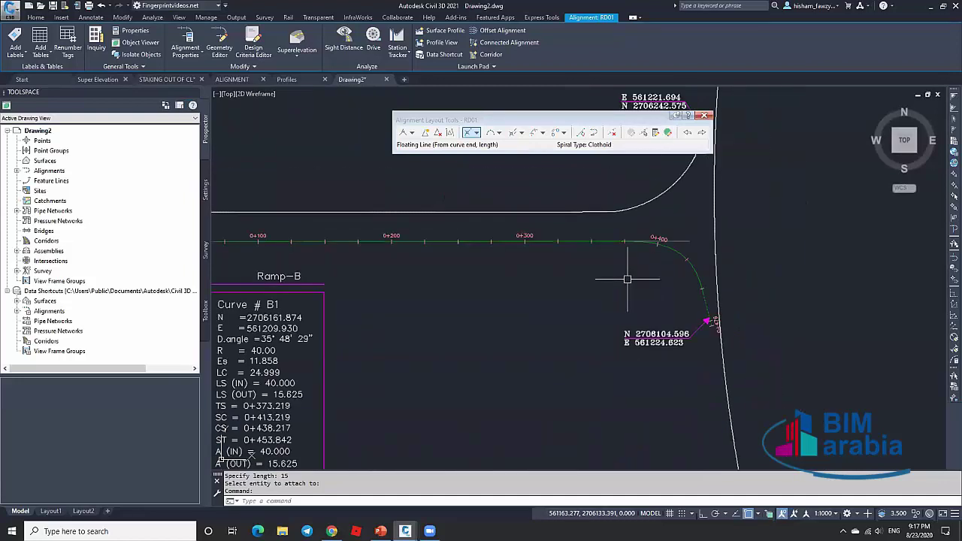
pyautogui.moveTo(650, 268); pyautogui.dragTo(615, 289, button='middle')
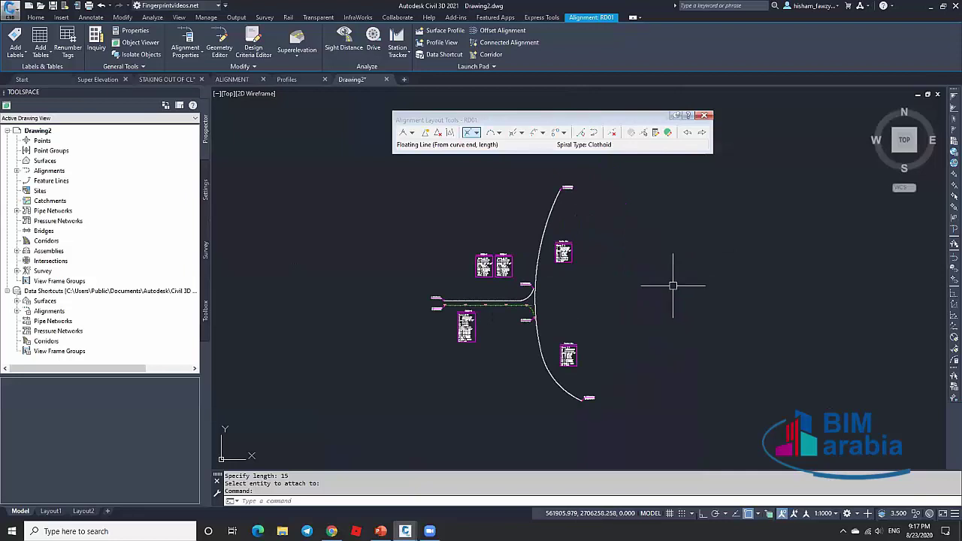
# Discard Drawing2's unsaved changes, close it, and switch to ALIGNMENT.dwg.
pyautogui.click(387, 80)
pyautogui.click(483, 286)
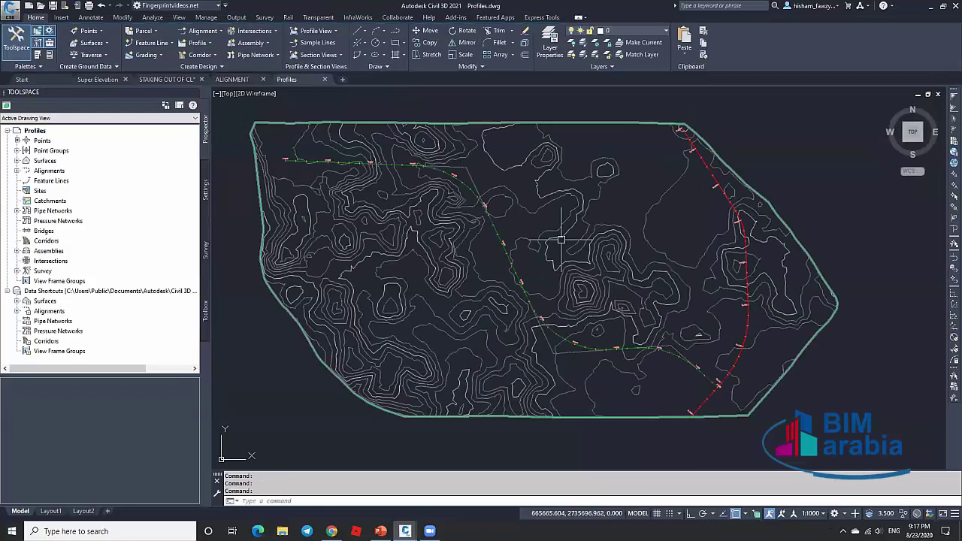
pyautogui.click(238, 79)
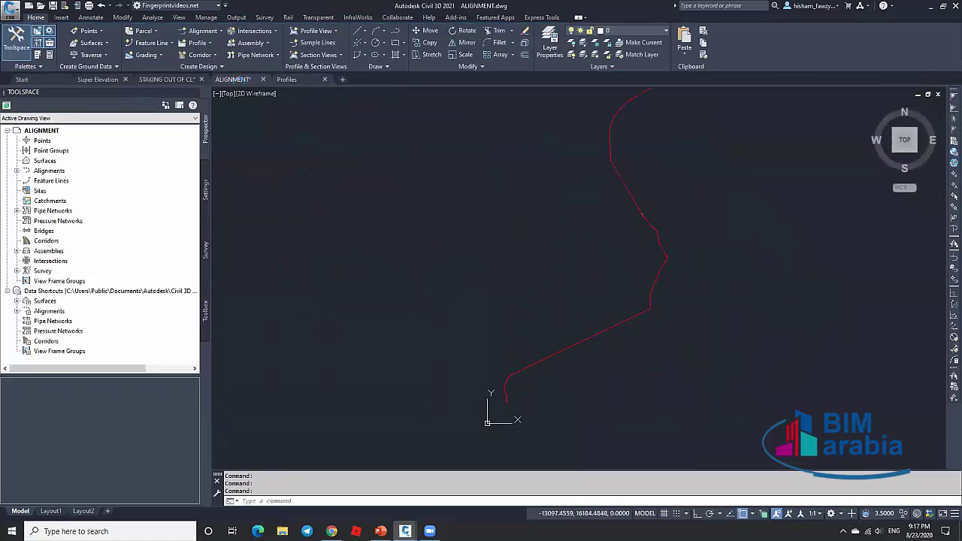
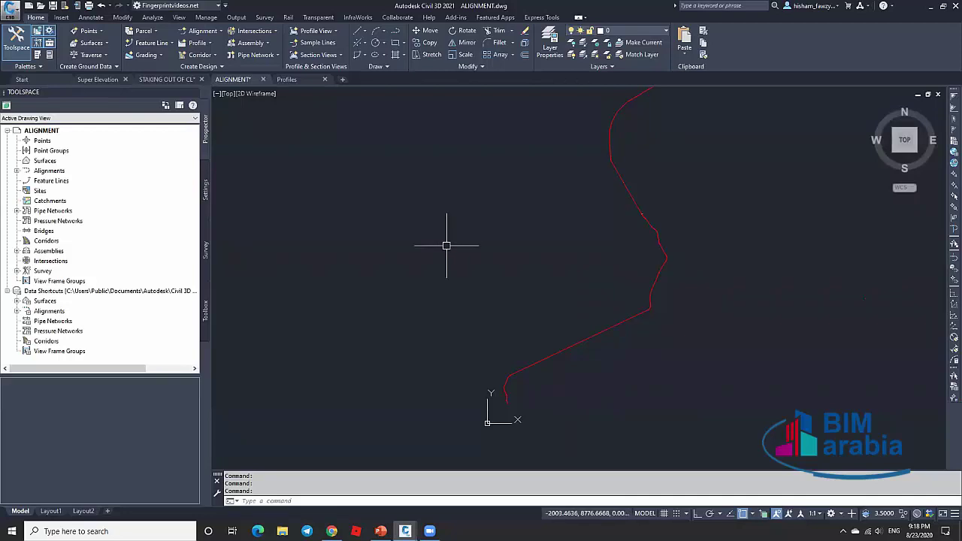
# Inspect the red alignment near its bend, selecting and deselecting it while zooming.
pyautogui.moveTo(517, 323); pyautogui.dragTo(513, 263, button='middle')
pyautogui.scroll(3, 513, 263)
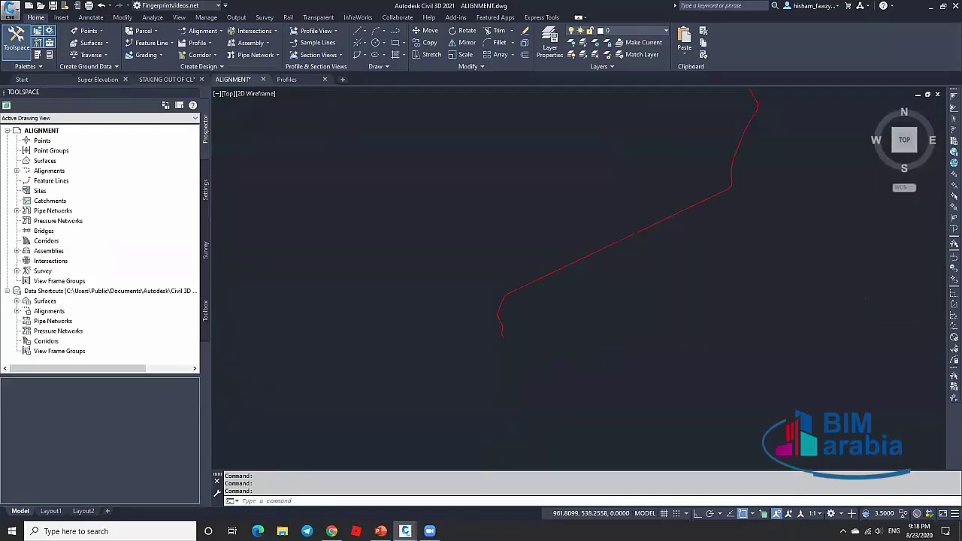
pyautogui.click(501, 324)
pyautogui.scroll(2, 513, 302)
pyautogui.scroll(2, 522, 296)
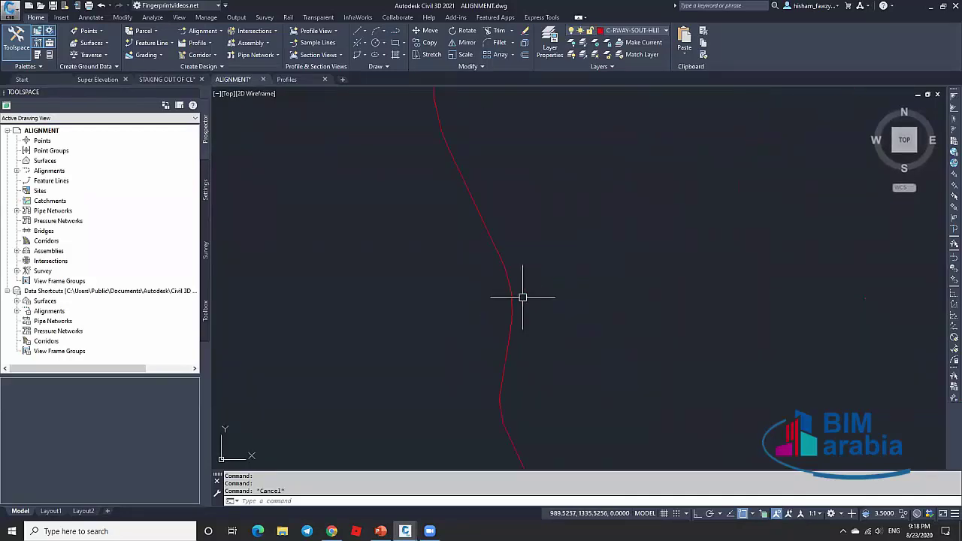
pyautogui.press('Escape')
pyautogui.scroll(-3, 508, 269)
pyautogui.press('Escape')
pyautogui.scroll(2, 504, 268)
pyautogui.click(496, 271)
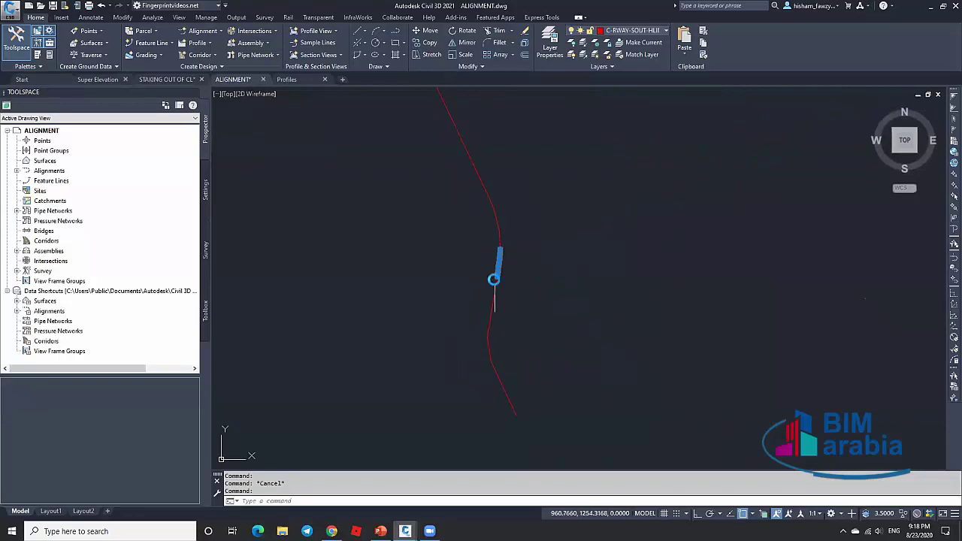
pyautogui.press('Escape')
pyautogui.scroll(-4, 529, 240)
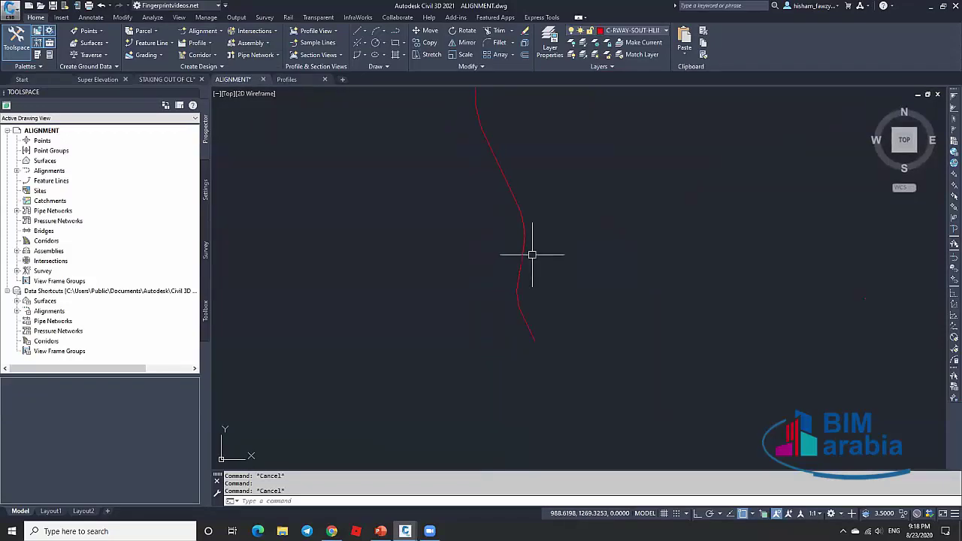
pyautogui.scroll(2, 532, 244)
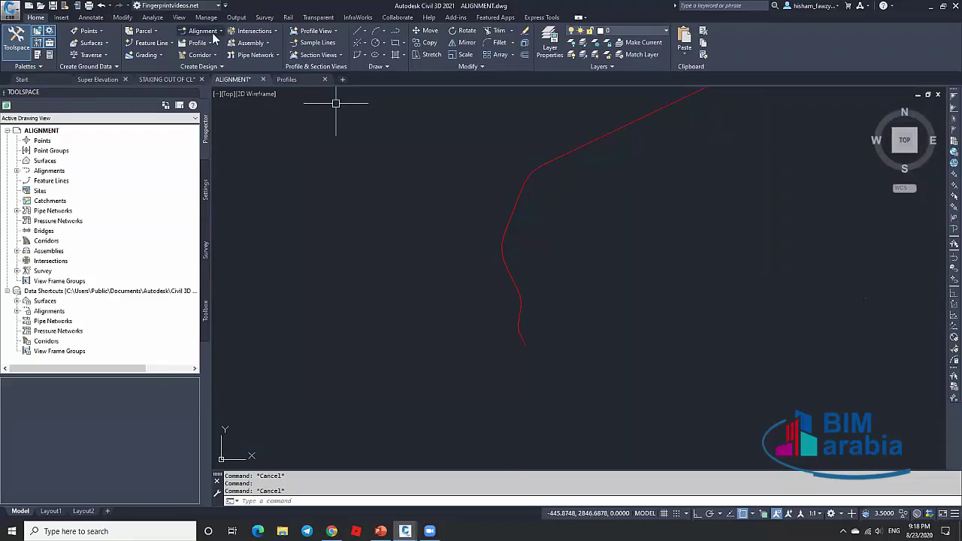
# Browse the alignment creation list and the drawing's Point Styles settings in the toolspace.
pyautogui.click(215, 36)
pyautogui.click(215, 36)
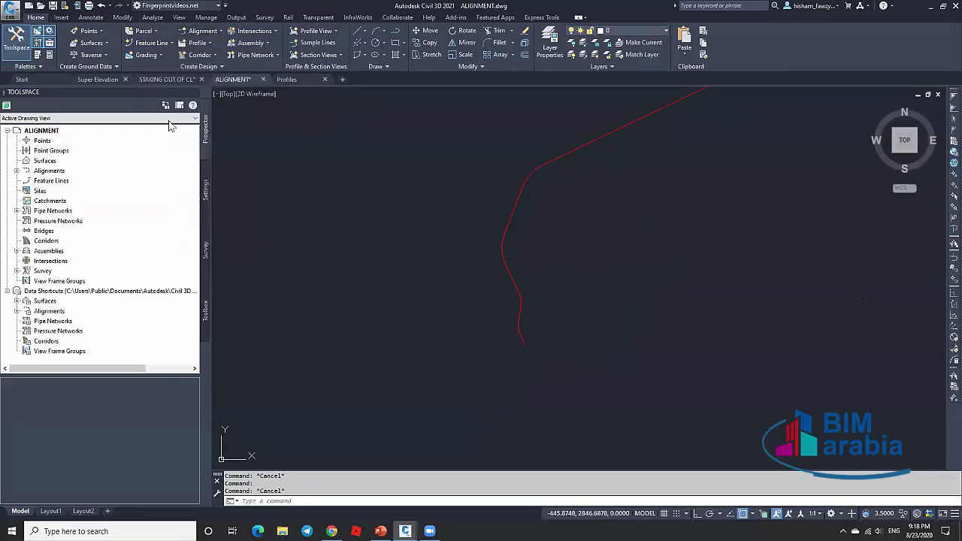
pyautogui.click(206, 181)
pyautogui.click(16, 151)
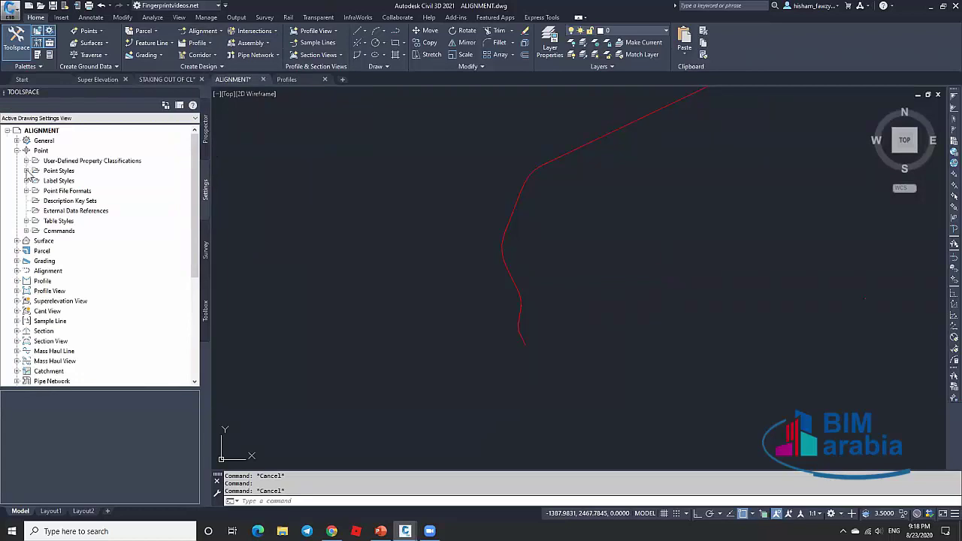
pyautogui.click(26, 170)
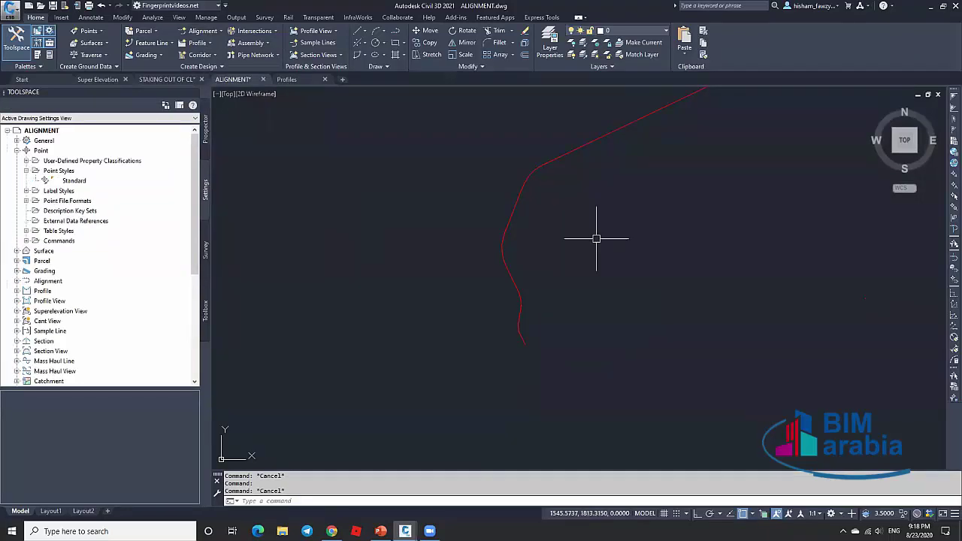
pyautogui.click(26, 171)
pyautogui.click(17, 151)
pyautogui.click(205, 139)
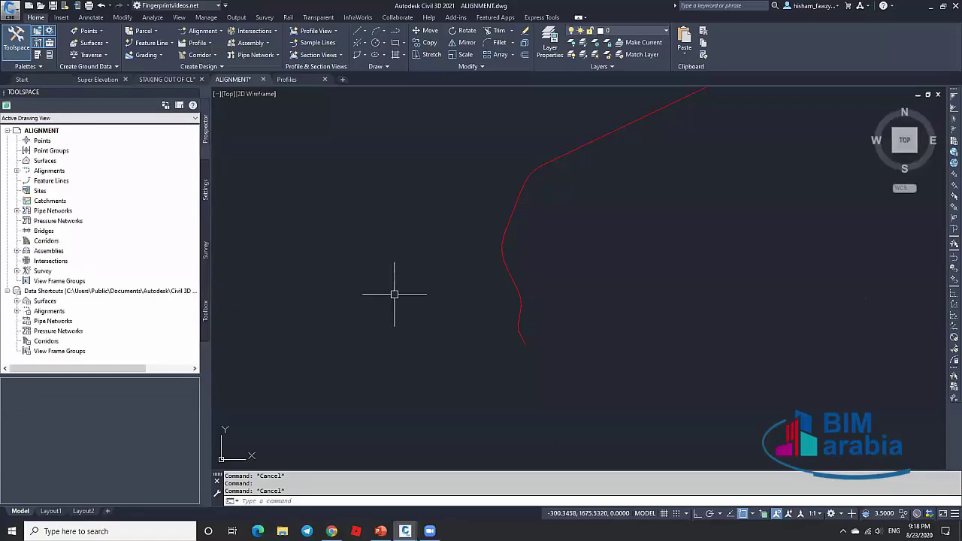
# Window-select the whole red alignment and copy it to the clipboard.
pyautogui.scroll(-5, 451, 379)
pyautogui.click(436, 389)
pyautogui.click(496, 271)
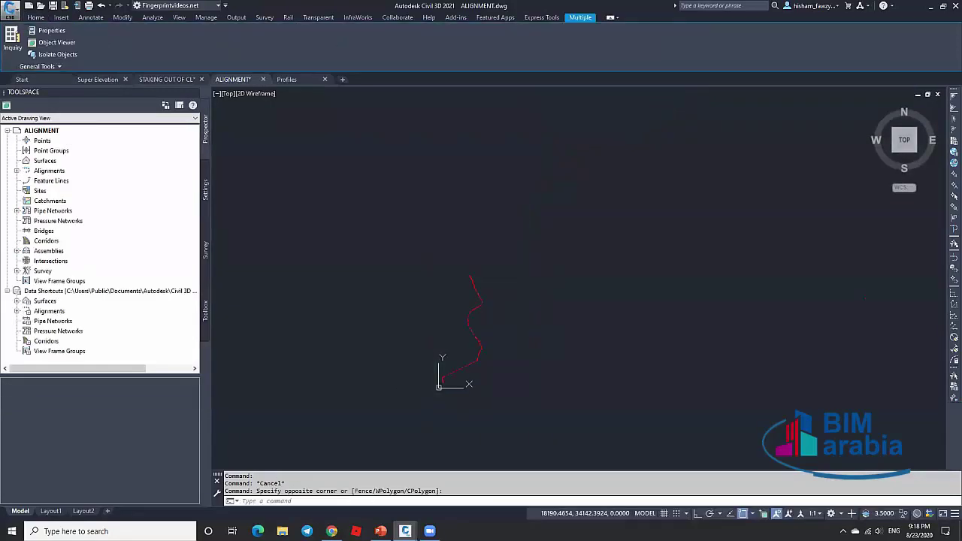
pyautogui.hotkey('ctrl', 'c')
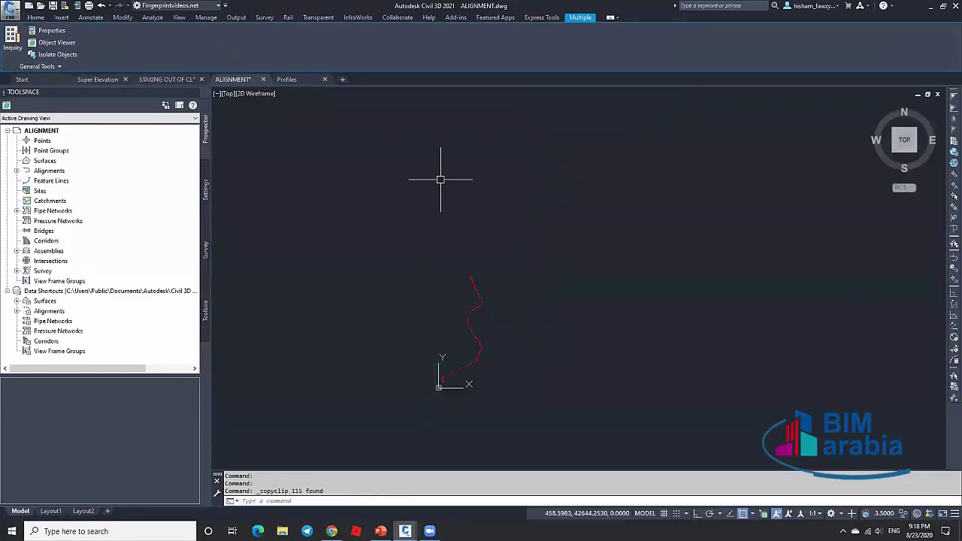
# Paste the alignment into a new blank drawing at its original coordinates.
pyautogui.click(342, 79)
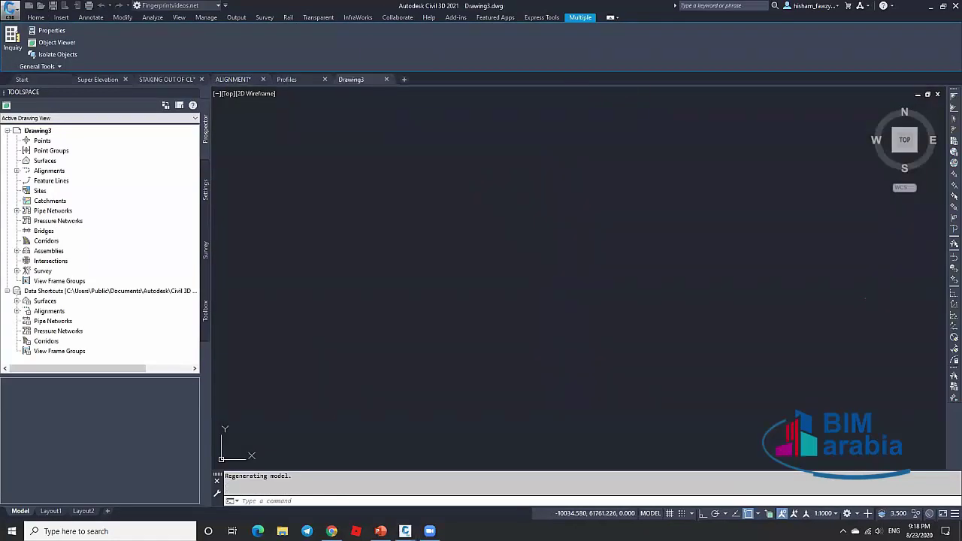
pyautogui.click(683, 54)
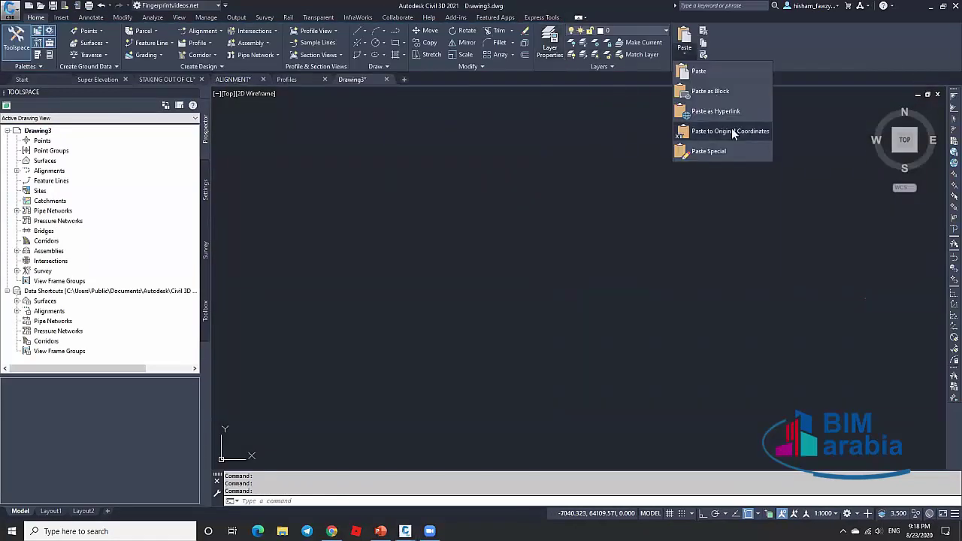
pyautogui.click(730, 130)
pyautogui.scroll(2, 797, 354)
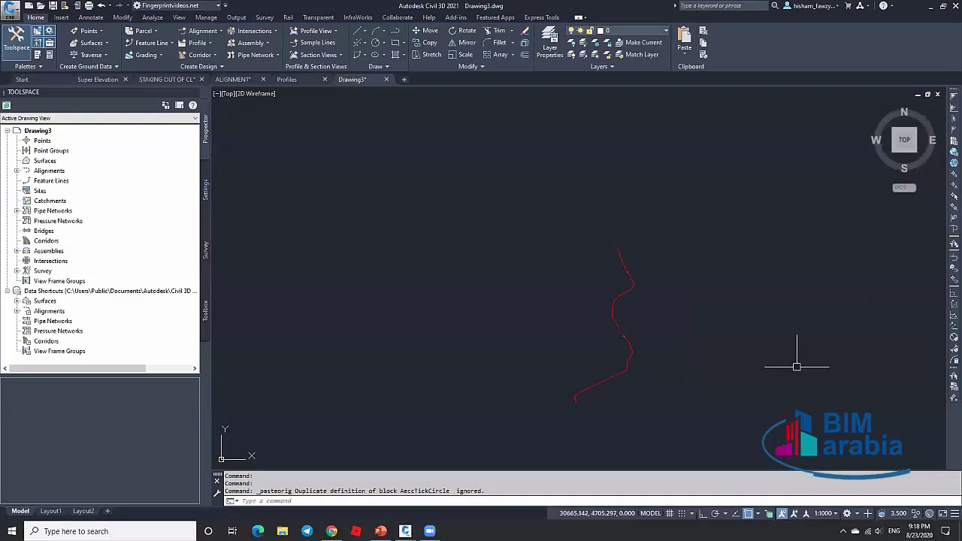
pyautogui.scroll(-3, 691, 324)
pyautogui.scroll(5, 693, 335)
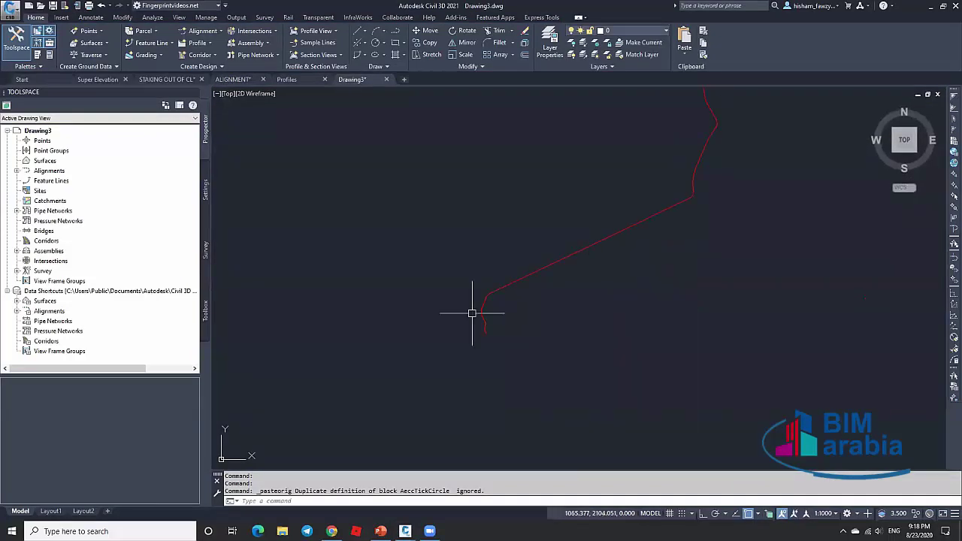
pyautogui.scroll(5, 478, 314)
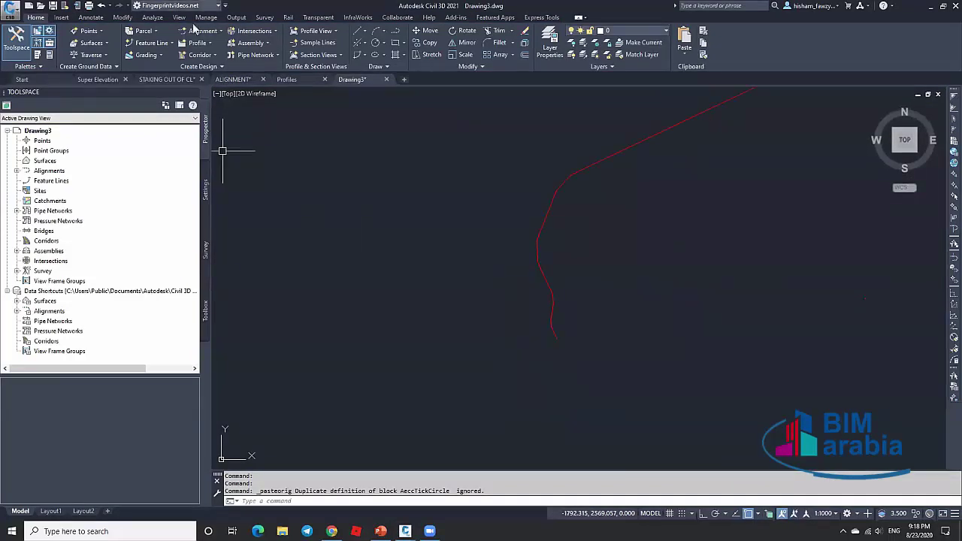
pyautogui.click(202, 31)
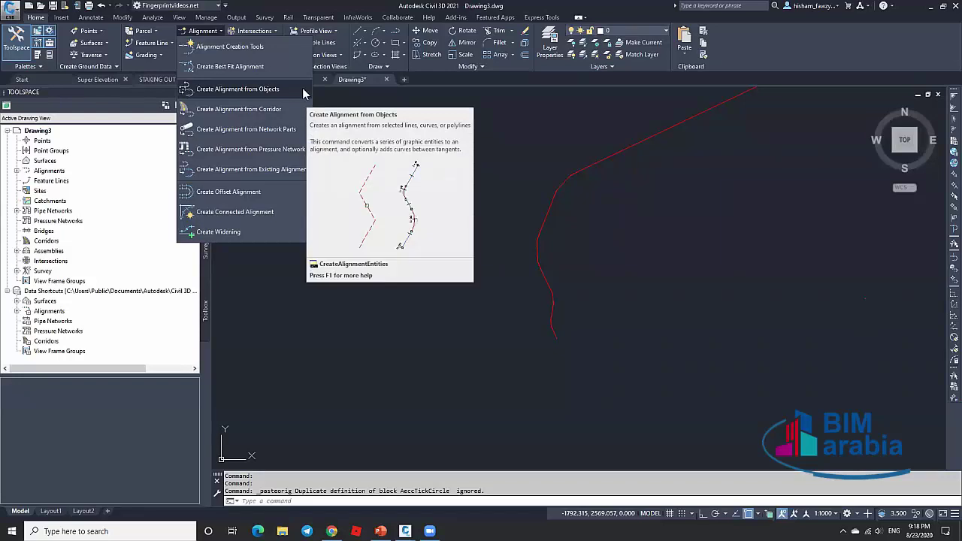
pyautogui.click(238, 89)
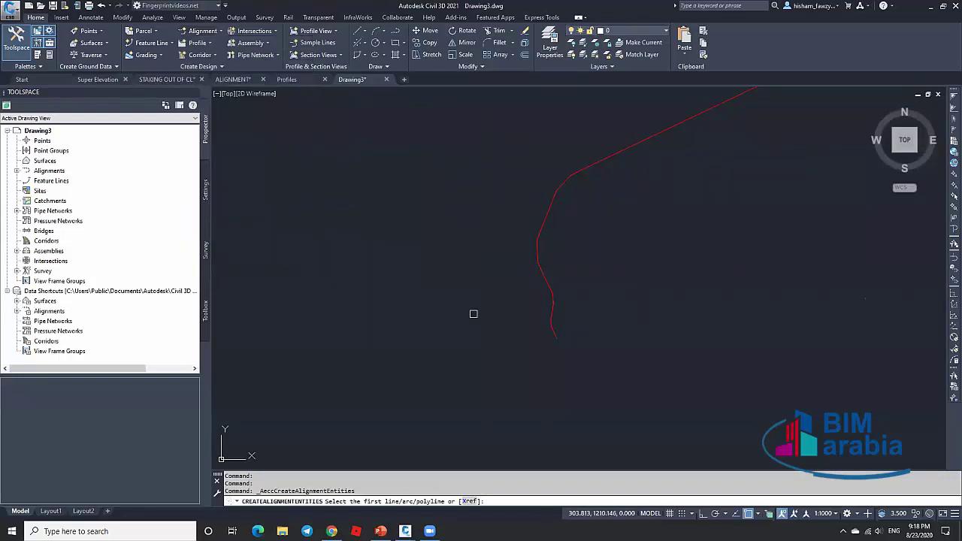
pyautogui.click(513, 368)
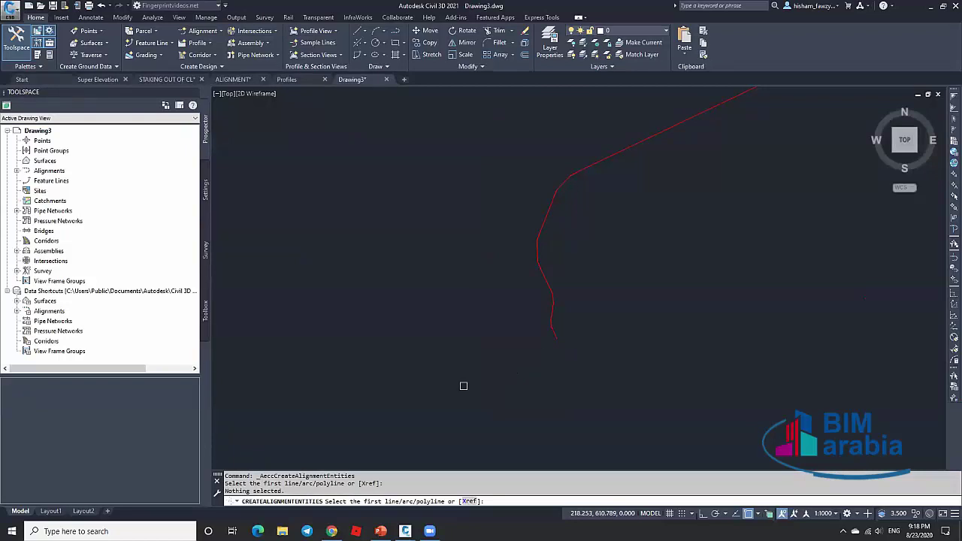
pyautogui.scroll(3, 519, 337)
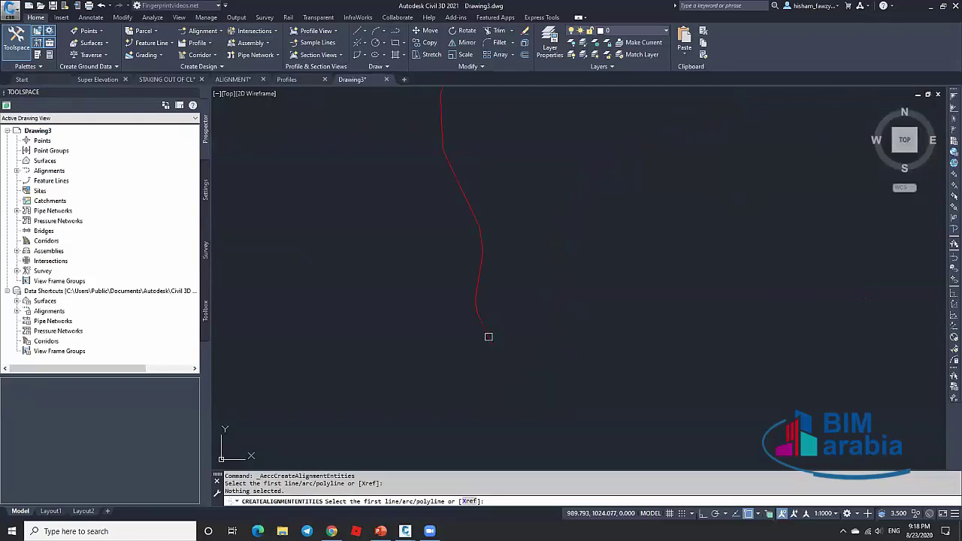
pyautogui.click(476, 308)
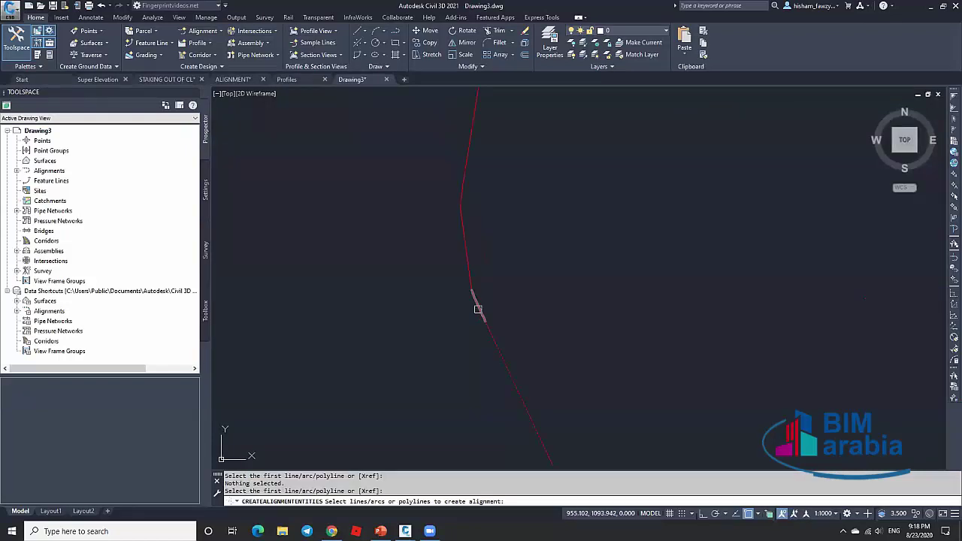
pyautogui.click(477, 302)
pyautogui.click(471, 279)
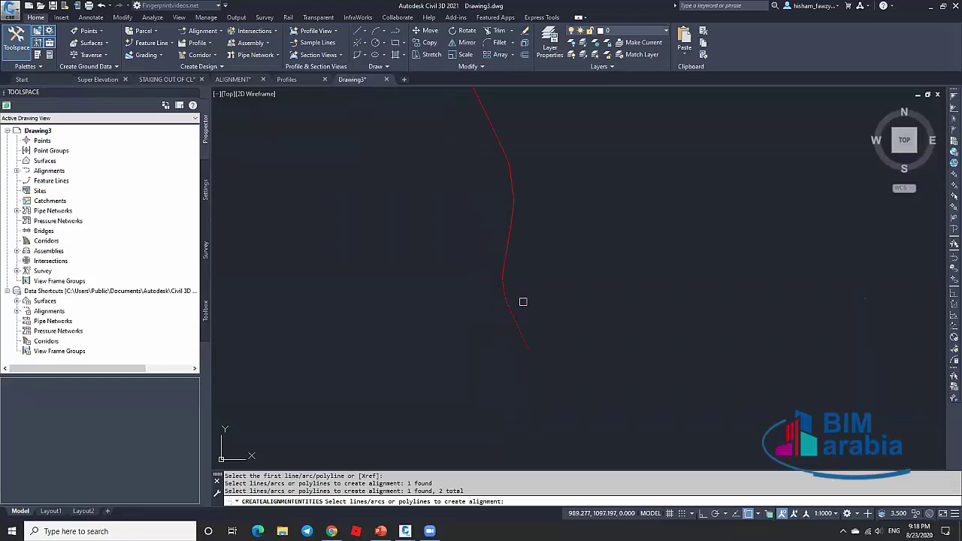
pyautogui.press('Escape')
pyautogui.press('Escape')
pyautogui.press('Escape')
pyautogui.scroll(-2, 468, 376)
pyautogui.click(472, 370)
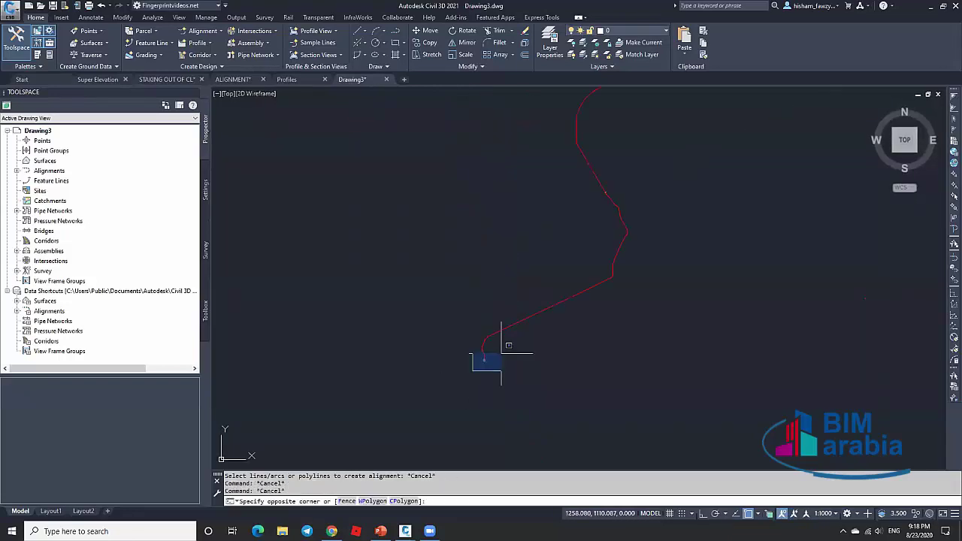
pyautogui.scroll(-3, 652, 169)
pyautogui.click(668, 167)
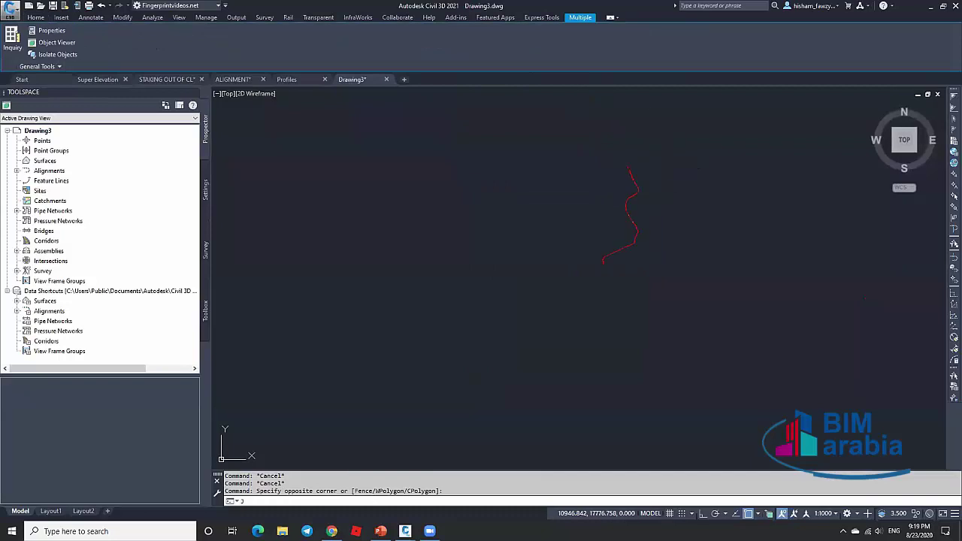
pyautogui.press('Return')
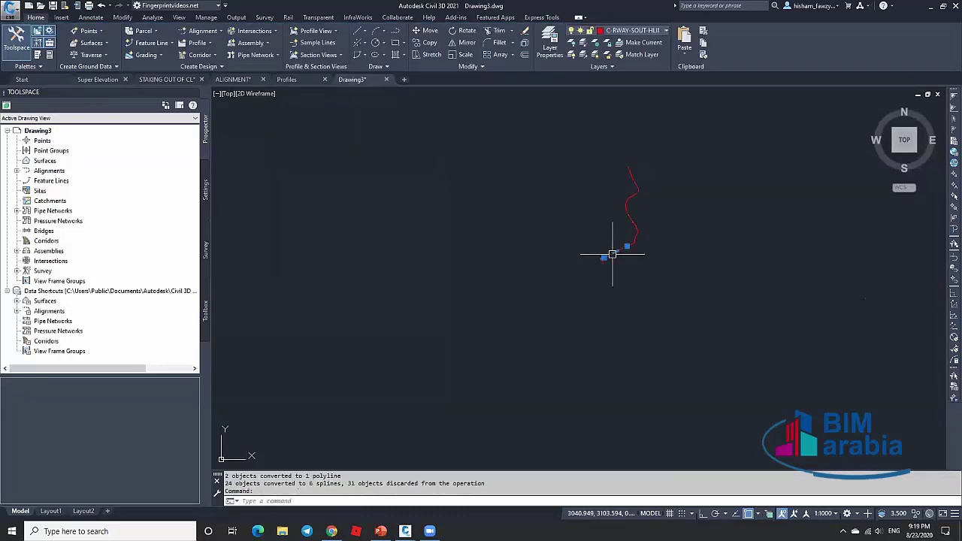
pyautogui.scroll(3, 601, 258)
pyautogui.scroll(2, 603, 260)
pyautogui.press('Escape')
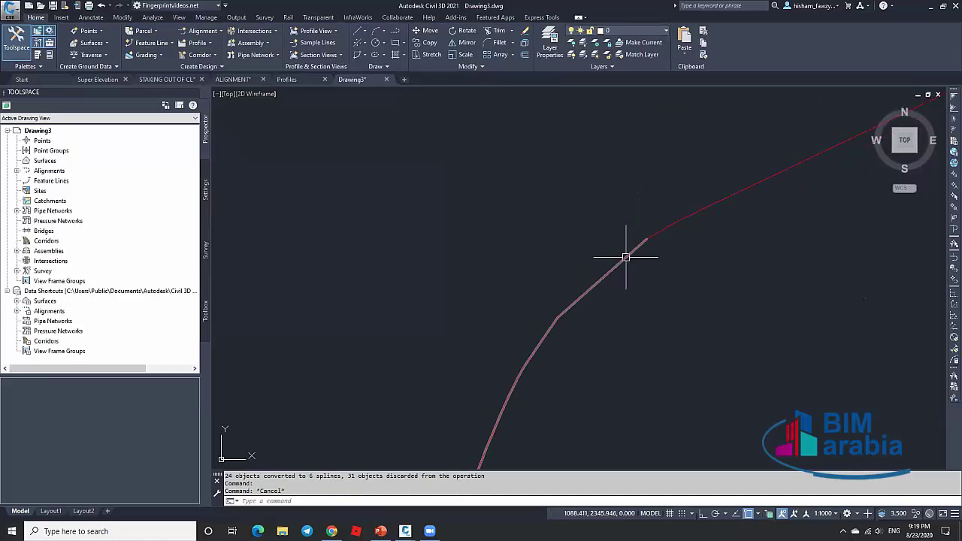
pyautogui.click(575, 234)
pyautogui.scroll(3, 579, 248)
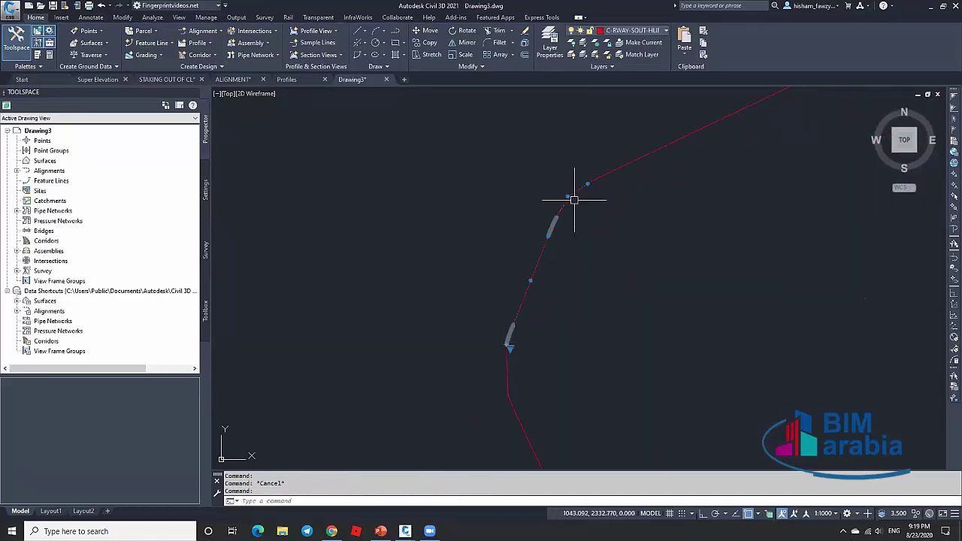
pyautogui.press('Escape')
pyautogui.scroll(2, 573, 185)
pyautogui.hotkey('ctrl', 'z')
pyautogui.hotkey('ctrl', 'z')
pyautogui.hotkey('ctrl', 'z')
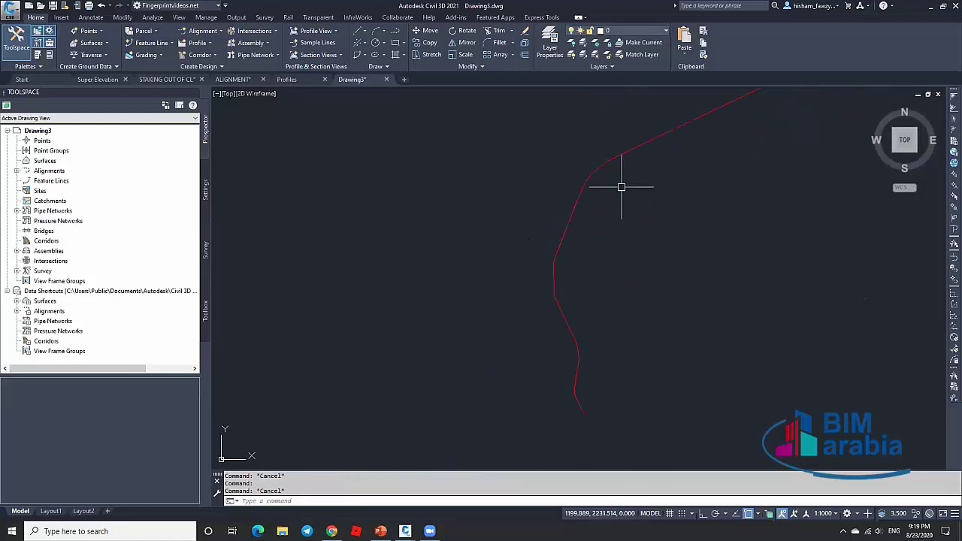
pyautogui.hotkey('ctrl', 'z')
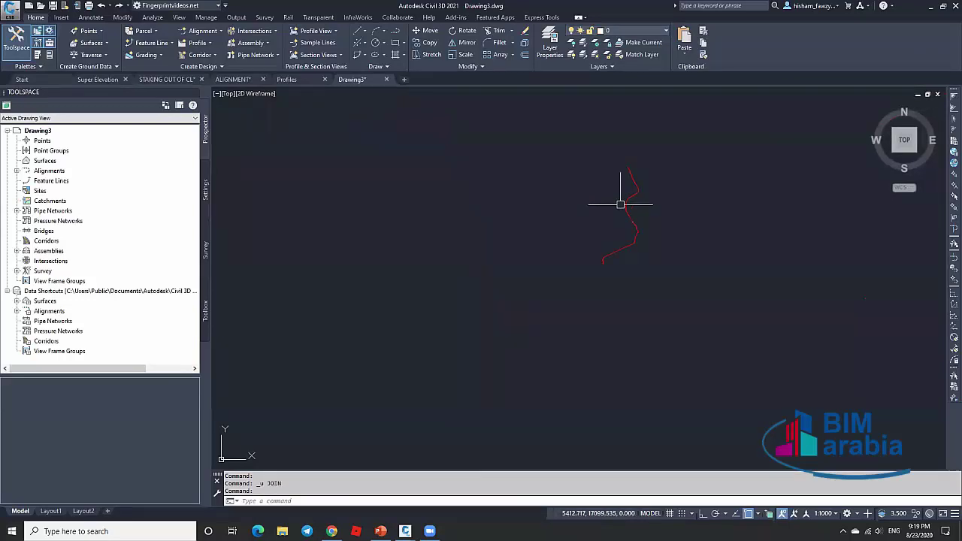
pyautogui.scroll(2, 608, 249)
pyautogui.press('Escape')
pyautogui.press('Escape')
pyautogui.click(586, 311)
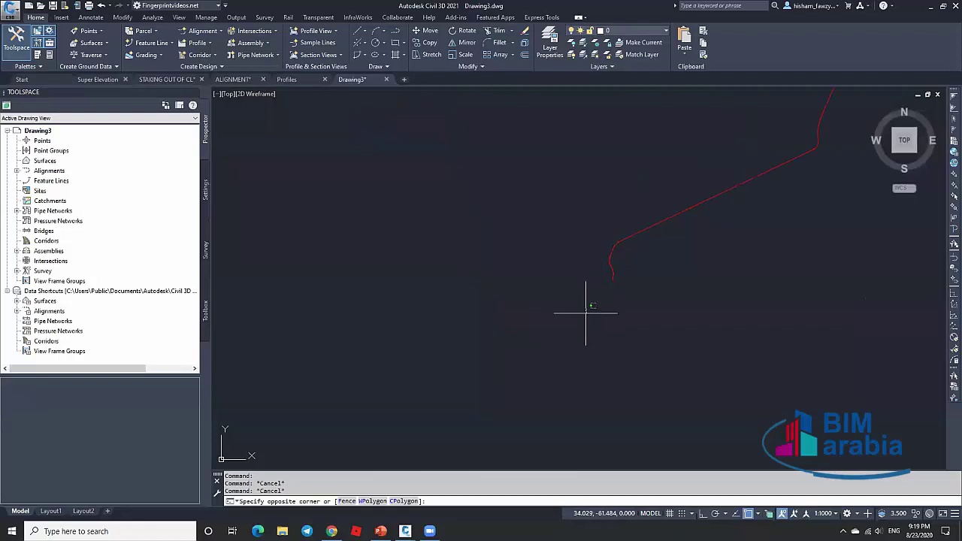
# Select everything and review Properties for the 33 lines, the block reference and 36 arcs.
pyautogui.click(683, 123)
pyautogui.hotkey('ctrl', '1')
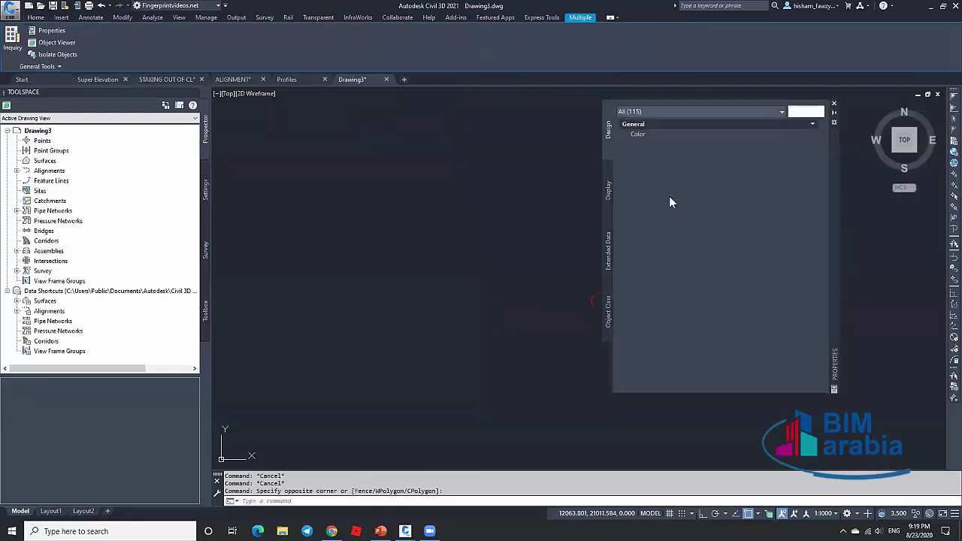
pyautogui.click(699, 111)
pyautogui.click(670, 133)
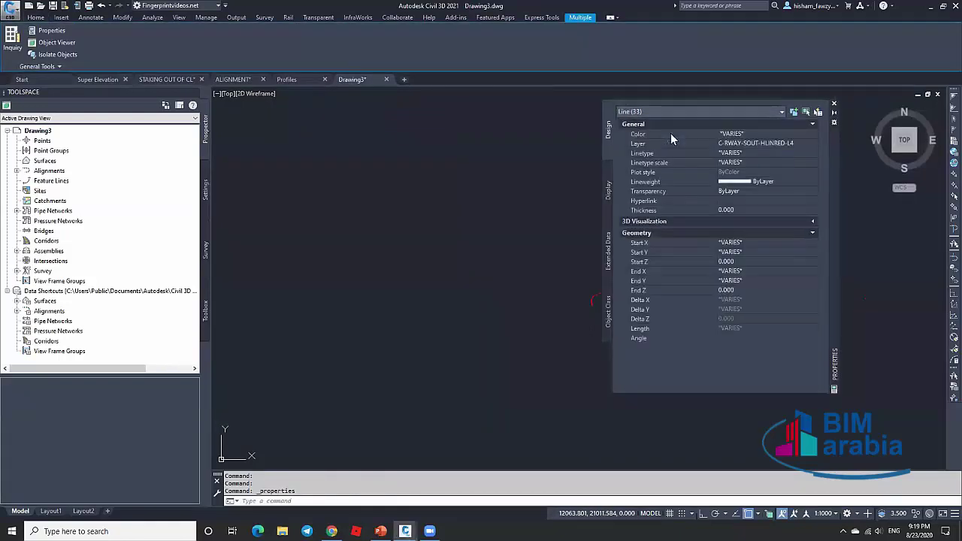
pyautogui.click(656, 111)
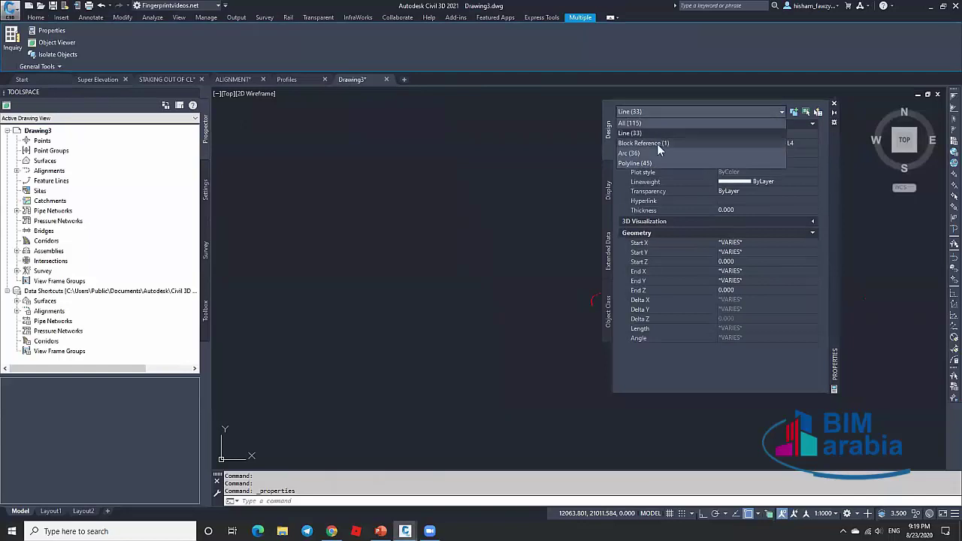
pyautogui.click(657, 148)
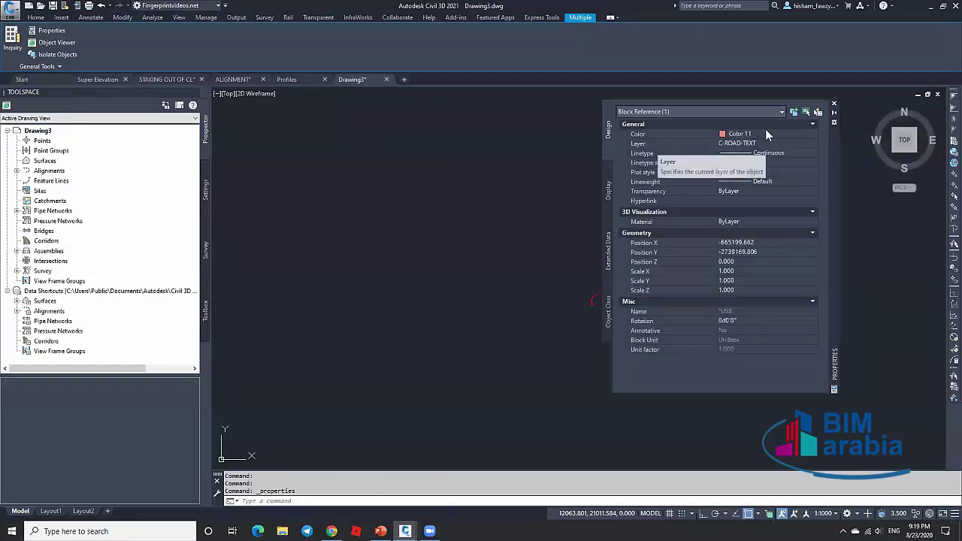
pyautogui.click(702, 111)
pyautogui.click(659, 153)
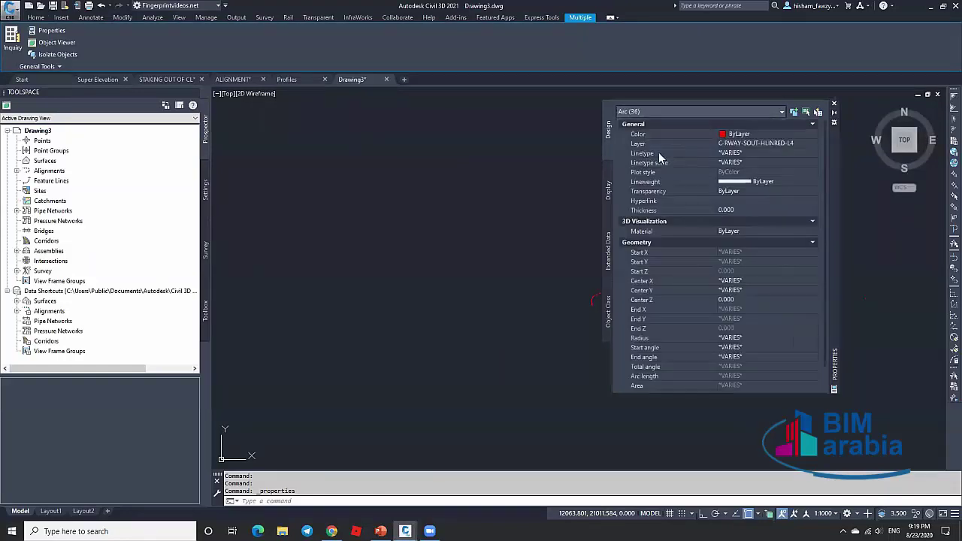
# Filter Properties to the 45 polylines and set their Elevation to 0.
pyautogui.click(675, 112)
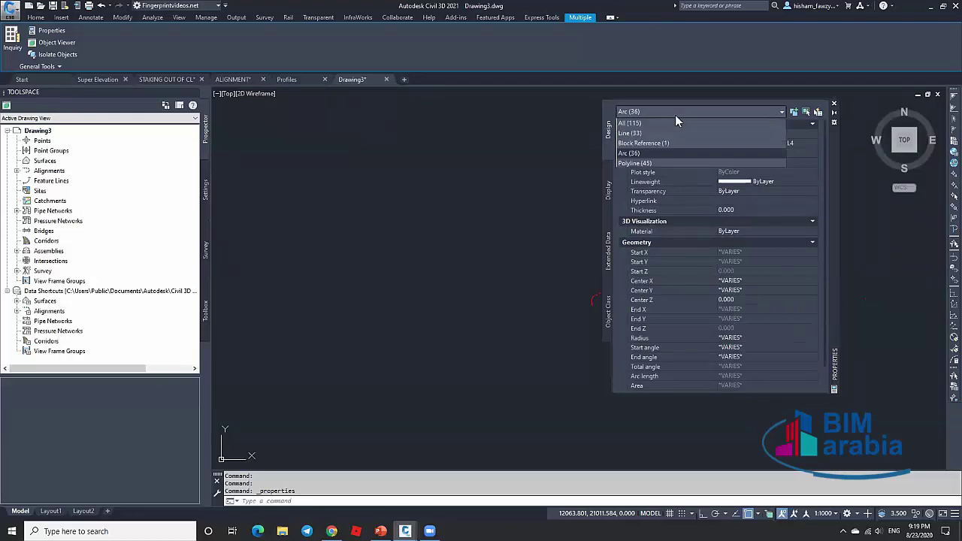
pyautogui.click(671, 163)
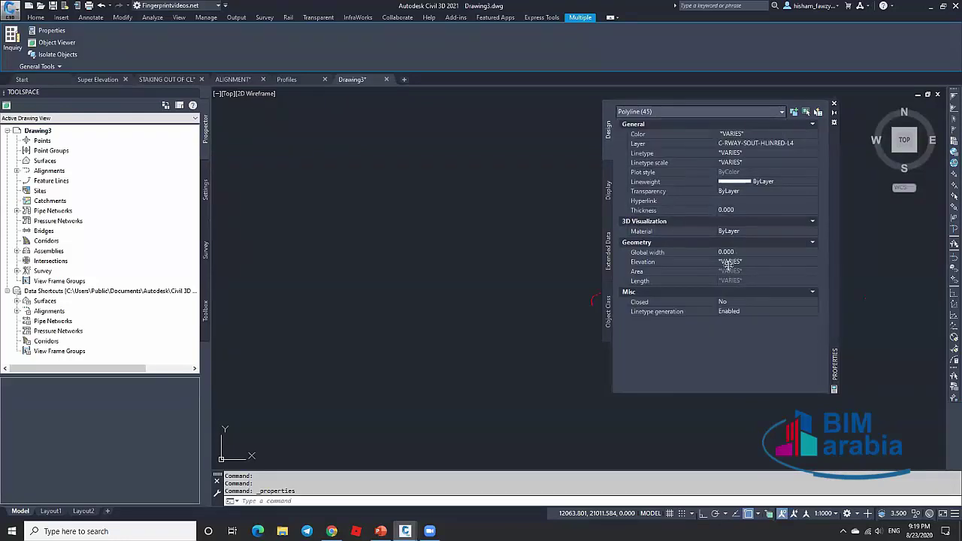
pyautogui.click(752, 262)
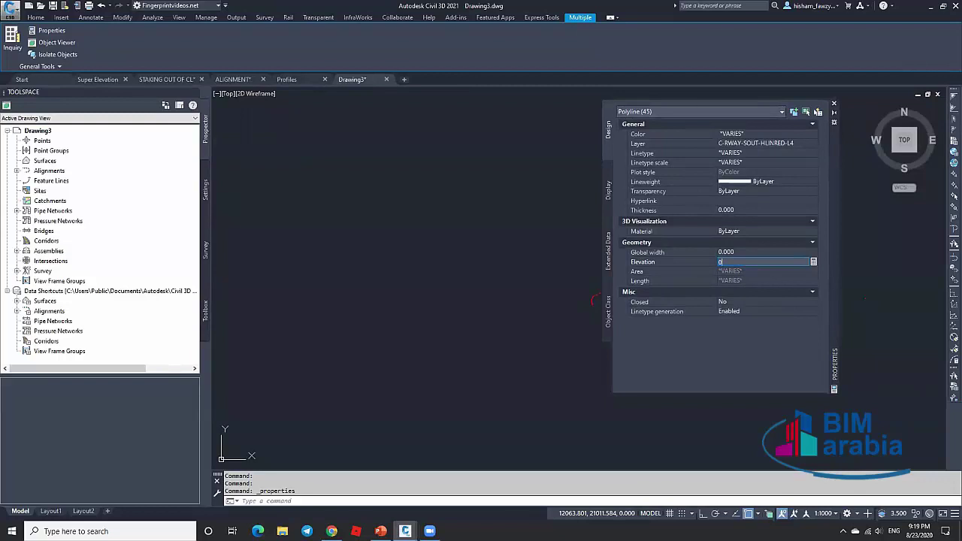
pyautogui.write('0')
pyautogui.press('Return')
pyautogui.click(833, 103)
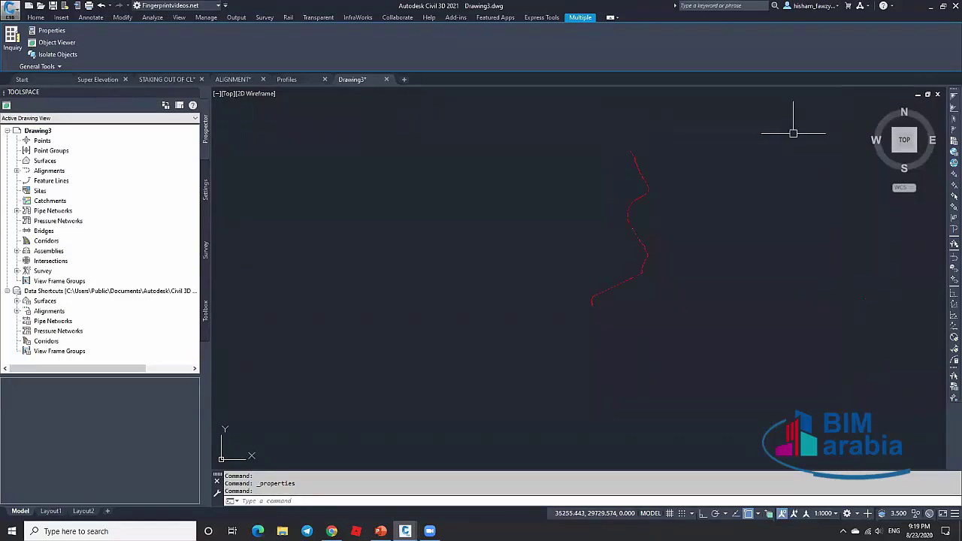
pyautogui.press('Escape')
pyautogui.scroll(-3, 591, 301)
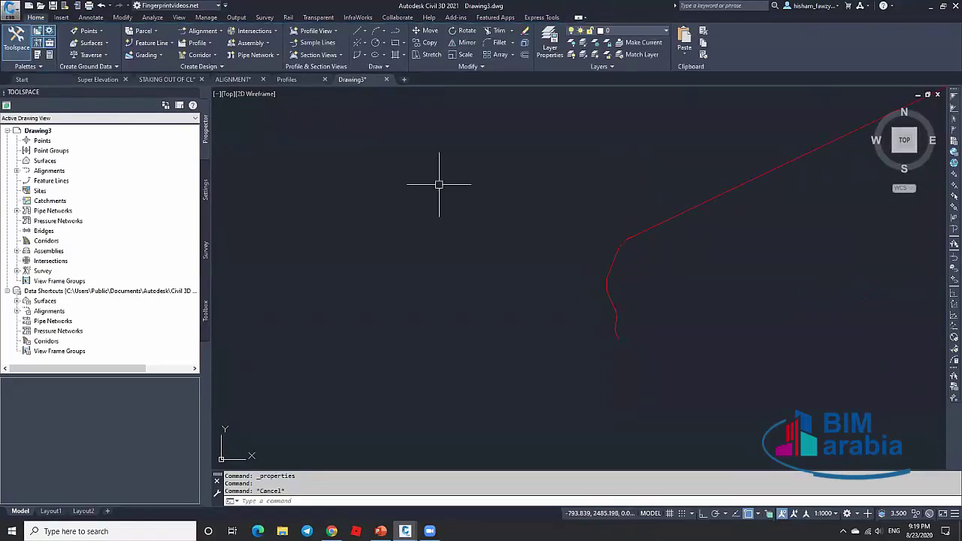
pyautogui.click(516, 389)
pyautogui.click(714, 122)
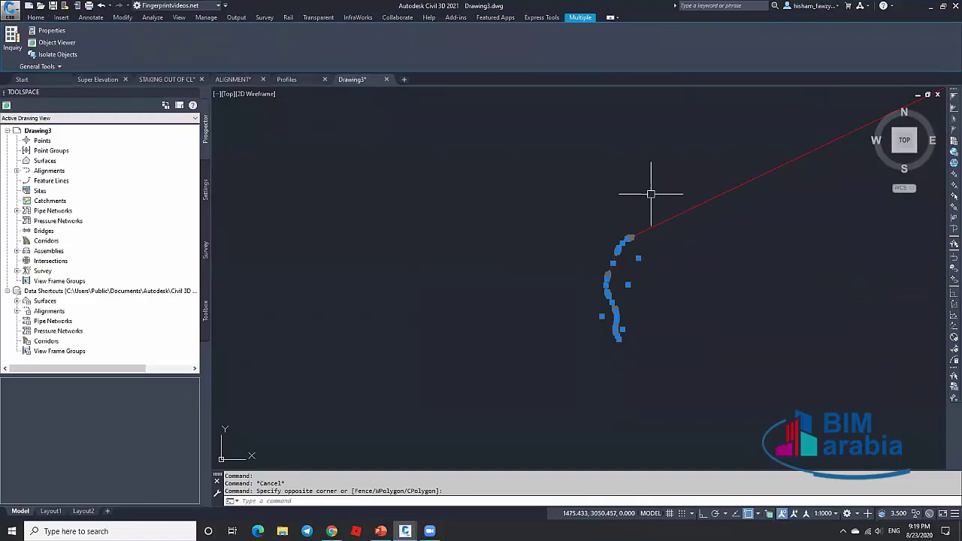
pyautogui.scroll(3, 651, 194)
pyautogui.write('j')
pyautogui.press('Return')
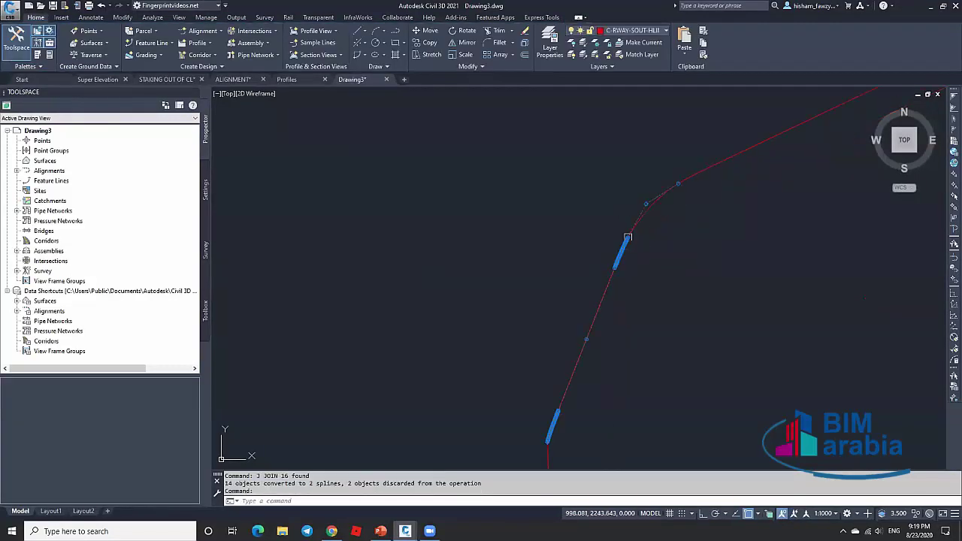
pyautogui.hotkey('ctrl', 'z')
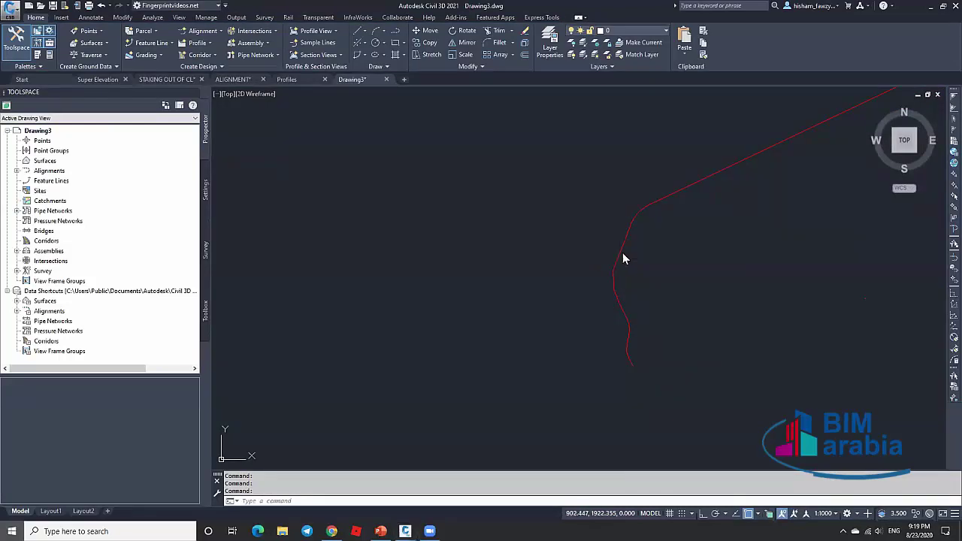
pyautogui.press('Escape')
pyautogui.press('Escape')
pyautogui.scroll(4, 618, 251)
pyautogui.click(619, 247)
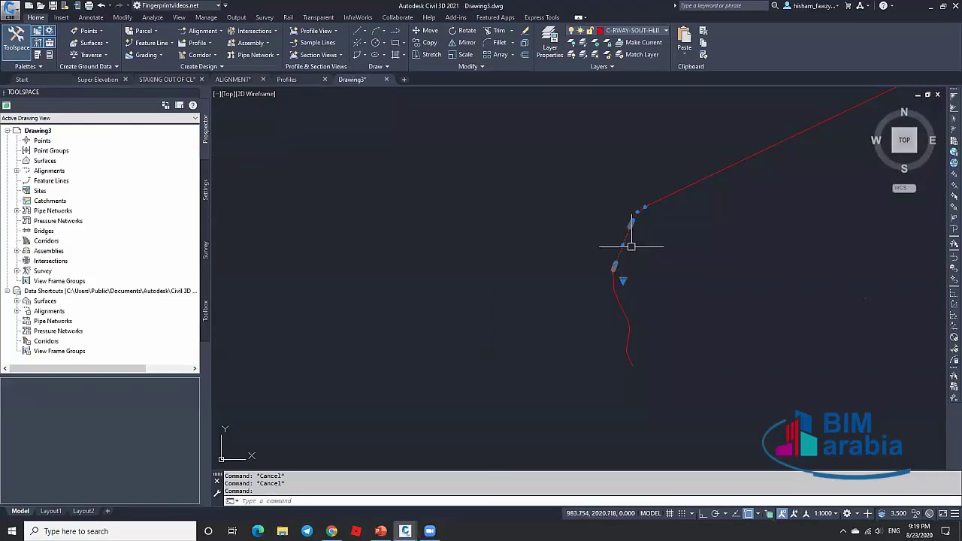
pyautogui.scroll(-4, 657, 263)
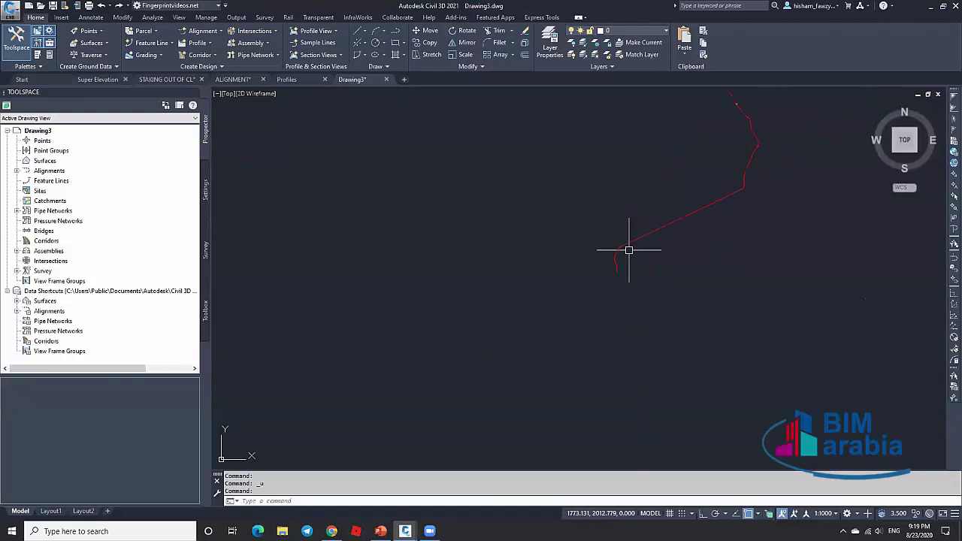
pyautogui.hotkey('ctrl', 'z')
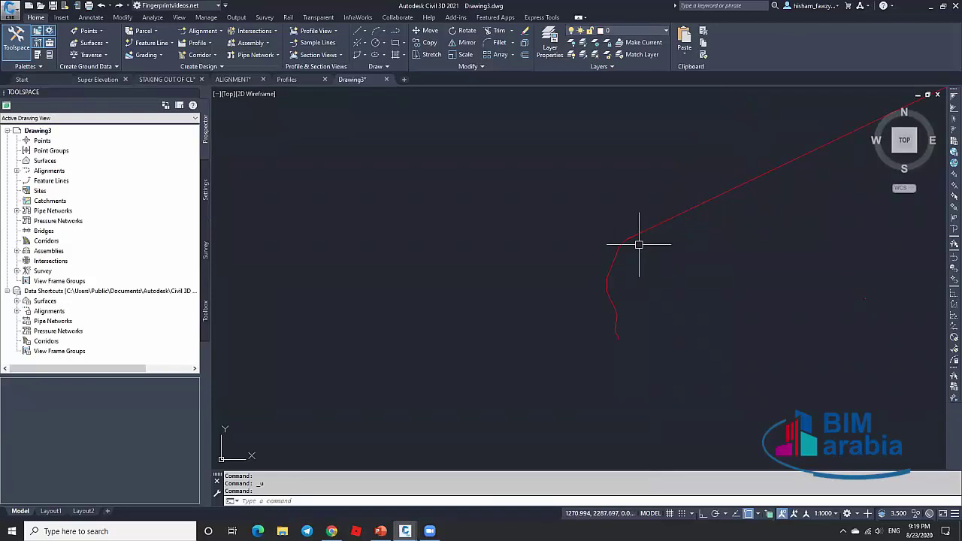
pyautogui.hotkey('ctrl', 'z')
pyautogui.moveTo(591, 300)
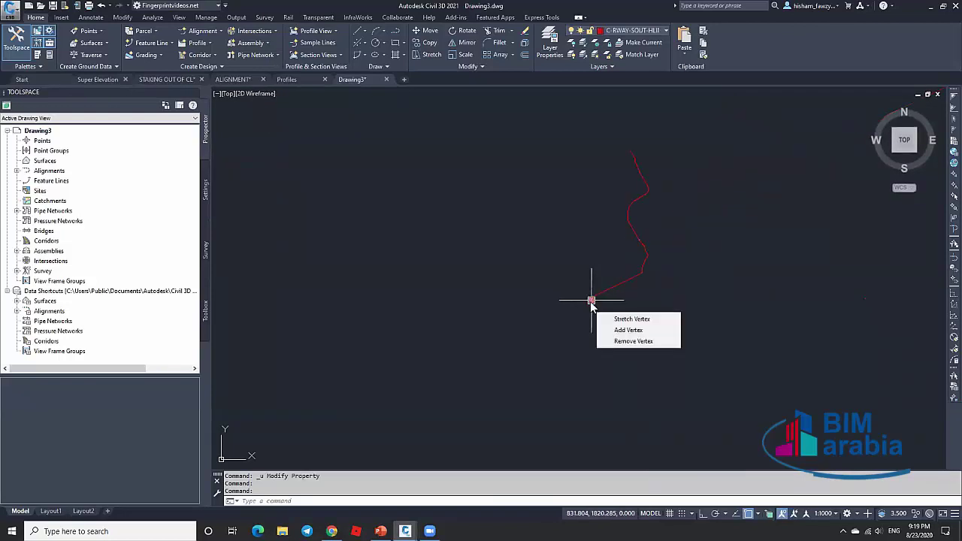
pyautogui.press('Escape')
pyautogui.press('Escape')
pyautogui.scroll(2, 655, 275)
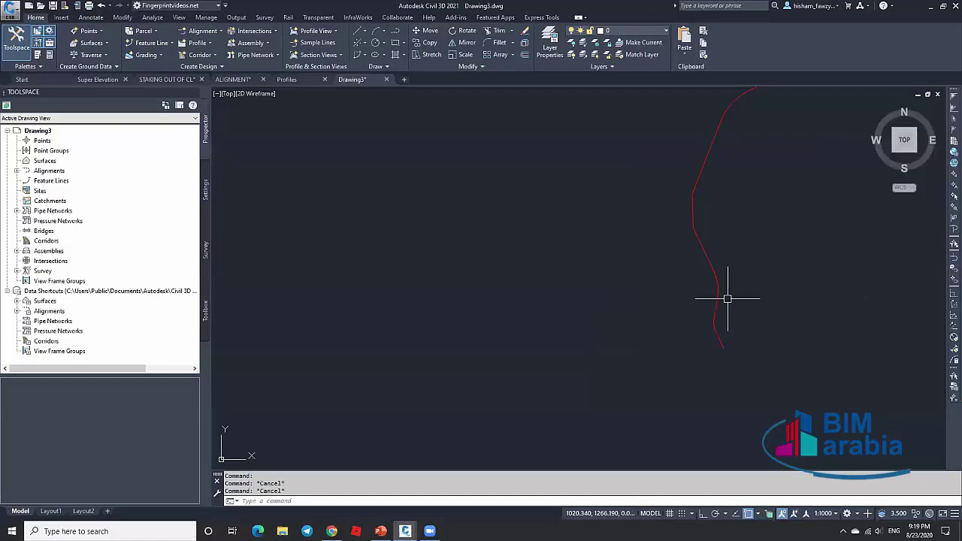
pyautogui.click(786, 392)
pyautogui.click(723, 328)
pyautogui.scroll(2, 706, 270)
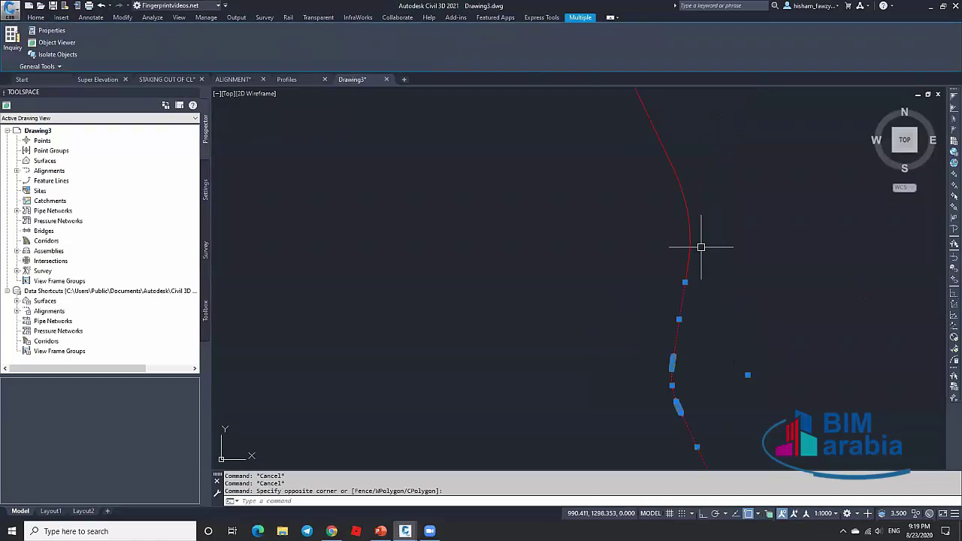
pyautogui.click(659, 234)
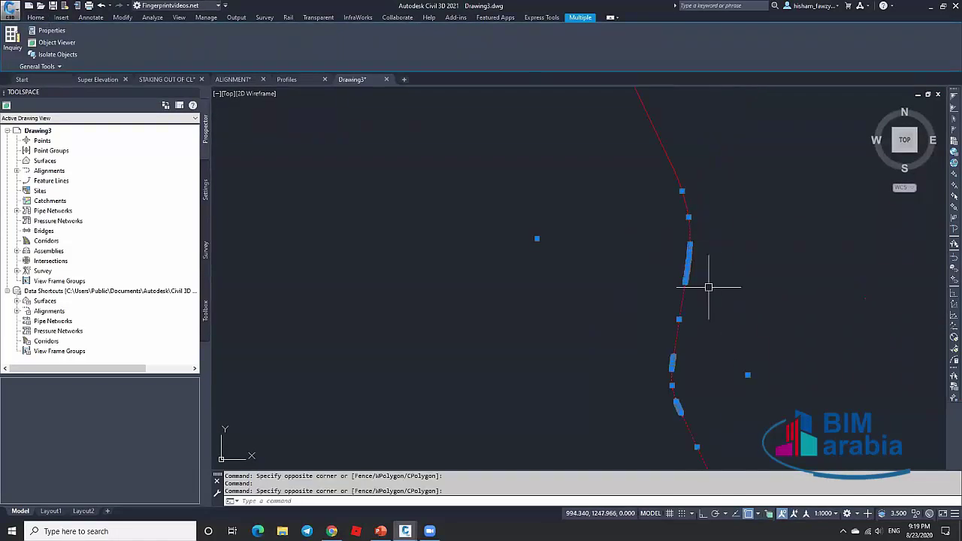
pyautogui.write('j')
pyautogui.press('Return')
pyautogui.scroll(2, 689, 256)
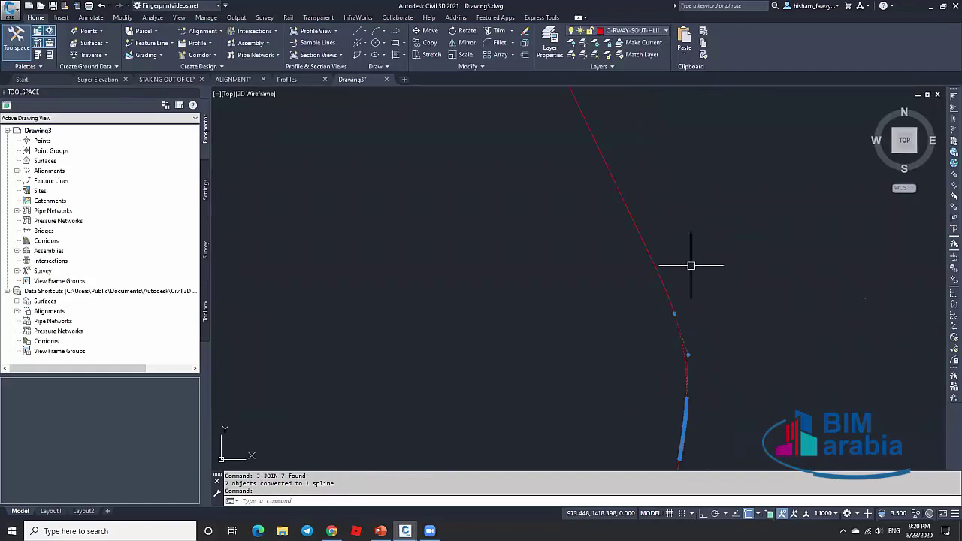
pyautogui.hotkey('ctrl', 'z')
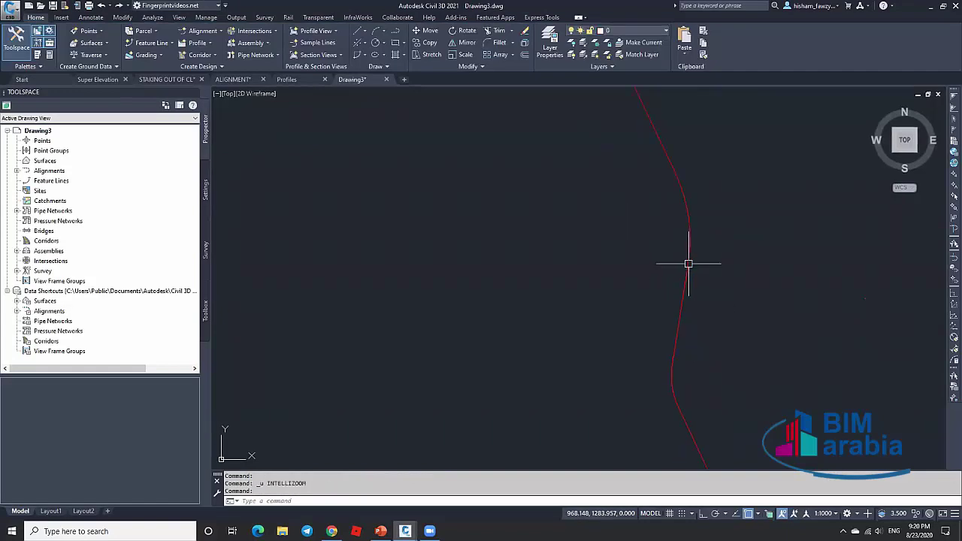
pyautogui.hotkey('ctrl', 'z')
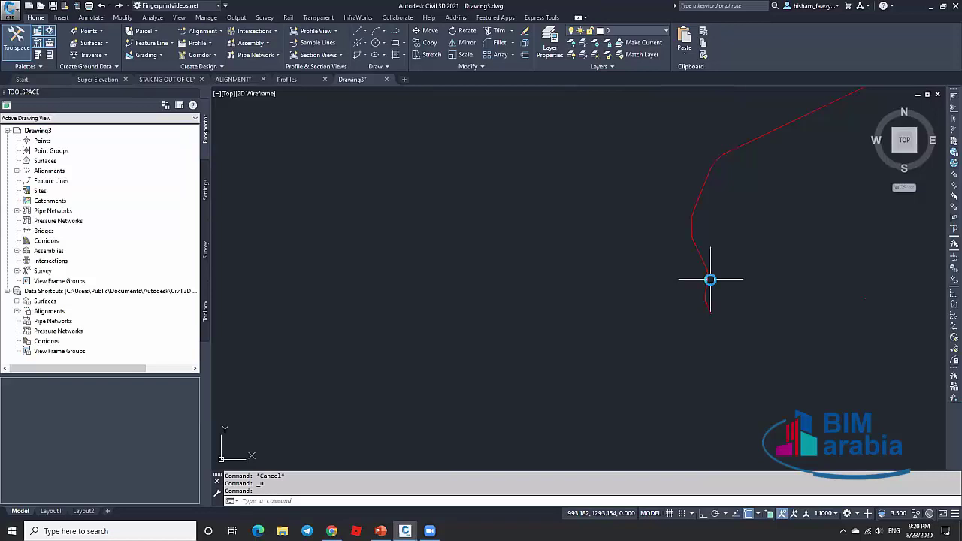
pyautogui.scroll(2, 710, 279)
pyautogui.moveTo(716, 297); pyautogui.dragTo(690, 249, button='middle')
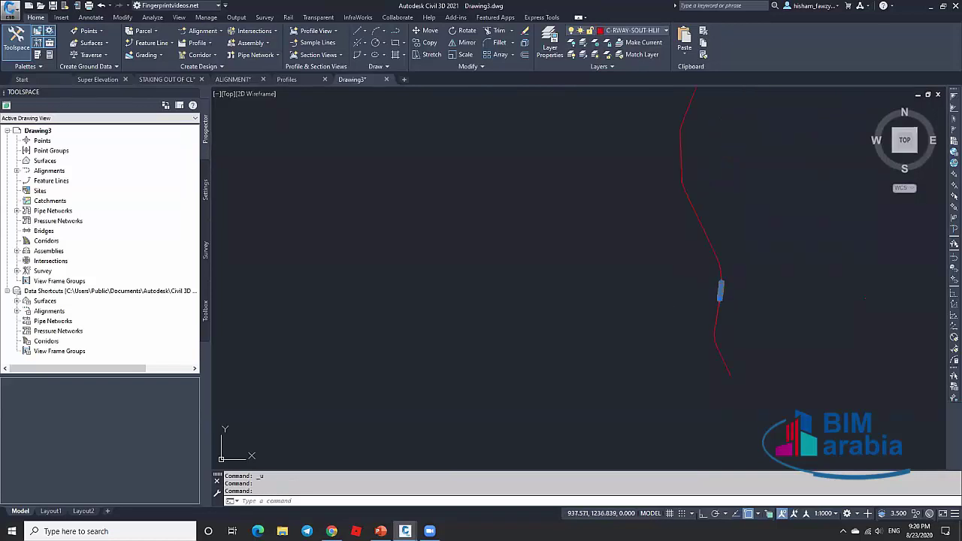
pyautogui.click(738, 287)
pyautogui.press('Escape')
pyautogui.press('Escape')
pyautogui.press('Escape')
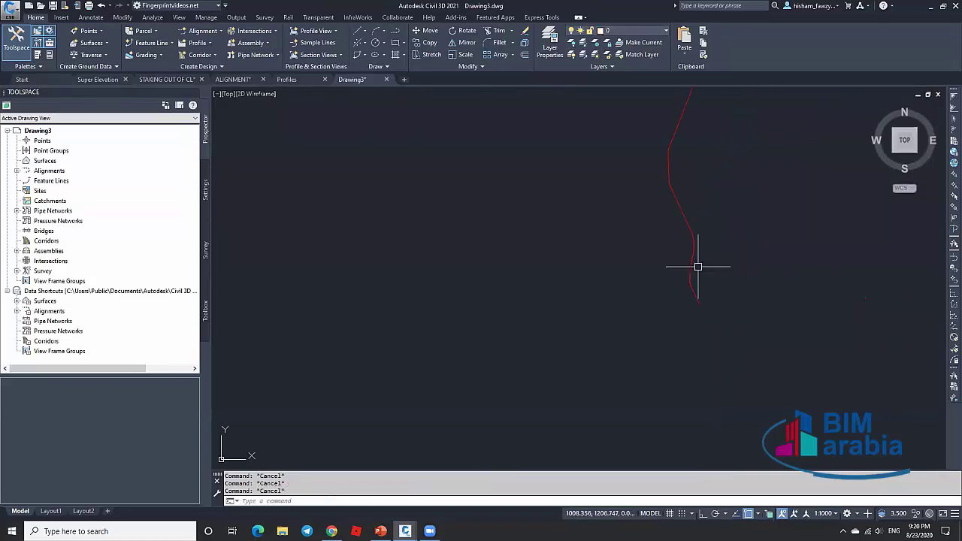
# Start creating an alignment from objects and pick the first pieces of the red line.
pyautogui.click(199, 30)
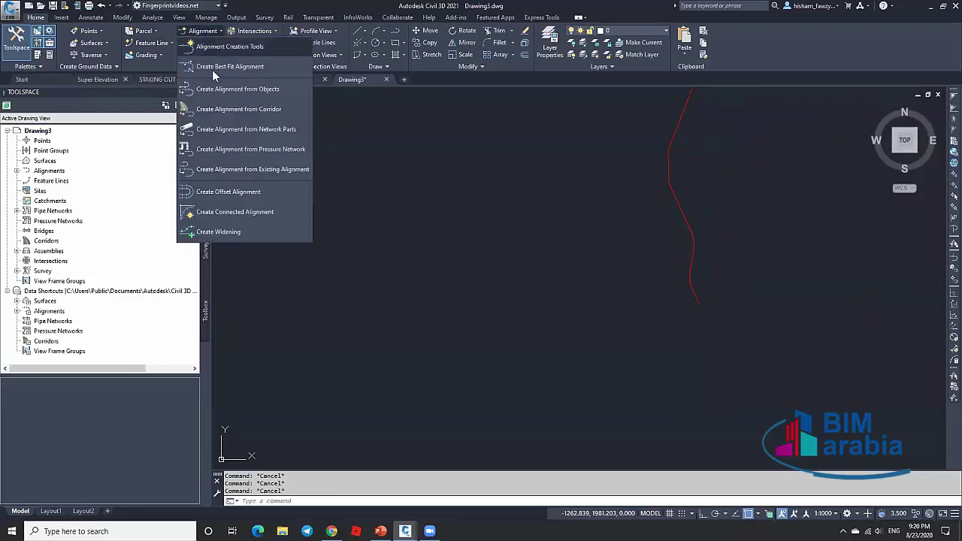
pyautogui.click(287, 90)
pyautogui.click(700, 301)
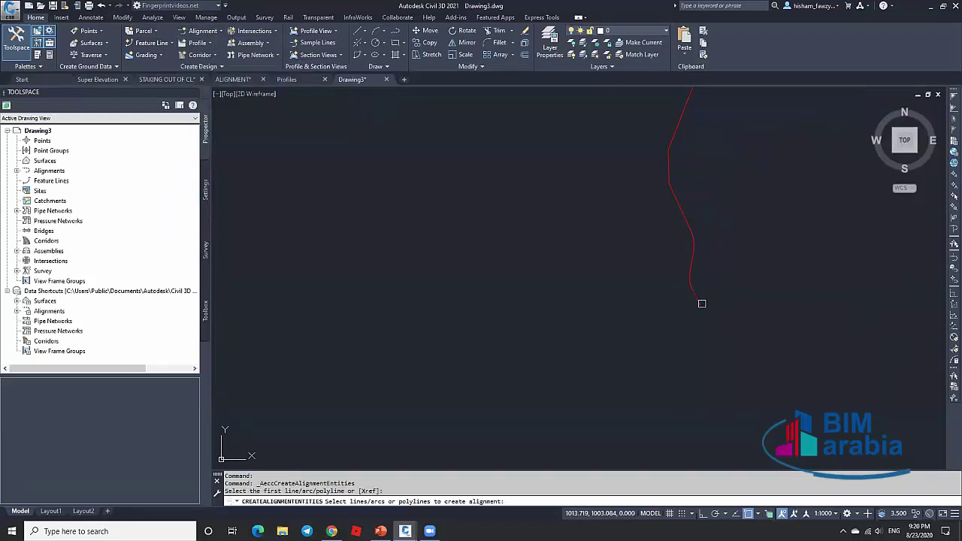
pyautogui.click(685, 283)
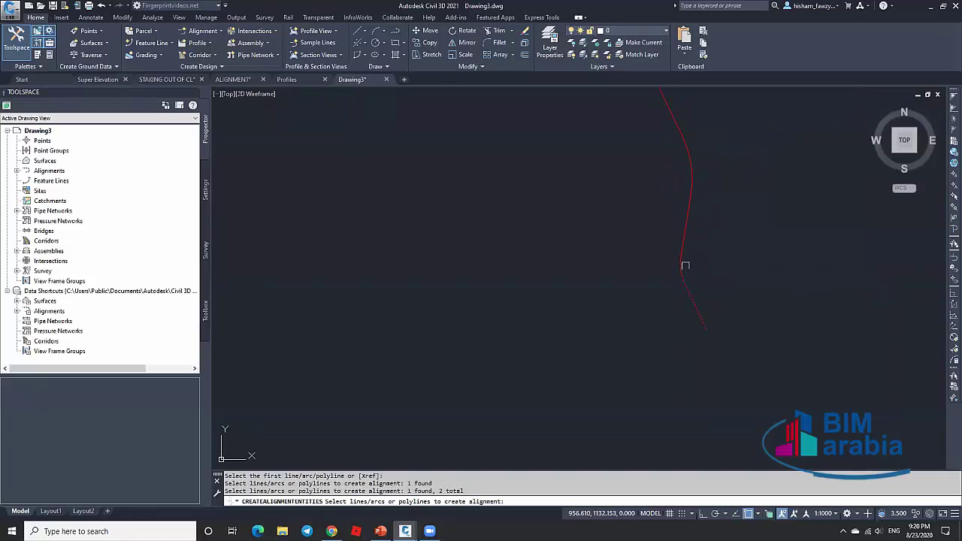
pyautogui.click(682, 254)
pyautogui.click(692, 171)
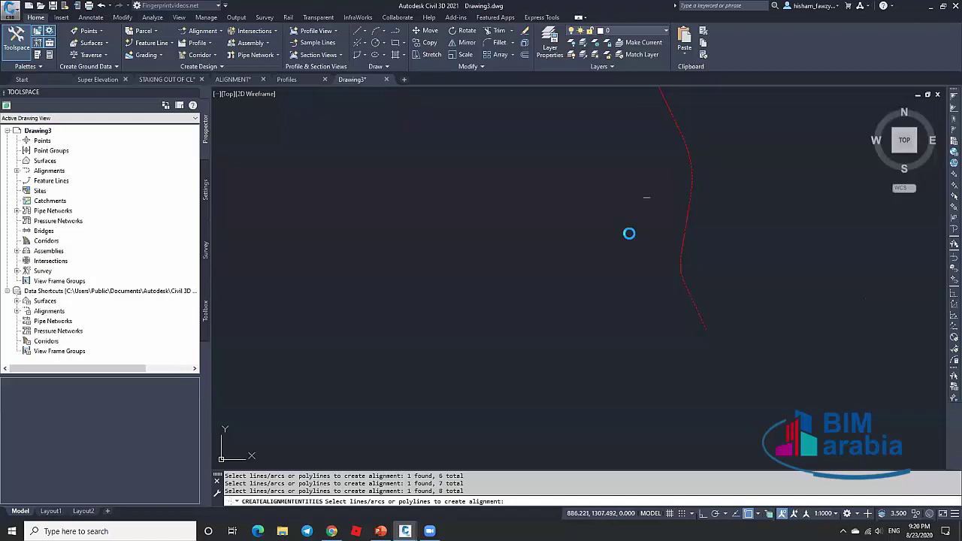
pyautogui.moveTo(629, 234); pyautogui.dragTo(571, 196, button='middle')
pyautogui.click(622, 218)
pyautogui.click(619, 192)
pyautogui.click(631, 143)
# Add the short bend pieces and long upper segment, finish selection, and accept the direction.
pyautogui.click(631, 144)
pyautogui.scroll(-1, 626, 202)
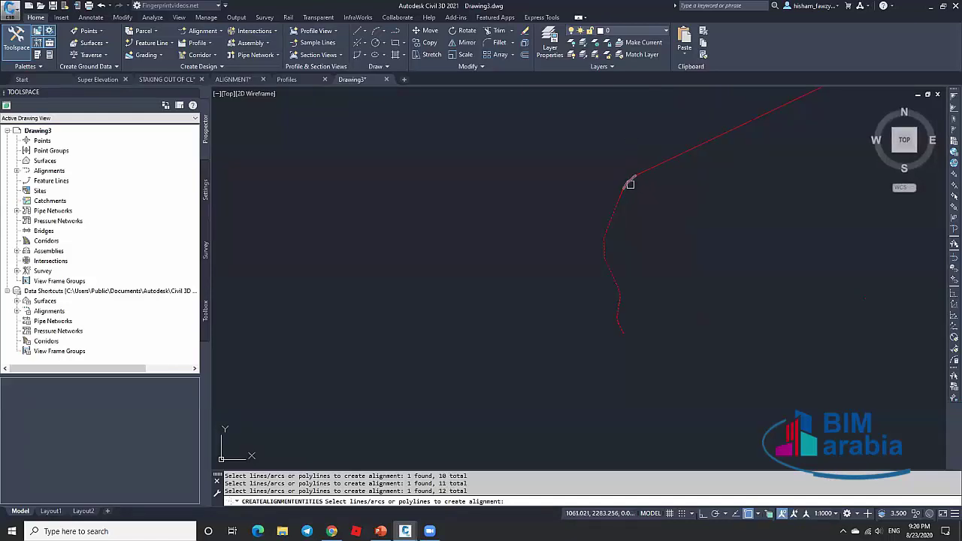
pyautogui.click(629, 181)
pyautogui.click(646, 173)
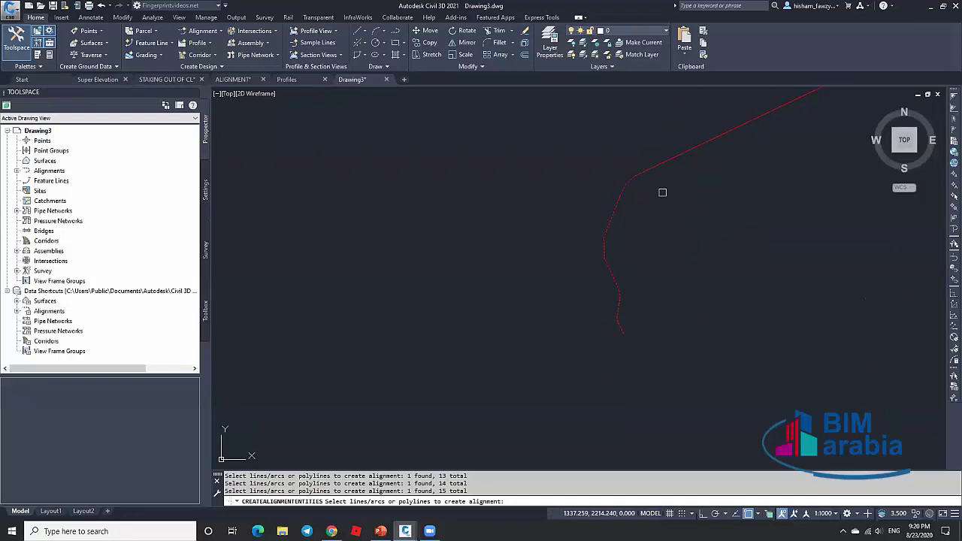
pyautogui.click(672, 159)
pyautogui.press('Return')
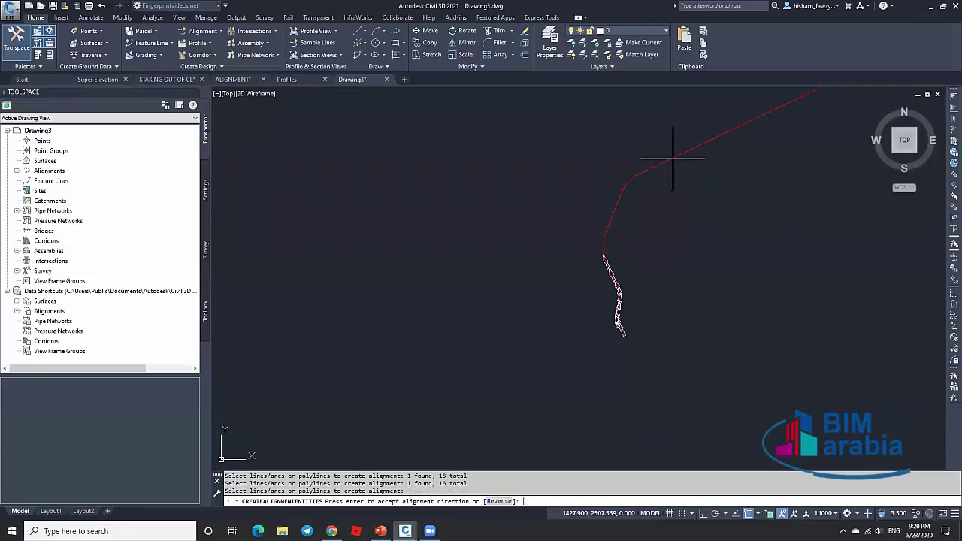
pyautogui.scroll(3, 631, 333)
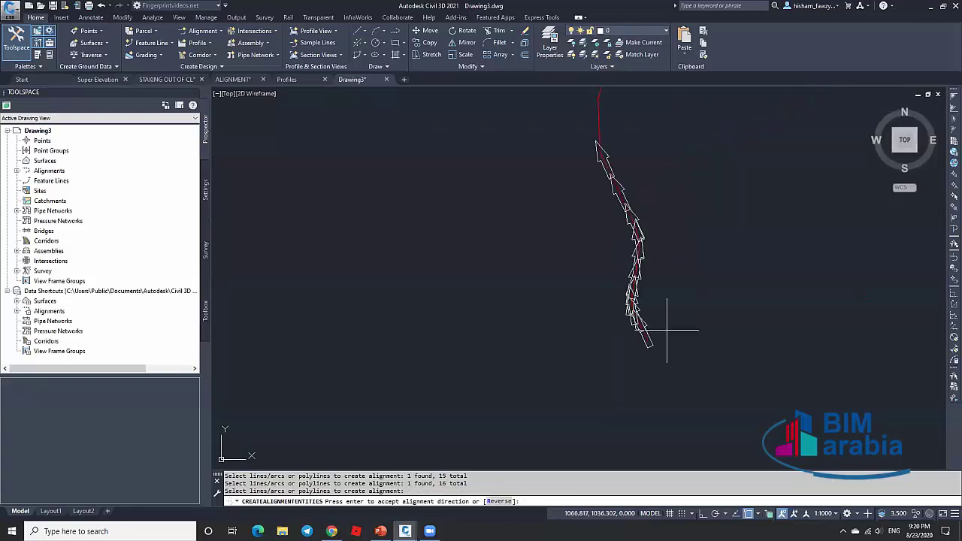
pyautogui.scroll(2, 595, 150)
pyautogui.scroll(-5, 601, 154)
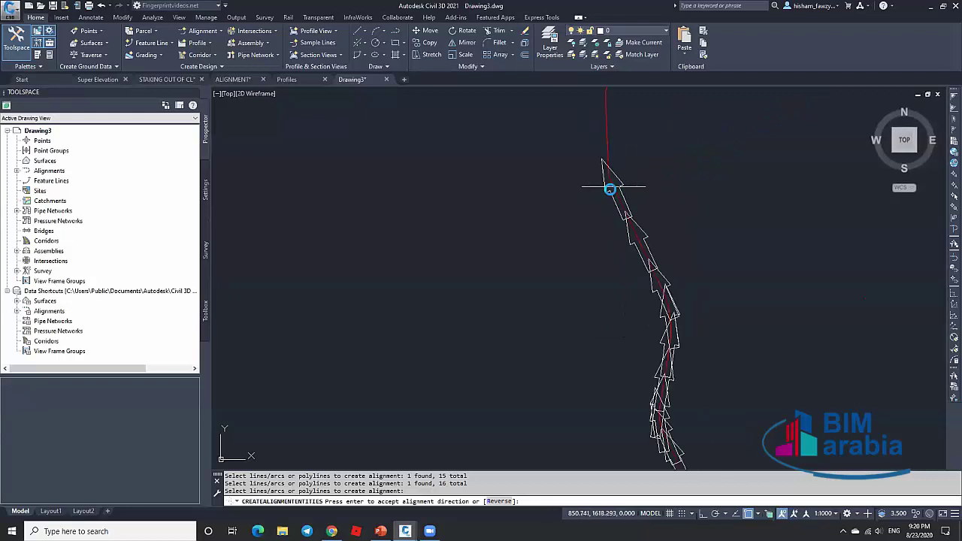
pyautogui.scroll(2, 623, 193)
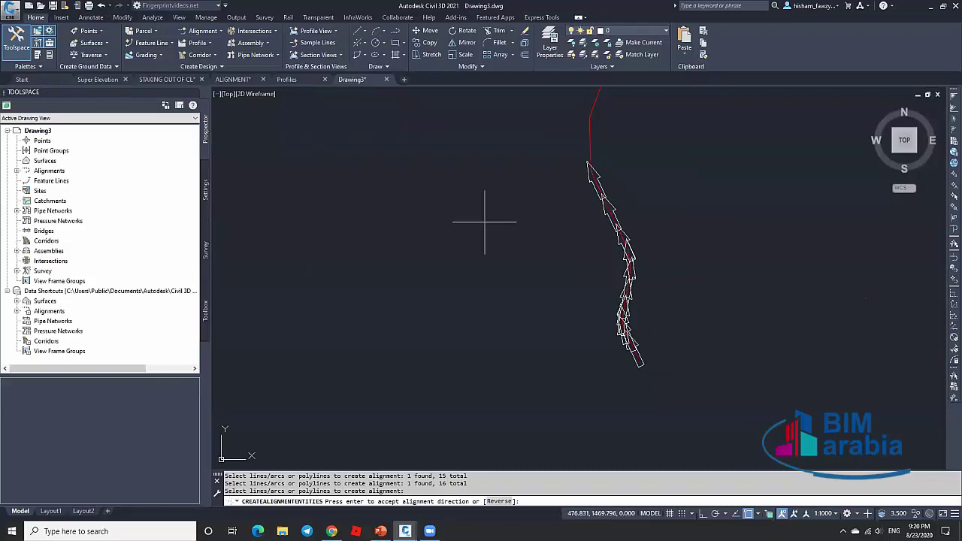
pyautogui.press('Return')
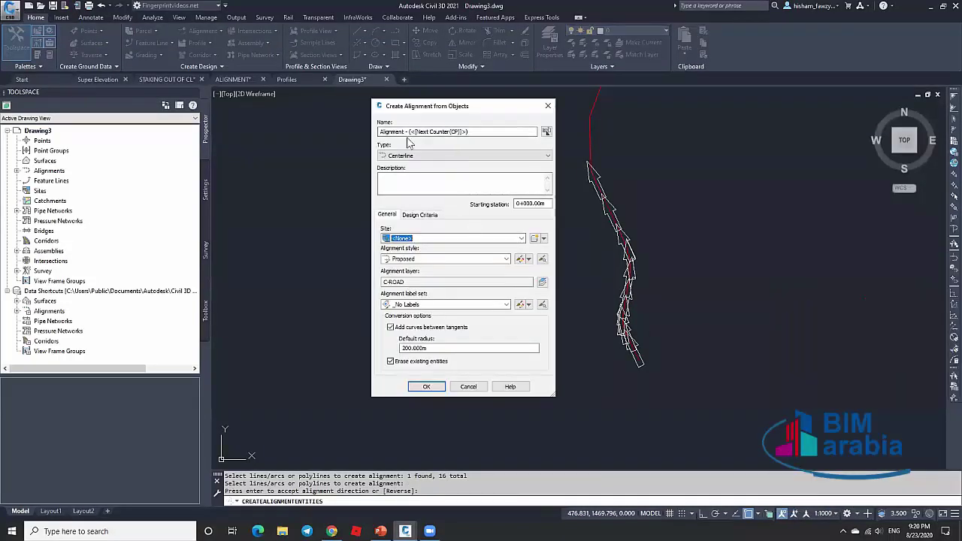
# Name the alignment RD01, keep the Proposed style, and turn off curves between tangents and erasing entities.
pyautogui.moveTo(469, 133); pyautogui.dragTo(344, 133)
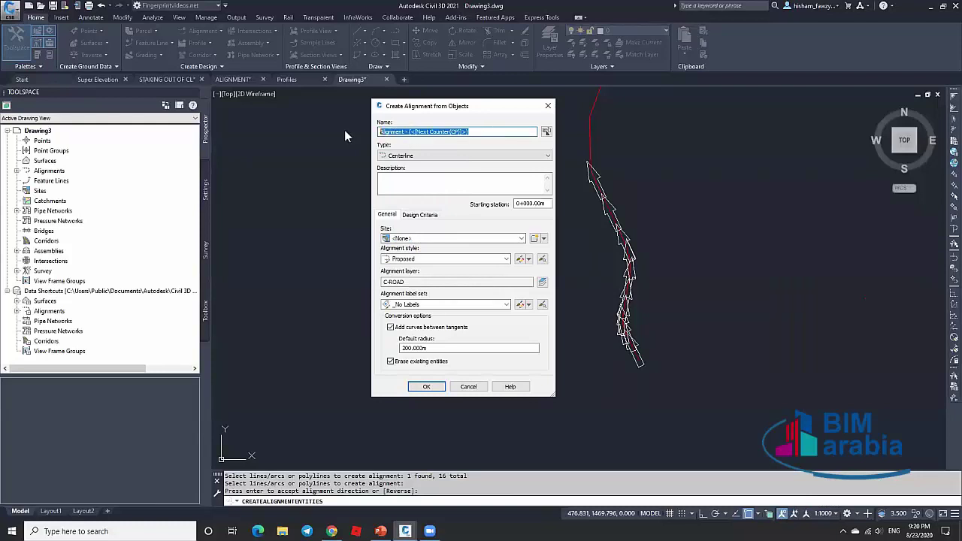
pyautogui.write('RD01')
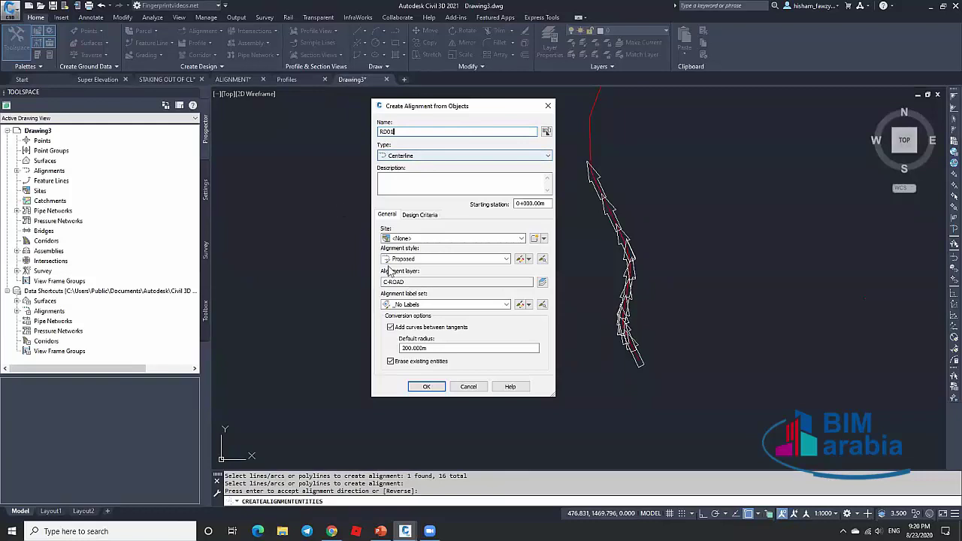
pyautogui.click(430, 259)
pyautogui.click(410, 307)
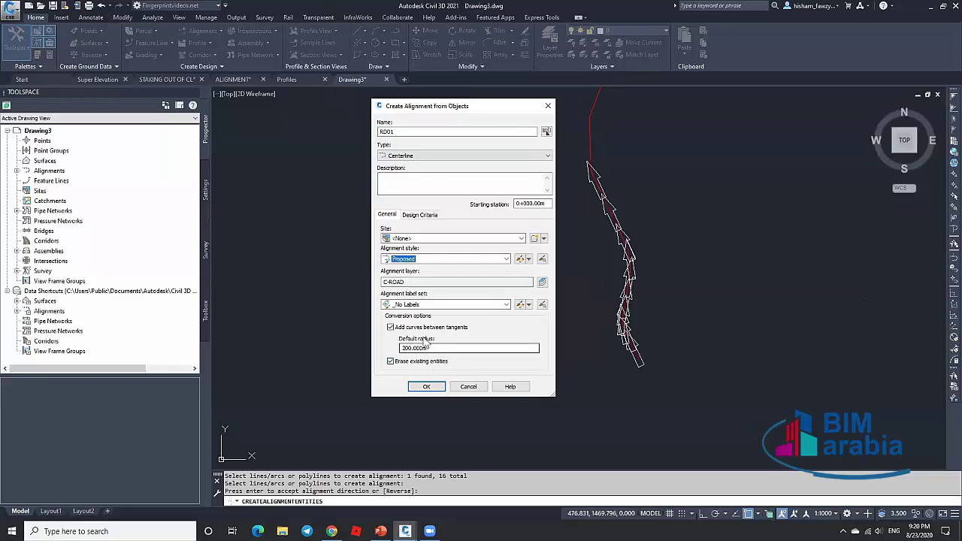
pyautogui.click(460, 328)
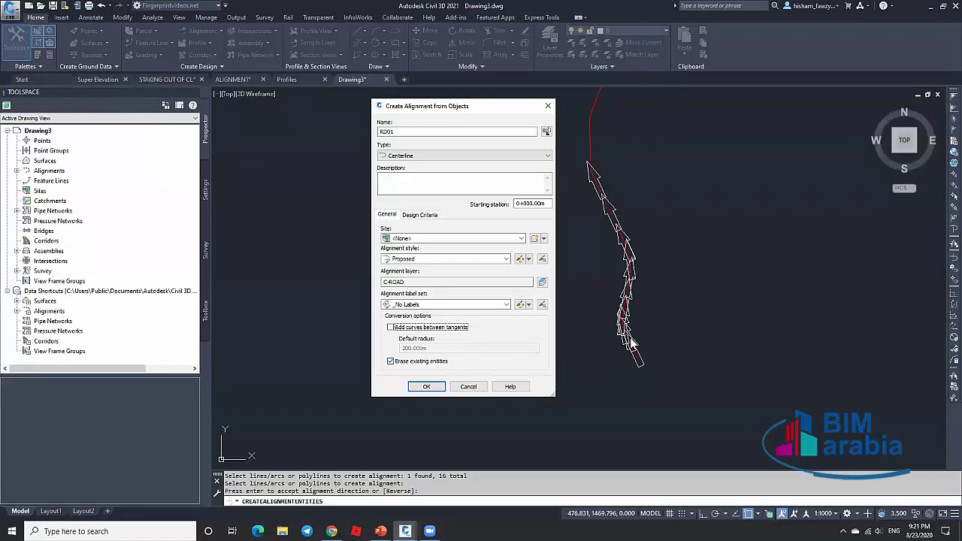
pyautogui.click(419, 361)
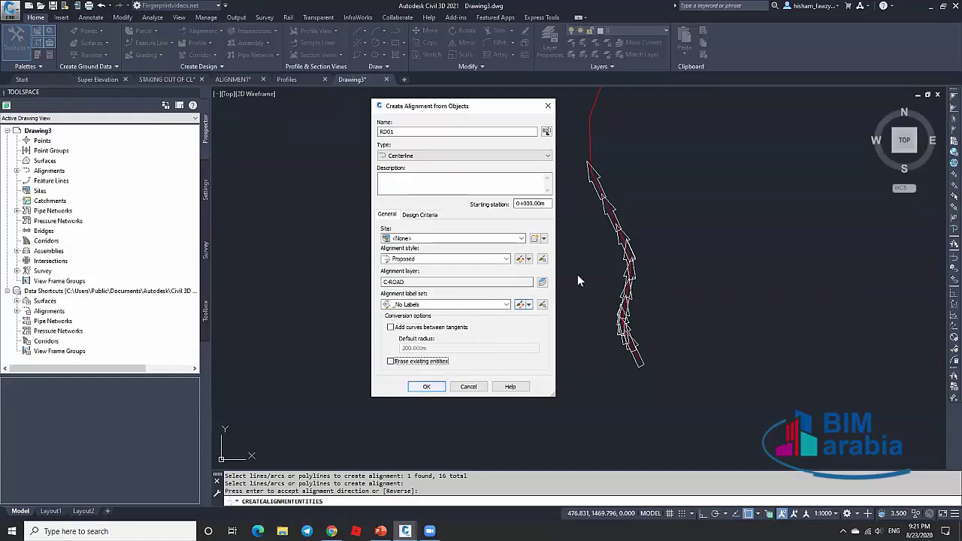
pyautogui.click(426, 388)
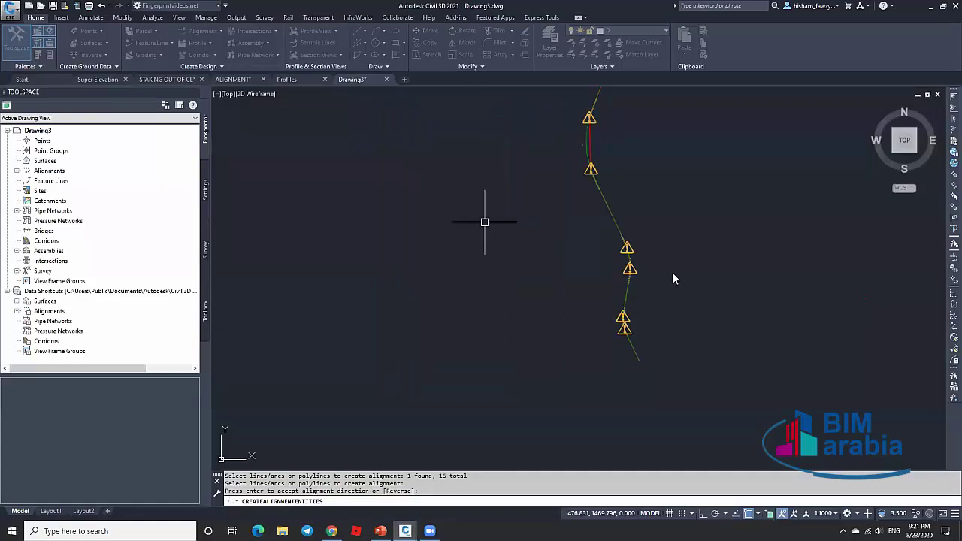
pyautogui.press('Escape')
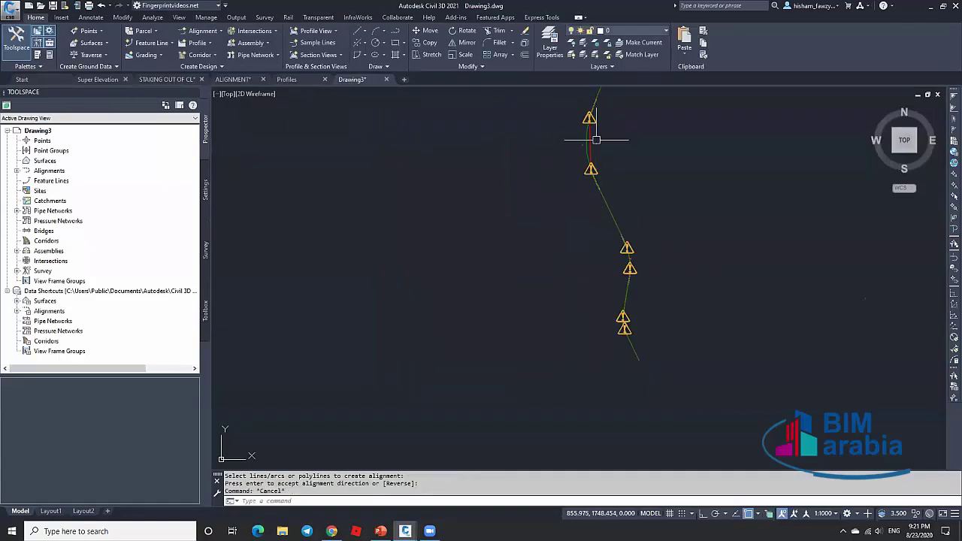
pyautogui.write('re')
pyautogui.press('Return')
pyautogui.click(608, 204)
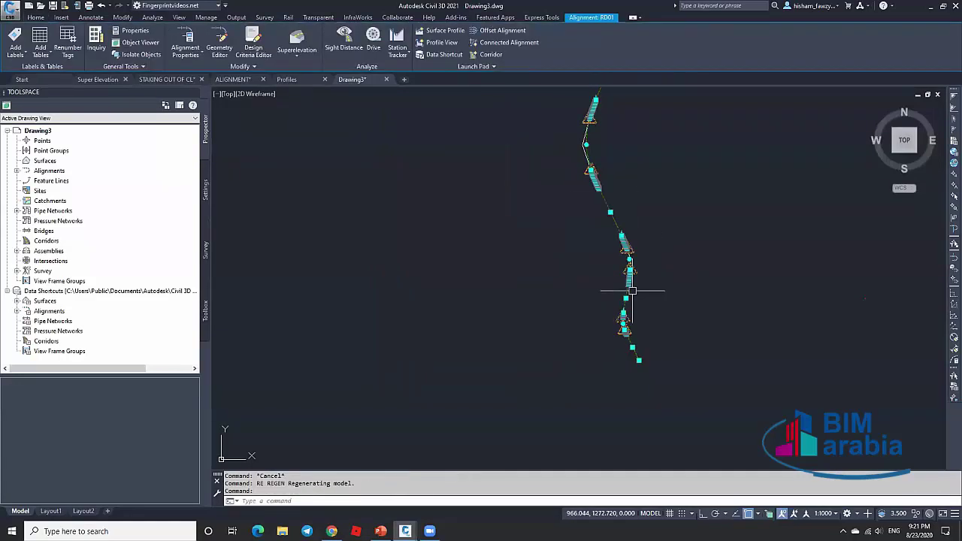
pyautogui.scroll(5, 644, 340)
pyautogui.press('Escape')
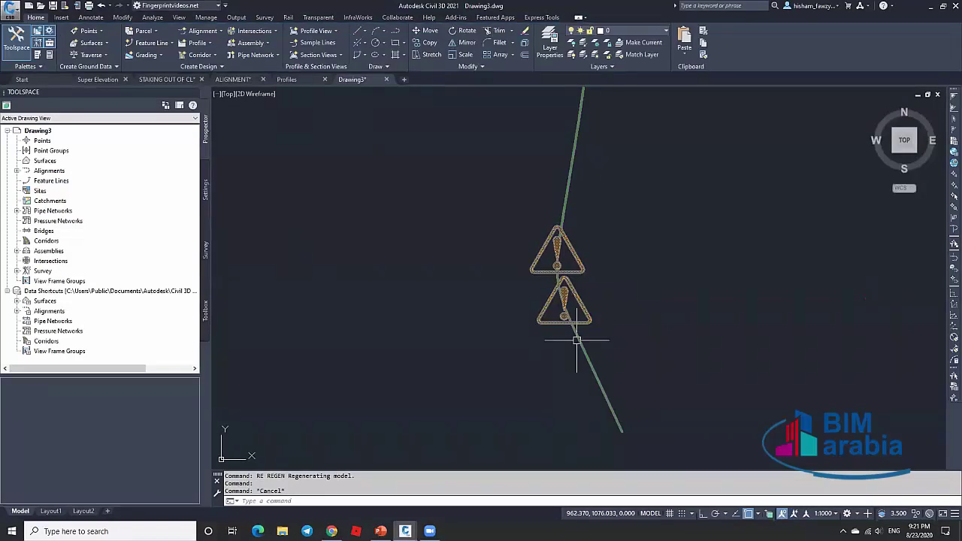
pyautogui.click(617, 423)
pyautogui.scroll(2, 547, 258)
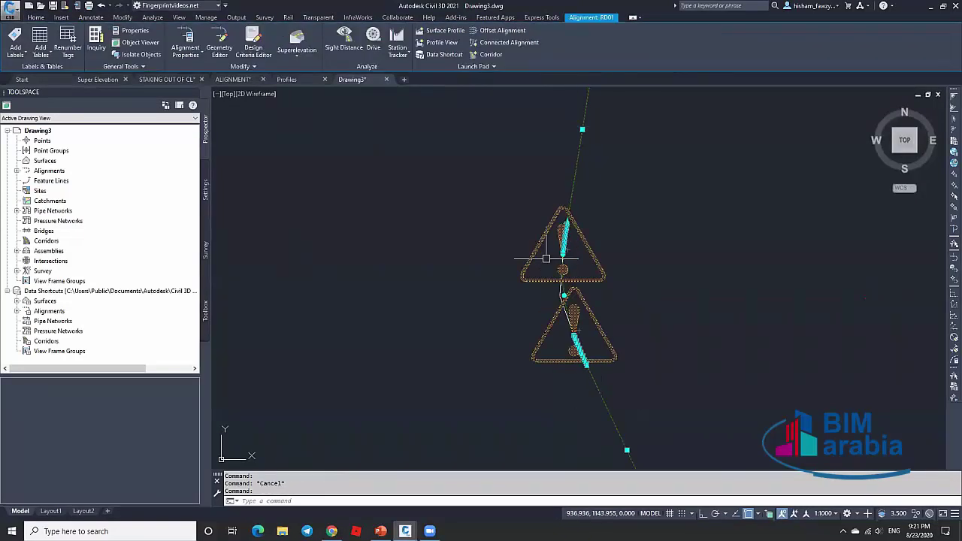
pyautogui.scroll(7, 556, 270)
pyautogui.scroll(-9, 569, 275)
pyautogui.scroll(7, 575, 286)
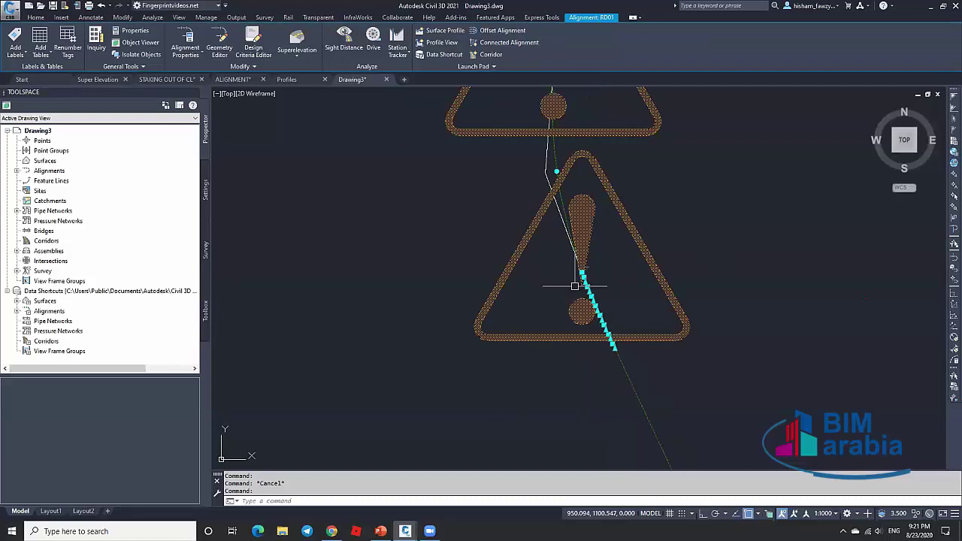
pyautogui.press('Escape')
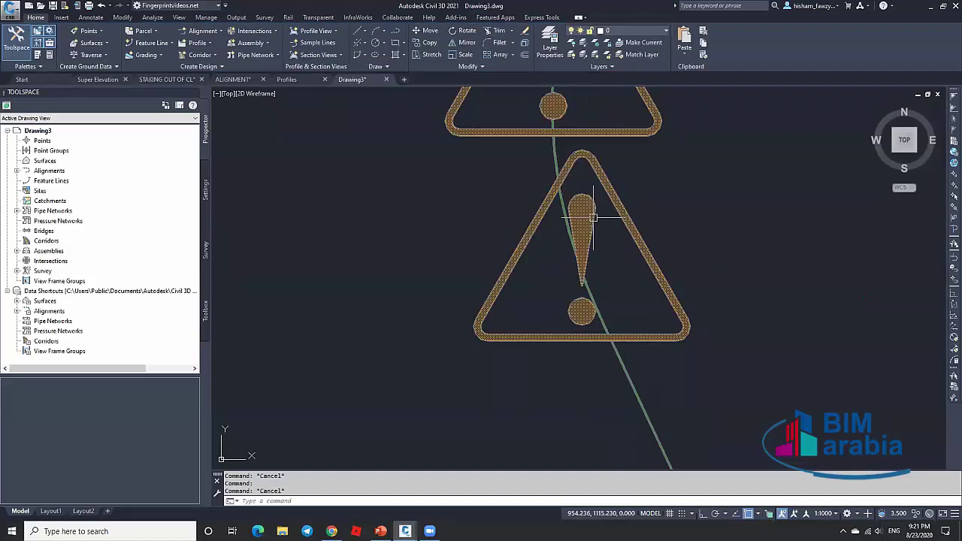
pyautogui.moveTo(586, 218)
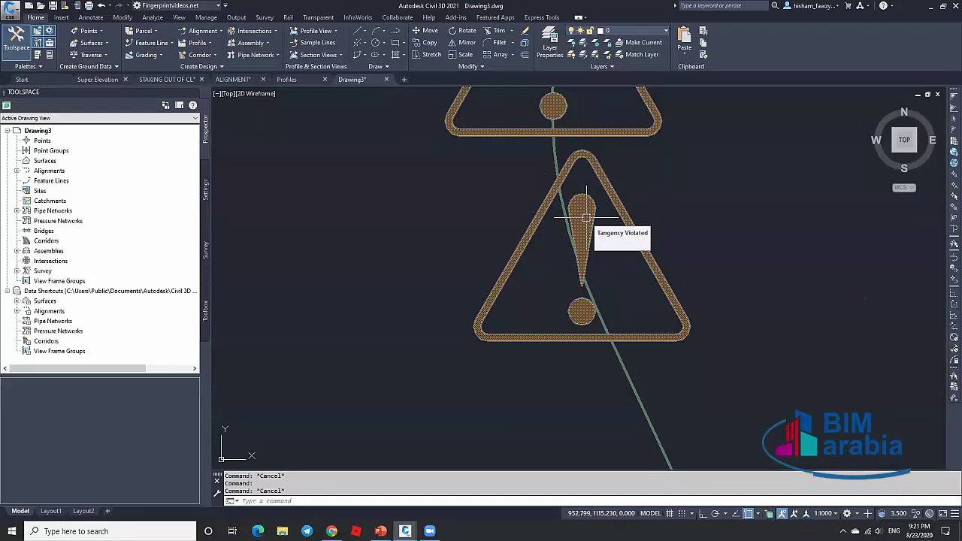
pyautogui.scroll(6, 594, 281)
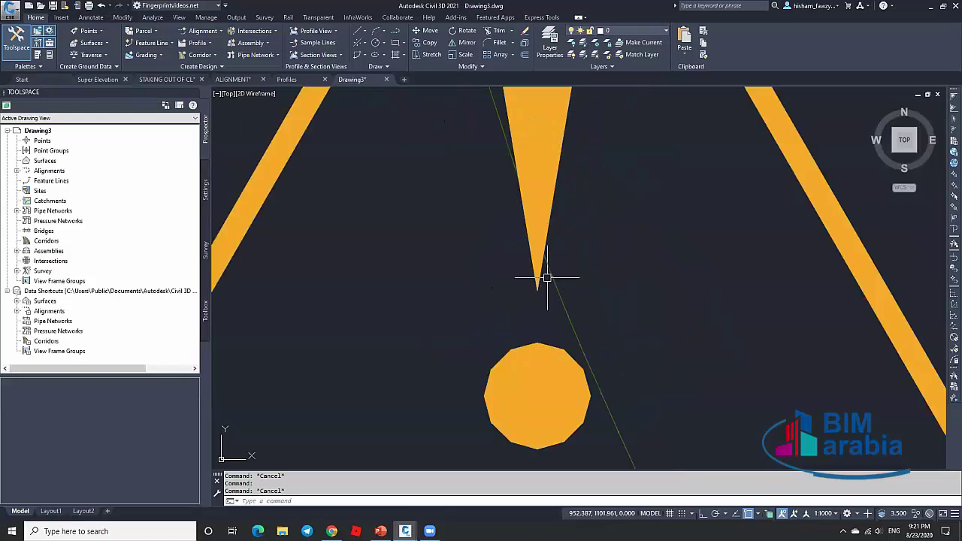
pyautogui.write('re')
pyautogui.press('Return')
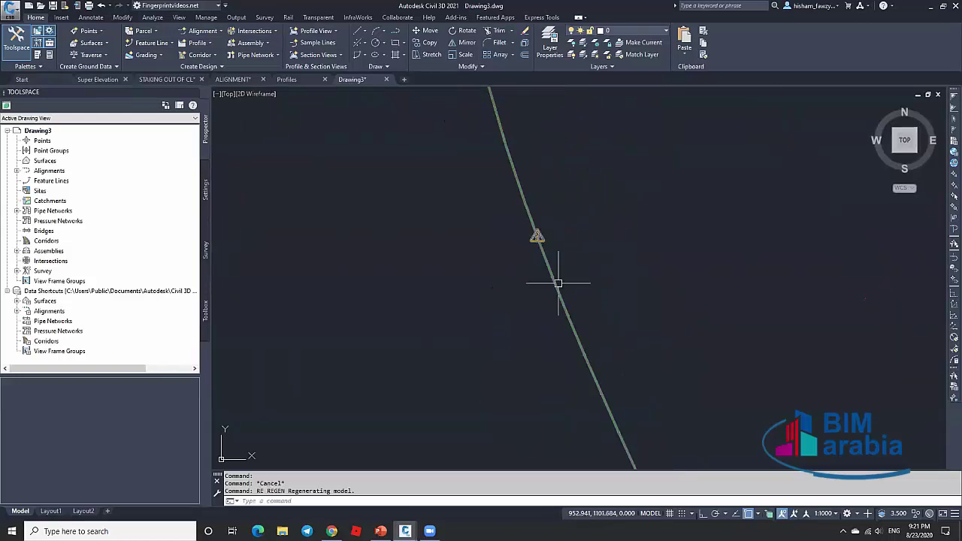
# Select RD01 and zoom and pan along it to inspect its grips.
pyautogui.click(558, 283)
pyautogui.scroll(-2, 607, 273)
pyautogui.scroll(2, 607, 353)
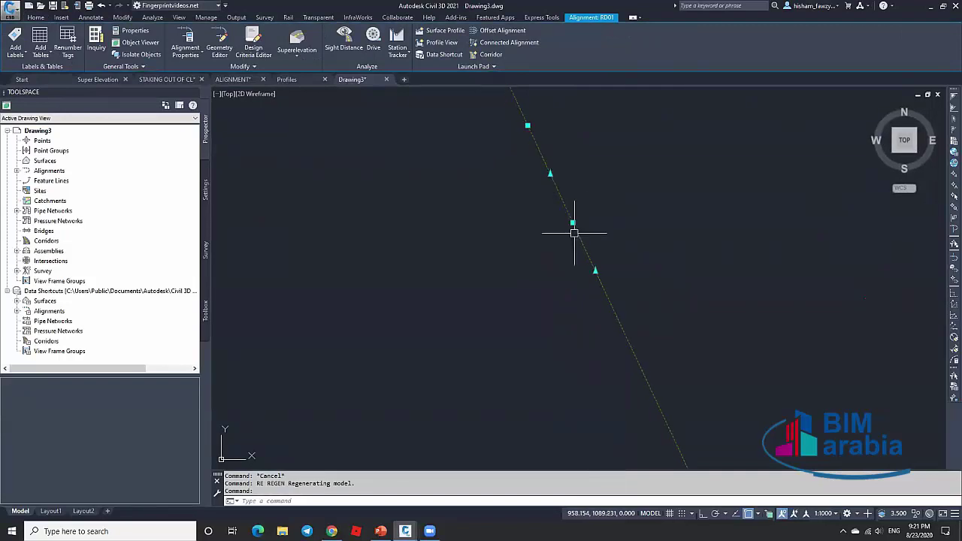
pyautogui.scroll(-2, 560, 196)
pyautogui.scroll(1, 556, 248)
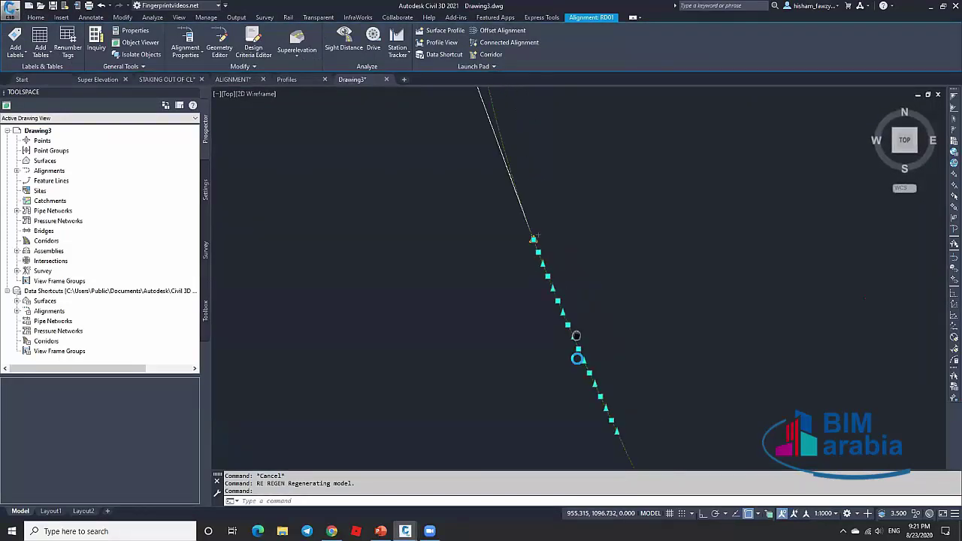
pyautogui.scroll(-3, 547, 308)
pyautogui.scroll(3, 528, 198)
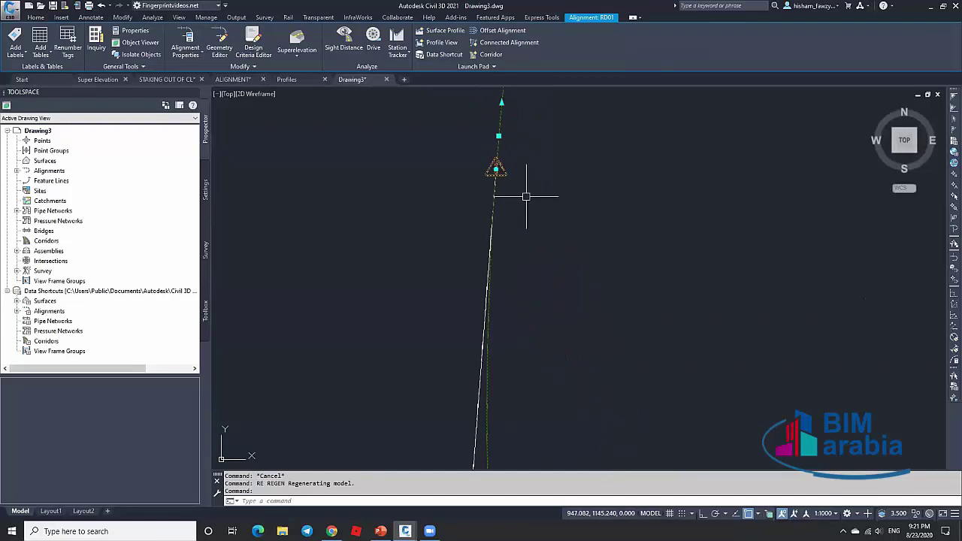
pyautogui.scroll(1, 481, 176)
pyautogui.scroll(-3, 493, 157)
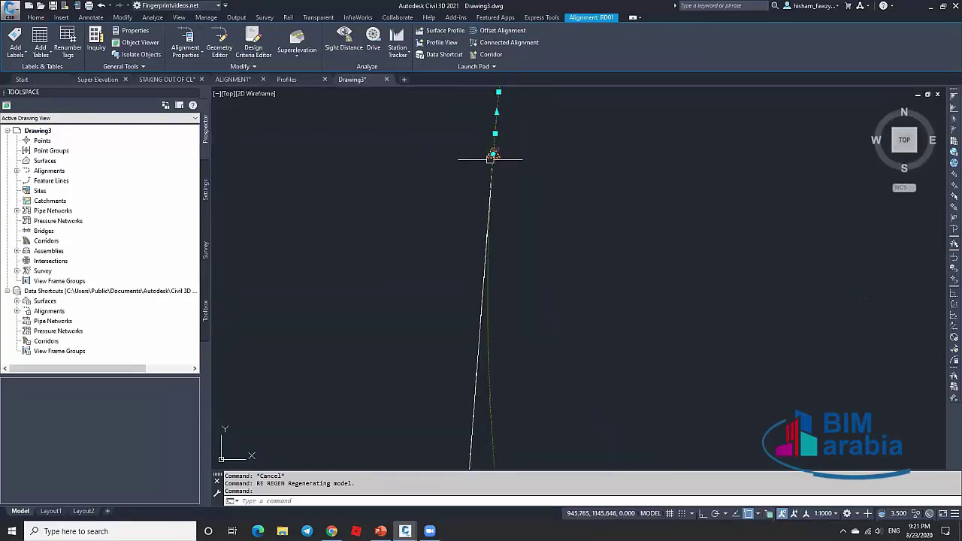
pyautogui.scroll(2, 491, 154)
pyautogui.scroll(3, 518, 323)
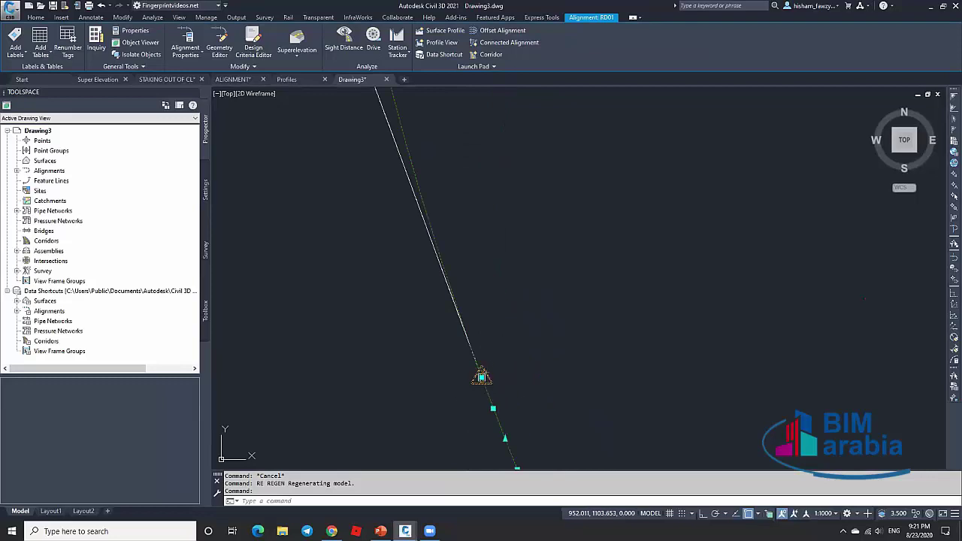
pyautogui.scroll(-5, 488, 394)
pyautogui.scroll(6, 522, 369)
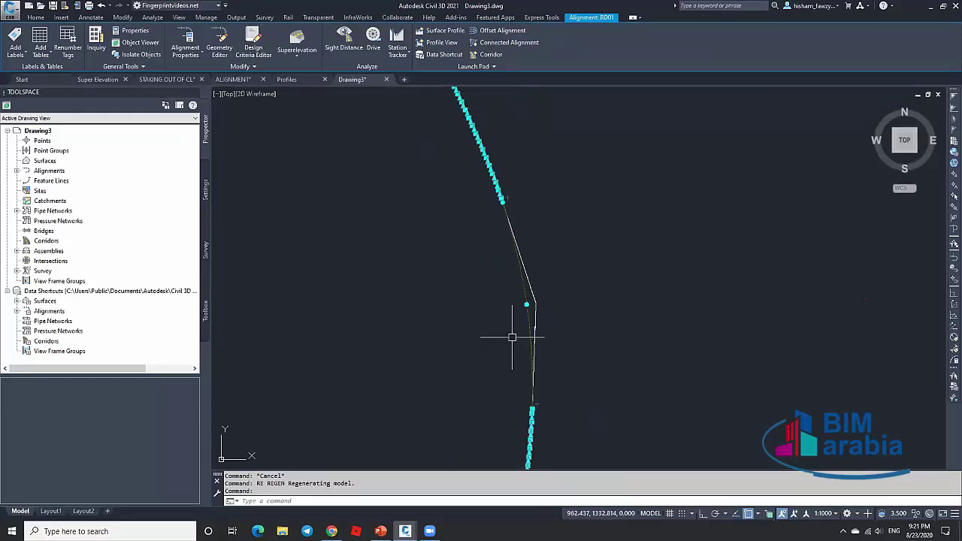
pyautogui.scroll(-2, 518, 398)
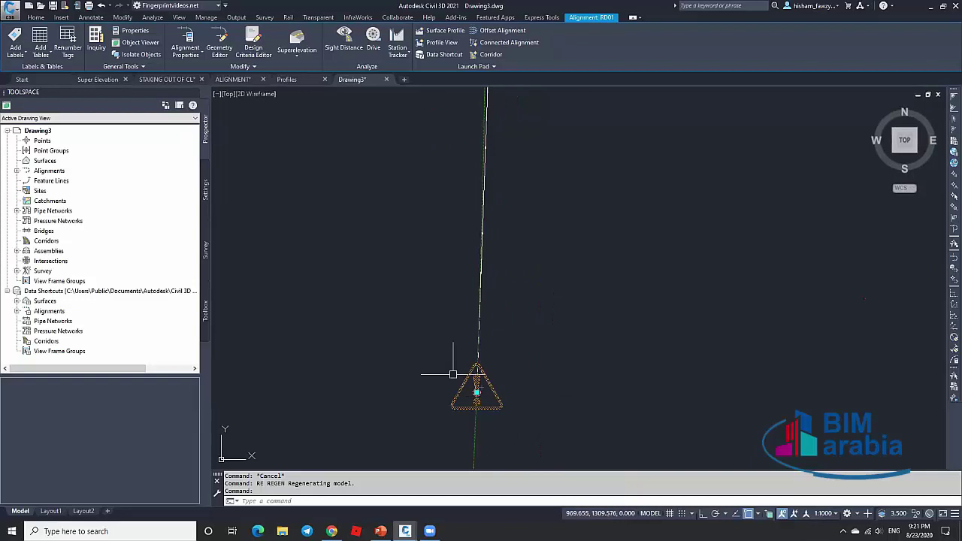
pyautogui.moveTo(455, 378); pyautogui.dragTo(475, 392, button='middle')
pyautogui.scroll(-2, 554, 376)
pyautogui.scroll(3, 532, 264)
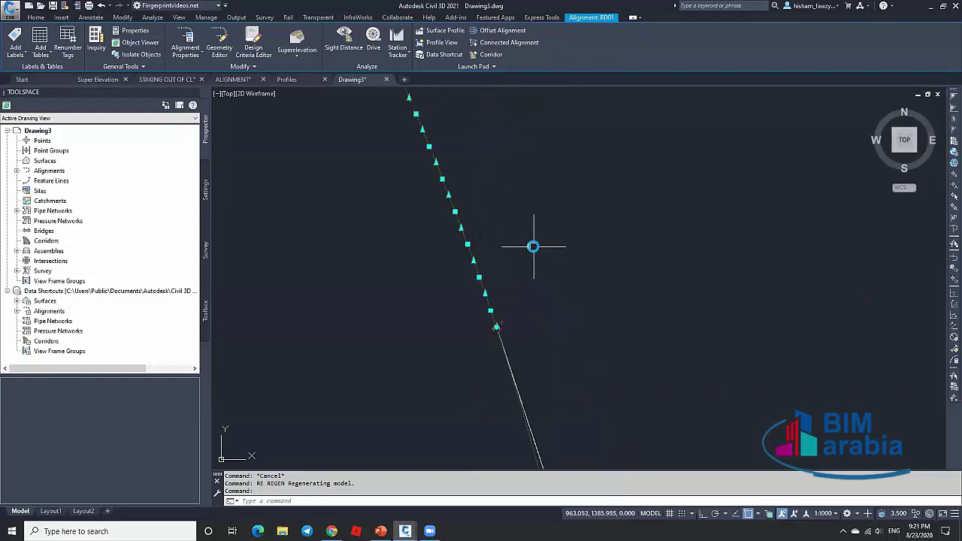
pyautogui.scroll(1, 518, 271)
pyautogui.press('Escape')
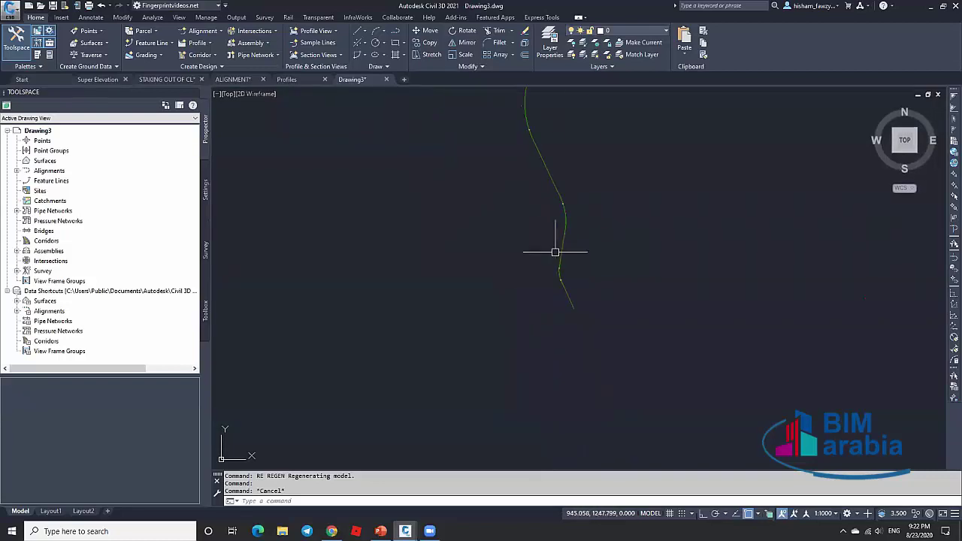
# Reselect alignment RD01 and zoom around it.
pyautogui.click(546, 241)
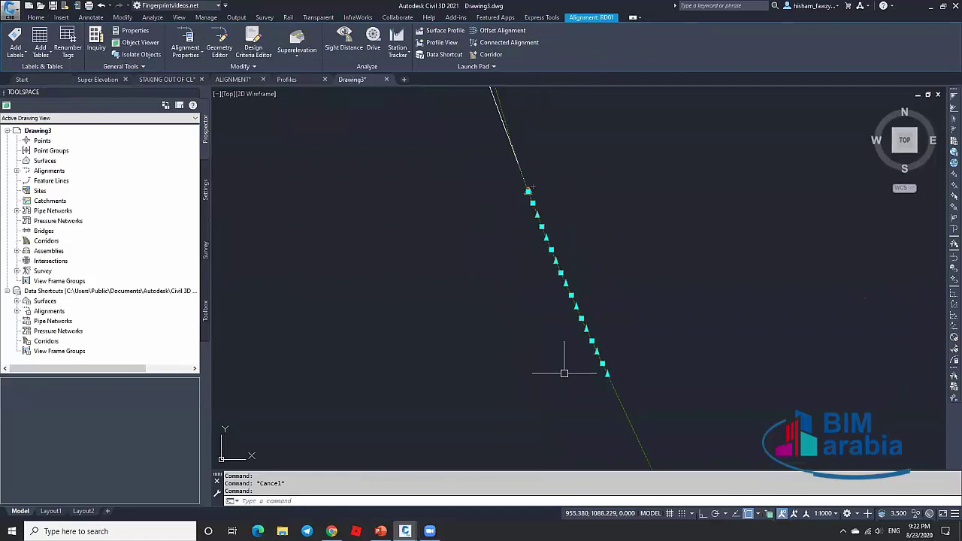
pyautogui.scroll(2, 591, 377)
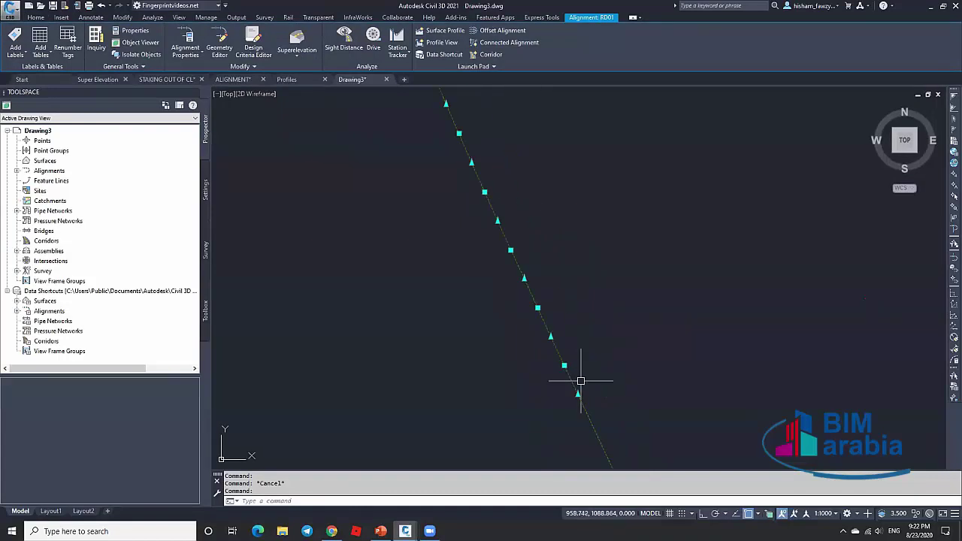
pyautogui.scroll(-4, 526, 319)
pyautogui.scroll(2, 551, 318)
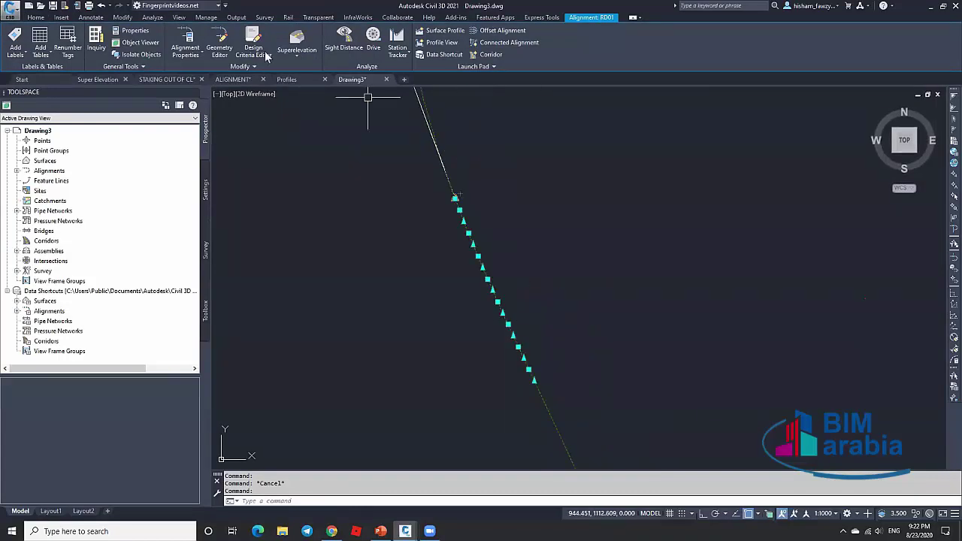
pyautogui.click(221, 39)
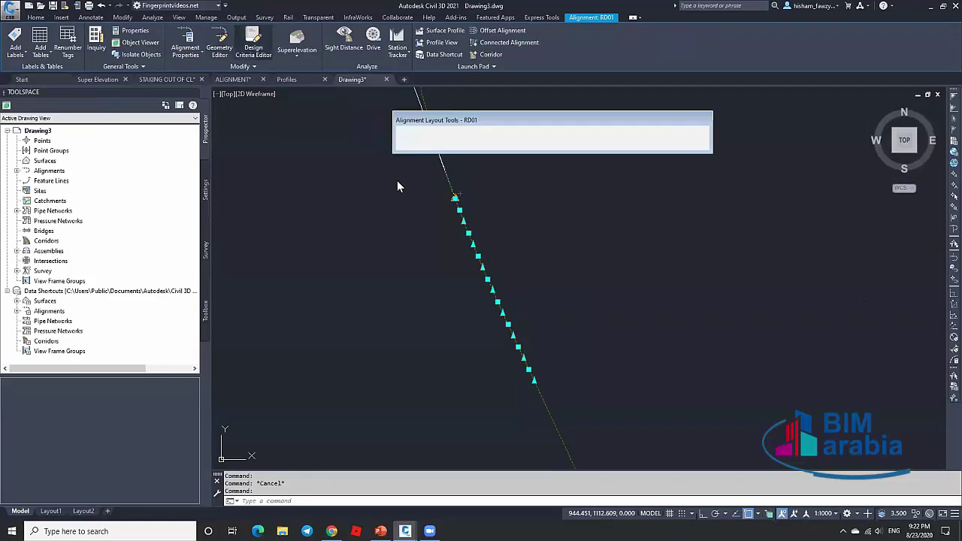
pyautogui.click(667, 133)
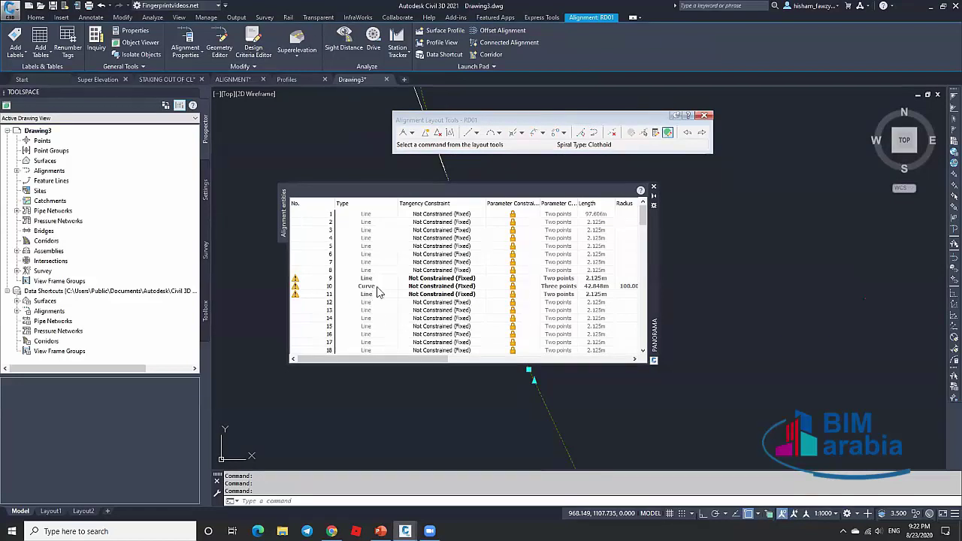
pyautogui.scroll(-9, 379, 290)
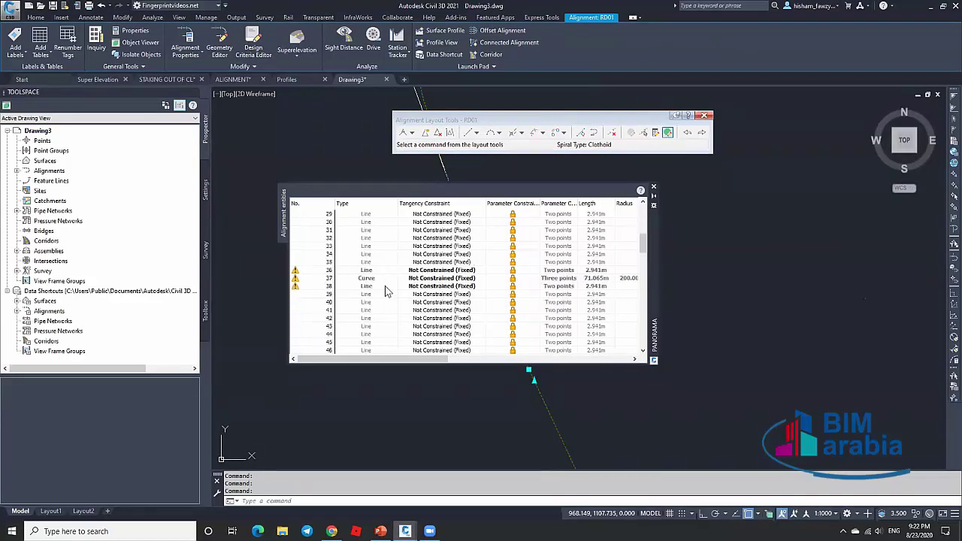
pyautogui.scroll(1, 401, 275)
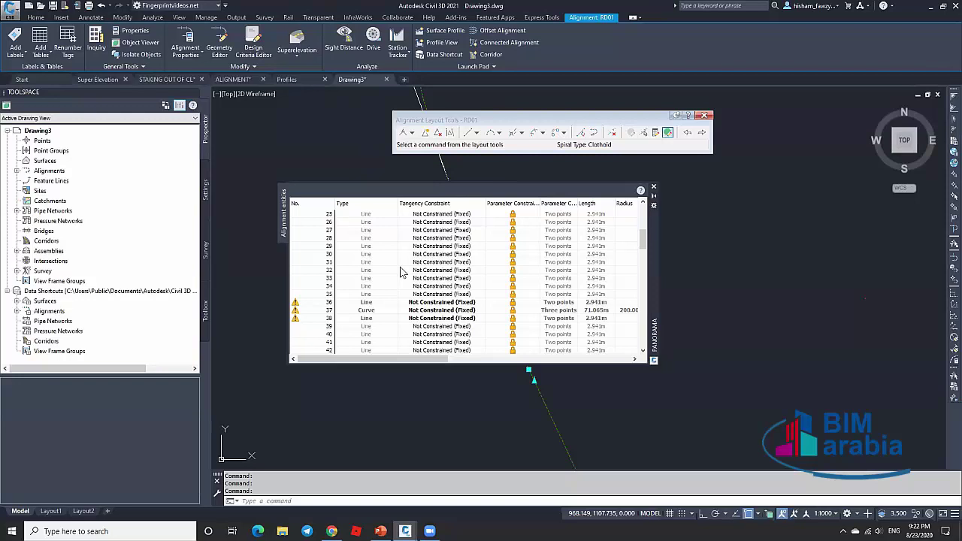
pyautogui.scroll(6, 402, 275)
pyautogui.scroll(2, 391, 263)
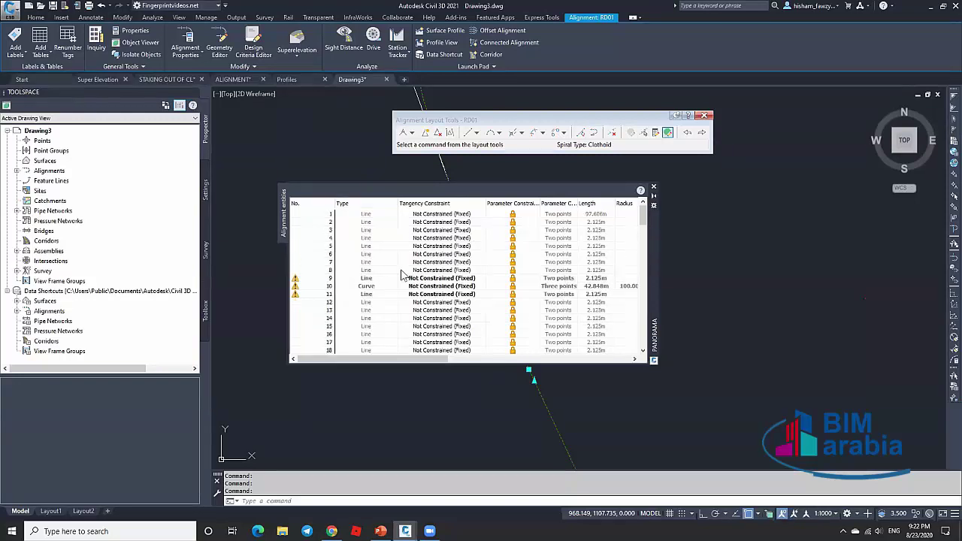
pyautogui.click(575, 224)
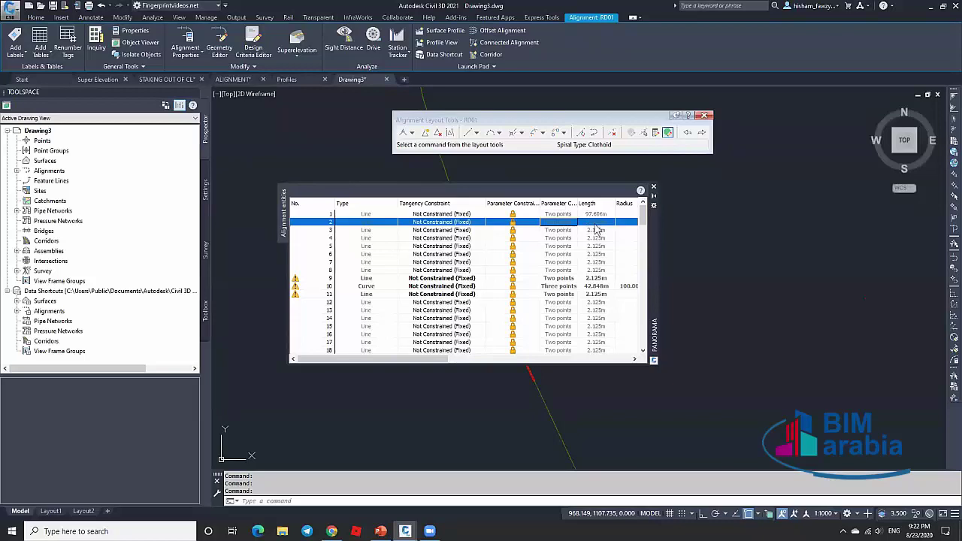
pyautogui.keyDown('shift'); pyautogui.click(568, 270); pyautogui.keyUp('shift')
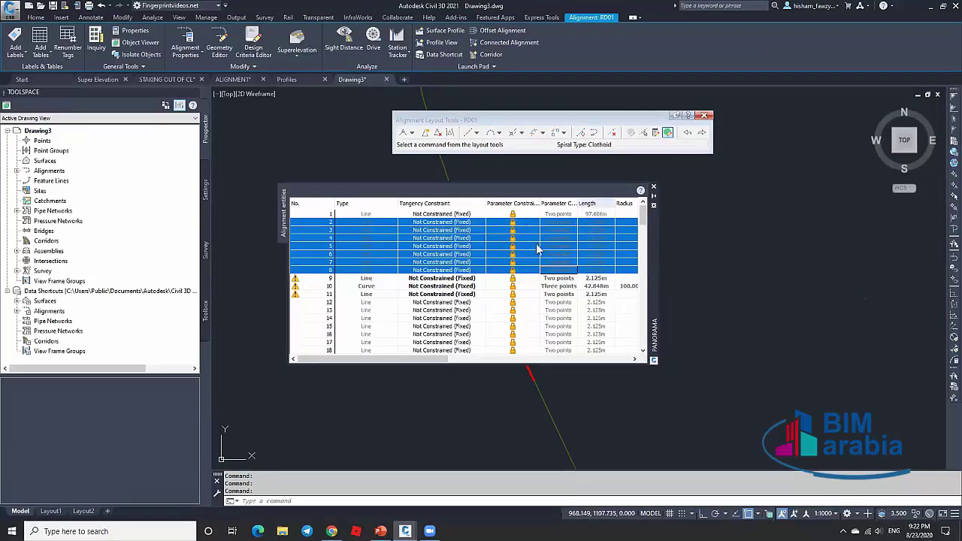
pyautogui.click(473, 279)
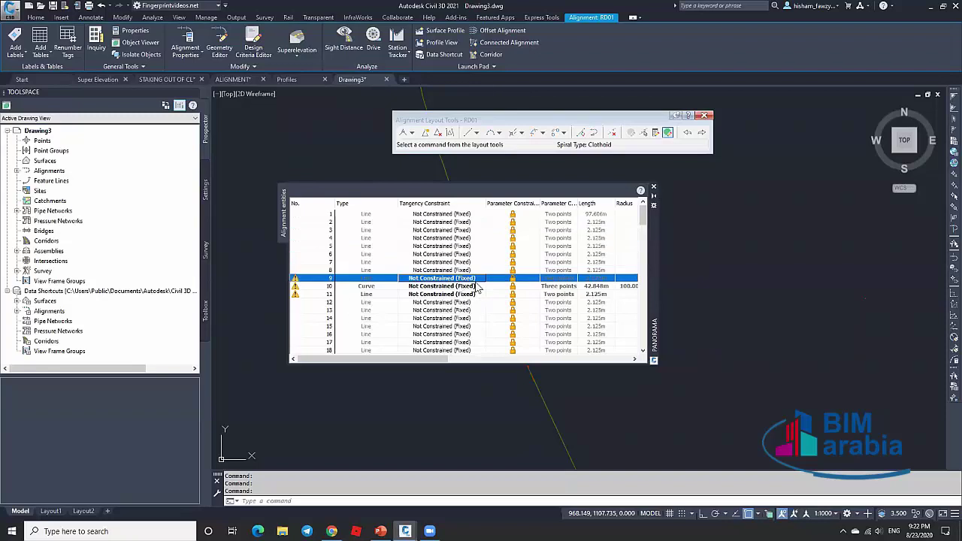
# Close the alignment entity list and cancel a stray grip stretch on RD01.
pyautogui.click(653, 189)
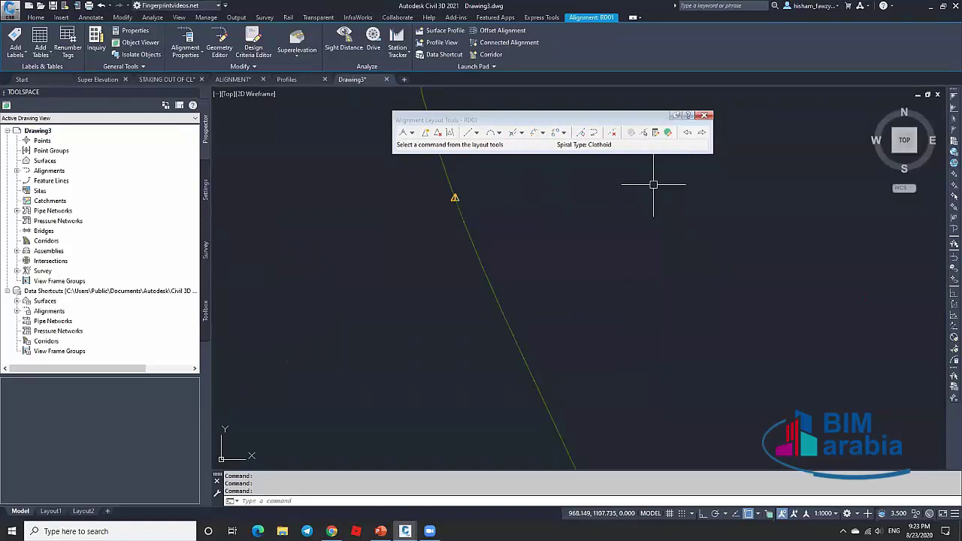
pyautogui.click(455, 196)
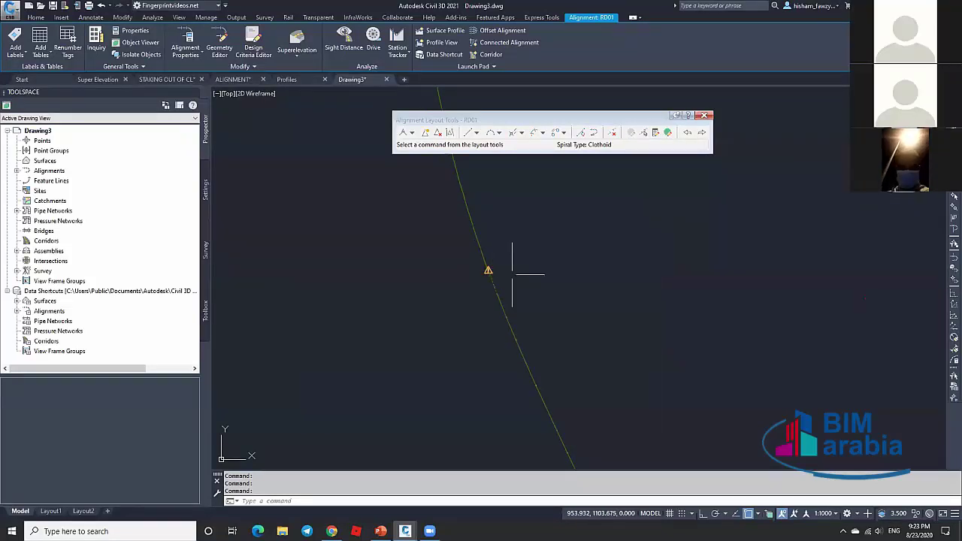
pyautogui.press('Escape')
pyautogui.press('Escape')
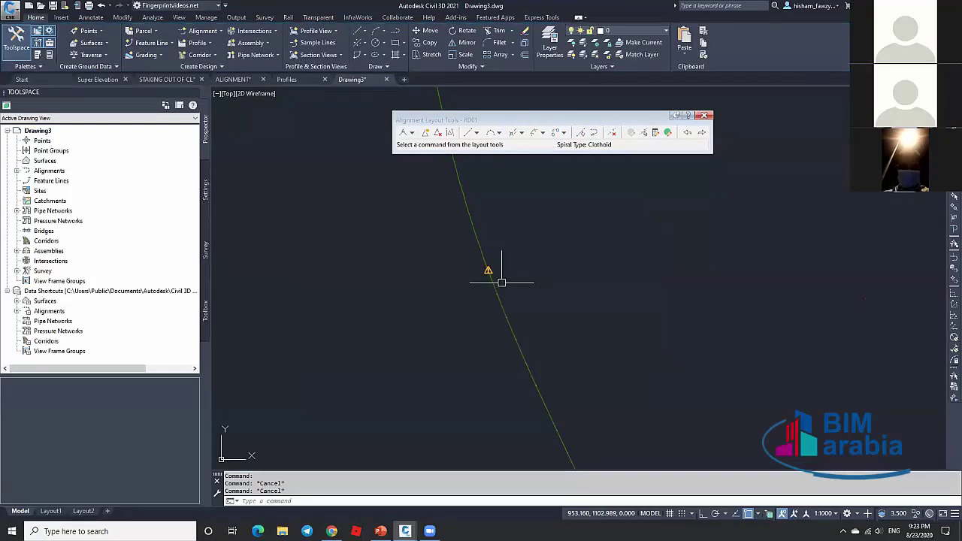
pyautogui.click(512, 325)
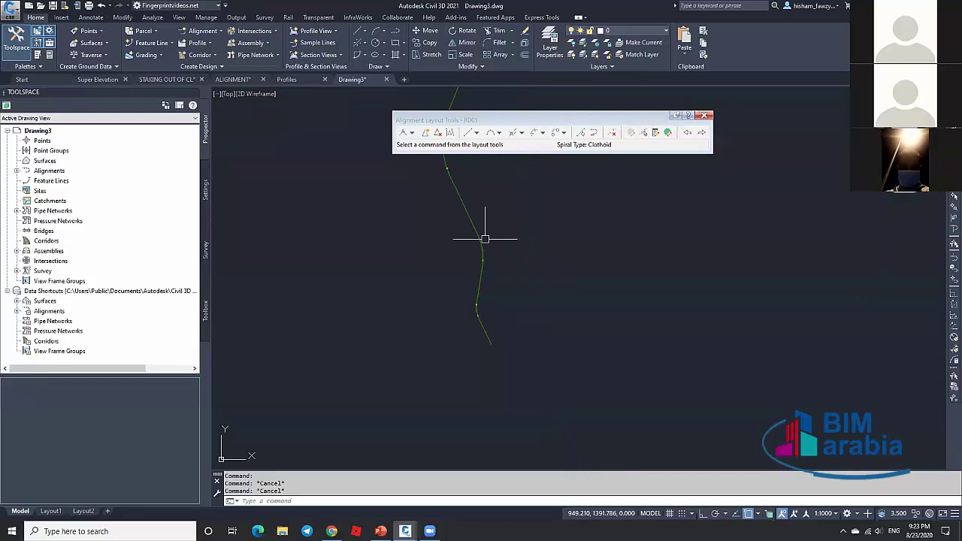
pyautogui.click(482, 240)
# Run the Station_and_Curve alignment report from the Toolbox and save it as CivilReport.html.
pyautogui.click(209, 309)
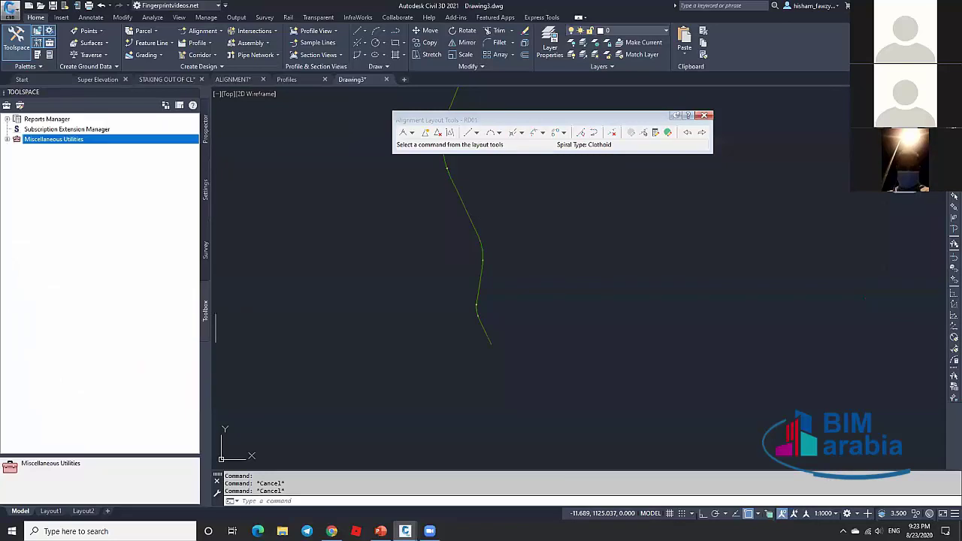
pyautogui.click(6, 119)
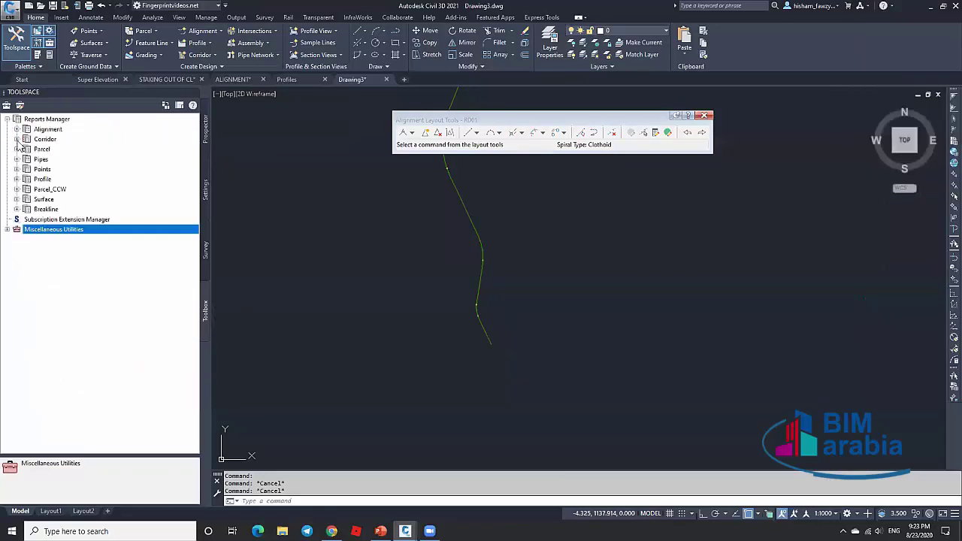
pyautogui.click(16, 129)
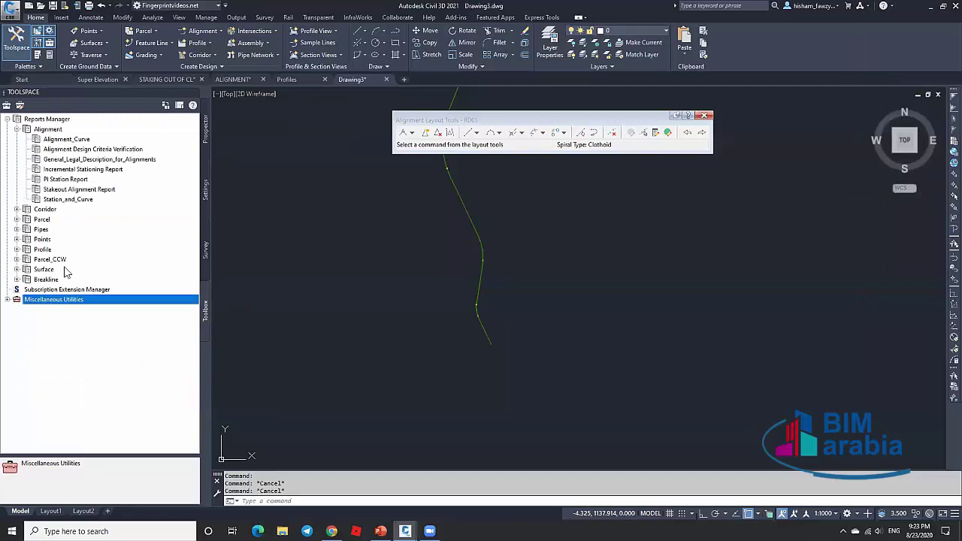
pyautogui.rightClick(86, 200)
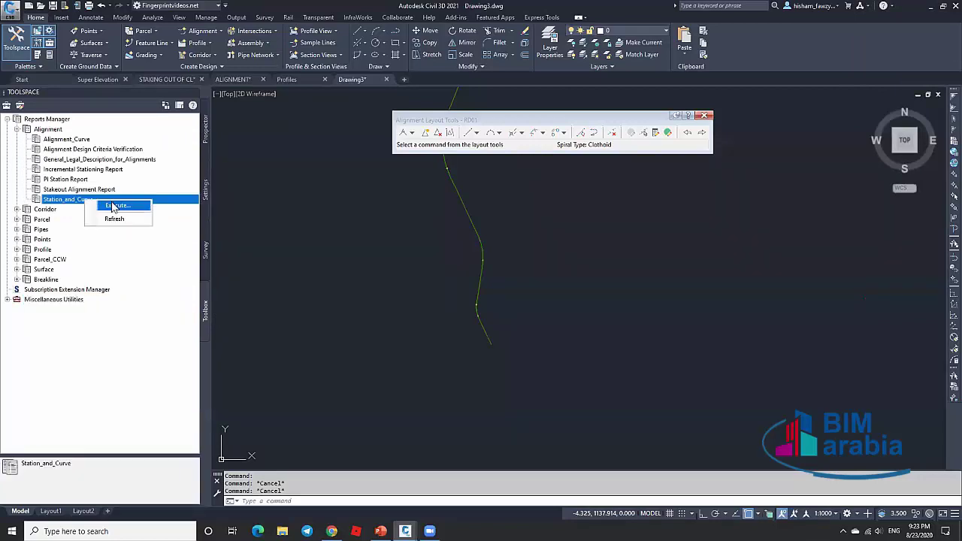
pyautogui.click(115, 206)
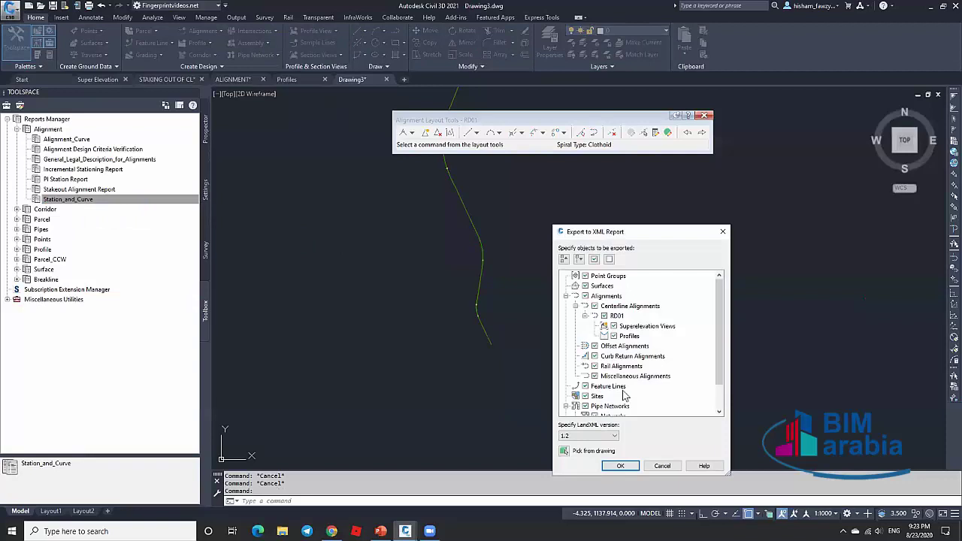
pyautogui.click(621, 466)
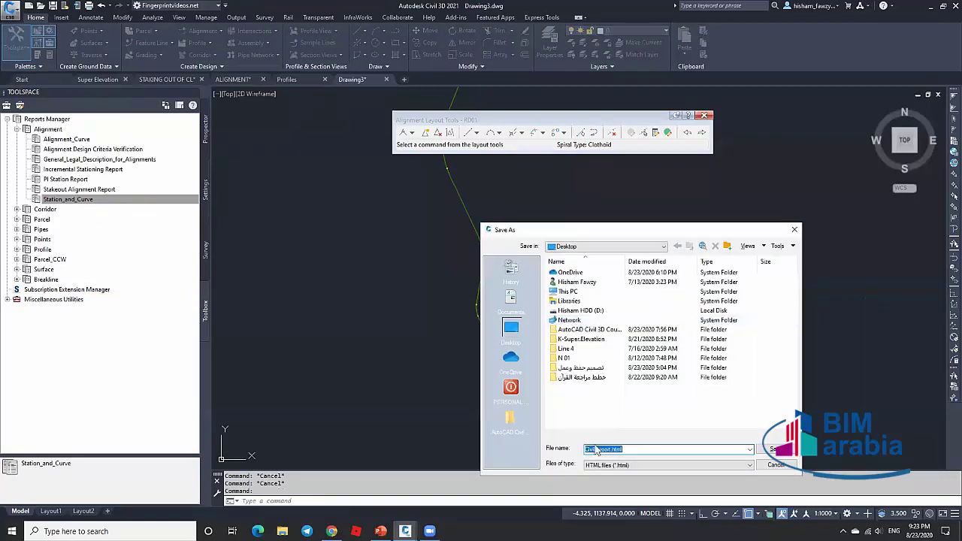
pyautogui.click(782, 451)
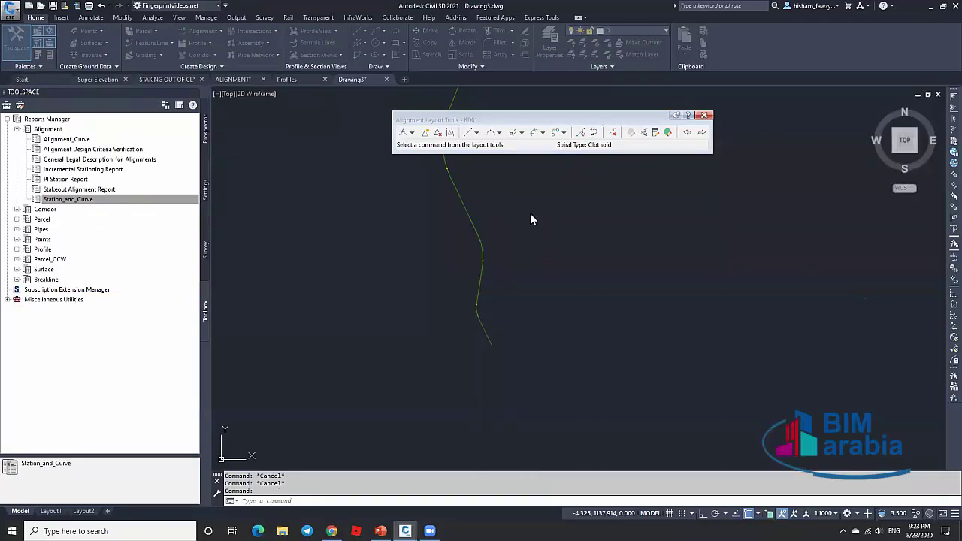
# Review the RD01 tangent and curve data in CivilReport.html, then close it and return to Civil 3D.
pyautogui.scroll(-2, 348, 220)
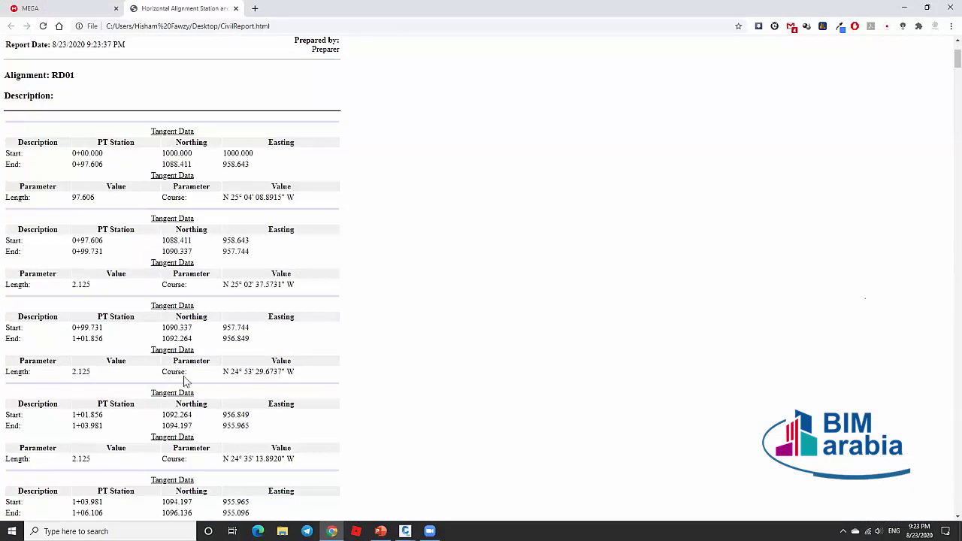
pyautogui.scroll(-9, 185, 382)
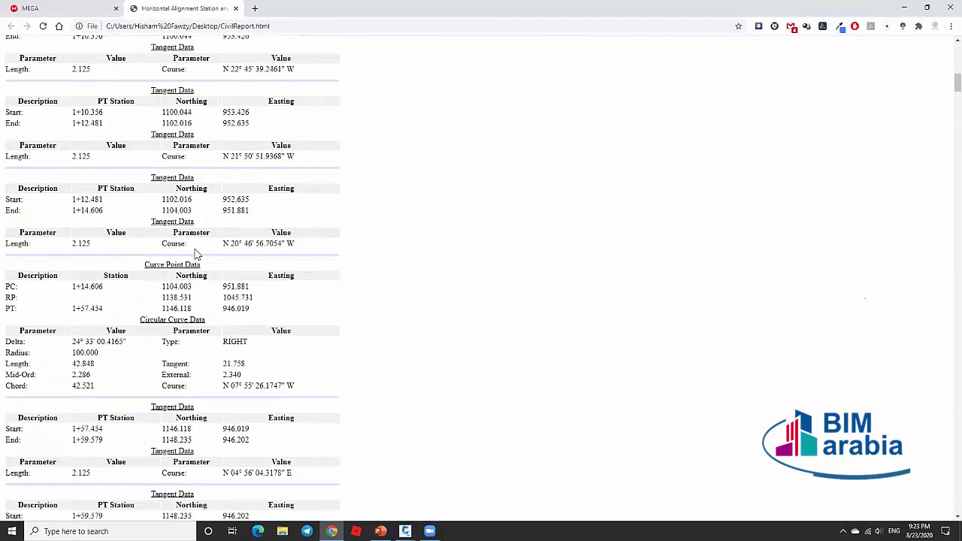
pyautogui.scroll(-1, 195, 254)
pyautogui.scroll(2, 235, 374)
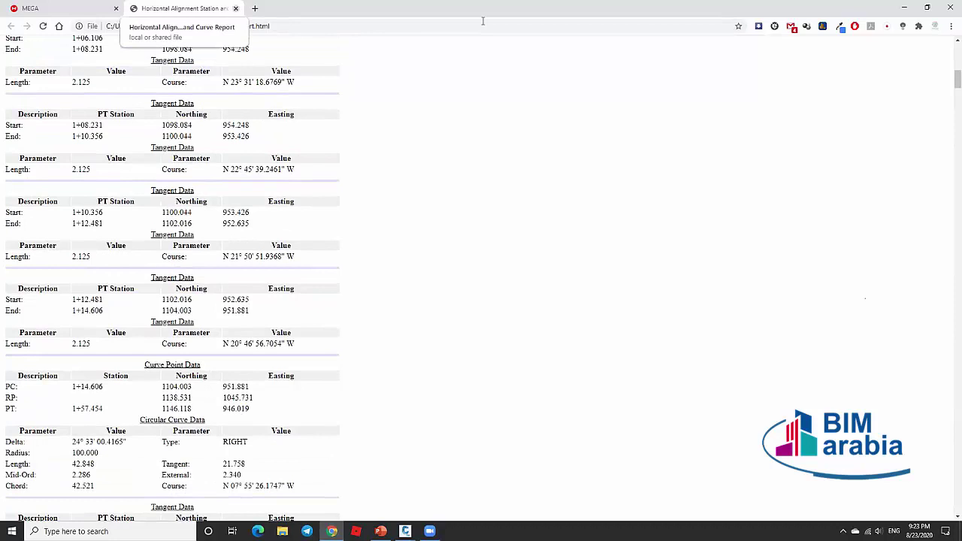
pyautogui.hotkey('ctrl', 'w')
pyautogui.click(904, 7)
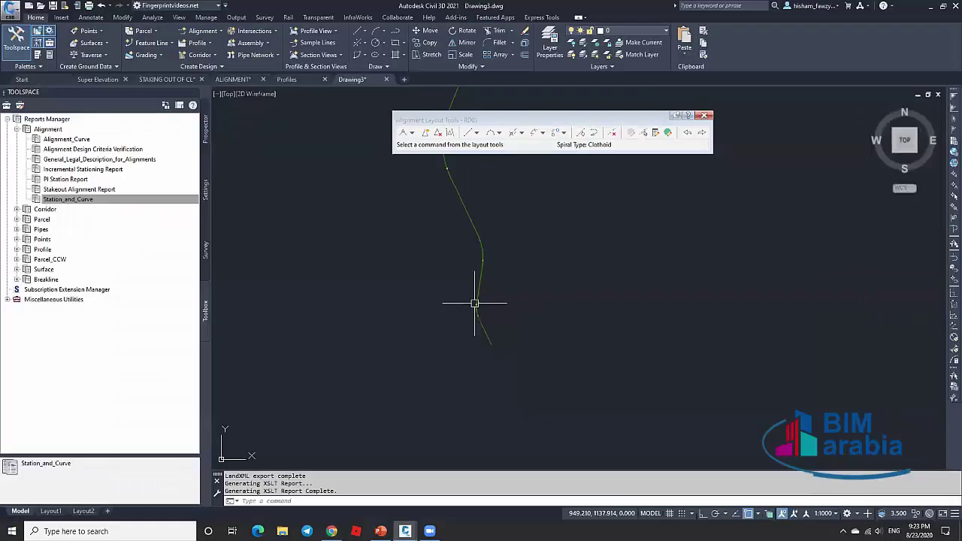
# Zoom in and erase alignment RD01 from Drawing3.
pyautogui.scroll(3, 455, 210)
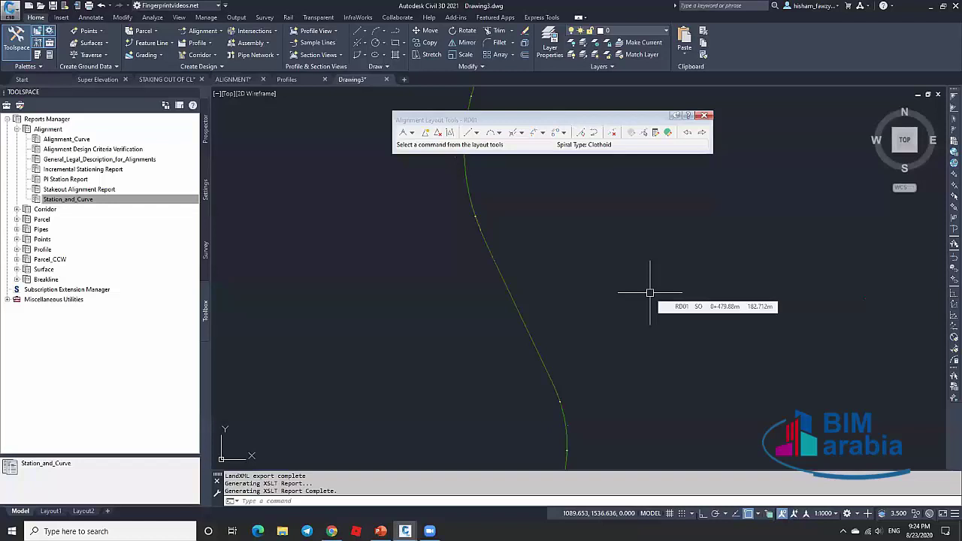
pyautogui.click(499, 281)
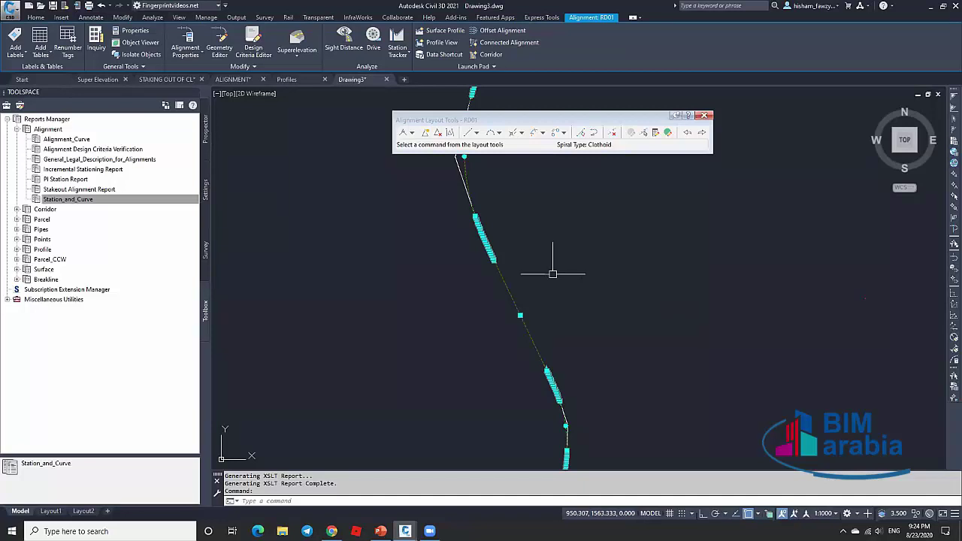
pyautogui.press('Delete')
# Test-select individual pieces of the red curve, including segments and an arc, clearing each selection.
pyautogui.press('Escape')
pyautogui.press('Escape')
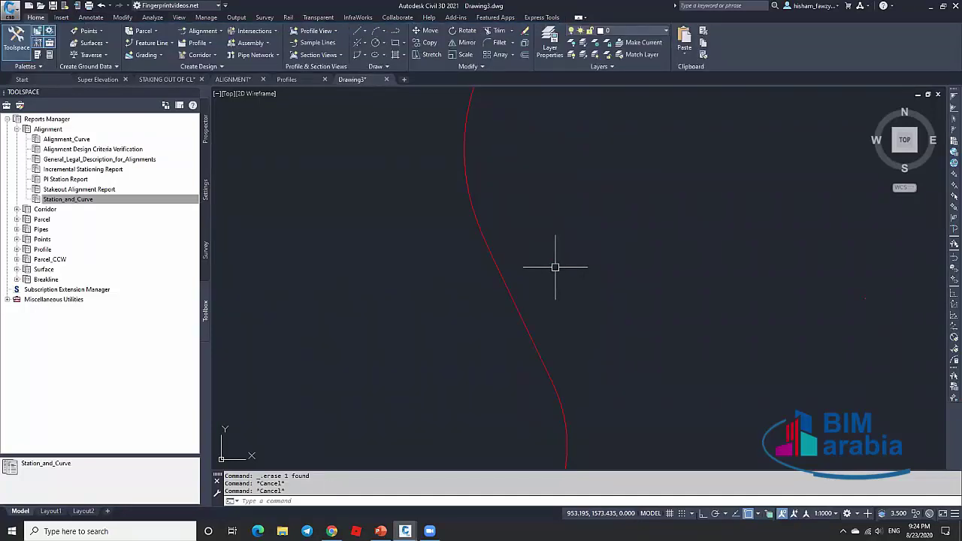
pyautogui.scroll(-5, 526, 271)
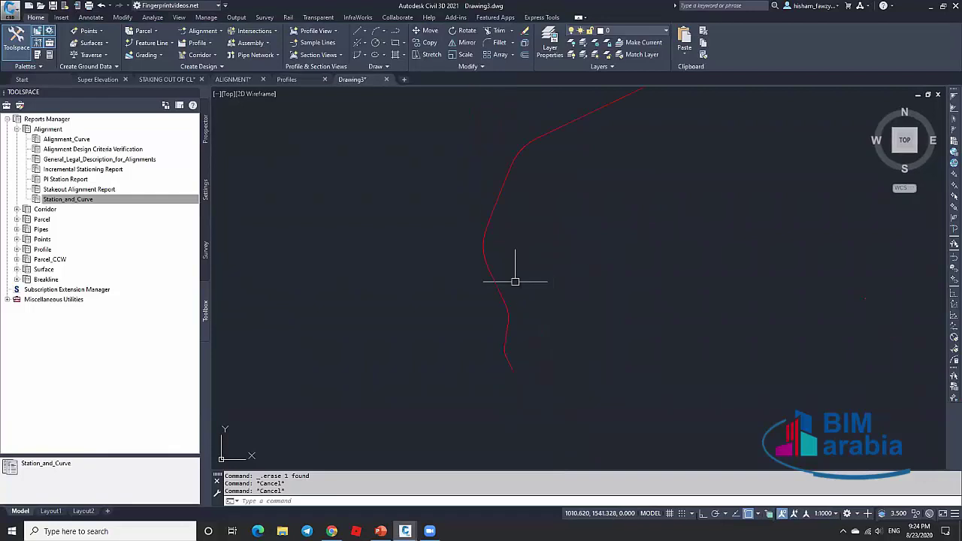
pyautogui.scroll(2, 502, 348)
pyautogui.click(494, 320)
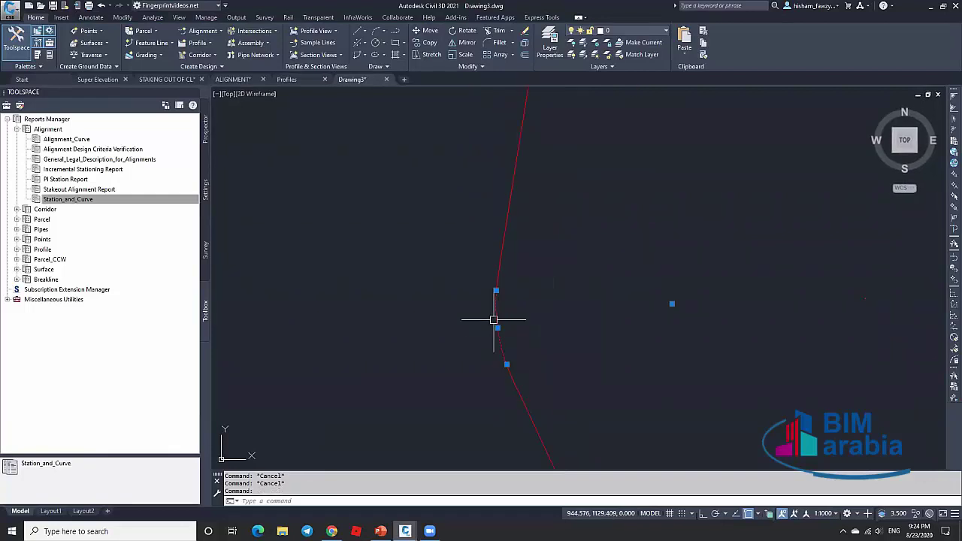
pyautogui.scroll(2, 481, 316)
pyautogui.press('Escape')
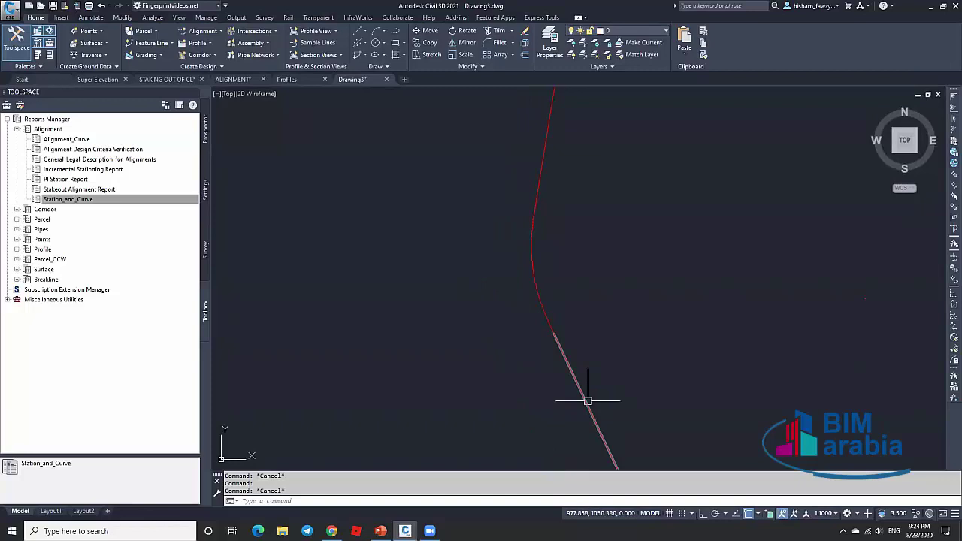
pyautogui.click(584, 397)
pyautogui.click(549, 320)
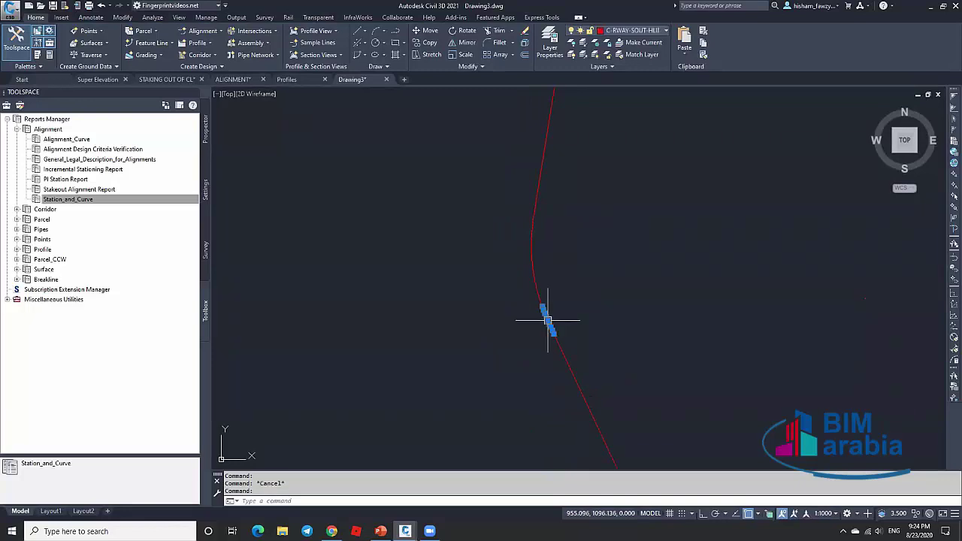
pyautogui.scroll(5, 548, 316)
pyautogui.scroll(-2, 564, 383)
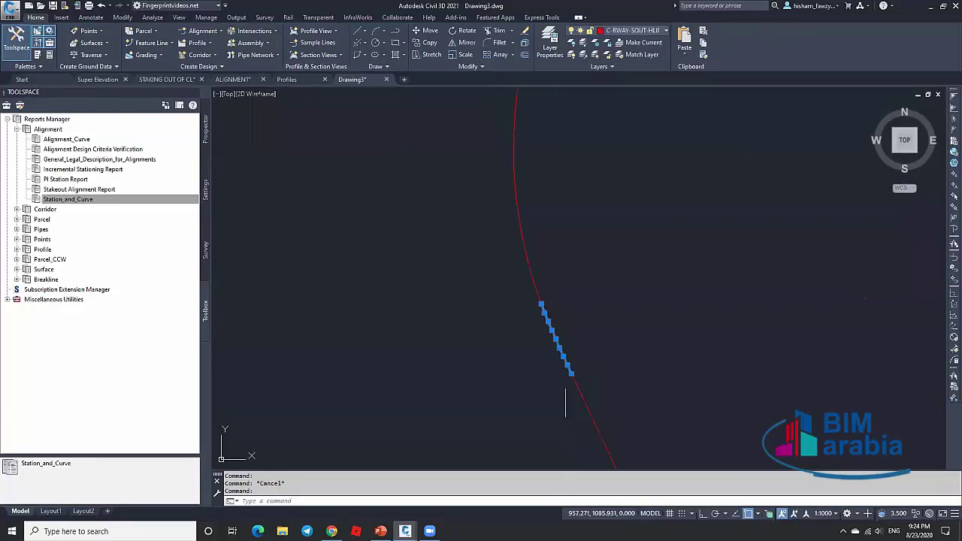
pyautogui.press('Escape')
pyautogui.click(541, 316)
pyautogui.scroll(-2, 517, 301)
pyautogui.scroll(2, 541, 300)
pyautogui.press('Escape')
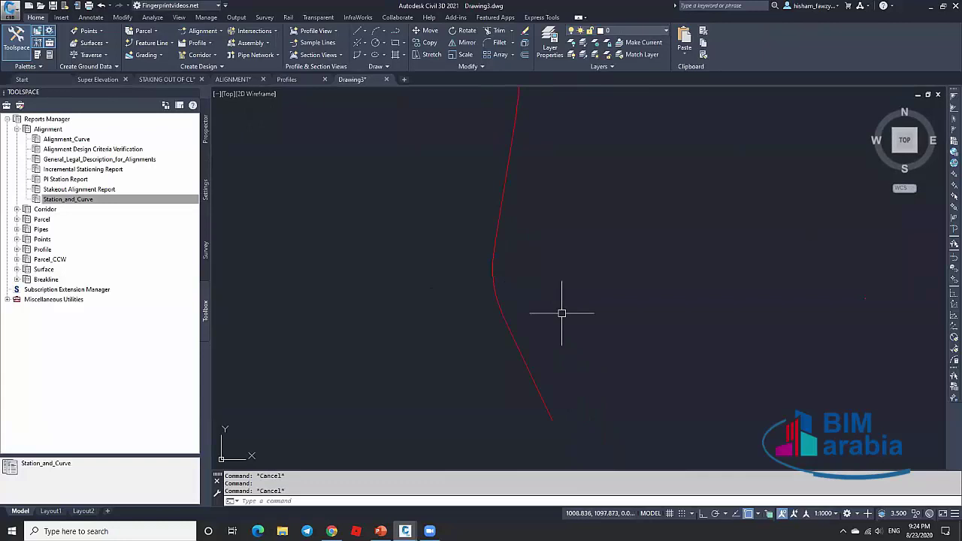
# Window-select part of the curve and use Select Similar to pick all matching objects.
pyautogui.click(504, 275)
pyautogui.click(492, 281)
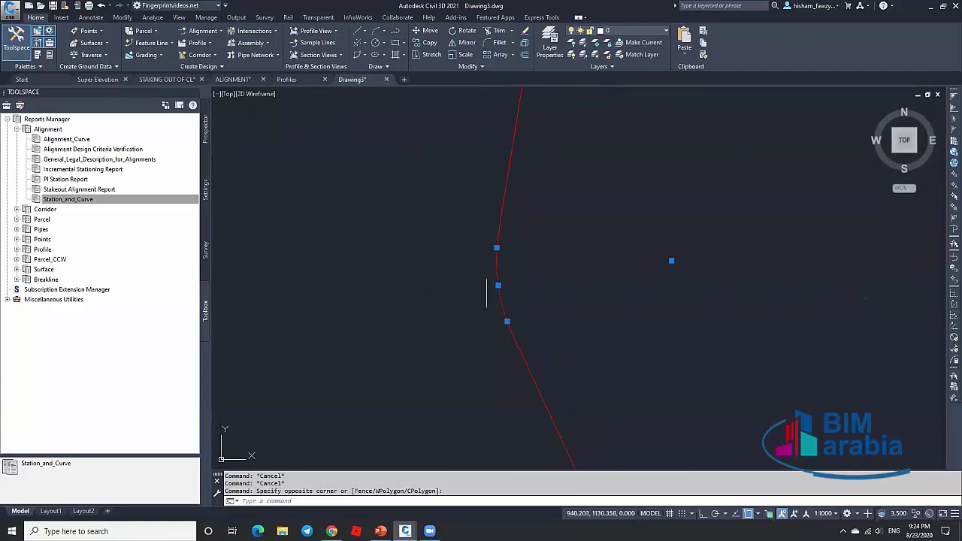
pyautogui.rightClick(574, 272)
pyautogui.click(609, 424)
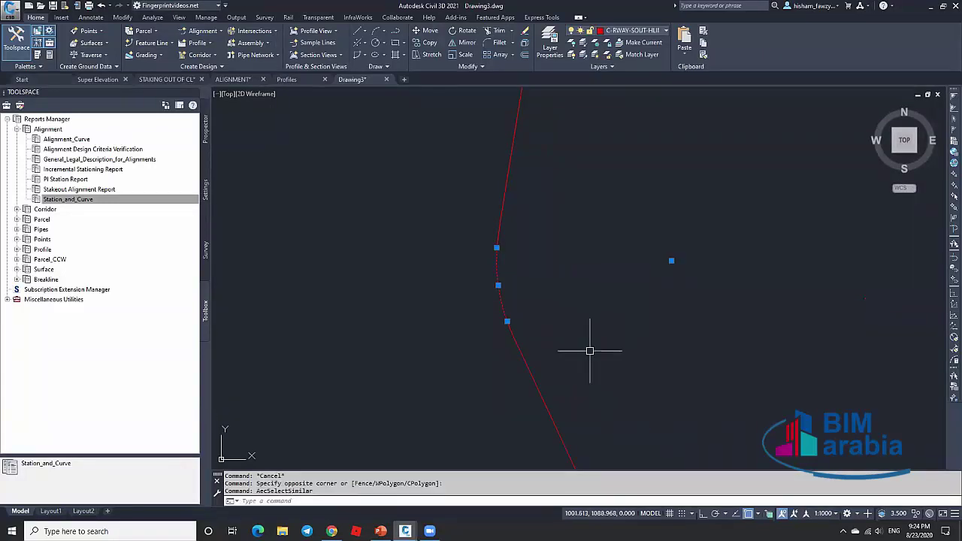
pyautogui.scroll(-3, 586, 348)
pyautogui.scroll(-2, 570, 313)
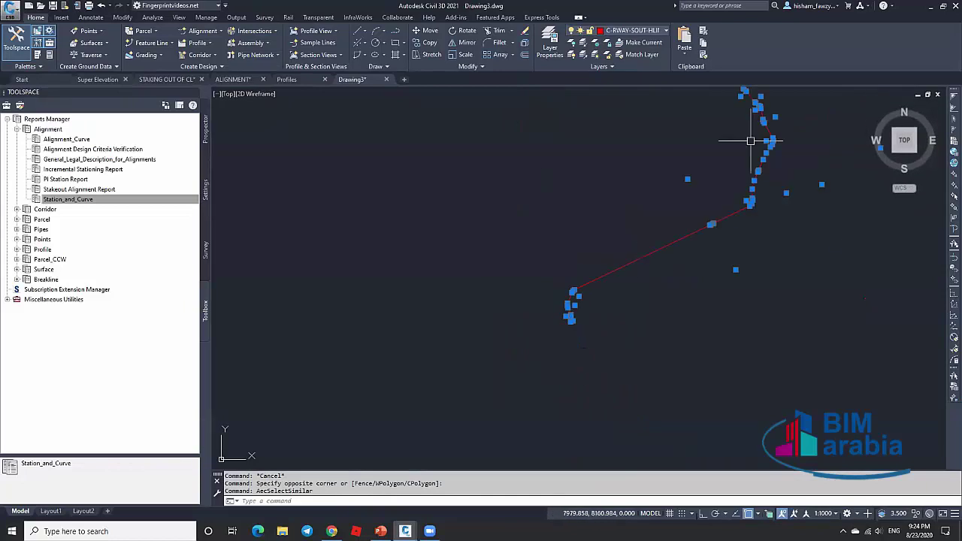
# Select all similar arcs of the curve and set their colour to Yellow in Properties.
pyautogui.hotkey('ctrl', '1')
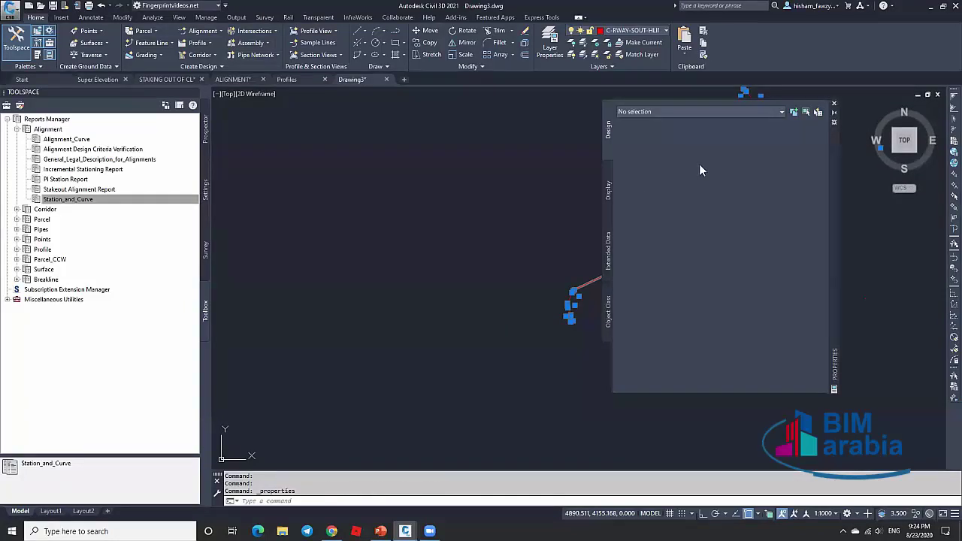
pyautogui.press('Escape')
pyautogui.scroll(2, 584, 325)
pyautogui.scroll(2, 584, 324)
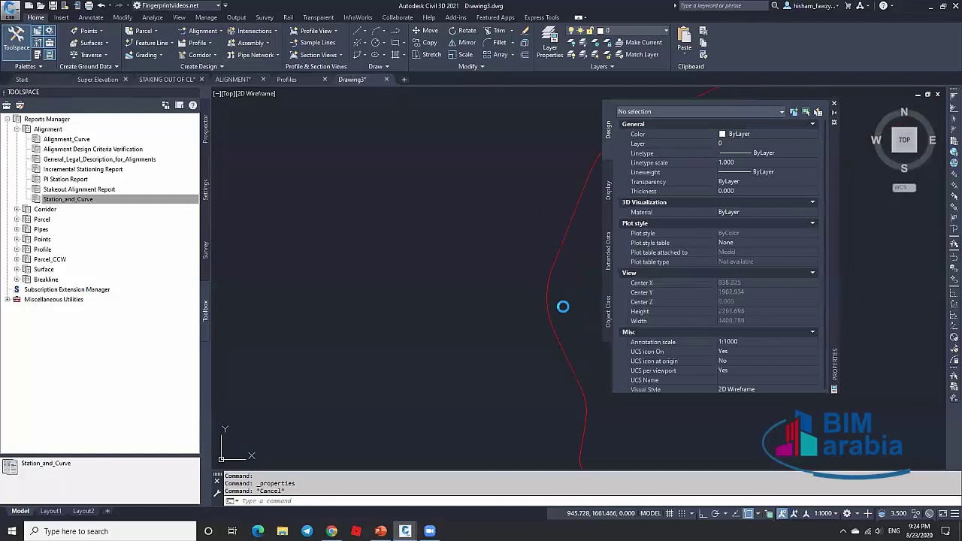
pyautogui.click(548, 285)
pyautogui.rightClick(501, 278)
pyautogui.click(548, 429)
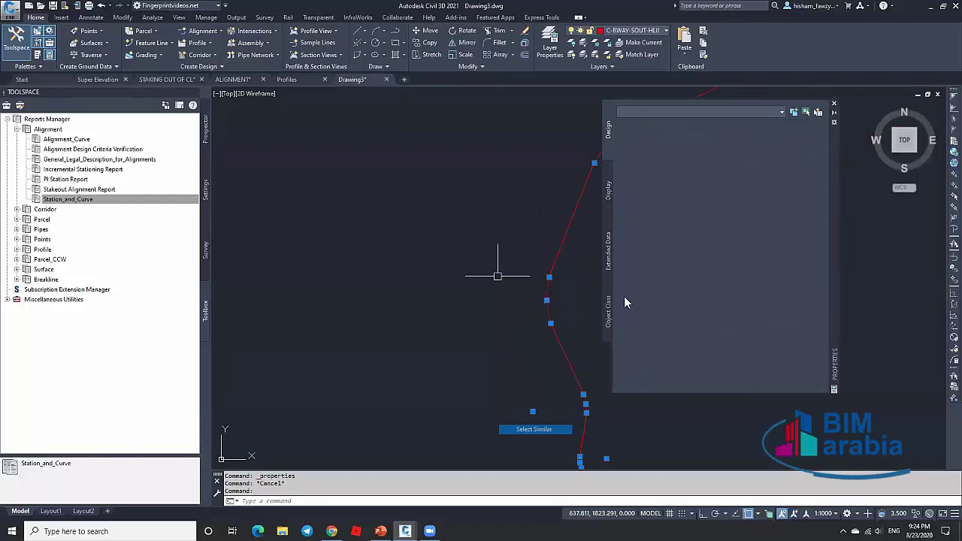
pyautogui.click(771, 134)
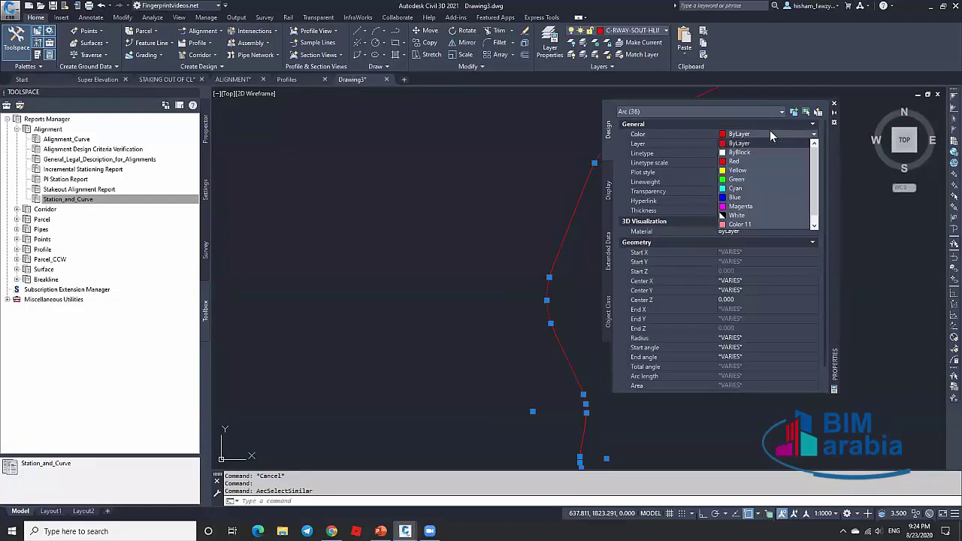
pyautogui.click(752, 169)
pyautogui.scroll(-2, 489, 253)
pyautogui.press('Escape')
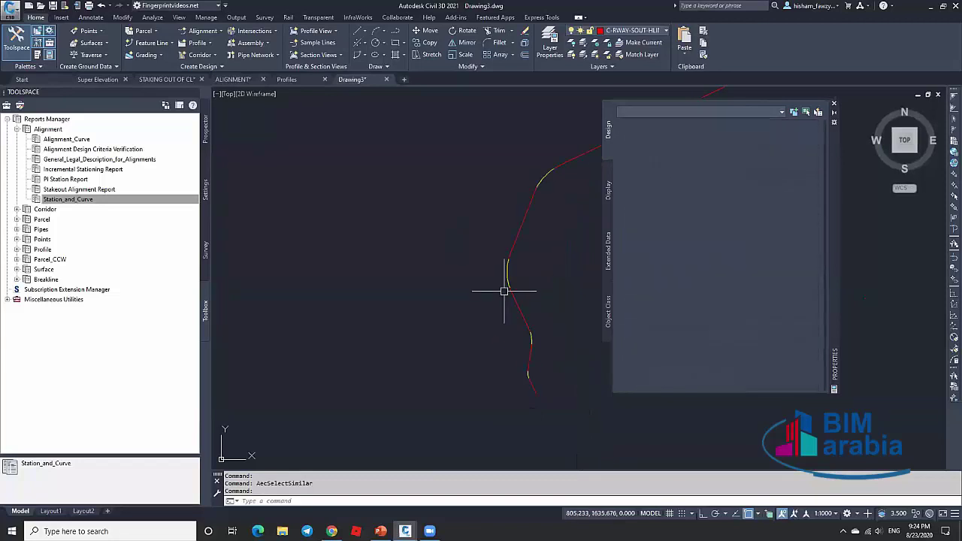
# Select all 45 similar polyline pieces and set their colour to Blue.
pyautogui.scroll(2, 521, 381)
pyautogui.click(552, 334)
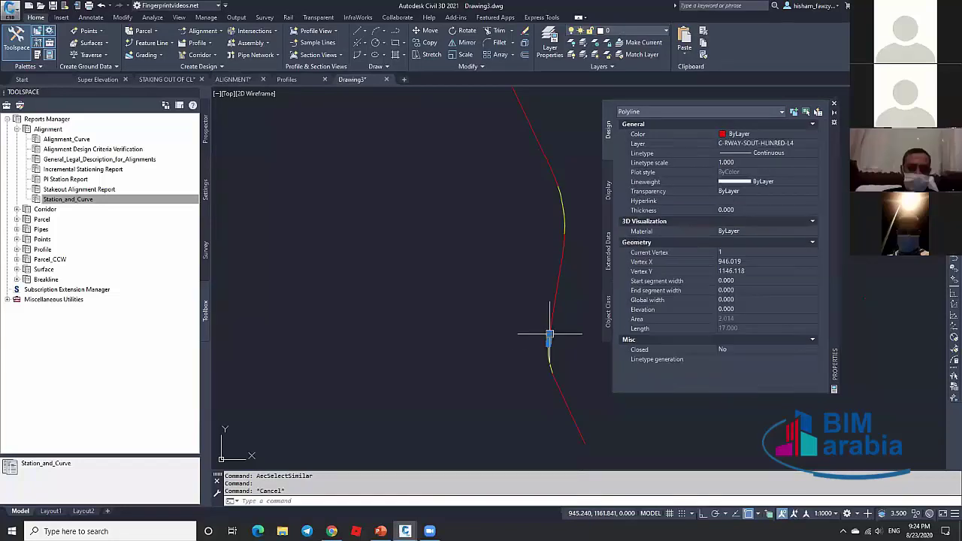
pyautogui.rightClick(514, 316)
pyautogui.click(556, 478)
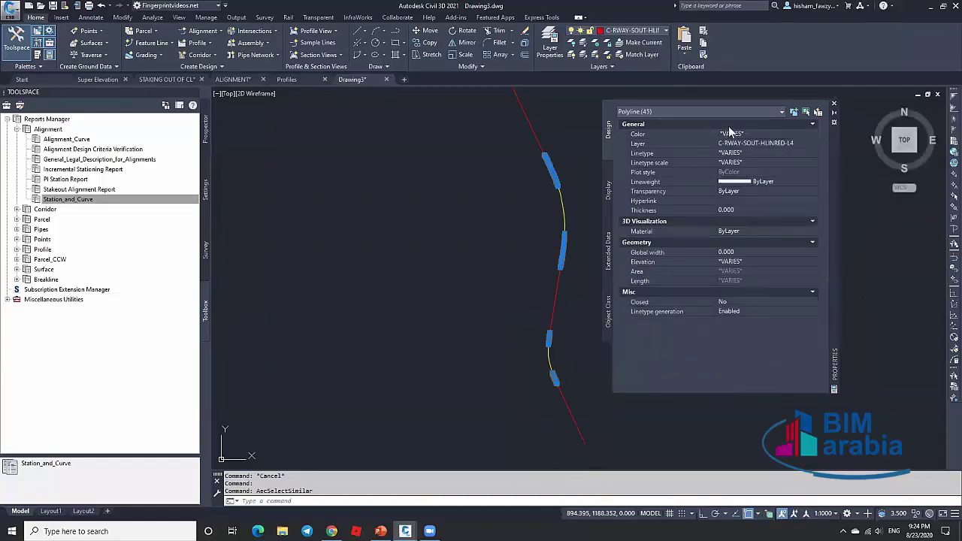
pyautogui.click(766, 133)
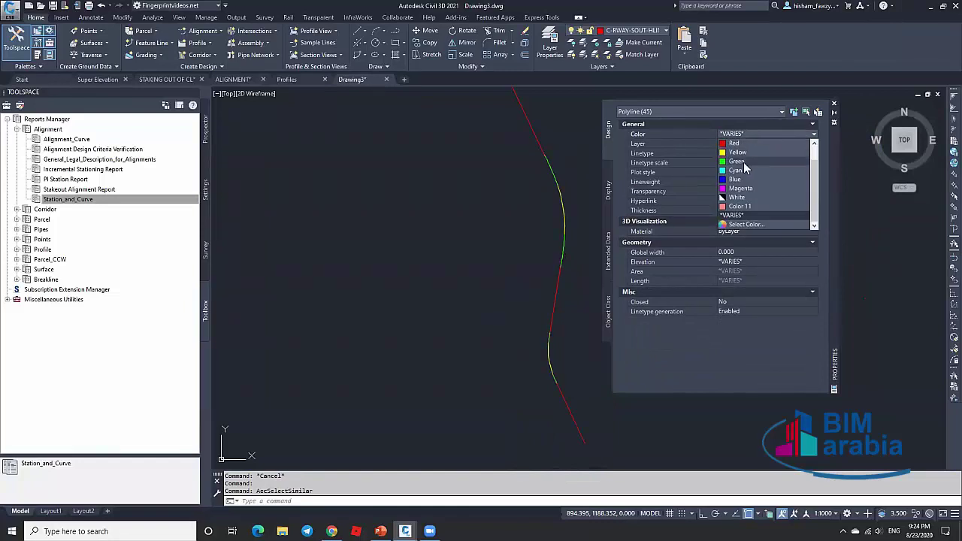
pyautogui.click(735, 180)
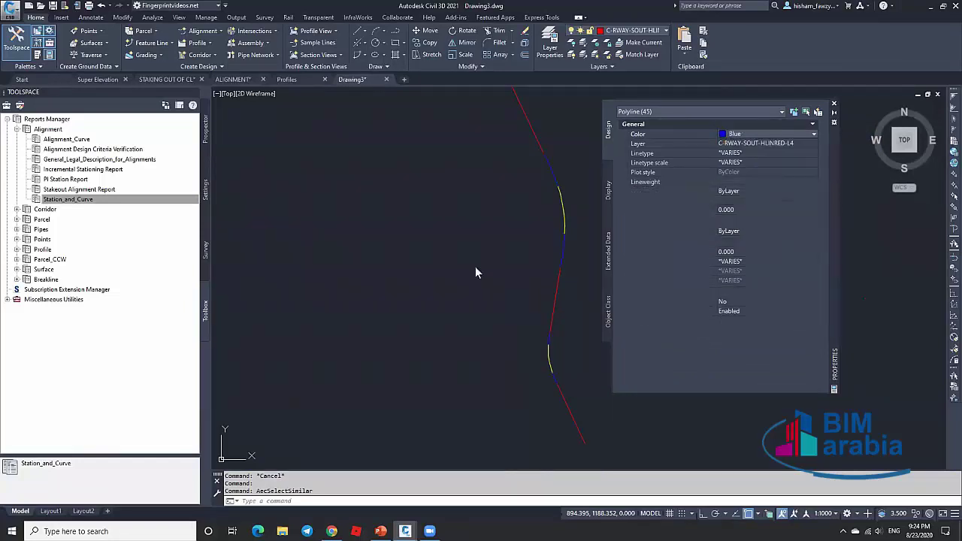
pyautogui.scroll(-2, 476, 270)
pyautogui.press('Escape')
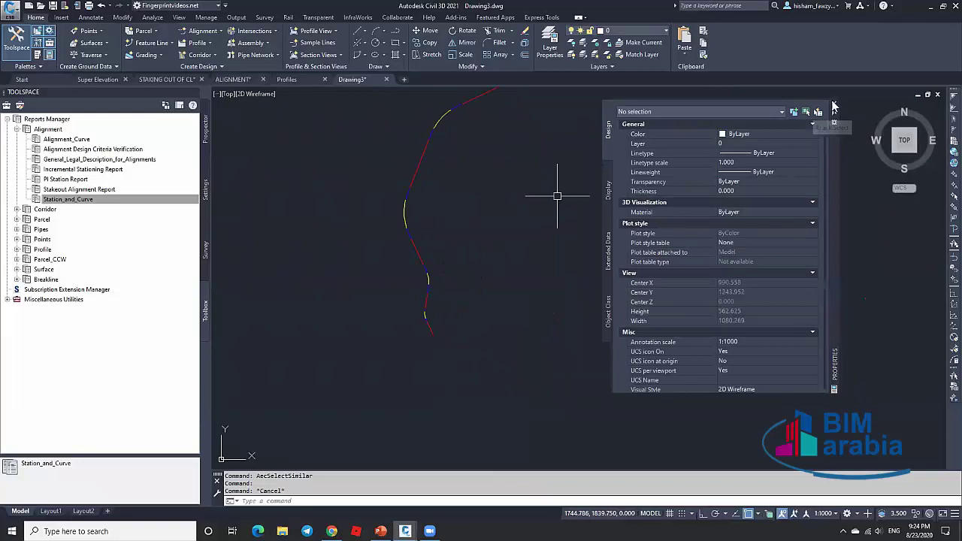
# Close the Properties palette and pick an alignment segment to check it.
pyautogui.click(834, 103)
pyautogui.press('Escape')
pyautogui.click(450, 320)
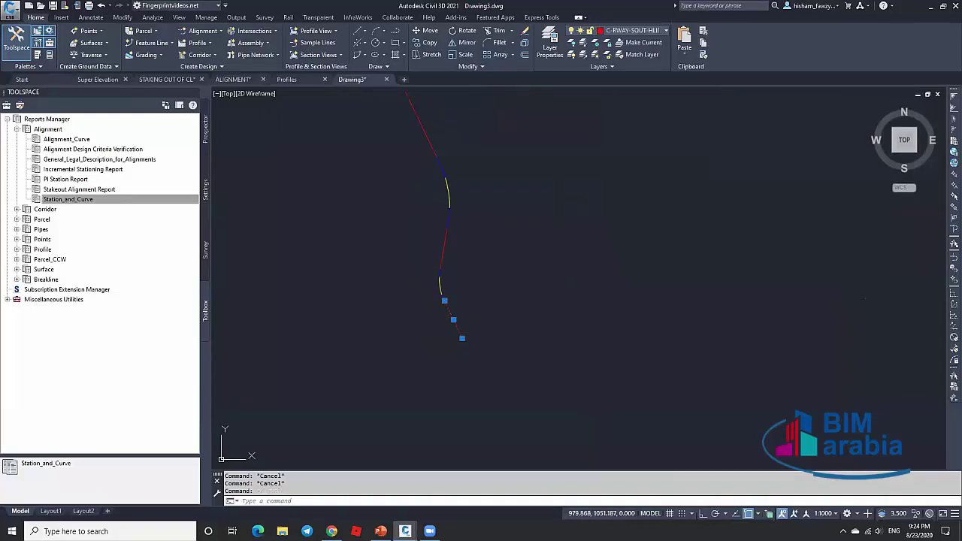
pyautogui.scroll(2, 454, 323)
pyautogui.press('Escape')
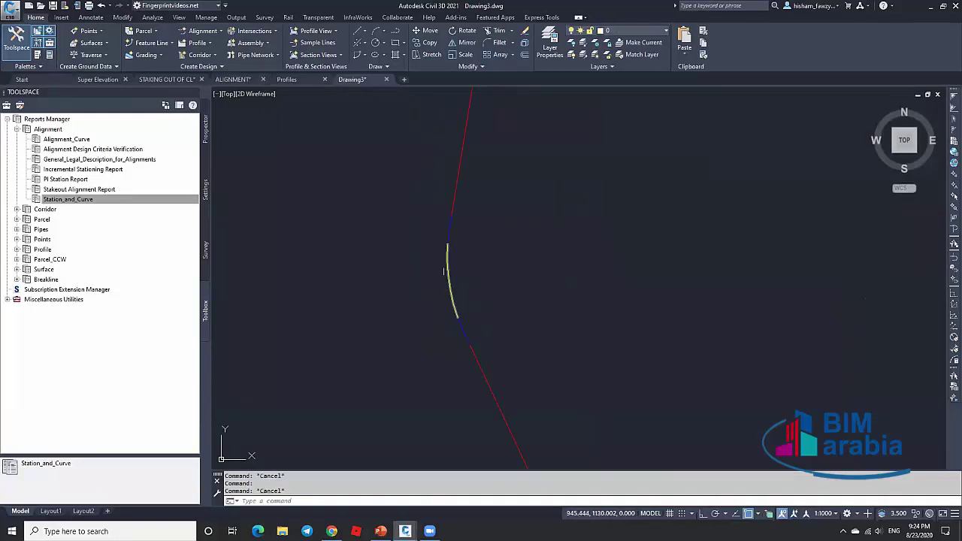
pyautogui.scroll(-2, 546, 289)
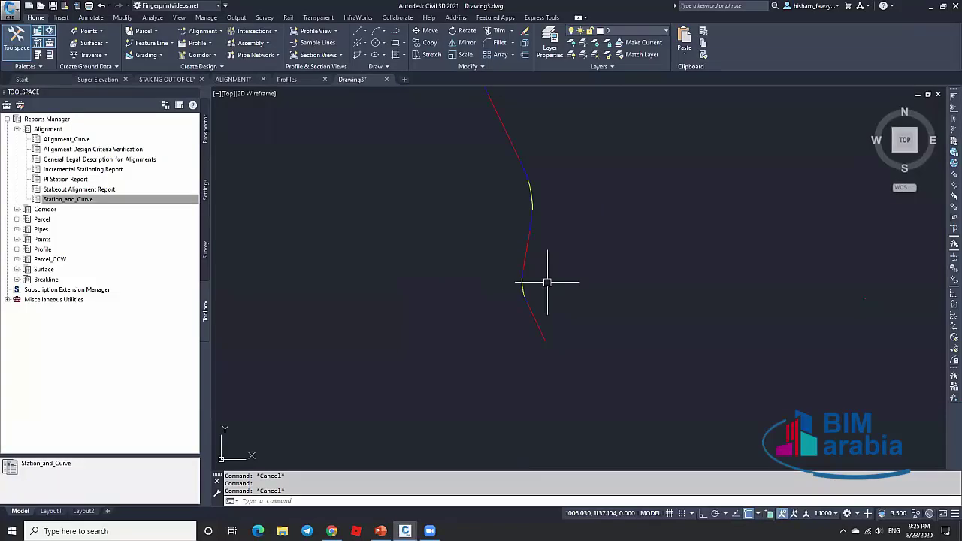
# Create alignment RD01 (Proposed style, layer C-ROAD) with the Major and Minor only label set.
pyautogui.click(202, 31)
pyautogui.click(274, 48)
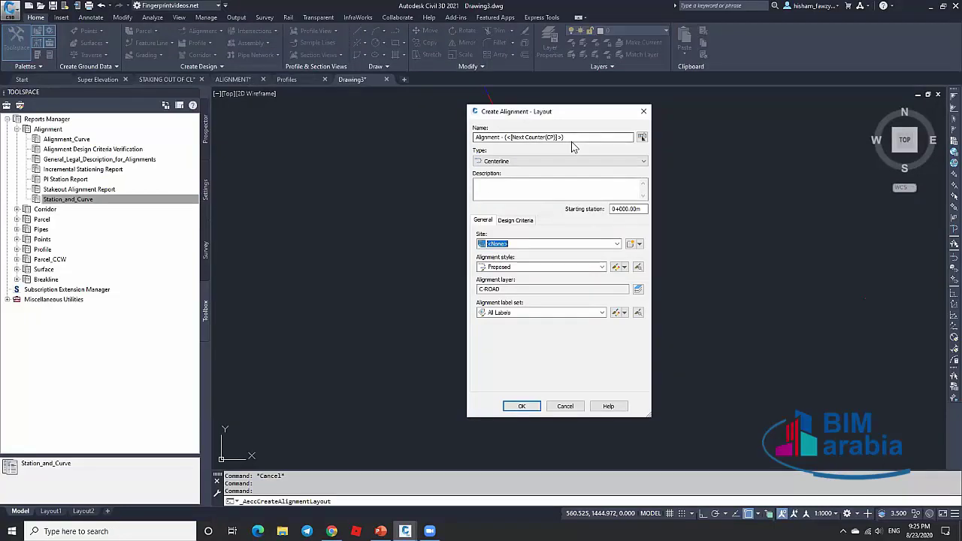
pyautogui.moveTo(581, 114); pyautogui.dragTo(288, 141)
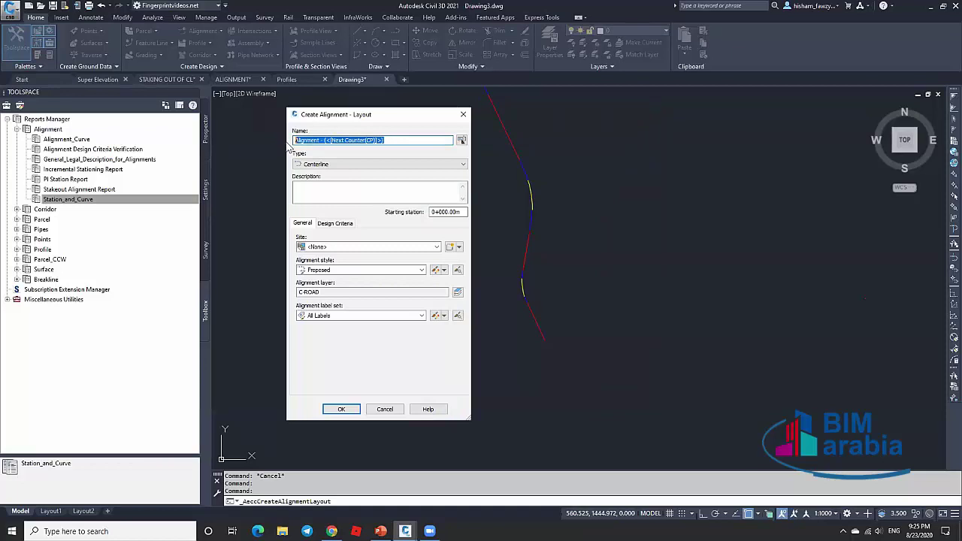
pyautogui.write('RD01')
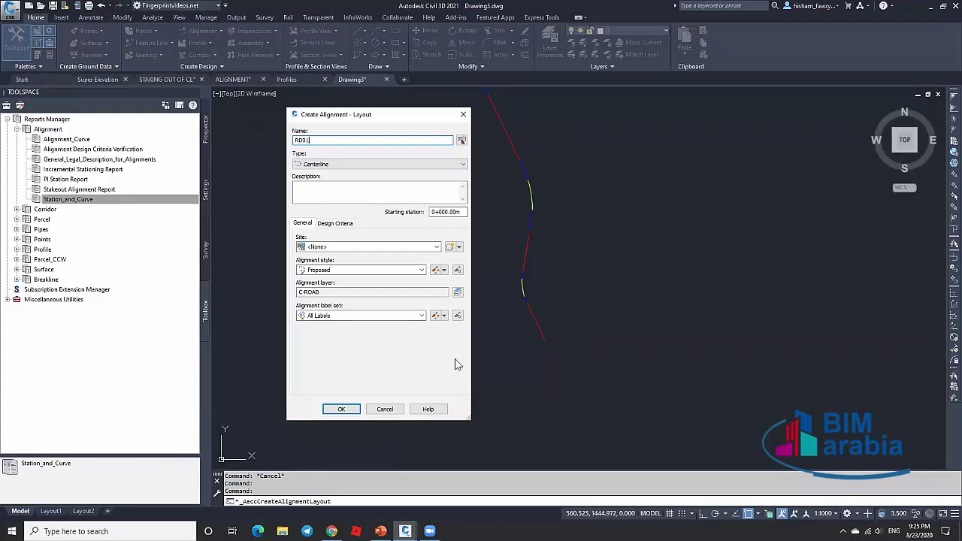
pyautogui.click(349, 321)
pyautogui.click(348, 347)
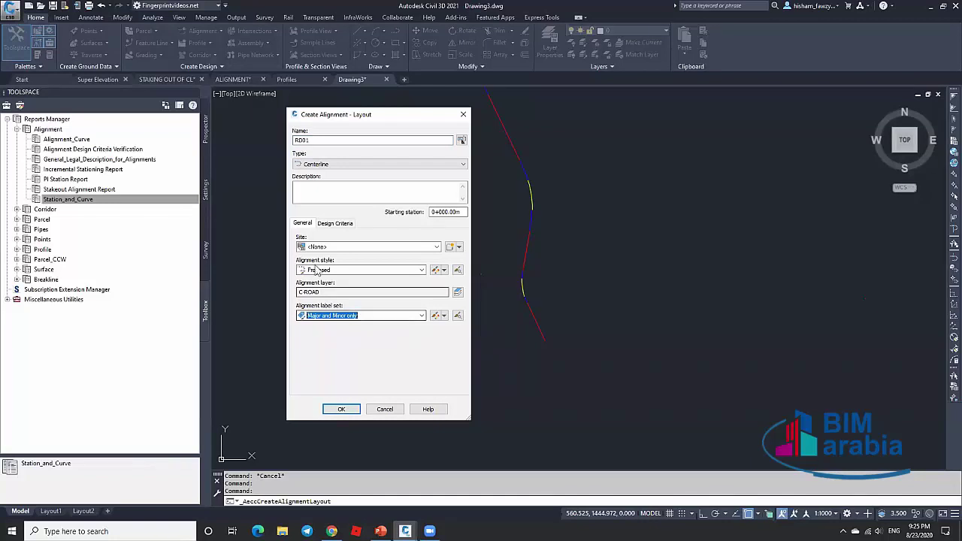
pyautogui.click(341, 410)
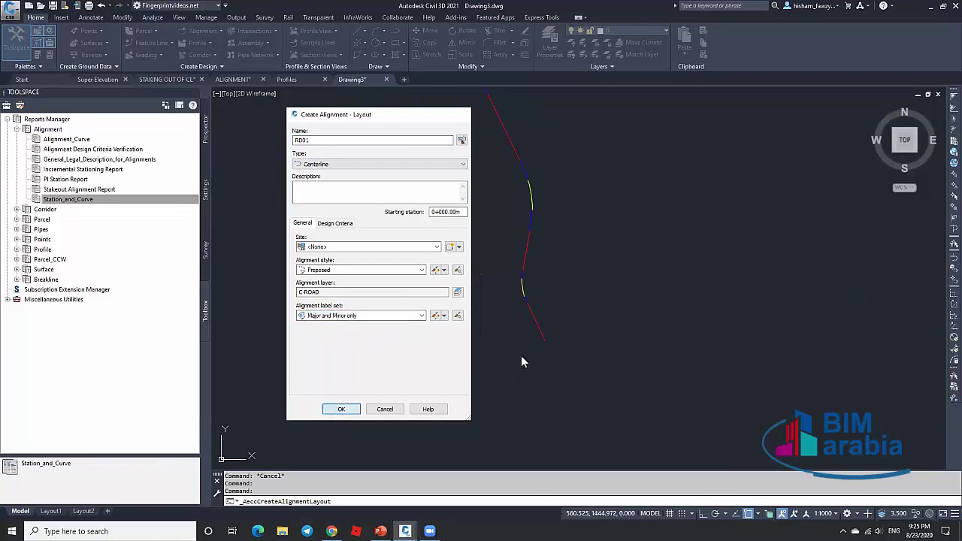
pyautogui.click(412, 133)
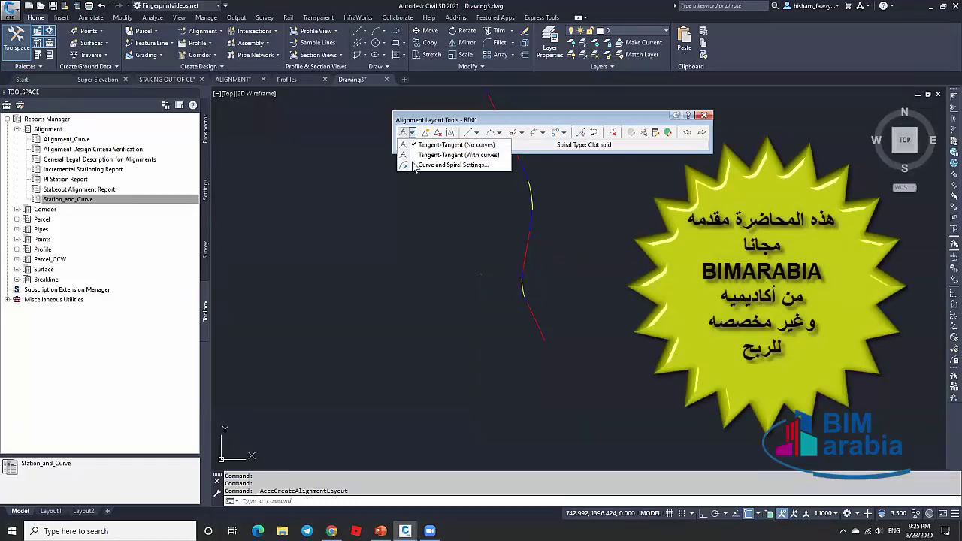
# Draw a fixed line through two points starting at the existing tangent's end.
pyautogui.click(474, 133)
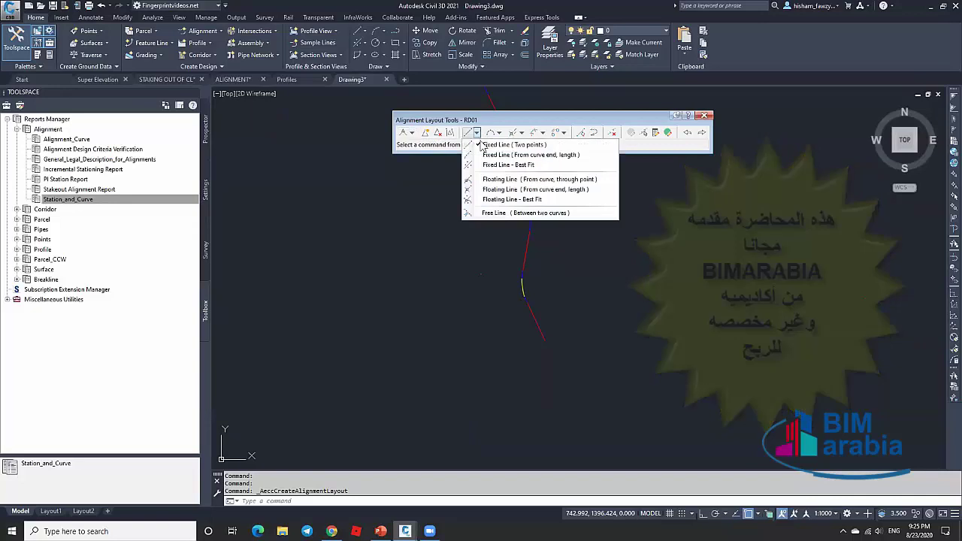
pyautogui.click(500, 145)
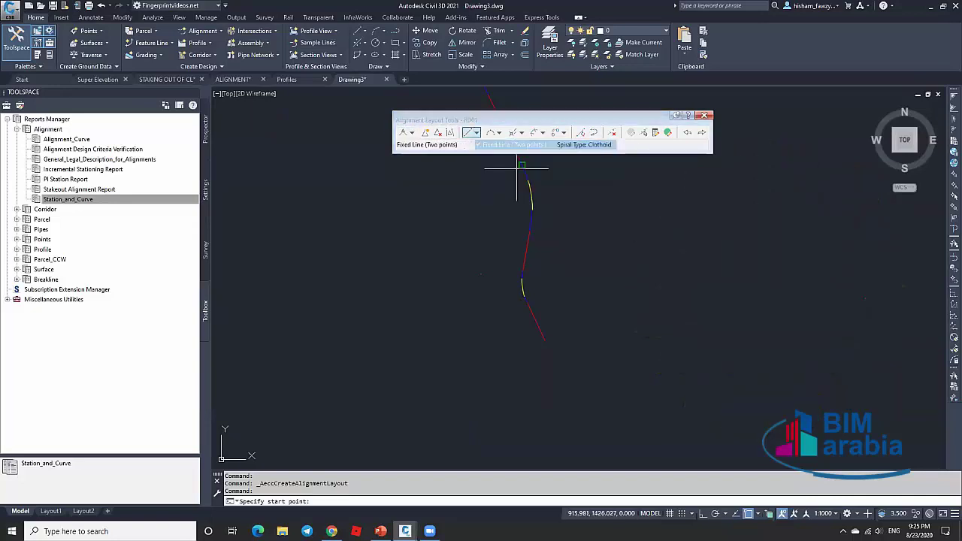
pyautogui.click(564, 316)
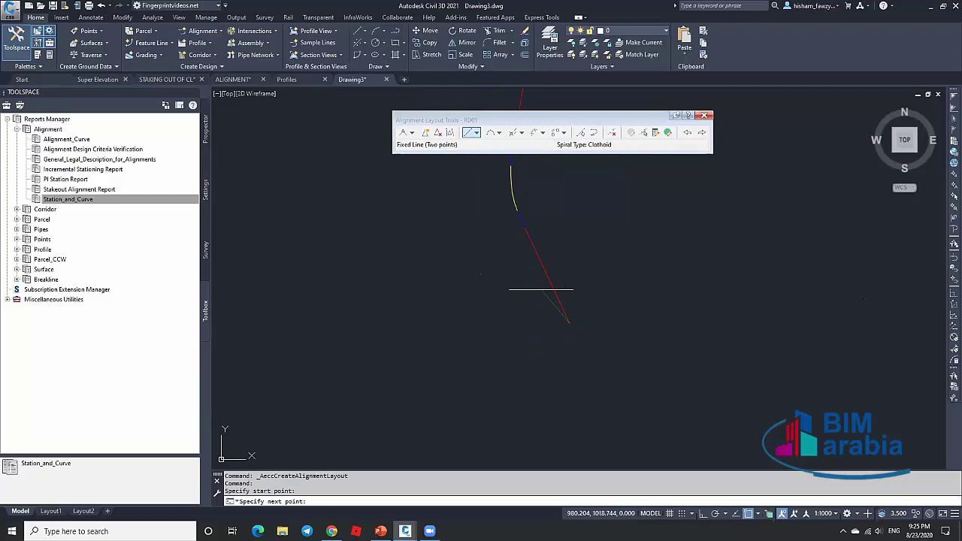
pyautogui.click(525, 228)
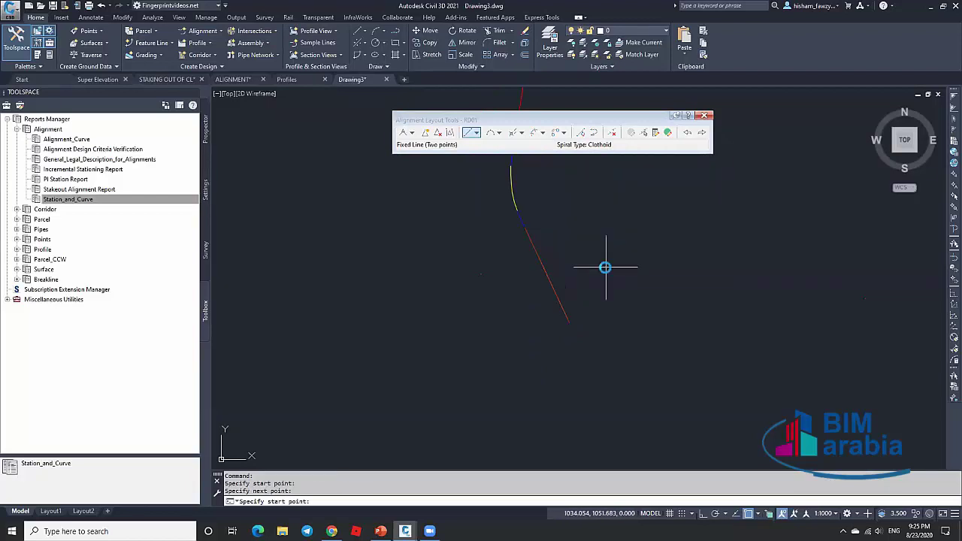
pyautogui.press('Return')
pyautogui.scroll(2, 593, 279)
pyautogui.scroll(-2, 576, 404)
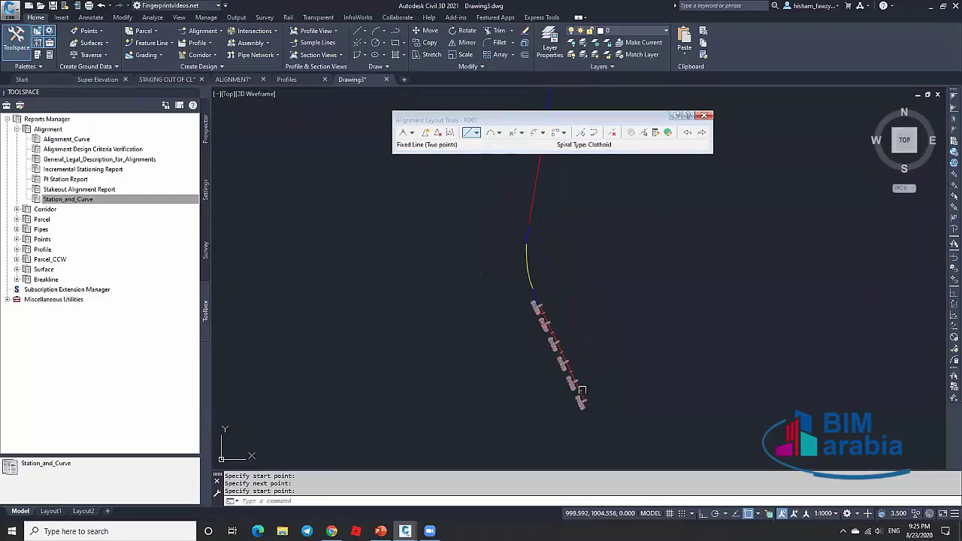
pyautogui.scroll(2, 571, 376)
pyautogui.scroll(-1, 575, 403)
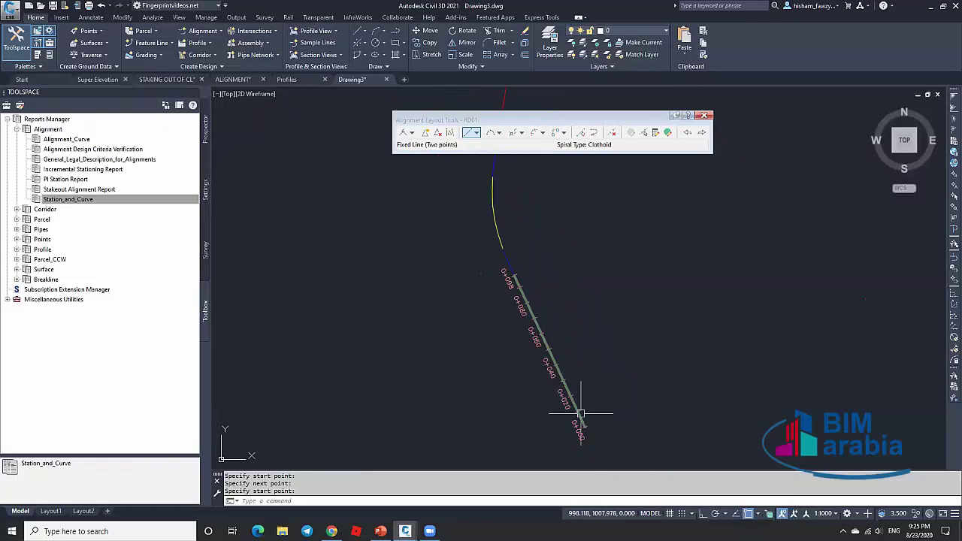
# Draw the fixed tangent from the alignment's endpoint and select RD01, stationed 0+000 to 0+098.
pyautogui.click(469, 133)
pyautogui.moveTo(525, 247)
pyautogui.mouseDown(button='middle')
pyautogui.moveTo(526, 343)
pyautogui.moveTo(509, 290)
pyautogui.mouseUp(button='middle')
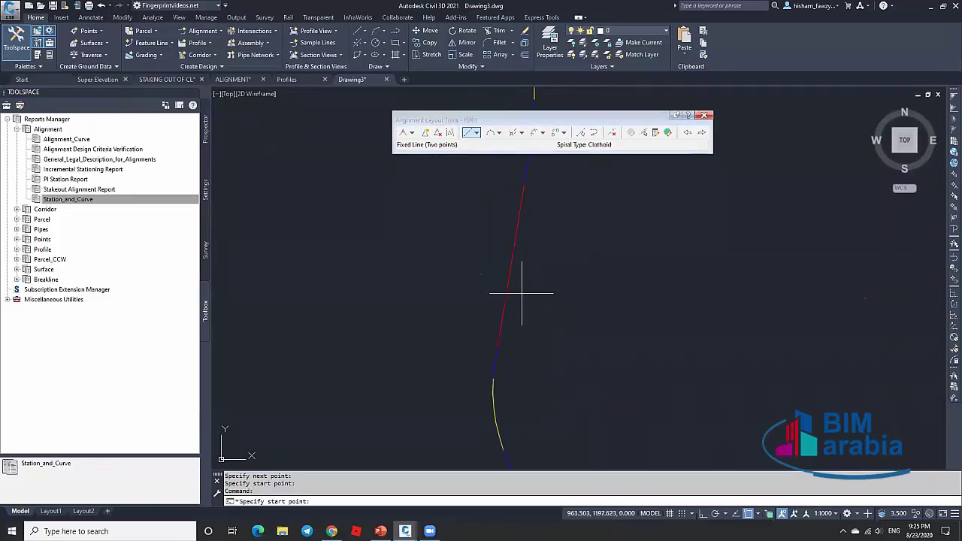
pyautogui.click(500, 329)
pyautogui.click(521, 182)
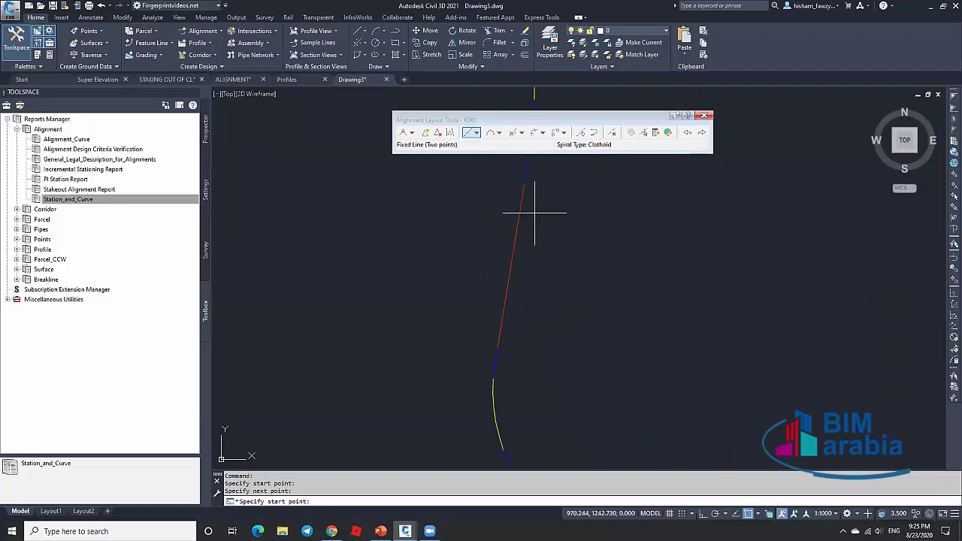
pyautogui.scroll(5, 524, 318)
pyautogui.press('Return')
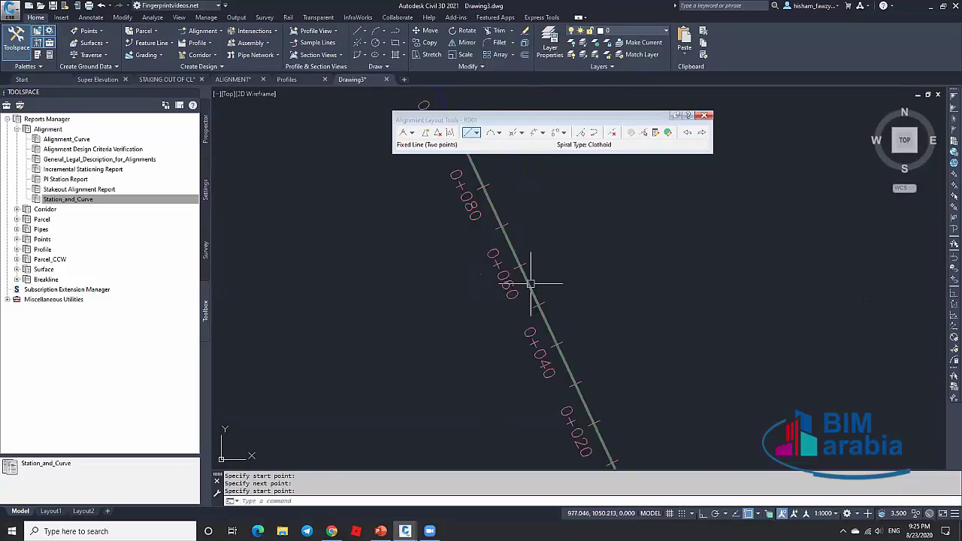
pyautogui.click(531, 284)
pyautogui.scroll(-4, 541, 311)
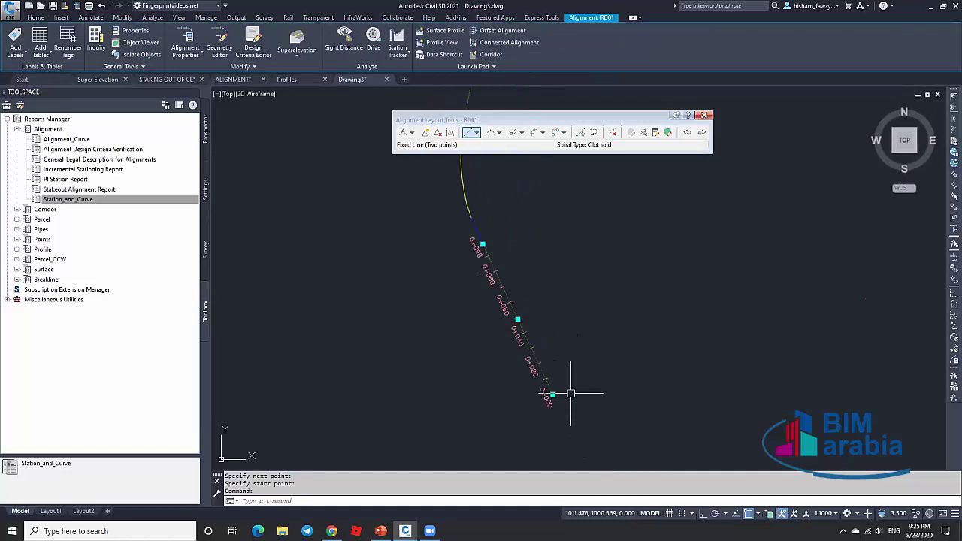
pyautogui.scroll(-5, 492, 318)
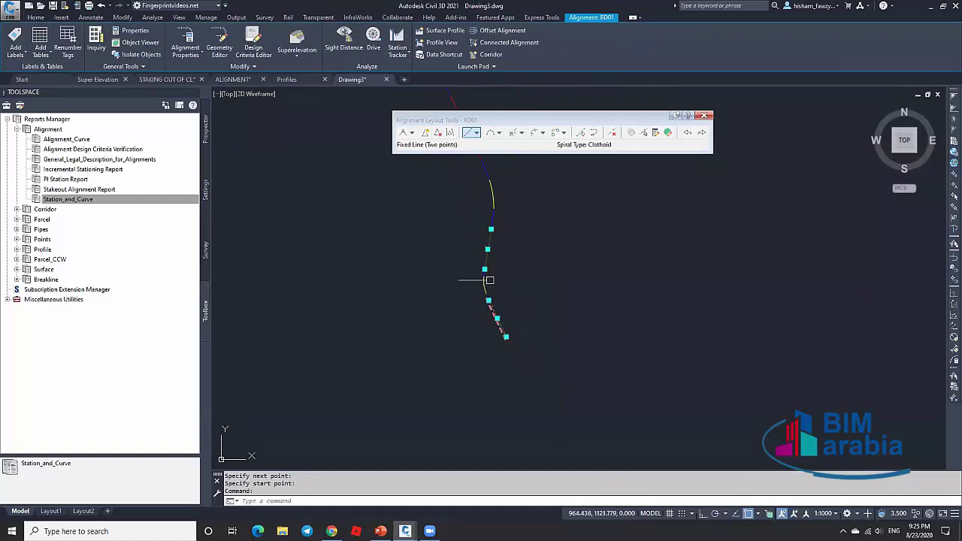
pyautogui.scroll(4, 489, 280)
pyautogui.scroll(-2, 483, 260)
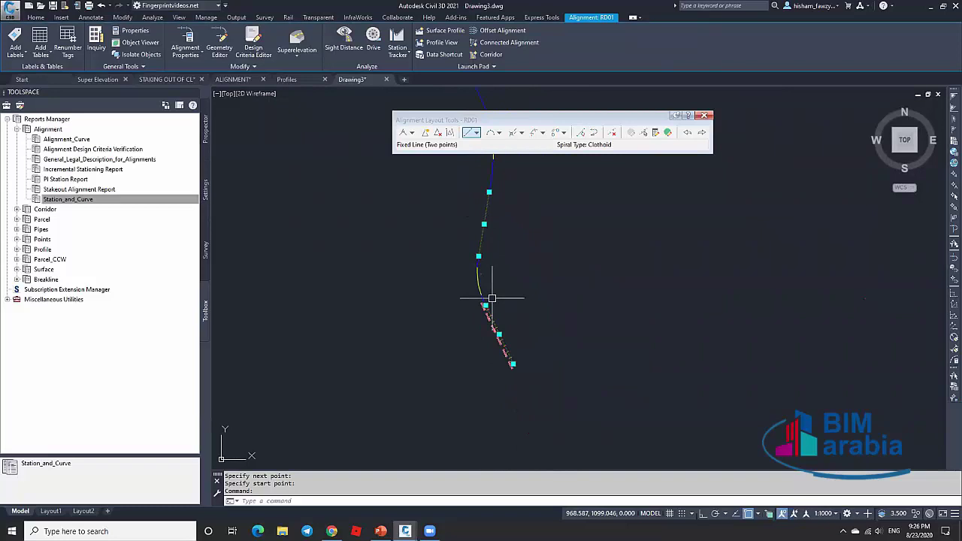
pyautogui.scroll(3, 486, 348)
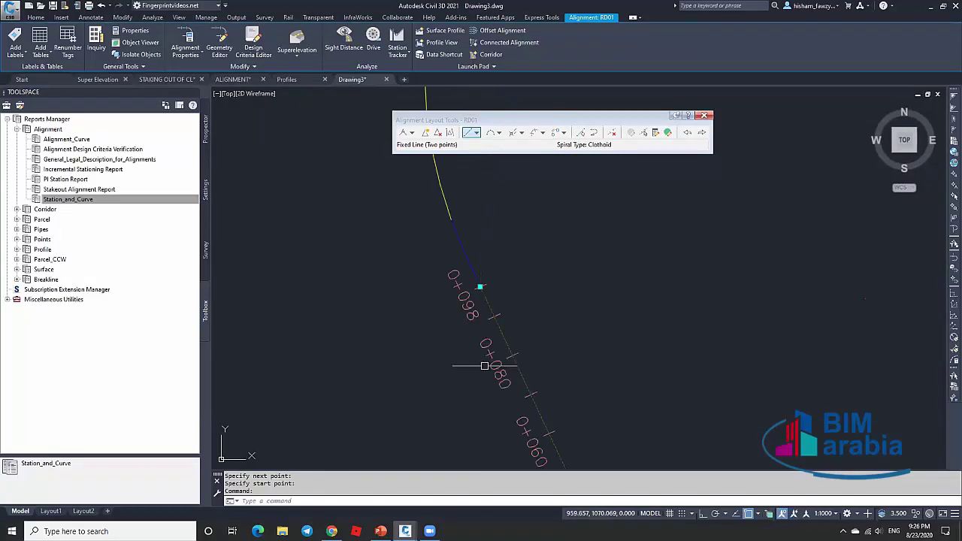
pyautogui.scroll(-3, 473, 286)
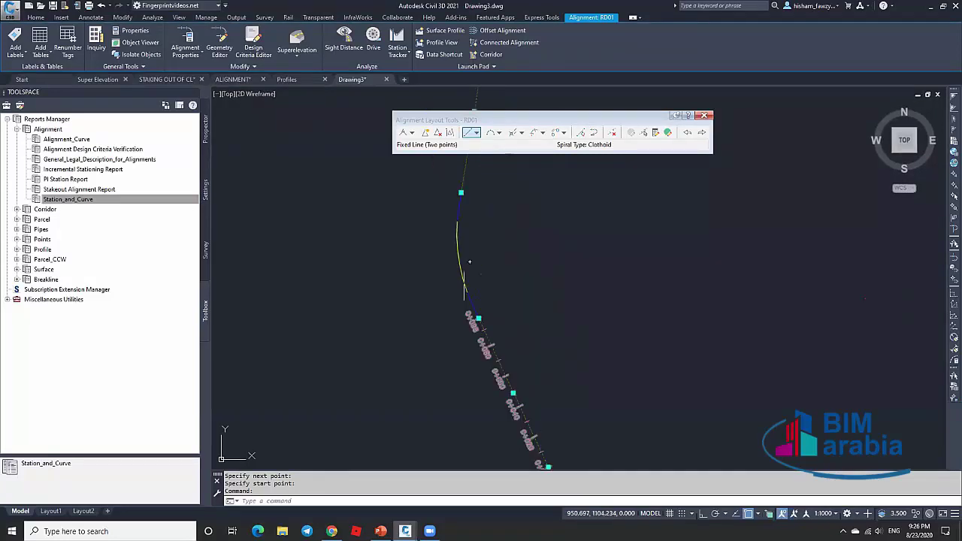
pyautogui.scroll(-2, 477, 232)
pyautogui.scroll(2, 487, 288)
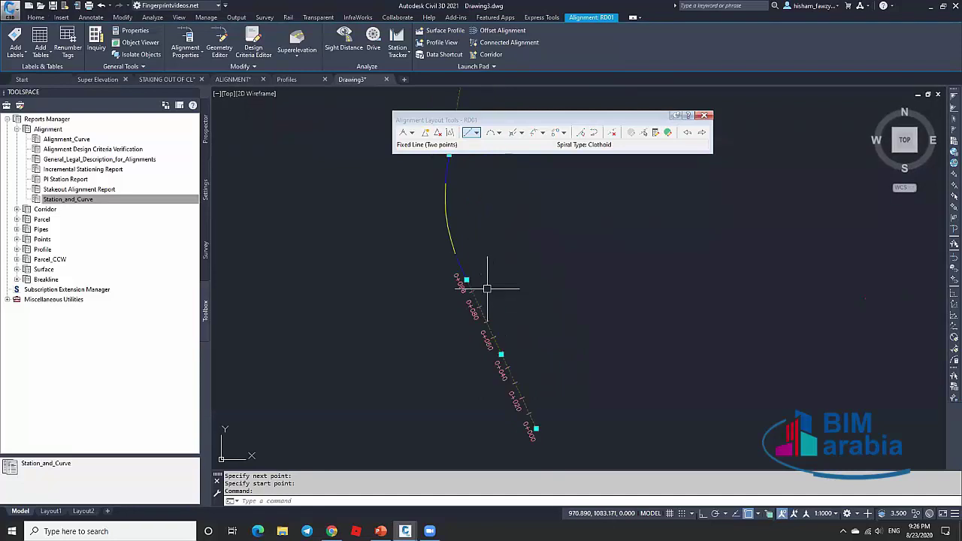
pyautogui.scroll(-2, 479, 300)
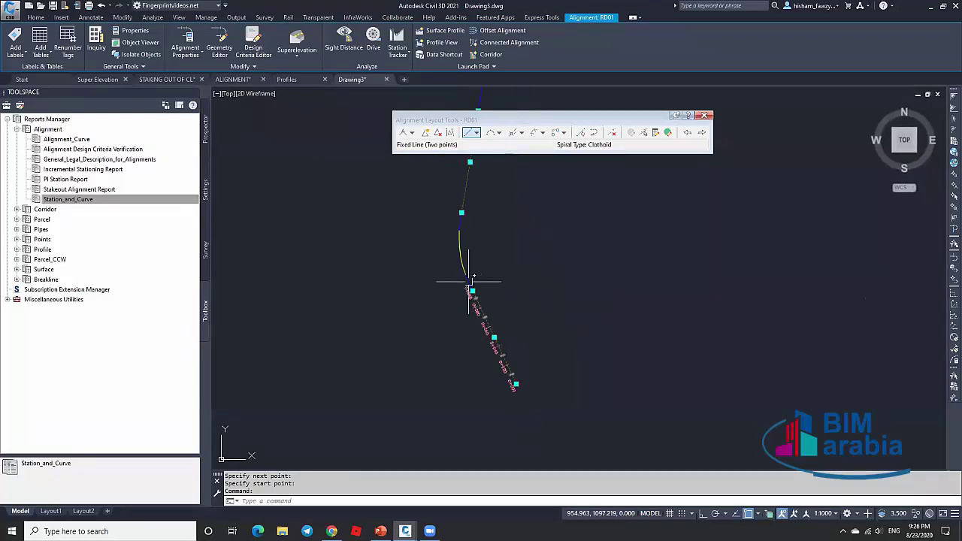
pyautogui.click(668, 132)
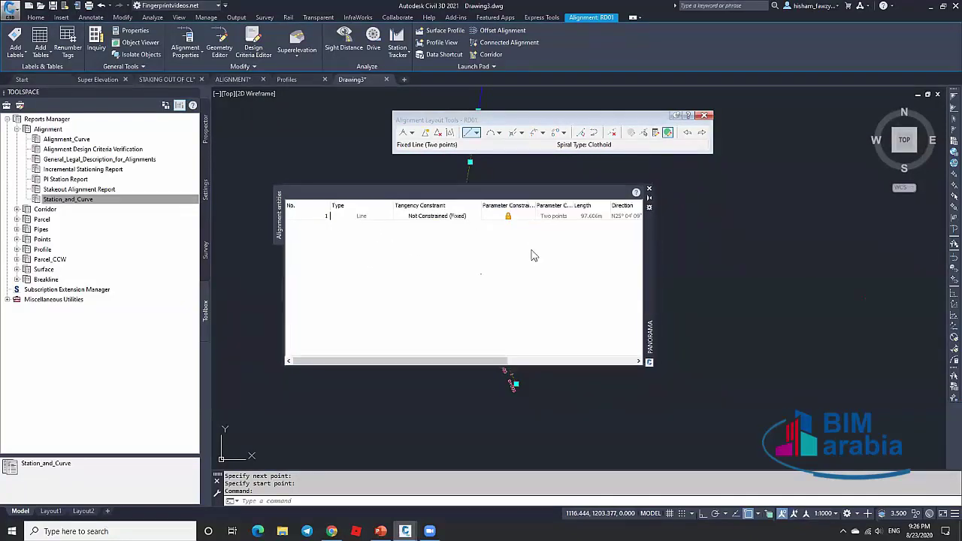
pyautogui.moveTo(650, 243); pyautogui.dragTo(422, 245)
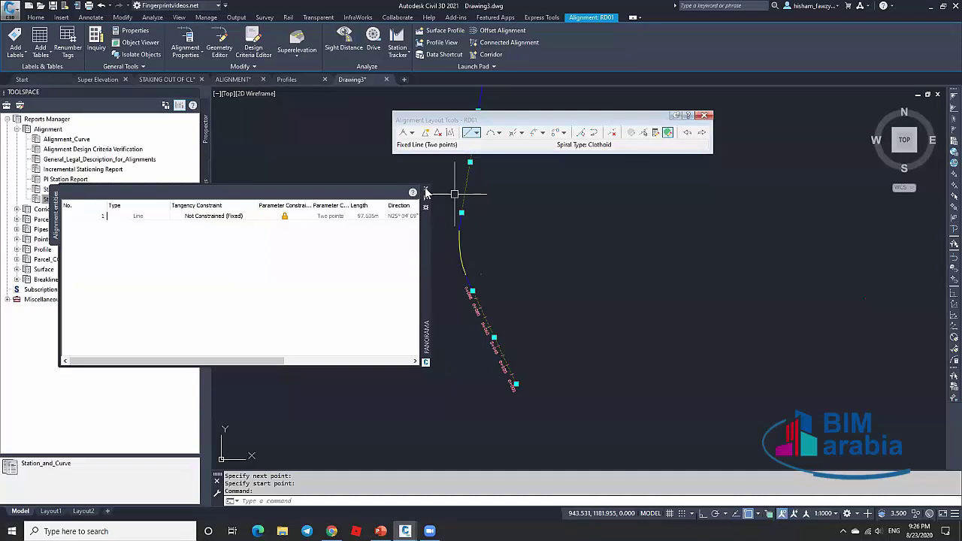
pyautogui.click(425, 188)
pyautogui.scroll(2, 455, 209)
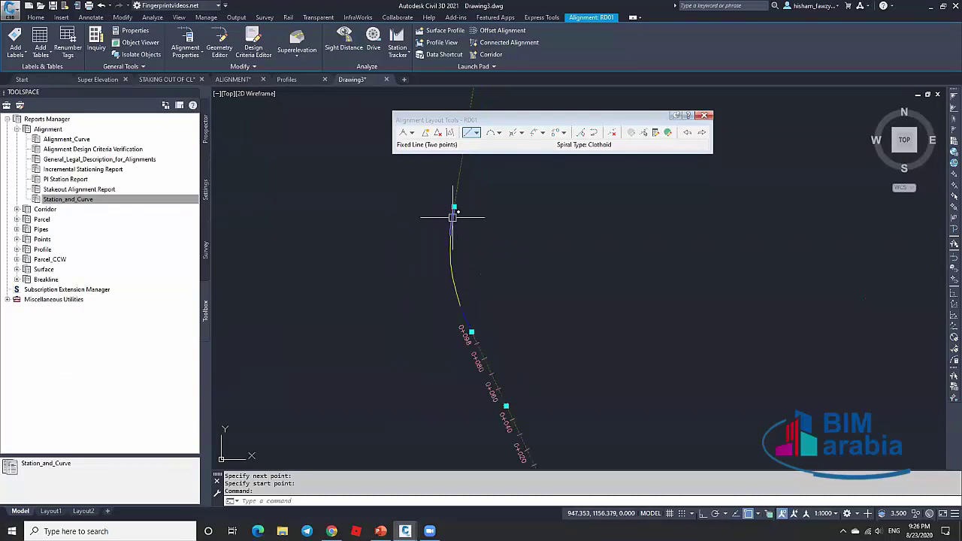
pyautogui.scroll(-5, 480, 359)
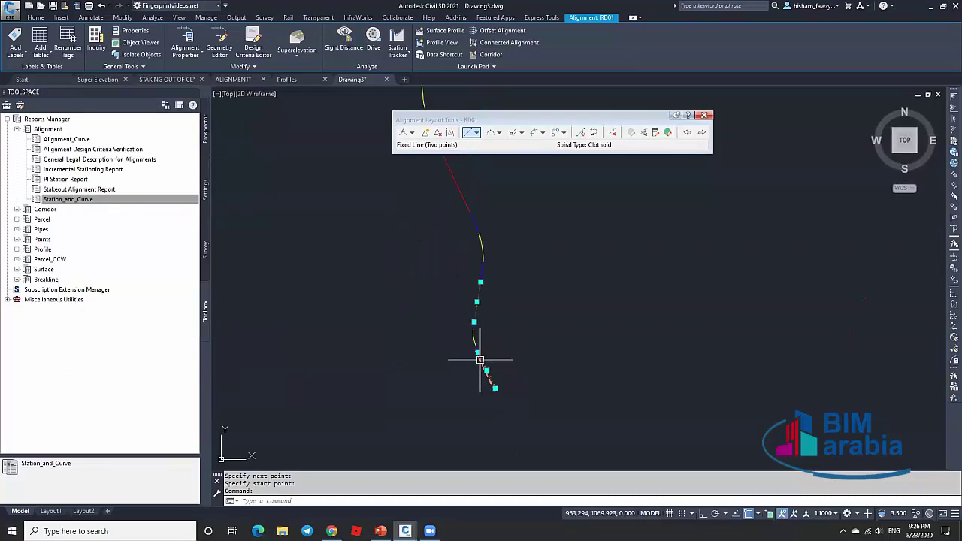
pyautogui.click(471, 132)
pyautogui.moveTo(463, 179); pyautogui.dragTo(476, 223, button='middle')
pyautogui.scroll(2, 477, 222)
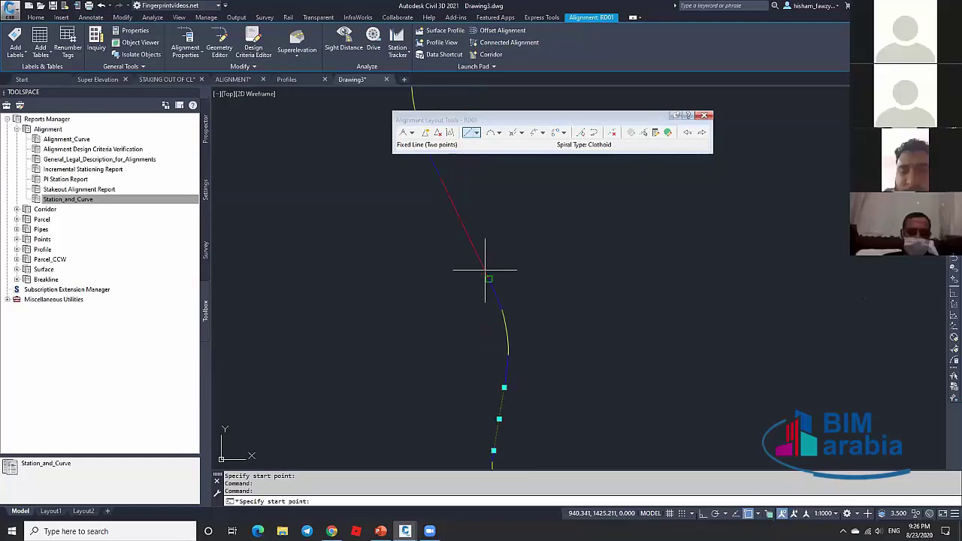
pyautogui.click(445, 195)
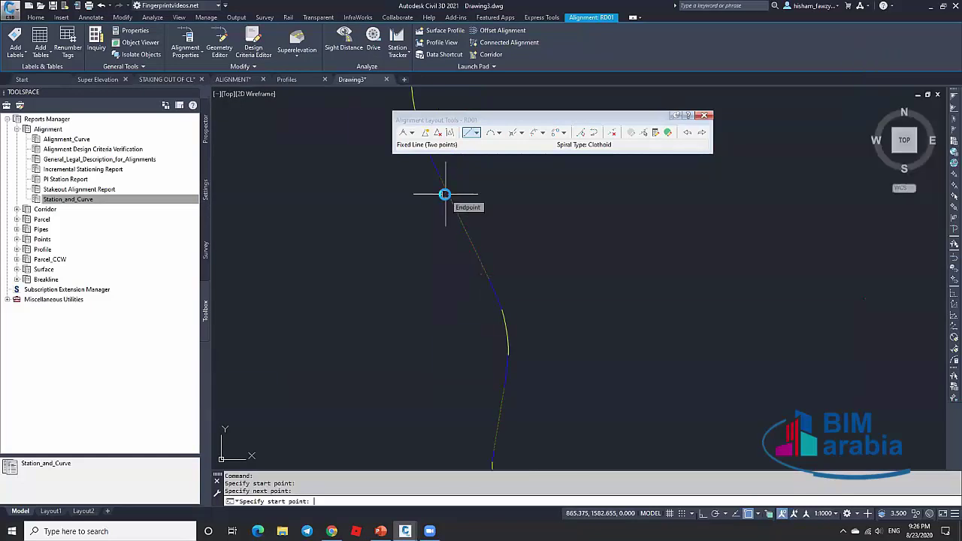
pyautogui.press('Return')
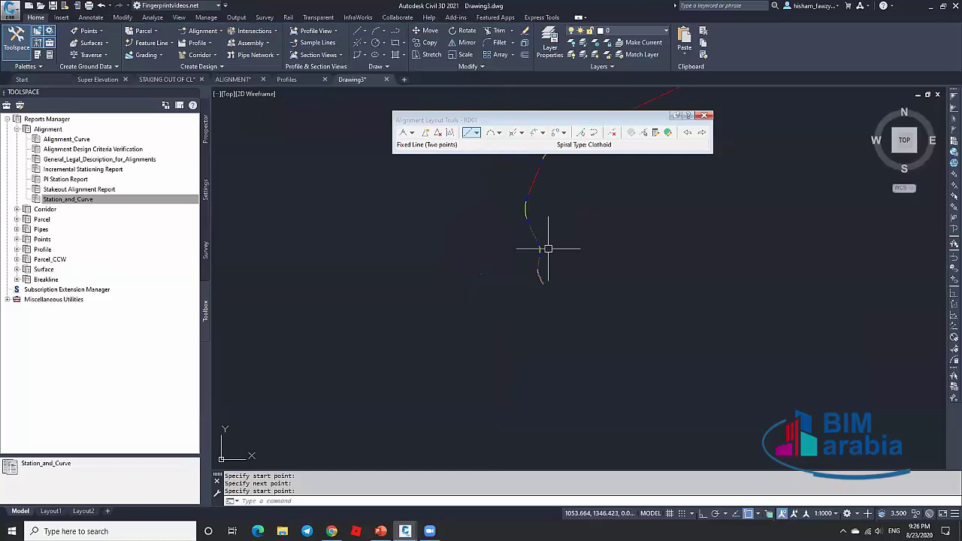
pyautogui.scroll(2, 472, 211)
pyautogui.scroll(-3, 472, 210)
pyautogui.click(496, 200)
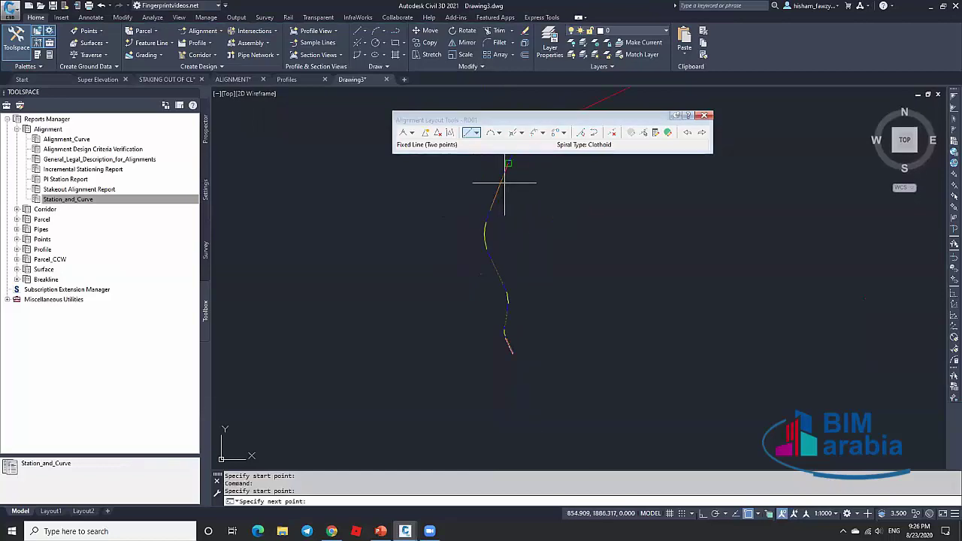
pyautogui.scroll(-3, 474, 285)
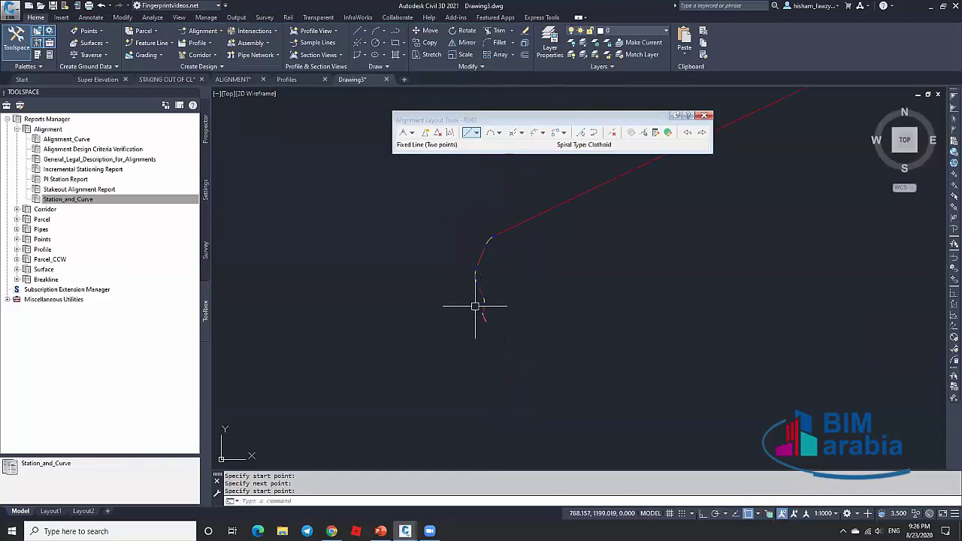
pyautogui.press('Return')
pyautogui.press('Escape')
pyautogui.scroll(5, 457, 290)
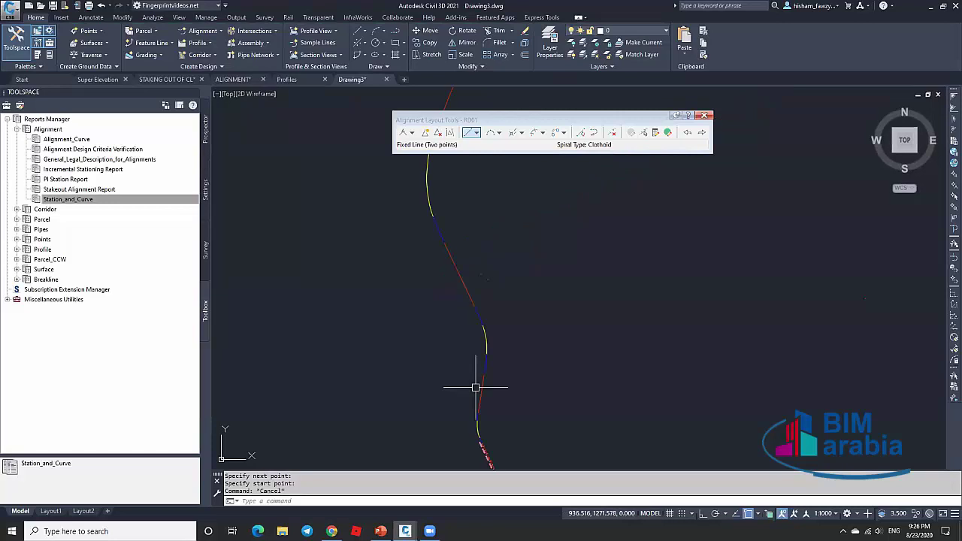
pyautogui.scroll(3, 546, 383)
pyautogui.click(586, 347)
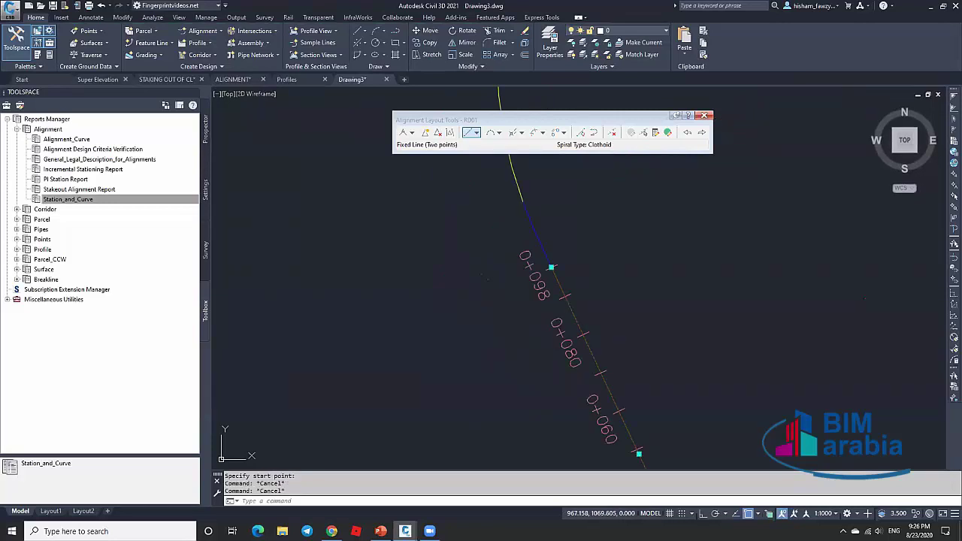
pyautogui.rightClick(641, 278)
pyautogui.click(471, 347)
pyautogui.scroll(-2, 471, 346)
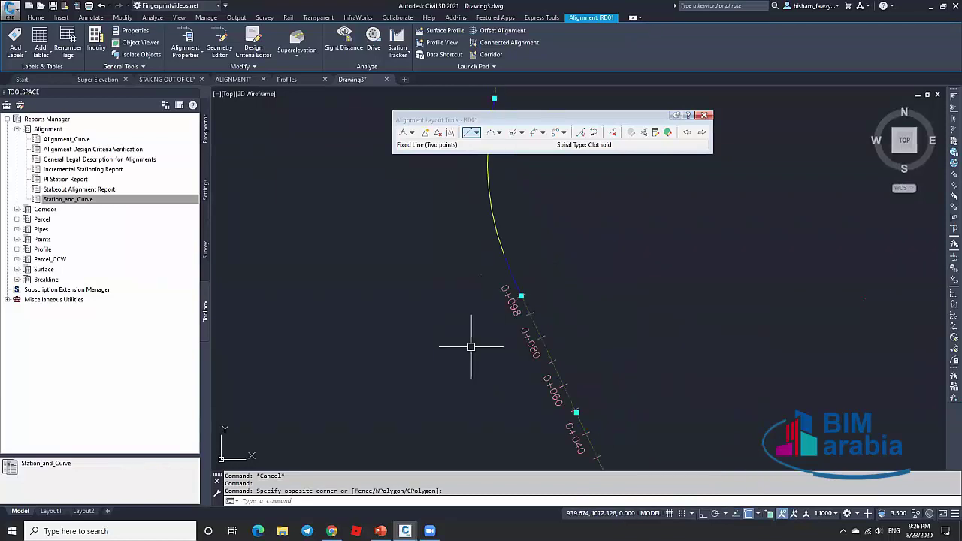
pyautogui.scroll(-4, 471, 346)
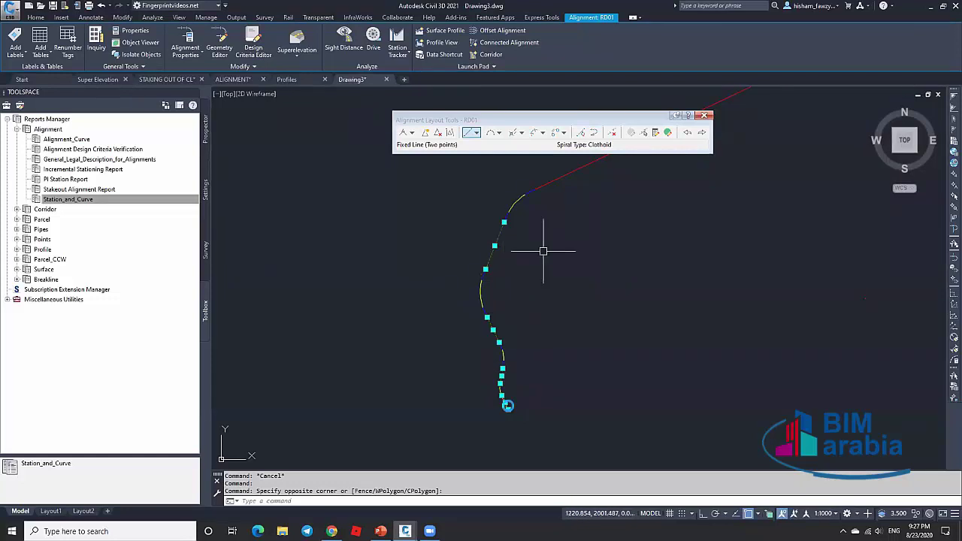
pyautogui.scroll(2, 571, 279)
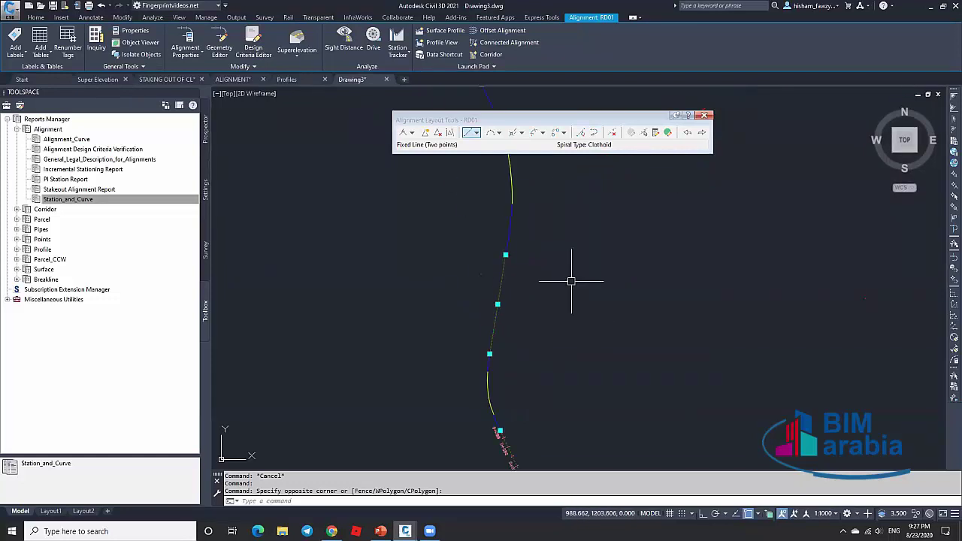
pyautogui.click(669, 136)
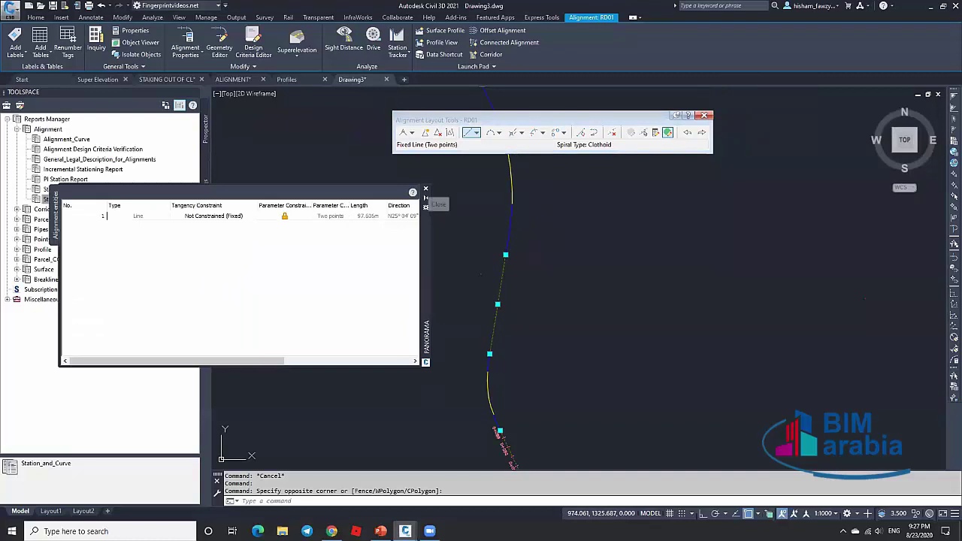
pyautogui.click(425, 190)
pyautogui.scroll(3, 571, 327)
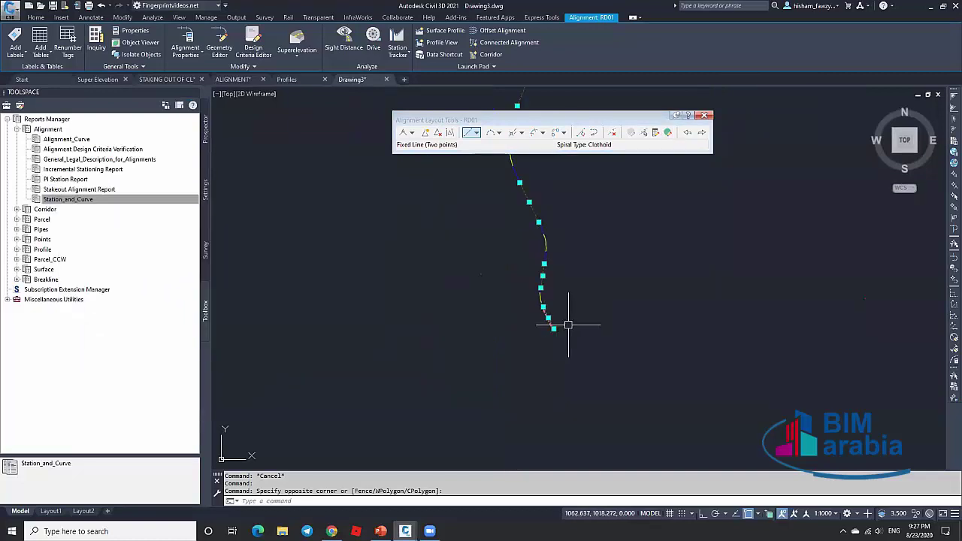
pyautogui.press('Escape')
pyautogui.scroll(3, 530, 307)
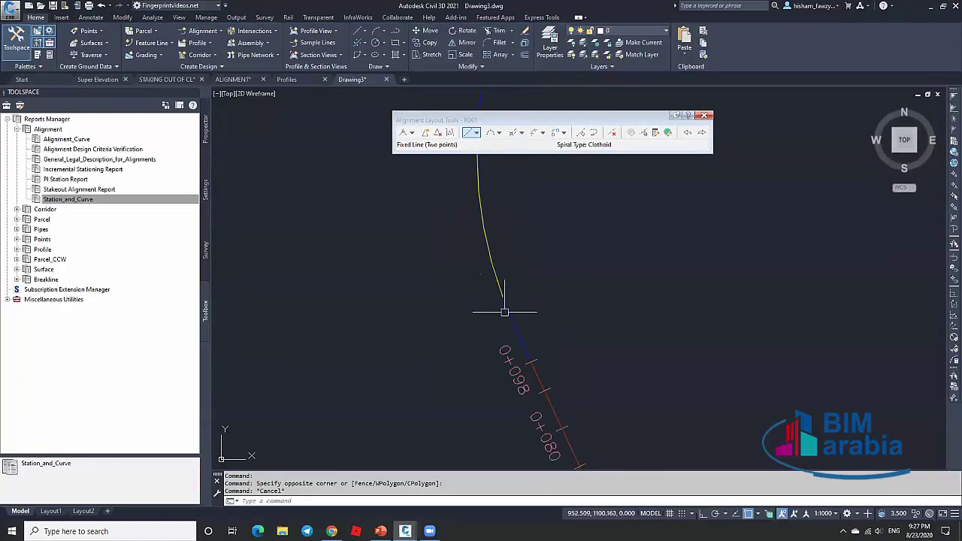
# Inspect the short polyline segment near station 0+098 in Properties.
pyautogui.click(503, 312)
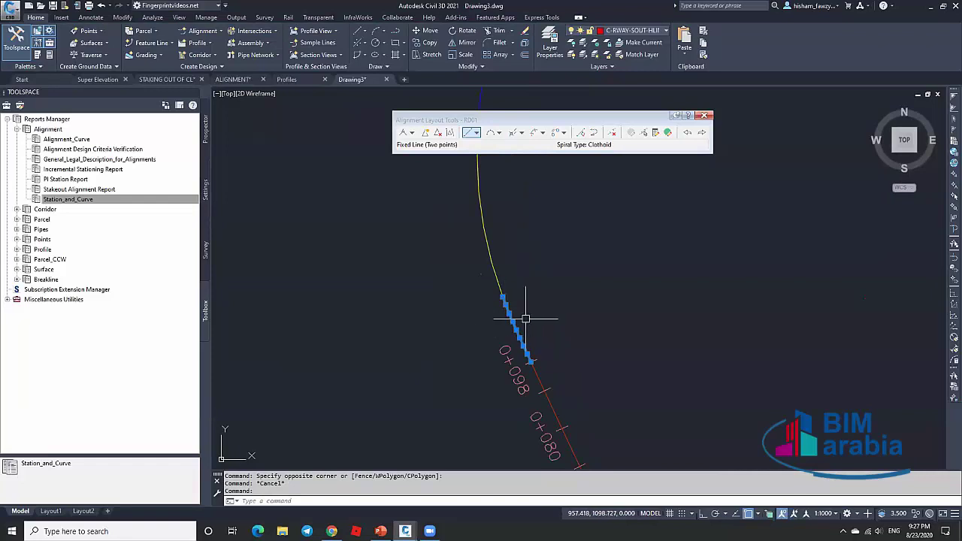
pyautogui.hotkey('ctrl', '1')
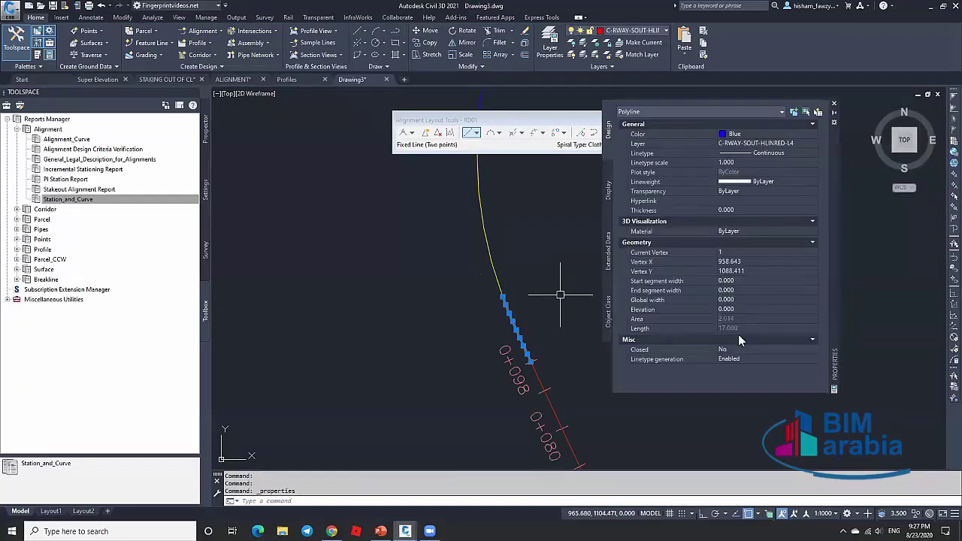
pyautogui.click(551, 278)
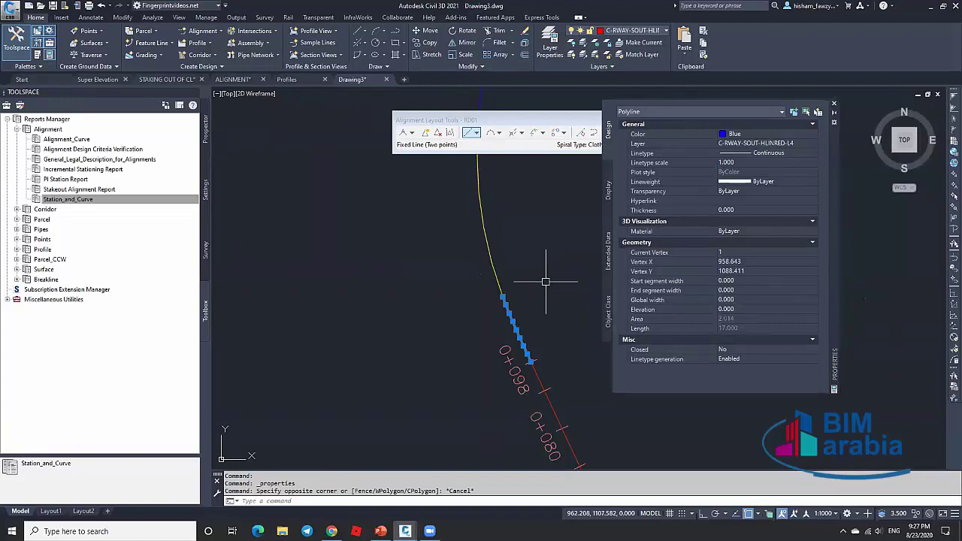
pyautogui.press('Escape')
pyautogui.press('Escape')
pyautogui.scroll(-2, 521, 313)
pyautogui.scroll(2, 522, 312)
# Inspect another polyline and the yellow arc with radius 100.000 and length 42.848.
pyautogui.click(504, 226)
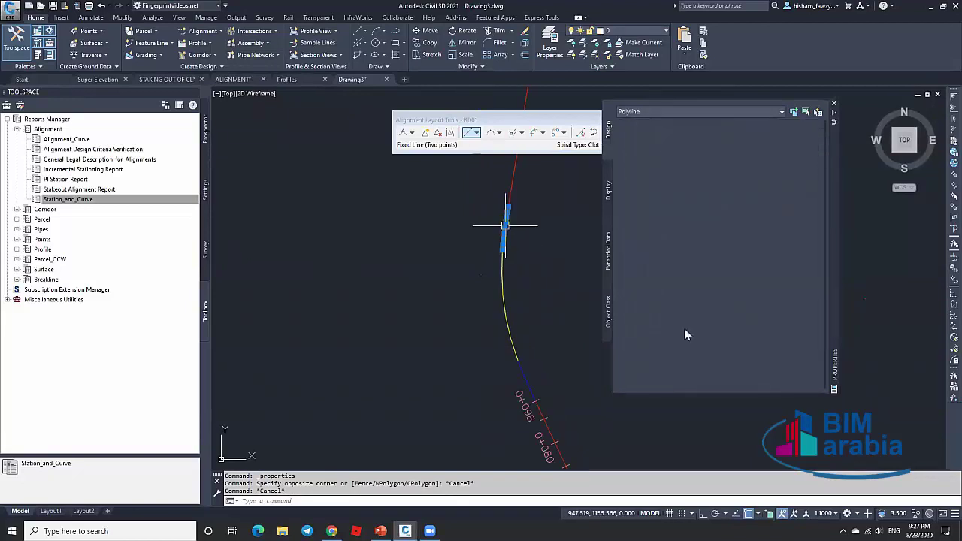
pyautogui.press('Escape')
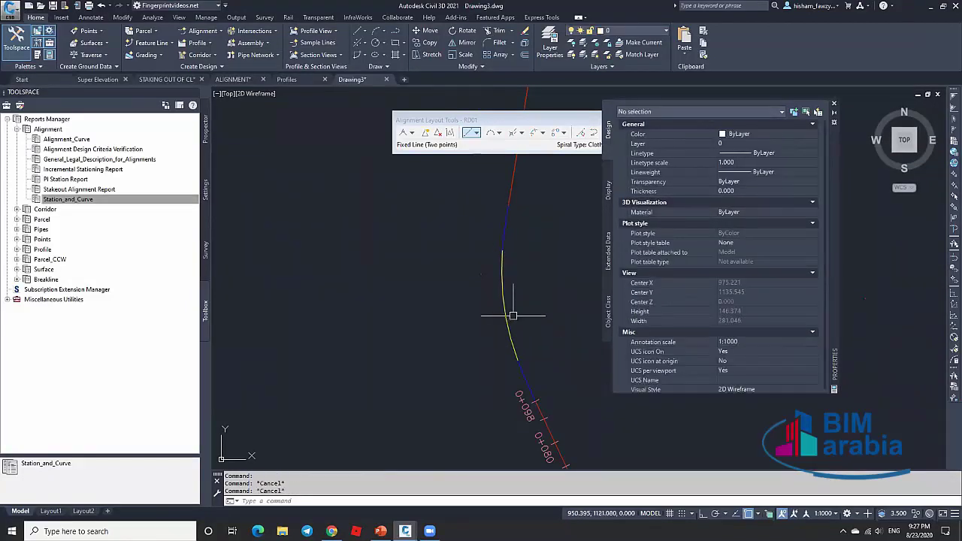
pyautogui.click(508, 316)
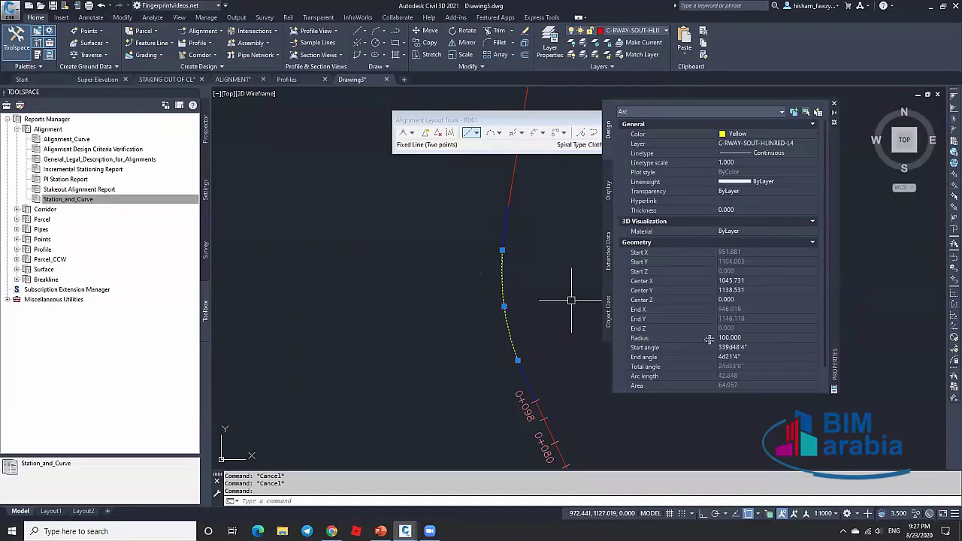
pyautogui.press('Escape')
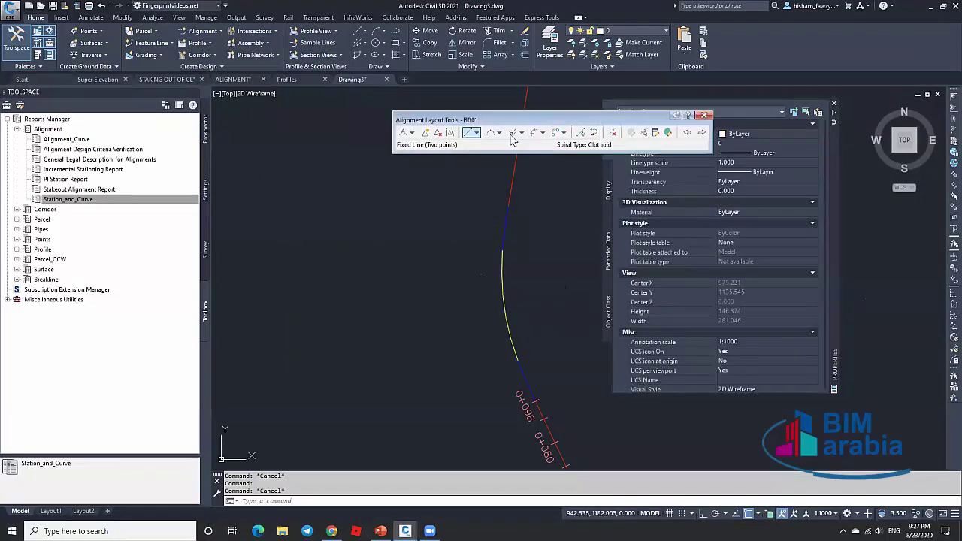
pyautogui.moveTo(396, 122); pyautogui.dragTo(238, 121)
pyautogui.click(384, 131)
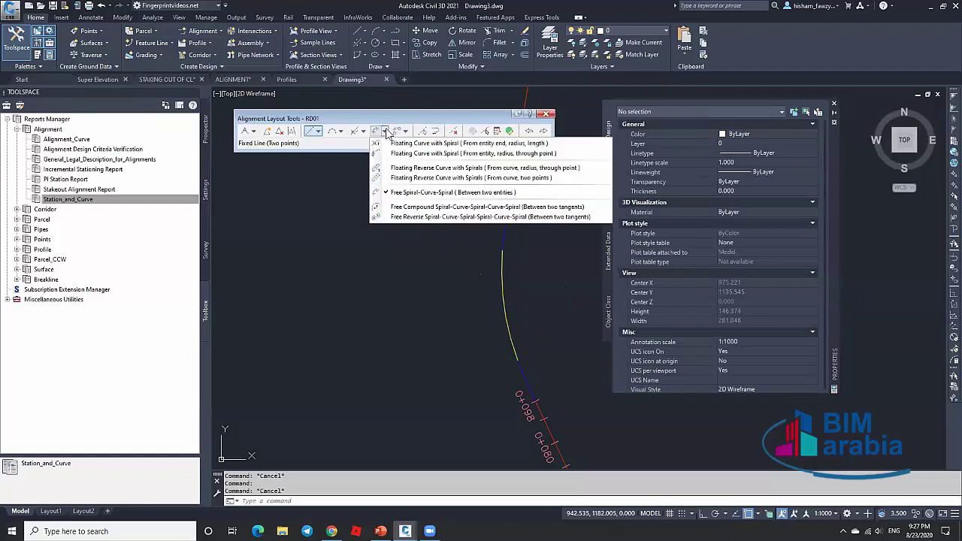
# Cancel the started spiral-curve-spiral and send alignment RD01 to the back.
pyautogui.click(467, 194)
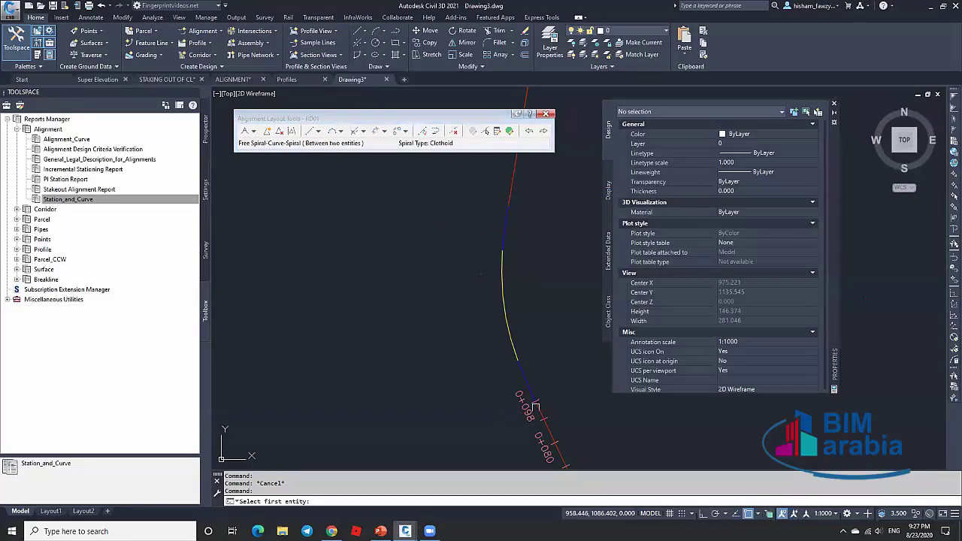
pyautogui.click(543, 412)
pyautogui.press('Escape')
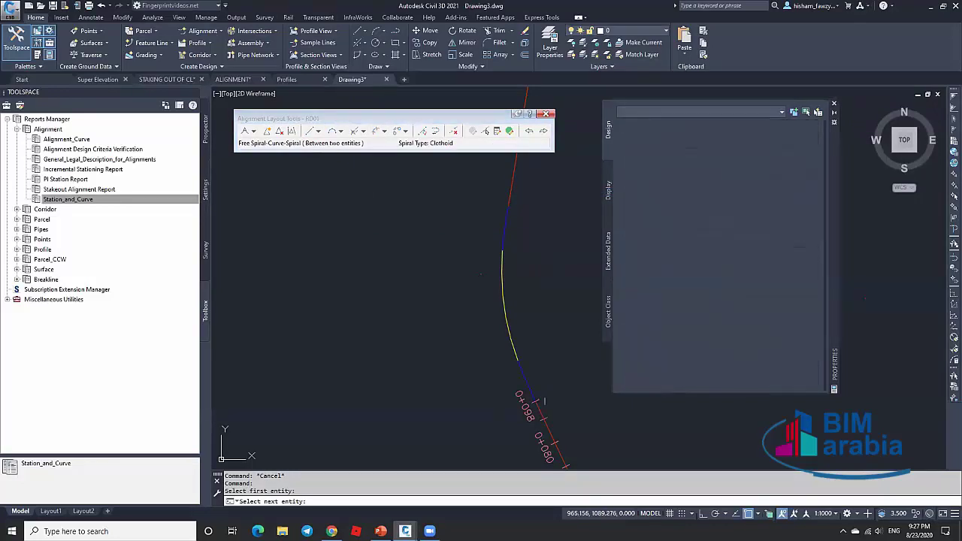
pyautogui.click(556, 388)
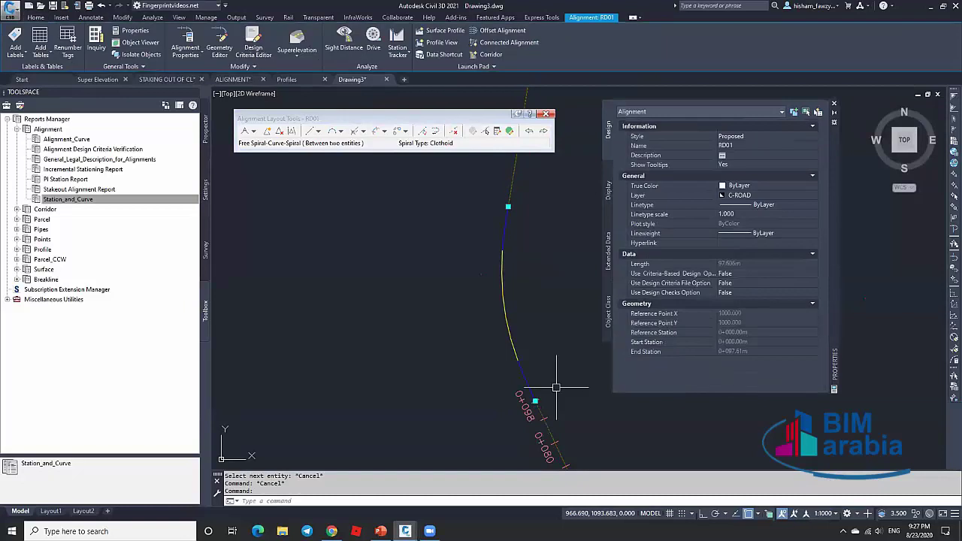
pyautogui.press('Return')
pyautogui.press('Return')
# Select all 33 similar red lines lying over the alignment and erase them.
pyautogui.click(556, 387)
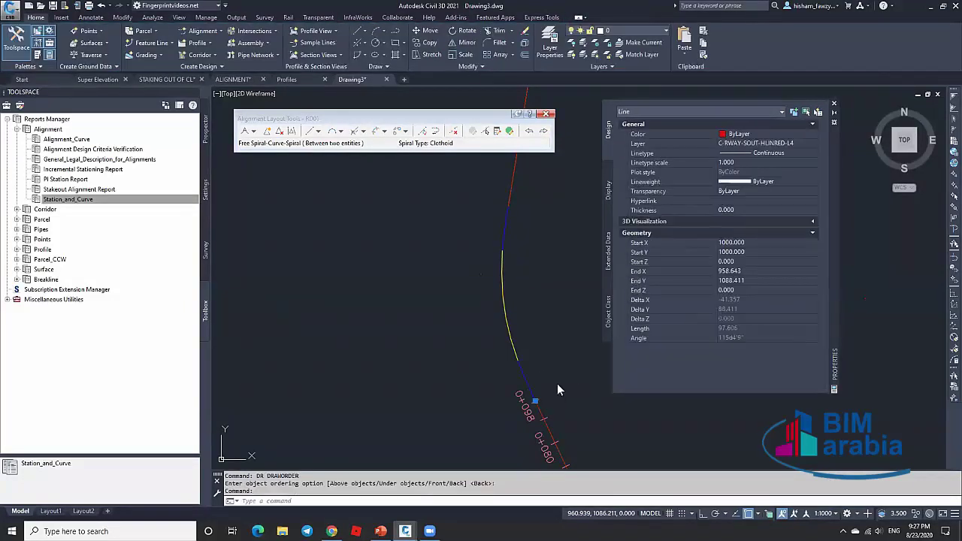
pyautogui.rightClick(557, 383)
pyautogui.click(592, 377)
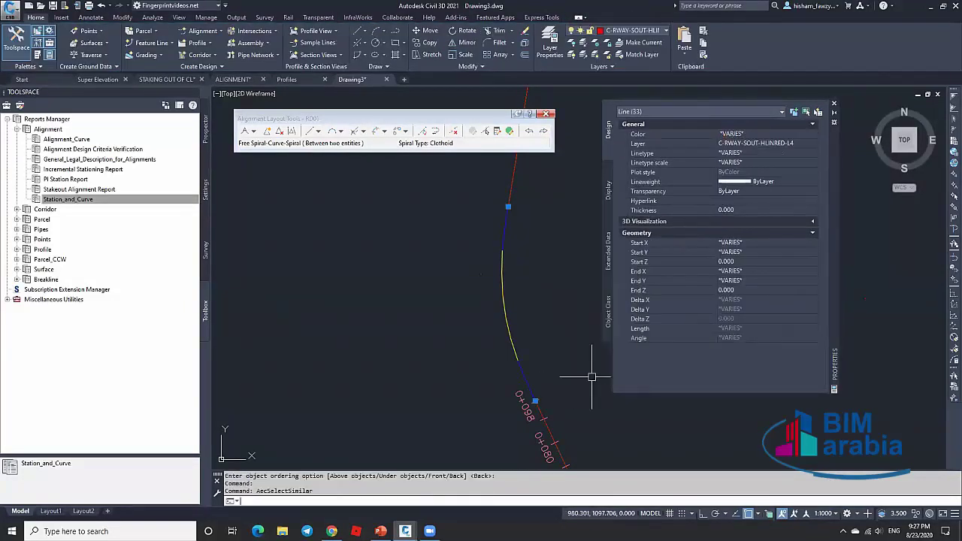
pyautogui.press('Return')
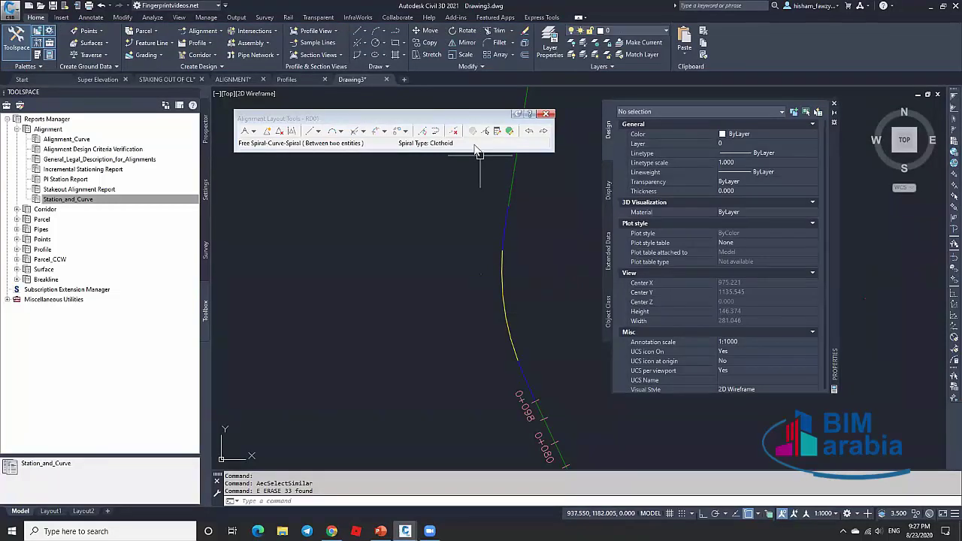
pyautogui.click(385, 132)
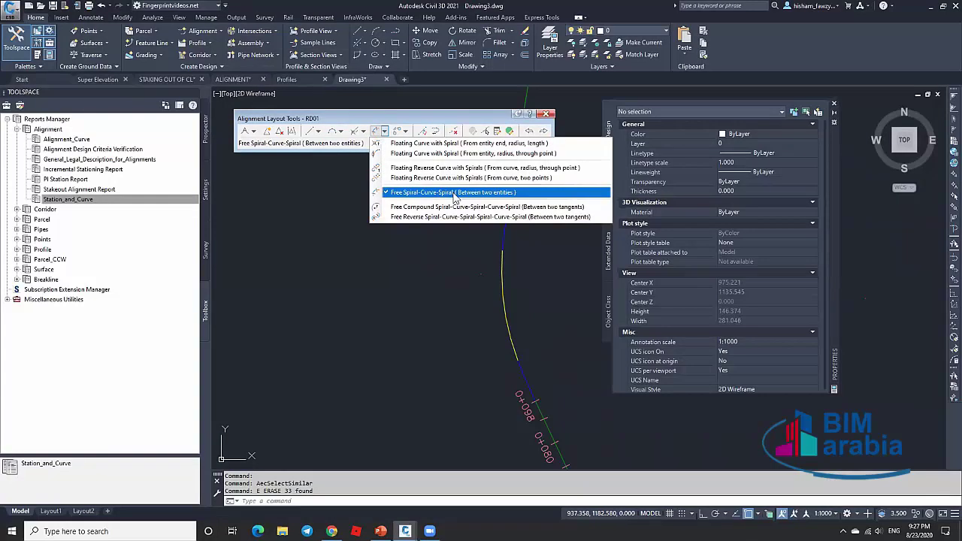
# Add a free spiral-curve-spiral between RD01's tangents: less than 180, radius 100, 17 m spirals in and out.
pyautogui.click(455, 193)
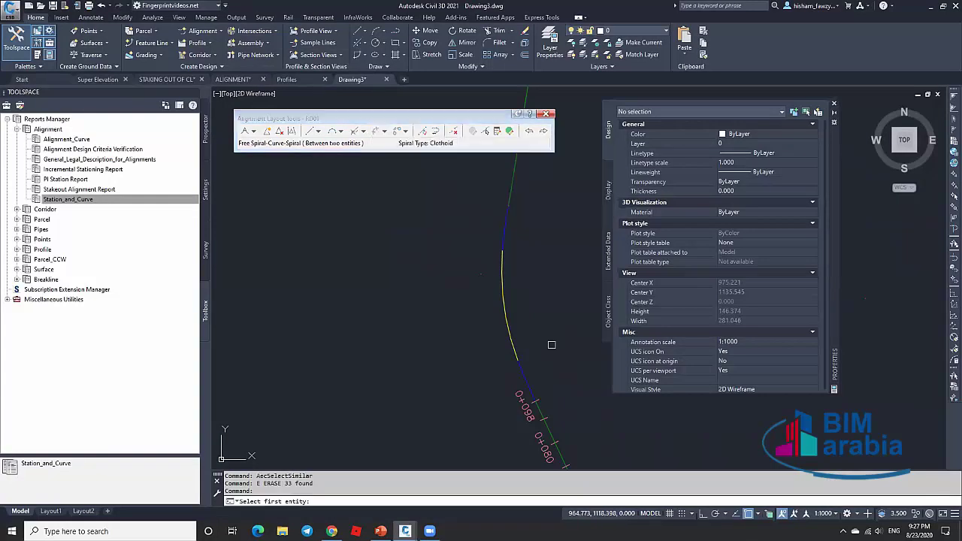
pyautogui.click(514, 191)
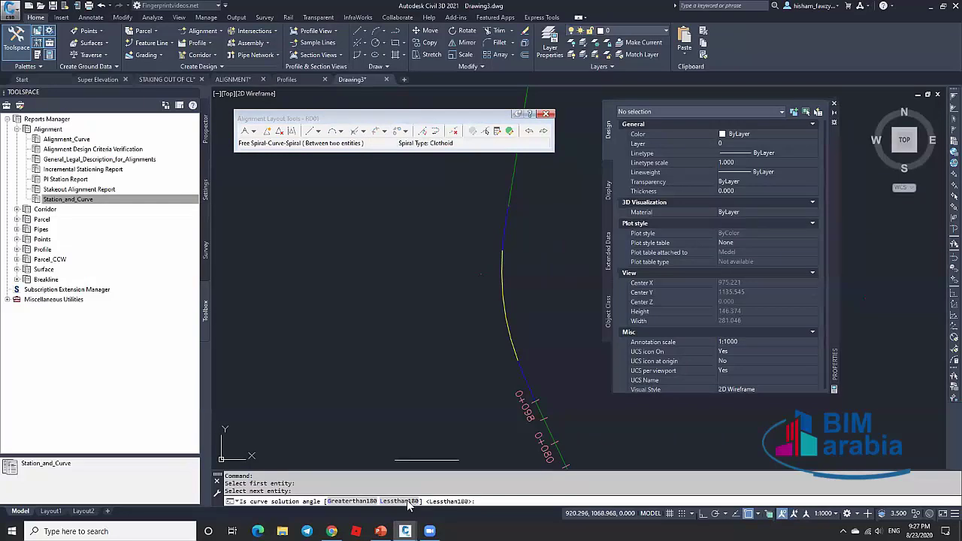
pyautogui.write('L')
pyautogui.press('Return')
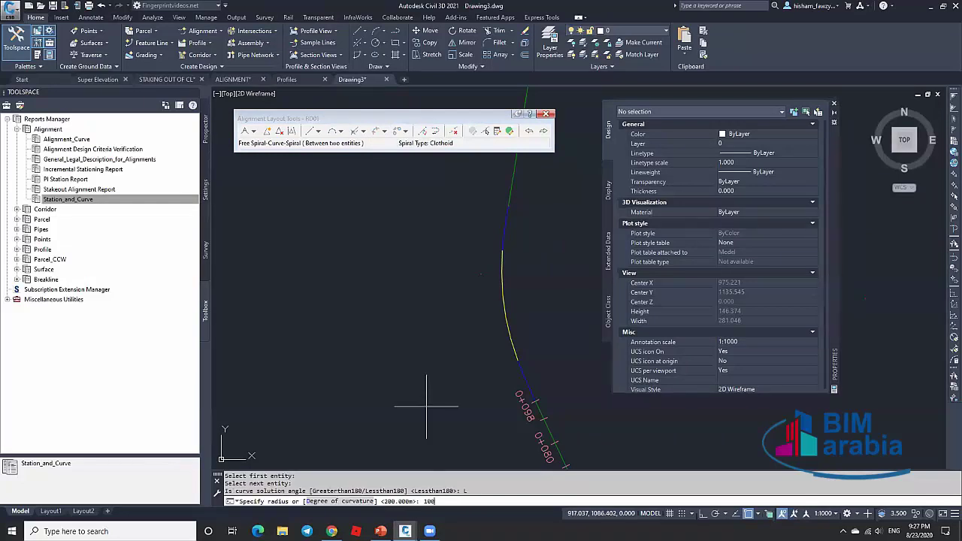
pyautogui.write('100')
pyautogui.press('Return')
pyautogui.write('17')
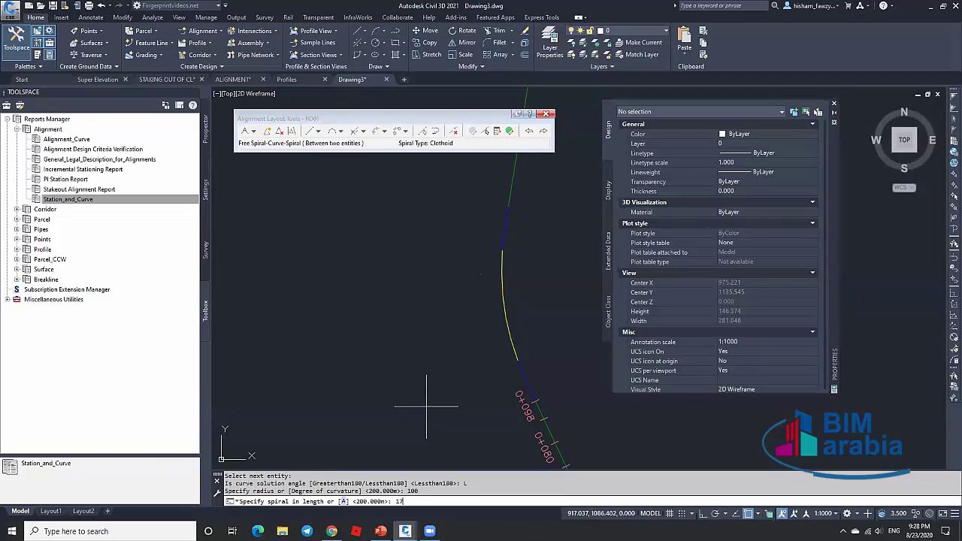
pyautogui.press('Return')
pyautogui.write('17')
pyautogui.press('Return')
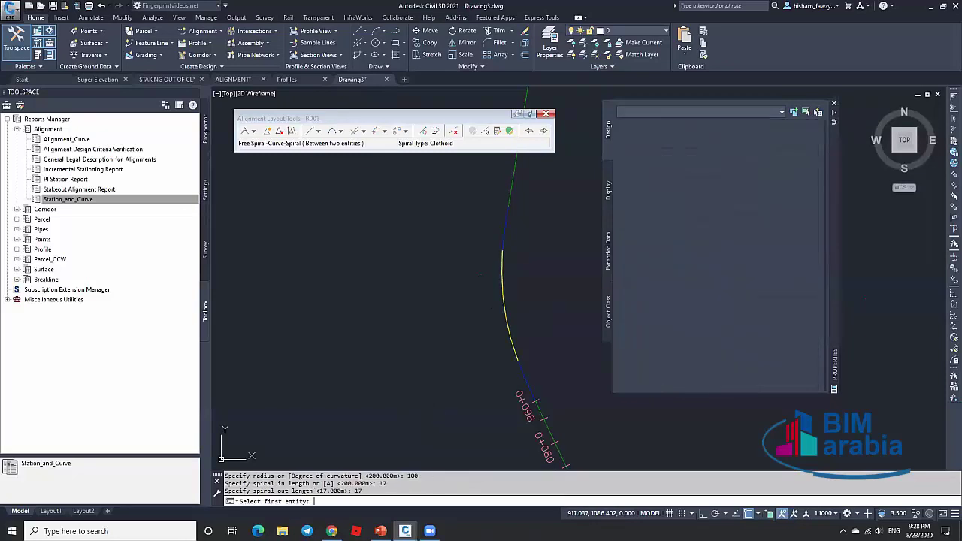
pyautogui.scroll(5, 502, 229)
# Regenerate the drawing with RE and zoom in to check RD01's new curve.
pyautogui.press('Escape')
pyautogui.press('Escape')
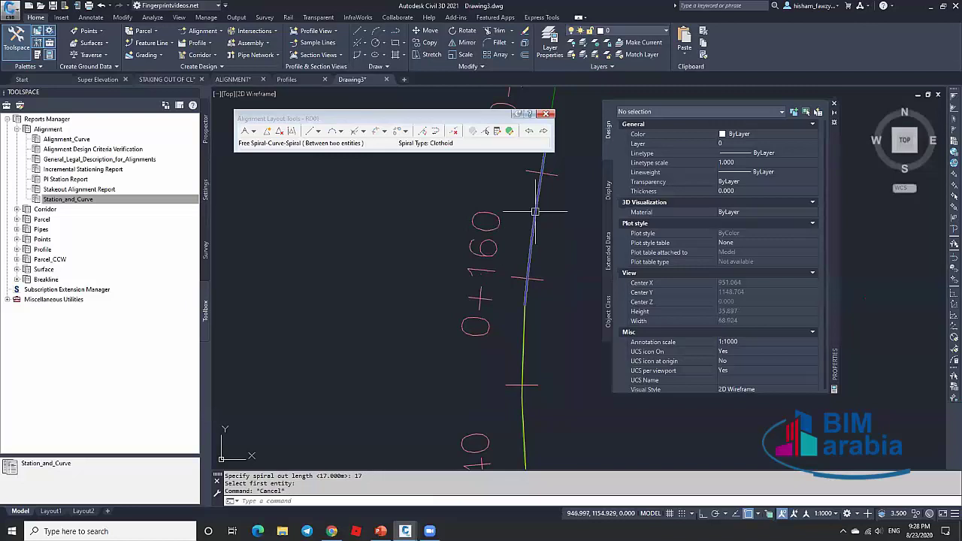
pyautogui.write('RE')
pyautogui.press('Return')
pyautogui.scroll(-3, 565, 401)
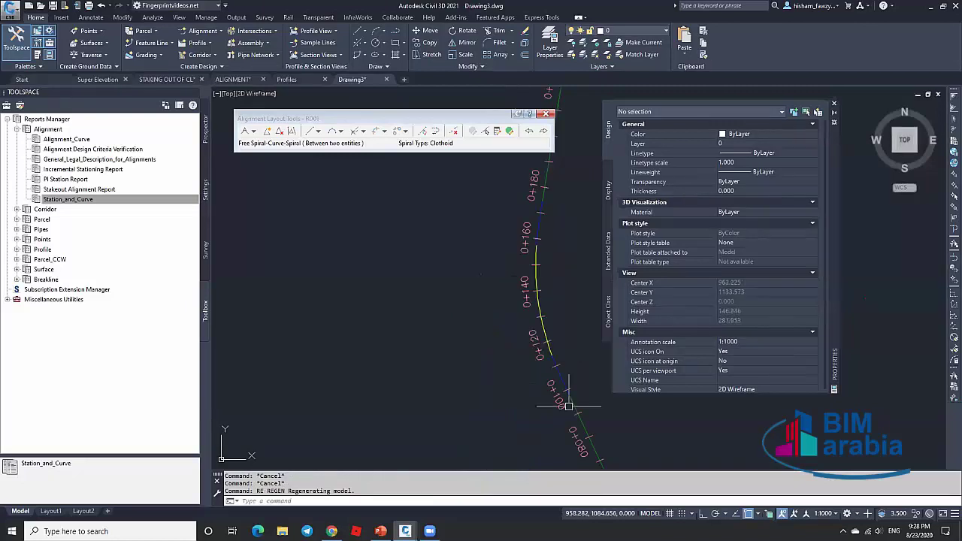
pyautogui.click(574, 397)
pyautogui.scroll(3, 548, 338)
pyautogui.scroll(2, 536, 380)
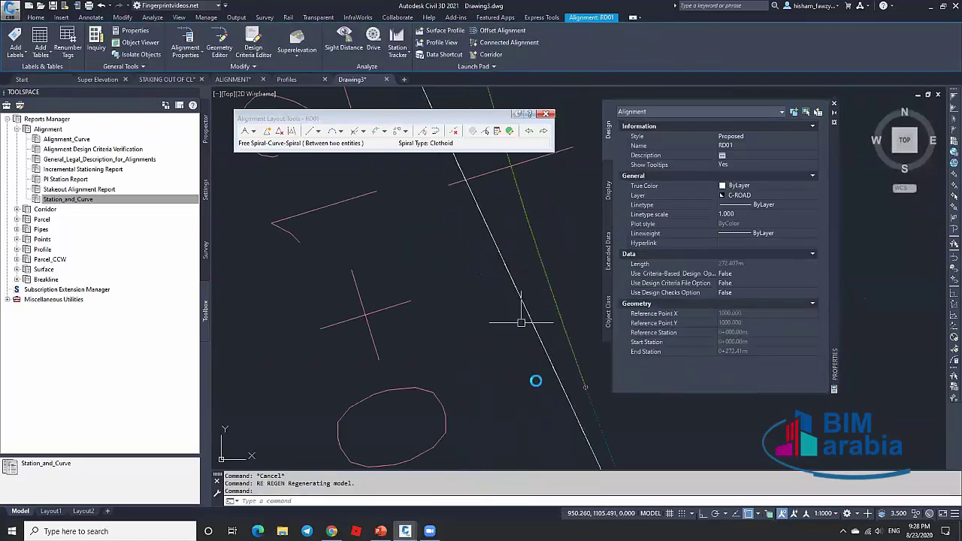
pyautogui.scroll(-6, 548, 380)
pyautogui.click(552, 379)
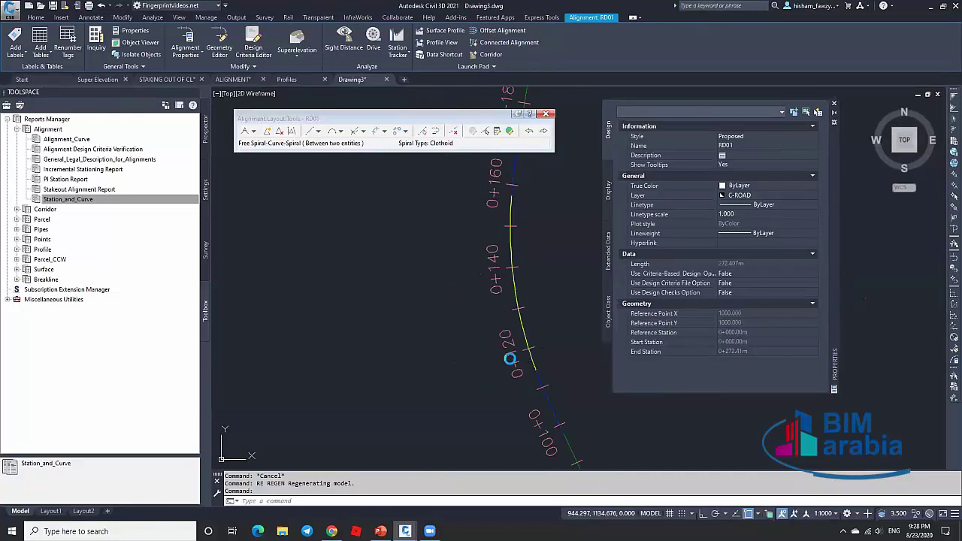
pyautogui.press('Escape')
# Reselect RD01 to review its entities: fixed line, radius-100 spiral-curve-spiral, fixed line, 272.497 m total.
pyautogui.scroll(5, 536, 365)
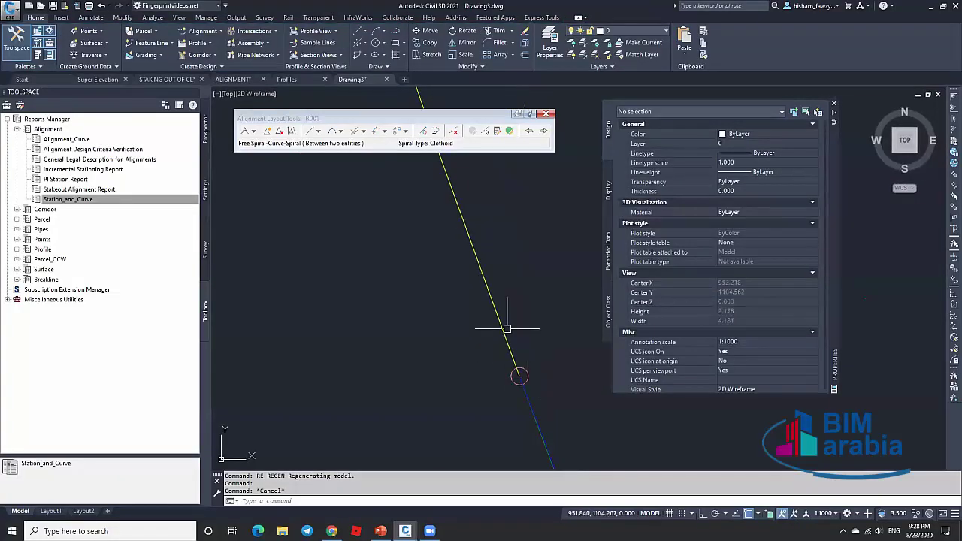
pyautogui.scroll(-6, 492, 349)
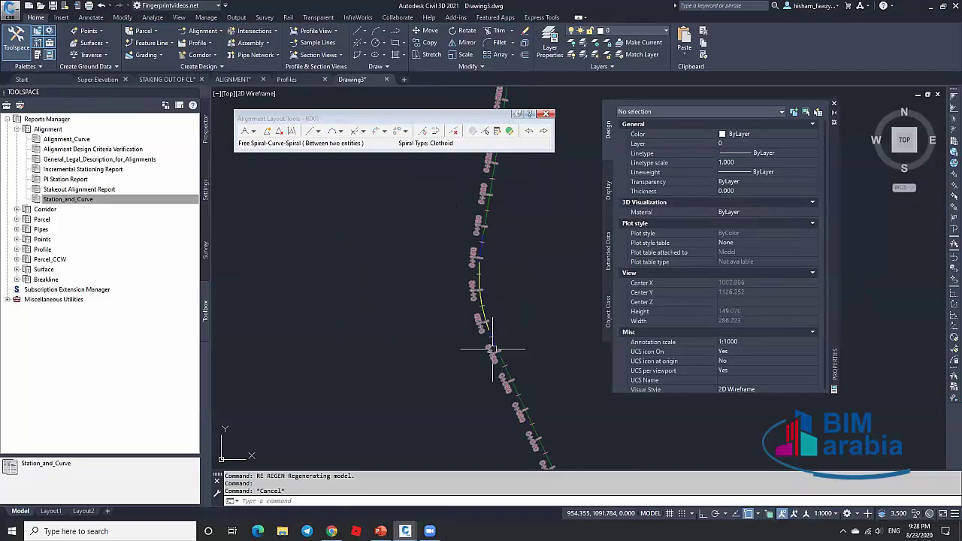
pyautogui.scroll(-4, 515, 275)
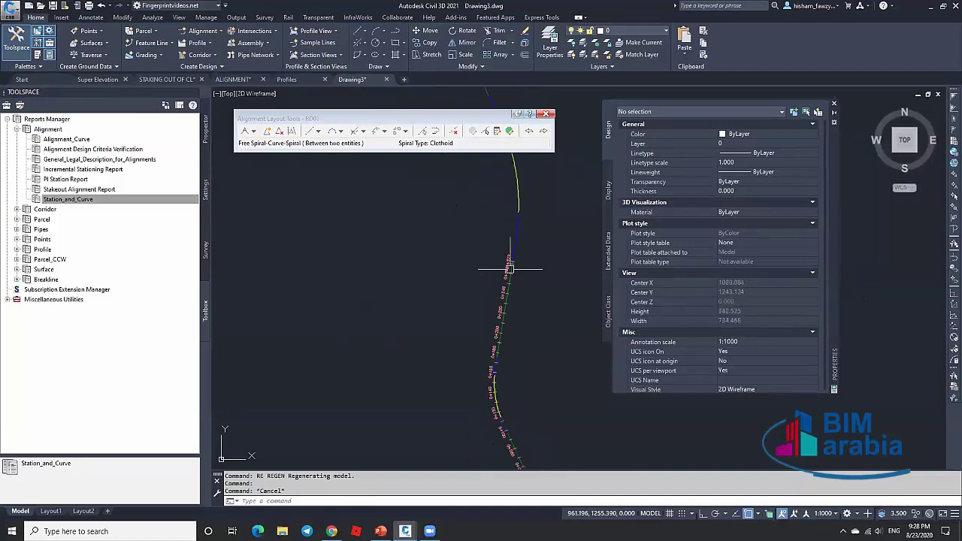
pyautogui.press('Escape')
pyautogui.scroll(4, 509, 268)
pyautogui.click(510, 271)
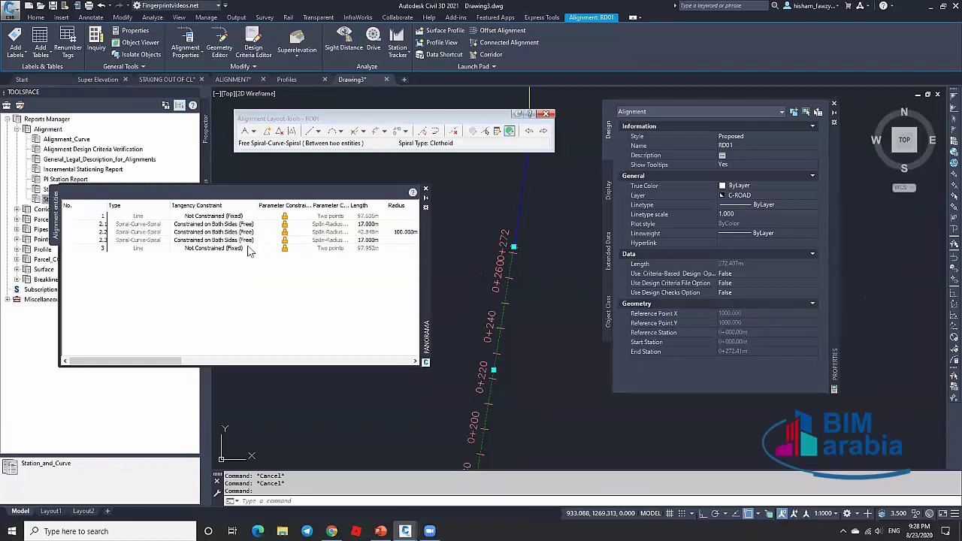
# Run the Station_and_Curve report for RD01 and save it over CivilReport.html.
pyautogui.moveTo(179, 361)
pyautogui.mouseDown()
pyautogui.moveTo(197, 363)
pyautogui.moveTo(170, 361)
pyautogui.mouseUp()
pyautogui.scroll(-5, 509, 388)
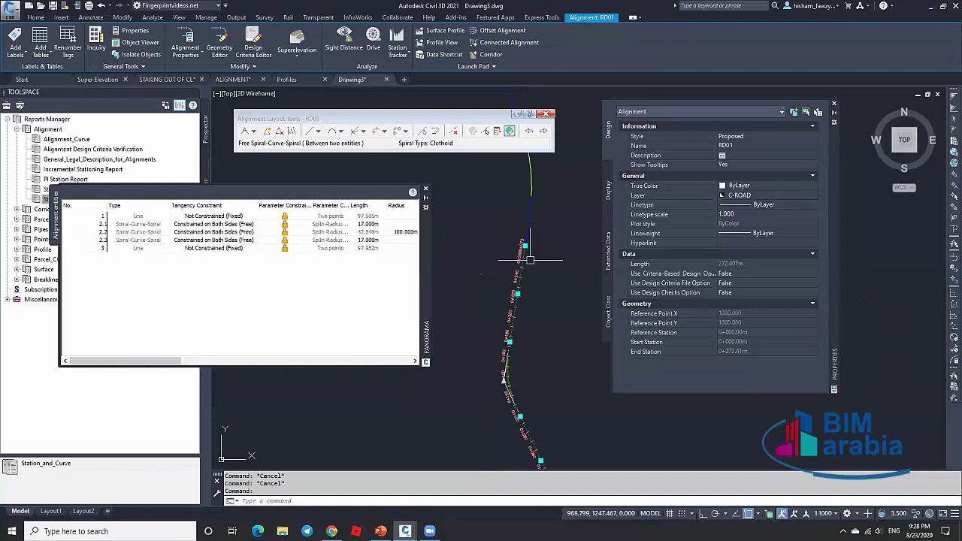
pyautogui.scroll(3, 518, 354)
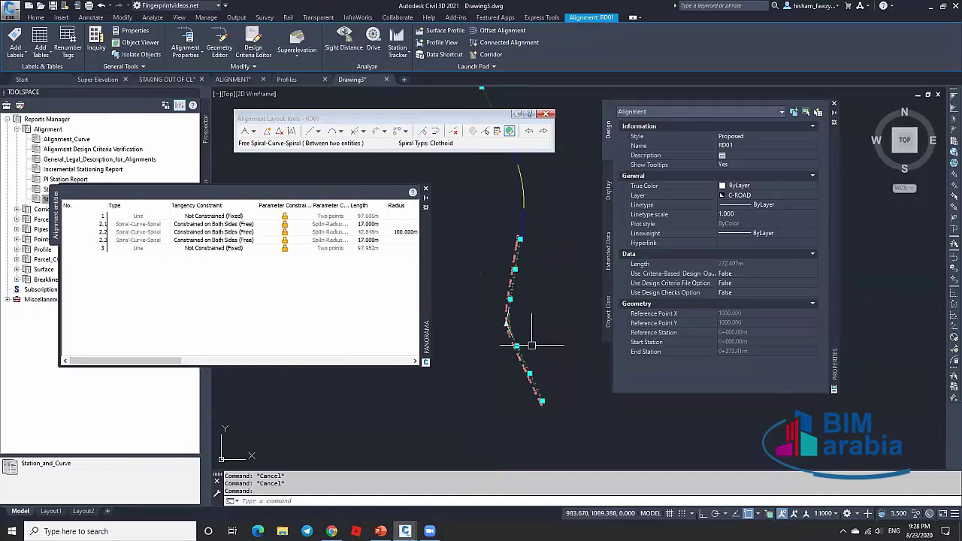
pyautogui.click(425, 187)
pyautogui.rightClick(109, 205)
pyautogui.click(131, 207)
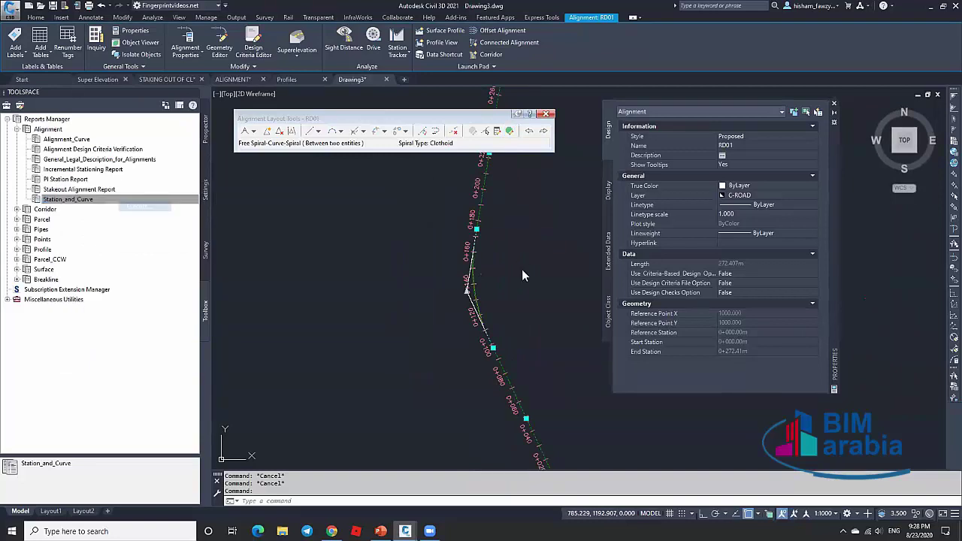
pyautogui.click(620, 465)
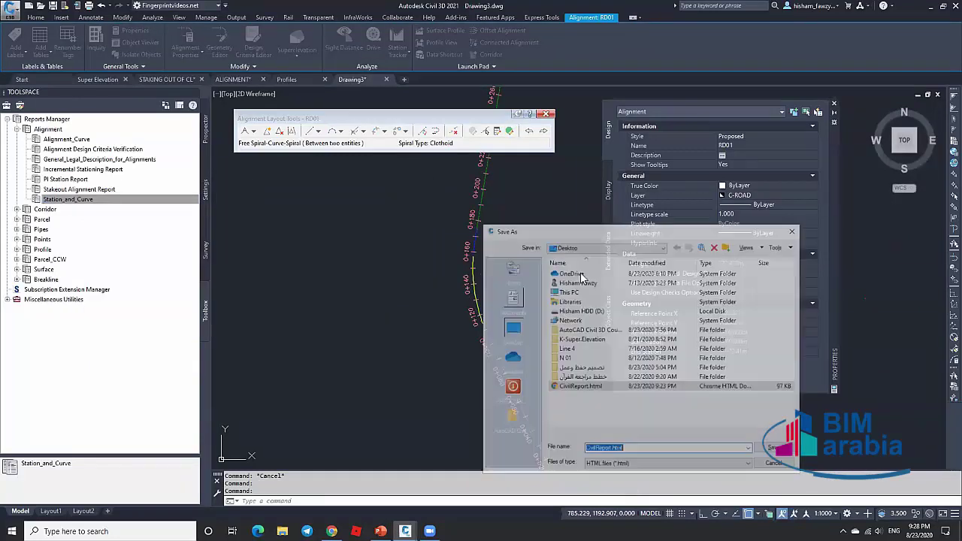
pyautogui.press('Return')
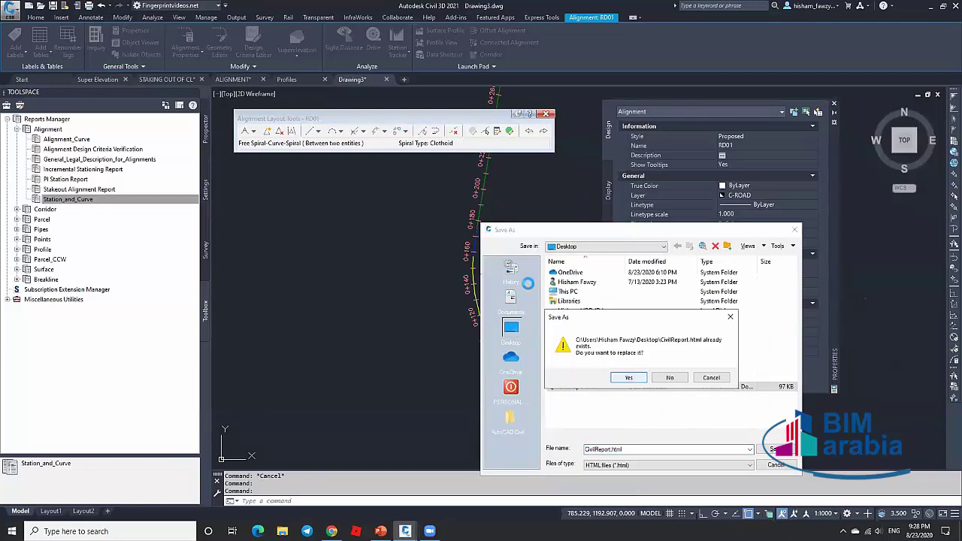
pyautogui.click(629, 378)
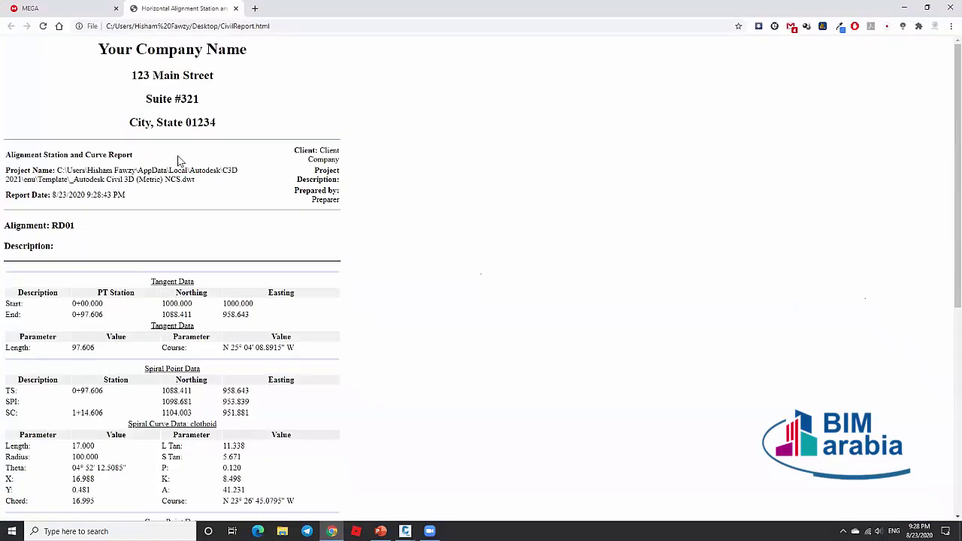
# Read the report to the final 97.952 m tangent at 2+72.407, then close it and minimize Chrome.
pyautogui.scroll(-2, 181, 161)
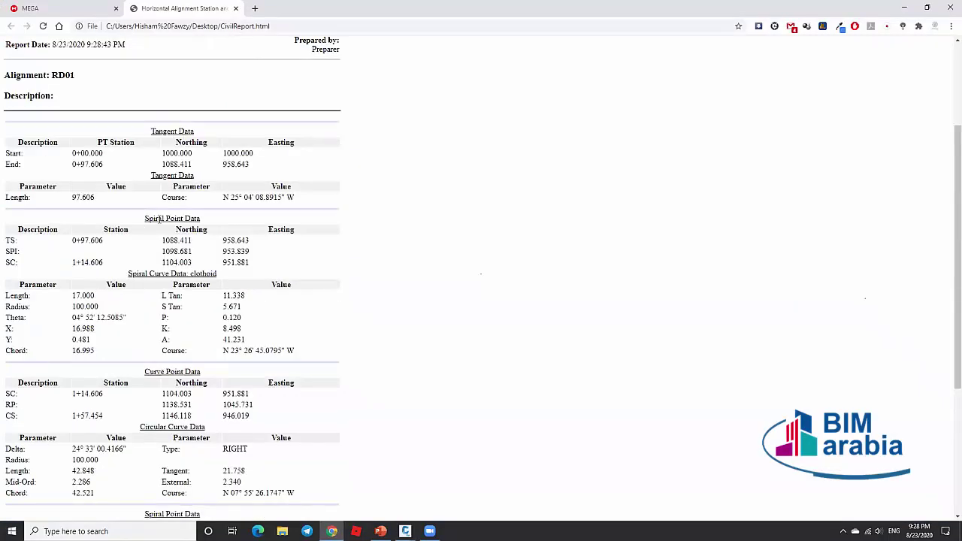
pyautogui.scroll(-2, 213, 273)
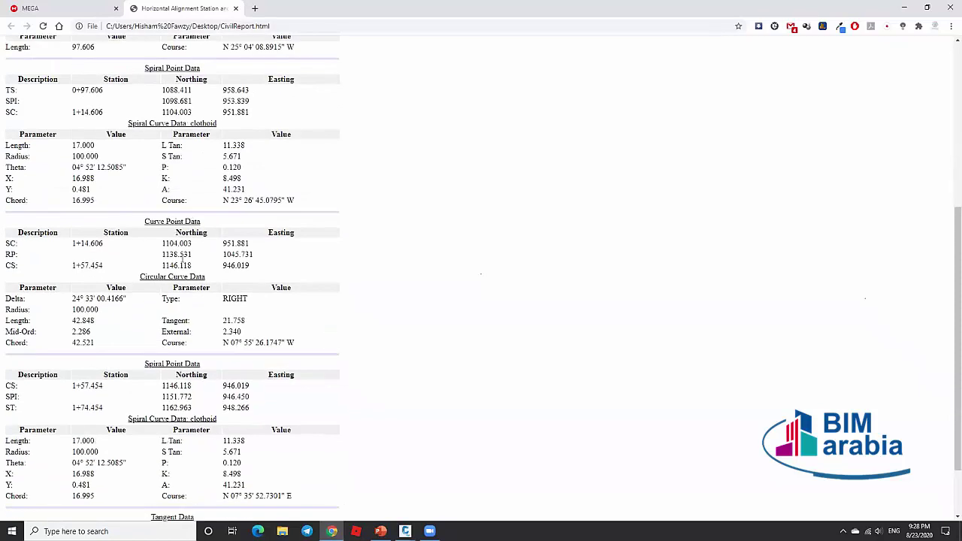
pyautogui.scroll(-1, 235, 275)
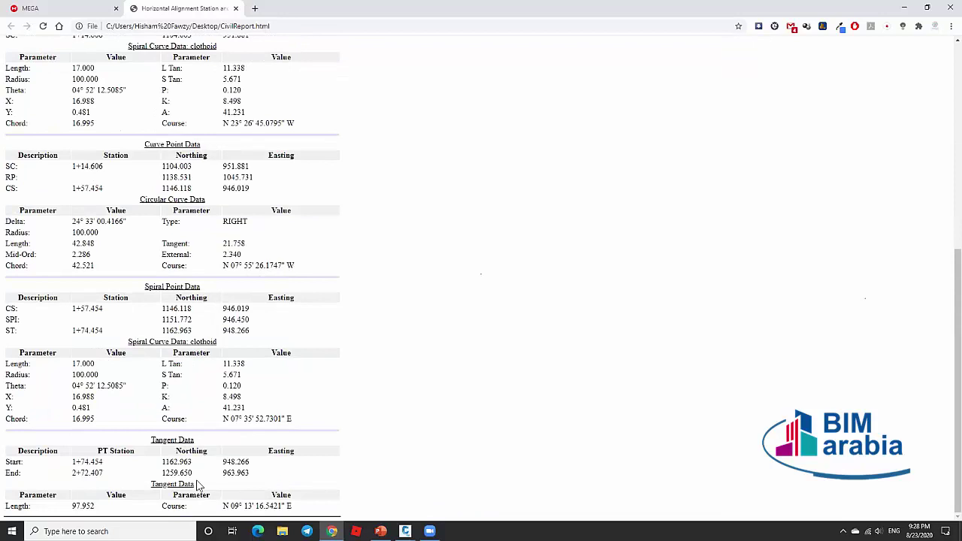
pyautogui.click(236, 8)
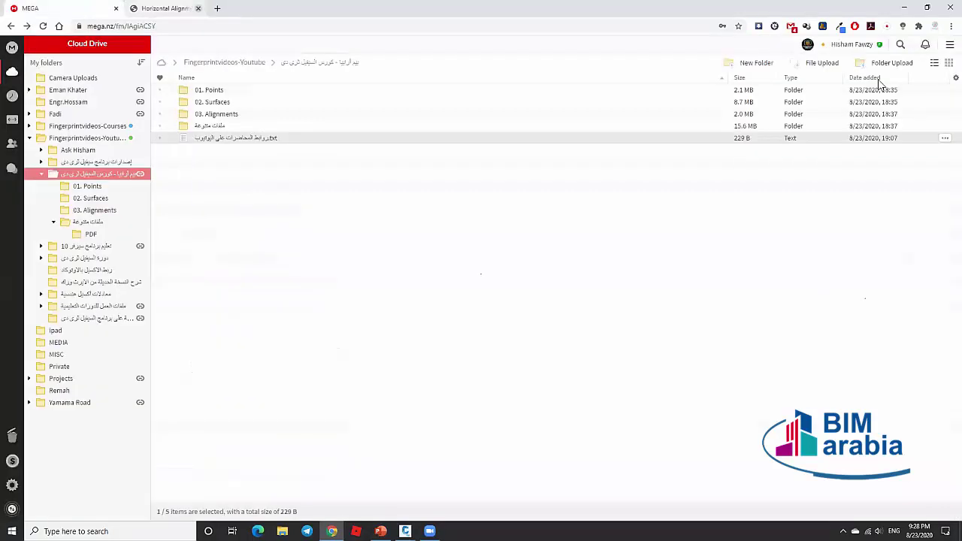
pyautogui.click(904, 8)
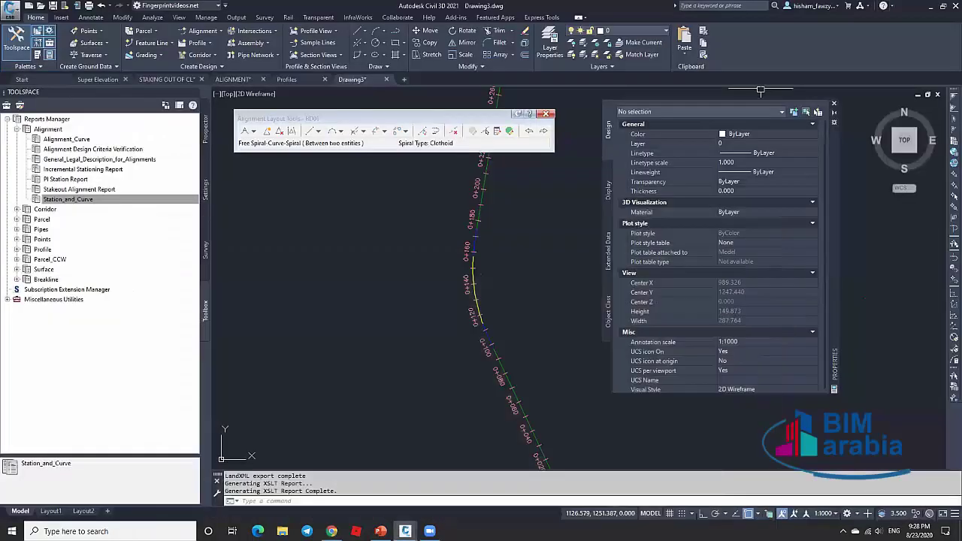
# Select RD01 and pan to its end near 0+272 to confirm its 272.497 m length.
pyautogui.scroll(2, 487, 339)
pyautogui.click(488, 353)
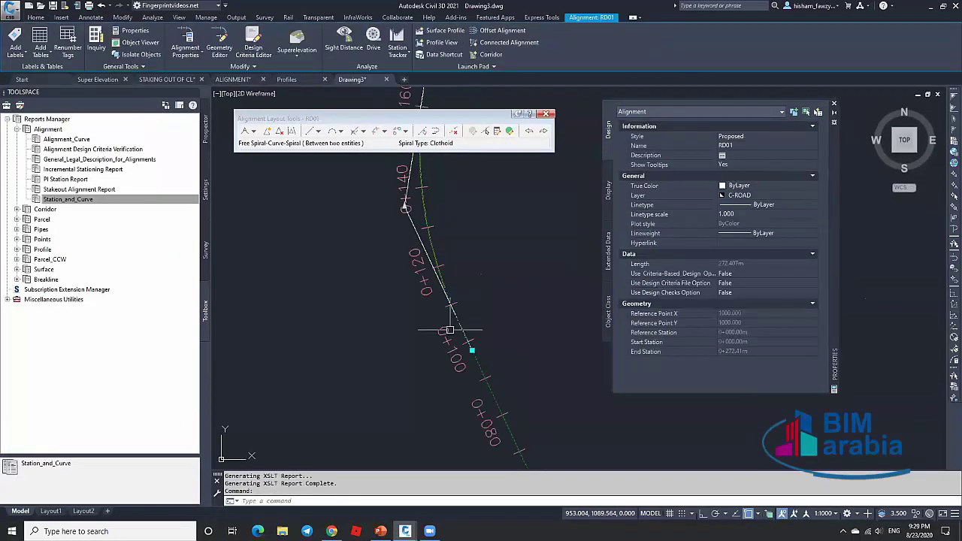
pyautogui.scroll(-4, 457, 316)
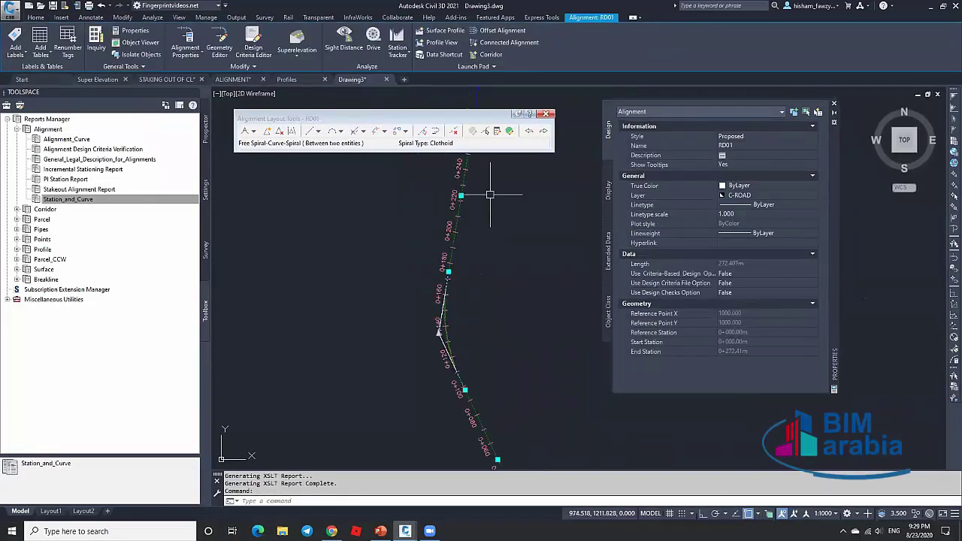
pyautogui.moveTo(490, 193); pyautogui.dragTo(457, 333, button='middle')
pyautogui.moveTo(468, 236); pyautogui.dragTo(466, 258, button='middle')
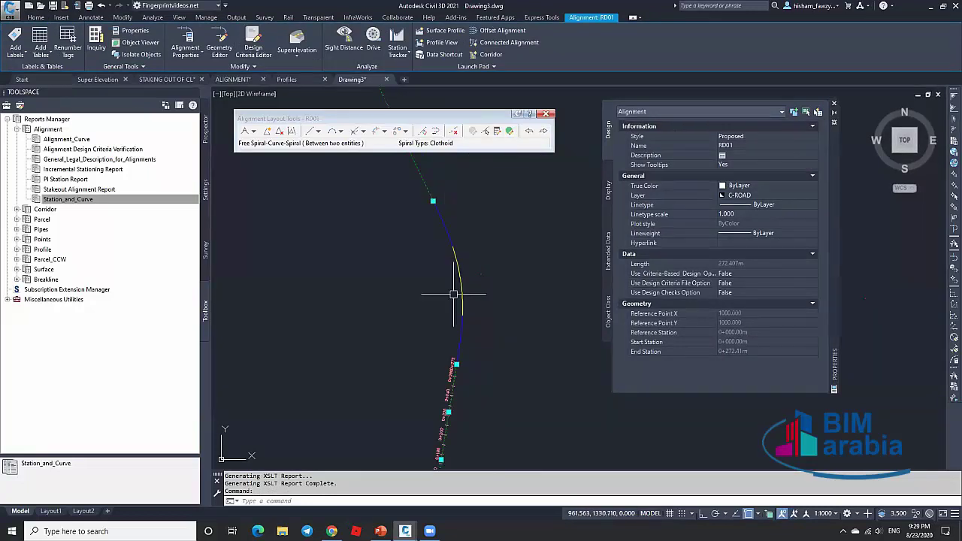
pyautogui.press('Escape')
pyautogui.press('Escape')
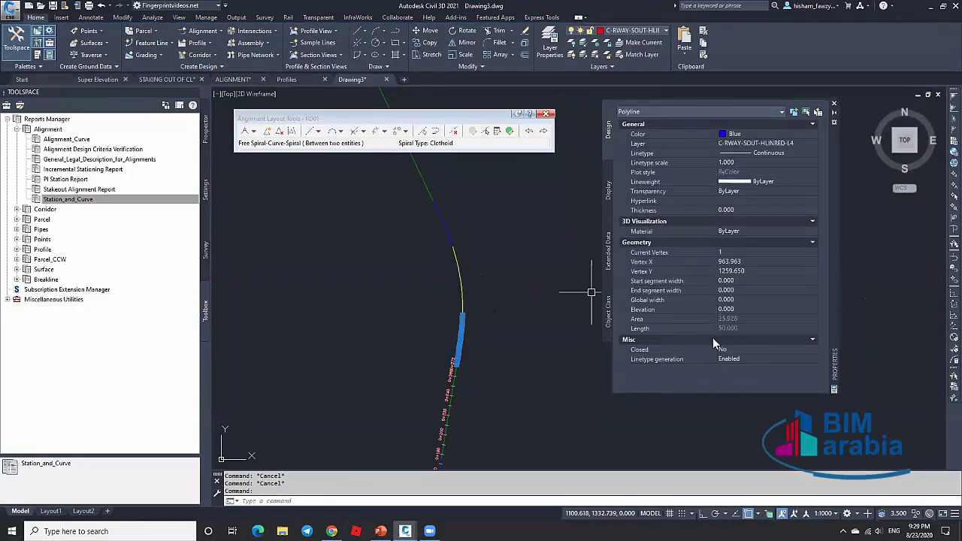
# Inspect the yellow arc and the blue polyline piece beside the alignment.
pyautogui.press('Escape')
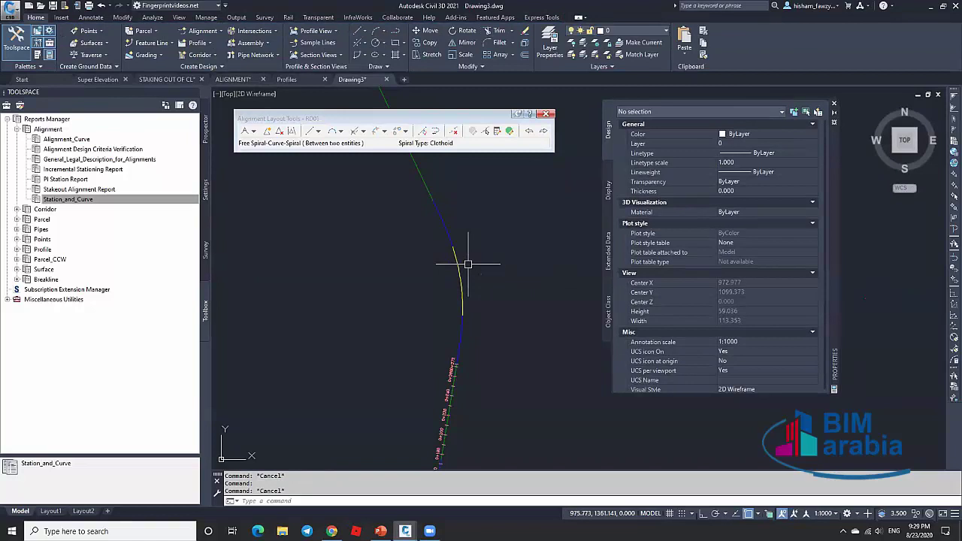
pyautogui.click(460, 263)
pyautogui.press('Escape')
pyautogui.click(444, 226)
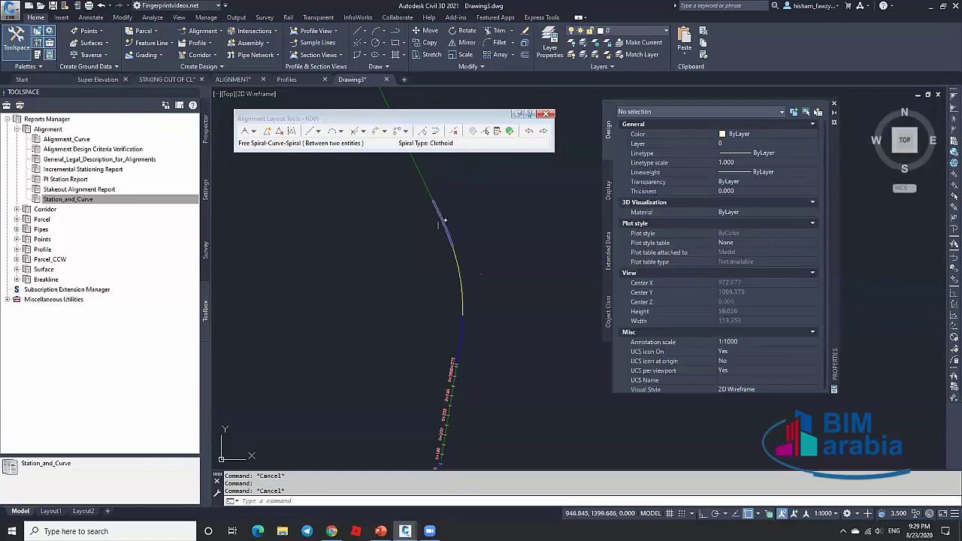
pyautogui.press('Escape')
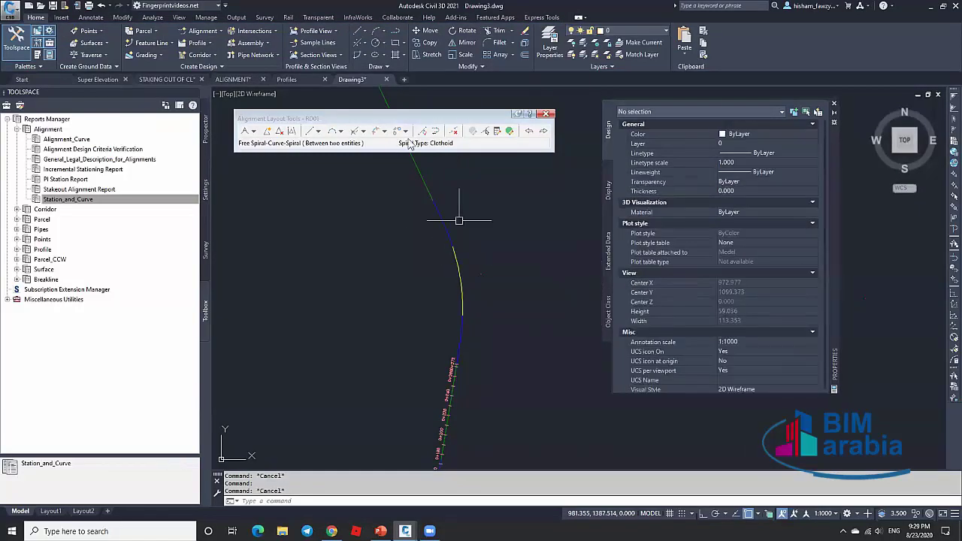
pyautogui.click(384, 131)
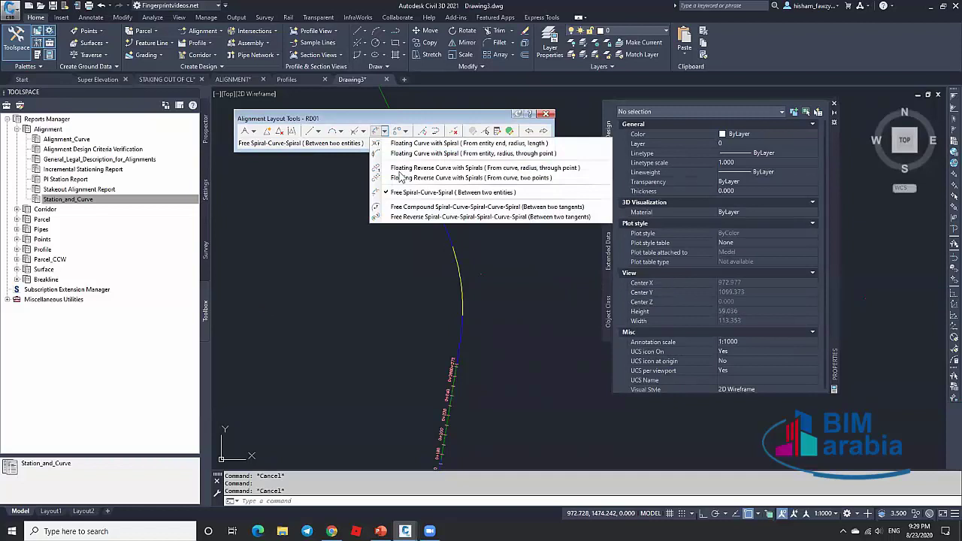
# Start a free spiral-curve-spiral between the two tangents with a less-than-180 solution, then cancel at the radius prompt.
pyautogui.click(441, 193)
pyautogui.scroll(3, 471, 353)
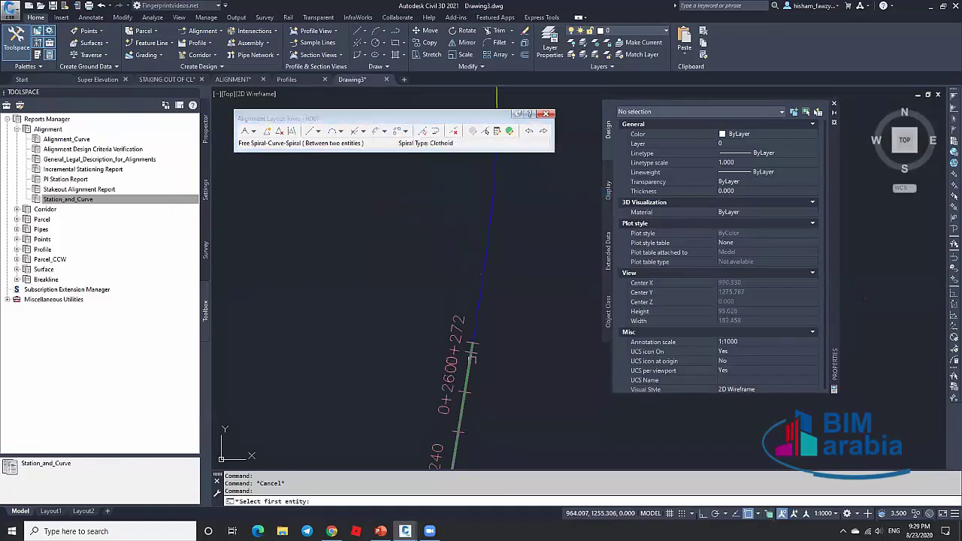
pyautogui.click(472, 353)
pyautogui.scroll(-3, 513, 365)
pyautogui.click(468, 198)
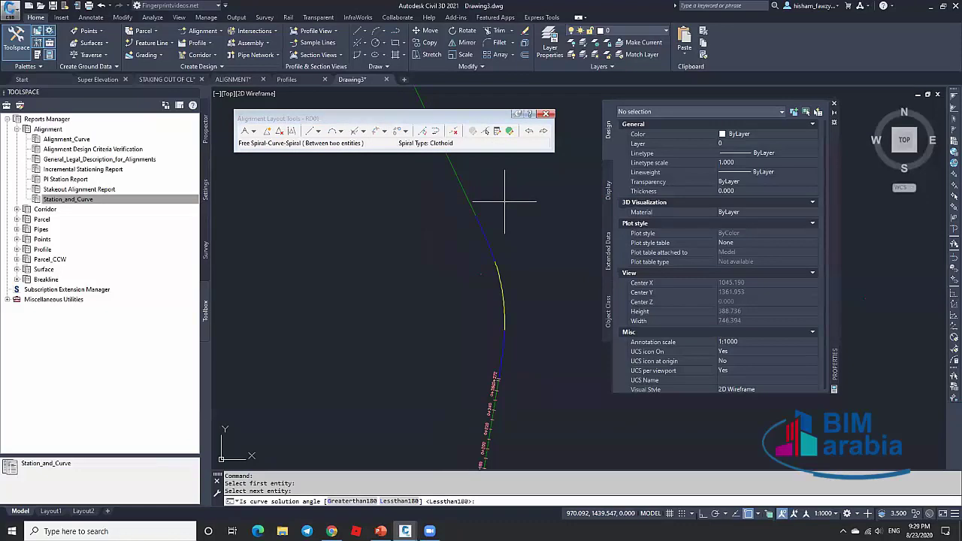
pyautogui.click(399, 500)
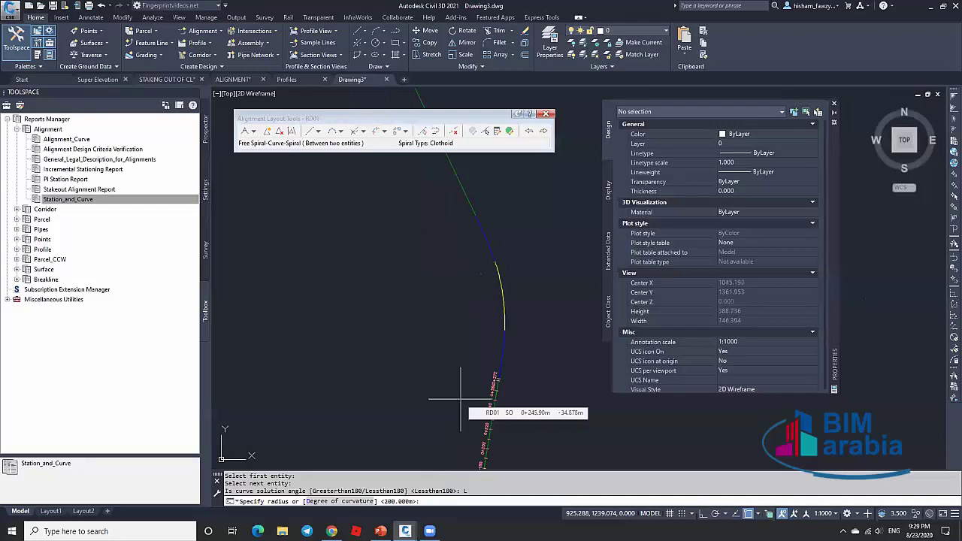
pyautogui.press('Escape')
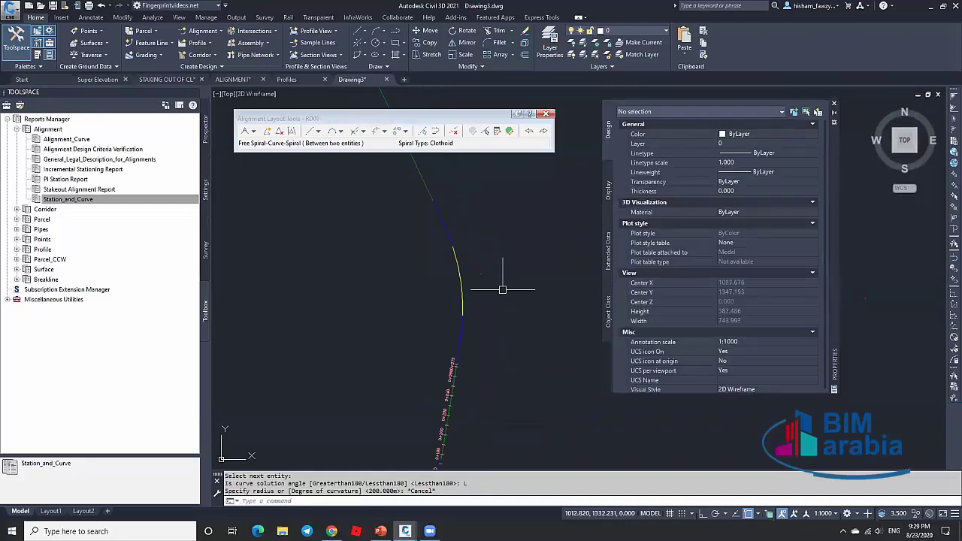
# Inspect the existing yellow arc and its spiral segment on the alignment.
pyautogui.click(458, 277)
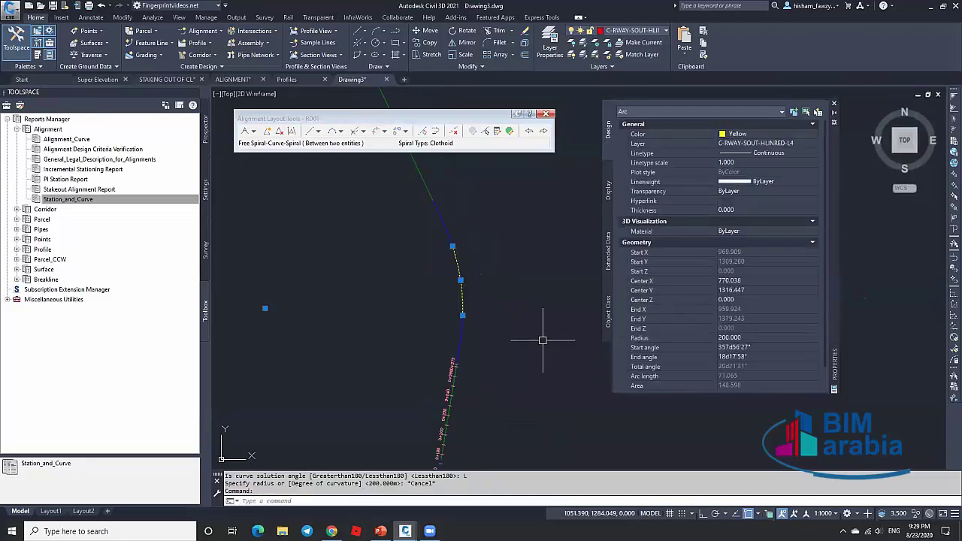
pyautogui.press('Escape')
pyautogui.click(466, 335)
pyautogui.press('Escape')
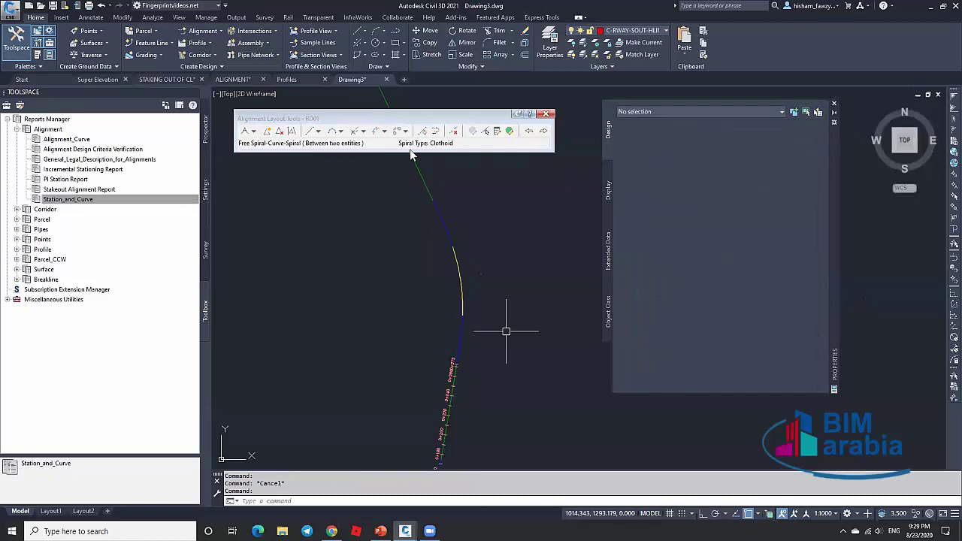
# Join the lower and upper tangents with a free spiral-curve-spiral: radius 200, spirals in and out 50 m.
pyautogui.click(385, 131)
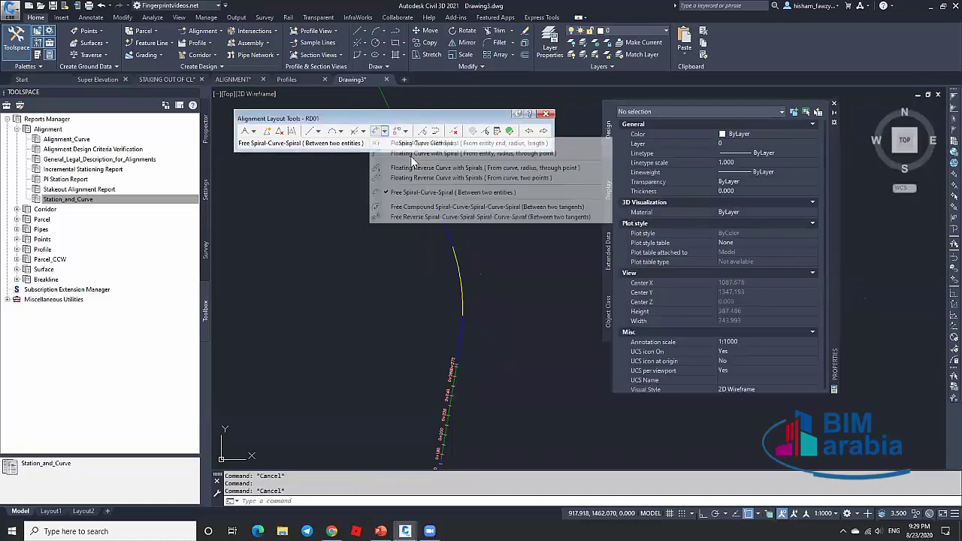
pyautogui.click(451, 192)
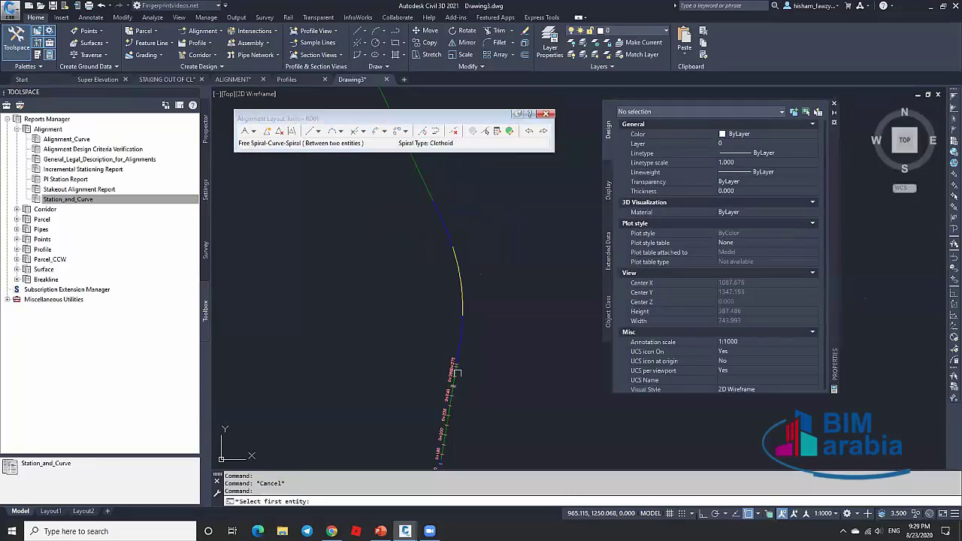
pyautogui.click(456, 372)
pyautogui.click(424, 191)
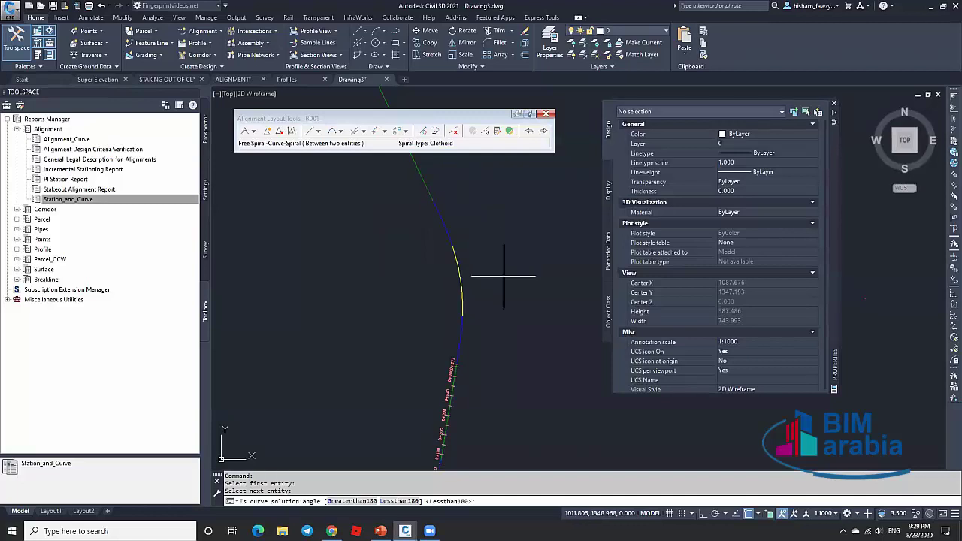
pyautogui.click(403, 500)
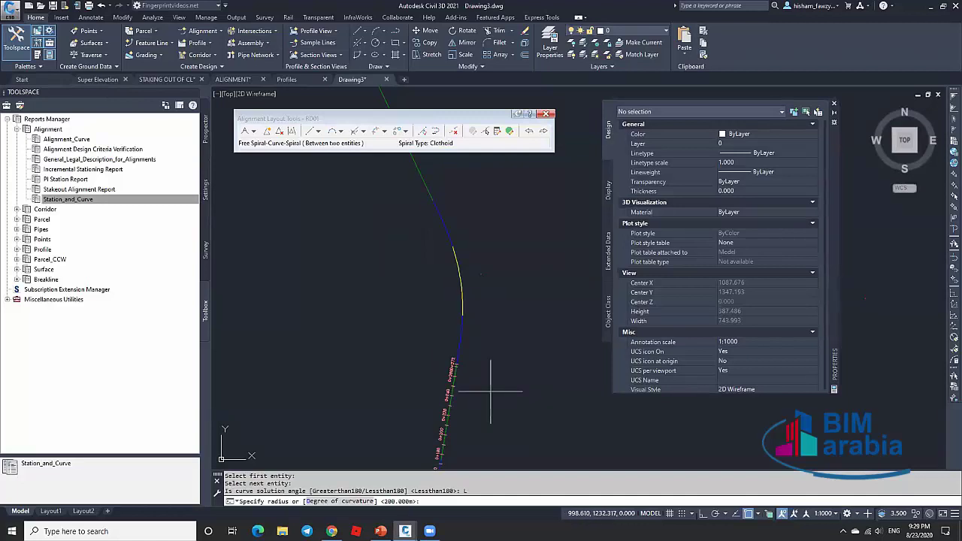
pyautogui.write('200')
pyautogui.press('Return')
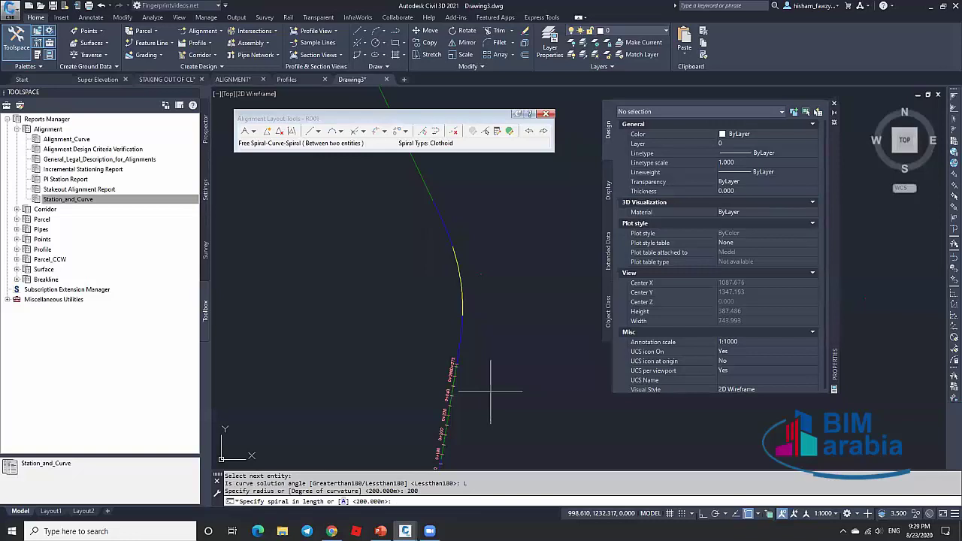
pyautogui.press('Return')
pyautogui.write('5')
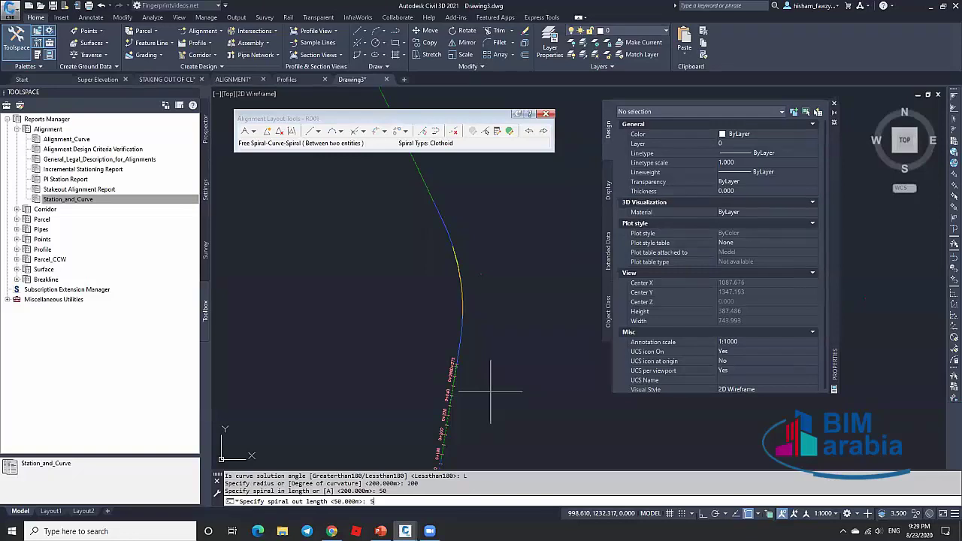
pyautogui.write('0')
pyautogui.press('Return')
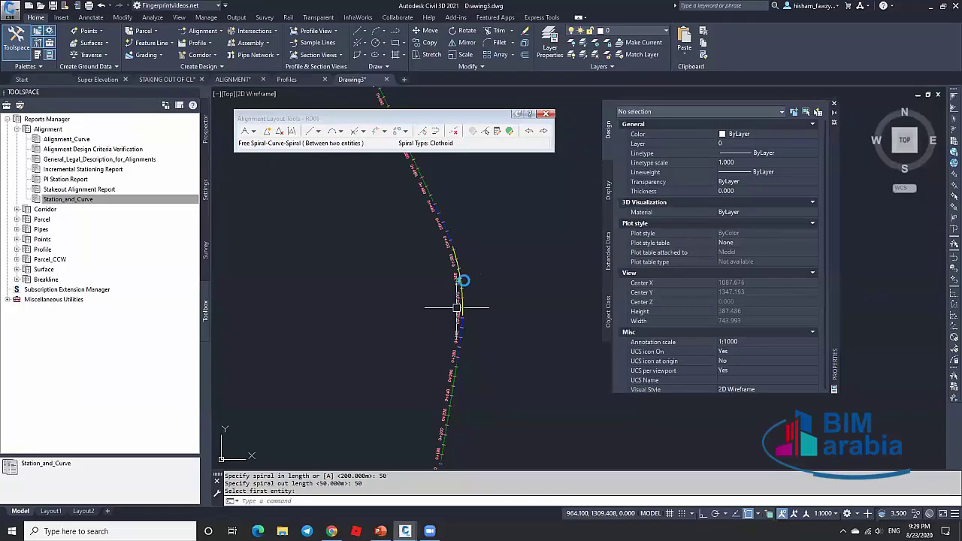
pyautogui.press('Escape')
# Select alignment RD01 and bring up its table of entities.
pyautogui.scroll(5, 460, 289)
pyautogui.scroll(-6, 481, 312)
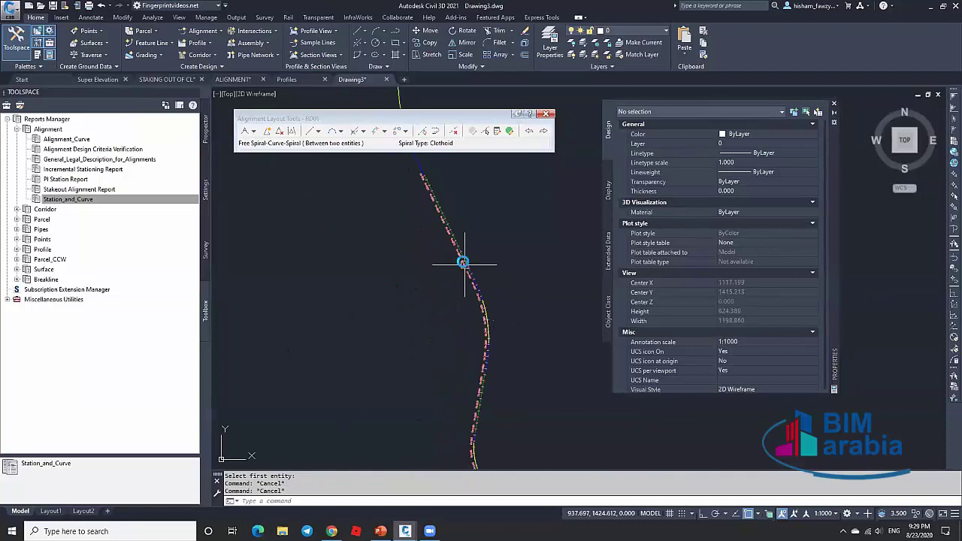
pyautogui.scroll(4, 462, 262)
pyautogui.click(491, 300)
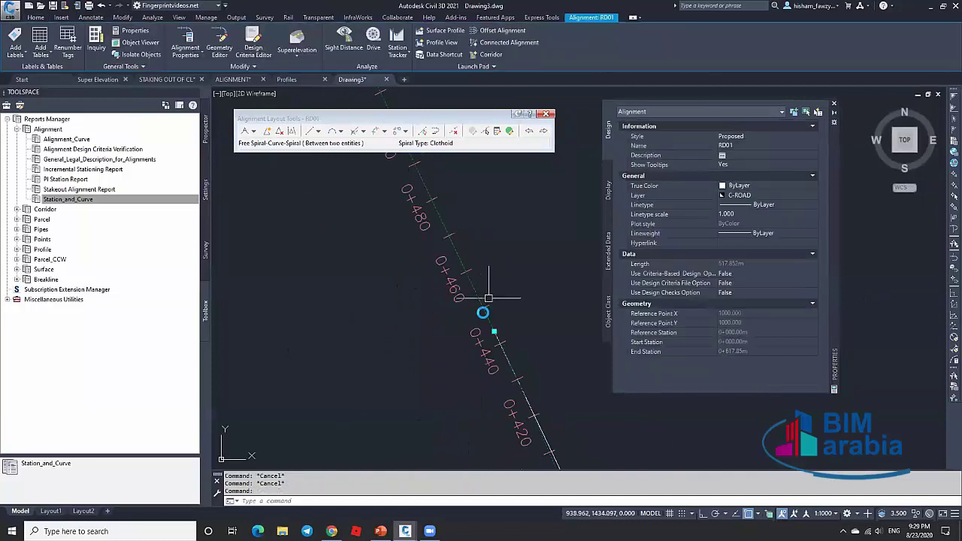
pyautogui.scroll(-5, 489, 308)
pyautogui.scroll(3, 473, 279)
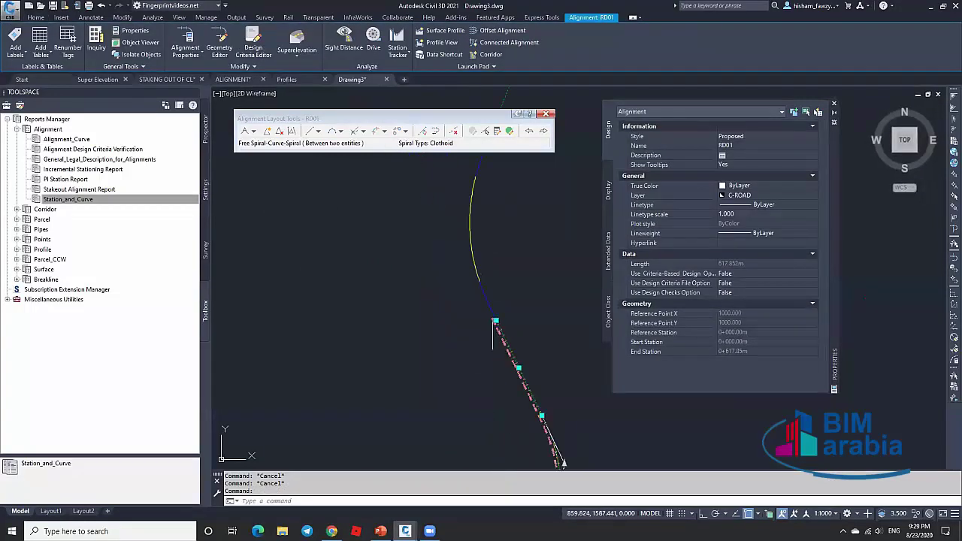
pyautogui.scroll(5, 494, 323)
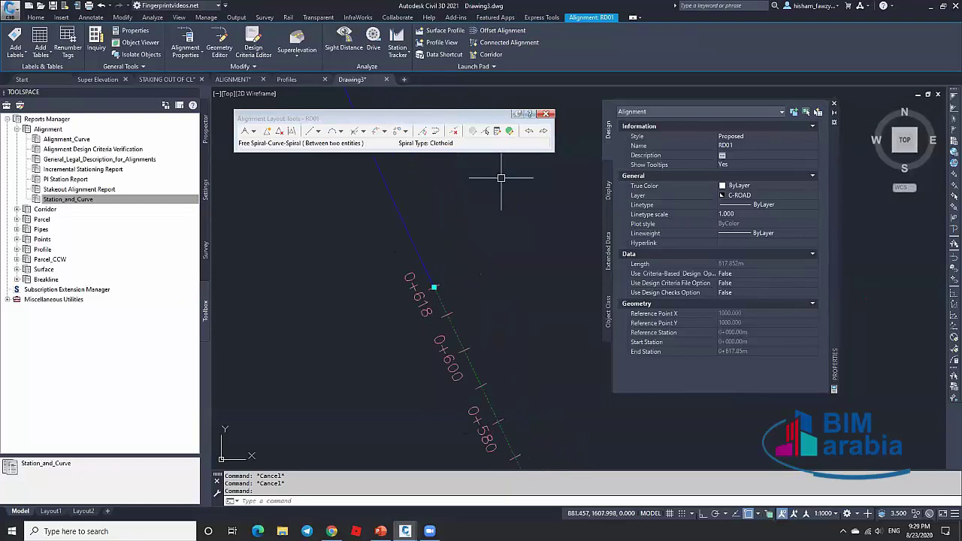
pyautogui.click(508, 131)
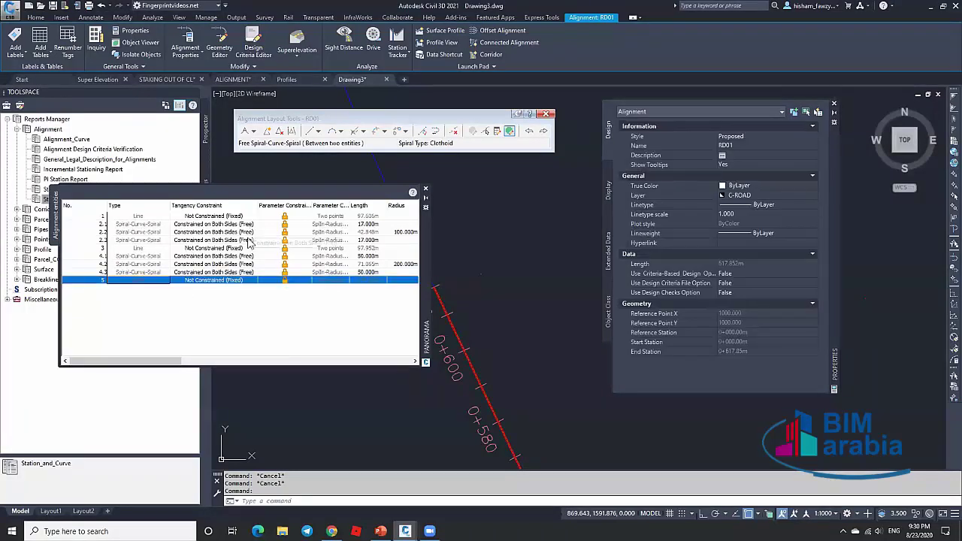
pyautogui.click(426, 188)
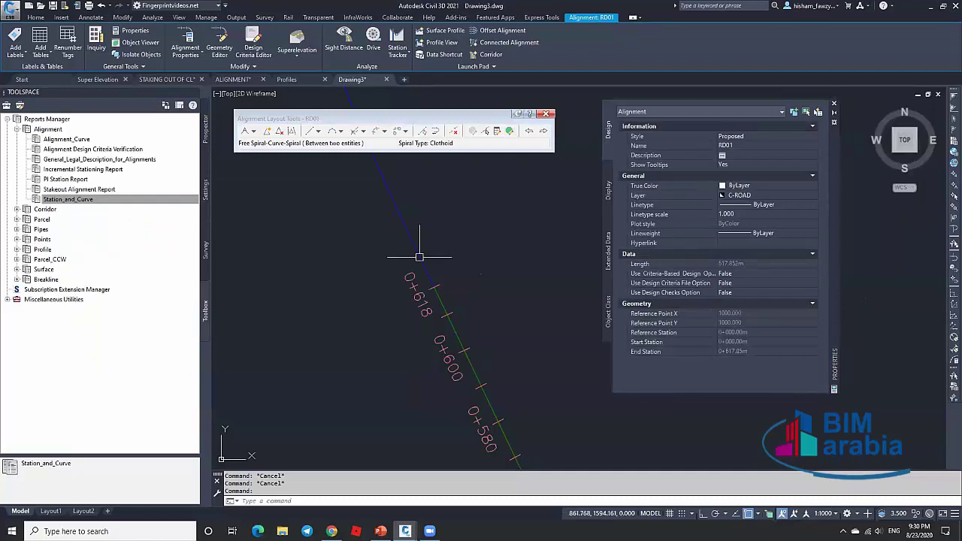
pyautogui.scroll(-6, 420, 257)
pyautogui.scroll(-10, 424, 288)
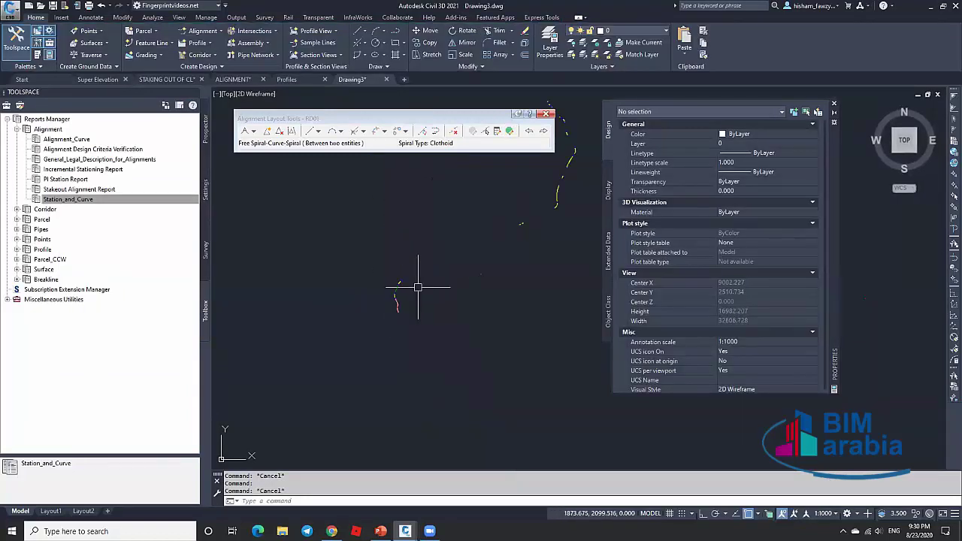
pyautogui.scroll(4, 401, 298)
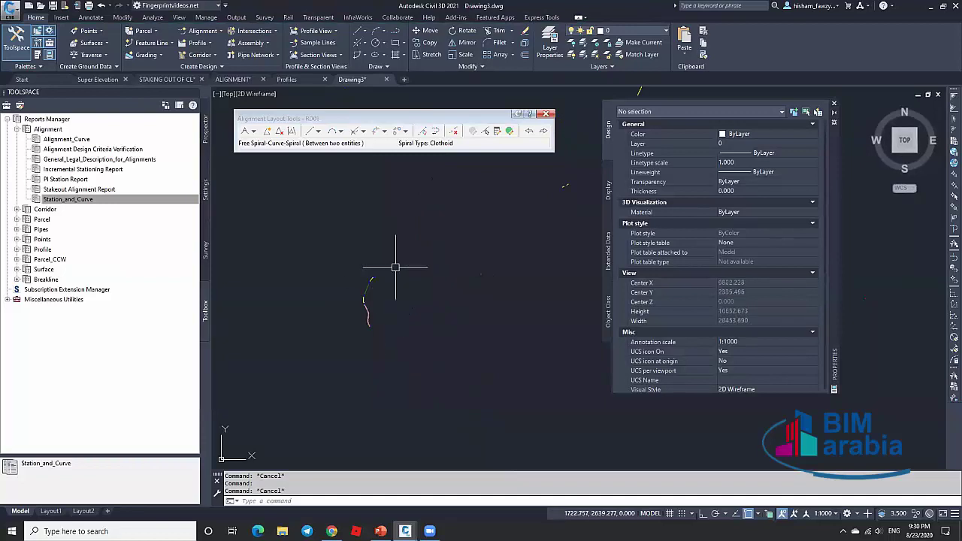
pyautogui.scroll(-8, 418, 183)
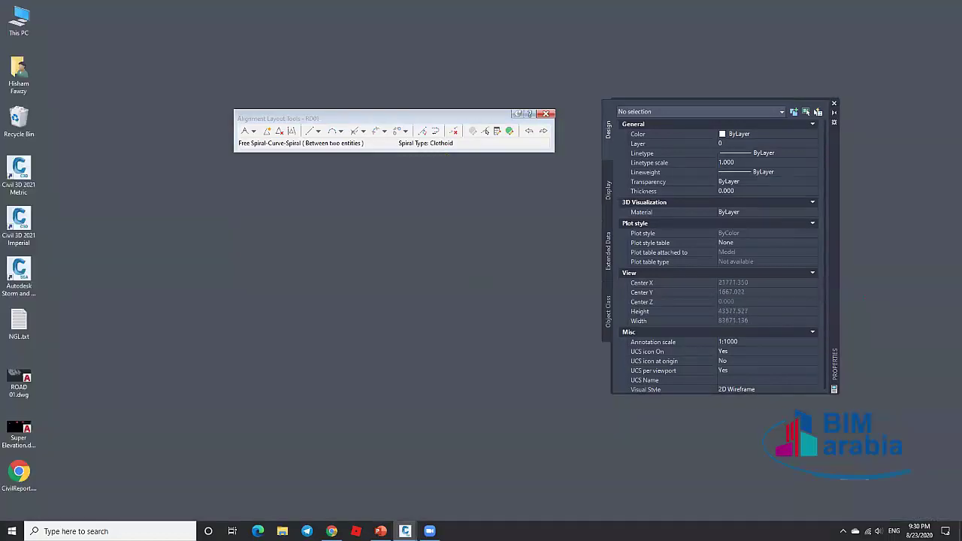
pyautogui.scroll(6, 397, 235)
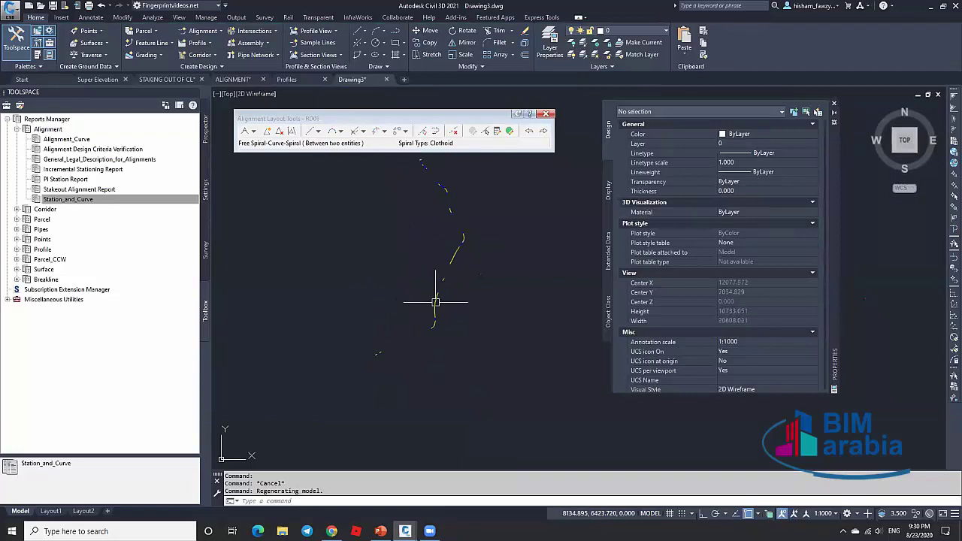
pyautogui.scroll(8, 443, 316)
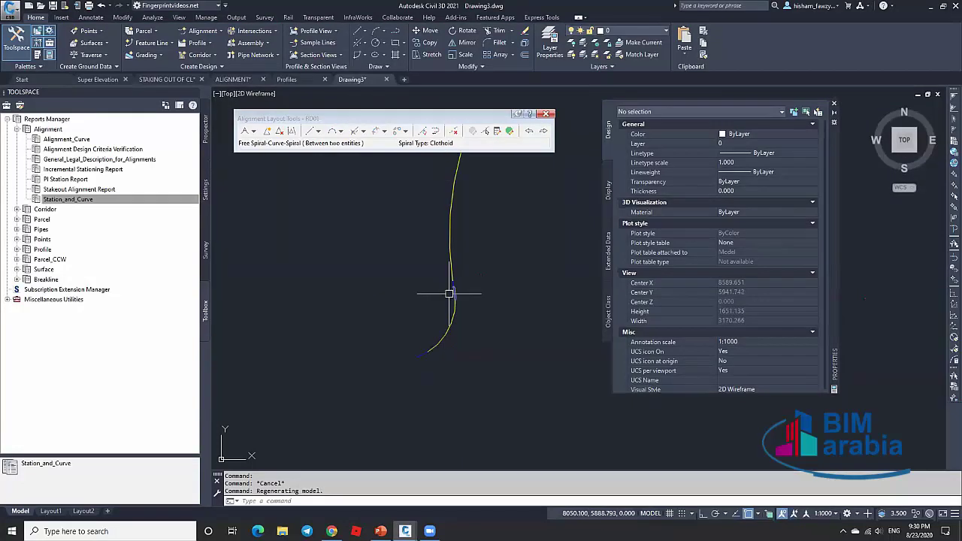
pyautogui.scroll(-4, 449, 278)
pyautogui.scroll(2, 455, 233)
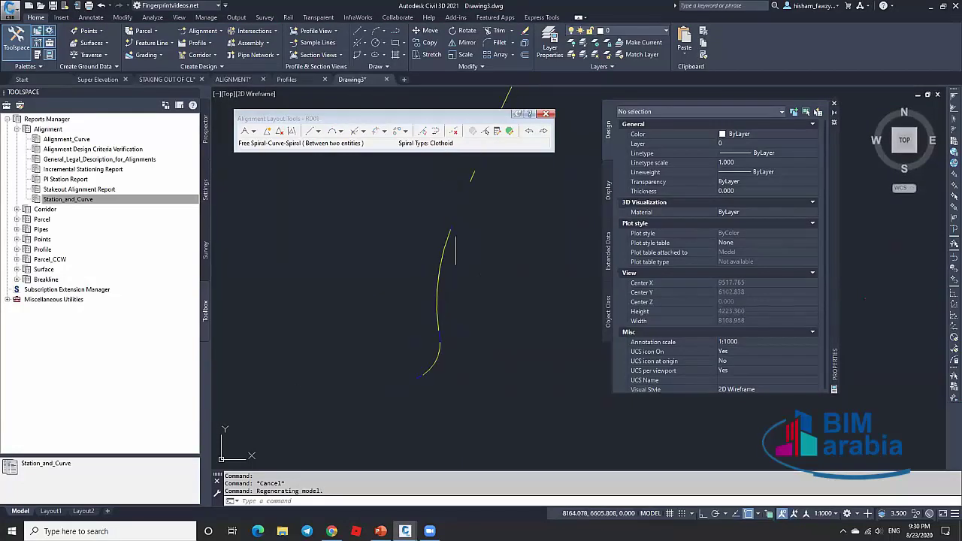
# Draw two fixed tangent lines by two points at the ends of the spiral curve.
pyautogui.moveTo(453, 227); pyautogui.dragTo(455, 240, button='middle')
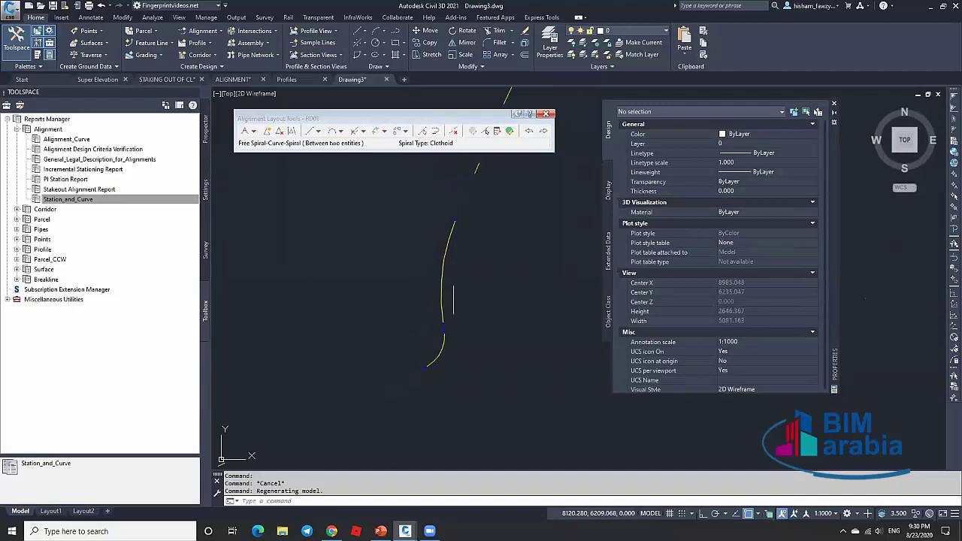
pyautogui.click(310, 130)
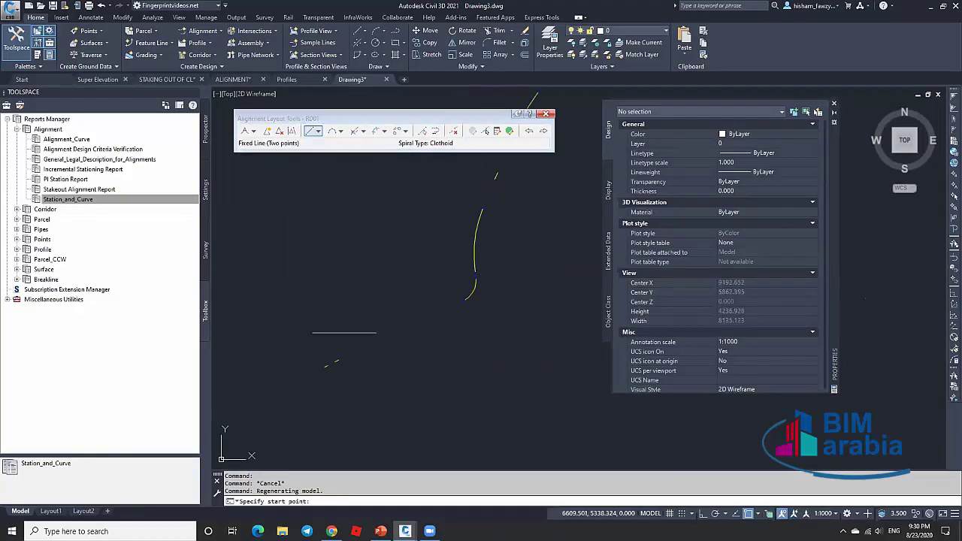
pyautogui.click(326, 366)
pyautogui.click(464, 323)
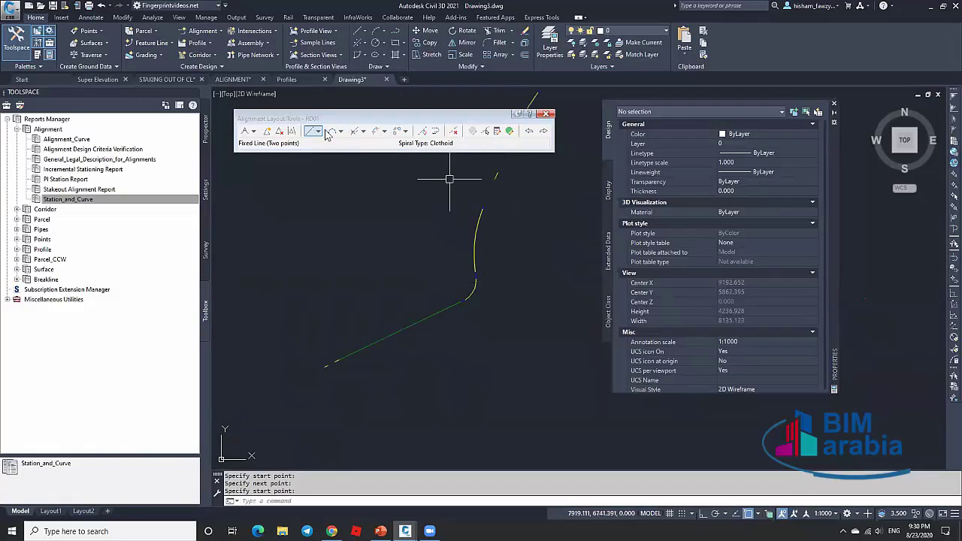
pyautogui.click(434, 222)
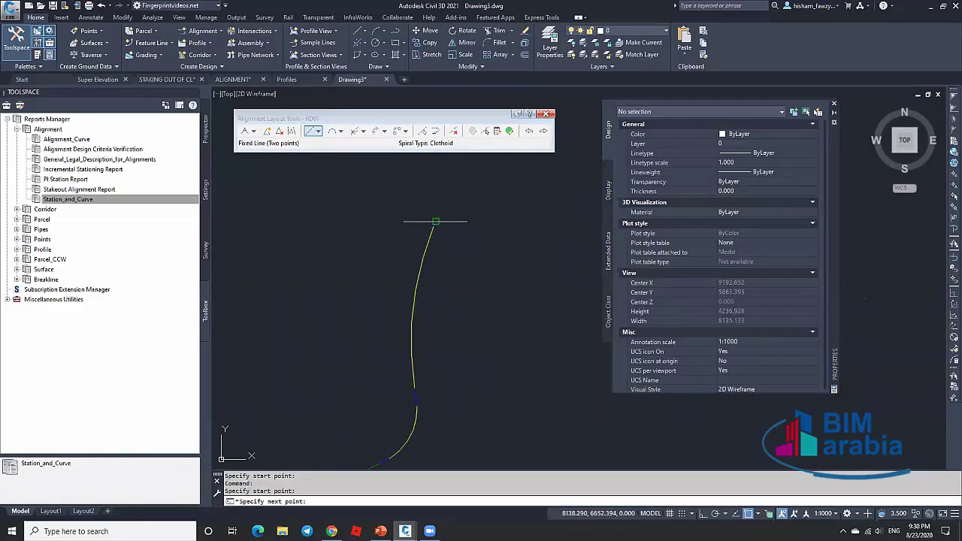
pyautogui.scroll(2, 443, 218)
pyautogui.scroll(3, 422, 308)
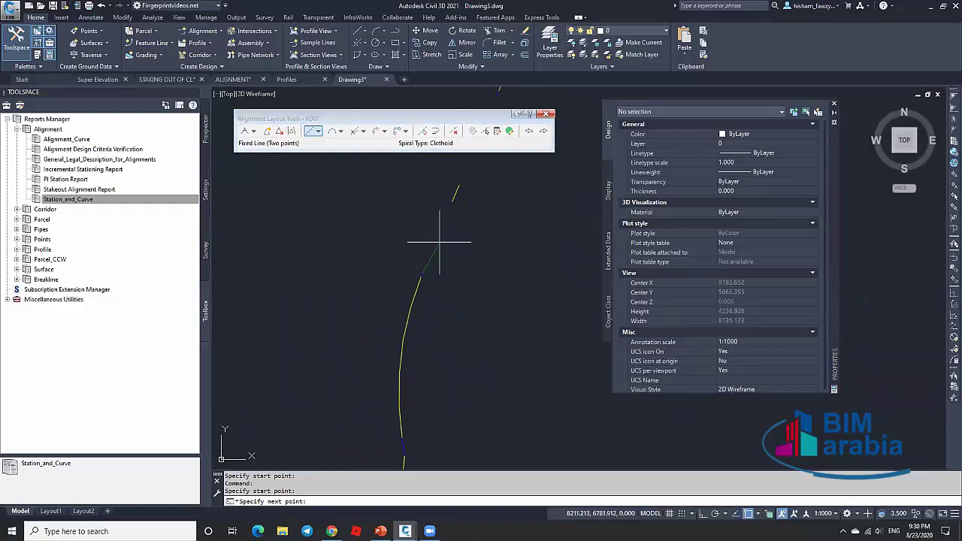
pyautogui.click(451, 210)
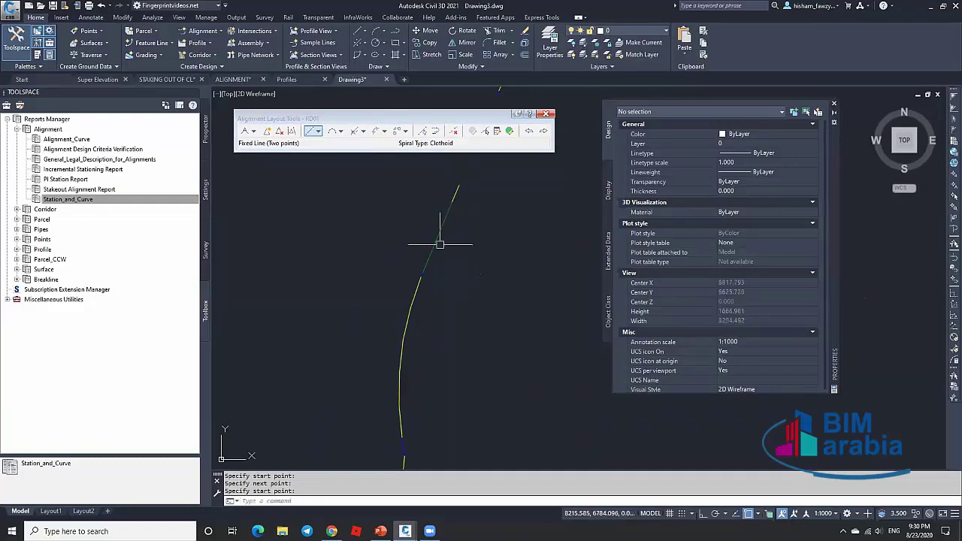
pyautogui.scroll(3, 423, 285)
pyautogui.press('Escape')
# Test RD01's grips by stretching and cancelling, then select the spiral piece near the tangent.
pyautogui.click(423, 296)
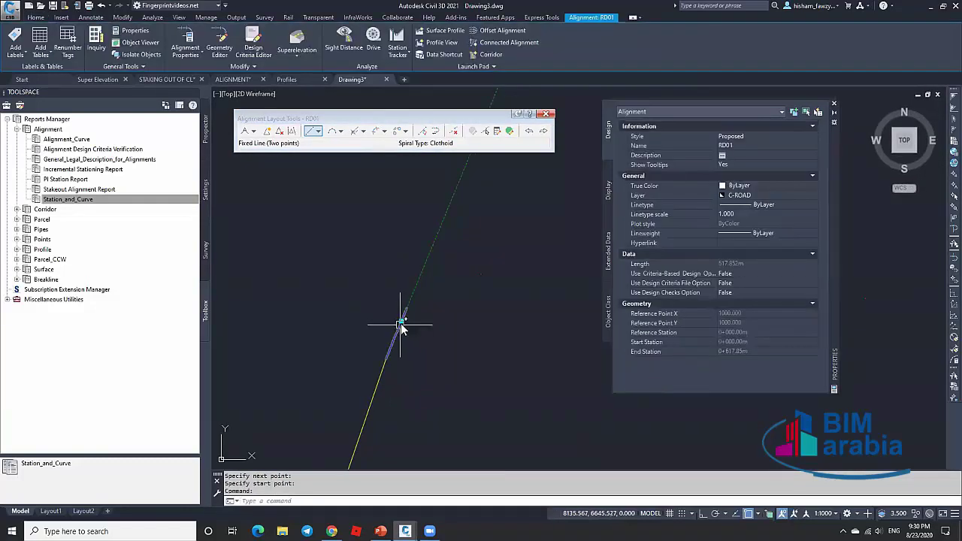
pyautogui.press('Escape')
pyautogui.click(401, 320)
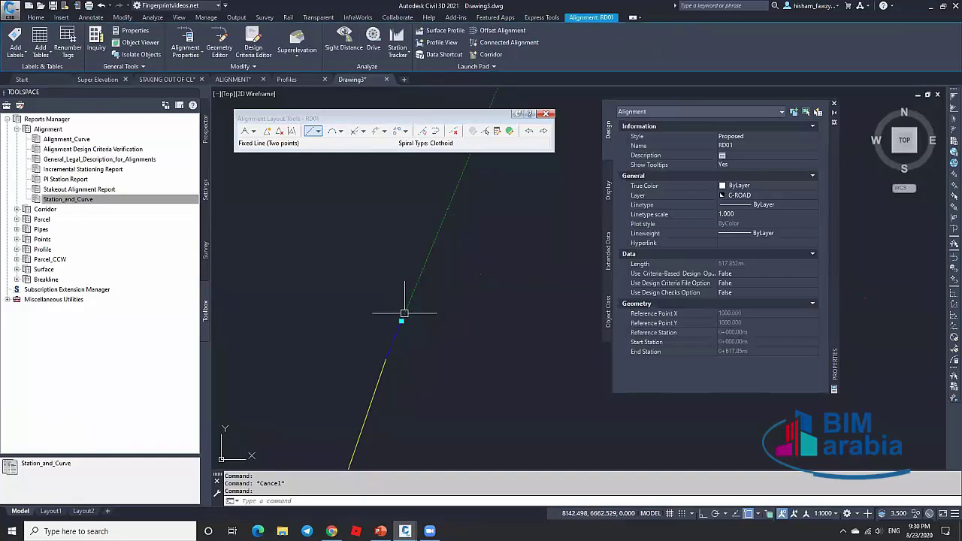
pyautogui.click(402, 321)
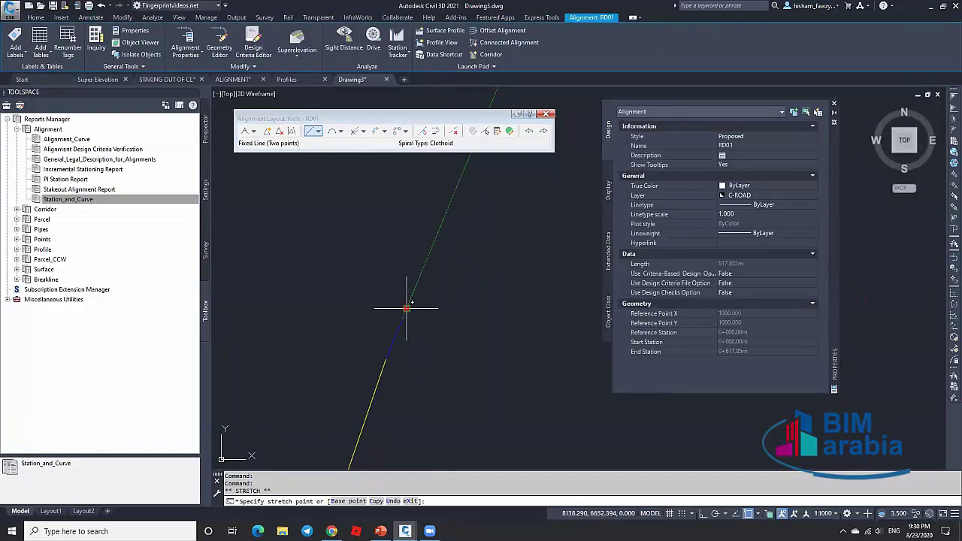
pyautogui.press('Escape')
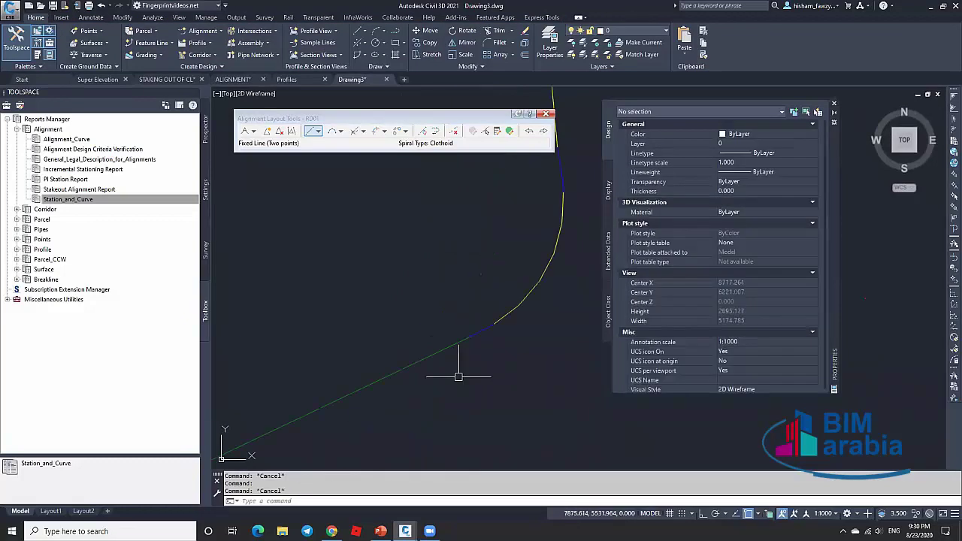
pyautogui.click(465, 338)
pyautogui.click(461, 336)
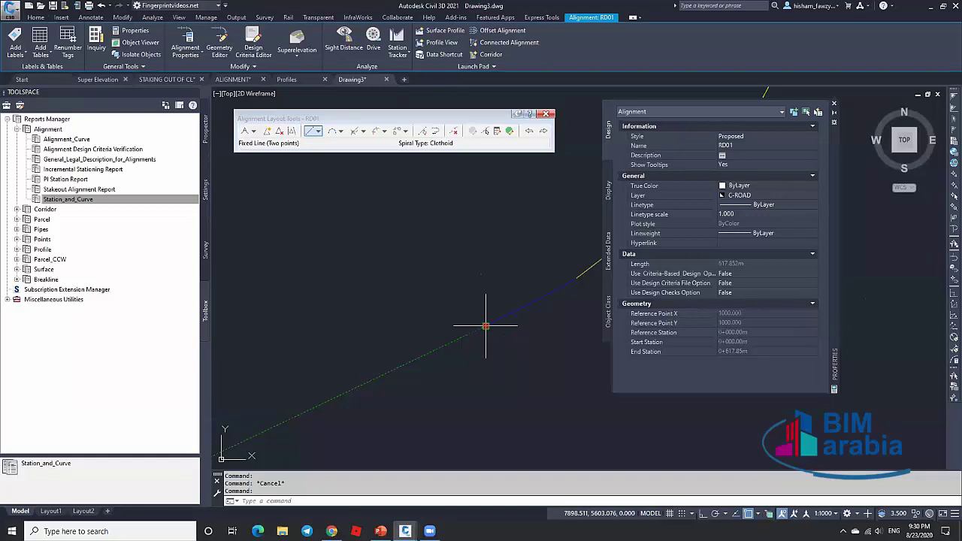
pyautogui.click(485, 326)
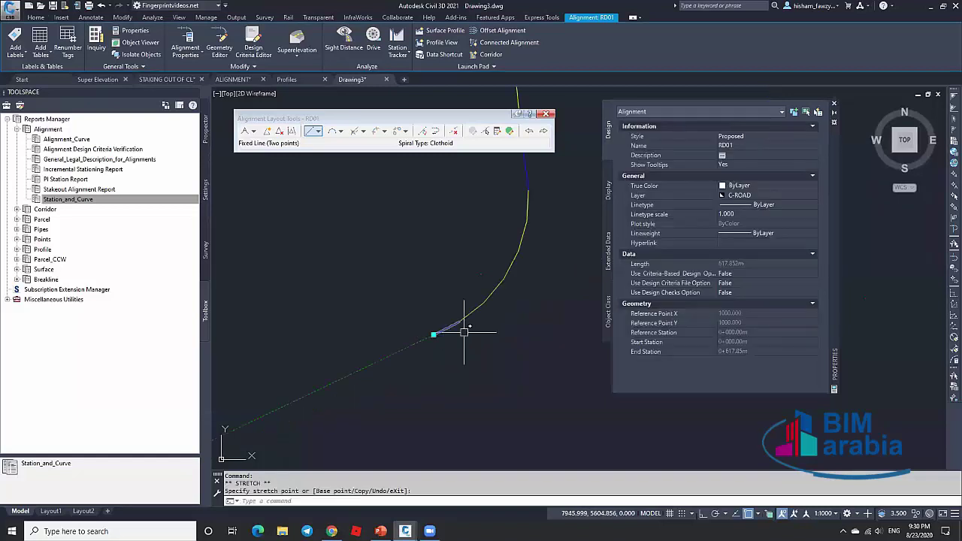
pyautogui.press('Escape')
pyautogui.click(454, 325)
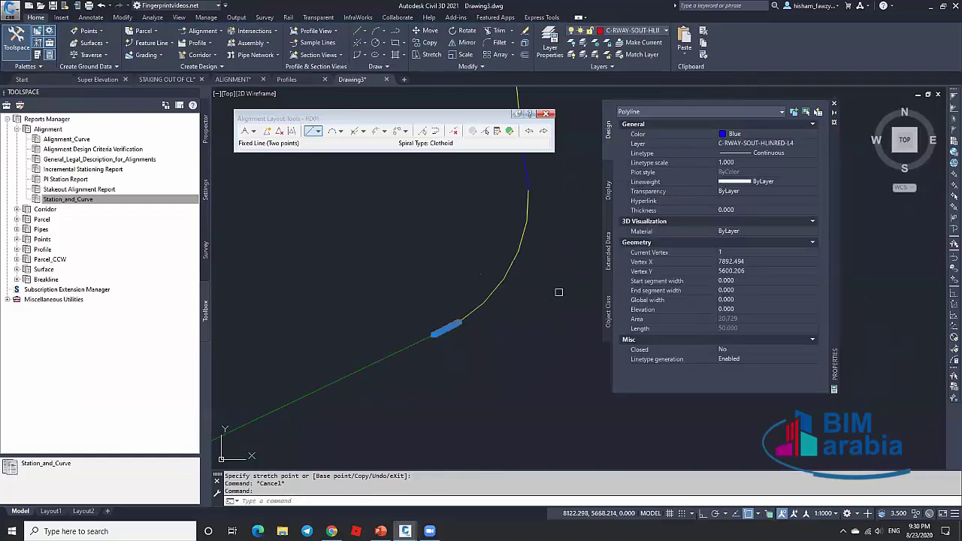
# Read the first arc's radius and the adjoining spiral's length in Properties.
pyautogui.click(526, 225)
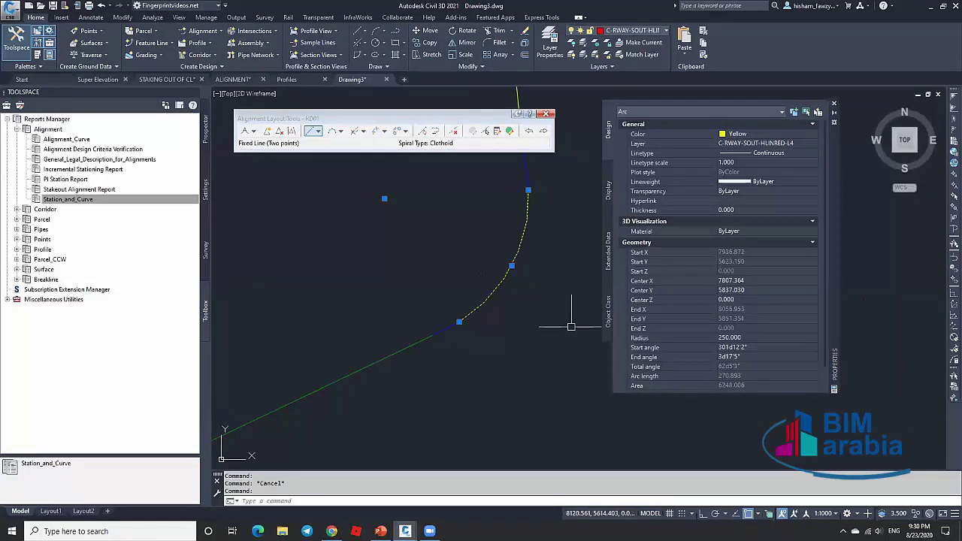
pyautogui.scroll(3, 556, 308)
pyautogui.press('Escape')
pyautogui.click(527, 275)
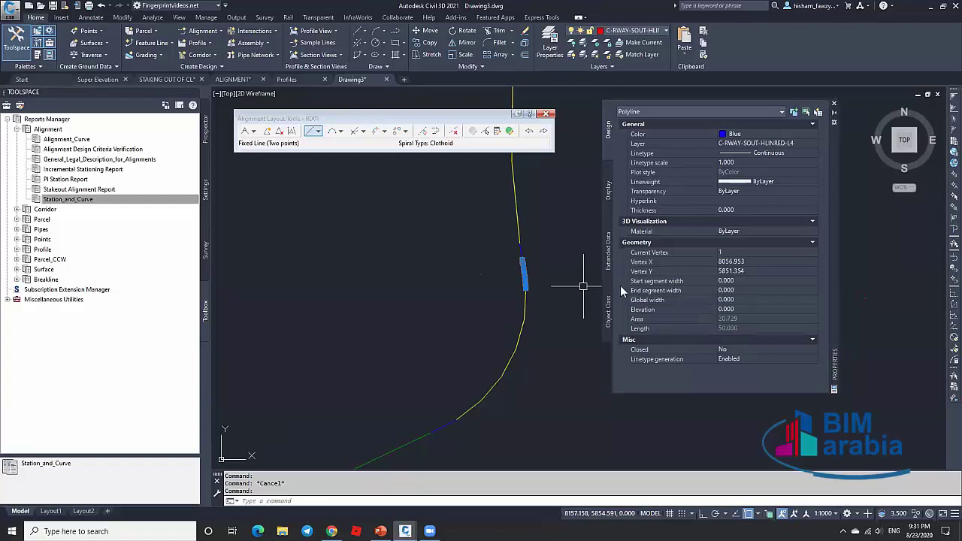
pyautogui.scroll(2, 511, 258)
pyautogui.press('Escape')
# Check the upper spiral, the 1350 radius arc and the next 25 m spiral, then show the spiral-curve options.
pyautogui.click(504, 260)
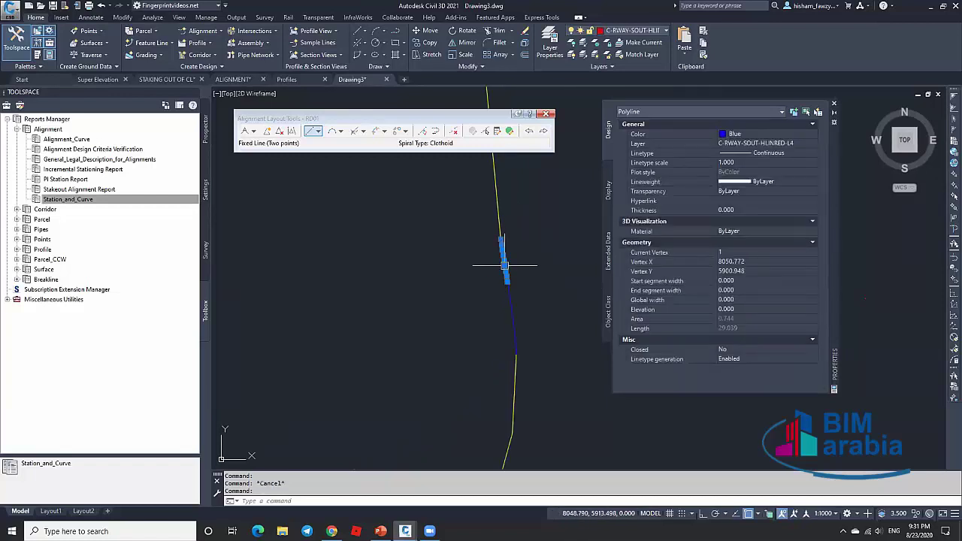
pyautogui.scroll(2, 481, 273)
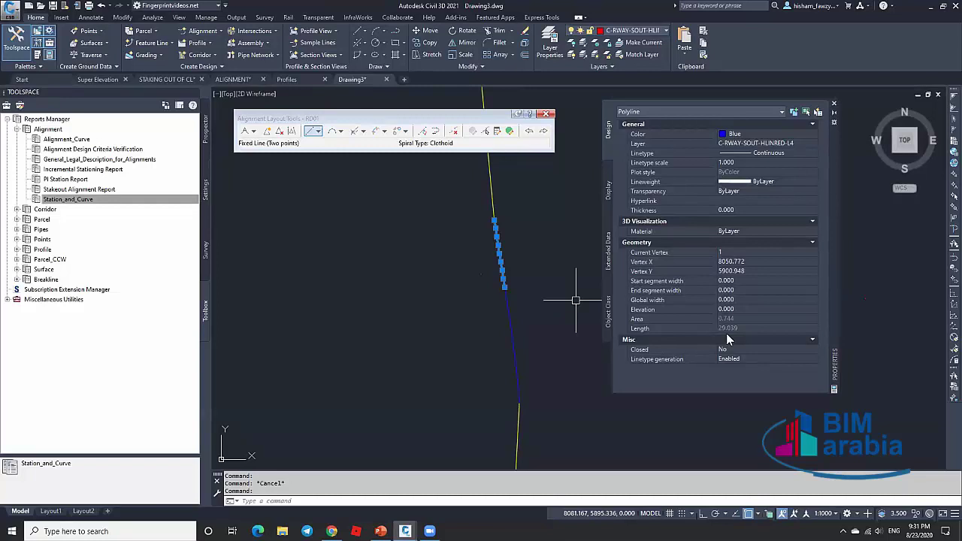
pyautogui.press('Escape')
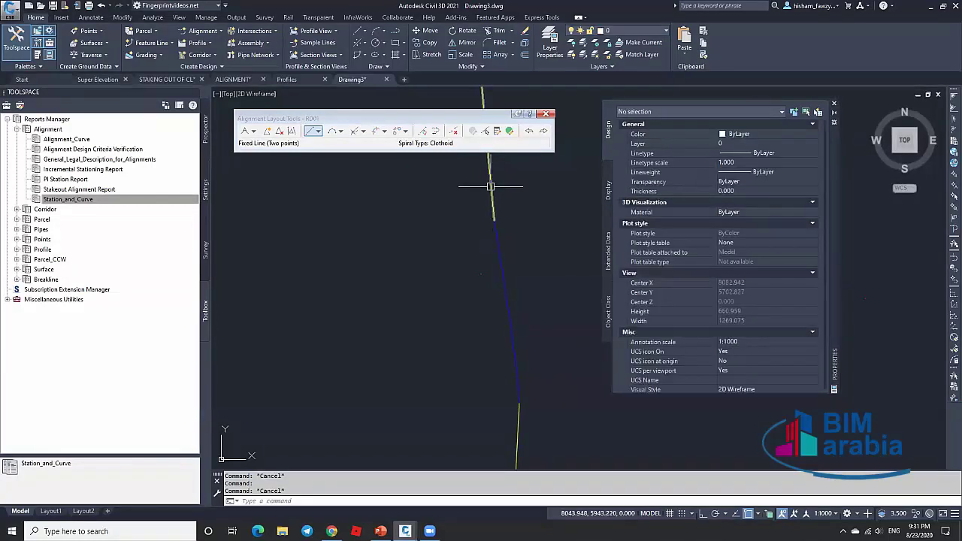
pyautogui.click(492, 214)
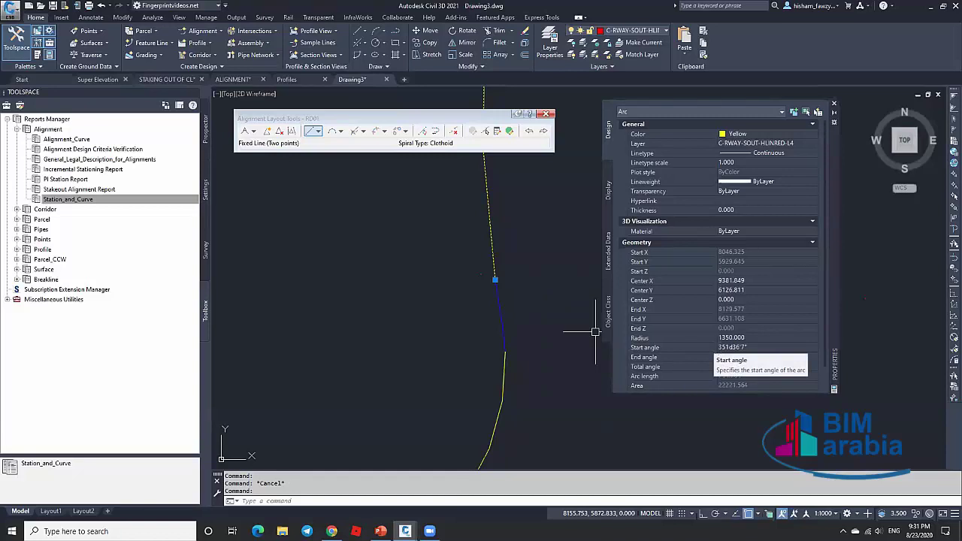
pyautogui.scroll(-2, 595, 331)
pyautogui.press('Escape')
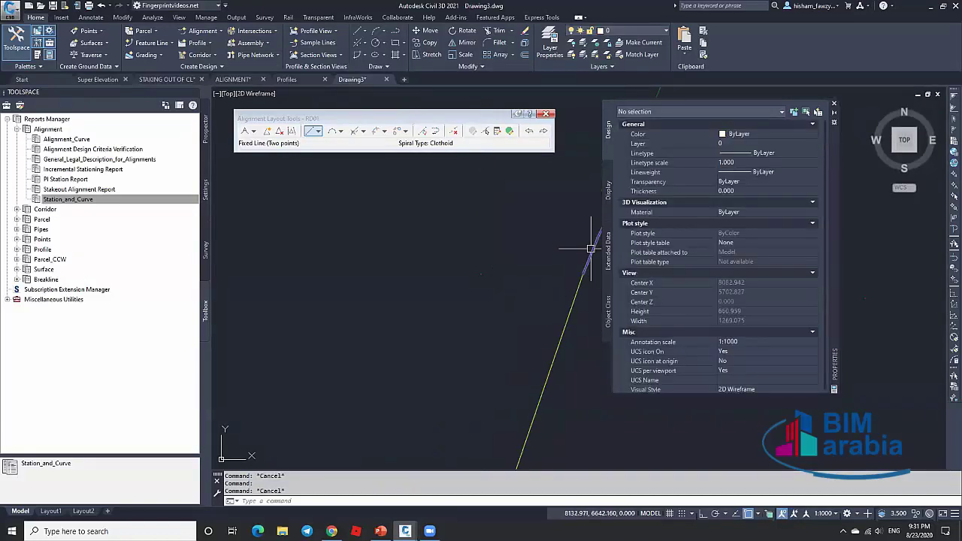
pyautogui.click(591, 249)
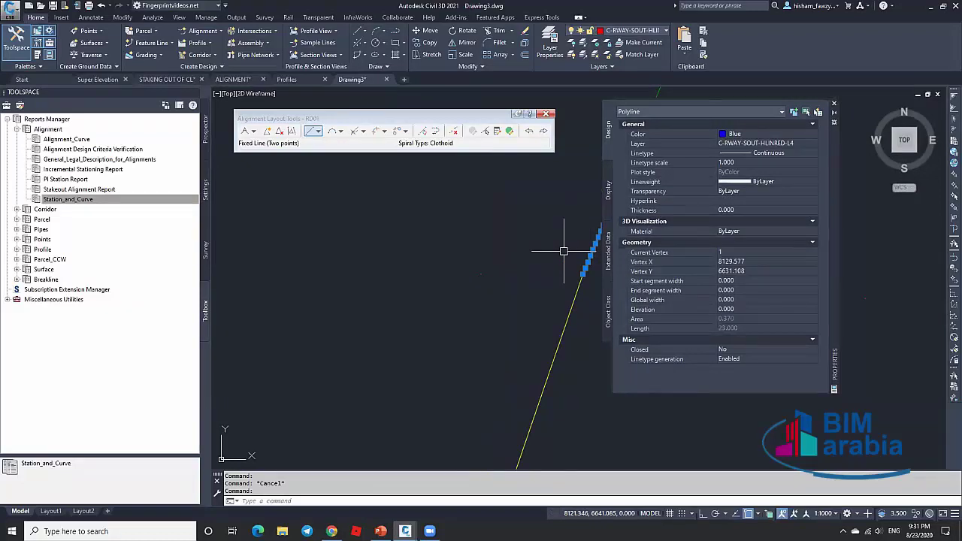
pyautogui.press('Escape')
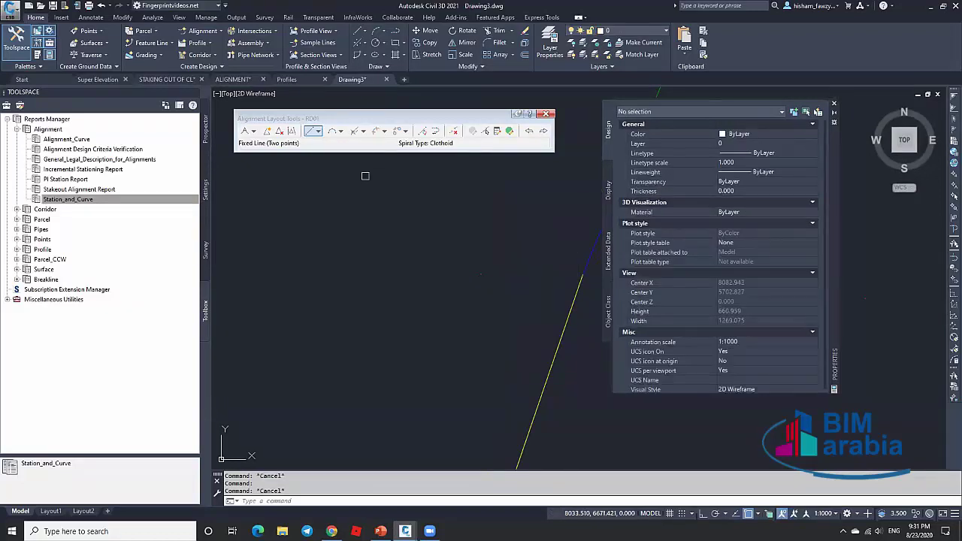
pyautogui.click(384, 132)
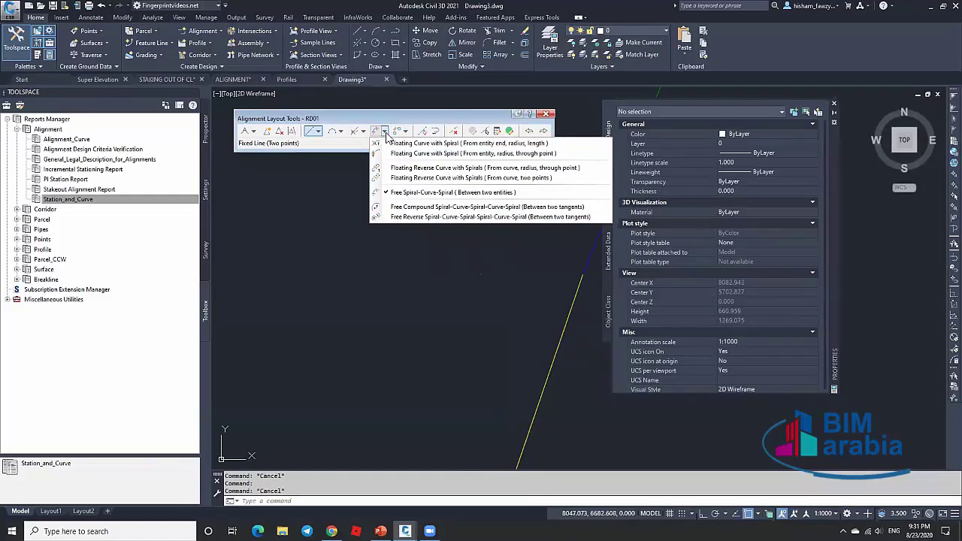
pyautogui.click(453, 193)
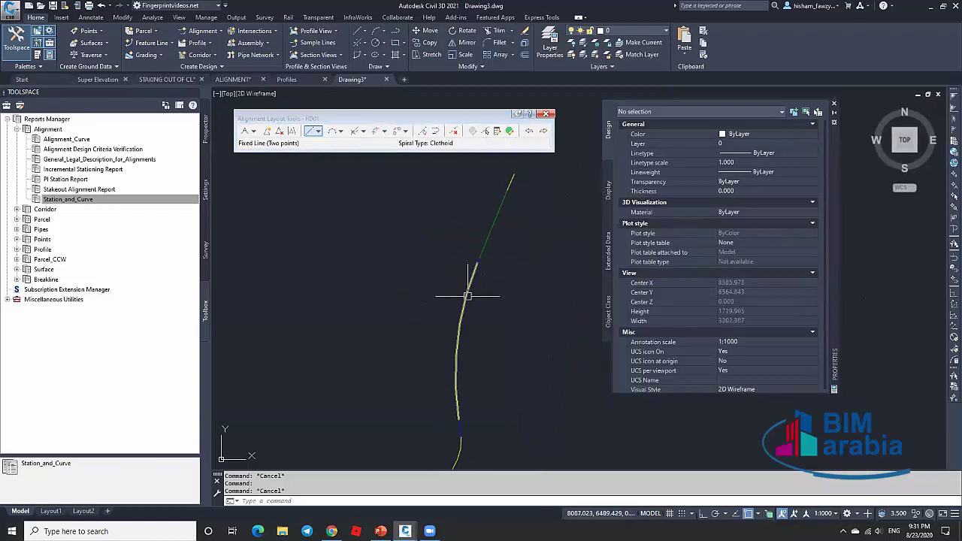
pyautogui.click(475, 327)
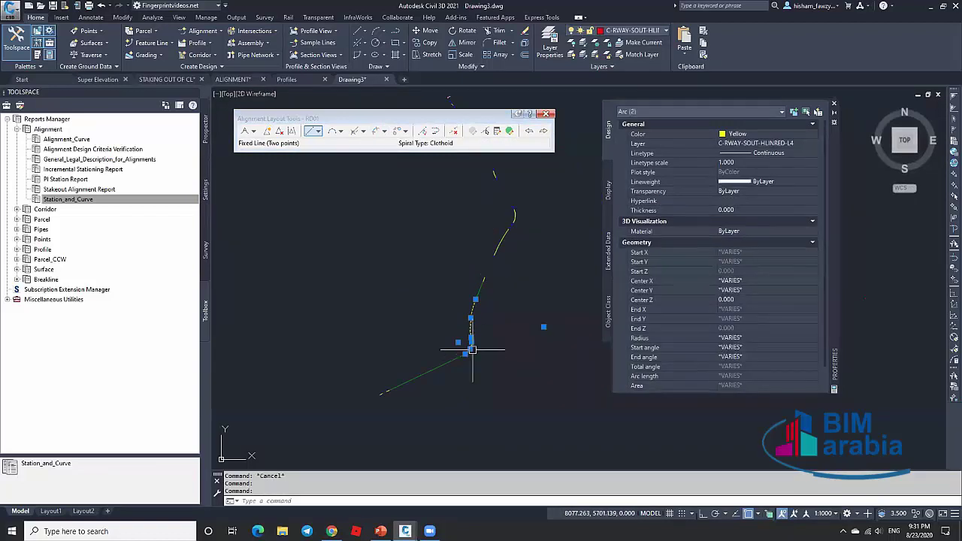
pyautogui.scroll(2, 466, 334)
pyautogui.press('Escape')
pyautogui.click(384, 133)
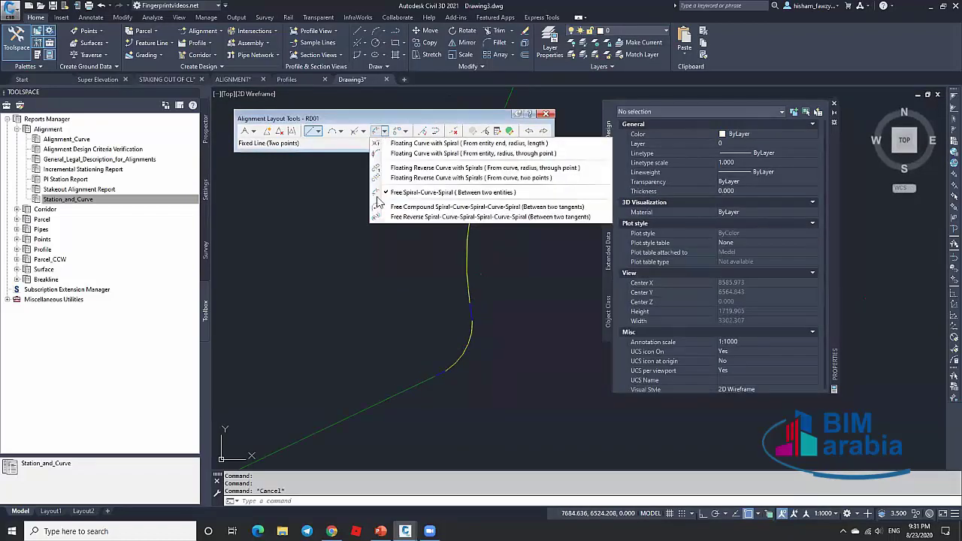
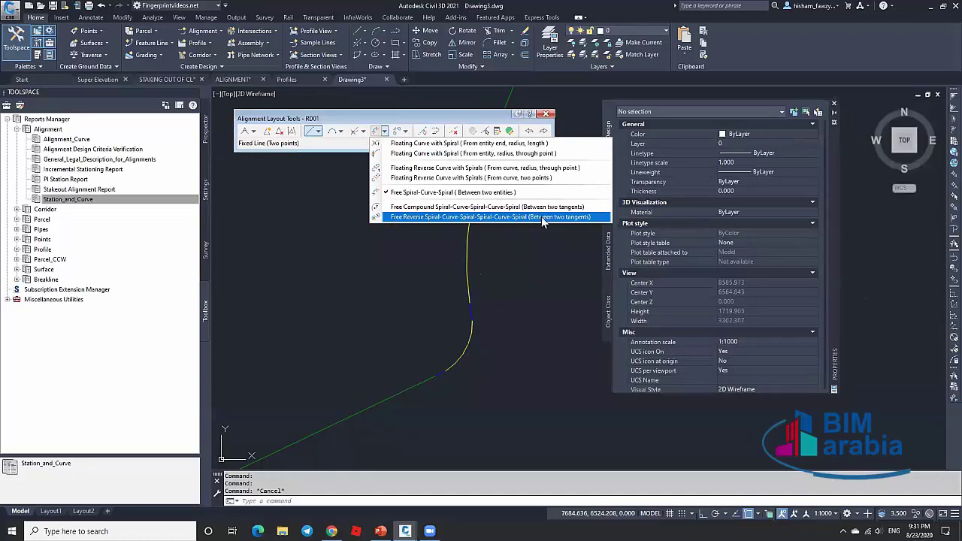
# Start the free reverse spiral-curve-spiral layout from the lower tangent to the upper tangent.
pyautogui.click(543, 218)
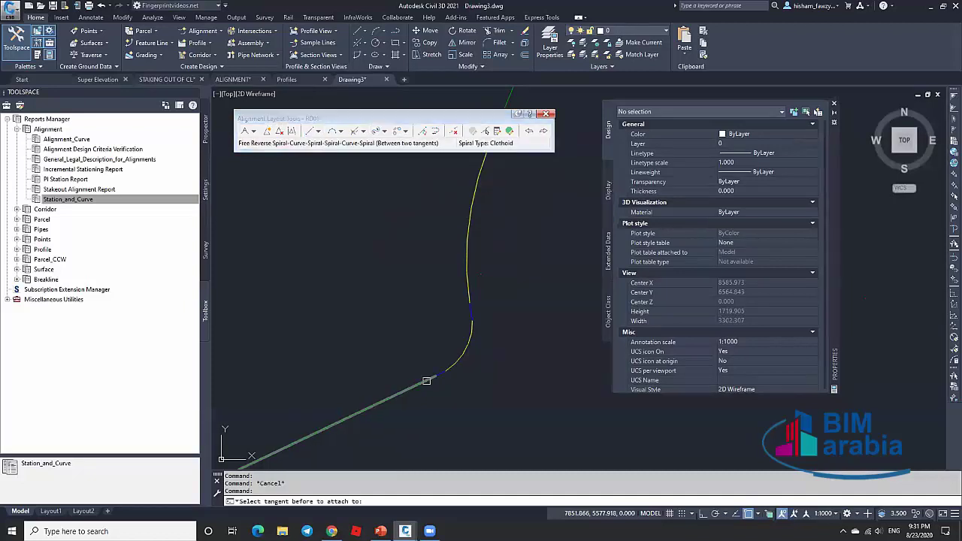
pyautogui.click(430, 378)
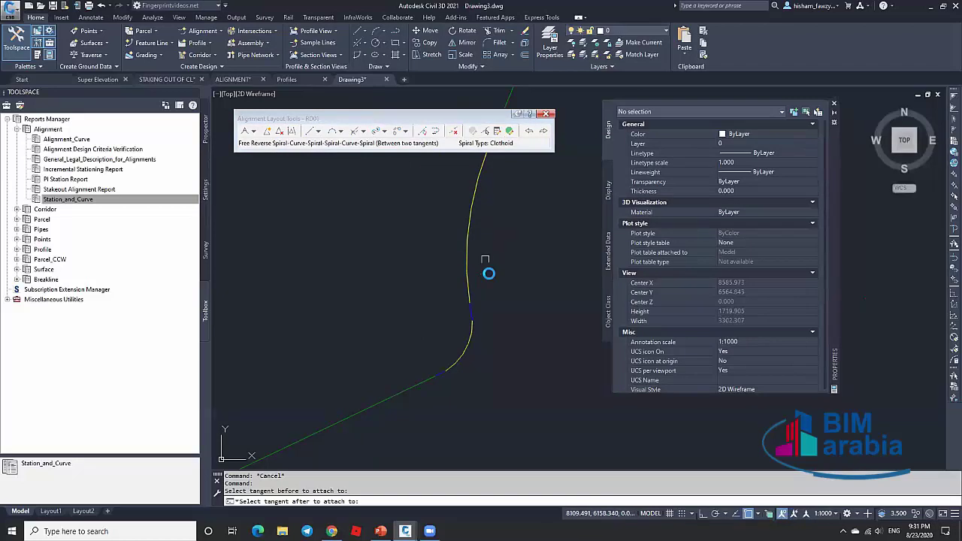
pyautogui.scroll(-2, 489, 272)
pyautogui.scroll(4, 491, 213)
pyautogui.click(493, 193)
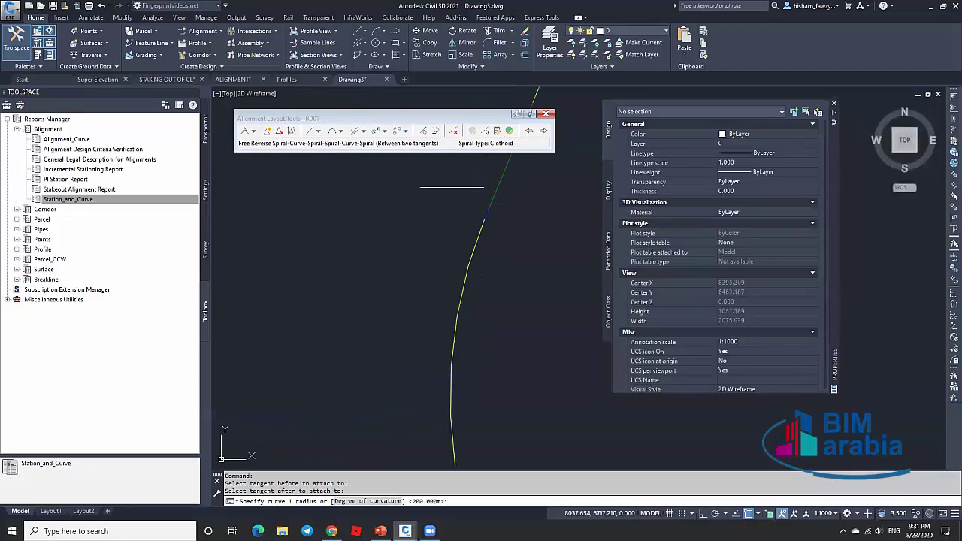
pyautogui.scroll(-2, 450, 191)
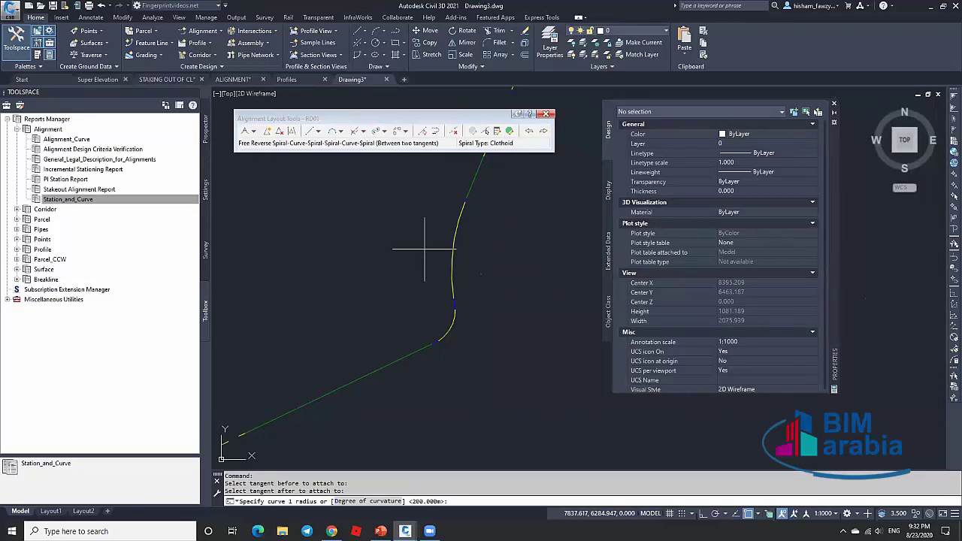
# Enter curve radii 250 and 1350 with spiral lengths 50, 50, 29.039 and 23.
pyautogui.write('250')
pyautogui.press('Return')
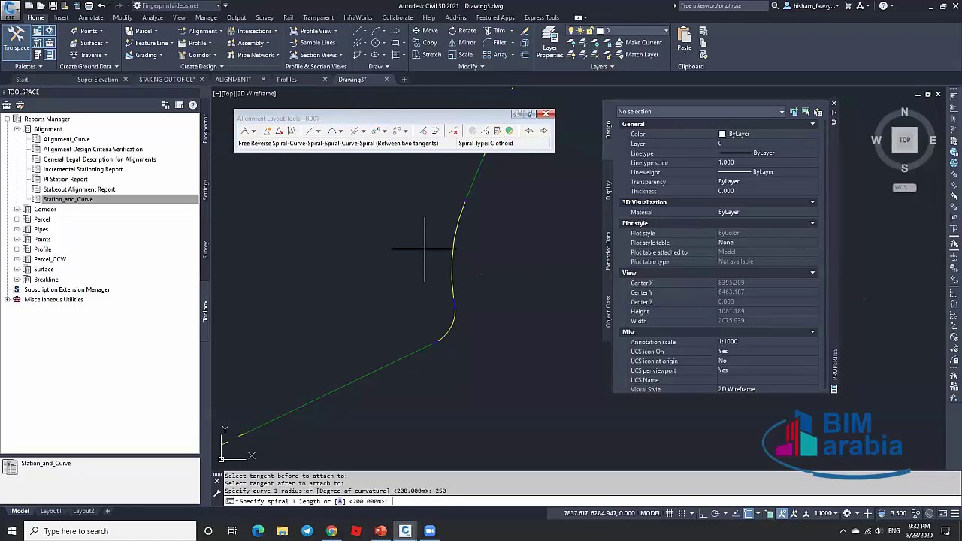
pyautogui.write('50')
pyautogui.press('Return')
pyautogui.write('5')
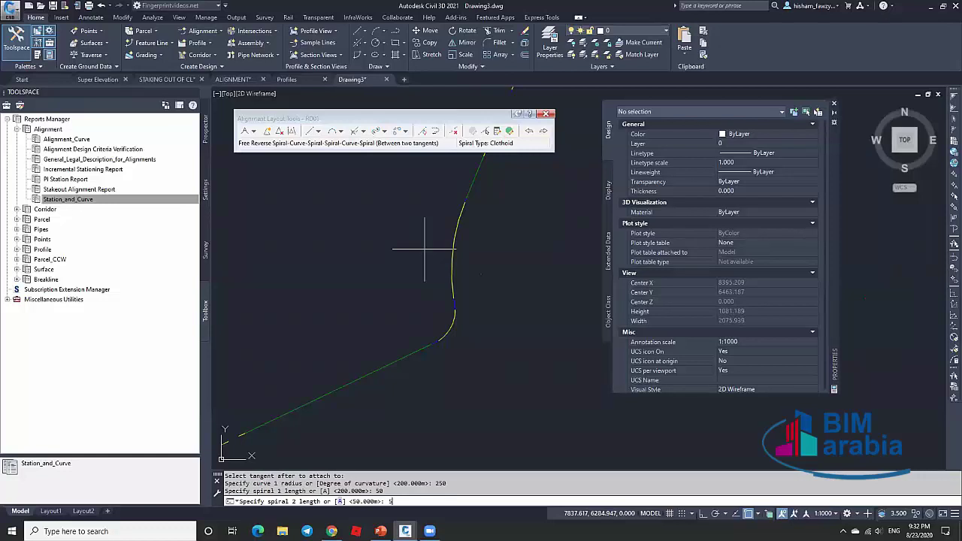
pyautogui.write('0')
pyautogui.press('Return')
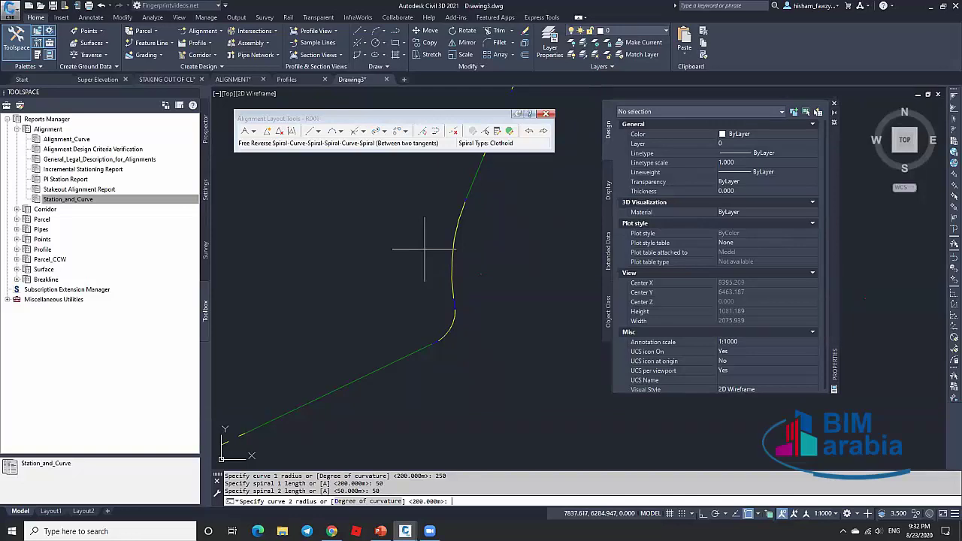
pyautogui.press('Return')
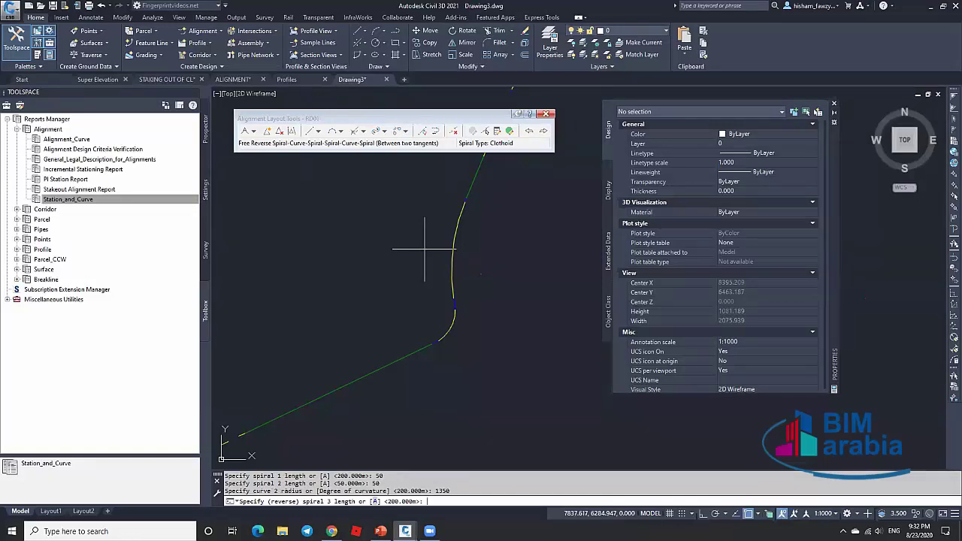
pyautogui.write('25.039')
pyautogui.press('Return')
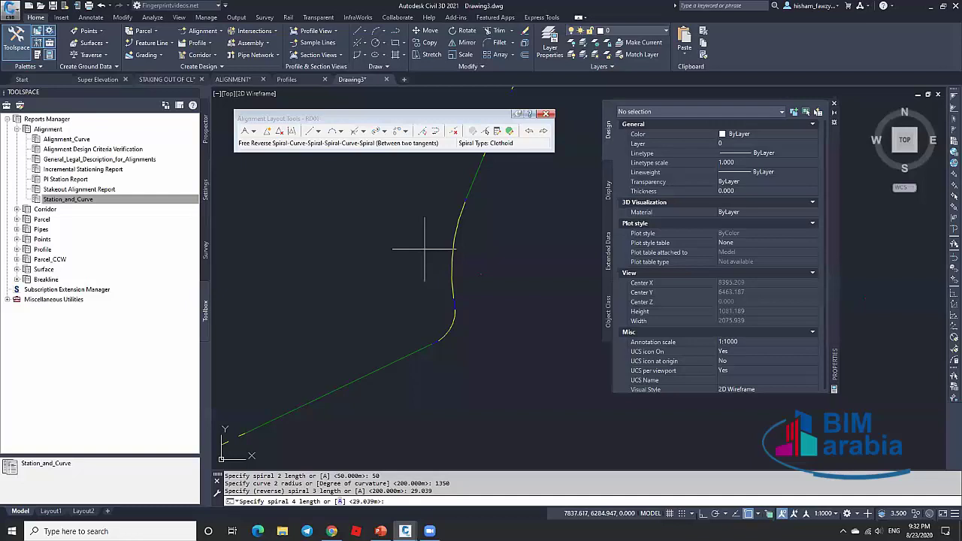
pyautogui.write('23')
pyautogui.press('Return')
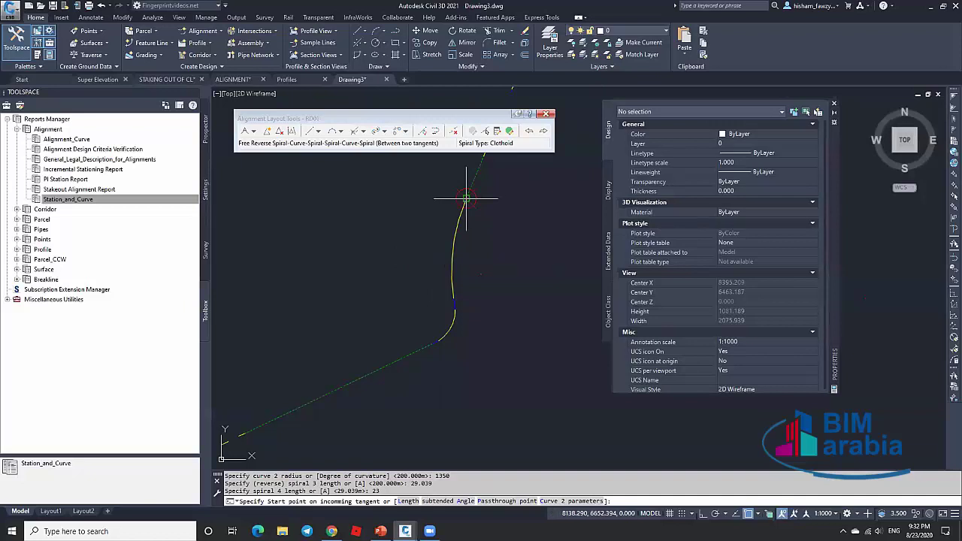
# Define curve 1 by a passthrough point on the alignment, then cancel the layout.
pyautogui.scroll(2, 469, 193)
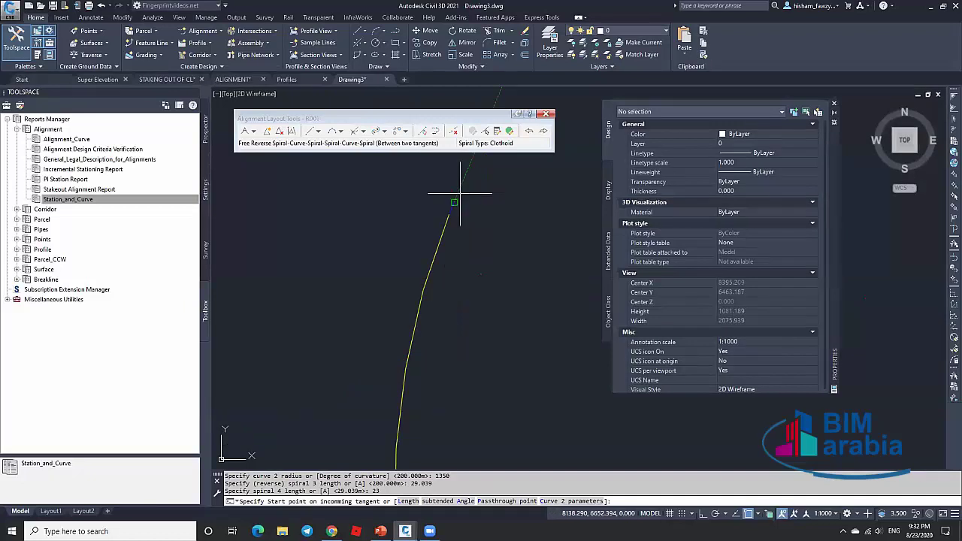
pyautogui.press('Return')
pyautogui.scroll(-2, 465, 197)
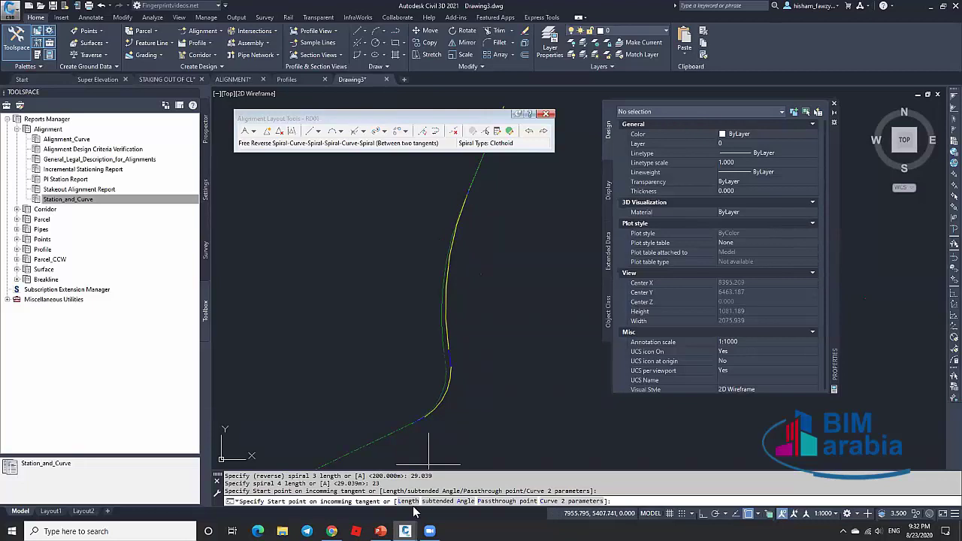
pyautogui.click(520, 502)
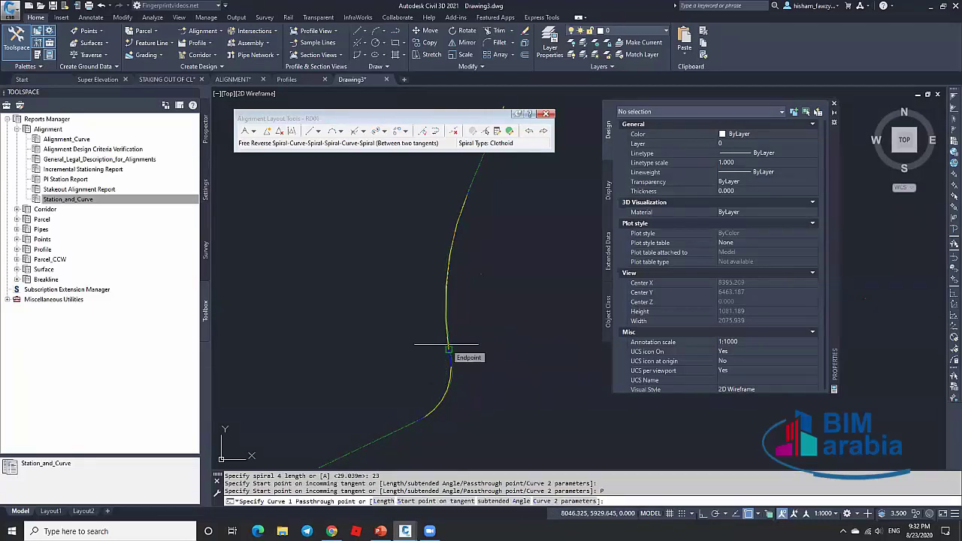
pyautogui.click(458, 352)
pyautogui.scroll(-2, 458, 351)
pyautogui.scroll(8, 485, 313)
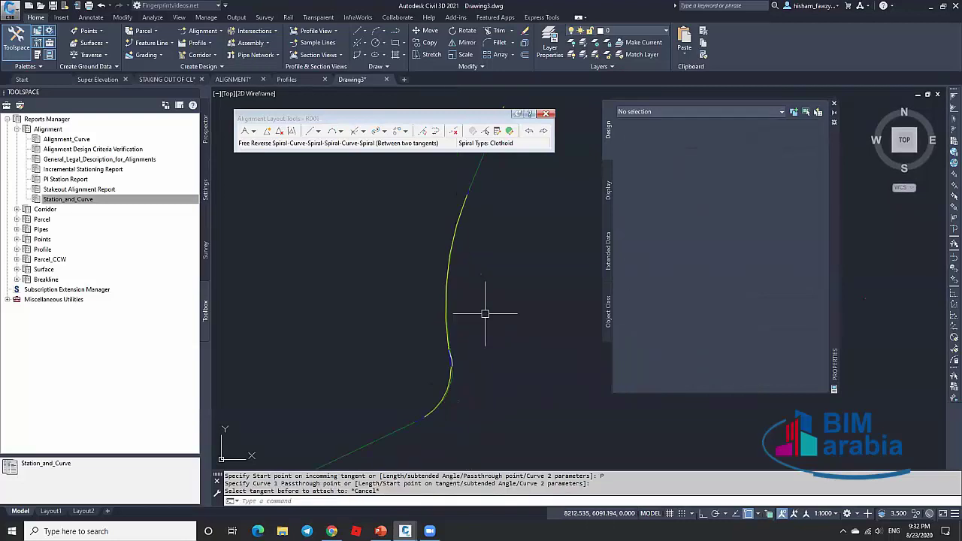
pyautogui.press('Escape')
pyautogui.press('Escape')
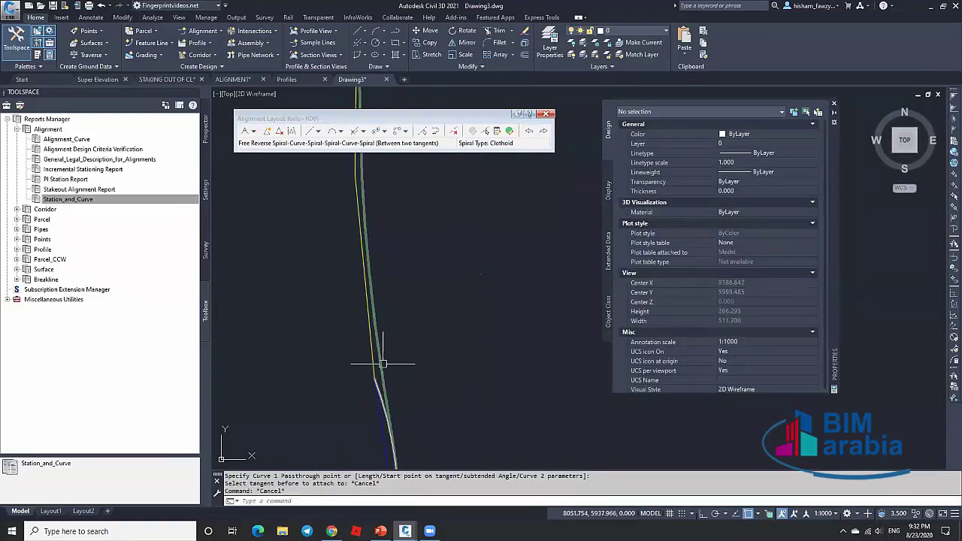
# Undo the last change and inspect the lower and upper arcs' radii, 250 and 1350.
pyautogui.scroll(-2, 378, 378)
pyautogui.press('Escape')
pyautogui.hotkey('ctrl', 'z')
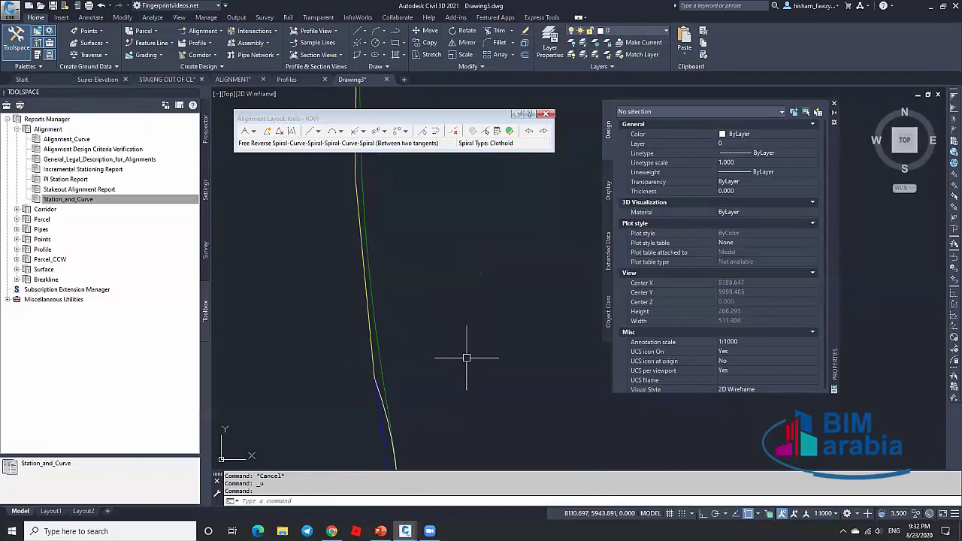
pyautogui.scroll(2, 452, 308)
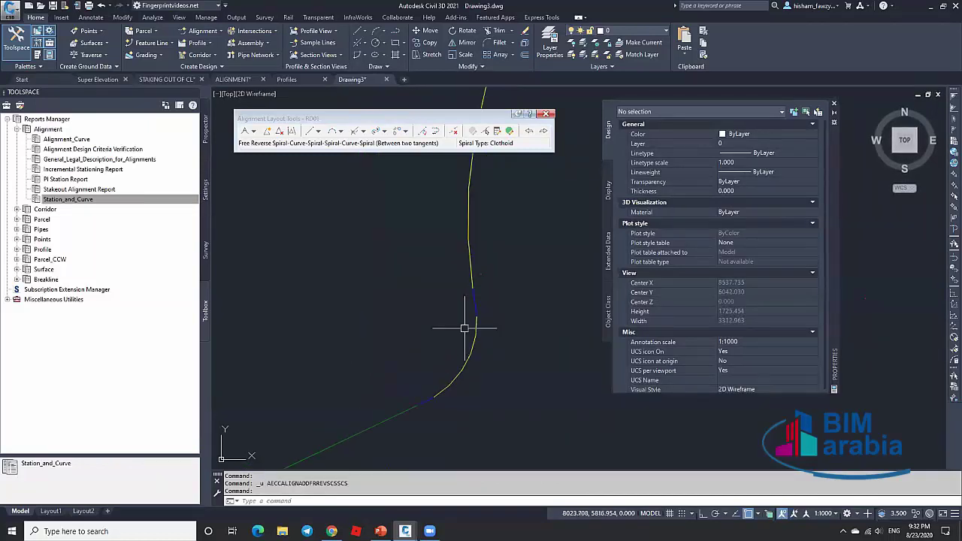
pyautogui.click(471, 342)
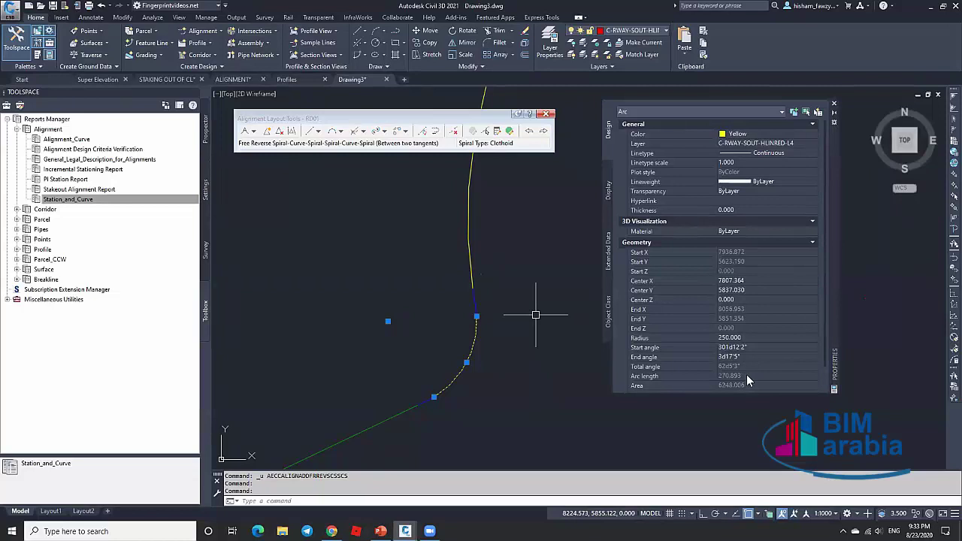
pyautogui.press('Escape')
pyautogui.click(469, 189)
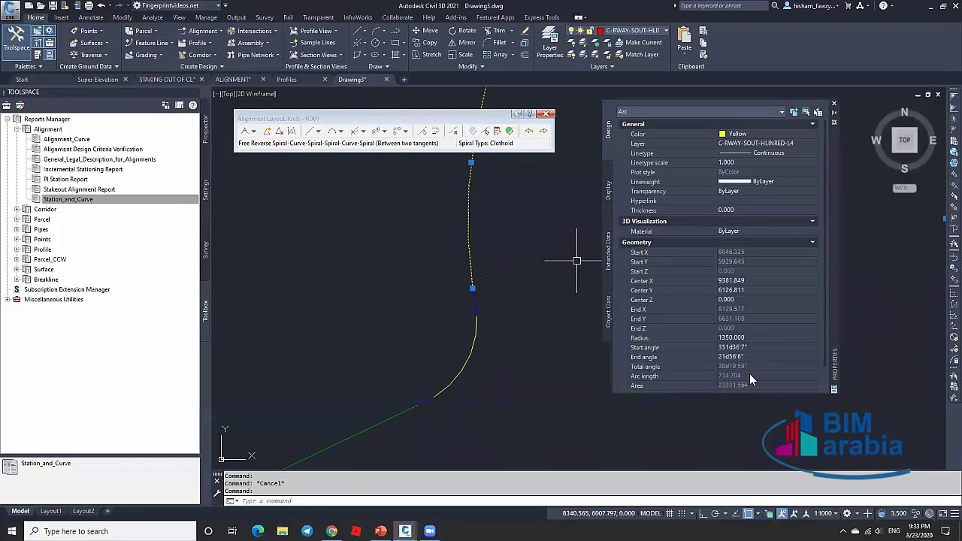
# Restart the reverse layout between the tangents, accepting radii 250/1350 and spirals 50, 50, 29.039, 23.
pyautogui.click(375, 131)
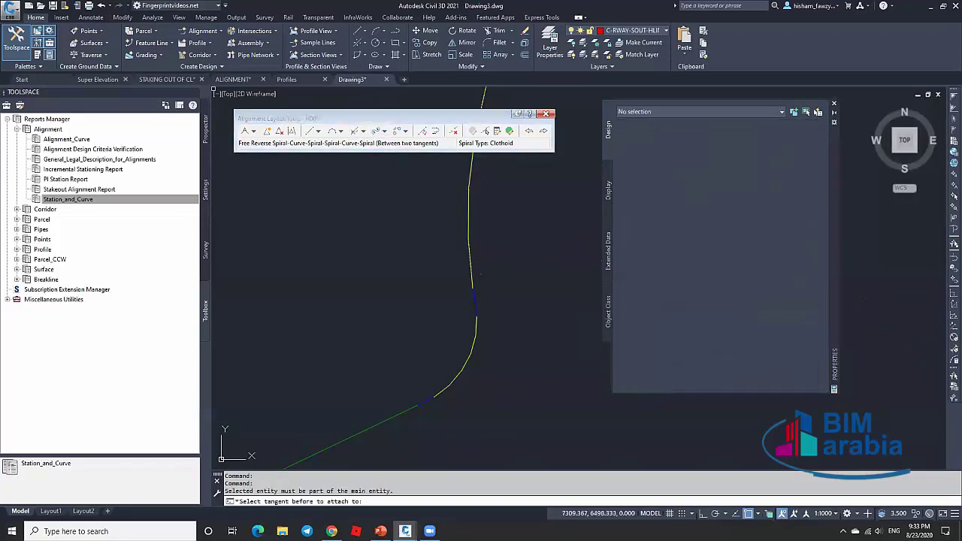
pyautogui.click(411, 410)
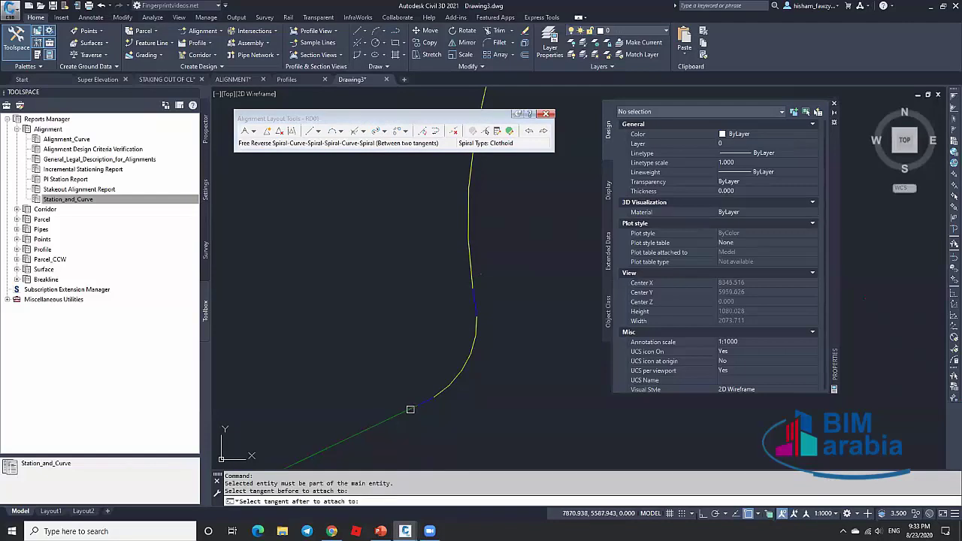
pyautogui.scroll(-4, 475, 248)
pyautogui.click(489, 171)
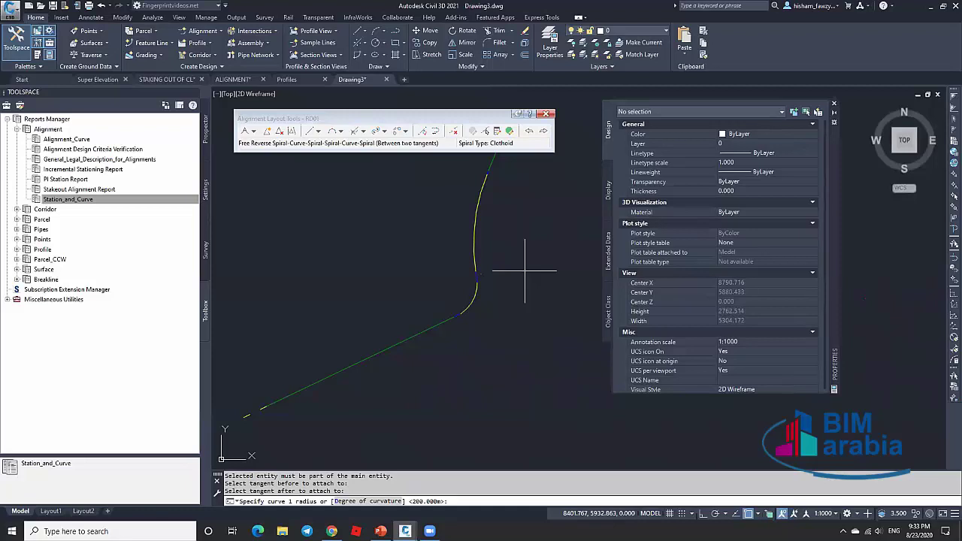
pyautogui.press('Return')
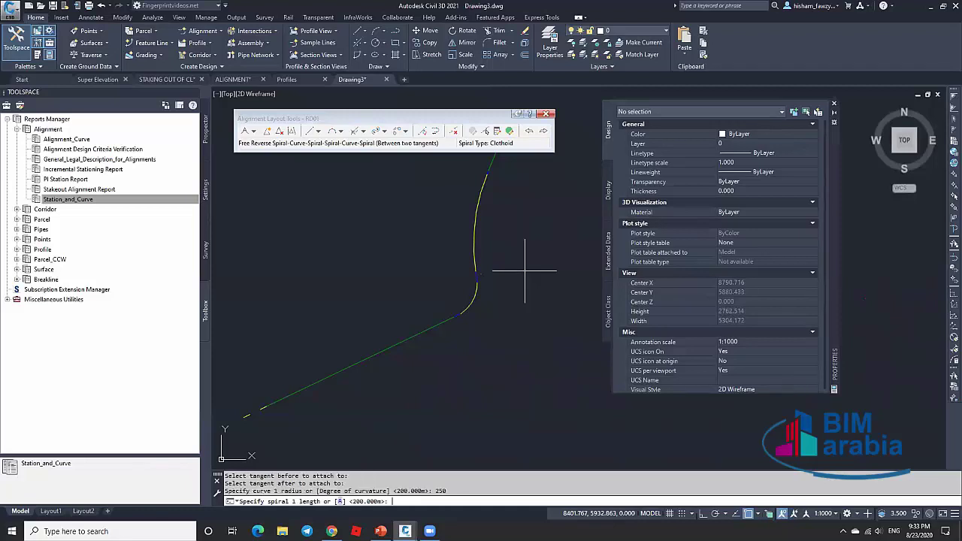
pyautogui.write('50')
pyautogui.press('Return')
pyautogui.write('5')
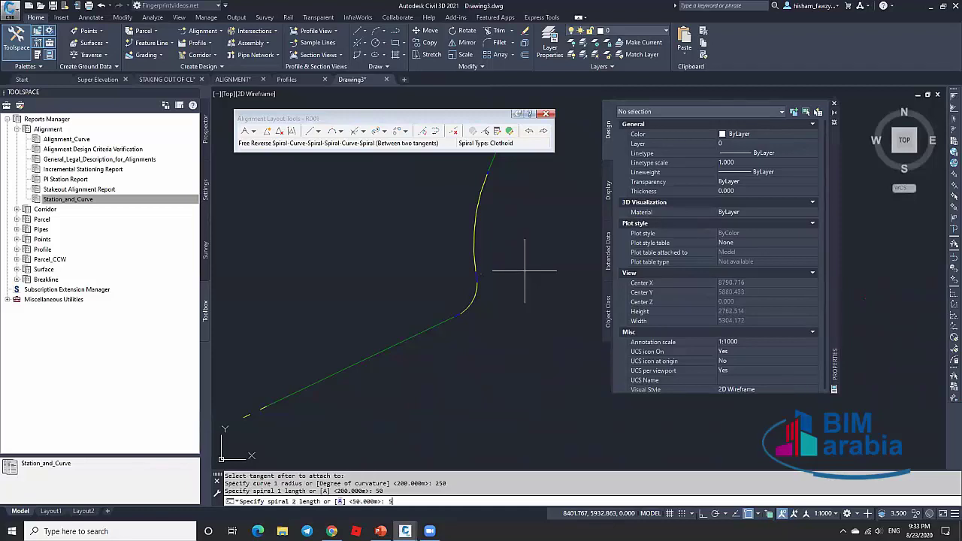
pyautogui.write('0')
pyautogui.press('Return')
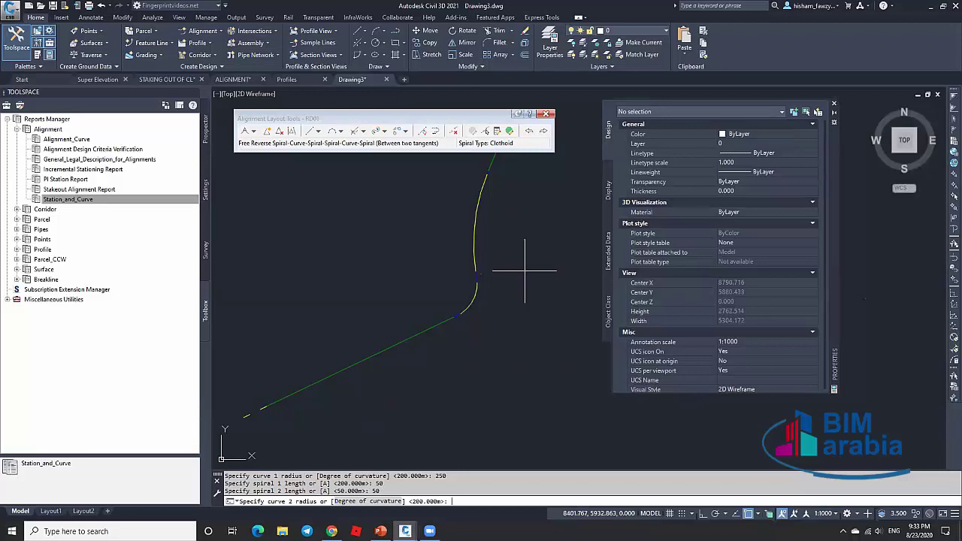
pyautogui.press('Return')
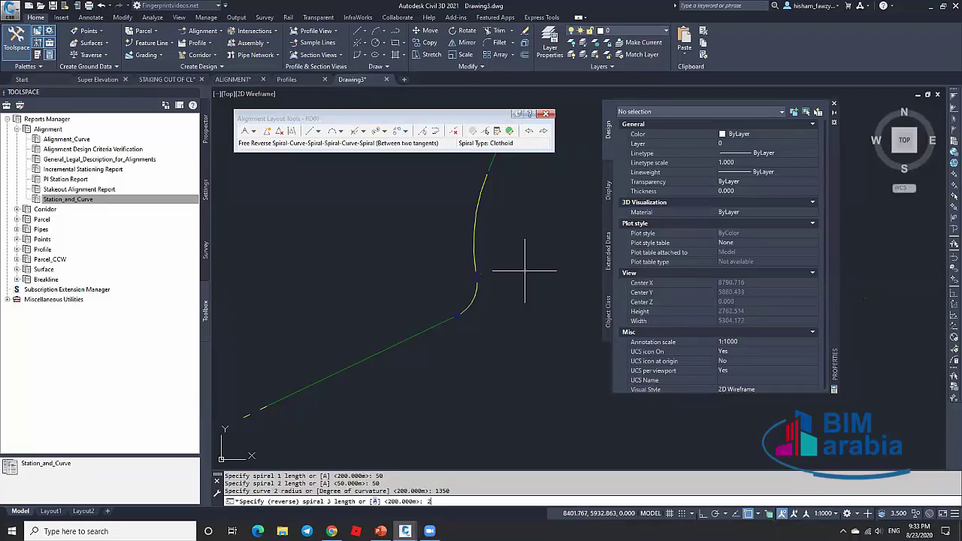
pyautogui.press('Return')
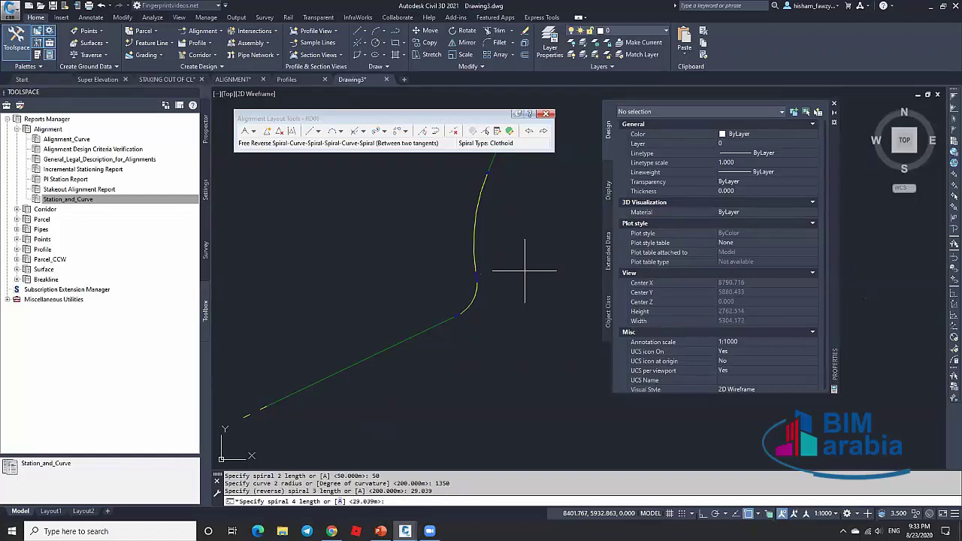
pyautogui.press('Return')
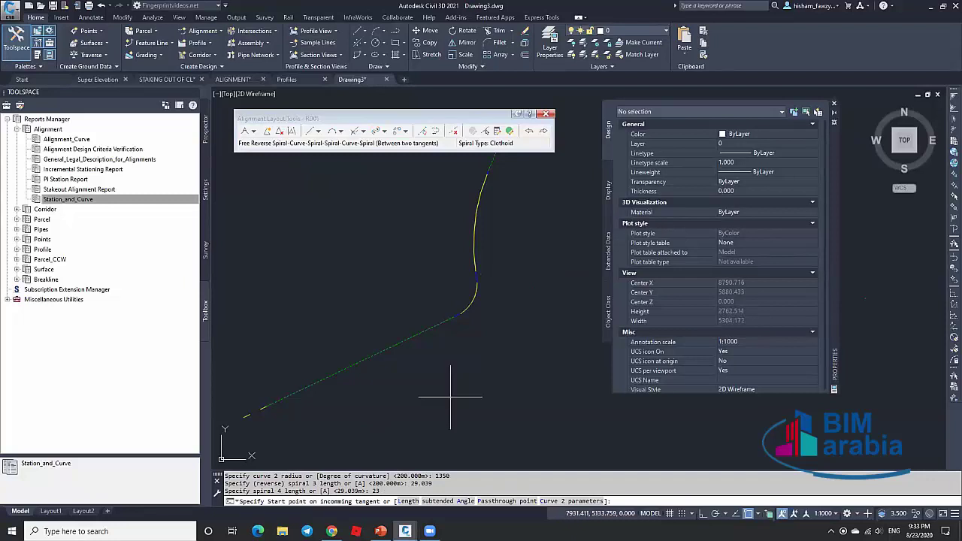
# Try curve lengths 270.893 and 714.704, then choose a passthrough point for Curve 2.
pyautogui.click(407, 501)
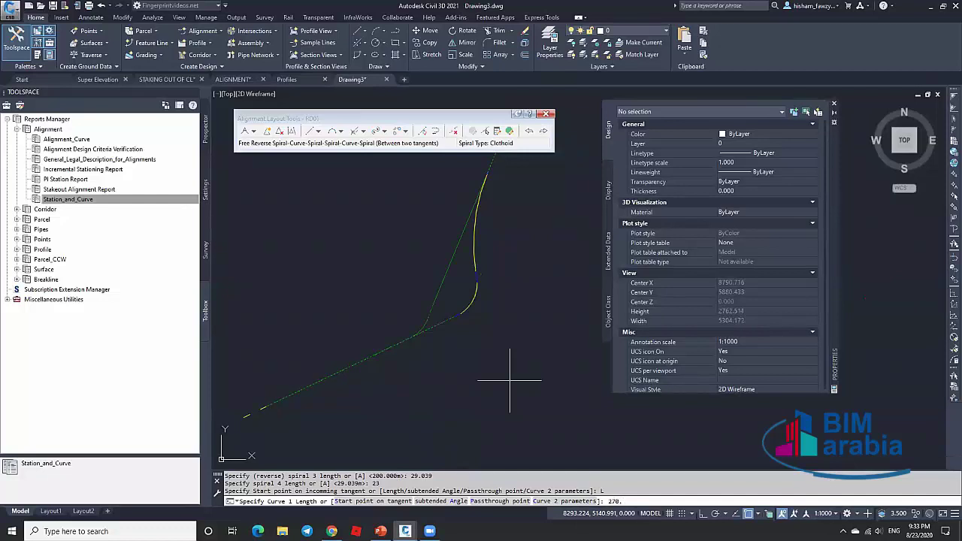
pyautogui.press('Return')
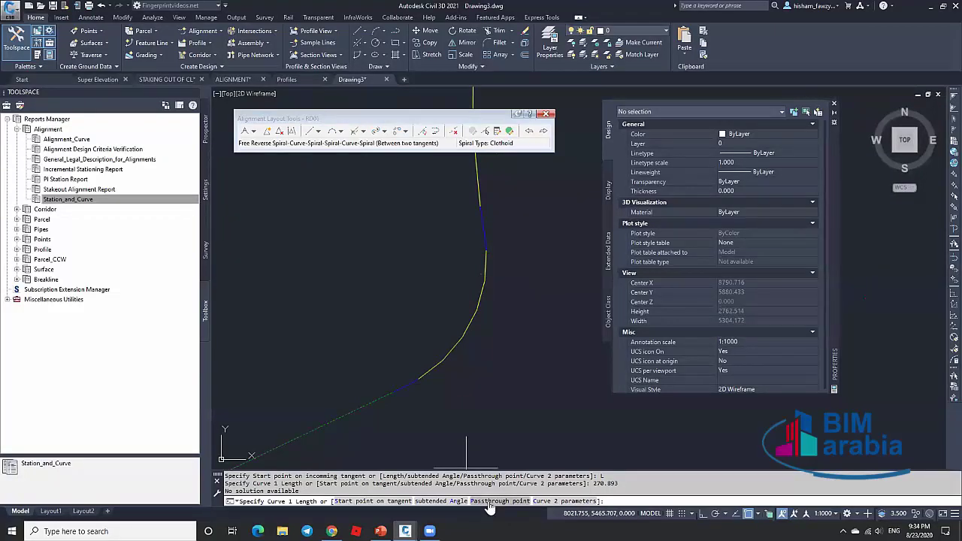
pyautogui.click(535, 501)
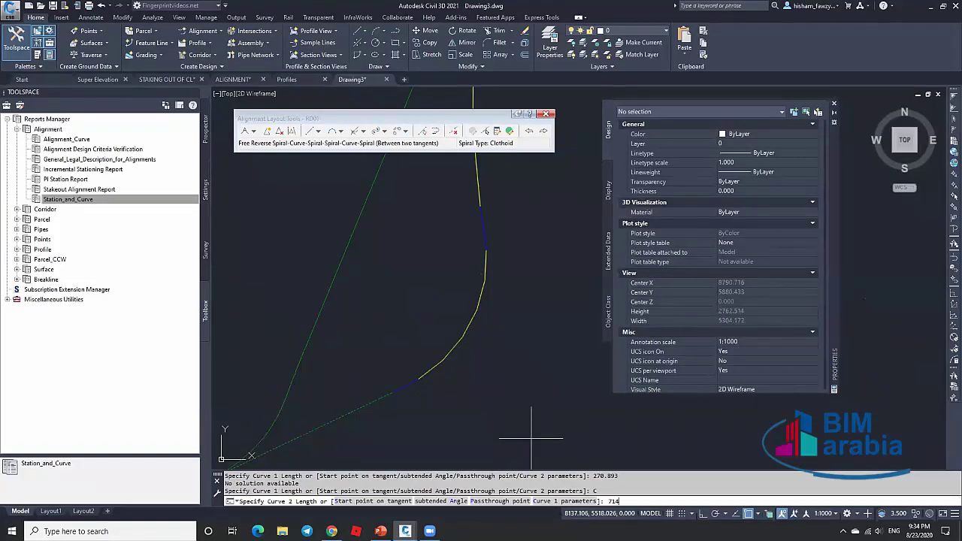
pyautogui.write('714.704')
pyautogui.press('Return')
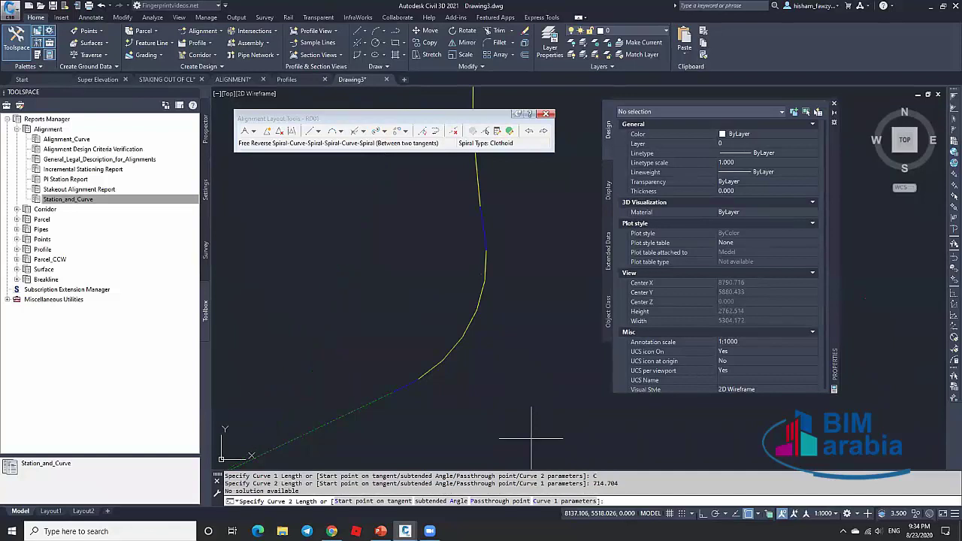
pyautogui.click(499, 500)
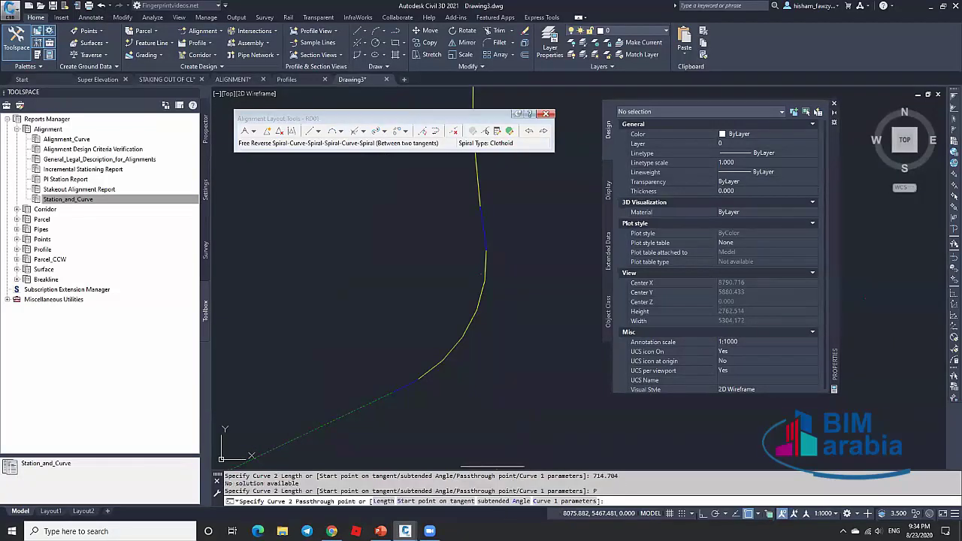
# Pick Curve 2's passthrough point, then cancel the layout command and refresh the display.
pyautogui.click(475, 208)
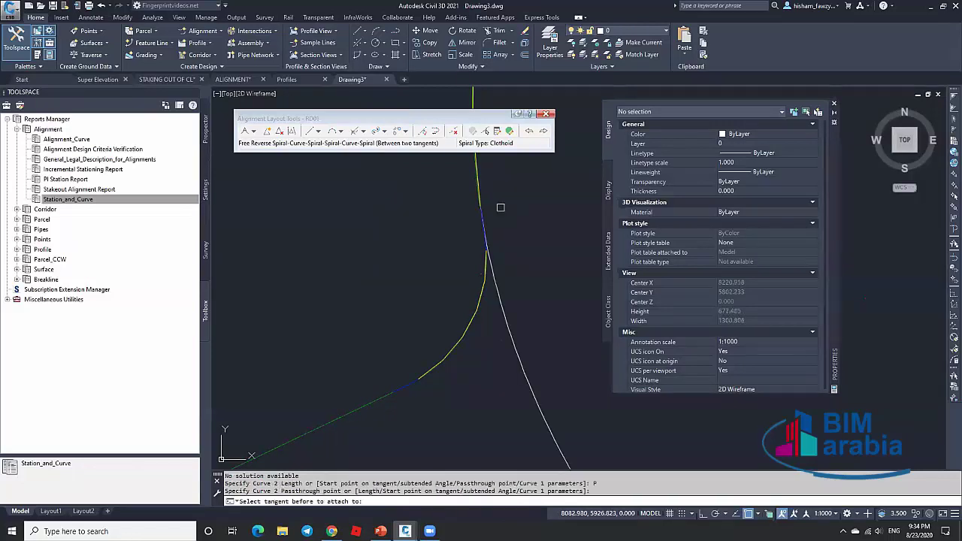
pyautogui.press('Escape')
pyautogui.scroll(8, 494, 250)
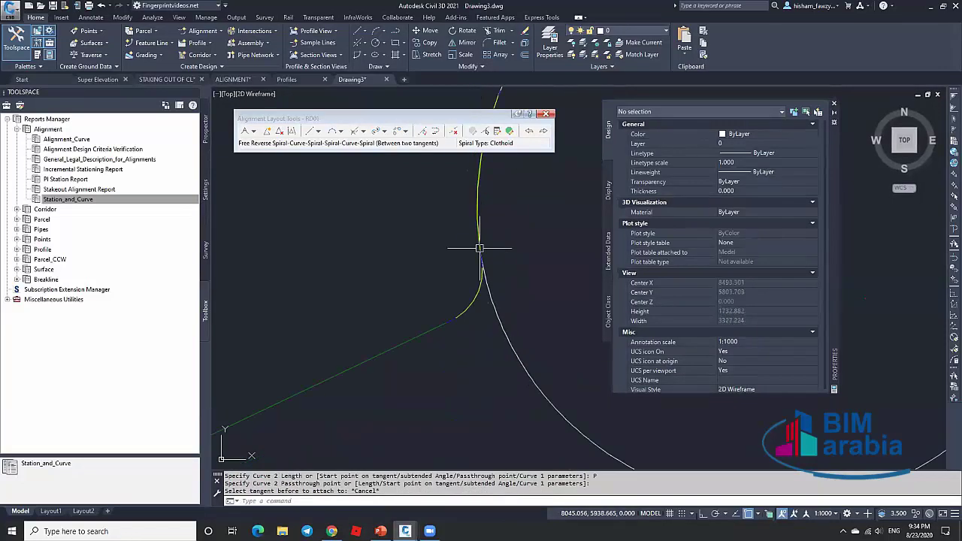
pyautogui.press('Return')
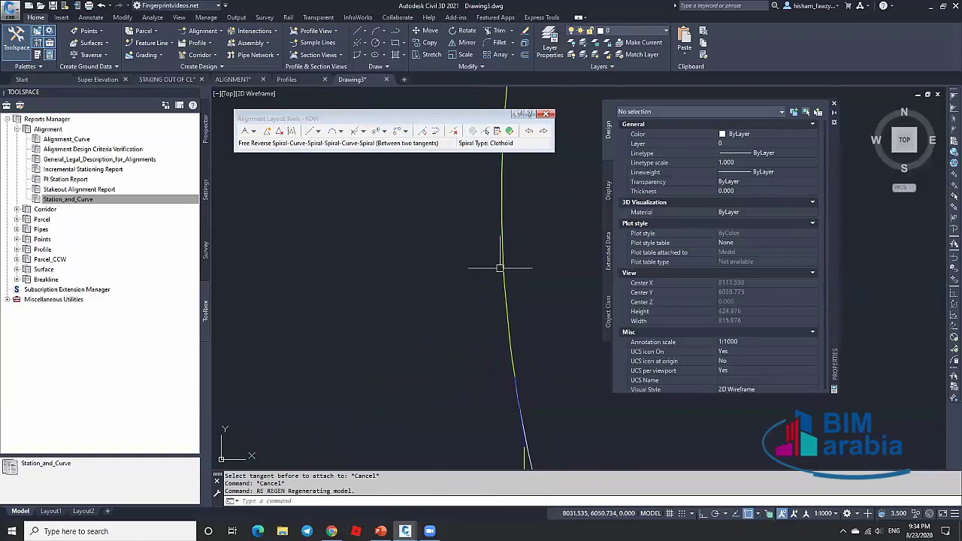
pyautogui.scroll(4, 523, 279)
pyautogui.scroll(-3, 518, 301)
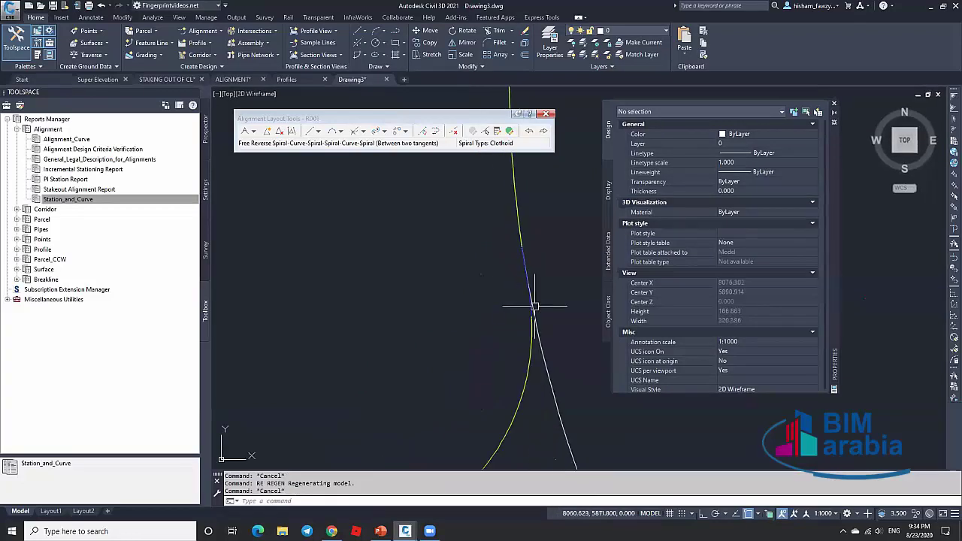
pyautogui.press('Escape')
pyautogui.press('Escape')
pyautogui.scroll(-2, 495, 376)
# Select RD01 to check it, clear the selection, and regenerate with RE.
pyautogui.click(496, 368)
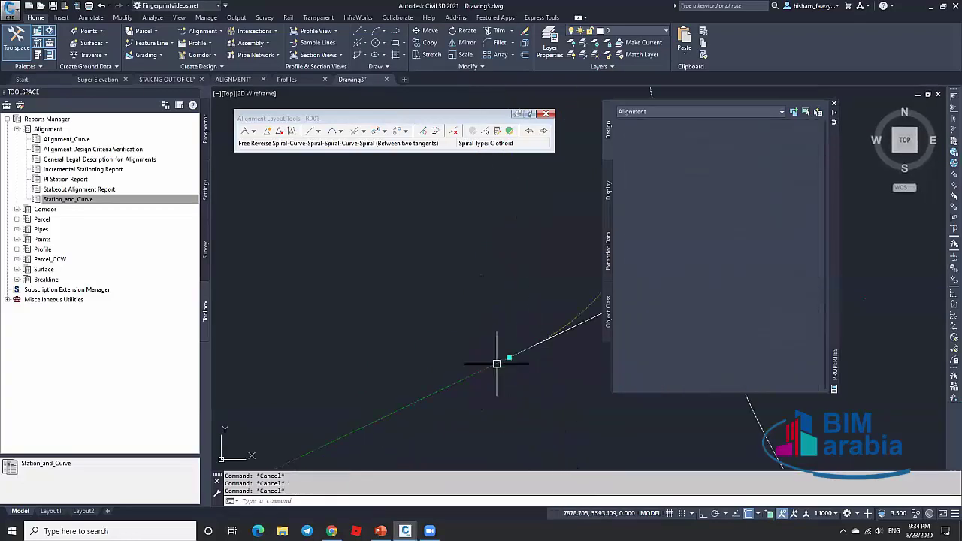
pyautogui.scroll(-3, 431, 403)
pyautogui.scroll(3, 481, 301)
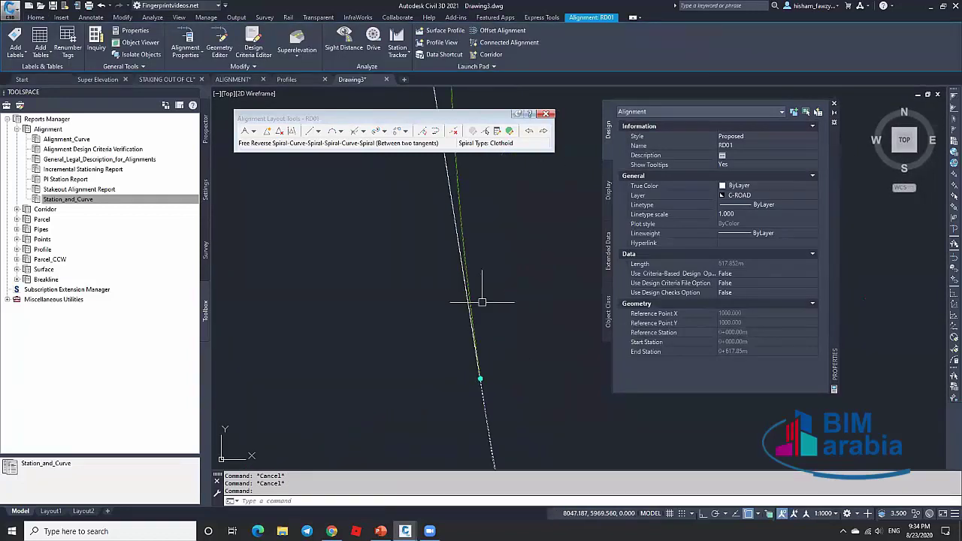
pyautogui.press('Escape')
pyautogui.scroll(-2, 470, 329)
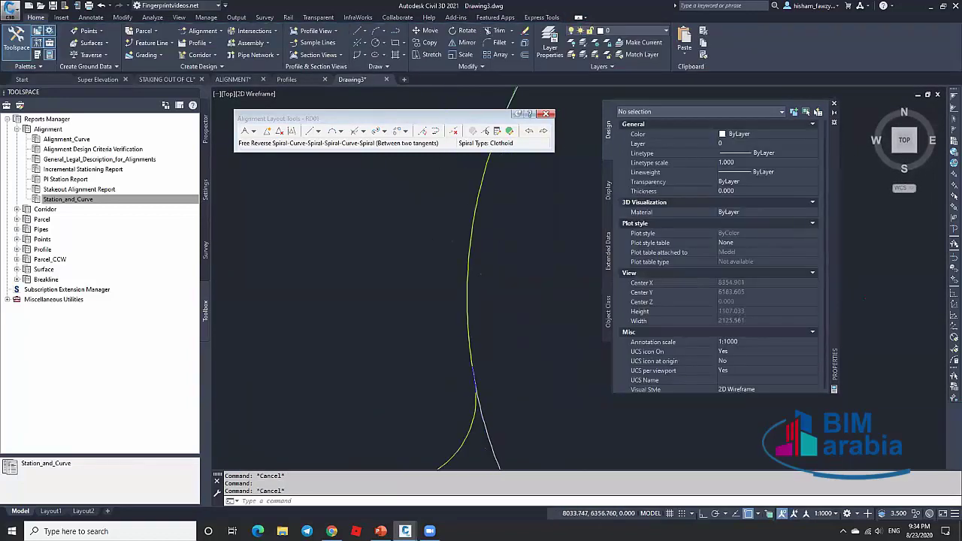
pyautogui.scroll(6, 467, 300)
pyautogui.write('re')
pyautogui.press('Return')
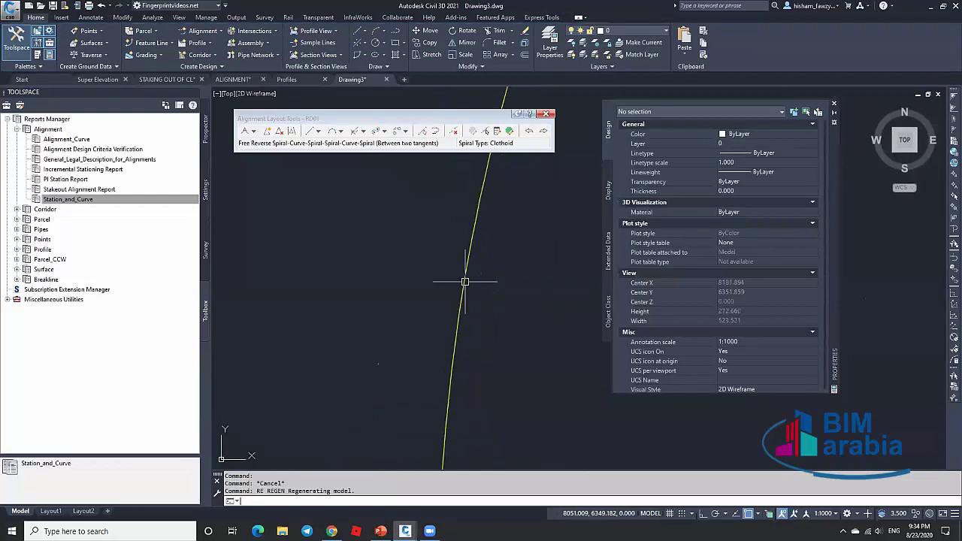
pyautogui.scroll(-10, 473, 276)
pyautogui.scroll(3, 476, 311)
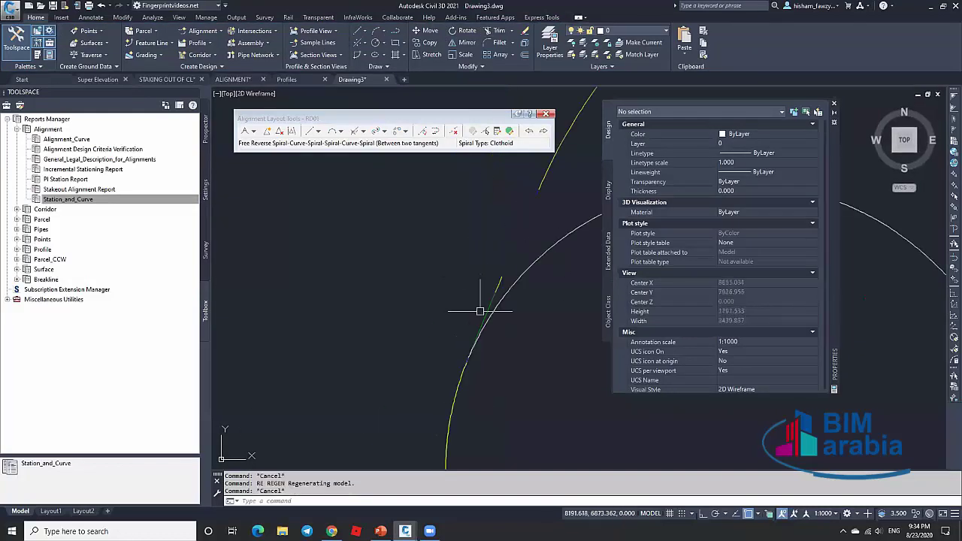
# Select alignment RD01 and bring up its right-click menu.
pyautogui.click(485, 304)
pyautogui.scroll(-2, 473, 297)
pyautogui.moveTo(476, 302); pyautogui.dragTo(476, 280, button='middle')
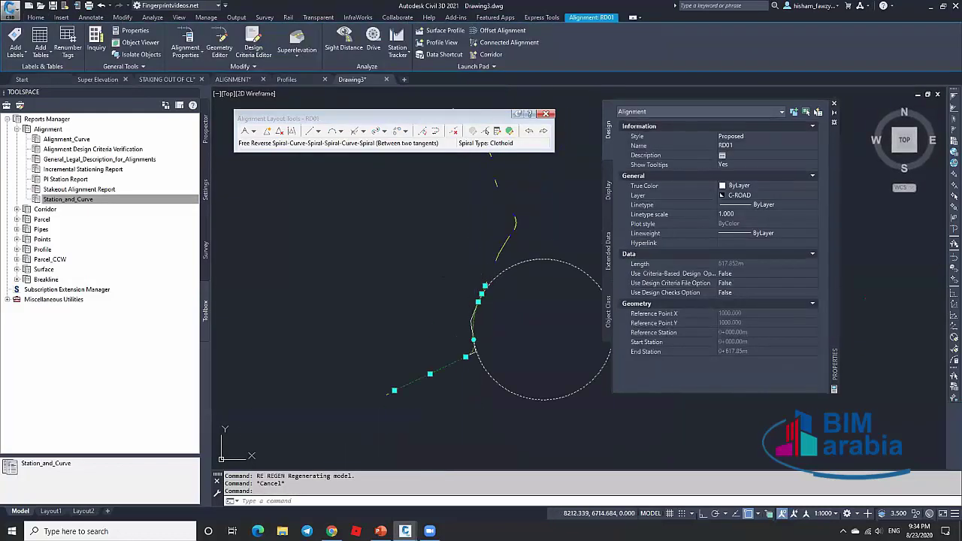
pyautogui.press('Escape')
pyautogui.click(477, 314)
pyautogui.scroll(3, 476, 308)
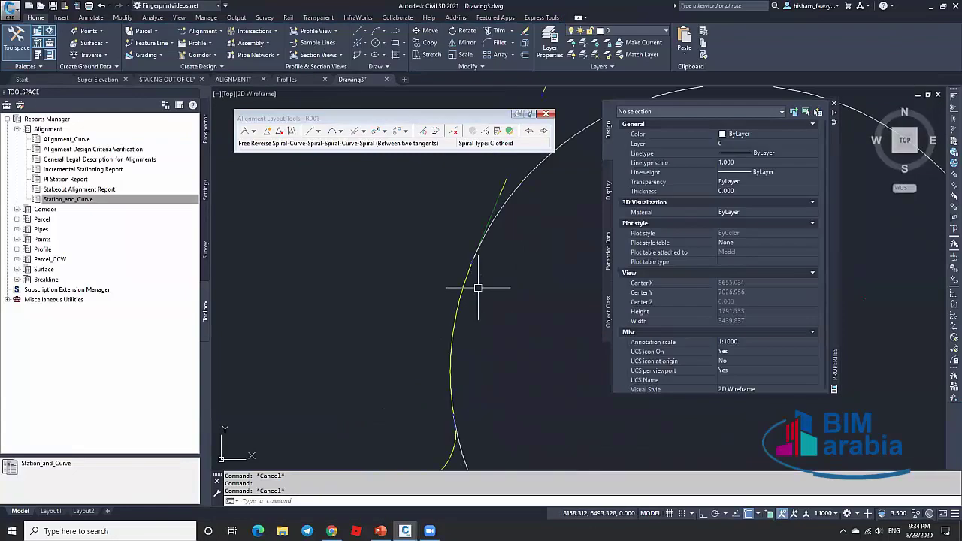
pyautogui.click(464, 213)
pyautogui.rightClick(481, 391)
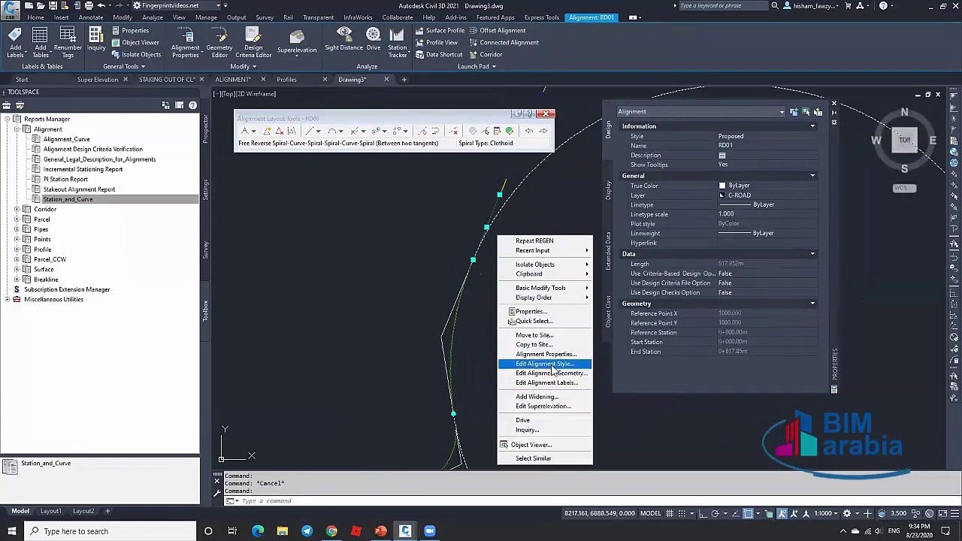
# Make Tangent Extensions and Arrow visible in the Proposed style's Display settings and apply.
pyautogui.click(547, 363)
pyautogui.click(410, 163)
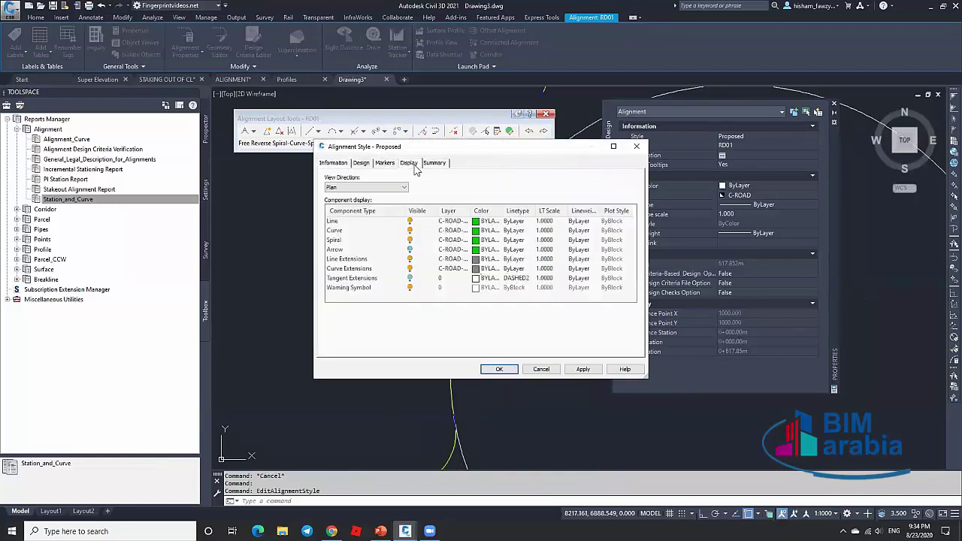
pyautogui.click(409, 278)
pyautogui.click(410, 249)
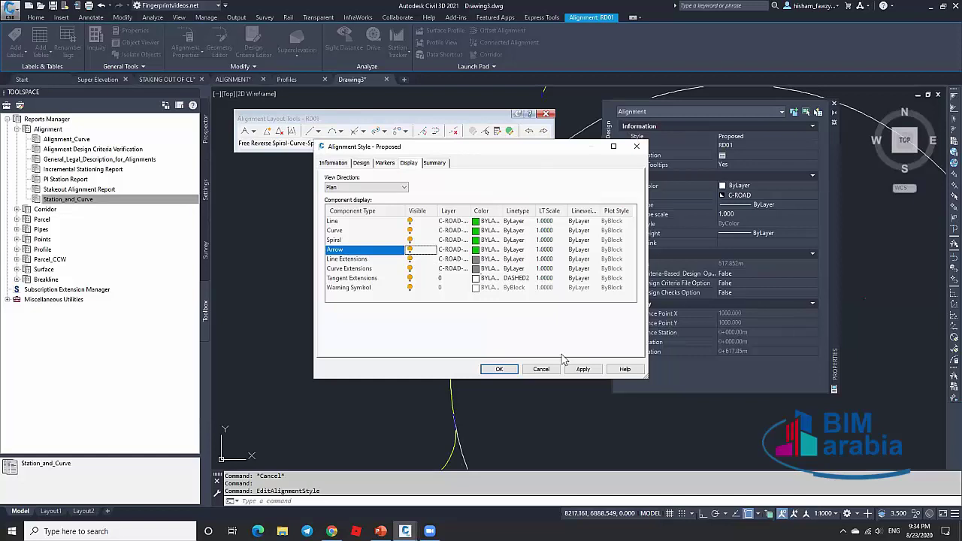
pyautogui.click(581, 373)
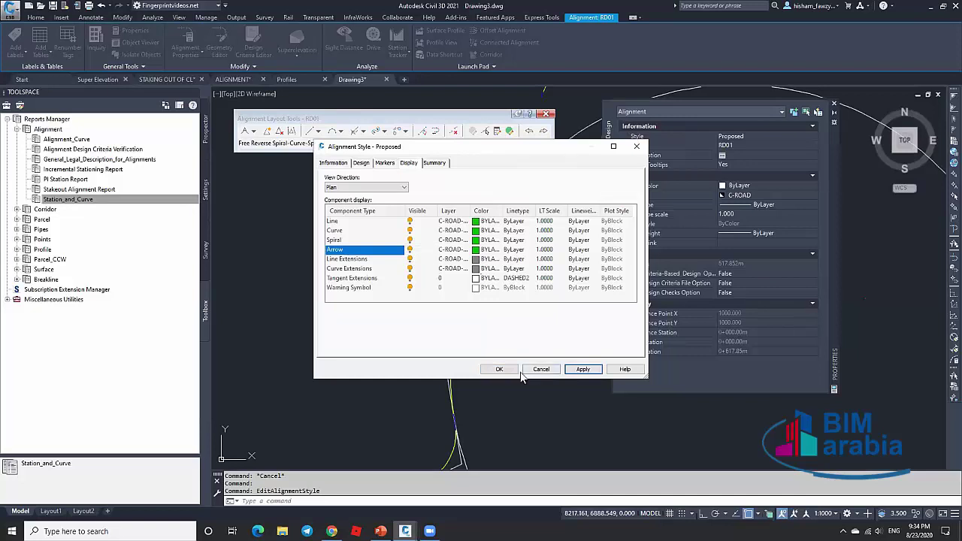
# Hide arrows and tangent extensions again, toggle spiral and curve extension visibility, then close the style.
pyautogui.click(409, 249)
pyautogui.click(409, 278)
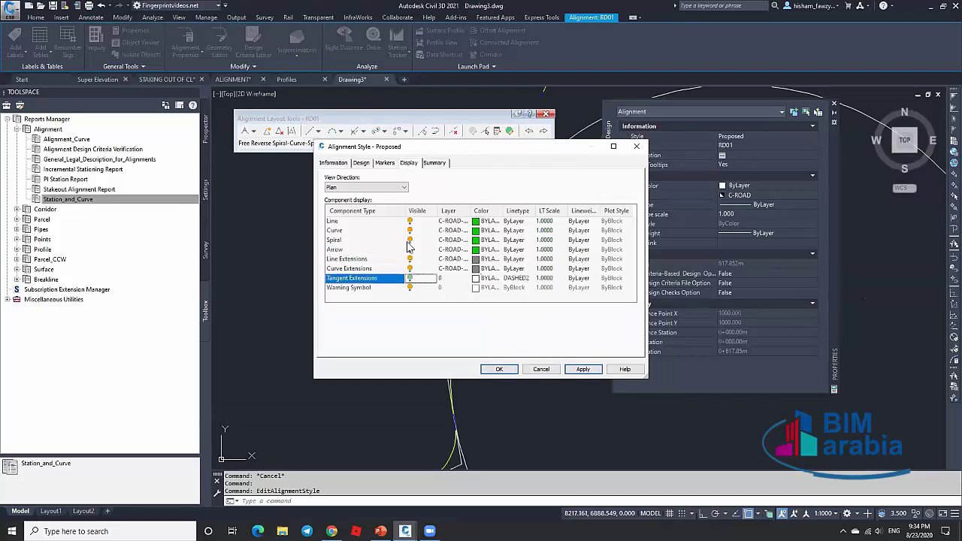
pyautogui.click(409, 240)
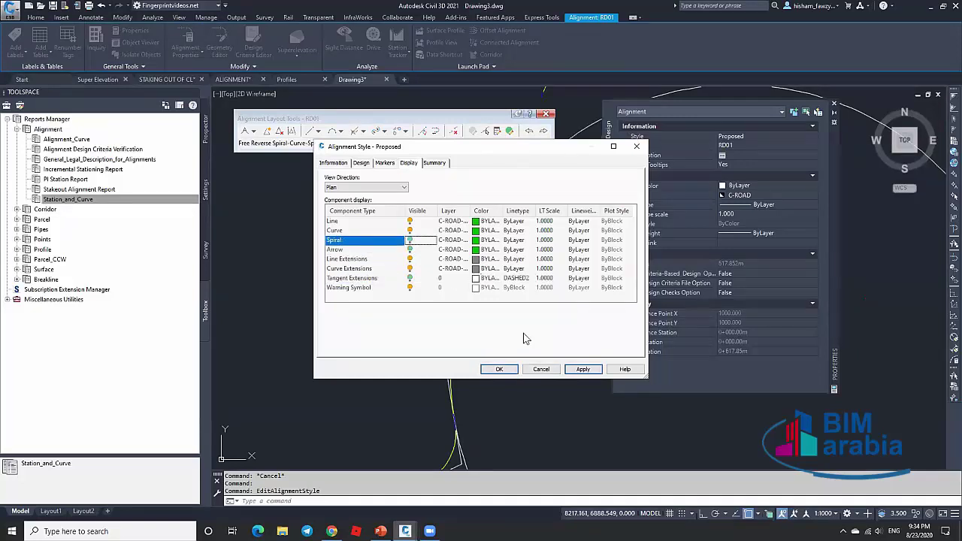
pyautogui.click(410, 269)
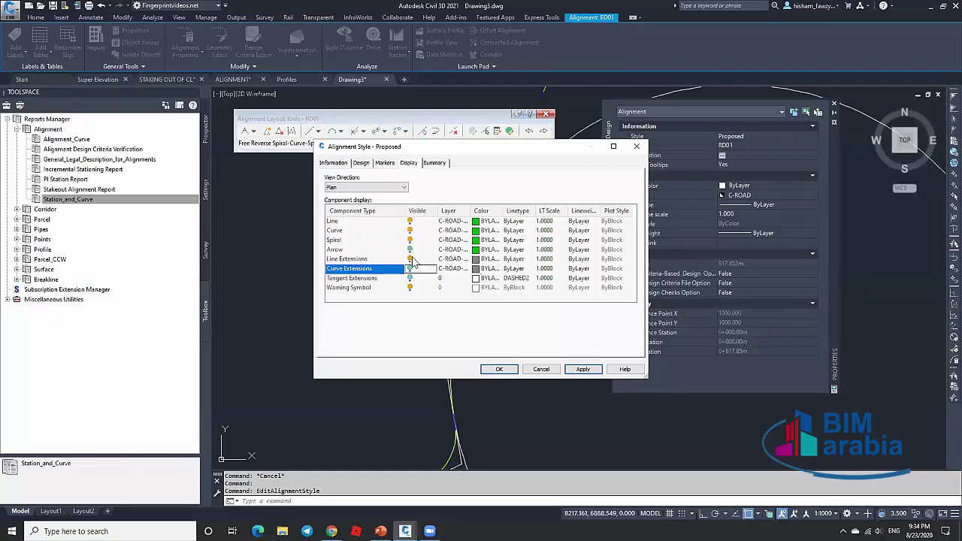
pyautogui.click(583, 369)
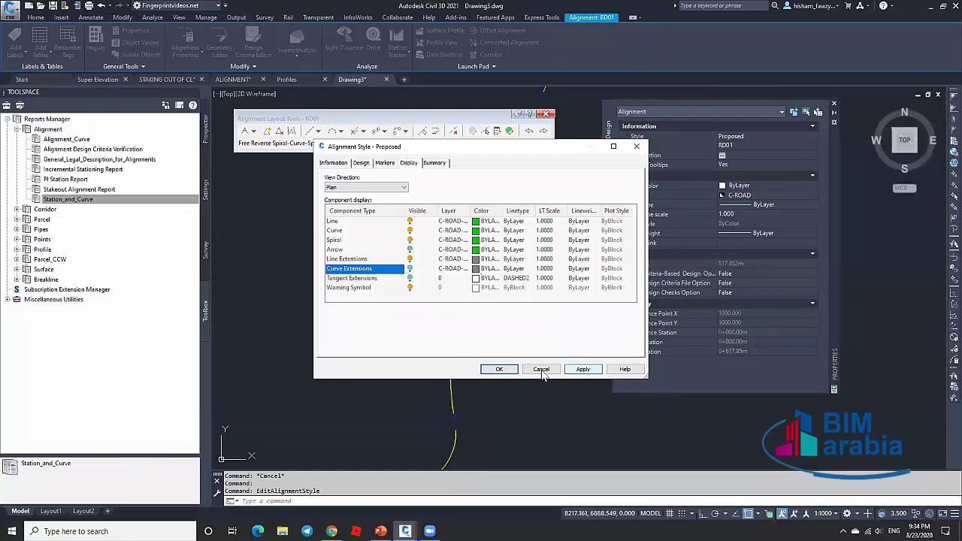
pyautogui.click(499, 369)
pyautogui.press('Escape')
# Select RD01, open and close its alignment entities table, then deselect it.
pyautogui.click(479, 243)
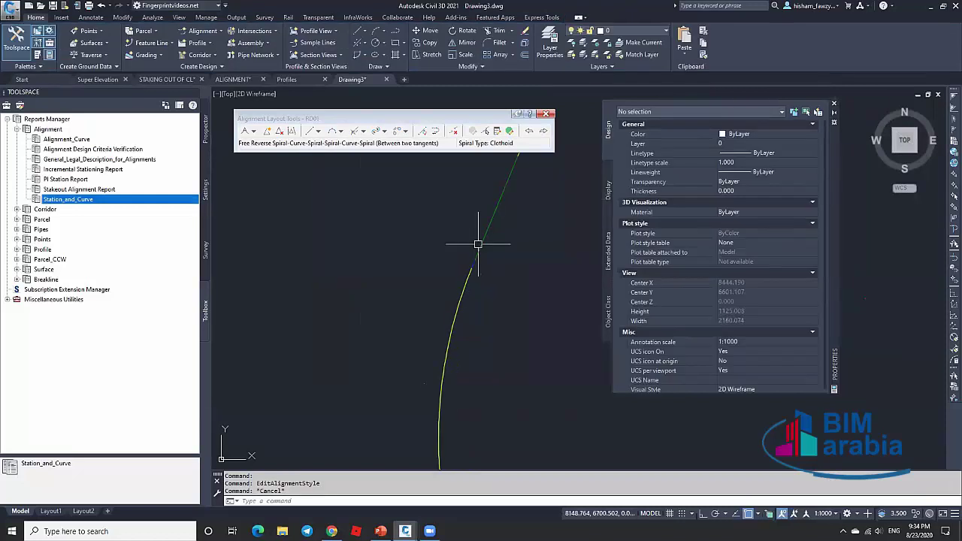
pyautogui.scroll(4, 492, 309)
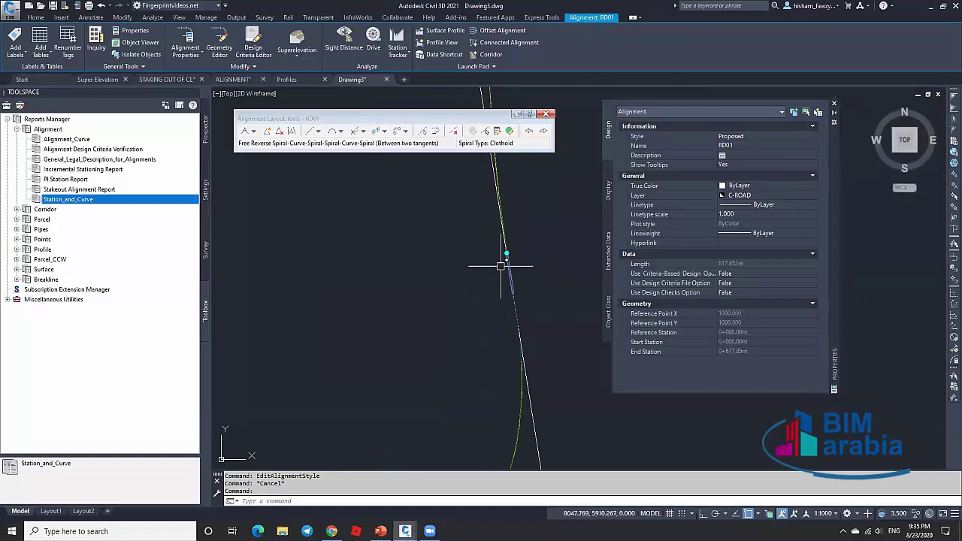
pyautogui.scroll(-5, 466, 256)
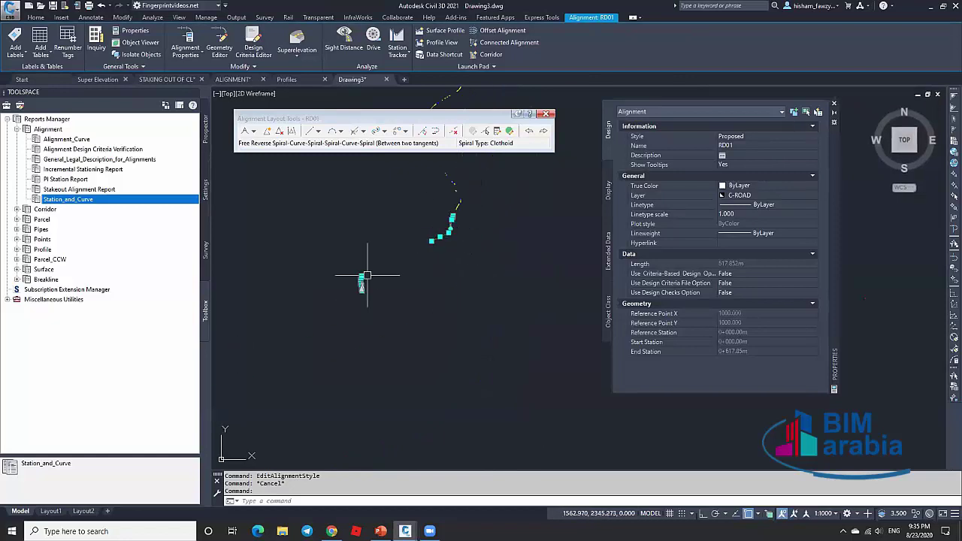
pyautogui.scroll(3, 365, 275)
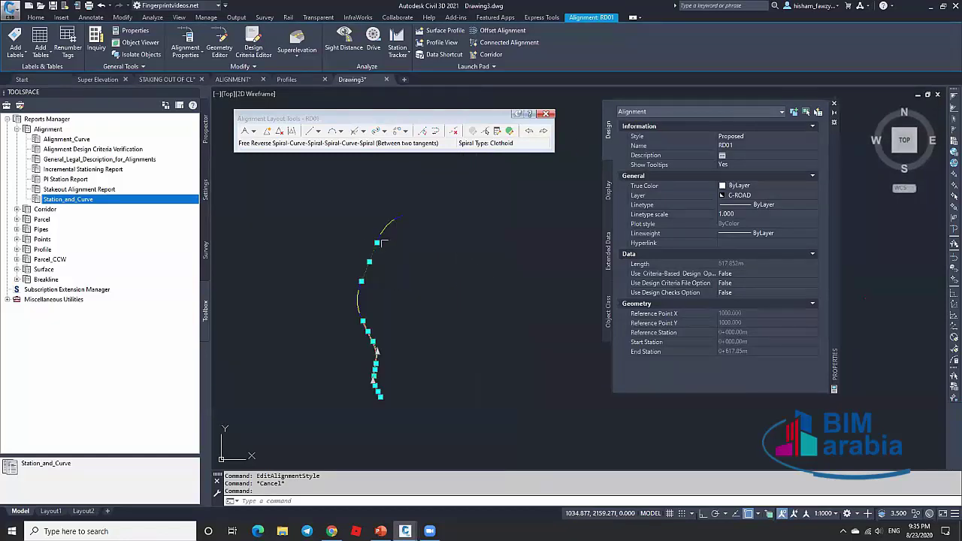
pyautogui.scroll(-2, 368, 263)
pyautogui.scroll(3, 421, 251)
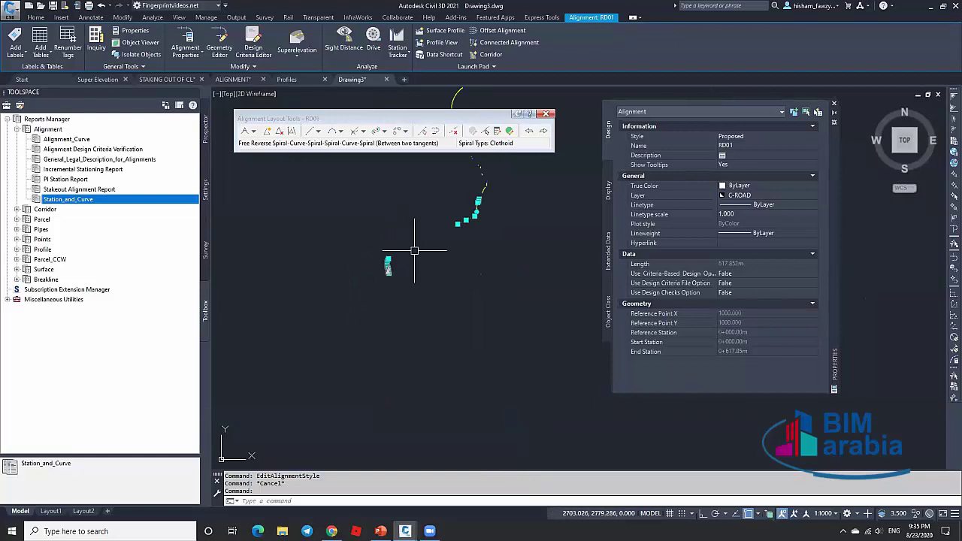
pyautogui.click(510, 130)
pyautogui.click(425, 191)
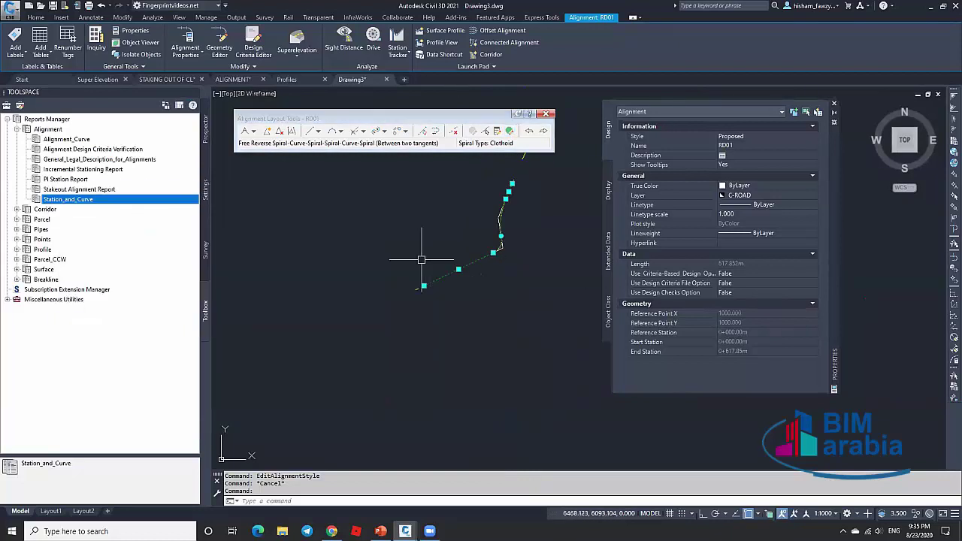
pyautogui.scroll(-2, 423, 258)
pyautogui.press('Escape')
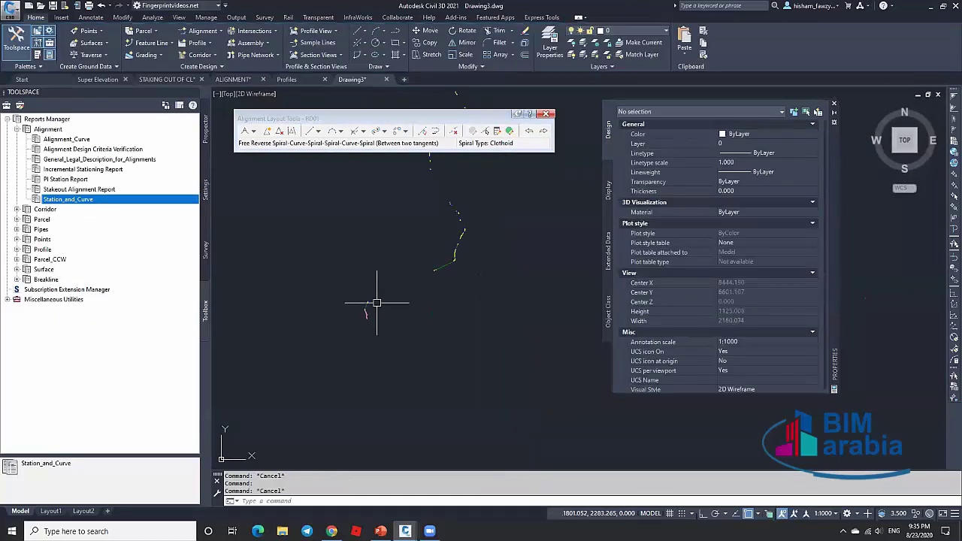
# Recentre the view on the alignment and close Drawing3.
pyautogui.scroll(4, 375, 290)
pyautogui.scroll(-10, 244, 384)
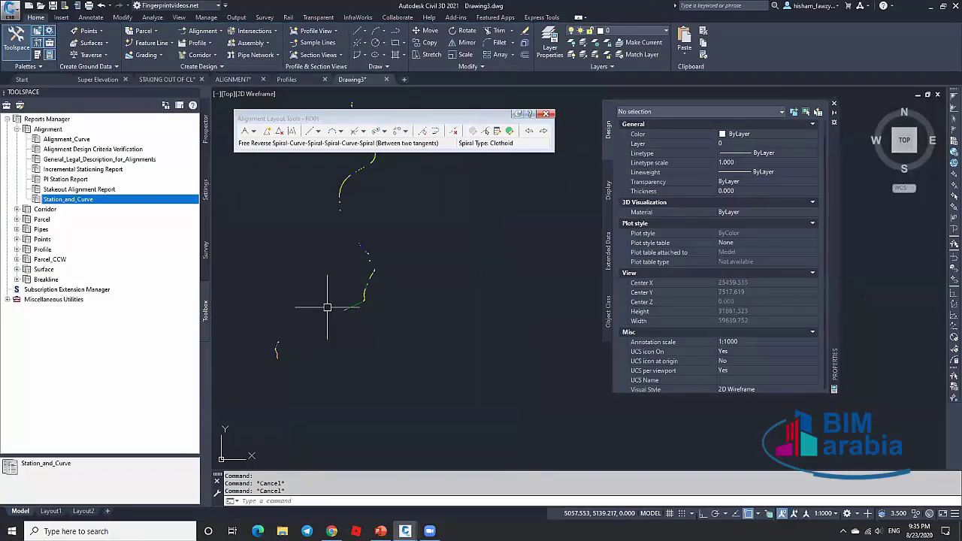
pyautogui.scroll(6, 393, 277)
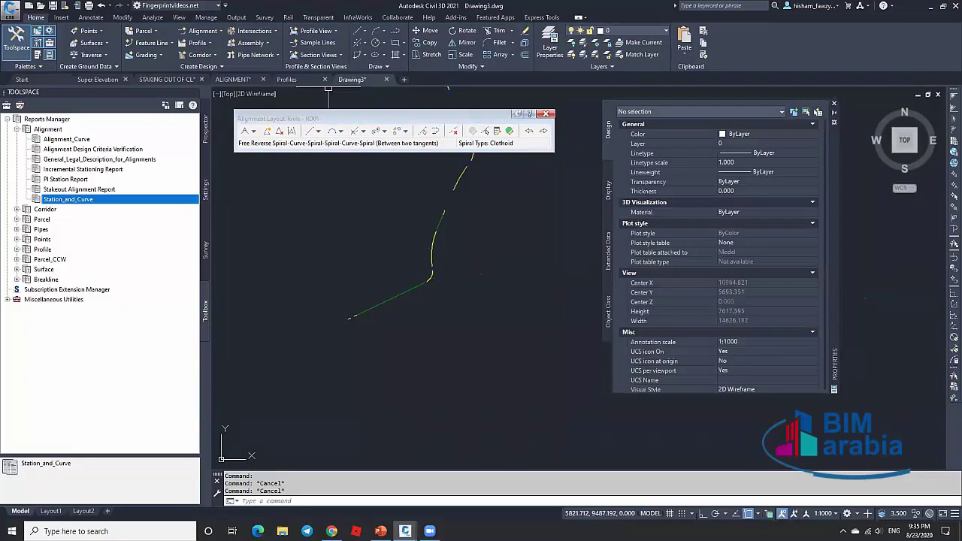
pyautogui.moveTo(476, 247)
pyautogui.mouseDown(button='middle')
pyautogui.moveTo(398, 279)
pyautogui.moveTo(342, 329)
pyautogui.mouseUp(button='middle')
pyautogui.scroll(6, 340, 353)
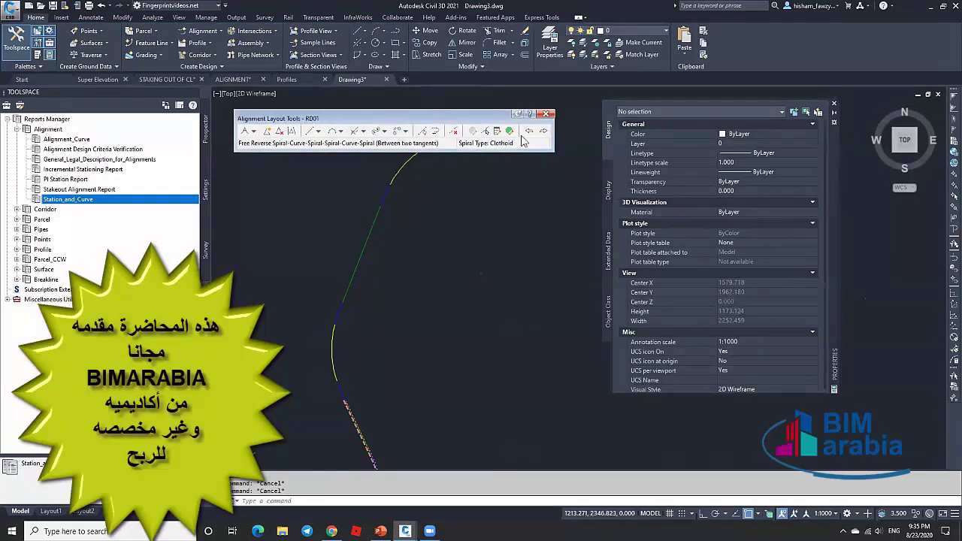
pyautogui.scroll(8, 354, 328)
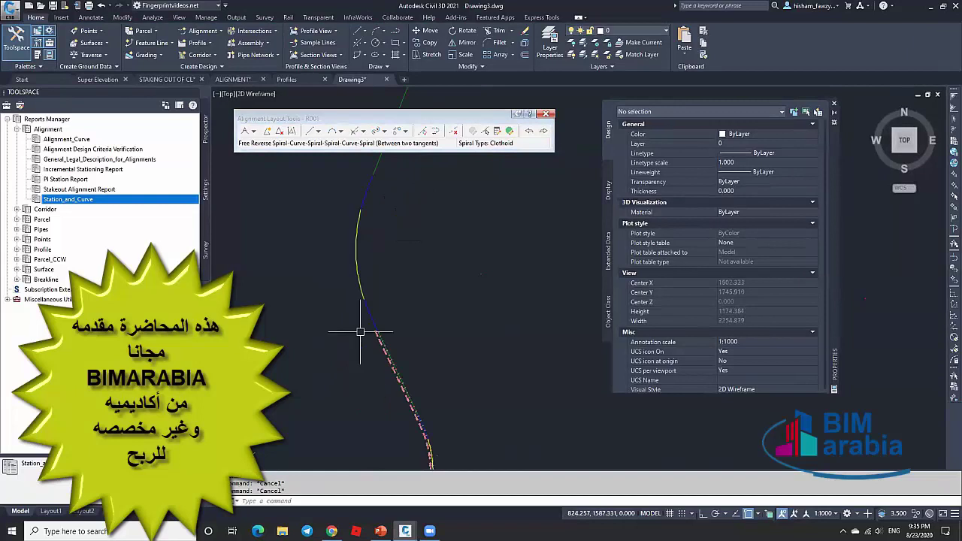
pyautogui.scroll(-12, 365, 319)
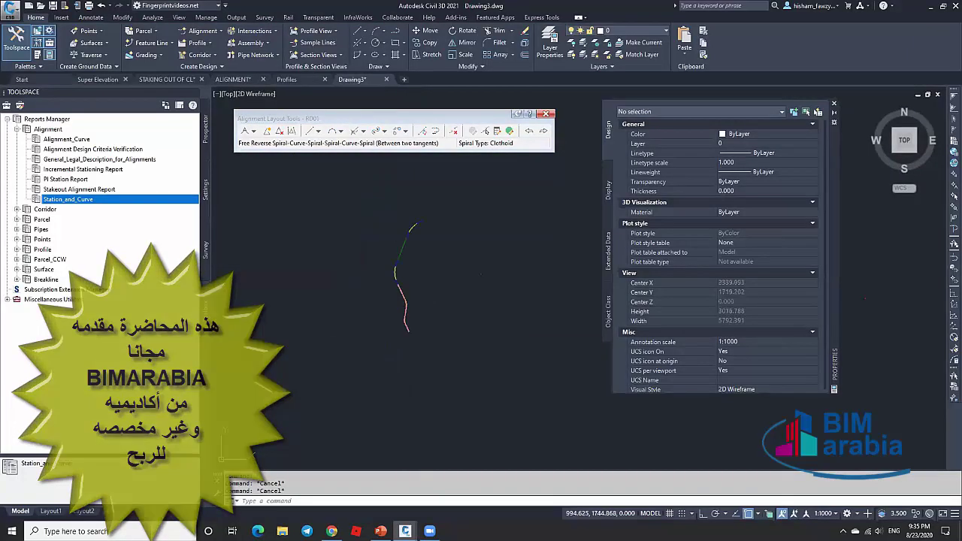
pyautogui.click(386, 79)
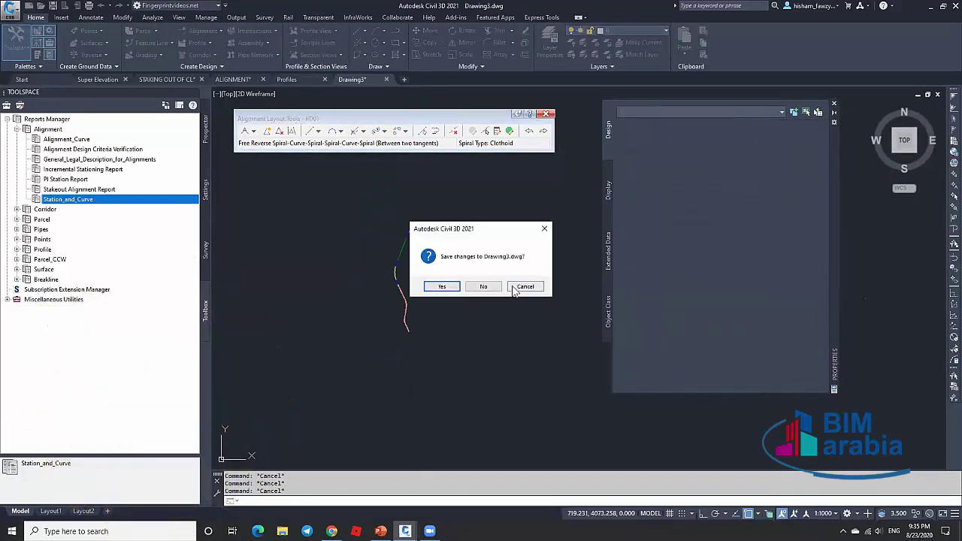
# Close Drawing3 and ALIGNMENT.dwg without saving, and close the Properties palette.
pyautogui.click(524, 287)
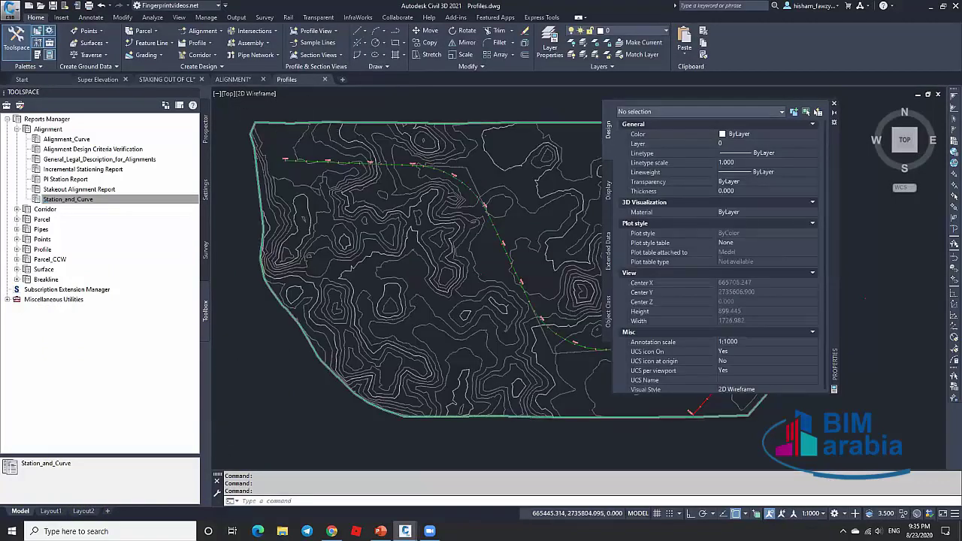
pyautogui.click(231, 79)
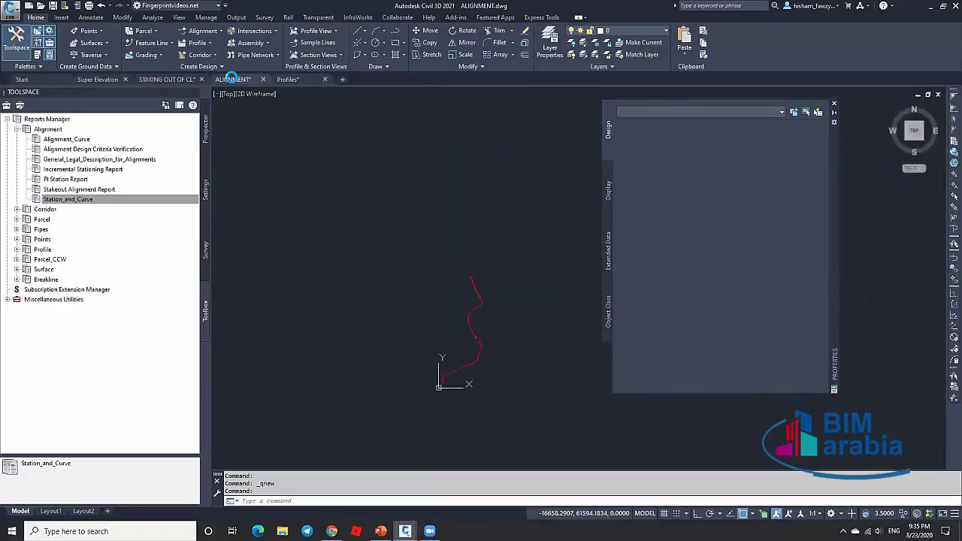
pyautogui.click(263, 79)
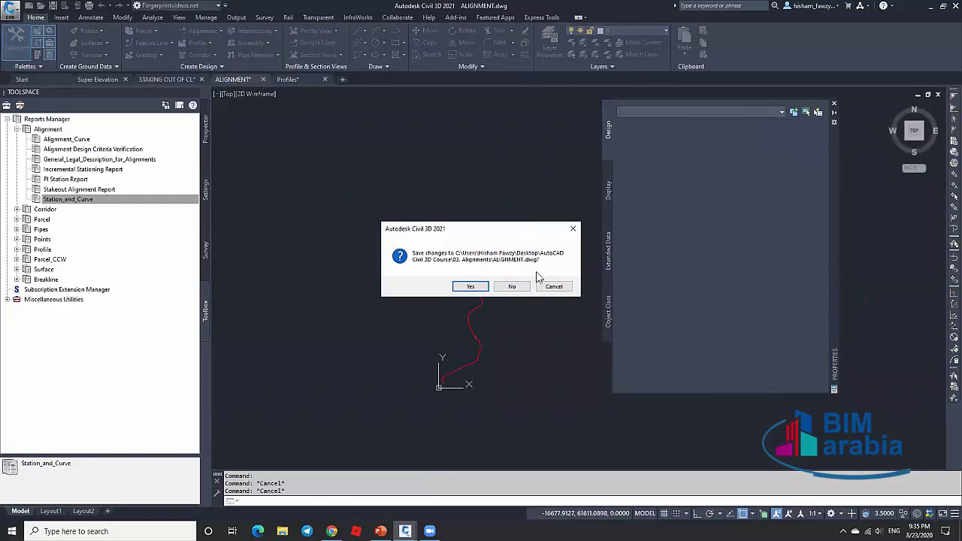
pyautogui.click(520, 287)
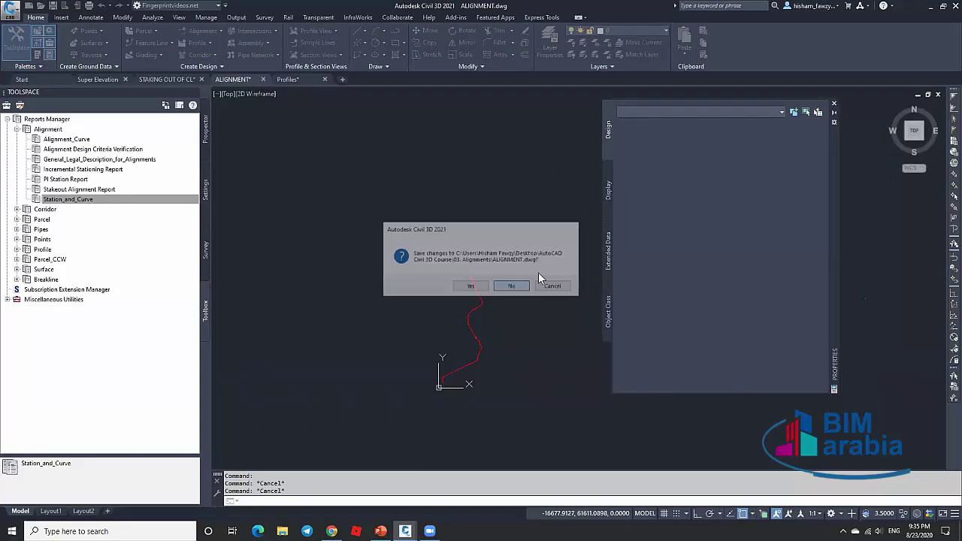
pyautogui.click(833, 104)
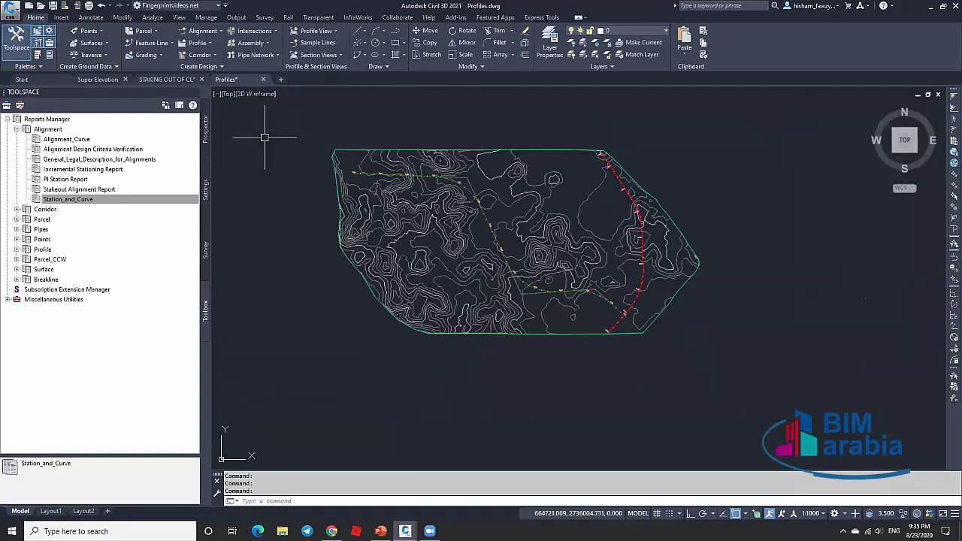
# Close STAKING OUT OF CL.dwg without saving and switch to the Super Elevation drawing.
pyautogui.click(175, 80)
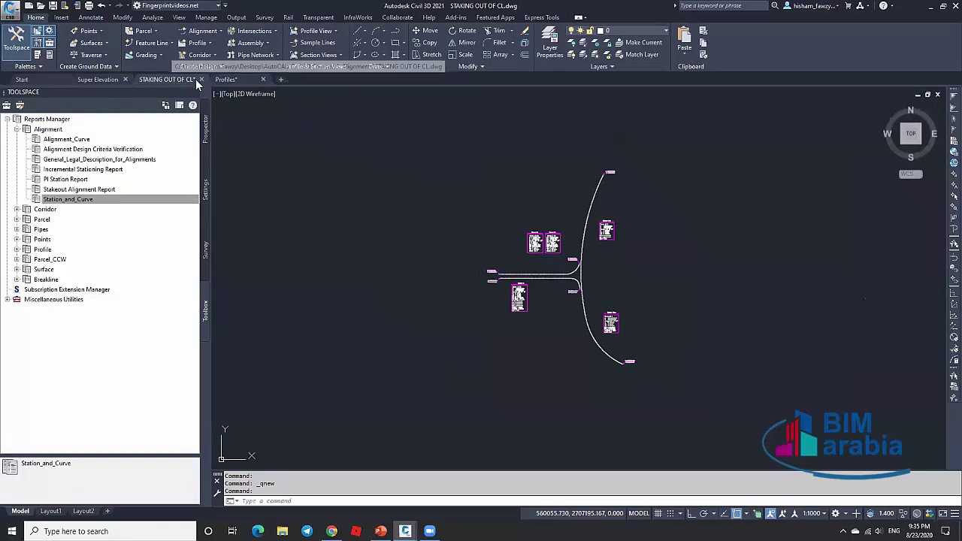
pyautogui.click(200, 79)
pyautogui.click(511, 284)
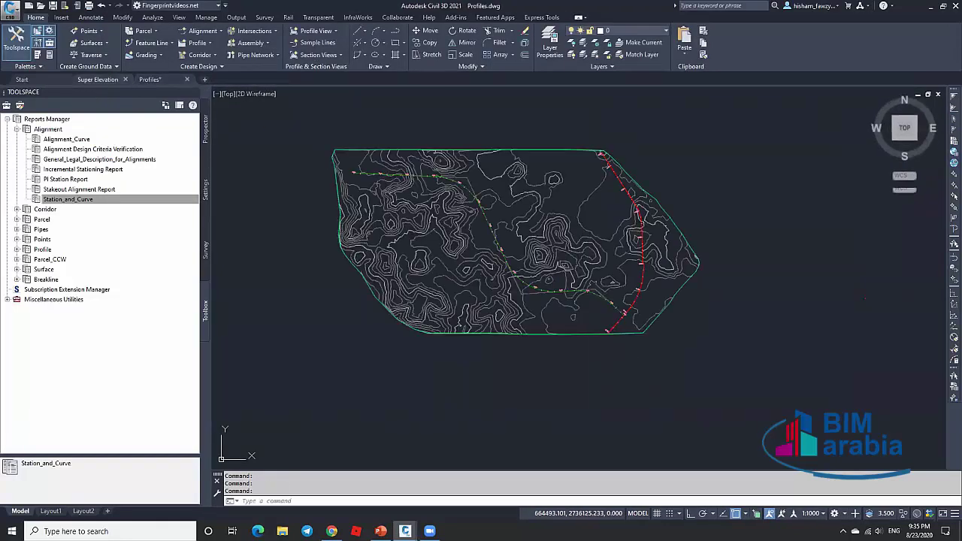
pyautogui.click(98, 80)
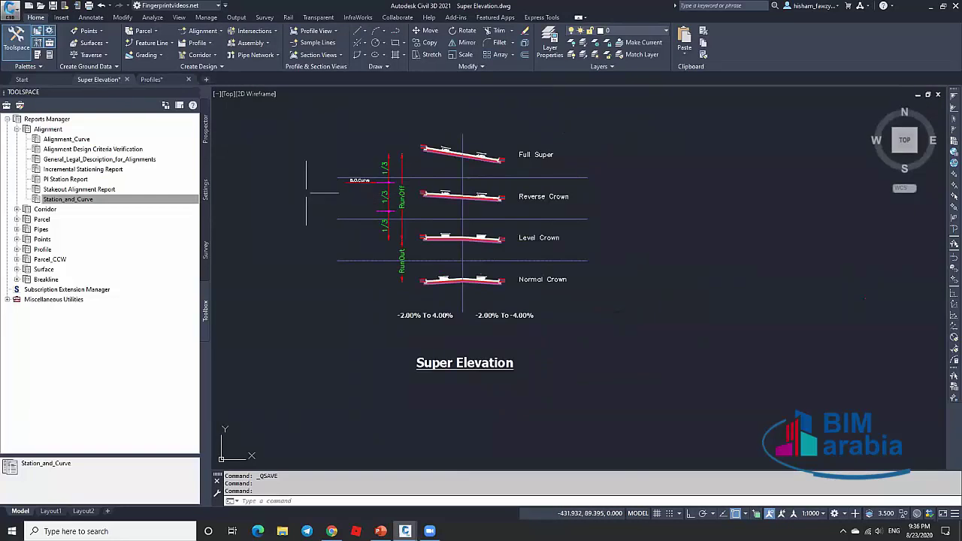
pyautogui.scroll(-5, 328, 206)
pyautogui.scroll(7, 722, 214)
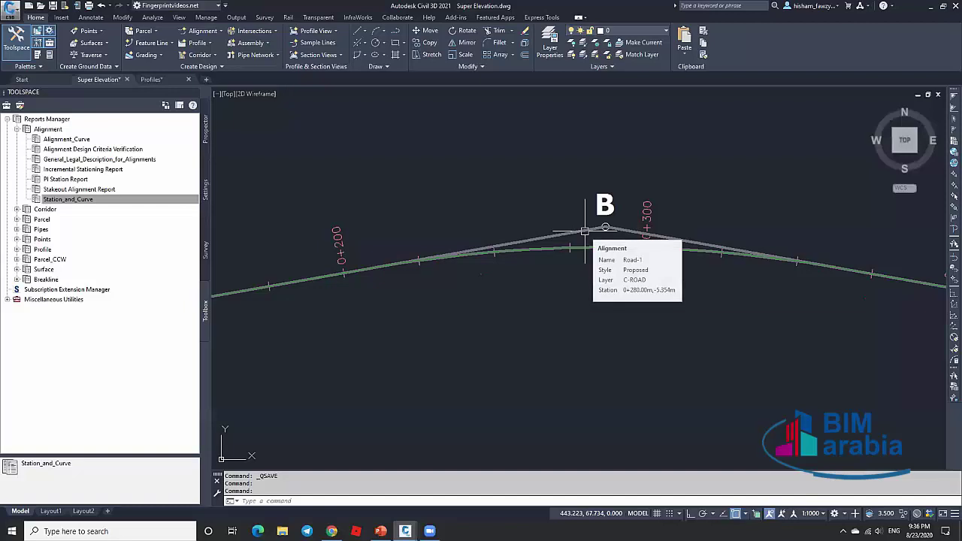
pyautogui.click(585, 231)
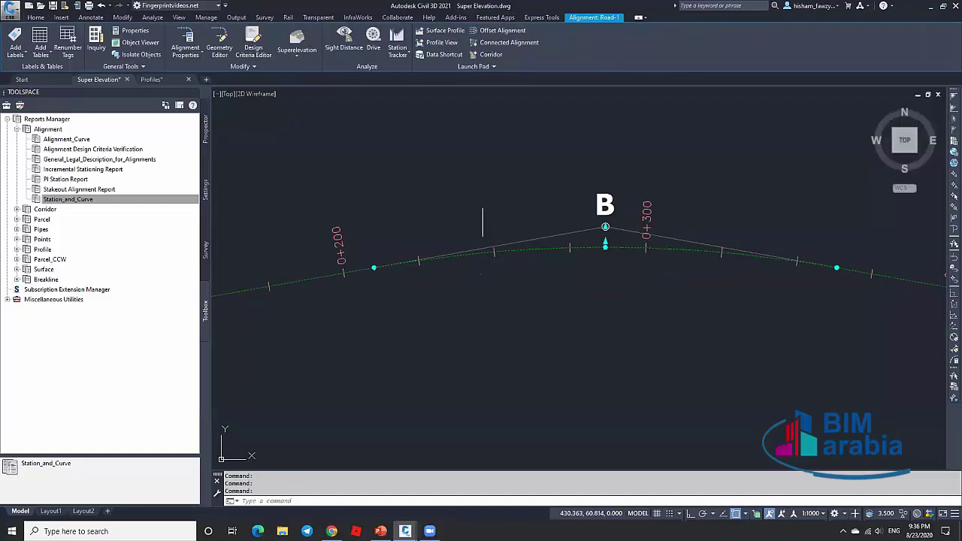
pyautogui.press('Escape')
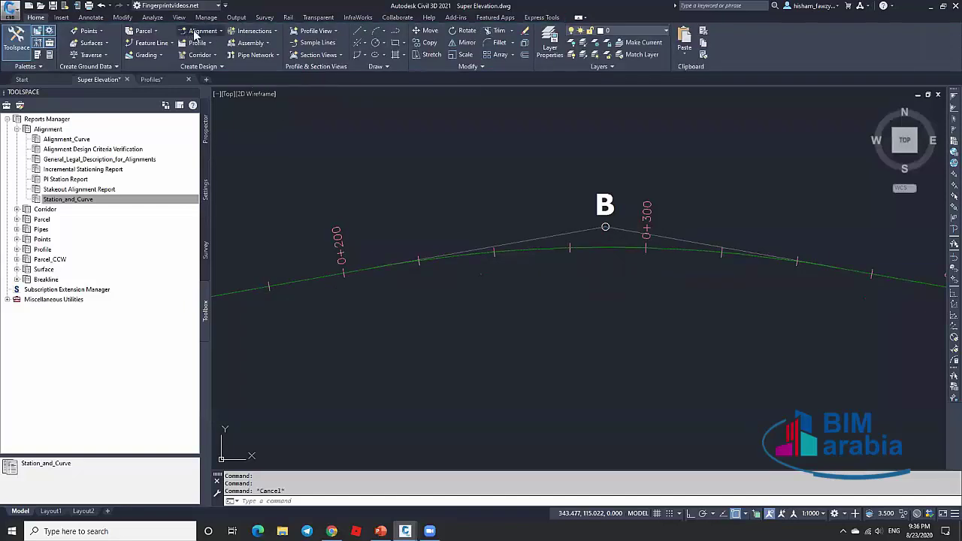
pyautogui.press('Return')
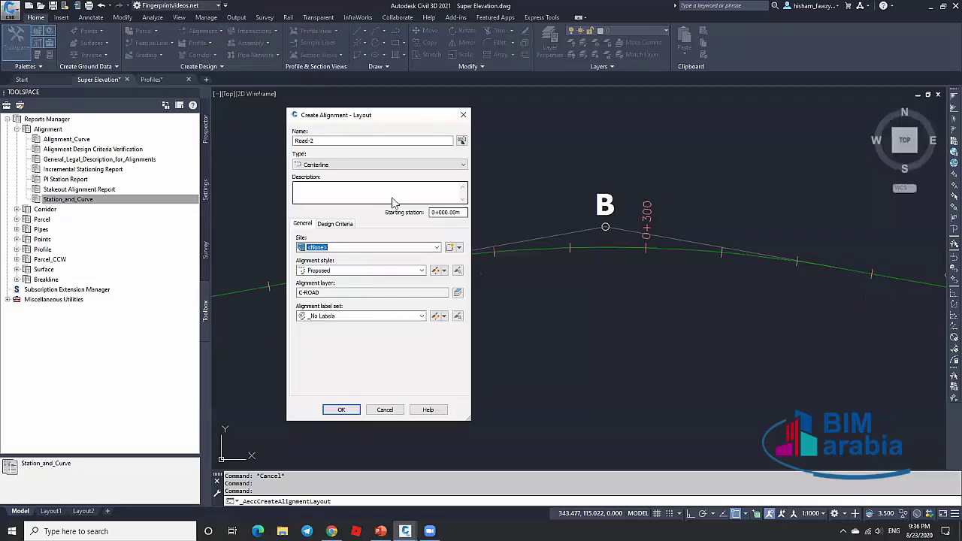
# Set the new alignment type to Rail, enable criteria-based design, and browse criteria files.
pyautogui.click(385, 165)
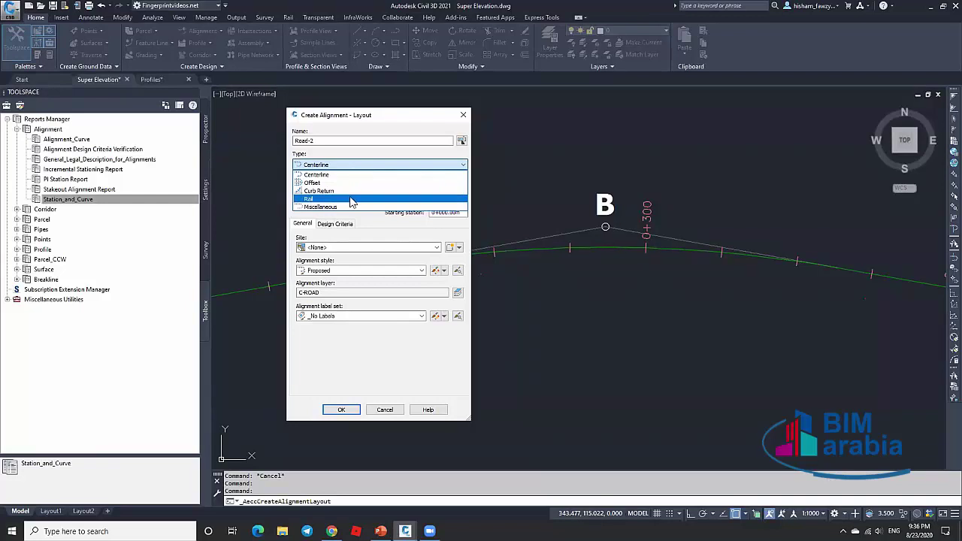
pyautogui.click(351, 199)
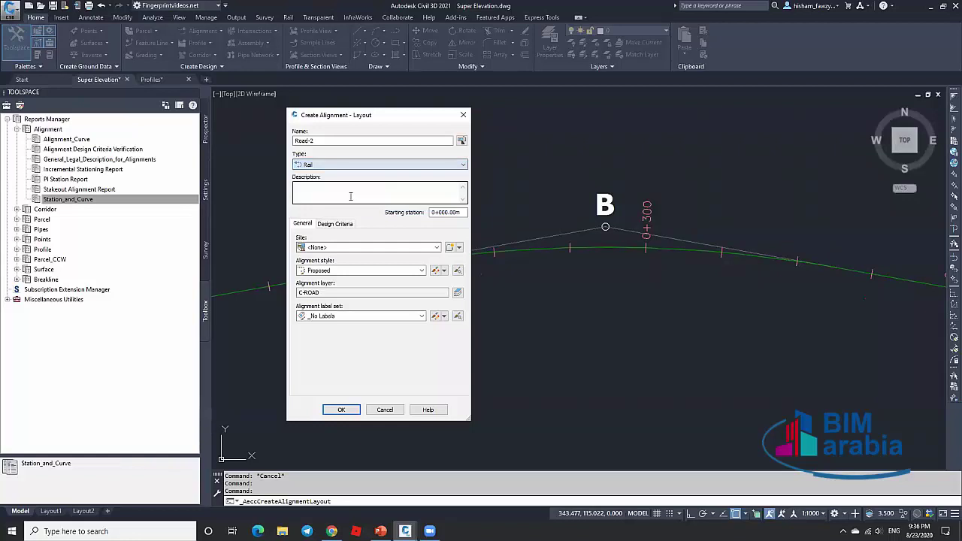
pyautogui.click(334, 224)
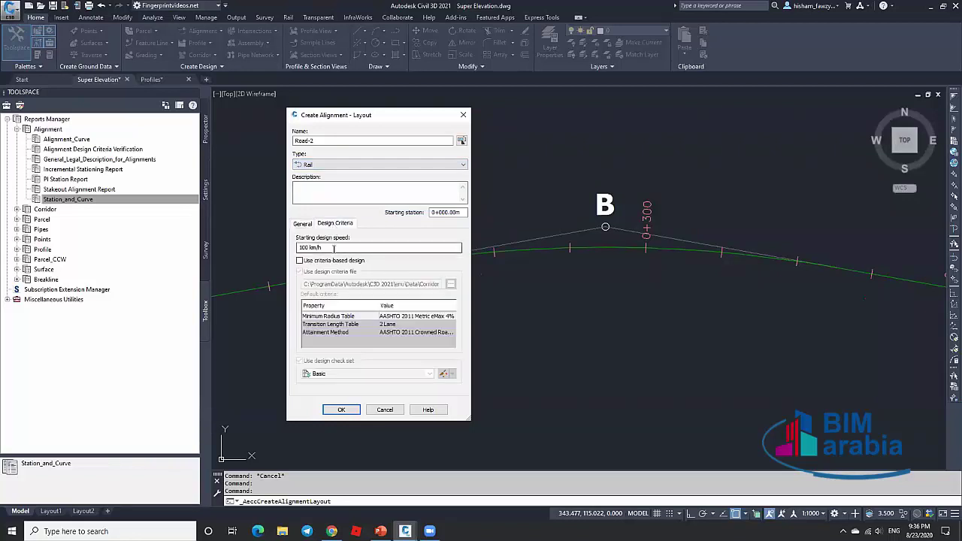
pyautogui.click(328, 261)
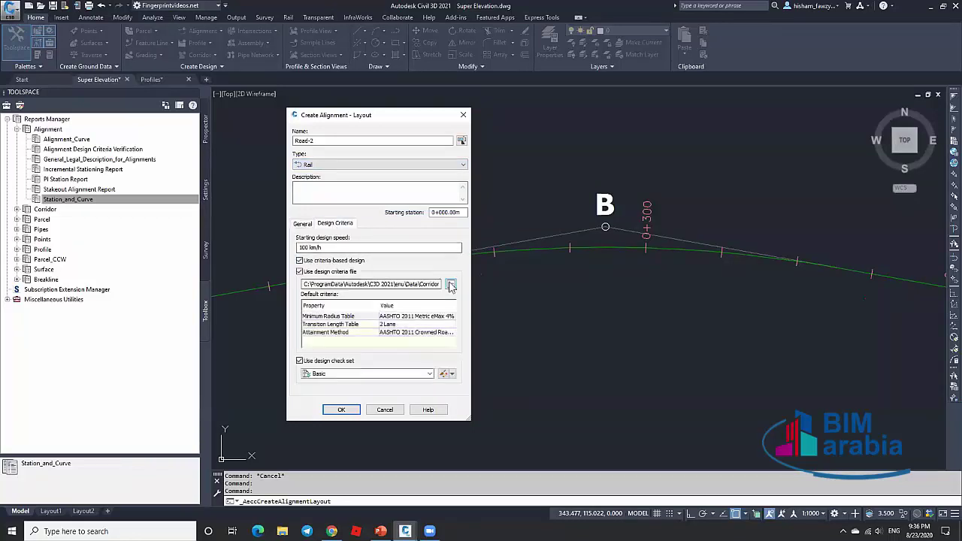
pyautogui.click(450, 284)
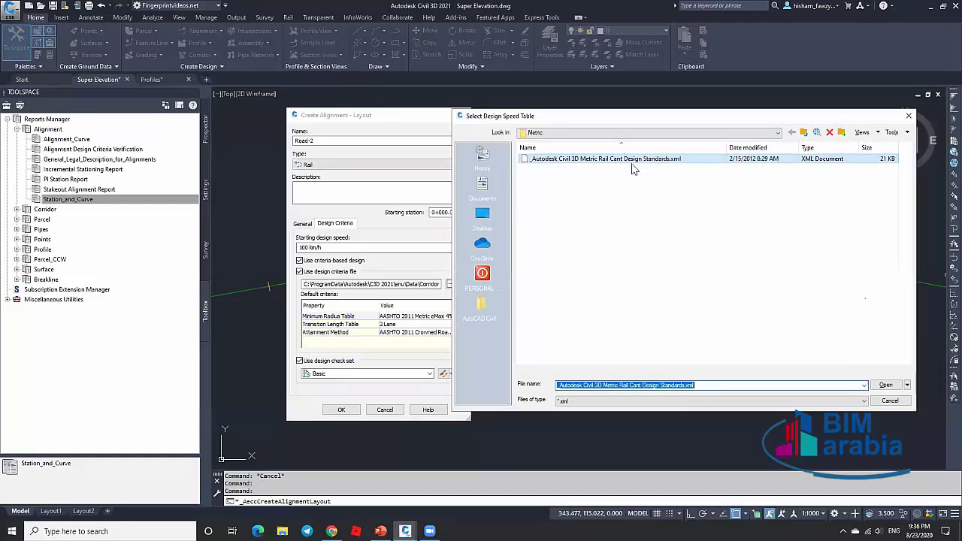
pyautogui.click(890, 401)
# Change the alignment type to Centerline and browse its design criteria files.
pyautogui.click(319, 166)
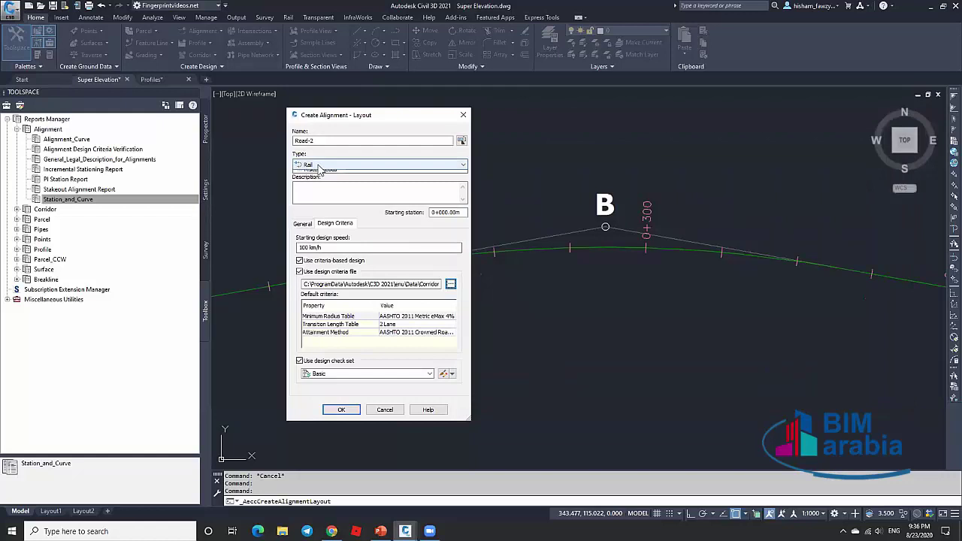
pyautogui.click(323, 175)
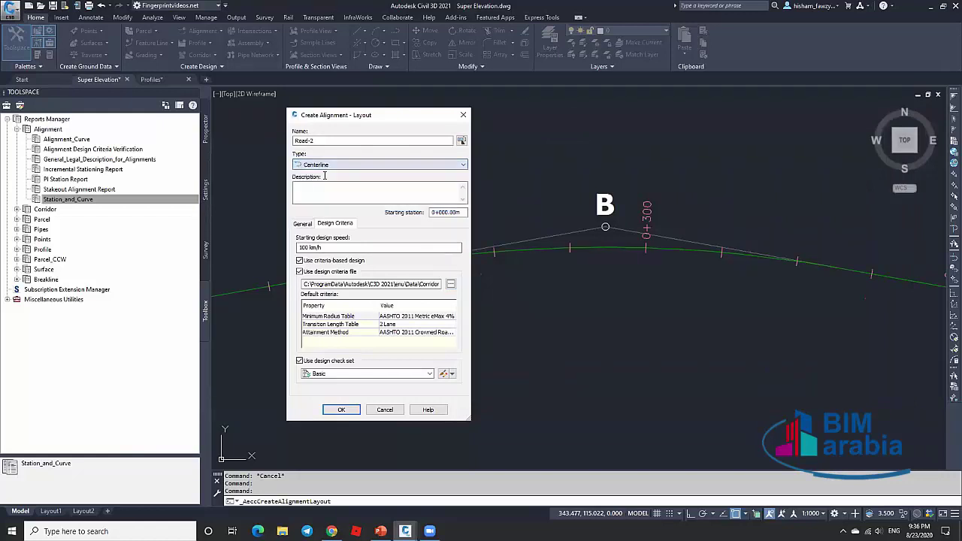
pyautogui.click(450, 283)
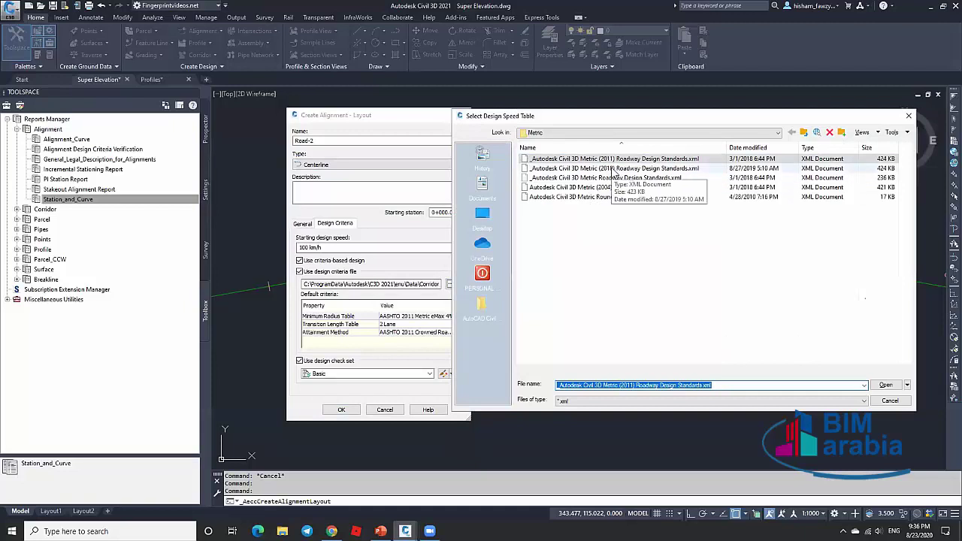
pyautogui.click(881, 402)
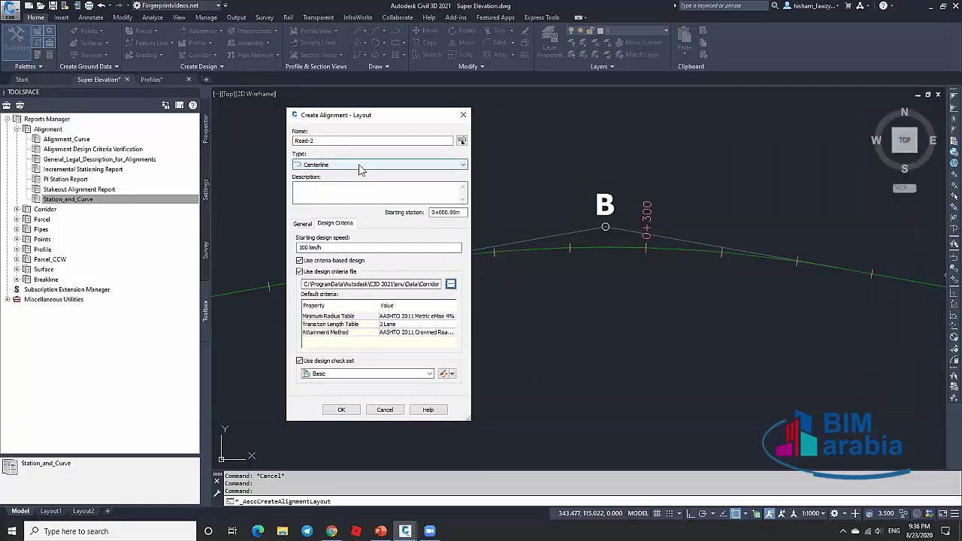
# Switch the type back to Rail, dismiss the criteria file warning, and cancel the dialog.
pyautogui.click(360, 166)
pyautogui.click(359, 167)
pyautogui.click(339, 165)
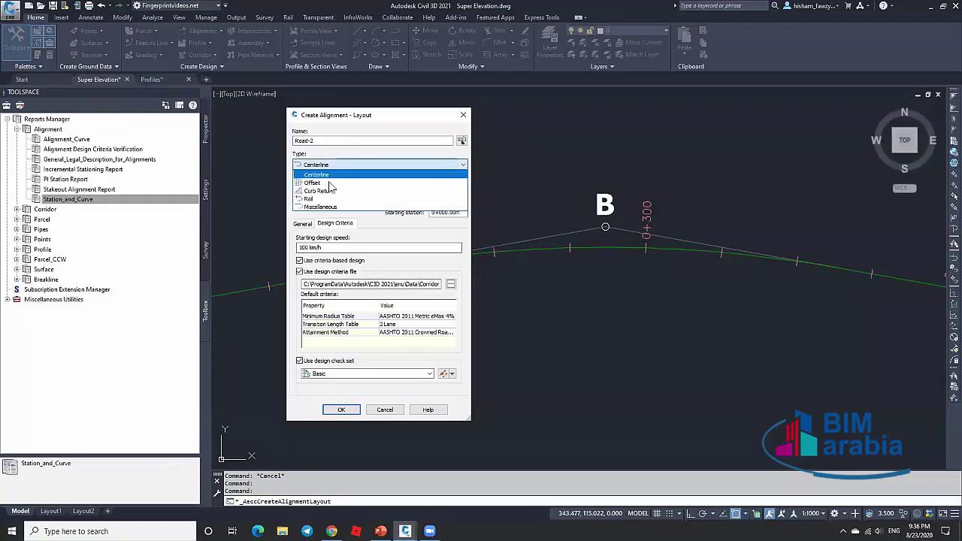
pyautogui.click(338, 204)
pyautogui.click(535, 284)
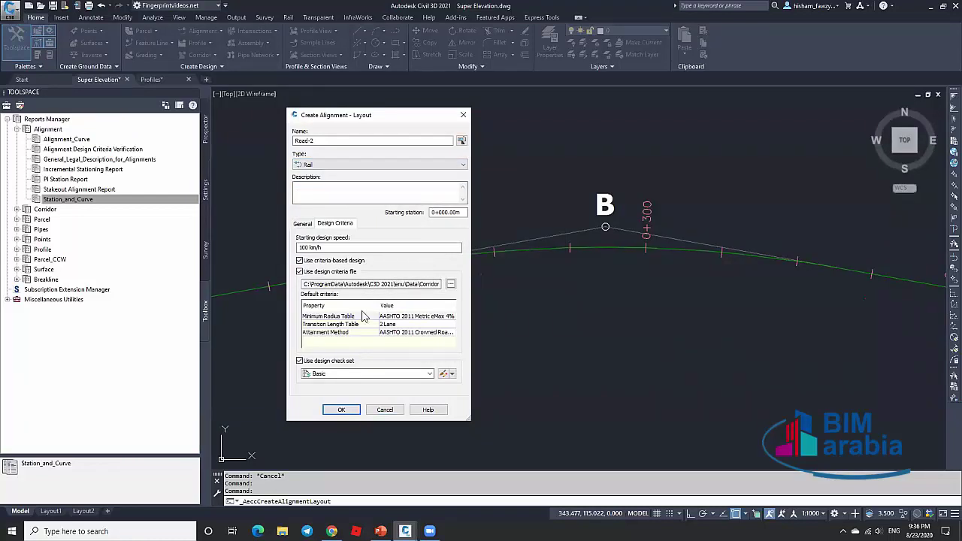
pyautogui.click(342, 410)
# Select Road-1 and open Alignment Properties from its contextual ribbon tab.
pyautogui.click(573, 231)
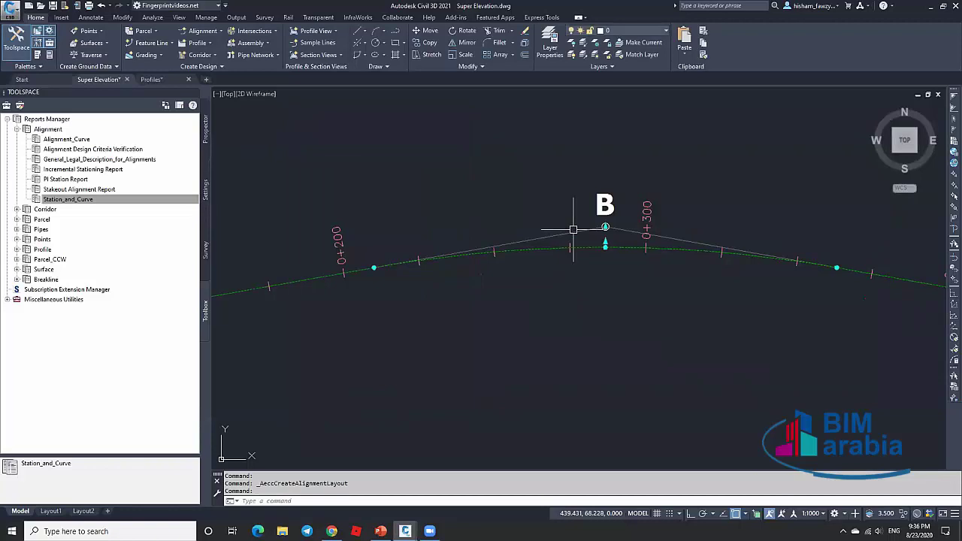
pyautogui.press('Escape')
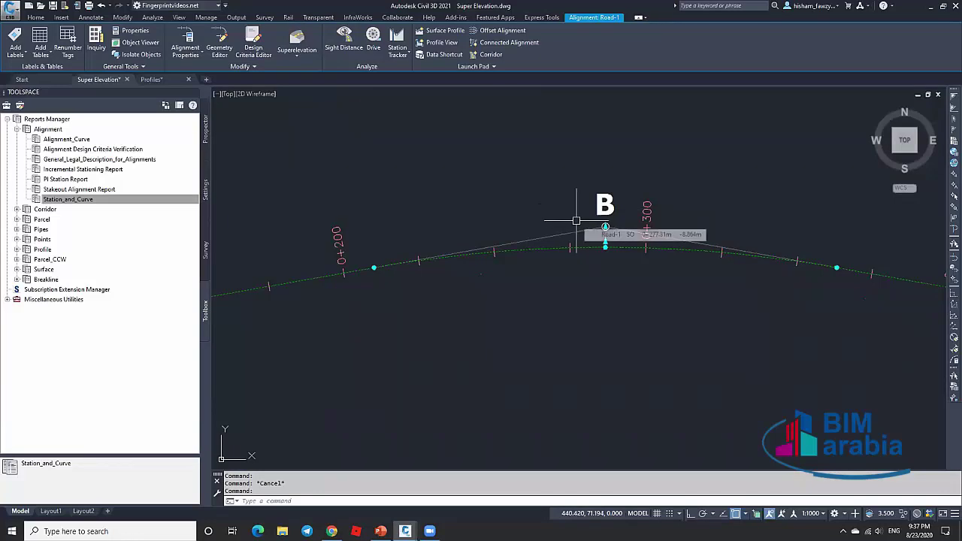
pyautogui.click(189, 39)
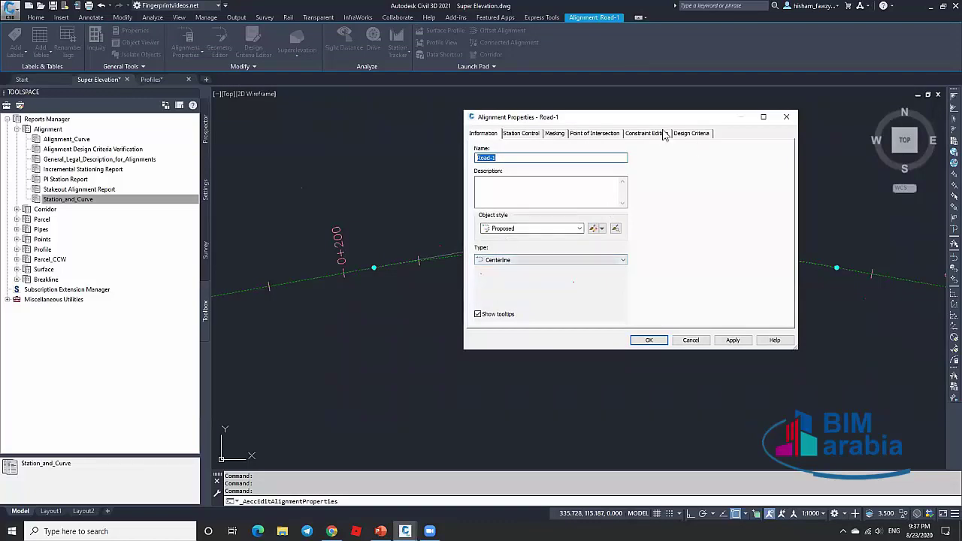
# Change Road-1's alignment type to Rail and dismiss the criteria file warning.
pyautogui.click(695, 134)
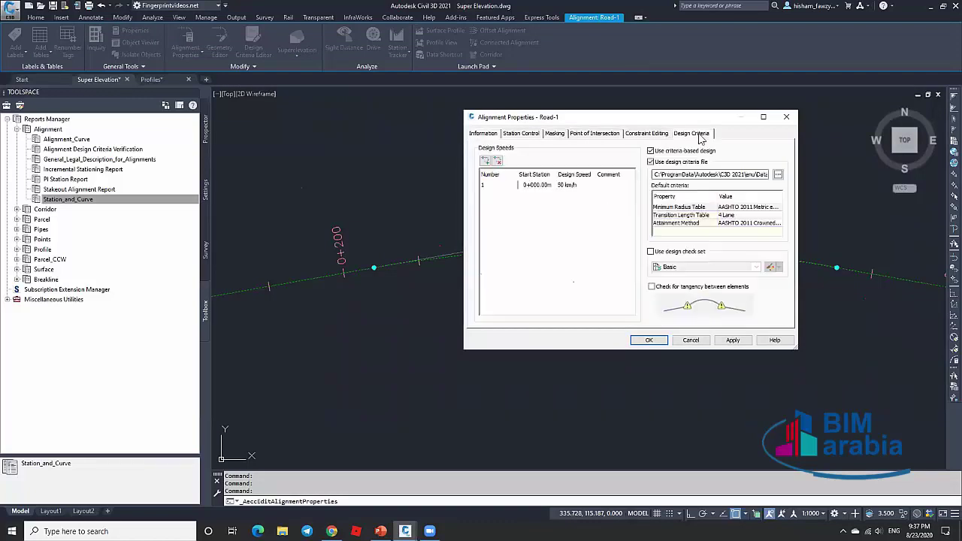
pyautogui.click(484, 134)
pyautogui.click(544, 260)
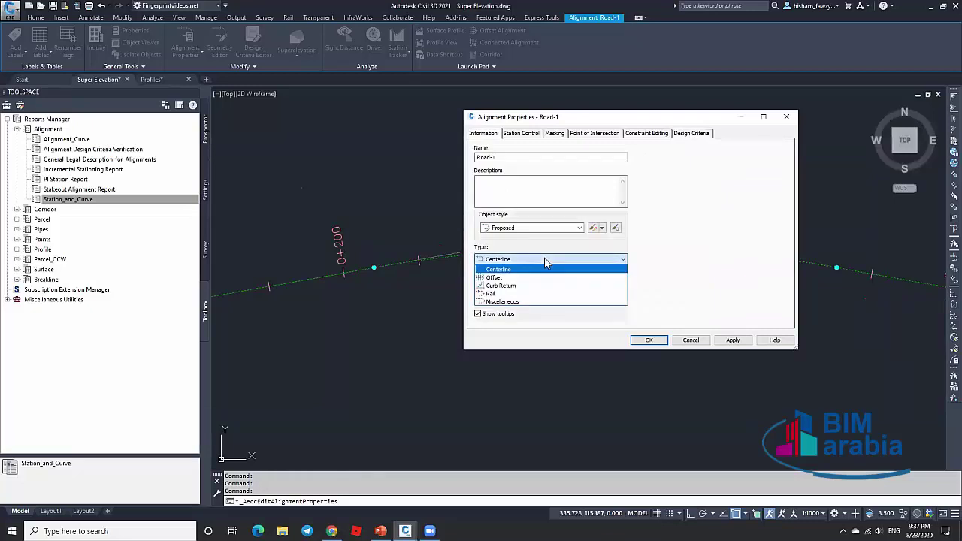
pyautogui.click(497, 293)
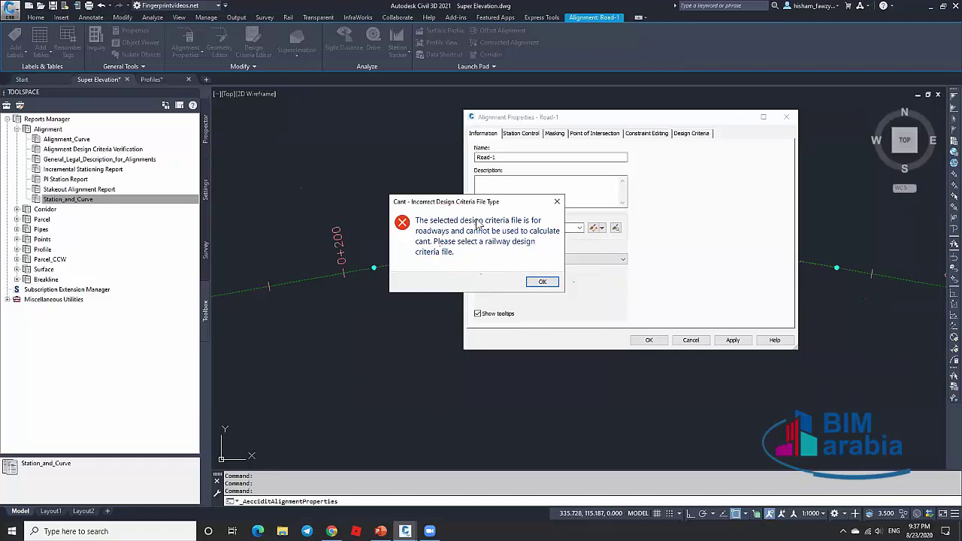
pyautogui.click(542, 282)
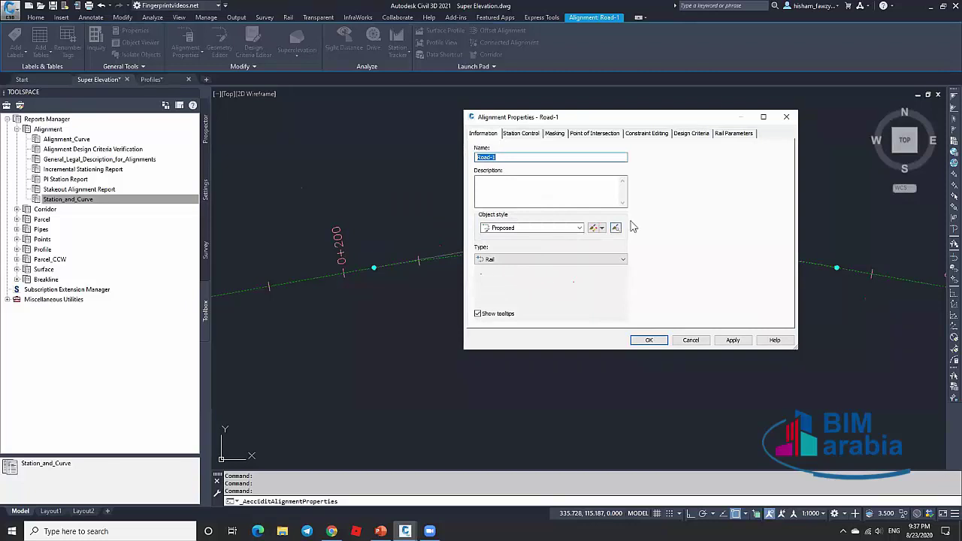
# Load the Metric Rail Cant Design Standards criteria file and apply the properties.
pyautogui.click(729, 135)
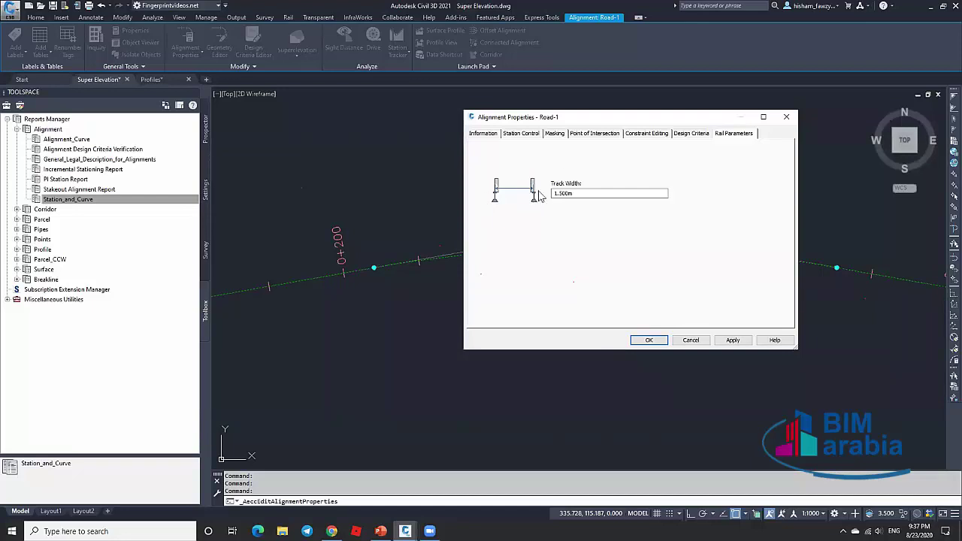
pyautogui.click(705, 135)
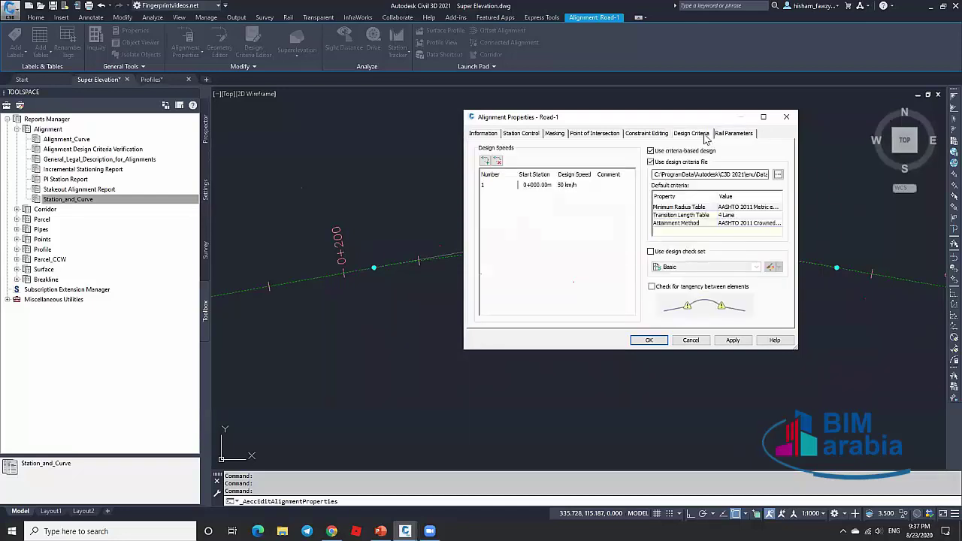
pyautogui.click(778, 175)
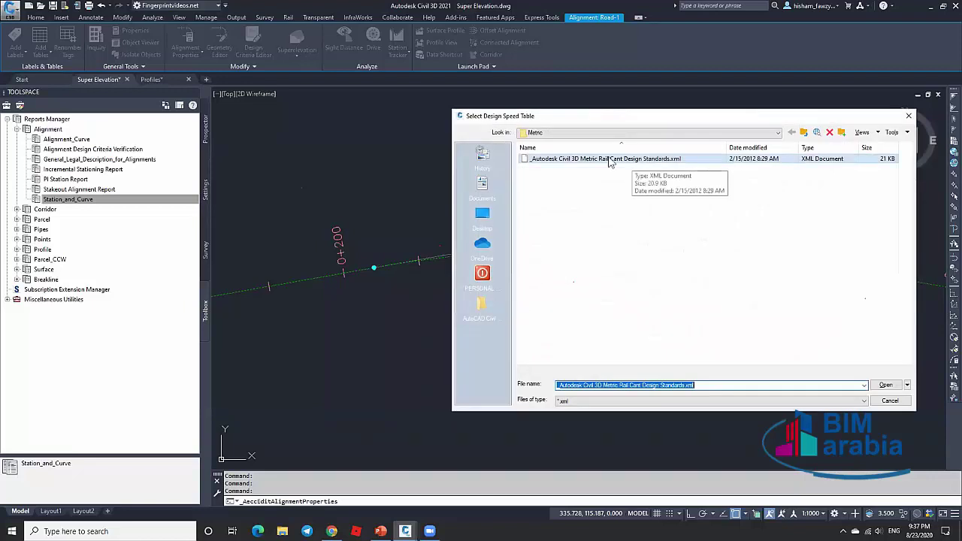
pyautogui.click(884, 385)
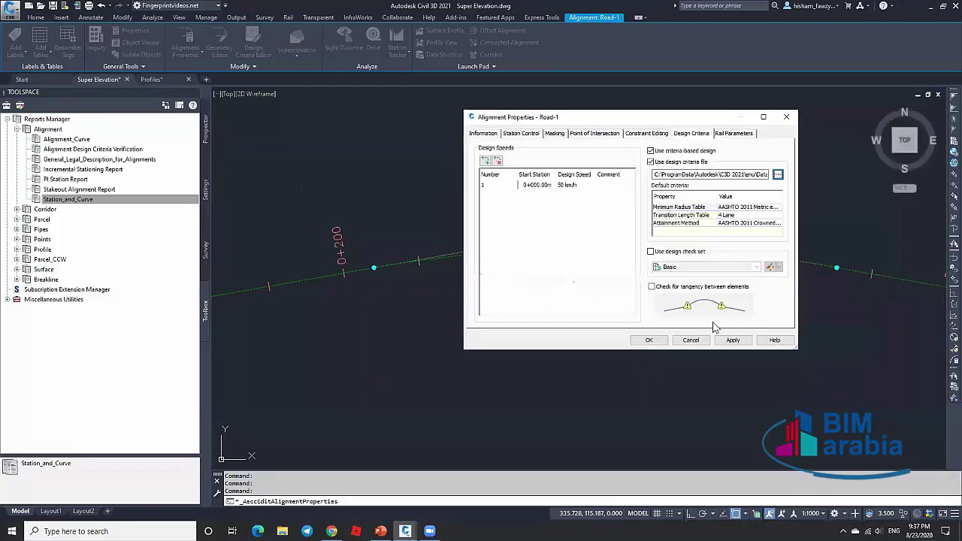
pyautogui.click(649, 340)
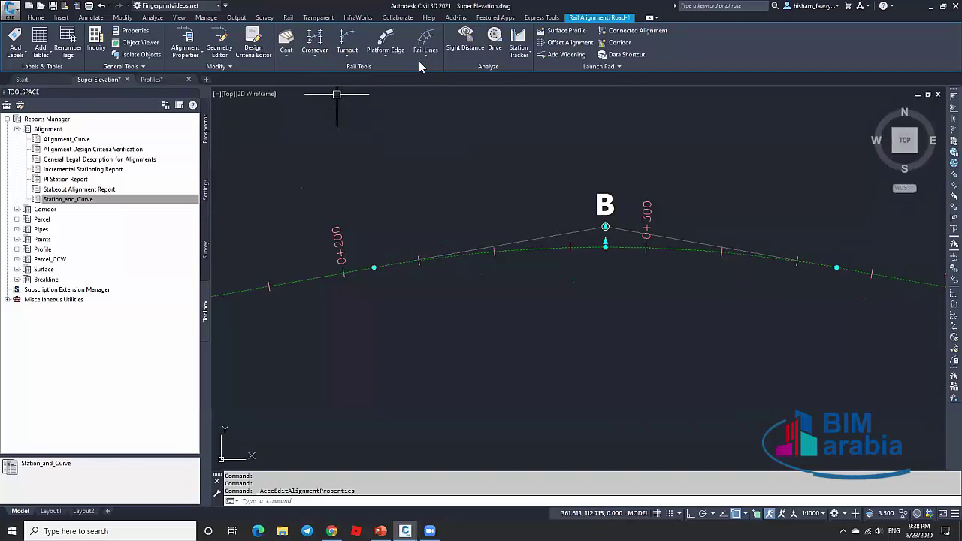
pyautogui.click(287, 57)
pyautogui.click(308, 68)
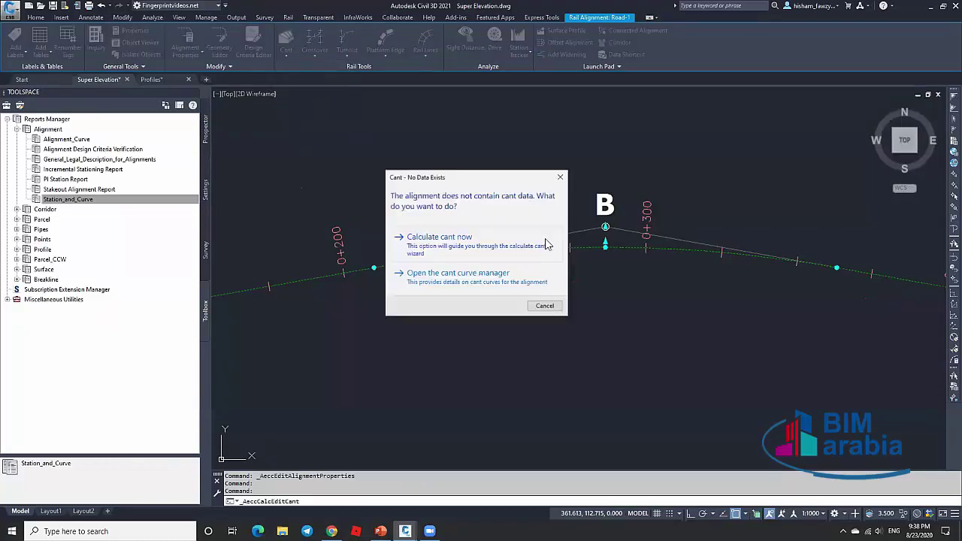
pyautogui.click(489, 272)
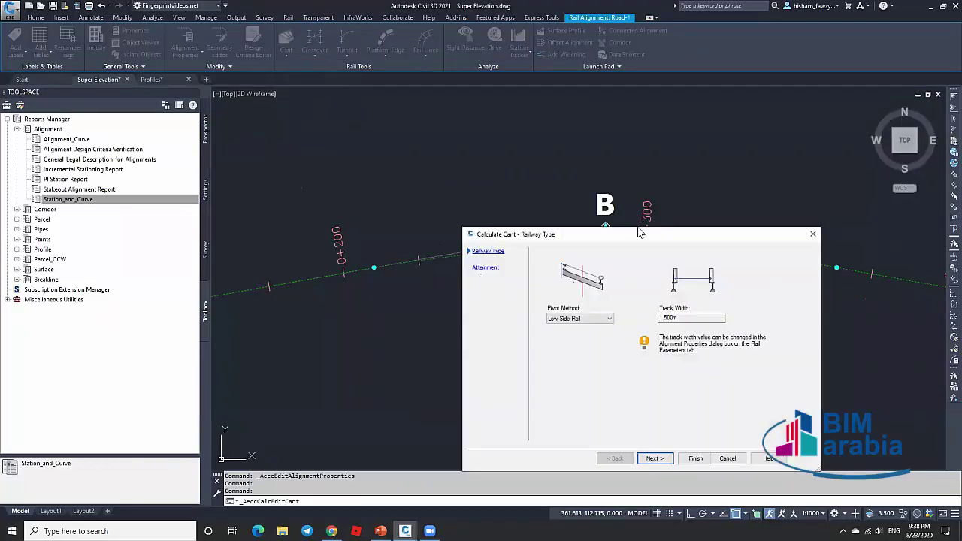
pyautogui.moveTo(639, 233); pyautogui.dragTo(544, 136)
pyautogui.click(503, 219)
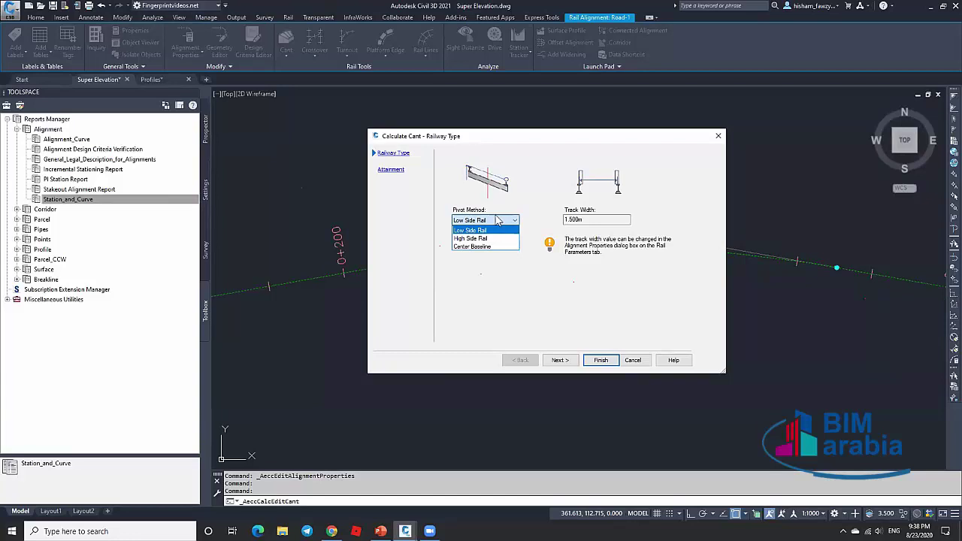
pyautogui.click(471, 238)
pyautogui.click(490, 220)
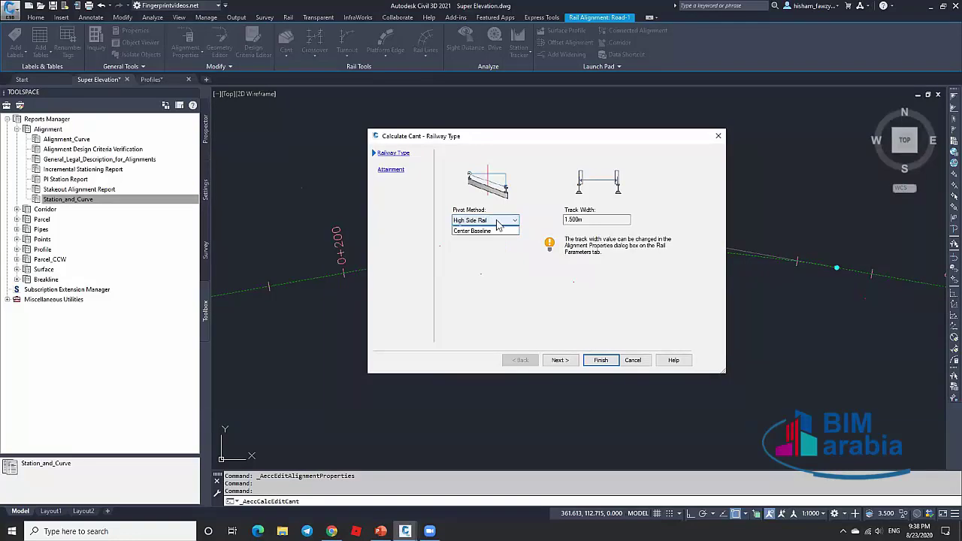
pyautogui.click(477, 246)
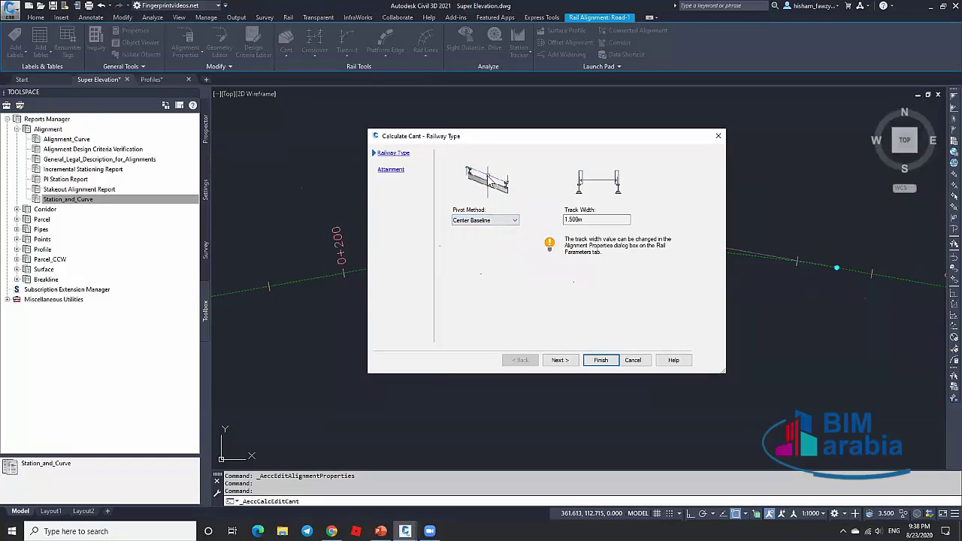
pyautogui.click(499, 220)
pyautogui.click(485, 232)
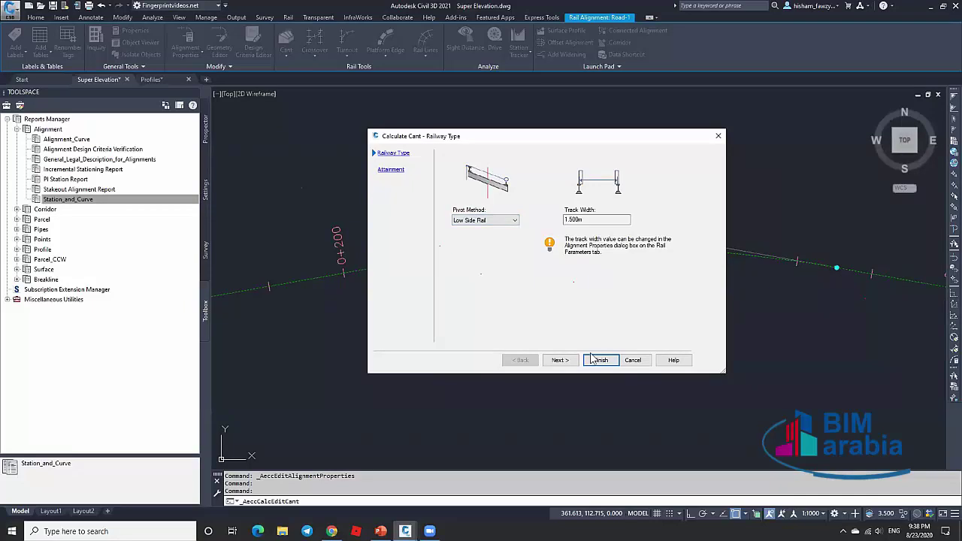
pyautogui.click(632, 361)
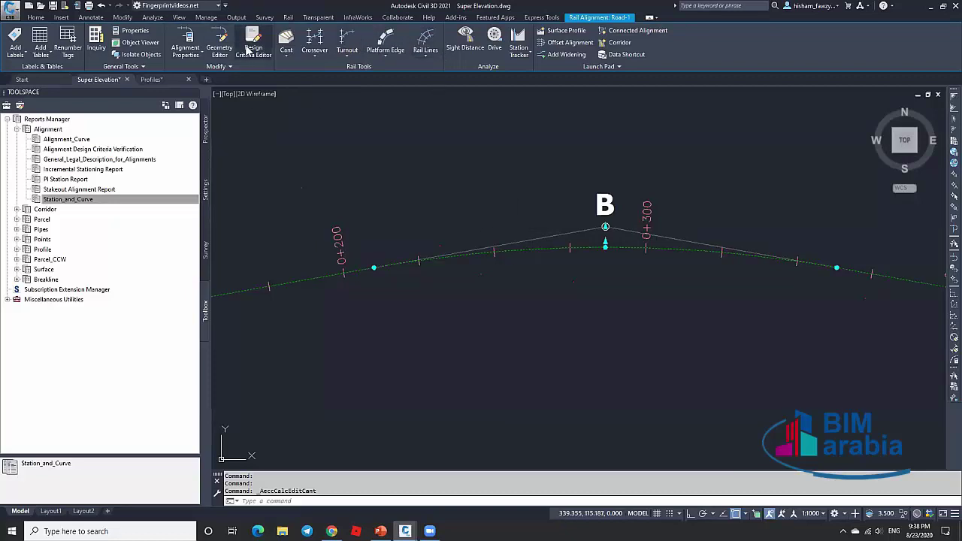
# Set Road-1's alignment type to Centerline in Alignment Properties.
pyautogui.click(185, 47)
pyautogui.click(488, 134)
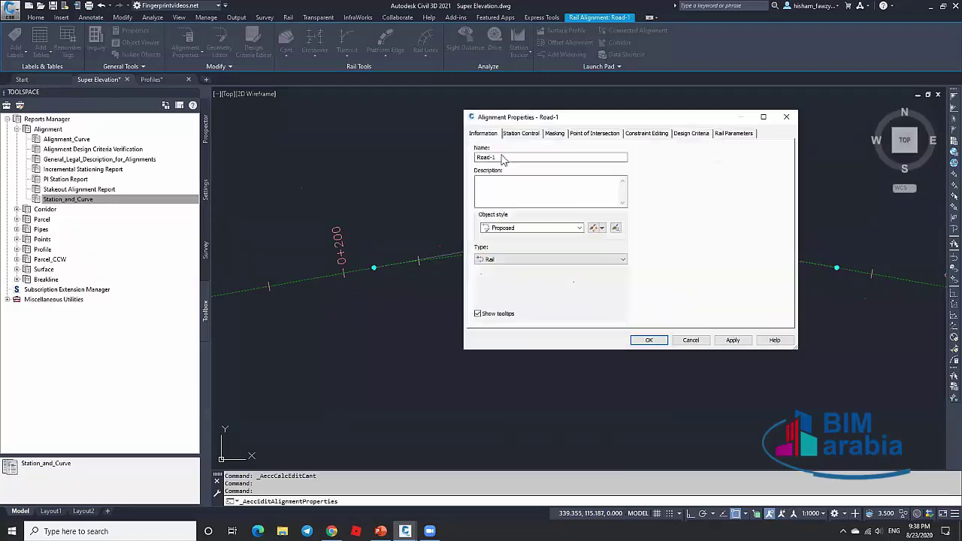
pyautogui.click(526, 260)
pyautogui.click(518, 270)
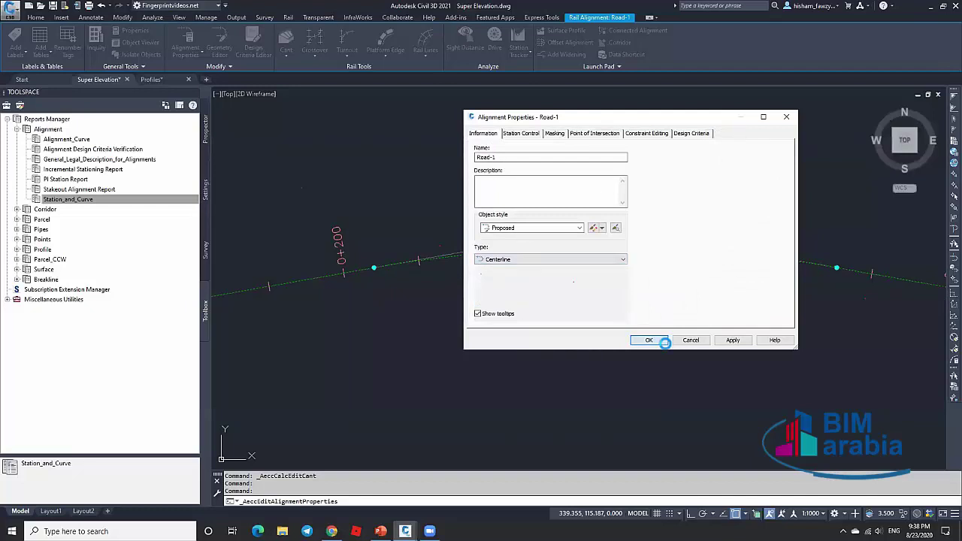
pyautogui.click(660, 339)
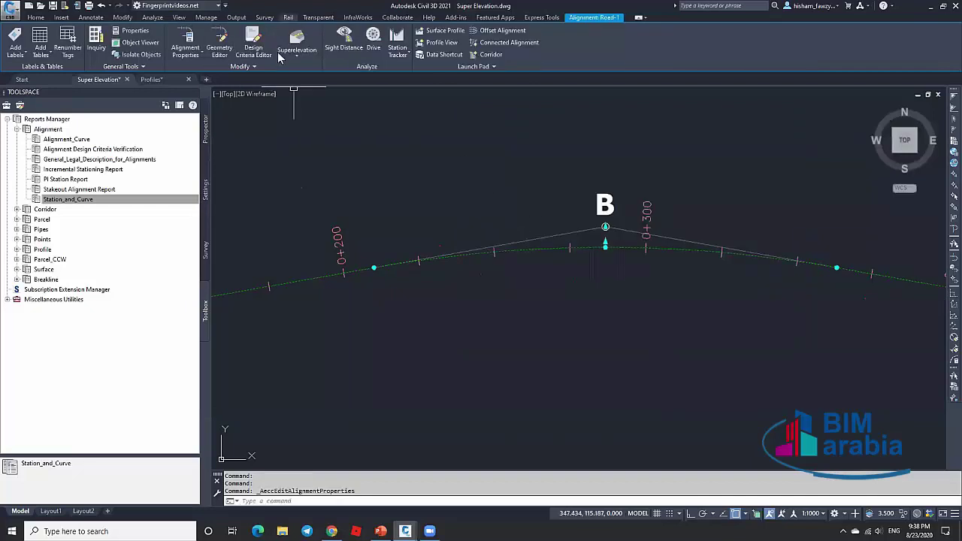
# Open the Calculate Superelevation wizard for Road-1, then cancel it without calculating.
pyautogui.click(296, 53)
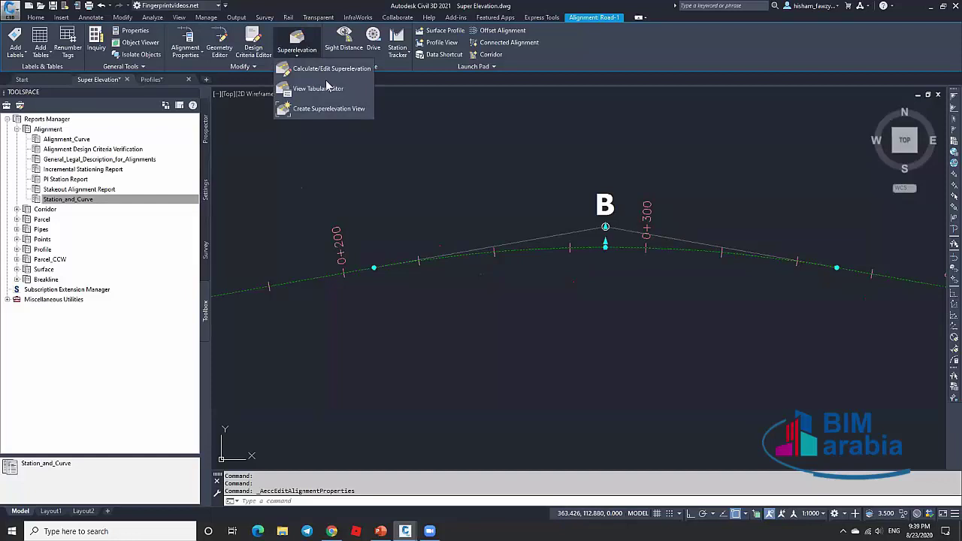
pyautogui.click(309, 68)
pyautogui.click(451, 237)
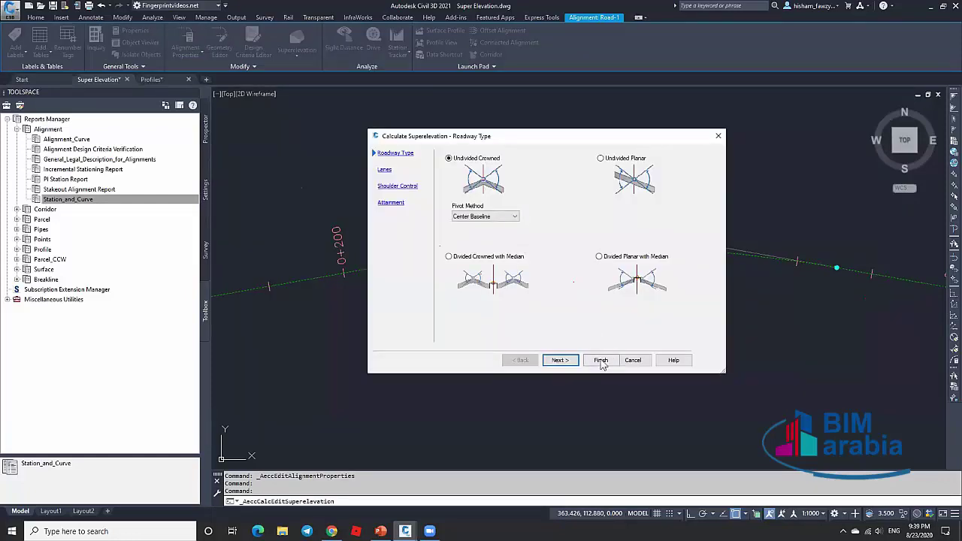
pyautogui.click(635, 362)
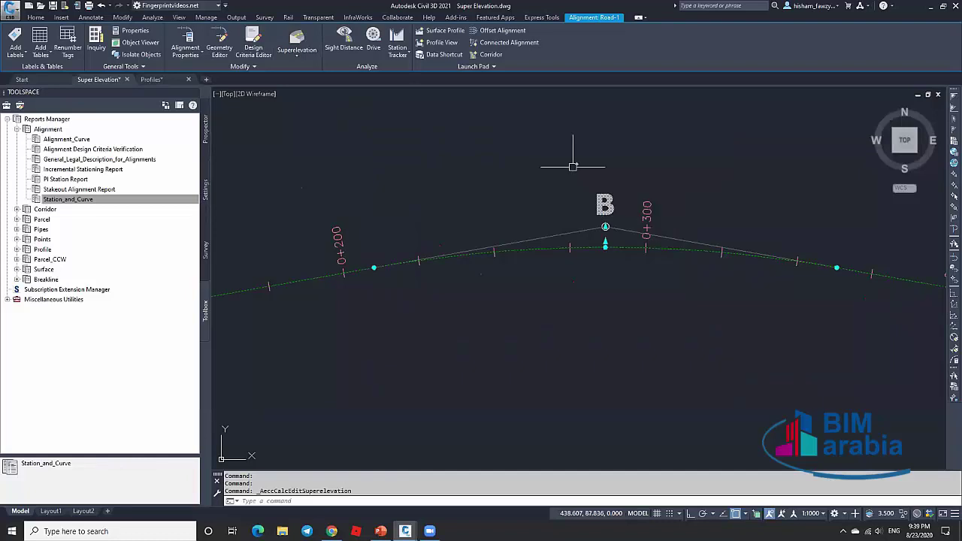
pyautogui.scroll(-8, 590, 204)
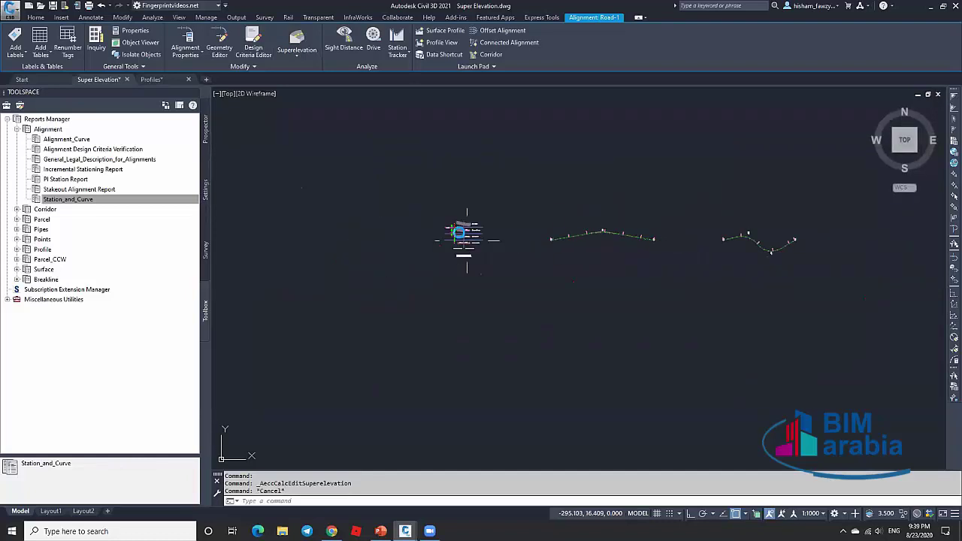
# Pan to the Normal Crown section on the Super Elevation sheet and explode it.
pyautogui.scroll(10, 466, 239)
pyautogui.moveTo(547, 326); pyautogui.dragTo(549, 294, button='middle')
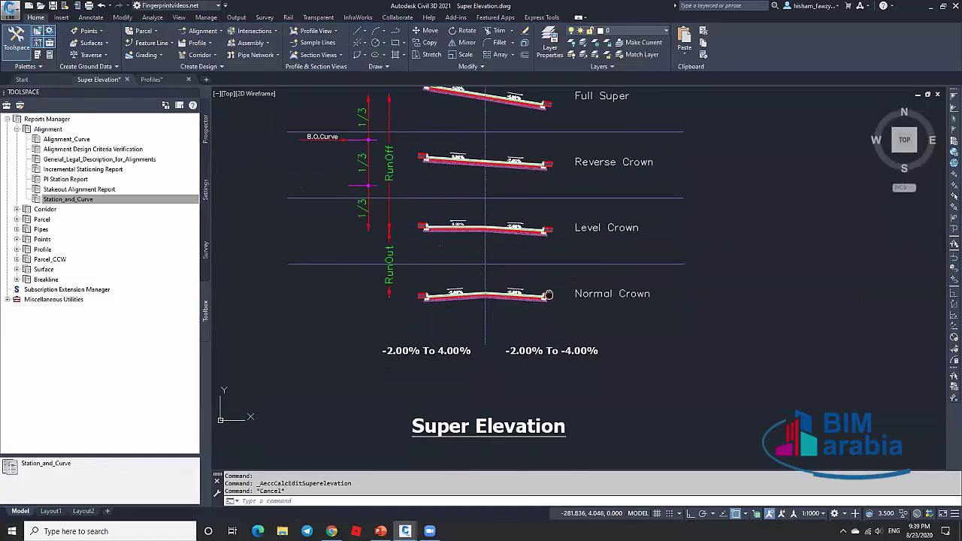
pyautogui.scroll(4, 473, 305)
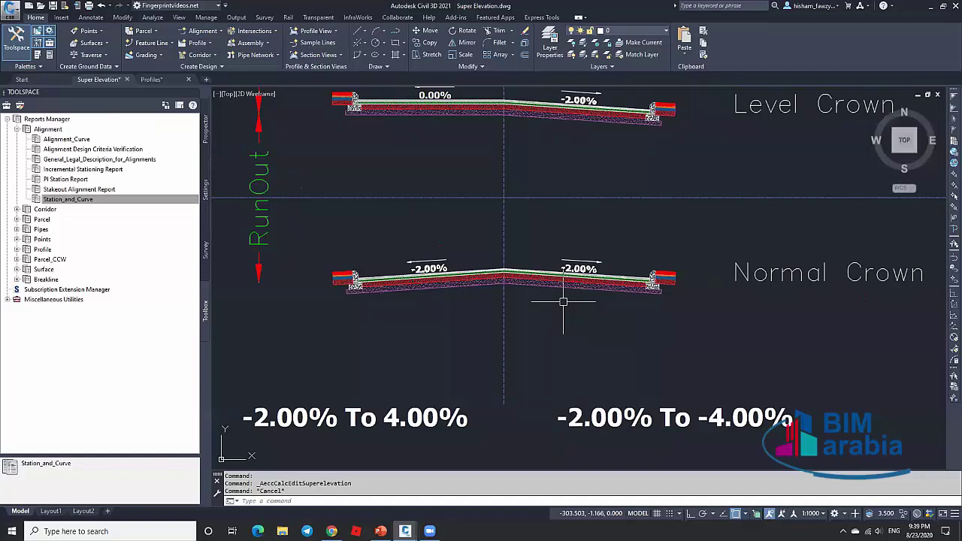
pyautogui.moveTo(577, 322); pyautogui.dragTo(562, 296, button='middle')
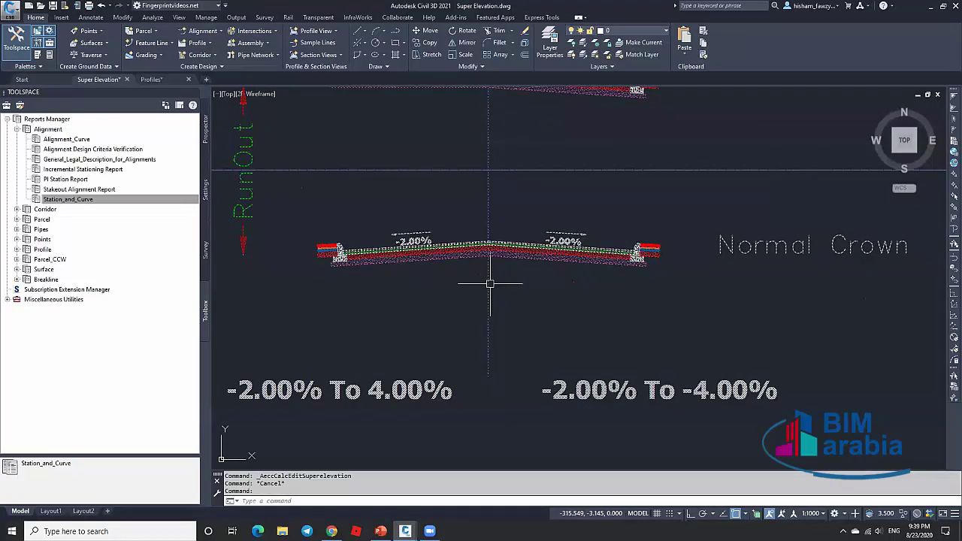
pyautogui.press('Return')
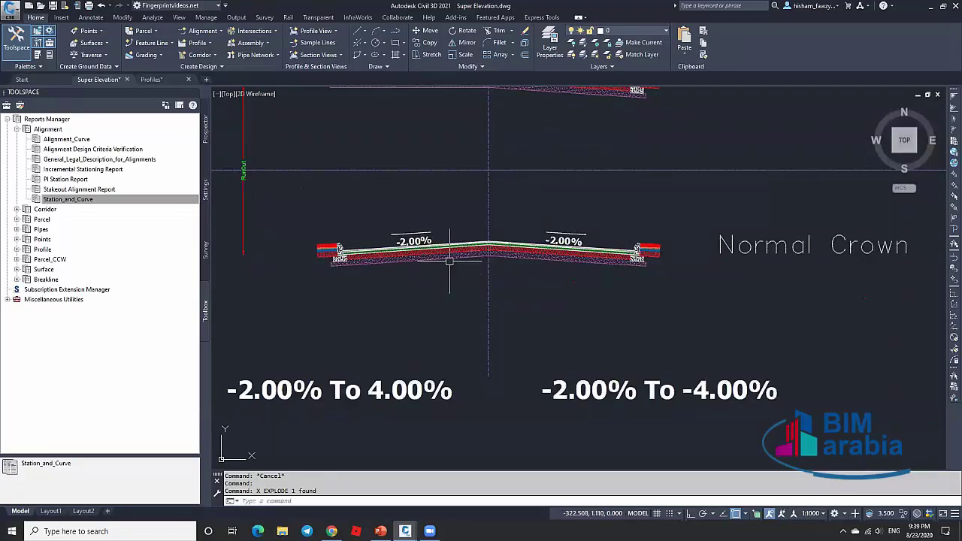
# Zoom in and out around the exploded crown diagram.
pyautogui.scroll(4, 434, 286)
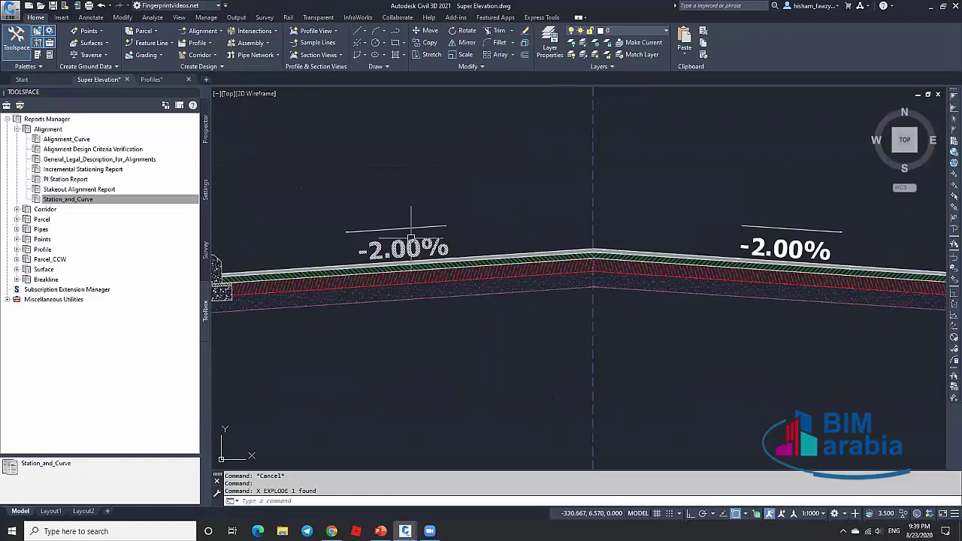
pyautogui.scroll(-2, 421, 252)
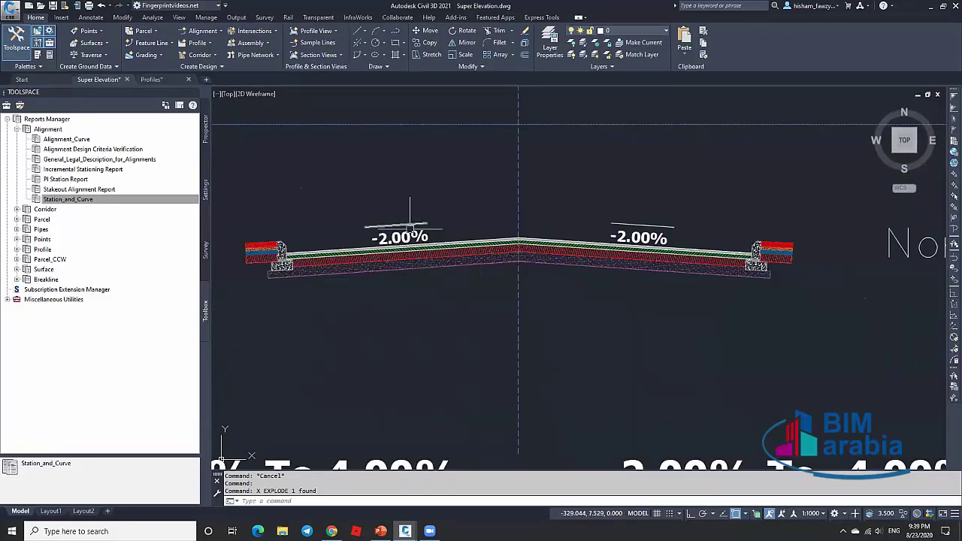
pyautogui.scroll(-2, 552, 226)
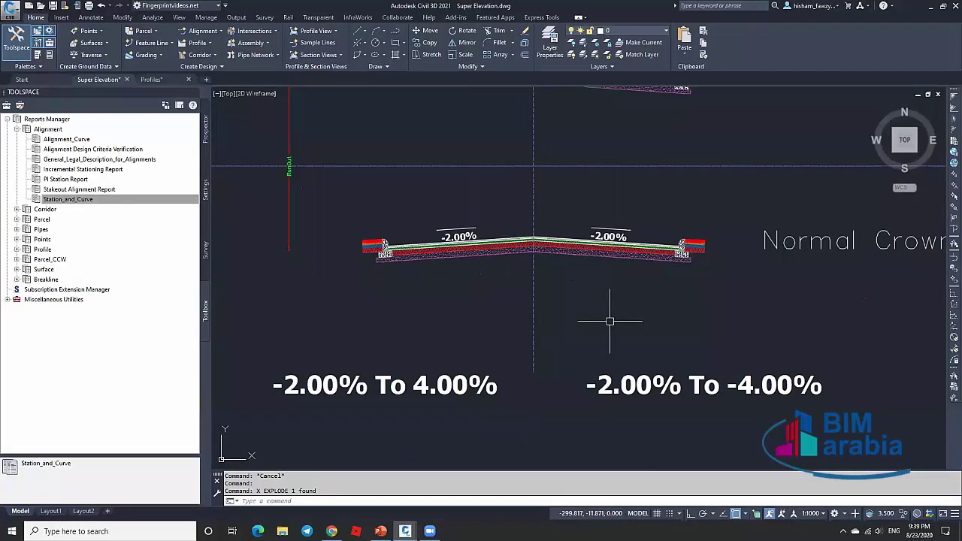
pyautogui.scroll(-2, 609, 321)
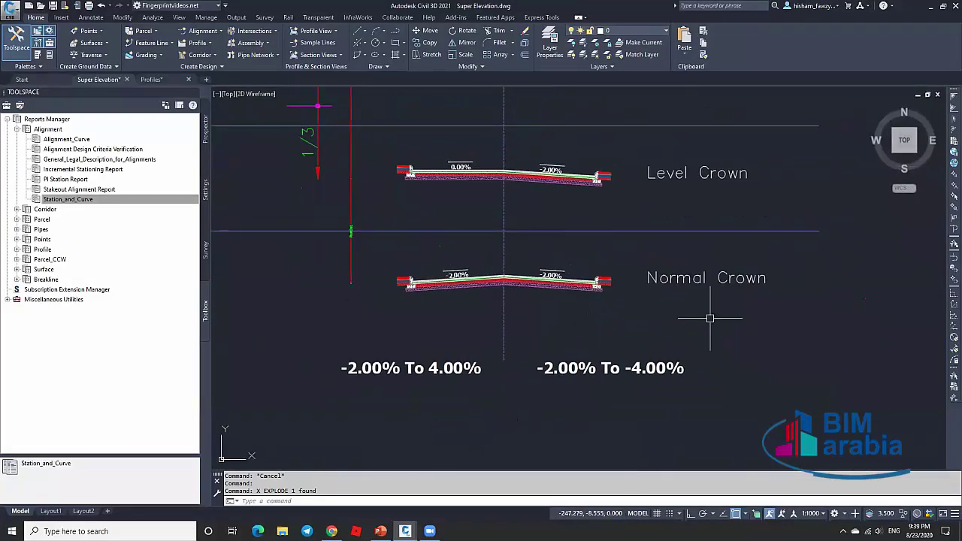
pyautogui.scroll(3, 676, 290)
pyautogui.scroll(-5, 669, 323)
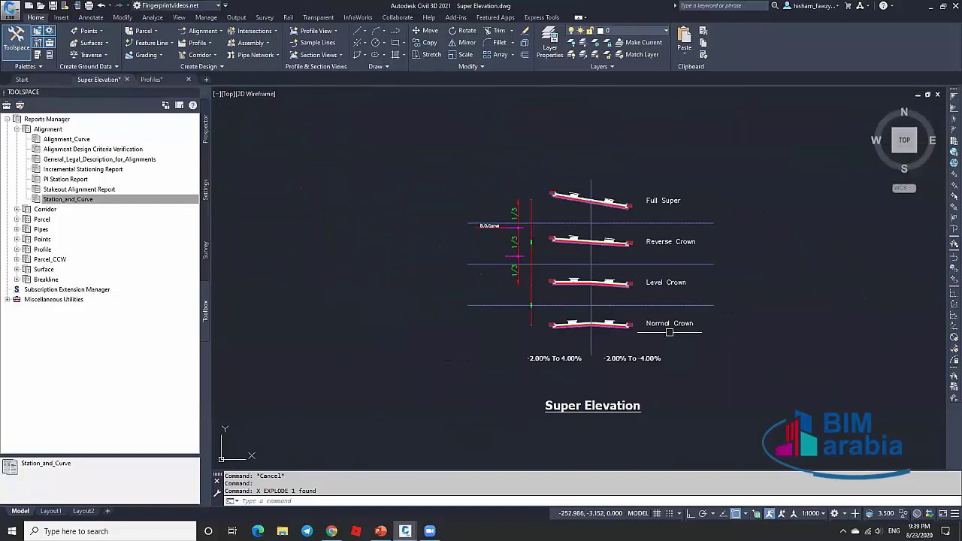
pyautogui.scroll(4, 669, 331)
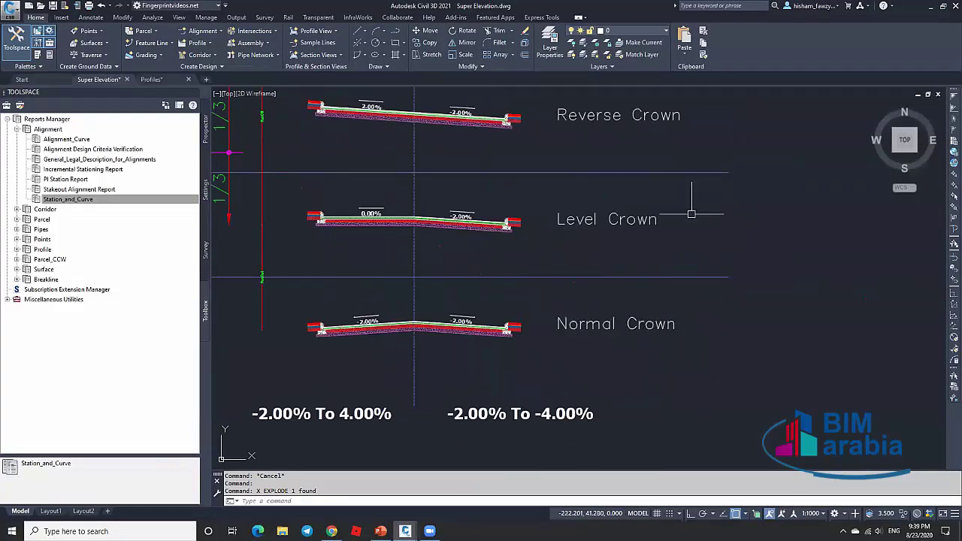
pyautogui.scroll(-3, 678, 204)
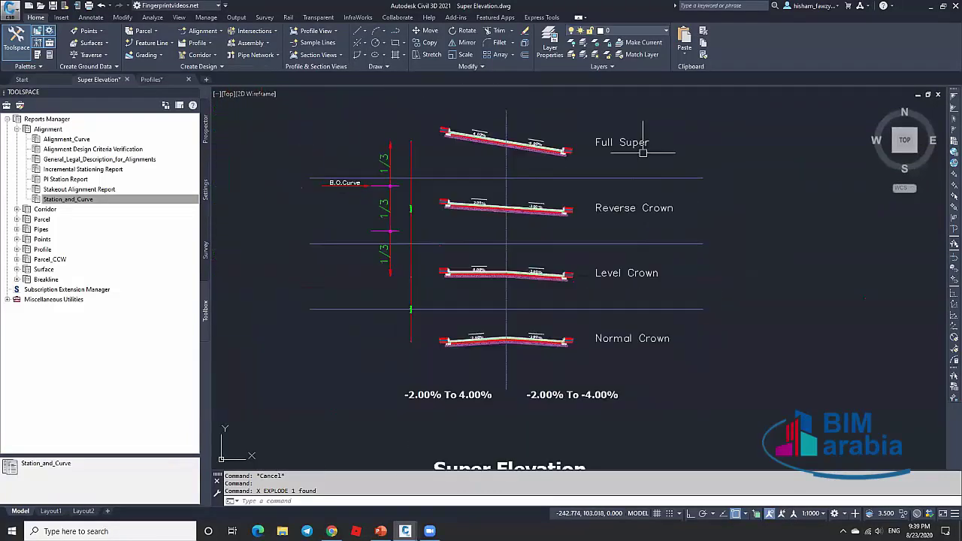
pyautogui.scroll(2, 596, 289)
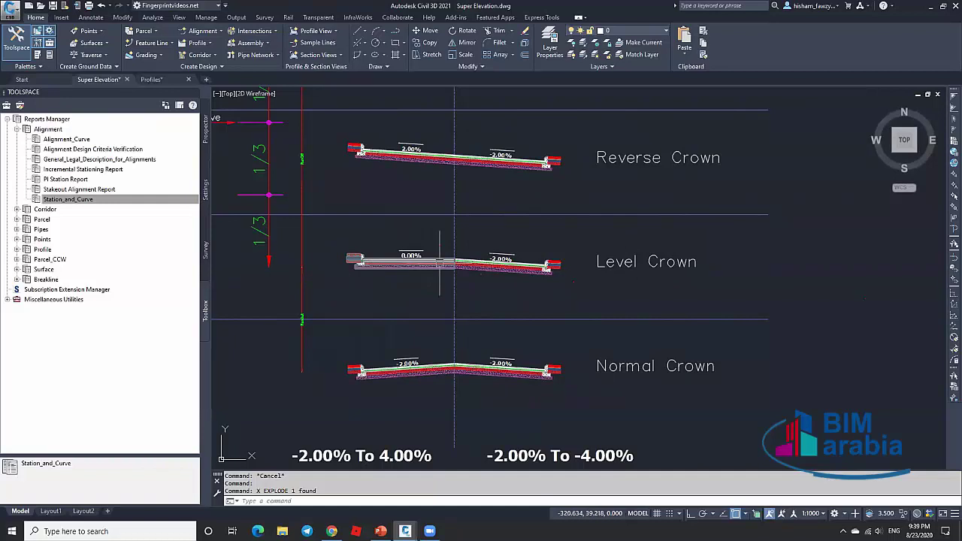
pyautogui.scroll(1, 439, 263)
pyautogui.scroll(-3, 468, 245)
pyautogui.scroll(1, 468, 245)
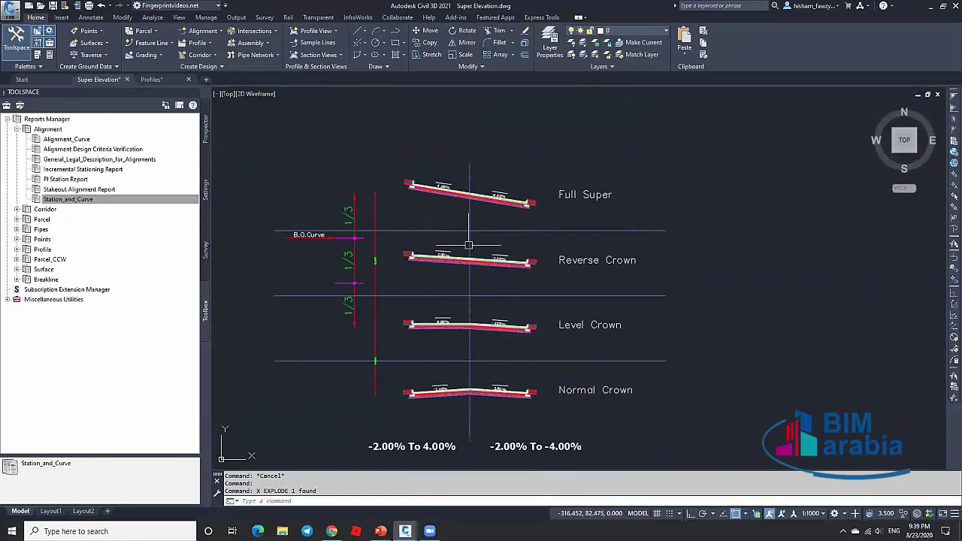
pyautogui.scroll(-1, 517, 222)
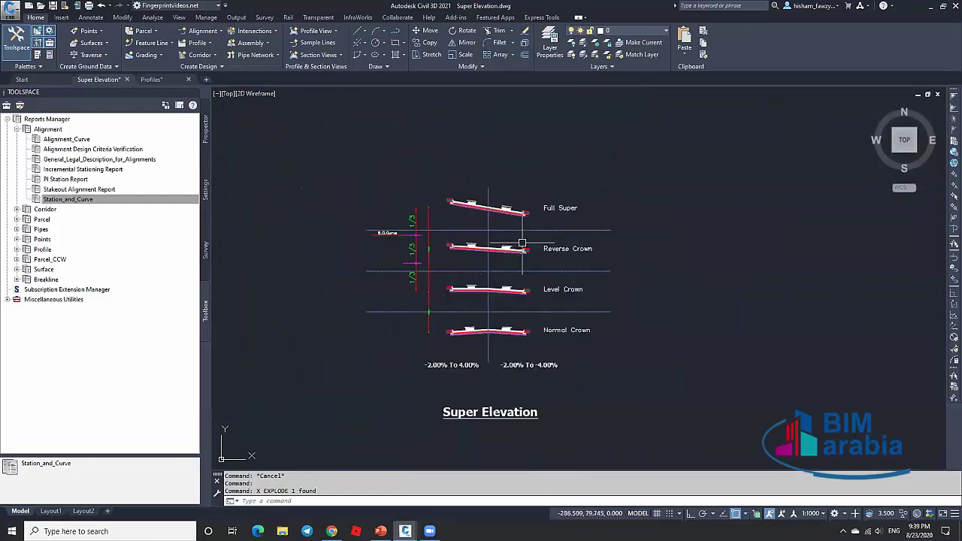
pyautogui.write('pl')
pyautogui.press('Return')
pyautogui.click(640, 387)
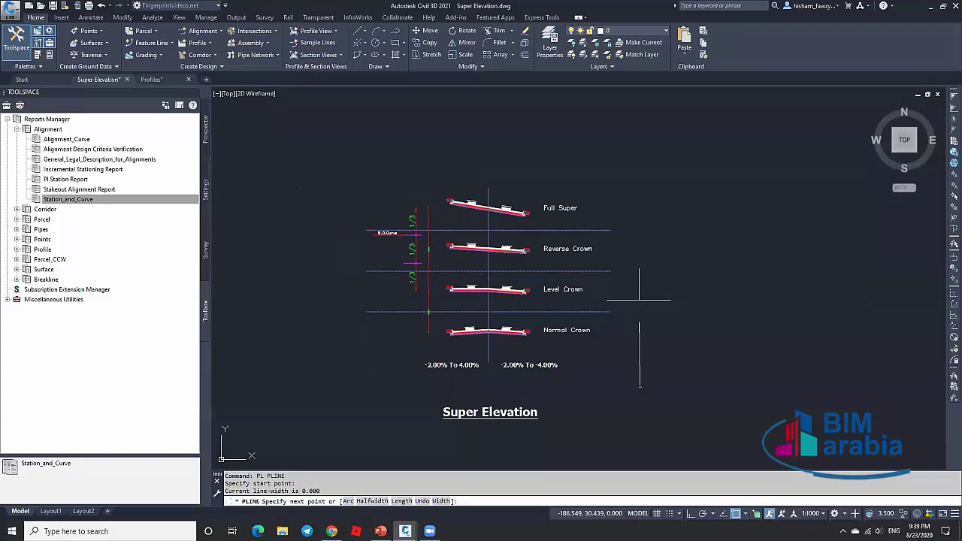
pyautogui.press('F8')
pyautogui.click(640, 292)
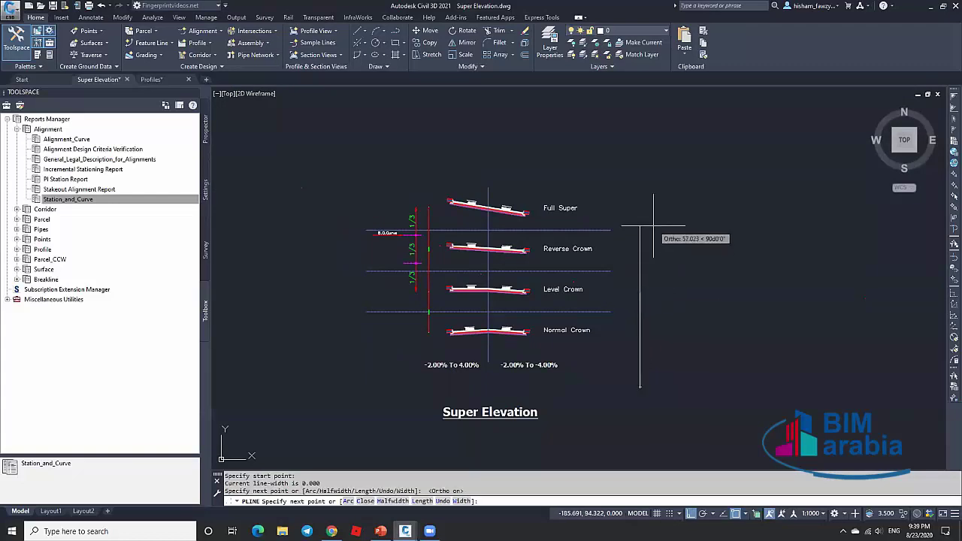
pyautogui.press('F8')
pyautogui.click(692, 202)
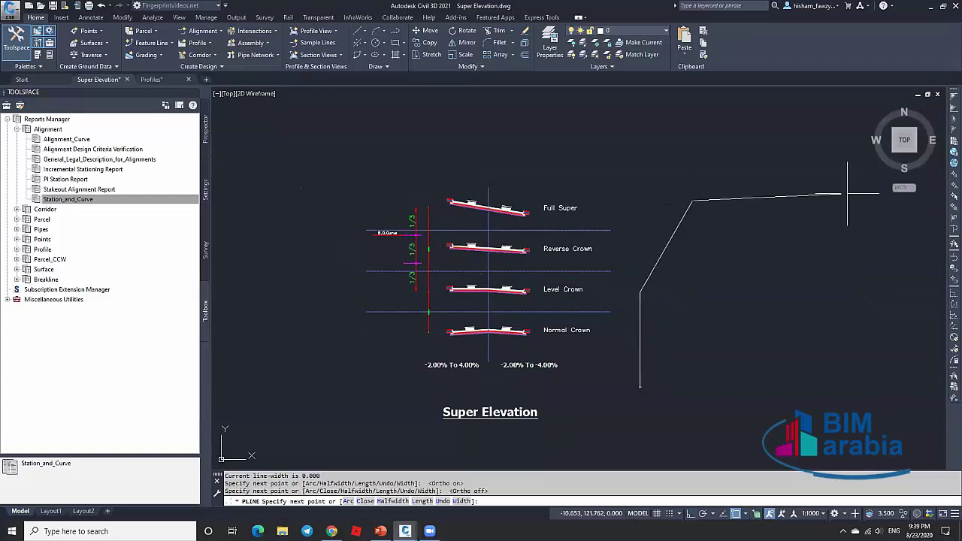
pyautogui.press('F8')
pyautogui.click(856, 201)
pyautogui.press('Escape')
pyautogui.press('Escape')
pyautogui.click(687, 210)
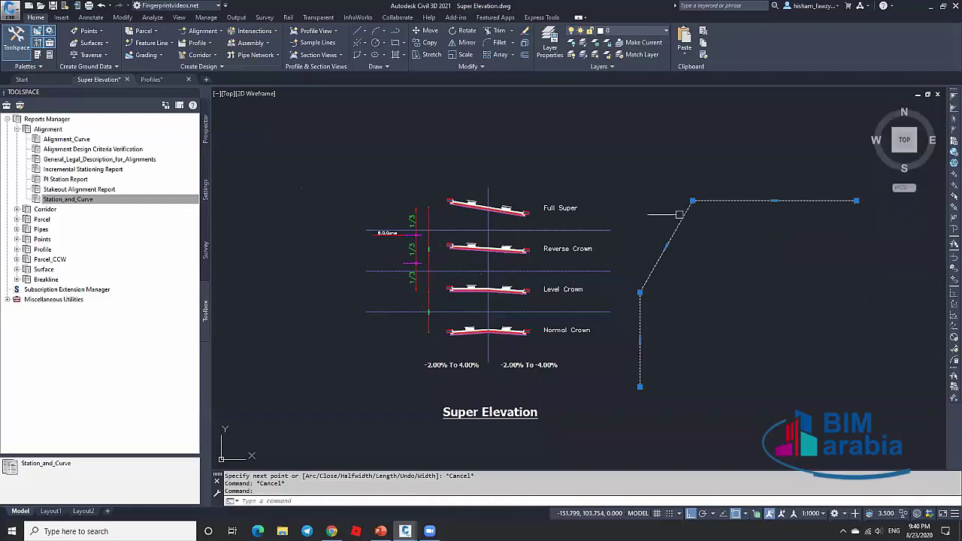
pyautogui.moveTo(665, 247)
pyautogui.click(702, 287)
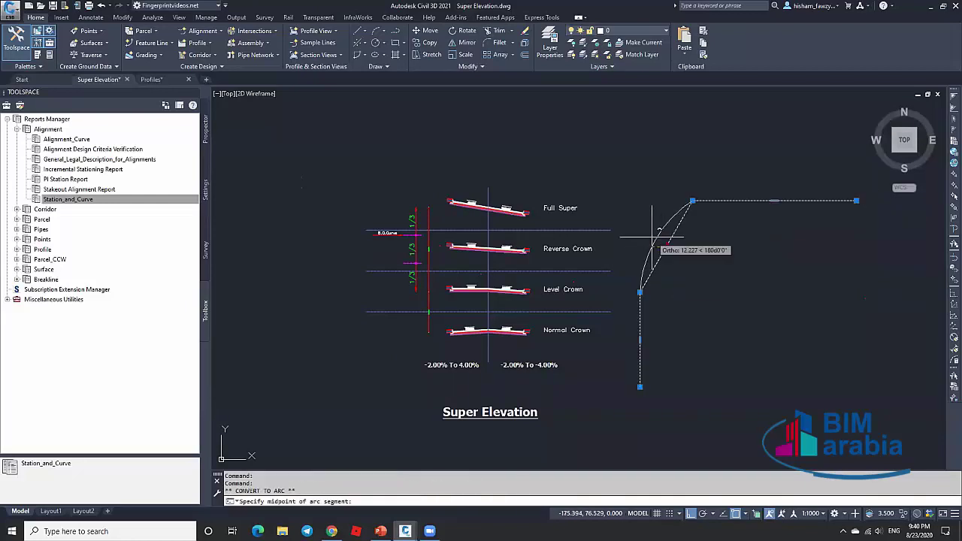
pyautogui.scroll(2, 647, 235)
pyautogui.press('Escape')
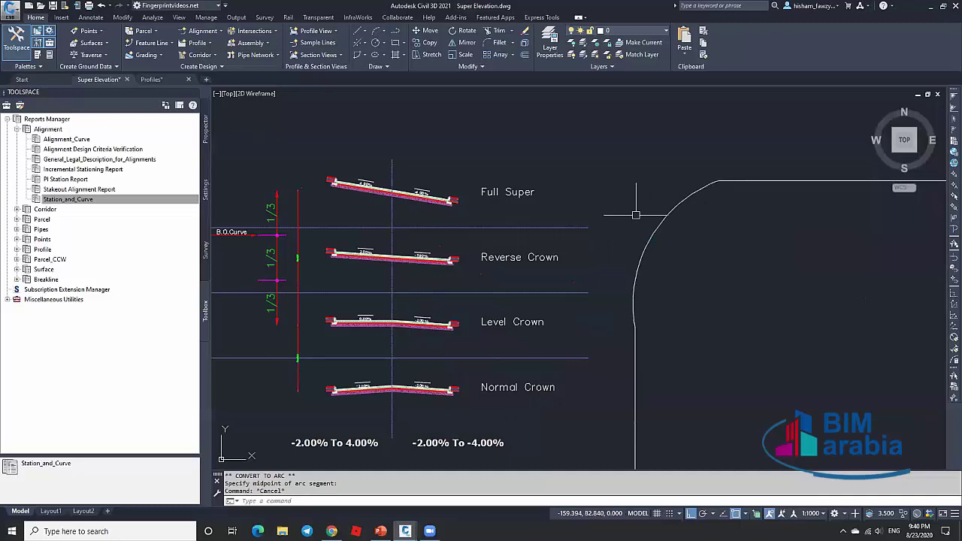
pyautogui.scroll(-2, 636, 214)
pyautogui.scroll(4, 681, 195)
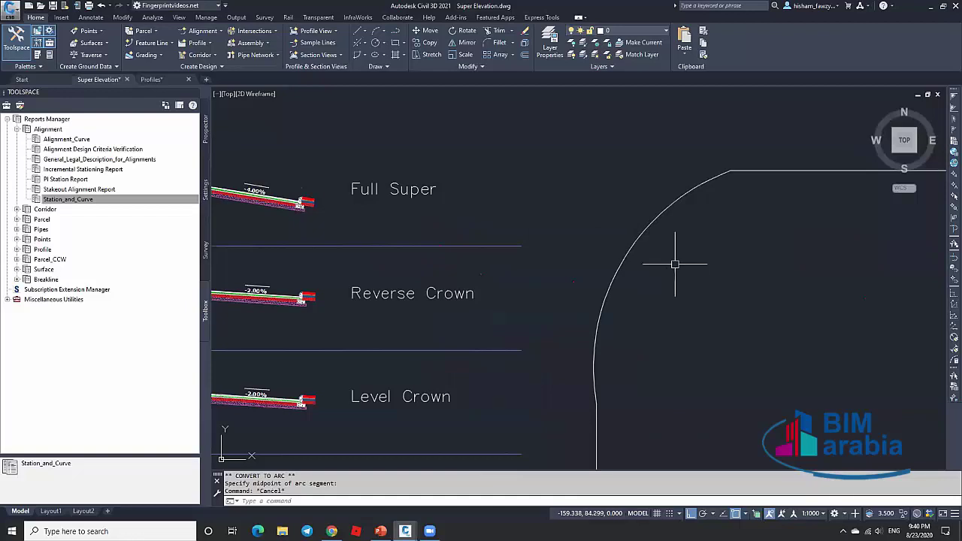
pyautogui.scroll(-4, 689, 228)
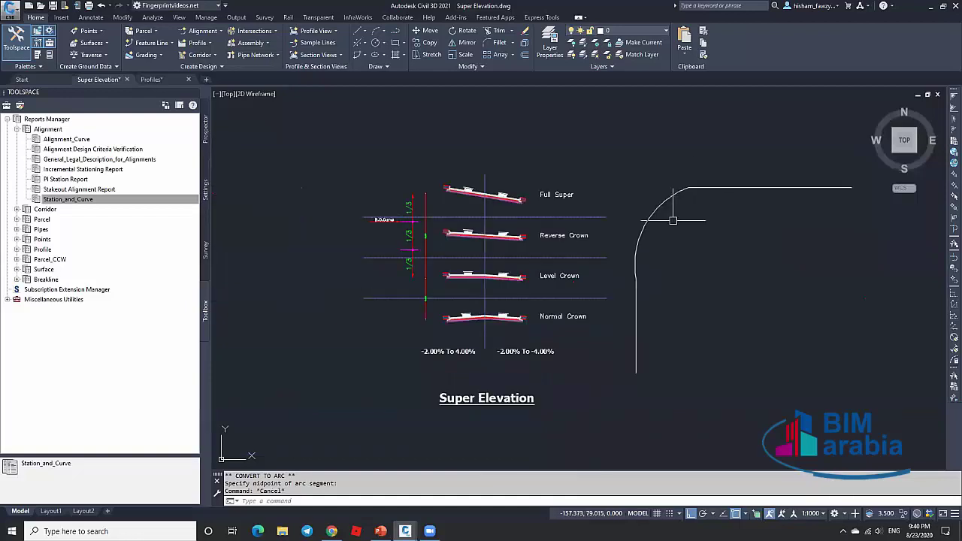
pyautogui.click(678, 190)
pyautogui.scroll(4, 684, 188)
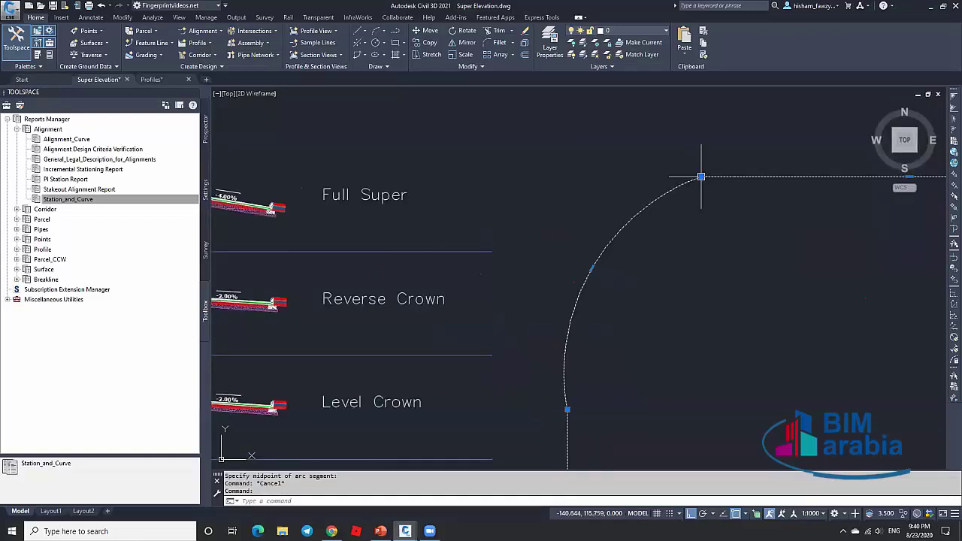
pyautogui.scroll(-3, 680, 272)
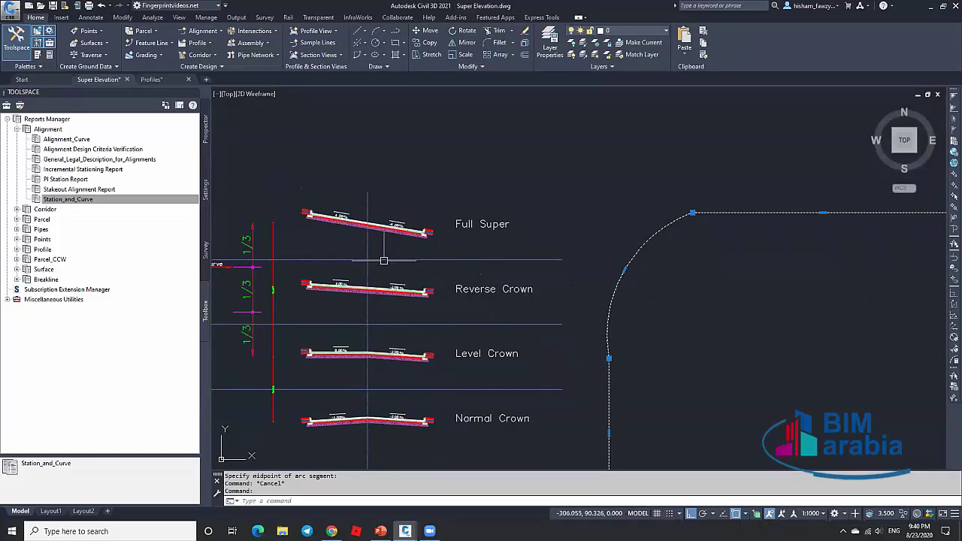
pyautogui.scroll(-3, 384, 260)
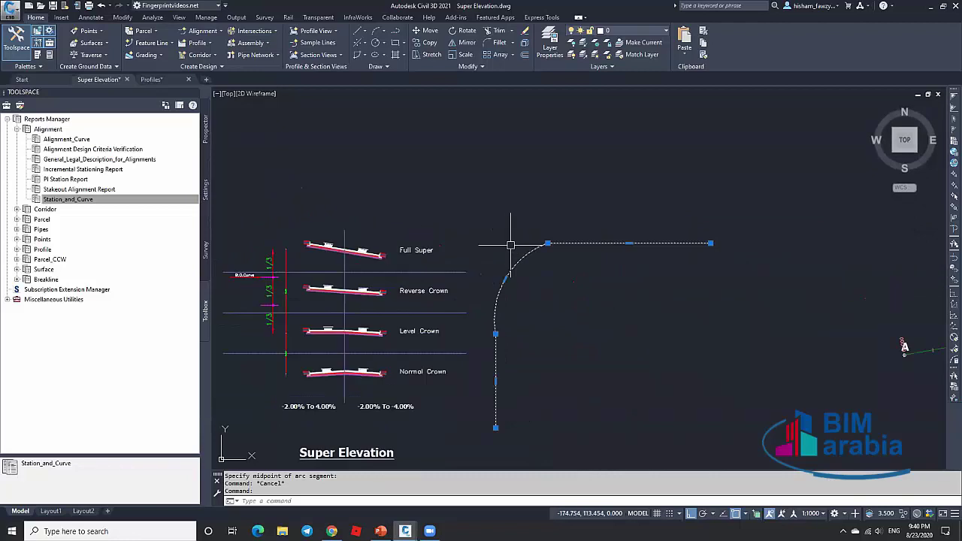
pyautogui.scroll(-2, 508, 245)
pyautogui.moveTo(800, 285); pyautogui.dragTo(397, 286, button='middle')
pyautogui.scroll(2, 358, 311)
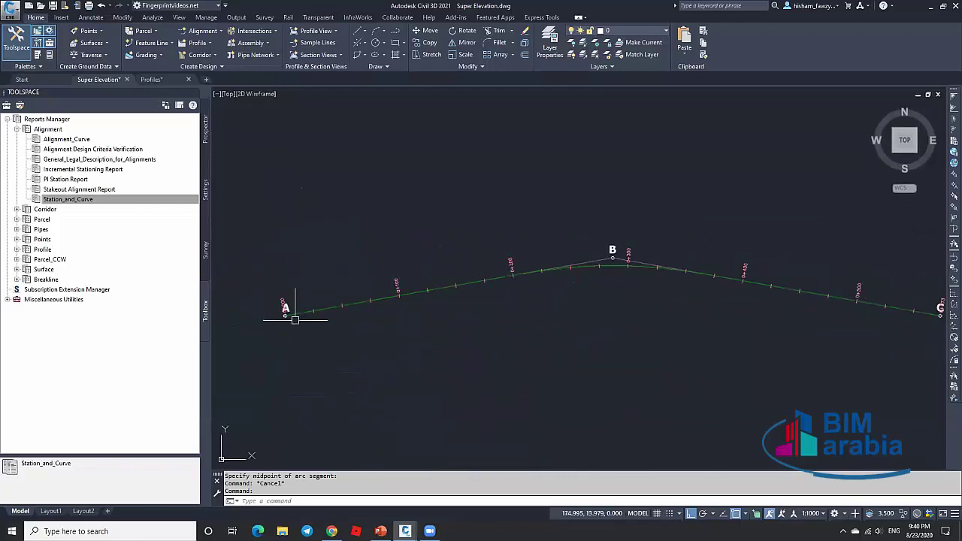
pyautogui.scroll(3, 616, 275)
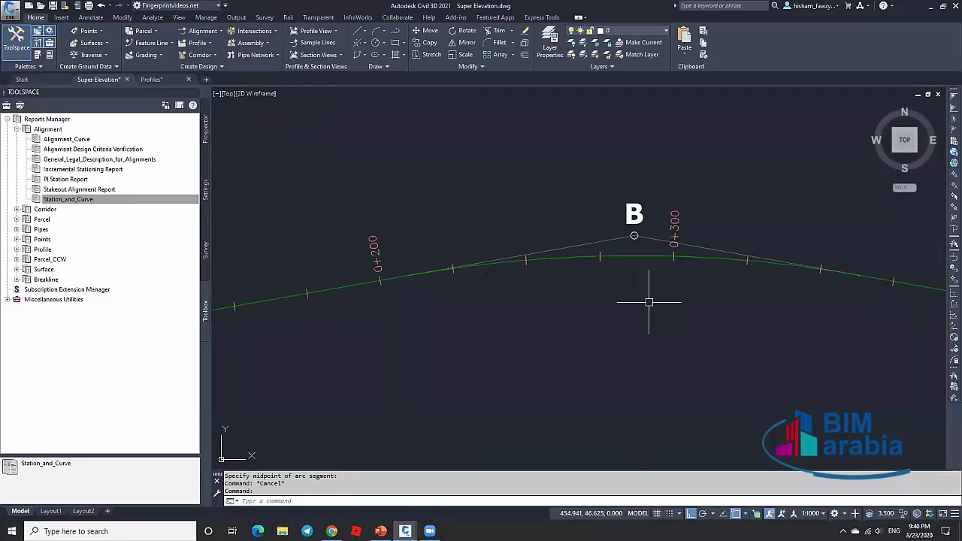
pyautogui.scroll(-5, 747, 244)
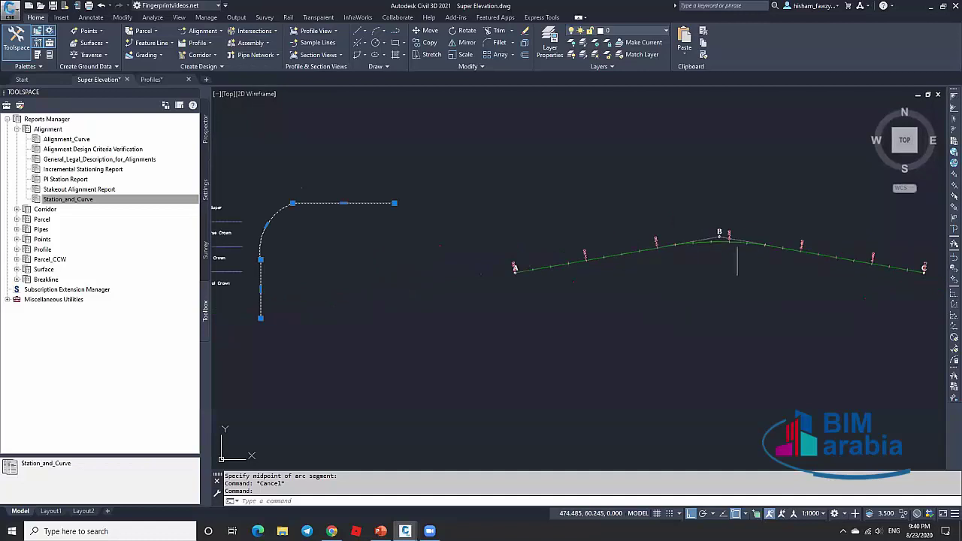
pyautogui.moveTo(319, 214); pyautogui.dragTo(547, 237, button='middle')
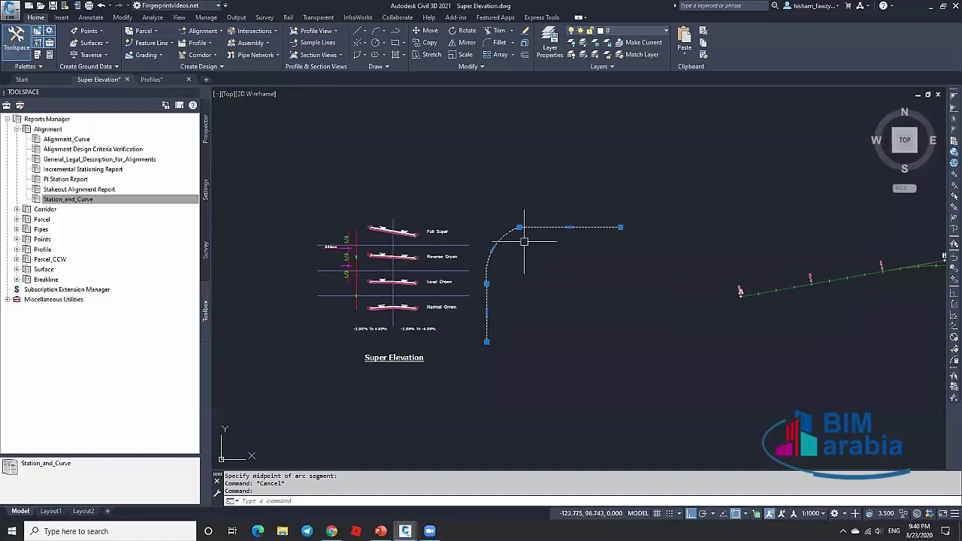
pyautogui.press('Delete')
pyautogui.scroll(4, 410, 300)
pyautogui.scroll(2, 461, 300)
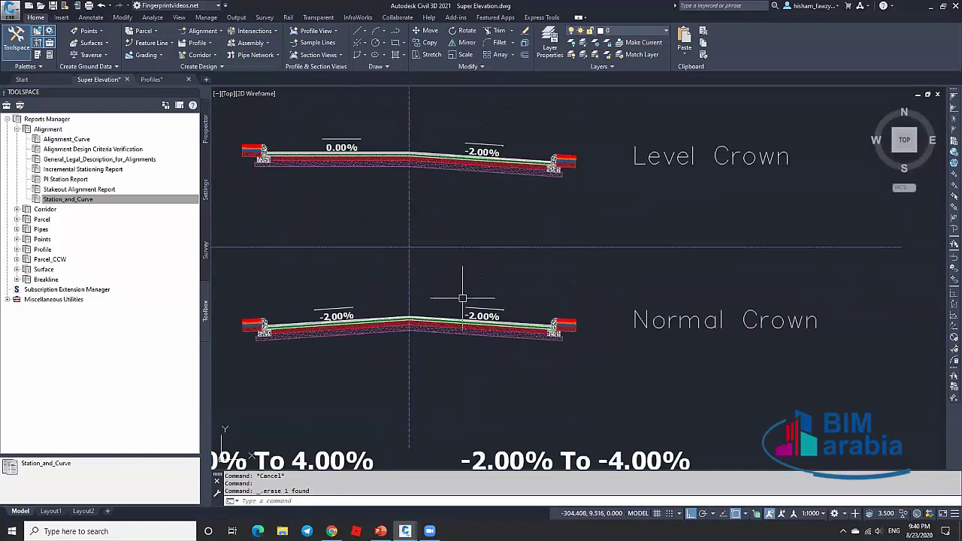
pyautogui.scroll(-8, 709, 296)
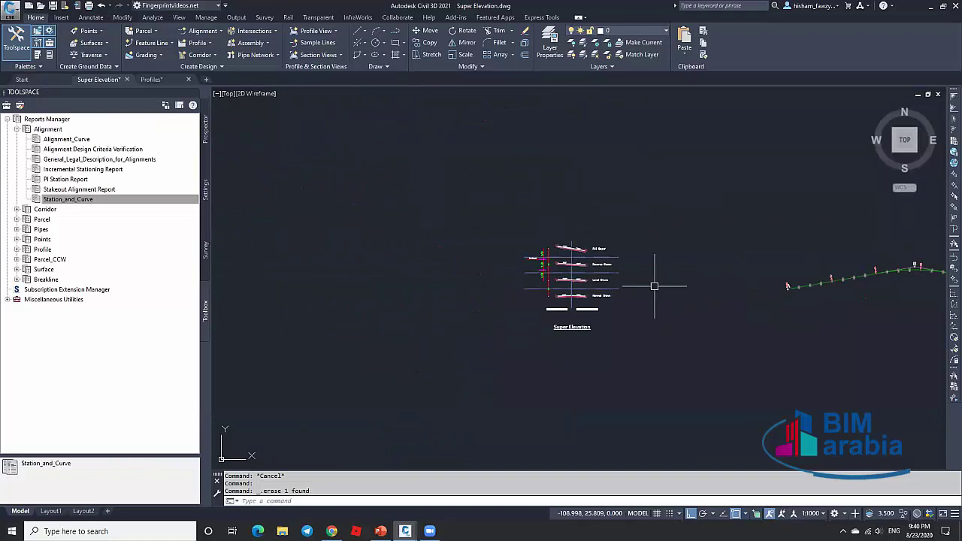
pyautogui.scroll(8, 594, 286)
pyautogui.moveTo(497, 248); pyautogui.dragTo(607, 260, button='middle')
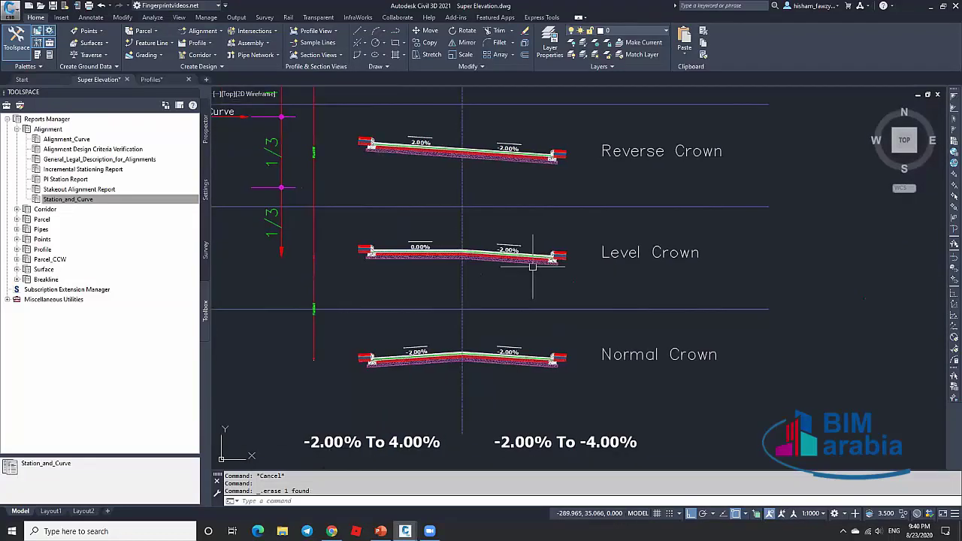
pyautogui.scroll(-3, 462, 290)
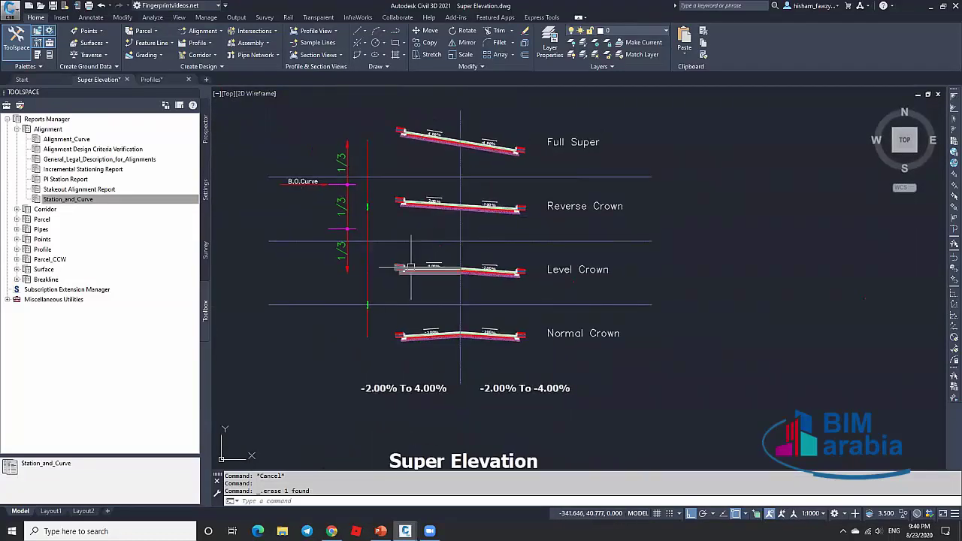
pyautogui.scroll(-4, 438, 264)
pyautogui.scroll(2, 437, 261)
pyautogui.scroll(-6, 441, 260)
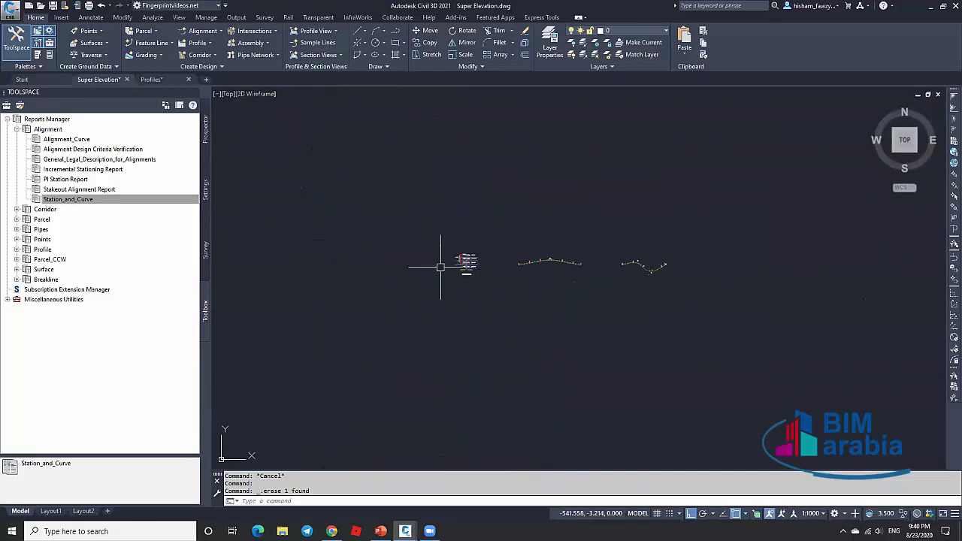
pyautogui.scroll(4, 473, 256)
pyautogui.scroll(4, 472, 256)
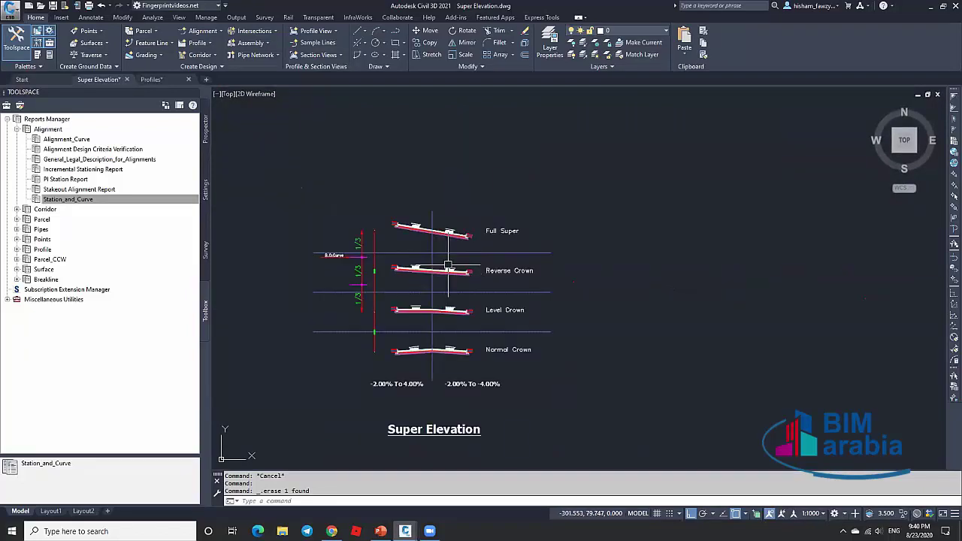
pyautogui.scroll(6, 432, 291)
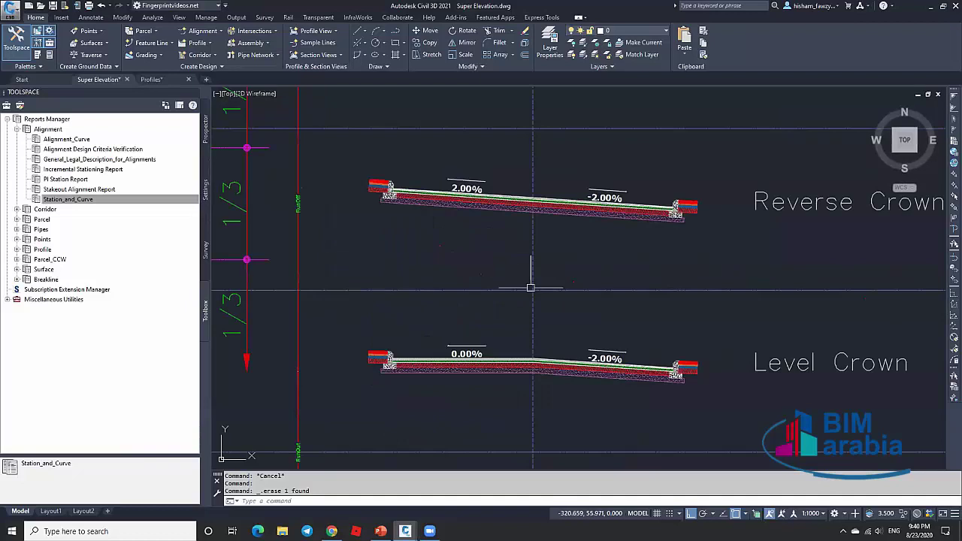
pyautogui.scroll(-5, 530, 287)
pyautogui.scroll(1, 584, 290)
pyautogui.scroll(2, 583, 290)
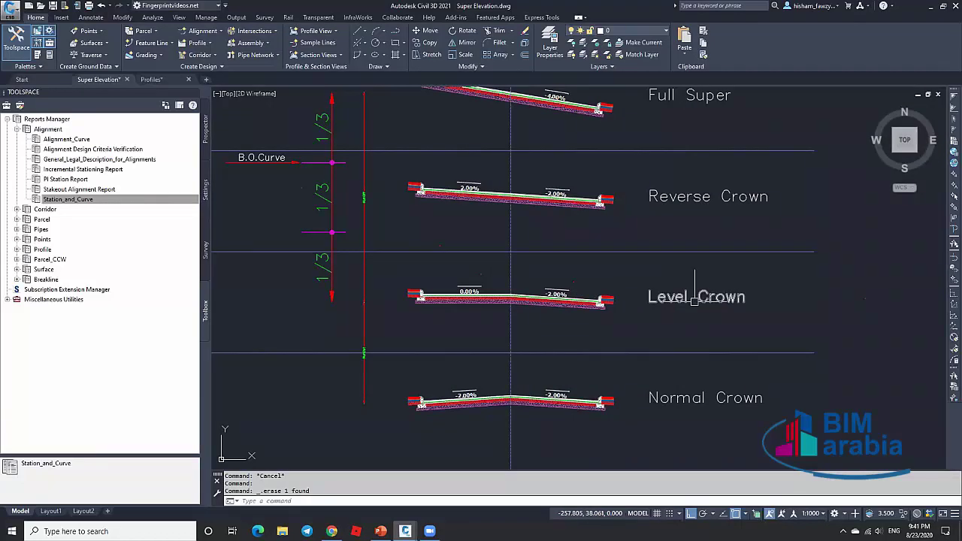
pyautogui.scroll(2, 509, 310)
pyautogui.click(465, 291)
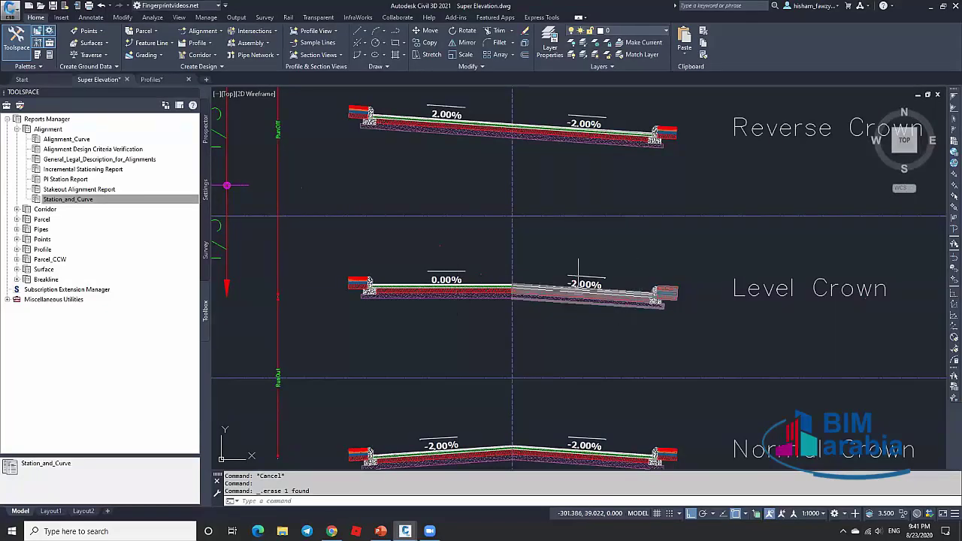
pyautogui.scroll(-2, 578, 284)
pyautogui.moveTo(698, 211); pyautogui.dragTo(677, 245, button='middle')
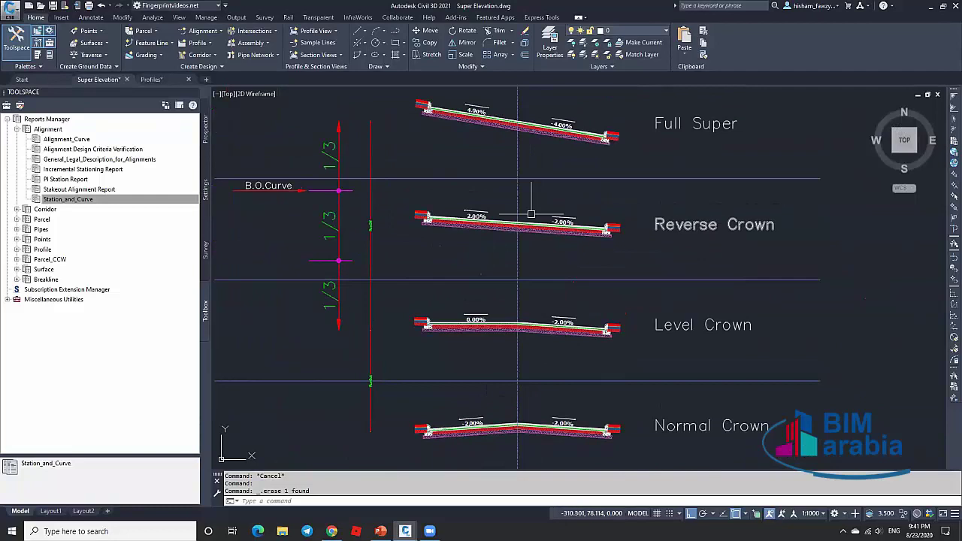
pyautogui.scroll(4, 490, 206)
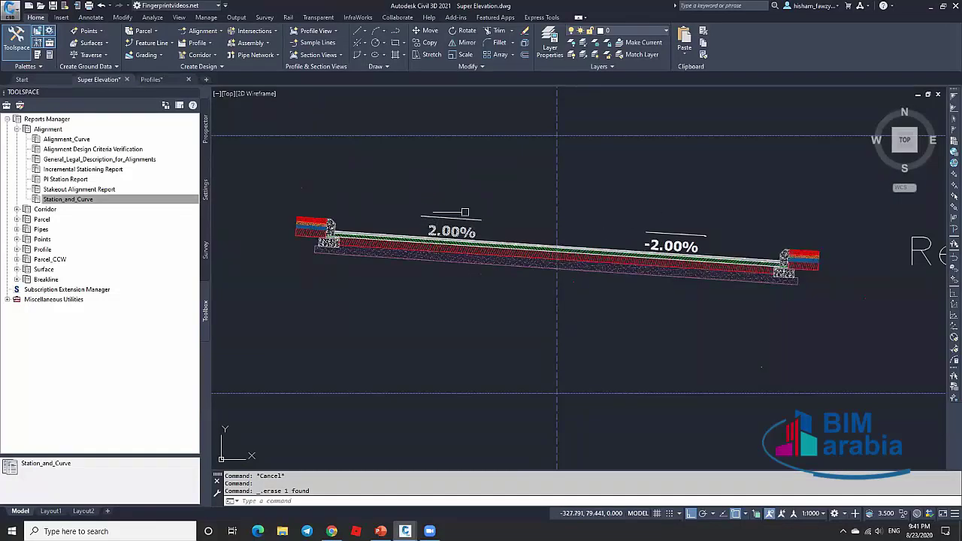
pyautogui.scroll(-4, 556, 308)
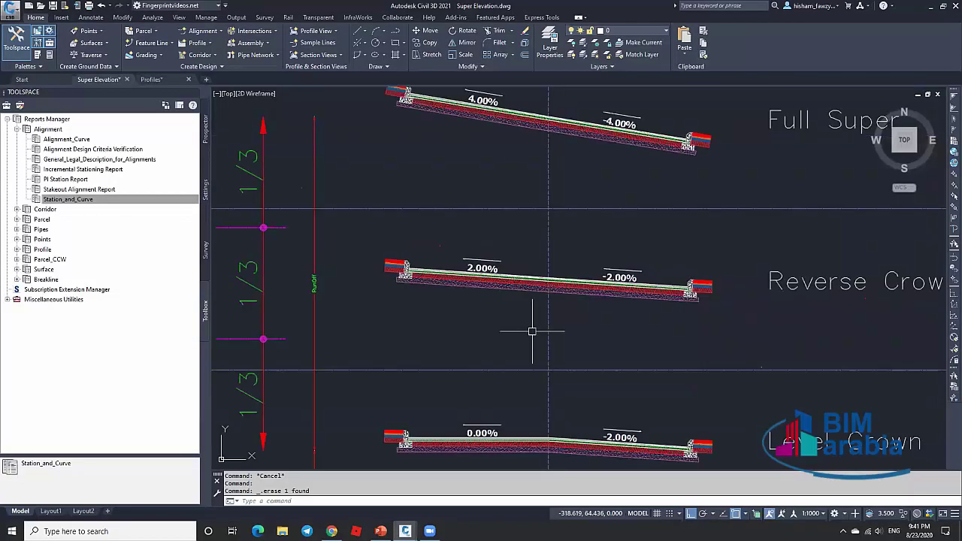
pyautogui.scroll(2, 563, 198)
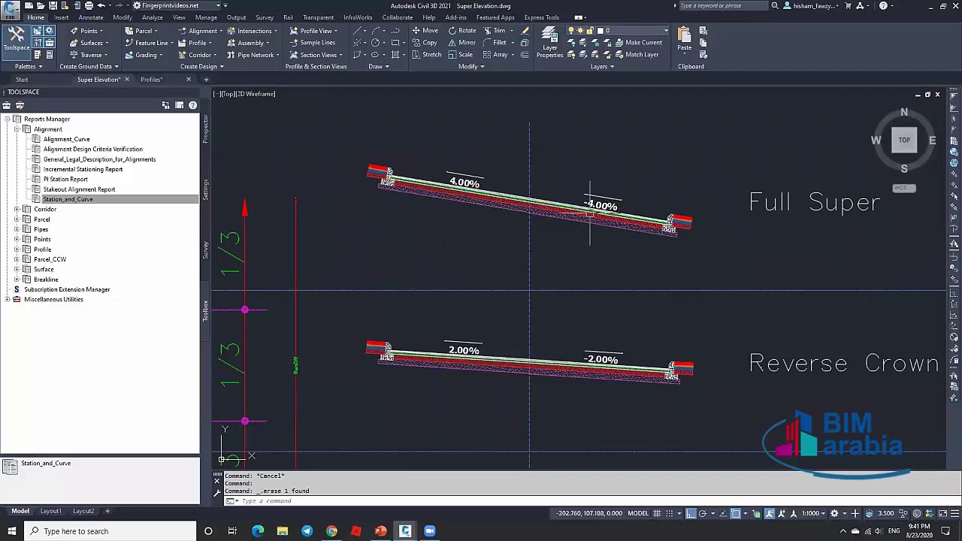
pyautogui.scroll(-2, 593, 213)
pyautogui.scroll(-1, 606, 214)
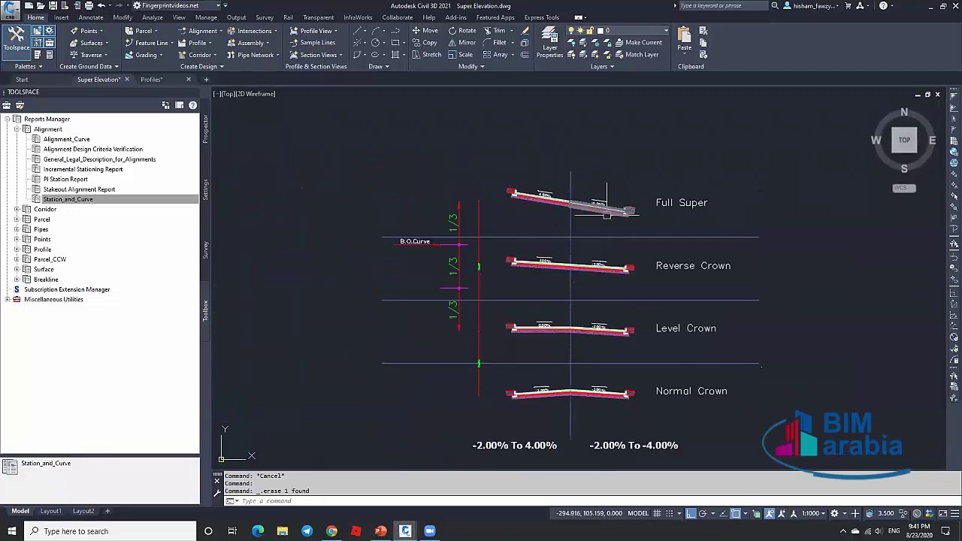
pyautogui.moveTo(575, 232); pyautogui.dragTo(557, 202, button='middle')
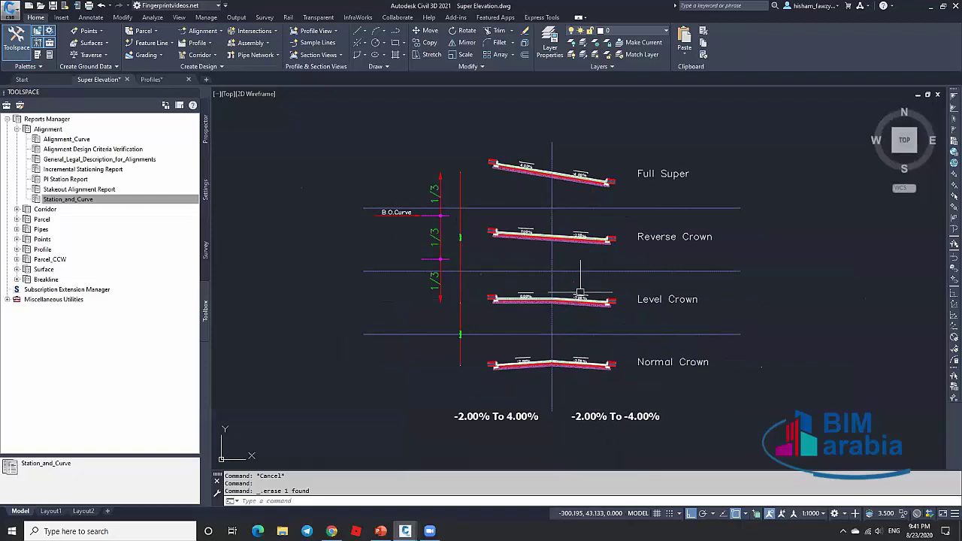
pyautogui.scroll(5, 558, 275)
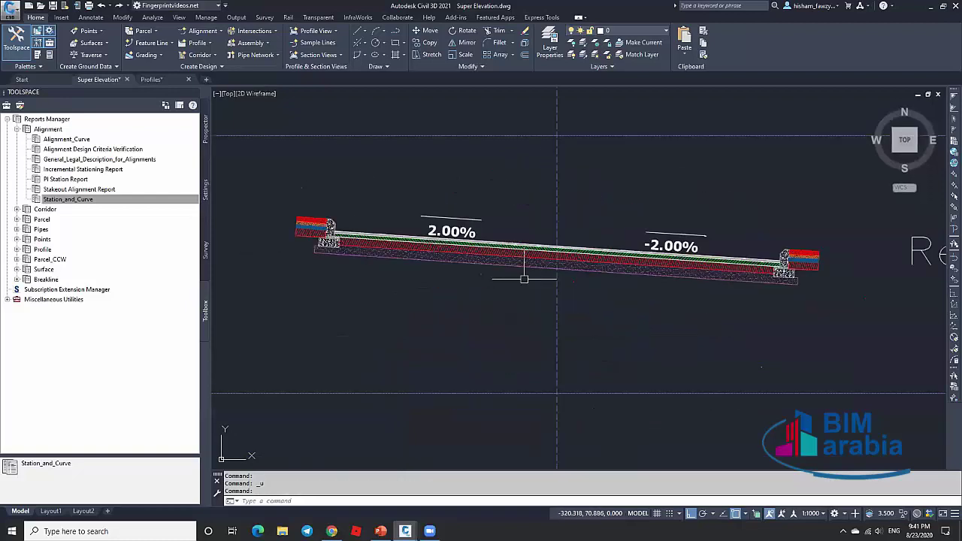
pyautogui.scroll(-3, 524, 279)
pyautogui.moveTo(524, 279); pyautogui.dragTo(524, 330, button='middle')
pyautogui.scroll(-3, 524, 330)
pyautogui.scroll(3, 451, 278)
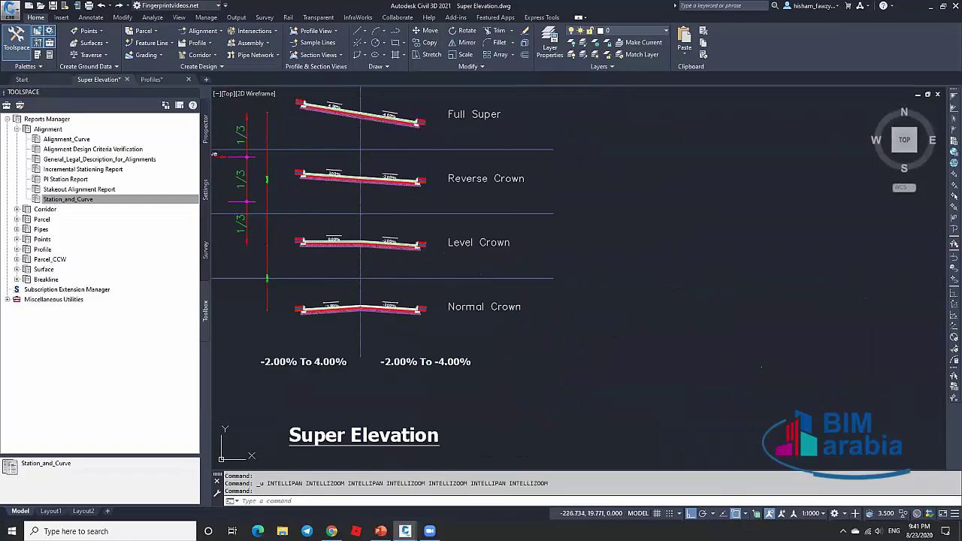
pyautogui.scroll(-4, 524, 279)
pyautogui.scroll(6, 524, 279)
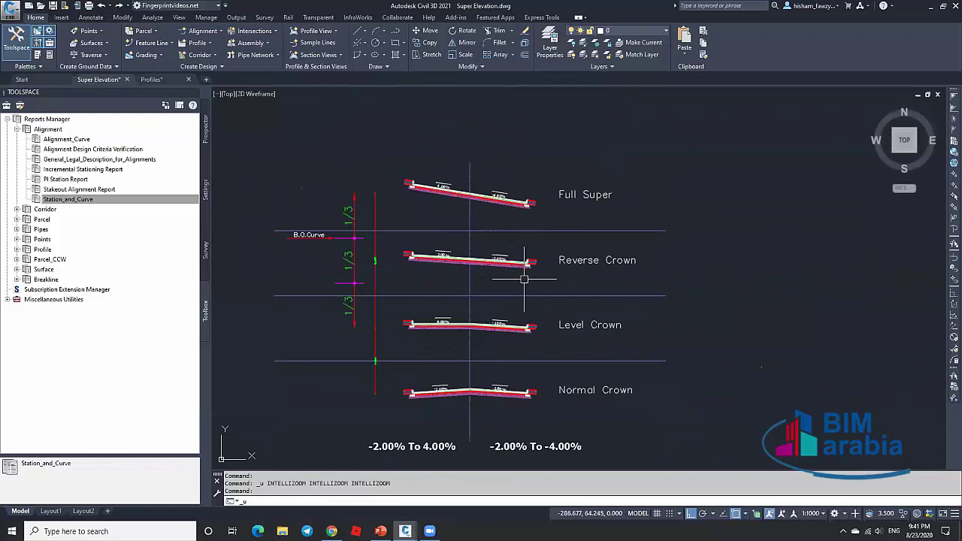
# Undo the last action and pan to show Full Super and B.O.Curve.
pyautogui.hotkey('ctrl', 'z')
pyautogui.hotkey('ctrl', 'z')
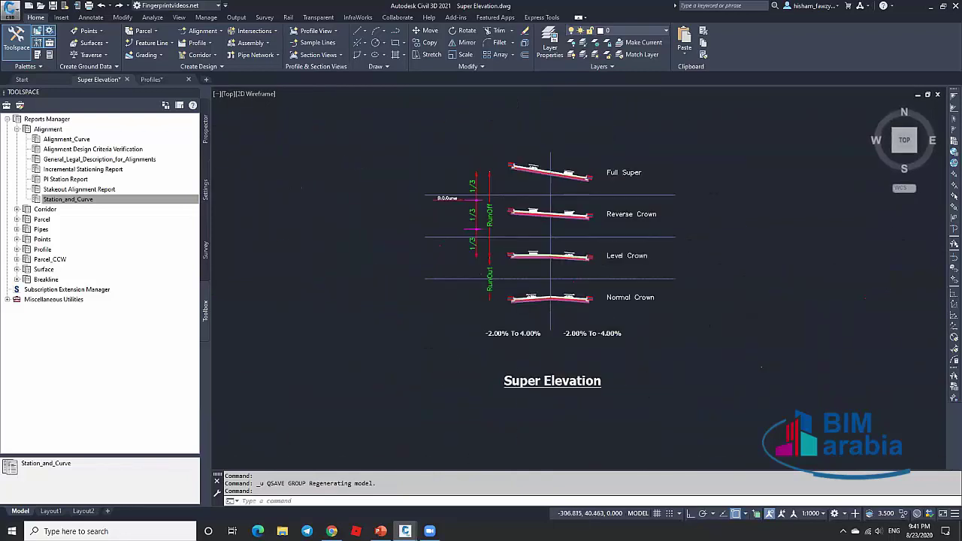
pyautogui.scroll(5, 504, 279)
pyautogui.moveTo(529, 263); pyautogui.dragTo(470, 265, button='middle')
pyautogui.press('Escape')
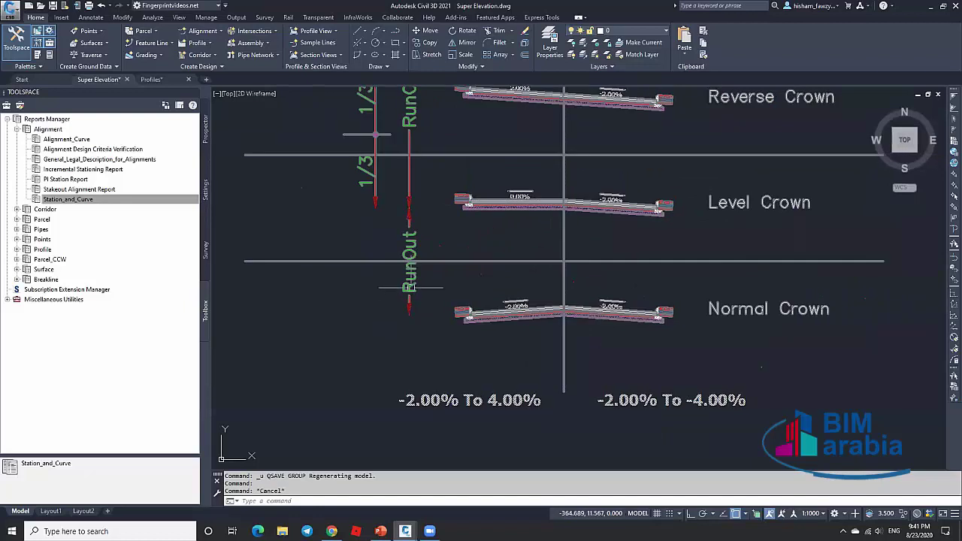
pyautogui.moveTo(436, 172); pyautogui.dragTo(433, 272, button='middle')
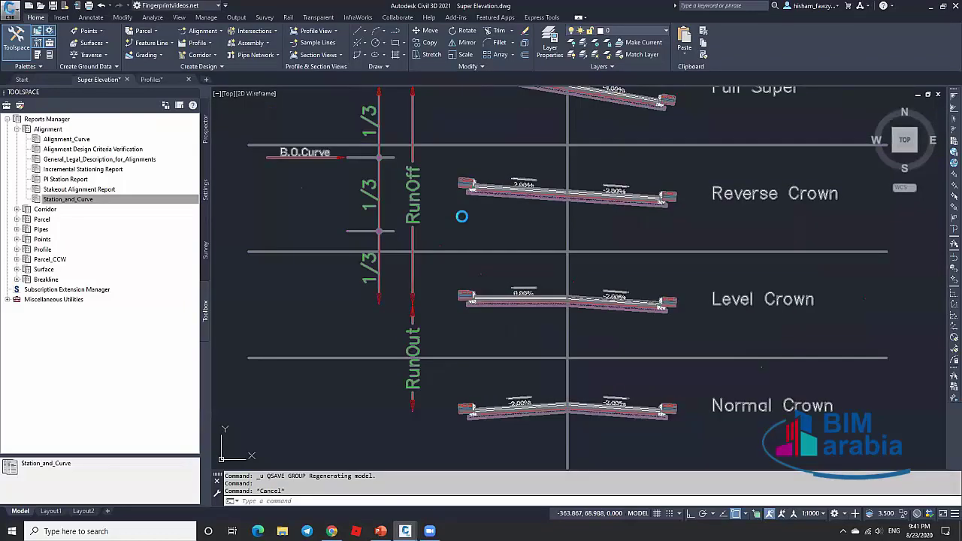
pyautogui.scroll(-3, 461, 217)
pyautogui.scroll(5, 398, 318)
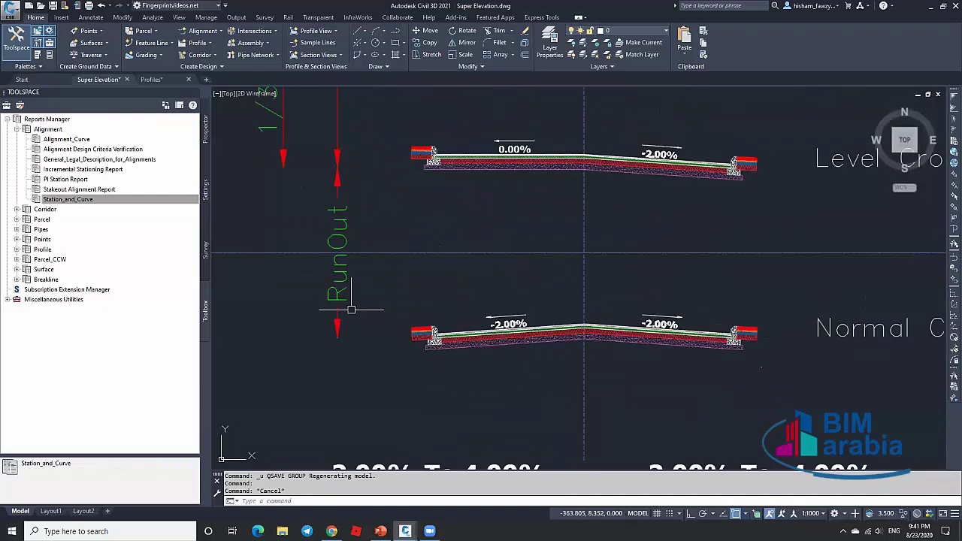
pyautogui.scroll(-2, 407, 323)
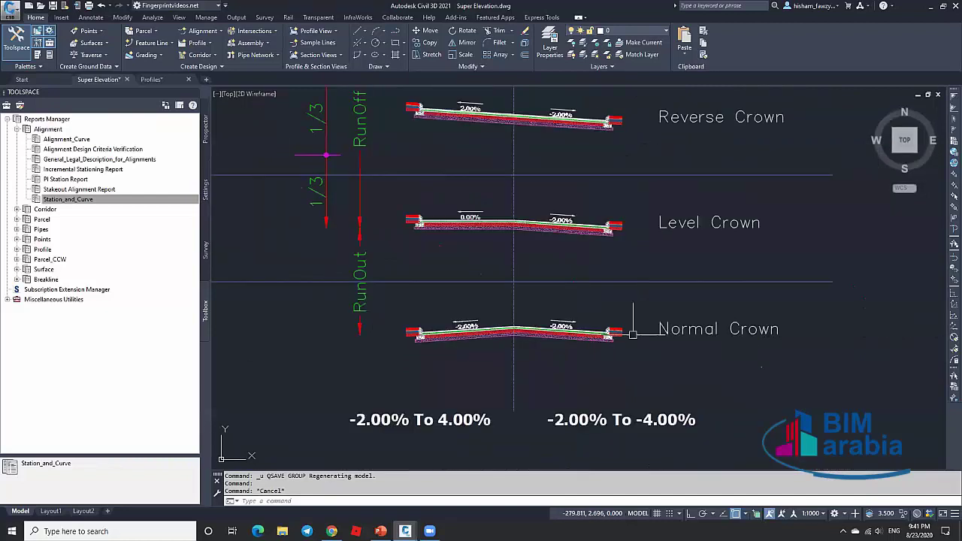
pyautogui.scroll(2, 633, 335)
pyautogui.scroll(-2, 644, 322)
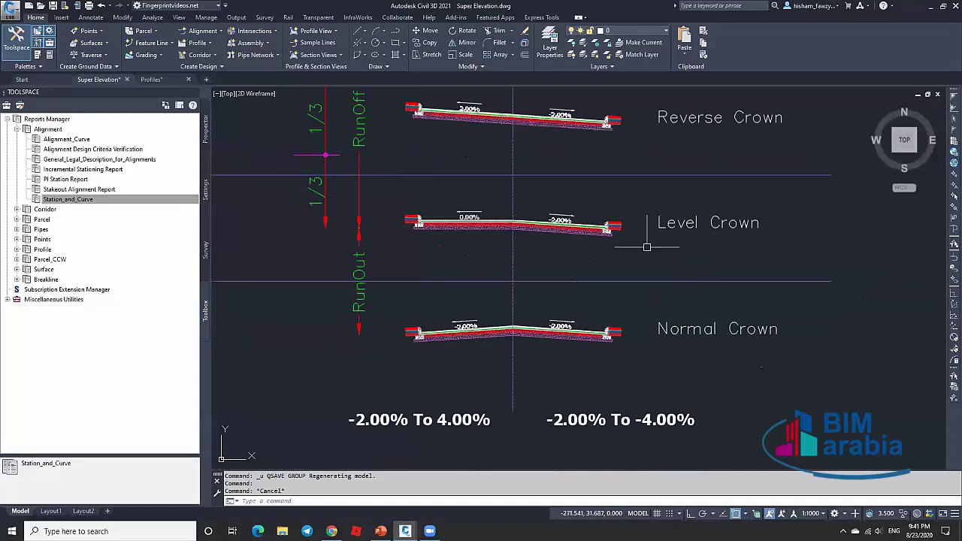
# Pan and zoom to reveal the Full Super section at the top of the diagram.
pyautogui.moveTo(602, 199); pyautogui.dragTo(606, 283, button='middle')
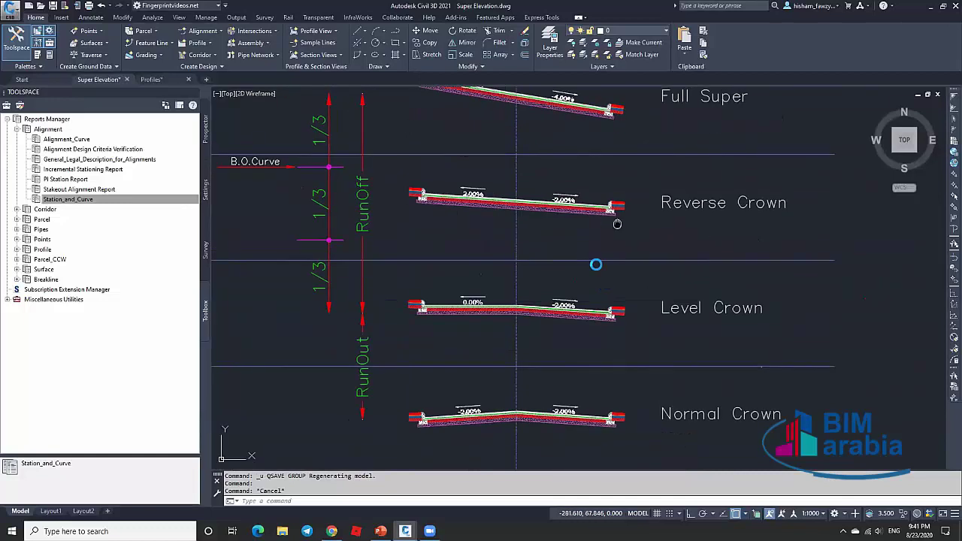
pyautogui.moveTo(616, 223); pyautogui.dragTo(644, 271, button='middle')
pyautogui.scroll(1, 664, 354)
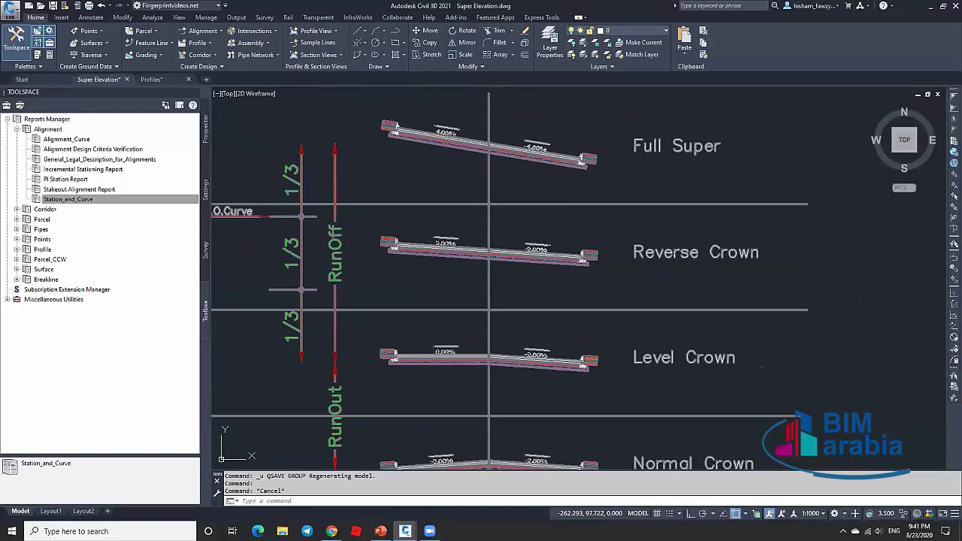
pyautogui.scroll(-1, 544, 188)
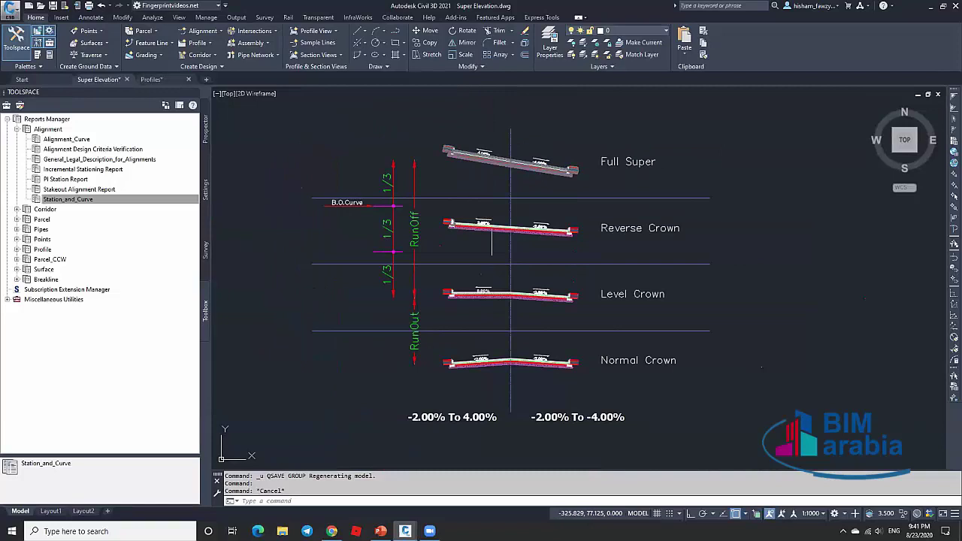
pyautogui.scroll(3, 481, 210)
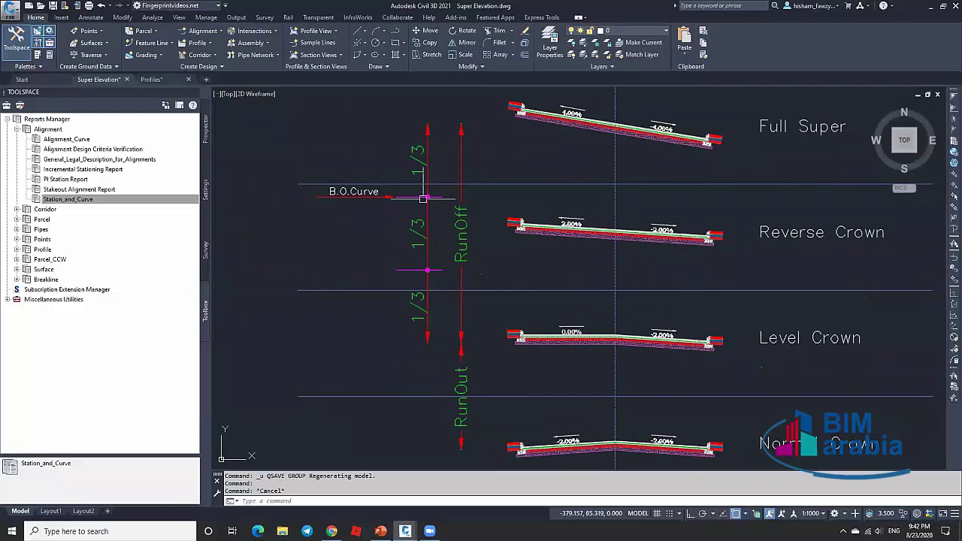
pyautogui.scroll(-6, 350, 199)
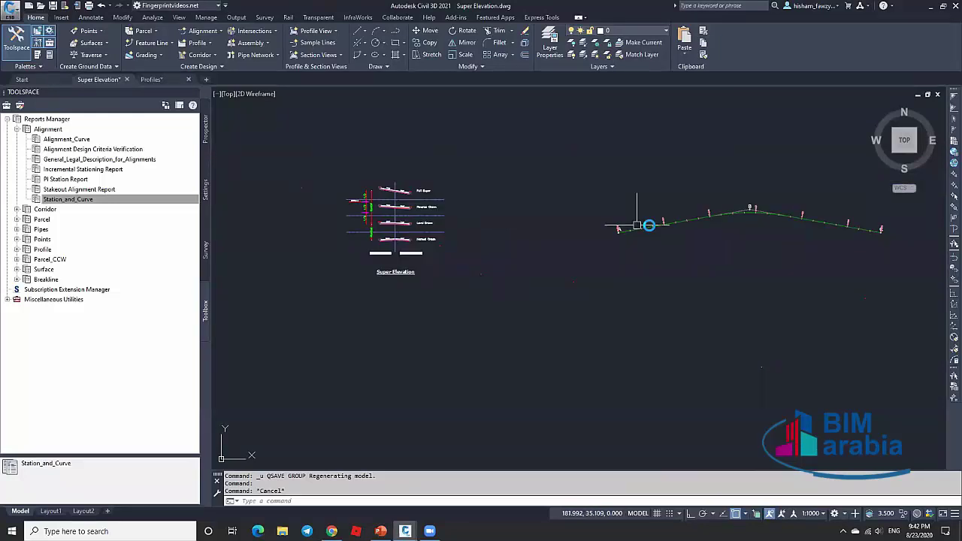
pyautogui.moveTo(637, 225); pyautogui.dragTo(619, 226, button='middle')
pyautogui.scroll(10, 425, 188)
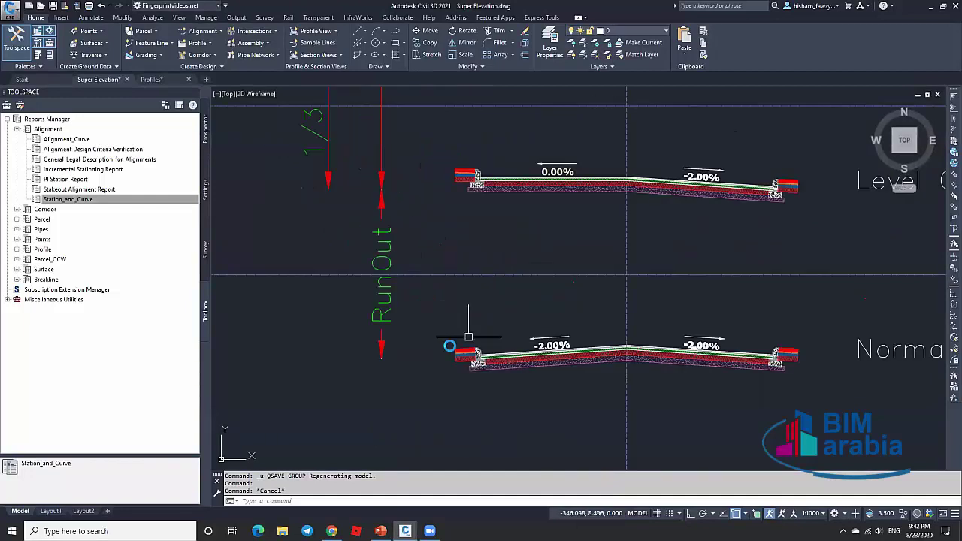
pyautogui.scroll(-2, 451, 339)
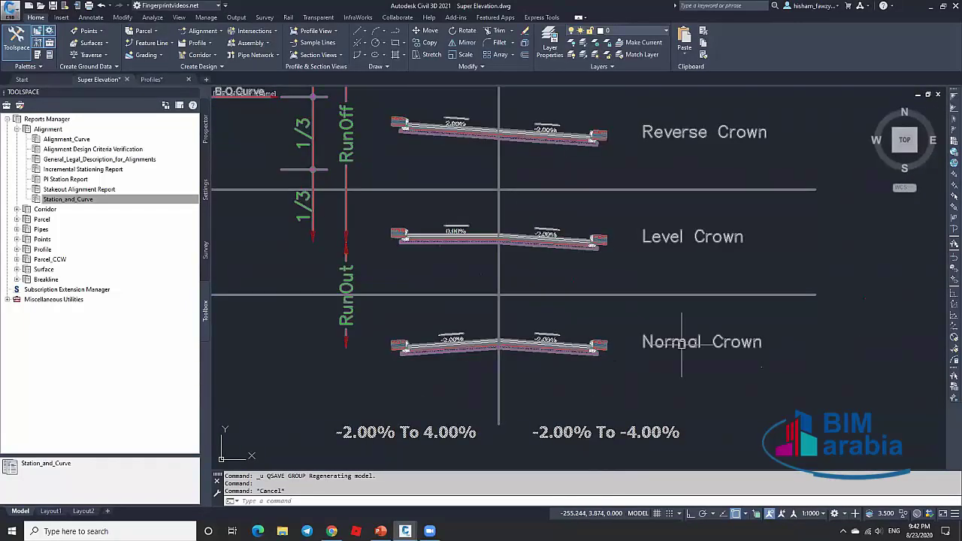
pyautogui.moveTo(576, 279); pyautogui.dragTo(583, 369, button='middle')
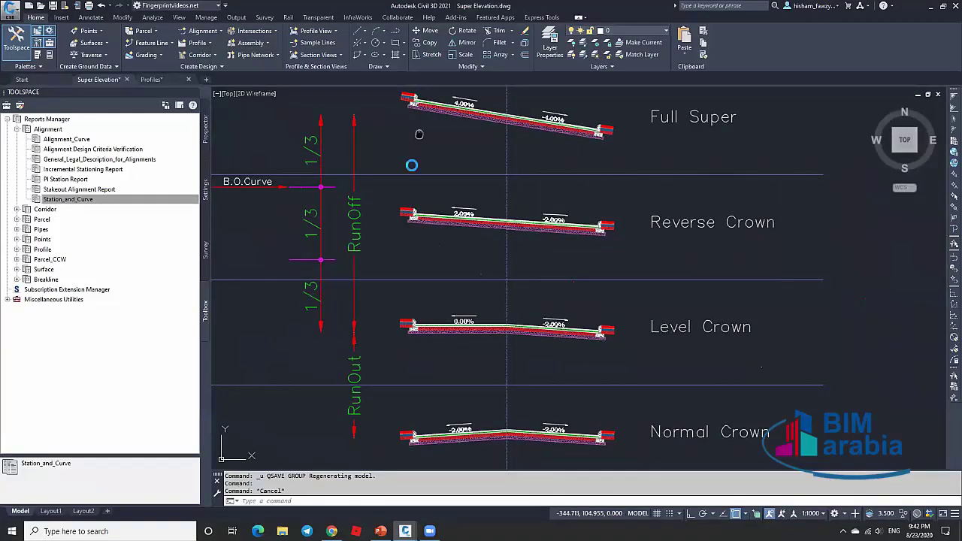
# Pan to the Road-1 alignment, select it, and list its Superelevation options.
pyautogui.moveTo(411, 165); pyautogui.dragTo(403, 204, button='middle')
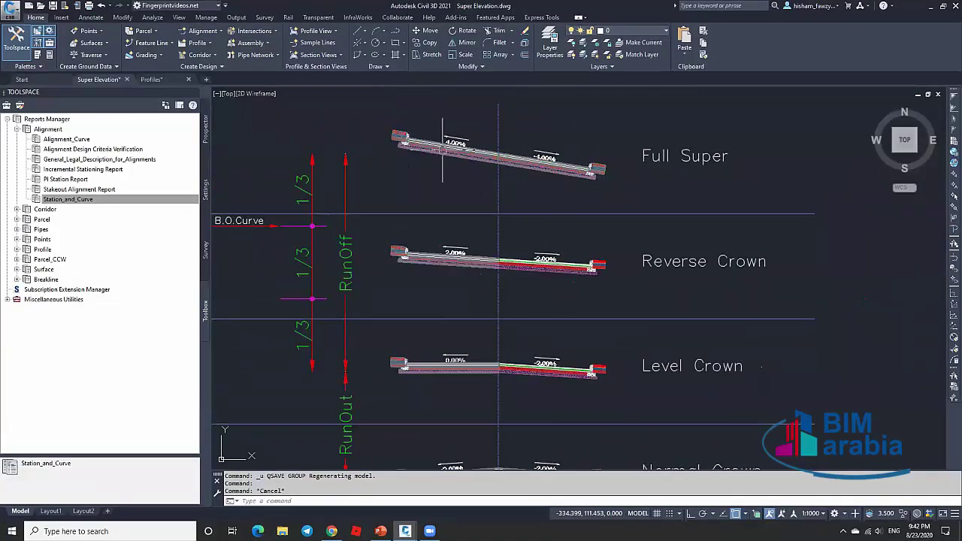
pyautogui.scroll(-8, 487, 193)
pyautogui.moveTo(724, 221); pyautogui.dragTo(558, 230, button='middle')
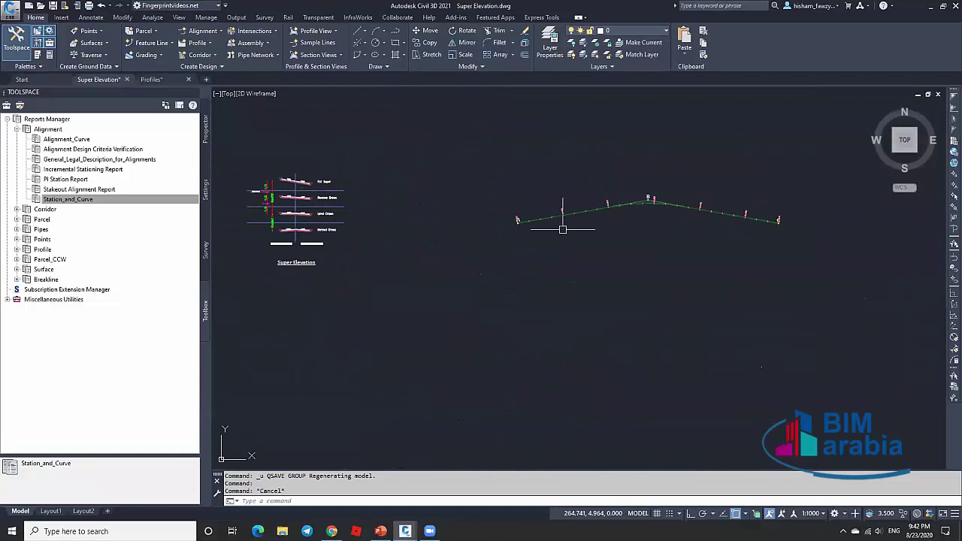
pyautogui.scroll(4, 644, 204)
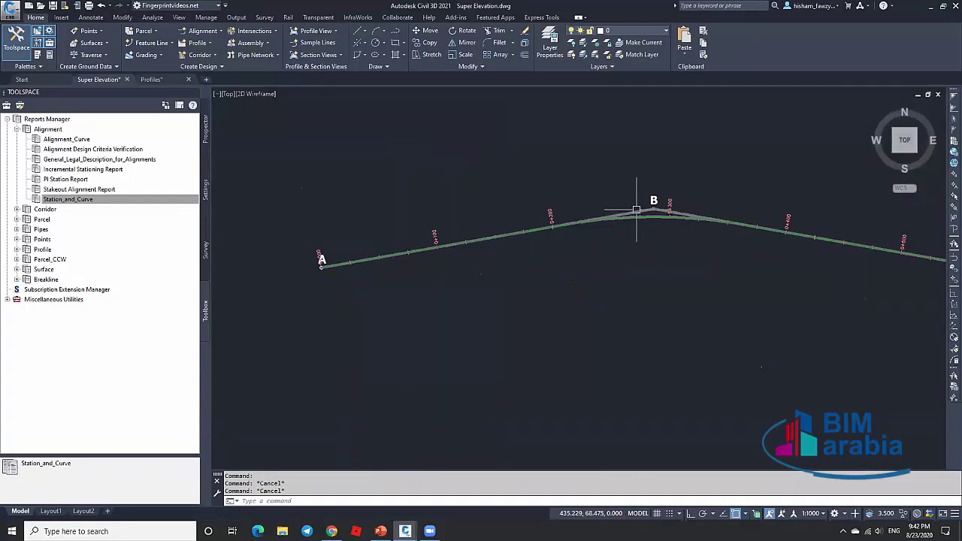
pyautogui.scroll(4, 641, 210)
pyautogui.click(638, 217)
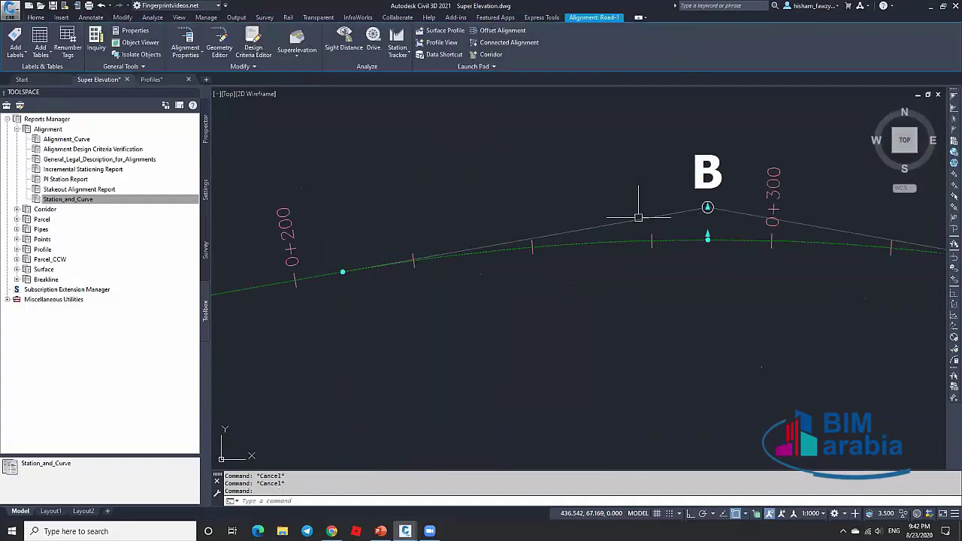
pyautogui.click(301, 49)
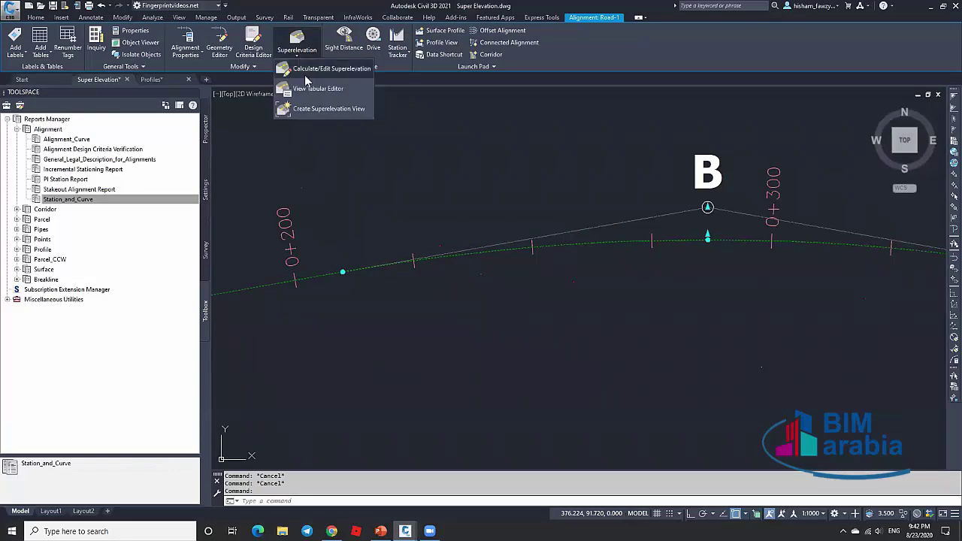
# Try Calculate/Edit Superelevation, dismiss the no-data message, and view Road-1's Design Criteria.
pyautogui.click(352, 69)
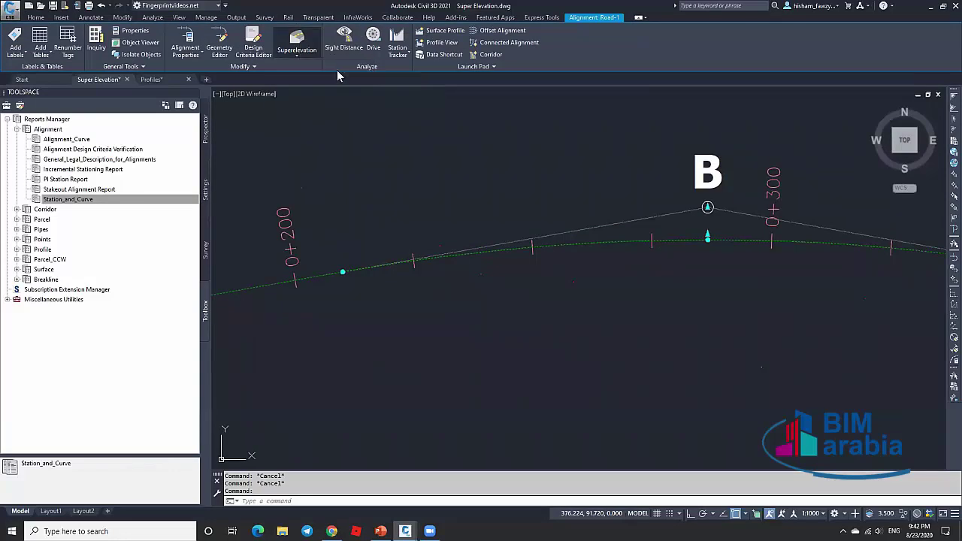
pyautogui.moveTo(490, 182); pyautogui.dragTo(475, 172)
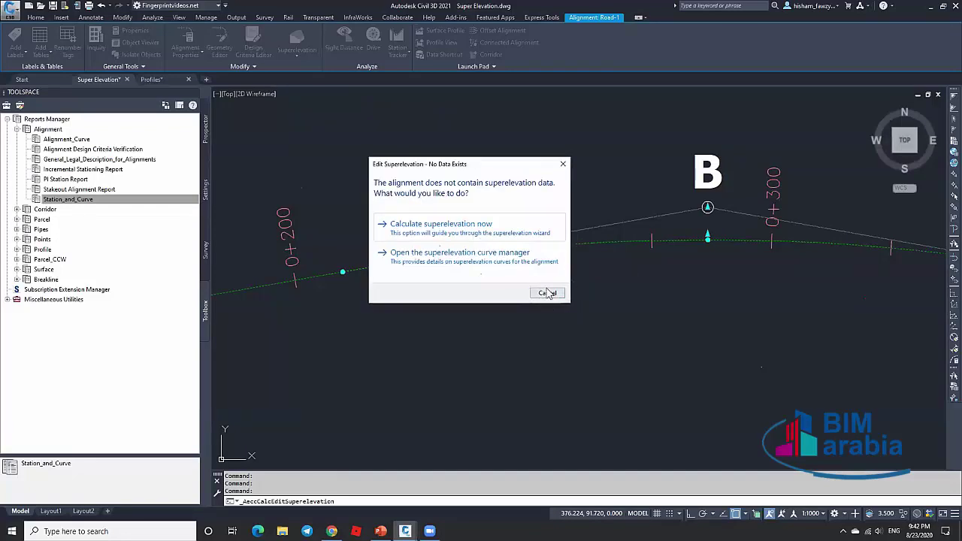
pyautogui.click(548, 292)
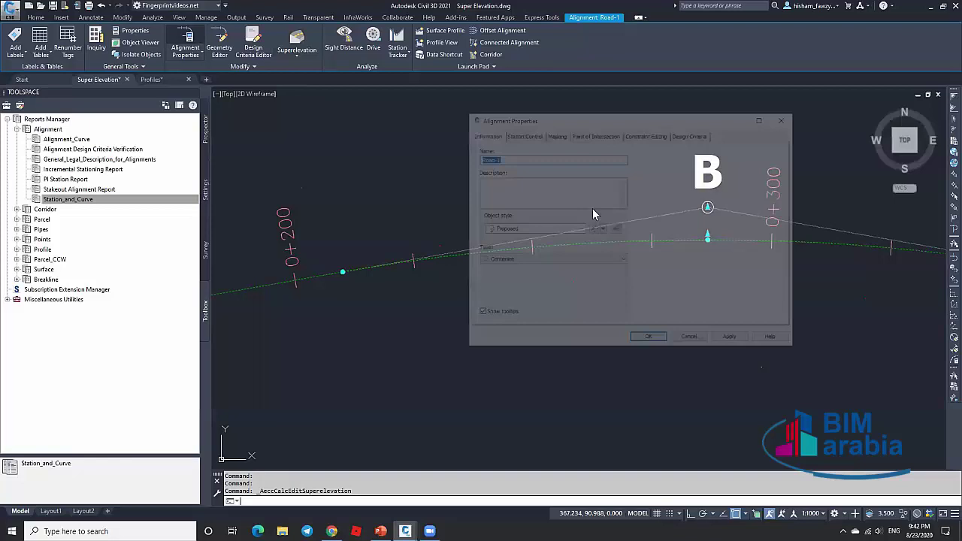
pyautogui.click(595, 135)
pyautogui.click(663, 135)
pyautogui.click(684, 135)
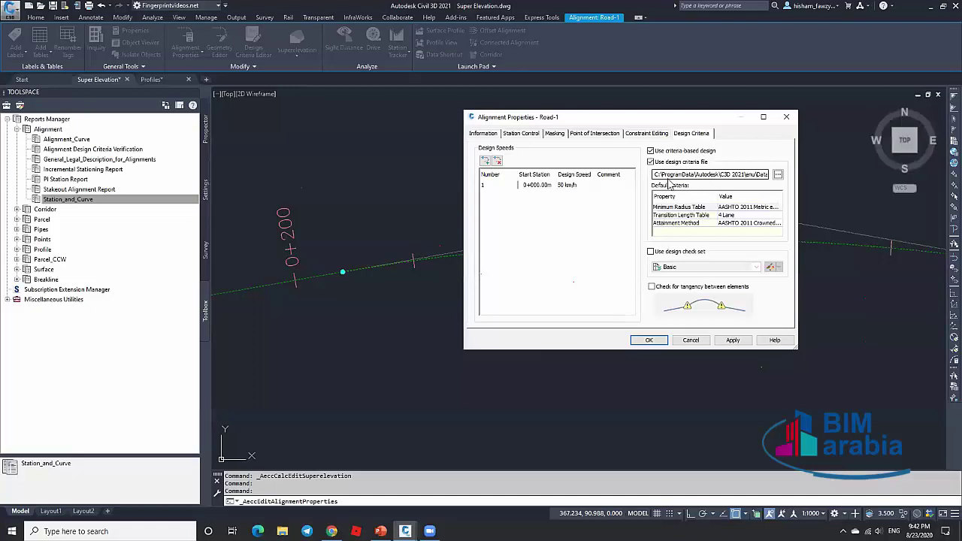
# Switch the Transition Length Table to 2 Lane, review Attainment Method, then cancel.
pyautogui.click(761, 216)
pyautogui.click(760, 217)
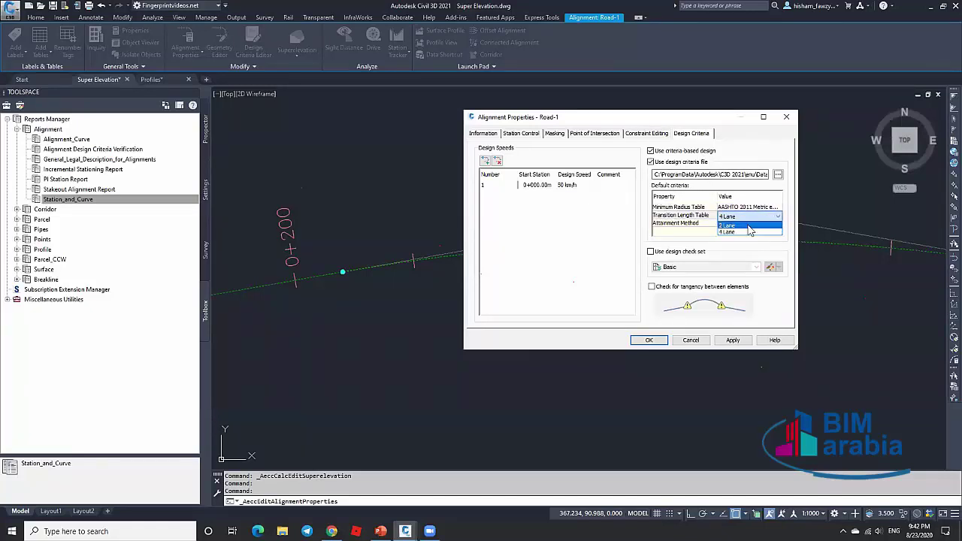
pyautogui.click(746, 225)
pyautogui.click(751, 225)
pyautogui.click(751, 225)
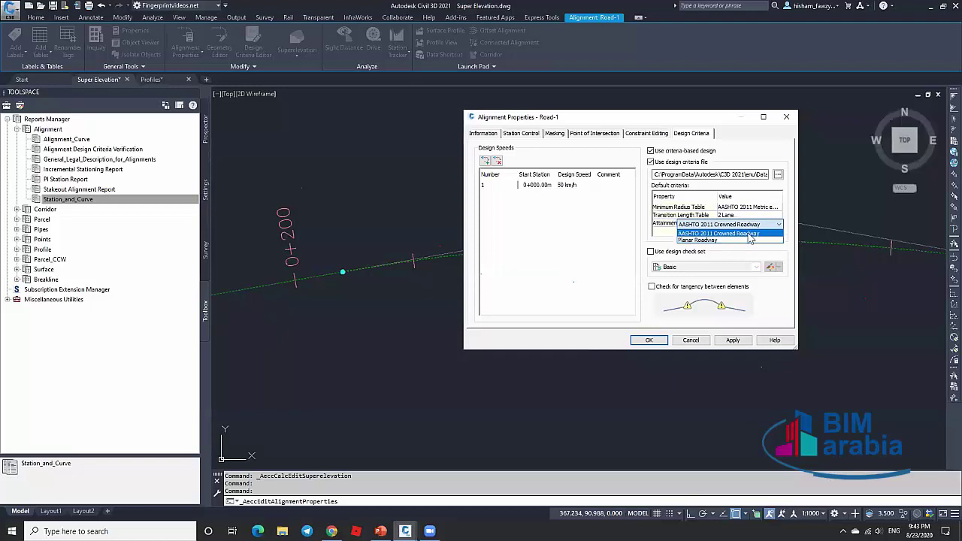
pyautogui.click(702, 342)
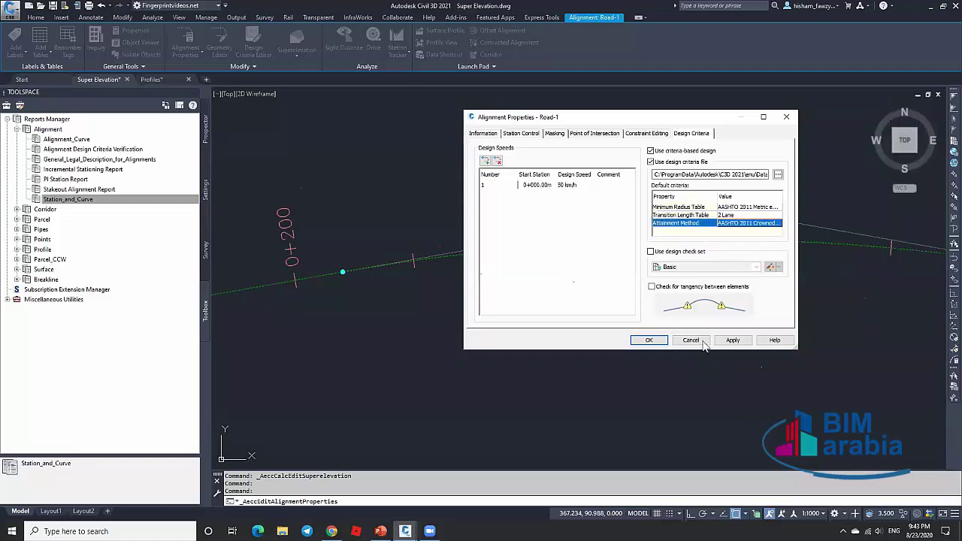
pyautogui.click(690, 339)
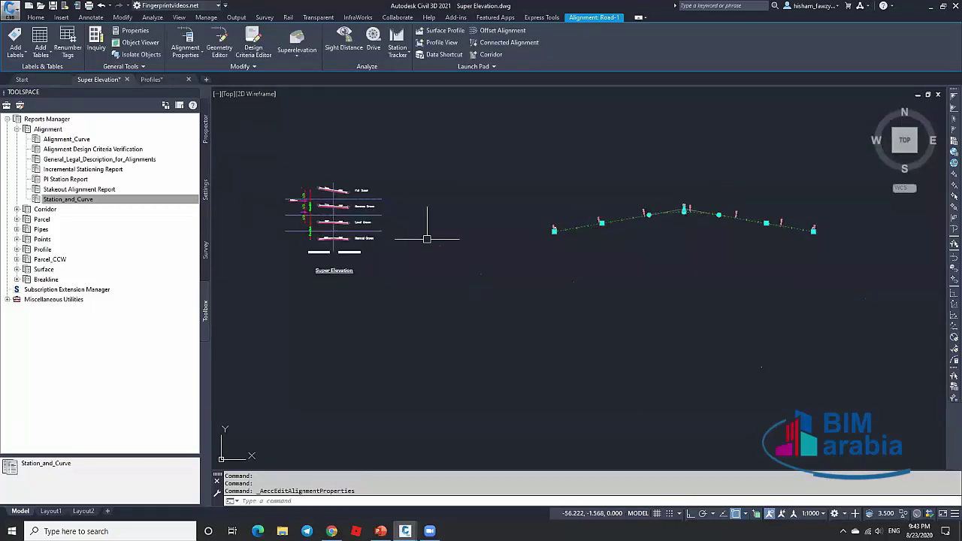
# Zoom and pan from the Level Crown and RunOut sections back out to the Road-1 alignment.
pyautogui.scroll(8, 346, 225)
pyautogui.moveTo(351, 218); pyautogui.dragTo(474, 272, button='middle')
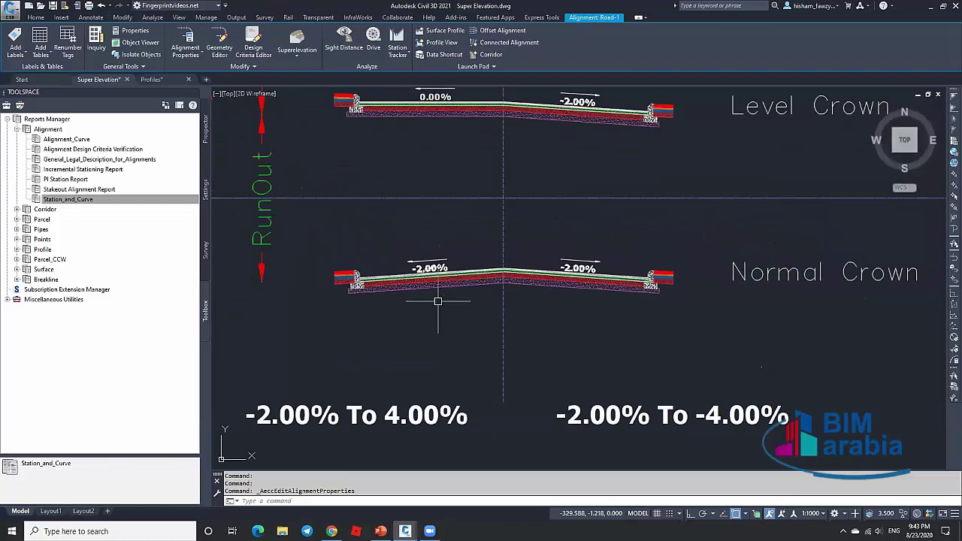
pyautogui.scroll(-5, 438, 293)
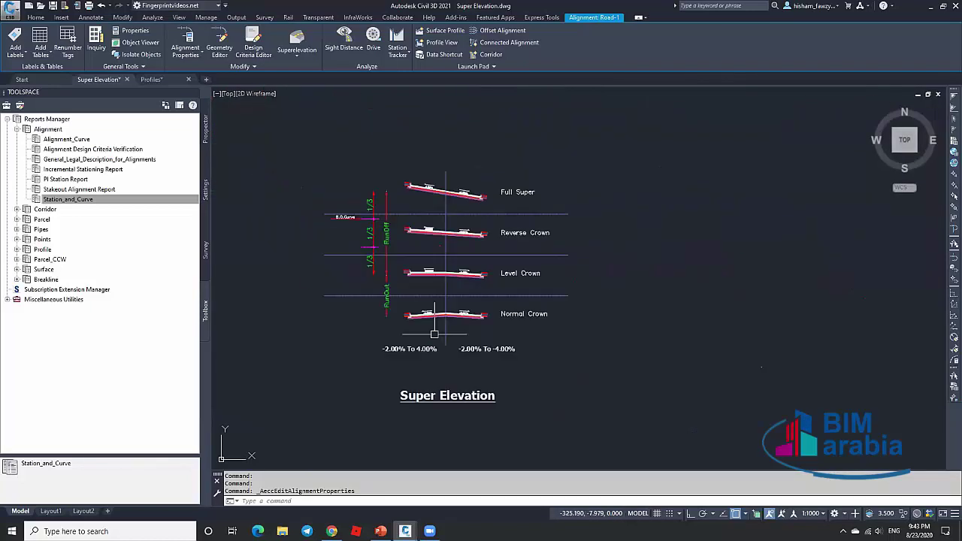
pyautogui.scroll(1, 435, 255)
pyautogui.scroll(4, 435, 256)
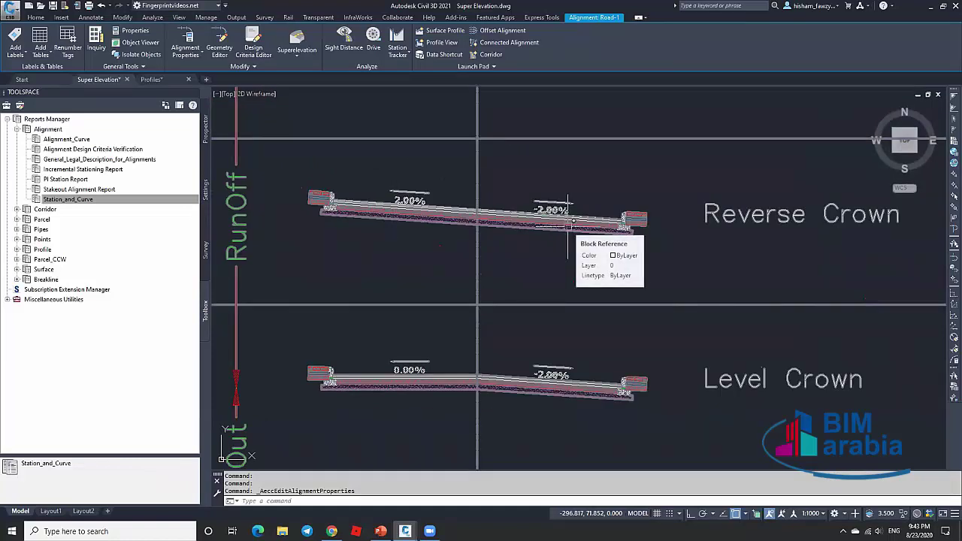
pyautogui.scroll(-4, 568, 218)
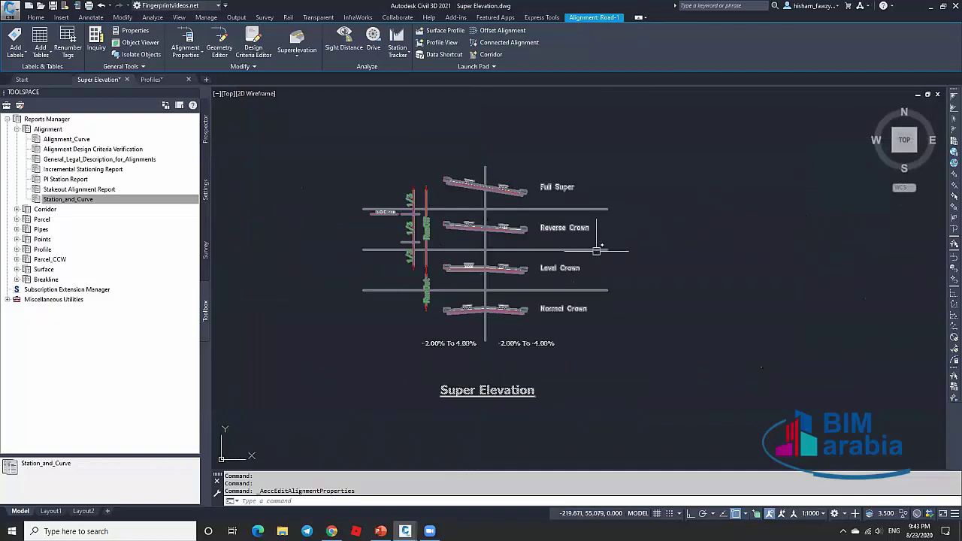
pyautogui.scroll(-3, 471, 258)
pyautogui.scroll(6, 426, 353)
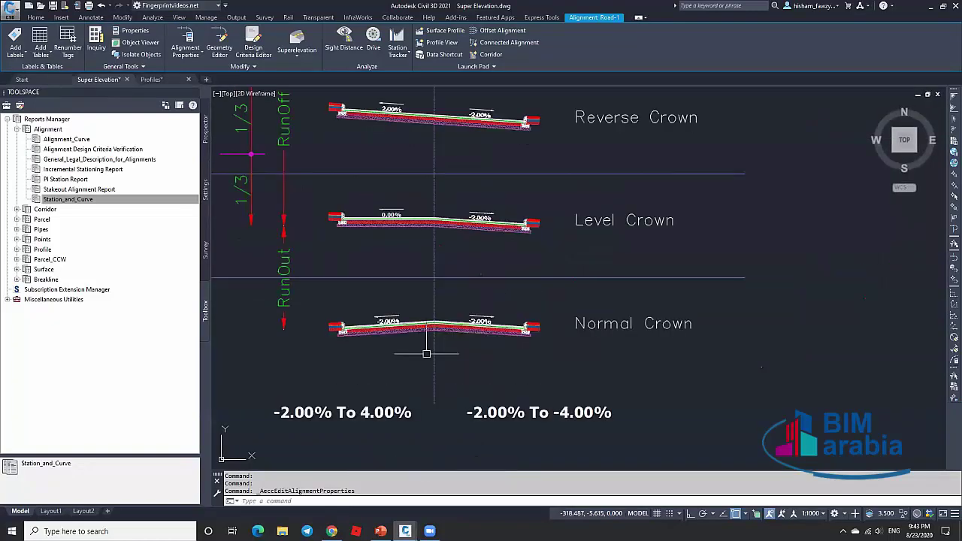
pyautogui.scroll(2, 426, 353)
pyautogui.scroll(-8, 406, 311)
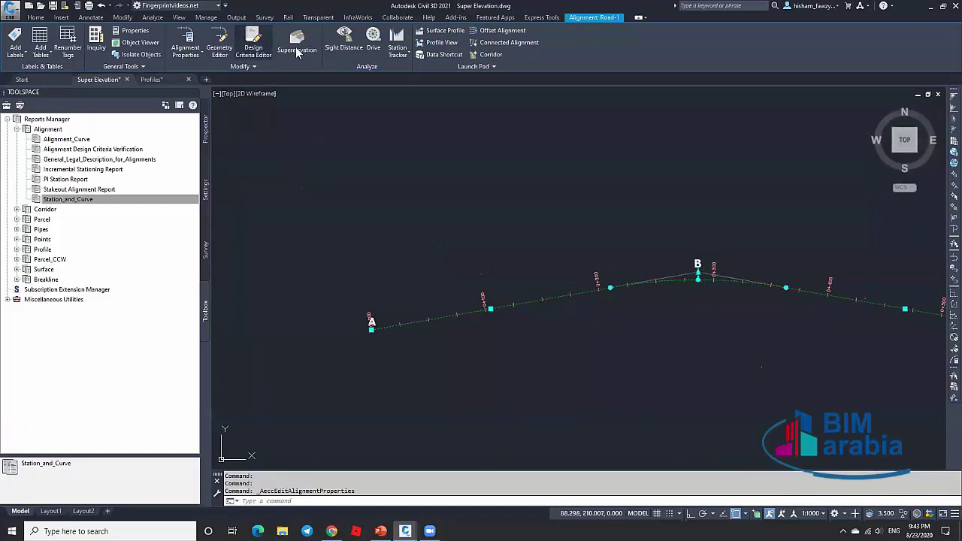
# Launch Calculate/Edit Superelevation for Road-1 and compare undivided crowned and planar roadway types.
pyautogui.click(297, 51)
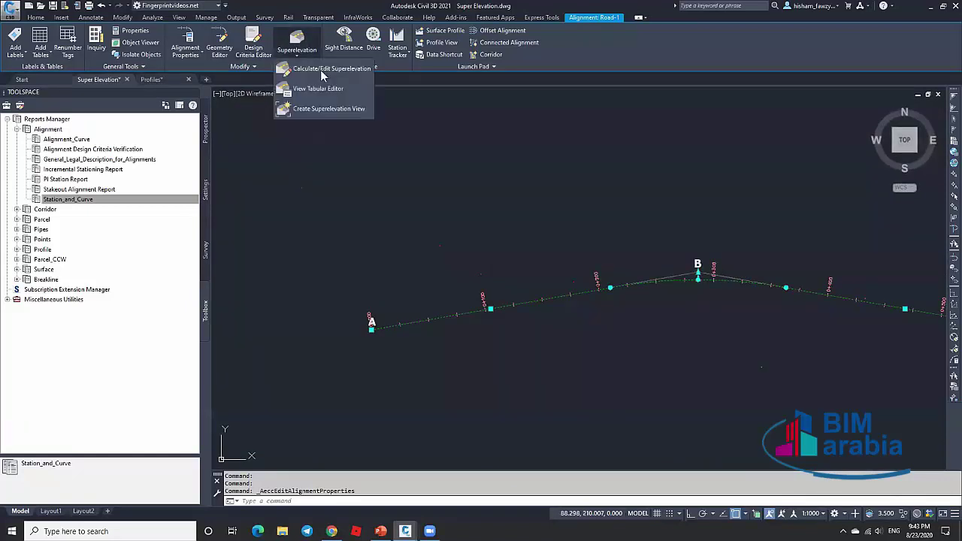
pyautogui.click(316, 69)
pyautogui.click(507, 254)
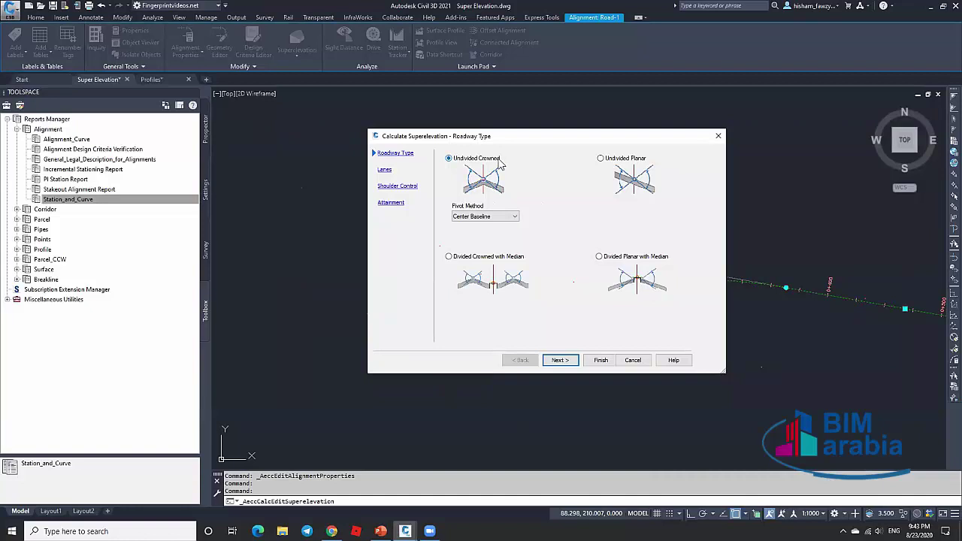
pyautogui.click(623, 160)
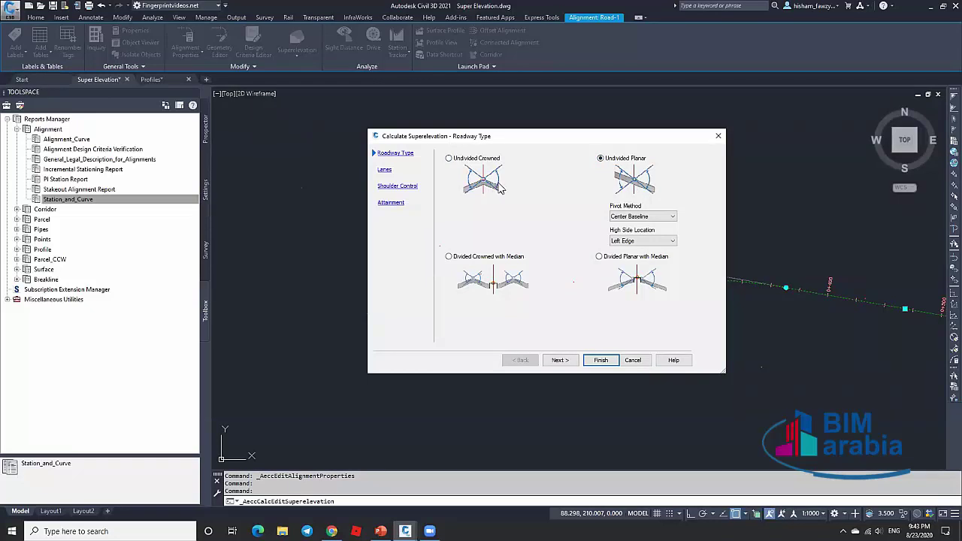
pyautogui.click(477, 161)
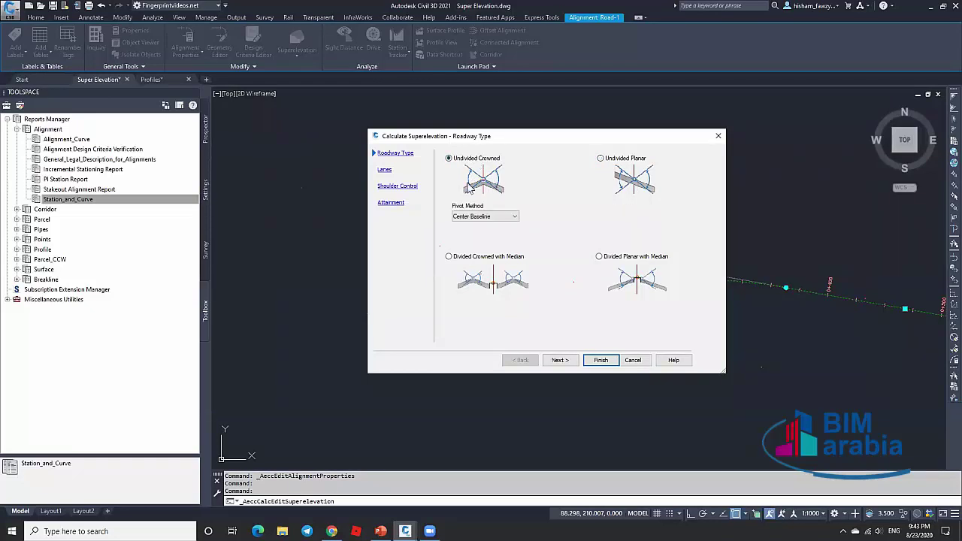
pyautogui.click(615, 161)
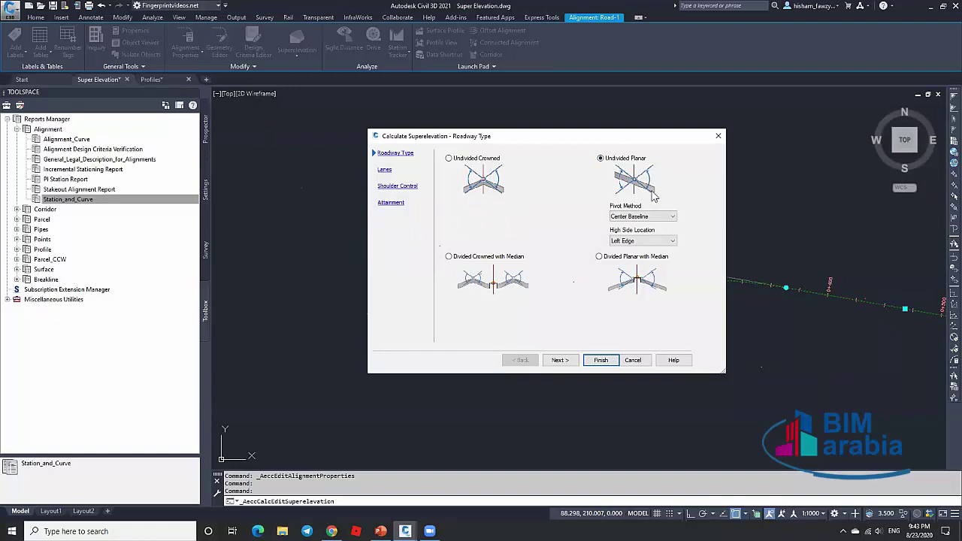
pyautogui.click(458, 159)
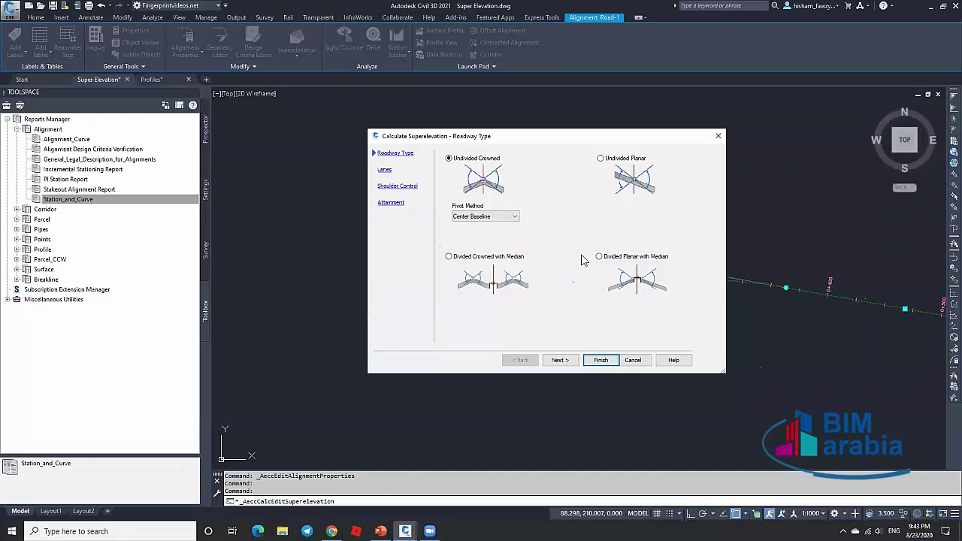
# Preview divided median options, then choose Undivided Crowned with Center Baseline pivot.
pyautogui.click(623, 257)
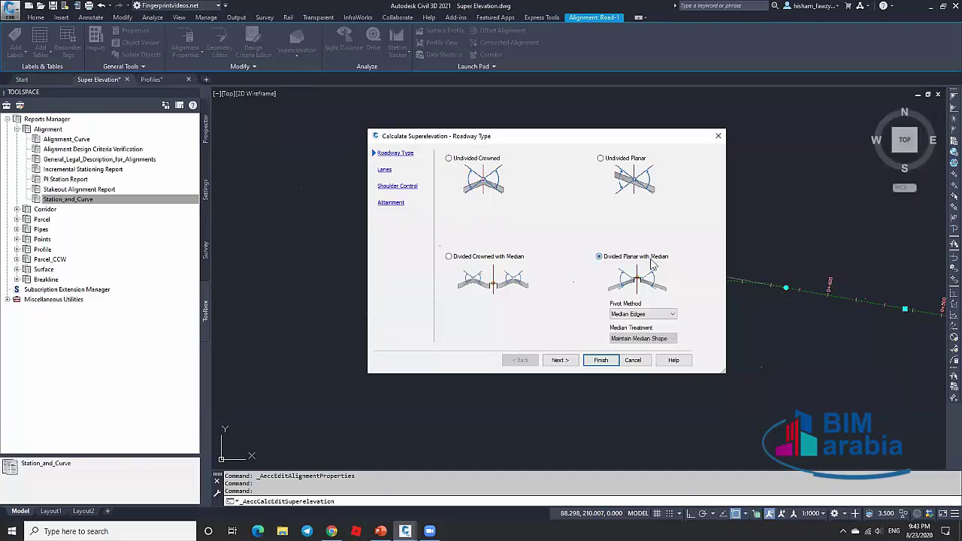
pyautogui.click(489, 257)
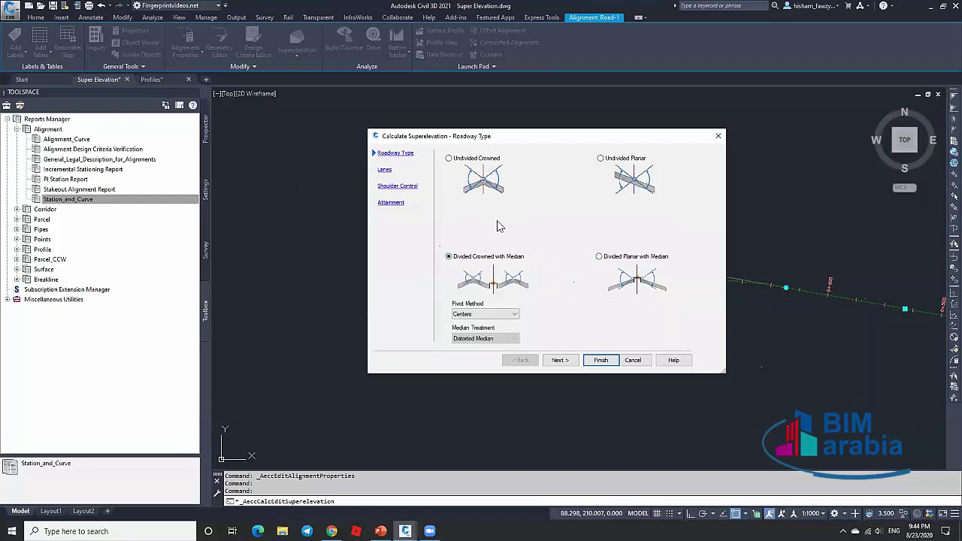
pyautogui.click(480, 162)
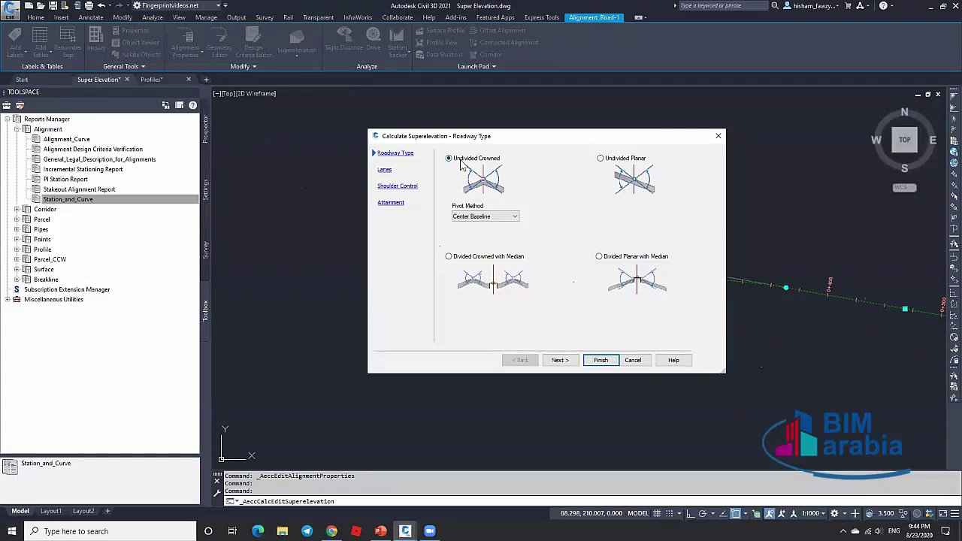
pyautogui.click(487, 218)
pyautogui.click(488, 221)
pyautogui.click(557, 362)
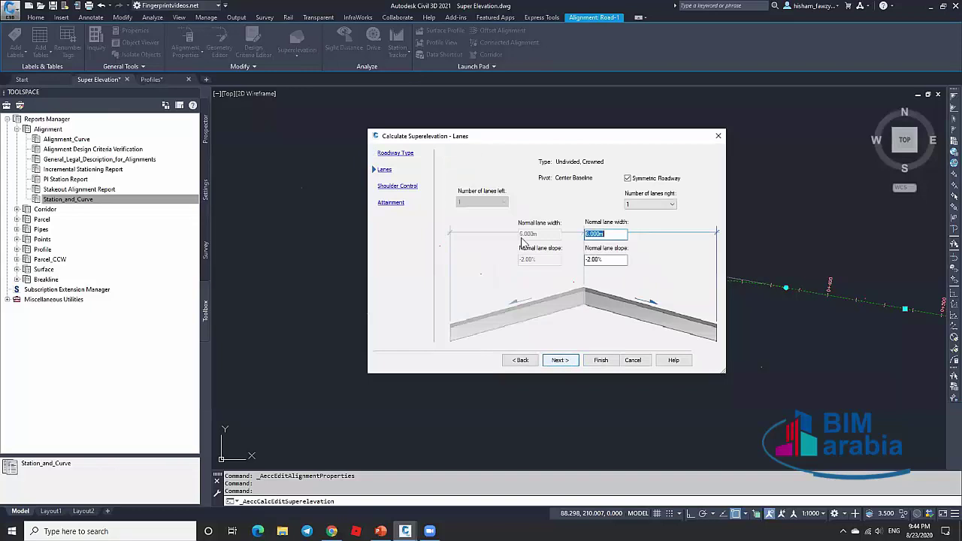
# Keep Symmetric Roadway on with 6.000m lane width and -2.00% slope, then continue.
pyautogui.click(627, 178)
pyautogui.click(528, 234)
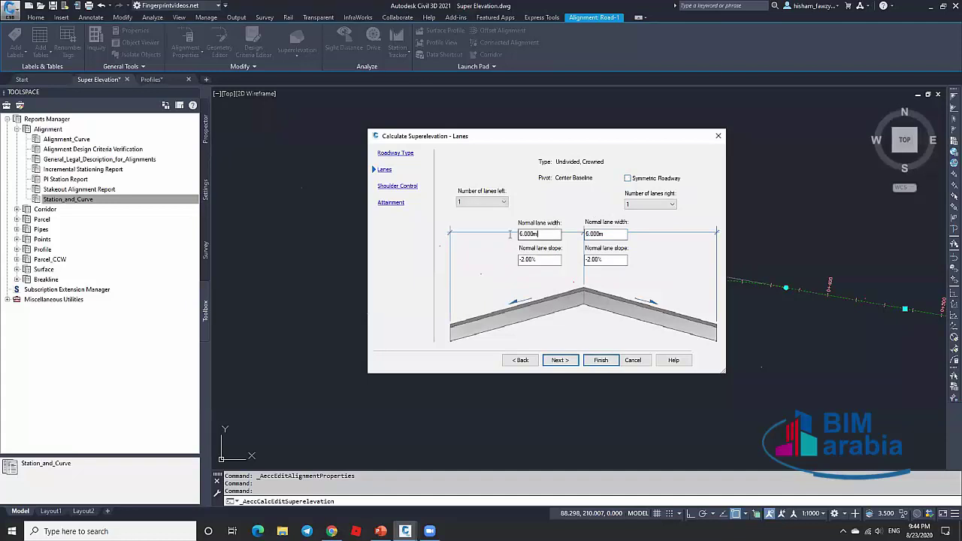
pyautogui.click(635, 182)
pyautogui.click(628, 178)
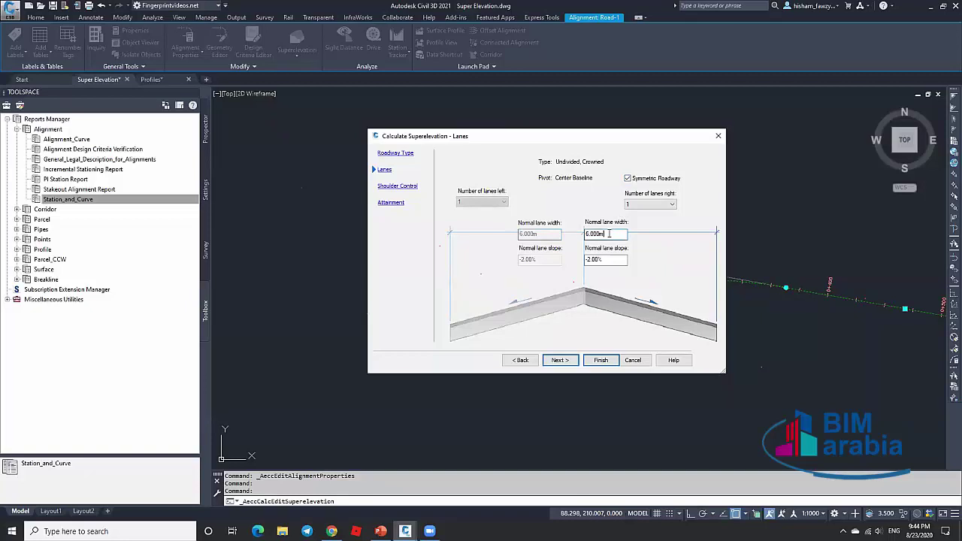
pyautogui.moveTo(611, 233); pyautogui.dragTo(578, 234)
pyautogui.moveTo(617, 260); pyautogui.dragTo(573, 257)
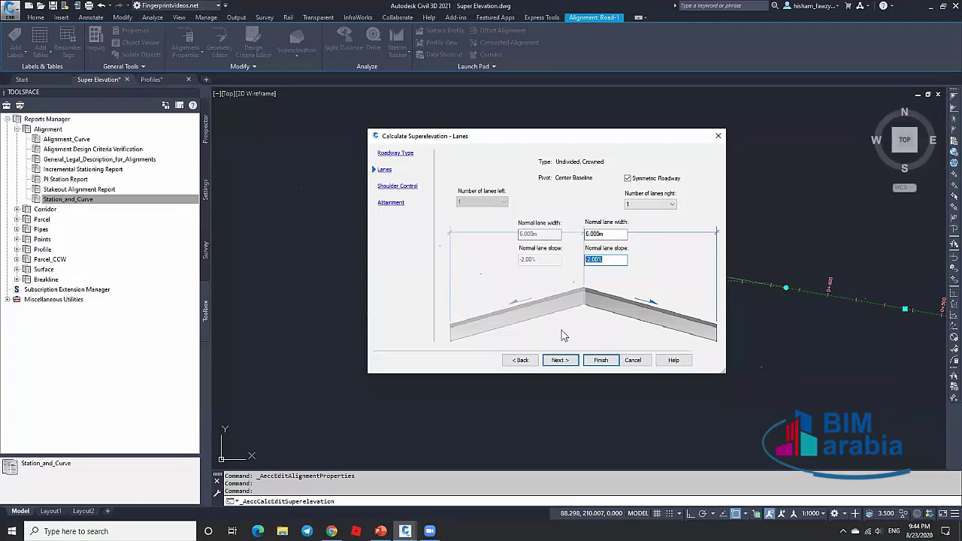
pyautogui.click(556, 360)
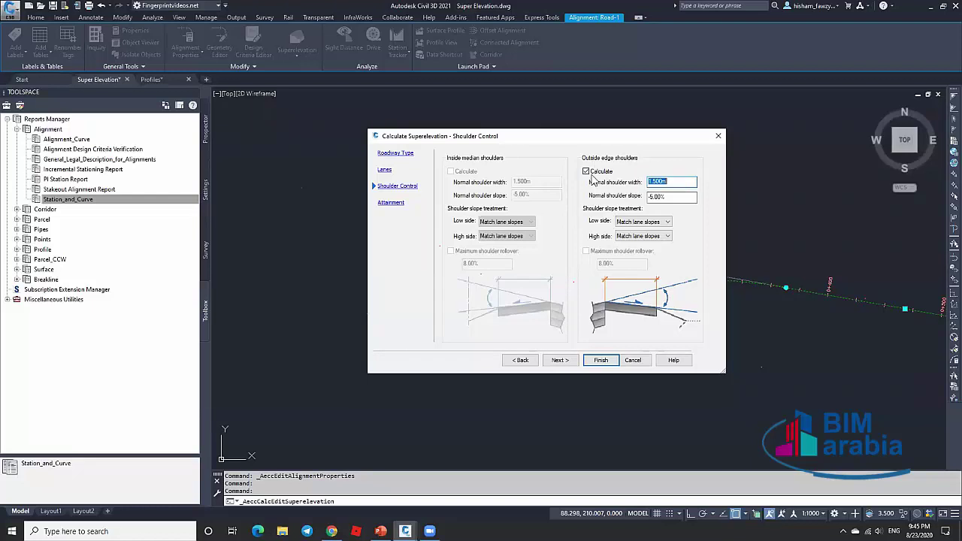
# Uncheck Calculate for the outside edge shoulders and continue to the Attainment page.
pyautogui.click(591, 174)
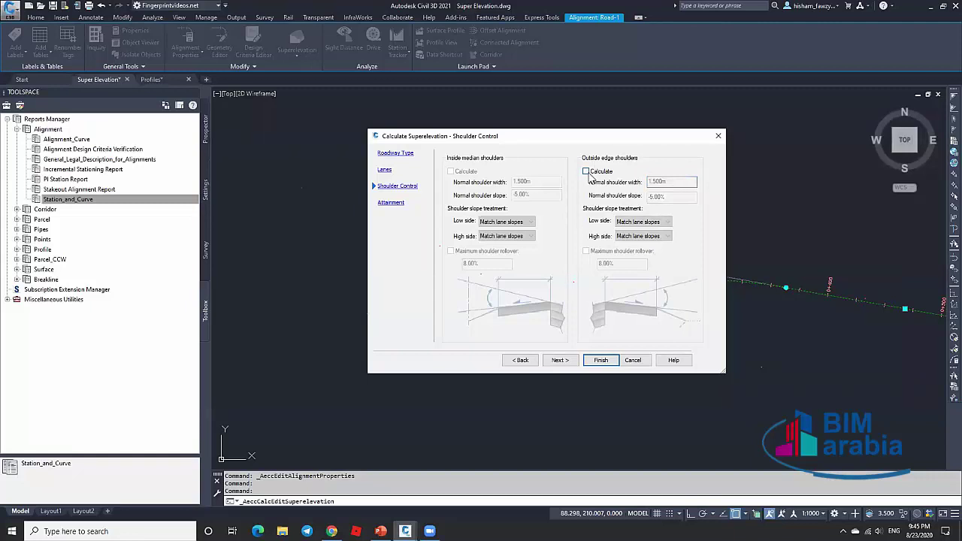
pyautogui.click(588, 172)
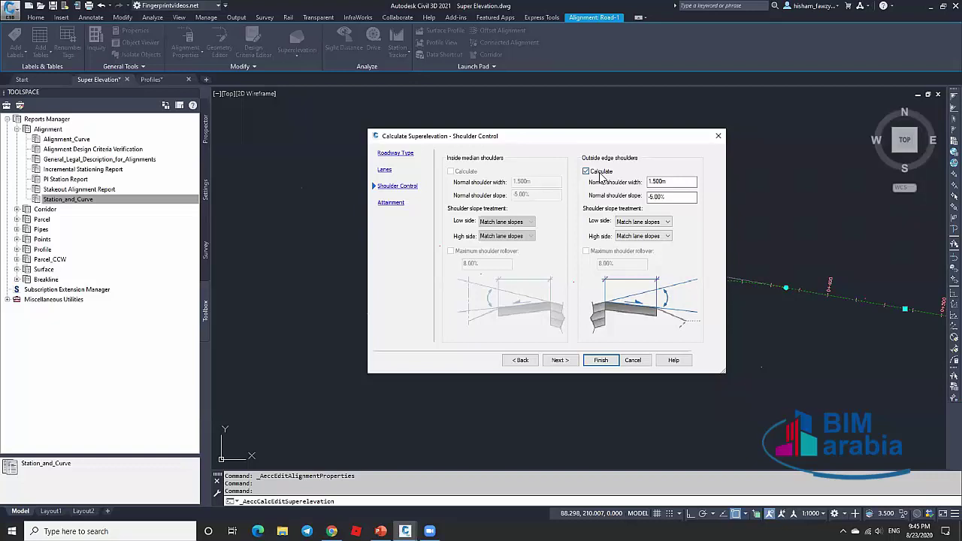
pyautogui.click(599, 175)
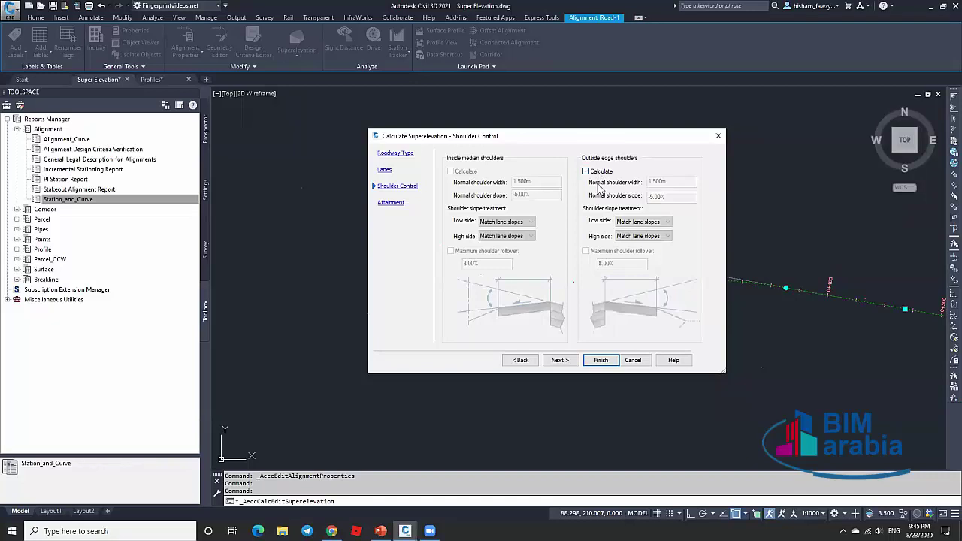
pyautogui.click(559, 360)
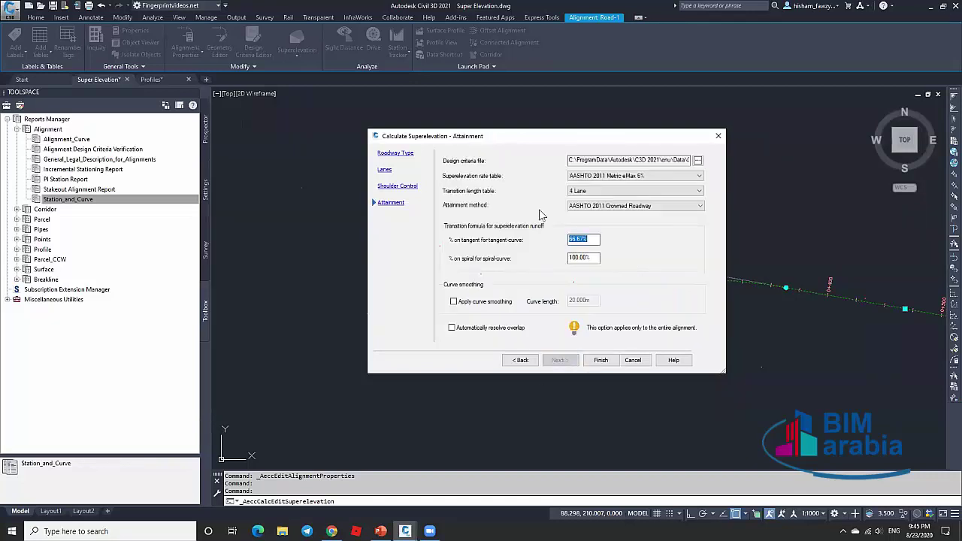
# Choose AASHTO 2011 Metric eMax 6%, the 4 Lane transition table and AASHTO 2011 Crowned Roadway.
pyautogui.click(652, 177)
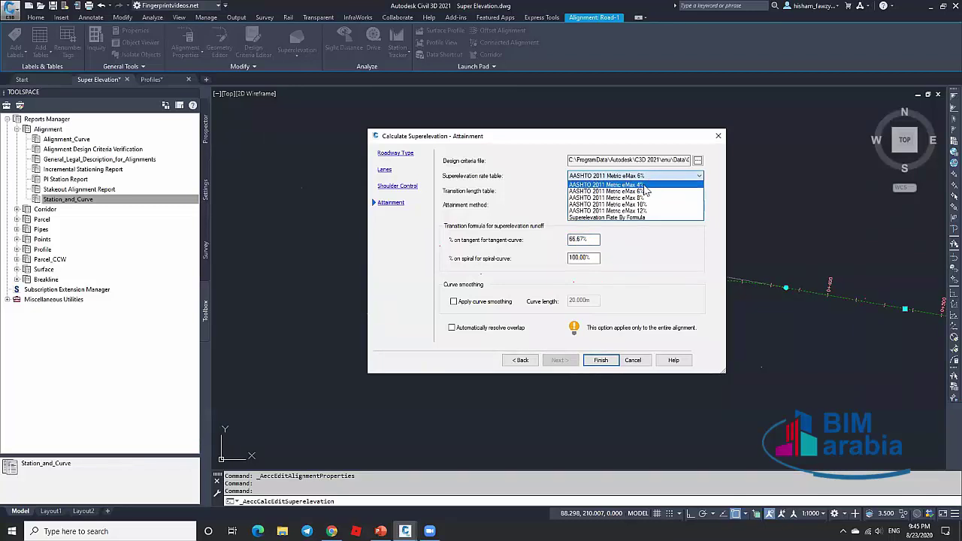
pyautogui.click(643, 191)
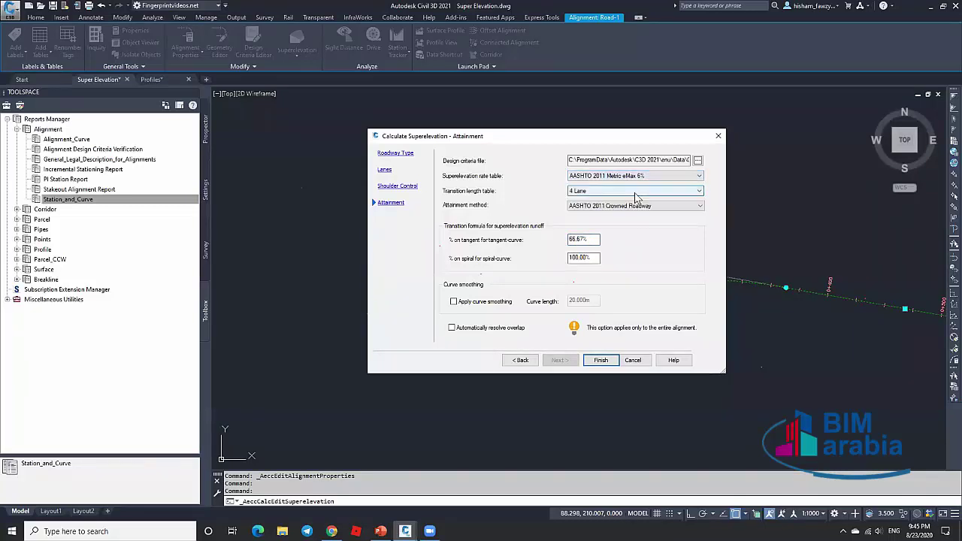
pyautogui.click(634, 192)
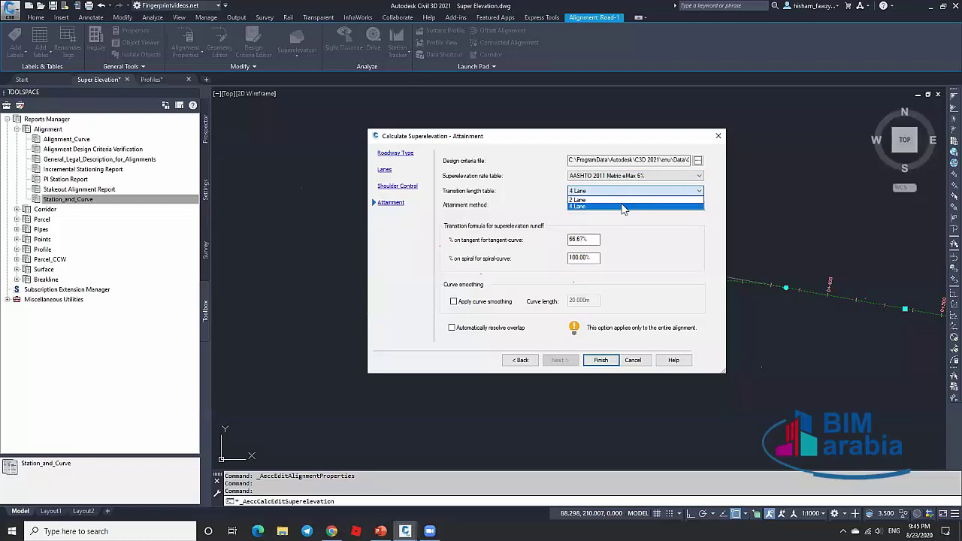
pyautogui.click(623, 206)
pyautogui.click(639, 205)
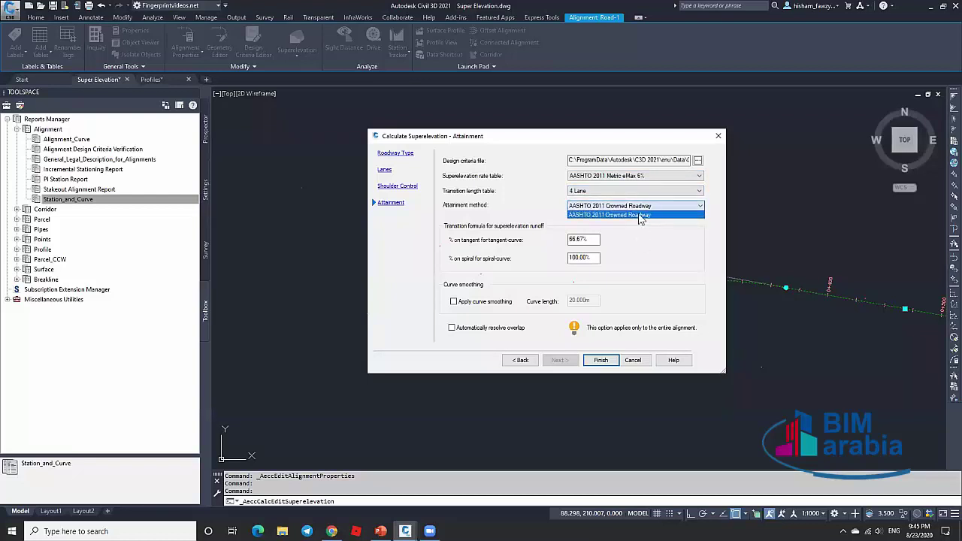
pyautogui.click(645, 218)
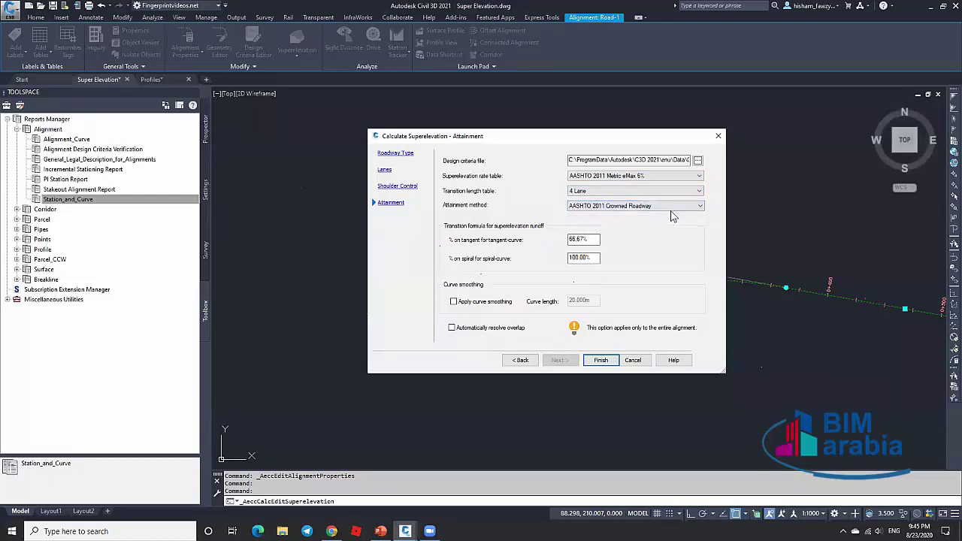
# Revisit the roadway type page, then select the 100.00% spiral-curve runoff value.
pyautogui.click(393, 153)
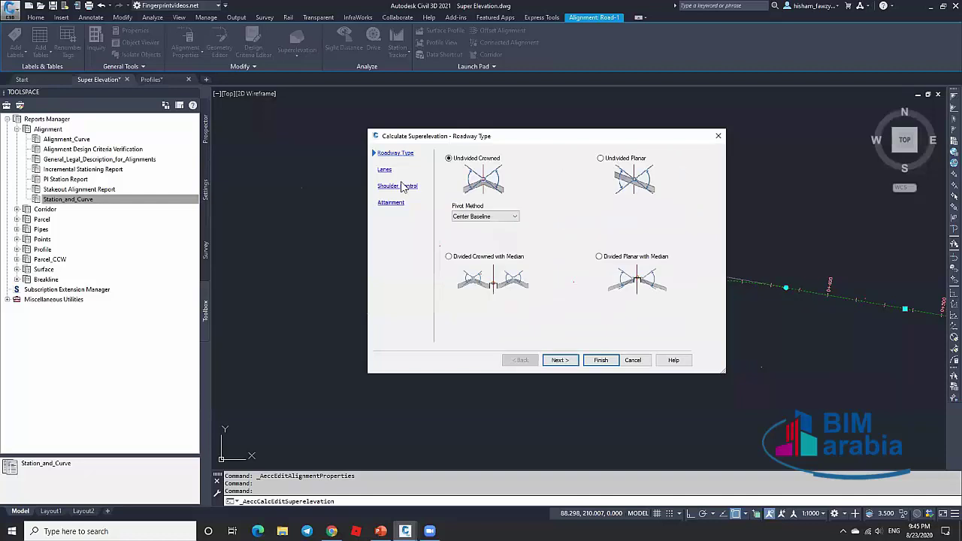
pyautogui.click(391, 202)
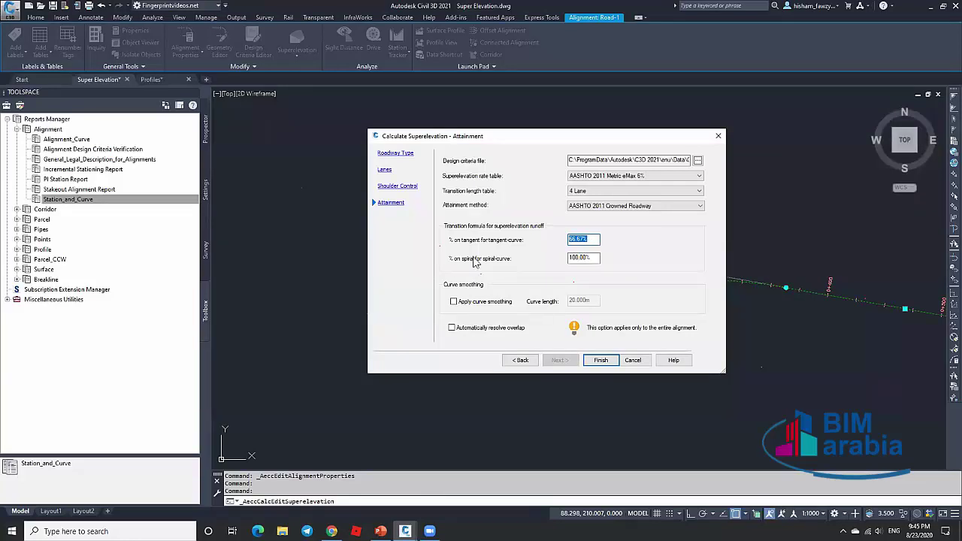
pyautogui.click(593, 257)
pyautogui.moveTo(594, 258); pyautogui.dragTo(532, 278)
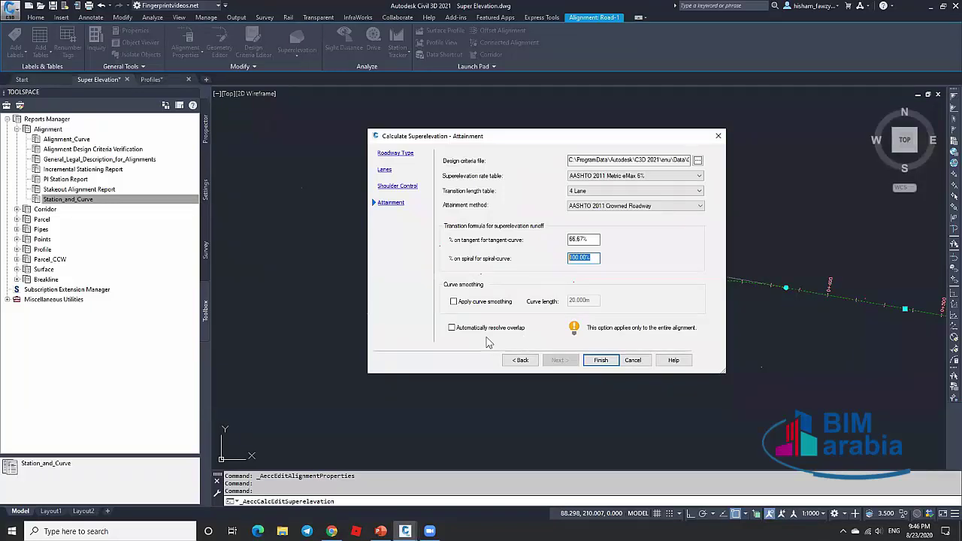
# Finish the superelevation calculation and enlarge the Superelevation Tabular Editor to show every critical row.
pyautogui.click(601, 360)
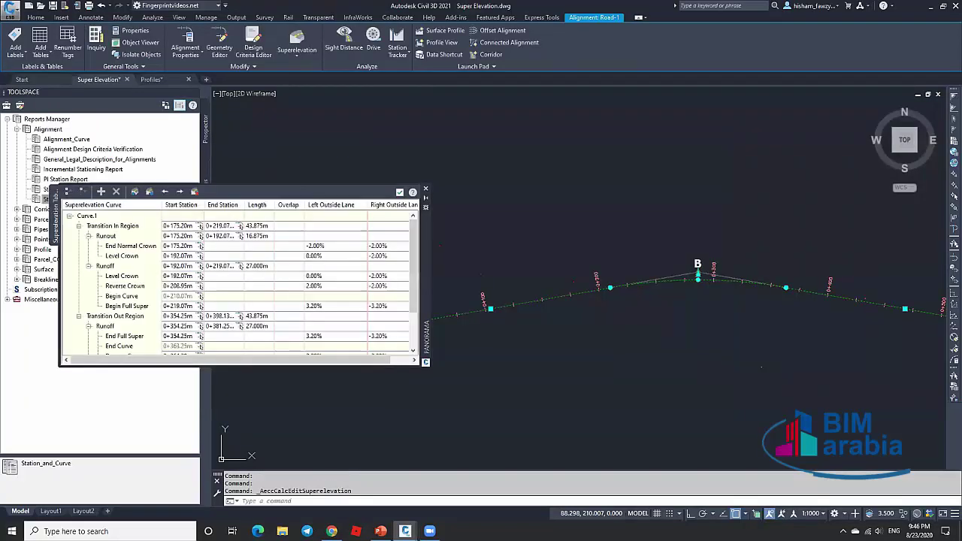
pyautogui.moveTo(429, 240); pyautogui.dragTo(570, 159)
pyautogui.moveTo(739, 157); pyautogui.dragTo(743, 156)
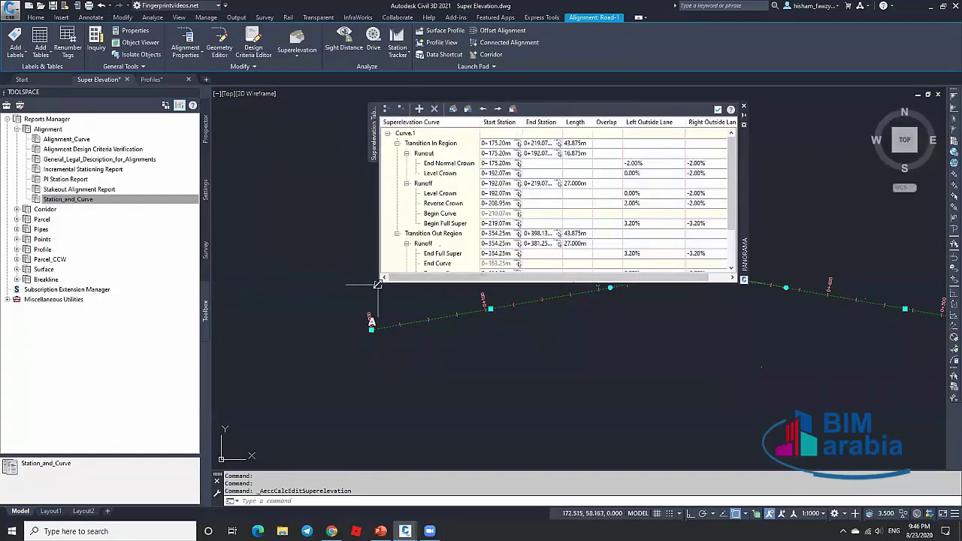
pyautogui.moveTo(377, 287); pyautogui.dragTo(246, 381)
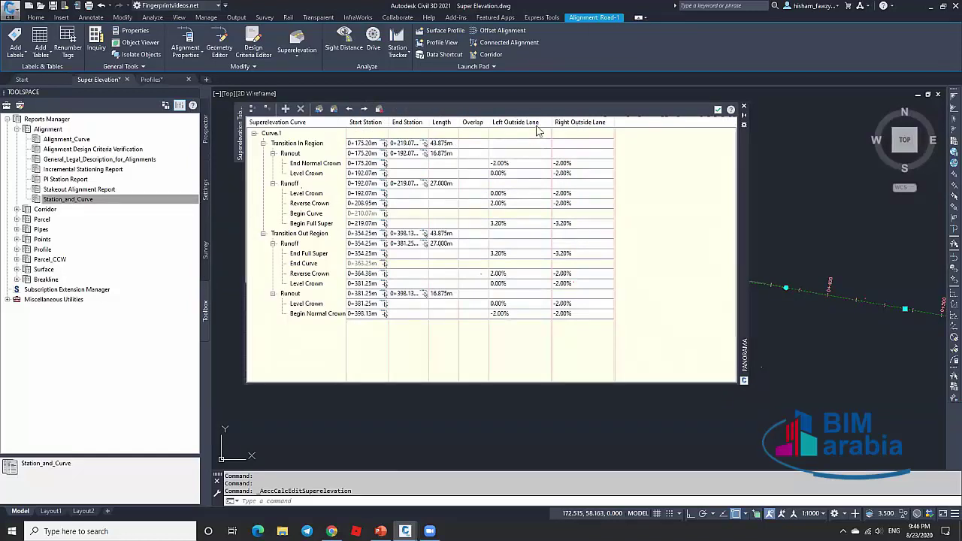
# Review the End Normal Crown slopes and critical rows down to Begin Full Super, then close the table.
pyautogui.click(587, 166)
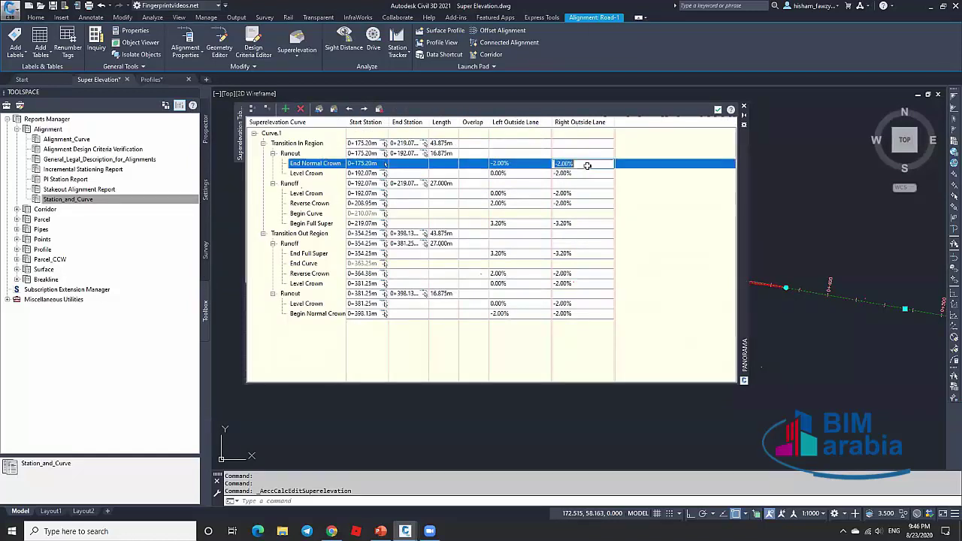
pyautogui.click(515, 164)
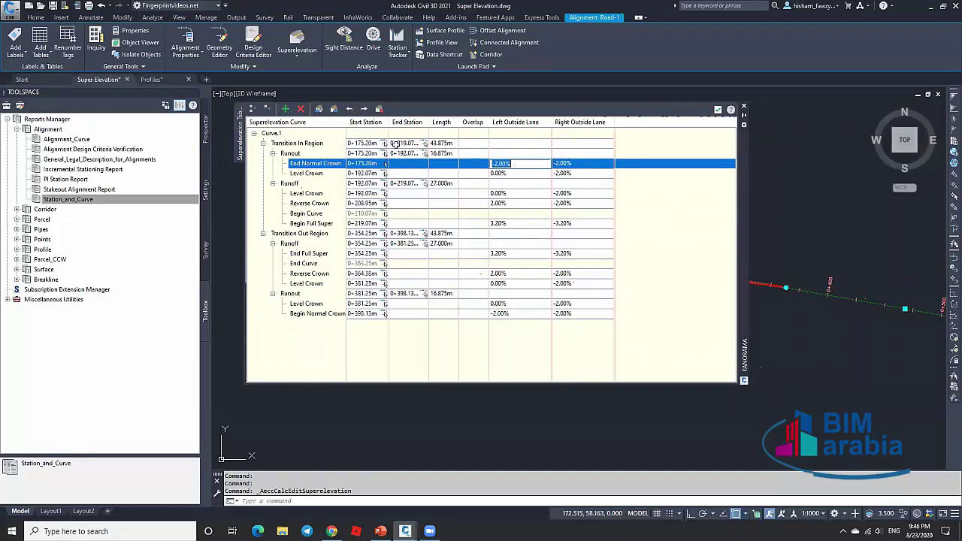
pyautogui.press('Escape')
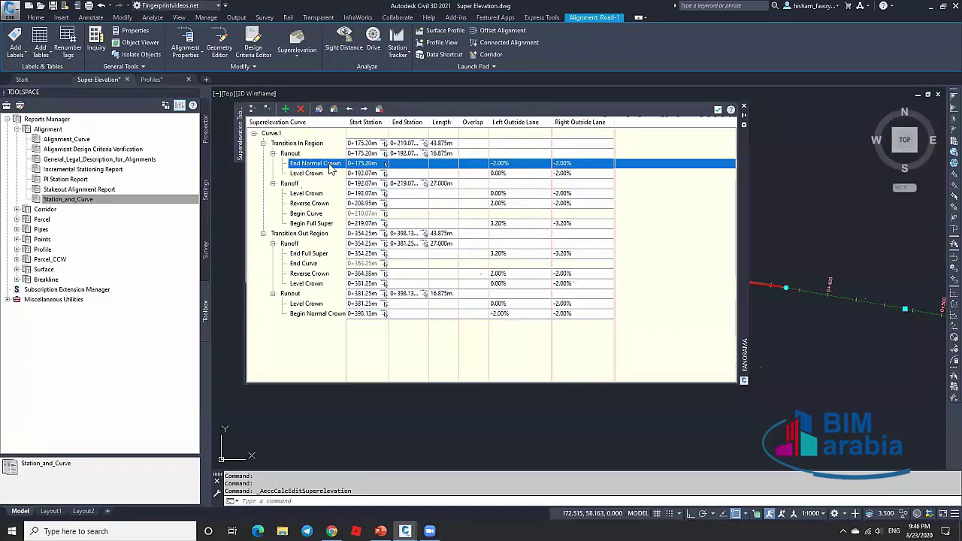
pyautogui.click(324, 174)
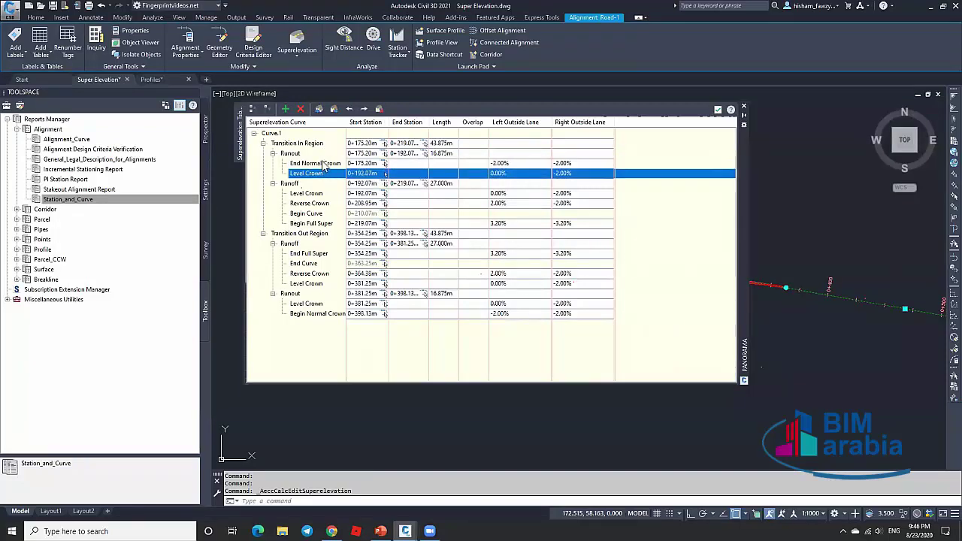
pyautogui.click(326, 194)
pyautogui.click(326, 203)
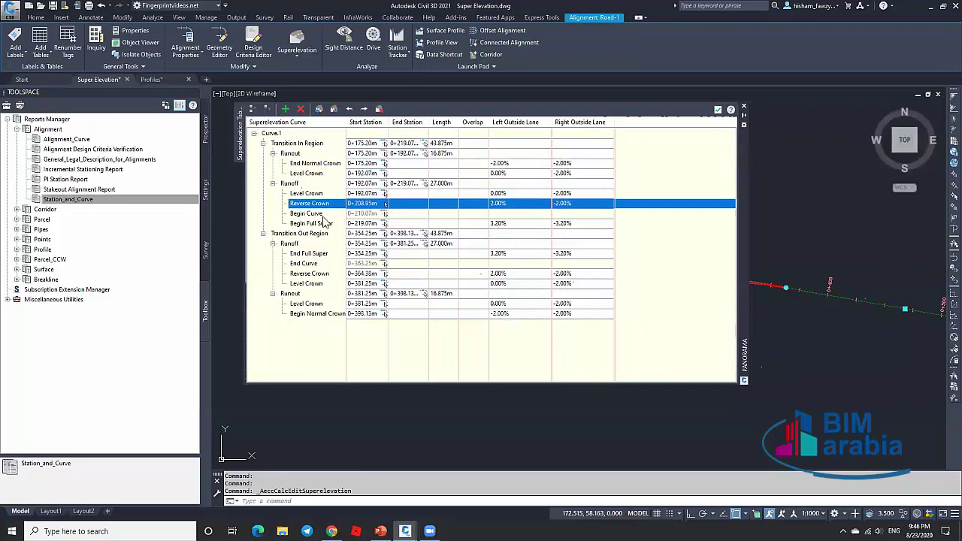
pyautogui.click(327, 213)
pyautogui.click(329, 223)
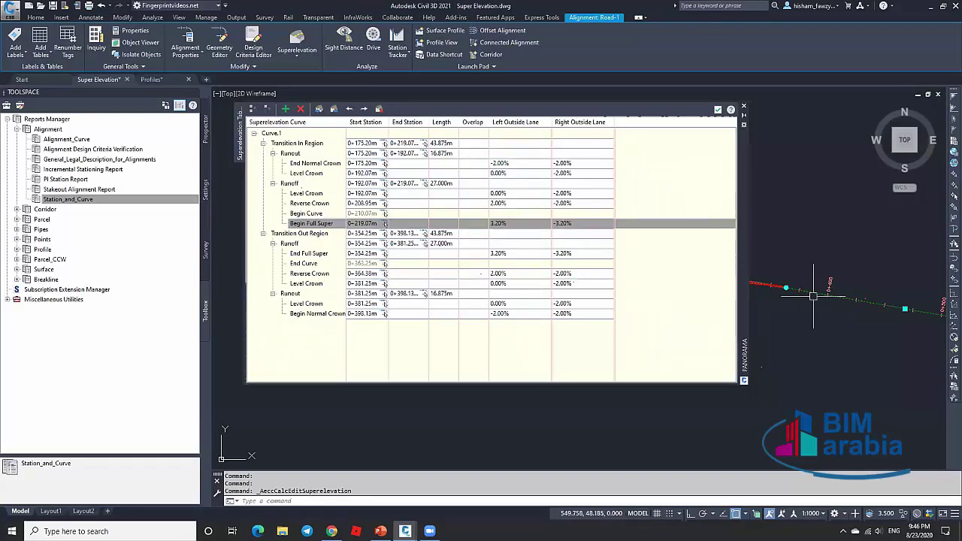
pyautogui.click(743, 106)
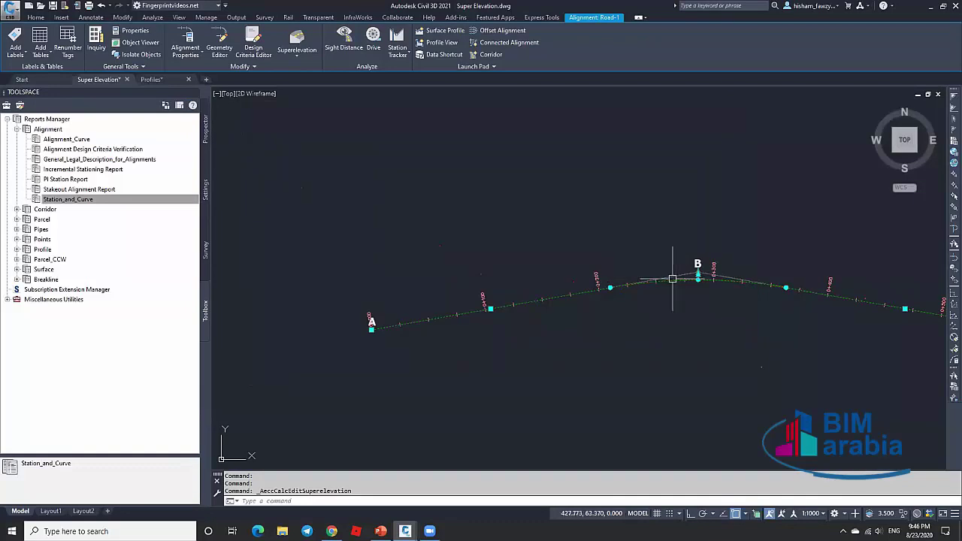
# In Edit Alignment Labels, add Superelevation Critical Points labels styled Superelevation Symbols to Road-1.
pyautogui.rightClick(673, 276)
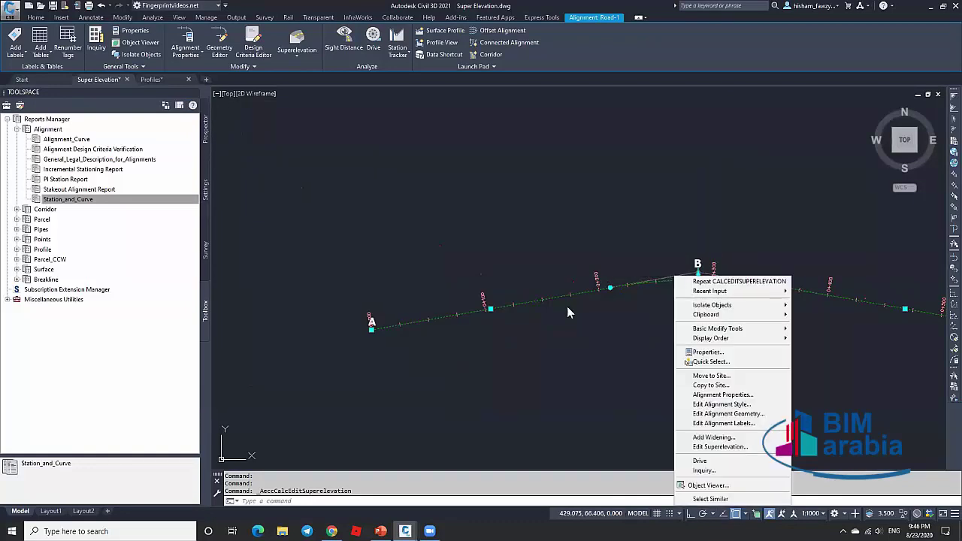
pyautogui.click(718, 423)
pyautogui.click(529, 268)
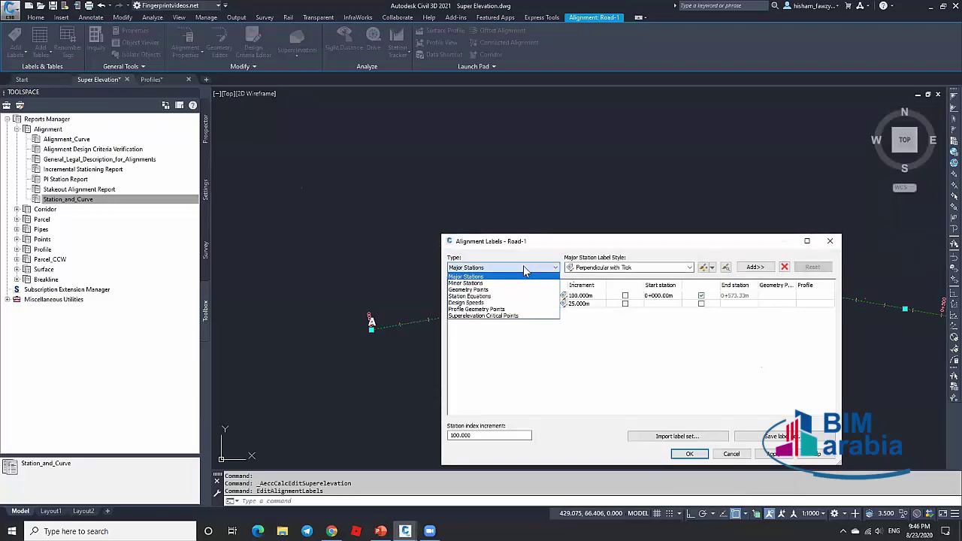
pyautogui.click(508, 316)
pyautogui.click(659, 267)
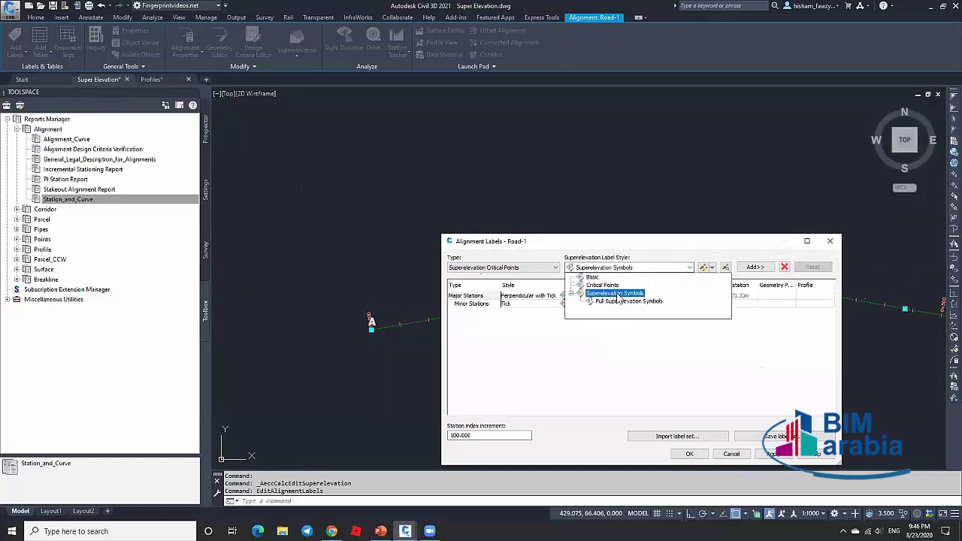
pyautogui.click(615, 293)
pyautogui.click(755, 267)
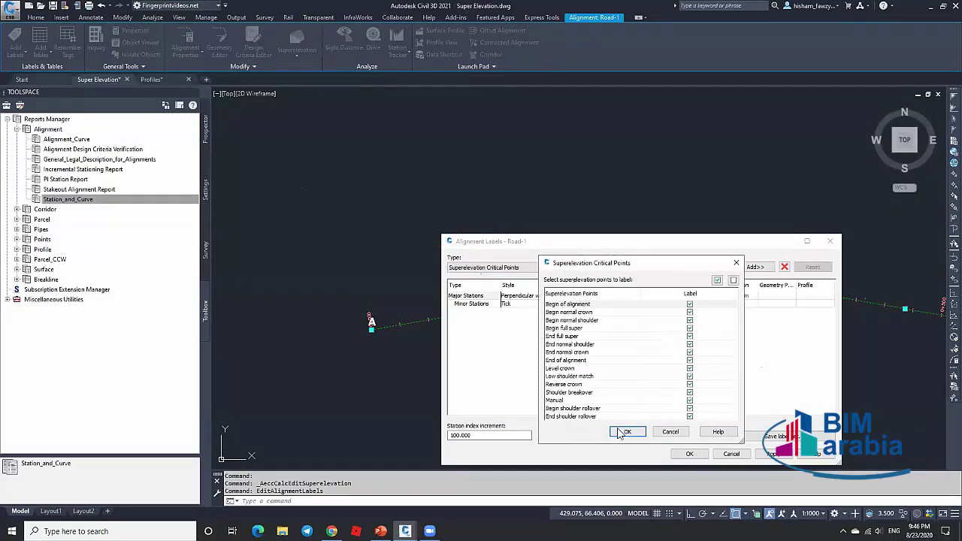
pyautogui.click(621, 432)
pyautogui.click(689, 454)
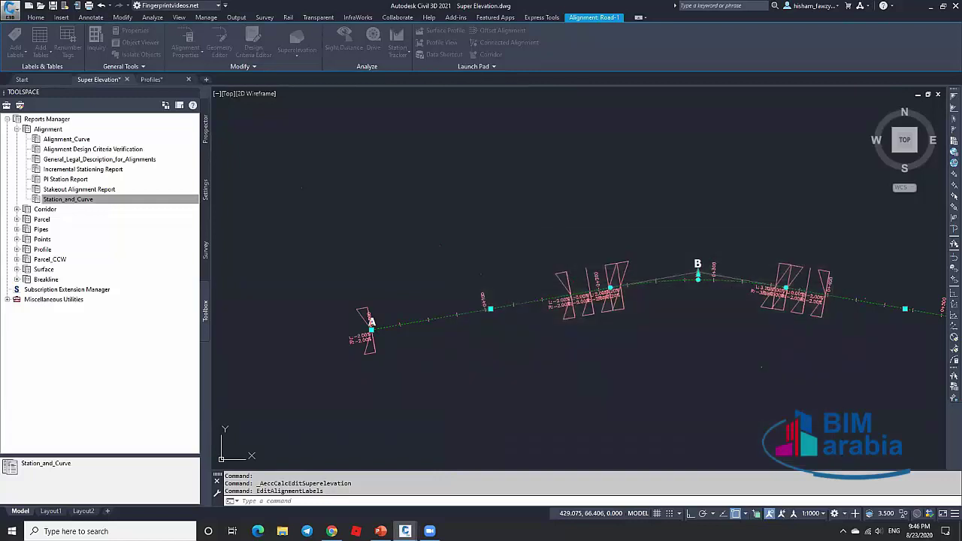
# Zoom to point A and draw a polyline from the symbol's upper corner through A to its lower corner.
pyautogui.scroll(4, 379, 342)
pyautogui.press('Escape')
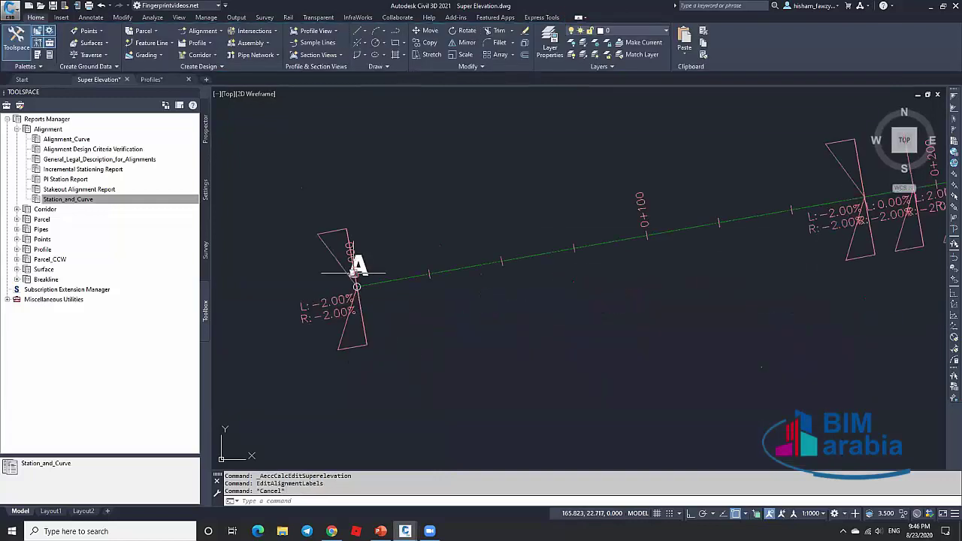
pyautogui.scroll(2, 353, 272)
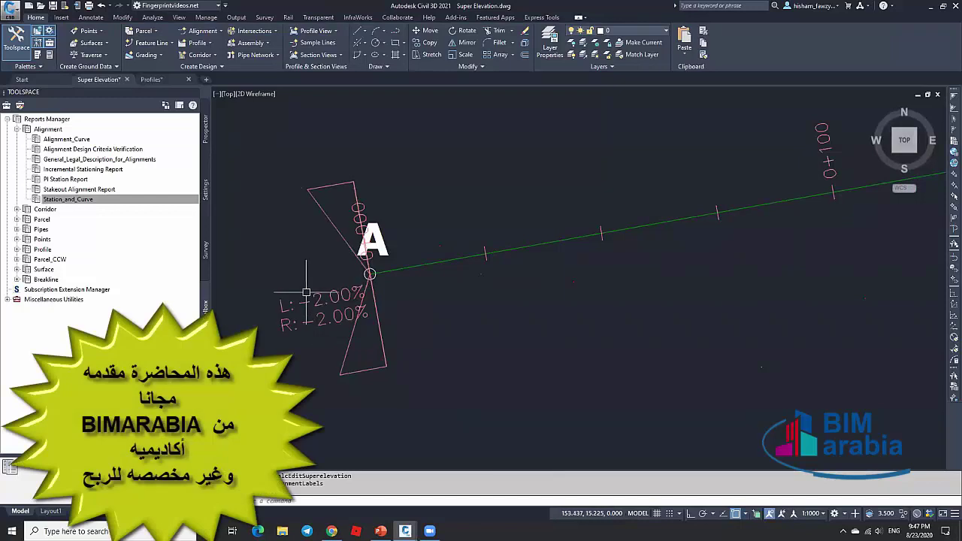
pyautogui.scroll(-3, 323, 275)
pyautogui.scroll(3, 322, 275)
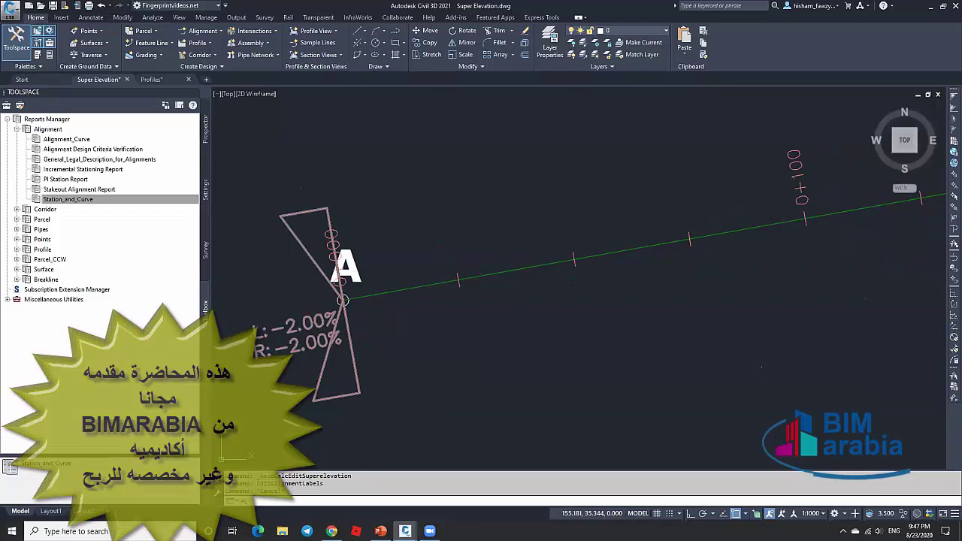
pyautogui.write('pl')
pyautogui.press('Return')
pyautogui.click(281, 217)
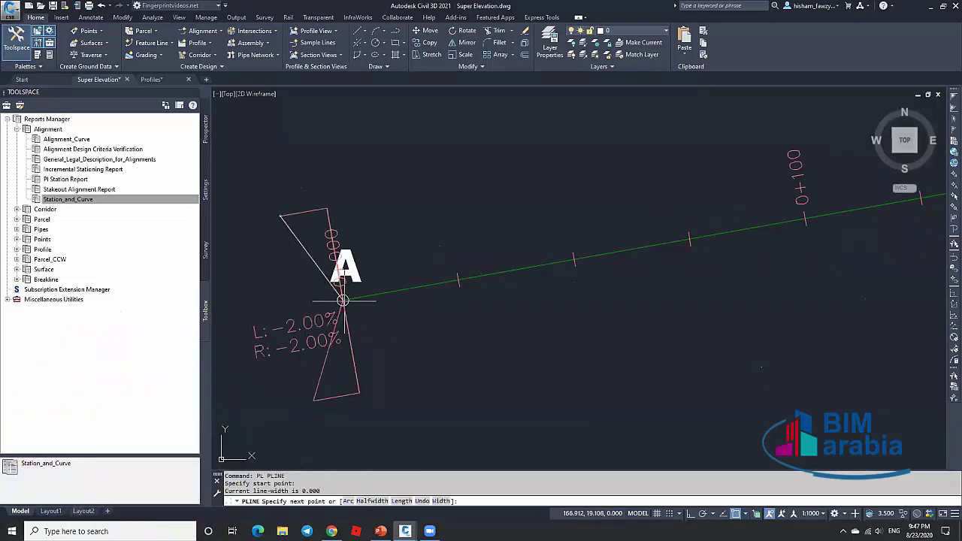
pyautogui.click(343, 300)
pyautogui.click(314, 401)
pyautogui.press('Escape')
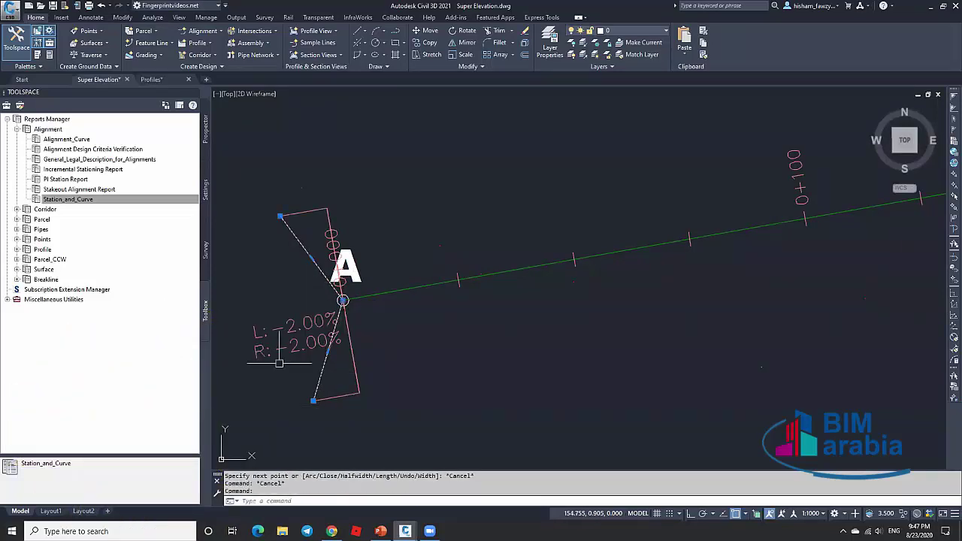
# Pan and zoom to the superelevation labels near station 0+200.
pyautogui.scroll(-3, 279, 363)
pyautogui.scroll(2, 653, 241)
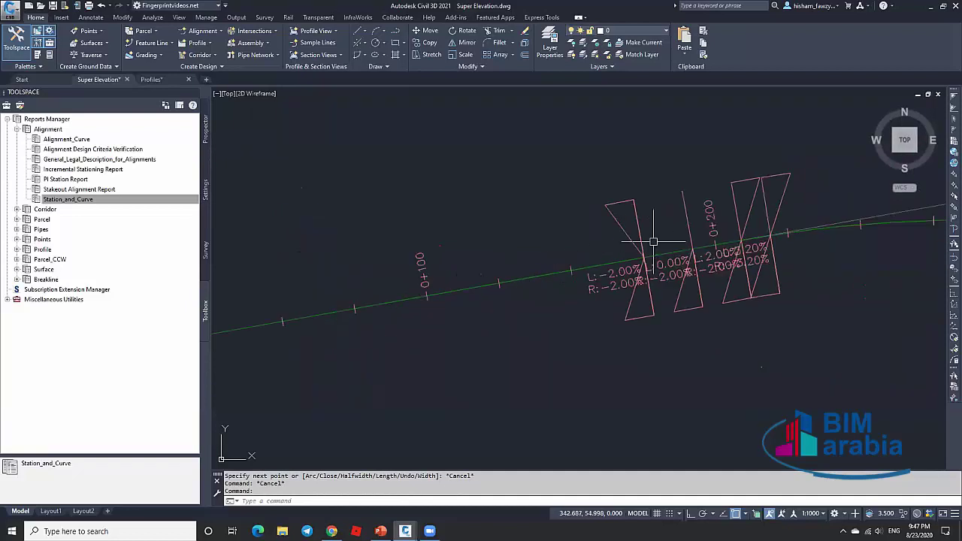
pyautogui.scroll(5, 553, 217)
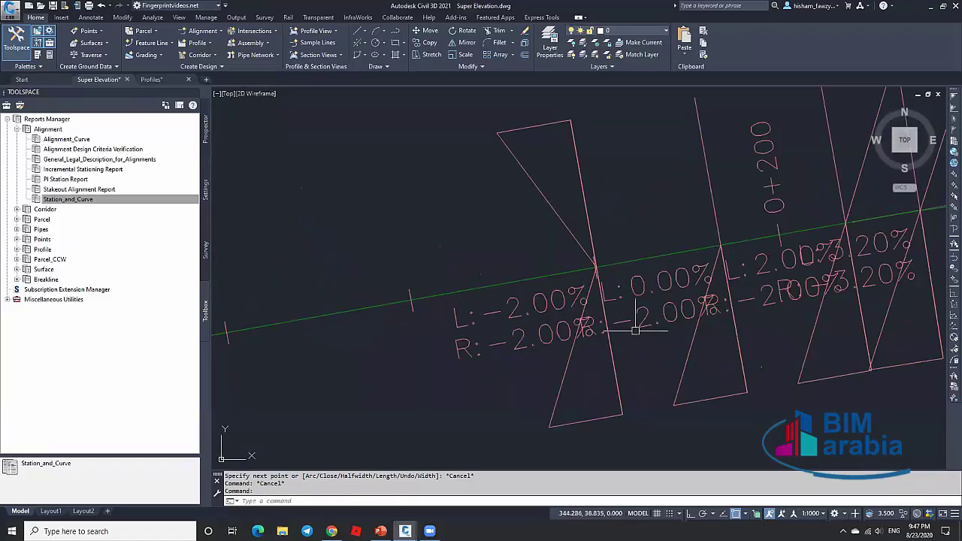
pyautogui.scroll(-2, 599, 288)
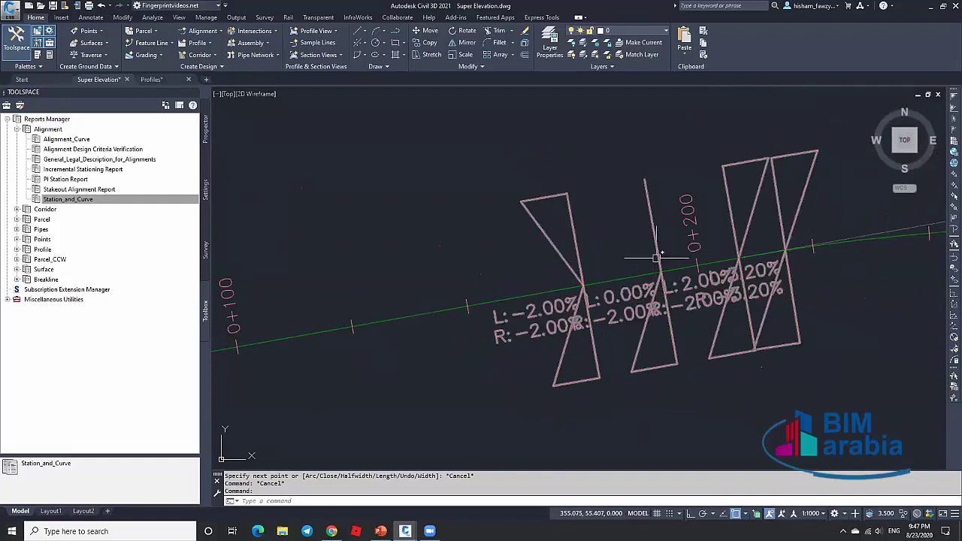
pyautogui.scroll(3, 656, 258)
pyautogui.scroll(-3, 668, 260)
pyautogui.moveTo(606, 256); pyautogui.dragTo(577, 246, button='middle')
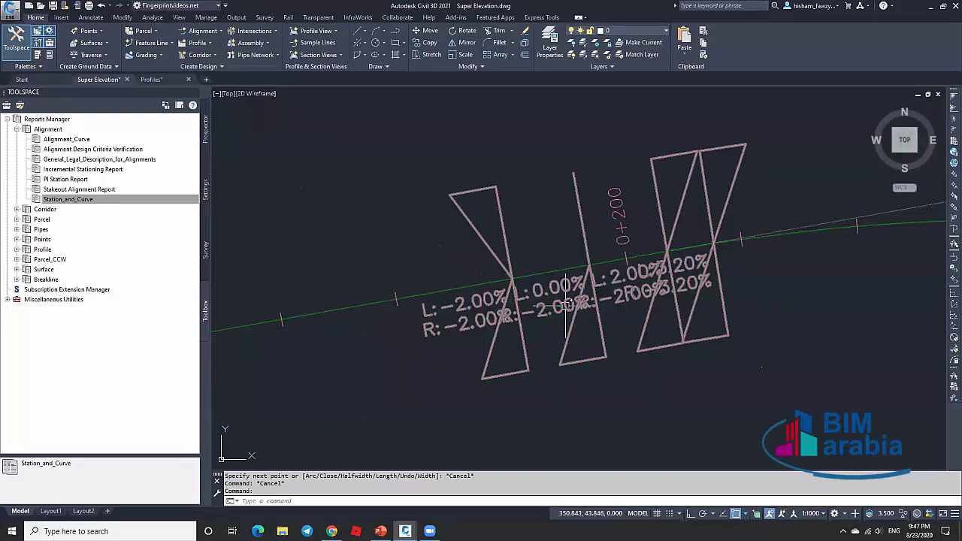
pyautogui.scroll(-5, 577, 316)
# Pan to the superelevation legend, then open the 1:1000 annotation scale list on the status bar.
pyautogui.moveTo(248, 286); pyautogui.dragTo(579, 283, button='middle')
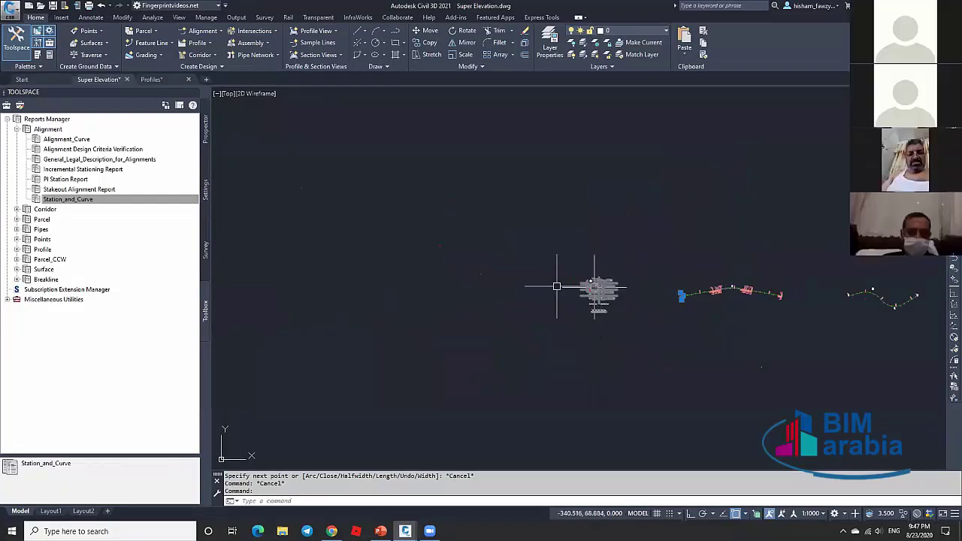
pyautogui.scroll(3, 668, 312)
pyautogui.scroll(5, 668, 312)
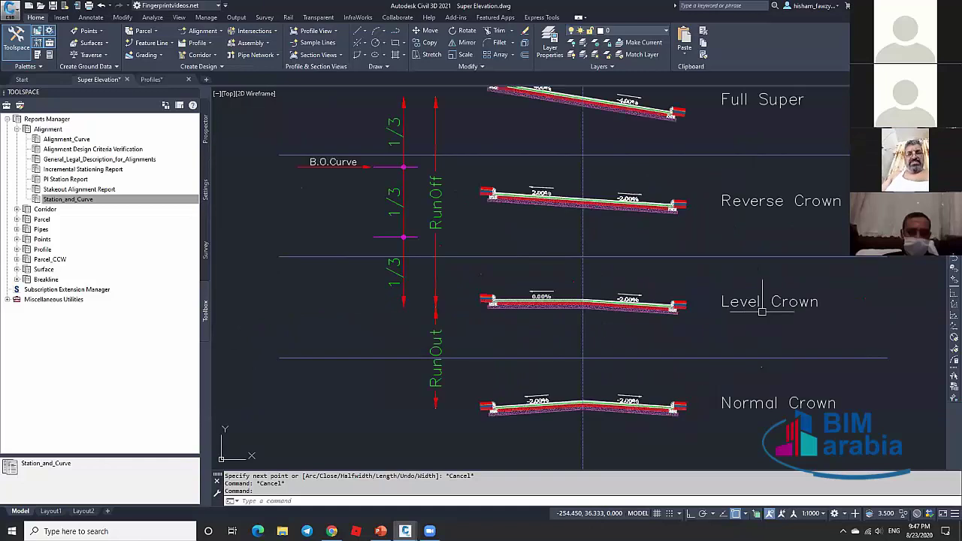
pyautogui.scroll(4, 585, 314)
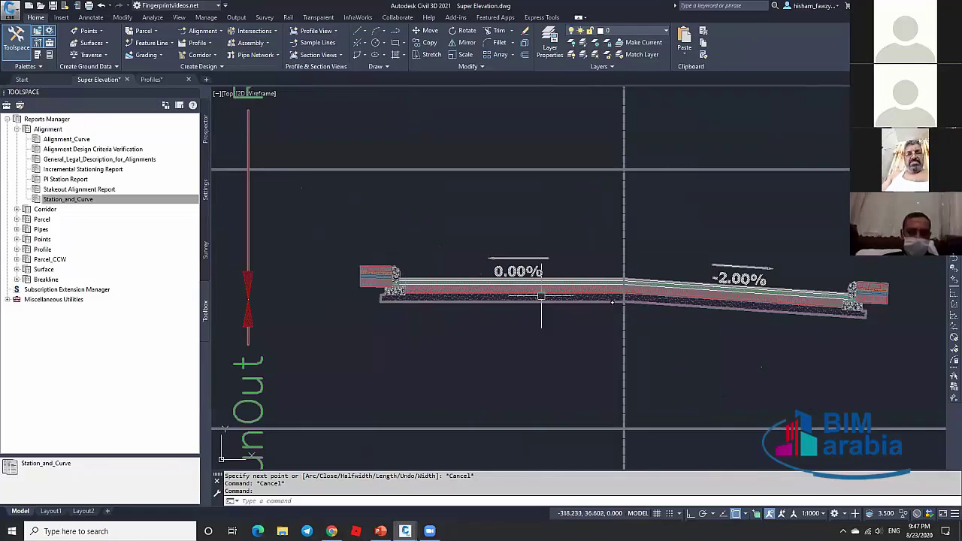
pyautogui.scroll(-2, 649, 296)
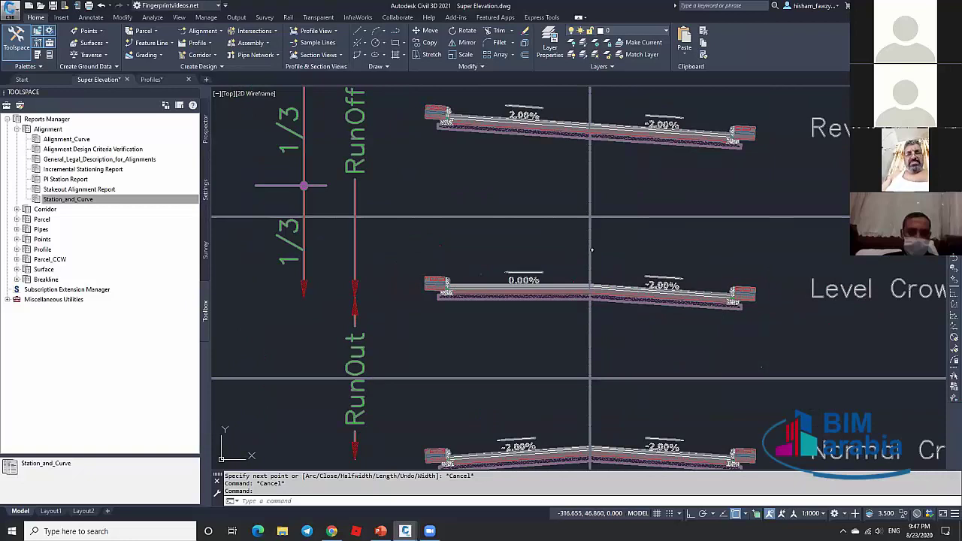
pyautogui.scroll(-8, 635, 268)
pyautogui.scroll(6, 635, 269)
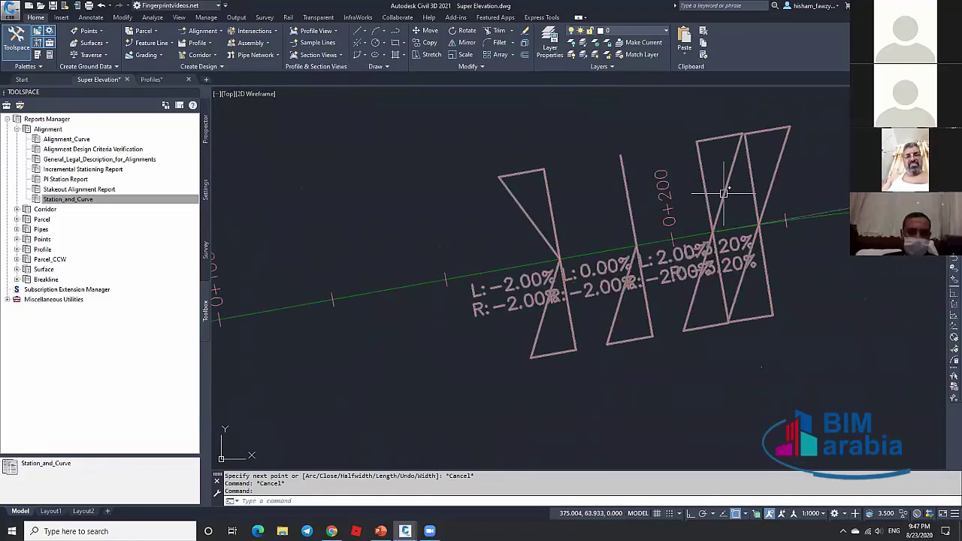
pyautogui.scroll(-6, 723, 193)
pyautogui.scroll(8, 728, 211)
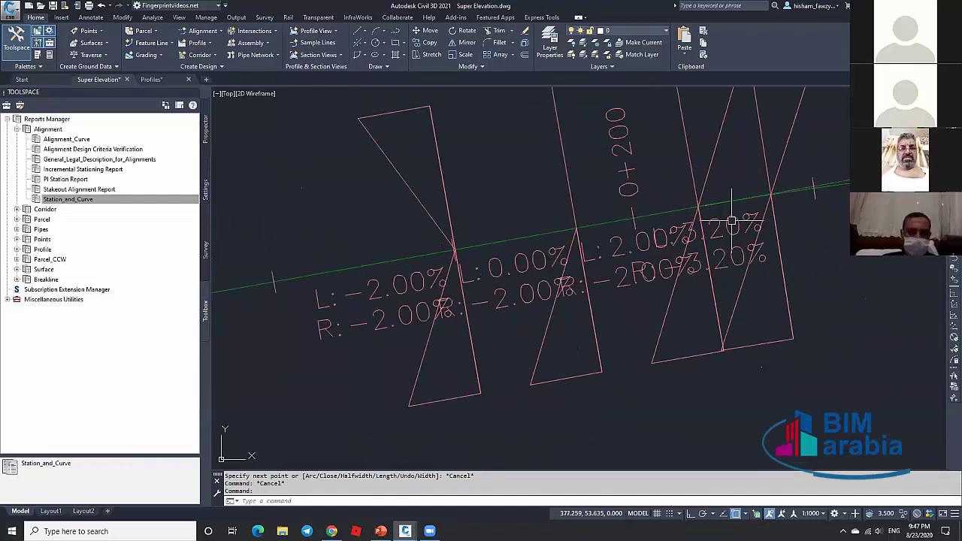
pyautogui.click(811, 513)
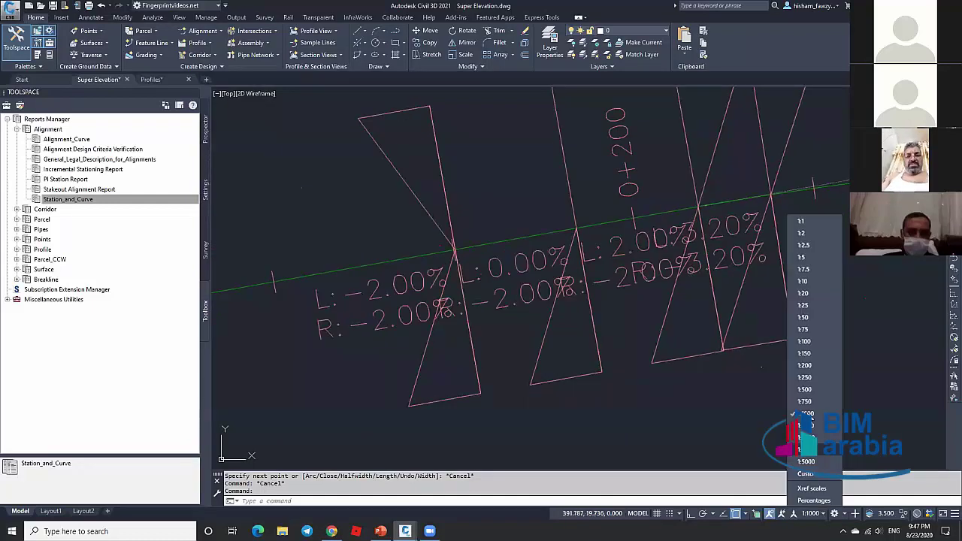
# Change the annotation scale to 1:750, then to 1:500.
pyautogui.click(804, 402)
pyautogui.click(814, 514)
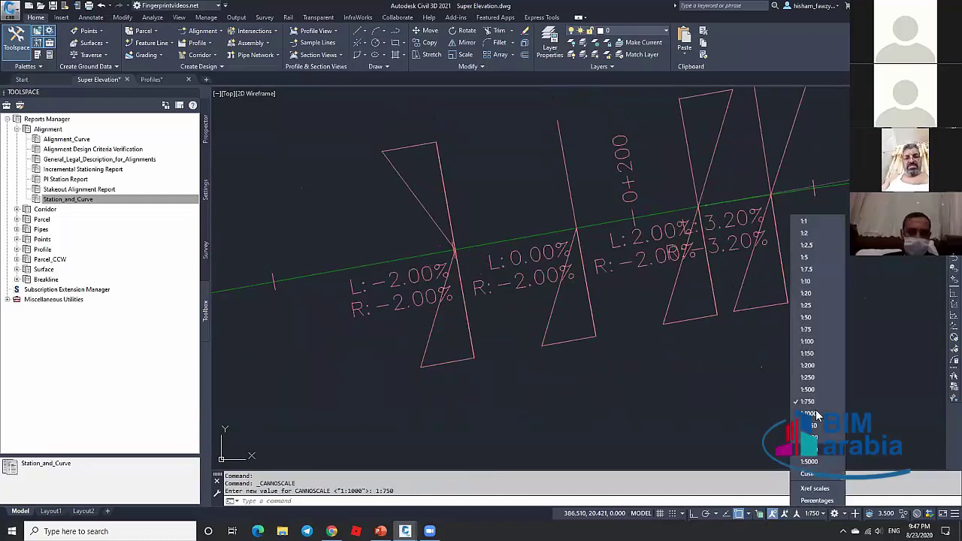
pyautogui.click(807, 389)
pyautogui.scroll(2, 680, 236)
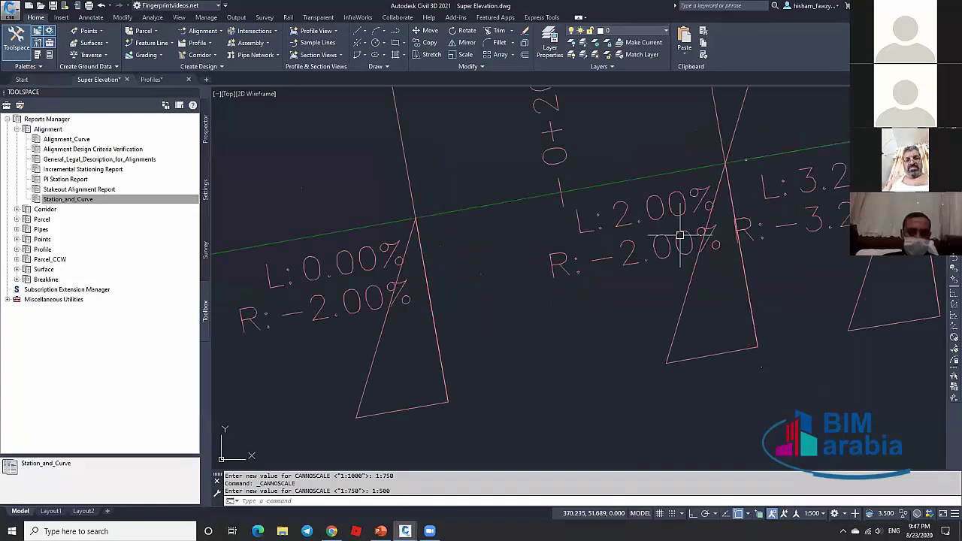
pyautogui.moveTo(654, 220); pyautogui.dragTo(613, 281, button='middle')
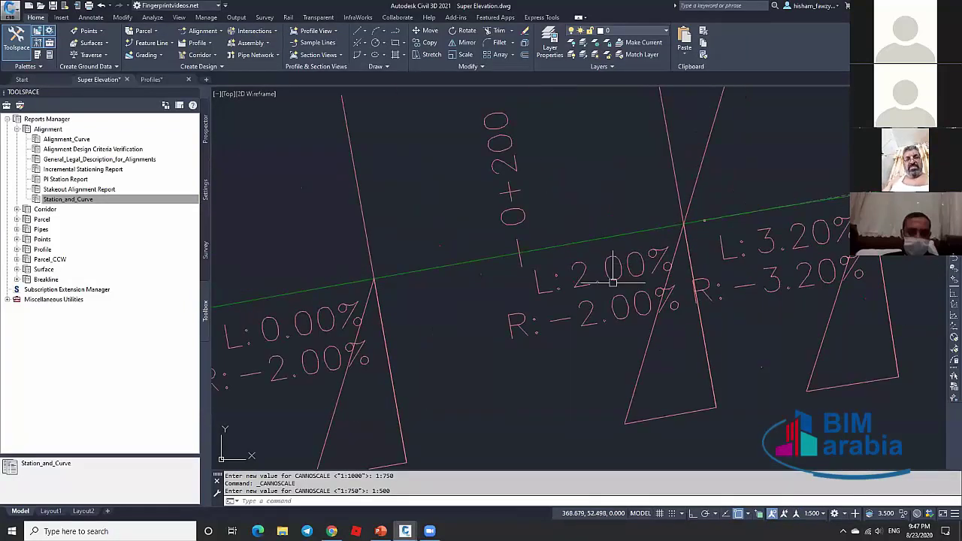
# Pan and zoom across the resized slope labels to the sections near B and 0+400.
pyautogui.scroll(-8, 613, 282)
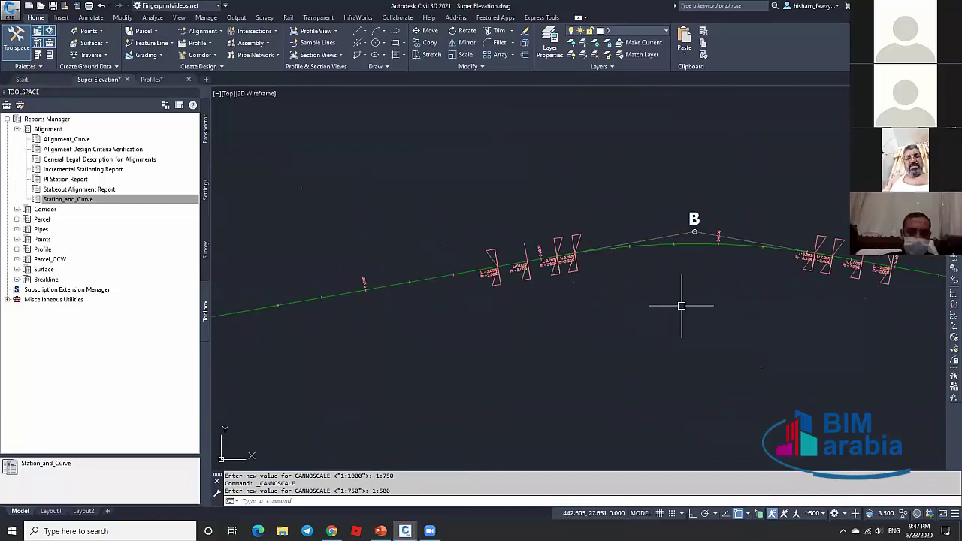
pyautogui.moveTo(567, 264); pyautogui.dragTo(655, 245, button='middle')
pyautogui.scroll(5, 655, 245)
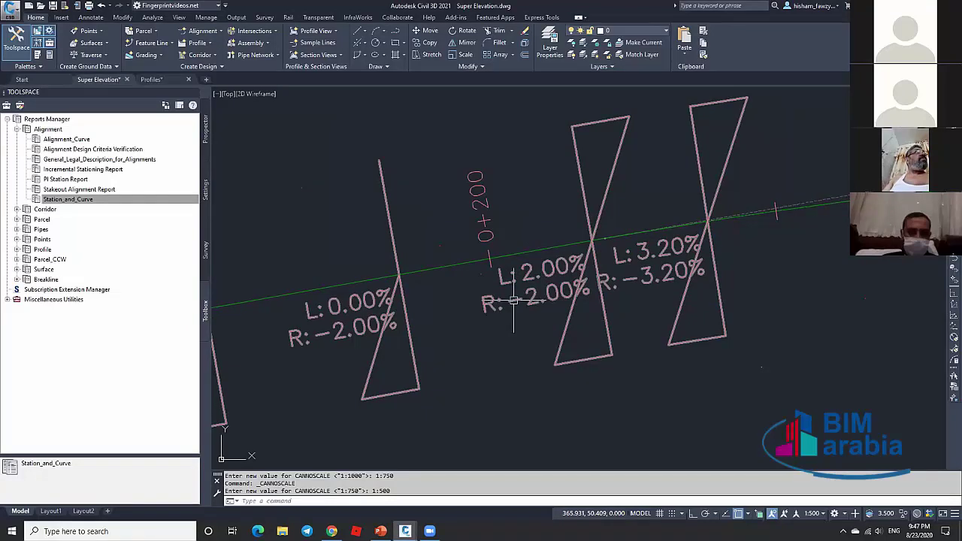
pyautogui.scroll(-3, 513, 300)
pyautogui.scroll(3, 611, 273)
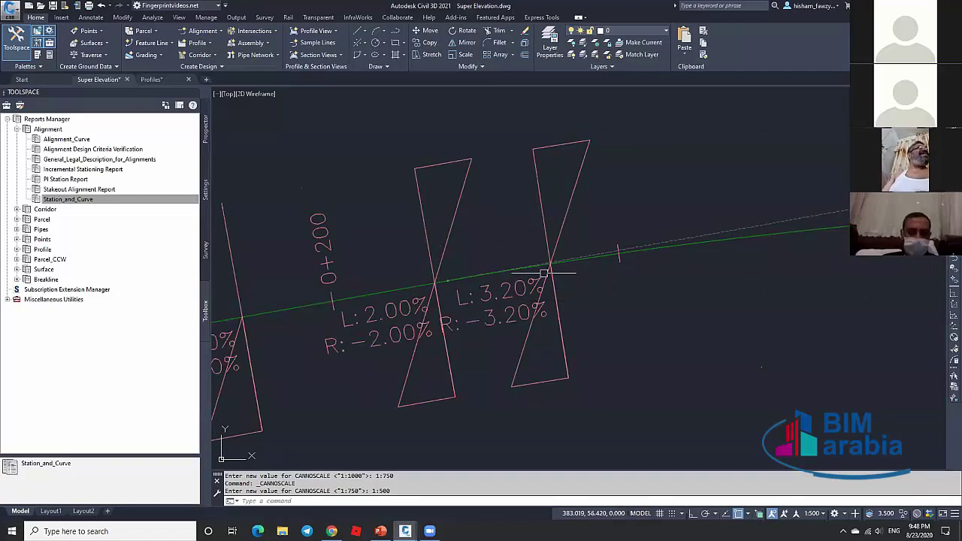
pyautogui.scroll(-5, 556, 272)
pyautogui.scroll(4, 542, 270)
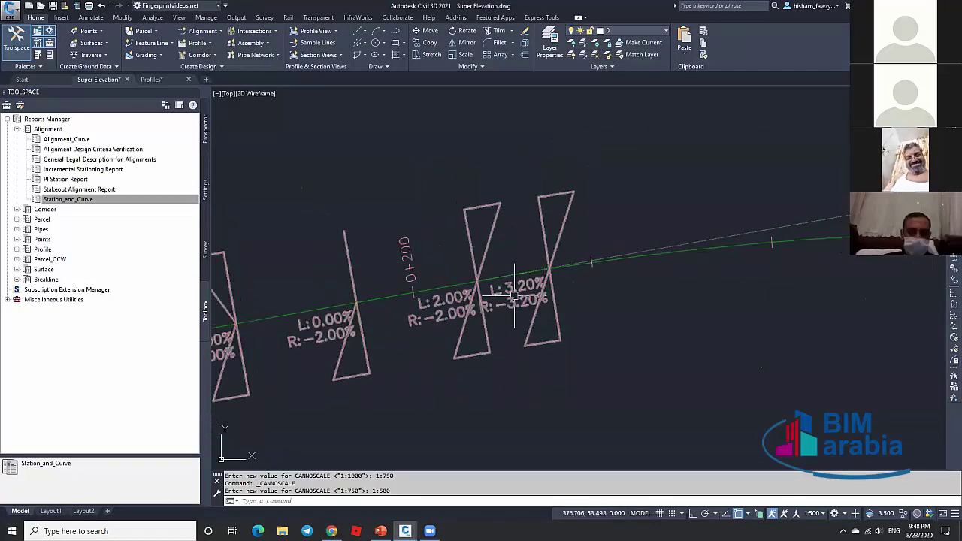
pyautogui.scroll(3, 518, 294)
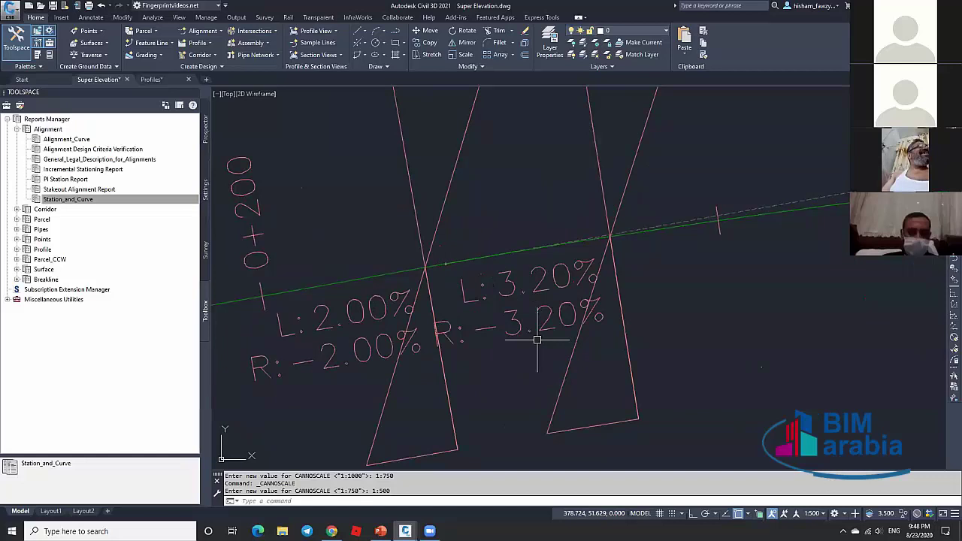
pyautogui.scroll(-3, 531, 254)
pyautogui.scroll(3, 566, 269)
pyautogui.scroll(-5, 566, 269)
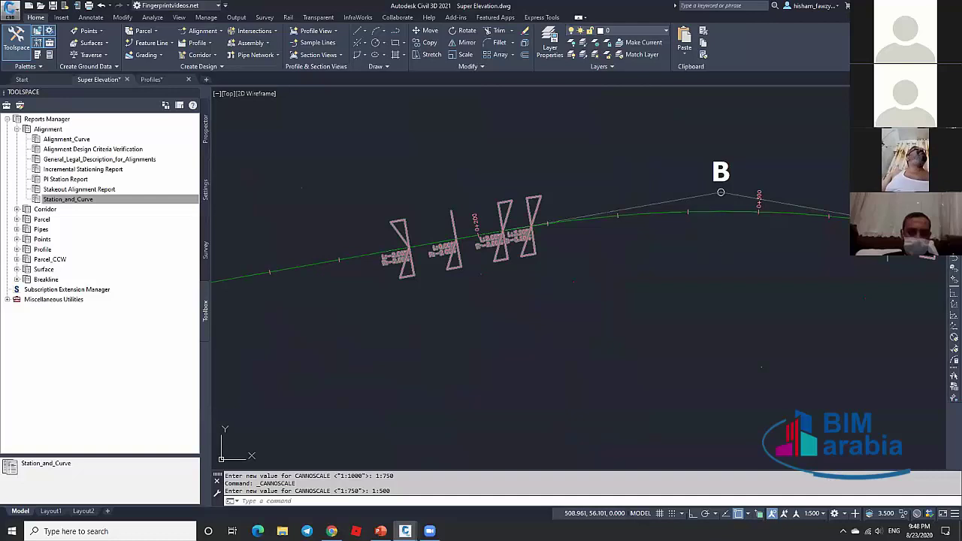
pyautogui.moveTo(723, 236); pyautogui.dragTo(500, 236, button='middle')
pyautogui.scroll(5, 698, 222)
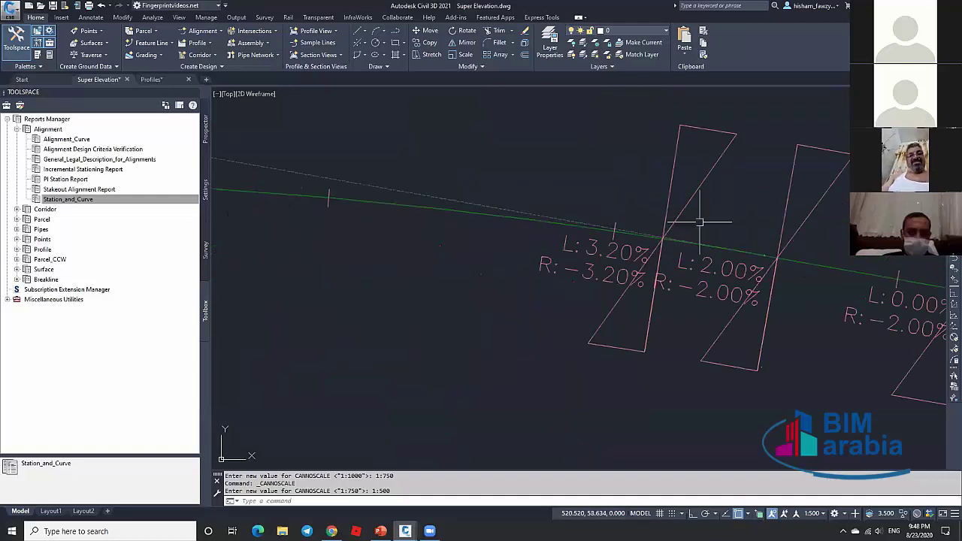
pyautogui.scroll(-3, 699, 224)
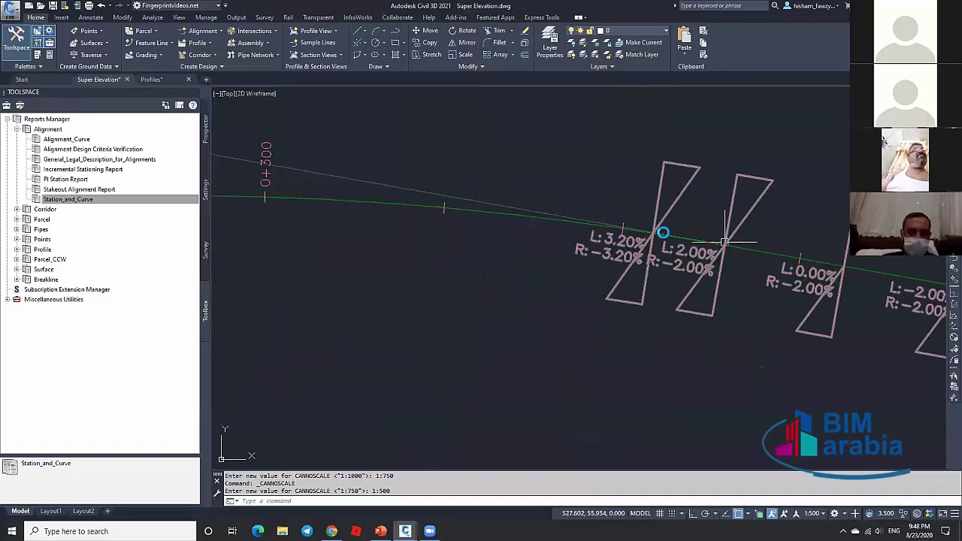
pyautogui.moveTo(724, 241); pyautogui.dragTo(562, 227, button='middle')
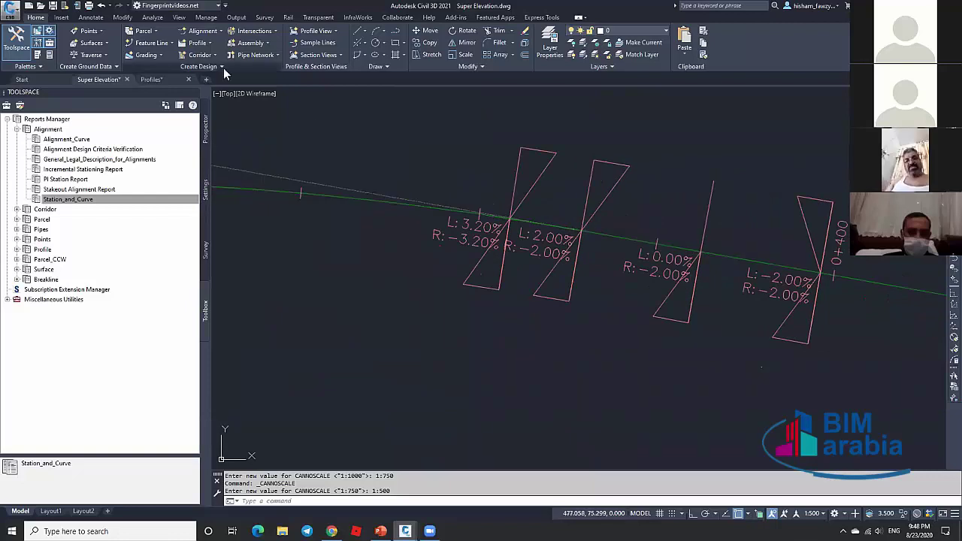
# Trace two polylines along Road-1: from the 0+400 section to 0.00%, then on to 3.20%.
pyautogui.write('pl')
pyautogui.press('Return')
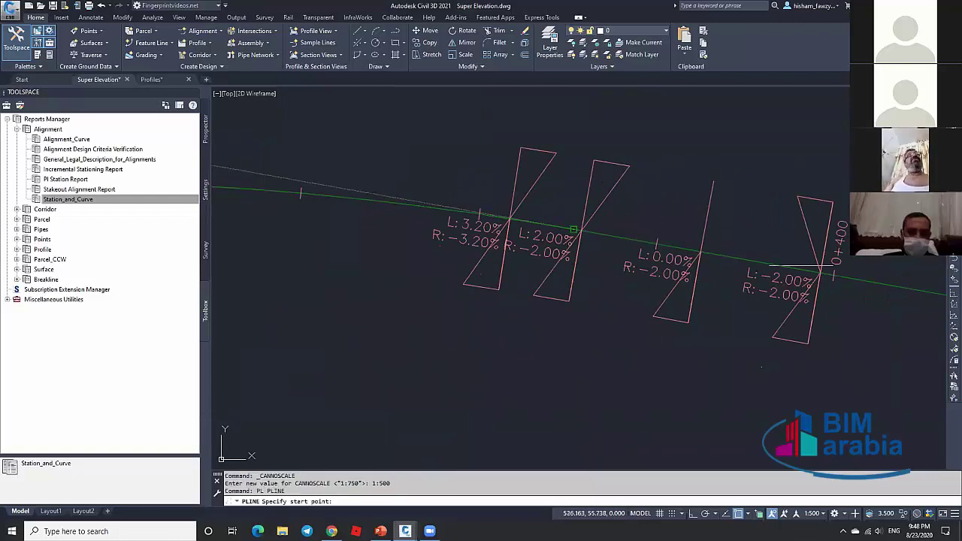
pyautogui.click(818, 271)
pyautogui.click(701, 253)
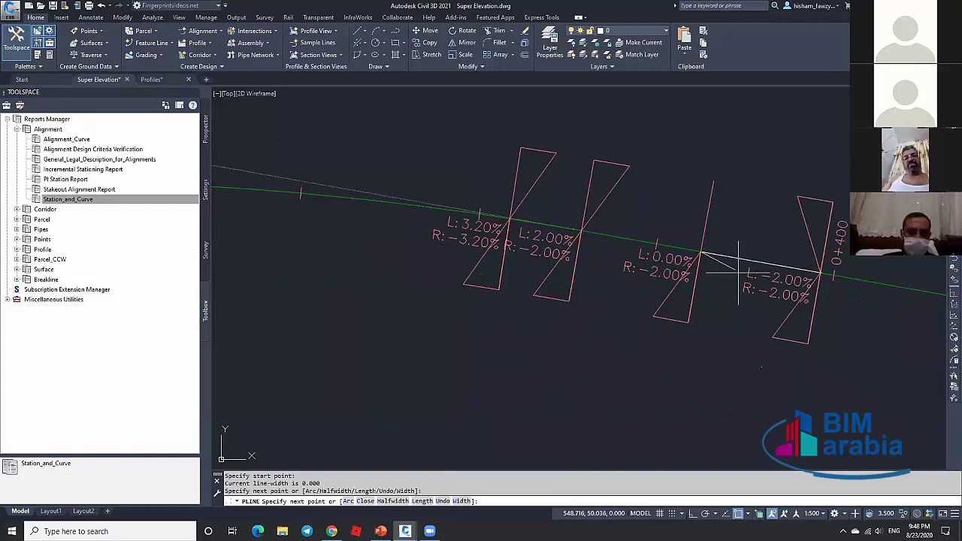
pyautogui.press('Escape')
pyautogui.press('Return')
pyautogui.click(701, 254)
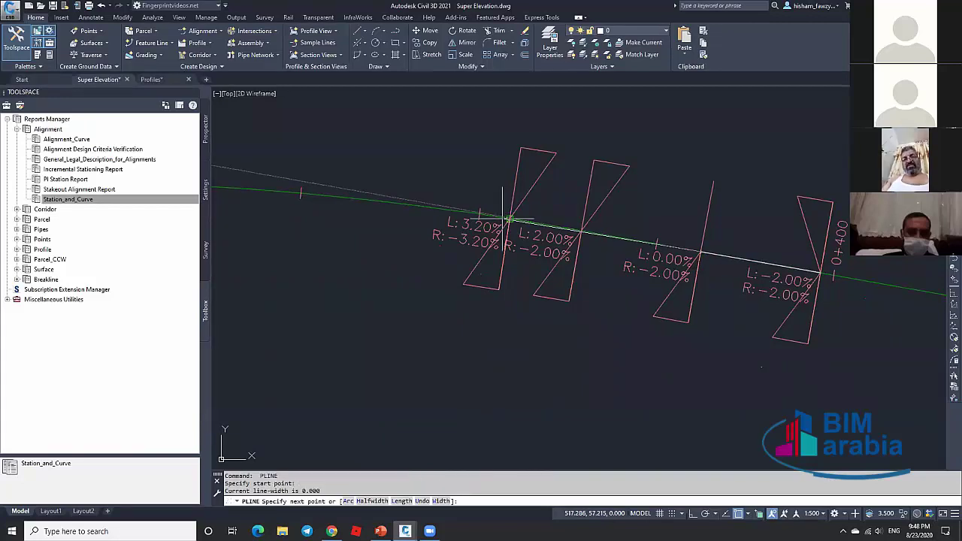
pyautogui.click(511, 220)
pyautogui.press('Escape')
pyautogui.scroll(2, 641, 245)
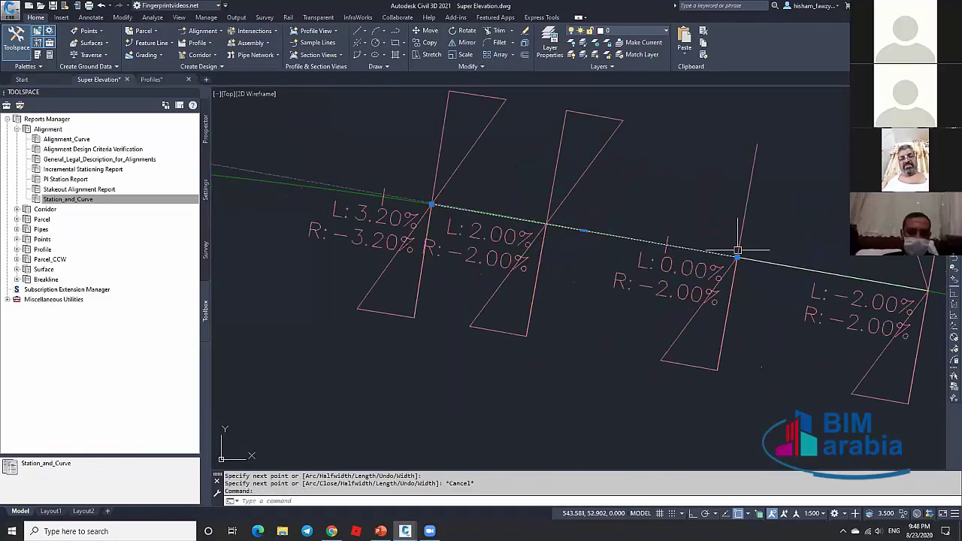
pyautogui.click(550, 222)
pyautogui.scroll(-2, 612, 242)
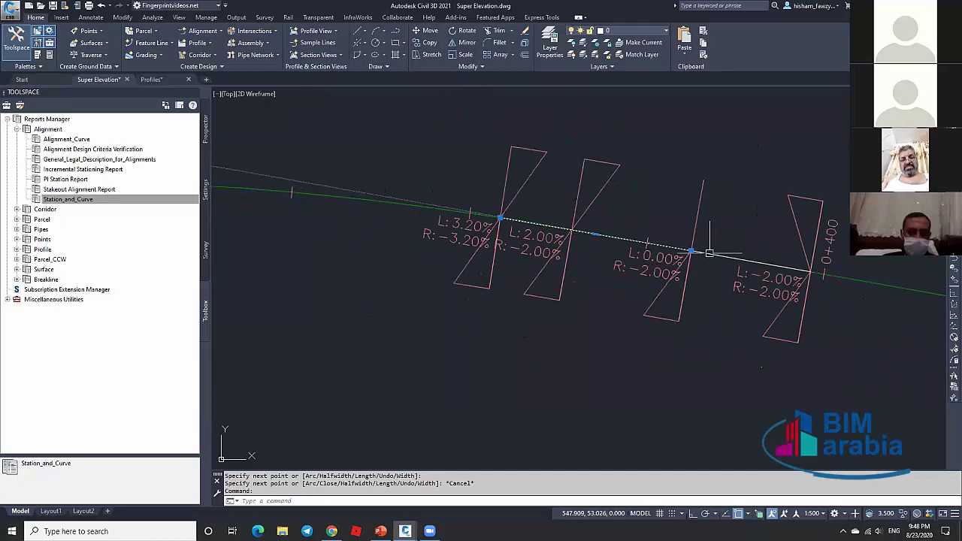
# Deselect the lines, then zoom and pan along the sections to the Super Elevation diagram block.
pyautogui.scroll(5, 517, 222)
pyautogui.press('Escape')
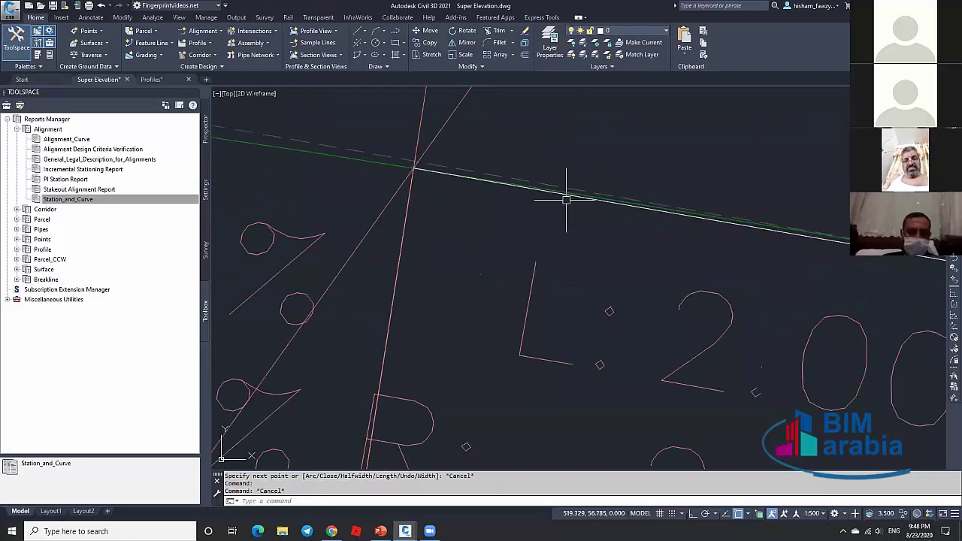
pyautogui.scroll(5, 734, 212)
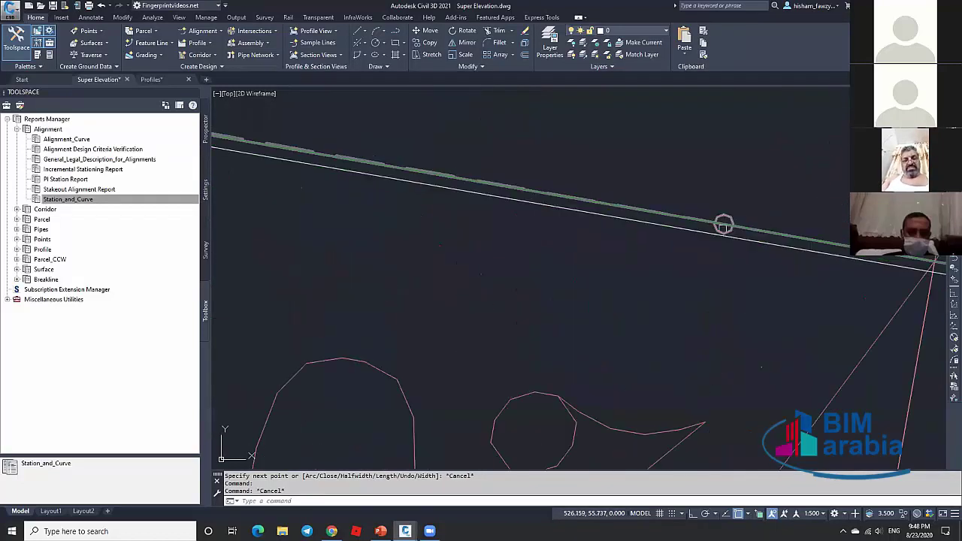
pyautogui.scroll(-3, 722, 227)
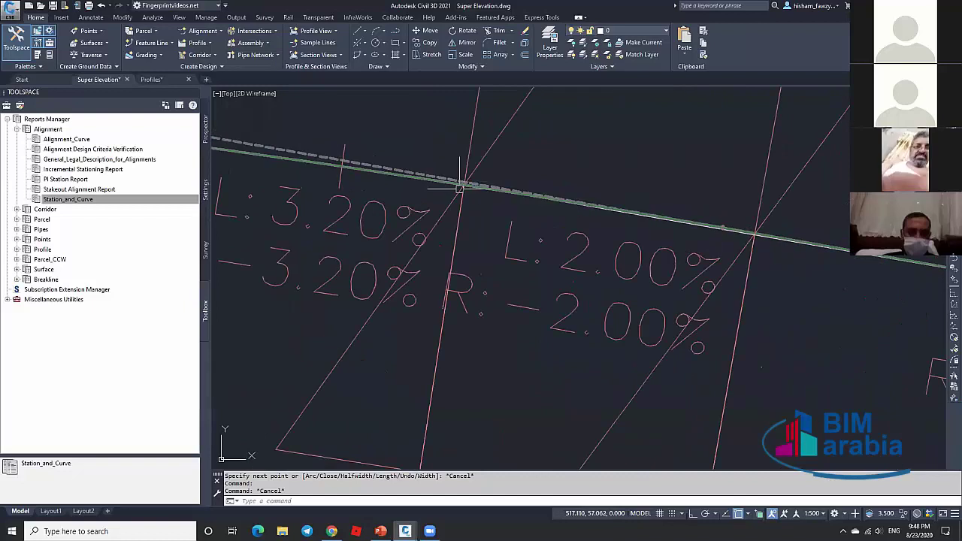
pyautogui.press('Escape')
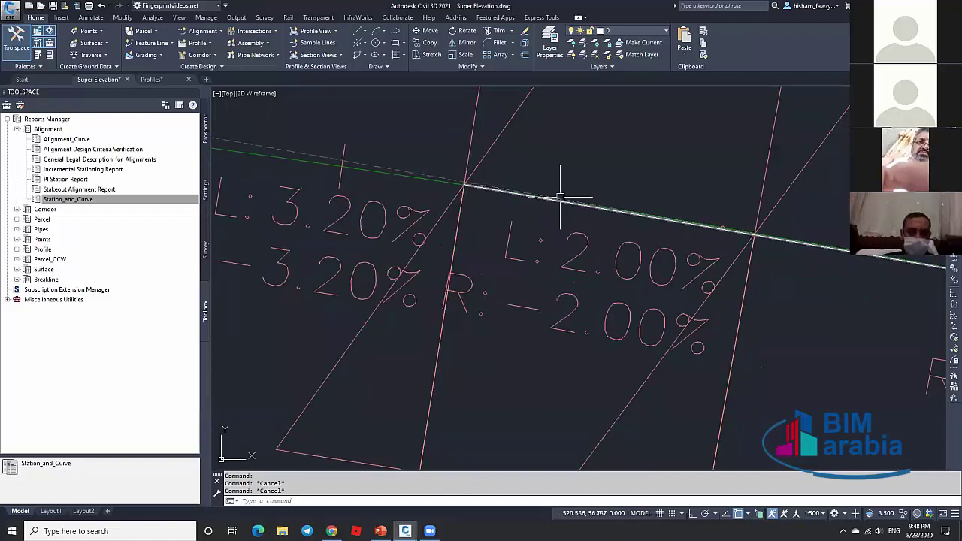
pyautogui.scroll(-6, 654, 198)
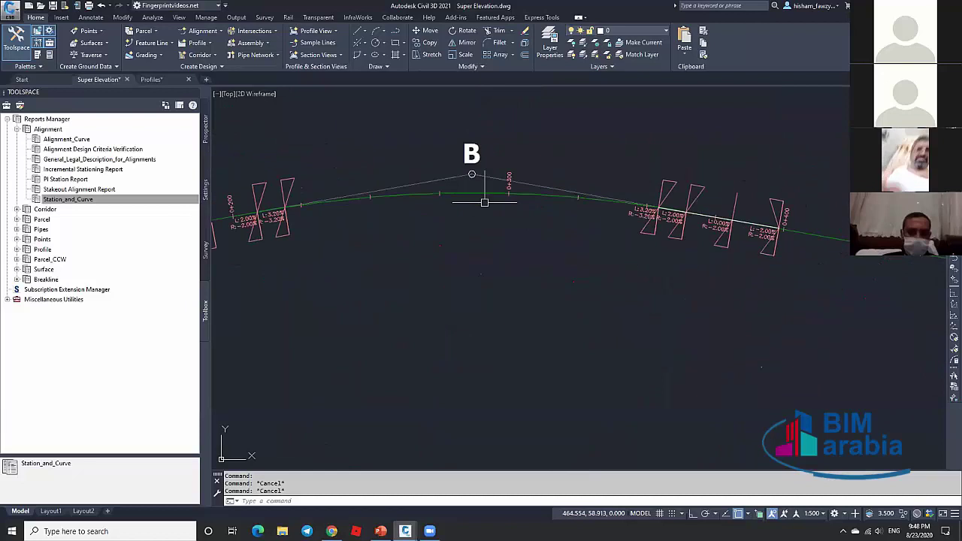
pyautogui.scroll(6, 655, 206)
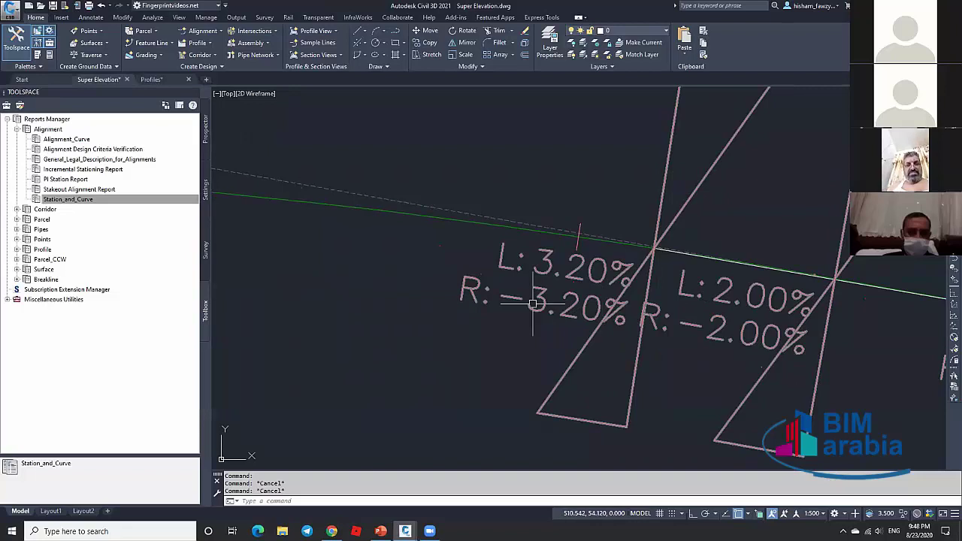
pyautogui.scroll(-2, 546, 308)
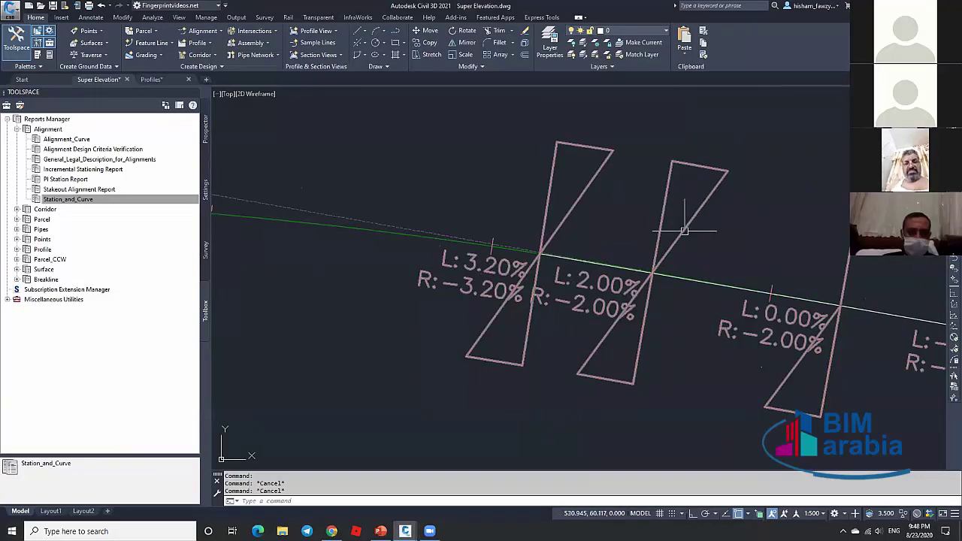
pyautogui.moveTo(752, 331); pyautogui.dragTo(630, 288, button='middle')
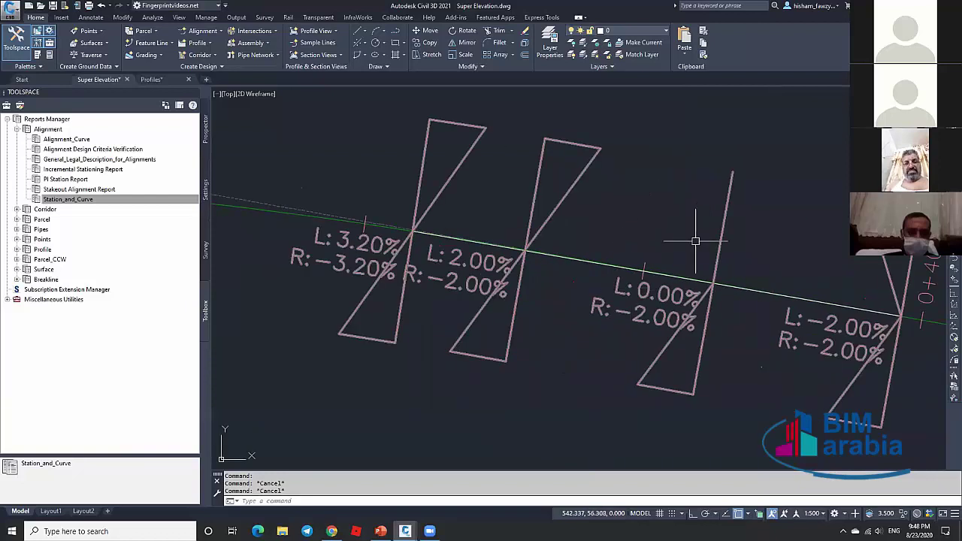
pyautogui.moveTo(856, 387); pyautogui.dragTo(680, 350, button='middle')
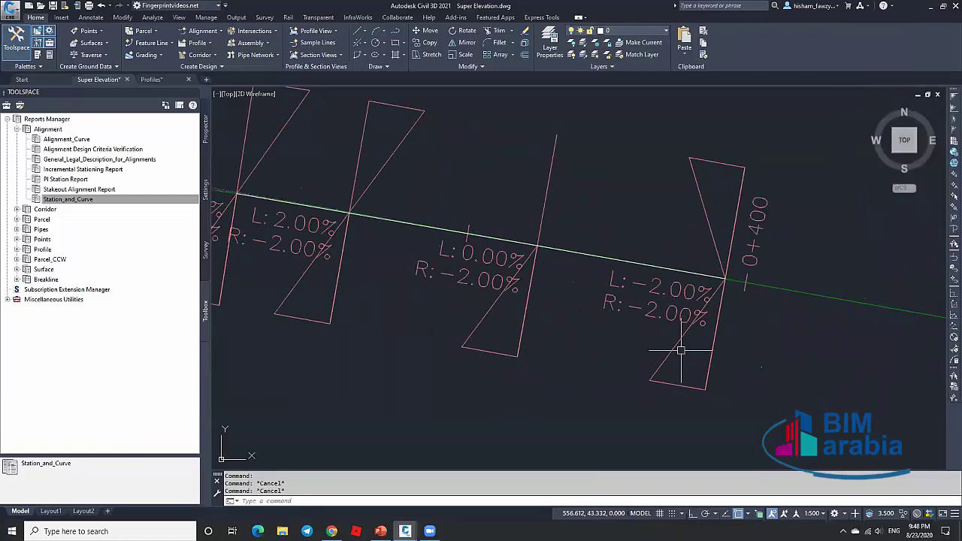
pyautogui.scroll(-5, 680, 351)
pyautogui.scroll(3, 519, 269)
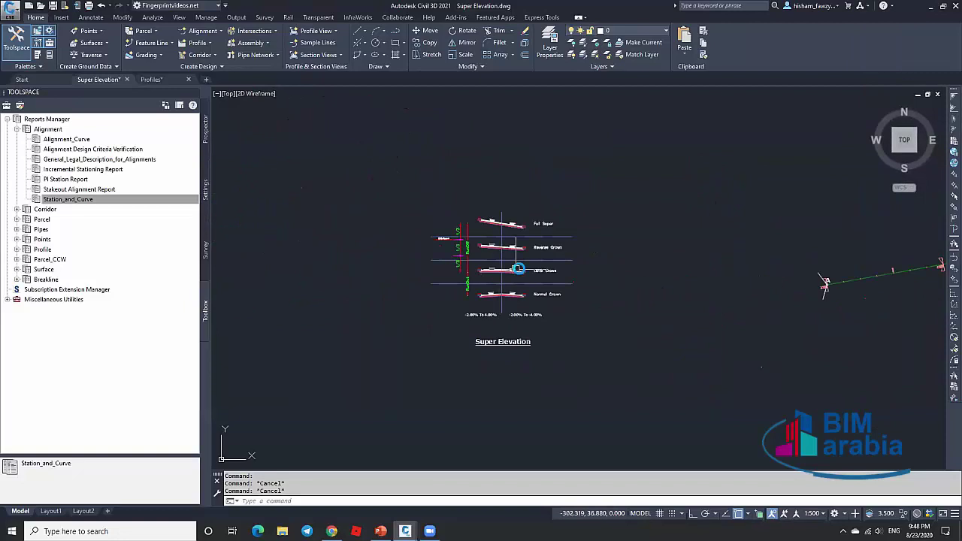
# Pan through the Full Super, Reverse Crown, Level Crown and Normal Crown sketches, then zoom toward 0+400.
pyautogui.scroll(5, 519, 269)
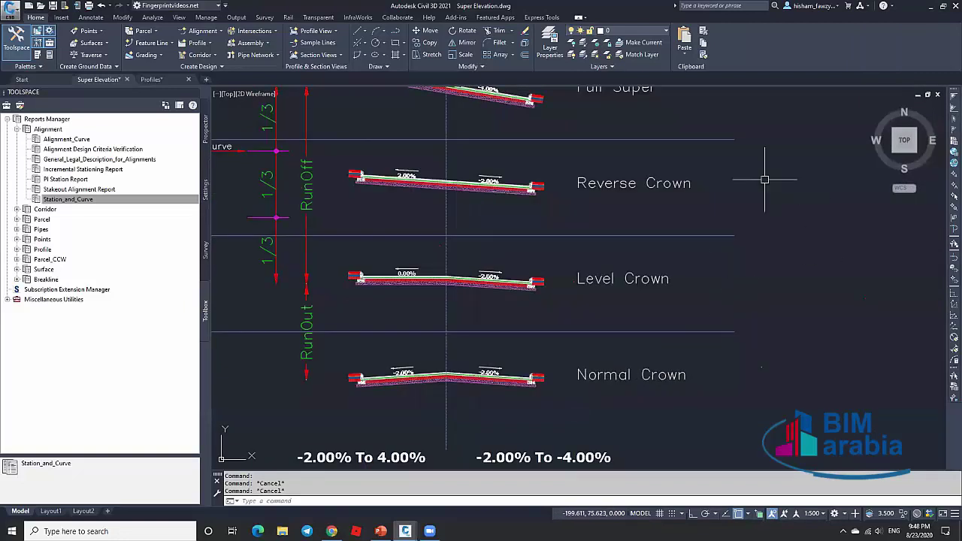
pyautogui.moveTo(728, 106); pyautogui.dragTo(730, 201, button='middle')
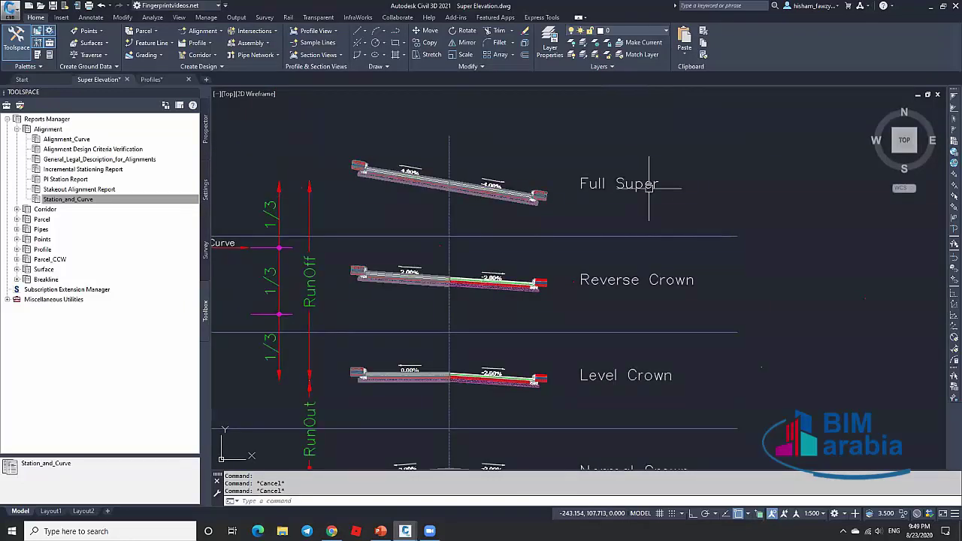
pyautogui.moveTo(715, 293); pyautogui.dragTo(705, 209, button='middle')
pyautogui.moveTo(717, 388); pyautogui.dragTo(671, 354, button='middle')
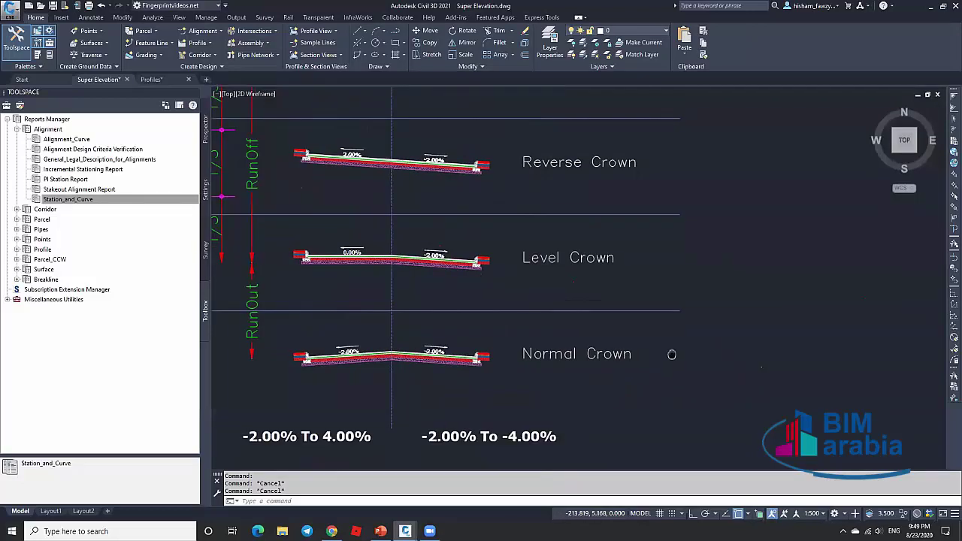
pyautogui.scroll(-10, 533, 287)
pyautogui.scroll(10, 646, 271)
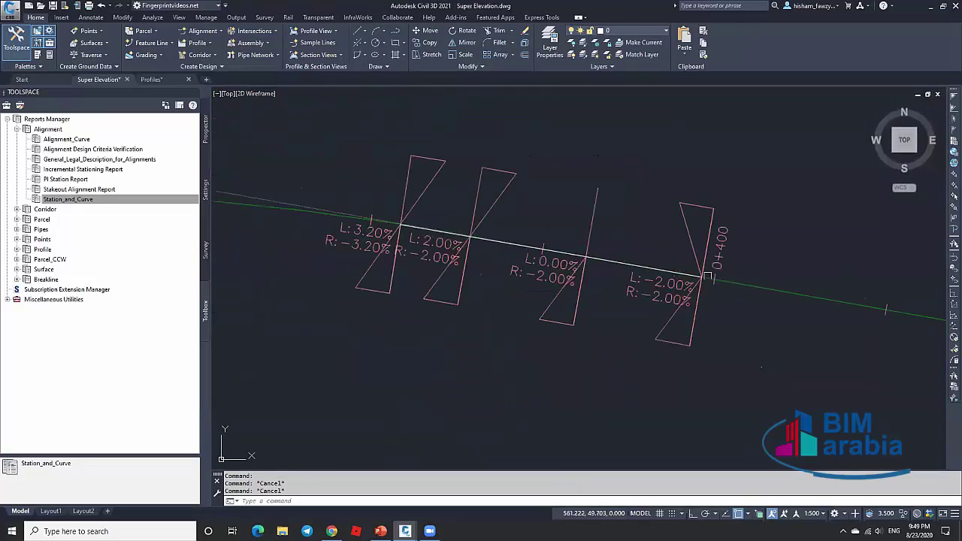
# Zoom out to show the whole Road-1 alignment through points A and B.
pyautogui.scroll(-6, 665, 277)
pyautogui.scroll(6, 760, 304)
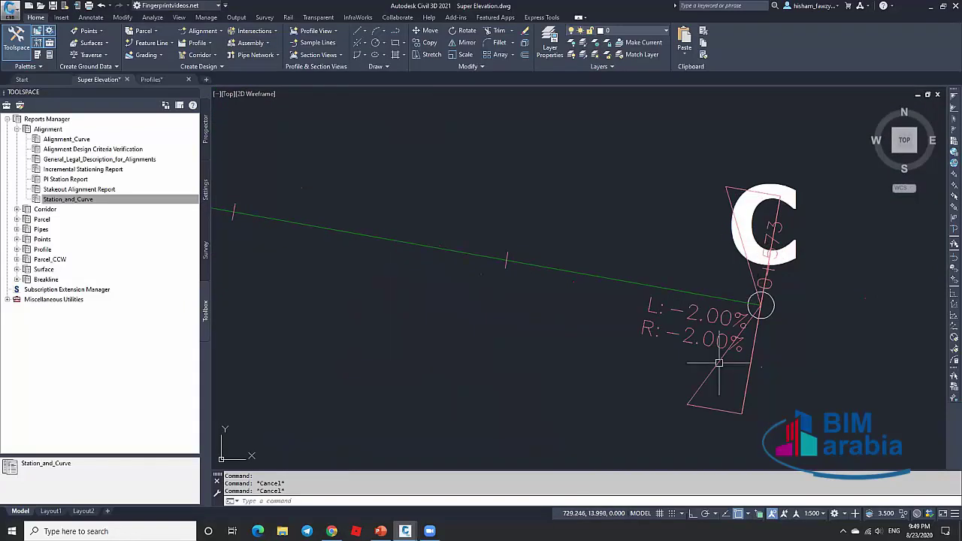
pyautogui.scroll(-6, 661, 316)
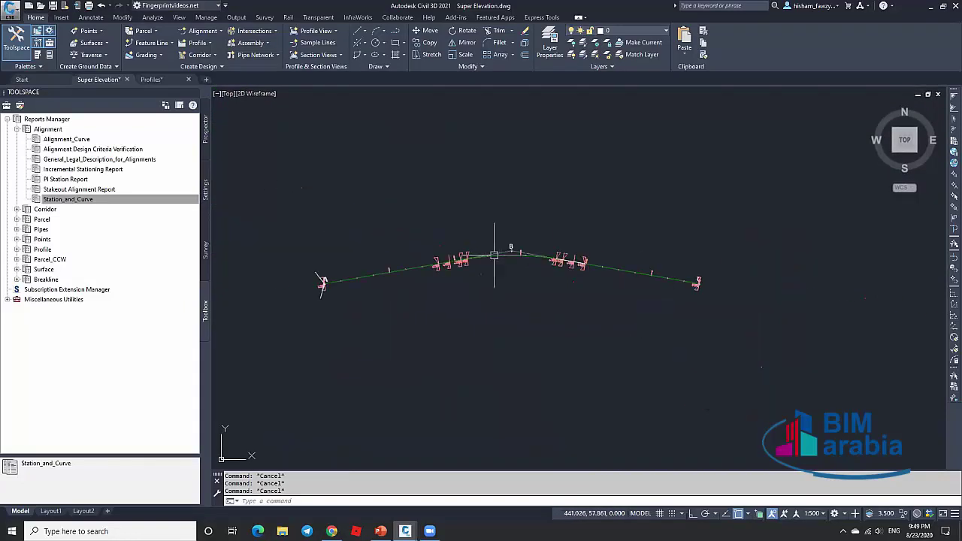
pyautogui.scroll(3, 493, 256)
pyautogui.scroll(-2, 613, 277)
pyautogui.scroll(2, 551, 274)
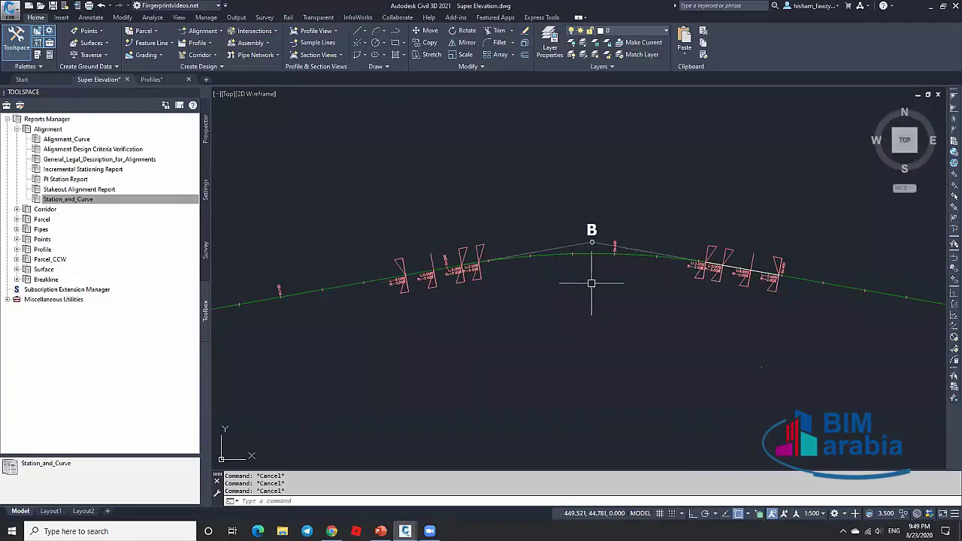
pyautogui.scroll(-2, 571, 274)
pyautogui.scroll(2, 413, 281)
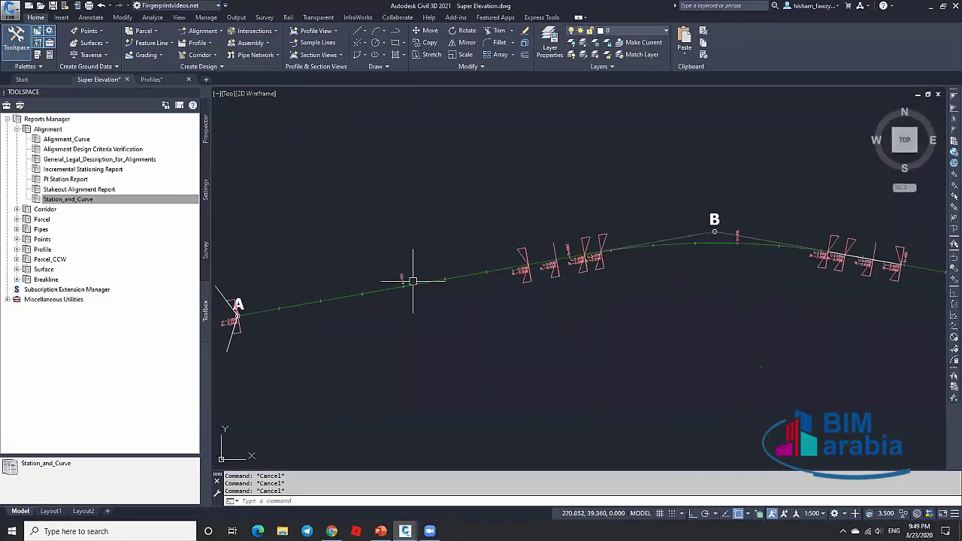
pyautogui.scroll(-2, 618, 272)
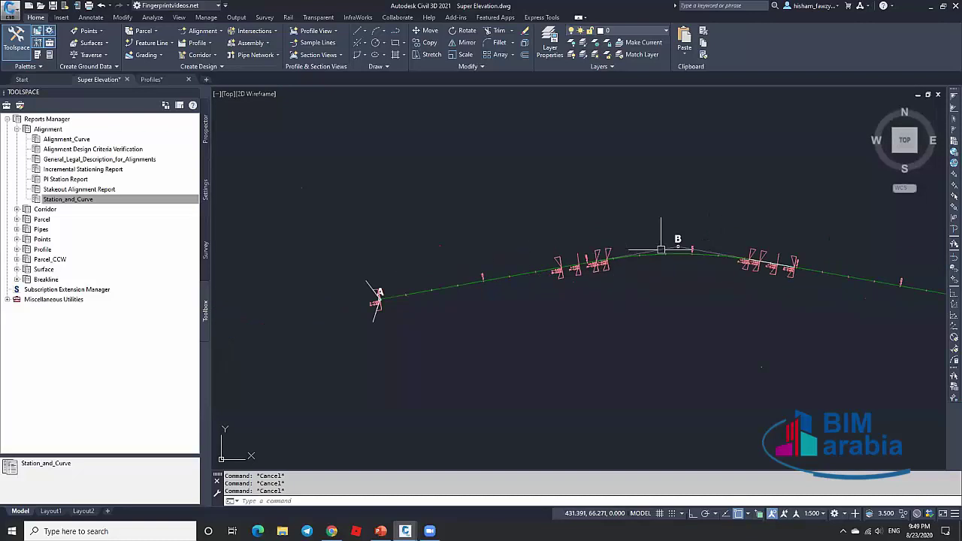
# Select Road-1, run Calculate/Edit Superelevation, and move the Superelevation Curve Manager palette aside.
pyautogui.moveTo(665, 248)
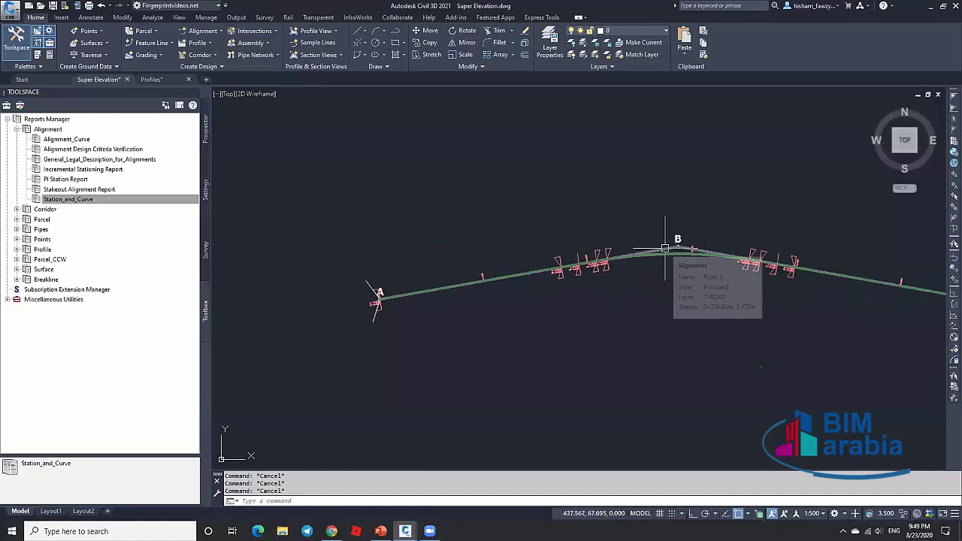
pyautogui.click(665, 249)
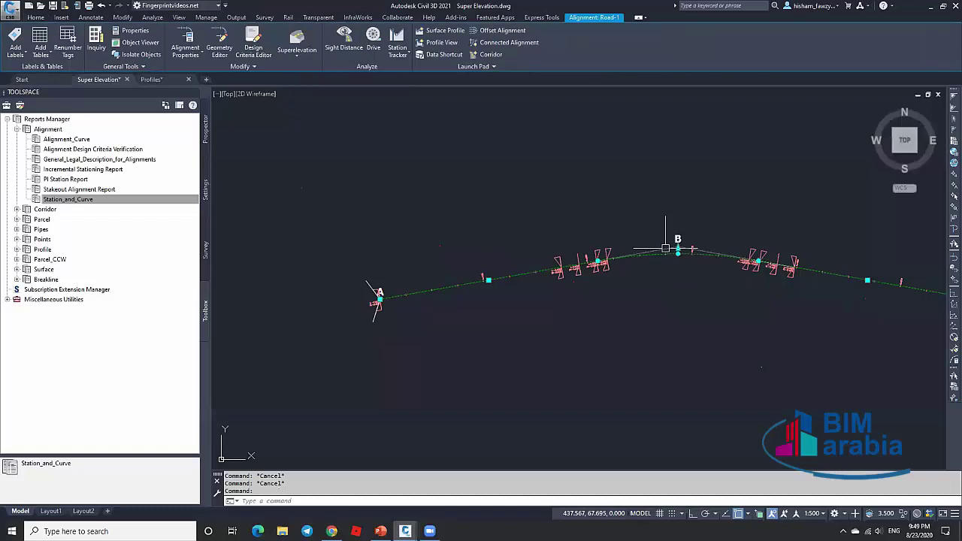
pyautogui.press('Escape')
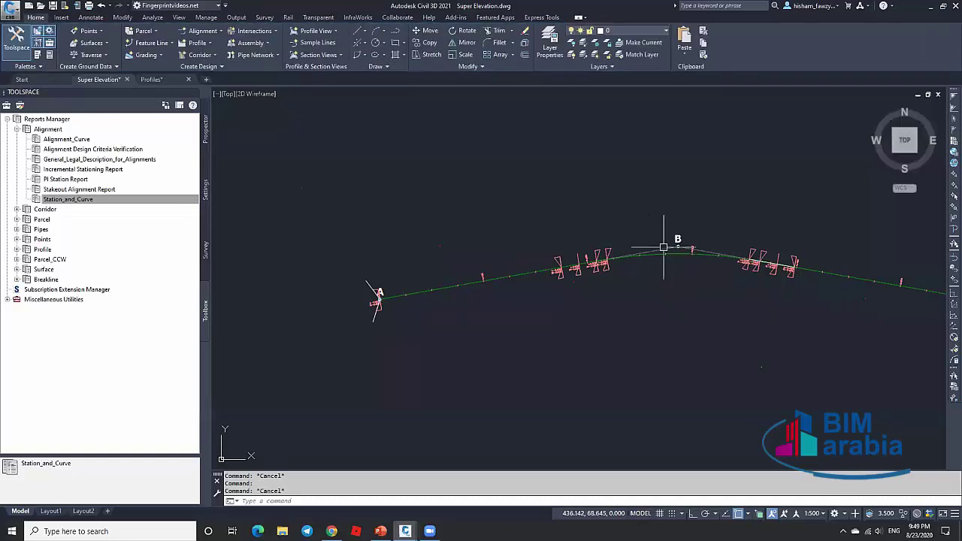
pyautogui.click(663, 247)
pyautogui.click(305, 49)
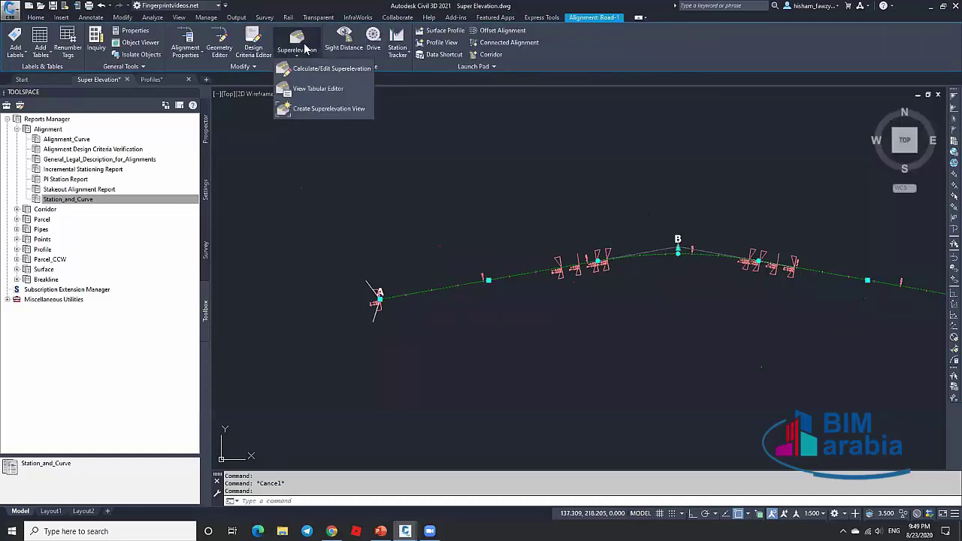
pyautogui.click(332, 68)
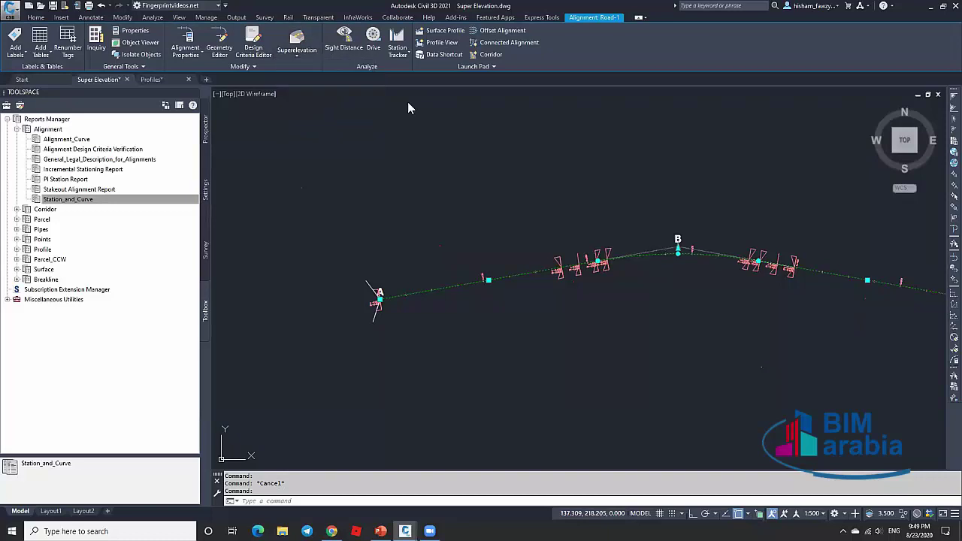
pyautogui.moveTo(15, 81)
pyautogui.mouseDown()
pyautogui.moveTo(277, 160)
pyautogui.moveTo(287, 167)
pyautogui.moveTo(273, 181)
pyautogui.mouseUp()
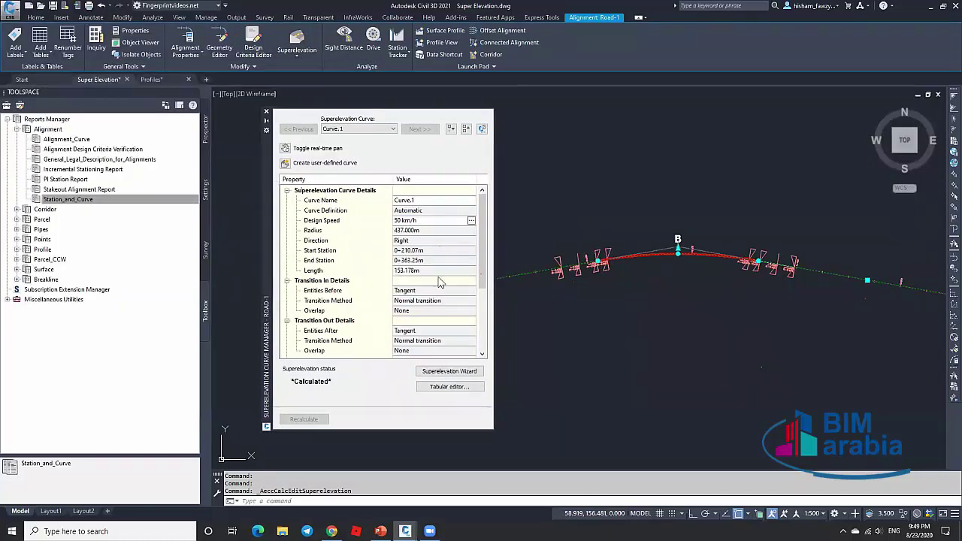
# Start a superelevation calculation covering the entire alignment.
pyautogui.click(453, 372)
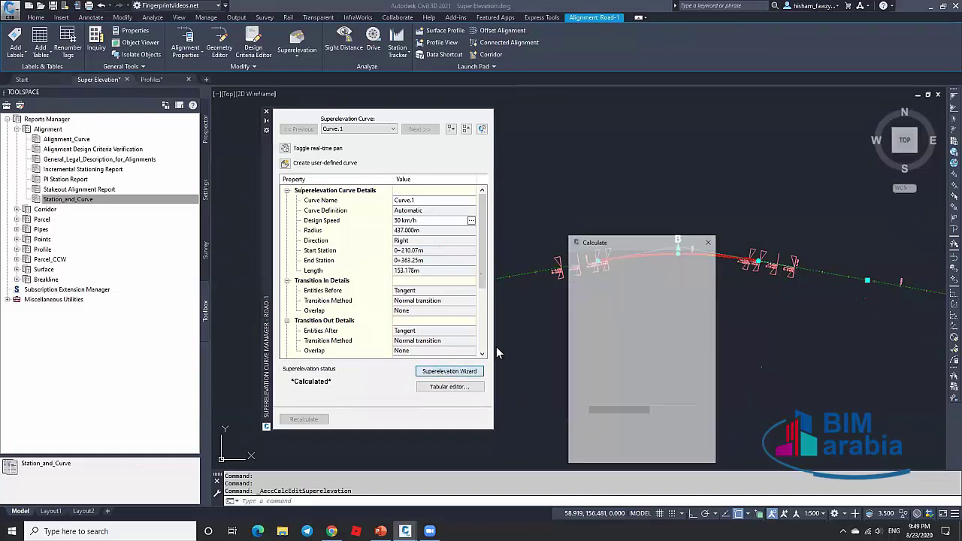
pyautogui.click(583, 289)
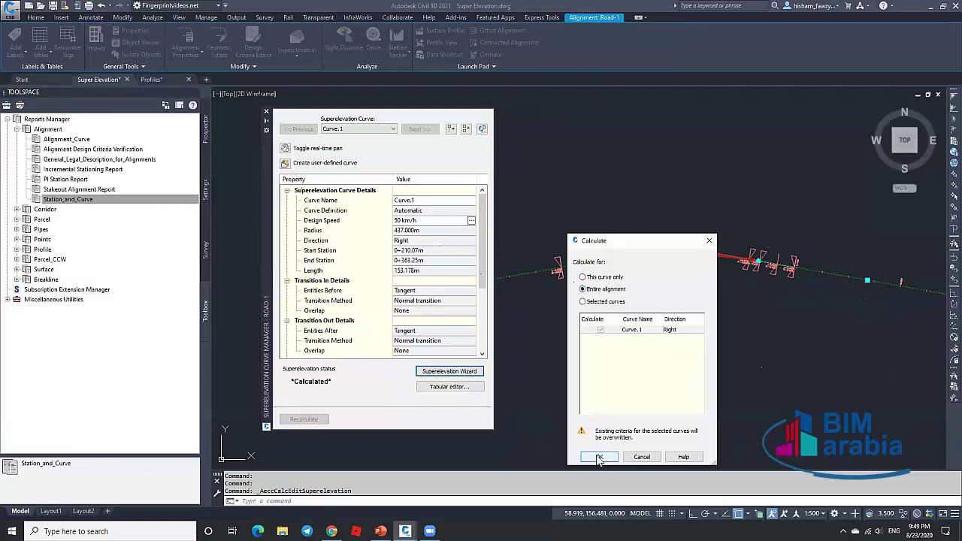
pyautogui.press('Return')
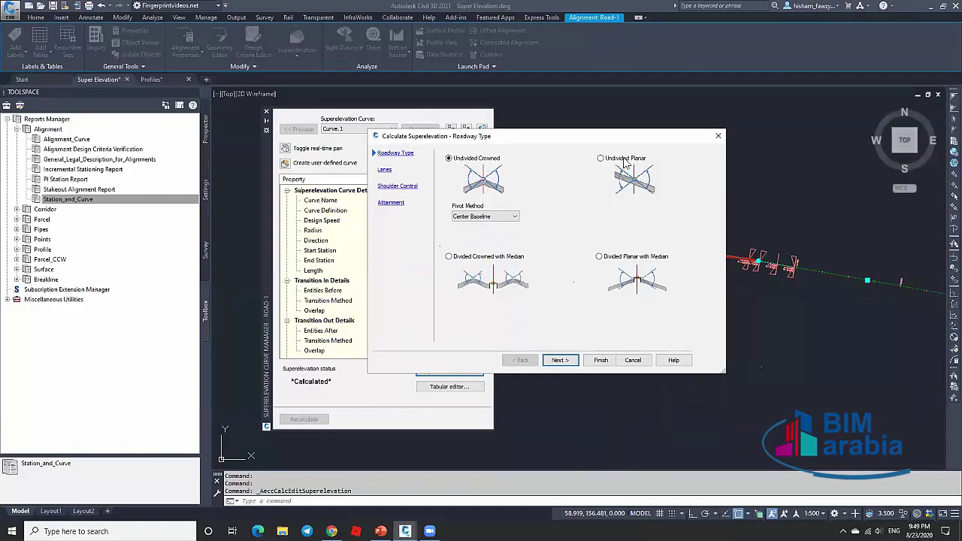
# Choose Undivided Planar with Center Baseline pivot and Left Edge high side.
pyautogui.click(600, 159)
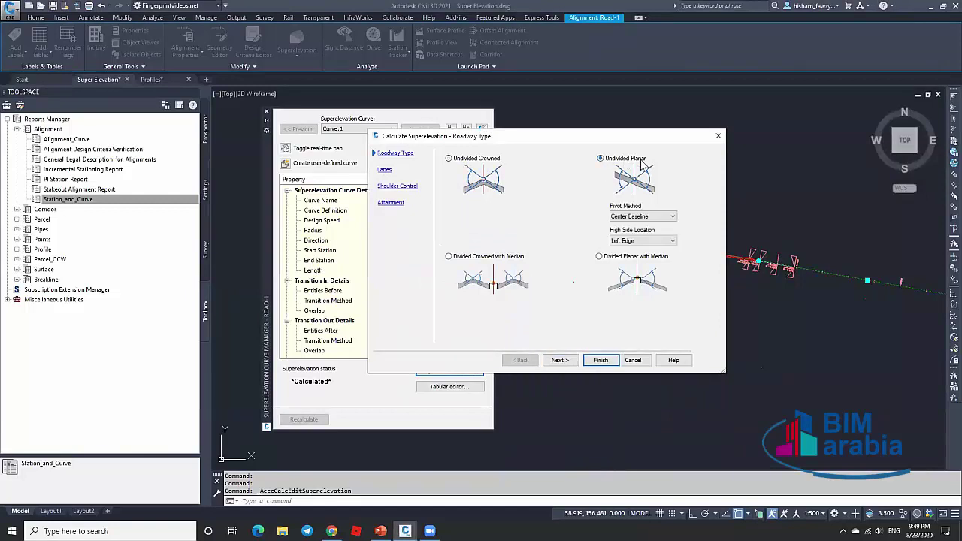
pyautogui.click(635, 241)
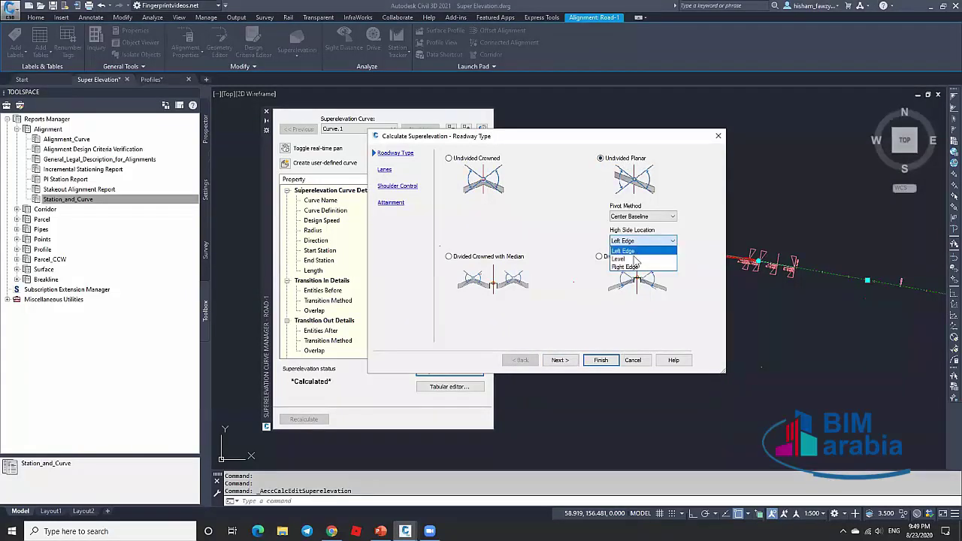
pyautogui.click(633, 259)
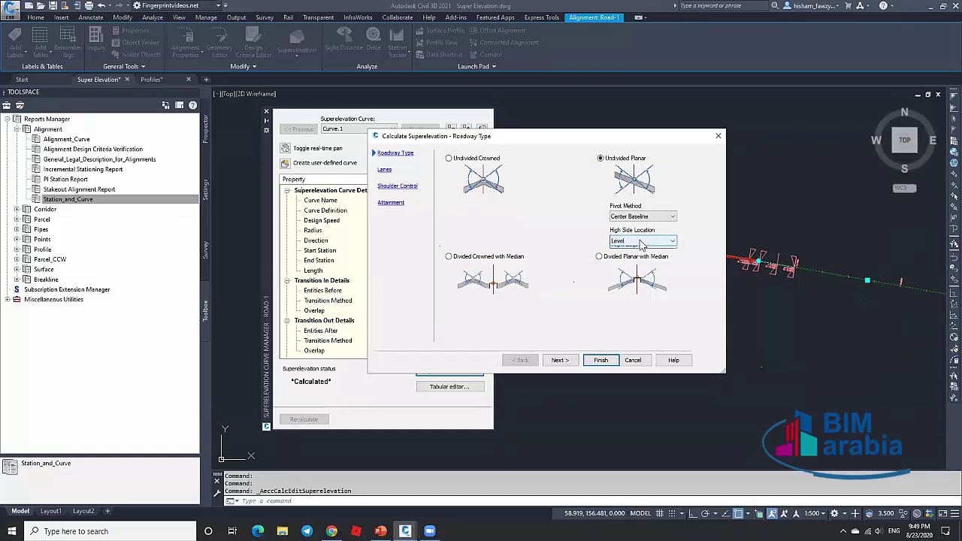
pyautogui.click(640, 242)
pyautogui.click(636, 221)
pyautogui.click(640, 216)
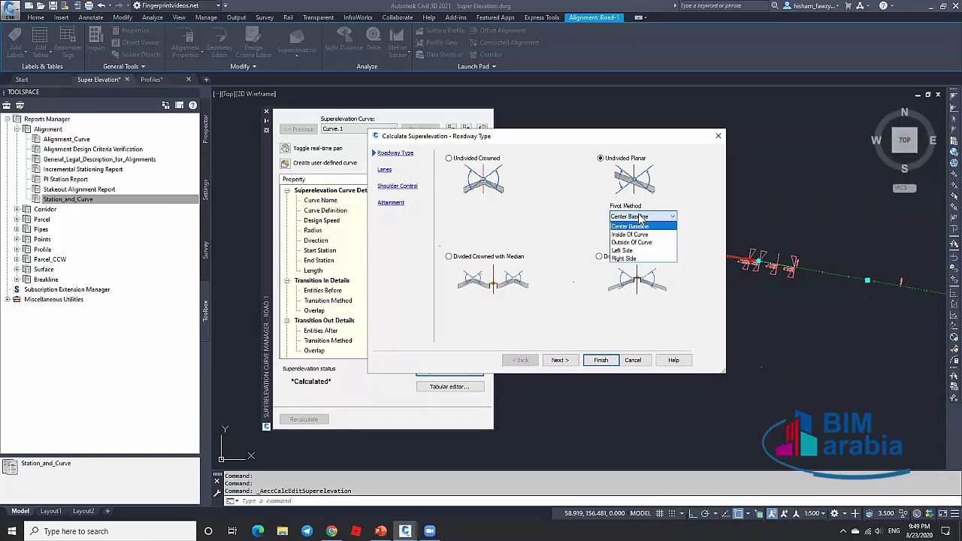
pyautogui.click(635, 225)
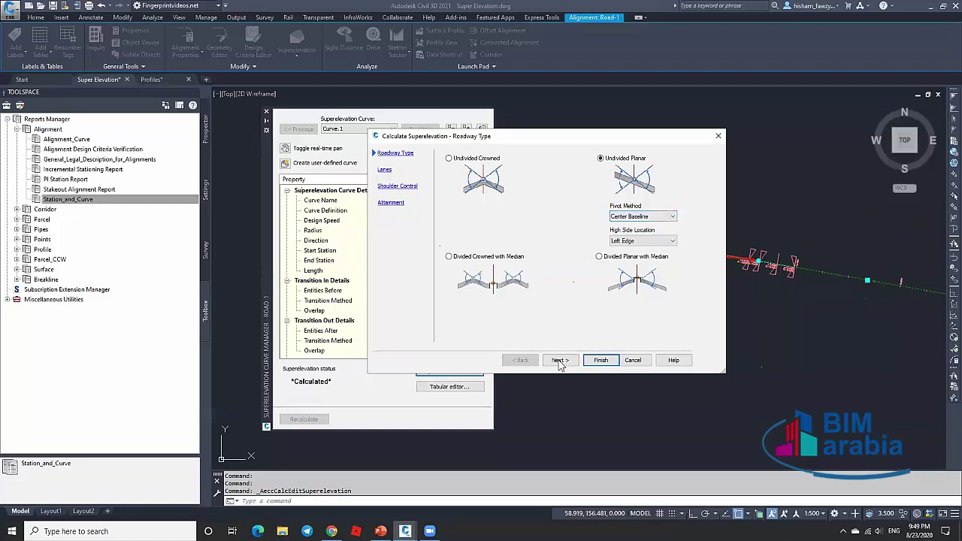
pyautogui.click(559, 360)
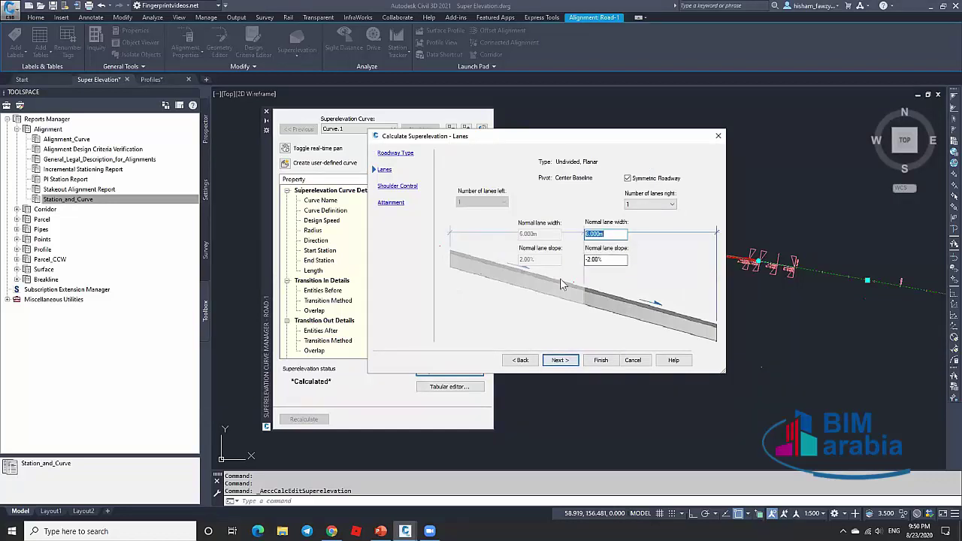
# Compare the Crowned and Planar roadway types, returning to the planar lane settings.
pyautogui.click(535, 362)
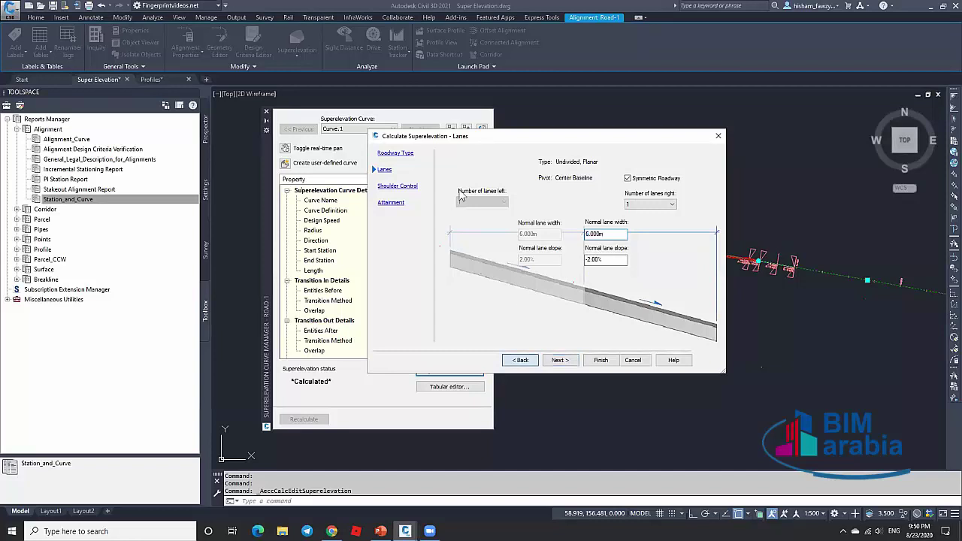
pyautogui.click(574, 361)
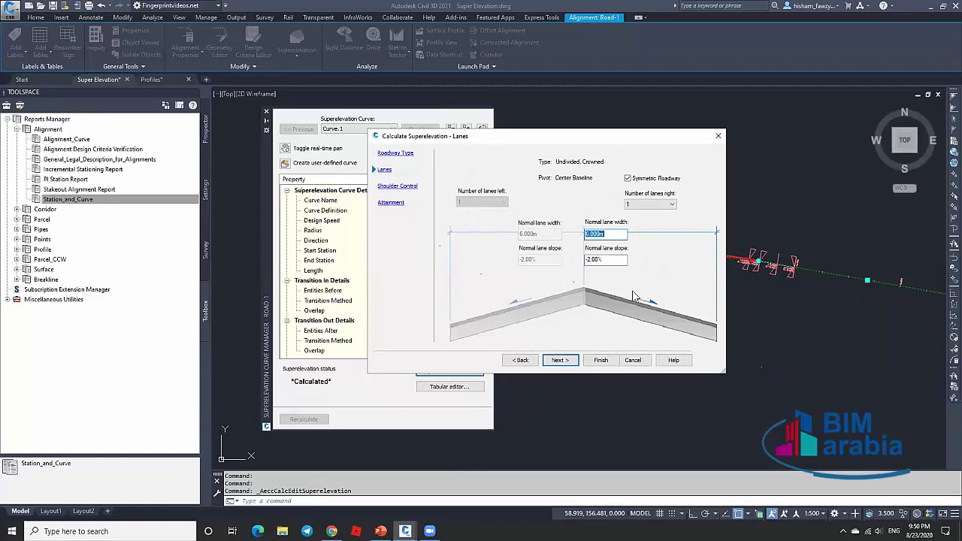
pyautogui.click(395, 153)
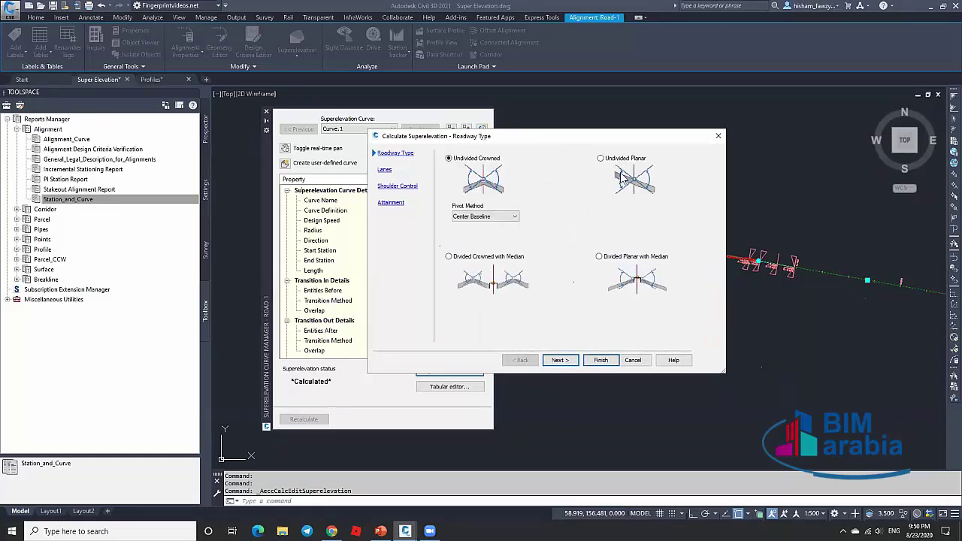
pyautogui.click(568, 359)
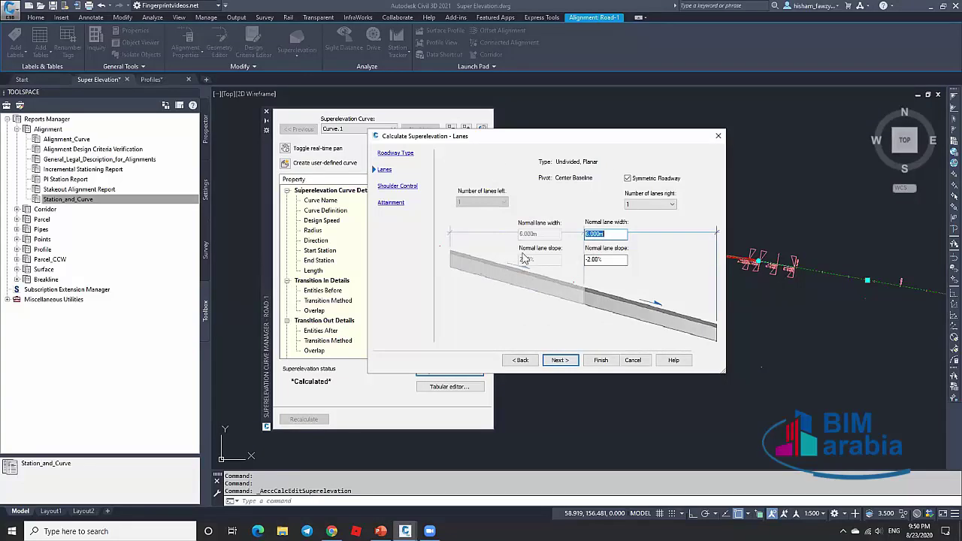
# Set the normal lane slope to -3%, finish the calculation, and close the Tabular Editor.
pyautogui.moveTo(608, 259); pyautogui.dragTo(588, 259)
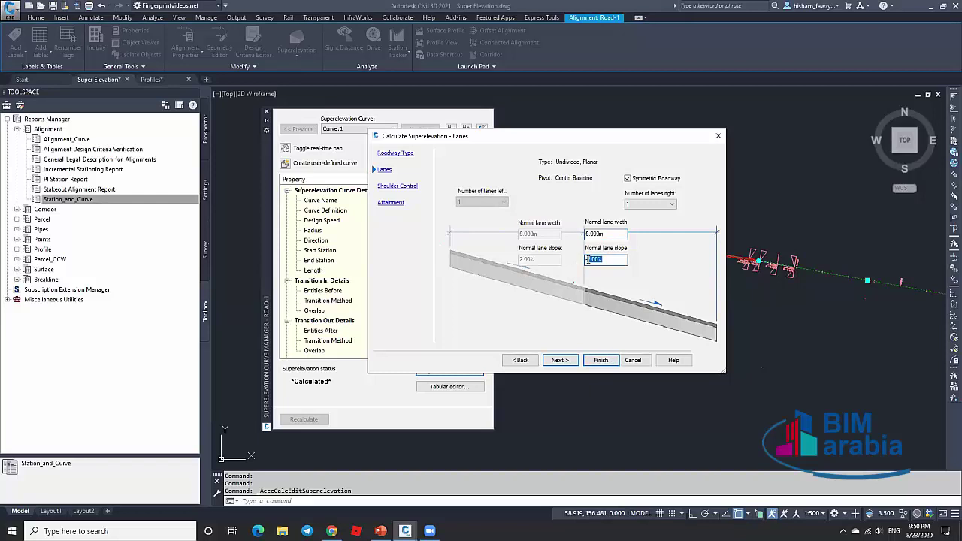
pyautogui.write('3')
pyautogui.press('Return')
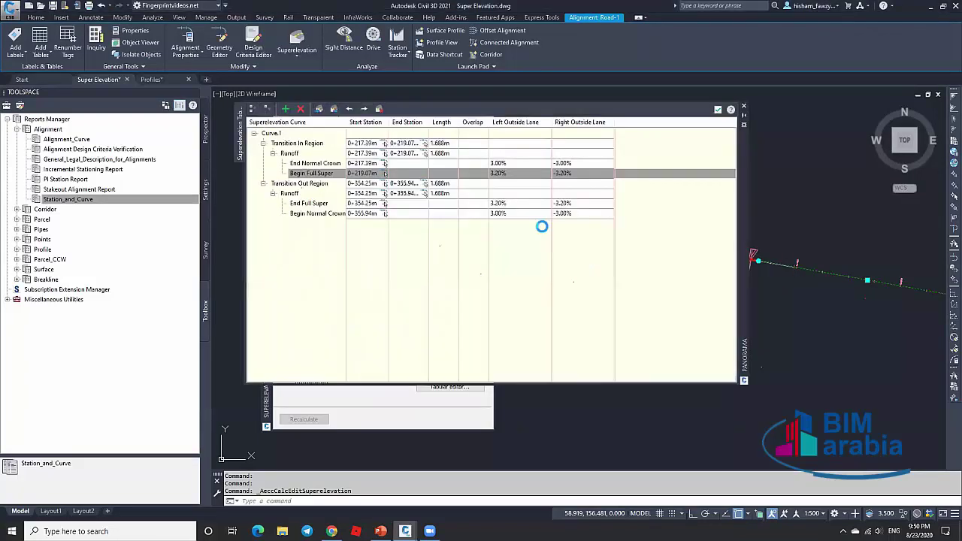
pyautogui.click(717, 109)
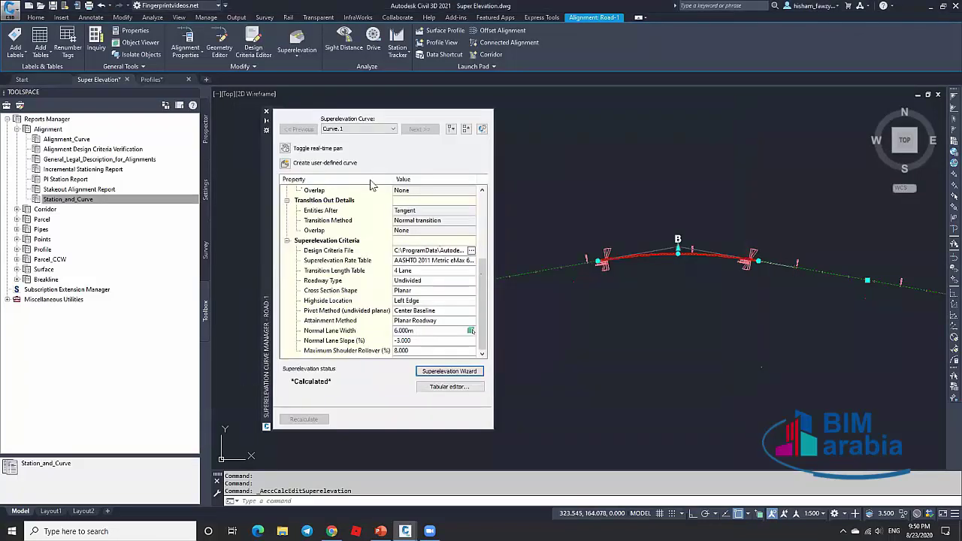
# Recalculate the entire alignment, keeping Undivided Planar and passing the lane settings.
pyautogui.click(462, 371)
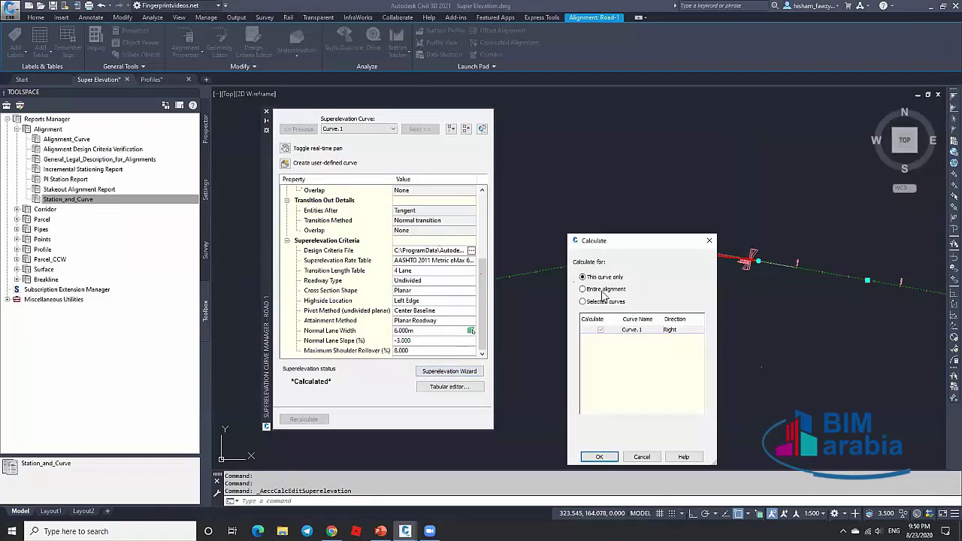
pyautogui.click(583, 290)
pyautogui.click(599, 457)
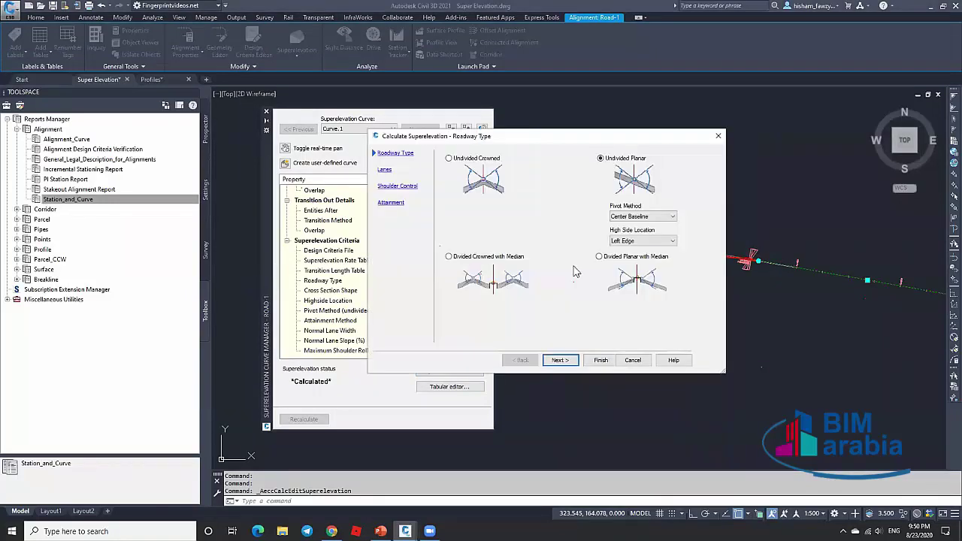
pyautogui.click(560, 359)
pyautogui.click(597, 259)
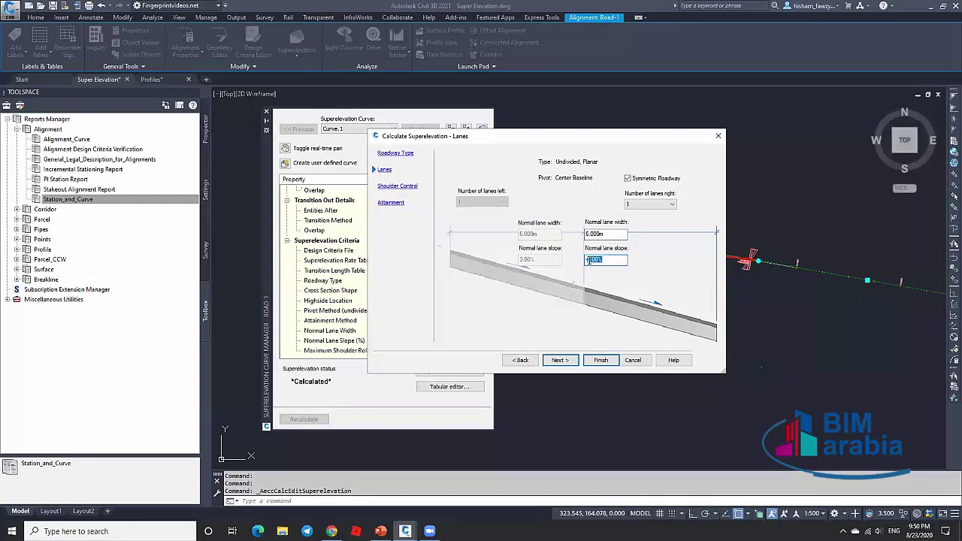
pyautogui.click(562, 359)
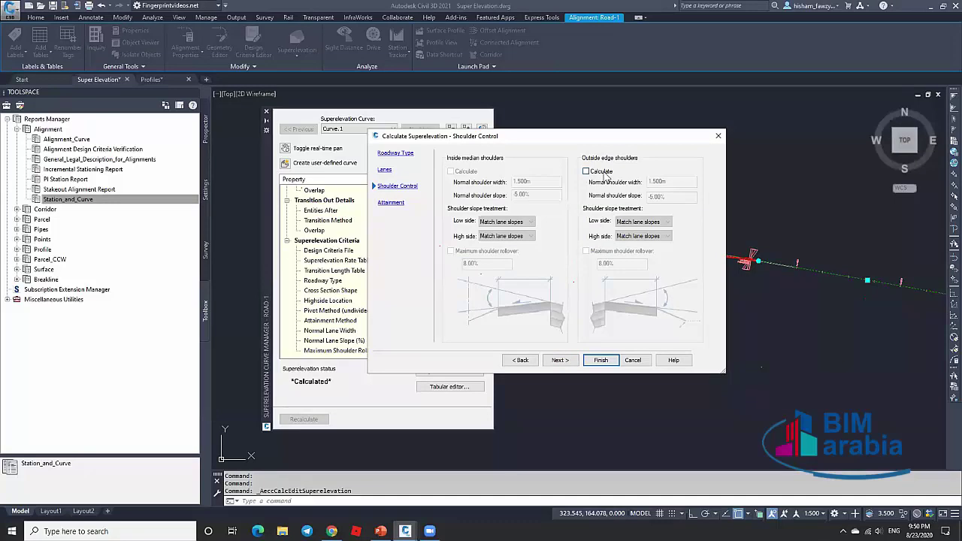
# Keep Planar Roadway attainment with 100% runoff on tangent, finish, and close the editor.
pyautogui.click(559, 360)
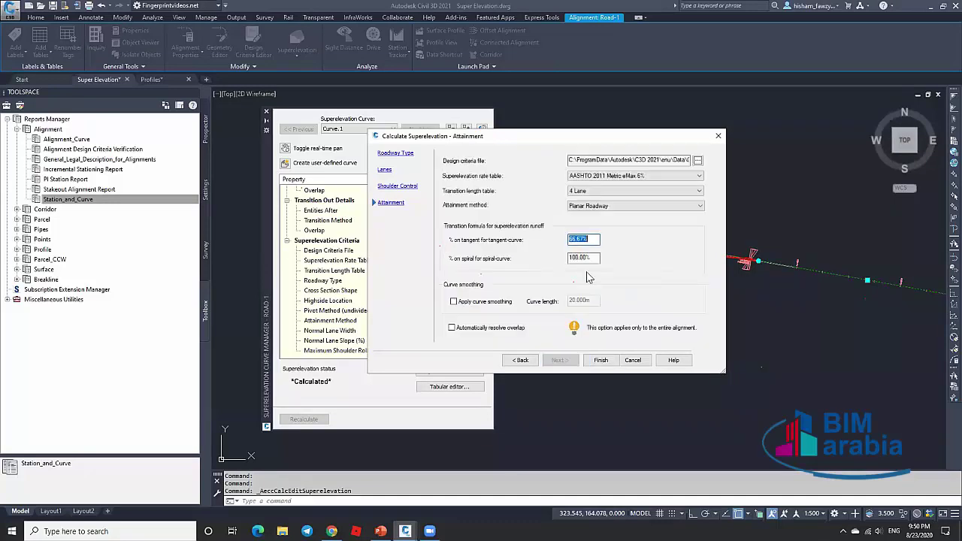
pyautogui.click(658, 206)
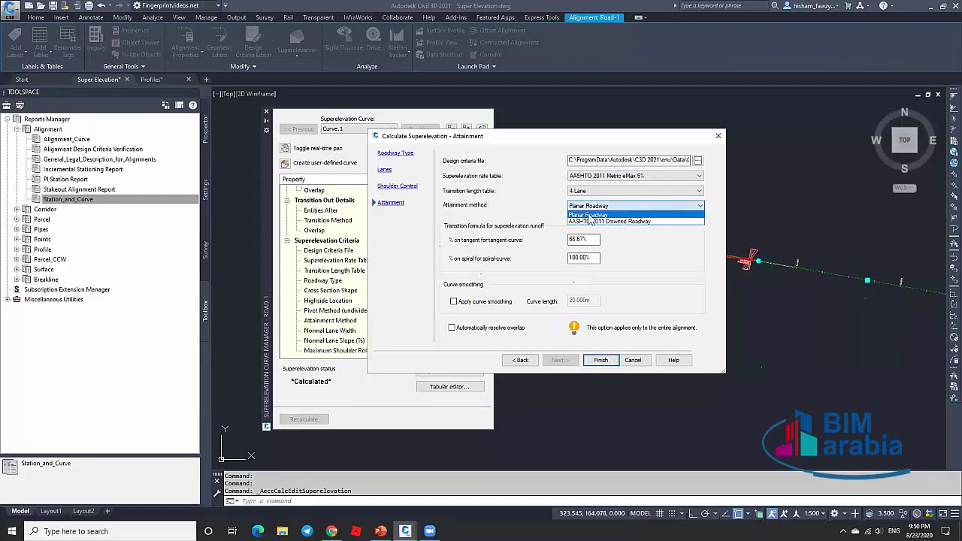
pyautogui.click(616, 216)
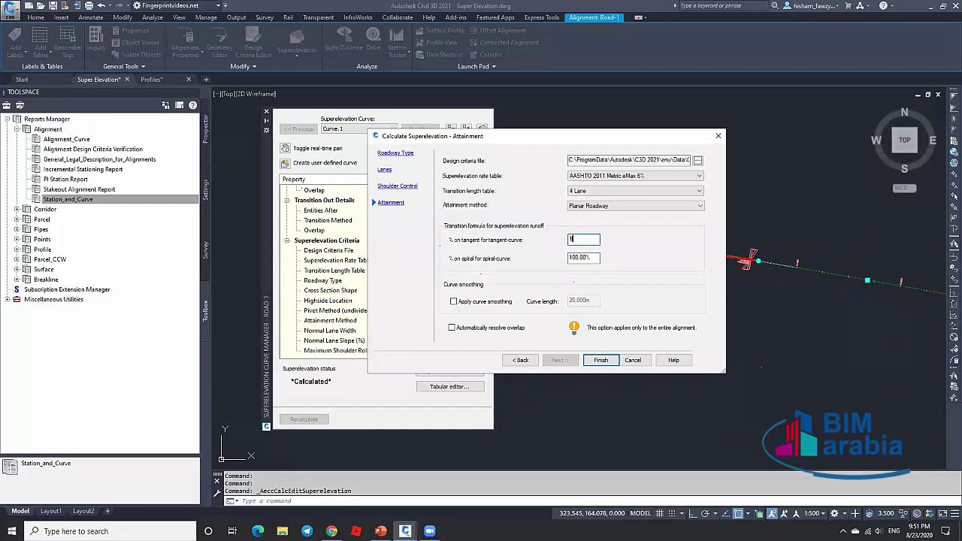
pyautogui.click(595, 257)
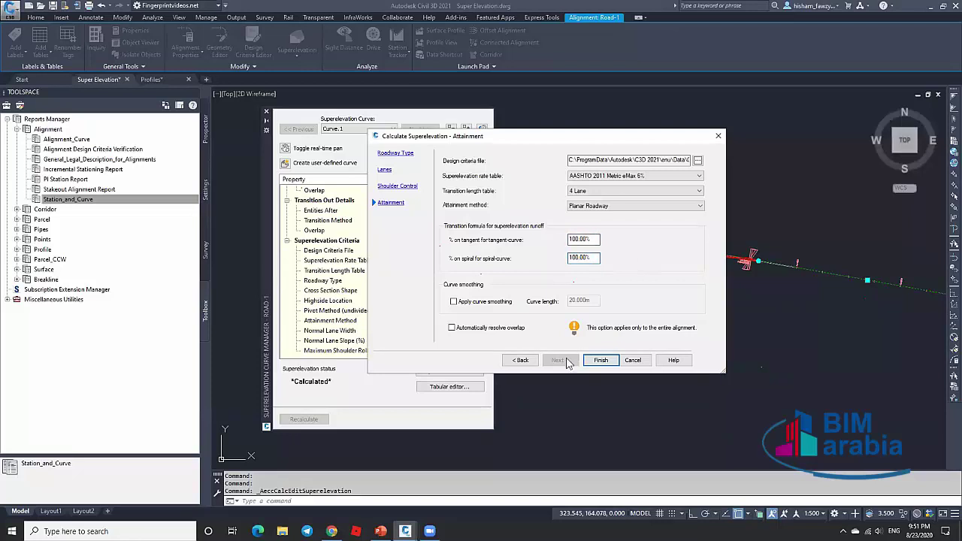
pyautogui.click(601, 360)
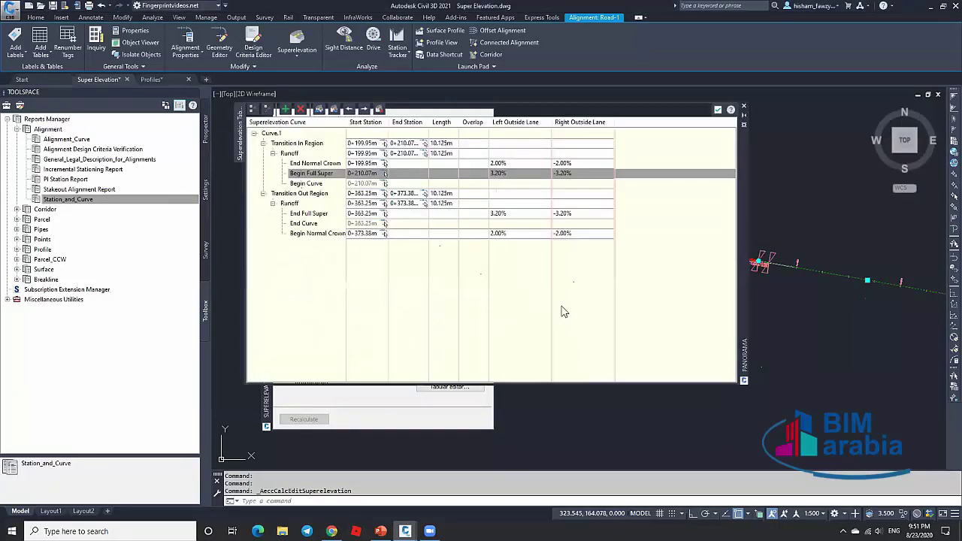
pyautogui.click(717, 111)
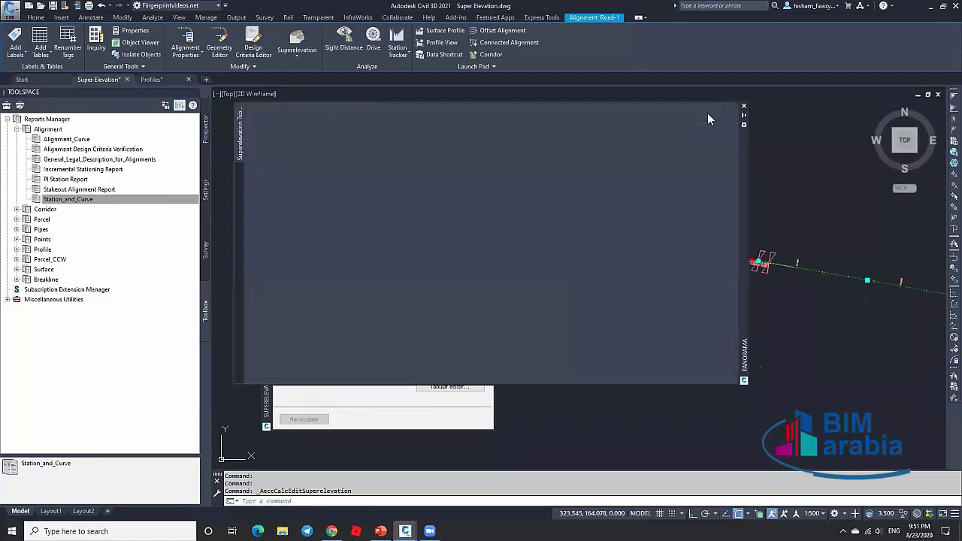
# Close the Curve Manager and erase the white line through point A.
pyautogui.click(266, 111)
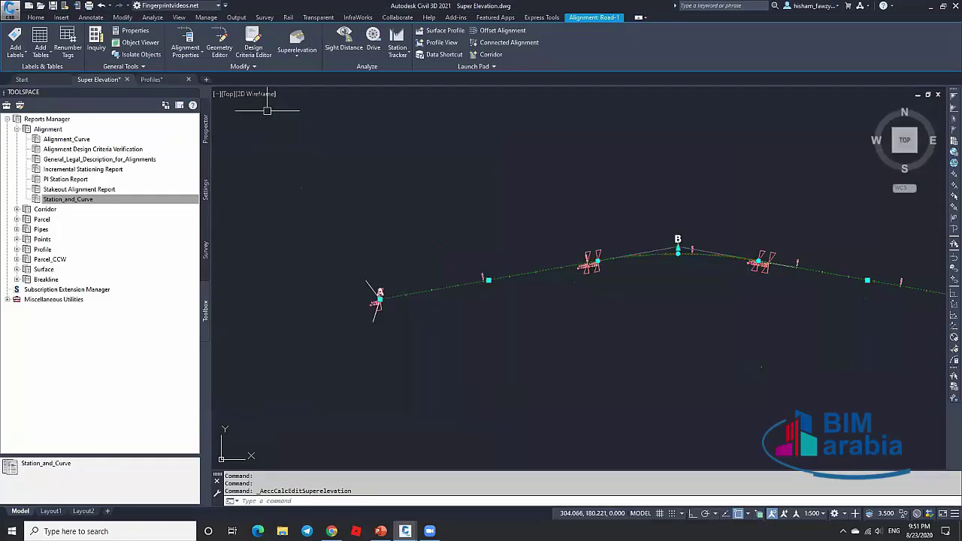
pyautogui.press('Escape')
pyautogui.scroll(5, 382, 306)
pyautogui.press('Escape')
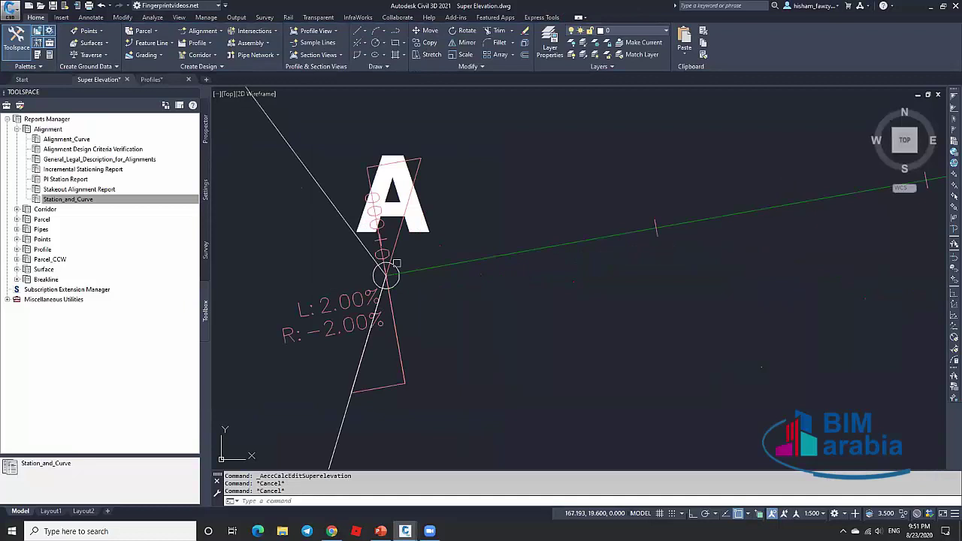
pyautogui.scroll(-1, 441, 236)
pyautogui.click(415, 208)
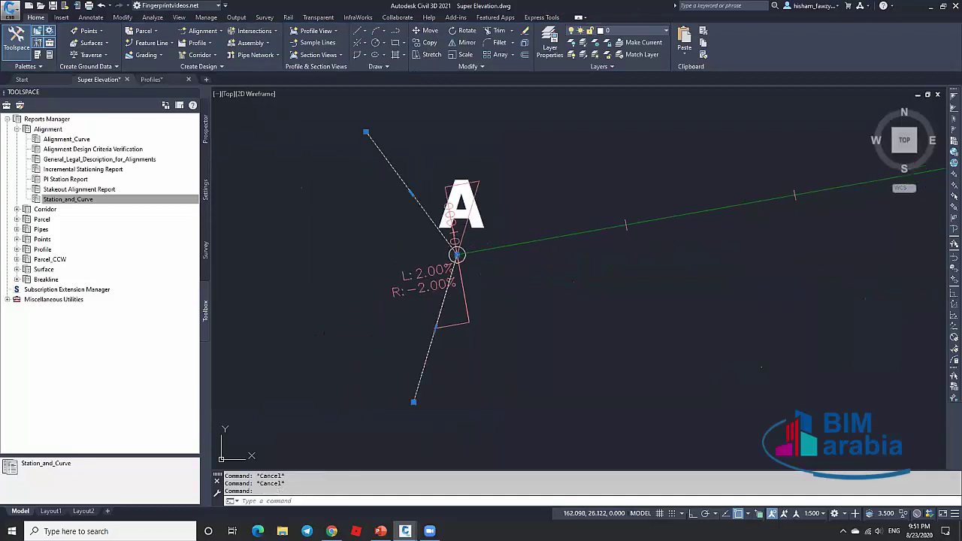
pyautogui.press('Delete')
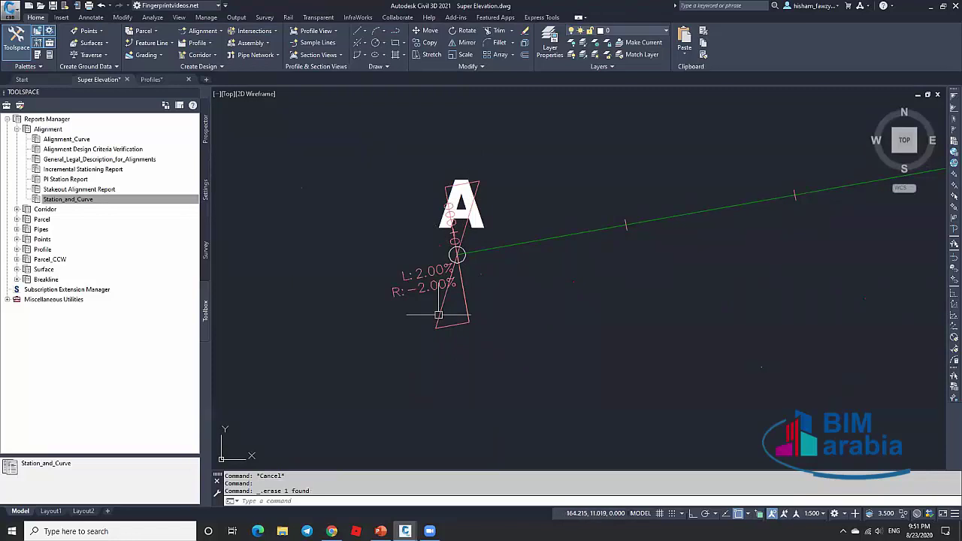
# Pan and zoom to centre the superelevation markers, then erase the stray white line segment.
pyautogui.scroll(-5, 372, 327)
pyautogui.scroll(6, 605, 224)
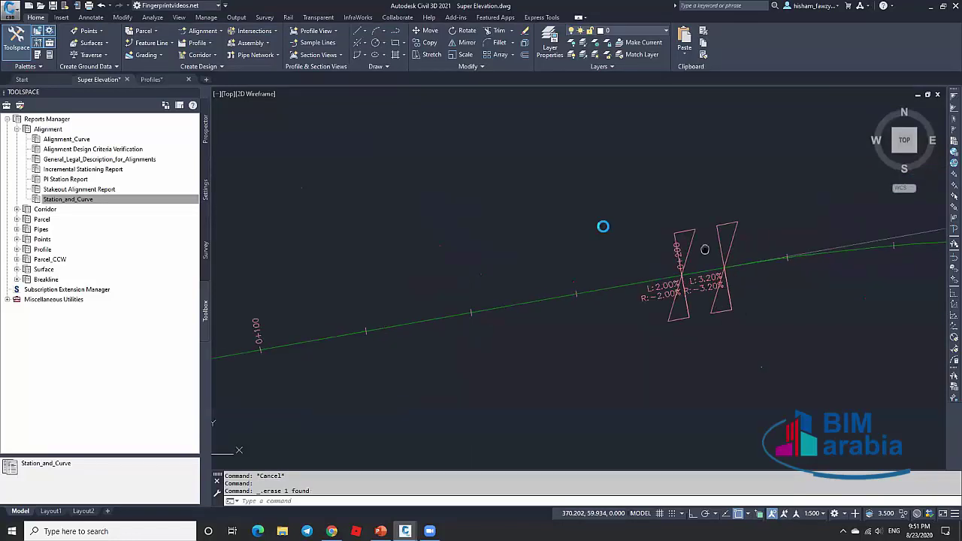
pyautogui.scroll(-3, 551, 180)
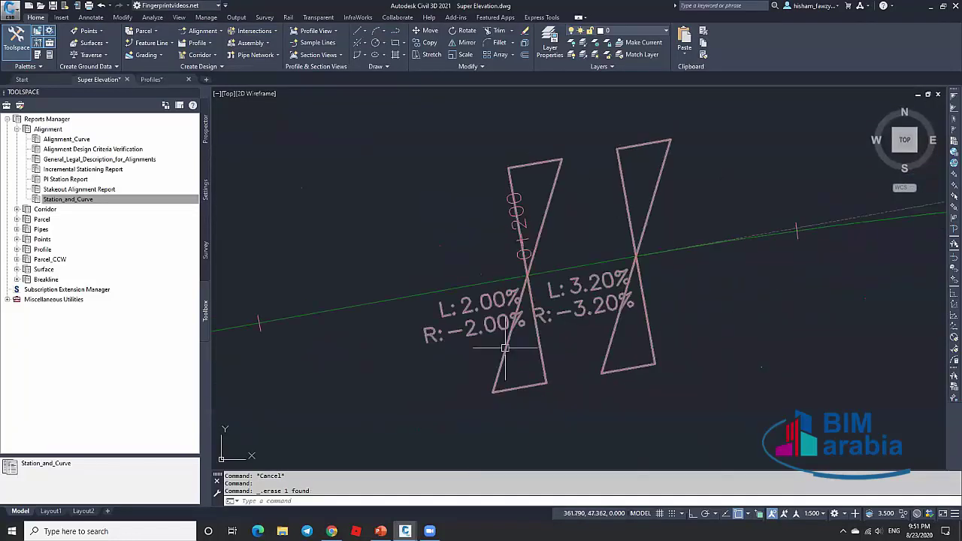
pyautogui.moveTo(677, 300); pyautogui.dragTo(582, 297, button='middle')
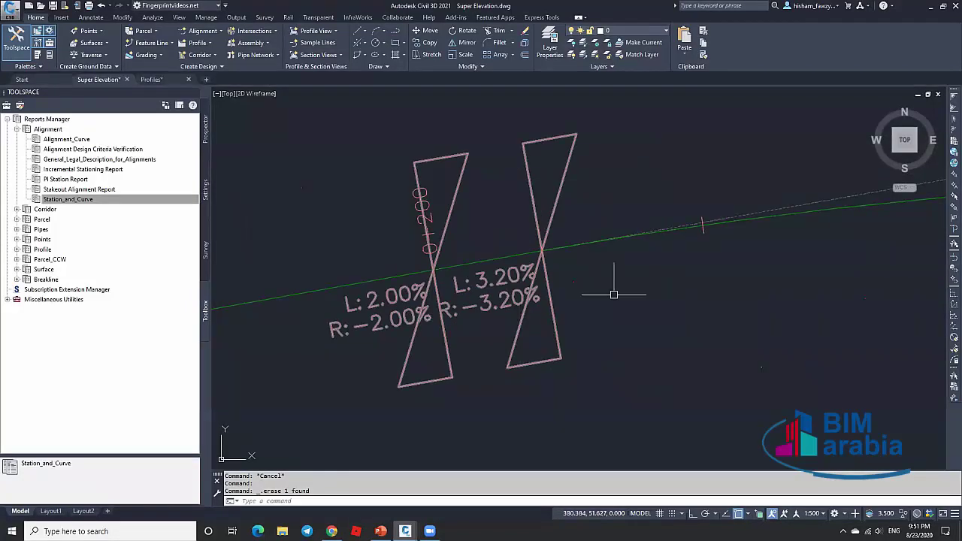
pyautogui.press('Escape')
pyautogui.click(705, 226)
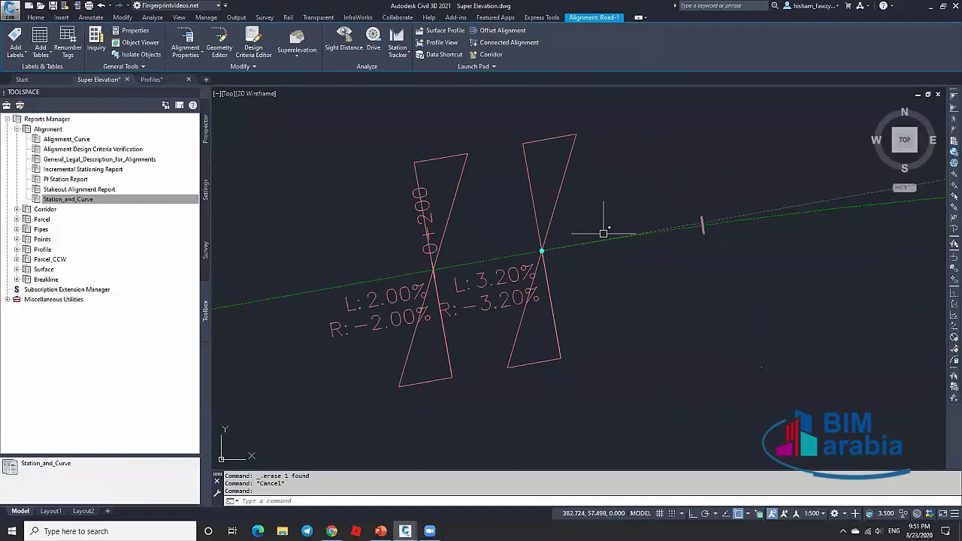
pyautogui.press('Escape')
pyautogui.scroll(4, 534, 251)
pyautogui.scroll(4, 526, 248)
pyautogui.scroll(-4, 507, 226)
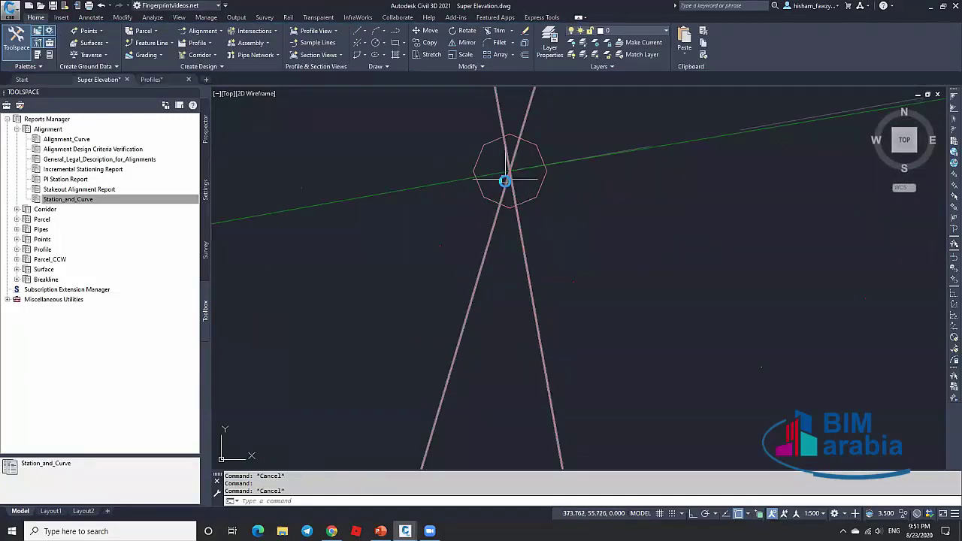
pyautogui.scroll(-3, 495, 271)
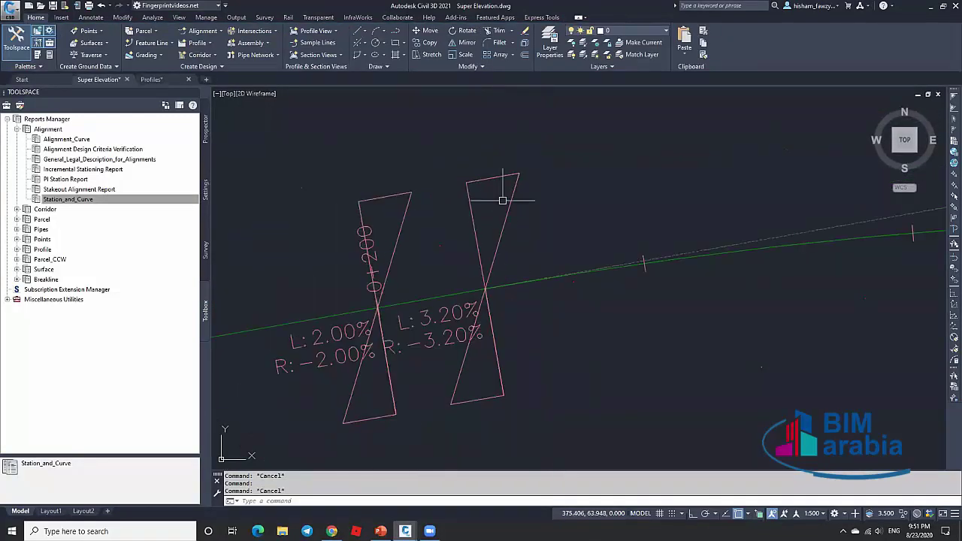
pyautogui.scroll(6, 473, 300)
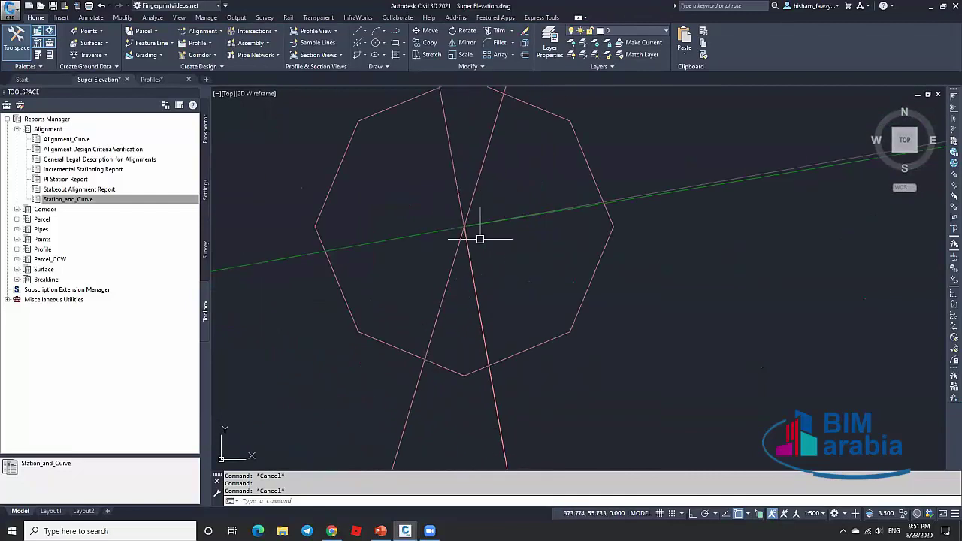
pyautogui.scroll(-6, 468, 229)
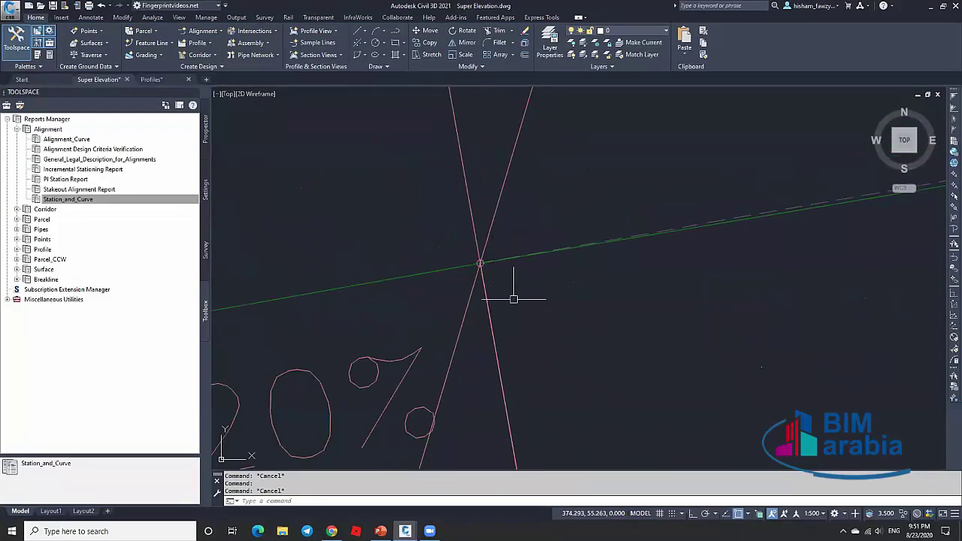
pyautogui.scroll(-3, 516, 305)
pyautogui.scroll(3, 515, 299)
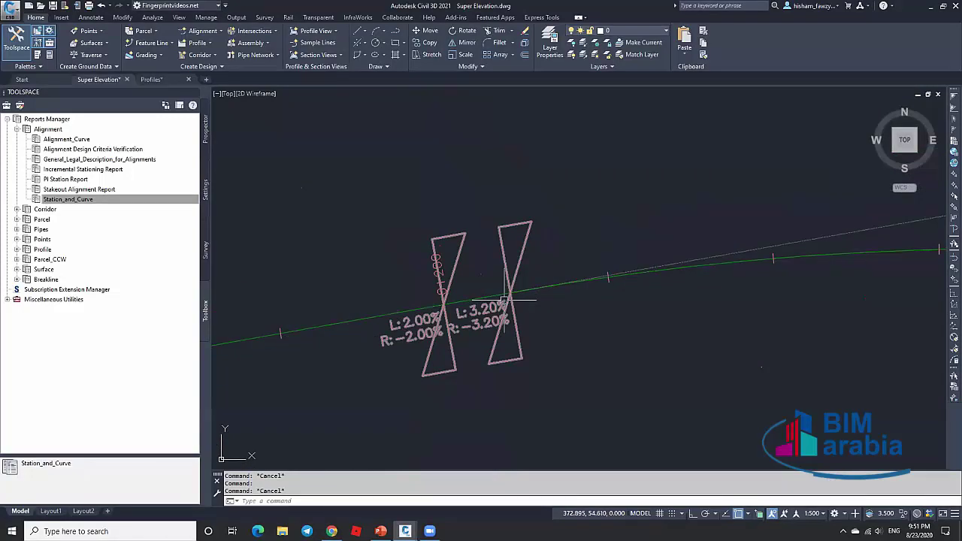
pyautogui.scroll(5, 504, 299)
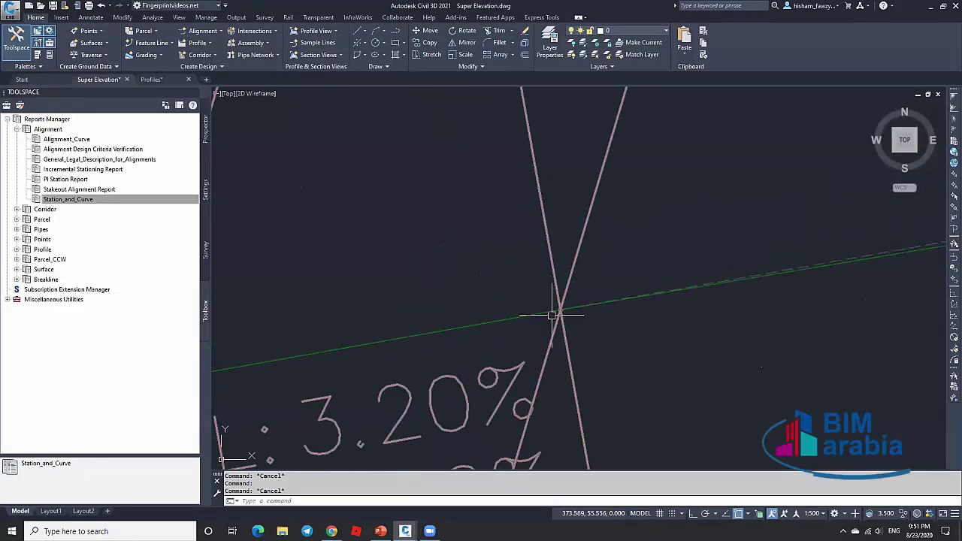
pyautogui.scroll(-6, 552, 316)
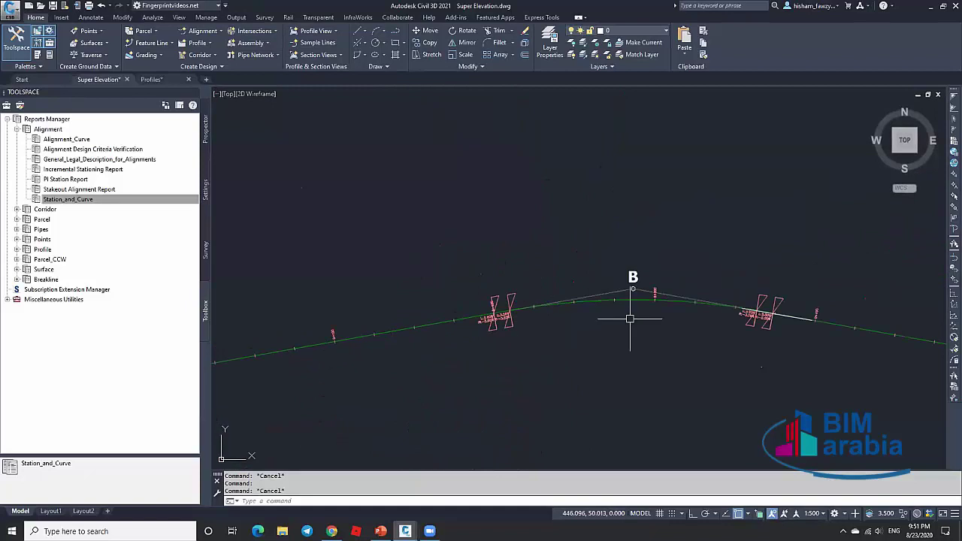
pyautogui.scroll(5, 655, 293)
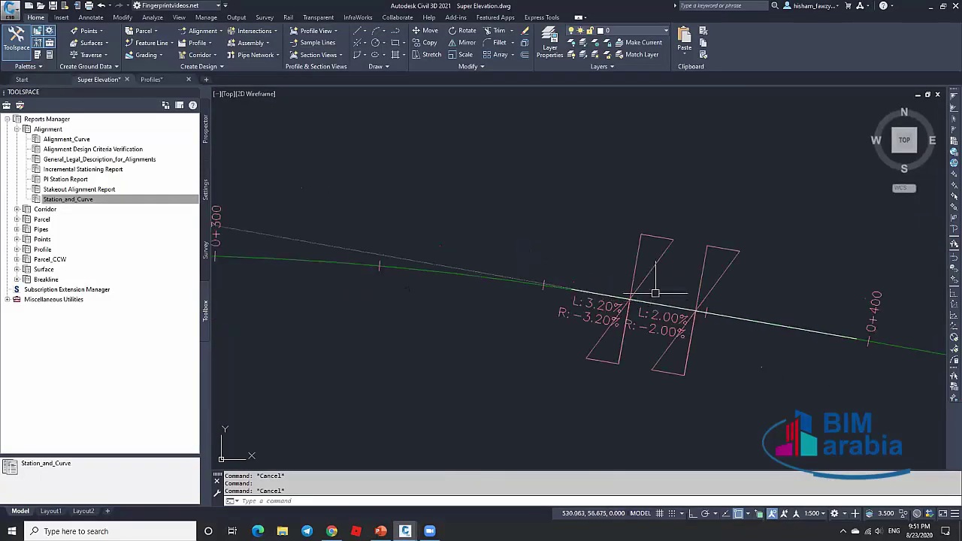
pyautogui.click(631, 299)
pyautogui.press('Delete')
# Inspect the L 2.00%/R -2.00% and L 3.20%/R -3.20% markers, then select Road-1.
pyautogui.scroll(4, 631, 301)
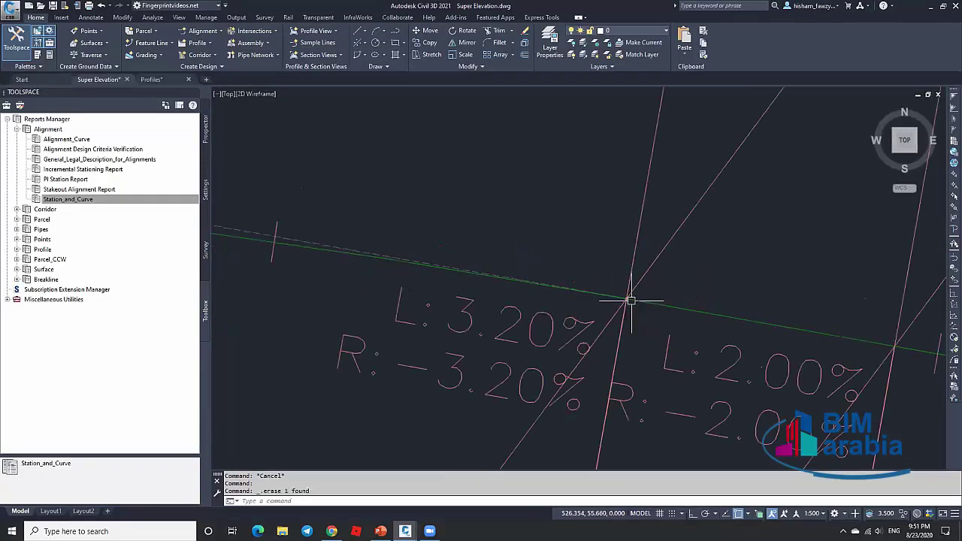
pyautogui.scroll(5, 631, 300)
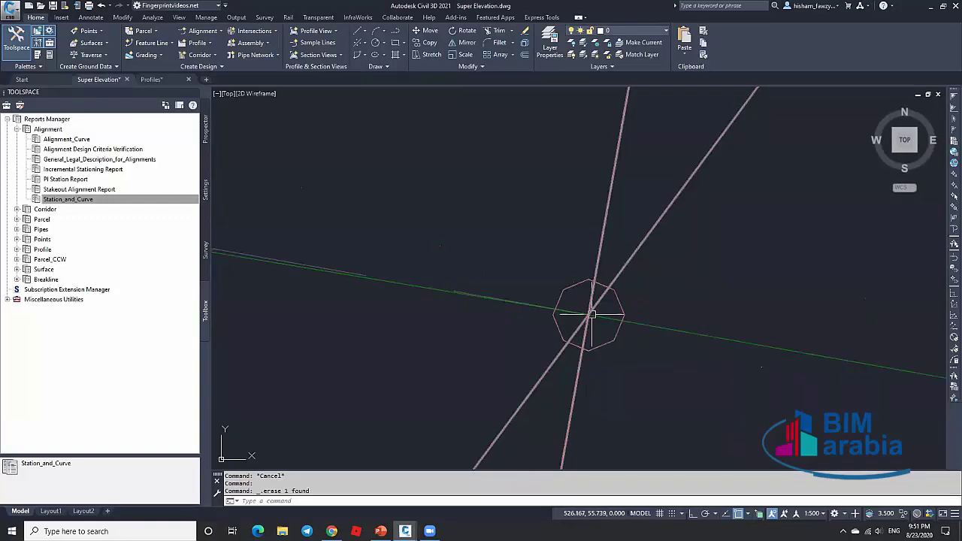
pyautogui.scroll(-7, 498, 266)
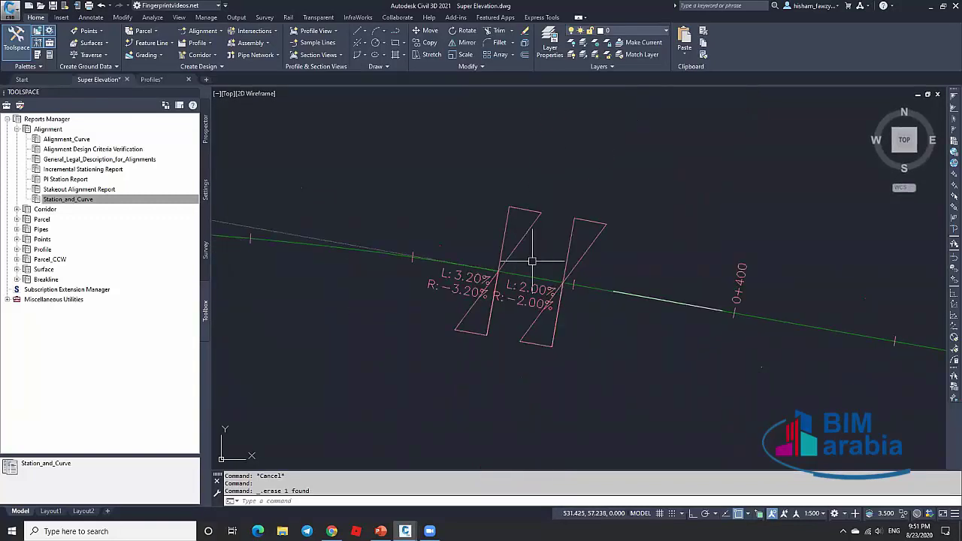
pyautogui.scroll(3, 532, 261)
pyautogui.scroll(-3, 578, 284)
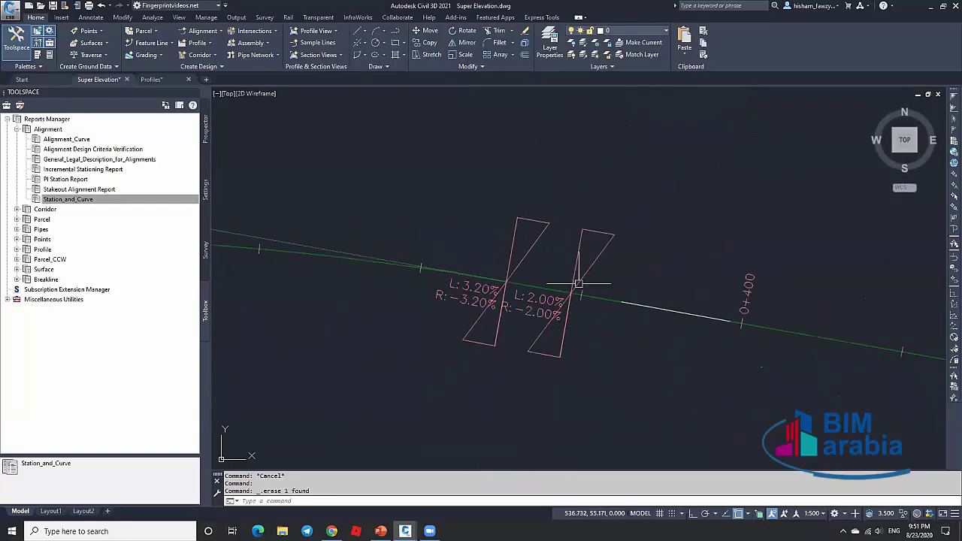
pyautogui.scroll(4, 577, 284)
pyautogui.scroll(-1, 565, 300)
pyautogui.scroll(-8, 565, 299)
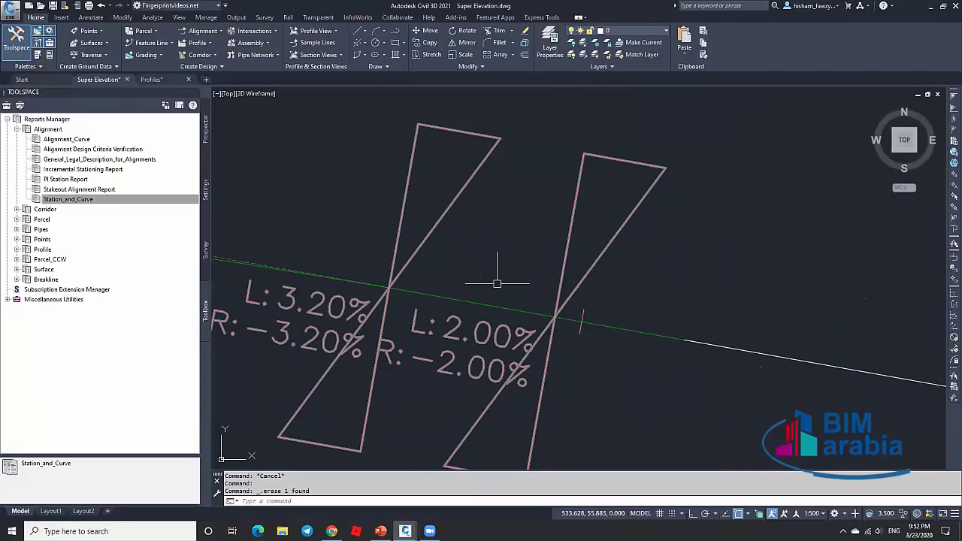
pyautogui.scroll(5, 681, 323)
pyautogui.scroll(4, 802, 304)
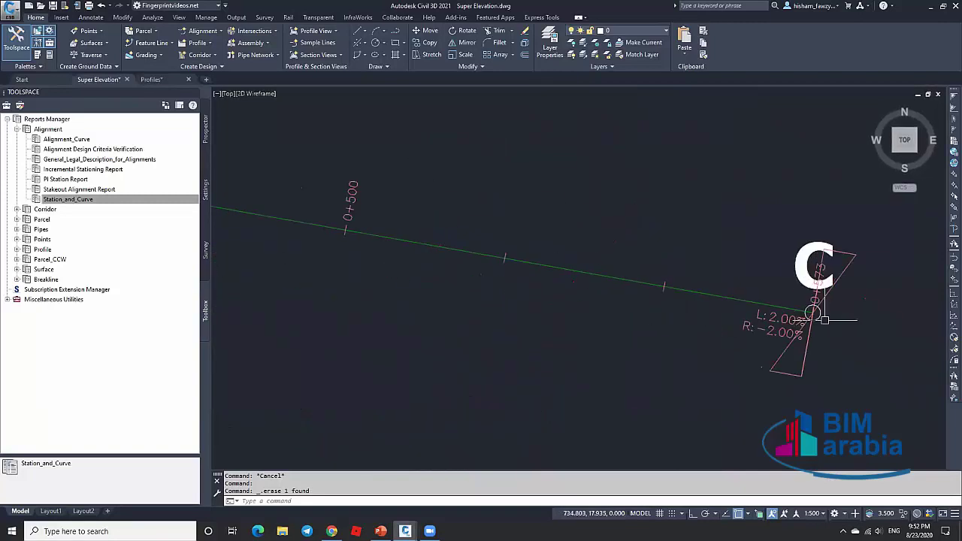
pyautogui.scroll(-5, 802, 305)
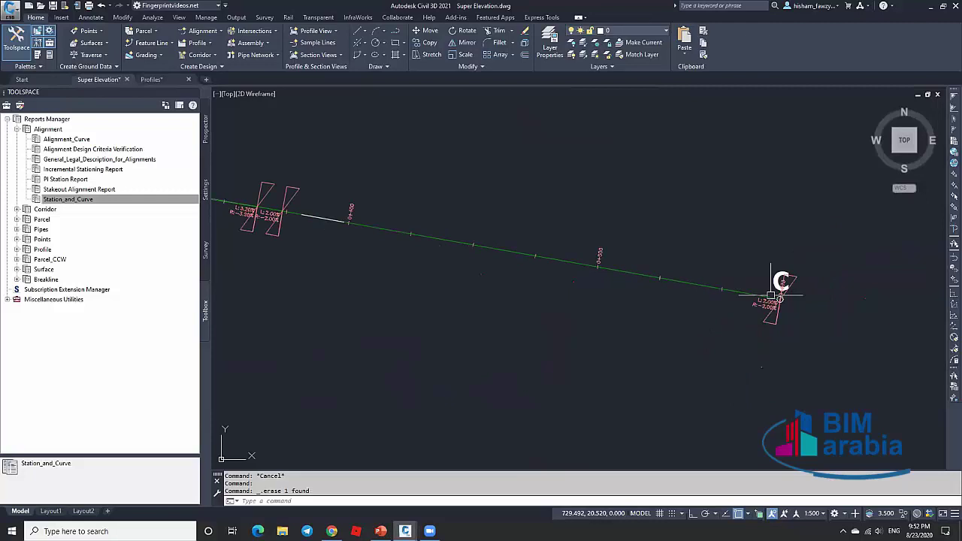
pyautogui.scroll(2, 751, 282)
pyautogui.scroll(-5, 692, 298)
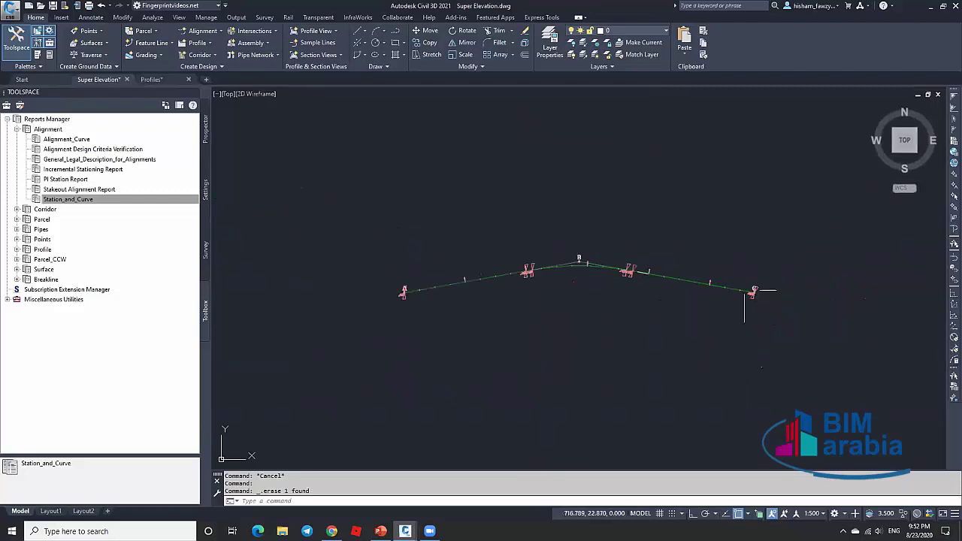
pyautogui.scroll(5, 646, 270)
pyautogui.scroll(-2, 649, 269)
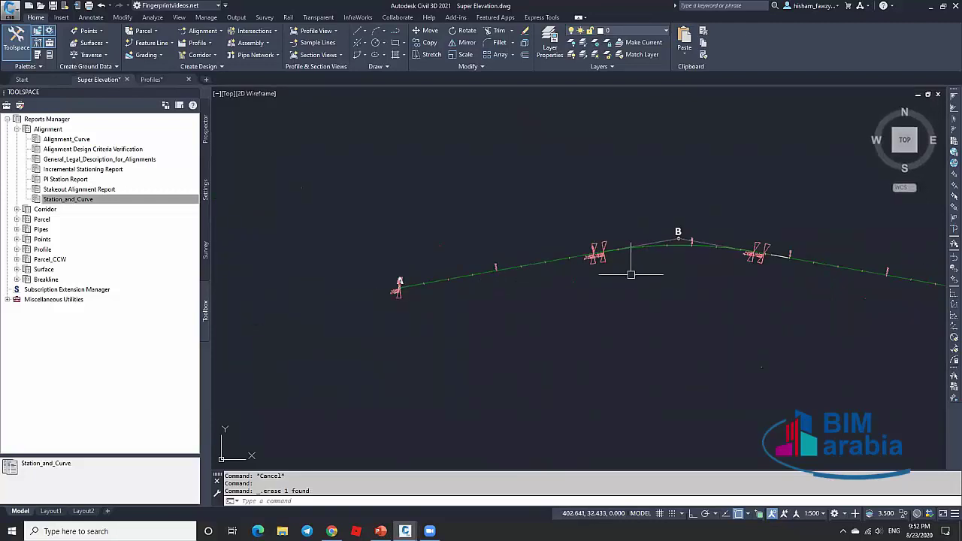
pyautogui.scroll(3, 655, 251)
pyautogui.scroll(-2, 678, 219)
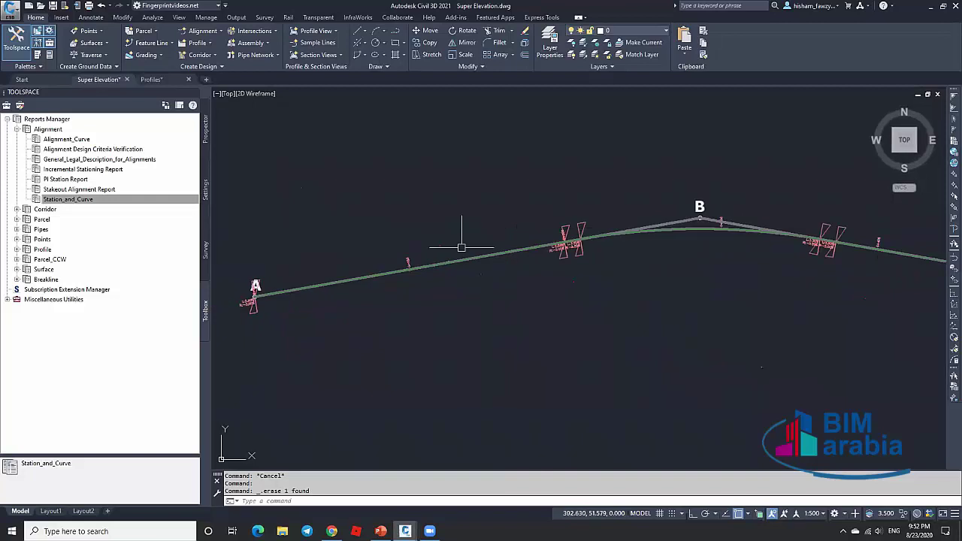
pyautogui.click(680, 220)
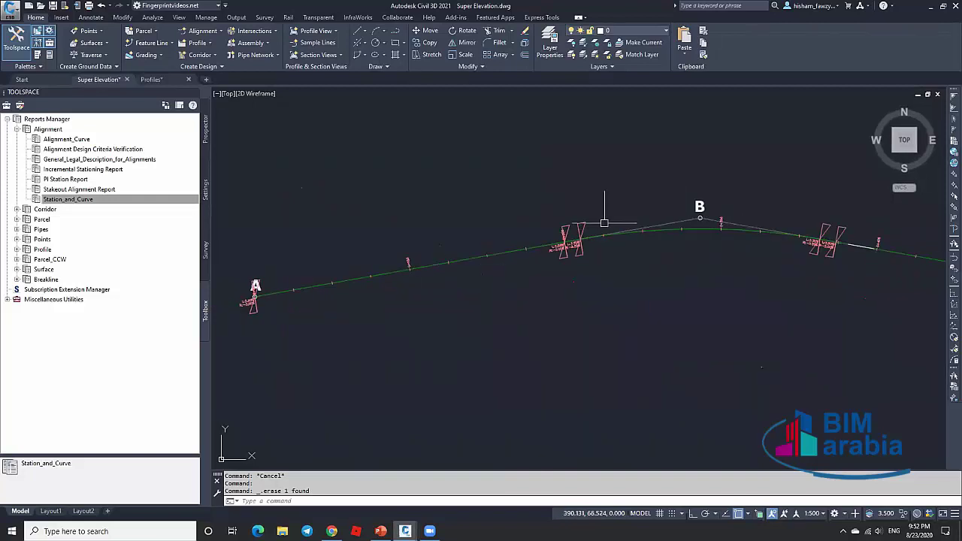
pyautogui.scroll(3, 681, 218)
pyautogui.scroll(-2, 744, 229)
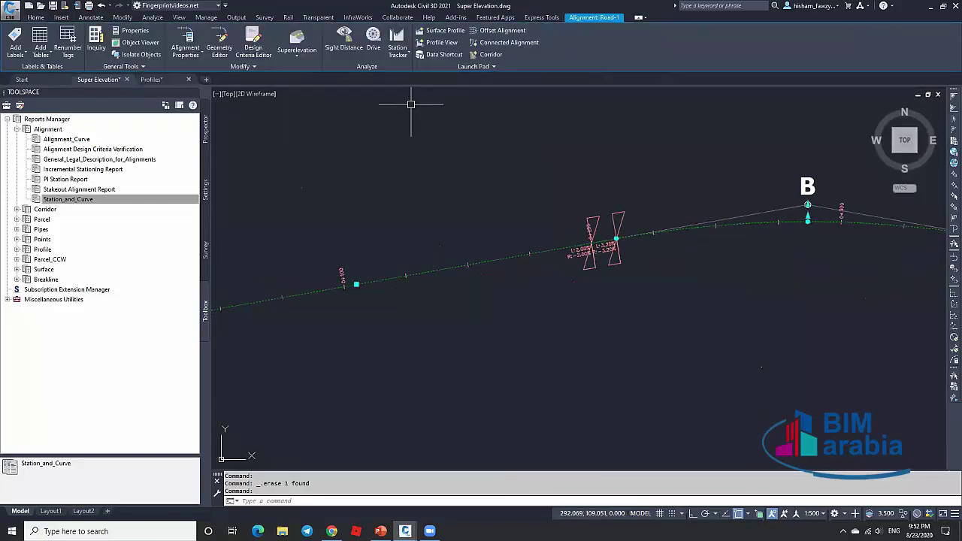
# Review Road-1's AASHTO 2011 design criteria in Alignment Properties.
pyautogui.click(185, 41)
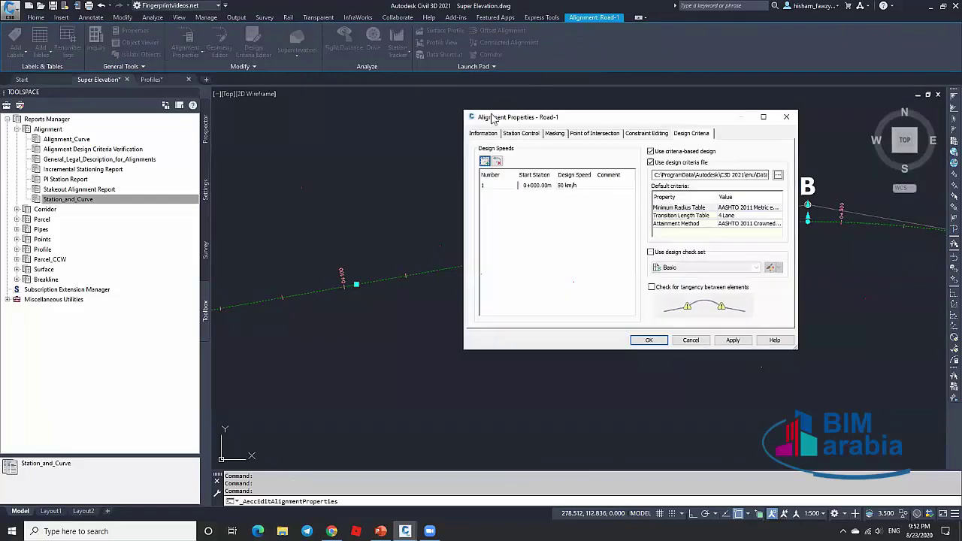
pyautogui.click(786, 118)
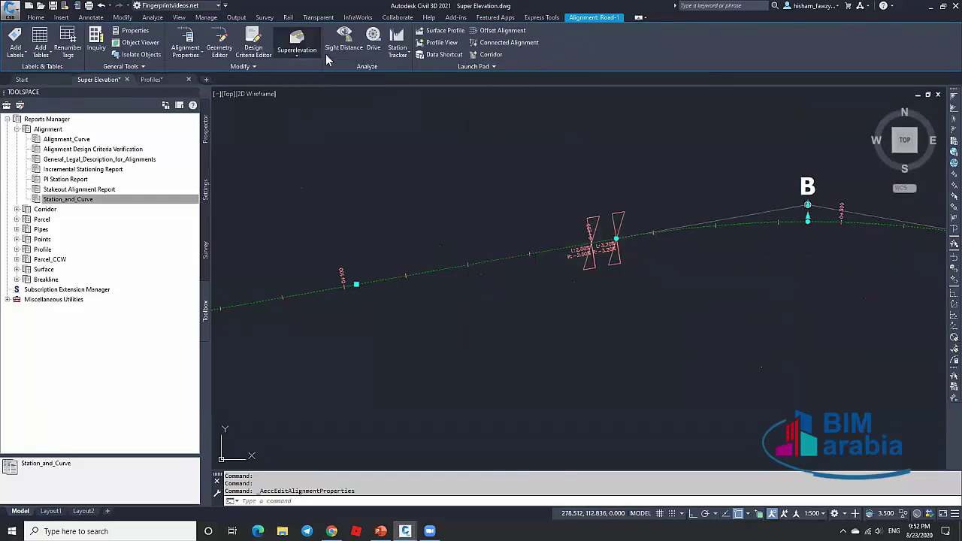
pyautogui.click(344, 37)
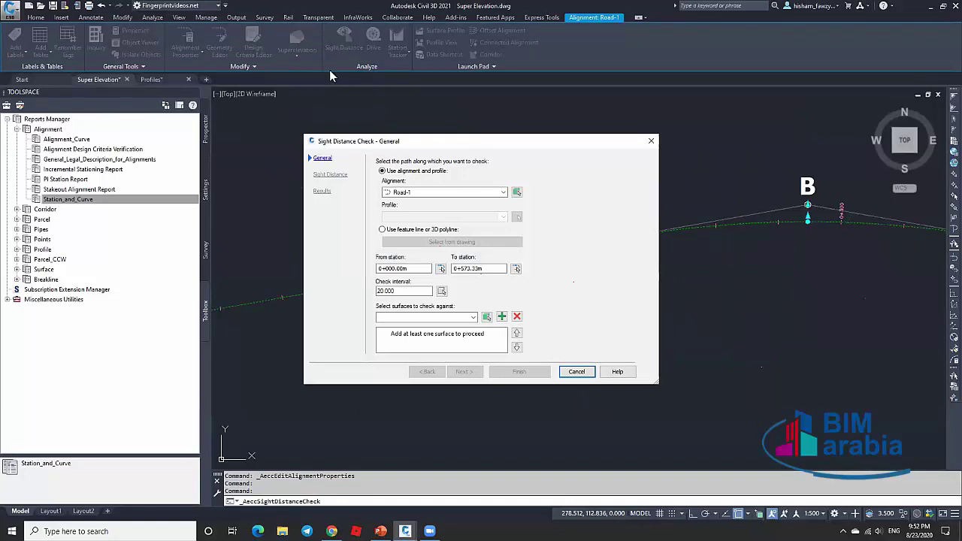
# Recalculate Curve.1's superelevation as Undivided Crowned and close the Curve Manager.
pyautogui.click(301, 45)
pyautogui.click(323, 67)
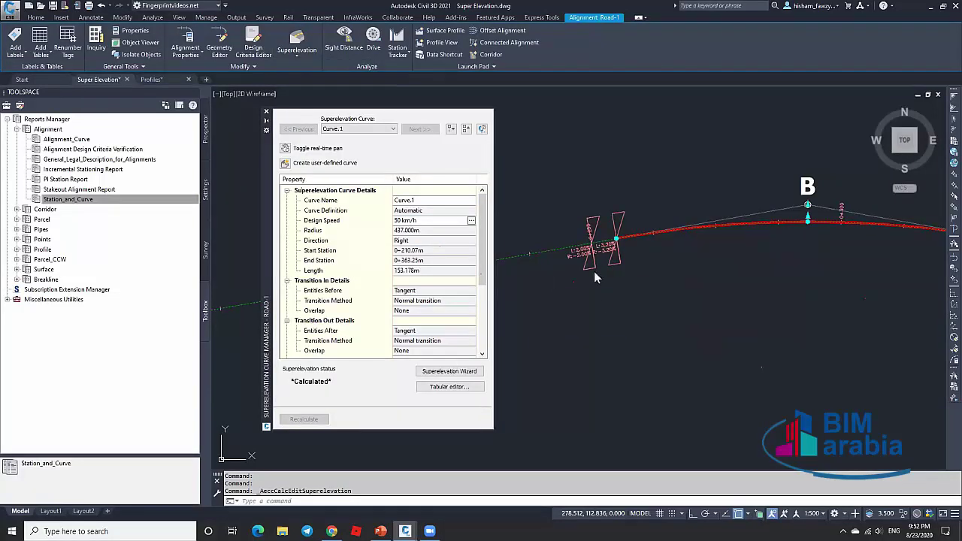
pyautogui.click(600, 456)
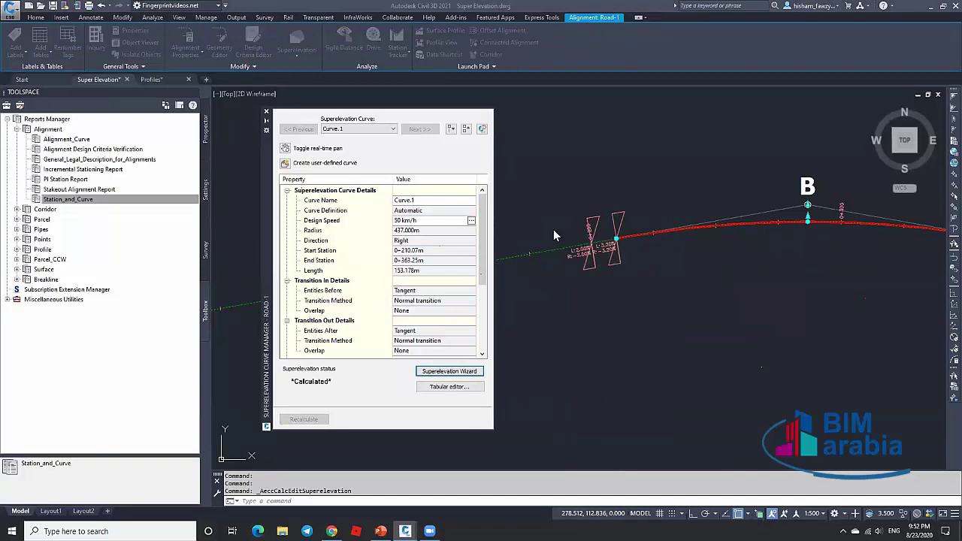
pyautogui.click(489, 172)
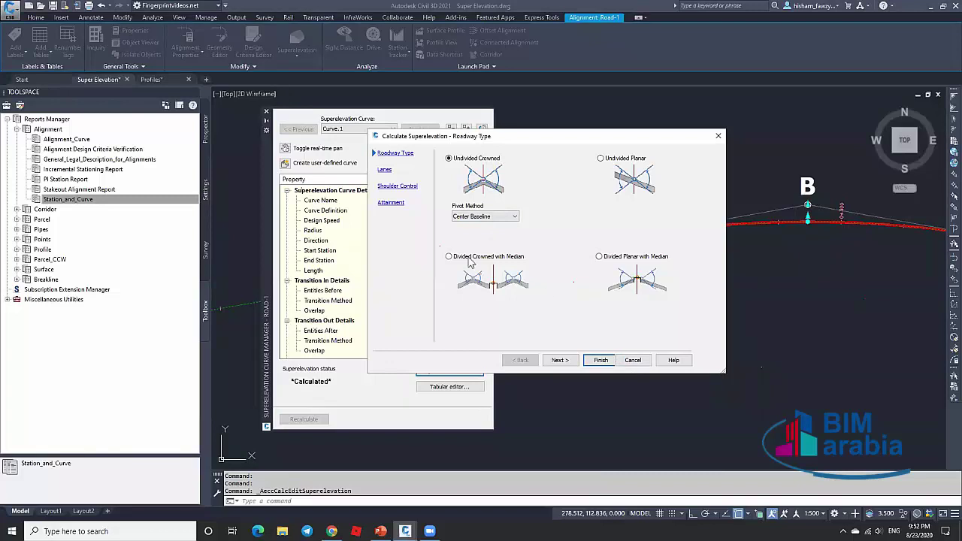
pyautogui.click(599, 360)
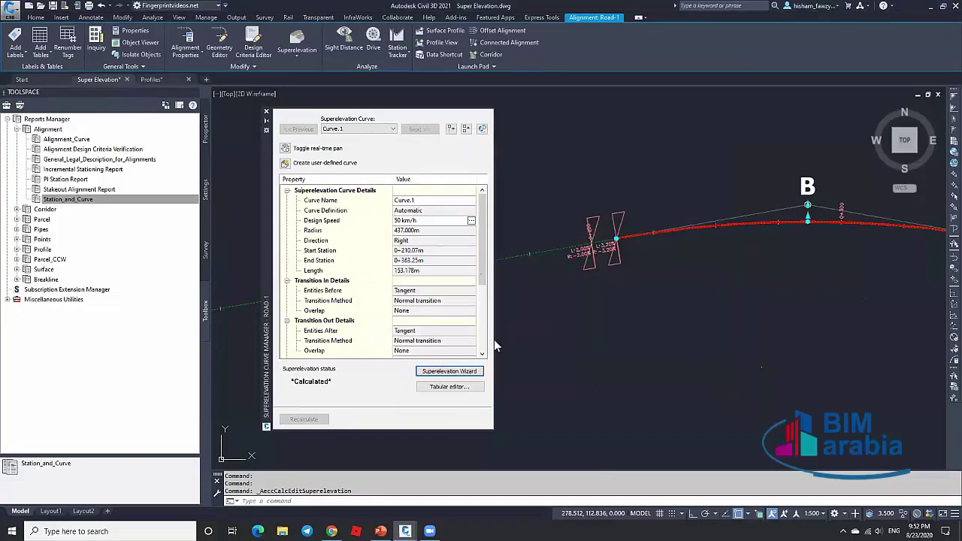
pyautogui.click(267, 113)
# Clear the selection and reselect the Road-1 alignment.
pyautogui.scroll(-3, 528, 223)
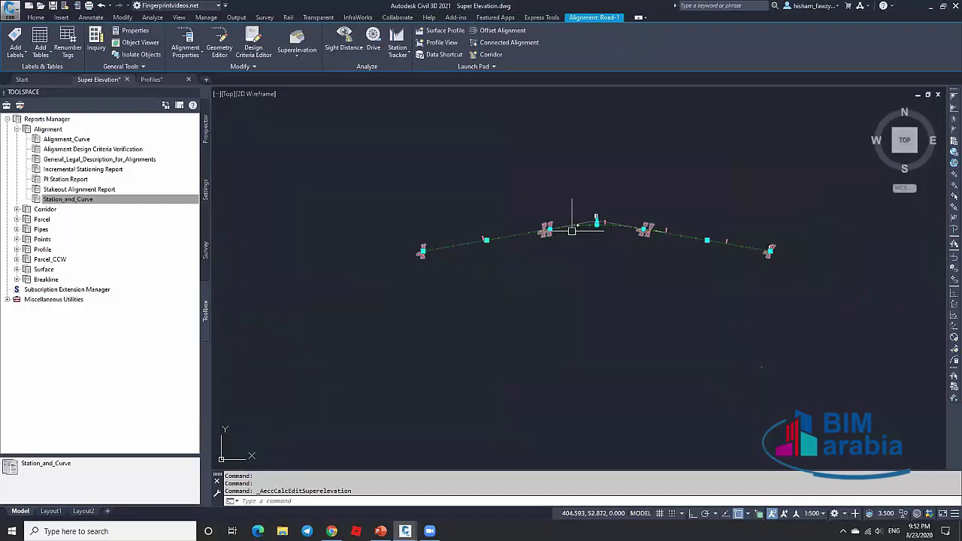
pyautogui.press('Escape')
pyautogui.scroll(2, 572, 231)
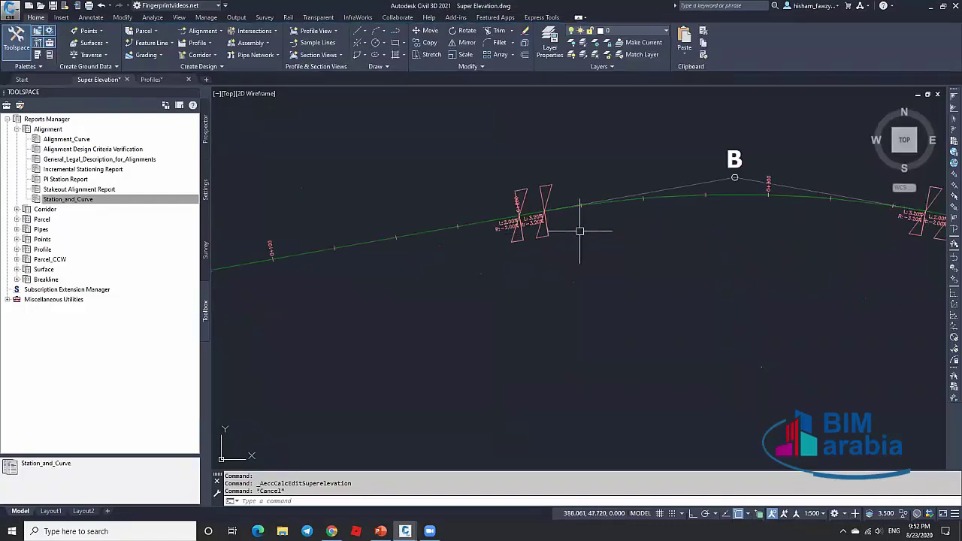
pyautogui.scroll(-2, 579, 231)
pyautogui.click(637, 206)
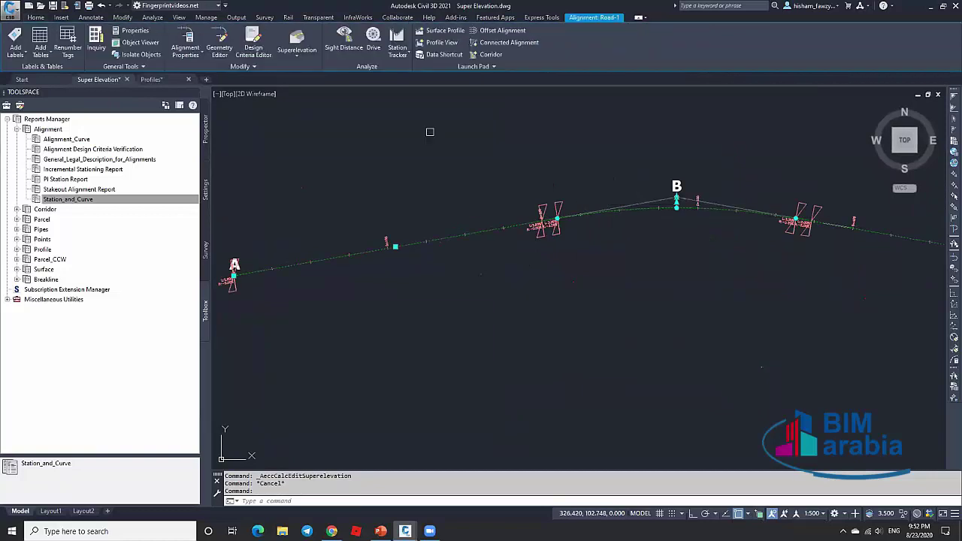
# Open Calculate/Edit Superelevation and start the wizard for the entire alignment.
pyautogui.click(296, 47)
pyautogui.click(323, 67)
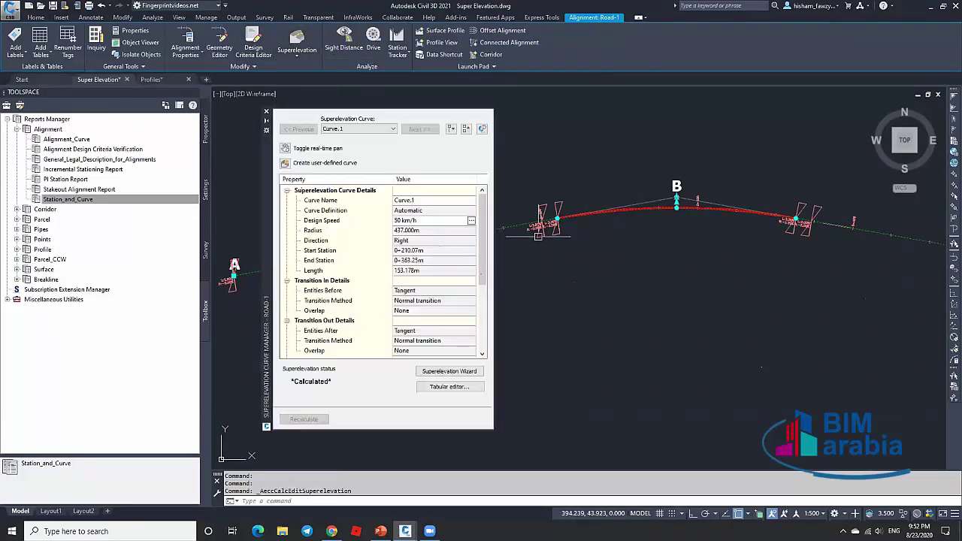
pyautogui.click(449, 371)
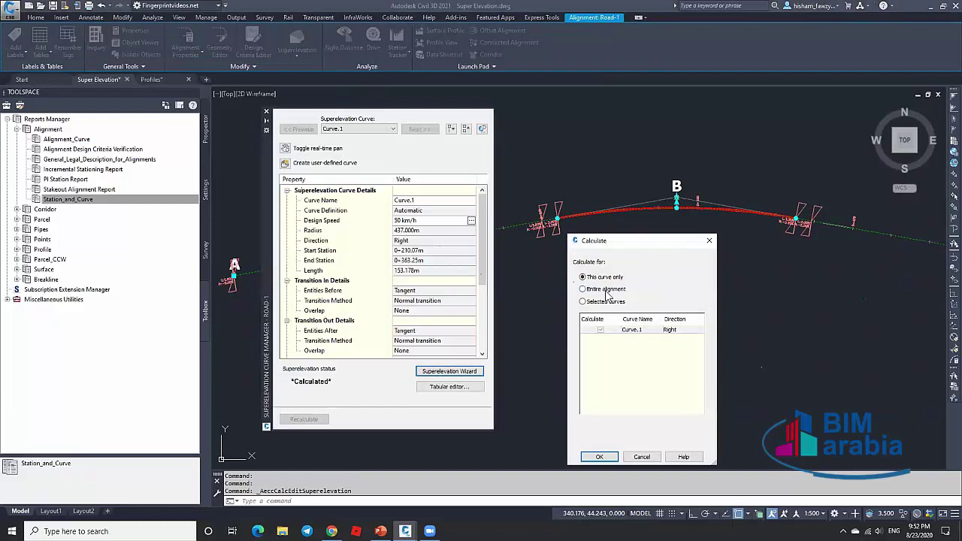
pyautogui.click(583, 289)
pyautogui.click(598, 457)
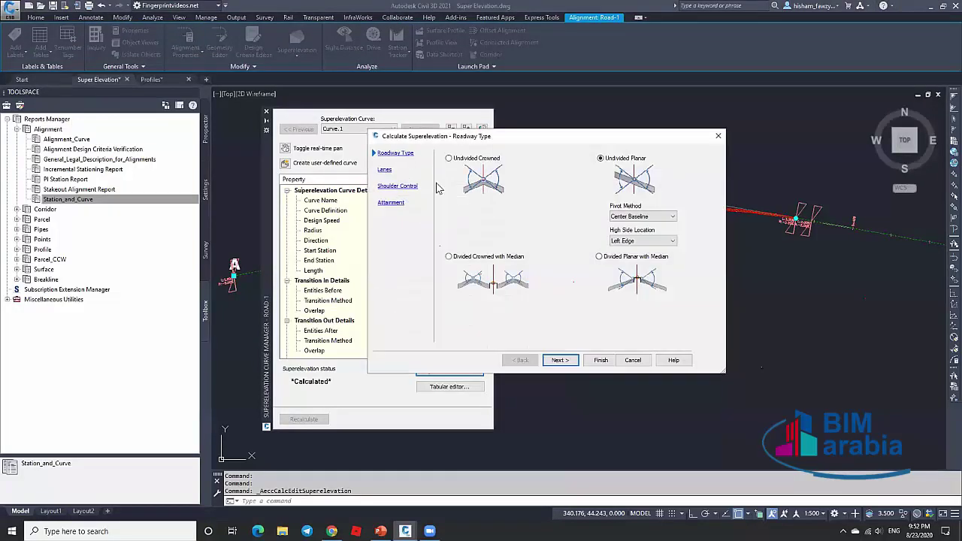
# Choose Undivided Crowned, accept default lanes and attainment, finish, and close the manager and table.
pyautogui.click(466, 171)
pyautogui.click(560, 360)
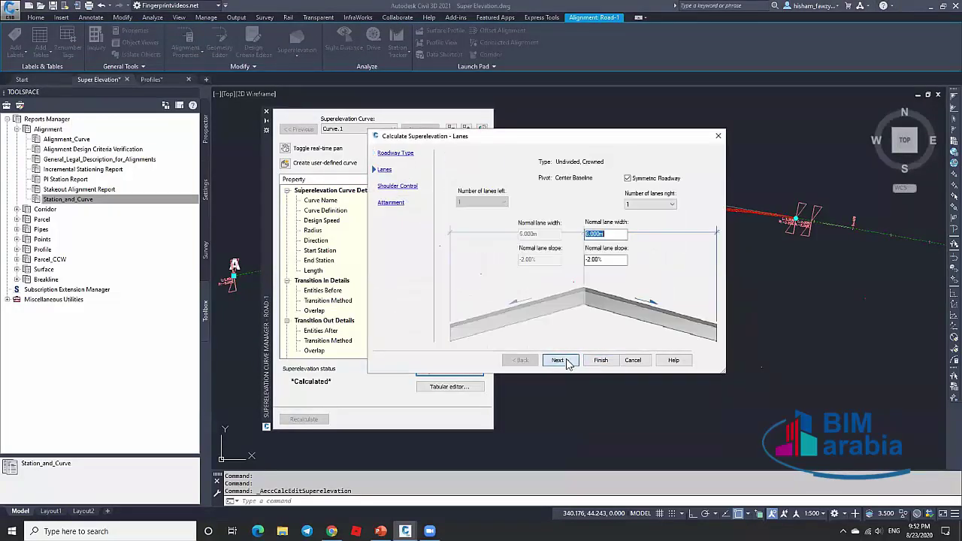
pyautogui.click(558, 360)
pyautogui.click(558, 360)
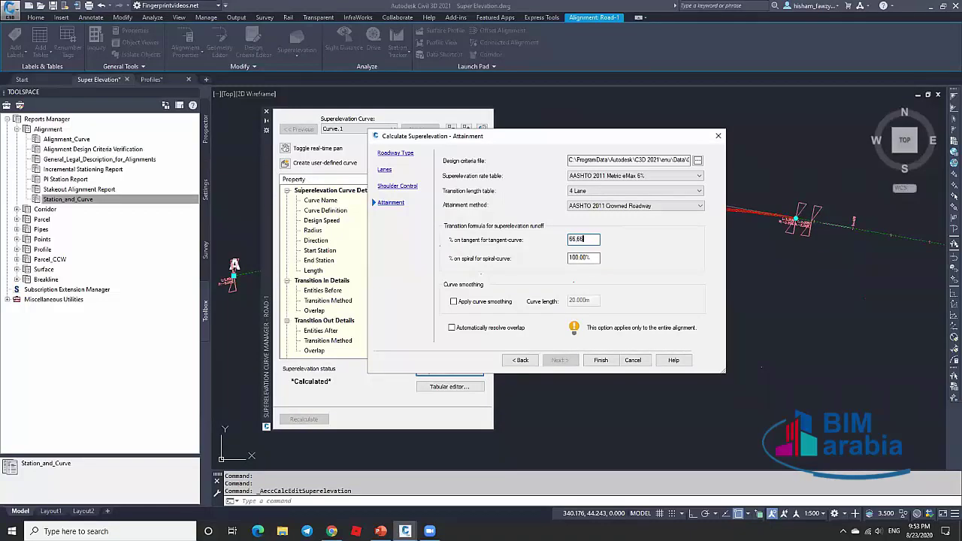
pyautogui.click(600, 360)
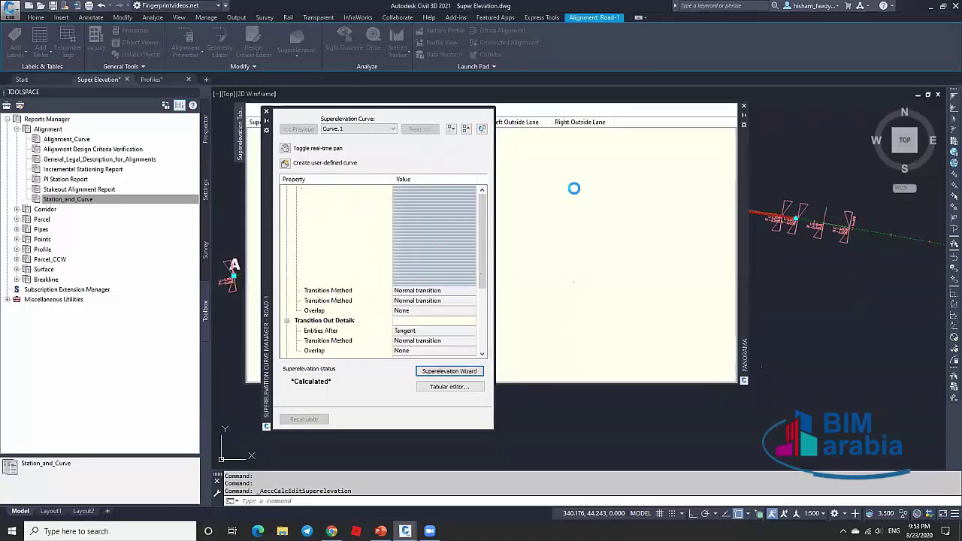
pyautogui.click(266, 111)
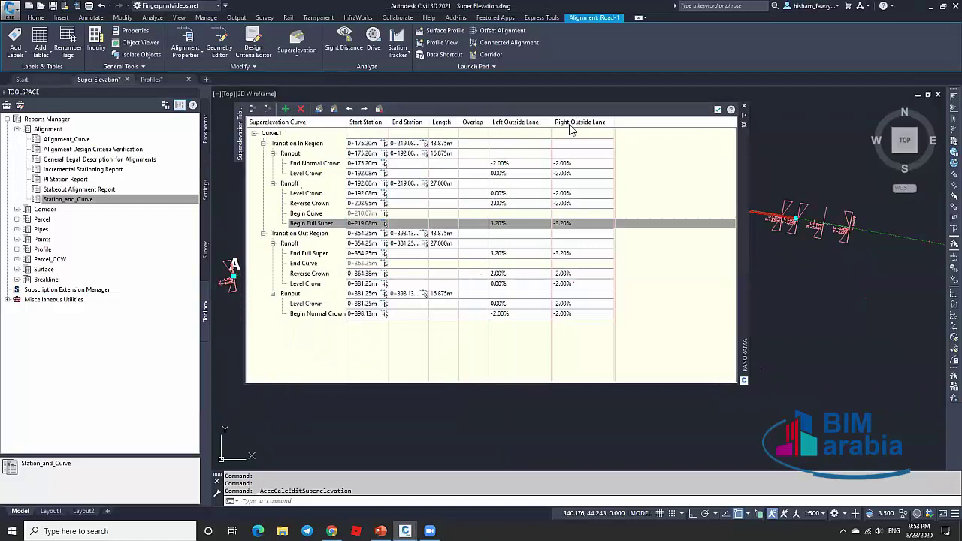
pyautogui.click(717, 110)
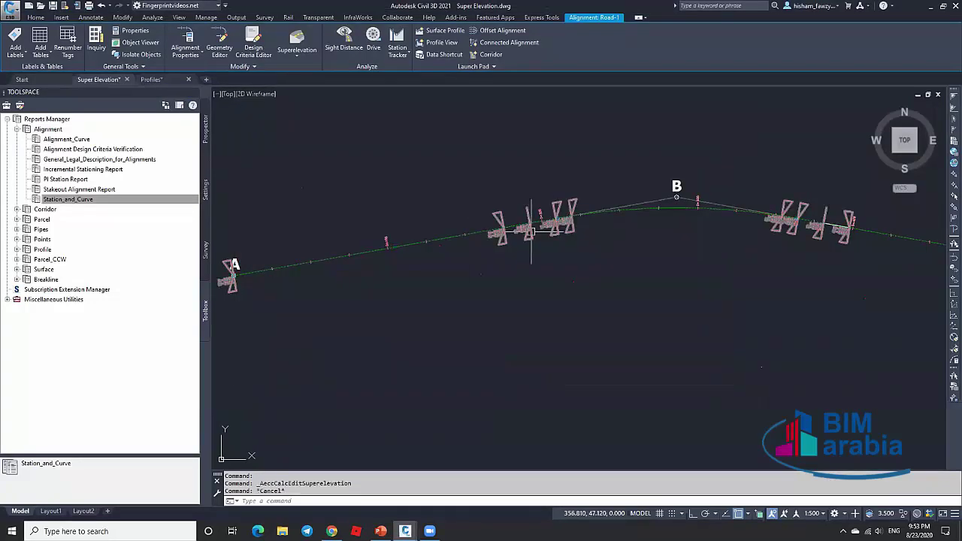
pyautogui.press('Escape')
pyautogui.scroll(-2, 554, 240)
pyautogui.scroll(2, 598, 210)
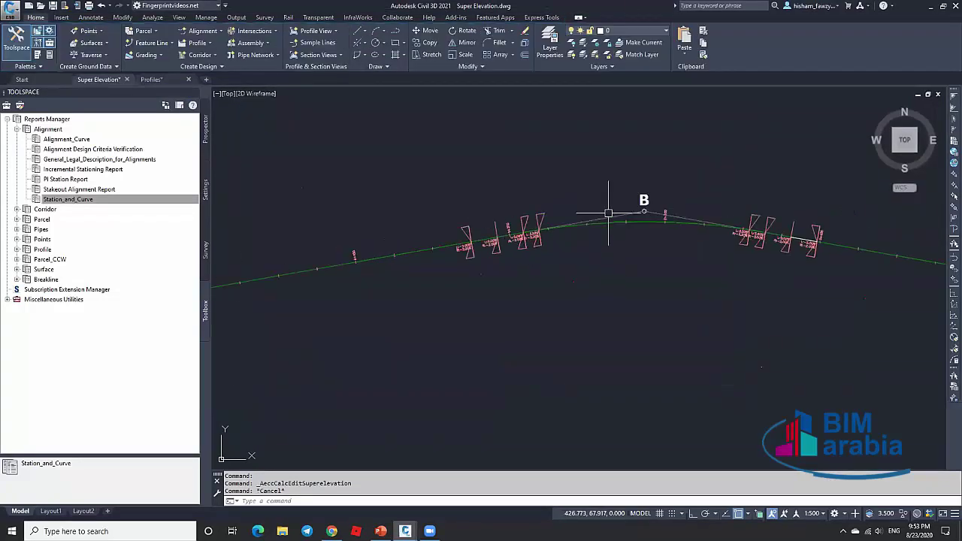
# Create Road-1's superelevation view with Left Outside Lane red and Right Outside Lane green.
pyautogui.click(608, 218)
pyautogui.click(305, 57)
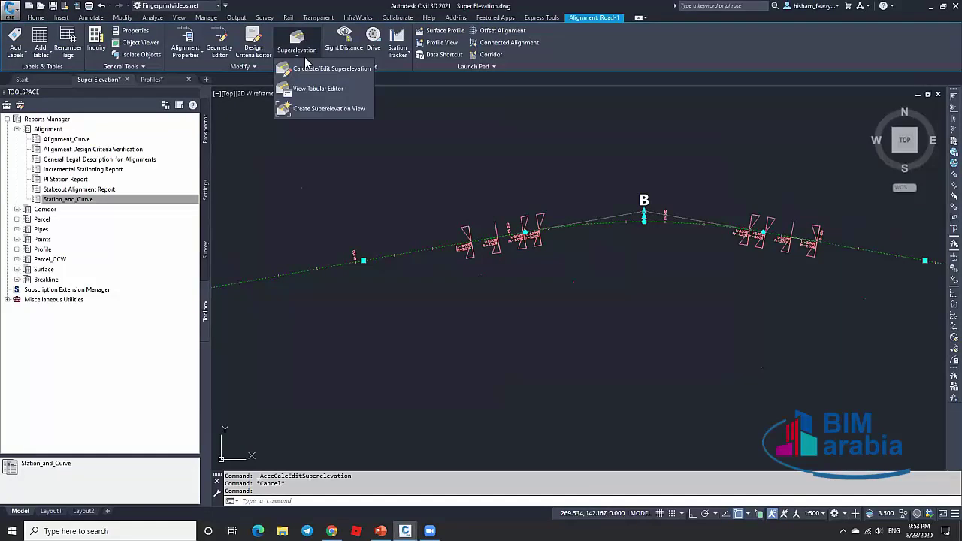
pyautogui.click(326, 109)
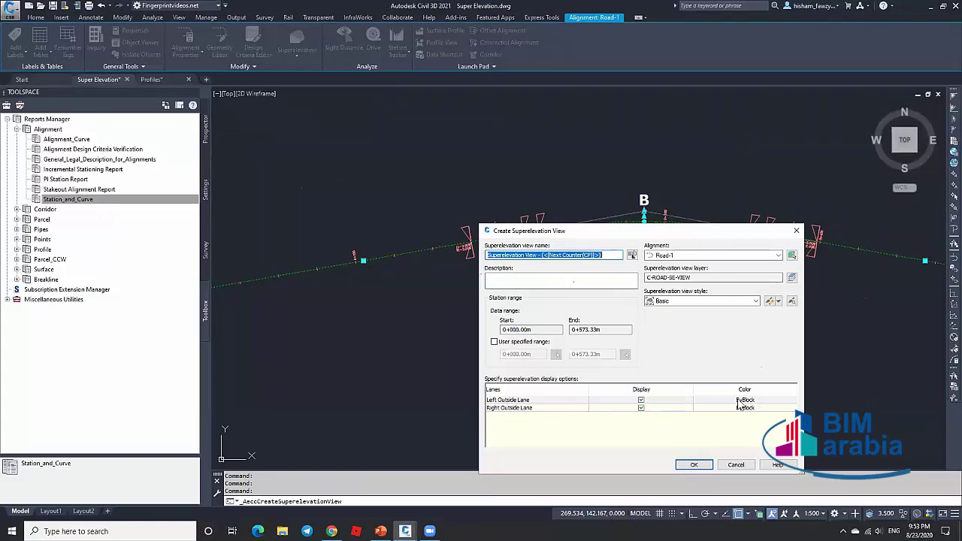
pyautogui.click(740, 401)
pyautogui.click(563, 377)
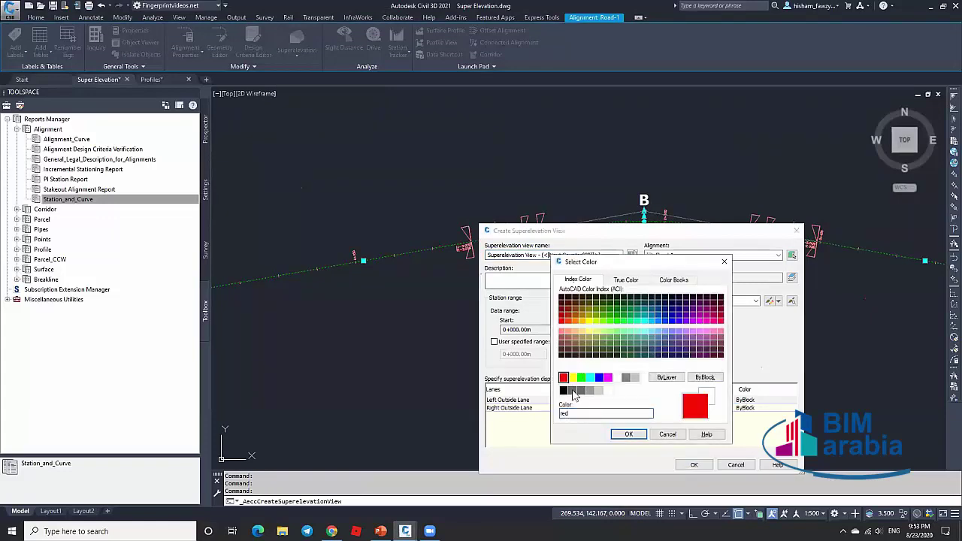
pyautogui.click(629, 435)
pyautogui.click(734, 408)
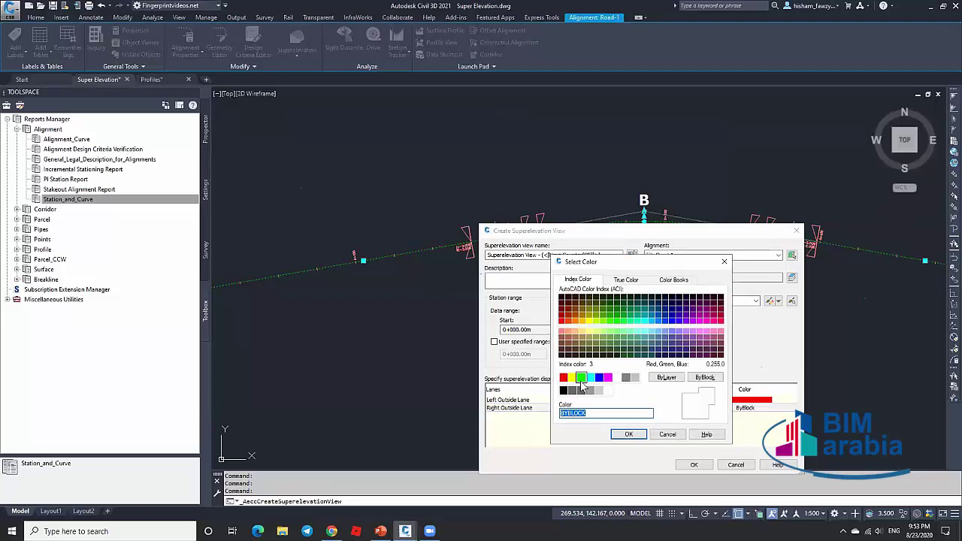
pyautogui.click(581, 376)
pyautogui.click(628, 435)
pyautogui.press('Return')
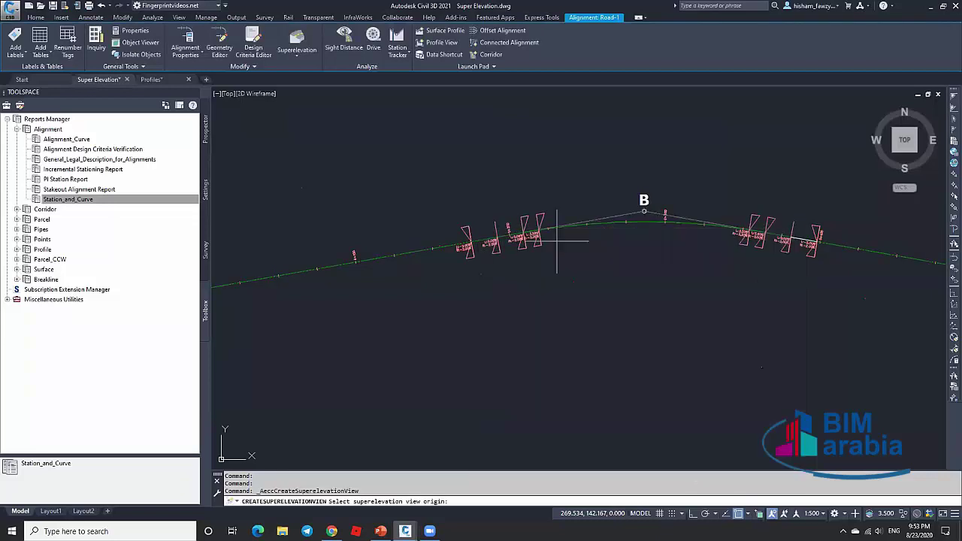
pyautogui.scroll(-4, 558, 241)
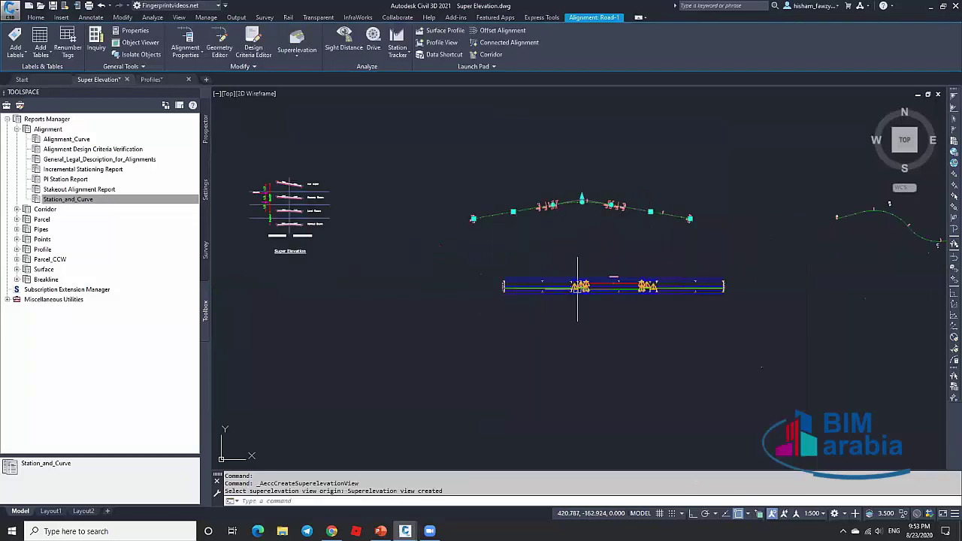
# Place the superelevation view below the alignment and zoom in on its oversized warning triangles.
pyautogui.click(517, 294)
pyautogui.scroll(3, 422, 286)
pyautogui.press('Escape')
pyautogui.scroll(6, 419, 285)
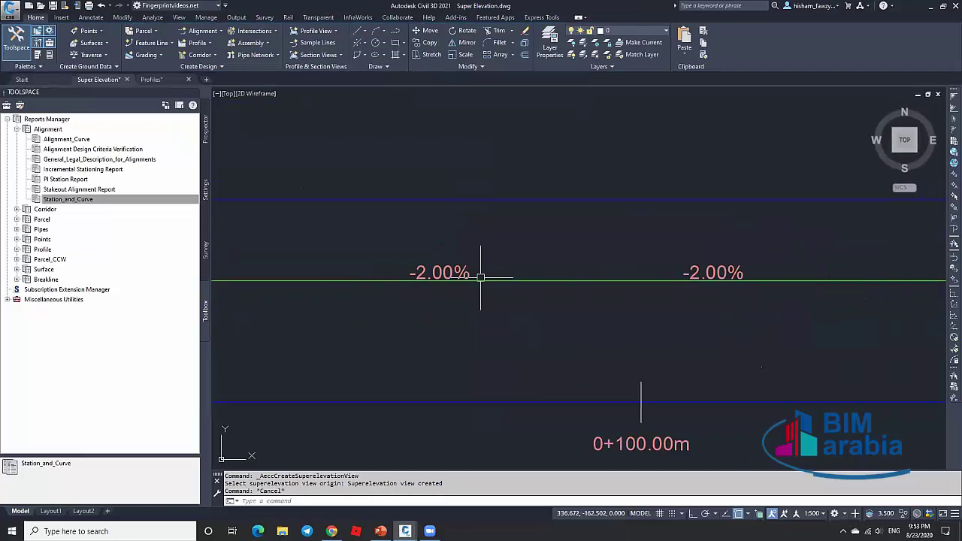
pyautogui.scroll(-5, 480, 276)
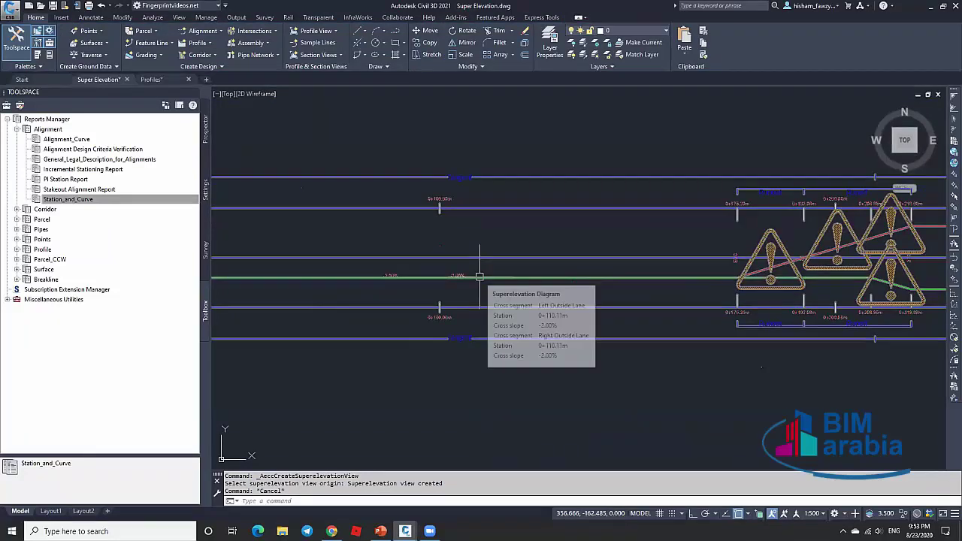
pyautogui.scroll(5, 451, 275)
pyautogui.scroll(-6, 451, 275)
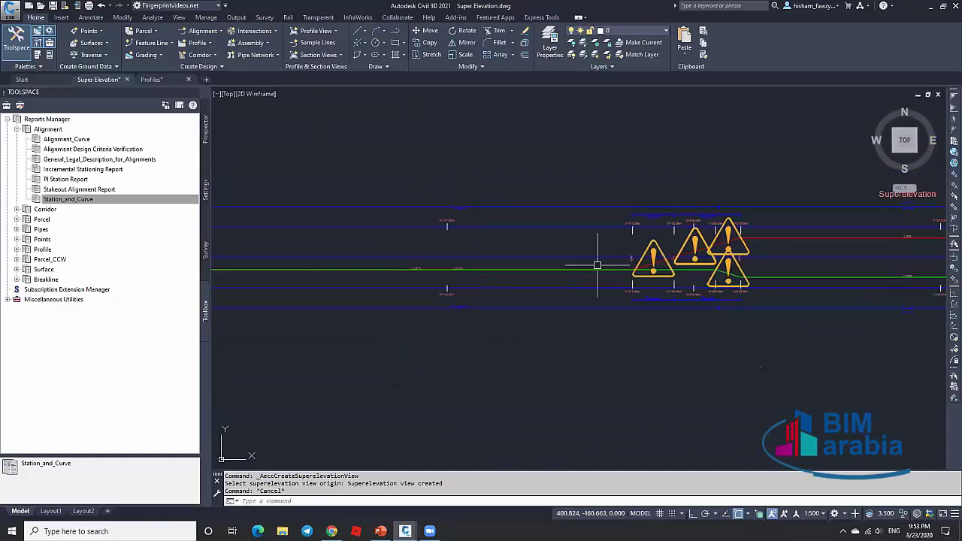
pyautogui.scroll(2, 620, 249)
pyautogui.scroll(2, 630, 246)
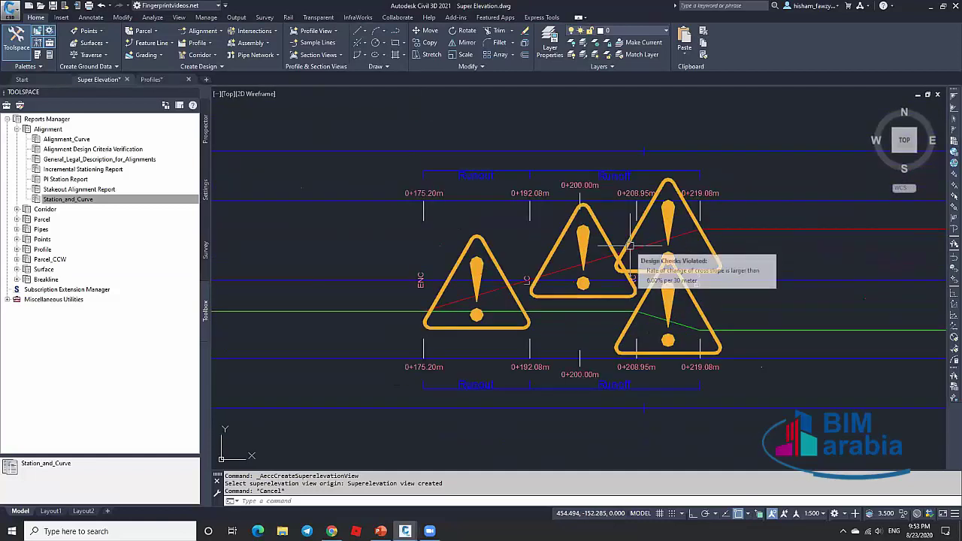
# Regenerate the drawing with RE so the warnings redraw as small markers.
pyautogui.write('RE')
pyautogui.press('Return')
pyautogui.scroll(2, 580, 251)
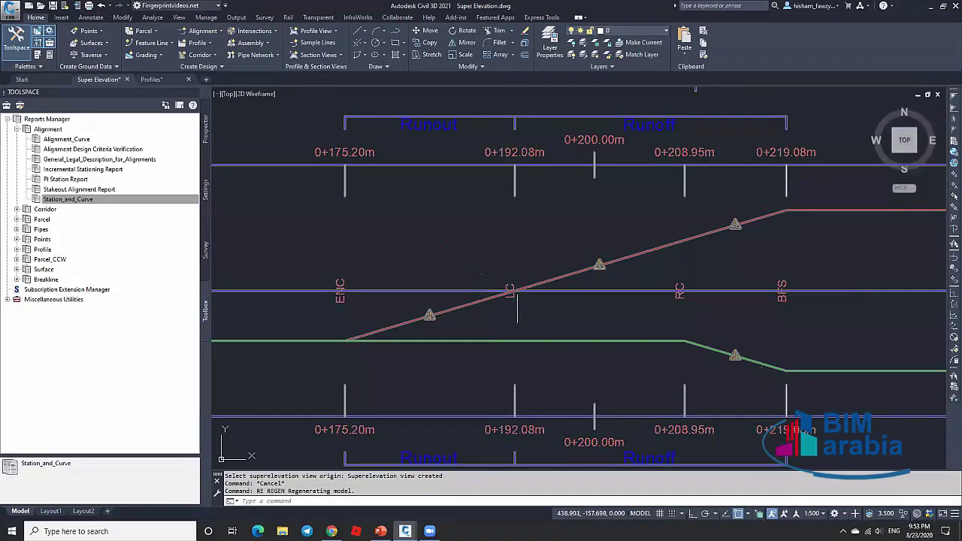
# Inspect the 3.20% and -3.20% full-superelevation slopes and the runout and runoff stations.
pyautogui.moveTo(798, 206); pyautogui.dragTo(448, 223, button='middle')
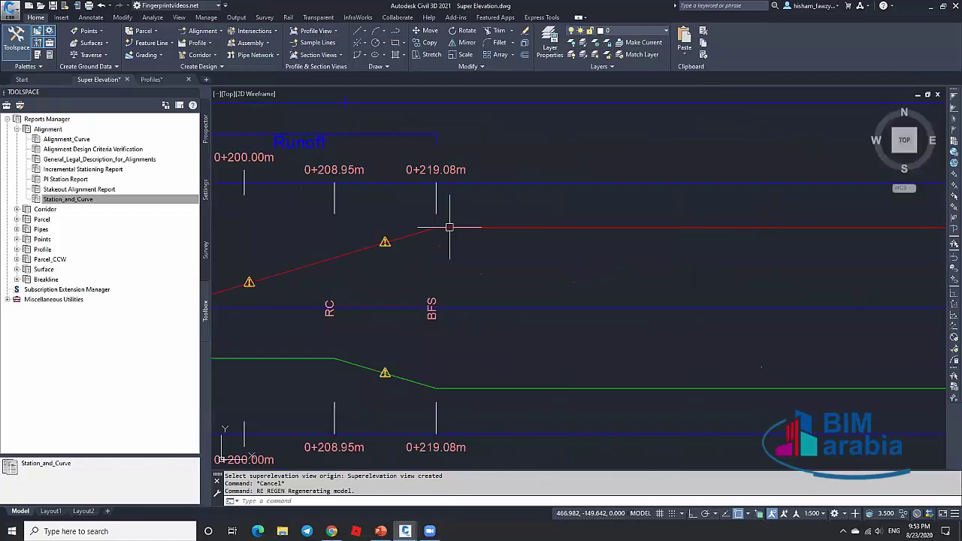
pyautogui.scroll(5, 718, 222)
pyautogui.scroll(-2, 717, 223)
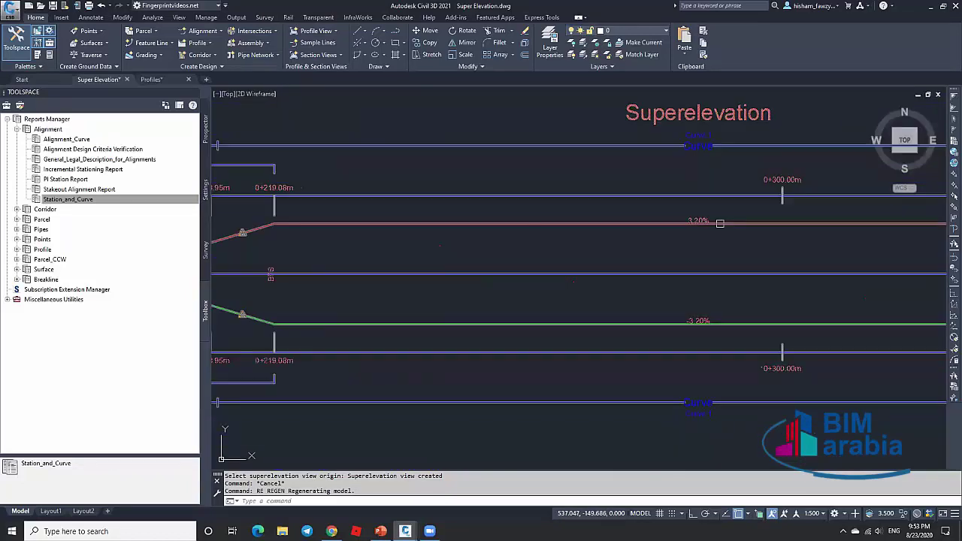
pyautogui.scroll(2, 710, 218)
pyautogui.scroll(1, 732, 214)
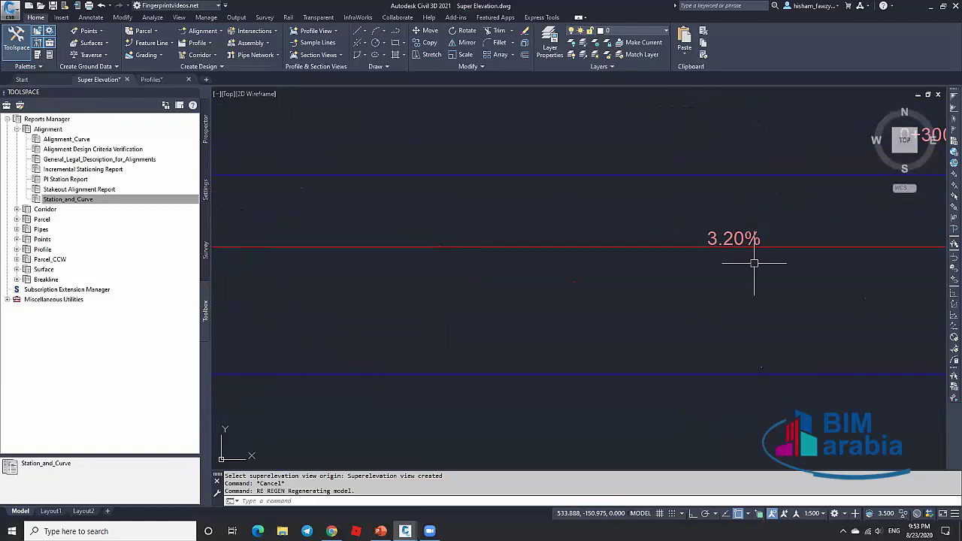
pyautogui.scroll(-3, 739, 199)
pyautogui.scroll(3, 732, 321)
pyautogui.scroll(-5, 736, 315)
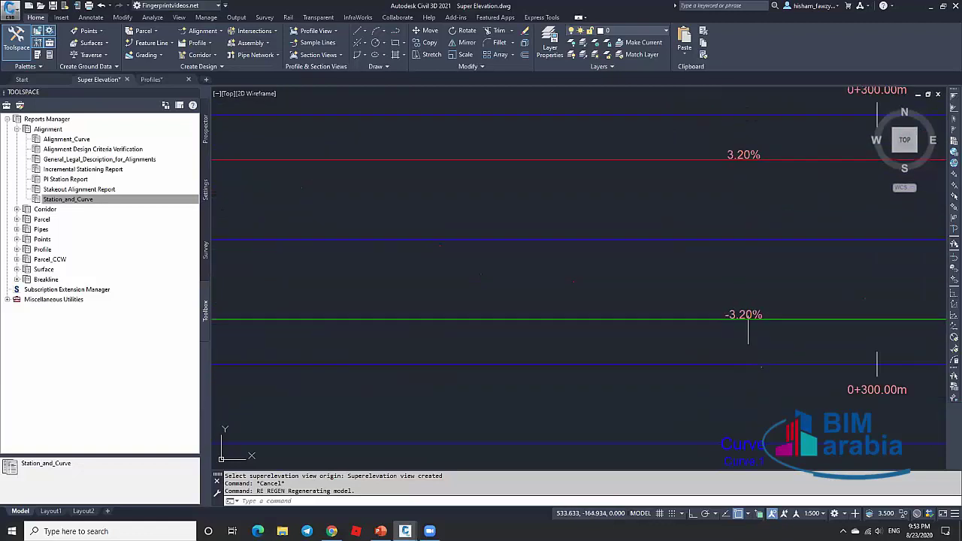
pyautogui.scroll(2, 473, 263)
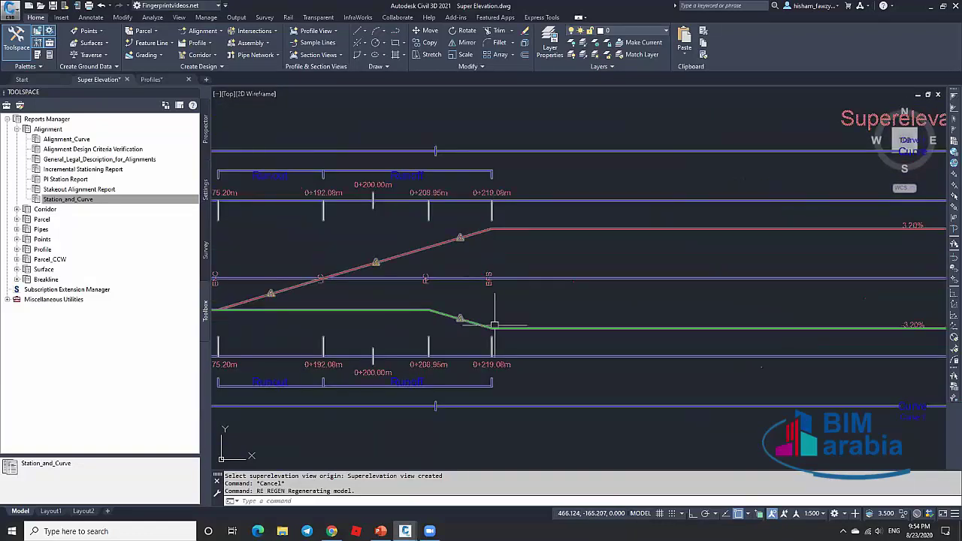
pyautogui.moveTo(423, 225); pyautogui.dragTo(541, 237, button='middle')
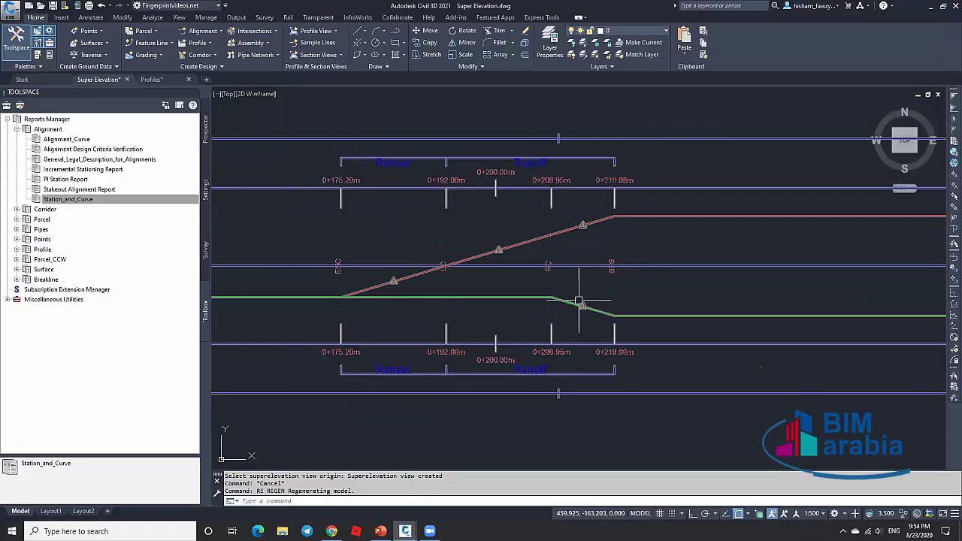
pyautogui.scroll(-6, 644, 301)
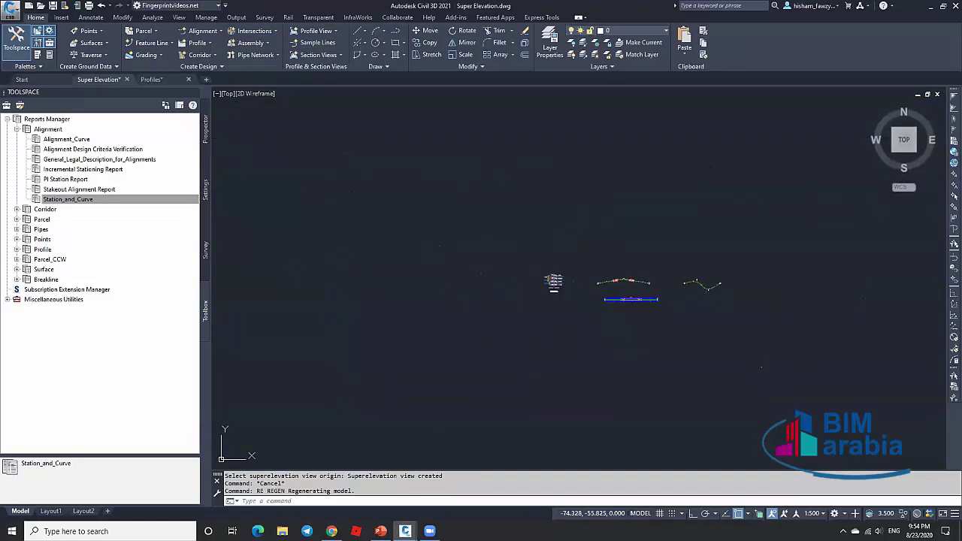
pyautogui.scroll(6, 571, 289)
pyautogui.scroll(4, 573, 285)
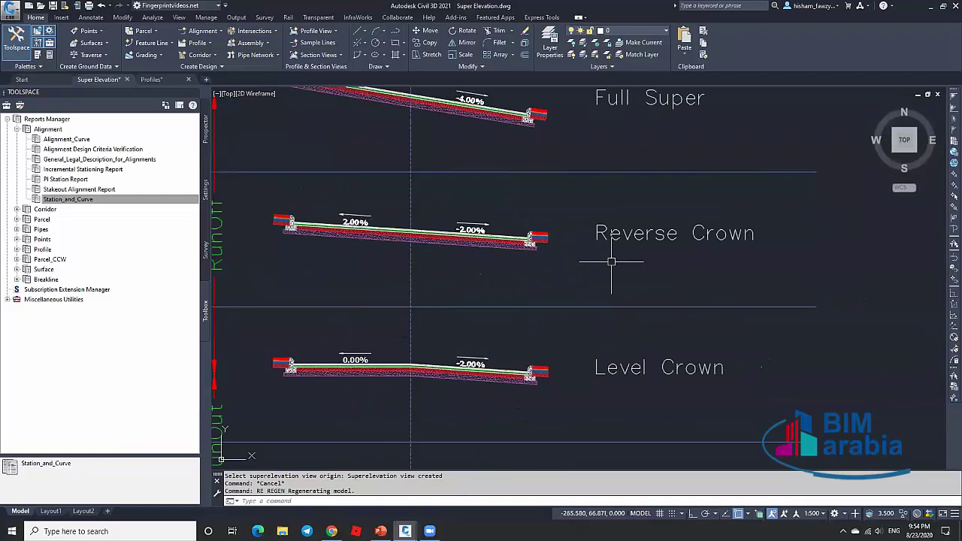
pyautogui.scroll(-2, 670, 260)
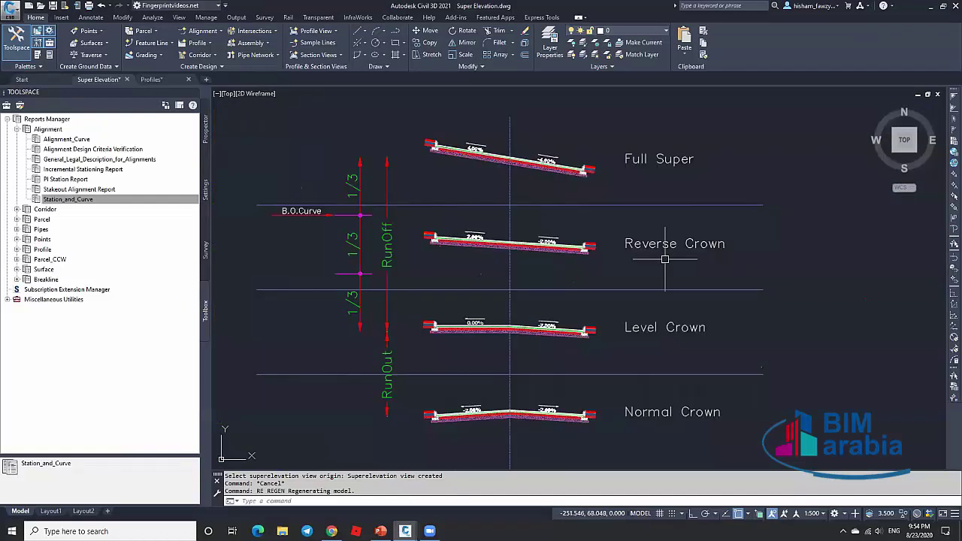
pyautogui.scroll(-7, 481, 203)
pyautogui.scroll(8, 540, 242)
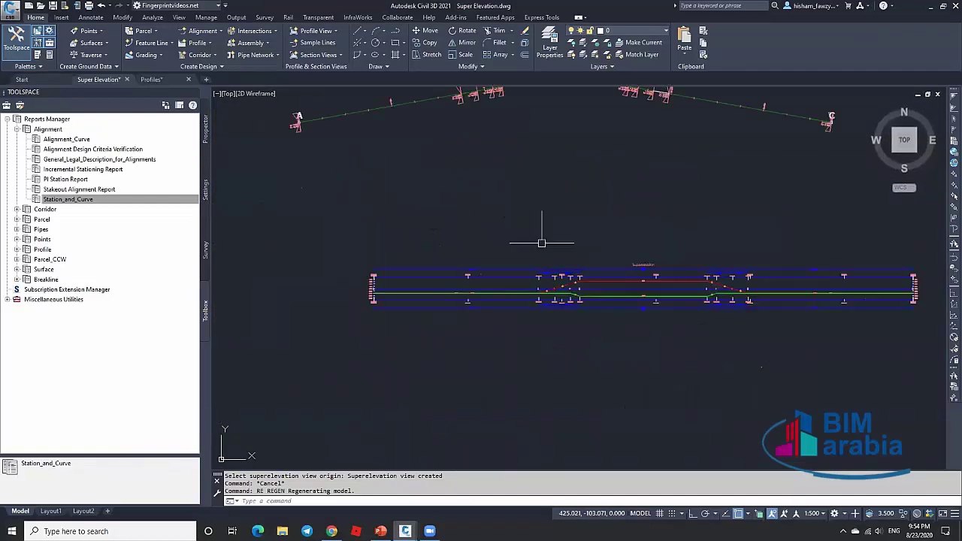
pyautogui.scroll(6, 575, 284)
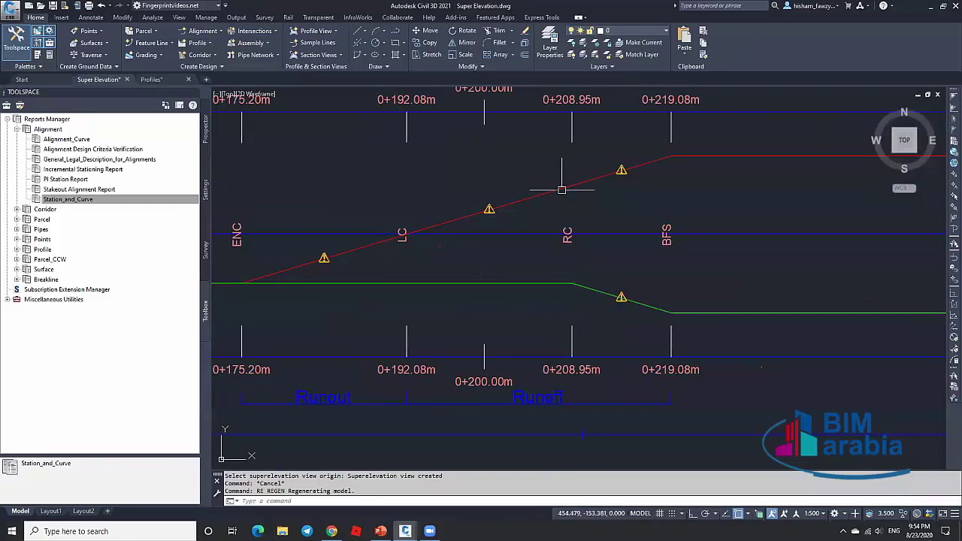
pyautogui.scroll(-5, 556, 191)
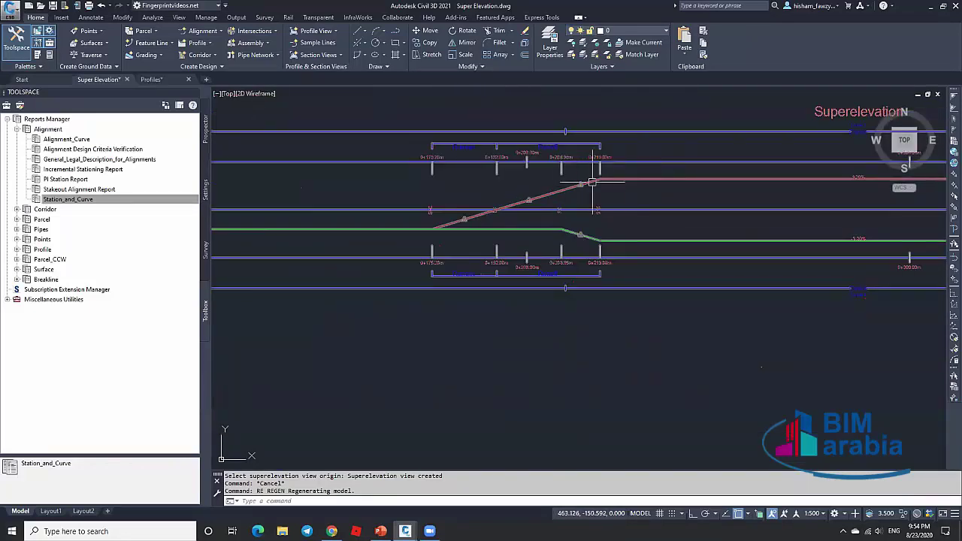
pyautogui.scroll(4, 865, 165)
pyautogui.scroll(-4, 751, 210)
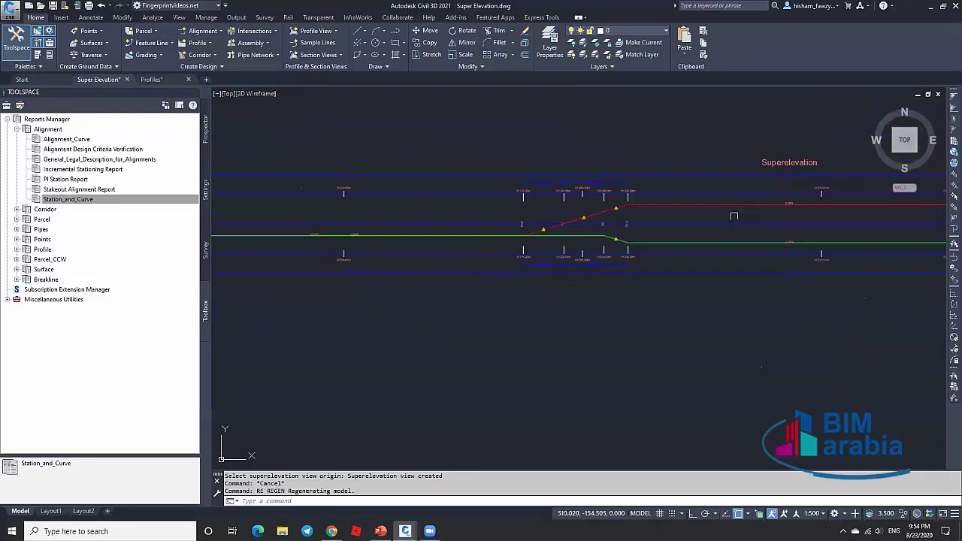
pyautogui.scroll(3, 790, 246)
pyautogui.scroll(-3, 548, 230)
pyautogui.scroll(8, 553, 230)
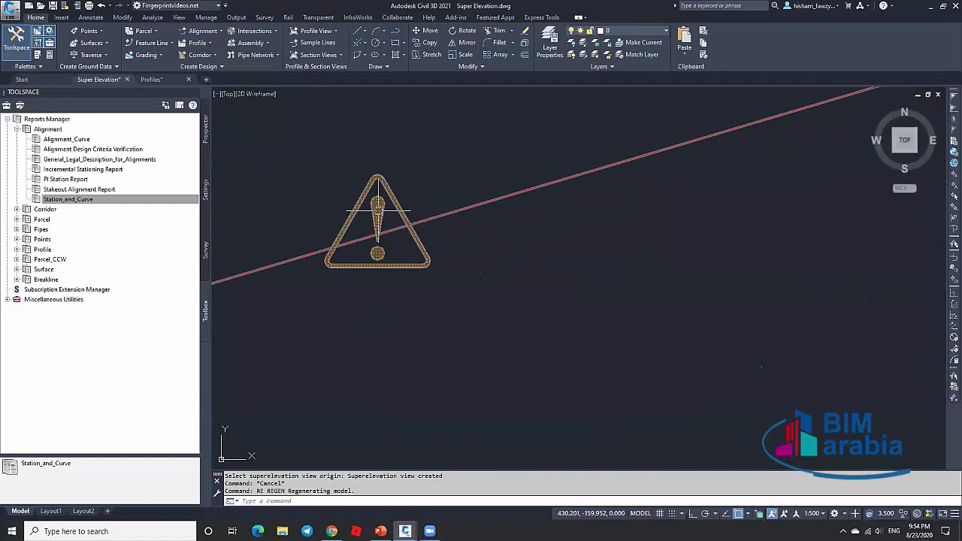
pyautogui.moveTo(377, 210)
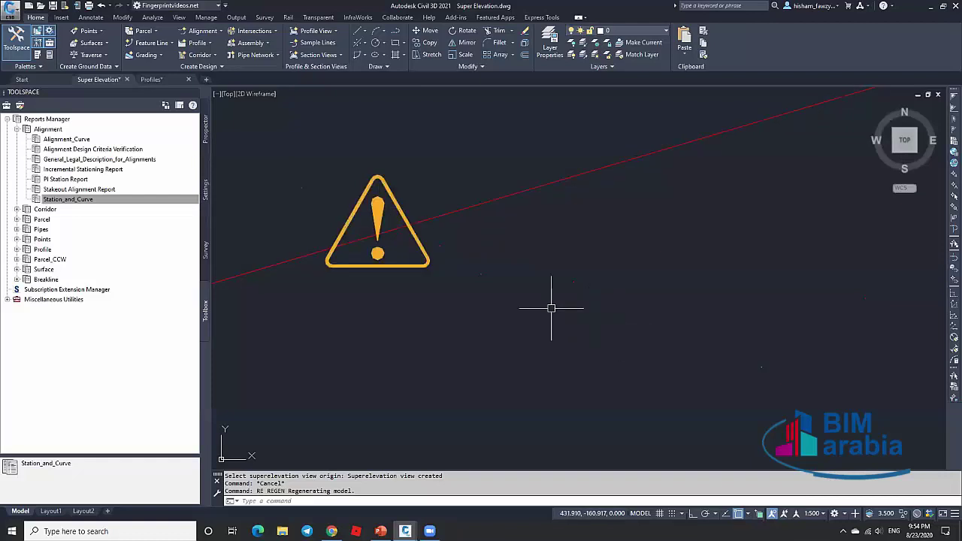
pyautogui.scroll(-5, 518, 296)
pyautogui.scroll(-2, 579, 287)
pyautogui.scroll(8, 476, 278)
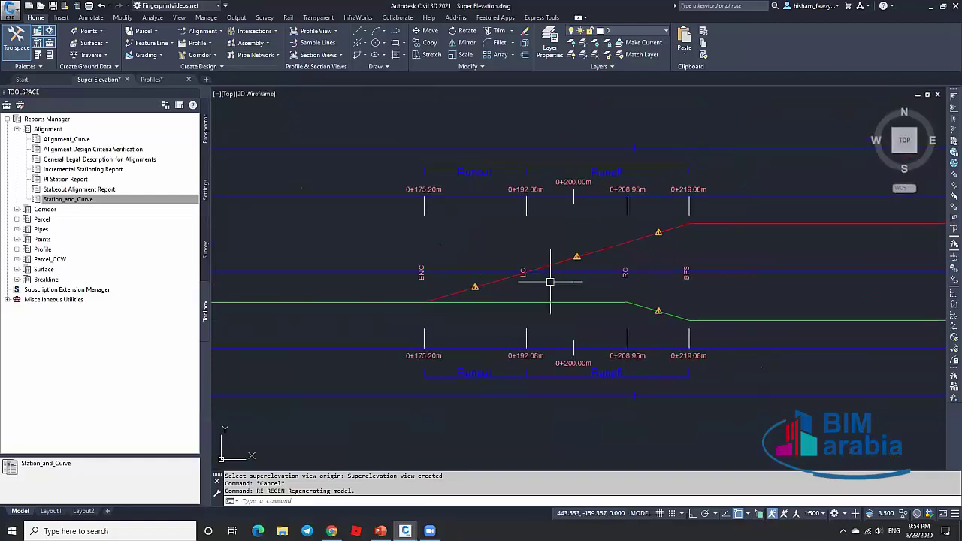
pyautogui.scroll(-3, 533, 271)
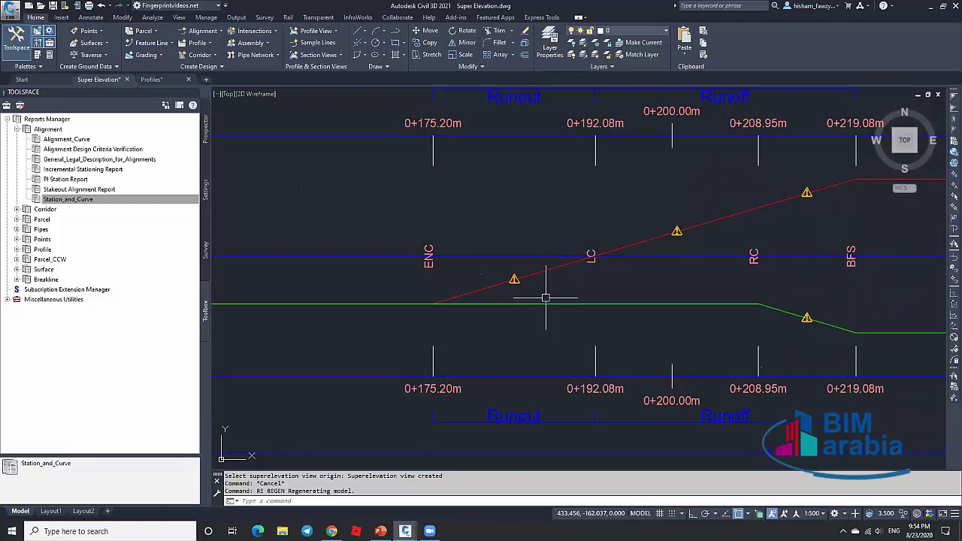
pyautogui.scroll(-5, 545, 298)
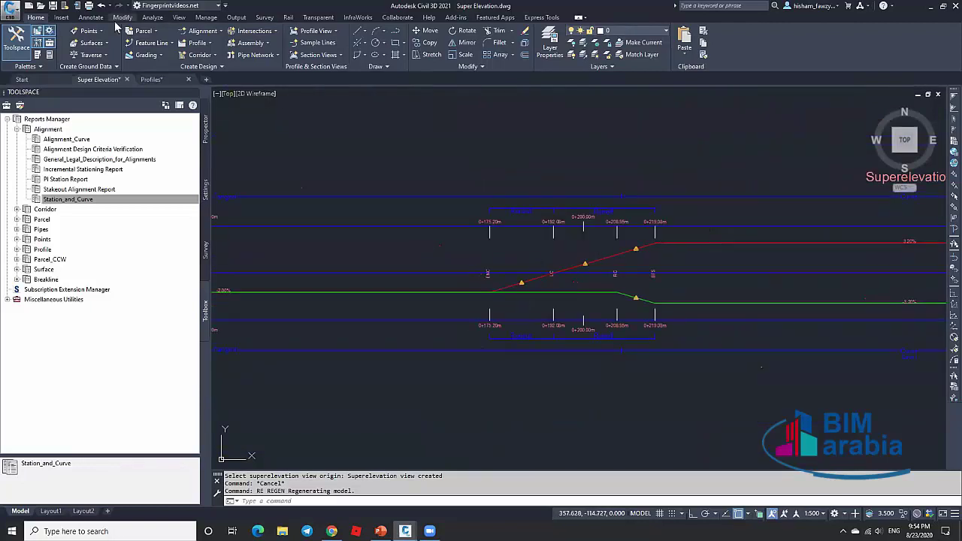
# Add linear dimensions for the runout (0+175 to 0+192) and the 27 m runoff (0+192.08 to 0+219.08).
pyautogui.click(91, 18)
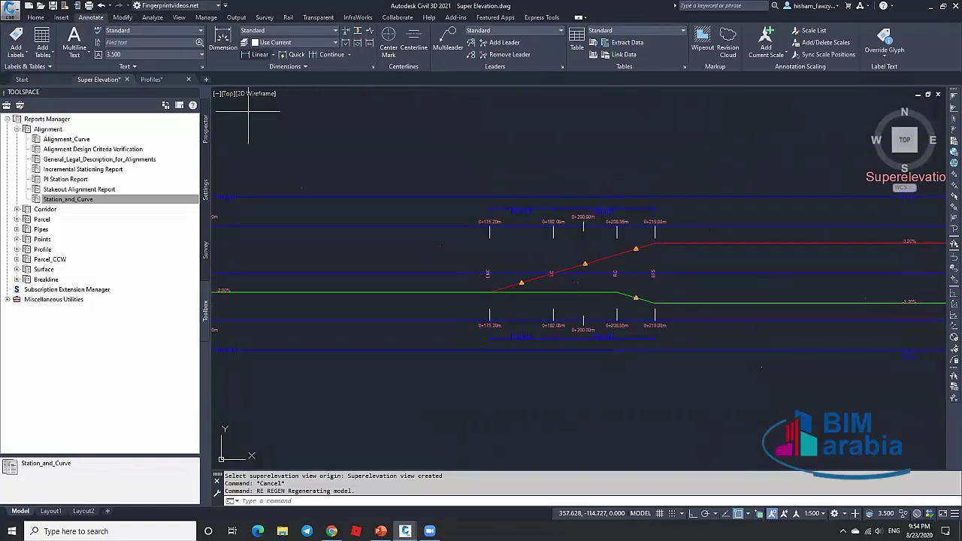
pyautogui.click(489, 225)
pyautogui.click(553, 225)
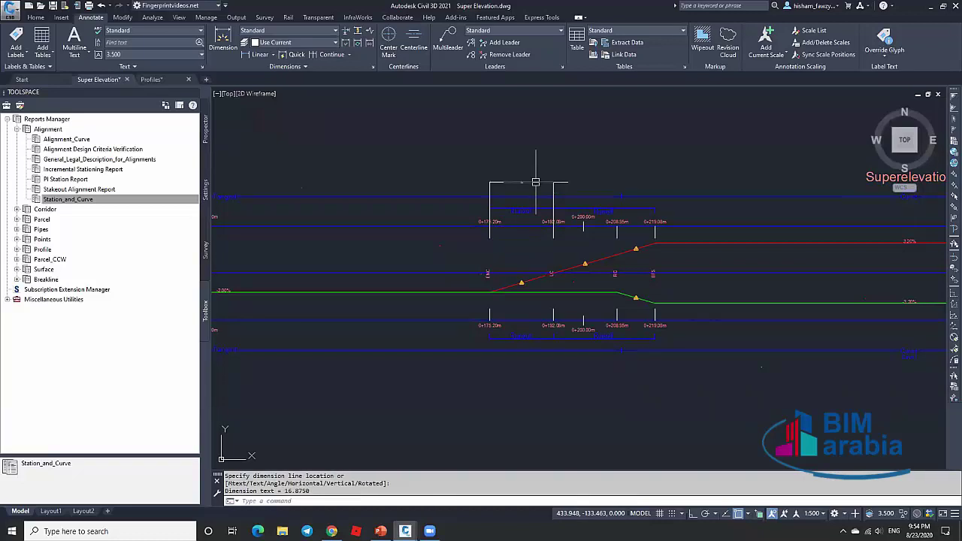
pyautogui.scroll(6, 535, 182)
pyautogui.scroll(-4, 451, 157)
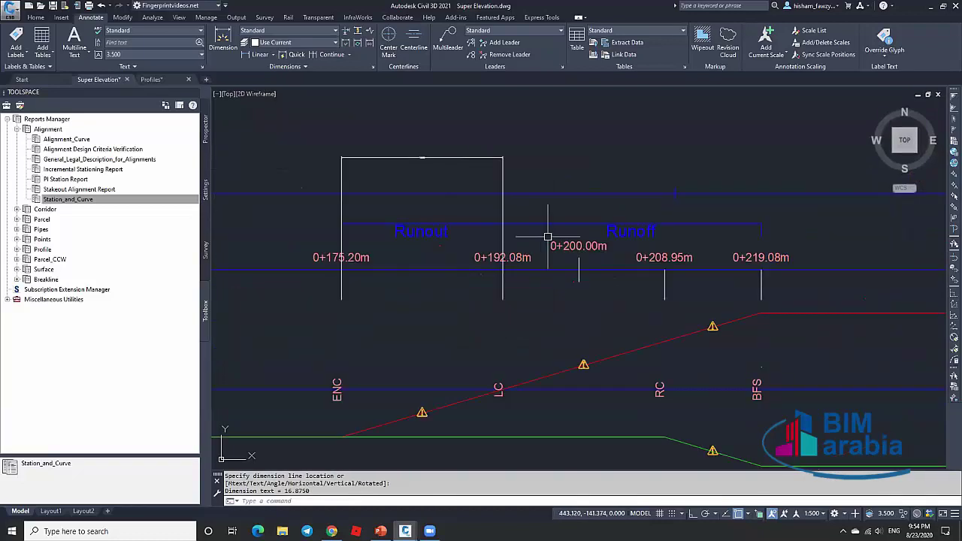
pyautogui.press('Return')
pyautogui.click(503, 269)
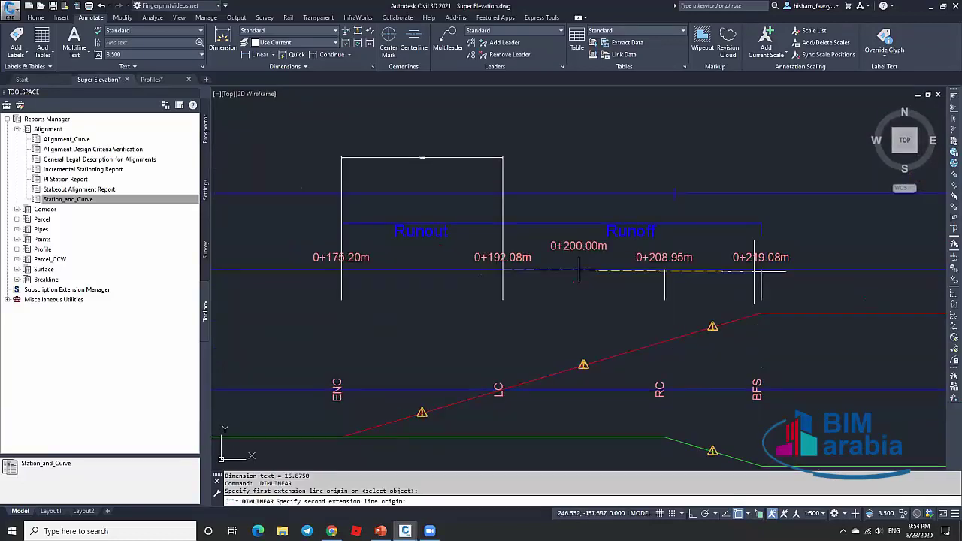
pyautogui.click(760, 272)
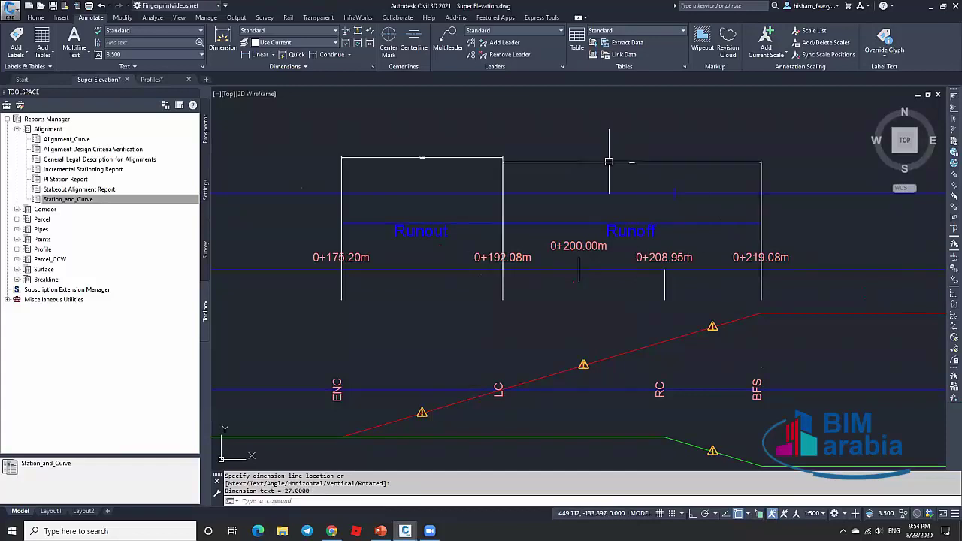
pyautogui.scroll(8, 681, 146)
pyautogui.scroll(-5, 536, 165)
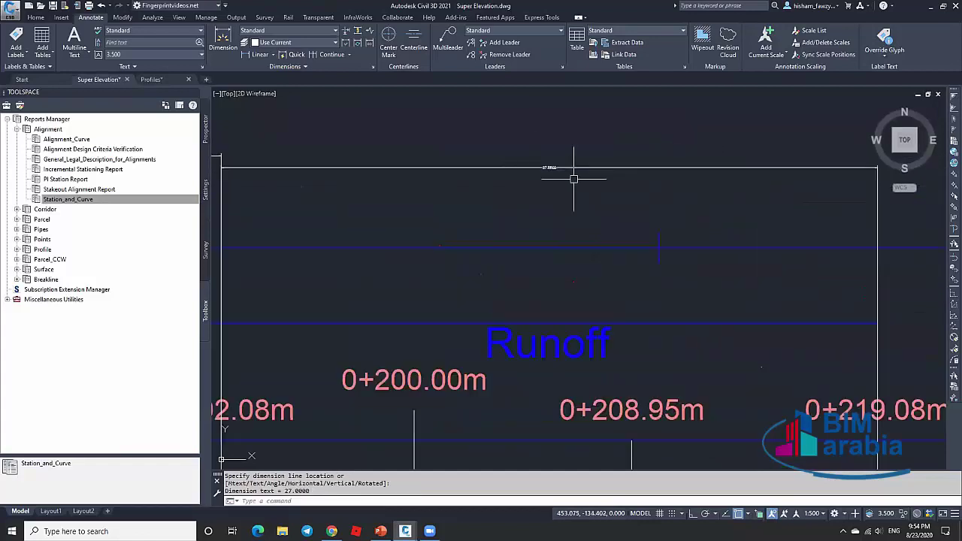
pyautogui.press('Escape')
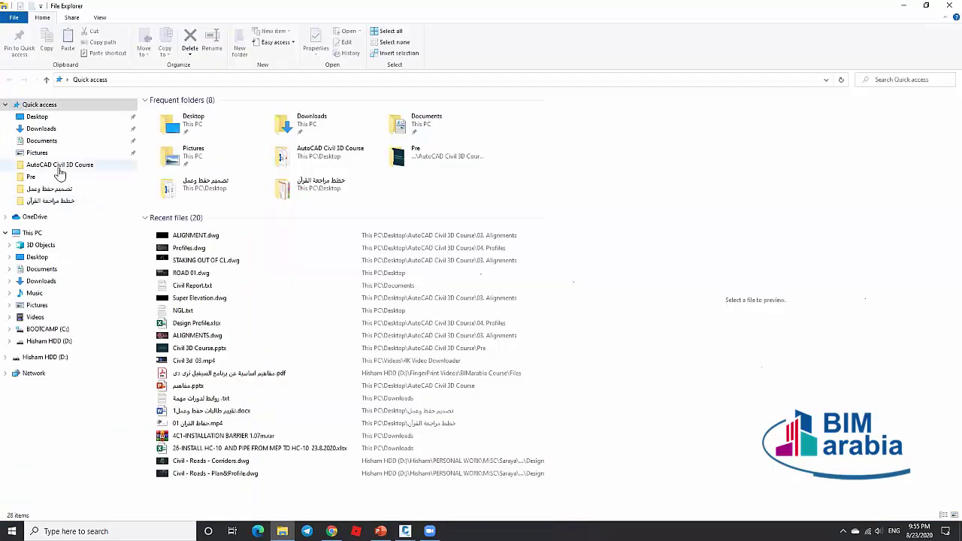
# Open the personal folder on the D: drive, then restore and minimize the Explorer window.
pyautogui.click(56, 342)
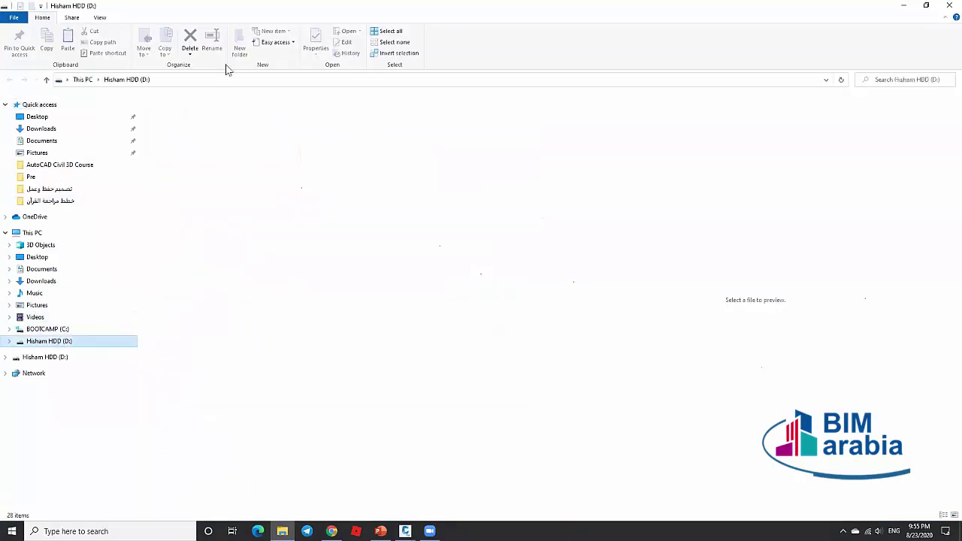
pyautogui.doubleClick(189, 126)
pyautogui.click(9, 79)
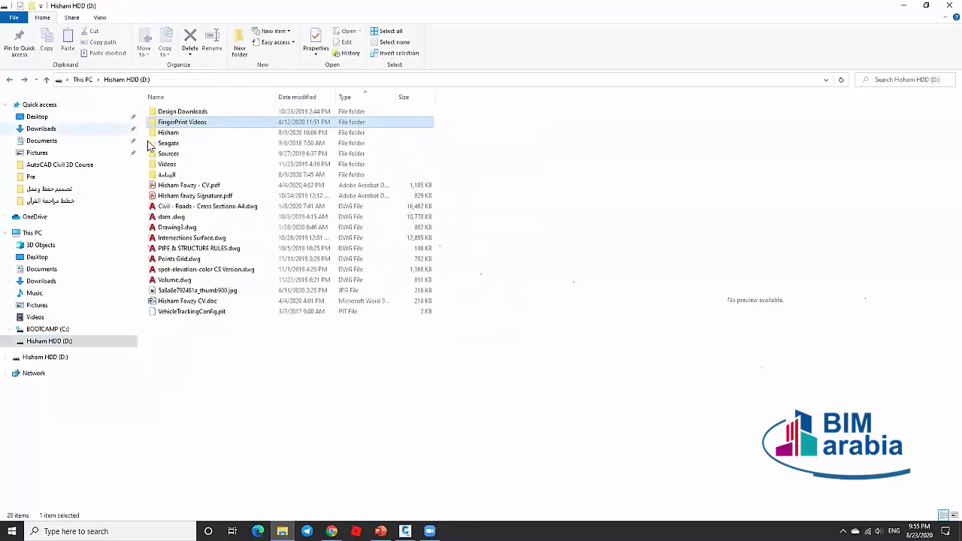
pyautogui.doubleClick(187, 134)
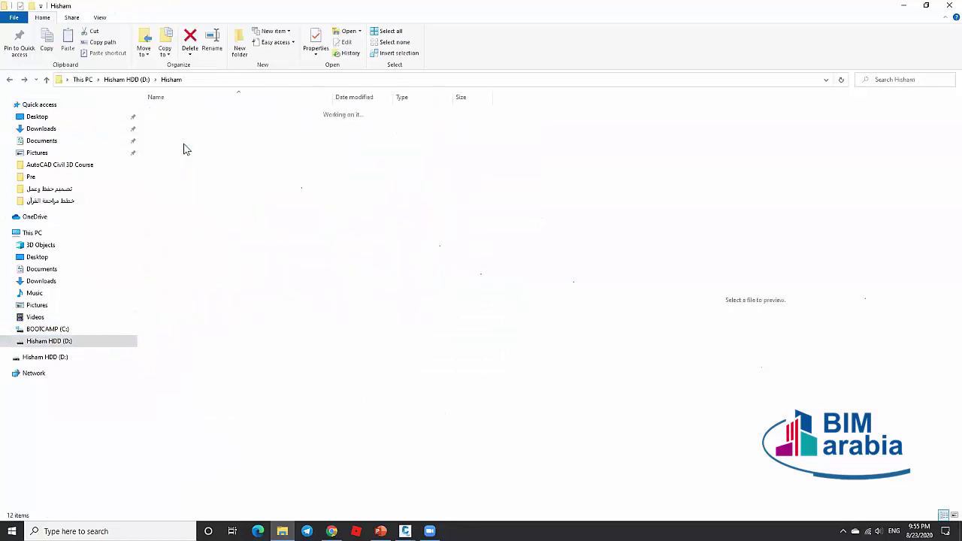
pyautogui.doubleClick(314, 9)
pyautogui.click(619, 38)
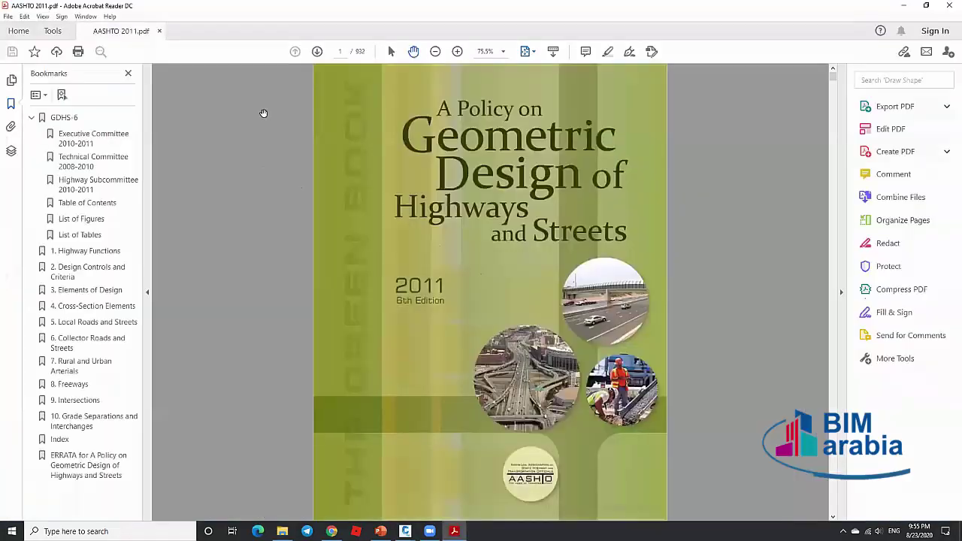
# Switch the AASHTO 2011 PDF to Fit One Full Page view and advance through its pages.
pyautogui.click(528, 56)
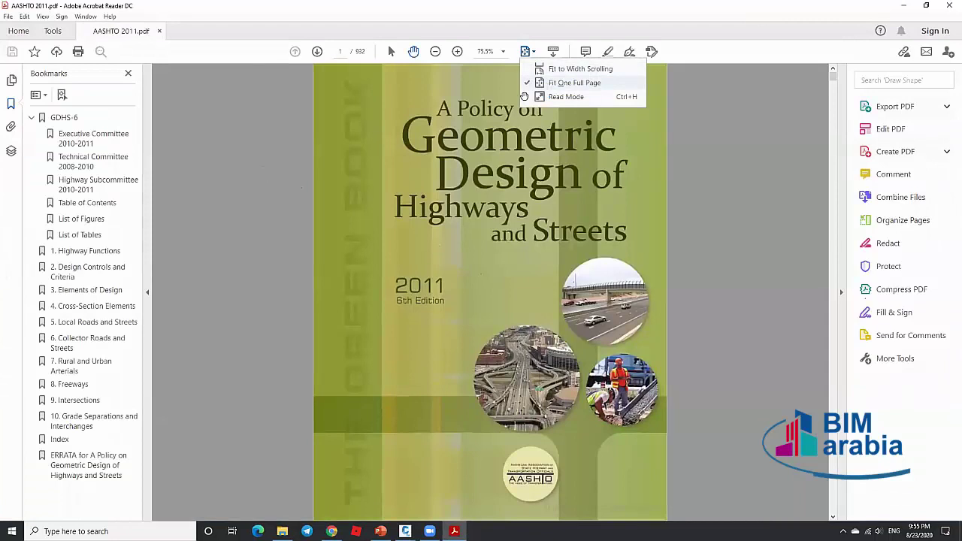
pyautogui.click(560, 82)
pyautogui.click(316, 51)
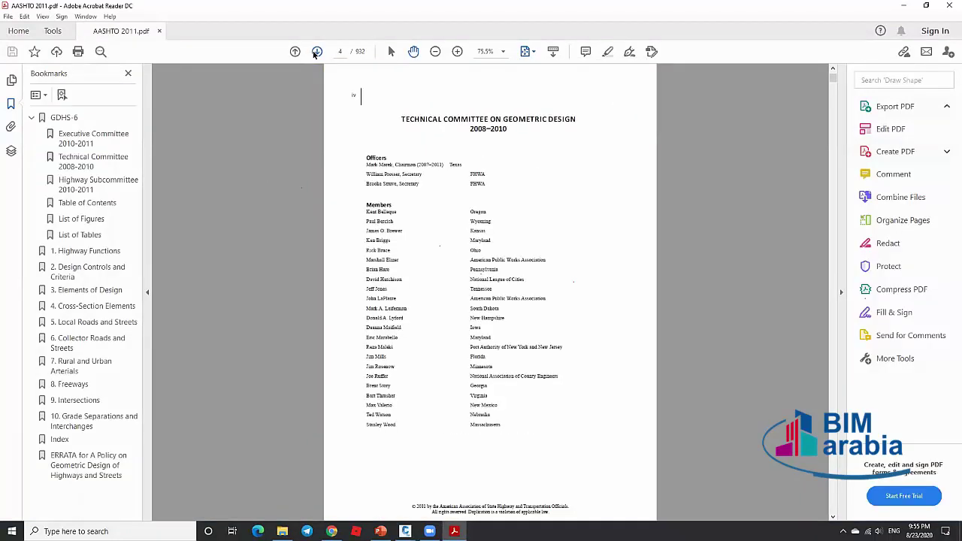
pyautogui.moveTo(833, 78); pyautogui.dragTo(676, 169)
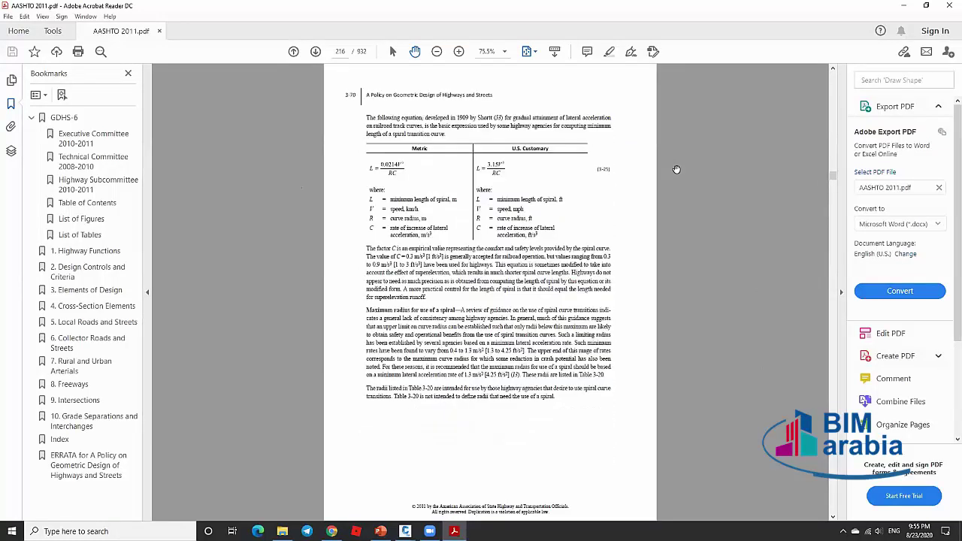
# Scroll back to Table 3-8 minimum radii on page 190, then return to Civil 3D.
pyautogui.scroll(1, 677, 169)
pyautogui.scroll(5, 676, 169)
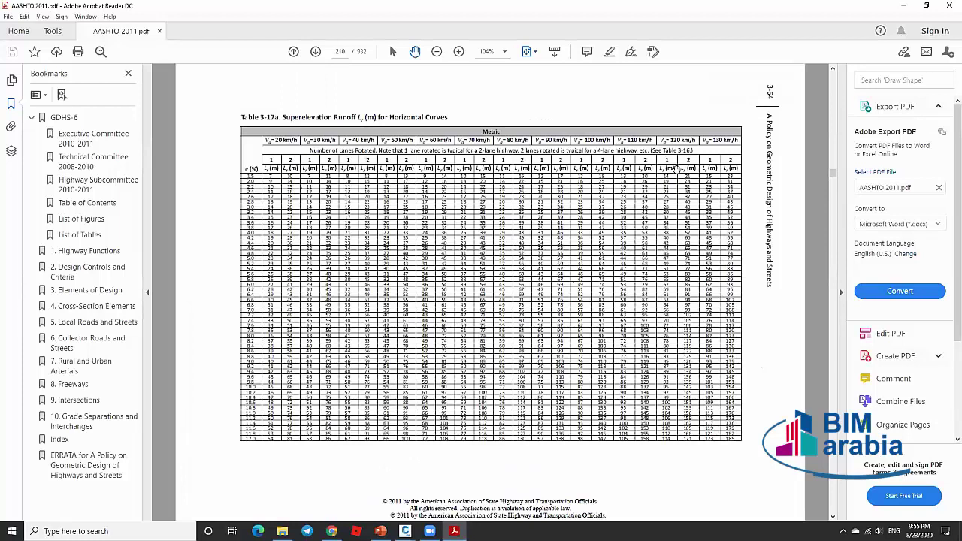
pyautogui.scroll(6, 676, 169)
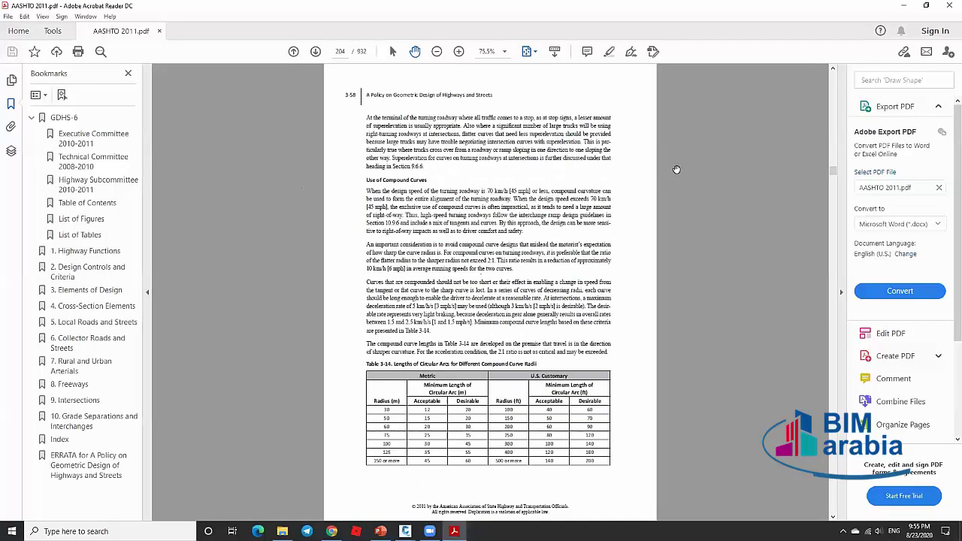
pyautogui.scroll(11, 676, 169)
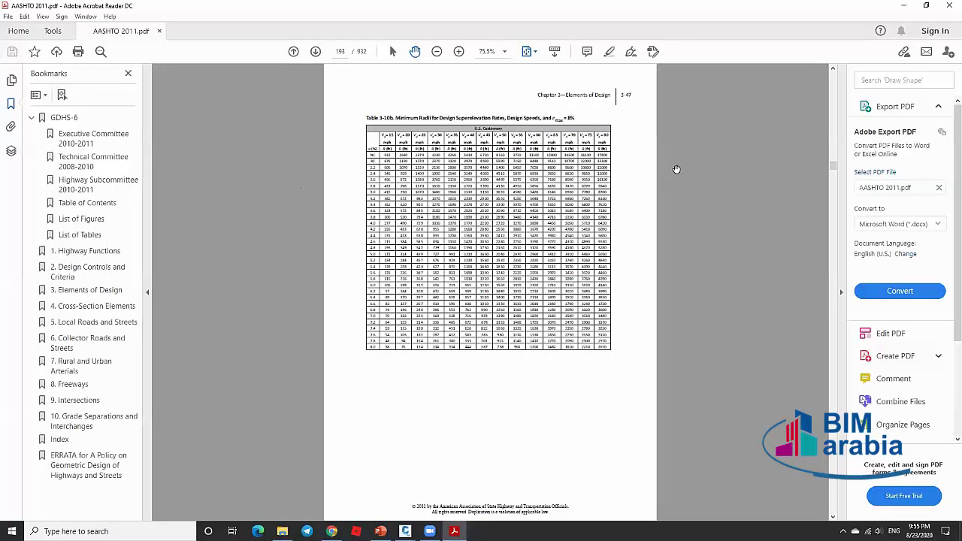
pyautogui.scroll(1, 677, 169)
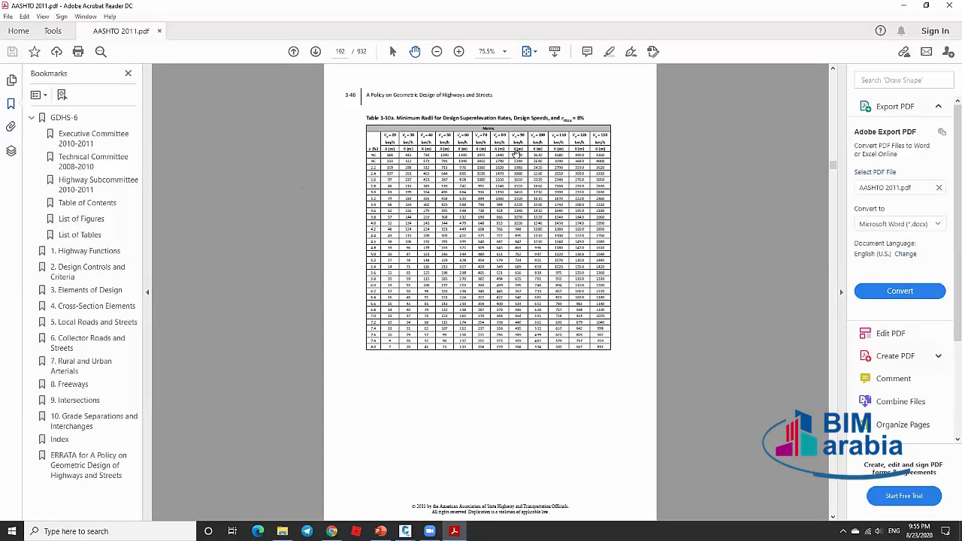
pyautogui.scroll(2, 560, 133)
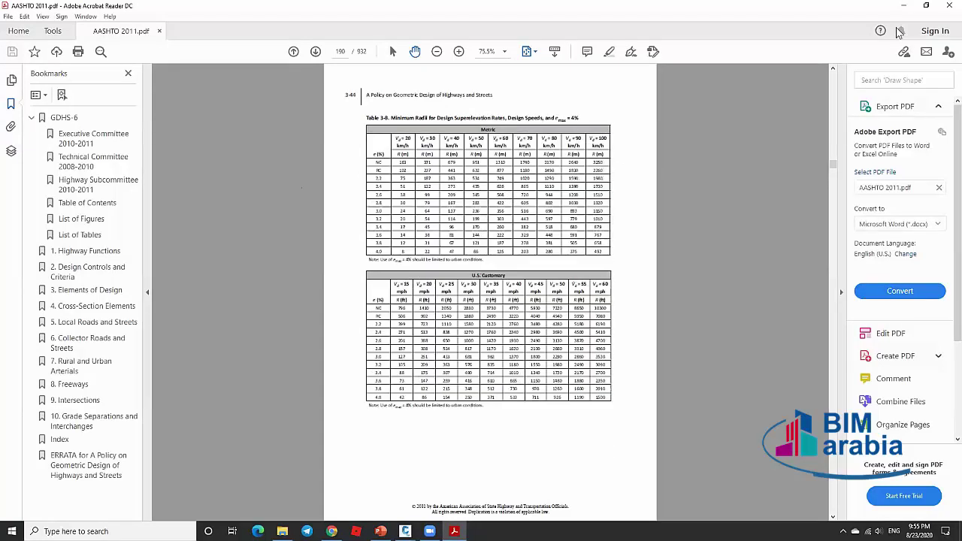
pyautogui.hotkey('alt', 'Tab')
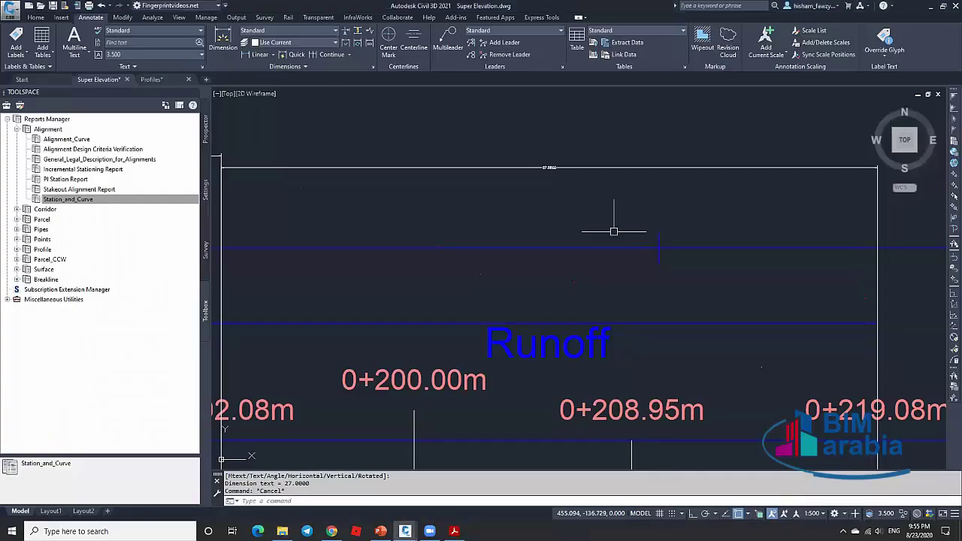
# Check that Road-1's design criteria use the AASHTO 2011 eMax 6% minimum radius table.
pyautogui.scroll(-4, 612, 228)
pyautogui.scroll(-3, 625, 350)
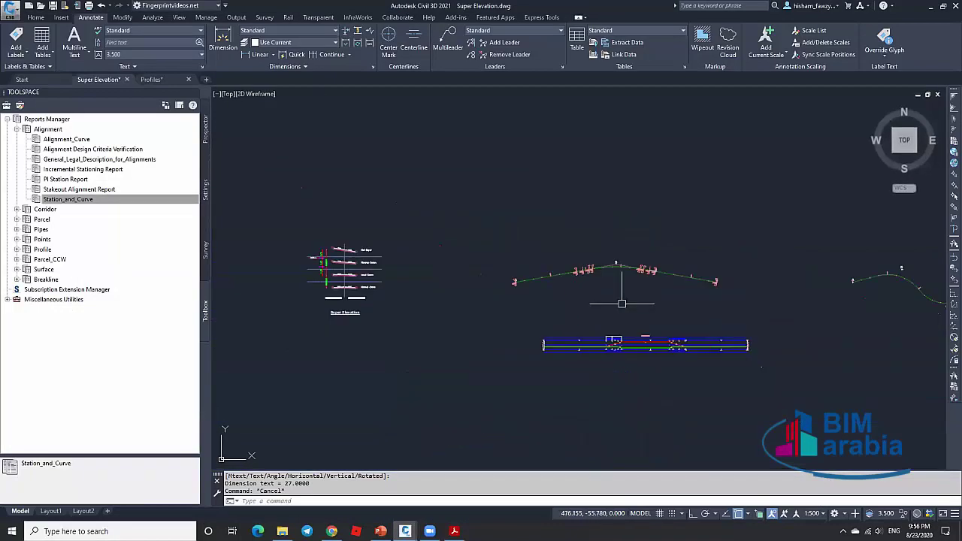
pyautogui.scroll(5, 636, 260)
pyautogui.click(609, 286)
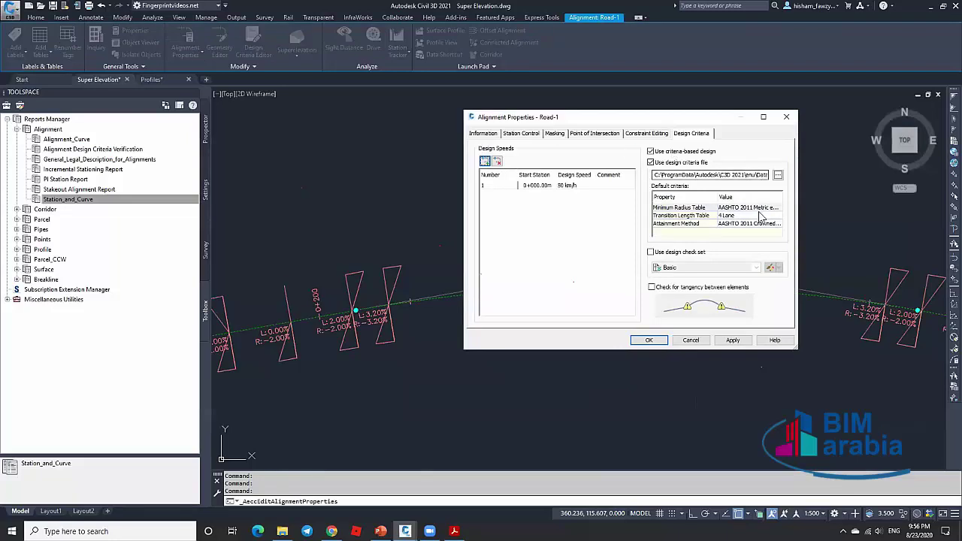
pyautogui.click(773, 209)
pyautogui.click(774, 209)
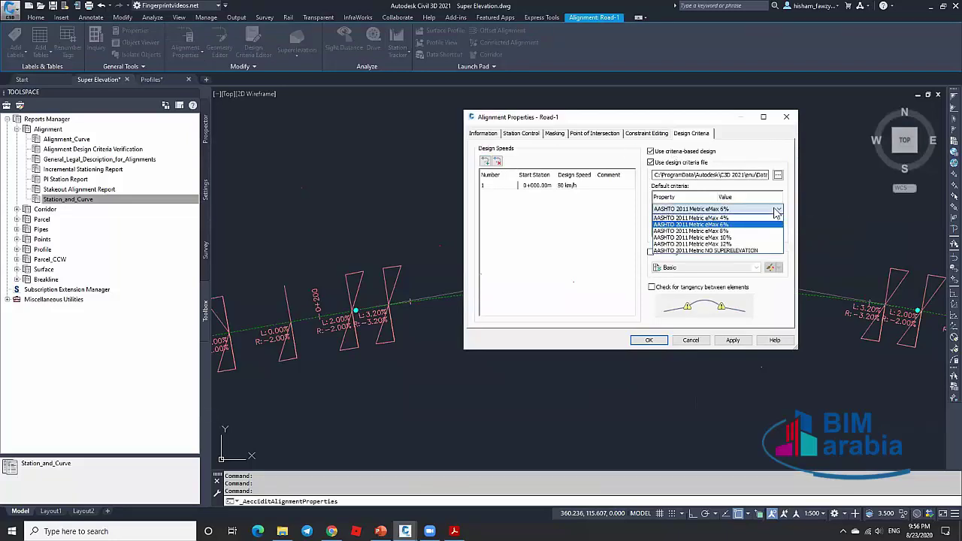
pyautogui.click(777, 213)
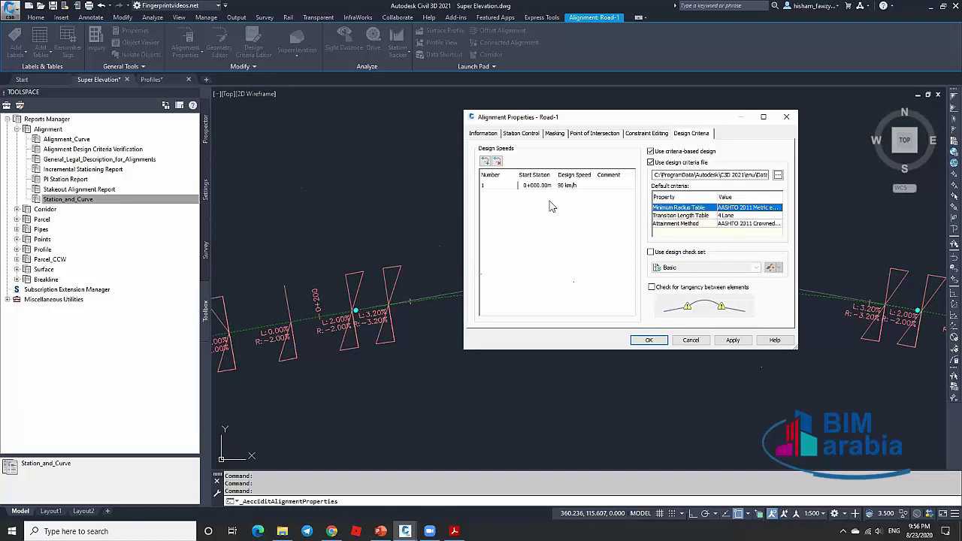
pyautogui.click(648, 339)
# Review Road-1's superelevation curve settings through Calculate/Edit Superelevation.
pyautogui.click(297, 50)
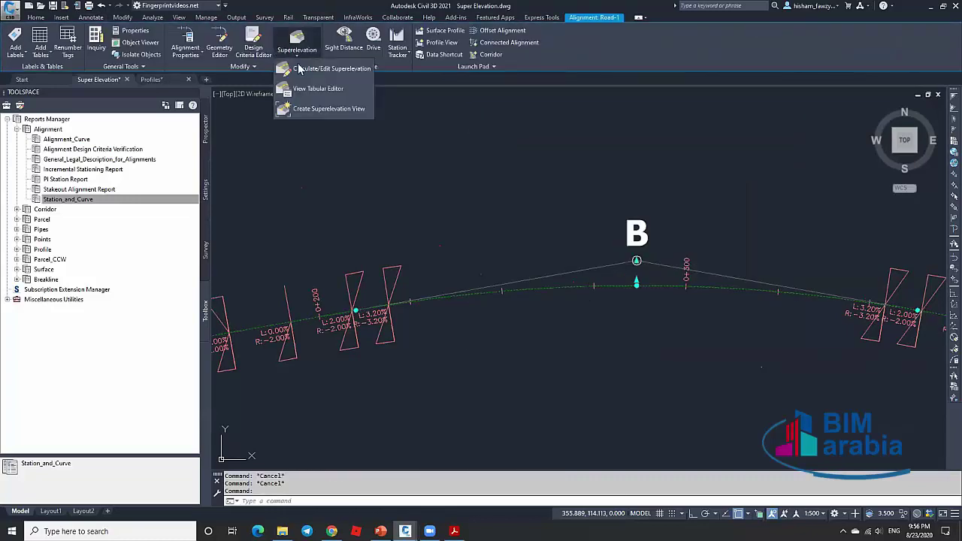
pyautogui.click(331, 67)
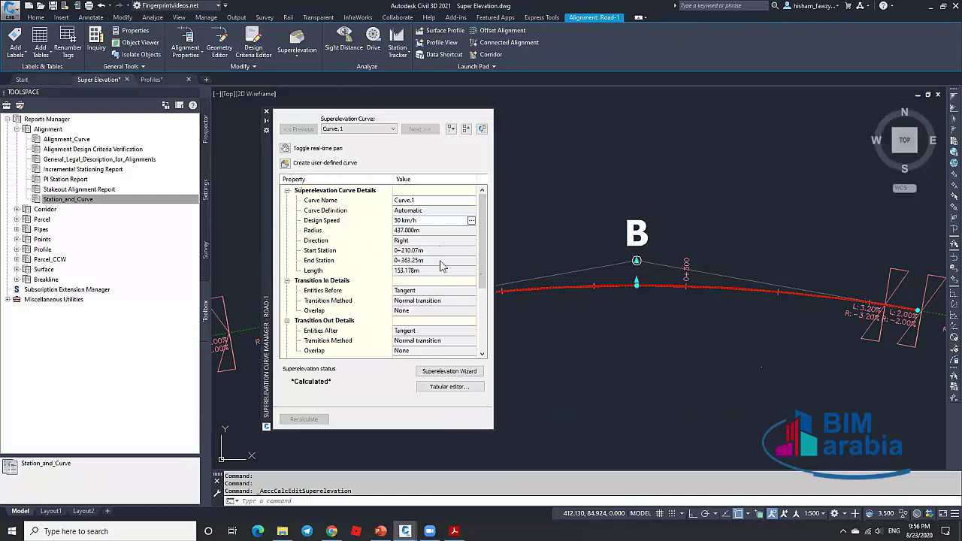
pyautogui.scroll(-2, 442, 266)
pyautogui.scroll(-1, 443, 266)
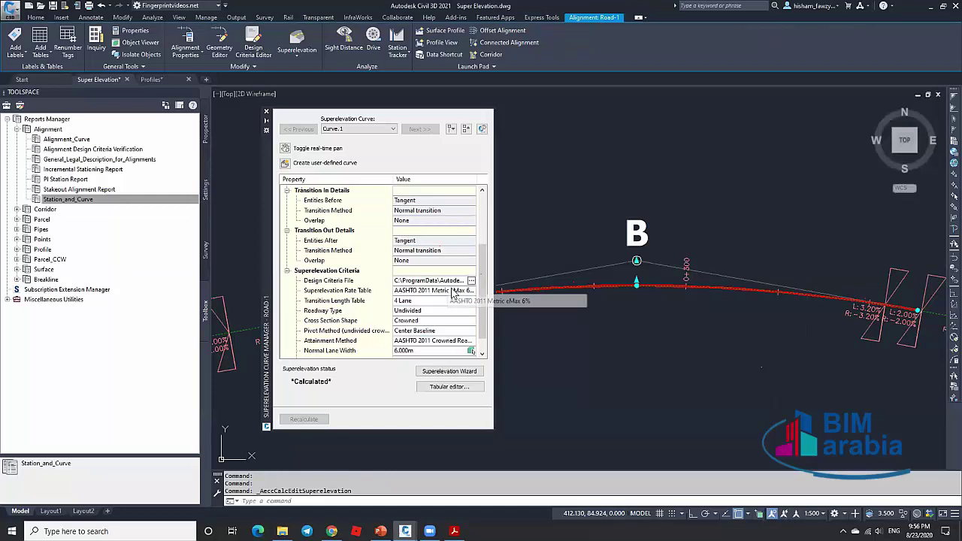
pyautogui.click(266, 112)
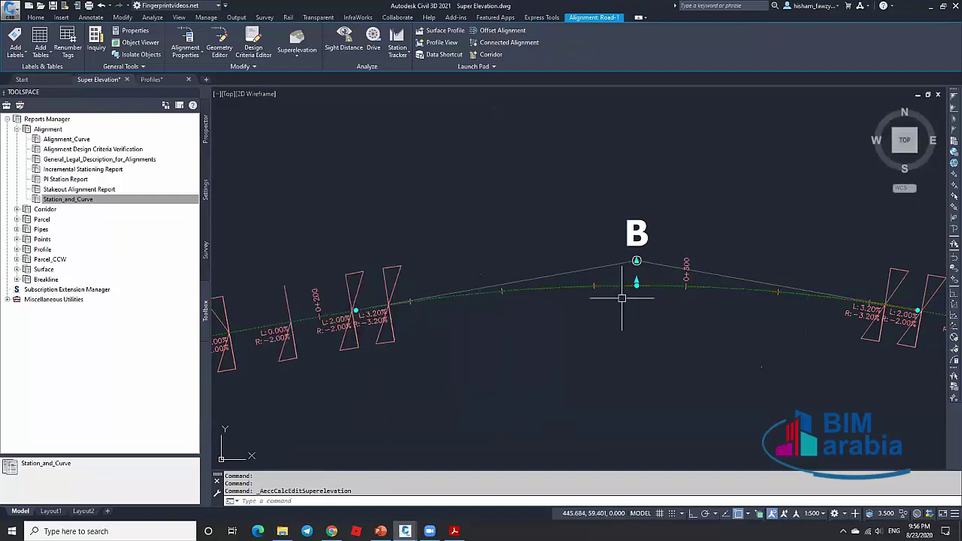
# List Road-1's elements in the Geometry Editor's grid view to read the 437 m radius.
pyautogui.click(226, 44)
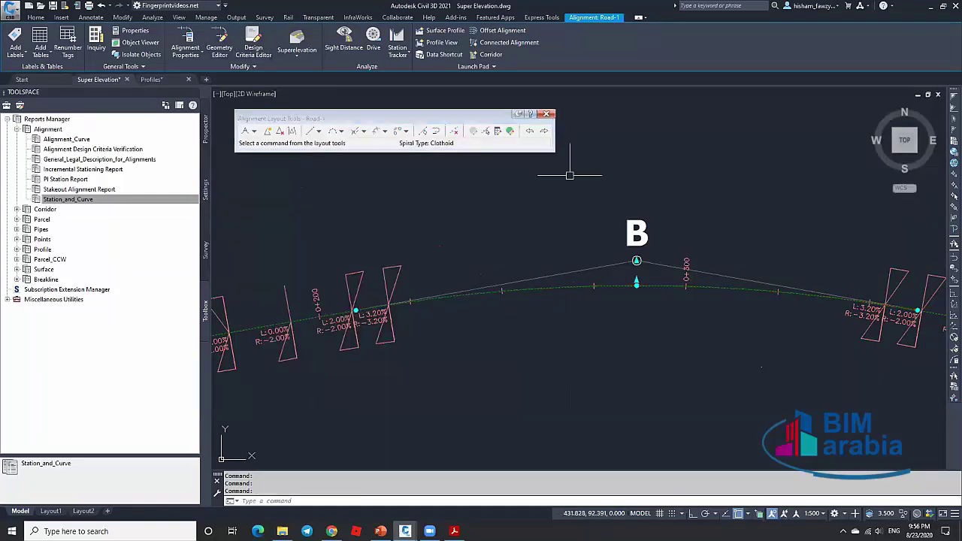
pyautogui.click(502, 132)
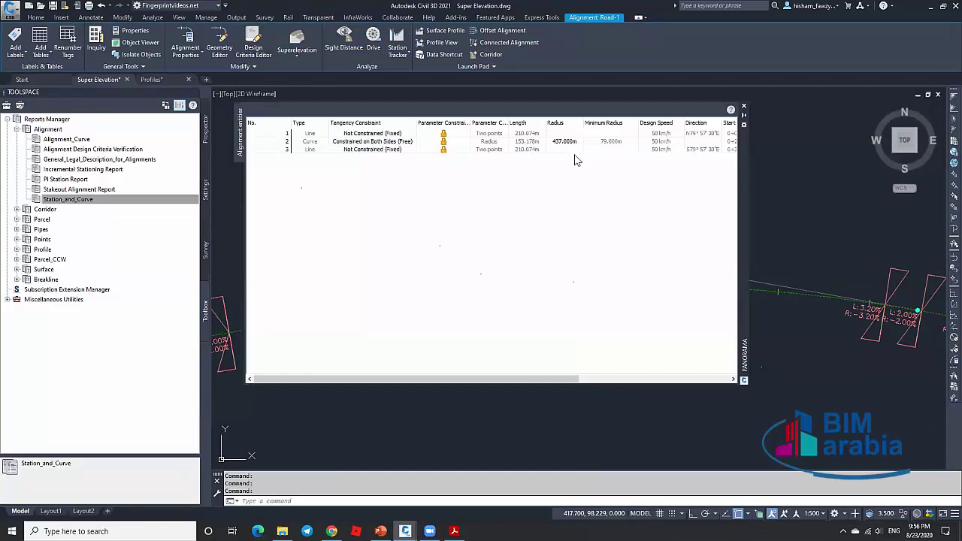
pyautogui.click(743, 106)
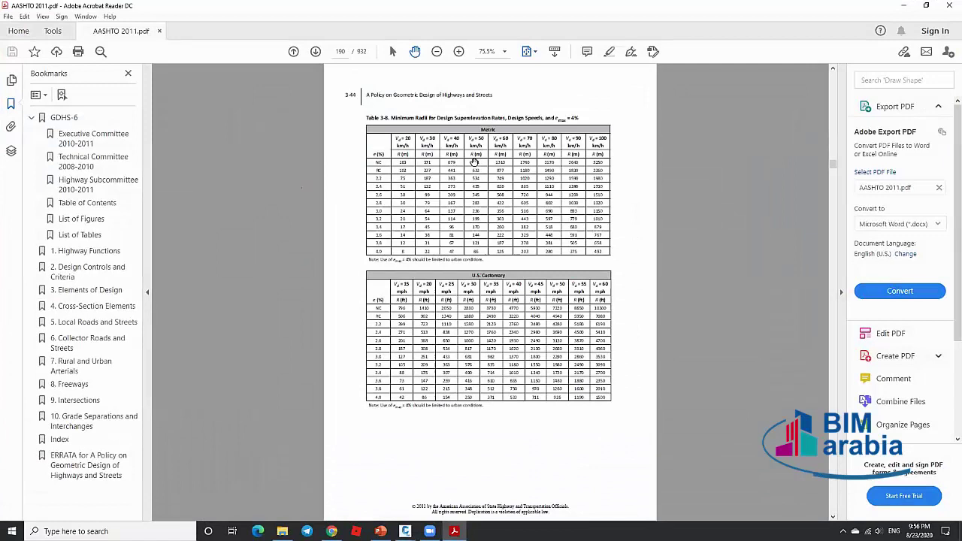
# Check Road-1's line, curve, line entities in Alignment Grid View, then zoom to the 0+200 markers.
pyautogui.scroll(-3, 473, 162)
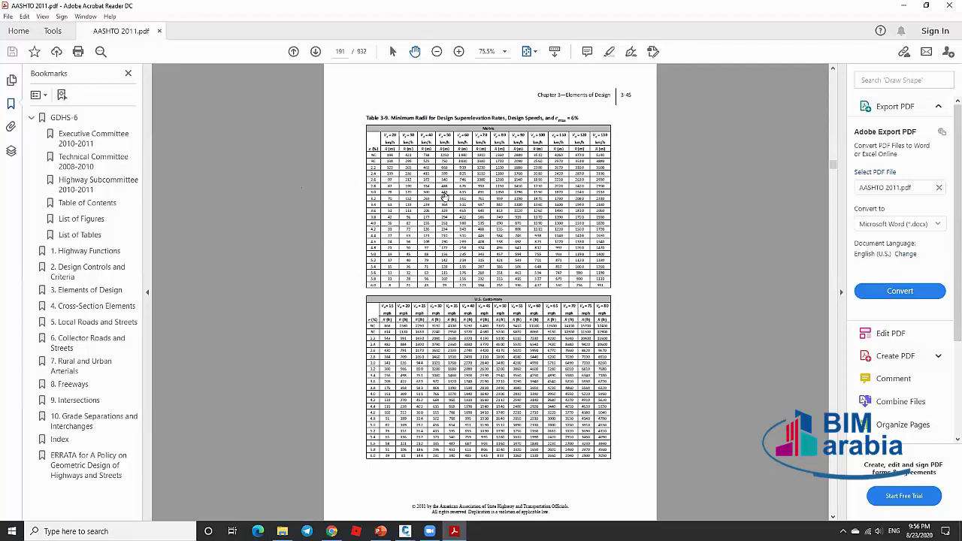
pyautogui.keyDown('ctrl'); pyautogui.scroll(2, 444, 196); pyautogui.keyUp('ctrl')
pyautogui.scroll(2, 463, 190)
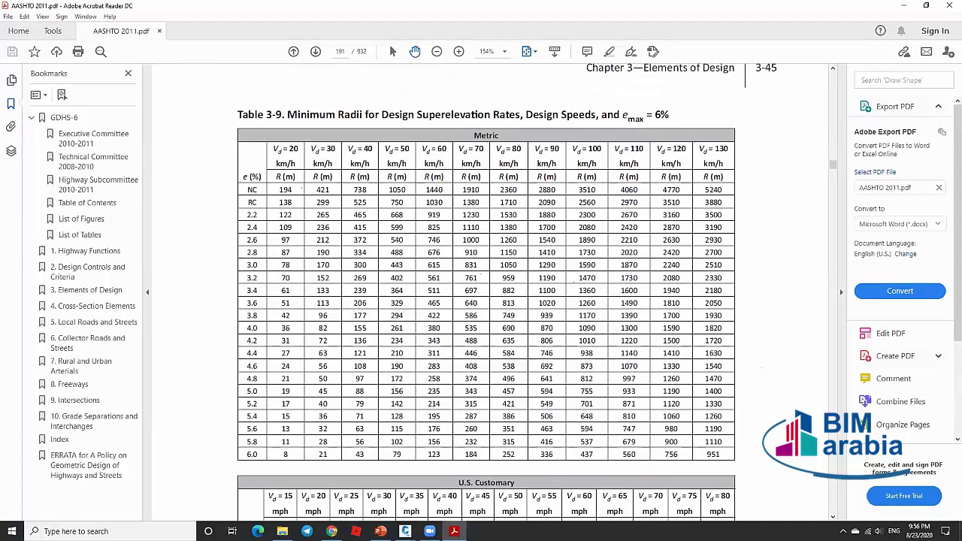
pyautogui.moveTo(380, 531)
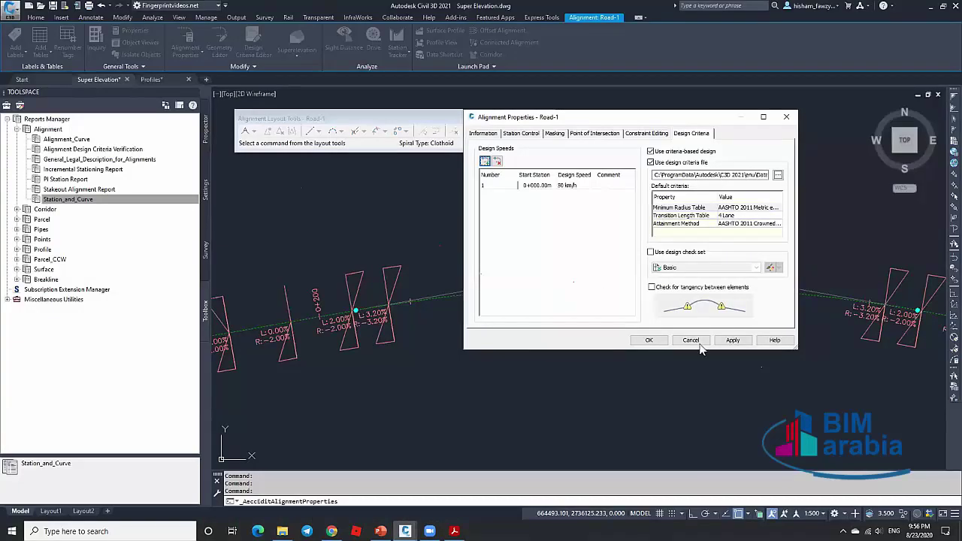
pyautogui.click(692, 342)
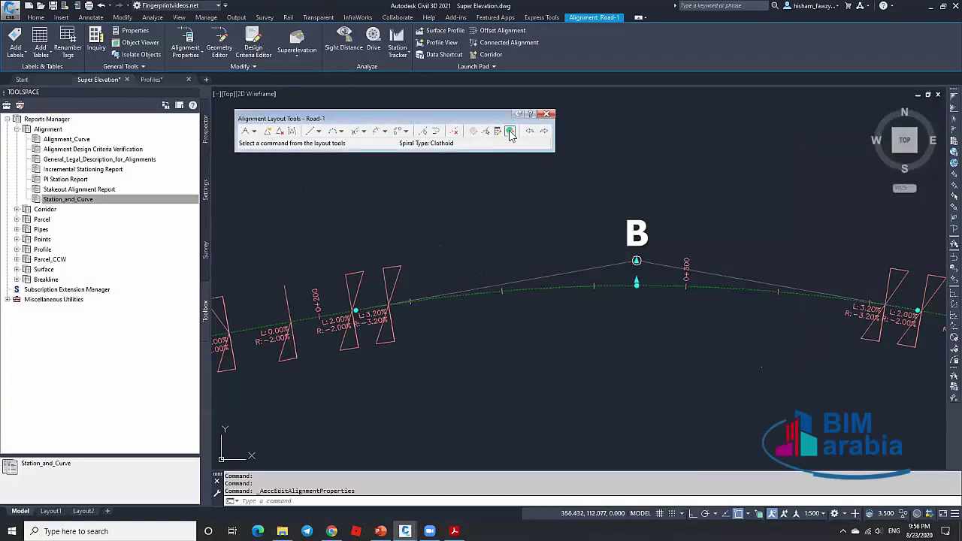
pyautogui.click(510, 131)
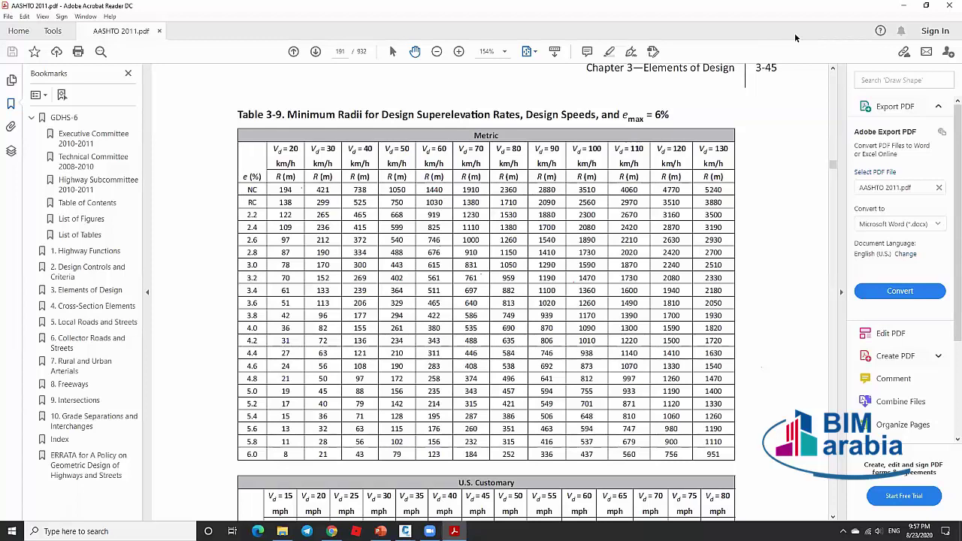
pyautogui.click(902, 5)
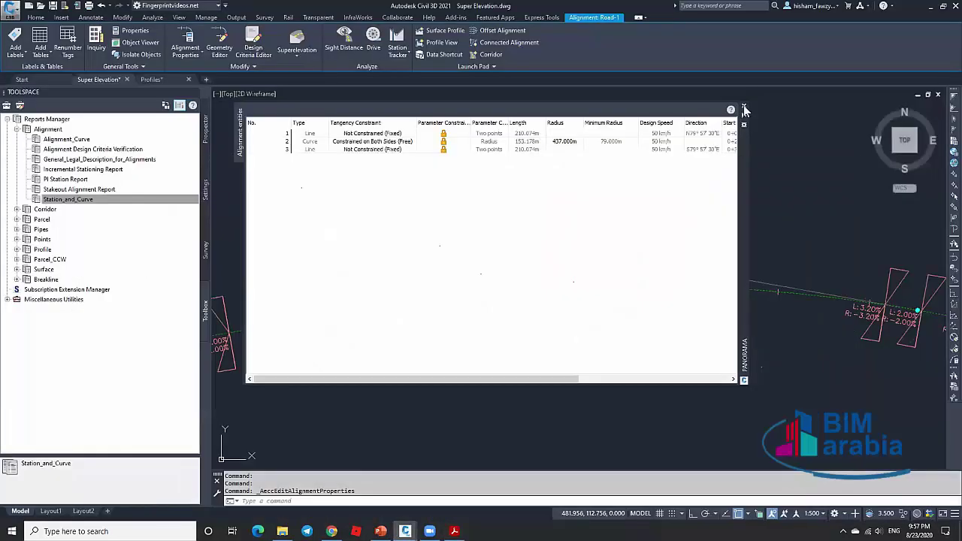
pyautogui.click(744, 109)
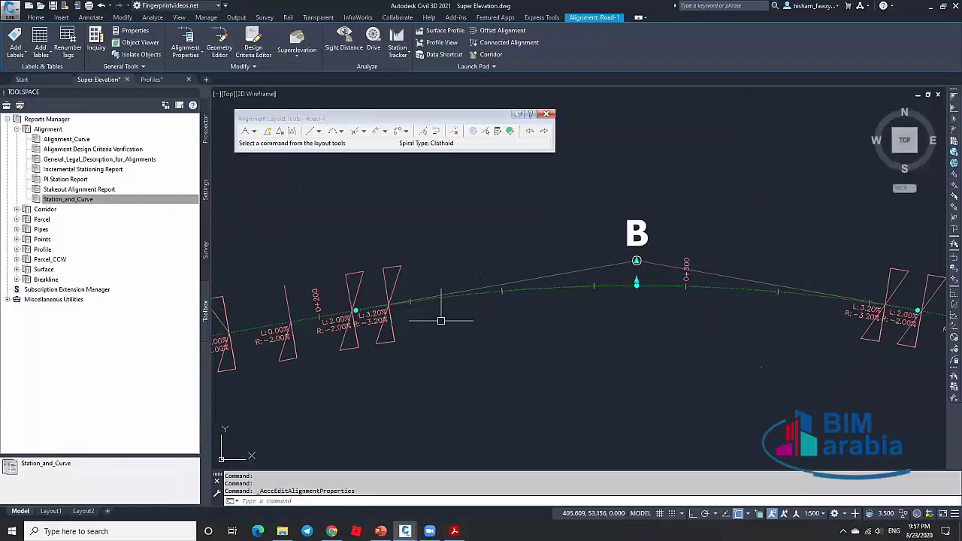
pyautogui.scroll(3, 360, 324)
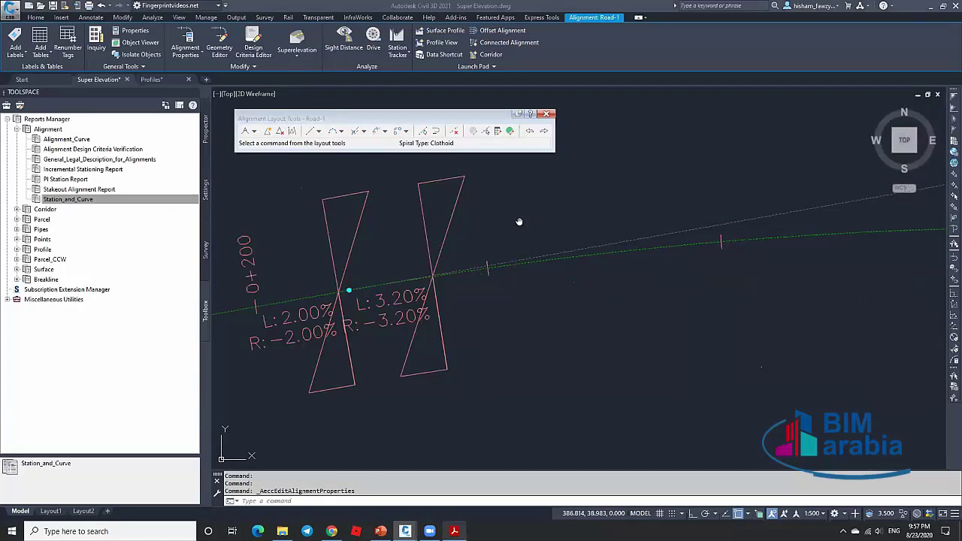
# In the AASHTO PDF, scroll from Table 3-9 down to Table 3-17a on page 3-64.
pyautogui.hotkey('alt', 'Tab')
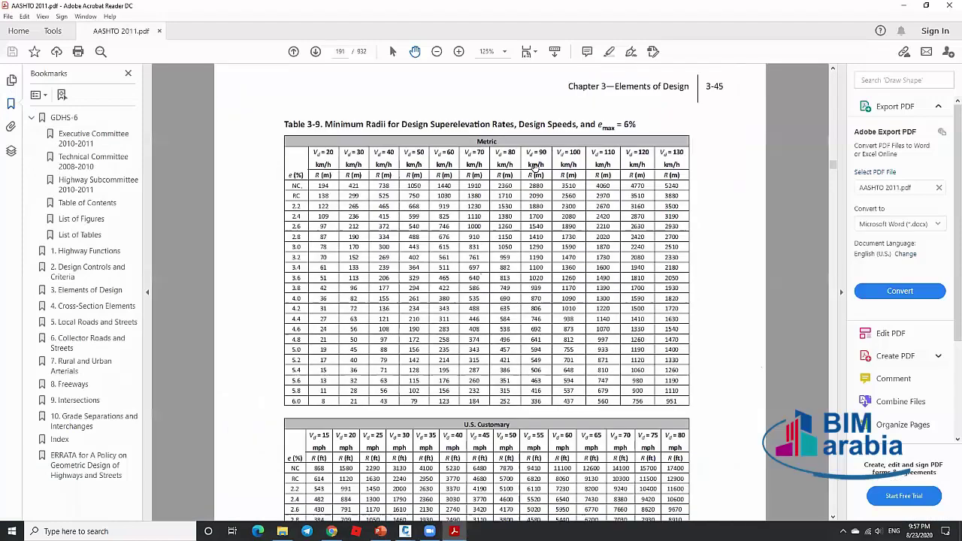
pyautogui.keyDown('ctrl'); pyautogui.scroll(-1, 535, 165); pyautogui.keyUp('ctrl')
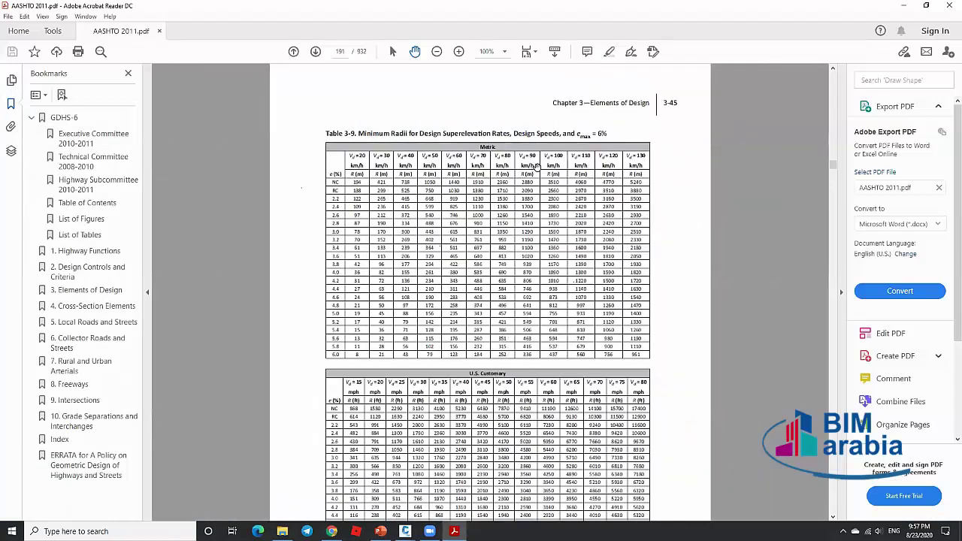
pyautogui.keyDown('ctrl'); pyautogui.scroll(-1, 535, 165); pyautogui.keyUp('ctrl')
pyautogui.scroll(-3, 535, 165)
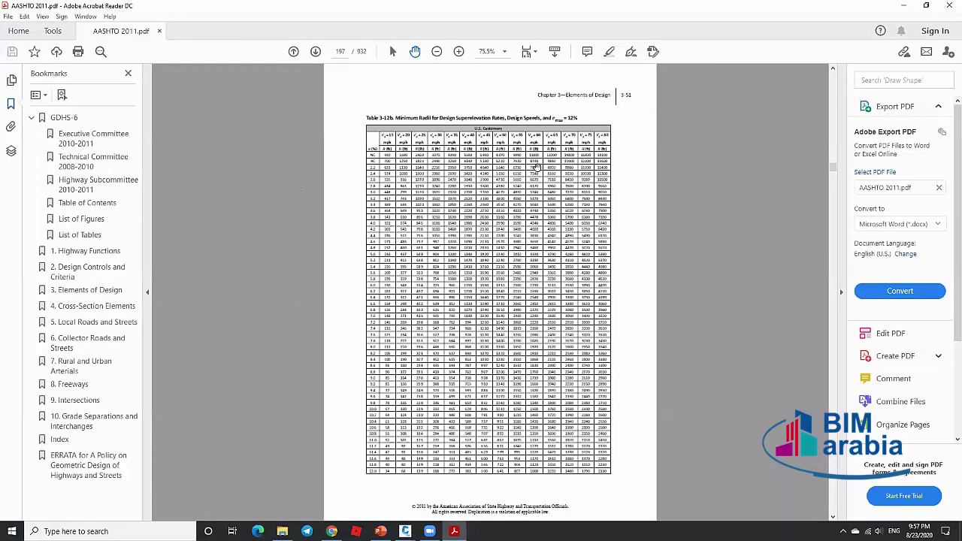
pyautogui.scroll(-1, 535, 166)
pyautogui.scroll(-2, 537, 167)
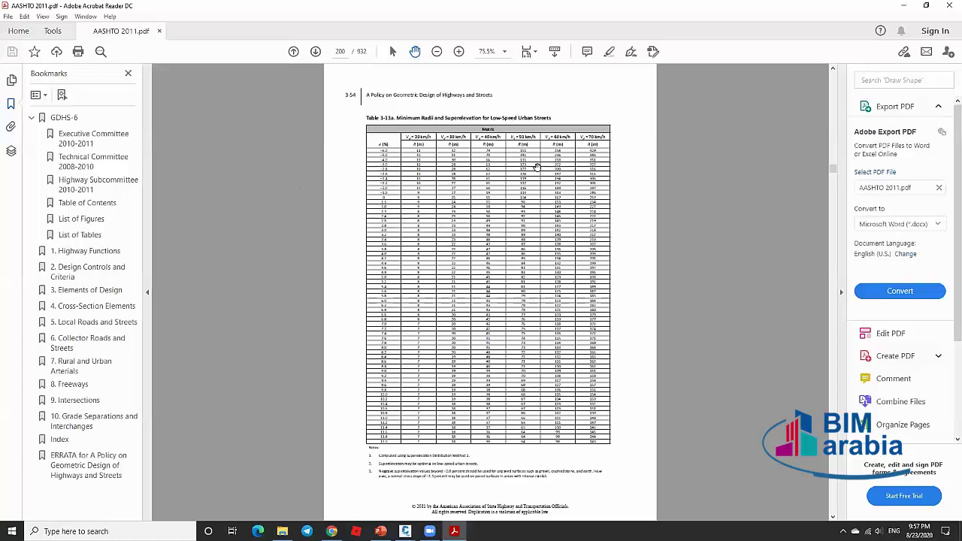
pyautogui.scroll(-4, 537, 167)
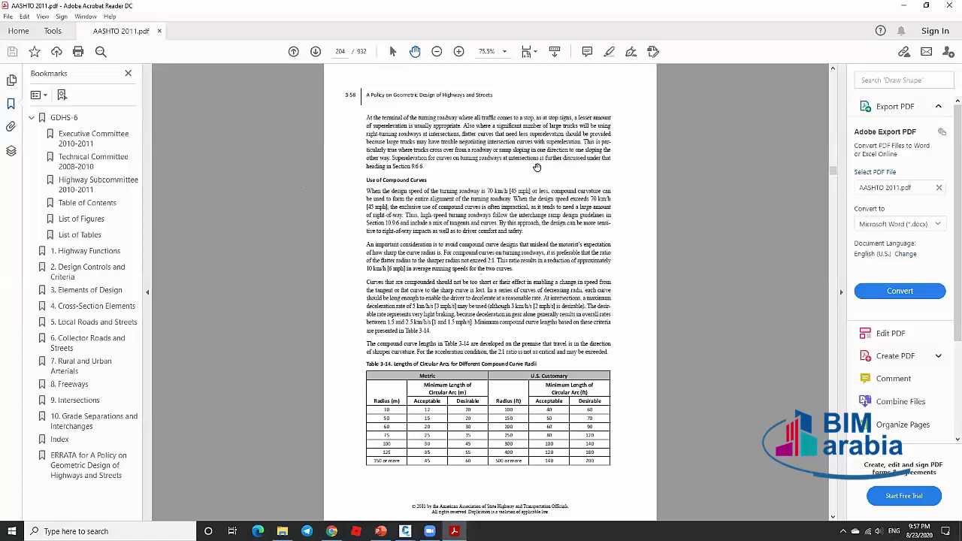
pyautogui.scroll(-3, 536, 166)
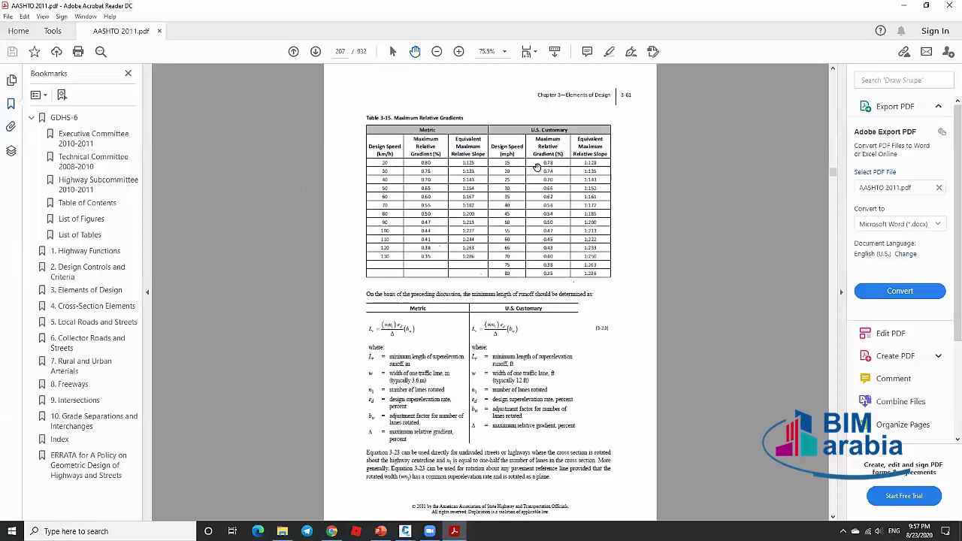
pyautogui.scroll(-2, 537, 167)
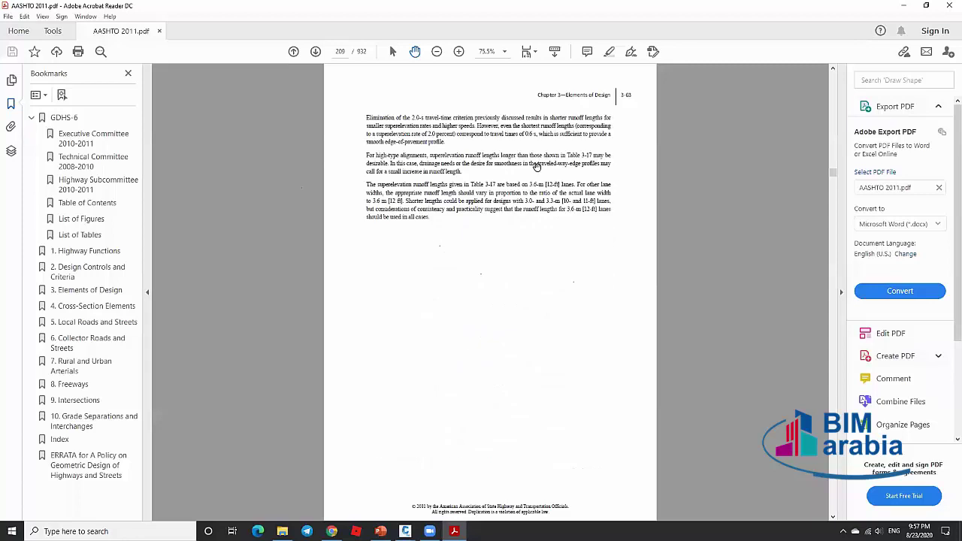
pyautogui.scroll(-1, 536, 167)
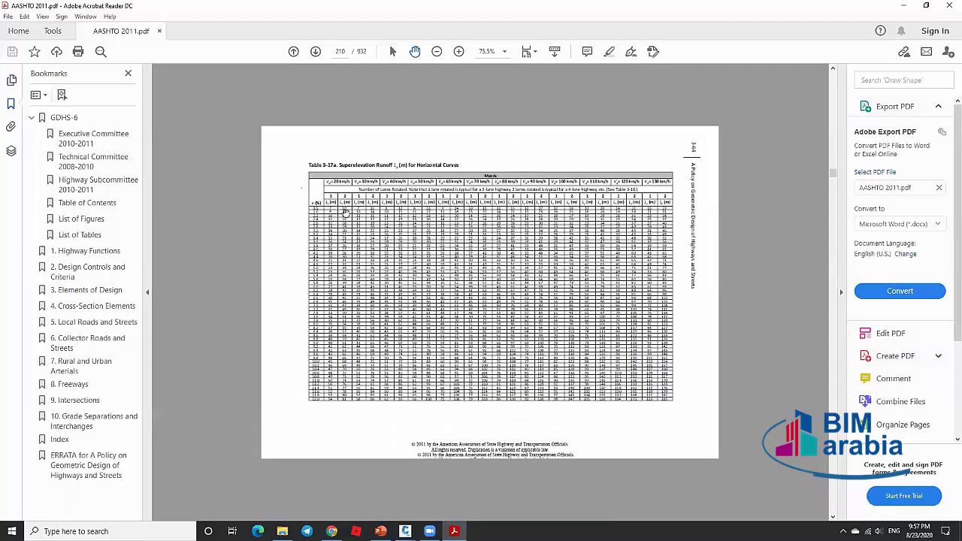
# Zoom and pan Table 3-17a to read the superelevation runoff lengths, then return to Civil 3D.
pyautogui.keyDown('ctrl'); pyautogui.scroll(2, 346, 209); pyautogui.keyUp('ctrl')
pyautogui.keyDown('ctrl'); pyautogui.scroll(1, 392, 139); pyautogui.keyUp('ctrl')
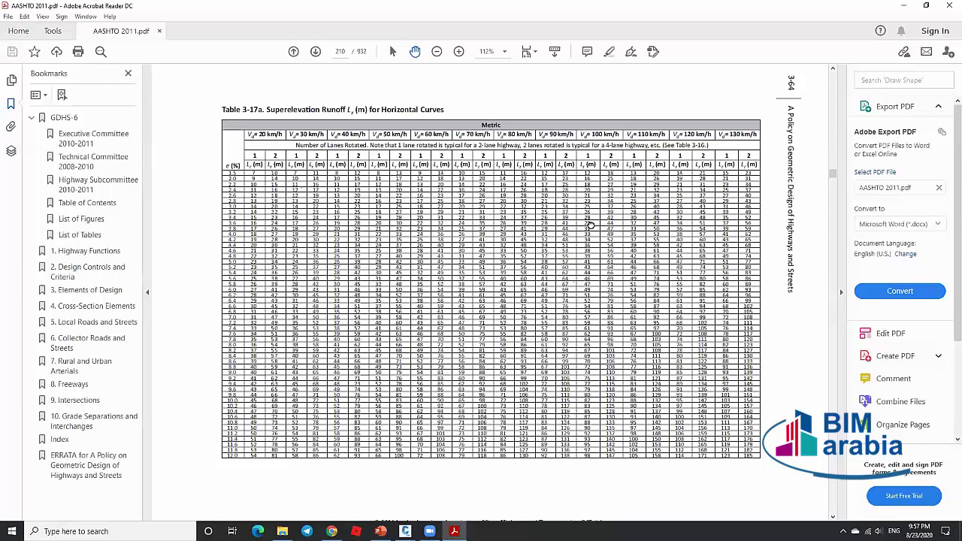
pyautogui.keyDown('ctrl'); pyautogui.scroll(1, 590, 226); pyautogui.keyUp('ctrl')
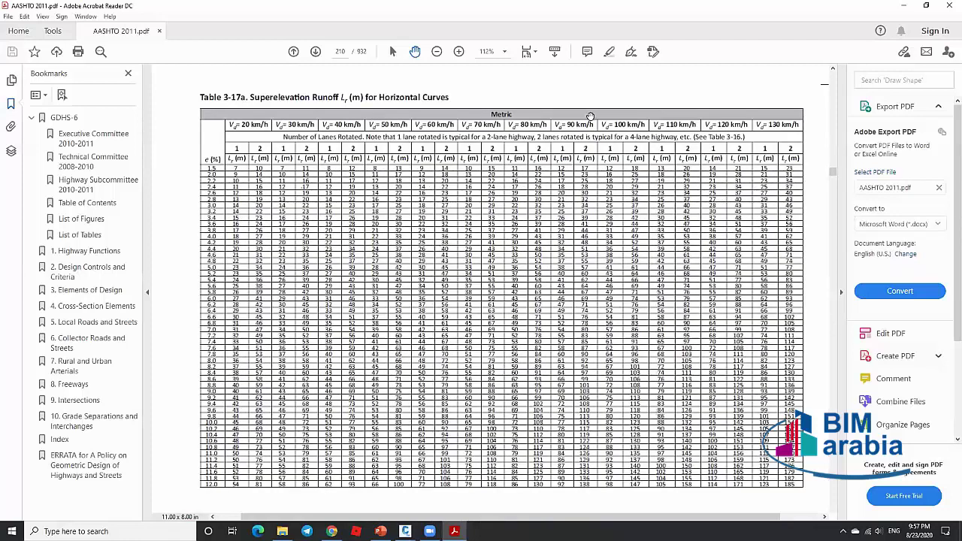
pyautogui.keyDown('ctrl'); pyautogui.scroll(1, 526, 122); pyautogui.keyUp('ctrl')
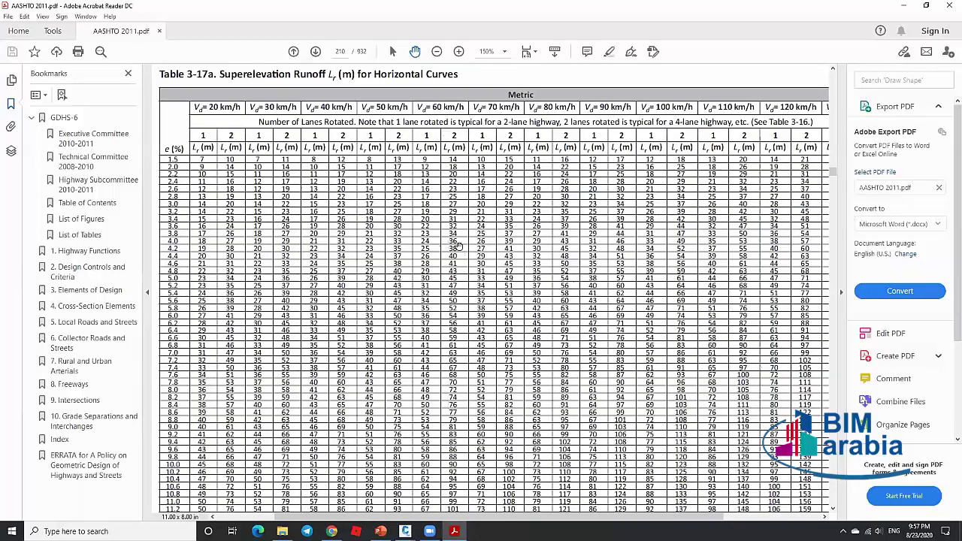
pyautogui.keyDown('ctrl'); pyautogui.scroll(2, 459, 247); pyautogui.keyUp('ctrl')
pyautogui.moveTo(331, 225); pyautogui.dragTo(357, 227)
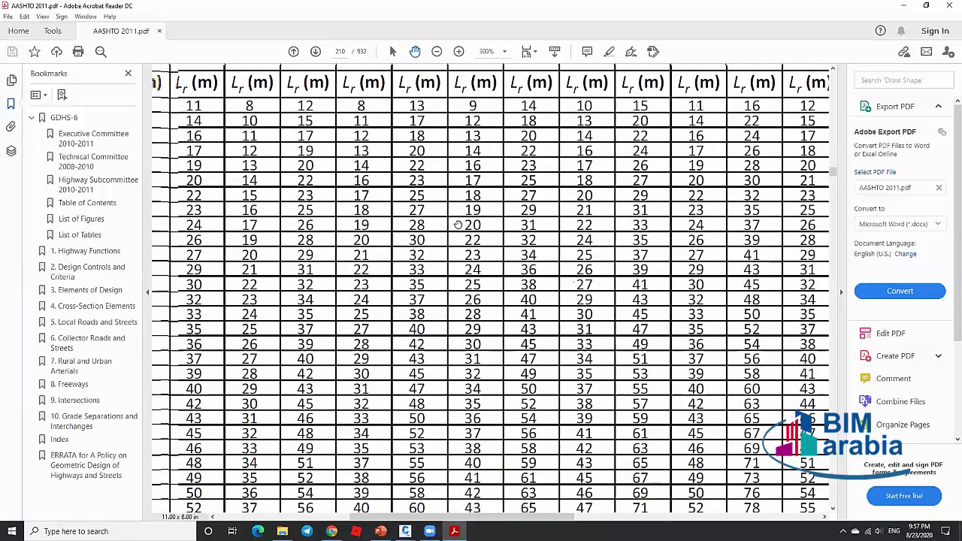
pyautogui.keyDown('ctrl'); pyautogui.scroll(-1, 486, 226); pyautogui.keyUp('ctrl')
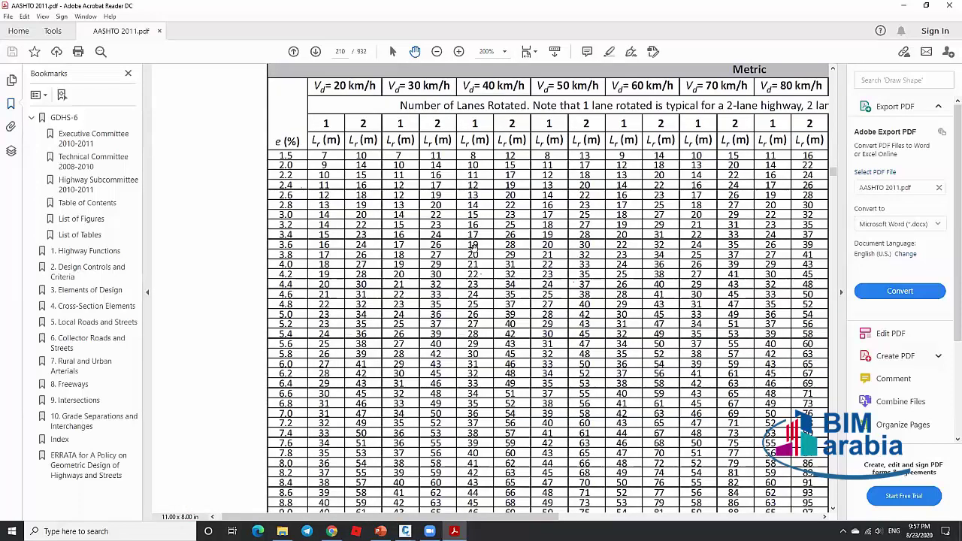
pyautogui.keyDown('ctrl'); pyautogui.scroll(-1, 443, 500); pyautogui.keyUp('ctrl')
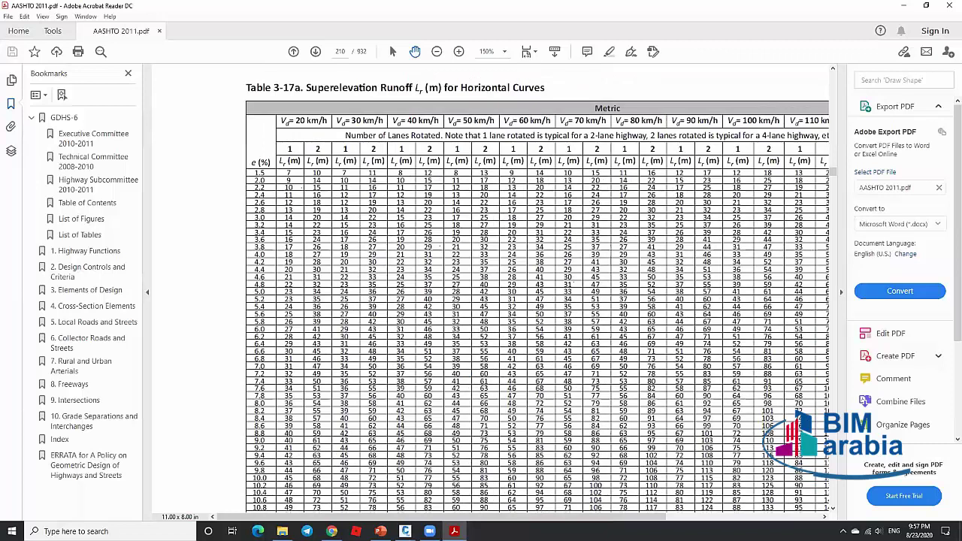
pyautogui.hotkey('alt', 'Tab')
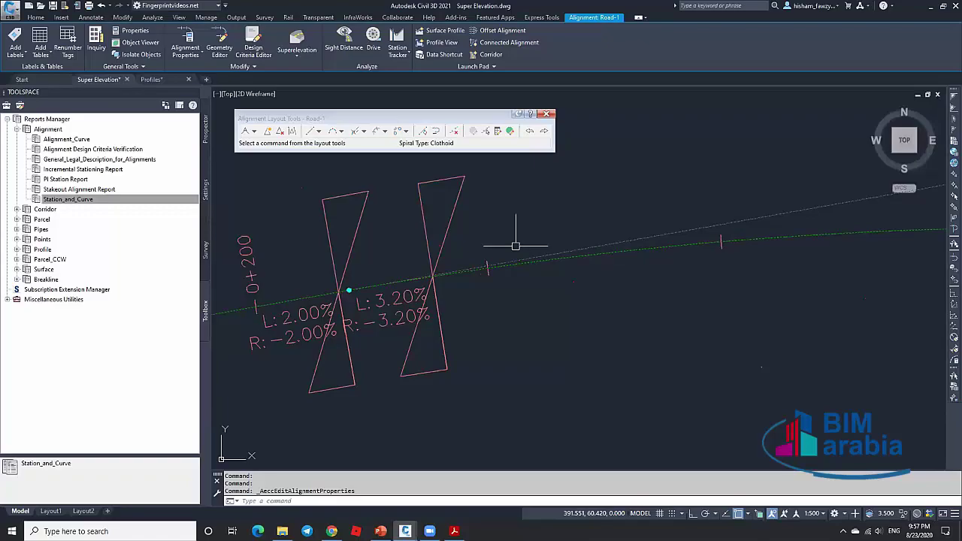
# Cancel the running command and zoom to the runout and runoff stations in the superelevation view.
pyautogui.press('Escape')
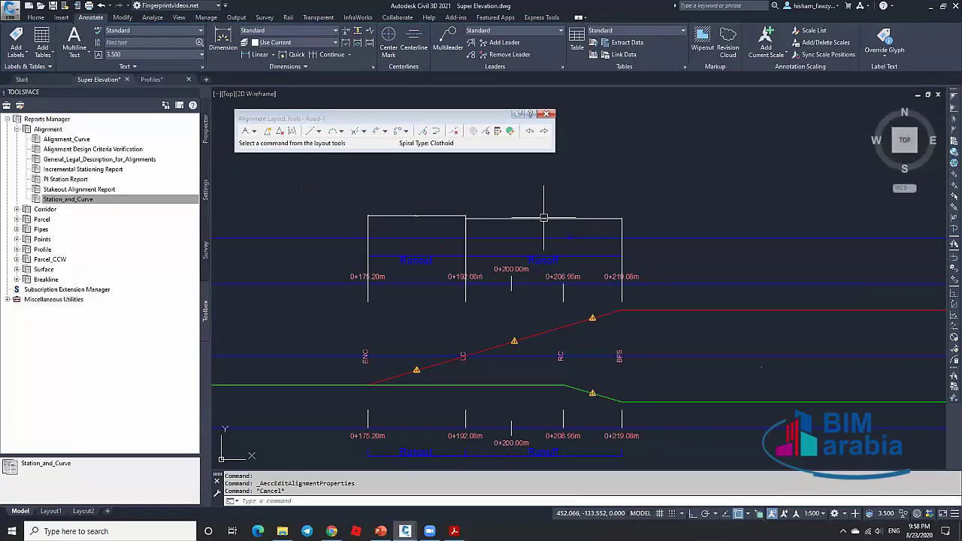
pyautogui.press('Escape')
pyautogui.press('Escape')
pyautogui.scroll(2, 556, 245)
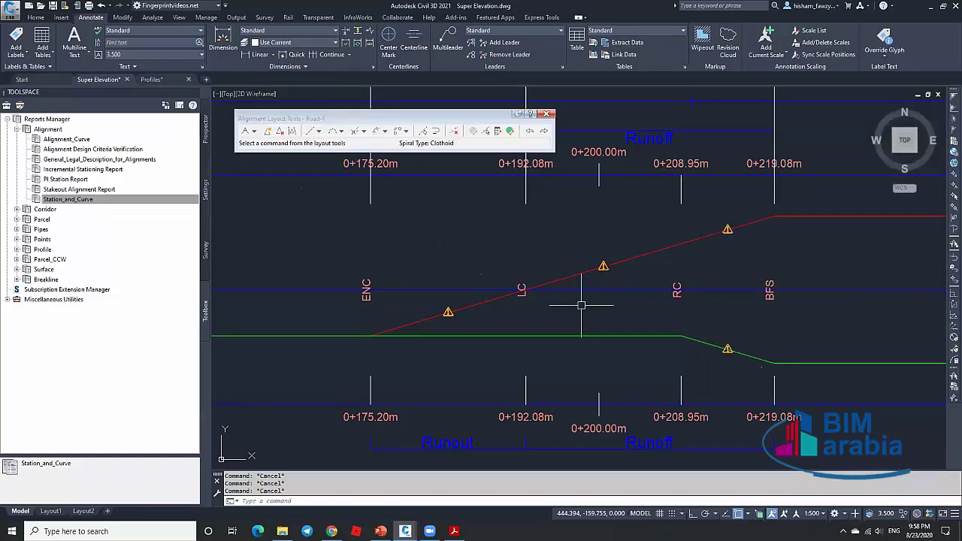
pyautogui.scroll(-2, 586, 301)
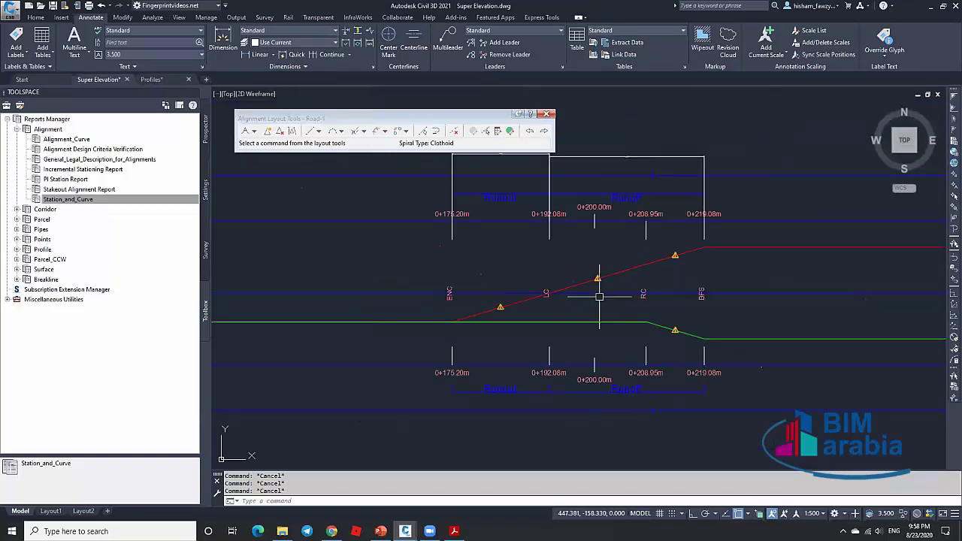
pyautogui.scroll(-2, 535, 244)
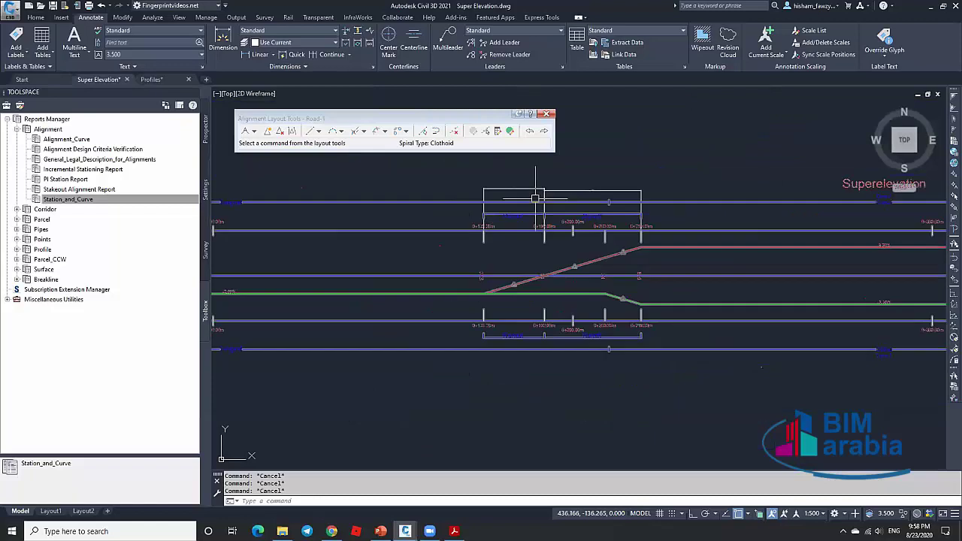
pyautogui.scroll(2, 535, 198)
pyautogui.moveTo(546, 193); pyautogui.dragTo(598, 94, button='middle')
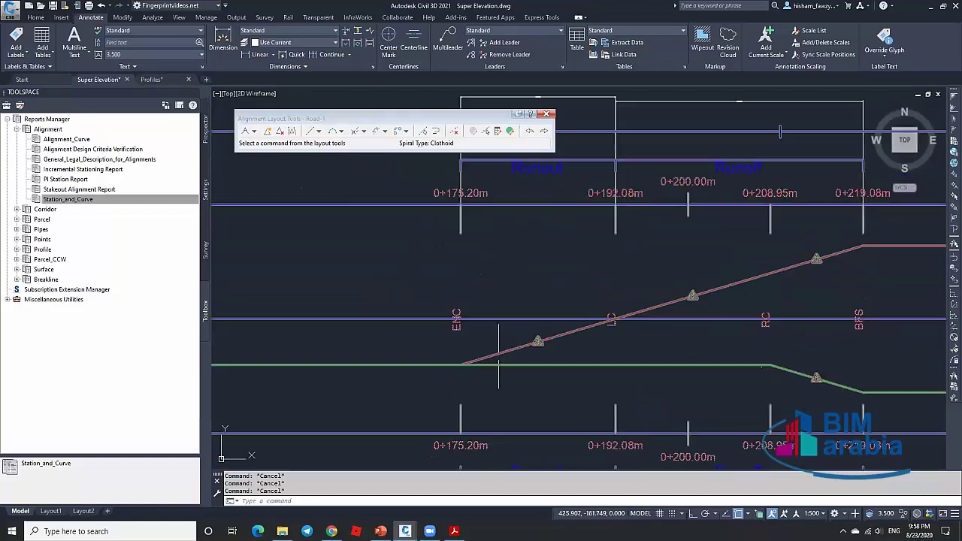
# Move the ENC critical station grip from 0+175.20m to 0+153.85m, then undo the move.
pyautogui.click(518, 353)
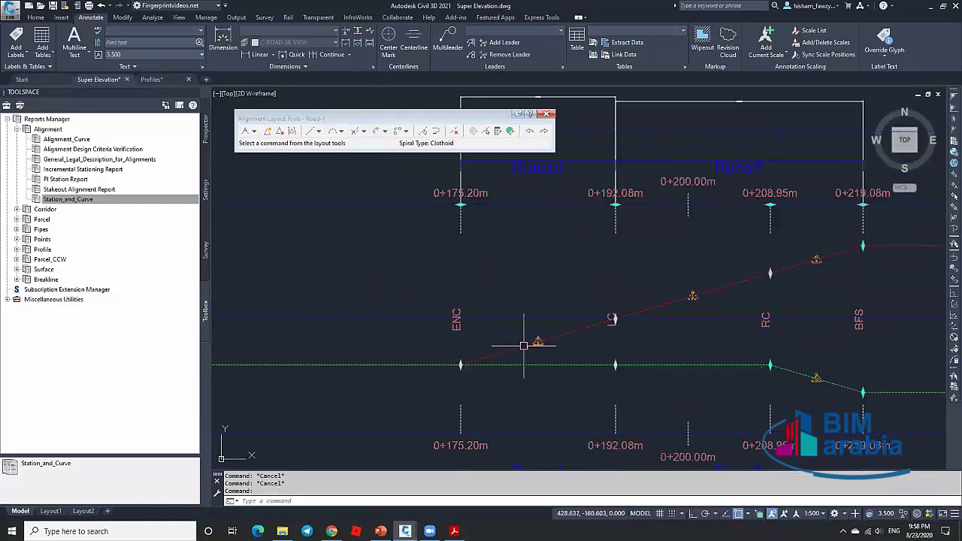
pyautogui.scroll(-2, 605, 328)
pyautogui.click(515, 250)
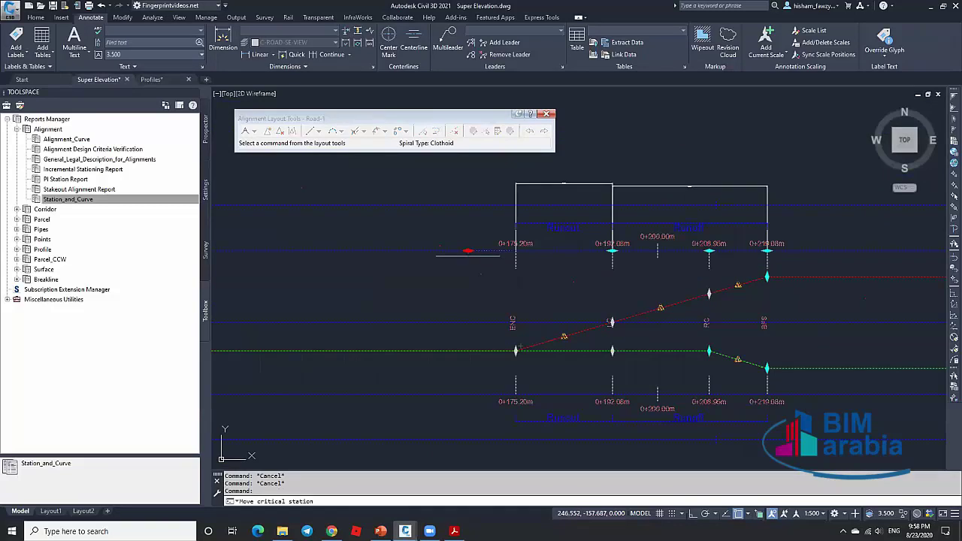
pyautogui.click(392, 274)
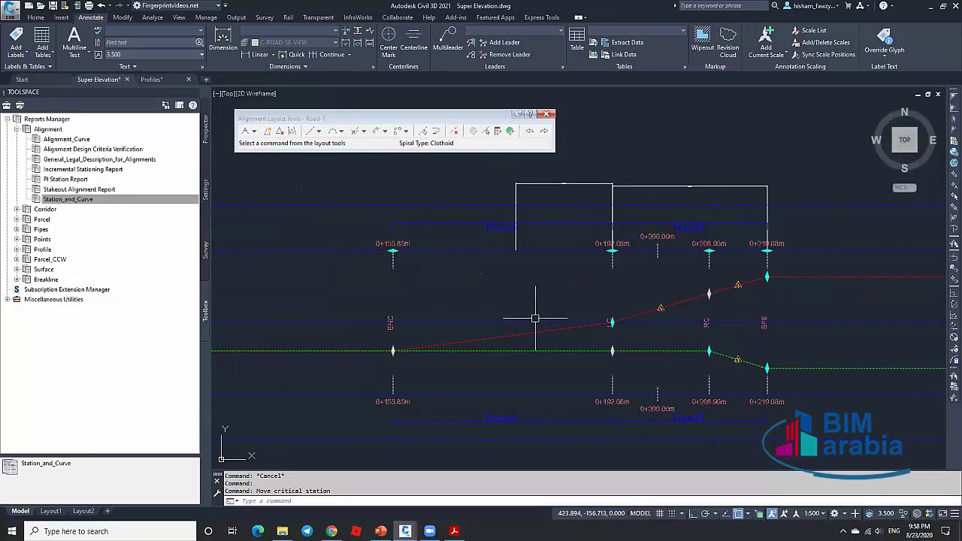
pyautogui.hotkey('ctrl', 'z')
pyautogui.scroll(4, 573, 339)
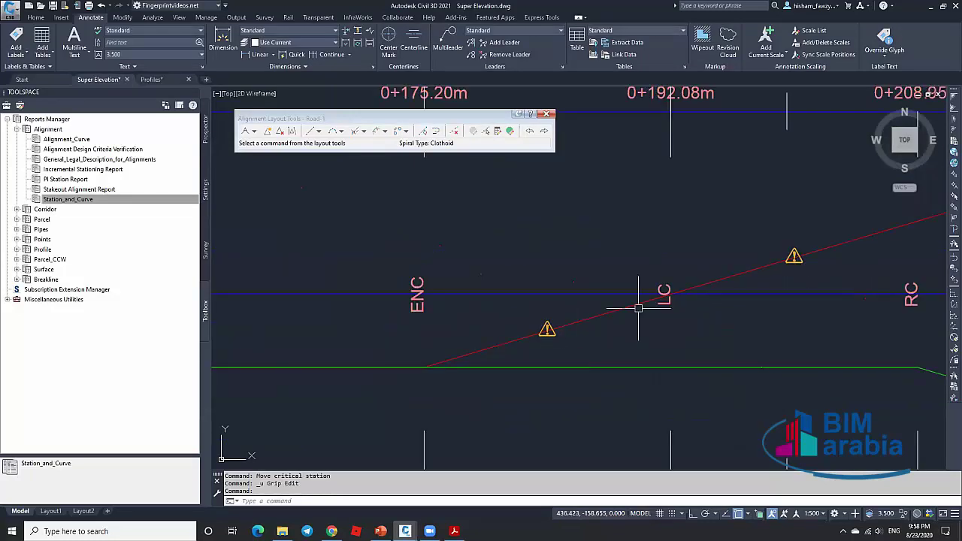
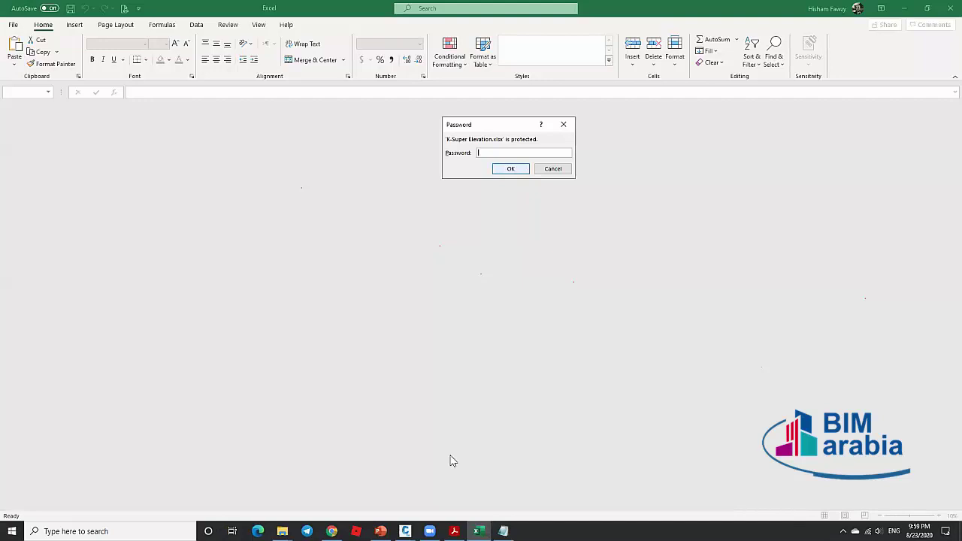
# Get past the workbook password prompts and close the empty Excel window.
pyautogui.press('Return')
pyautogui.press('Return')
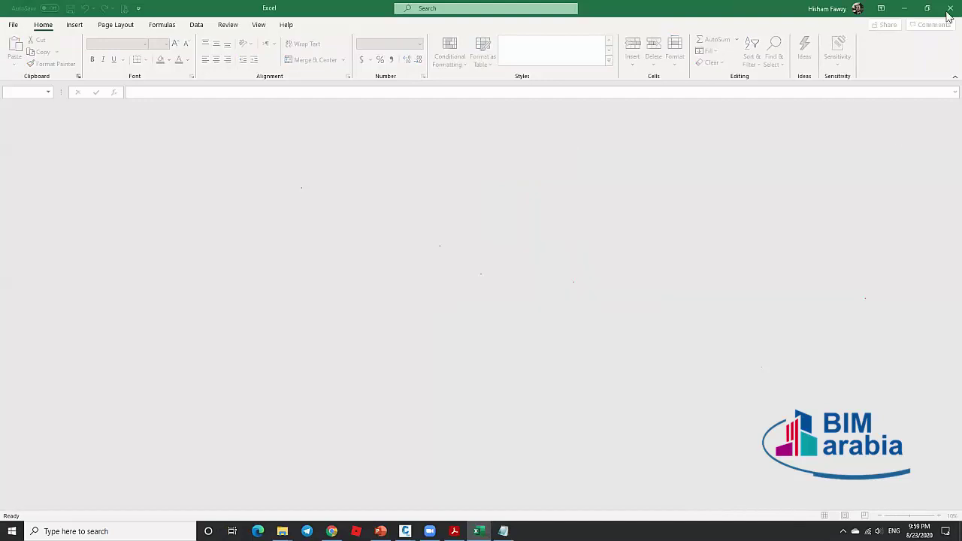
pyautogui.click(950, 8)
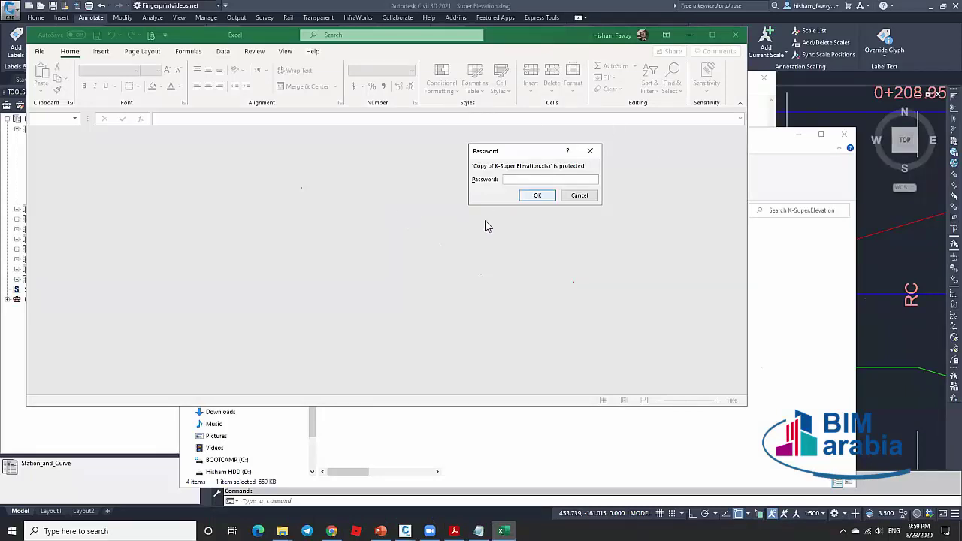
pyautogui.press('Escape')
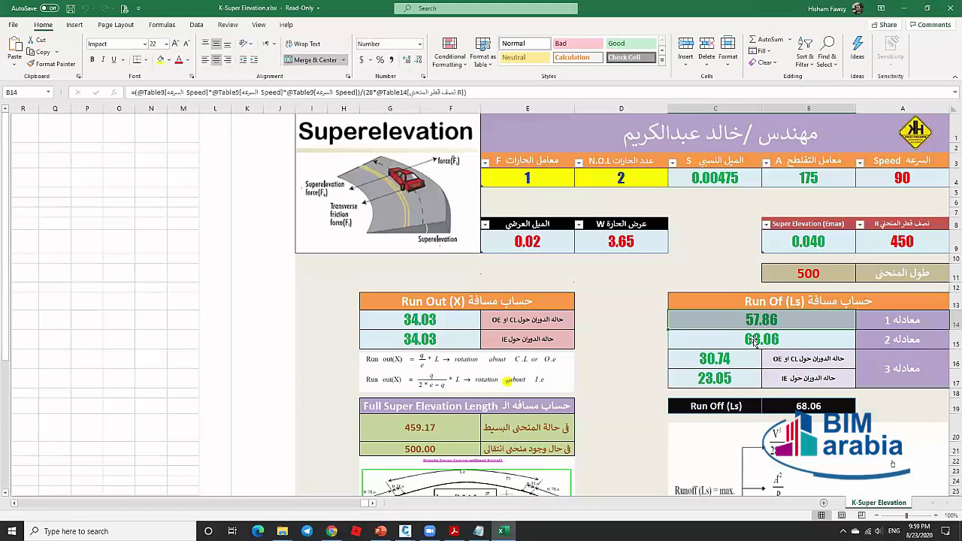
# Set the superelevation sheet's design speed to 50 and curve radius to 437.
pyautogui.scroll(-4, 895, 189)
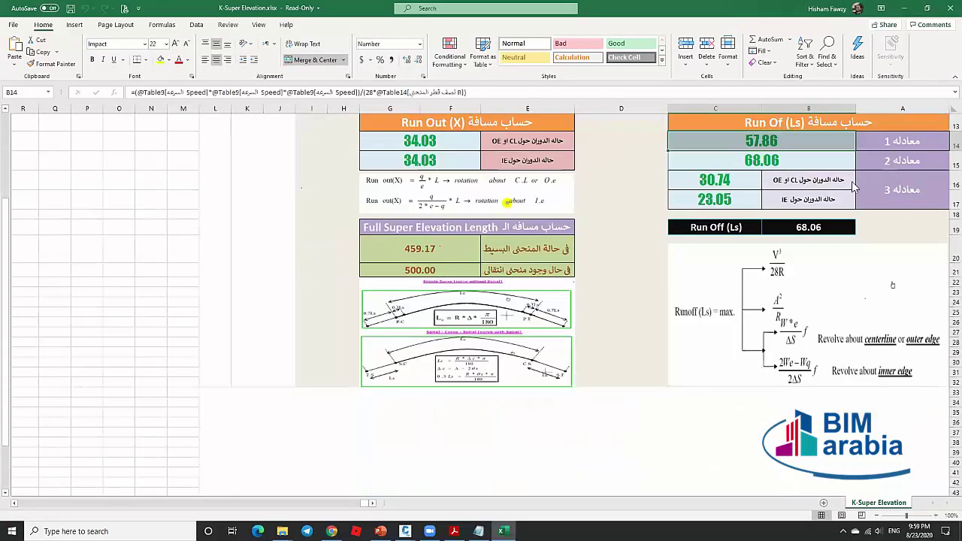
pyautogui.scroll(4, 857, 199)
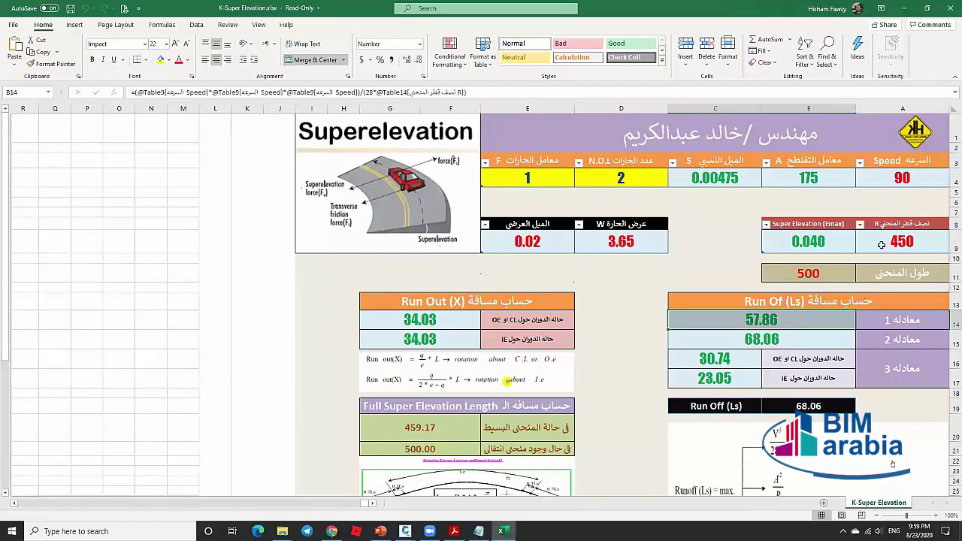
pyautogui.click(877, 239)
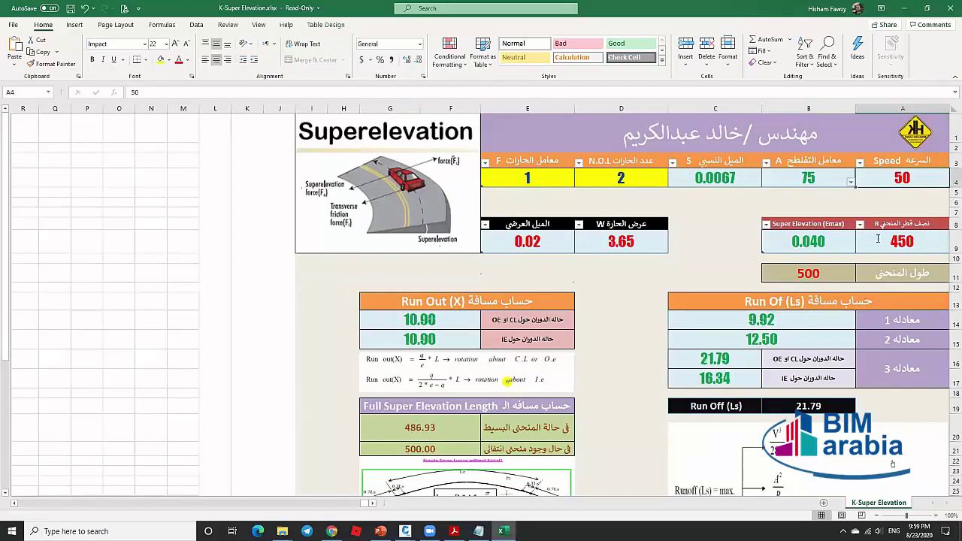
pyautogui.click(917, 242)
pyautogui.write('437')
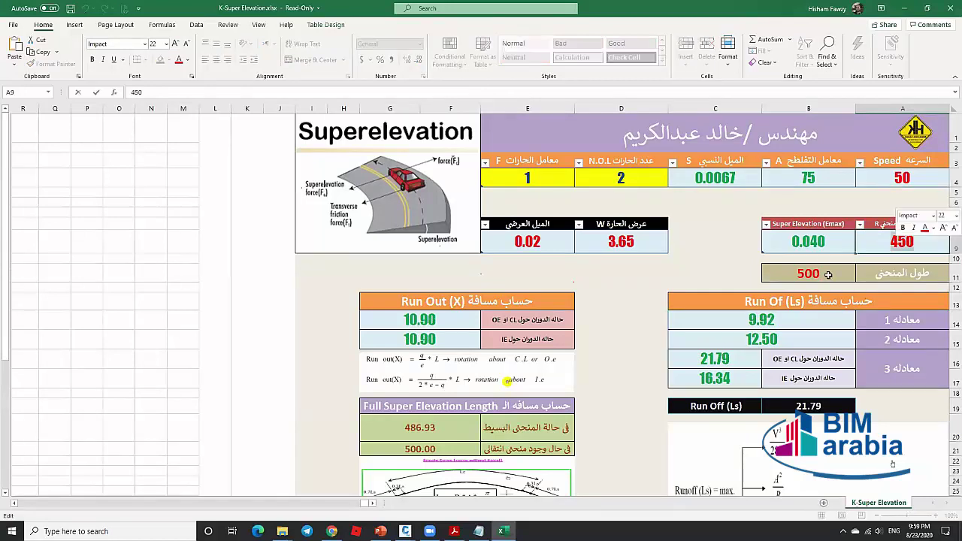
pyautogui.press('Return')
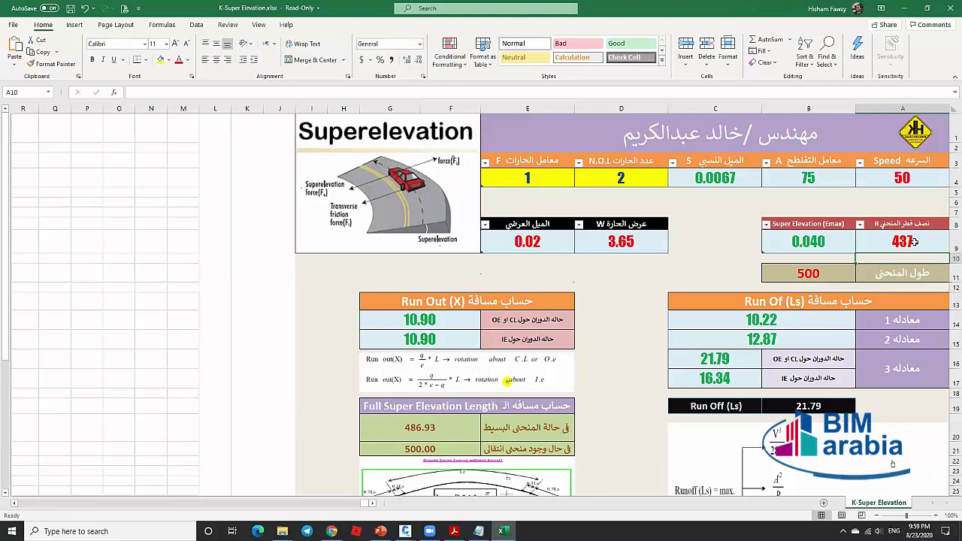
pyautogui.click(807, 273)
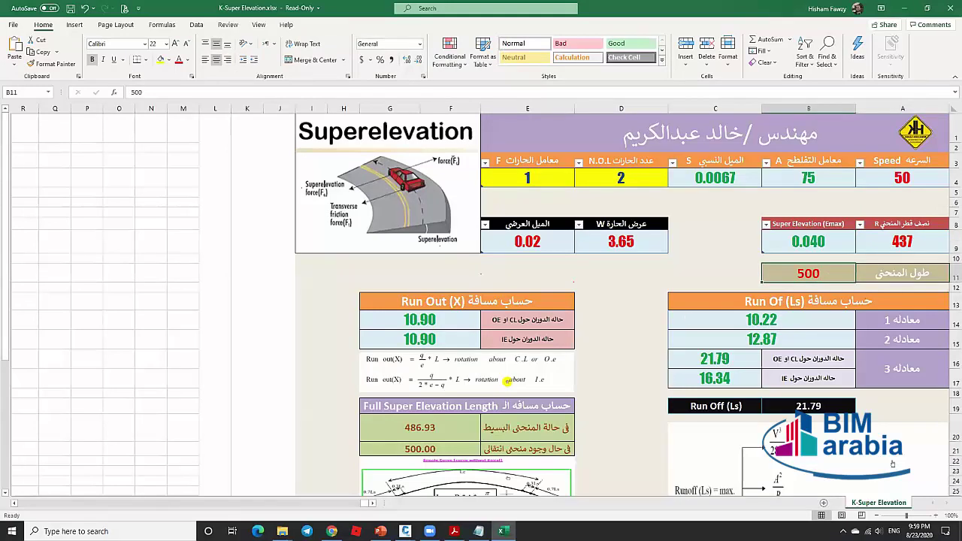
pyautogui.moveTo(405, 531)
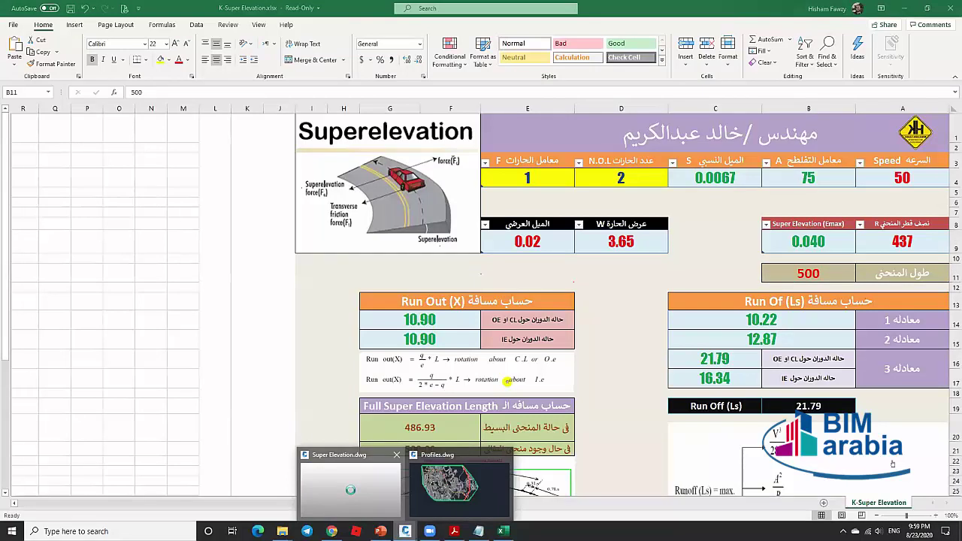
# Check the curve's 437 m radius and 153.178 m length in Super Elevation.dwg, then return to Excel.
pyautogui.click(351, 488)
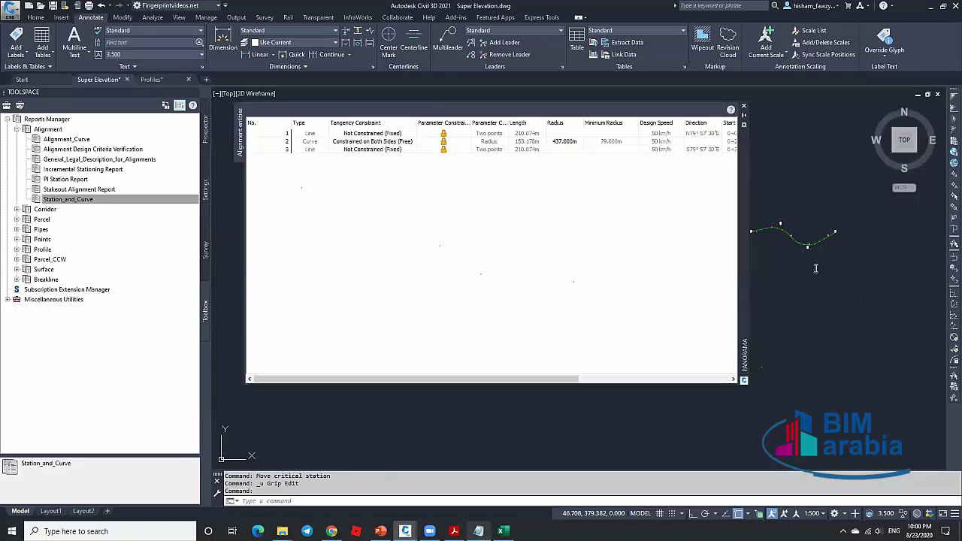
pyautogui.hotkey('alt', 'Tab')
# Enter curve length 153, lane width 6, cross slope -0.02 and maximum superelevation 0.060.
pyautogui.press('Return')
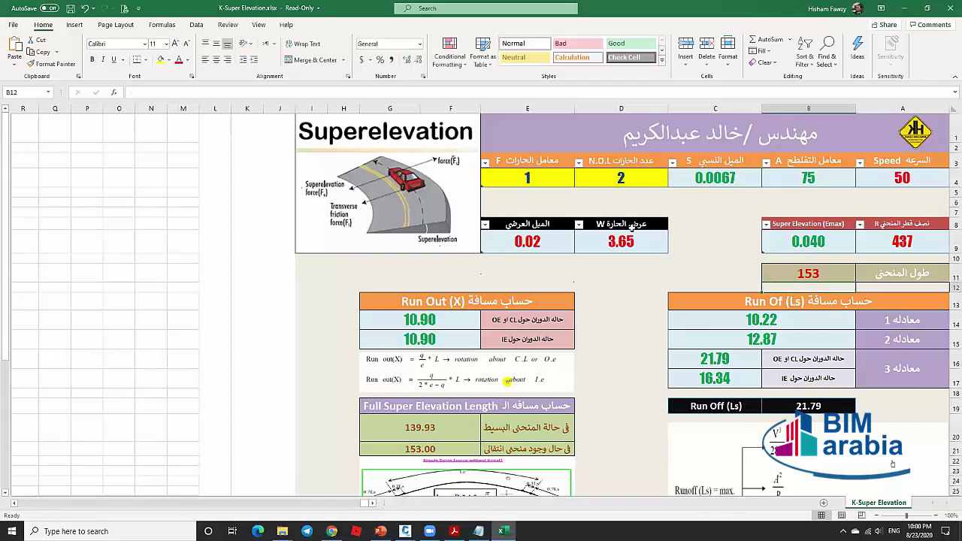
pyautogui.click(657, 241)
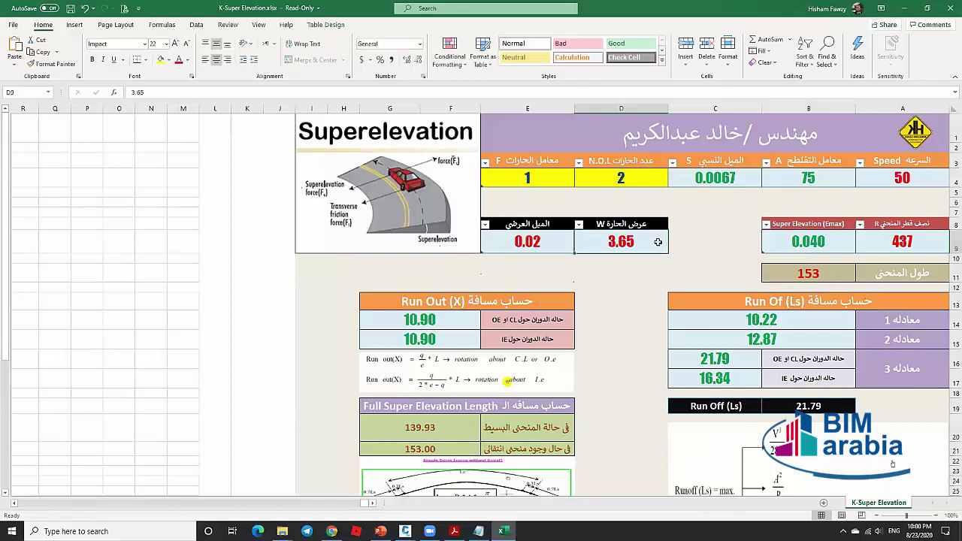
pyautogui.write('6')
pyautogui.press('Return')
pyautogui.click(572, 243)
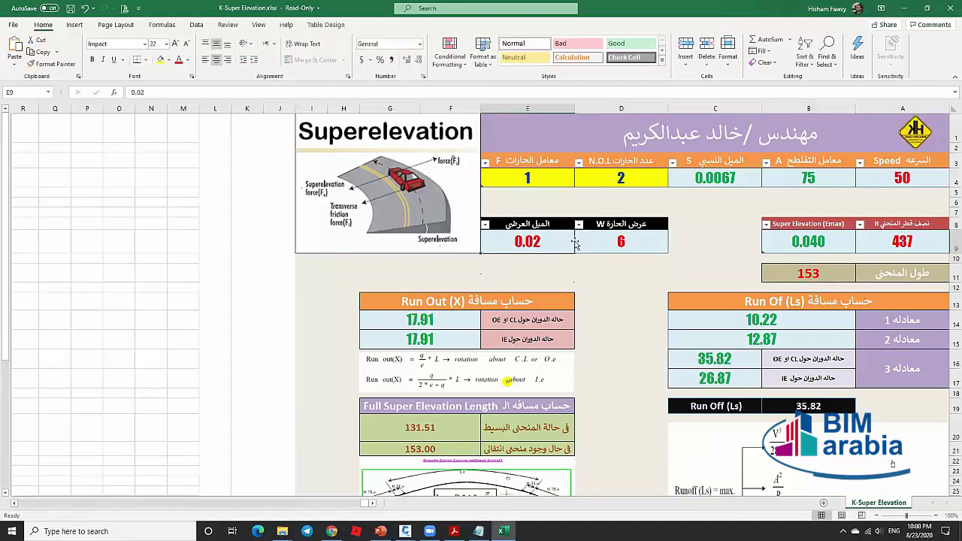
pyautogui.write('-0.02')
pyautogui.press('Return')
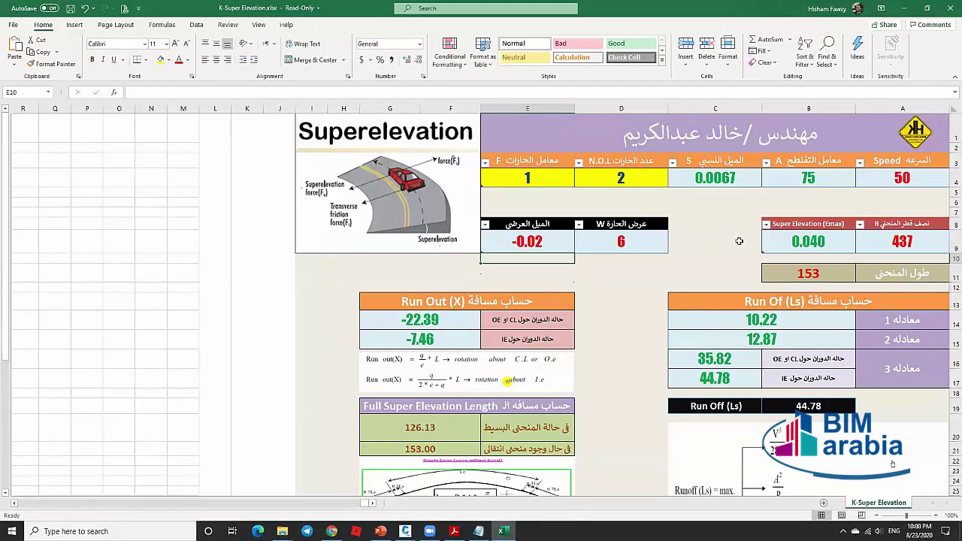
pyautogui.click(838, 239)
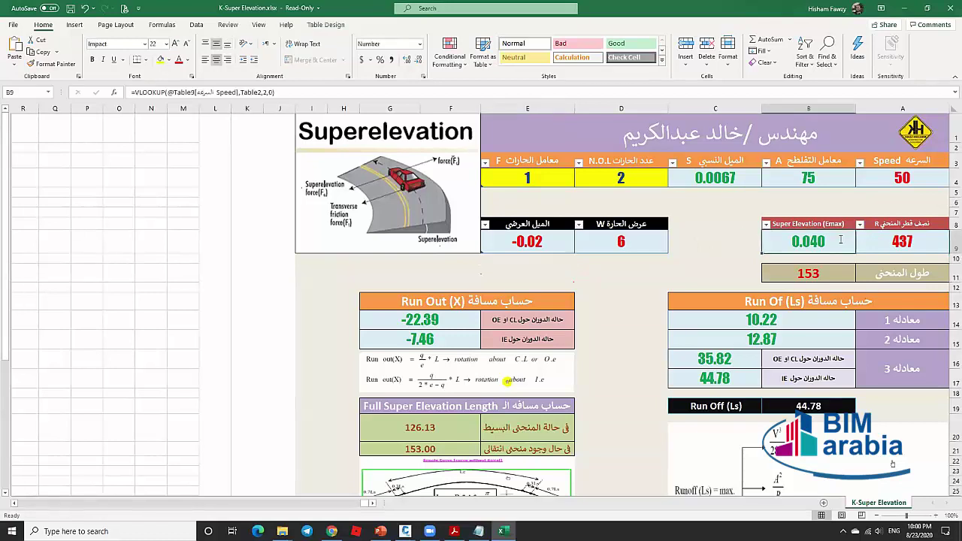
pyautogui.write('0.')
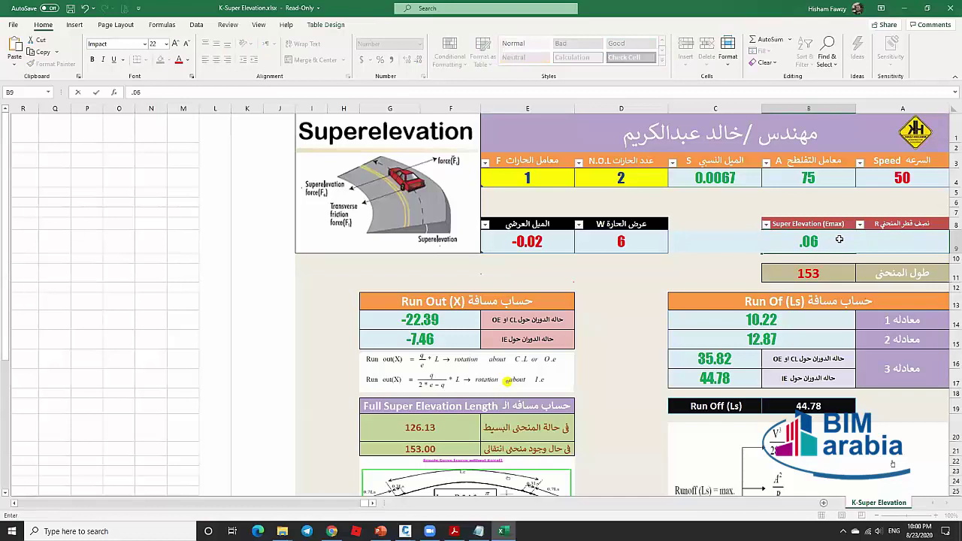
pyautogui.press('Return')
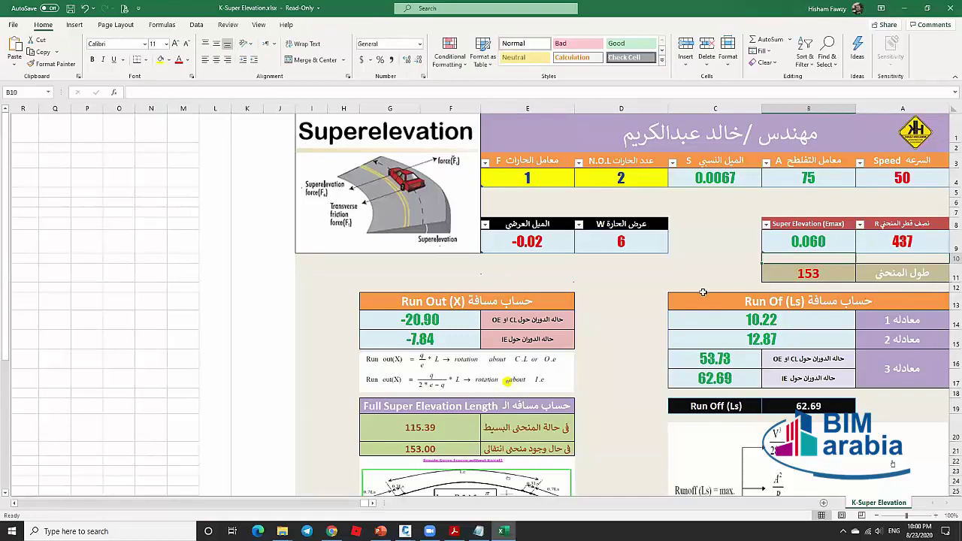
# Review the sheet and inspect the formula behind the 62.69 run-off.
pyautogui.scroll(-1, 711, 272)
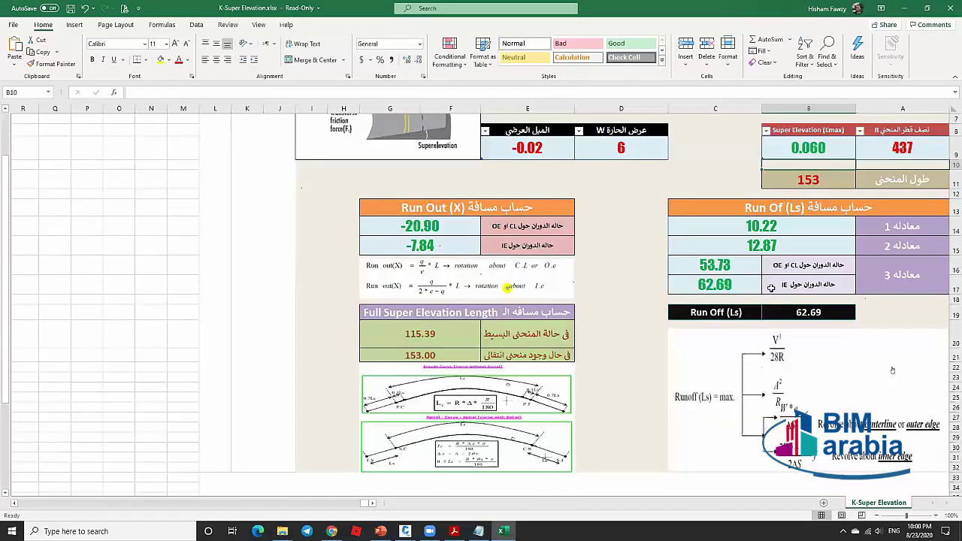
pyautogui.scroll(1, 774, 285)
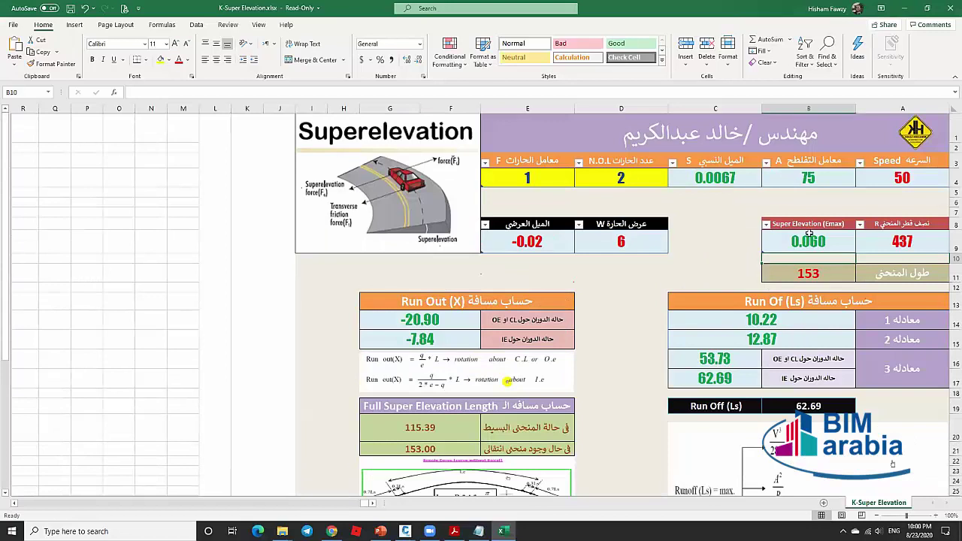
pyautogui.scroll(-1, 785, 289)
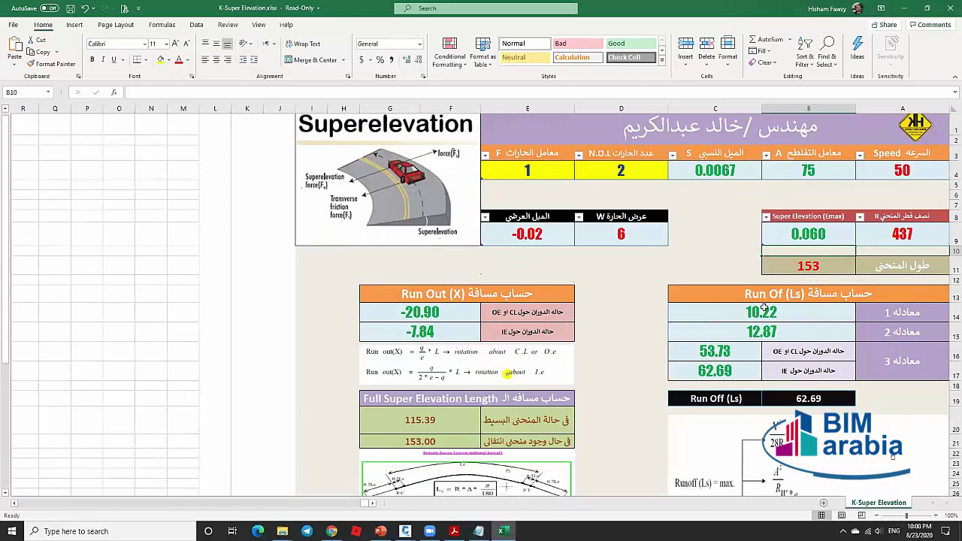
pyautogui.scroll(-1, 764, 309)
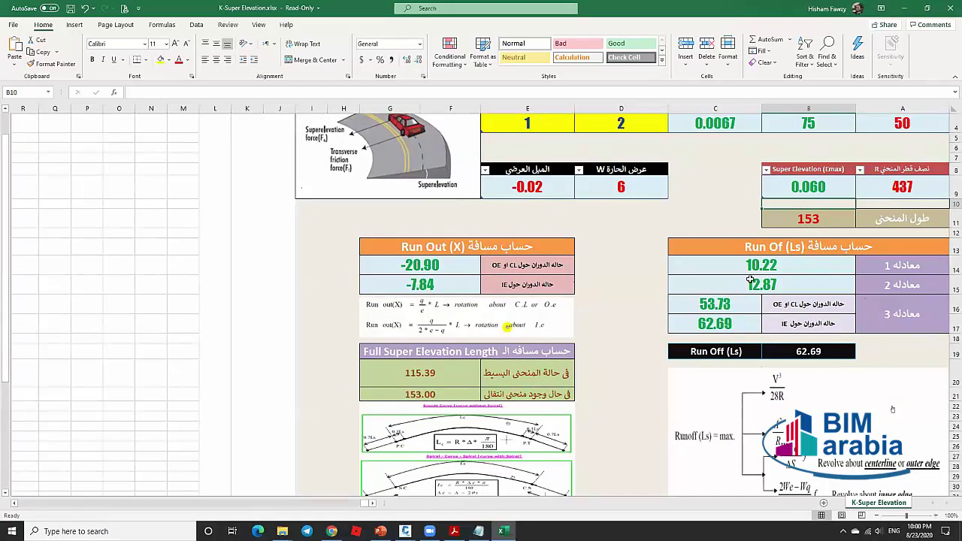
pyautogui.scroll(-6, 750, 279)
pyautogui.scroll(3, 724, 279)
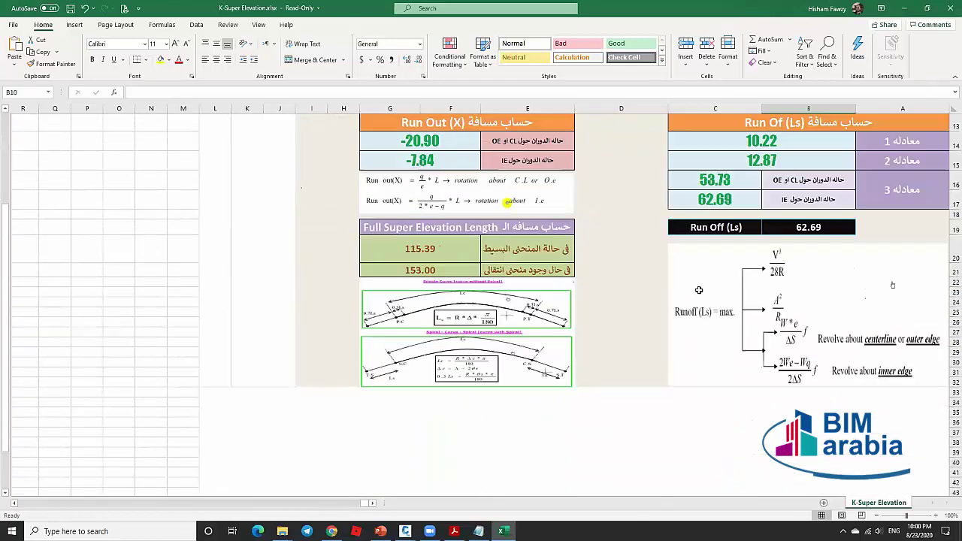
pyautogui.scroll(3, 655, 295)
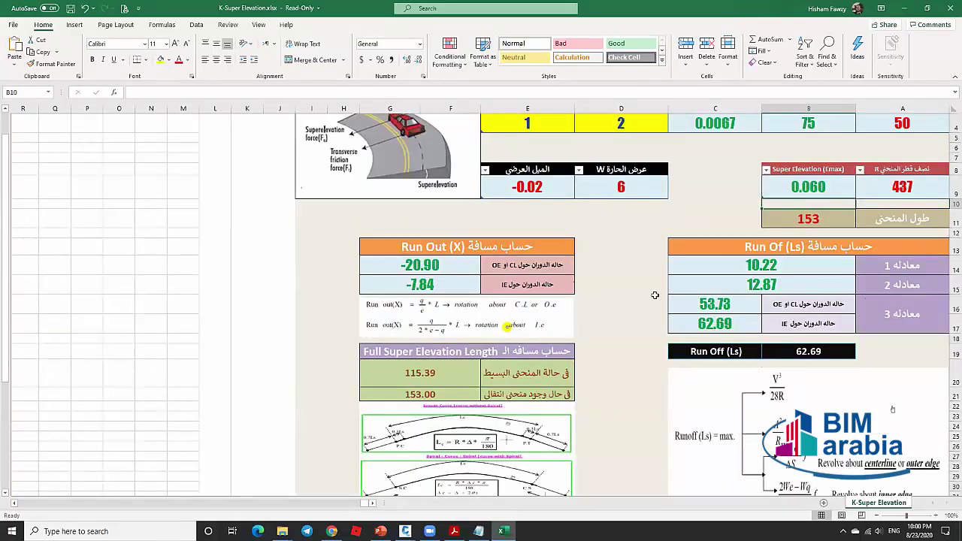
pyautogui.scroll(1, 655, 295)
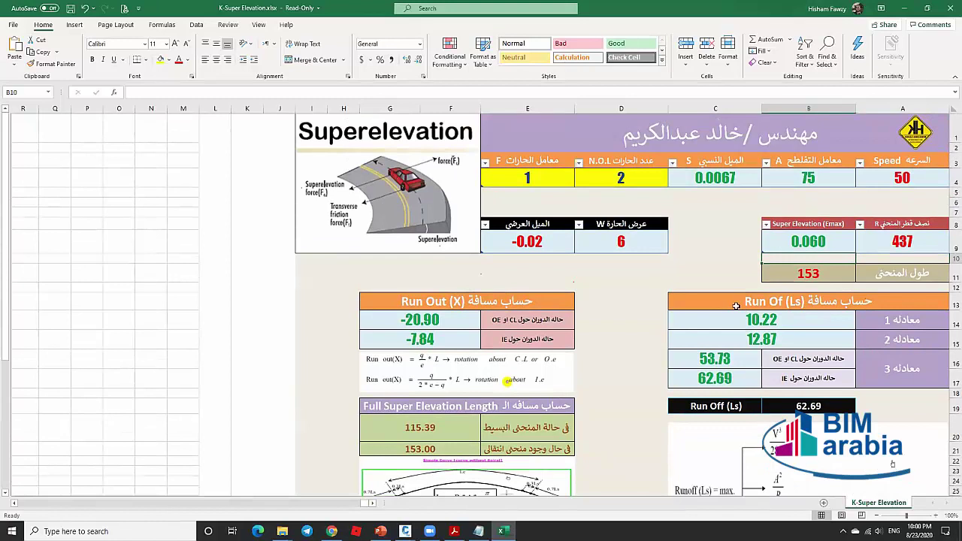
pyautogui.scroll(-2, 735, 305)
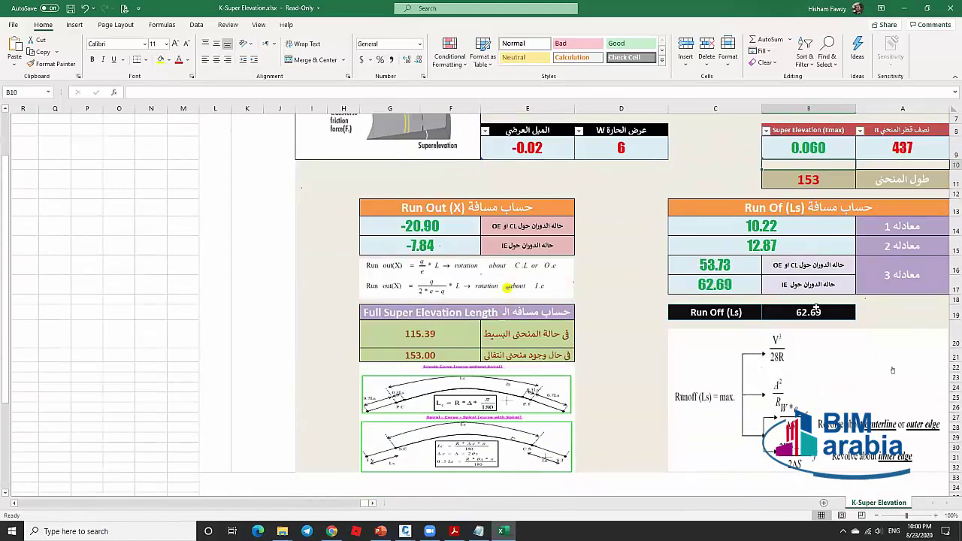
pyautogui.click(817, 311)
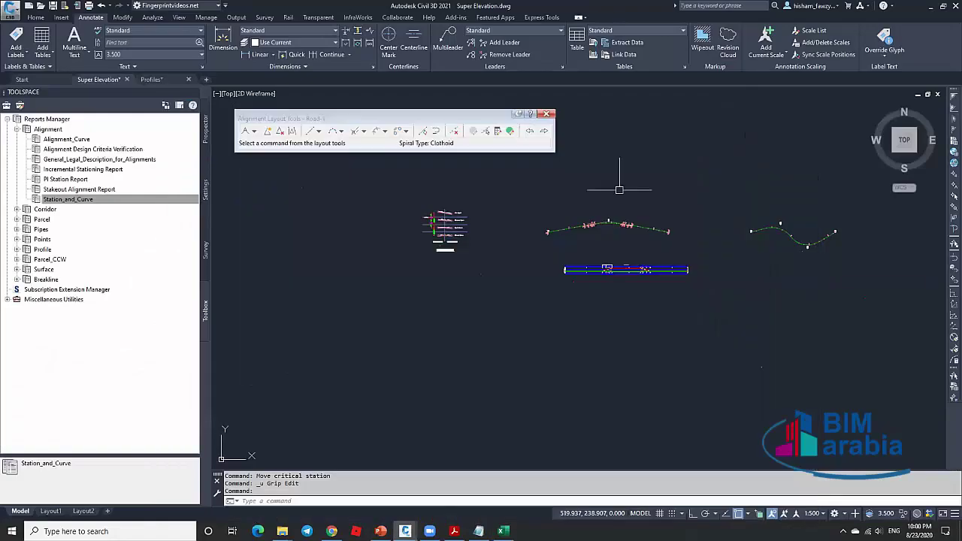
# Grab the 0+192.08m critical station grip twice, cancelling the move each time.
pyautogui.scroll(6, 609, 293)
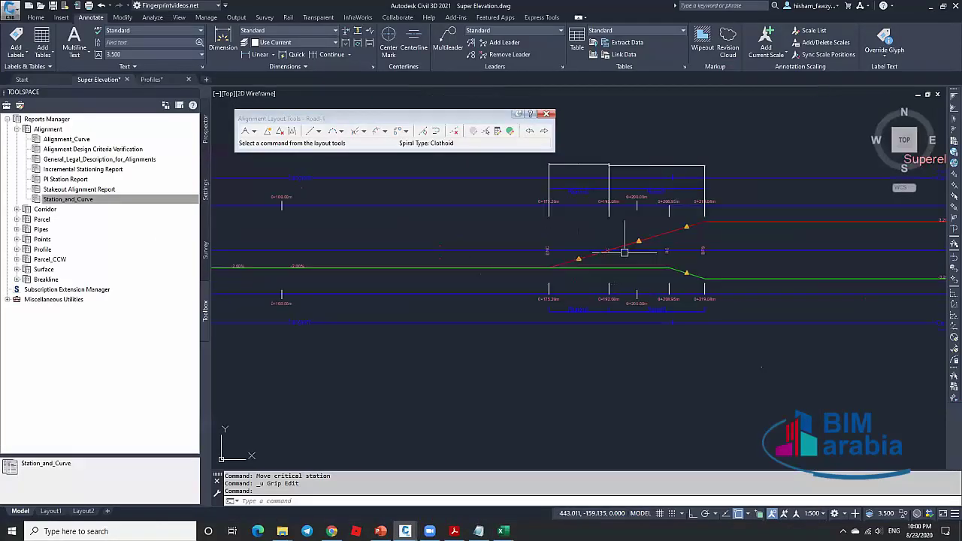
pyautogui.scroll(-5, 608, 293)
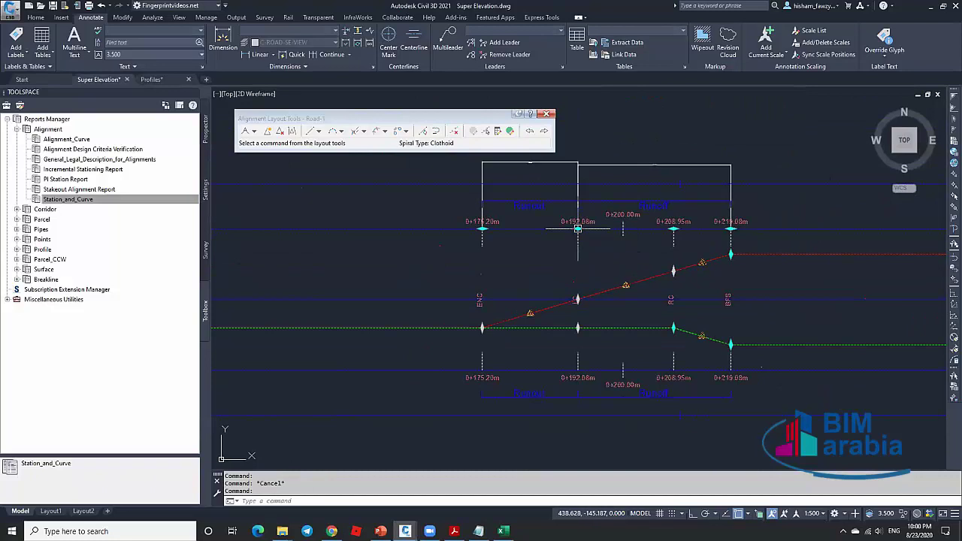
pyautogui.click(577, 227)
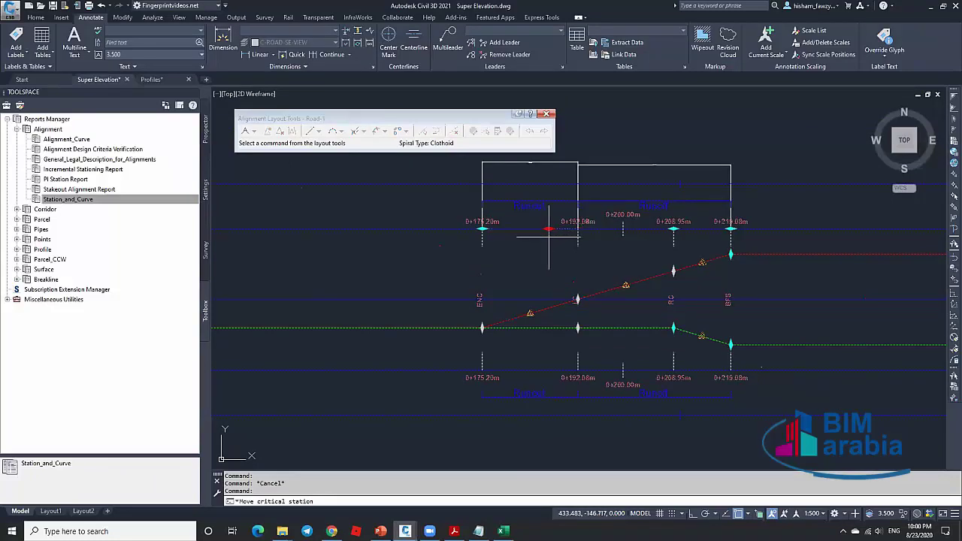
pyautogui.press('Escape')
pyautogui.scroll(5, 572, 227)
pyautogui.click(585, 231)
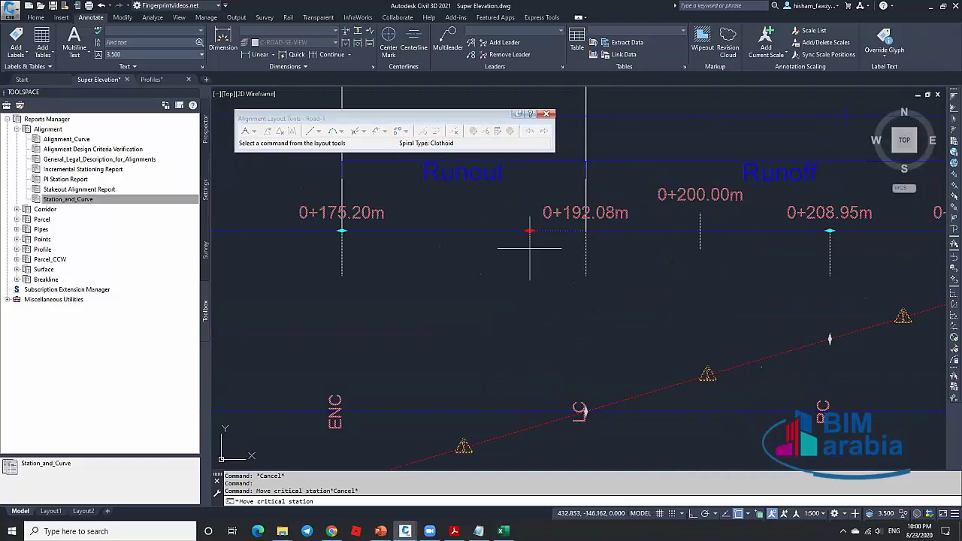
pyautogui.press('Escape')
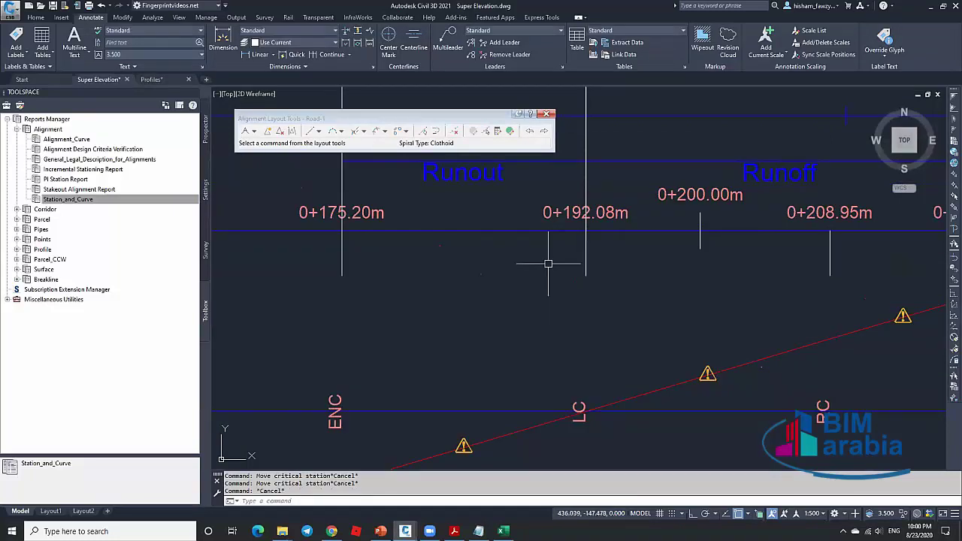
# Zoom out, exit the Road-1 alignment layout editing, and bring the alignments into view.
pyautogui.scroll(-5, 520, 264)
pyautogui.scroll(-4, 521, 264)
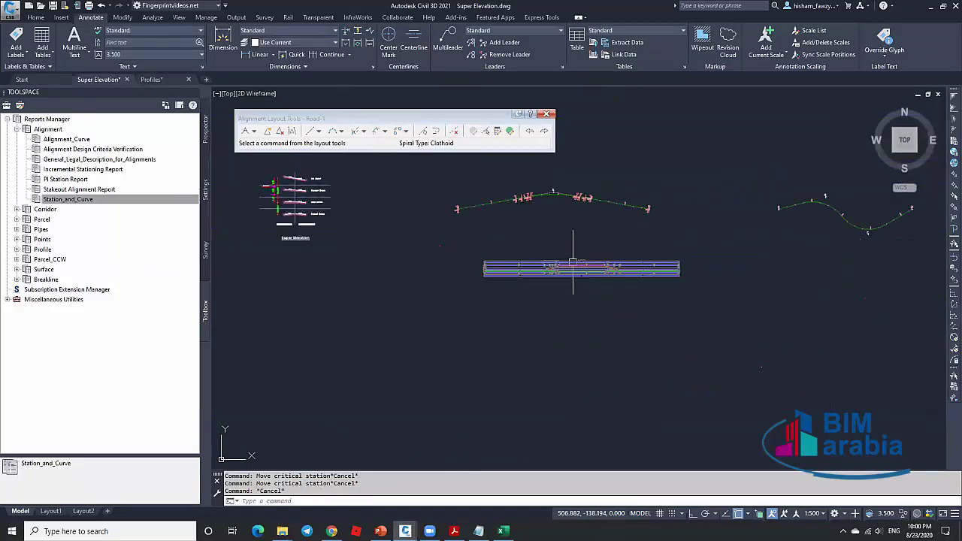
pyautogui.scroll(3, 576, 253)
pyautogui.scroll(-2, 501, 227)
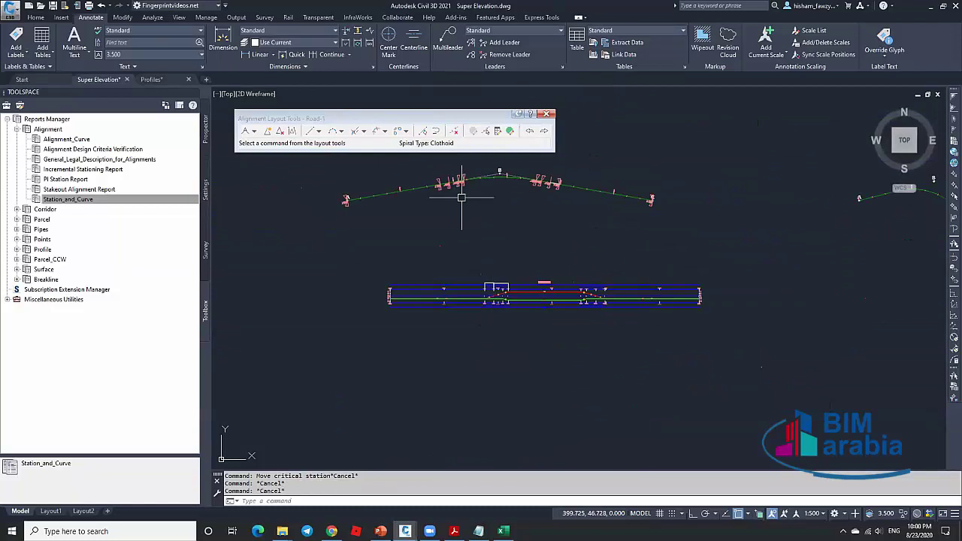
pyautogui.scroll(-5, 500, 227)
pyautogui.scroll(5, 654, 218)
pyautogui.press('Escape')
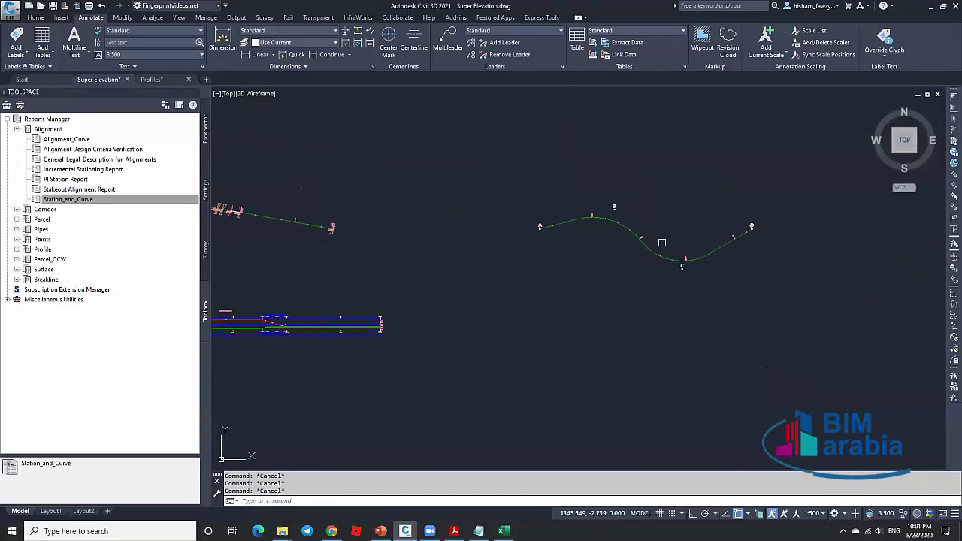
pyautogui.scroll(2, 653, 247)
# Calculate Road-2 superelevation as an undivided crowned road, skipping outside shoulders.
pyautogui.click(664, 242)
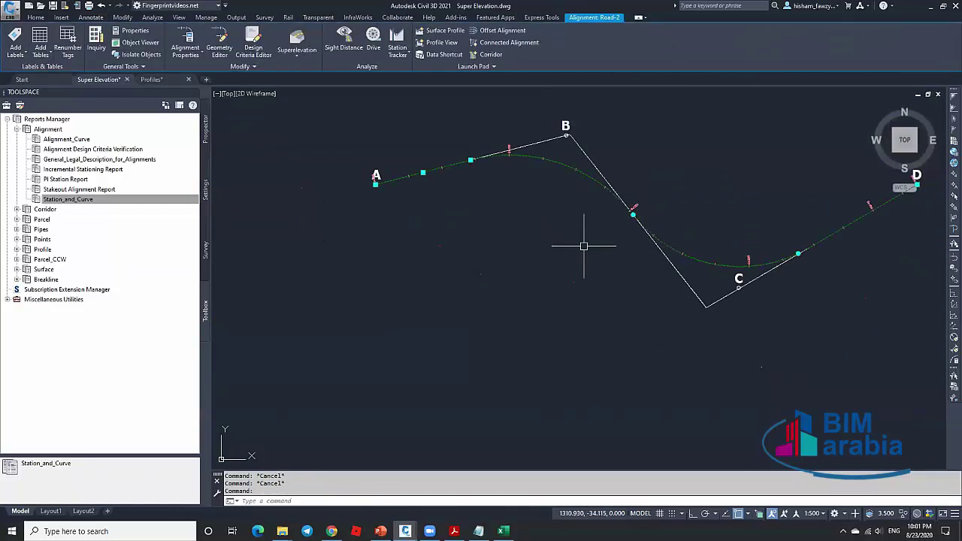
pyautogui.click(297, 50)
pyautogui.click(331, 66)
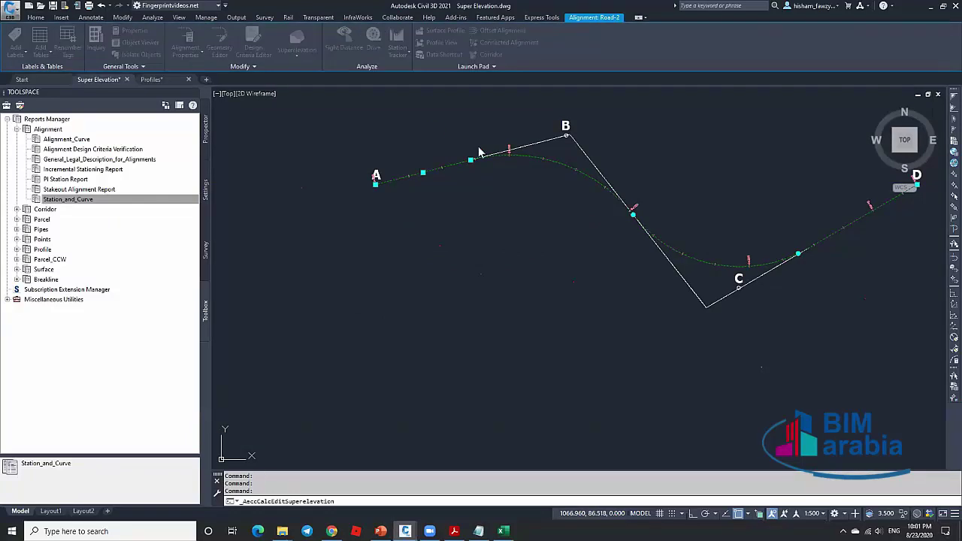
pyautogui.click(472, 239)
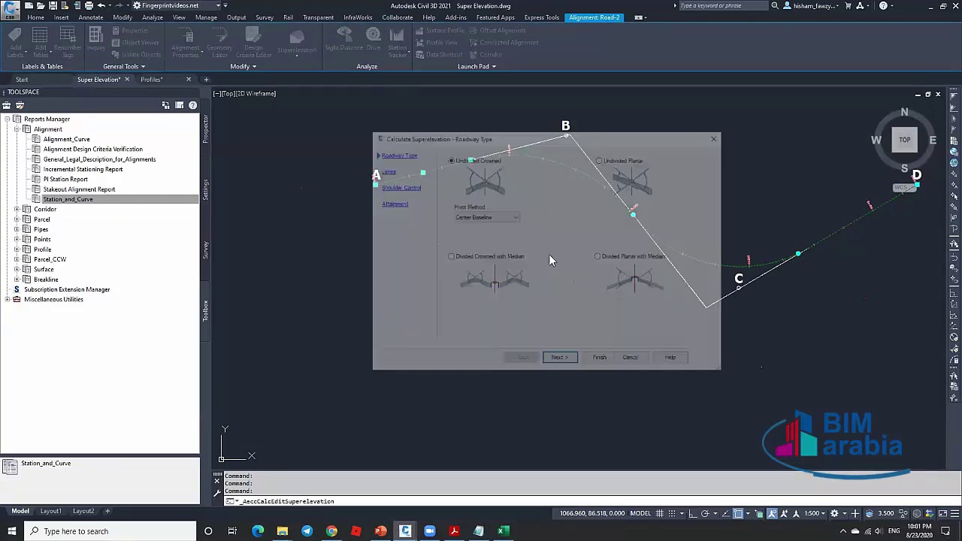
pyautogui.click(561, 361)
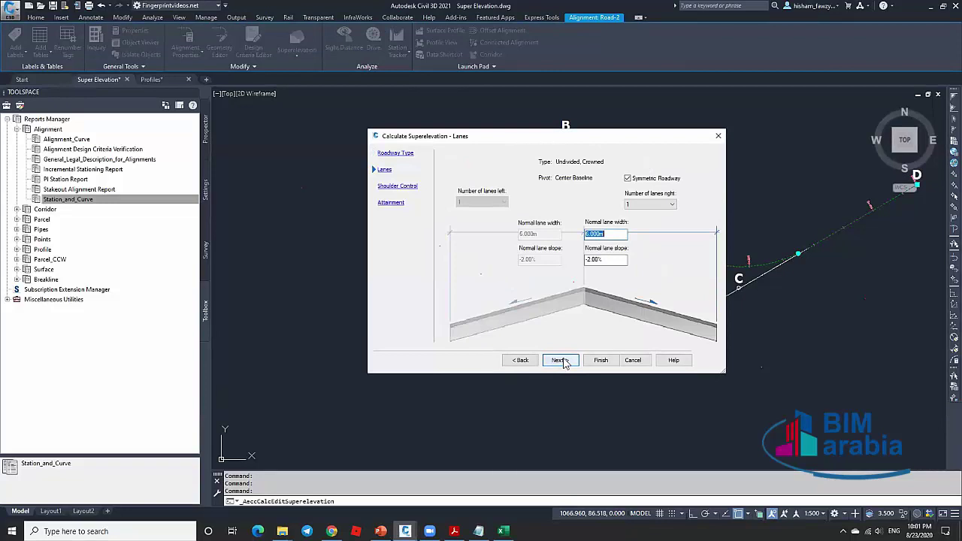
pyautogui.click(561, 361)
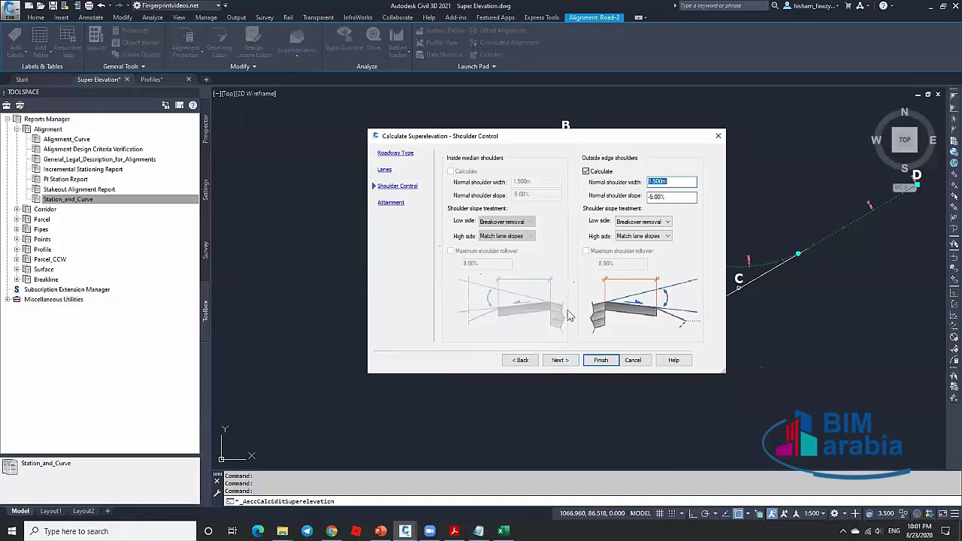
pyautogui.click(560, 360)
pyautogui.click(521, 360)
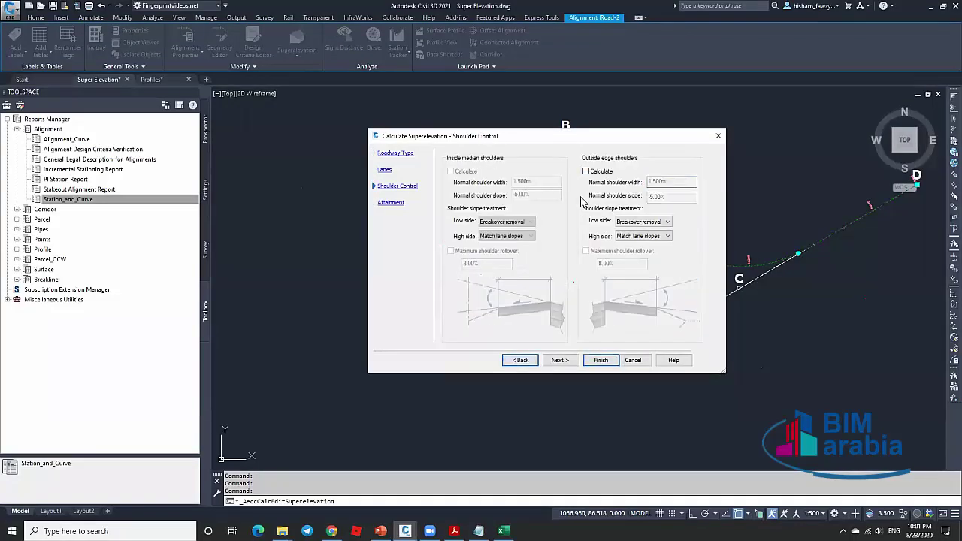
pyautogui.click(560, 360)
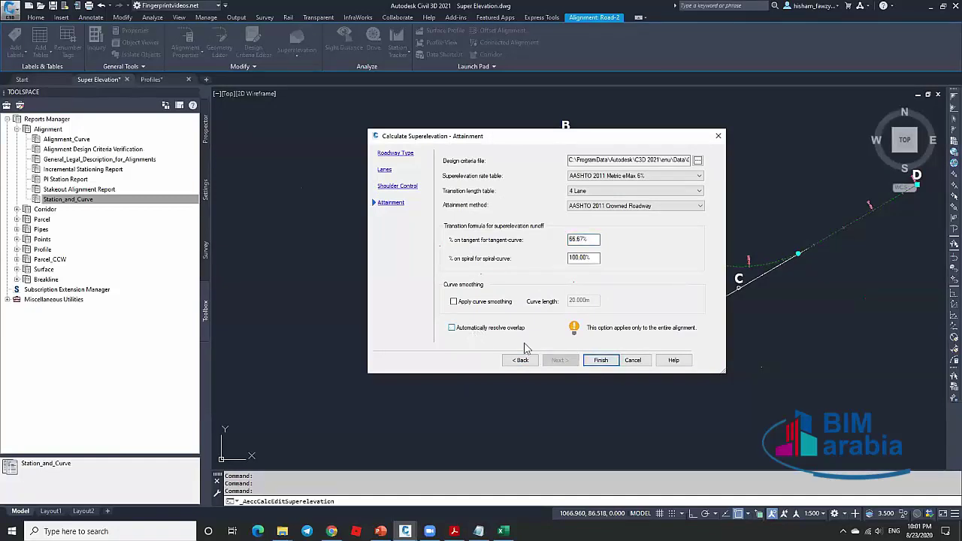
pyautogui.click(600, 360)
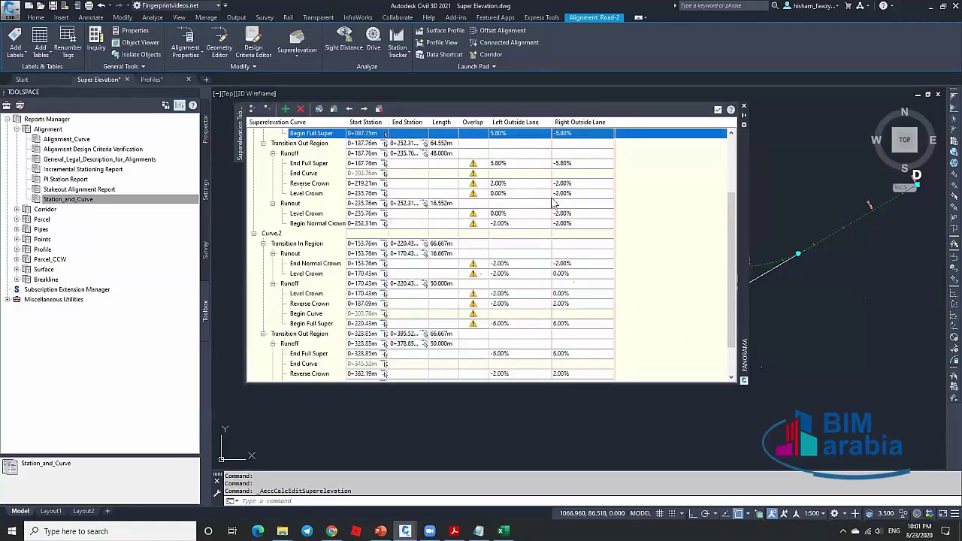
# Review Road-2's calculated critical stations and close the superelevation table.
pyautogui.scroll(5, 891, 342)
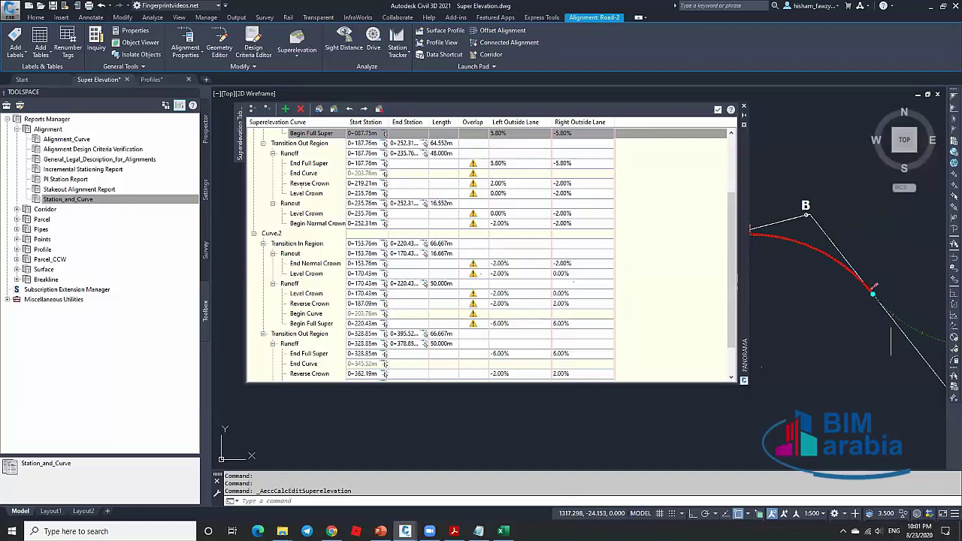
pyautogui.scroll(-2, 822, 286)
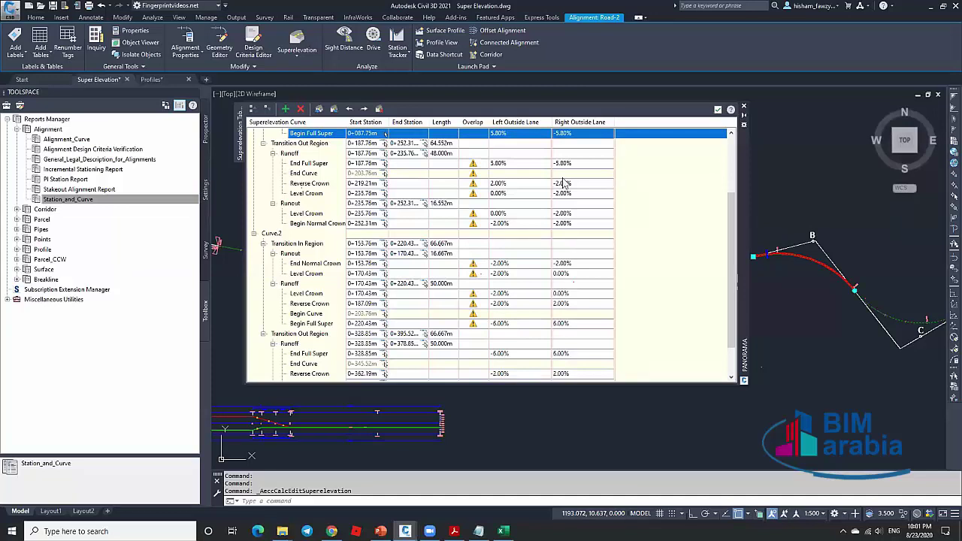
pyautogui.click(717, 109)
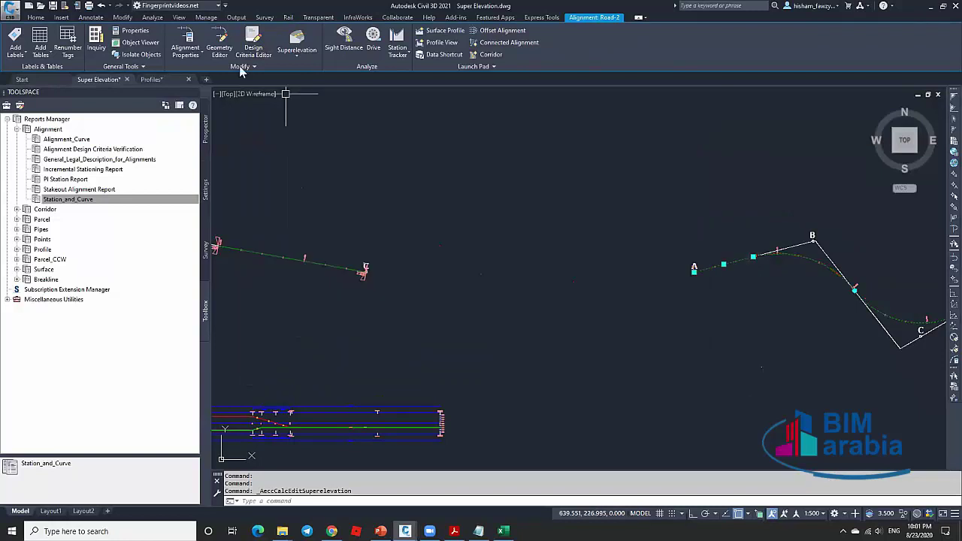
# Recalculate superelevation for the entire Road-2 alignment with overlapping curves resolved automatically.
pyautogui.click(296, 51)
pyautogui.click(326, 70)
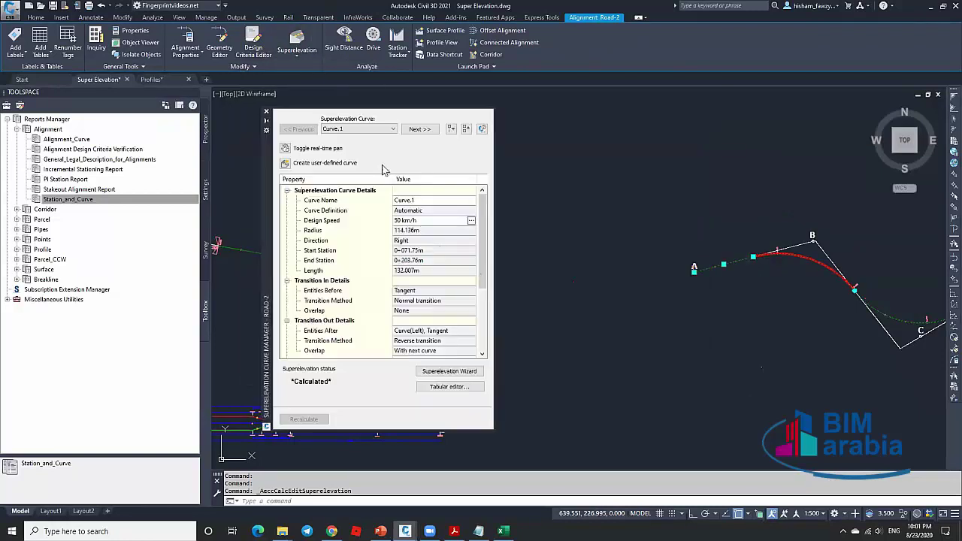
pyautogui.click(449, 372)
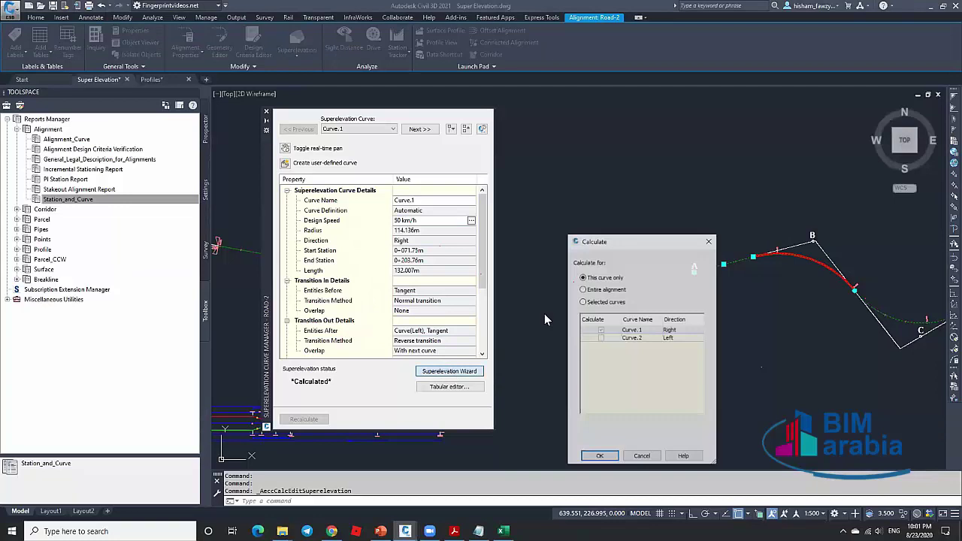
pyautogui.click(601, 290)
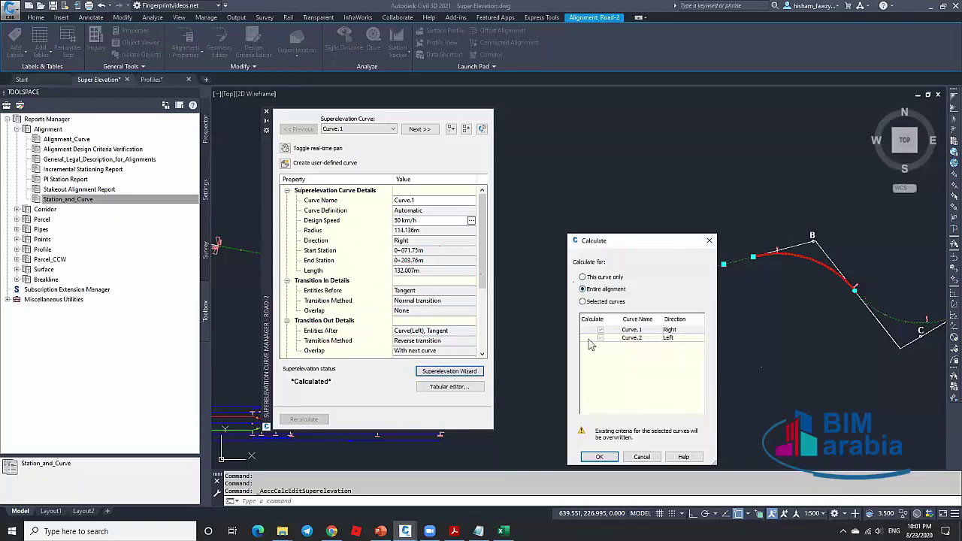
pyautogui.click(613, 458)
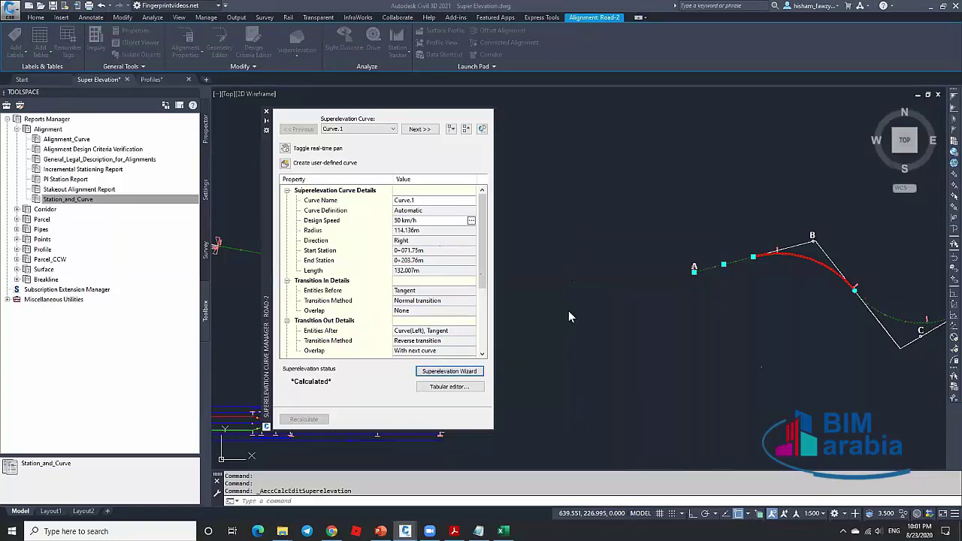
pyautogui.click(560, 360)
pyautogui.click(560, 360)
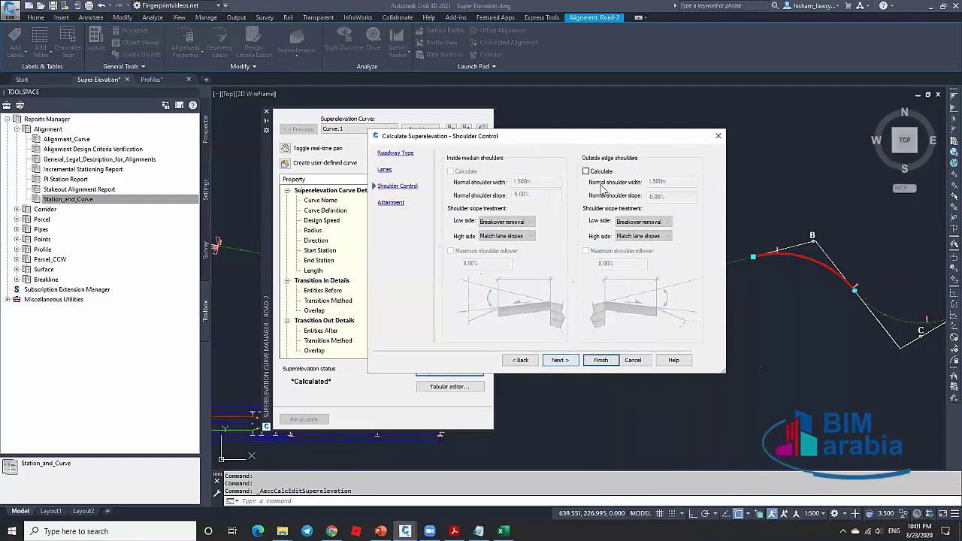
pyautogui.click(562, 360)
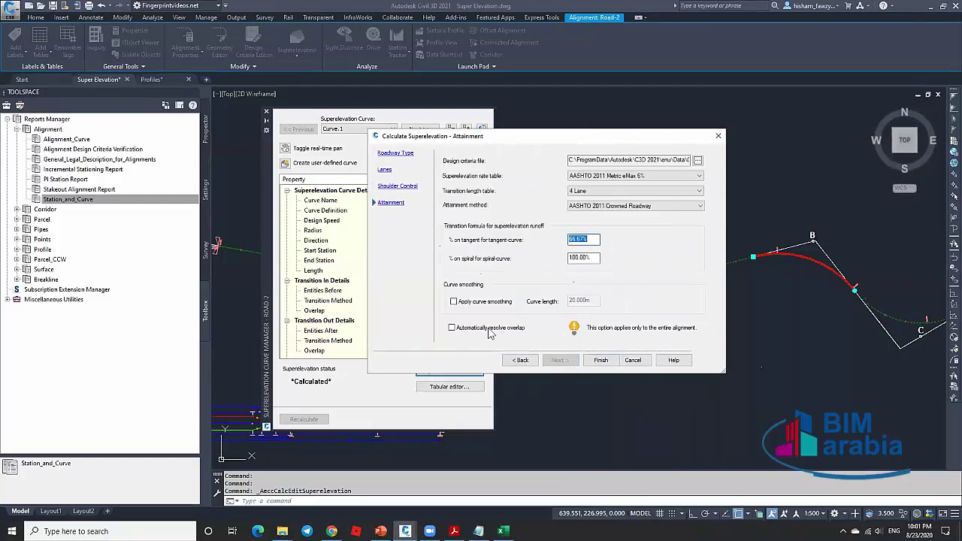
pyautogui.click(489, 329)
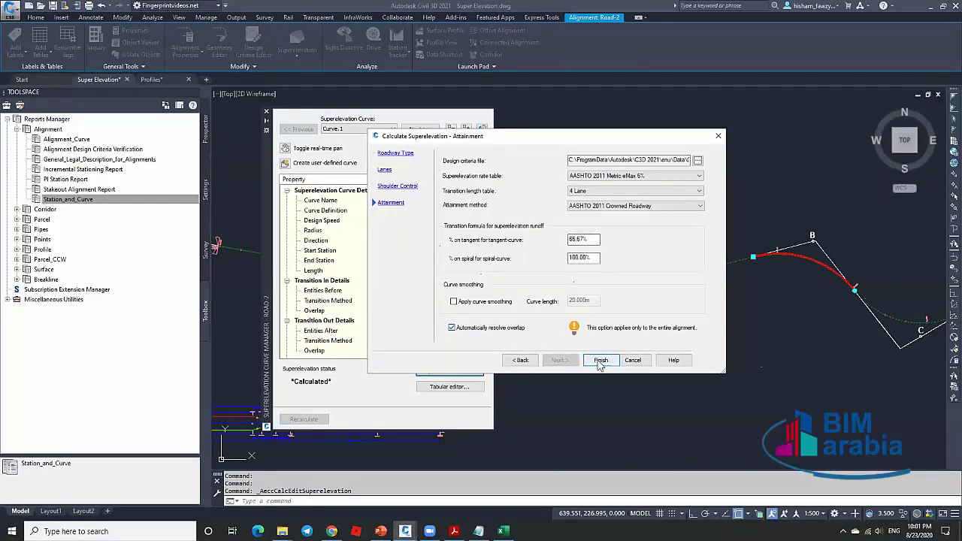
pyautogui.click(596, 361)
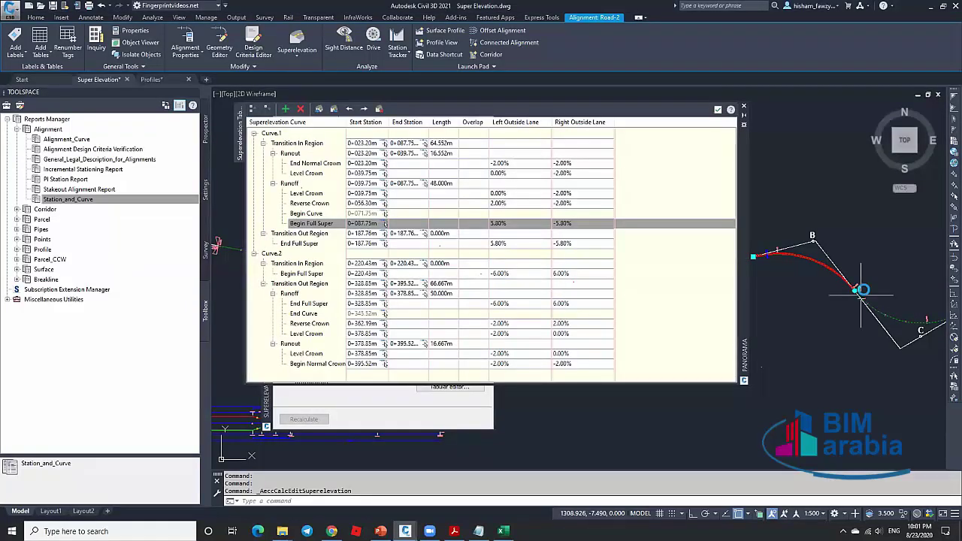
# Review the updated critical stations and close the superelevation table.
pyautogui.scroll(3, 851, 336)
pyautogui.scroll(-3, 851, 335)
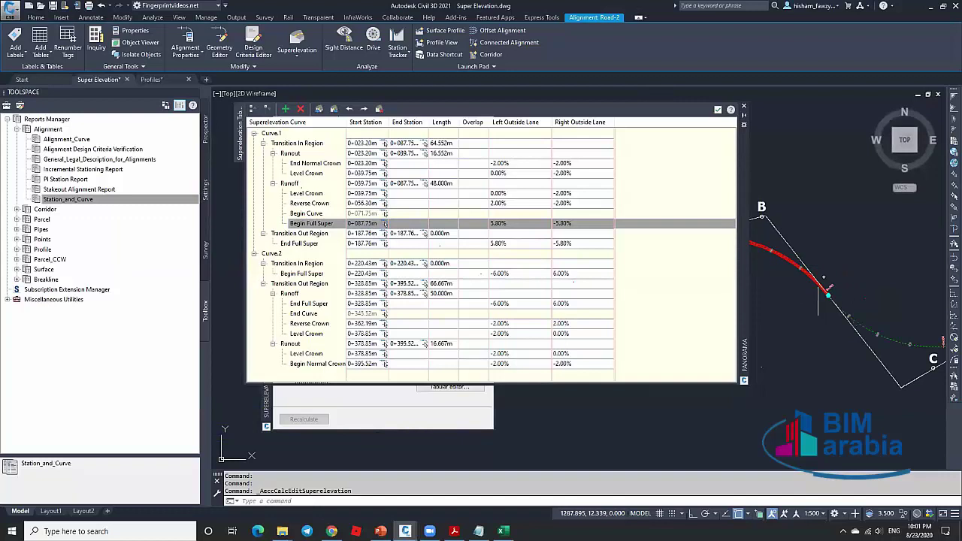
pyautogui.scroll(3, 826, 300)
pyautogui.scroll(-1, 826, 315)
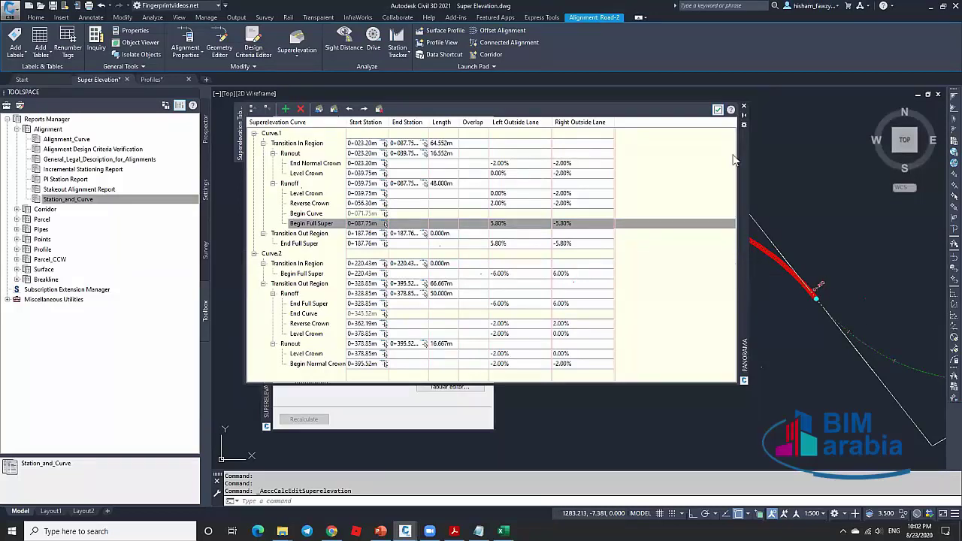
pyautogui.click(717, 109)
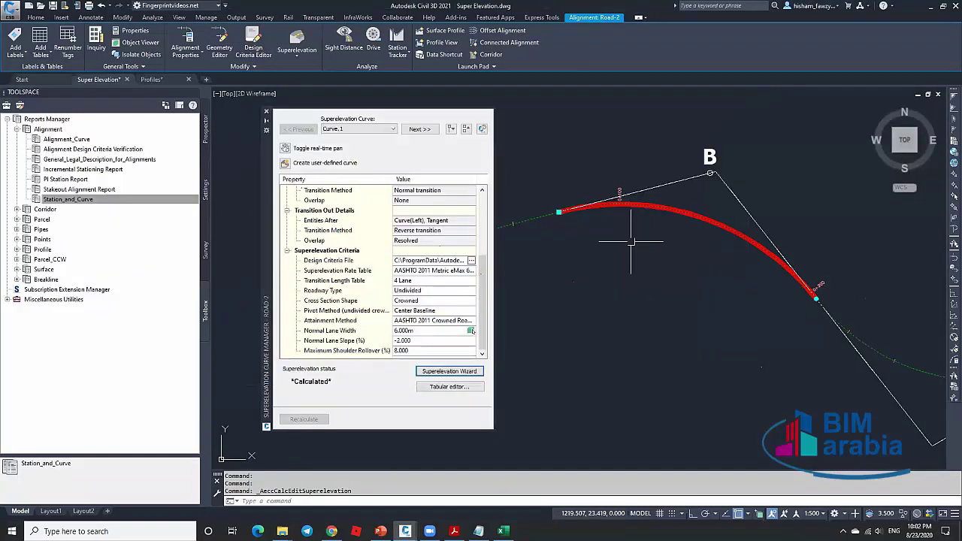
# Label Road-2's Superelevation Critical Points with the Full Superelevation Symbols style.
pyautogui.click(265, 112)
pyautogui.scroll(2, 707, 260)
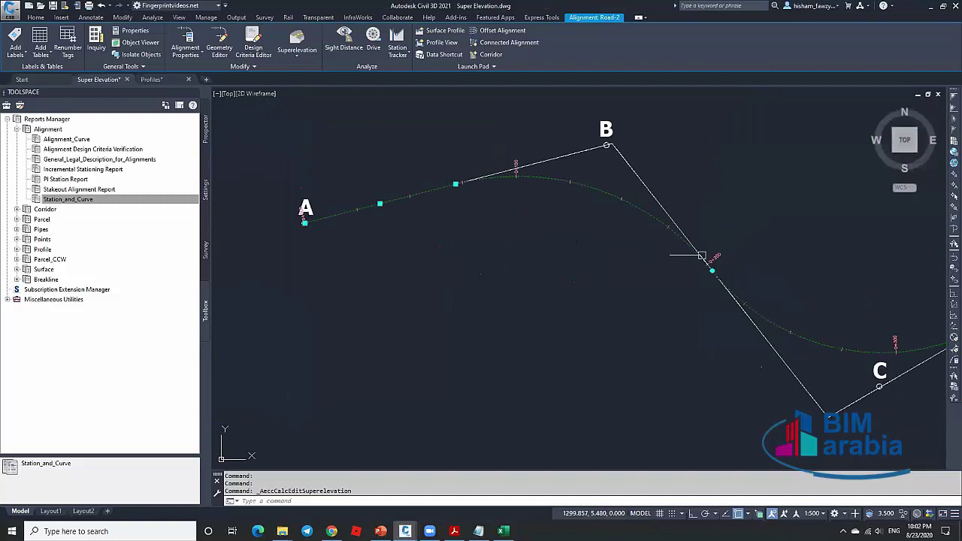
pyautogui.rightClick(752, 326)
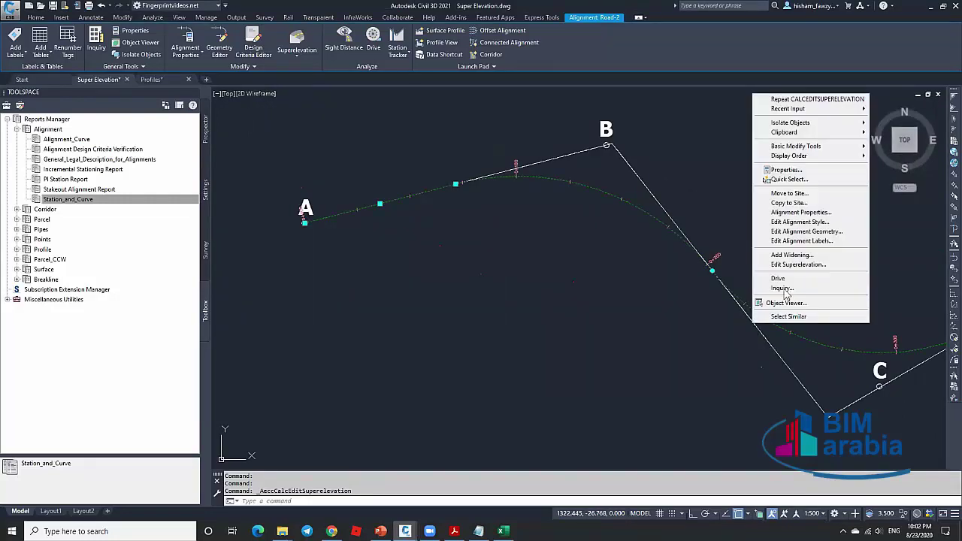
pyautogui.click(801, 240)
pyautogui.click(511, 268)
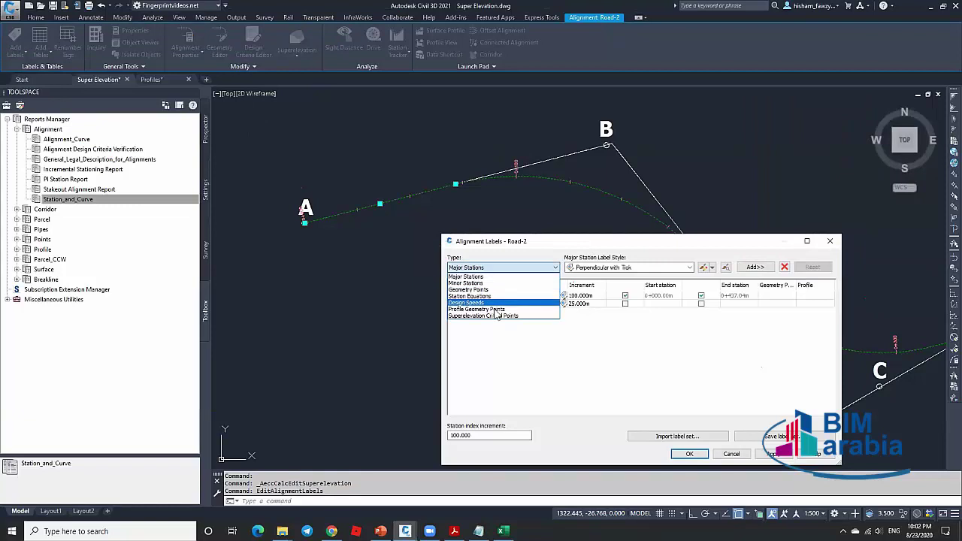
pyautogui.click(496, 316)
pyautogui.click(689, 267)
pyautogui.click(608, 303)
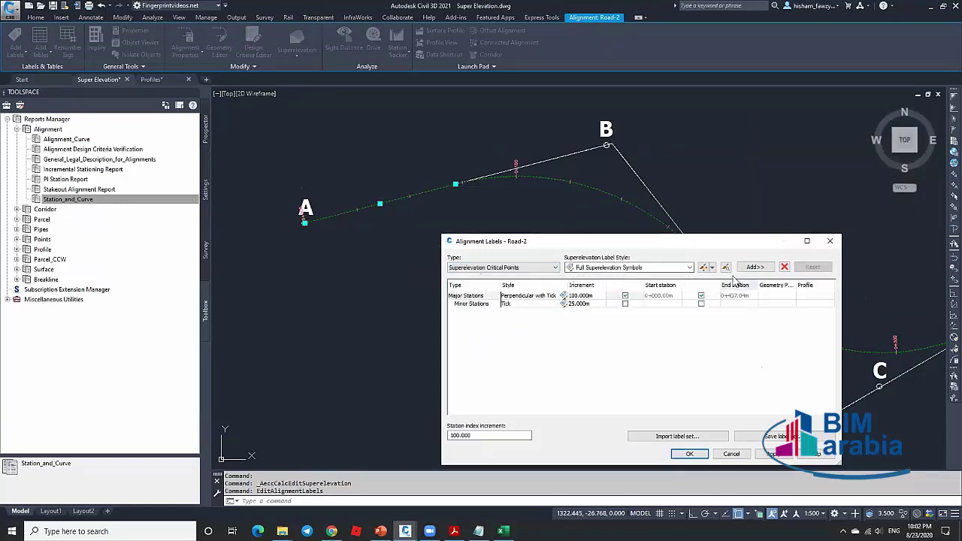
pyautogui.click(754, 266)
pyautogui.click(623, 432)
pyautogui.click(689, 454)
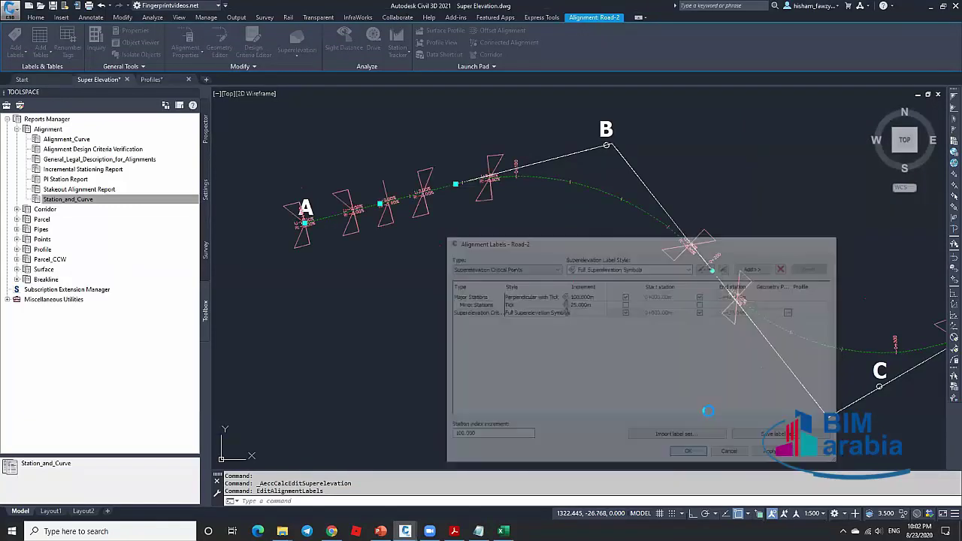
# Zoom in on the superelevation labels, zoom back out, and select the Road-2 alignment.
pyautogui.scroll(5, 698, 247)
pyautogui.press('Escape')
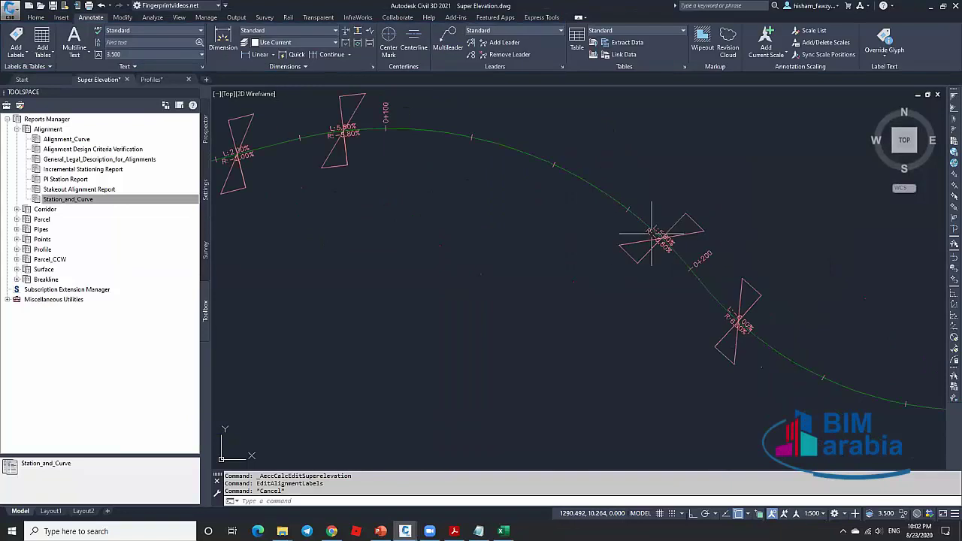
pyautogui.scroll(3, 651, 235)
pyautogui.scroll(3, 610, 207)
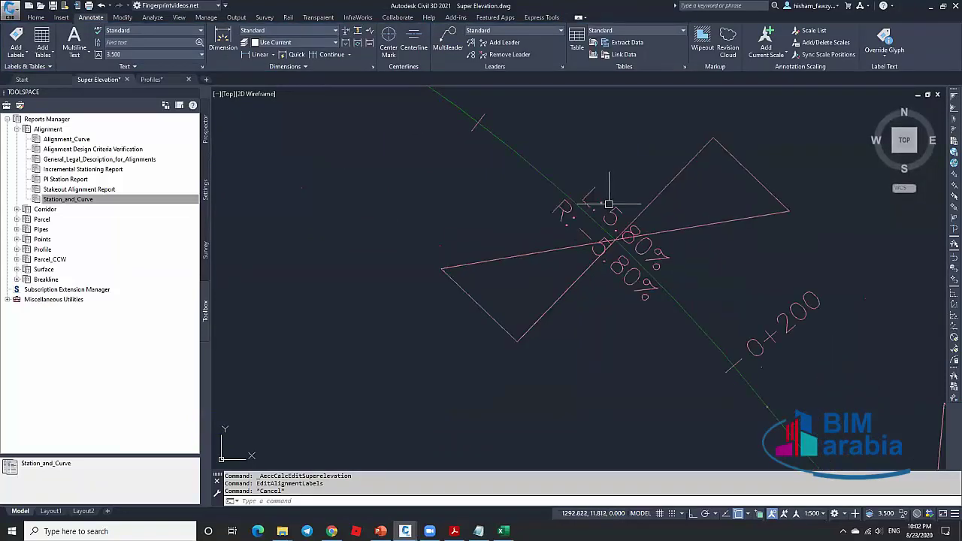
pyautogui.scroll(-1, 597, 194)
pyautogui.scroll(-2, 577, 181)
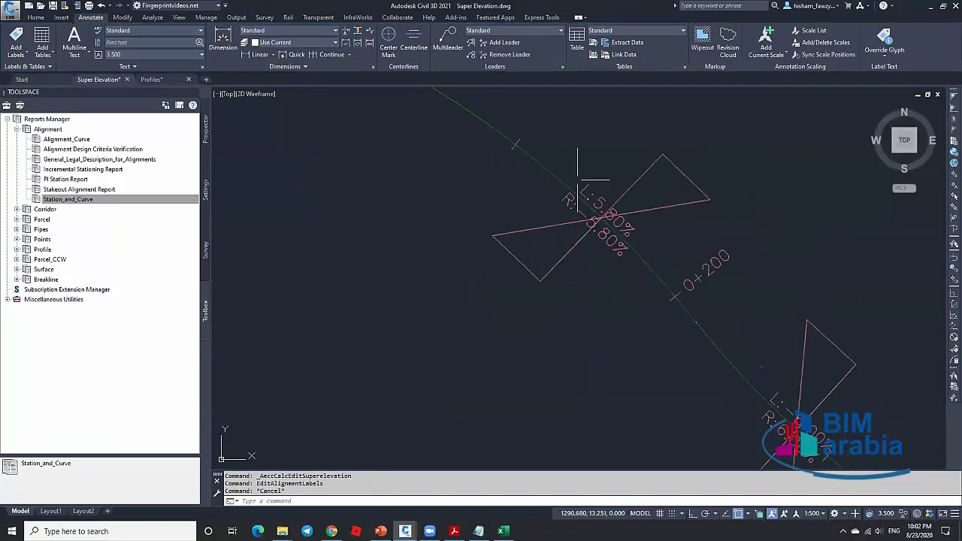
pyautogui.scroll(-2, 729, 333)
pyautogui.scroll(3, 729, 333)
pyautogui.scroll(-3, 635, 338)
pyautogui.scroll(2, 612, 324)
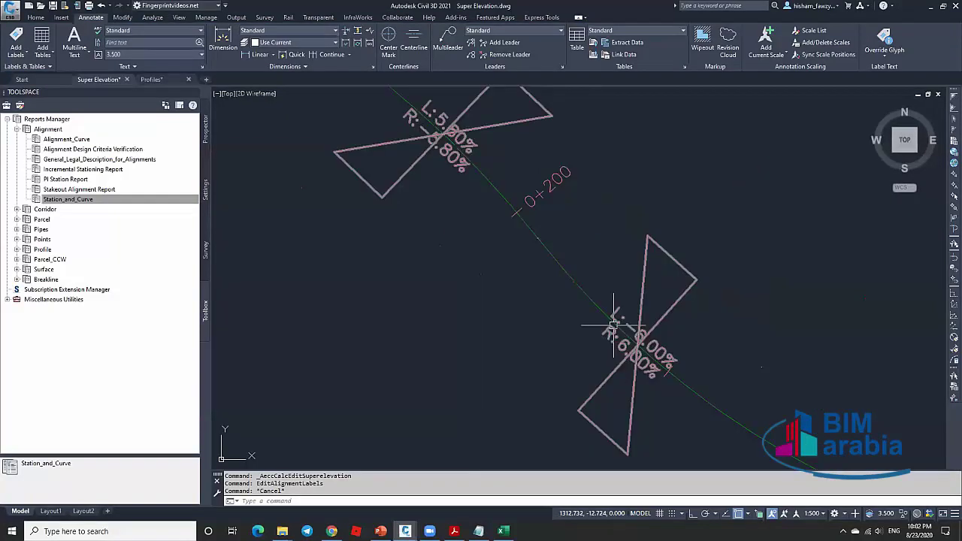
pyautogui.scroll(-2, 613, 325)
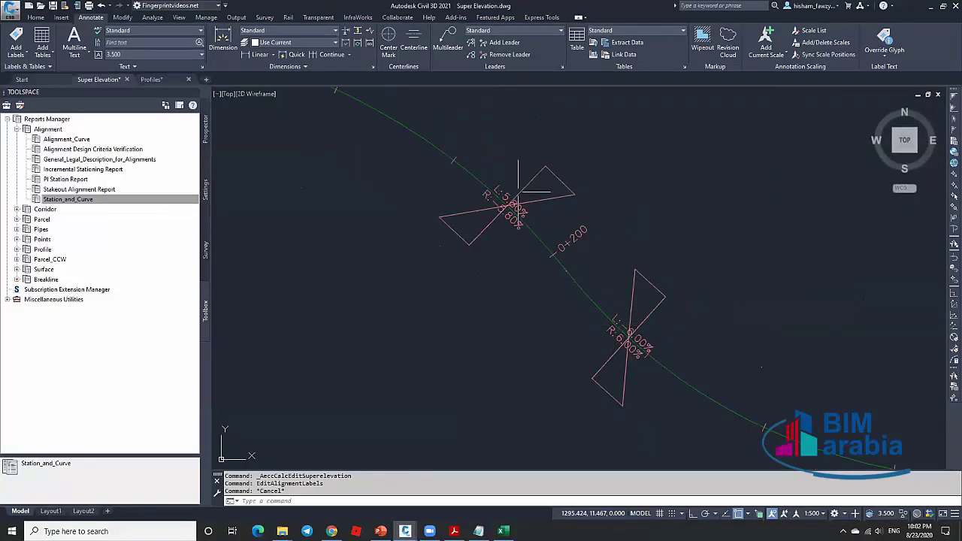
pyautogui.scroll(-4, 629, 263)
pyautogui.press('Escape')
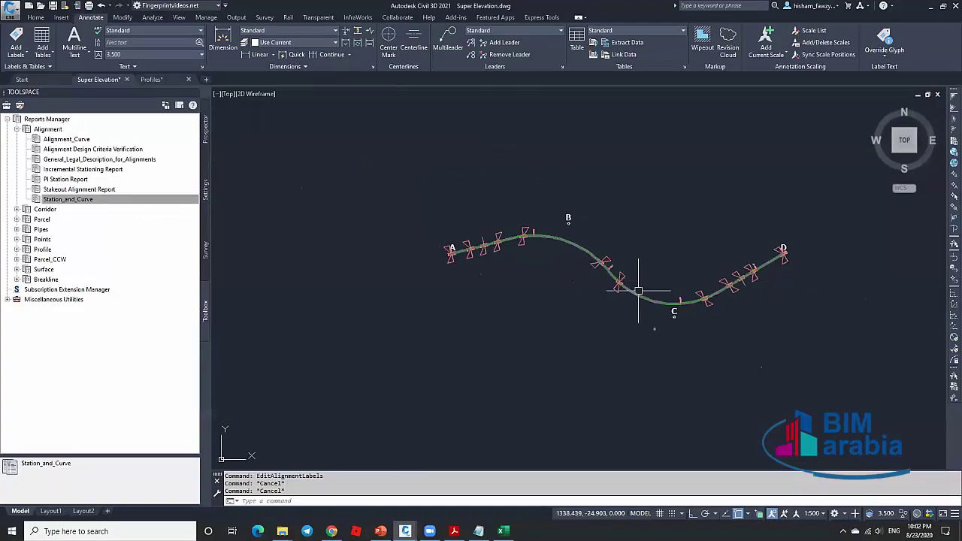
pyautogui.scroll(-4, 601, 225)
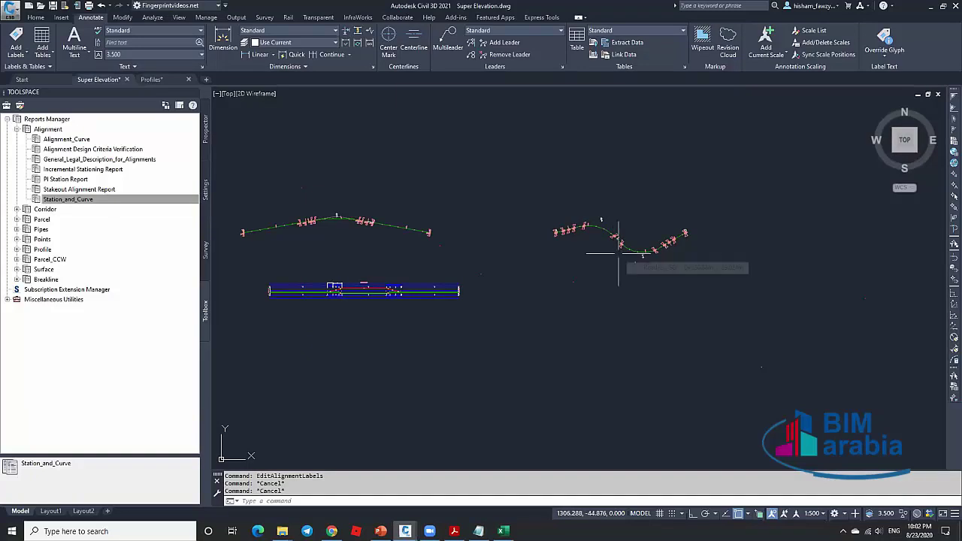
pyautogui.scroll(5, 603, 242)
pyautogui.click(623, 197)
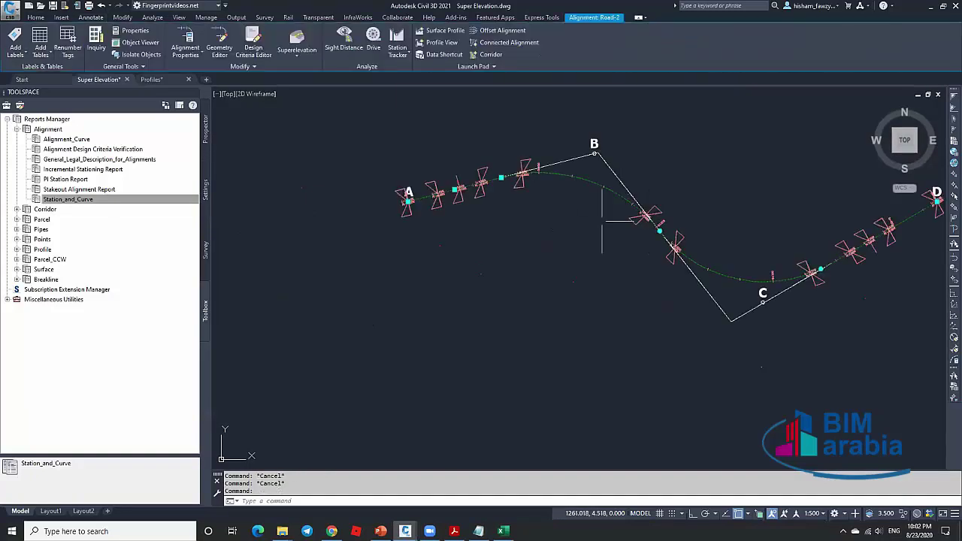
pyautogui.rightClick(598, 234)
pyautogui.click(651, 379)
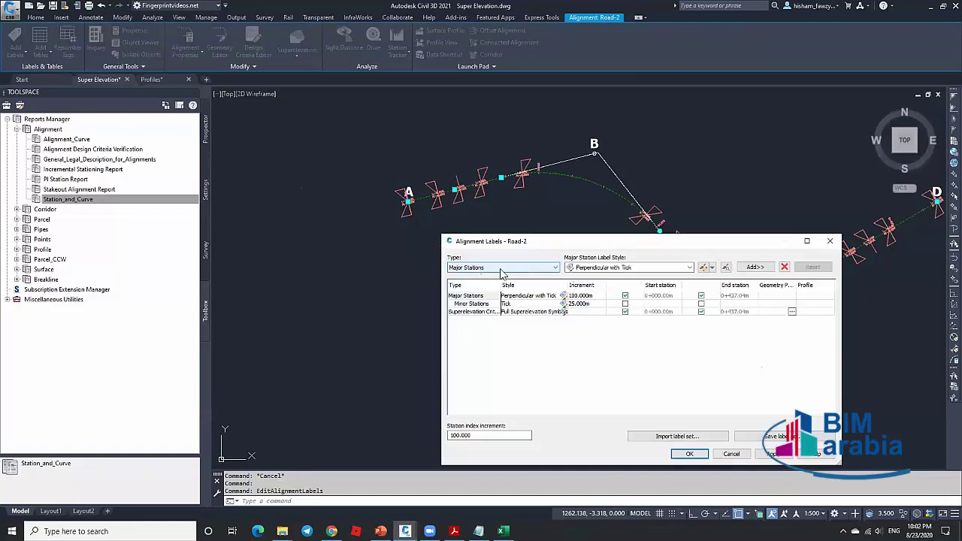
pyautogui.click(502, 274)
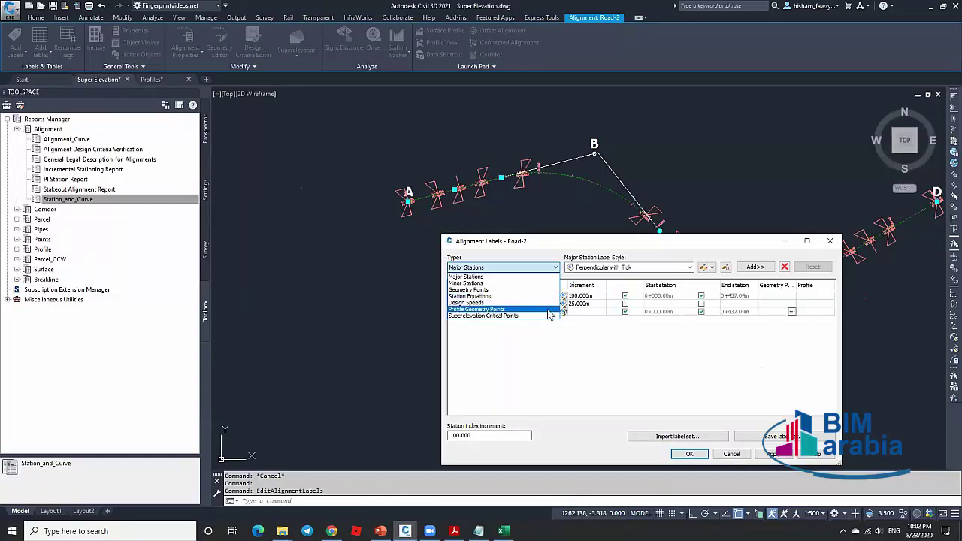
pyautogui.click(648, 344)
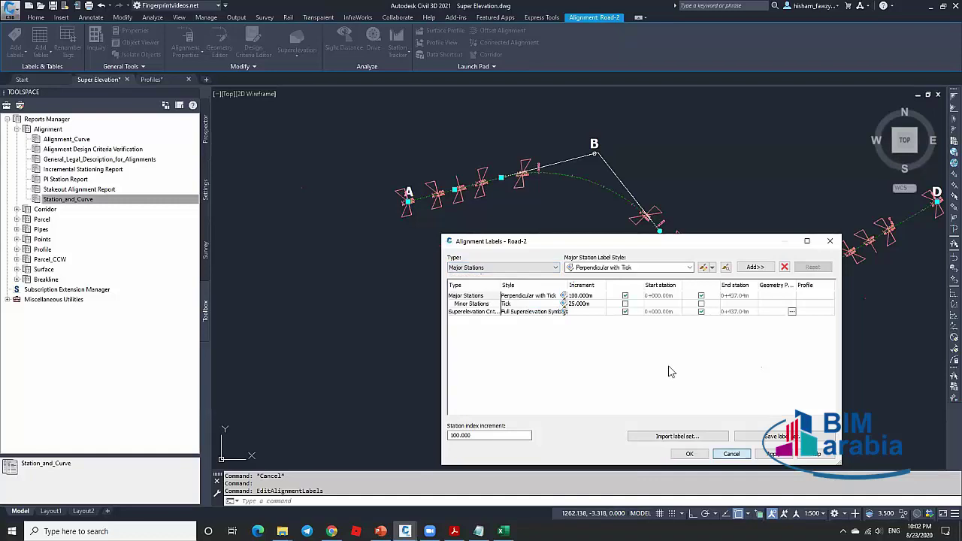
pyautogui.press('Escape')
pyautogui.scroll(-3, 677, 278)
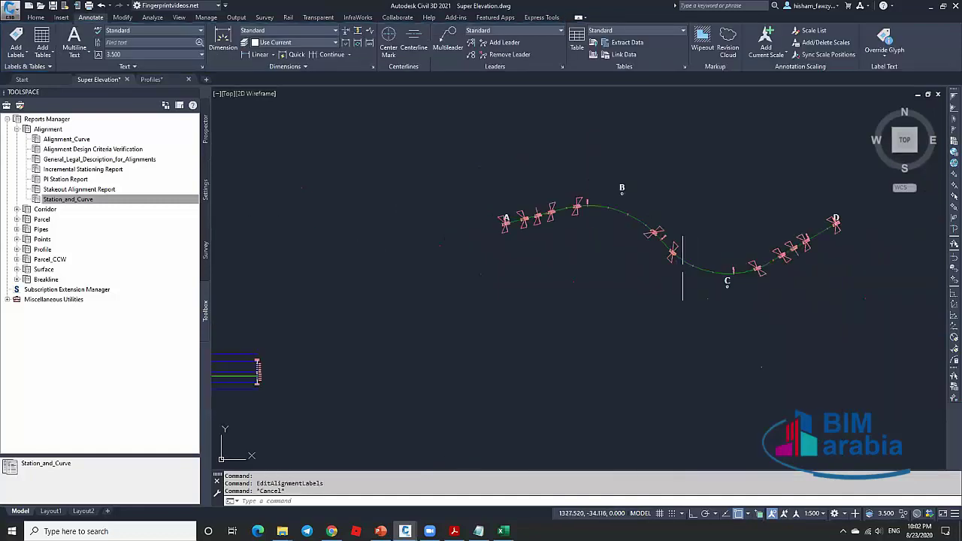
pyautogui.scroll(4, 440, 247)
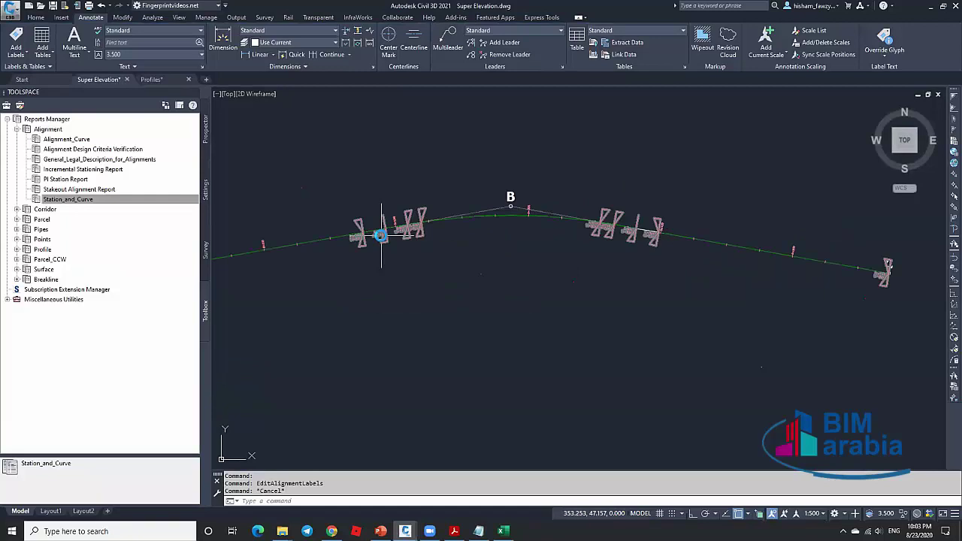
pyautogui.scroll(4, 481, 223)
pyautogui.click(480, 201)
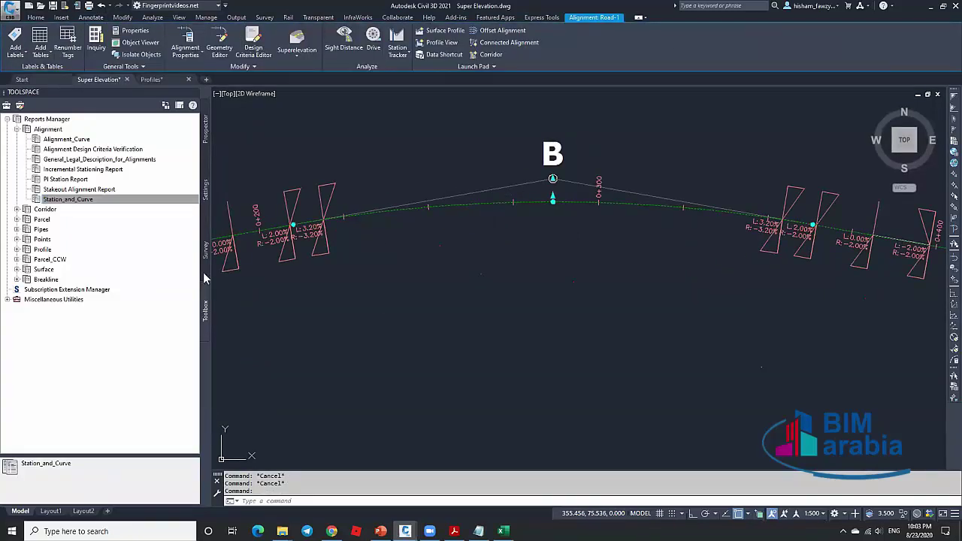
pyautogui.click(67, 139)
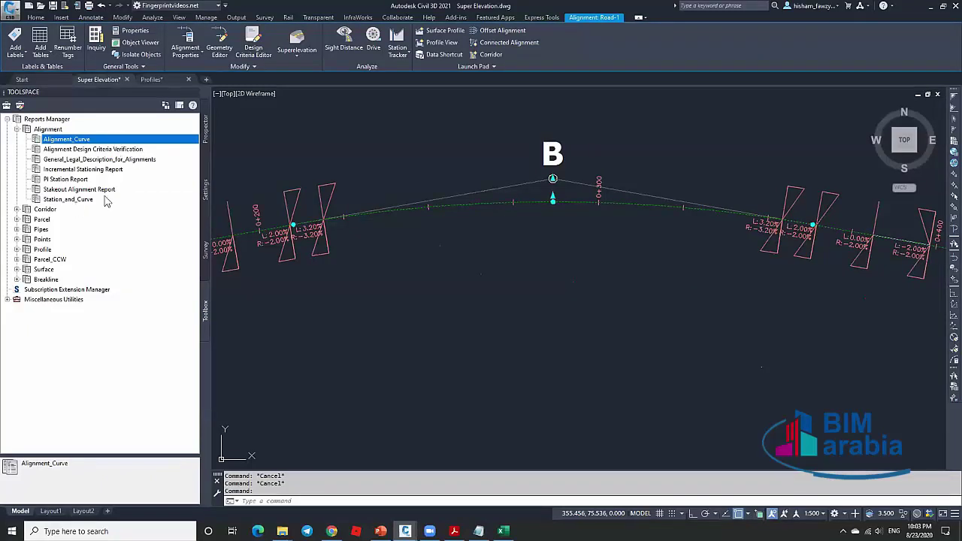
pyautogui.click(93, 202)
pyautogui.press('Escape')
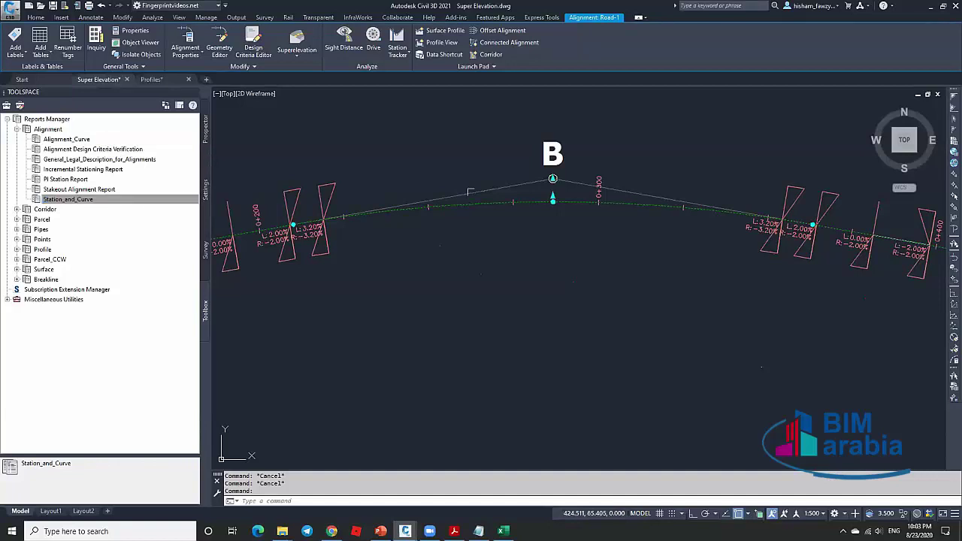
pyautogui.scroll(-8, 411, 193)
pyautogui.press('Escape')
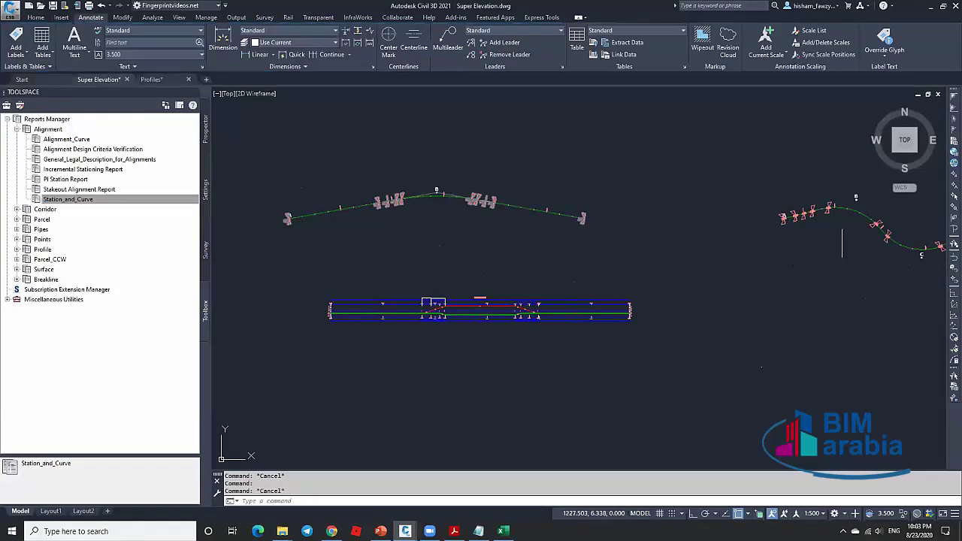
pyautogui.scroll(4, 857, 223)
# Run the Station_and_Curve report as HTML, replacing CivilReport.html on the Desktop.
pyautogui.click(826, 178)
pyautogui.click(73, 201)
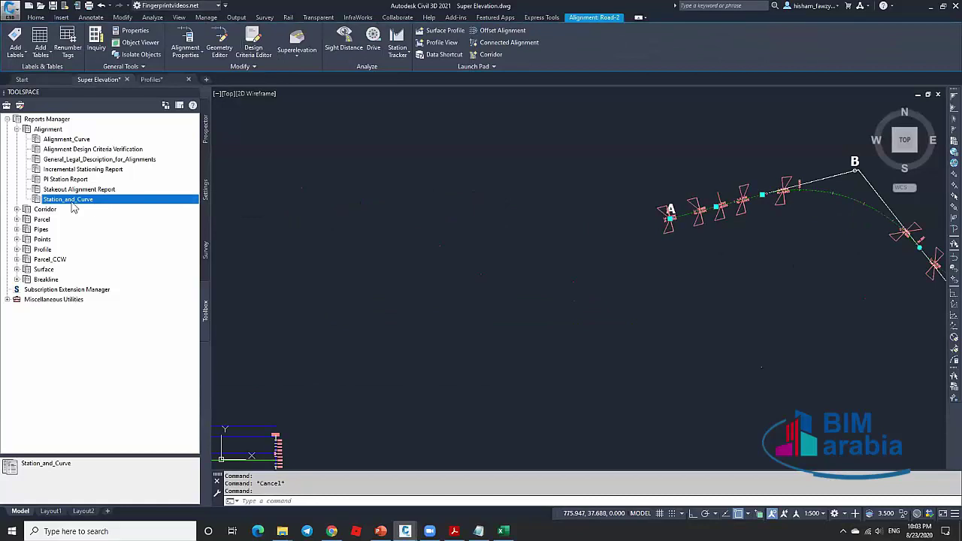
pyautogui.rightClick(94, 206)
pyautogui.click(120, 209)
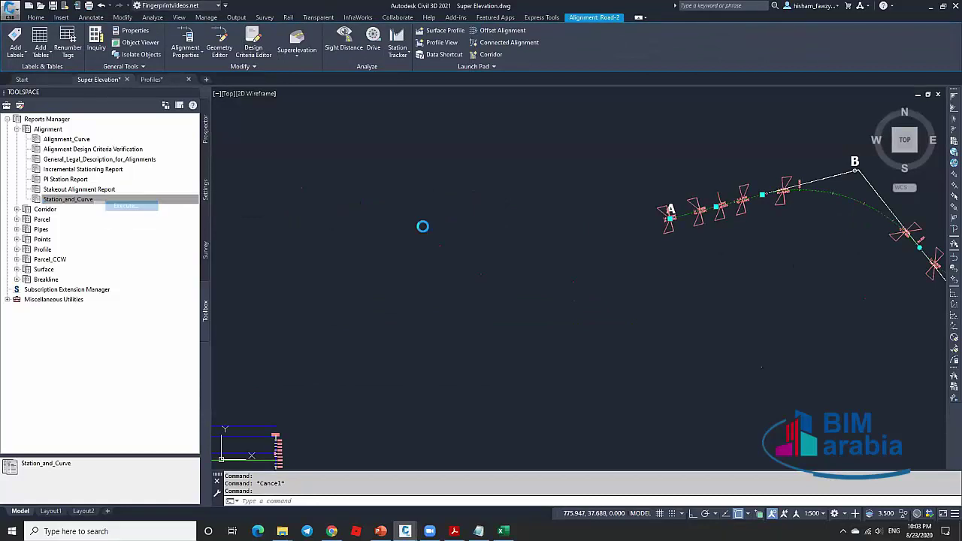
pyautogui.moveTo(654, 238); pyautogui.dragTo(506, 148)
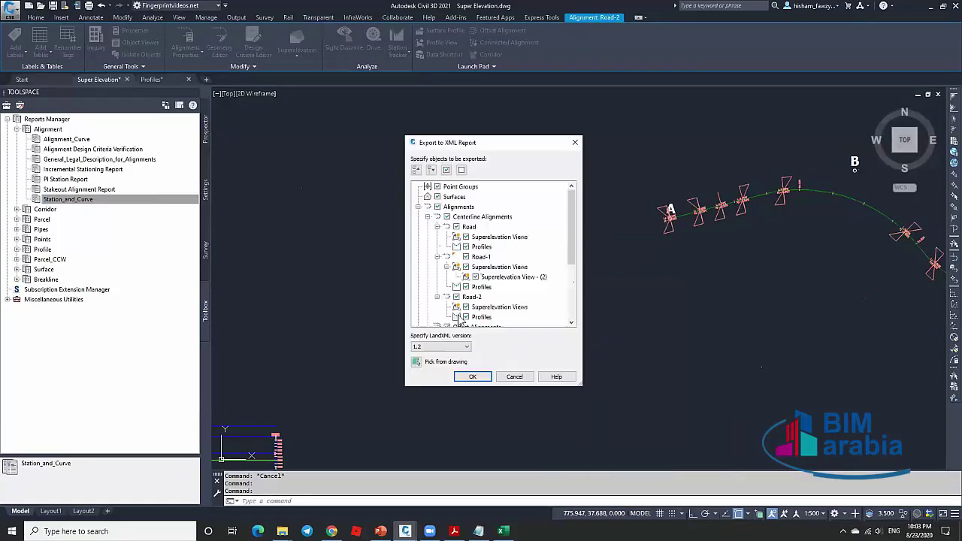
pyautogui.click(473, 377)
pyautogui.click(651, 466)
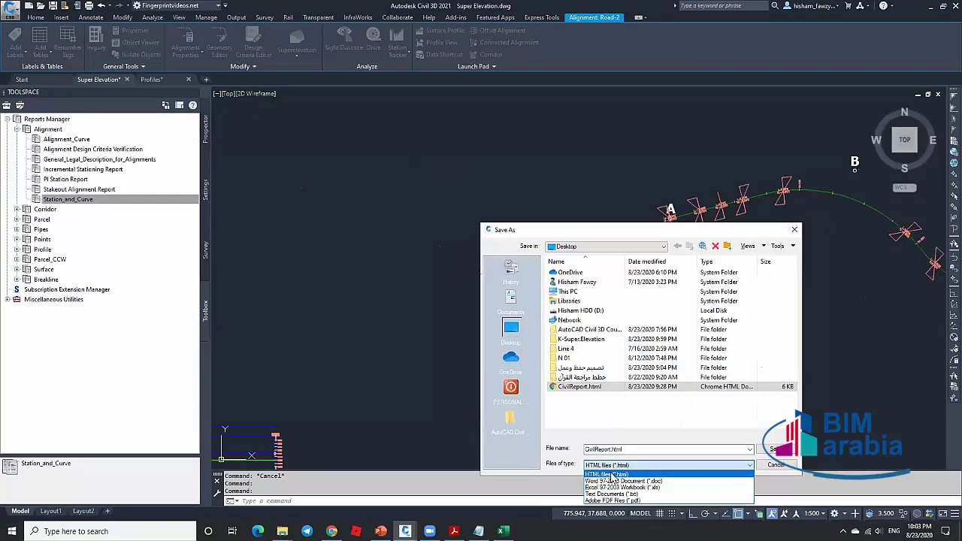
pyautogui.click(624, 474)
pyautogui.click(776, 449)
pyautogui.click(627, 377)
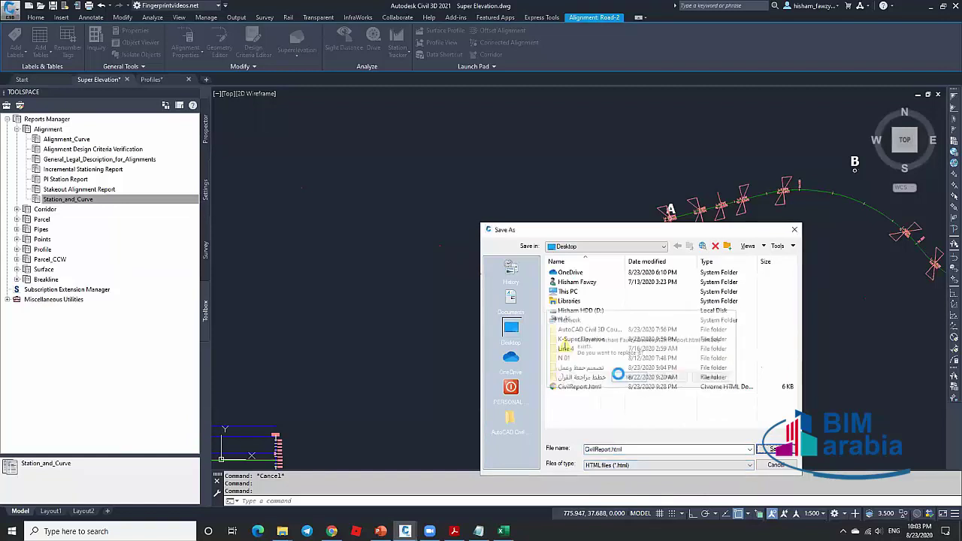
# Scroll through the Road-1 and Road-2 tangent and curve tables in CivilReport.html.
pyautogui.scroll(-3, 413, 219)
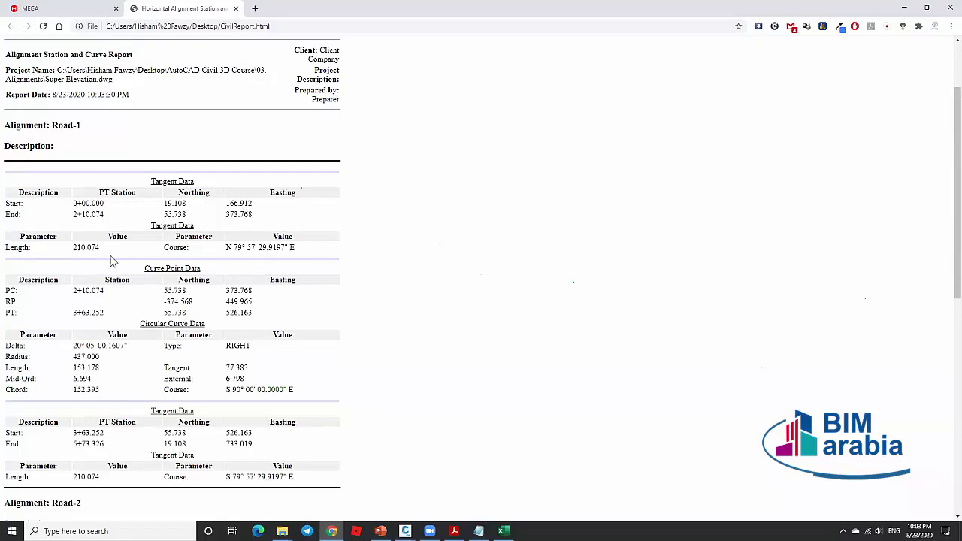
pyautogui.scroll(-2, 250, 250)
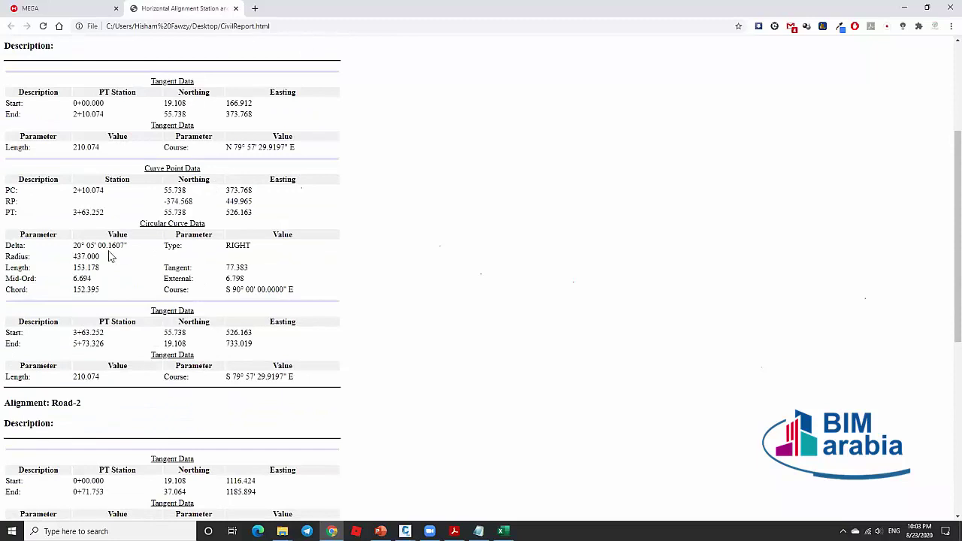
pyautogui.scroll(-2, 200, 286)
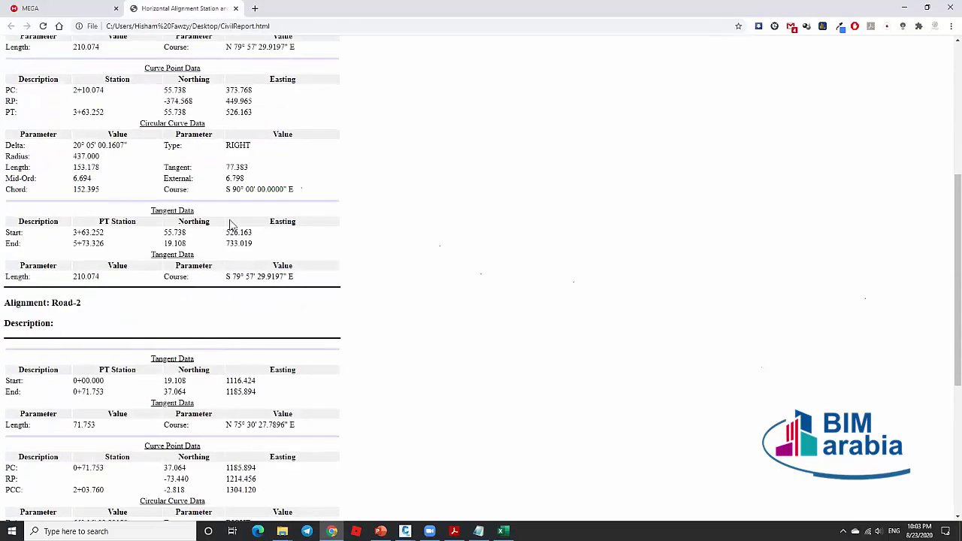
pyautogui.scroll(5, 103, 155)
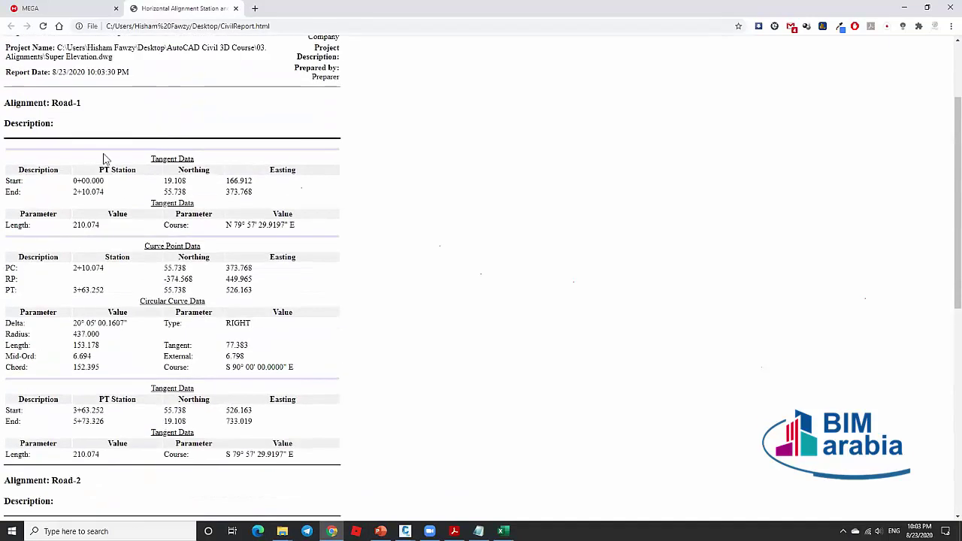
pyautogui.scroll(-4, 150, 195)
pyautogui.scroll(-5, 192, 224)
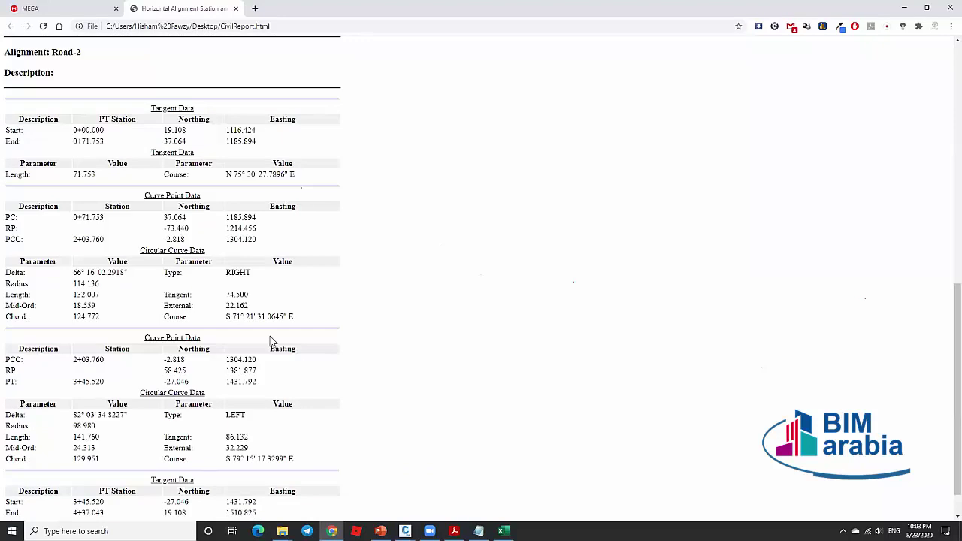
pyautogui.scroll(-1, 281, 339)
pyautogui.scroll(8, 288, 336)
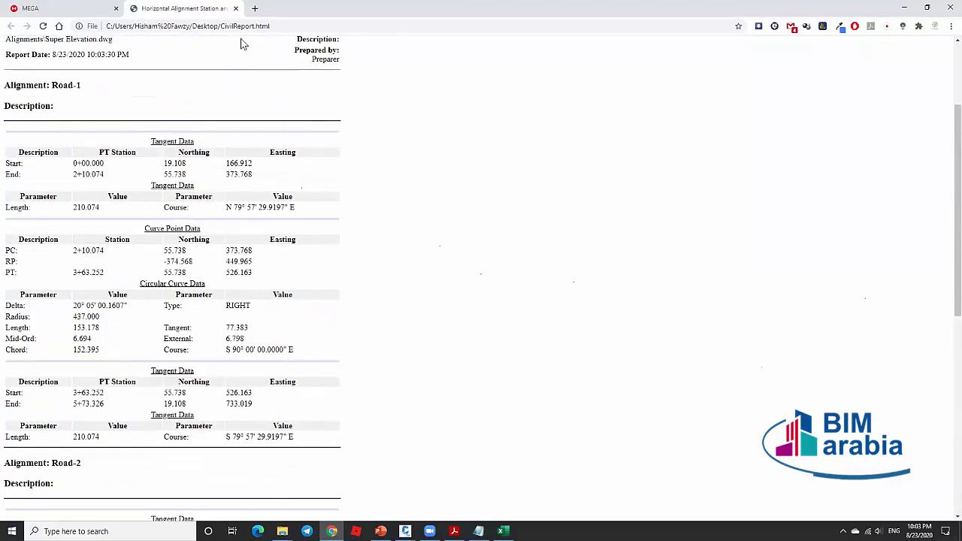
pyautogui.hotkey('ctrl', 'Tab')
# Back in Civil 3D, reopen the Station_and_Curve export, select only Road, then close without exporting.
pyautogui.click(904, 7)
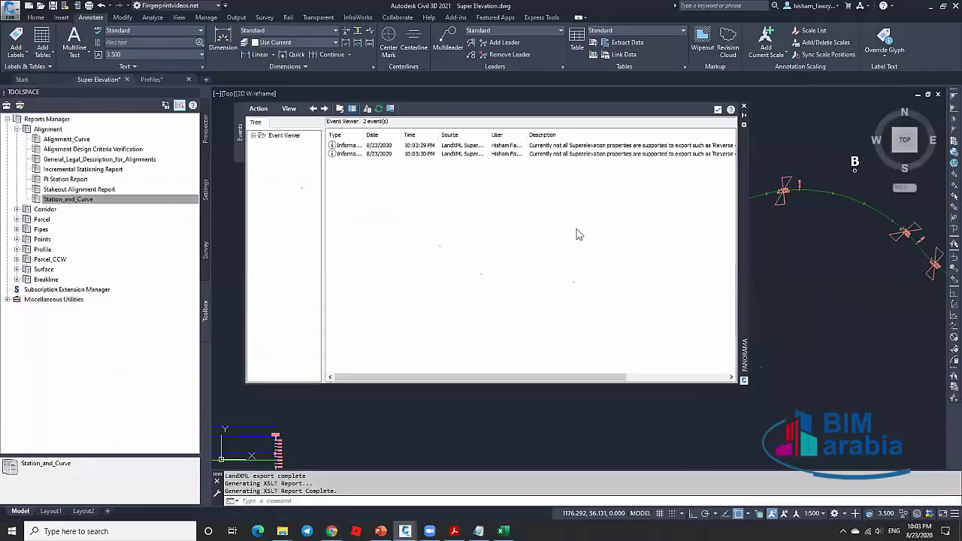
pyautogui.click(717, 111)
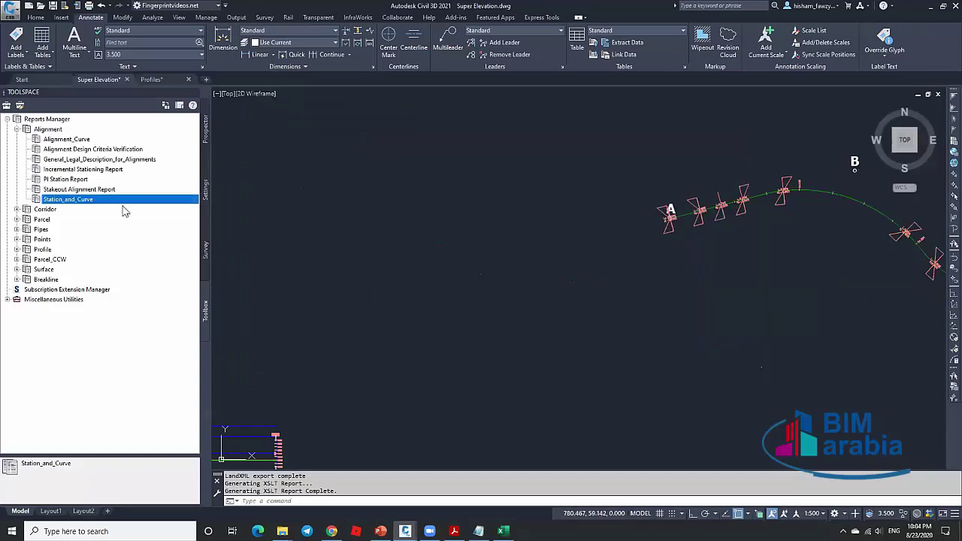
pyautogui.rightClick(124, 210)
pyautogui.click(146, 206)
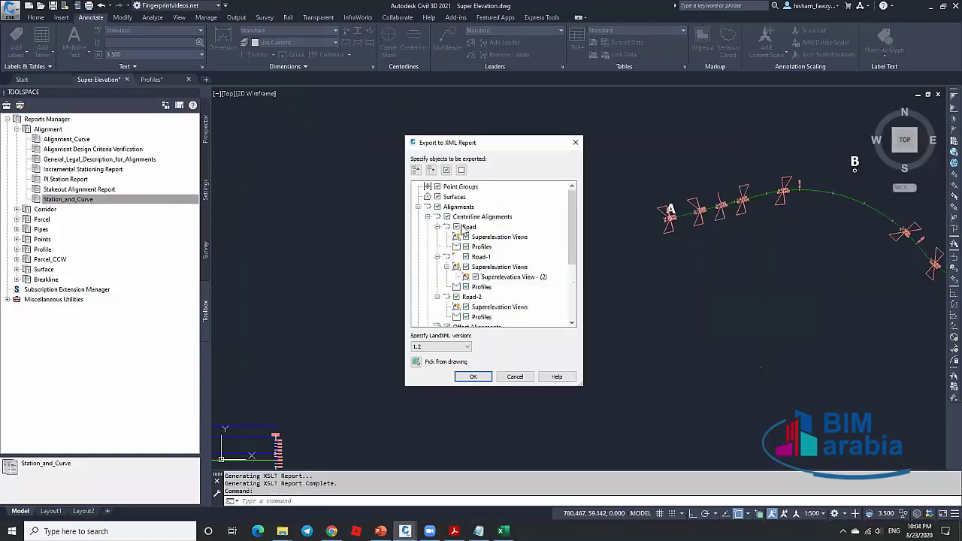
pyautogui.click(461, 170)
pyautogui.click(457, 226)
pyautogui.click(514, 376)
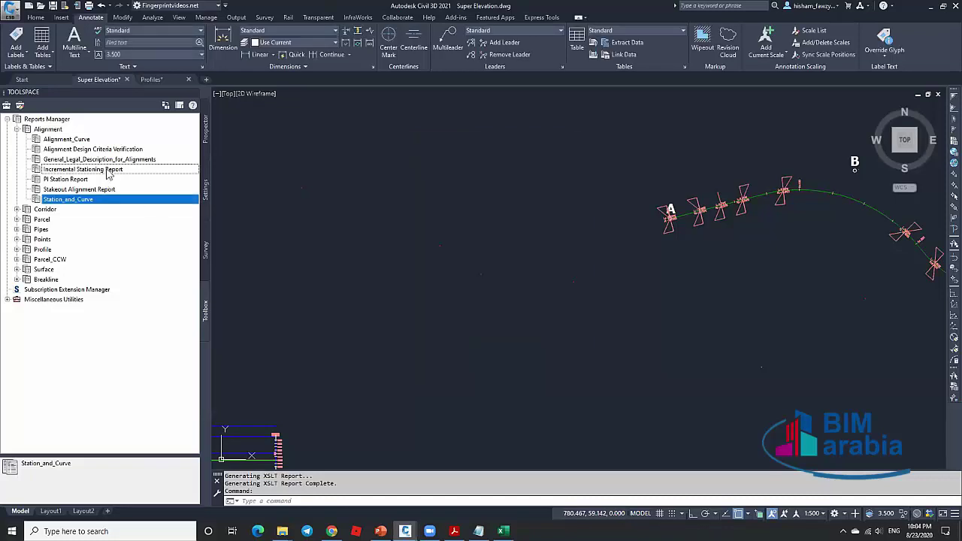
# Select the Incremental Stationing Report in Reports Manager and bring up its actions.
pyautogui.click(110, 170)
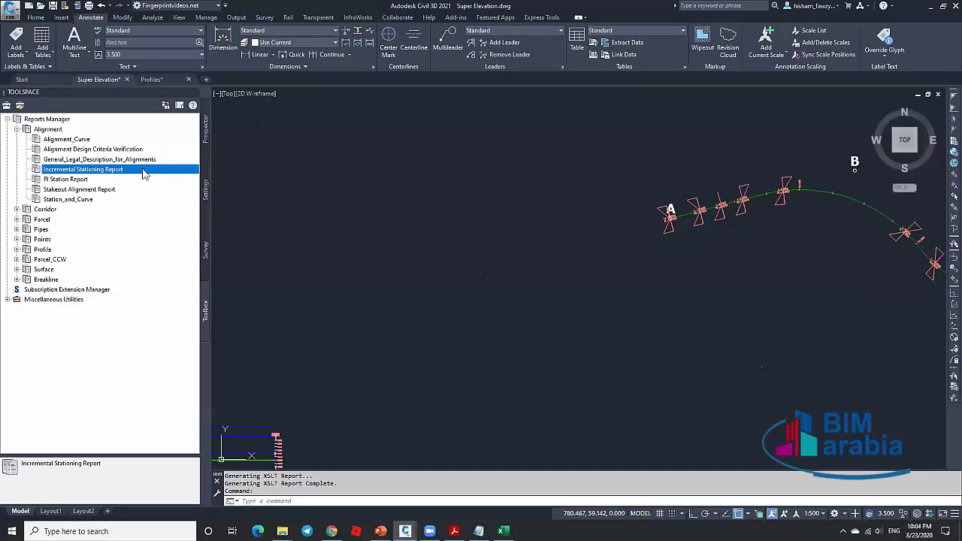
pyautogui.scroll(-4, 441, 199)
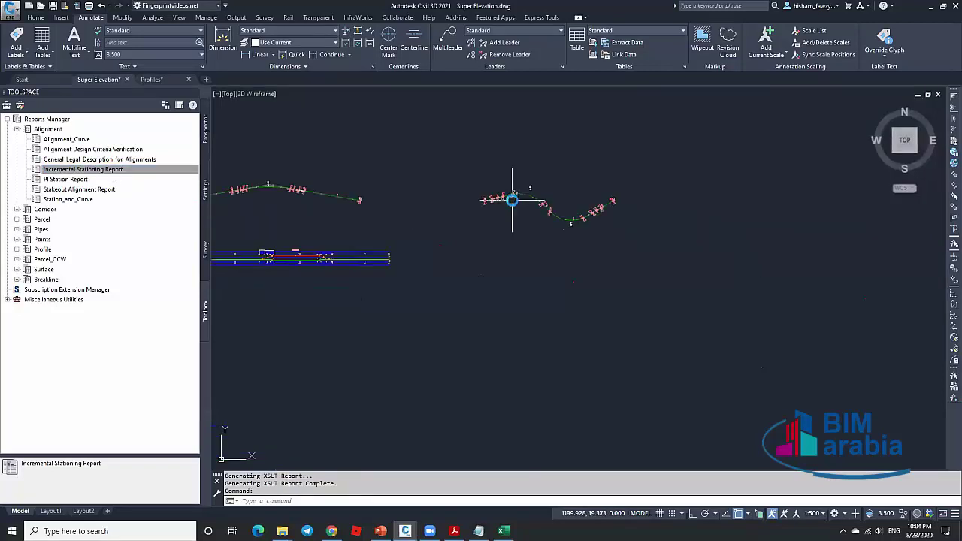
pyautogui.scroll(4, 511, 200)
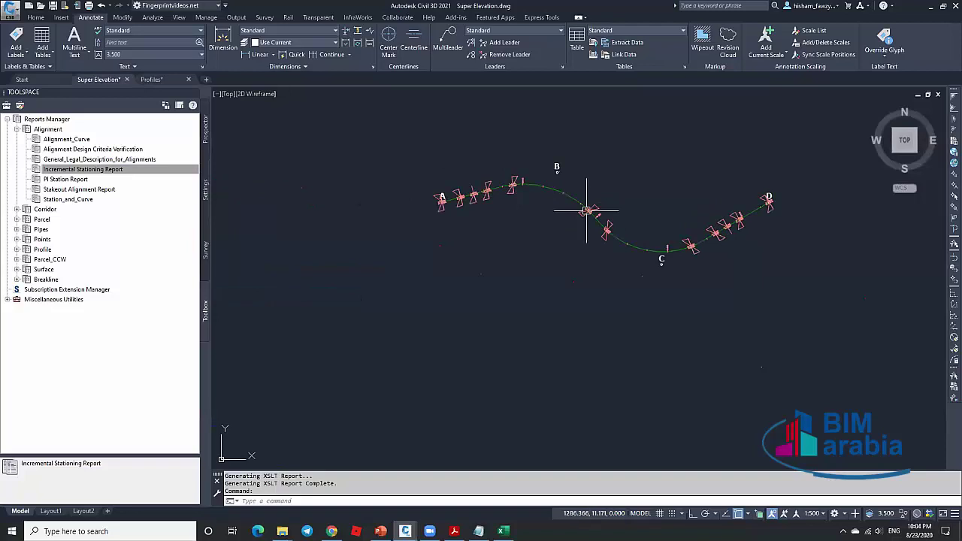
pyautogui.rightClick(147, 172)
# Set the Incremental Stationing Report to include only Road-2 at a 5.00 station increment.
pyautogui.click(178, 172)
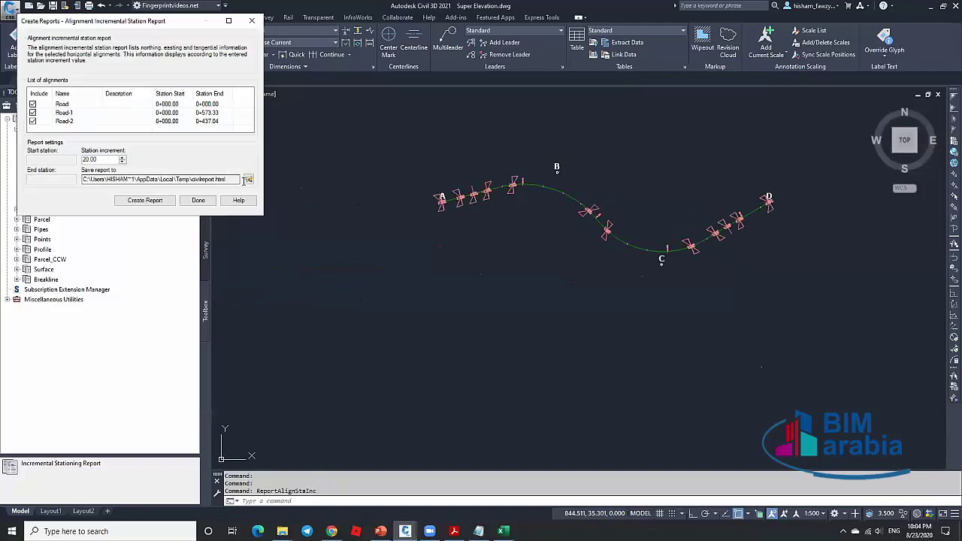
pyautogui.moveTo(170, 16); pyautogui.dragTo(479, 83)
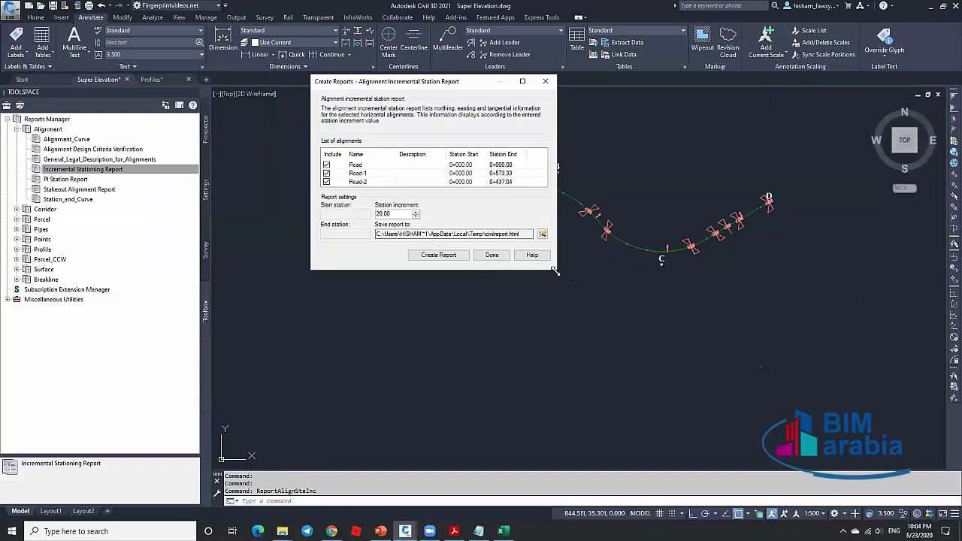
pyautogui.moveTo(555, 270); pyautogui.dragTo(587, 330)
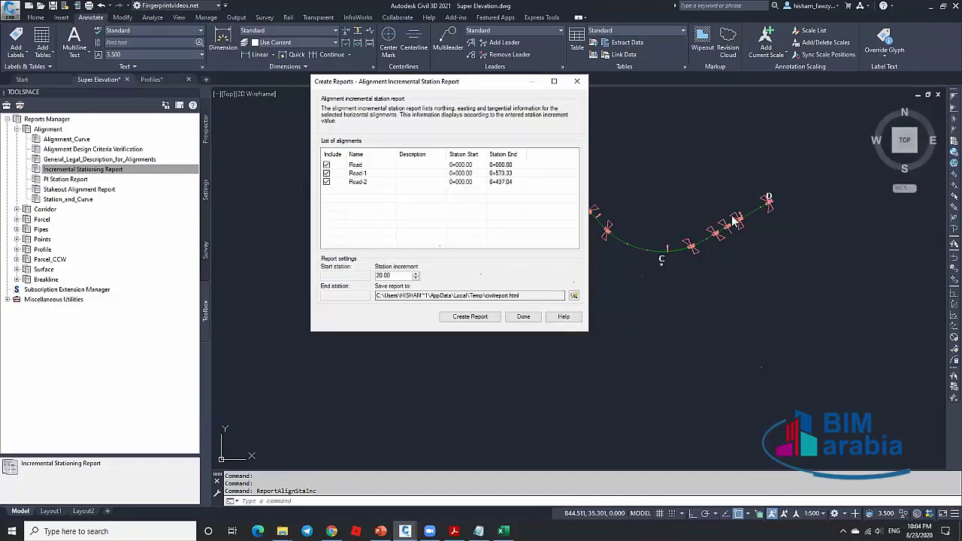
pyautogui.click(326, 165)
pyautogui.doubleClick(383, 275)
pyautogui.write('5')
# Save the report as Excel 97-2003 workbook CivilReport.XLS and create it.
pyautogui.click(573, 295)
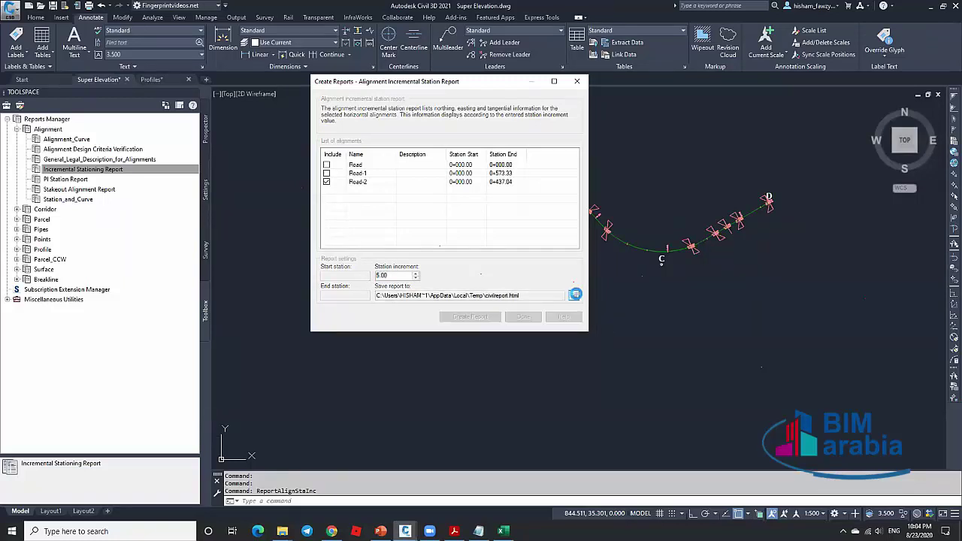
pyautogui.click(449, 291)
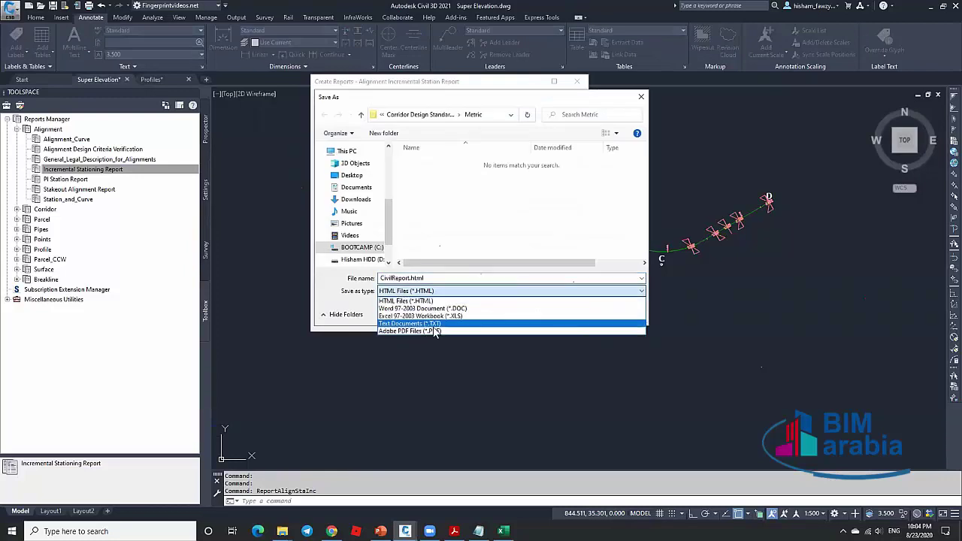
pyautogui.click(436, 316)
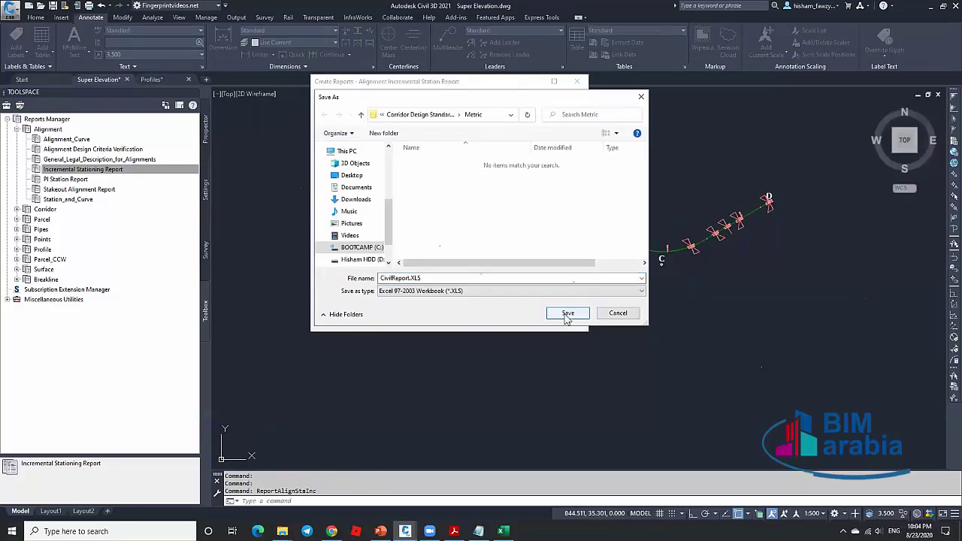
pyautogui.click(564, 316)
pyautogui.click(473, 316)
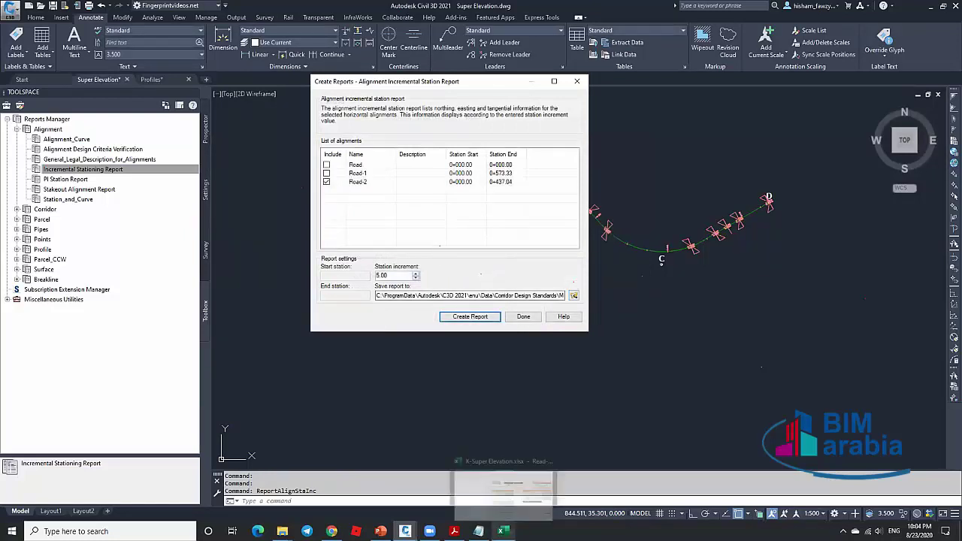
pyautogui.moveTo(503, 531)
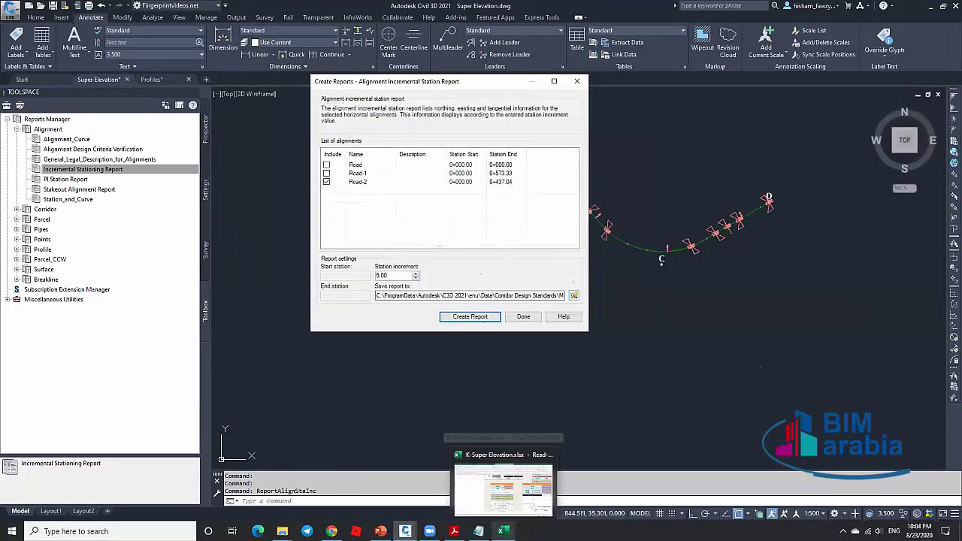
pyautogui.click(462, 316)
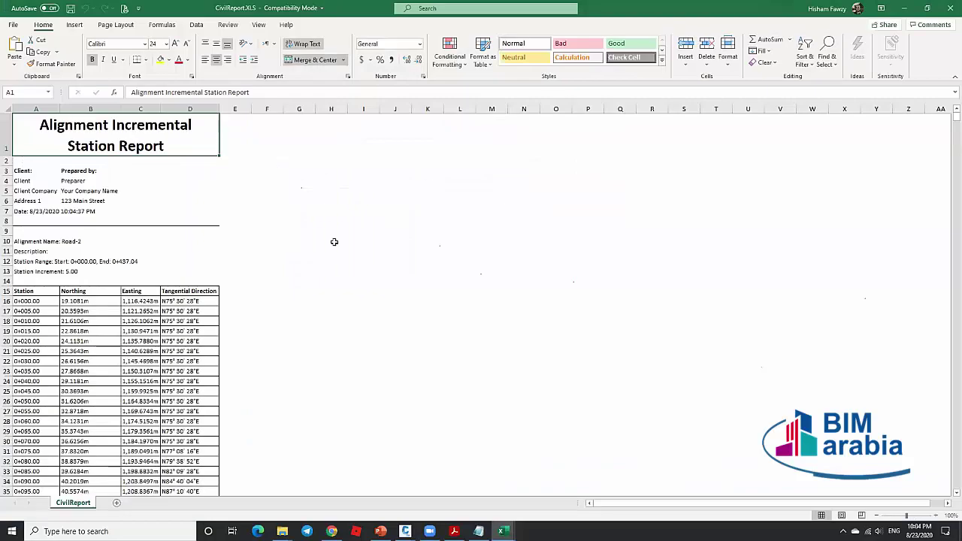
# Check the report header for alignment Road-2 and its station range.
pyautogui.click(332, 241)
pyautogui.scroll(-1, 225, 214)
pyautogui.scroll(1, 219, 207)
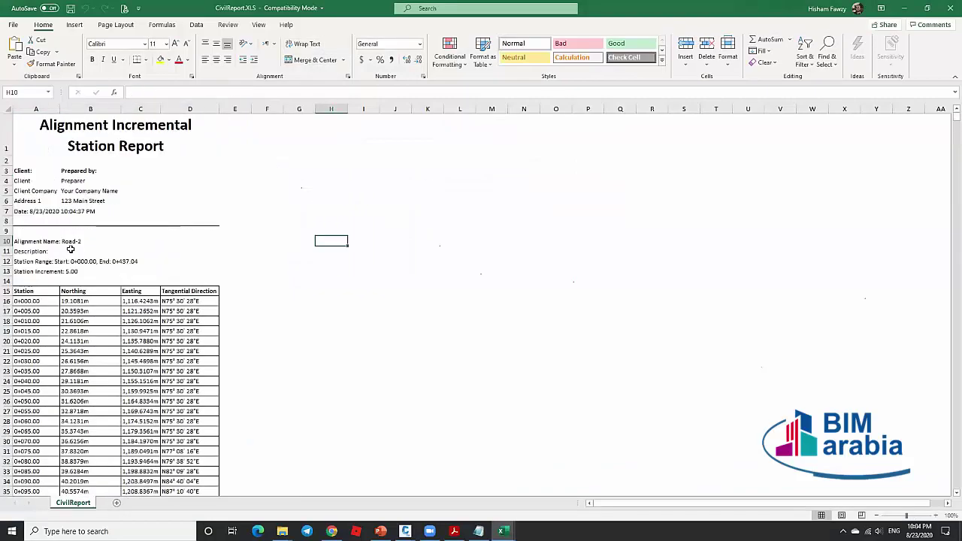
pyautogui.click(76, 242)
pyautogui.click(81, 262)
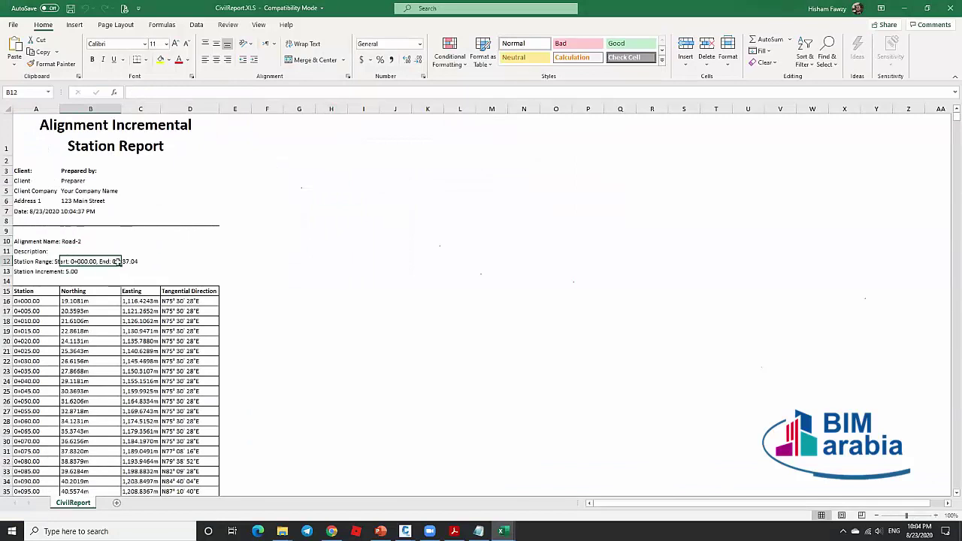
# Review stations stepping by 5 from 0+000.00 with their northings, then close the workbook.
pyautogui.scroll(-2, 105, 241)
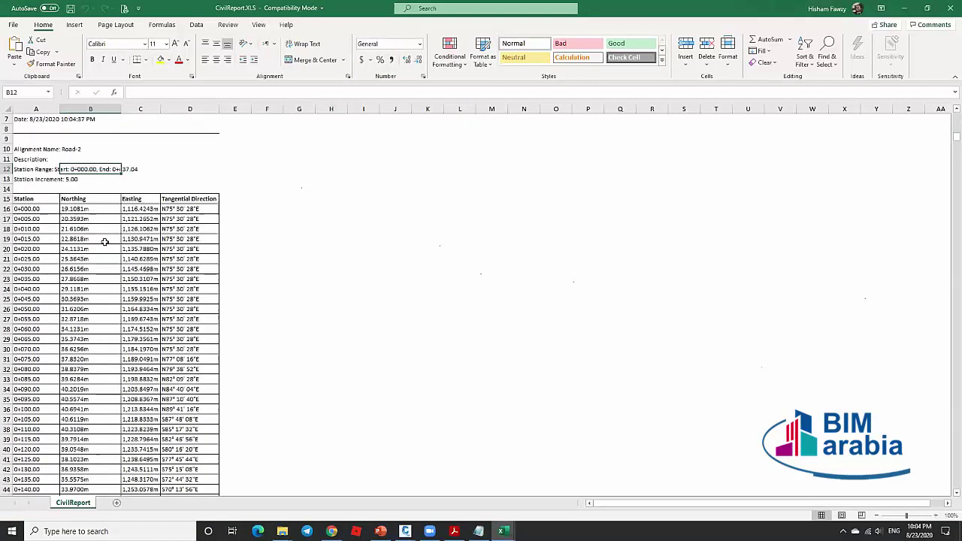
pyautogui.click(43, 209)
pyautogui.click(104, 211)
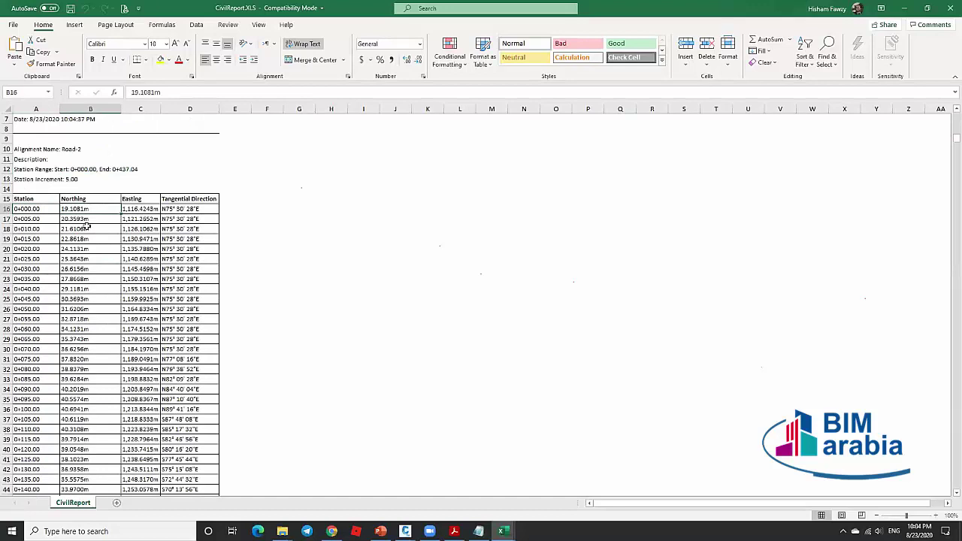
pyautogui.click(44, 219)
pyautogui.click(47, 257)
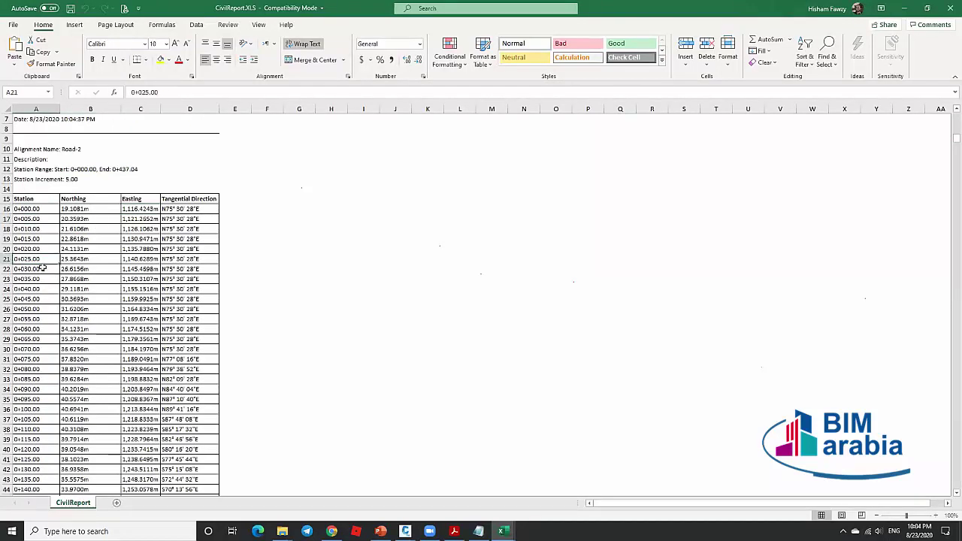
pyautogui.scroll(-5, 41, 271)
pyautogui.scroll(-7, 36, 299)
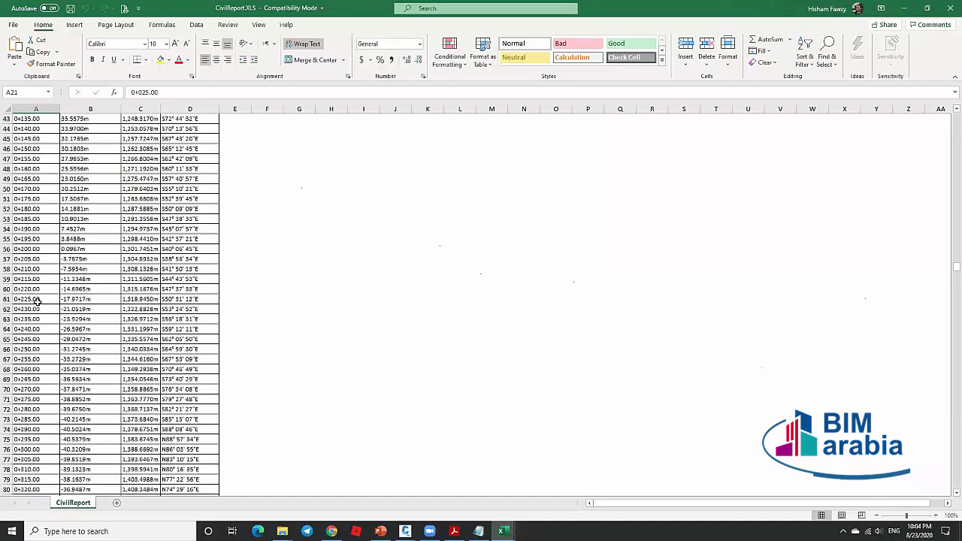
pyautogui.scroll(-4, 36, 300)
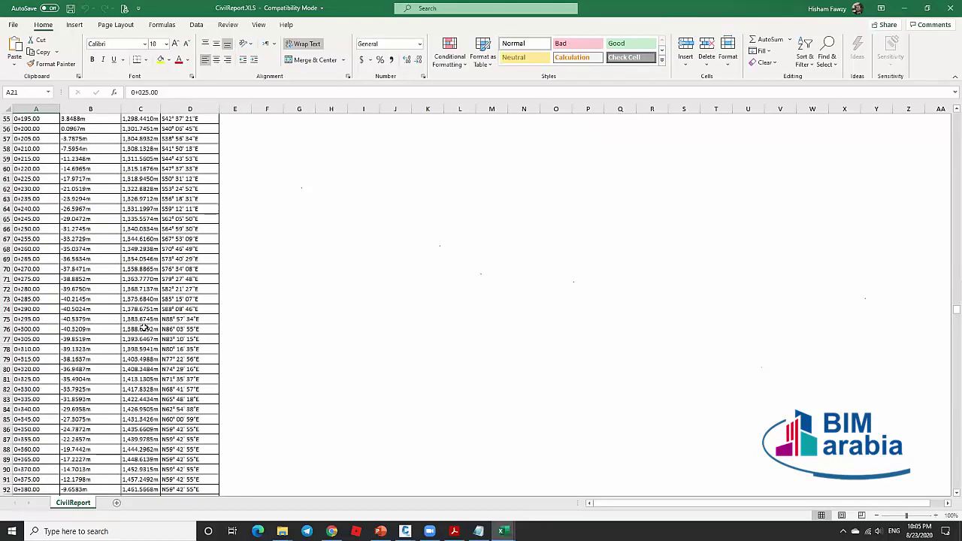
pyautogui.scroll(18, 90, 286)
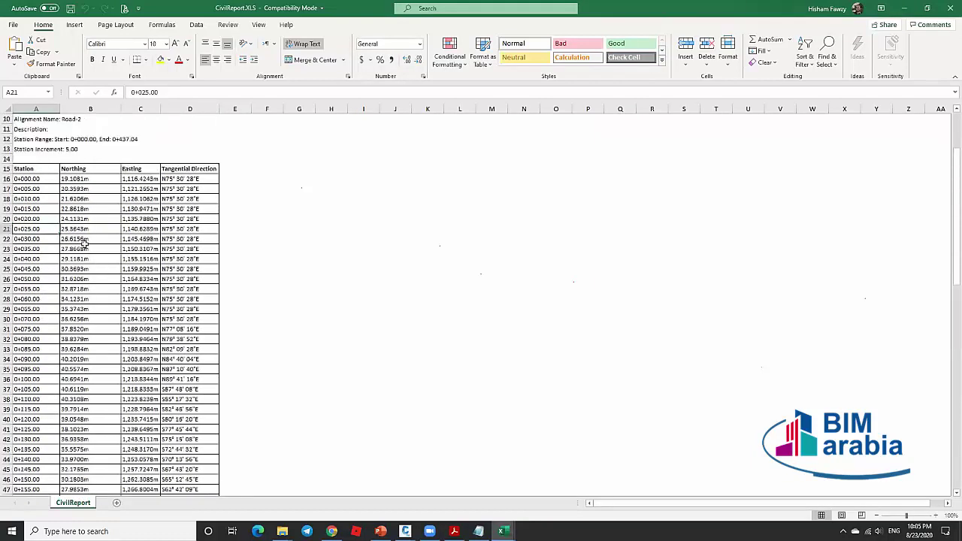
pyautogui.scroll(-13, 81, 314)
pyautogui.scroll(-5, 81, 315)
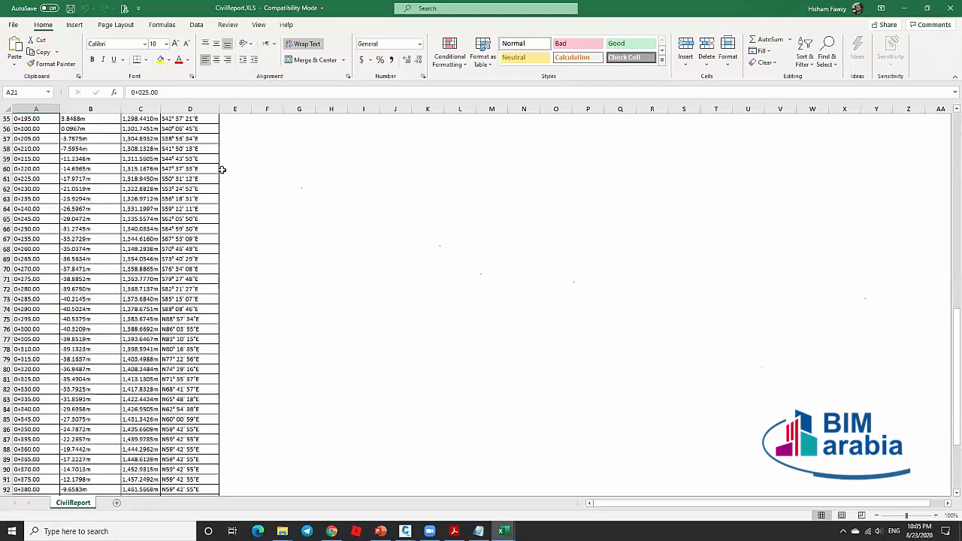
pyautogui.click(946, 8)
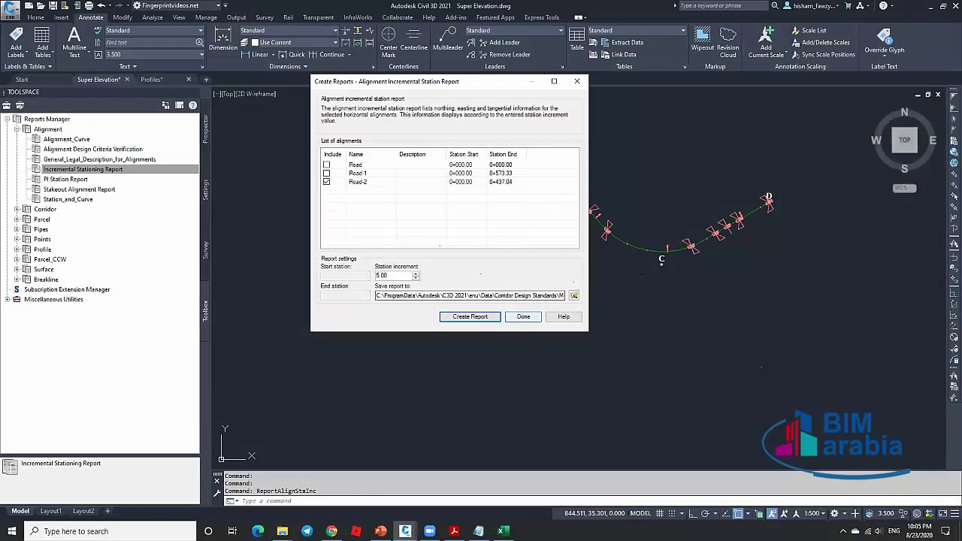
# Close the incremental report settings and browse the Miscellaneous Utilities alignment reports.
pyautogui.click(523, 316)
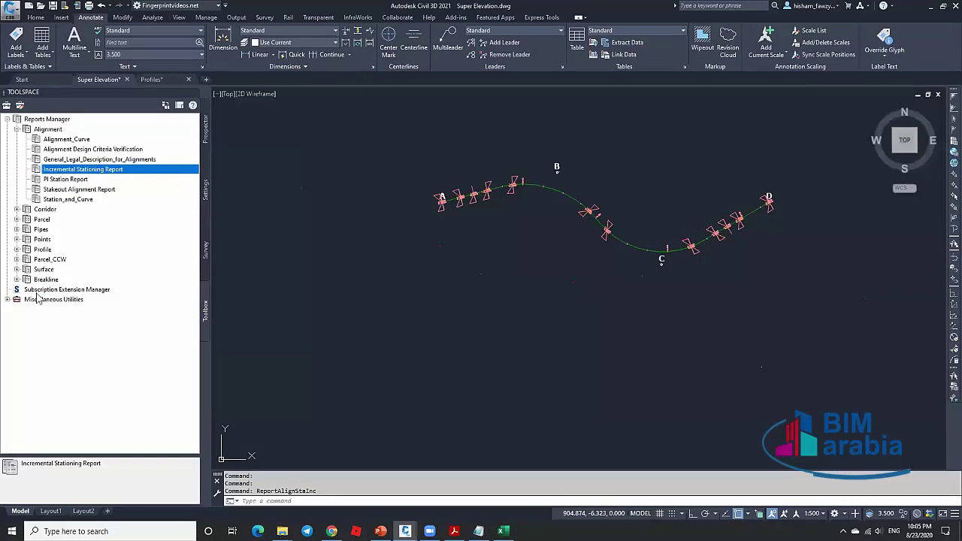
pyautogui.click(7, 299)
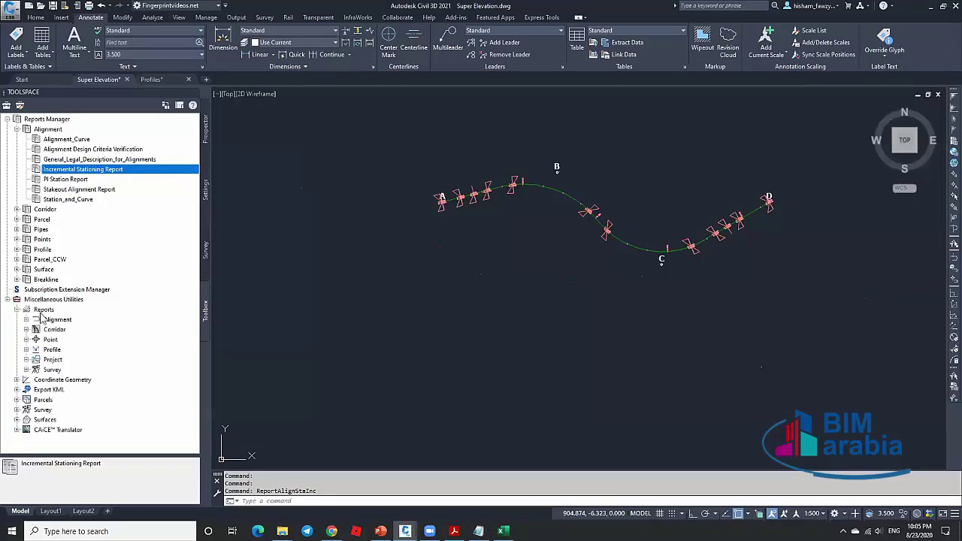
pyautogui.click(27, 319)
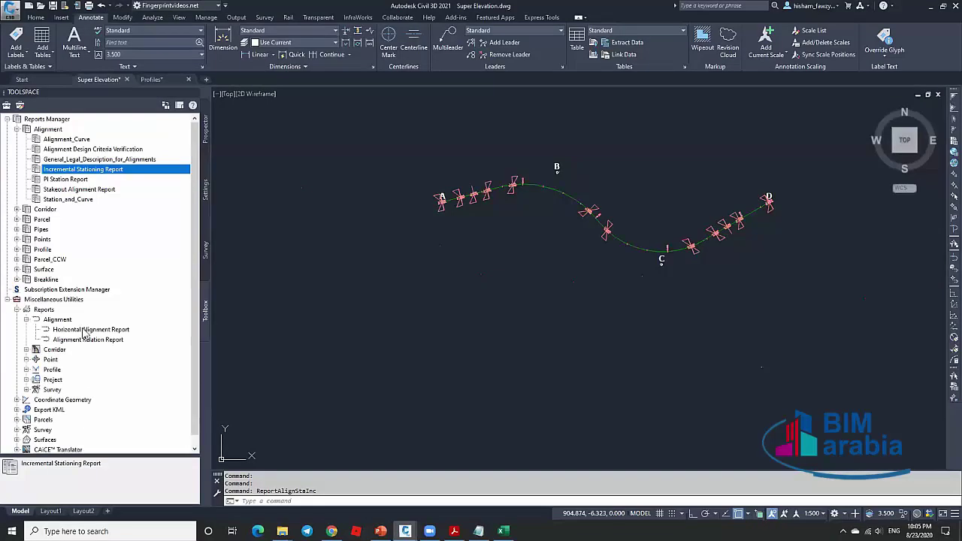
pyautogui.click(92, 330)
pyautogui.click(100, 339)
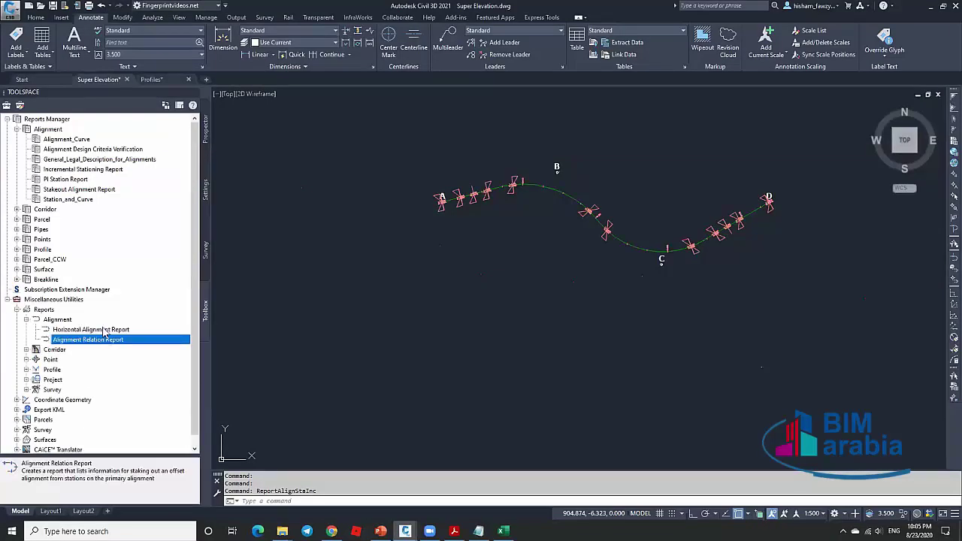
pyautogui.click(26, 319)
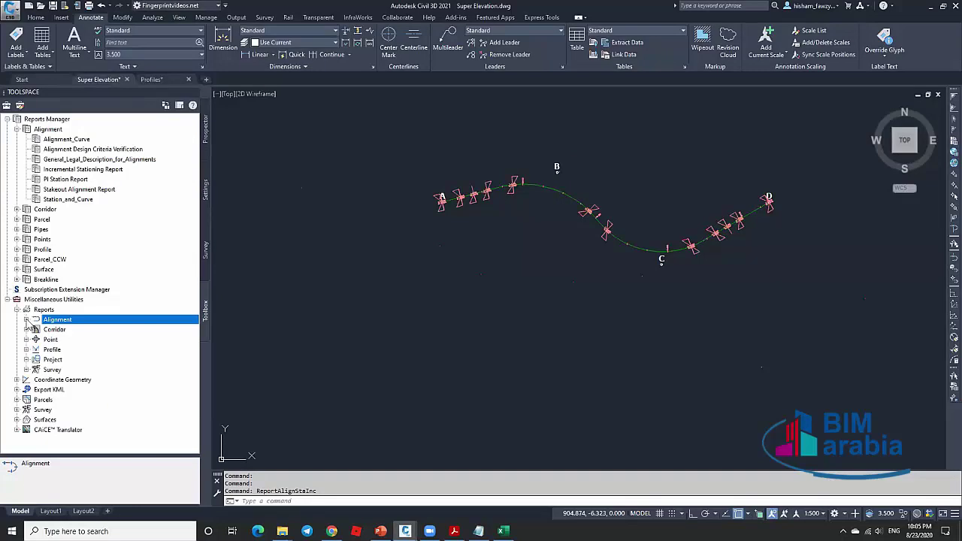
# Execute the Alignment Design Criteria Verification report.
pyautogui.click(91, 140)
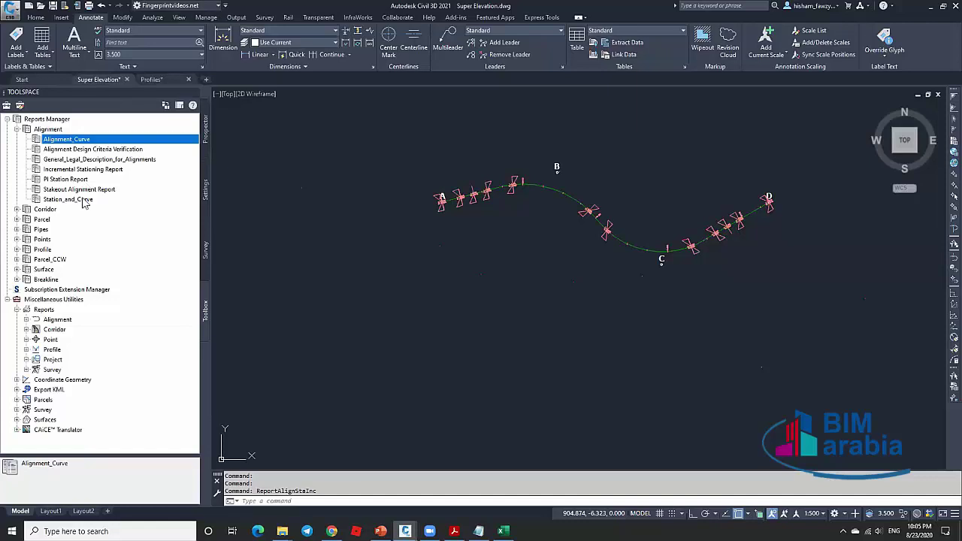
pyautogui.click(72, 149)
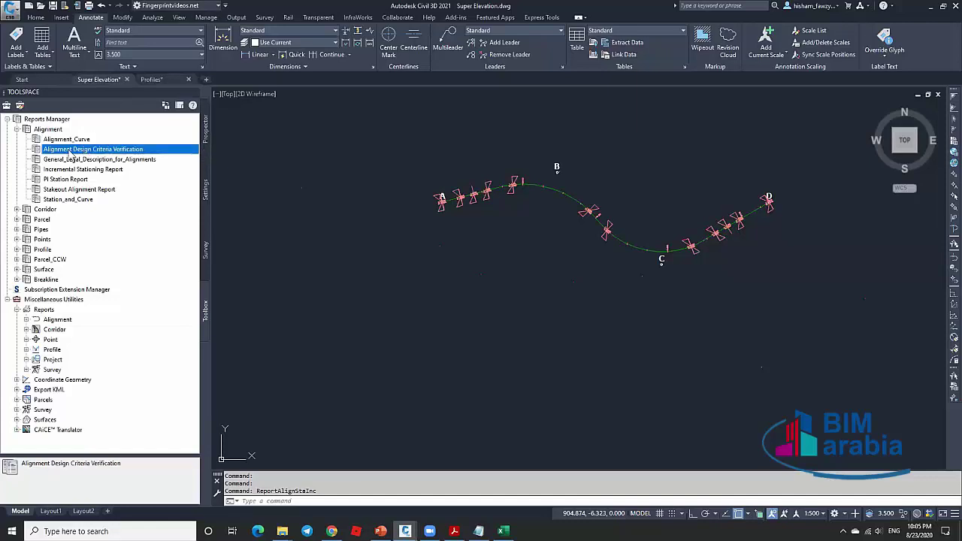
pyautogui.rightClick(135, 150)
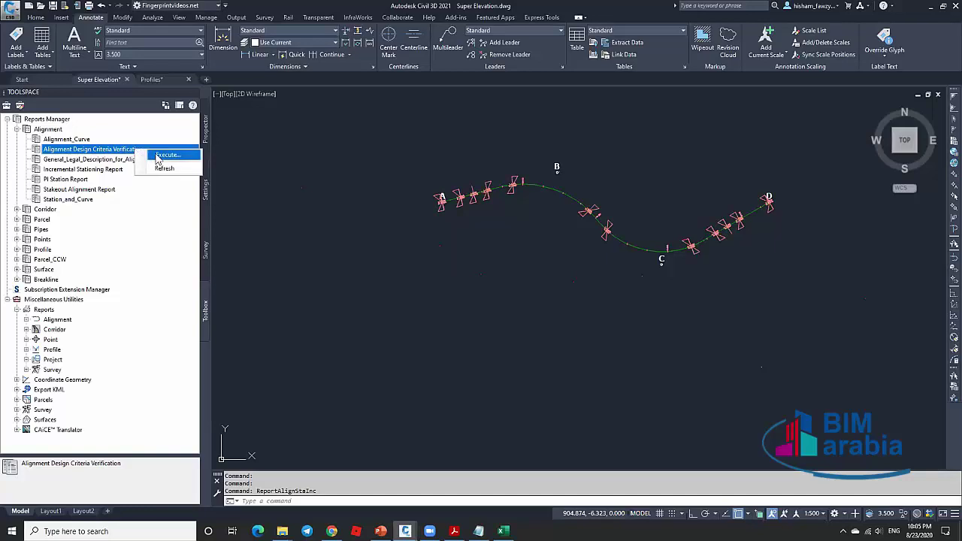
pyautogui.click(167, 154)
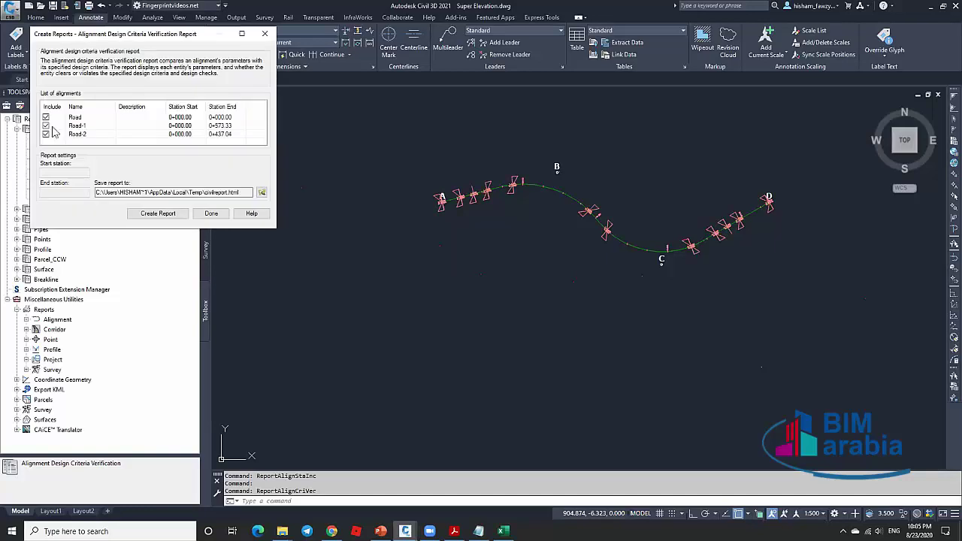
# Generate the criteria report, review its tangent station and length entries, then close Chrome's tab.
pyautogui.click(177, 214)
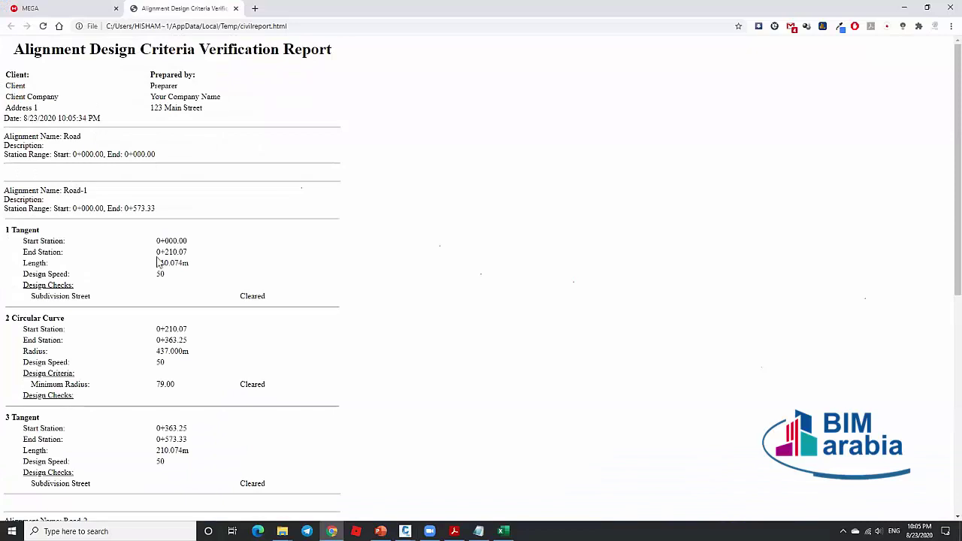
pyautogui.moveTo(26, 241); pyautogui.dragTo(79, 248)
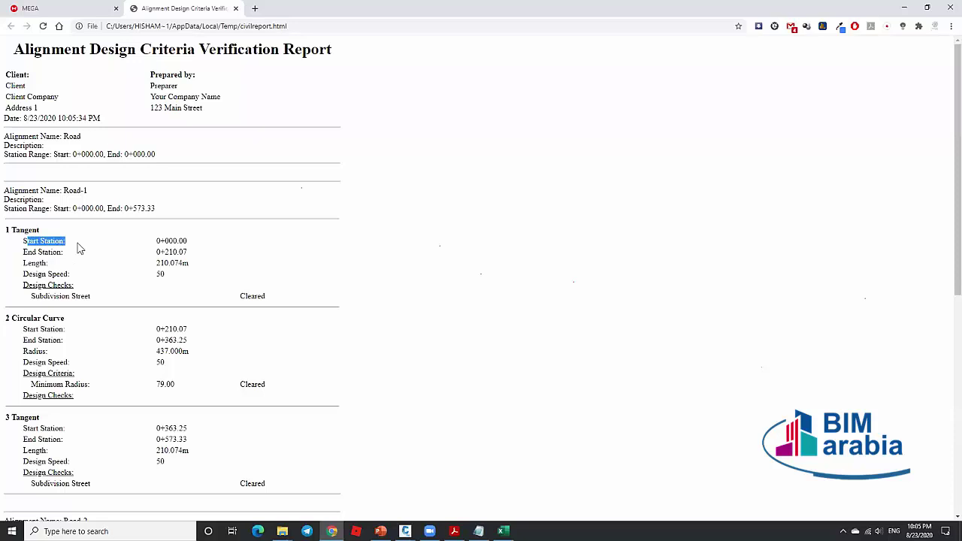
pyautogui.moveTo(150, 253); pyautogui.dragTo(194, 257)
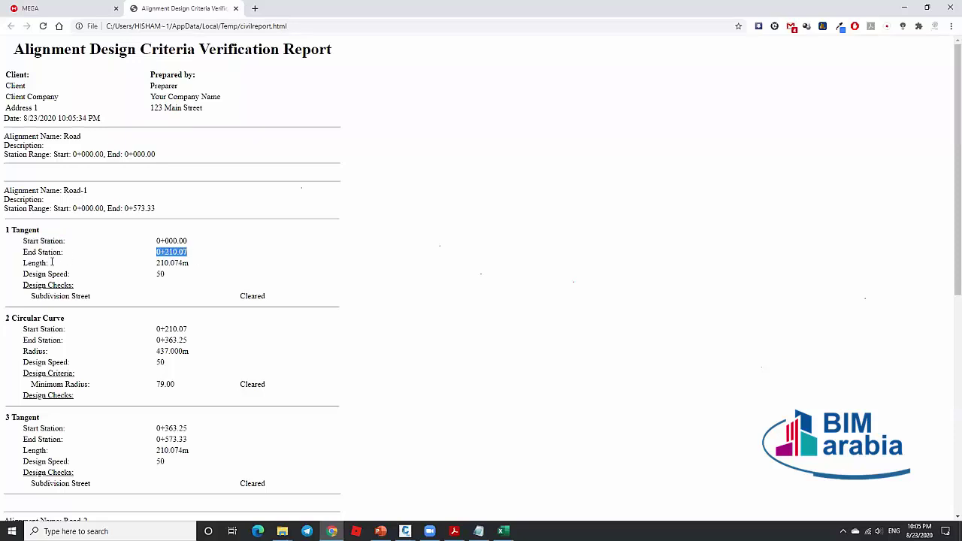
pyautogui.moveTo(39, 262); pyautogui.dragTo(93, 264)
pyautogui.scroll(-5, 253, 260)
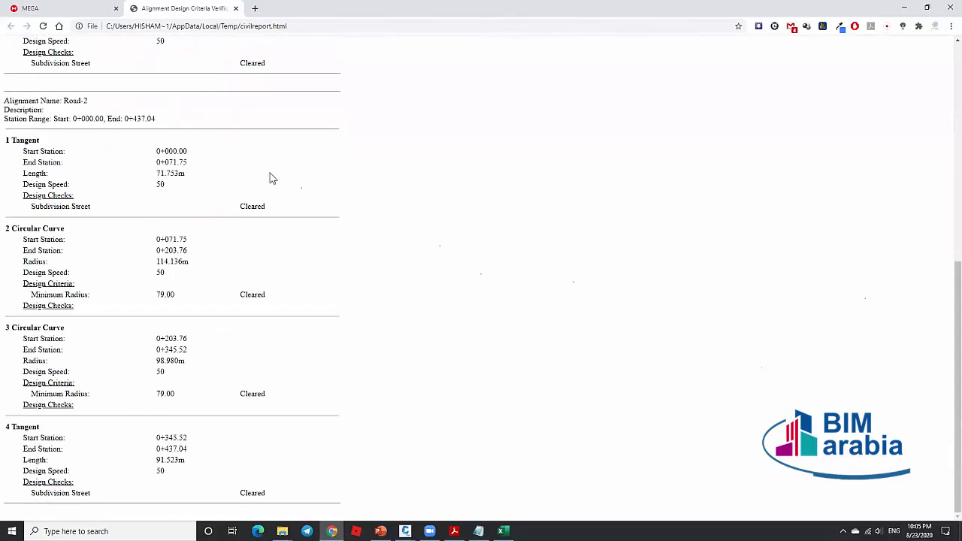
pyautogui.scroll(5, 247, 200)
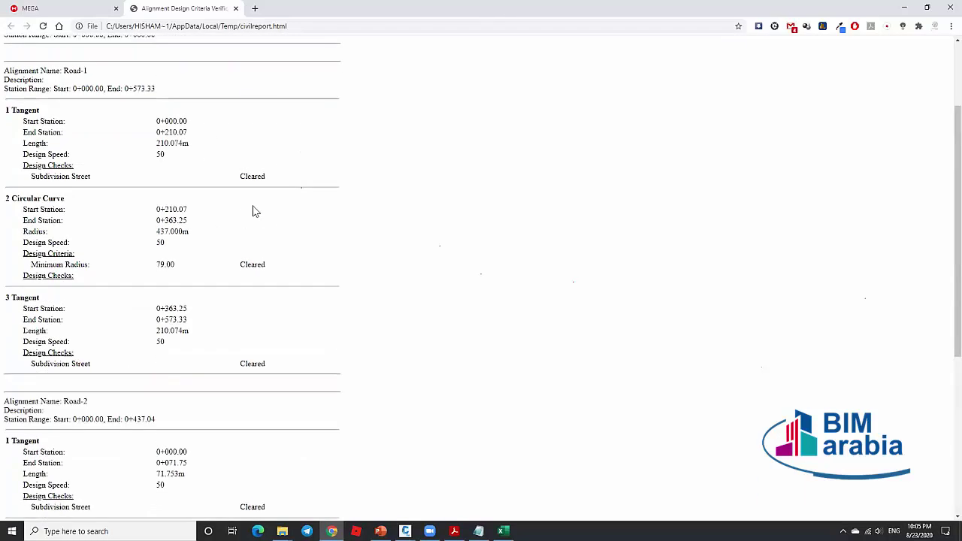
pyautogui.click(236, 8)
pyautogui.click(906, 7)
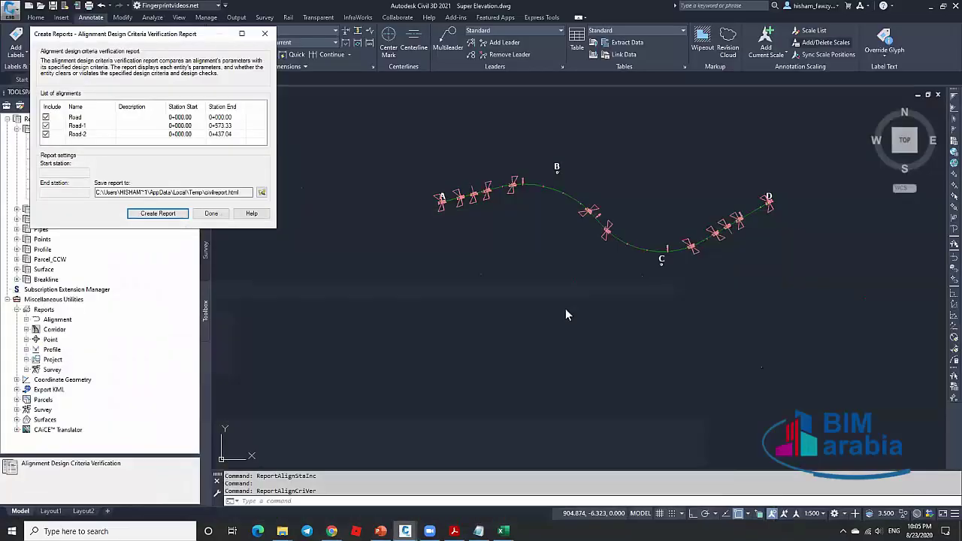
# Close the Create Reports dialog and select the Road-1 alignment near point B.
pyautogui.click(265, 34)
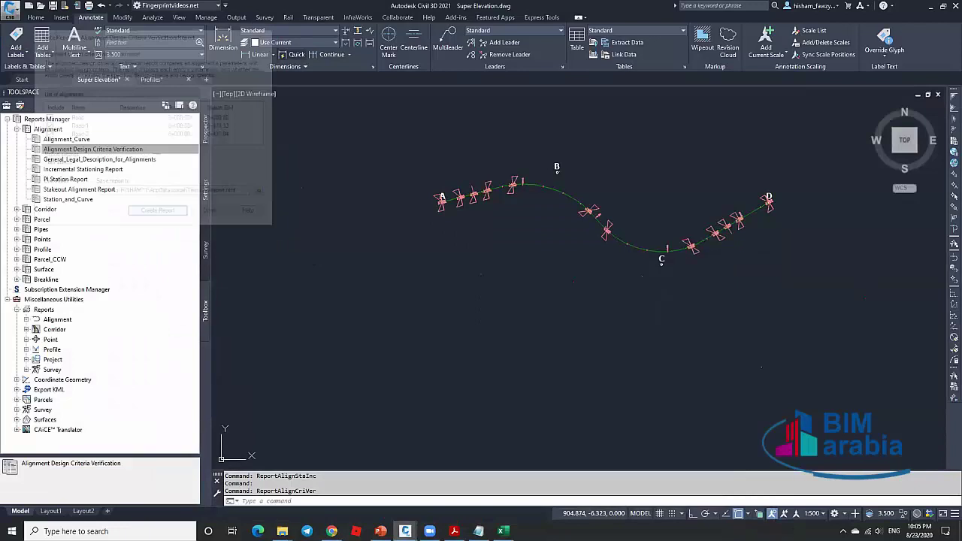
pyautogui.click(547, 190)
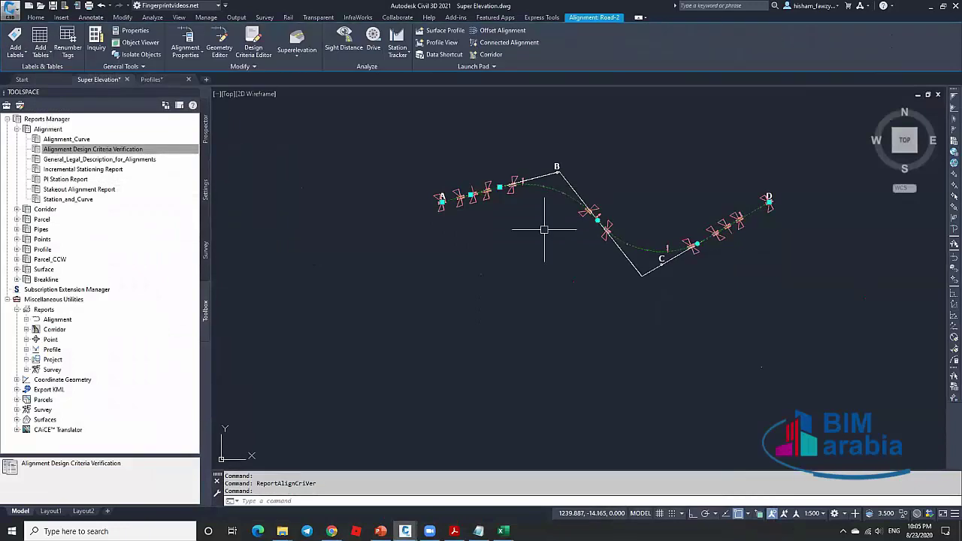
pyautogui.moveTo(544, 229)
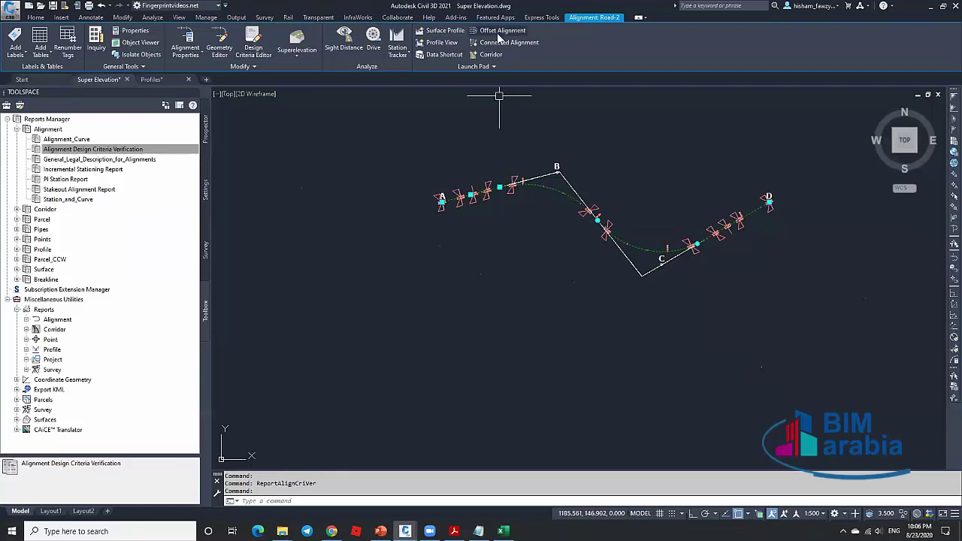
pyautogui.scroll(-4, 556, 195)
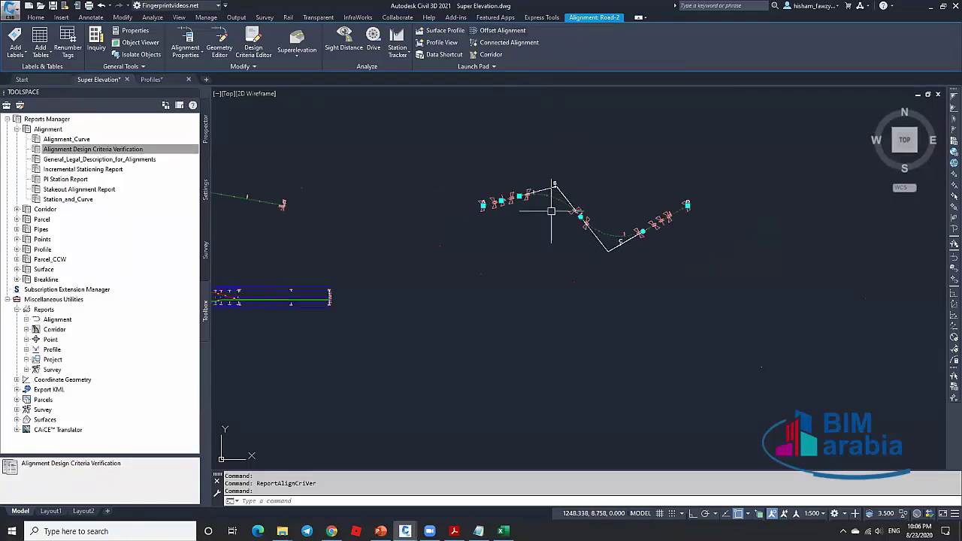
pyautogui.scroll(5, 415, 224)
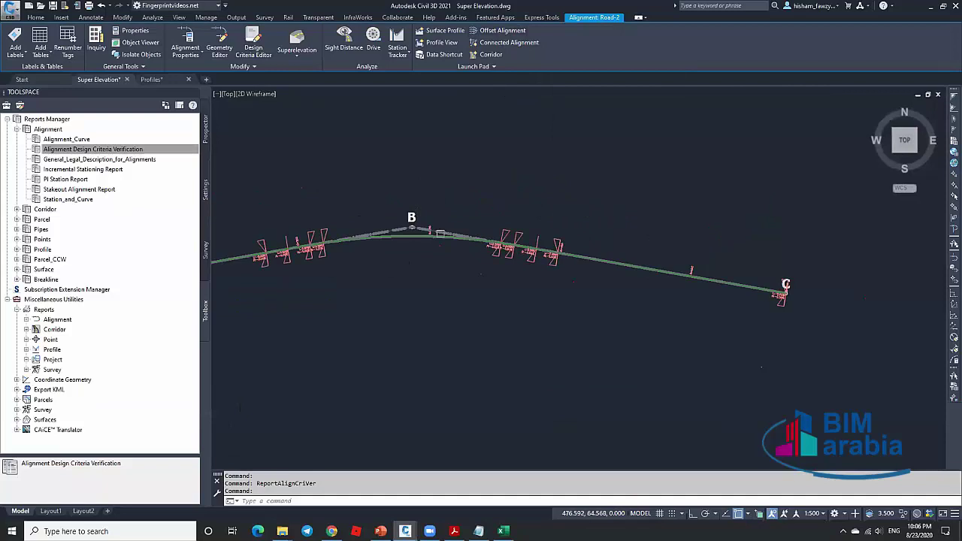
pyautogui.press('Escape')
pyautogui.click(415, 224)
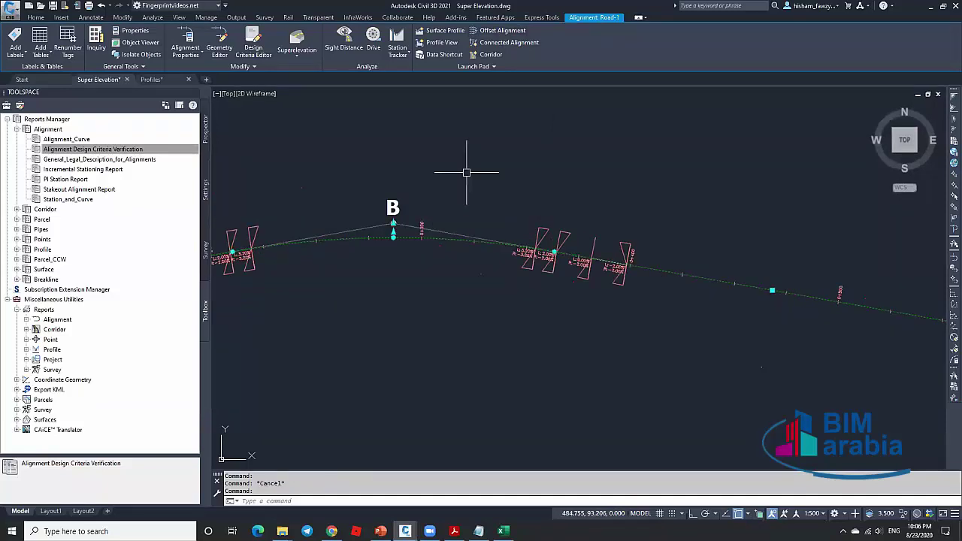
# Delete the Superelevation row from Road-1's alignment labels and apply the change.
pyautogui.rightClick(435, 189)
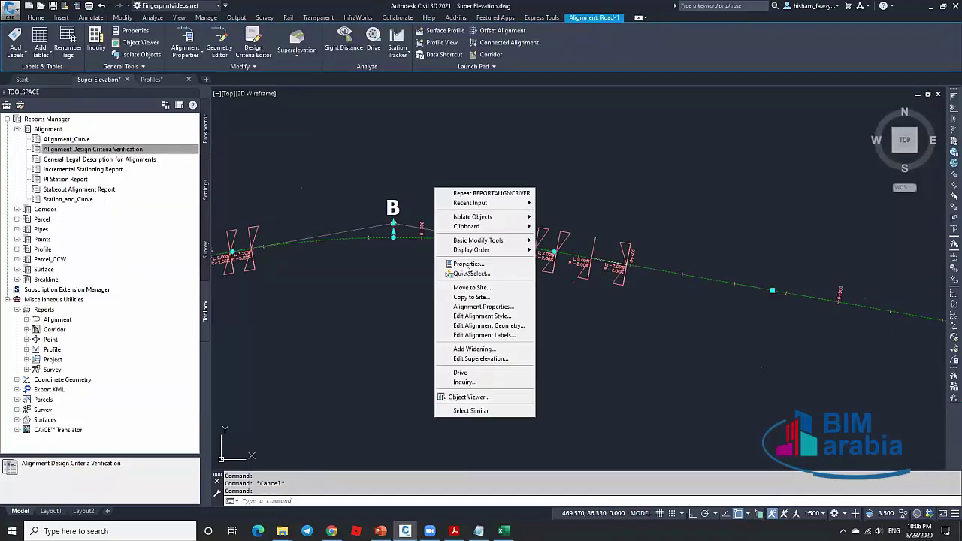
pyautogui.click(502, 340)
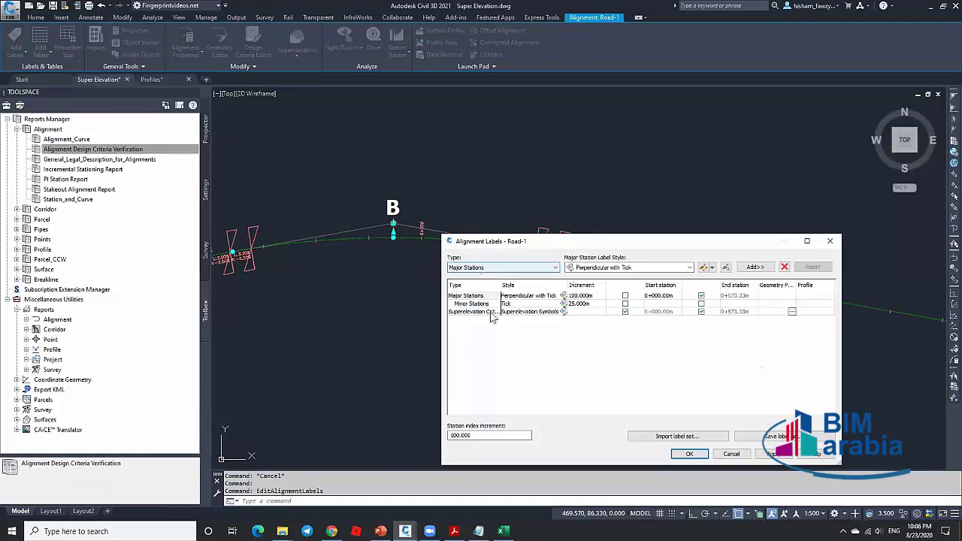
pyautogui.click(493, 312)
pyautogui.click(784, 267)
pyautogui.click(689, 453)
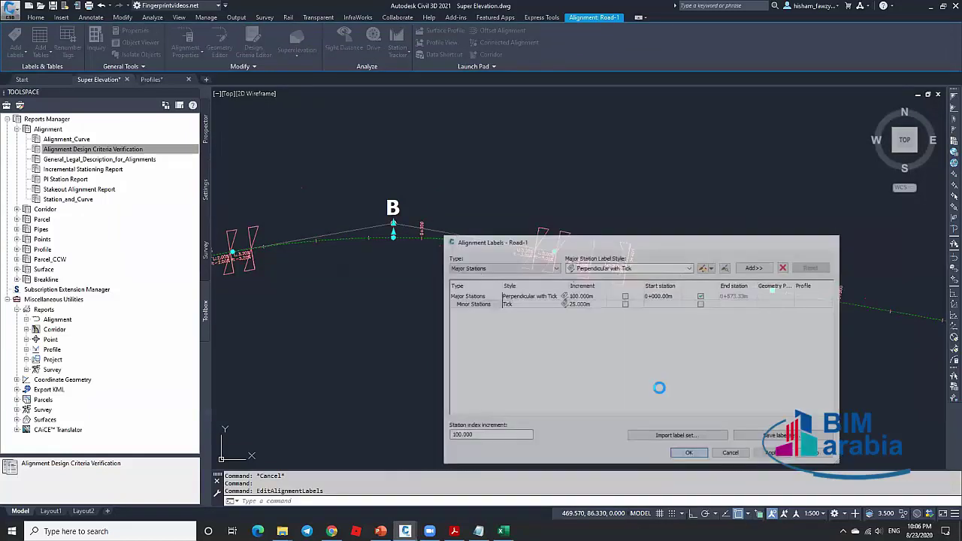
pyautogui.scroll(-3, 602, 218)
pyautogui.scroll(4, 602, 218)
pyautogui.press('Escape')
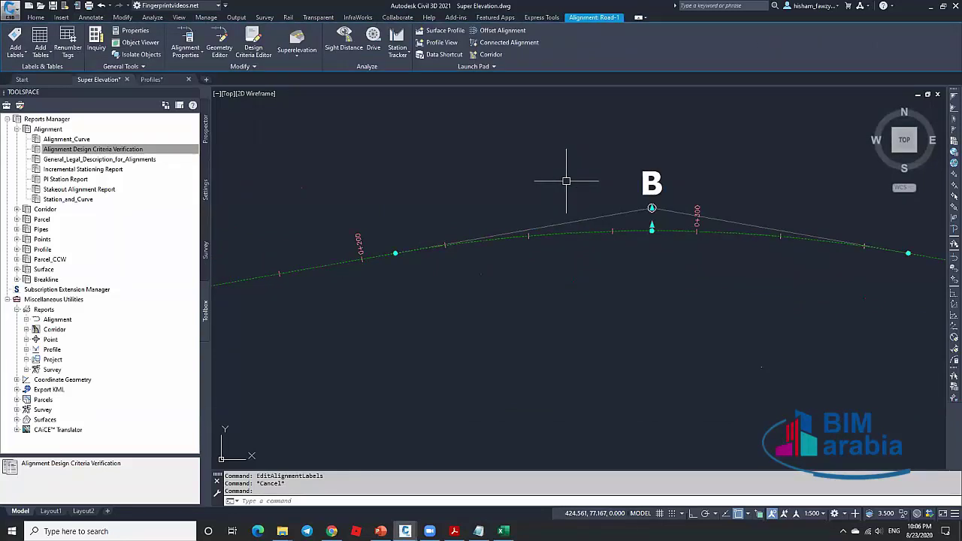
pyautogui.click(503, 32)
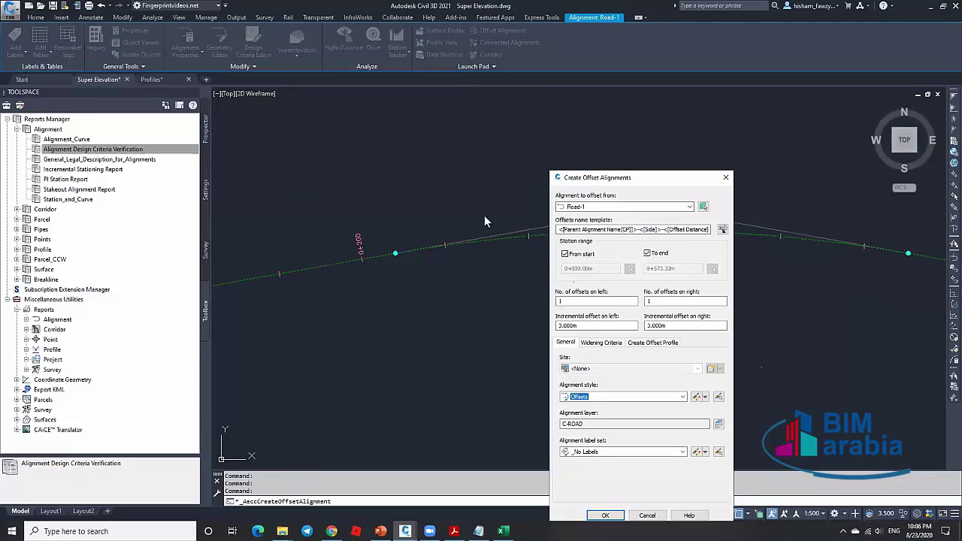
pyautogui.moveTo(578, 325); pyautogui.dragTo(549, 323)
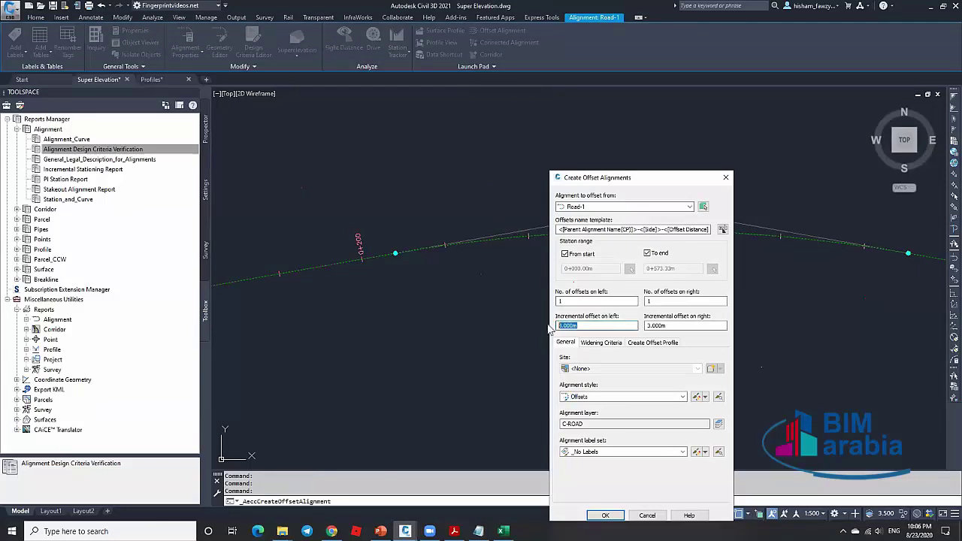
pyautogui.write('10')
pyautogui.press('Tab')
pyautogui.write('10')
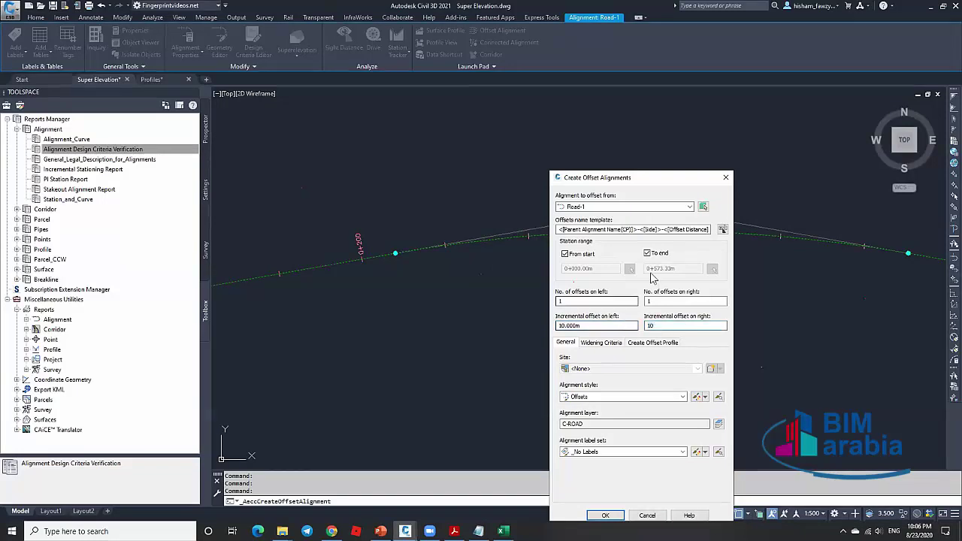
pyautogui.moveTo(644, 177); pyautogui.dragTo(615, 119)
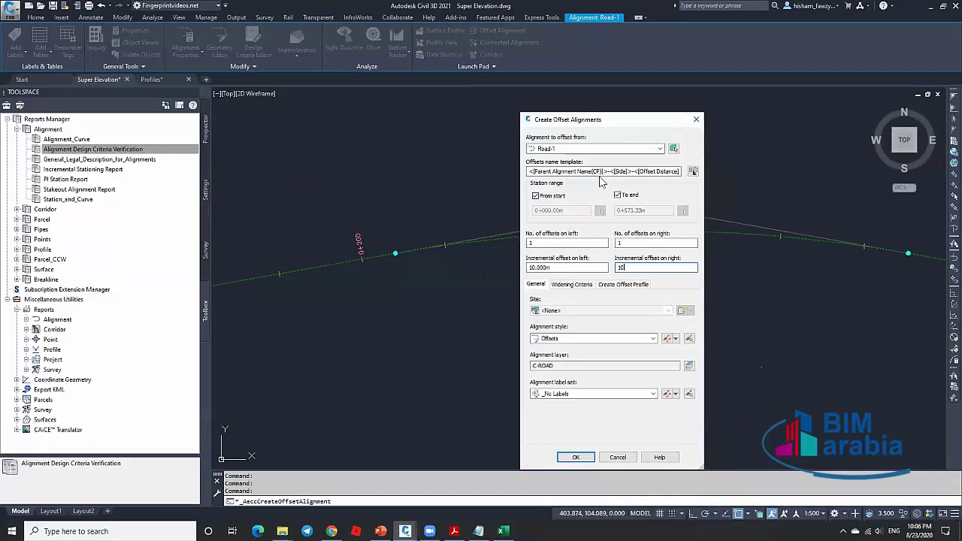
pyautogui.click(618, 285)
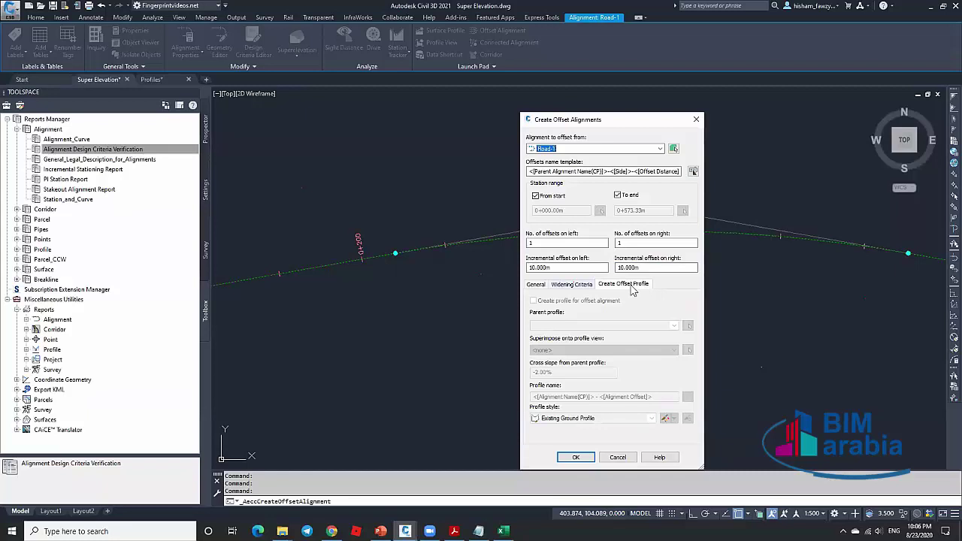
pyautogui.click(605, 458)
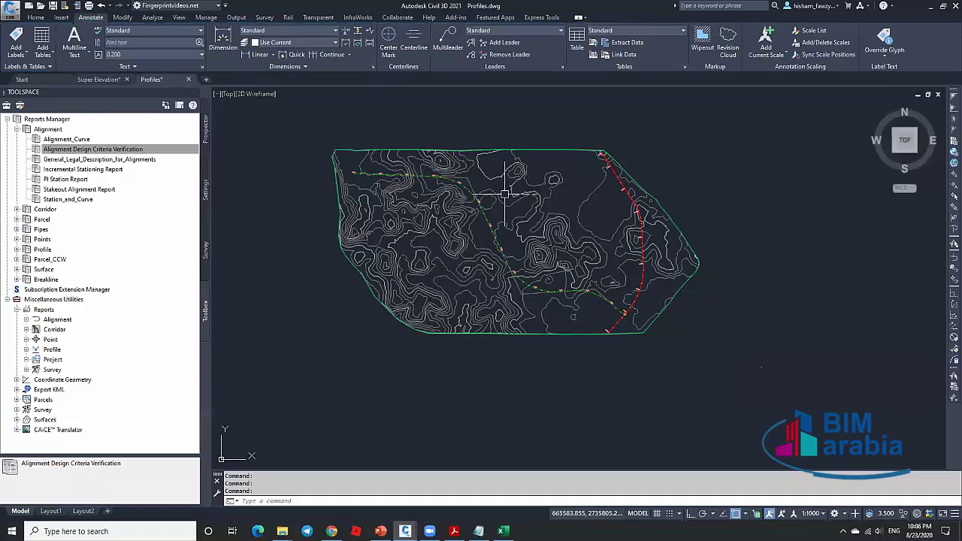
# Select EXISTING ROAD and set 5 m offset alignments on both sides.
pyautogui.scroll(5, 640, 198)
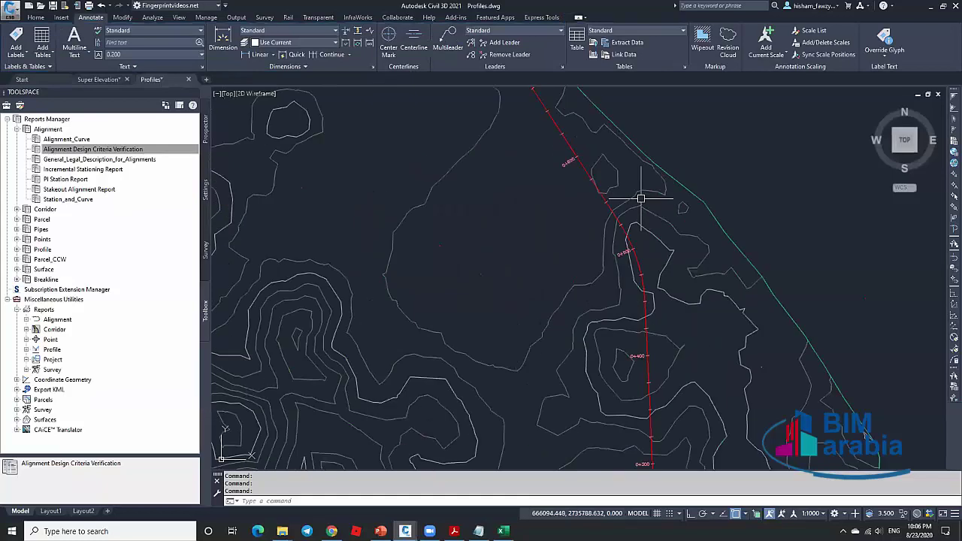
pyautogui.scroll(6, 610, 205)
pyautogui.click(608, 207)
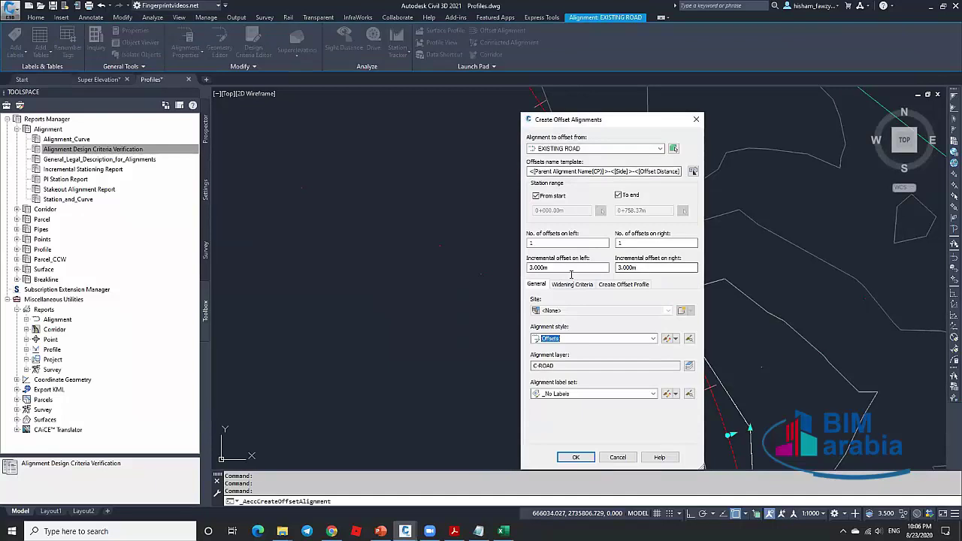
pyautogui.doubleClick(567, 267)
pyautogui.write('5')
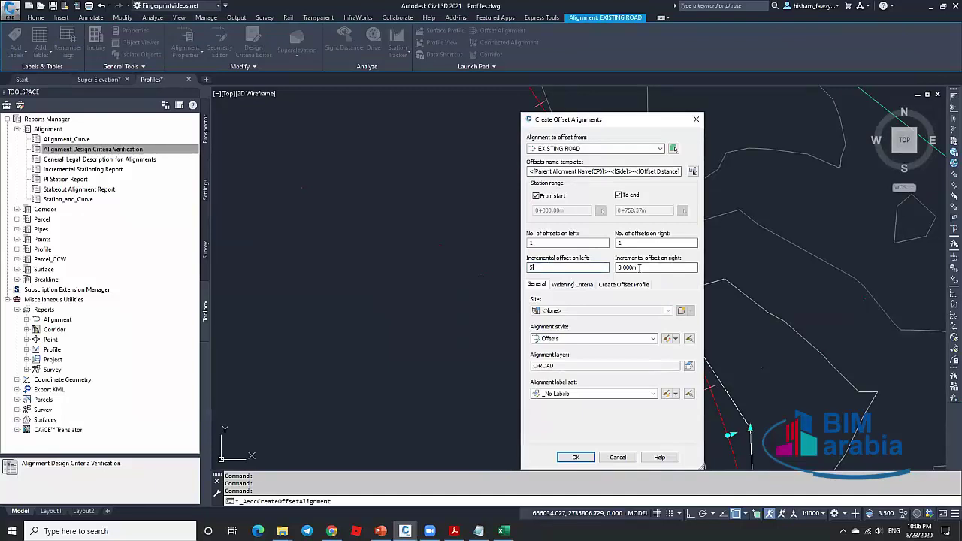
# Create offset profiles from parent profile EXISTING ROAD-FG at -2.00% cross slope.
pyautogui.click(623, 285)
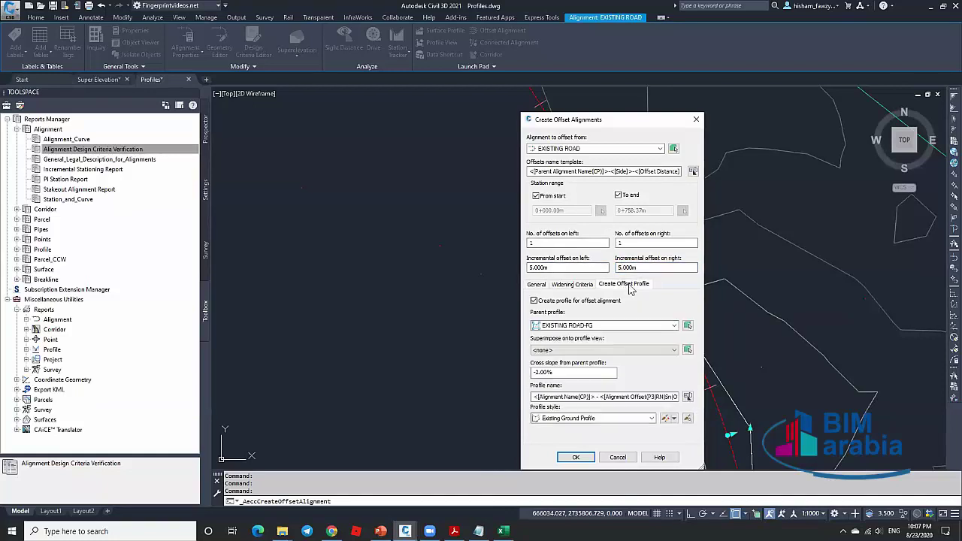
pyautogui.click(593, 326)
pyautogui.click(578, 336)
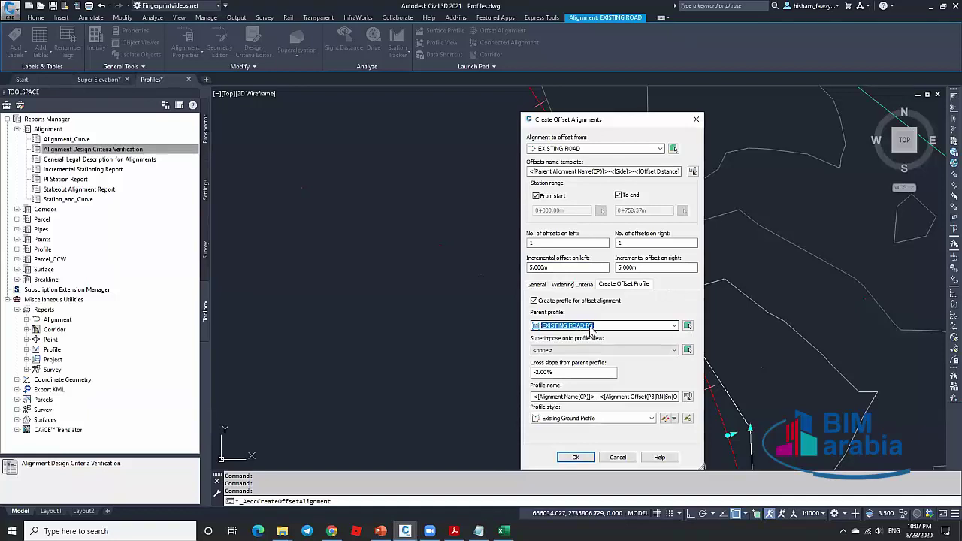
pyautogui.click(563, 373)
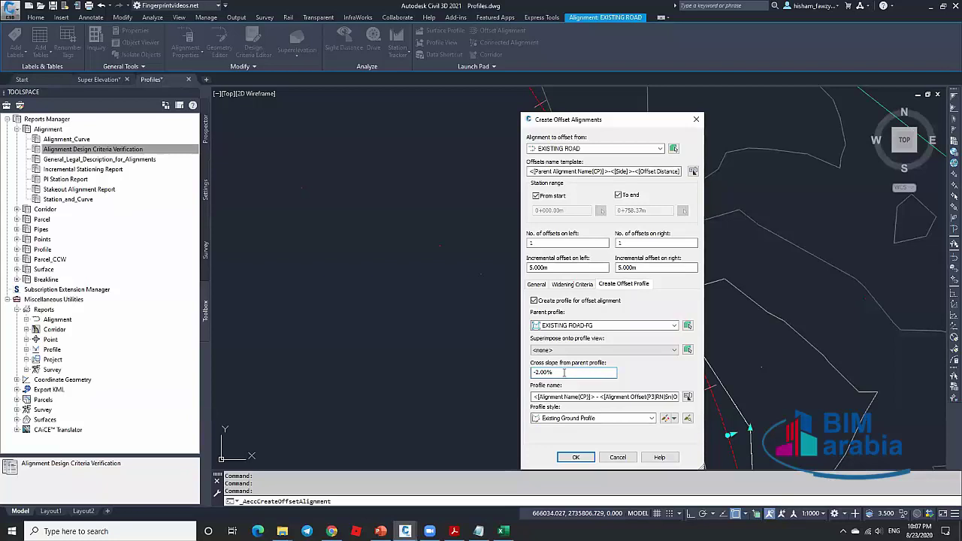
pyautogui.click(576, 458)
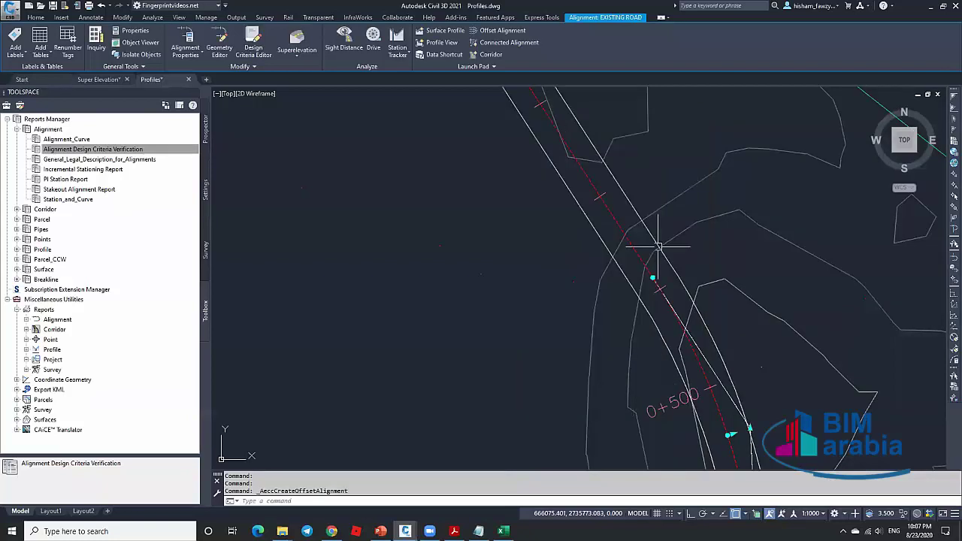
# Change the NGL surface style to Border Only in Properties and close the palette.
pyautogui.press('Escape')
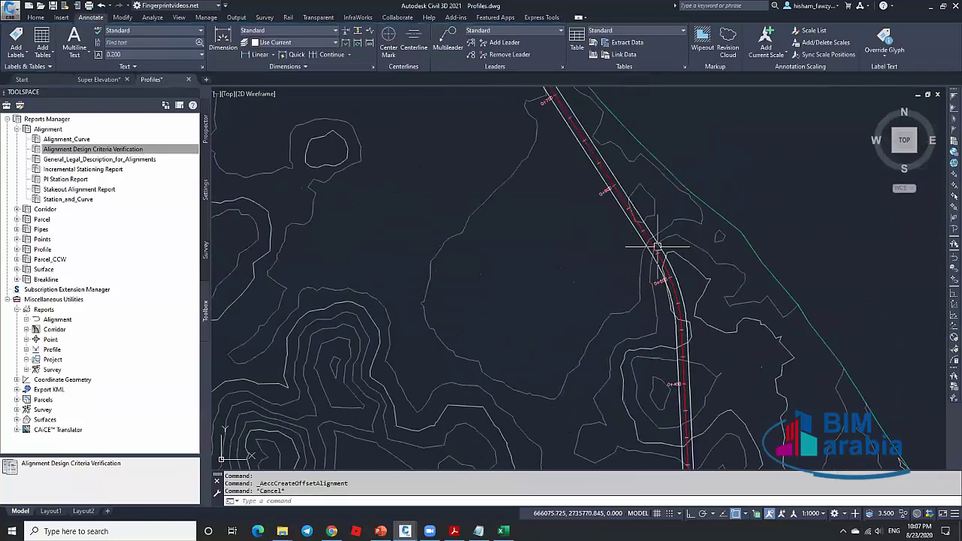
pyautogui.click(676, 216)
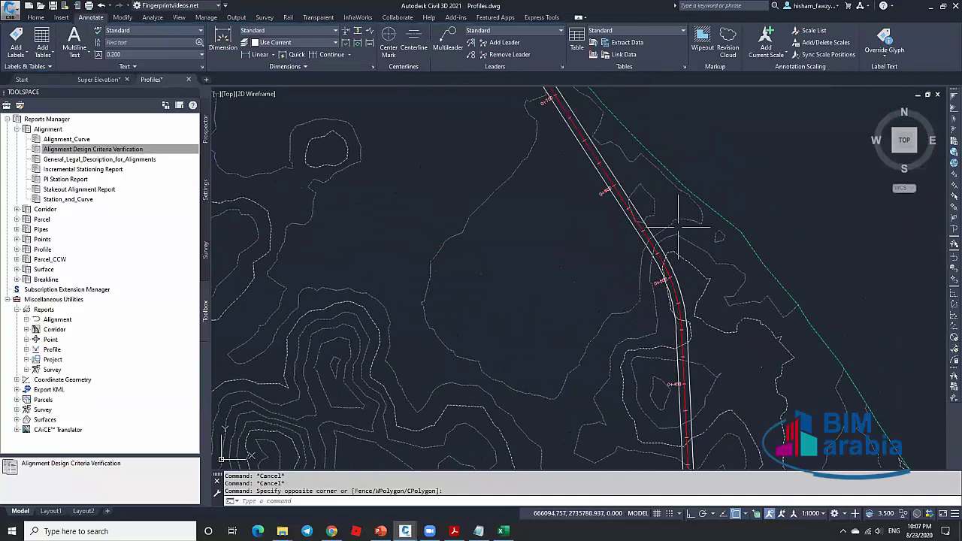
pyautogui.click(682, 218)
pyautogui.rightClick(682, 218)
pyautogui.click(726, 341)
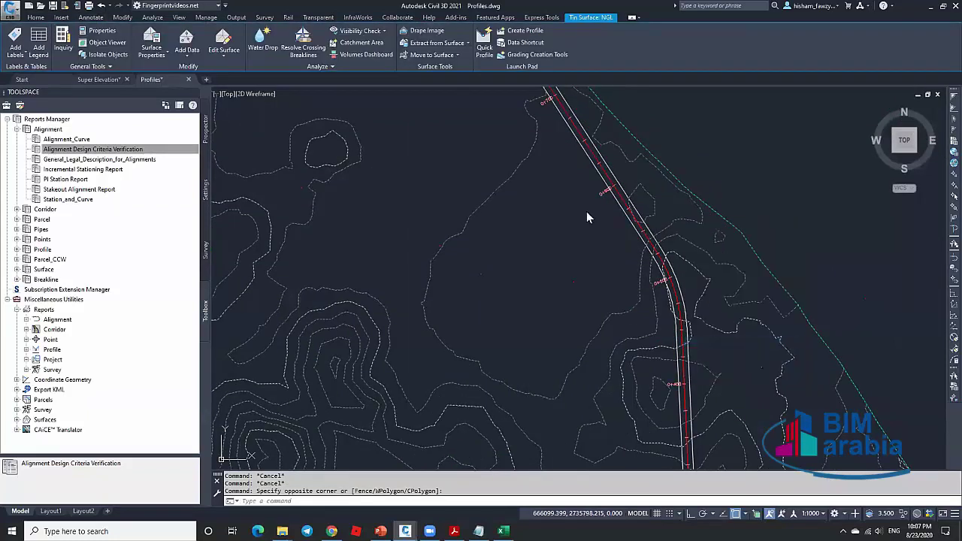
pyautogui.press('Return')
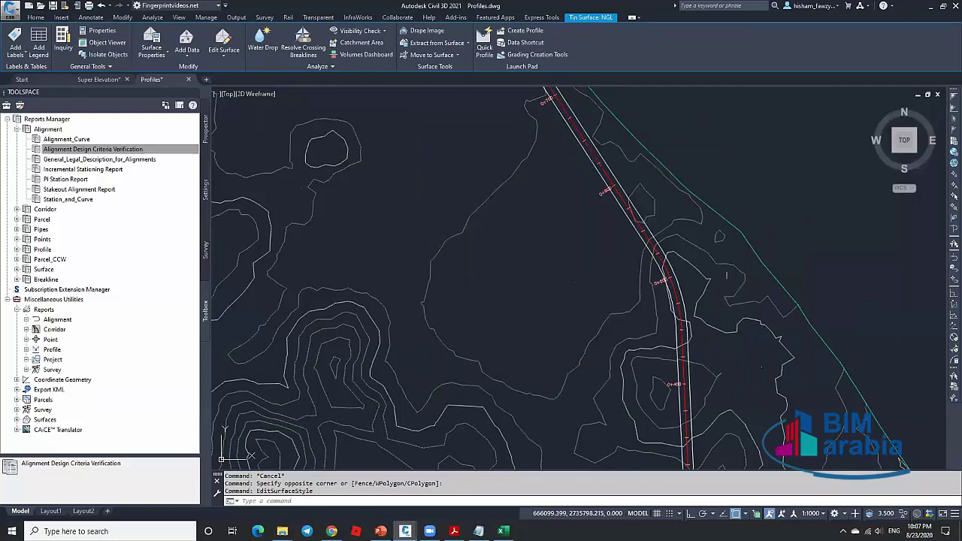
pyautogui.hotkey('ctrl', '1')
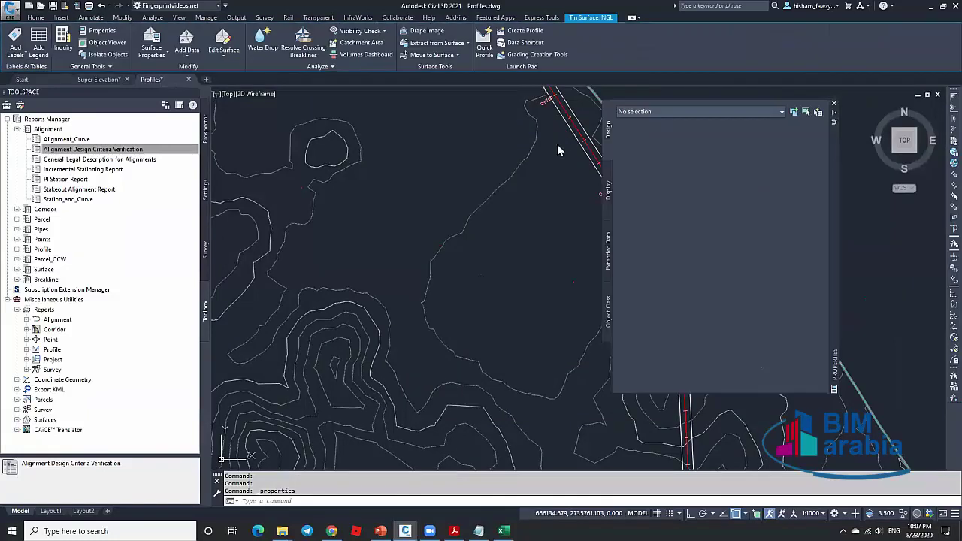
pyautogui.click(785, 146)
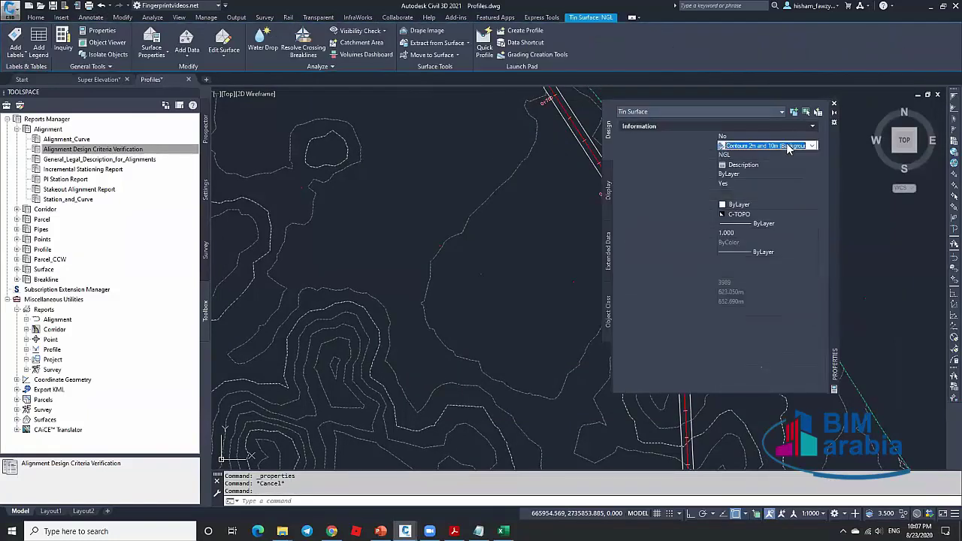
pyautogui.click(786, 146)
pyautogui.click(752, 165)
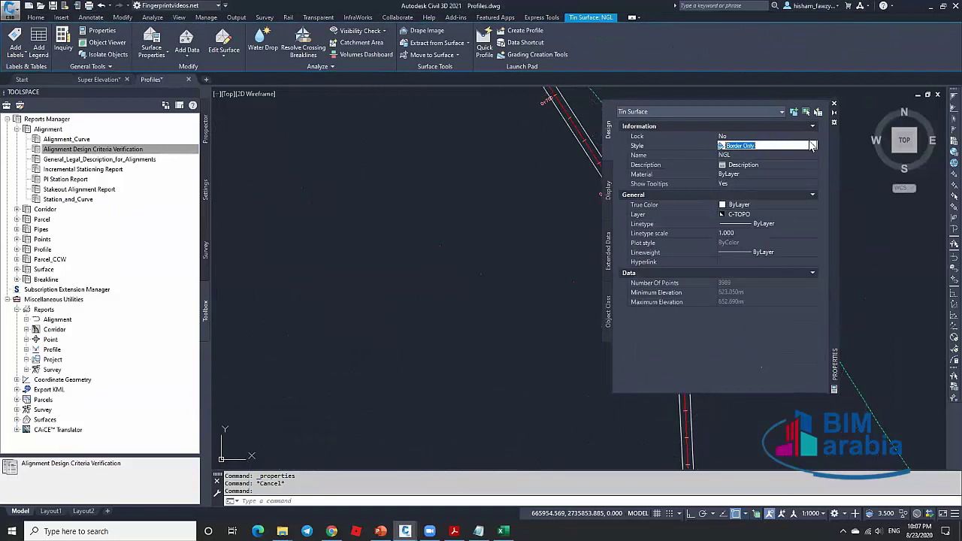
pyautogui.click(834, 103)
pyautogui.press('Escape')
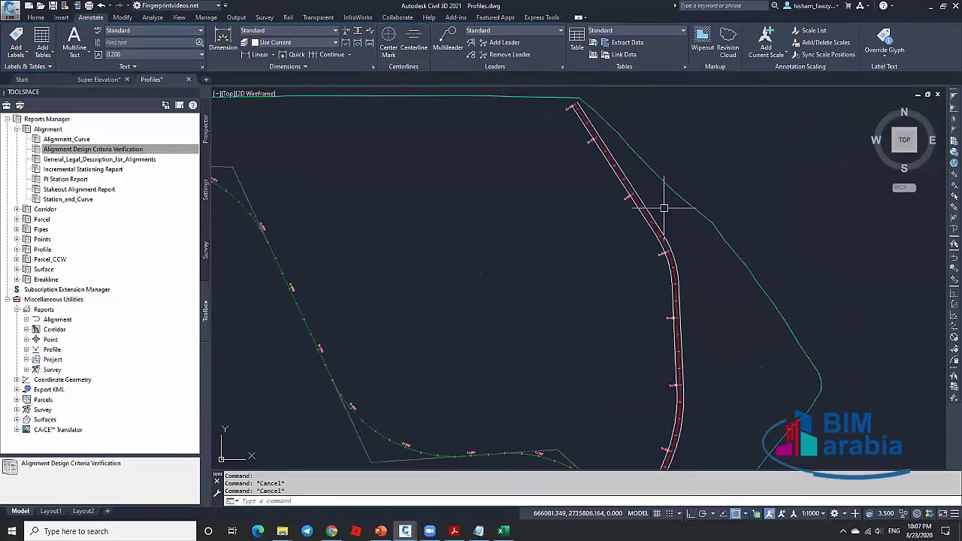
pyautogui.click(676, 285)
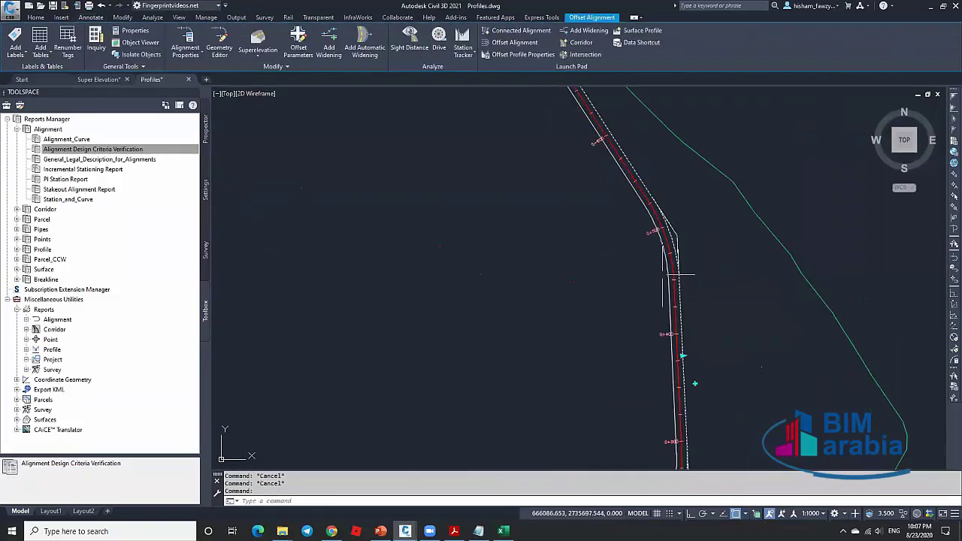
pyautogui.press('Escape')
pyautogui.scroll(-2, 620, 218)
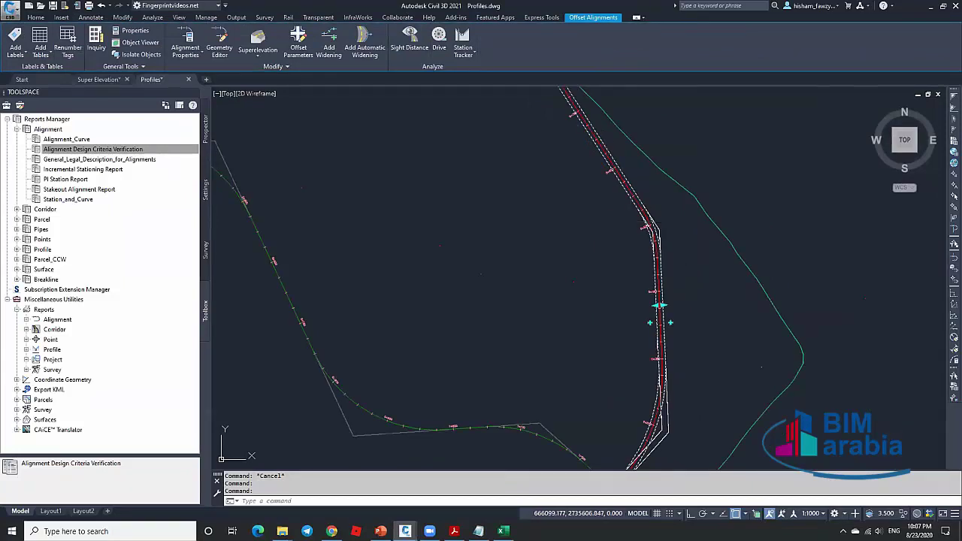
pyautogui.scroll(4, 649, 386)
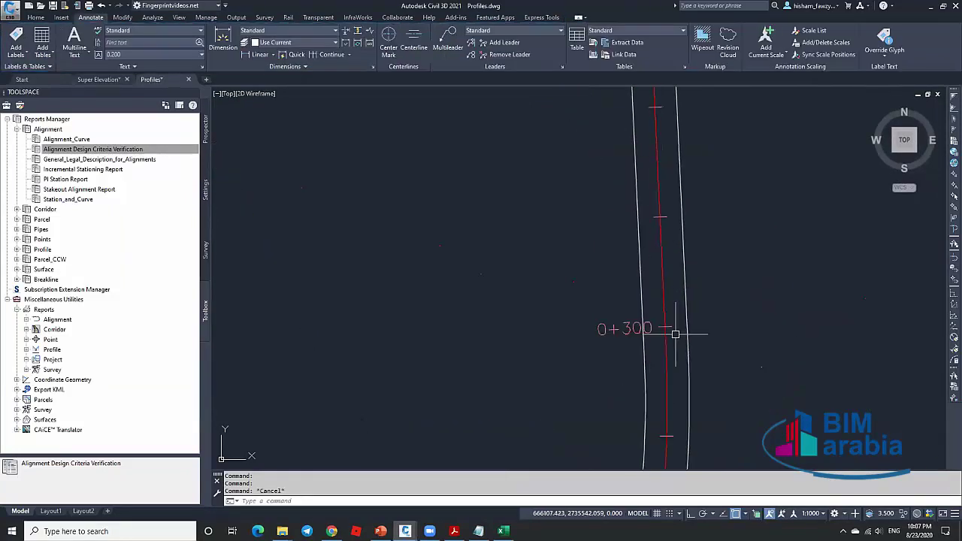
pyautogui.click(680, 244)
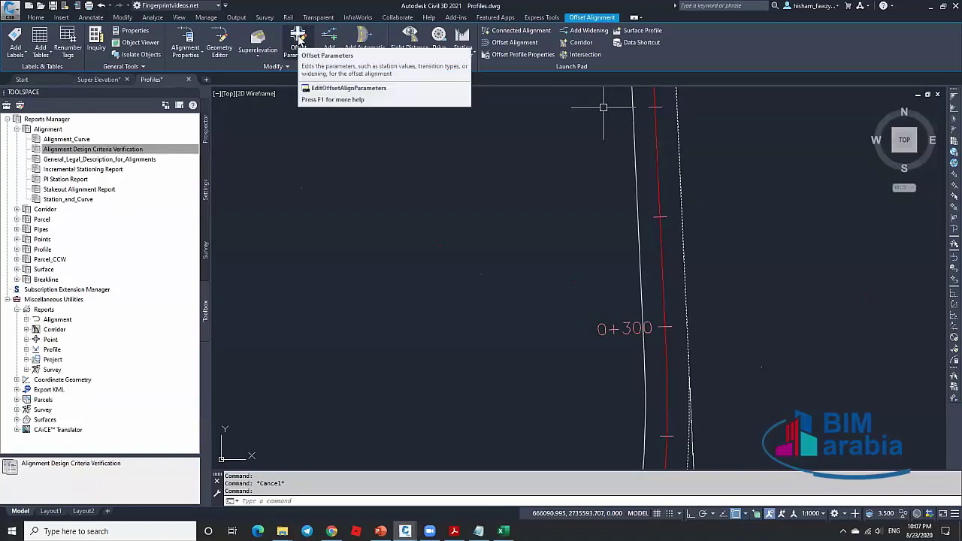
pyautogui.click(298, 38)
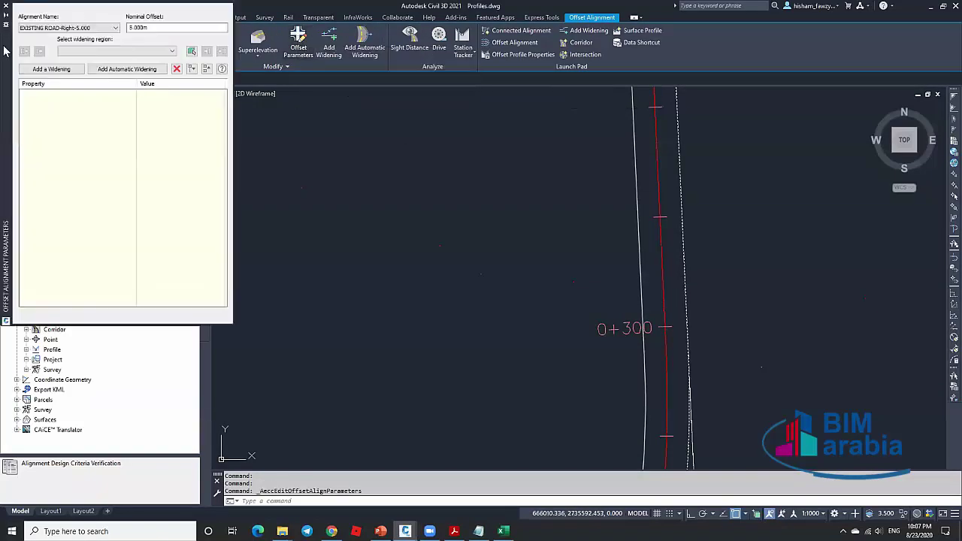
pyautogui.moveTo(6, 51)
pyautogui.mouseDown()
pyautogui.moveTo(370, 215)
pyautogui.moveTo(364, 180)
pyautogui.mouseUp()
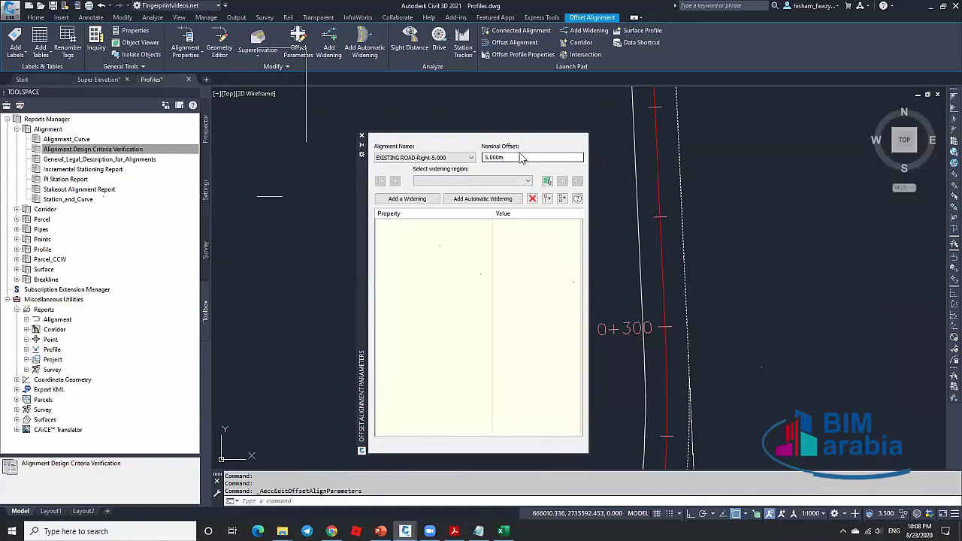
pyautogui.click(362, 136)
pyautogui.scroll(-5, 691, 241)
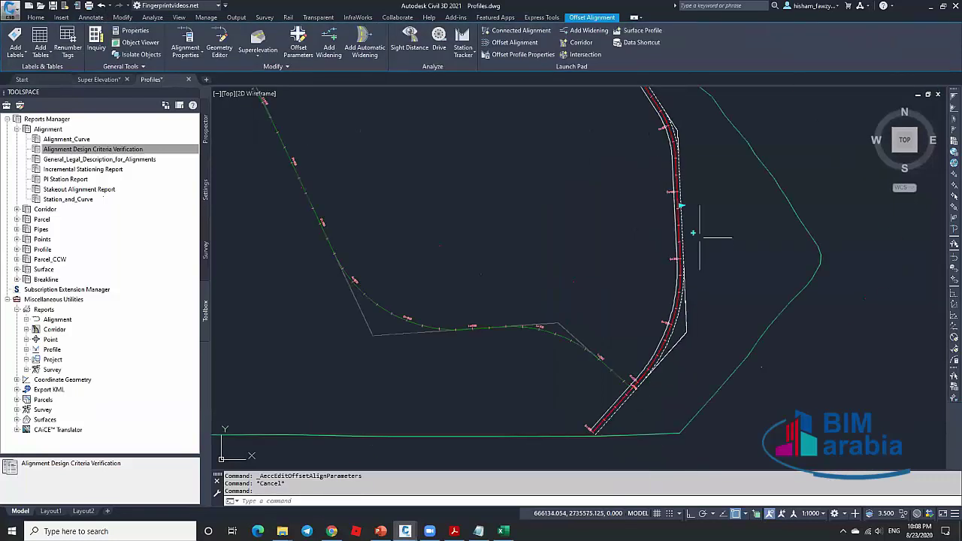
pyautogui.scroll(8, 684, 218)
pyautogui.press('Escape')
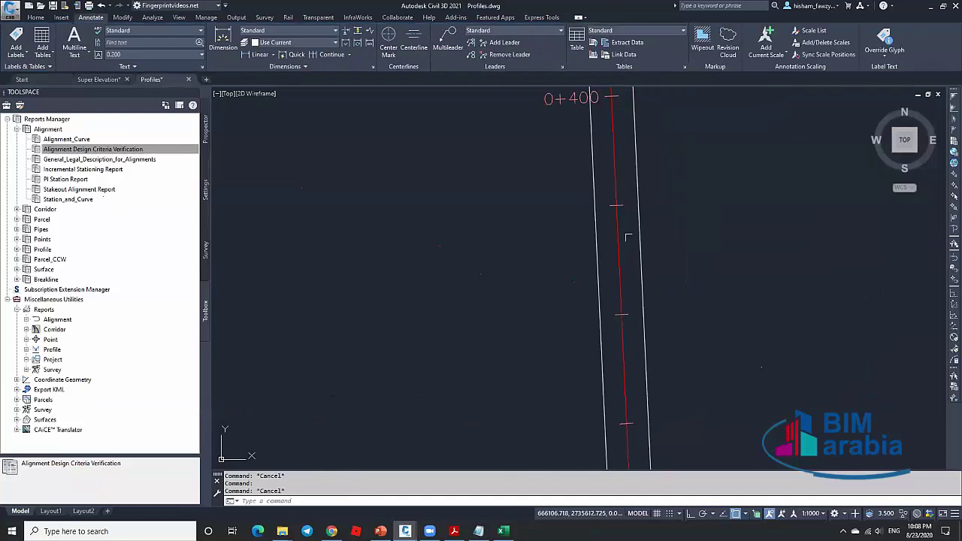
pyautogui.scroll(-2, 631, 216)
pyautogui.scroll(-4, 623, 219)
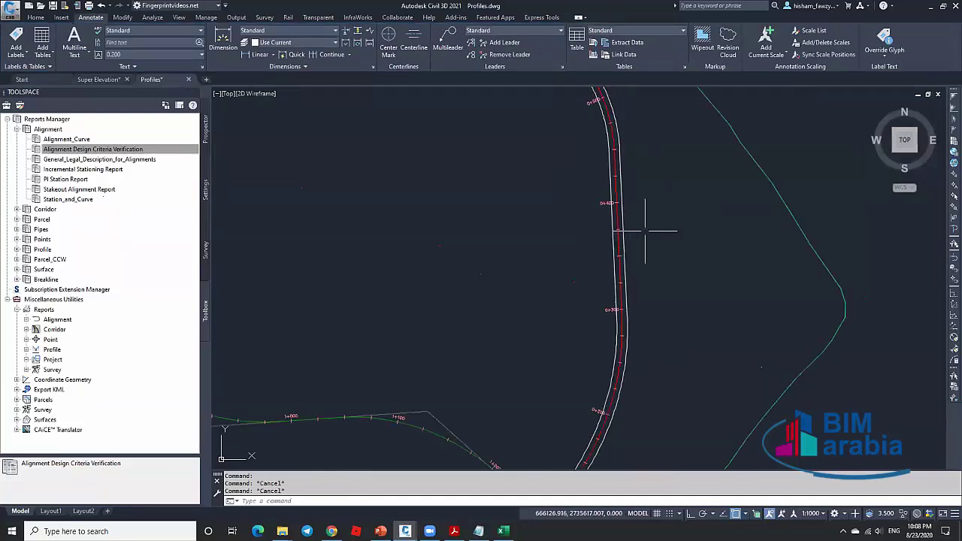
pyautogui.press('Escape')
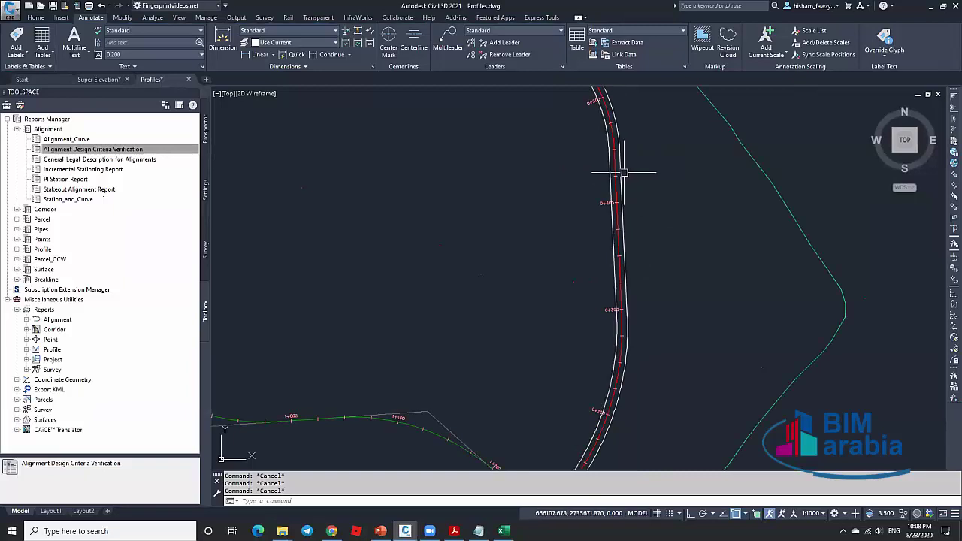
pyautogui.click(619, 180)
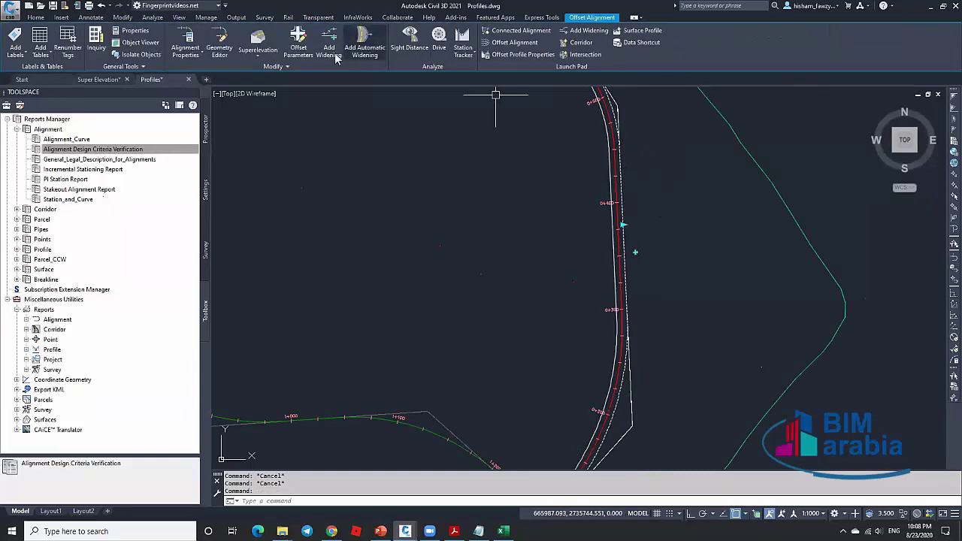
# Add a 12 m widening to the right offset alignment from station 0+300 to 0+450.
pyautogui.click(334, 48)
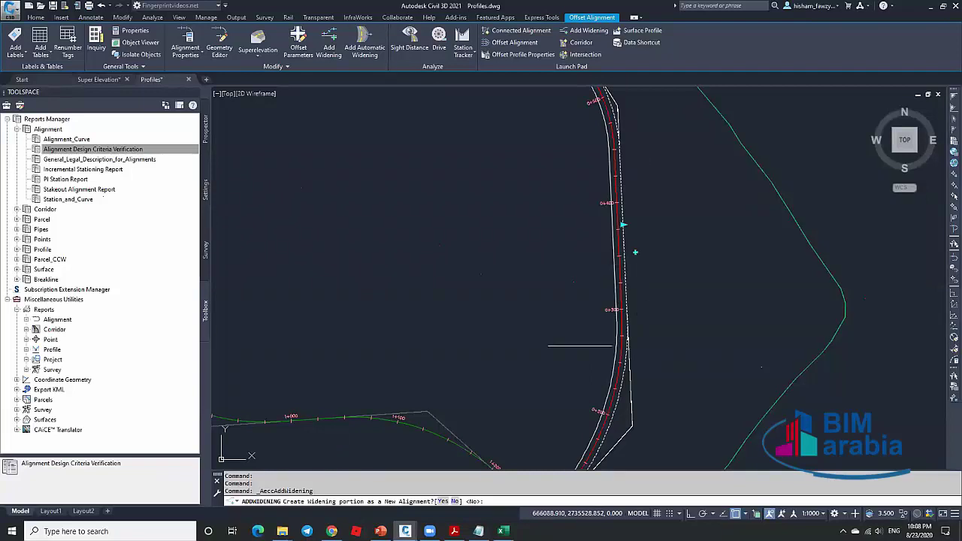
pyautogui.click(455, 501)
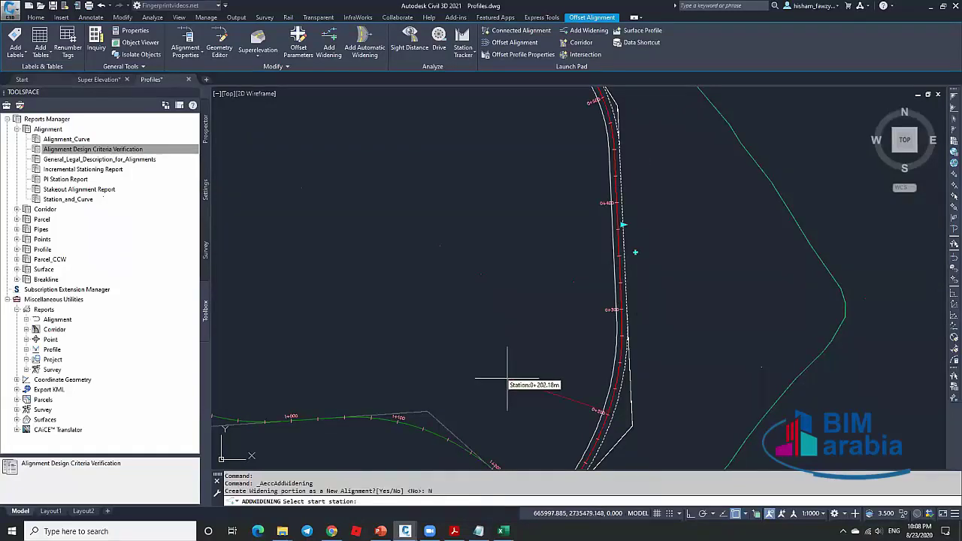
pyautogui.scroll(6, 646, 342)
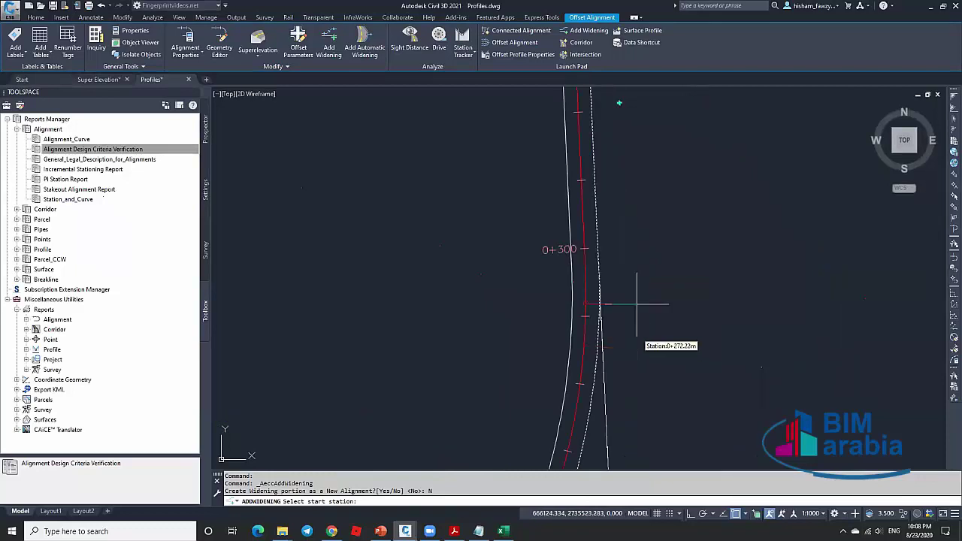
pyautogui.click(556, 252)
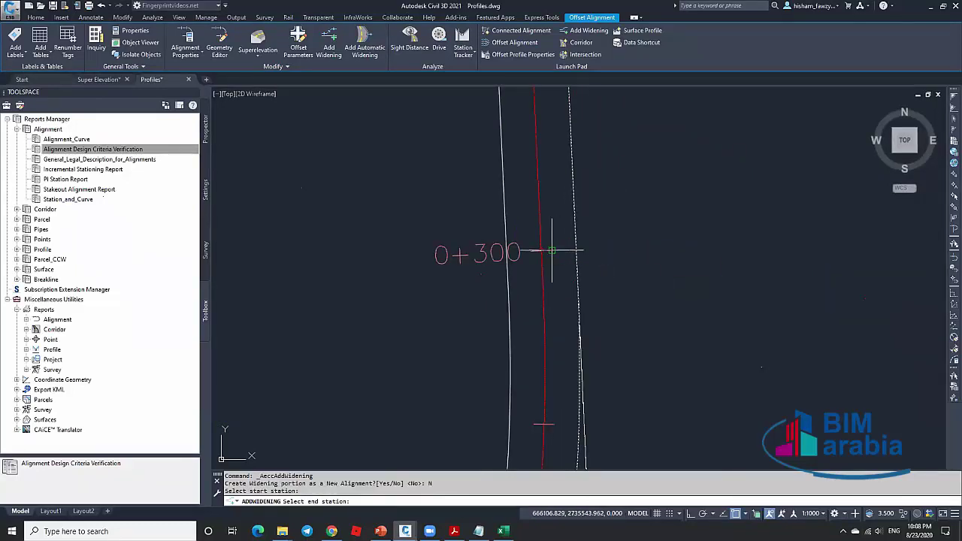
pyautogui.scroll(-4, 664, 265)
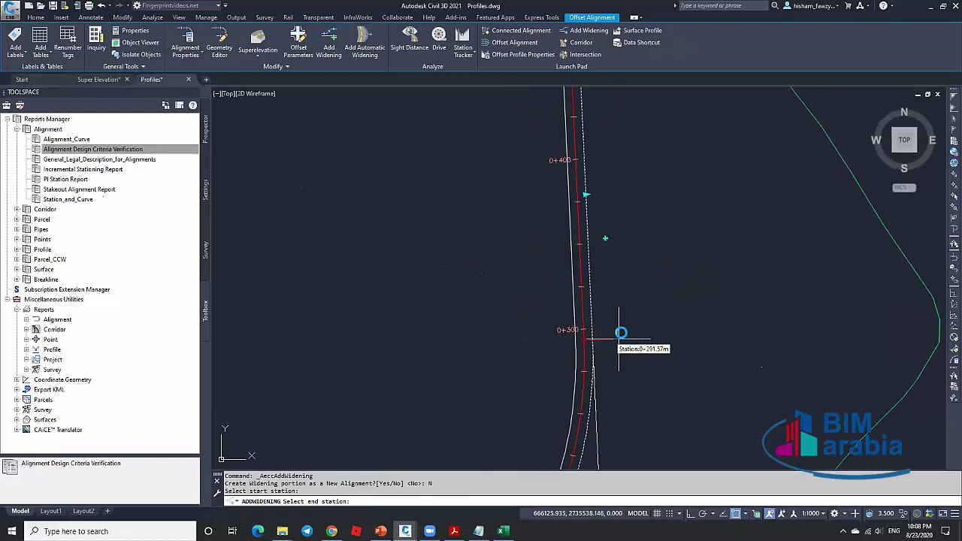
pyautogui.scroll(5, 621, 332)
pyautogui.scroll(2, 582, 246)
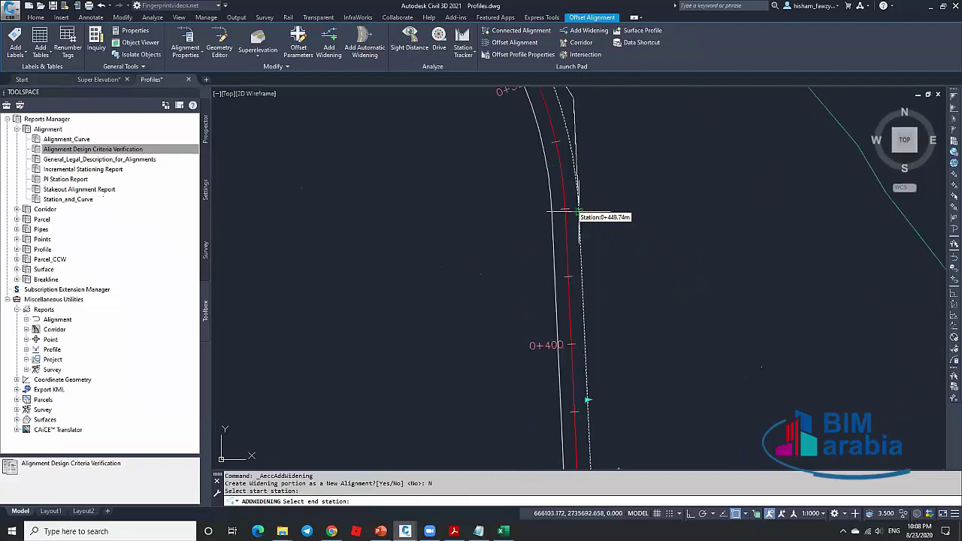
pyautogui.click(569, 208)
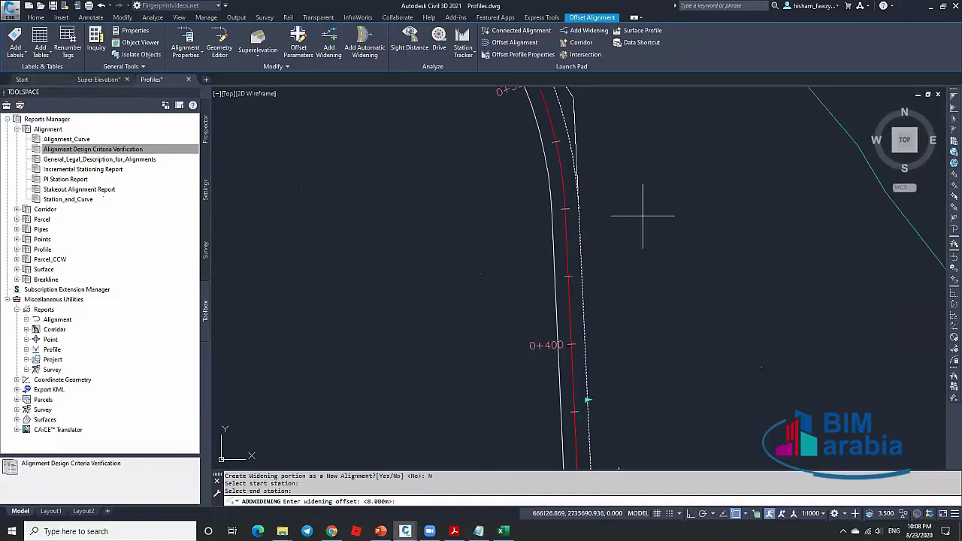
pyautogui.scroll(-1, 642, 216)
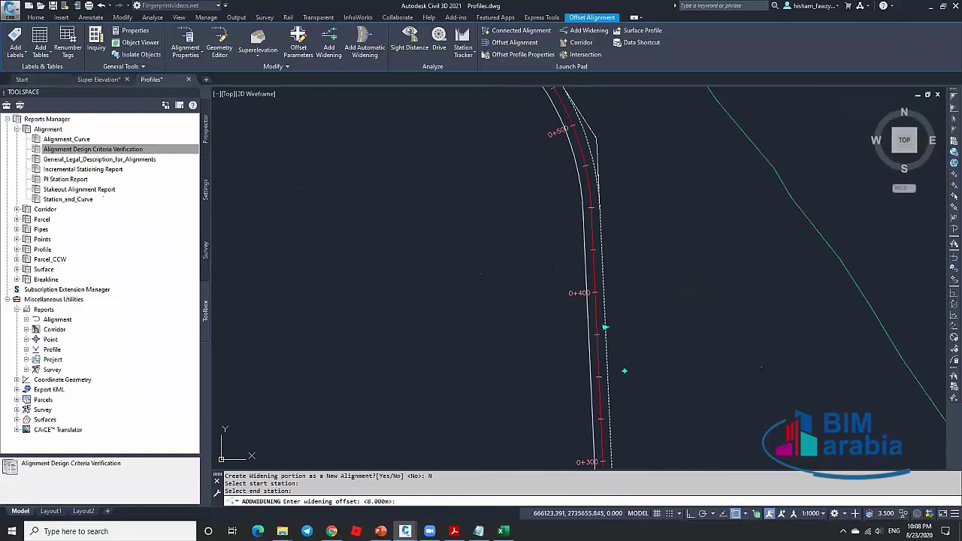
pyautogui.scroll(4, 609, 376)
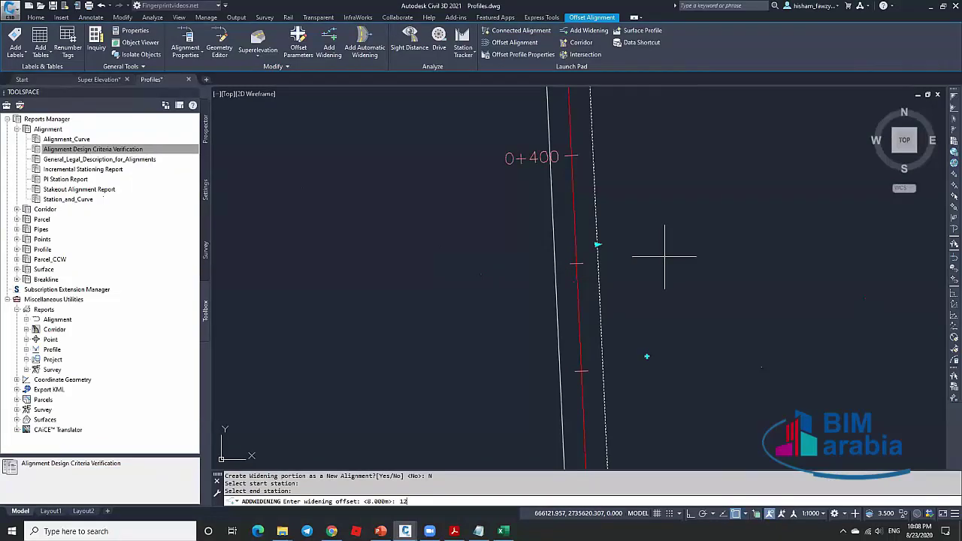
pyautogui.press('Return')
pyautogui.scroll(-3, 706, 290)
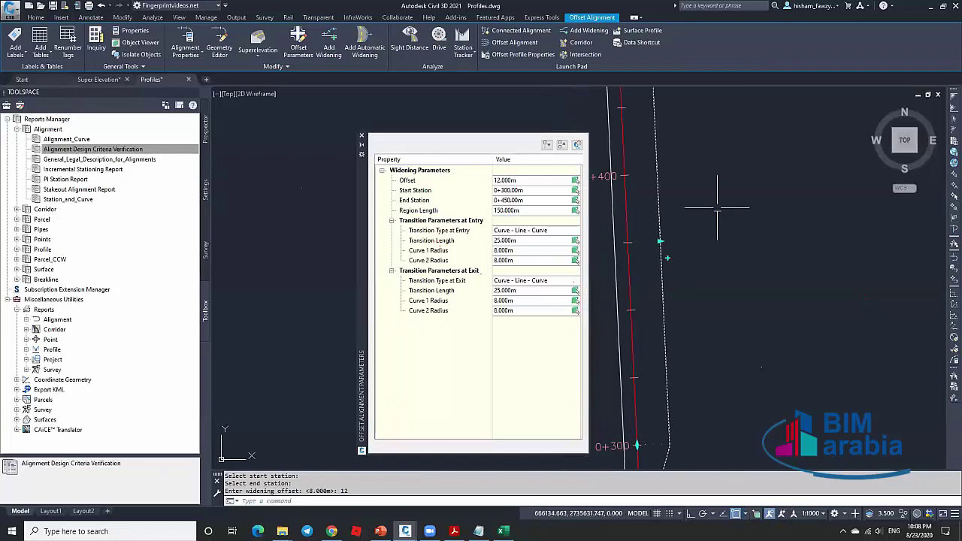
# Finish the widening and switch the dimension type to aligned.
pyautogui.press('Escape')
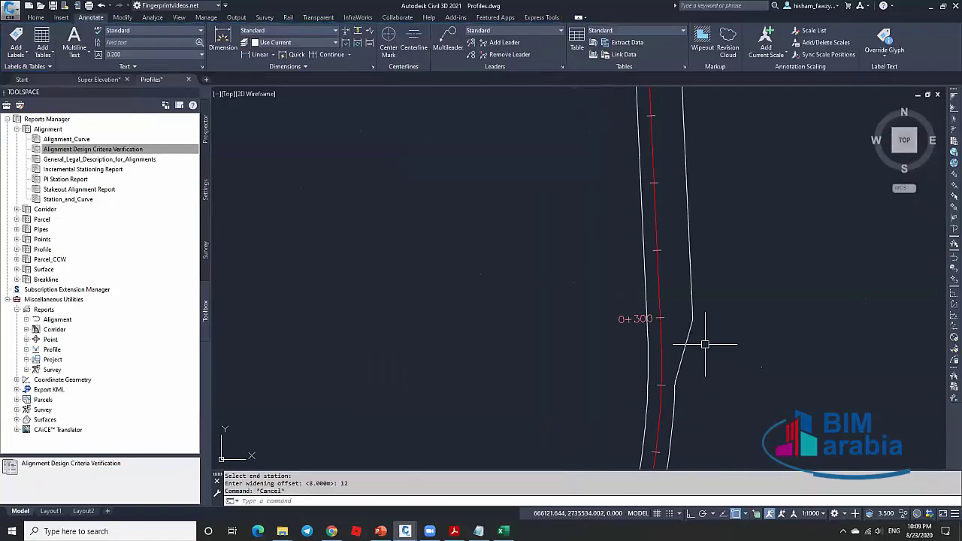
pyautogui.scroll(3, 673, 387)
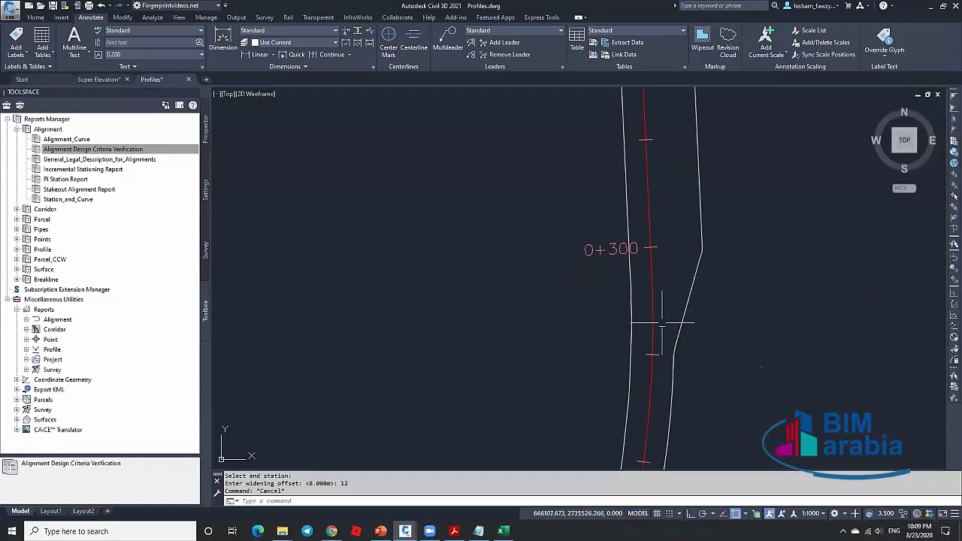
pyautogui.scroll(-3, 671, 362)
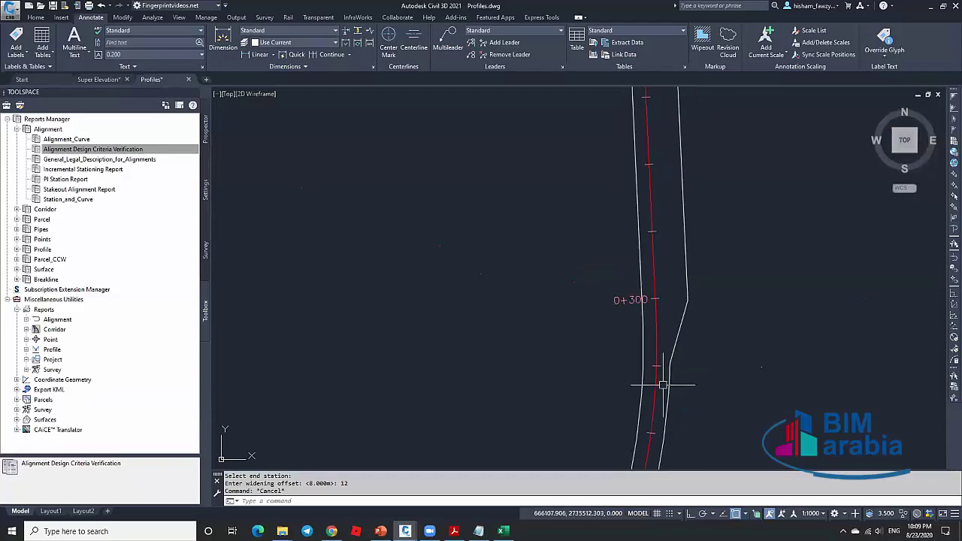
pyautogui.scroll(2, 655, 194)
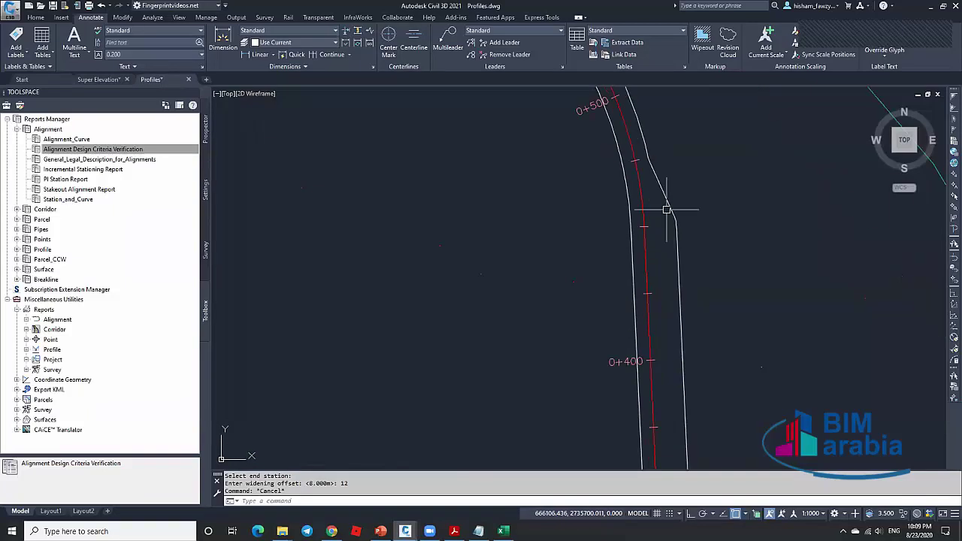
pyautogui.scroll(-3, 638, 137)
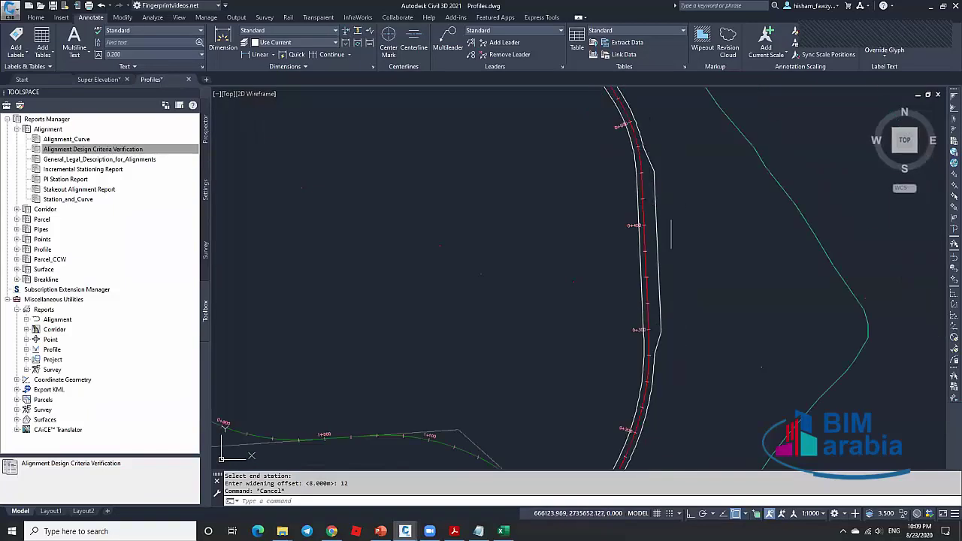
pyautogui.click(272, 55)
pyautogui.click(262, 96)
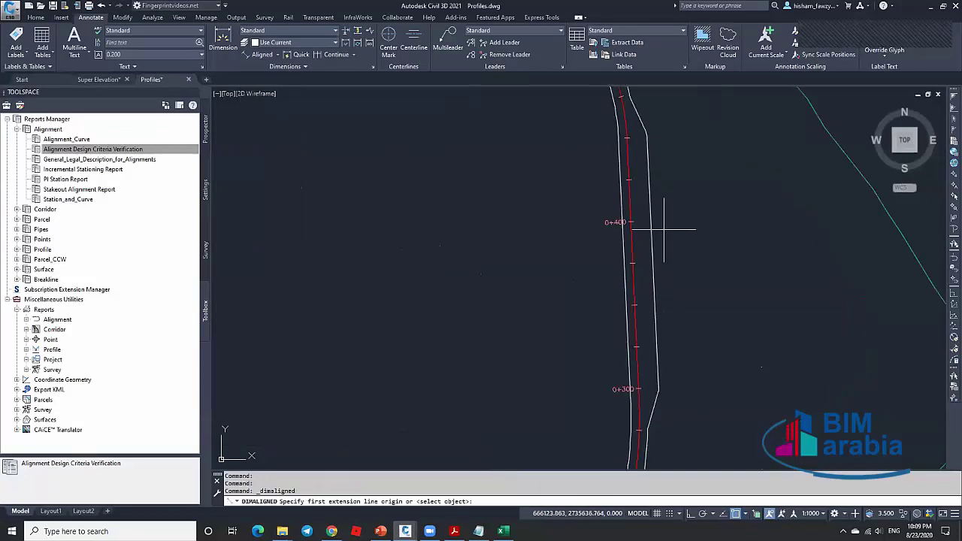
pyautogui.scroll(5, 663, 229)
# Dimension the widening perpendicular from the centerline near 0+400 (12.0000), then delete it.
pyautogui.click(554, 208)
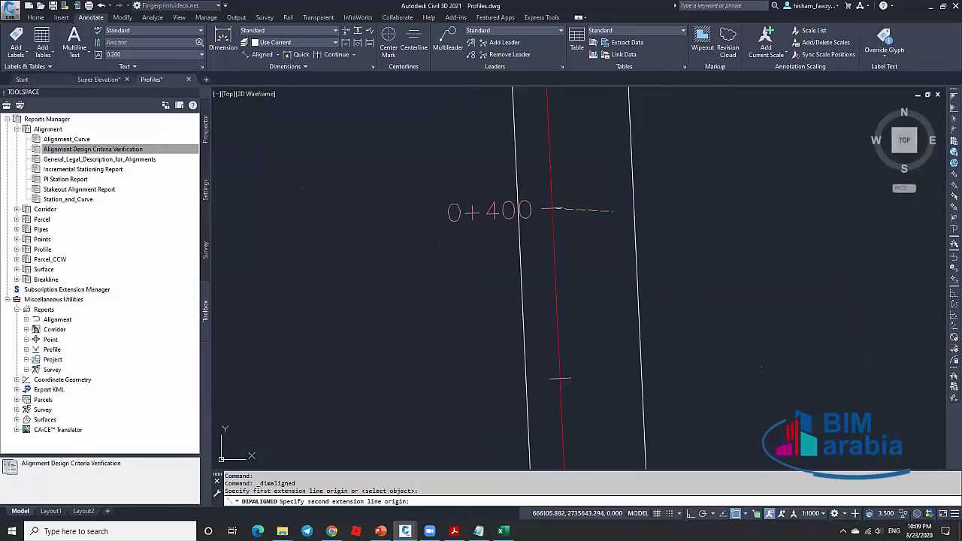
pyautogui.keyDown('shift'); pyautogui.rightClick(623, 204); pyautogui.keyUp('shift')
pyautogui.click(653, 285)
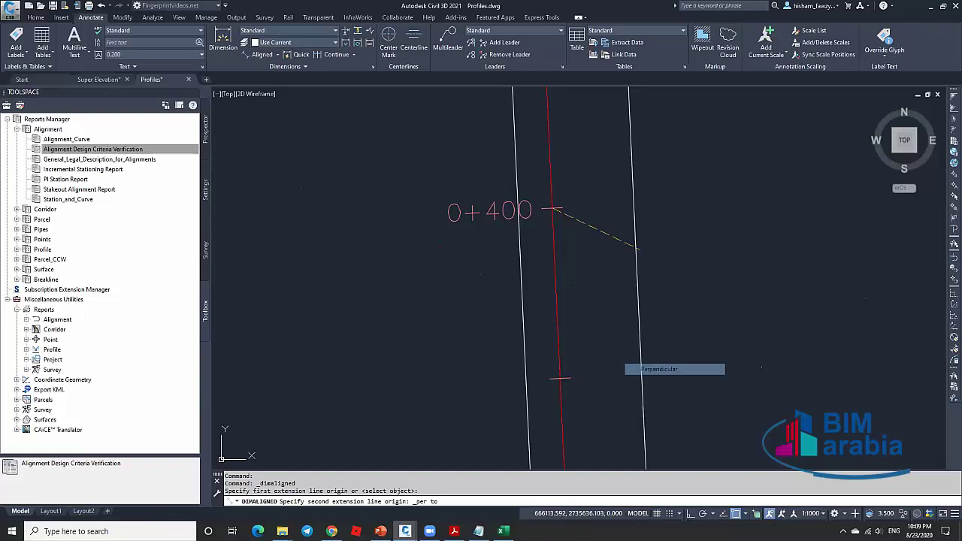
pyautogui.click(633, 206)
pyautogui.scroll(5, 602, 206)
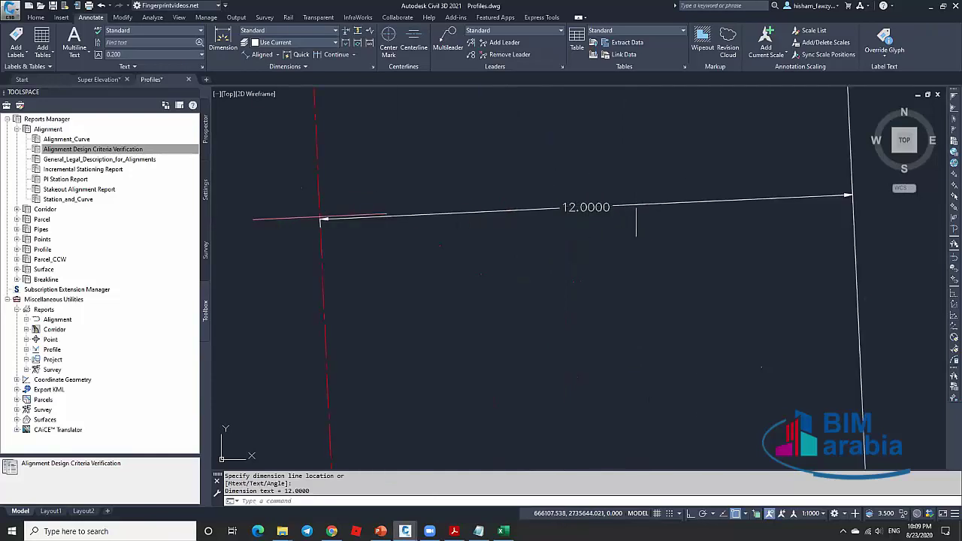
pyautogui.click(601, 205)
pyautogui.press('Delete')
# Zoom out and select the EXISTING ROAD-Right-5.000 offset alignment.
pyautogui.scroll(-6, 593, 209)
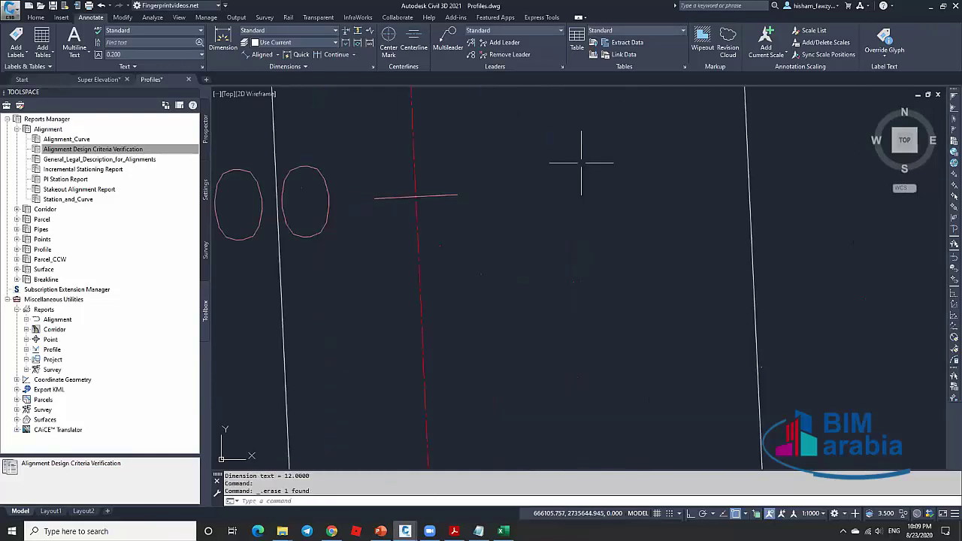
pyautogui.scroll(-2, 630, 218)
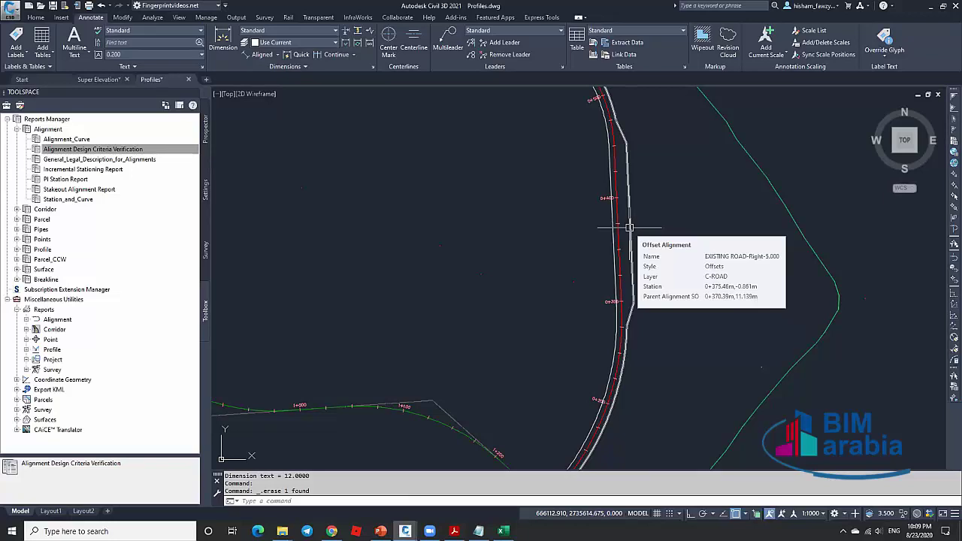
pyautogui.scroll(2, 633, 217)
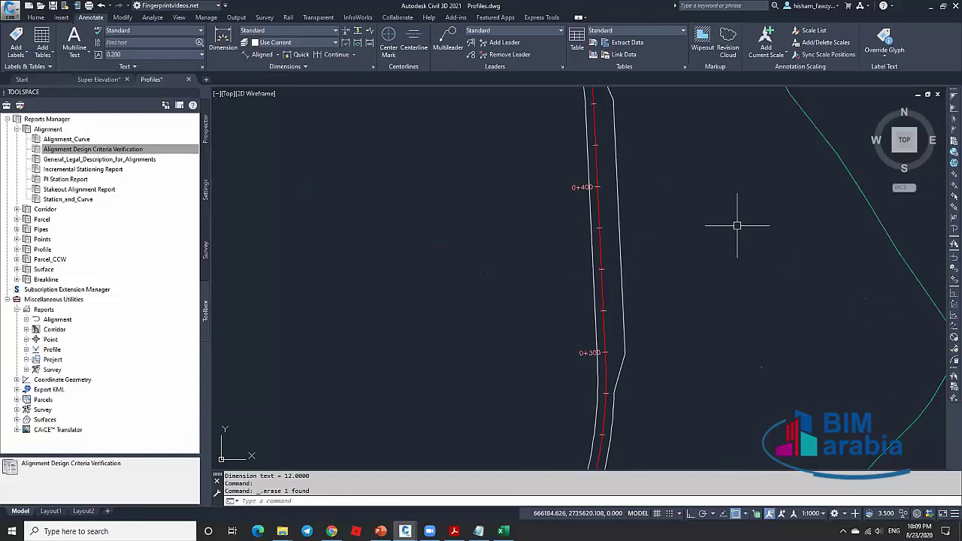
pyautogui.click(620, 223)
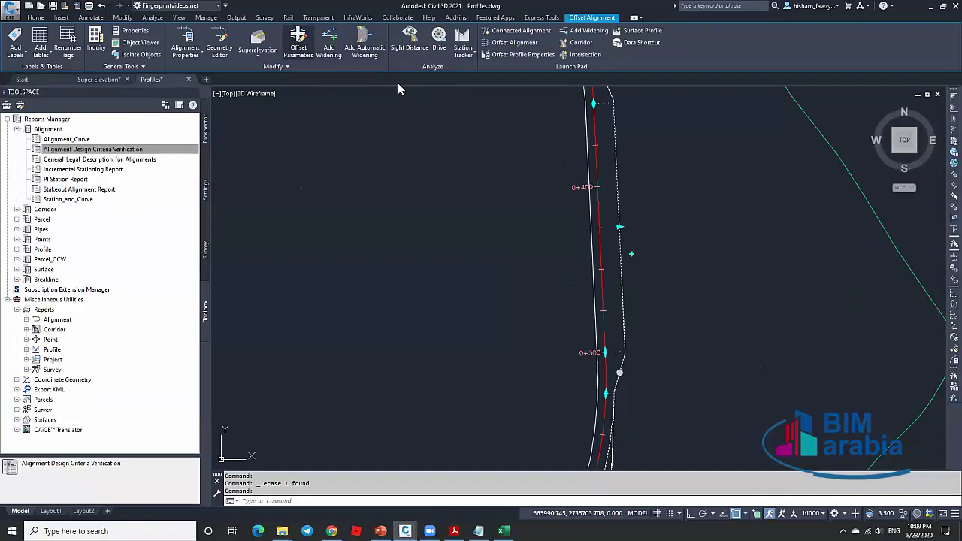
# Review the right offset alignment's widening transitions, then set the widening offset to 10.
pyautogui.click(299, 41)
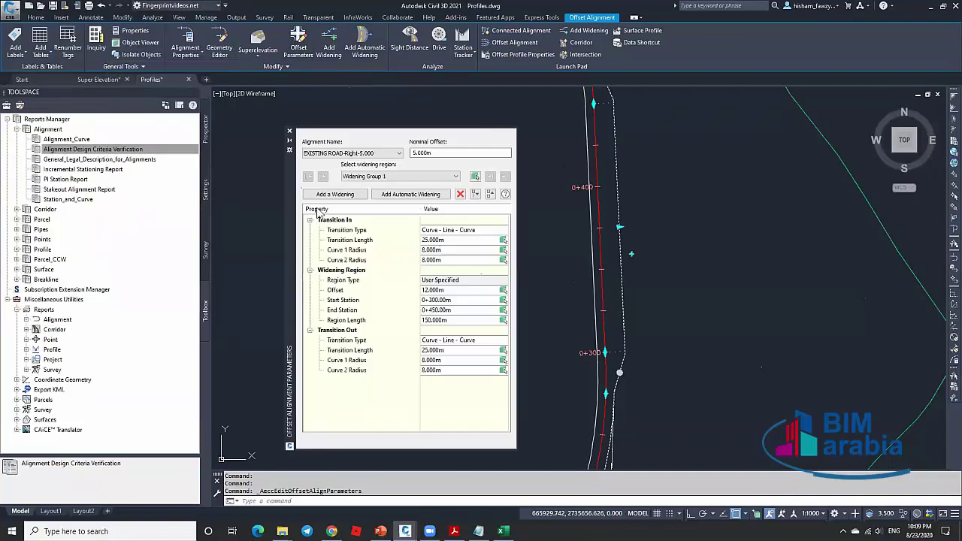
pyautogui.click(368, 195)
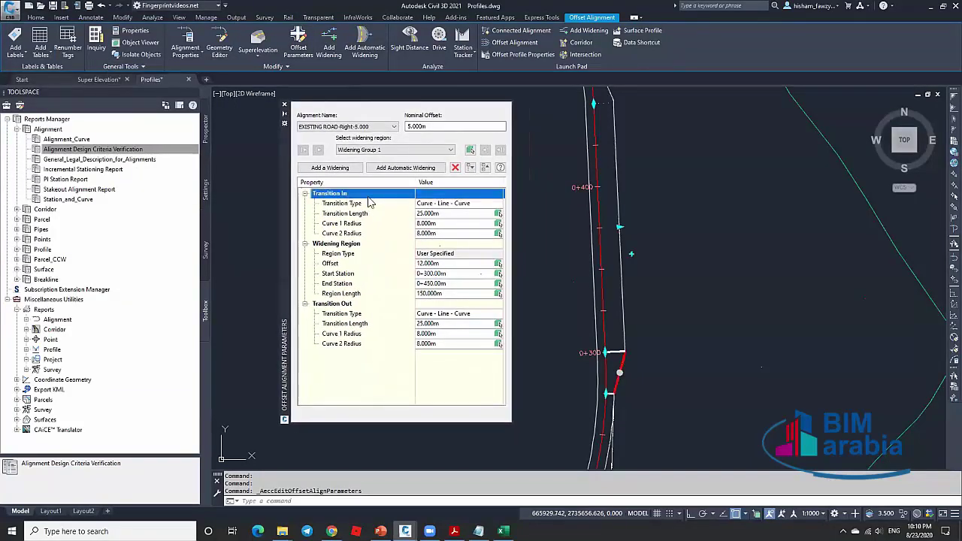
pyautogui.click(358, 304)
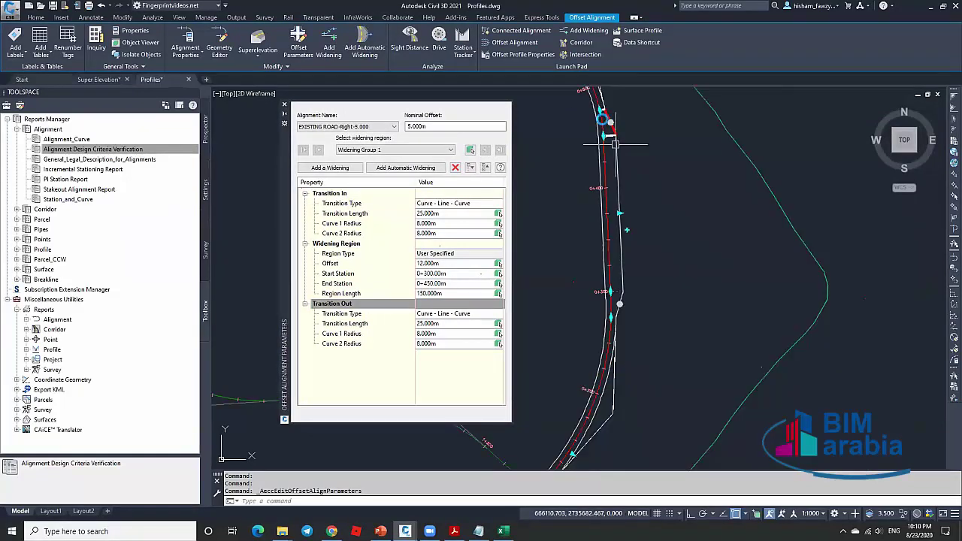
pyautogui.scroll(2, 599, 118)
pyautogui.click(362, 245)
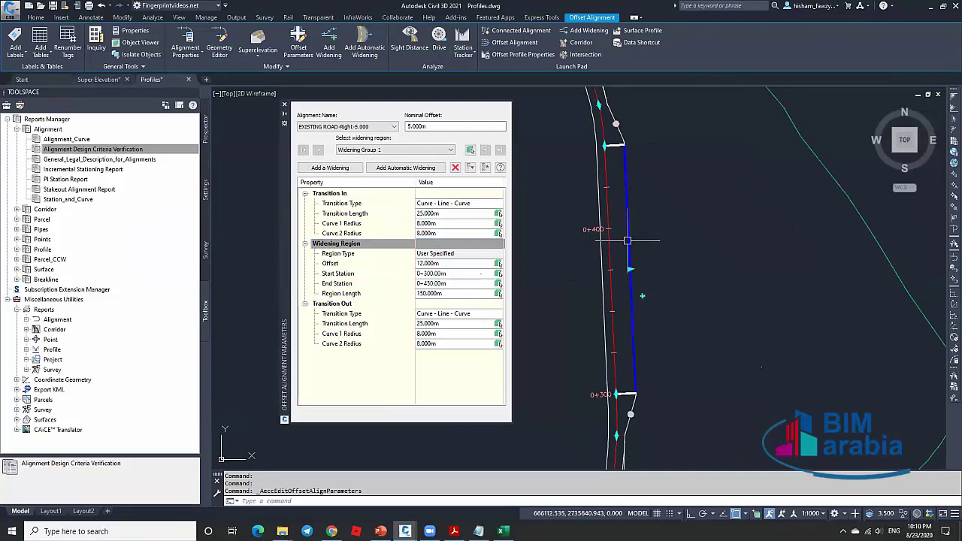
pyautogui.click(450, 267)
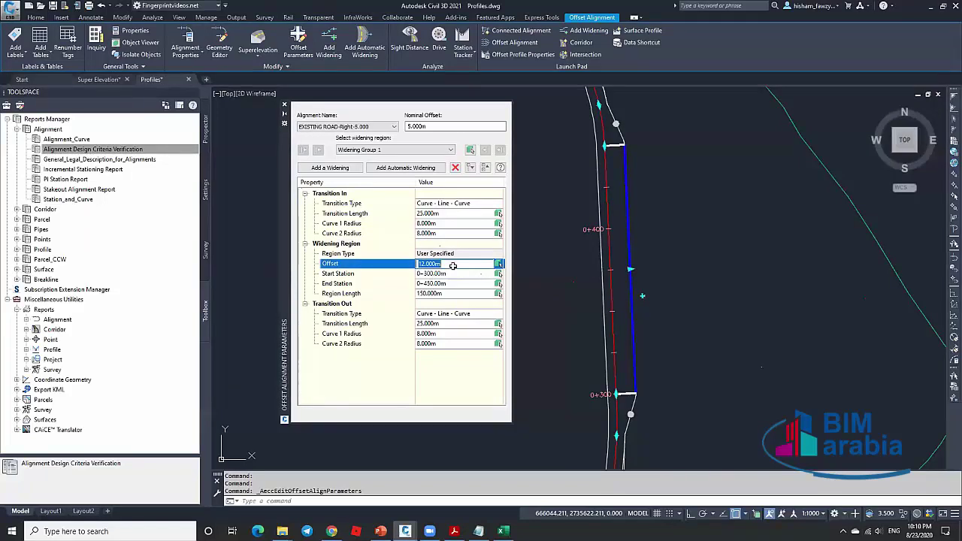
pyautogui.write('10')
pyautogui.press('Return')
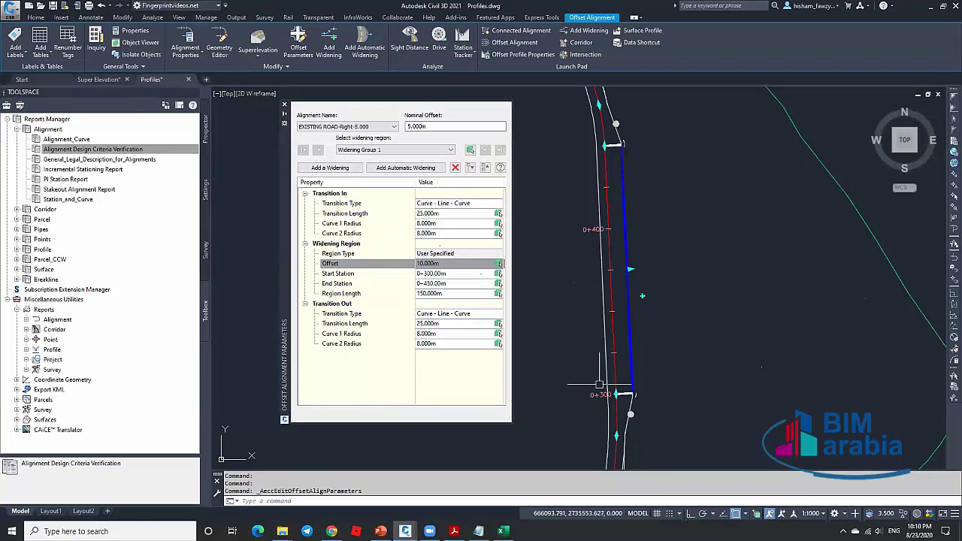
# Set the widening's Transition In type to Curve - Reverse Curve and close the parameters.
pyautogui.scroll(4, 626, 441)
pyautogui.scroll(2, 625, 441)
pyautogui.scroll(1, 661, 187)
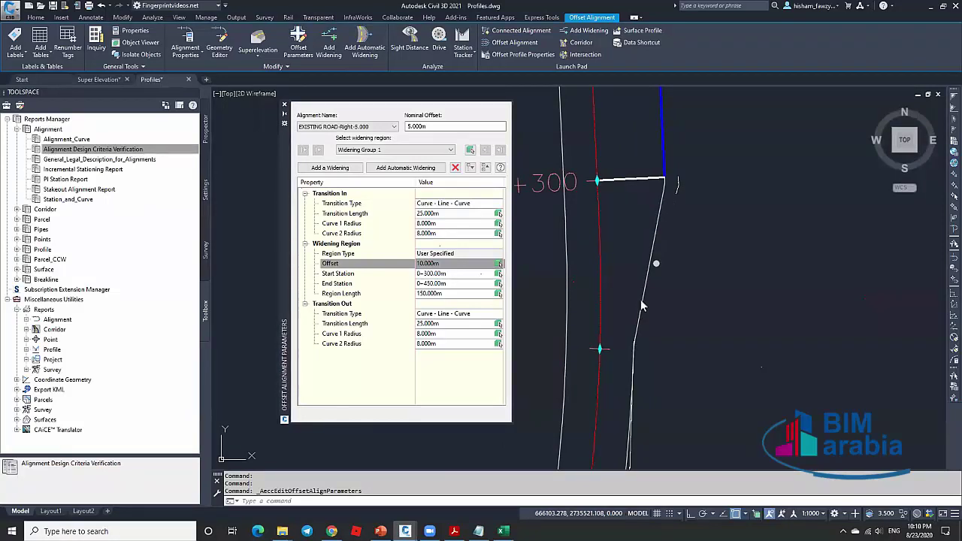
pyautogui.click(472, 204)
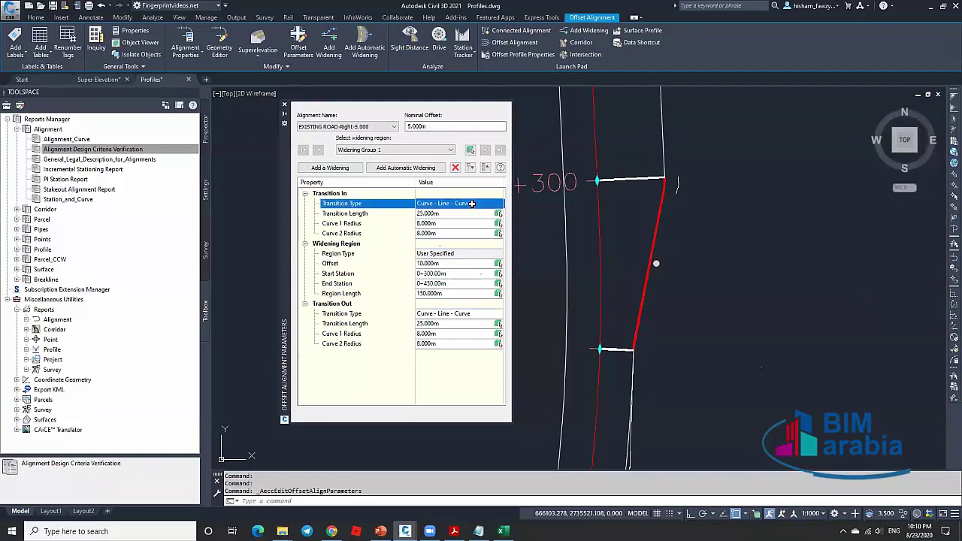
pyautogui.click(474, 208)
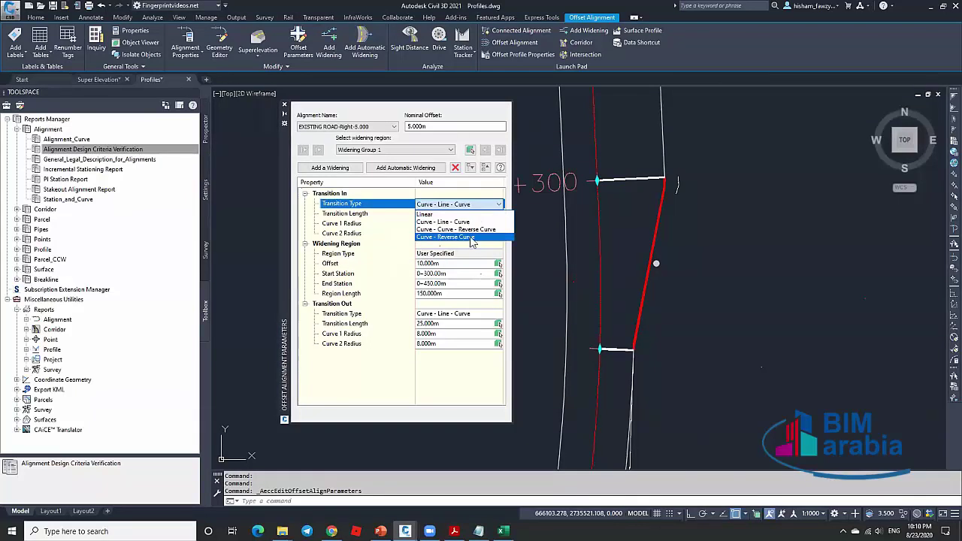
pyautogui.click(472, 239)
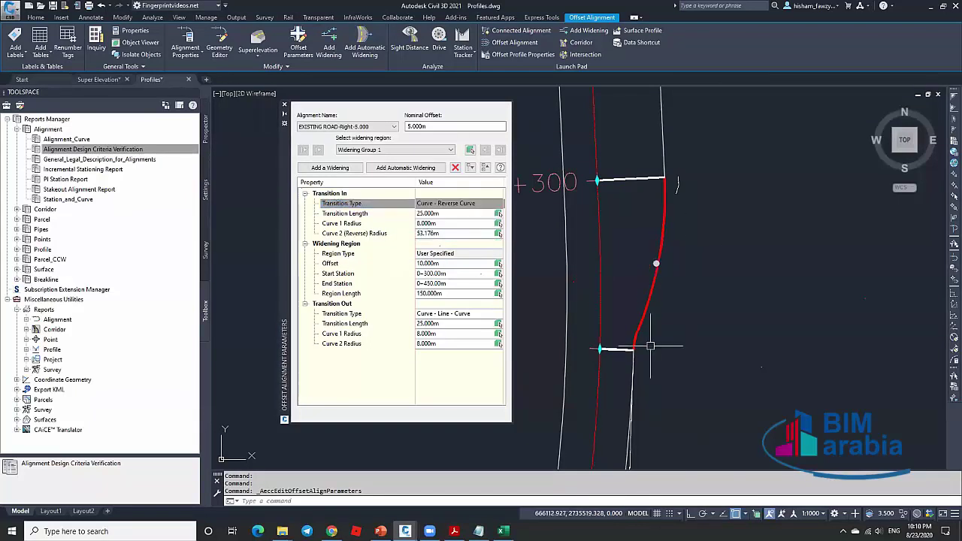
pyautogui.press('Escape')
pyautogui.press('Escape')
pyautogui.scroll(2, 709, 258)
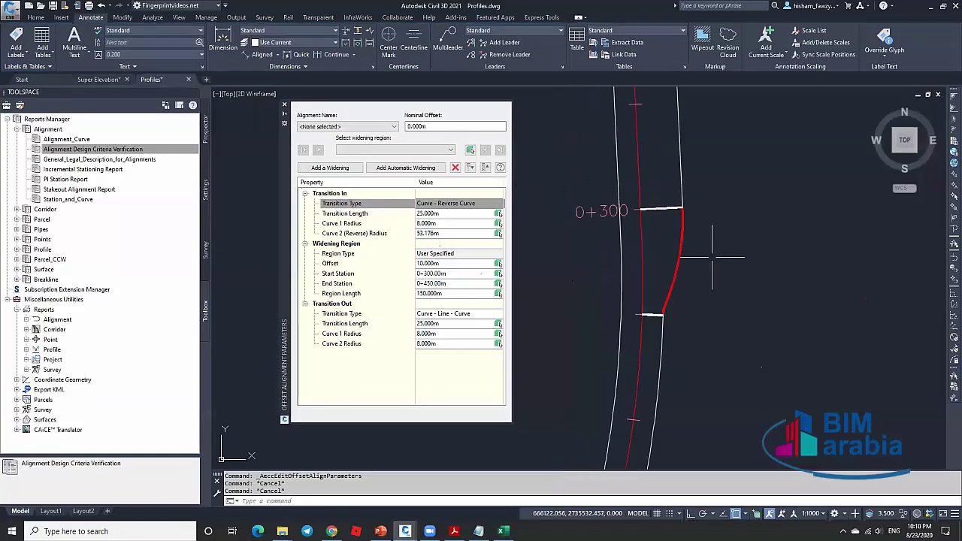
pyautogui.scroll(-2, 690, 300)
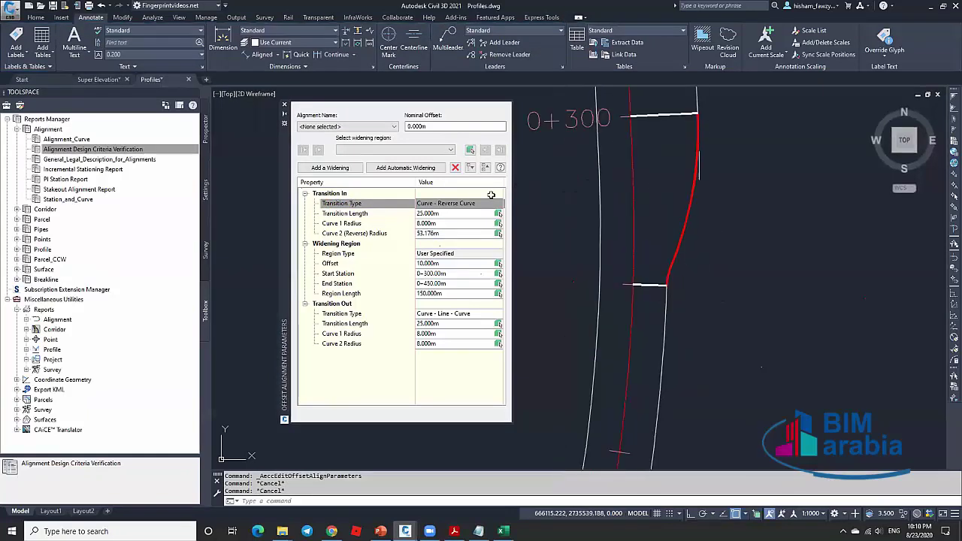
pyautogui.click(476, 205)
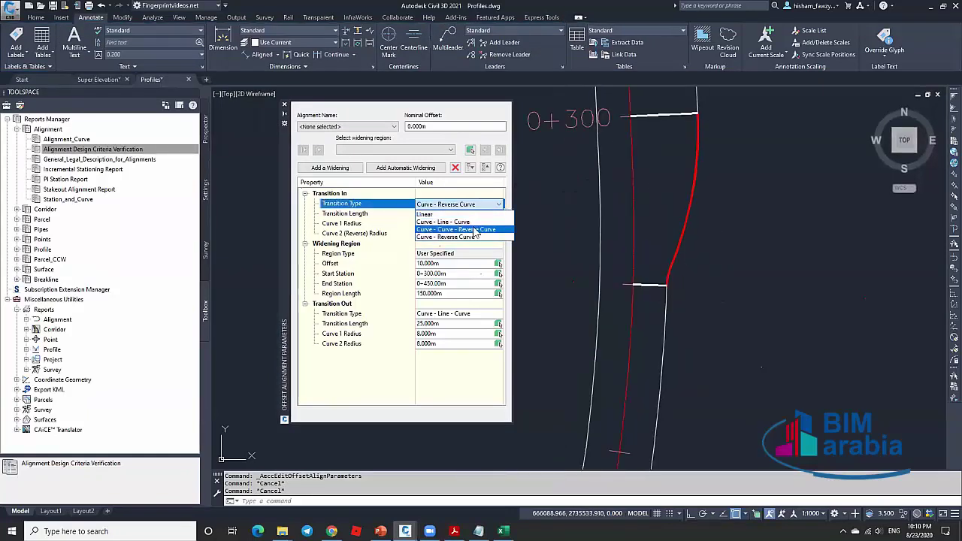
pyautogui.click(474, 236)
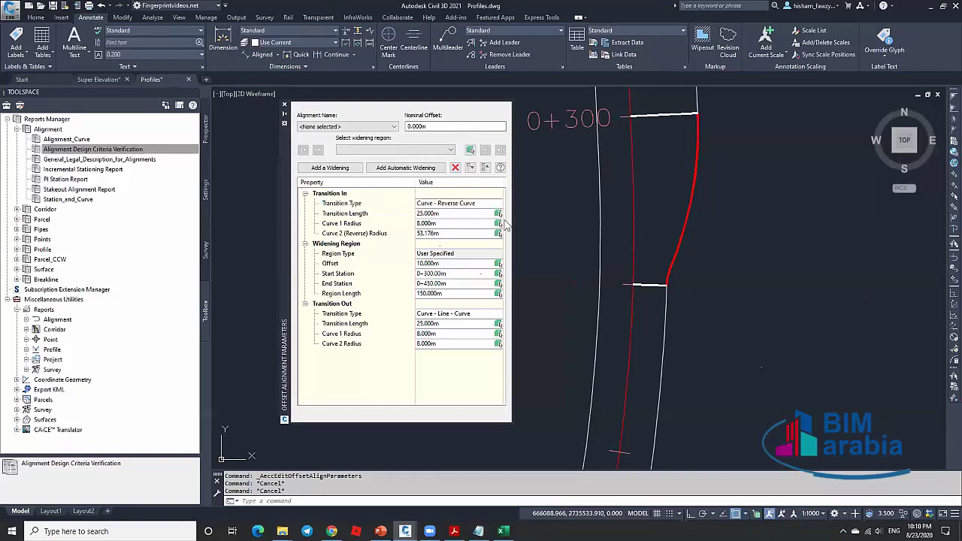
pyautogui.click(284, 104)
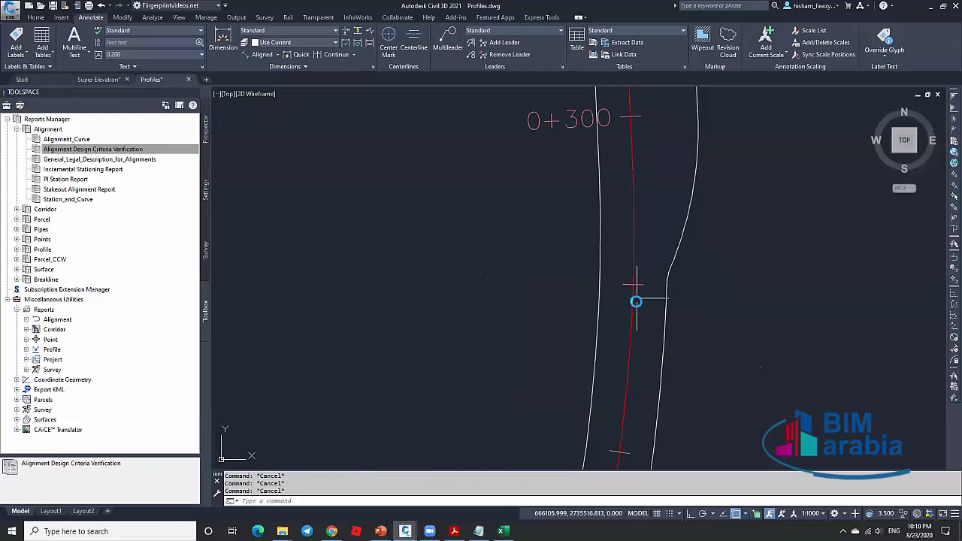
# Undo the widening parameter edits.
pyautogui.scroll(-6, 636, 301)
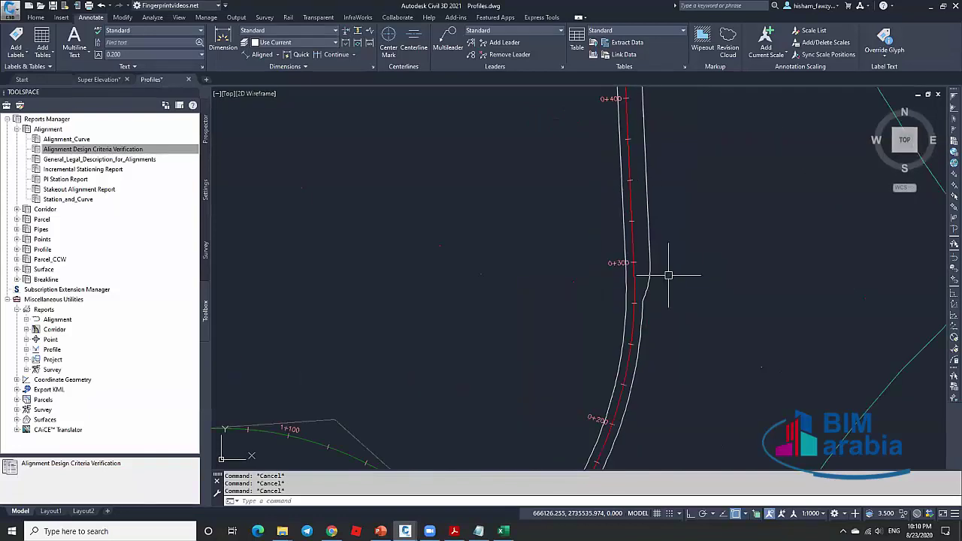
pyautogui.scroll(-2, 668, 275)
pyautogui.scroll(-3, 602, 272)
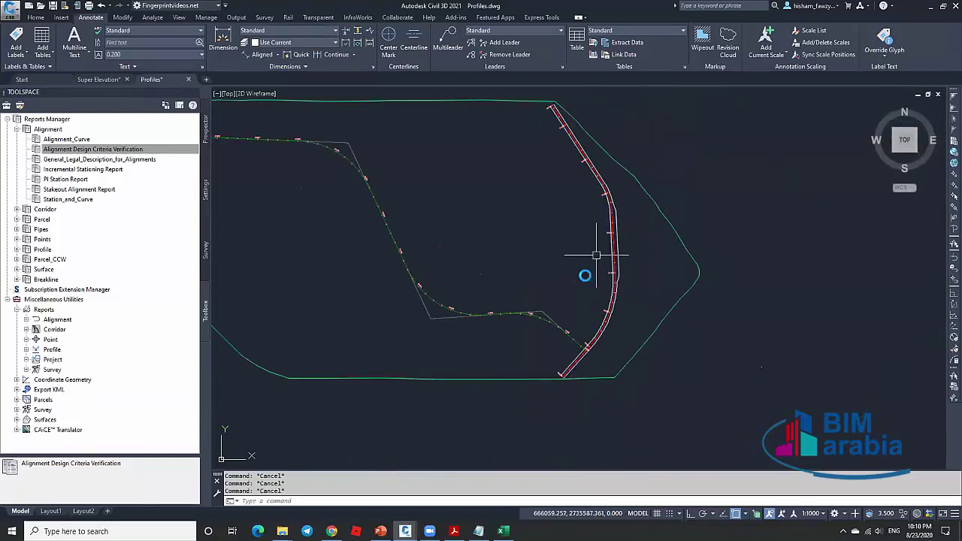
pyautogui.moveTo(595, 256); pyautogui.dragTo(583, 284, button='middle')
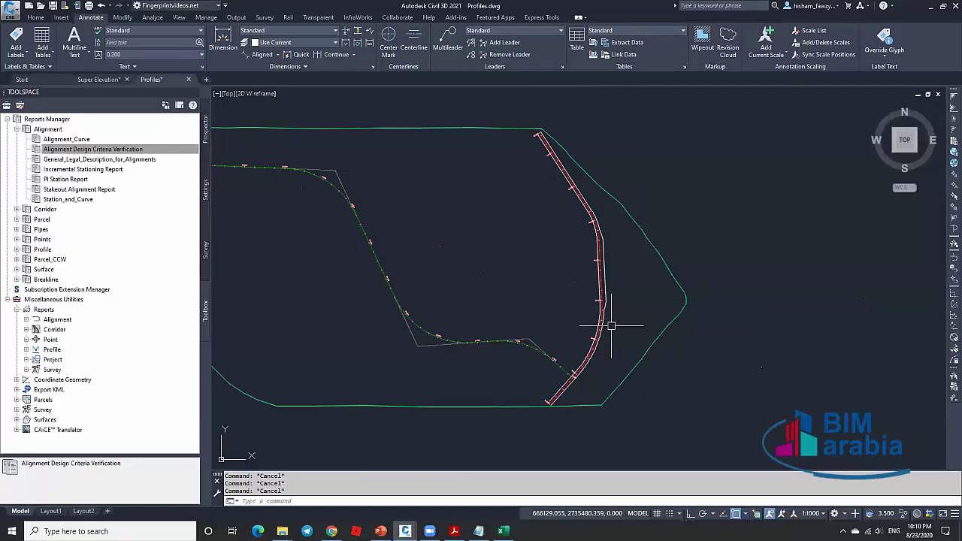
pyautogui.hotkey('ctrl', 'z')
pyautogui.hotkey('ctrl', 'z')
pyautogui.hotkey('ctrl', 'z')
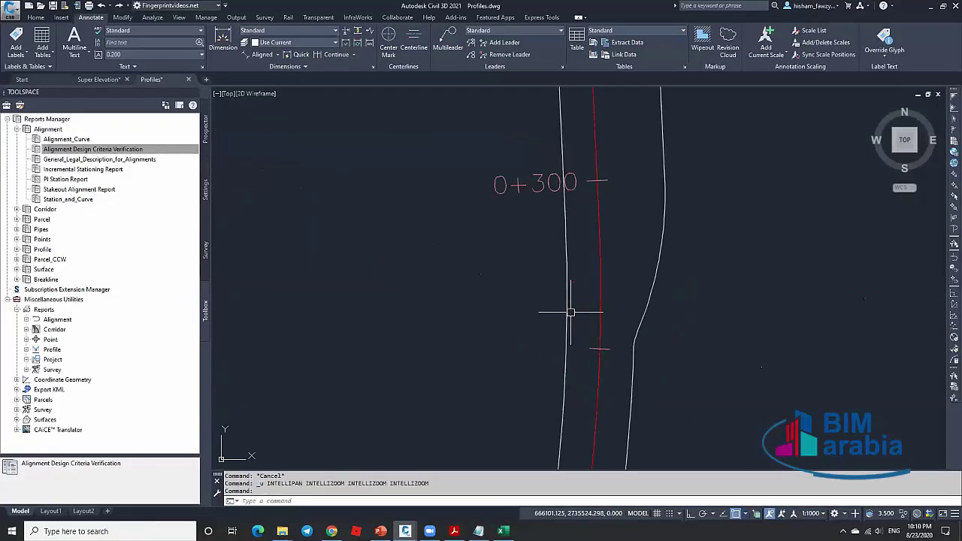
# Undo three more edits and cancel the active command.
pyautogui.hotkey('ctrl', 'z')
pyautogui.hotkey('ctrl', 'z')
pyautogui.hotkey('ctrl', 'z')
pyautogui.hotkey('ctrl', 'z')
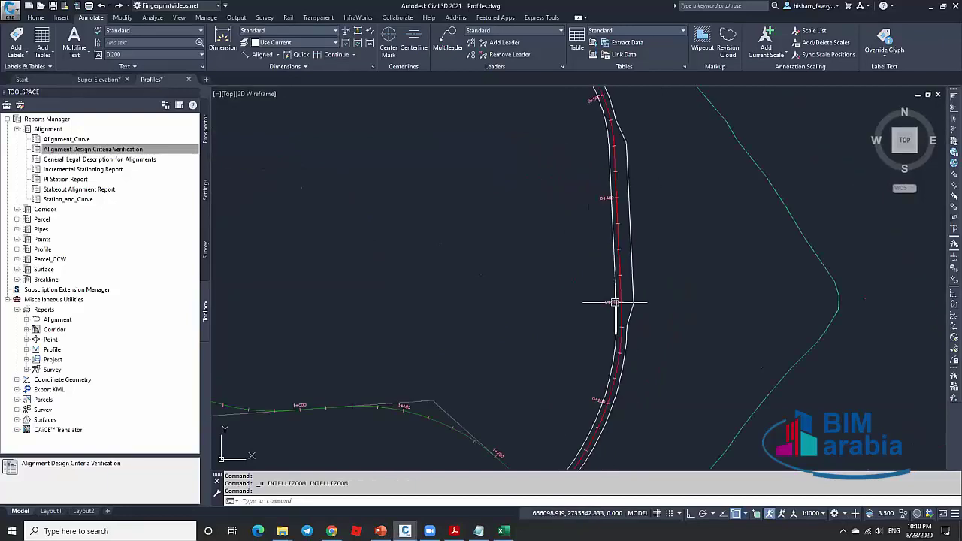
pyautogui.hotkey('ctrl', 'z')
pyautogui.hotkey('ctrl', 'z')
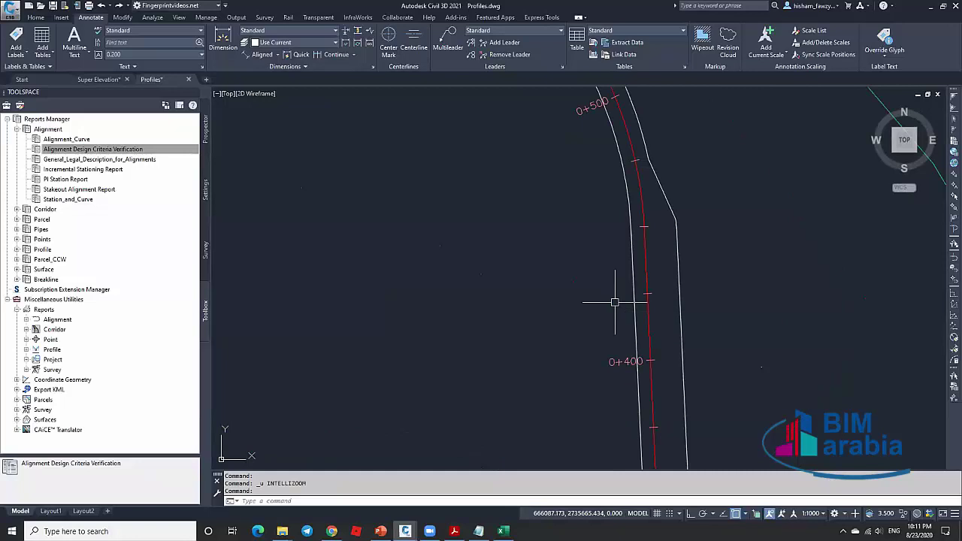
pyautogui.hotkey('ctrl', 'z')
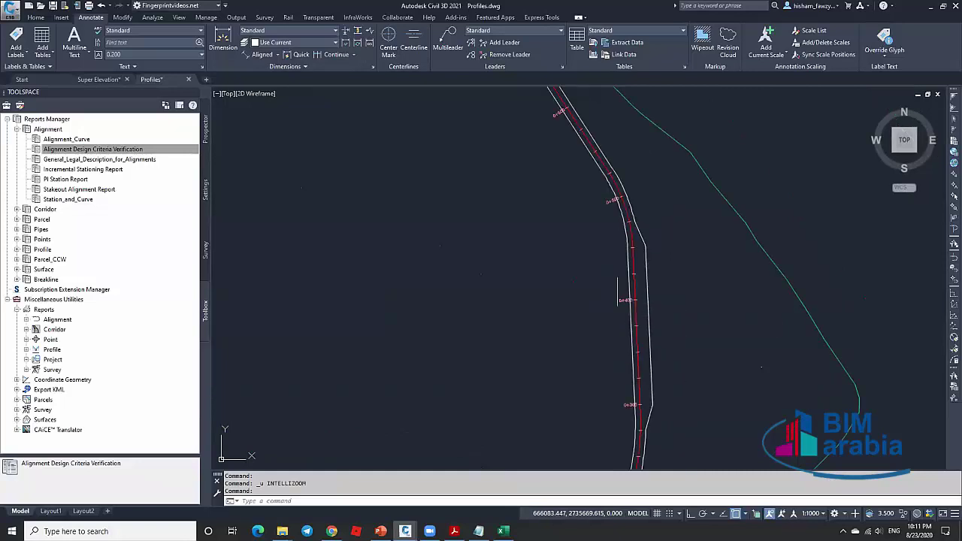
pyautogui.scroll(-2, 623, 272)
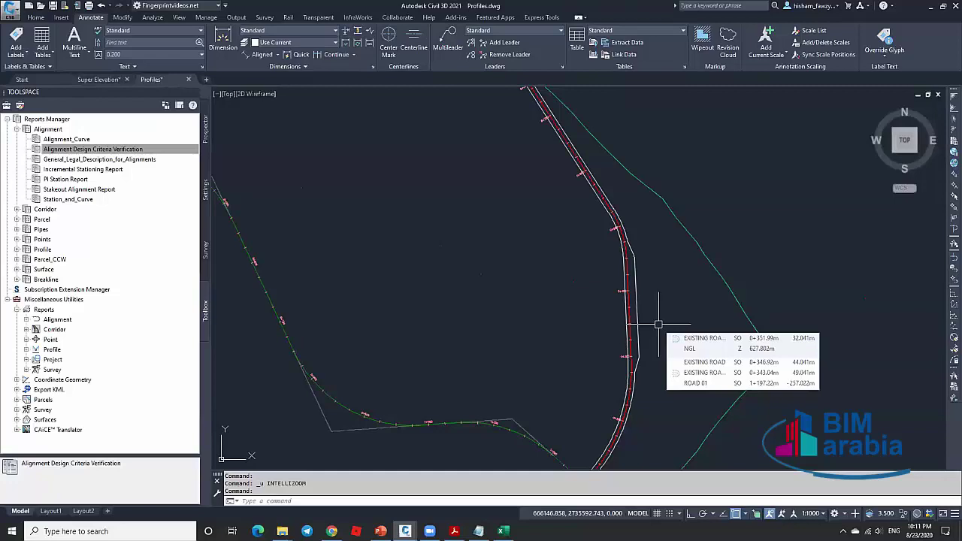
pyautogui.press('Escape')
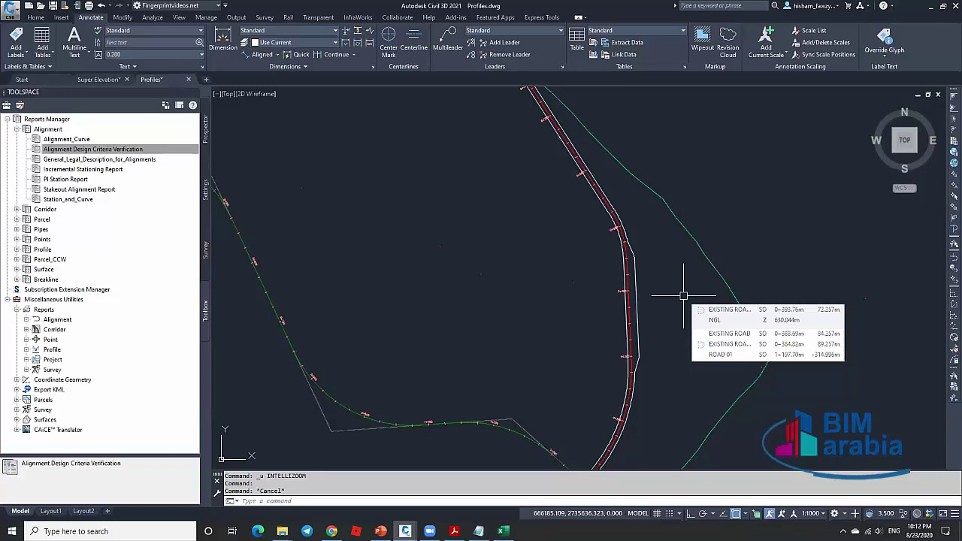
# Zoom out to show the whole Profiles drawing, including both alignments and the surface boundary.
pyautogui.scroll(-5, 652, 299)
pyautogui.scroll(5, 669, 295)
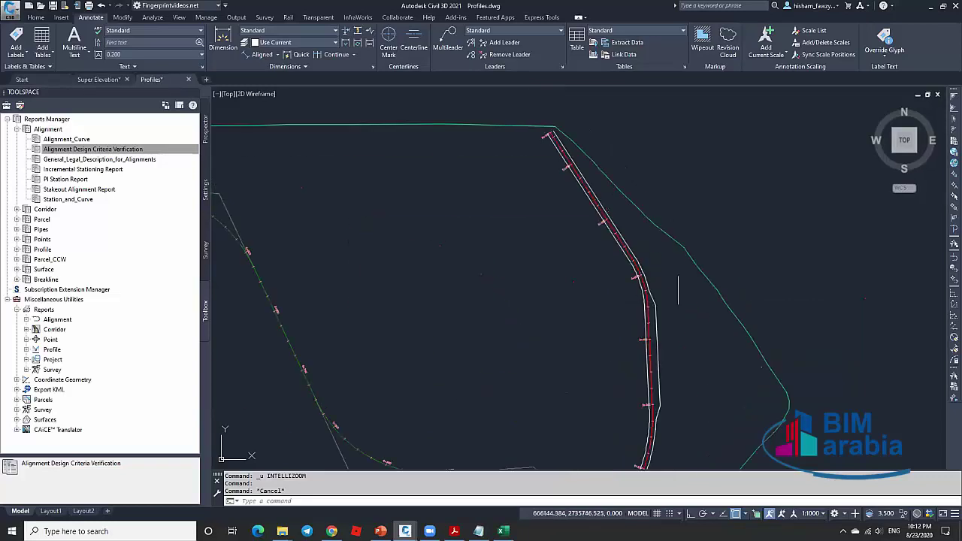
pyautogui.scroll(-4, 731, 199)
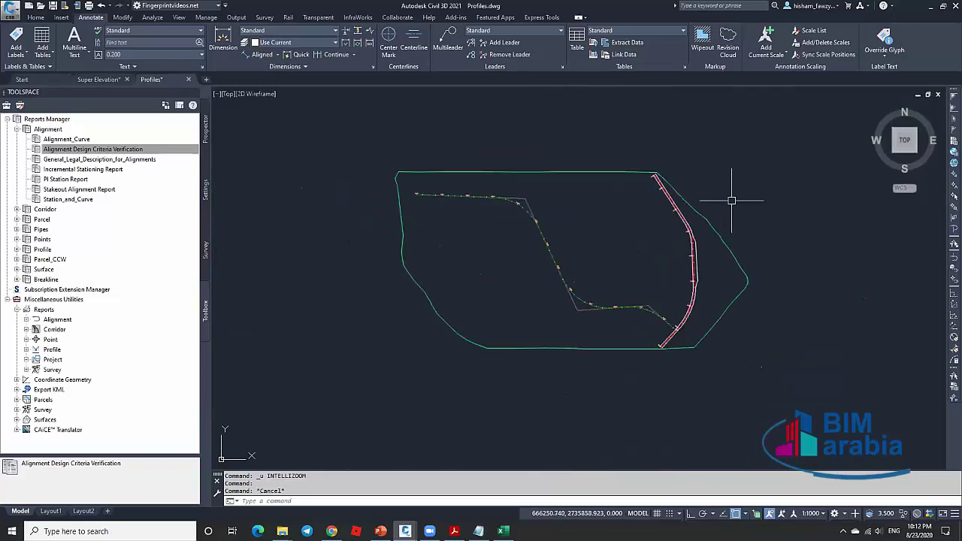
pyautogui.scroll(3, 731, 201)
pyautogui.scroll(-3, 739, 222)
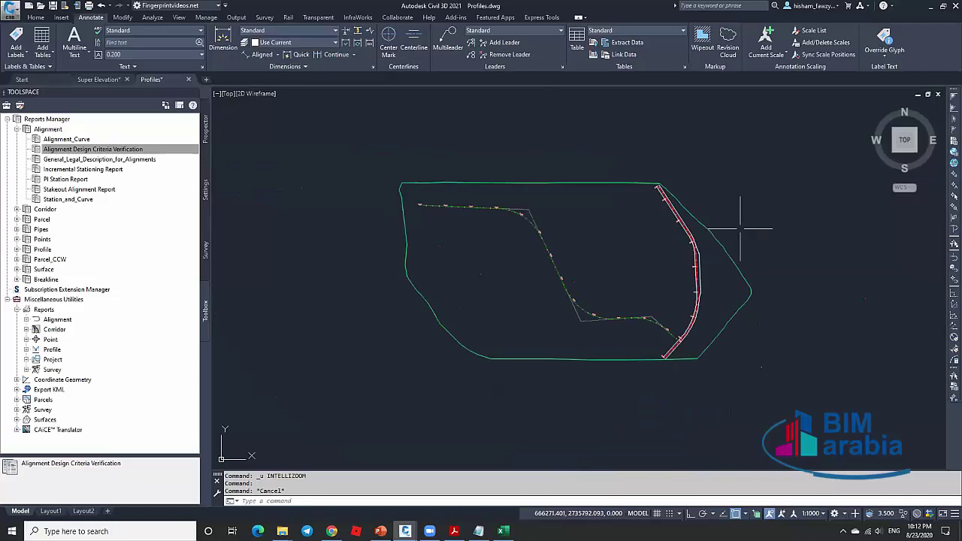
pyautogui.scroll(4, 787, 236)
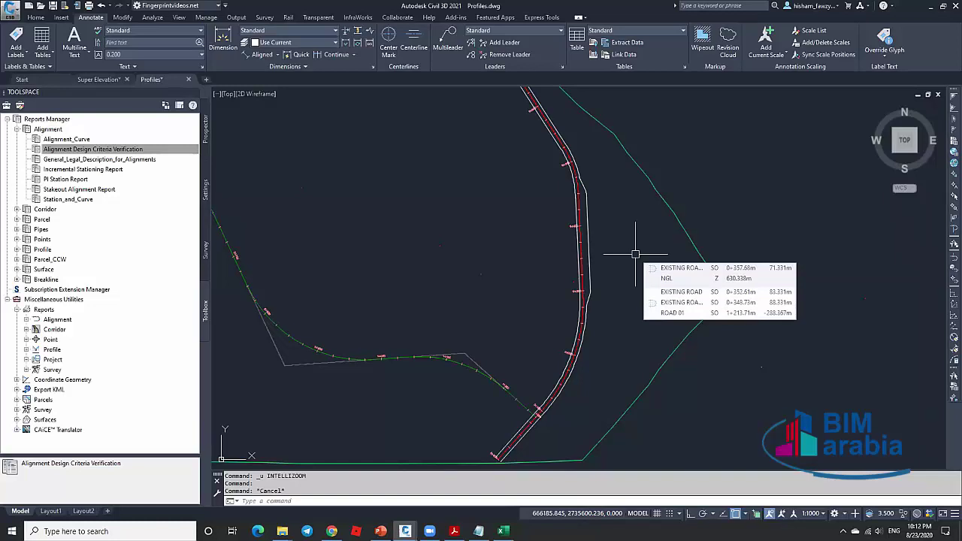
pyautogui.scroll(-5, 631, 225)
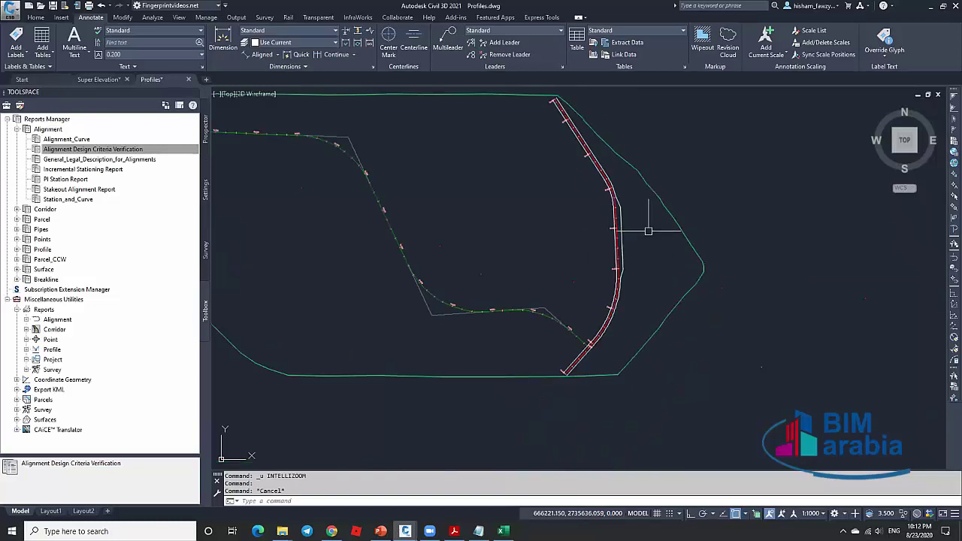
pyautogui.click(36, 16)
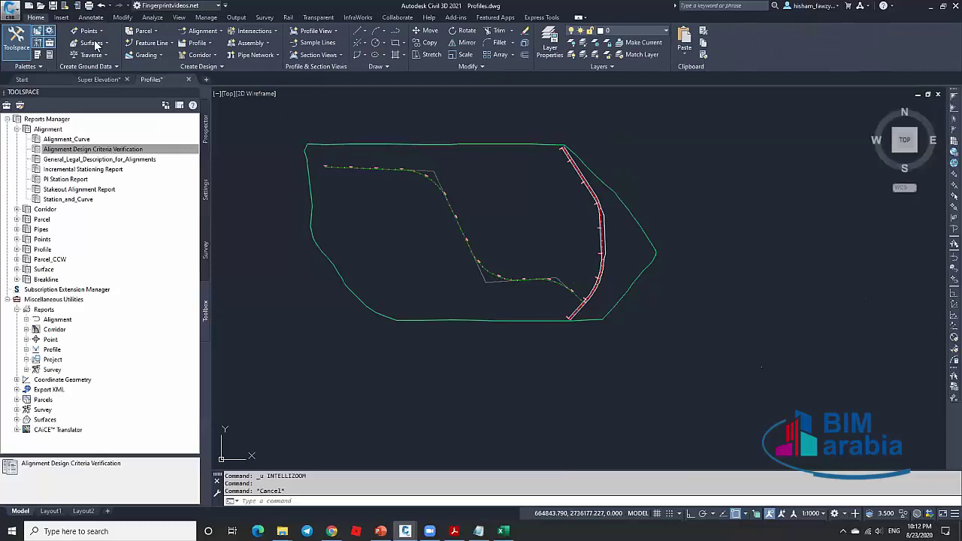
pyautogui.click(204, 33)
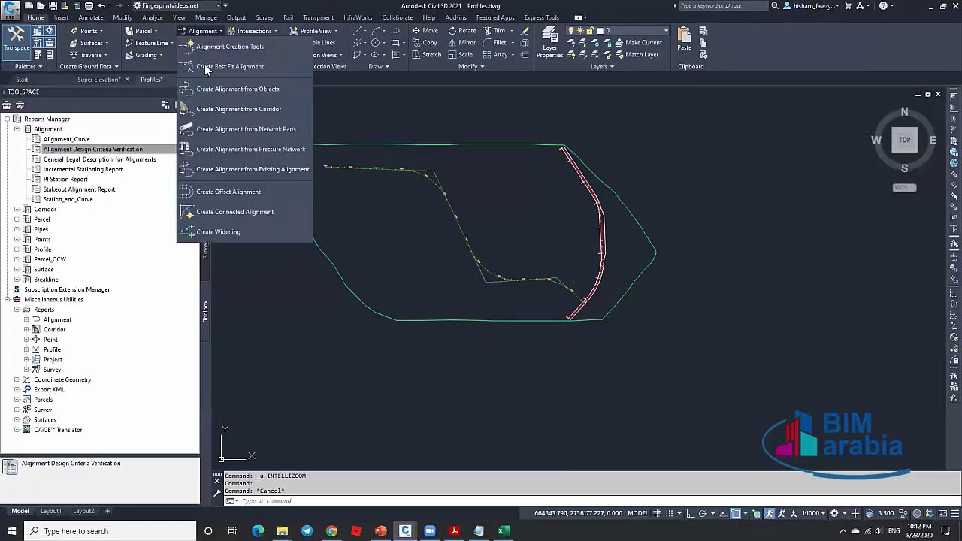
pyautogui.click(242, 68)
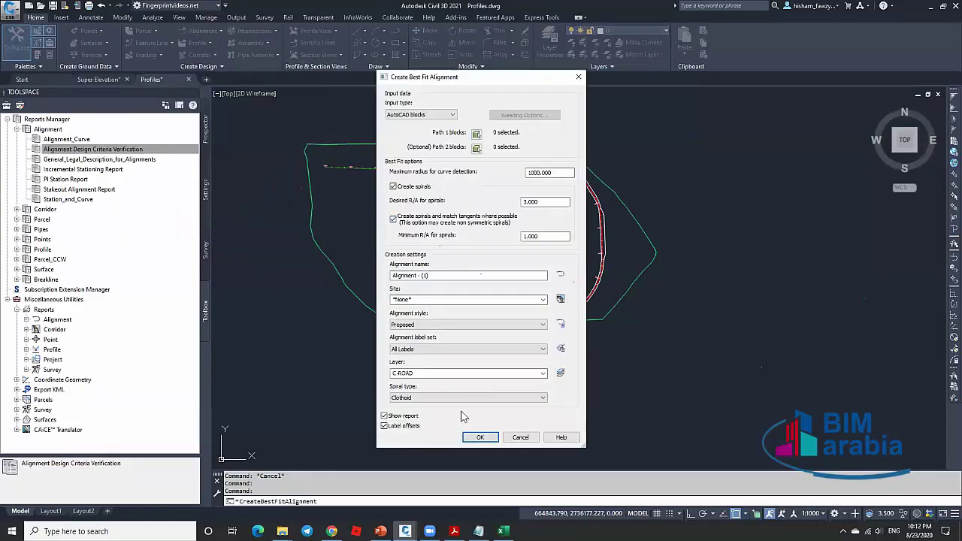
pyautogui.click(430, 115)
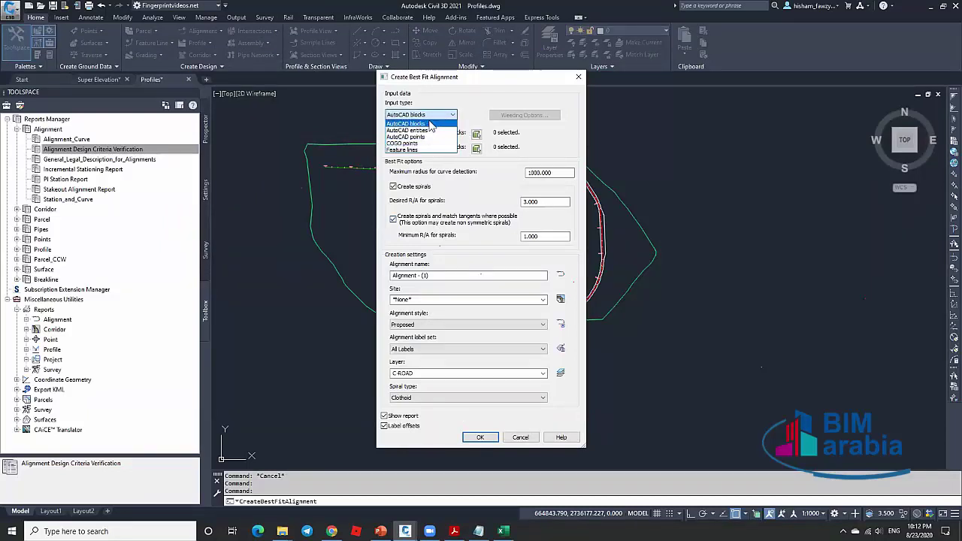
pyautogui.click(429, 124)
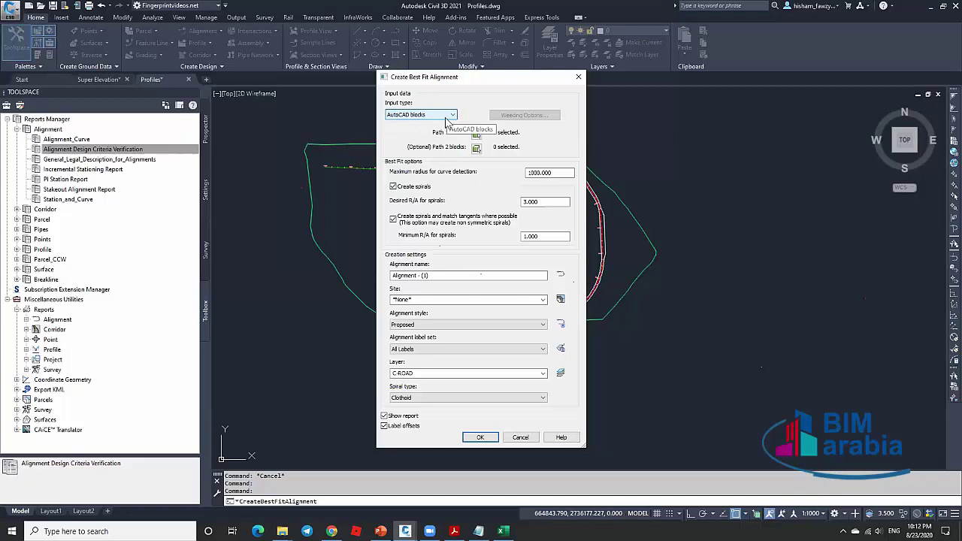
pyautogui.click(428, 114)
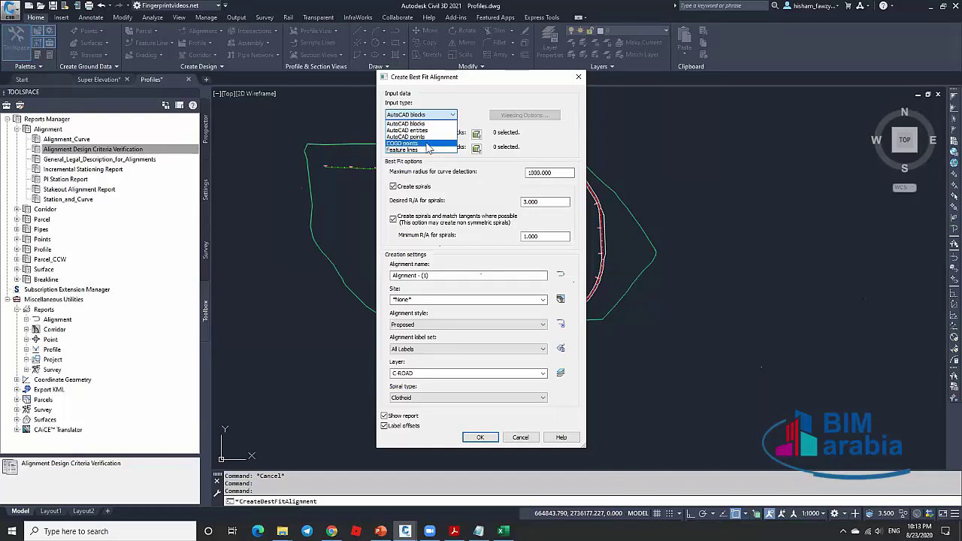
pyautogui.click(421, 150)
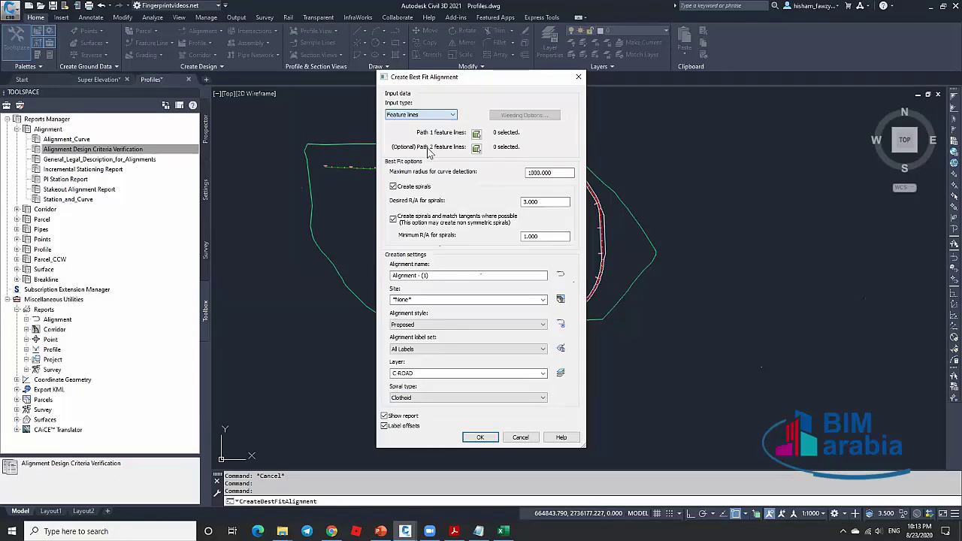
pyautogui.click(449, 117)
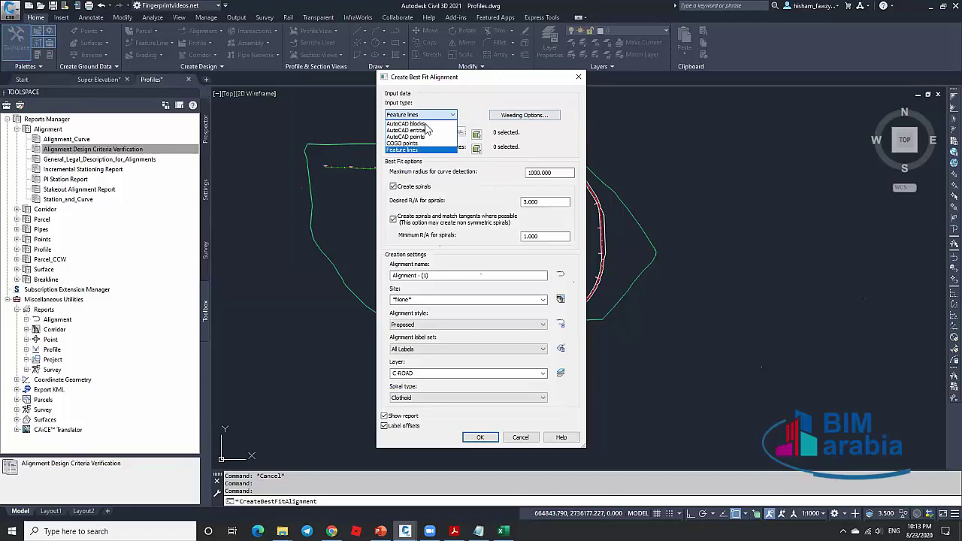
pyautogui.click(454, 136)
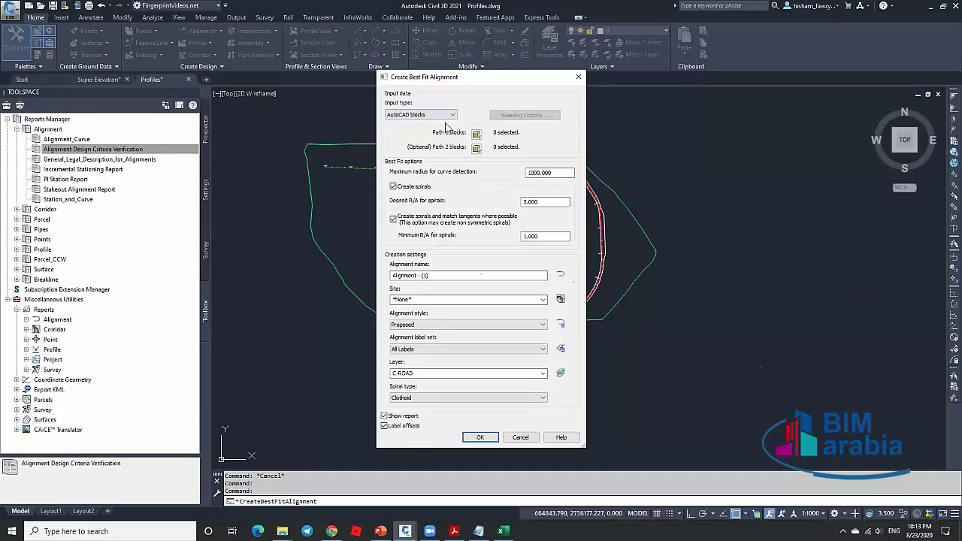
pyautogui.click(441, 115)
pyautogui.click(425, 124)
pyautogui.click(434, 117)
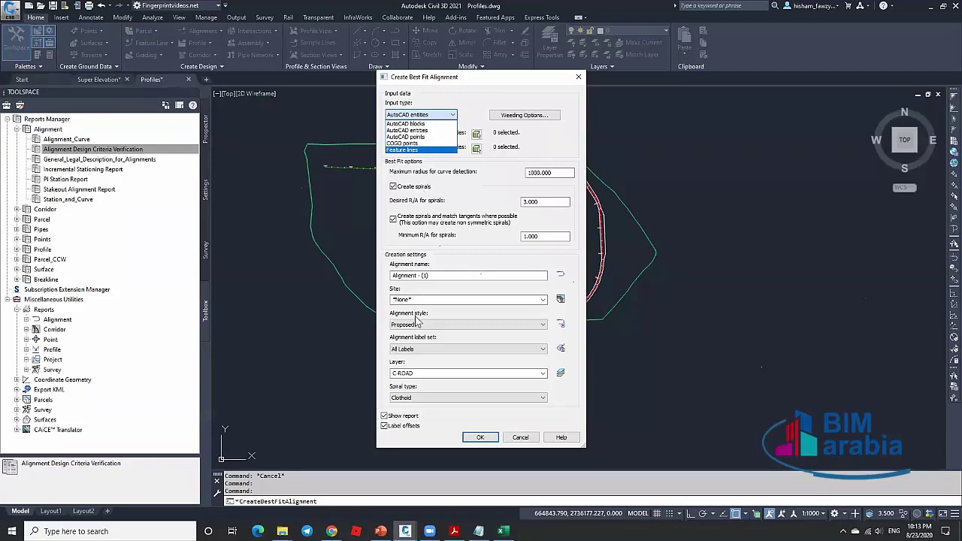
pyautogui.click(520, 436)
pyautogui.scroll(3, 428, 171)
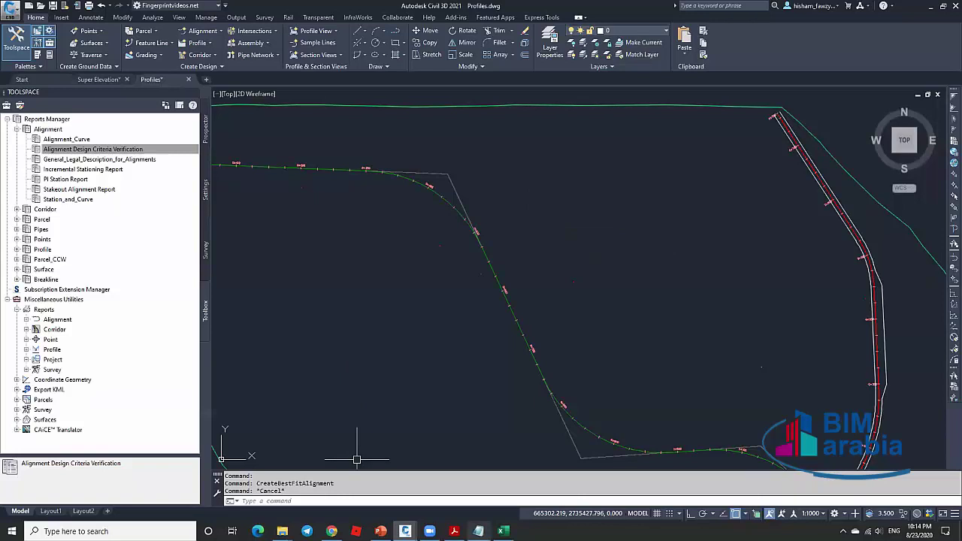
pyautogui.hotkey('alt', 'Tab')
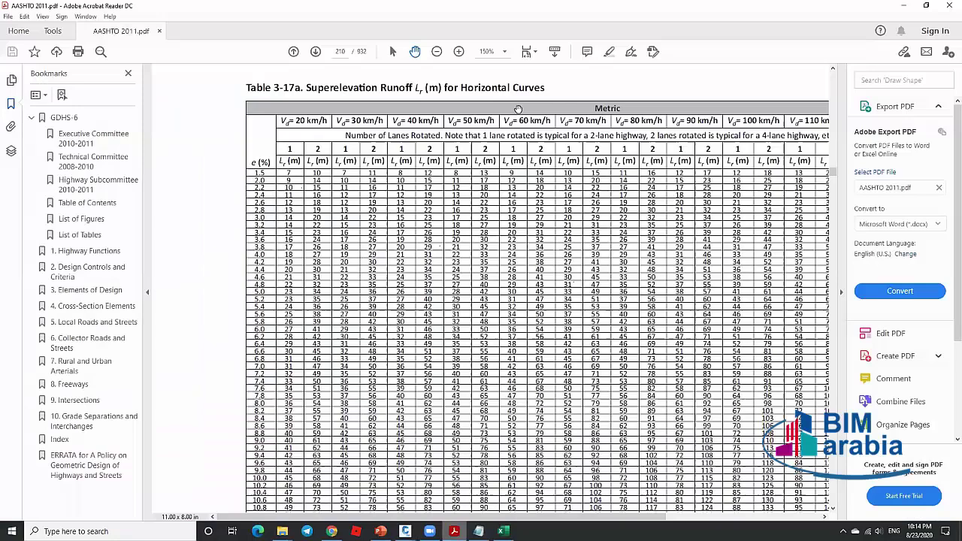
pyautogui.click(533, 51)
pyautogui.click(574, 84)
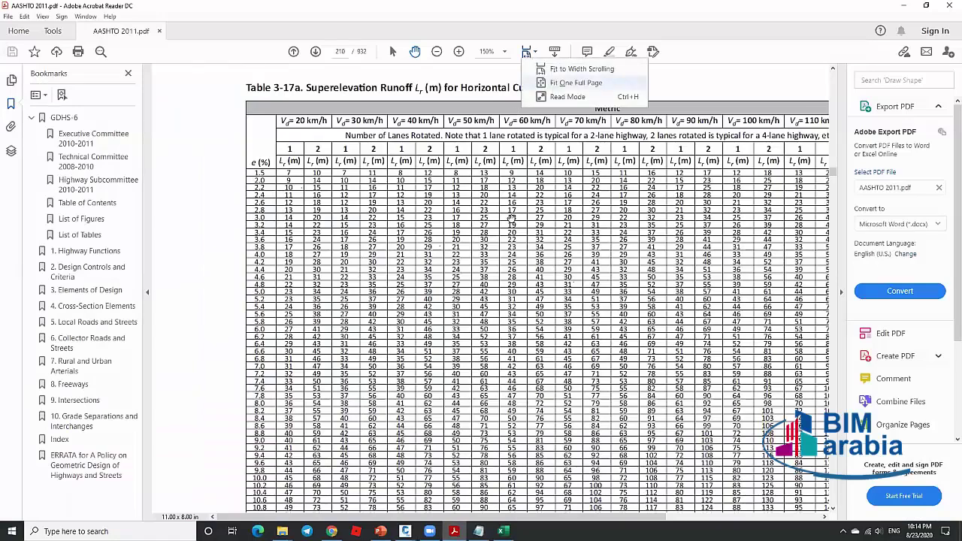
pyautogui.scroll(-10, 524, 232)
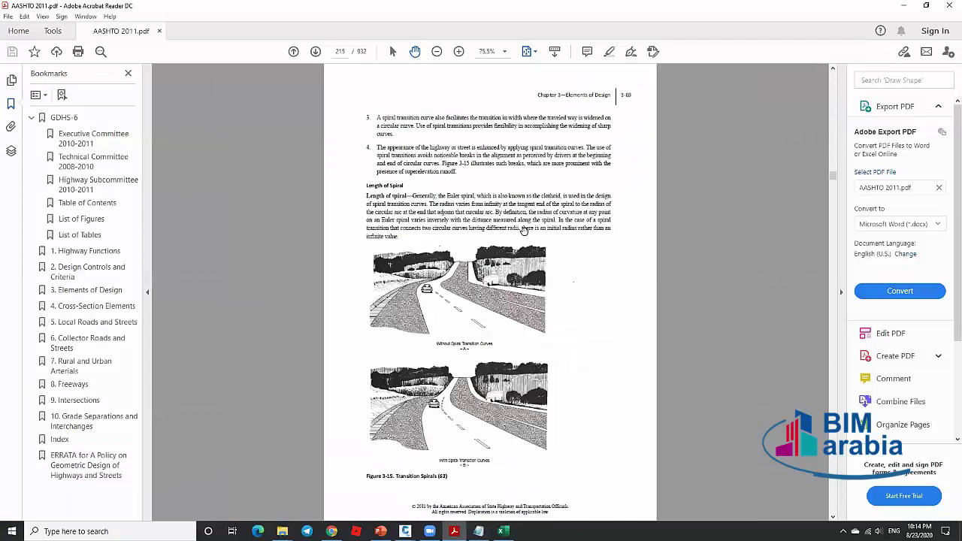
pyautogui.scroll(1, 524, 232)
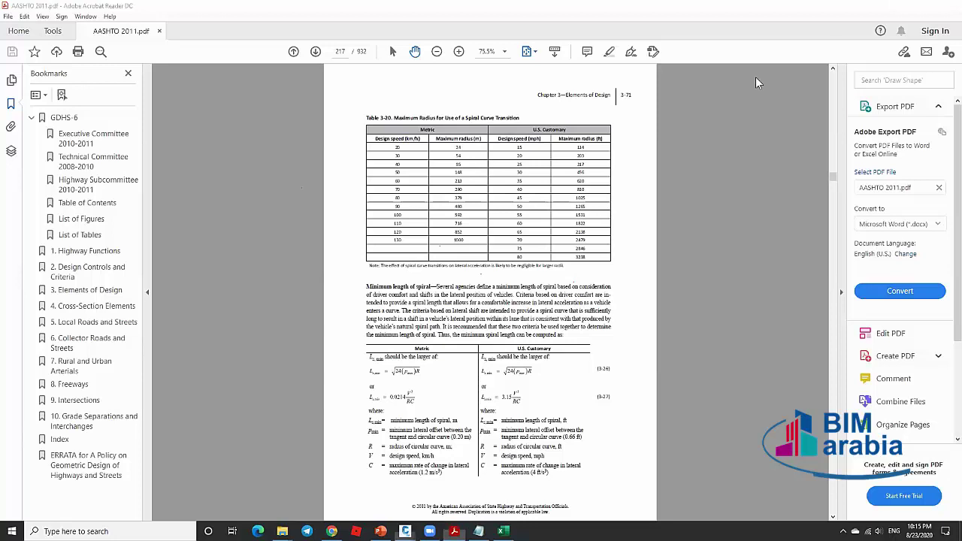
pyautogui.hotkey('alt', 'Tab')
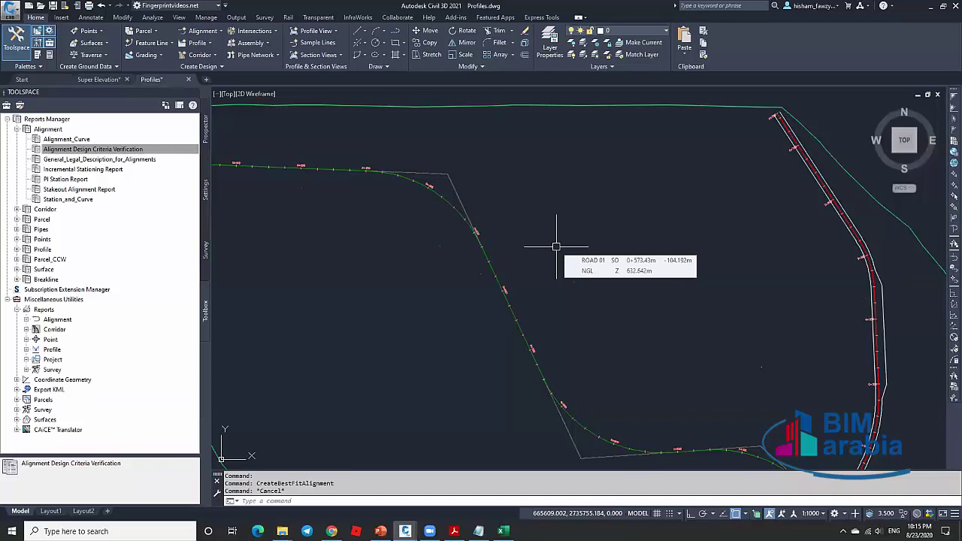
pyautogui.click(460, 190)
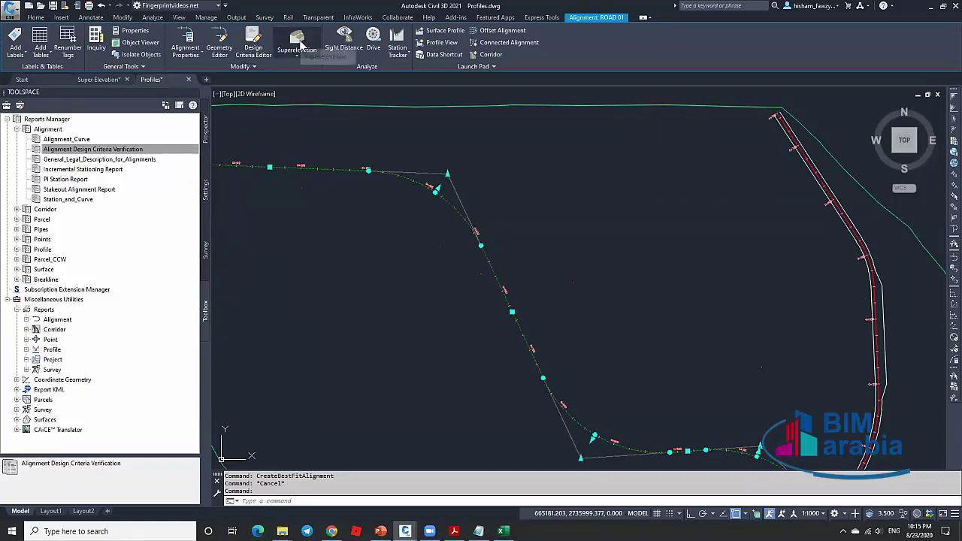
pyautogui.click(300, 48)
pyautogui.click(345, 79)
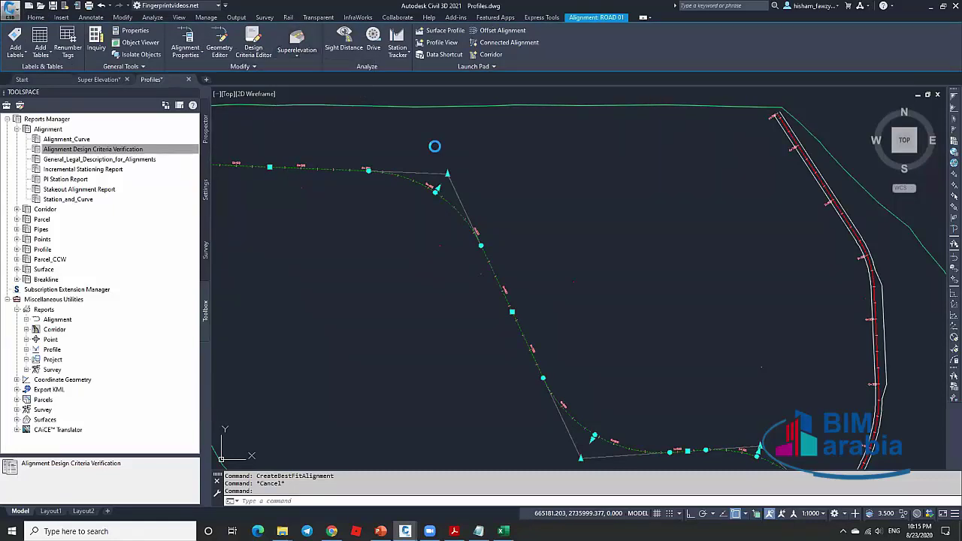
pyautogui.click(470, 241)
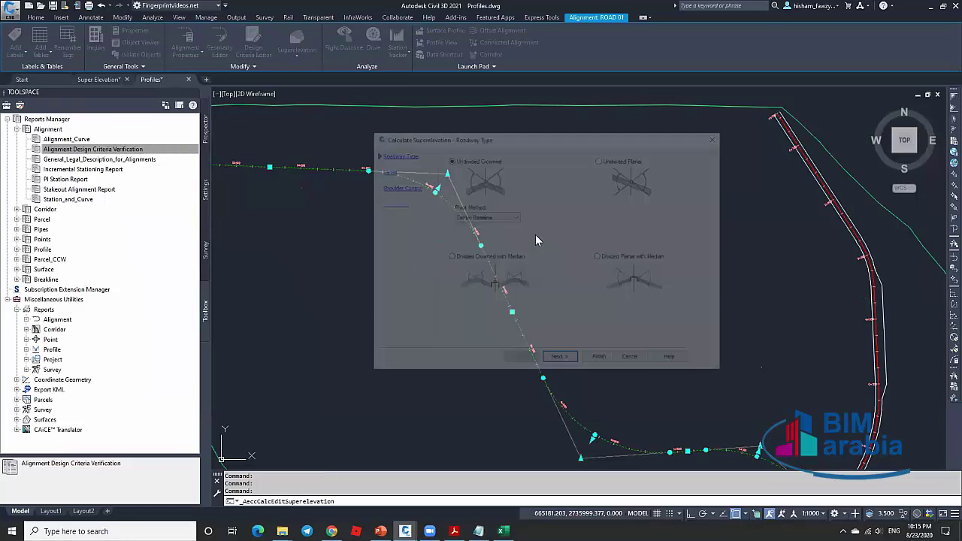
pyautogui.click(614, 258)
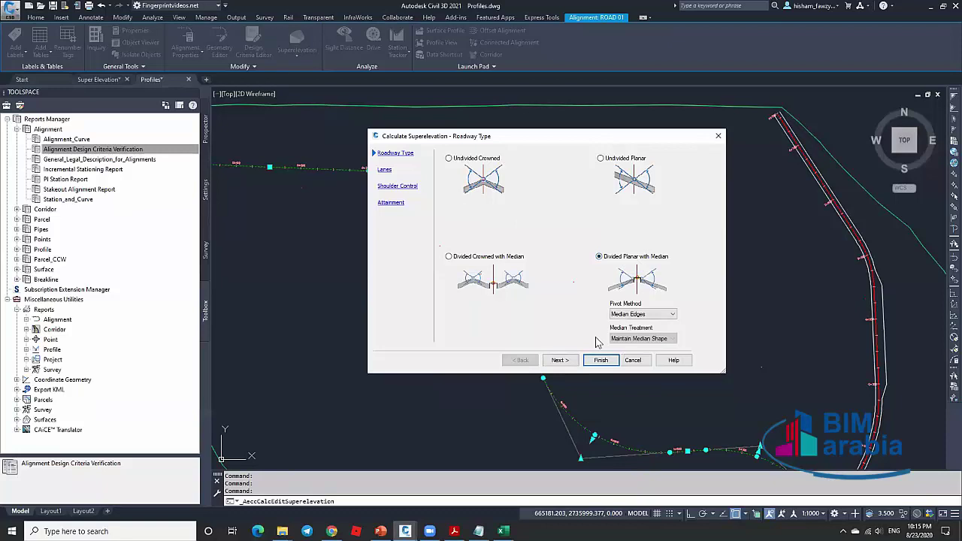
pyautogui.click(560, 360)
pyautogui.click(521, 360)
pyautogui.click(632, 360)
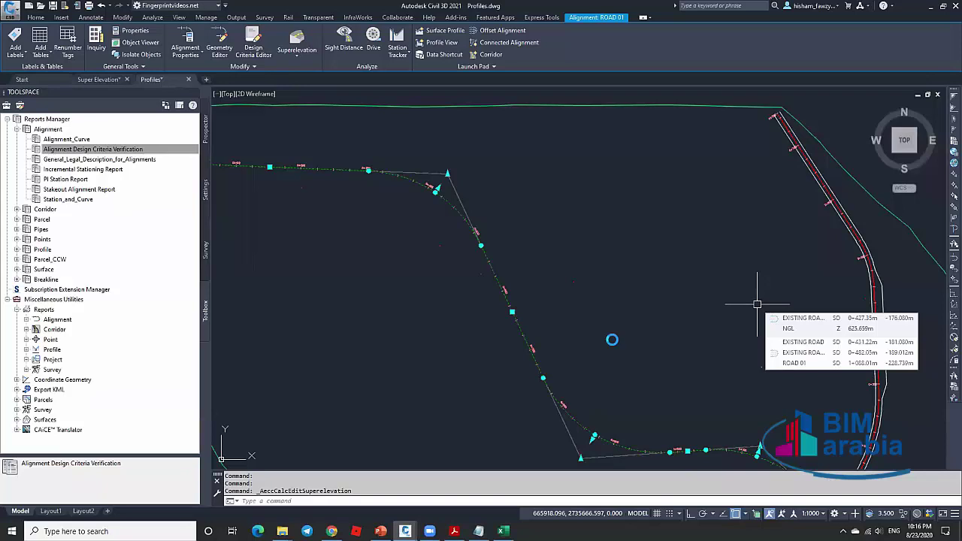
pyautogui.scroll(-8, 612, 337)
pyautogui.scroll(4, 631, 301)
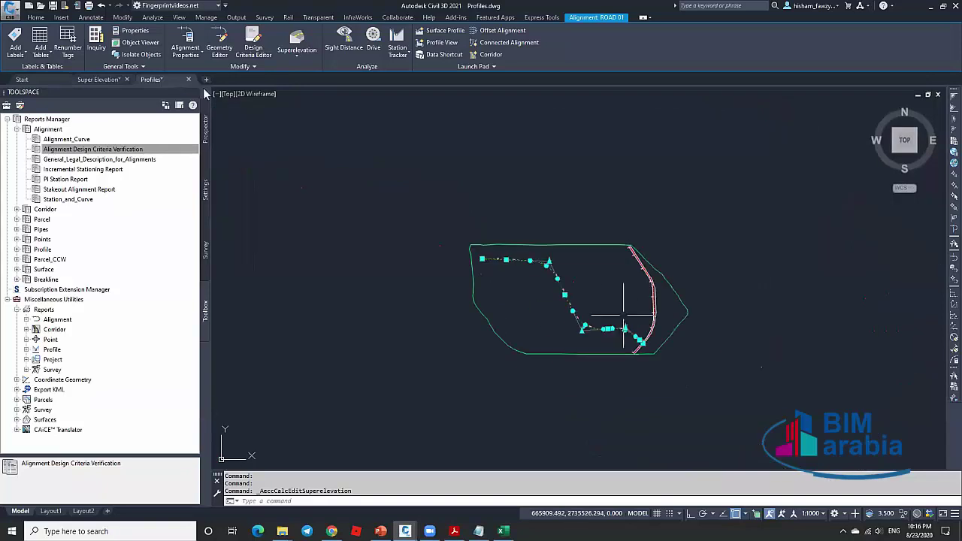
# Bring Super Elevation.dwg forward and zoom in on Road-1's runout and runoff regions.
pyautogui.click(98, 78)
pyautogui.scroll(-6, 601, 258)
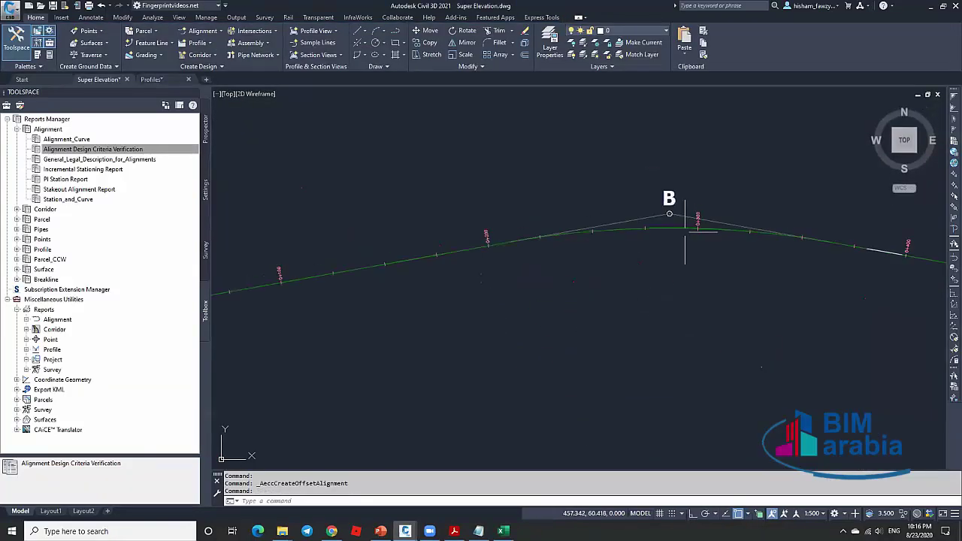
pyautogui.scroll(5, 576, 290)
pyautogui.scroll(8, 457, 275)
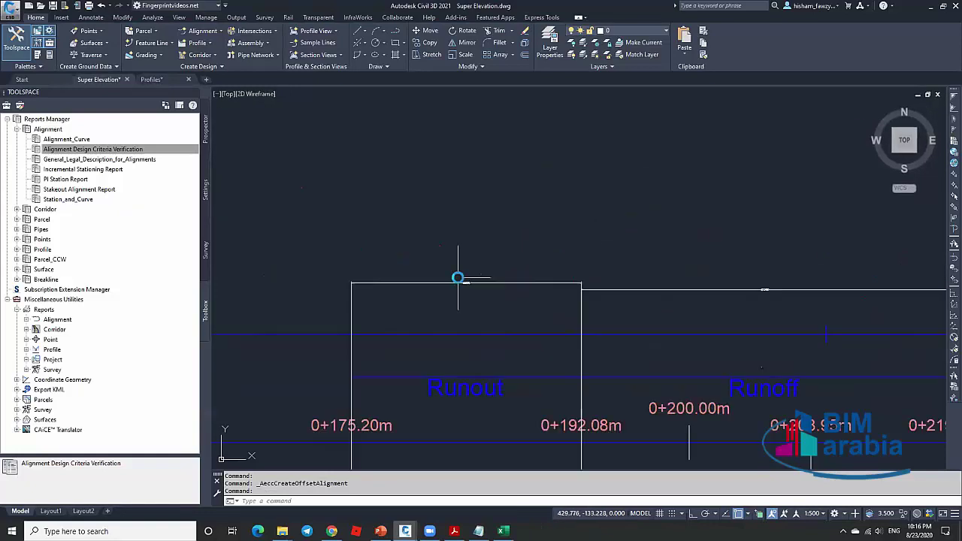
pyautogui.scroll(-1, 538, 292)
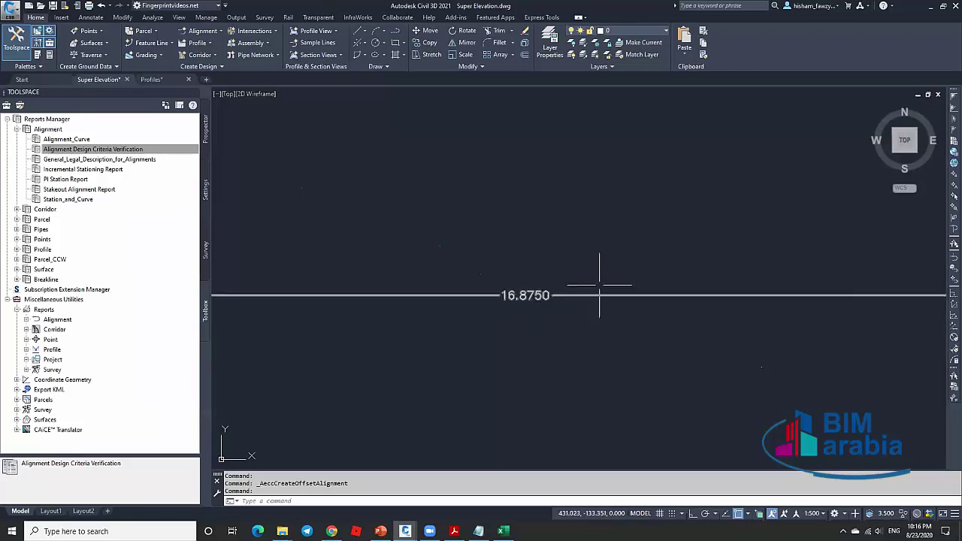
pyautogui.scroll(-1, 629, 252)
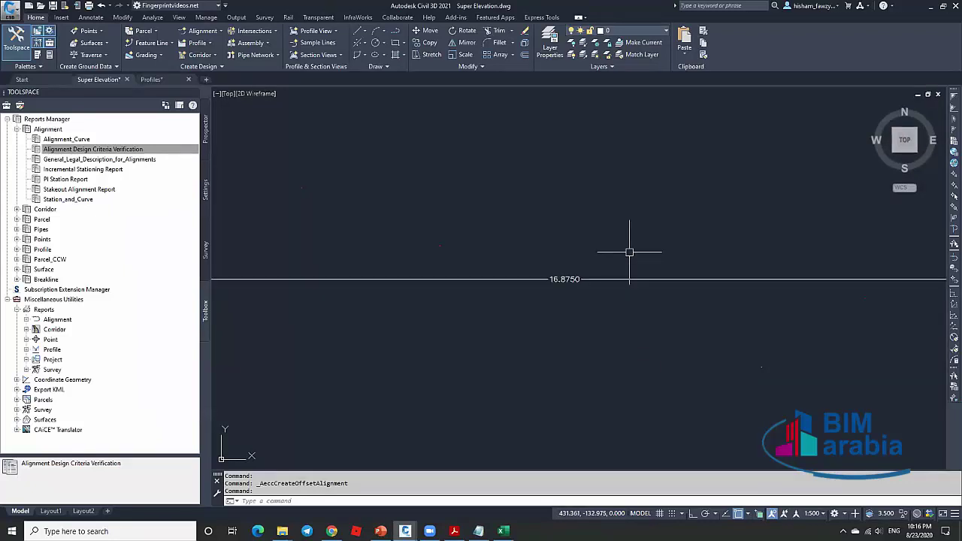
pyautogui.press('Escape')
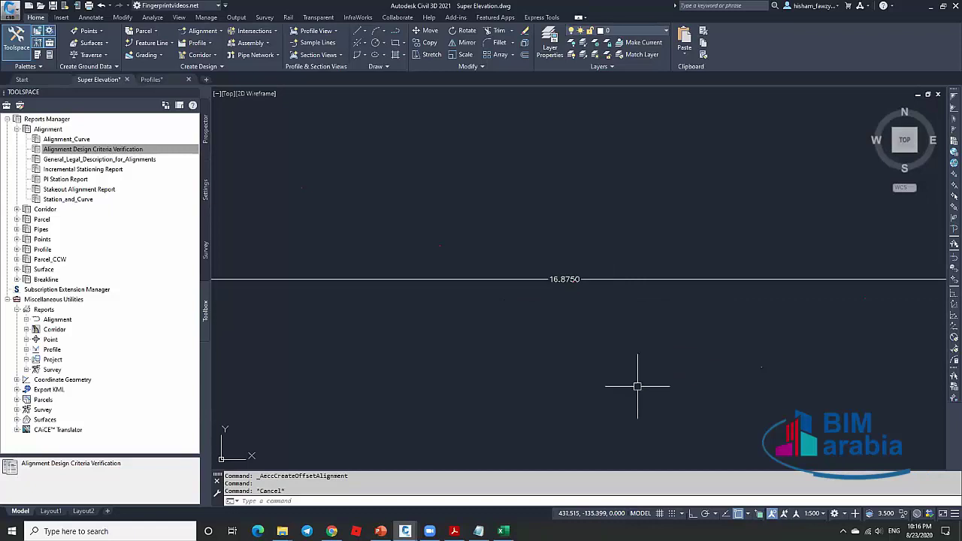
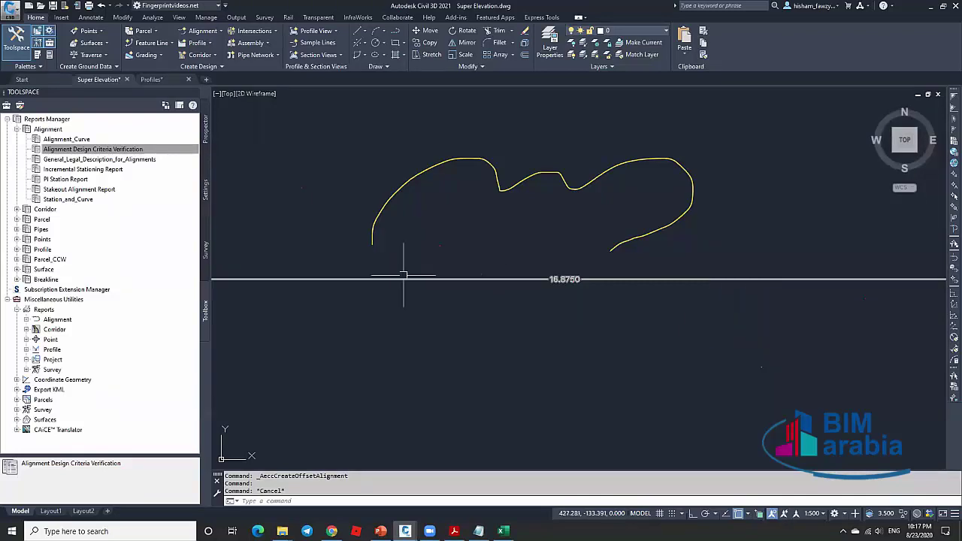
# Review the Road-1 alignment's properties, then close them.
pyautogui.scroll(-5, 657, 247)
pyautogui.scroll(-5, 623, 259)
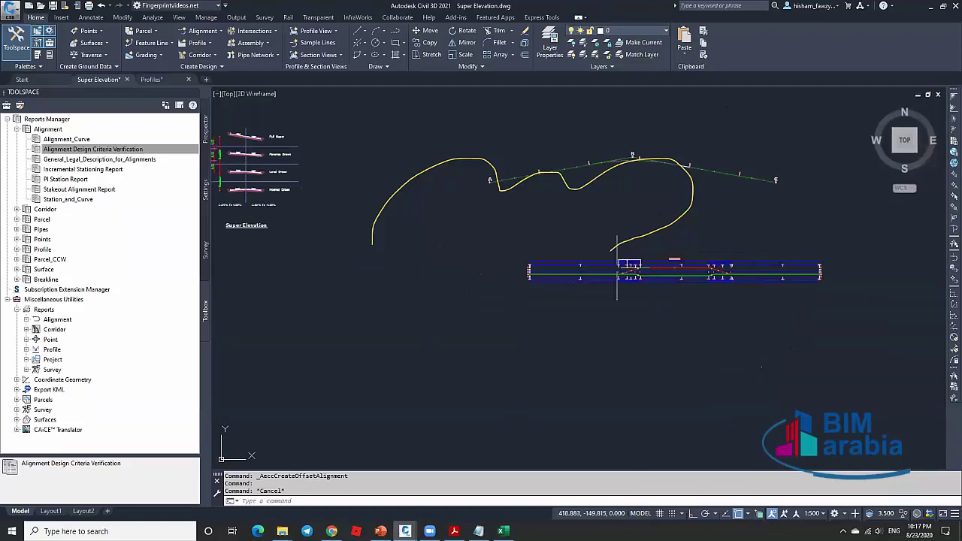
pyautogui.scroll(8, 556, 226)
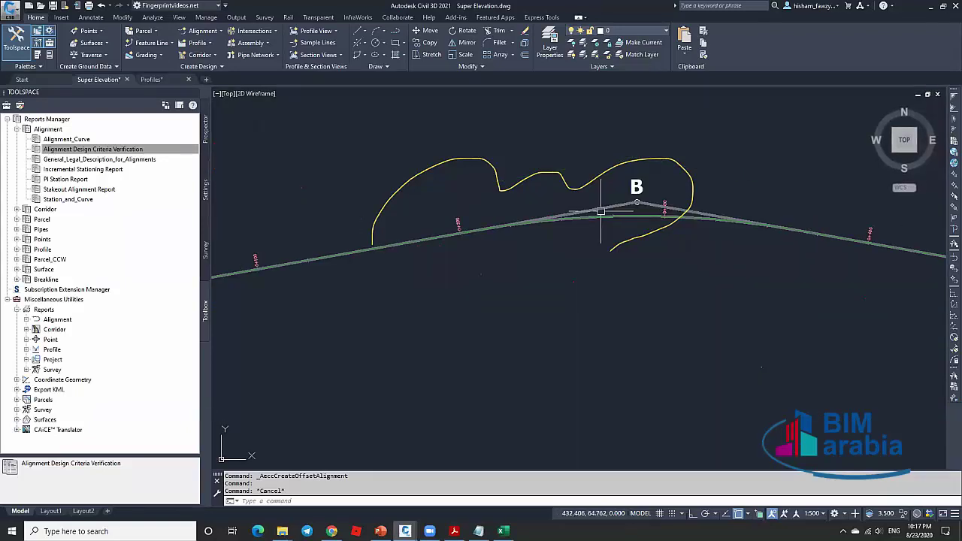
pyautogui.click(601, 211)
pyautogui.click(186, 41)
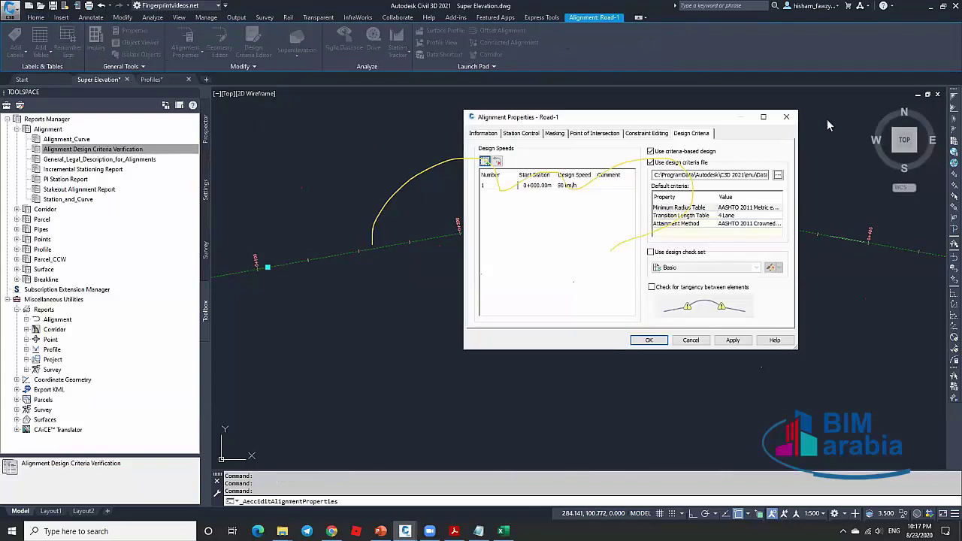
pyautogui.click(787, 117)
# Start offset alignments from Road-1, cancel without creating any, and switch to Profiles.dwg.
pyautogui.click(502, 30)
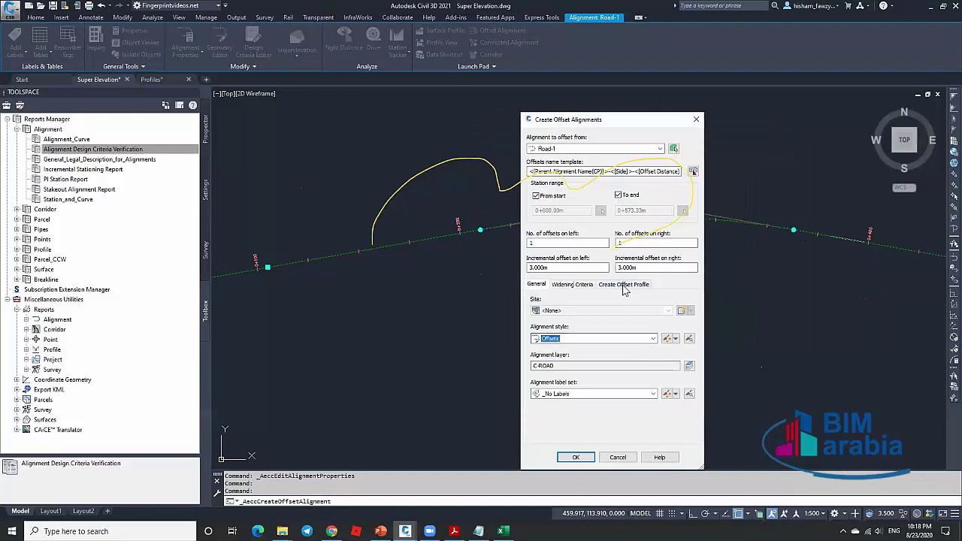
pyautogui.click(622, 284)
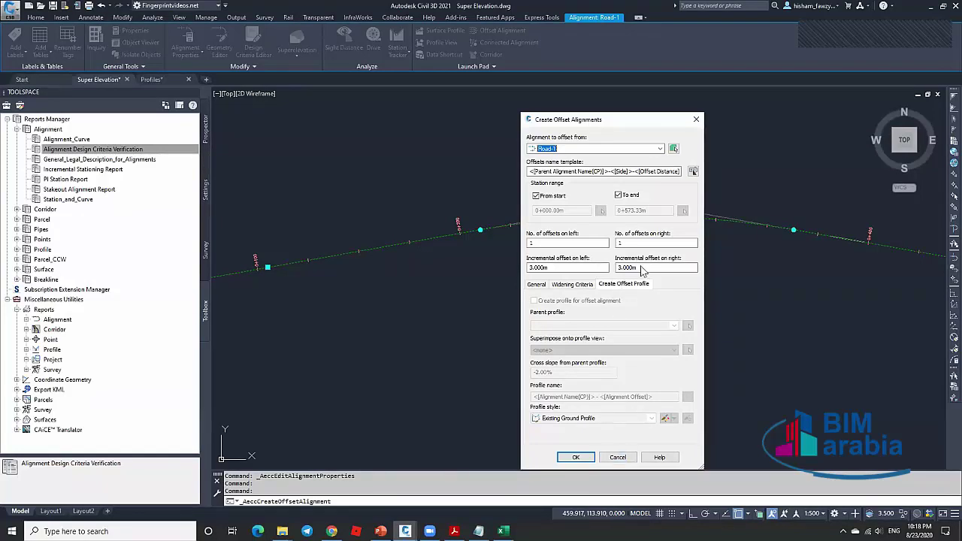
pyautogui.click(617, 457)
pyautogui.click(154, 79)
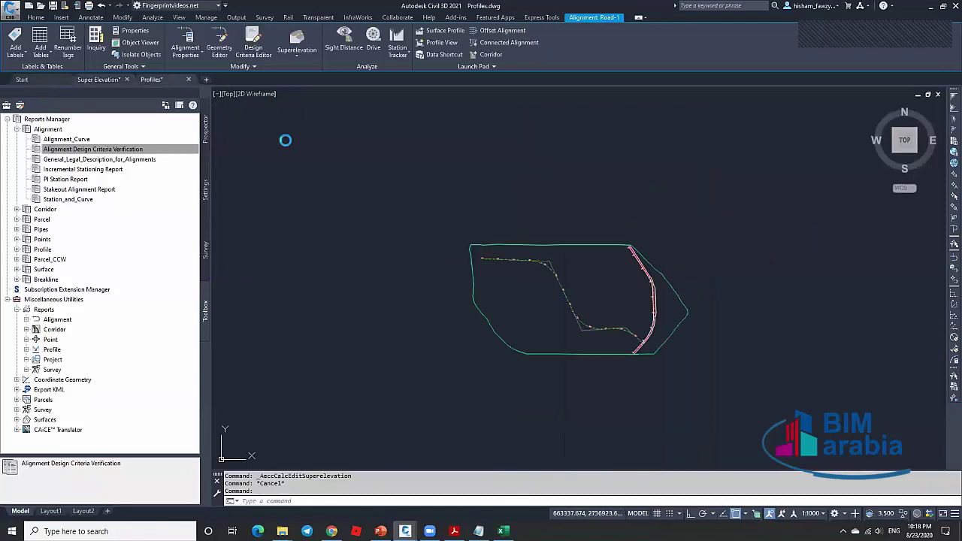
# Select the EXISTING ROAD alignment in the plan.
pyautogui.scroll(5, 516, 284)
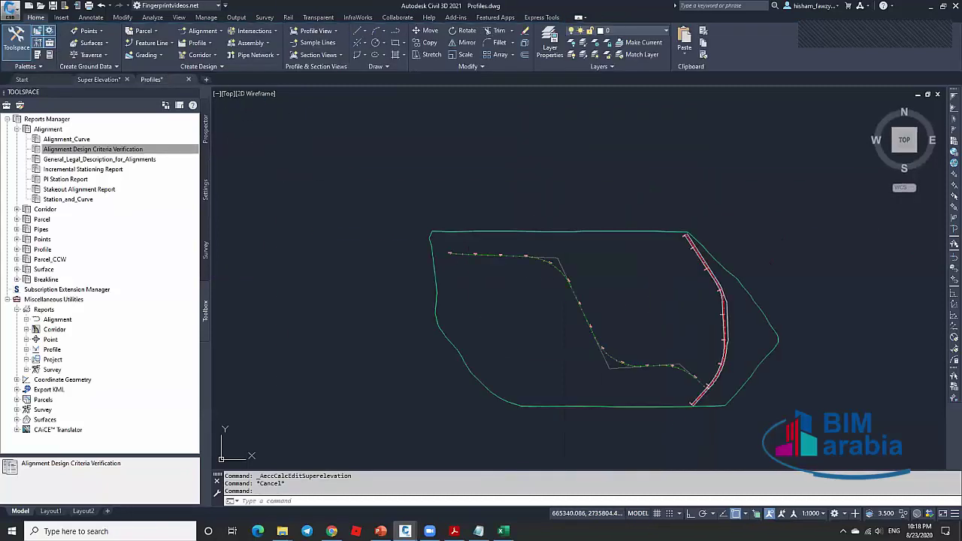
pyautogui.click(575, 253)
pyautogui.scroll(-5, 523, 197)
pyautogui.scroll(7, 619, 254)
pyautogui.press('Escape')
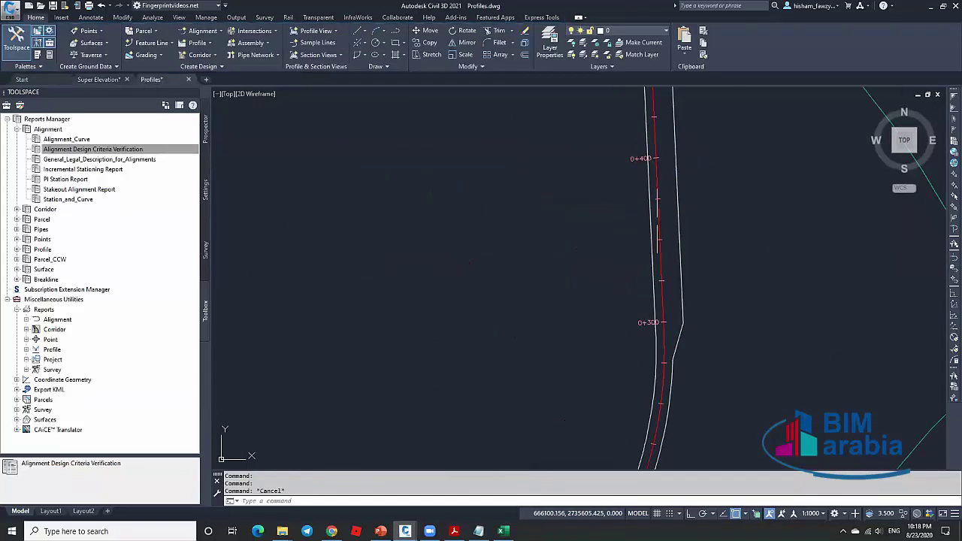
pyautogui.click(656, 221)
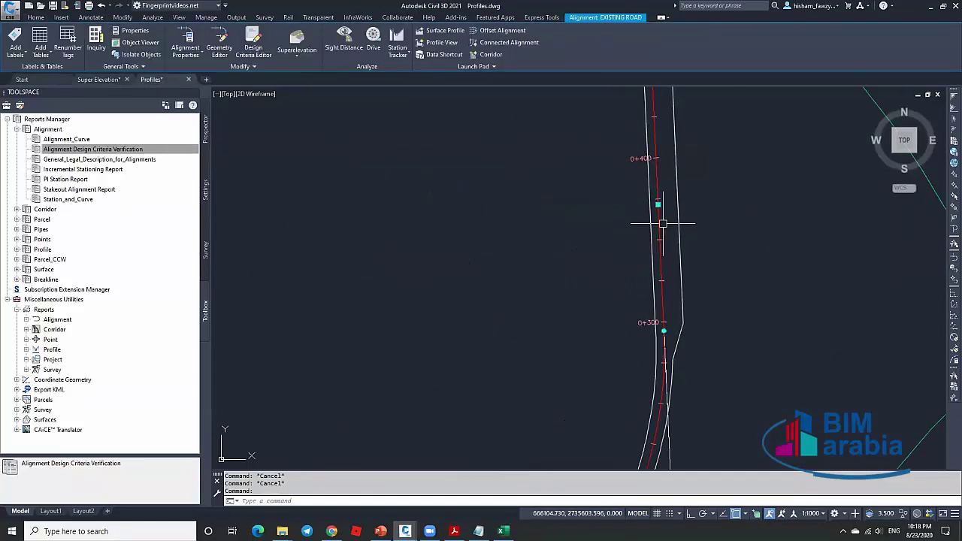
# Create a default profile view of EXISTING ROAD right of the plan, then reselect the alignment.
pyautogui.click(441, 42)
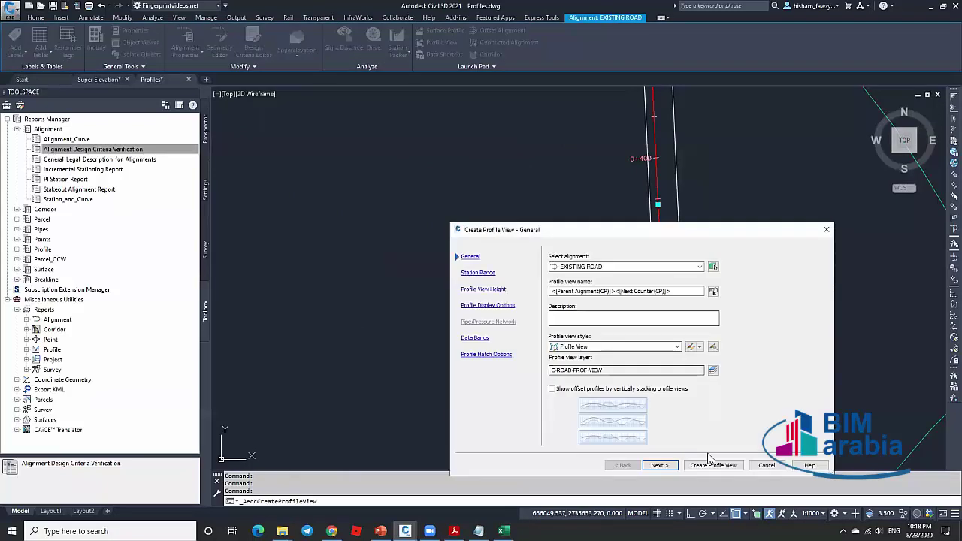
pyautogui.click(711, 465)
pyautogui.scroll(-6, 408, 146)
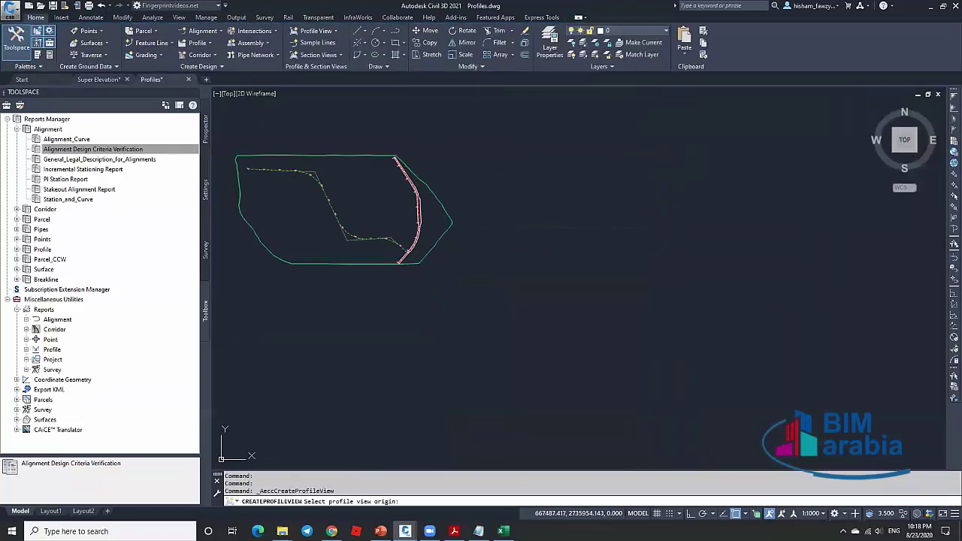
pyautogui.click(613, 160)
pyautogui.scroll(5, 705, 147)
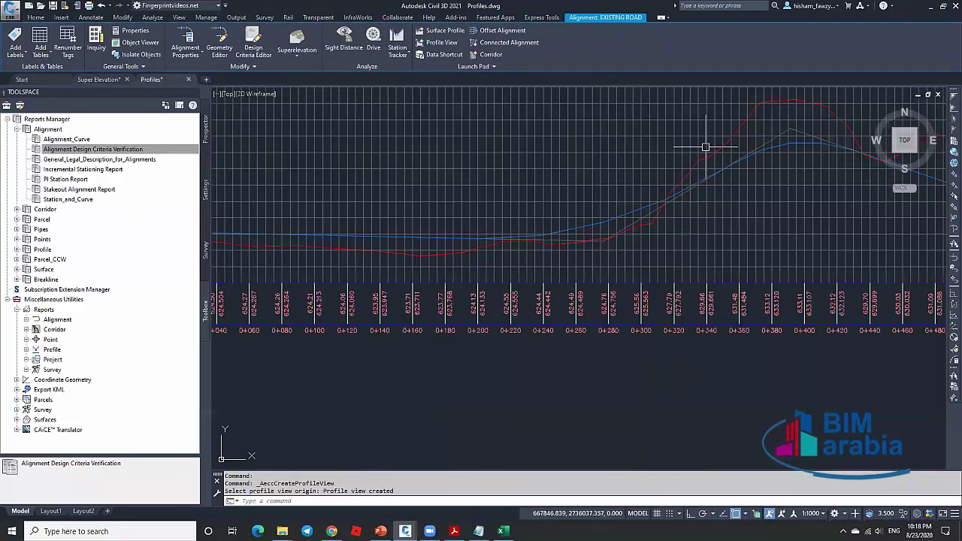
pyautogui.press('Escape')
pyautogui.scroll(-6, 623, 204)
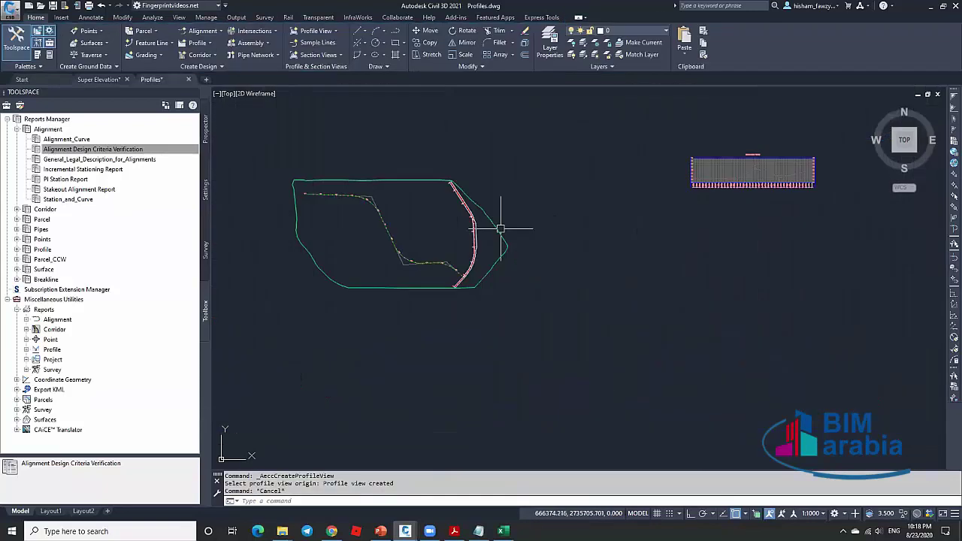
pyautogui.scroll(5, 500, 228)
pyautogui.click(468, 212)
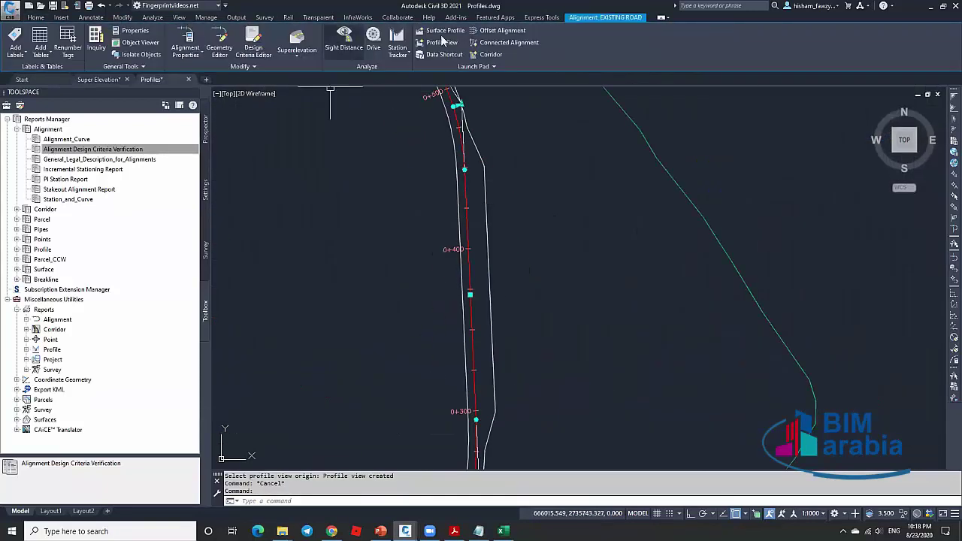
pyautogui.click(497, 30)
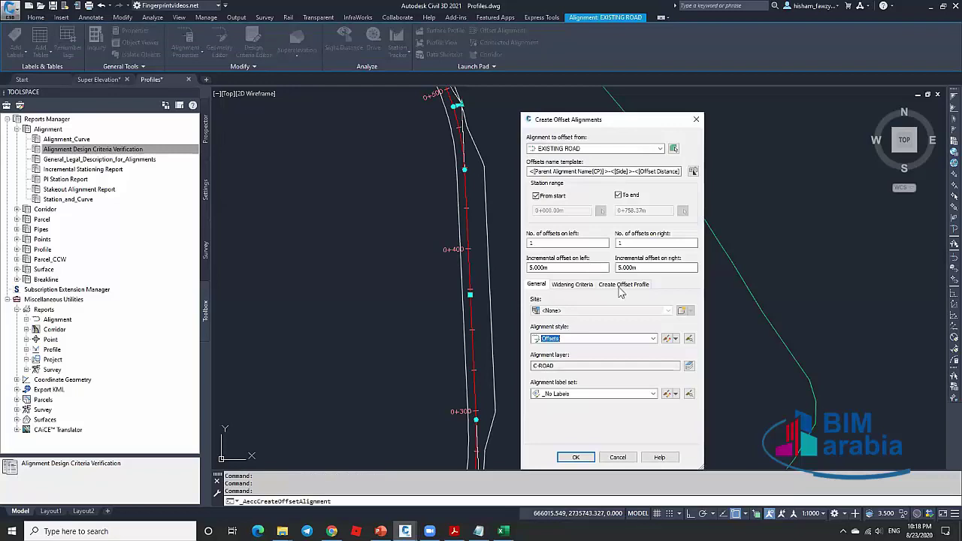
pyautogui.click(621, 285)
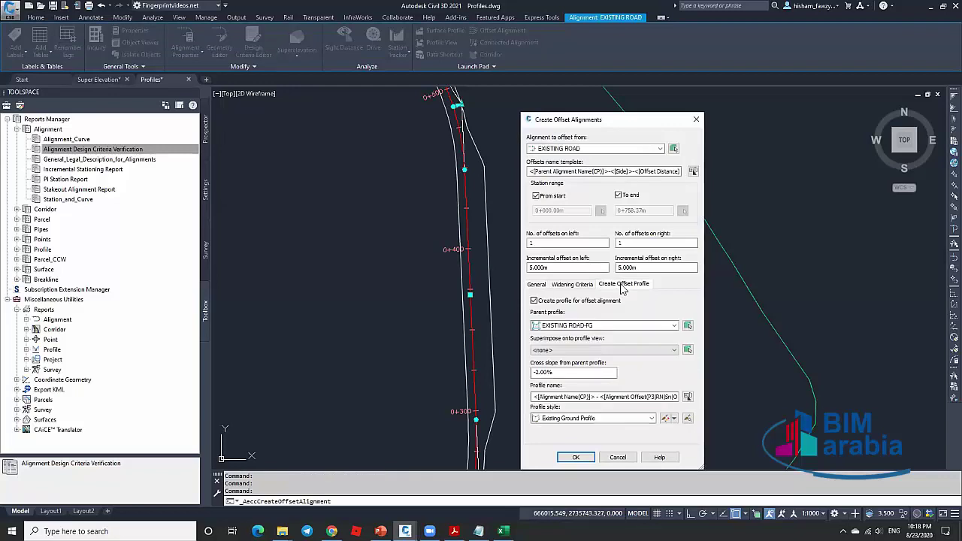
pyautogui.click(601, 325)
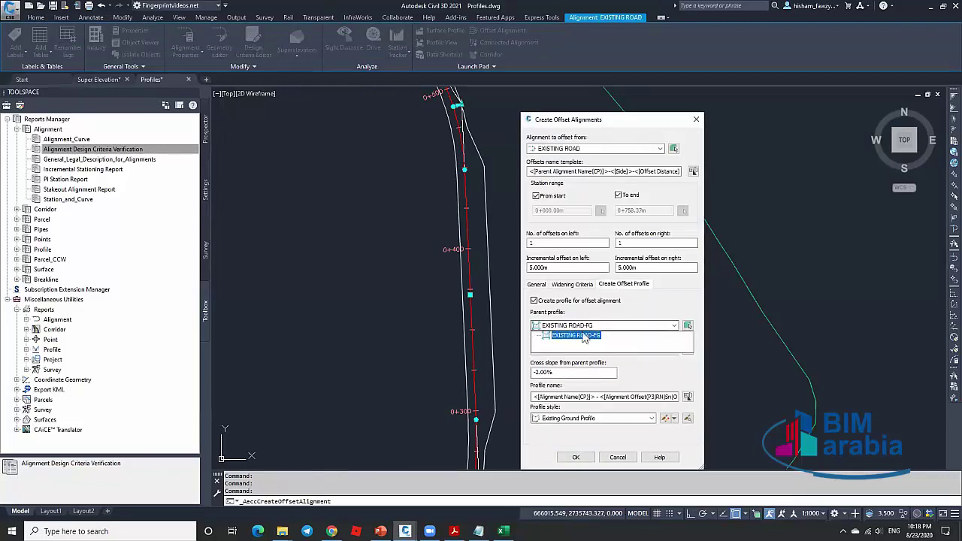
pyautogui.click(595, 338)
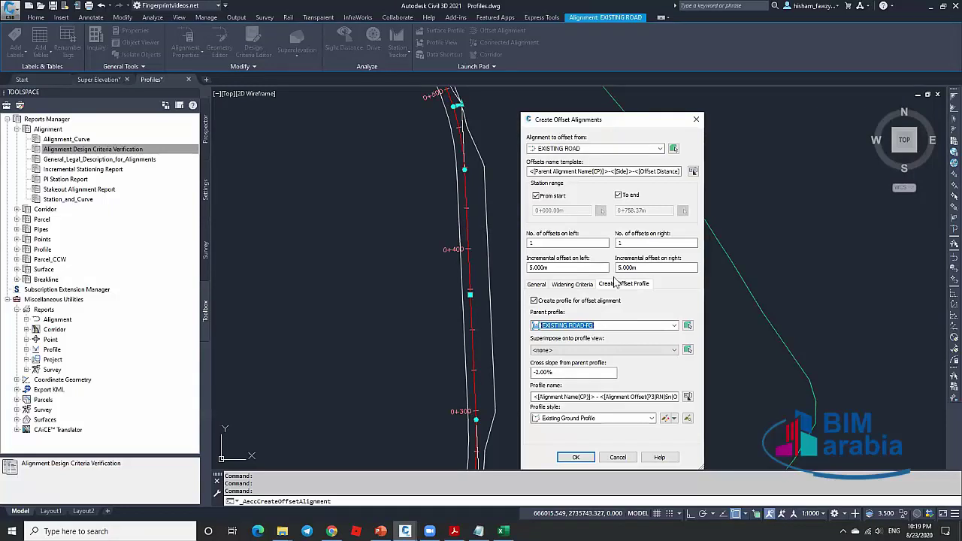
pyautogui.click(598, 325)
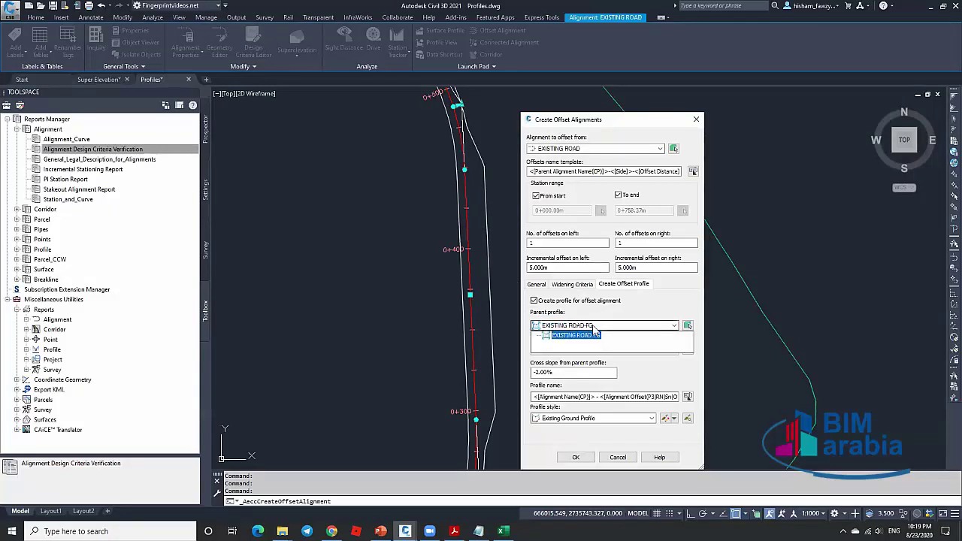
pyautogui.click(583, 339)
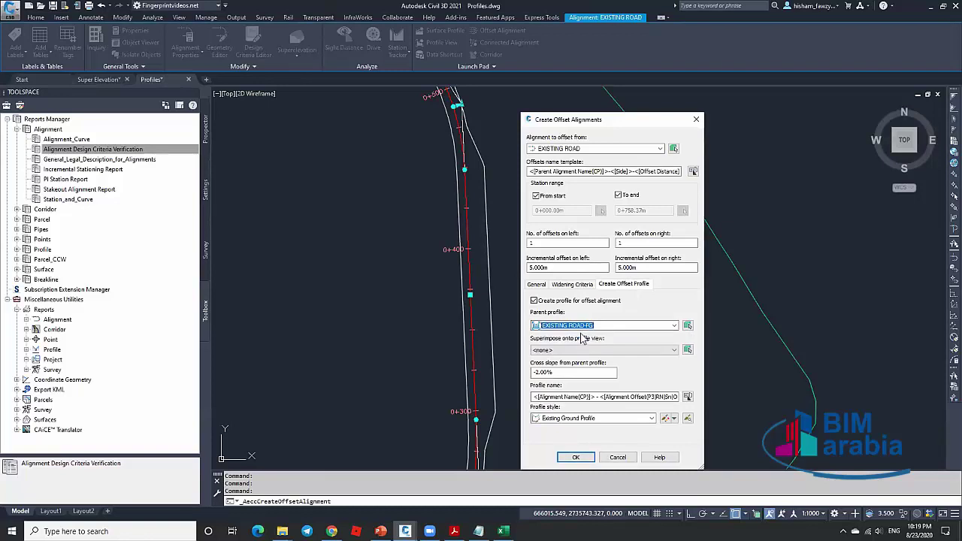
pyautogui.click(594, 327)
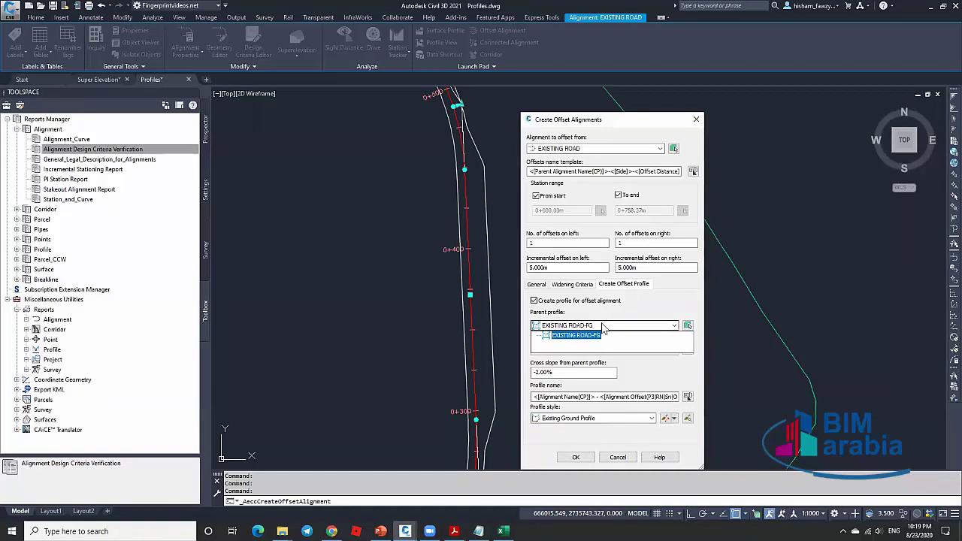
pyautogui.click(569, 338)
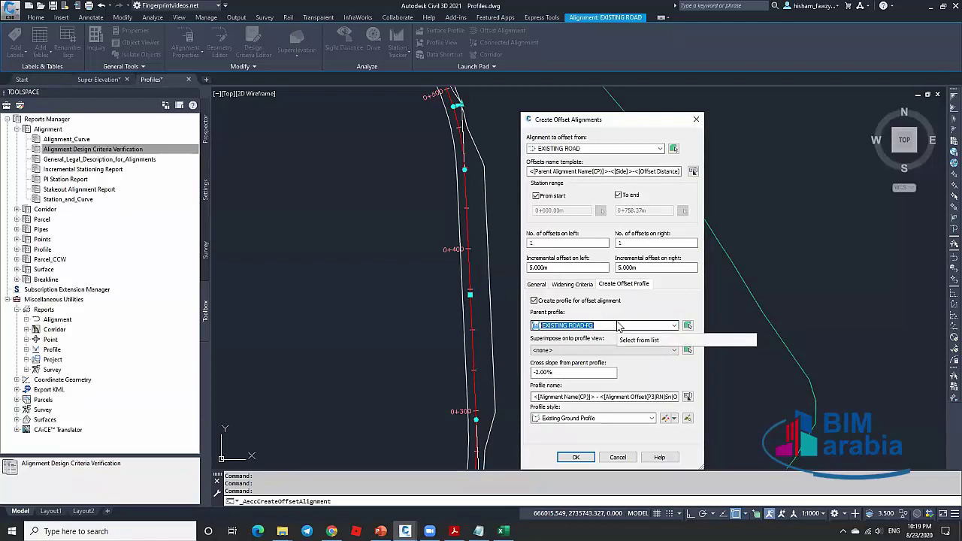
pyautogui.press('Escape')
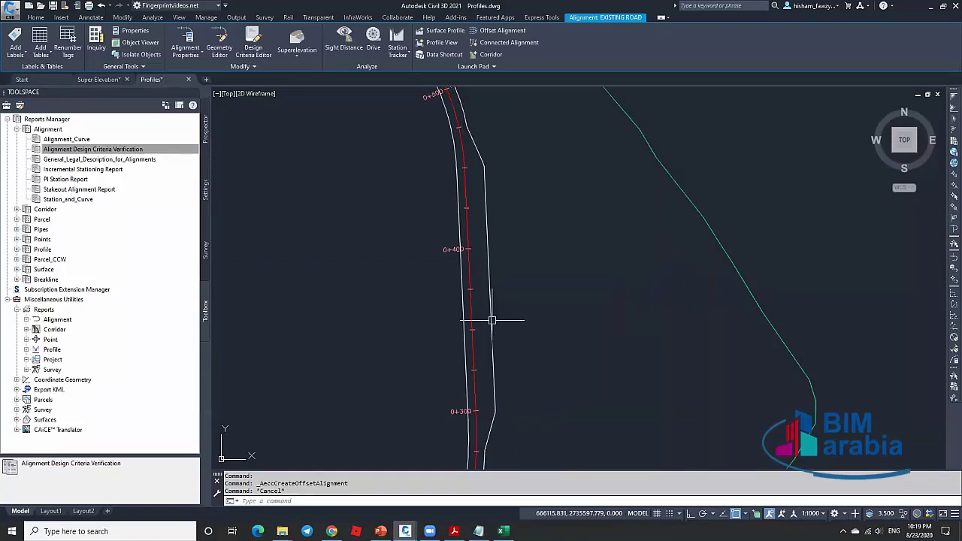
pyautogui.press('Escape')
# Zoom around the drawing, selecting and then deselecting the profile view.
pyautogui.scroll(-5, 539, 287)
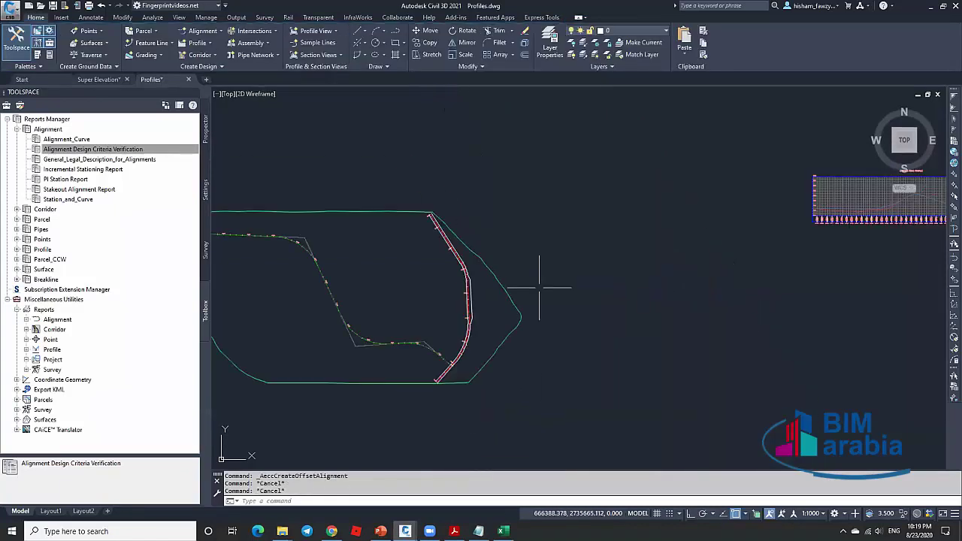
pyautogui.scroll(-4, 657, 239)
pyautogui.scroll(6, 730, 223)
pyautogui.scroll(-2, 577, 291)
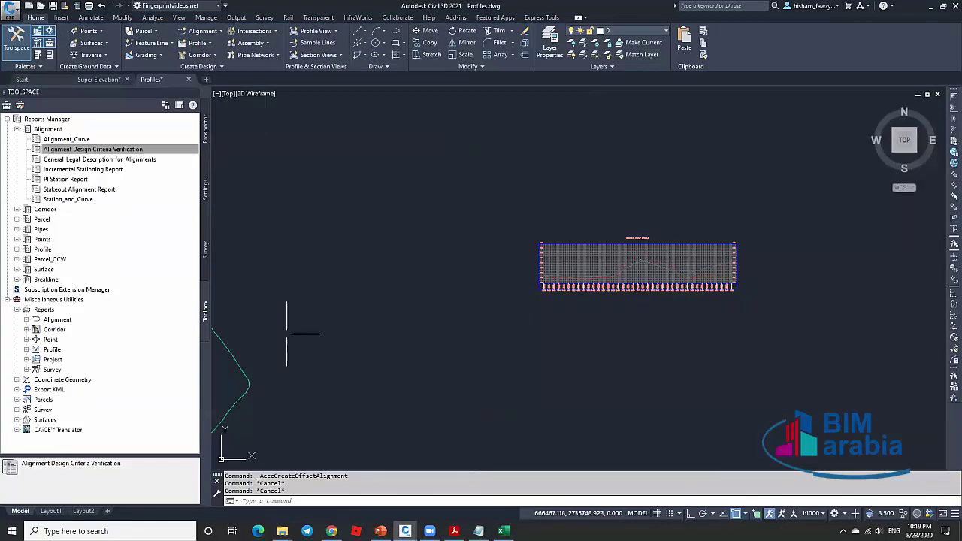
pyautogui.scroll(-4, 303, 333)
pyautogui.scroll(10, 309, 338)
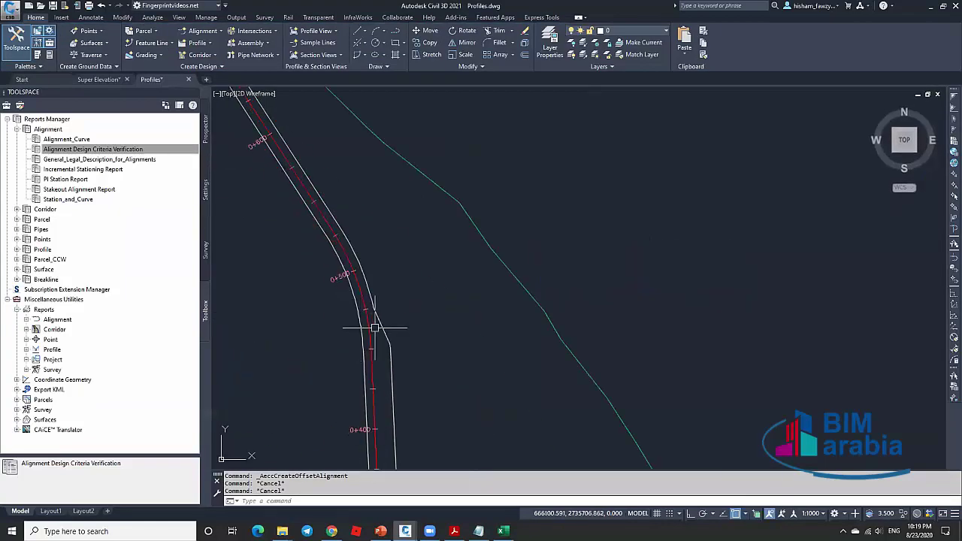
pyautogui.scroll(-5, 321, 323)
pyautogui.scroll(4, 569, 267)
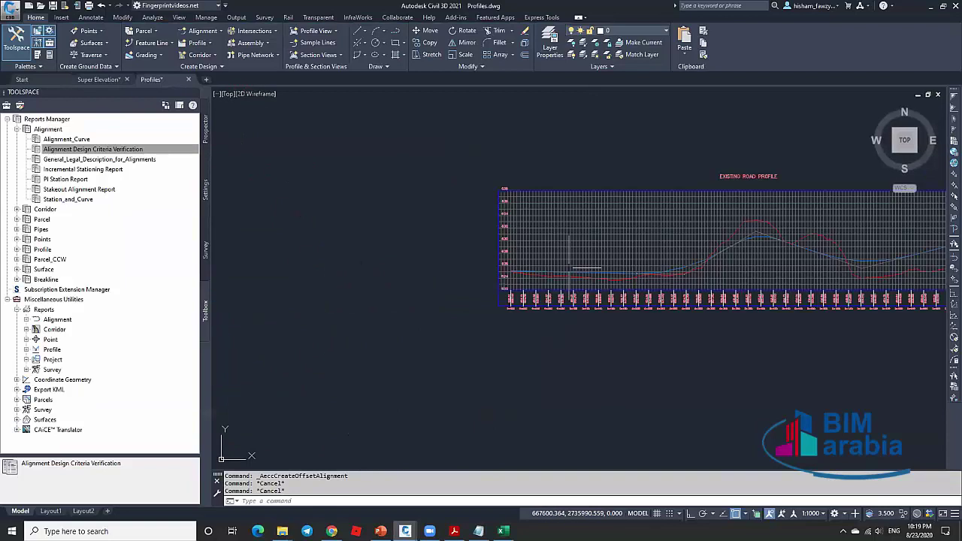
pyautogui.click(593, 239)
pyautogui.scroll(-3, 589, 176)
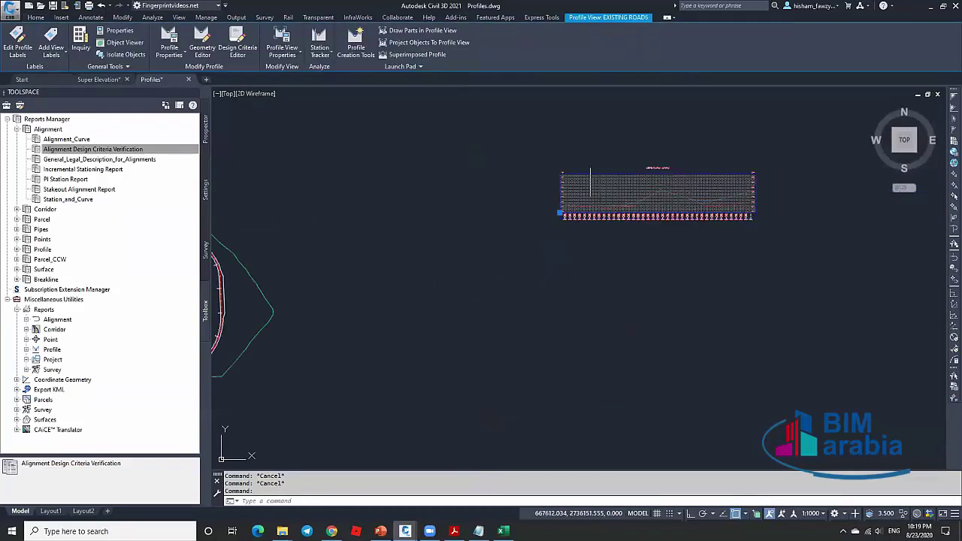
pyautogui.scroll(-3, 345, 270)
pyautogui.press('Escape')
pyautogui.scroll(6, 298, 263)
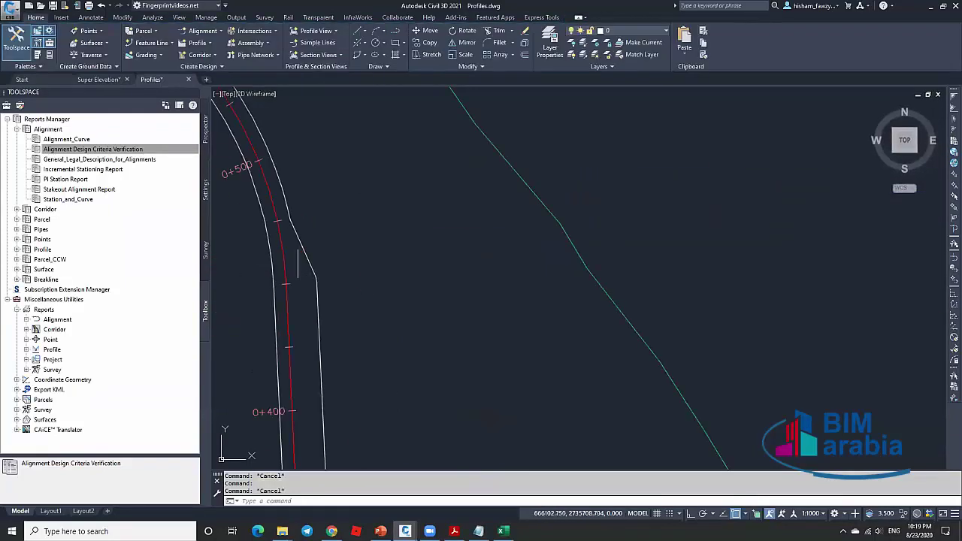
# Set the offset parameters' Alignment Name to <None selected>, close them, and reselect the right offset.
pyautogui.click(298, 263)
pyautogui.click(297, 44)
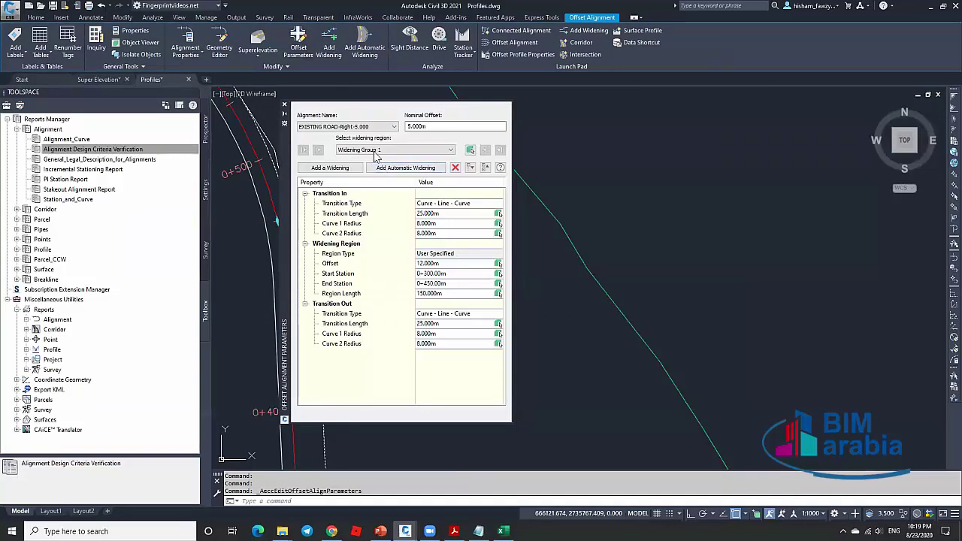
pyautogui.click(353, 126)
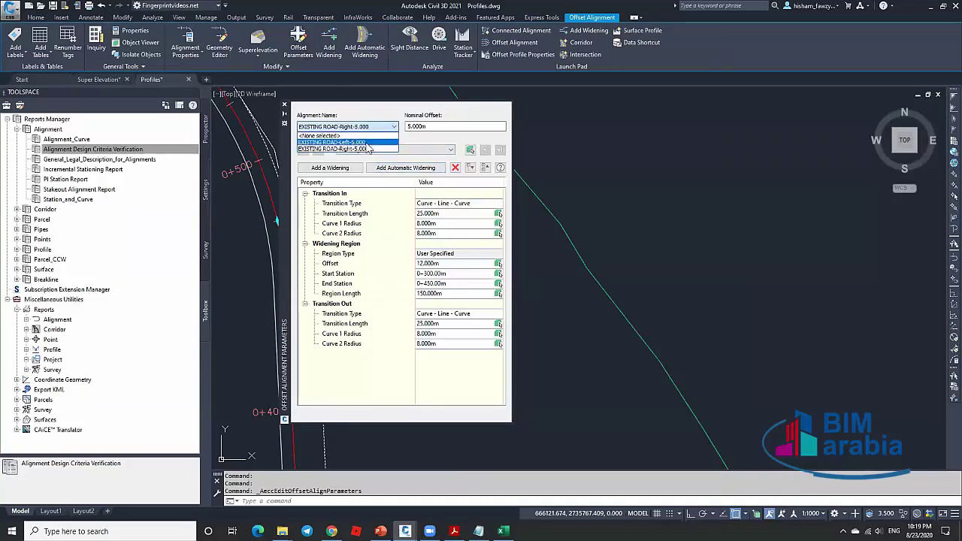
pyautogui.click(368, 148)
pyautogui.press('Escape')
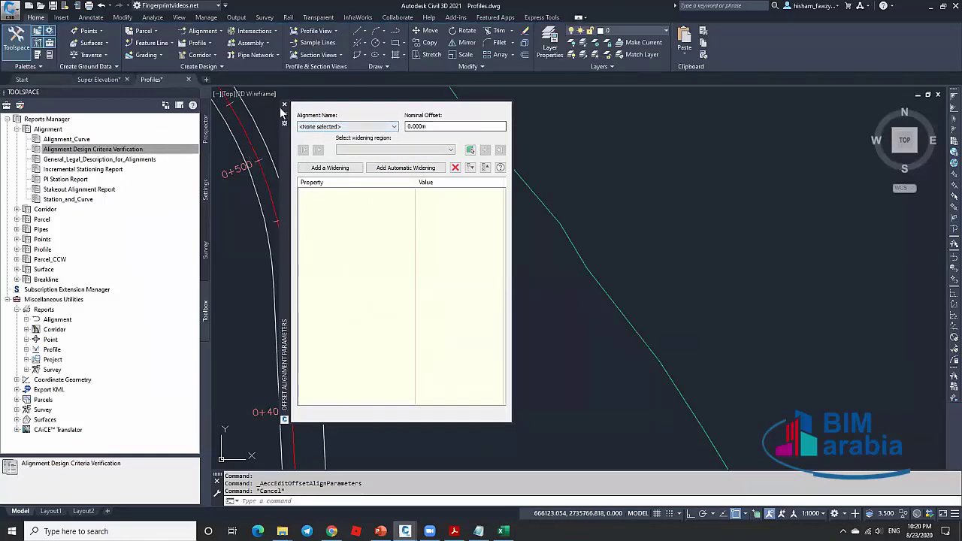
pyautogui.click(284, 105)
pyautogui.click(233, 100)
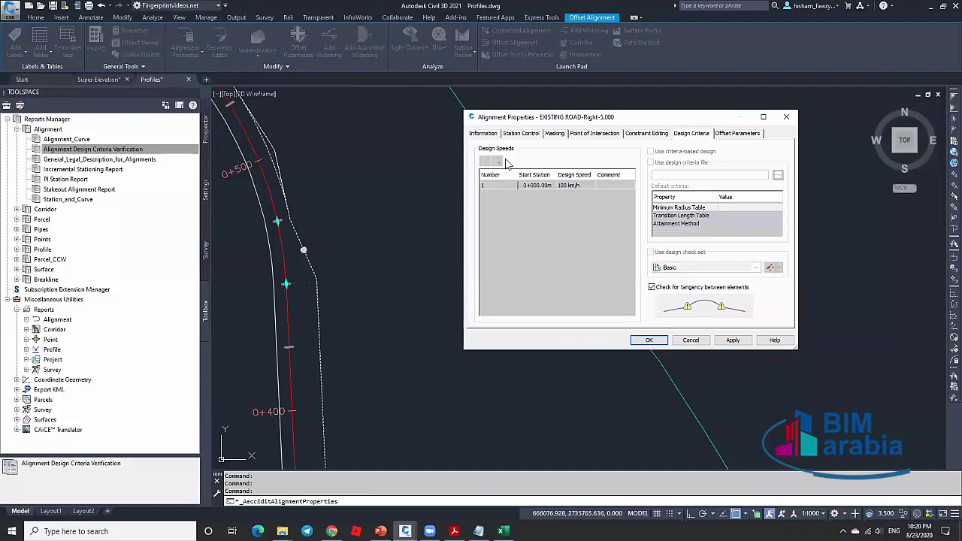
pyautogui.click(734, 136)
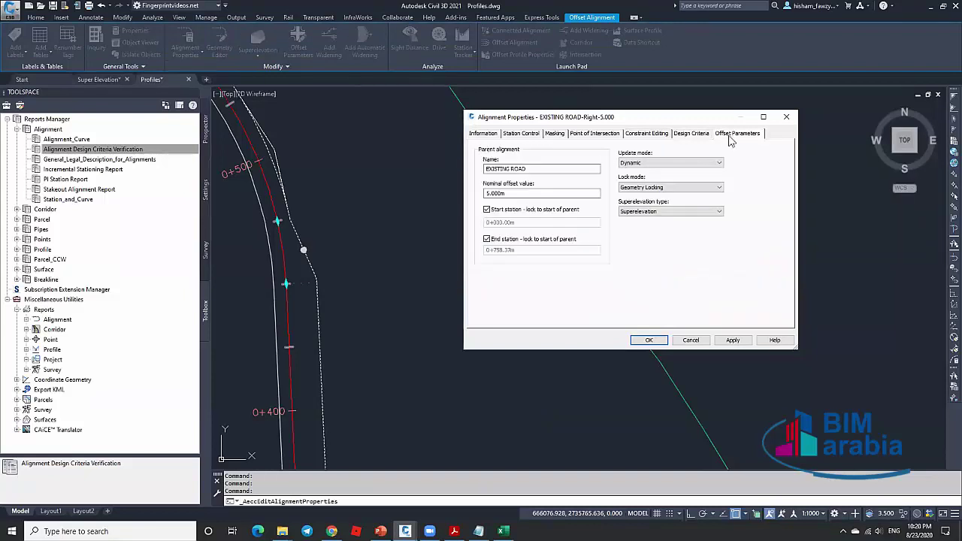
pyautogui.click(546, 168)
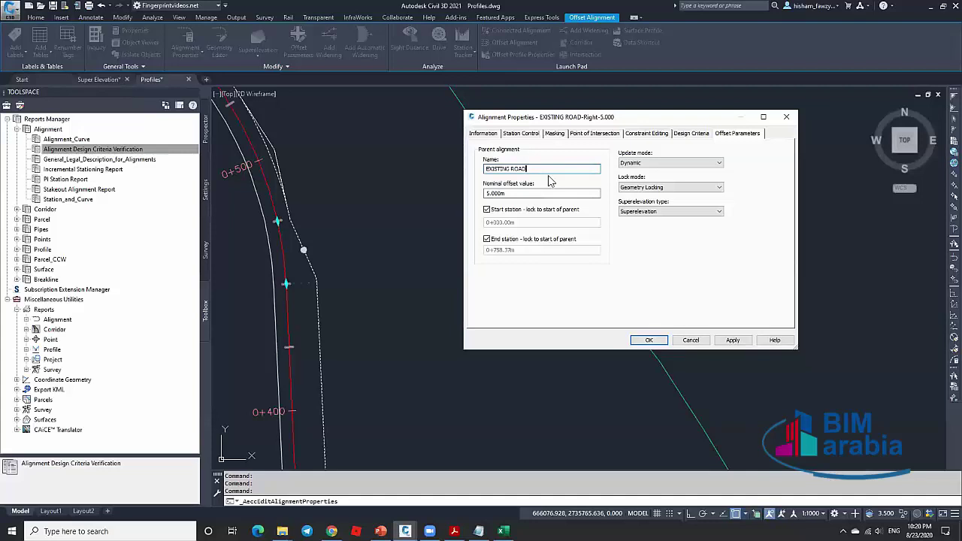
pyautogui.hotkey('ctrl', 'a')
pyautogui.click(518, 134)
pyautogui.click(485, 133)
pyautogui.click(594, 133)
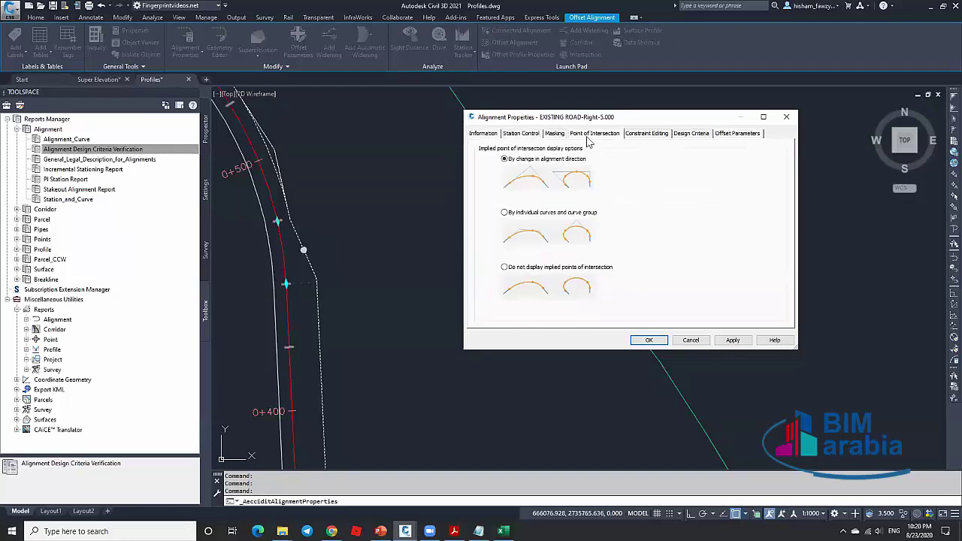
pyautogui.click(644, 134)
pyautogui.click(681, 135)
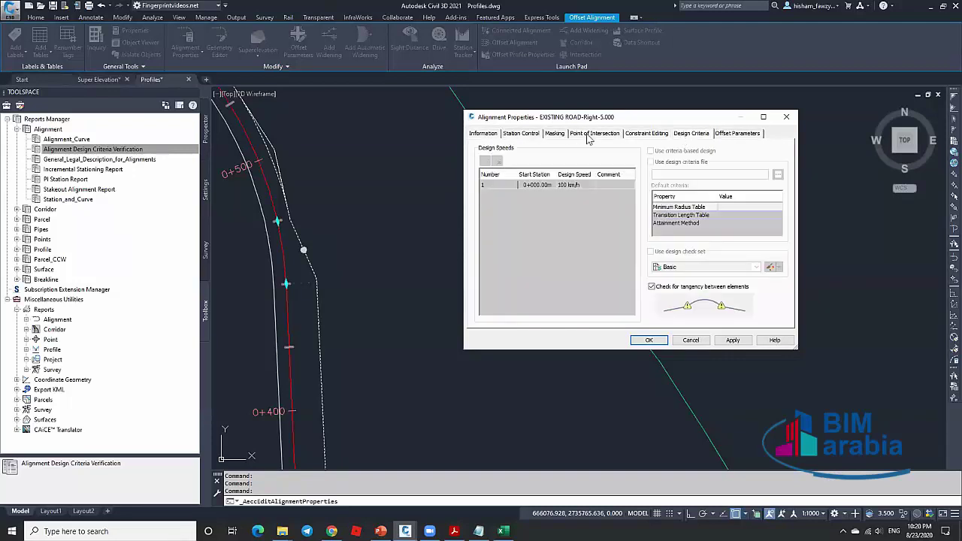
pyautogui.click(535, 134)
pyautogui.click(559, 134)
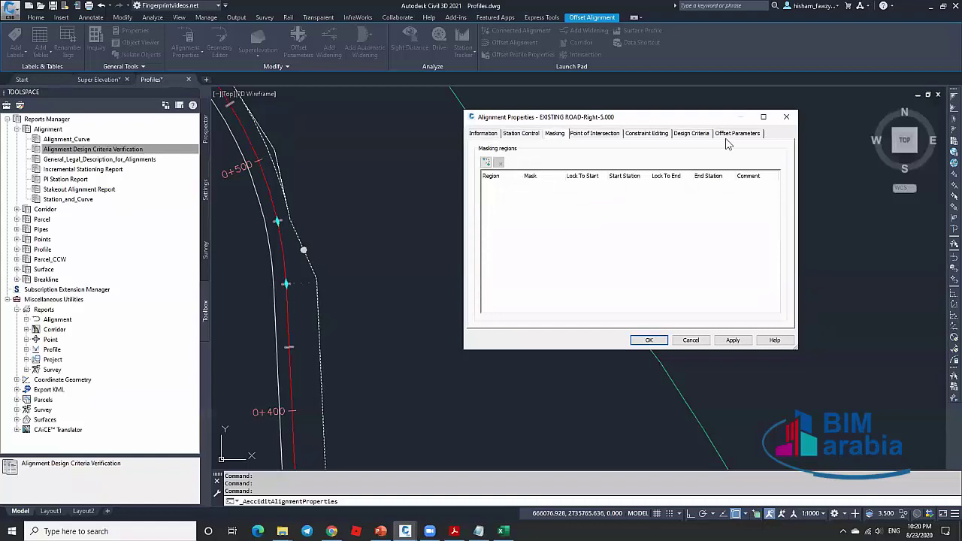
pyautogui.click(648, 340)
pyautogui.scroll(-4, 443, 240)
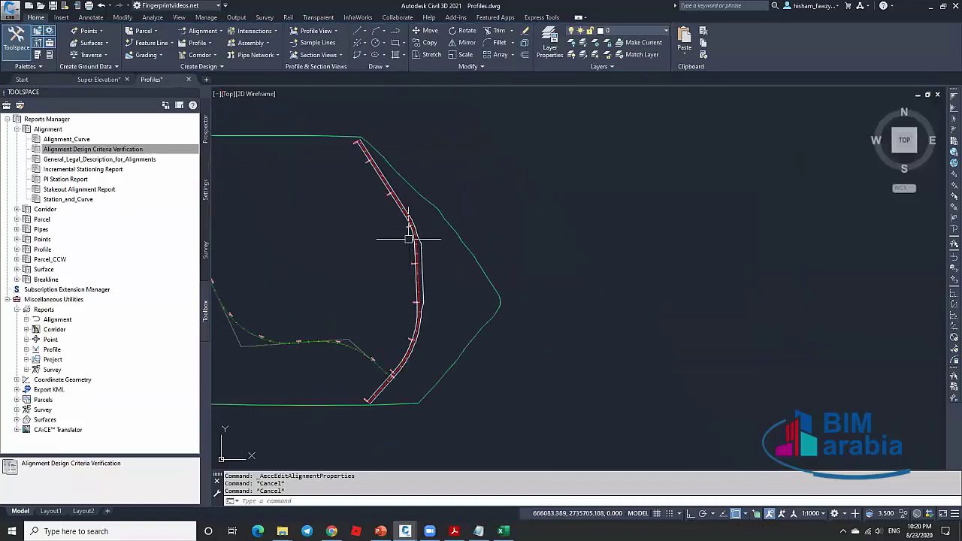
pyautogui.scroll(4, 397, 239)
pyautogui.moveTo(443, 248); pyautogui.dragTo(563, 236, button='middle')
pyautogui.scroll(2, 562, 236)
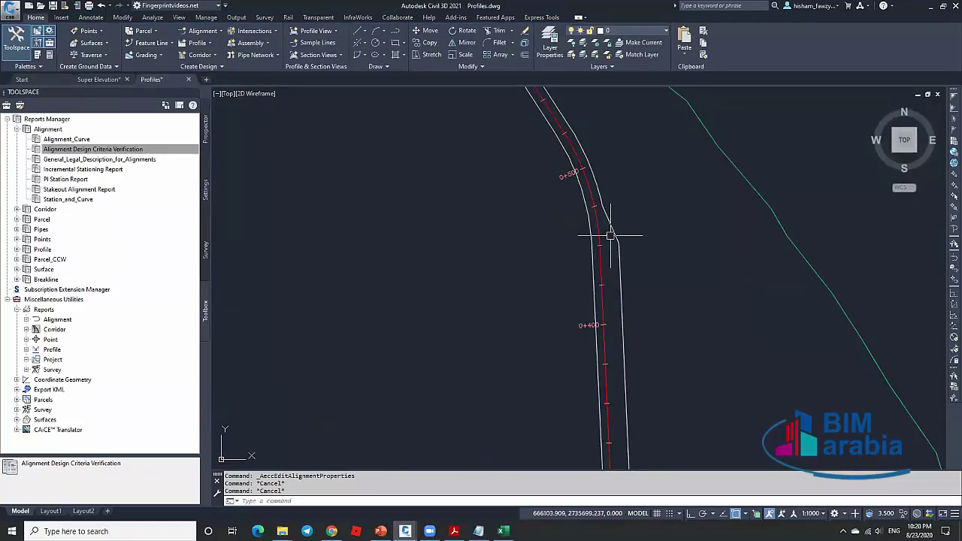
pyautogui.press('Escape')
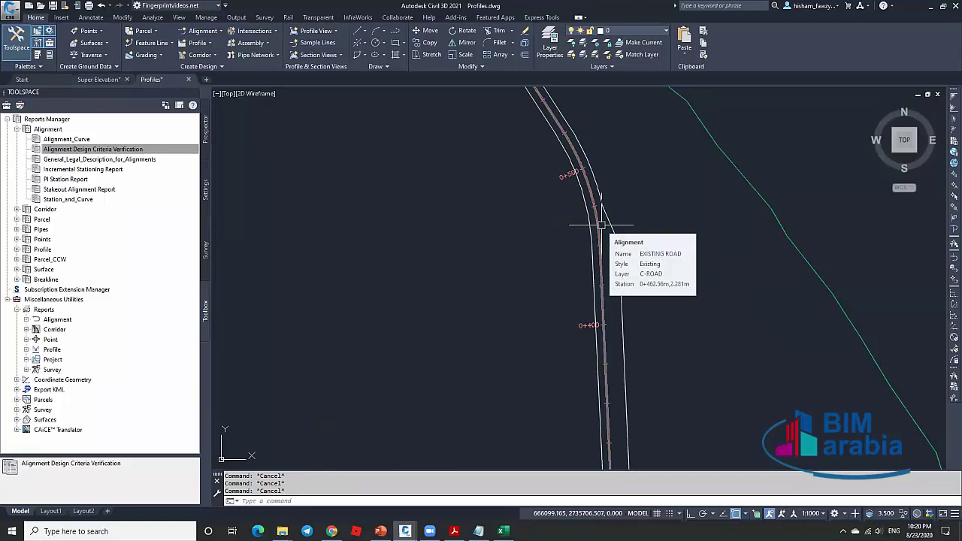
pyautogui.click(597, 225)
pyautogui.scroll(1, 580, 226)
pyautogui.press('Escape')
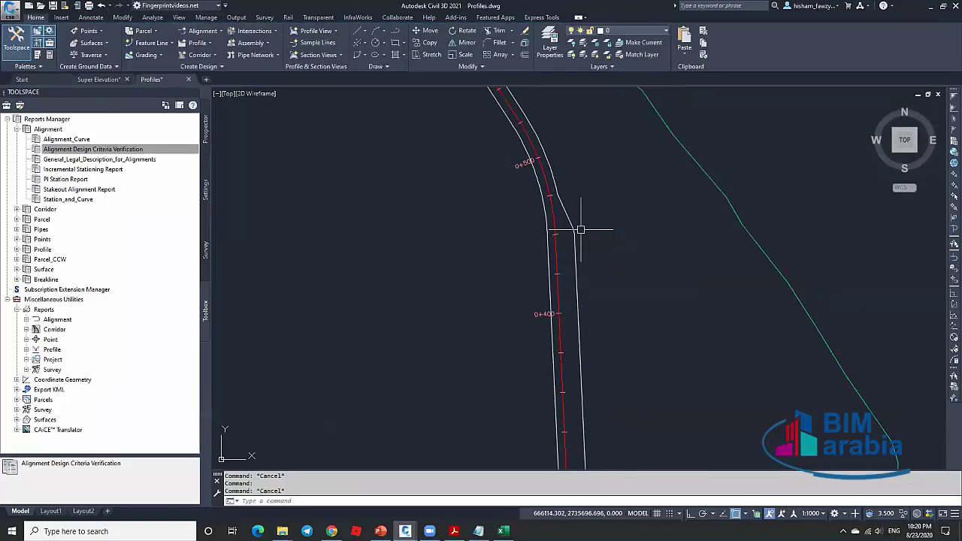
pyautogui.scroll(2, 563, 218)
pyautogui.click(563, 204)
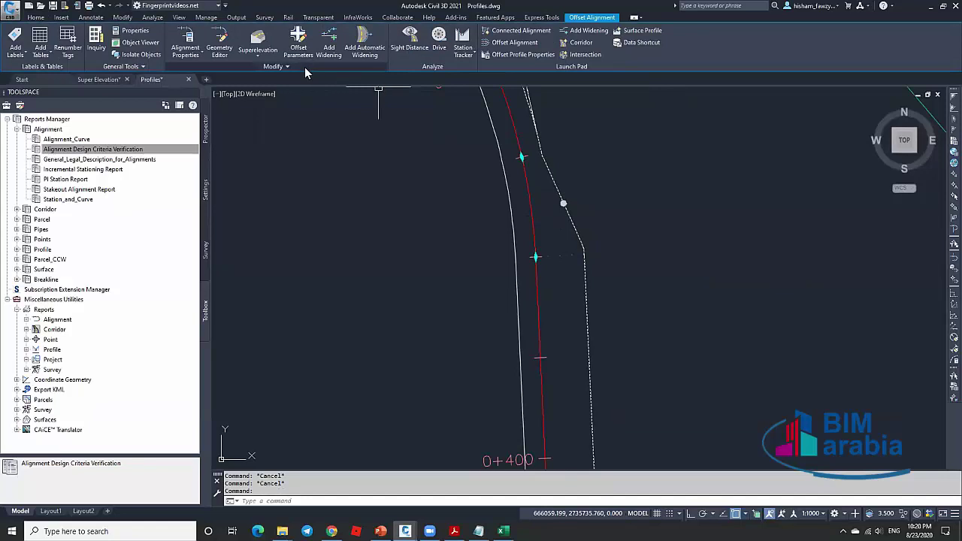
pyautogui.click(522, 55)
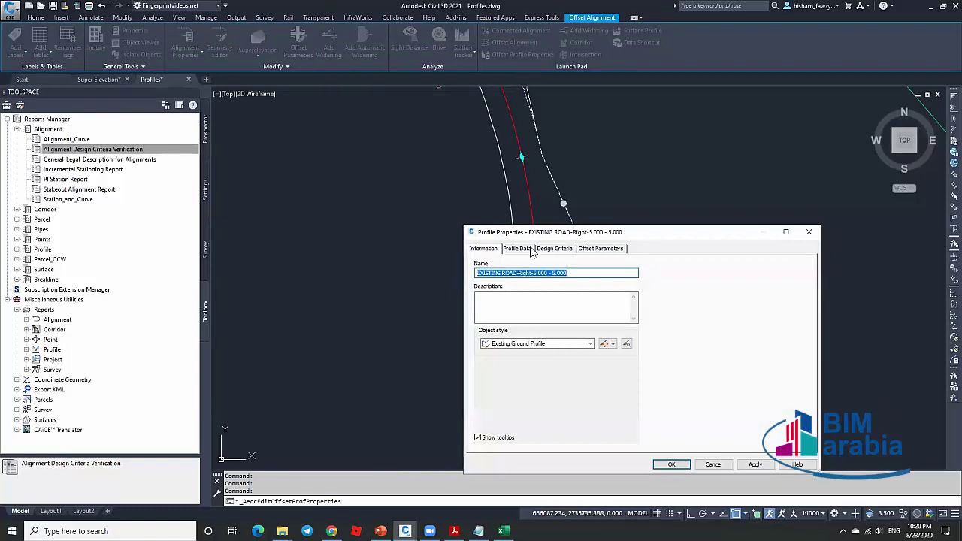
pyautogui.click(526, 250)
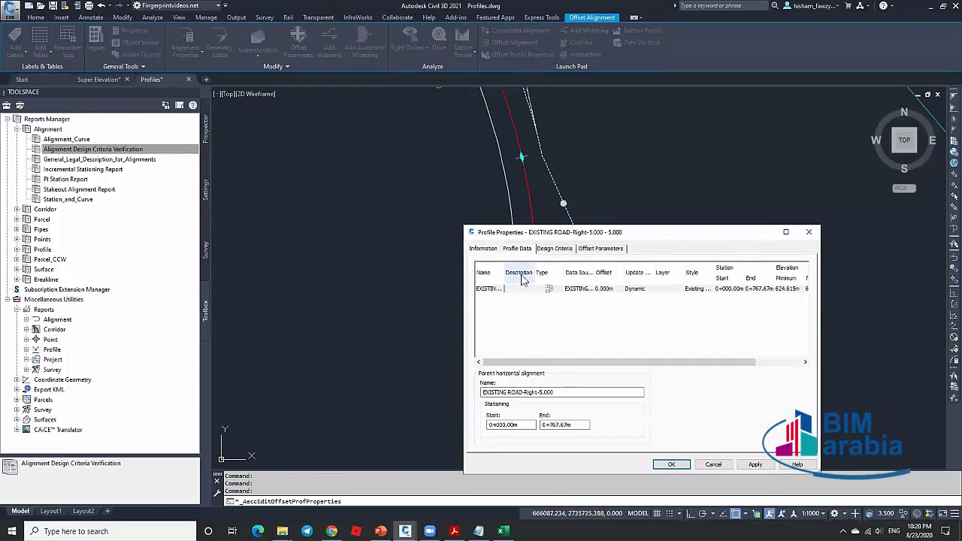
pyautogui.click(499, 292)
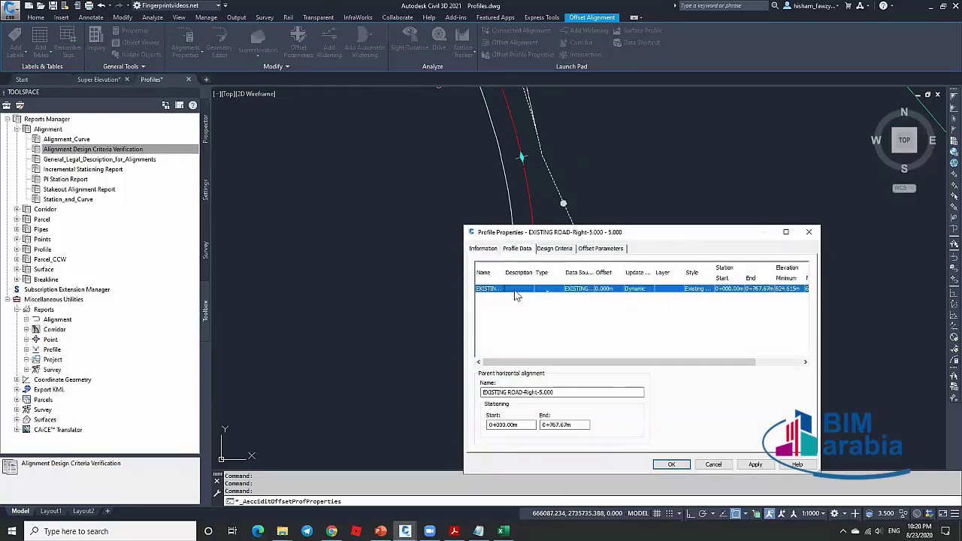
pyautogui.click(594, 250)
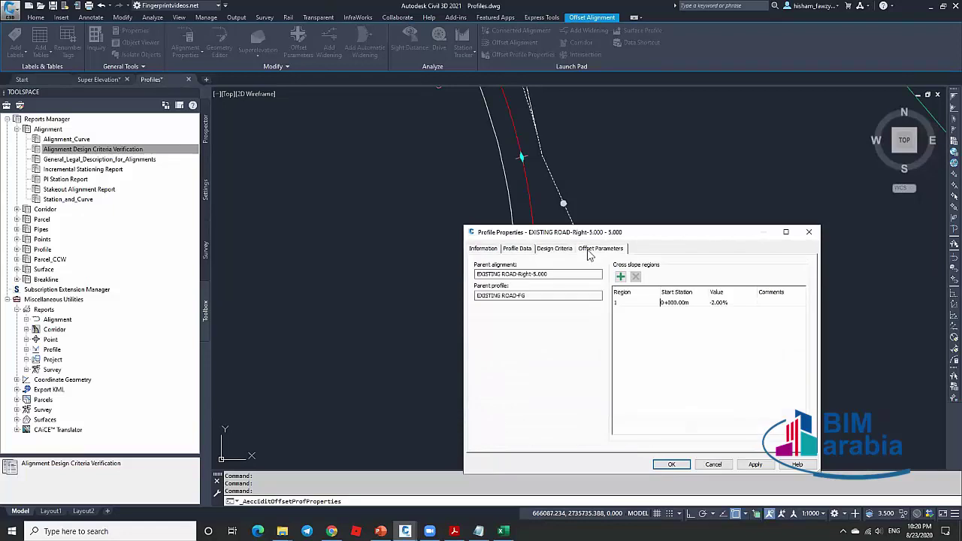
pyautogui.click(519, 249)
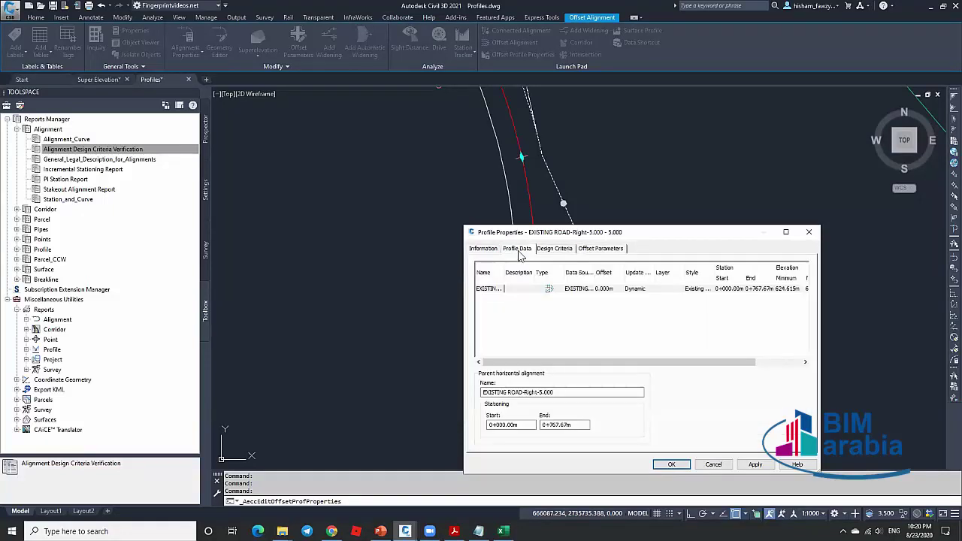
pyautogui.click(515, 288)
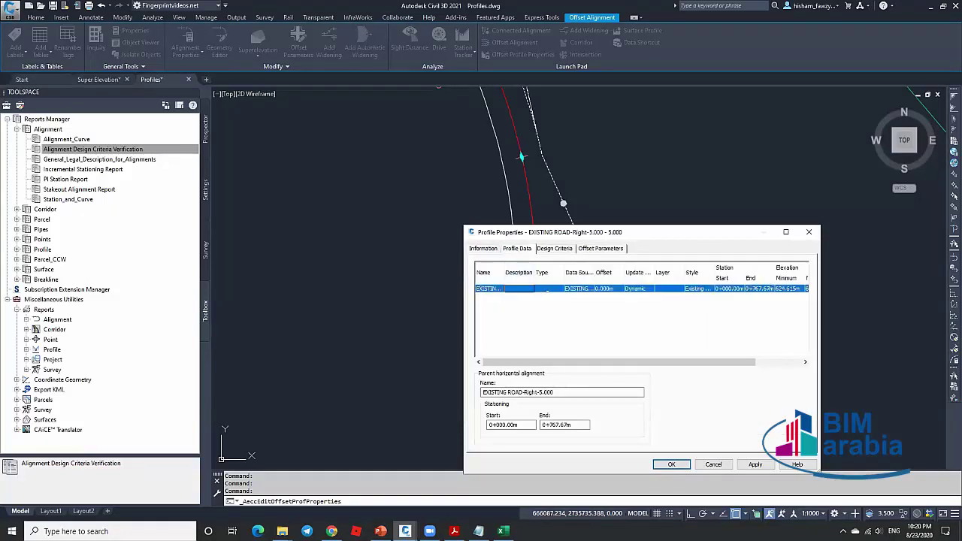
pyautogui.moveTo(503, 272); pyautogui.dragTo(546, 272)
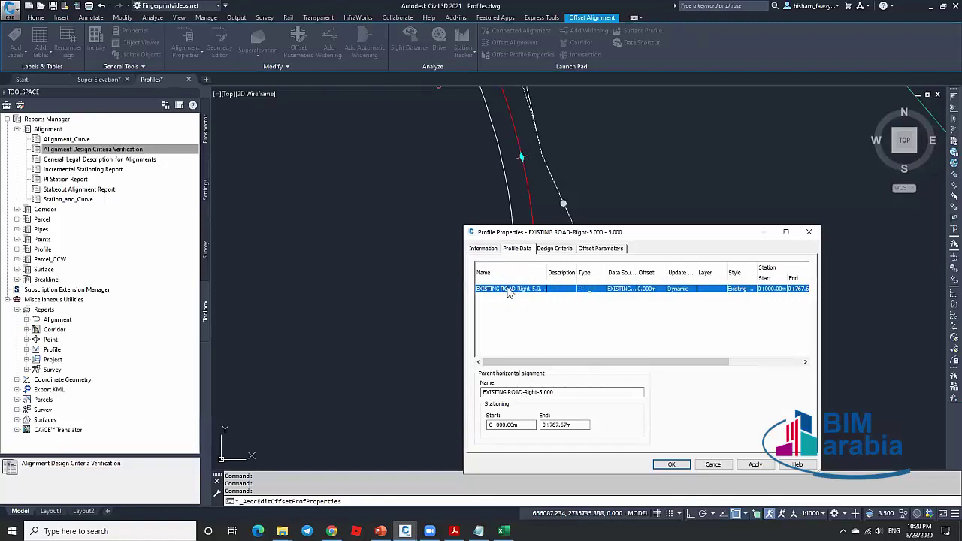
pyautogui.click(601, 248)
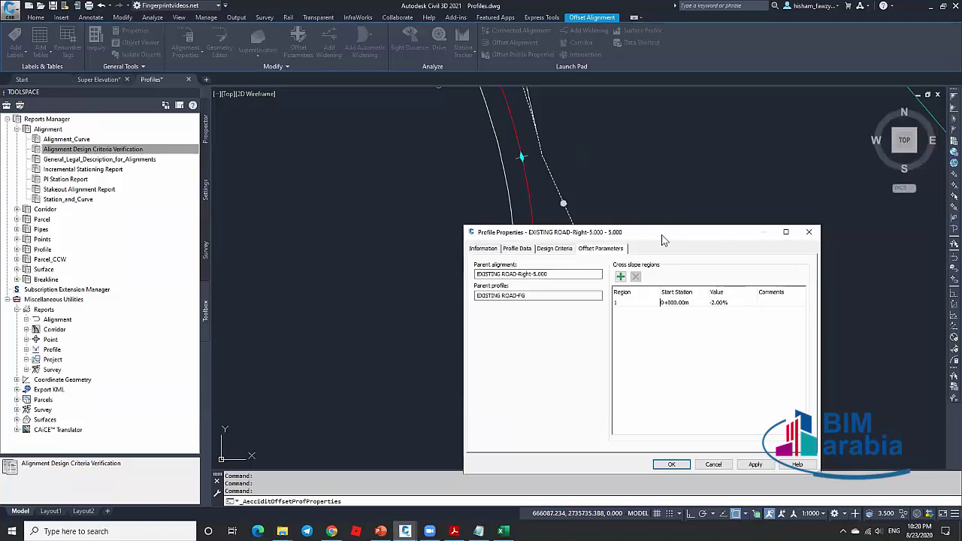
pyautogui.moveTo(661, 239); pyautogui.dragTo(572, 177)
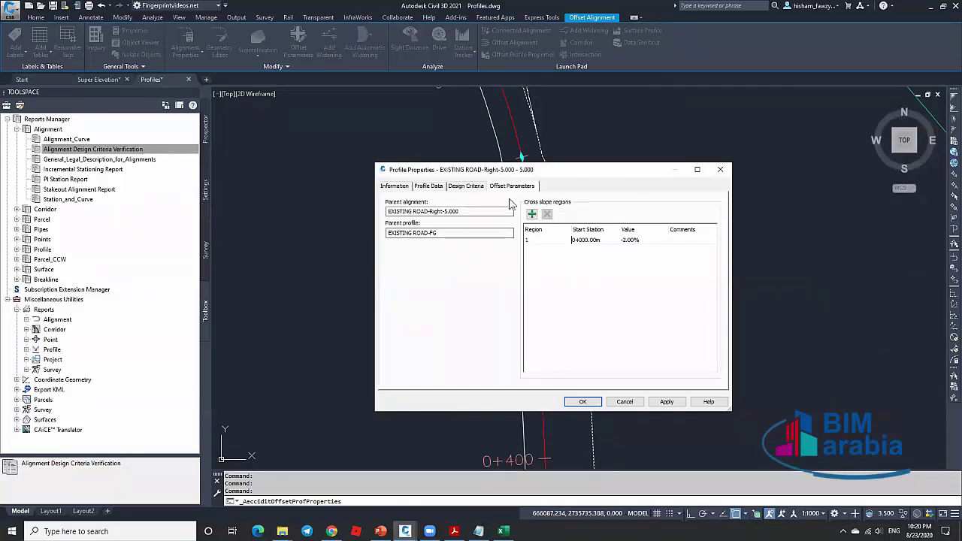
# Close profile properties, then offset EXISTING ROAD 5 m each side with -2.00% offset profiles.
pyautogui.click(625, 402)
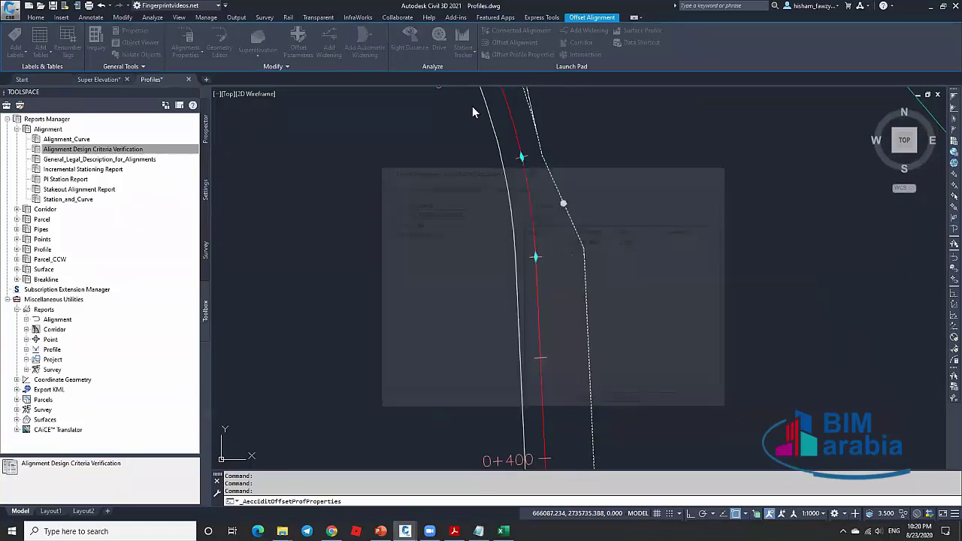
pyautogui.click(529, 192)
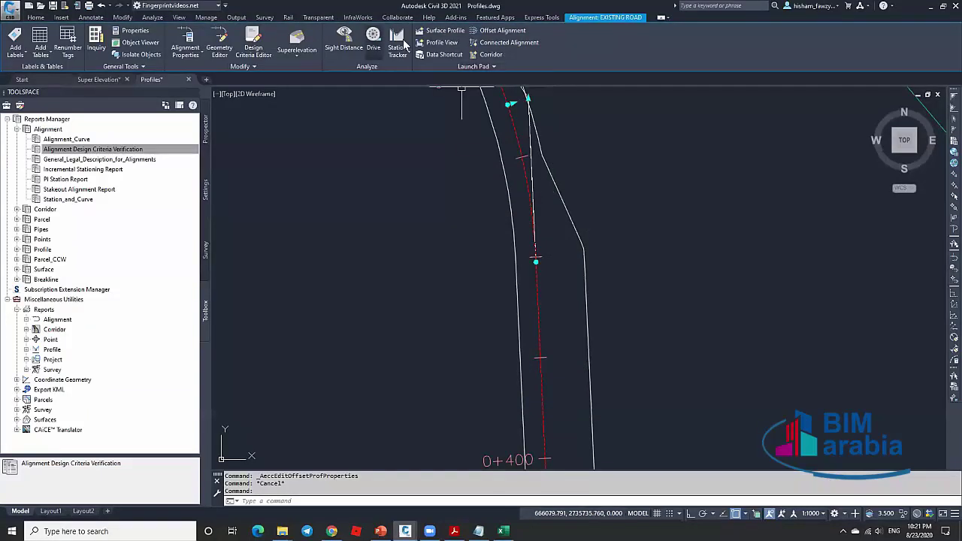
pyautogui.click(500, 30)
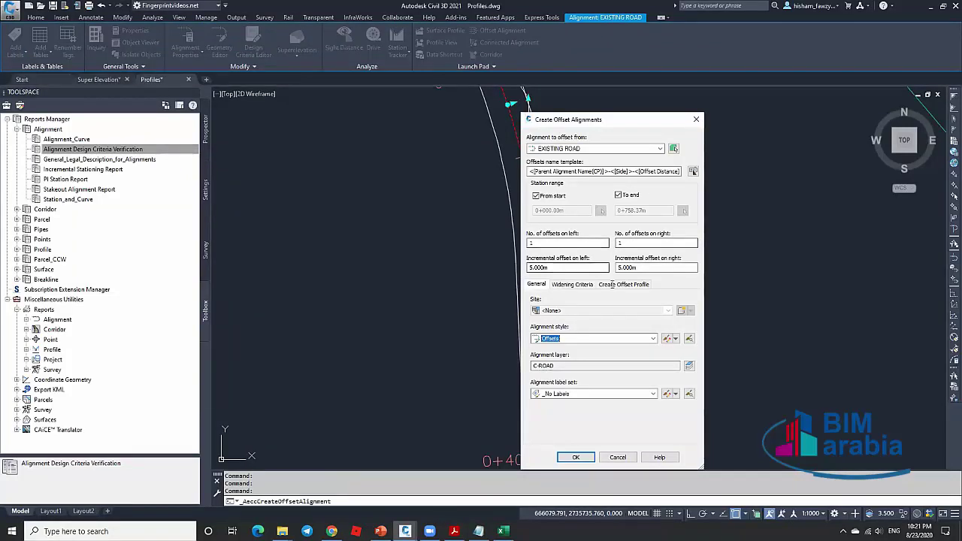
pyautogui.click(621, 285)
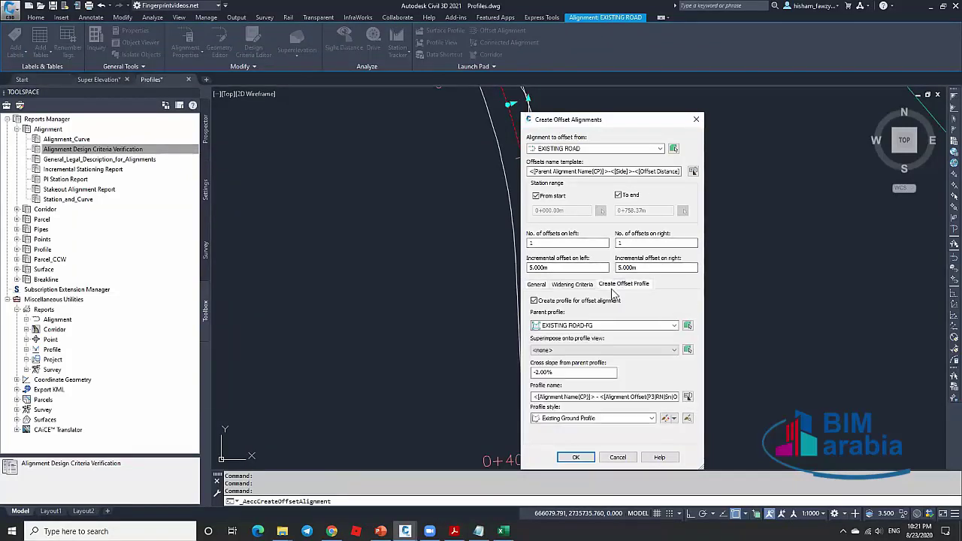
pyautogui.moveTo(594, 373); pyautogui.dragTo(526, 376)
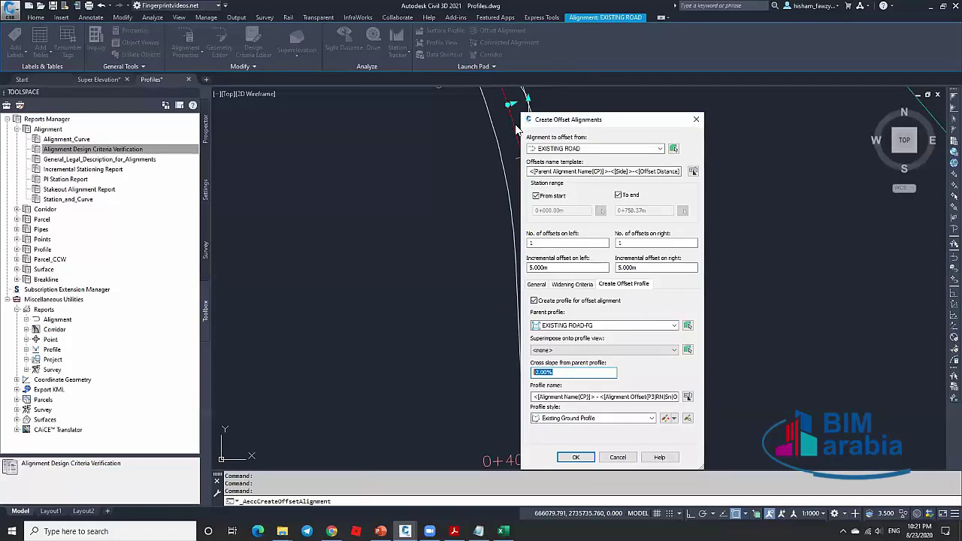
pyautogui.click(571, 373)
pyautogui.doubleClick(533, 372)
pyautogui.click(576, 457)
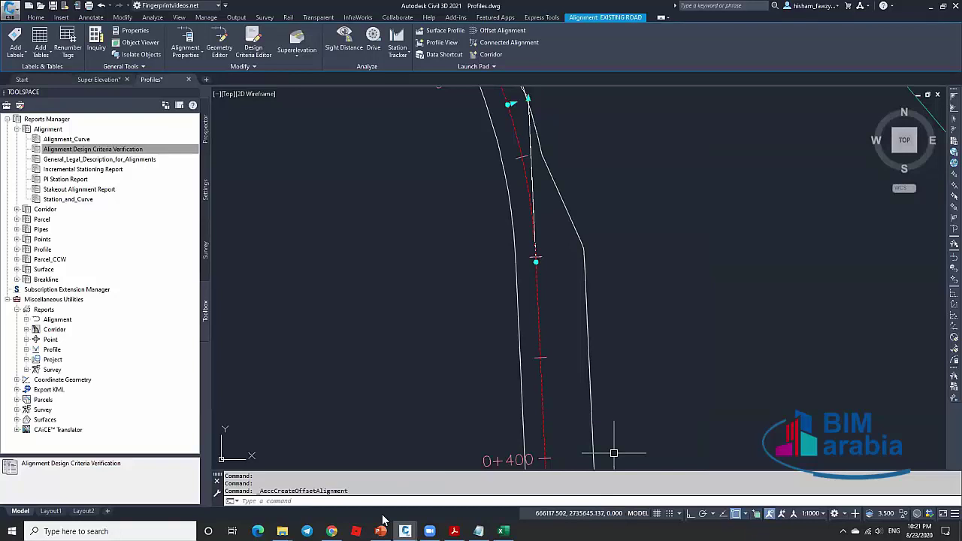
# Open the YouTube channel in a new Chrome tab and pause the LEARN CIVIL 3D playlist's first video.
pyautogui.click(331, 531)
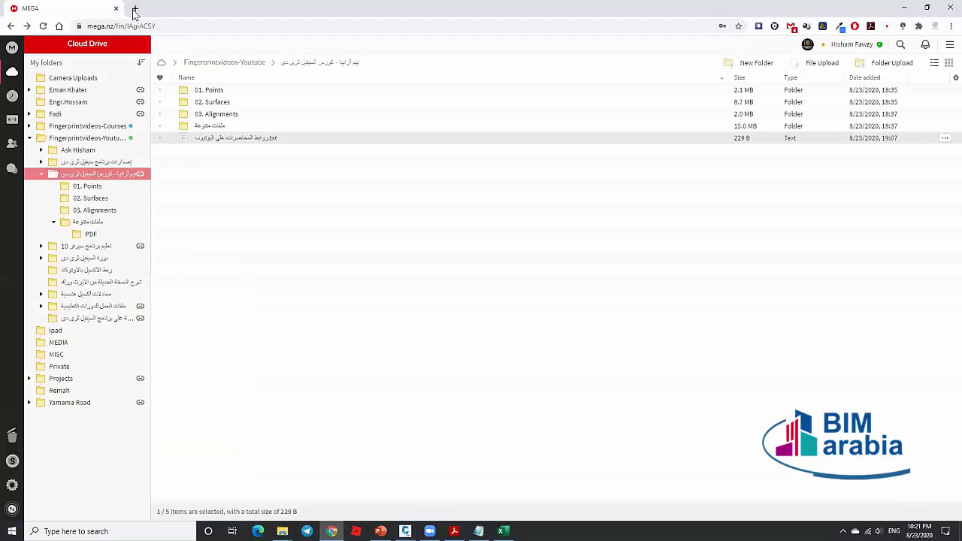
pyautogui.click(134, 9)
pyautogui.click(193, 42)
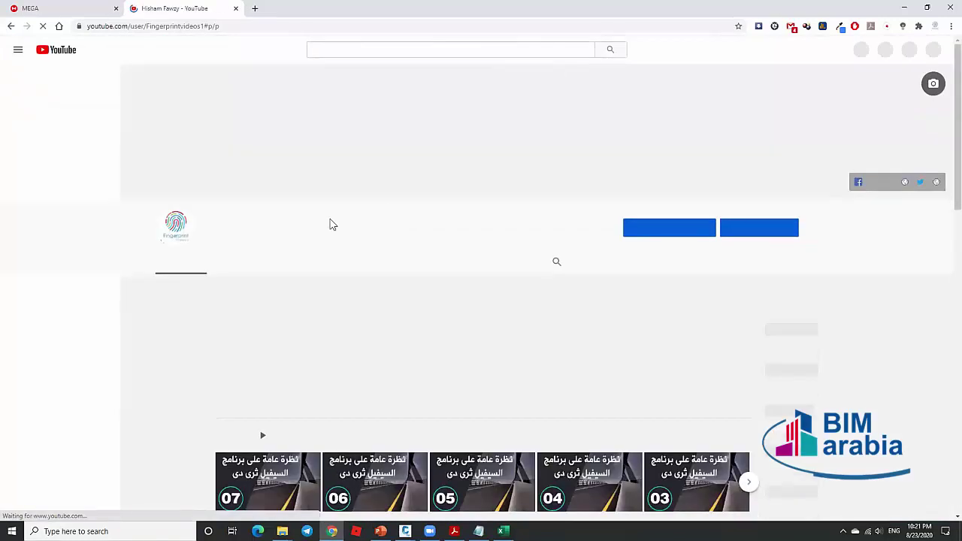
pyautogui.scroll(-3, 425, 281)
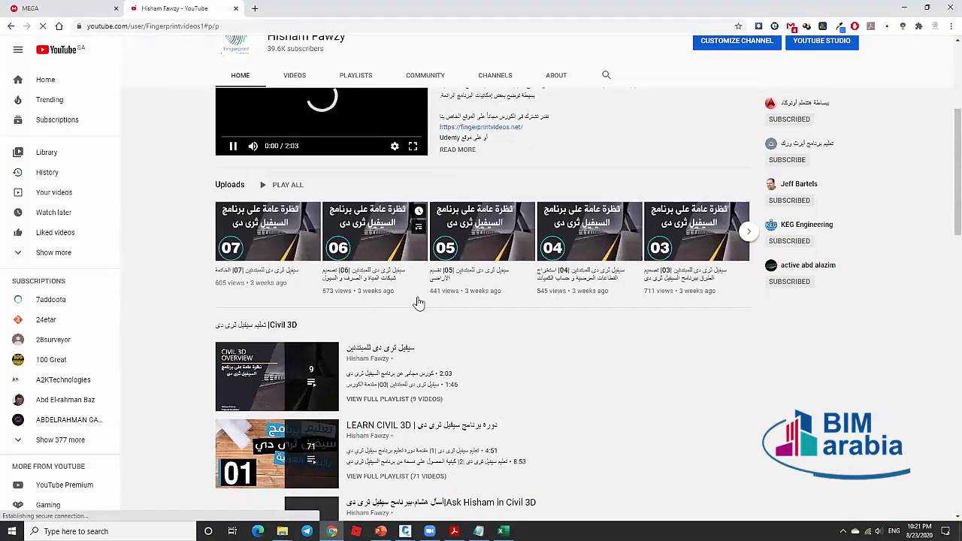
pyautogui.scroll(-2, 388, 278)
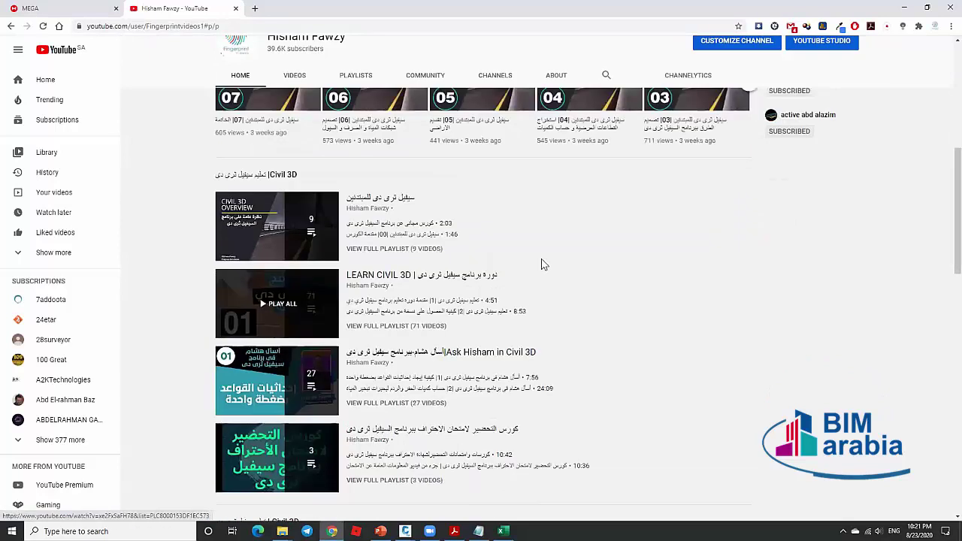
pyautogui.click(529, 275)
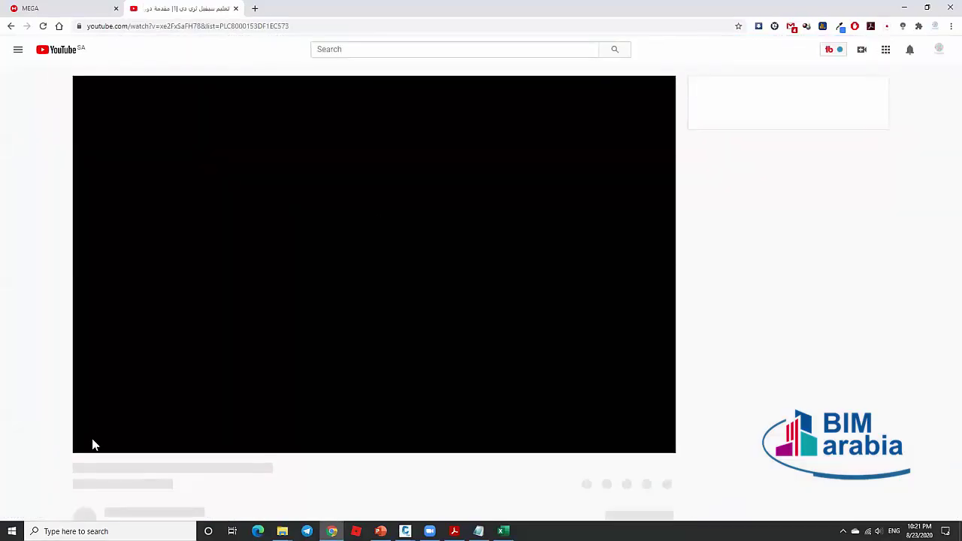
pyautogui.click(103, 442)
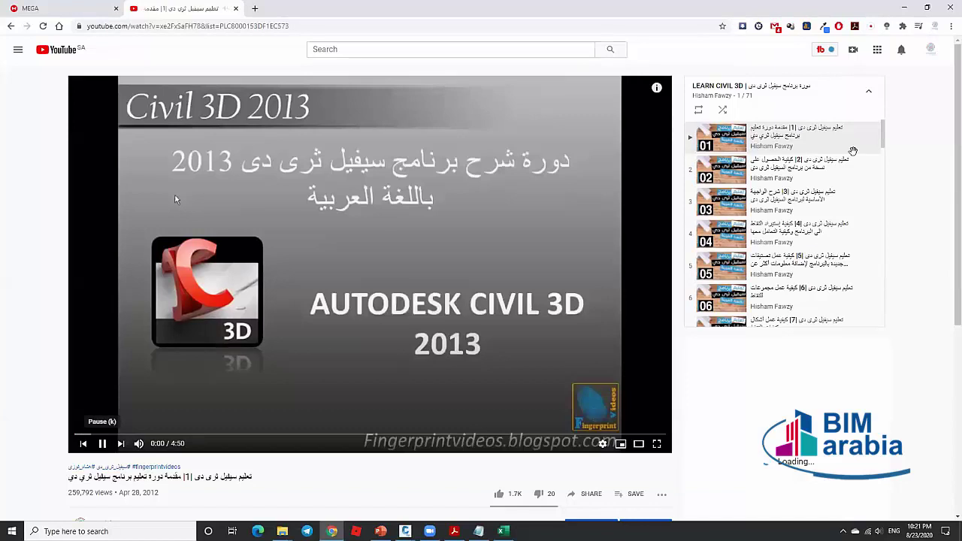
# Scroll through the playlist's videos, close the YouTube tab, and minimize Chrome.
pyautogui.scroll(-4, 853, 170)
pyautogui.scroll(-20, 853, 169)
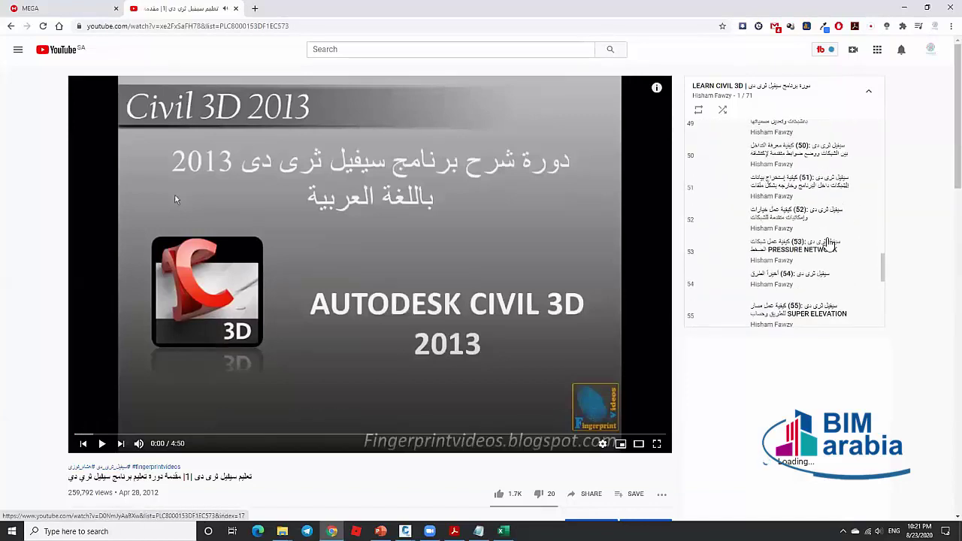
pyautogui.scroll(-2, 823, 248)
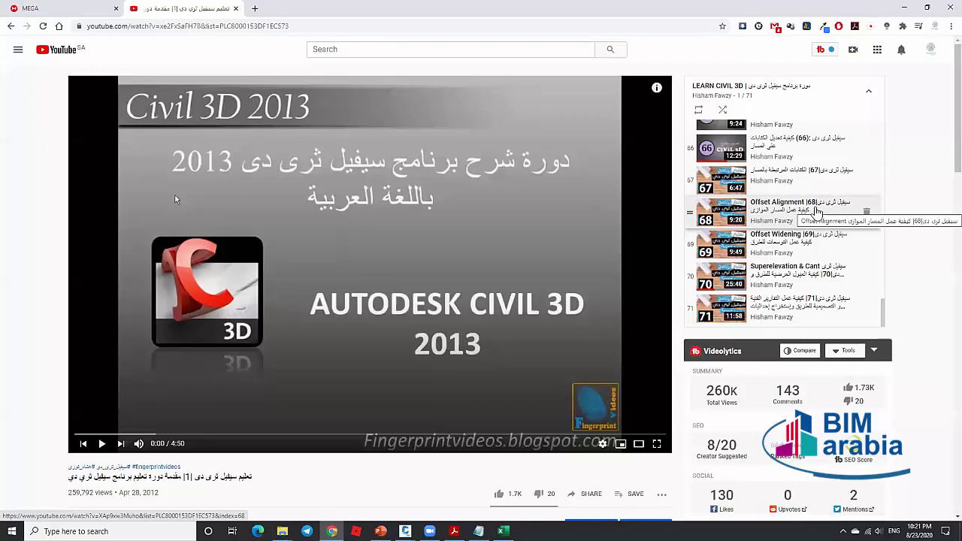
pyautogui.click(235, 8)
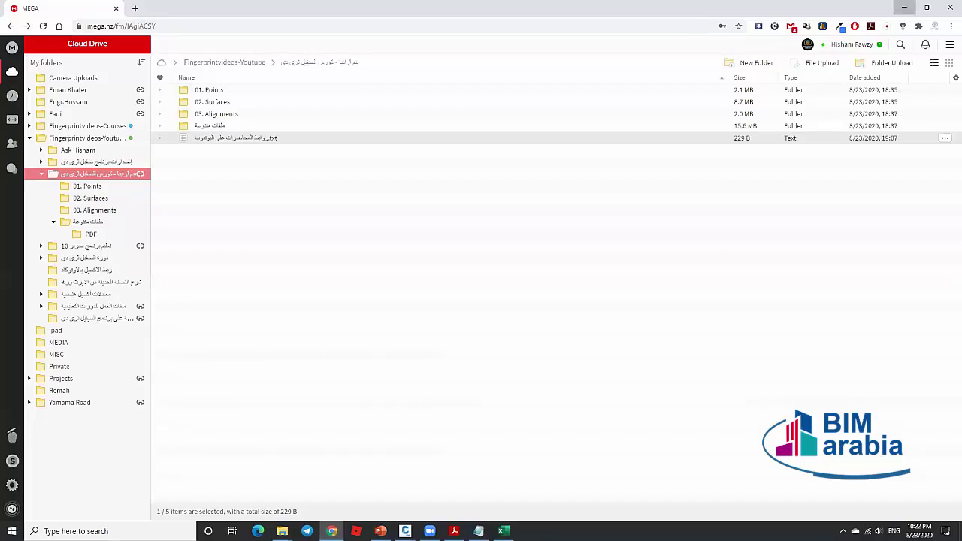
pyautogui.click(904, 7)
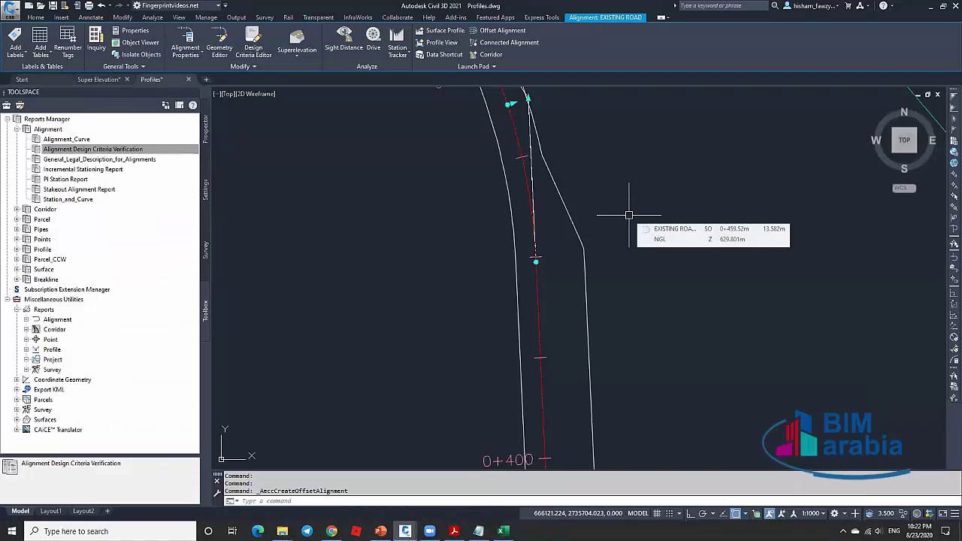
# Release the alignment and look at the Alignment Incremental Stationing Report in Reports Manager.
pyautogui.press('Escape')
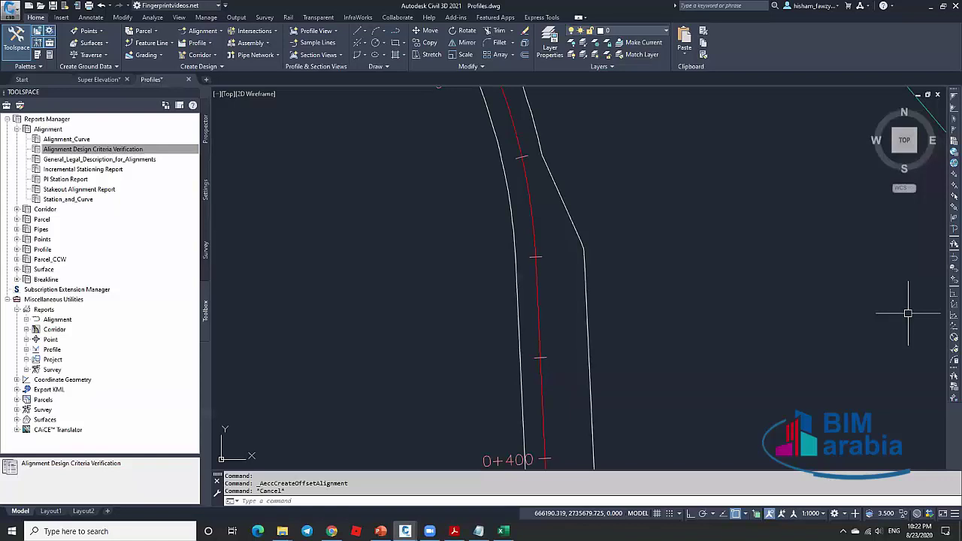
pyautogui.click(90, 149)
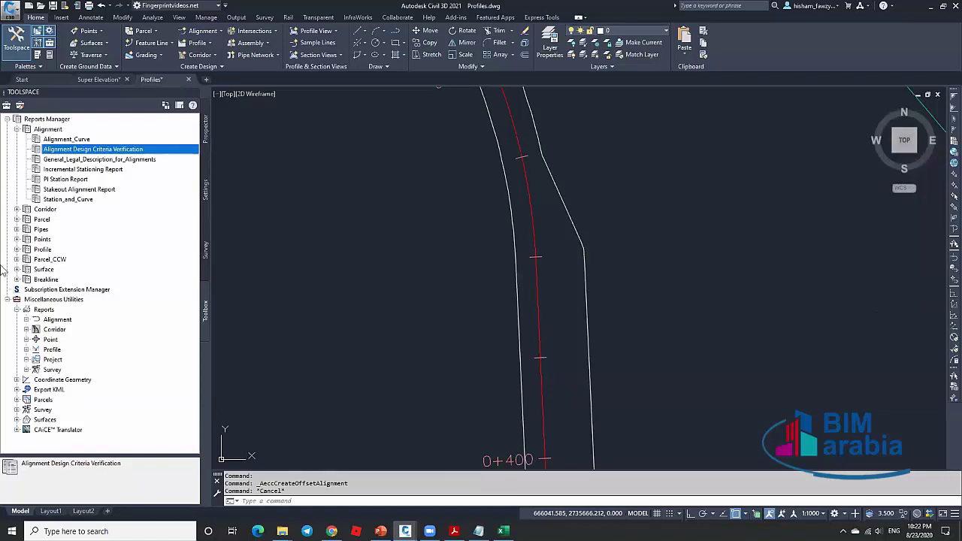
pyautogui.click(103, 172)
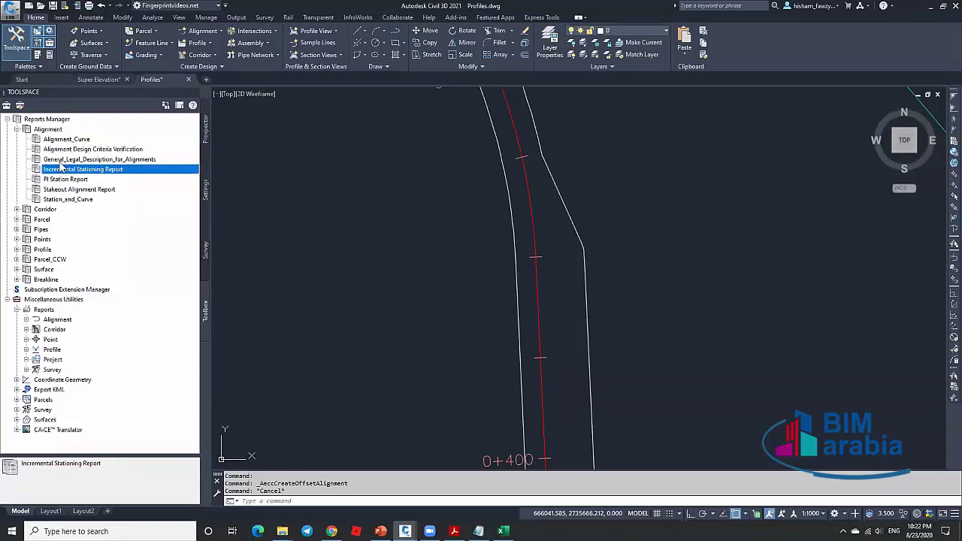
pyautogui.click(17, 129)
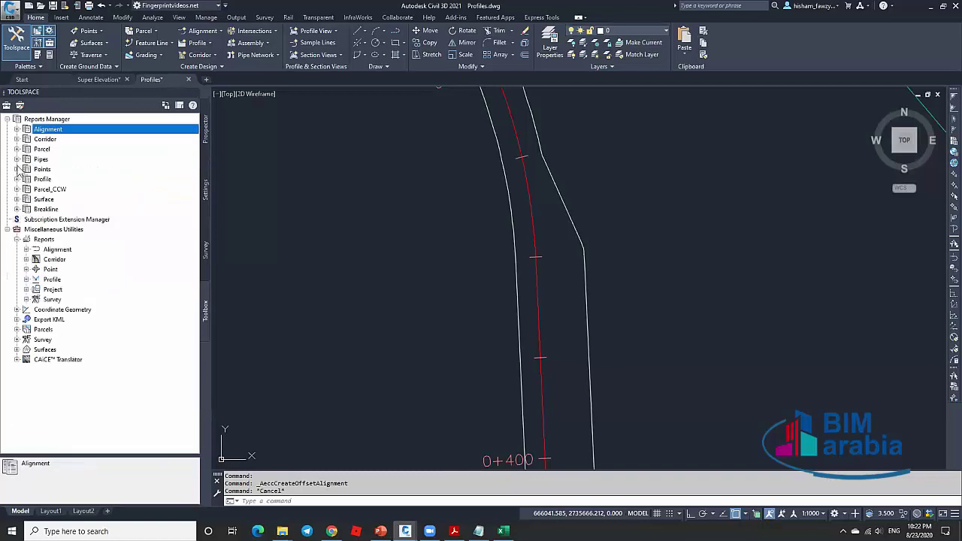
# Browse the Profile reports' Incremental Stationing Report without running it, then collapse the group.
pyautogui.click(17, 179)
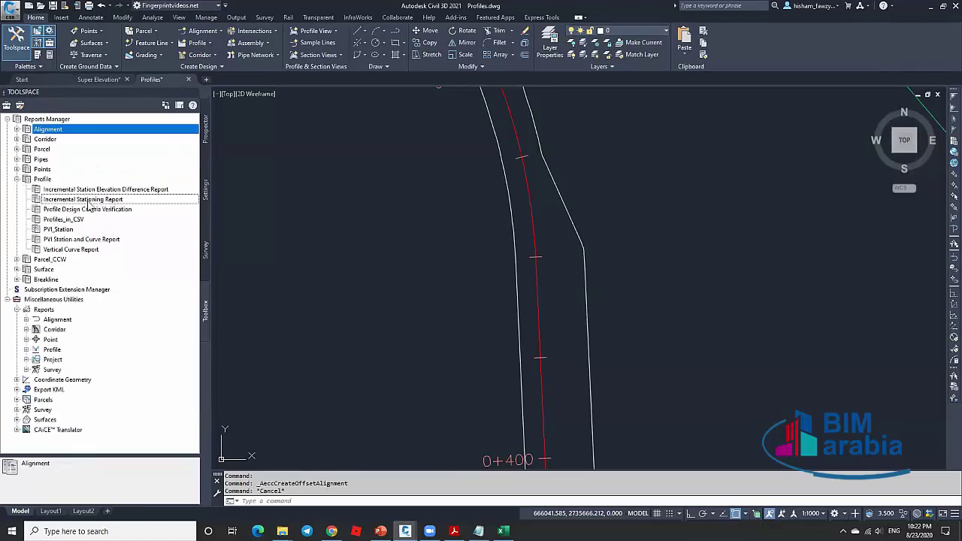
pyautogui.click(89, 200)
pyautogui.rightClick(139, 206)
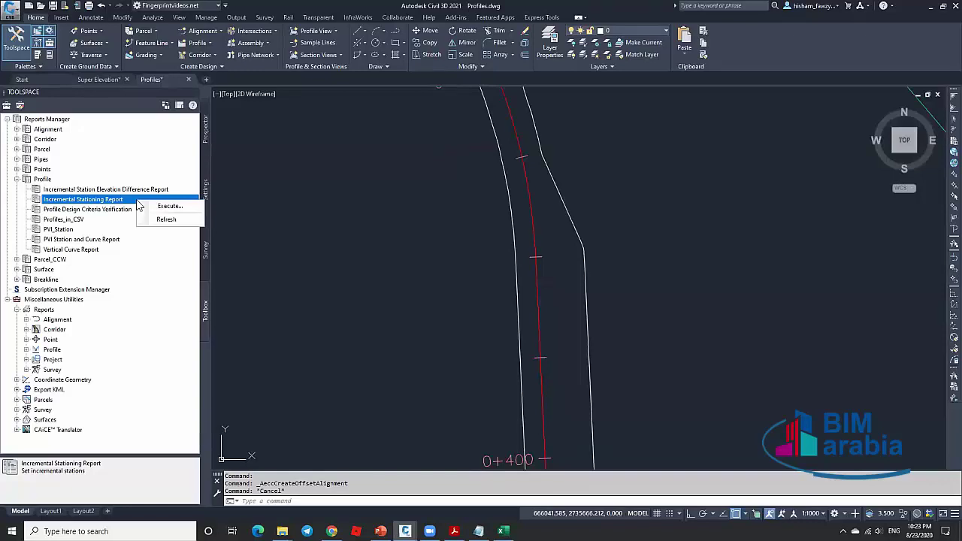
pyautogui.click(60, 131)
pyautogui.click(106, 202)
pyautogui.click(17, 179)
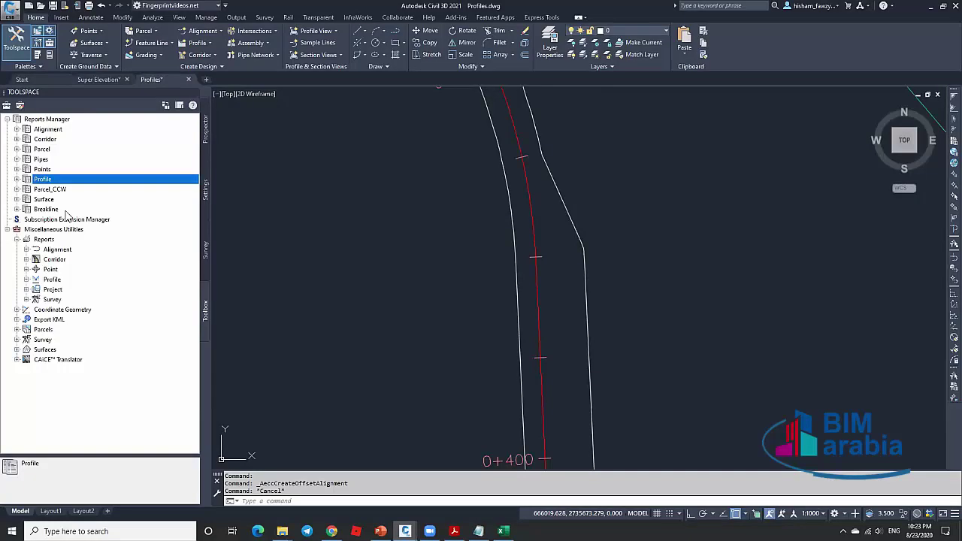
# Look at the Corridor Section Points Report, leaving the Corridor reports group expanded.
pyautogui.click(16, 139)
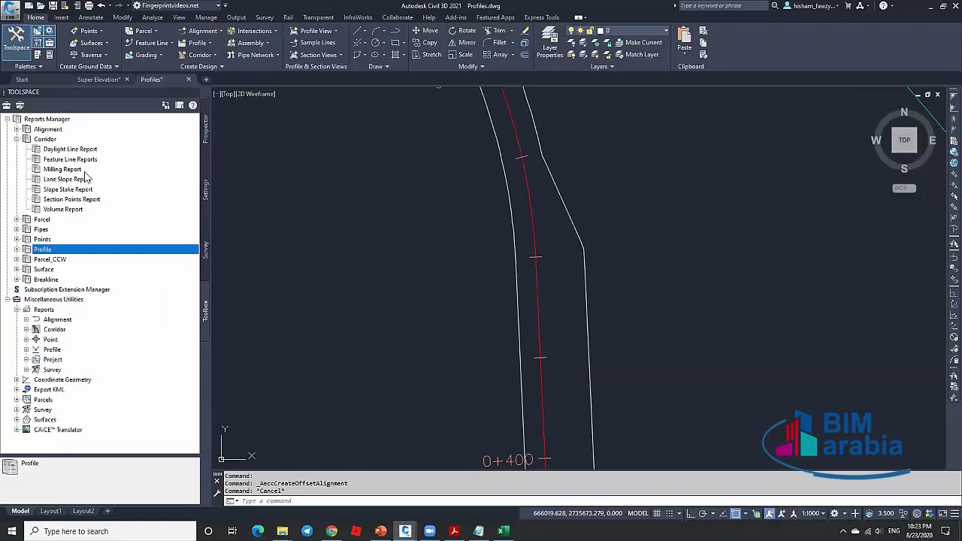
pyautogui.click(86, 200)
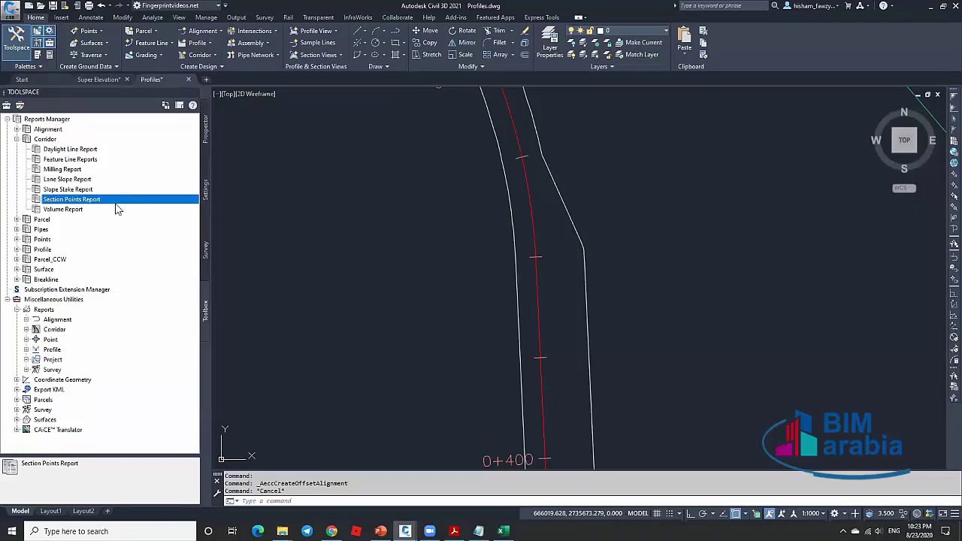
pyautogui.click(17, 139)
pyautogui.click(66, 129)
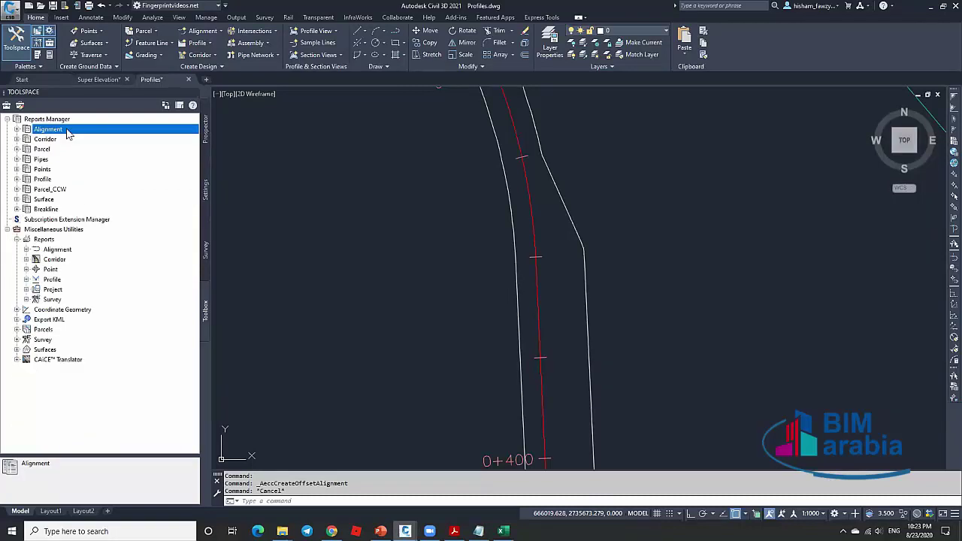
pyautogui.click(54, 180)
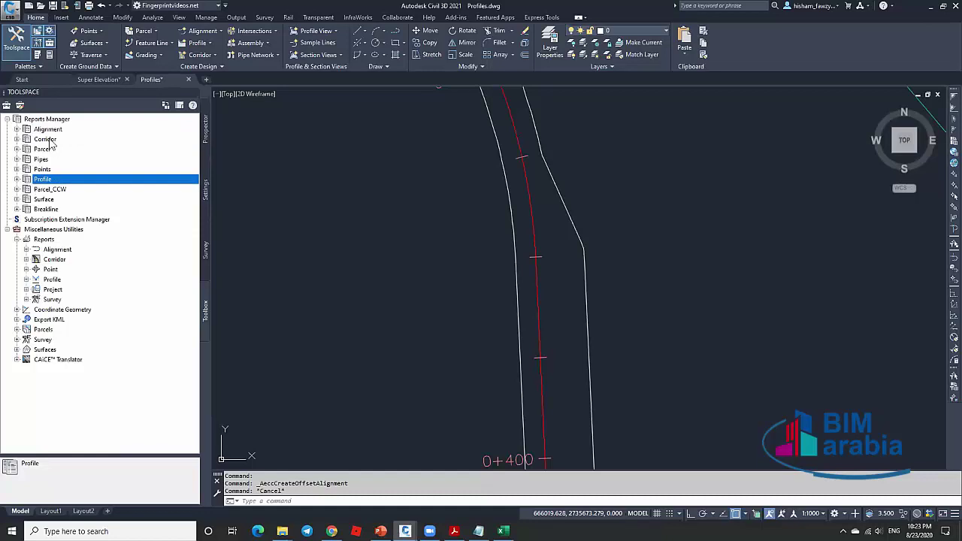
pyautogui.click(16, 139)
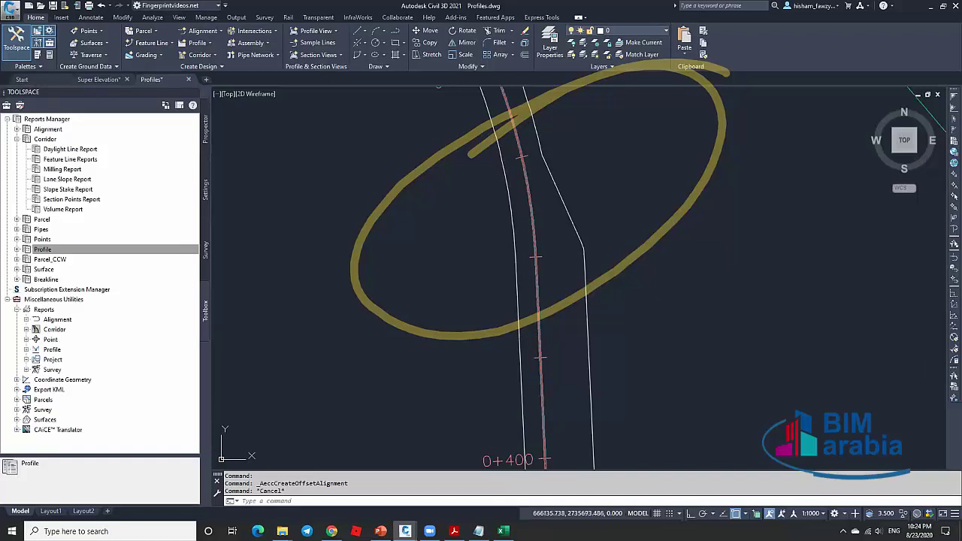
# Zoom out in Profiles.dwg and switch to the Super Elevation.dwg drawing.
pyautogui.scroll(-5, 694, 255)
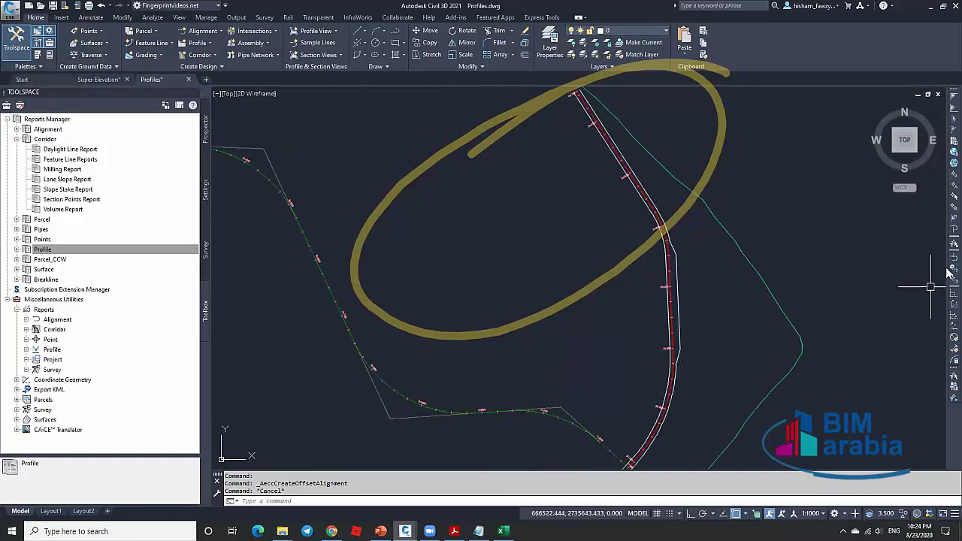
pyautogui.moveTo(308, 137); pyautogui.dragTo(522, 180)
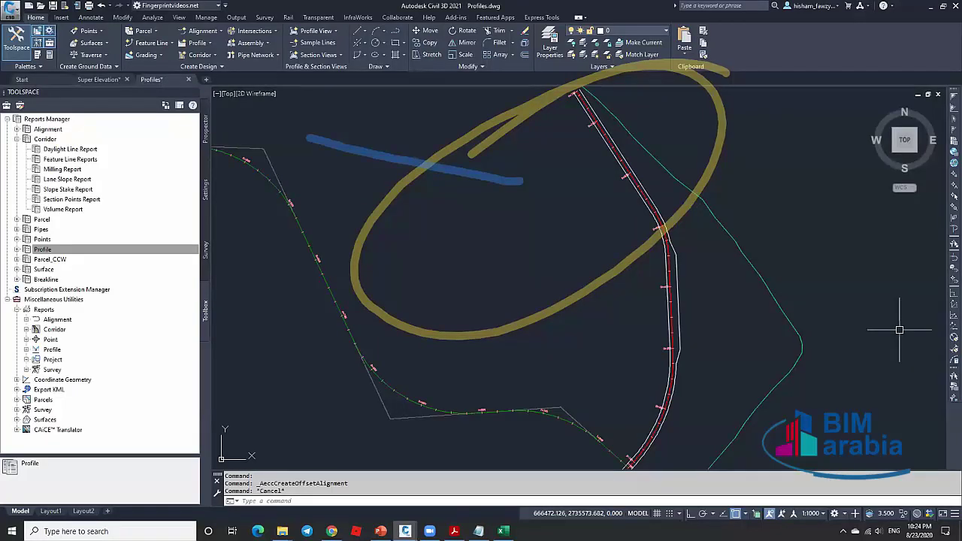
pyautogui.press('Escape')
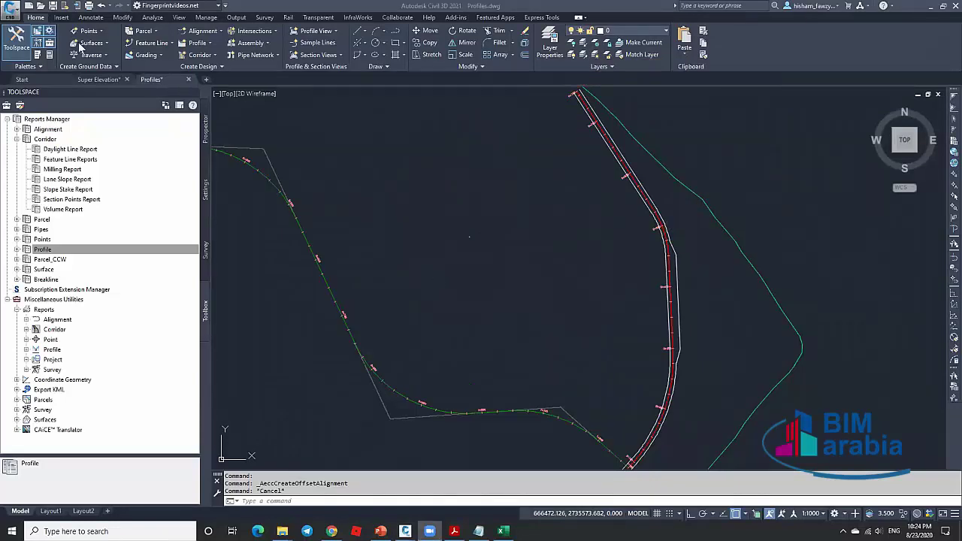
pyautogui.scroll(-6, 583, 188)
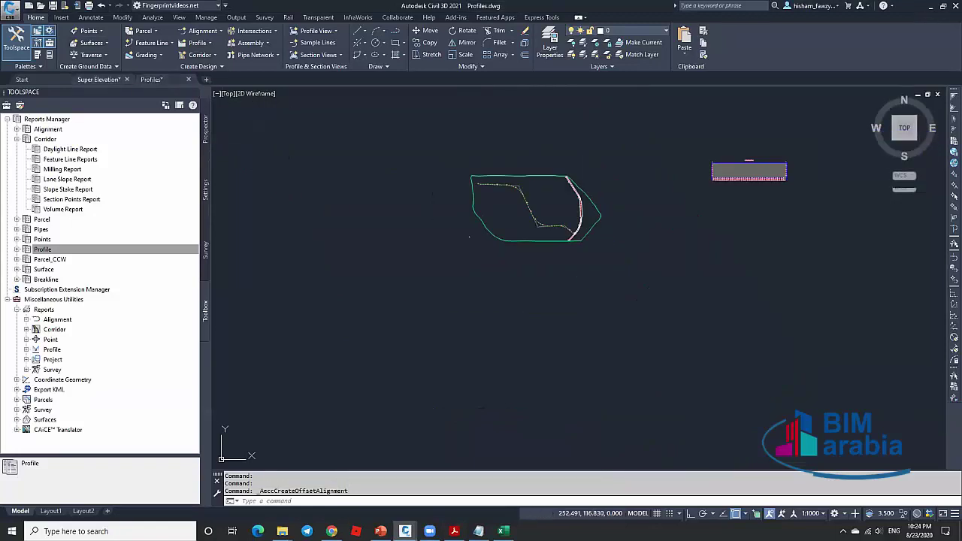
pyautogui.hotkey('ctrl', 'Tab')
pyautogui.scroll(3, 593, 218)
# Select Road-1 and start a station-and-offset point command from the point creation options.
pyautogui.click(676, 218)
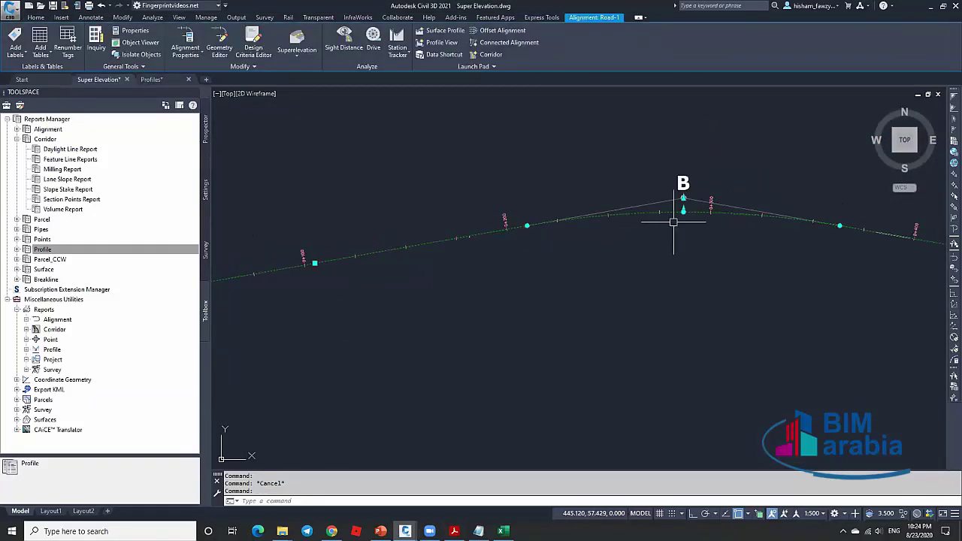
pyautogui.scroll(-2, 529, 226)
pyautogui.scroll(2, 561, 242)
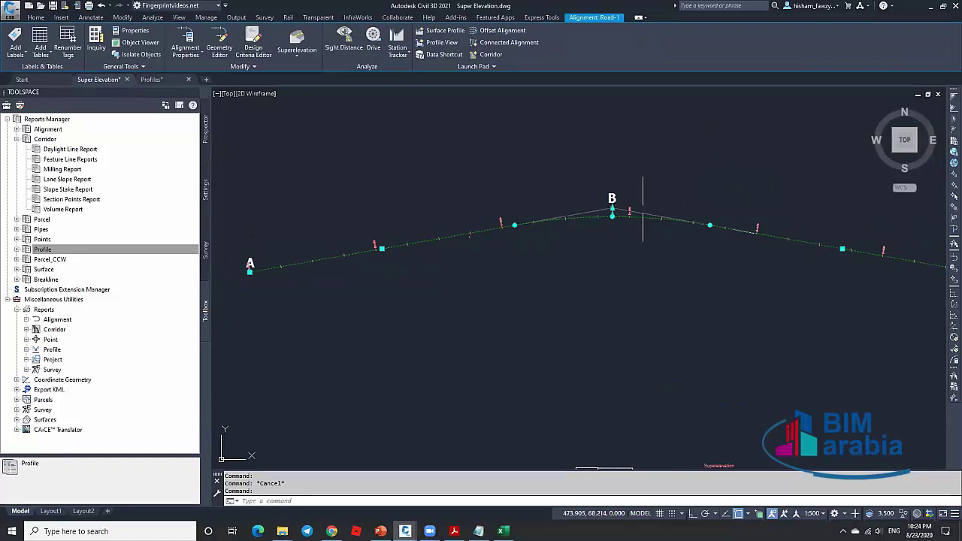
pyautogui.click(36, 18)
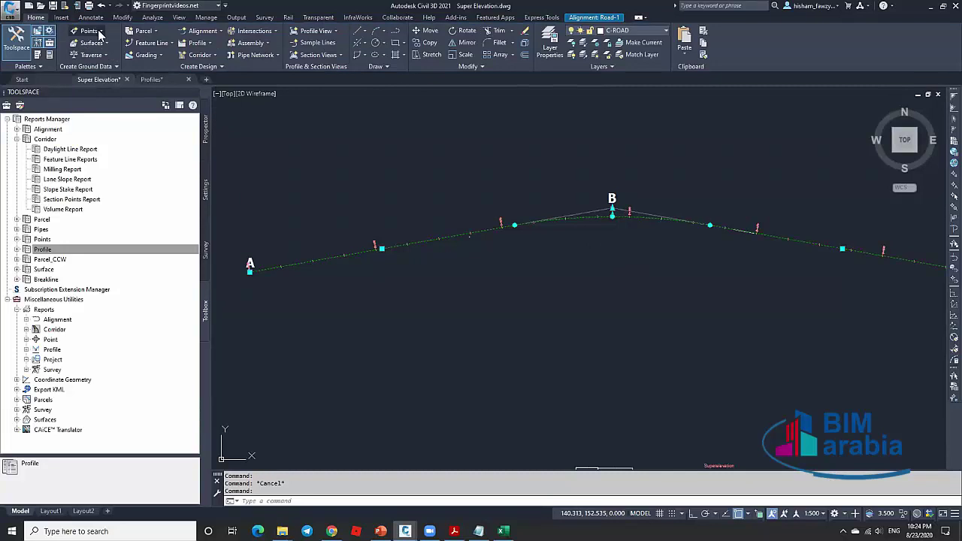
pyautogui.click(100, 32)
pyautogui.moveTo(170, 82)
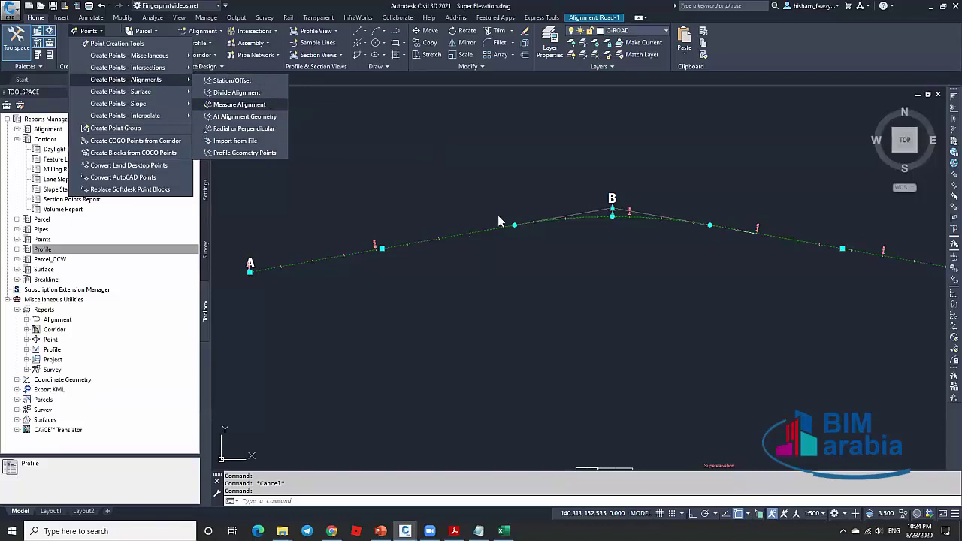
pyautogui.click(239, 104)
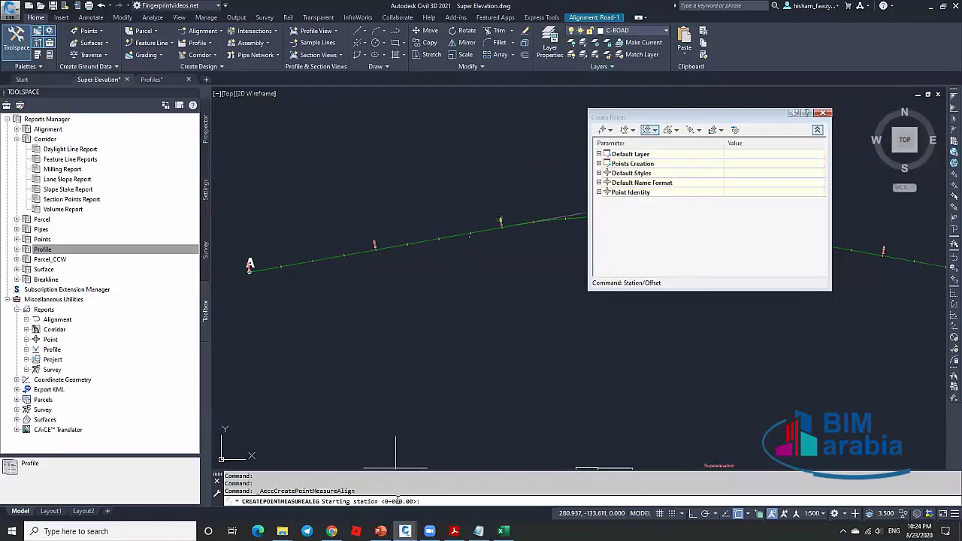
# Enter starting station 0, pick point A, then cancel the point command.
pyautogui.press('Return')
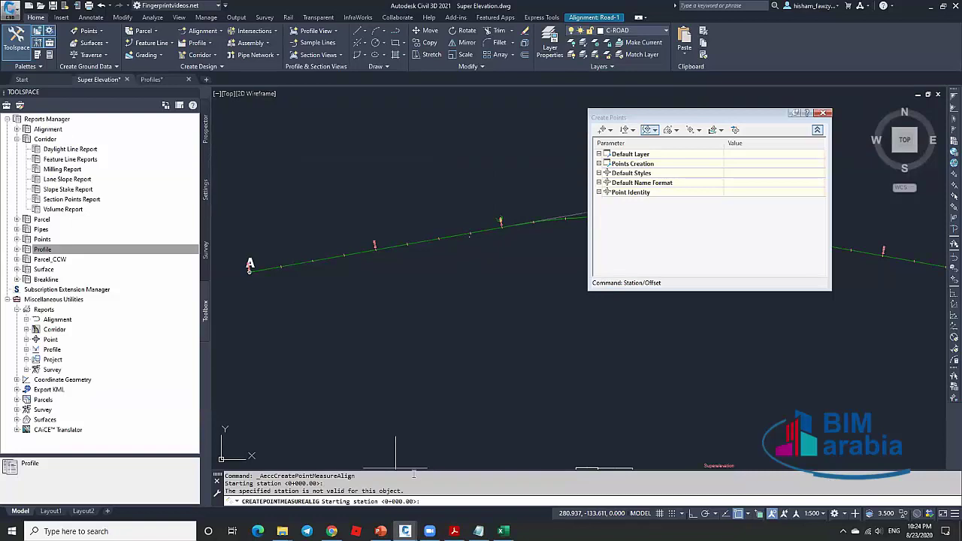
pyautogui.write('0')
pyautogui.press('Return')
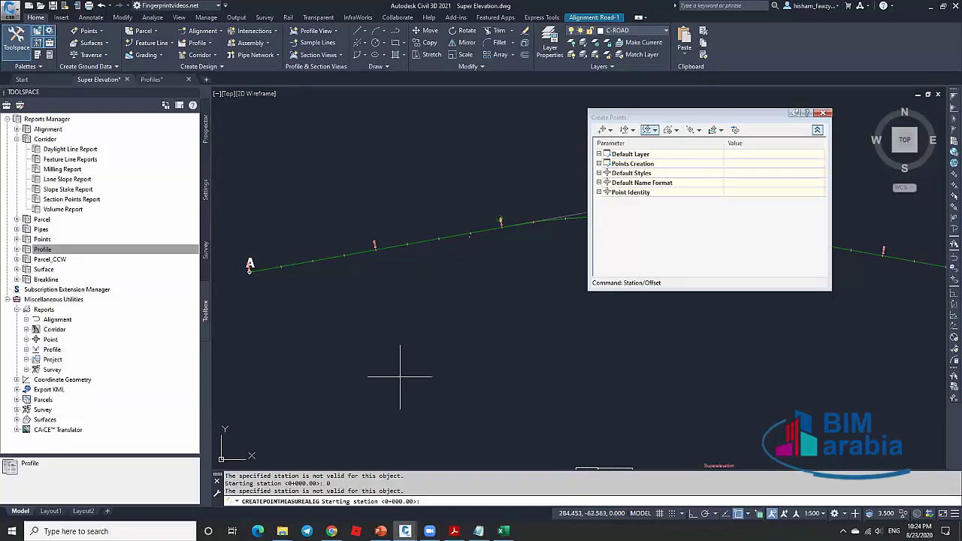
pyautogui.click(250, 268)
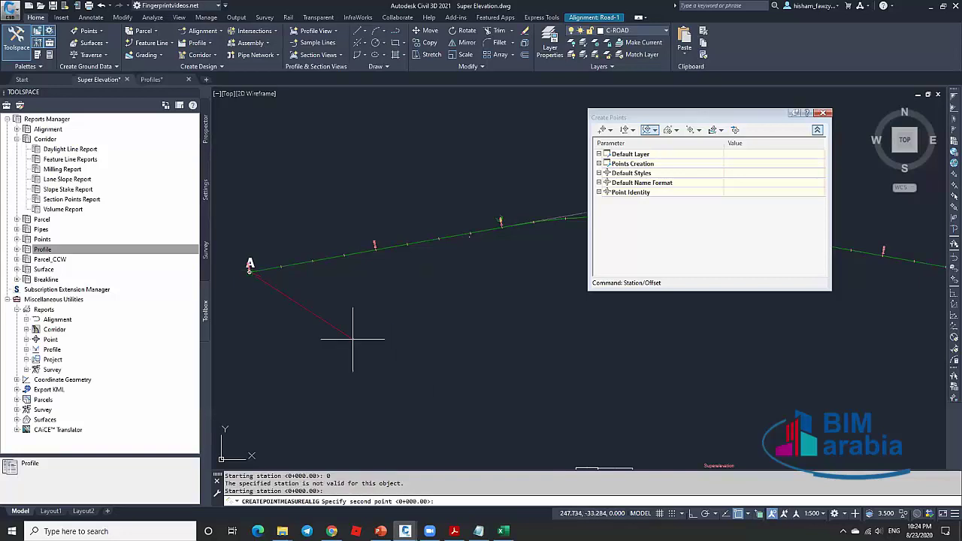
pyautogui.scroll(-2, 309, 302)
pyautogui.scroll(3, 449, 252)
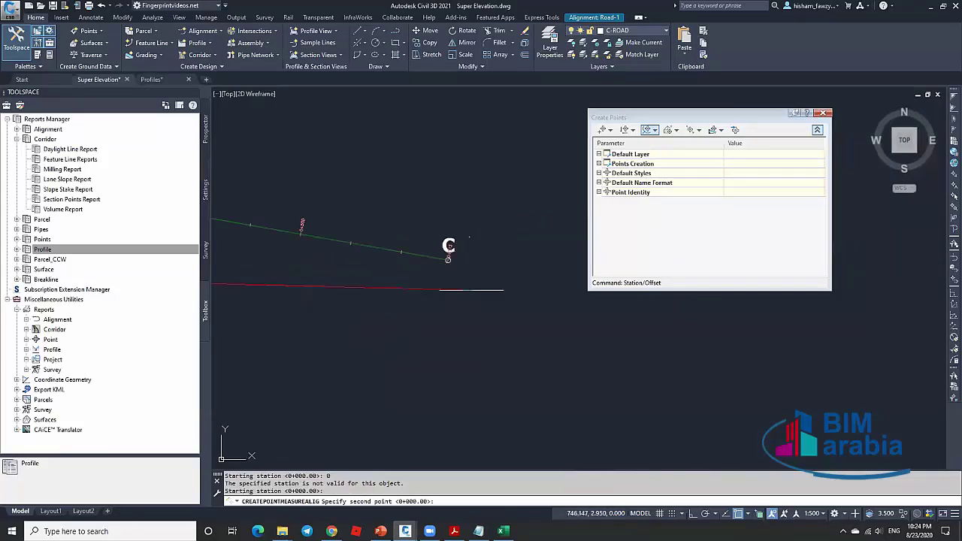
pyautogui.scroll(2, 450, 259)
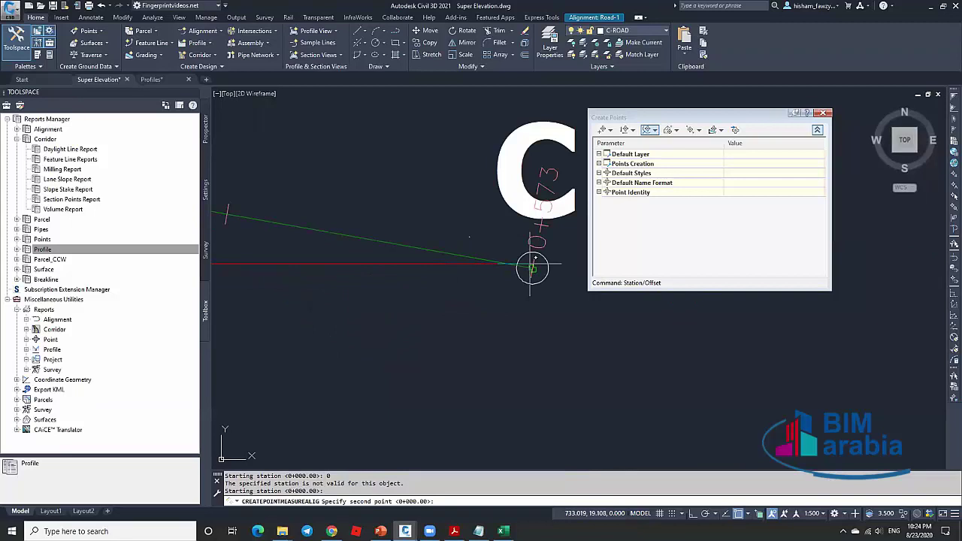
pyautogui.press('Escape')
pyautogui.scroll(-5, 521, 278)
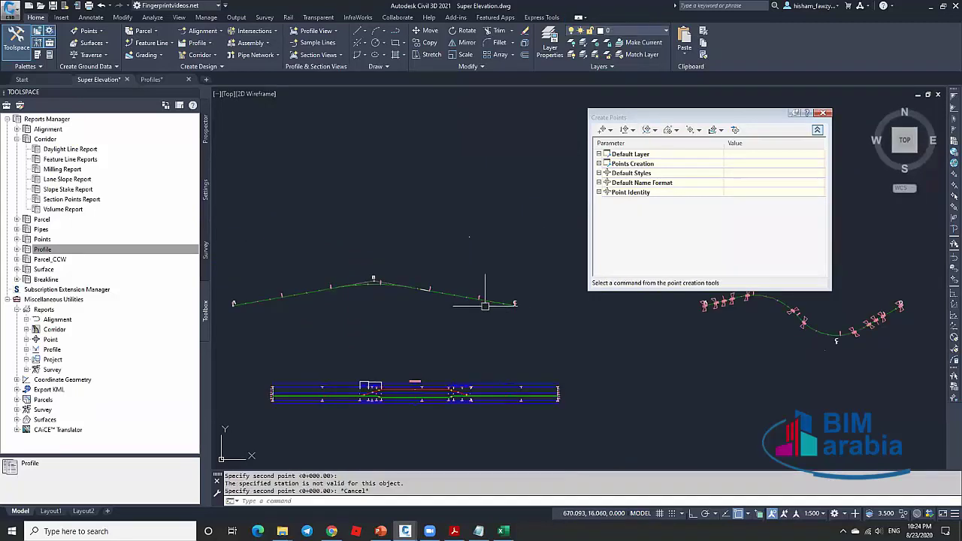
pyautogui.scroll(4, 376, 285)
# Measure points along the alignment with default stations, offset 10, interval 25, then cancel.
pyautogui.click(654, 130)
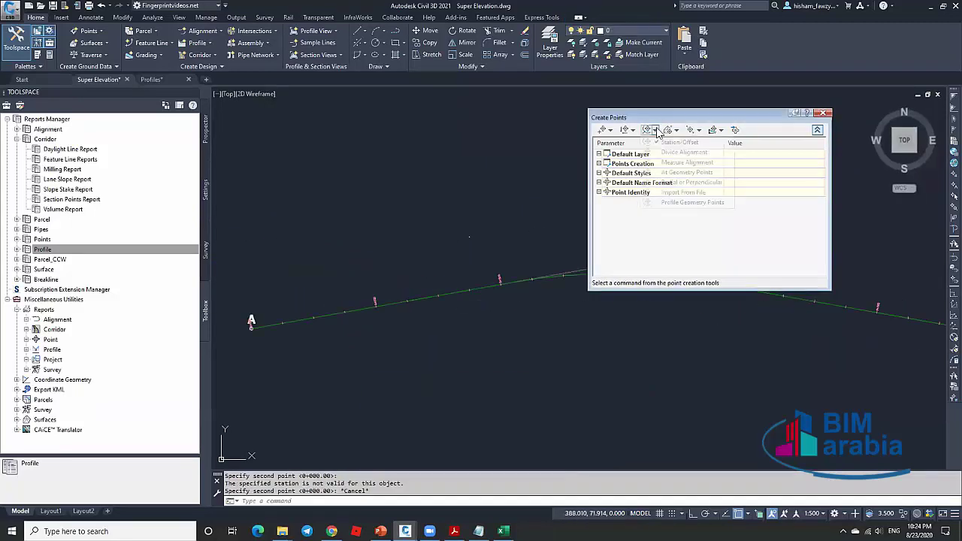
pyautogui.click(673, 163)
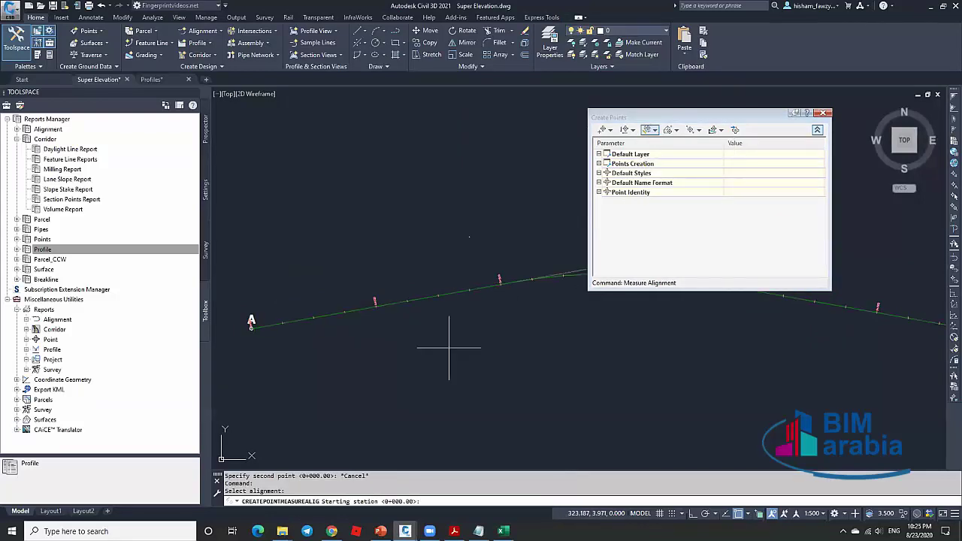
pyautogui.press('Return')
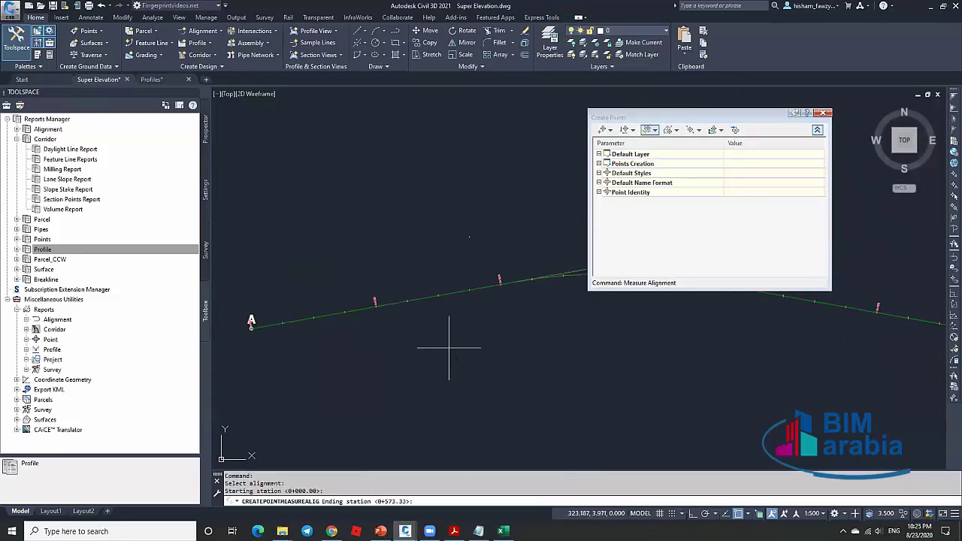
pyautogui.press('Return')
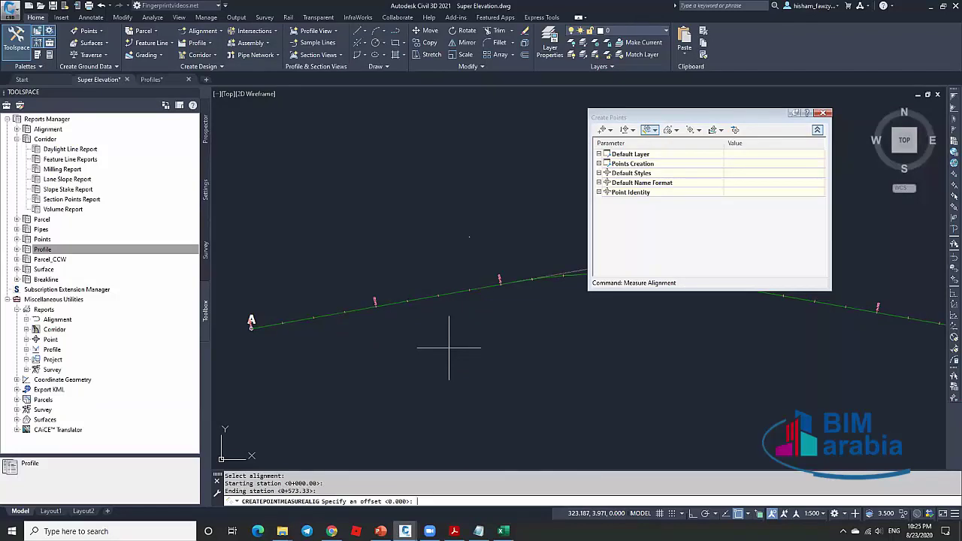
pyautogui.write('10')
pyautogui.press('Return')
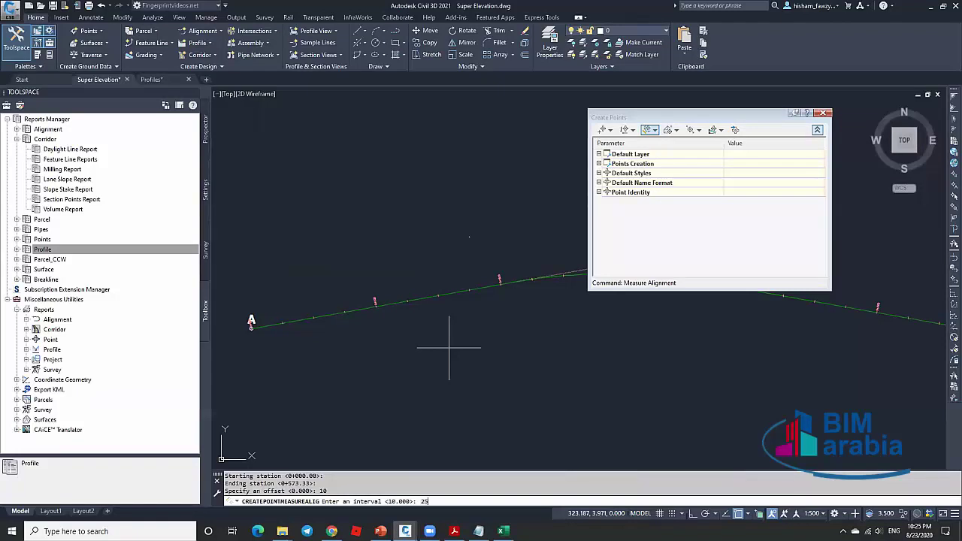
pyautogui.write('25')
pyautogui.press('Return')
pyautogui.press('Return')
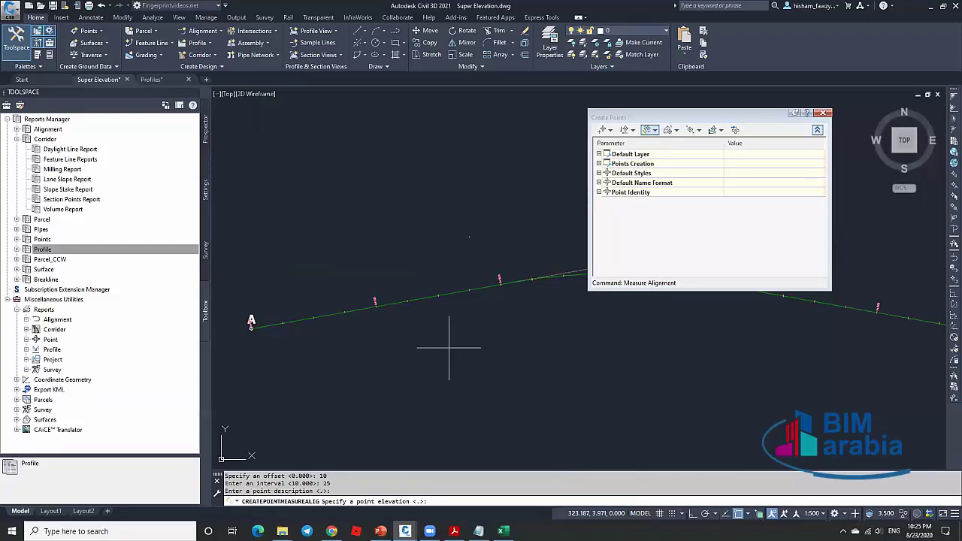
pyautogui.press('Return')
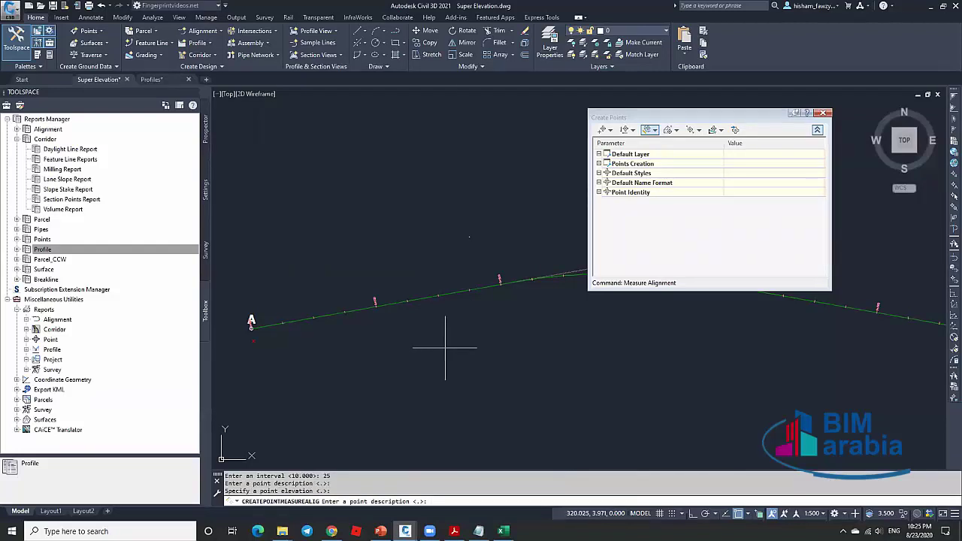
pyautogui.press('Return')
pyautogui.press('Return')
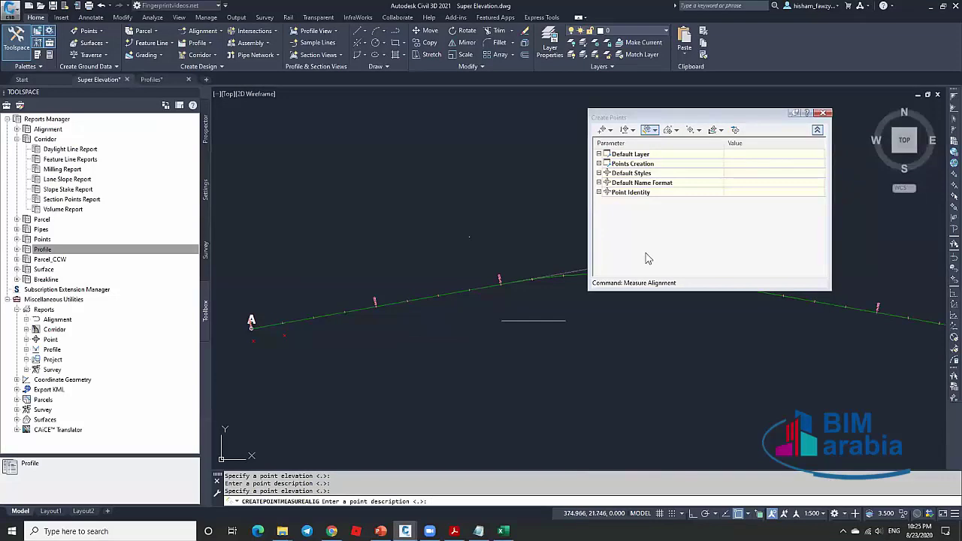
pyautogui.press('Escape')
pyautogui.press('Escape')
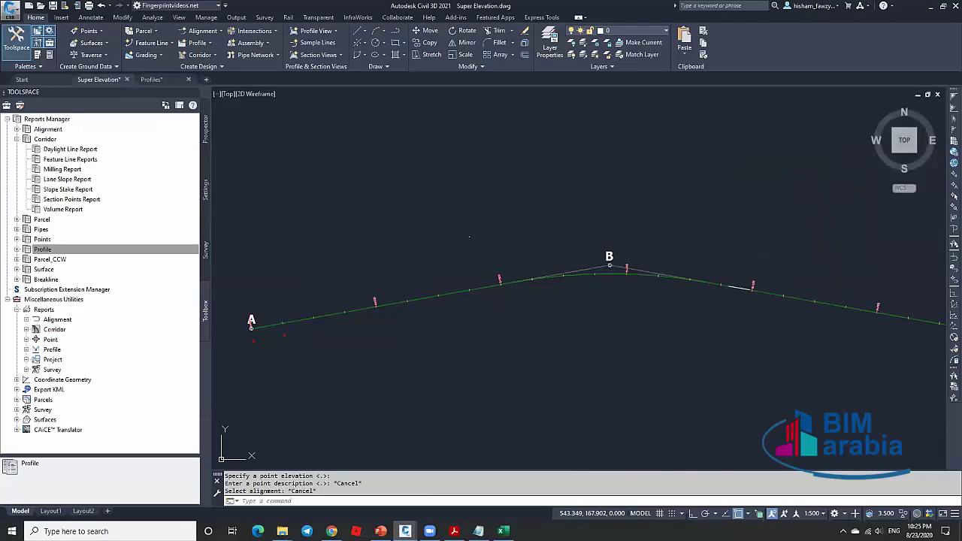
# Set Prompt For Elevations to None and Prompt For Descriptions to Automatic - Object.
pyautogui.click(90, 31)
pyautogui.click(120, 43)
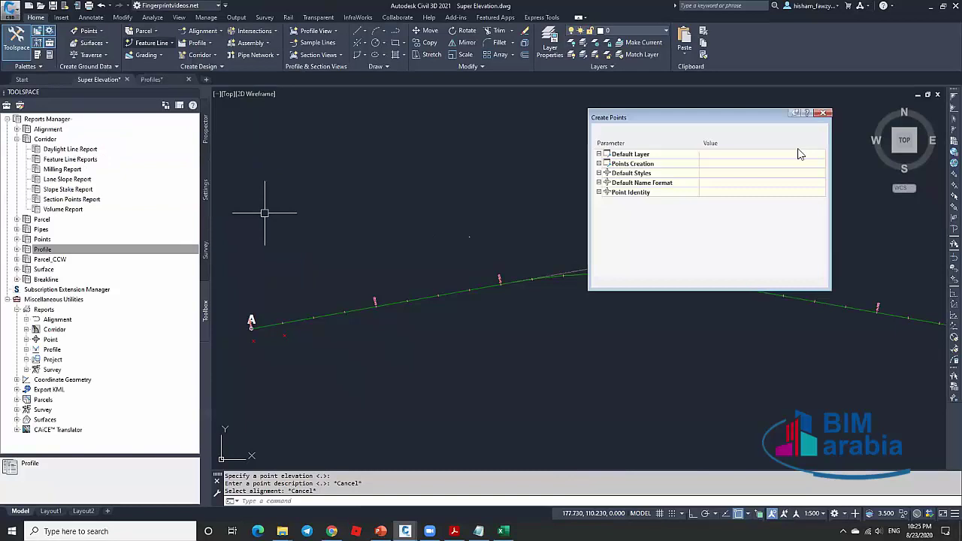
pyautogui.click(598, 163)
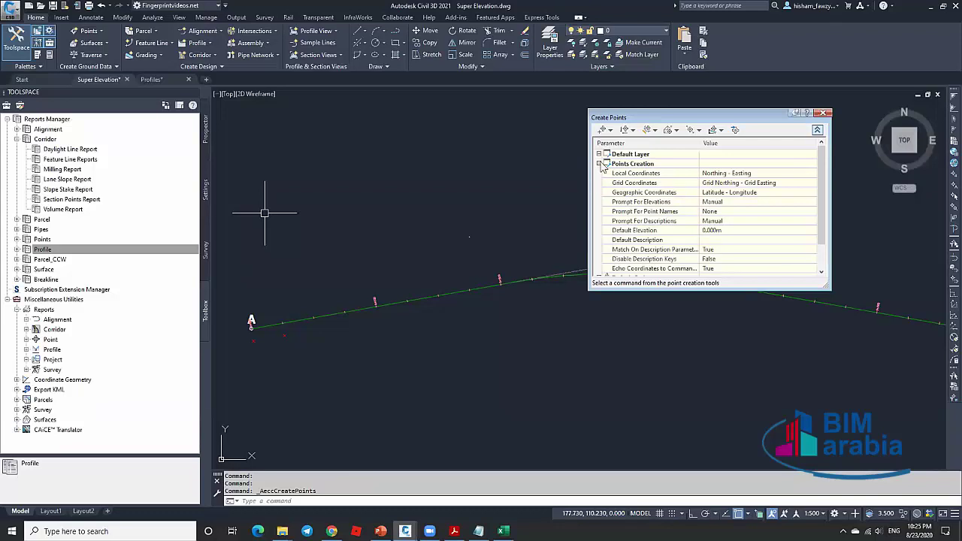
pyautogui.click(774, 203)
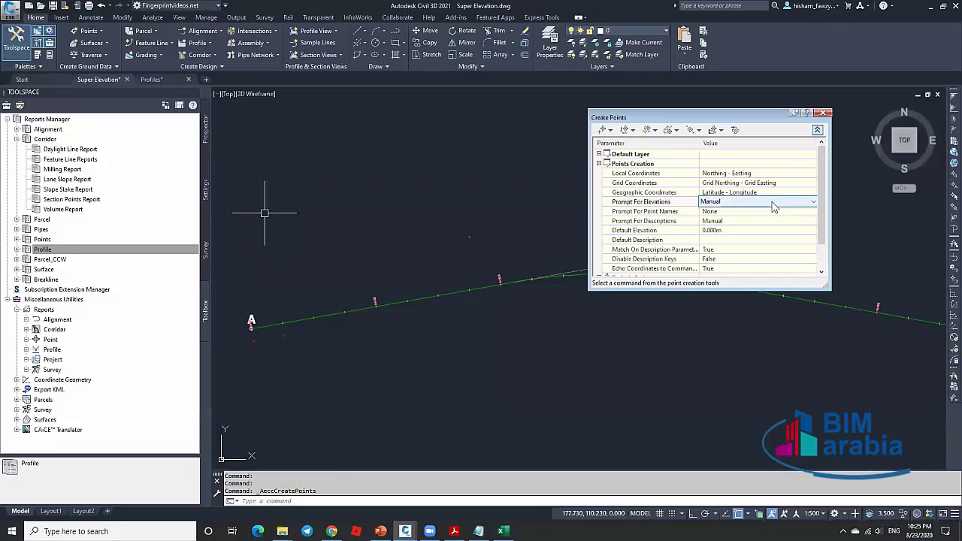
pyautogui.click(762, 203)
pyautogui.click(710, 227)
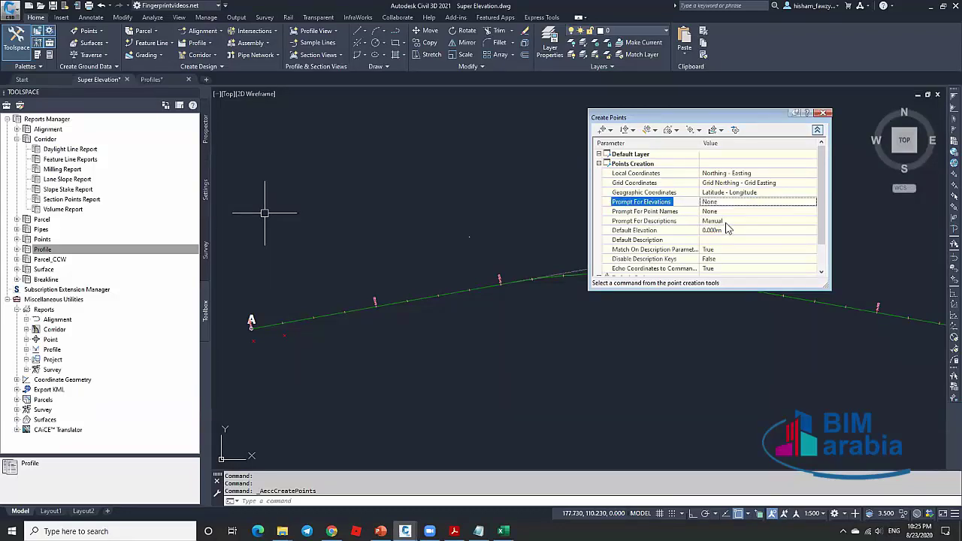
pyautogui.click(744, 220)
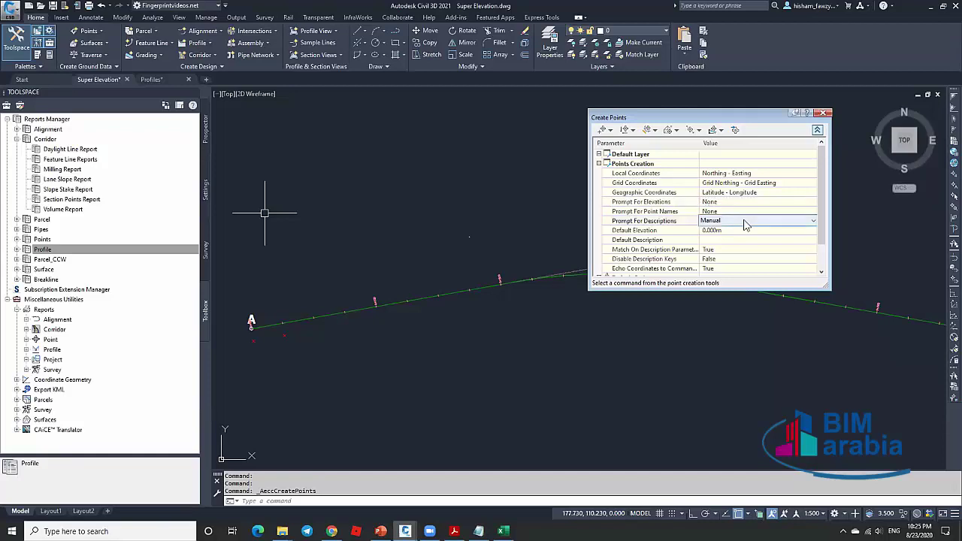
pyautogui.click(744, 221)
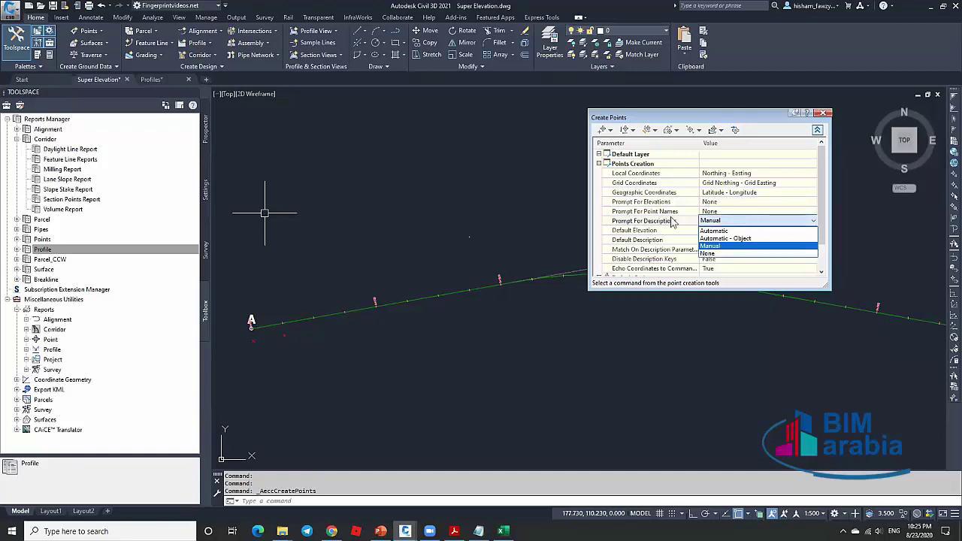
pyautogui.click(752, 238)
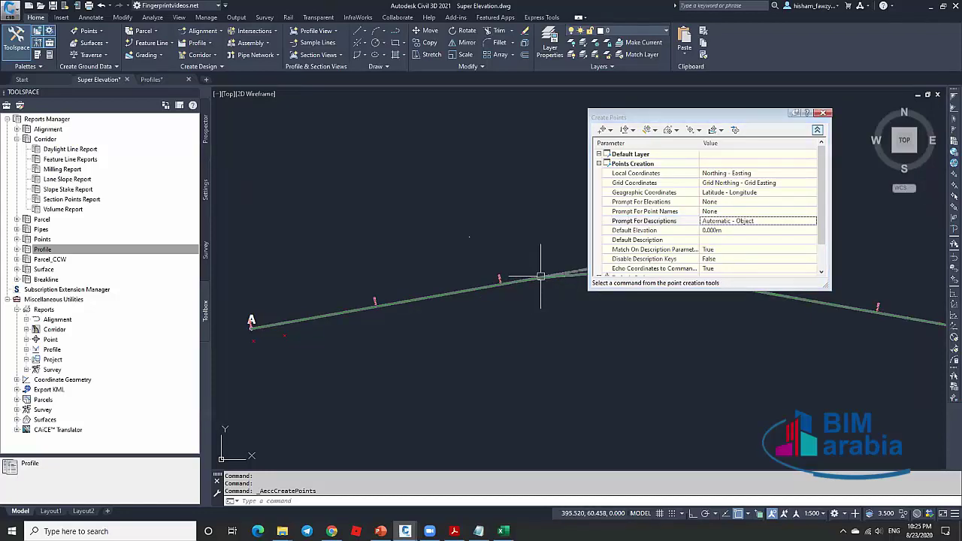
# Place COGO points along the full alignment at offset 25, every 10.
pyautogui.click(653, 131)
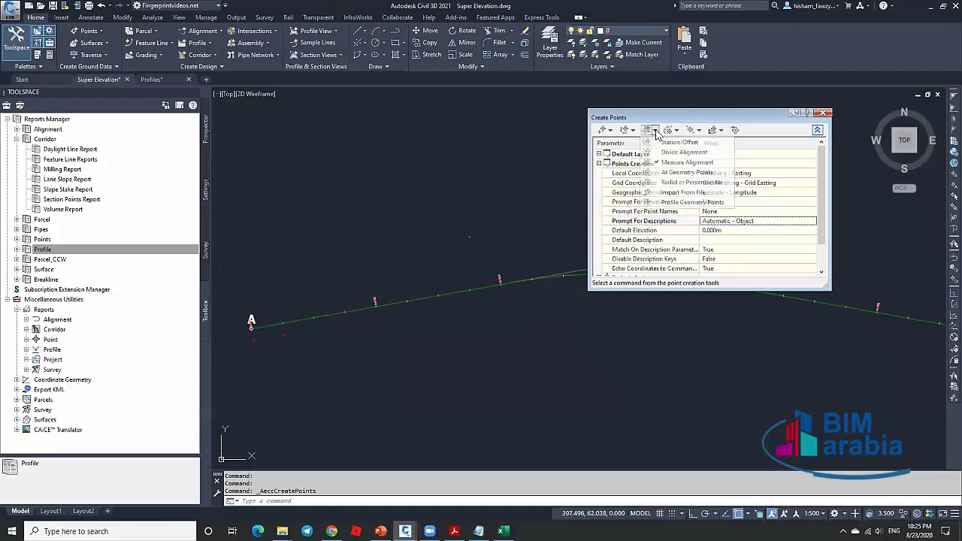
pyautogui.click(685, 162)
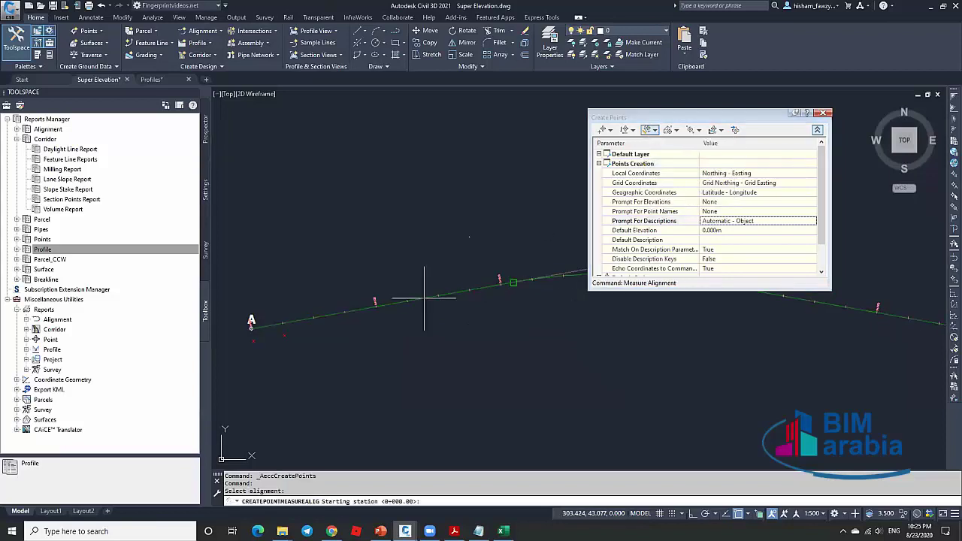
pyautogui.press('Return')
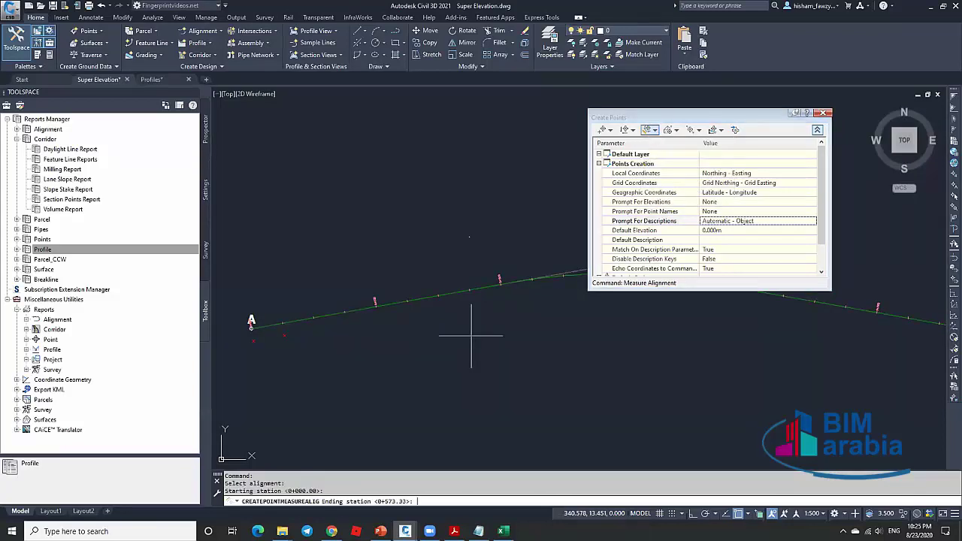
pyautogui.press('Return')
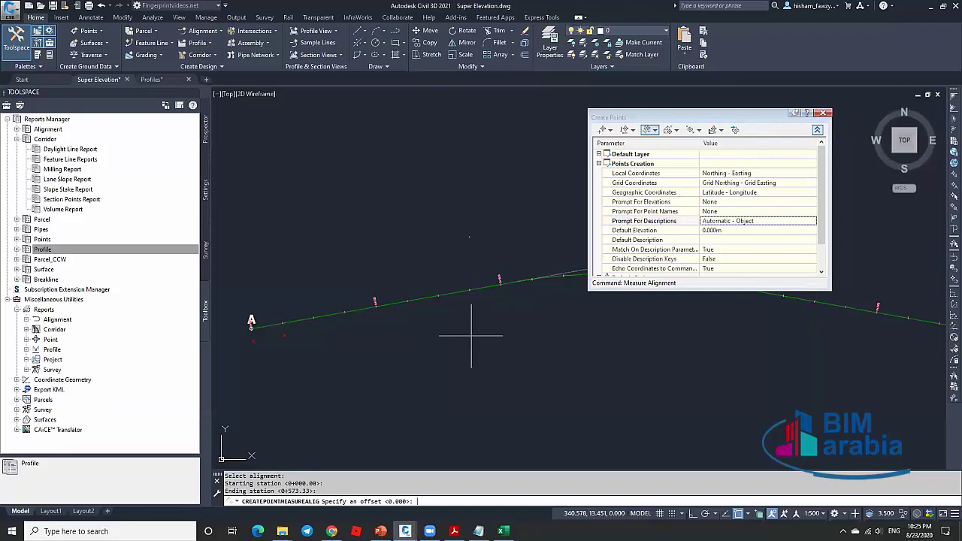
pyautogui.write('25')
pyautogui.press('Return')
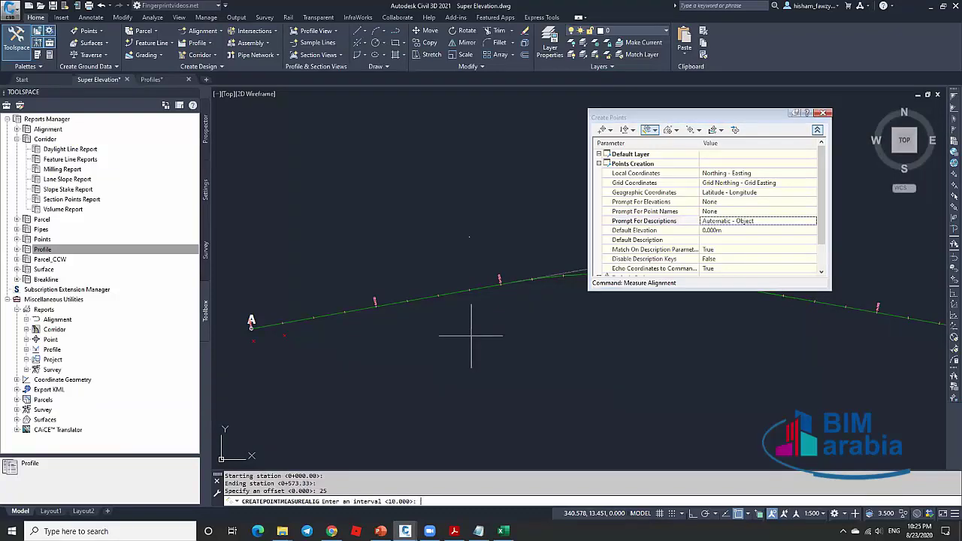
pyautogui.press('Return')
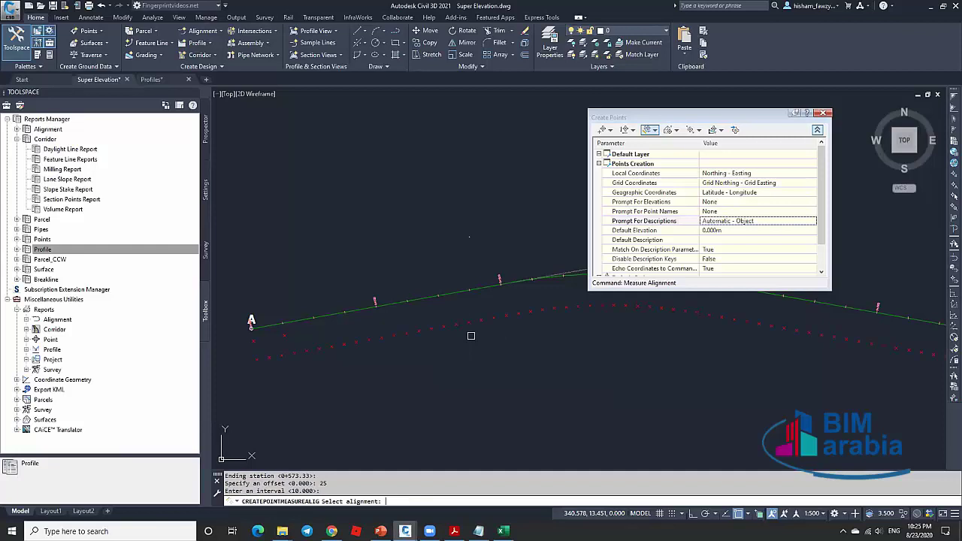
pyautogui.press('Escape')
pyautogui.scroll(-5, 471, 331)
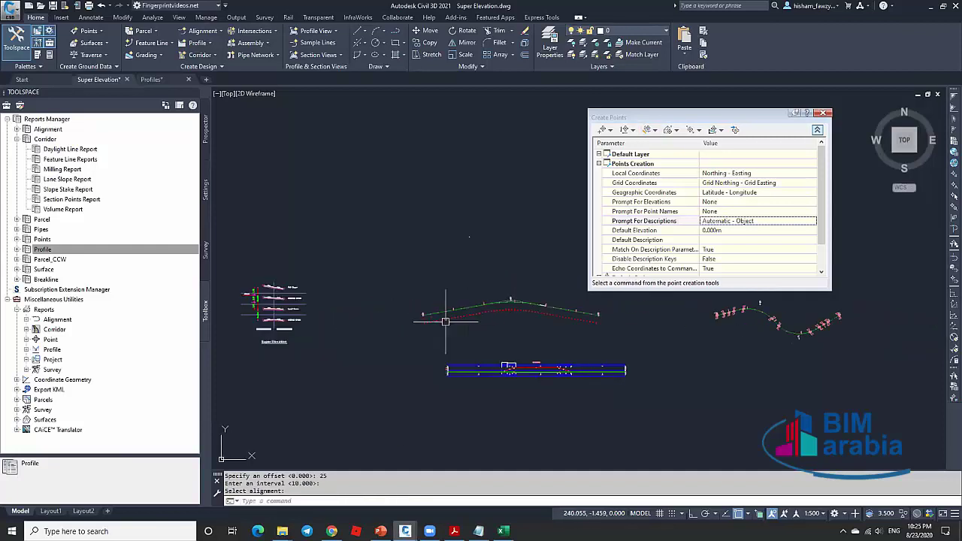
pyautogui.scroll(5, 496, 316)
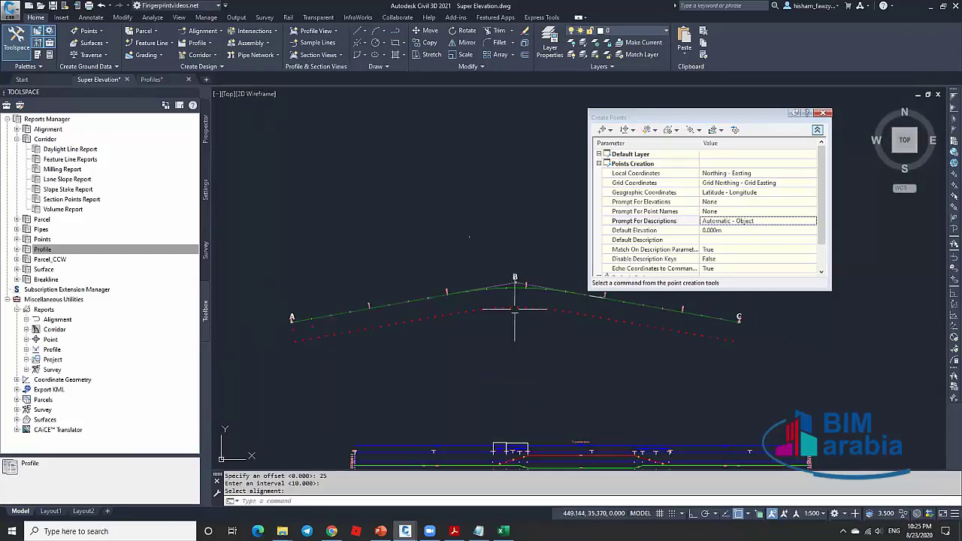
pyautogui.scroll(3, 300, 342)
# Read the first road point's Raw Description in Panorama and keep Prompt For Descriptions as Automatic - Object.
pyautogui.click(335, 345)
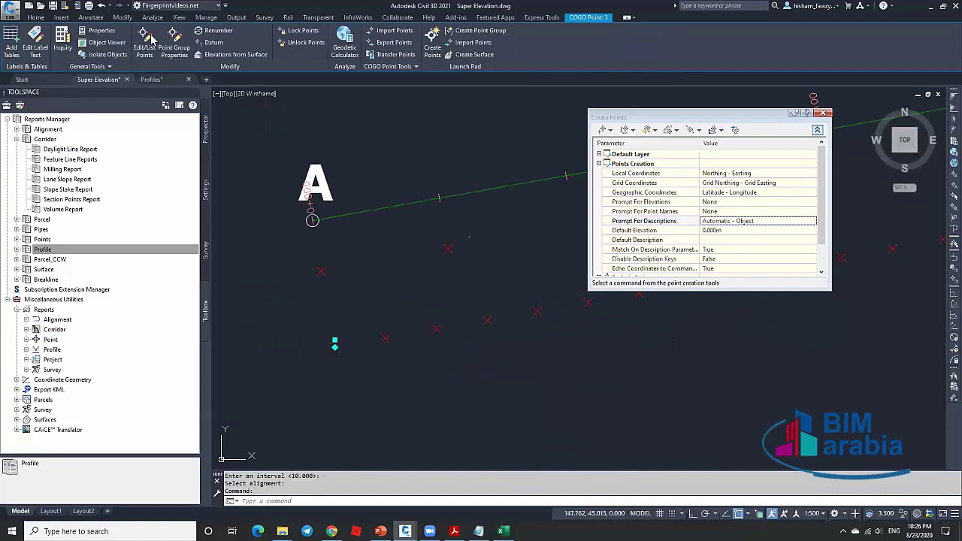
pyautogui.click(144, 46)
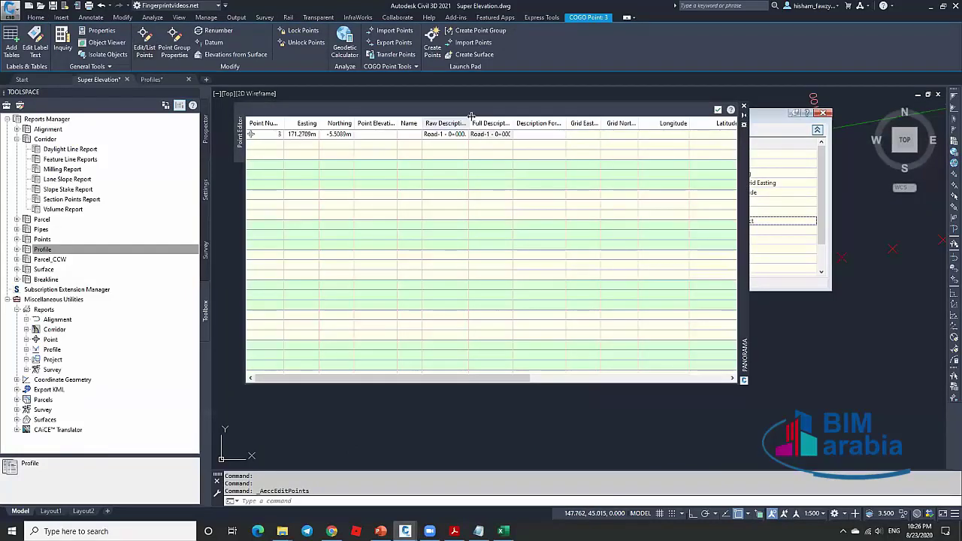
pyautogui.moveTo(572, 134); pyautogui.dragTo(573, 134)
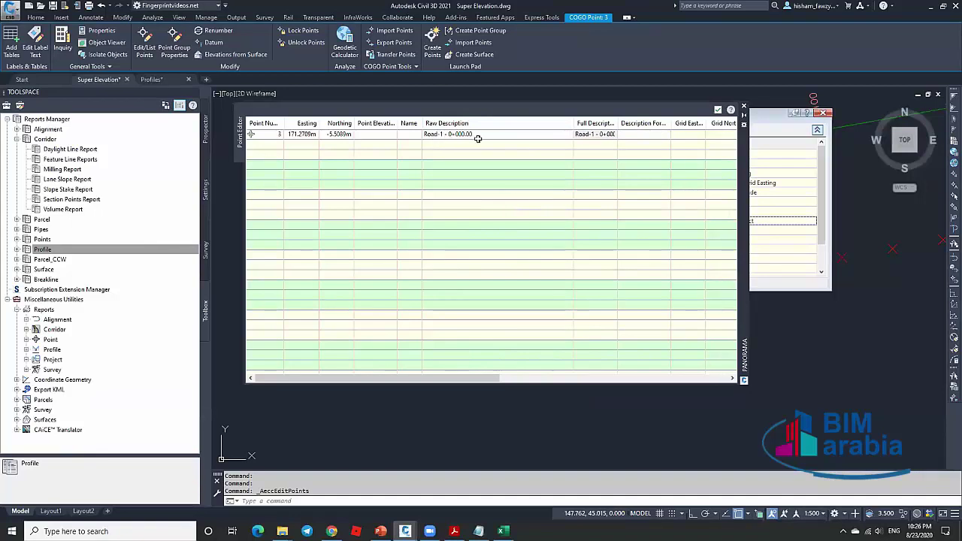
pyautogui.click(718, 110)
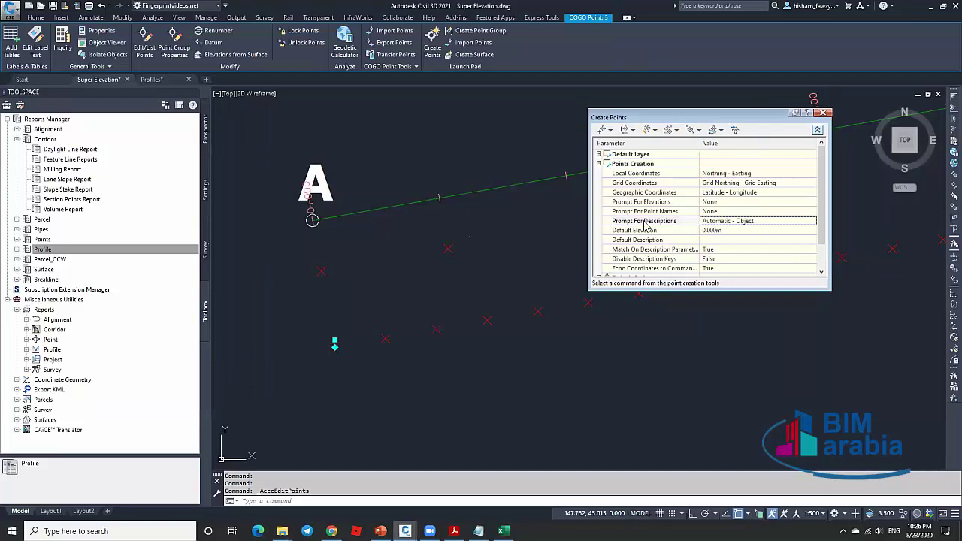
pyautogui.click(734, 224)
pyautogui.click(763, 228)
pyautogui.click(762, 231)
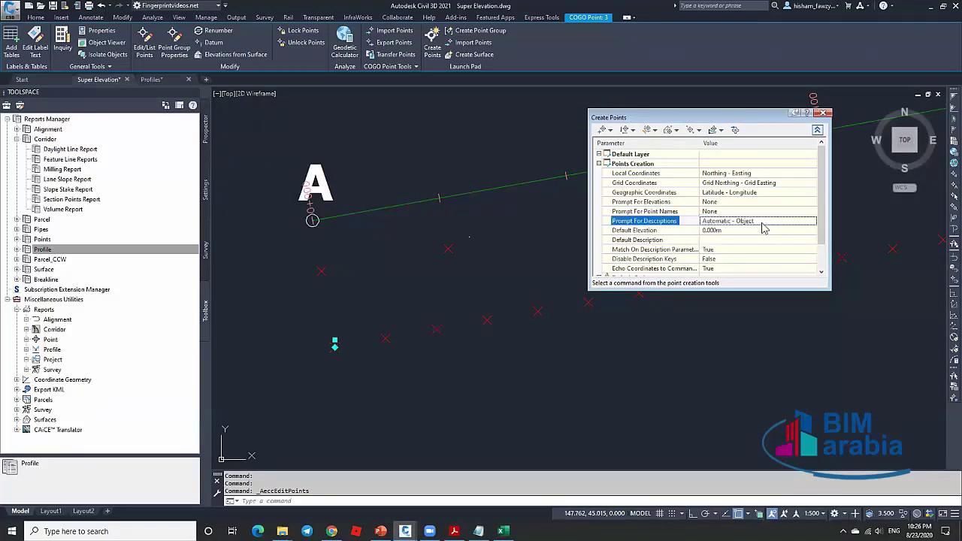
pyautogui.scroll(-3, 481, 334)
pyautogui.scroll(2, 586, 323)
pyautogui.press('Escape')
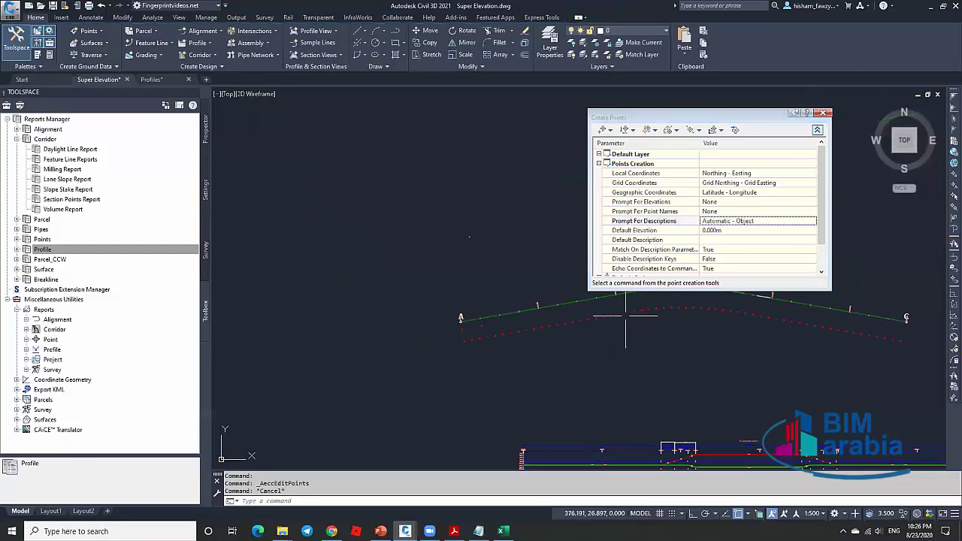
pyautogui.scroll(5, 740, 326)
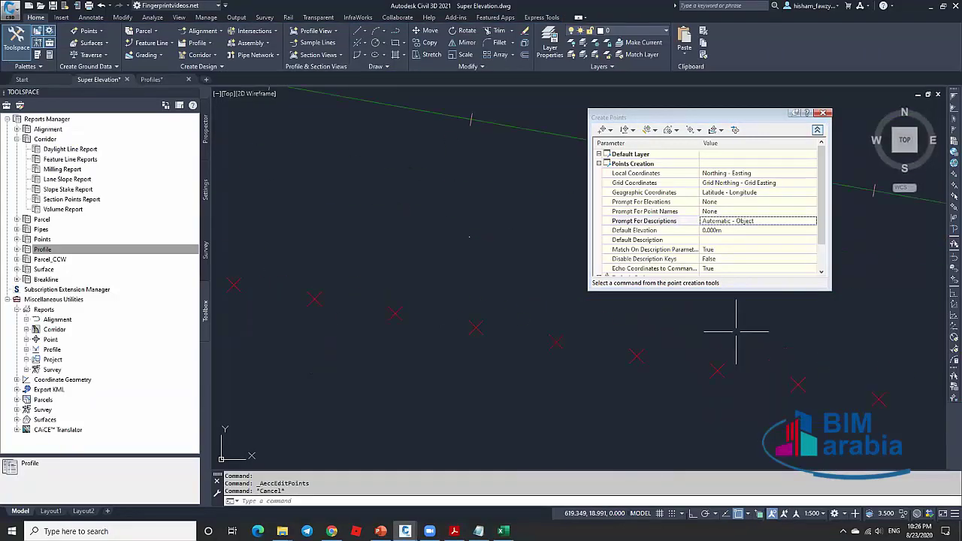
# List the details of point 49 and a point near station 0+500 to check their descriptions.
pyautogui.click(718, 368)
pyautogui.click(144, 47)
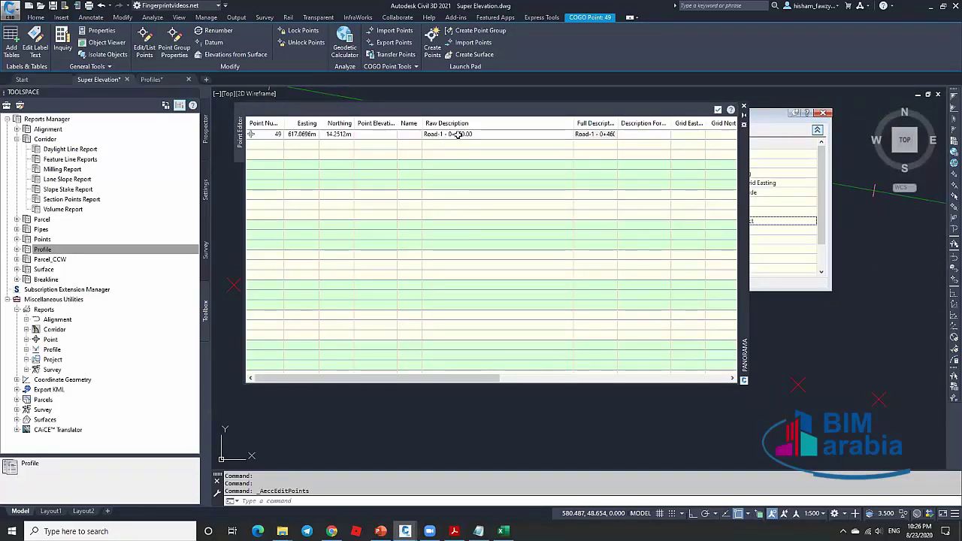
pyautogui.click(717, 110)
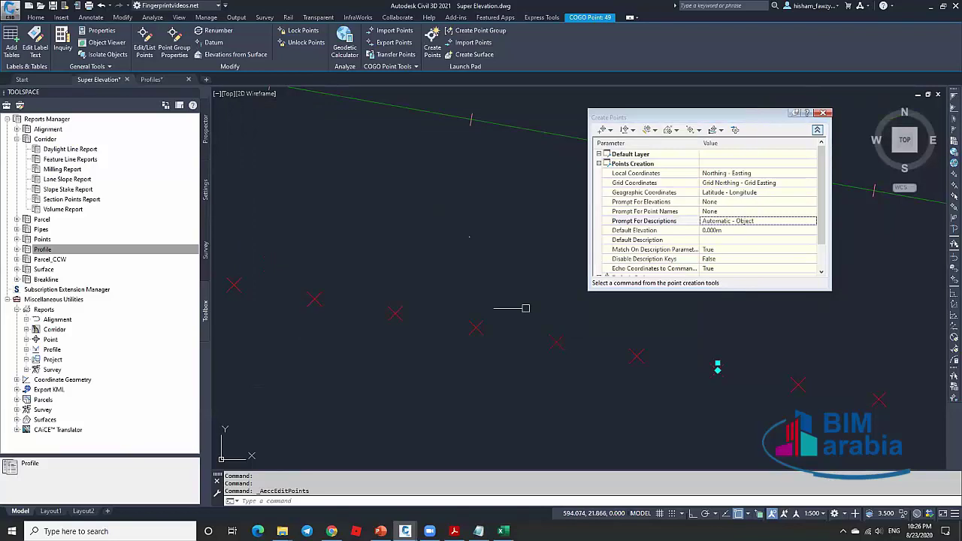
pyautogui.scroll(-6, 623, 317)
pyautogui.press('Escape')
pyautogui.scroll(3, 671, 326)
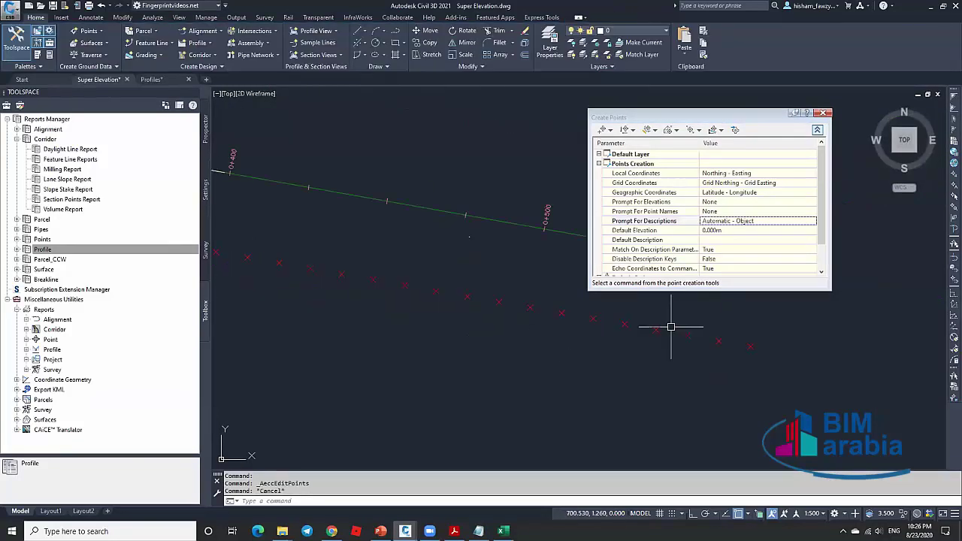
pyautogui.click(656, 328)
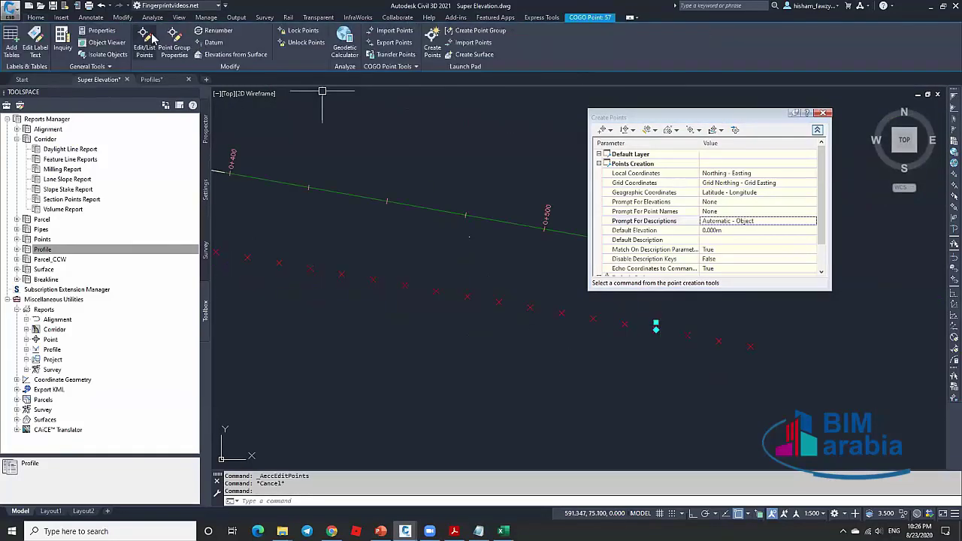
pyautogui.click(145, 47)
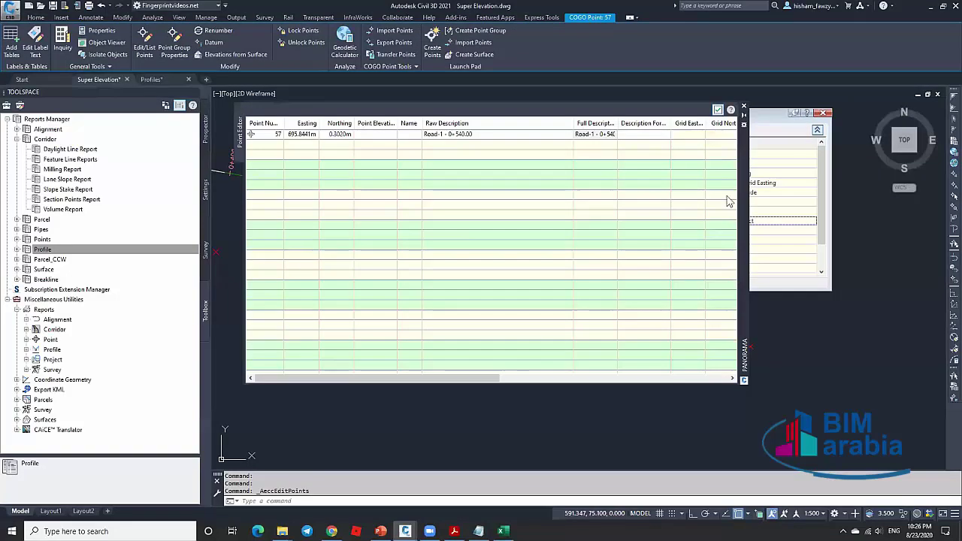
pyautogui.press('Escape')
# Close the Create Points settings and zoom out to show the whole drawing.
pyautogui.click(671, 225)
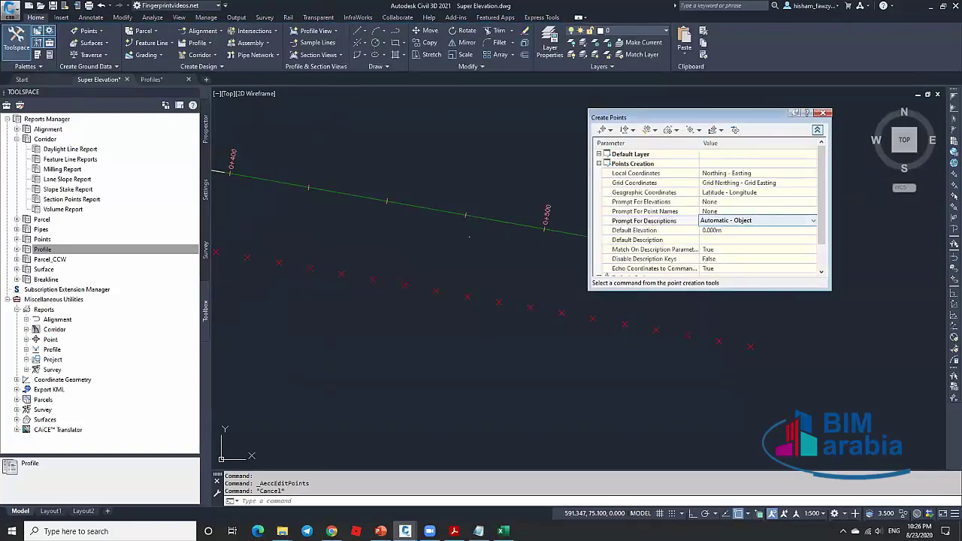
pyautogui.click(823, 113)
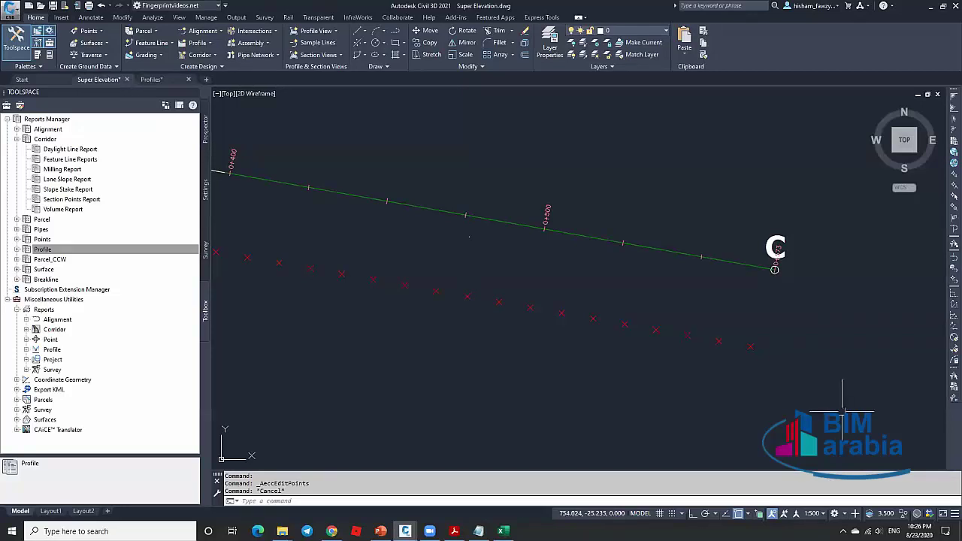
pyautogui.scroll(-1, 741, 226)
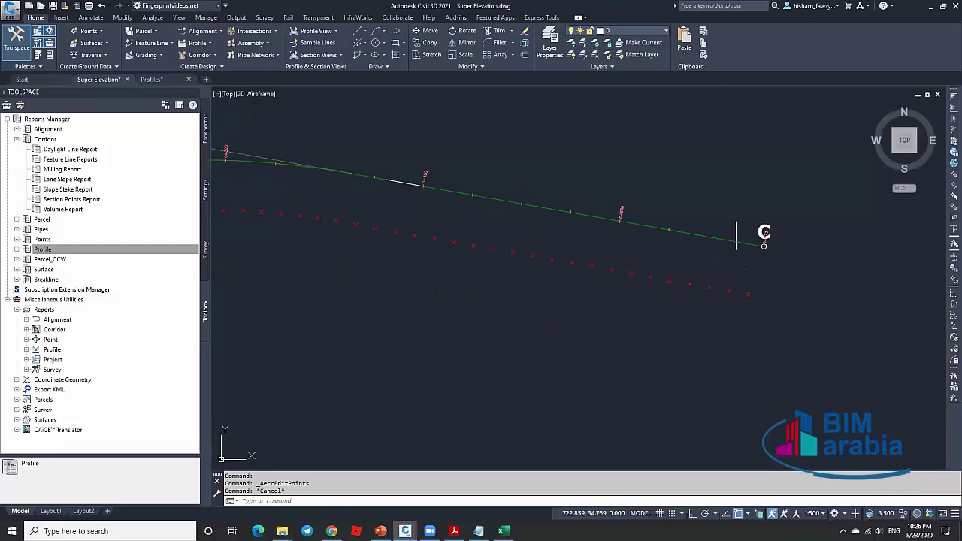
pyautogui.scroll(-2, 738, 229)
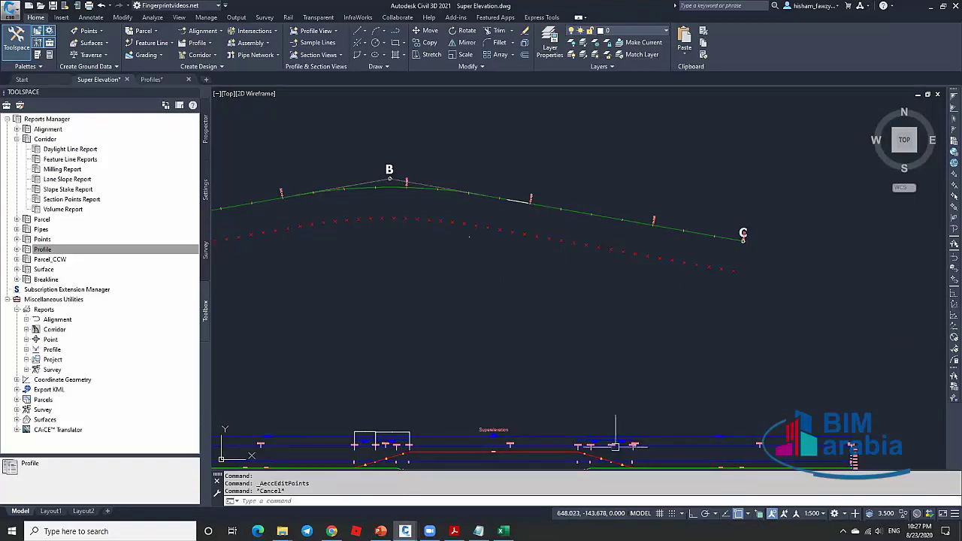
pyautogui.press('Escape')
pyautogui.scroll(-4, 701, 311)
pyautogui.scroll(-3, 701, 311)
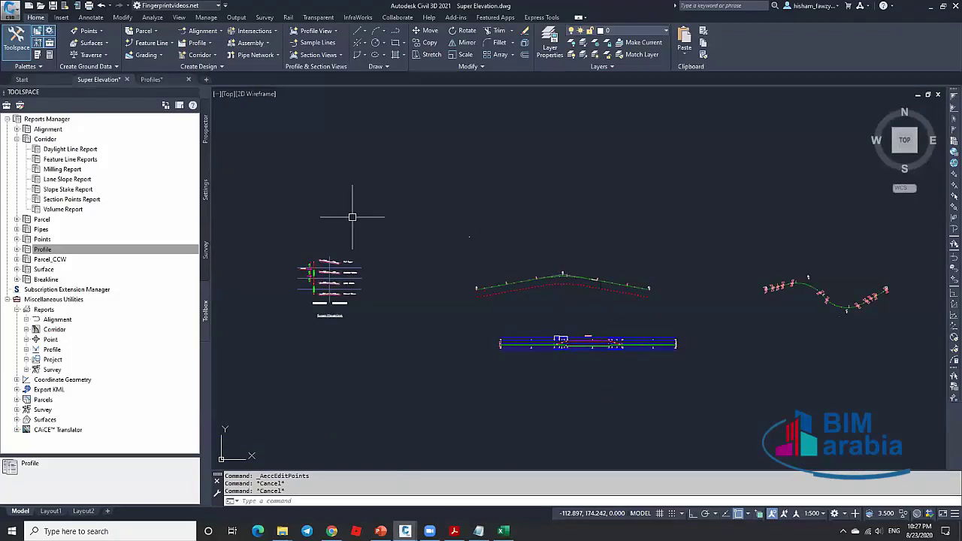
# Close the Super Elevation.dwg tab, discarding changes, so Profiles.dwg is active.
pyautogui.click(118, 92)
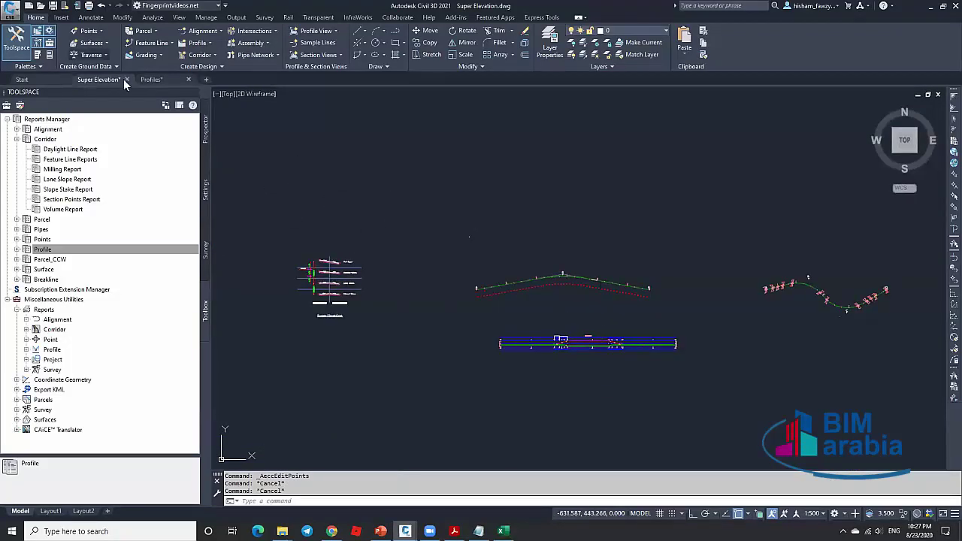
pyautogui.press('Escape')
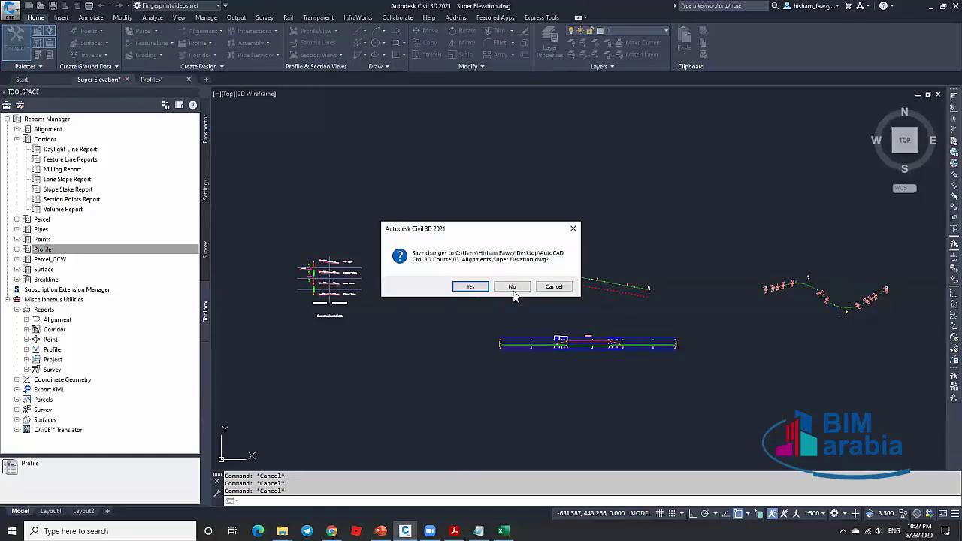
pyautogui.press('Return')
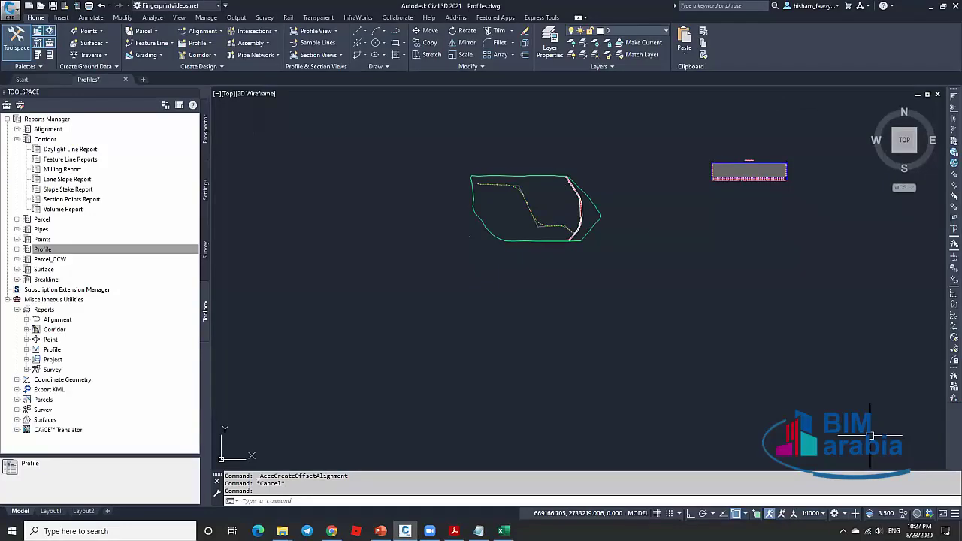
# Erase the two offset alignments and the old profile view.
pyautogui.scroll(5, 559, 206)
pyautogui.click(593, 163)
pyautogui.scroll(3, 603, 174)
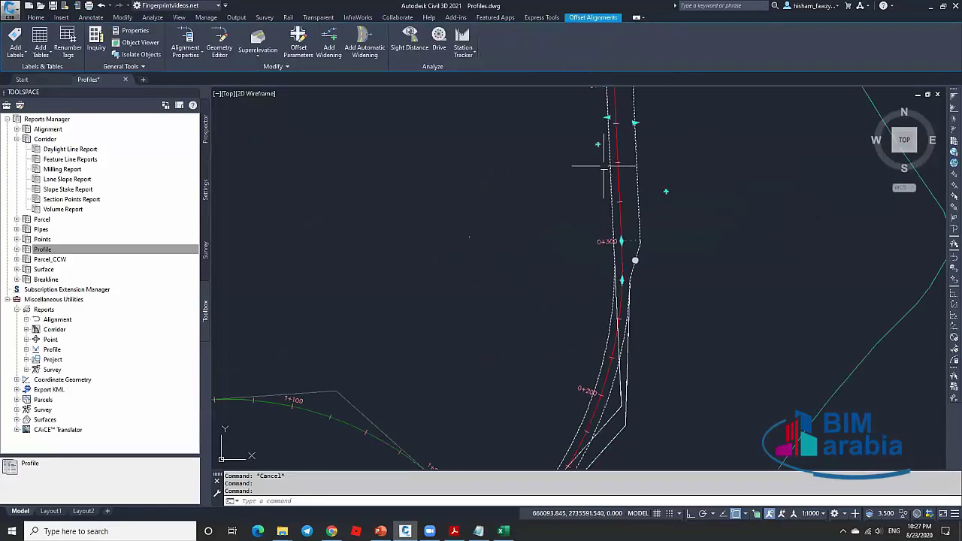
pyautogui.press('Delete')
pyautogui.scroll(-6, 487, 307)
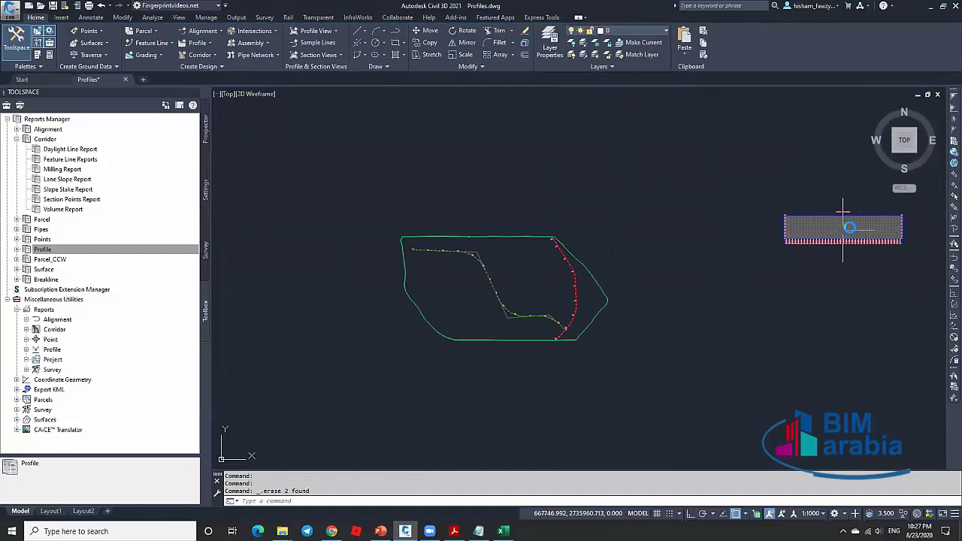
pyautogui.scroll(4, 843, 227)
pyautogui.click(797, 218)
pyautogui.press('Delete')
pyautogui.scroll(-3, 558, 260)
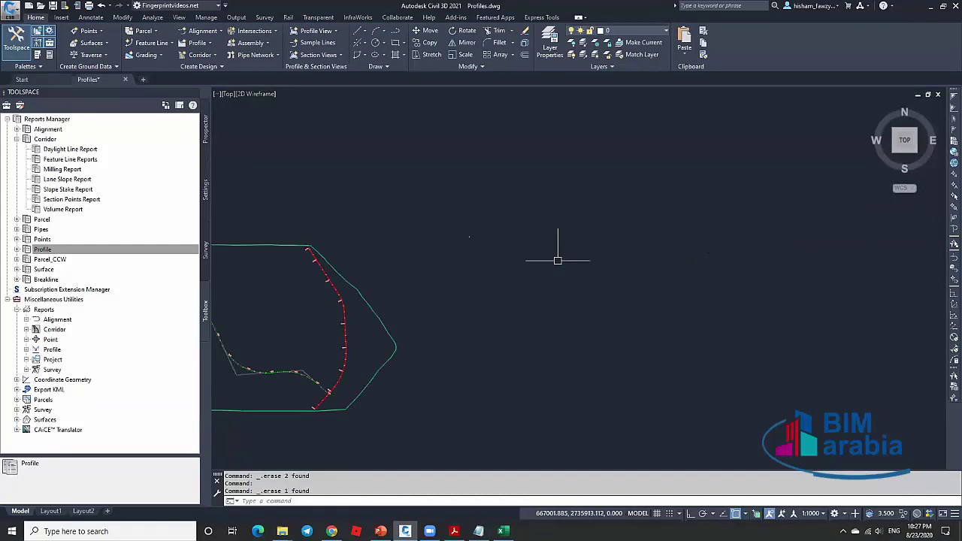
pyautogui.scroll(-4, 557, 260)
# Recenter the site outline in the view and select the NGL surface.
pyautogui.moveTo(586, 257); pyautogui.dragTo(676, 224, button='middle')
pyautogui.scroll(2, 526, 252)
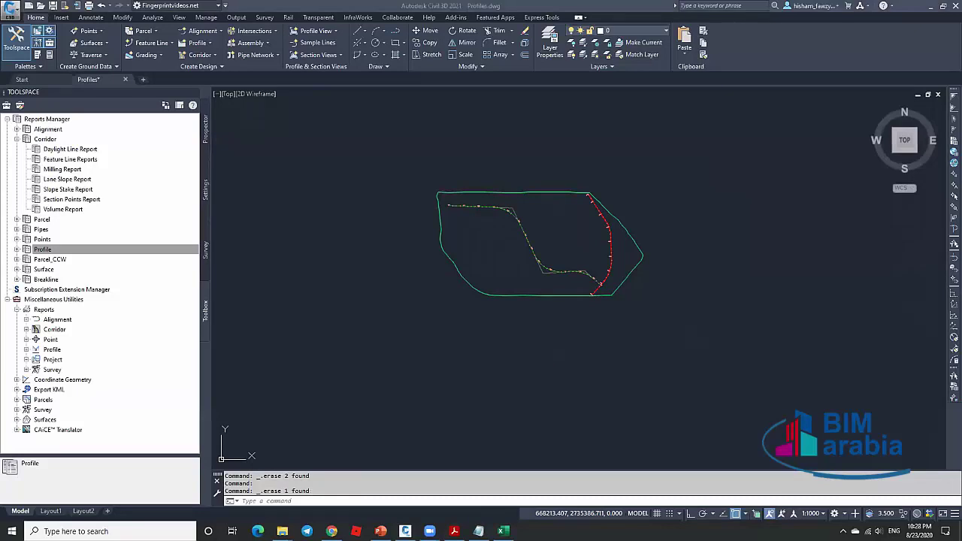
pyautogui.scroll(2, 496, 199)
pyautogui.moveTo(630, 270); pyautogui.dragTo(571, 266, button='middle')
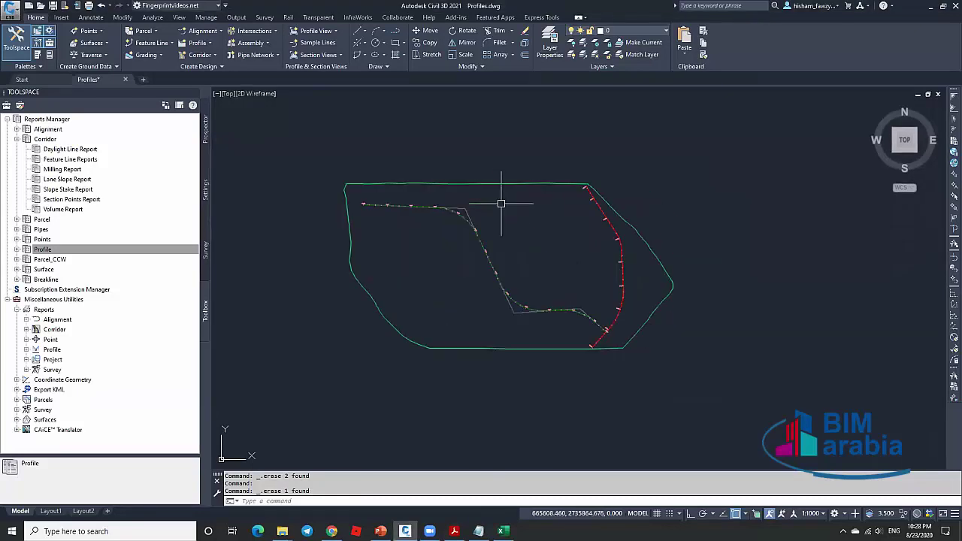
pyautogui.click(507, 183)
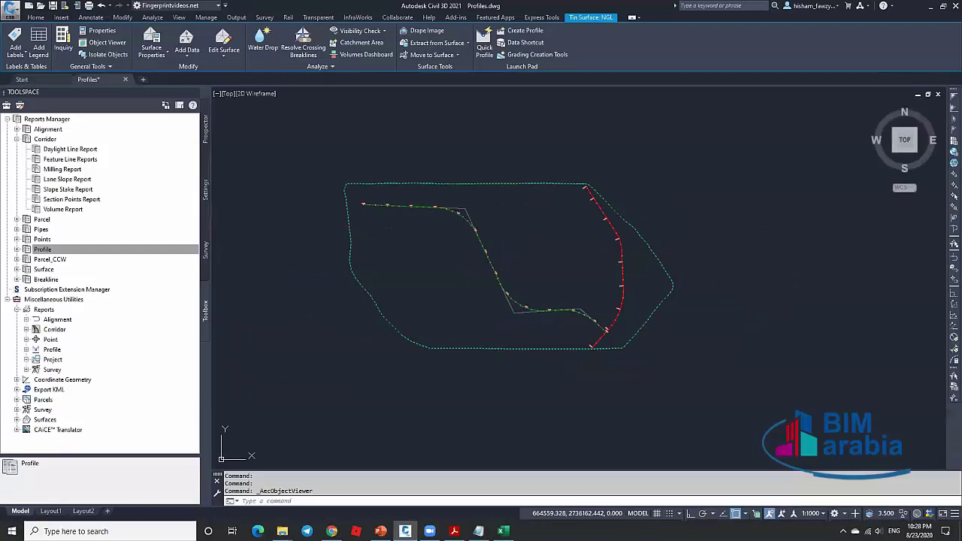
pyautogui.scroll(5, 472, 204)
pyautogui.press('Escape')
pyautogui.press('Escape')
pyautogui.click(473, 204)
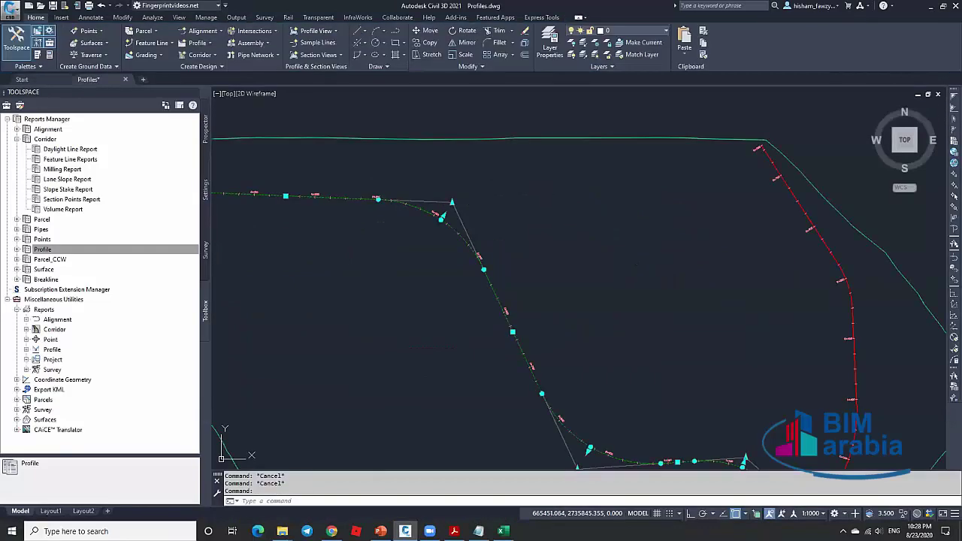
pyautogui.scroll(-4, 423, 204)
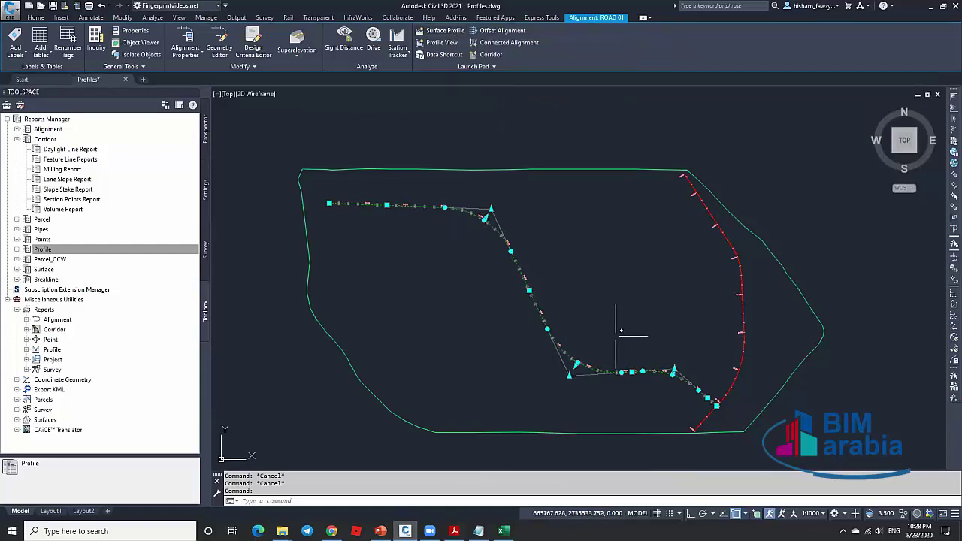
pyautogui.moveTo(595, 323)
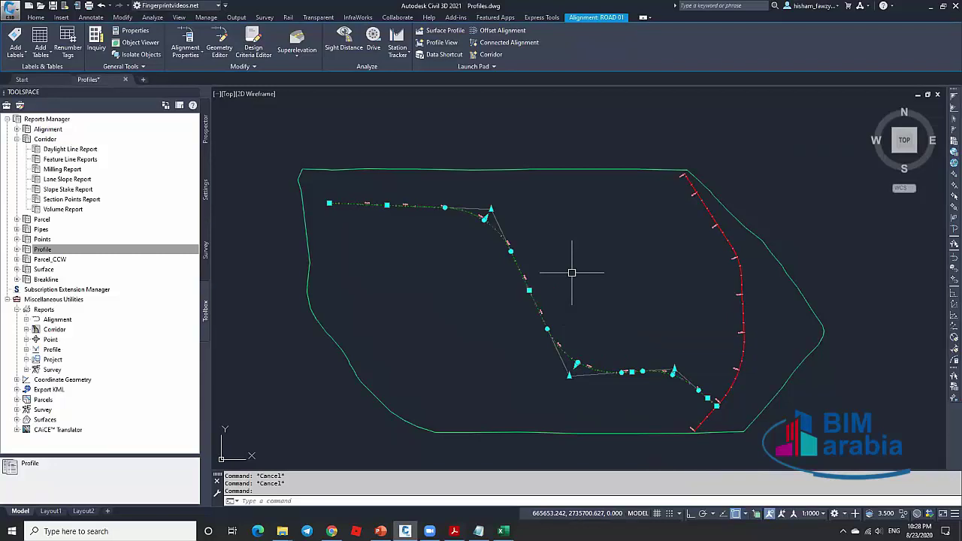
pyautogui.moveTo(538, 228)
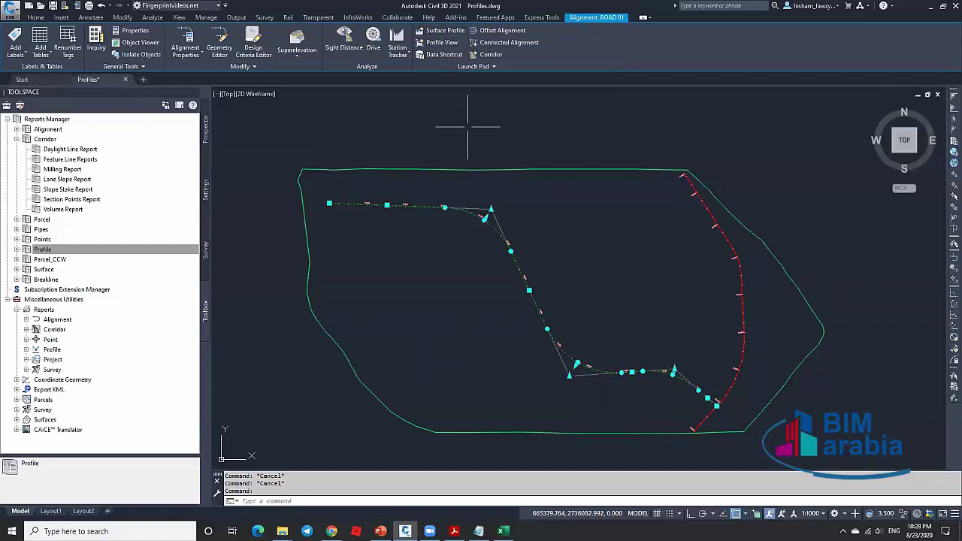
# Add an NGL surface profile for ROAD 01 sampled from 0+000.00m to 1+266.13m.
pyautogui.click(445, 31)
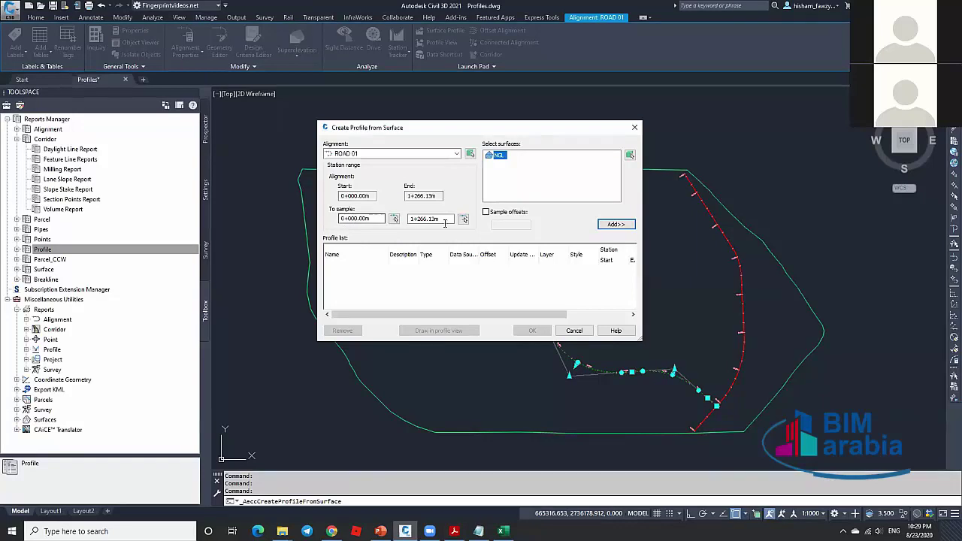
pyautogui.click(411, 219)
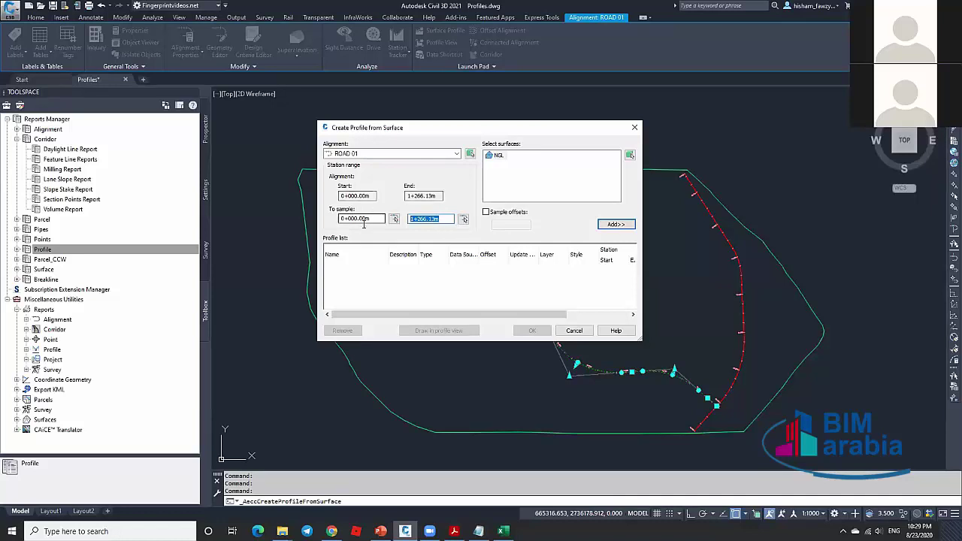
pyautogui.click(444, 219)
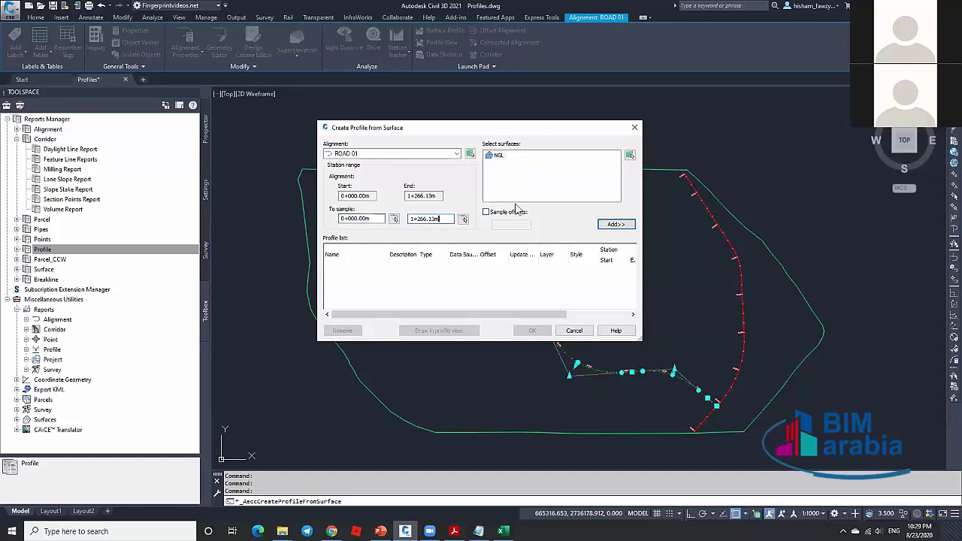
pyautogui.click(499, 155)
pyautogui.click(618, 225)
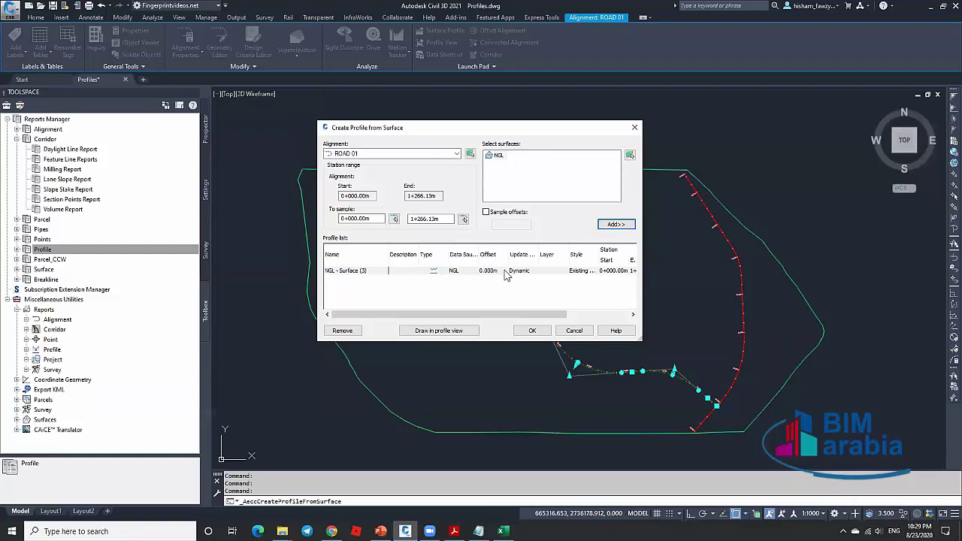
# Leave offset sampling off and create the NGL - Surface (3) profile for ROAD 01.
pyautogui.click(502, 212)
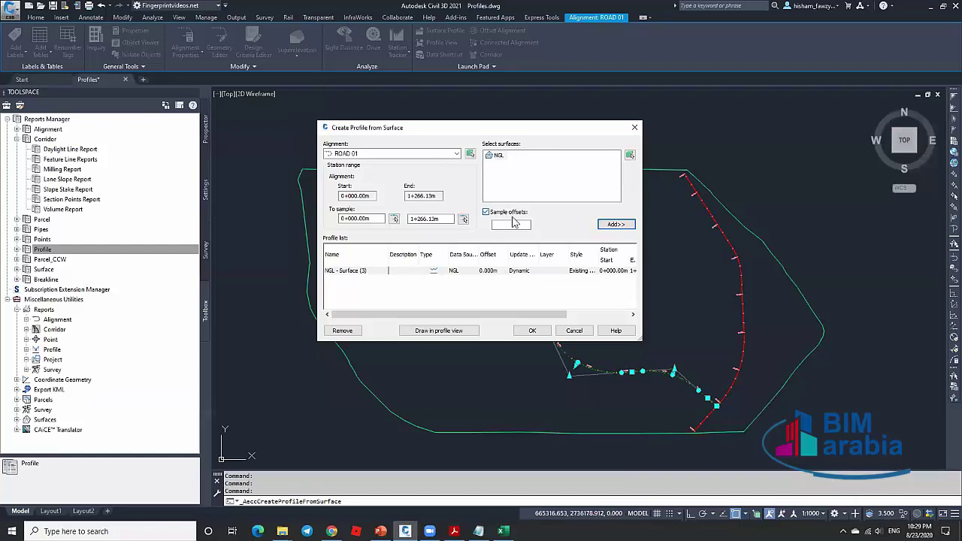
pyautogui.click(515, 223)
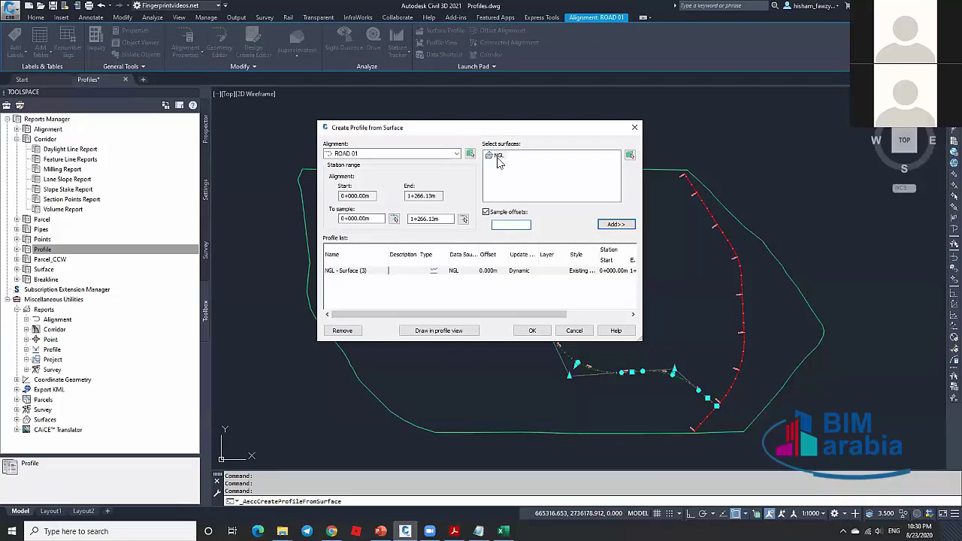
pyautogui.click(505, 212)
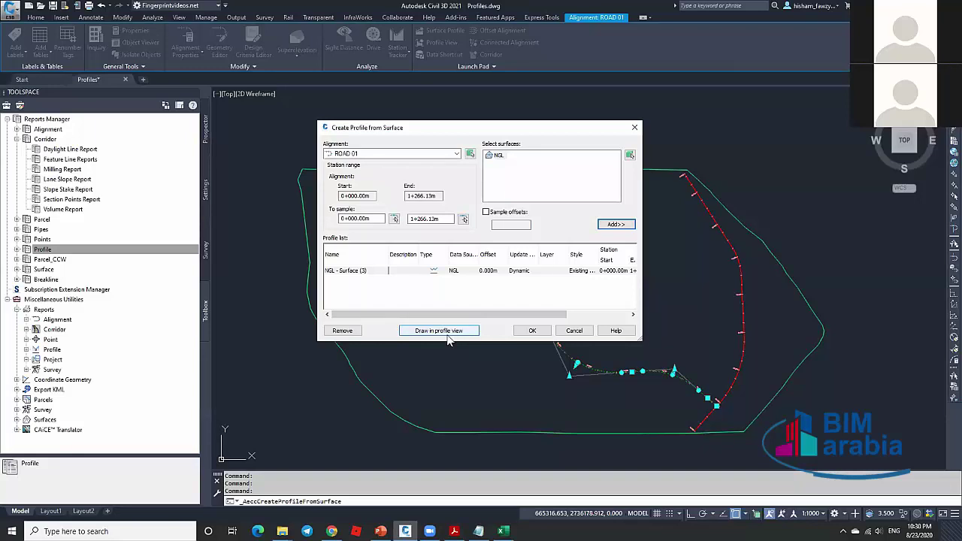
pyautogui.click(539, 331)
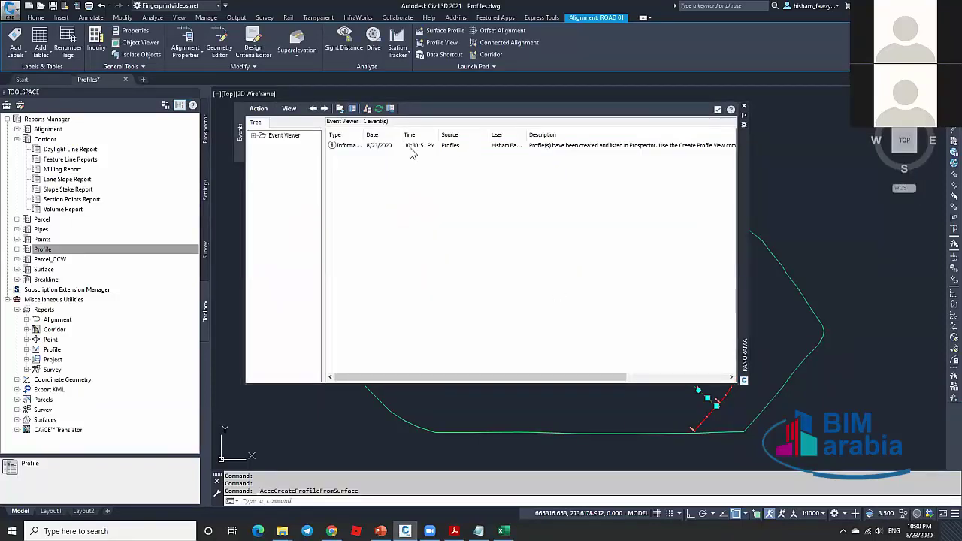
# Read the profile-created Information event's full details, then clear all events from the log.
pyautogui.click(590, 147)
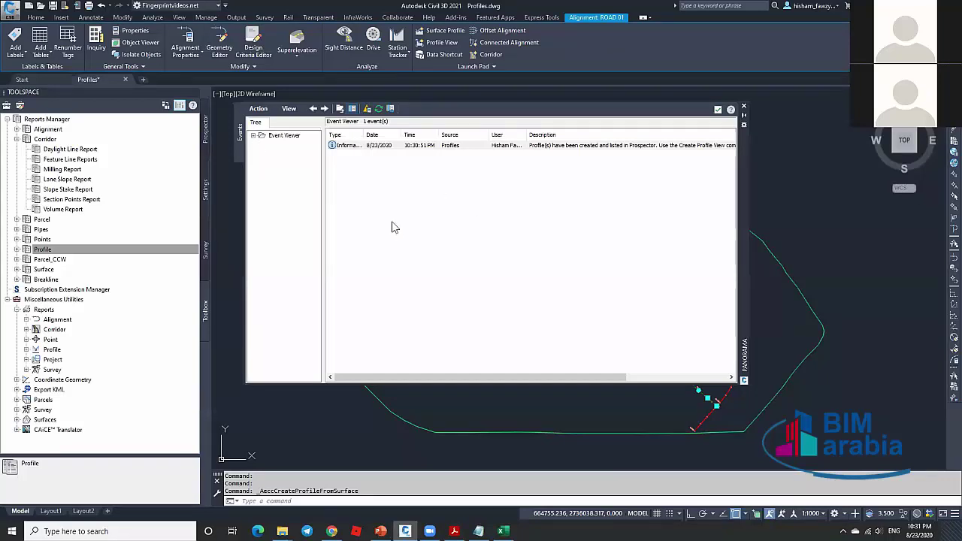
pyautogui.click(263, 109)
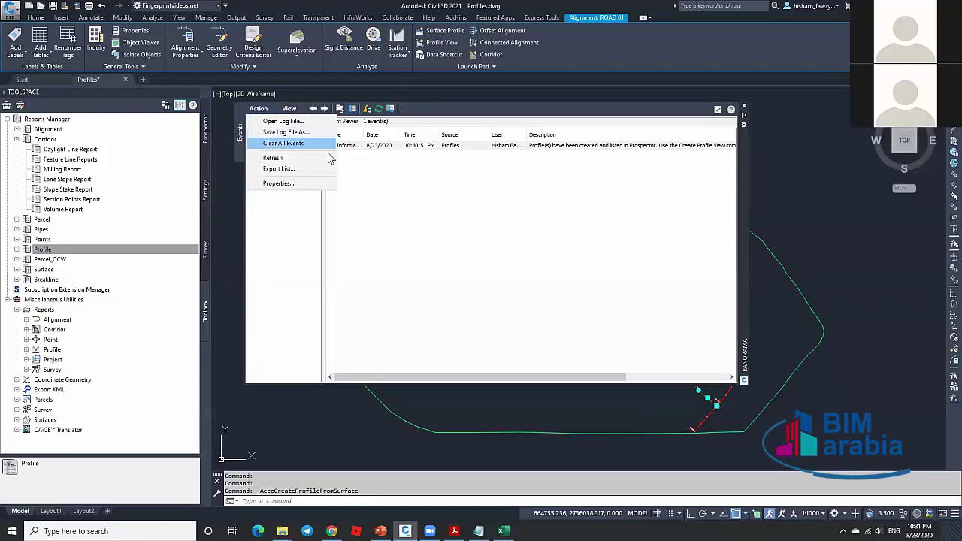
pyautogui.click(335, 188)
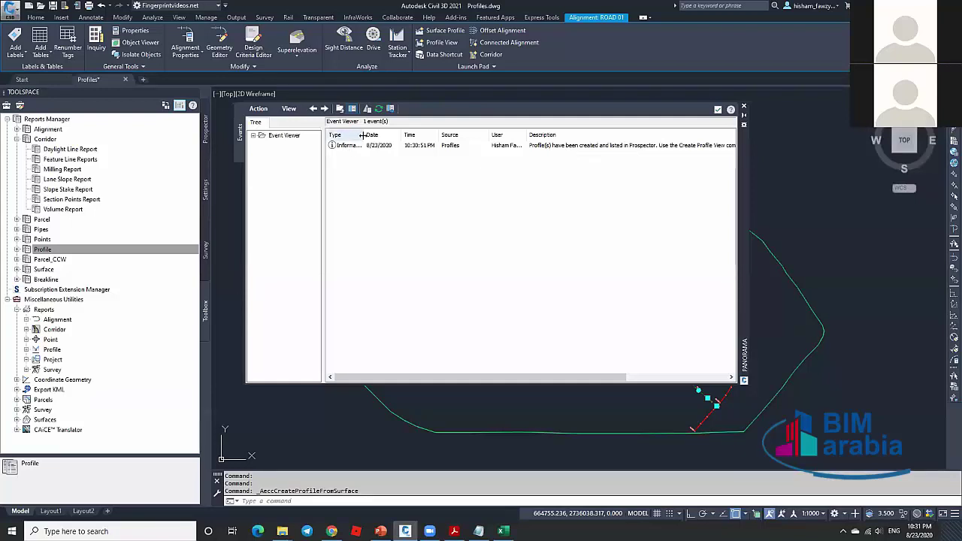
pyautogui.moveTo(364, 135); pyautogui.dragTo(381, 136)
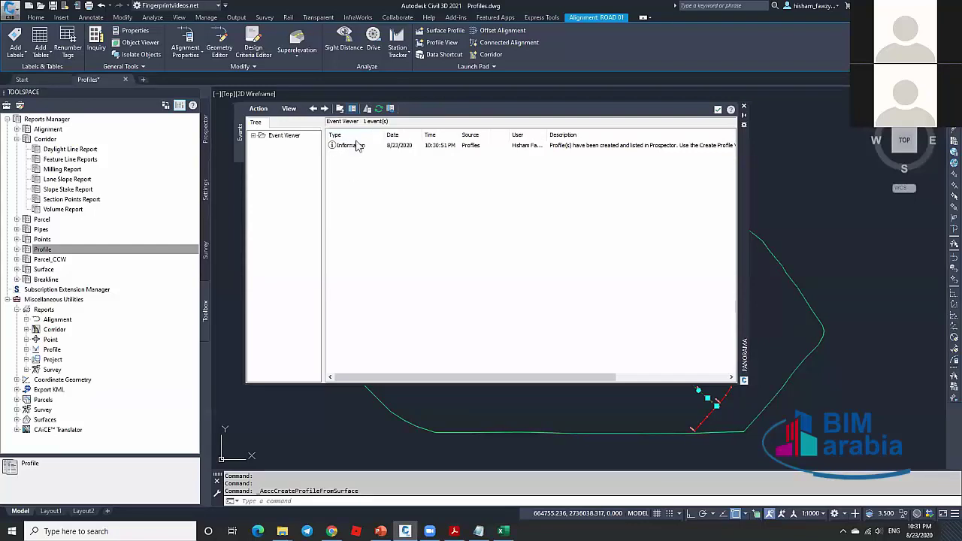
pyautogui.click(353, 150)
pyautogui.doubleClick(354, 145)
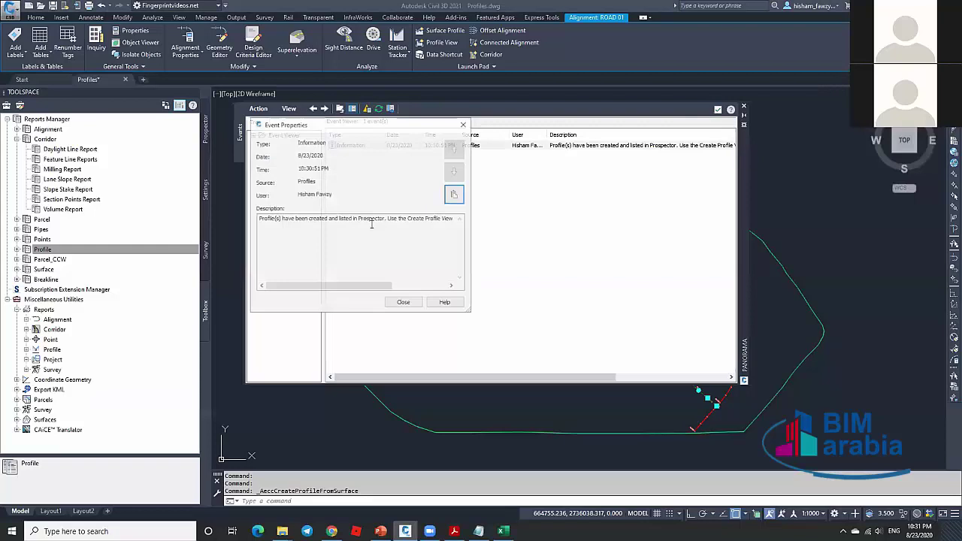
pyautogui.moveTo(316, 286); pyautogui.dragTo(417, 287)
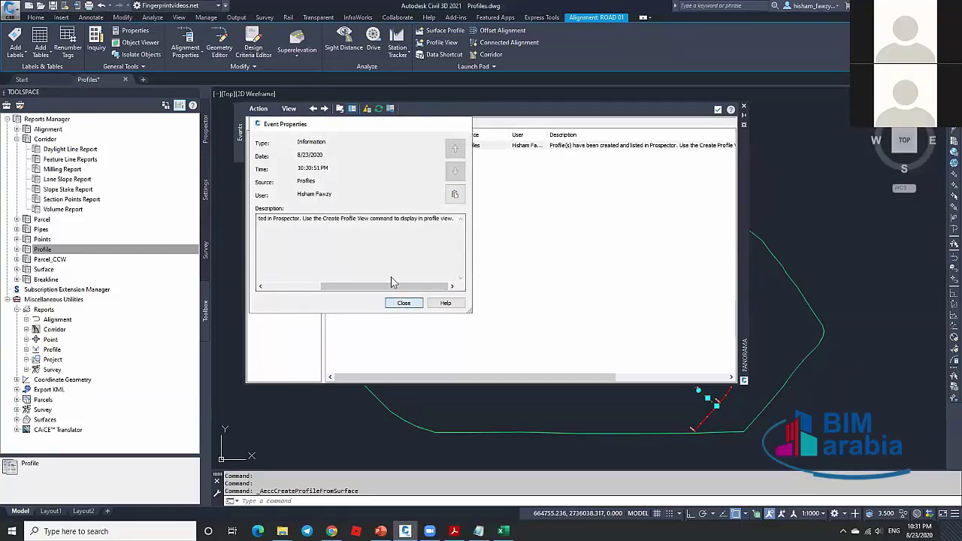
pyautogui.click(404, 303)
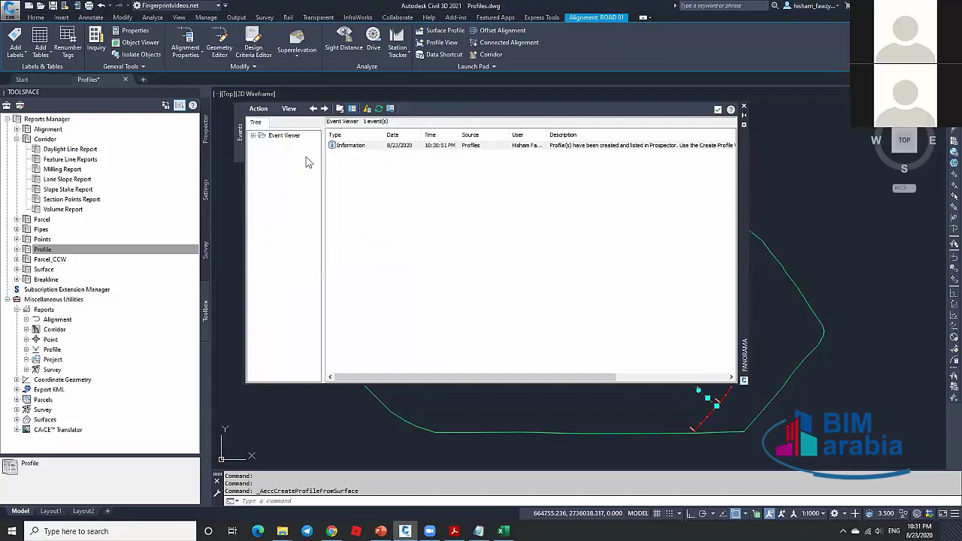
pyautogui.click(258, 109)
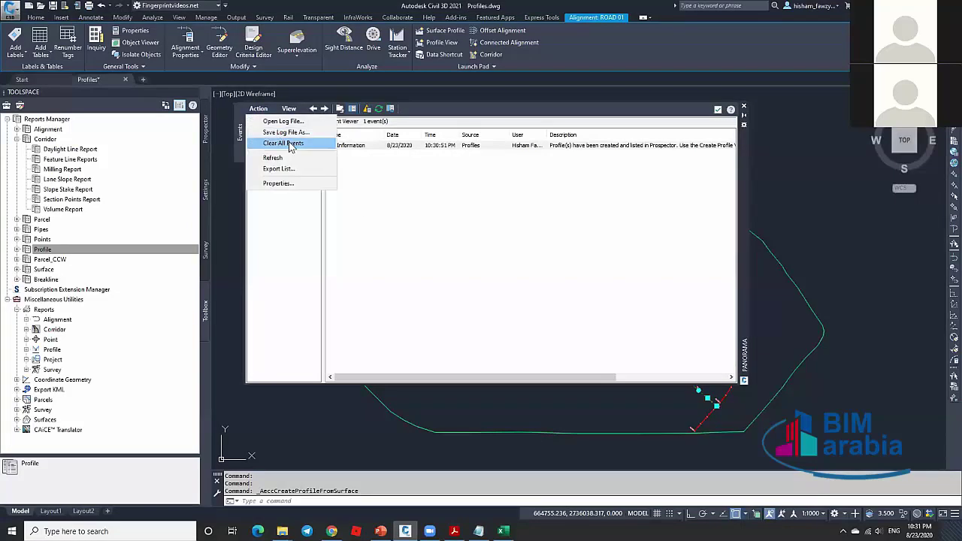
pyautogui.click(281, 143)
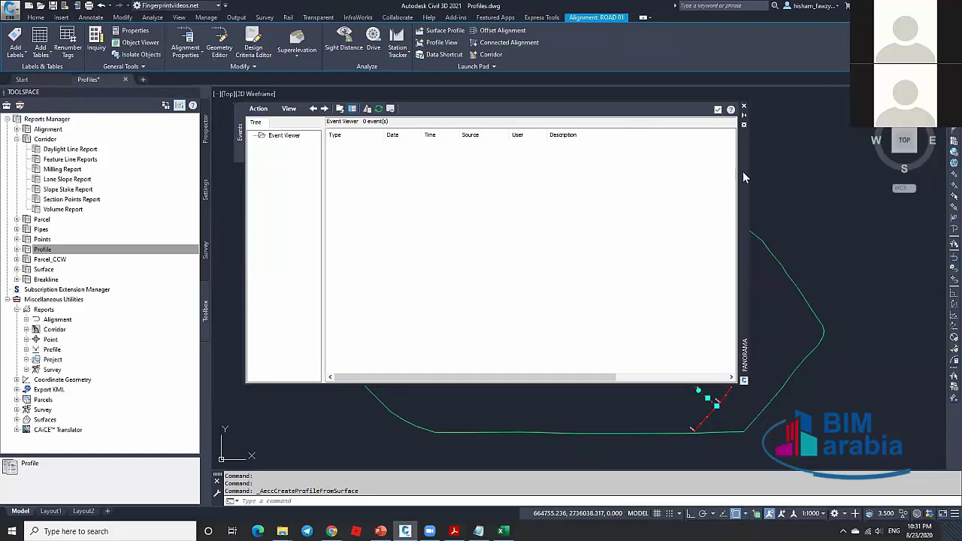
# Clear the event log once more and dismiss the Panorama event viewer.
pyautogui.moveTo(732, 199); pyautogui.dragTo(771, 181)
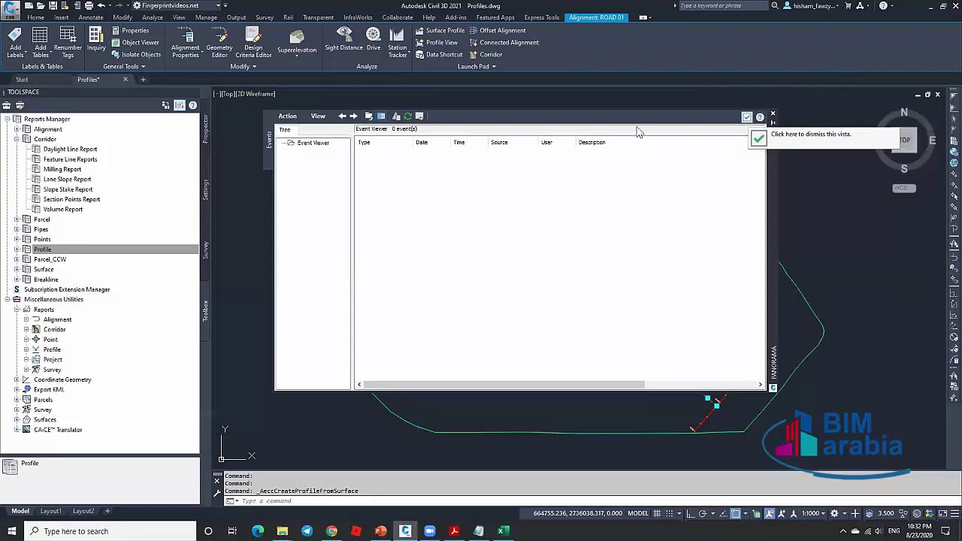
pyautogui.click(292, 117)
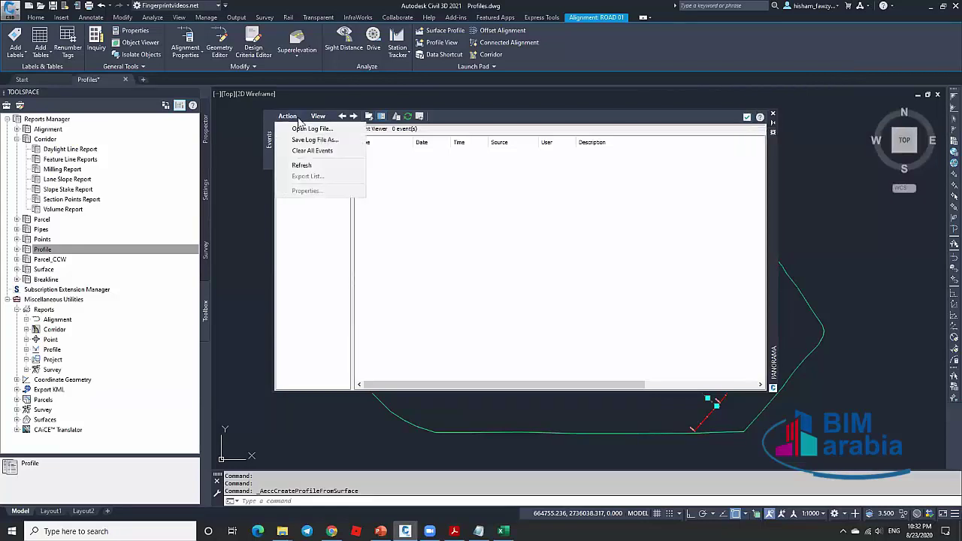
pyautogui.click(337, 150)
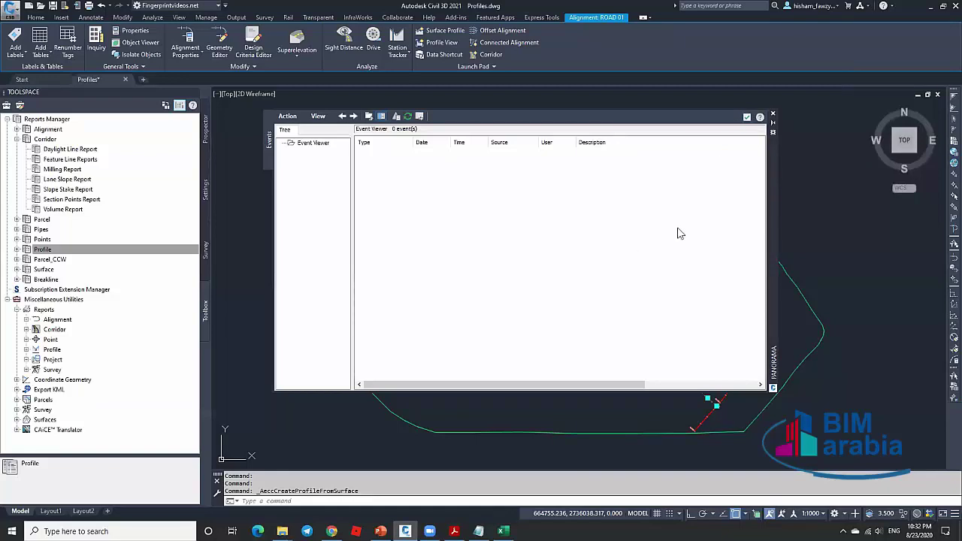
pyautogui.click(747, 119)
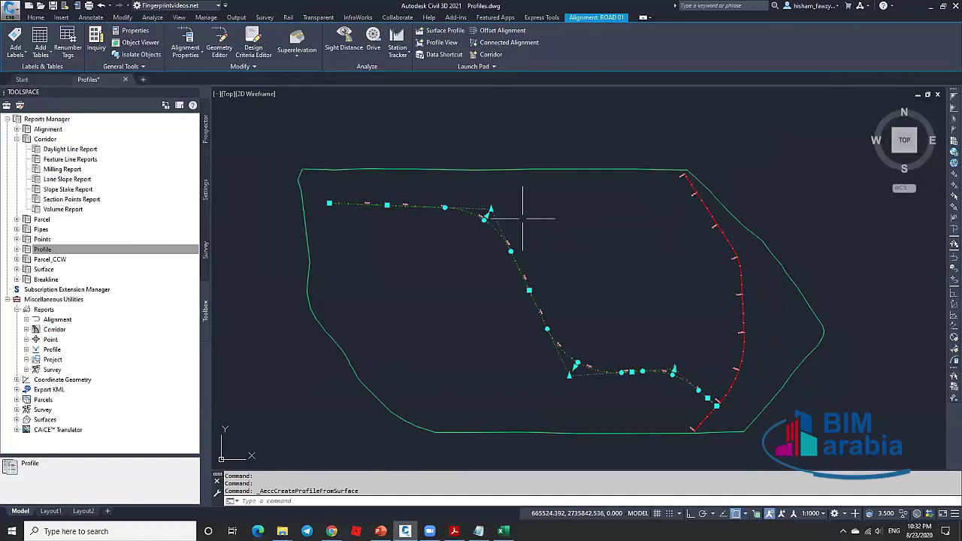
# In Prospector, expand Alignments > Centerline Alignments > ROAD 01 > Profiles to show NGL - Surface (3).
pyautogui.scroll(-2, 526, 210)
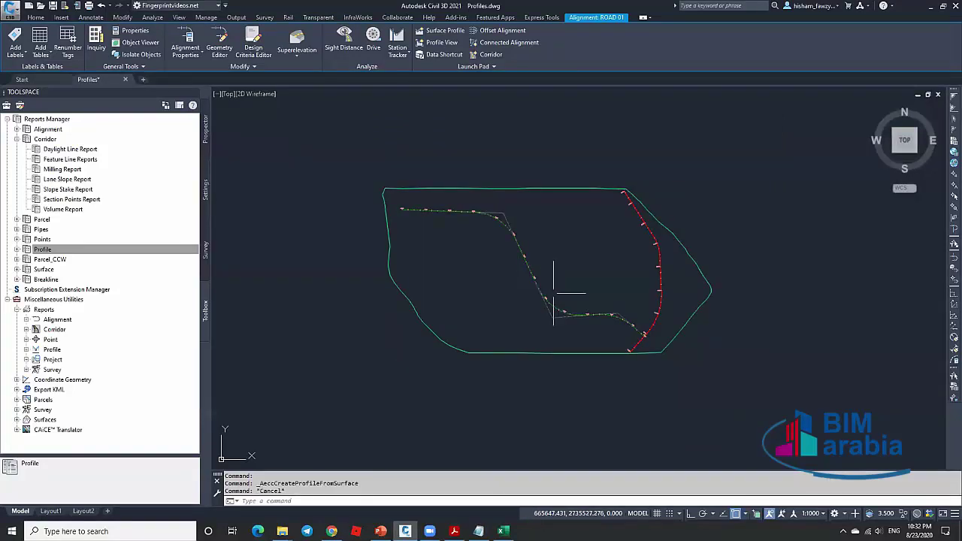
pyautogui.press('Escape')
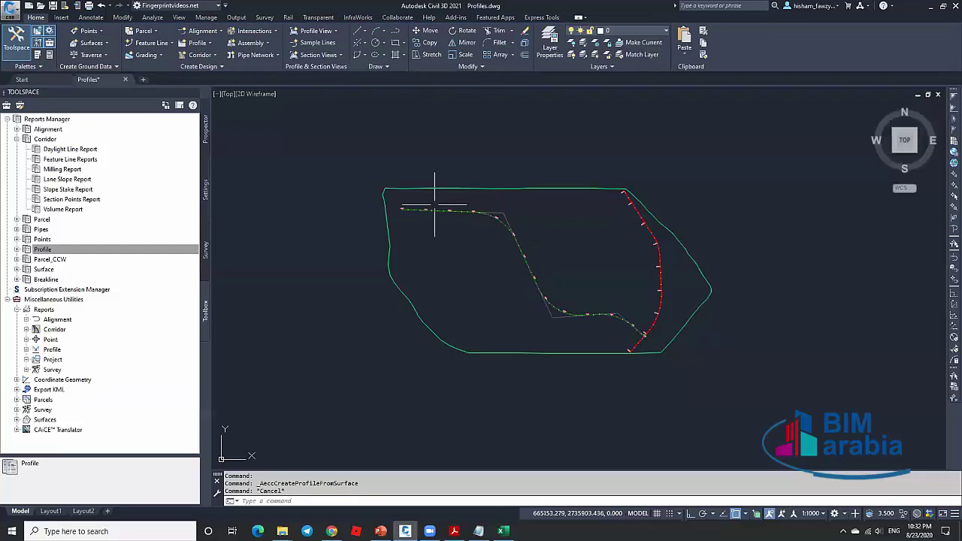
pyautogui.click(207, 129)
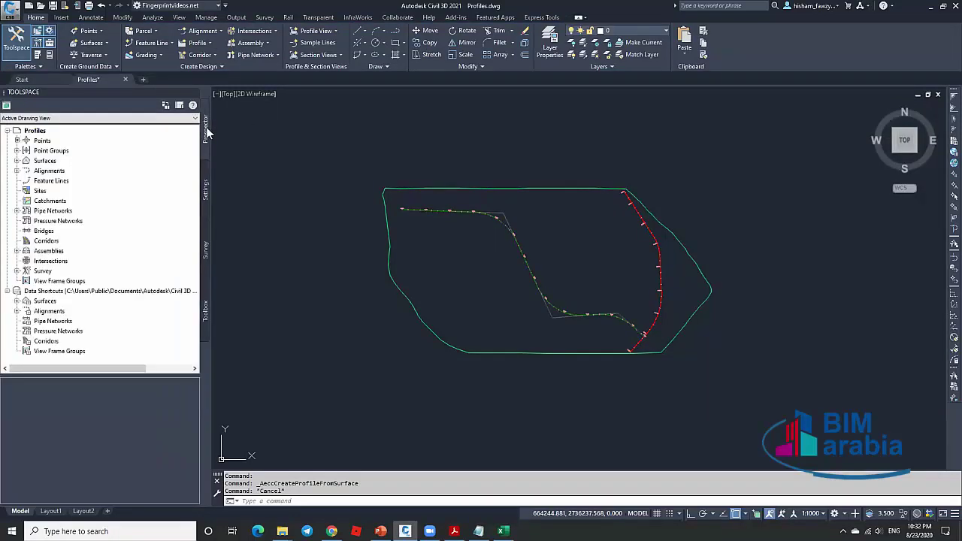
pyautogui.click(16, 170)
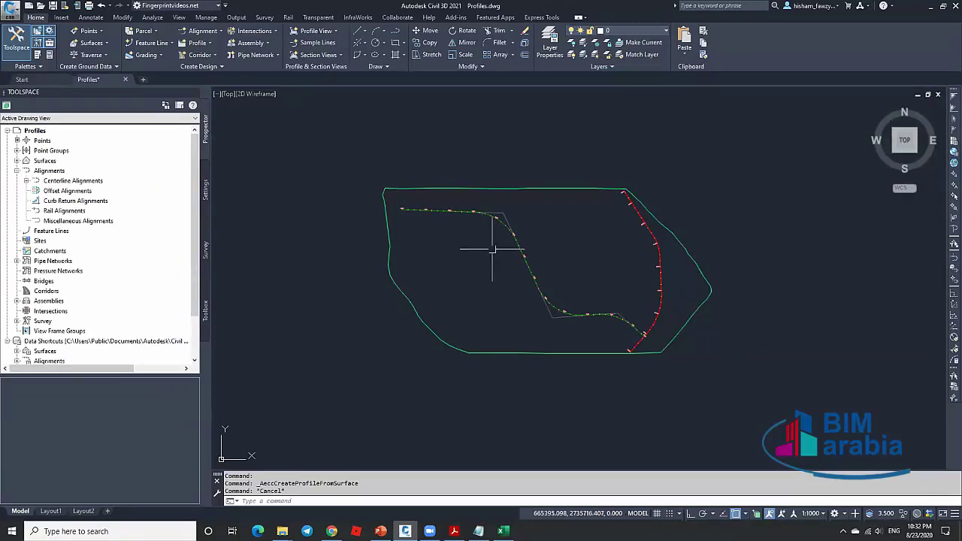
pyautogui.moveTo(507, 214)
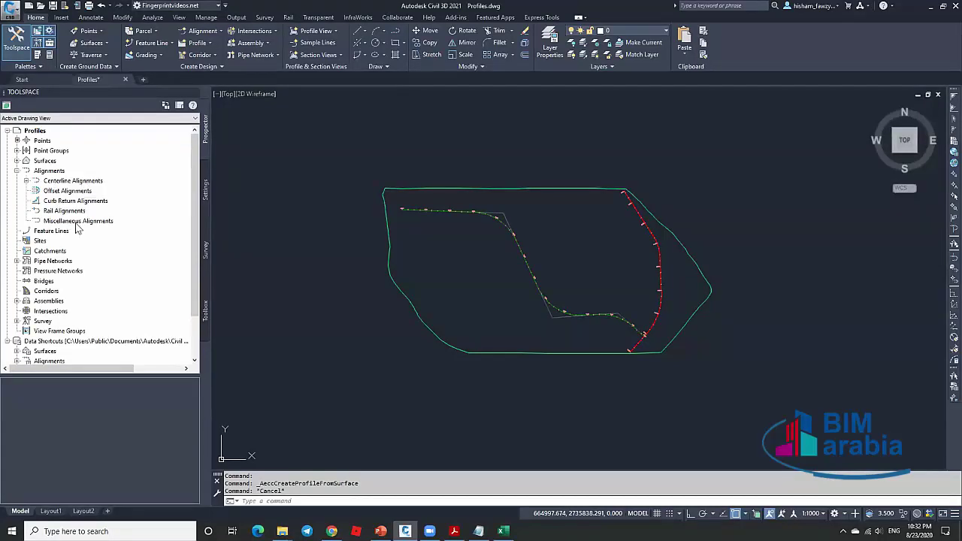
pyautogui.click(27, 181)
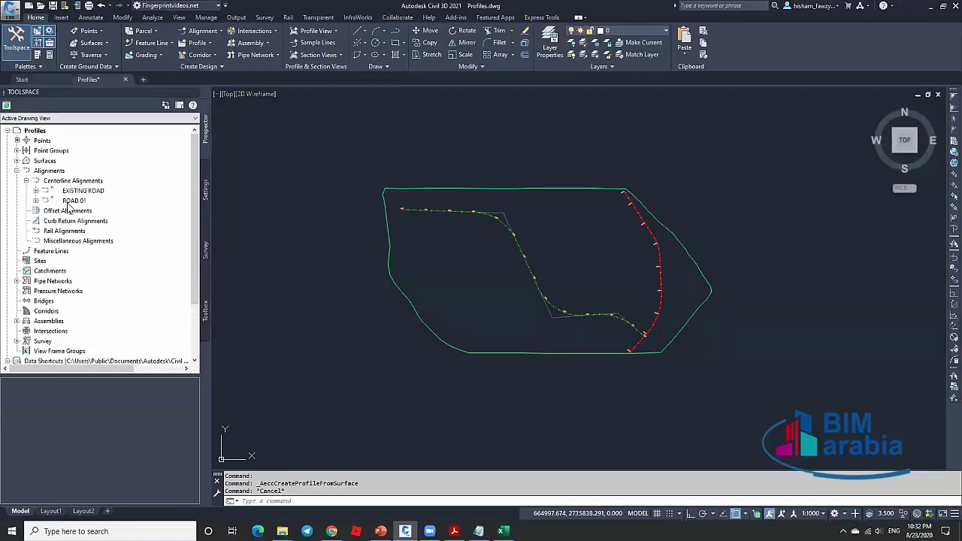
pyautogui.click(75, 201)
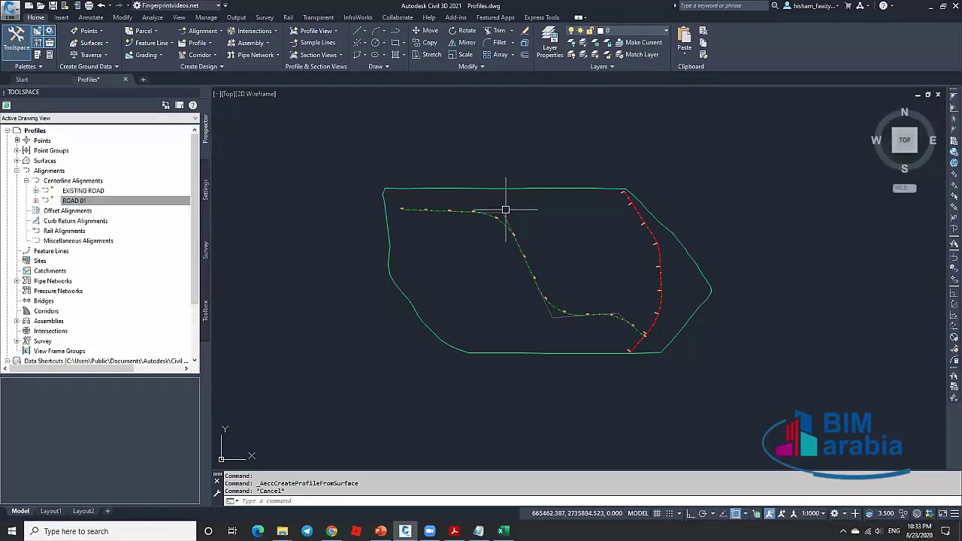
pyautogui.click(36, 202)
pyautogui.click(93, 223)
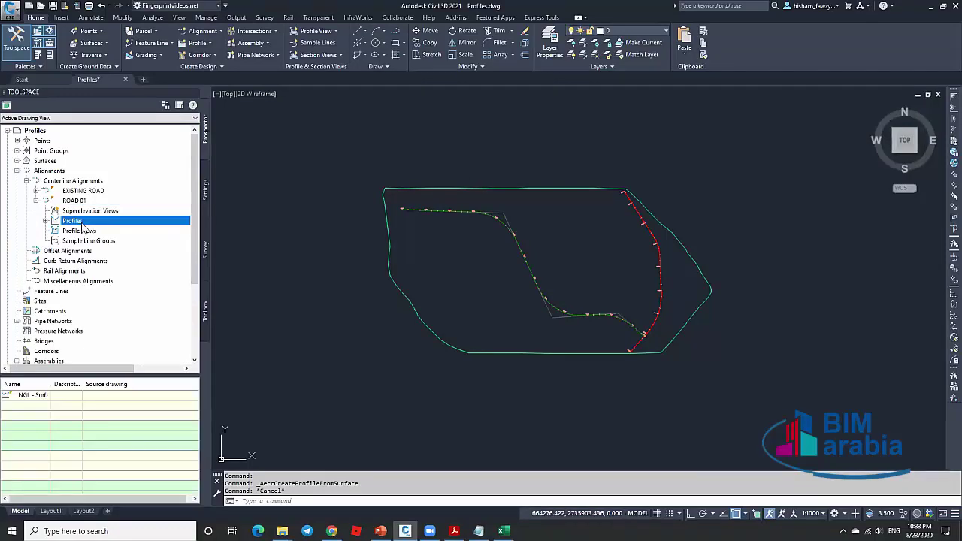
pyautogui.click(45, 221)
# Rename the NGL - Surface (3) profile to NGL in its properties.
pyautogui.click(109, 232)
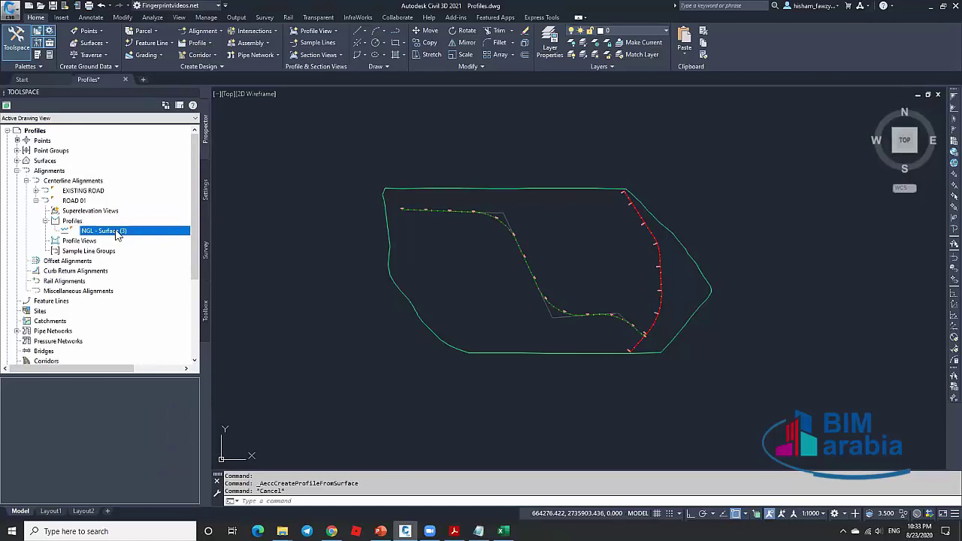
pyautogui.rightClick(116, 234)
pyautogui.click(141, 237)
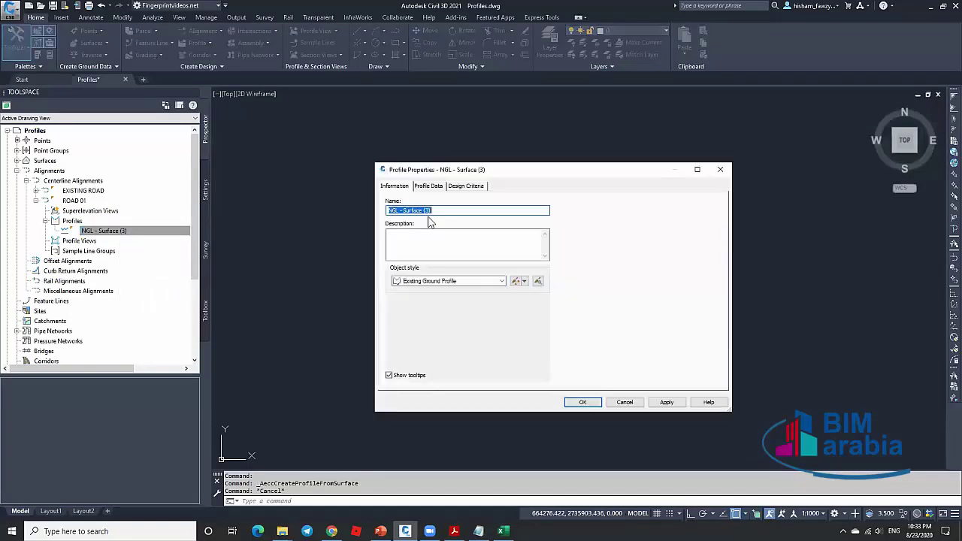
pyautogui.moveTo(431, 210); pyautogui.dragTo(404, 211)
pyautogui.press('BackSpace')
pyautogui.click(583, 402)
# Browse ROAD 01's Profile Views, Sample Line Groups and Superelevation Views collections in Prospector.
pyautogui.click(97, 232)
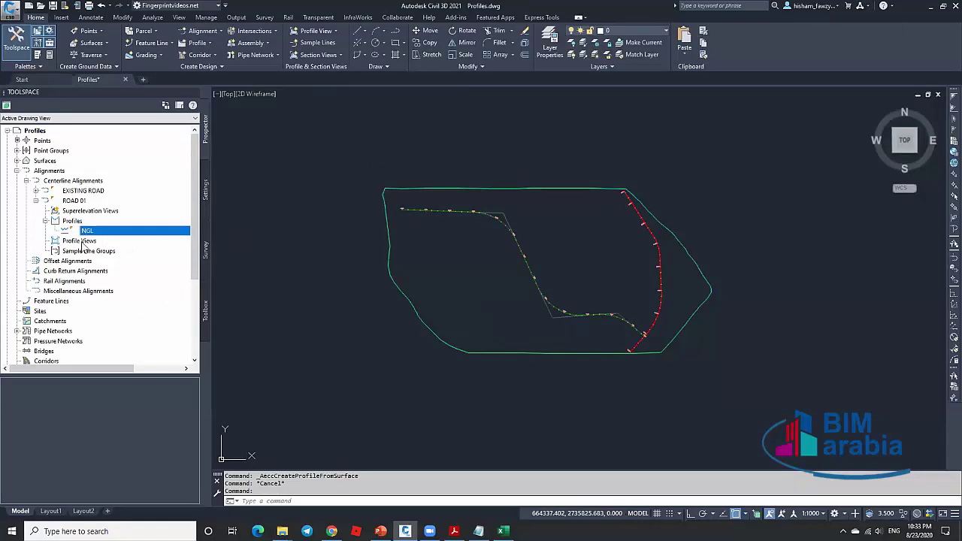
pyautogui.click(98, 245)
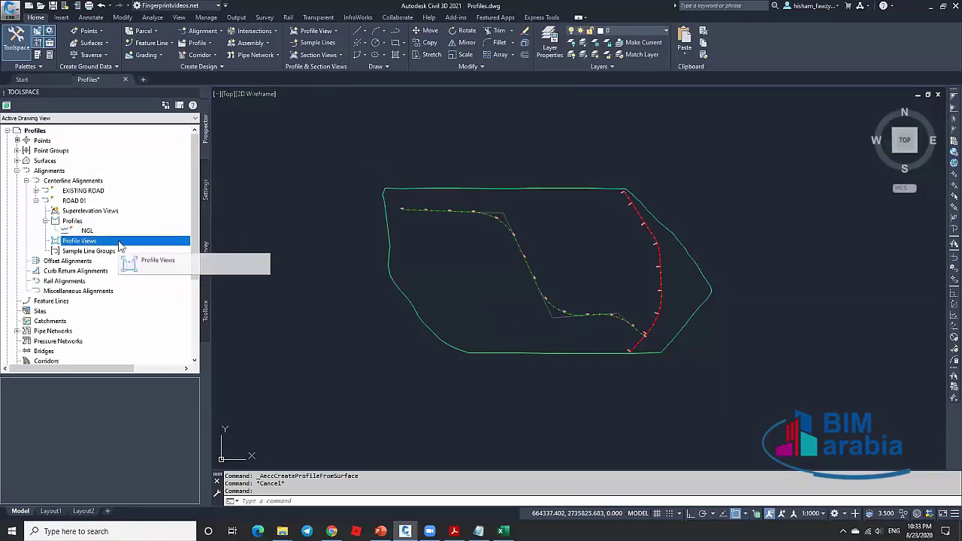
pyautogui.click(100, 252)
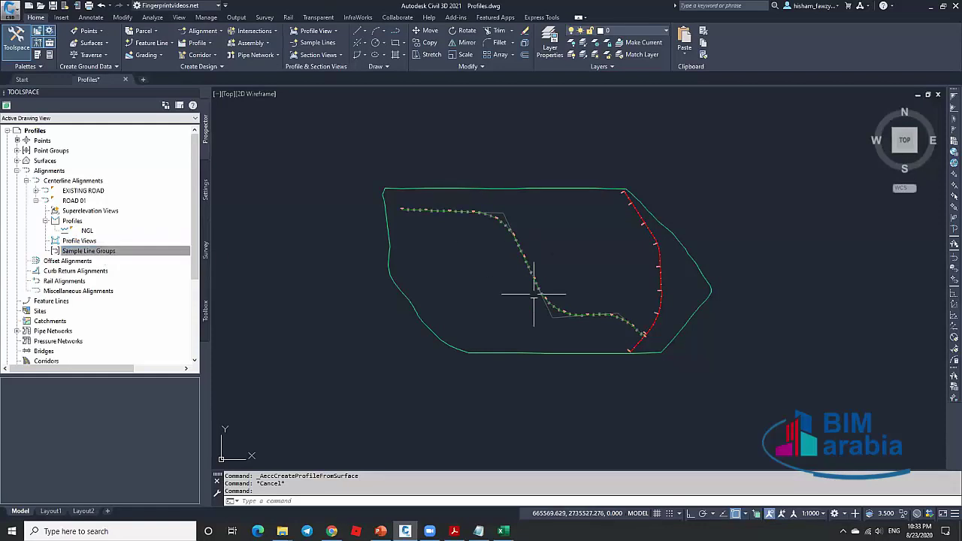
pyautogui.click(111, 211)
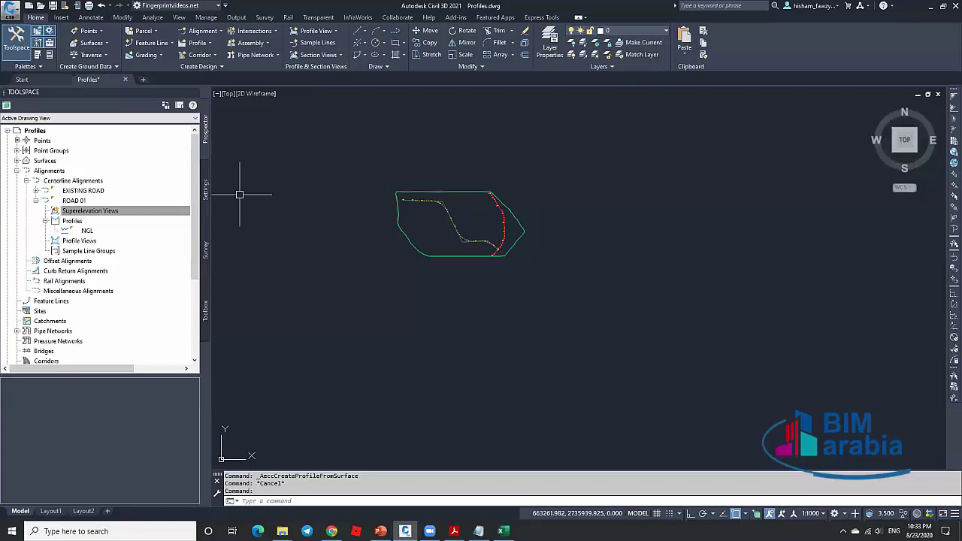
pyautogui.click(75, 212)
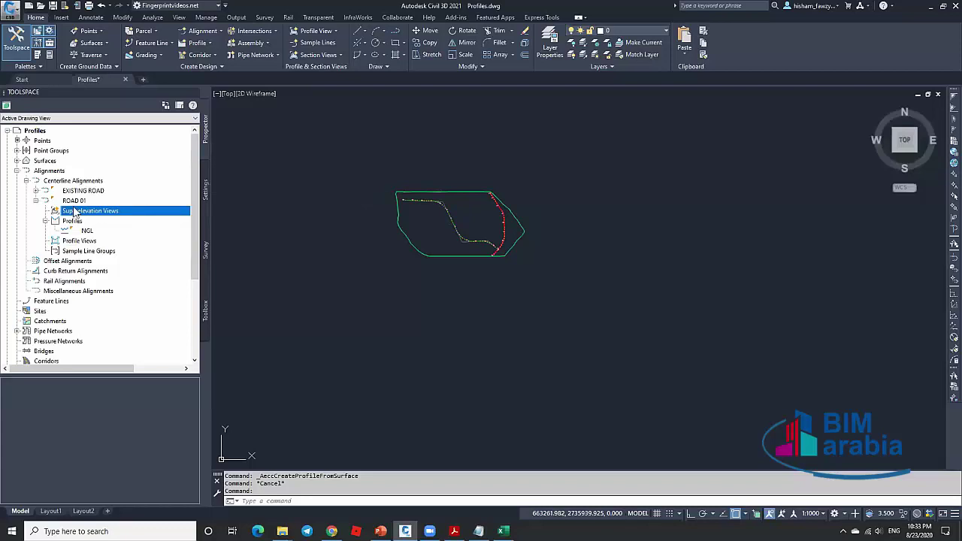
pyautogui.rightClick(106, 231)
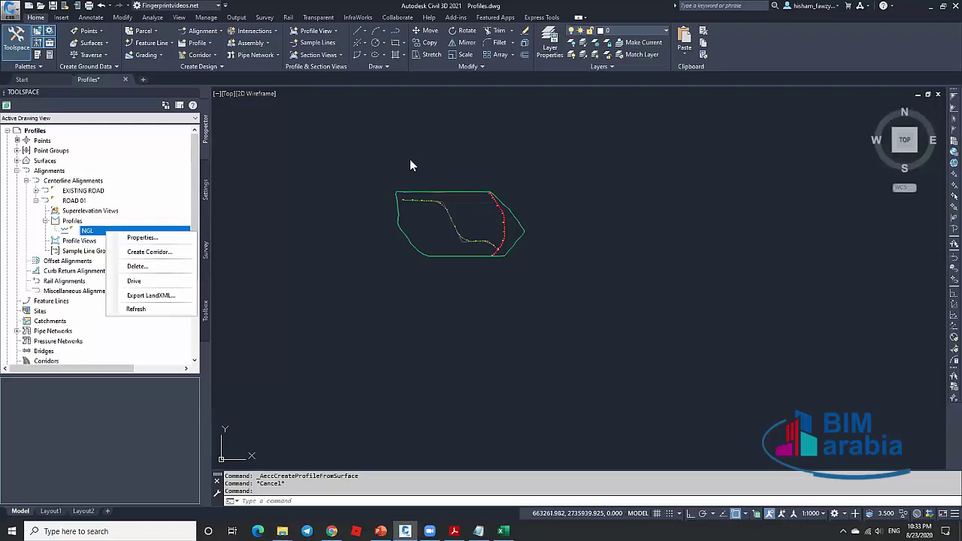
pyautogui.click(250, 175)
pyautogui.press('Escape')
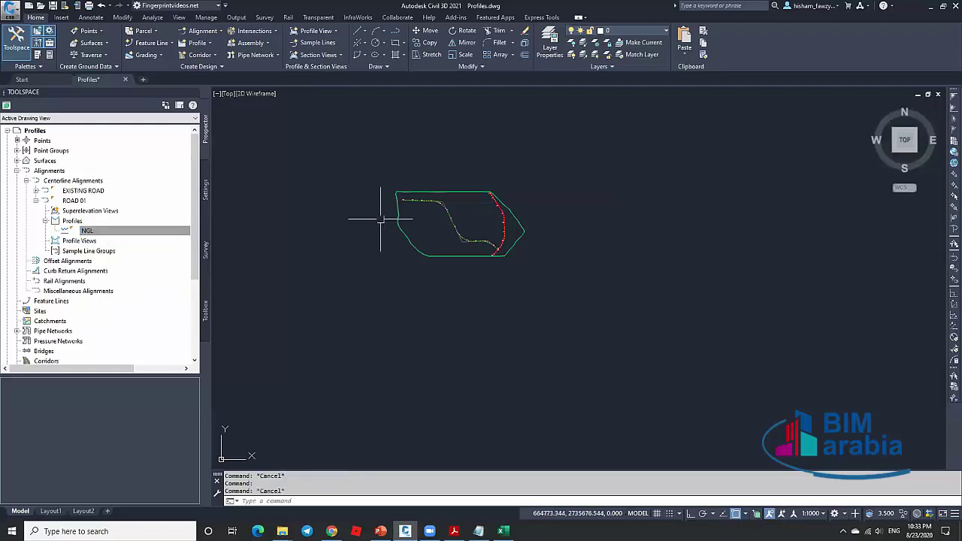
pyautogui.click(84, 231)
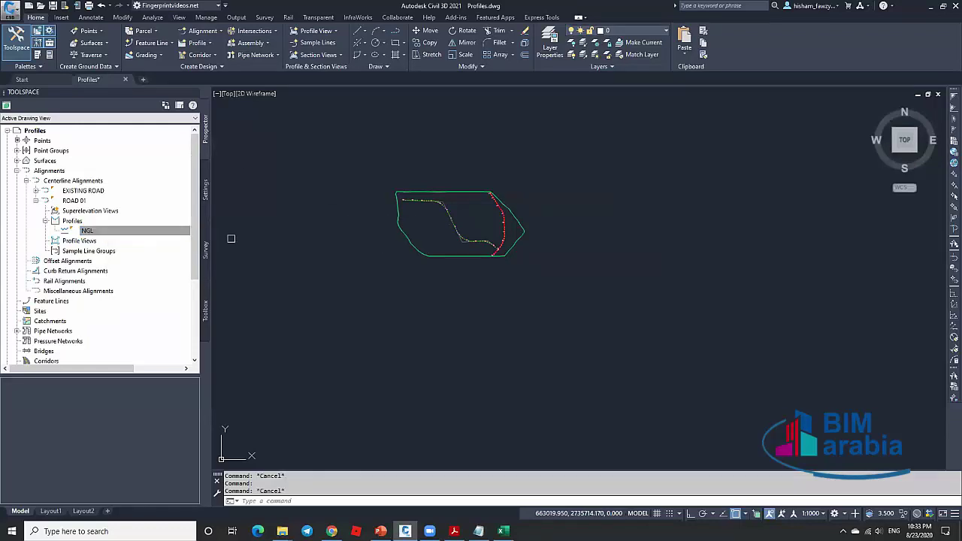
# Pick the ROAD 01 alignment in plan, then clear the selection.
pyautogui.scroll(3, 440, 202)
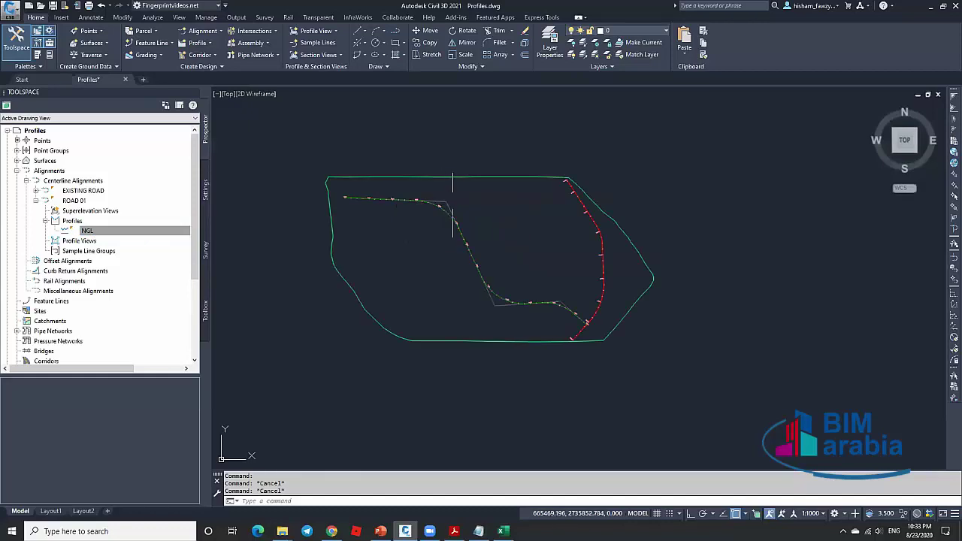
pyautogui.click(440, 201)
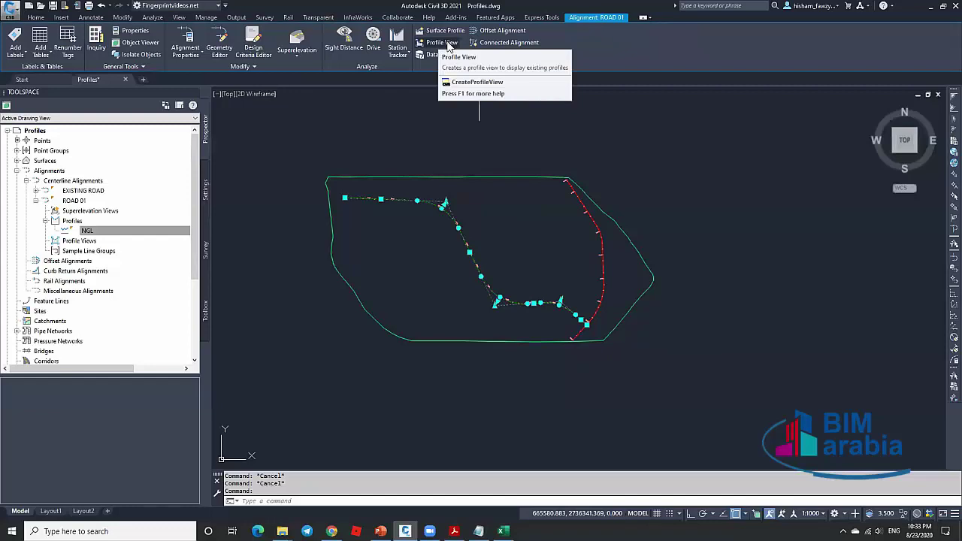
pyautogui.press('Escape')
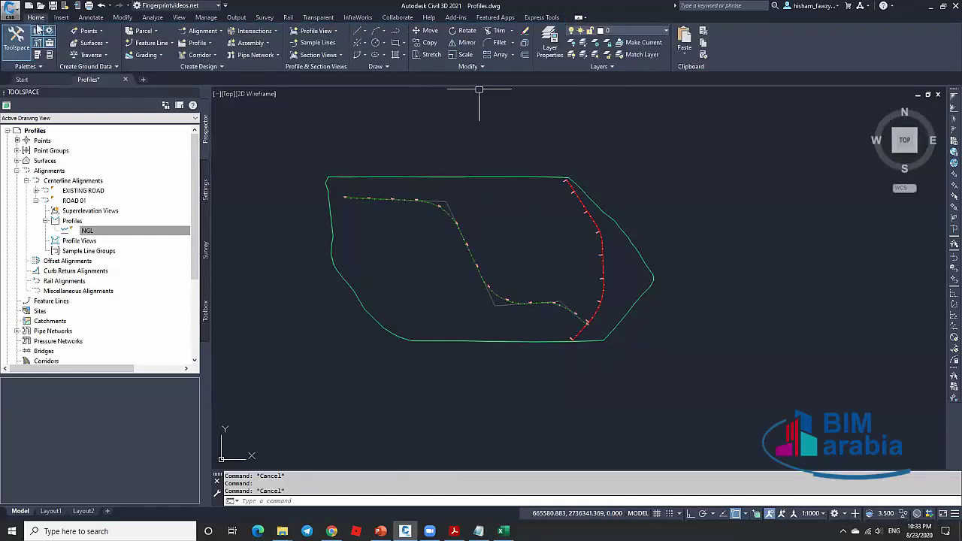
pyautogui.click(330, 35)
# Start a profile view for alignment ROAD 01 using the Profile View style.
pyautogui.click(358, 43)
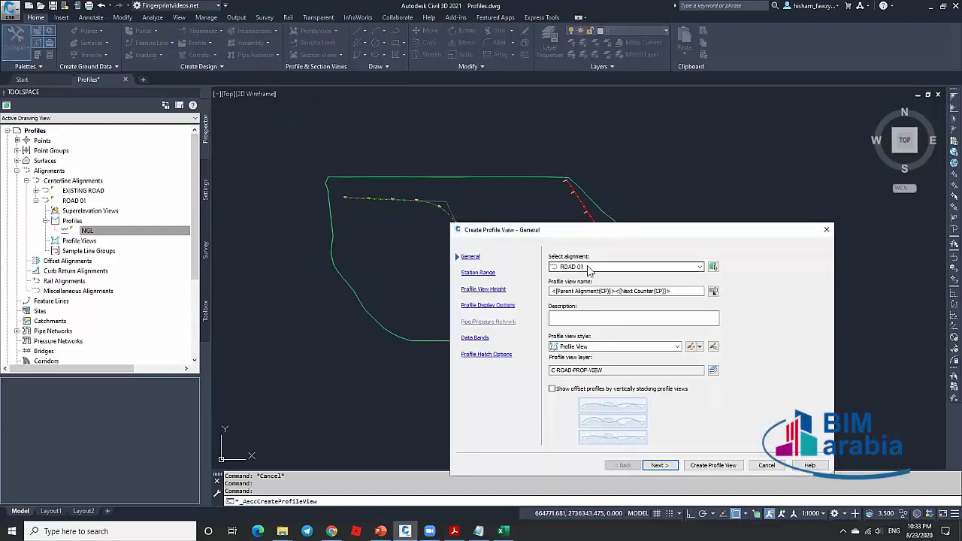
pyautogui.click(589, 269)
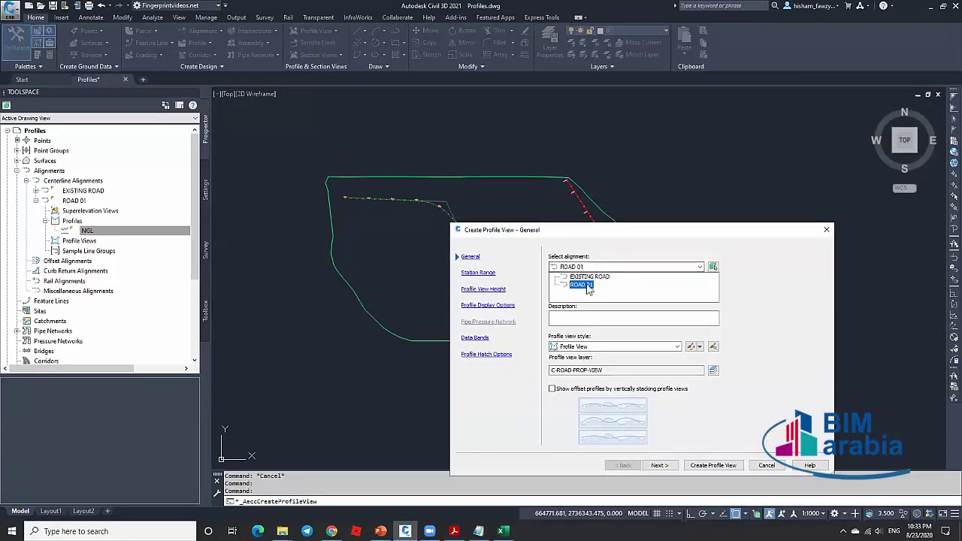
pyautogui.click(588, 288)
pyautogui.moveTo(590, 229); pyautogui.dragTo(547, 96)
pyautogui.click(571, 215)
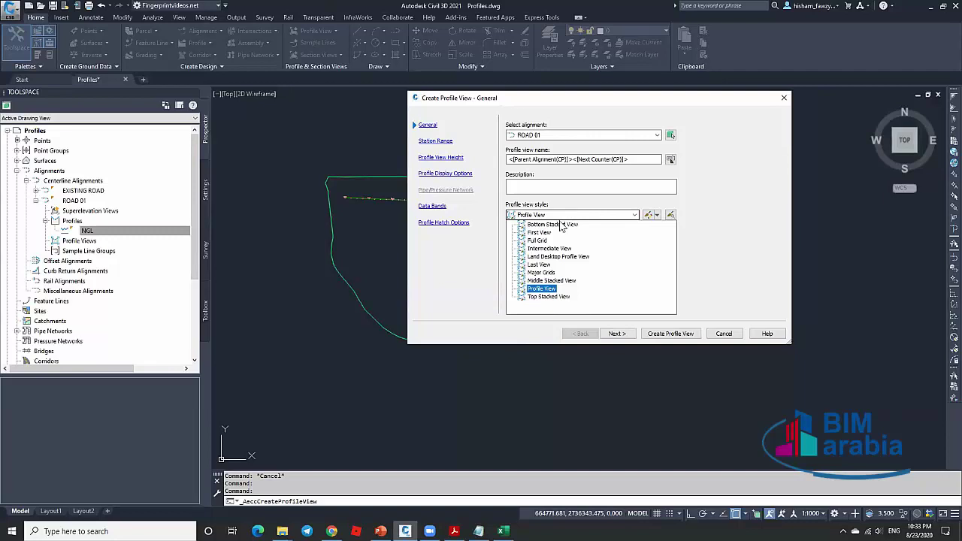
pyautogui.click(541, 289)
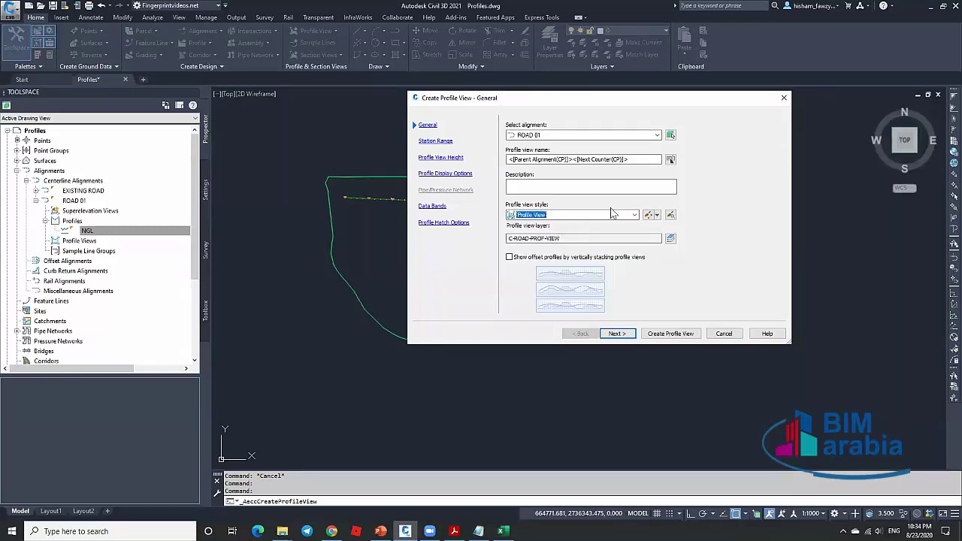
# Keep the automatic station range and move on to Profile View Height.
pyautogui.click(435, 142)
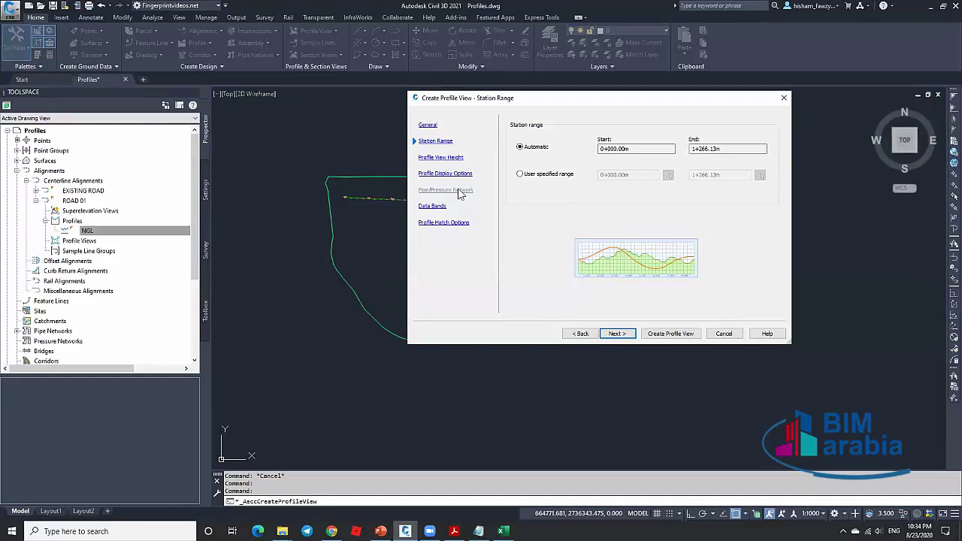
pyautogui.click(532, 177)
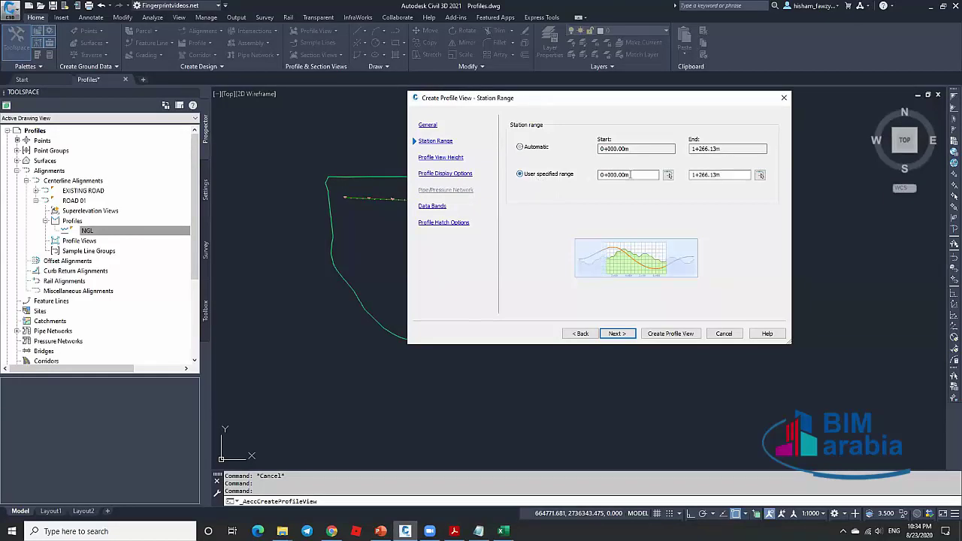
pyautogui.click(536, 147)
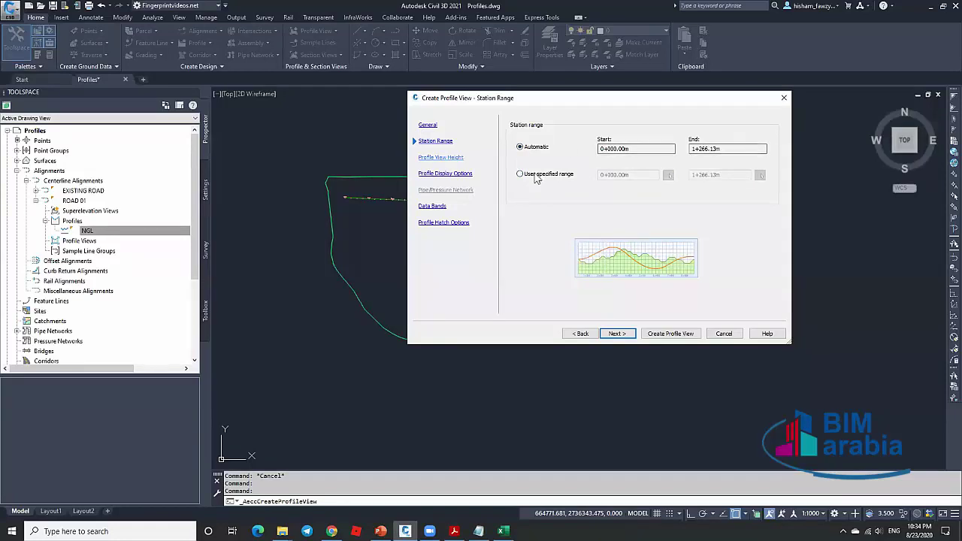
pyautogui.press('Return')
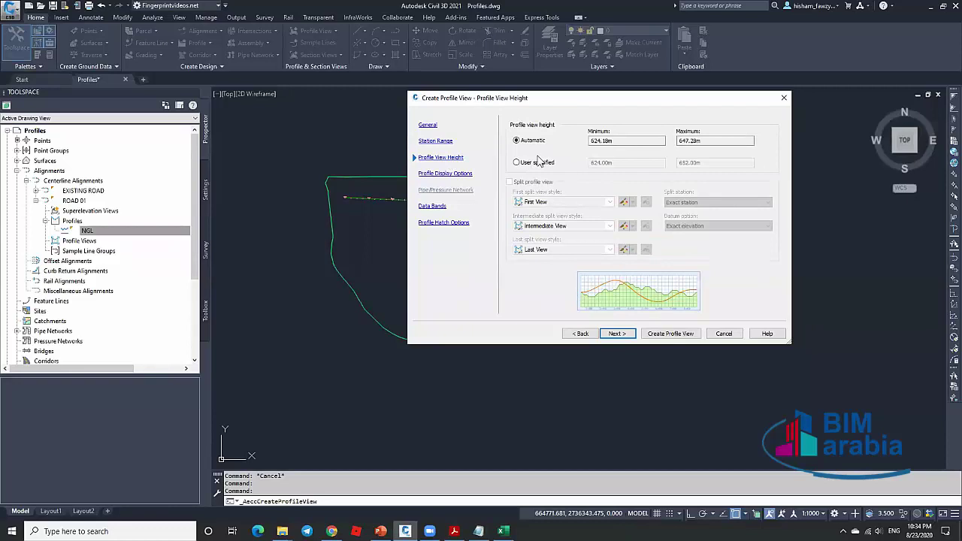
# Set the profile view height to user specified 624.00–652.00 m, leaving split profile view off.
pyautogui.click(590, 140)
pyautogui.click(544, 163)
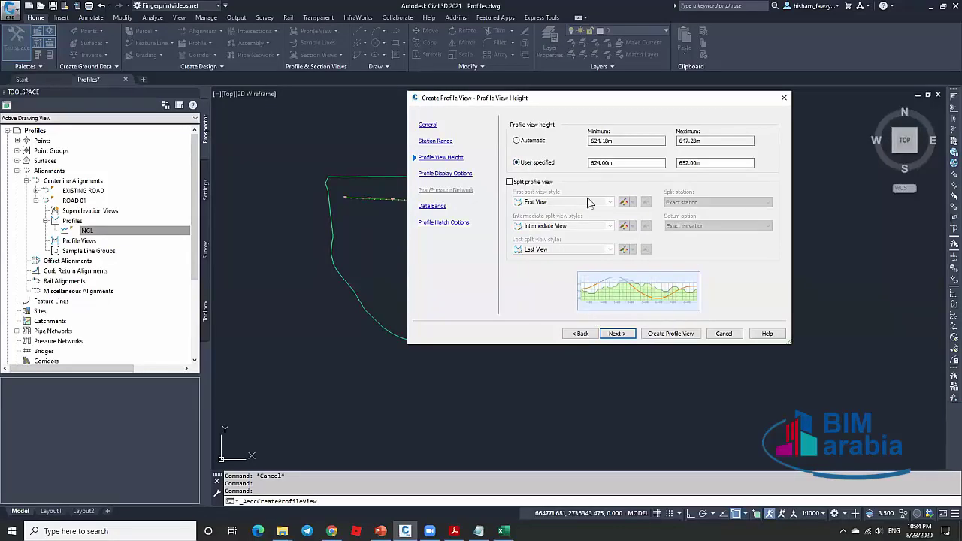
pyautogui.click(525, 185)
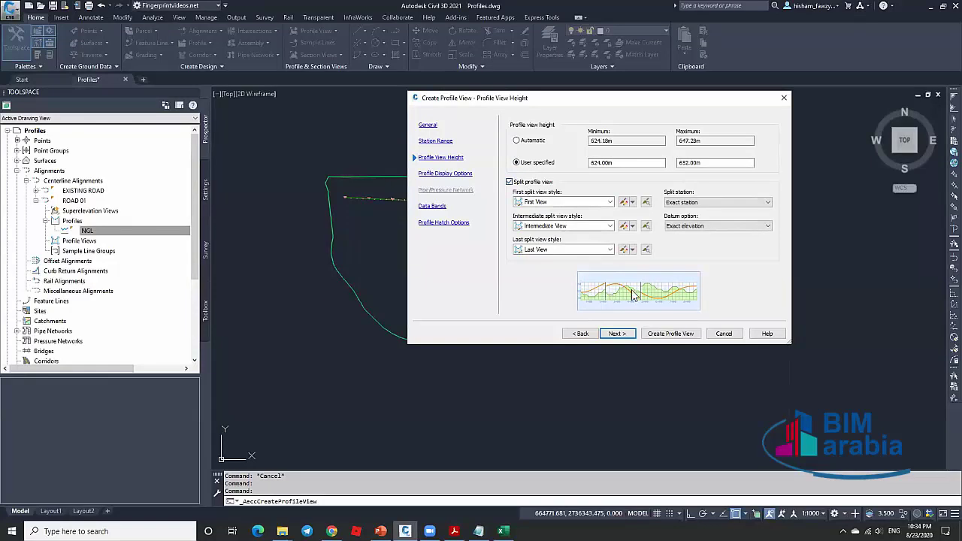
pyautogui.click(535, 182)
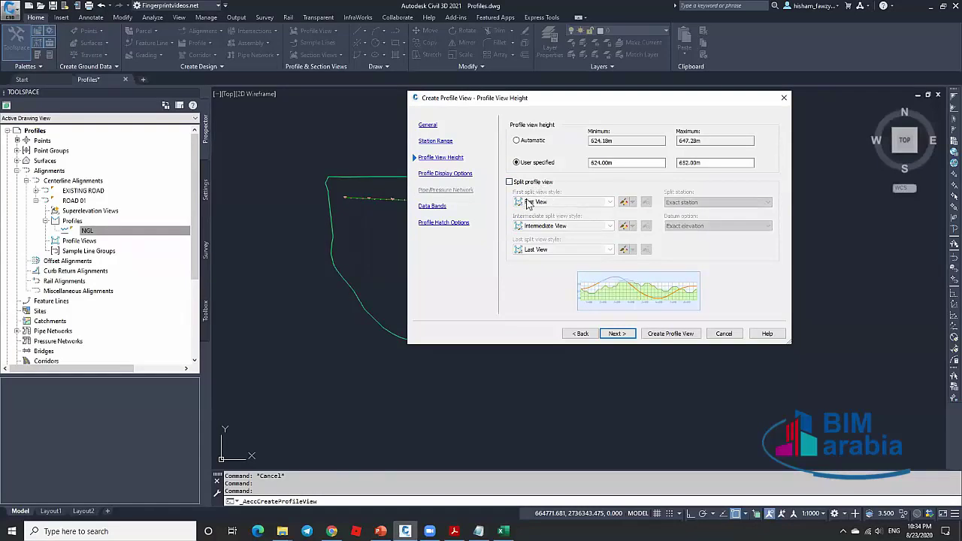
# Review the NGL profile display options and data bands without changes, then create the profile view.
pyautogui.click(445, 173)
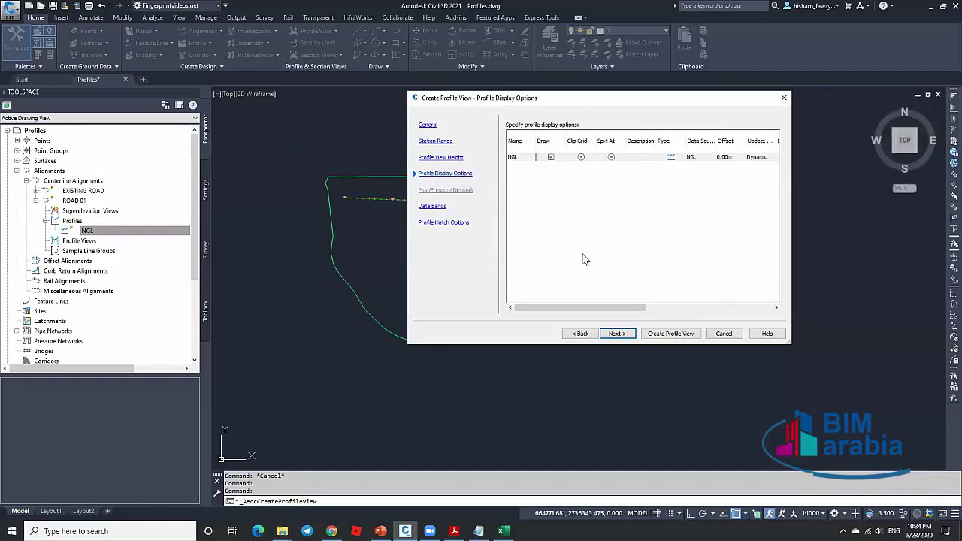
pyautogui.moveTo(602, 308); pyautogui.dragTo(680, 307)
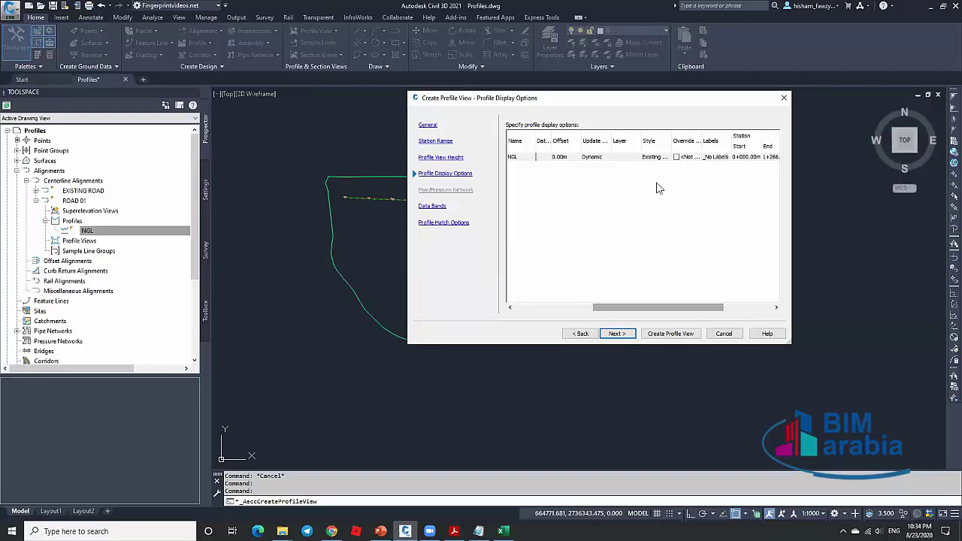
pyautogui.doubleClick(651, 157)
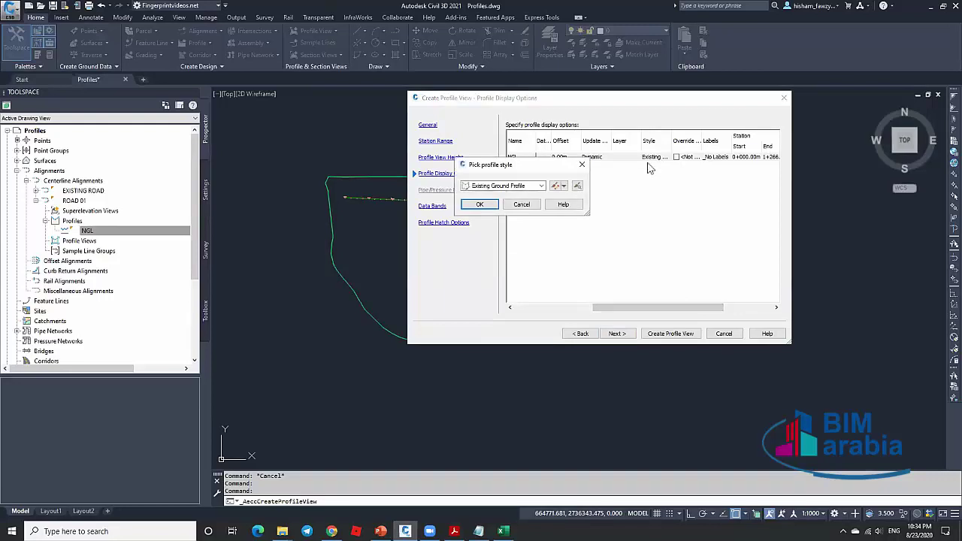
pyautogui.click(520, 205)
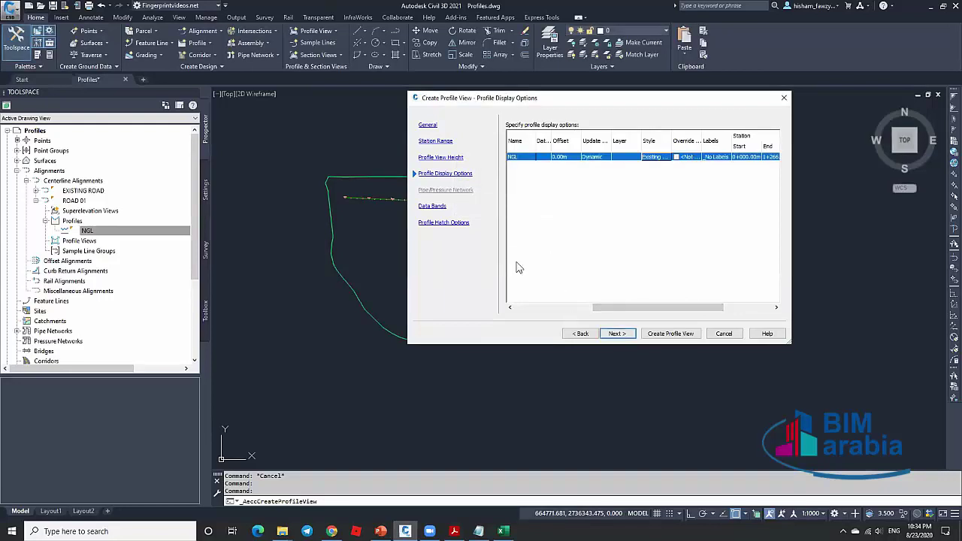
pyautogui.click(453, 208)
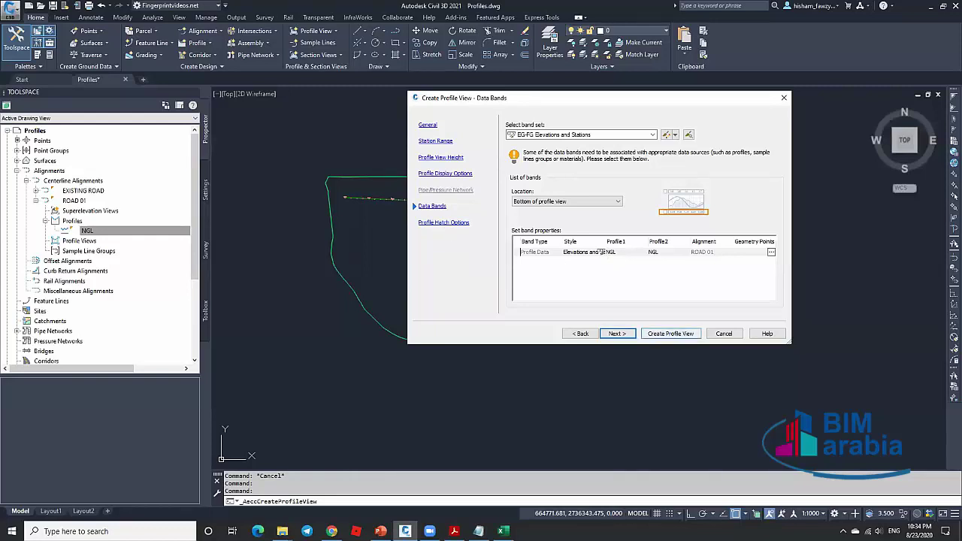
pyautogui.click(670, 333)
pyautogui.scroll(-3, 450, 236)
# Place the ROAD 01 profile view to the right of the site and zoom around it.
pyautogui.click(646, 240)
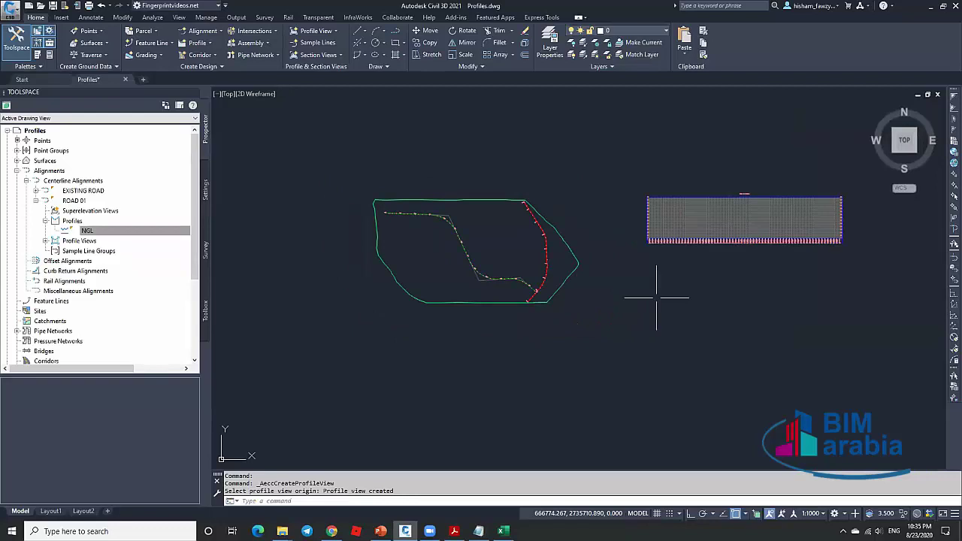
pyautogui.scroll(4, 755, 218)
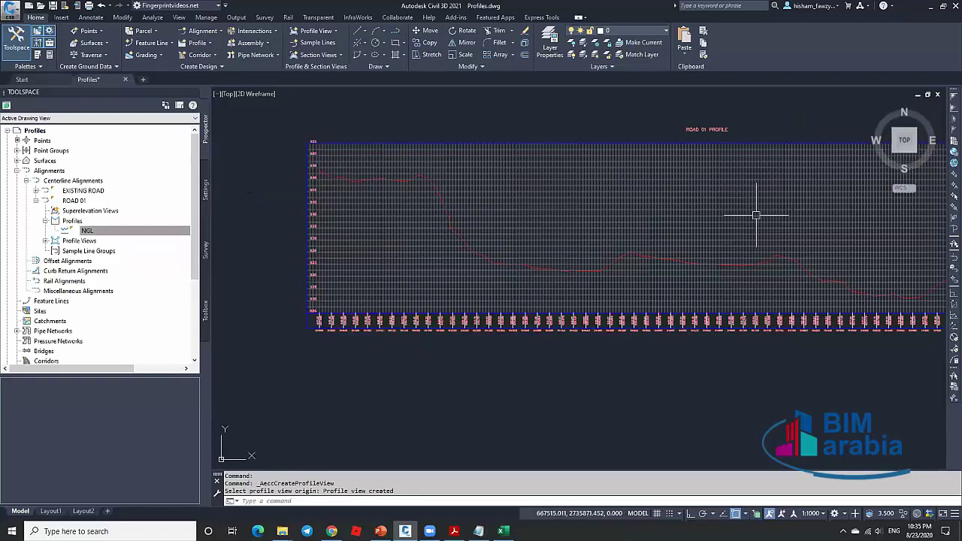
pyautogui.press('Escape')
pyautogui.scroll(-2, 511, 187)
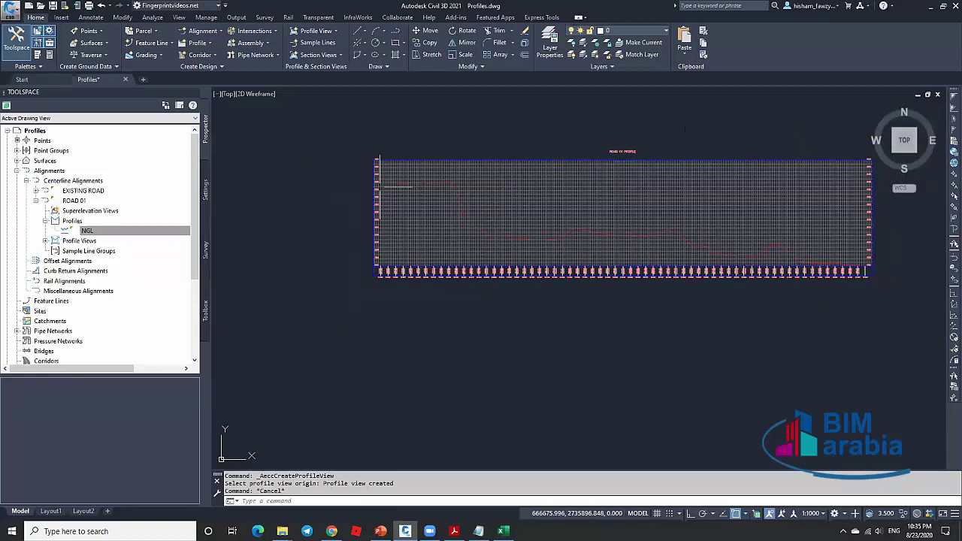
pyautogui.scroll(6, 383, 187)
# Select and deselect the red NGL line while zooming over its grid elevations and station labels.
pyautogui.click(610, 165)
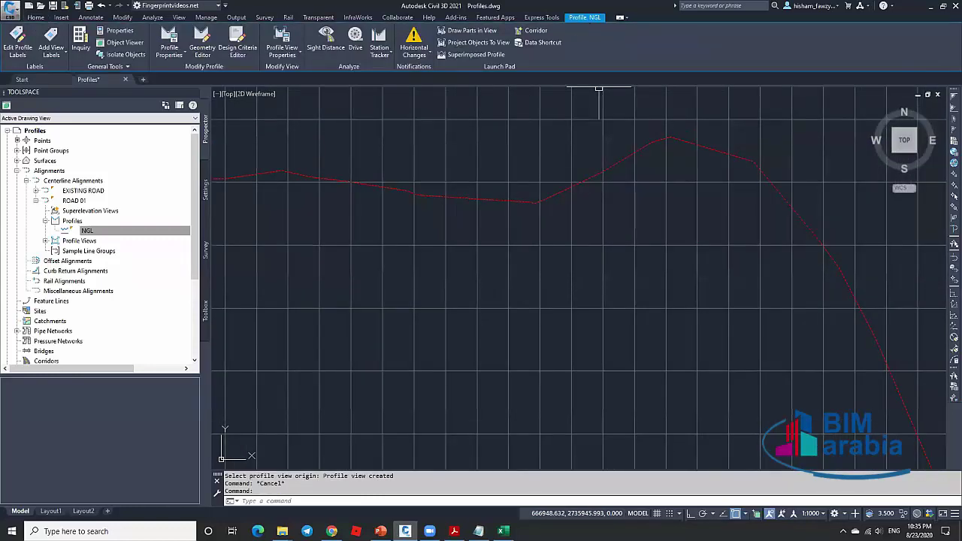
pyautogui.scroll(-3, 472, 221)
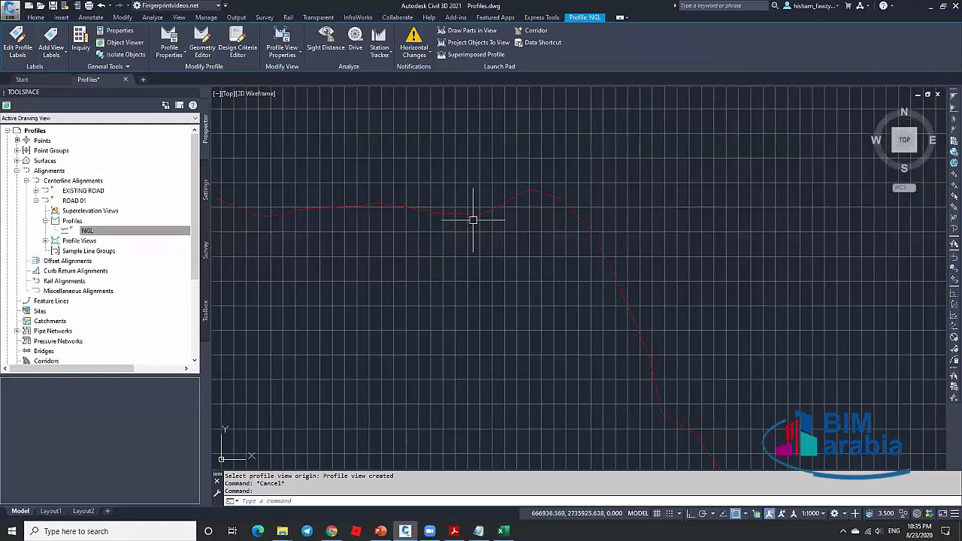
pyautogui.scroll(-2, 473, 221)
pyautogui.press('Escape')
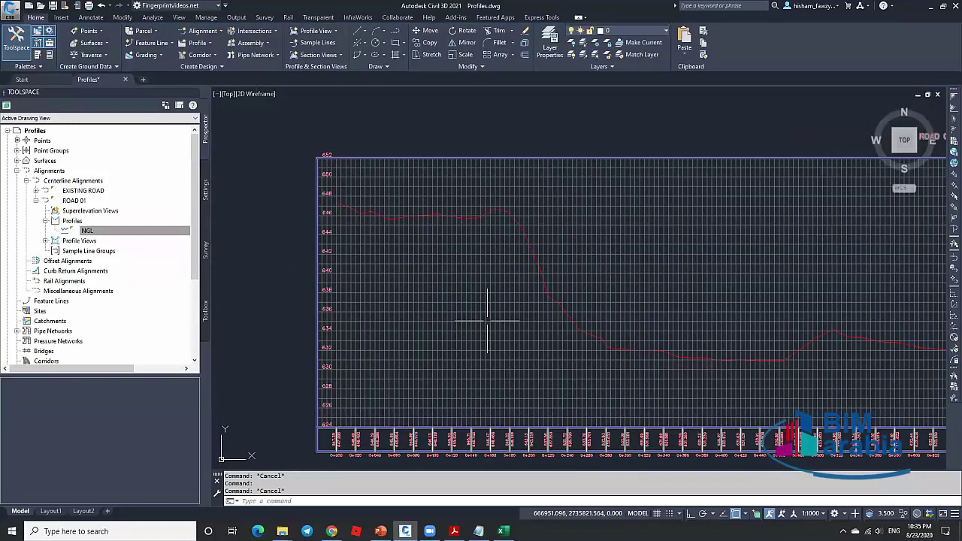
pyautogui.scroll(3, 489, 206)
pyautogui.click(489, 206)
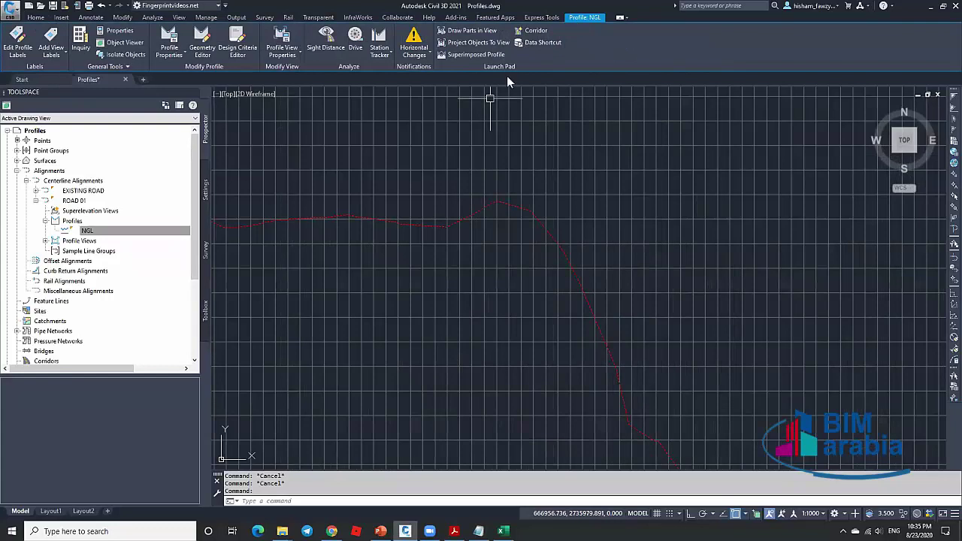
pyautogui.press('Escape')
pyautogui.scroll(-1, 533, 107)
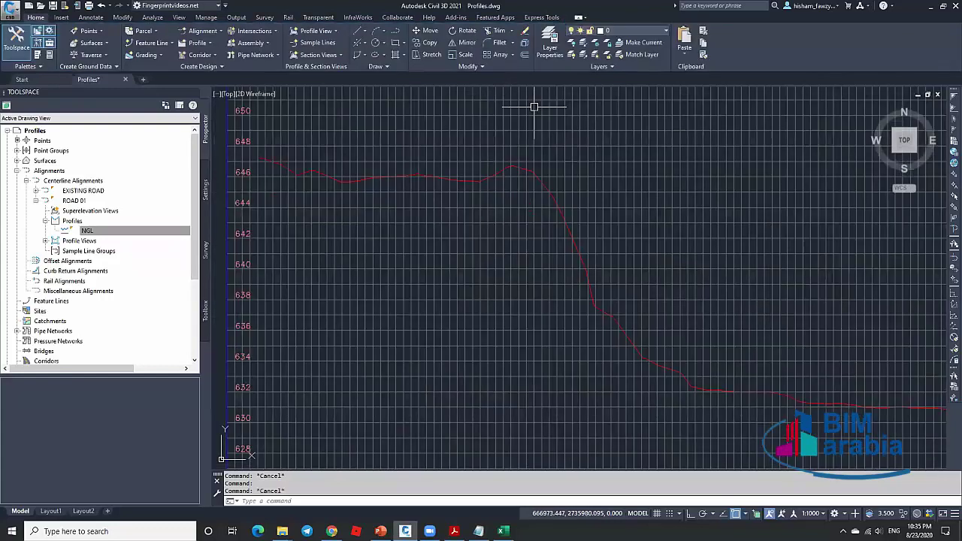
pyautogui.scroll(-5, 533, 107)
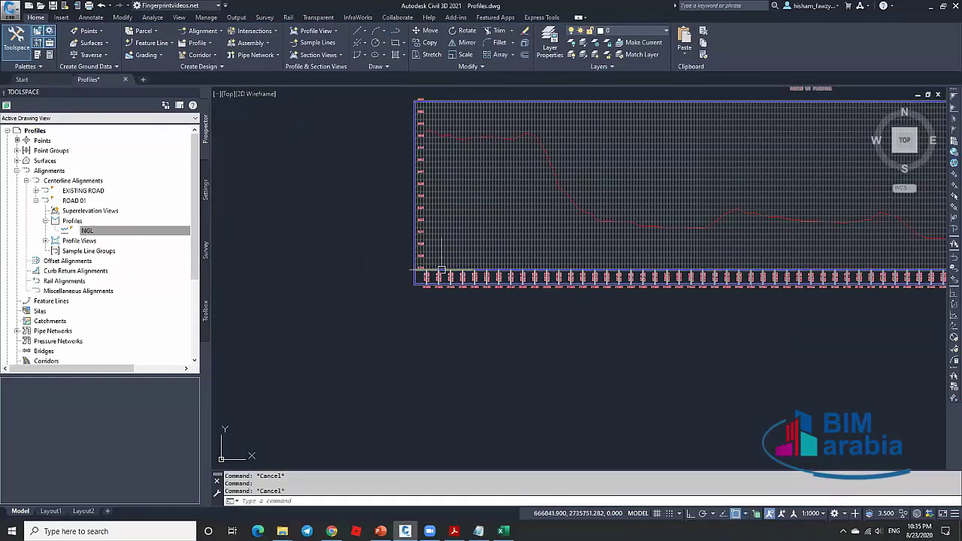
pyautogui.scroll(5, 441, 272)
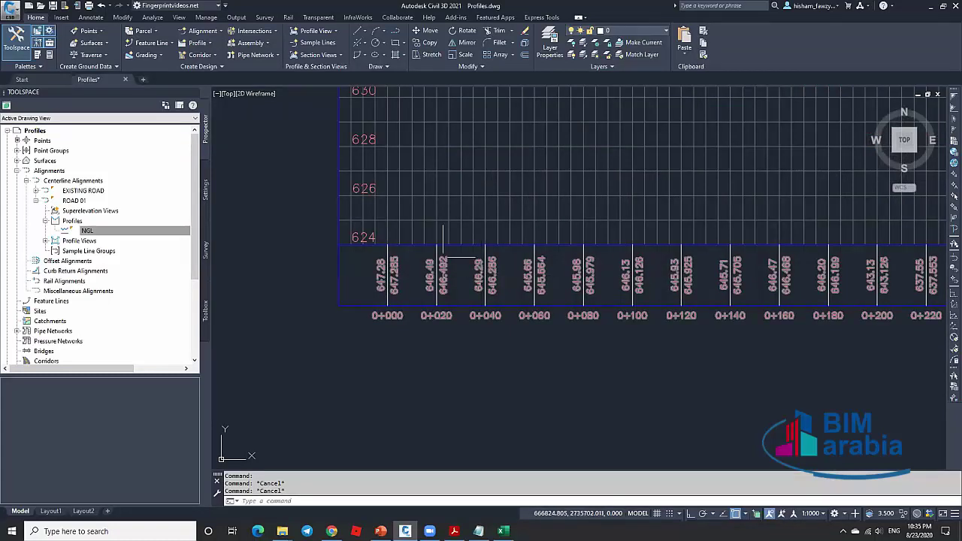
pyautogui.scroll(-5, 444, 257)
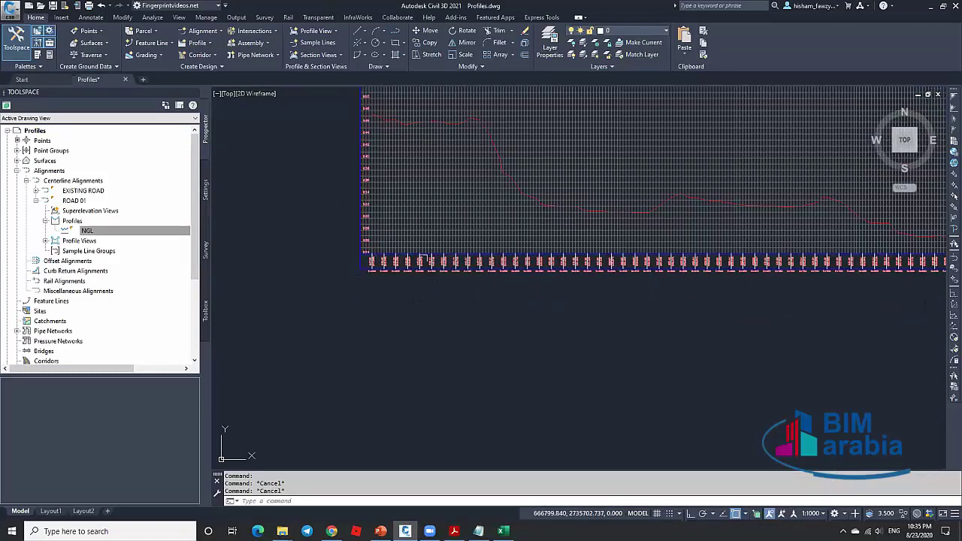
pyautogui.press('Escape')
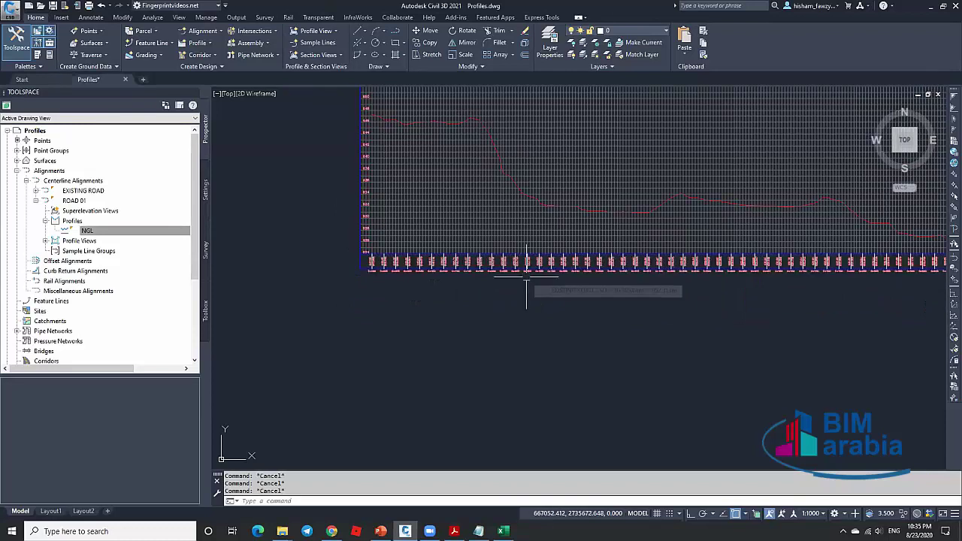
# Select the profile view grid and bring up its shortcut menu and properties.
pyautogui.click(532, 225)
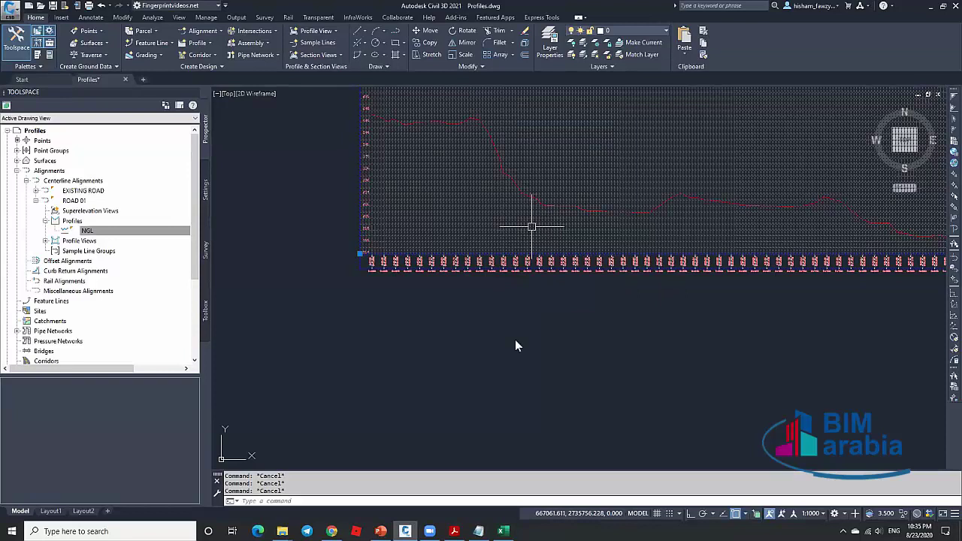
pyautogui.rightClick(532, 227)
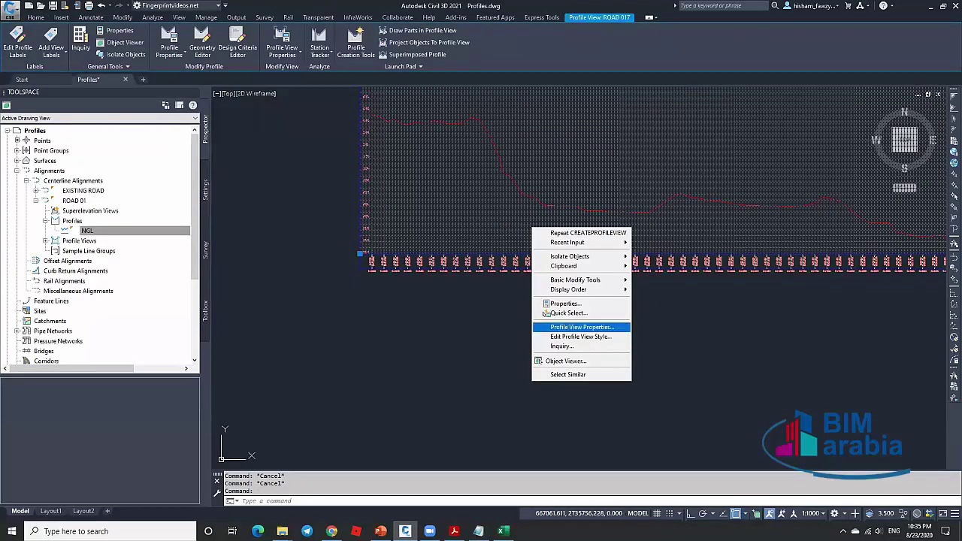
pyautogui.click(579, 327)
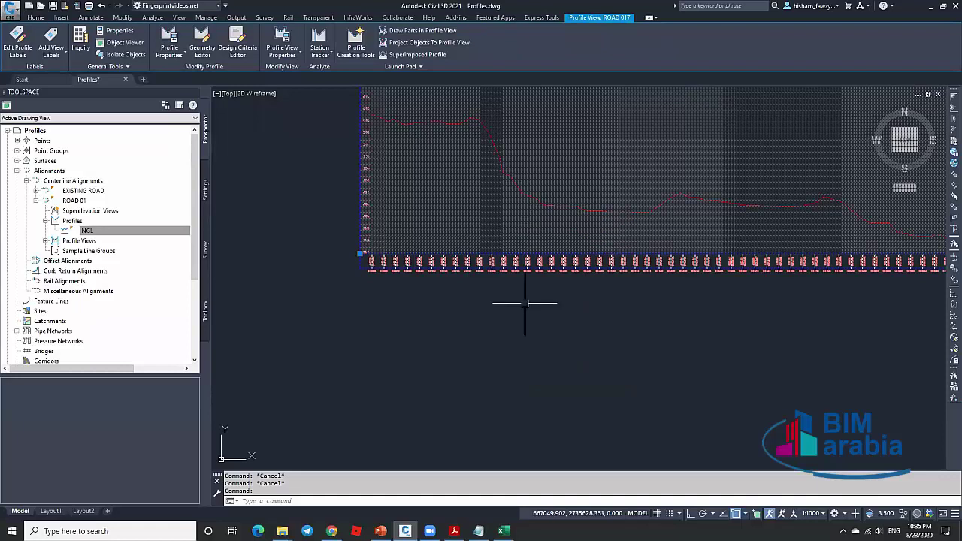
pyautogui.press('Escape')
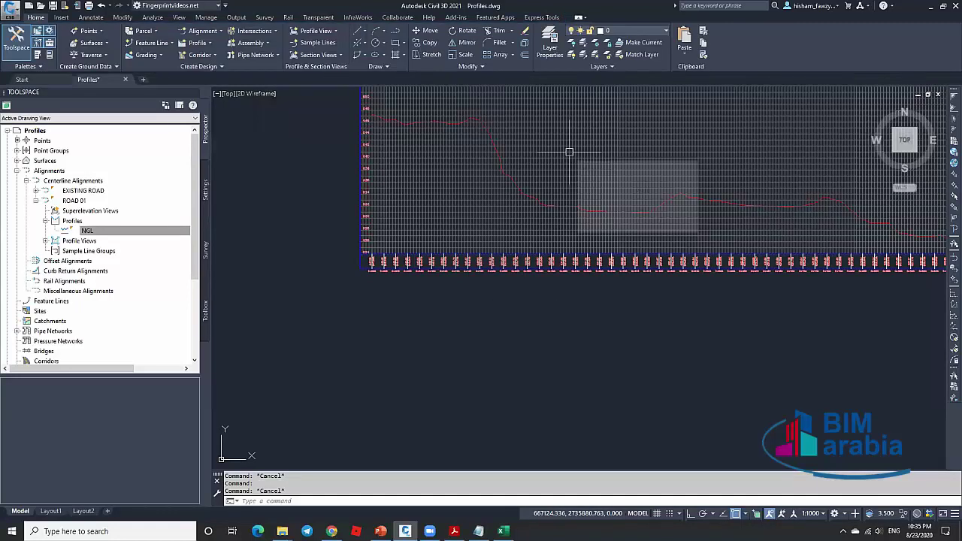
pyautogui.click(569, 152)
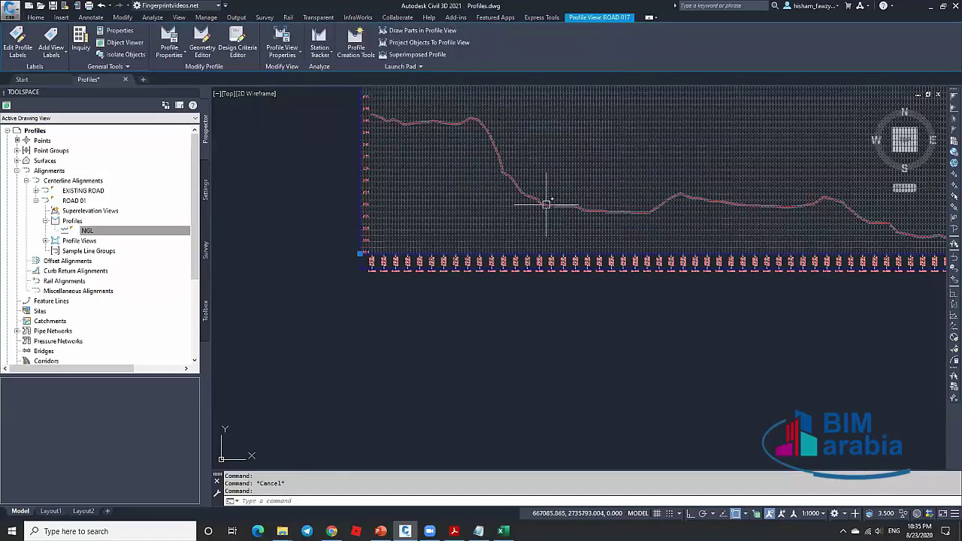
pyautogui.click(294, 34)
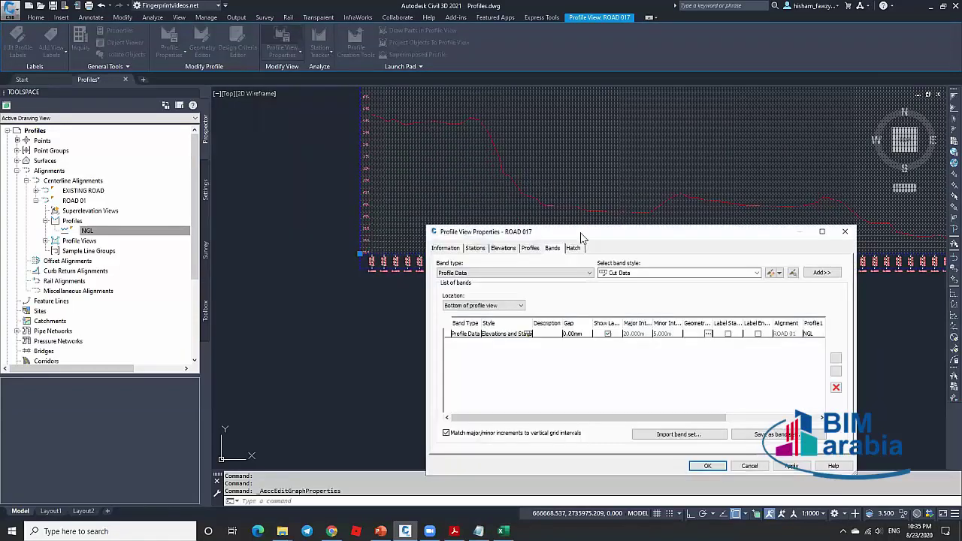
pyautogui.moveTo(580, 238); pyautogui.dragTo(654, 124)
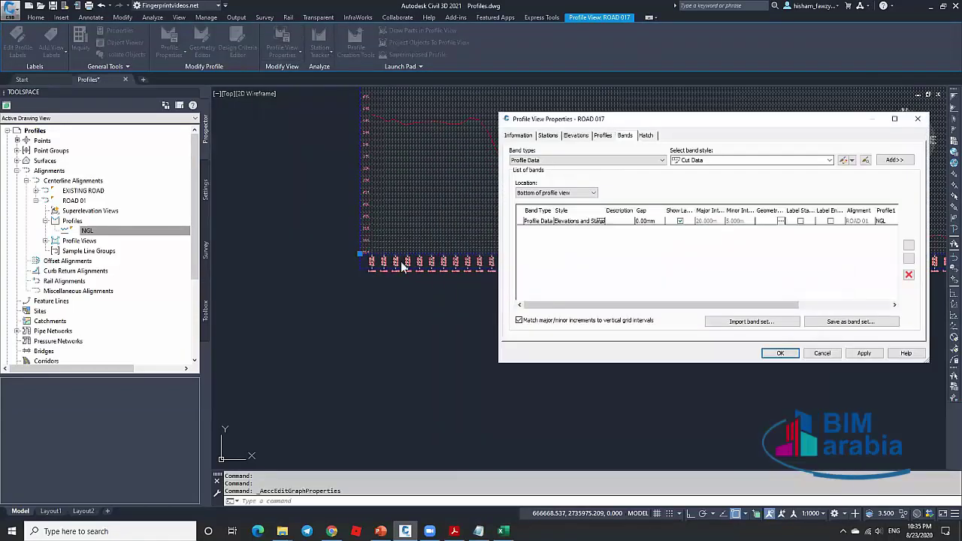
pyautogui.click(603, 136)
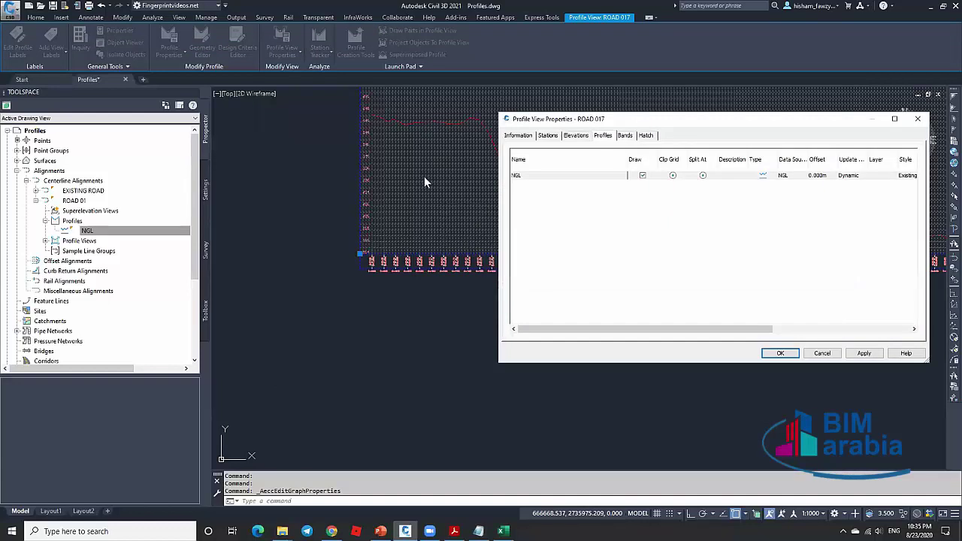
pyautogui.click(518, 135)
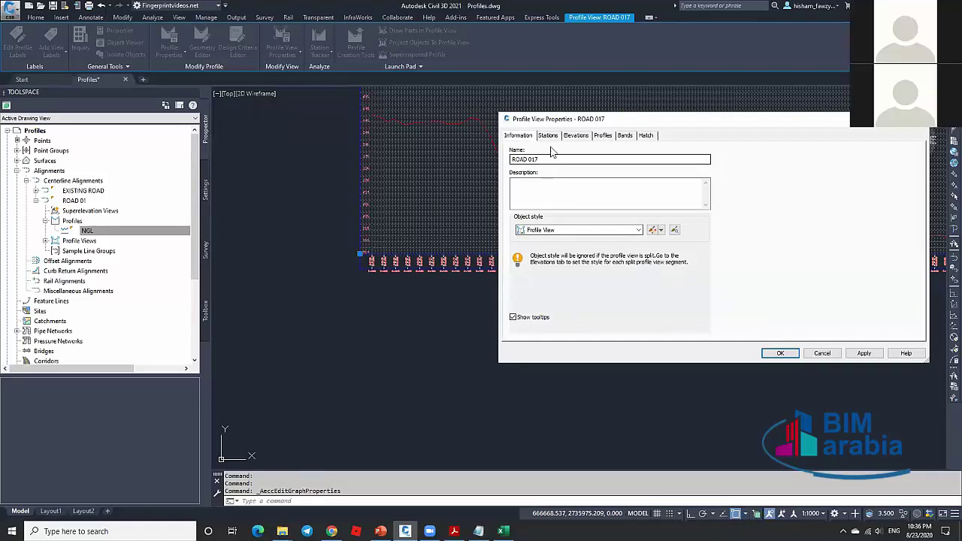
pyautogui.click(548, 136)
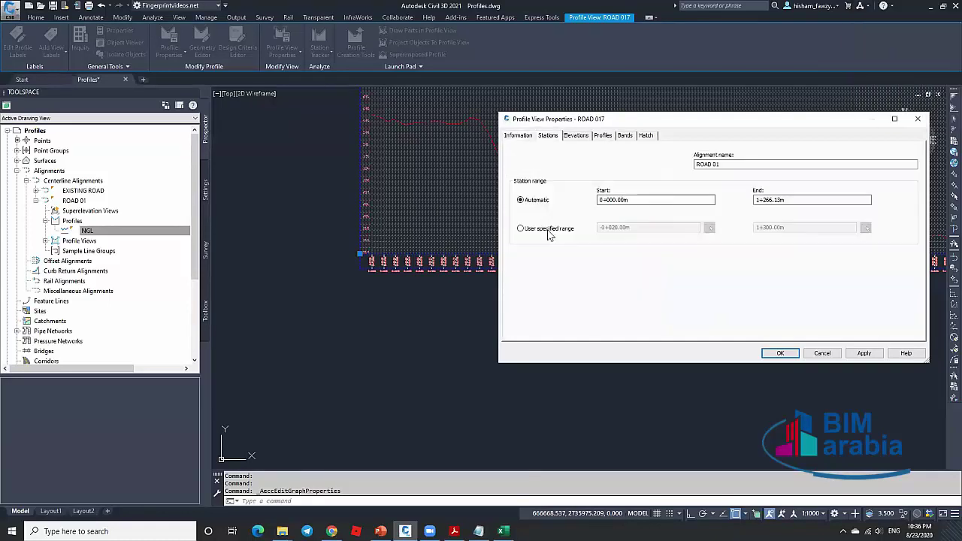
pyautogui.click(547, 229)
pyautogui.click(781, 227)
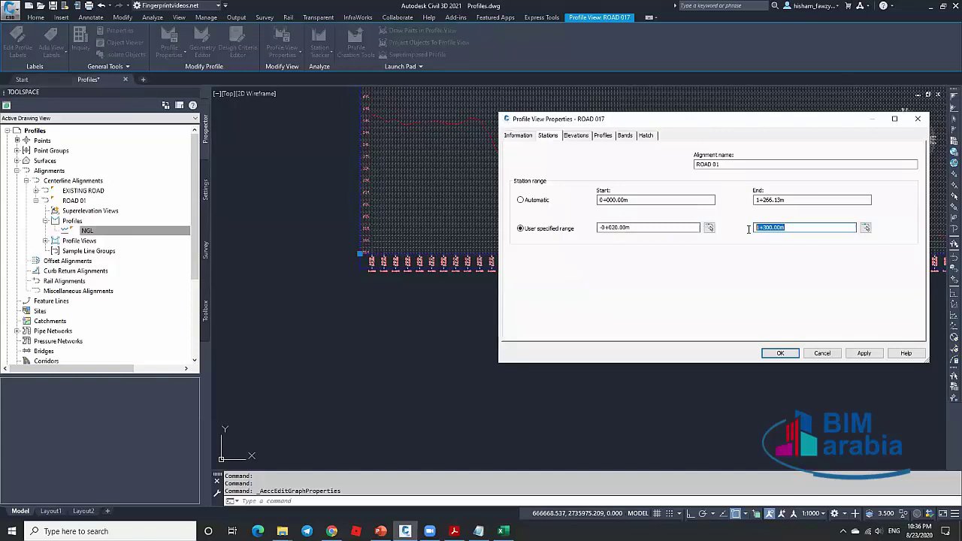
pyautogui.moveTo(629, 228); pyautogui.dragTo(613, 229)
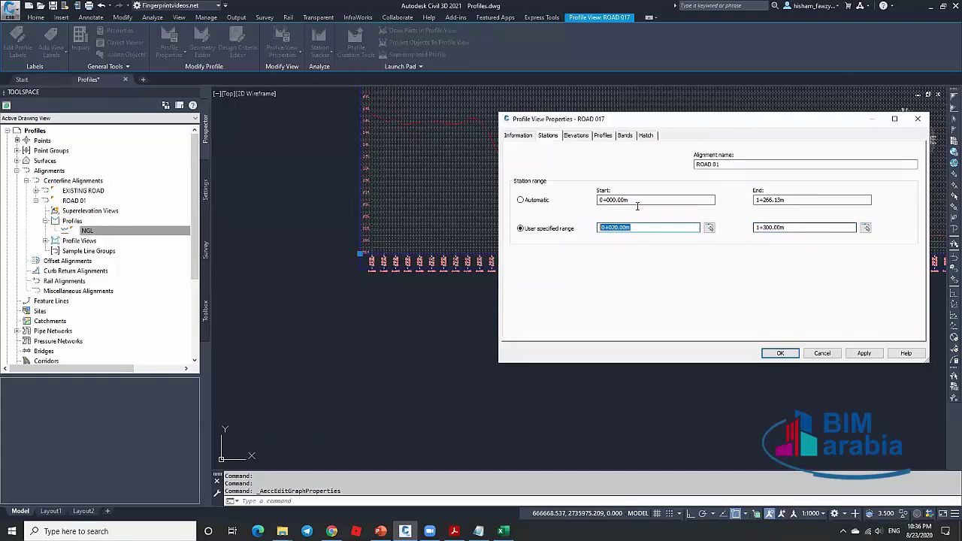
pyautogui.click(526, 202)
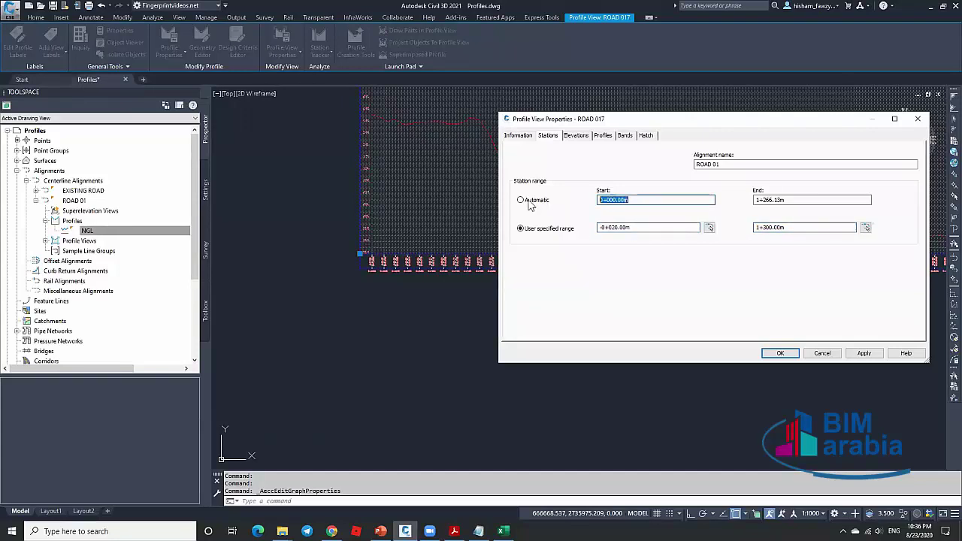
pyautogui.click(576, 136)
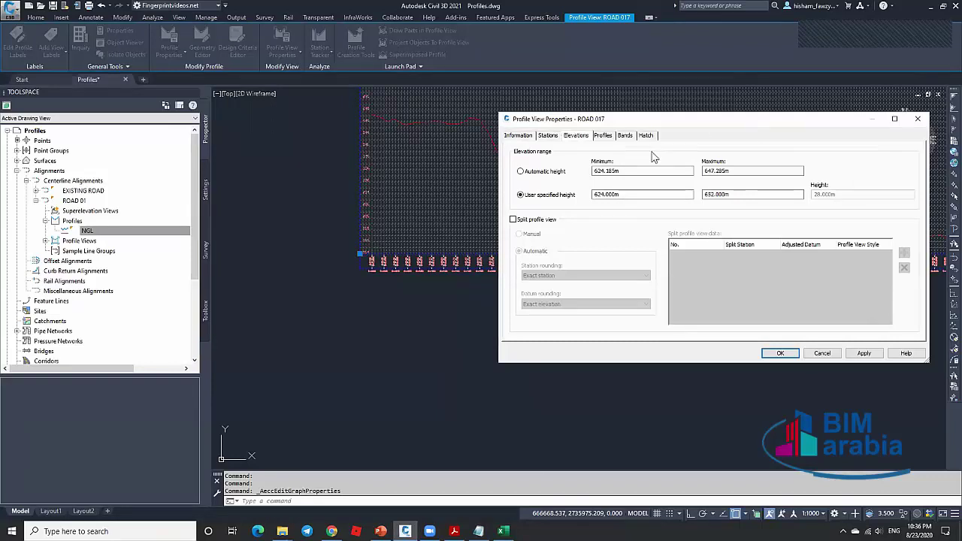
pyautogui.click(822, 354)
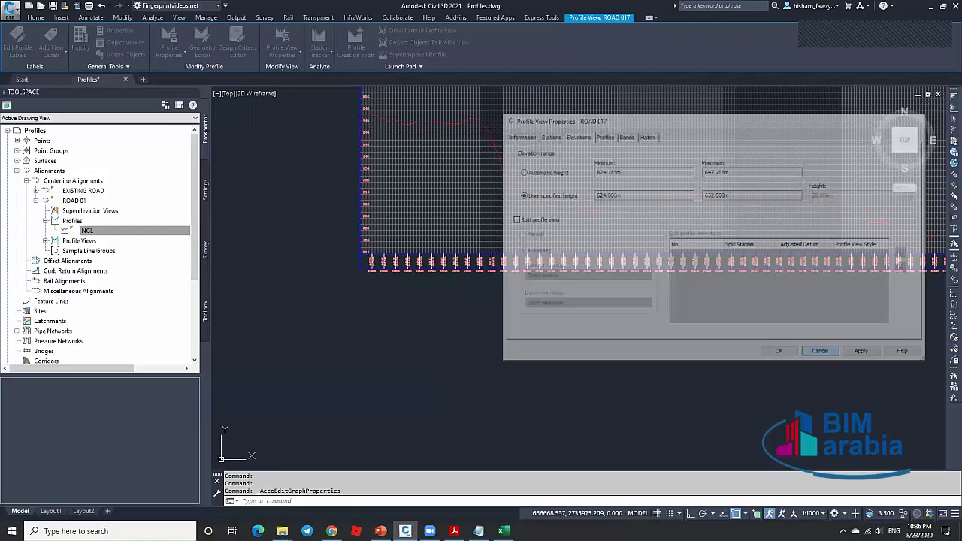
pyautogui.press('Escape')
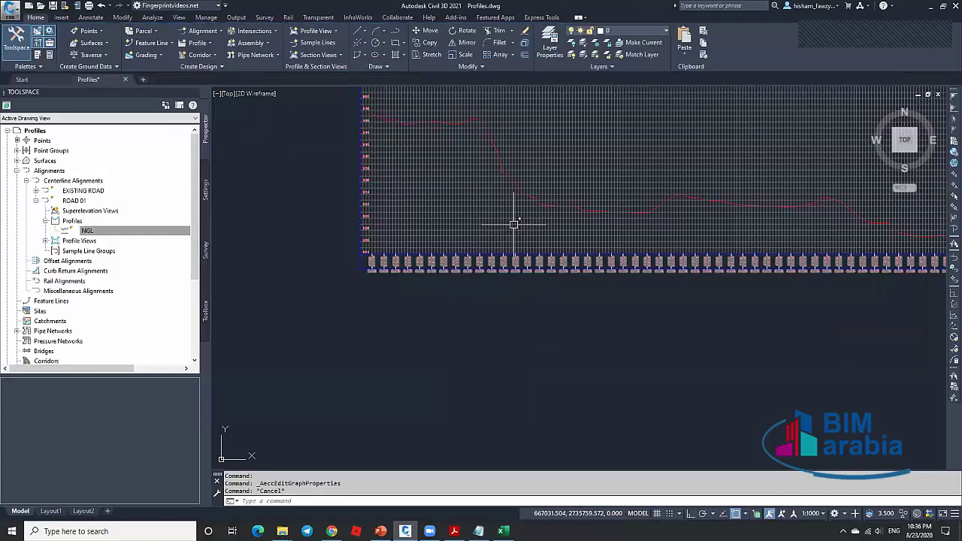
pyautogui.scroll(8, 451, 240)
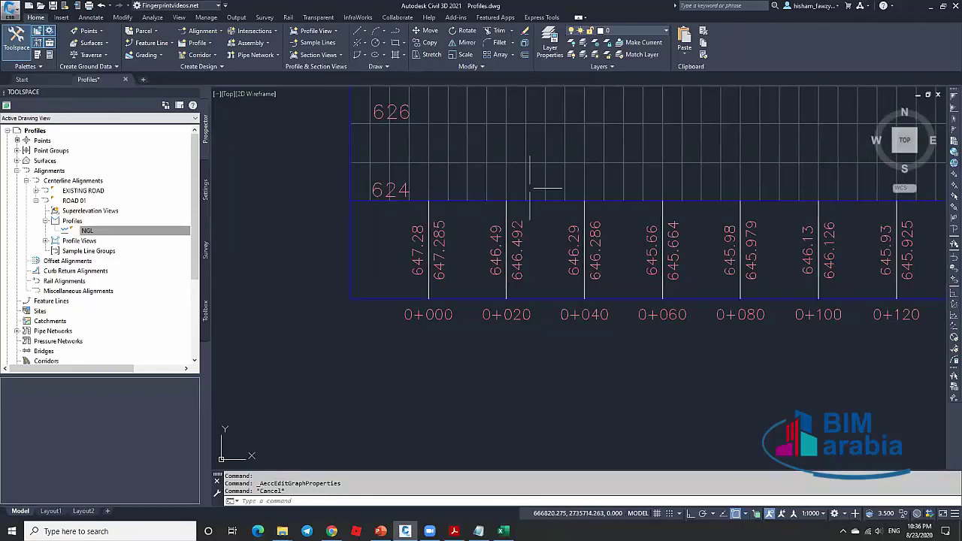
pyautogui.scroll(-3, 430, 242)
pyautogui.scroll(3, 490, 215)
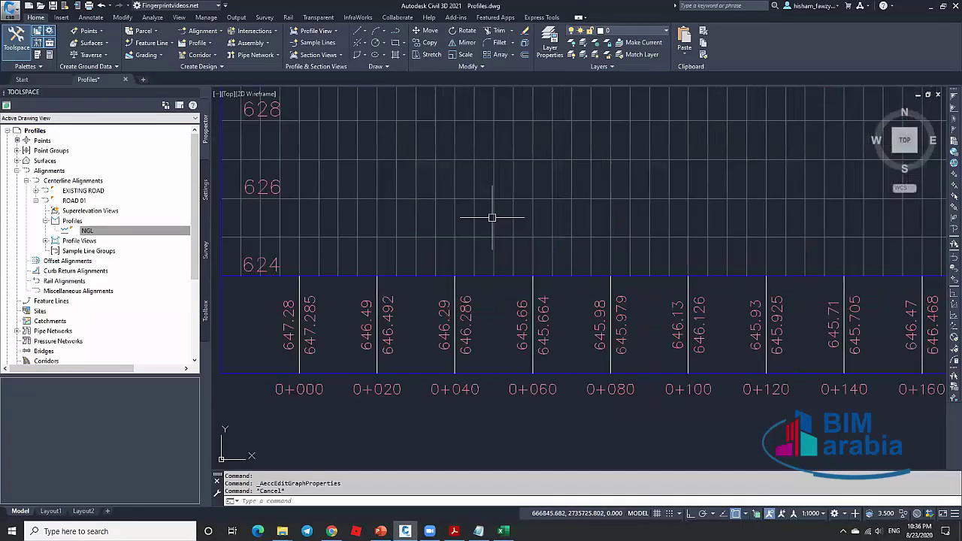
pyautogui.press('Escape')
pyautogui.scroll(-2, 486, 208)
pyautogui.scroll(-2, 481, 210)
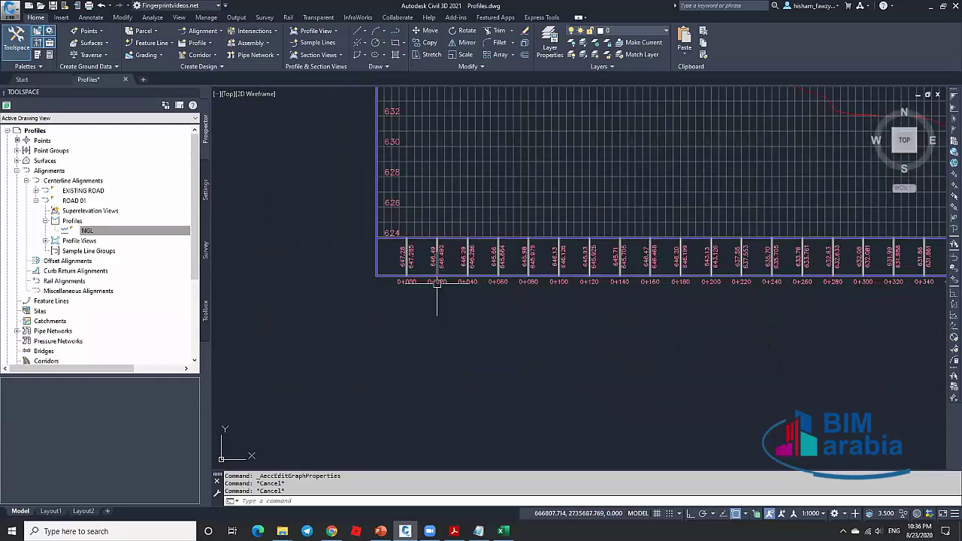
pyautogui.scroll(4, 478, 258)
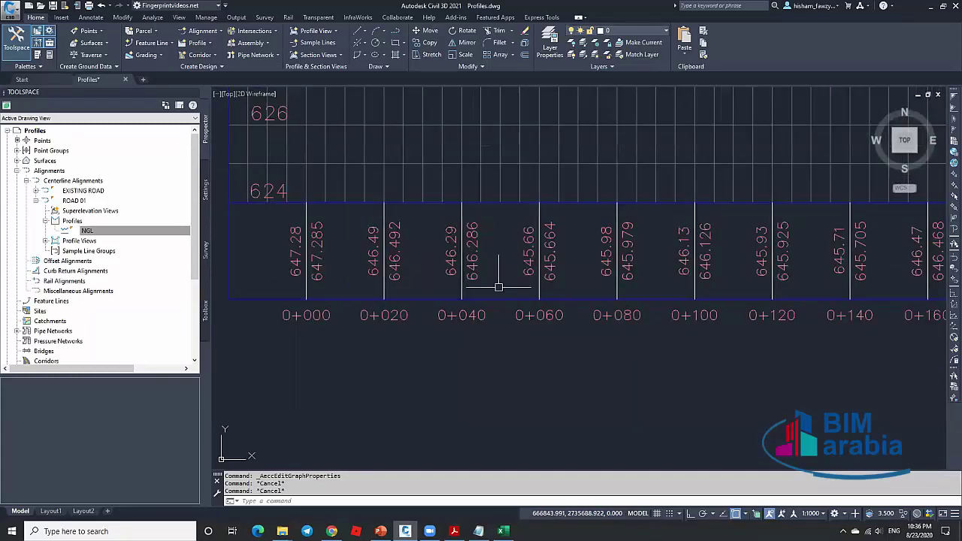
pyautogui.click(490, 149)
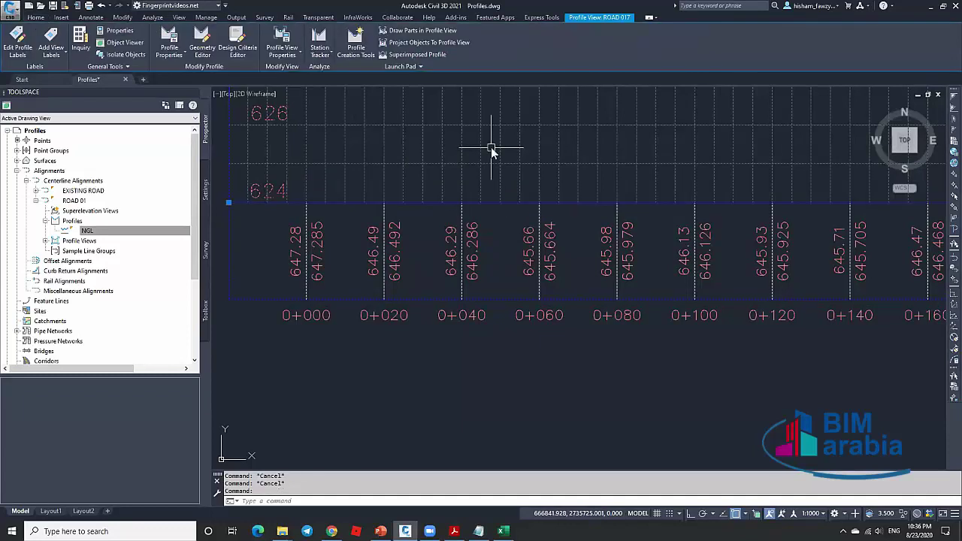
pyautogui.rightClick(491, 146)
pyautogui.click(558, 257)
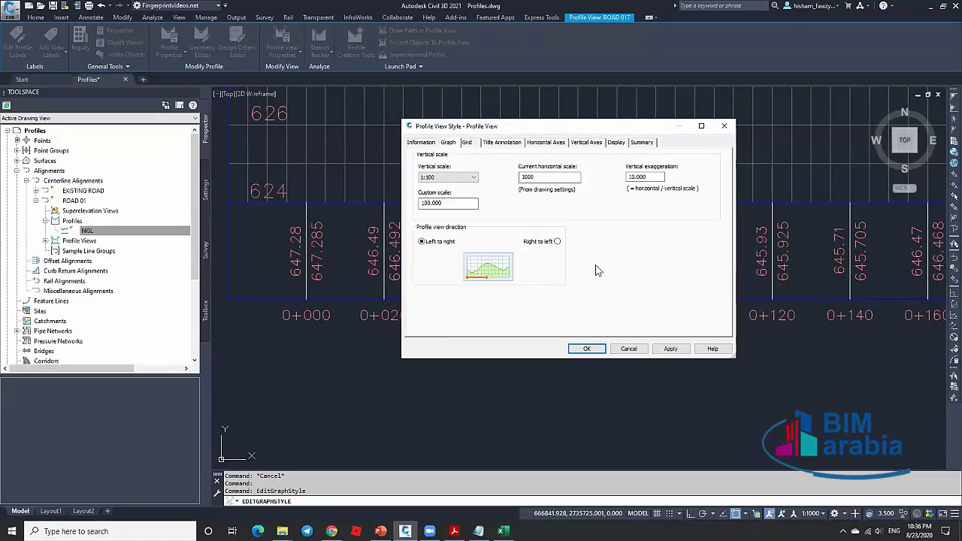
pyautogui.click(628, 349)
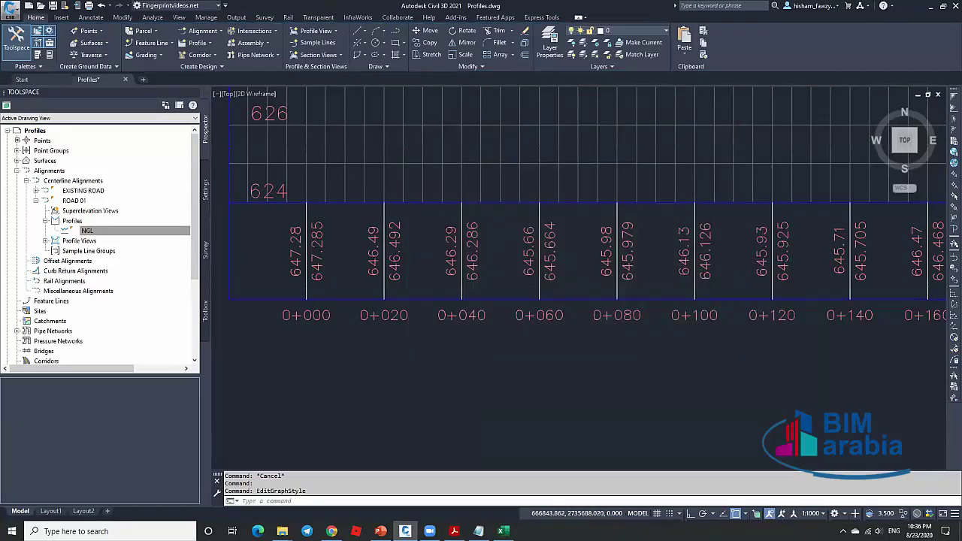
pyautogui.scroll(-2, 499, 289)
pyautogui.scroll(-5, 499, 292)
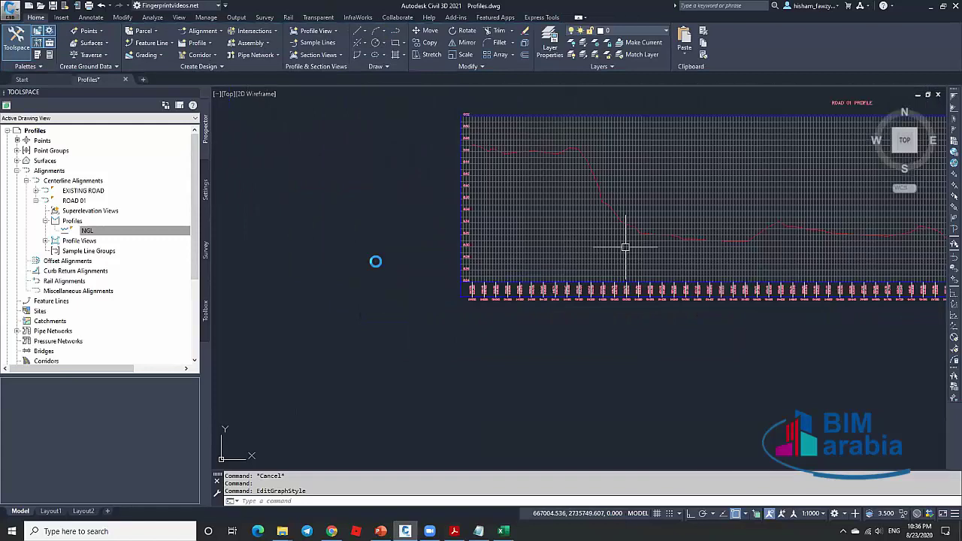
pyautogui.moveTo(625, 246); pyautogui.dragTo(436, 254, button='middle')
pyautogui.scroll(8, 353, 248)
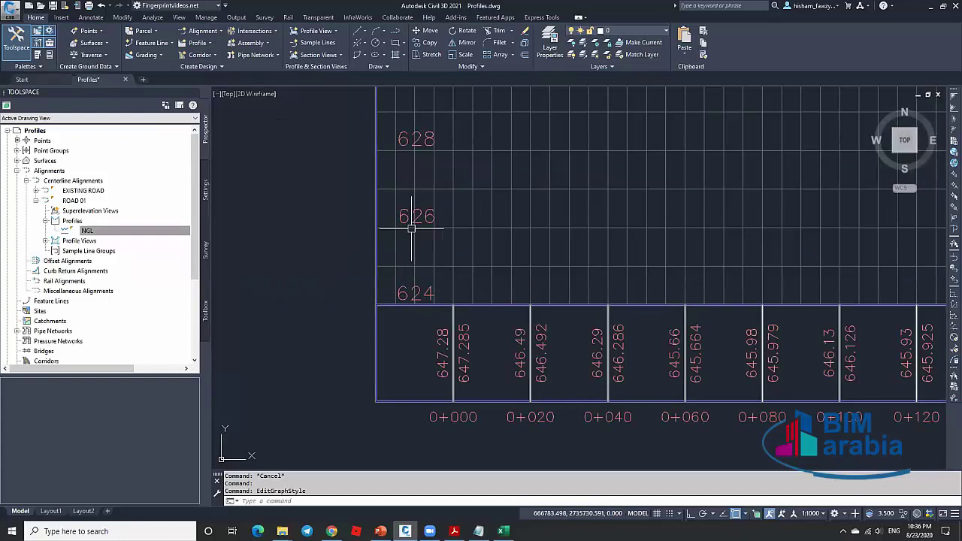
pyautogui.click(90, 18)
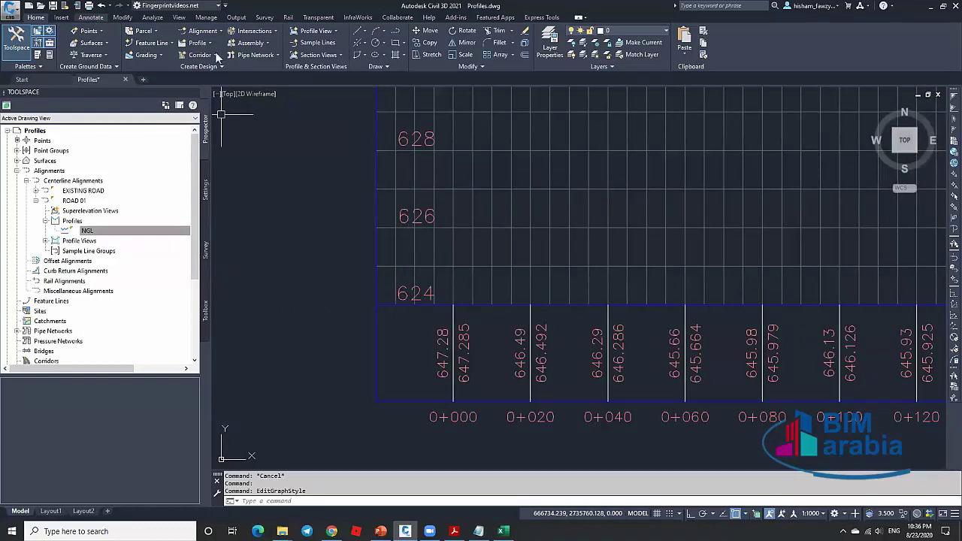
pyautogui.click(275, 55)
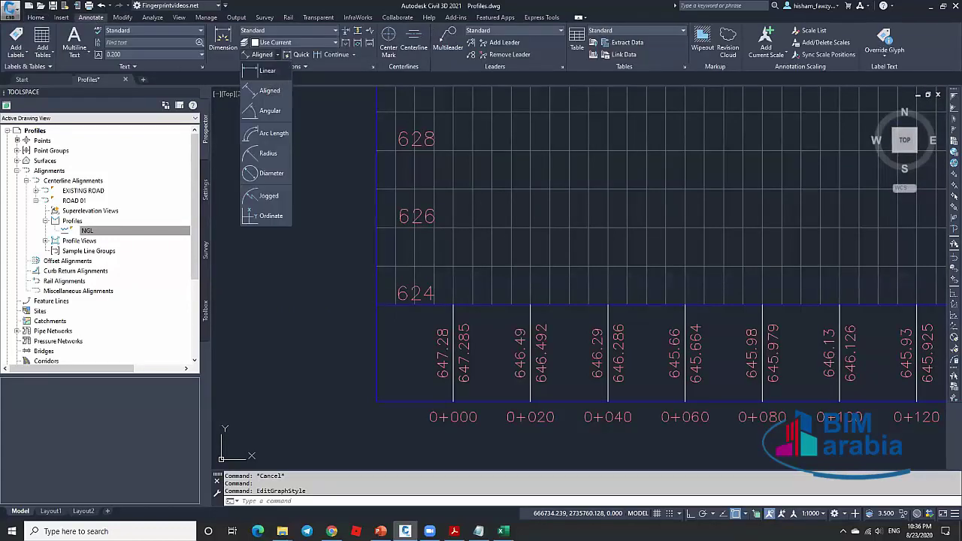
pyautogui.click(280, 77)
pyautogui.click(376, 228)
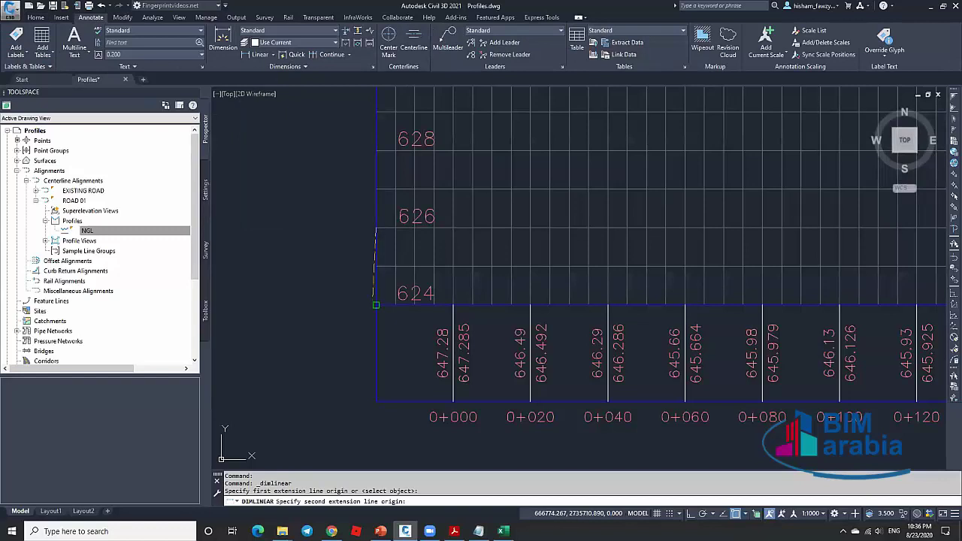
pyautogui.click(376, 305)
pyautogui.scroll(5, 350, 266)
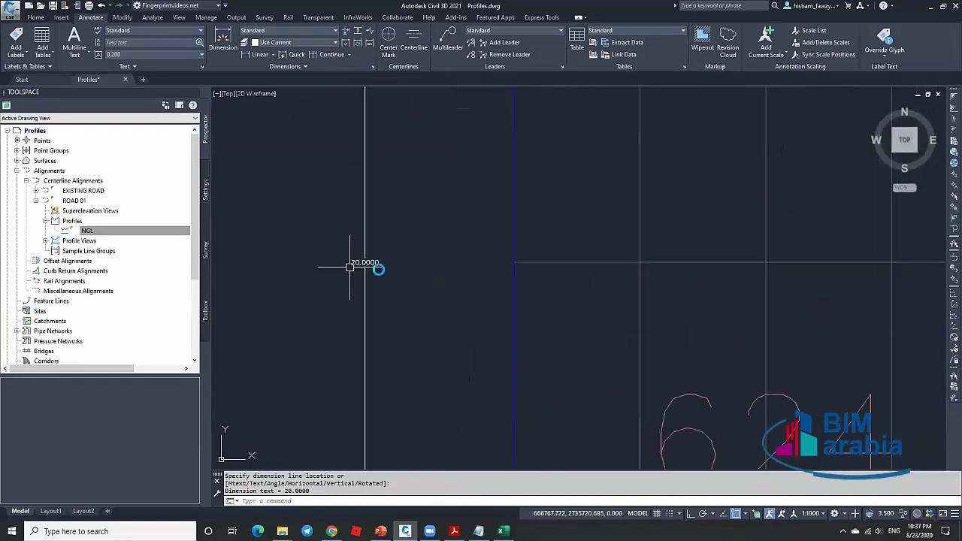
pyautogui.scroll(-5, 353, 201)
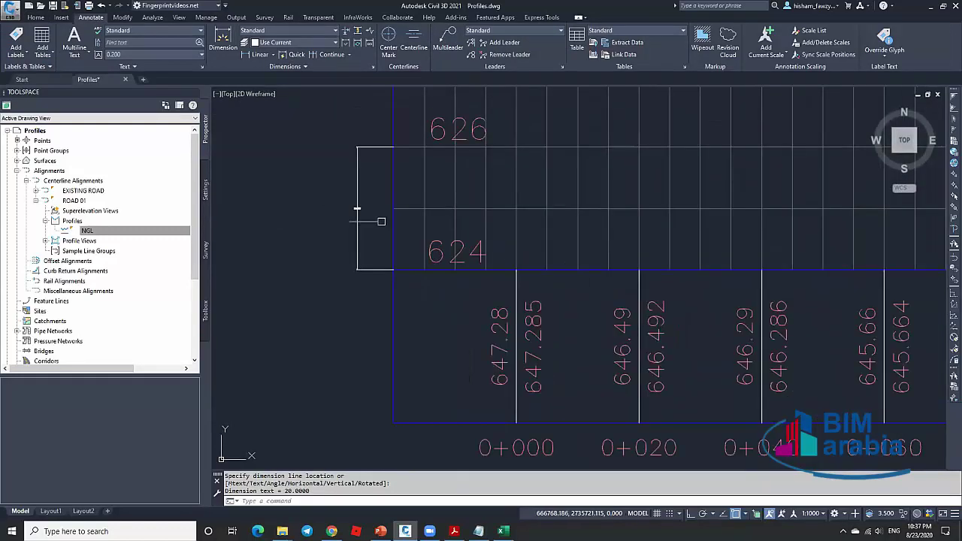
pyautogui.click(358, 185)
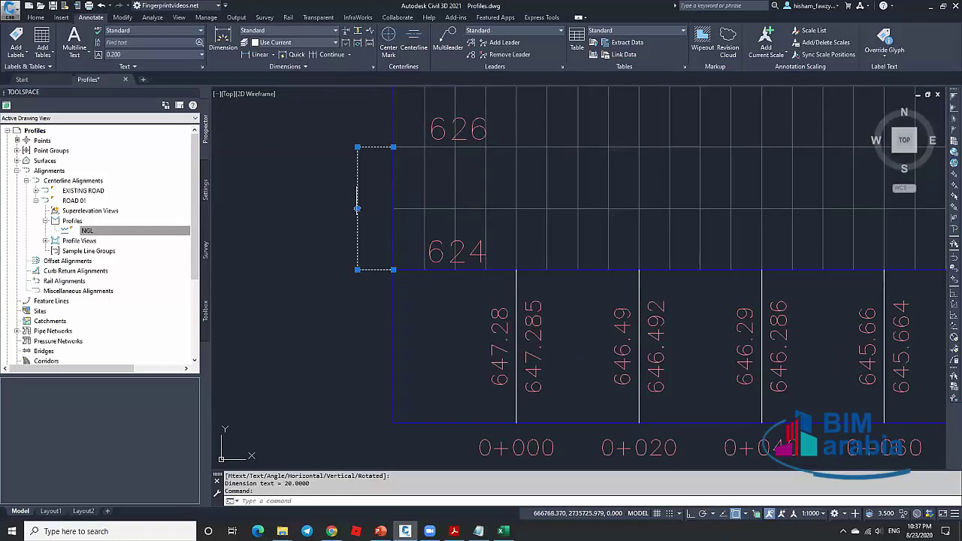
pyautogui.press('Delete')
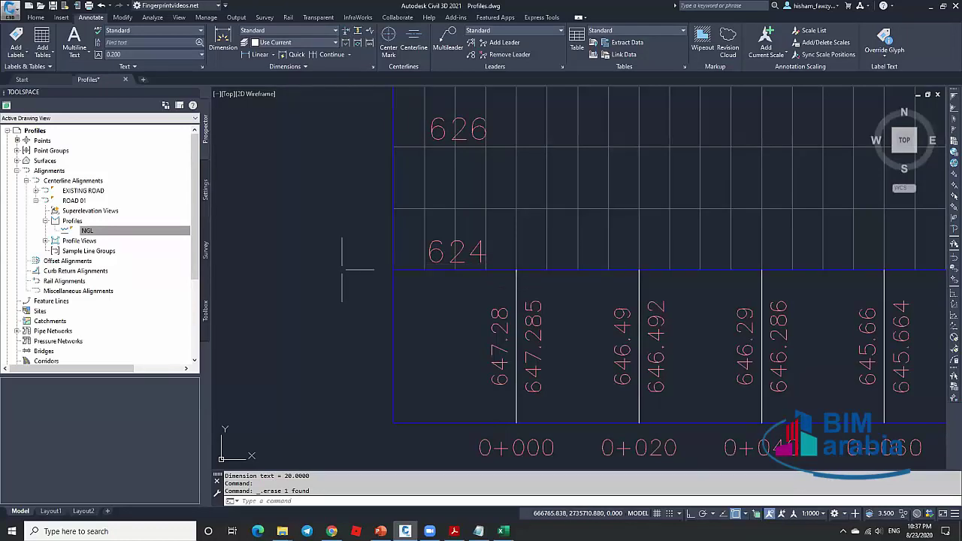
pyautogui.scroll(-6, 342, 268)
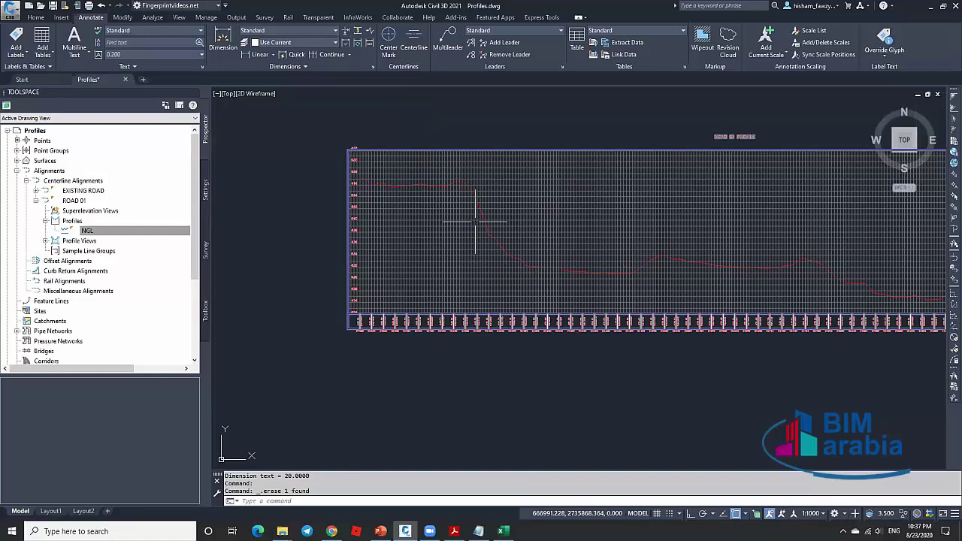
# Change the profile view style's vertical exaggeration from 10 to 1.
pyautogui.scroll(3, 475, 221)
pyautogui.scroll(-2, 525, 281)
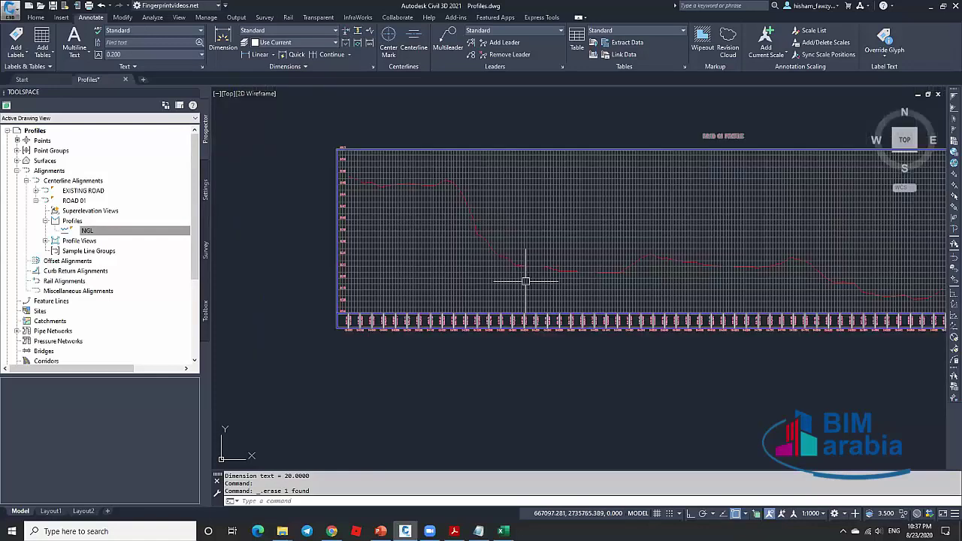
pyautogui.click(526, 281)
pyautogui.rightClick(525, 282)
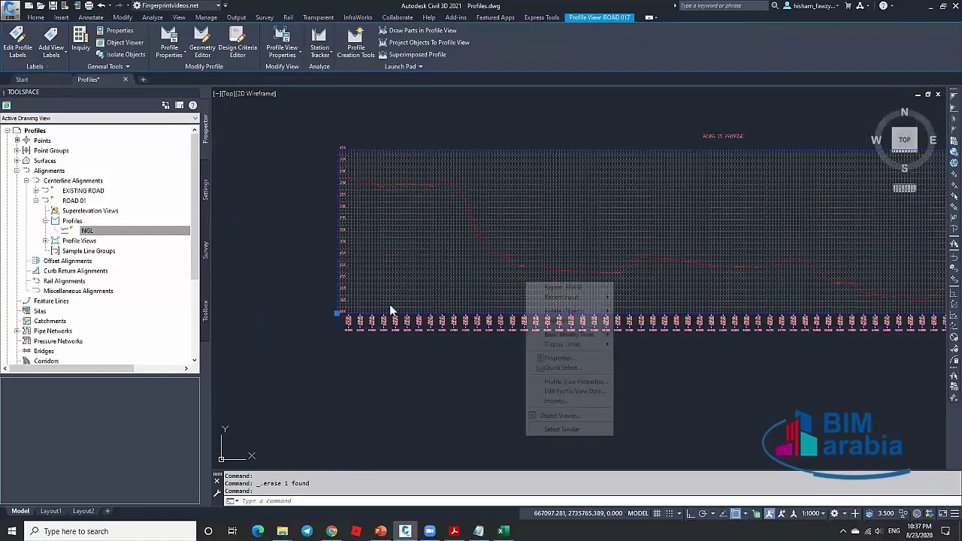
pyautogui.click(583, 392)
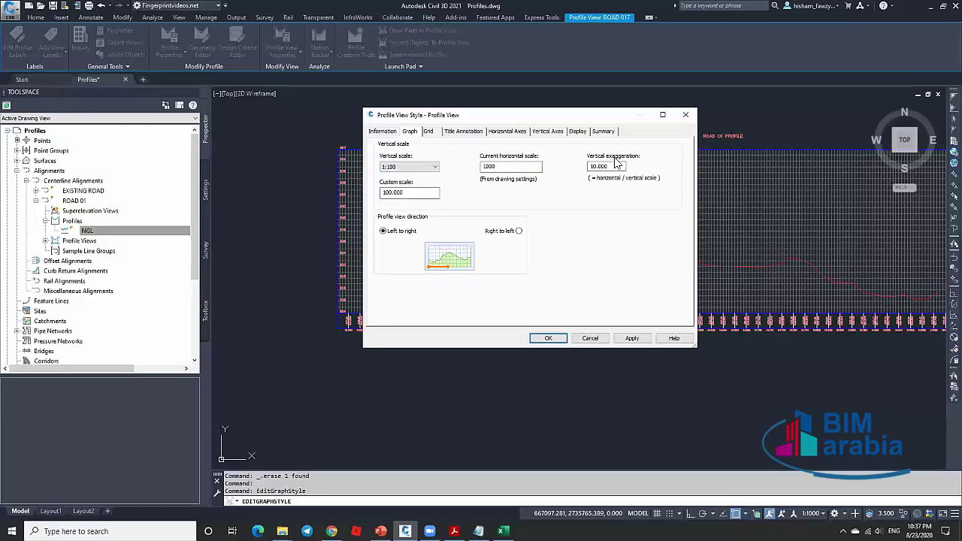
pyautogui.doubleClick(614, 166)
pyautogui.write('1')
pyautogui.click(548, 338)
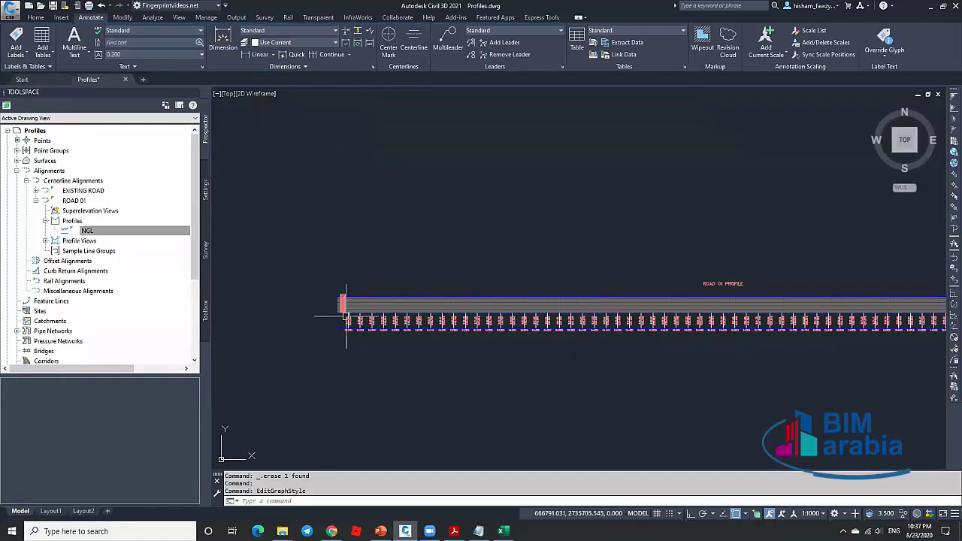
# Inspect the flattened profile, then restore the vertical exaggeration to 10.
pyautogui.scroll(8, 330, 305)
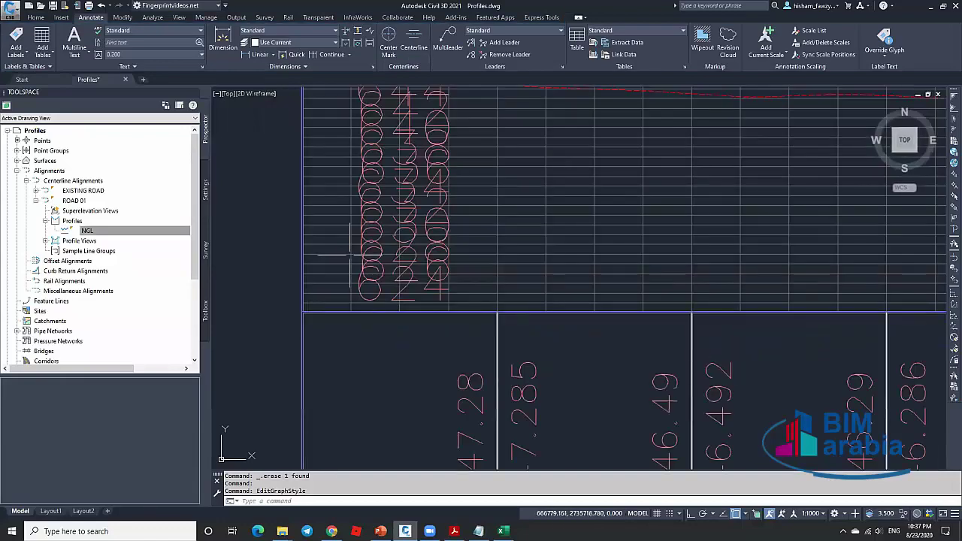
pyautogui.scroll(-8, 368, 226)
pyautogui.scroll(-3, 411, 225)
pyautogui.scroll(5, 579, 232)
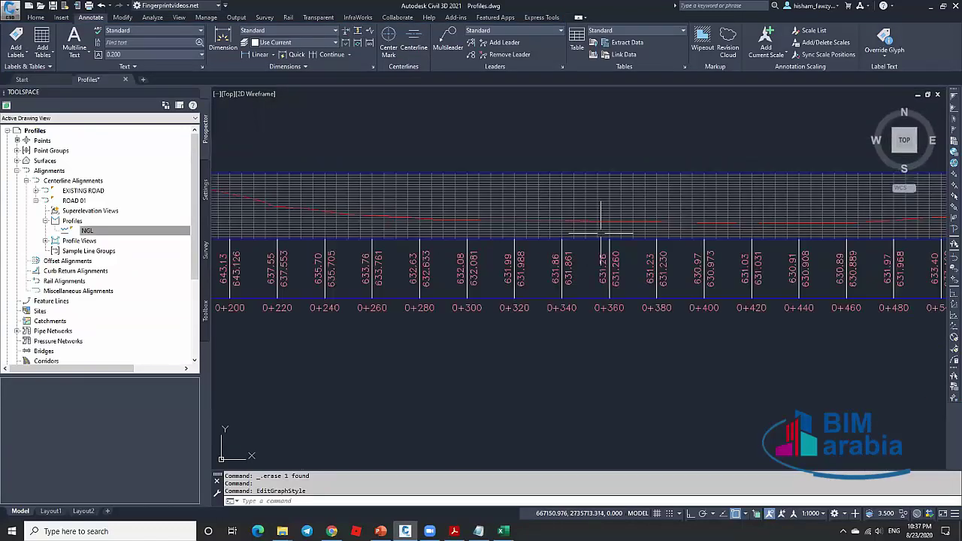
pyautogui.scroll(-4, 560, 225)
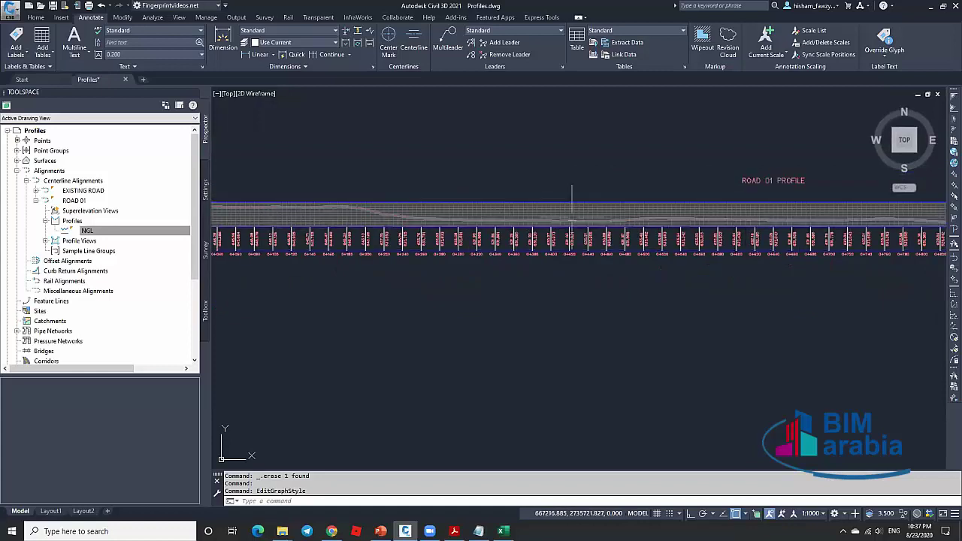
pyautogui.scroll(6, 575, 211)
pyautogui.click(576, 204)
pyautogui.rightClick(575, 204)
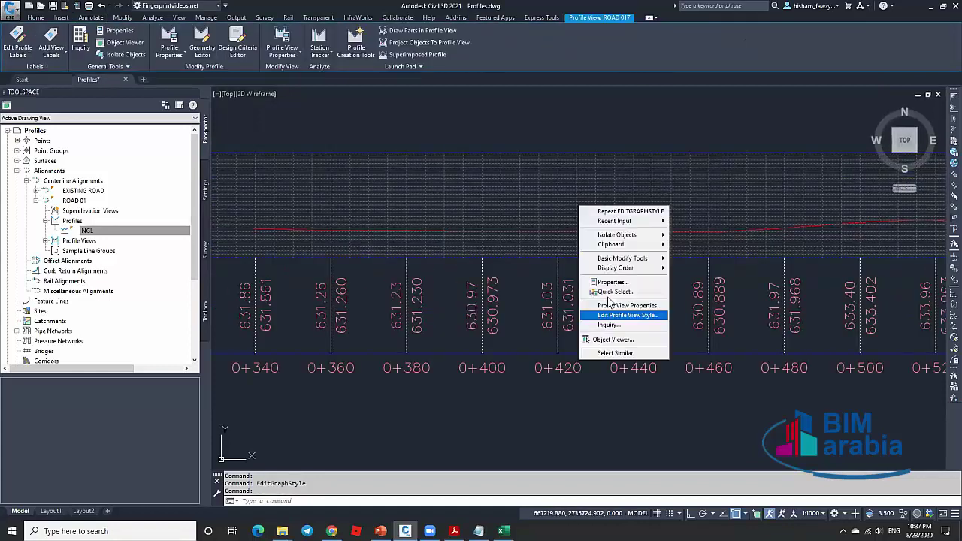
pyautogui.click(610, 315)
pyautogui.doubleClick(606, 166)
pyautogui.write('10')
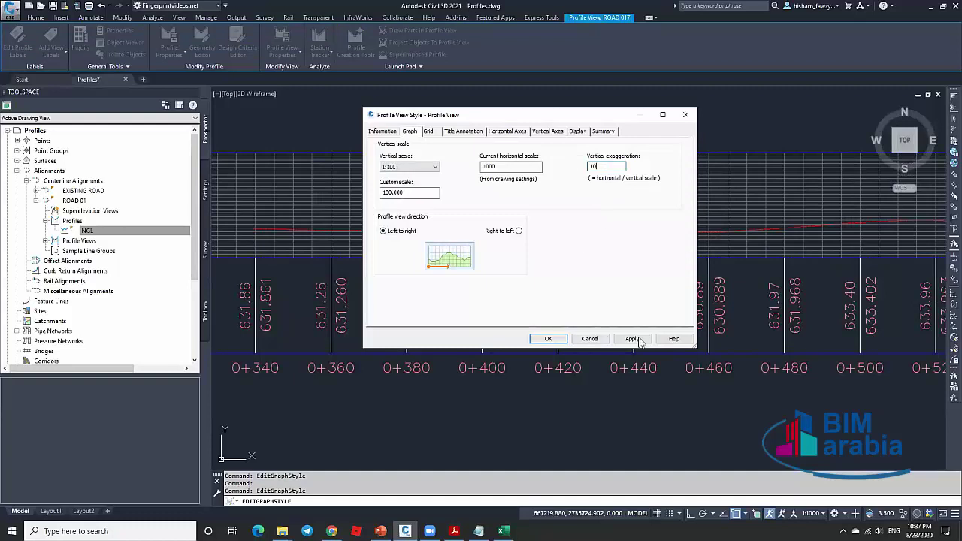
pyautogui.click(548, 338)
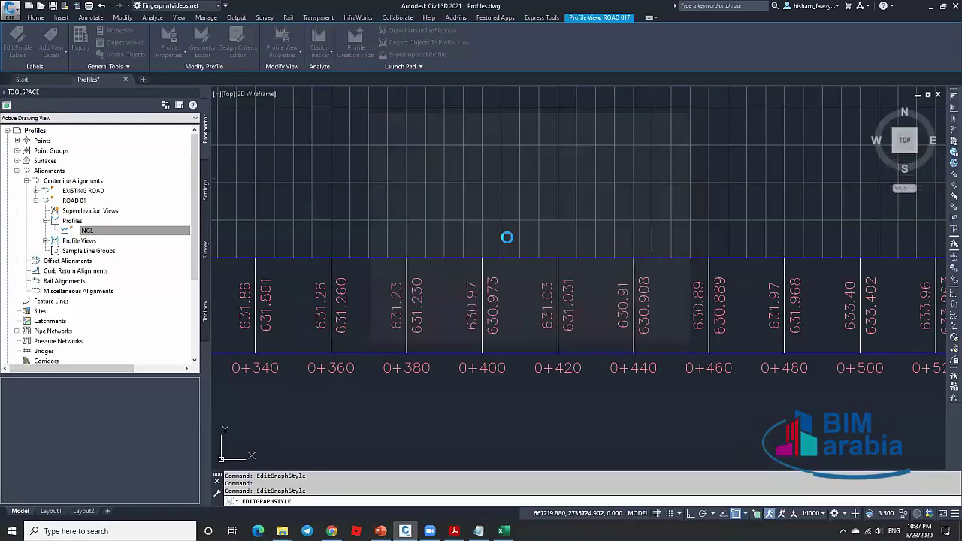
# Reopen the profile view style at its Horizontal Axes settings (major 20.000m, minor 5.000m ticks).
pyautogui.press('Escape')
pyautogui.scroll(-4, 499, 204)
pyautogui.scroll(3, 499, 205)
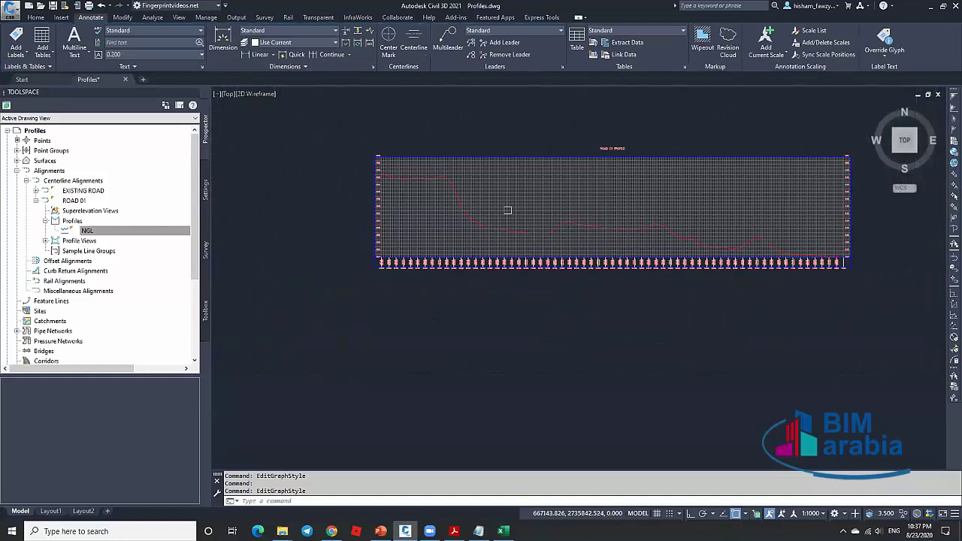
pyautogui.click(501, 204)
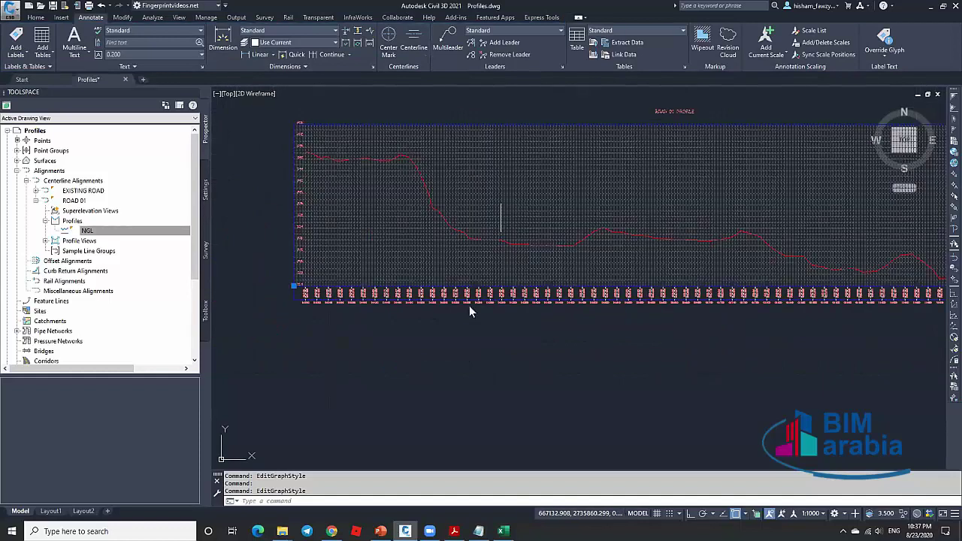
pyautogui.rightClick(531, 311)
pyautogui.click(531, 308)
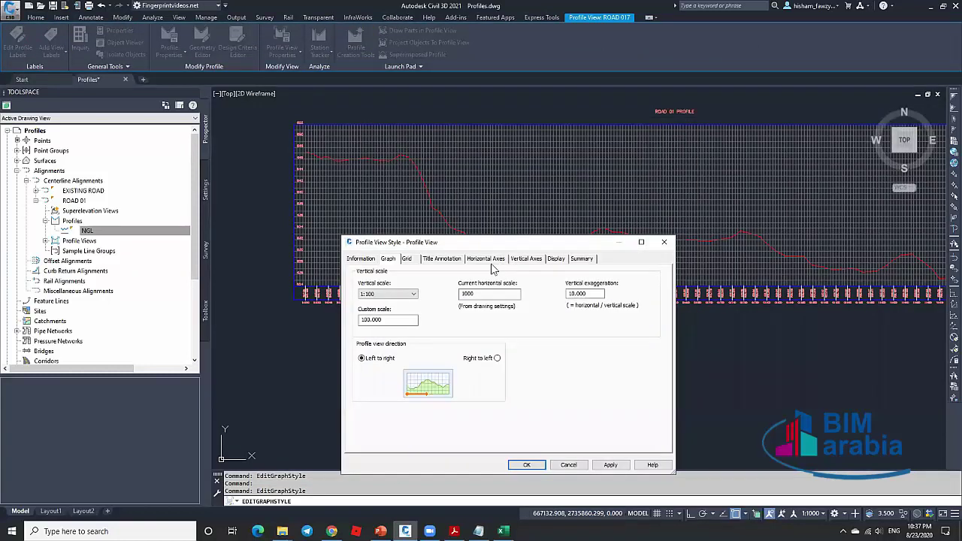
pyautogui.click(485, 258)
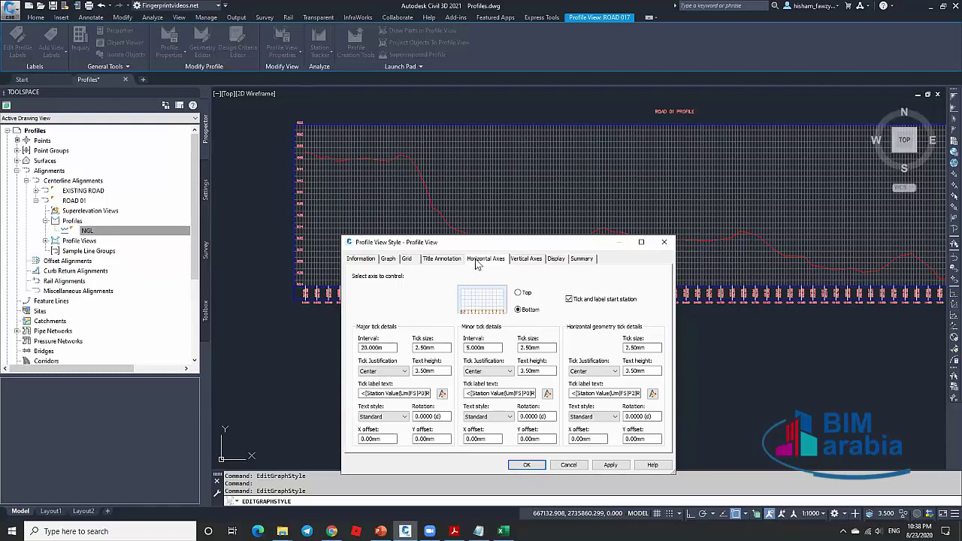
# Set the profile view style's major station interval to 25 and turn off both minor grid lines.
pyautogui.moveTo(382, 347); pyautogui.dragTo(350, 348)
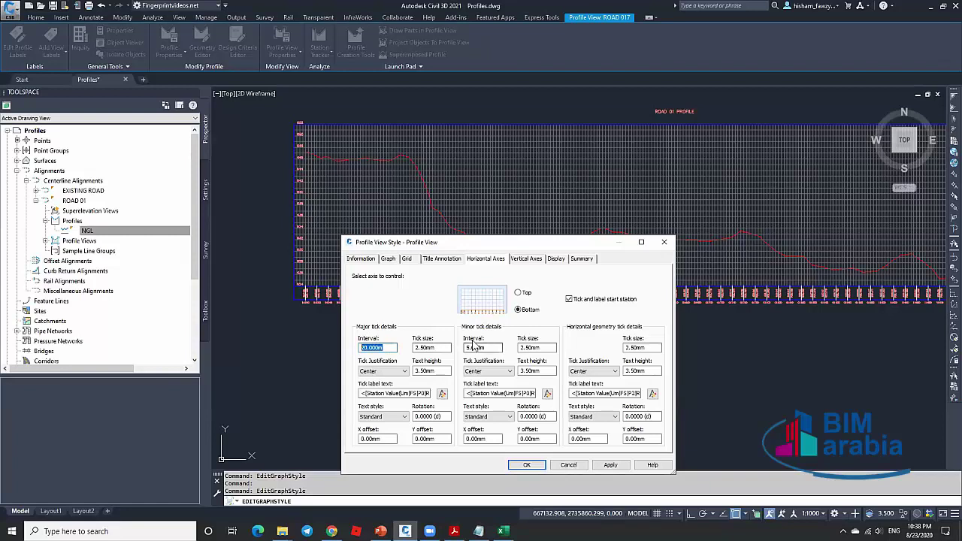
pyautogui.click(391, 347)
pyautogui.write('25')
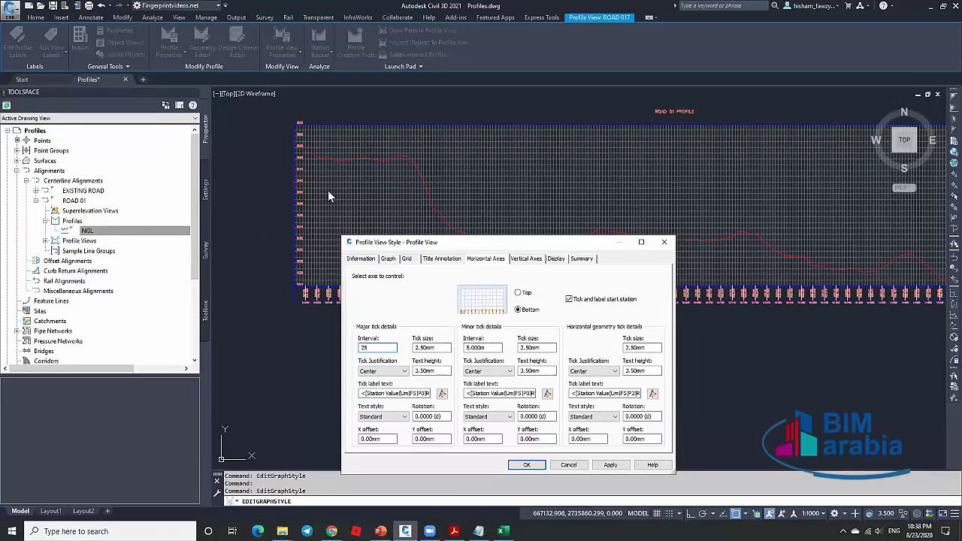
pyautogui.click(526, 258)
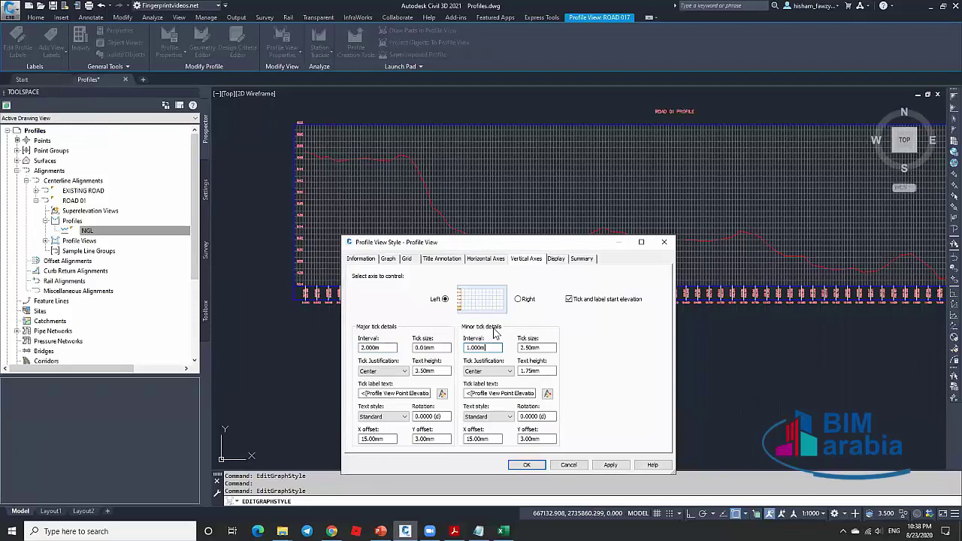
pyautogui.click(556, 259)
pyautogui.moveTo(554, 243); pyautogui.dragTo(586, 154)
pyautogui.moveTo(692, 230); pyautogui.dragTo(689, 292)
pyautogui.scroll(-3, 690, 291)
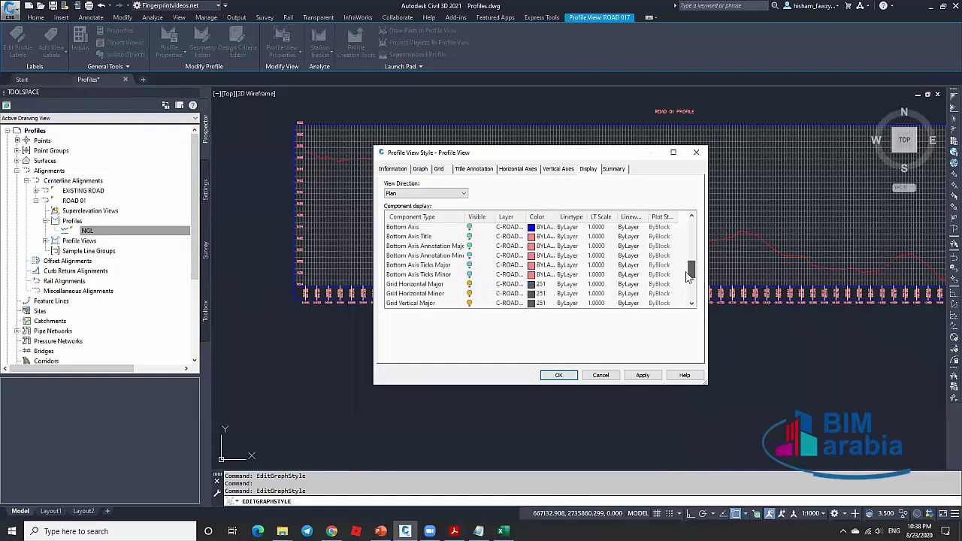
pyautogui.scroll(1, 685, 289)
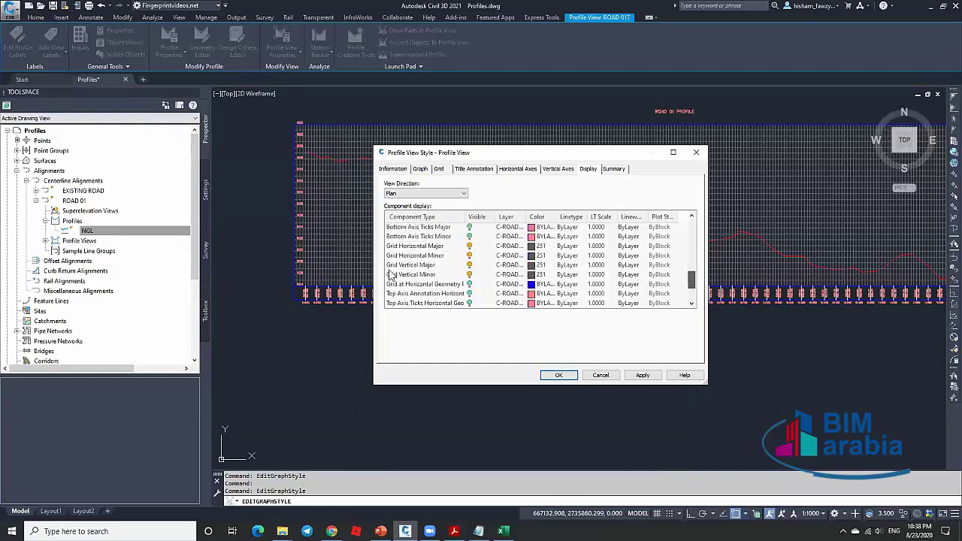
pyautogui.scroll(1, 389, 276)
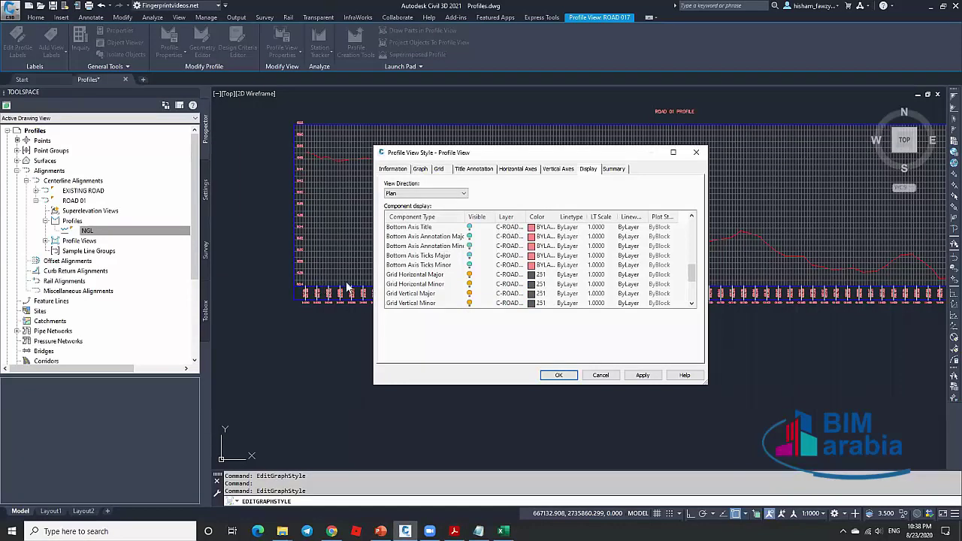
pyautogui.click(469, 284)
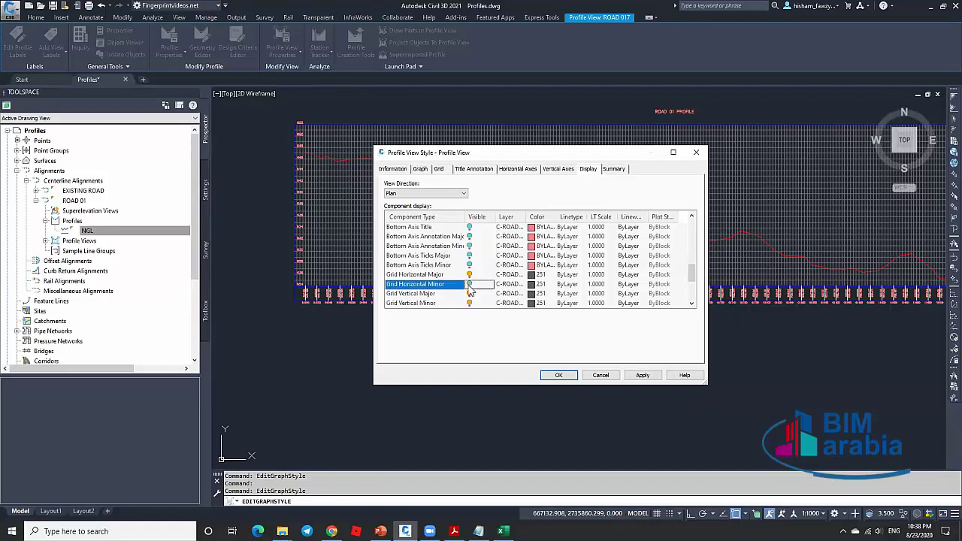
pyautogui.click(469, 304)
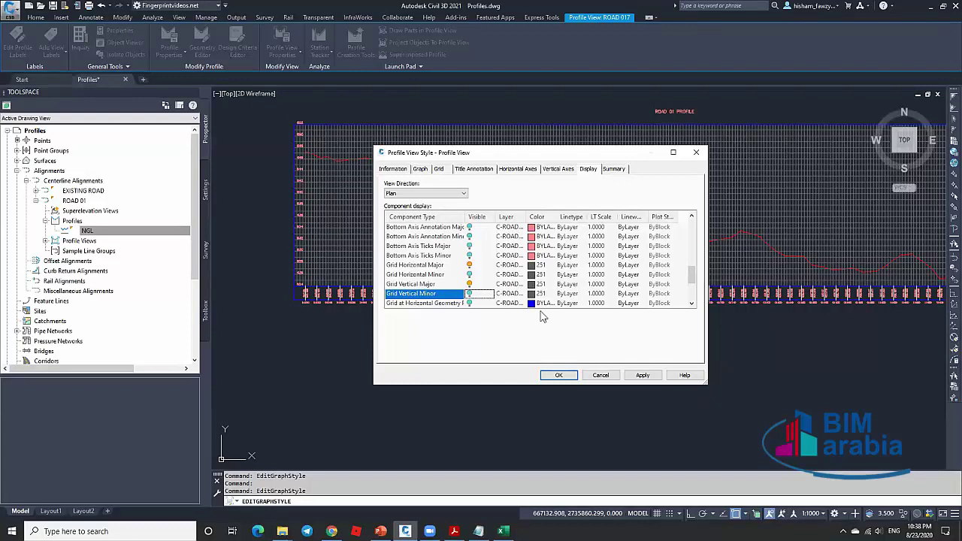
pyautogui.click(558, 374)
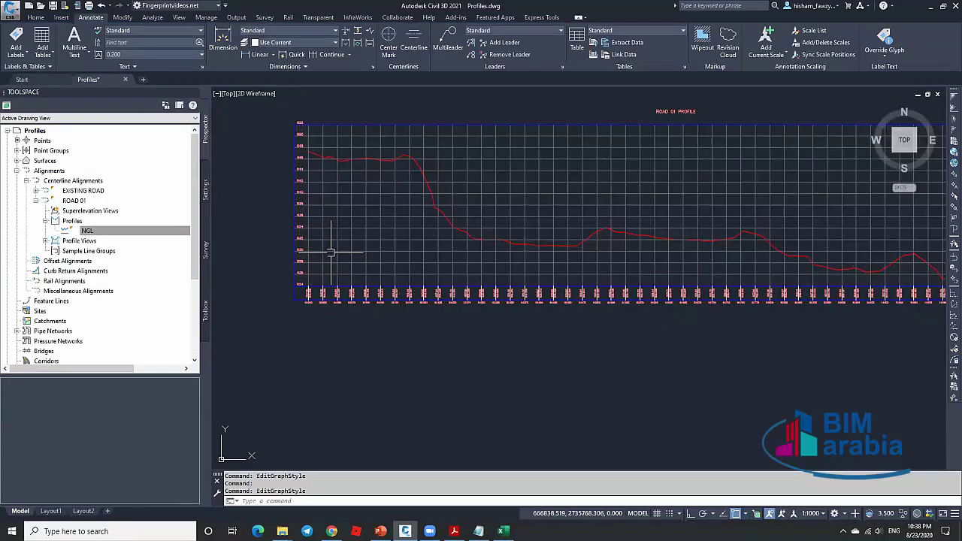
# Select the ROAD 01 profile view and open its Profile View Properties at the Bands tab.
pyautogui.press('Escape')
pyautogui.scroll(8, 299, 282)
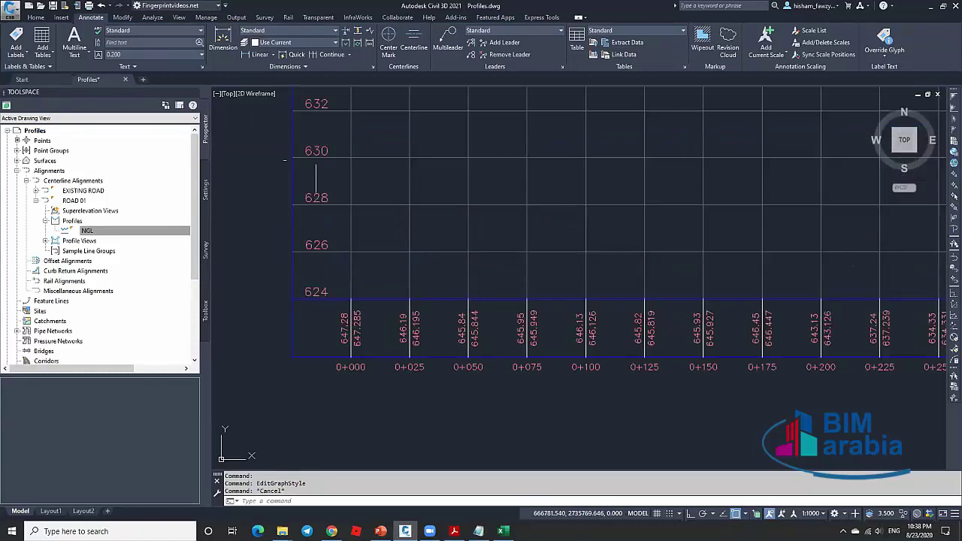
pyautogui.scroll(2, 350, 372)
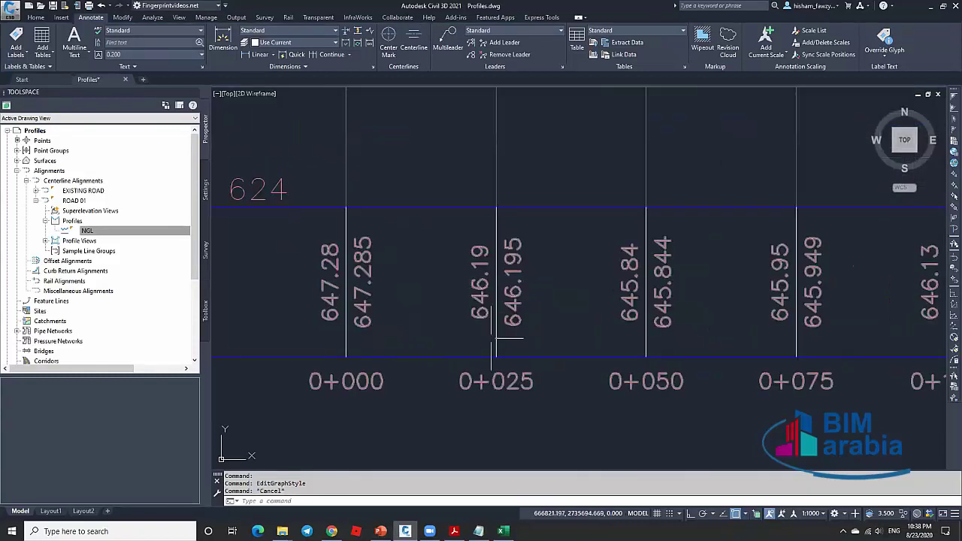
pyautogui.scroll(-2, 429, 343)
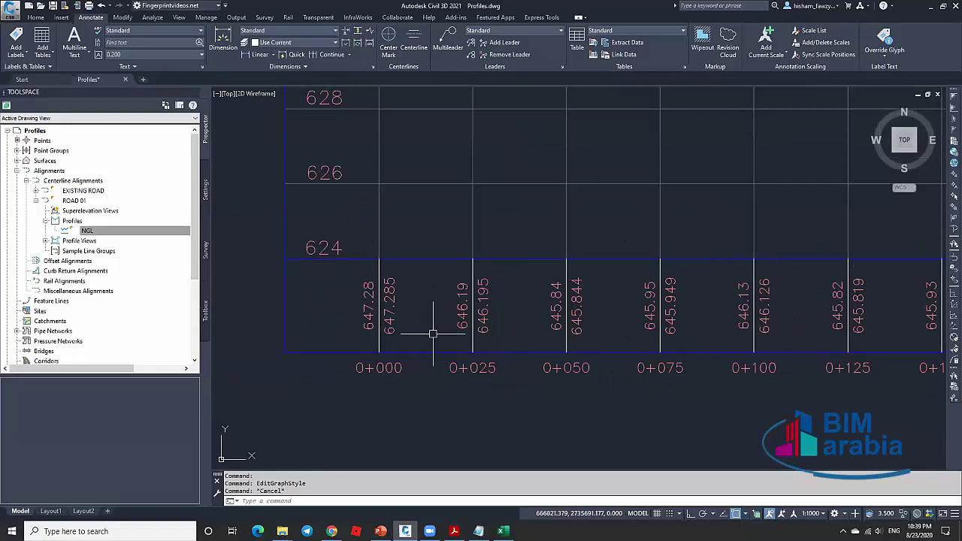
pyautogui.scroll(-4, 495, 340)
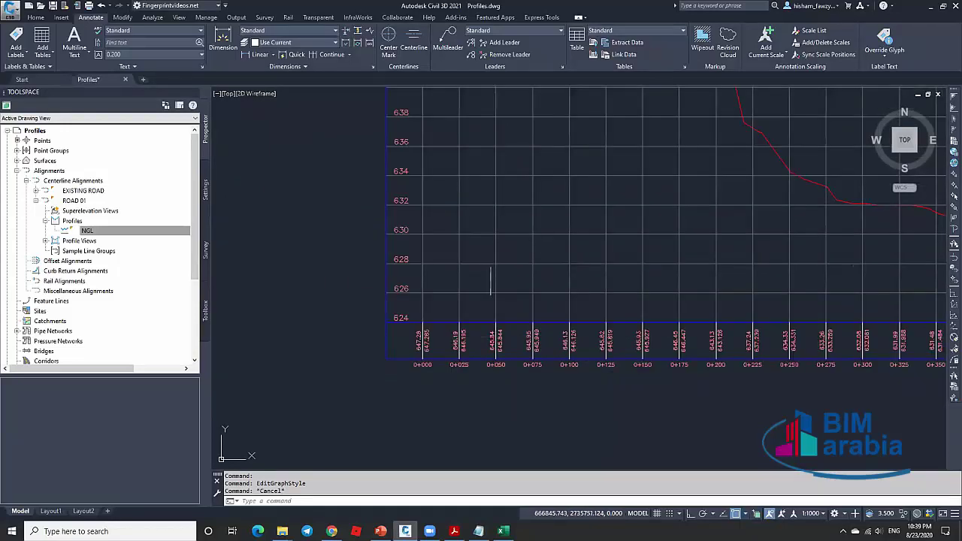
pyautogui.click(506, 263)
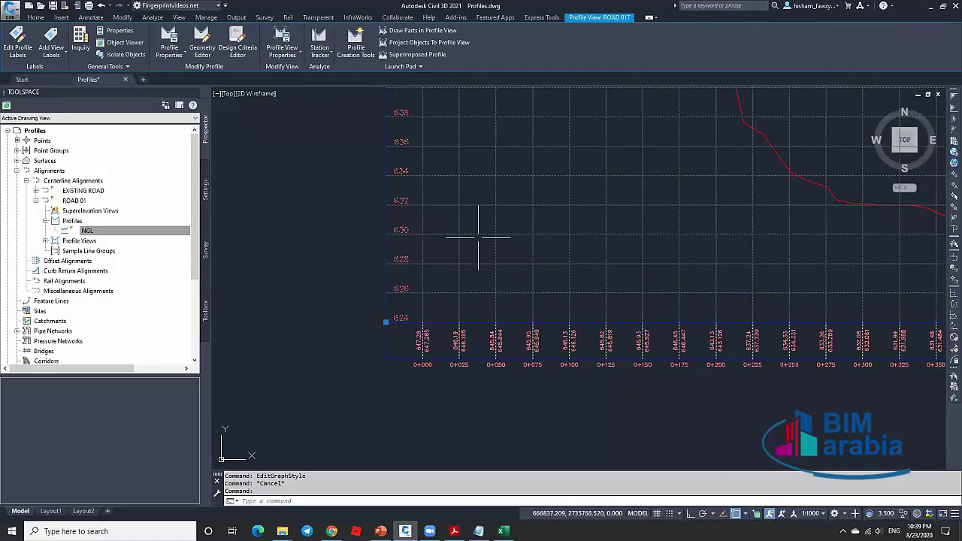
pyautogui.click(291, 41)
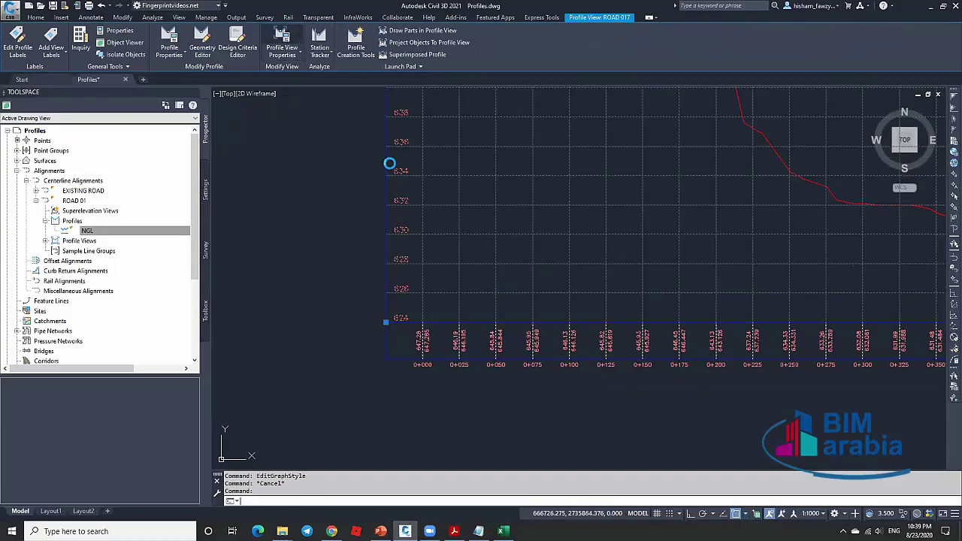
pyautogui.click(624, 136)
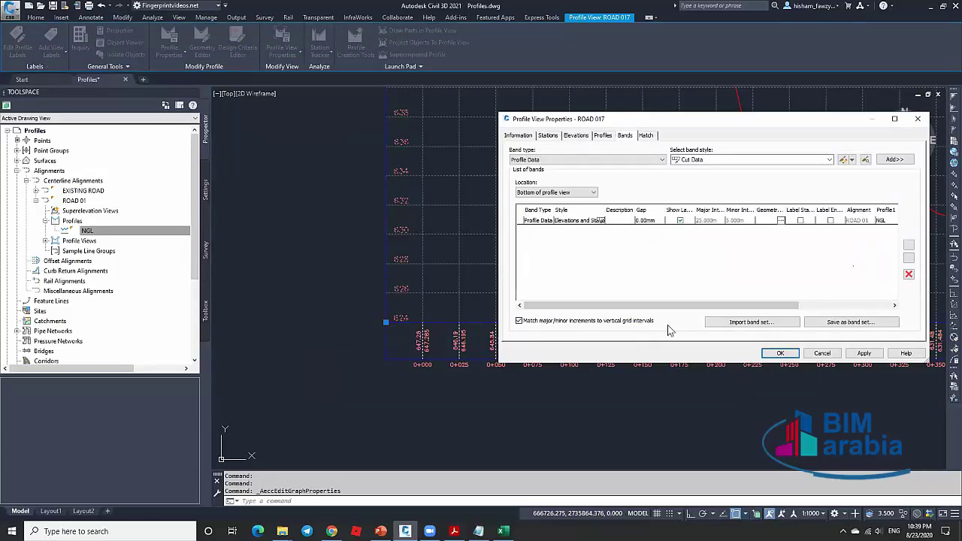
# Cancel Profile View Properties without changes and reselect the profile view.
pyautogui.click(822, 353)
pyautogui.press('Escape')
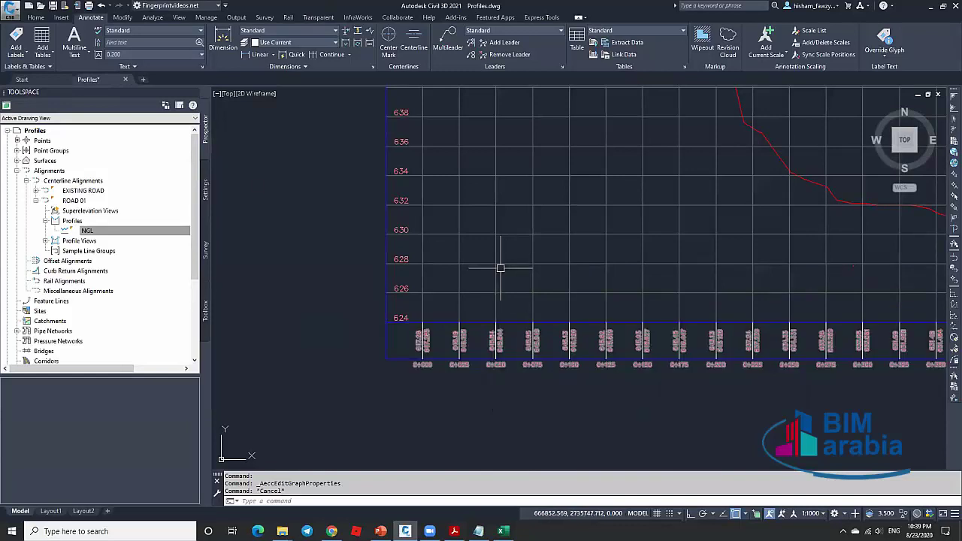
pyautogui.scroll(-1, 528, 289)
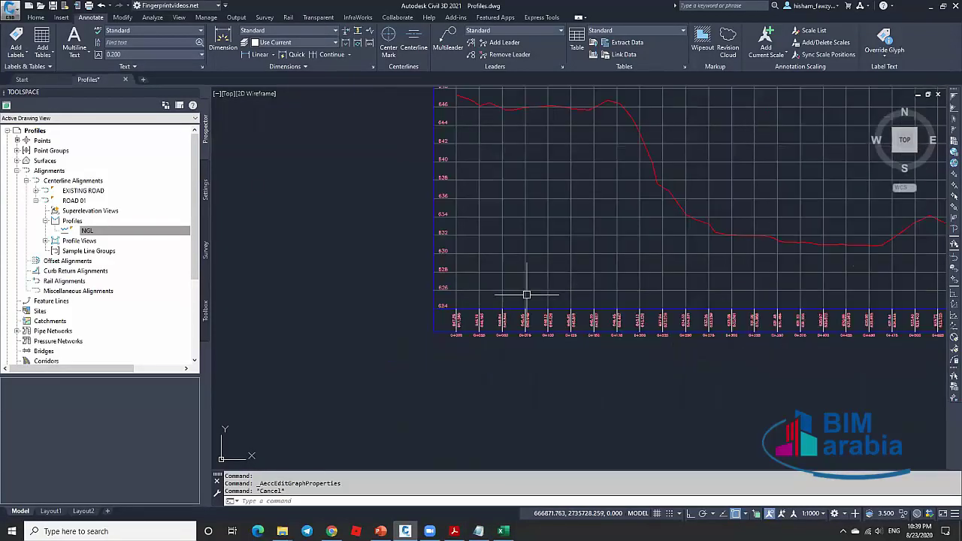
pyautogui.scroll(3, 530, 301)
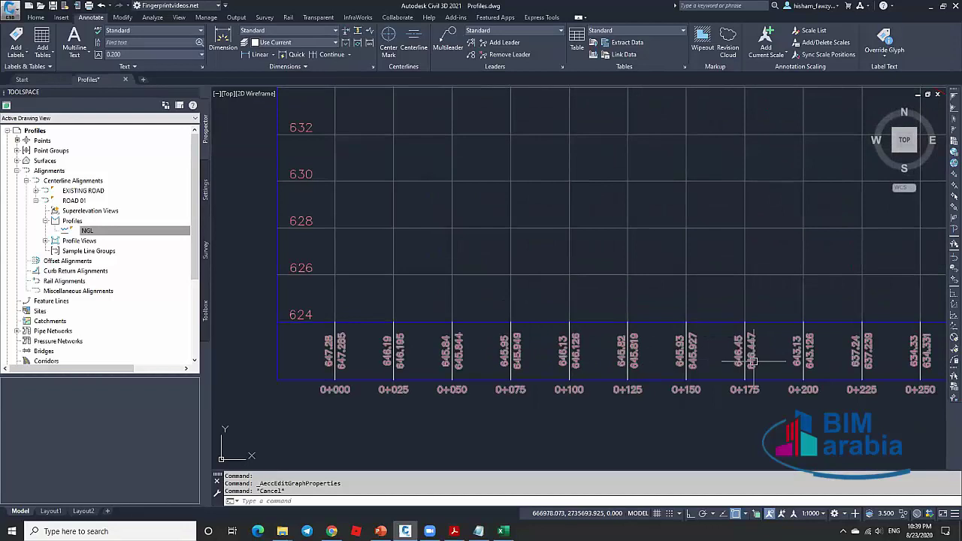
pyautogui.press('Escape')
pyautogui.click(576, 275)
# Change the profile view style's horizontal major station interval to 10 m.
pyautogui.rightClick(585, 247)
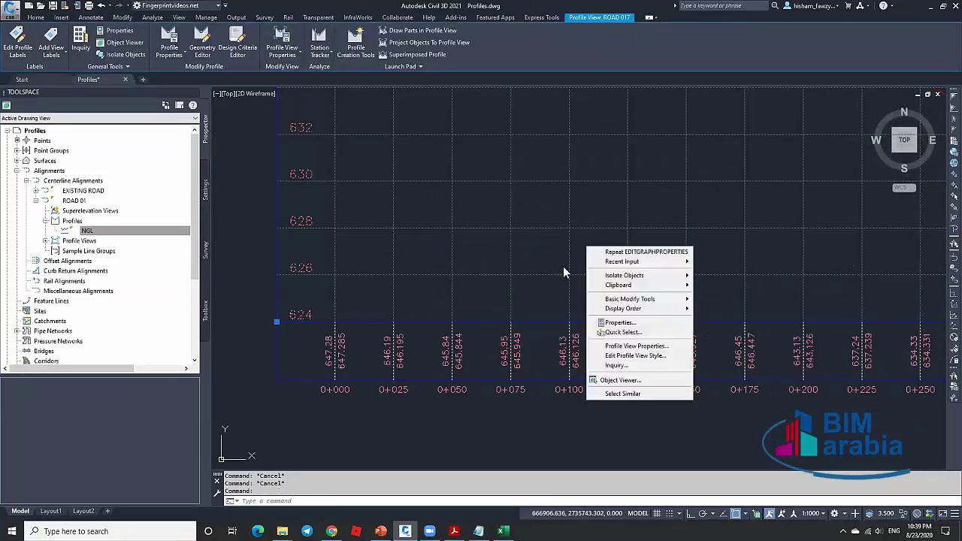
pyautogui.click(639, 356)
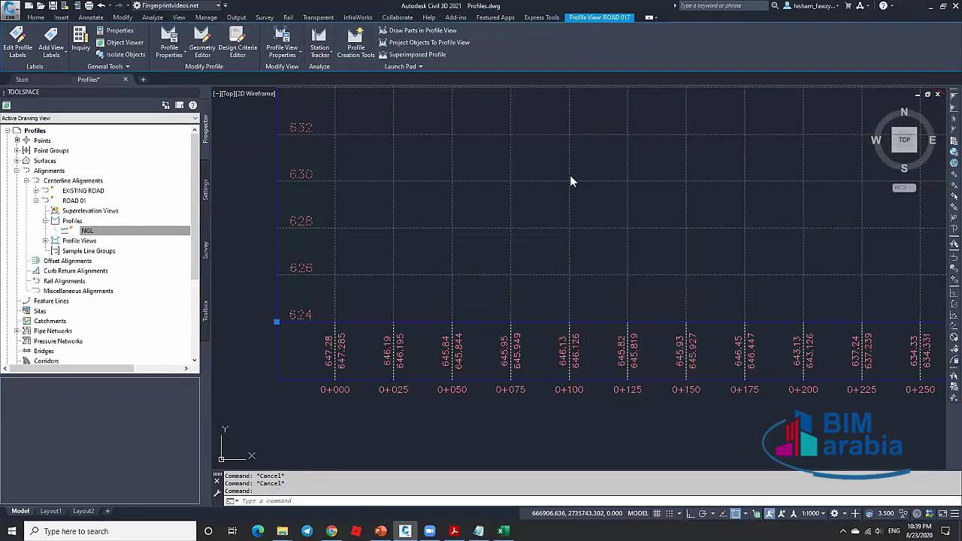
pyautogui.click(518, 168)
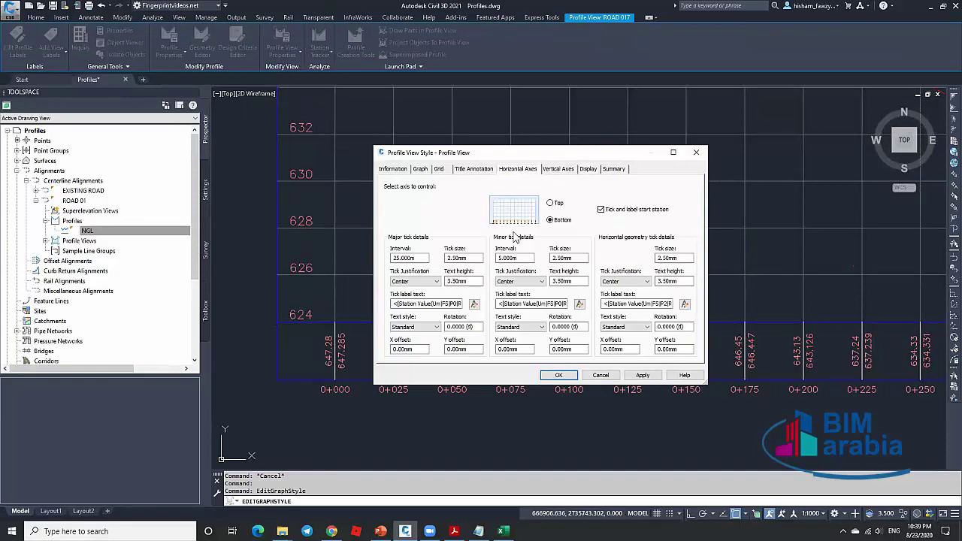
pyautogui.doubleClick(421, 257)
pyautogui.write('10')
pyautogui.click(642, 375)
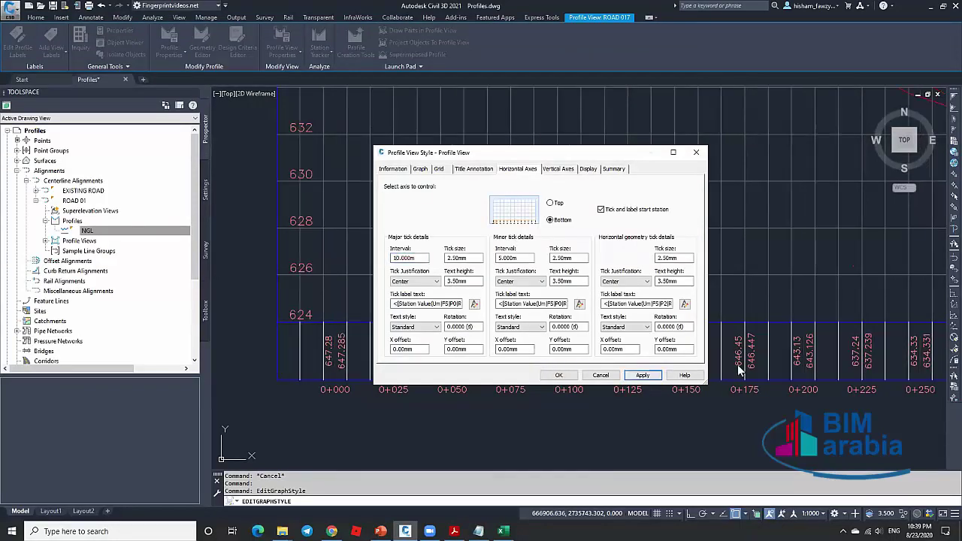
pyautogui.click(555, 375)
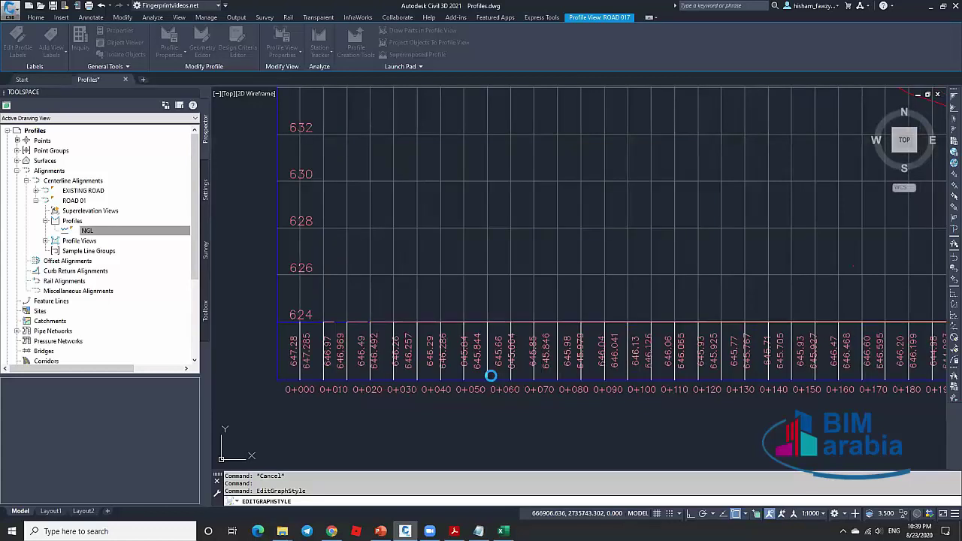
# Set the drawing annotation scale to 1:750 and reselect the profile view.
pyautogui.press('Escape')
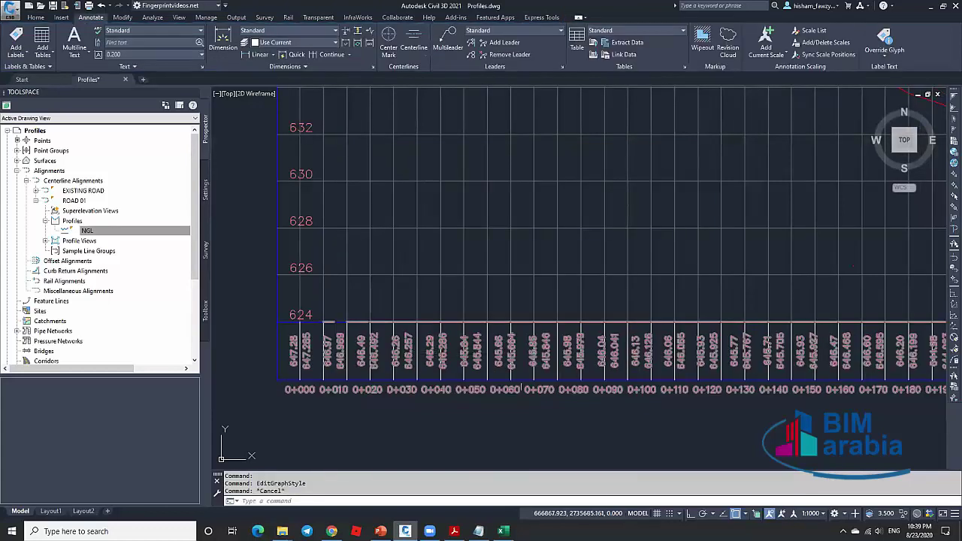
pyautogui.scroll(2, 563, 374)
pyautogui.scroll(-2, 563, 373)
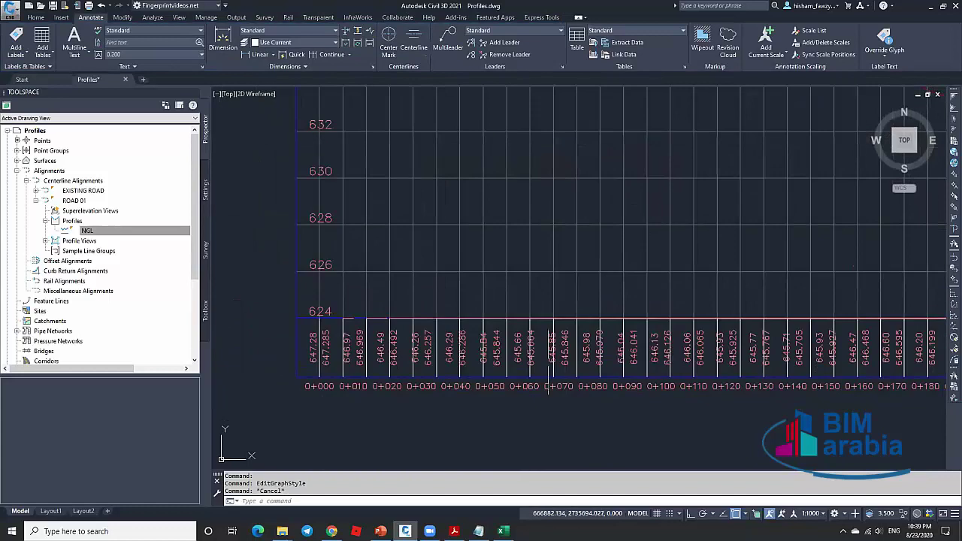
pyautogui.click(814, 513)
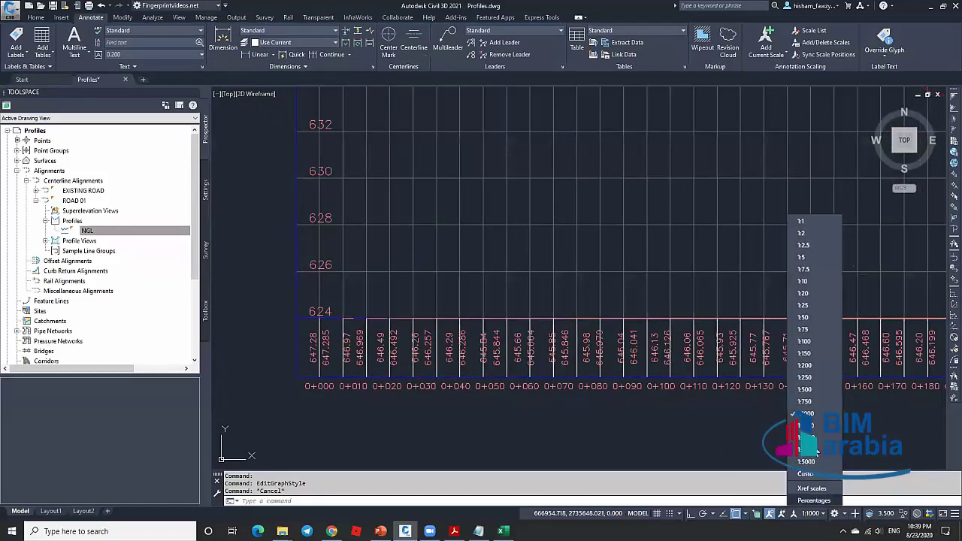
pyautogui.click(804, 401)
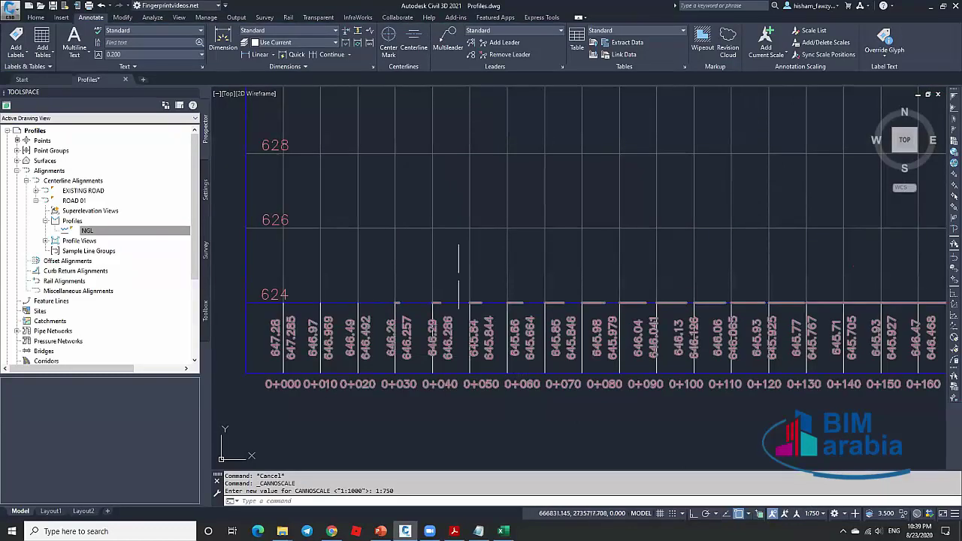
pyautogui.click(467, 267)
# Set the profile view style's major tick interval back to 25.
pyautogui.rightClick(467, 268)
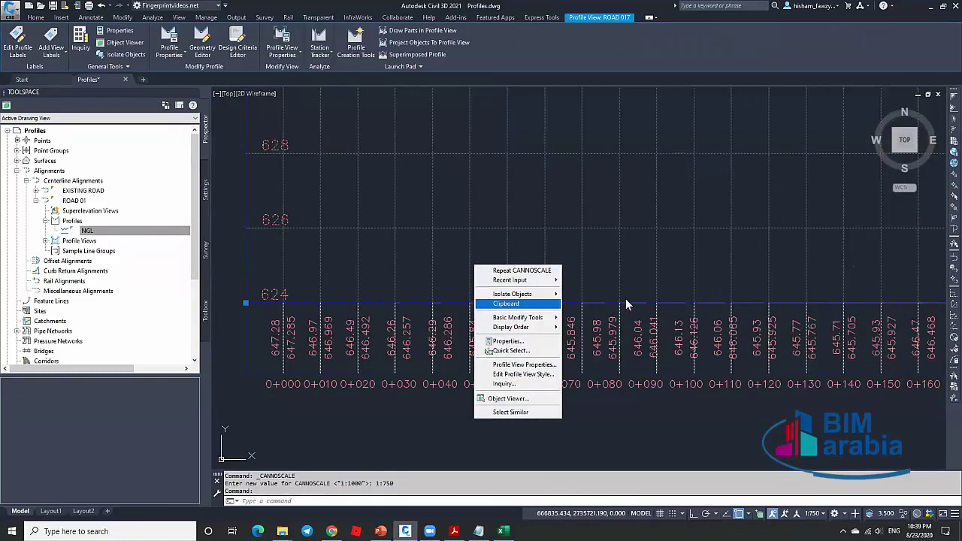
pyautogui.click(569, 220)
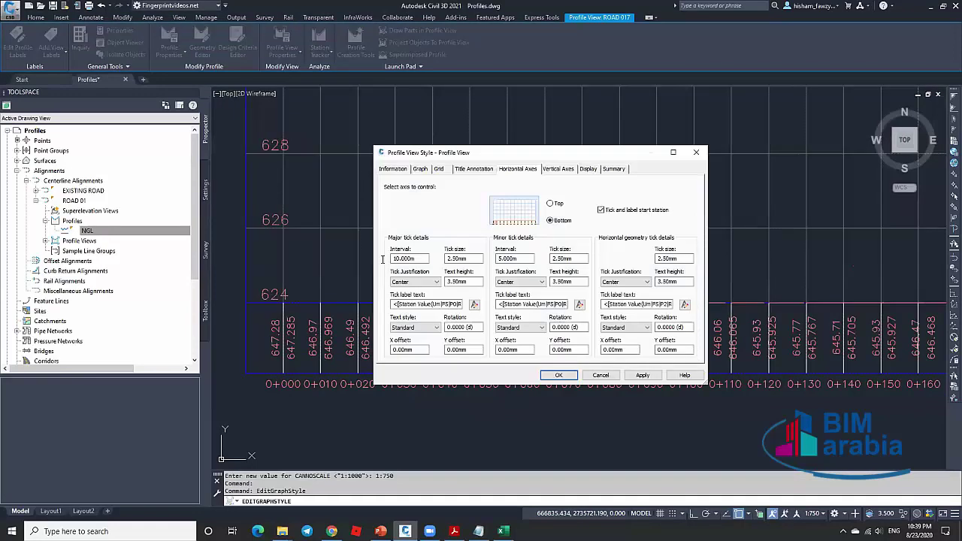
pyautogui.doubleClick(406, 258)
pyautogui.write('25')
pyautogui.click(558, 376)
pyautogui.press('Escape')
# Switch the drawing annotation scale back to 1:1000.
pyautogui.scroll(-6, 594, 360)
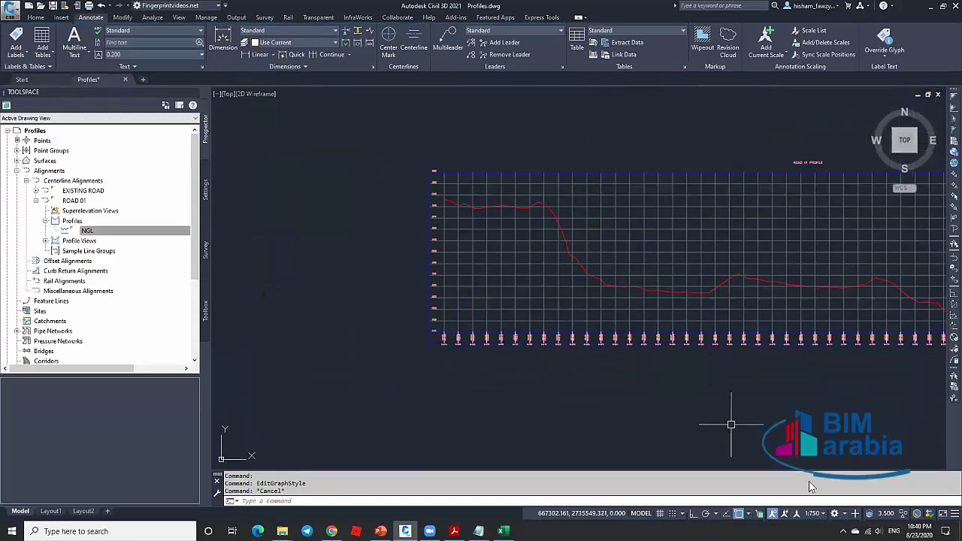
pyautogui.click(822, 514)
pyautogui.click(827, 414)
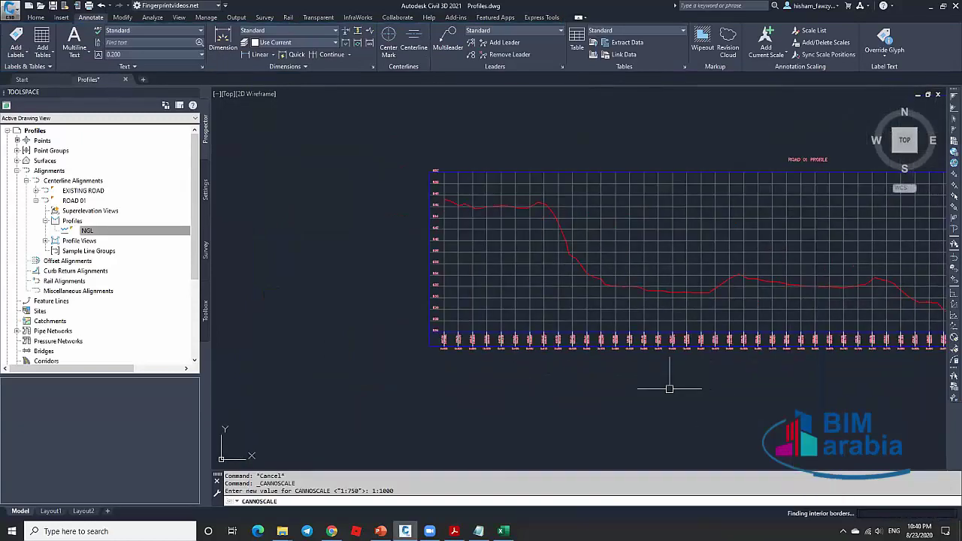
pyautogui.press('Escape')
# Centre the profile grid in the view and reselect the profile view.
pyautogui.moveTo(790, 354); pyautogui.dragTo(608, 341, button='middle')
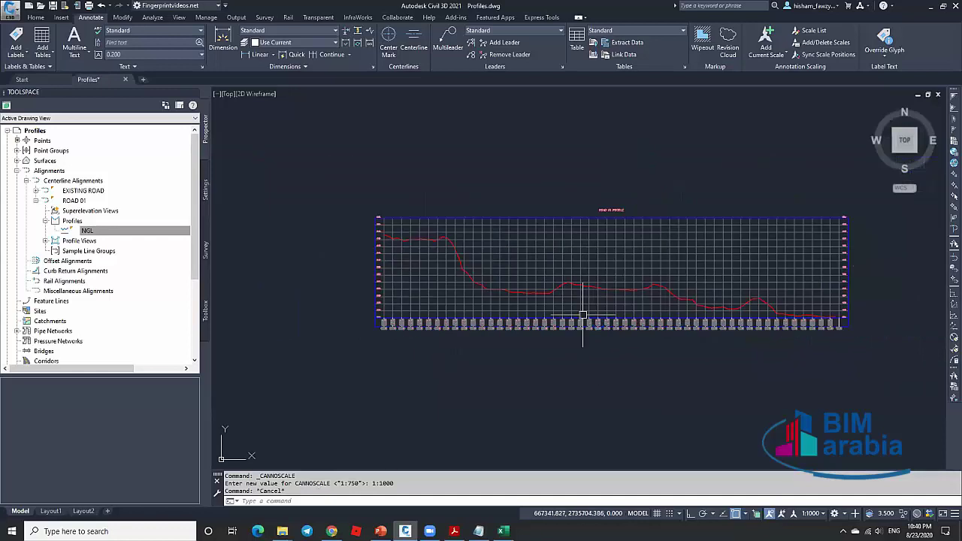
pyautogui.scroll(2, 598, 323)
pyautogui.scroll(8, 598, 323)
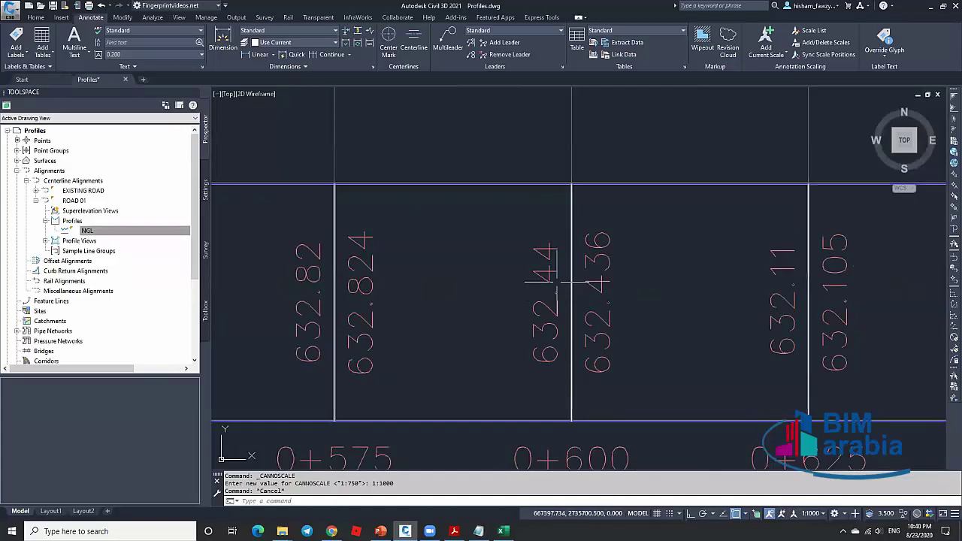
pyautogui.scroll(-10, 571, 298)
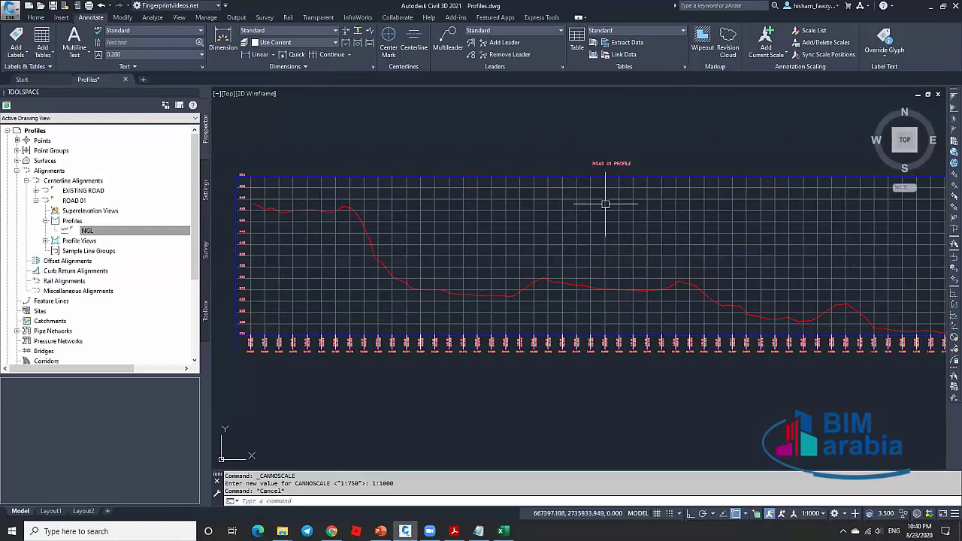
pyautogui.press('Escape')
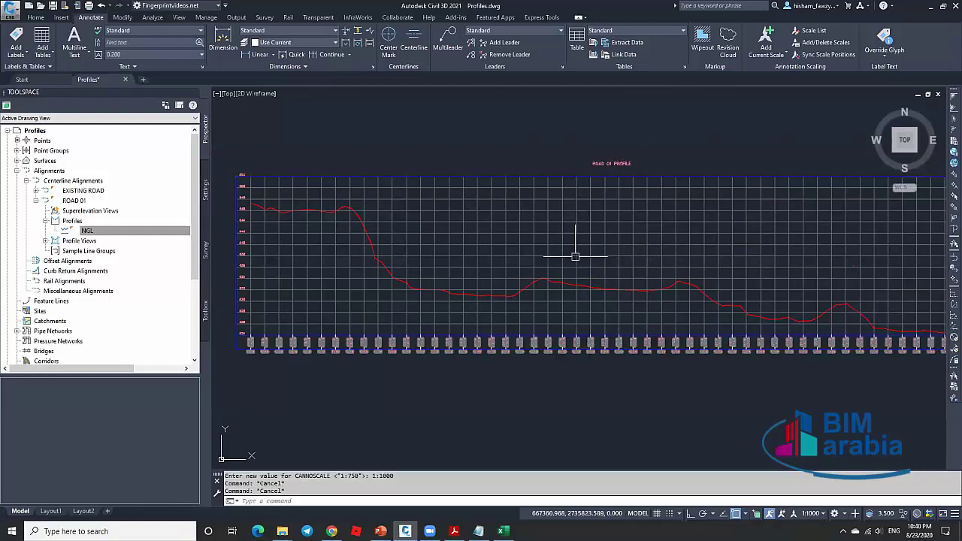
pyautogui.scroll(-5, 559, 250)
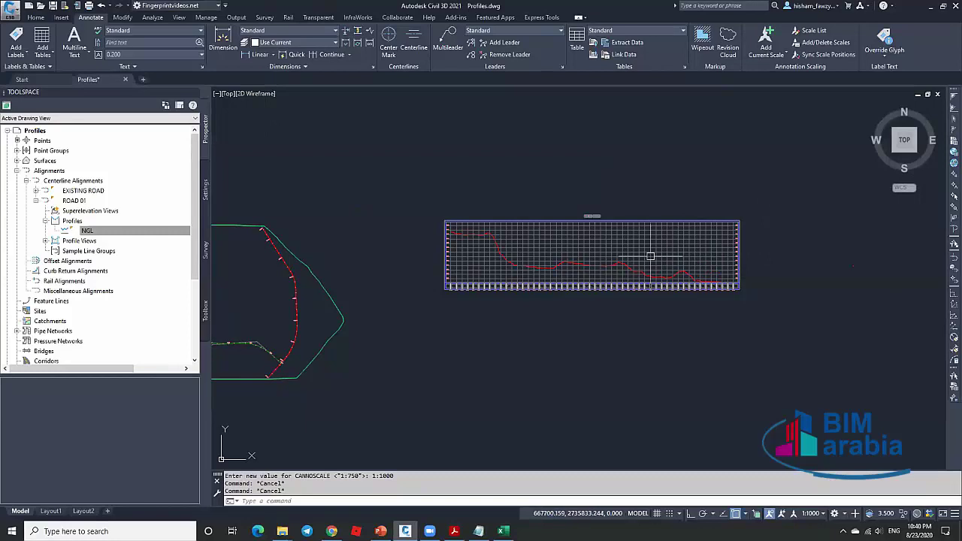
pyautogui.click(515, 247)
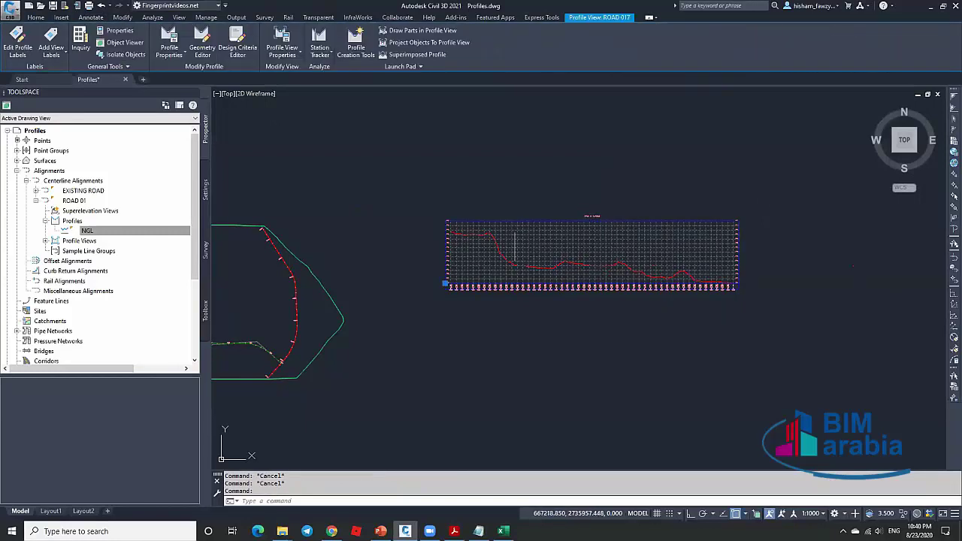
pyautogui.press('Escape')
pyautogui.click(570, 245)
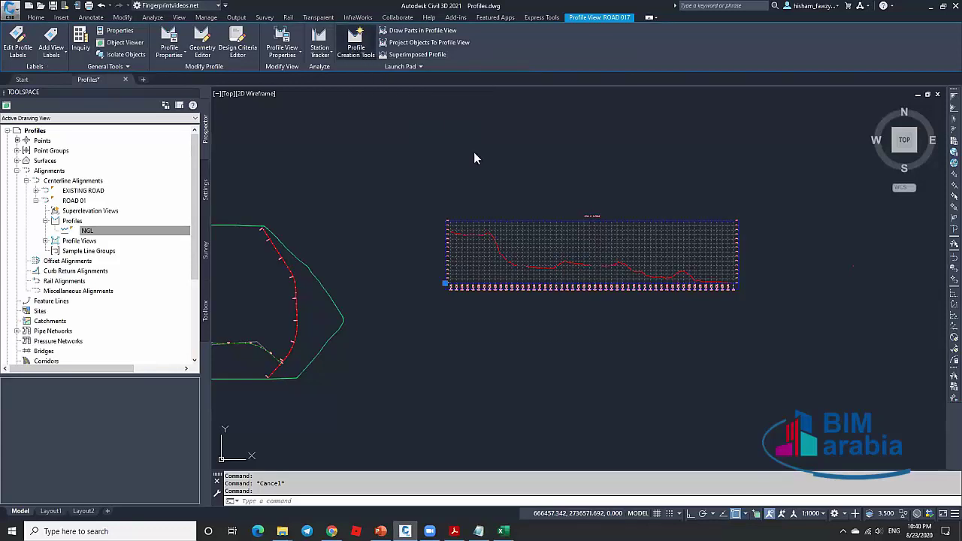
# Cancel drawing the new design profile and bring the alignment and profile view into view.
pyautogui.moveTo(553, 218); pyautogui.dragTo(250, 105)
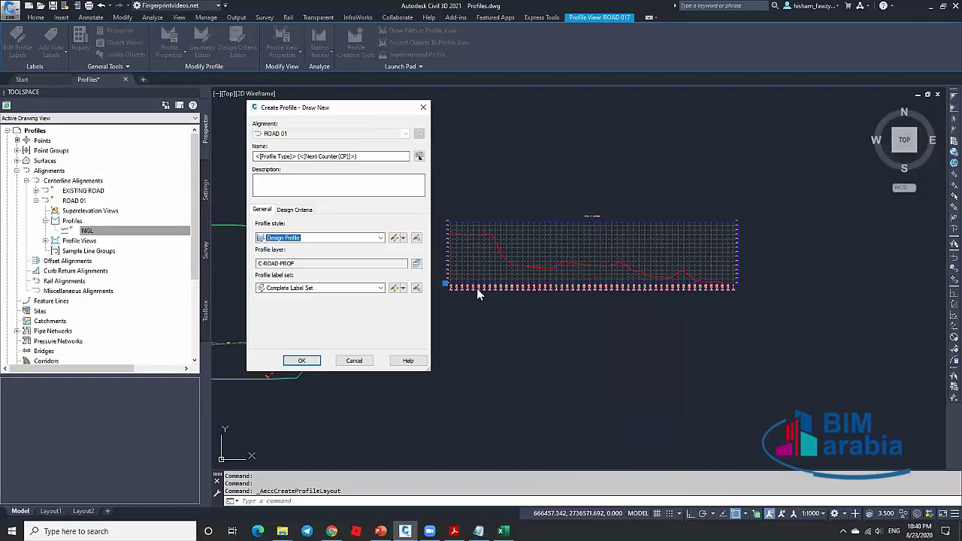
pyautogui.press('Escape')
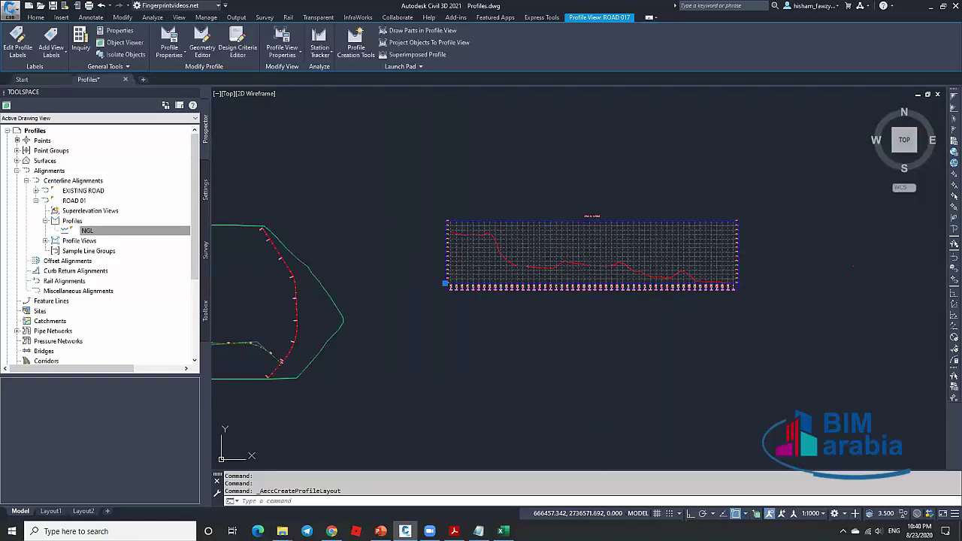
pyautogui.press('Escape')
pyautogui.press('Escape')
pyautogui.scroll(-5, 677, 204)
pyautogui.scroll(4, 568, 221)
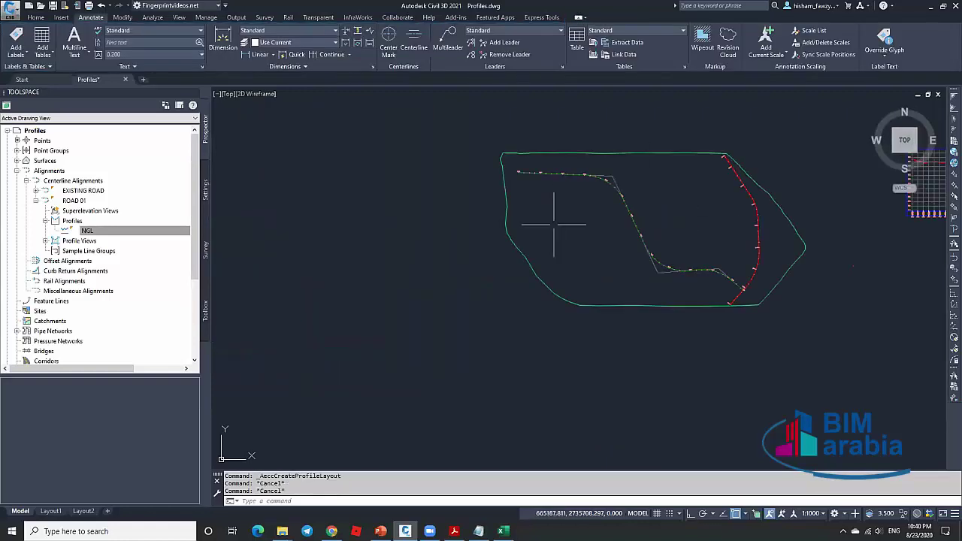
pyautogui.scroll(-3, 534, 214)
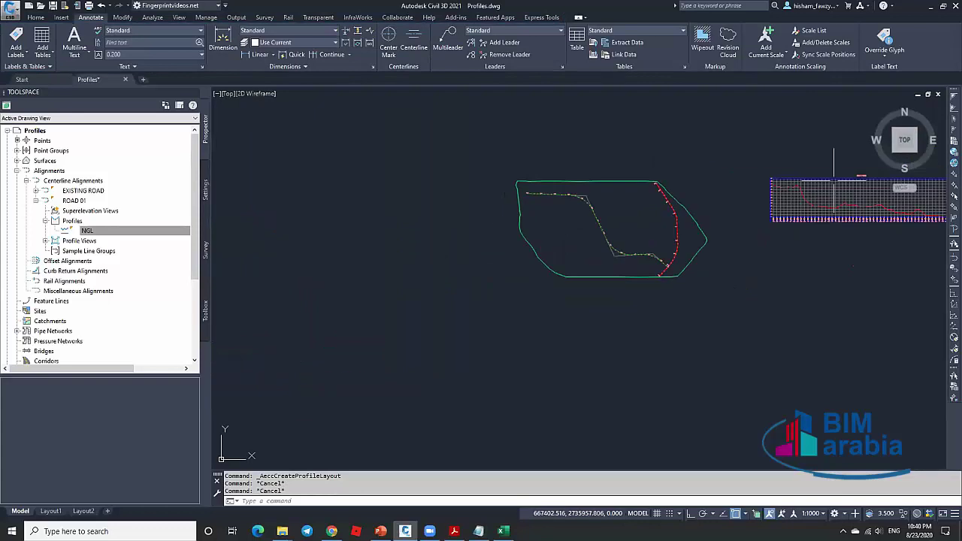
pyautogui.scroll(2, 902, 158)
pyautogui.moveTo(544, 224); pyautogui.dragTo(464, 224, button='middle')
# Start a new surface from the Surfaces collection in Prospector.
pyautogui.click(17, 170)
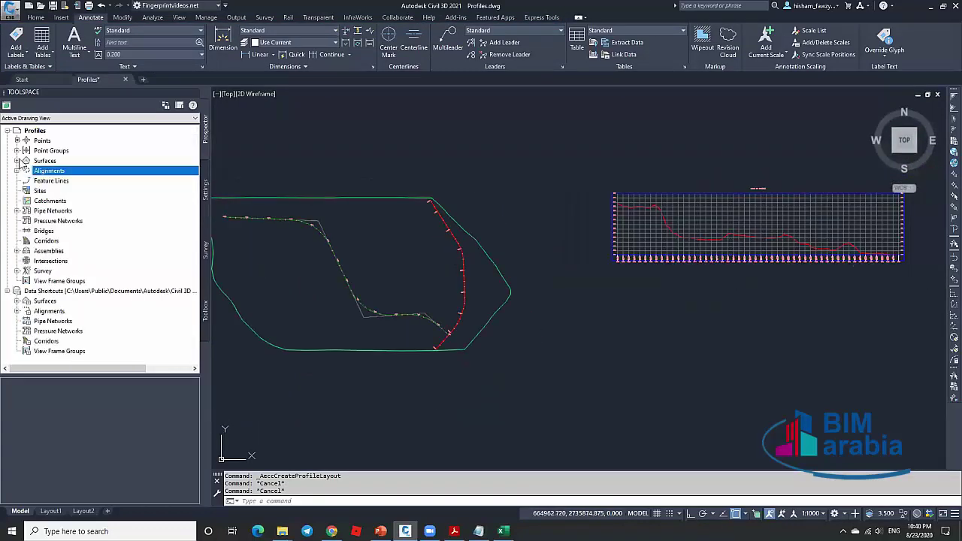
pyautogui.click(16, 160)
pyautogui.rightClick(44, 162)
pyautogui.click(85, 166)
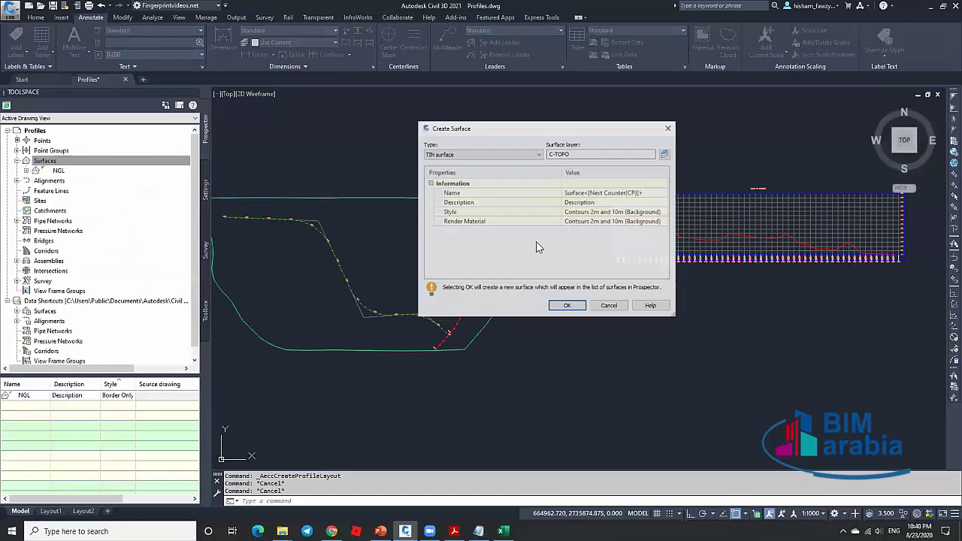
# Create TIN surface EG2 and paste the NGL surface into its definition.
pyautogui.click(612, 193)
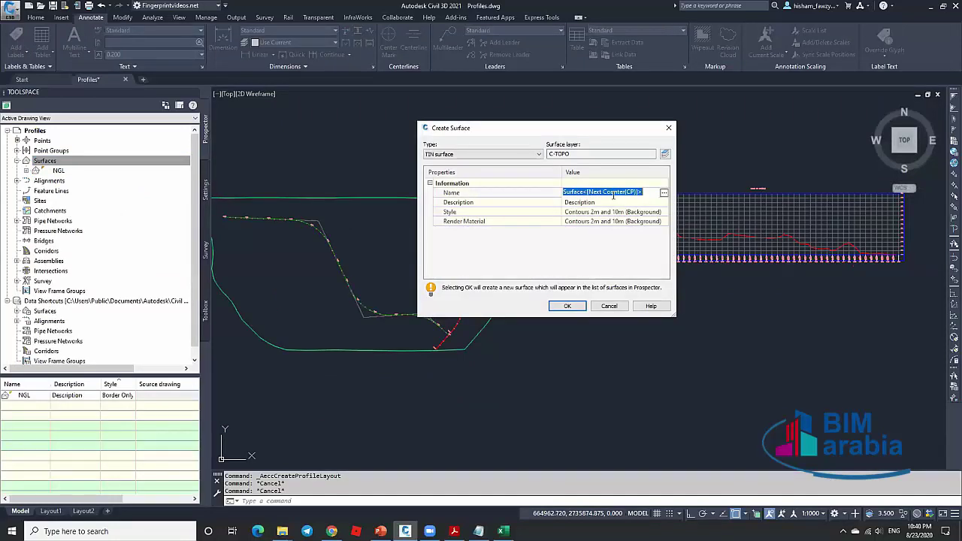
pyautogui.write('EG2')
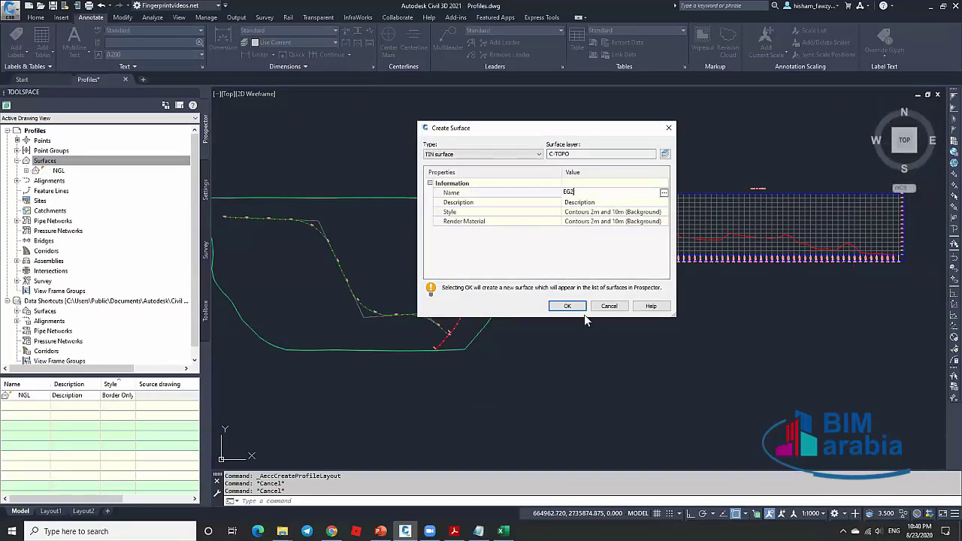
pyautogui.click(568, 306)
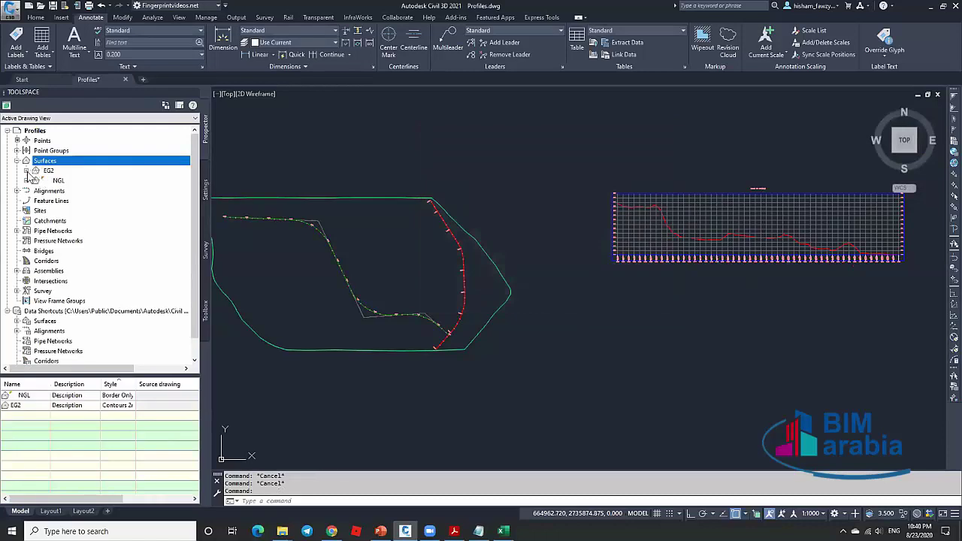
pyautogui.click(27, 171)
pyautogui.click(36, 200)
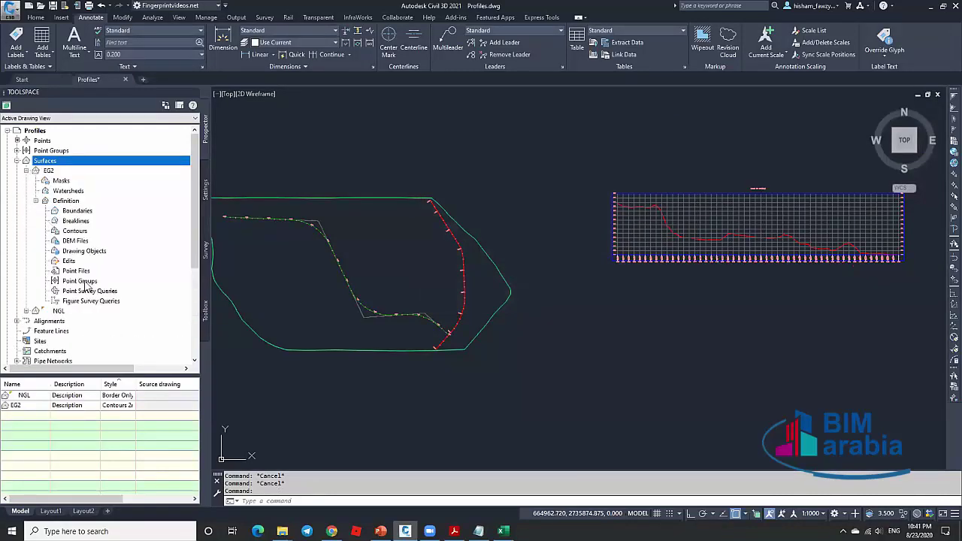
pyautogui.rightClick(73, 264)
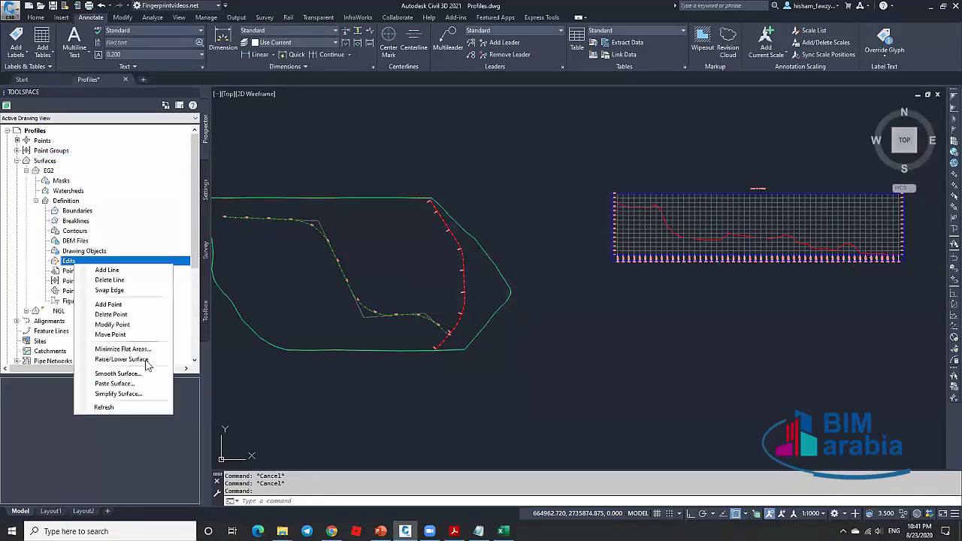
pyautogui.click(114, 383)
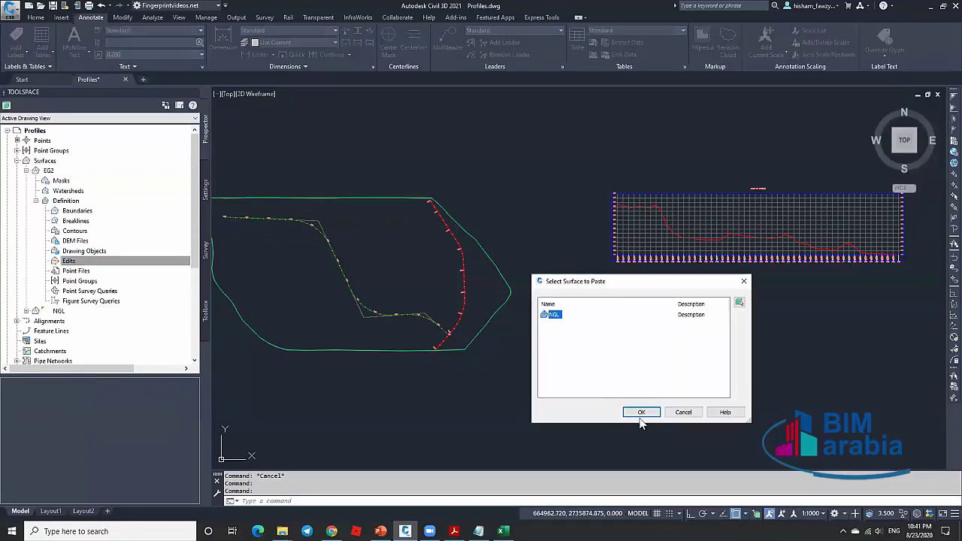
pyautogui.click(638, 412)
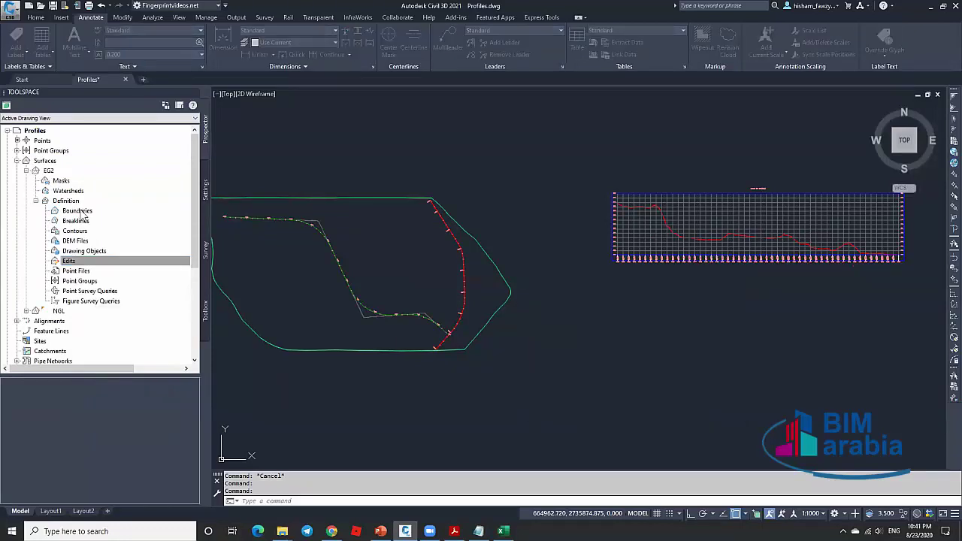
# Lower all EG2 surface elevations by 2.5 m.
pyautogui.rightClick(91, 262)
pyautogui.click(137, 357)
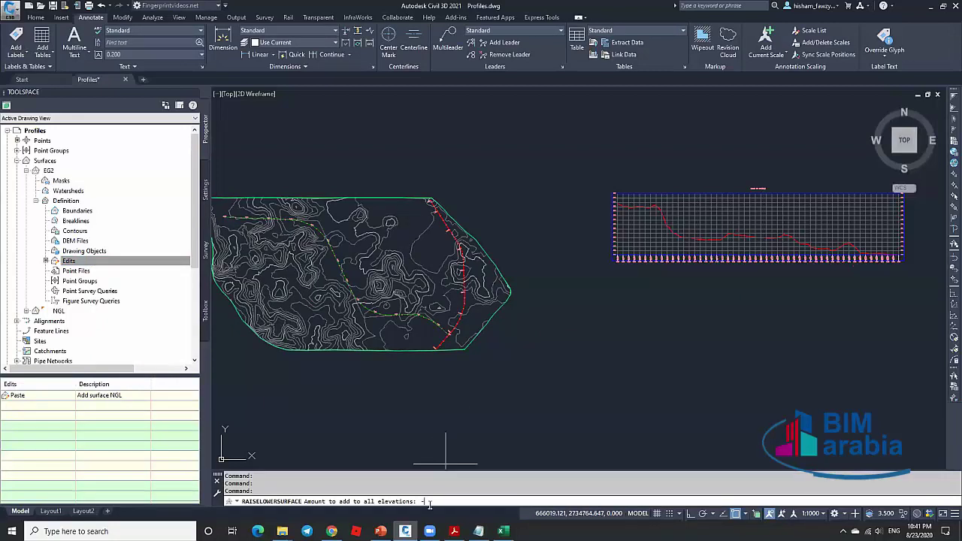
pyautogui.write('-2.5')
pyautogui.press('Return')
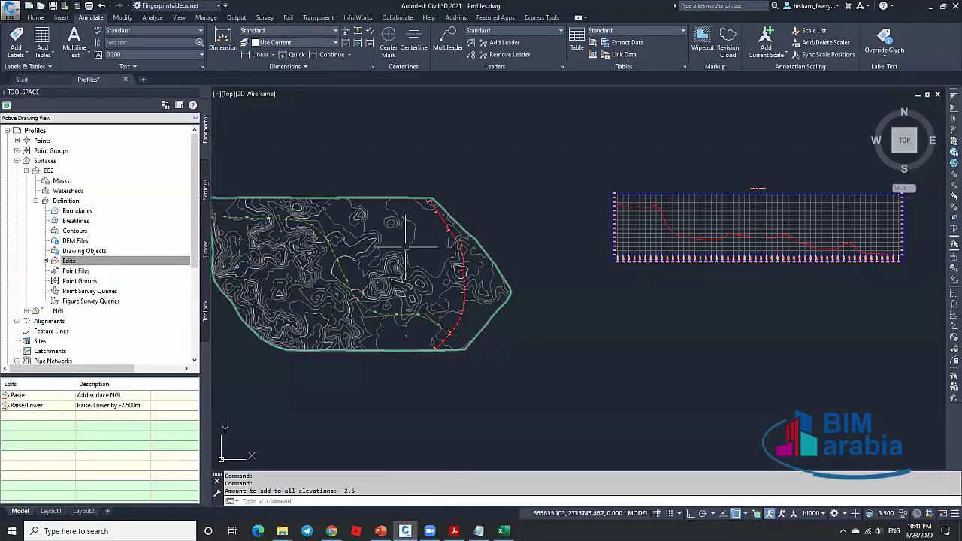
pyautogui.press('Escape')
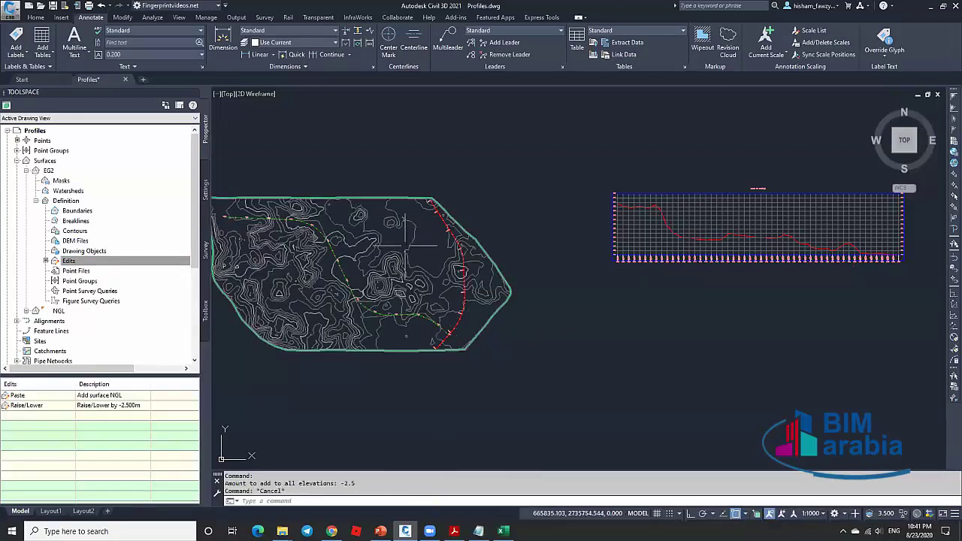
pyautogui.click(36, 201)
pyautogui.doubleClick(49, 171)
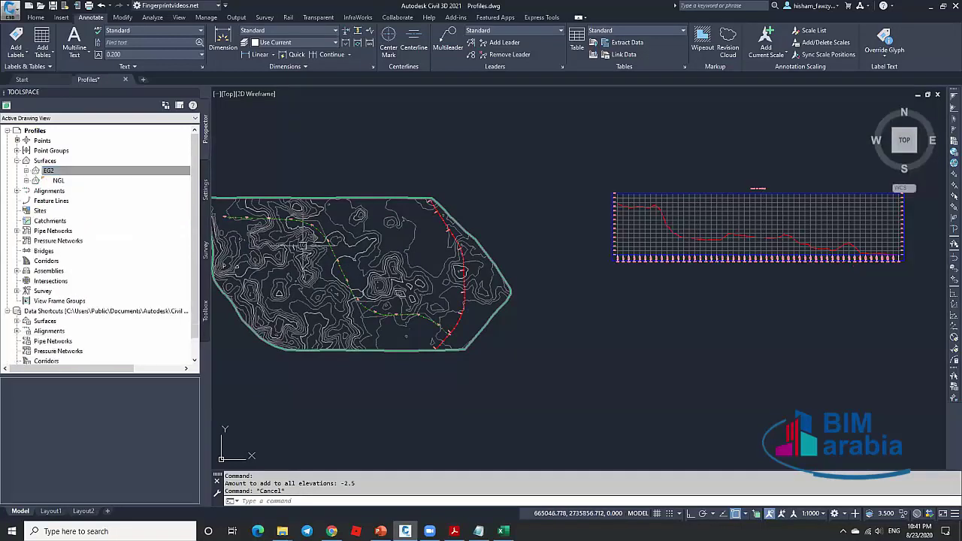
pyautogui.press('Escape')
pyautogui.scroll(3, 322, 272)
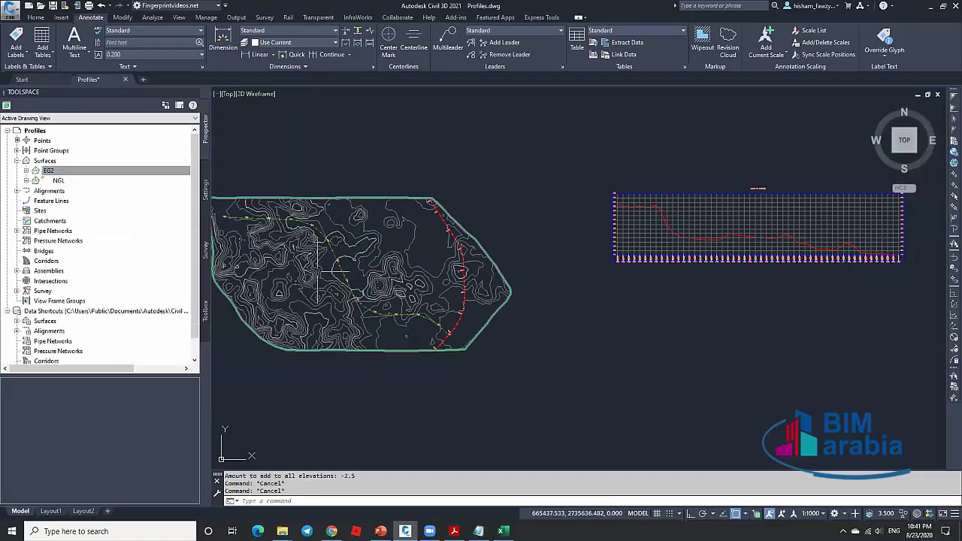
pyautogui.scroll(2, 348, 268)
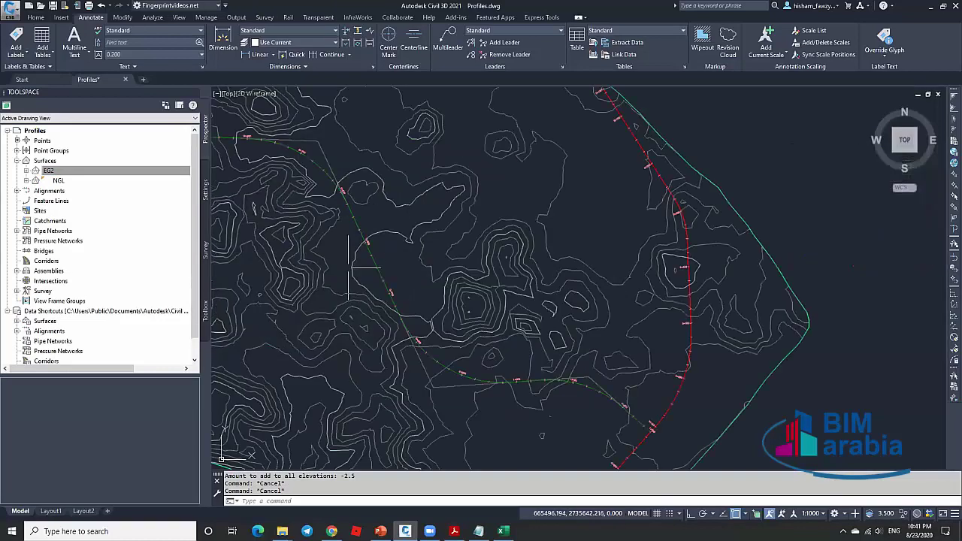
pyautogui.scroll(-3, 349, 268)
pyautogui.scroll(3, 389, 164)
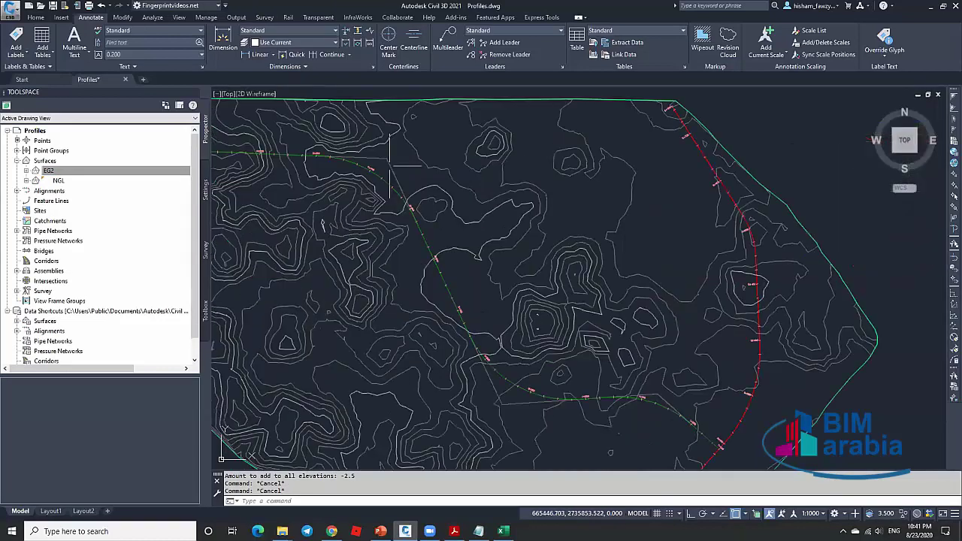
# Add an EG2 surface profile along ROAD 01 with Intersection Basic style to the profile view.
pyautogui.click(445, 31)
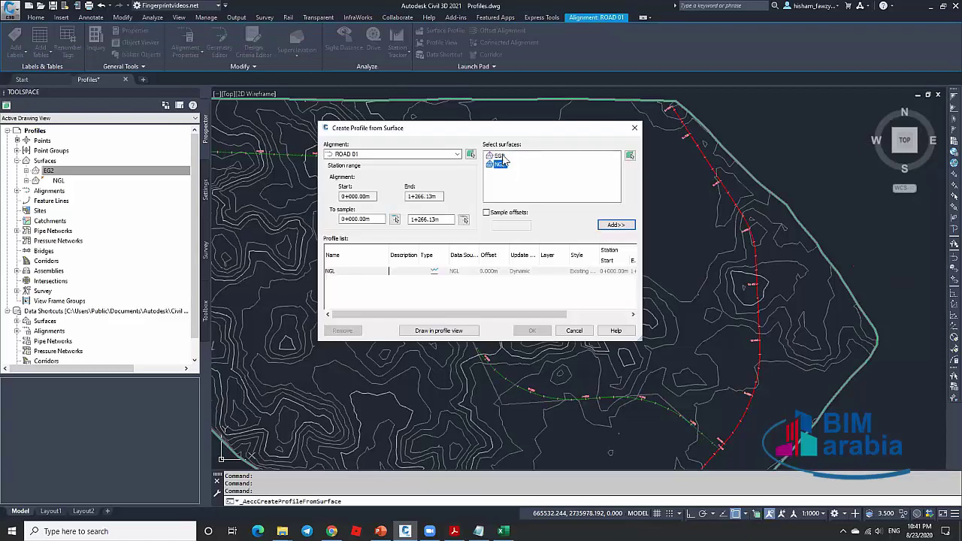
pyautogui.click(499, 164)
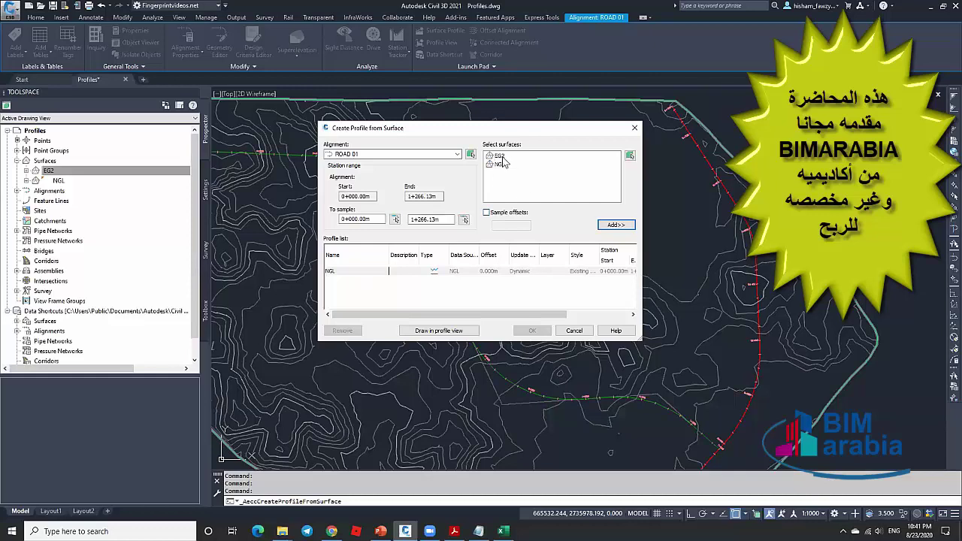
pyautogui.click(612, 227)
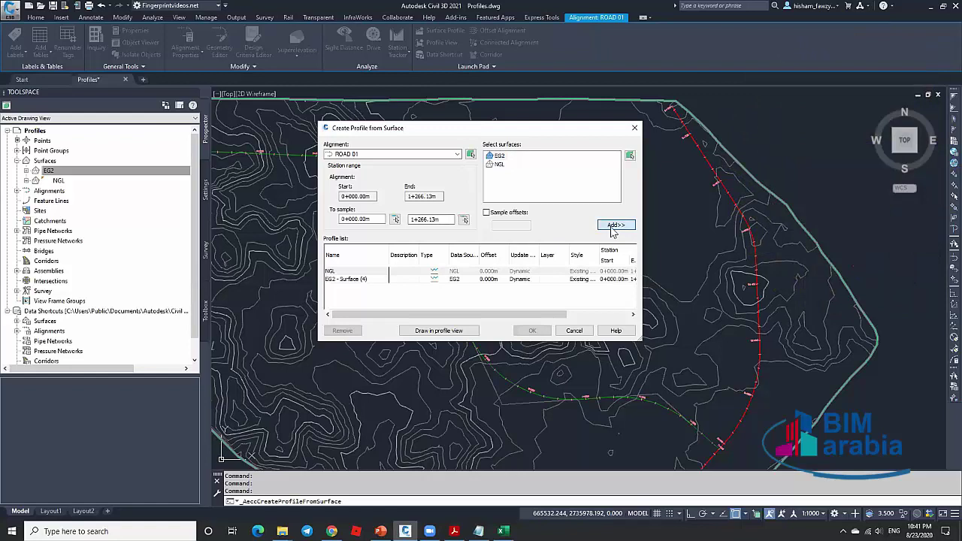
pyautogui.click(585, 279)
pyautogui.click(585, 280)
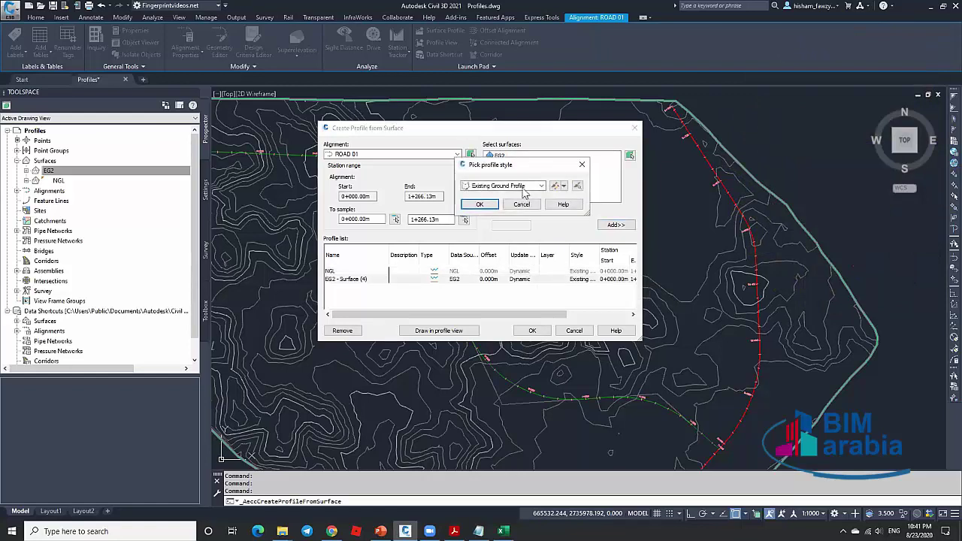
pyautogui.click(524, 188)
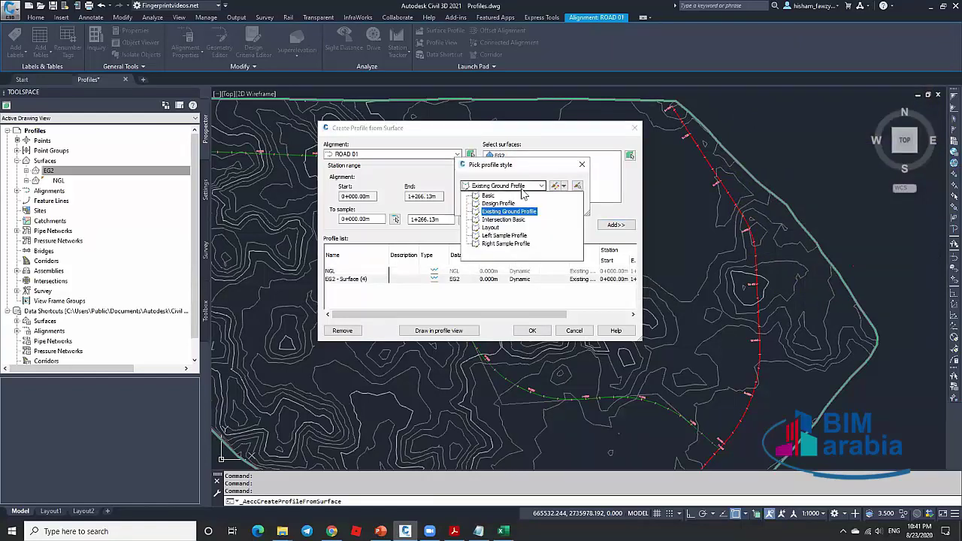
pyautogui.click(493, 221)
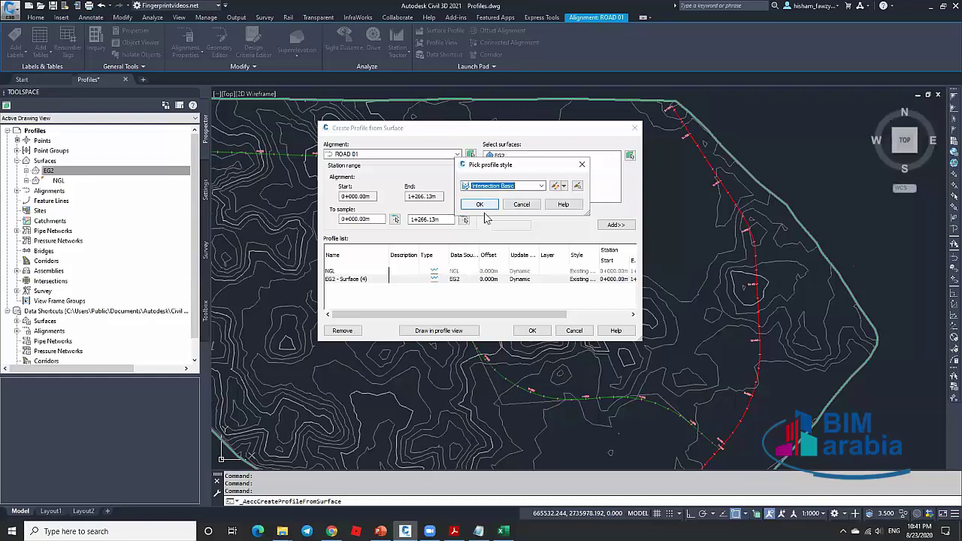
pyautogui.click(479, 205)
pyautogui.click(530, 331)
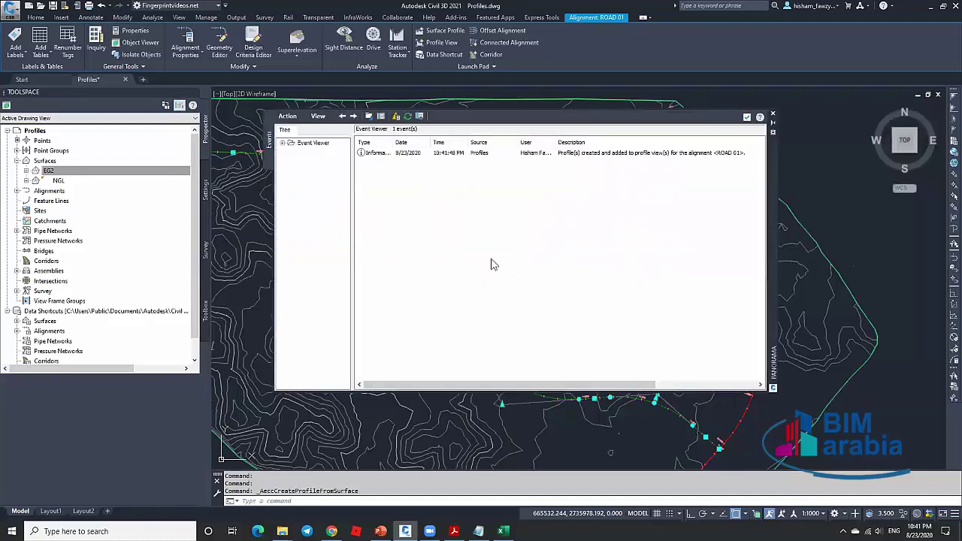
# Widen the event log's Type column to read it, then close the Panorama window.
pyautogui.click(378, 154)
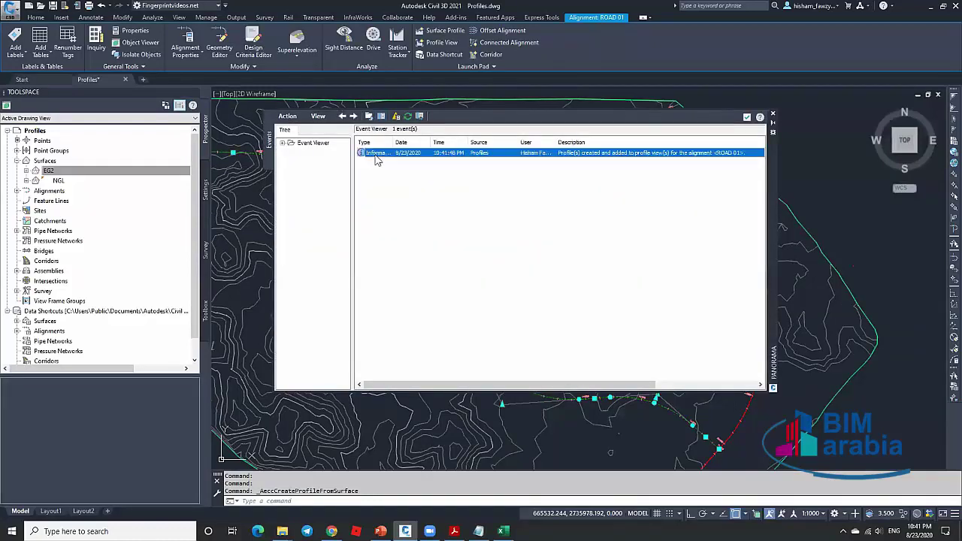
pyautogui.doubleClick(394, 142)
pyautogui.click(746, 116)
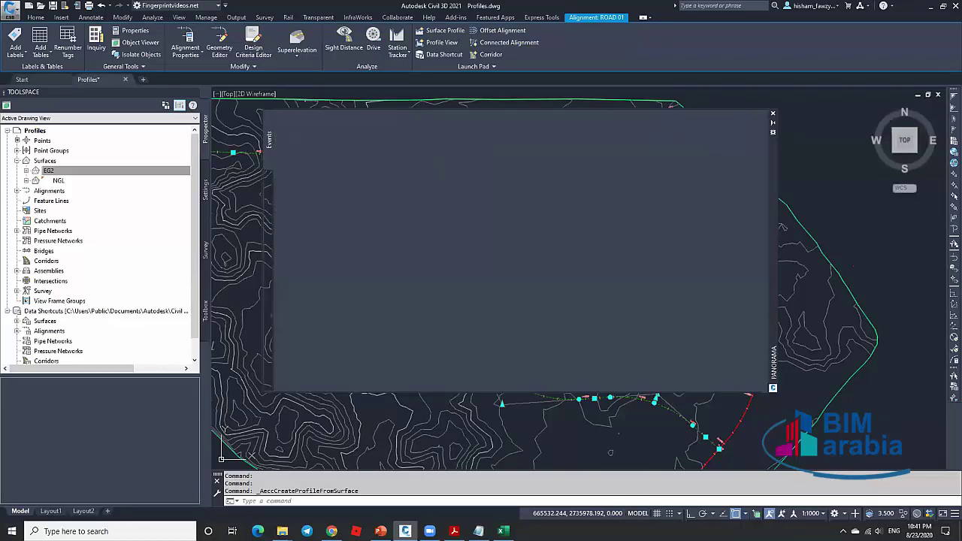
pyautogui.press('Escape')
# Bring the profile view with both ground lines into view and open its properties.
pyautogui.scroll(-3, 541, 285)
pyautogui.moveTo(864, 248); pyautogui.dragTo(580, 240, button='middle')
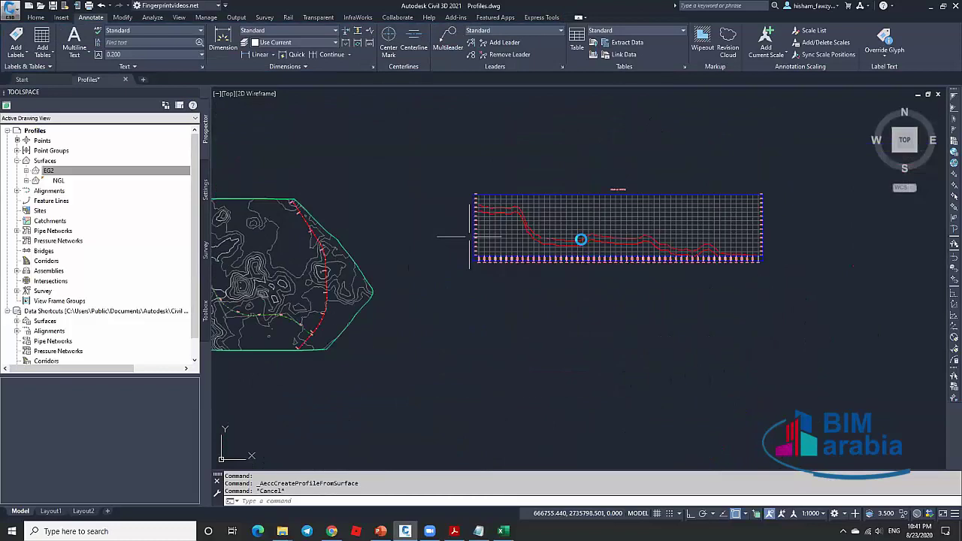
pyautogui.scroll(1, 581, 248)
pyautogui.scroll(4, 581, 252)
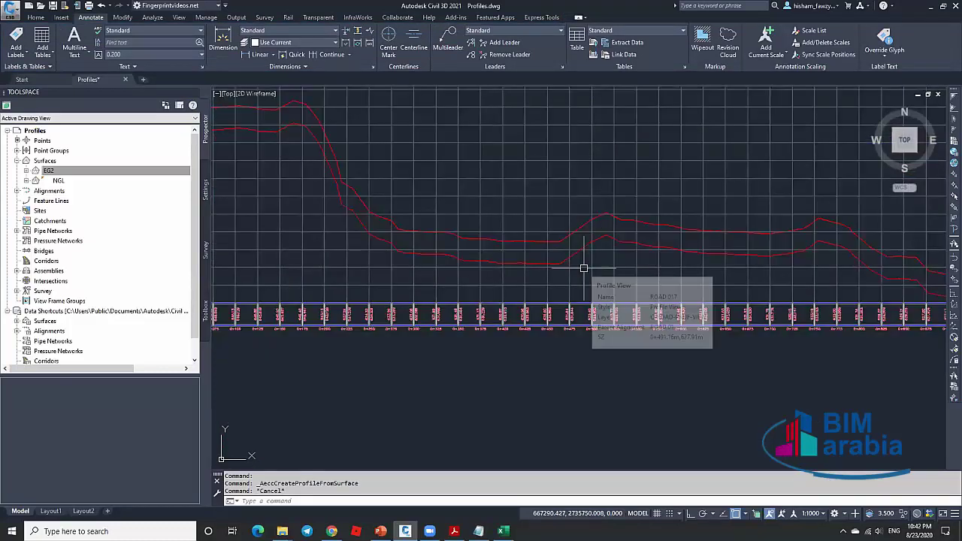
pyautogui.scroll(-3, 584, 266)
pyautogui.press('Escape')
pyautogui.scroll(-3, 531, 242)
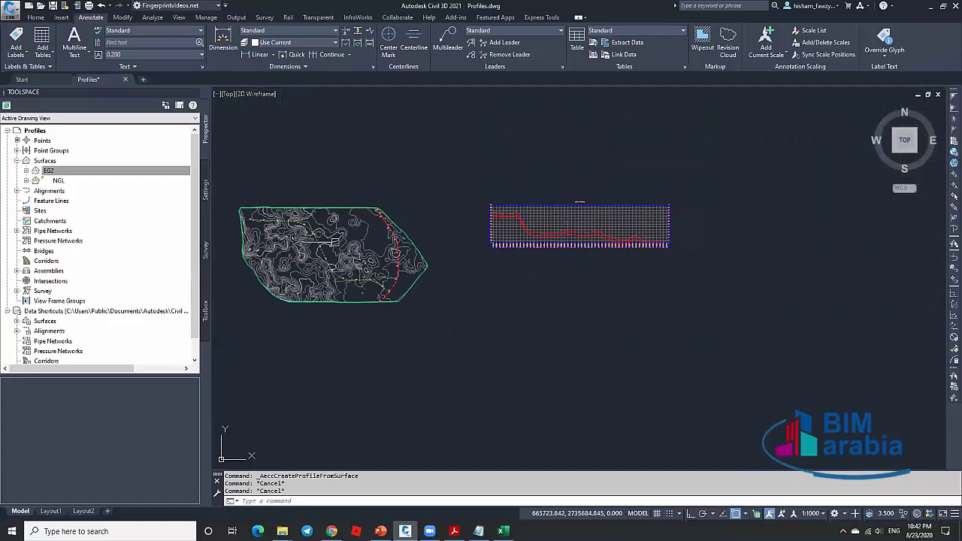
pyautogui.scroll(5, 586, 218)
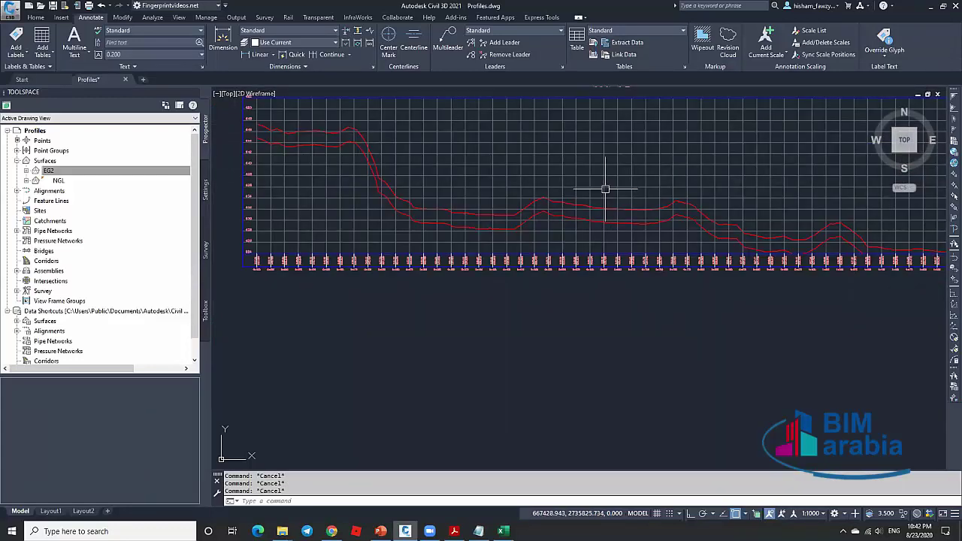
pyautogui.click(541, 194)
pyautogui.scroll(-2, 541, 199)
pyautogui.scroll(5, 714, 225)
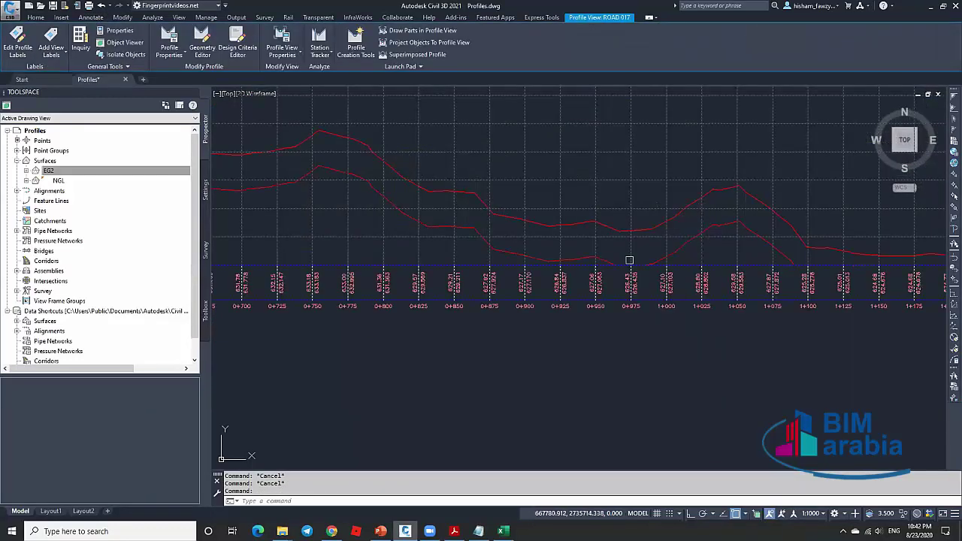
pyautogui.click(282, 40)
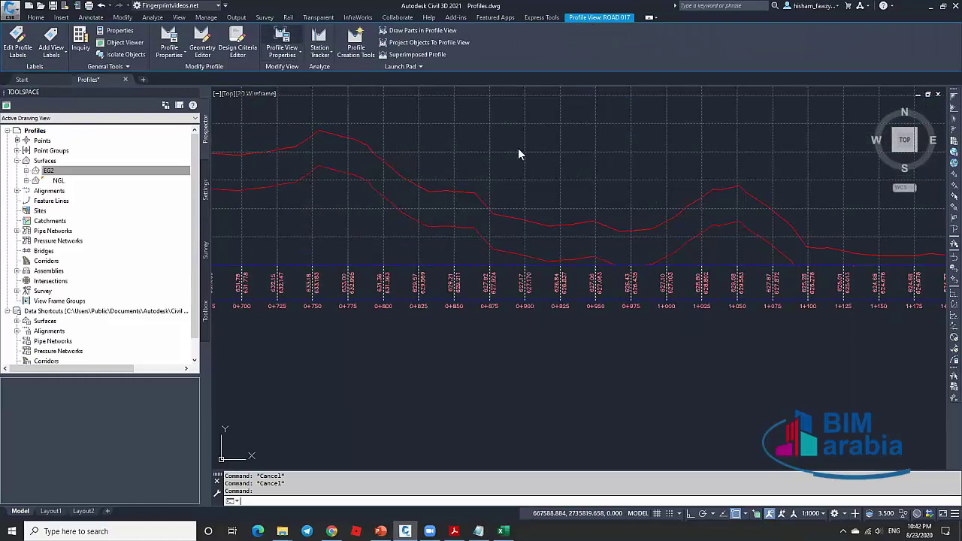
# Set the profile view's elevation height to Automatic on the Elevations tab.
pyautogui.click(575, 135)
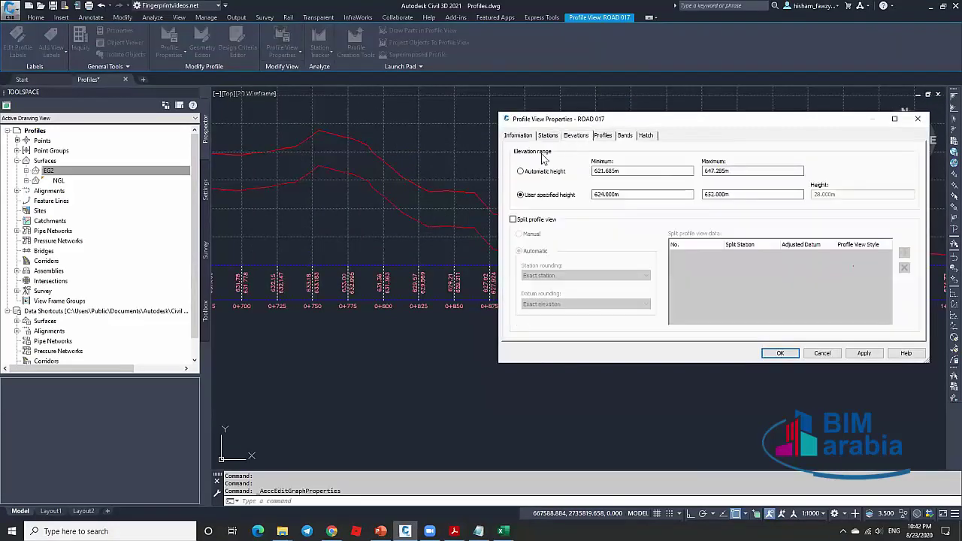
pyautogui.click(520, 172)
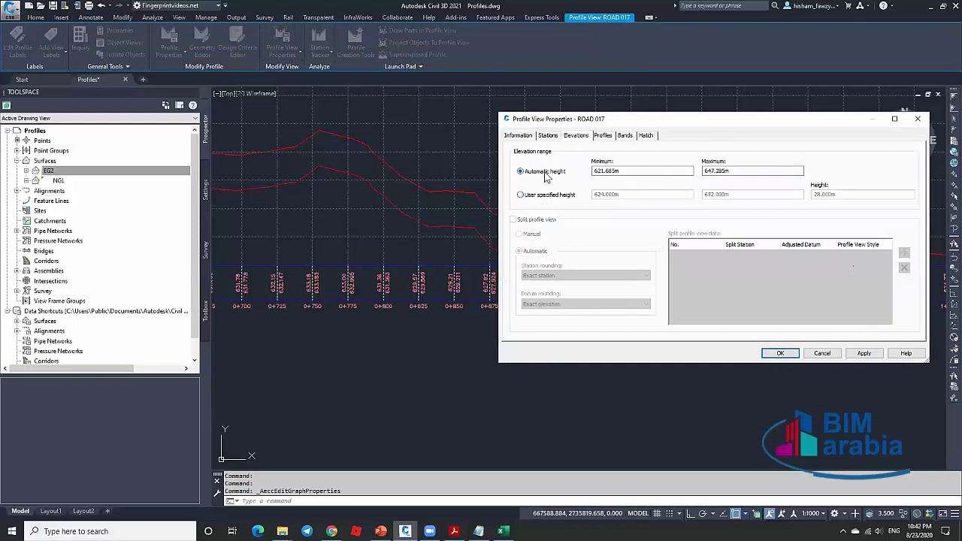
pyautogui.click(551, 196)
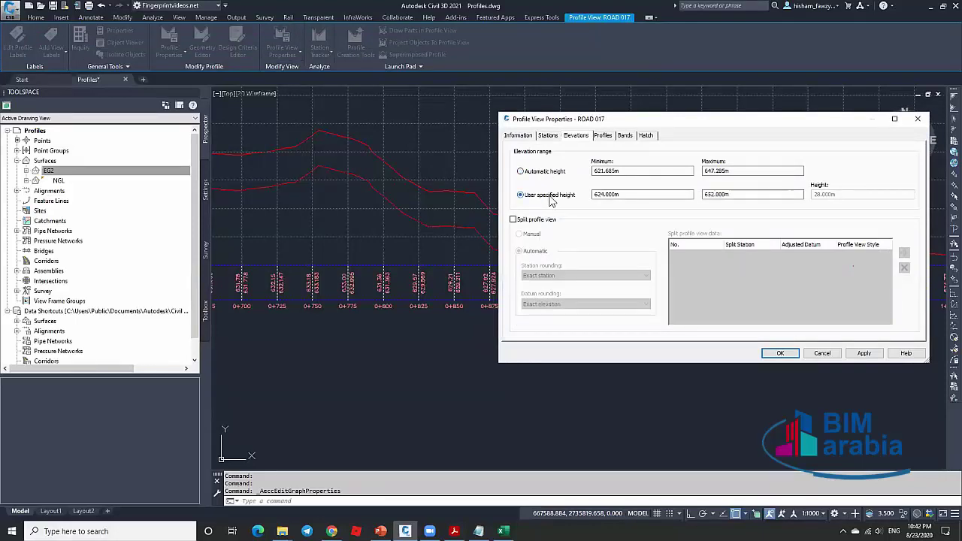
pyautogui.click(556, 175)
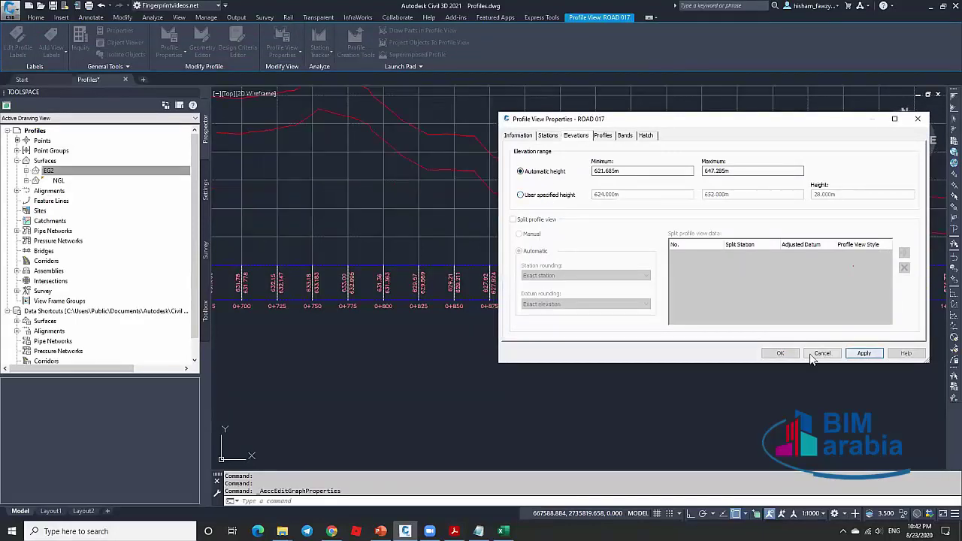
pyautogui.click(782, 353)
# Reselect the profile view and reopen its properties.
pyautogui.scroll(-5, 682, 262)
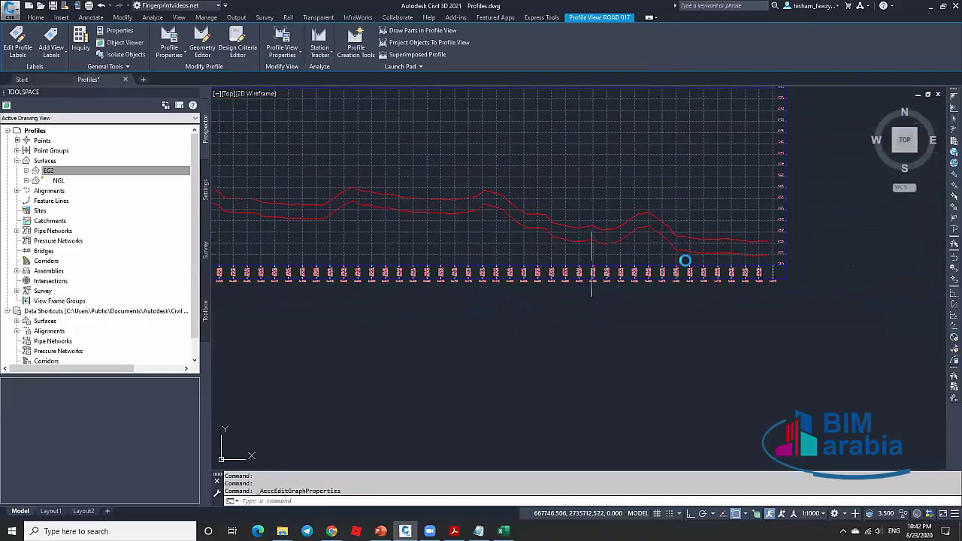
pyautogui.press('Escape')
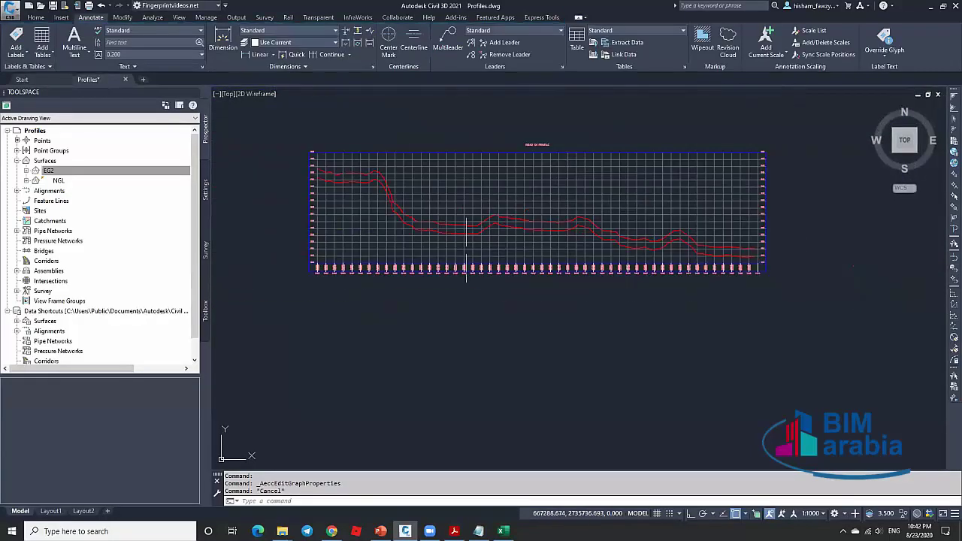
pyautogui.scroll(3, 639, 272)
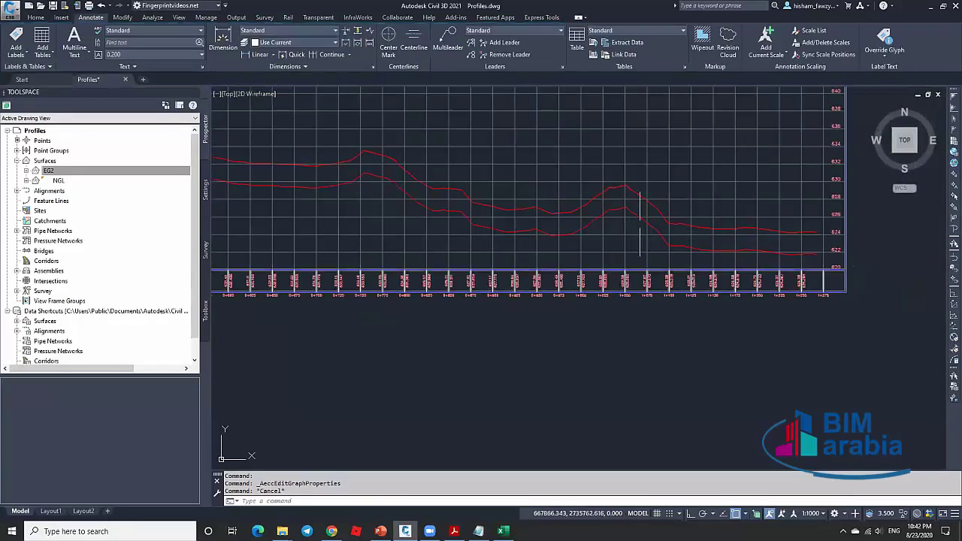
pyautogui.scroll(-3, 702, 229)
pyautogui.scroll(3, 610, 220)
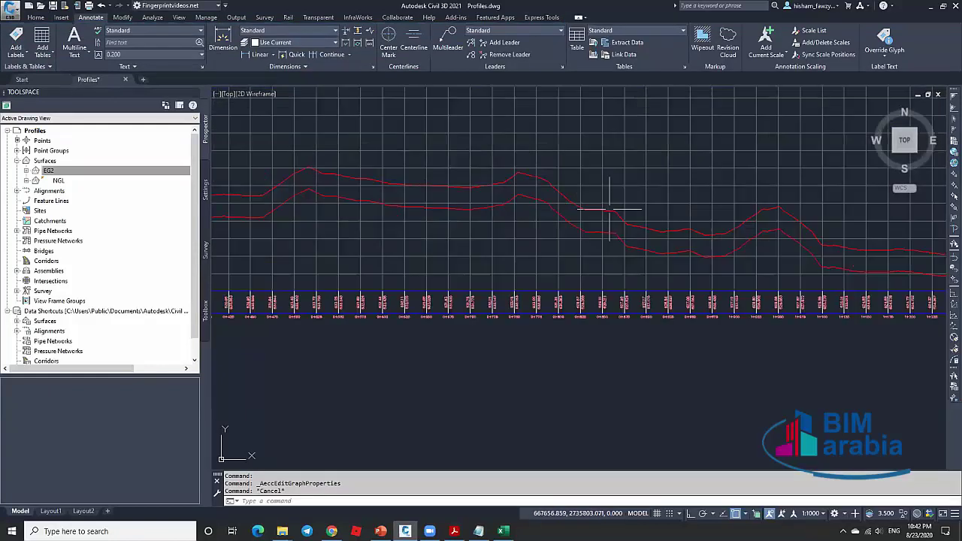
pyautogui.click(608, 215)
pyautogui.click(281, 35)
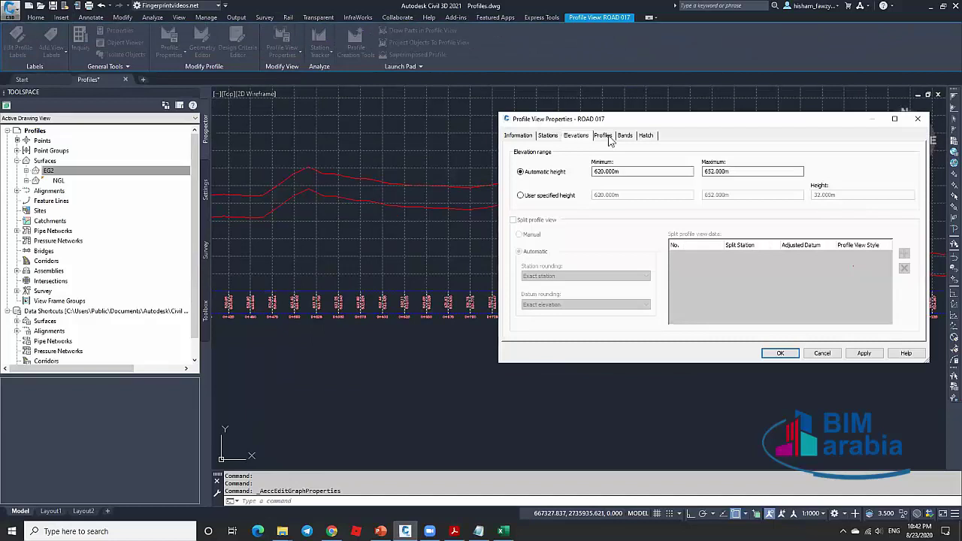
# Turn off Draw for EG2 - Surface (4) in the profile view's Profiles tab.
pyautogui.click(602, 135)
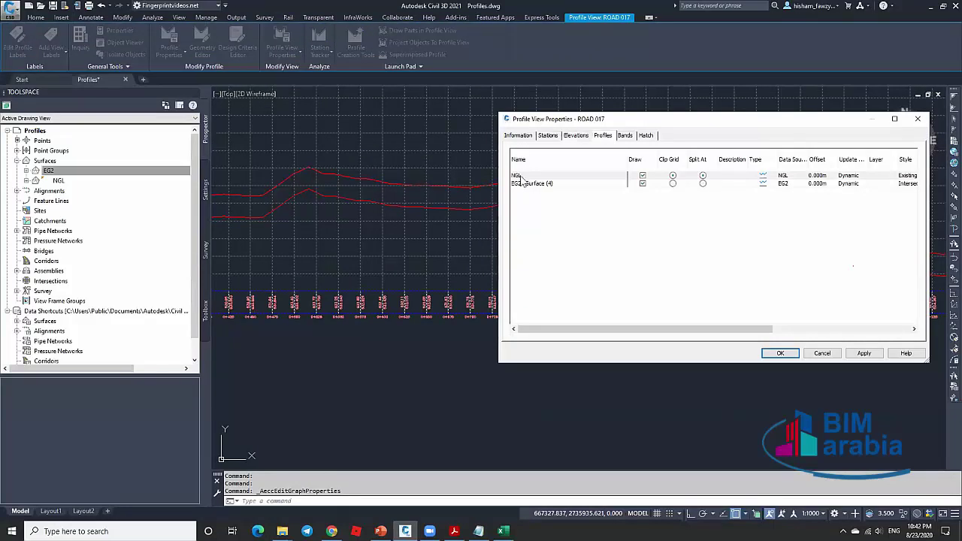
pyautogui.click(540, 185)
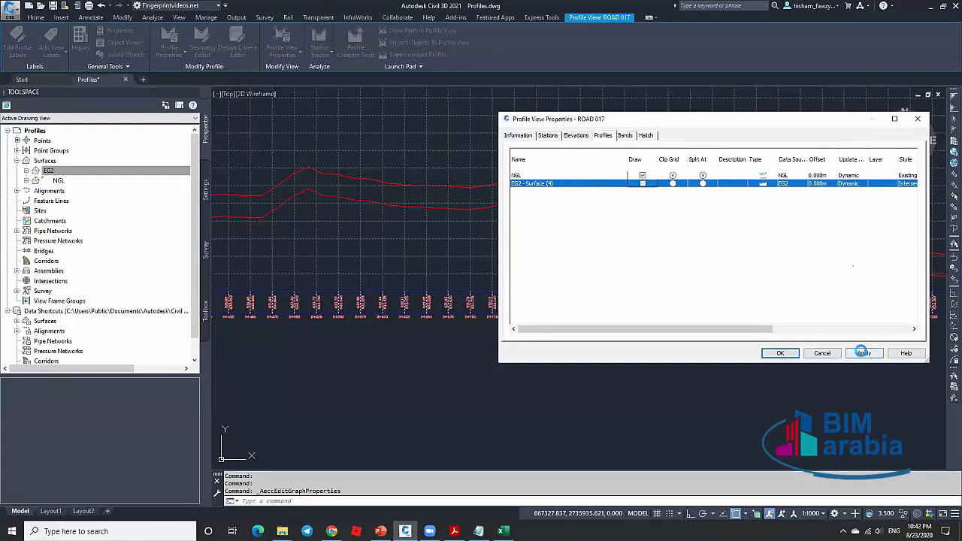
pyautogui.click(780, 353)
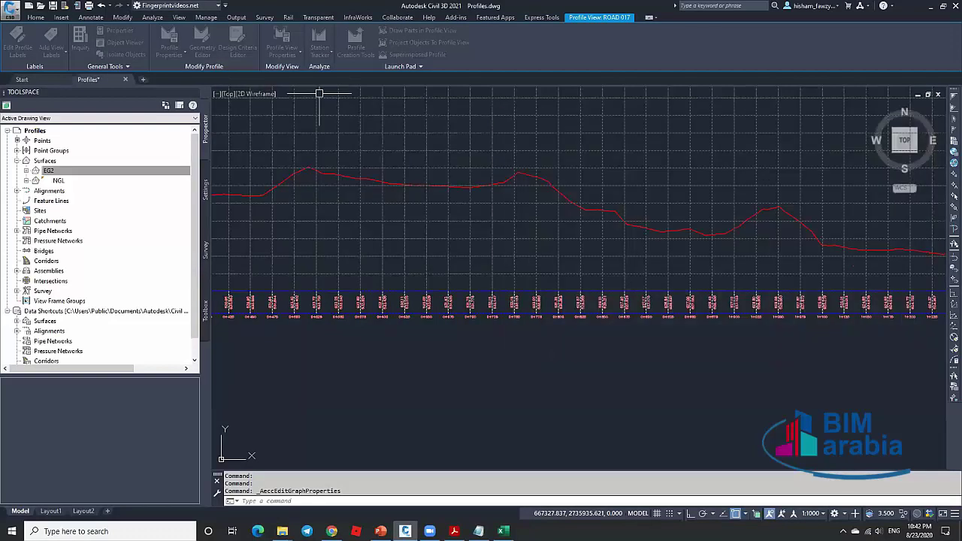
pyautogui.press('Escape')
# In Prospector, select the EG2 surface and expand the Alignments list.
pyautogui.scroll(-5, 591, 225)
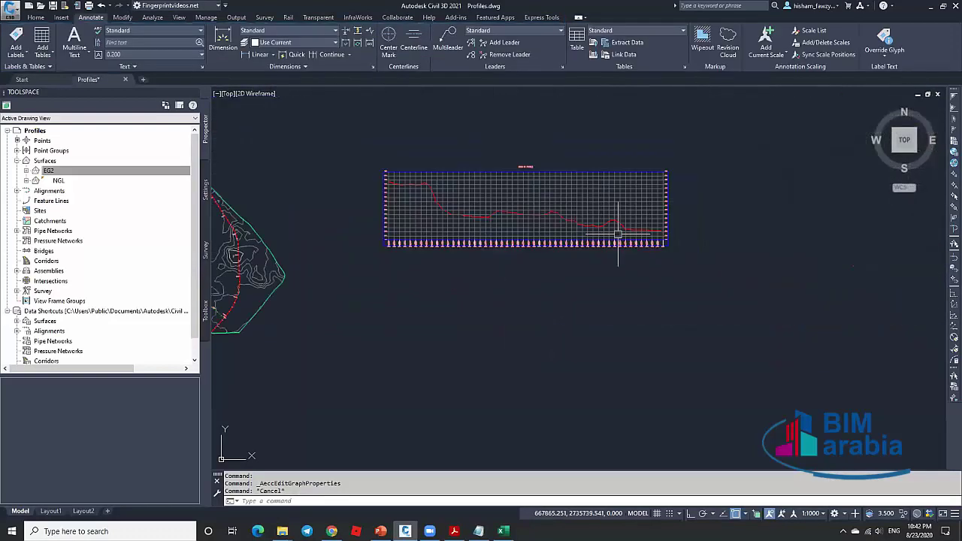
pyautogui.scroll(-2, 676, 237)
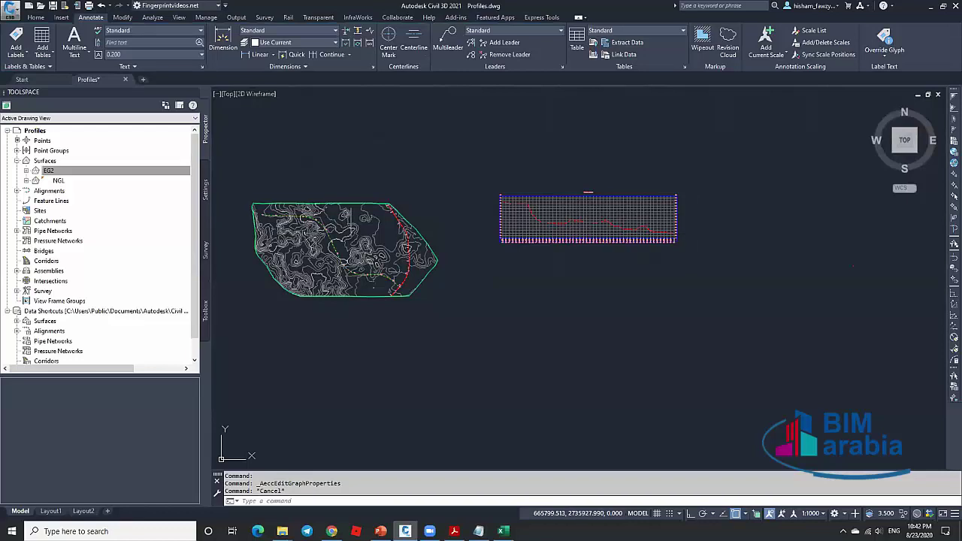
pyautogui.click(98, 171)
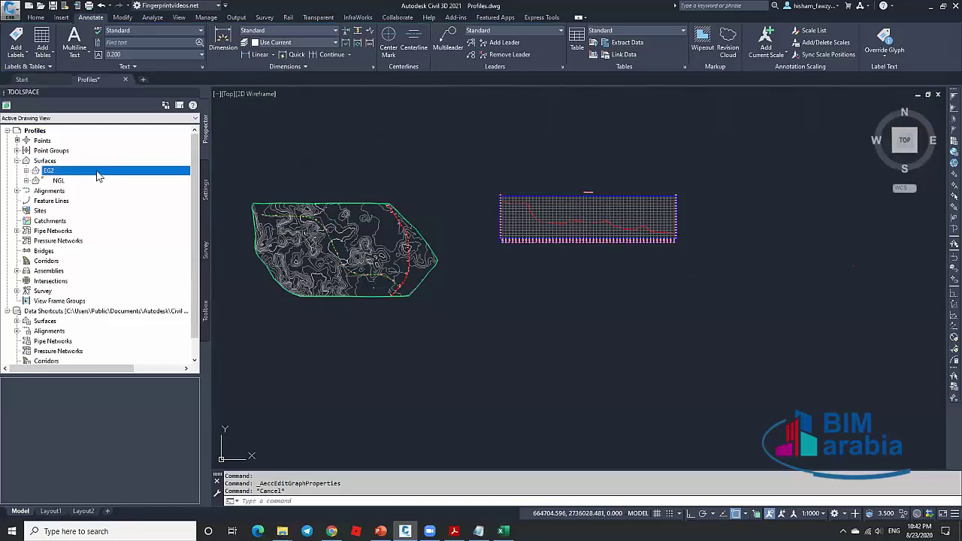
pyautogui.click(17, 191)
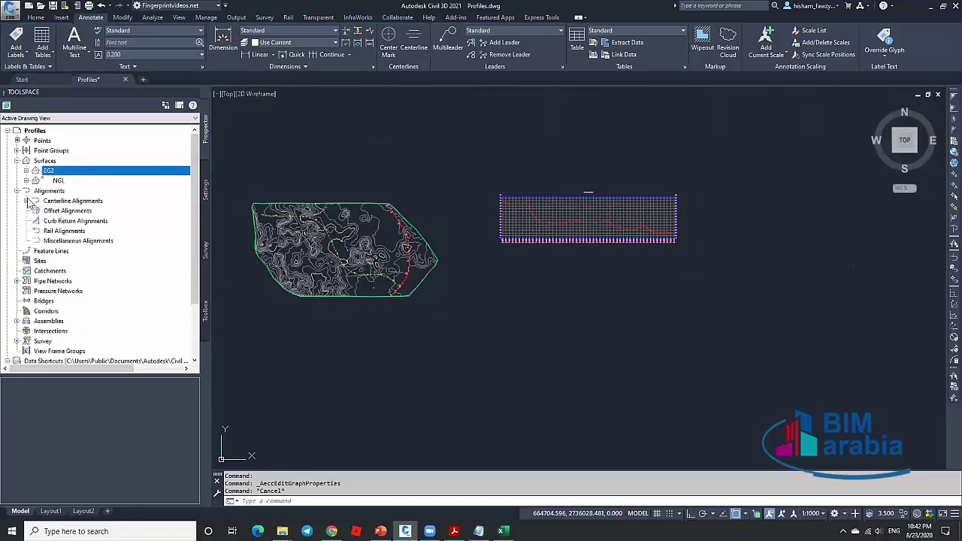
# Expand ROAD 01's Profiles in Prospector and select EG2 - Surface (4) and NGL.
pyautogui.click(27, 201)
pyautogui.click(36, 220)
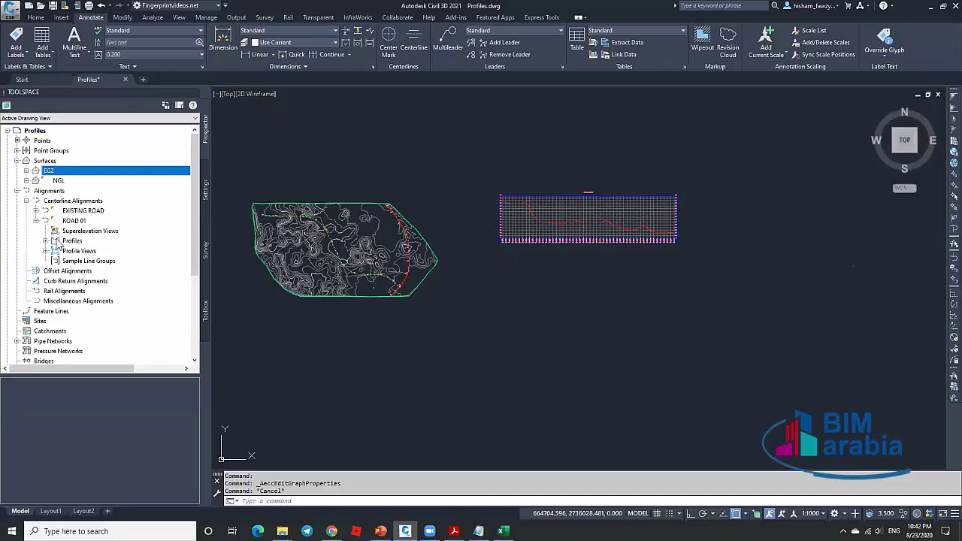
pyautogui.click(45, 241)
pyautogui.click(98, 252)
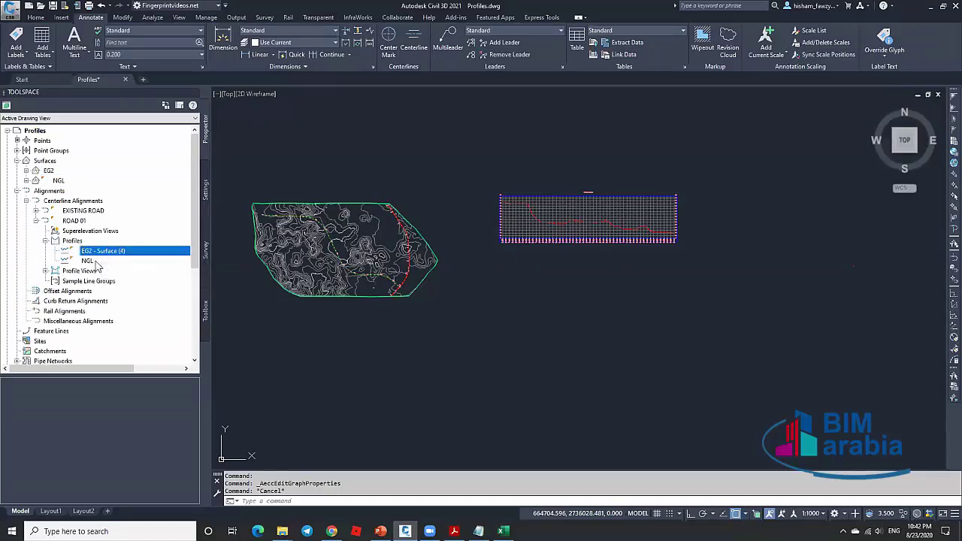
pyautogui.click(136, 261)
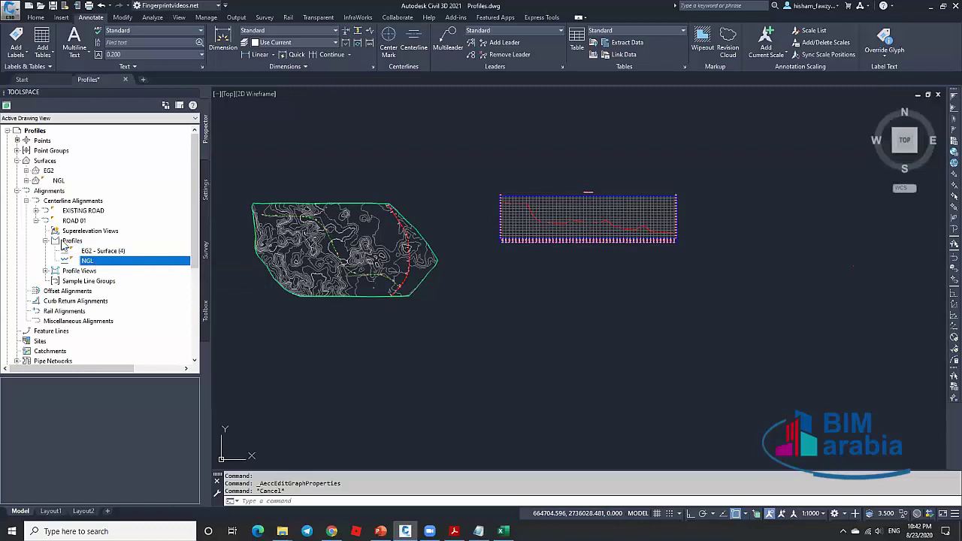
# Zoom in on the ROAD 01 profile view, checking the NGL line, and select the view grid.
pyautogui.scroll(8, 550, 210)
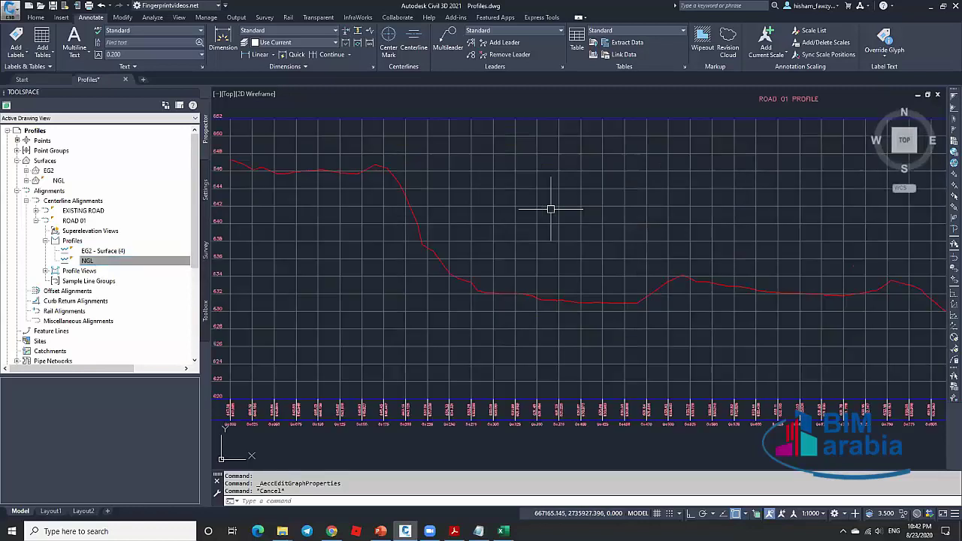
pyautogui.press('Escape')
pyautogui.click(552, 208)
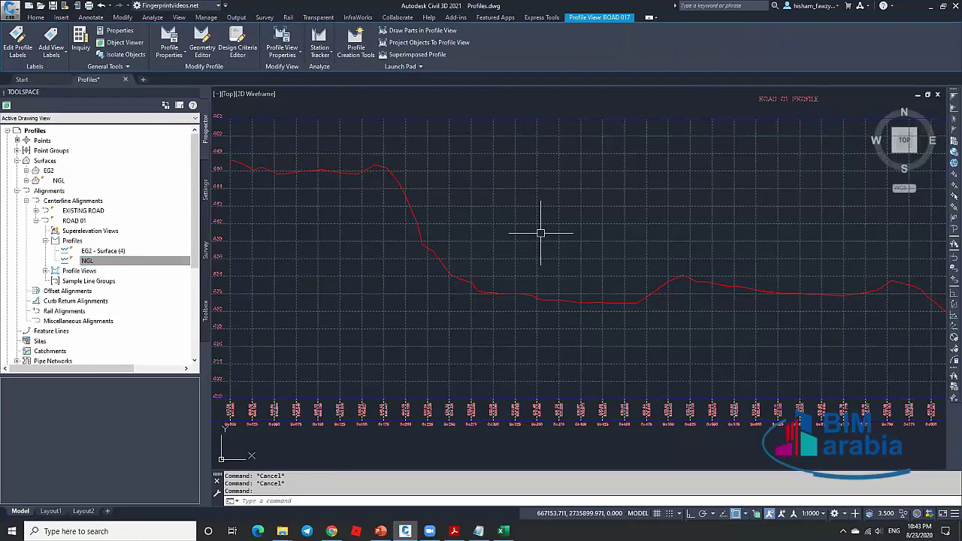
pyautogui.scroll(-4, 593, 224)
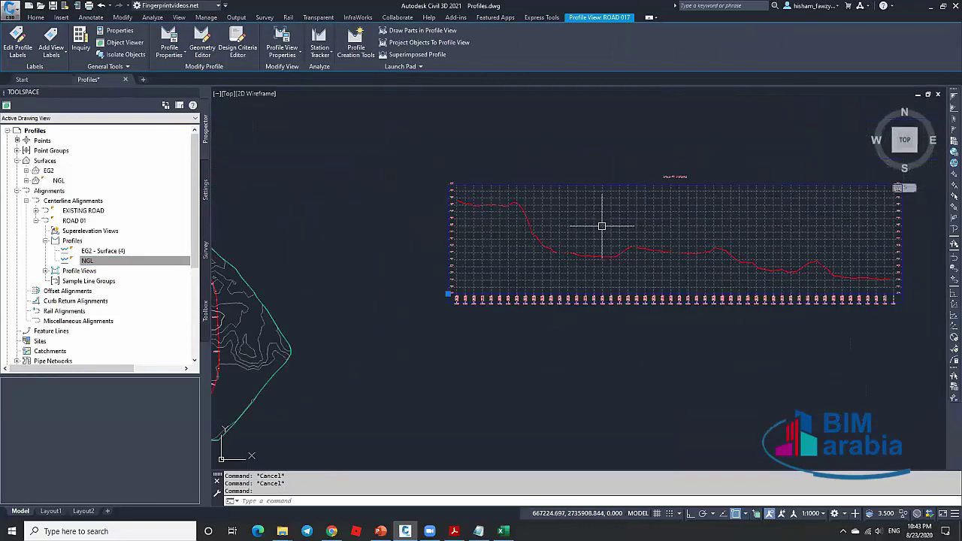
pyautogui.press('Escape')
pyautogui.scroll(3, 540, 203)
pyautogui.click(540, 202)
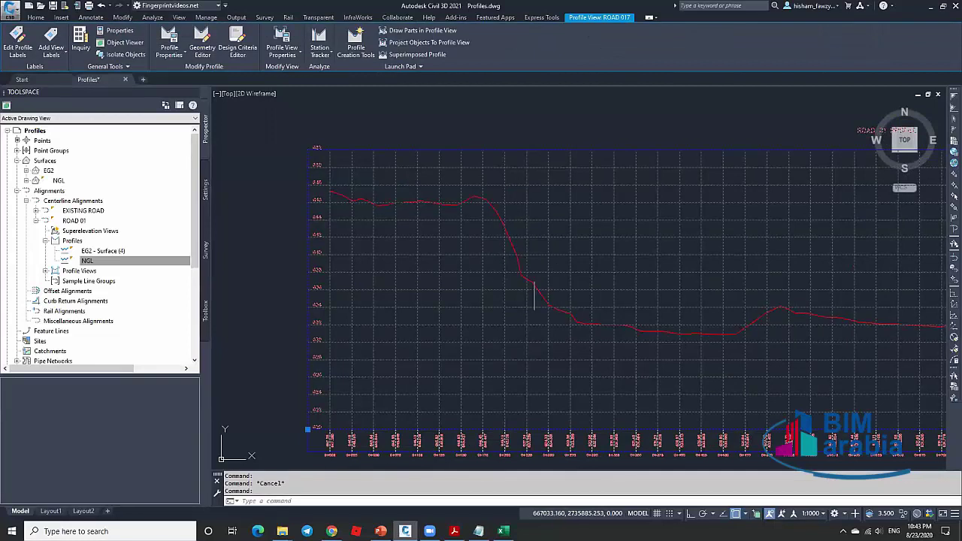
pyautogui.scroll(3, 532, 275)
pyautogui.click(517, 278)
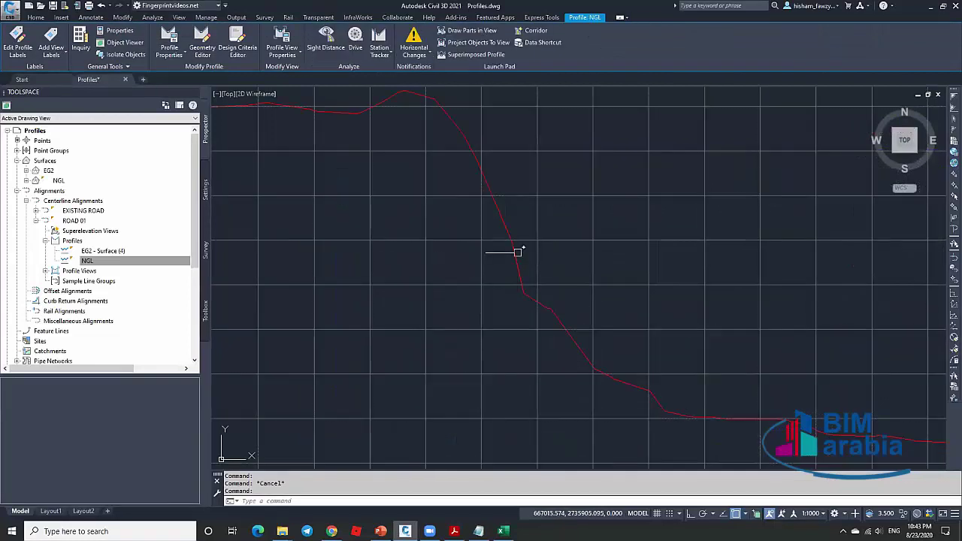
pyautogui.press('Escape')
pyautogui.click(556, 245)
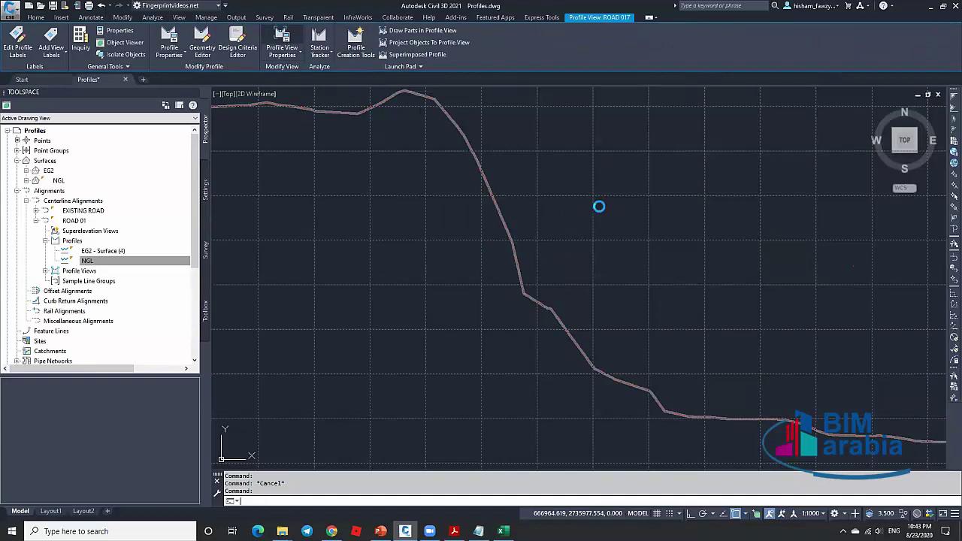
# Turn on Draw for EG2 - Surface (4) in the profile view's properties.
pyautogui.doubleClick(625, 192)
pyautogui.click(642, 184)
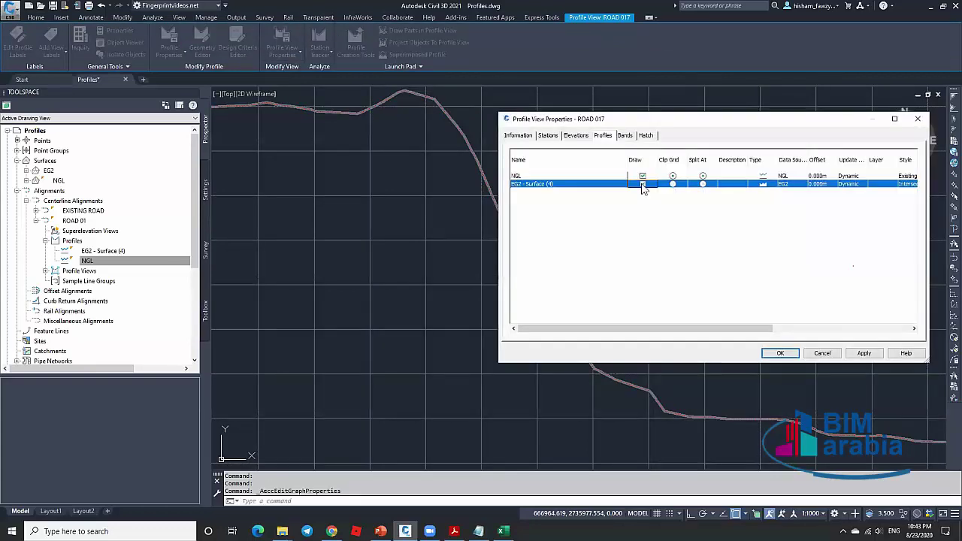
pyautogui.click(642, 184)
pyautogui.click(780, 353)
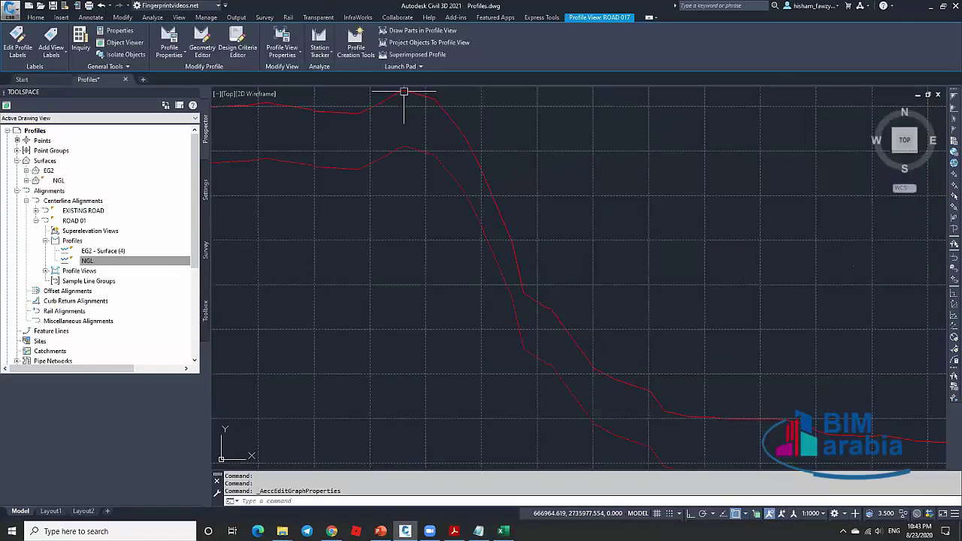
pyautogui.press('Escape')
pyautogui.press('Escape')
# Drag the NGL profile toward the drawing, then undo the accidental erase of EG2 - Surface (4).
pyautogui.click(523, 338)
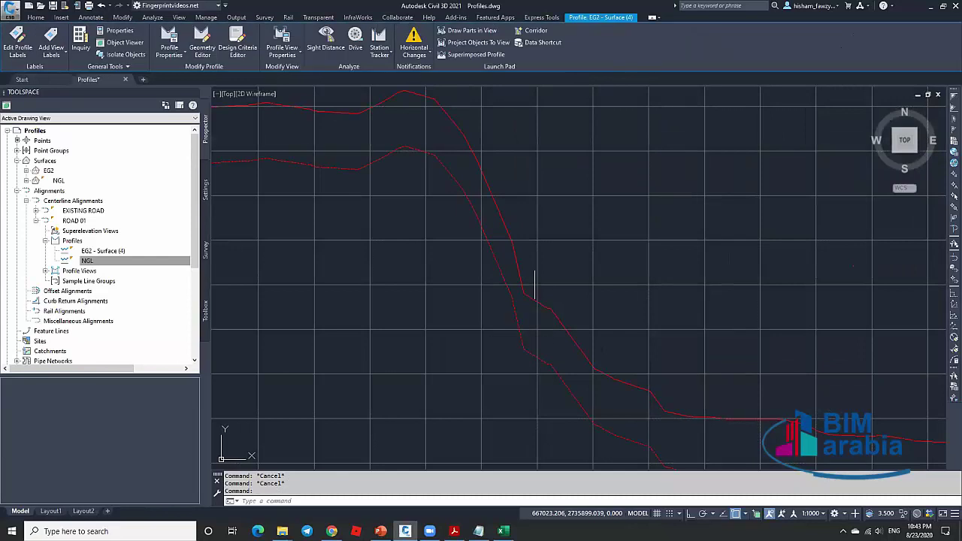
pyautogui.scroll(-4, 535, 257)
pyautogui.click(107, 251)
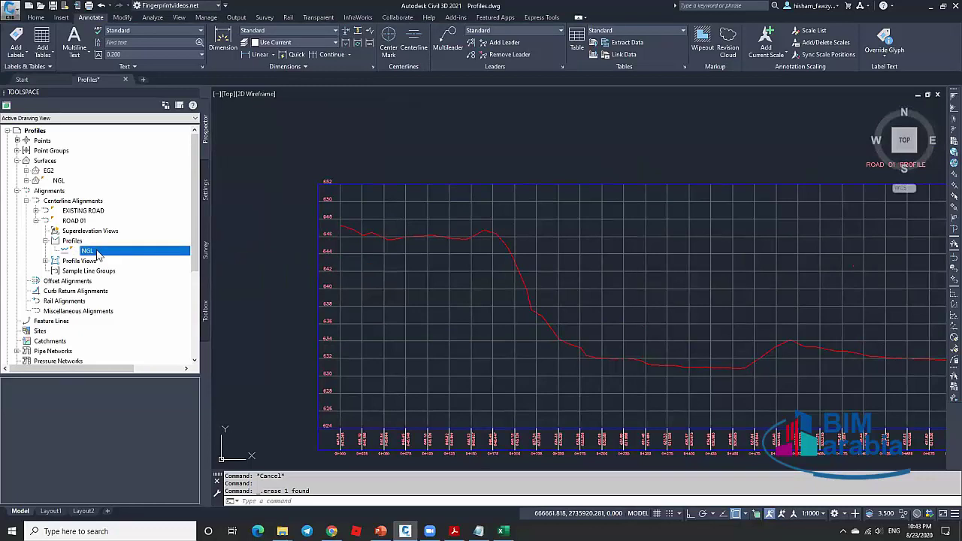
pyautogui.moveTo(98, 255); pyautogui.dragTo(301, 235)
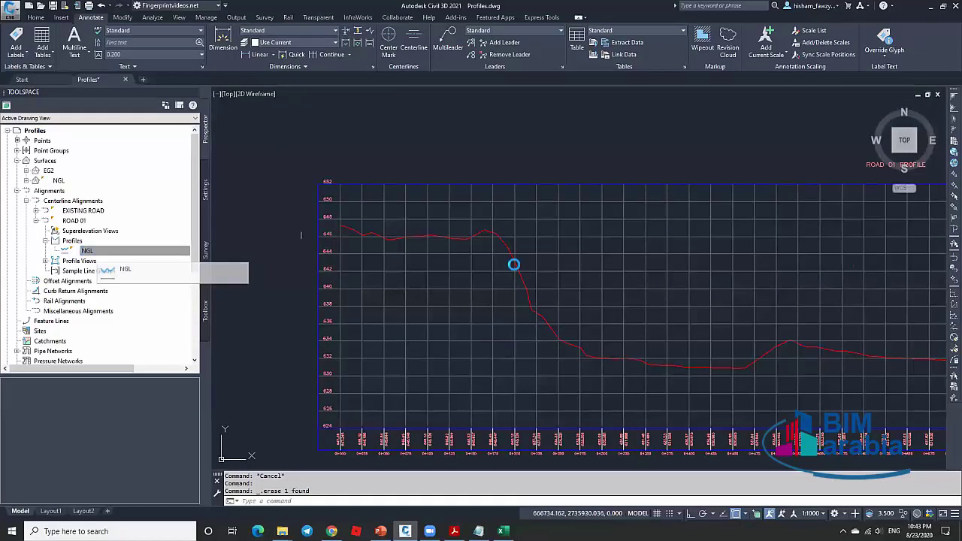
pyautogui.moveTo(513, 265); pyautogui.dragTo(426, 279)
pyautogui.scroll(-5, 451, 270)
pyautogui.scroll(5, 551, 264)
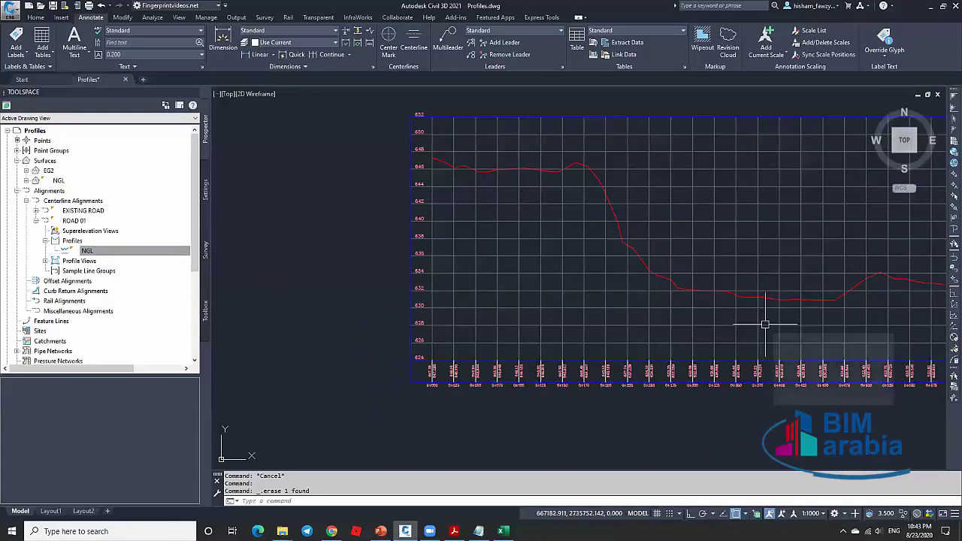
pyautogui.hotkey('ctrl', 'z')
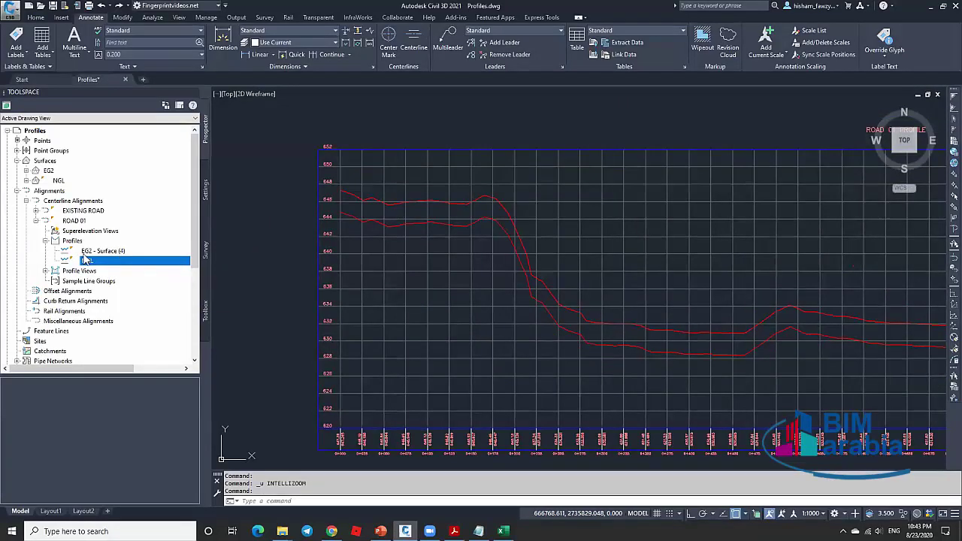
# Turn off Draw for EG2 - Surface (4) again in the profile view's properties.
pyautogui.click(560, 262)
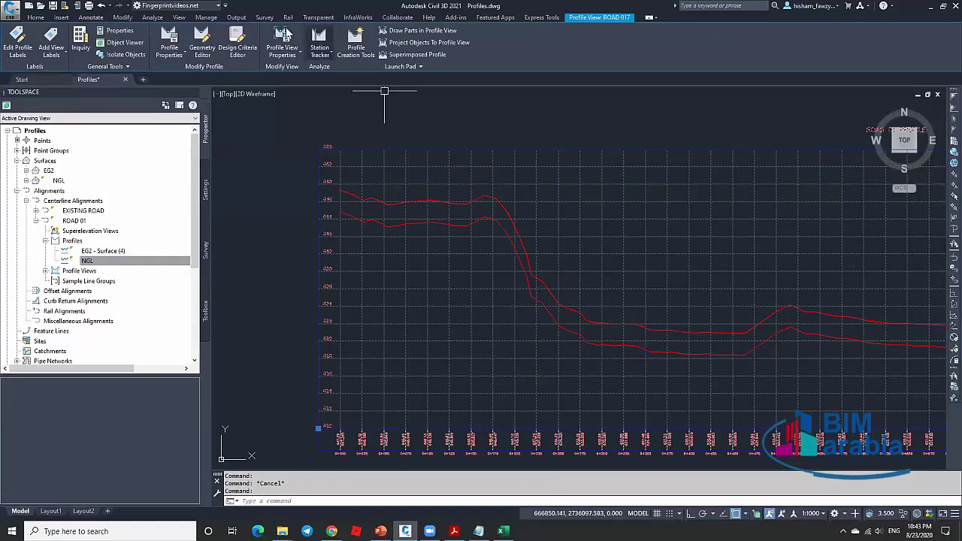
pyautogui.click(283, 36)
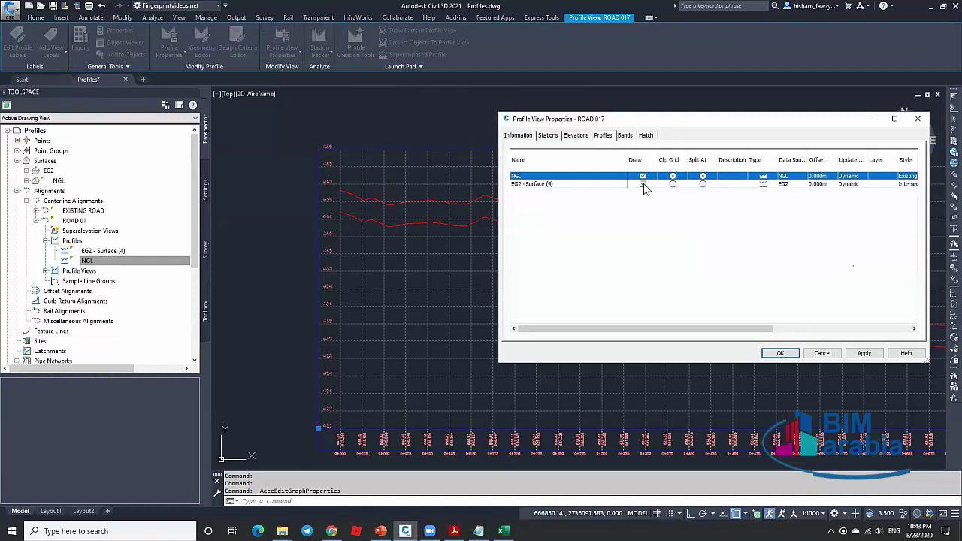
pyautogui.click(644, 184)
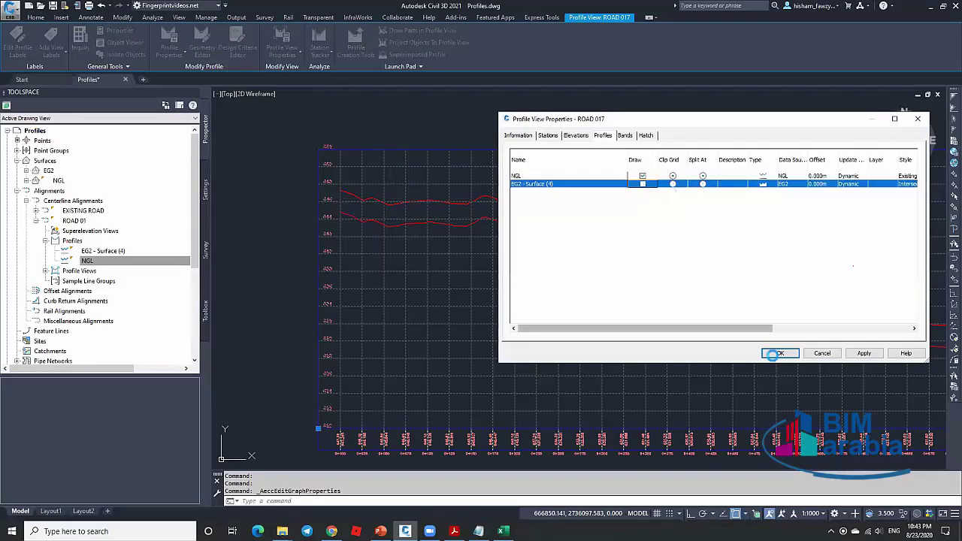
pyautogui.click(779, 354)
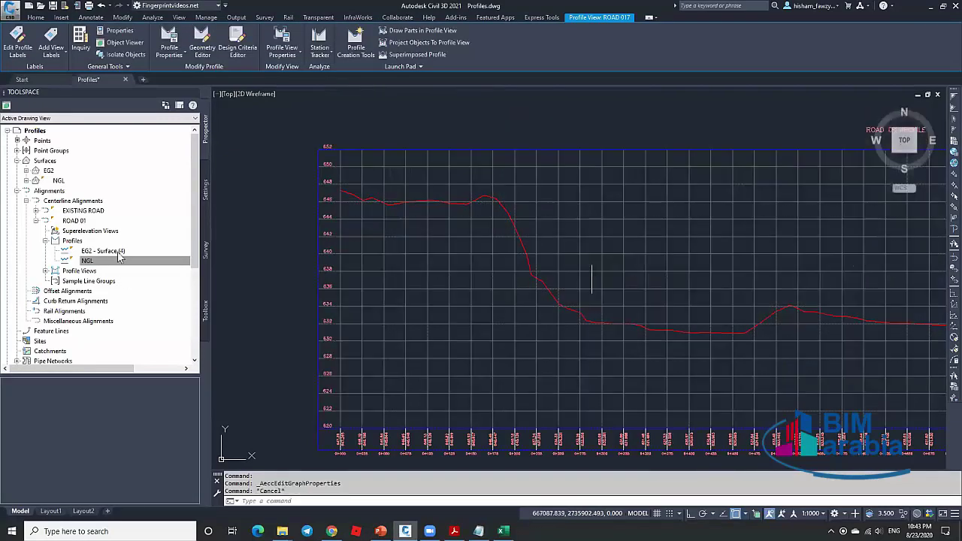
# Select the NGL profile and the ROAD 01 profile view, zooming to frame it.
pyautogui.click(139, 256)
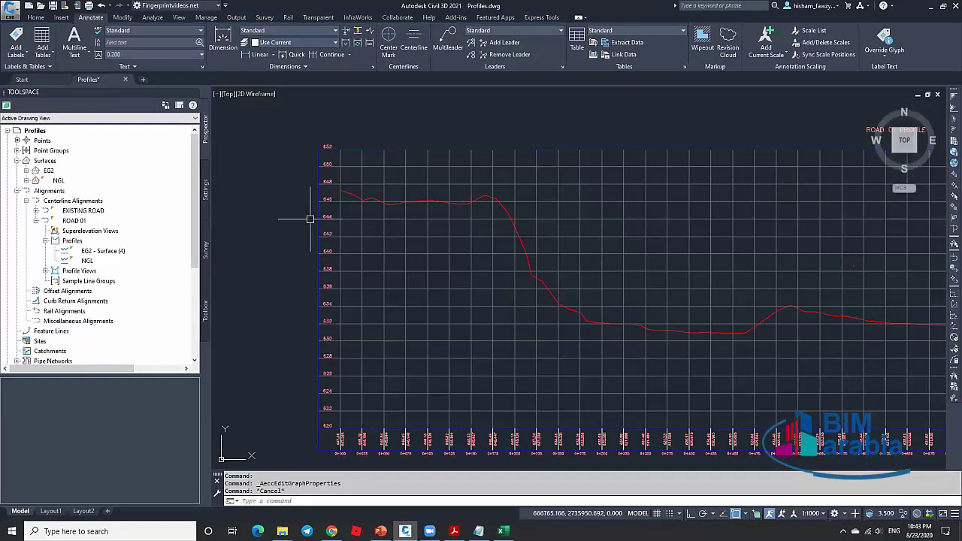
pyautogui.scroll(-4, 414, 242)
pyautogui.scroll(2, 483, 240)
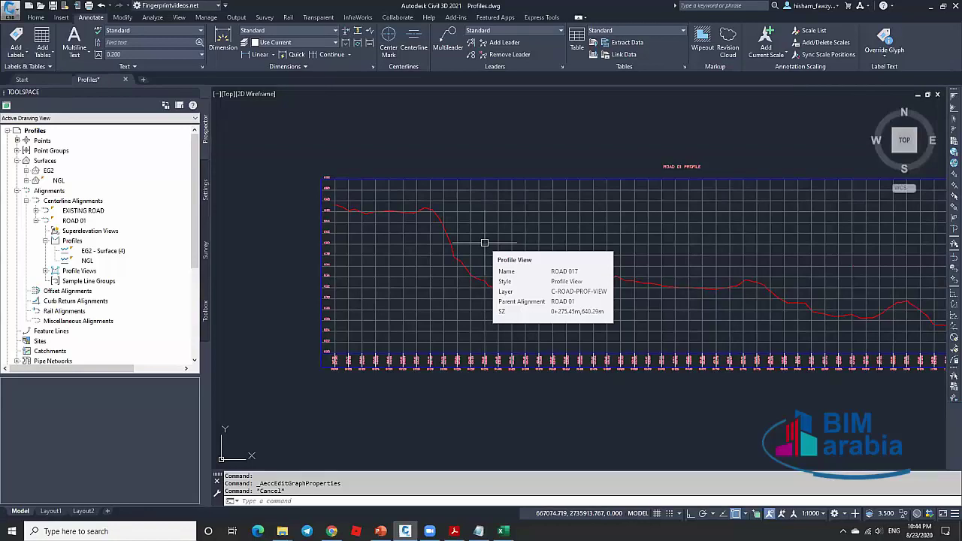
pyautogui.click(484, 242)
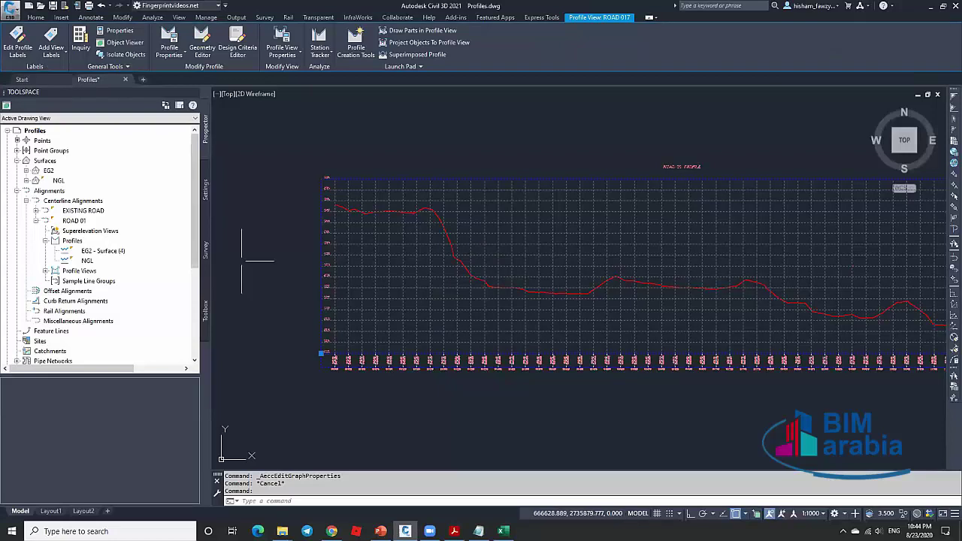
pyautogui.scroll(-1, 116, 216)
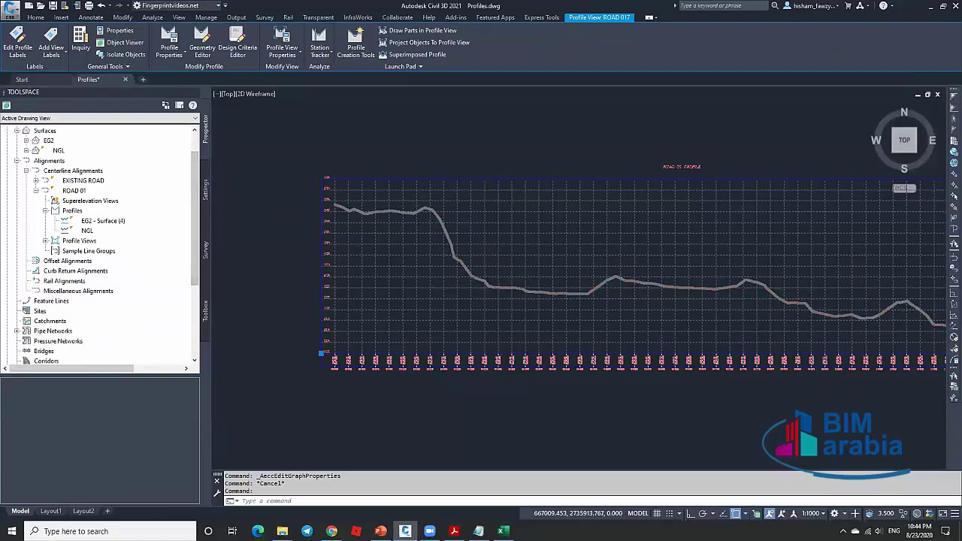
pyautogui.scroll(1, 528, 247)
pyautogui.scroll(-2, 529, 247)
pyautogui.press('Escape')
pyautogui.scroll(-2, 533, 258)
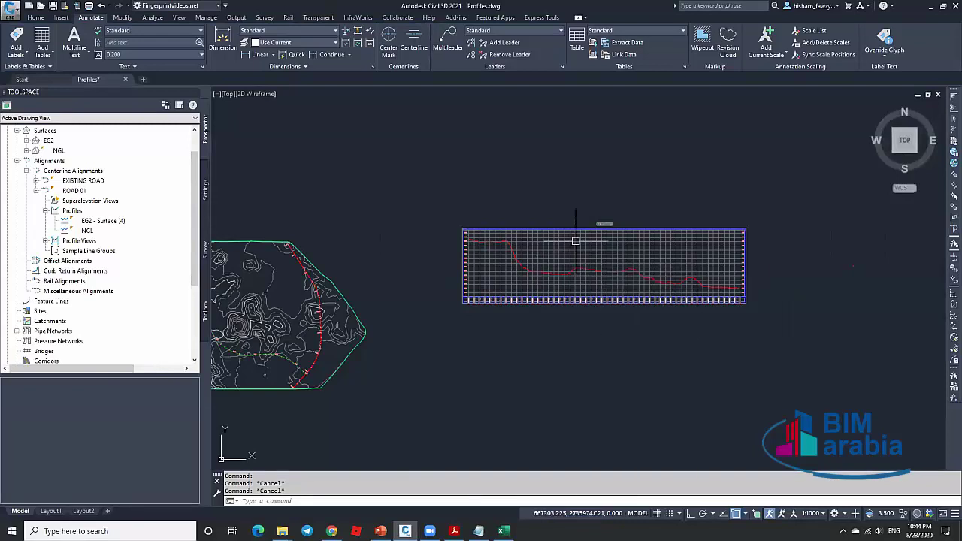
# Zoom out to show the whole ROAD 01 PROFILE view and pick its grid.
pyautogui.click(576, 241)
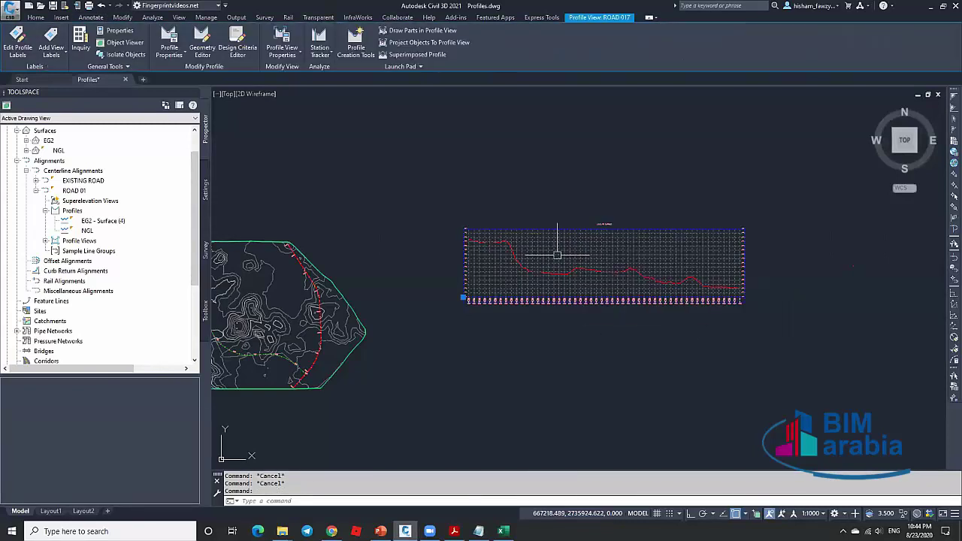
pyautogui.scroll(4, 556, 256)
pyautogui.scroll(-1, 561, 262)
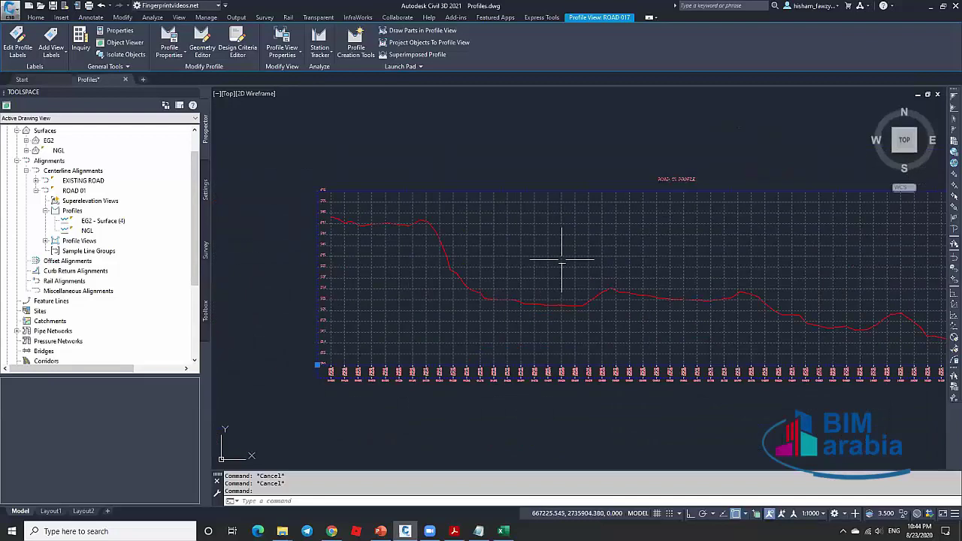
pyautogui.scroll(-2, 562, 261)
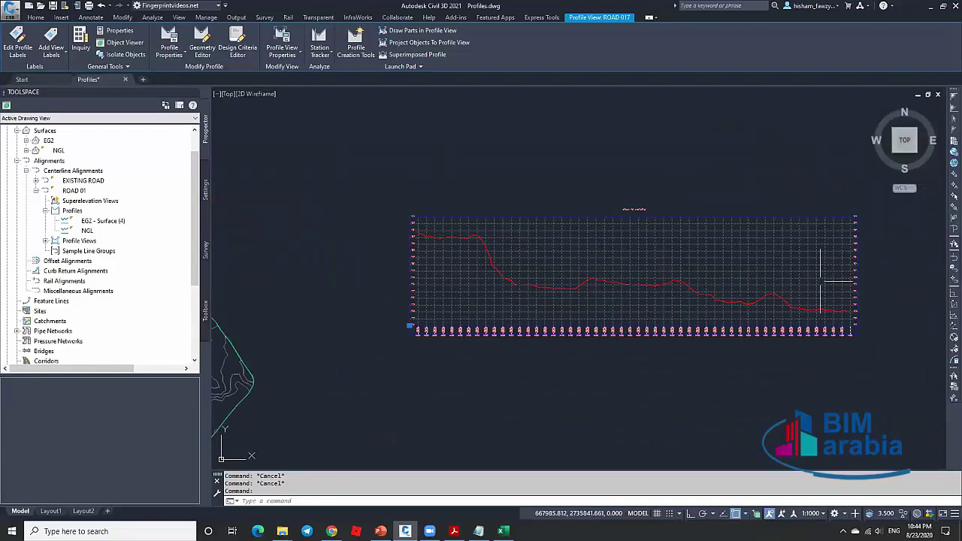
pyautogui.press('Escape')
pyautogui.scroll(3, 616, 268)
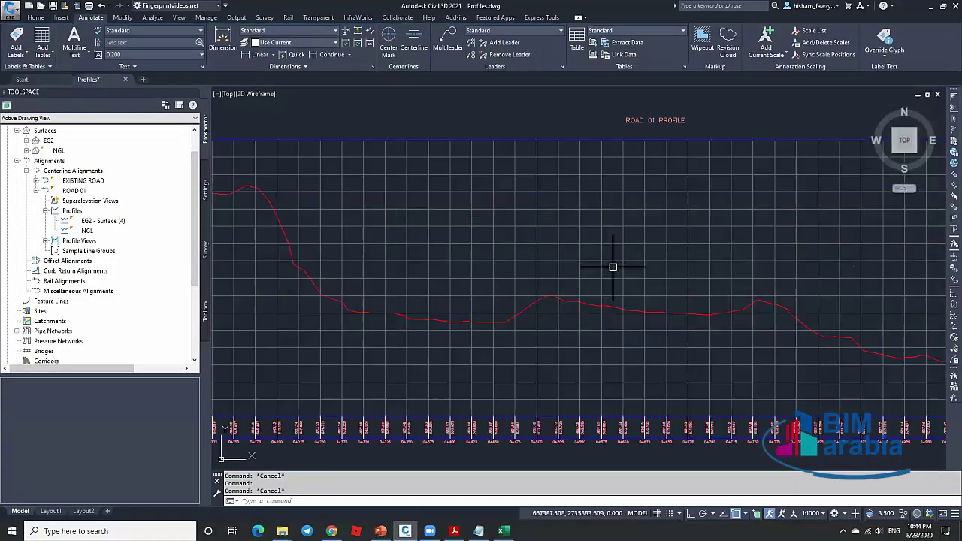
pyautogui.click(611, 233)
pyautogui.scroll(-4, 611, 234)
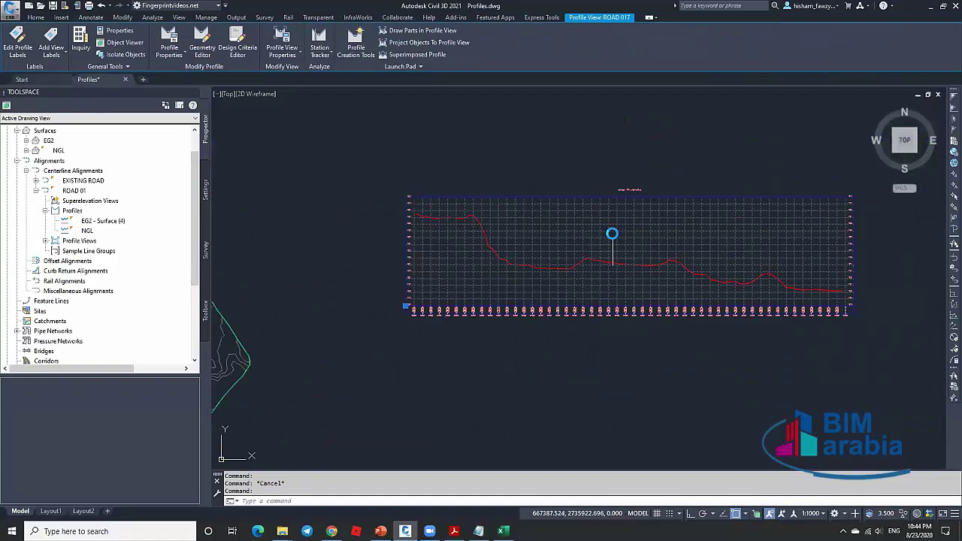
pyautogui.press('Escape')
# Open Edit Profile View Style for the profile view on its Display tab.
pyautogui.click(604, 244)
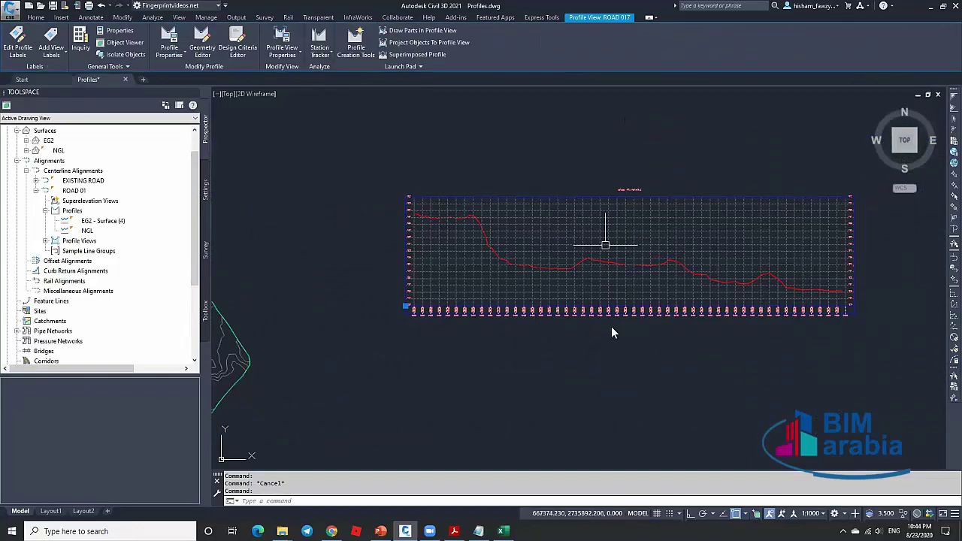
pyautogui.rightClick(583, 225)
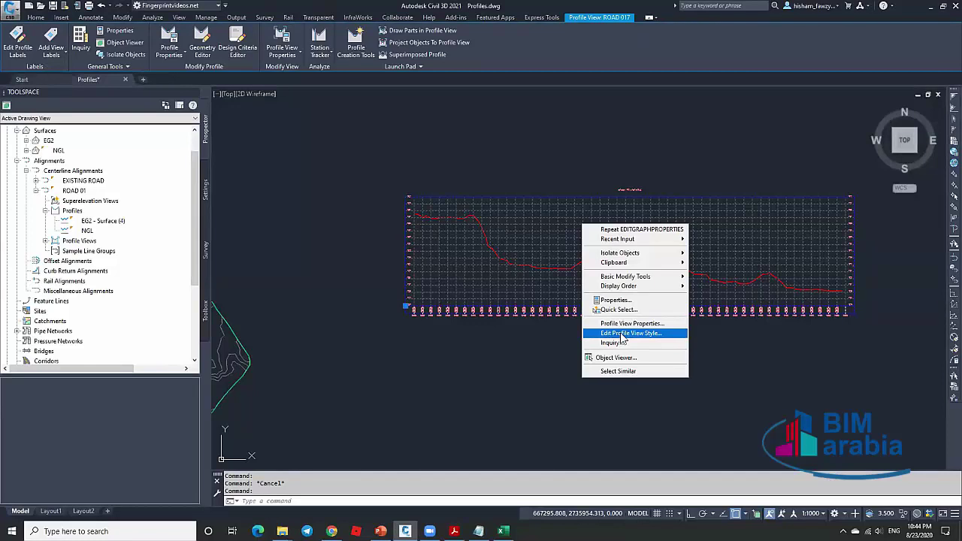
pyautogui.click(620, 336)
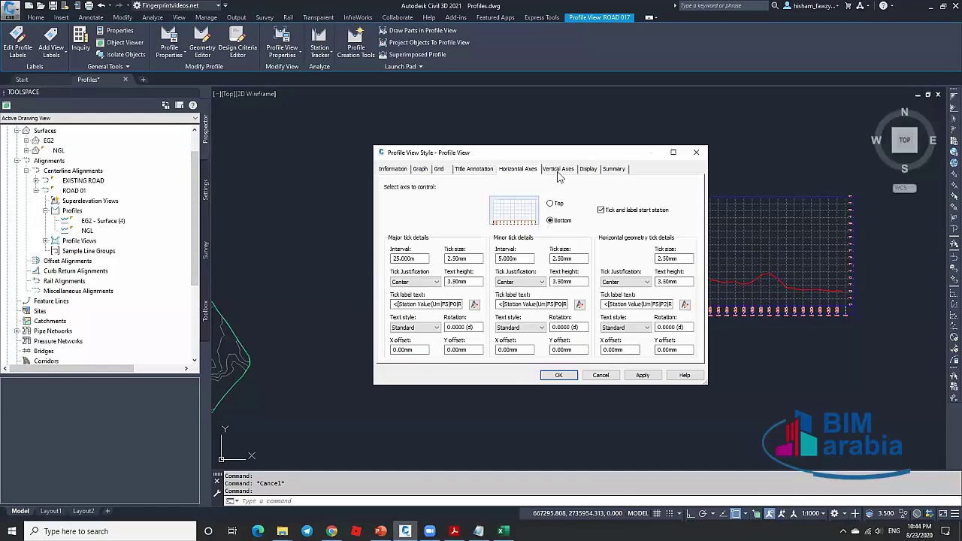
pyautogui.click(588, 169)
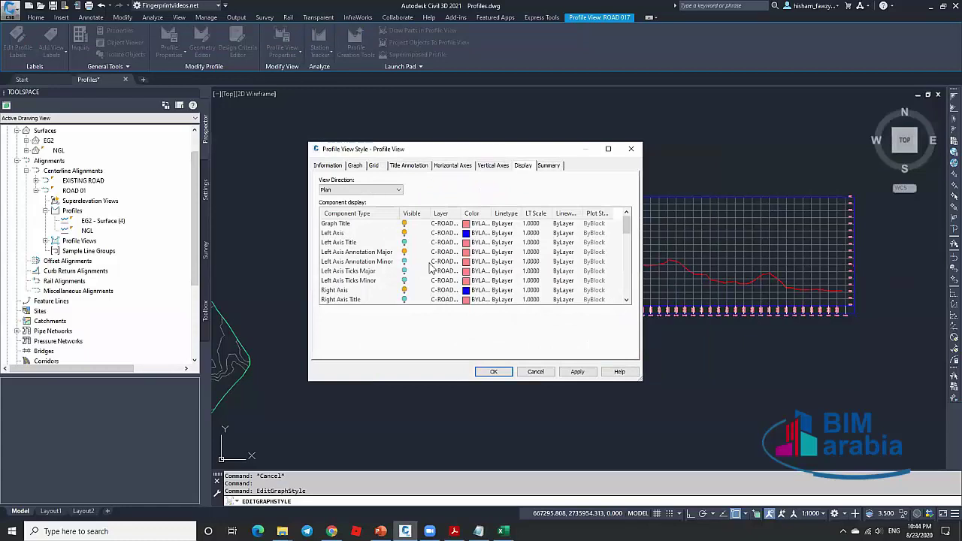
pyautogui.scroll(-5, 436, 272)
pyautogui.scroll(2, 453, 272)
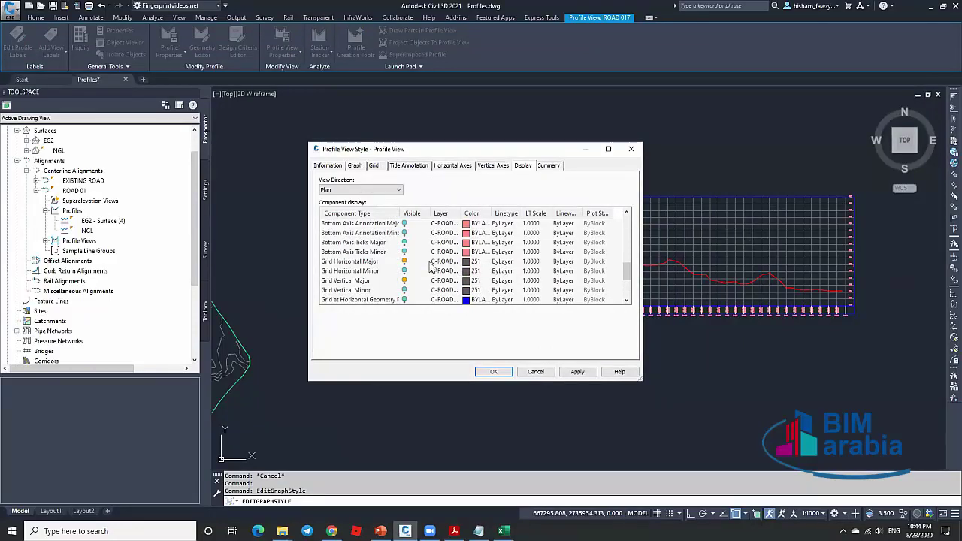
# Set the four Grid components to colour 250 and close the style dialogs.
pyautogui.click(380, 262)
pyautogui.click(370, 291)
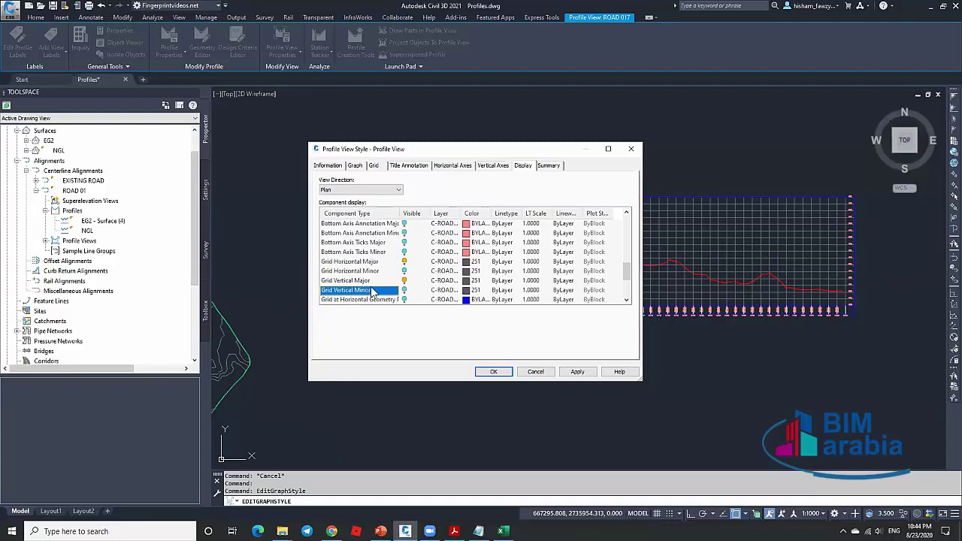
pyautogui.moveTo(368, 266); pyautogui.dragTo(382, 293)
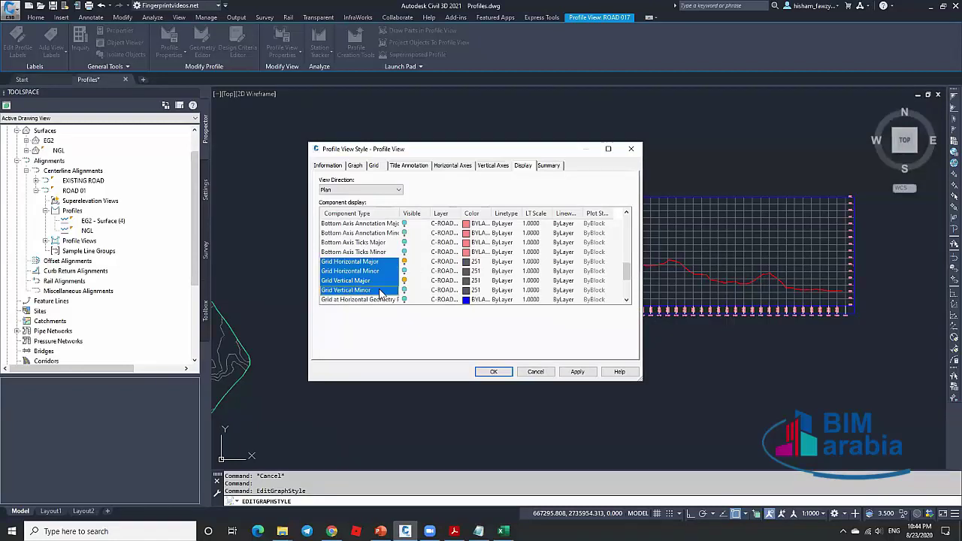
pyautogui.click(475, 279)
pyautogui.click(564, 390)
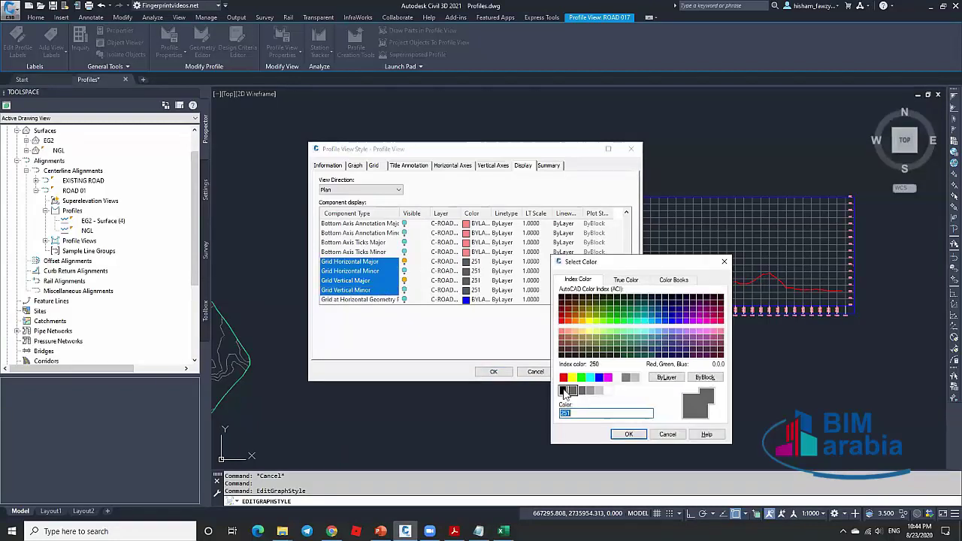
pyautogui.click(628, 435)
pyautogui.click(493, 371)
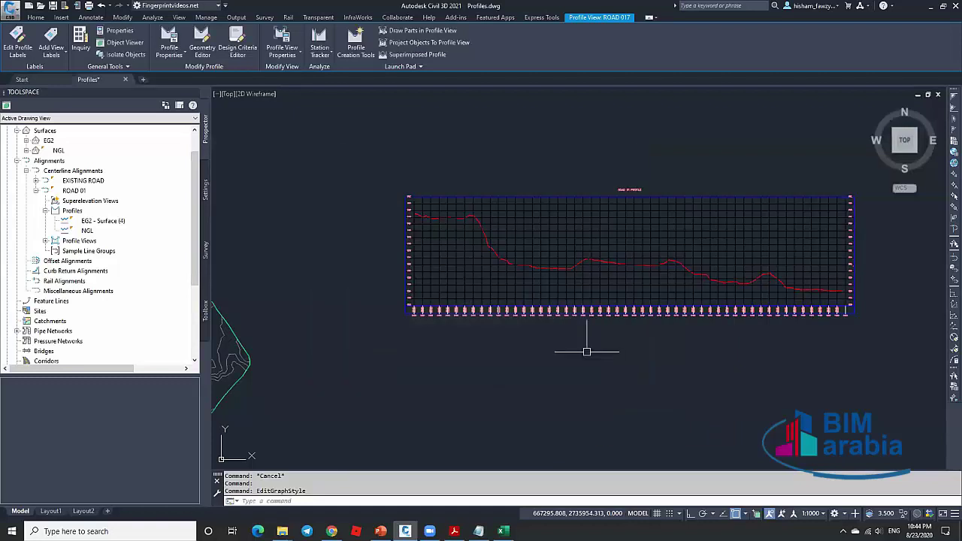
pyautogui.press('Escape')
pyautogui.scroll(2, 556, 242)
# Undo the grid recolour, returning the grid lines to colour 251.
pyautogui.scroll(-5, 607, 308)
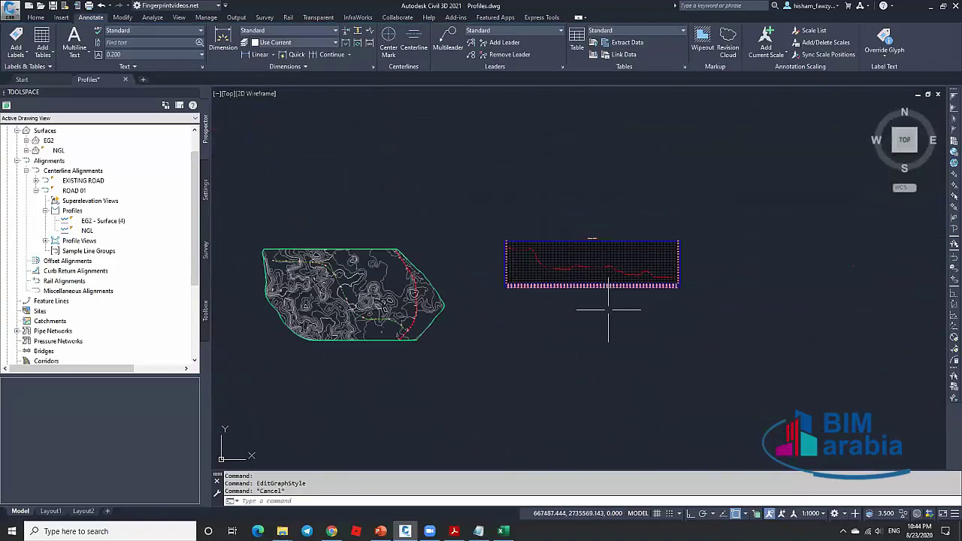
pyautogui.scroll(8, 564, 268)
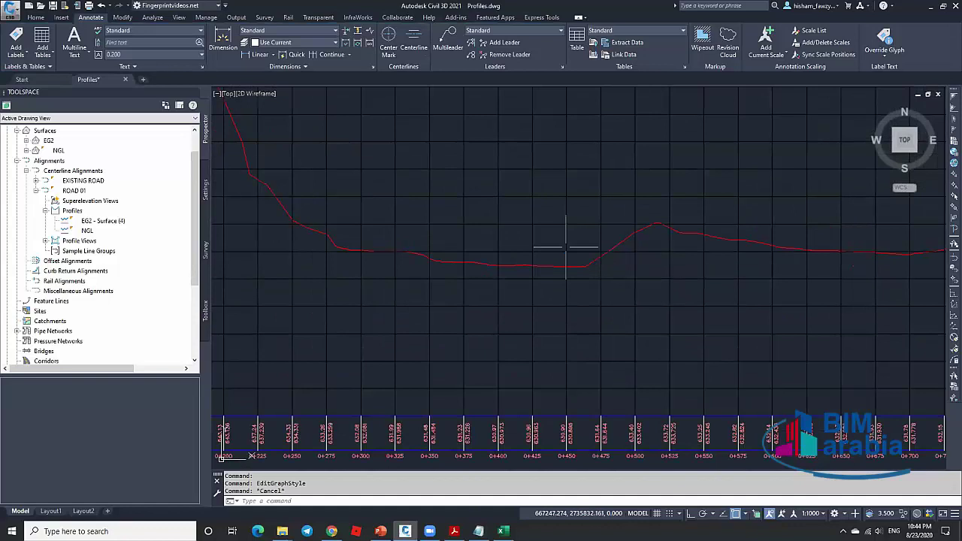
pyautogui.hotkey('ctrl', 'z')
pyautogui.scroll(6, 554, 258)
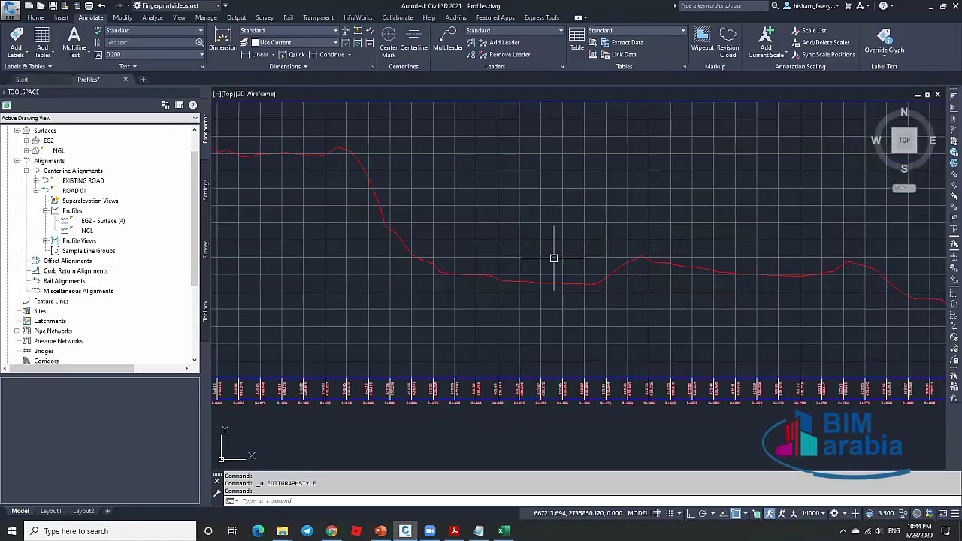
pyautogui.press('Escape')
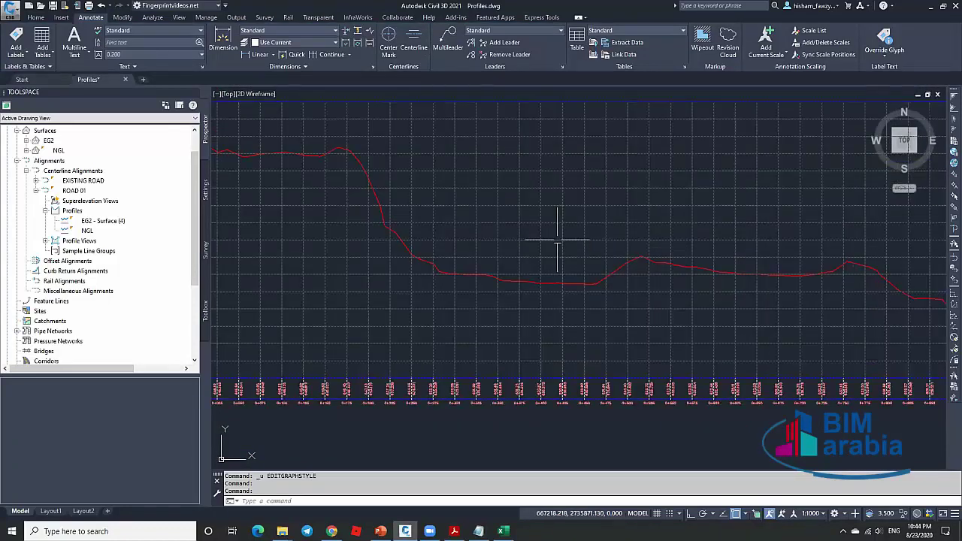
# Reopen Edit Profile View Style from the profile view's right-click menu.
pyautogui.click(557, 241)
pyautogui.rightClick(557, 240)
pyautogui.click(602, 350)
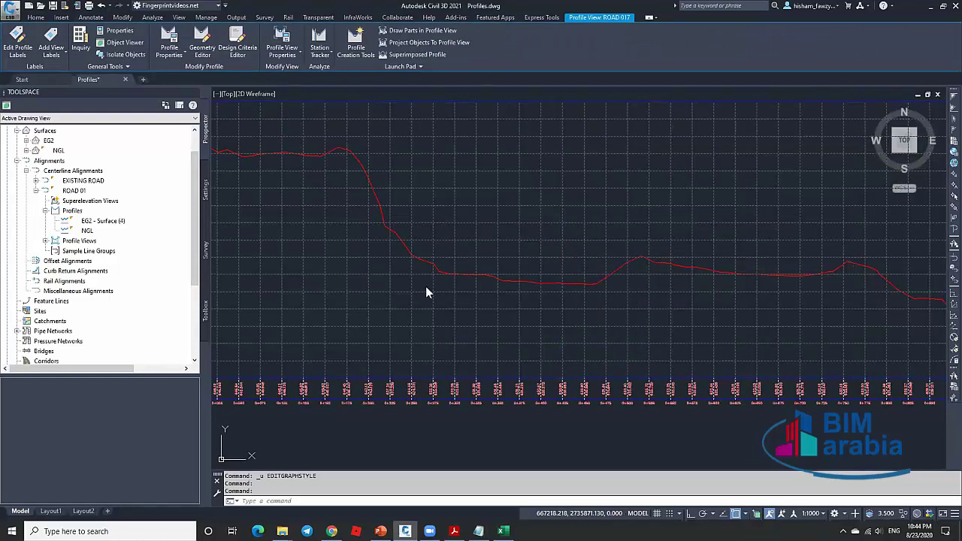
pyautogui.scroll(-6, 379, 265)
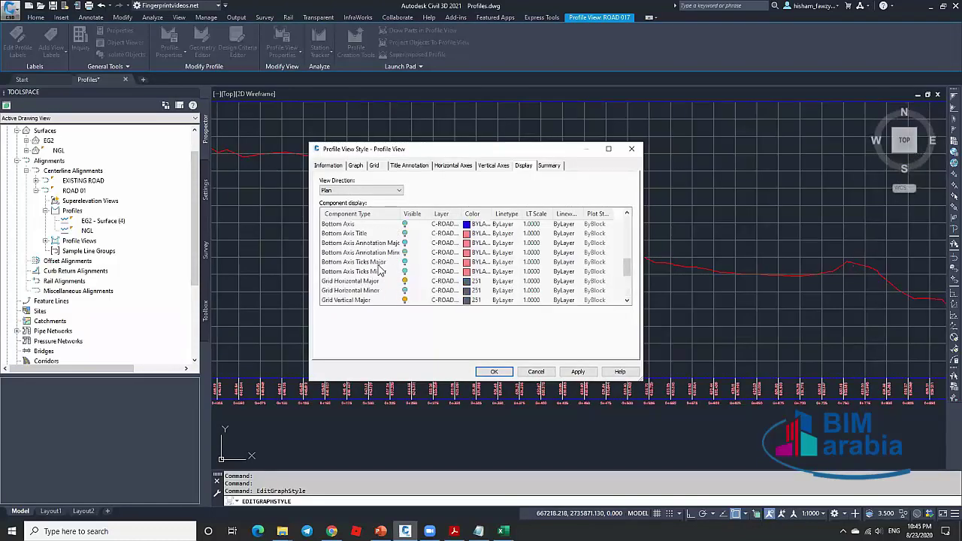
# Select the four Grid components and apply the ByLayer colour to them.
pyautogui.click(353, 282)
pyautogui.scroll(-1, 372, 289)
pyautogui.keyDown('shift'); pyautogui.click(372, 281); pyautogui.keyUp('shift')
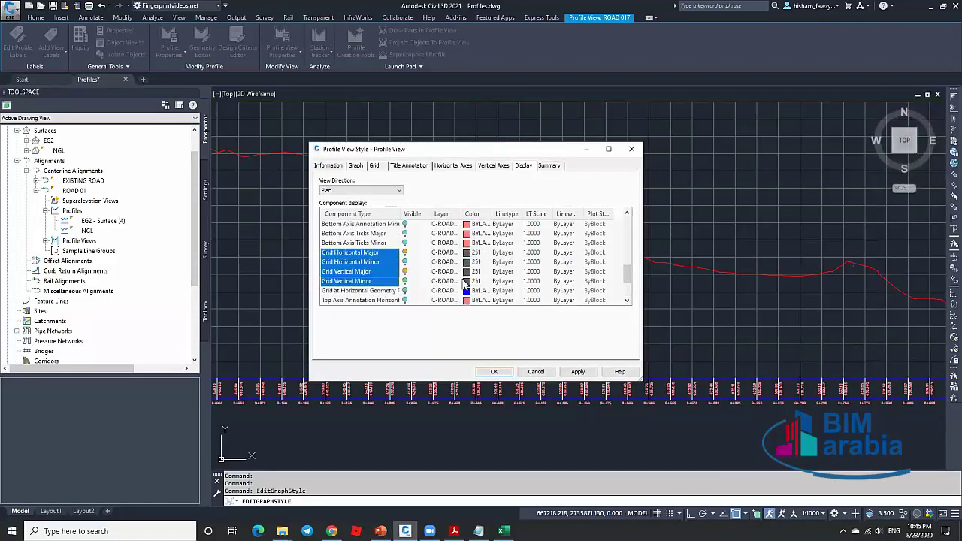
pyautogui.click(472, 260)
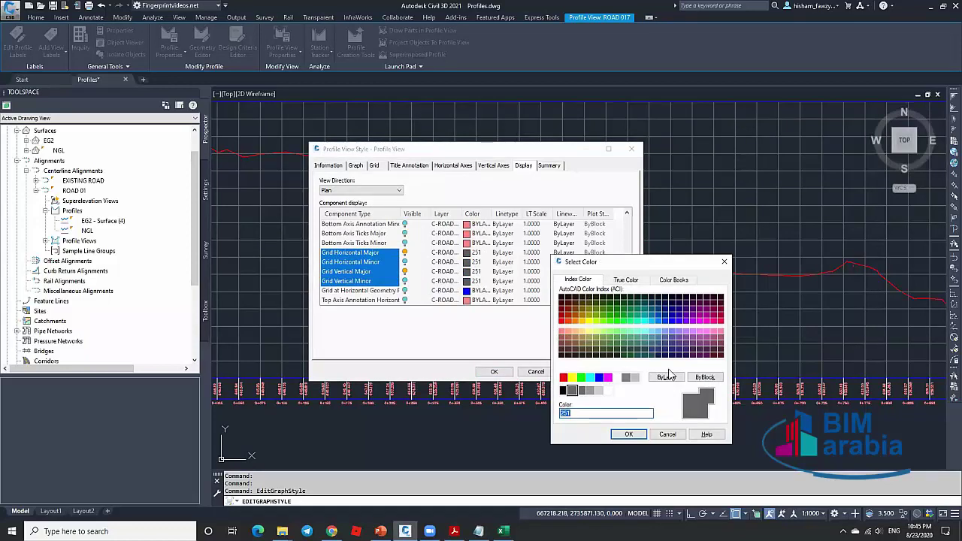
pyautogui.click(666, 377)
pyautogui.click(628, 435)
pyautogui.click(577, 372)
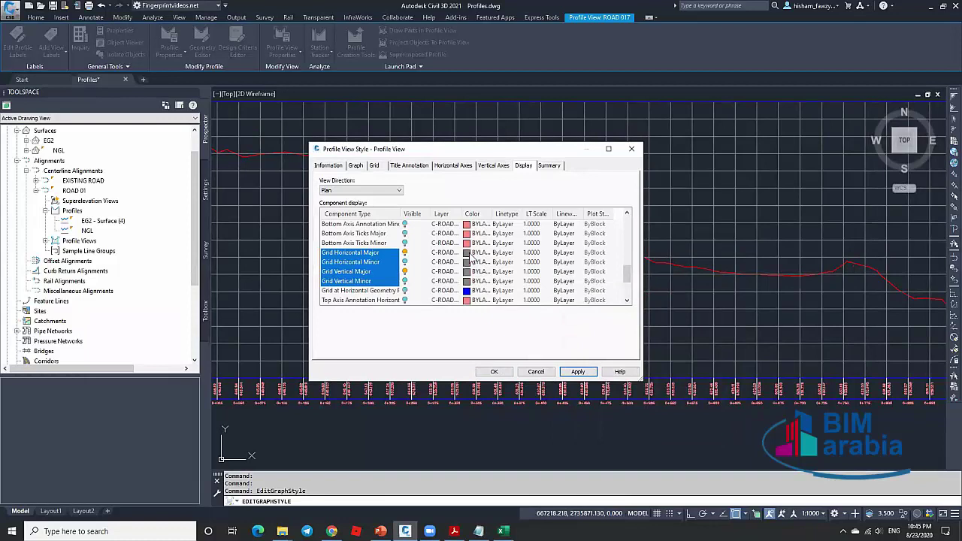
# Change the grid components' colour to light grey 254 and apply.
pyautogui.click(471, 259)
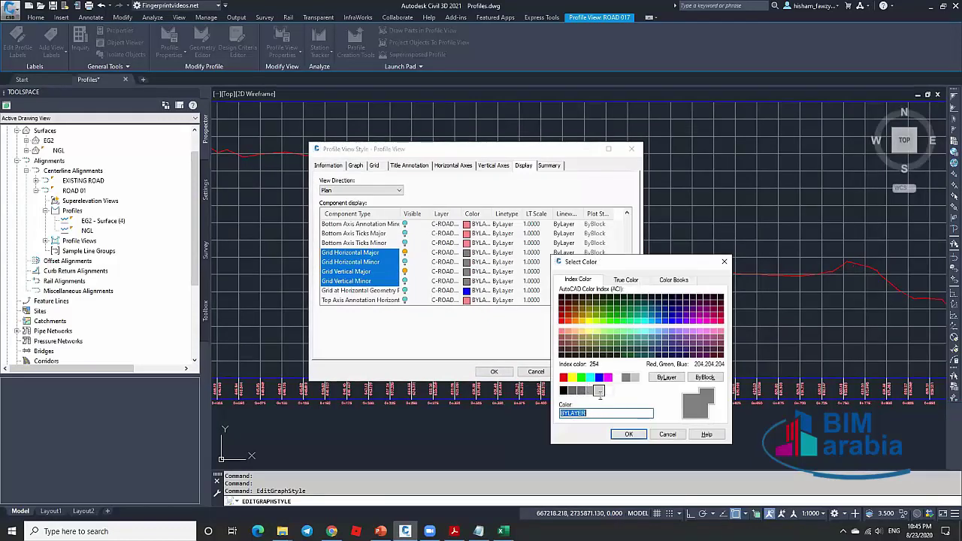
pyautogui.click(599, 390)
pyautogui.click(628, 435)
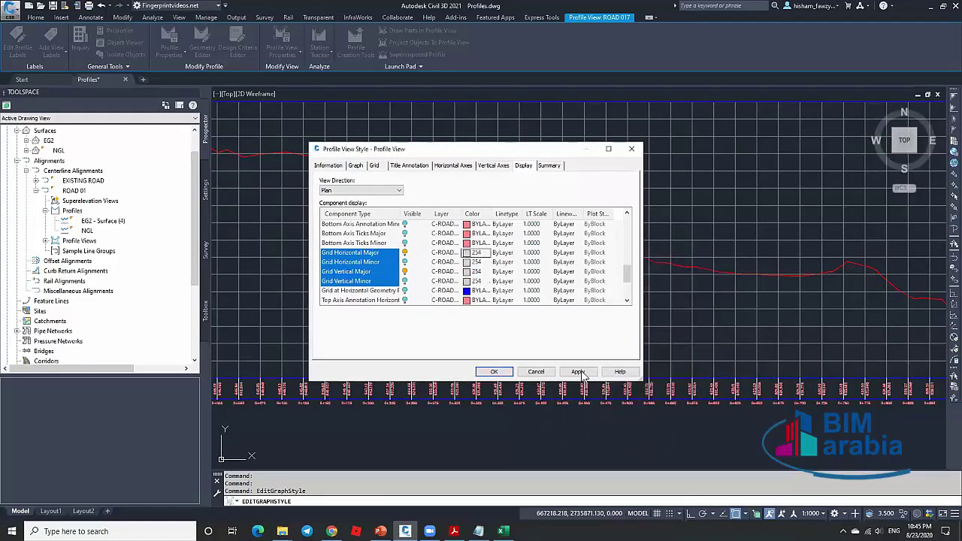
pyautogui.click(577, 371)
# Close the Profile View Style dialog and zoom to see the whole ROAD 01 PROFILE view.
pyautogui.press('Return')
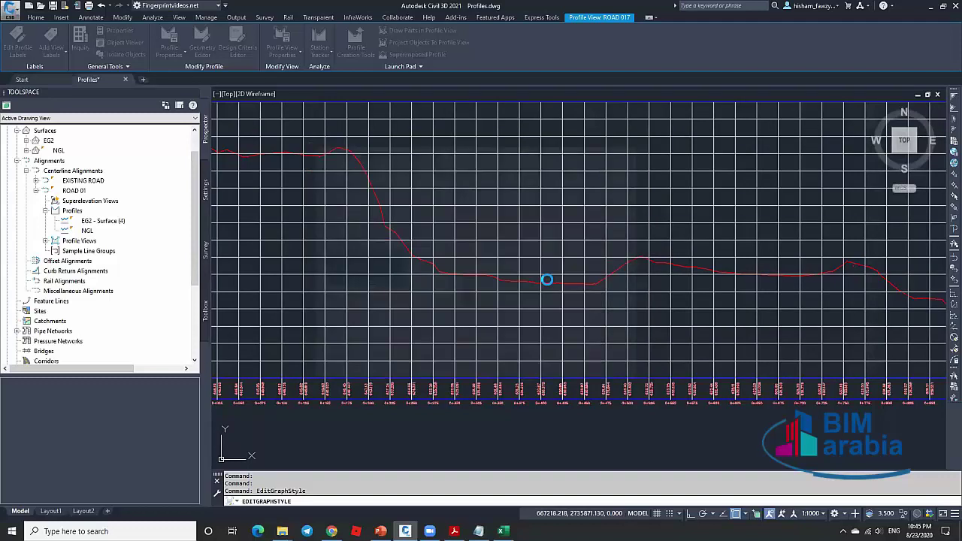
pyautogui.press('Escape')
pyautogui.scroll(3, 563, 263)
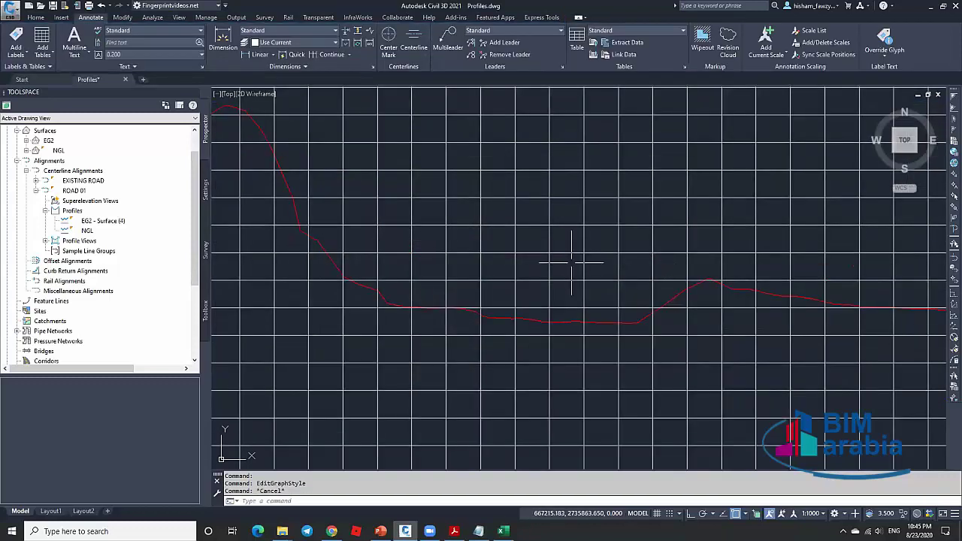
pyautogui.scroll(-4, 559, 263)
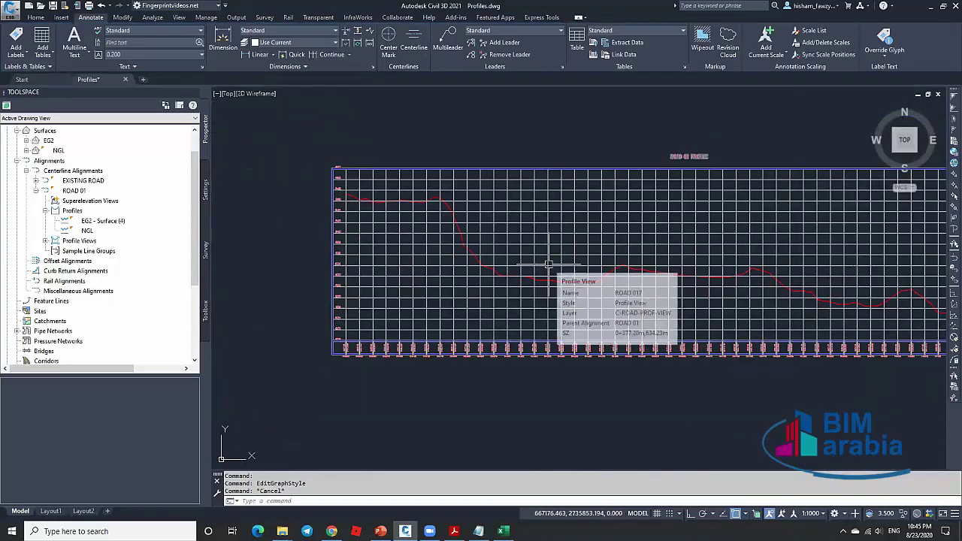
pyautogui.scroll(4, 466, 252)
pyautogui.scroll(-4, 517, 240)
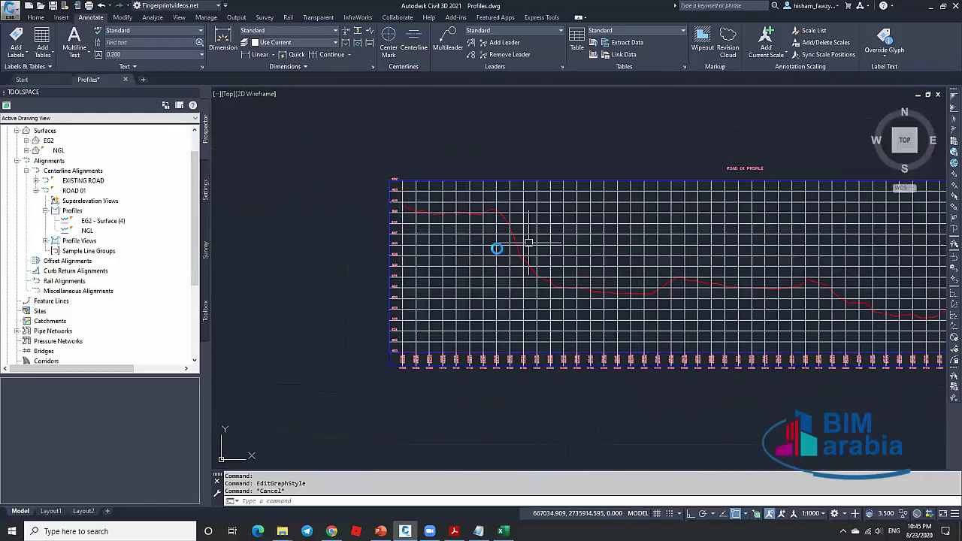
pyautogui.scroll(4, 504, 247)
# Reopen the profile view style to check the Grid colour, then close it unchanged.
pyautogui.click(504, 264)
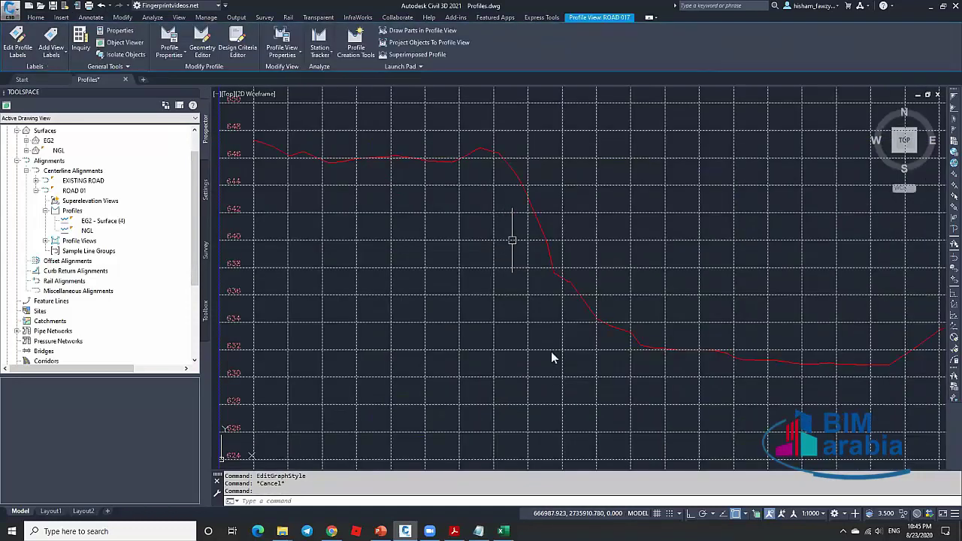
pyautogui.rightClick(550, 351)
pyautogui.click(575, 350)
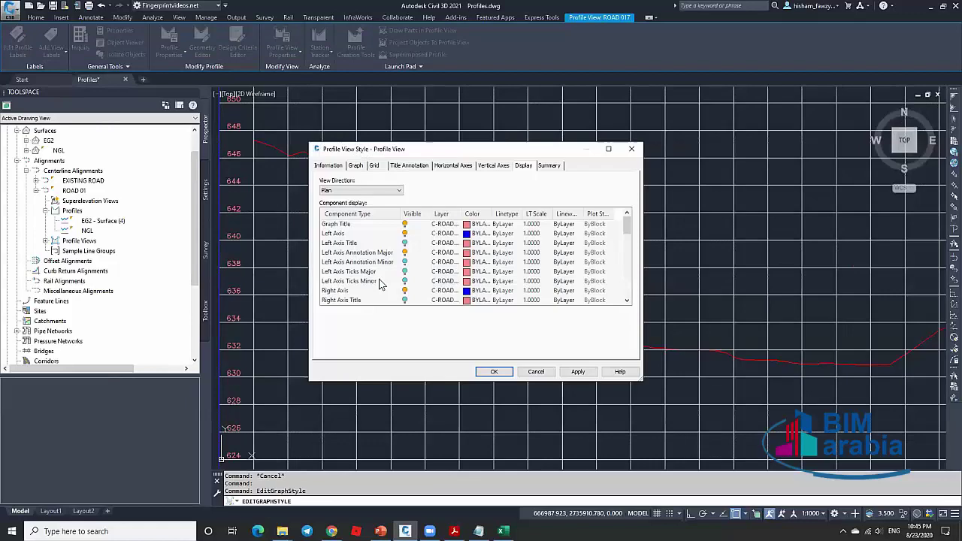
pyautogui.scroll(-8, 391, 263)
pyautogui.click(379, 235)
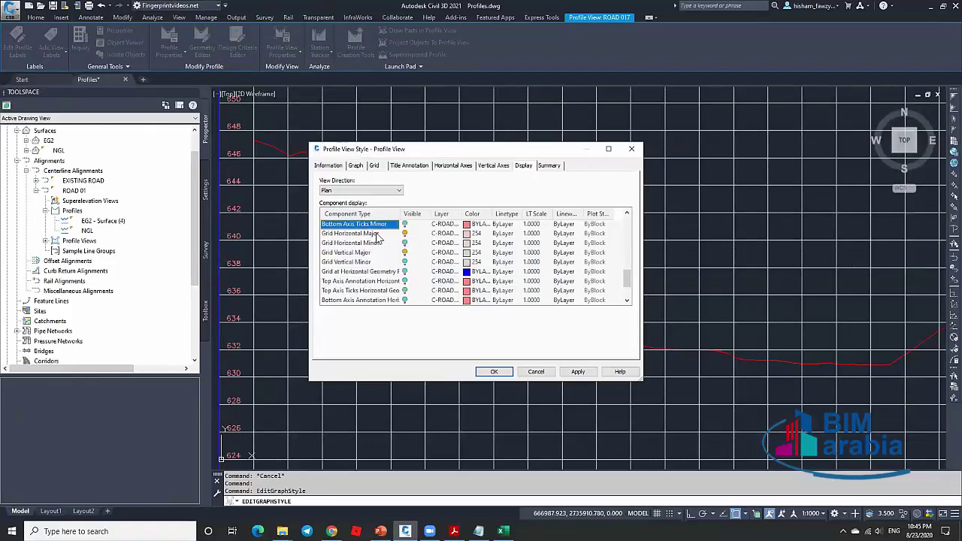
pyautogui.keyDown('shift'); pyautogui.click(368, 263); pyautogui.keyUp('shift')
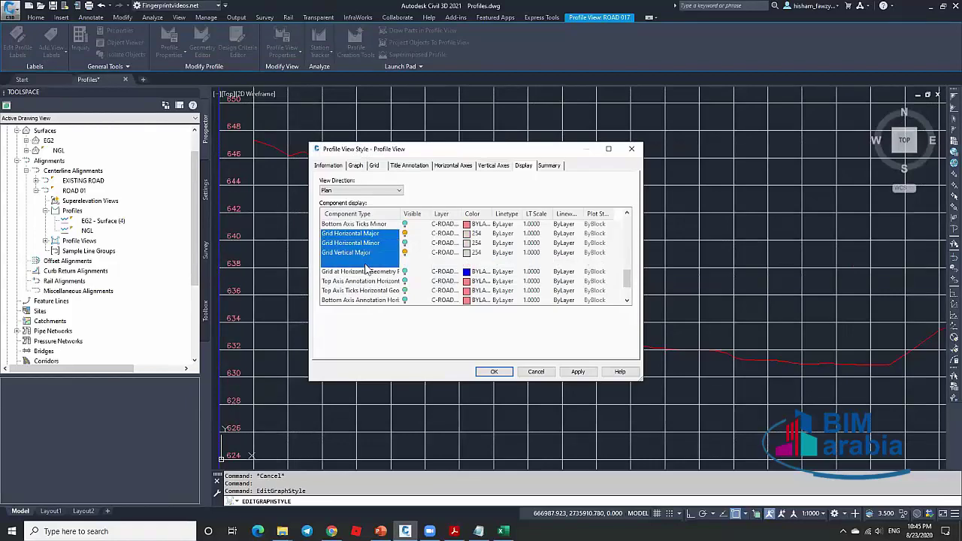
pyautogui.click(481, 253)
pyautogui.press('Escape')
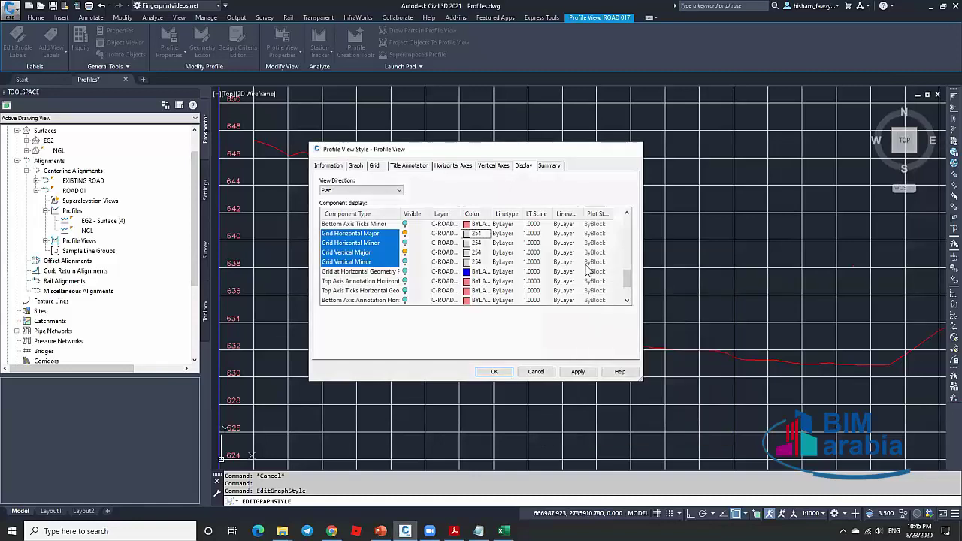
pyautogui.press('Escape')
pyautogui.scroll(-4, 547, 275)
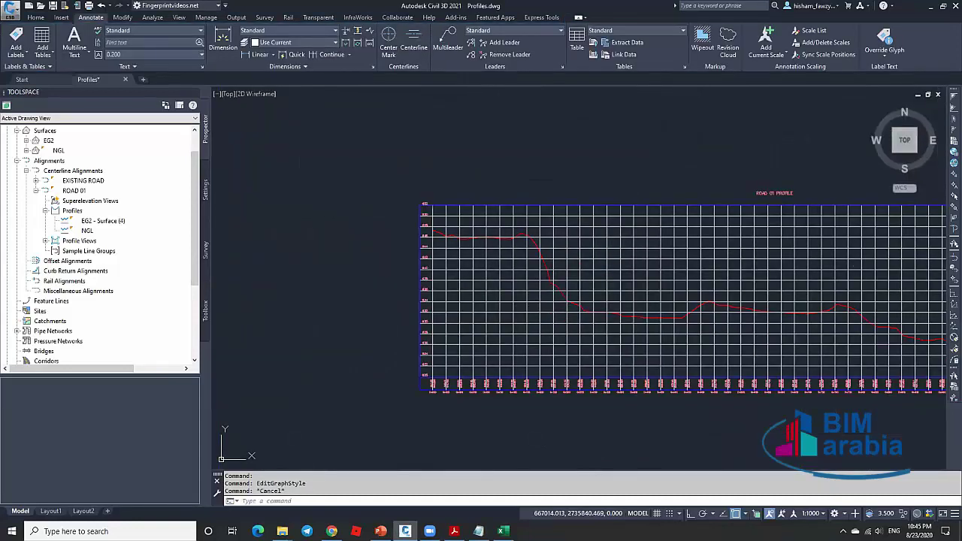
# Set up a DWG To PDF.pc3 plot of a window around the profile view.
pyautogui.hotkey('ctrl', 'p')
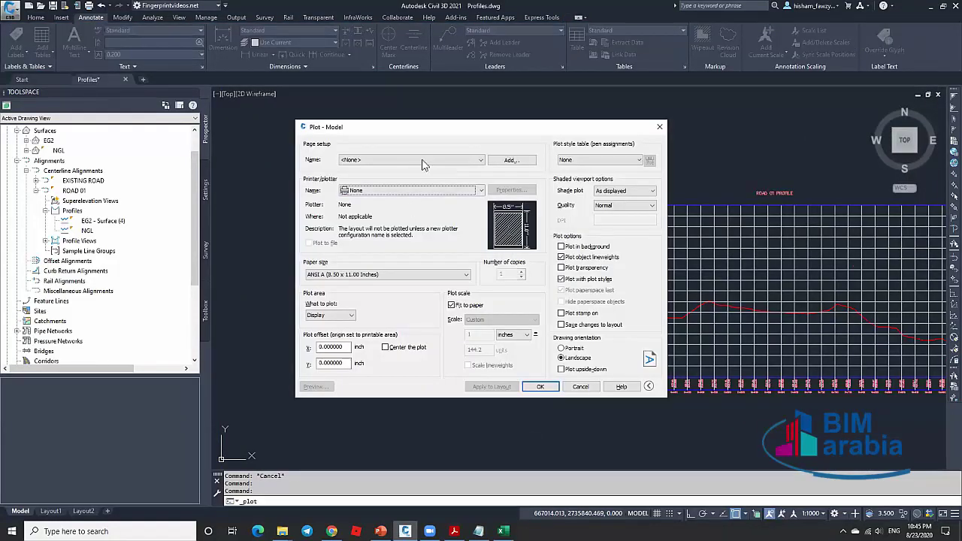
pyautogui.click(421, 190)
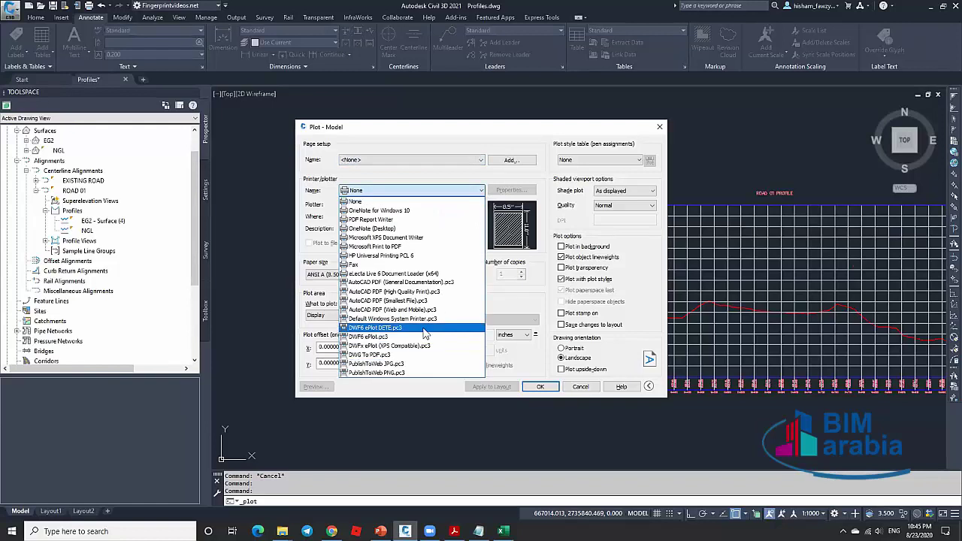
pyautogui.click(372, 354)
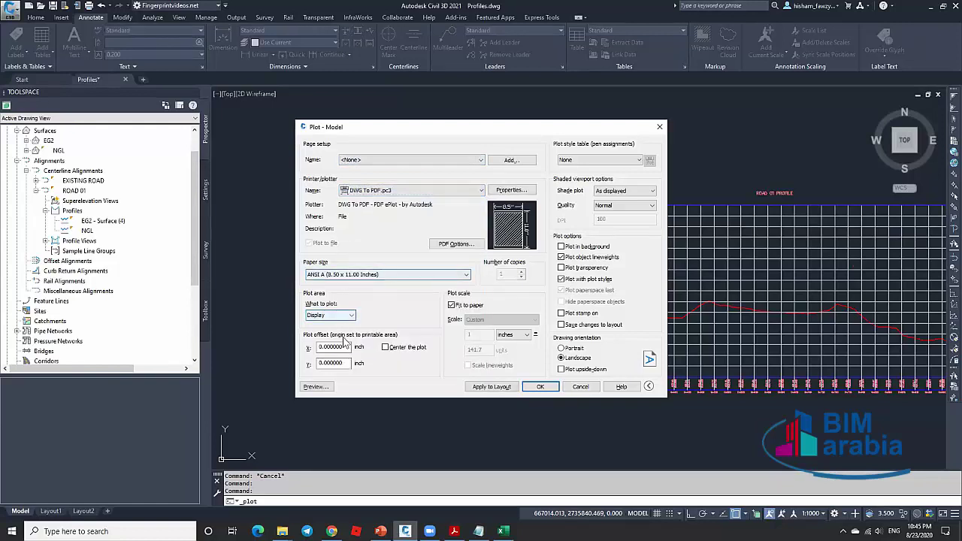
pyautogui.click(330, 314)
pyautogui.click(323, 349)
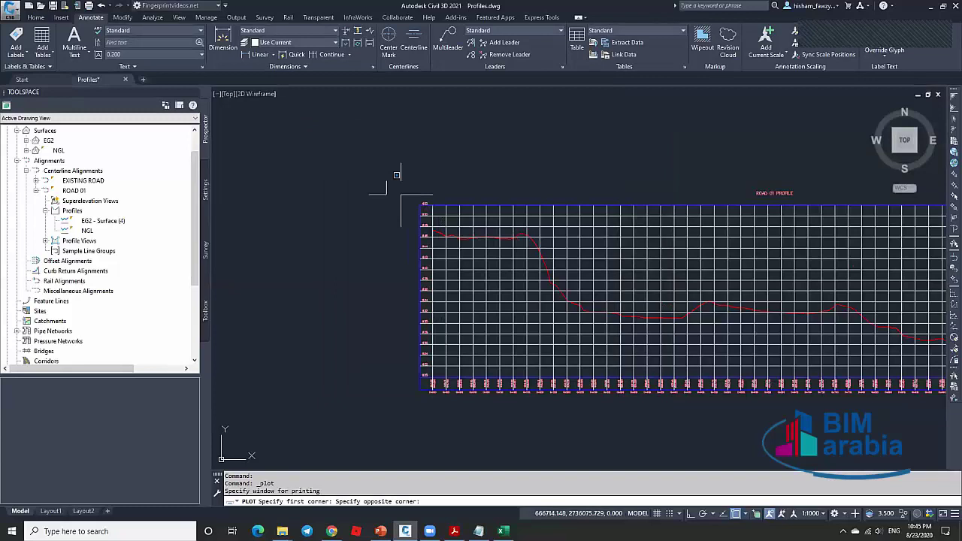
pyautogui.click(751, 402)
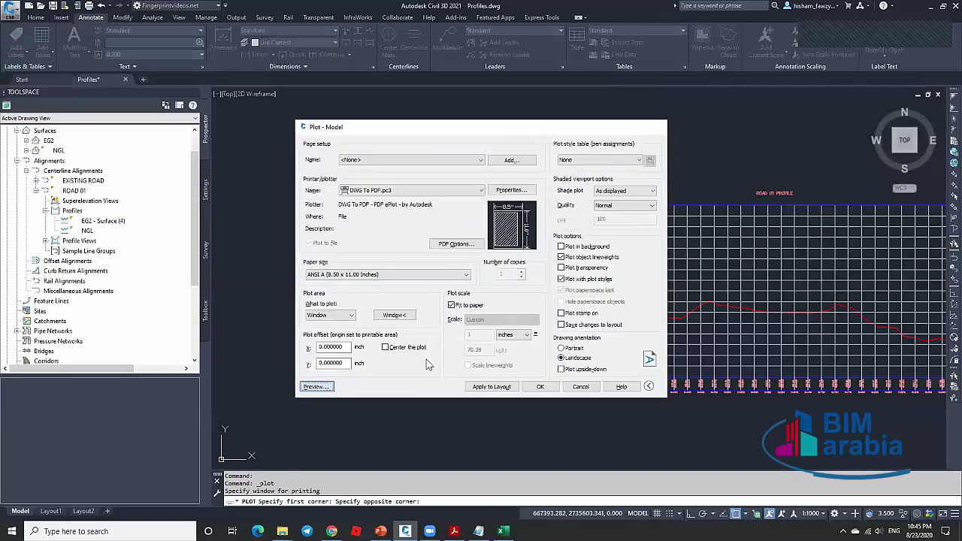
# Preview the plot, exit the preview, and cancel the Plot dialog.
pyautogui.press('Return')
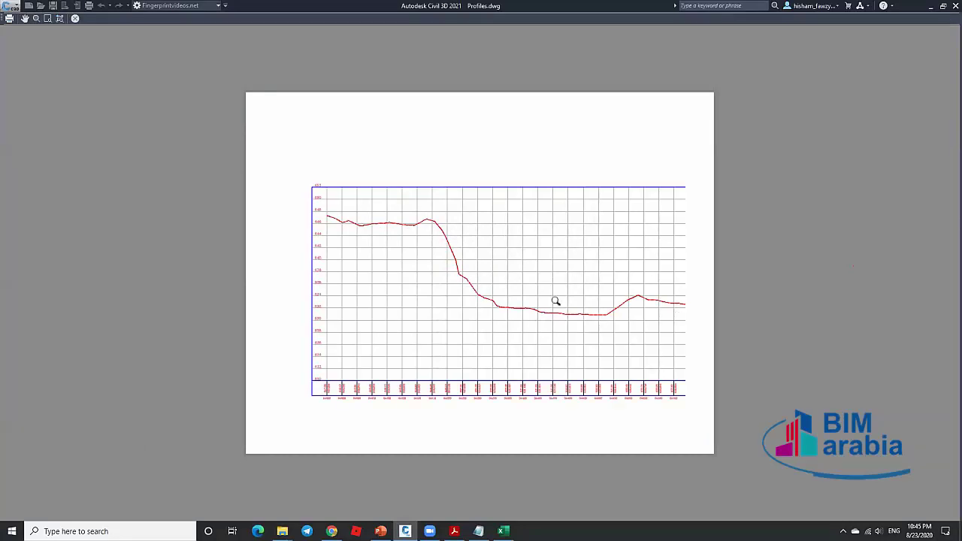
pyautogui.rightClick(557, 275)
pyautogui.click(572, 279)
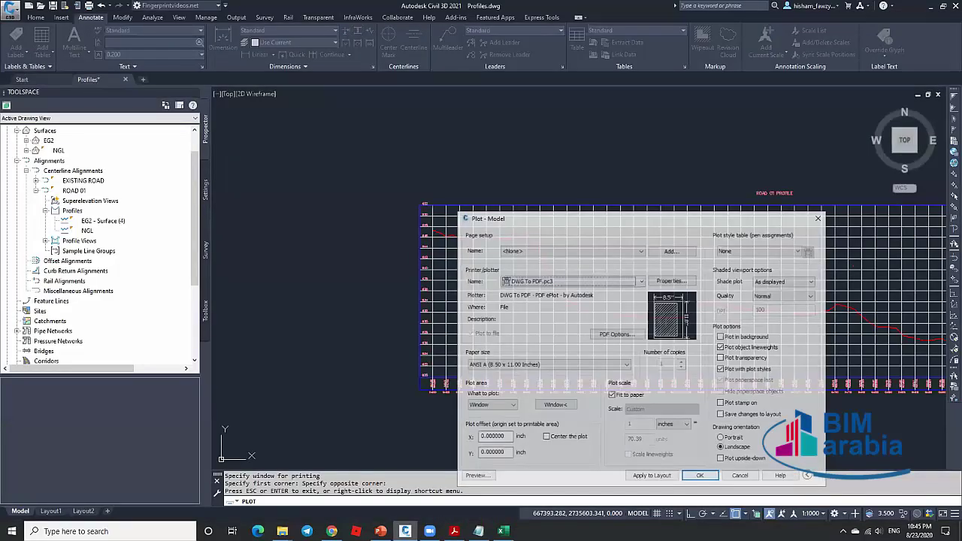
pyautogui.press('Escape')
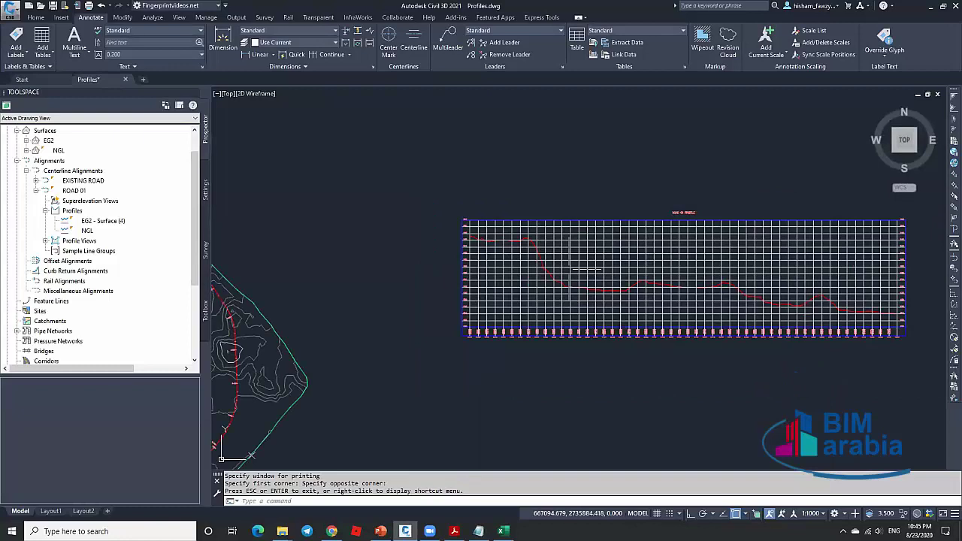
pyautogui.scroll(2, 496, 248)
pyautogui.scroll(2, 497, 322)
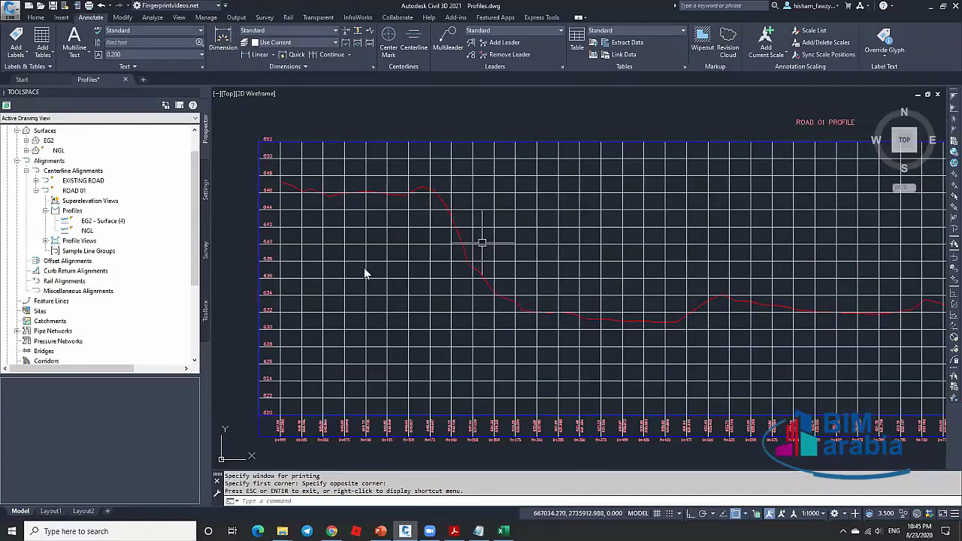
# Recolour the profile view style's four Grid components to grey 251, then open Plot again.
pyautogui.click(478, 239)
pyautogui.rightClick(494, 242)
pyautogui.click(544, 353)
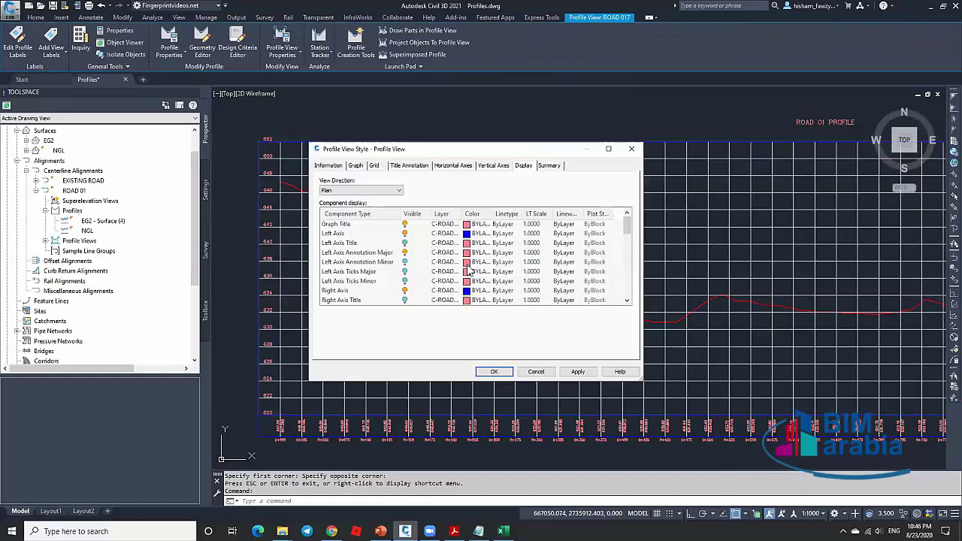
pyautogui.press('Down')
pyautogui.press('Down')
pyautogui.press('Down')
pyautogui.press('Down')
pyautogui.press('Down')
pyautogui.press('Down')
pyautogui.press('Down')
pyautogui.press('Down')
pyautogui.press('Down')
pyautogui.press('Down')
pyautogui.press('Down')
pyautogui.press('Down')
pyautogui.press('Down')
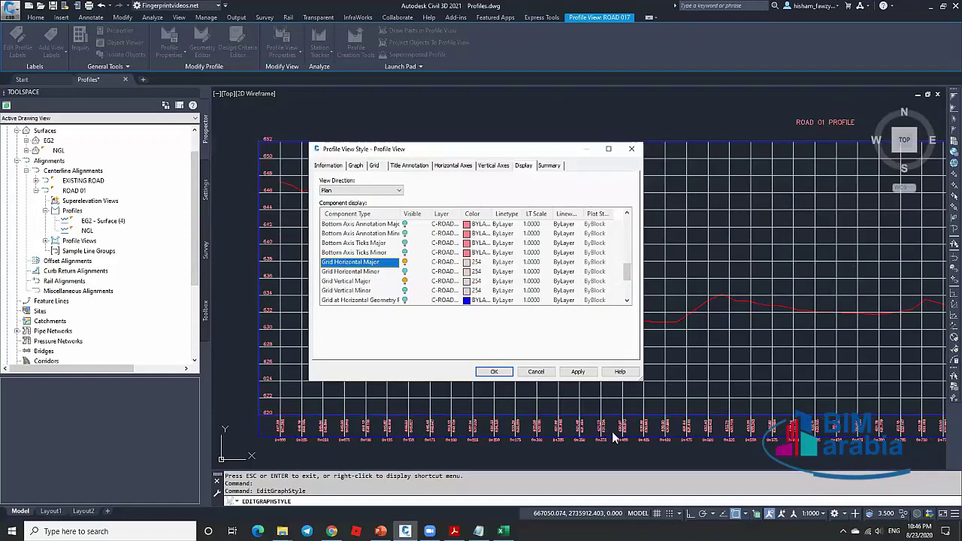
pyautogui.hotkey('shift', 'Down')
pyautogui.hotkey('shift', 'Down')
pyautogui.hotkey('shift', 'Down')
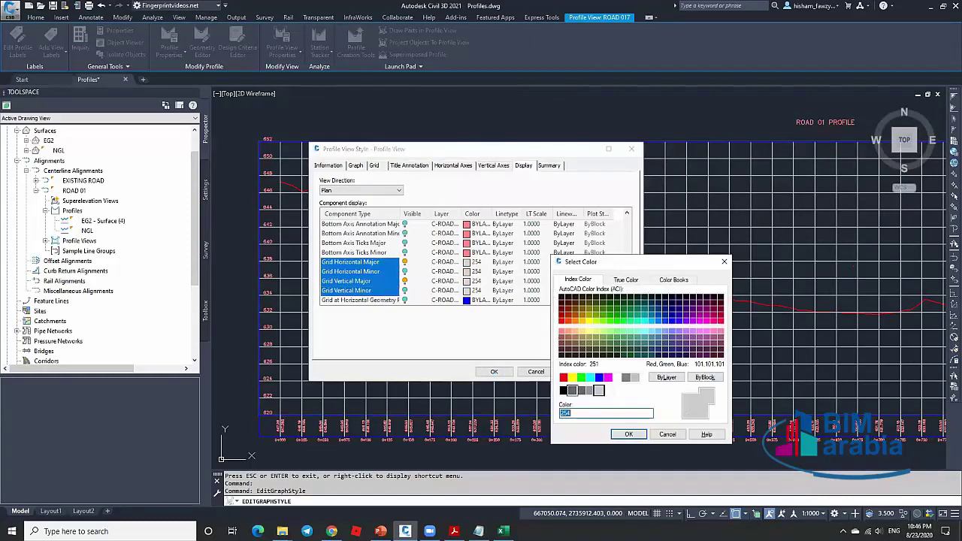
pyautogui.click(573, 389)
pyautogui.click(629, 434)
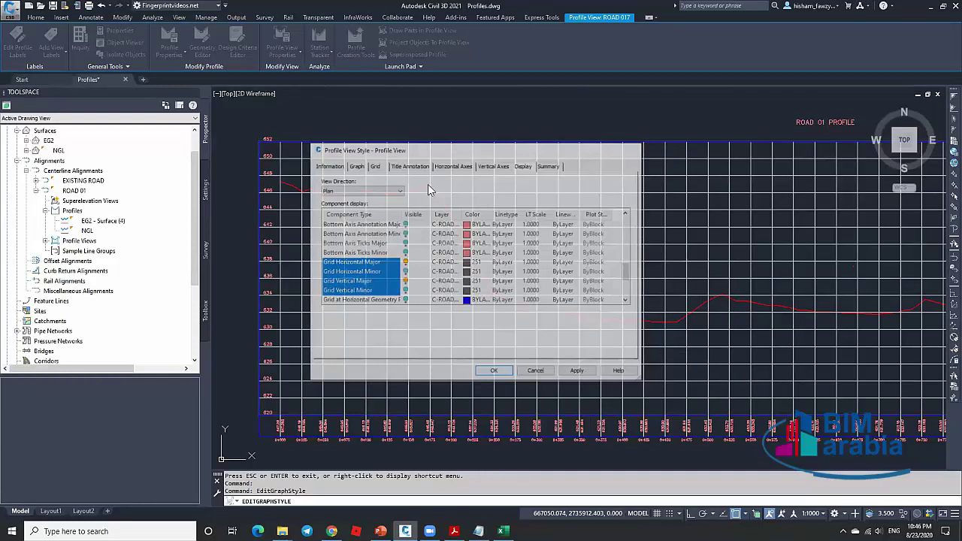
pyautogui.press('Return')
pyautogui.press('Escape')
pyautogui.hotkey('ctrl', 'p')
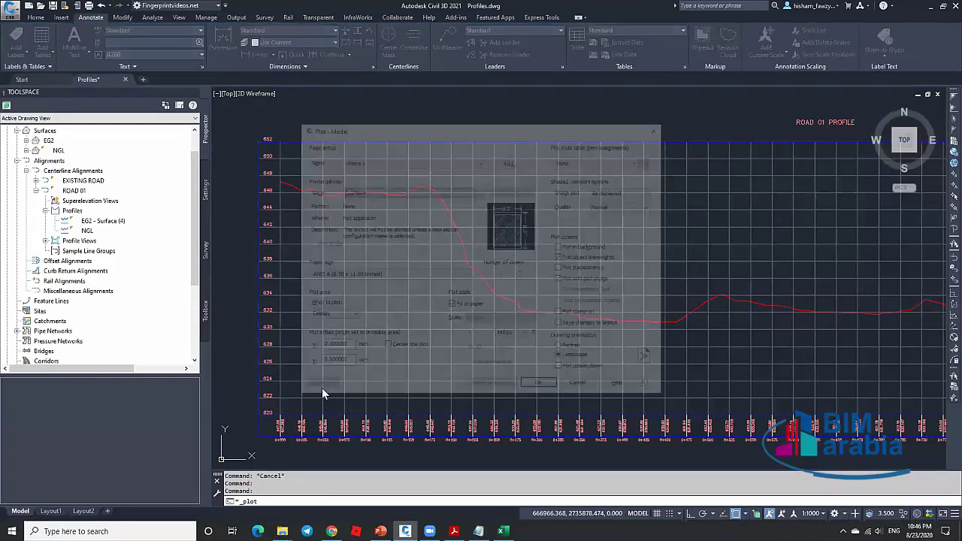
# Preview the profile view with the previous plot settings and send it to the plotter.
pyautogui.hotkey('alt', 'Down')
pyautogui.press('Down')
pyautogui.press('Return')
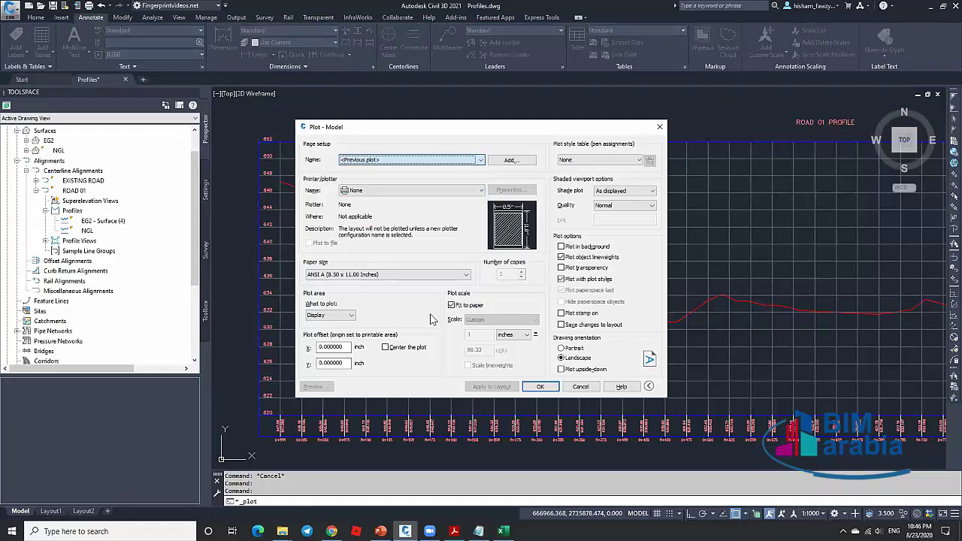
pyautogui.hotkey('alt', 'p')
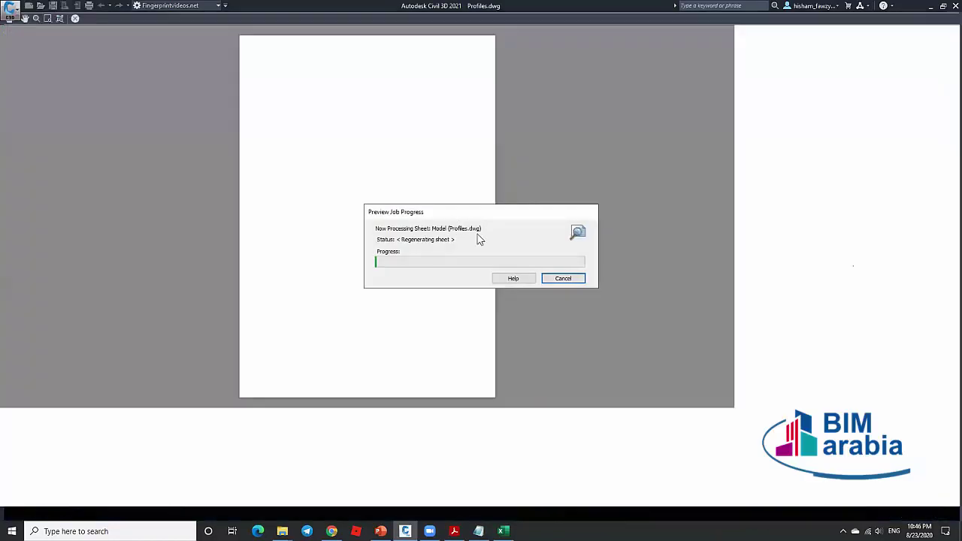
pyautogui.rightClick(454, 220)
pyautogui.click(469, 238)
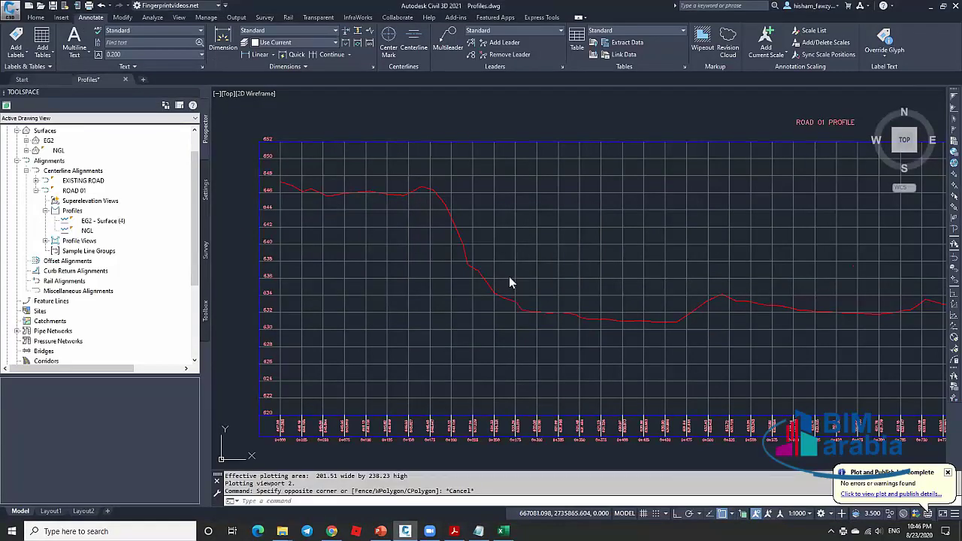
# Reuse the previous plot settings with a new window around the profile view, and preview it.
pyautogui.hotkey('ctrl', 'p')
pyautogui.click(411, 160)
pyautogui.click(361, 170)
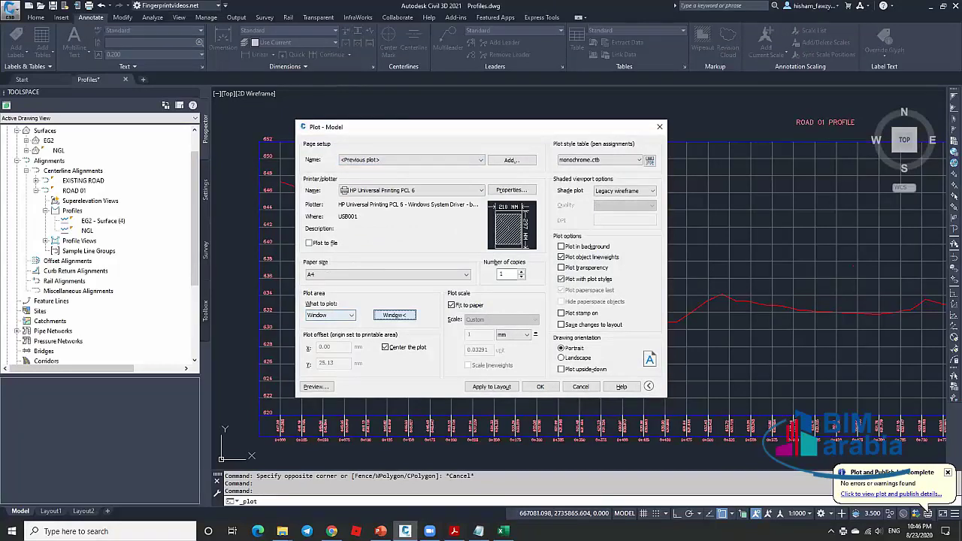
pyautogui.click(394, 315)
pyautogui.click(301, 176)
pyautogui.click(520, 406)
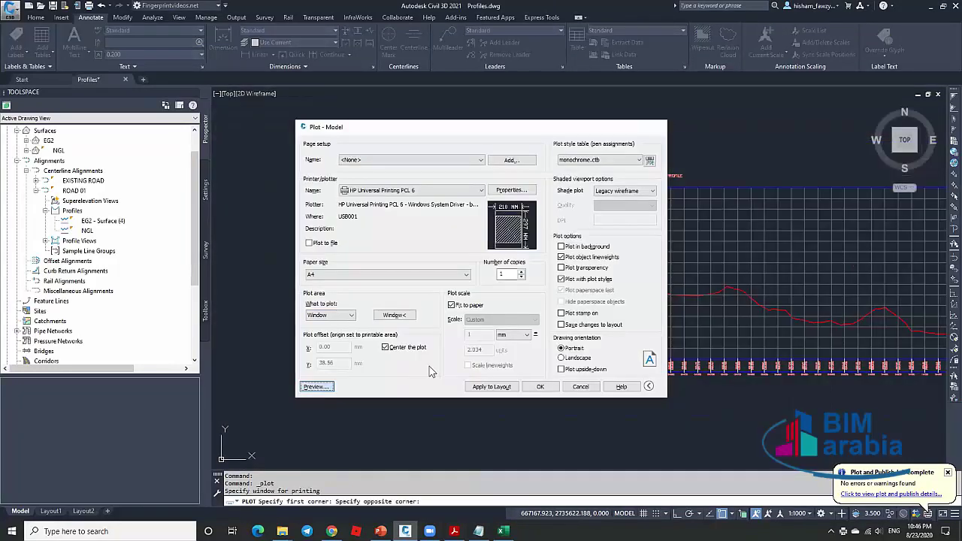
pyautogui.click(315, 386)
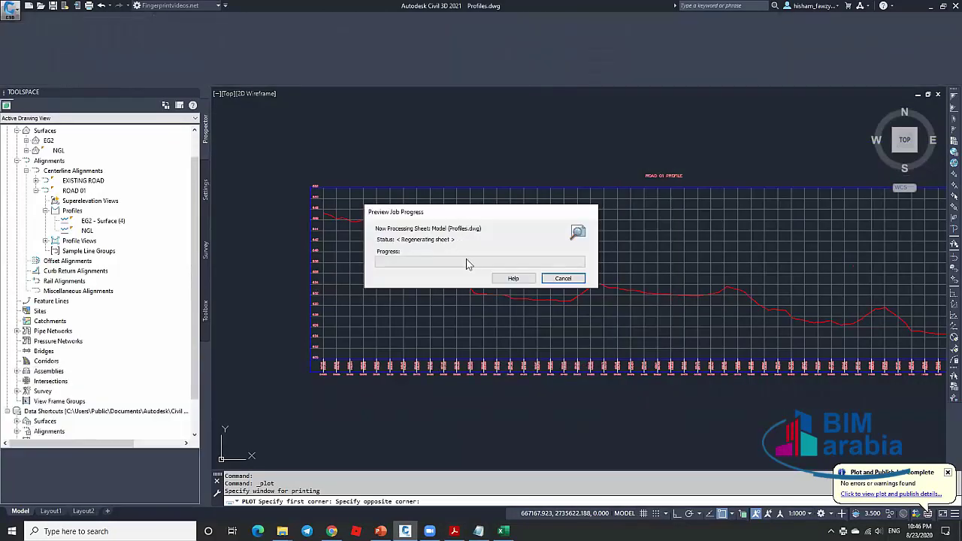
pyautogui.press('Escape')
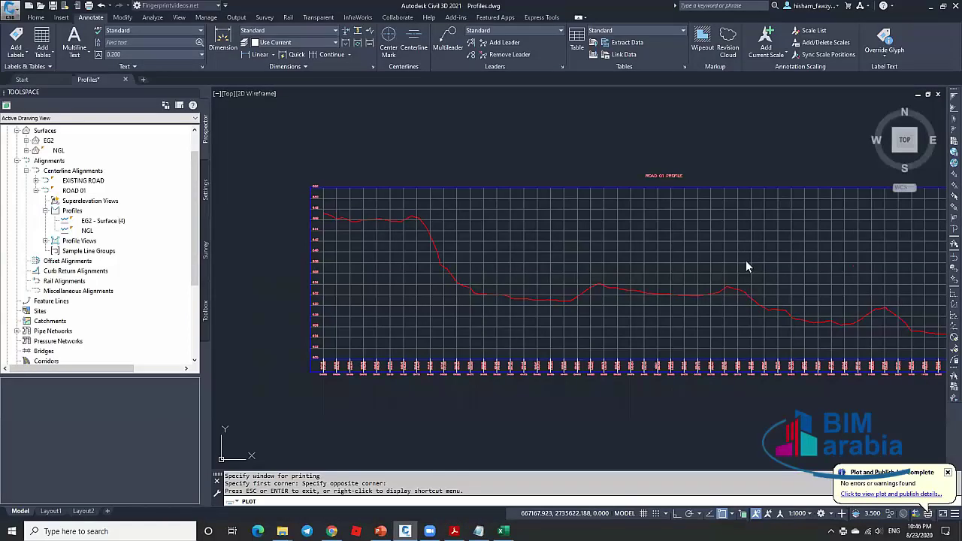
pyautogui.click(759, 249)
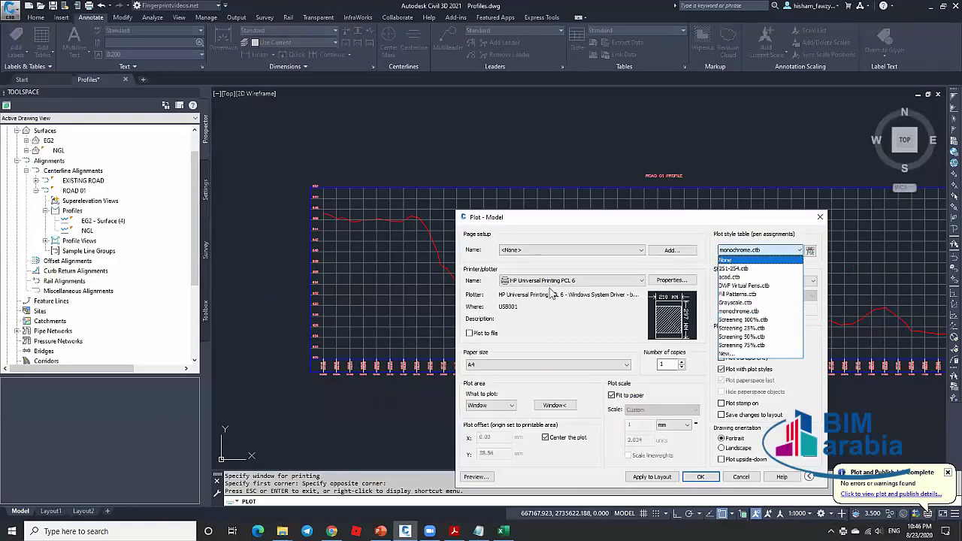
# Switch to the DWG To PDF plotter with no plot style table and preview the sheet.
pyautogui.click(563, 382)
pyautogui.hotkey('alt', 'Down')
pyautogui.press('Down')
pyautogui.press('Down')
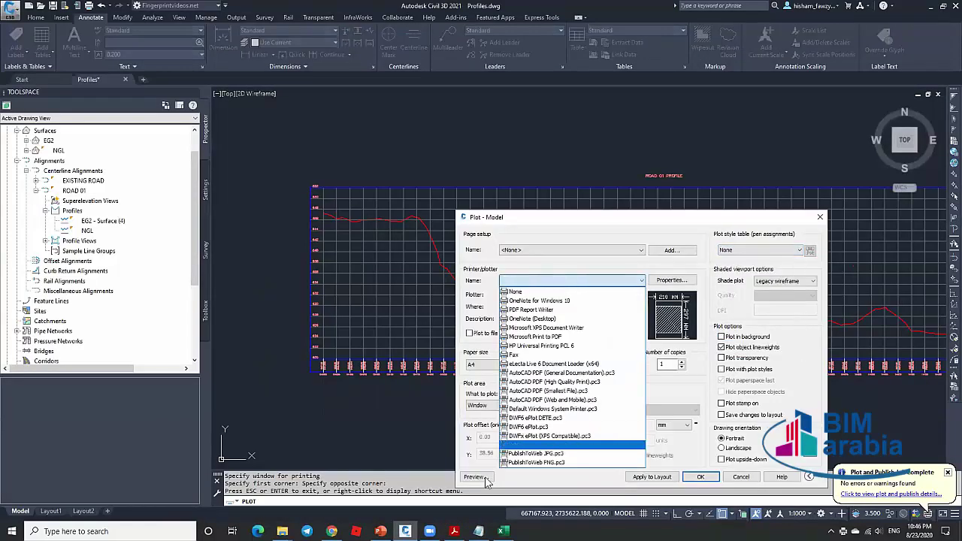
pyautogui.press('Return')
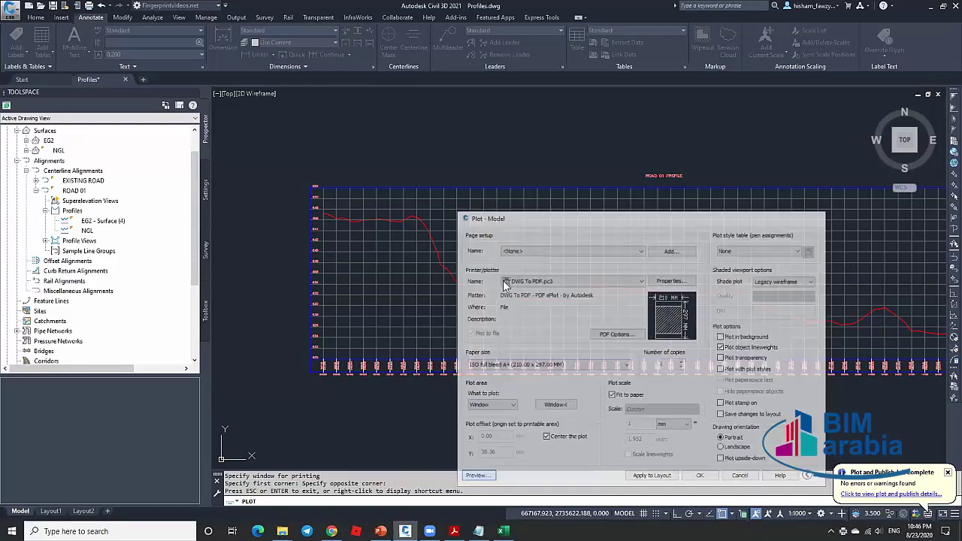
pyautogui.hotkey('alt', 'p')
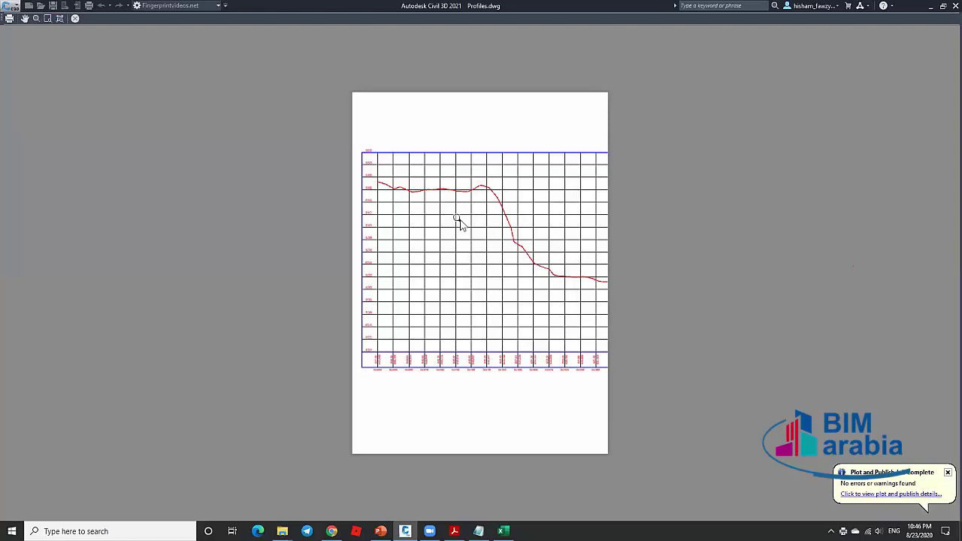
pyautogui.rightClick(457, 217)
pyautogui.click(500, 225)
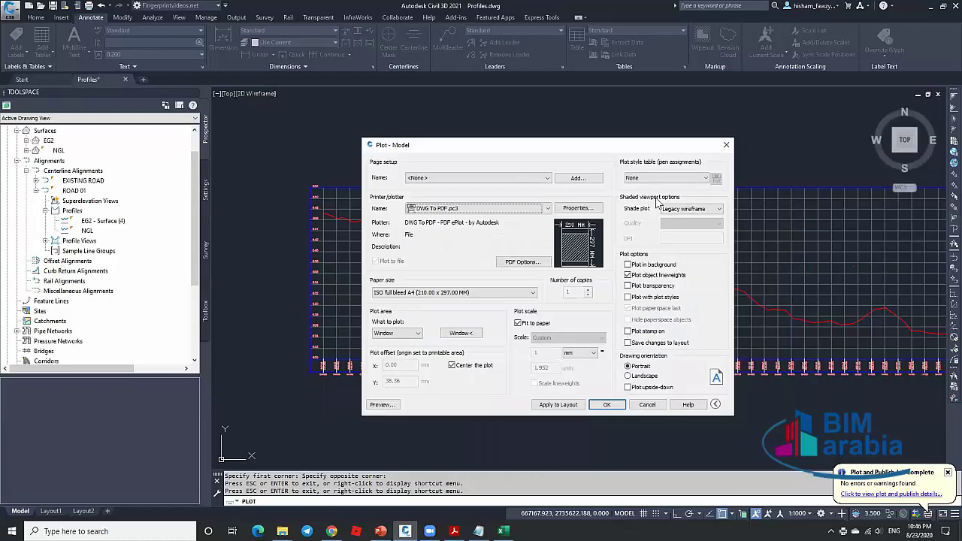
# Assign the 251-254.ctb plot style table and make Color 251 print as Color 254.
pyautogui.click(661, 178)
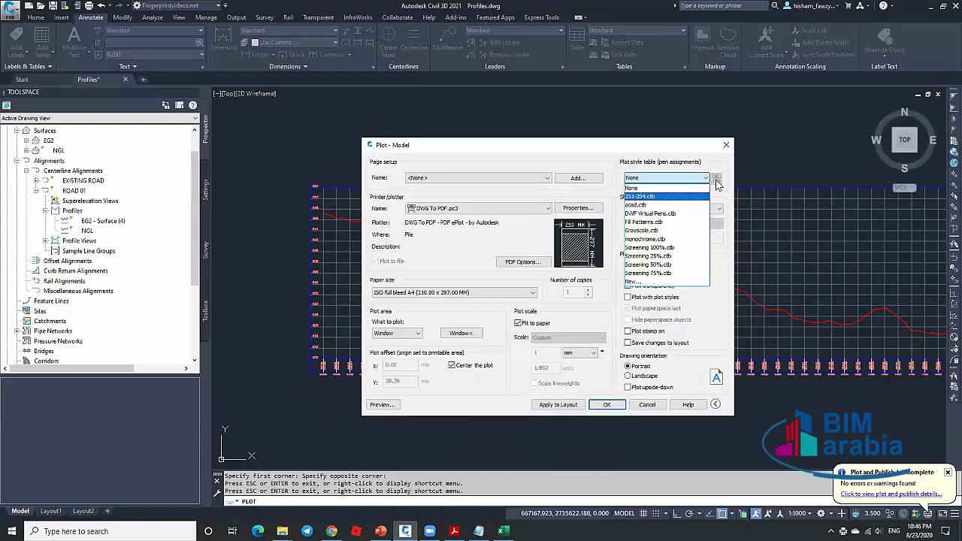
pyautogui.click(643, 196)
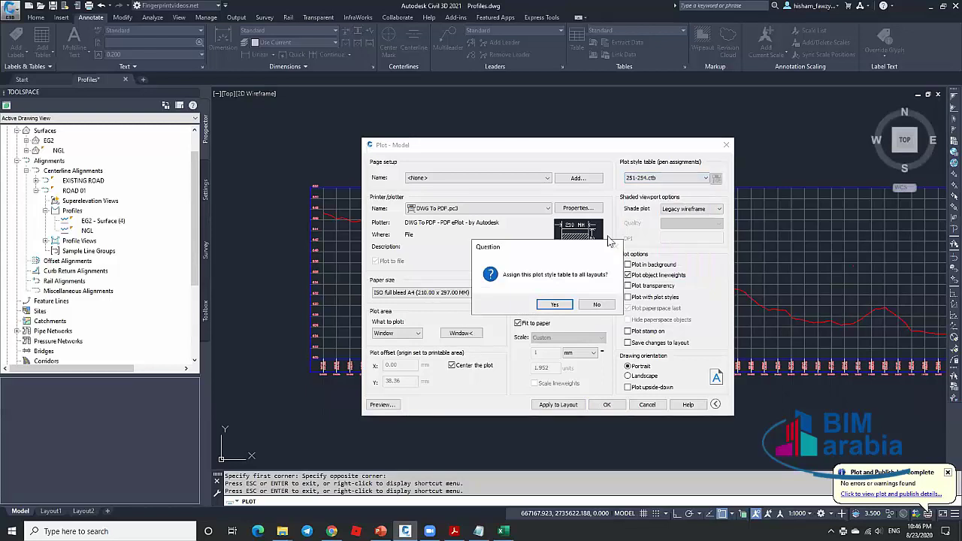
pyautogui.press('Return')
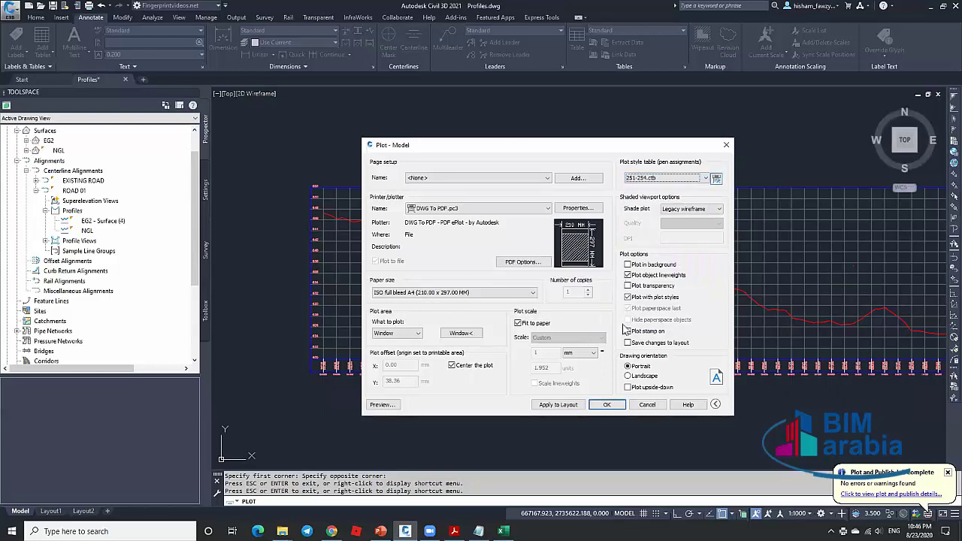
pyautogui.click(716, 178)
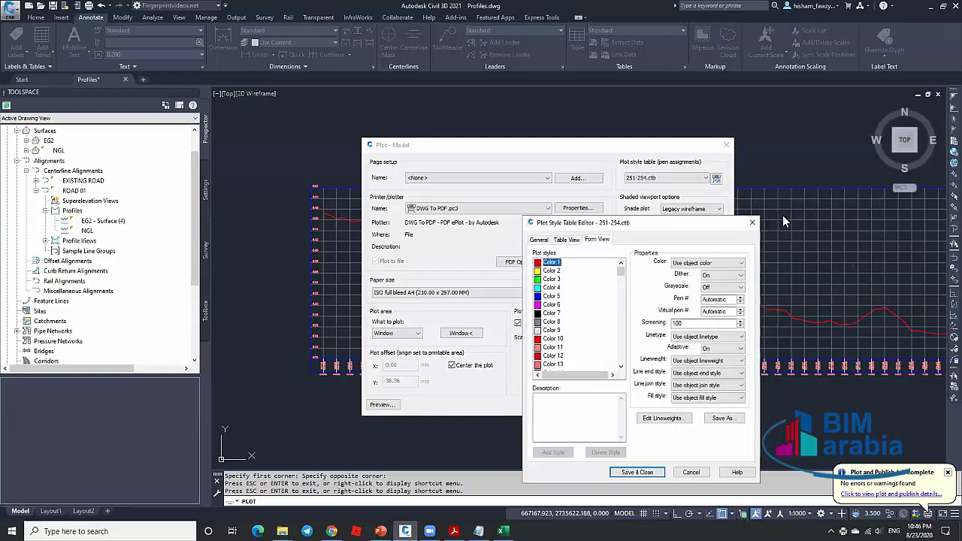
pyautogui.moveTo(621, 271); pyautogui.dragTo(621, 362)
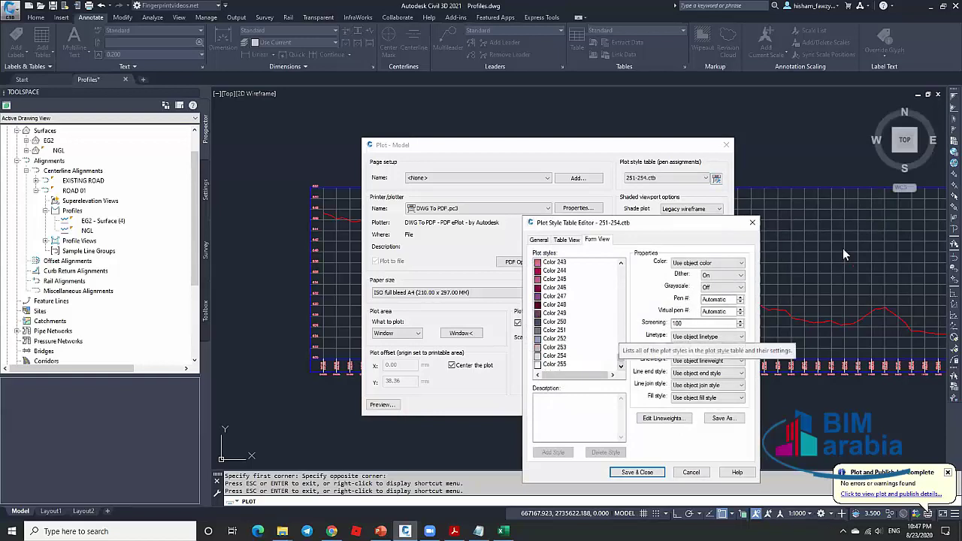
pyautogui.click(558, 330)
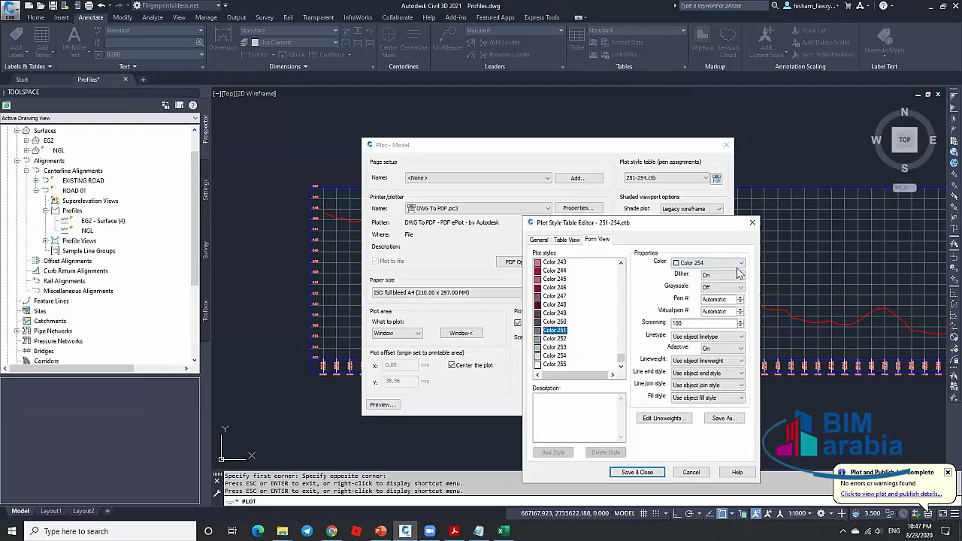
pyautogui.click(703, 263)
pyautogui.click(699, 269)
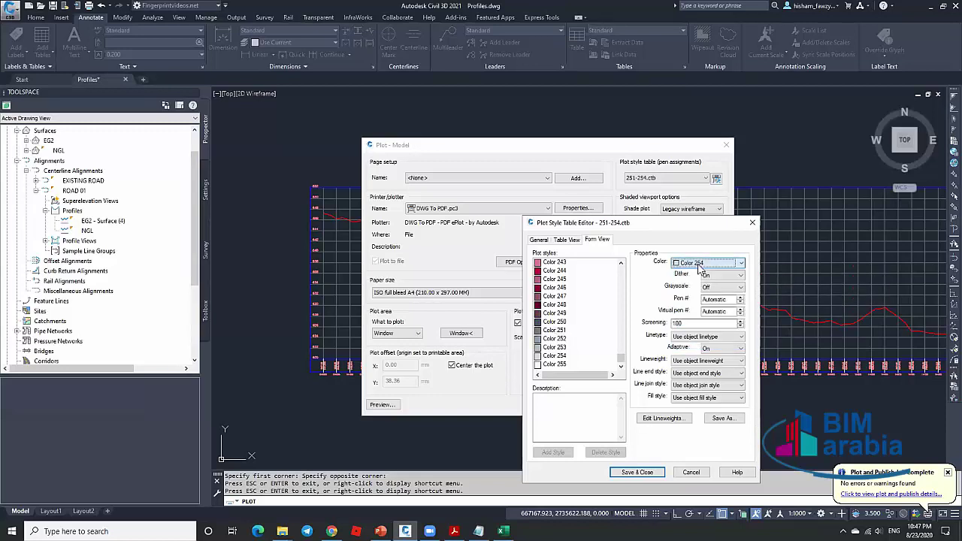
pyautogui.click(636, 472)
# Preview the sheet with the updated 251-254.ctb plot styles.
pyautogui.click(461, 333)
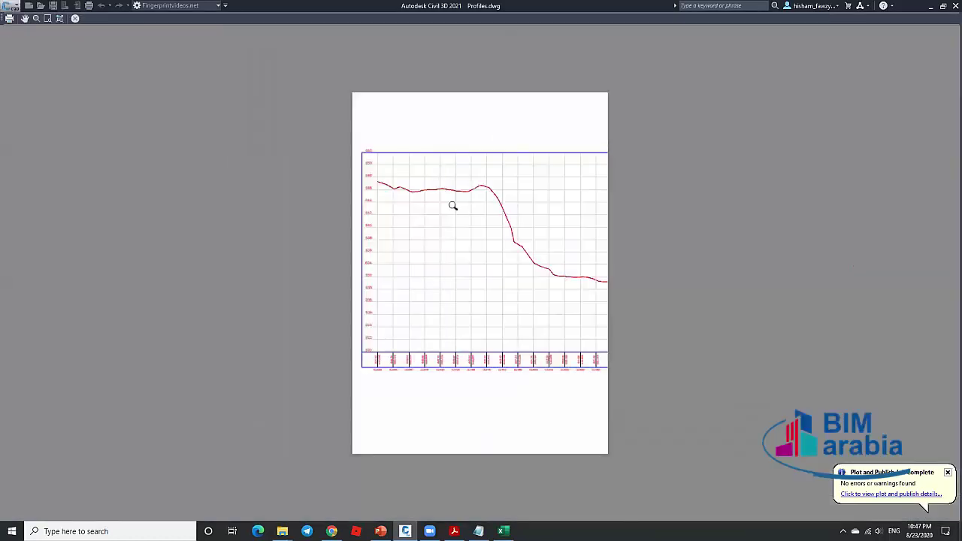
pyautogui.rightClick(453, 206)
pyautogui.click(481, 213)
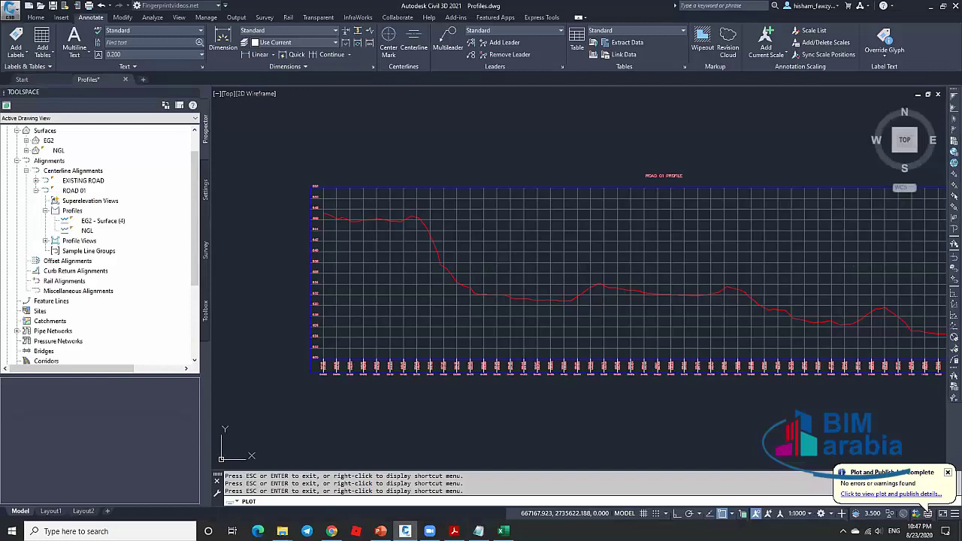
# Cancel plotting, clear pending commands and zoom around the drawing.
pyautogui.press('Escape')
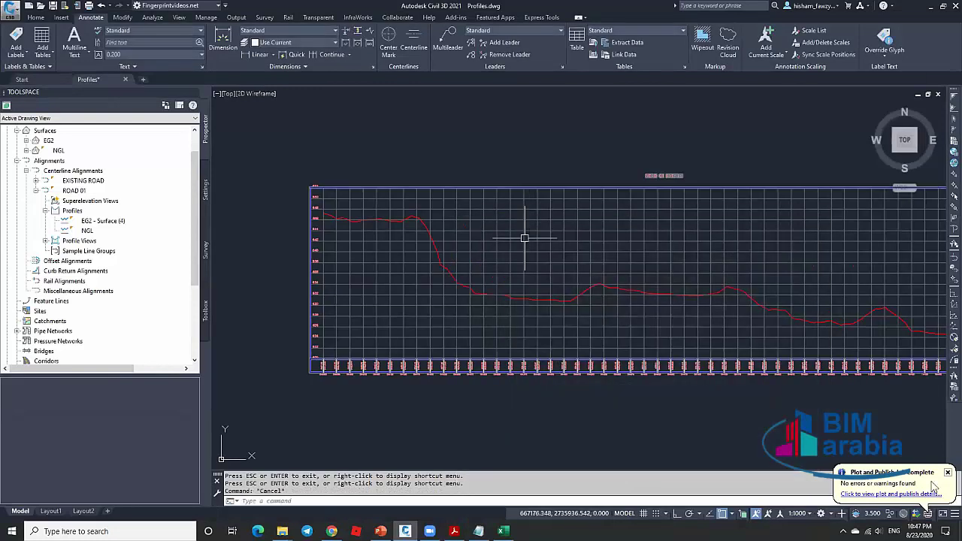
pyautogui.press('Escape')
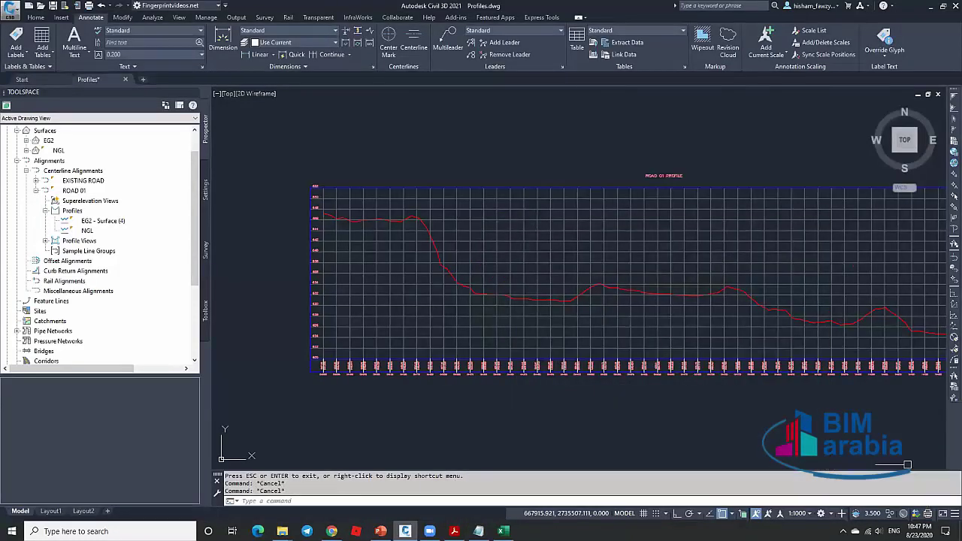
pyautogui.press('Escape')
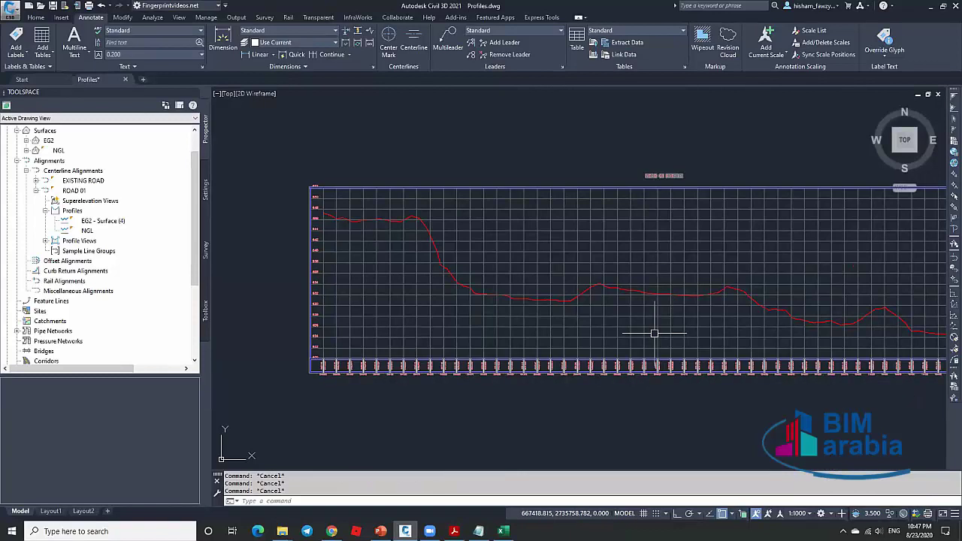
pyautogui.scroll(-2, 541, 245)
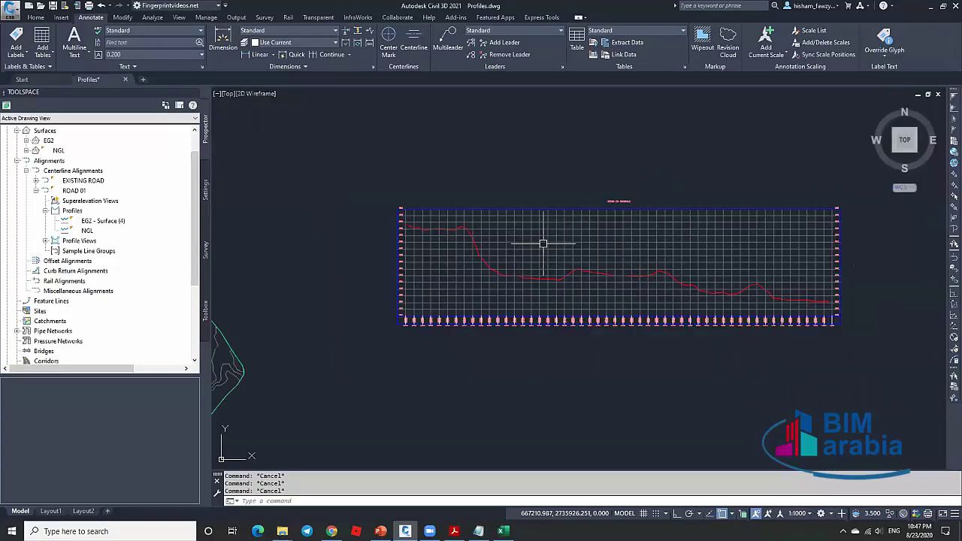
pyautogui.scroll(2, 560, 250)
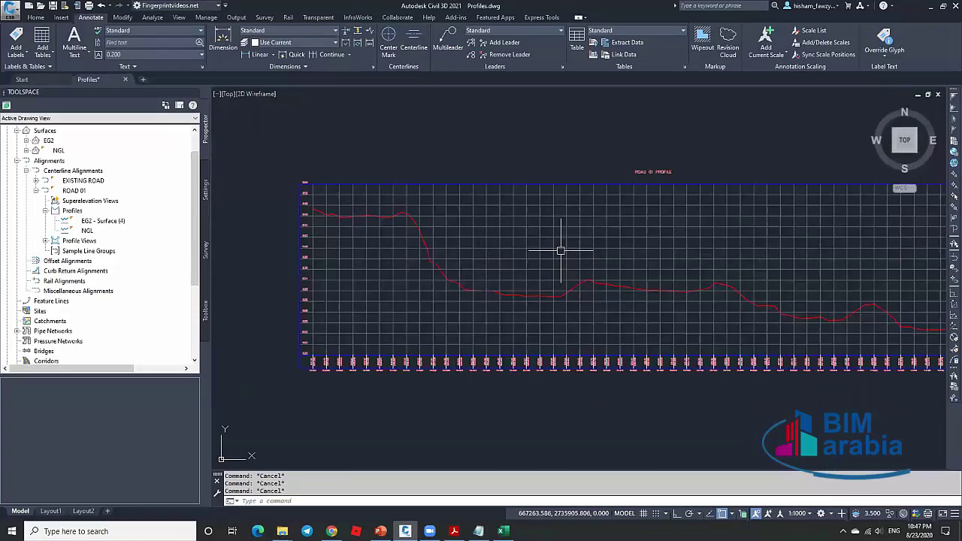
# Select the ROAD 01 profile view and bring up its shortcut menu.
pyautogui.click(559, 250)
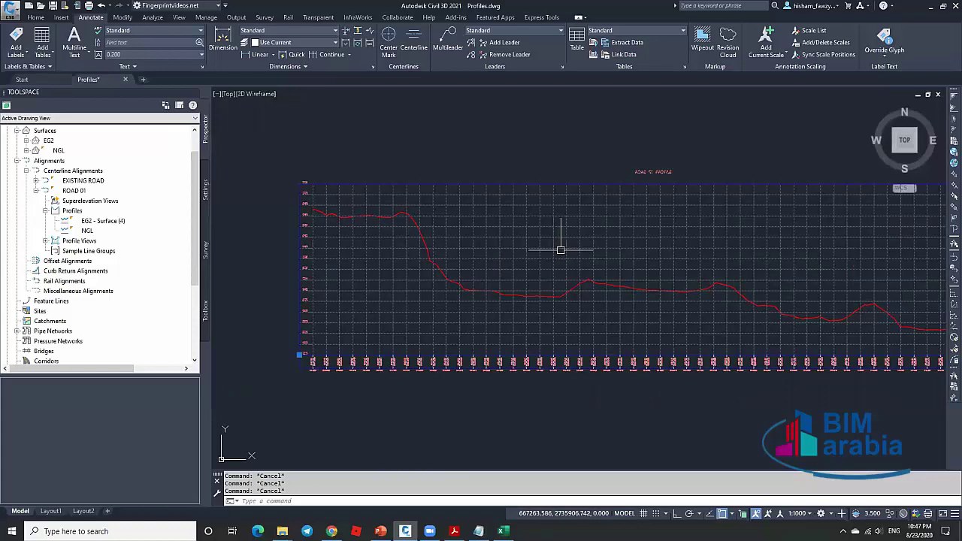
pyautogui.press('Escape')
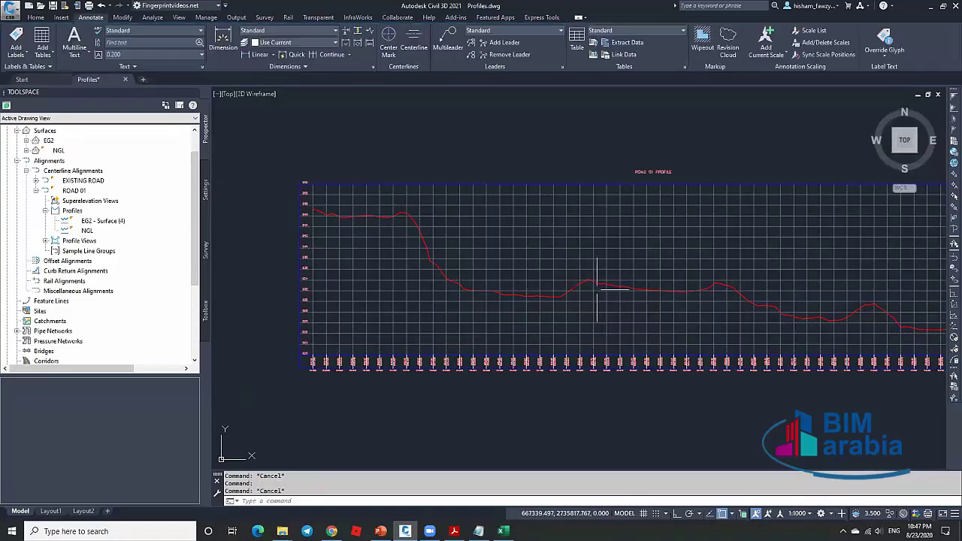
pyautogui.scroll(5, 593, 287)
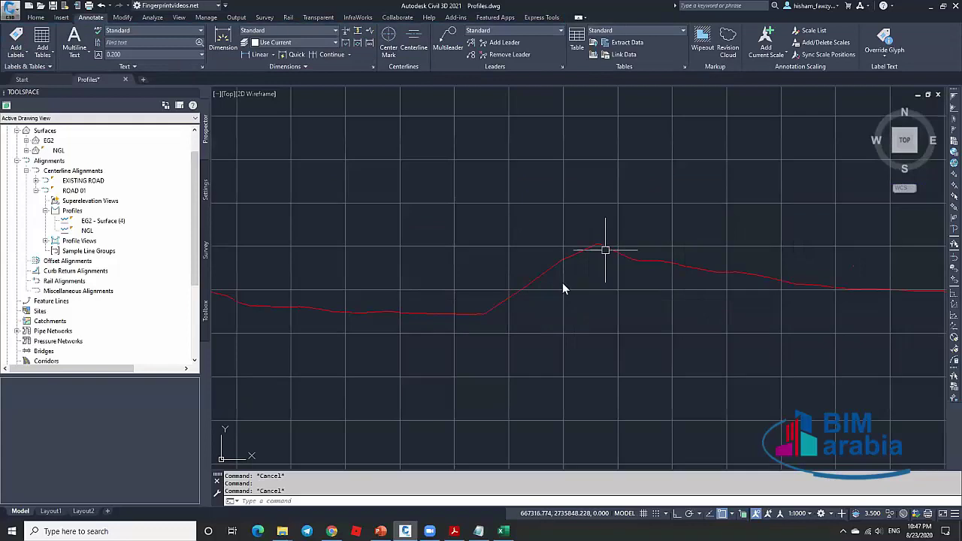
pyautogui.click(677, 393)
pyautogui.rightClick(677, 393)
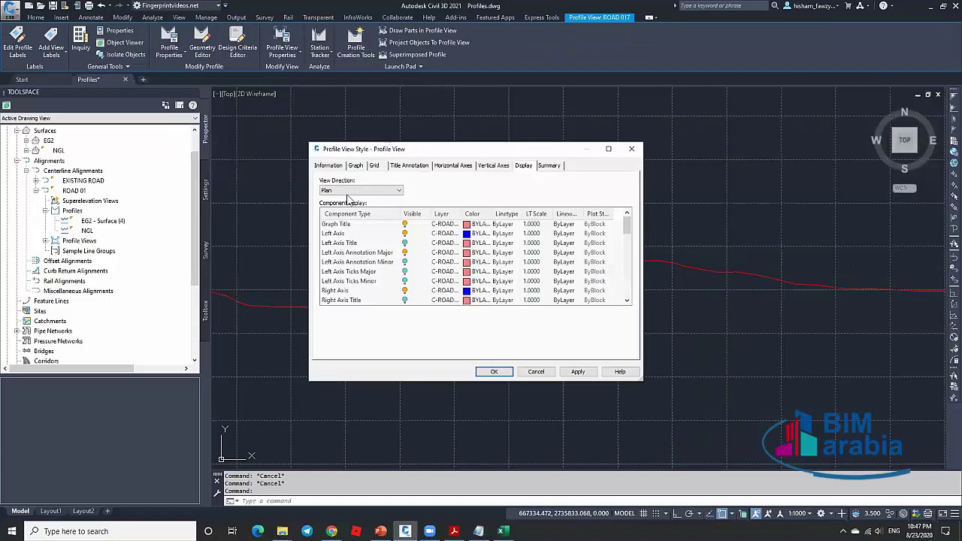
# Clip vertical grid to the highest profile, enable horizontal clipping, and omit grid in padding areas.
pyautogui.click(390, 212)
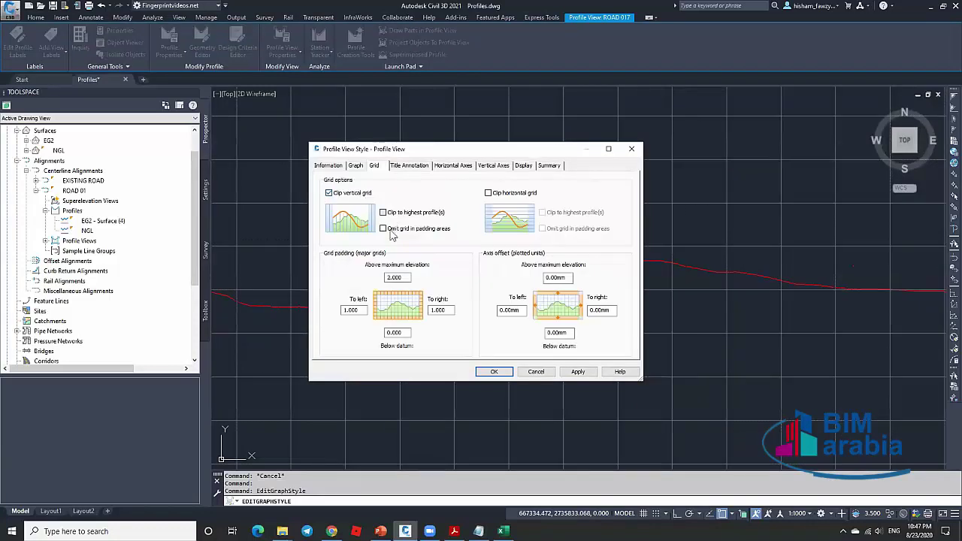
pyautogui.click(392, 228)
pyautogui.click(507, 193)
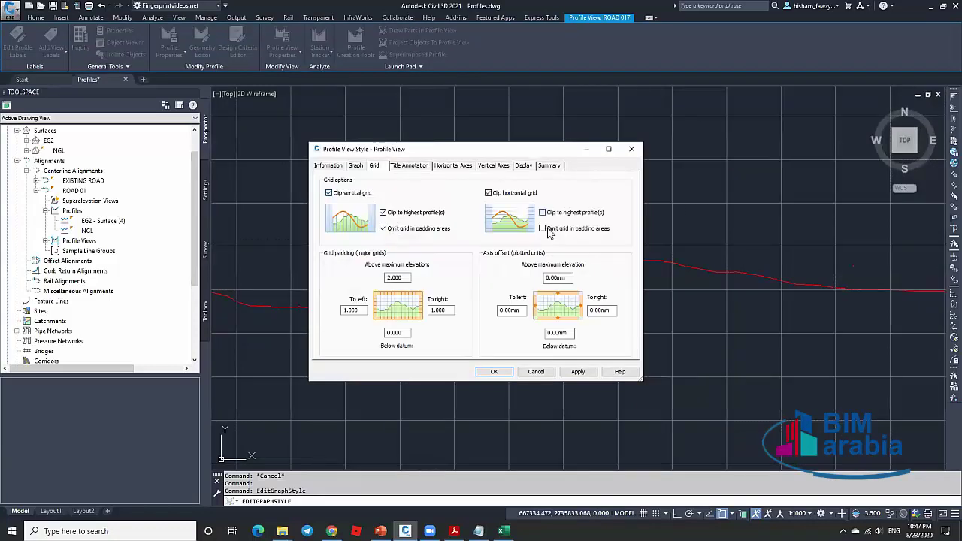
pyautogui.click(542, 228)
pyautogui.click(543, 213)
pyautogui.click(553, 217)
pyautogui.click(502, 371)
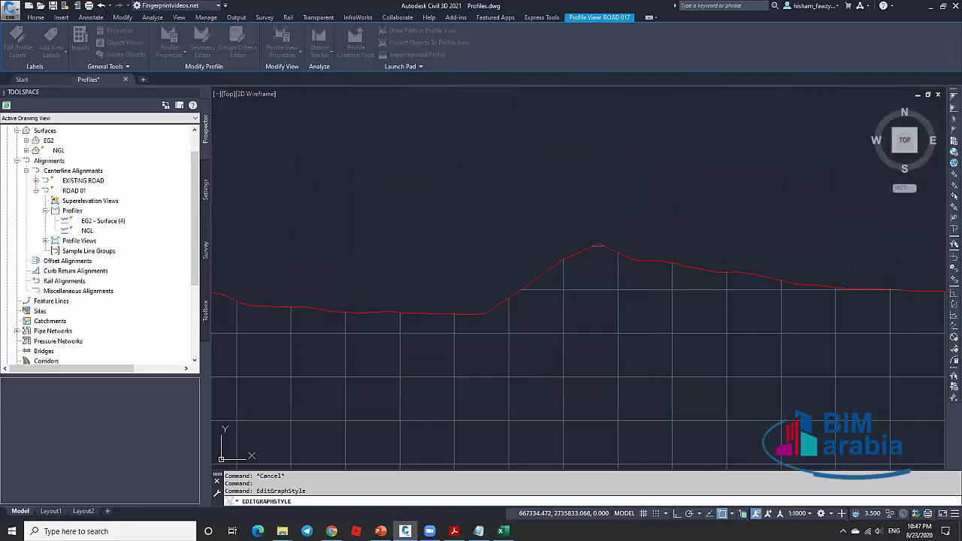
pyautogui.press('Escape')
pyautogui.scroll(-5, 516, 257)
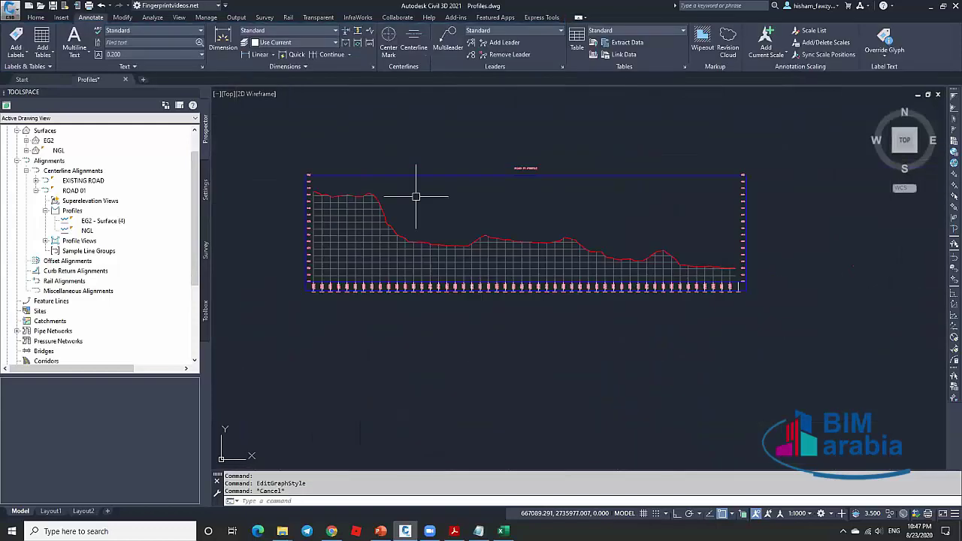
pyautogui.scroll(6, 743, 271)
pyautogui.scroll(-4, 751, 270)
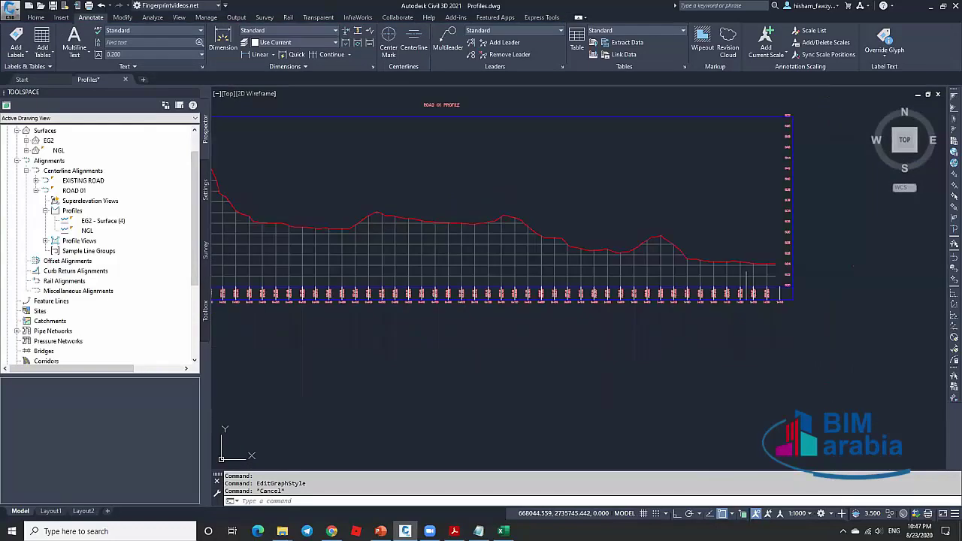
pyautogui.moveTo(315, 191); pyautogui.dragTo(506, 223, button='middle')
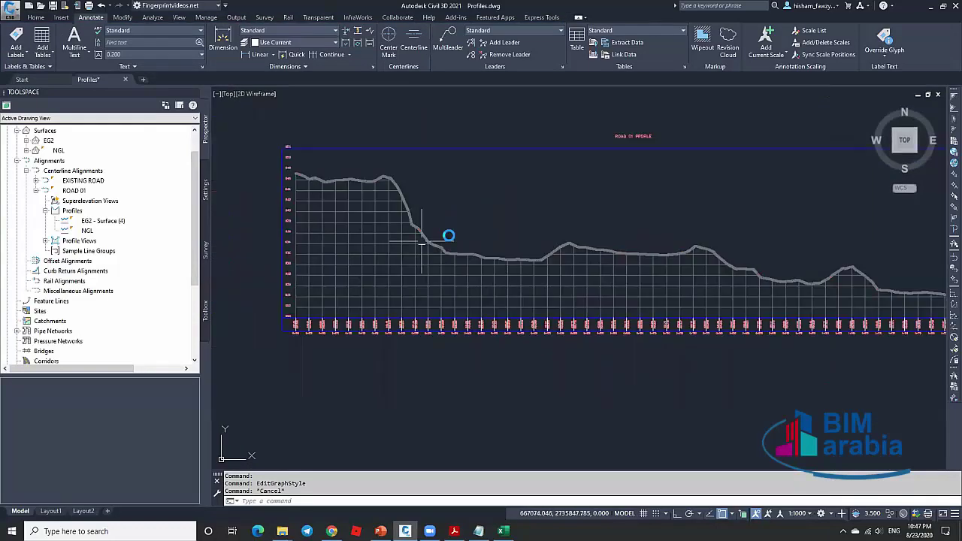
pyautogui.press('Escape')
pyautogui.scroll(3, 417, 237)
pyautogui.scroll(-2, 412, 234)
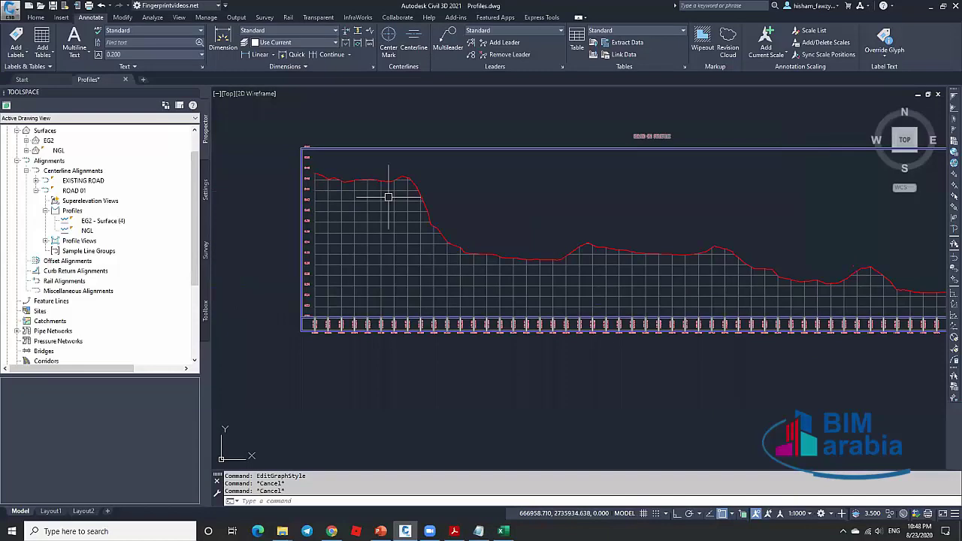
pyautogui.scroll(3, 388, 197)
pyautogui.scroll(-4, 438, 145)
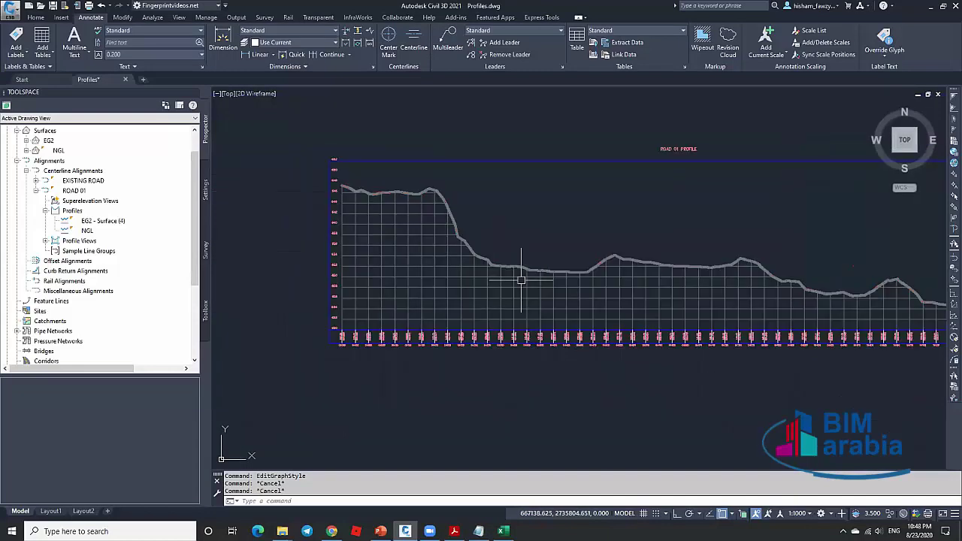
pyautogui.press('Escape')
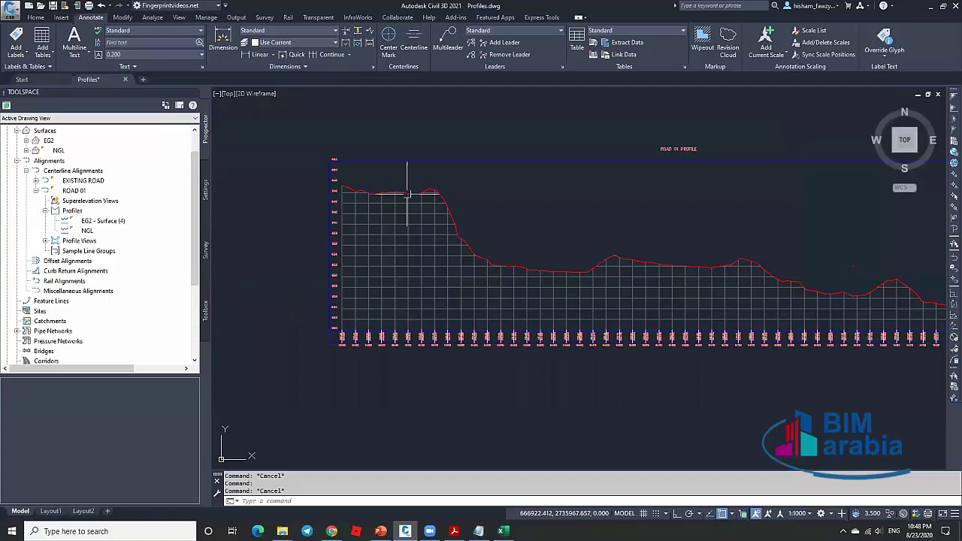
pyautogui.press('Escape')
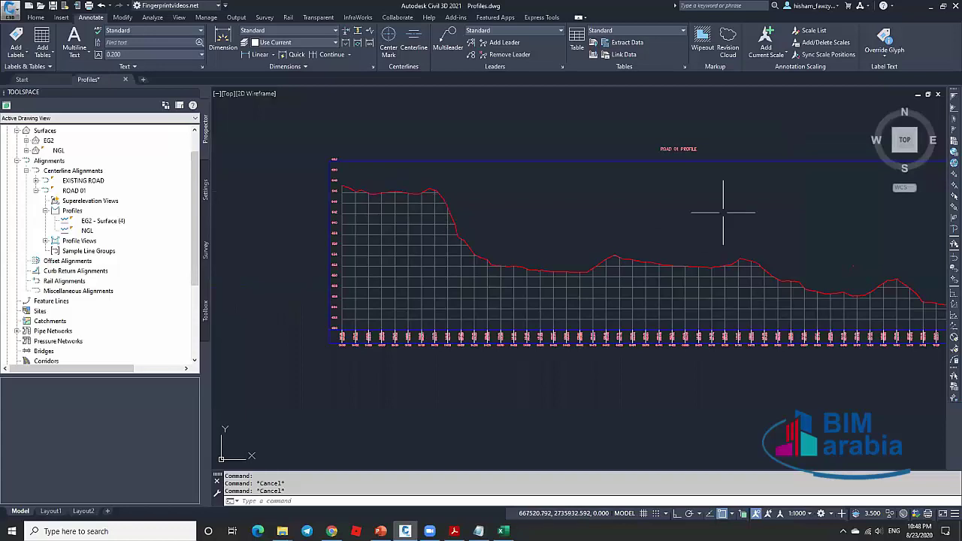
pyautogui.press('Escape')
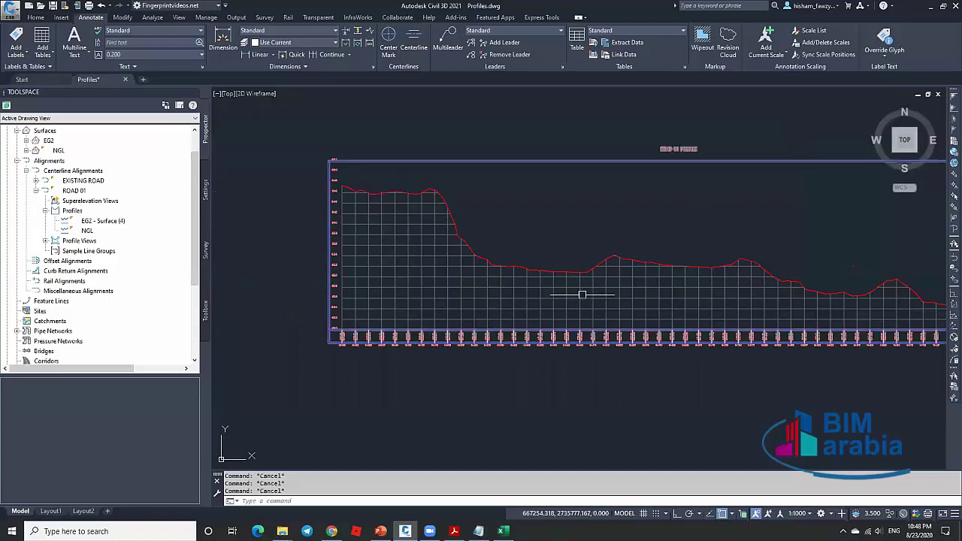
pyautogui.click(582, 295)
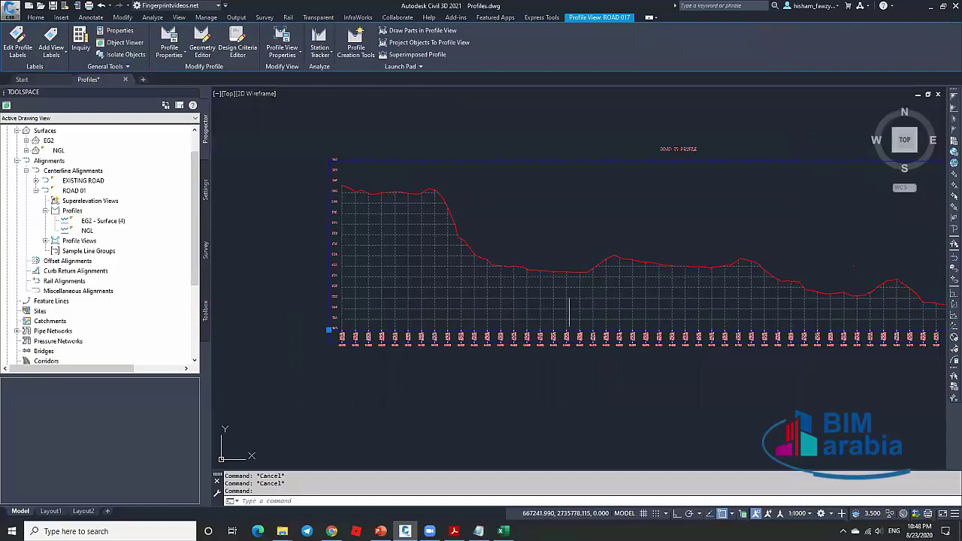
# Start drawing a new design profile in the ROAD 01 profile view.
pyautogui.moveTo(565, 294)
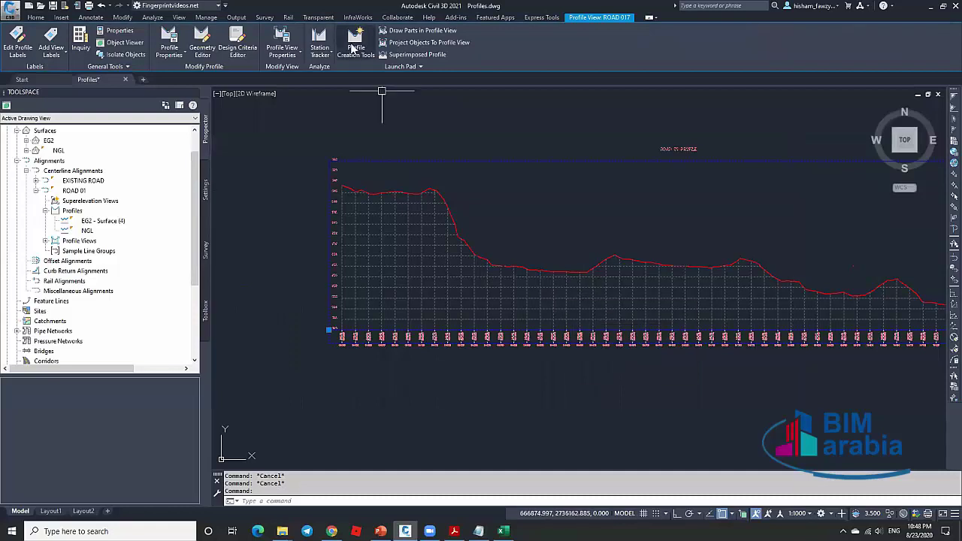
pyautogui.click(354, 39)
pyautogui.click(519, 309)
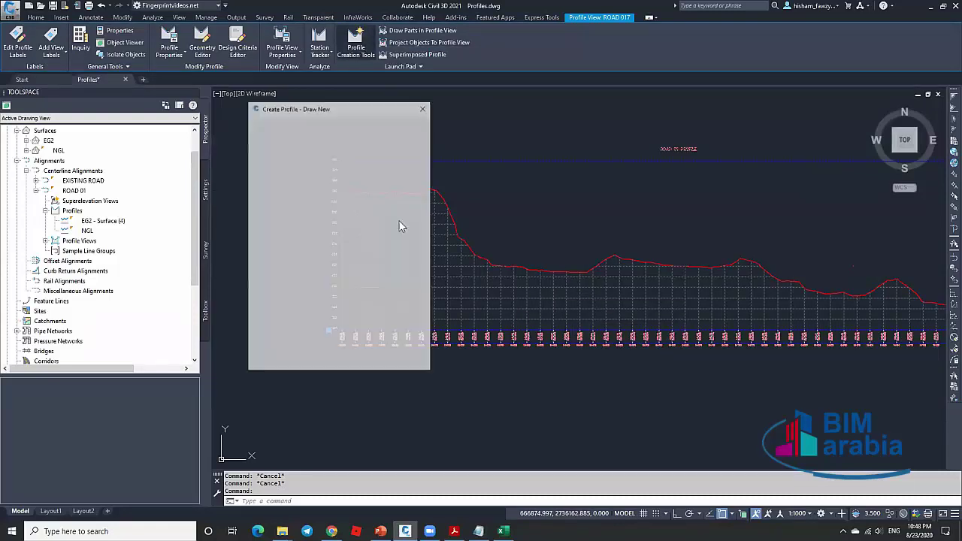
pyautogui.moveTo(363, 115); pyautogui.dragTo(533, 153)
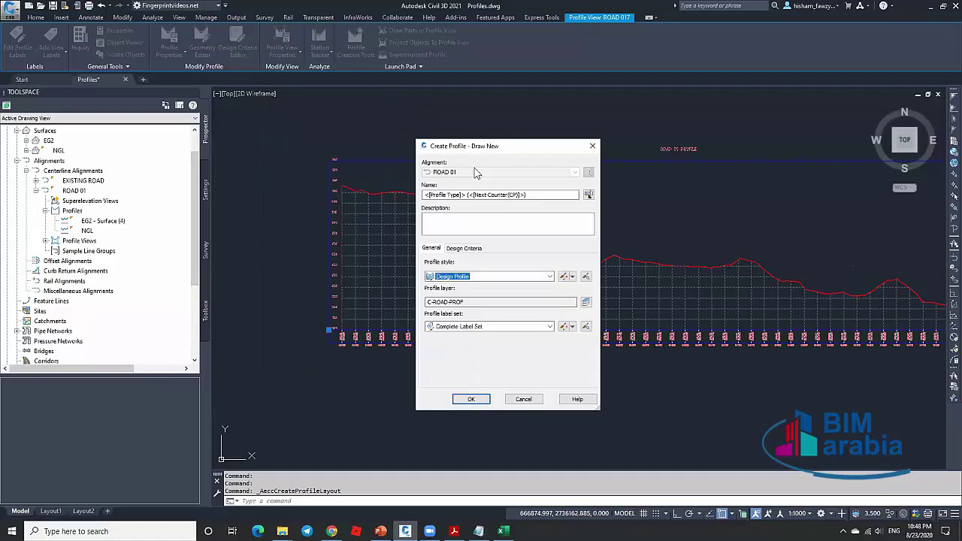
# Set the profile name template to <[Alignment Name]>-FG01.
pyautogui.click(524, 196)
pyautogui.moveTo(524, 196); pyautogui.dragTo(424, 196)
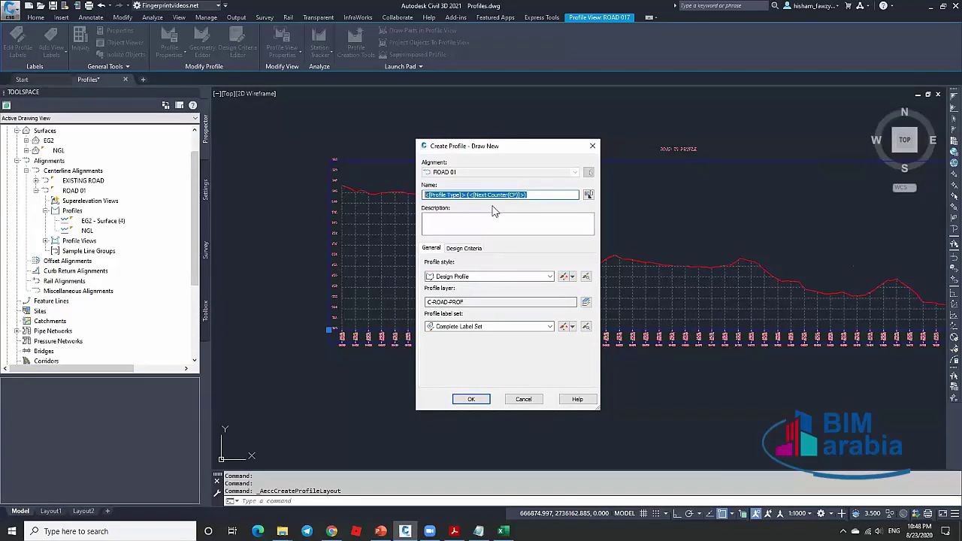
pyautogui.click(588, 195)
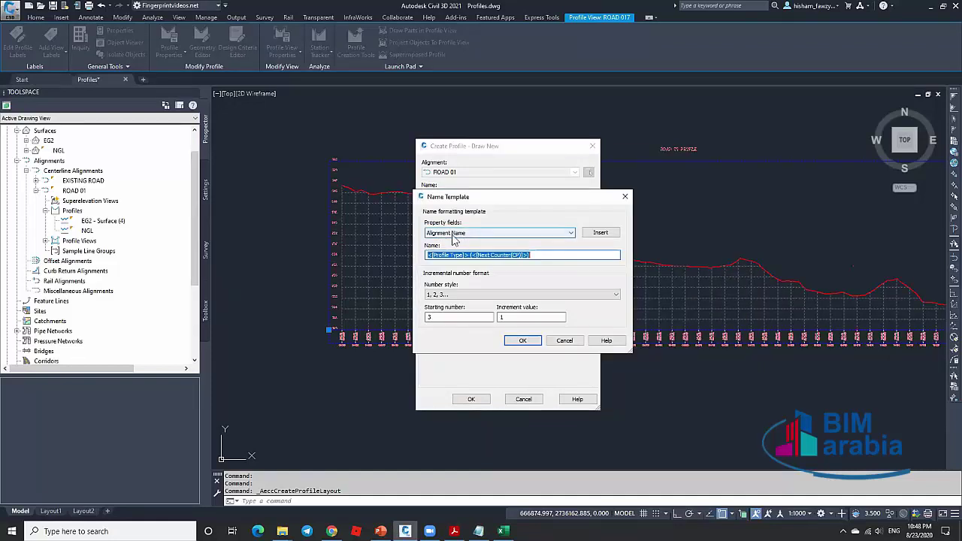
pyautogui.click(600, 234)
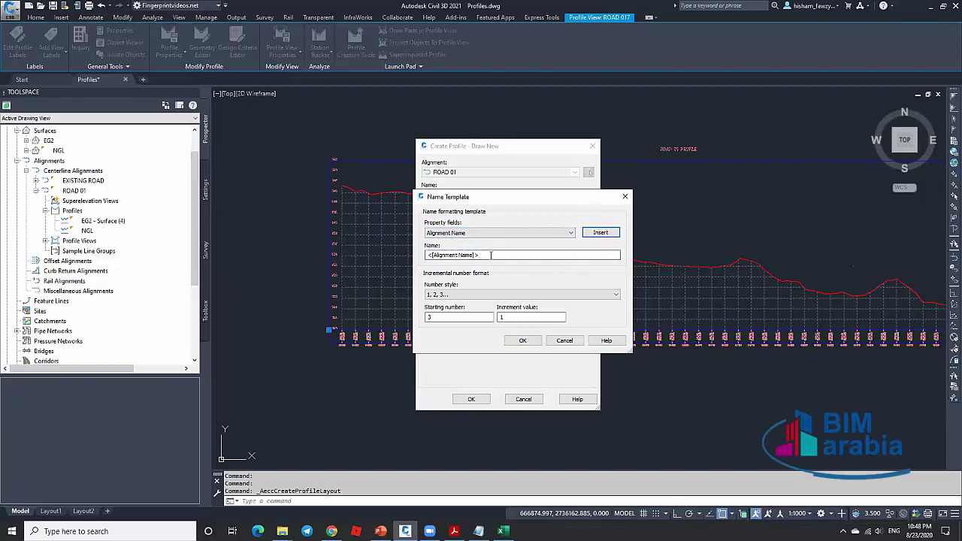
pyautogui.click(444, 255)
pyautogui.click(444, 233)
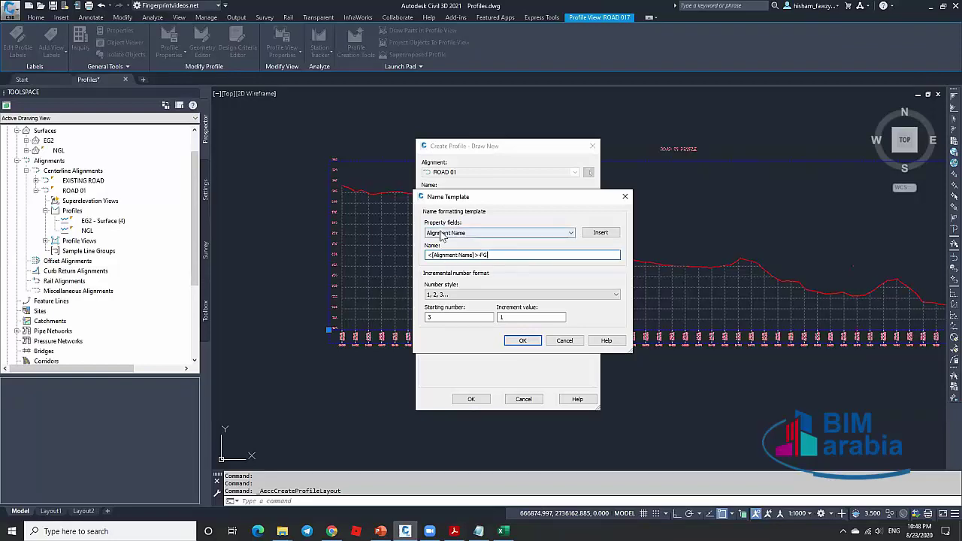
pyautogui.click(491, 255)
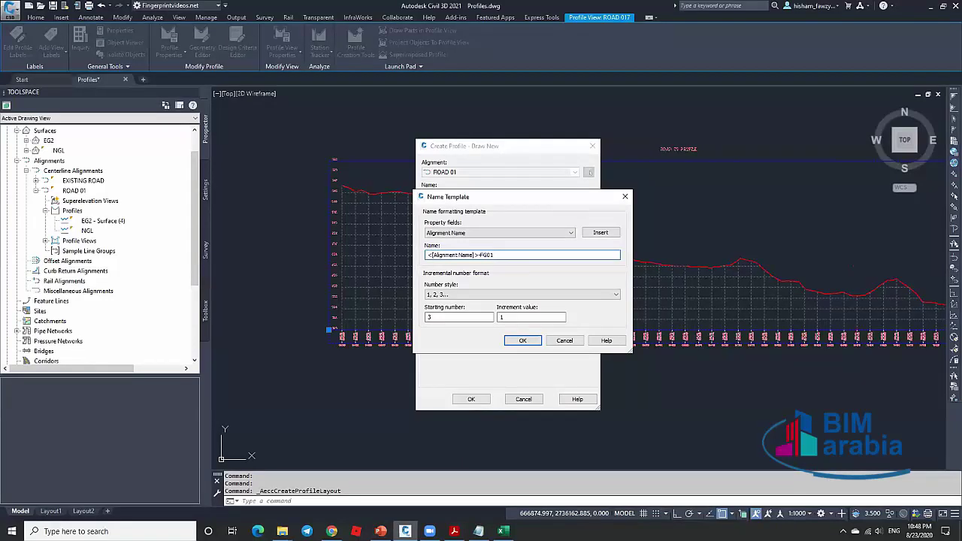
pyautogui.click(522, 340)
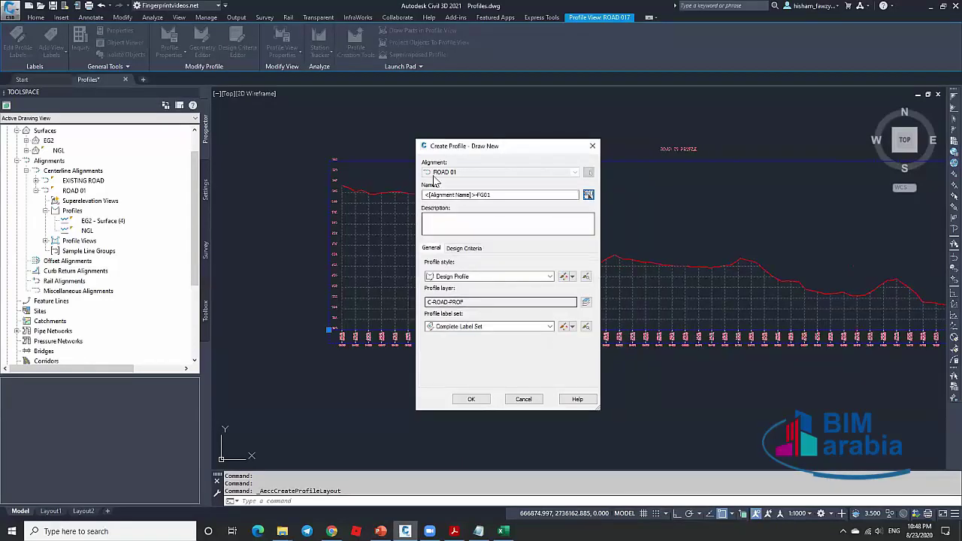
# Turn on criteria-based design with the AASHTO 2011 Standard K table and no design check set.
pyautogui.click(489, 194)
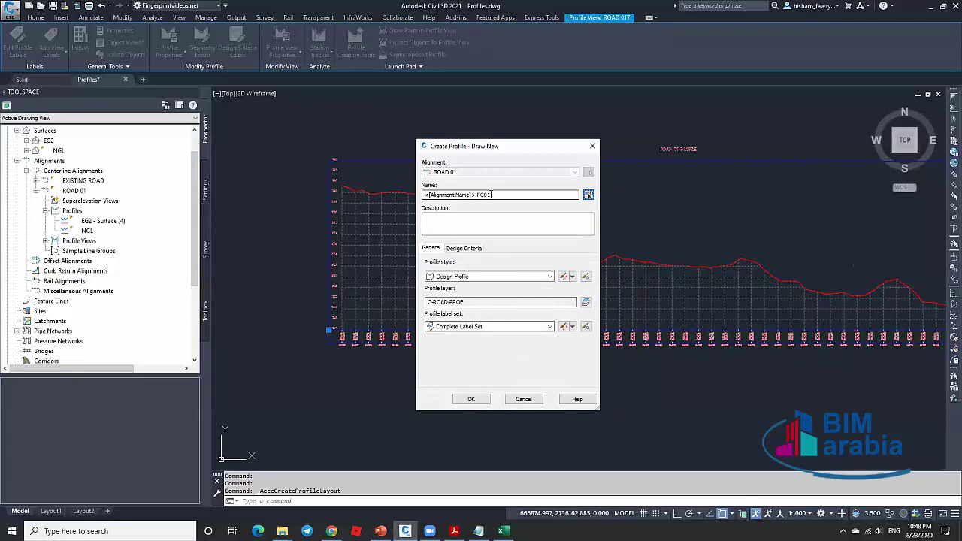
pyautogui.click(463, 247)
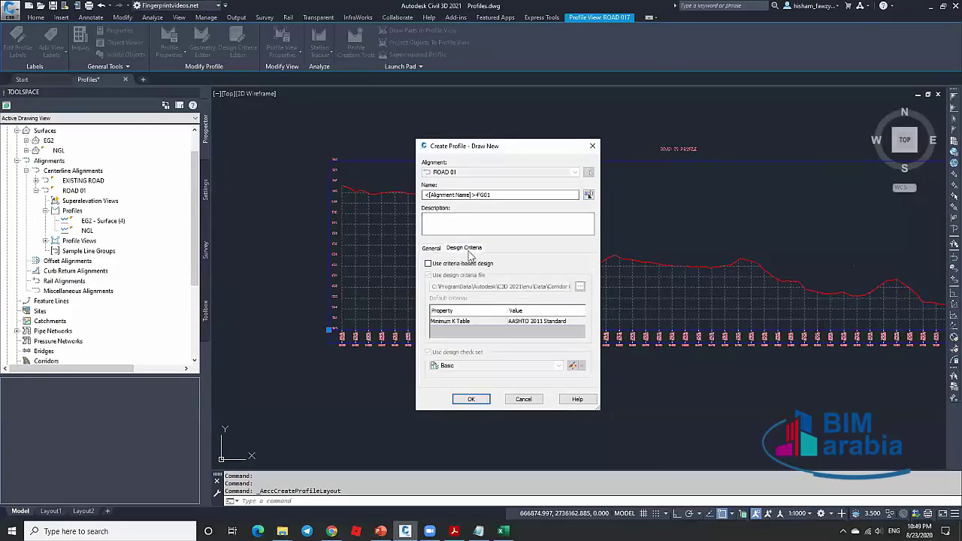
pyautogui.click(451, 264)
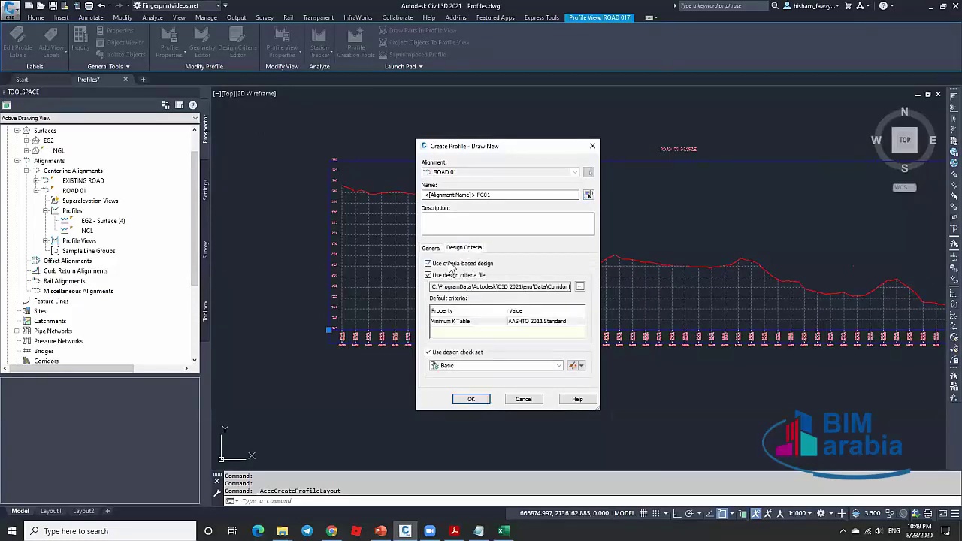
pyautogui.click(466, 323)
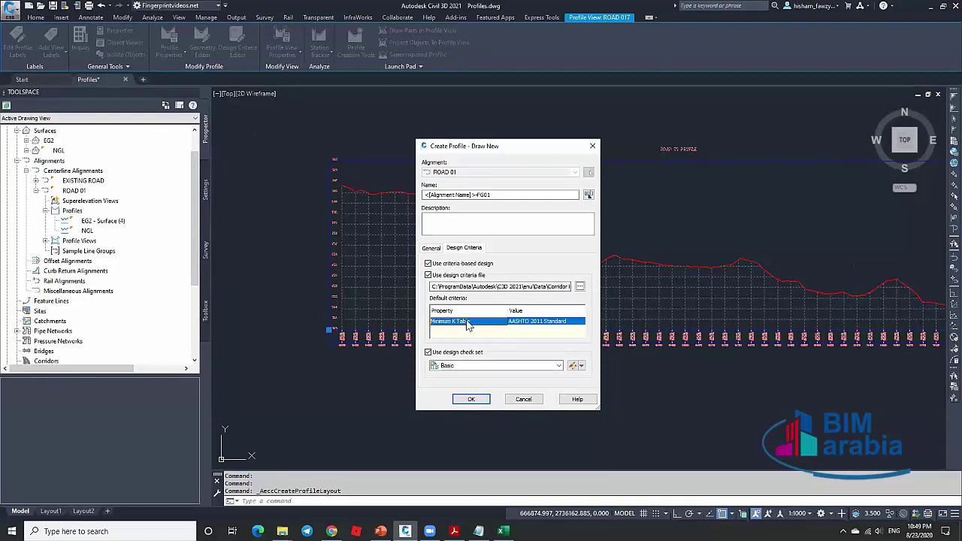
pyautogui.click(550, 322)
pyautogui.click(554, 331)
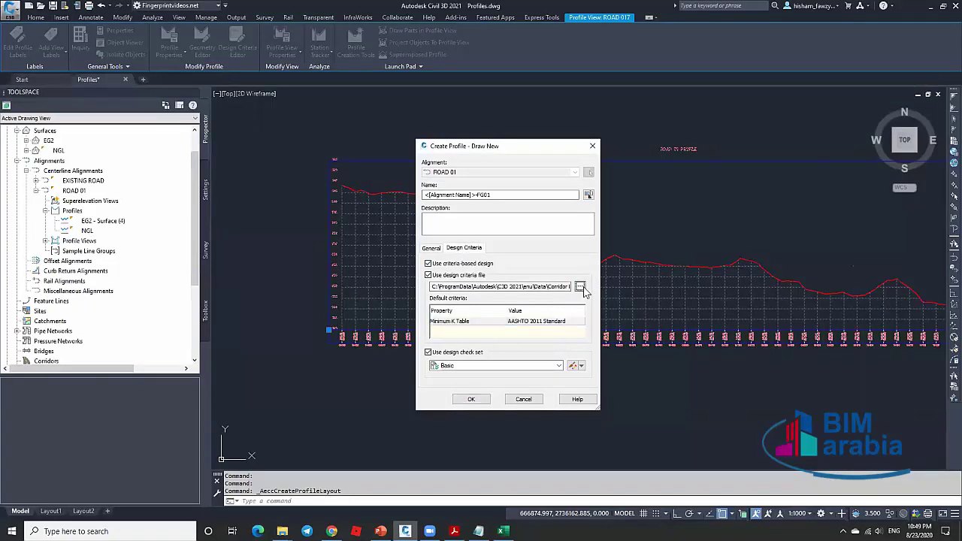
pyautogui.click(579, 287)
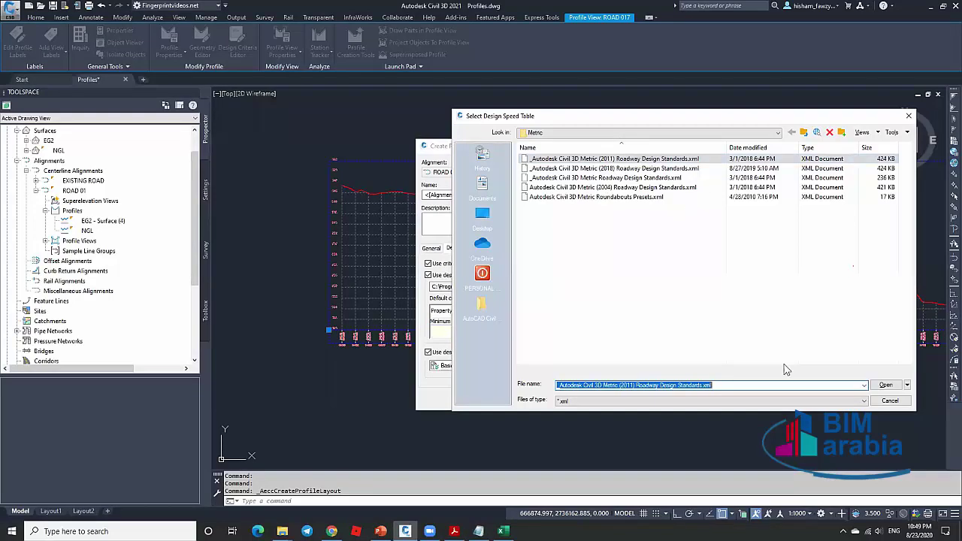
pyautogui.press('Return')
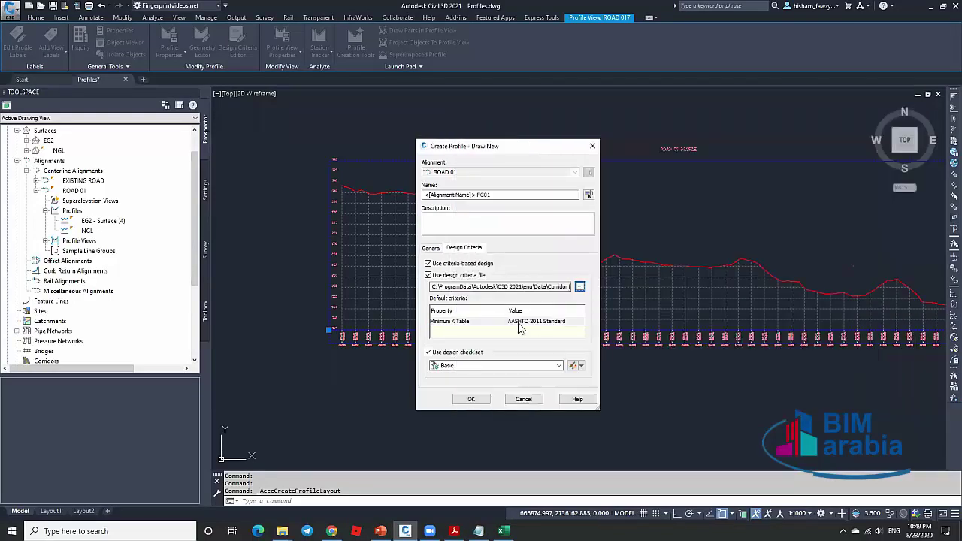
pyautogui.click(450, 352)
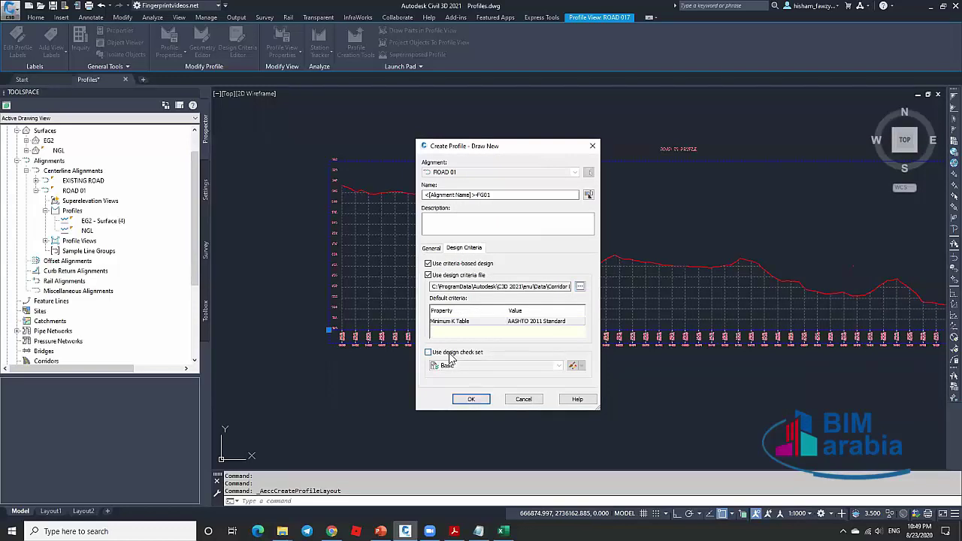
# Keep the Design Profile style and Complete Label Set, and create ROAD 01-FG01.
pyautogui.click(440, 251)
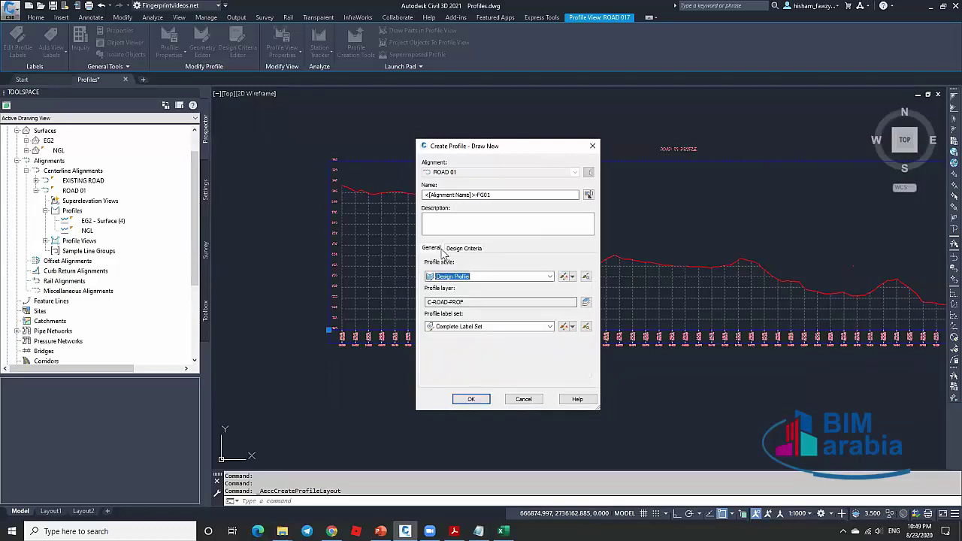
pyautogui.click(492, 327)
pyautogui.click(492, 328)
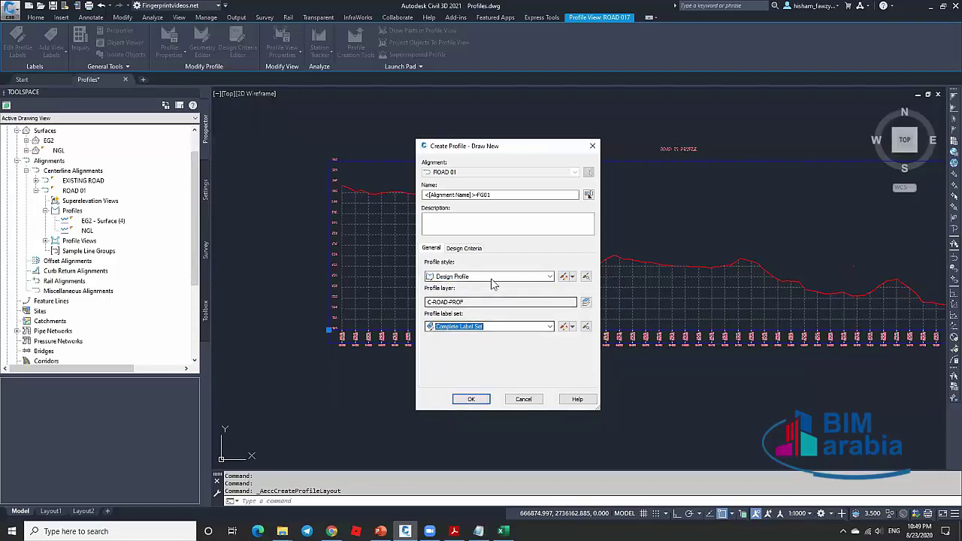
pyautogui.click(493, 276)
pyautogui.click(492, 278)
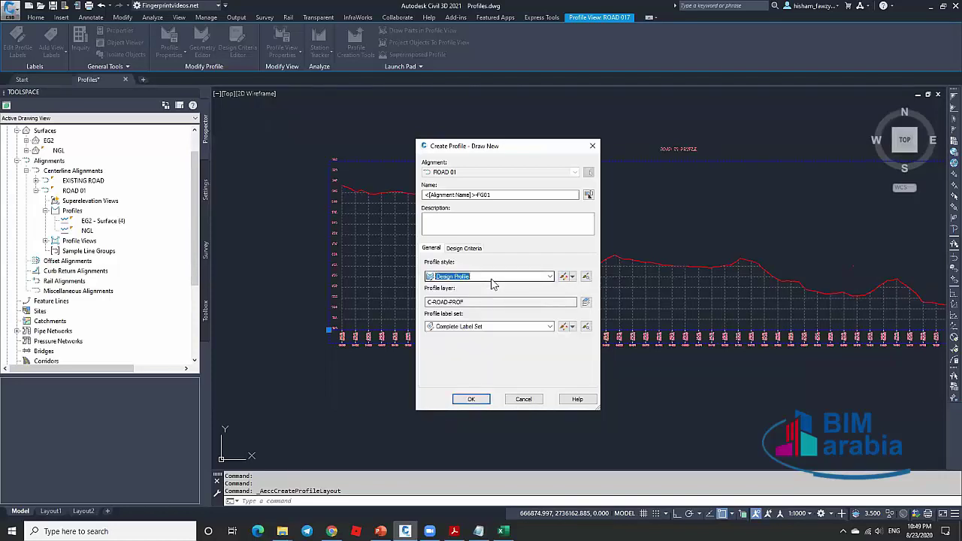
pyautogui.click(489, 327)
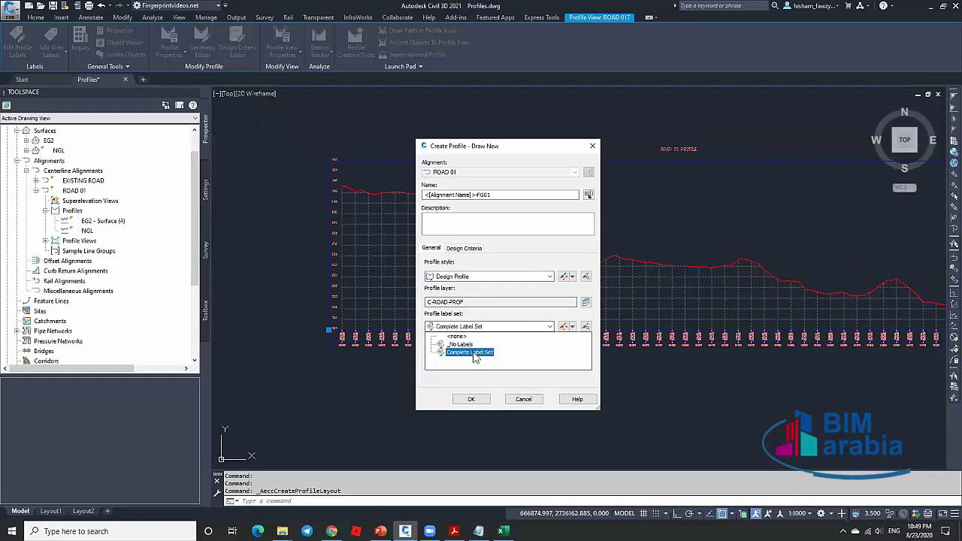
pyautogui.click(480, 352)
pyautogui.click(472, 399)
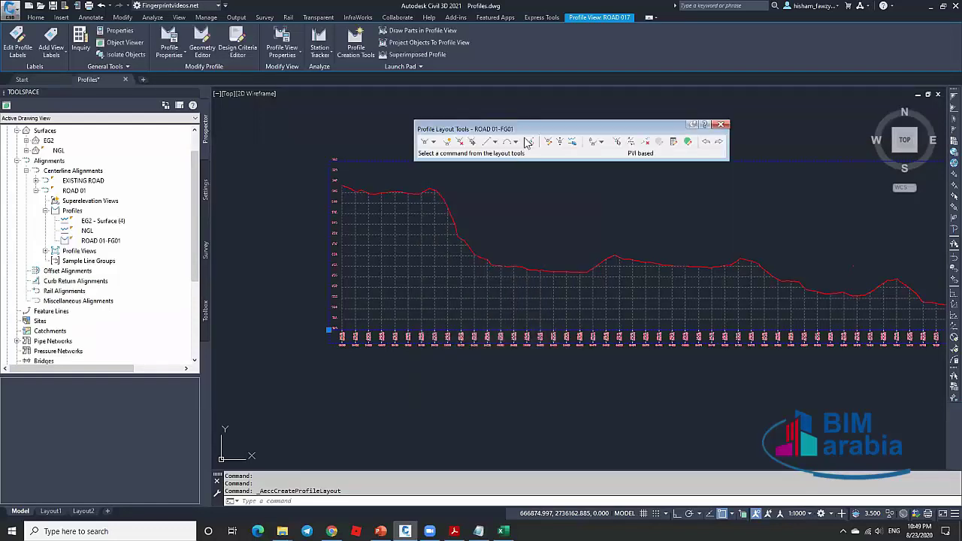
# Move the Profile Layout Tools aside and browse its tangent and vertical curve drawing options.
pyautogui.moveTo(526, 122); pyautogui.dragTo(513, 105)
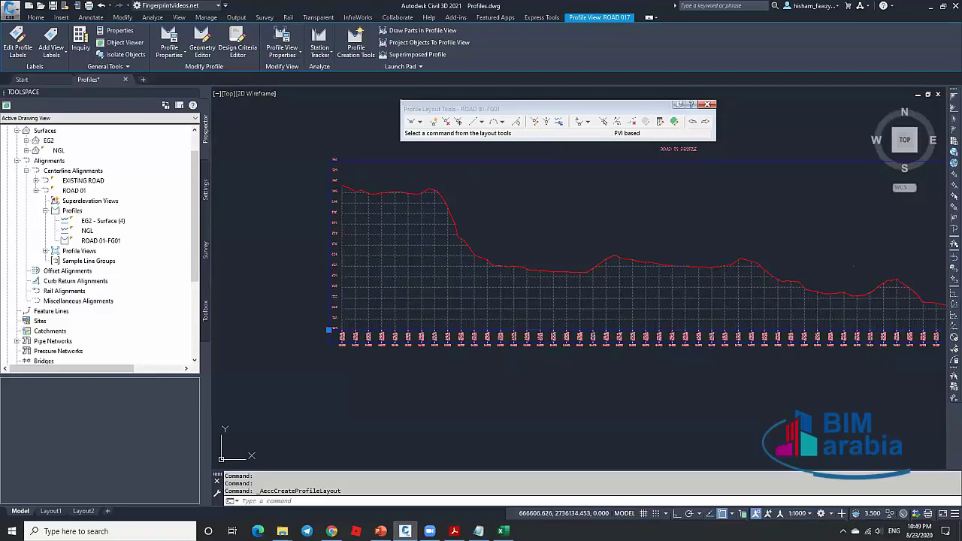
pyautogui.click(482, 122)
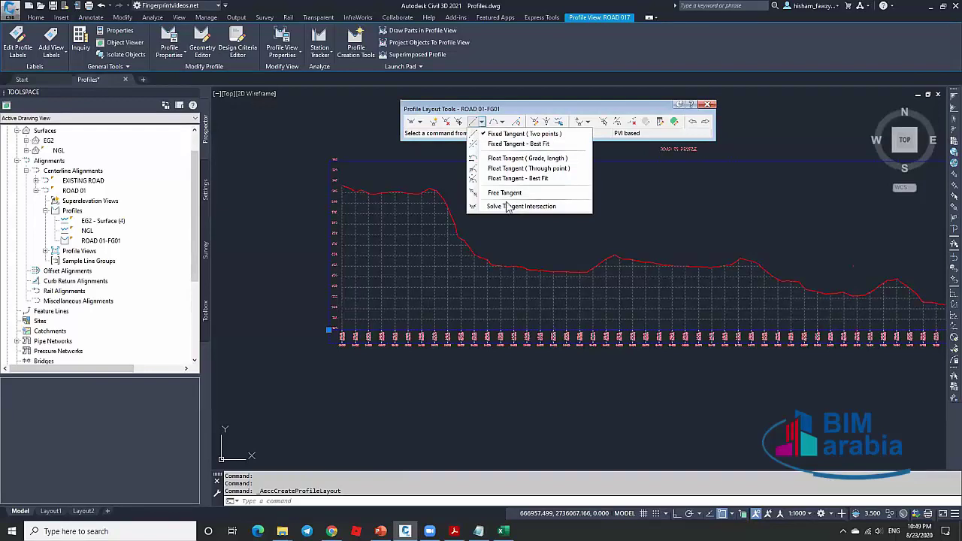
pyautogui.click(502, 121)
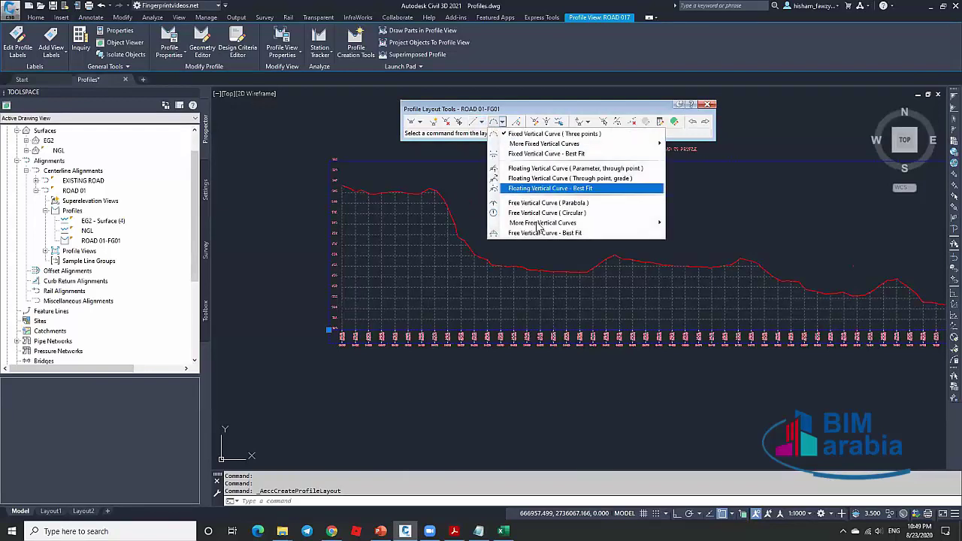
pyautogui.click(422, 126)
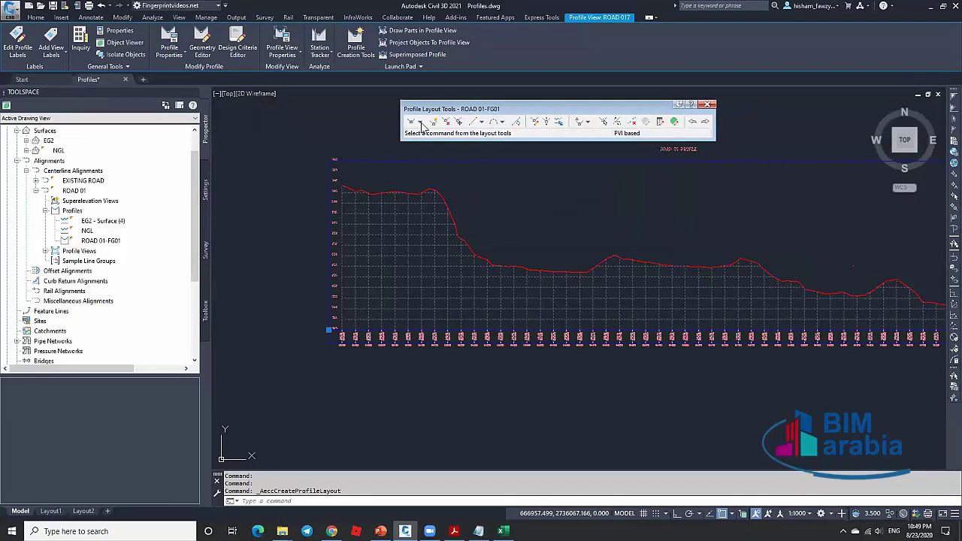
pyautogui.click(421, 124)
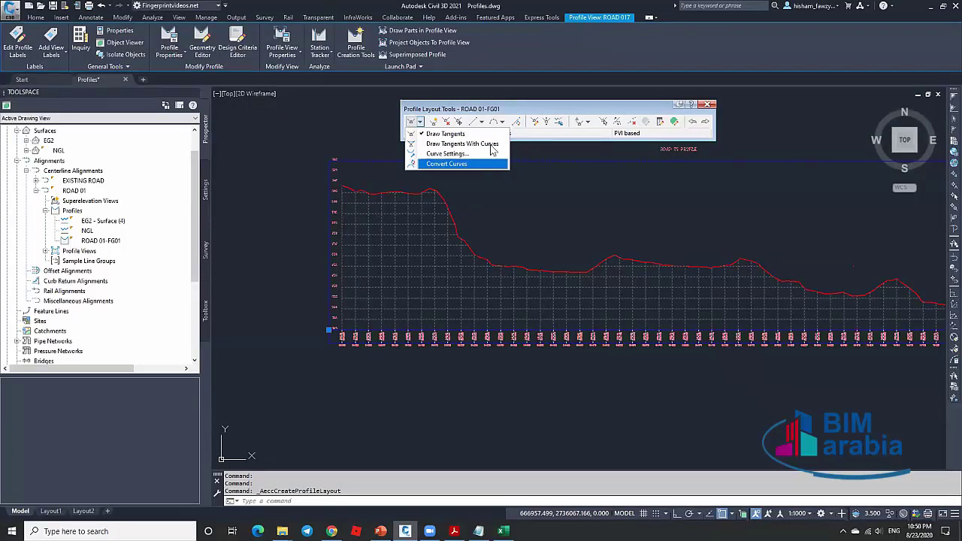
pyautogui.click(482, 115)
pyautogui.click(421, 123)
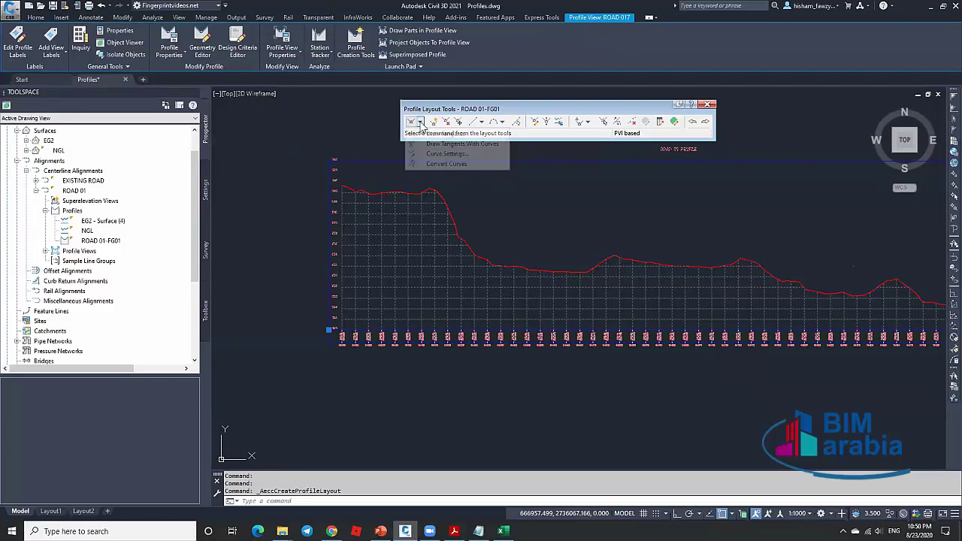
# Draw tangents with curves from the ground line's left end through the high point, low point and end.
pyautogui.click(462, 143)
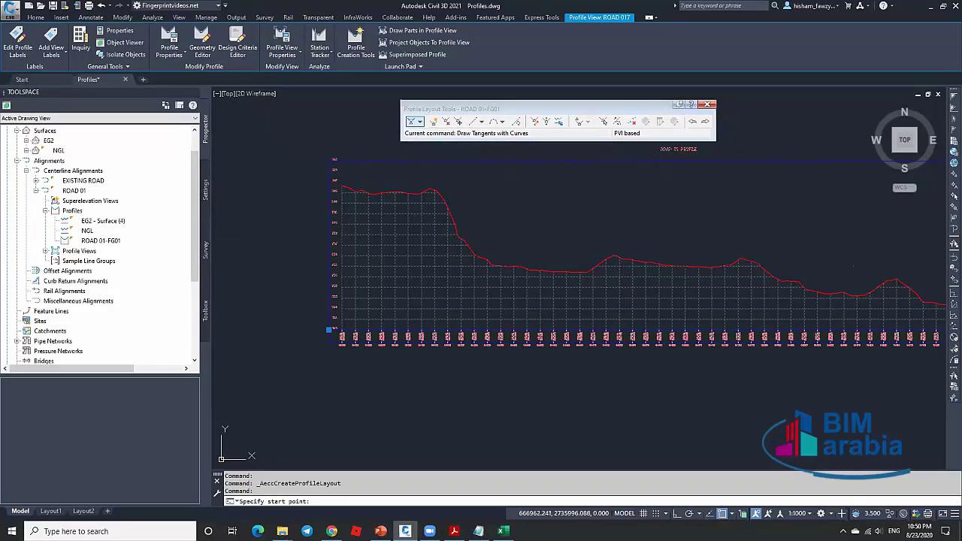
pyautogui.scroll(5, 336, 183)
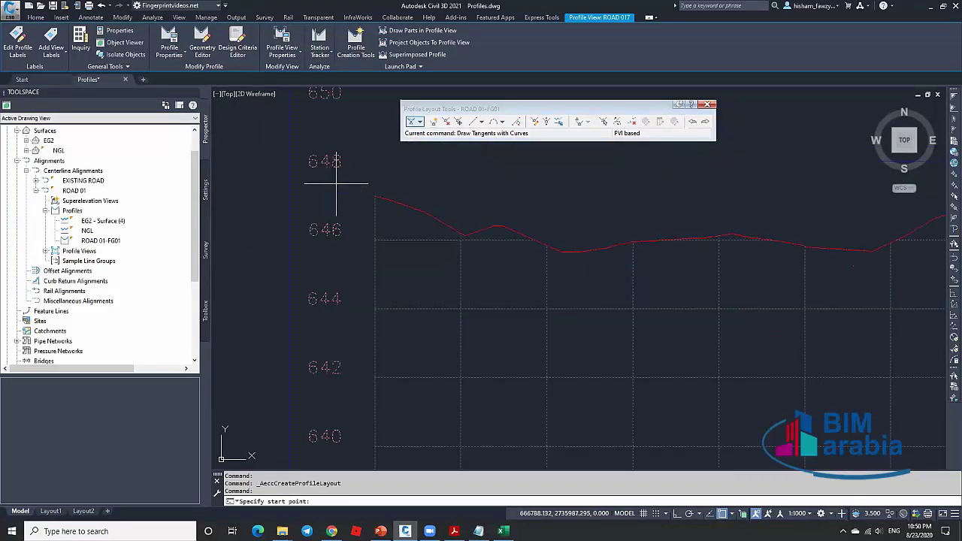
pyautogui.click(374, 196)
pyautogui.scroll(-5, 390, 191)
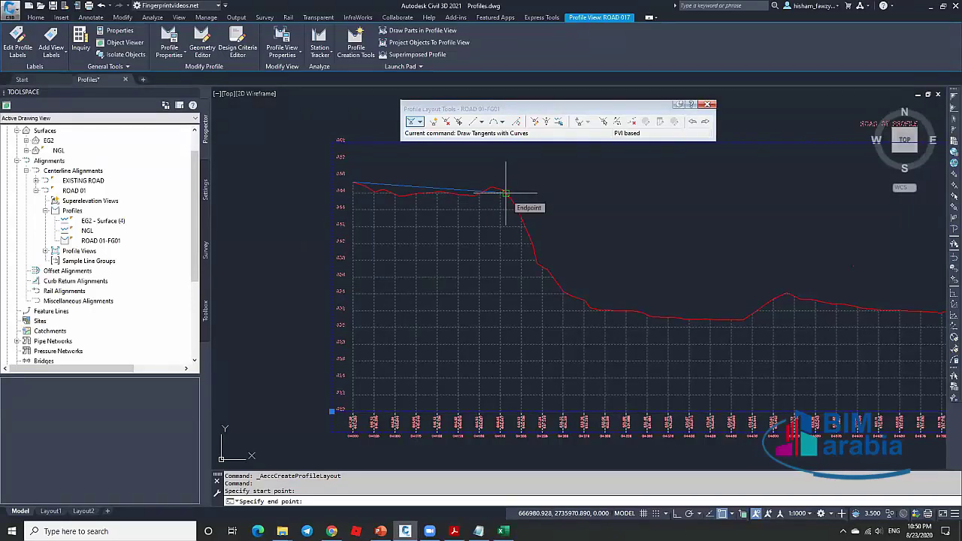
pyautogui.click(506, 193)
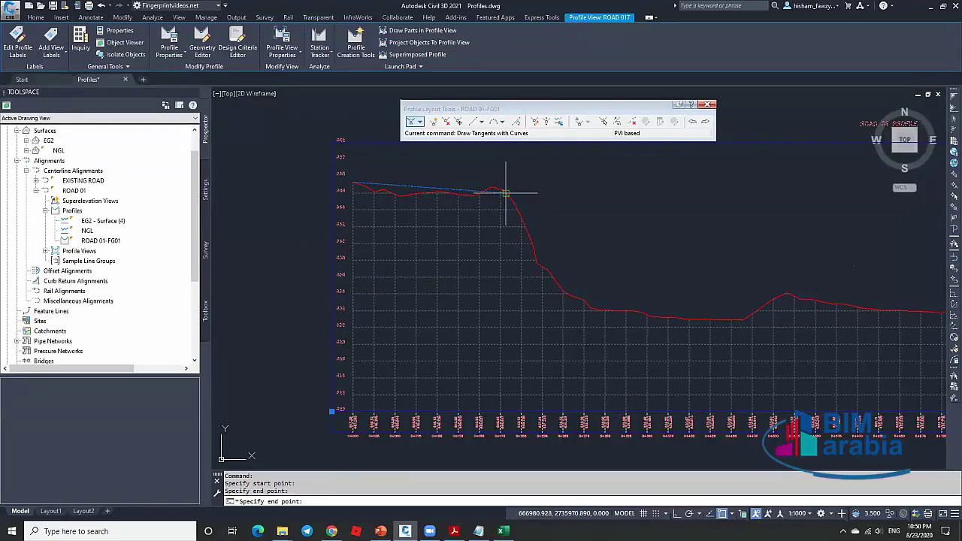
pyautogui.click(748, 316)
pyautogui.scroll(-5, 628, 278)
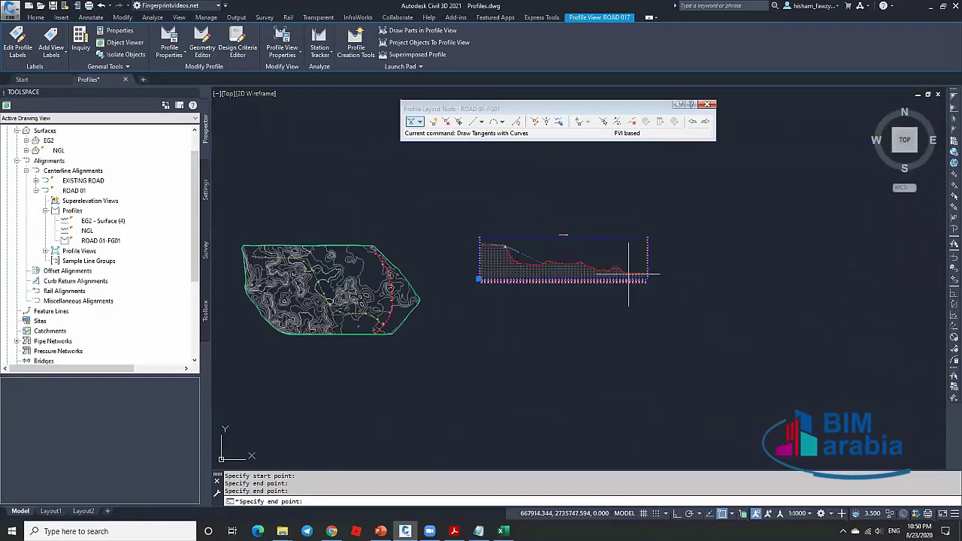
pyautogui.scroll(5, 628, 278)
pyautogui.click(547, 267)
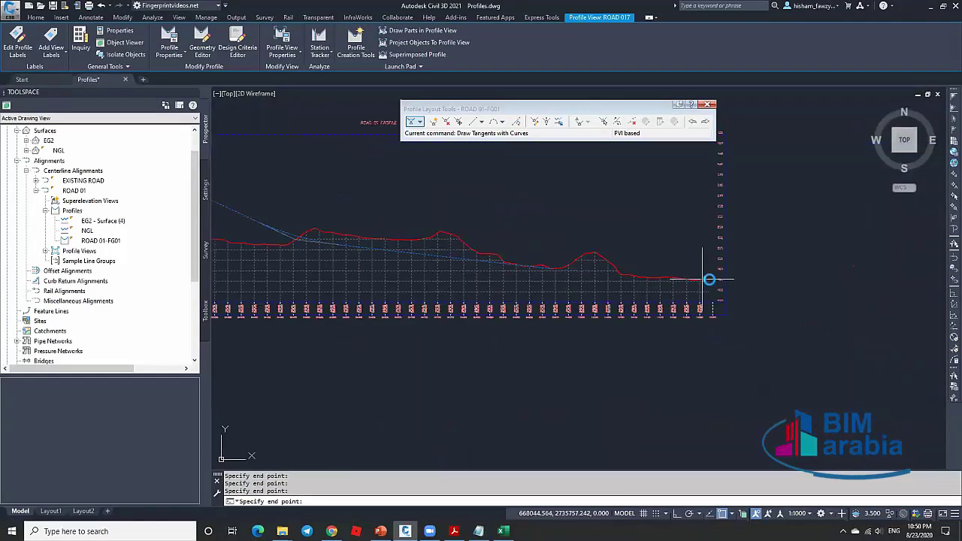
pyautogui.scroll(4, 709, 280)
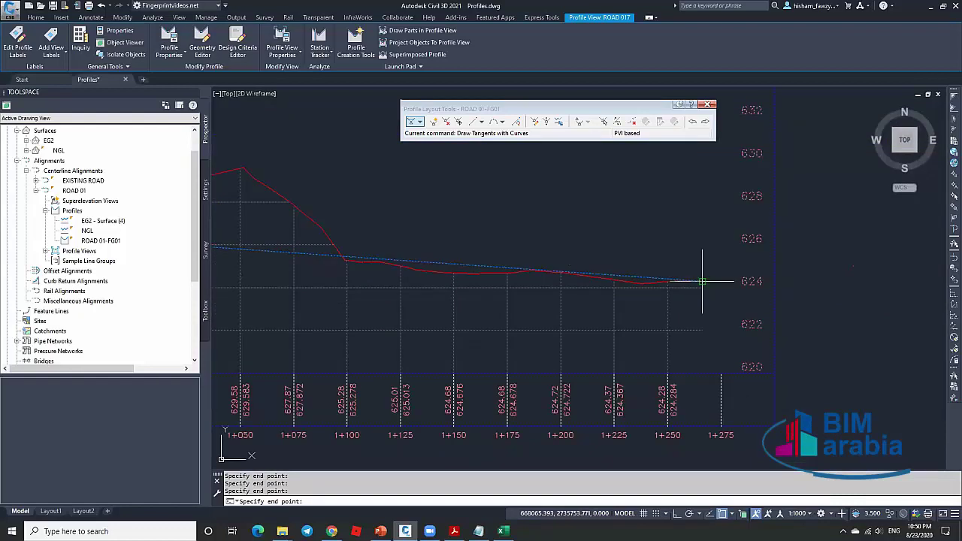
pyautogui.press('Escape')
pyautogui.scroll(-5, 387, 240)
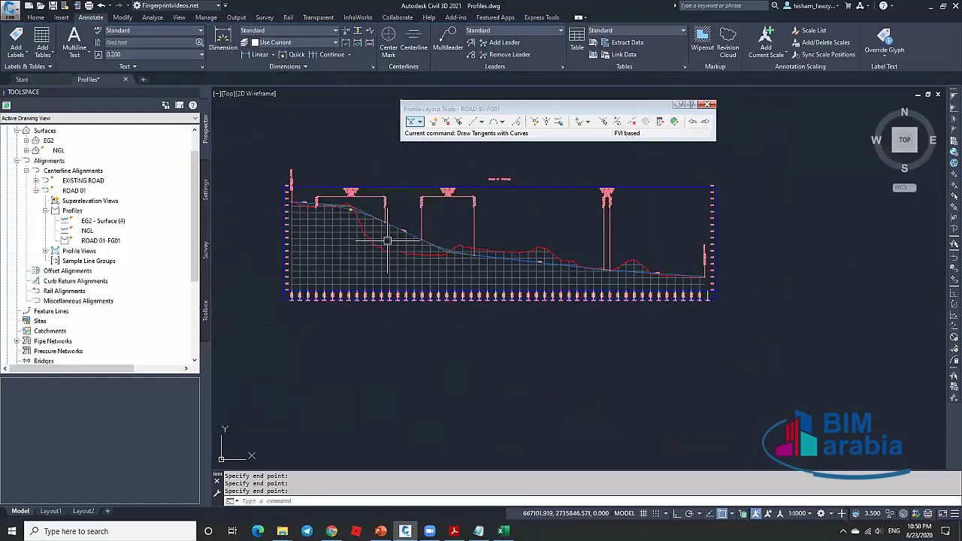
# Read the crest curve's K 52 versus 119 passing-sight warning, then grab its curve grip.
pyautogui.scroll(6, 387, 240)
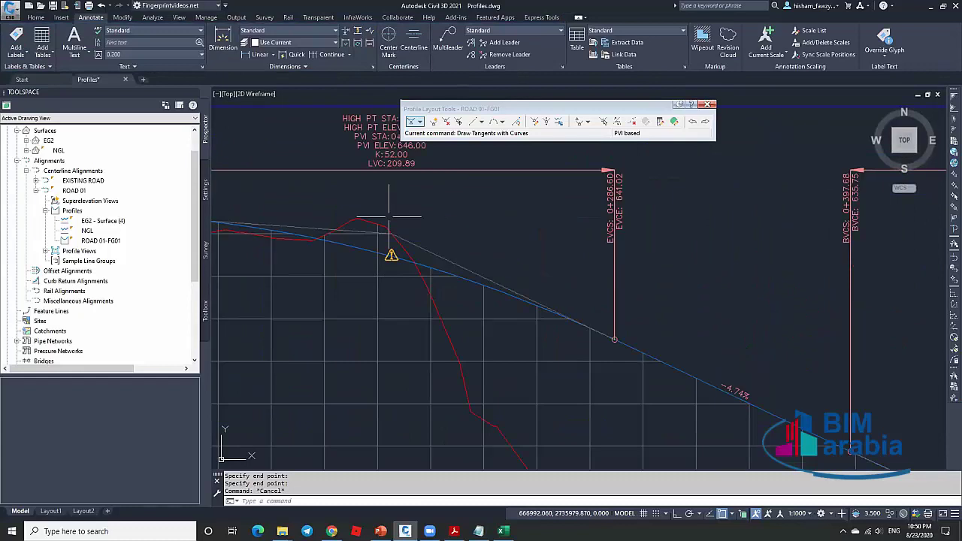
pyautogui.scroll(-5, 506, 238)
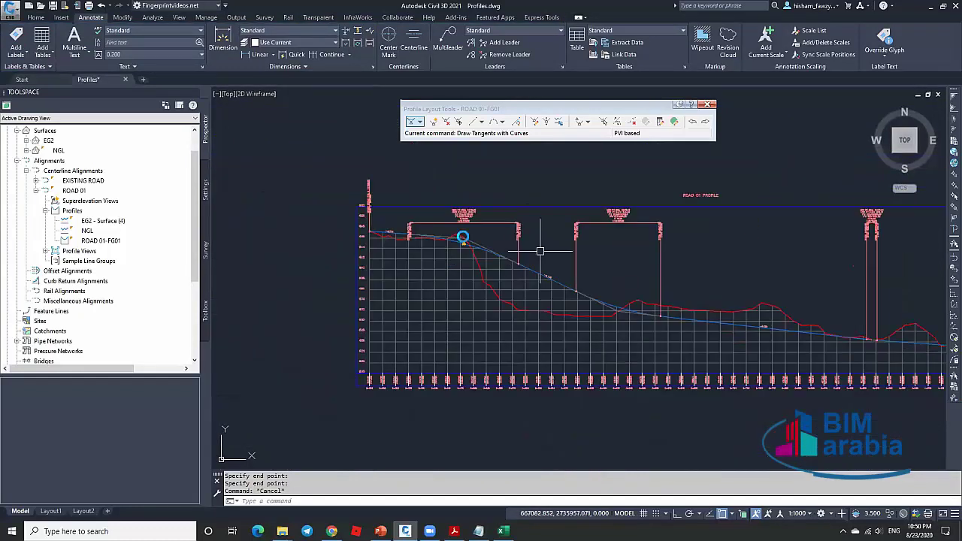
pyautogui.scroll(7, 501, 260)
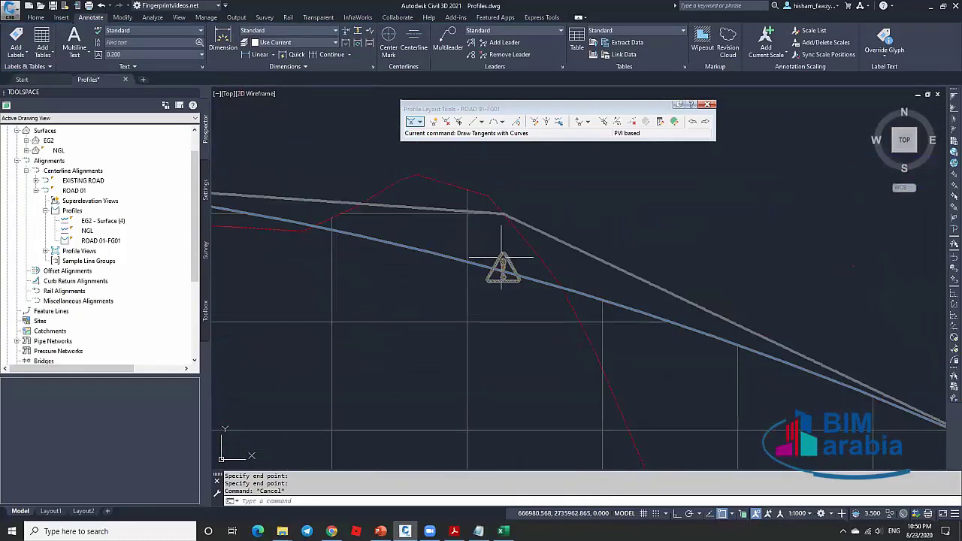
pyautogui.scroll(2, 502, 267)
pyautogui.moveTo(503, 263)
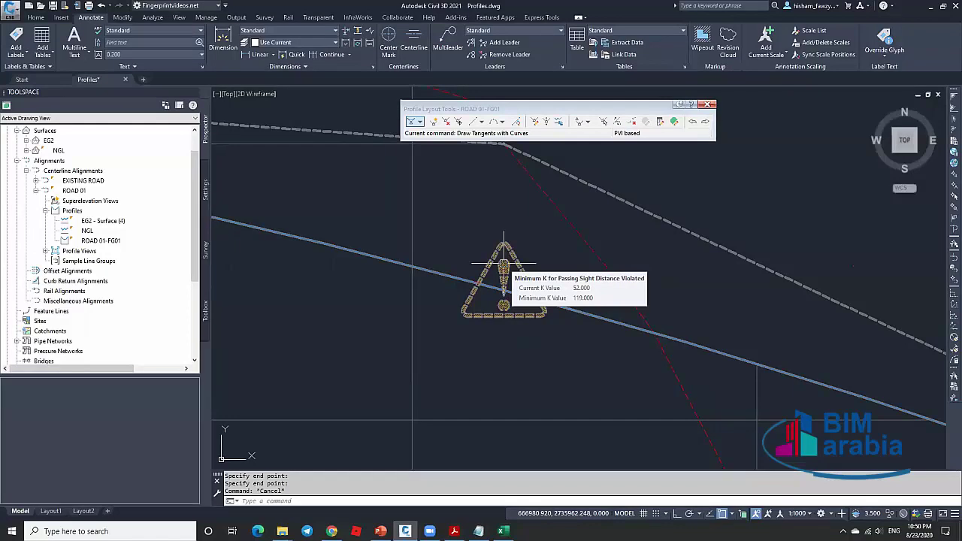
pyautogui.scroll(-3, 473, 212)
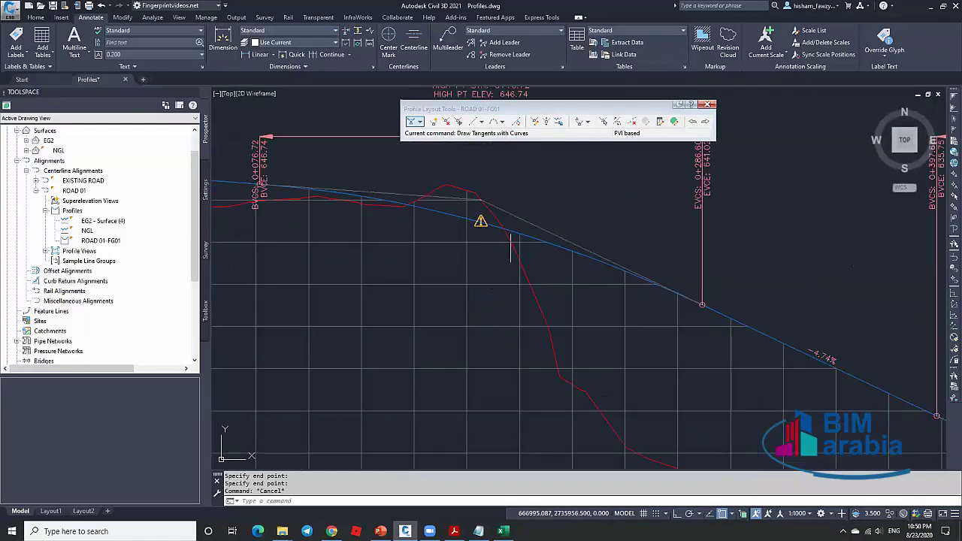
pyautogui.click(481, 221)
pyautogui.click(481, 221)
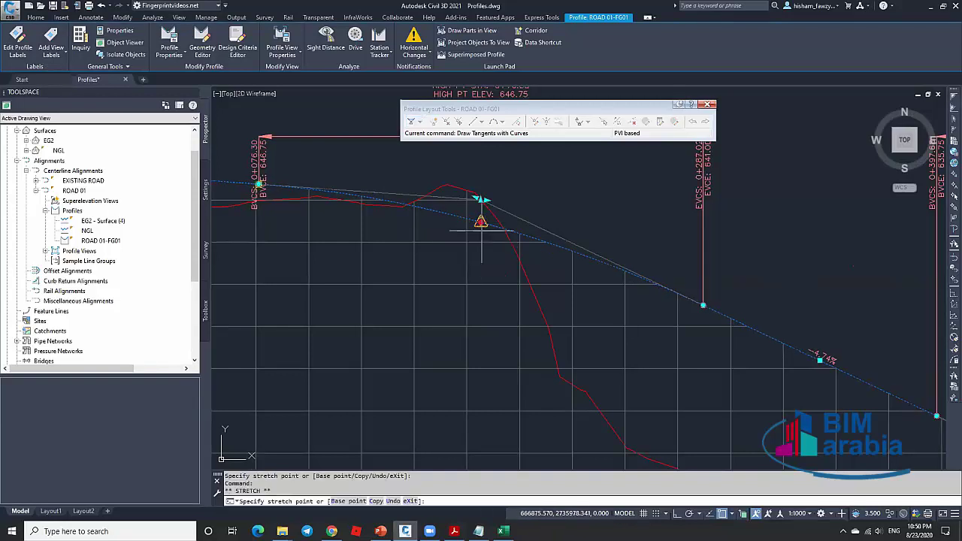
# Drop the crest curve's picked grip at its new position.
pyautogui.scroll(2, 481, 229)
pyautogui.scroll(2, 468, 235)
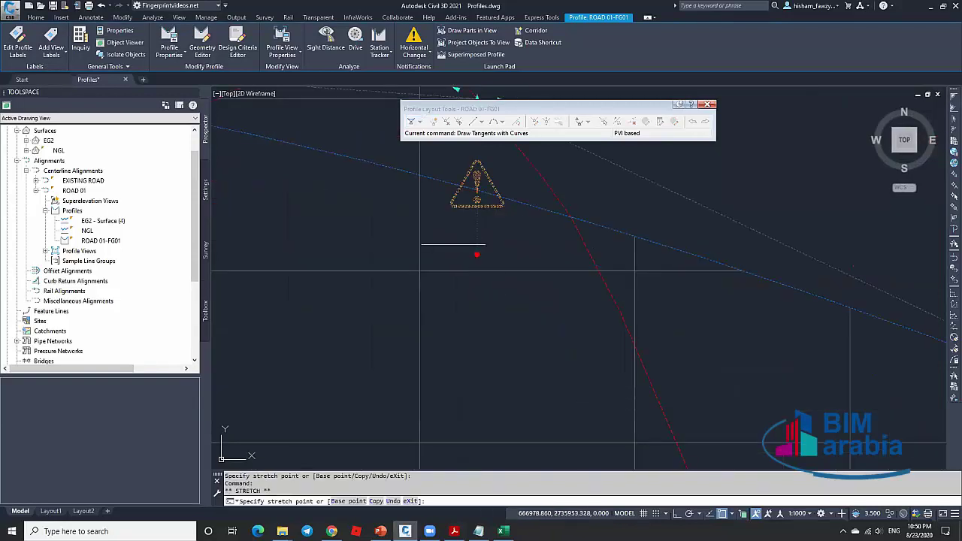
pyautogui.scroll(2, 443, 231)
pyautogui.click(442, 230)
pyautogui.scroll(-5, 489, 232)
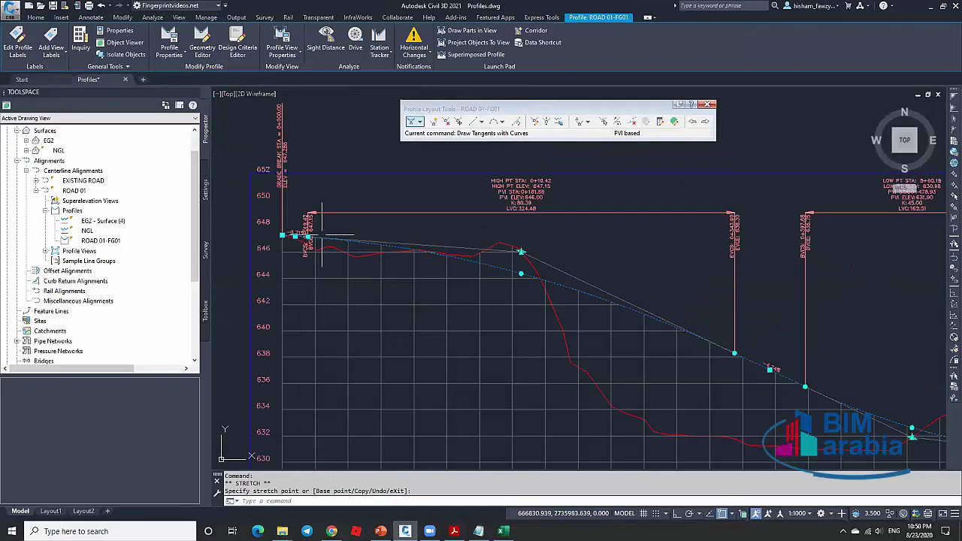
# Move the curve midpoint and end, then lower the crest PVI for K 181.31, length 164.55.
pyautogui.click(638, 297)
pyautogui.click(639, 271)
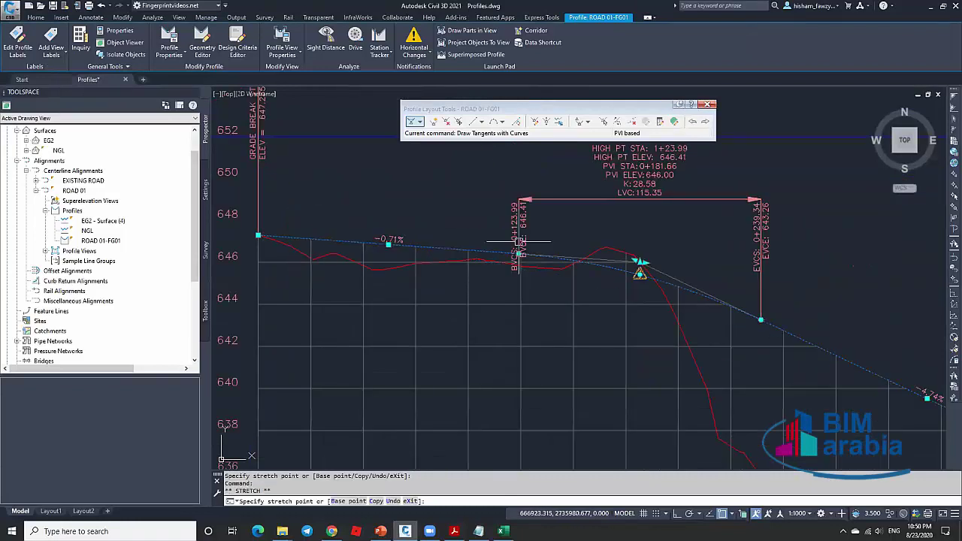
pyautogui.scroll(-2, 619, 256)
pyautogui.scroll(4, 618, 256)
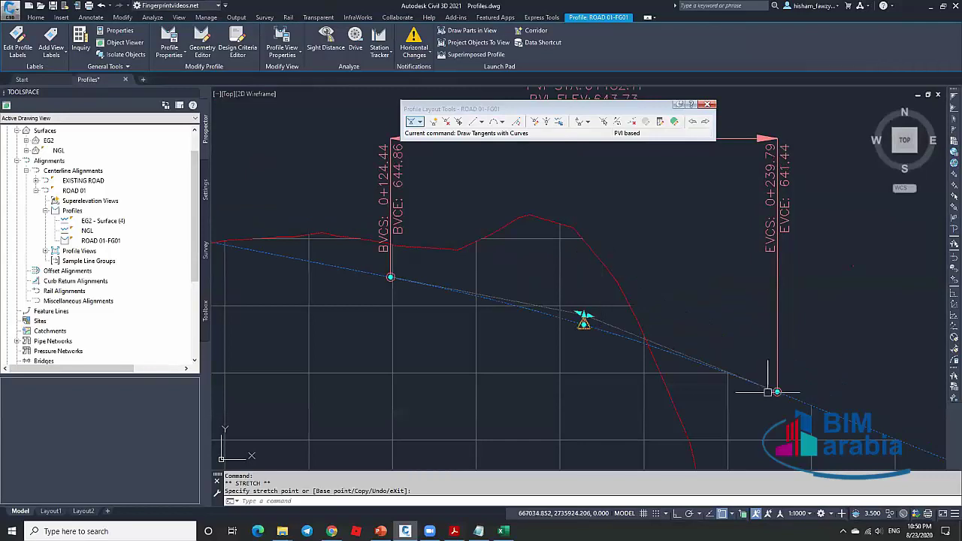
pyautogui.click(859, 424)
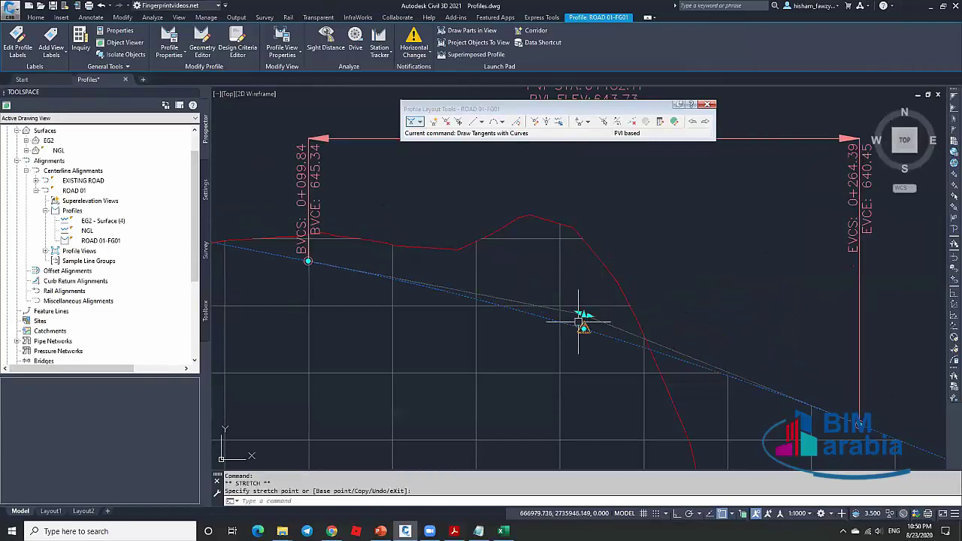
pyautogui.click(584, 326)
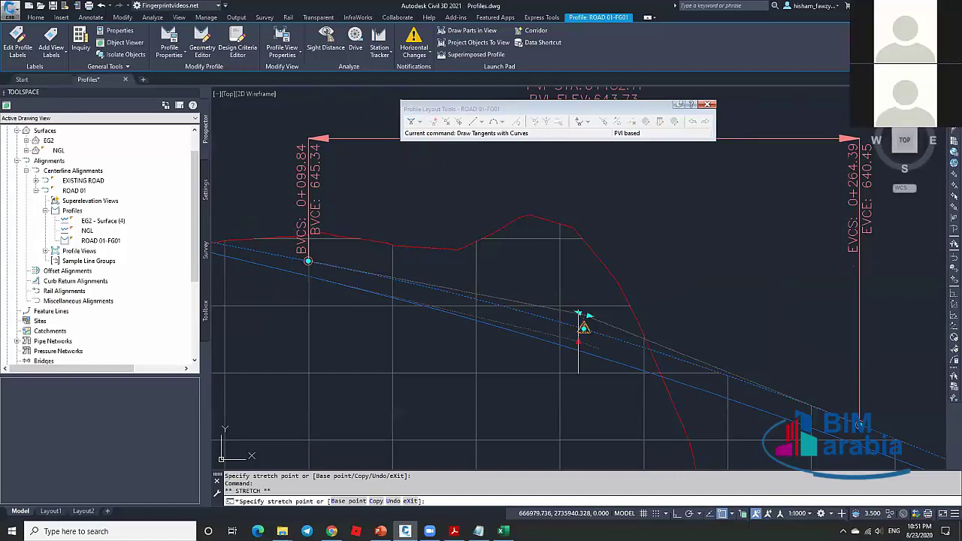
pyautogui.click(576, 354)
pyautogui.scroll(-3, 628, 301)
# Deselect the profile, then zoom and pan along the finished ROAD 01-FG01 profile to inspect it.
pyautogui.press('Escape')
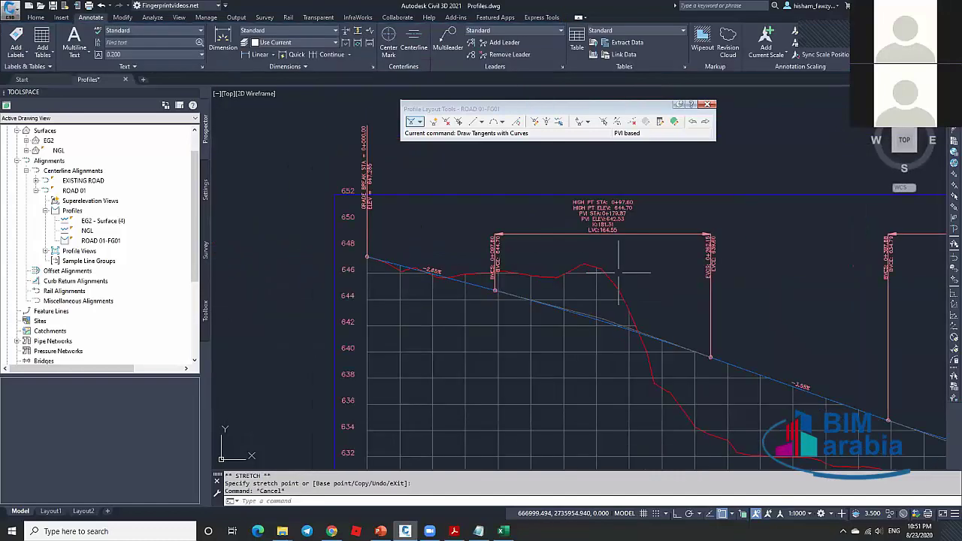
pyautogui.scroll(-2, 610, 257)
pyautogui.scroll(-2, 610, 256)
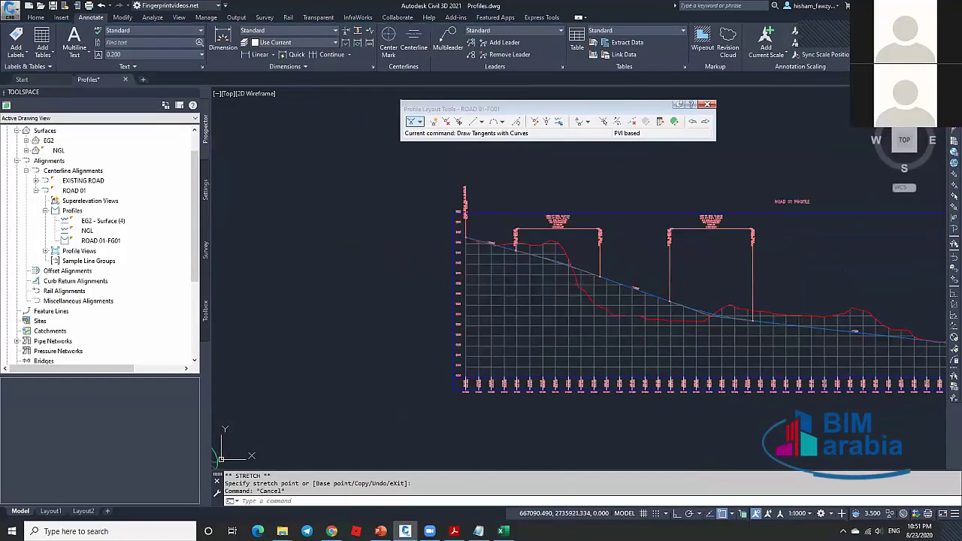
pyautogui.scroll(2, 665, 292)
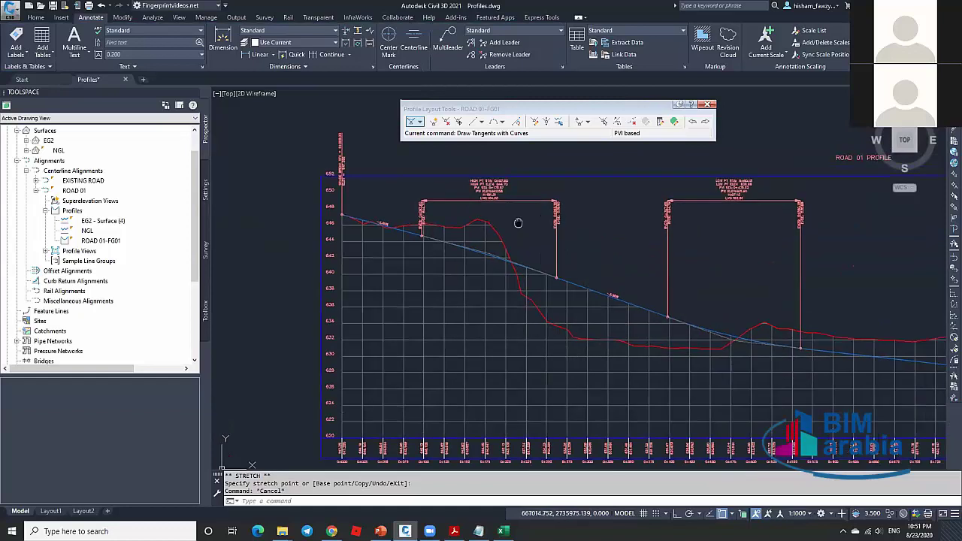
pyautogui.moveTo(515, 217); pyautogui.dragTo(522, 263, button='middle')
pyautogui.scroll(2, 309, 225)
pyautogui.scroll(2, 361, 281)
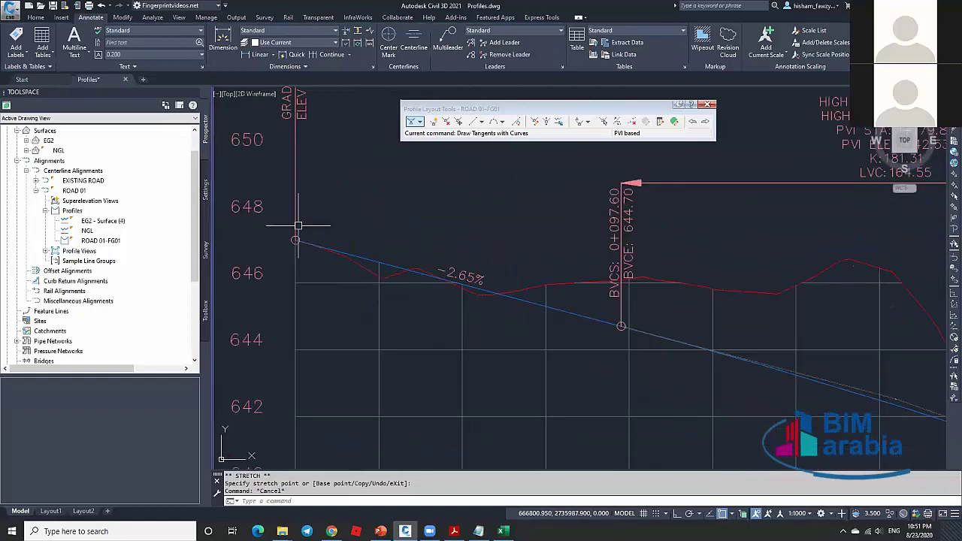
pyautogui.scroll(-2, 324, 256)
pyautogui.scroll(-2, 322, 223)
pyautogui.scroll(2, 305, 158)
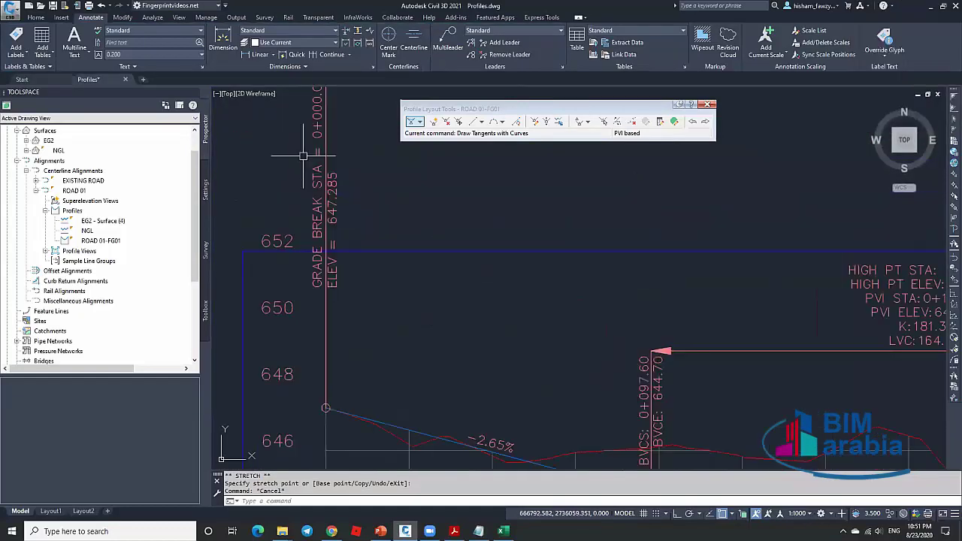
pyautogui.scroll(-3, 408, 240)
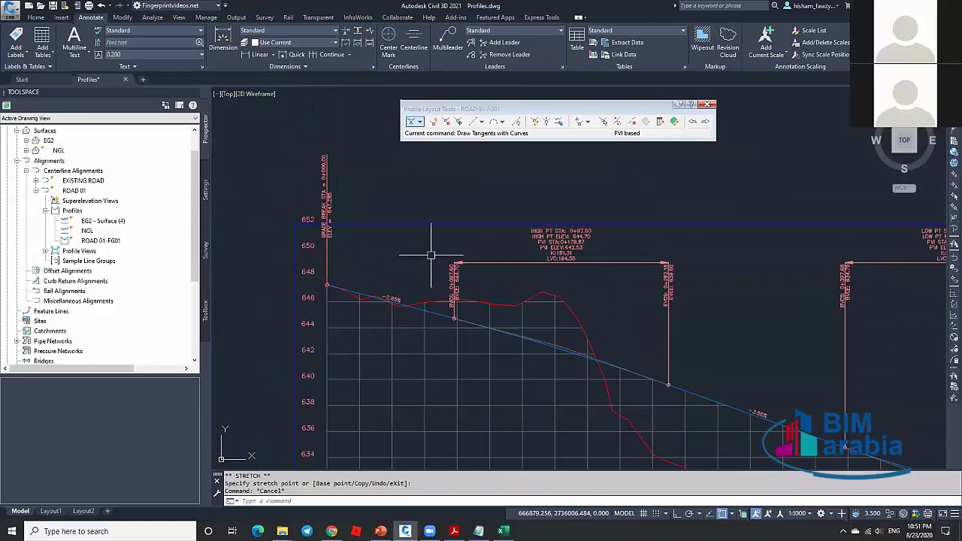
pyautogui.scroll(3, 633, 230)
pyautogui.scroll(-5, 632, 230)
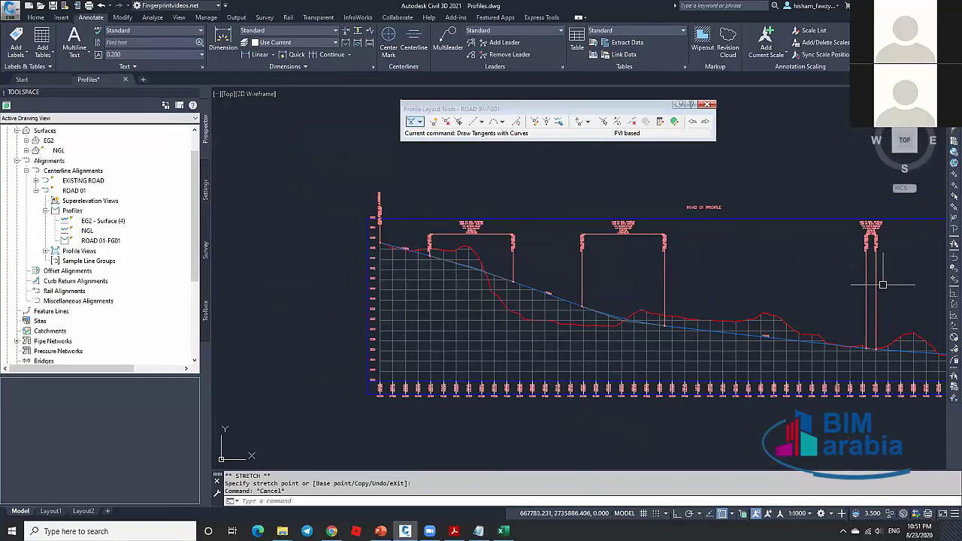
pyautogui.scroll(4, 488, 307)
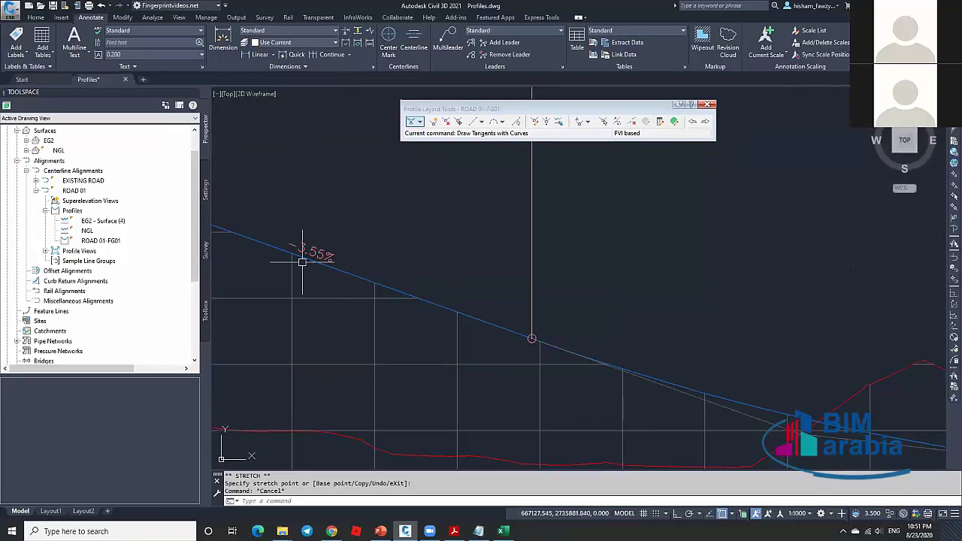
pyautogui.scroll(-3, 285, 218)
pyautogui.scroll(3, 603, 257)
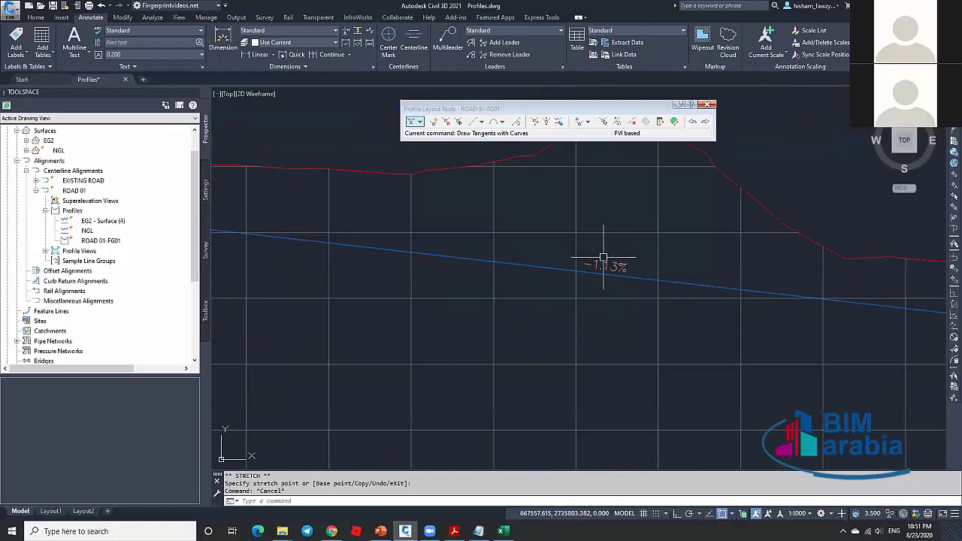
# Select the ROAD 01-FG01 design profile and open its PVI table in Panorama.
pyautogui.scroll(-4, 603, 257)
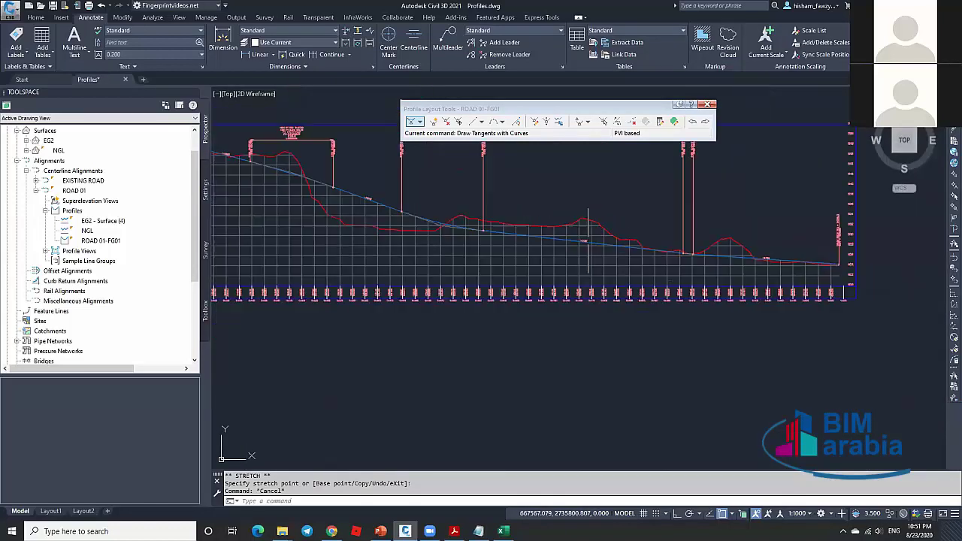
pyautogui.scroll(7, 451, 230)
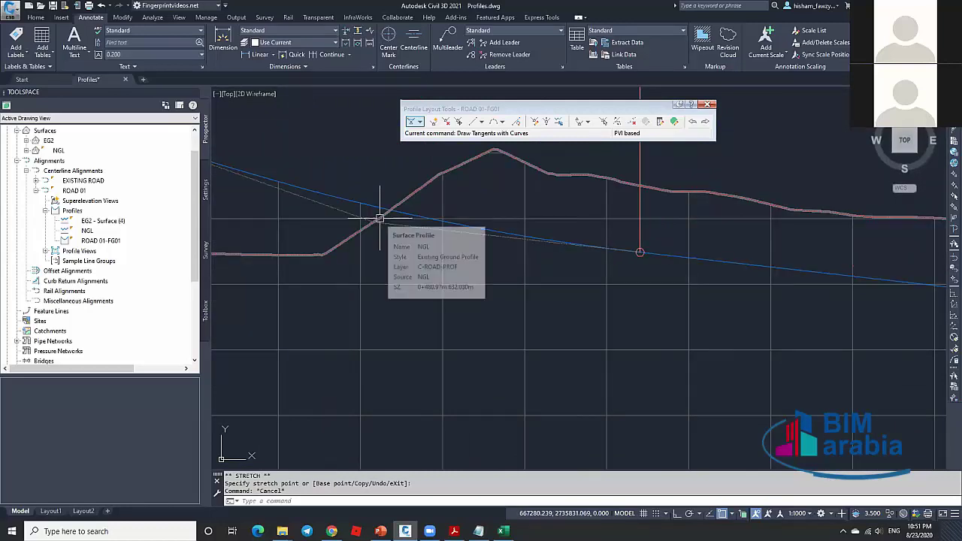
pyautogui.scroll(-5, 380, 218)
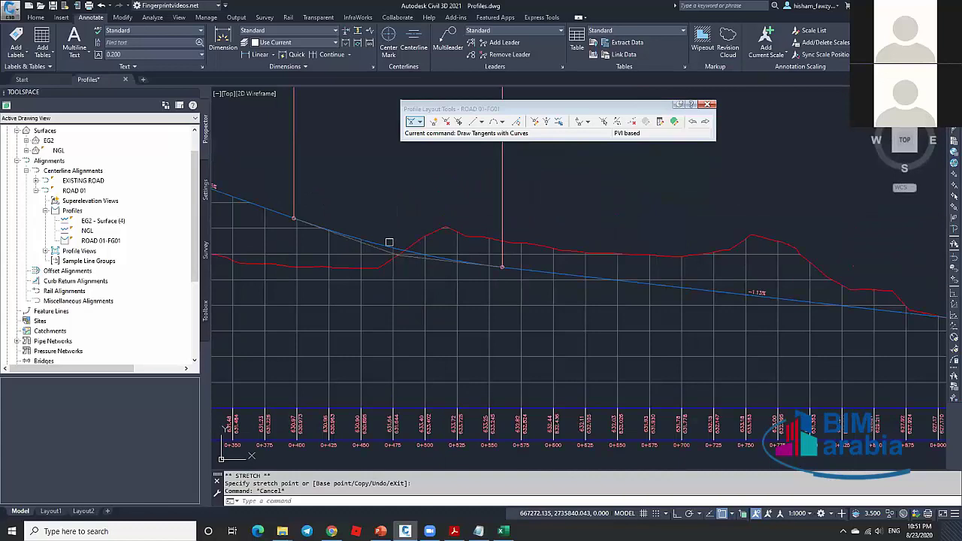
pyautogui.click(397, 252)
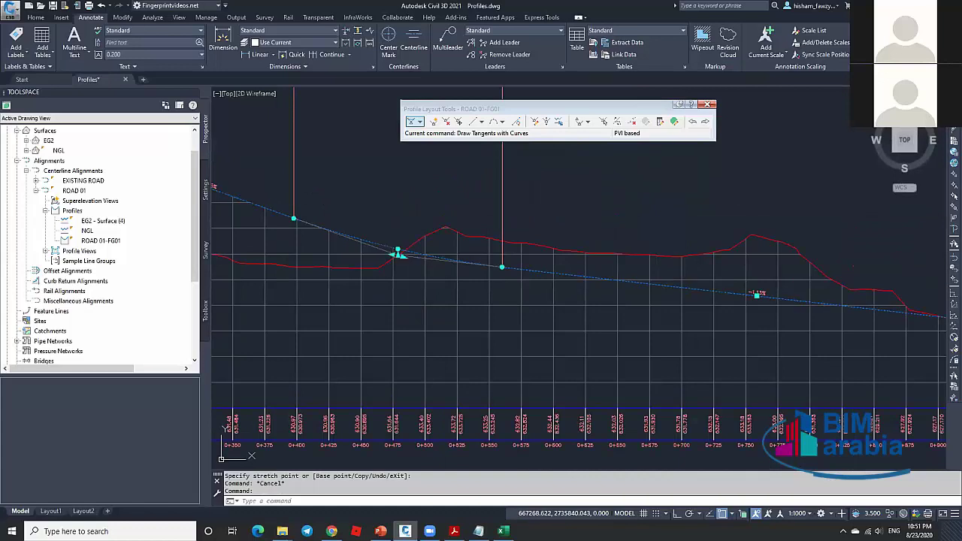
pyautogui.click(671, 123)
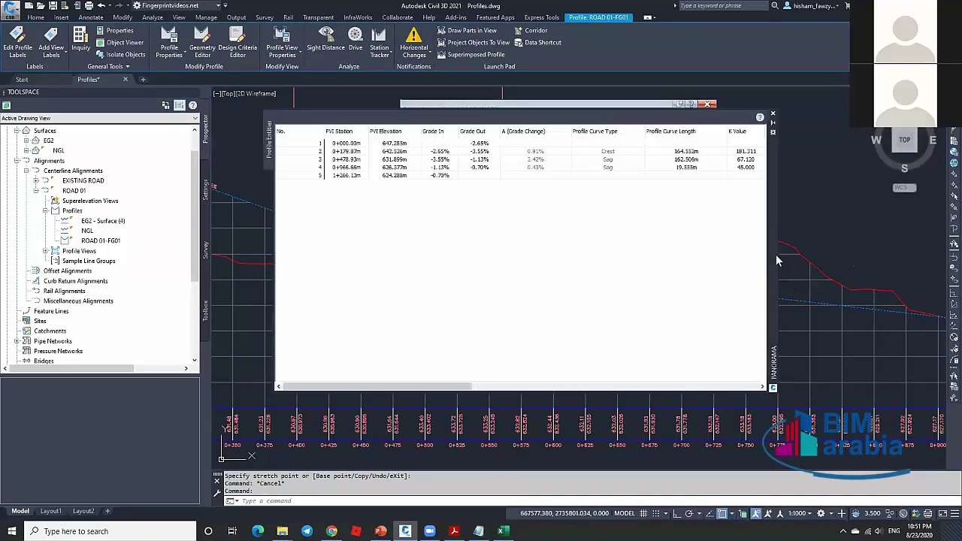
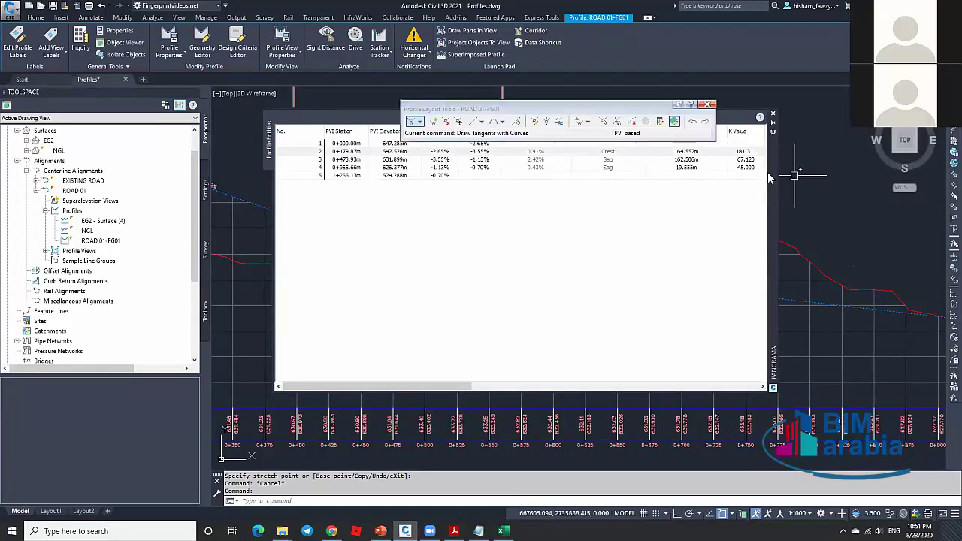
# Set the PVI 2 crest curve K value to 152, trying 100 first, for a 137.951 m curve.
pyautogui.moveTo(774, 176); pyautogui.dragTo(770, 240)
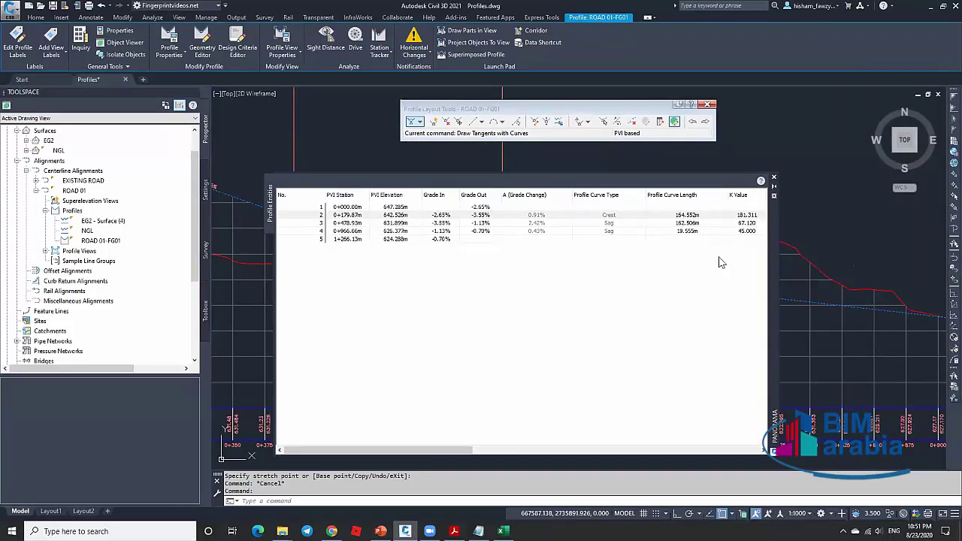
pyautogui.moveTo(466, 450); pyautogui.dragTo(580, 449)
pyautogui.click(501, 216)
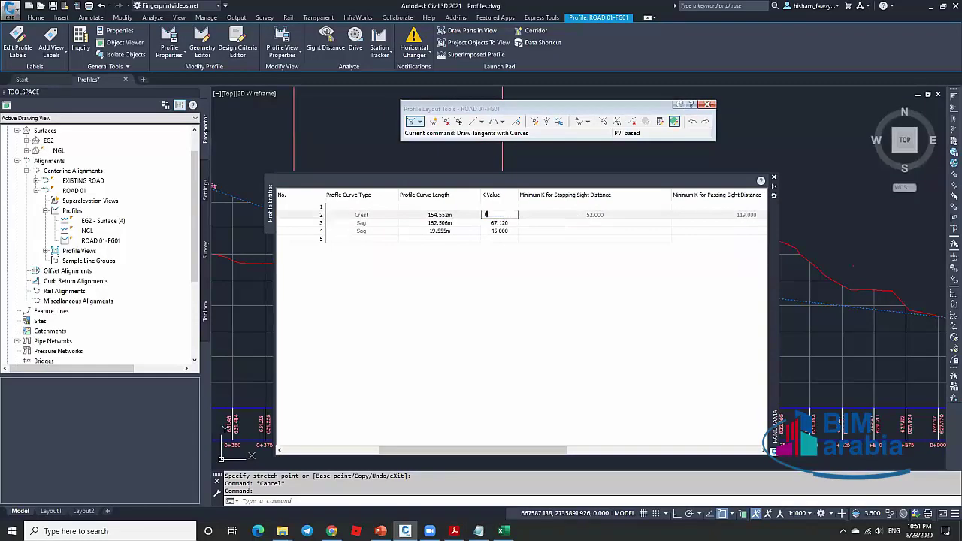
pyautogui.write('100')
pyautogui.press('Return')
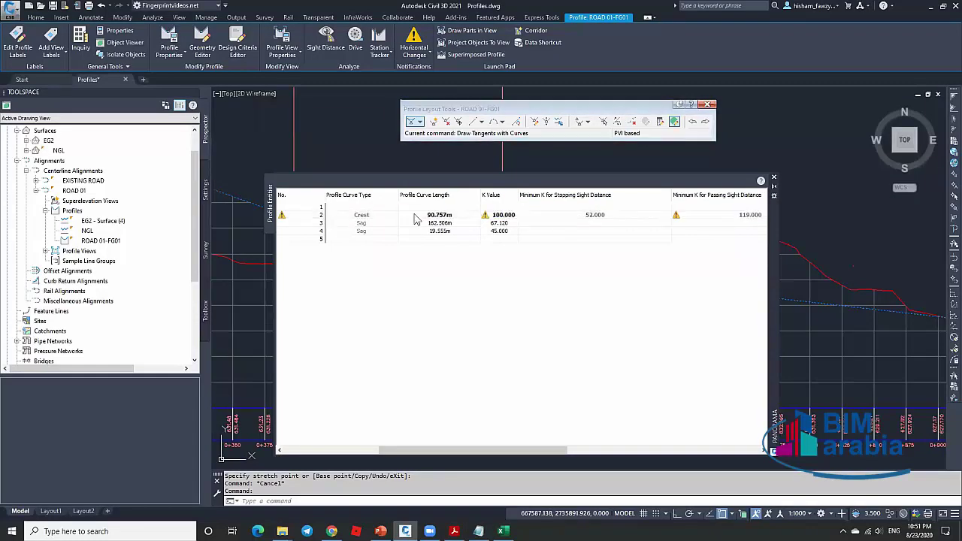
pyautogui.click(499, 216)
pyautogui.write('152')
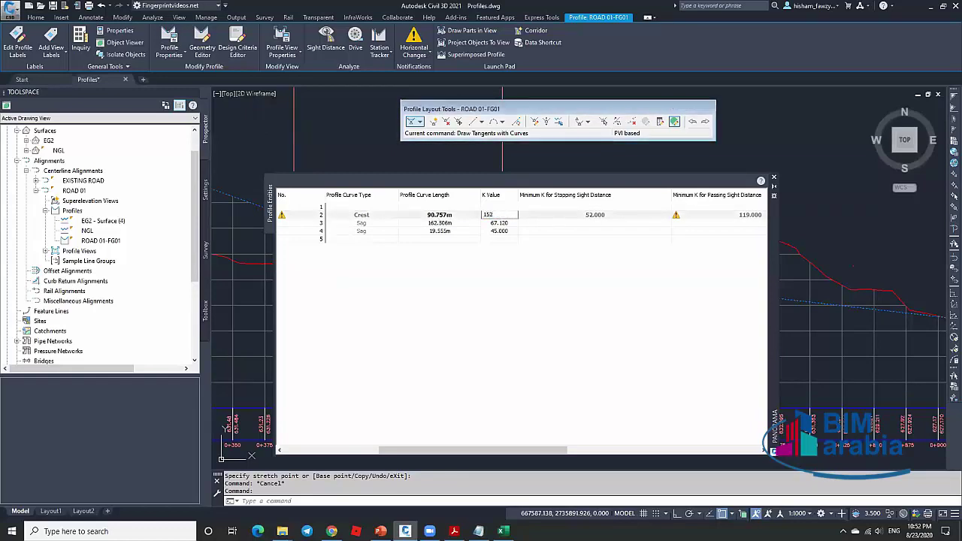
pyautogui.press('Return')
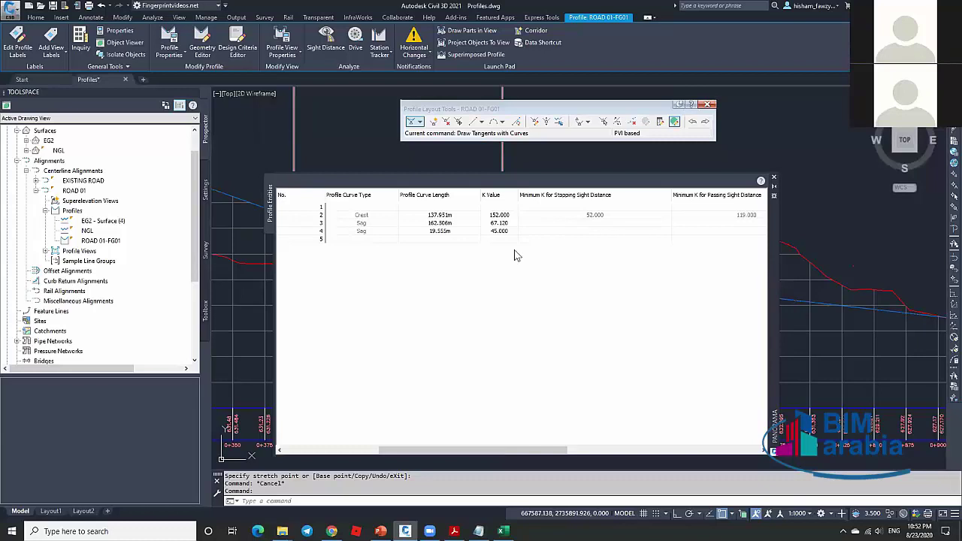
# Scroll through the entity table's columns, then close the Profile Entities table.
pyautogui.hscroll(-2, 514, 251)
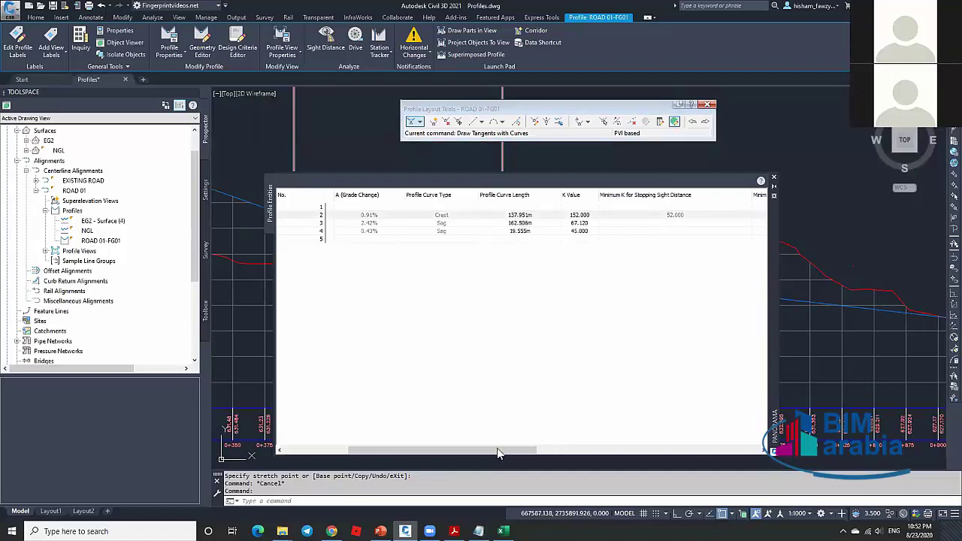
pyautogui.moveTo(497, 450); pyautogui.dragTo(597, 450)
pyautogui.rightClick(561, 196)
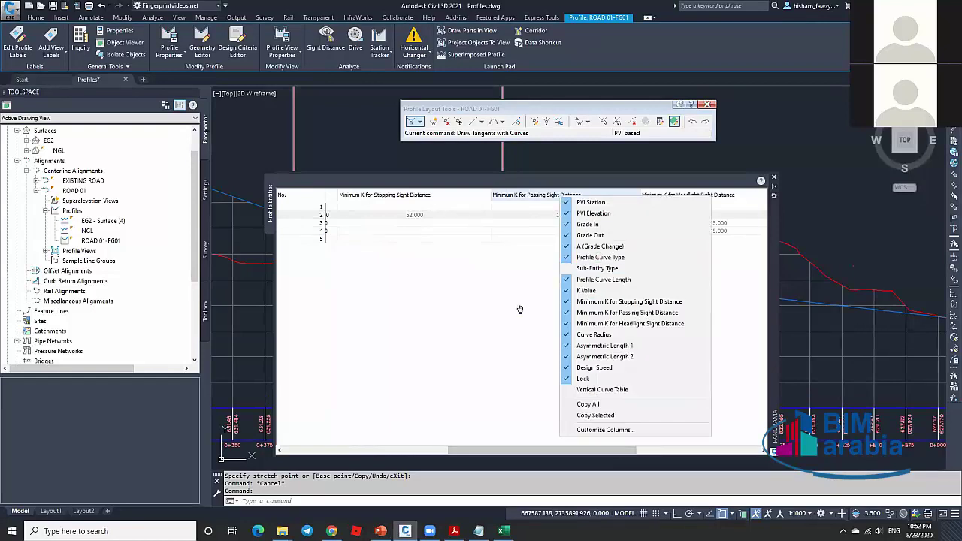
pyautogui.click(544, 268)
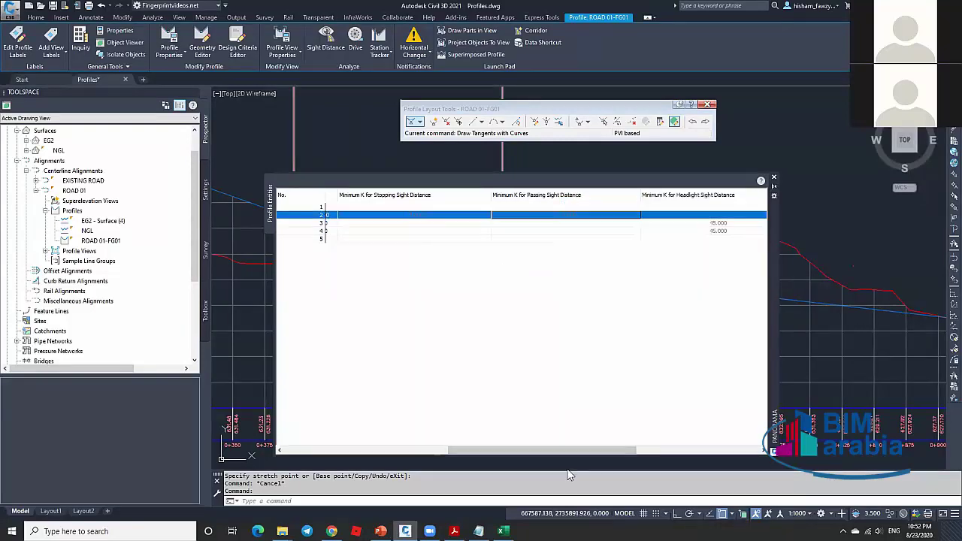
pyautogui.moveTo(569, 450); pyautogui.dragTo(387, 448)
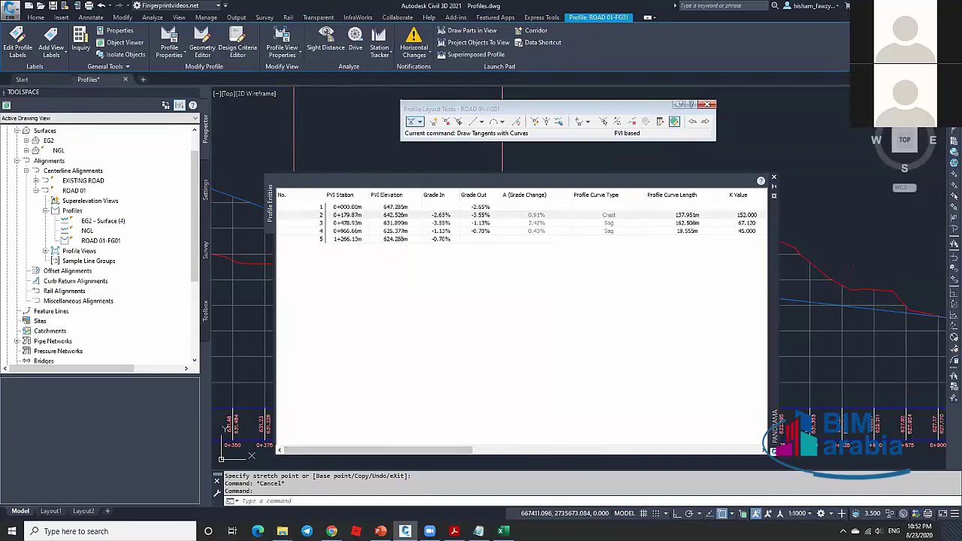
pyautogui.click(773, 178)
pyautogui.scroll(-4, 462, 312)
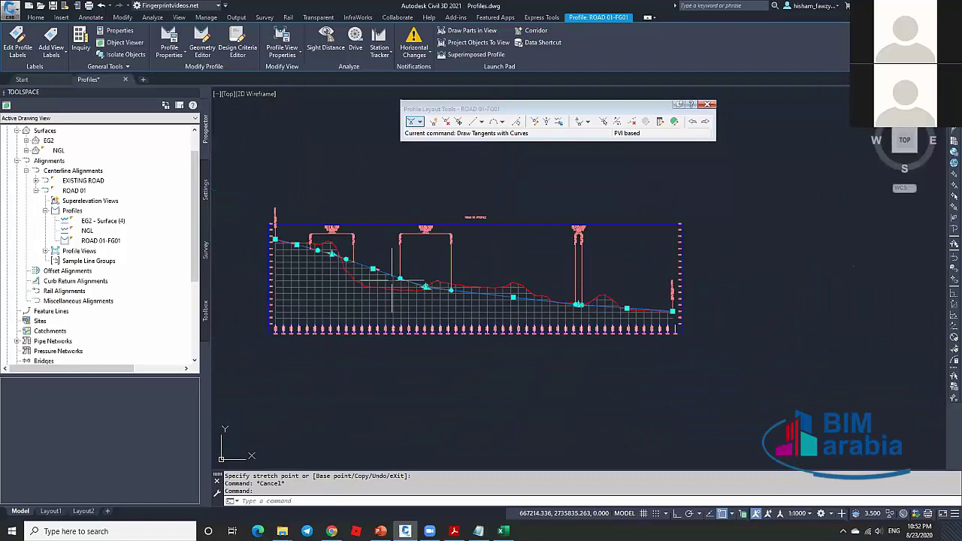
# Pan the drawing and pick through ROAD 01's profiles in Prospector, ending on ROAD 01-FG01.
pyautogui.scroll(2, 391, 280)
pyautogui.moveTo(391, 280); pyautogui.dragTo(580, 317, button='middle')
pyautogui.scroll(-2, 579, 317)
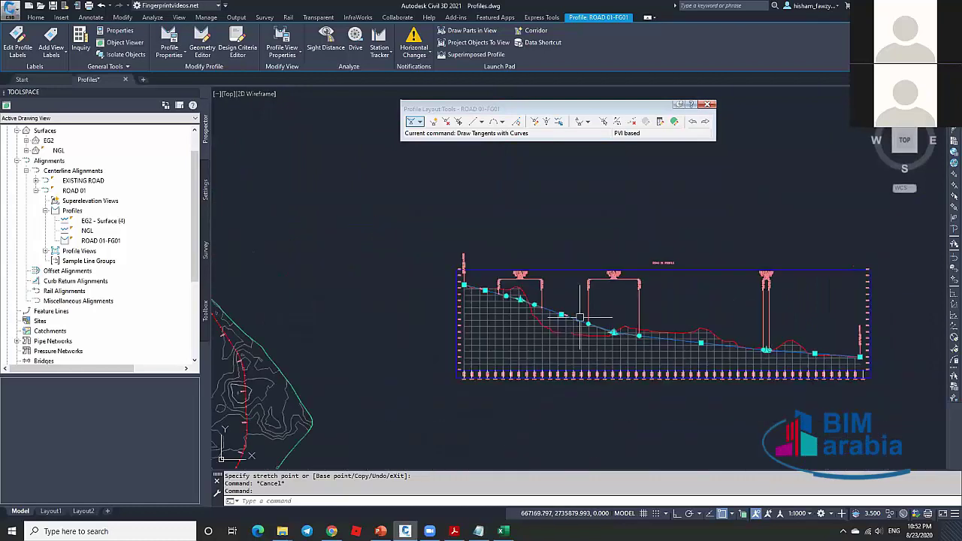
pyautogui.press('Escape')
pyautogui.click(100, 241)
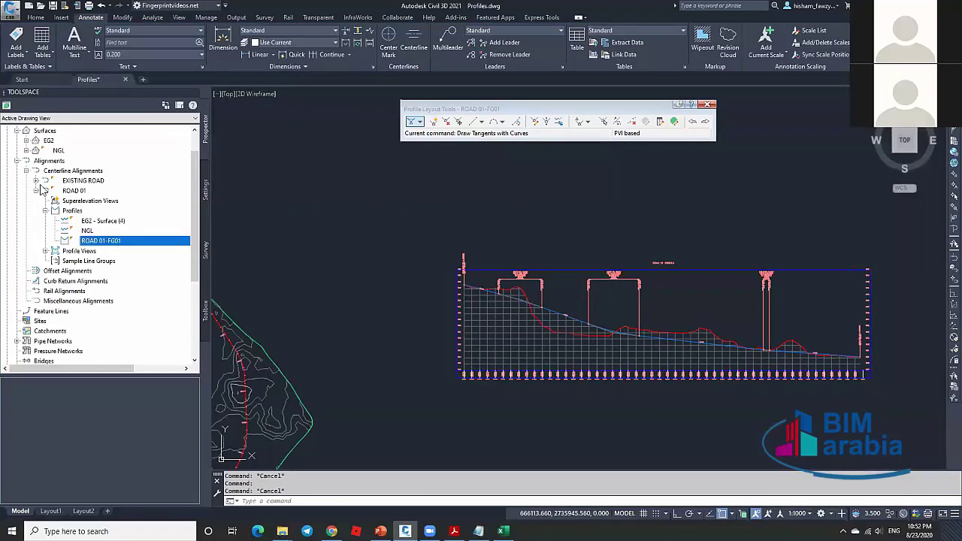
pyautogui.click(75, 190)
pyautogui.click(116, 223)
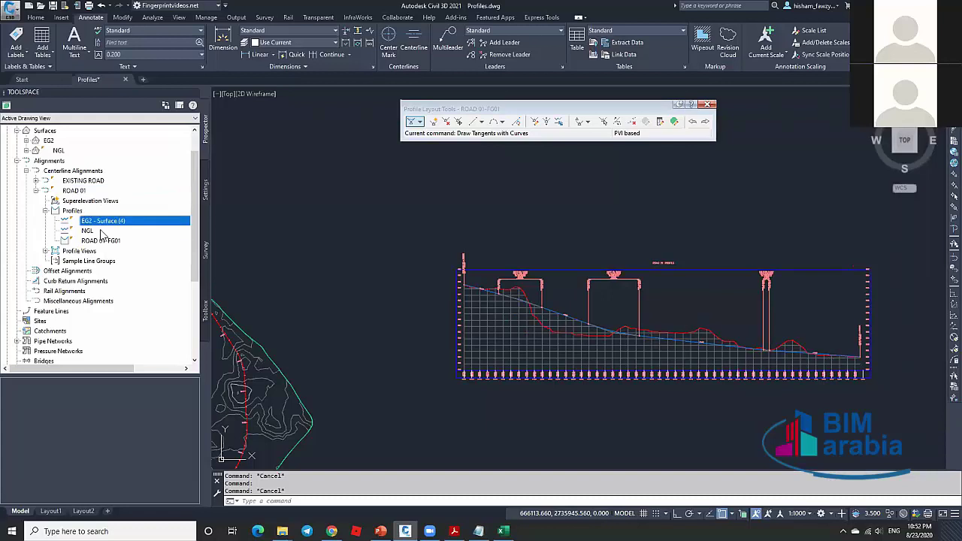
pyautogui.click(102, 231)
pyautogui.click(105, 241)
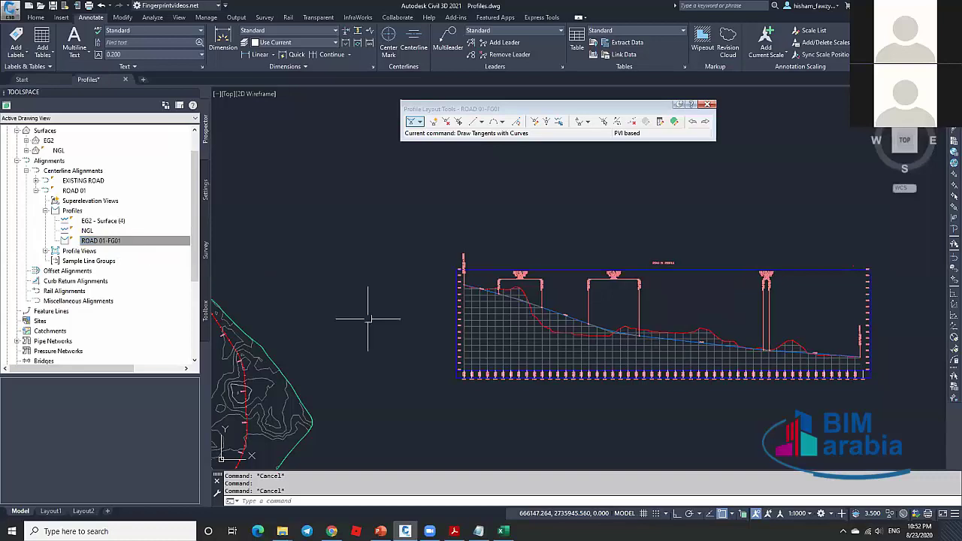
# Zoom in on the ROAD 01 profile view, select it and bring up its context menu.
pyautogui.scroll(3, 583, 316)
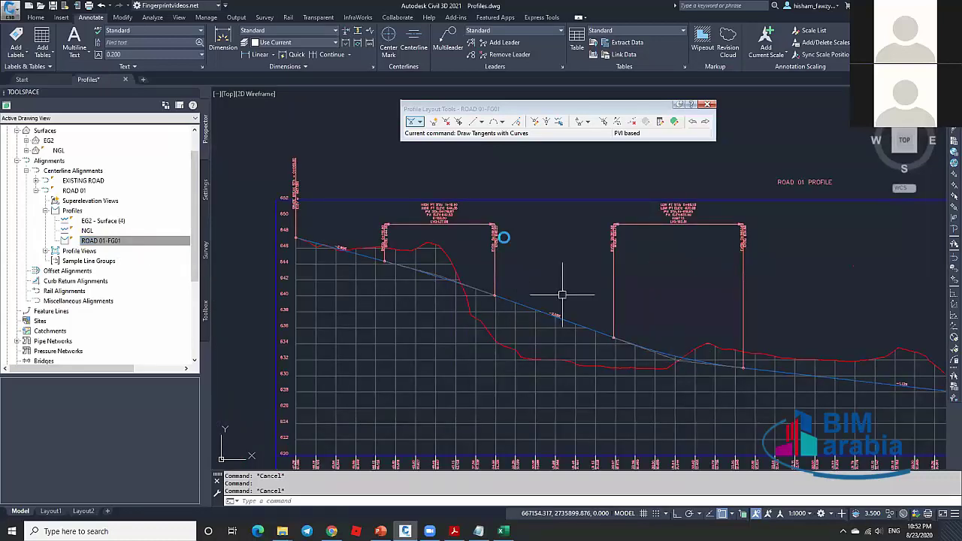
pyautogui.scroll(3, 526, 278)
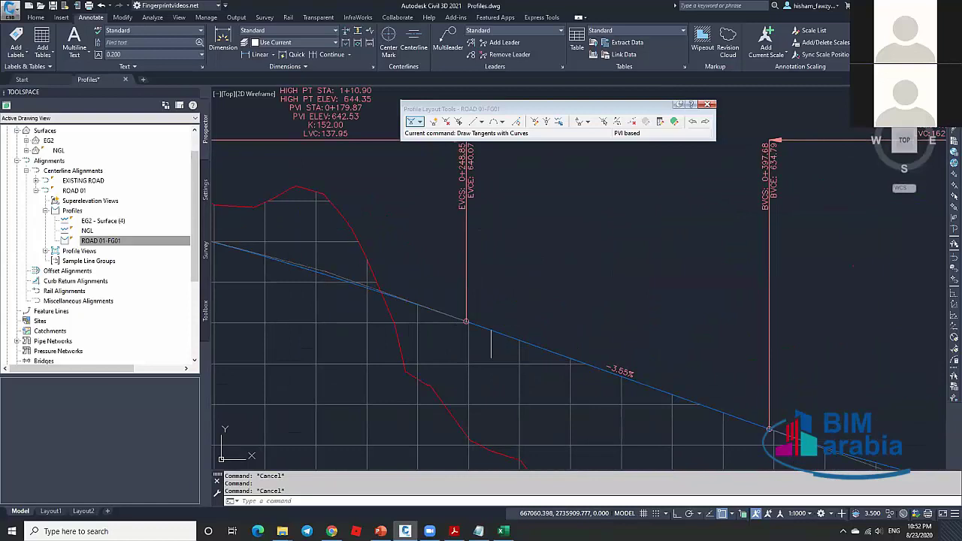
pyautogui.scroll(-2, 491, 344)
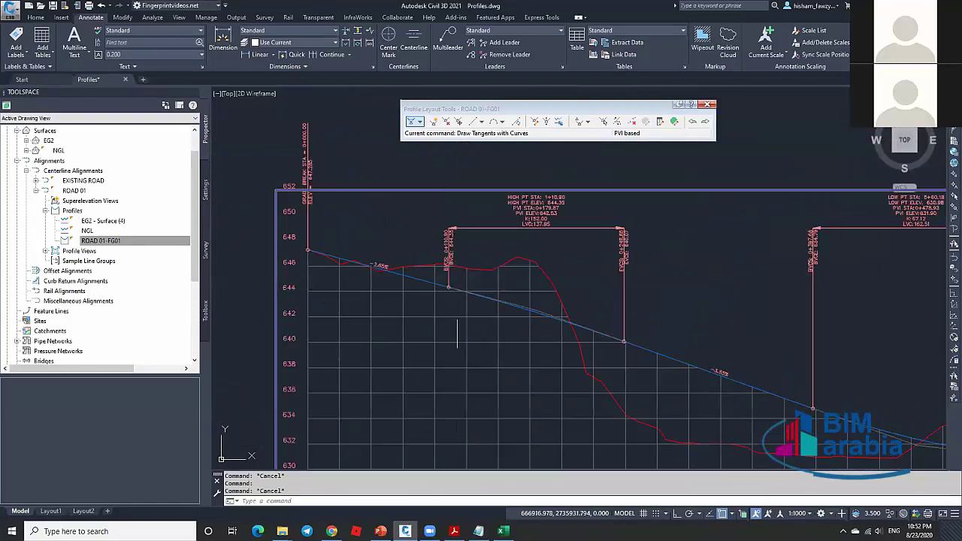
pyautogui.scroll(2, 661, 338)
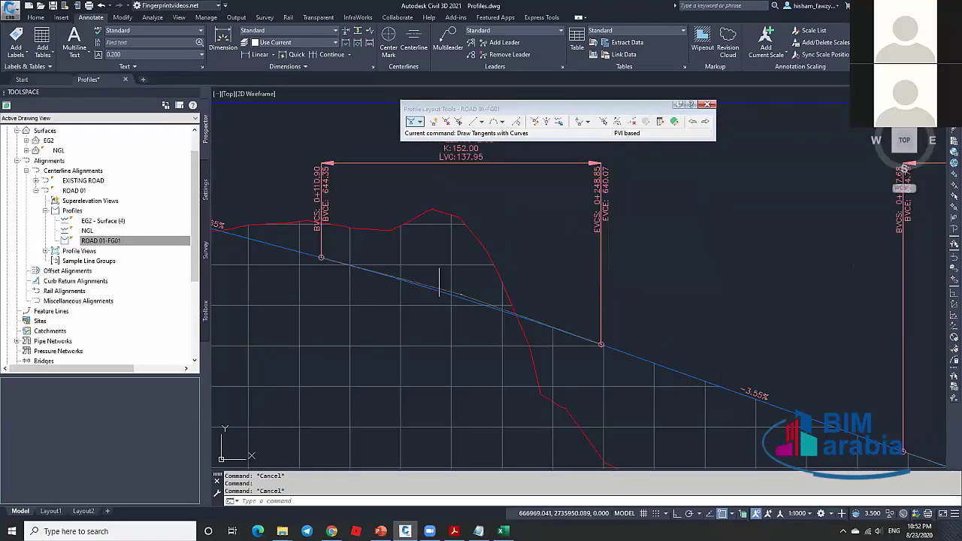
pyautogui.scroll(1, 492, 218)
pyautogui.scroll(-3, 485, 255)
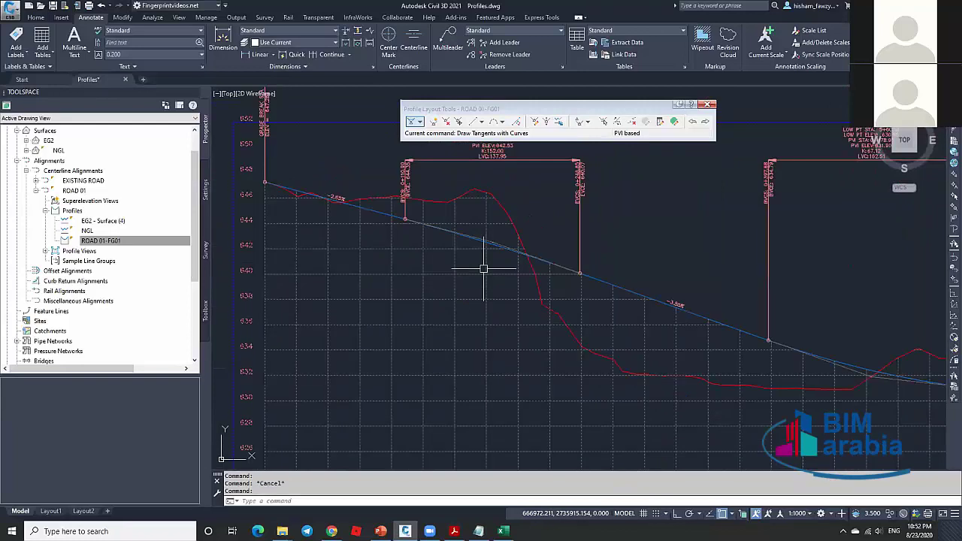
pyautogui.click(485, 268)
pyautogui.rightClick(499, 268)
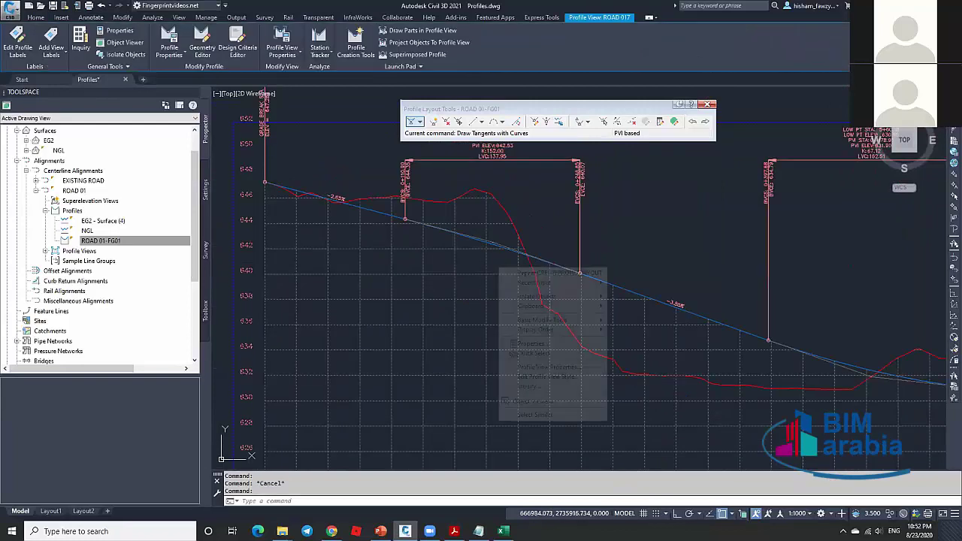
# Open the profile view style's Grid settings and close the dialog unchanged.
pyautogui.click(565, 378)
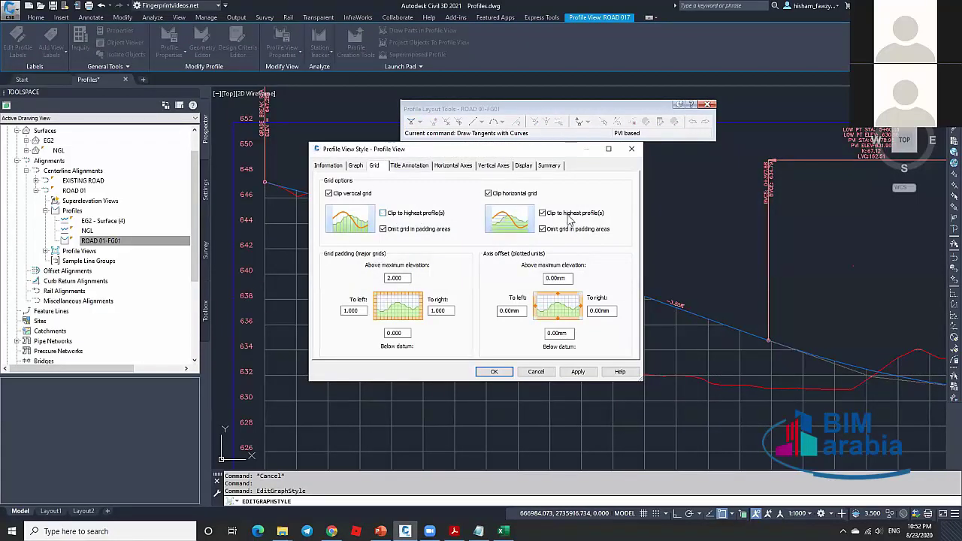
pyautogui.click(579, 371)
pyautogui.click(494, 372)
pyautogui.scroll(-3, 500, 303)
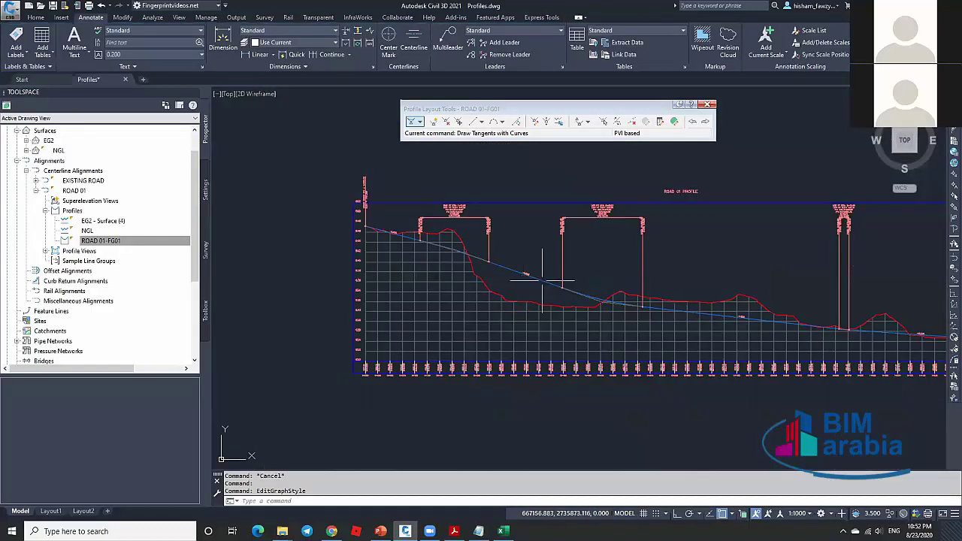
pyautogui.scroll(2, 548, 279)
pyautogui.scroll(-3, 721, 309)
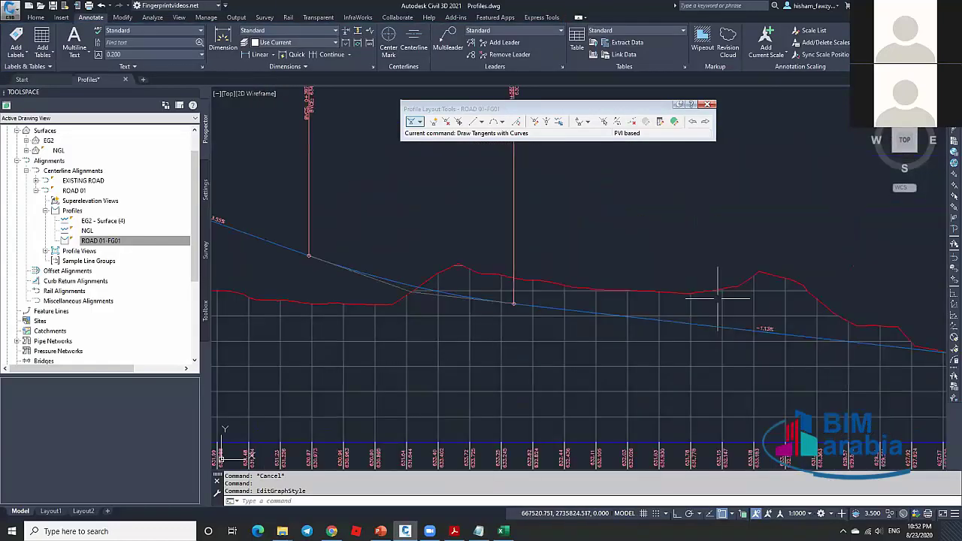
# Turn off Clip vertical grid and Clip horizontal grid in the profile view style.
pyautogui.click(485, 308)
pyautogui.rightClick(485, 308)
pyautogui.click(533, 418)
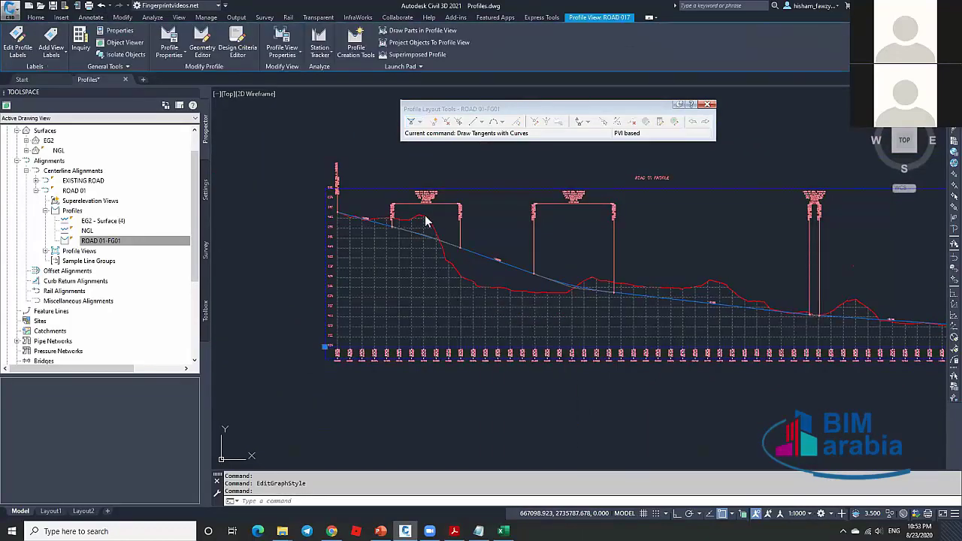
pyautogui.click(329, 194)
pyautogui.click(488, 194)
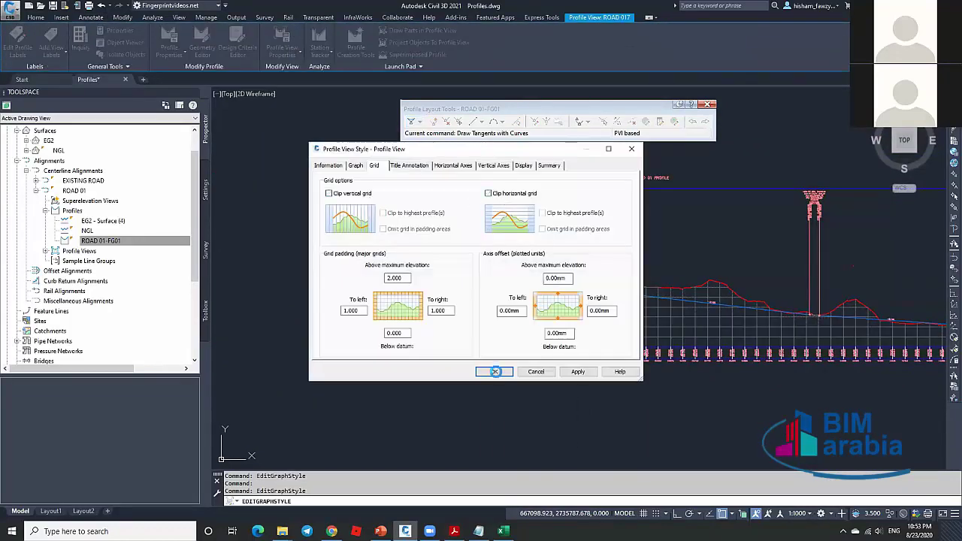
pyautogui.click(494, 371)
pyautogui.press('Escape')
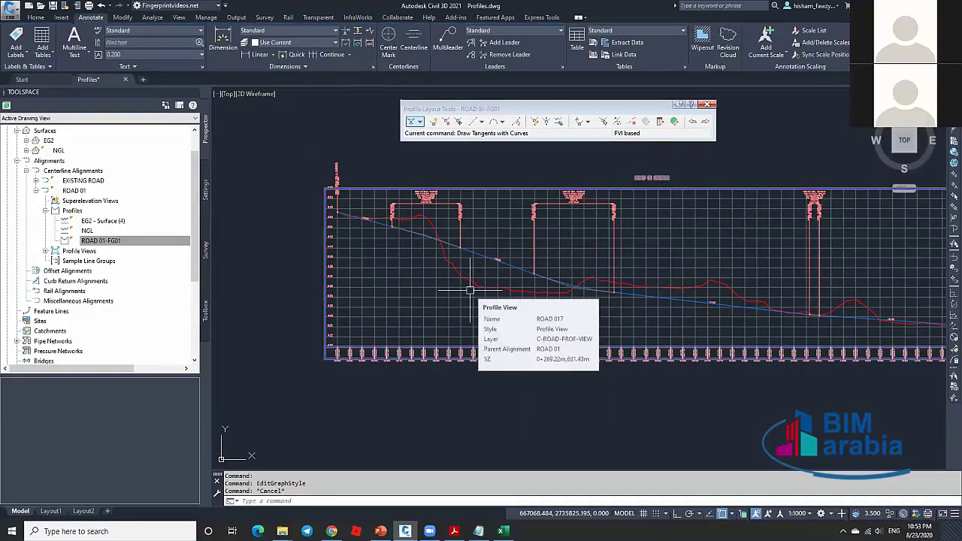
# Zoom around the ROAD 01 profile view and select its grid to bring up the Profile View ribbon tab.
pyautogui.scroll(3, 526, 324)
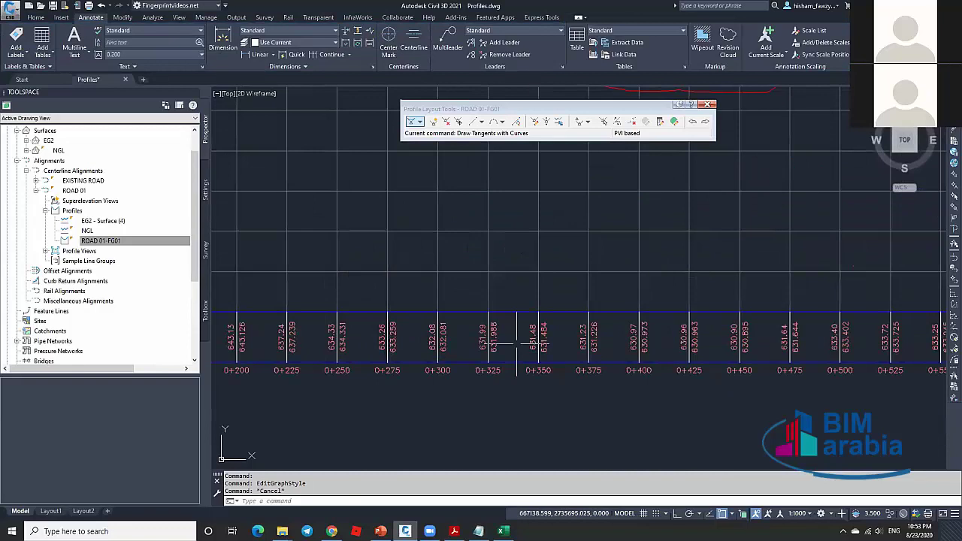
pyautogui.scroll(-2, 518, 286)
pyautogui.scroll(4, 510, 179)
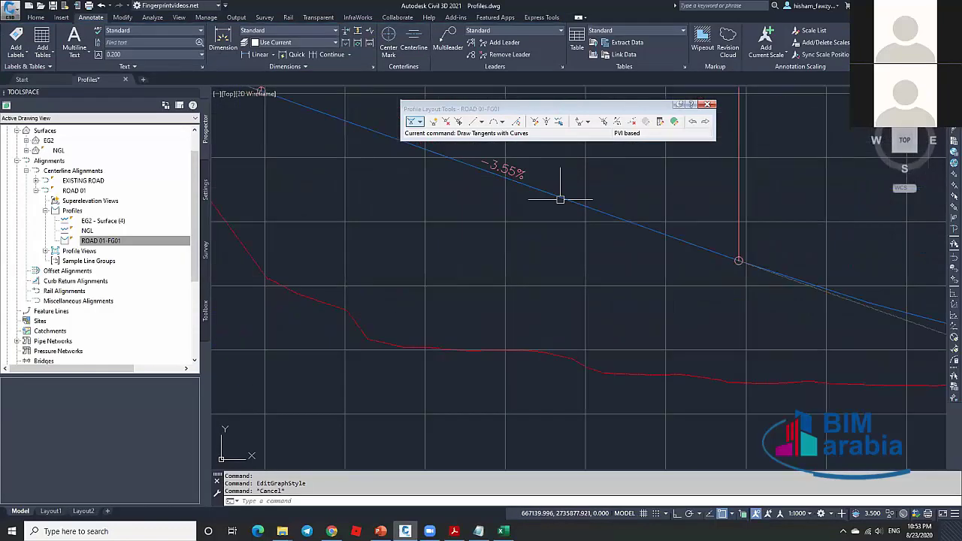
pyautogui.scroll(-3, 546, 225)
pyautogui.scroll(5, 518, 323)
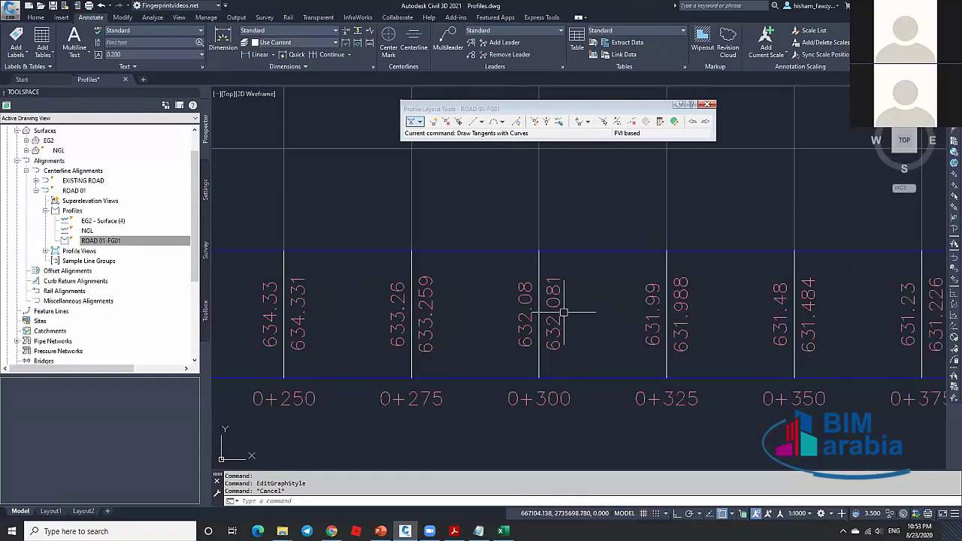
pyautogui.scroll(-4, 563, 323)
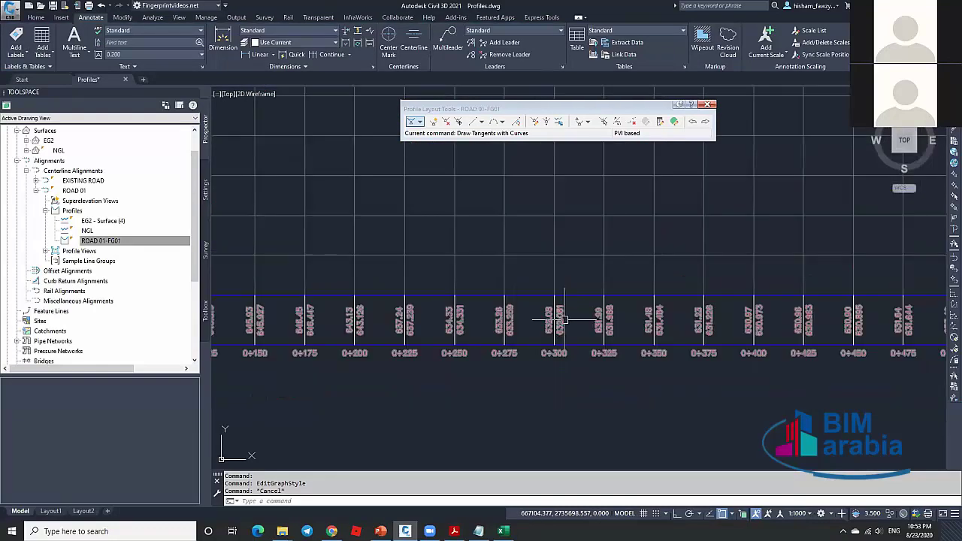
pyautogui.scroll(4, 563, 321)
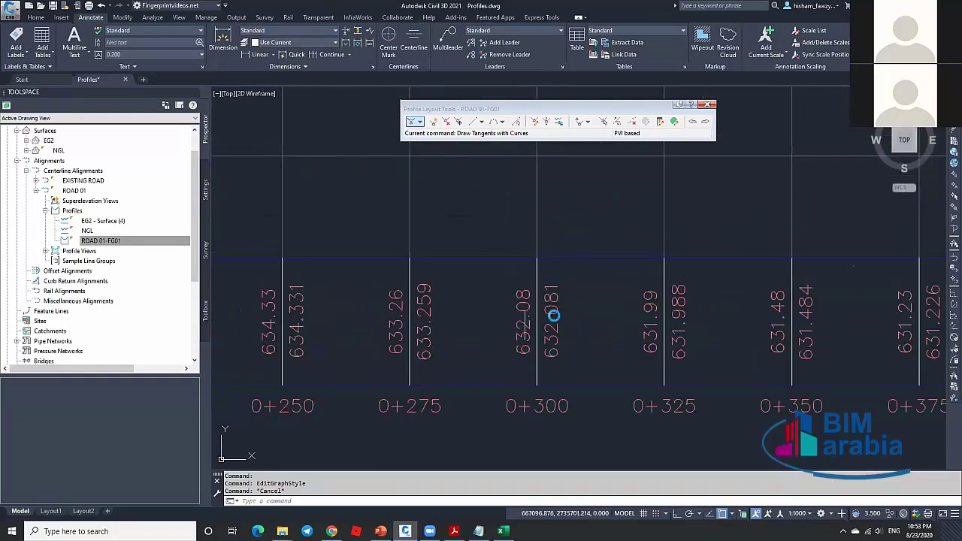
pyautogui.scroll(-4, 553, 315)
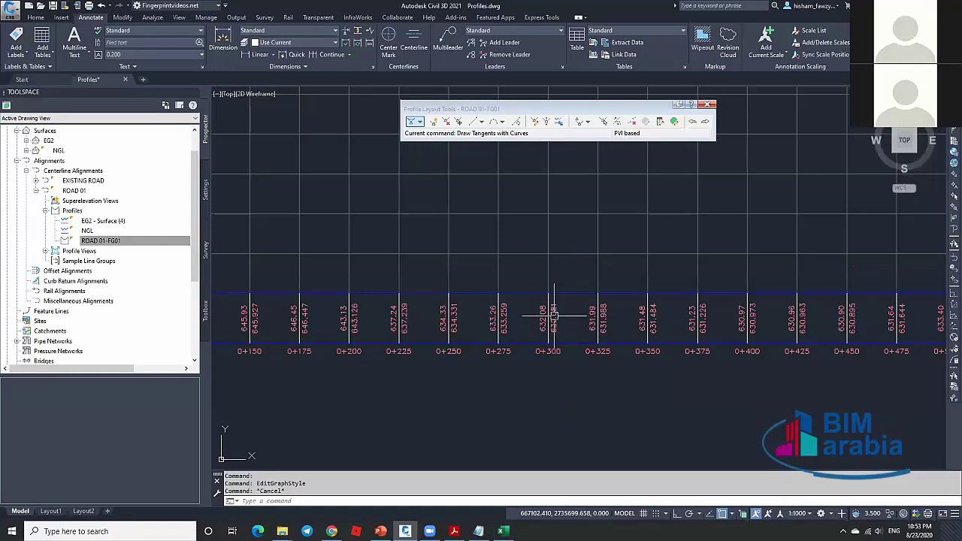
pyautogui.click(569, 252)
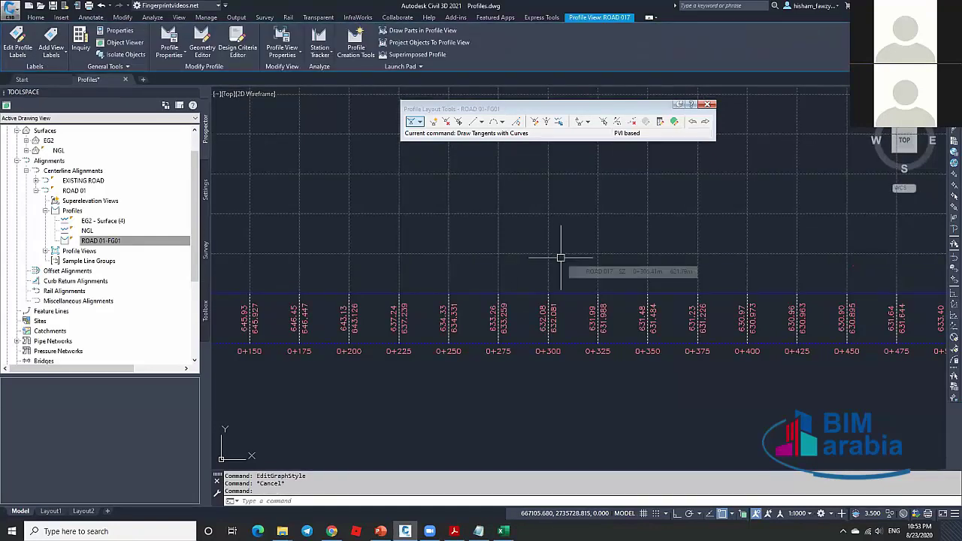
# Open Profile View Properties on the Bands tab and widen the band table's columns.
pyautogui.click(282, 41)
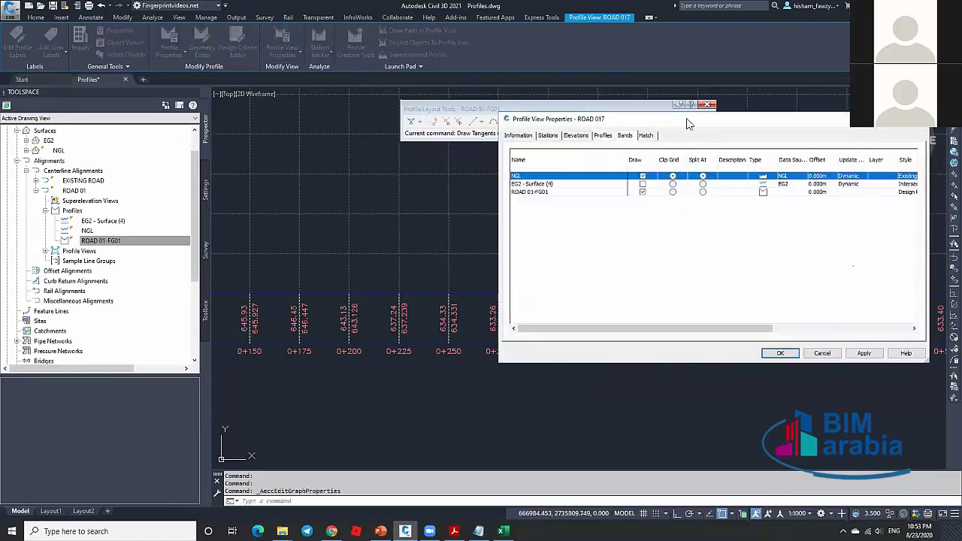
pyautogui.click(624, 134)
pyautogui.moveTo(624, 119); pyautogui.dragTo(447, 119)
pyautogui.moveTo(563, 305); pyautogui.dragTo(658, 307)
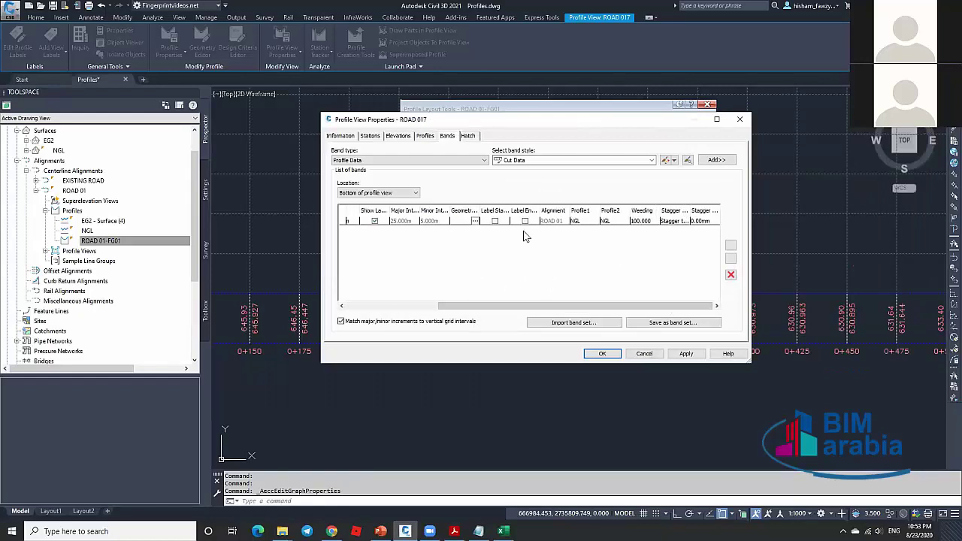
pyautogui.moveTo(529, 305); pyautogui.dragTo(438, 306)
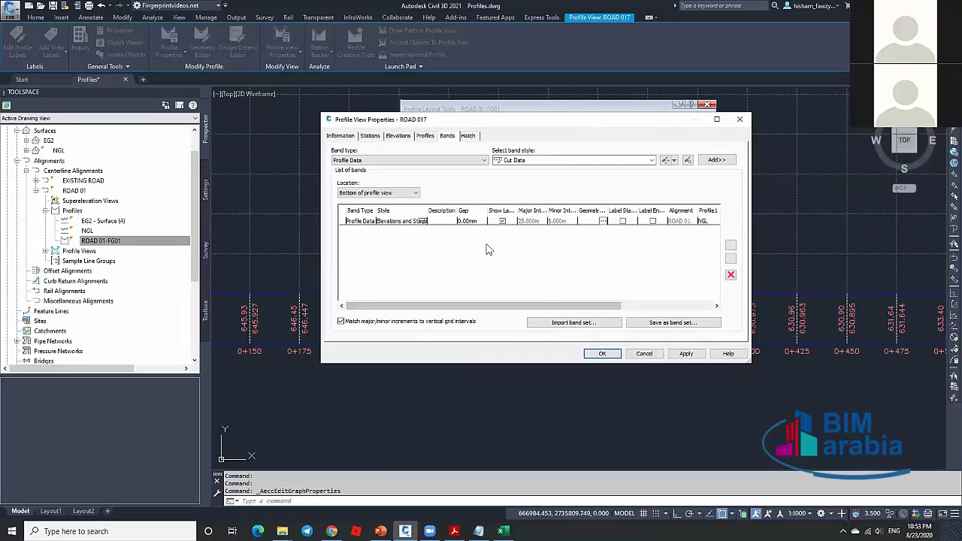
pyautogui.moveTo(576, 309); pyautogui.dragTo(668, 307)
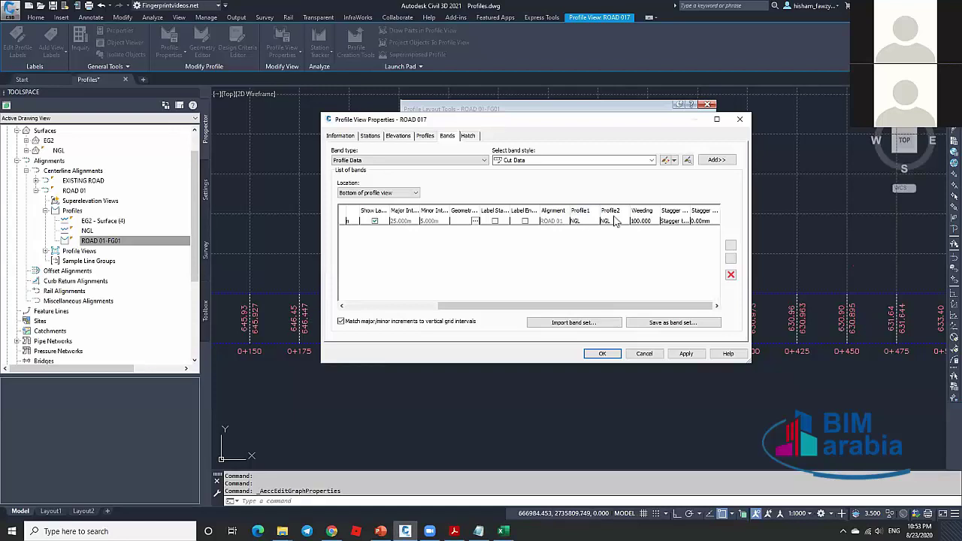
# Set the Profile Data band's Profile2 to ROAD 01-FG01, apply, and zoom in on the band.
pyautogui.click(580, 222)
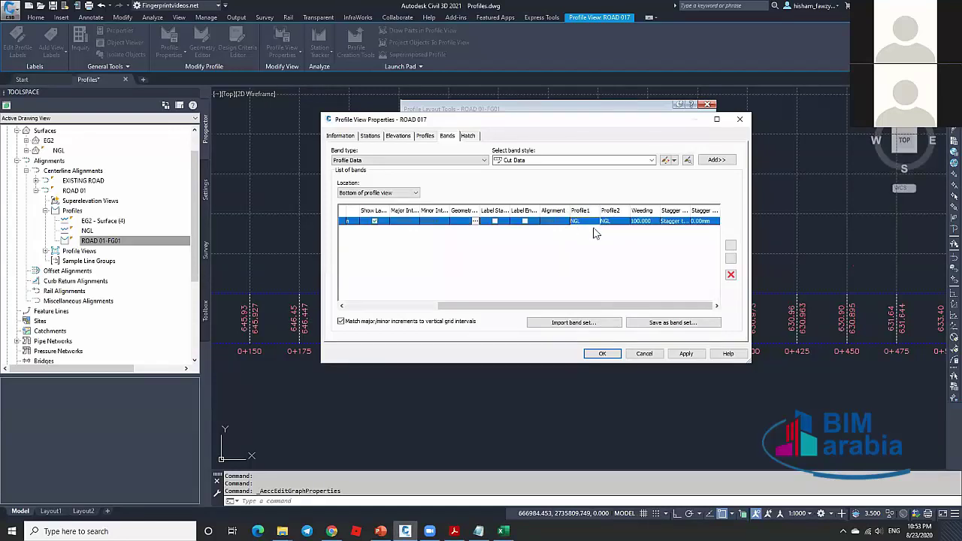
pyautogui.click(620, 223)
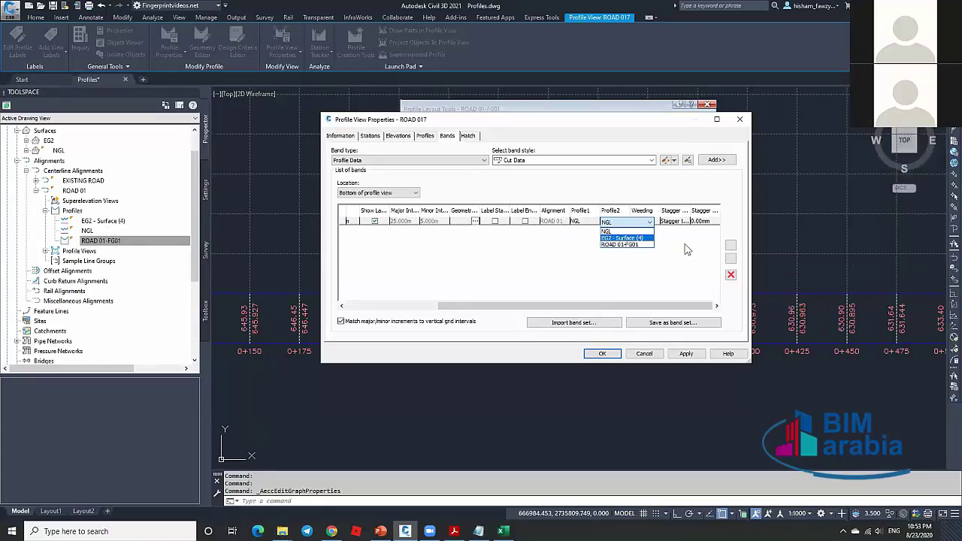
pyautogui.click(621, 245)
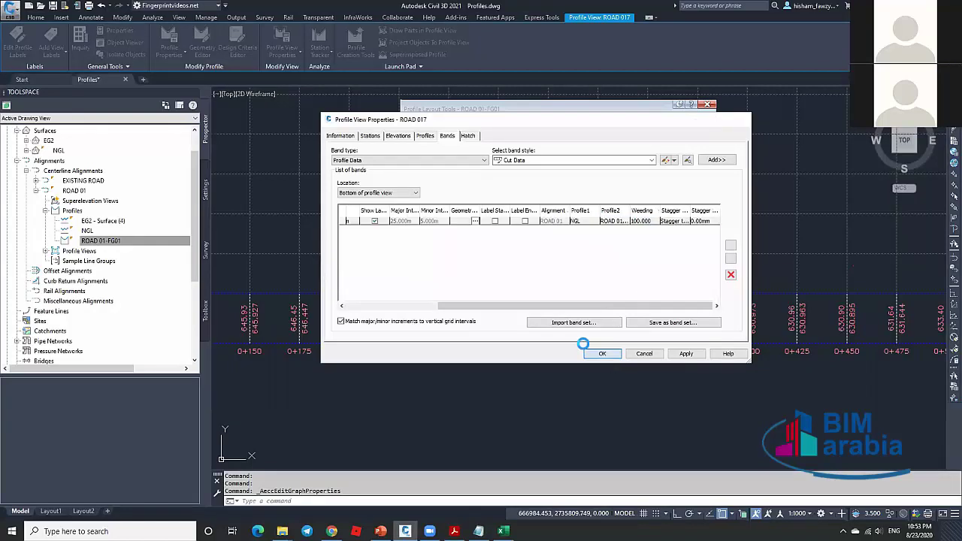
pyautogui.click(602, 353)
pyautogui.scroll(2, 446, 346)
pyautogui.scroll(1, 446, 345)
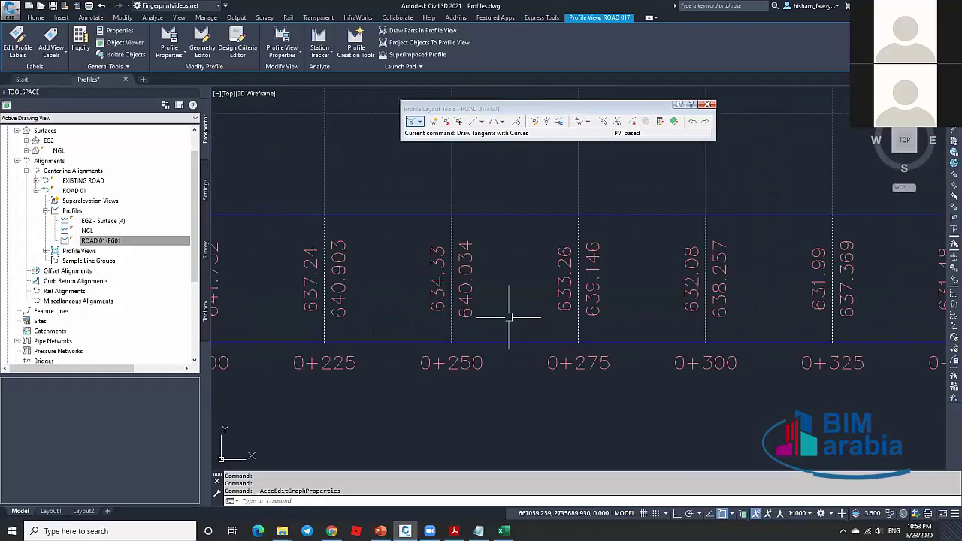
pyautogui.press('Escape')
pyautogui.scroll(1, 440, 301)
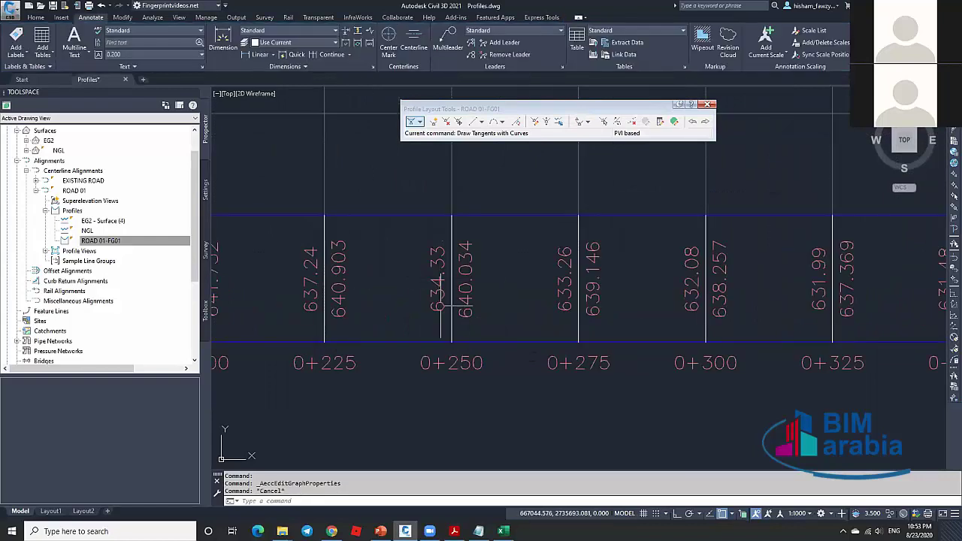
pyautogui.scroll(2, 466, 300)
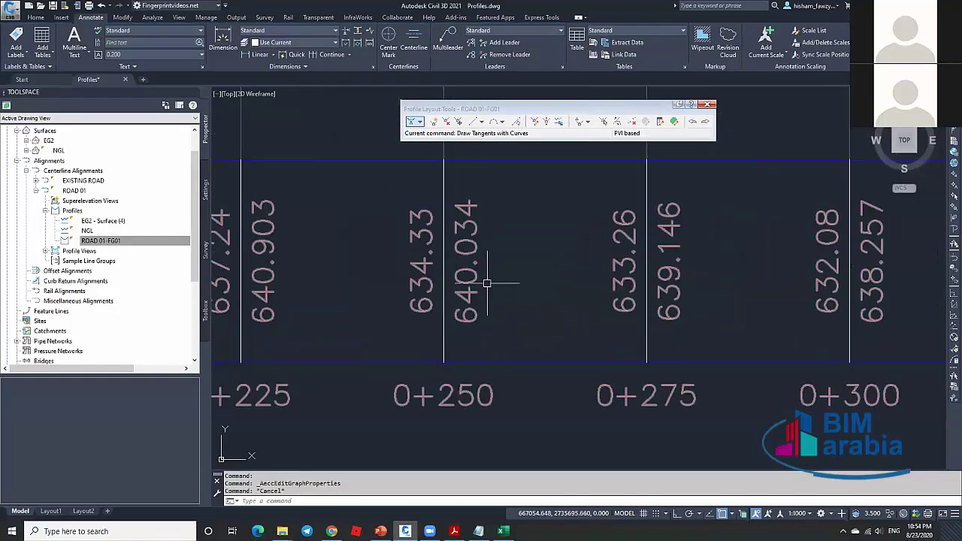
# Zoom around the full profile view, then select the blue ROAD 01-FG01 design profile line.
pyautogui.scroll(-6, 468, 362)
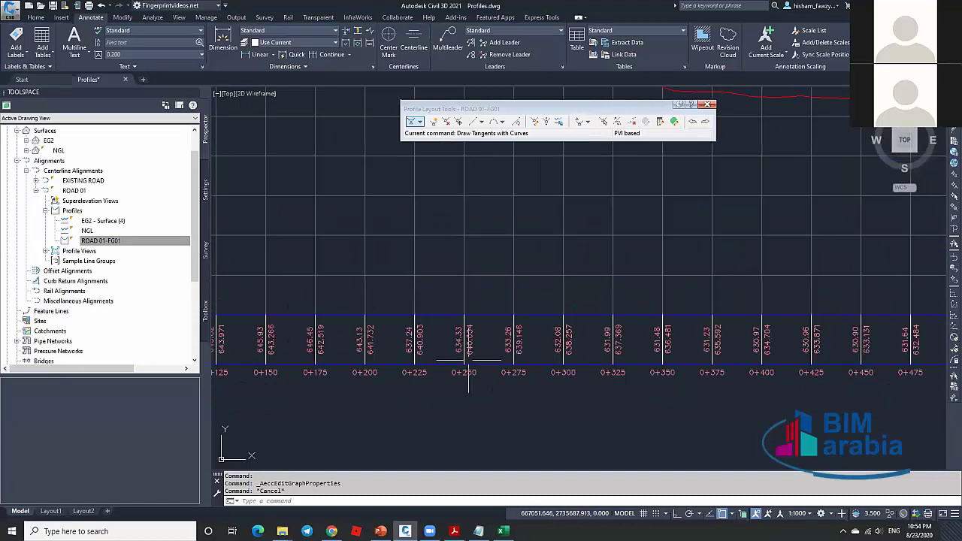
pyautogui.scroll(-5, 469, 361)
pyautogui.scroll(-2, 544, 250)
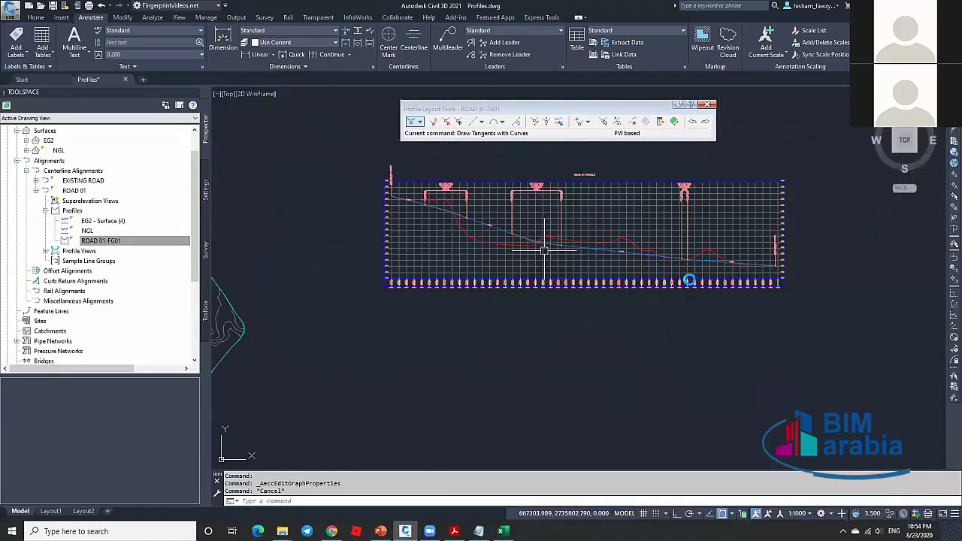
pyautogui.scroll(3, 544, 250)
pyautogui.scroll(4, 540, 330)
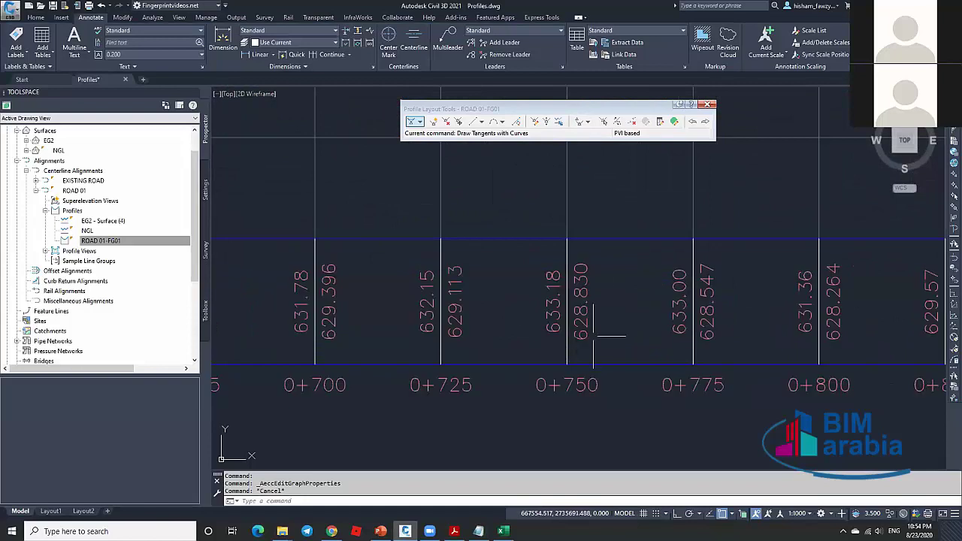
pyautogui.scroll(-4, 566, 330)
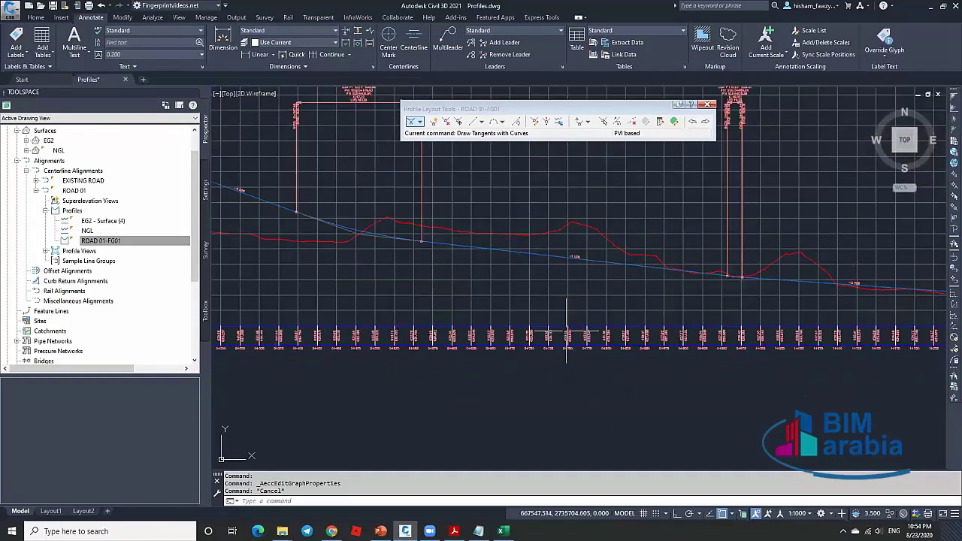
pyautogui.scroll(5, 567, 215)
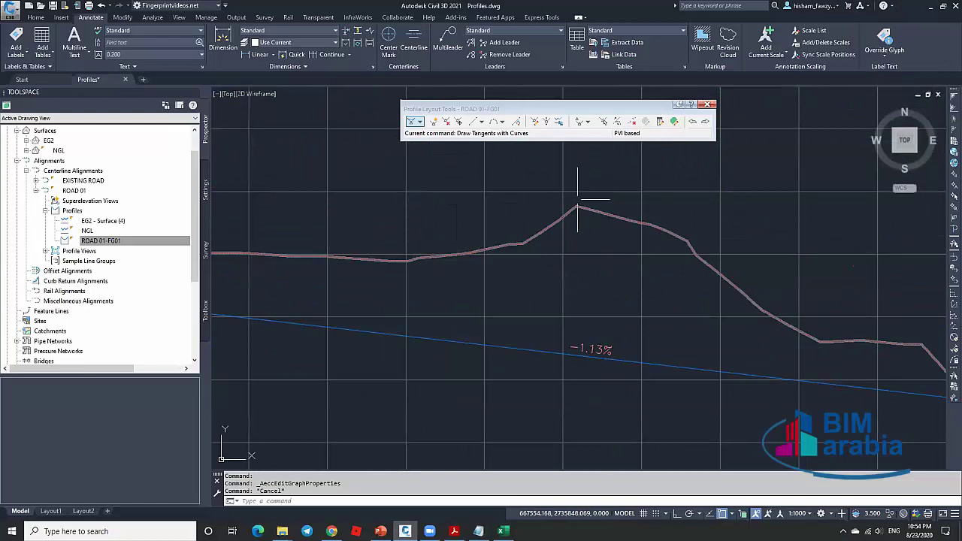
pyautogui.scroll(-5, 569, 292)
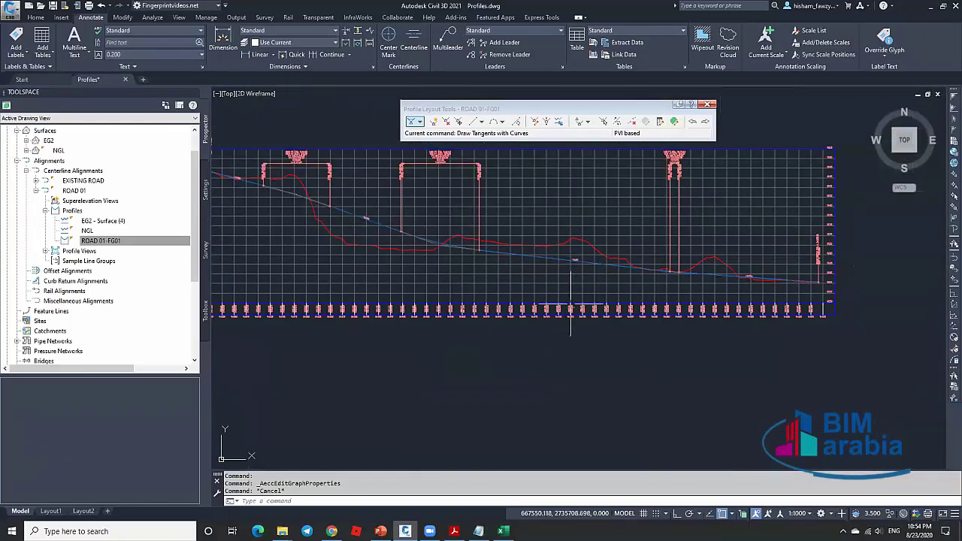
pyautogui.scroll(-4, 571, 304)
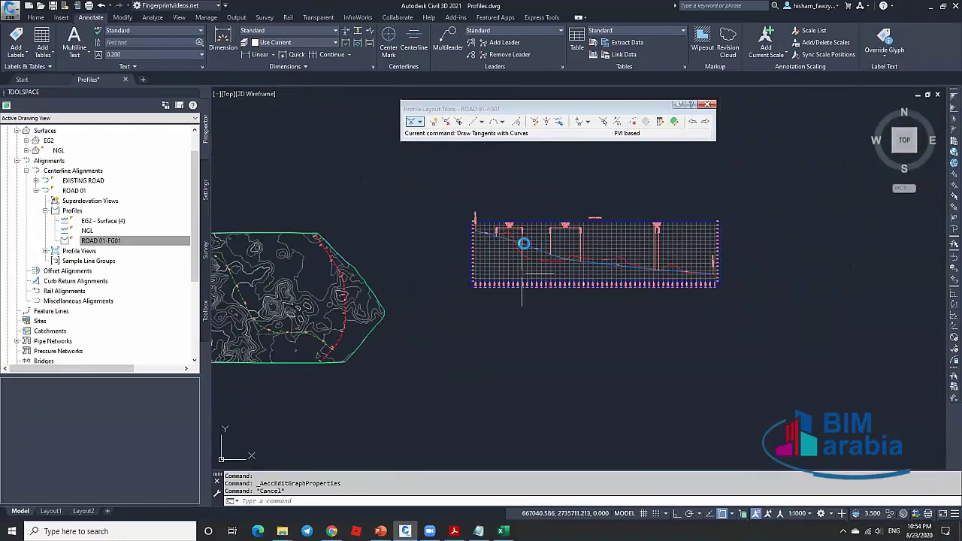
pyautogui.scroll(4, 522, 274)
pyautogui.scroll(-3, 558, 303)
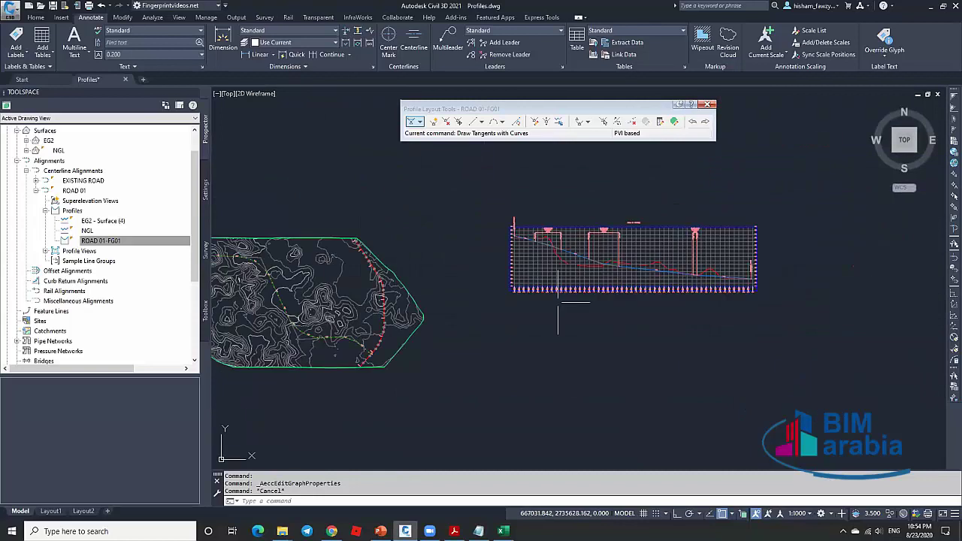
pyautogui.scroll(7, 558, 302)
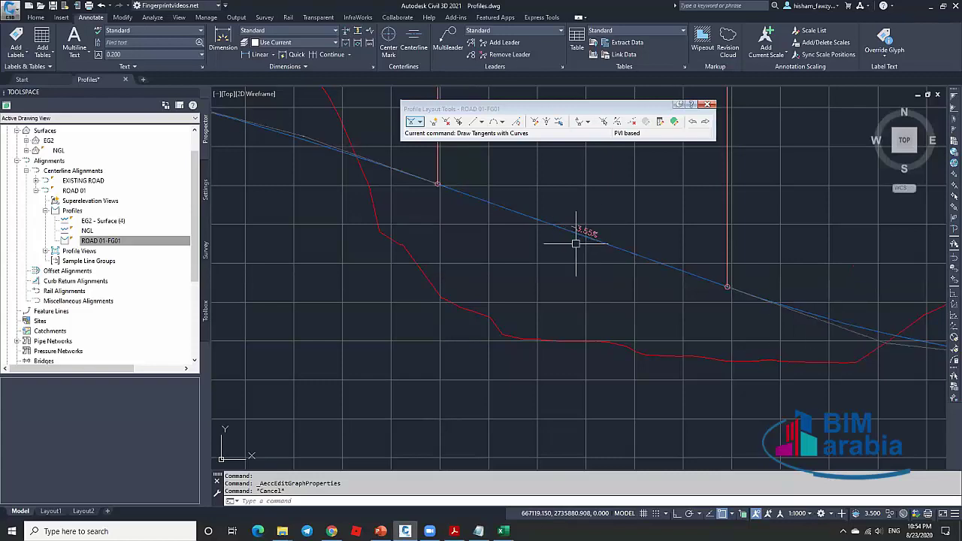
pyautogui.scroll(-3, 577, 240)
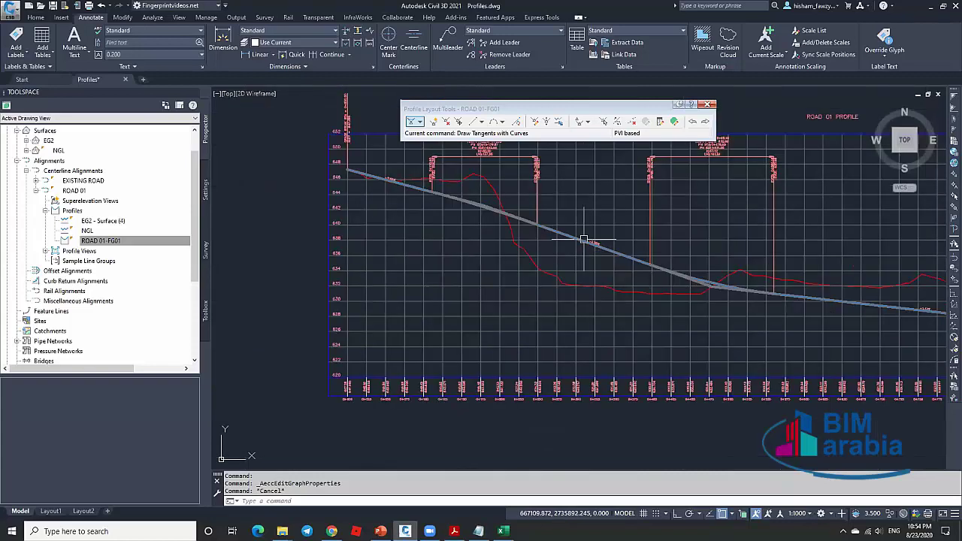
pyautogui.scroll(2, 560, 229)
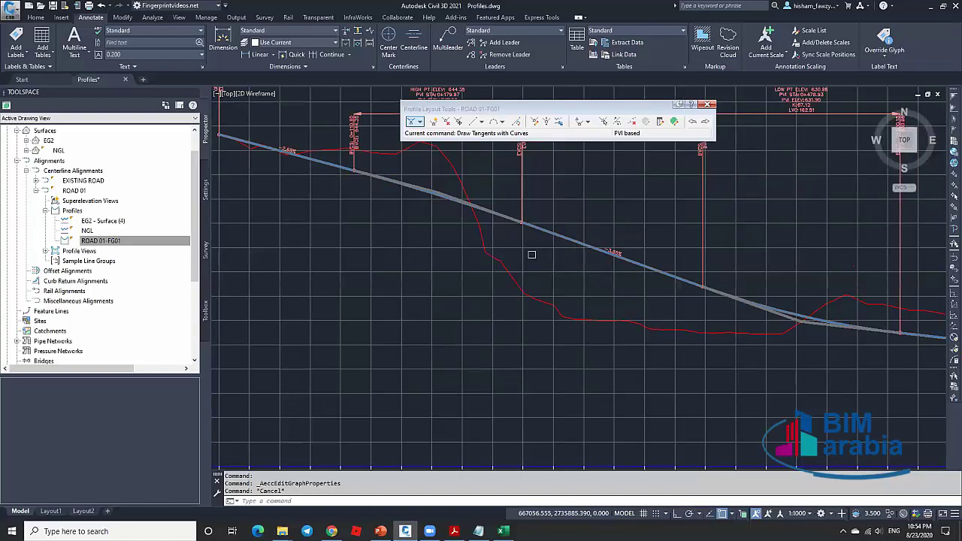
pyautogui.scroll(-4, 531, 269)
pyautogui.scroll(6, 531, 268)
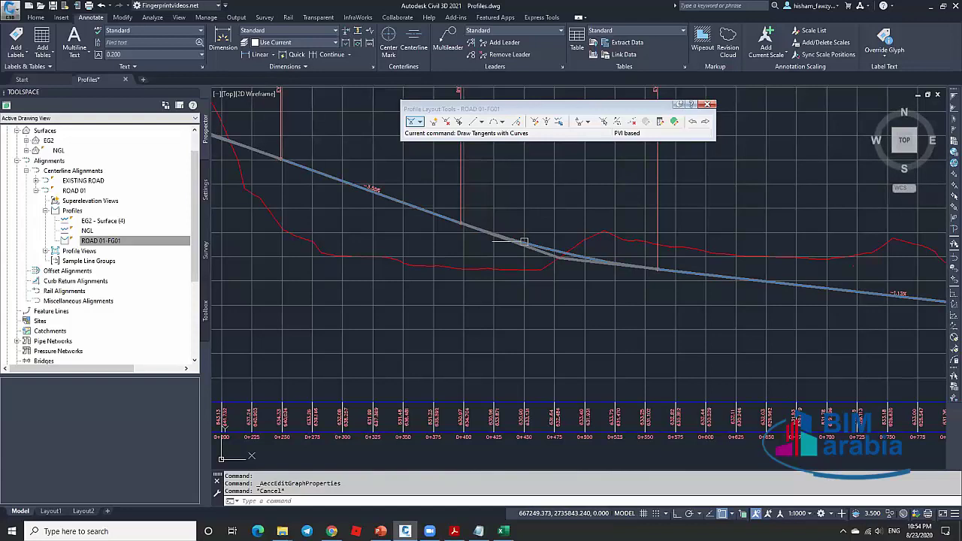
pyautogui.scroll(4, 540, 245)
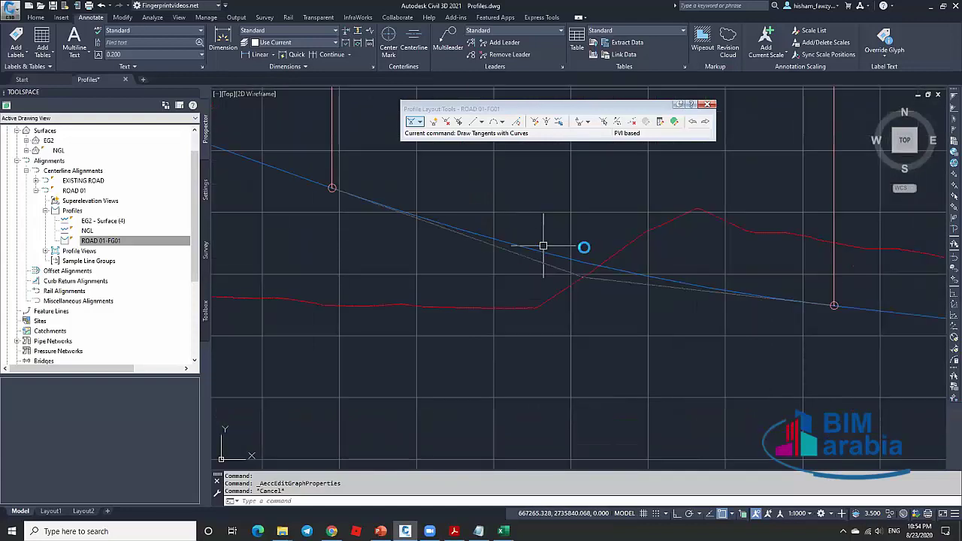
pyautogui.click(543, 246)
pyautogui.scroll(-10, 601, 247)
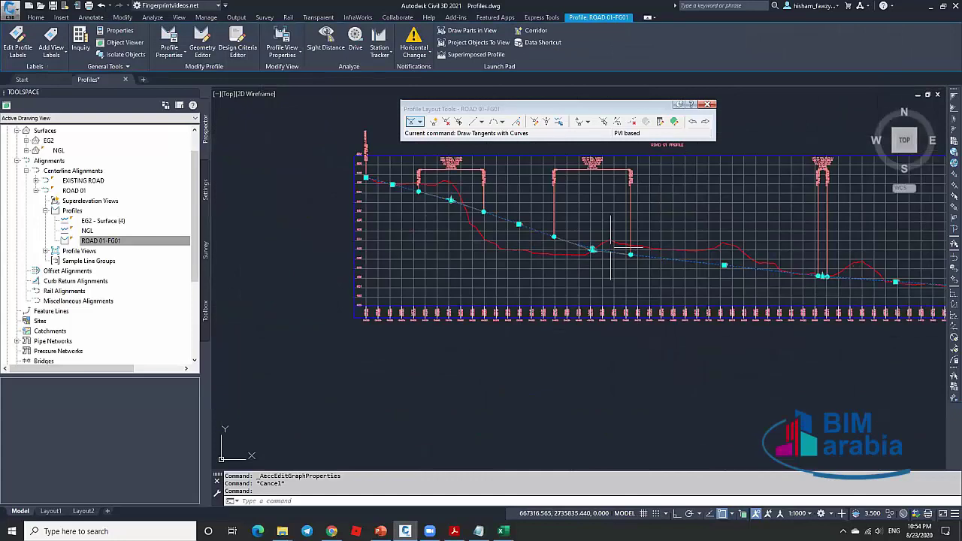
pyautogui.scroll(2, 568, 251)
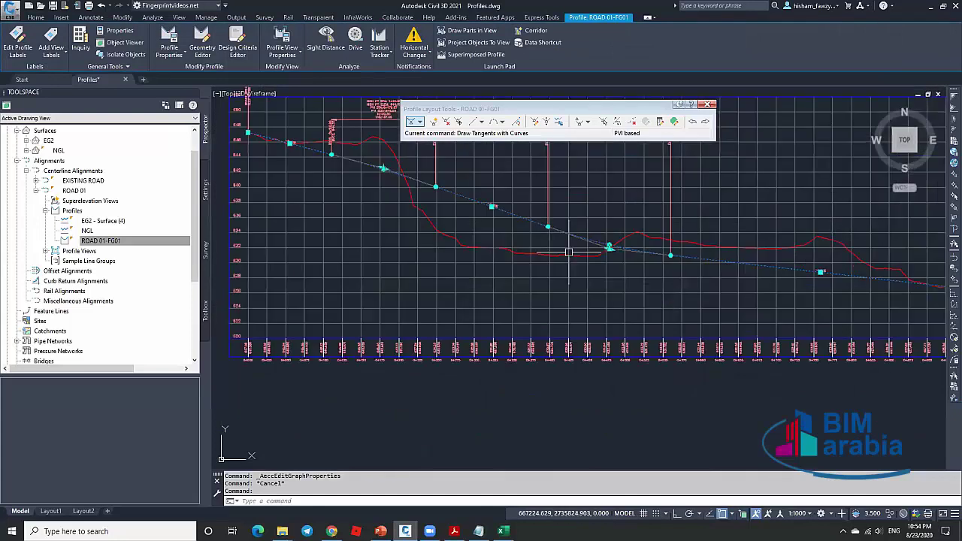
pyautogui.scroll(2, 569, 252)
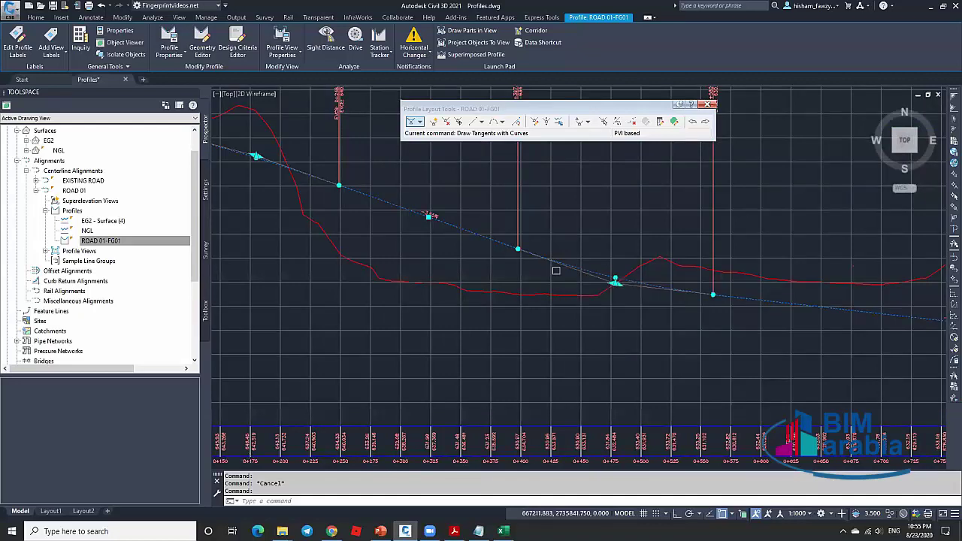
pyautogui.press('Escape')
pyautogui.scroll(-2, 556, 271)
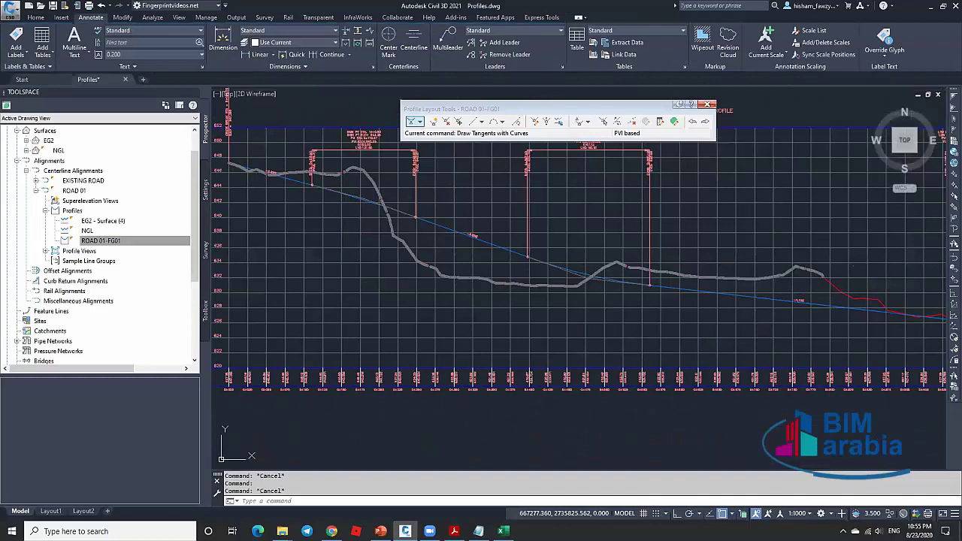
pyautogui.scroll(4, 564, 272)
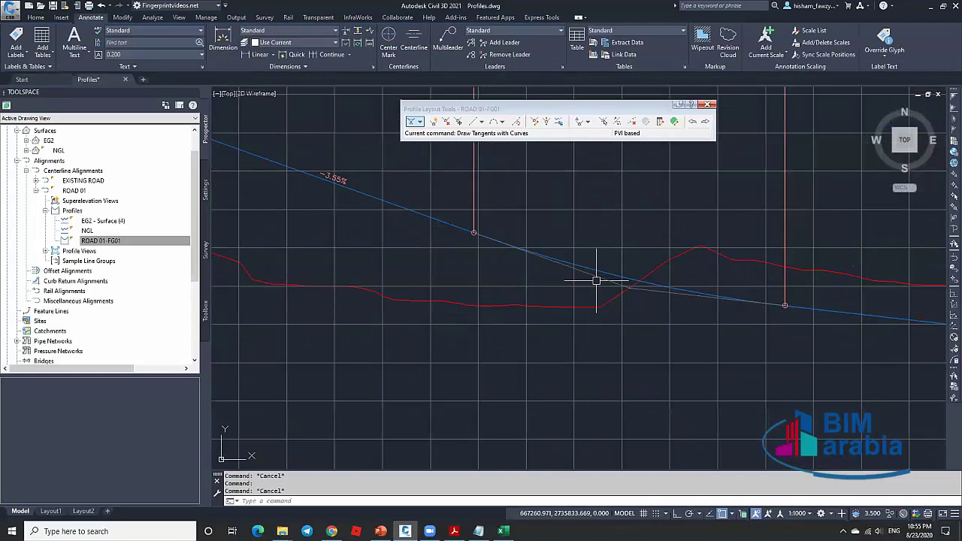
pyautogui.click(596, 281)
pyautogui.scroll(-6, 534, 267)
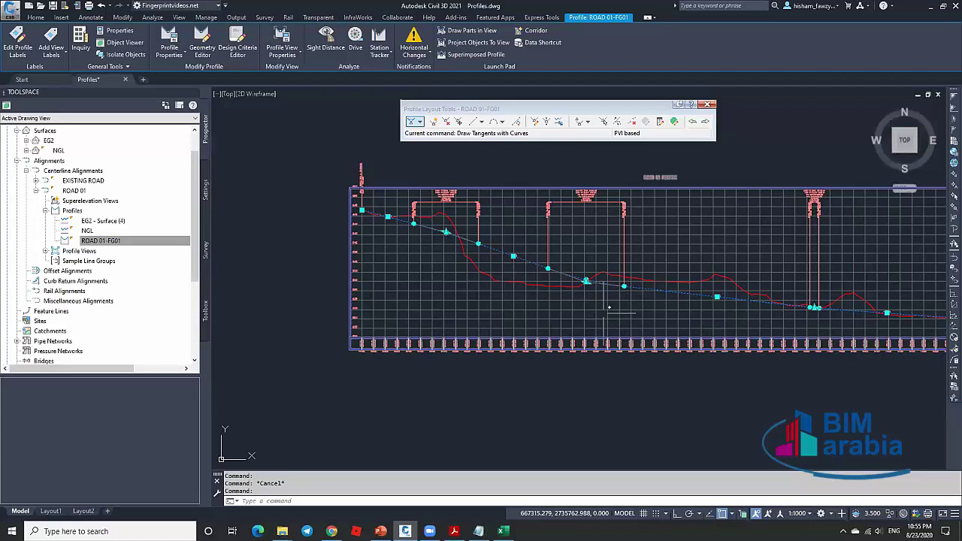
pyautogui.scroll(-2, 625, 259)
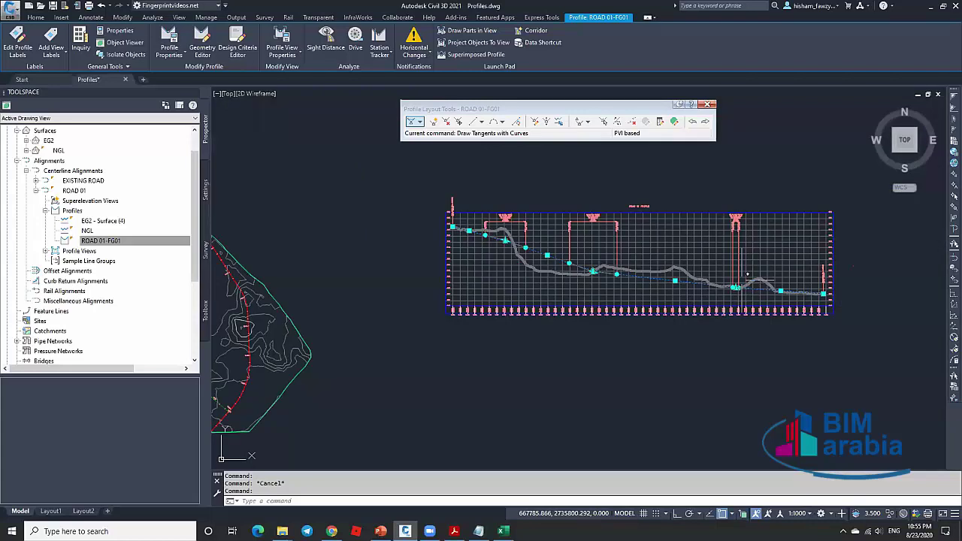
pyautogui.press('Escape')
pyautogui.scroll(4, 747, 273)
pyautogui.scroll(5, 338, 251)
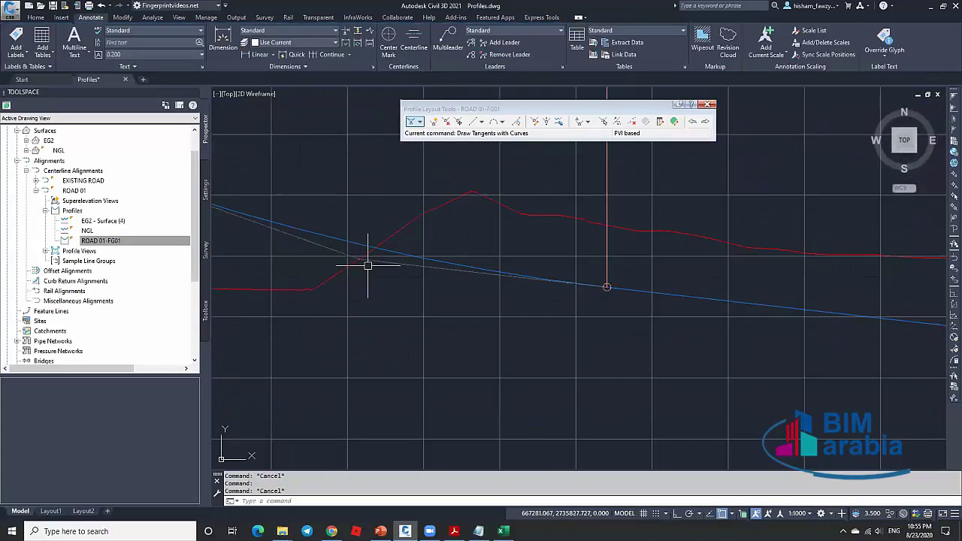
pyautogui.scroll(-5, 524, 294)
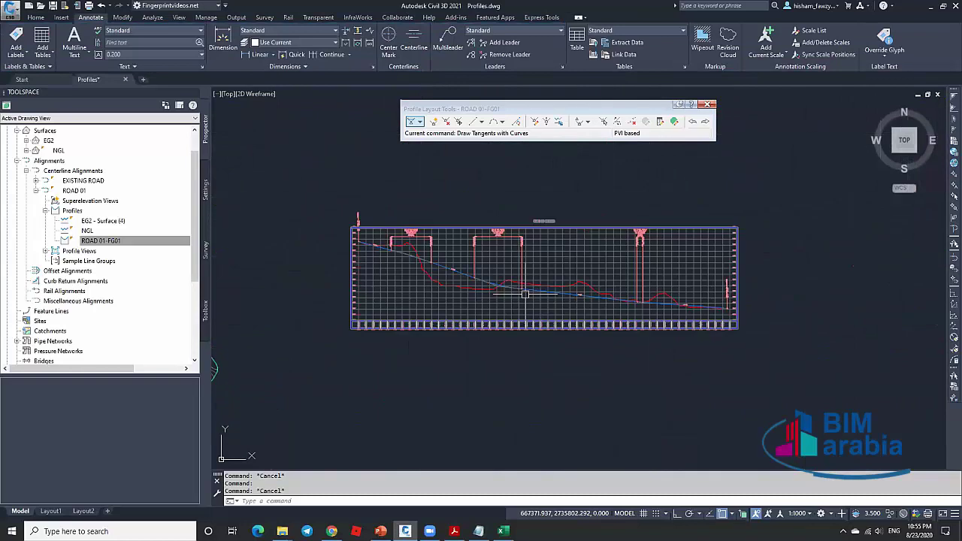
pyautogui.scroll(2, 489, 286)
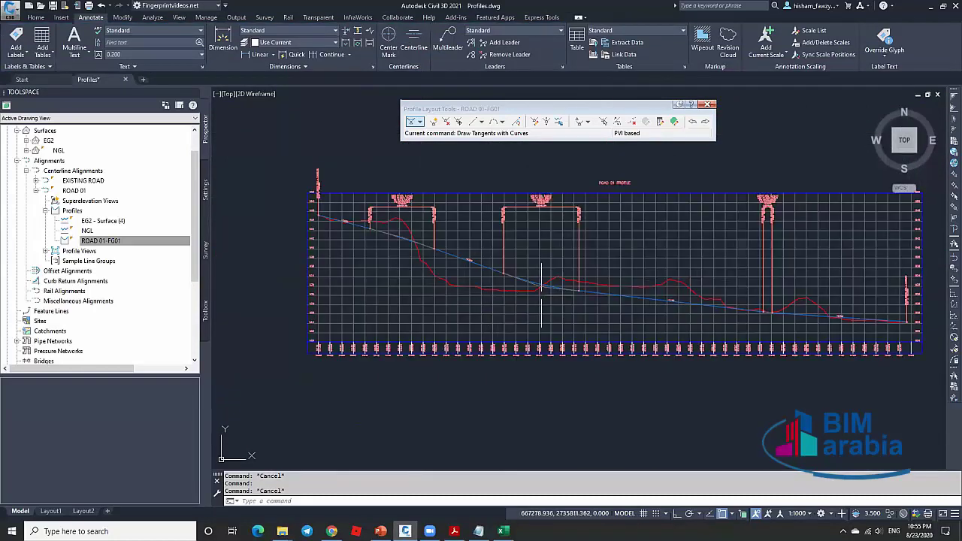
pyautogui.scroll(3, 541, 285)
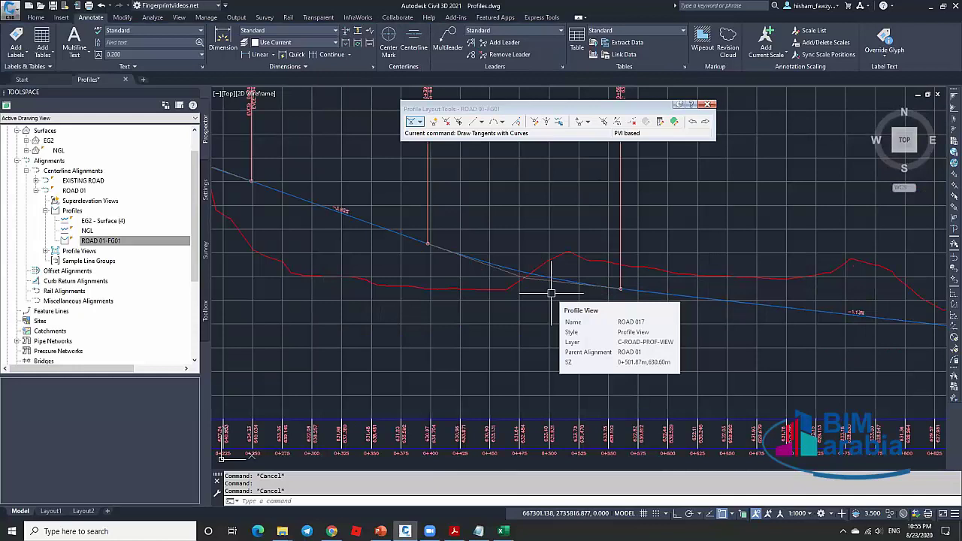
pyautogui.scroll(-2, 556, 295)
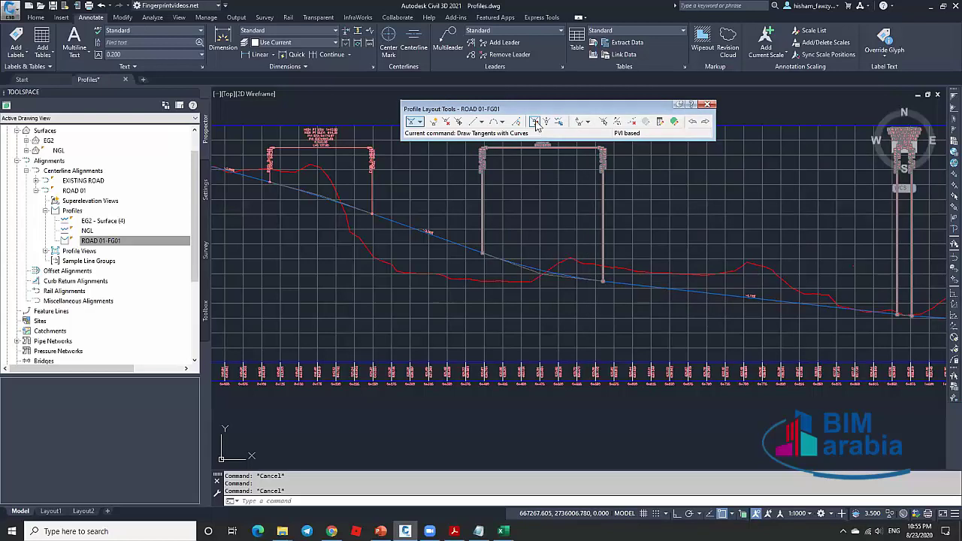
pyautogui.click(546, 121)
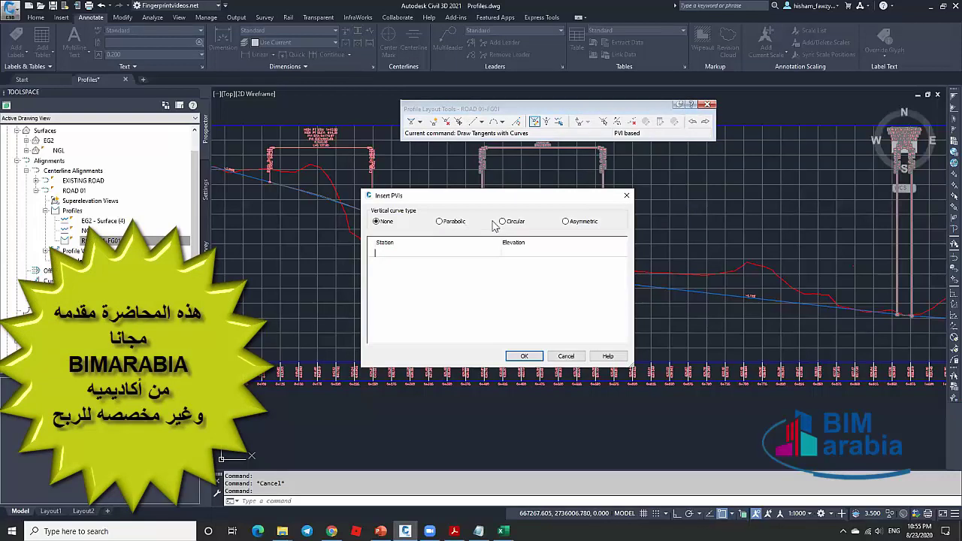
pyautogui.click(502, 221)
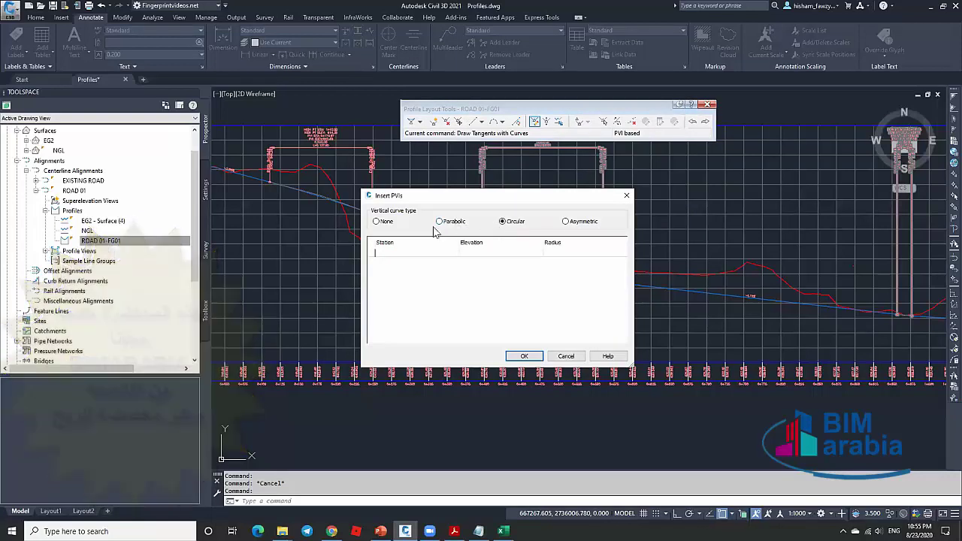
pyautogui.click(454, 226)
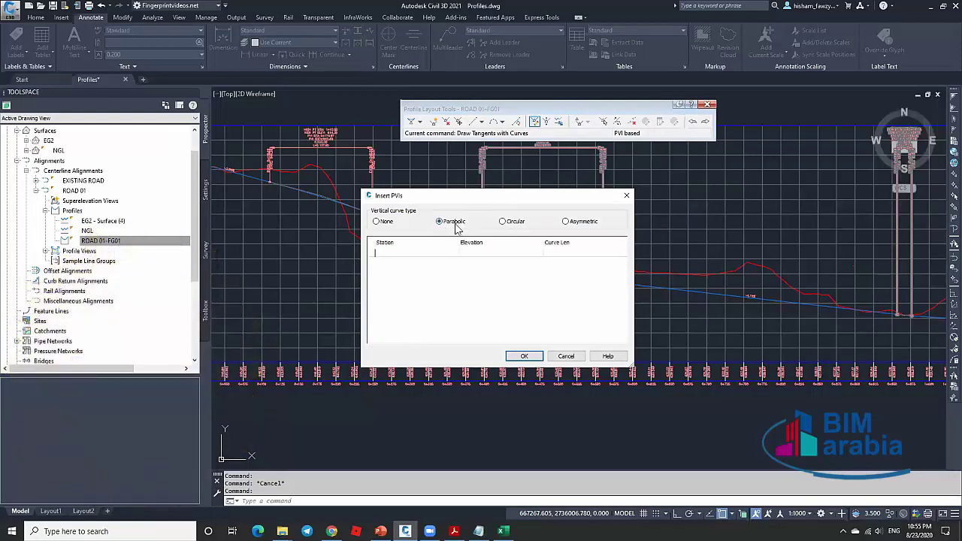
pyautogui.click(485, 254)
pyautogui.click(566, 260)
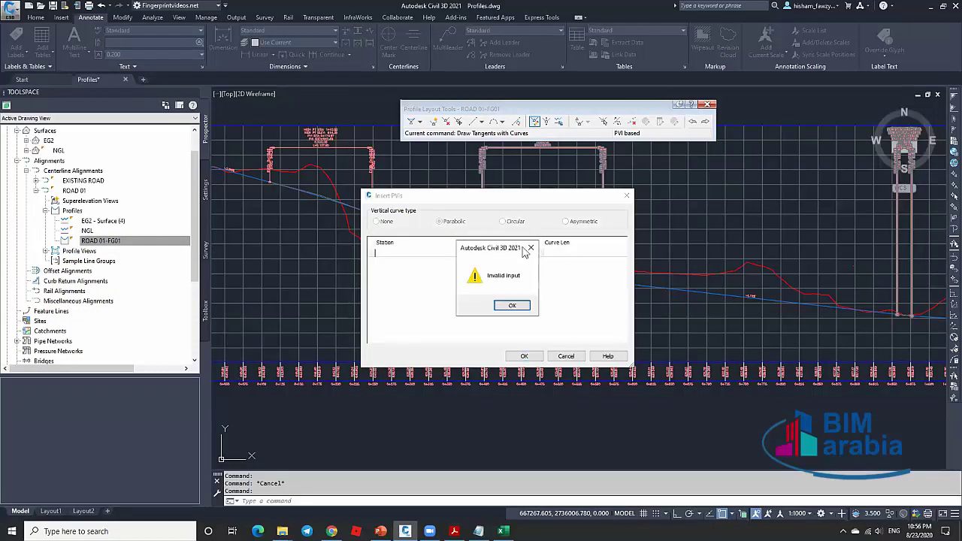
pyautogui.press('Return')
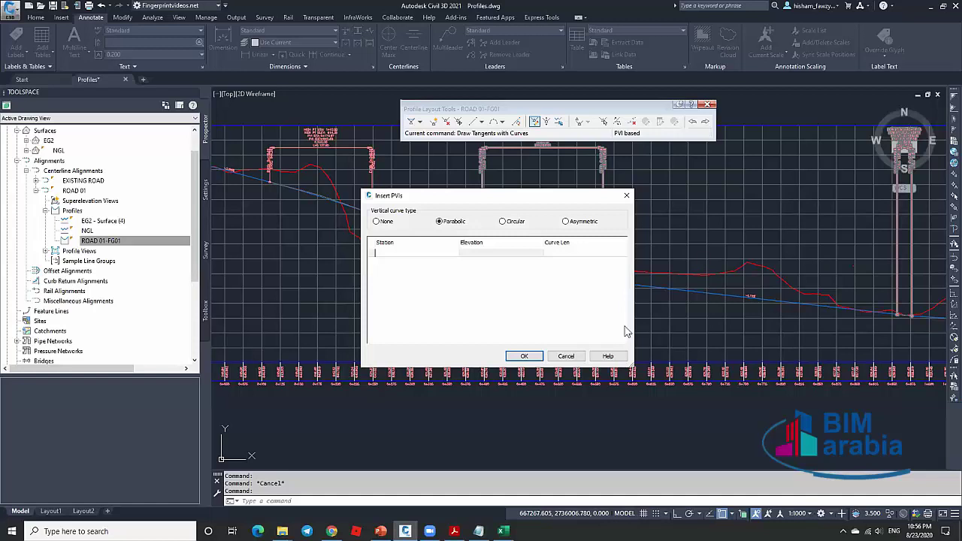
pyautogui.click(569, 358)
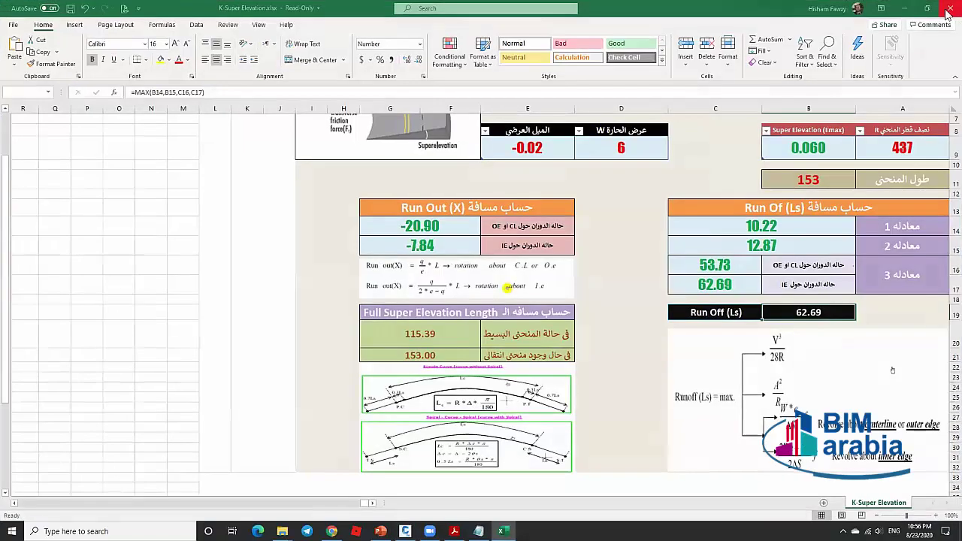
# Close the K-Super Elevation workbook and position the Design Profile window over the drawing.
pyautogui.hotkey('ctrl', 'w')
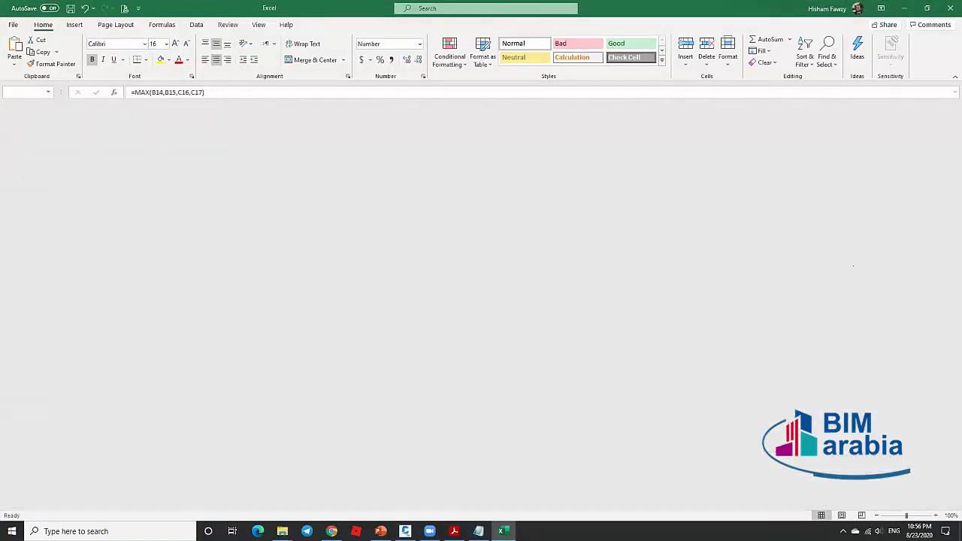
pyautogui.hotkey('alt', 'F4')
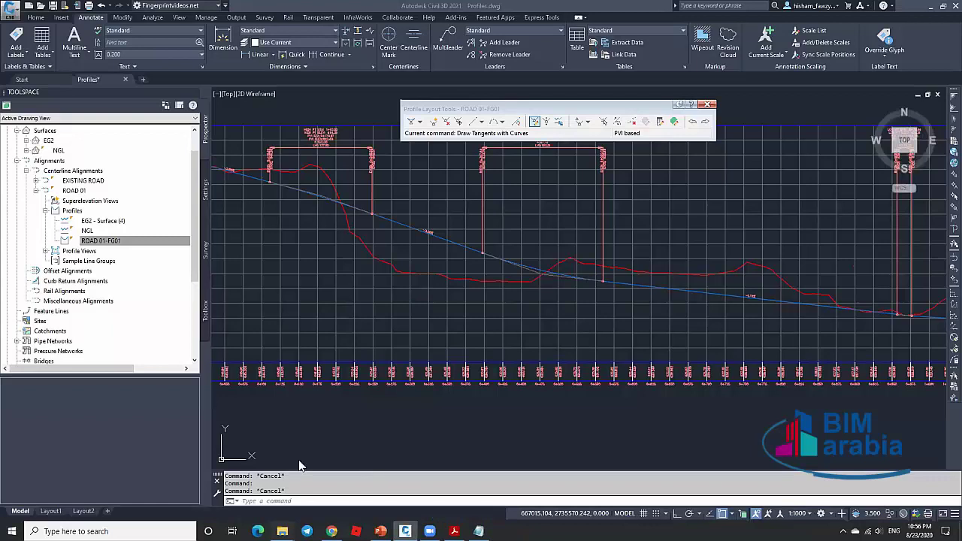
pyautogui.moveTo(282, 532)
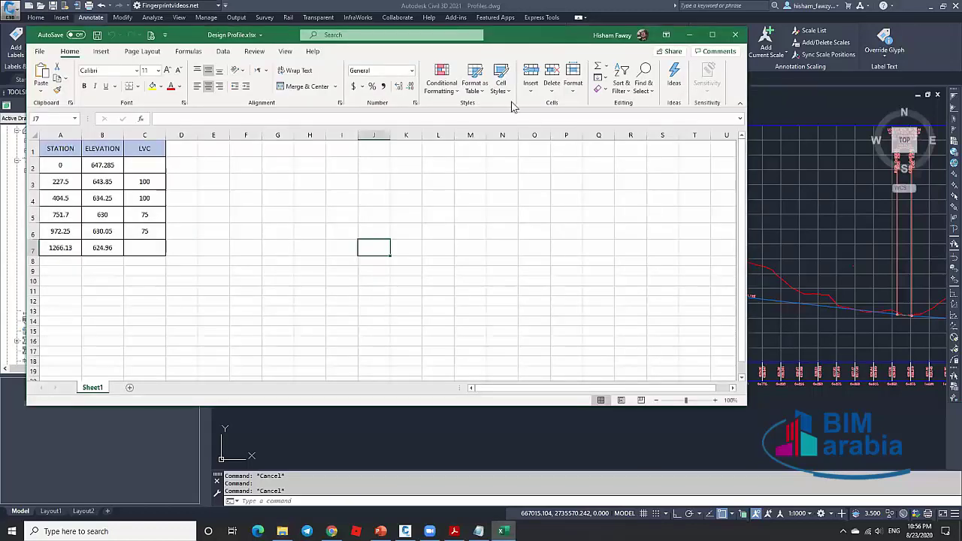
pyautogui.moveTo(511, 35); pyautogui.dragTo(776, 66)
# Check the first station, elevation and LVC in A2, B2 and C2, then return to Civil 3D.
pyautogui.click(326, 196)
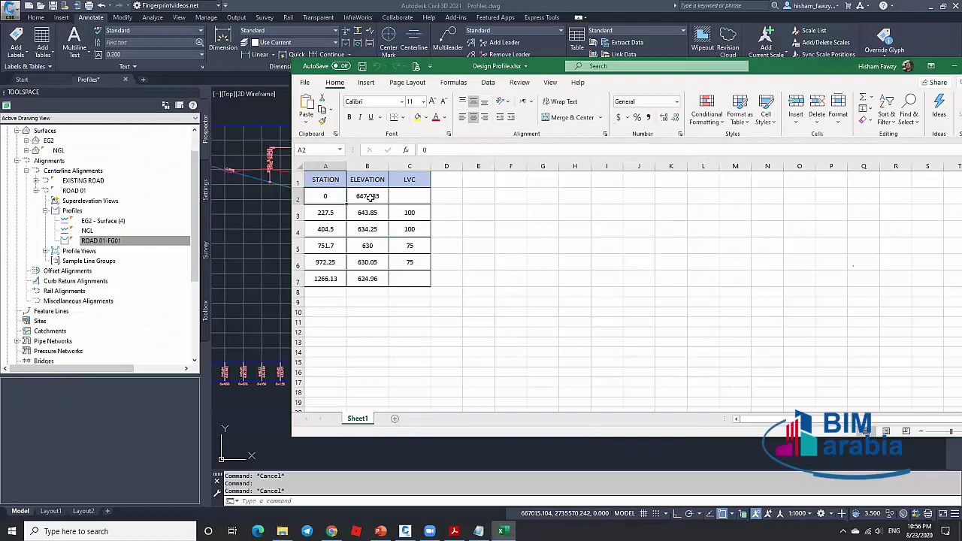
pyautogui.click(368, 197)
pyautogui.click(405, 195)
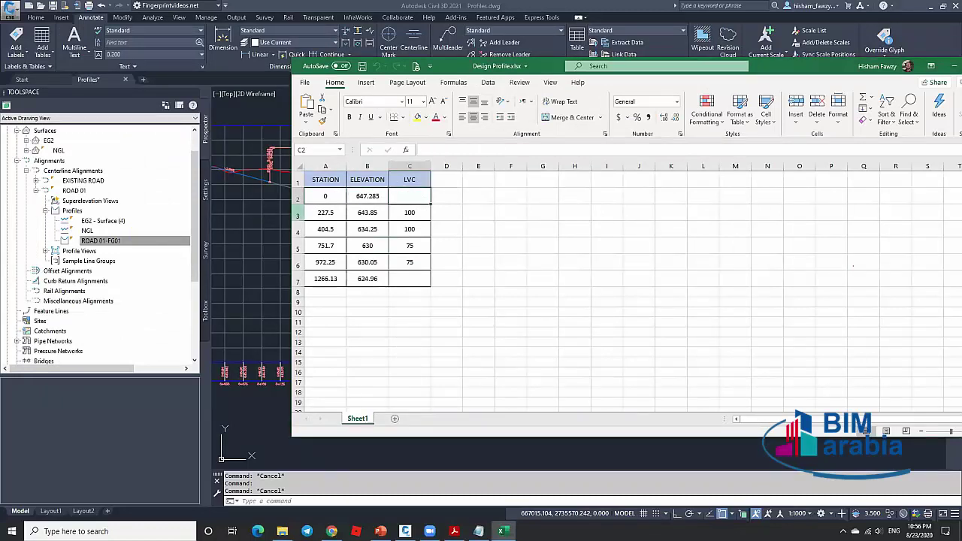
pyautogui.click(288, 223)
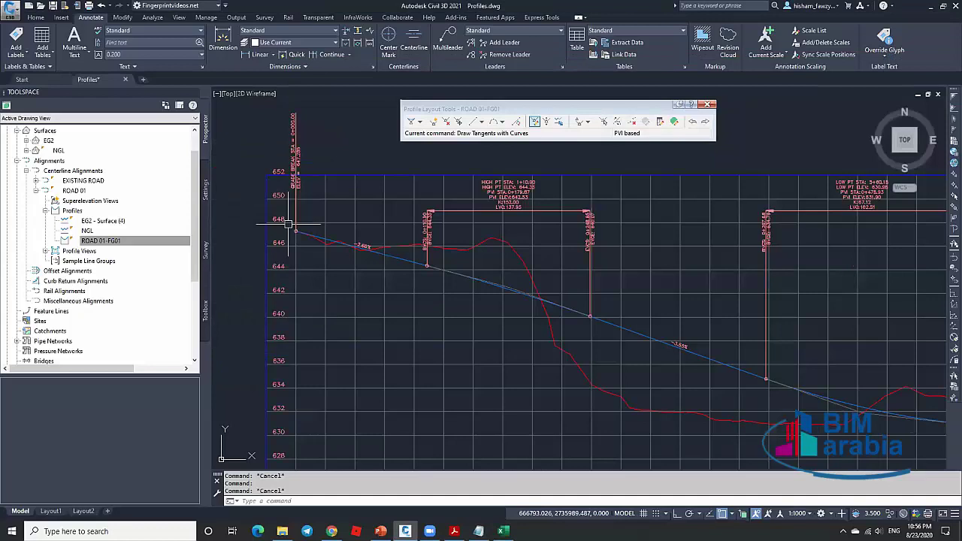
# Turn off Draw for ROAD 01-FG01 in the ROAD 01 profile view's Profiles settings.
pyautogui.scroll(-5, 288, 223)
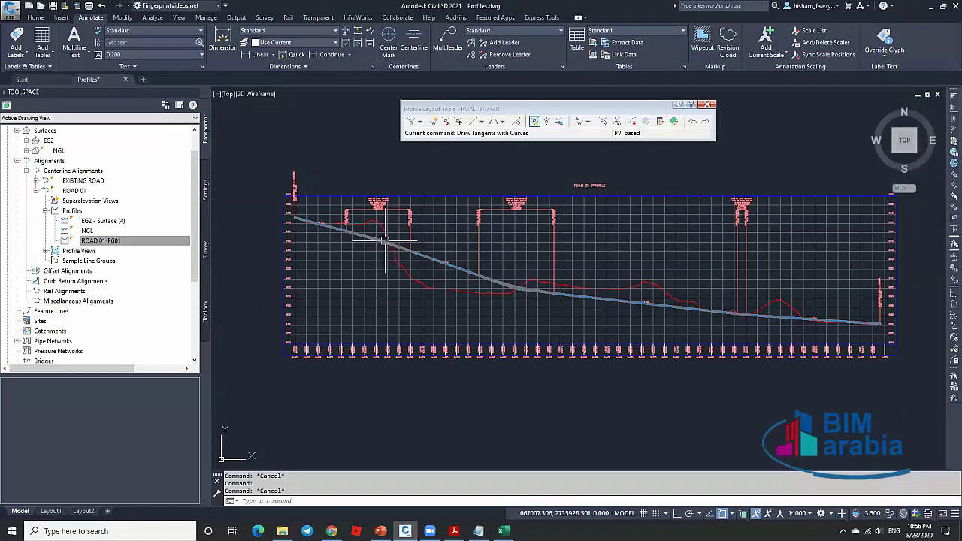
pyautogui.scroll(3, 462, 257)
pyautogui.click(506, 296)
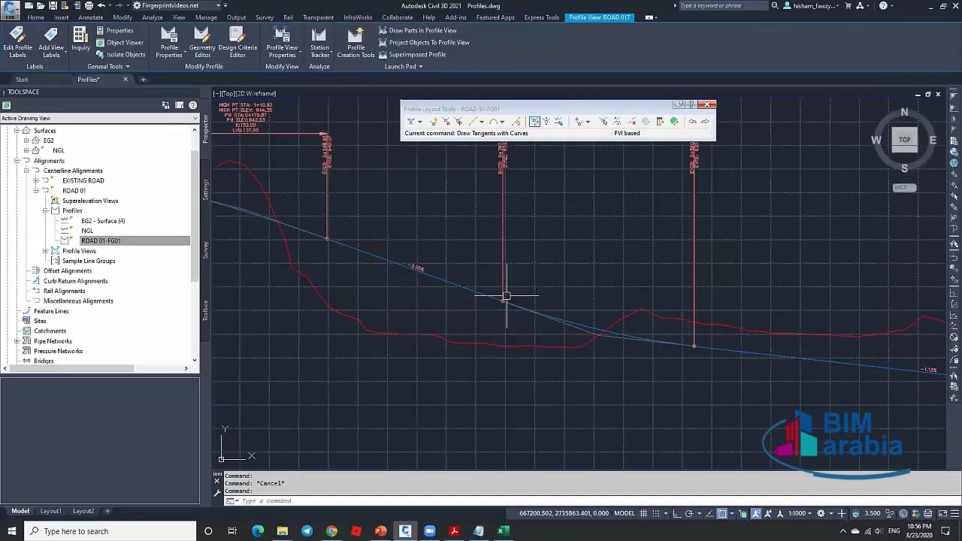
pyautogui.scroll(-5, 506, 296)
pyautogui.scroll(3, 526, 297)
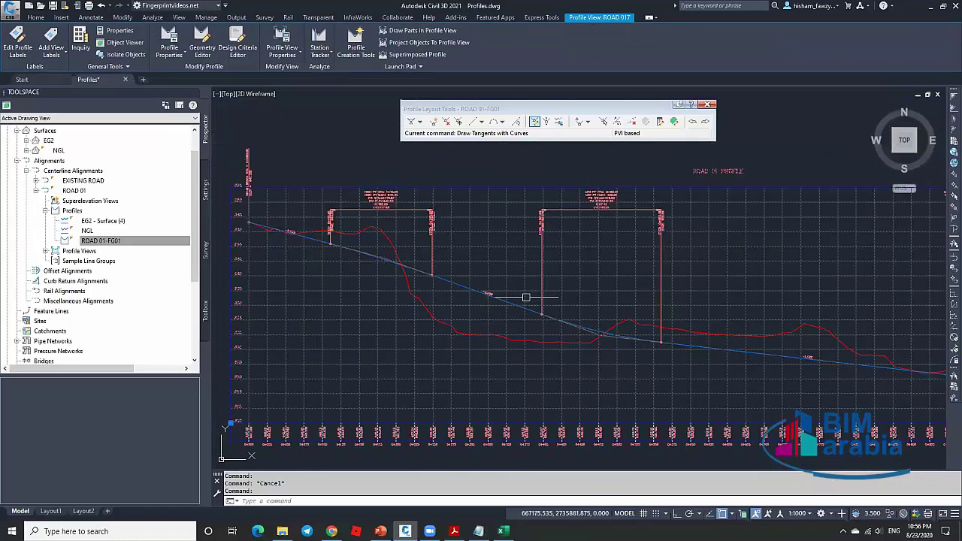
pyautogui.click(282, 35)
pyautogui.click(510, 267)
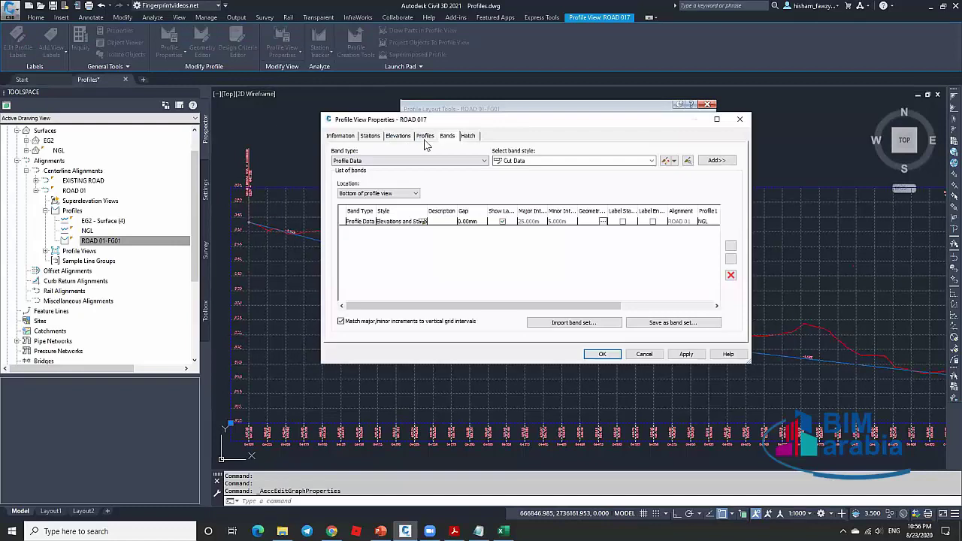
pyautogui.click(424, 137)
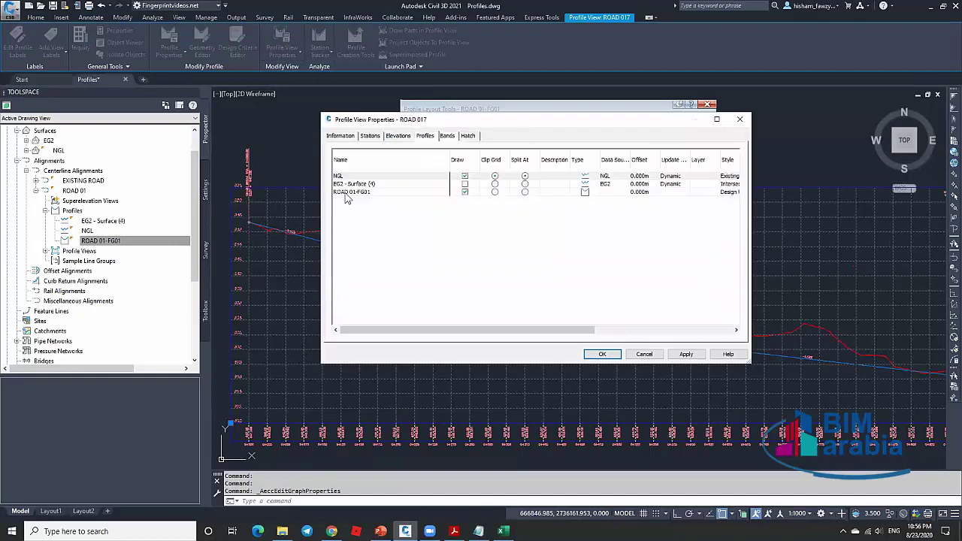
pyautogui.click(466, 193)
pyautogui.click(610, 354)
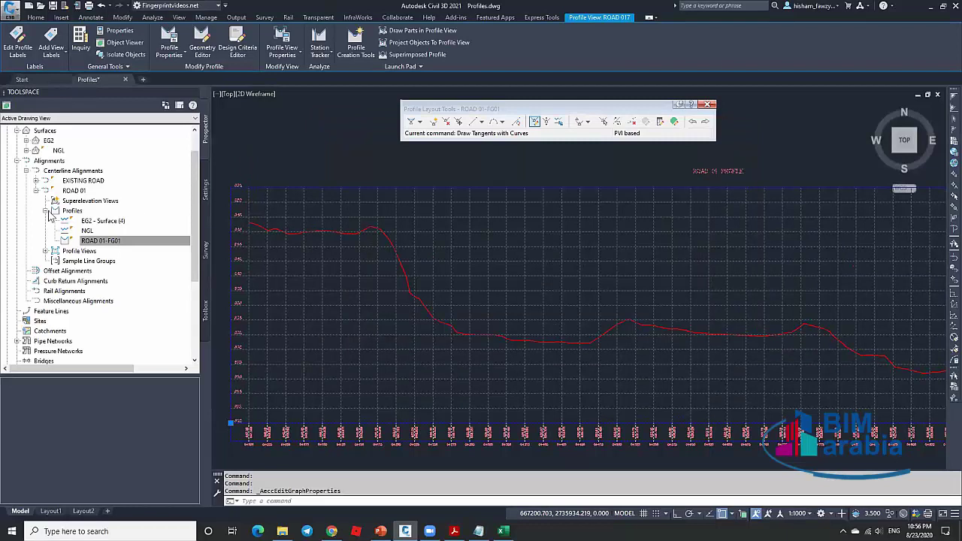
# Select ROAD 01-FG01 in Prospector, zoom out, and switch to the Design Profile workbook.
pyautogui.click(118, 239)
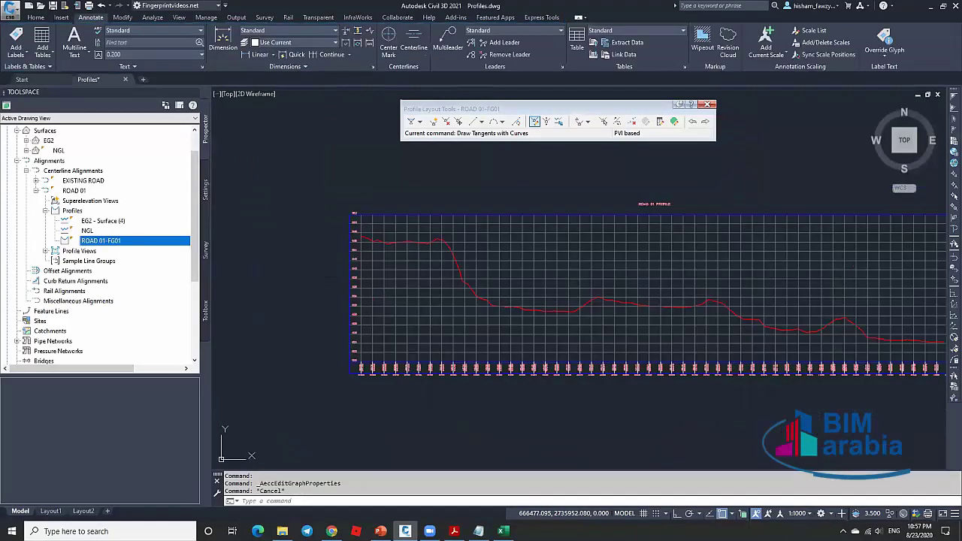
pyautogui.scroll(-2, 487, 258)
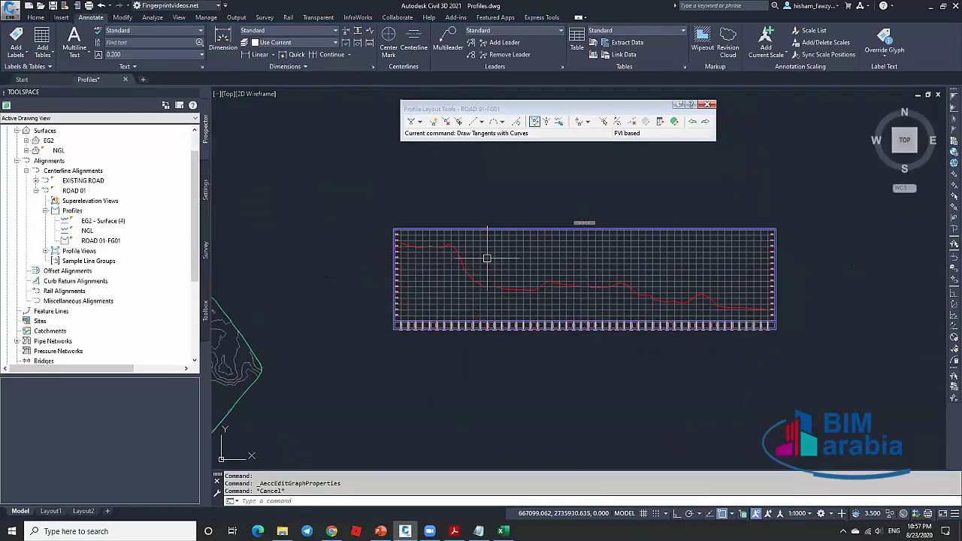
pyautogui.hotkey('alt', 'Tab')
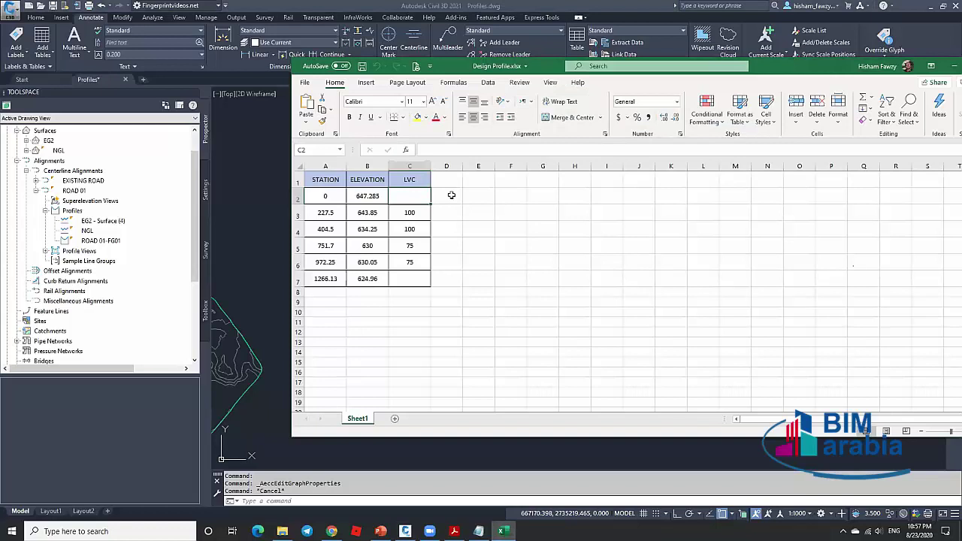
# Enter =CONCATENATE(A2," ",B2," ",C2) in E2 to join station, elevation and LVC.
pyautogui.click(454, 198)
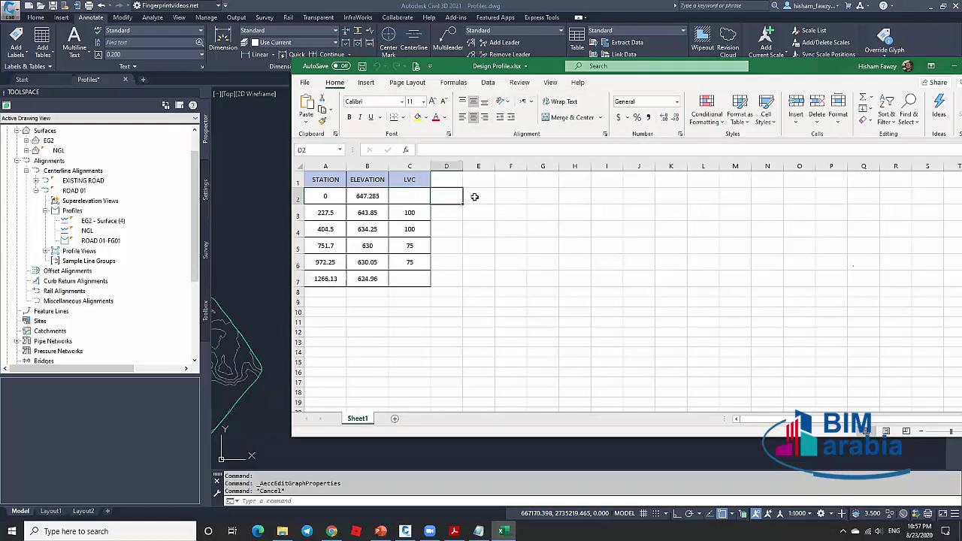
pyautogui.click(475, 197)
pyautogui.write('=CO')
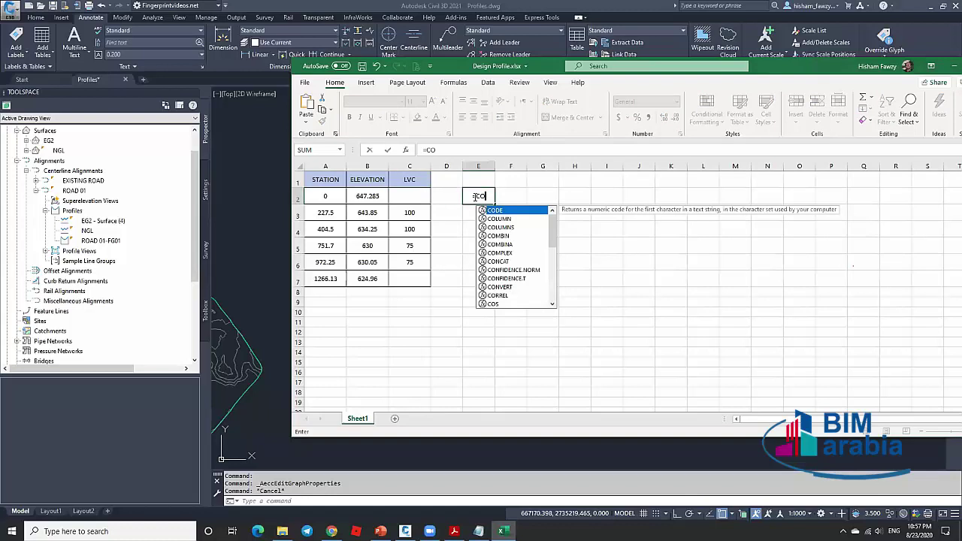
pyautogui.write('NCATENATE(')
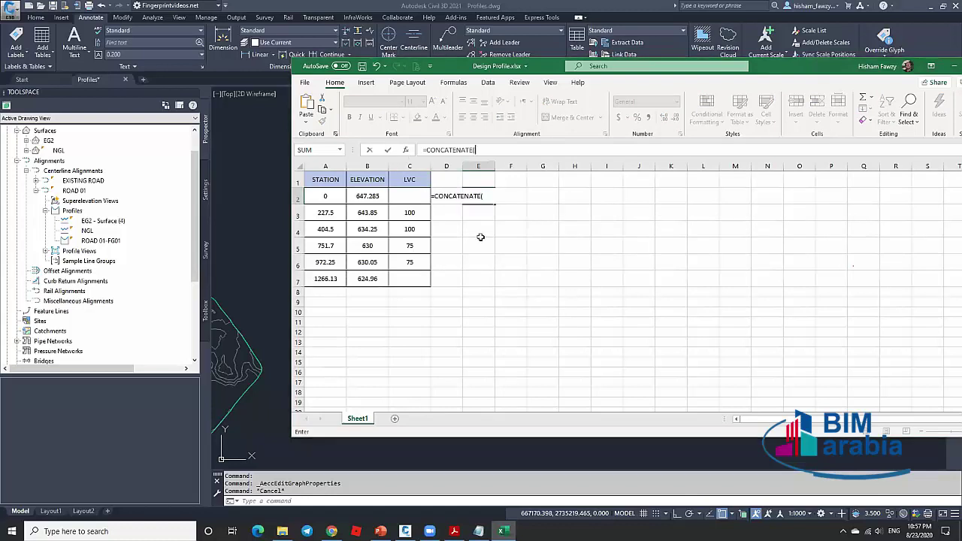
pyautogui.click(406, 149)
pyautogui.moveTo(655, 126); pyautogui.dragTo(456, 179)
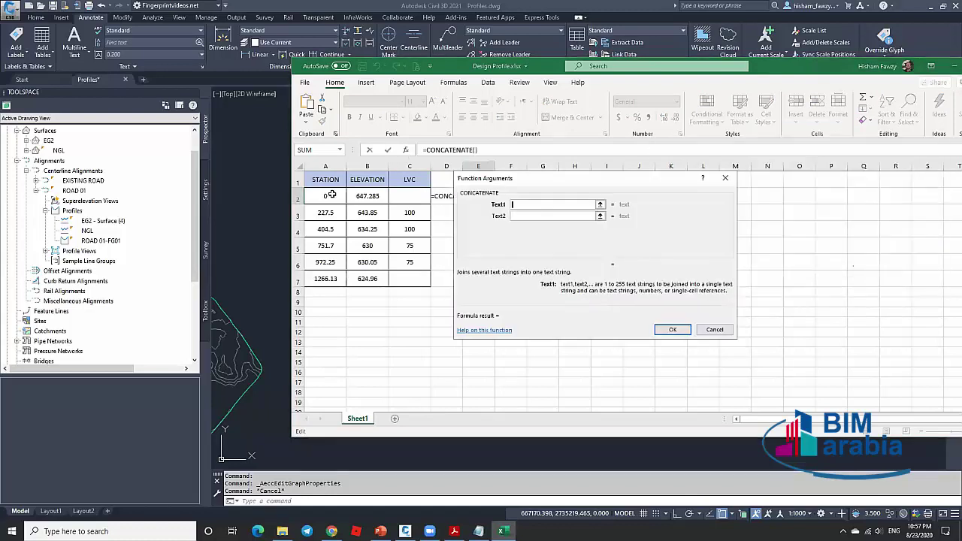
pyautogui.click(534, 216)
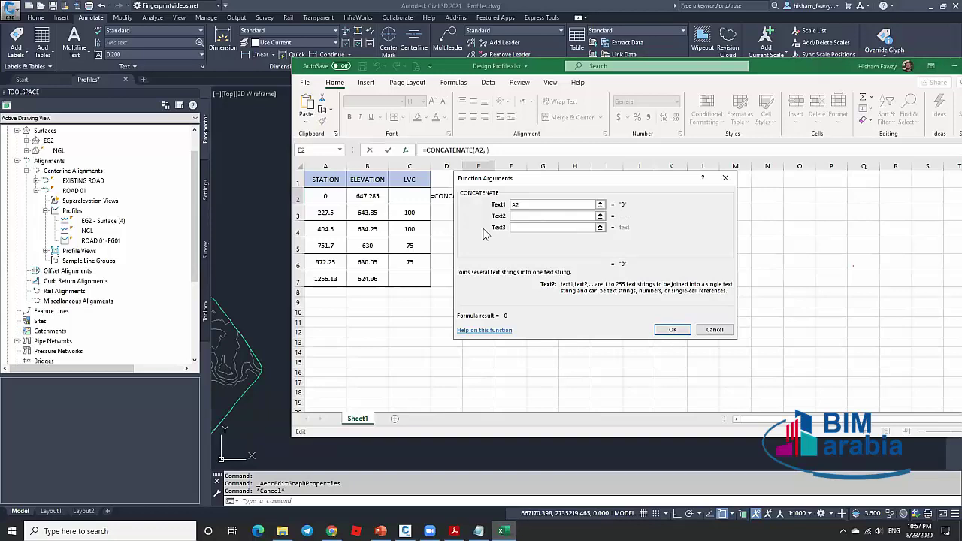
pyautogui.click(363, 195)
pyautogui.click(539, 239)
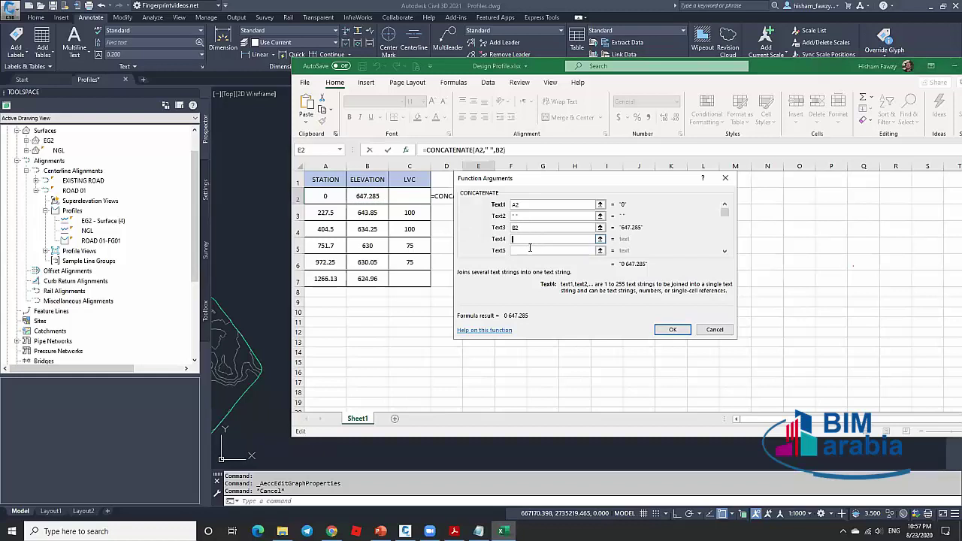
pyautogui.click(523, 251)
pyautogui.click(421, 196)
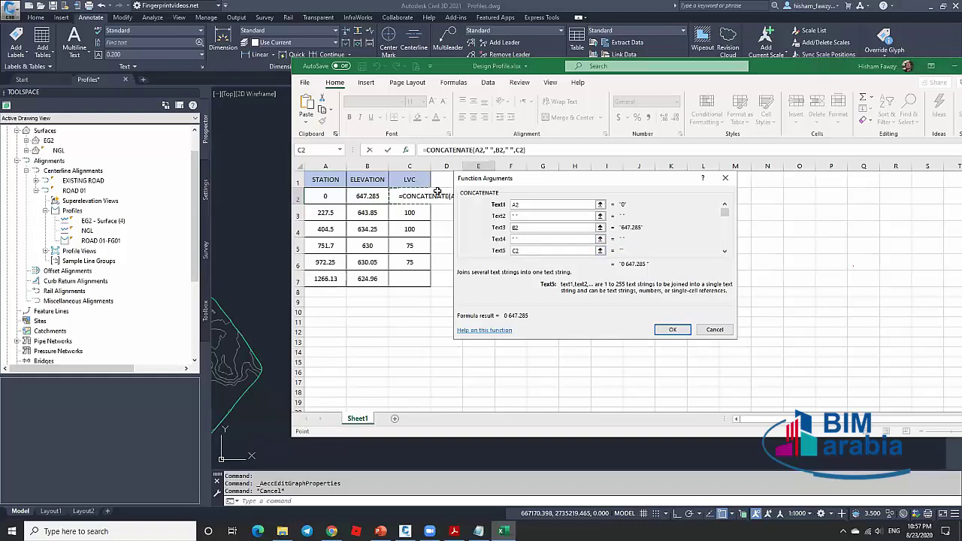
pyautogui.press('Return')
# Fill the formula down to E7 and copy E2:E7.
pyautogui.moveTo(495, 204); pyautogui.dragTo(490, 290)
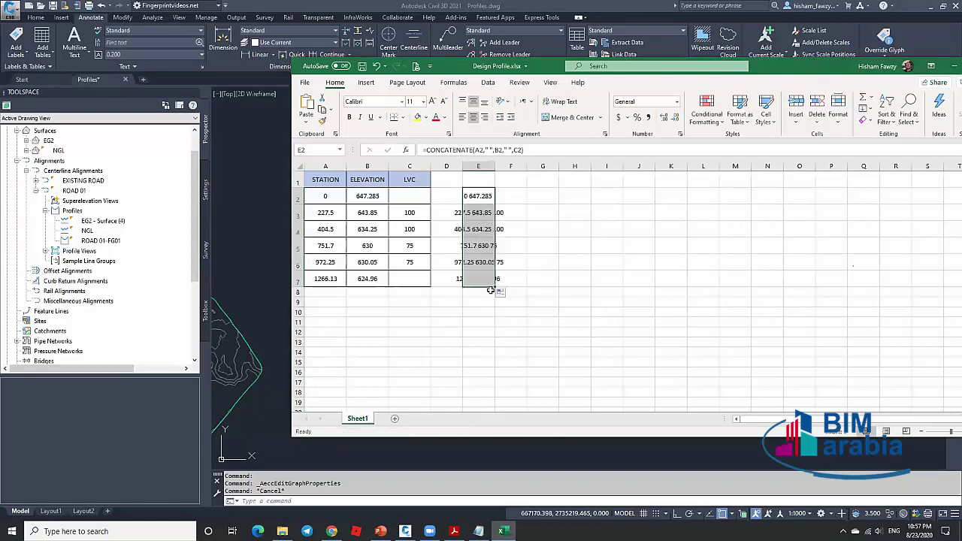
pyautogui.rightClick(485, 204)
pyautogui.click(511, 224)
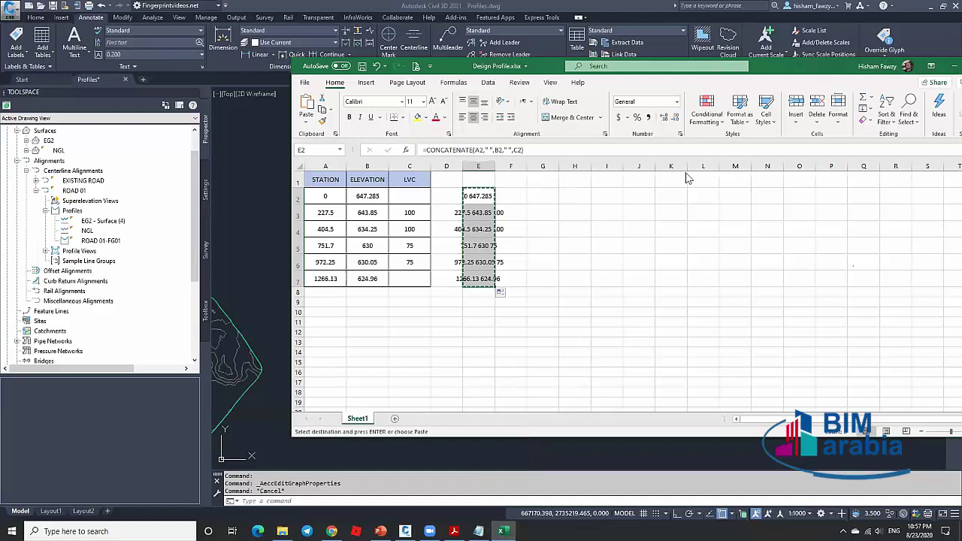
# Create a new text document named PROFILE.txt on the desktop.
pyautogui.click(951, 67)
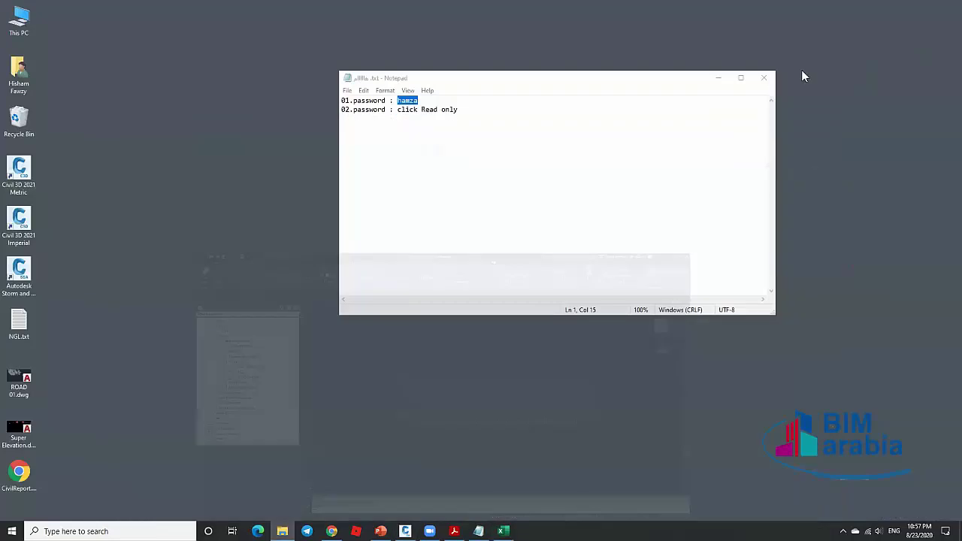
pyautogui.click(763, 78)
pyautogui.rightClick(680, 124)
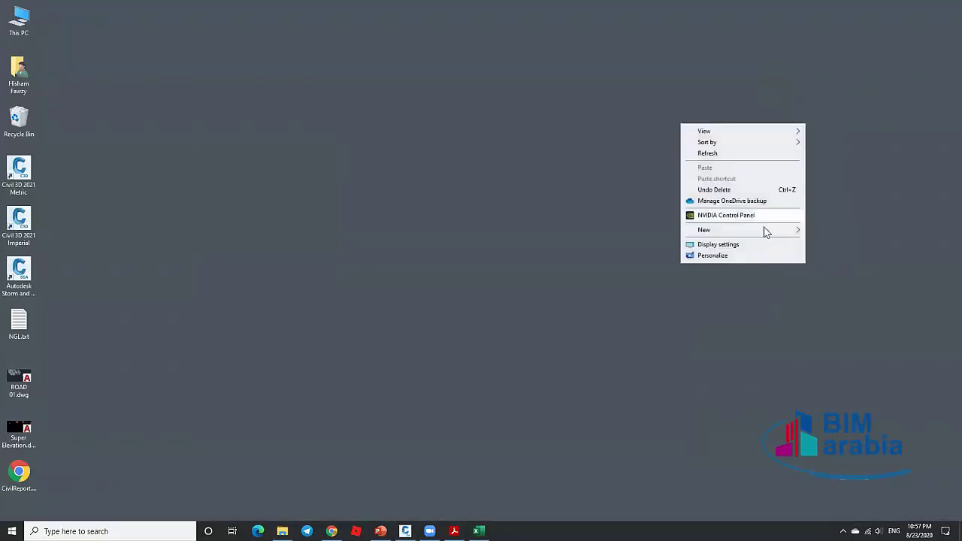
pyautogui.moveTo(789, 232)
pyautogui.click(823, 333)
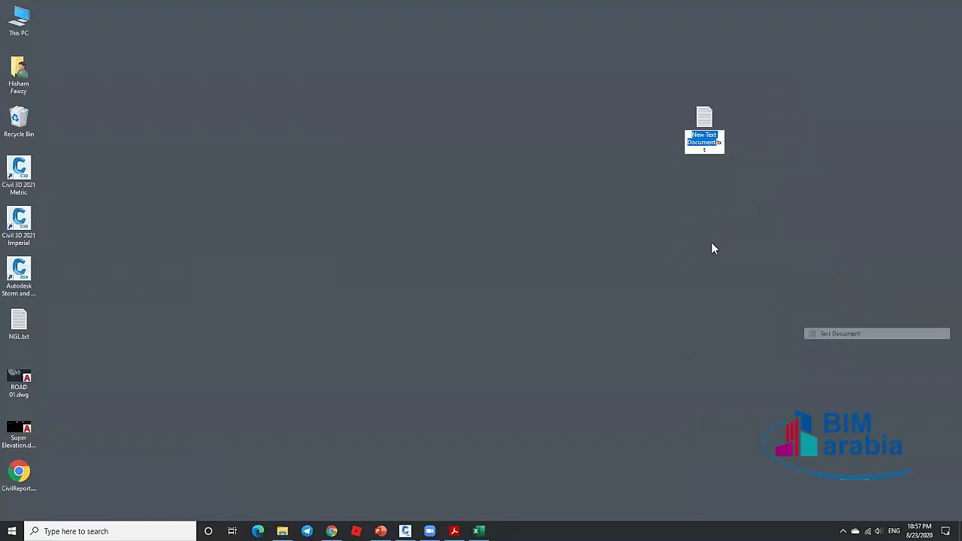
pyautogui.write('PROFILE')
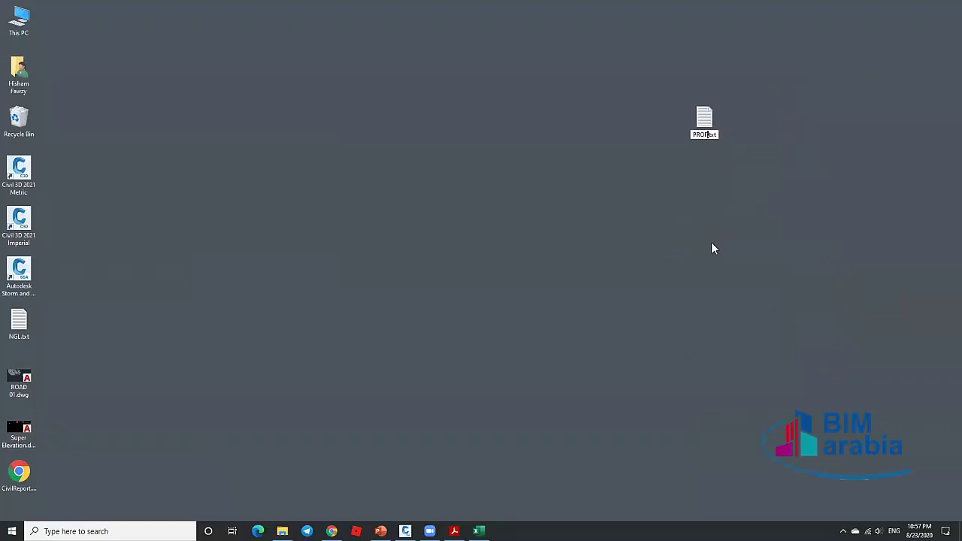
pyautogui.press('Return')
pyautogui.press('Return')
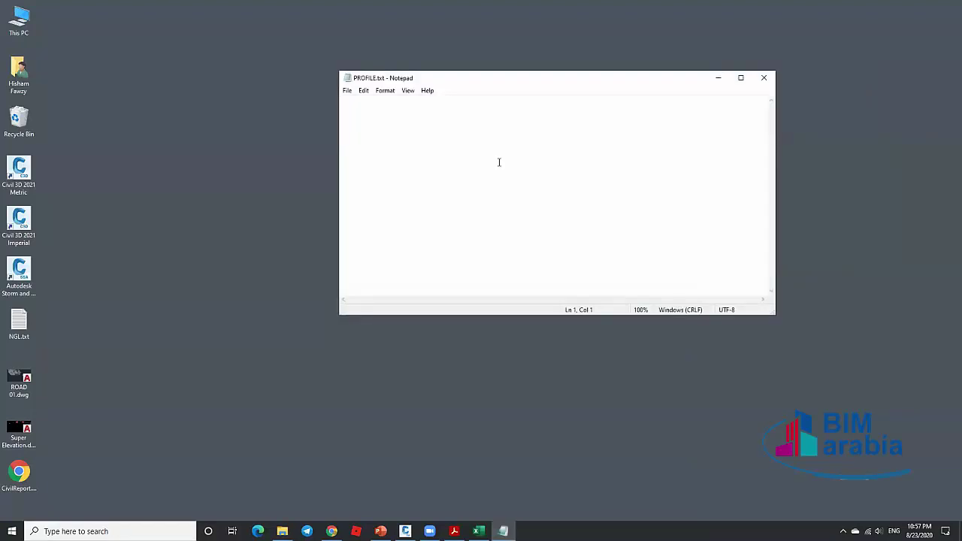
# Paste the six profile lines into PROFILE.txt, save and close it, and restore Excel.
pyautogui.hotkey('ctrl', 'v')
pyautogui.click(348, 91)
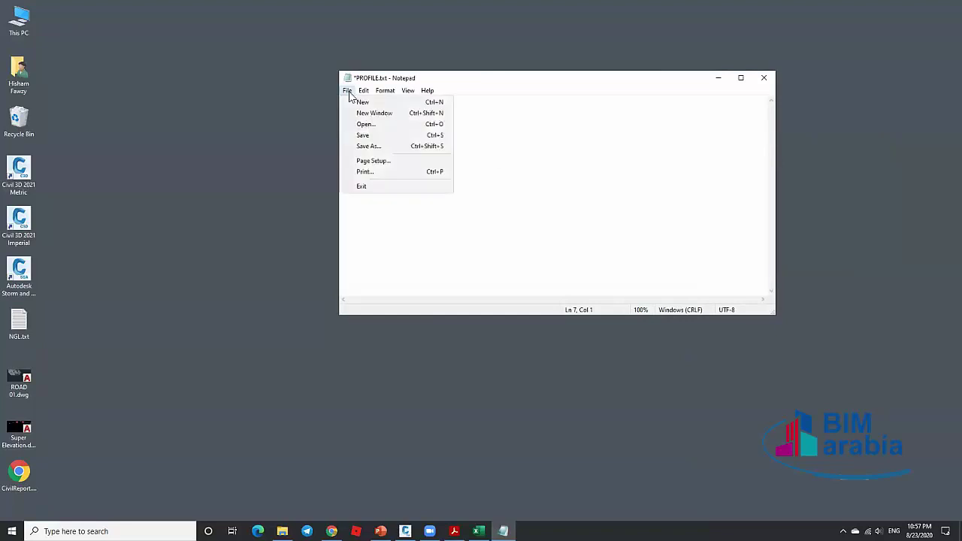
pyautogui.click(366, 131)
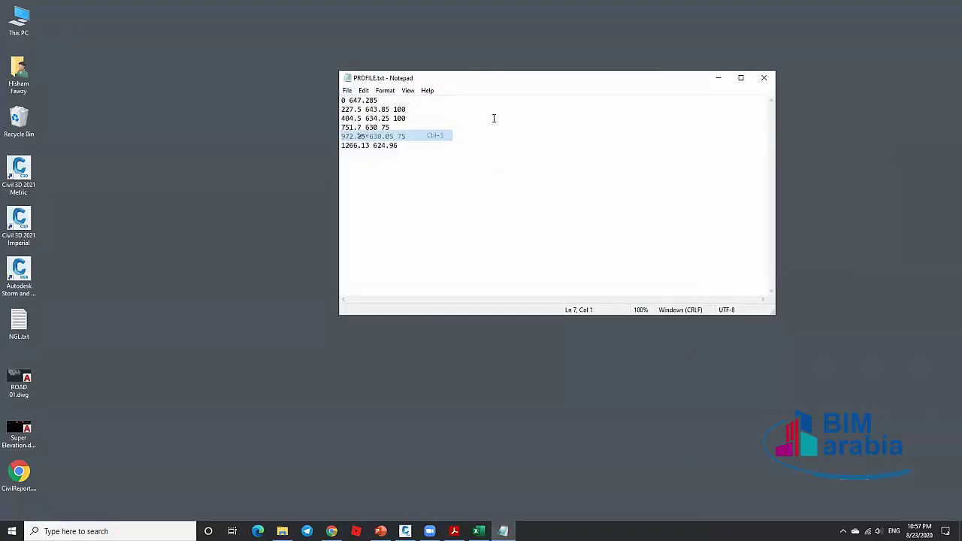
pyautogui.click(765, 80)
pyautogui.click(477, 530)
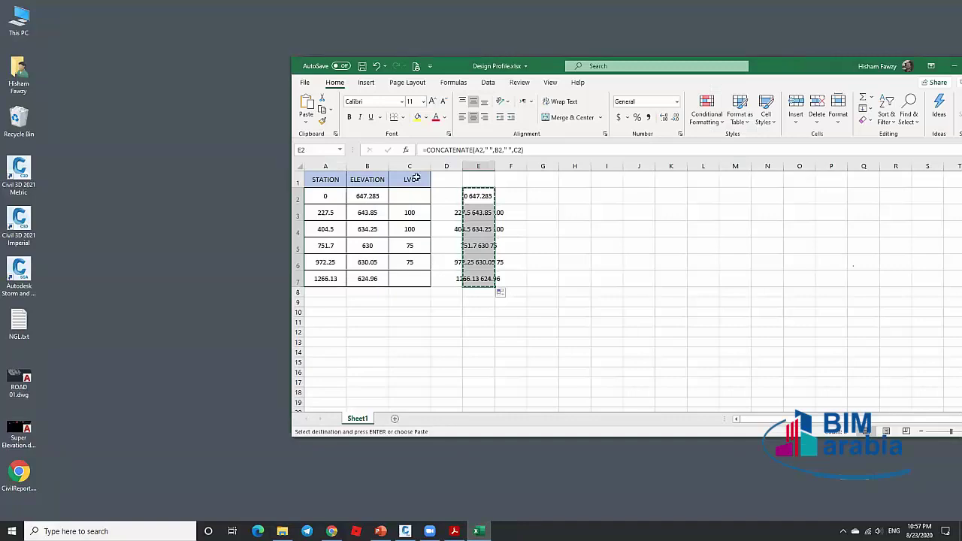
# Begin a parabolic PVI insertion, then cancel it and exit the command without adding points.
pyautogui.click(405, 530)
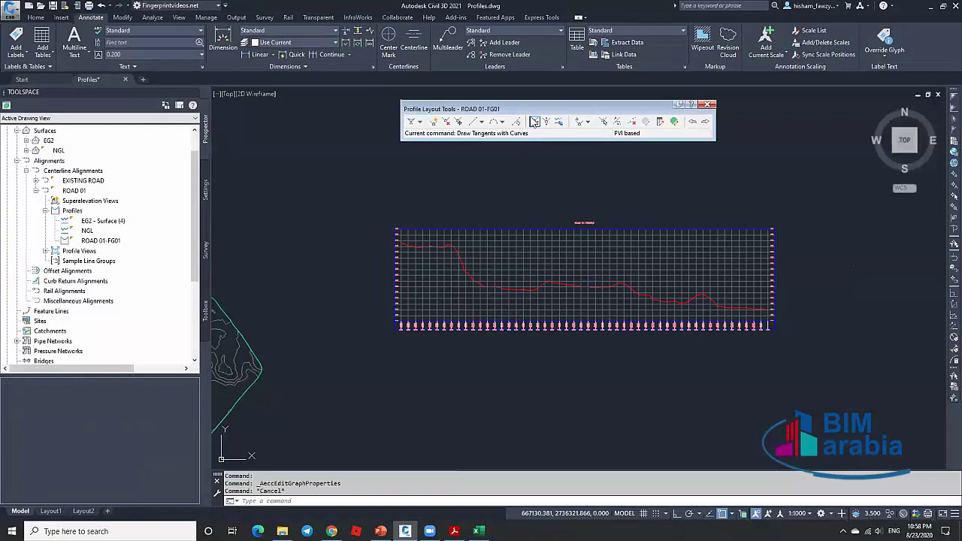
pyautogui.click(533, 123)
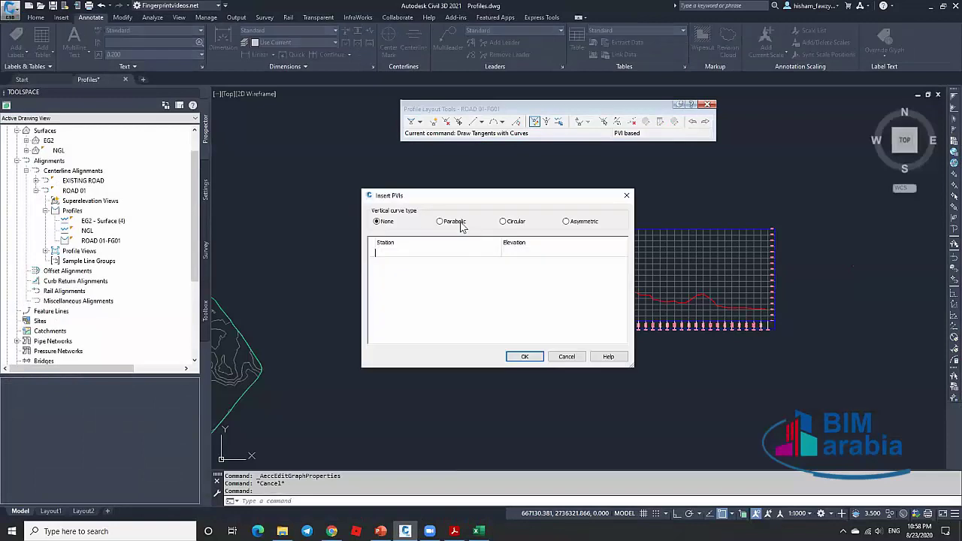
pyautogui.click(440, 221)
pyautogui.click(417, 254)
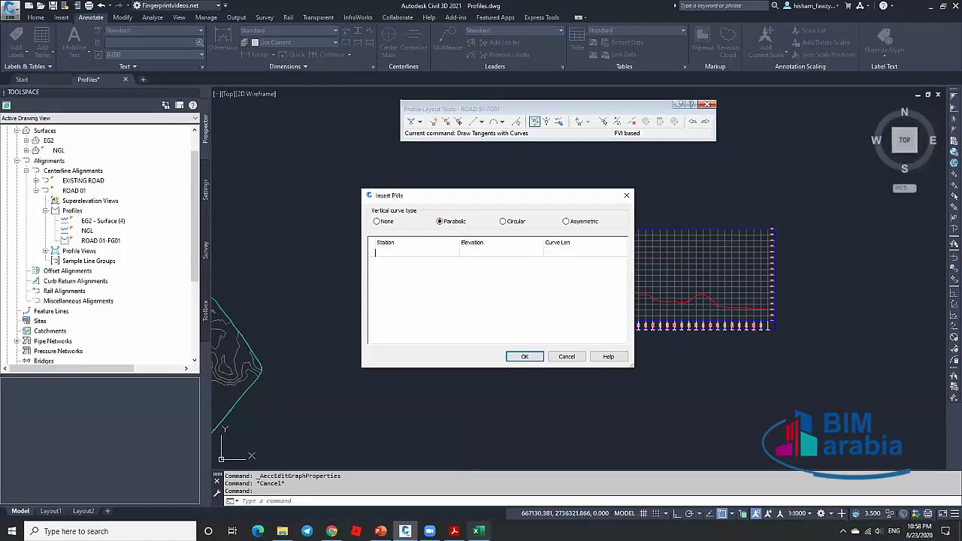
pyautogui.click(477, 530)
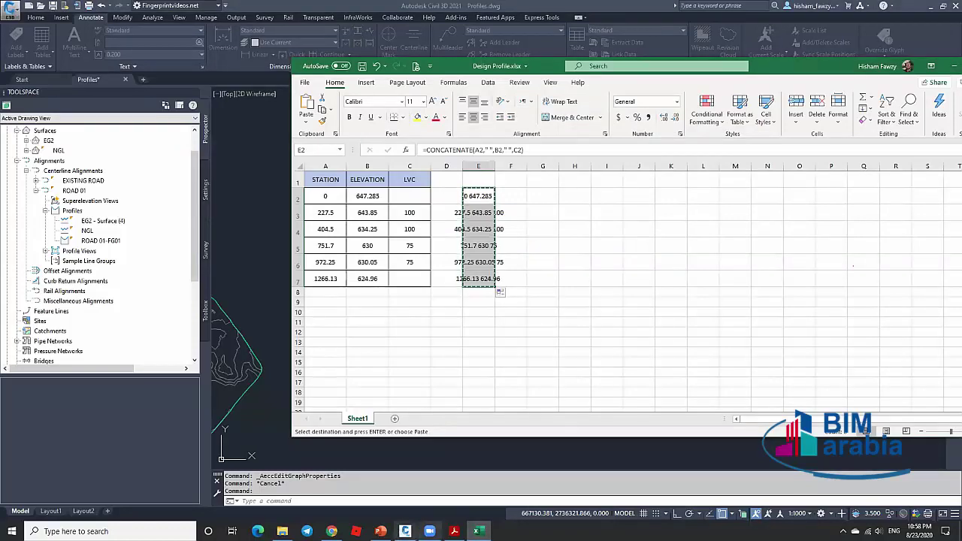
pyautogui.click(405, 530)
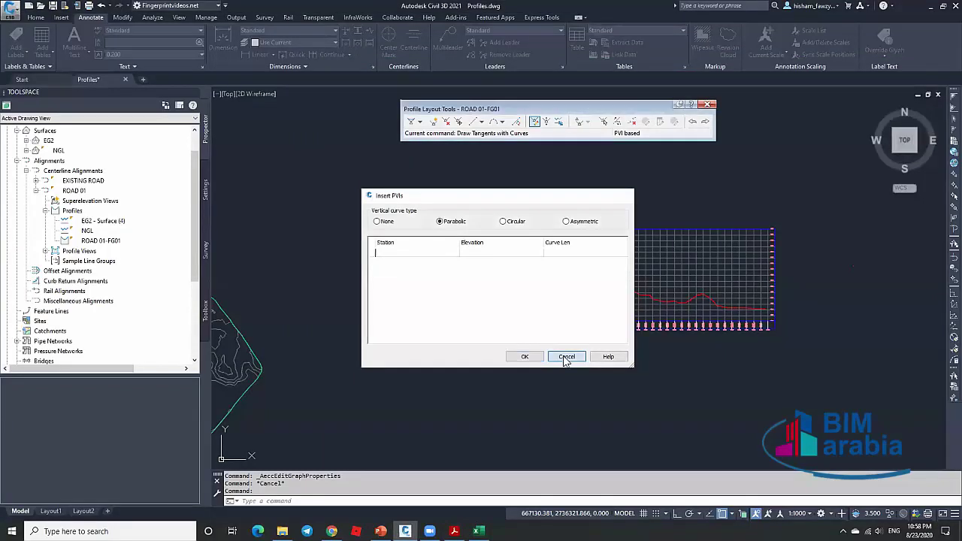
pyautogui.click(565, 358)
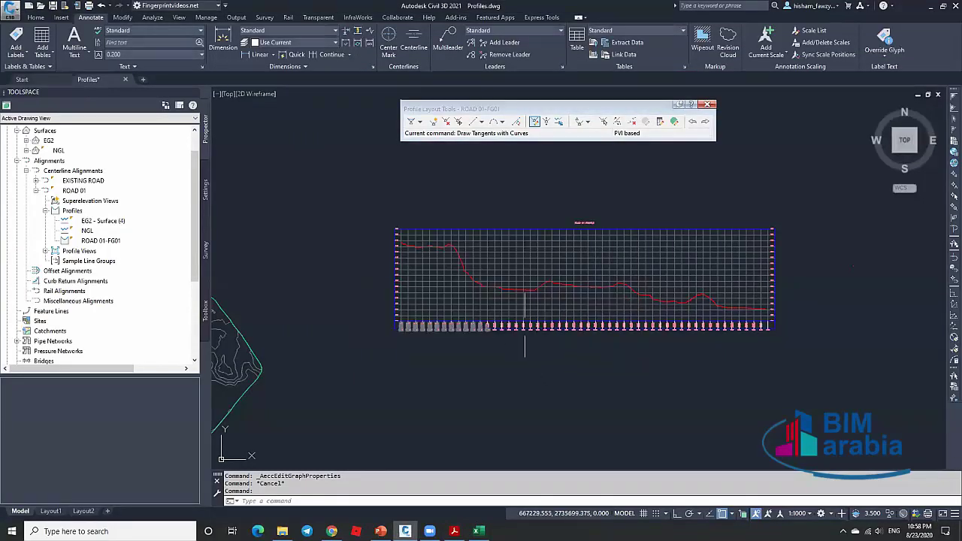
pyautogui.press('Escape')
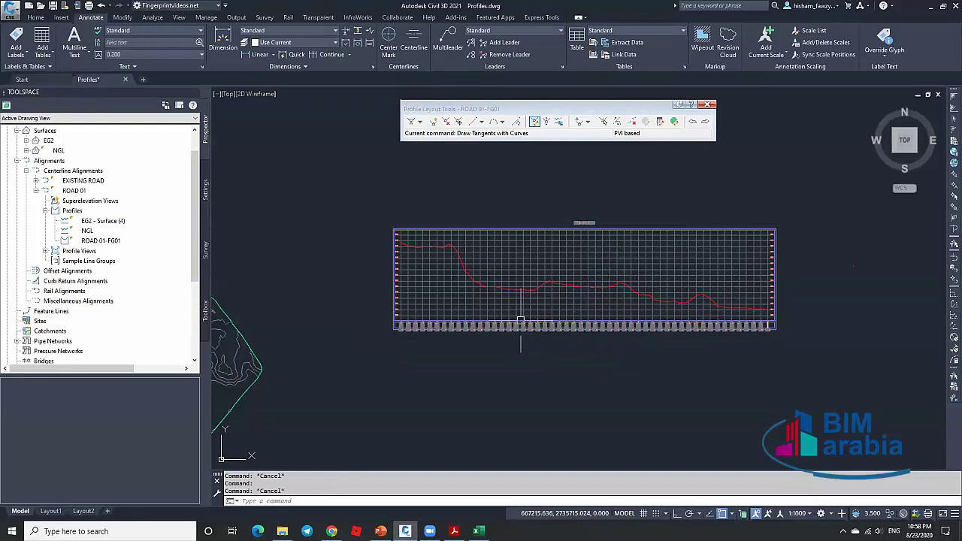
# Start Create Profile from File and open PROFILE.txt.
pyautogui.click(35, 17)
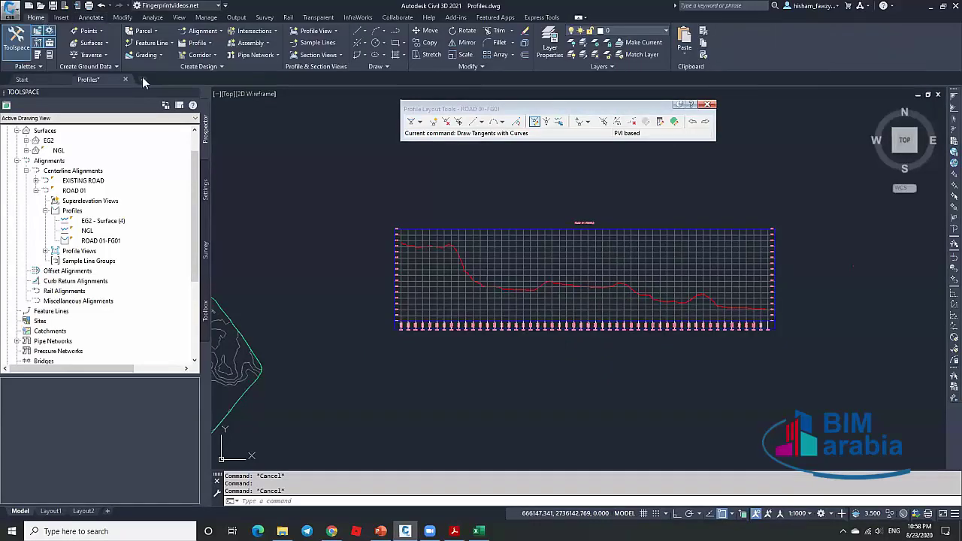
pyautogui.click(197, 43)
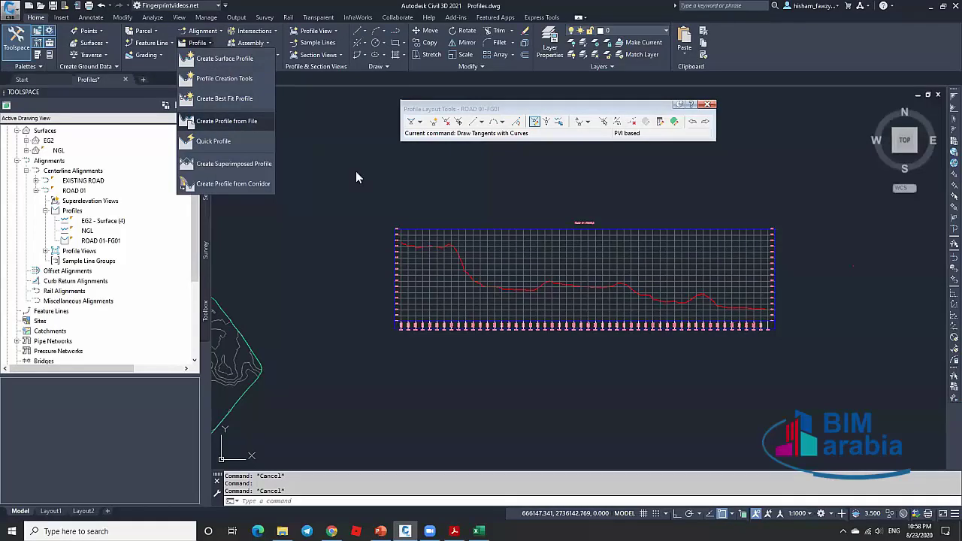
pyautogui.press('Return')
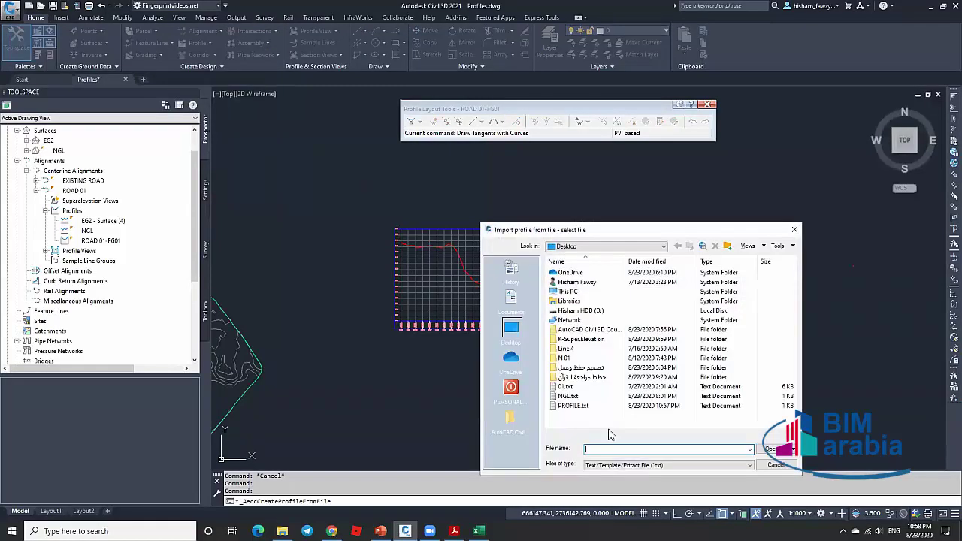
pyautogui.click(574, 407)
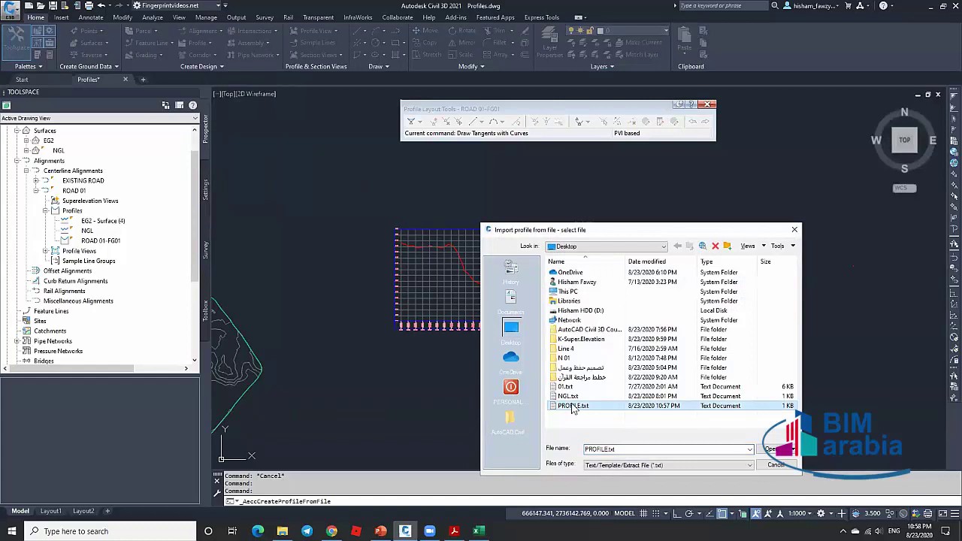
pyautogui.click(774, 449)
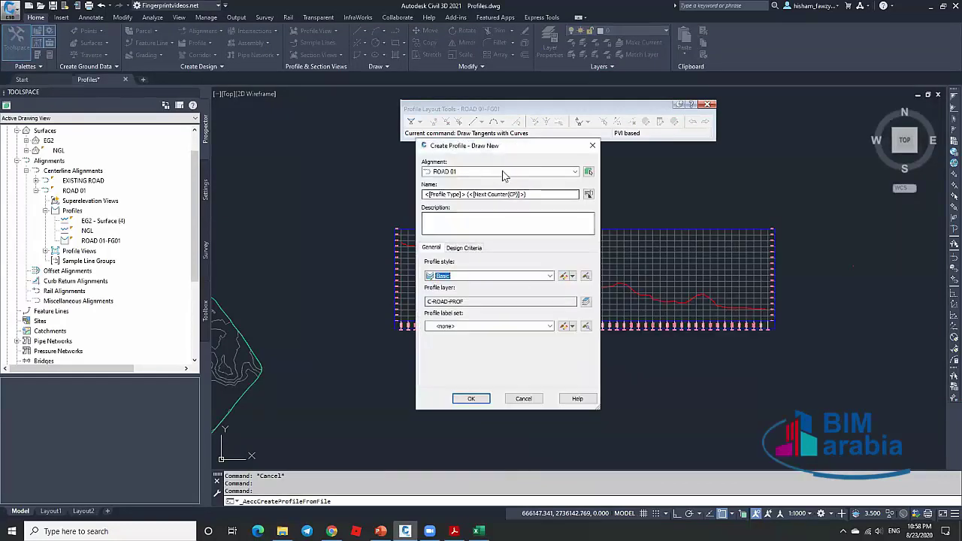
# Attach the new profile to ROAD 01 and name it ROAD 01-FG02.
pyautogui.click(503, 172)
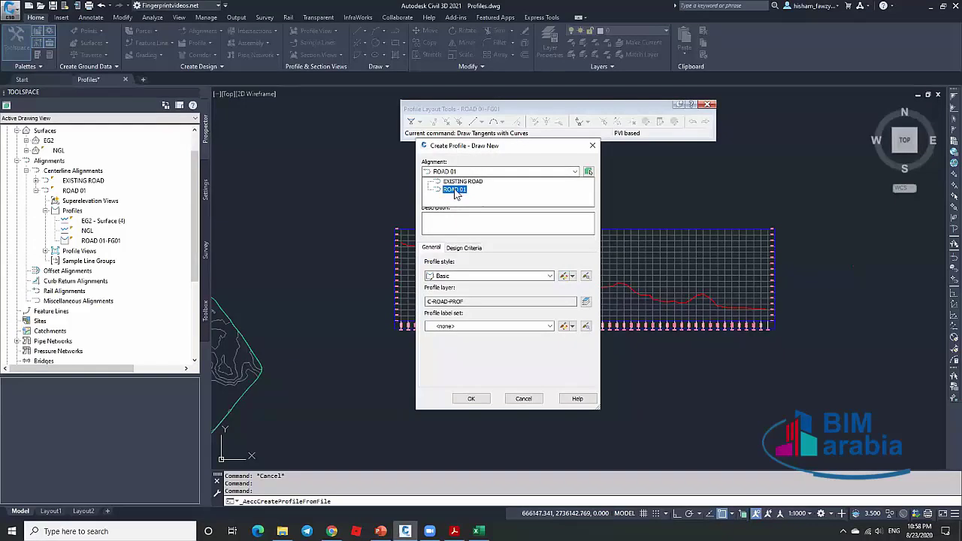
pyautogui.click(455, 189)
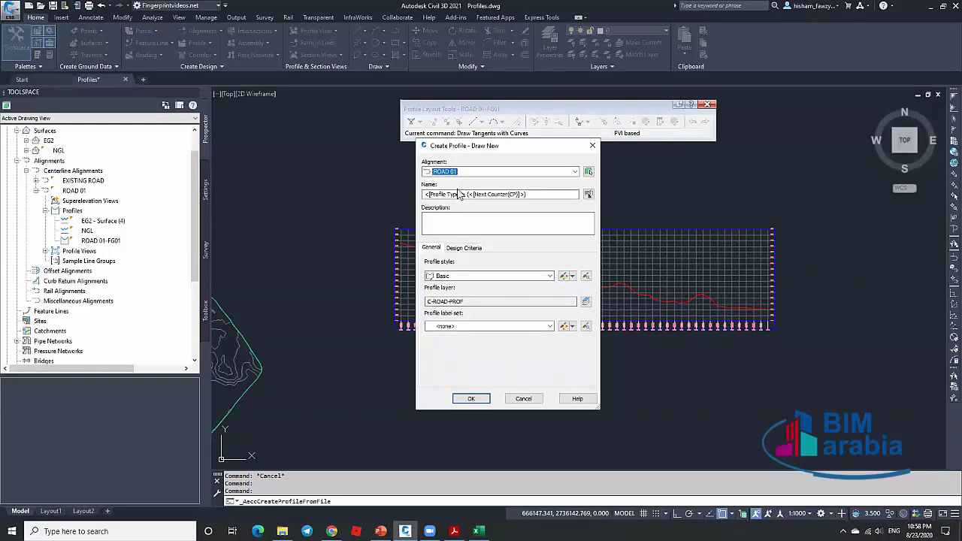
pyautogui.click(587, 194)
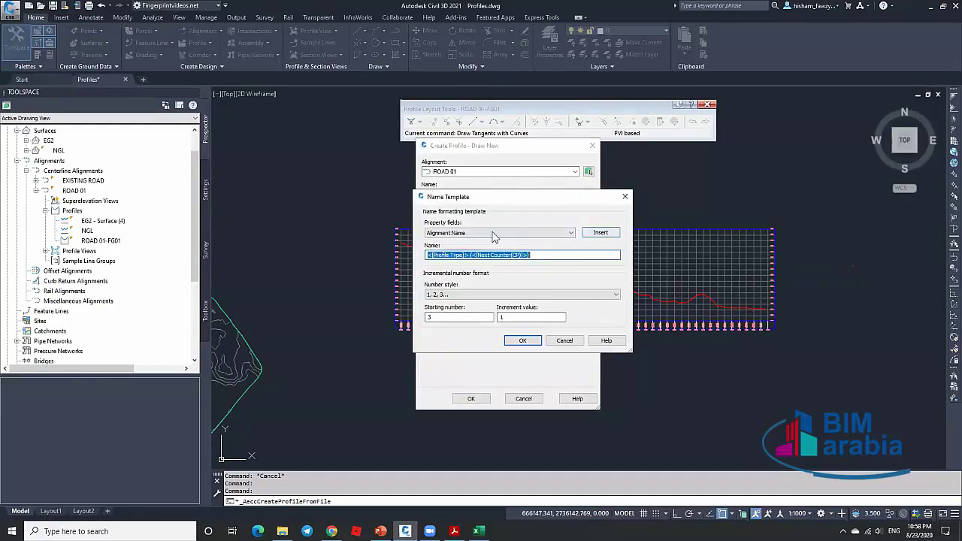
pyautogui.click(600, 232)
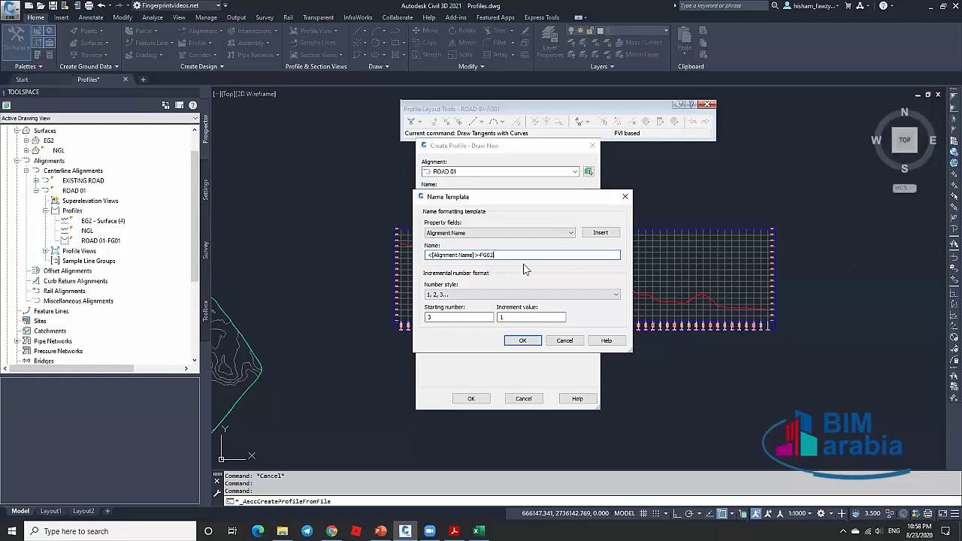
pyautogui.click(522, 340)
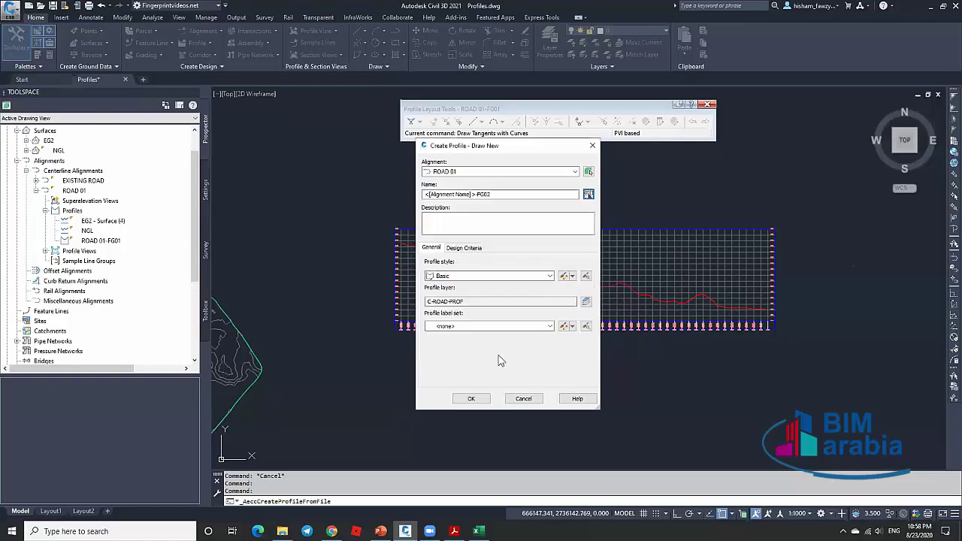
# Use Design Profile style and Complete Label Set, create it, and dismiss the station warning.
pyautogui.click(479, 276)
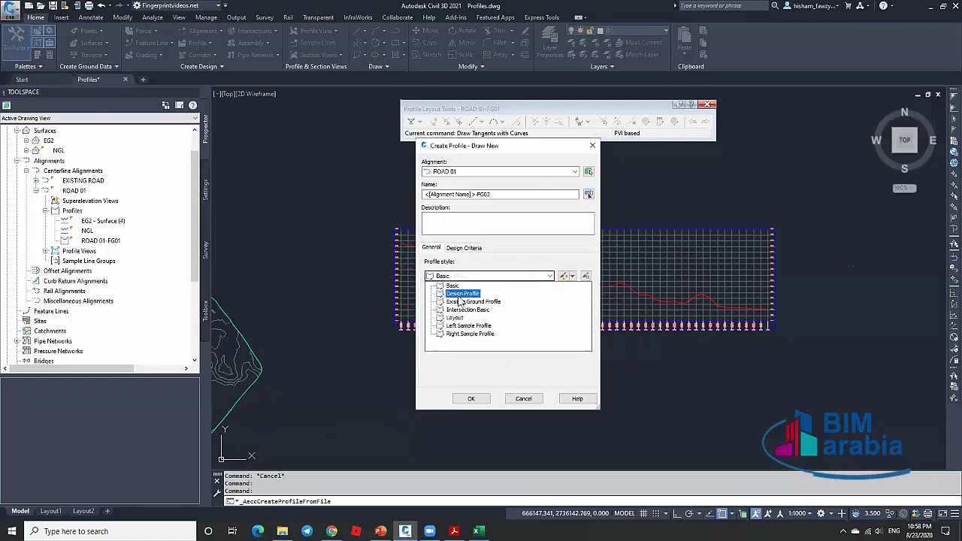
pyautogui.click(464, 294)
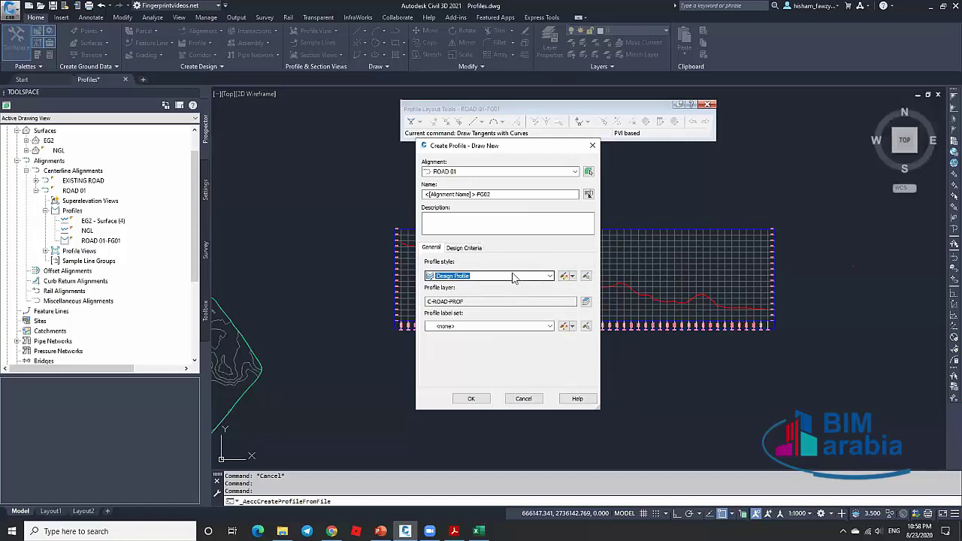
pyautogui.click(467, 325)
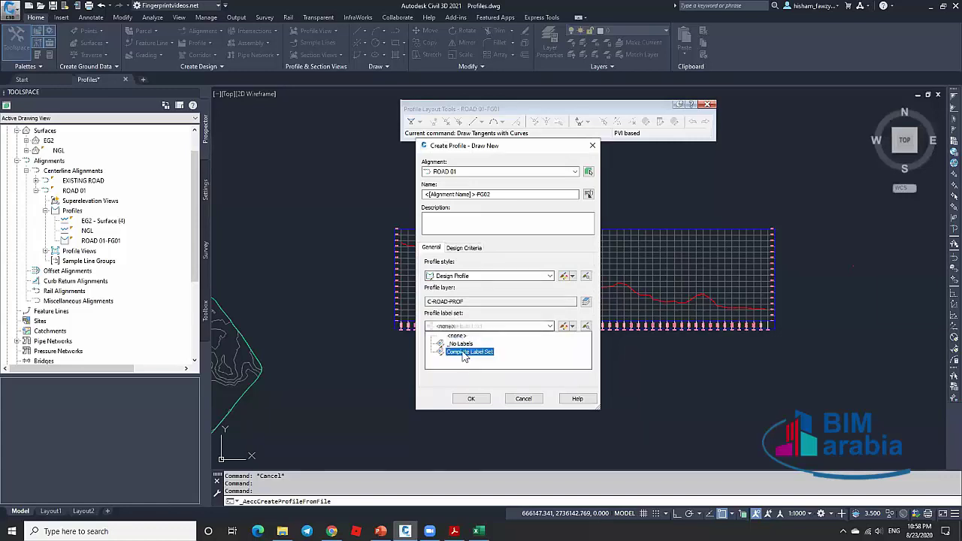
pyautogui.click(475, 353)
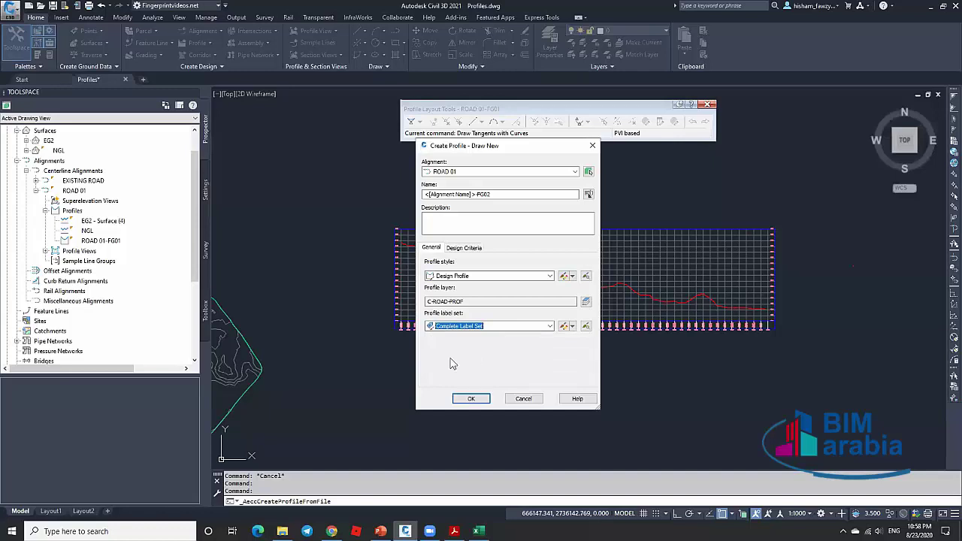
pyautogui.click(460, 400)
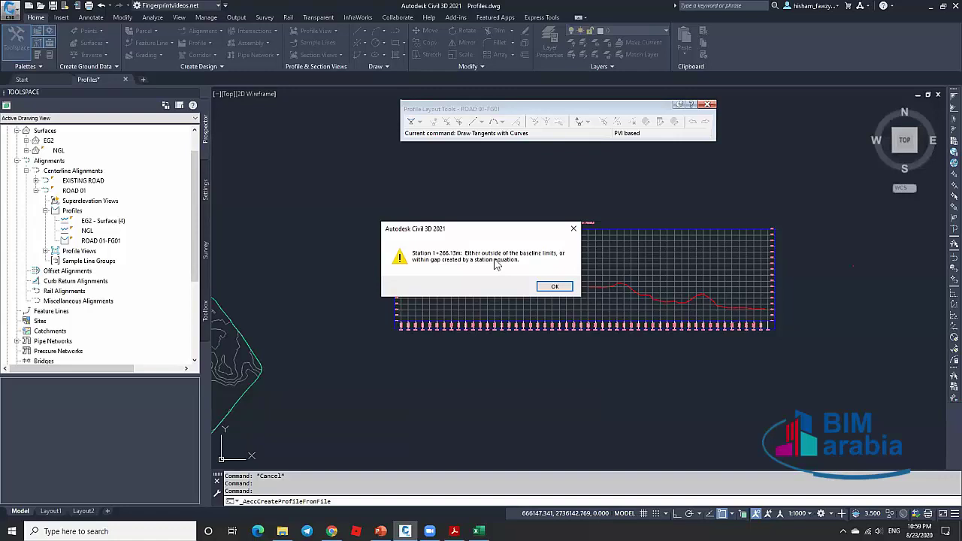
pyautogui.click(554, 286)
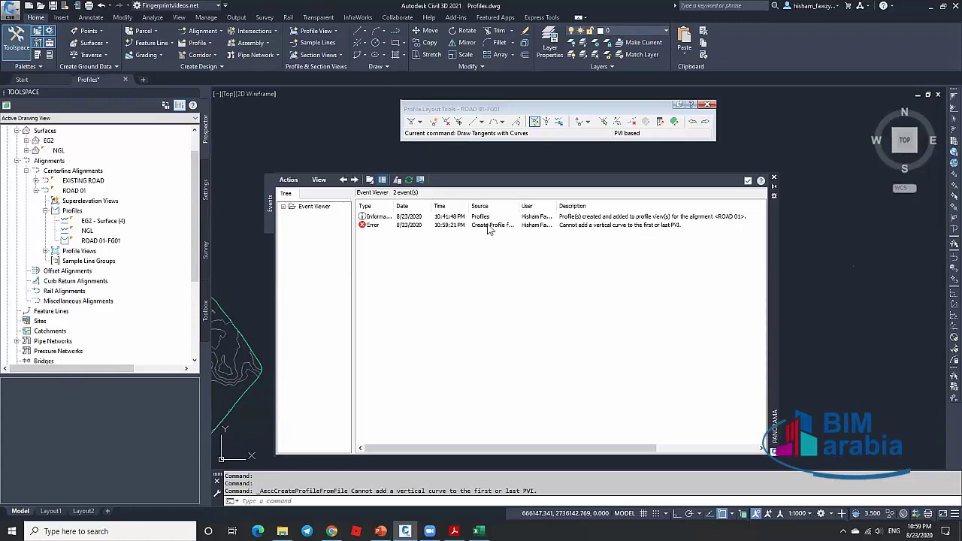
# Clear all events in the Event Viewer and close Panorama.
pyautogui.click(288, 181)
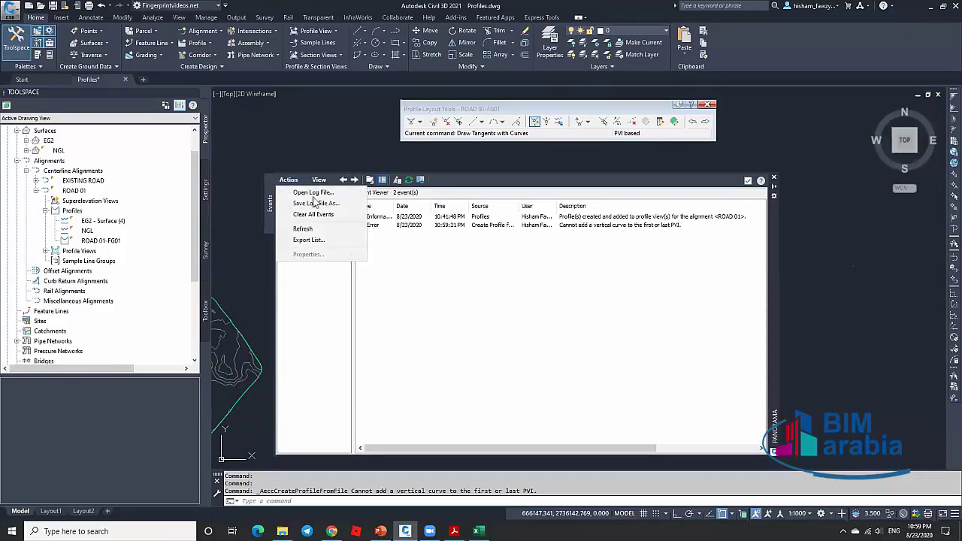
pyautogui.click(331, 214)
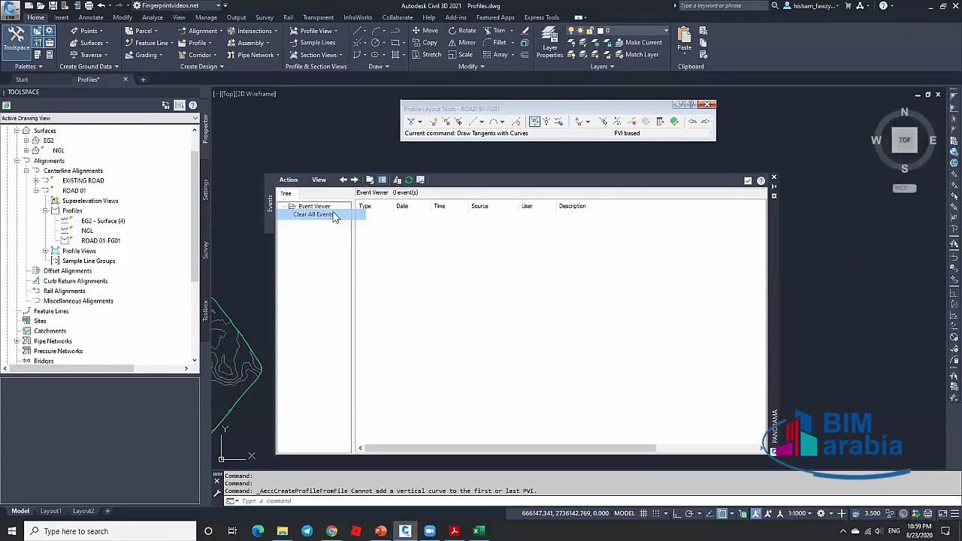
pyautogui.click(748, 181)
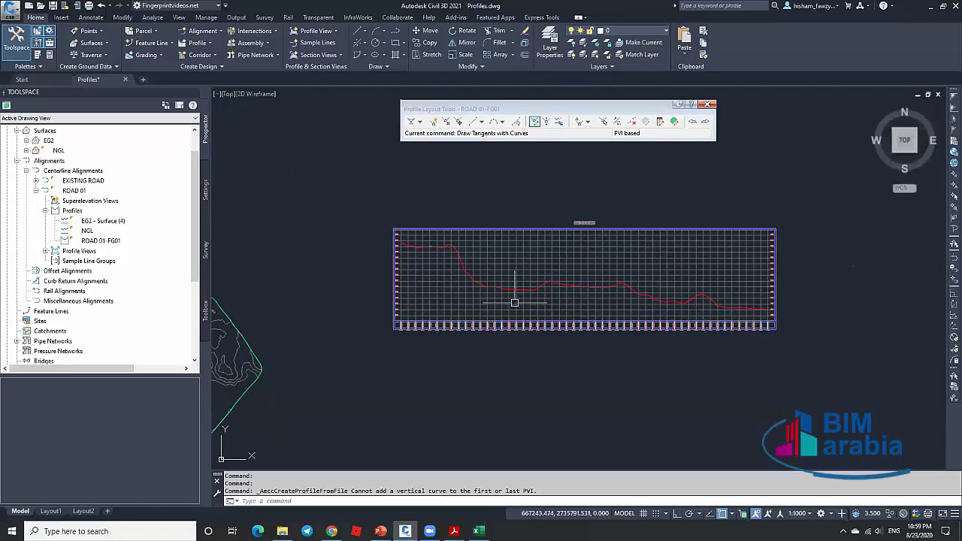
# Switch back to the drawing, adjust the zoom, and end the profile drawing command.
pyautogui.hotkey('alt', 'Tab')
pyautogui.hotkey('ctrl', 'c')
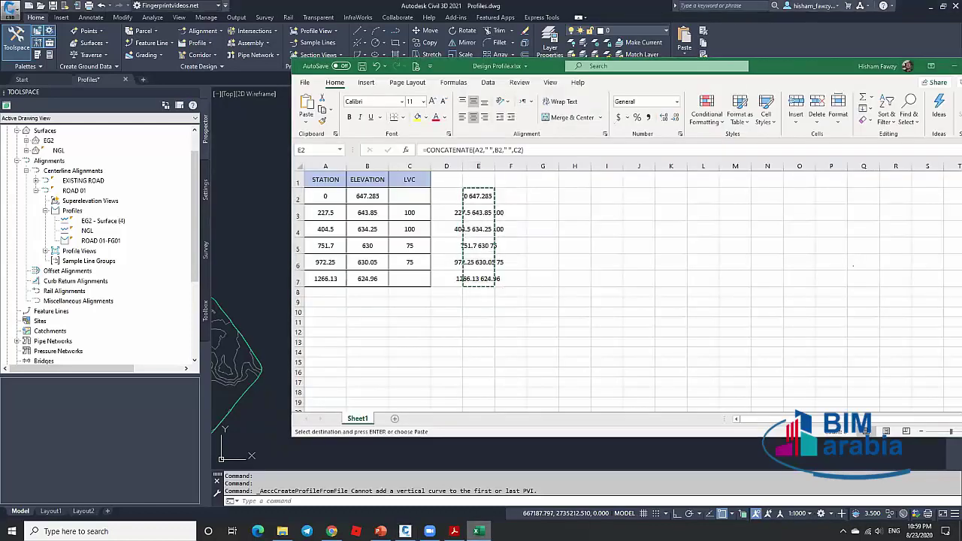
pyautogui.hotkey('alt', 'Tab')
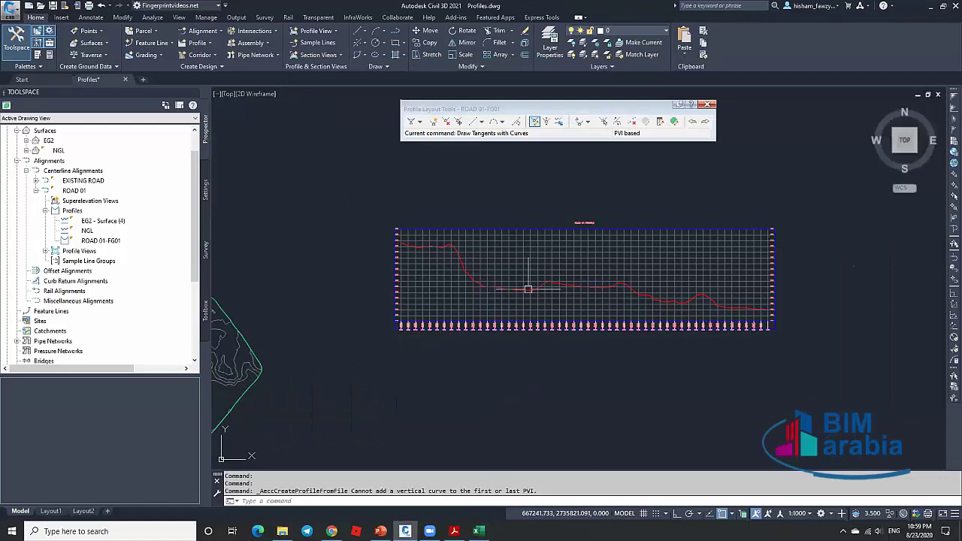
pyautogui.scroll(-2, 544, 285)
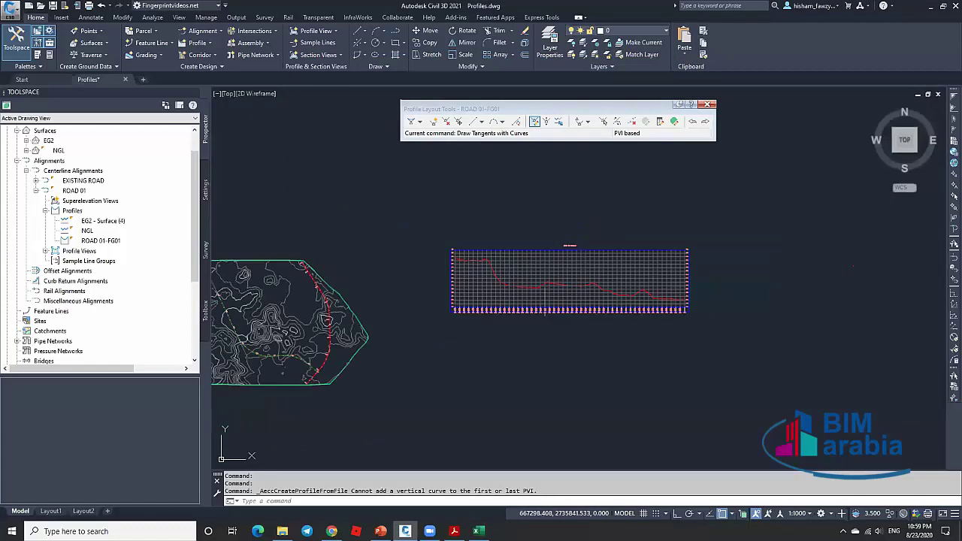
pyautogui.scroll(-2, 545, 311)
pyautogui.scroll(2, 611, 208)
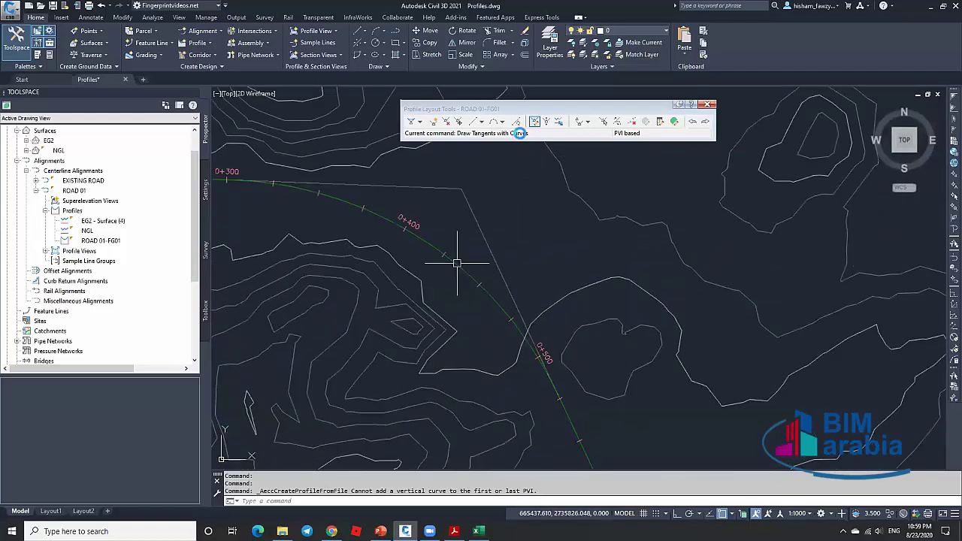
pyautogui.press('Escape')
pyautogui.doubleClick(485, 237)
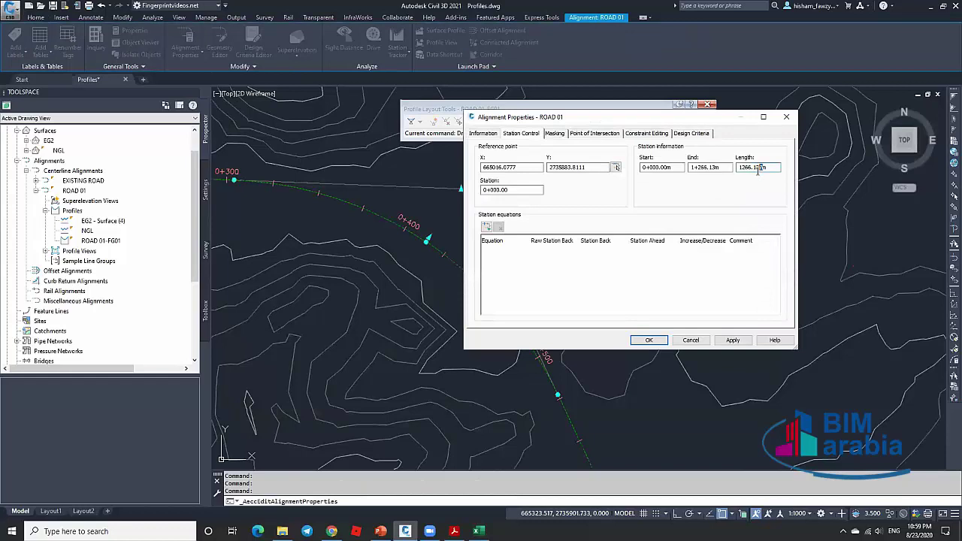
pyautogui.moveTo(755, 168); pyautogui.dragTo(788, 122)
pyautogui.click(786, 118)
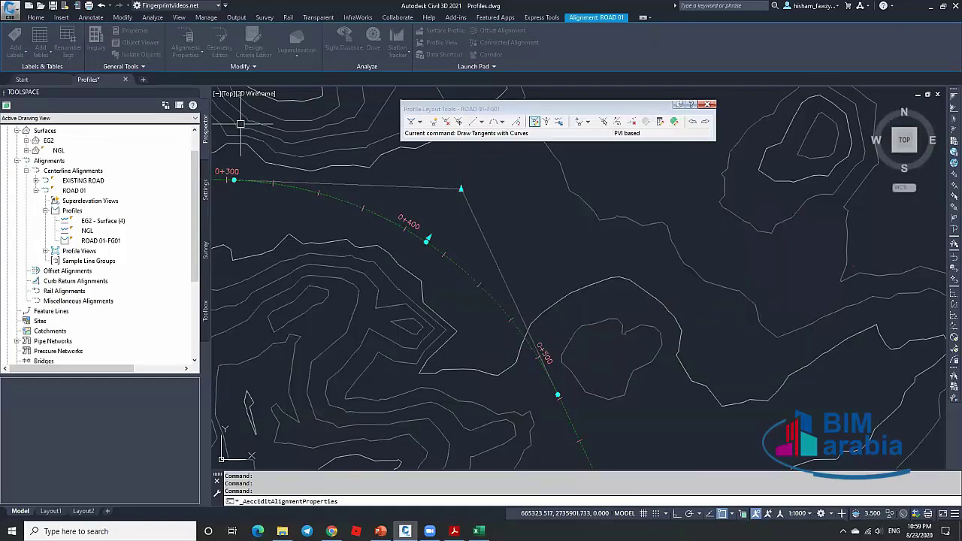
pyautogui.scroll(3, 764, 427)
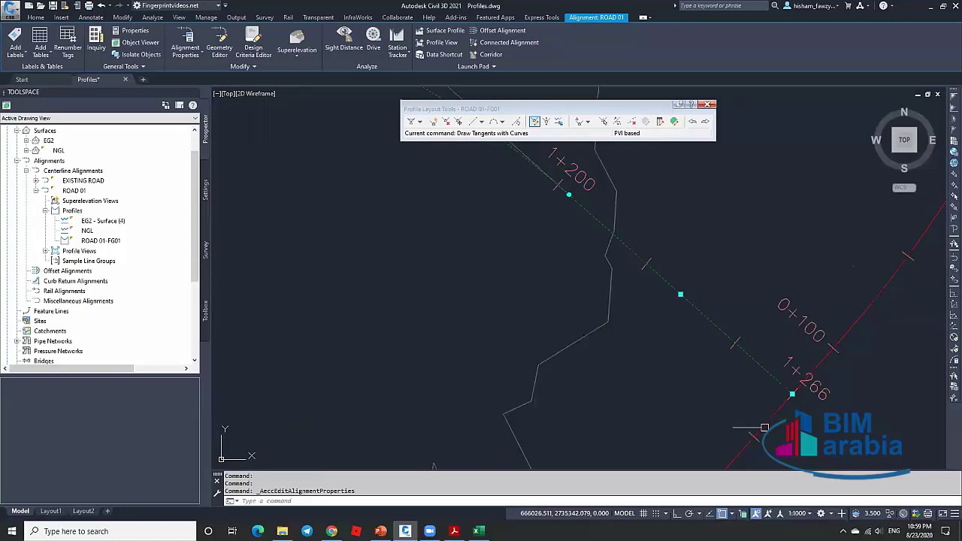
pyautogui.scroll(-5, 764, 427)
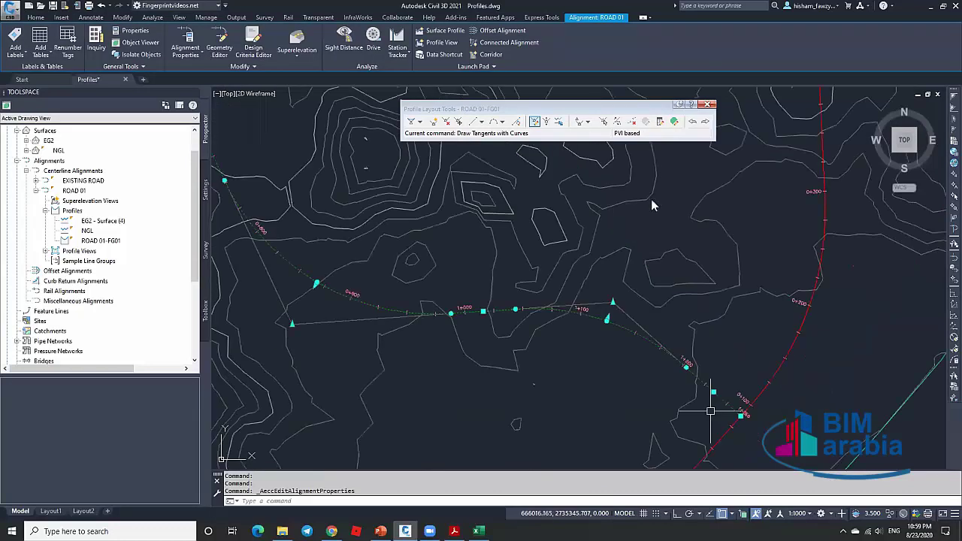
pyautogui.scroll(-4, 710, 411)
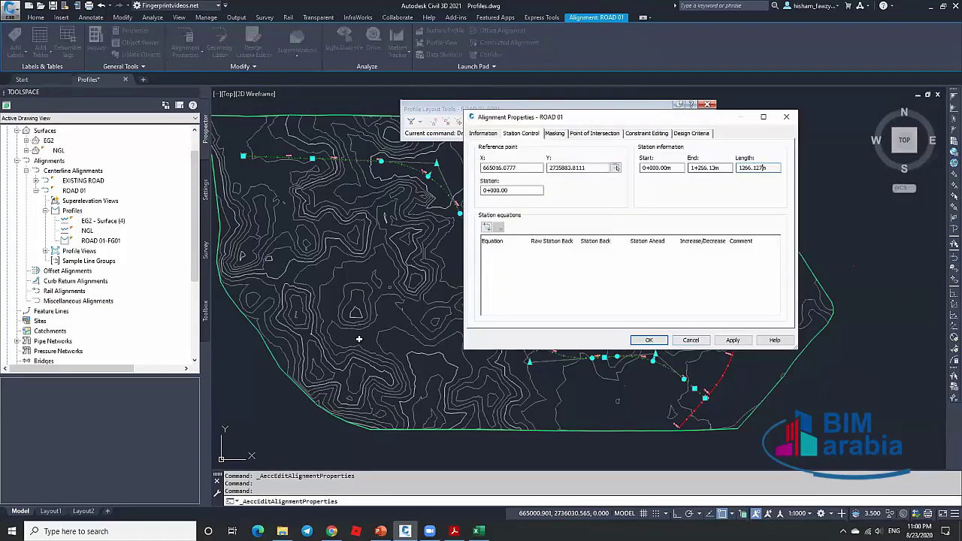
pyautogui.press('Return')
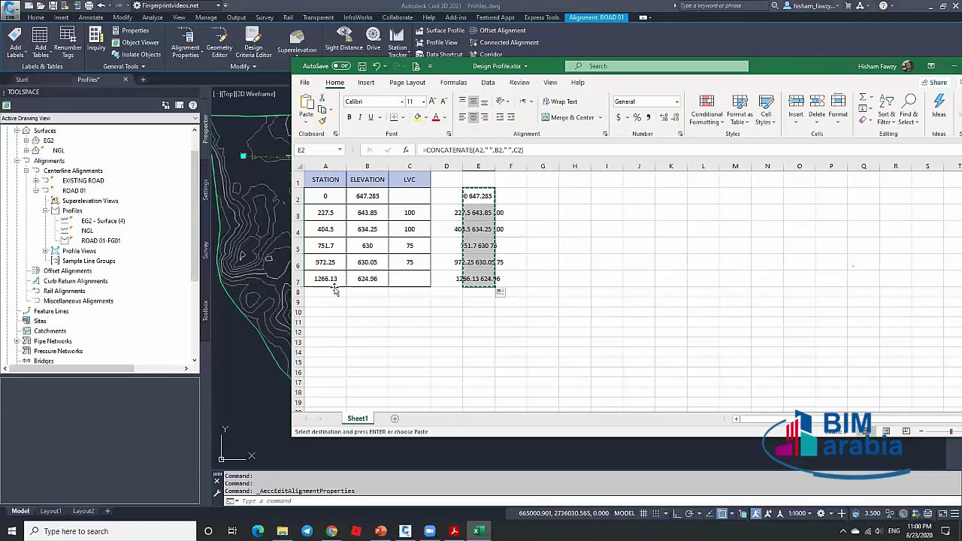
# Change the last station in A7 from 1266.13 to 1266.12.
pyautogui.press('Escape')
pyautogui.click(342, 279)
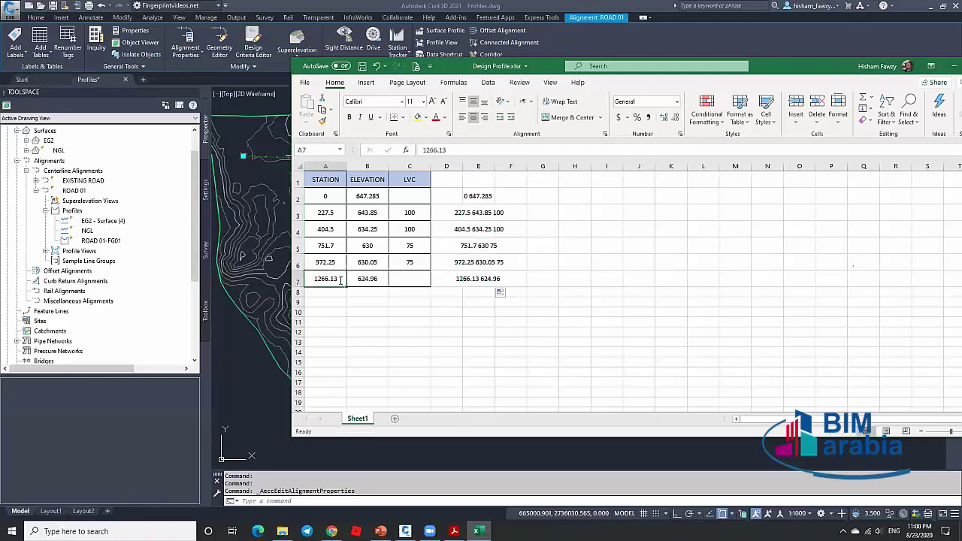
pyautogui.doubleClick(340, 278)
pyautogui.press('BackSpace')
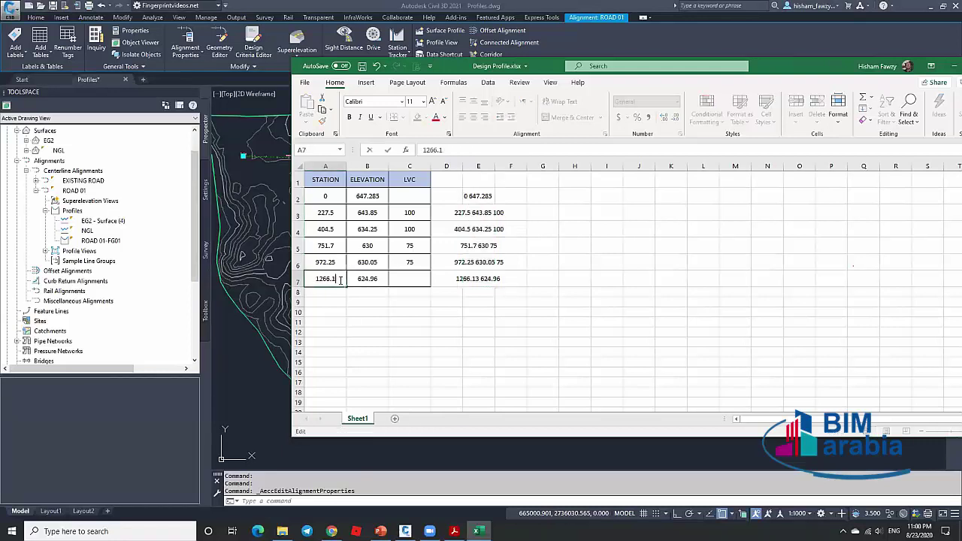
pyautogui.write('2')
pyautogui.click(329, 196)
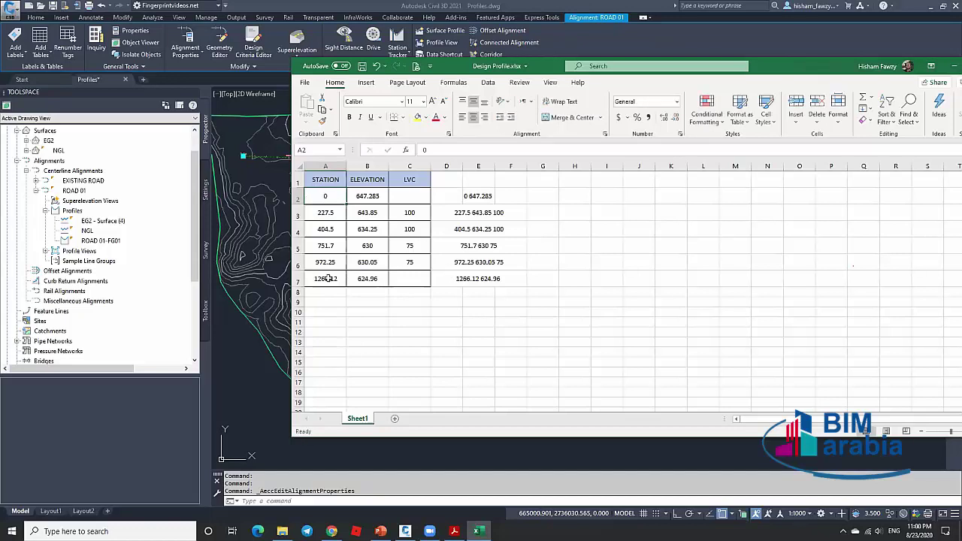
# Copy the combined profile lines in E2:E7.
pyautogui.moveTo(473, 202); pyautogui.dragTo(479, 281)
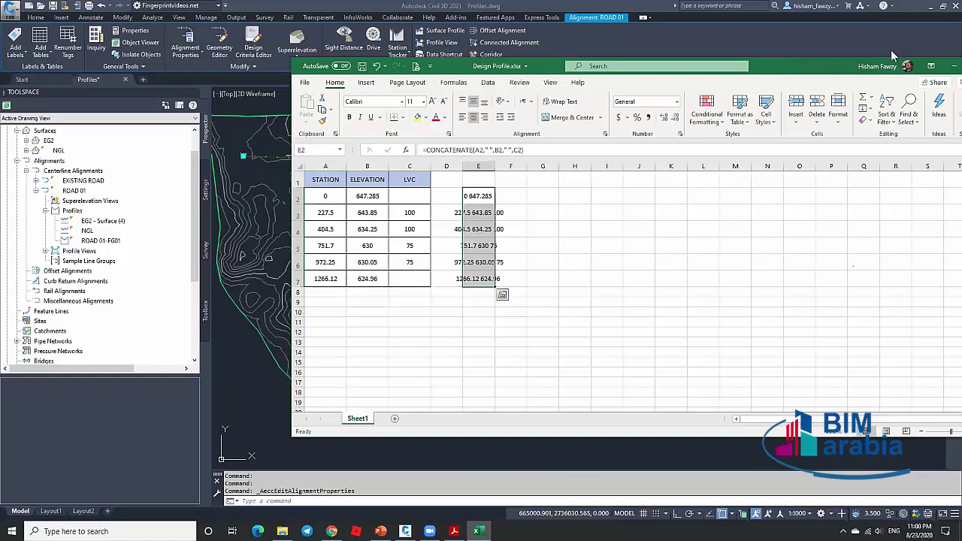
pyautogui.hotkey('ctrl', 'c')
pyautogui.click(931, 7)
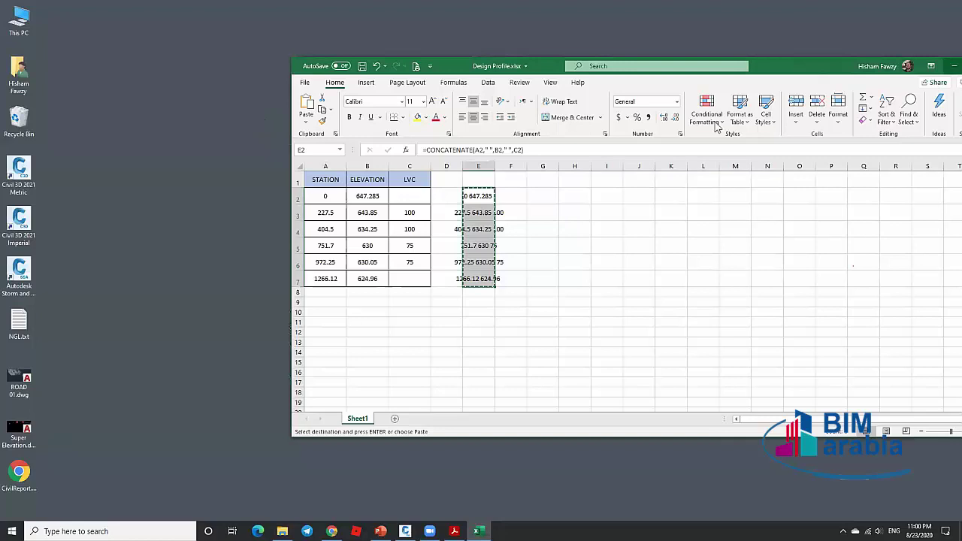
# Replace PROFILE.txt's contents with the copied lines ending at 1266.12 and save it.
pyautogui.click(953, 67)
pyautogui.doubleClick(702, 118)
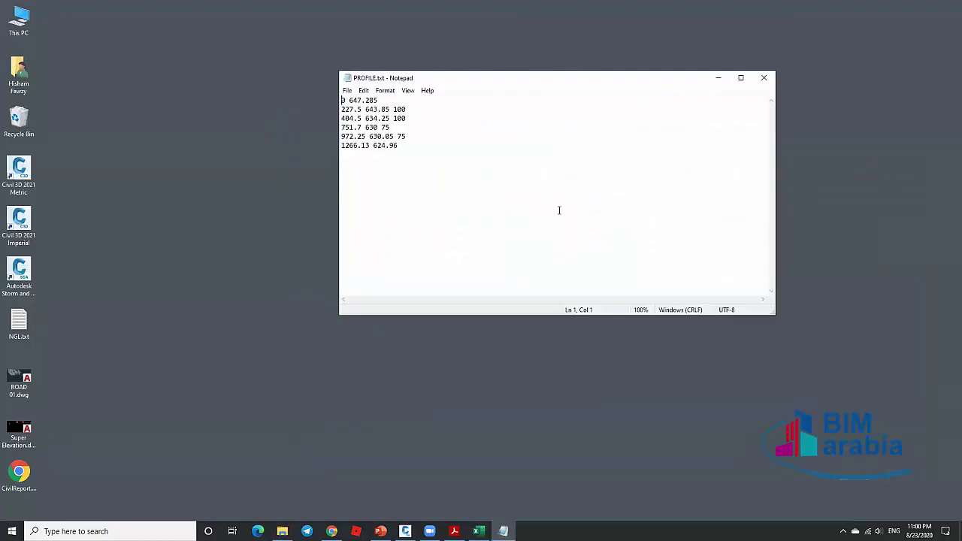
pyautogui.hotkey('ctrl', 'a')
pyautogui.hotkey('ctrl', 'v')
pyautogui.click(348, 91)
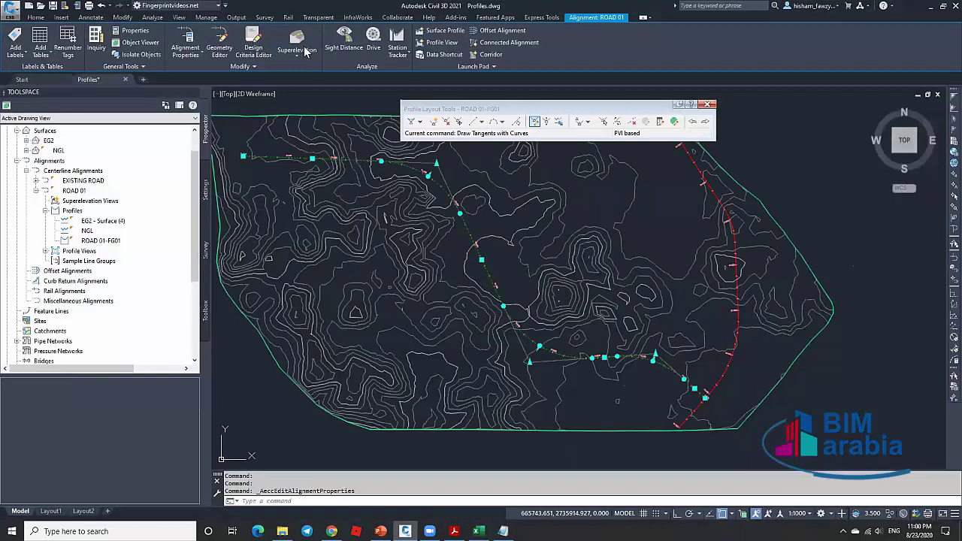
pyautogui.press('Escape')
pyautogui.press('Escape')
# Import PROFILE.txt with Create Profile from File, naming the profile ROAD 01-FG02.
pyautogui.click(202, 43)
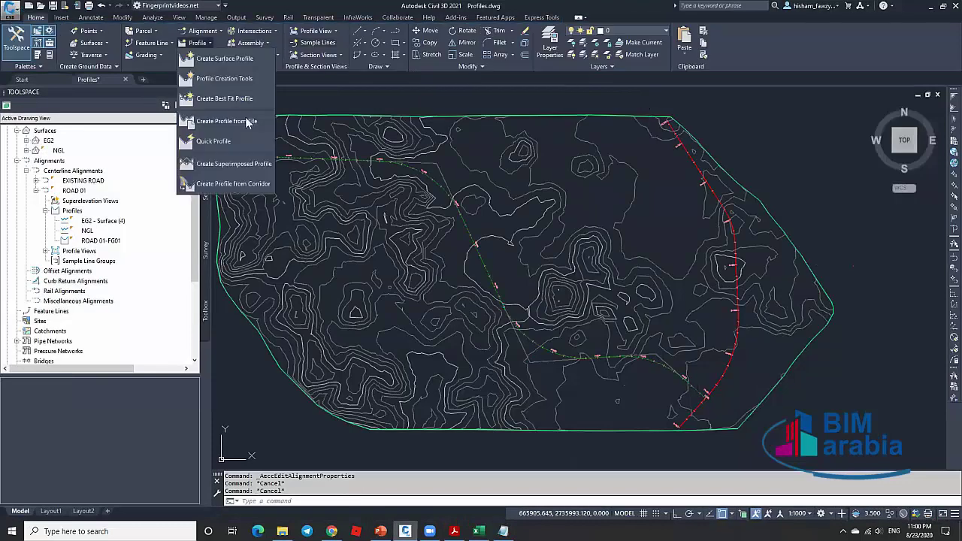
pyautogui.click(575, 406)
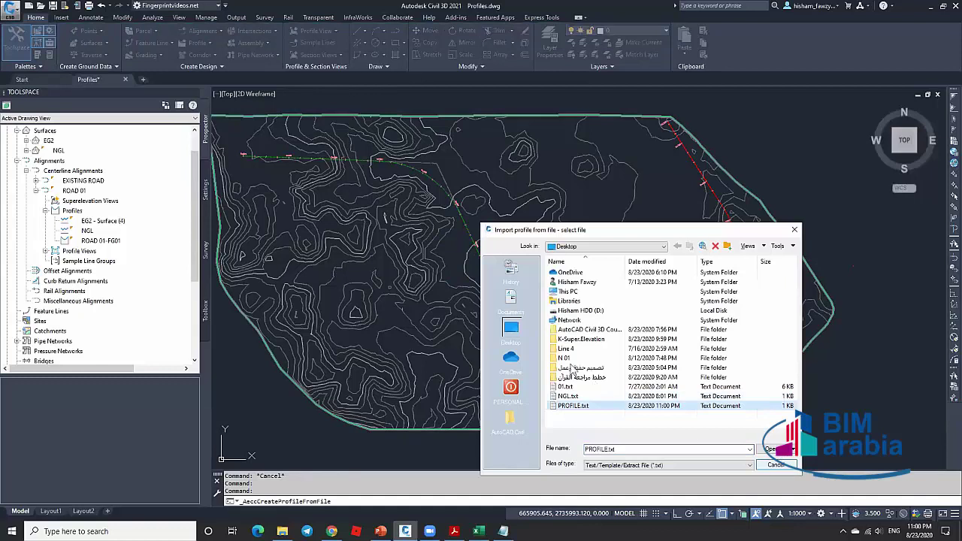
pyautogui.click(774, 448)
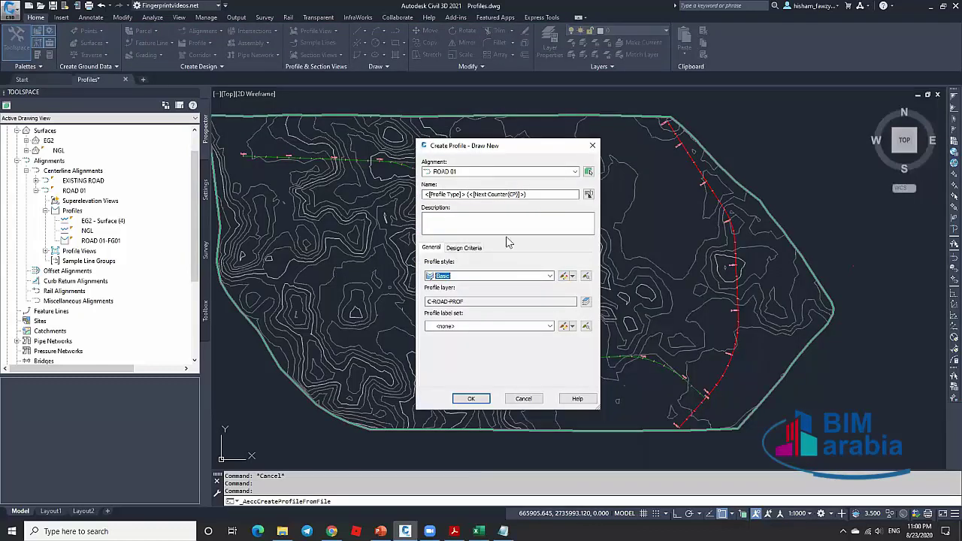
pyautogui.click(588, 194)
pyautogui.click(607, 235)
pyautogui.click(574, 255)
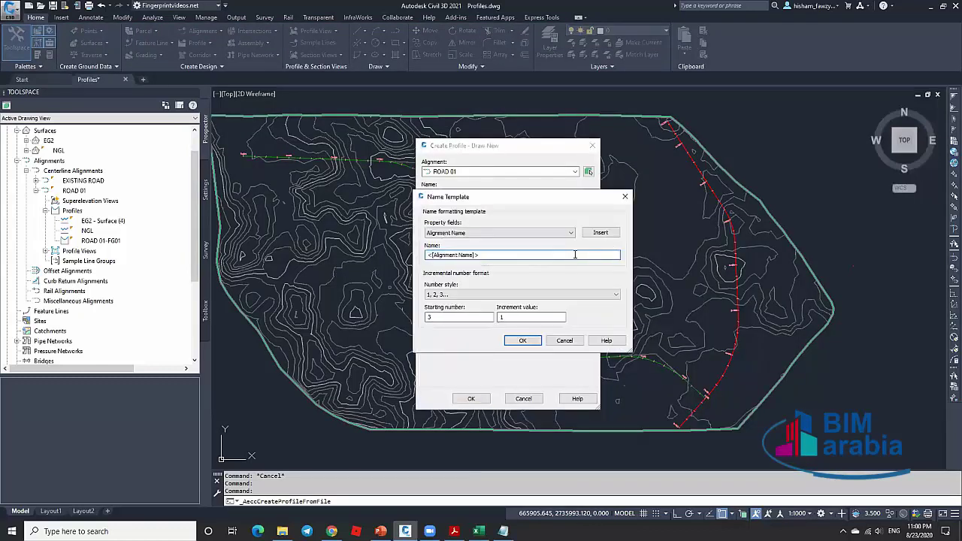
pyautogui.write('-FG02')
pyautogui.click(523, 341)
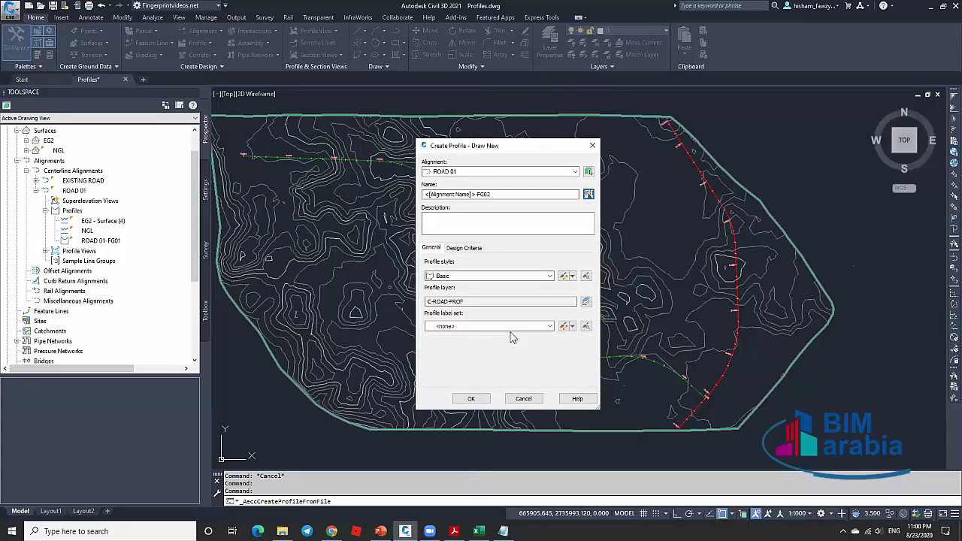
# Apply Design Profile style and Complete Label Set, create the profile, then return to Excel.
pyautogui.click(453, 277)
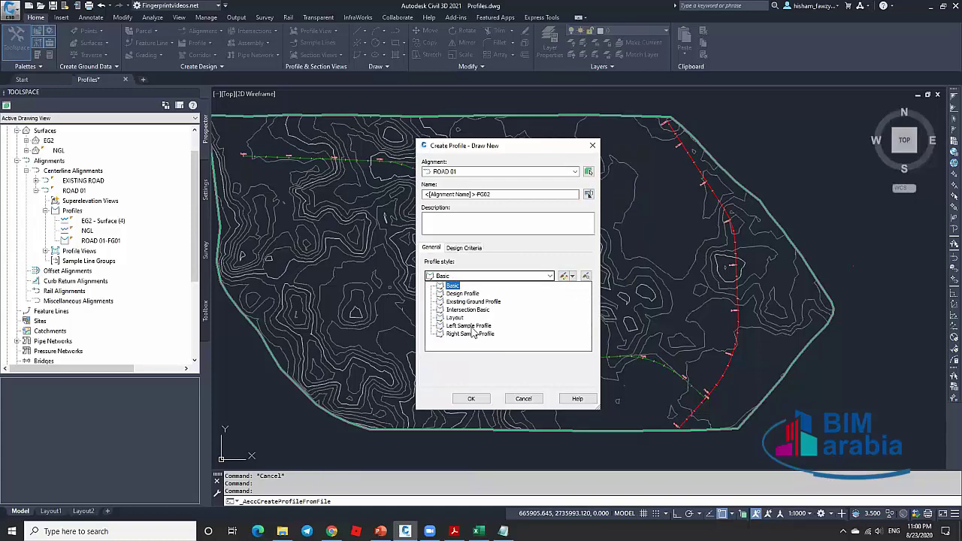
pyautogui.click(462, 293)
pyautogui.click(489, 325)
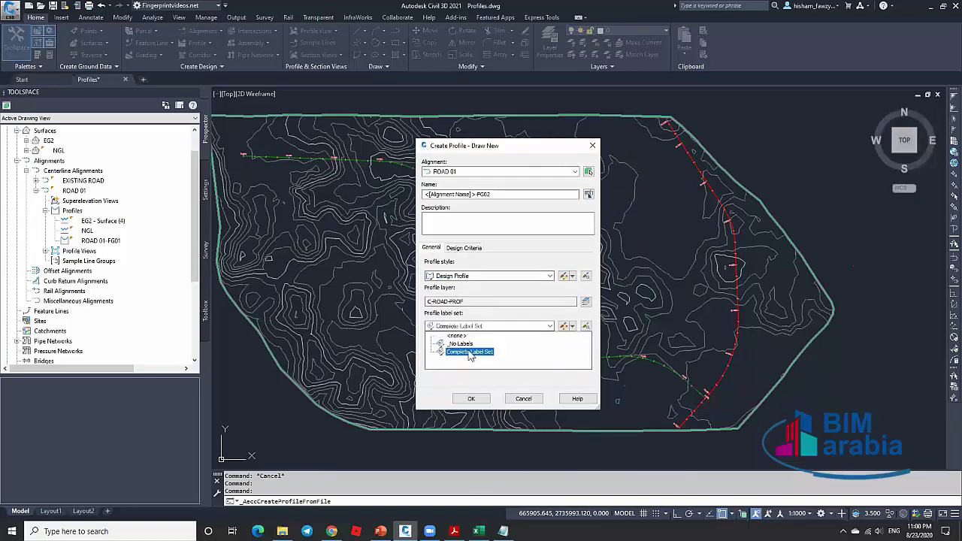
pyautogui.click(470, 352)
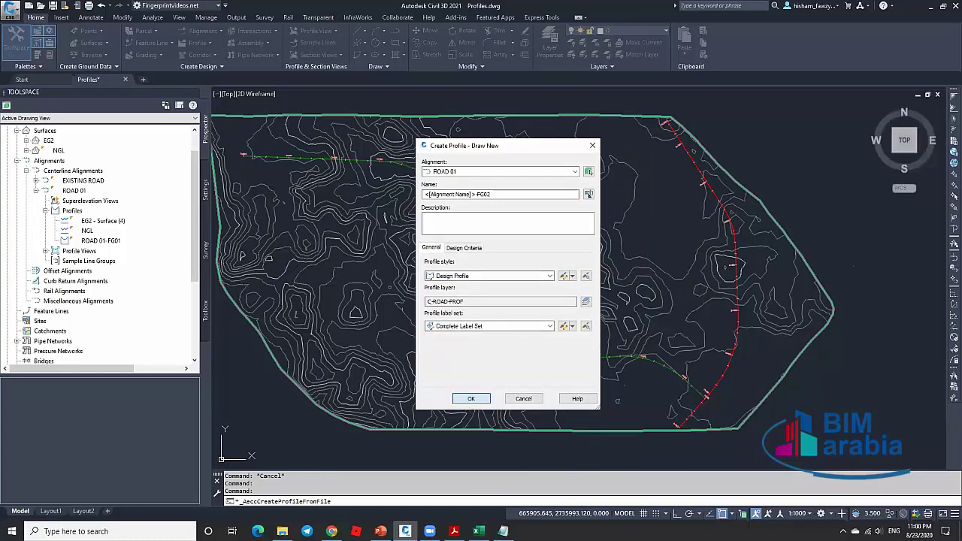
pyautogui.click(471, 399)
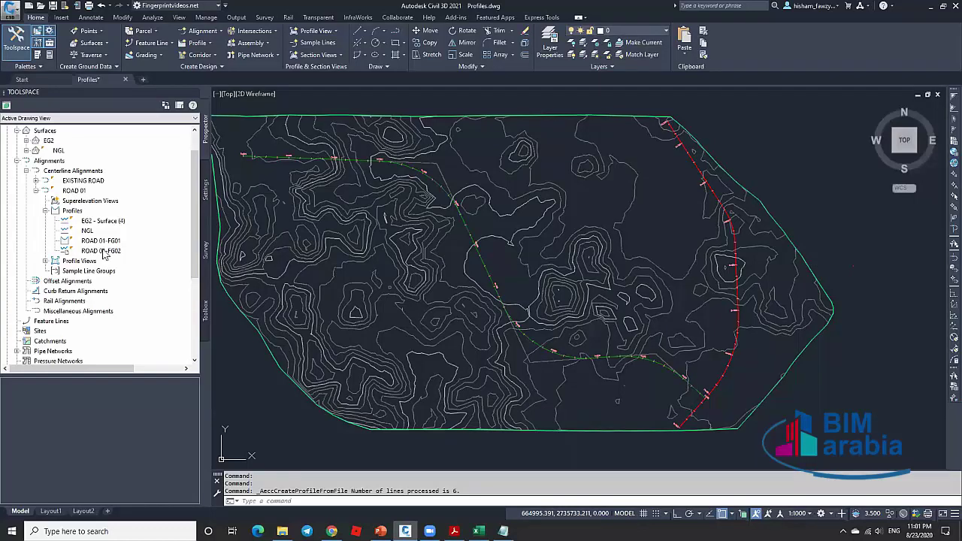
pyautogui.click(66, 254)
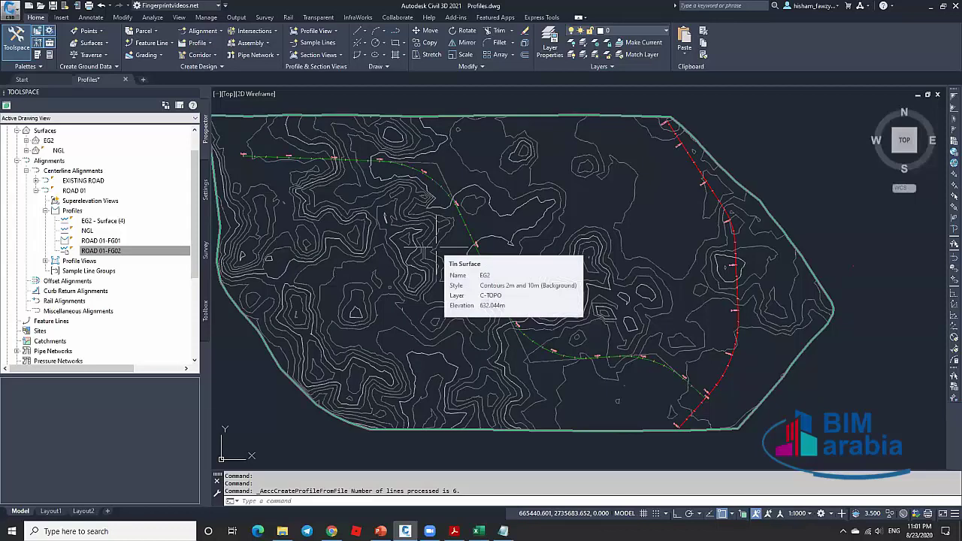
pyautogui.press('Escape')
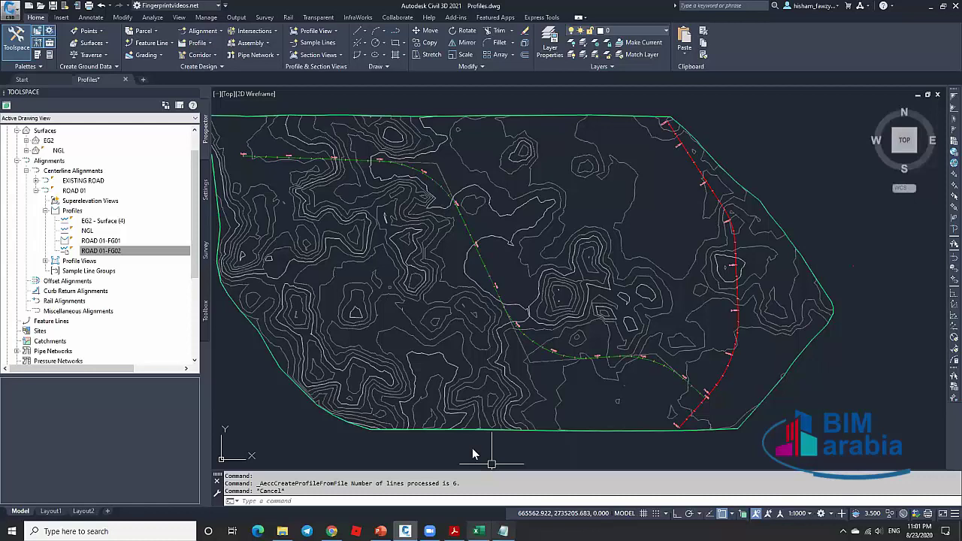
pyautogui.hotkey('alt', 'Tab')
pyautogui.press('Escape')
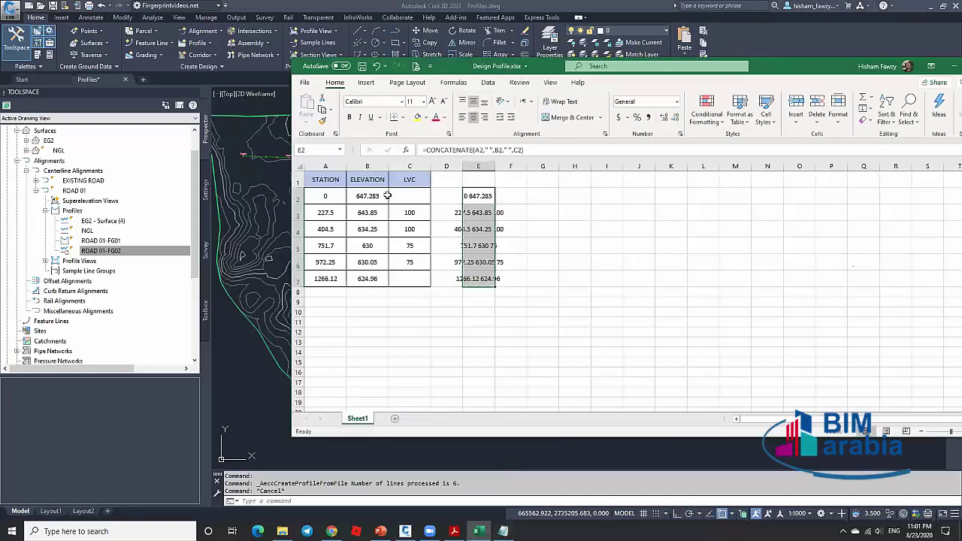
# Check the stations 0 in A2 and 1266.12 in A7, then minimize Excel.
pyautogui.click(322, 194)
pyautogui.click(342, 282)
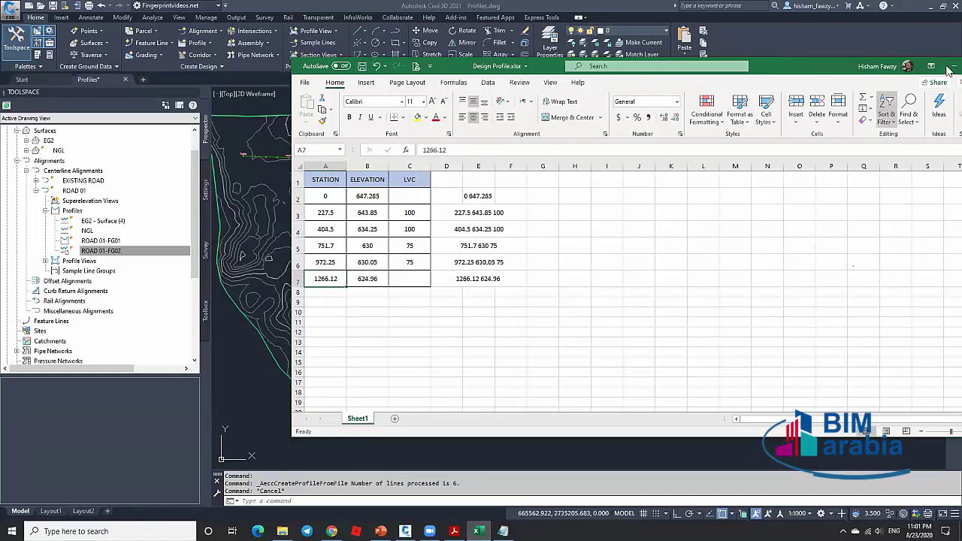
pyautogui.click(405, 532)
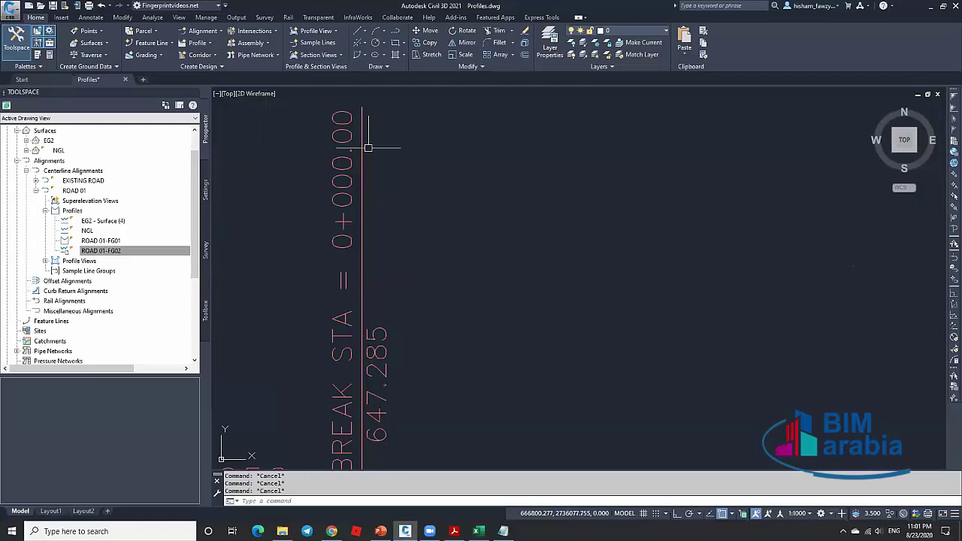
# Select the ROAD 01-FG02 profile and open its Geometry Editor layout tools.
pyautogui.scroll(-8, 368, 148)
pyautogui.scroll(8, 642, 223)
pyautogui.scroll(-3, 554, 320)
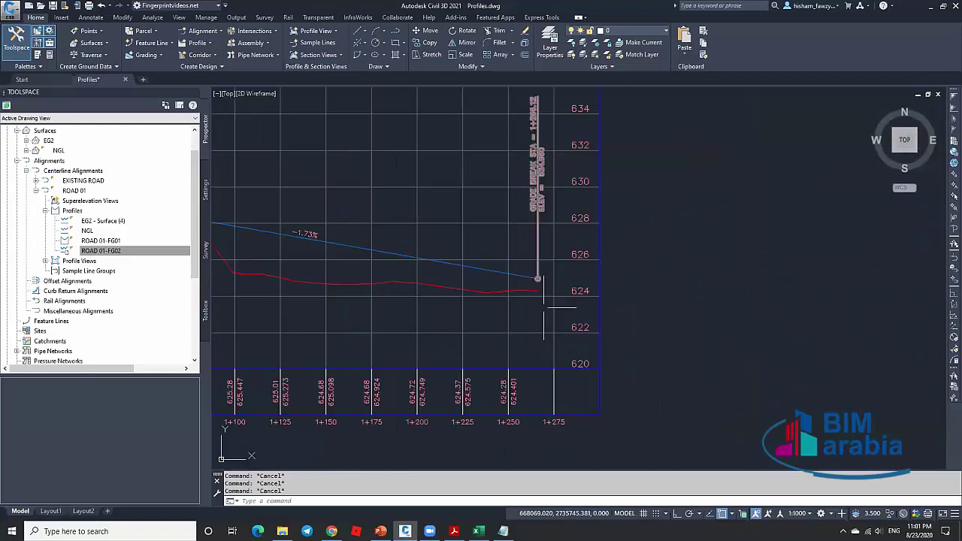
pyautogui.scroll(3, 543, 307)
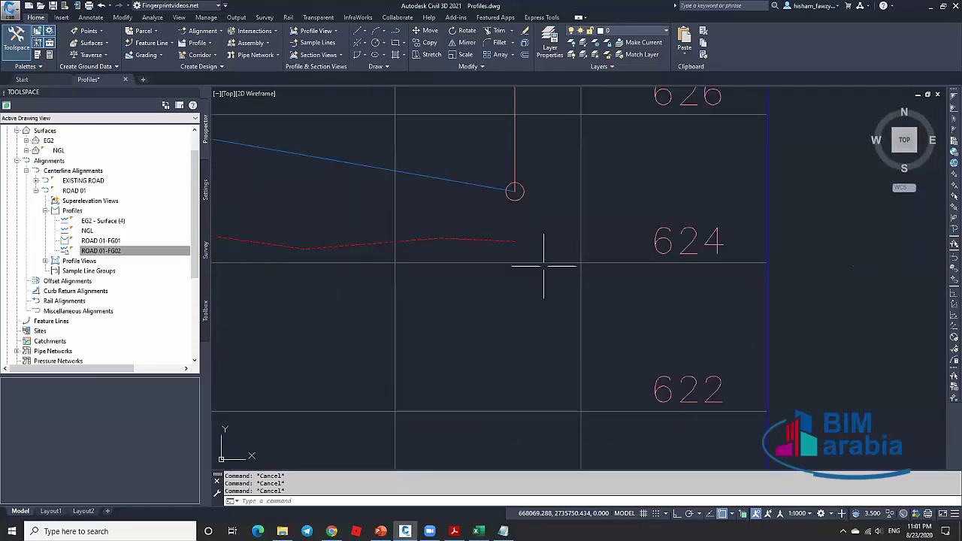
pyautogui.scroll(-3, 538, 218)
pyautogui.click(530, 210)
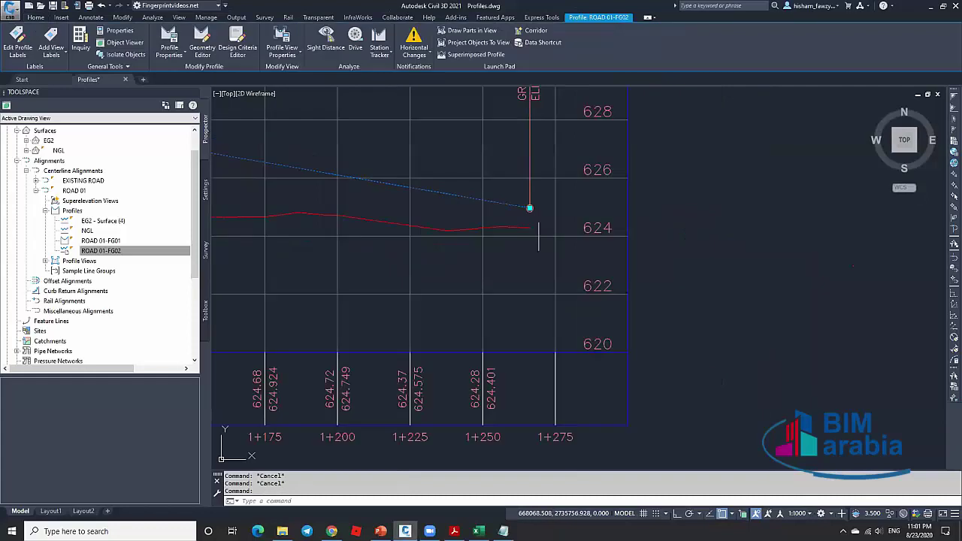
pyautogui.scroll(-4, 538, 235)
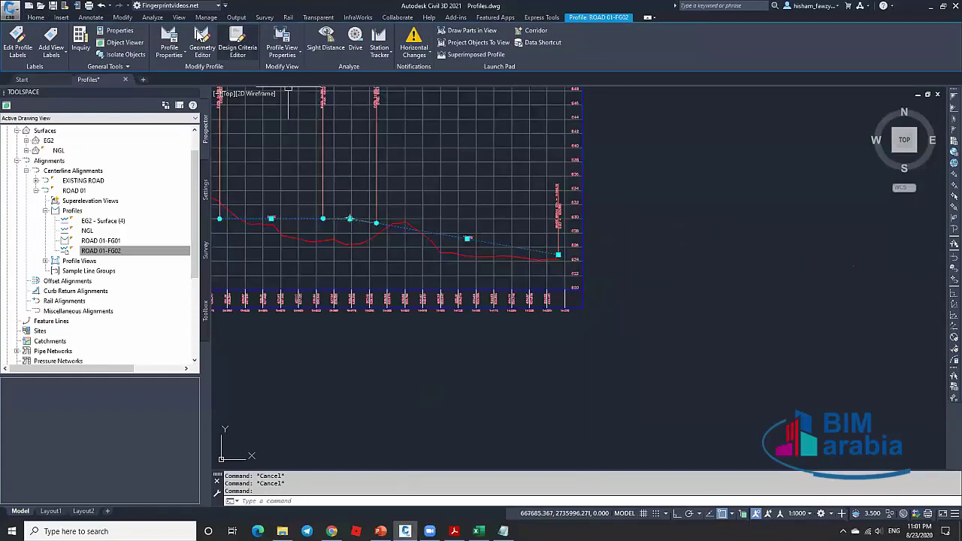
pyautogui.click(200, 35)
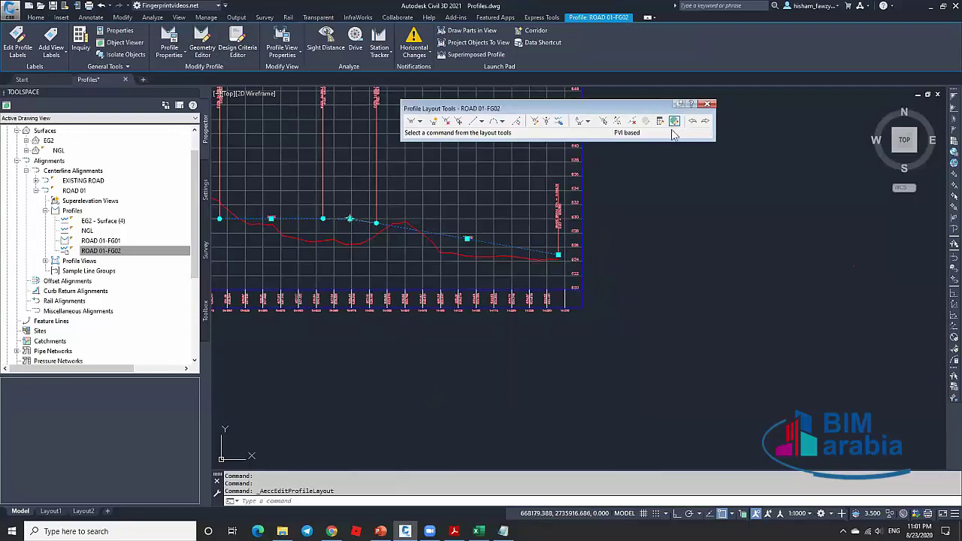
# In Profile Grid View, set row 6's PVI Station to 1+266.127, then close and deselect.
pyautogui.click(674, 121)
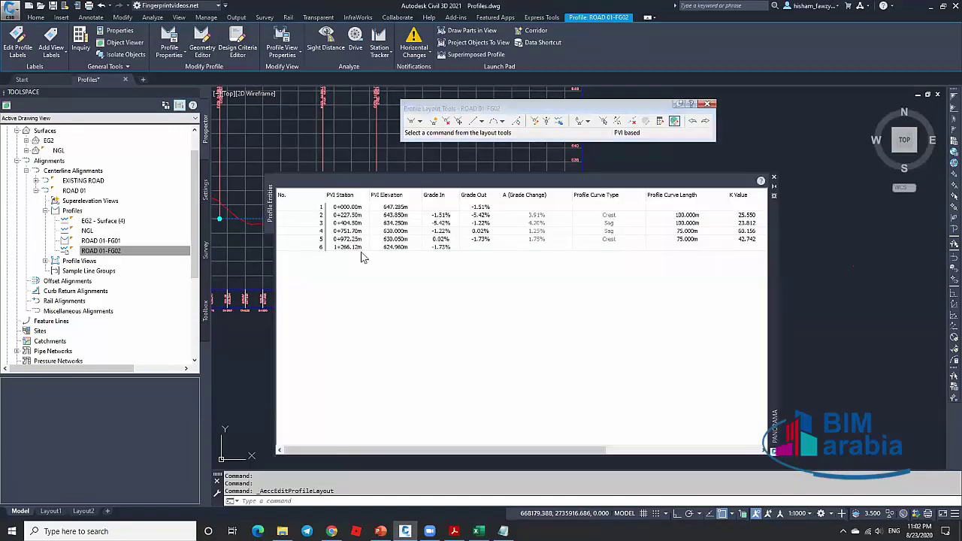
pyautogui.click(361, 246)
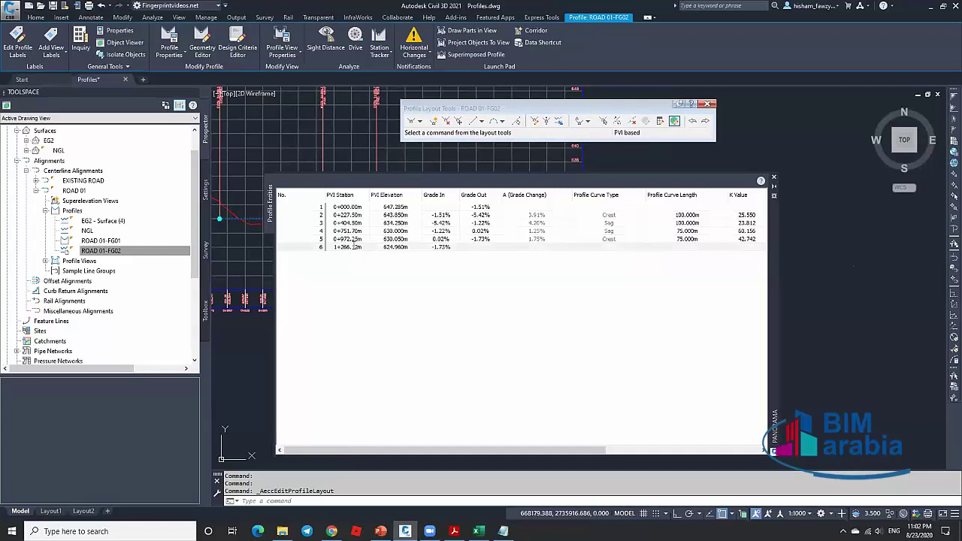
pyautogui.doubleClick(354, 246)
pyautogui.press('Return')
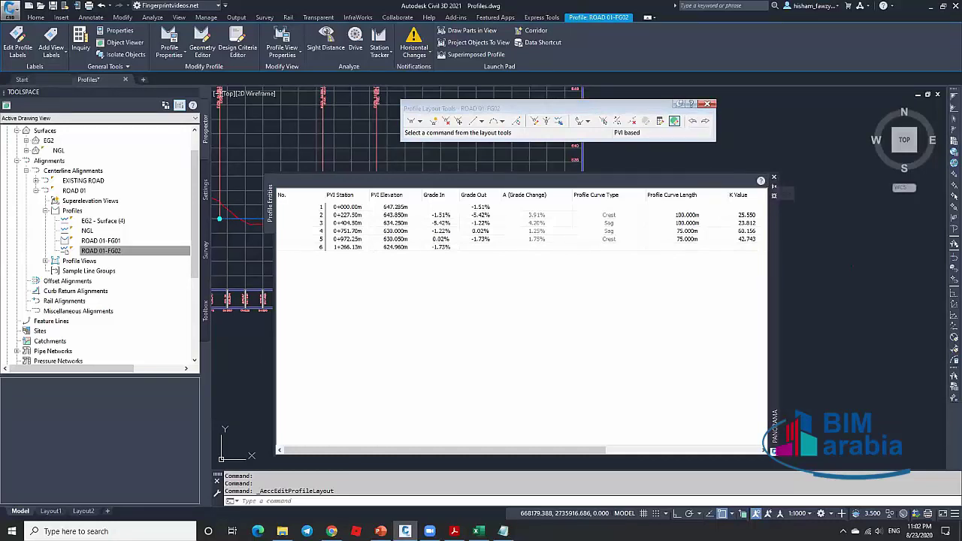
pyautogui.click(773, 195)
pyautogui.scroll(5, 560, 263)
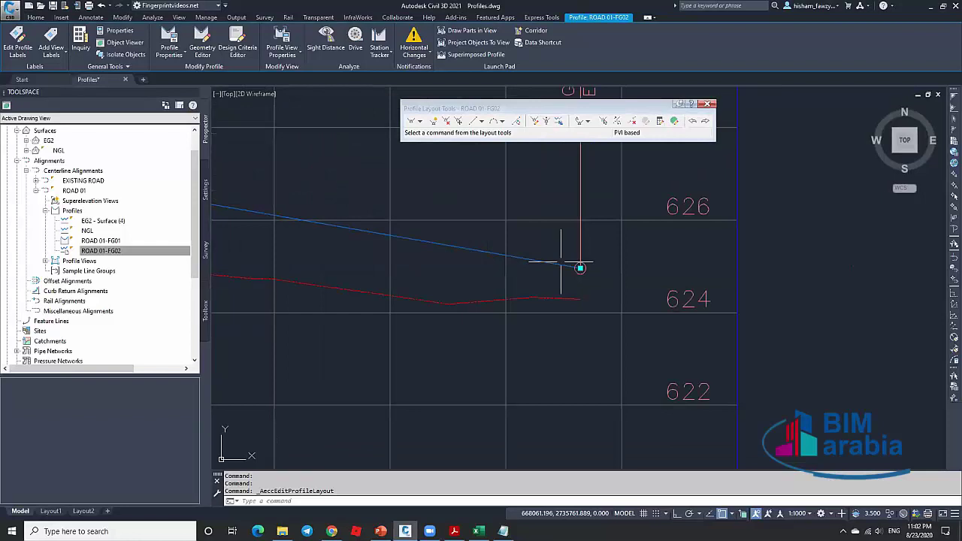
pyautogui.press('Escape')
pyautogui.scroll(-5, 632, 264)
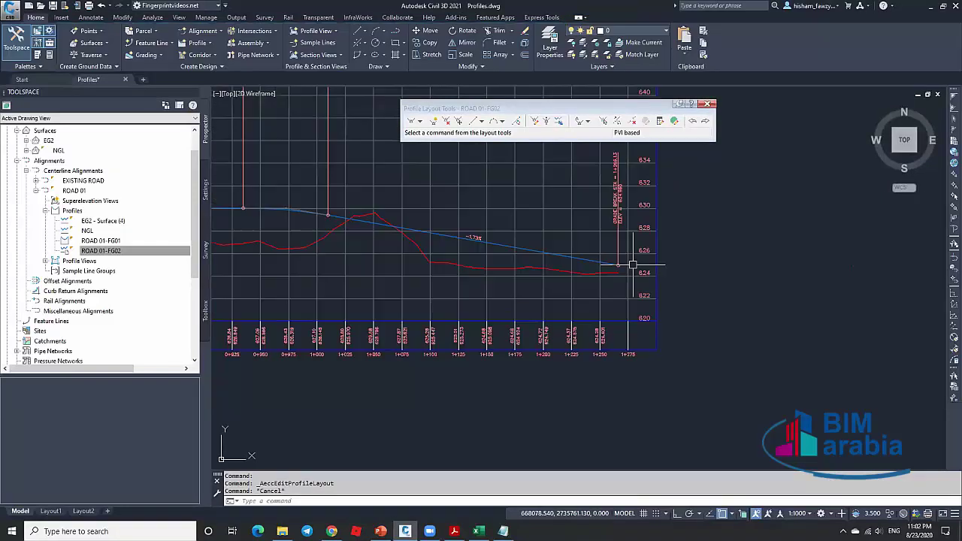
pyautogui.scroll(-5, 633, 264)
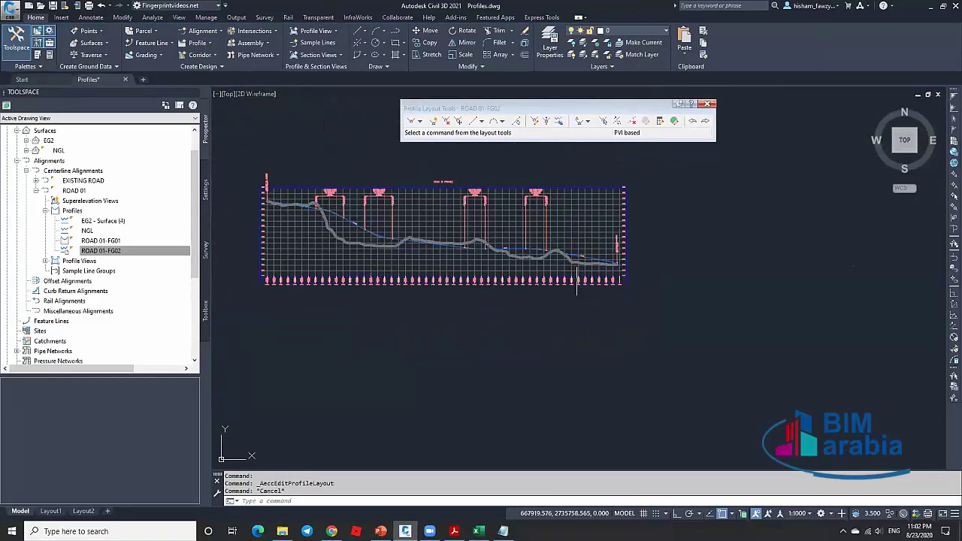
pyautogui.scroll(3, 577, 279)
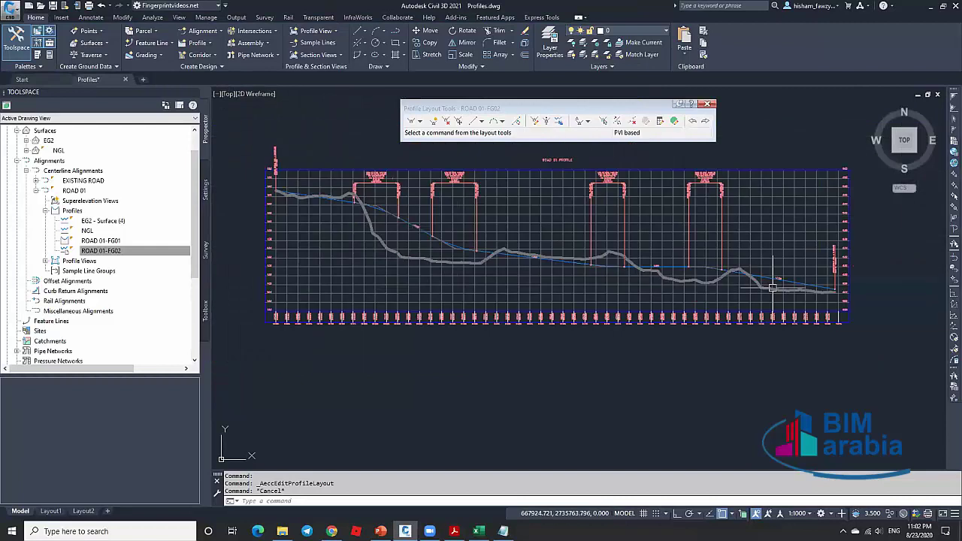
pyautogui.press('Escape')
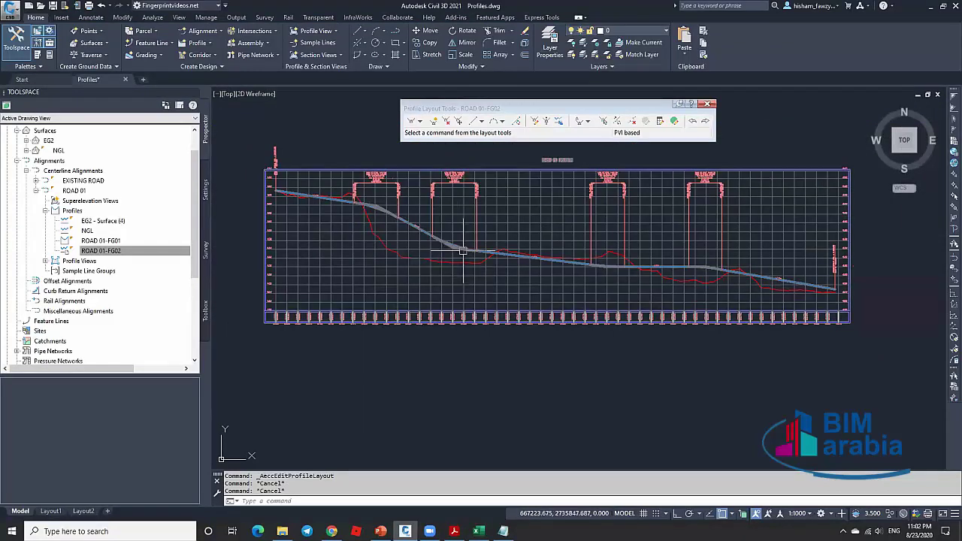
# Tick Draw for ROAD 01-FG01 in the profile view properties and apply.
pyautogui.click(526, 248)
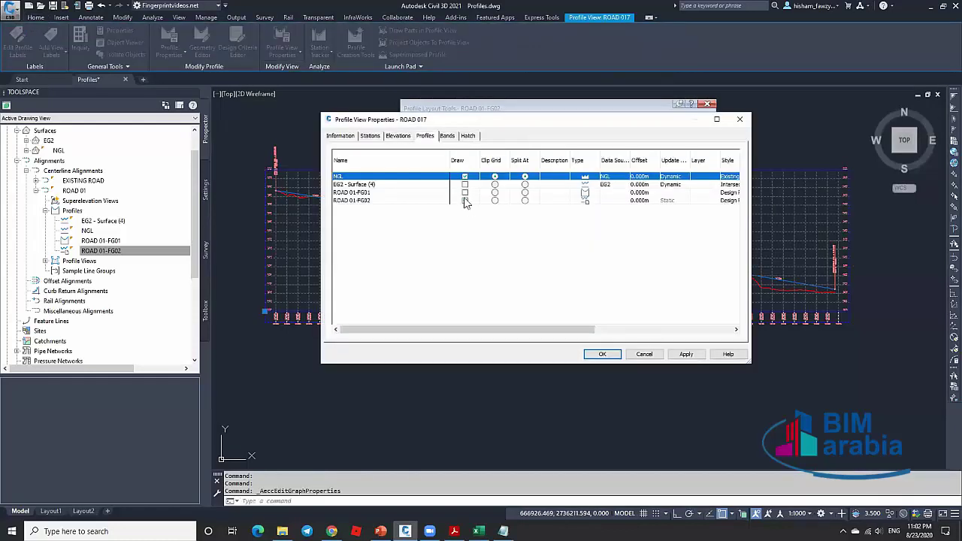
pyautogui.click(465, 193)
pyautogui.press('Return')
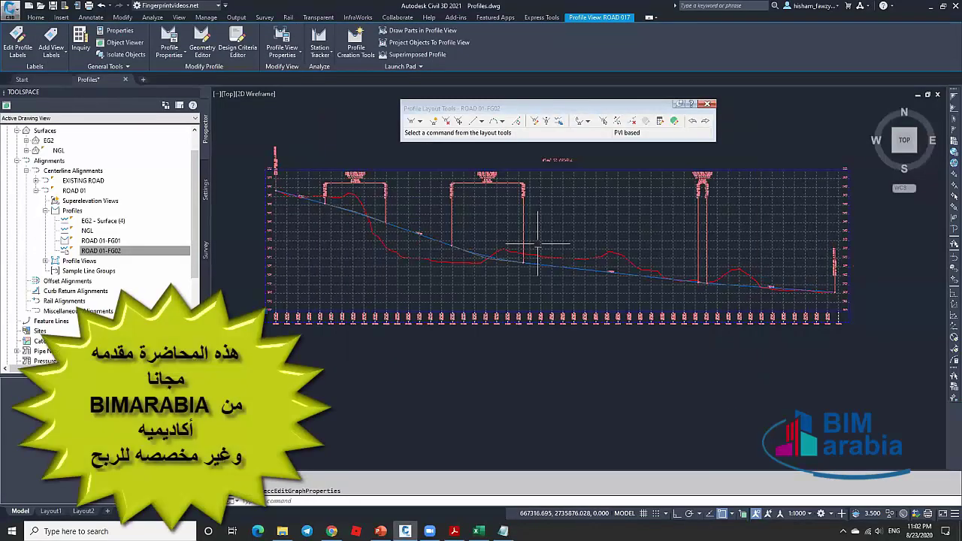
pyautogui.press('Escape')
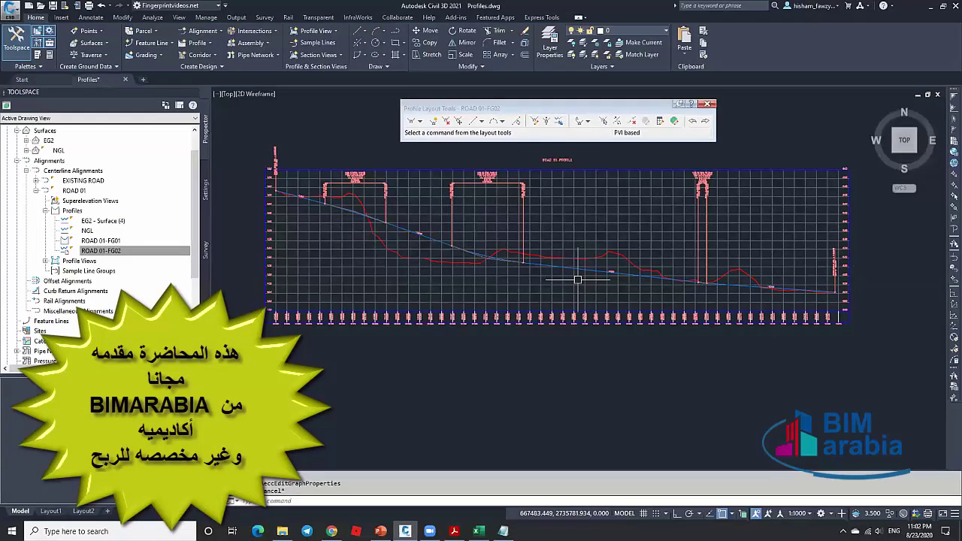
# Tick Draw for ROAD 01-FG02 in the ROAD 01 profile view properties and confirm.
pyautogui.scroll(3, 483, 305)
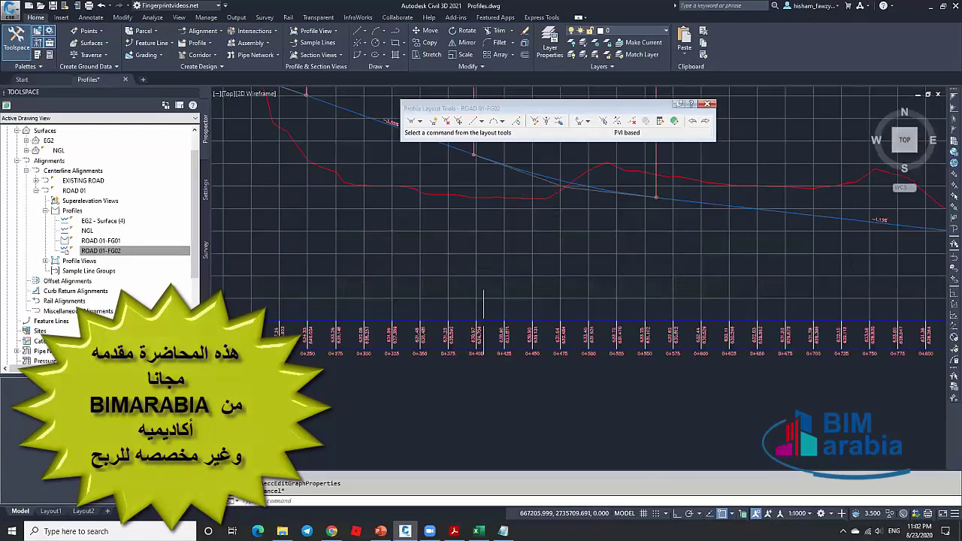
pyautogui.scroll(-3, 511, 251)
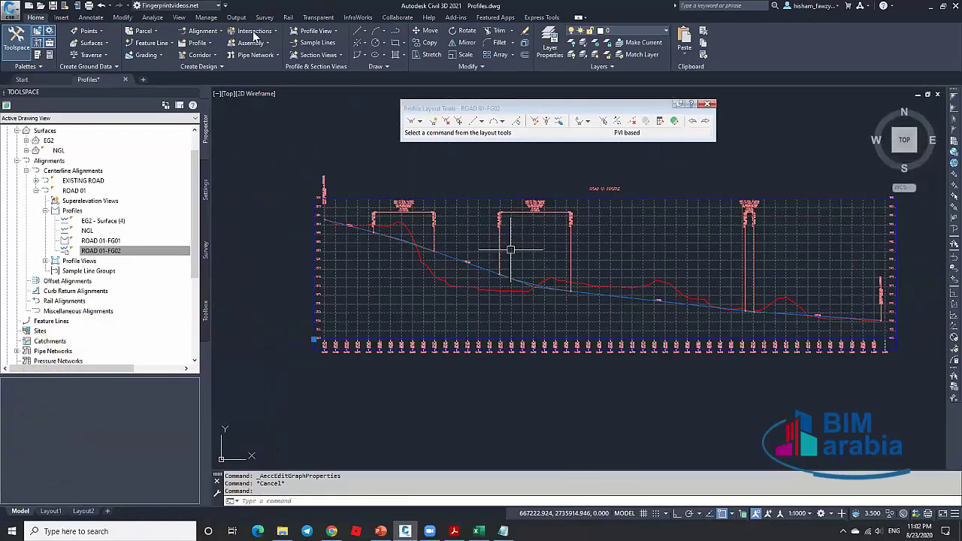
pyautogui.click(551, 261)
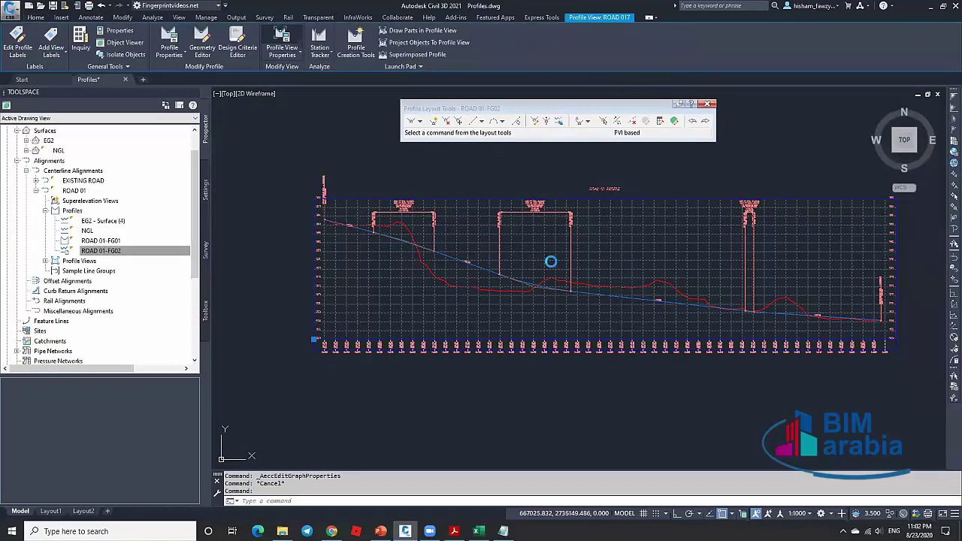
pyautogui.doubleClick(464, 194)
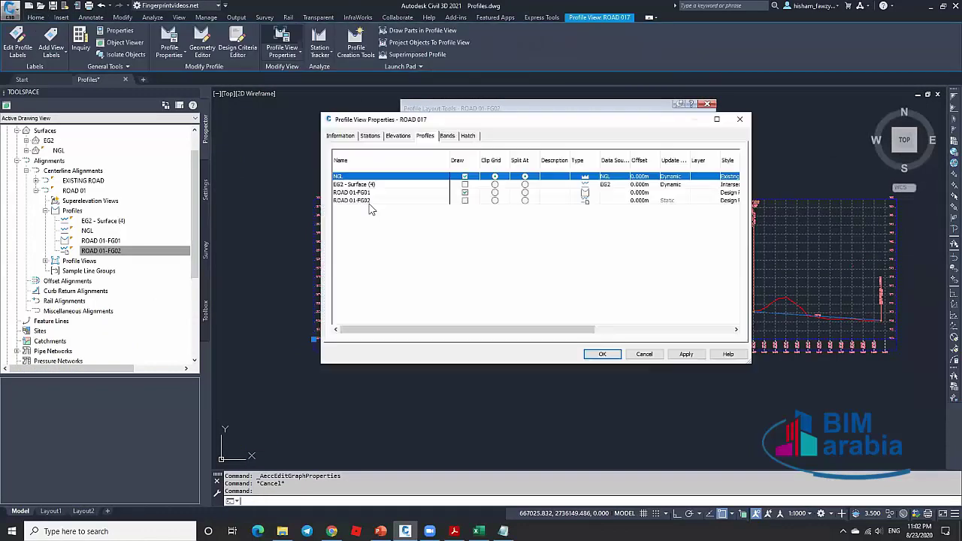
pyautogui.click(465, 200)
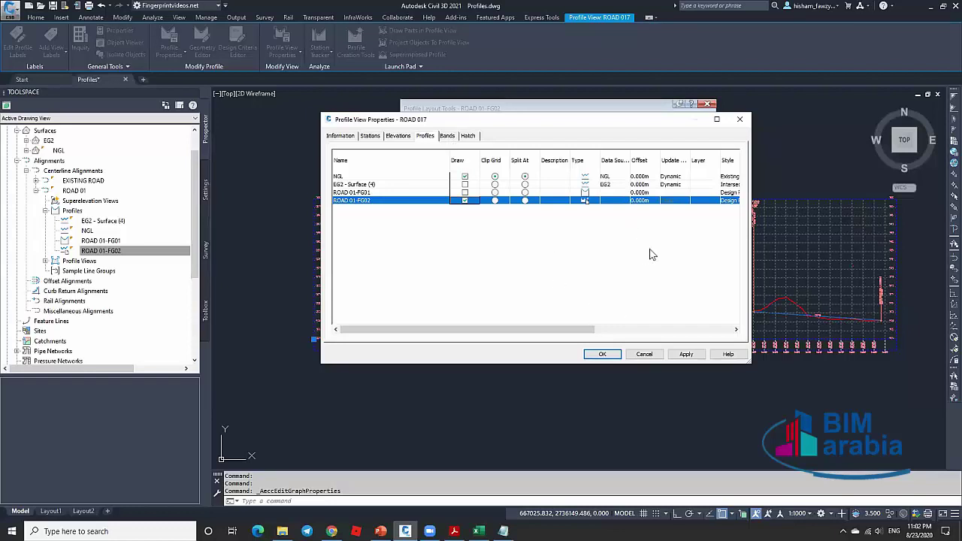
pyautogui.click(610, 353)
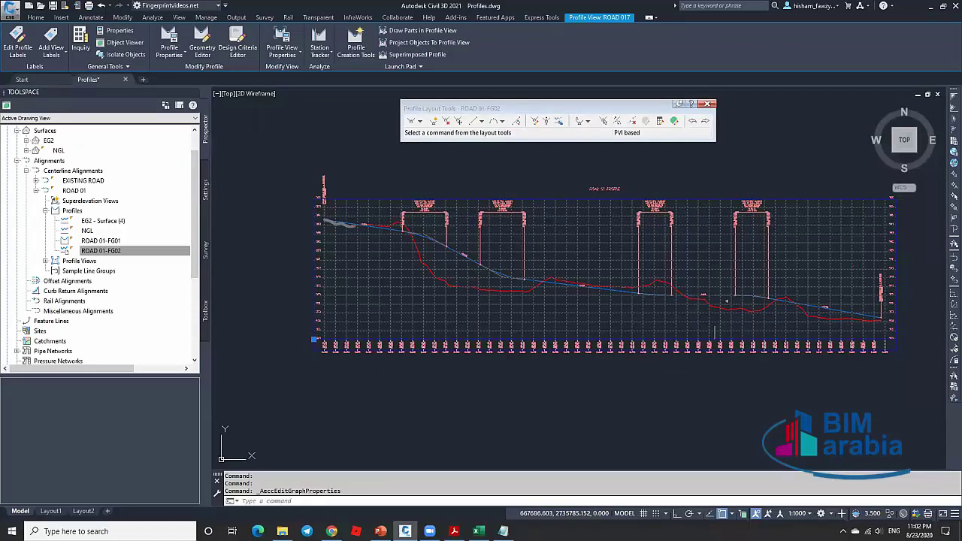
# Zoom around the vertical curve and select the ROAD 01-FG02 profile in the profile view.
pyautogui.press('Escape')
pyautogui.scroll(4, 651, 283)
pyautogui.scroll(-4, 620, 324)
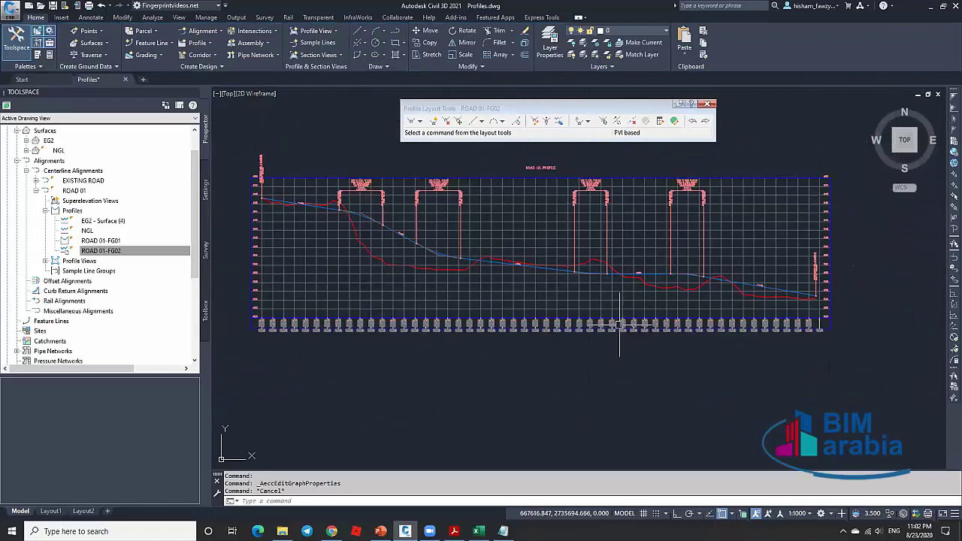
pyautogui.press('Escape')
pyautogui.scroll(2, 547, 253)
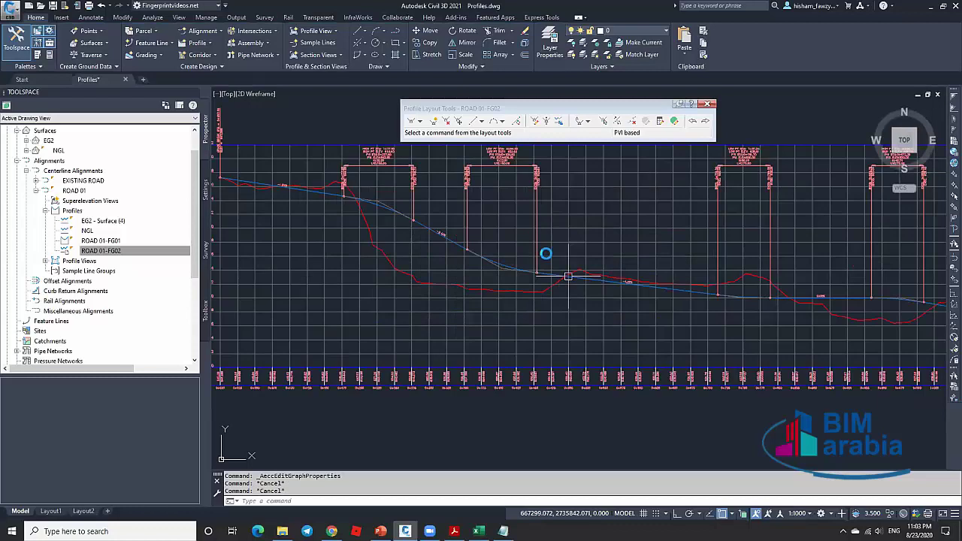
pyautogui.scroll(-5, 547, 253)
pyautogui.scroll(6, 655, 264)
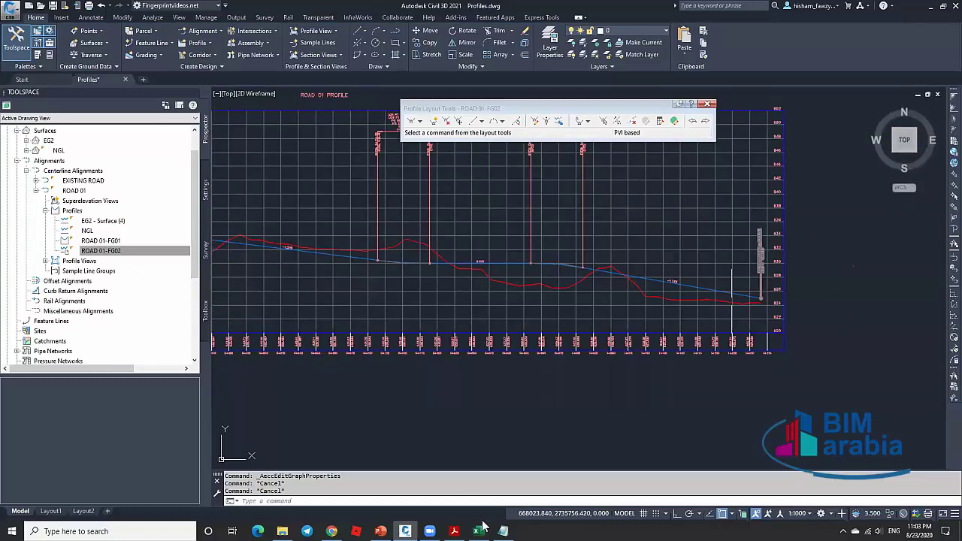
pyautogui.press('Escape')
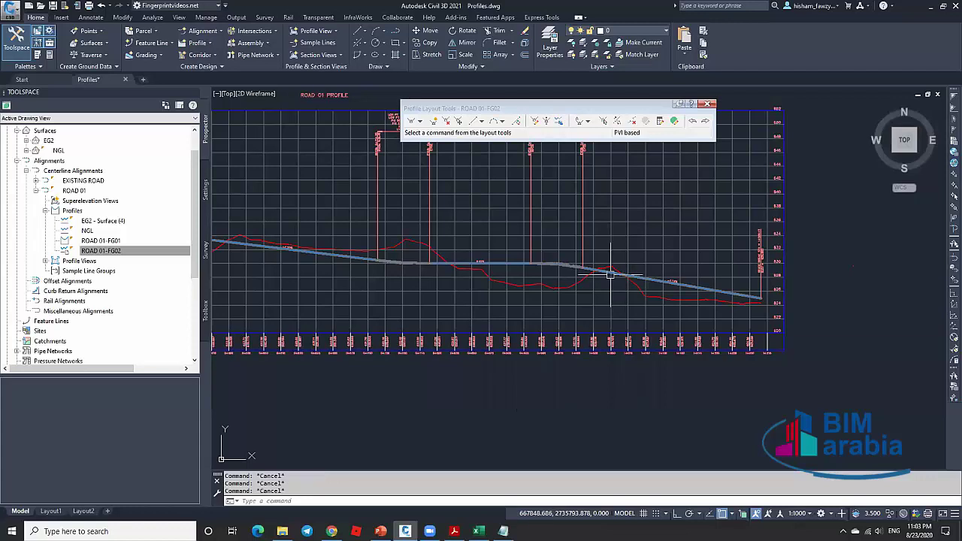
pyautogui.scroll(-4, 609, 273)
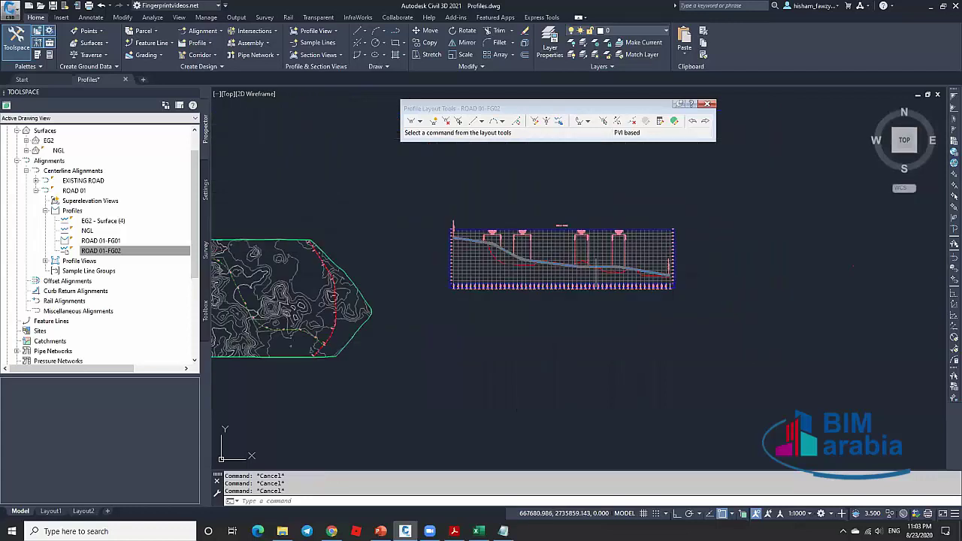
pyautogui.scroll(5, 608, 275)
pyautogui.click(607, 249)
pyautogui.scroll(3, 607, 249)
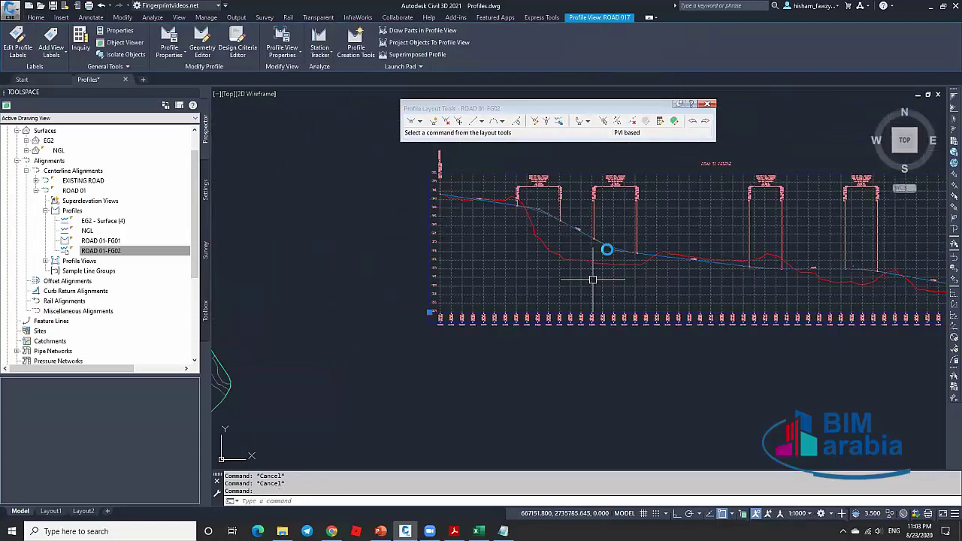
pyautogui.scroll(3, 607, 249)
pyautogui.click(607, 248)
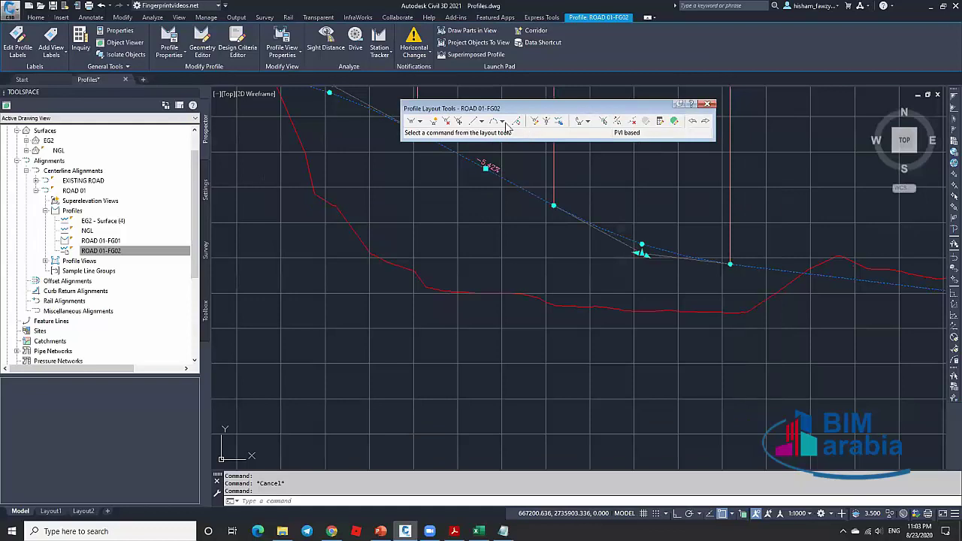
# Close the Profile Layout Tools toolbar and reselect the ROAD 01-FG02 design profile.
pyautogui.click(457, 122)
pyautogui.press('Escape')
pyautogui.scroll(2, 471, 249)
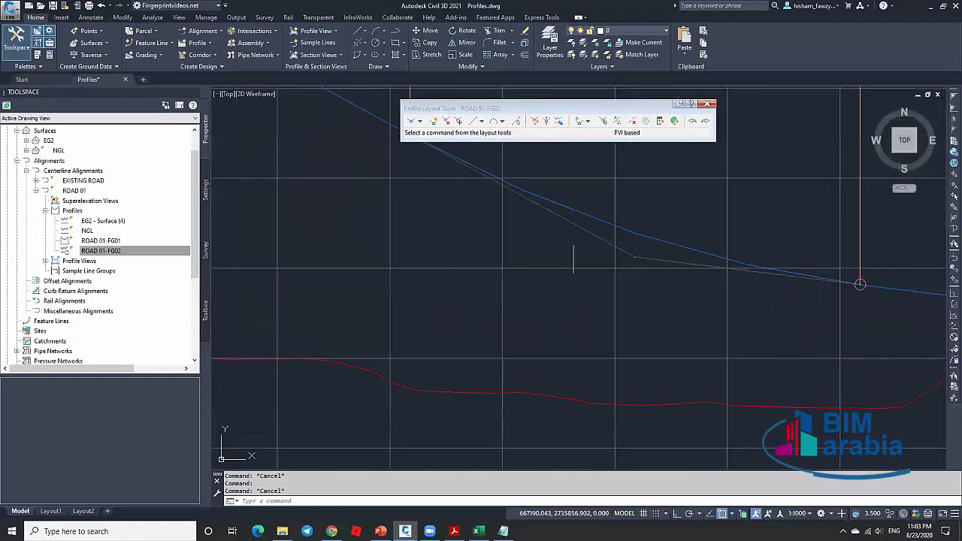
pyautogui.press('Escape')
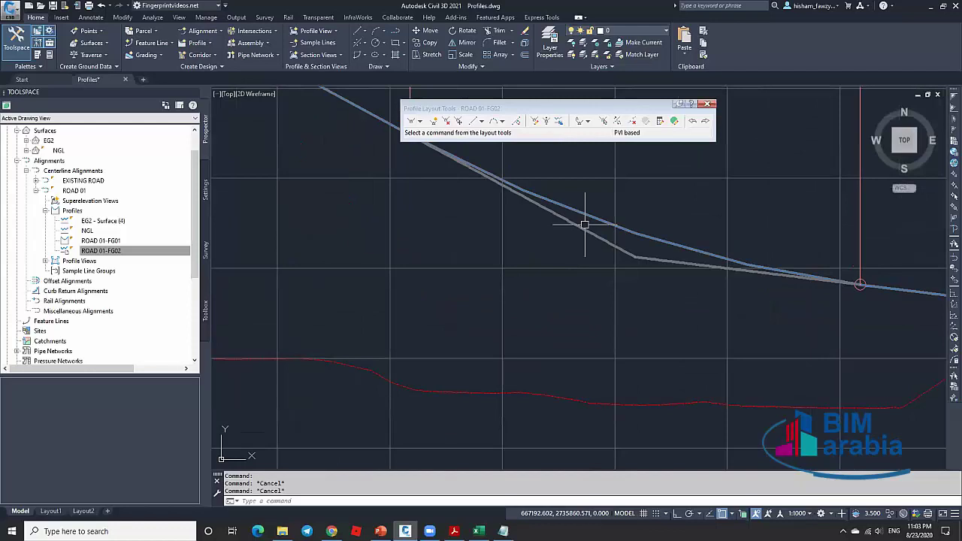
pyautogui.click(584, 224)
pyautogui.scroll(-2, 490, 244)
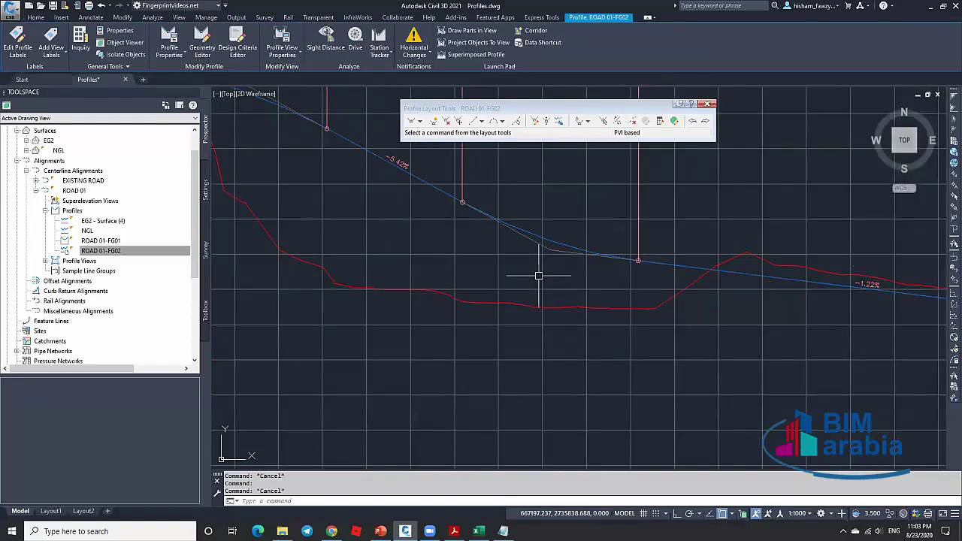
pyautogui.scroll(2, 538, 276)
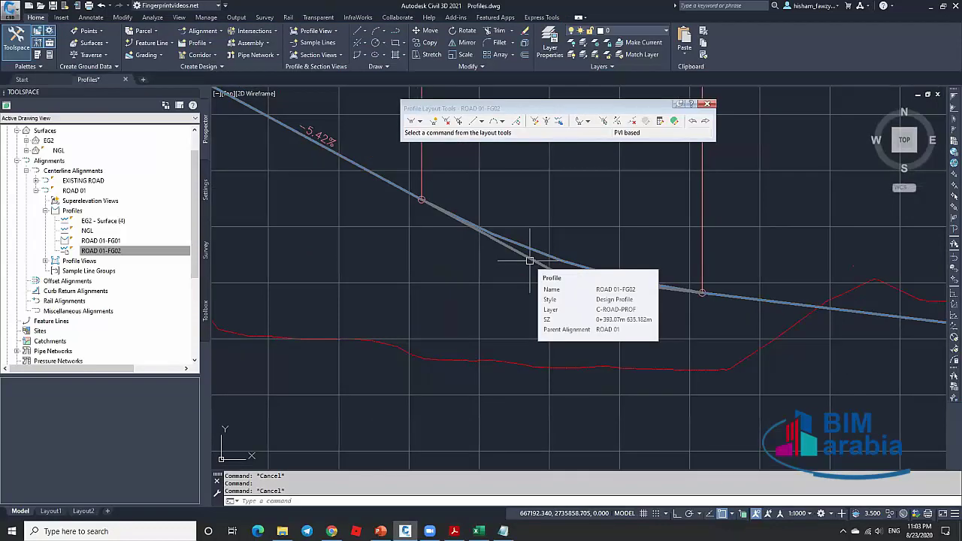
pyautogui.press('Escape')
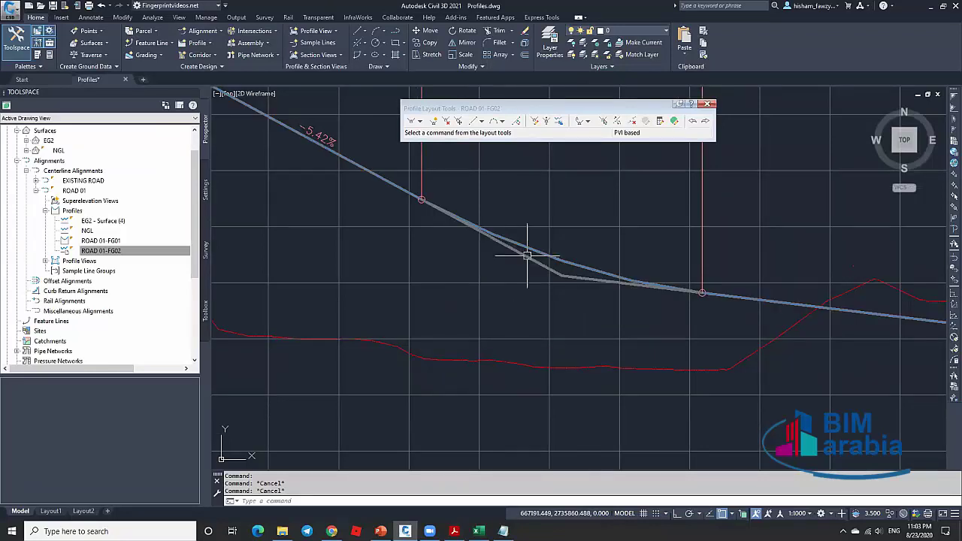
pyautogui.moveTo(526, 255)
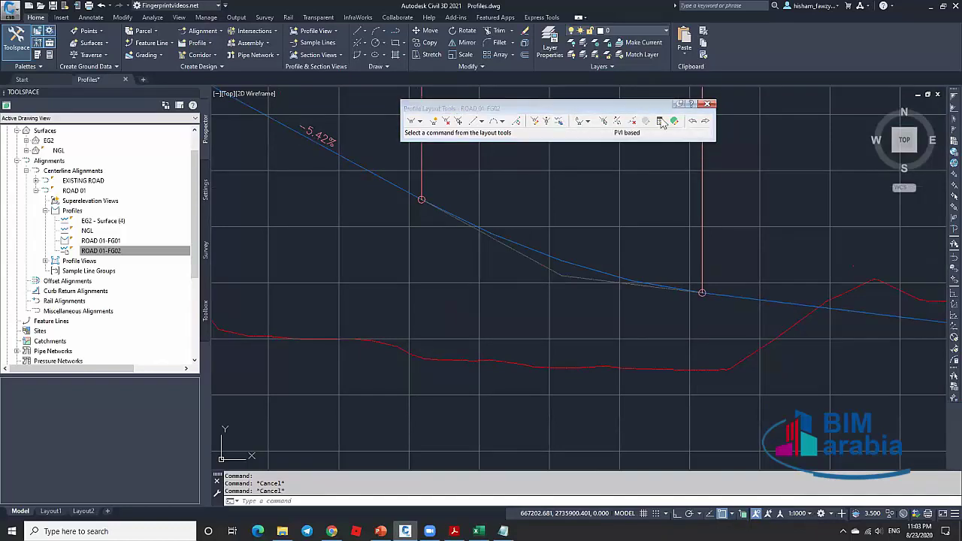
pyautogui.click(708, 104)
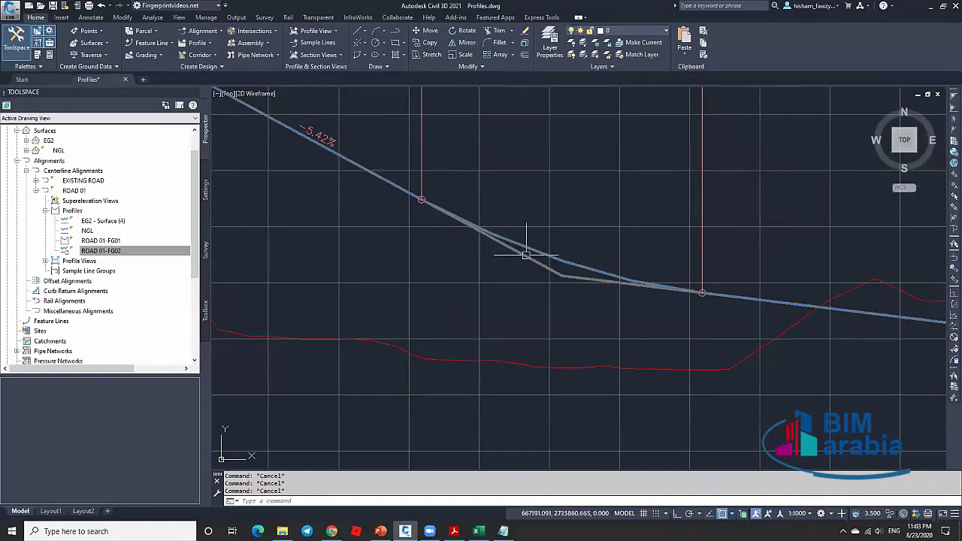
pyautogui.click(526, 254)
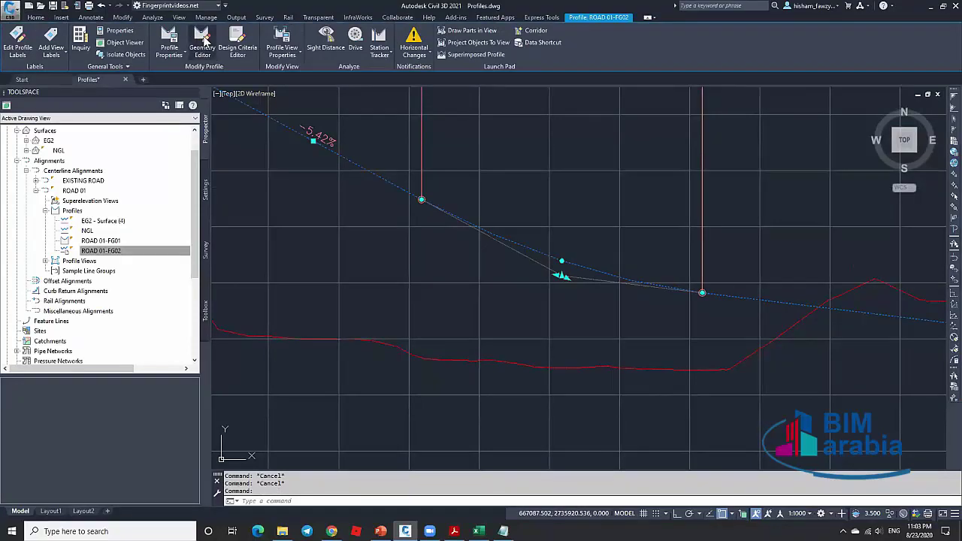
# Copy all PVIs of ROAD 01-FG02 into a new profile, ROAD 01-FG02 [Copy].
pyautogui.click(202, 42)
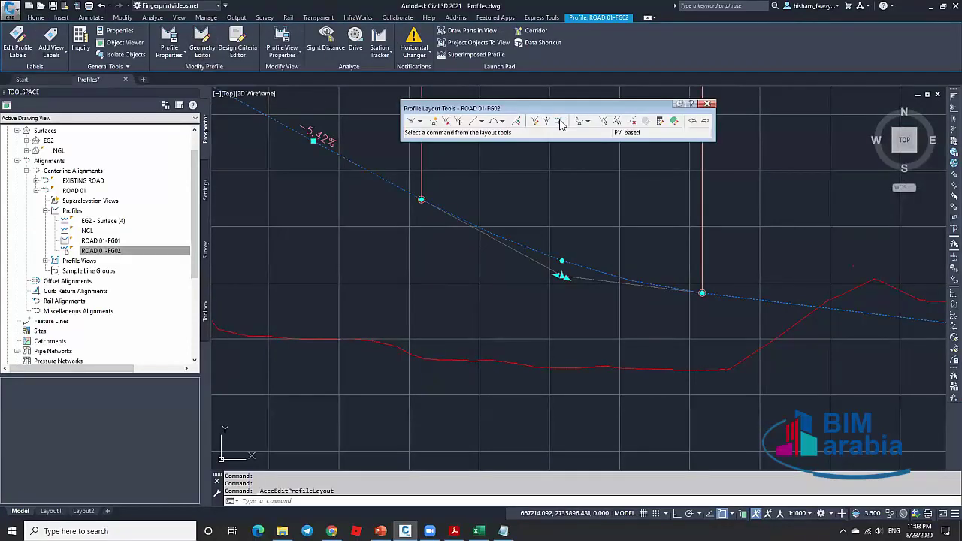
pyautogui.click(558, 121)
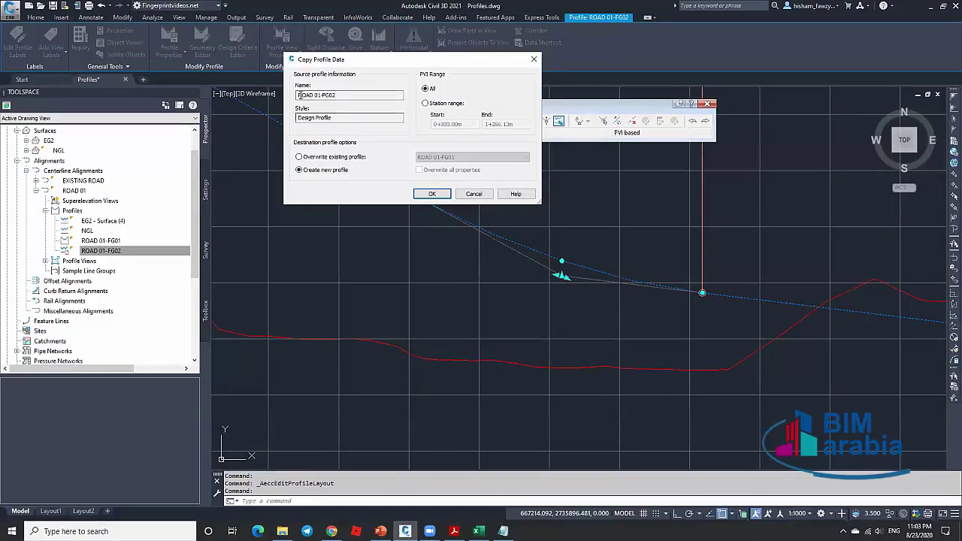
pyautogui.click(456, 103)
pyautogui.click(442, 92)
pyautogui.press('Return')
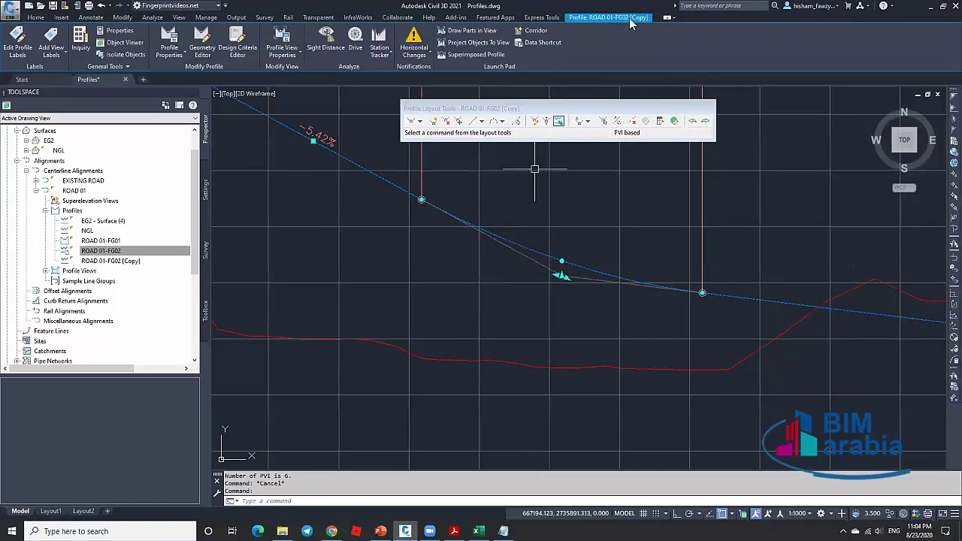
# End the command and save Profiles.dwg.
pyautogui.press('Escape')
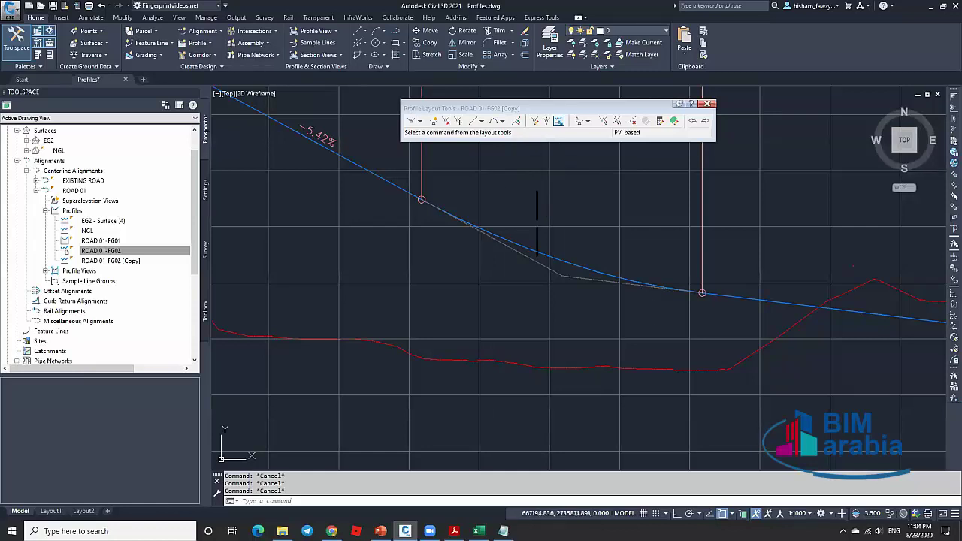
pyautogui.scroll(-3, 381, 332)
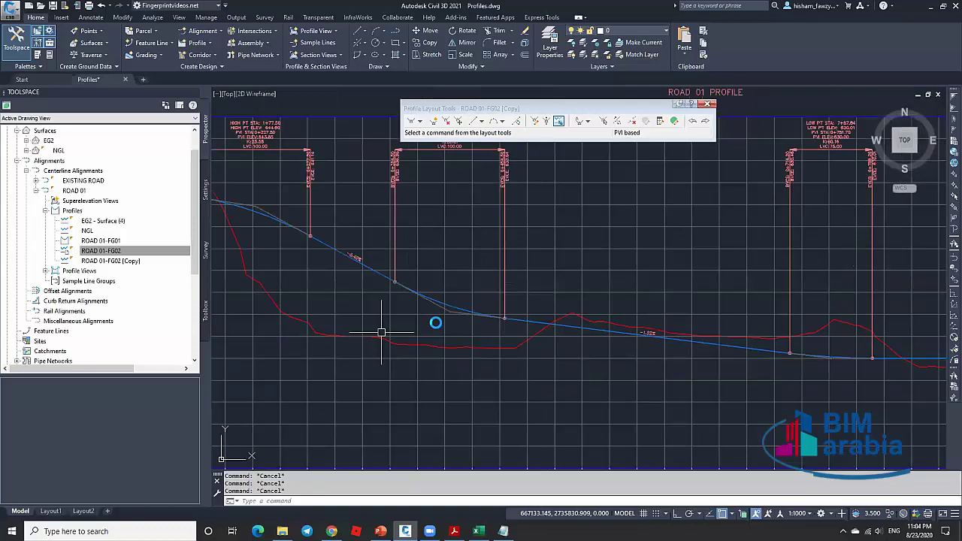
pyautogui.scroll(-4, 381, 332)
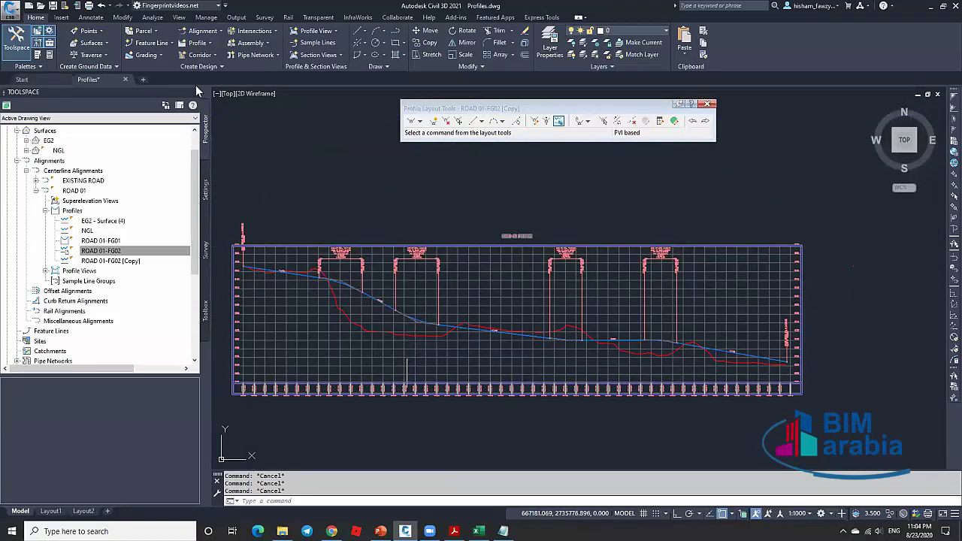
pyautogui.scroll(3, 421, 350)
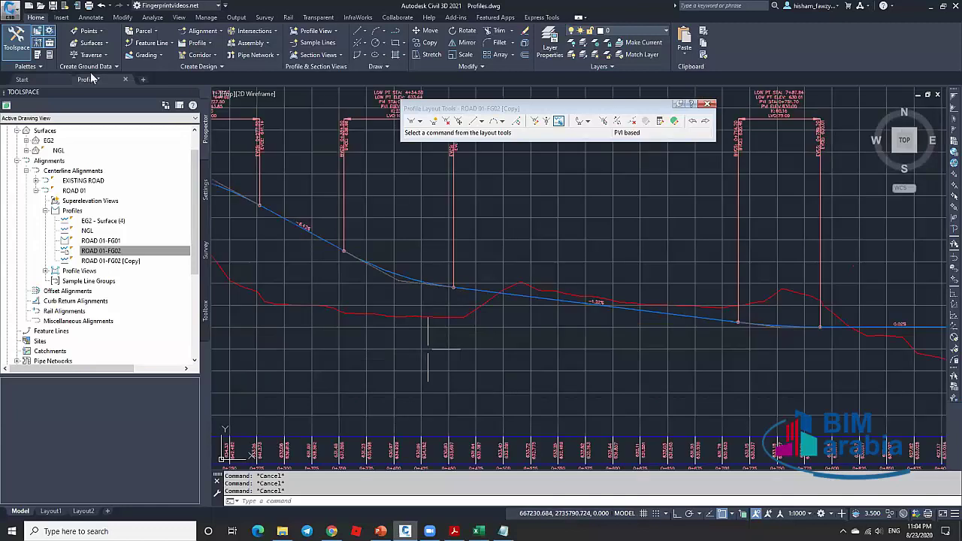
pyautogui.scroll(2, 421, 350)
pyautogui.hotkey('ctrl', 's')
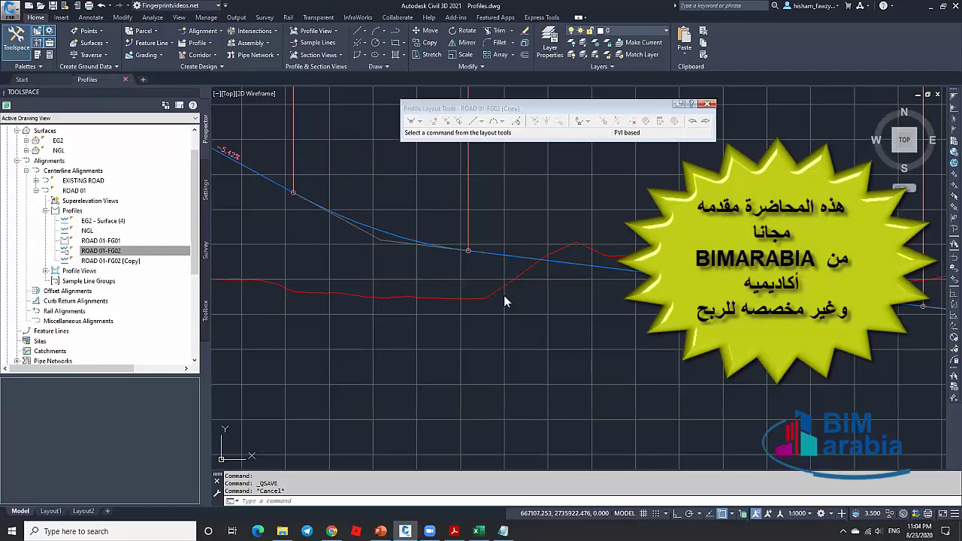
# Reopen Profiles.dwg and check that the ROAD 017 profile view lists the copied profile.
pyautogui.hotkey('ctrl', 'Tab')
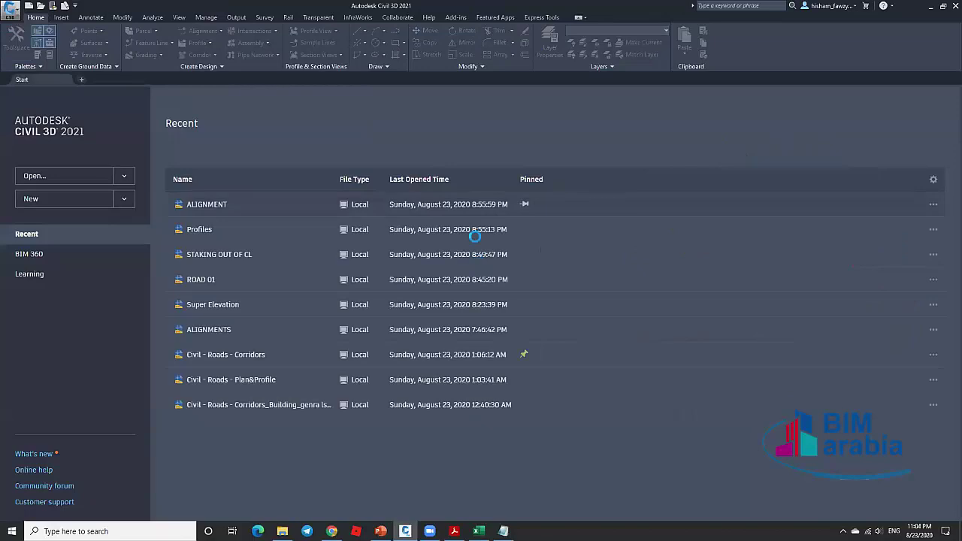
pyautogui.click(475, 235)
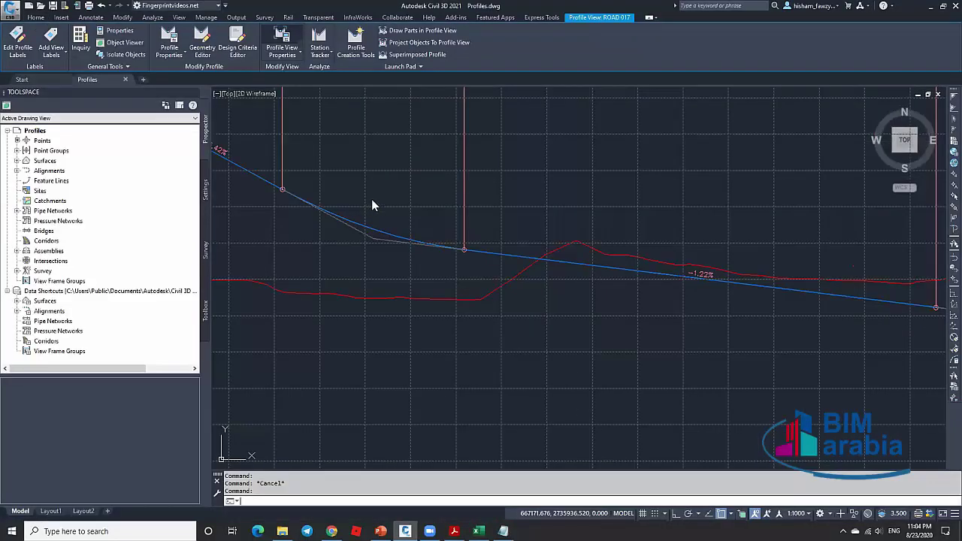
pyautogui.doubleClick(381, 211)
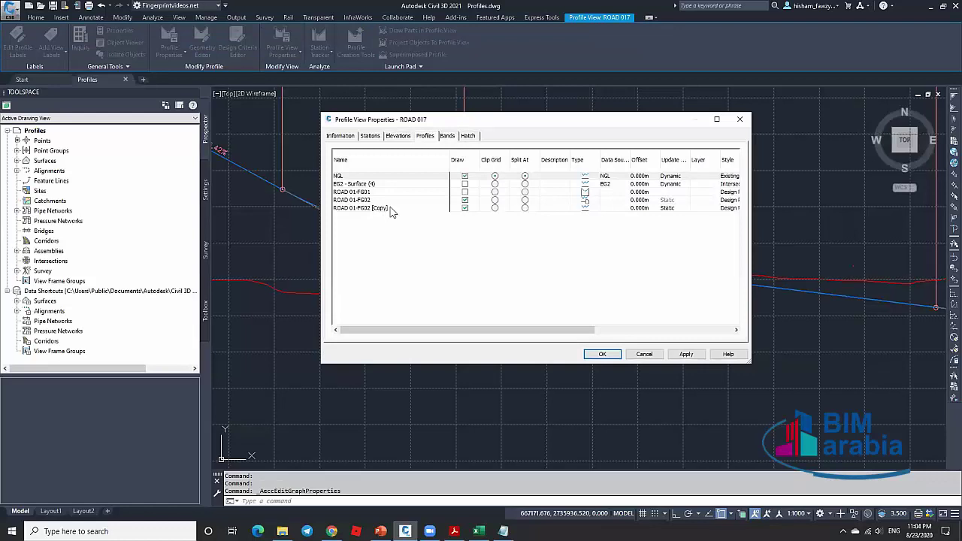
pyautogui.click(639, 353)
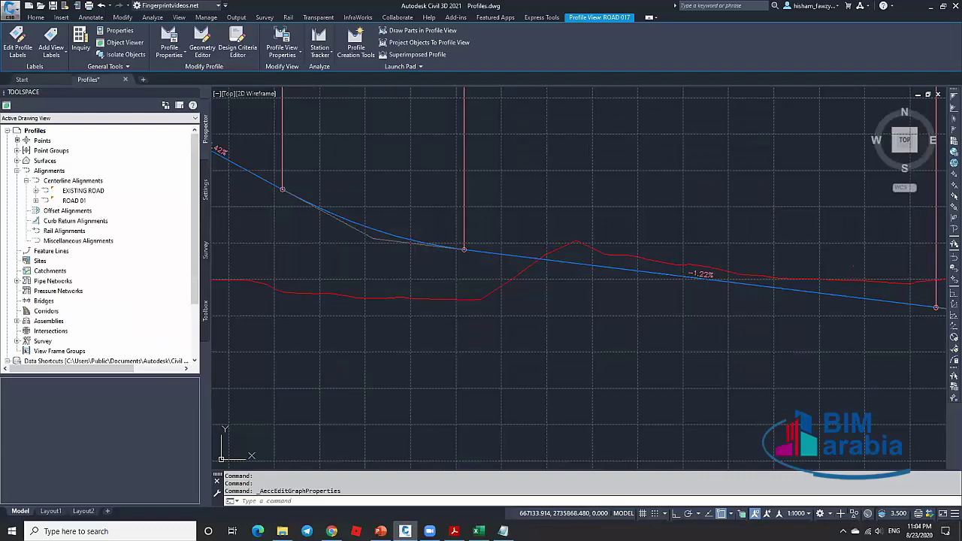
# Bring up Profile Properties for ROAD 01-FG02 [Copy].
pyautogui.press('Escape')
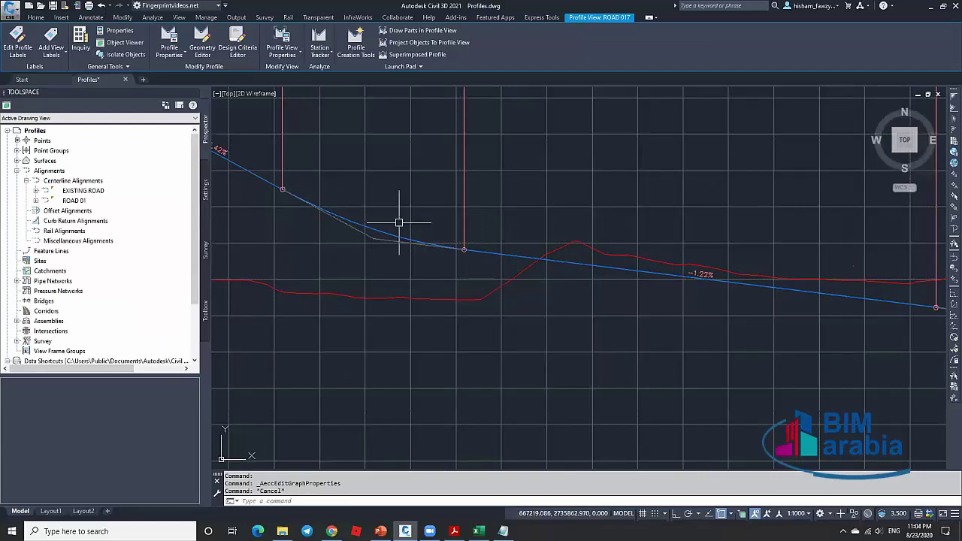
pyautogui.click(398, 234)
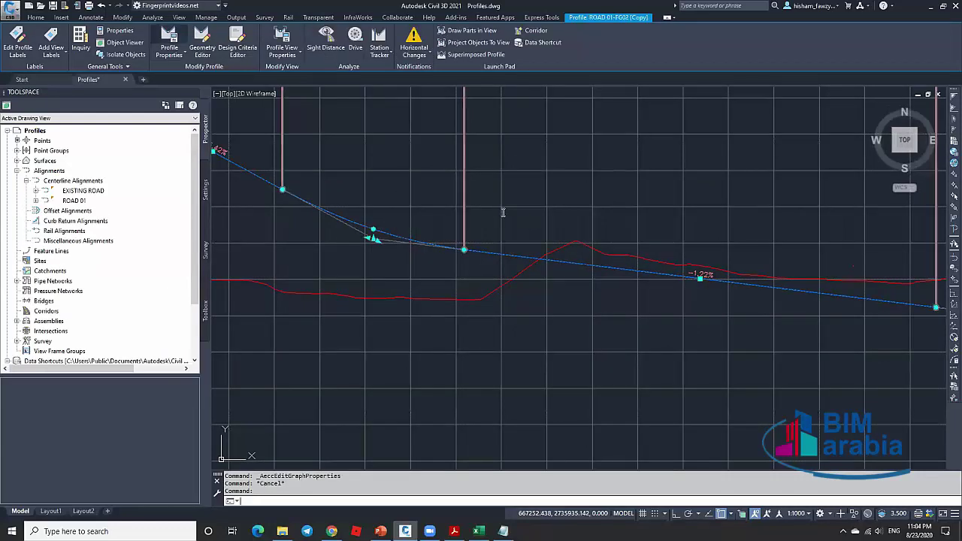
pyautogui.click(169, 42)
# Replace ' [Copy]' in the profile name to make it ROAD 01-FG02-SUBGRADE.
pyautogui.moveTo(427, 211); pyautogui.dragTo(444, 210)
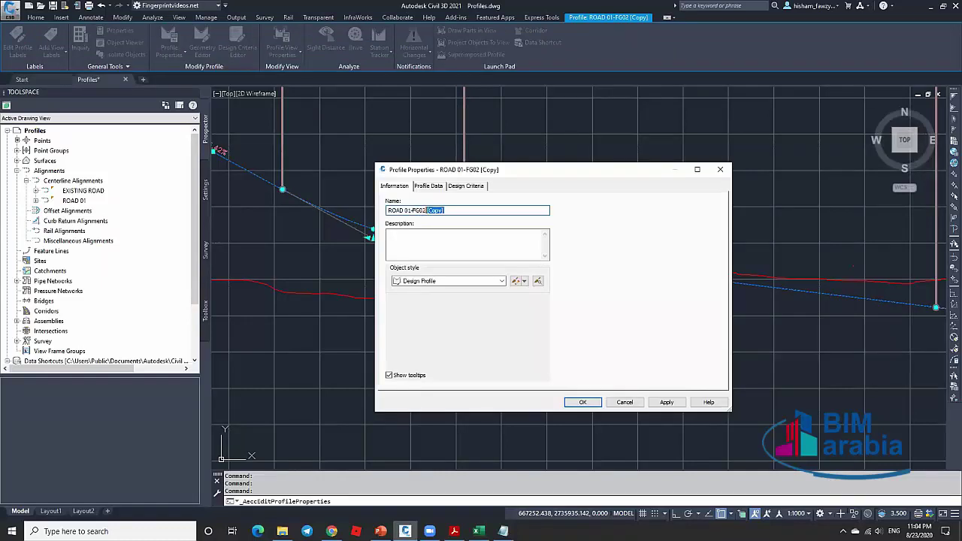
pyautogui.write('-SUBGRADE')
pyautogui.click(582, 403)
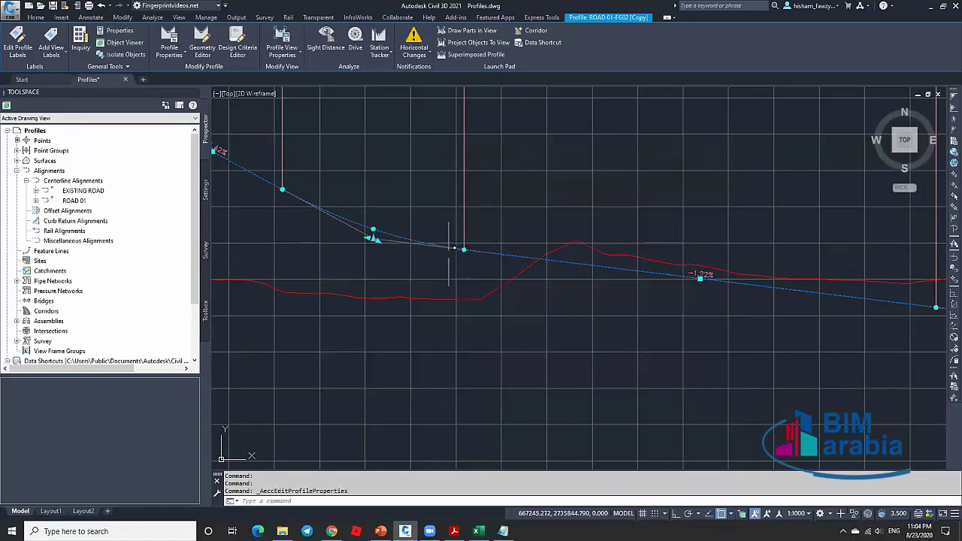
pyautogui.scroll(-2, 511, 224)
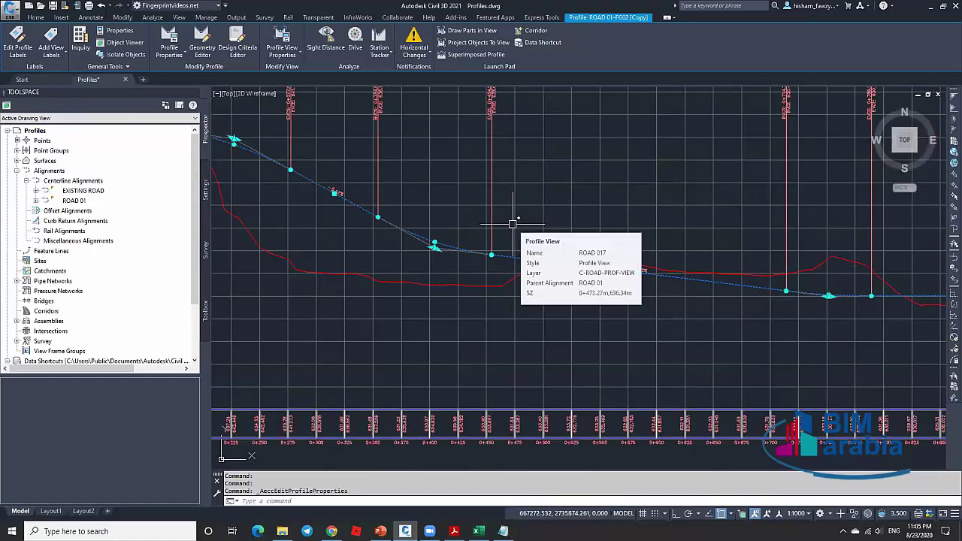
pyautogui.scroll(3, 437, 239)
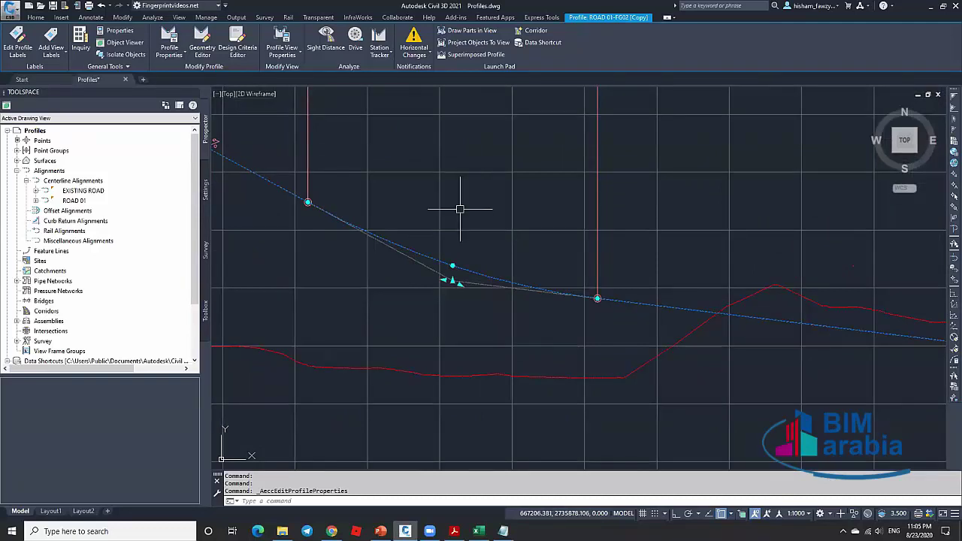
# Lower all PVIs of ROAD 01-FG02-SUBGRADE by 0.85 m using Raise/Lower PVIs.
pyautogui.click(203, 38)
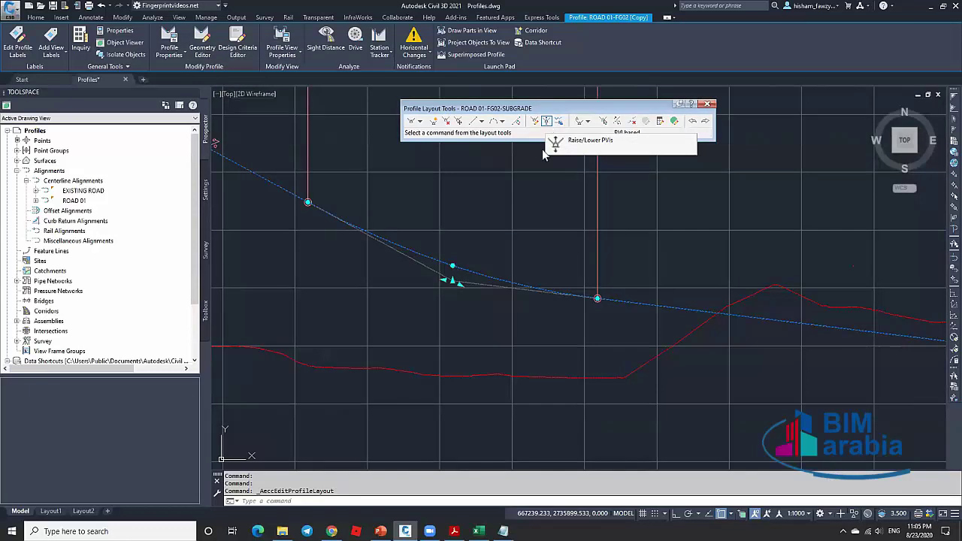
pyautogui.click(547, 121)
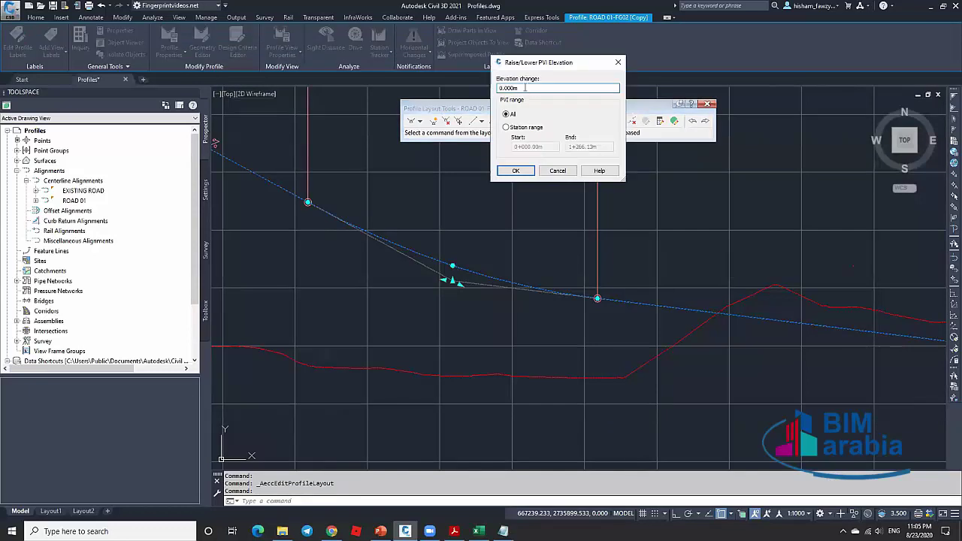
pyautogui.write('-.85')
pyautogui.click(517, 171)
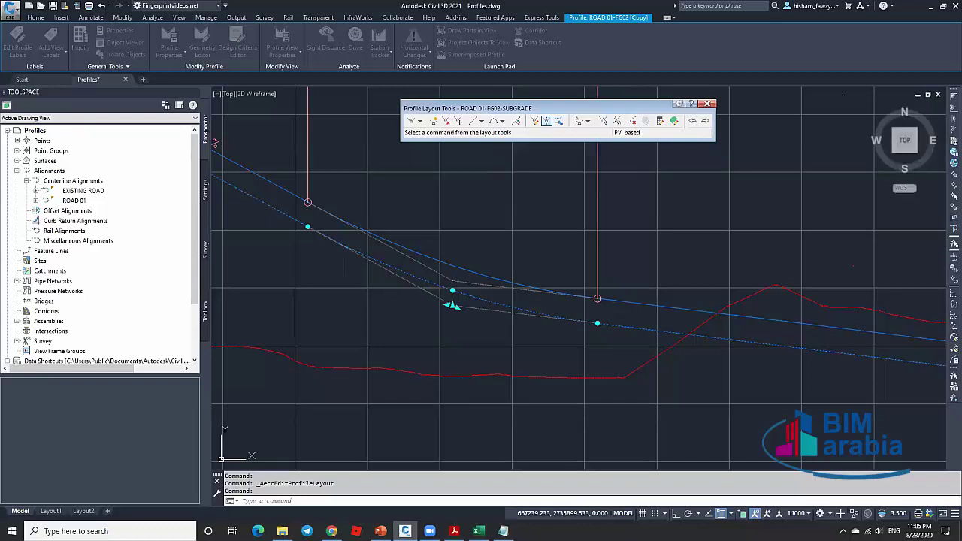
pyautogui.press('Escape')
pyautogui.scroll(-2, 468, 263)
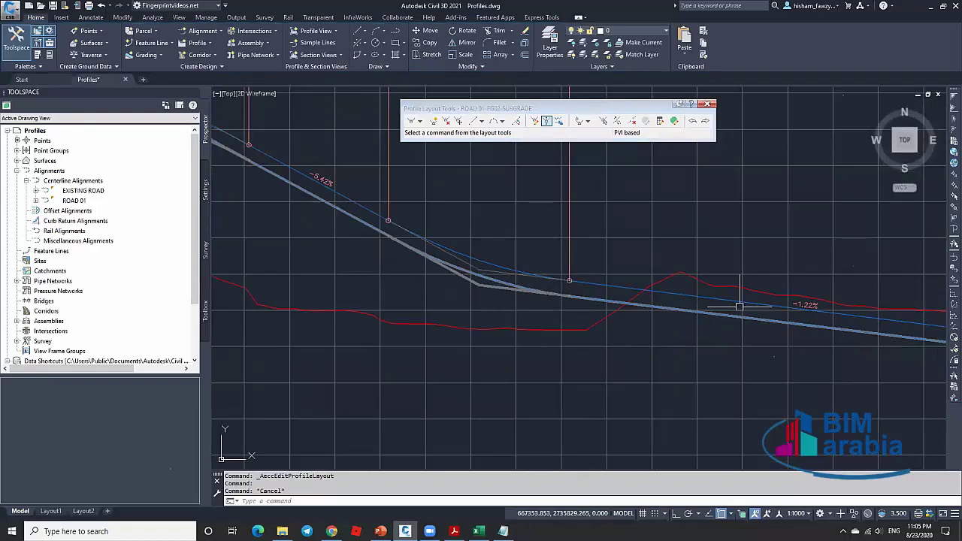
pyautogui.moveTo(411, 274); pyautogui.dragTo(593, 284, button='middle')
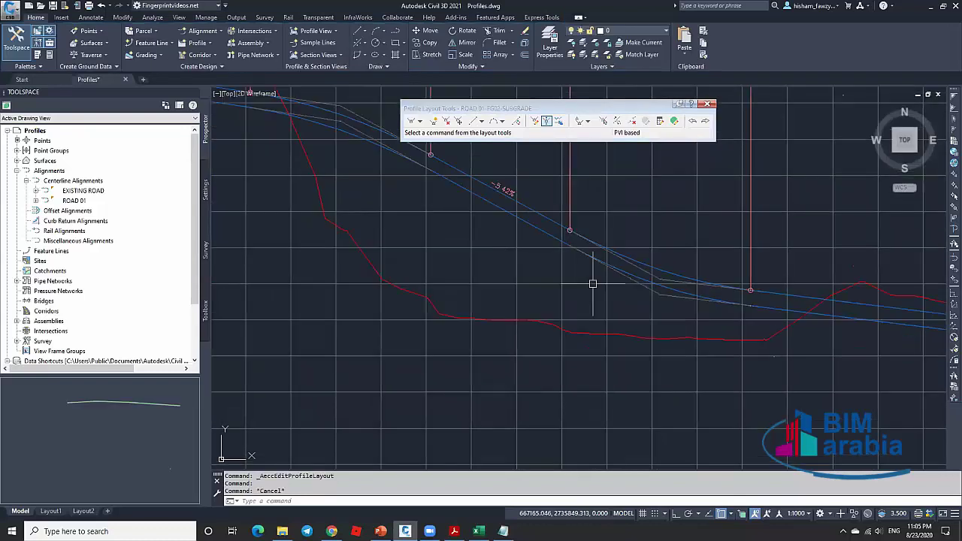
pyautogui.click(642, 276)
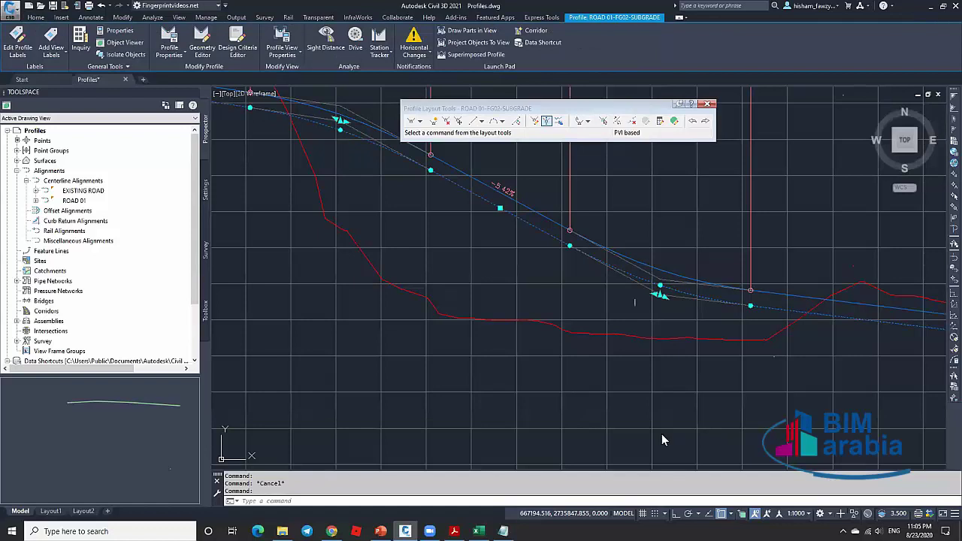
pyautogui.rightClick(637, 307)
pyautogui.click(671, 433)
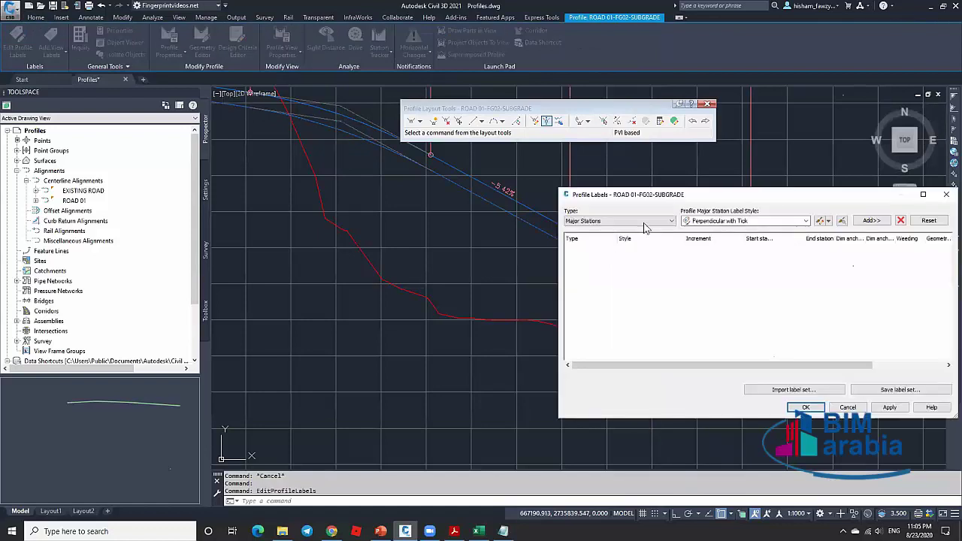
pyautogui.press('Escape')
pyautogui.press('Escape')
pyautogui.scroll(5, 694, 286)
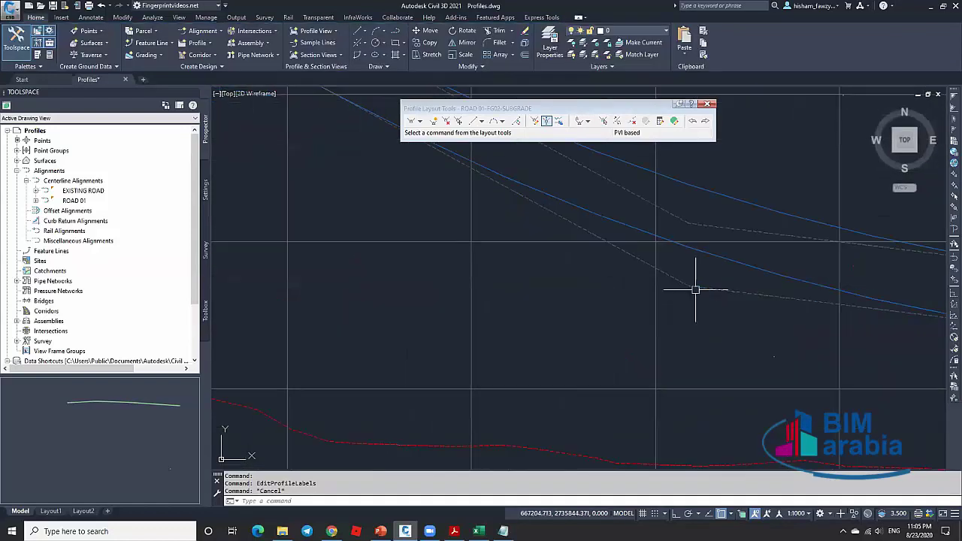
pyautogui.click(706, 285)
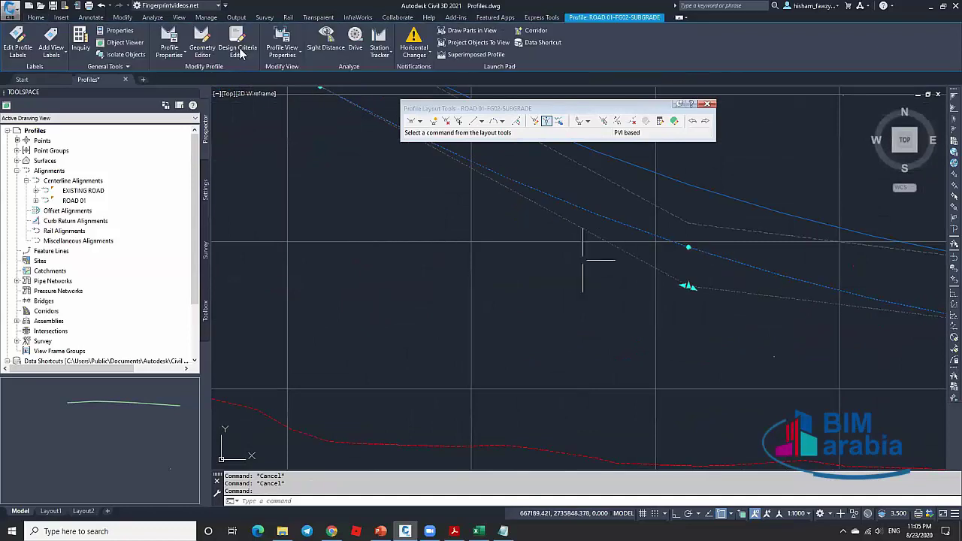
pyautogui.click(281, 41)
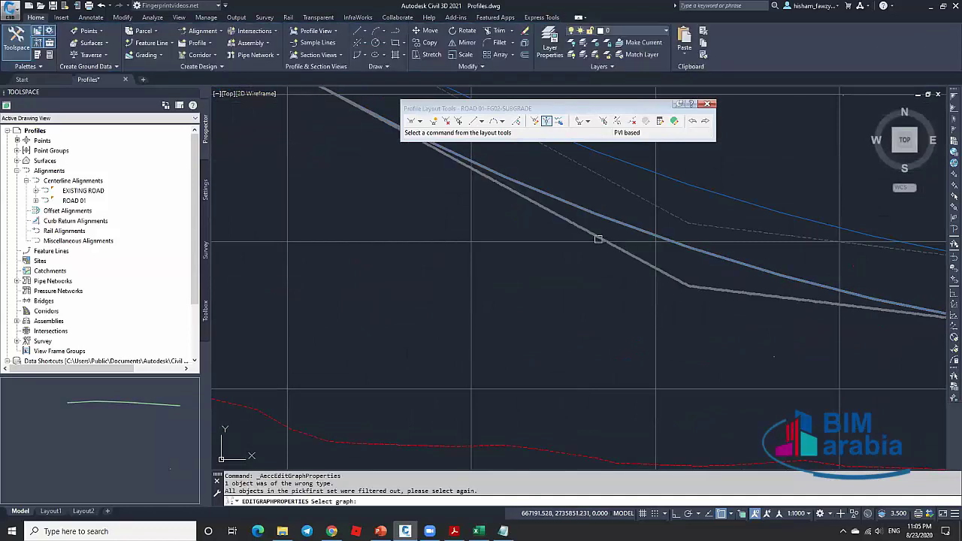
pyautogui.press('Escape')
pyautogui.click(598, 239)
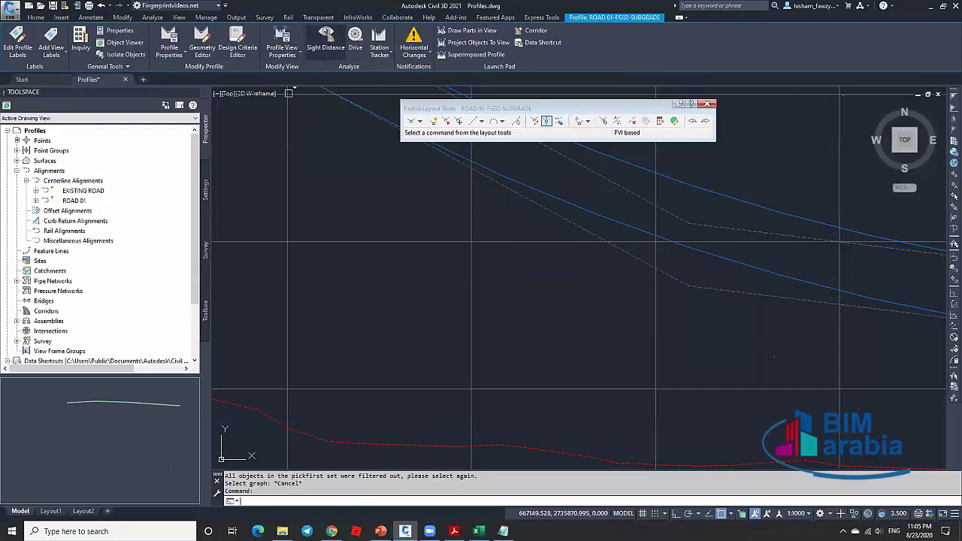
pyautogui.click(282, 45)
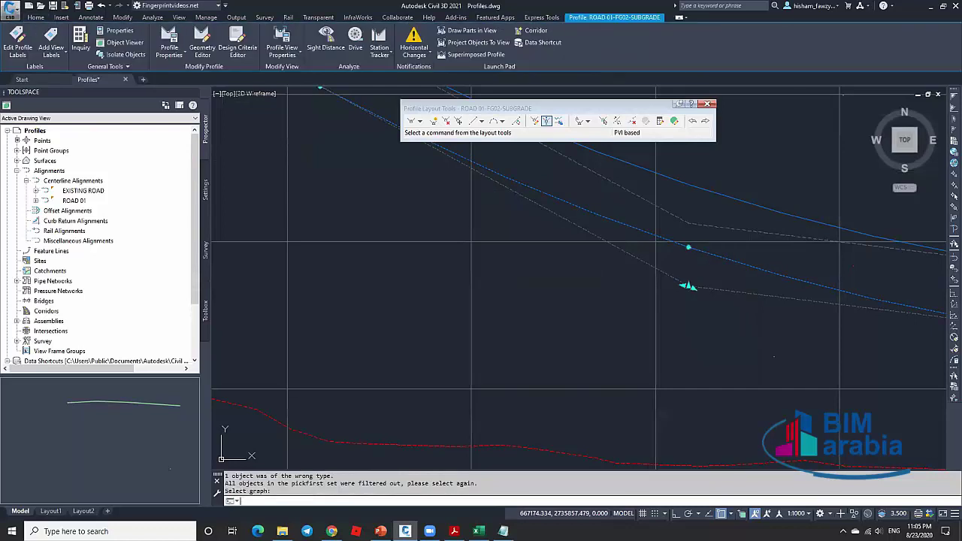
pyautogui.press('Escape')
pyautogui.press('Escape')
pyautogui.press('Escape')
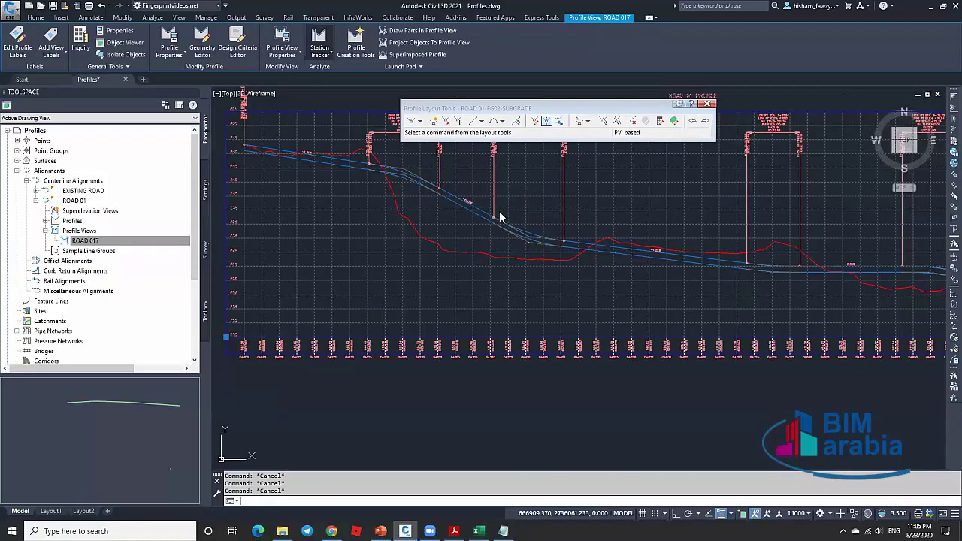
# Set the subgrade profile's style to Layout and colour its line and curve components green.
pyautogui.doubleClick(496, 230)
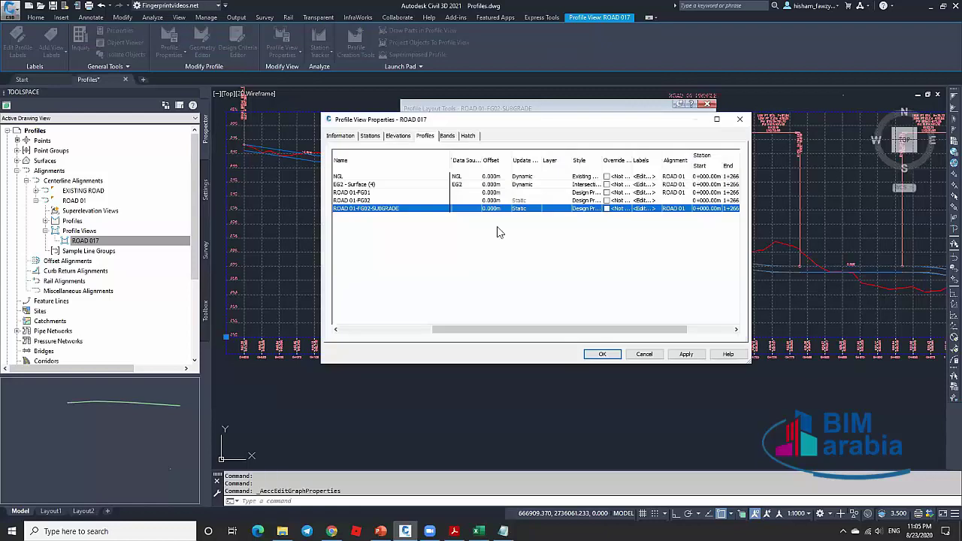
pyautogui.click(579, 208)
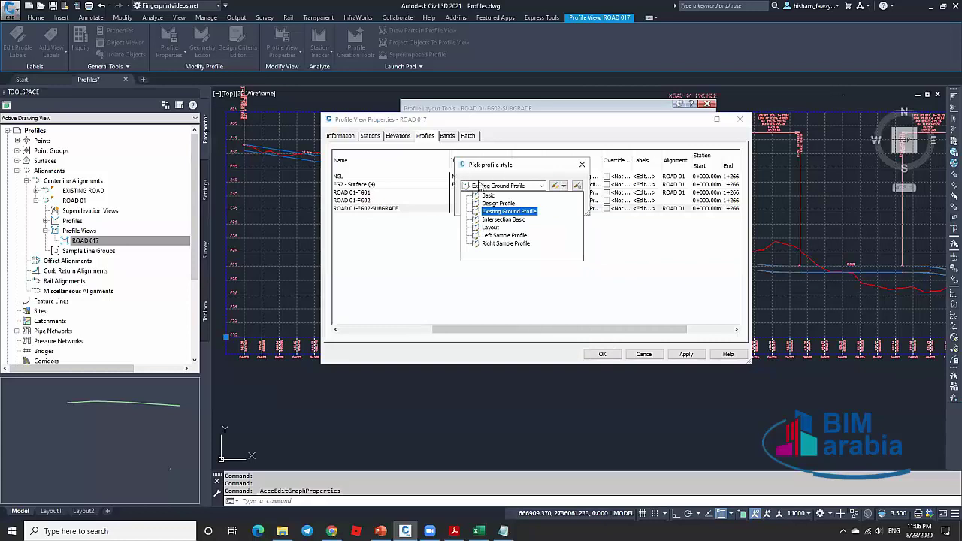
pyautogui.click(518, 226)
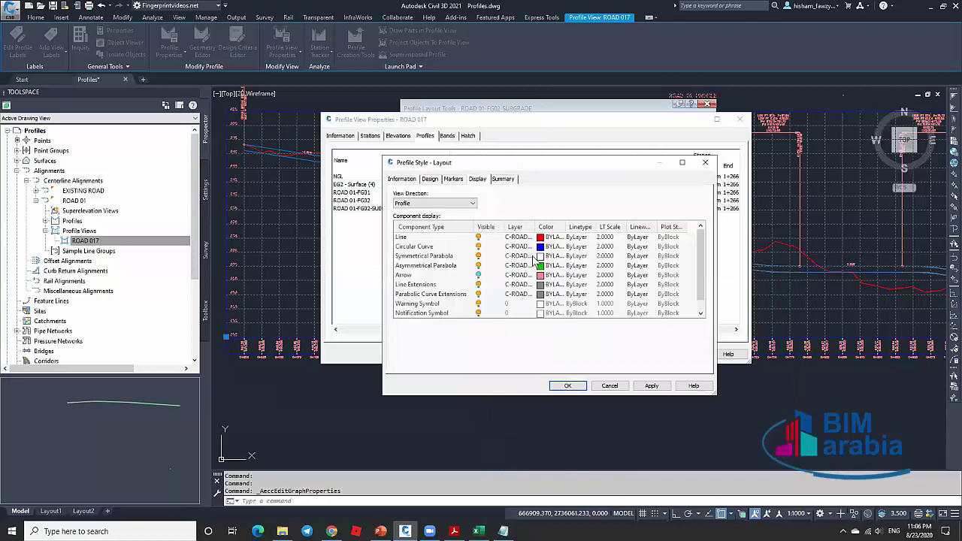
pyautogui.moveTo(439, 238); pyautogui.dragTo(433, 256)
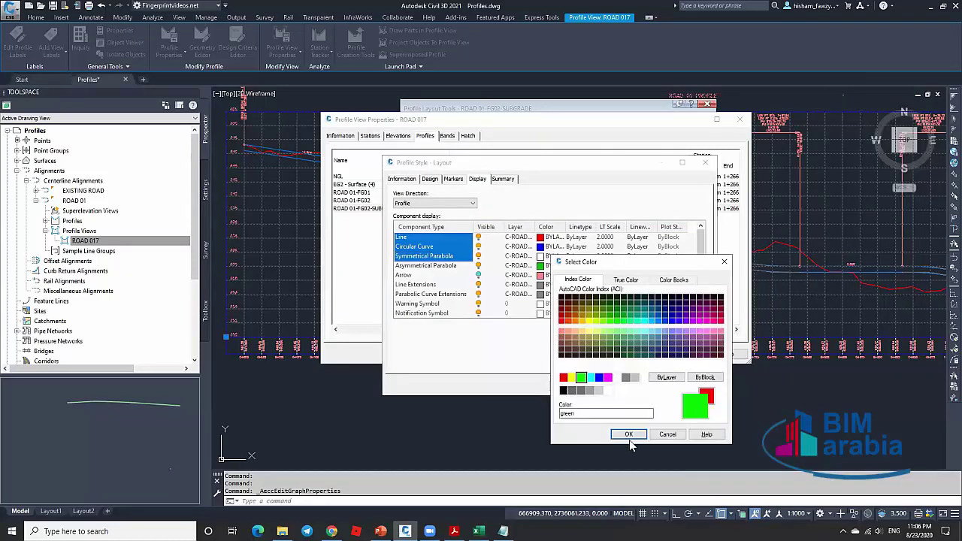
pyautogui.click(629, 496)
# Set the Layout style's PVI marker to <none> and apply the profile view changes.
pyautogui.click(453, 179)
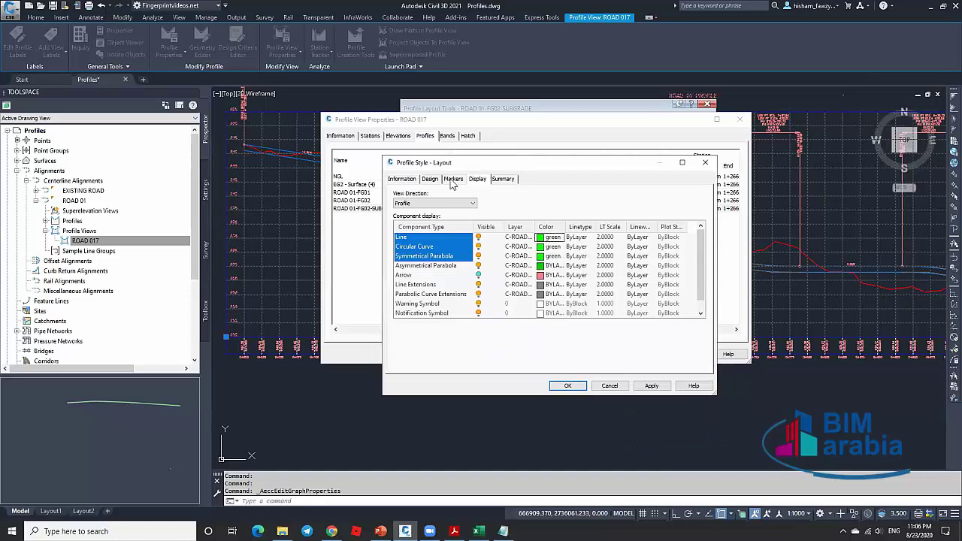
pyautogui.click(590, 225)
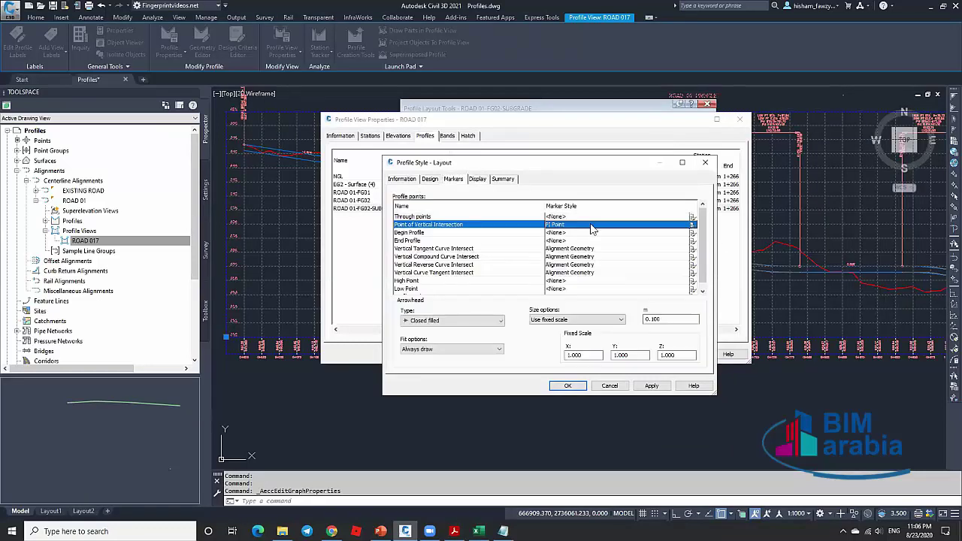
pyautogui.click(692, 224)
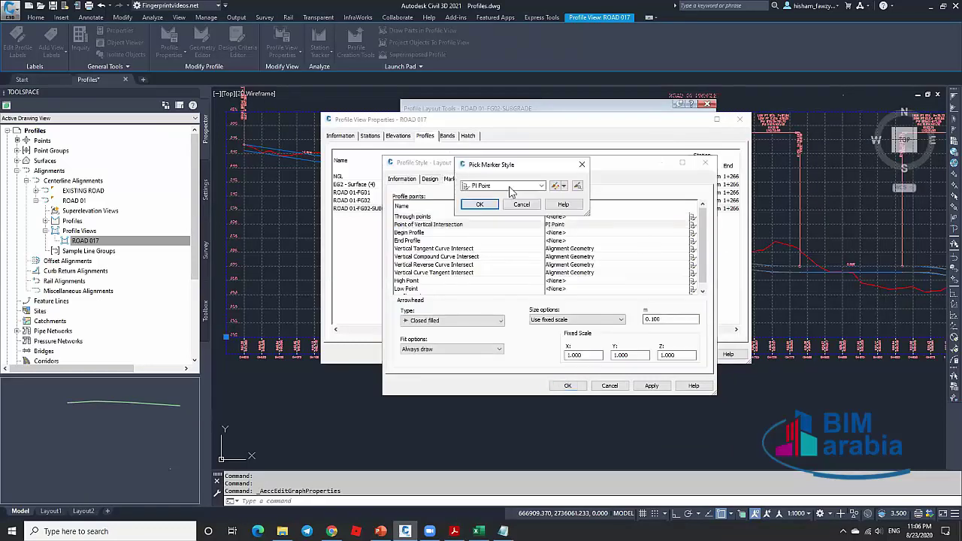
pyautogui.click(511, 188)
pyautogui.scroll(10, 492, 197)
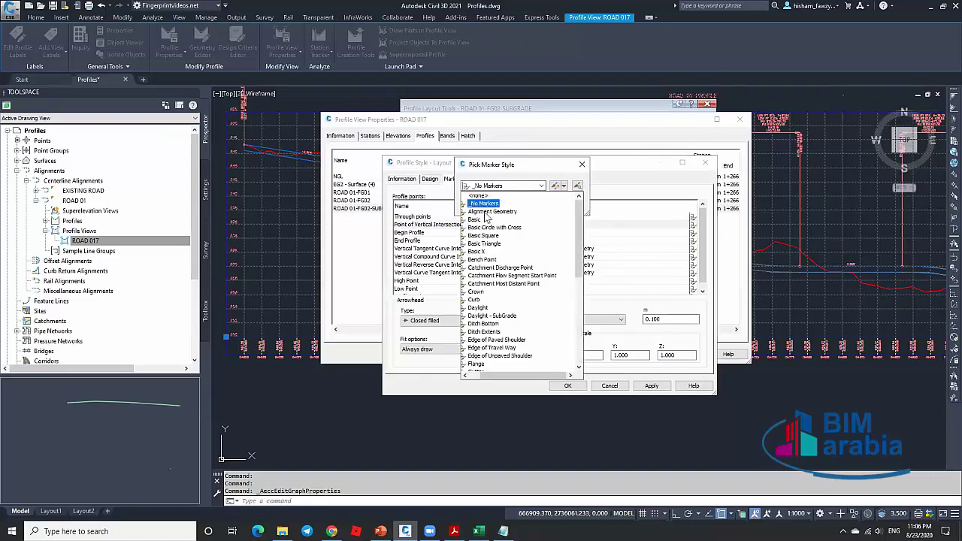
pyautogui.press('Return')
pyautogui.press('Return')
pyautogui.click(580, 387)
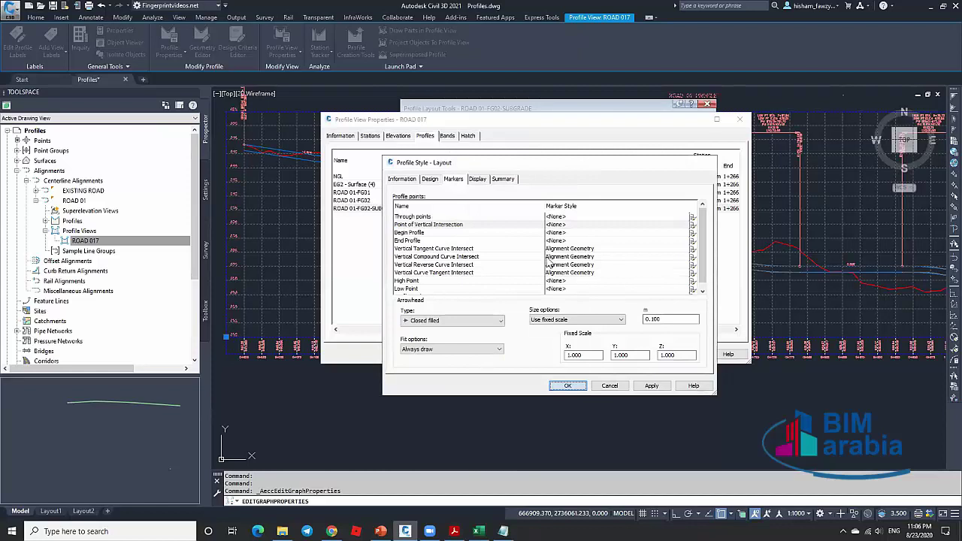
pyautogui.press('Return')
pyautogui.click(601, 353)
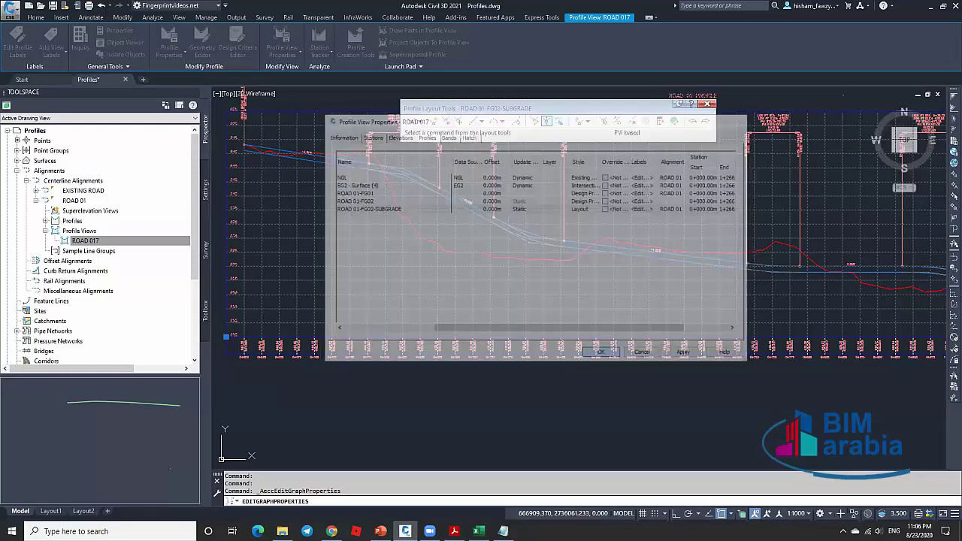
pyautogui.press('Escape')
pyautogui.scroll(5, 530, 236)
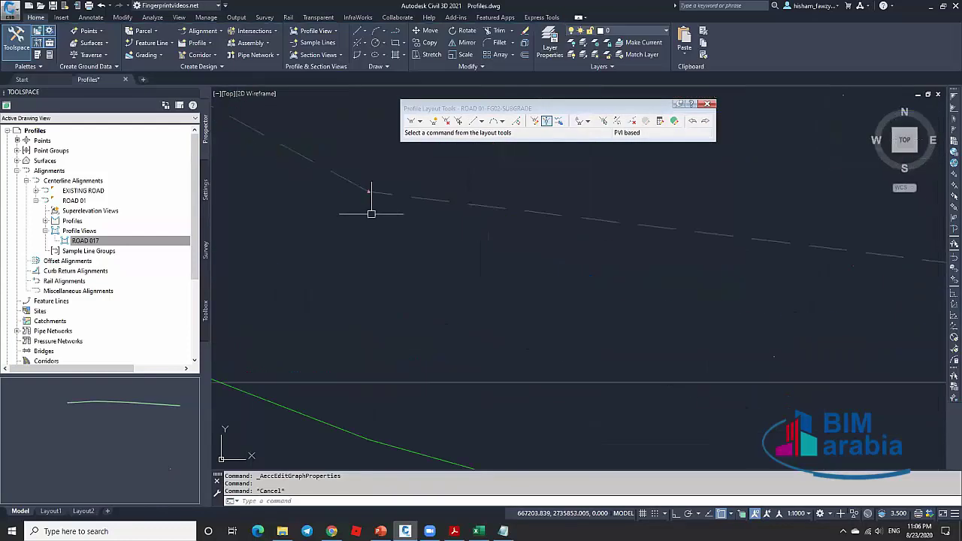
# Turn off line extensions, parabolic curve extensions, warning and notification symbols in the Layout style.
pyautogui.press('Escape')
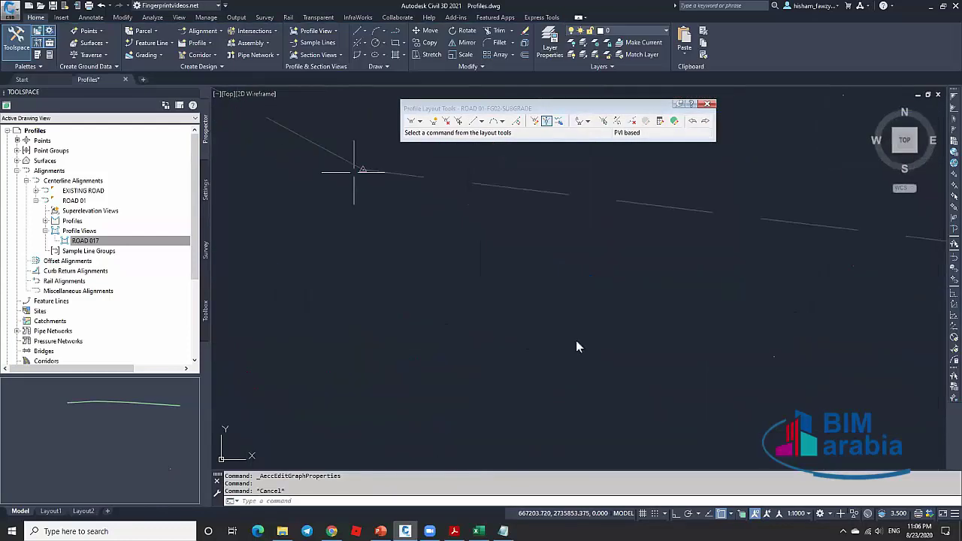
pyautogui.scroll(-2, 576, 341)
pyautogui.click(575, 340)
pyautogui.rightClick(578, 338)
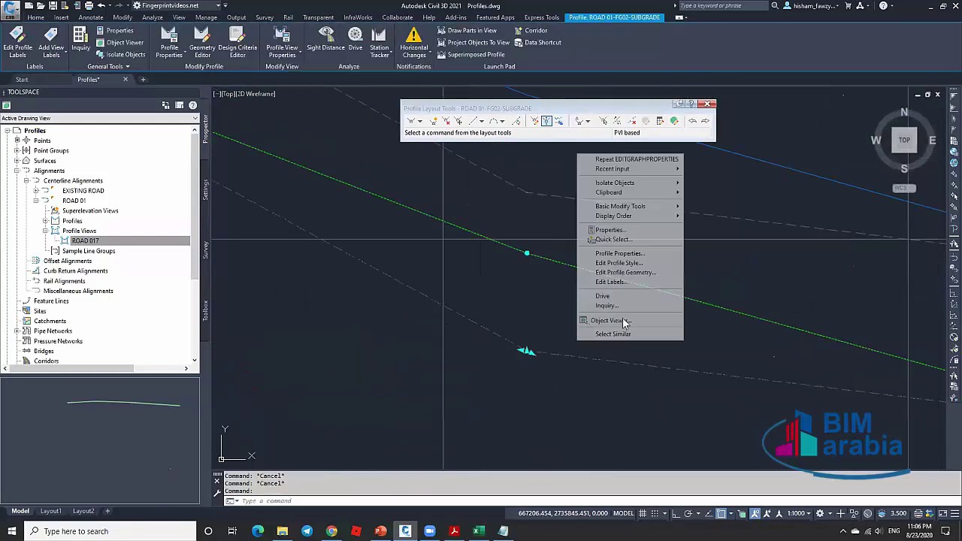
pyautogui.click(628, 263)
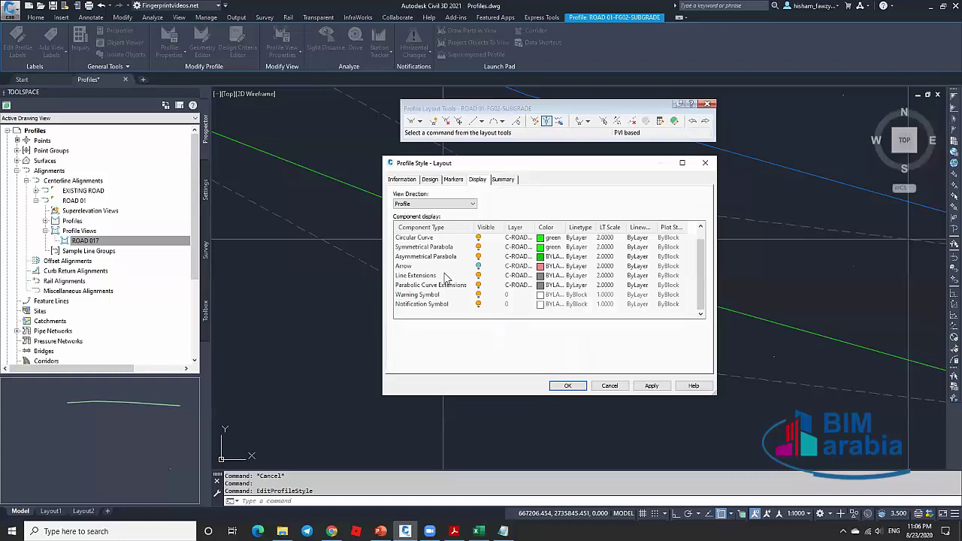
pyautogui.click(484, 278)
pyautogui.keyDown('shift'); pyautogui.click(531, 304); pyautogui.keyUp('shift')
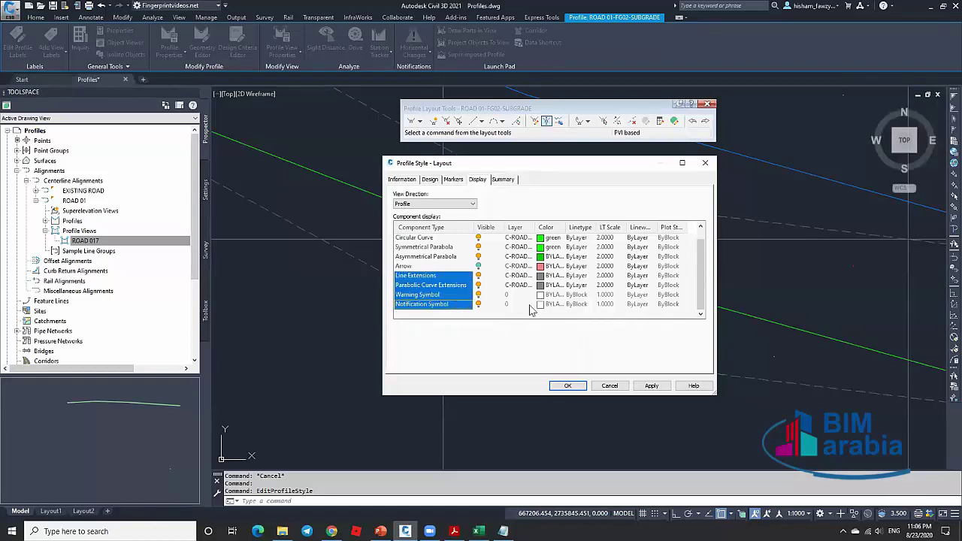
pyautogui.click(484, 276)
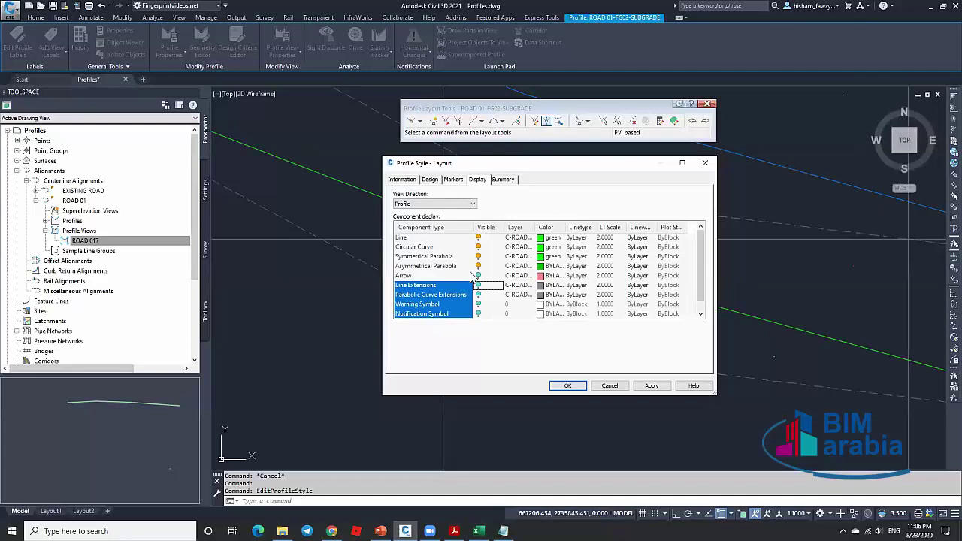
pyautogui.click(562, 385)
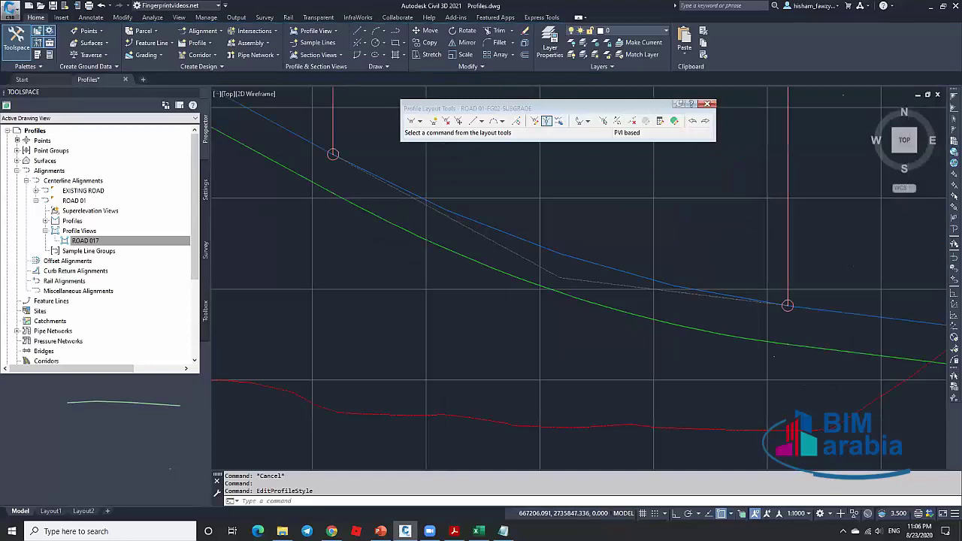
# Zoom out to review the green subgrade below the blue profile, then save Profiles.dwg.
pyautogui.press('Escape')
pyautogui.press('Escape')
pyautogui.scroll(-2, 910, 456)
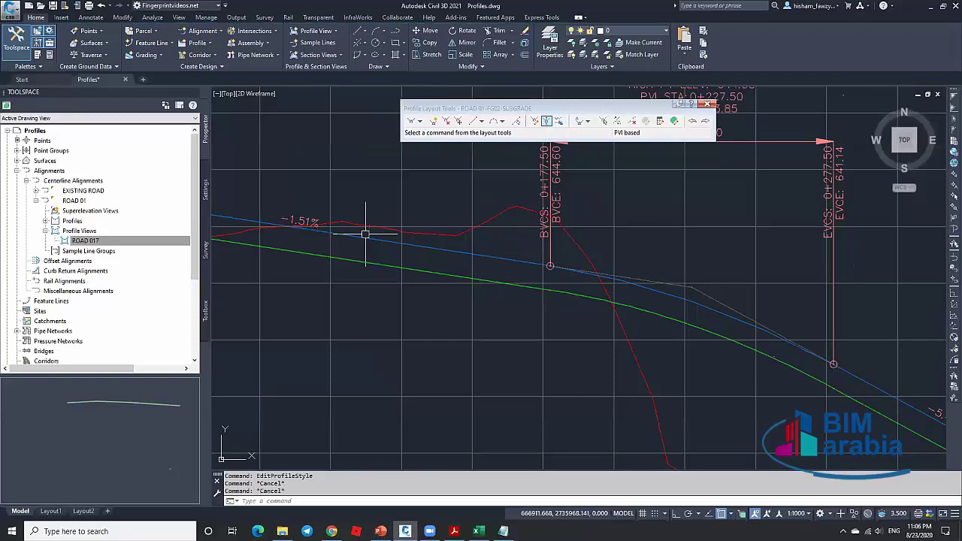
pyautogui.scroll(-4, 365, 235)
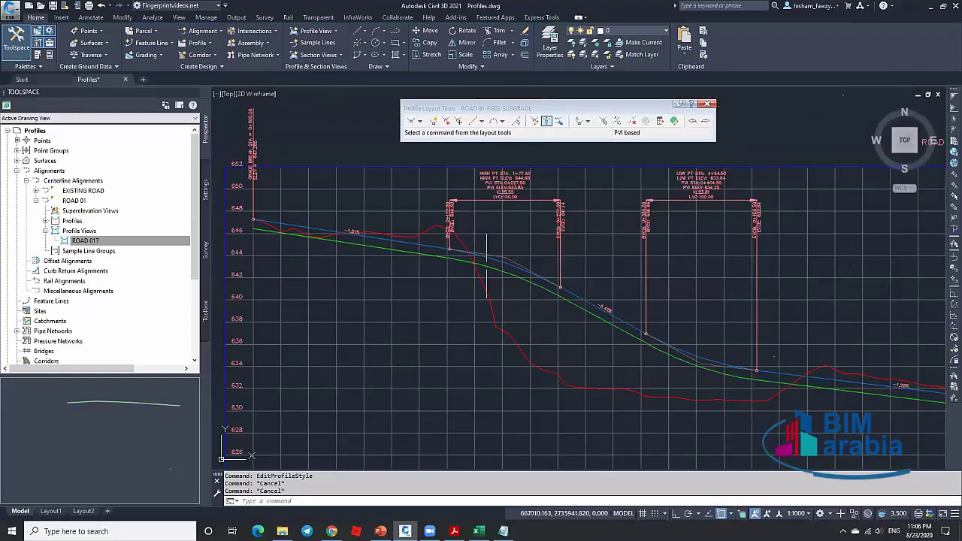
pyautogui.press('Escape')
pyautogui.scroll(-3, 627, 323)
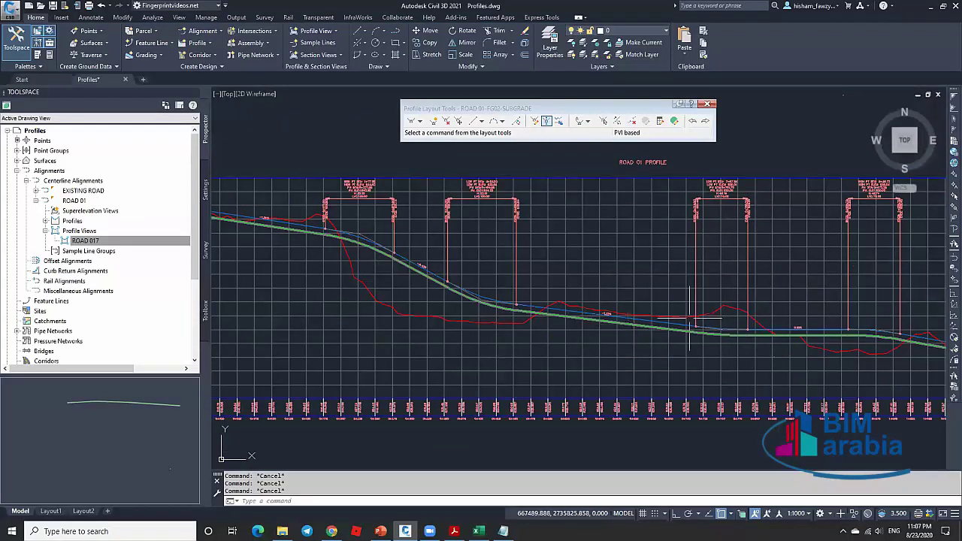
pyautogui.scroll(-2, 630, 272)
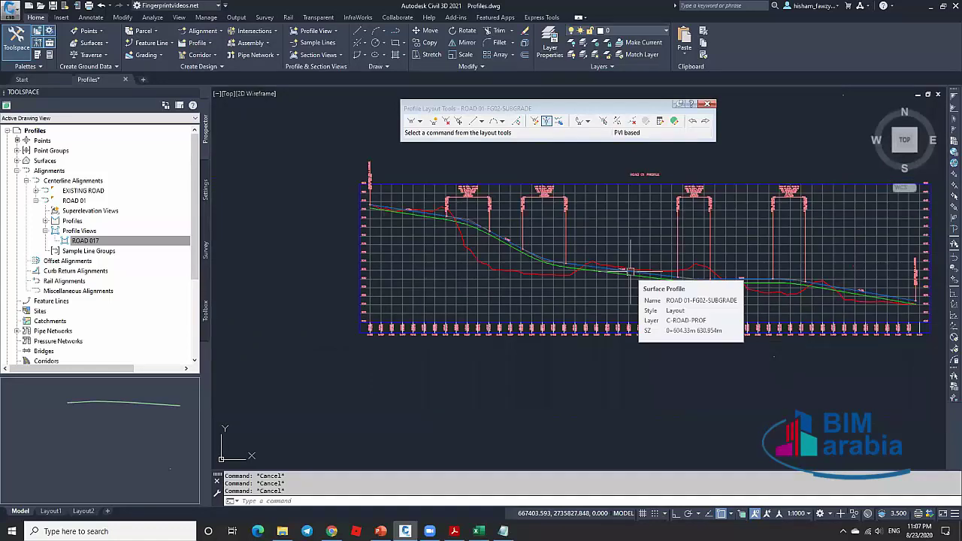
pyautogui.scroll(-2, 630, 272)
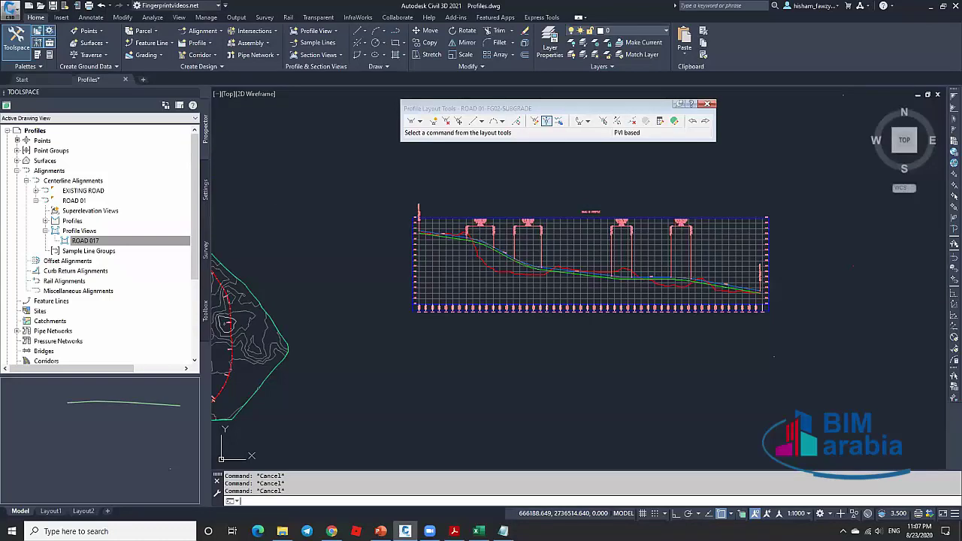
pyautogui.hotkey('ctrl', 's')
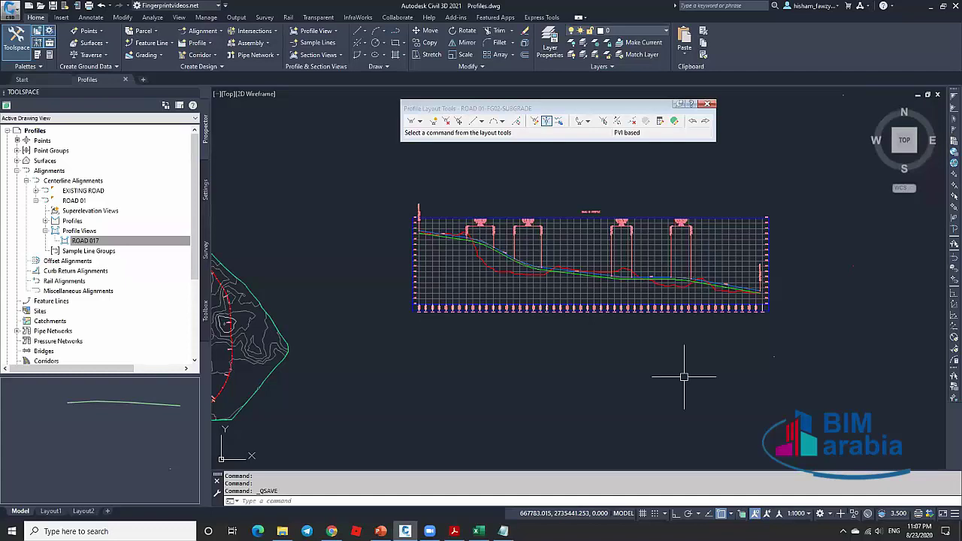
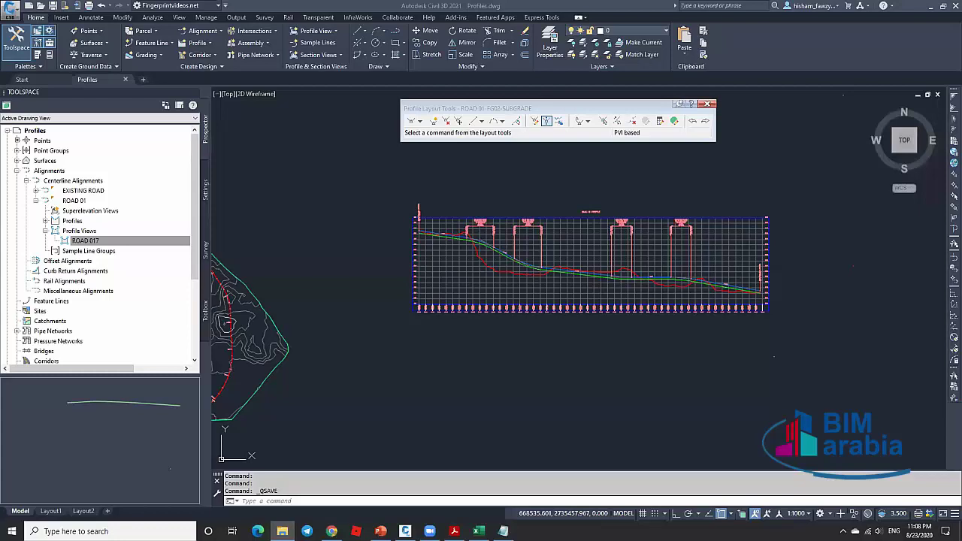
# Pan the Profiles drawing to frame the plan and the road profile view.
pyautogui.scroll(8, 613, 331)
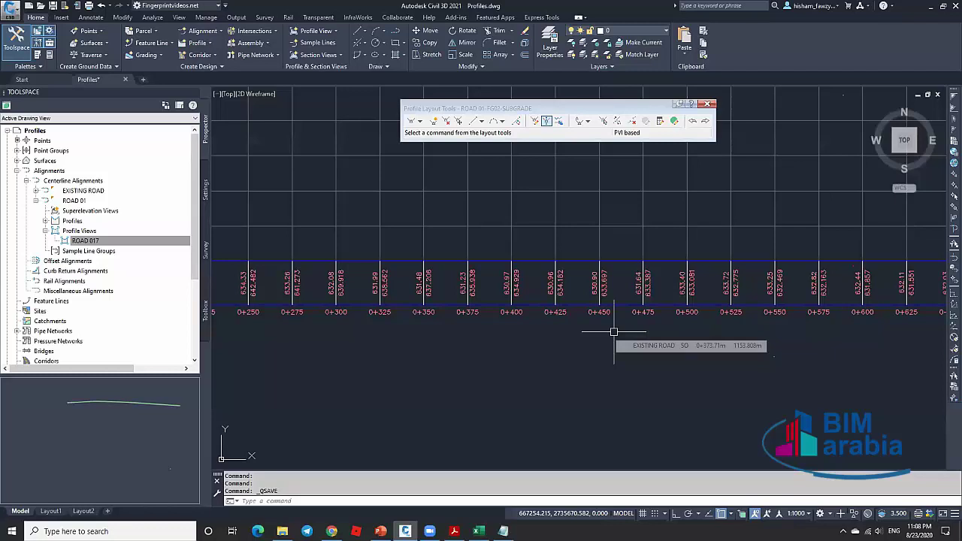
pyautogui.click(834, 354)
pyautogui.scroll(-6, 834, 354)
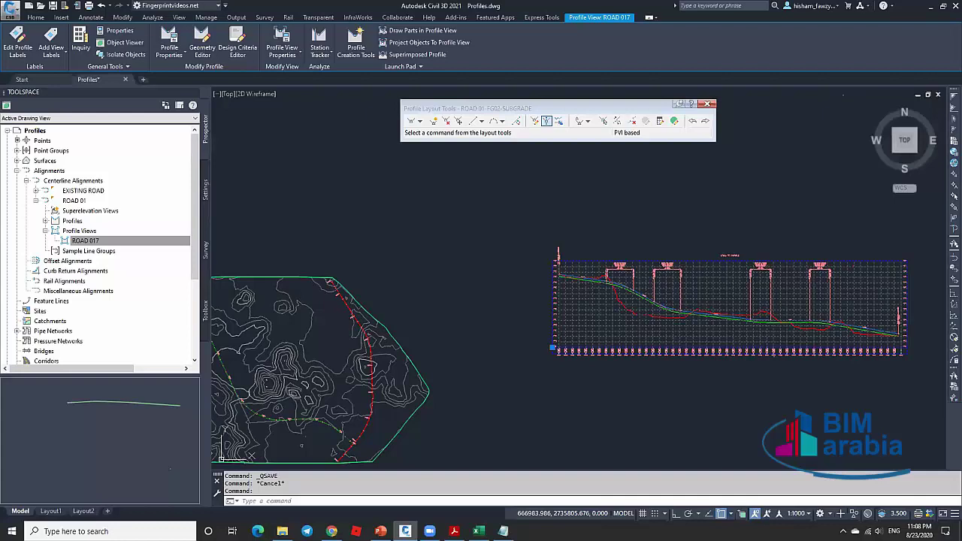
pyautogui.press('Escape')
pyautogui.moveTo(583, 321); pyautogui.dragTo(630, 269, button='middle')
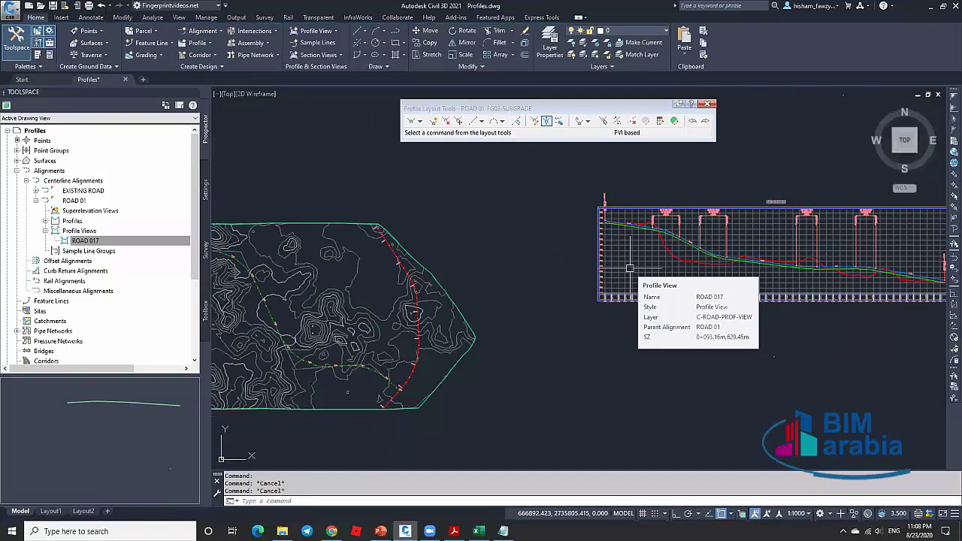
pyautogui.press('Escape')
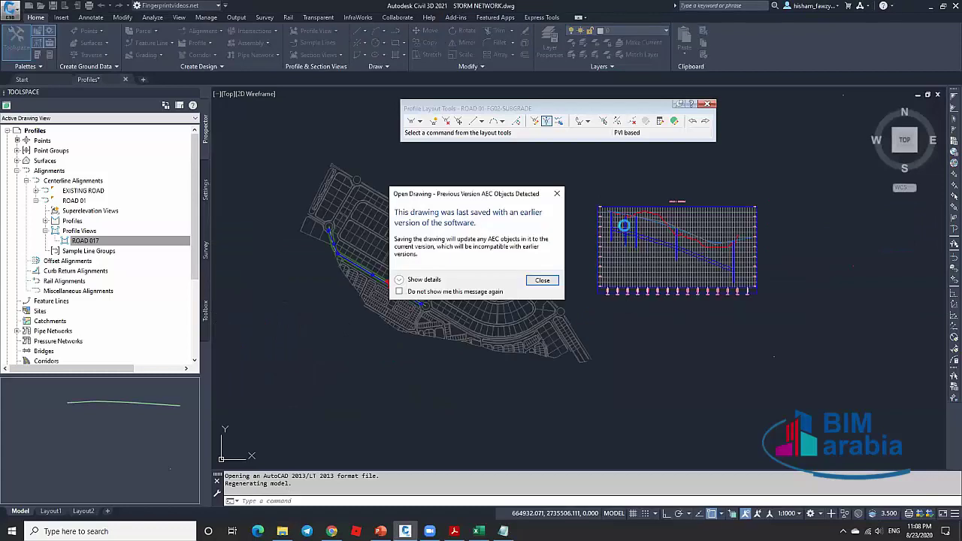
# Dismiss the earlier-version warning in STORM NETWORK.dwg and select the red storm pipe.
pyautogui.press('Return')
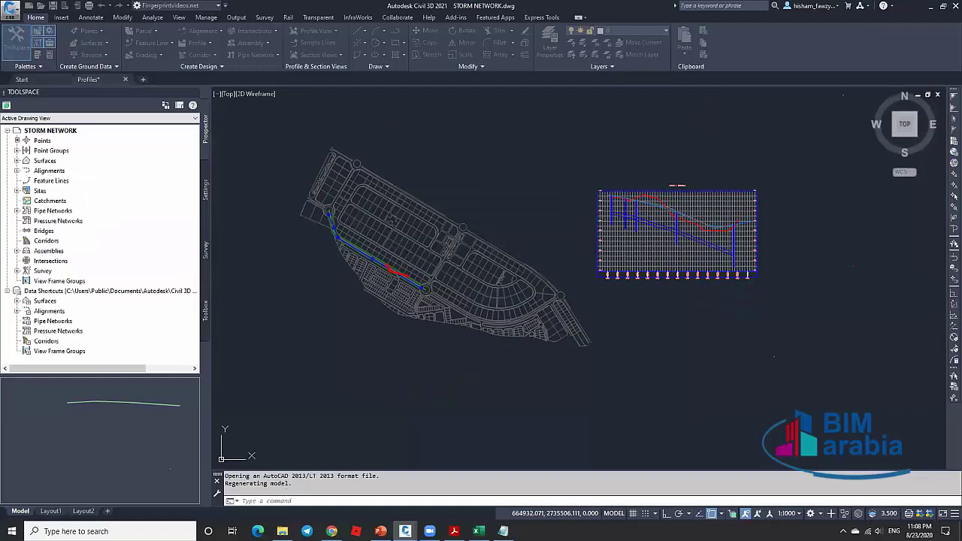
pyautogui.click(423, 301)
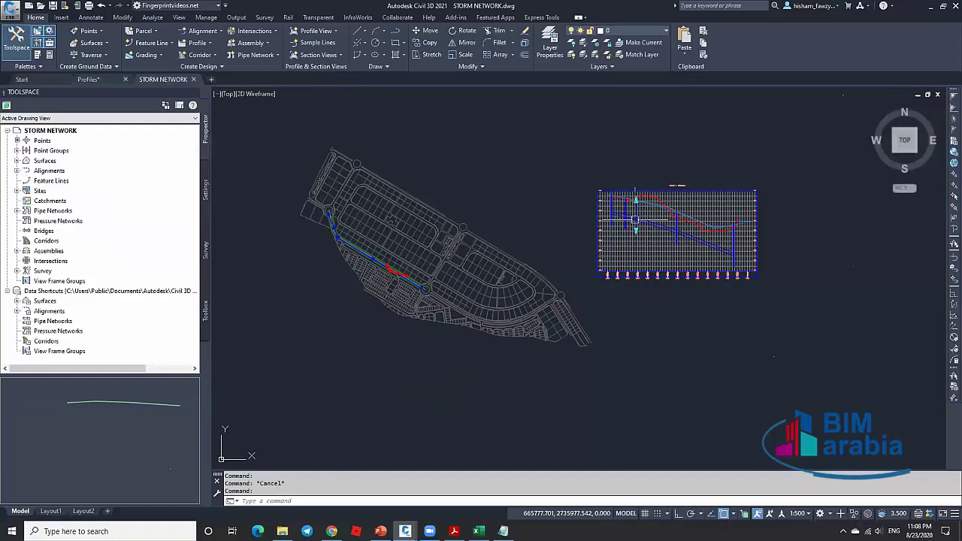
pyautogui.scroll(5, 428, 263)
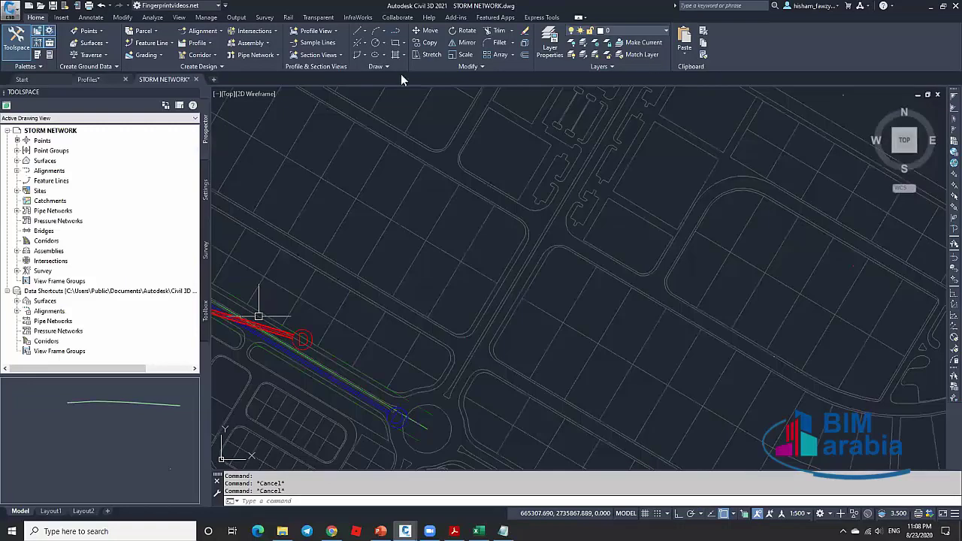
pyautogui.moveTo(286, 297); pyautogui.dragTo(448, 263, button='middle')
pyautogui.click(353, 263)
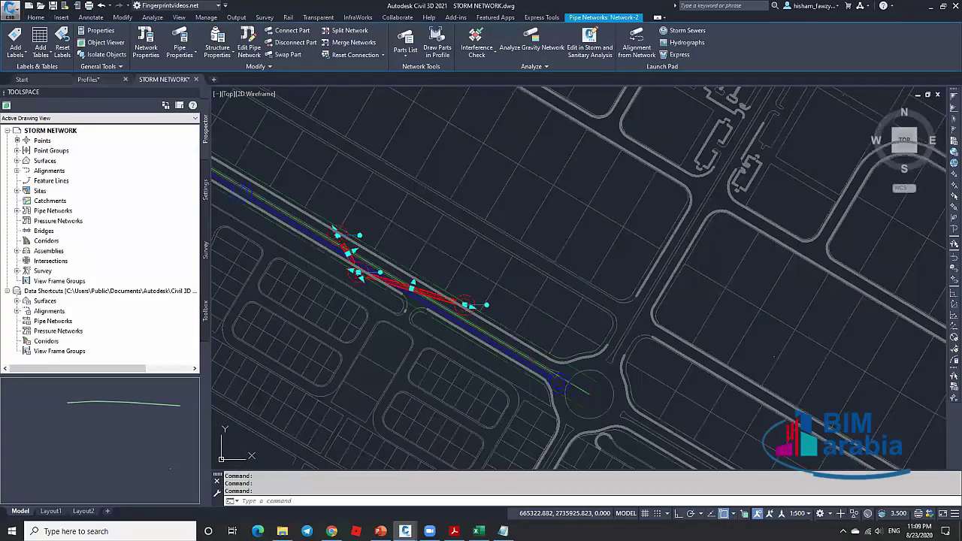
# Start Draw Parts in Profile View for the pipe, cancel it, and return to Profiles.dwg.
pyautogui.click(436, 47)
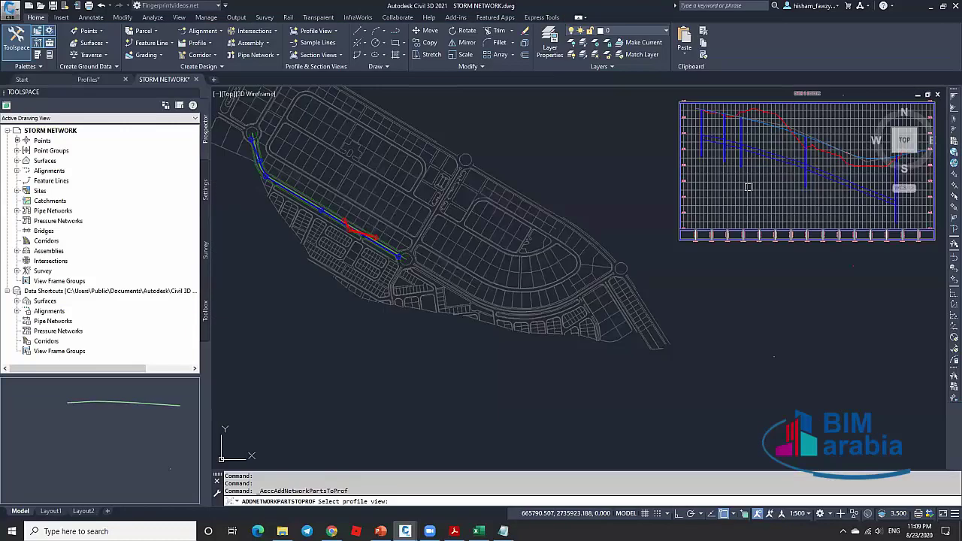
pyautogui.press('Escape')
pyautogui.scroll(5, 936, 337)
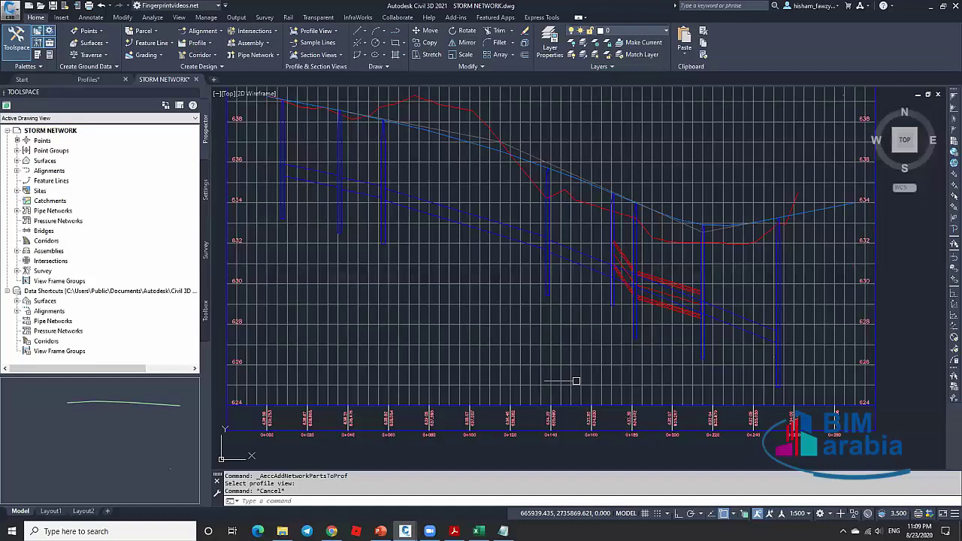
pyautogui.hotkey('ctrl', 'Tab')
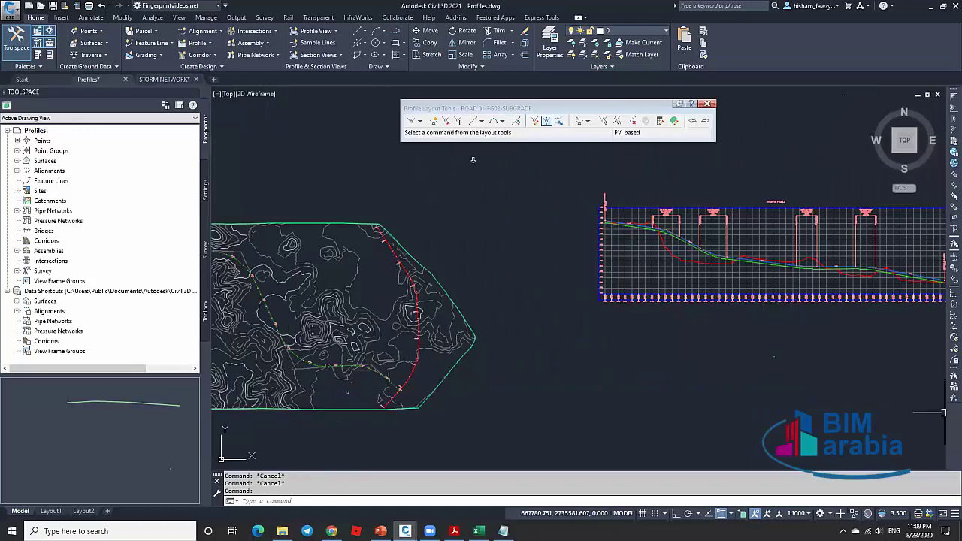
# Start a CONCATENATE formula in cell E3 of the Design Profile workbook.
pyautogui.hotkey('alt', 'Tab')
pyautogui.click(478, 166)
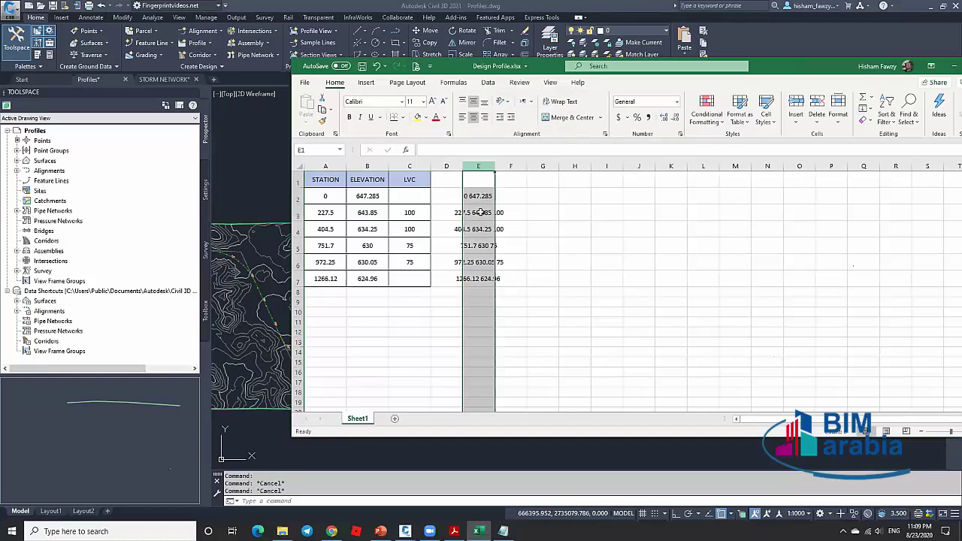
pyautogui.click(479, 213)
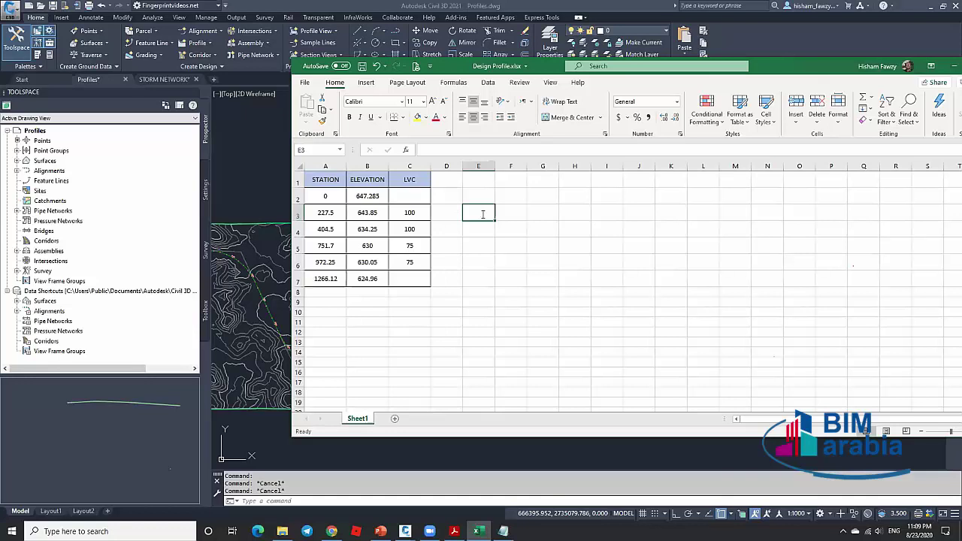
pyautogui.write('=CONCATE')
pyautogui.press('Tab')
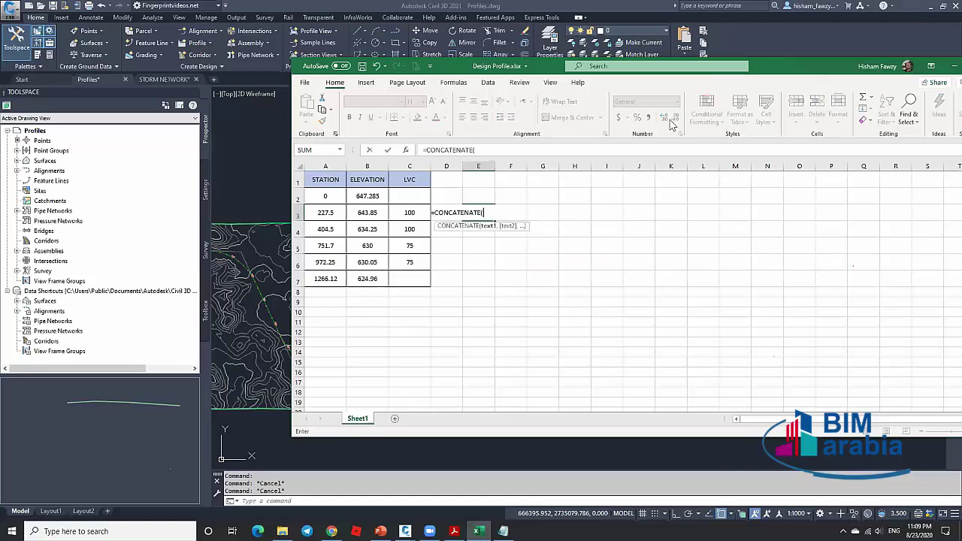
# Enter A3, a space, B3, a space and C3 as the CONCATENATE arguments.
pyautogui.click(407, 150)
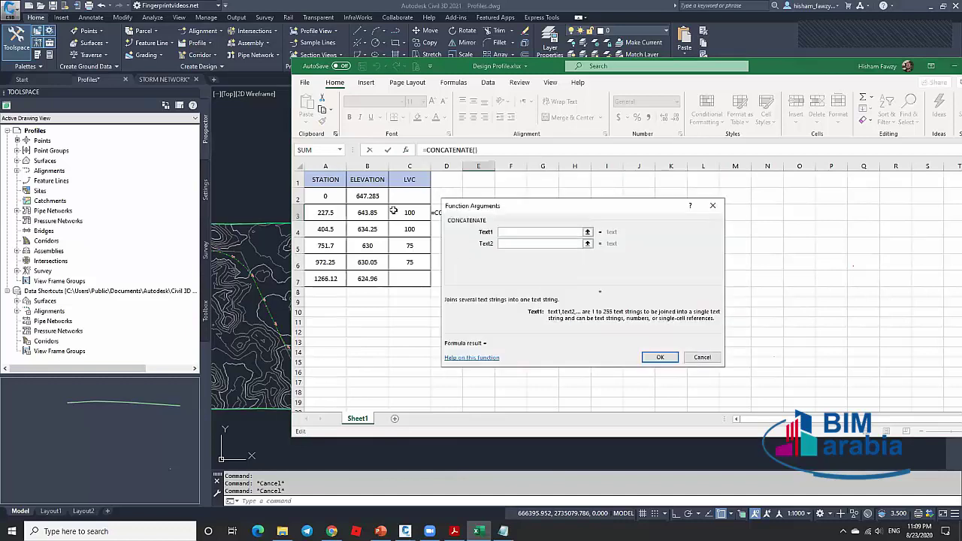
pyautogui.click(331, 213)
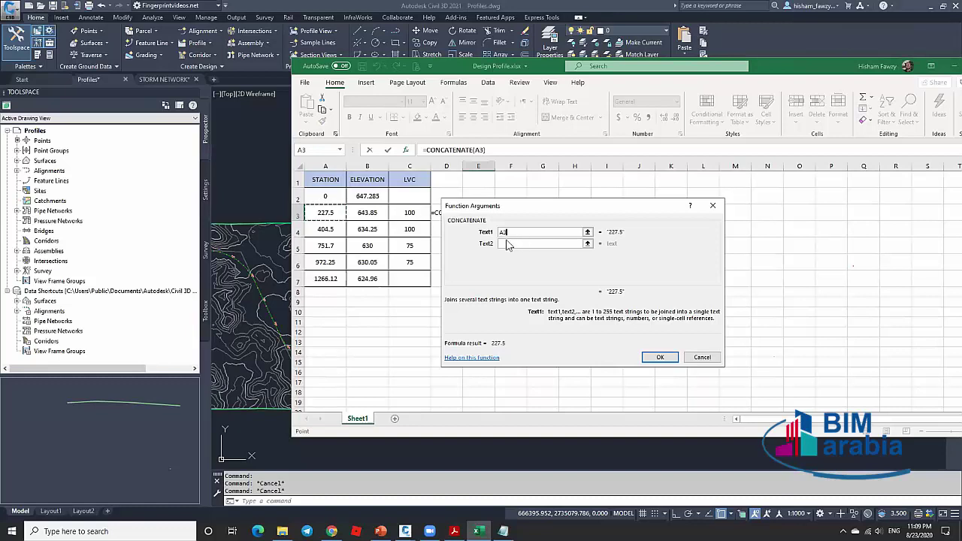
pyautogui.press('Tab')
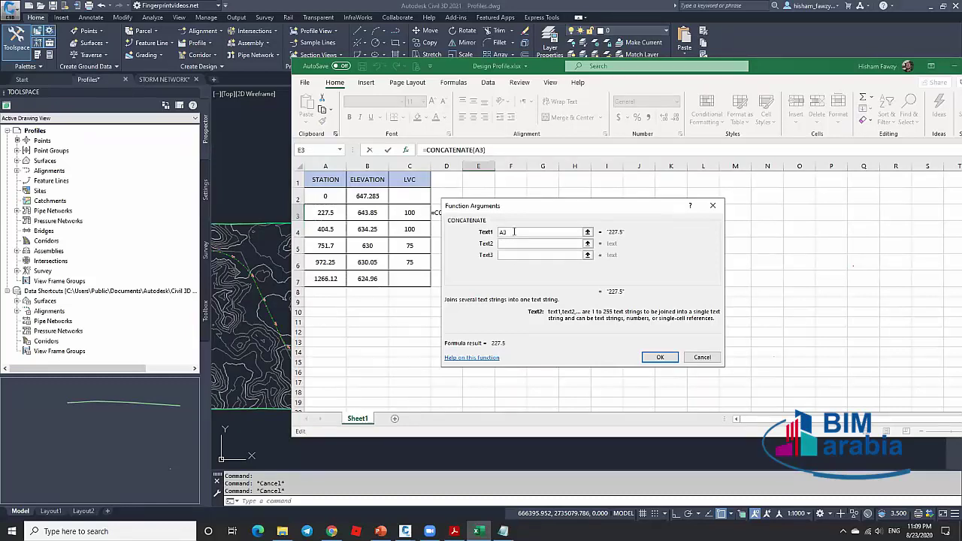
pyautogui.write('" "')
pyautogui.click(508, 255)
pyautogui.click(387, 229)
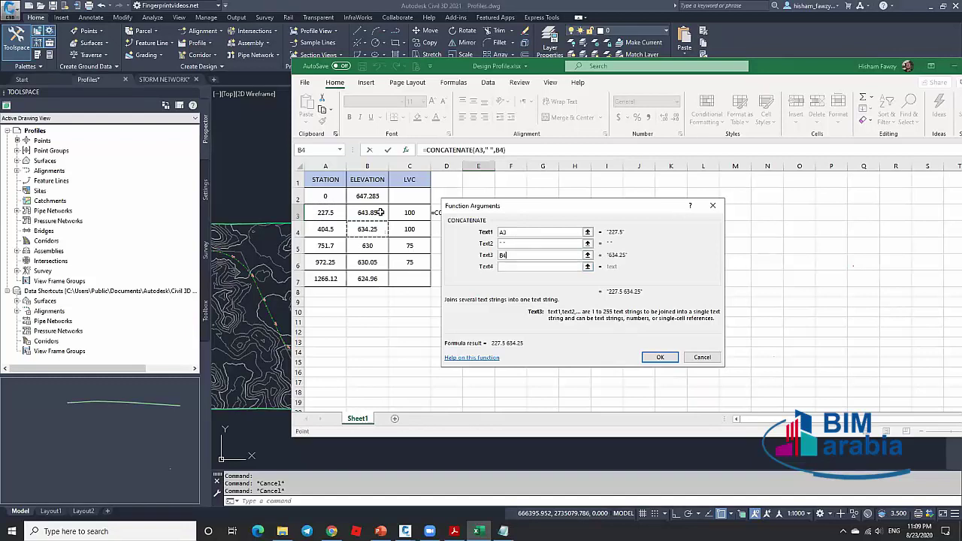
pyautogui.press('BackSpace')
pyautogui.write('3')
pyautogui.press('Tab')
pyautogui.write('" "')
pyautogui.click(508, 278)
pyautogui.click(407, 214)
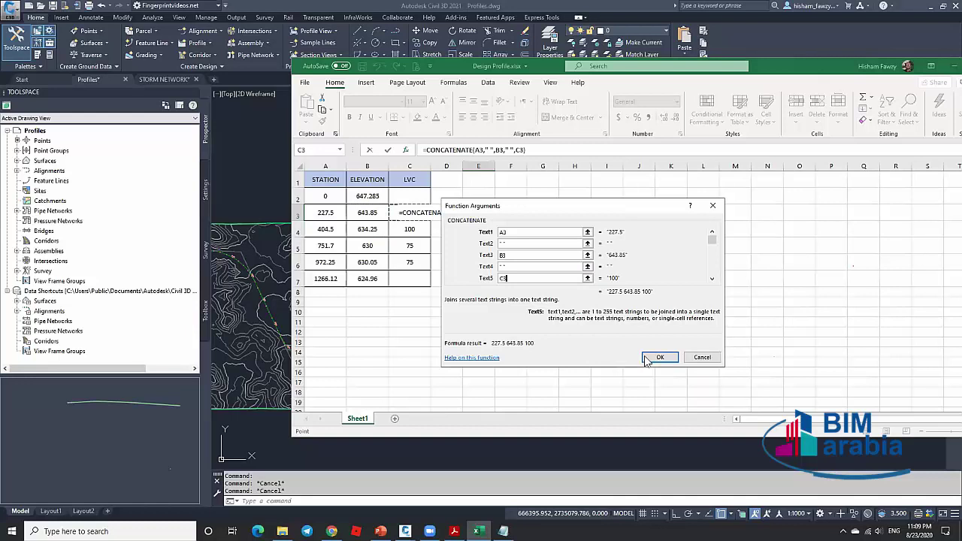
pyautogui.press('Return')
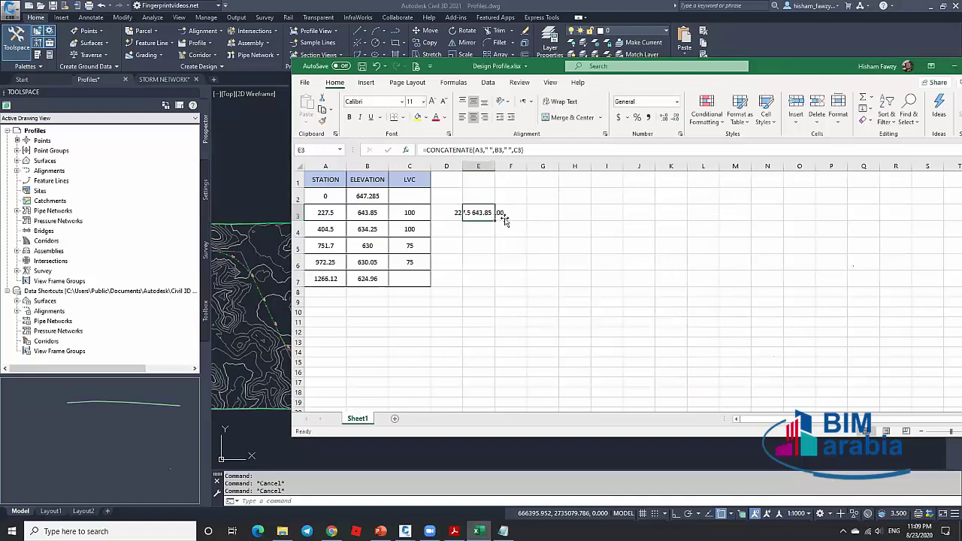
# Autofit column E to show 227.5 643.85 100, then return to Civil 3D.
pyautogui.hotkey('alt', 'h')
pyautogui.press('o')
pyautogui.press('i')
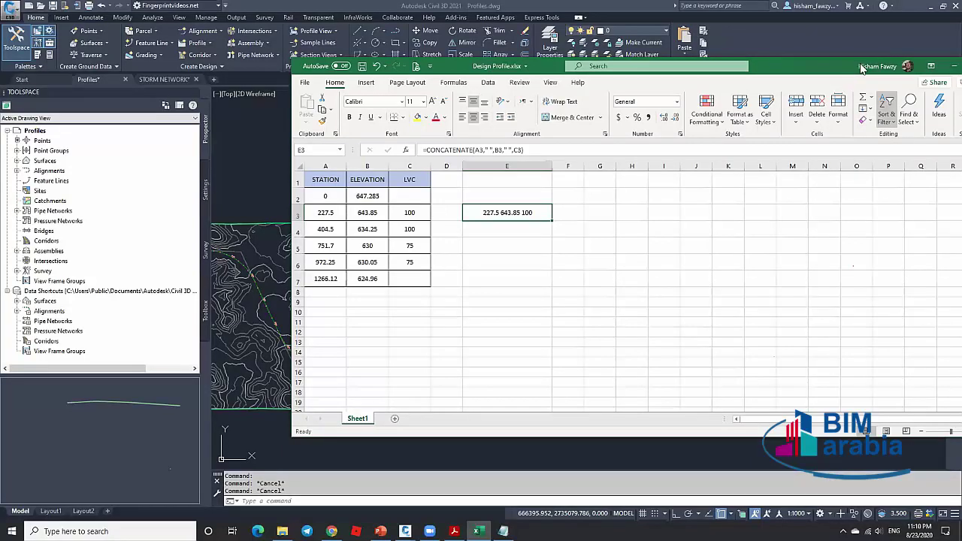
pyautogui.moveTo(864, 66); pyautogui.dragTo(772, 63)
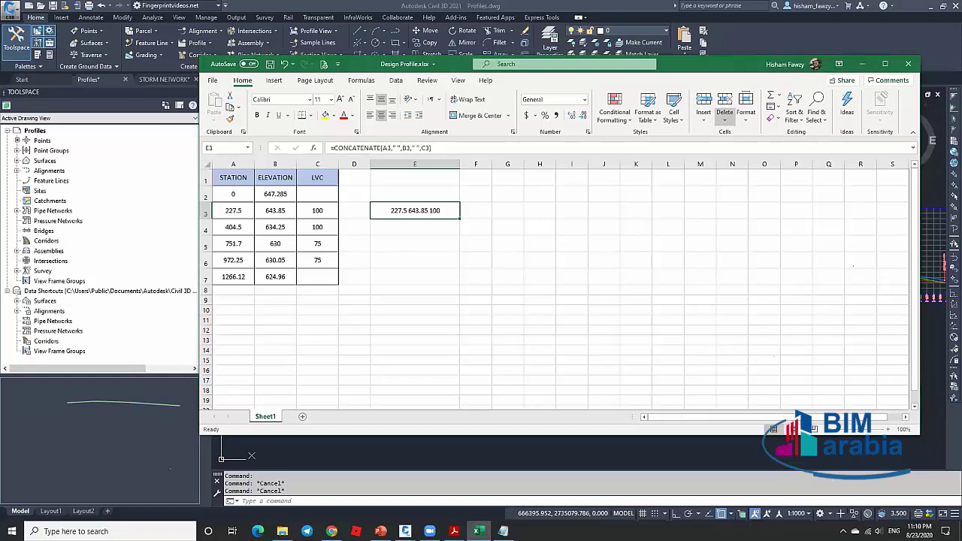
pyautogui.hotkey('alt', 'Tab')
# Launch the Incremental Stationing Report from the Toolbox's Profile reports.
pyautogui.scroll(5, 671, 244)
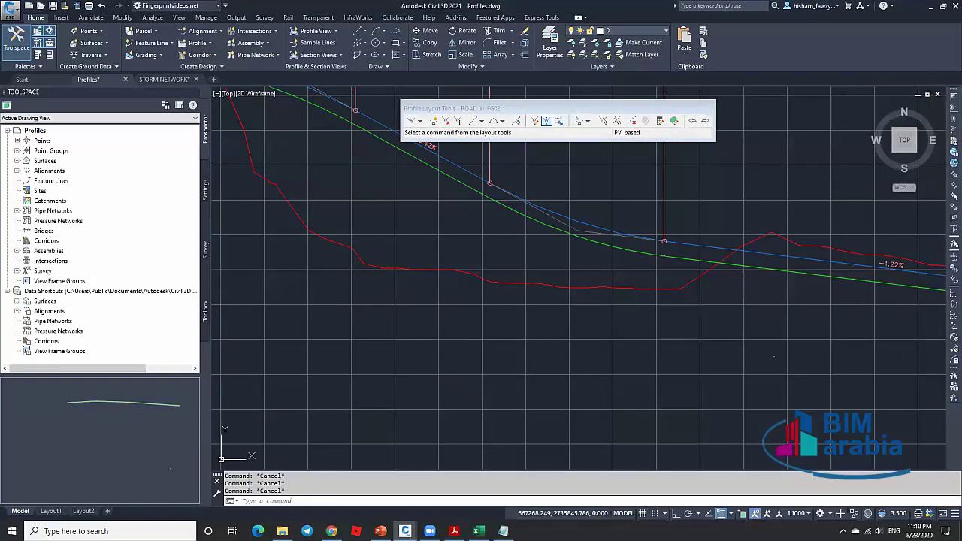
pyautogui.click(205, 310)
pyautogui.click(25, 251)
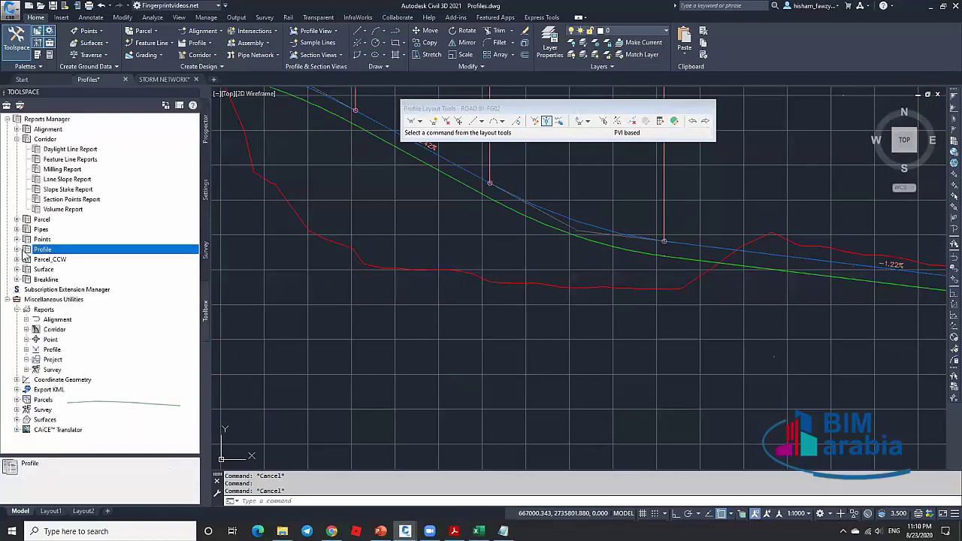
pyautogui.click(17, 249)
pyautogui.rightClick(138, 272)
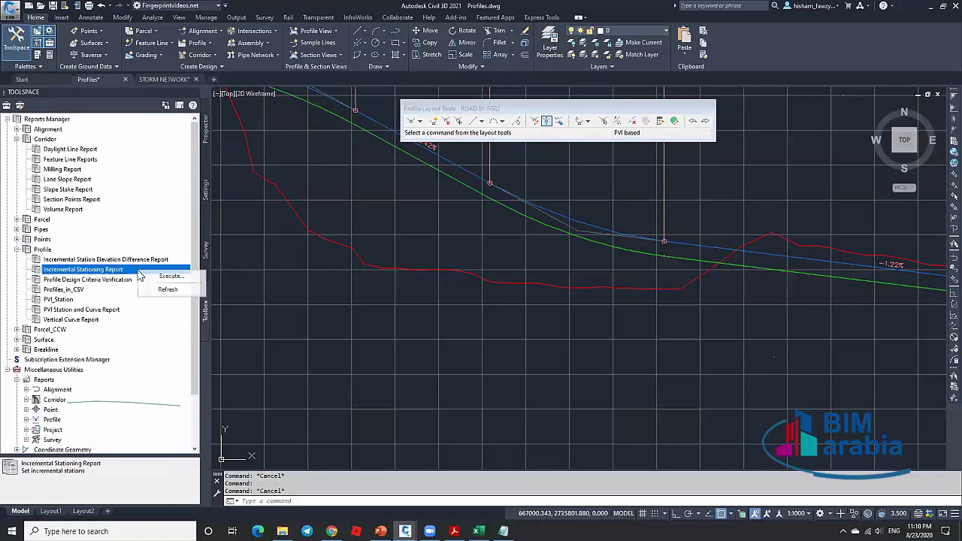
pyautogui.click(171, 276)
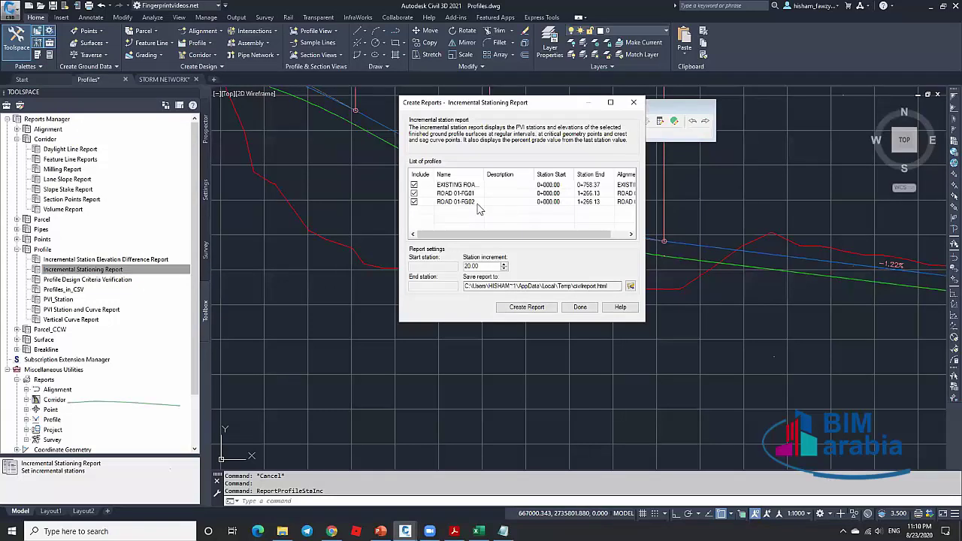
# Include only ROAD 01-FG02 at a 5.00 station increment and create the report.
pyautogui.click(413, 193)
pyautogui.click(413, 184)
pyautogui.moveTo(519, 239); pyautogui.dragTo(558, 207)
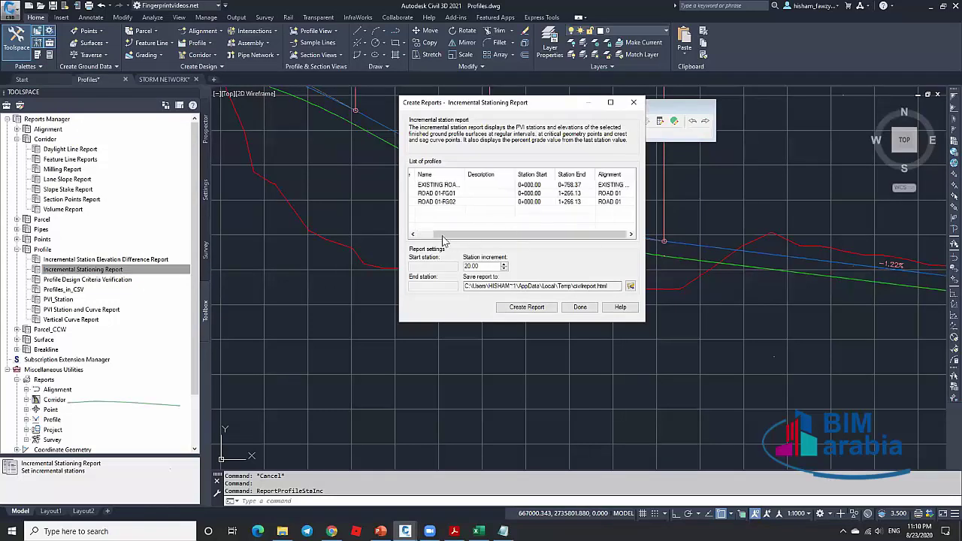
pyautogui.press('Tab')
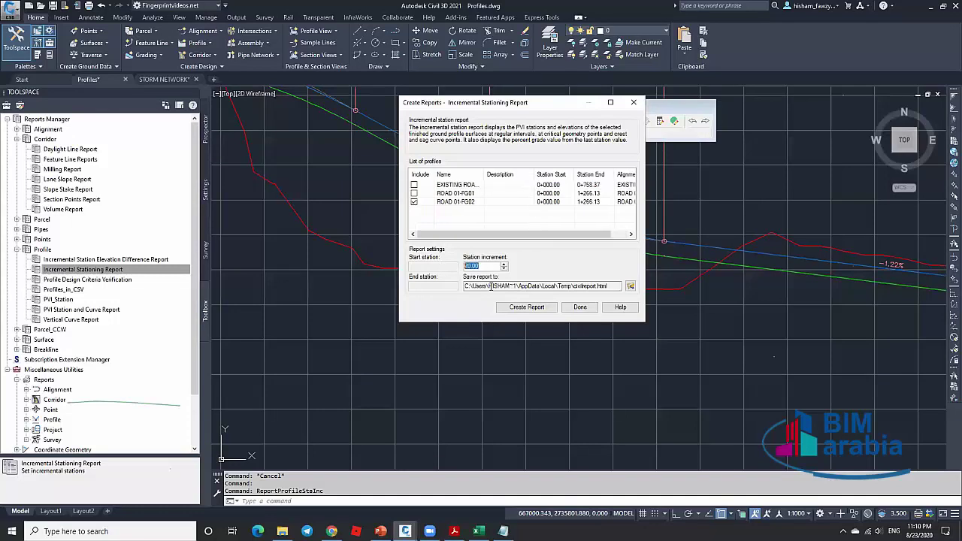
pyautogui.write('5')
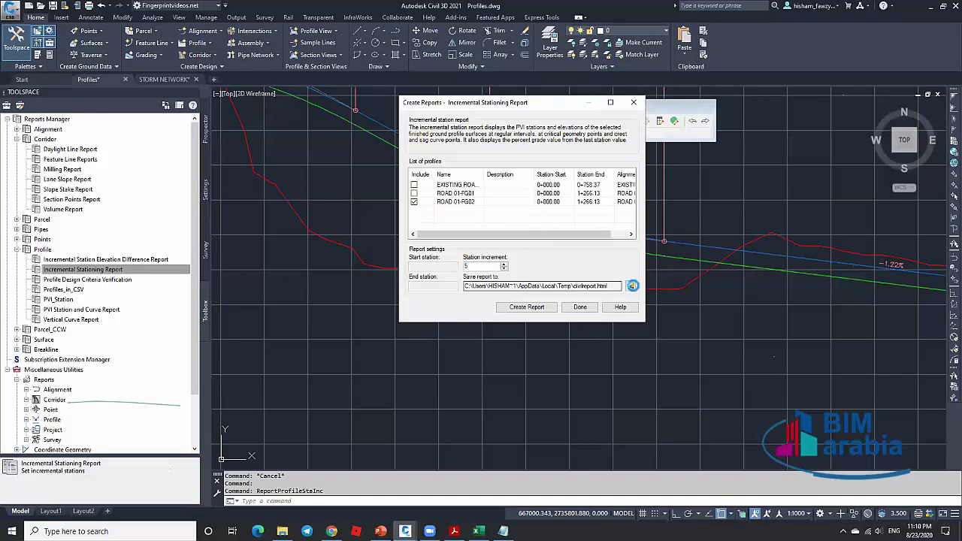
pyautogui.click(546, 308)
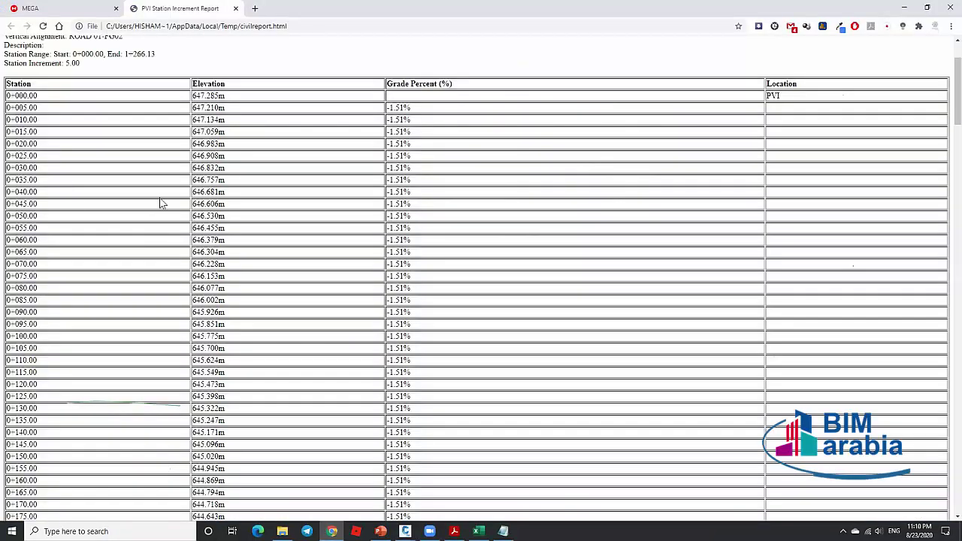
# Scroll through the ROAD 01-FG02 station increment report, close it, and return to Civil 3D.
pyautogui.scroll(2, 160, 203)
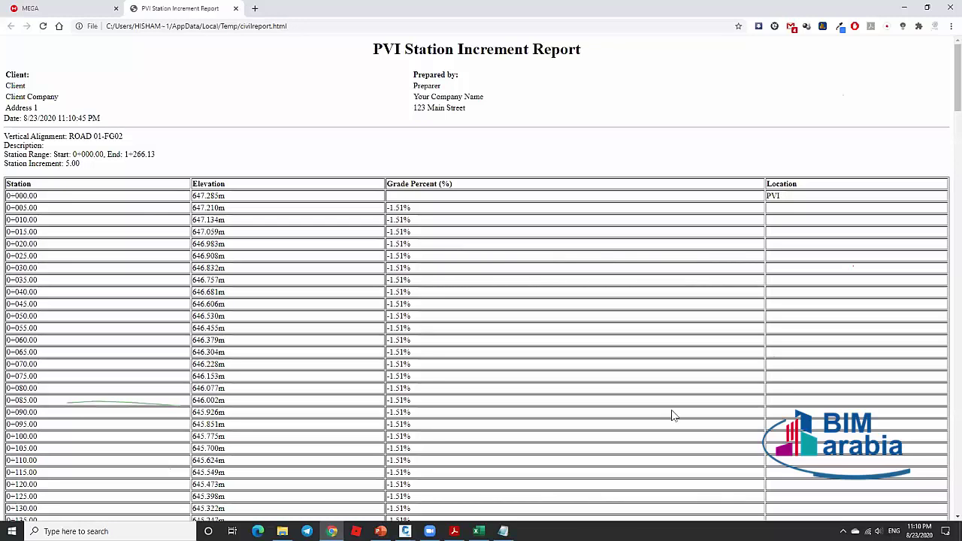
pyautogui.scroll(-2, 218, 244)
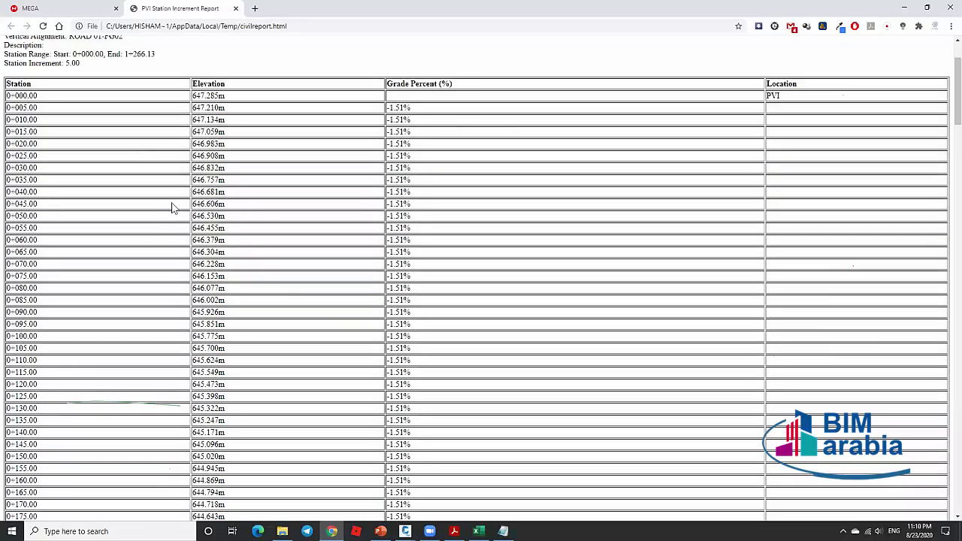
pyautogui.scroll(2, 158, 190)
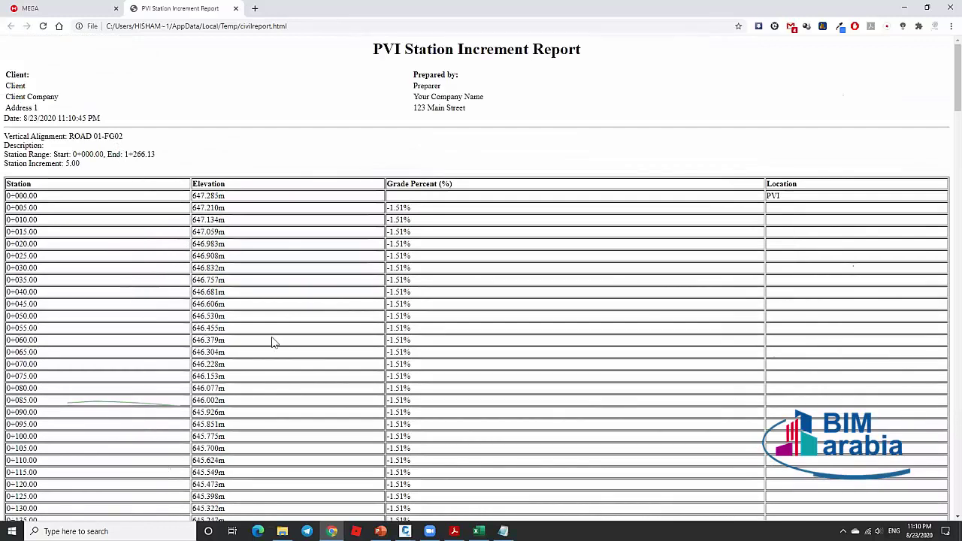
pyautogui.scroll(-2, 307, 331)
pyautogui.scroll(-1, 306, 331)
pyautogui.scroll(2, 318, 328)
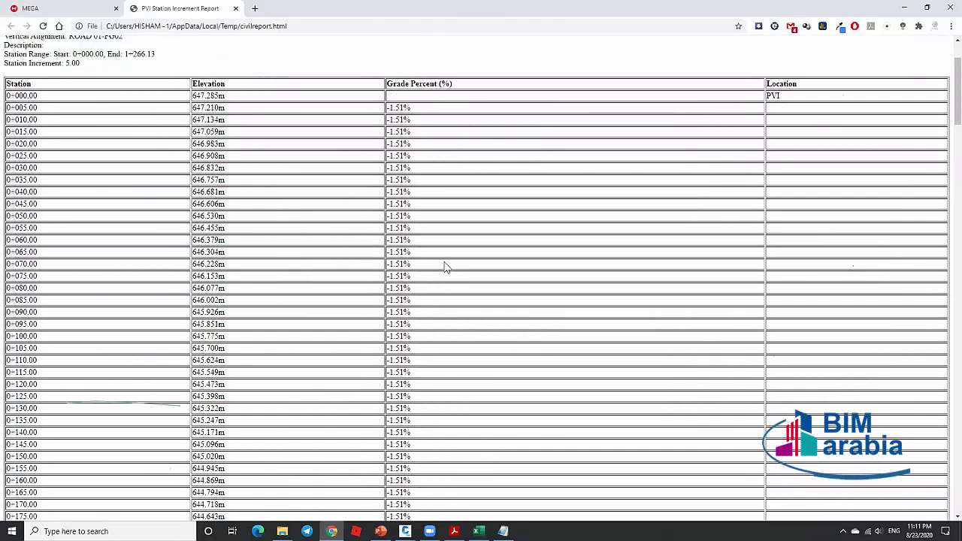
pyautogui.click(235, 9)
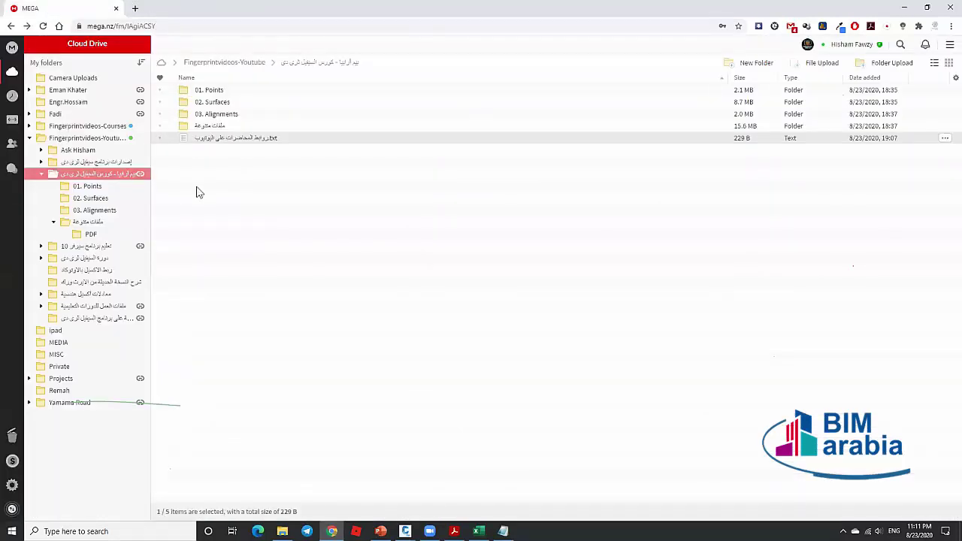
pyautogui.hotkey('alt', 'Tab')
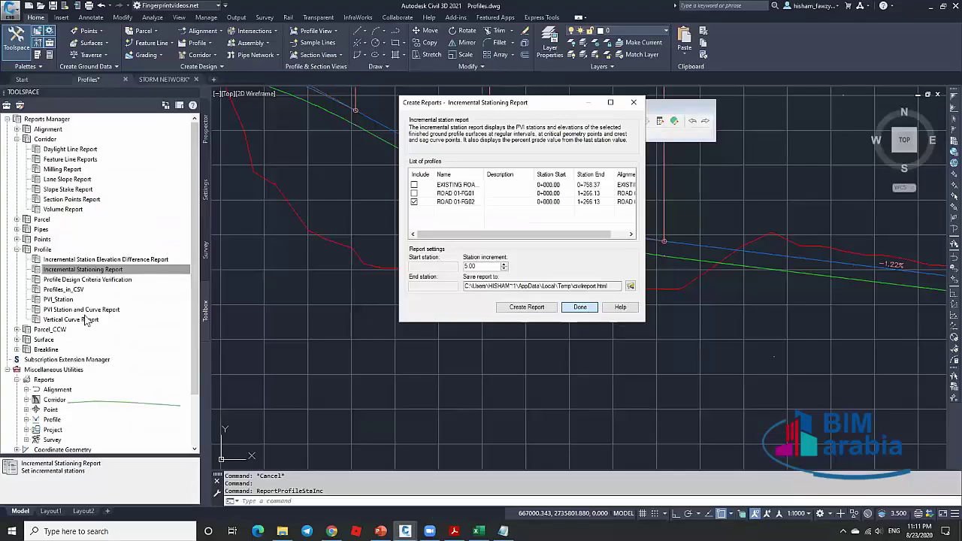
# Execute the PVI Station and Curve Report for ROAD 01-FG02 and close its browser tab.
pyautogui.press('Return')
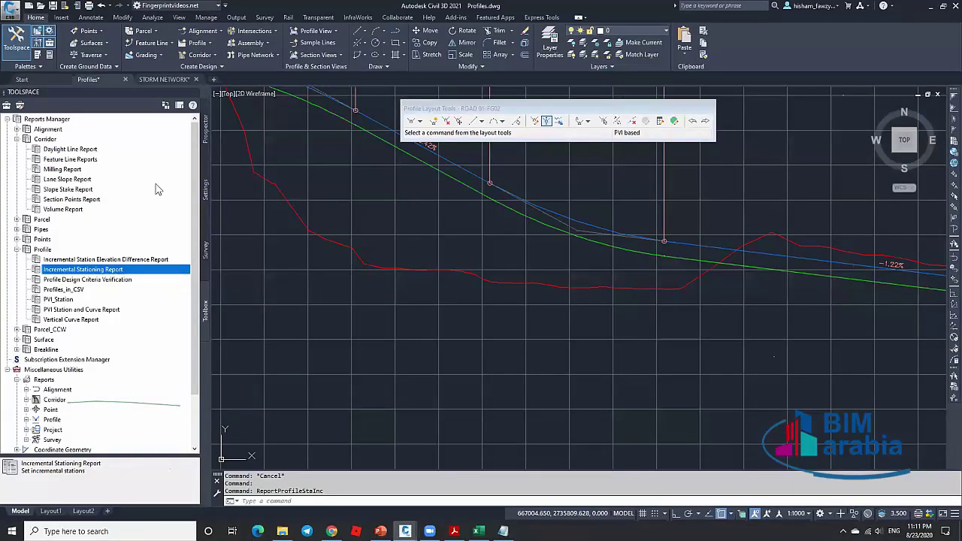
pyautogui.rightClick(81, 309)
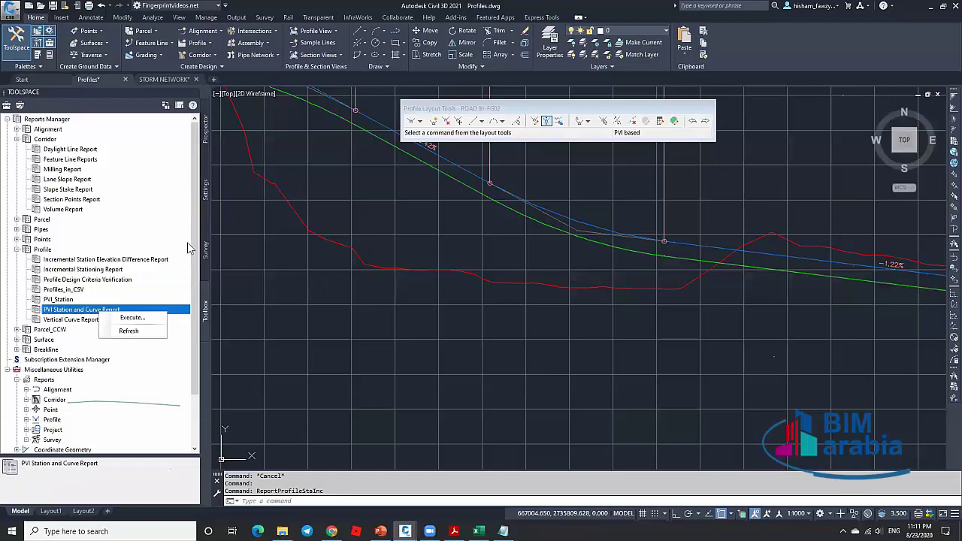
pyautogui.press('Down')
pyautogui.press('Return')
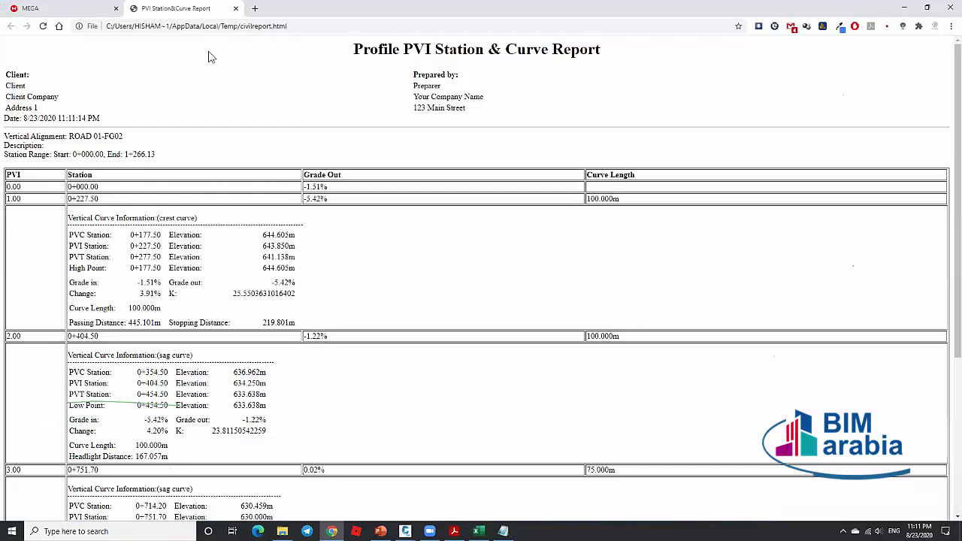
pyautogui.scroll(-3, 211, 57)
pyautogui.click(238, 9)
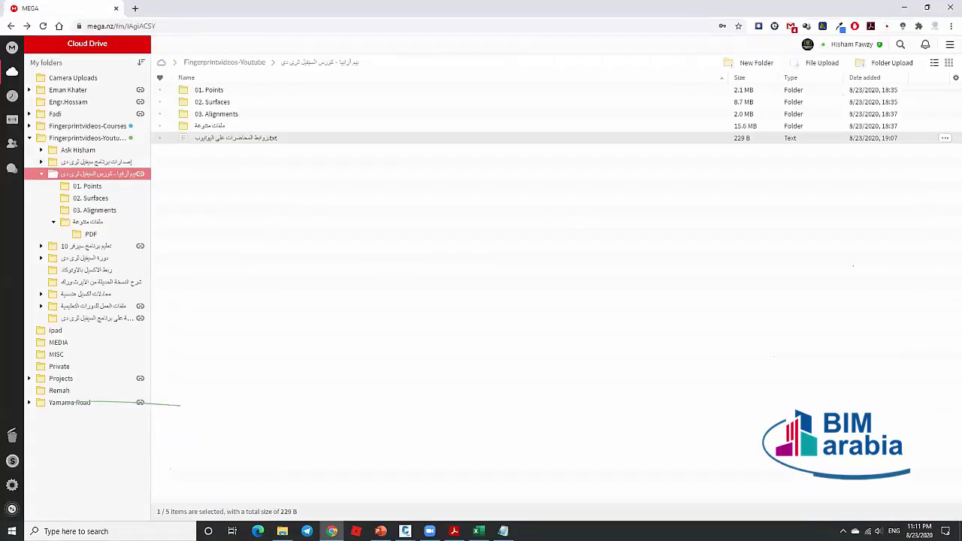
pyautogui.hotkey('alt', 'Tab')
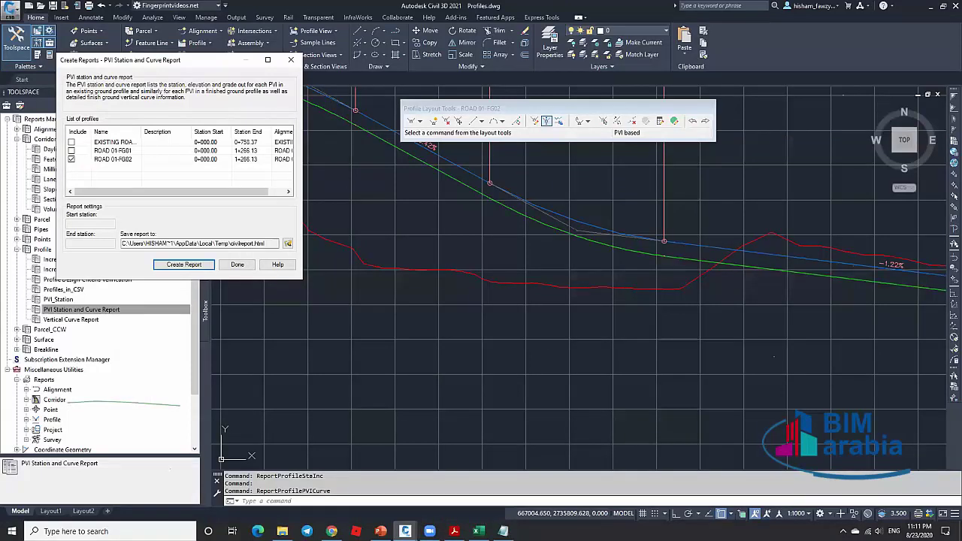
# Close the Create Reports dialog, zoom out, and select the ROAD 01 profile view grid.
pyautogui.press('Escape')
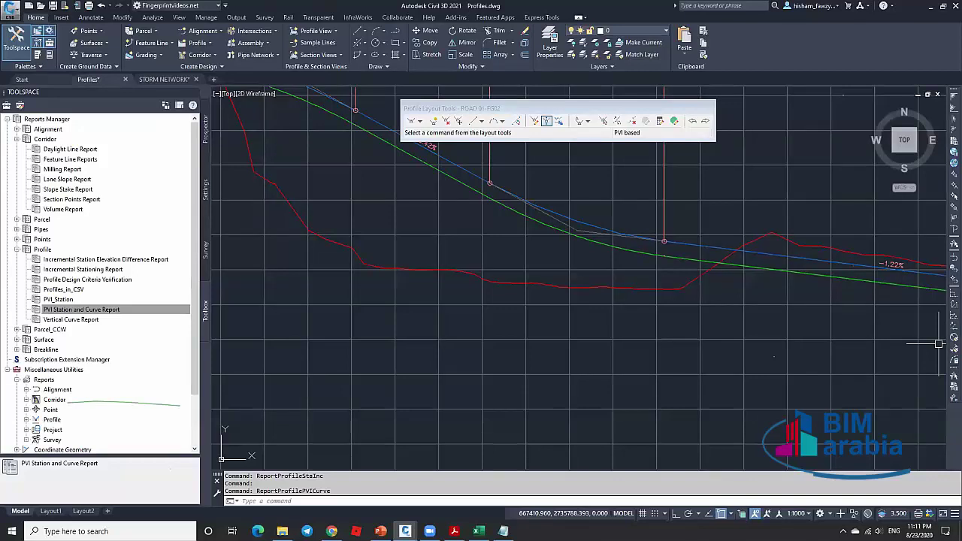
pyautogui.press('Escape')
pyautogui.press('Escape')
pyautogui.scroll(-4, 823, 431)
pyautogui.click(632, 382)
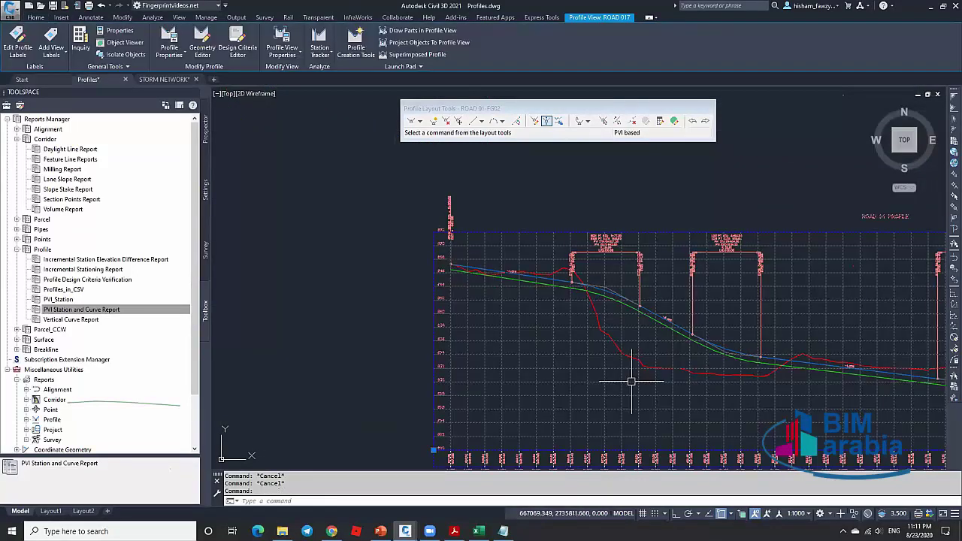
# Set the profile view style's vertical-axis major tick text height to 10 mm and apply it.
pyautogui.rightClick(631, 381)
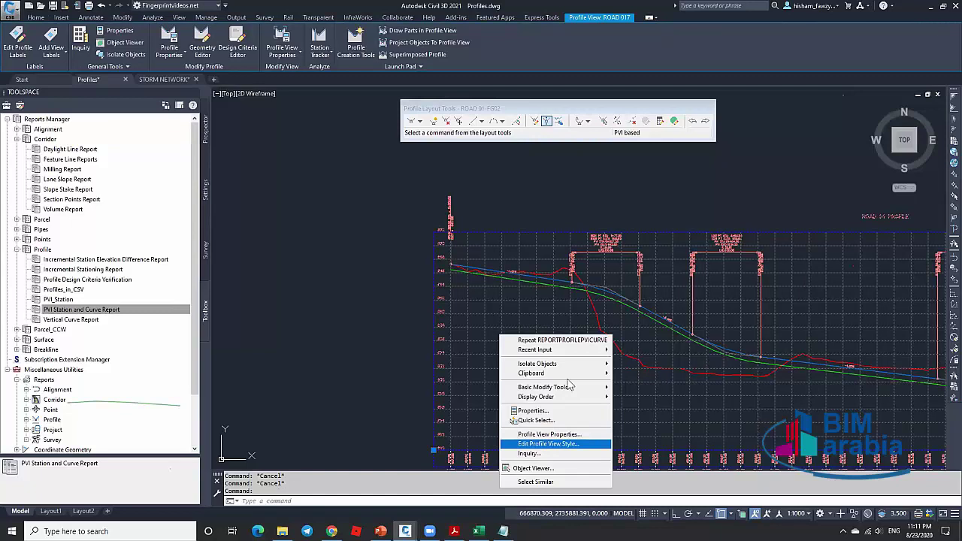
pyautogui.click(483, 238)
pyautogui.click(493, 164)
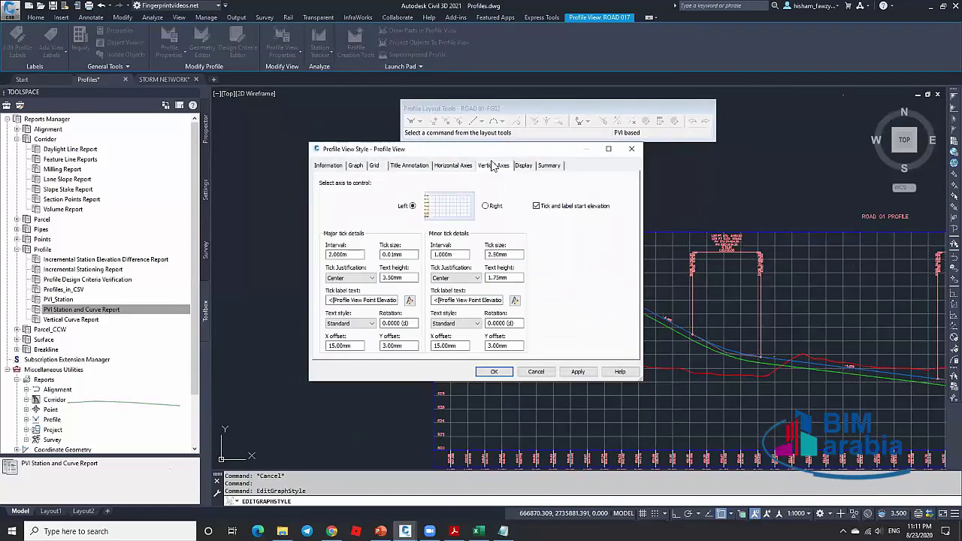
pyautogui.doubleClick(392, 277)
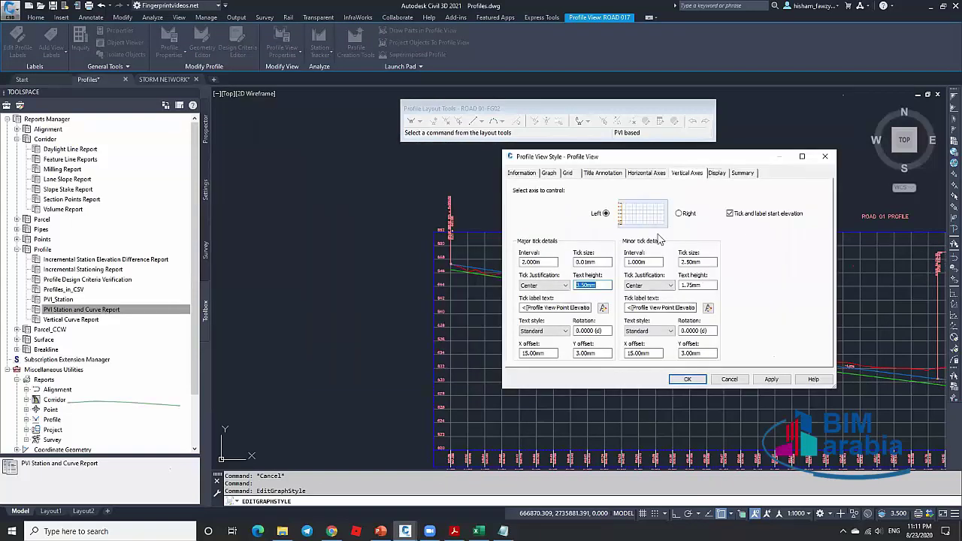
pyautogui.click(572, 286)
pyautogui.hotkey('shift', 'Tab')
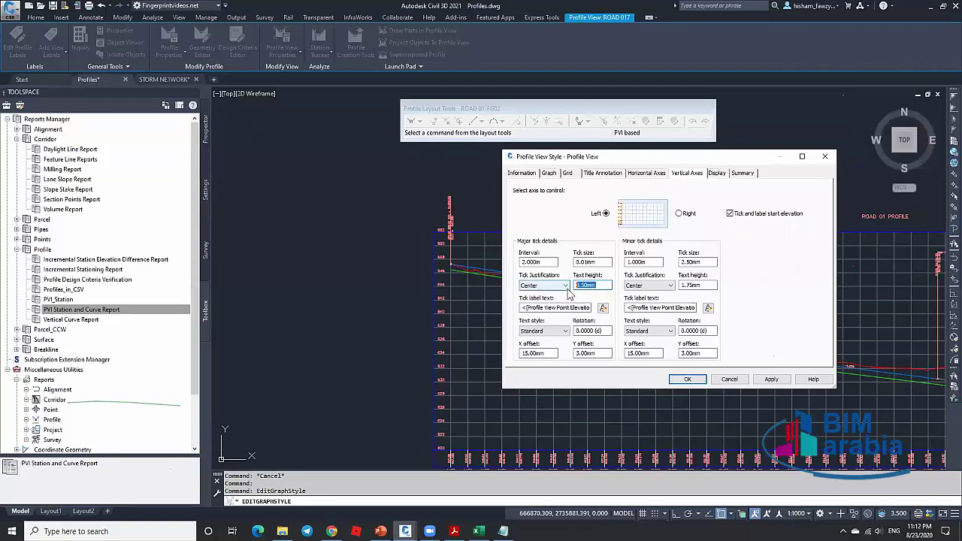
pyautogui.write('10')
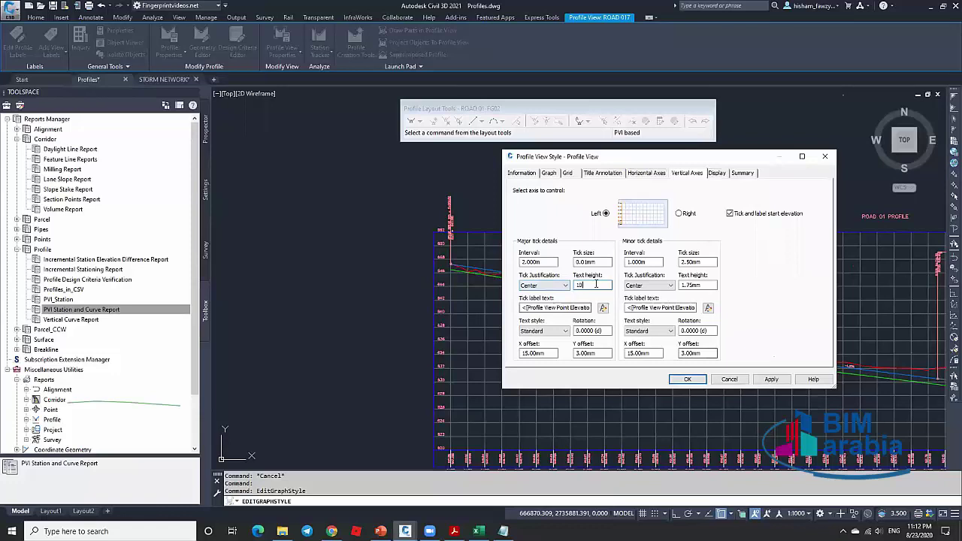
pyautogui.press('Return')
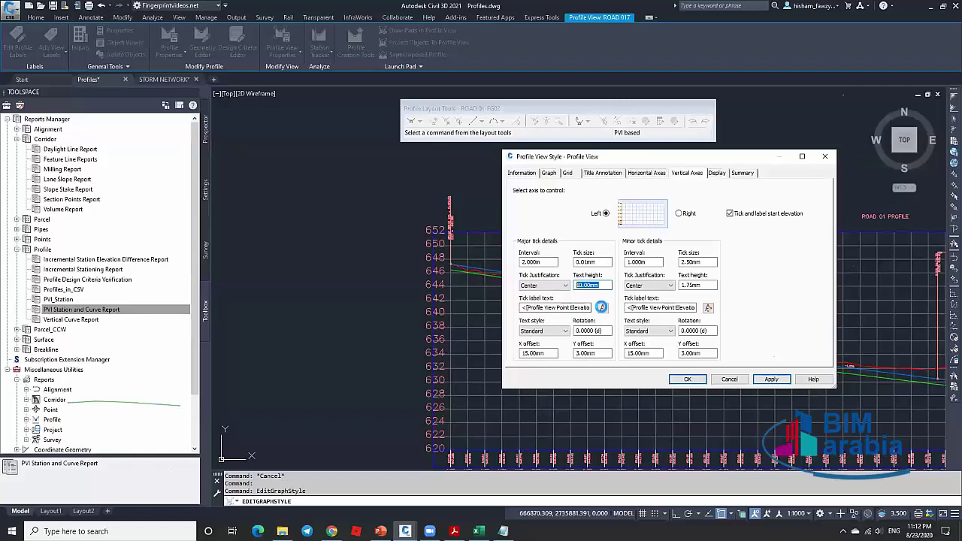
pyautogui.click(601, 308)
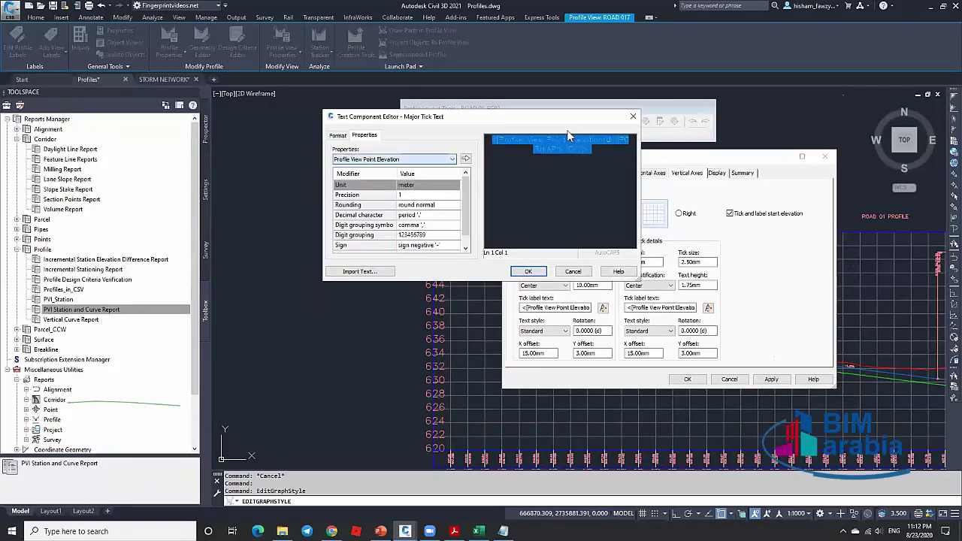
pyautogui.click(572, 271)
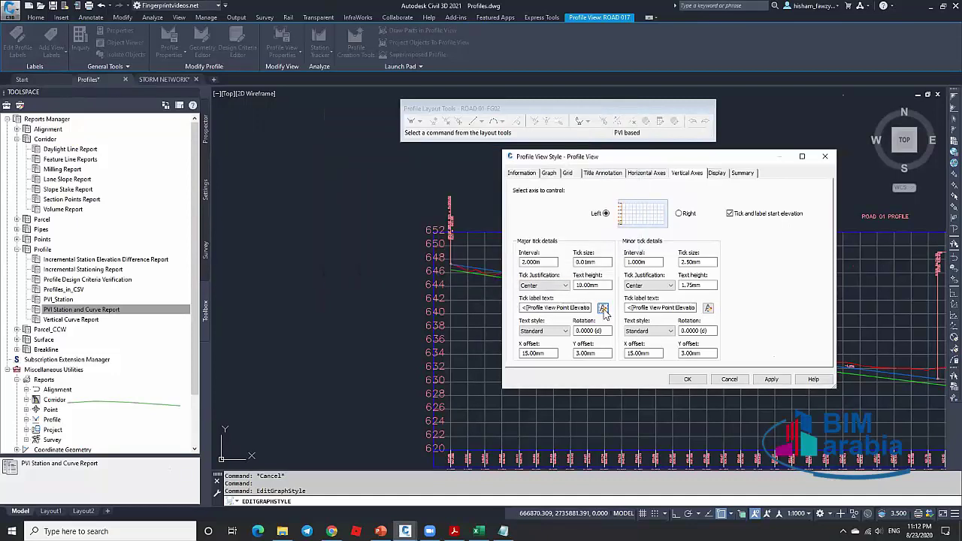
# Reopen the profile view style and enter 4 as the major tick text height.
pyautogui.press('Escape')
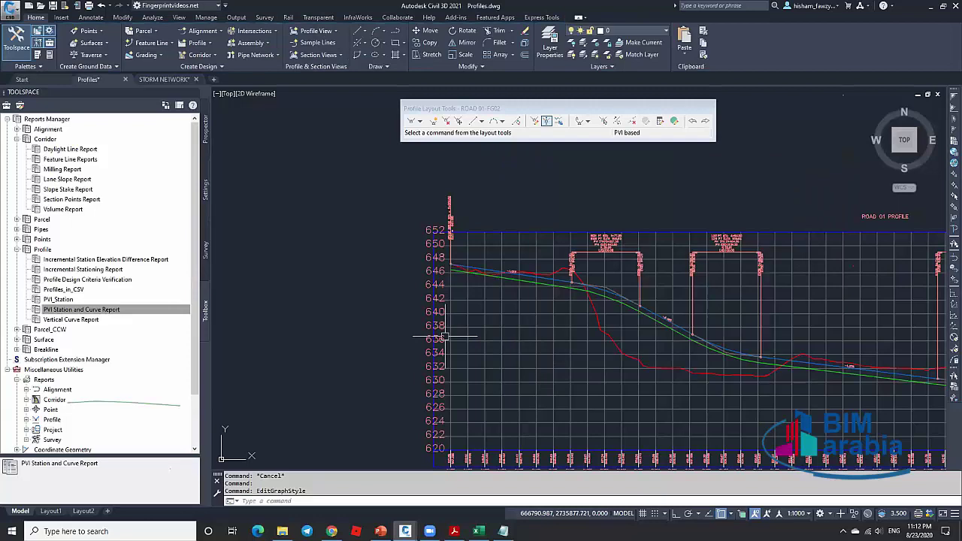
pyautogui.press('Return')
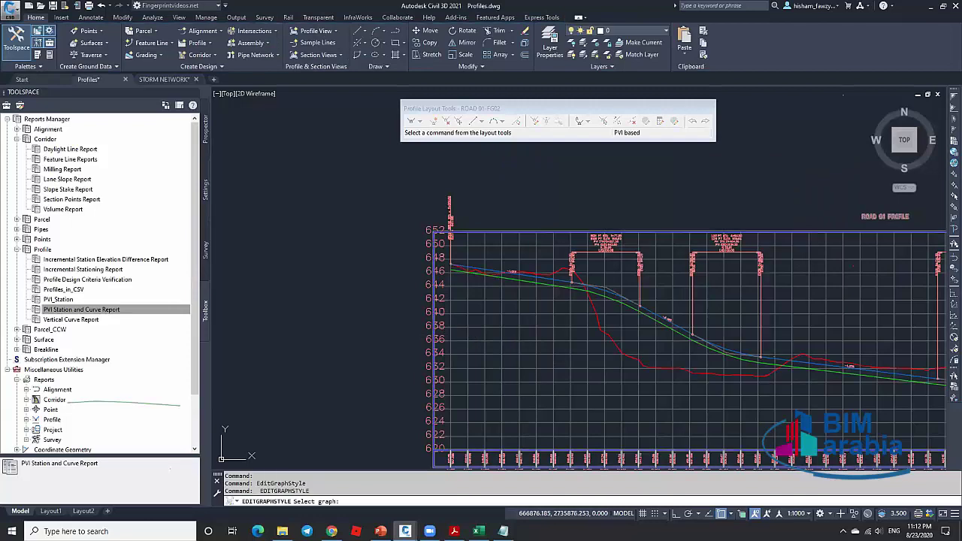
pyautogui.click(562, 290)
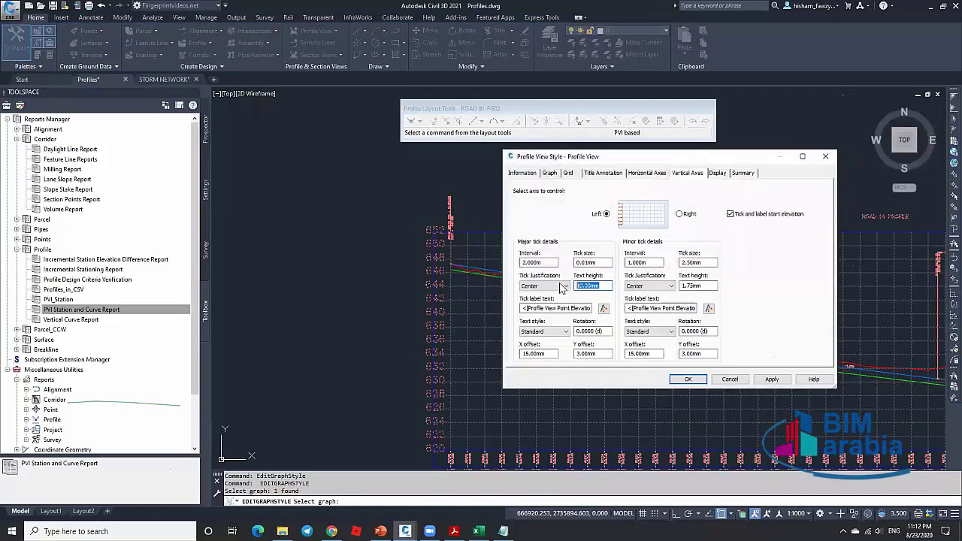
pyautogui.write('4')
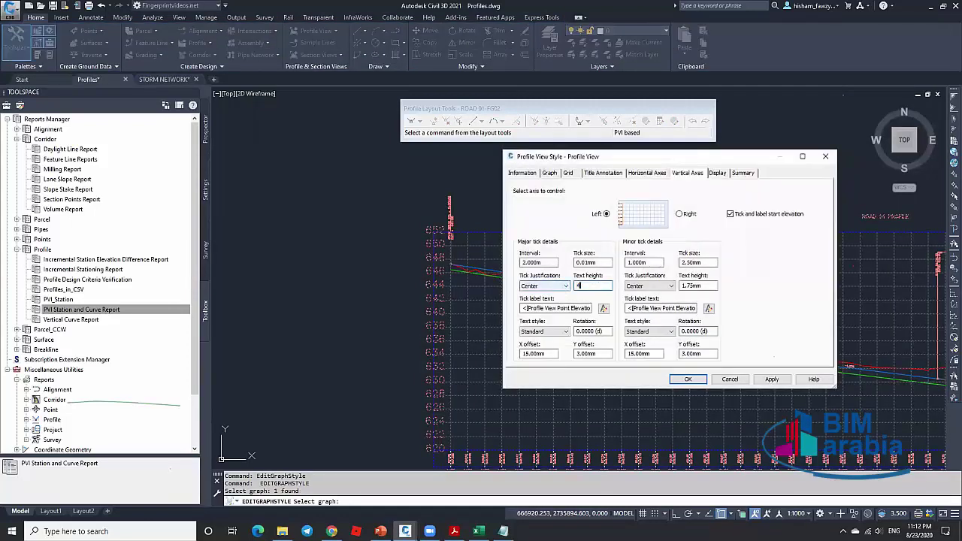
pyautogui.click(769, 380)
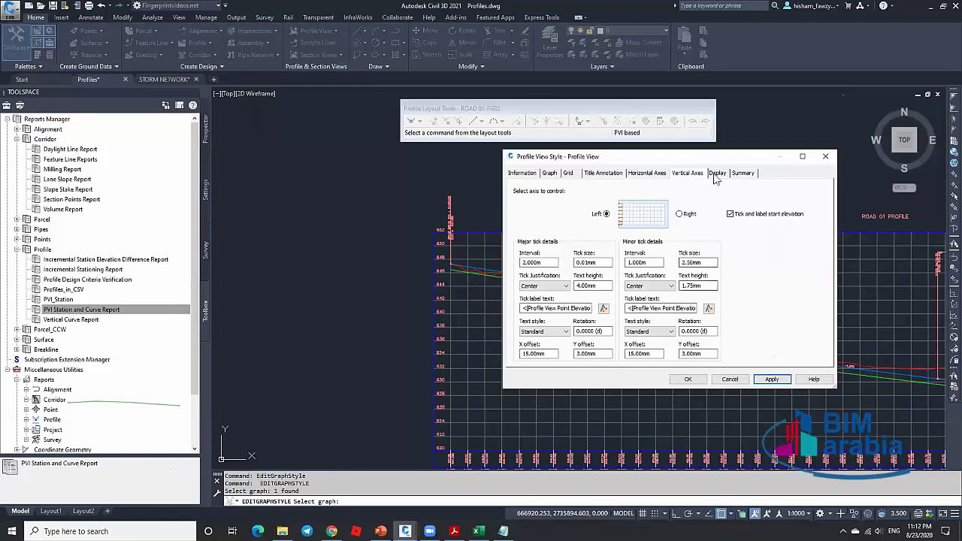
# Select the Left Axis Annotation Major and Minor rows in Display, then cancel the dialog.
pyautogui.hotkey('ctrl', 'Tab')
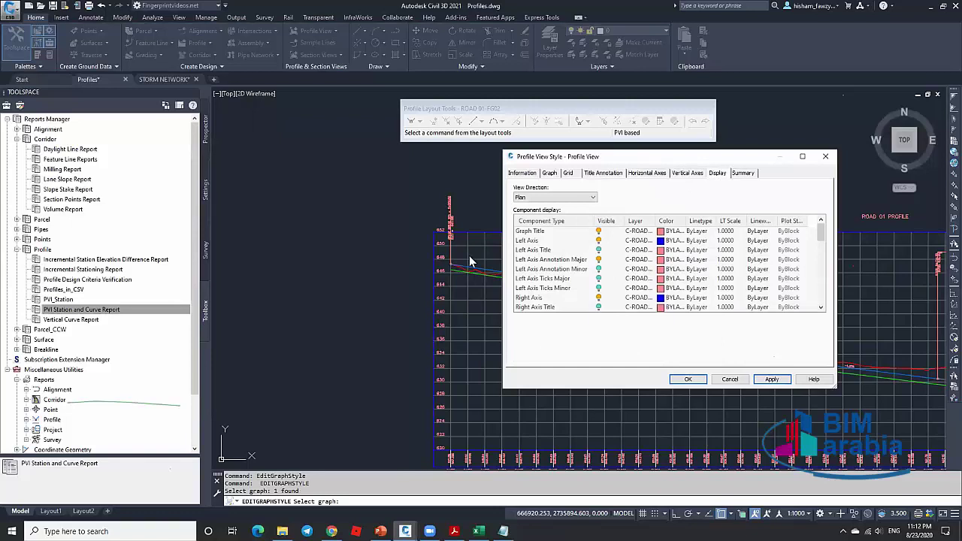
pyautogui.click(571, 260)
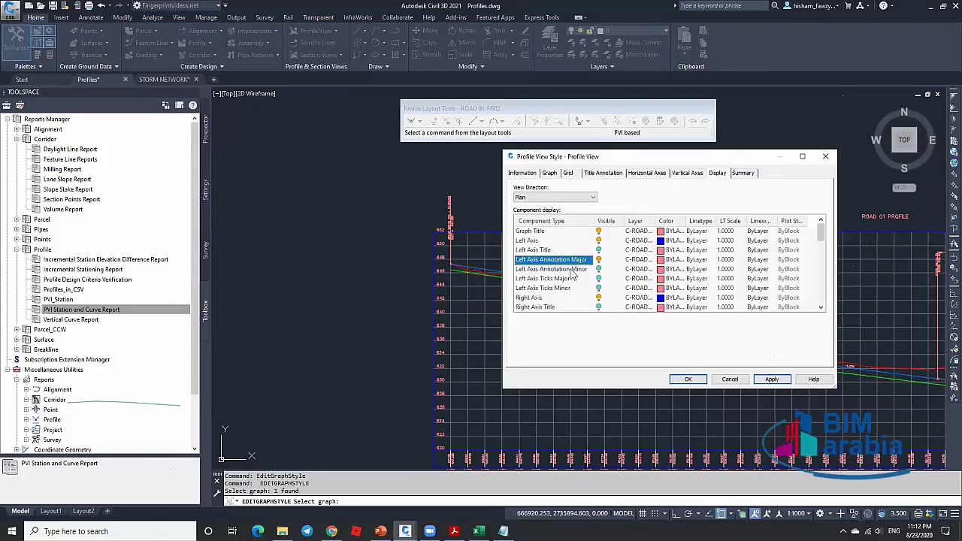
pyautogui.click(596, 271)
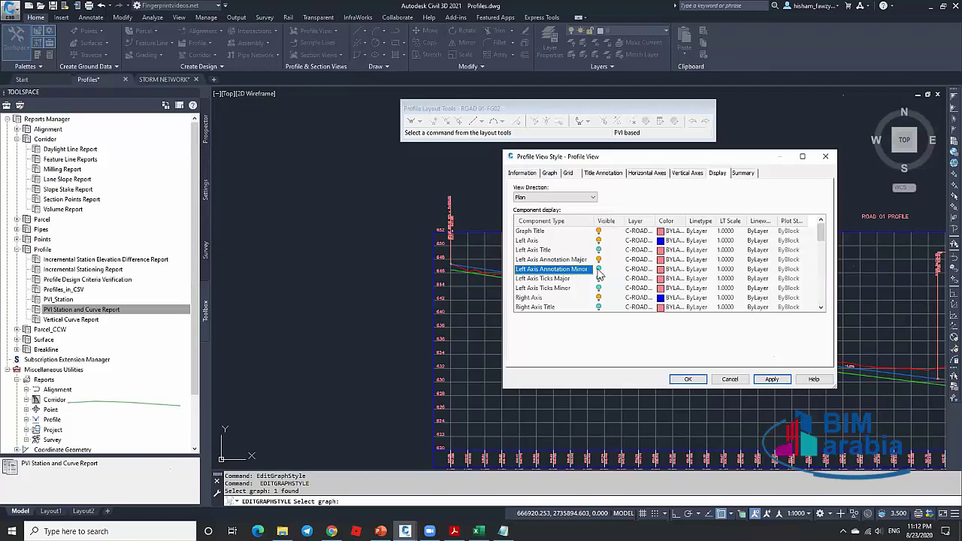
pyautogui.click(730, 380)
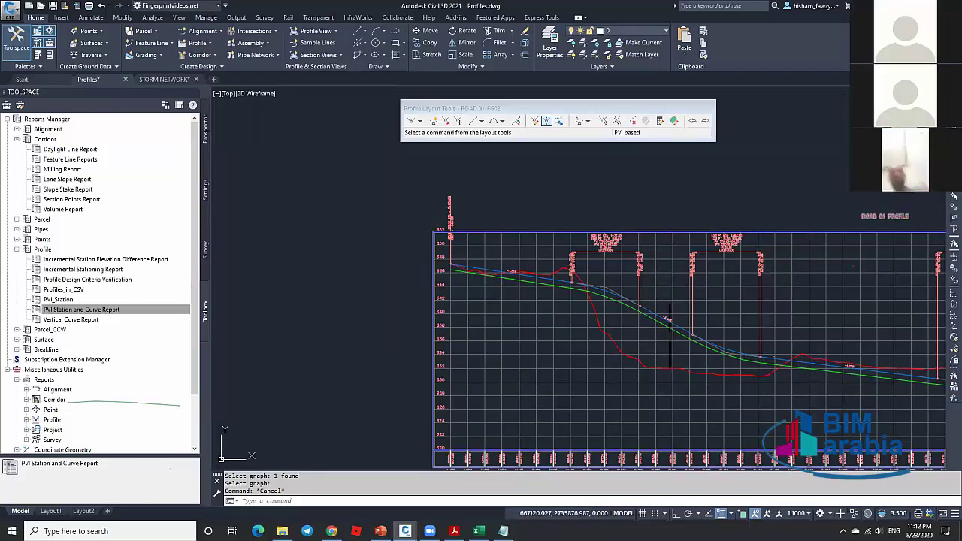
# Zoom into the profile view and bring up Insert PVIs - Tabular for ROAD 01-FG02.
pyautogui.scroll(-2, 571, 279)
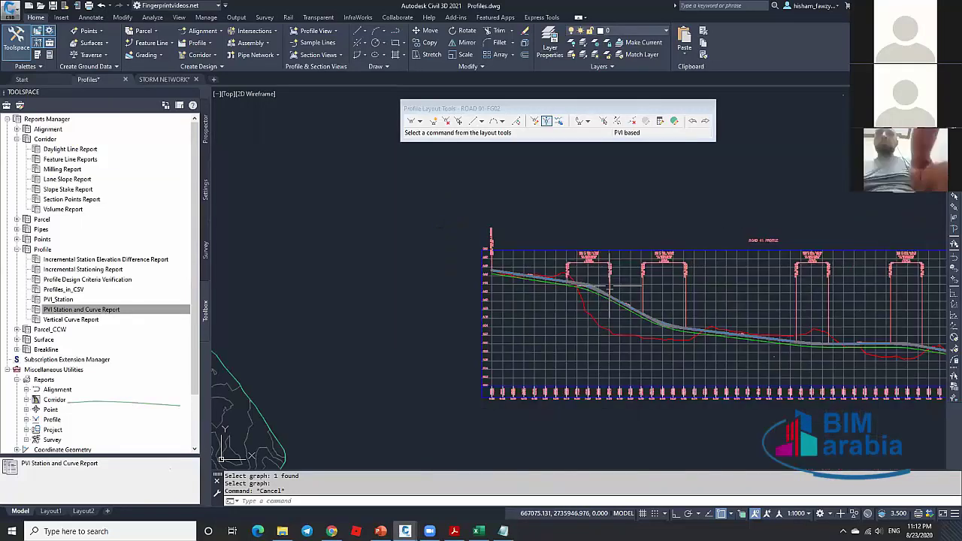
pyautogui.scroll(2, 608, 287)
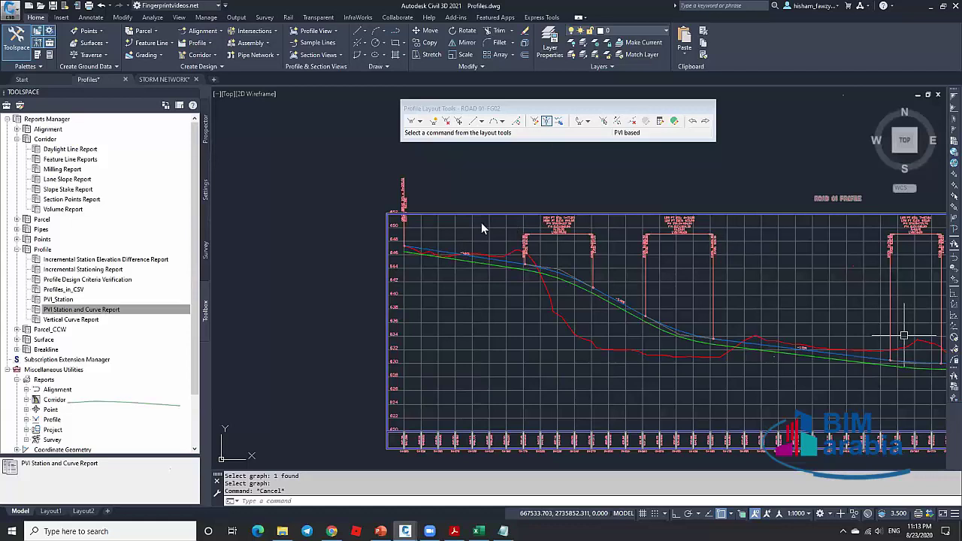
pyautogui.click(569, 355)
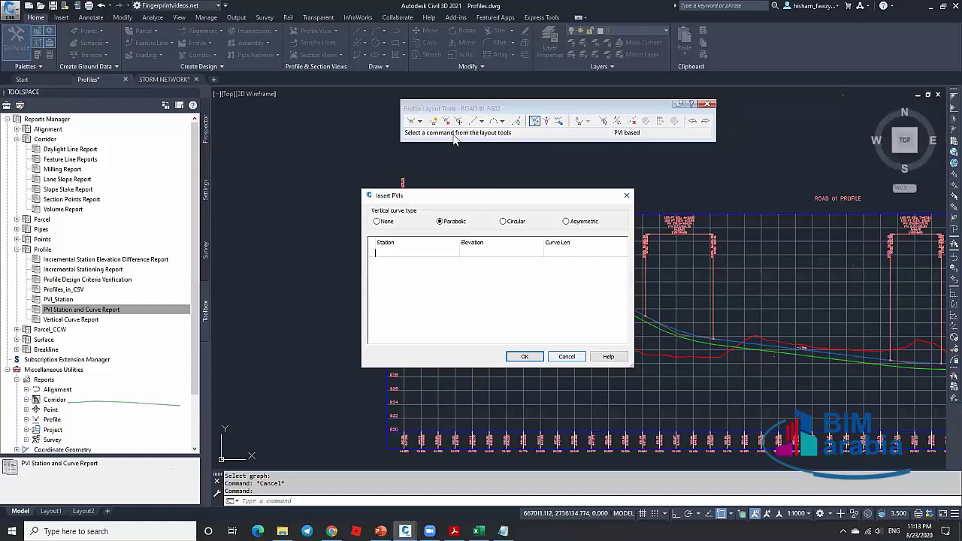
# Close Insert PVIs and start Delete Entity from the Profile Layout Tools curve commands.
pyautogui.press('Escape')
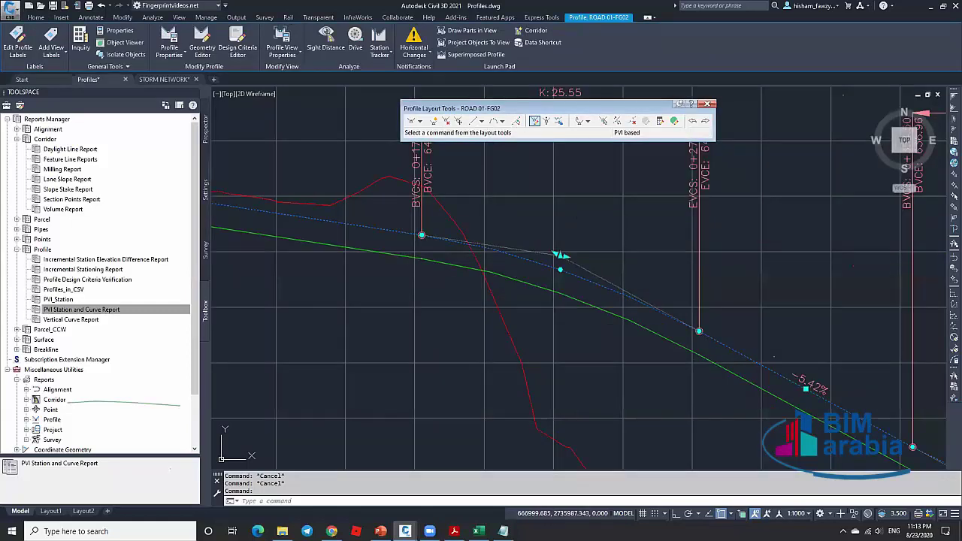
pyautogui.click(502, 121)
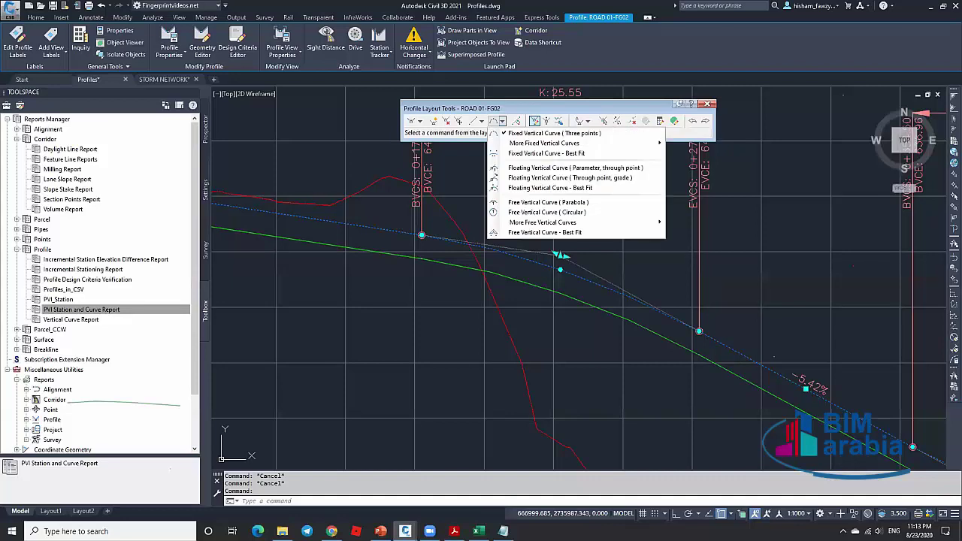
pyautogui.click(632, 121)
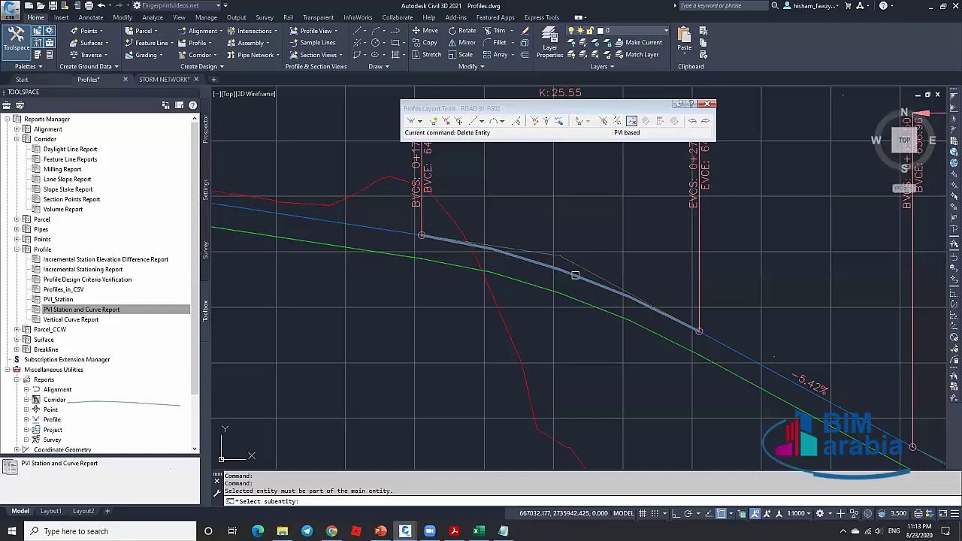
# Delete the old vertical curve and try a free parabola on the -1.51% and -5.42% tangents, then cancel.
pyautogui.click(525, 262)
pyautogui.click(502, 121)
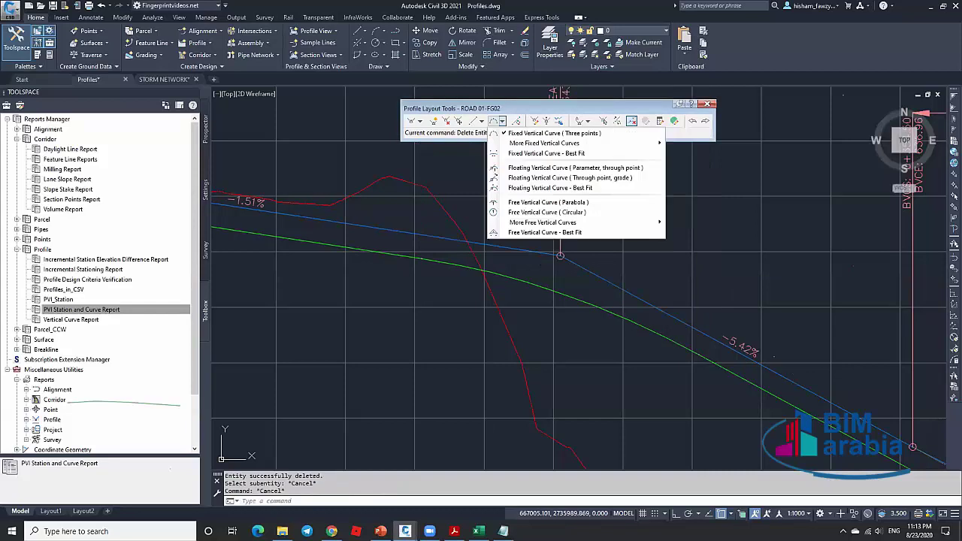
pyautogui.click(548, 202)
pyautogui.click(451, 240)
pyautogui.click(638, 297)
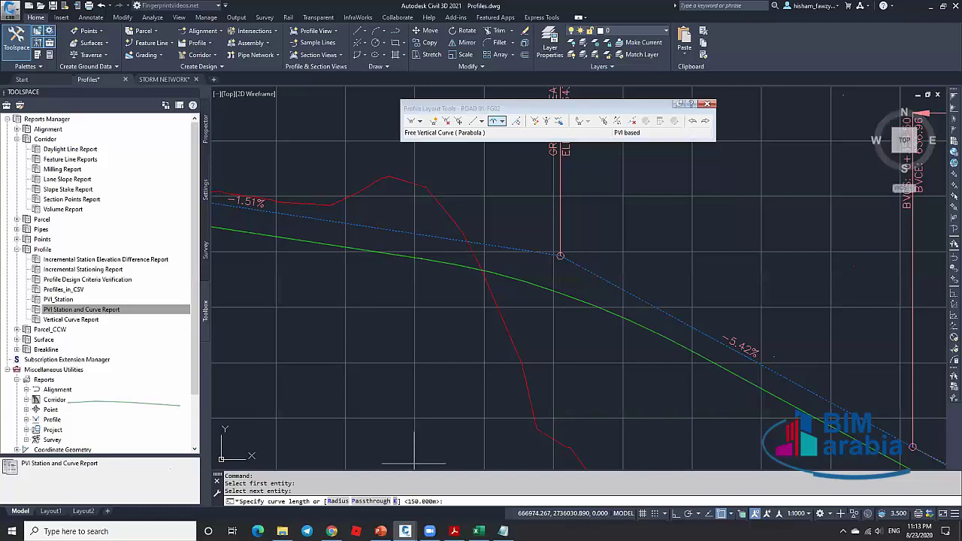
pyautogui.press('k')
pyautogui.press('Return')
pyautogui.press('Escape')
pyautogui.scroll(-2, 538, 211)
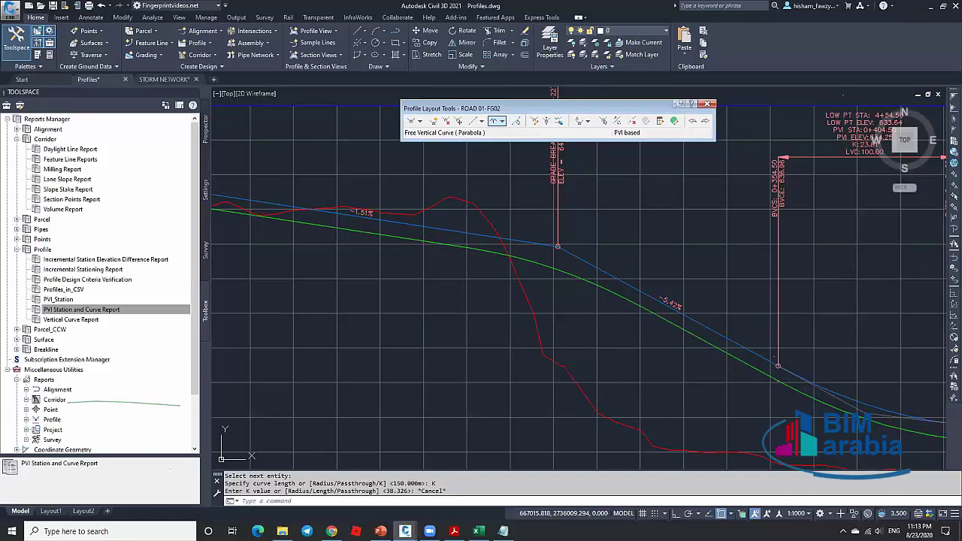
# Pick both tangents again and create the free parabolic curve with K 50.
pyautogui.click(526, 240)
pyautogui.click(586, 260)
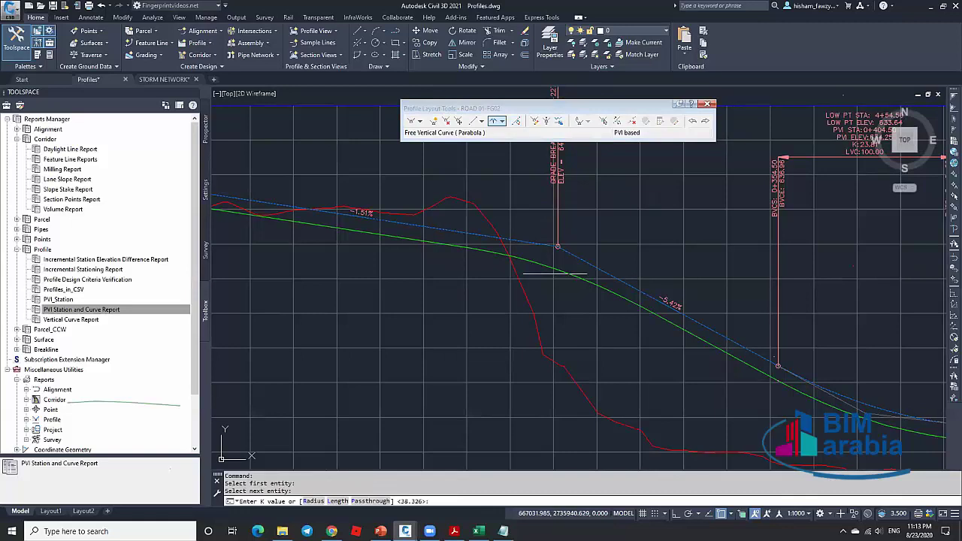
pyautogui.click(314, 501)
pyautogui.click(321, 501)
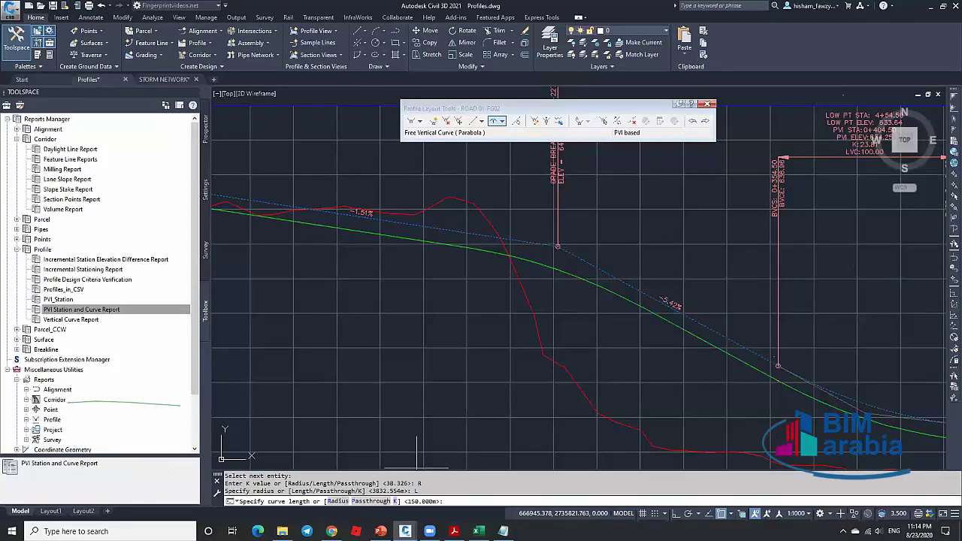
pyautogui.click(396, 500)
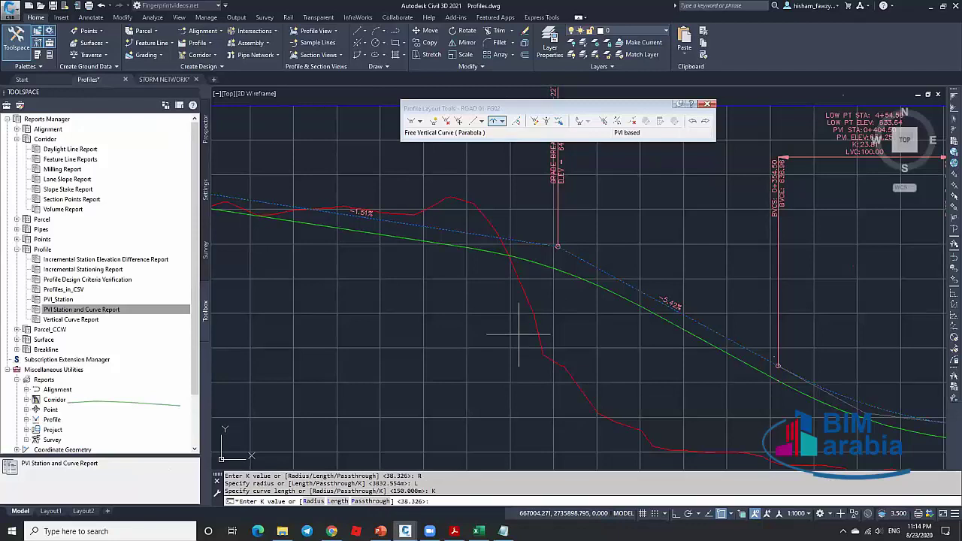
pyautogui.write('50')
pyautogui.press('Return')
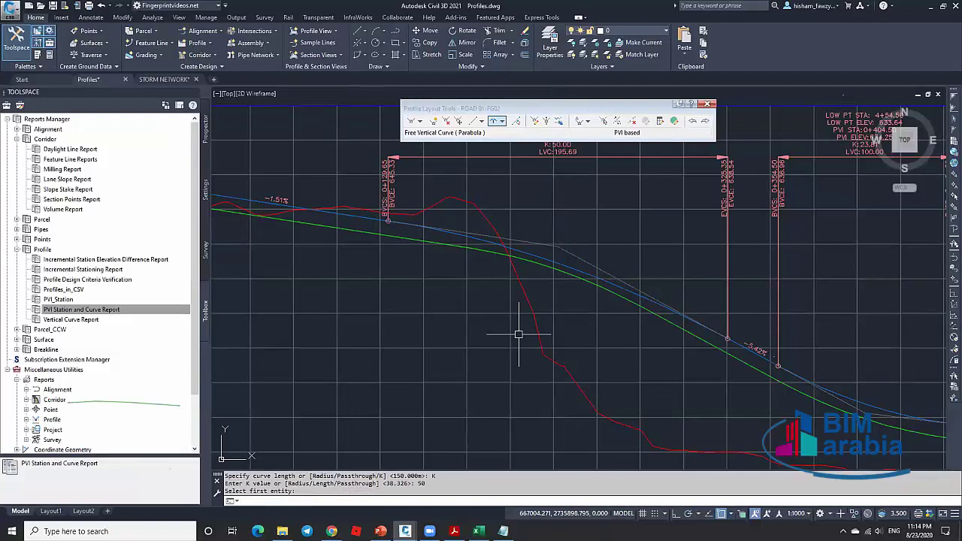
pyautogui.scroll(4, 556, 150)
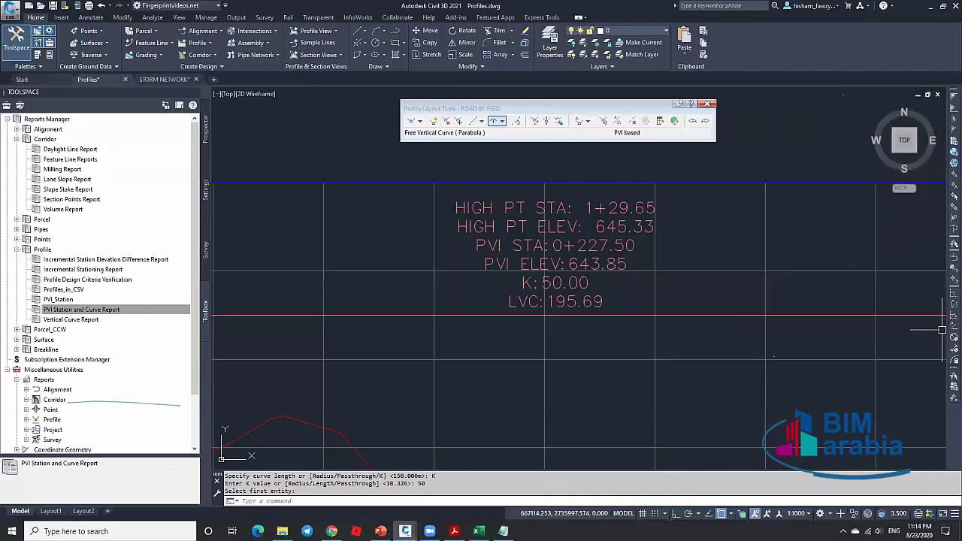
pyautogui.press('Escape')
pyautogui.scroll(-7, 590, 357)
pyautogui.moveTo(590, 356); pyautogui.dragTo(589, 331, button='middle')
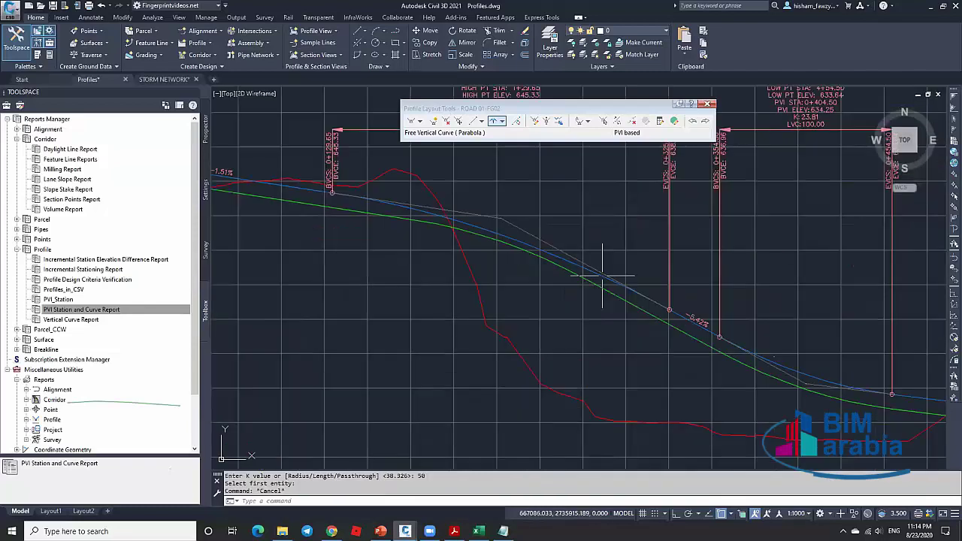
# Select the green ROAD 01-FG02-SUBGRADE profile line and erase it.
pyautogui.press('Escape')
pyautogui.scroll(4, 590, 282)
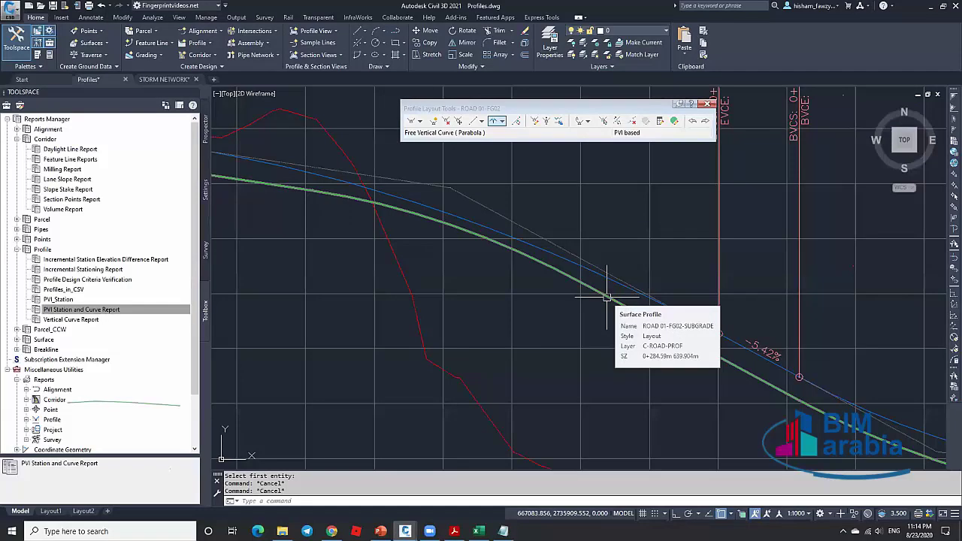
pyautogui.scroll(-5, 498, 281)
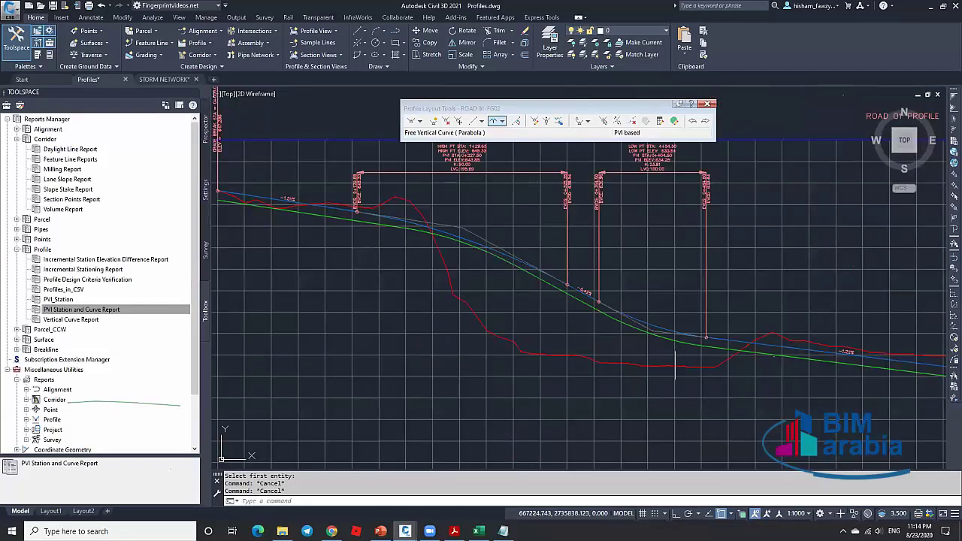
pyautogui.scroll(4, 605, 299)
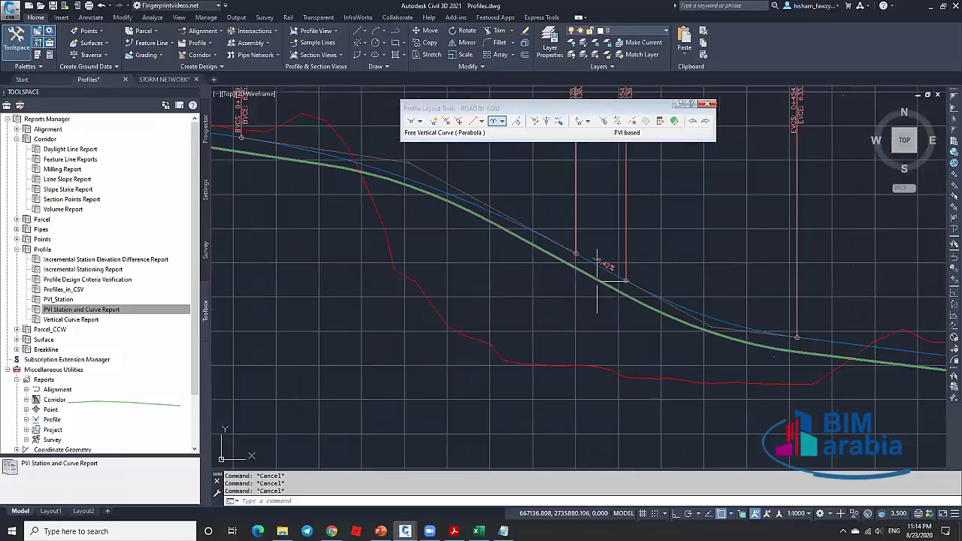
pyautogui.click(589, 272)
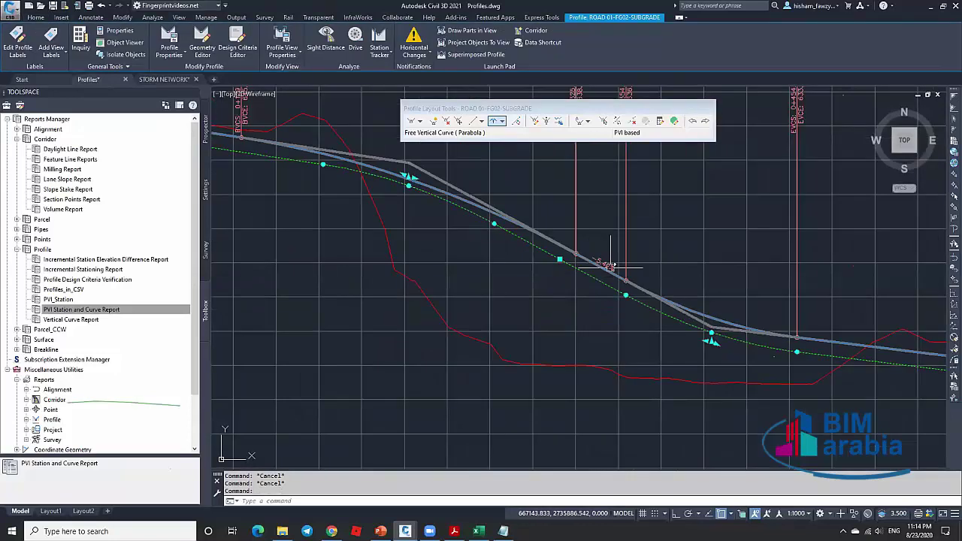
pyautogui.press('Escape')
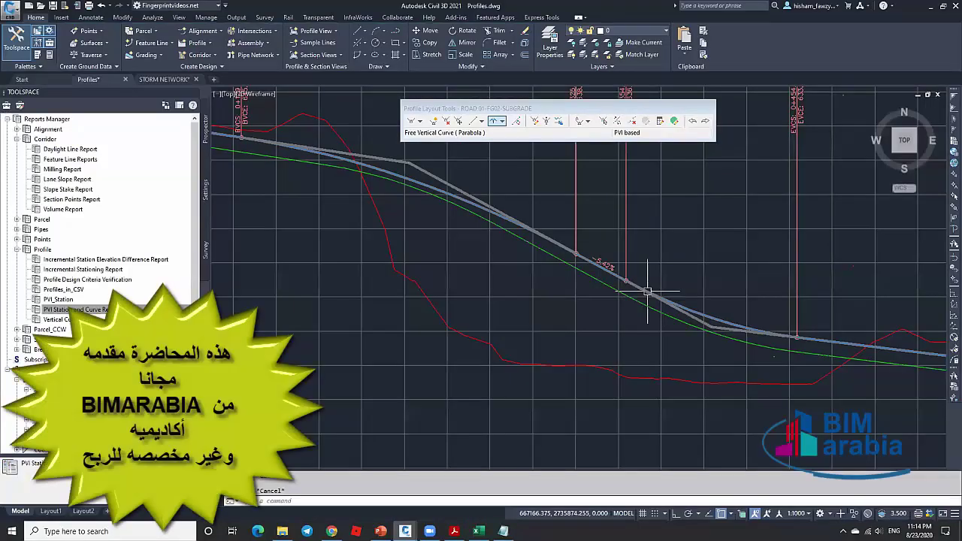
pyautogui.click(640, 299)
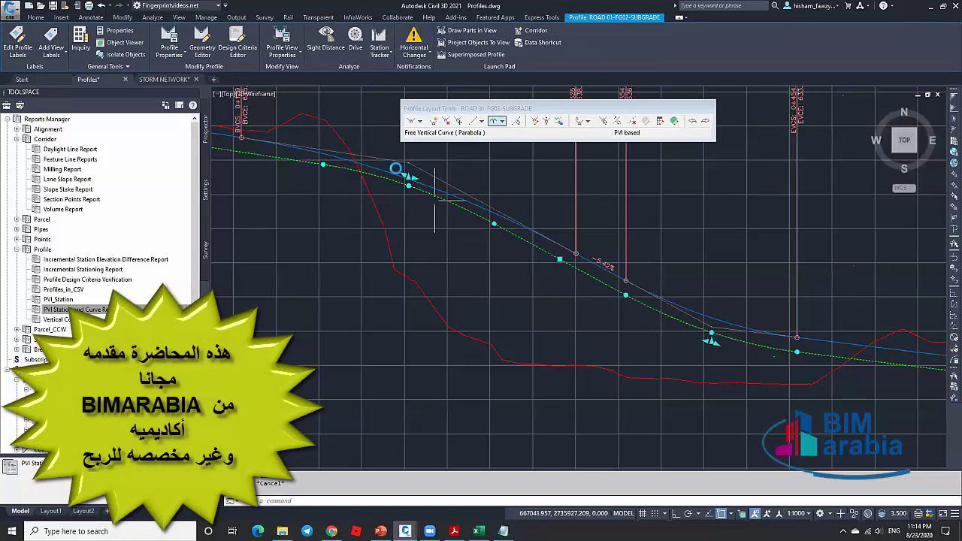
pyautogui.press('Escape')
pyautogui.scroll(2, 499, 254)
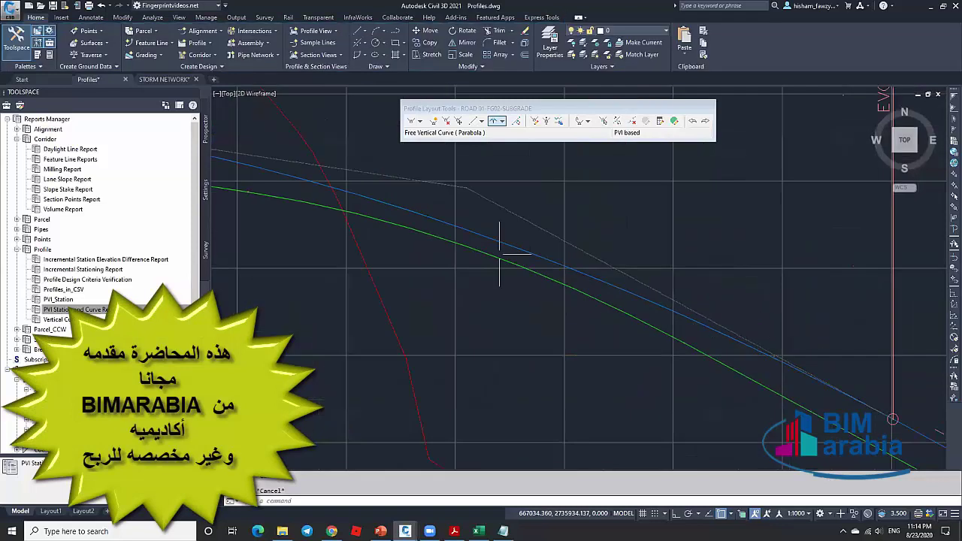
pyautogui.scroll(-2, 499, 254)
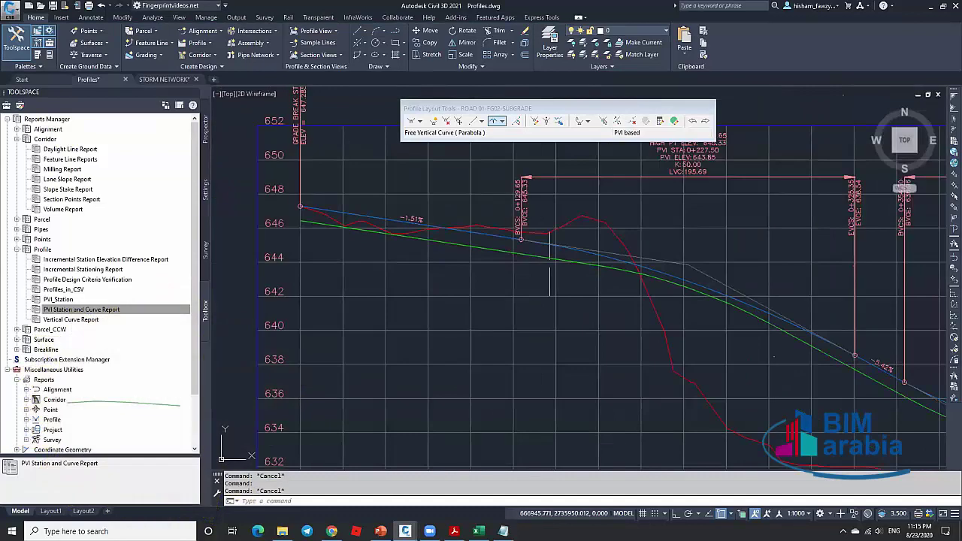
pyautogui.click(569, 261)
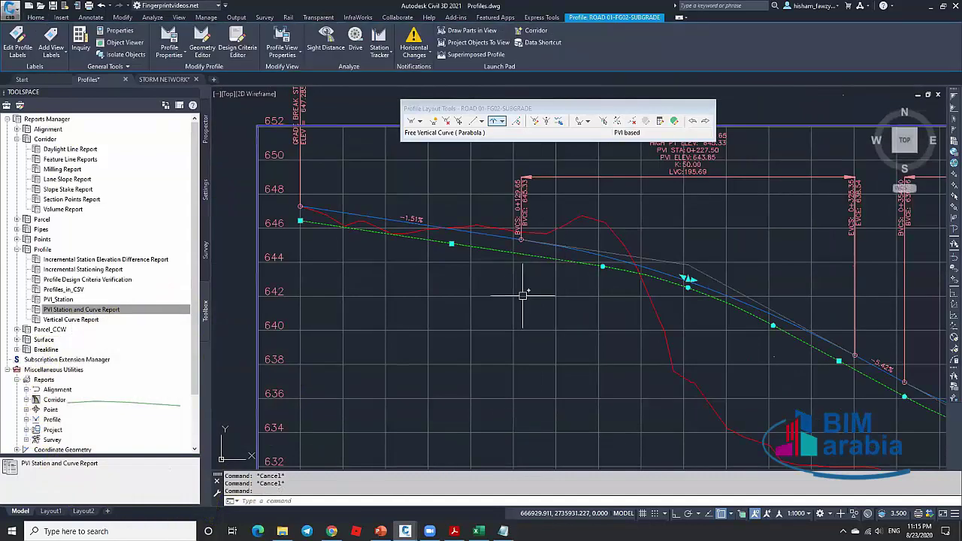
pyautogui.press('Delete')
pyautogui.scroll(-5, 521, 273)
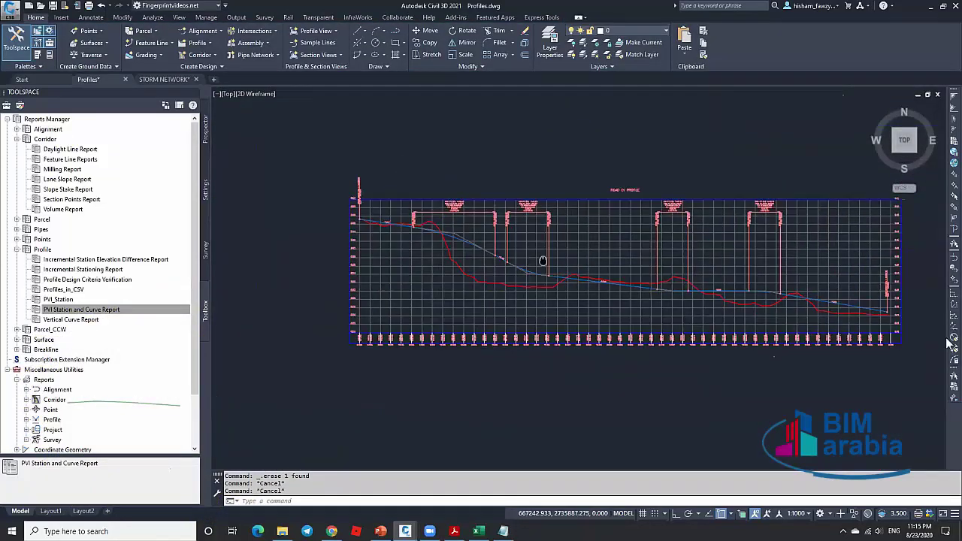
# Pan and zoom out to show the whole ROAD 01 profile view grid with its ground and design lines.
pyautogui.moveTo(543, 260); pyautogui.dragTo(532, 260, button='middle')
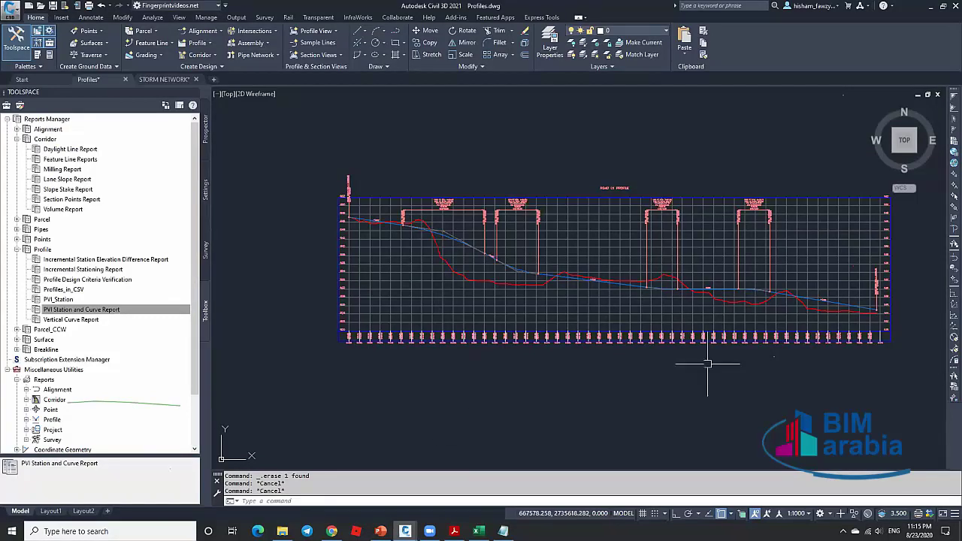
pyautogui.scroll(5, 318, 294)
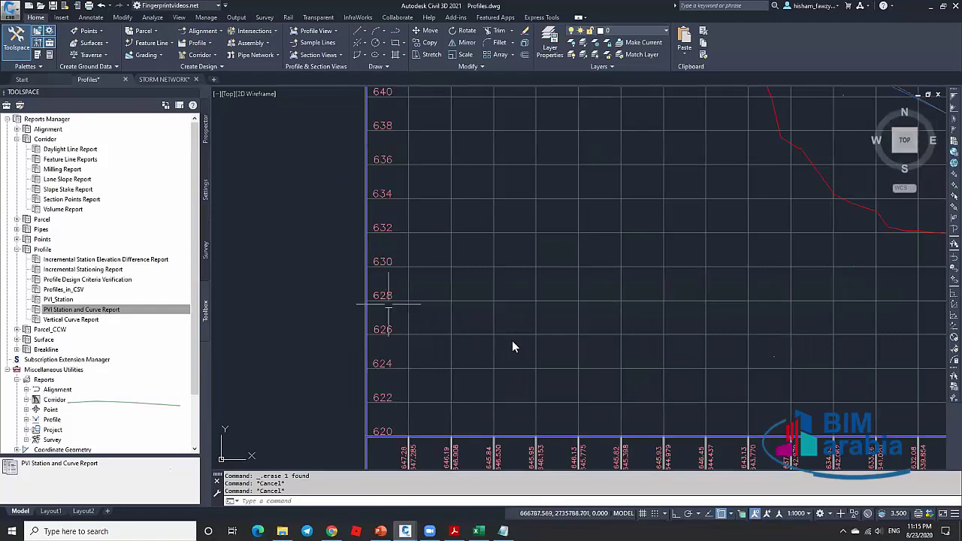
pyautogui.scroll(-4, 467, 292)
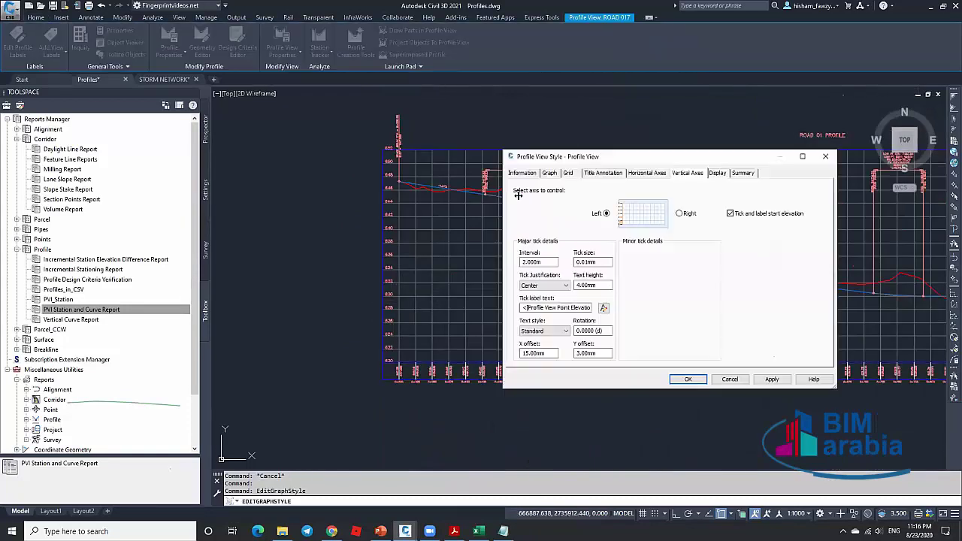
pyautogui.click(603, 307)
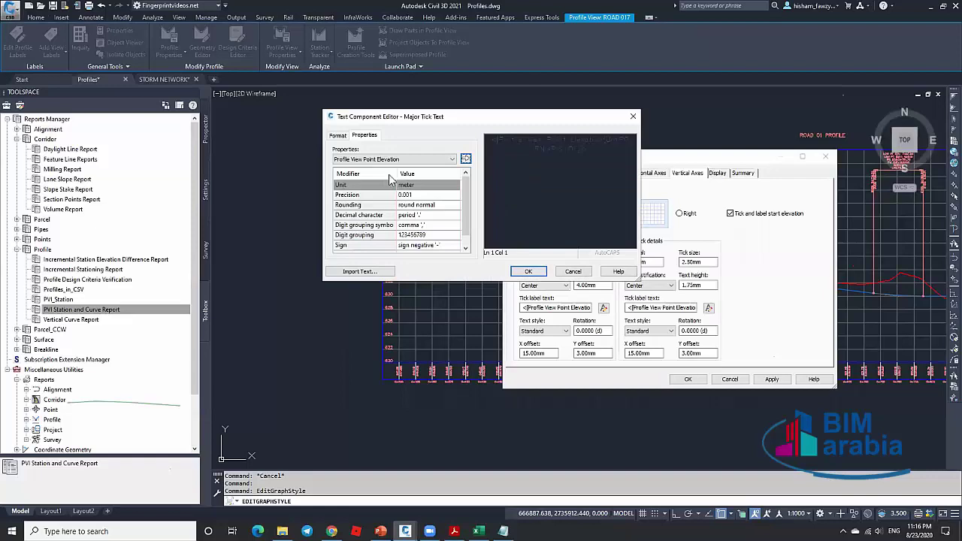
pyautogui.click(411, 160)
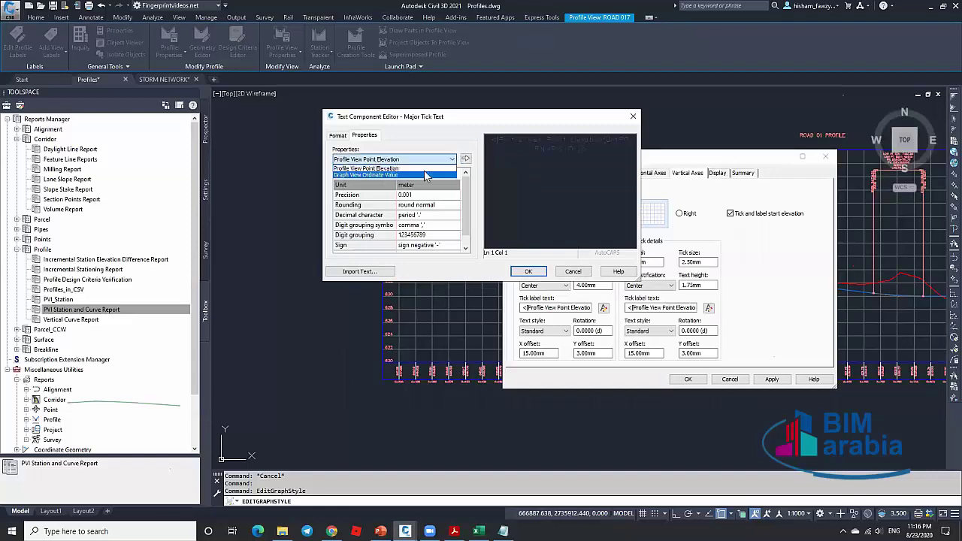
pyautogui.click(573, 271)
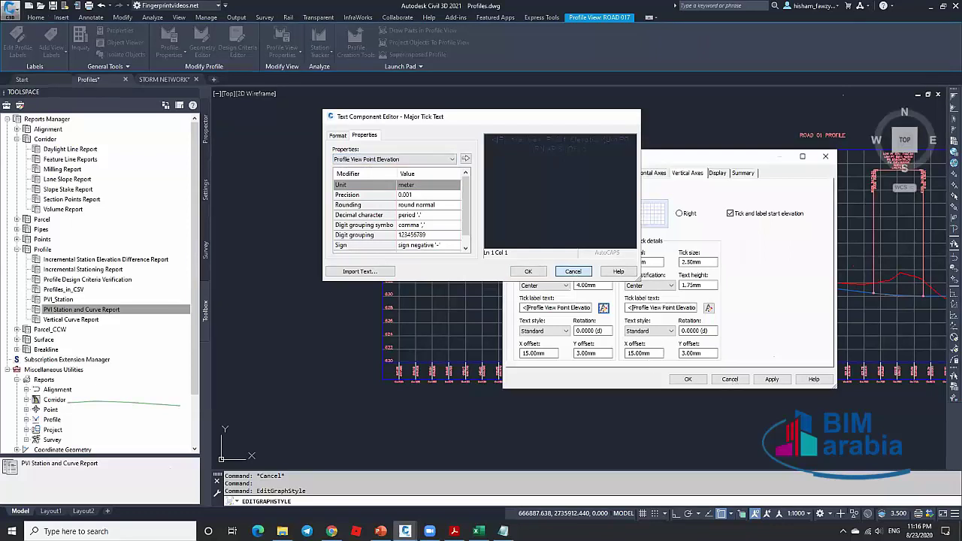
pyautogui.press('Escape')
pyautogui.press('Escape')
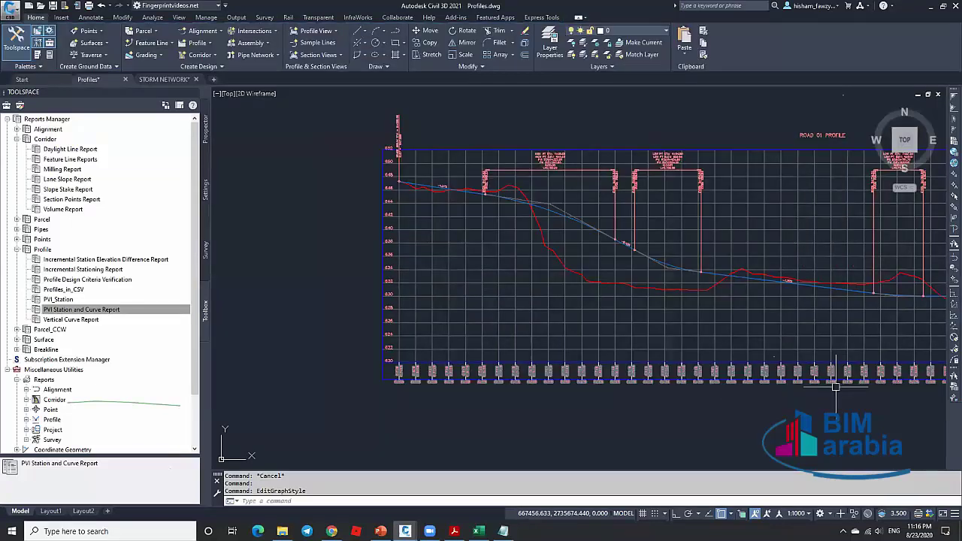
pyautogui.press('Escape')
pyautogui.press('Escape')
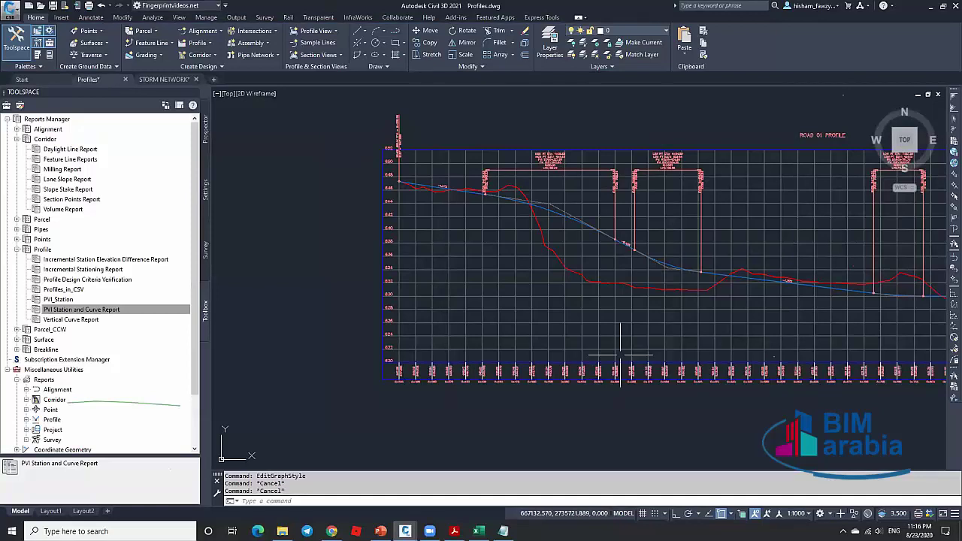
pyautogui.click(621, 353)
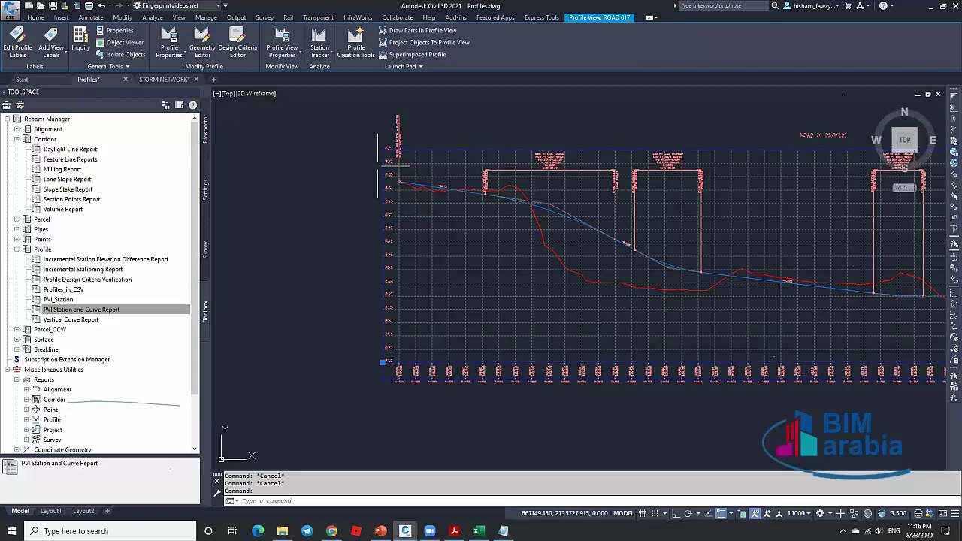
# Clear the profile view selection.
pyautogui.press('Escape')
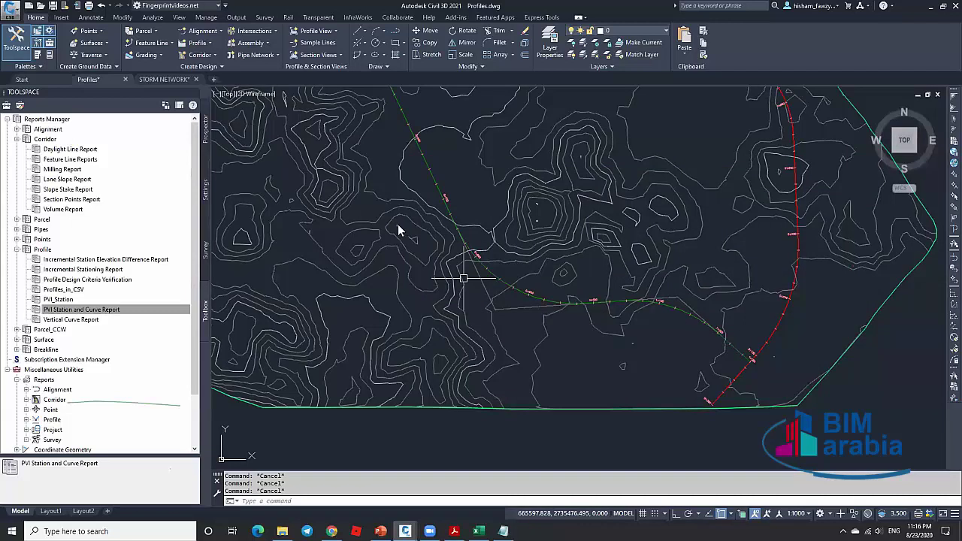
# Select ROAD 01 and start an Add Line alignment table, then cancel it.
pyautogui.click(520, 301)
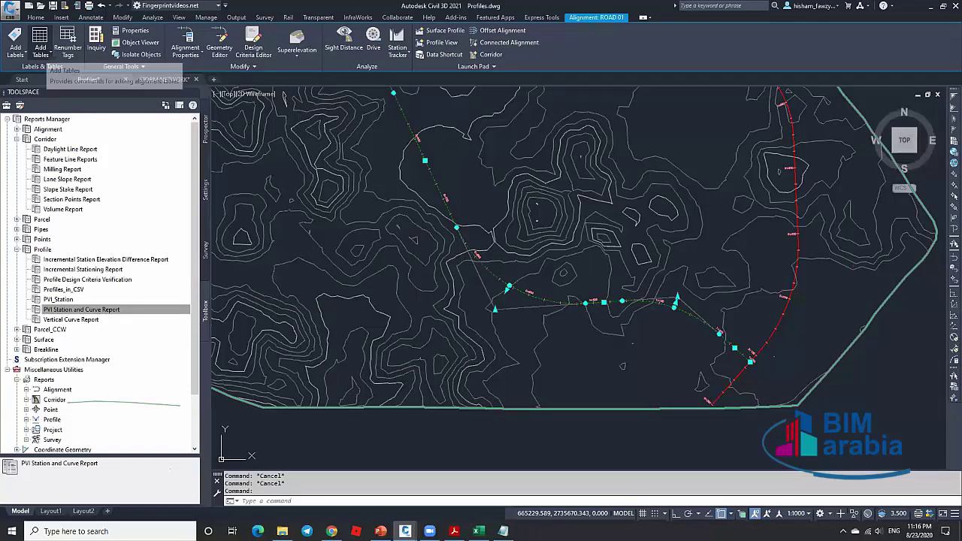
pyautogui.click(42, 56)
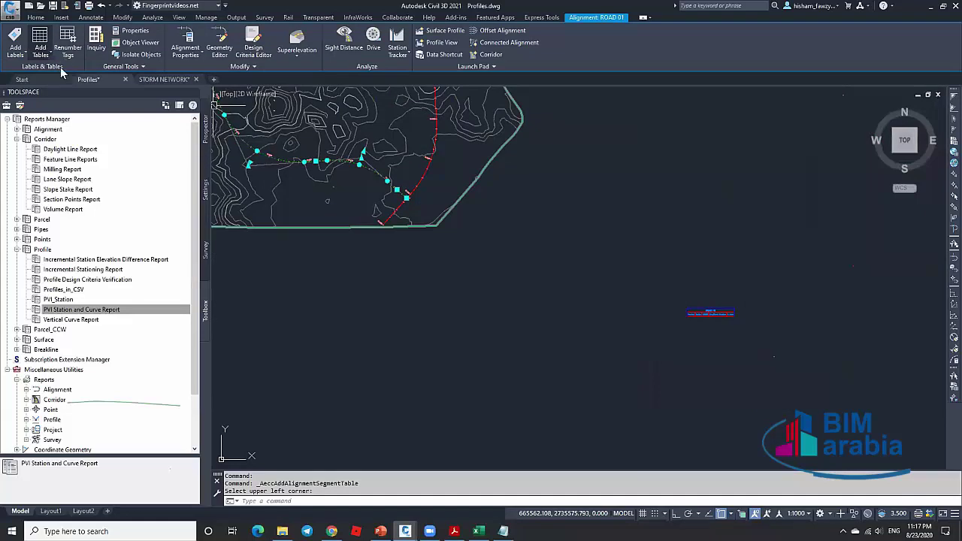
pyautogui.click(40, 58)
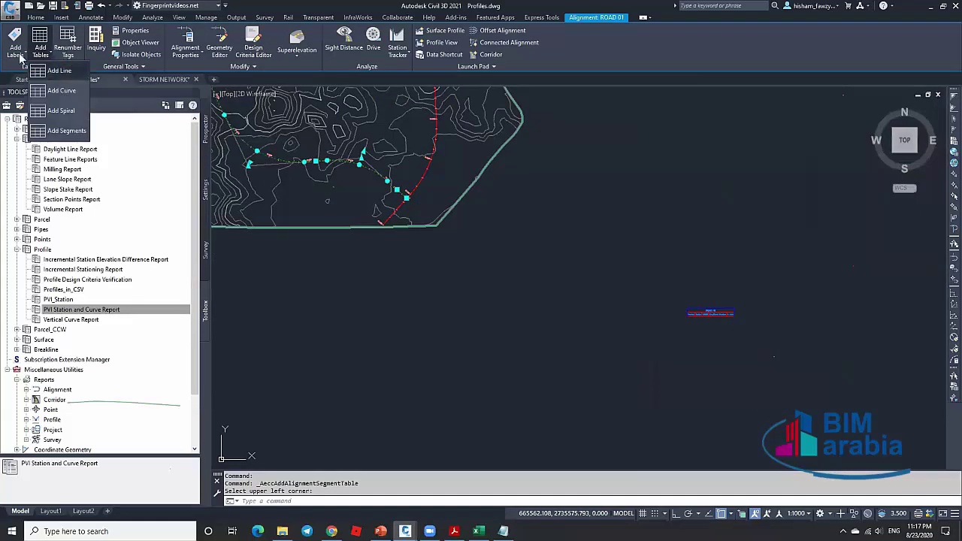
pyautogui.click(67, 47)
pyautogui.click(40, 52)
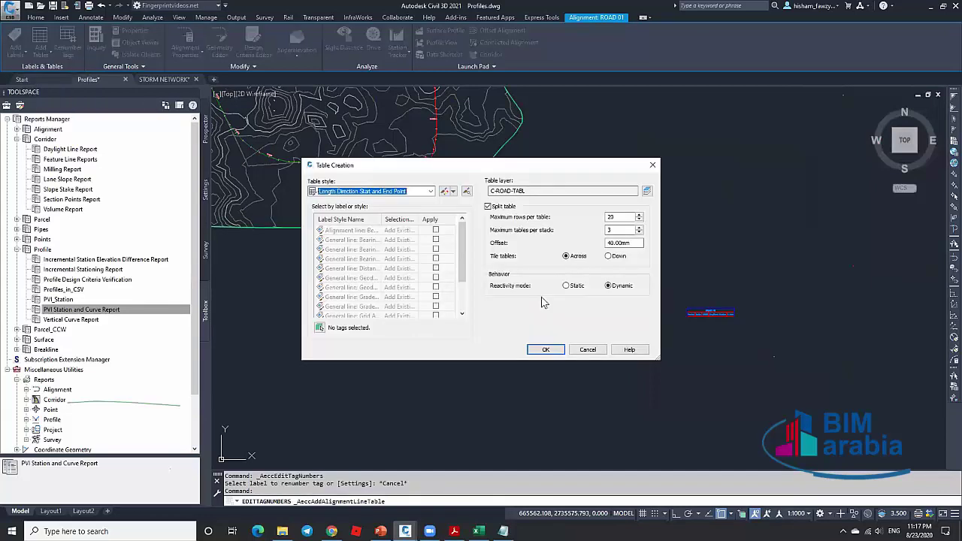
pyautogui.moveTo(463, 256); pyautogui.dragTo(460, 289)
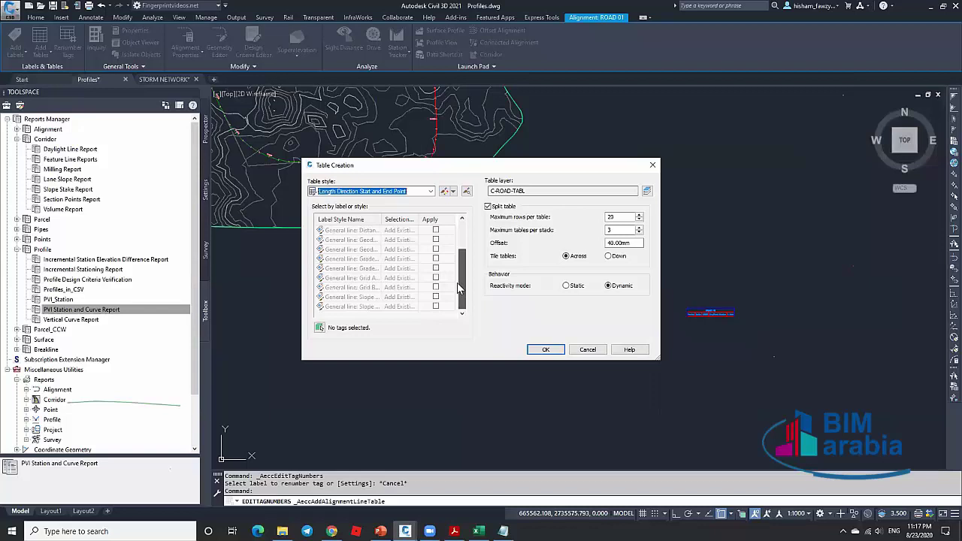
pyautogui.press('Escape')
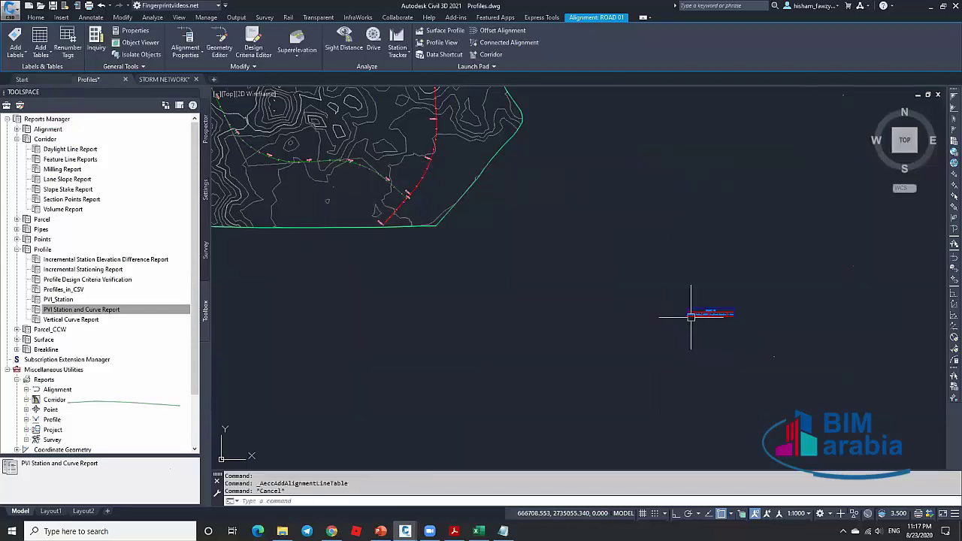
# Delete the table beside the site and start a segment table built by selected labels.
pyautogui.click(691, 316)
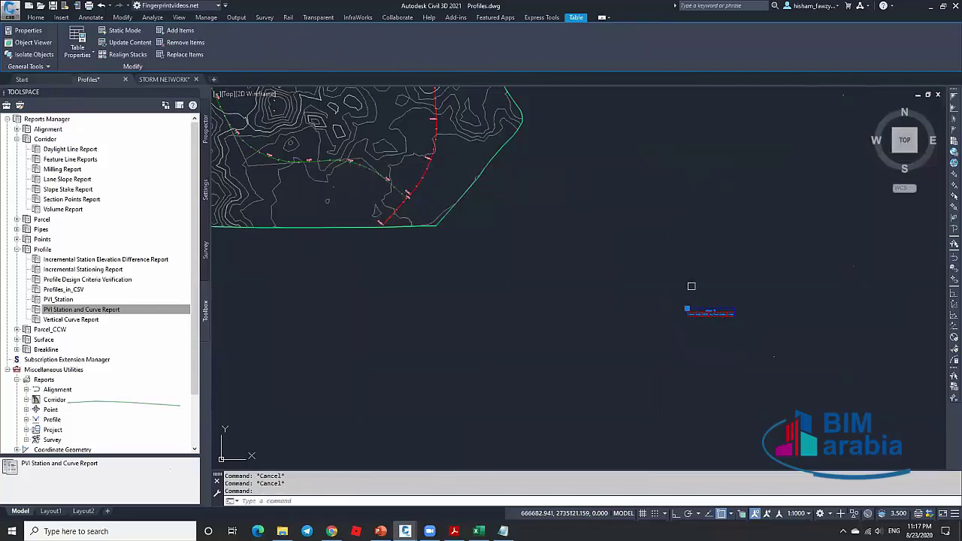
pyautogui.press('Delete')
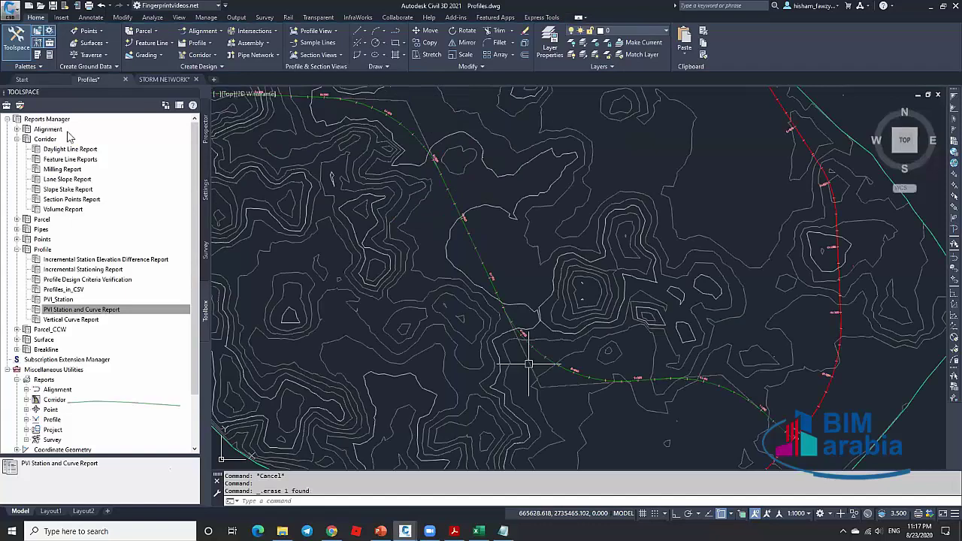
pyautogui.click(528, 364)
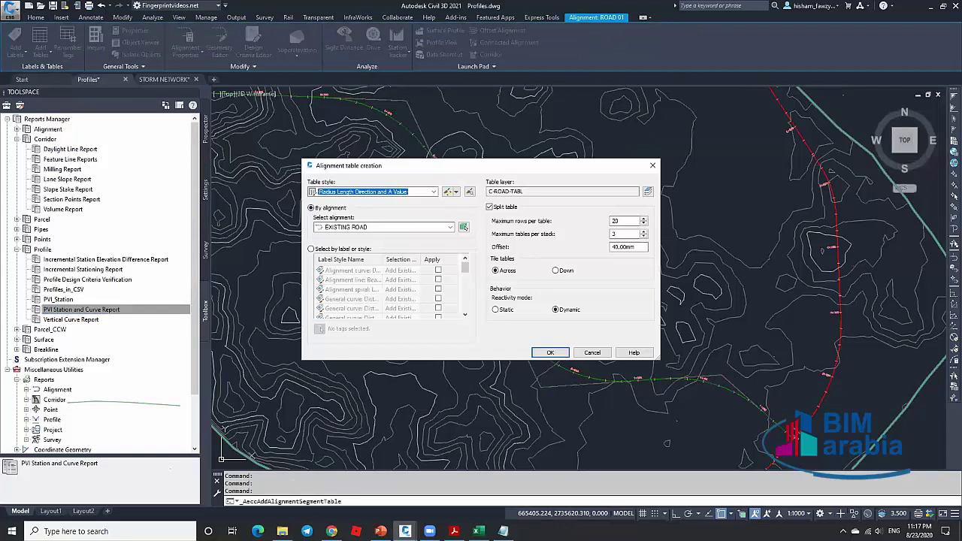
pyautogui.click(310, 249)
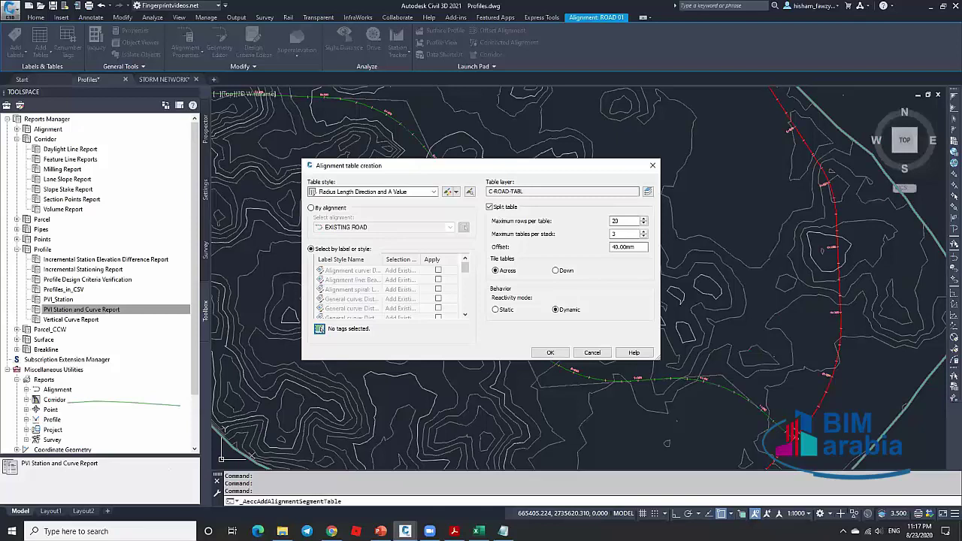
pyautogui.press('Return')
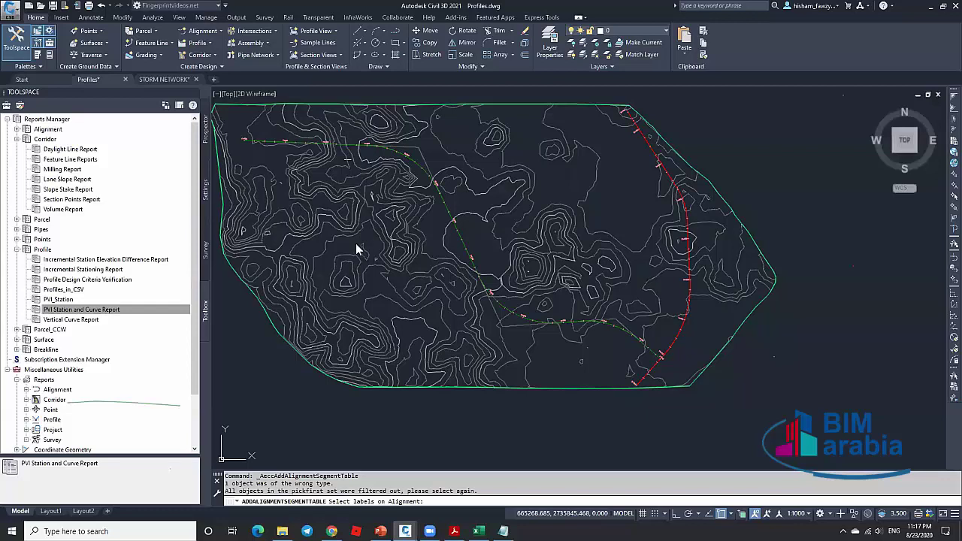
# After no labels are found, reopen the table settings and set the alignment to ROAD 01.
pyautogui.click(463, 233)
pyautogui.scroll(4, 464, 233)
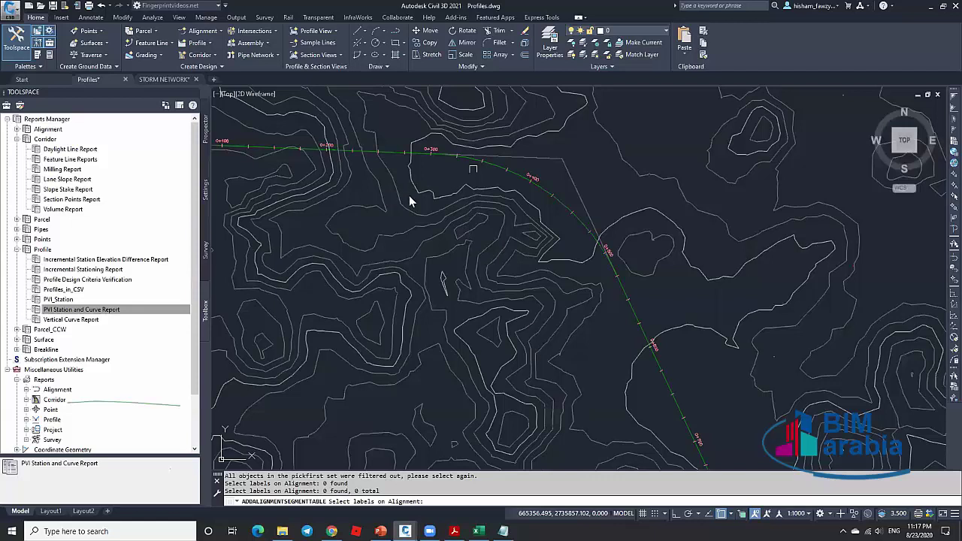
pyautogui.press('Return')
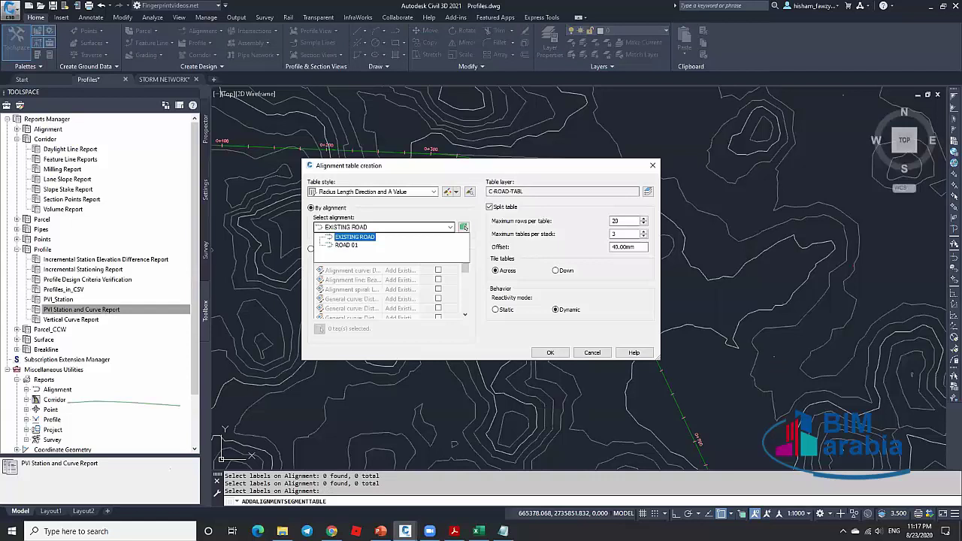
pyautogui.press('Down')
pyautogui.press('Return')
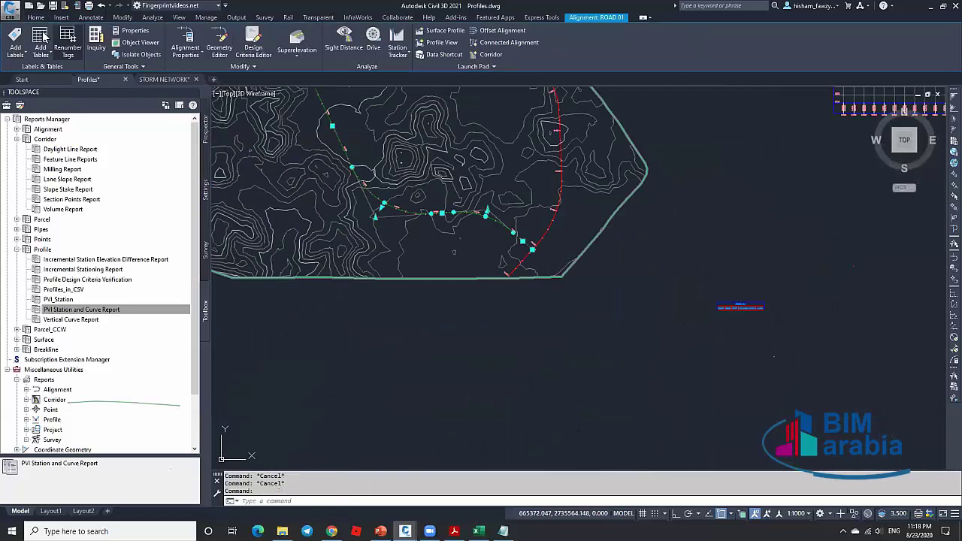
# Retry and cancel the Add Line table, then delete the small table beside the site.
pyautogui.click(67, 46)
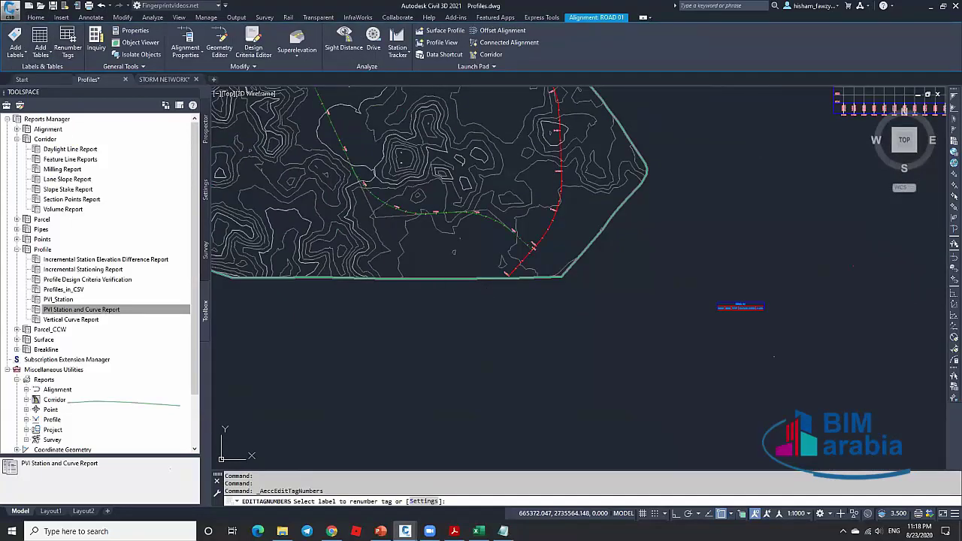
pyautogui.click(40, 46)
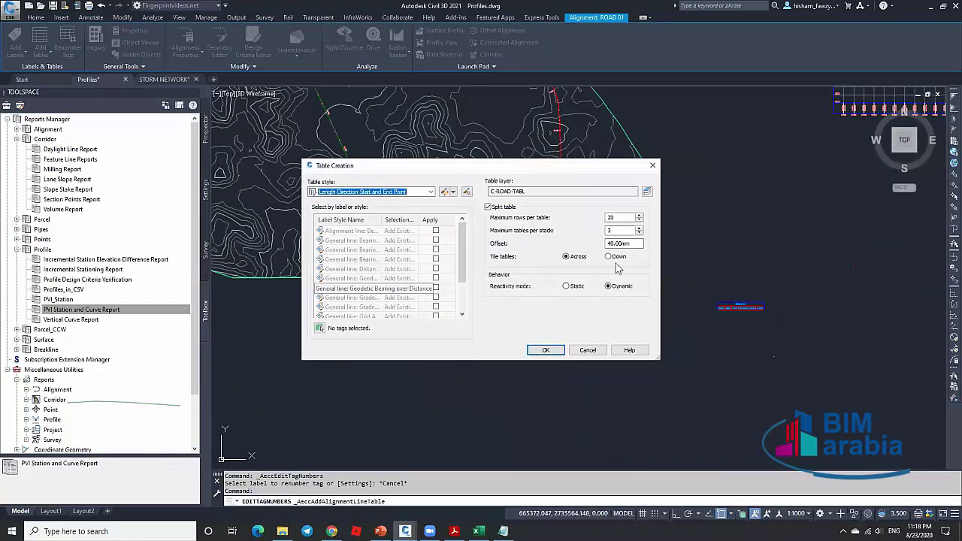
pyautogui.press('Return')
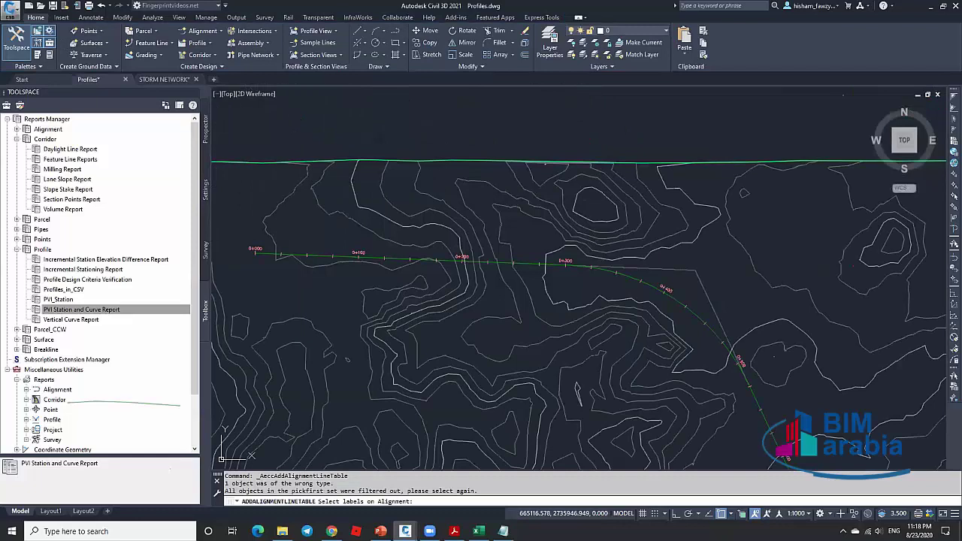
pyautogui.press('Escape')
pyautogui.press('Escape')
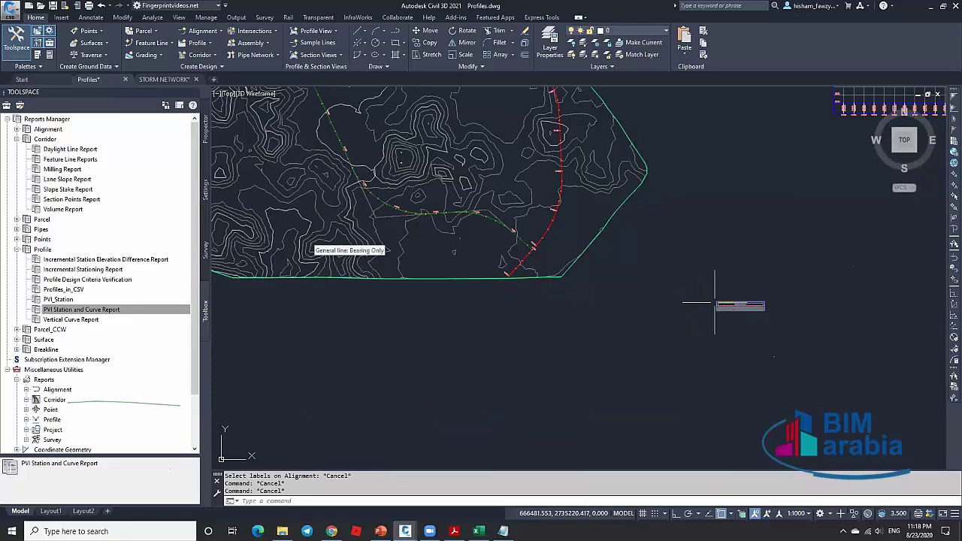
pyautogui.click(721, 305)
pyautogui.press('Delete')
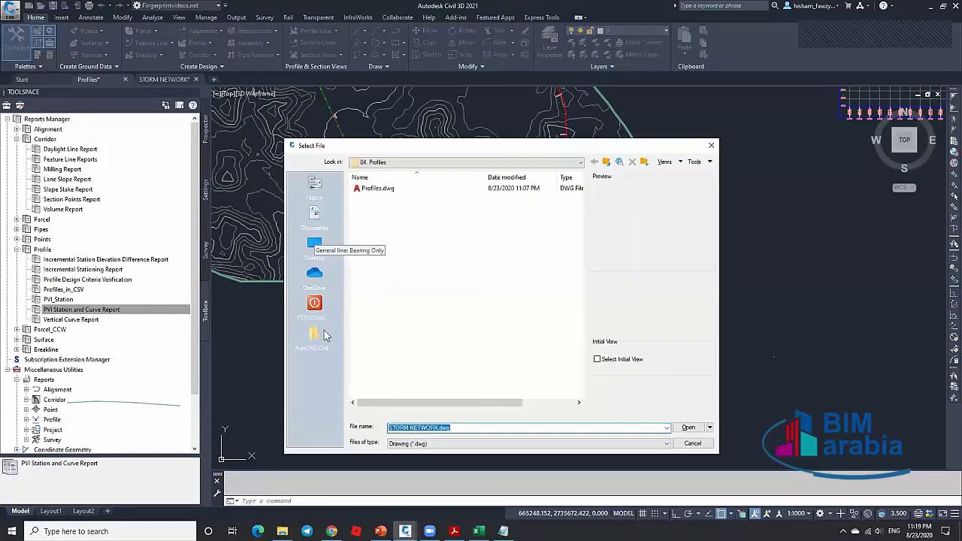
# Browse to the AutoCAD Civil 3D Course folder and open the STORM NETWORK drawing.
pyautogui.click(319, 332)
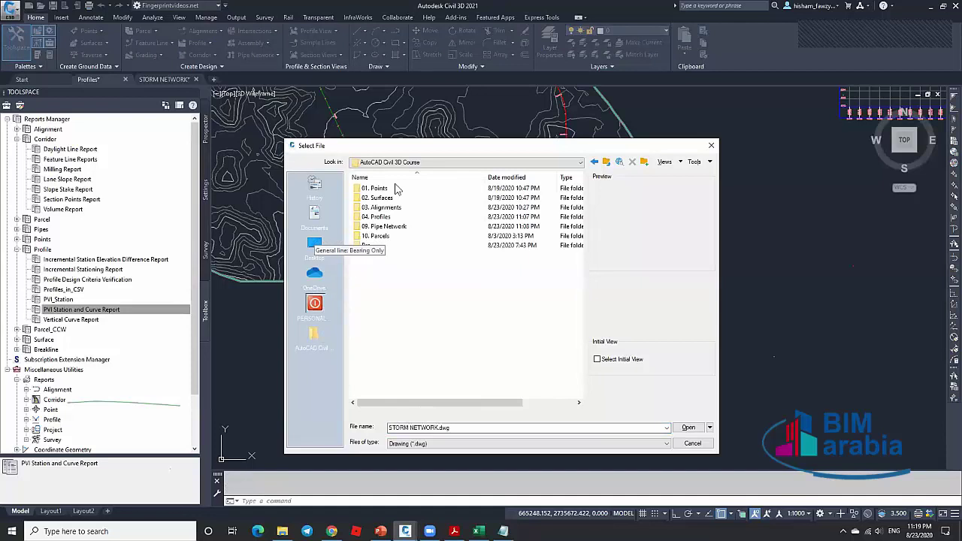
pyautogui.click(689, 427)
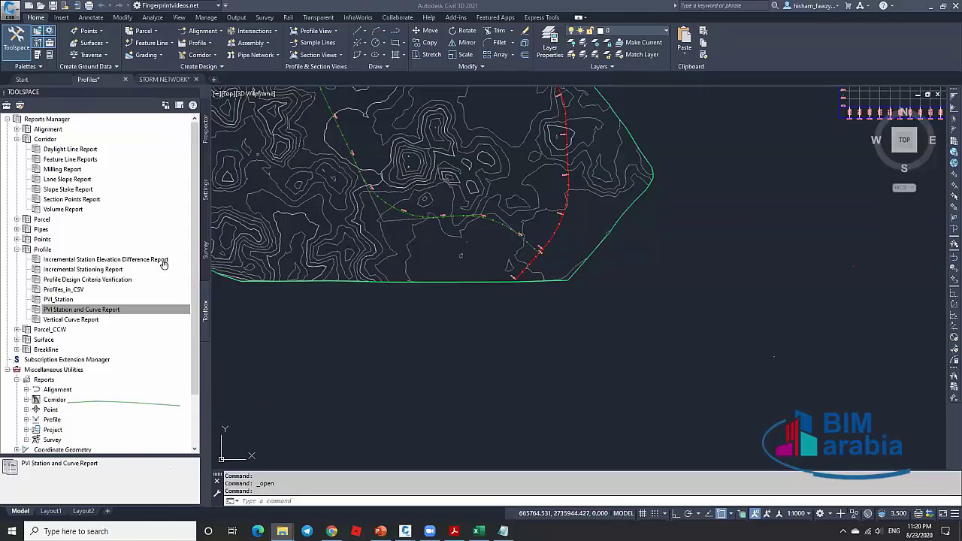
# Switch to Acrobat, zoom and pan over the Road C01 profile sheet, then close that PDF.
pyautogui.hotkey('alt', 'Tab')
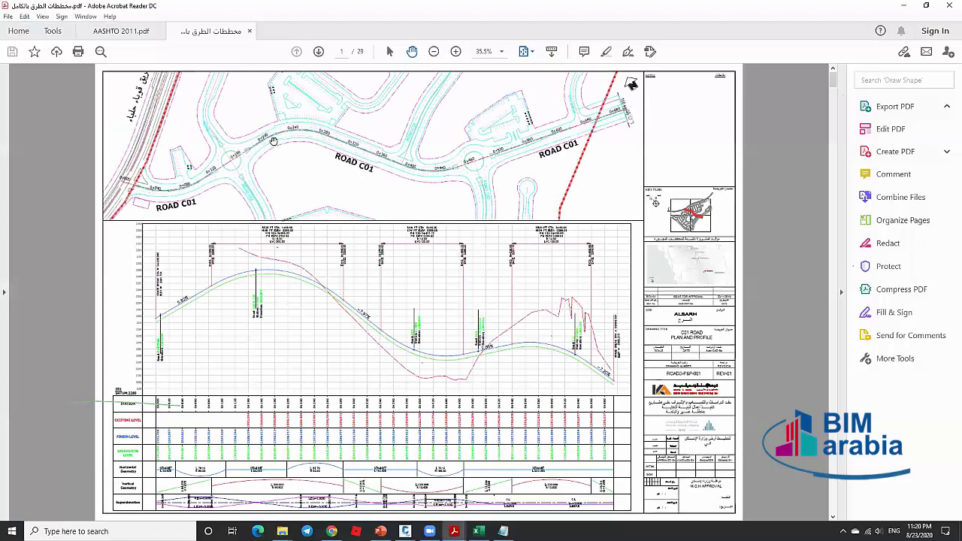
pyautogui.keyDown('ctrl'); pyautogui.scroll(2, 287, 140); pyautogui.keyUp('ctrl')
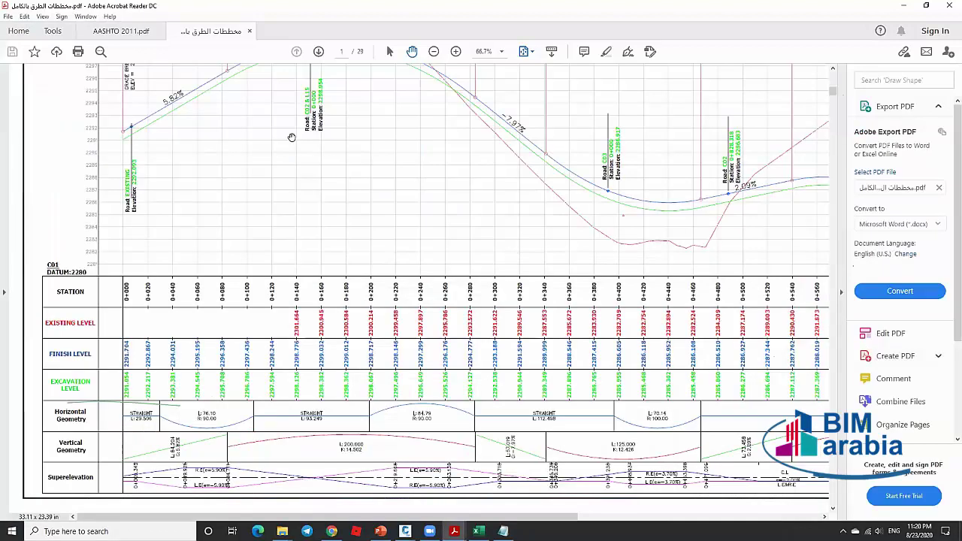
pyautogui.moveTo(300, 141); pyautogui.dragTo(296, 238)
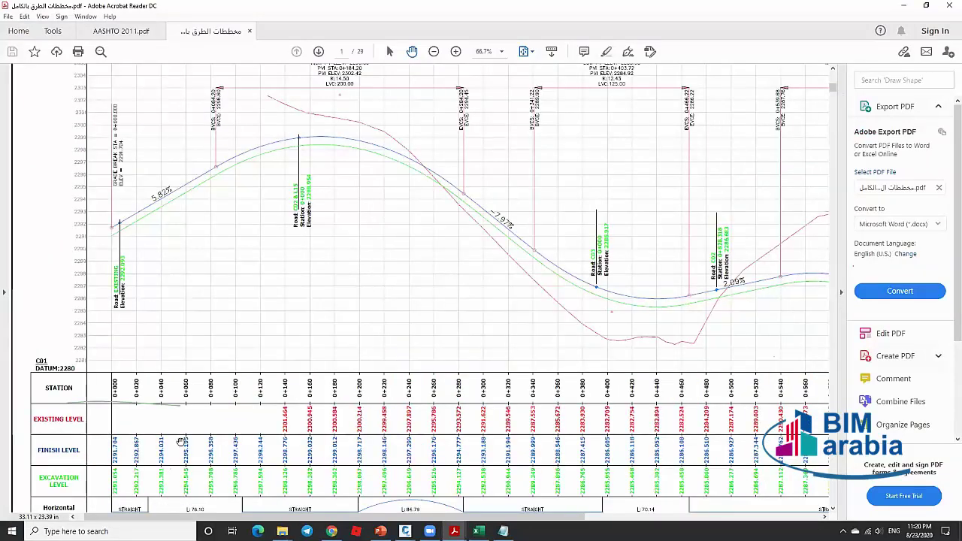
pyautogui.scroll(-3, 225, 458)
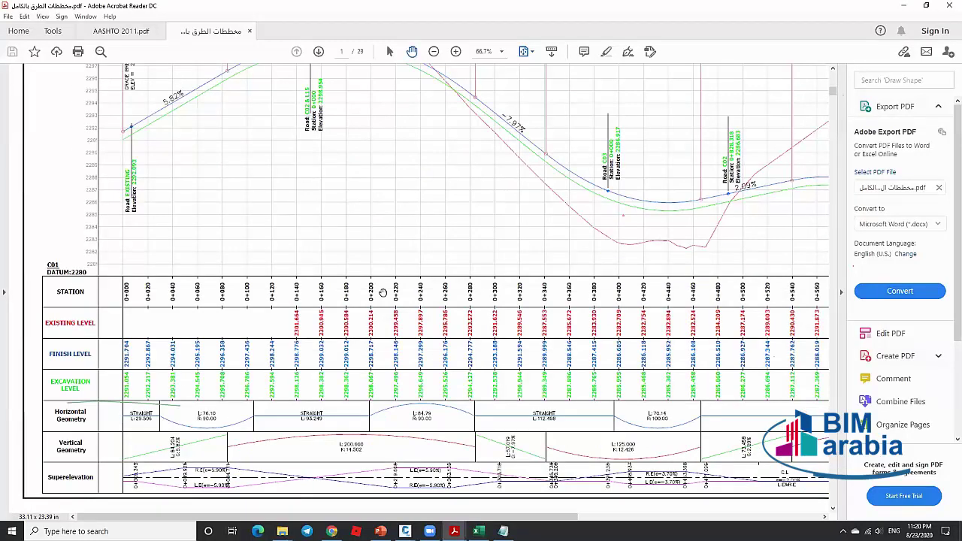
pyautogui.keyDown('ctrl'); pyautogui.scroll(-1, 383, 292); pyautogui.keyUp('ctrl')
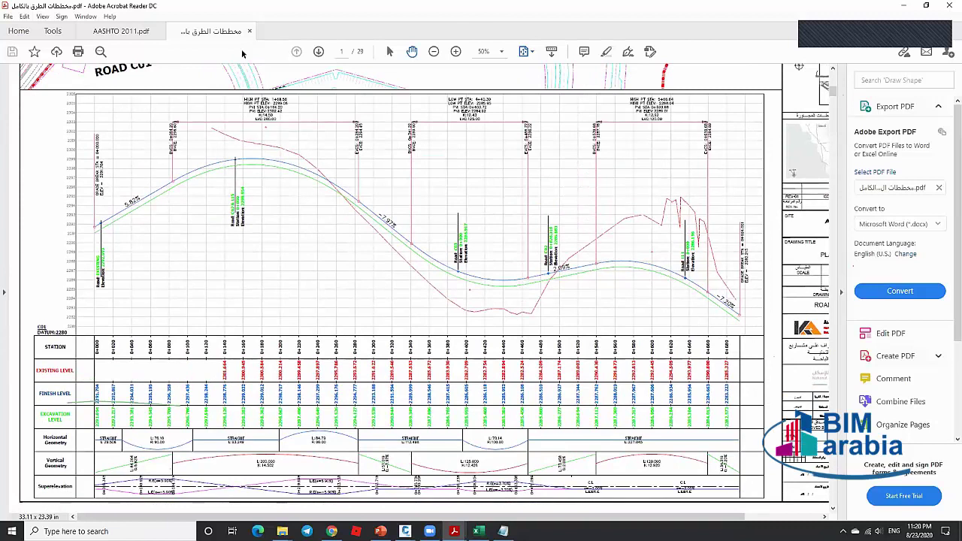
pyautogui.hotkey('ctrl', 'w')
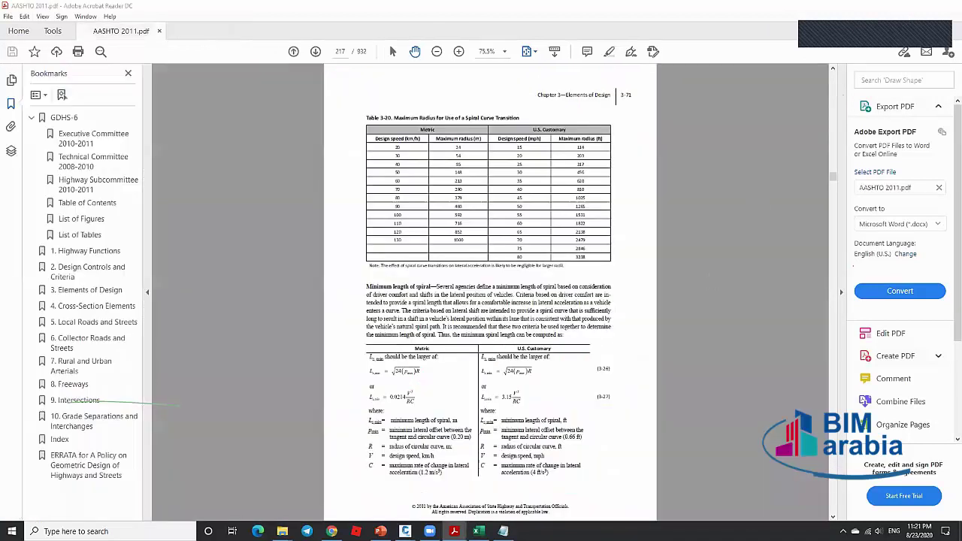
# Switch from Acrobat Reader back to the Civil 3D site plan.
pyautogui.hotkey('alt', 'Tab')
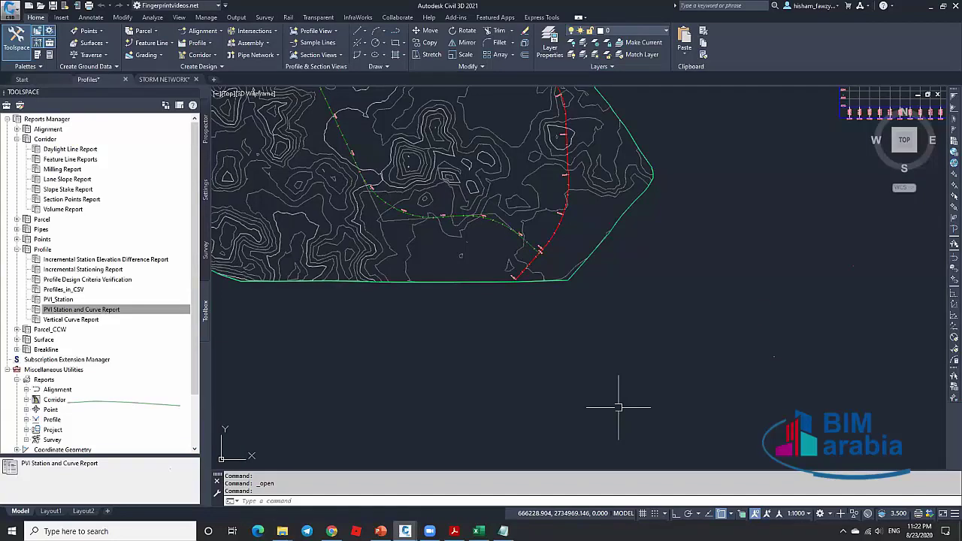
# Zoom in on the profile view's station elevation labels, then switch to Design Profile.xlsx.
pyautogui.scroll(-5, 618, 408)
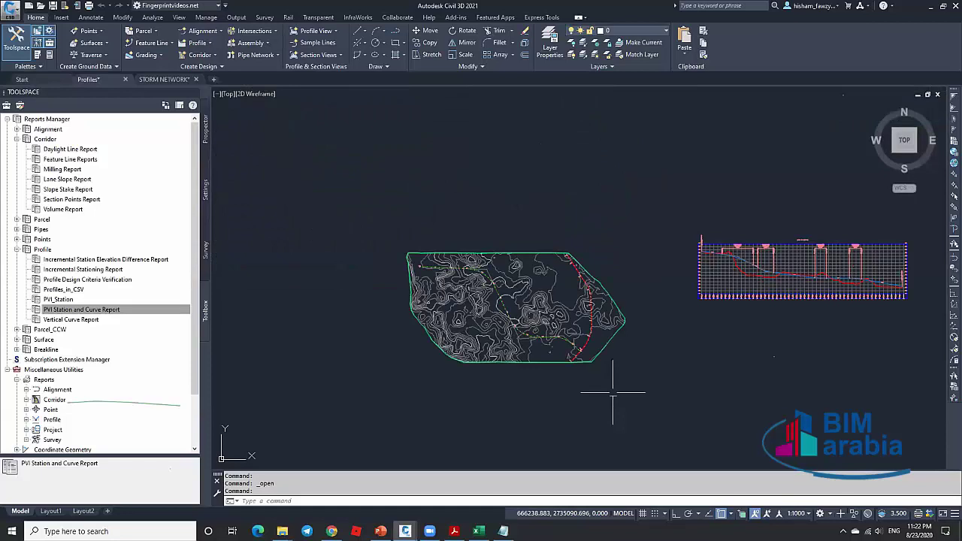
pyautogui.scroll(10, 673, 244)
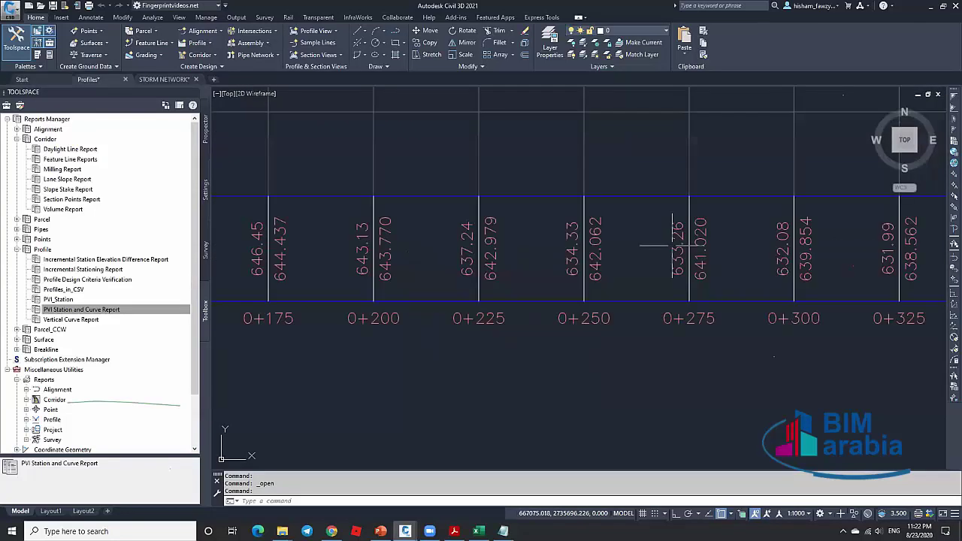
pyautogui.scroll(-8, 672, 244)
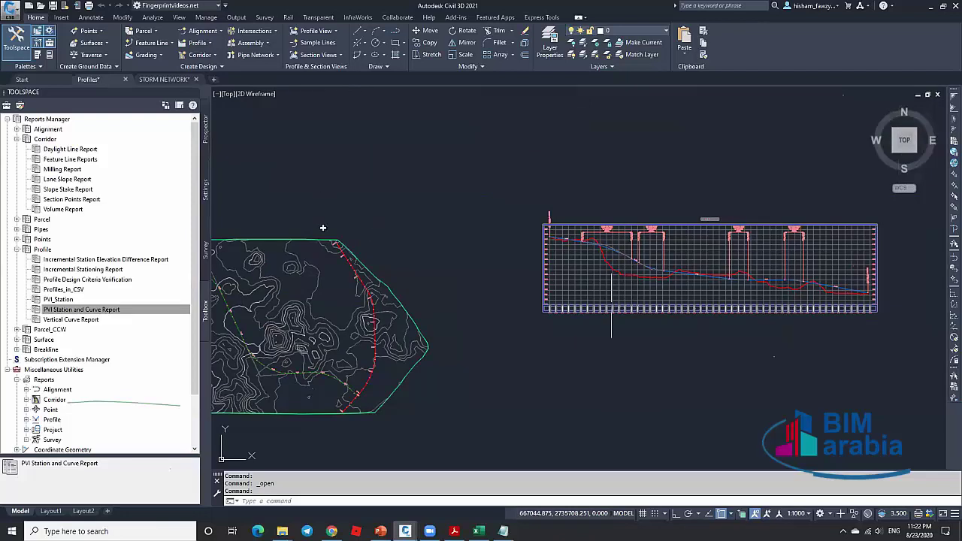
pyautogui.moveTo(478, 531)
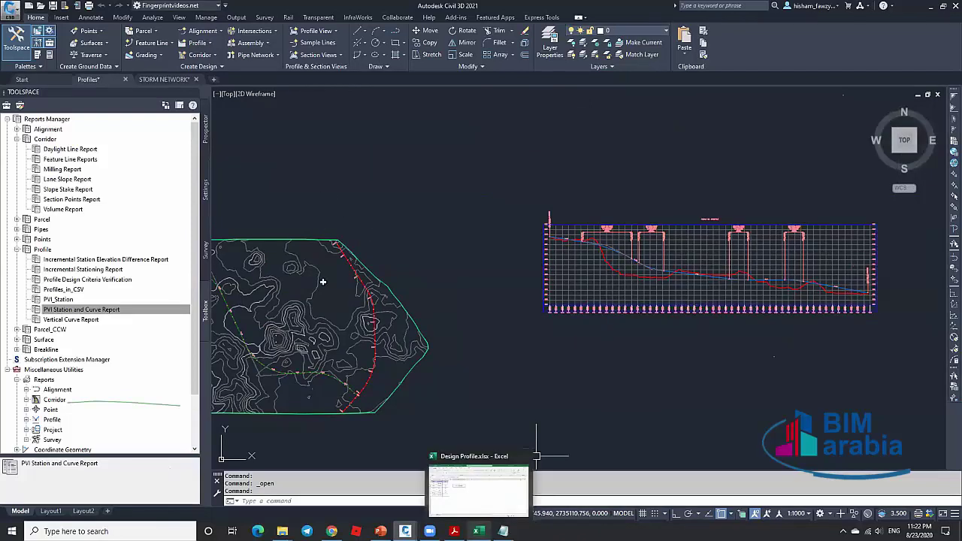
pyautogui.hotkey('alt', 'Tab')
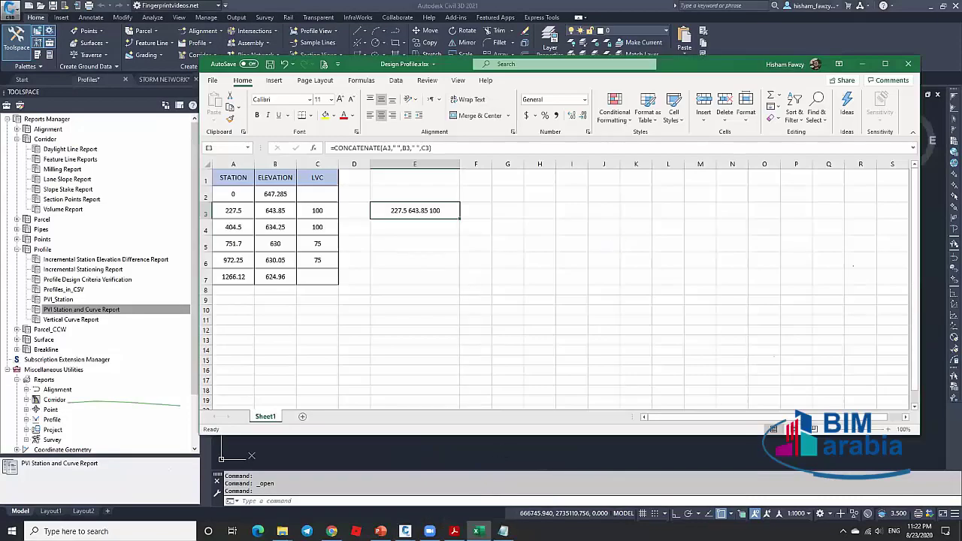
# Confirm the LVC values in C2:C7 sum to 350, then return to Civil 3D.
pyautogui.moveTo(317, 193); pyautogui.dragTo(317, 277)
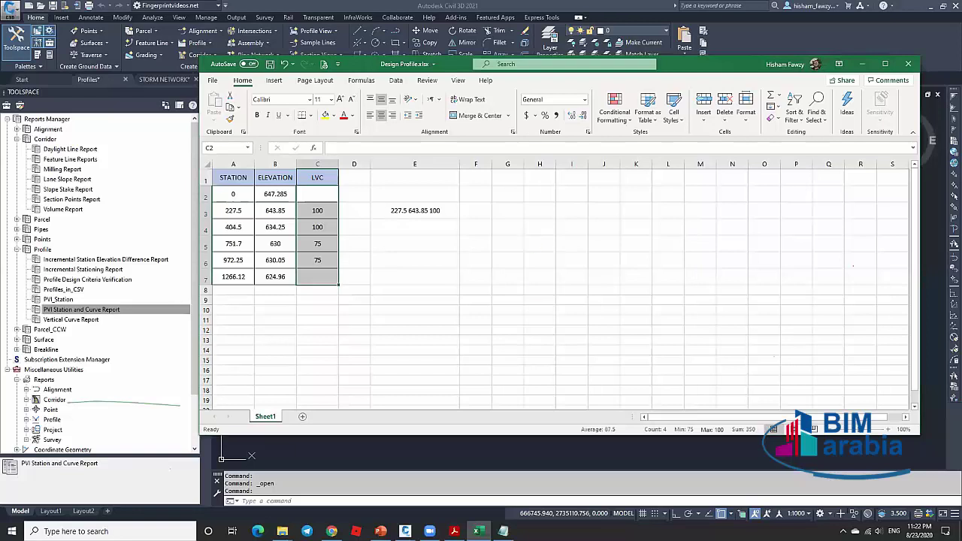
pyautogui.hotkey('alt', 'Tab')
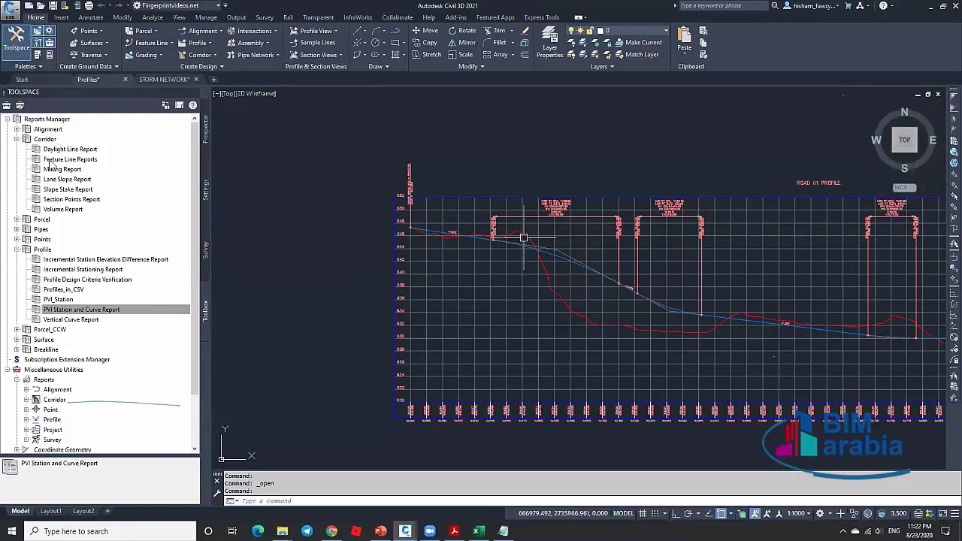
# Limit the profile Incremental Stationing Report to ROAD 01-FG02 at 20.00 spacing, then close it.
pyautogui.click(81, 170)
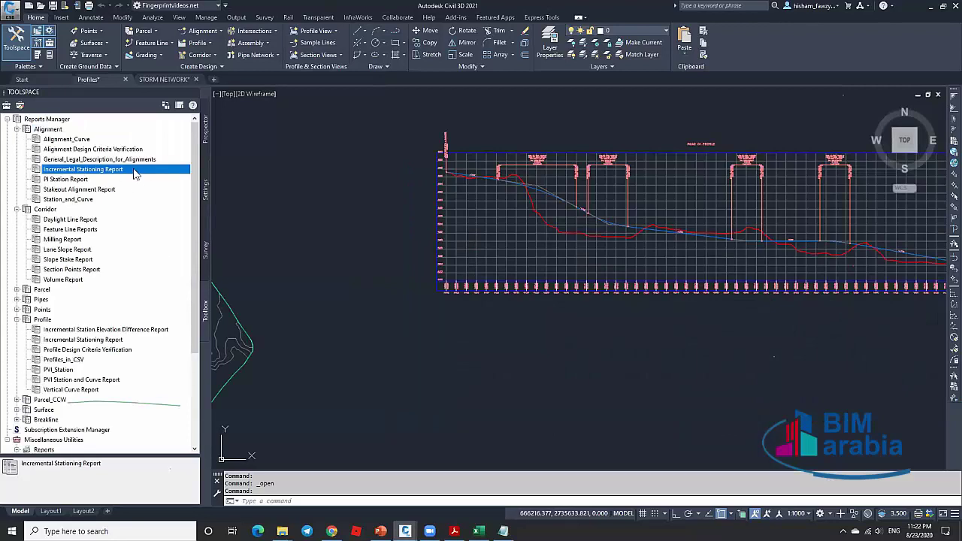
pyautogui.rightClick(134, 170)
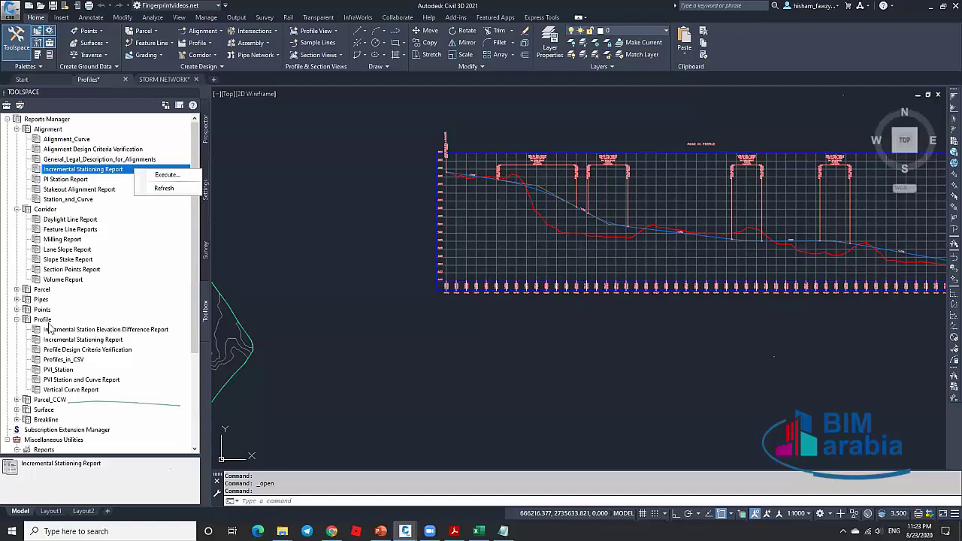
pyautogui.rightClick(136, 340)
pyautogui.click(160, 343)
pyautogui.click(413, 193)
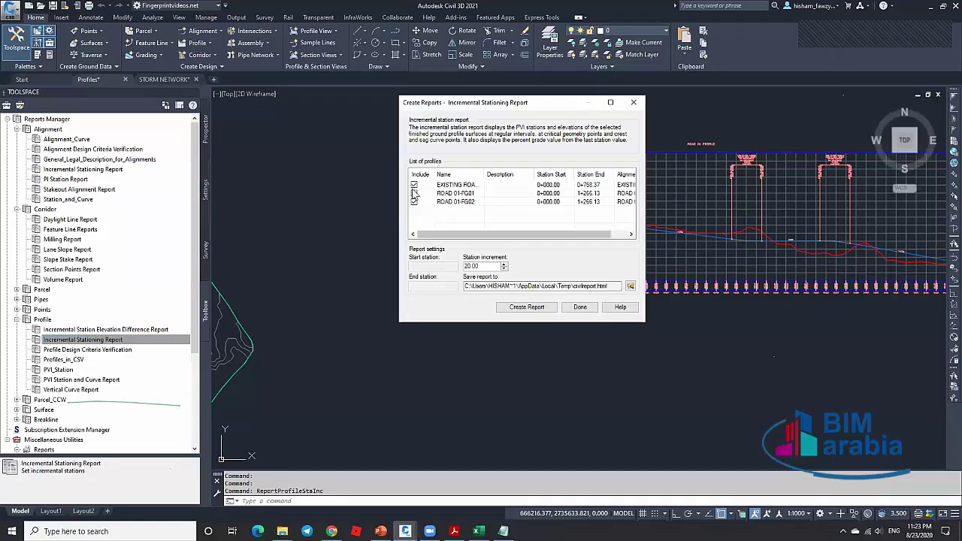
pyautogui.click(413, 184)
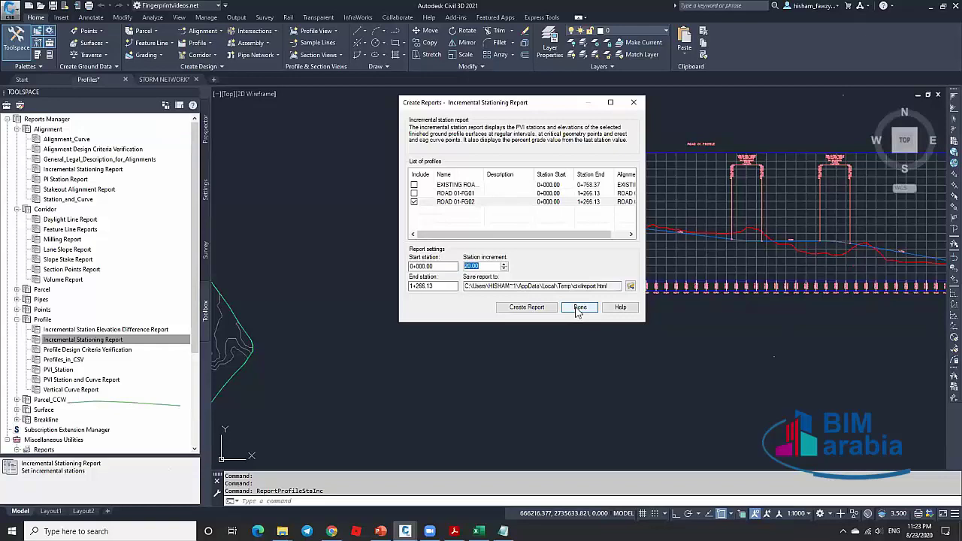
pyautogui.click(578, 309)
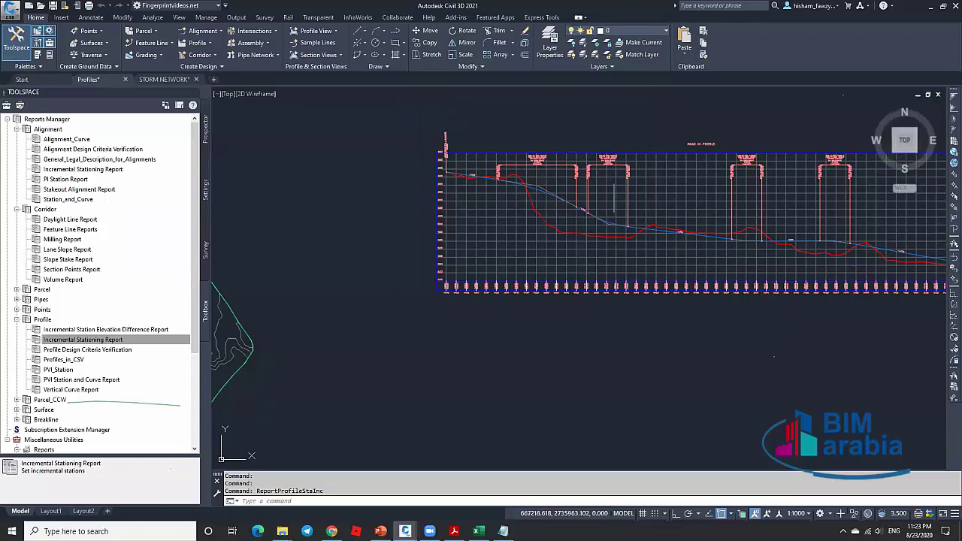
# Start a multiline text box with the T alias, then cancel it.
pyautogui.press('Escape')
pyautogui.scroll(5, 510, 278)
pyautogui.scroll(-5, 514, 278)
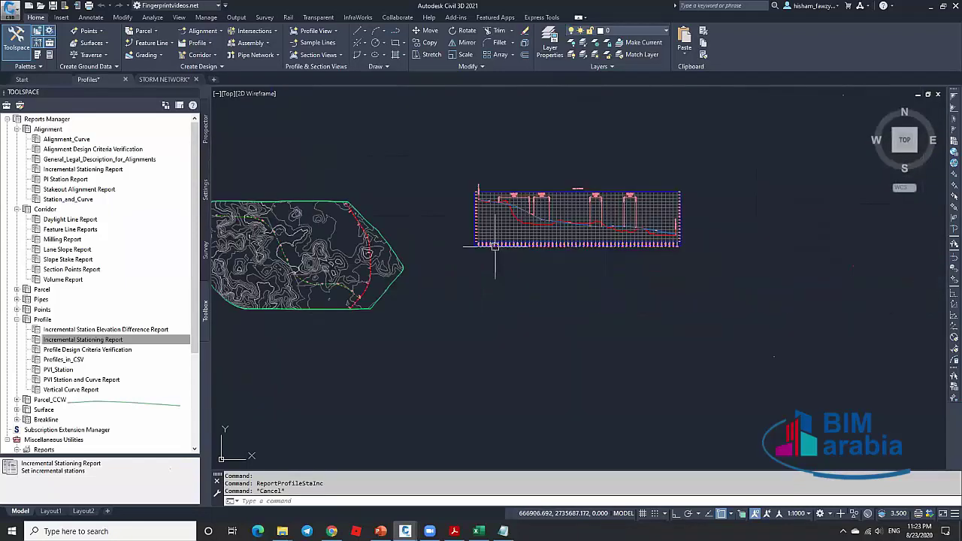
pyautogui.press('Escape')
pyautogui.write('t')
pyautogui.press('Return')
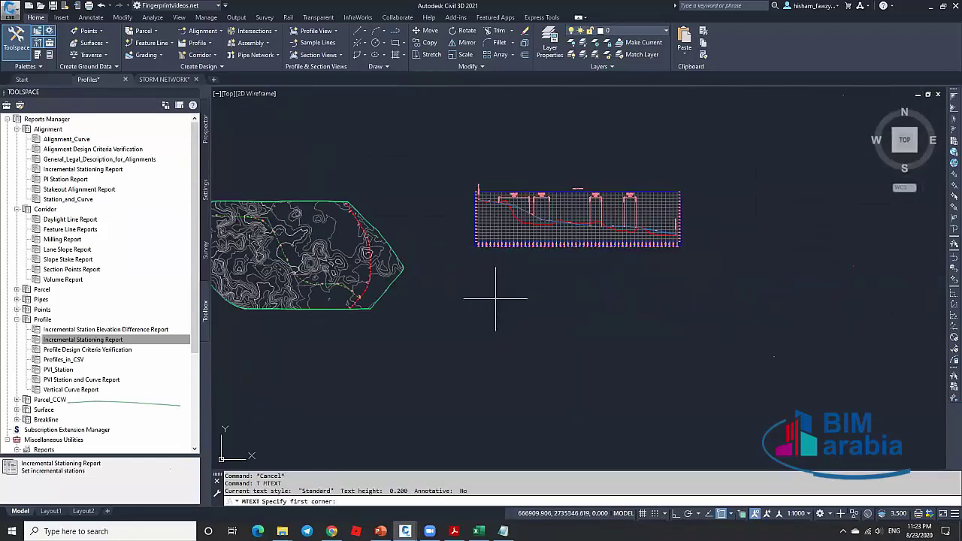
pyautogui.click(495, 299)
pyautogui.scroll(4, 504, 292)
pyautogui.press('Escape')
pyautogui.press('Escape')
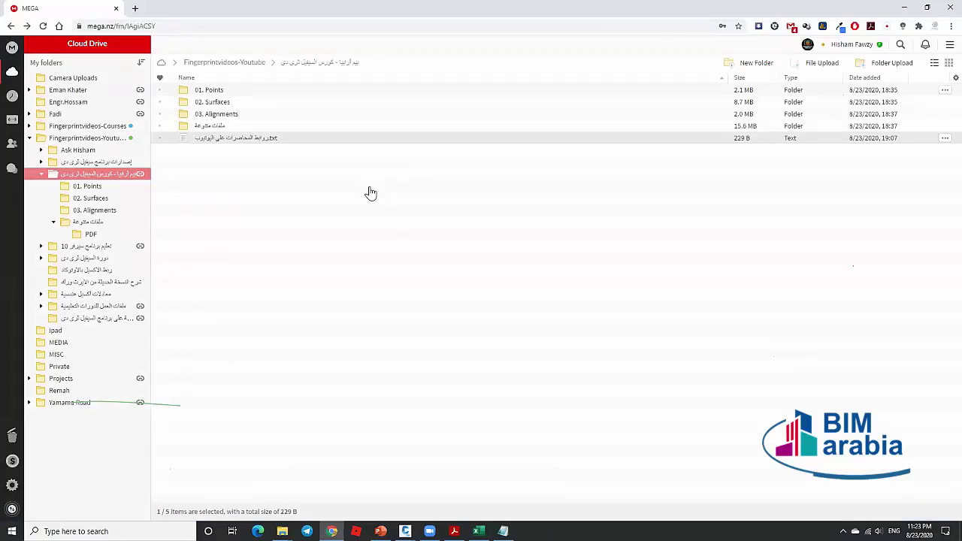
# Load YouTube in a new tab, pause the Roads in Civil 3D video at 15:26, and return to Civil 3D.
pyautogui.hotkey('ctrl', 't')
pyautogui.write('y')
pyautogui.press('Return')
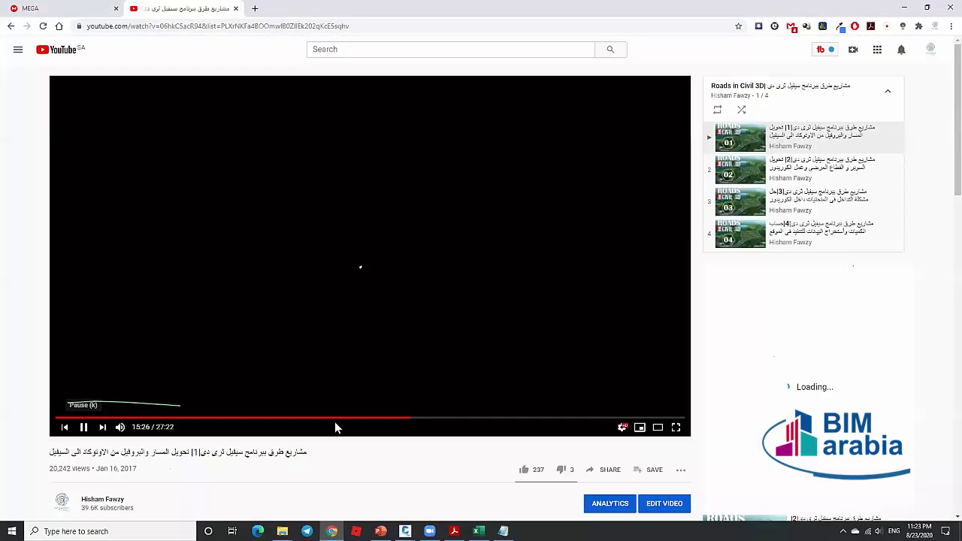
pyautogui.click(459, 324)
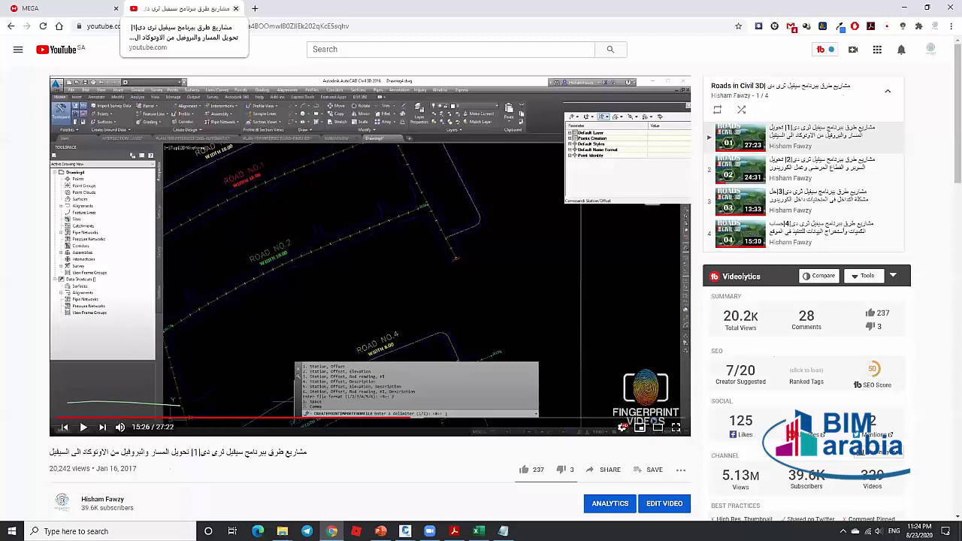
pyautogui.hotkey('alt', 'Tab')
pyautogui.scroll(-2, 688, 318)
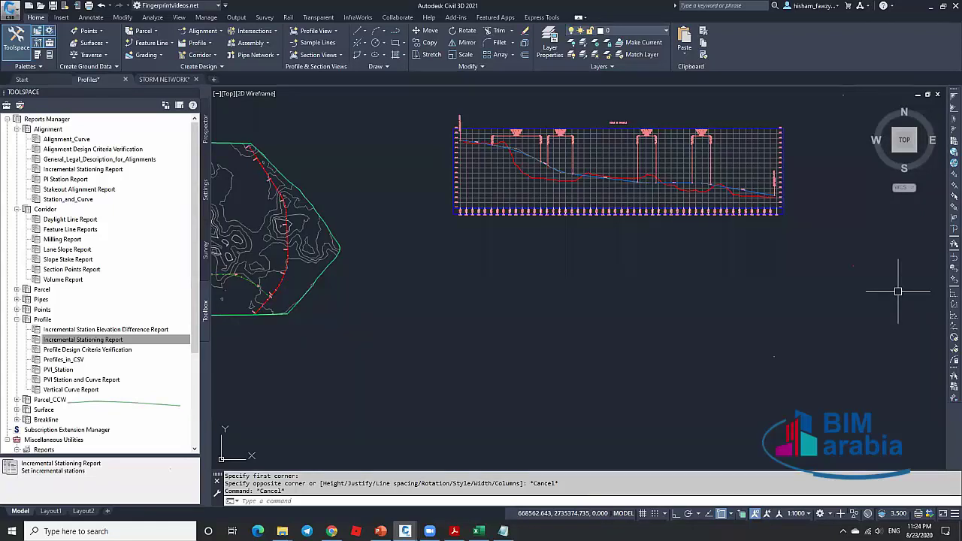
pyautogui.scroll(-3, 809, 328)
pyautogui.scroll(1, 655, 250)
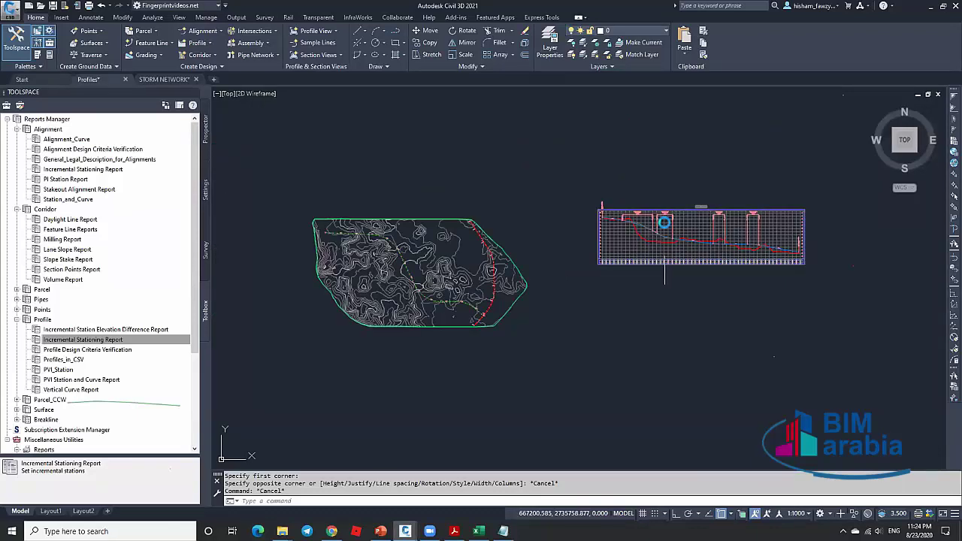
pyautogui.scroll(1, 658, 239)
pyautogui.scroll(2, 660, 236)
pyautogui.scroll(1, 698, 236)
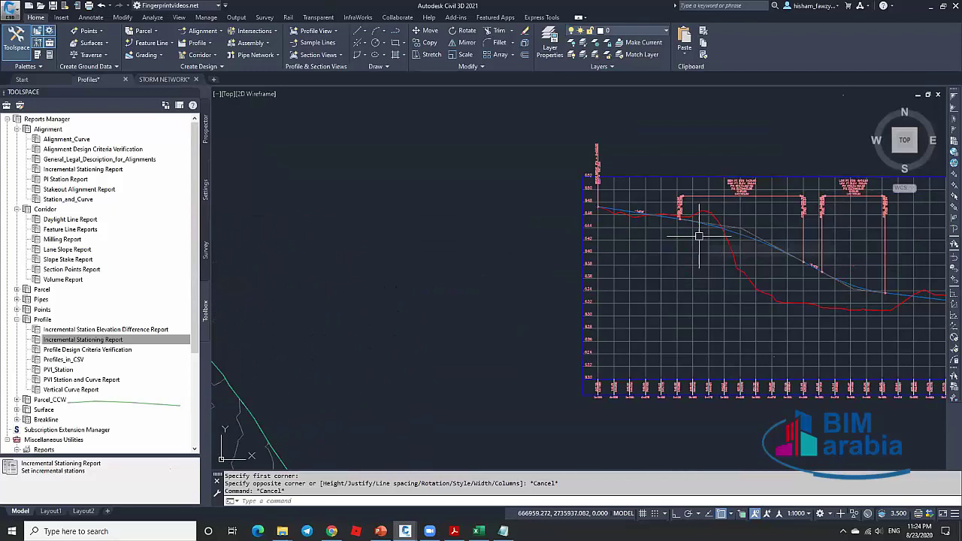
pyautogui.scroll(-2, 686, 228)
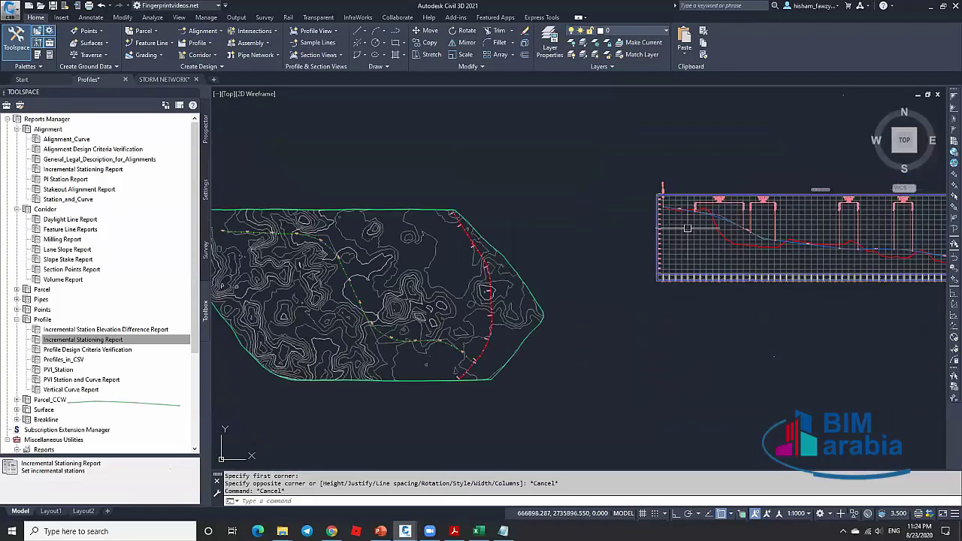
pyautogui.scroll(3, 721, 224)
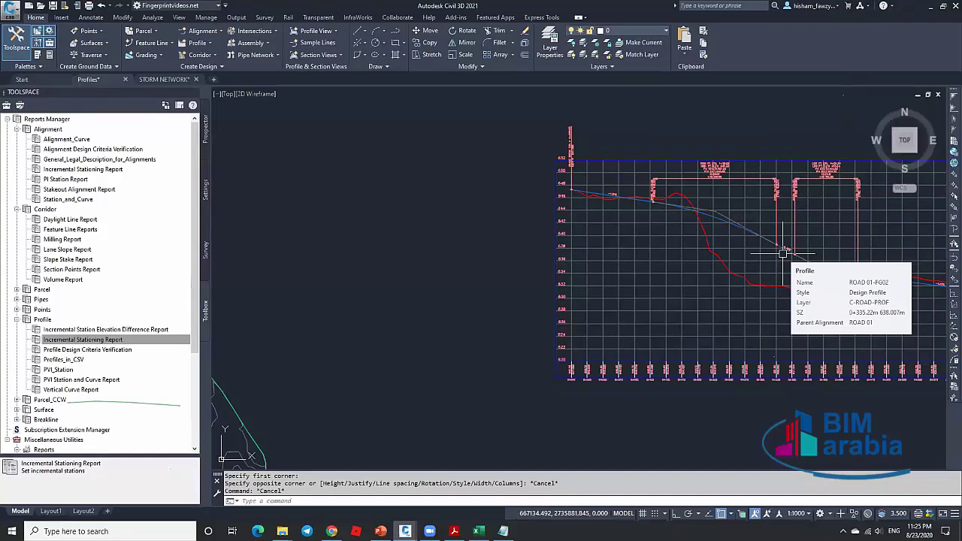
pyautogui.scroll(-5, 563, 252)
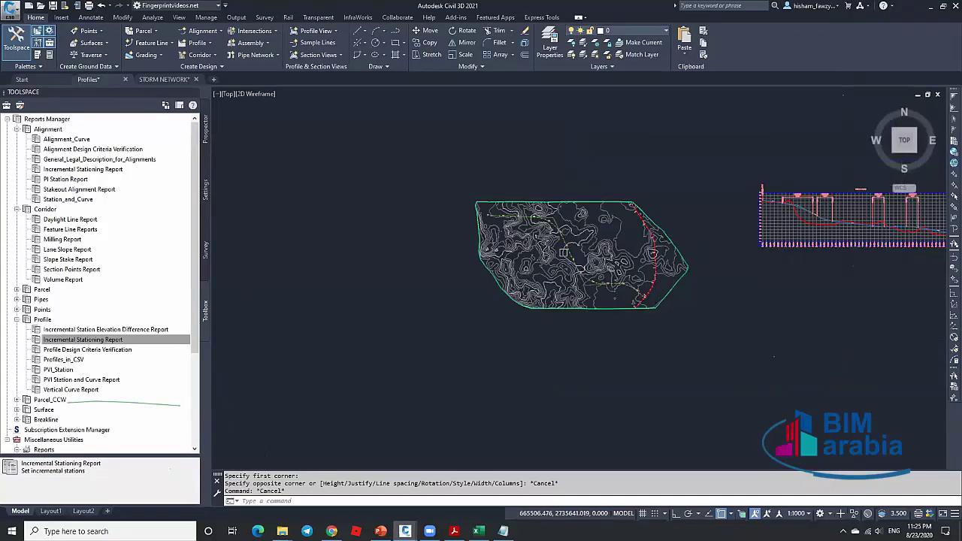
pyautogui.press('Escape')
pyautogui.moveTo(563, 252); pyautogui.dragTo(541, 265, button='middle')
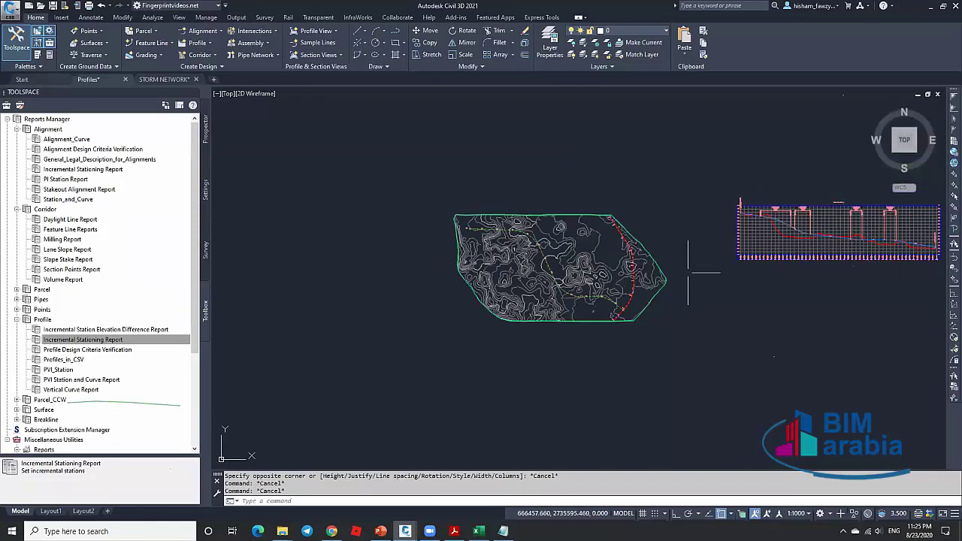
pyautogui.scroll(4, 771, 221)
pyautogui.scroll(3, 770, 221)
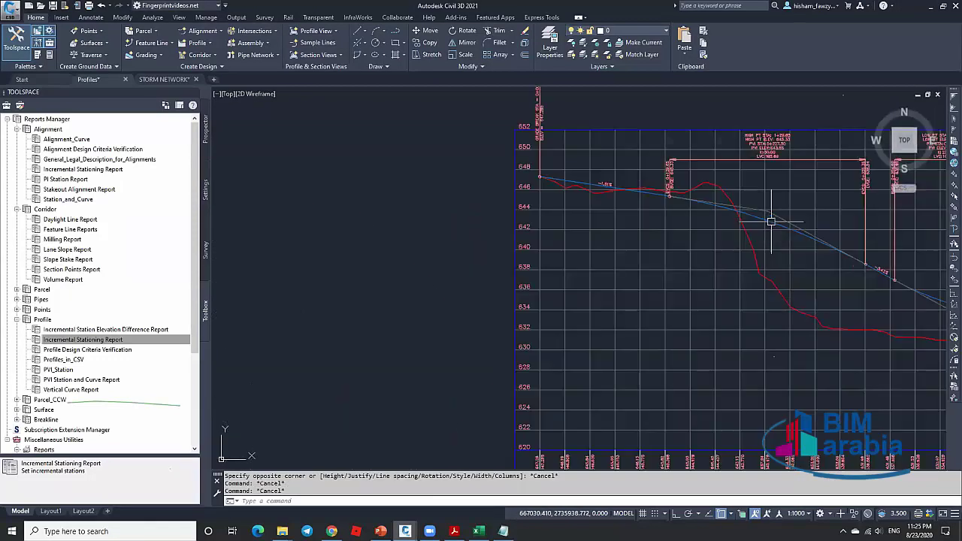
pyautogui.scroll(-7, 771, 221)
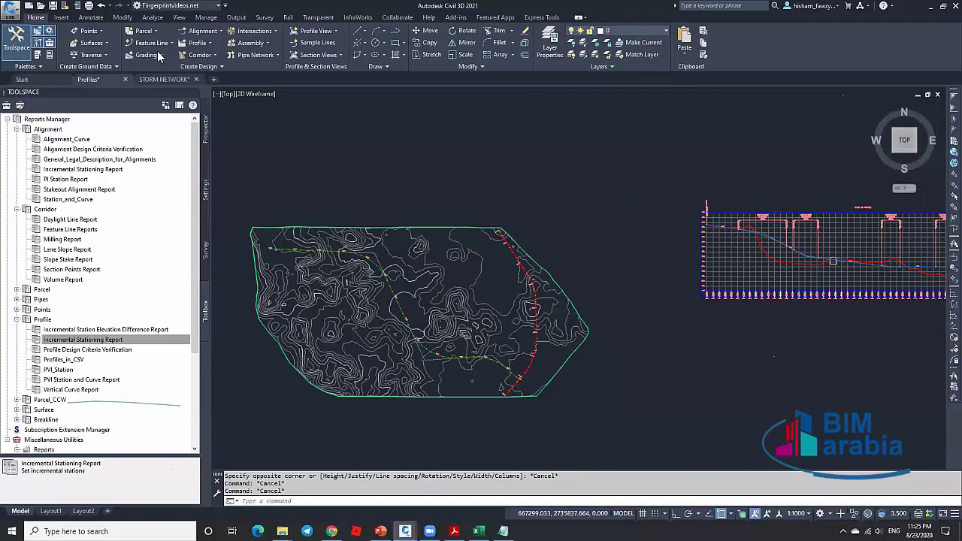
pyautogui.scroll(5, 236, 103)
# Make a feature line from alignment ROAD 01 on profile ROAD 01-FG02, with dynamic link off and default weeding.
pyautogui.click(171, 43)
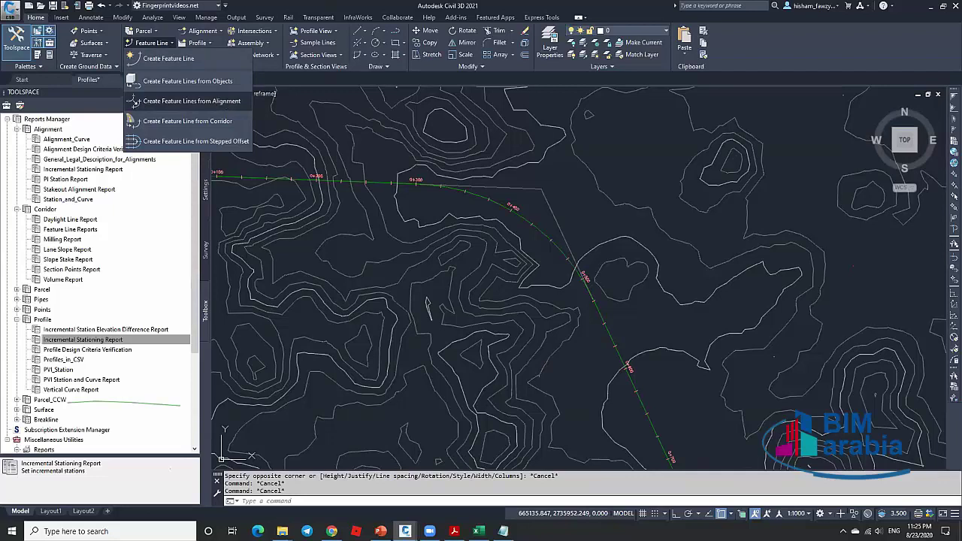
pyautogui.click(618, 304)
pyautogui.click(693, 313)
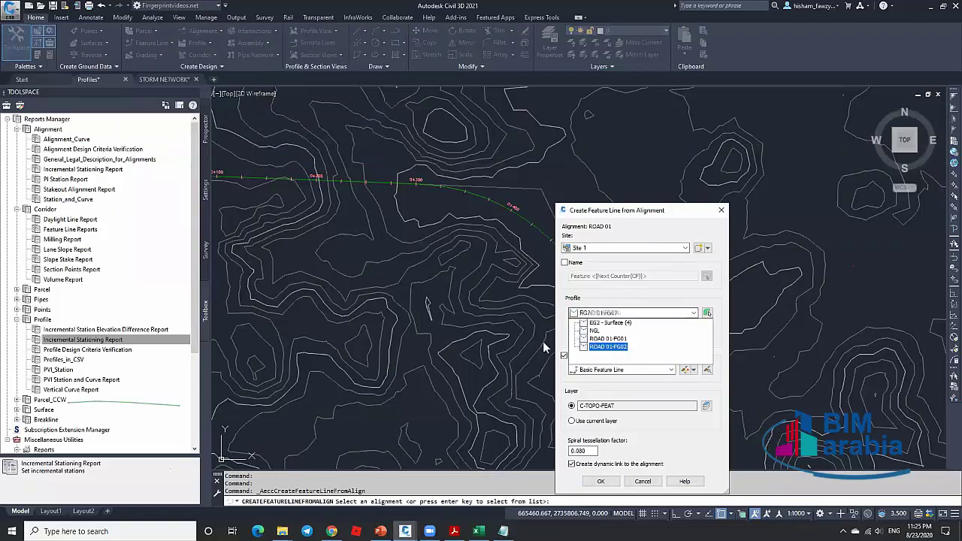
pyautogui.click(607, 347)
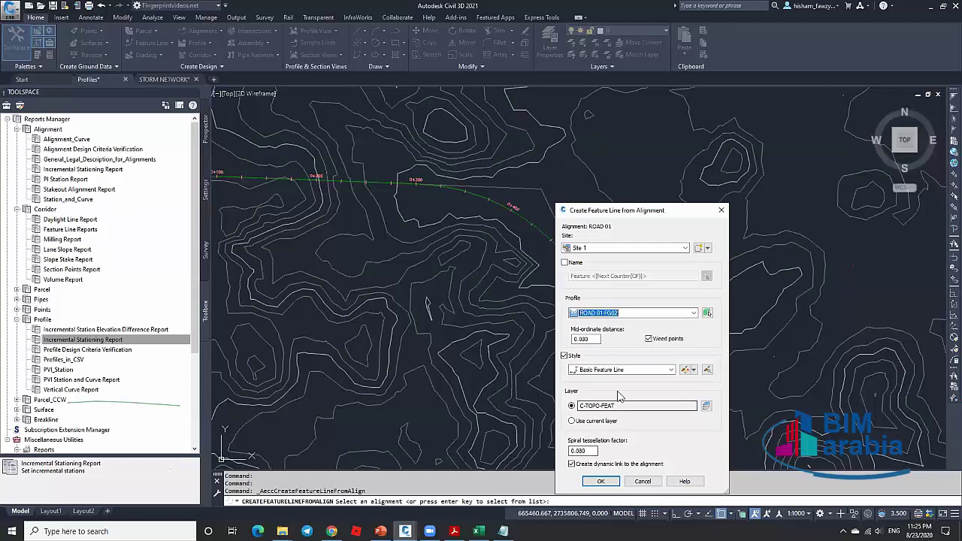
pyautogui.click(577, 464)
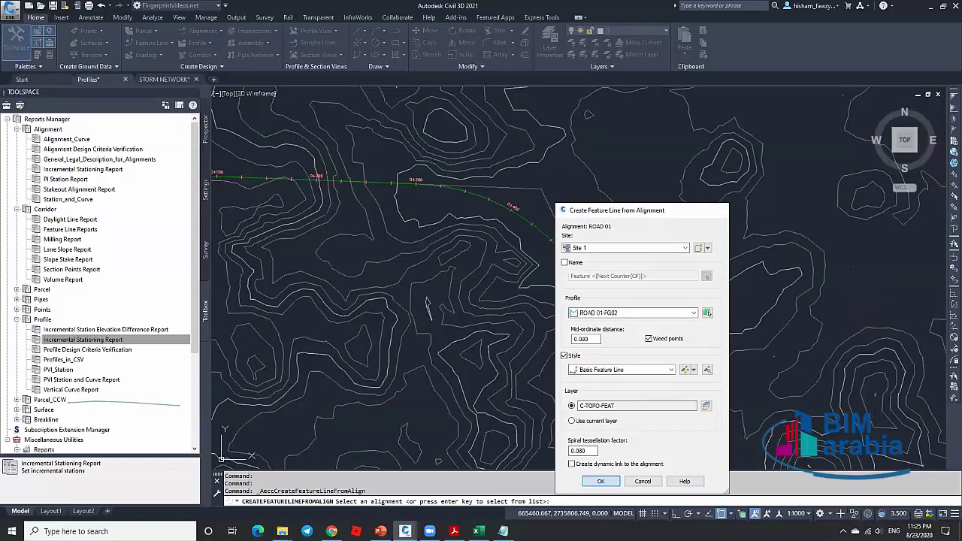
pyautogui.click(600, 481)
pyautogui.click(596, 417)
pyautogui.press('Escape')
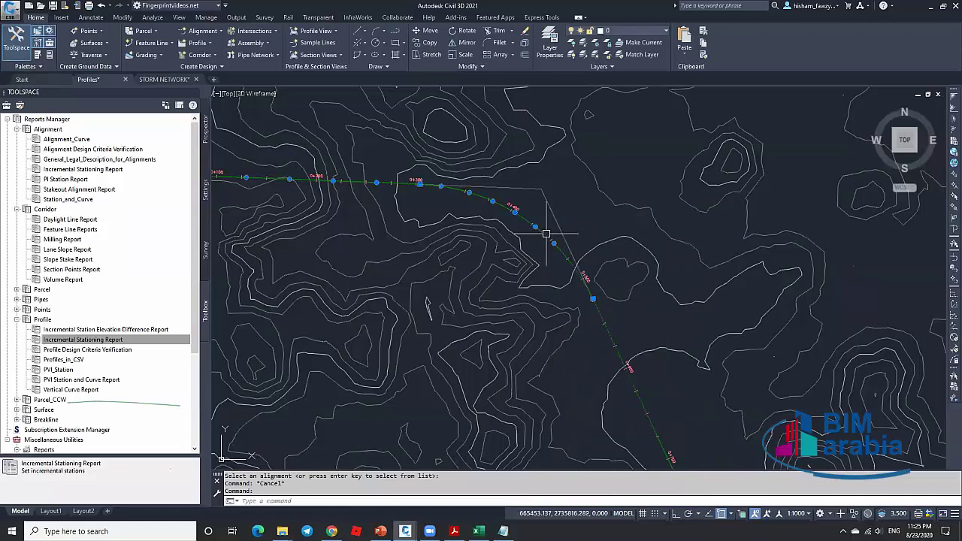
pyautogui.scroll(4, 571, 192)
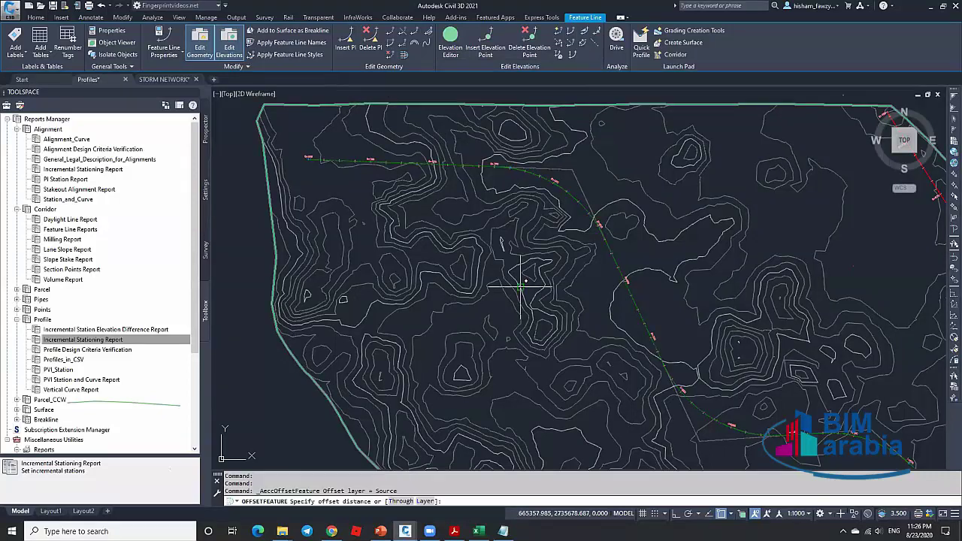
# Offset the road feature line 10 to both sides at a -5 grade.
pyautogui.write('10')
pyautogui.press('Return')
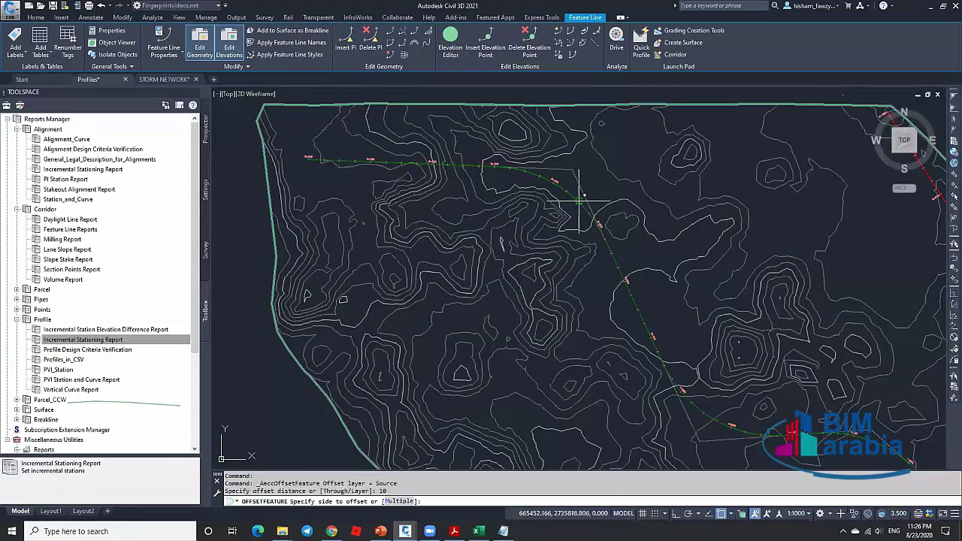
pyautogui.click(579, 201)
pyautogui.scroll(3, 578, 227)
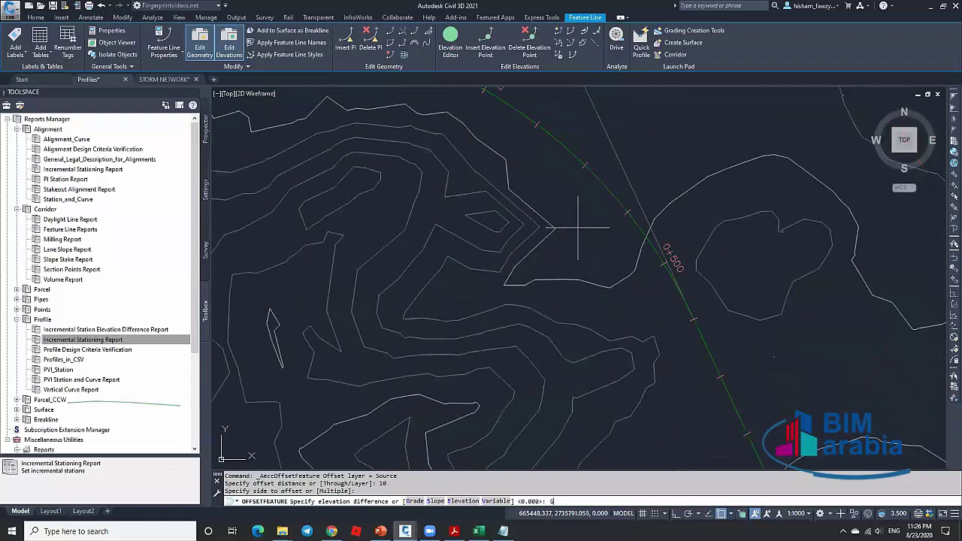
pyautogui.write('G')
pyautogui.press('Return')
pyautogui.write('-')
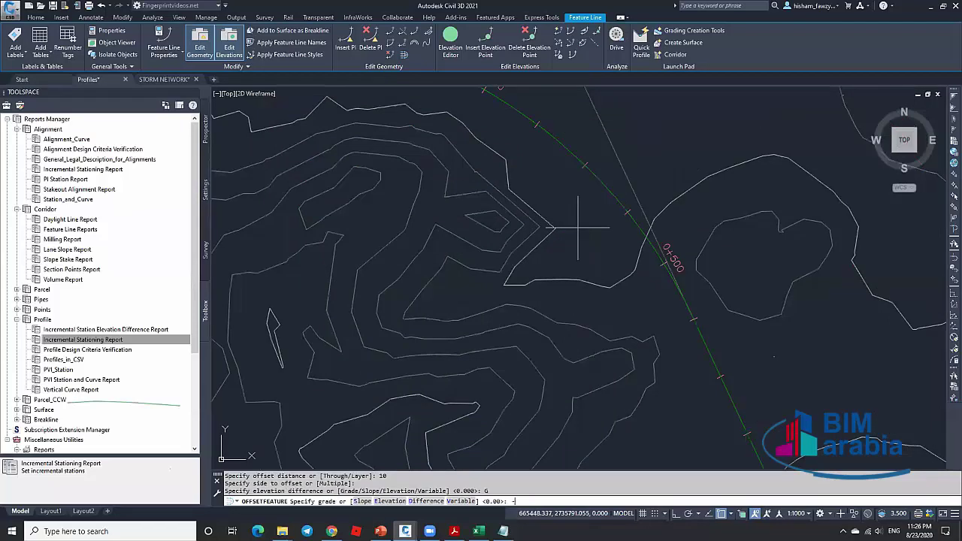
pyautogui.write('5')
pyautogui.press('Return')
pyautogui.click(611, 193)
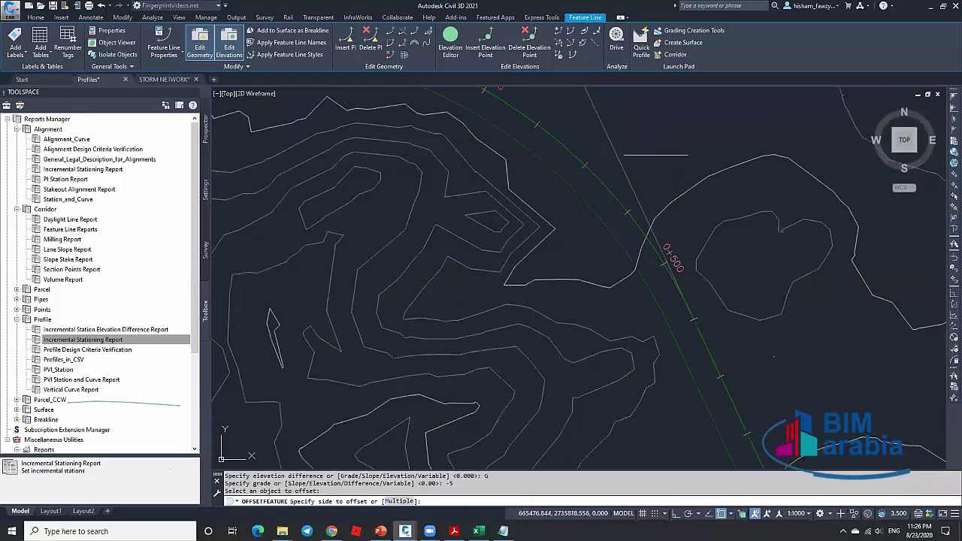
pyautogui.click(667, 139)
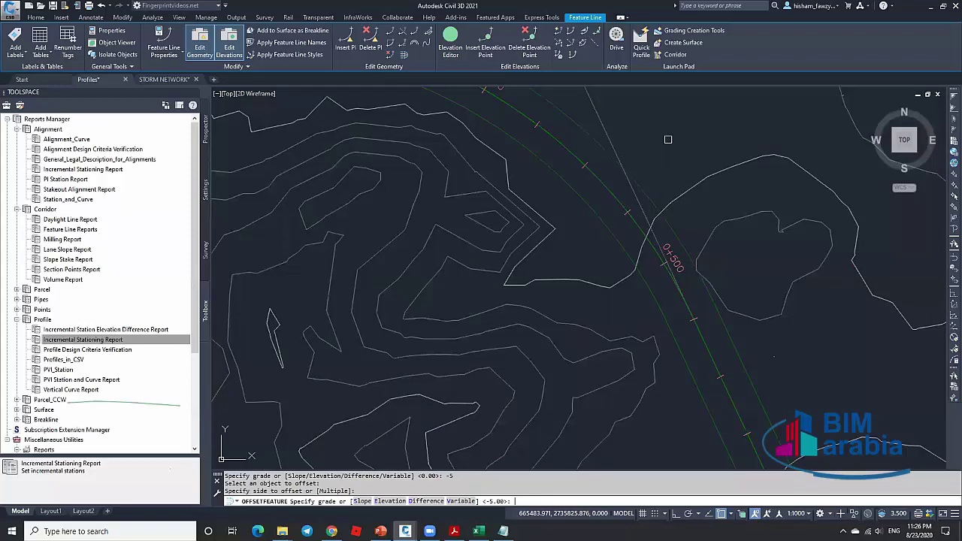
pyautogui.press('Escape')
# Erase the original road feature line and both offset feature lines.
pyautogui.click(601, 180)
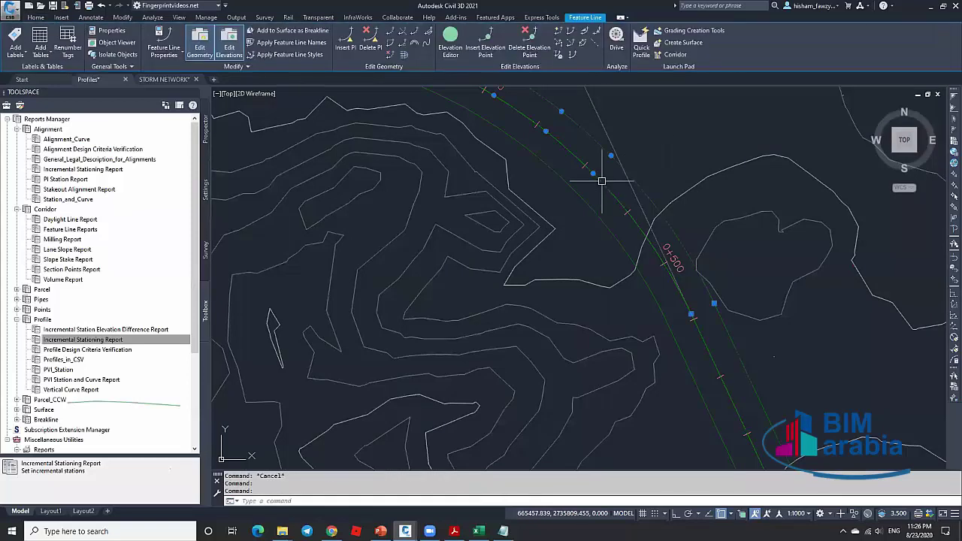
pyautogui.click(591, 203)
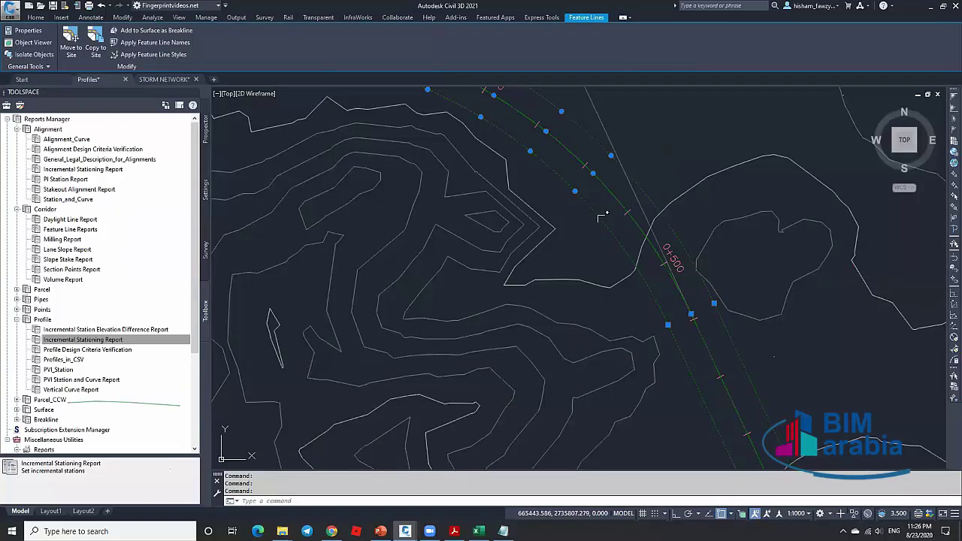
pyautogui.scroll(-3, 601, 218)
pyautogui.press('Escape')
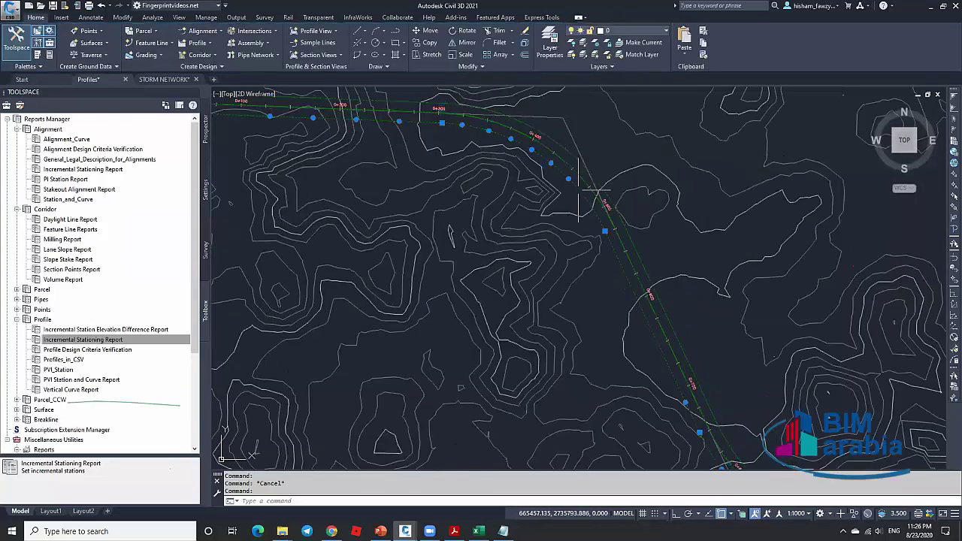
pyautogui.click(603, 182)
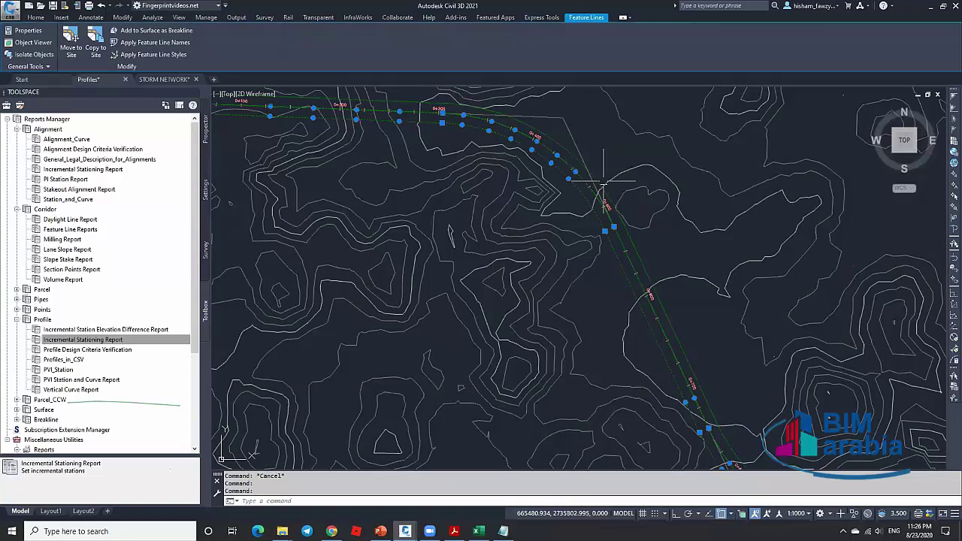
pyautogui.click(598, 177)
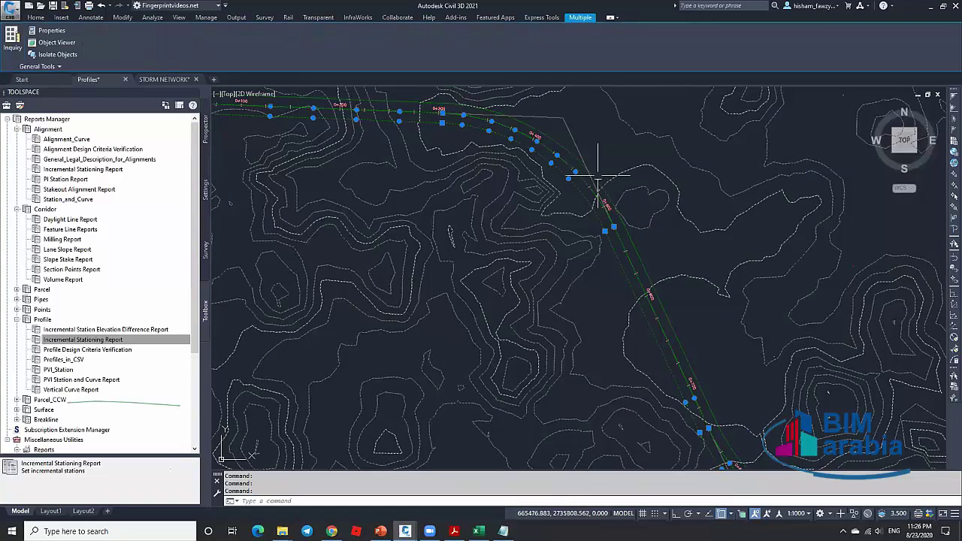
pyautogui.keyDown('shift'); pyautogui.click(581, 195); pyautogui.keyUp('shift')
pyautogui.press('Delete')
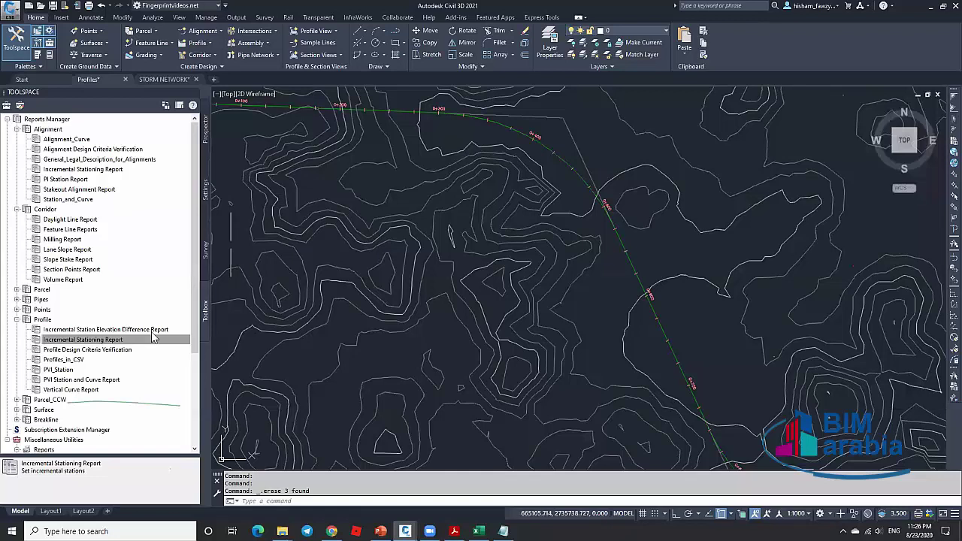
pyautogui.rightClick(157, 330)
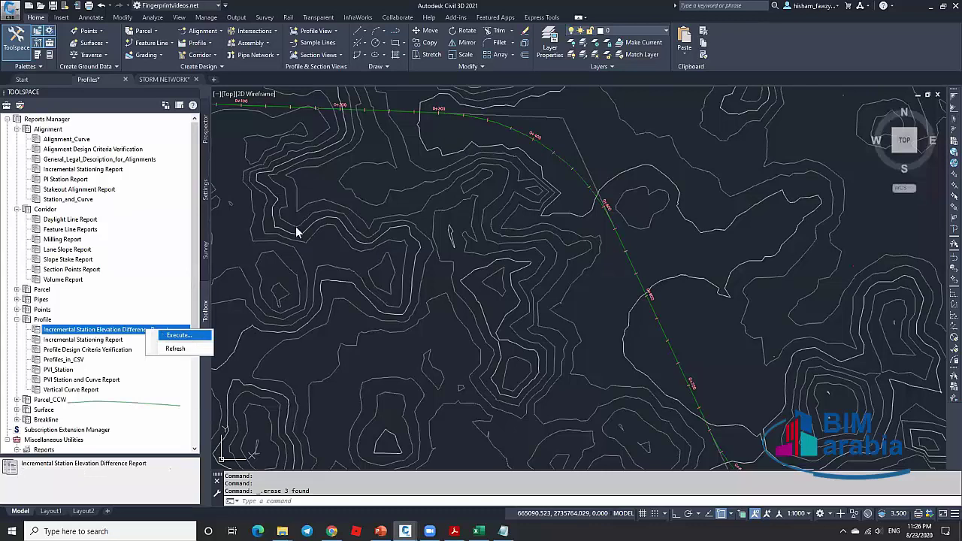
# Create the elevation difference report for ROAD 01-FG02 versus NGL, regular interval only, interval 1.
pyautogui.click(179, 335)
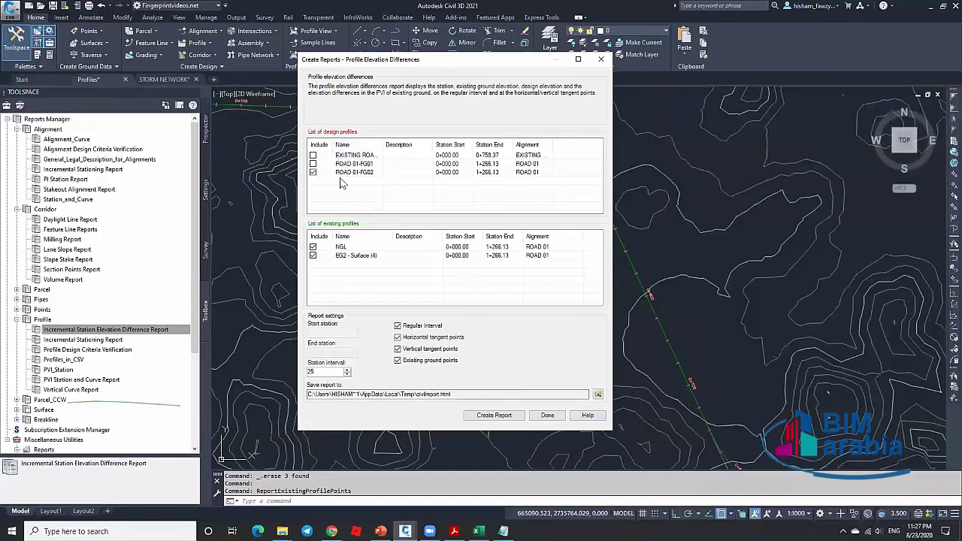
pyautogui.click(313, 172)
pyautogui.click(313, 256)
pyautogui.click(313, 256)
pyautogui.click(413, 337)
pyautogui.click(413, 348)
pyautogui.click(412, 361)
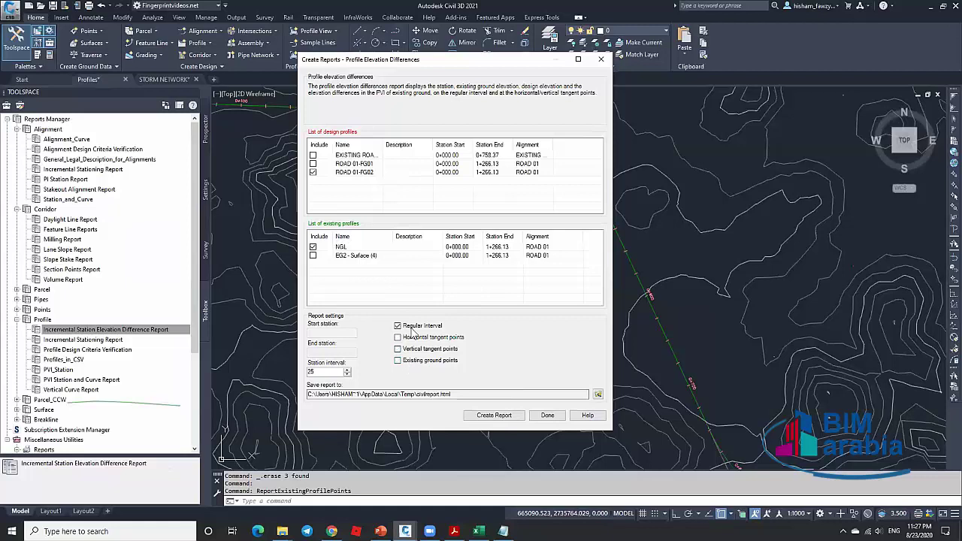
pyautogui.doubleClick(320, 371)
pyautogui.write('1')
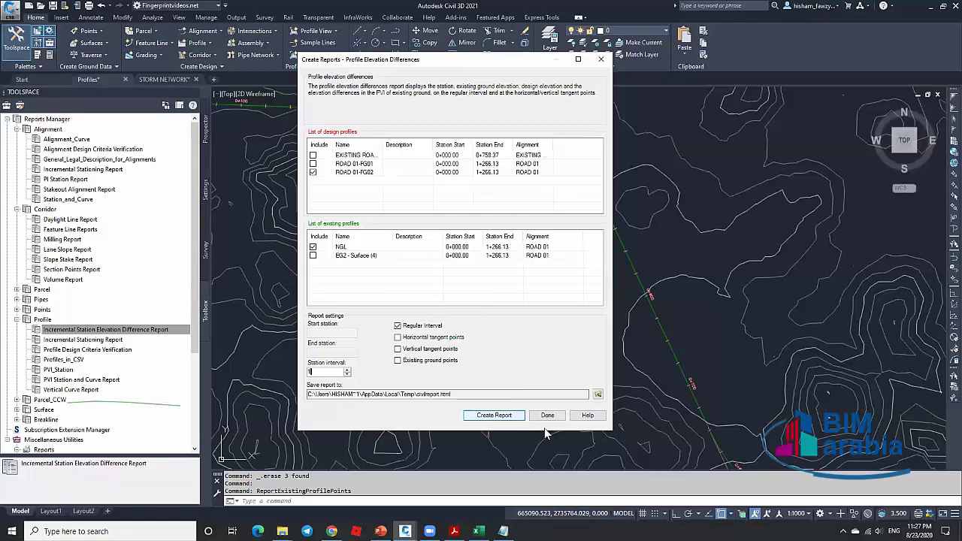
pyautogui.click(545, 266)
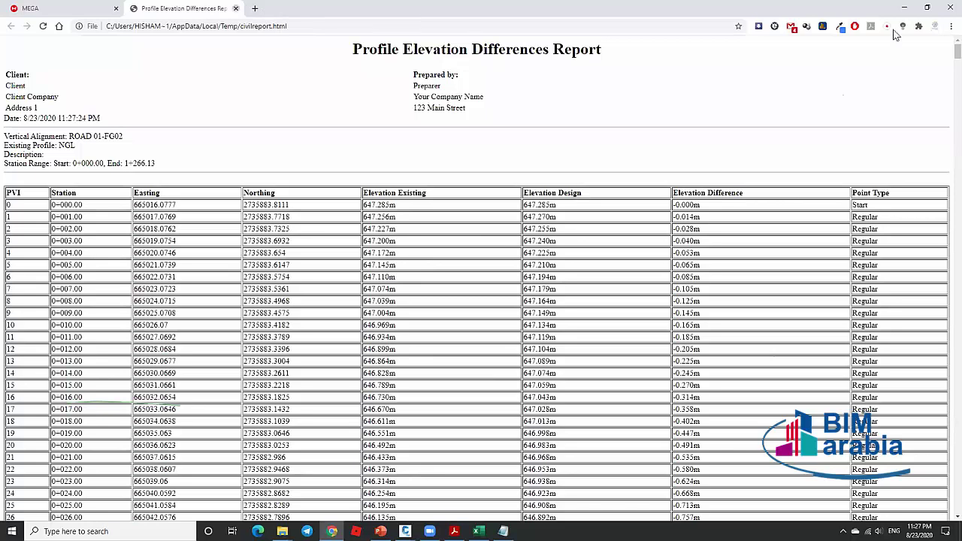
# Minimise the report in Chrome, return to Civil 3D, and close the Create Reports dialog.
pyautogui.click(904, 7)
pyautogui.hotkey('alt', 'Tab')
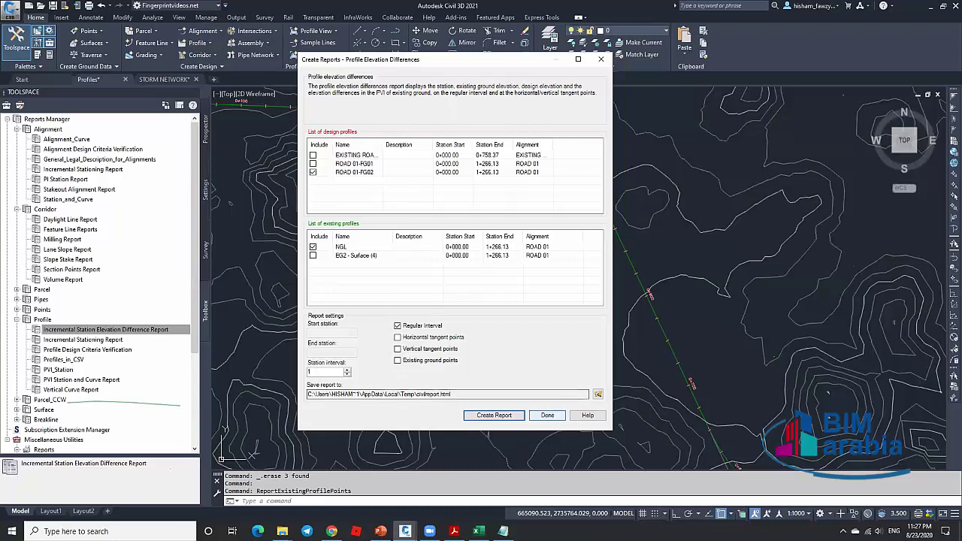
pyautogui.click(549, 415)
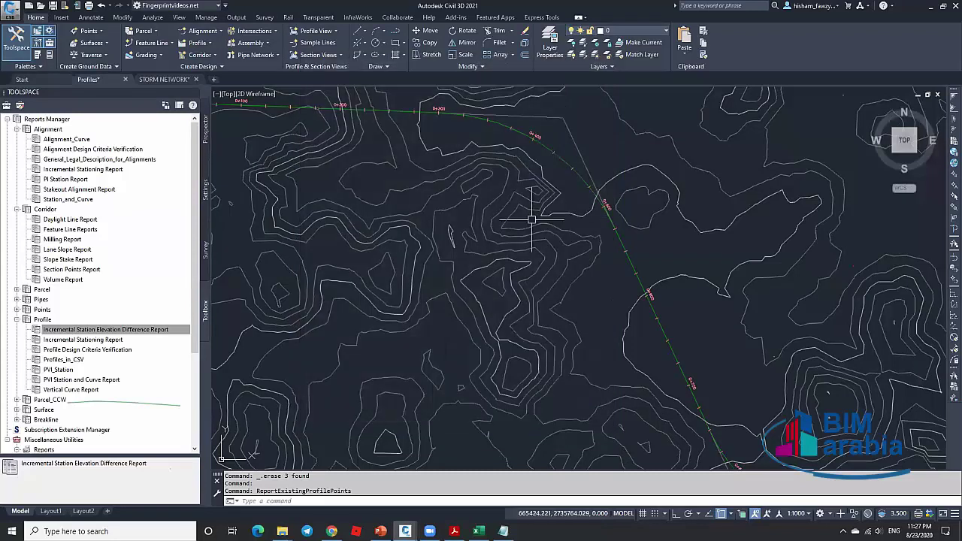
pyautogui.scroll(-5, 531, 219)
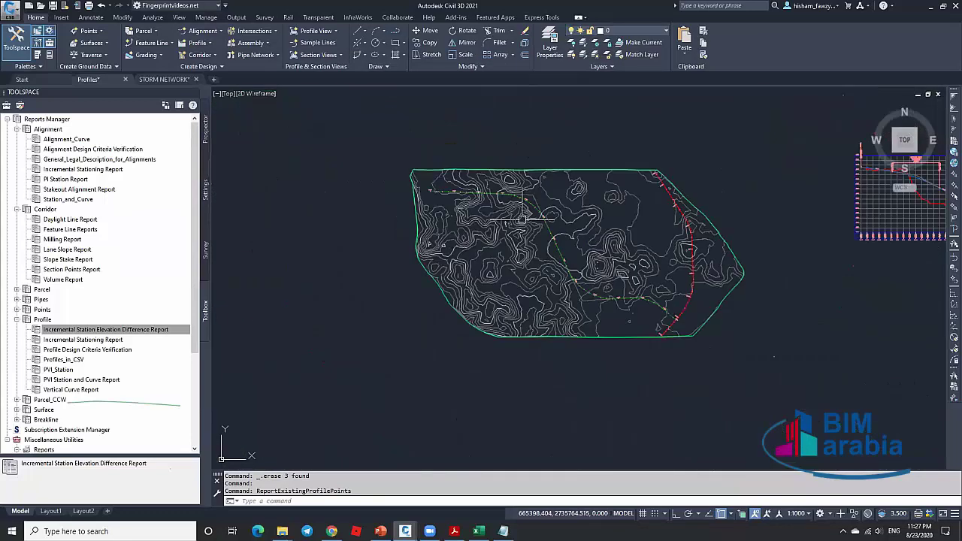
pyautogui.press('Escape')
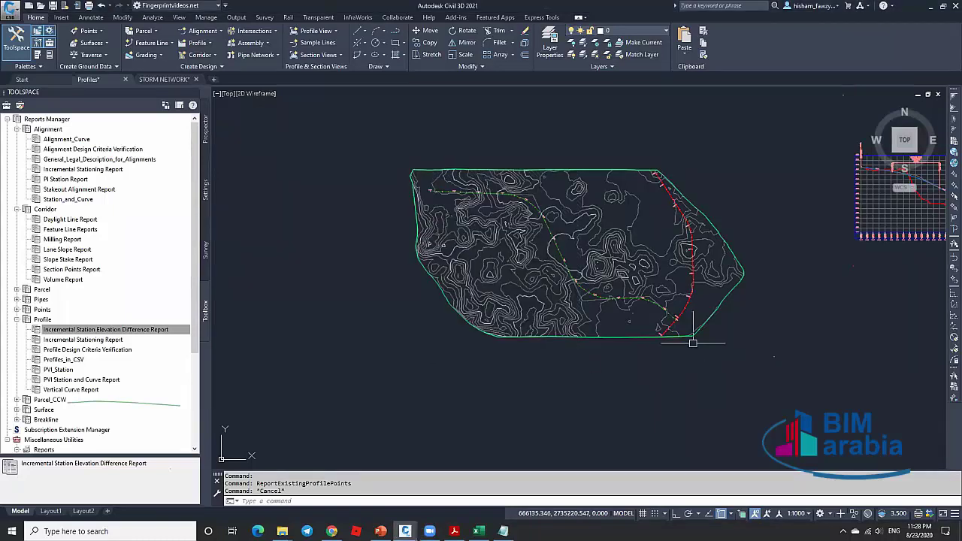
pyautogui.moveTo(662, 314); pyautogui.dragTo(610, 324, button='middle')
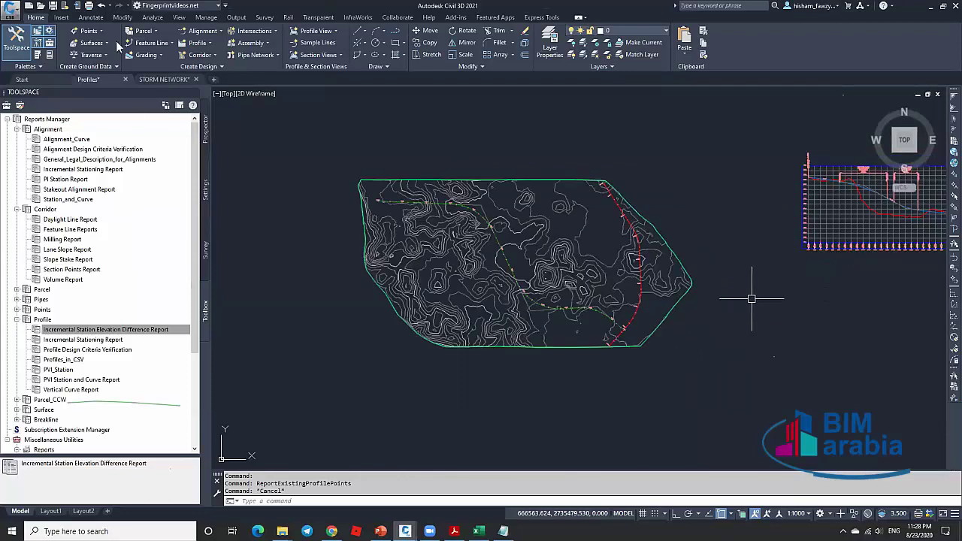
pyautogui.moveTo(847, 294); pyautogui.dragTo(754, 306, button='middle')
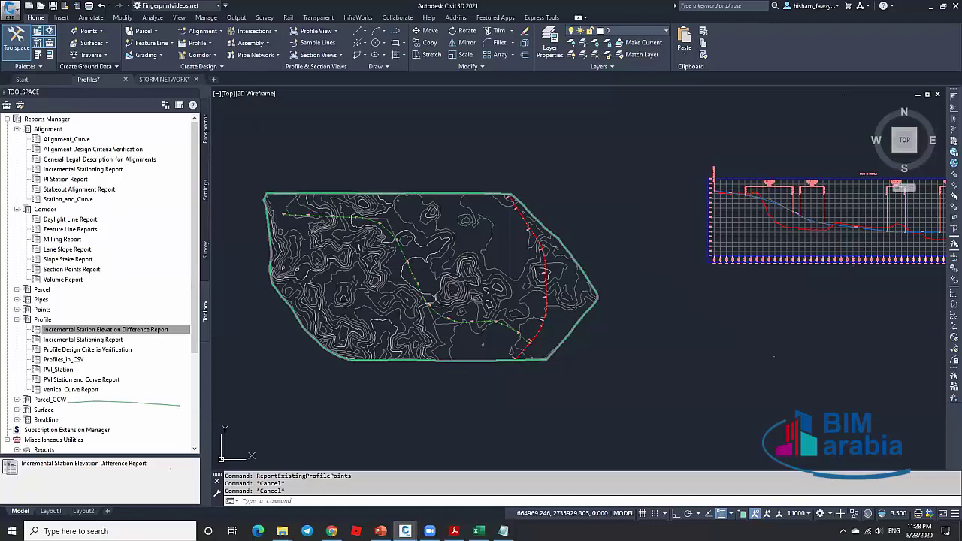
pyautogui.click(89, 30)
pyautogui.moveTo(120, 91)
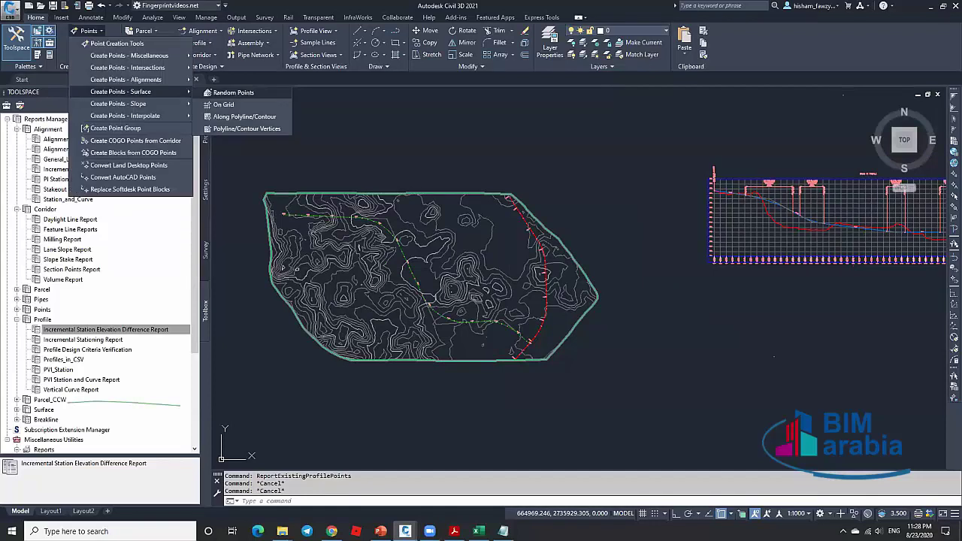
# Place three random COGO points on surface EG2 beside ROAD 01 around stations 0+600 to 0+700.
pyautogui.click(233, 91)
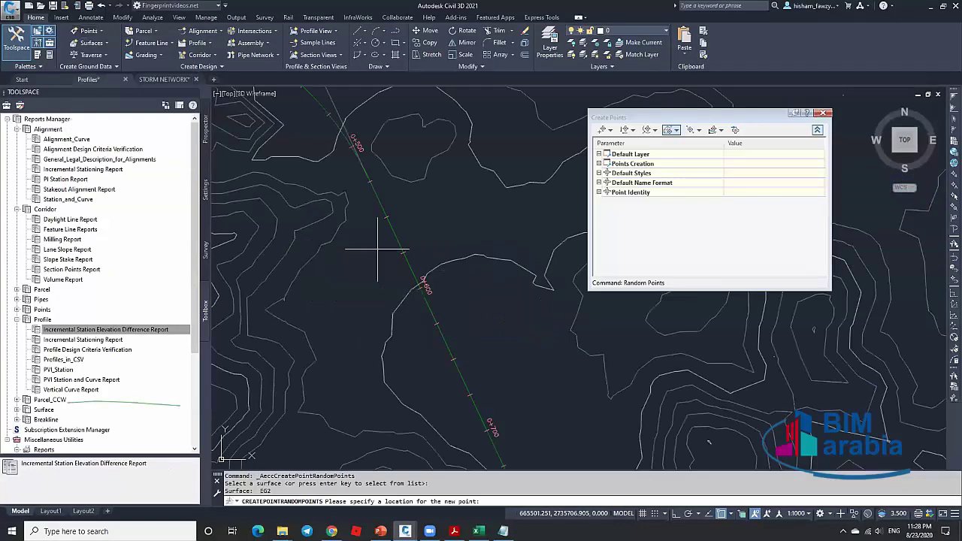
pyautogui.click(376, 248)
pyautogui.press('Return')
pyautogui.click(419, 346)
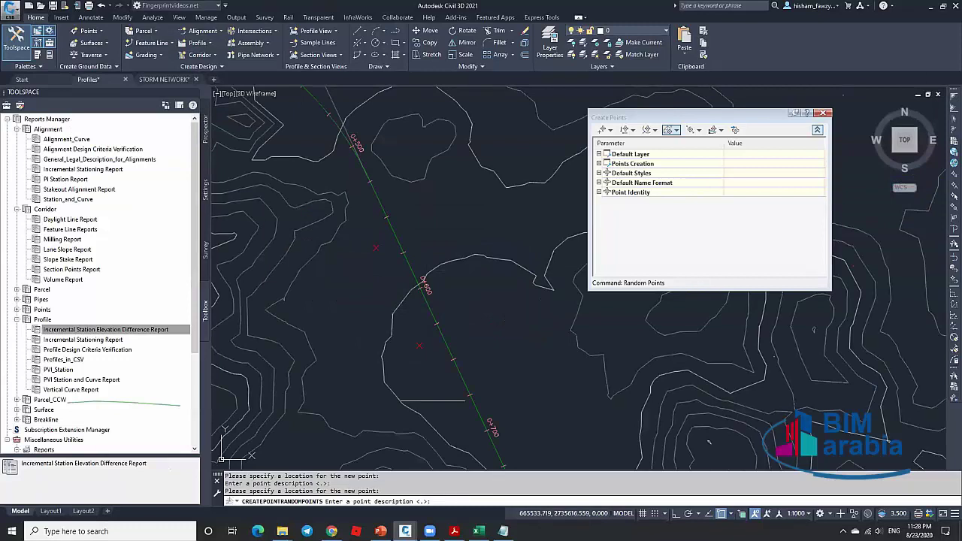
pyautogui.press('Return')
pyautogui.click(452, 426)
pyautogui.press('Return')
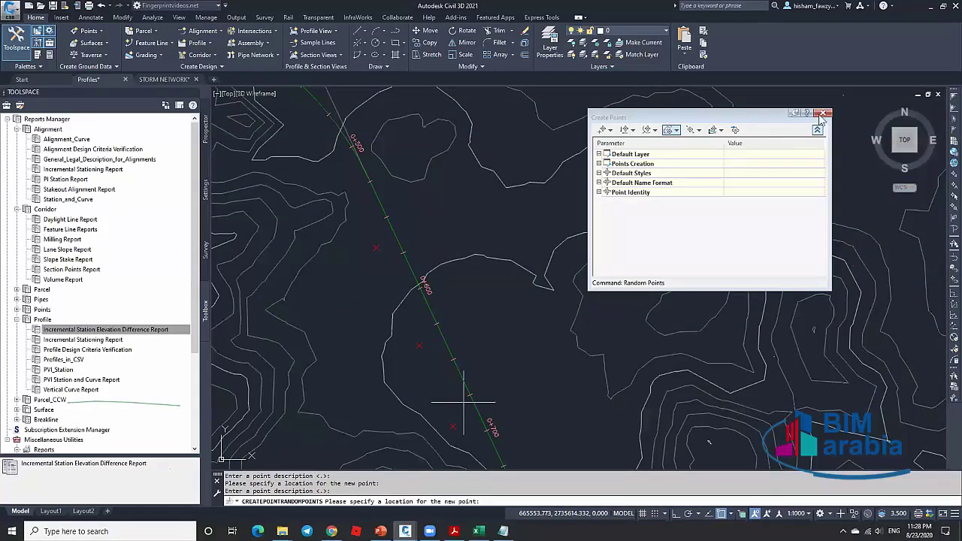
pyautogui.press('Escape')
pyautogui.scroll(-2, 425, 307)
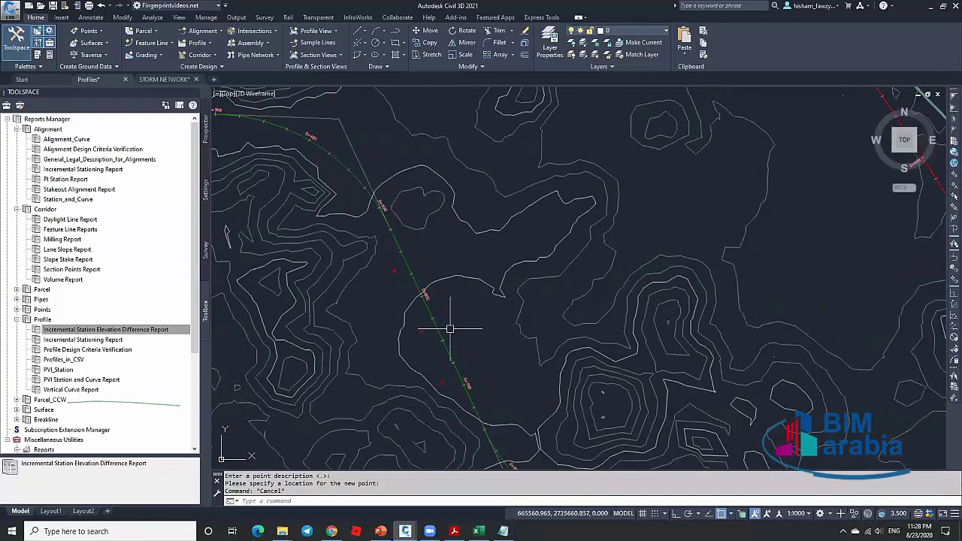
pyautogui.press('Escape')
pyautogui.press('Escape')
pyautogui.scroll(-5, 450, 329)
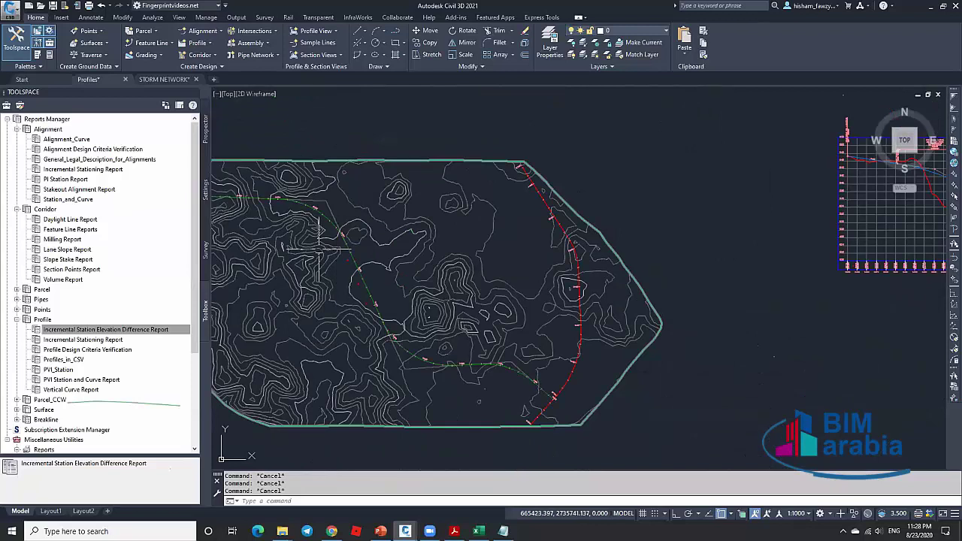
pyautogui.scroll(-3, 318, 252)
# Project the three COGO points into the ROAD 01 profile view with station and elevation labels.
pyautogui.click(556, 240)
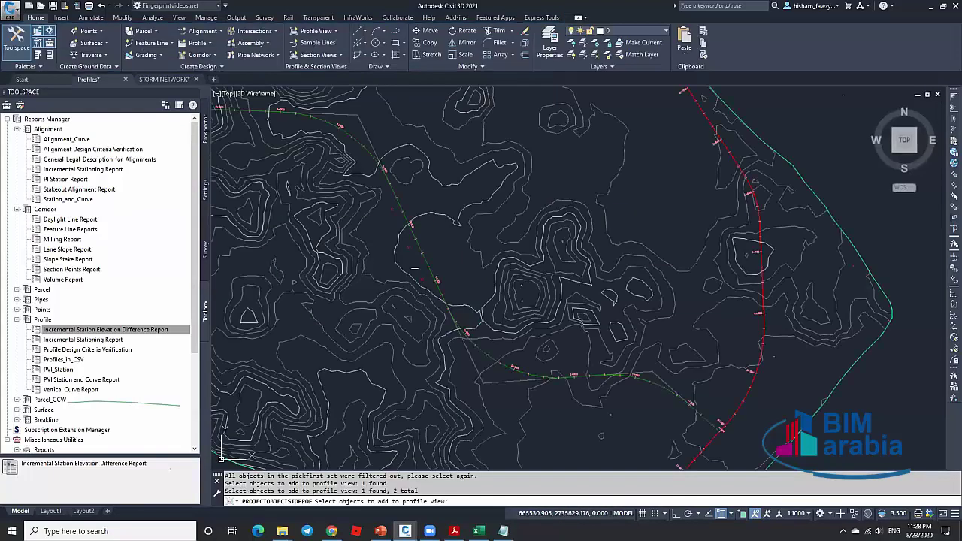
pyautogui.click(452, 294)
pyautogui.press('Return')
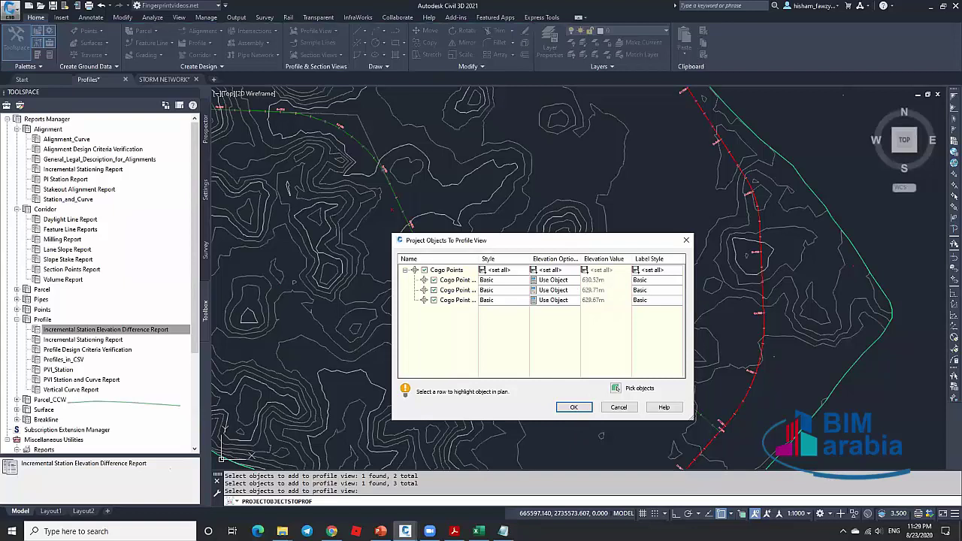
pyautogui.click(573, 407)
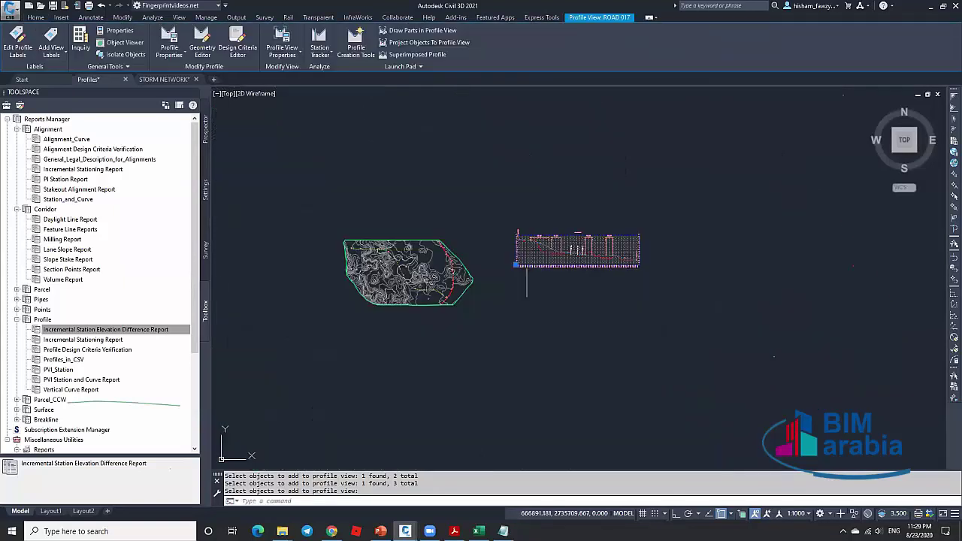
pyautogui.press('Escape')
pyautogui.scroll(6, 607, 226)
pyautogui.scroll(4, 607, 225)
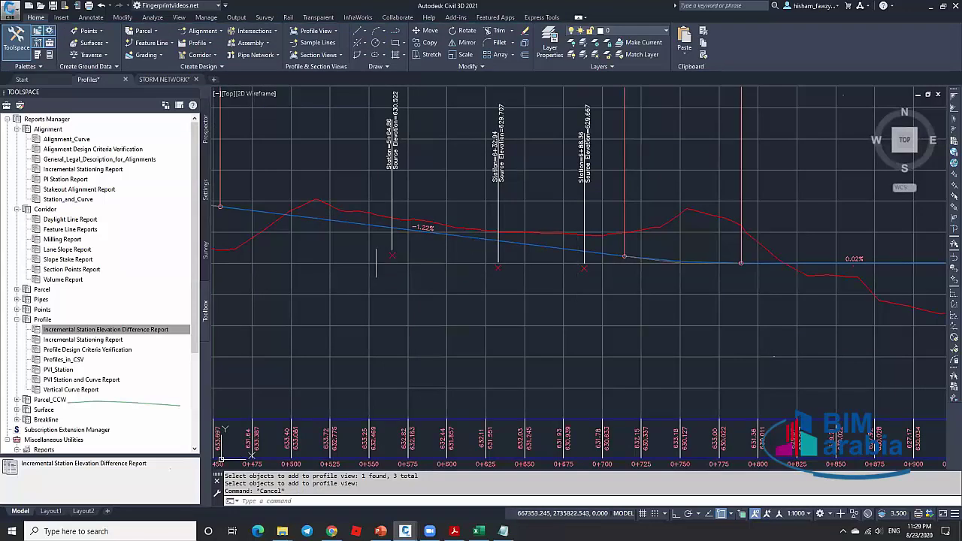
# Start a new profile layout in the ROAD 01 profile view with default settings.
pyautogui.scroll(-4, 599, 270)
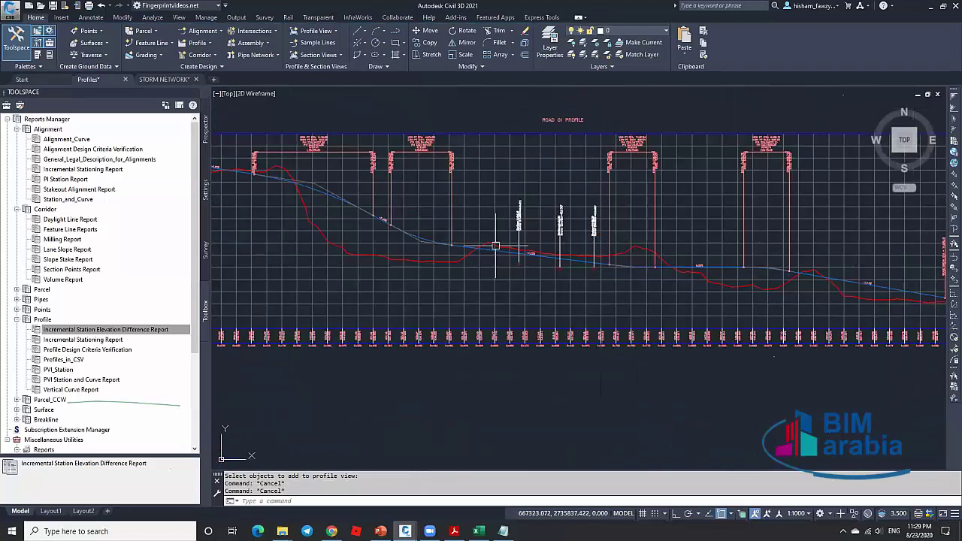
pyautogui.click(553, 344)
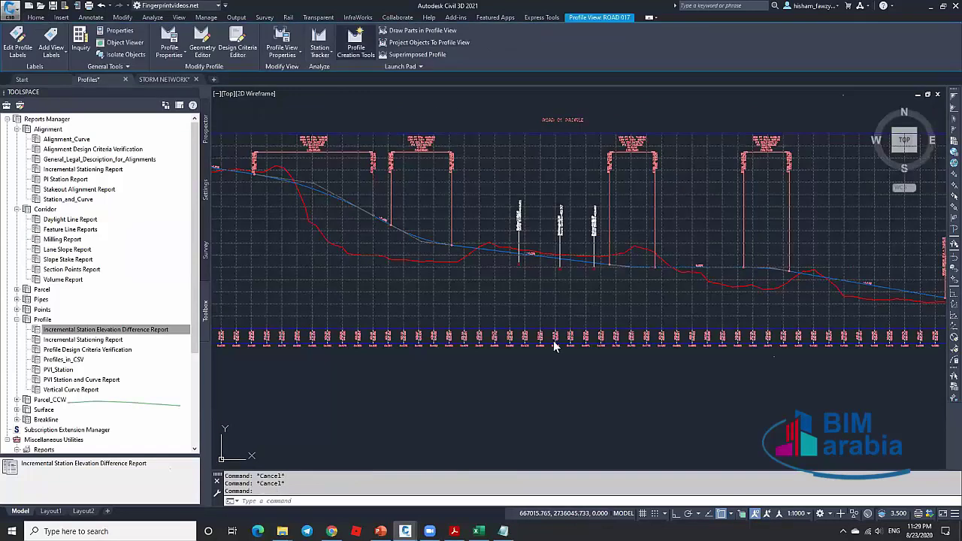
pyautogui.click(355, 44)
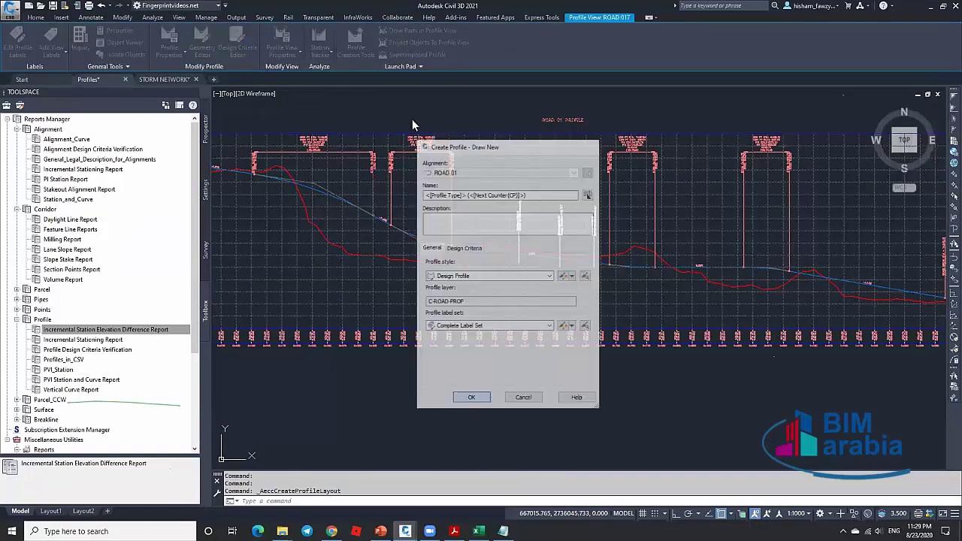
pyautogui.press('Return')
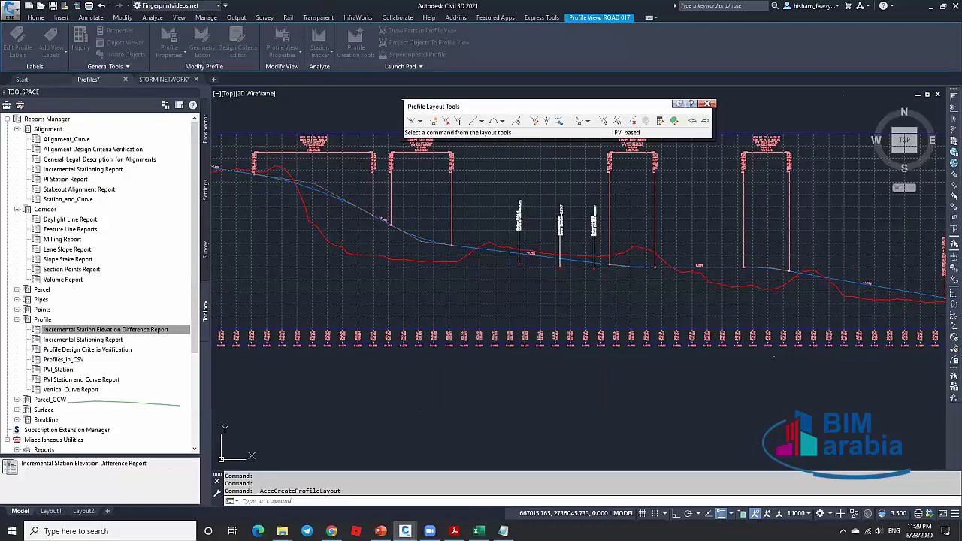
pyautogui.scroll(5, 459, 224)
# Draw profile tangents through the three projected COGO points.
pyautogui.click(459, 223)
pyautogui.click(631, 246)
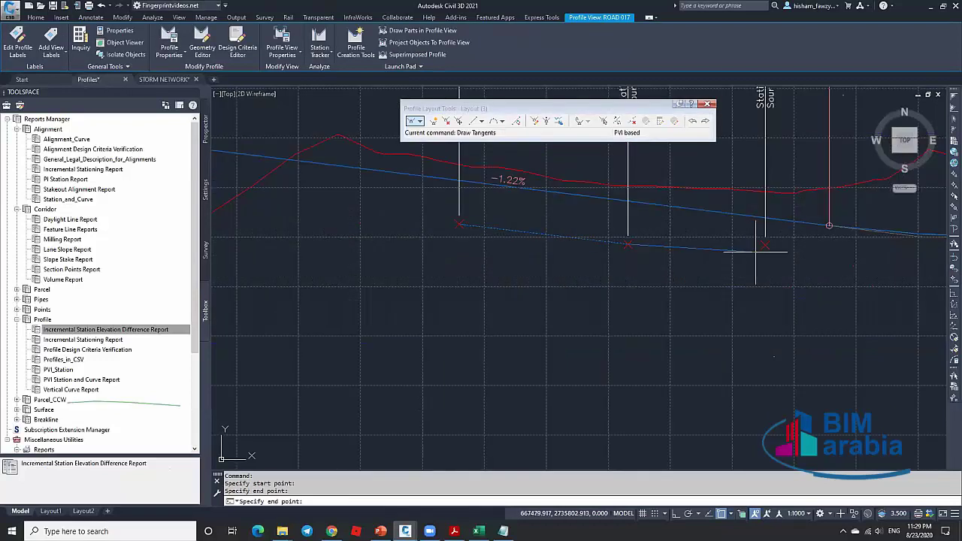
pyautogui.click(764, 244)
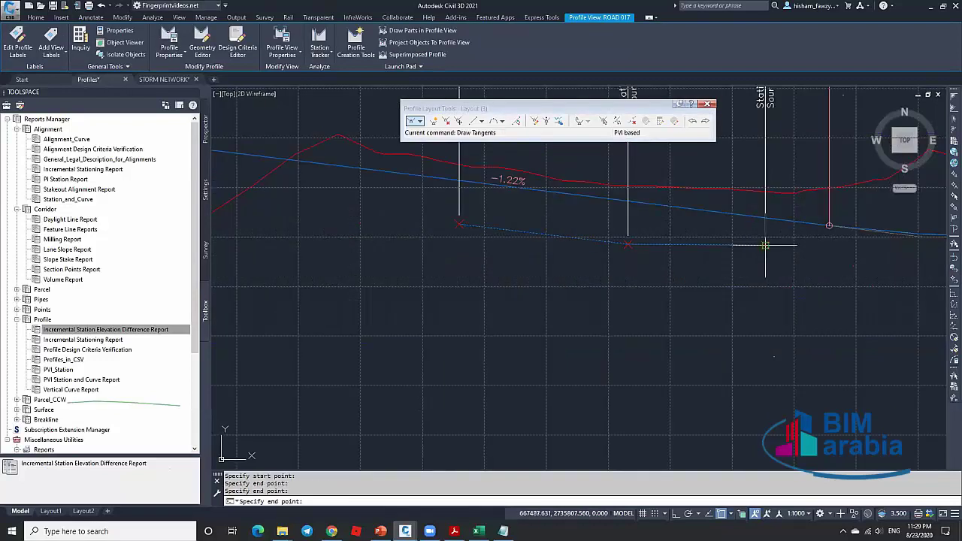
pyautogui.press('Escape')
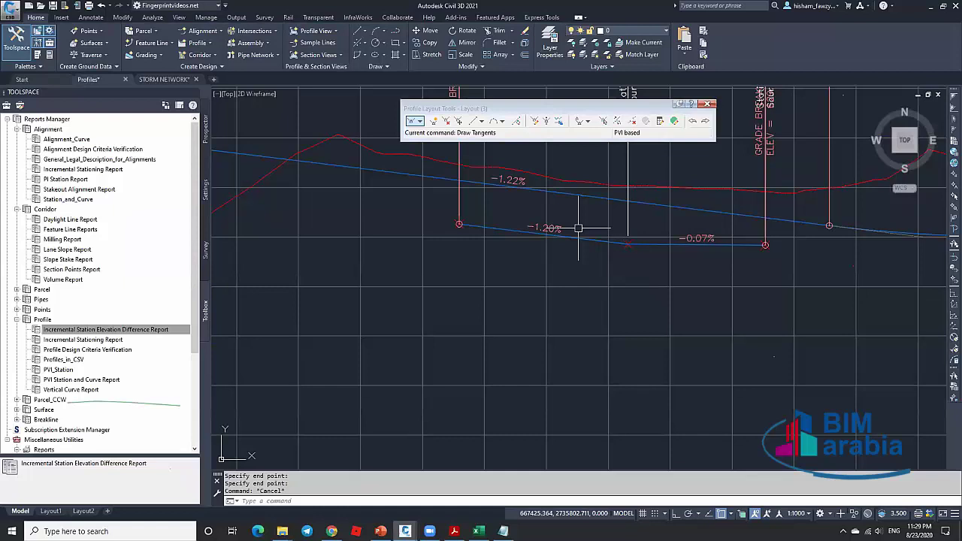
pyautogui.scroll(-6, 579, 228)
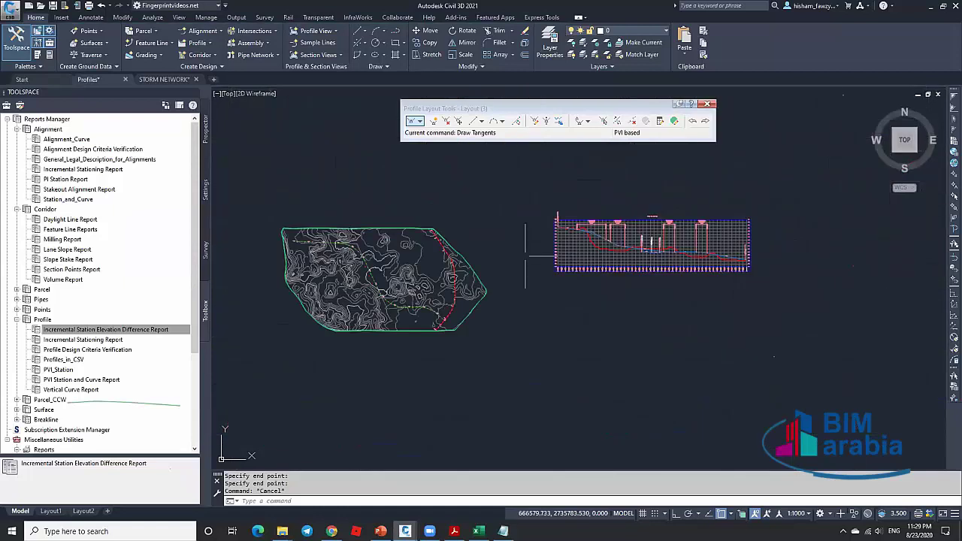
pyautogui.scroll(-2, 758, 259)
pyautogui.scroll(2, 725, 247)
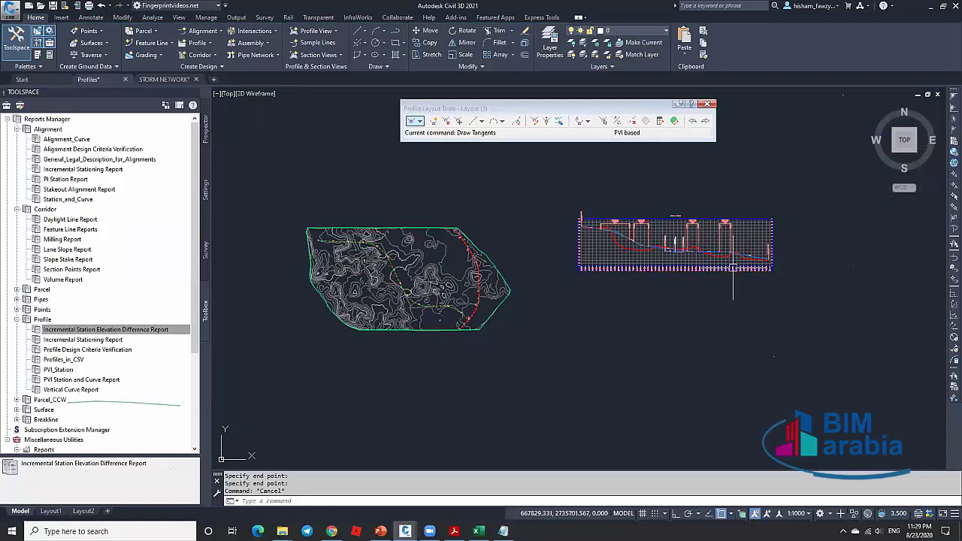
pyautogui.press('Escape')
pyautogui.scroll(6, 665, 255)
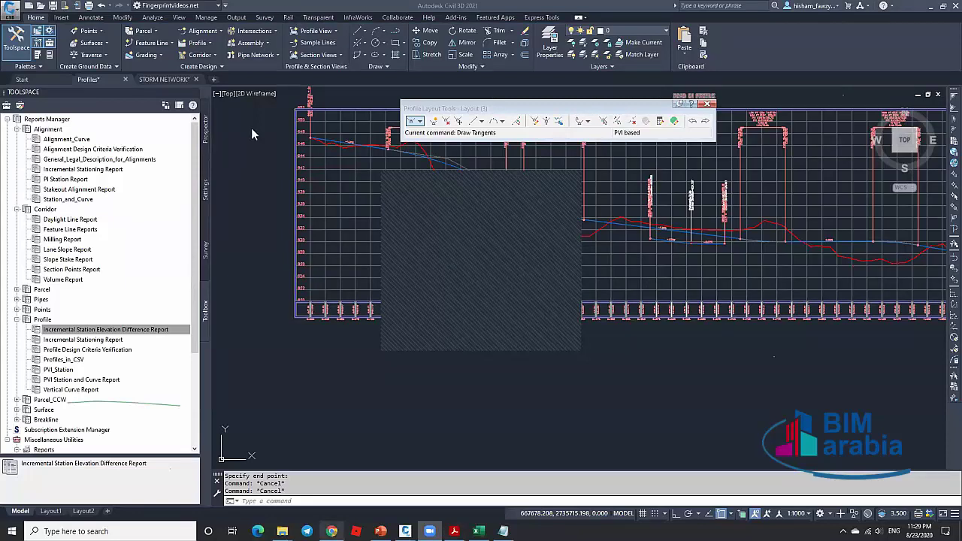
# Bring up the MEGA course folder in Chrome listing the Points, Surfaces and Alignments subfolders.
pyautogui.hotkey('alt', 'Tab')
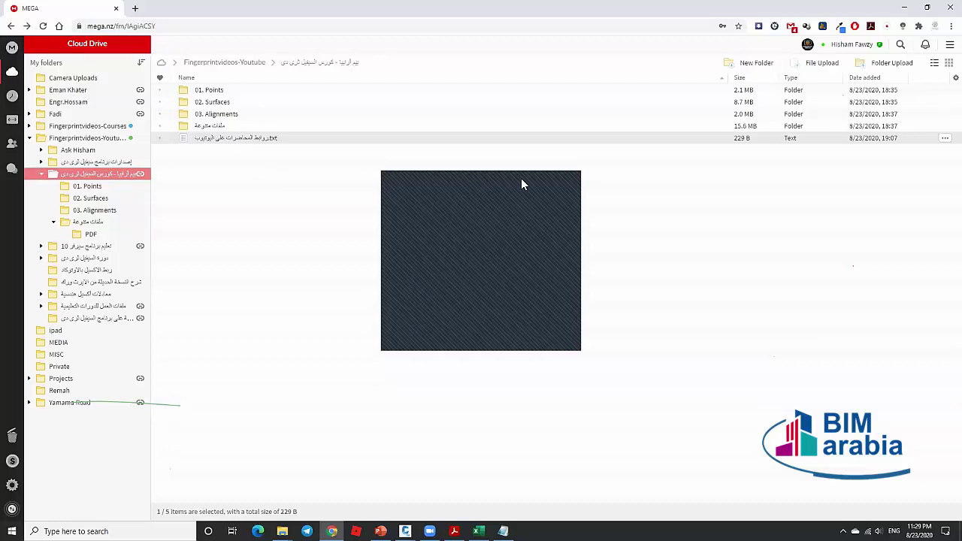
pyautogui.click(600, 324)
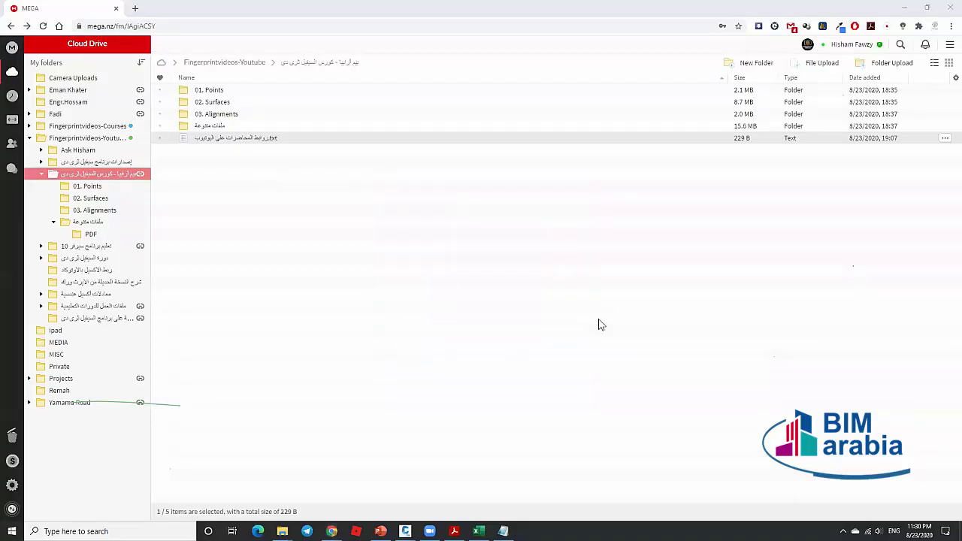